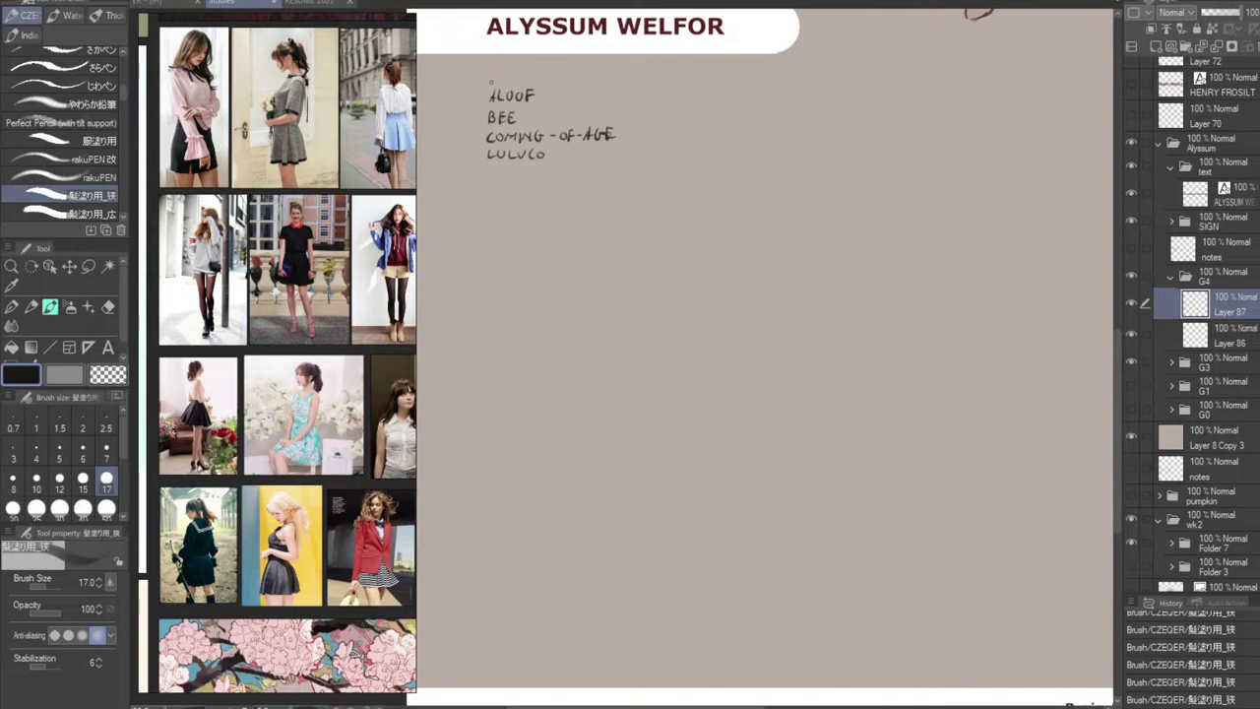
Draw a bracket along the handwritten notes list with a connecting line running up toward the ALYSSUM WELFOR title.
{"action": "left_click_drag", "start_coordinate": [487, 83], "coordinate": [489, 170]}
{"action": "mouse_move", "coordinate": [452, 66]}
{"action": "left_mouse_down"}
{"action": "mouse_move", "coordinate": [448, 130]}
{"action": "mouse_move", "coordinate": [480, 132]}
{"action": "left_mouse_up"}
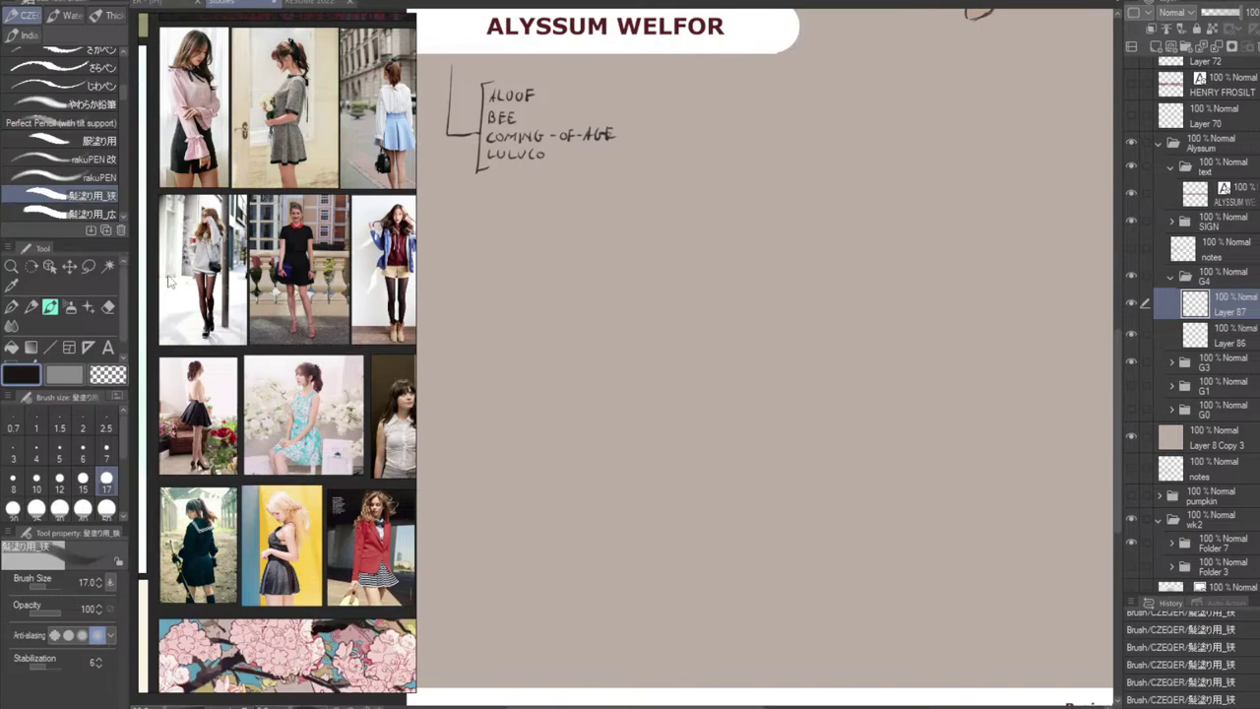
Widen the reference board and frame the photos of the woman in the turquoise floral dress and the blonde in the black dress.
{"action": "left_click_drag", "start_coordinate": [143, 278], "coordinate": [126, 283]}
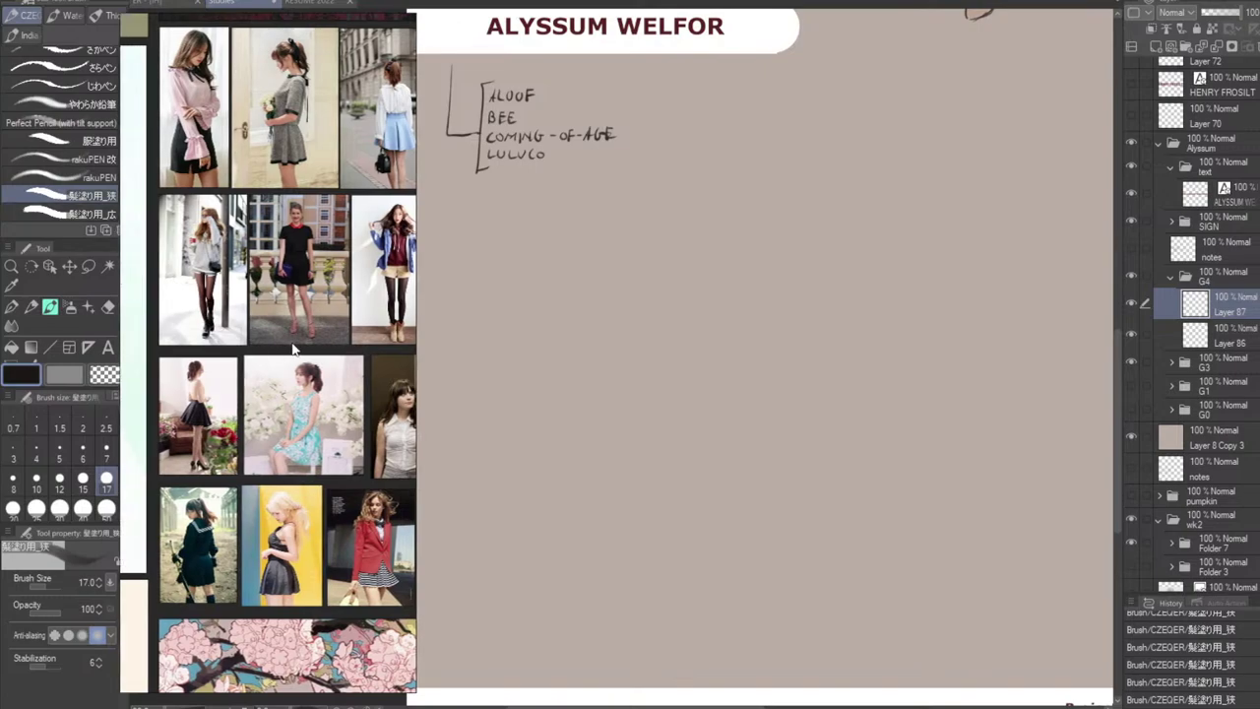
{"action": "left_click_drag", "start_coordinate": [291, 344], "coordinate": [189, 293]}
{"action": "scroll", "coordinate": [244, 347], "scroll_direction": "down", "scroll_amount": 2}
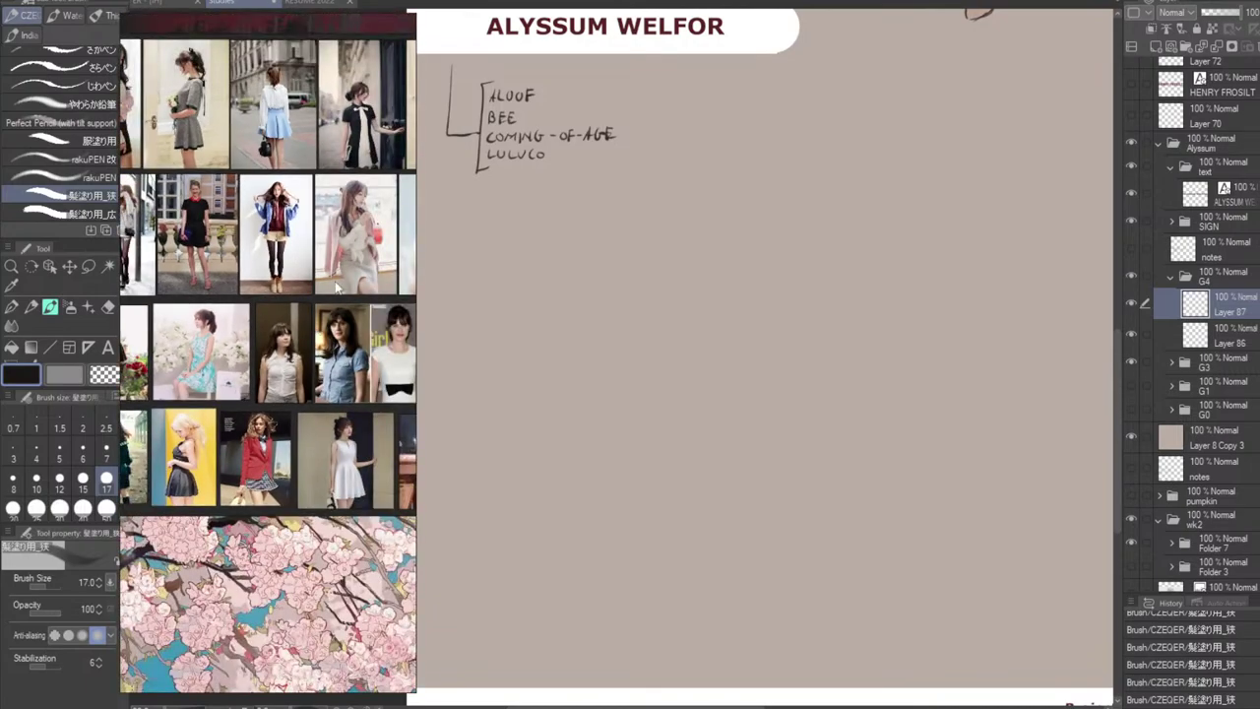
{"action": "scroll", "coordinate": [335, 281], "scroll_direction": "up", "scroll_amount": 2}
{"action": "left_click_drag", "start_coordinate": [205, 352], "coordinate": [299, 240]}
{"action": "scroll", "coordinate": [254, 396], "scroll_direction": "up", "scroll_amount": 2}
{"action": "scroll", "coordinate": [254, 396], "scroll_direction": "up", "scroll_amount": 3}
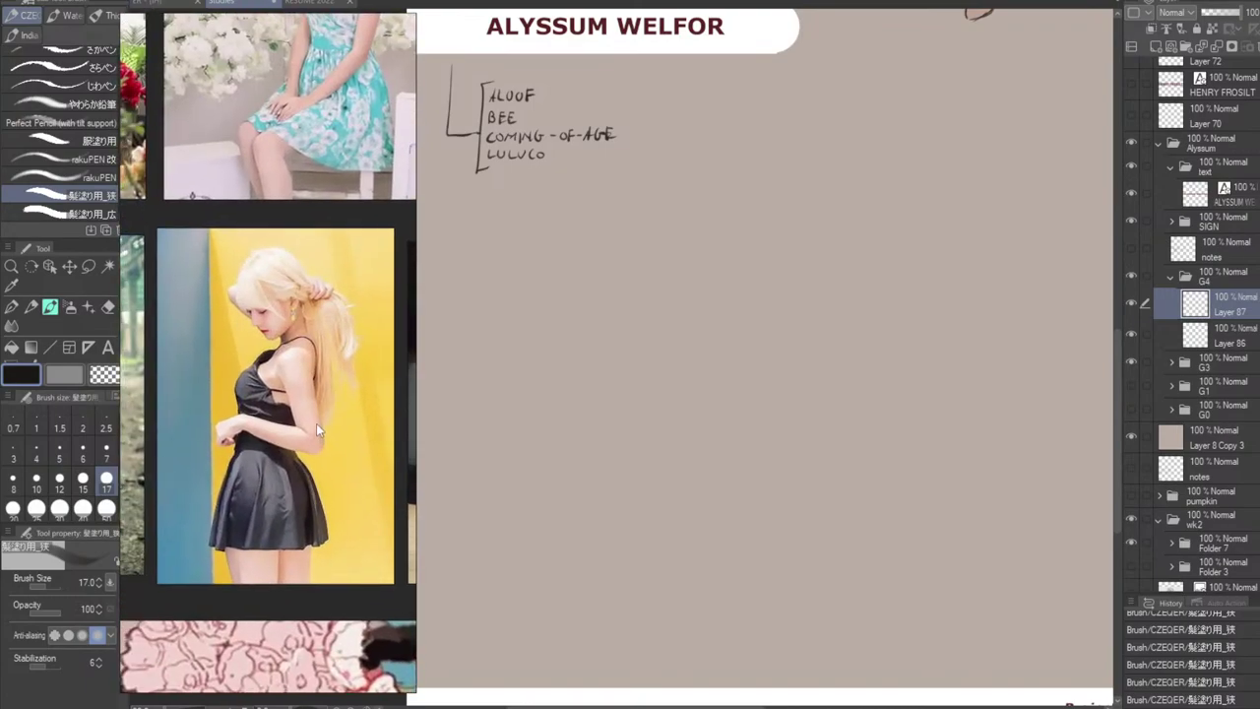
{"action": "scroll", "coordinate": [304, 385], "scroll_direction": "down", "scroll_amount": 3}
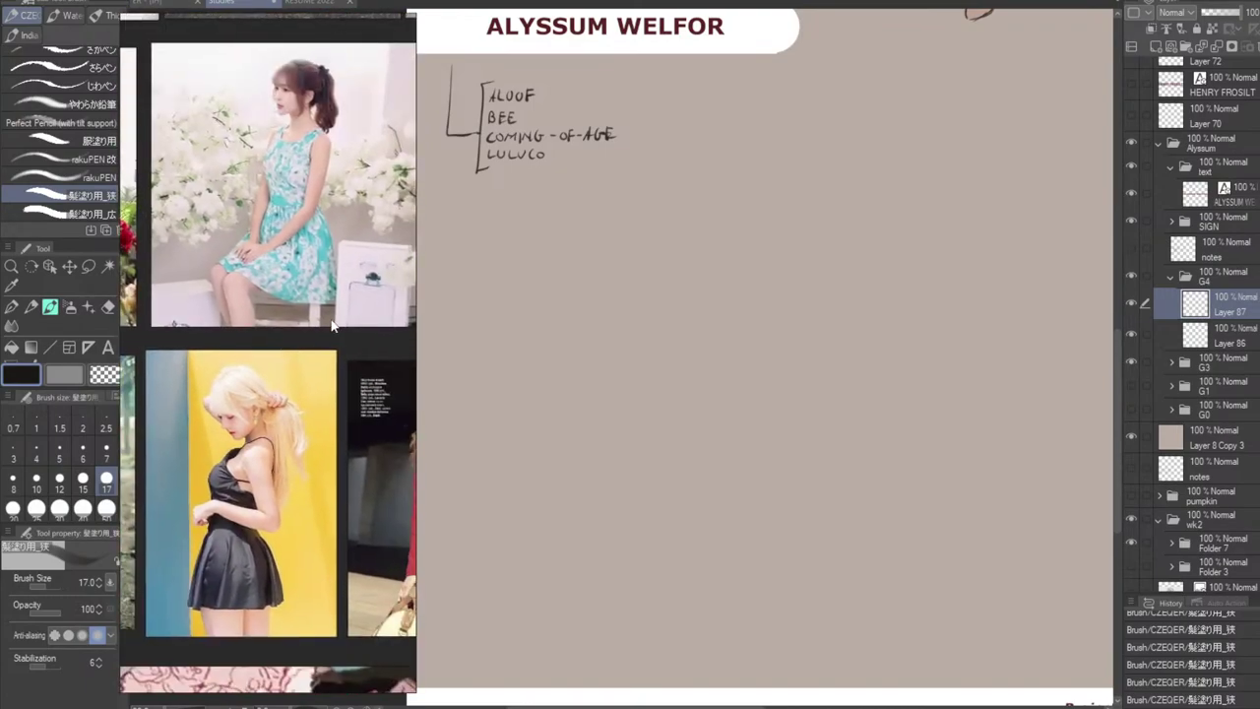
{"action": "scroll", "coordinate": [333, 326], "scroll_direction": "up", "scroll_amount": 2}
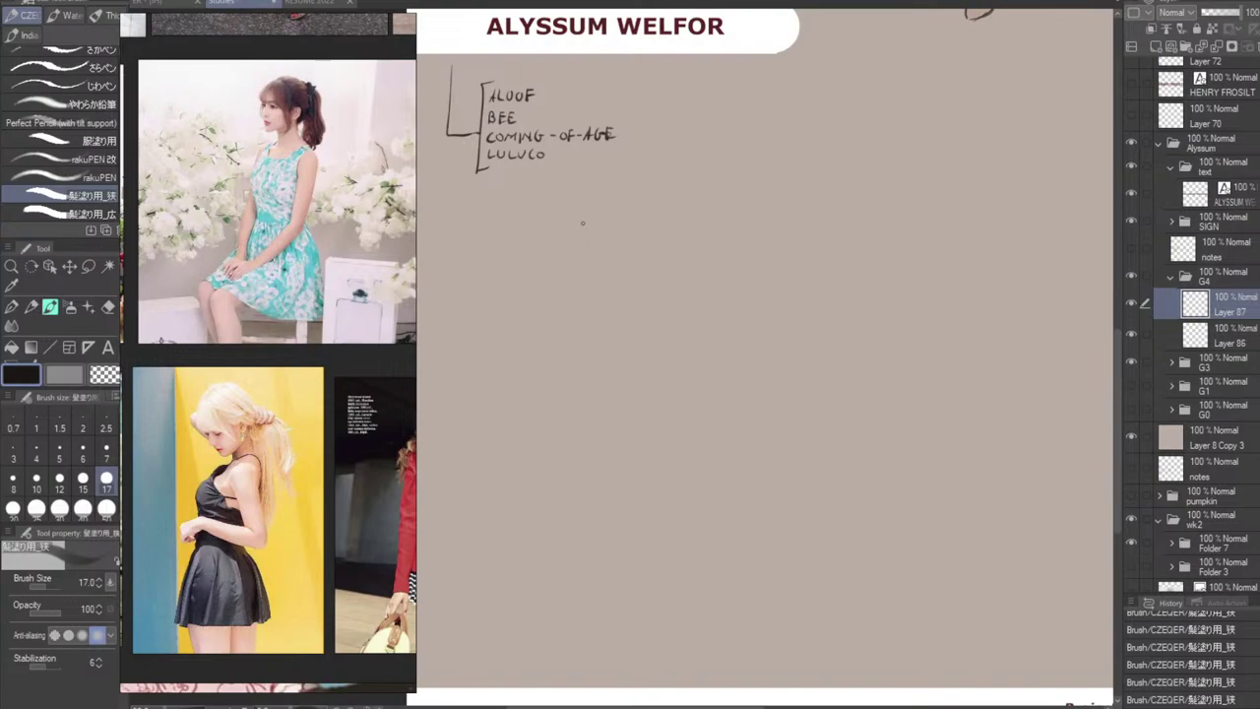
Sketch a small head below the notes, with the hair curve, face profile, jaw and ear, on Layer 87.
{"action": "mouse_move", "coordinate": [601, 209]}
{"action": "left_mouse_down"}
{"action": "mouse_move", "coordinate": [561, 238]}
{"action": "mouse_move", "coordinate": [563, 254]}
{"action": "mouse_move", "coordinate": [583, 266]}
{"action": "mouse_move", "coordinate": [624, 256]}
{"action": "left_mouse_up"}
{"action": "key", "text": "ctrl+z"}
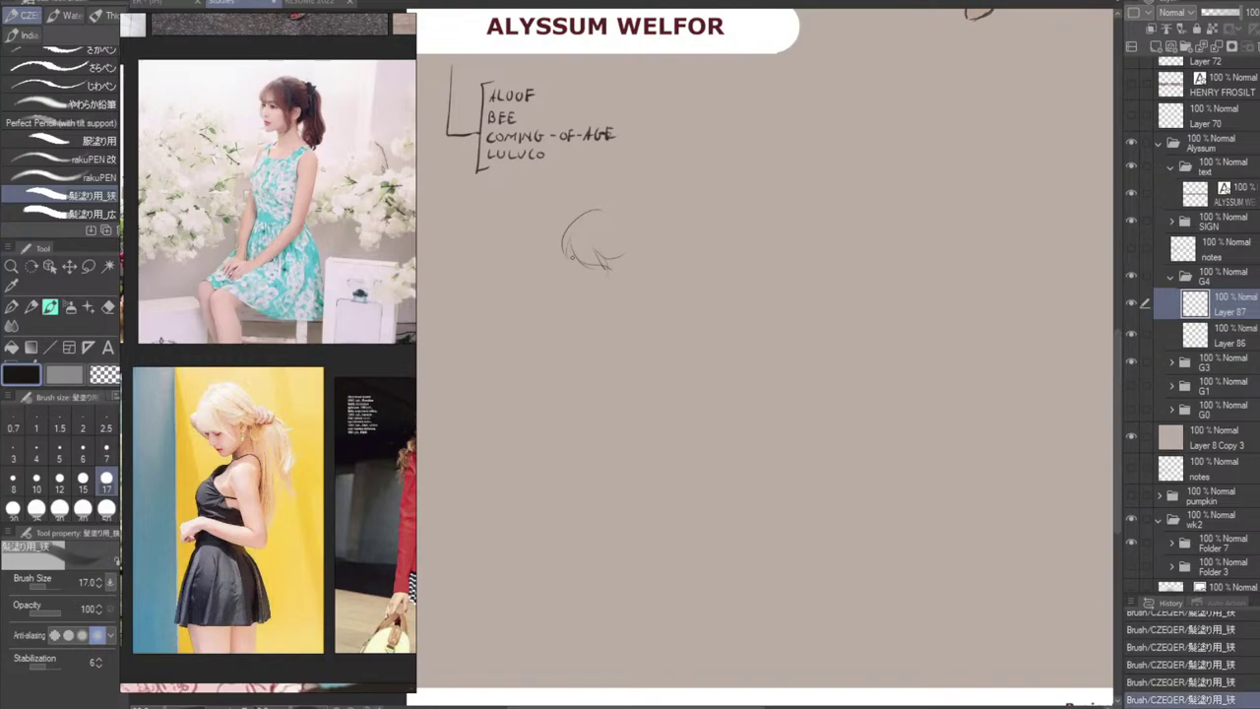
{"action": "left_click_drag", "start_coordinate": [568, 236], "coordinate": [570, 263]}
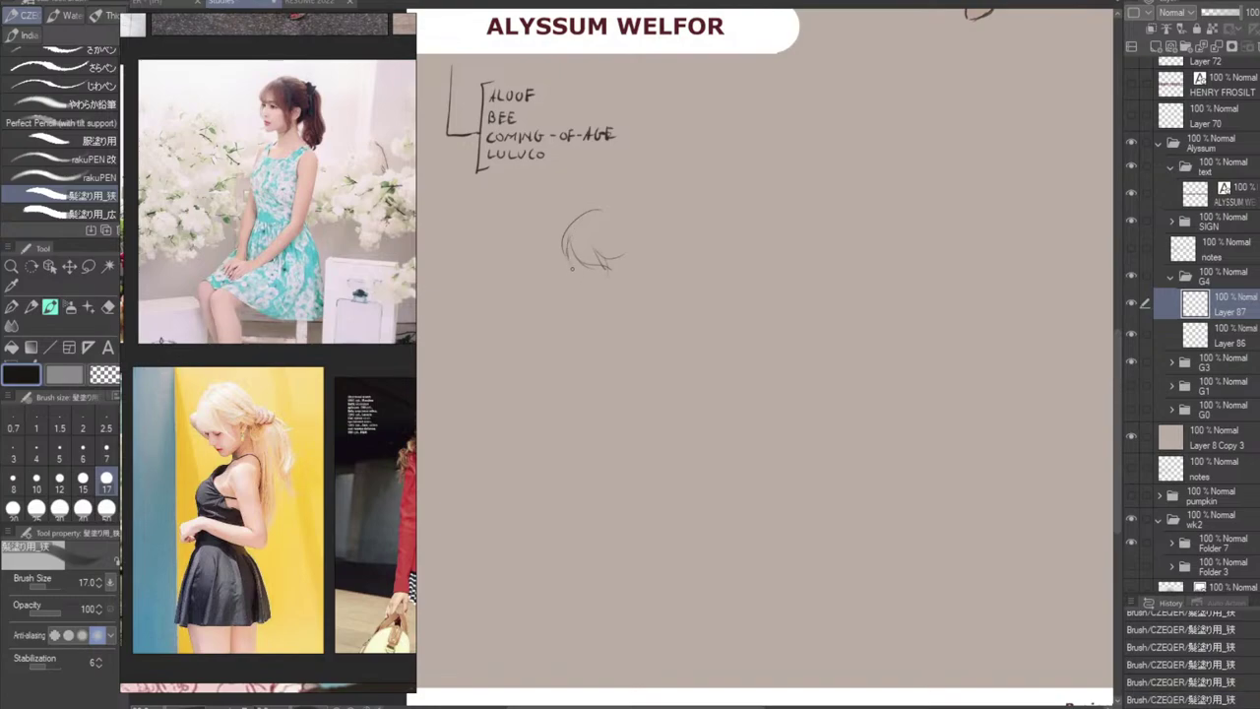
{"action": "left_click_drag", "start_coordinate": [568, 256], "coordinate": [596, 300]}
{"action": "key", "text": "ctrl+z"}
{"action": "key", "text": "ctrl+z"}
{"action": "key", "text": "ctrl+z"}
{"action": "key", "text": "ctrl+z"}
{"action": "key", "text": "ctrl+z"}
{"action": "mouse_move", "coordinate": [579, 285]}
{"action": "left_mouse_down"}
{"action": "mouse_move", "coordinate": [588, 297]}
{"action": "mouse_move", "coordinate": [626, 272]}
{"action": "left_mouse_up"}
{"action": "key", "text": "ctrl+z"}
{"action": "key", "text": "ctrl+z"}
{"action": "key", "text": "ctrl+z"}
{"action": "left_click_drag", "start_coordinate": [616, 257], "coordinate": [620, 271]}
{"action": "key", "text": "ctrl+z"}
{"action": "left_click_drag", "start_coordinate": [573, 264], "coordinate": [583, 280]}
{"action": "key", "text": "ctrl+z"}
{"action": "key", "text": "ctrl+z"}
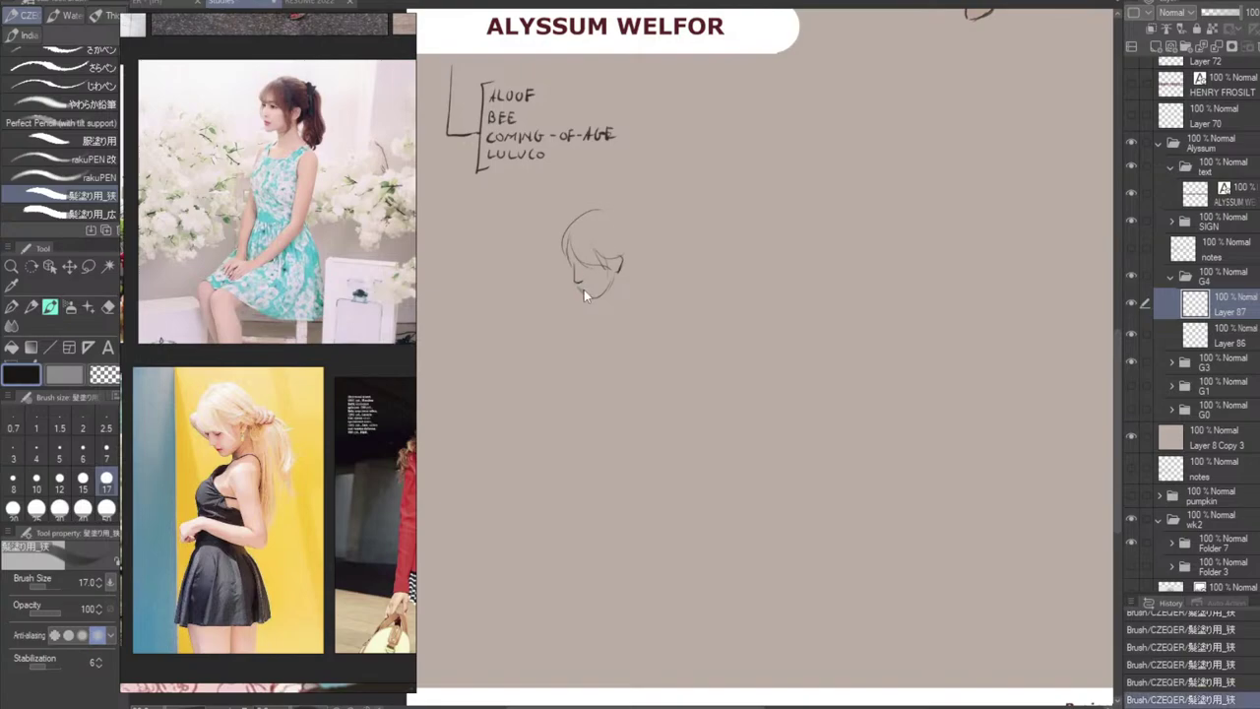
Draw the nose, mouth and lowered eyes on the small head sketch.
{"action": "left_click_drag", "start_coordinate": [576, 283], "coordinate": [591, 286]}
{"action": "key", "text": "ctrl+z"}
{"action": "key", "text": "ctrl+z"}
{"action": "key", "text": "ctrl+z"}
{"action": "key", "text": "ctrl+z"}
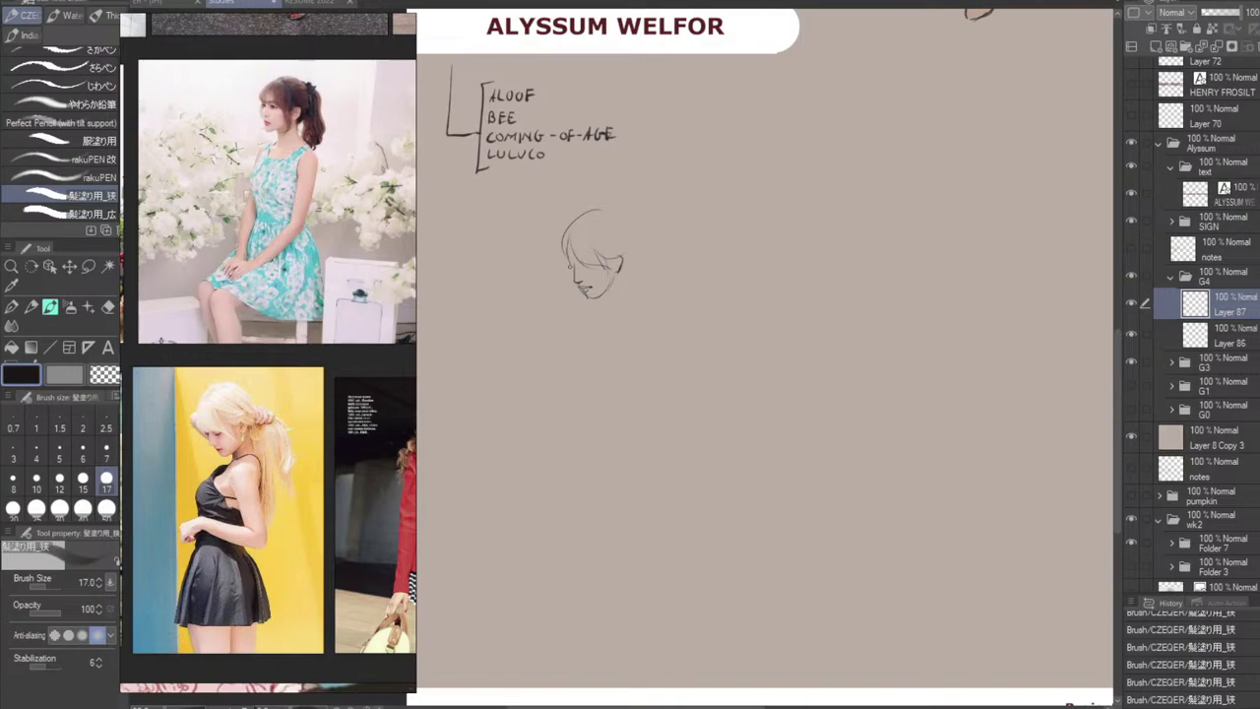
{"action": "key", "text": "ctrl+z"}
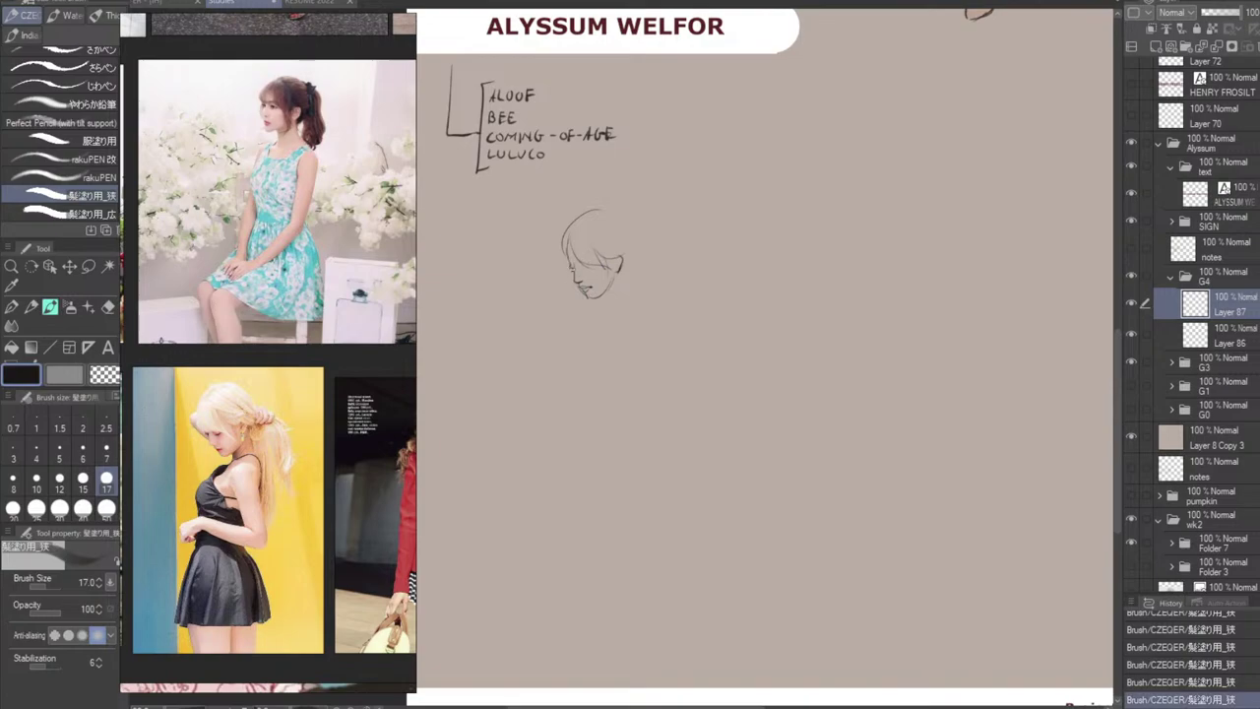
{"action": "mouse_move", "coordinate": [572, 268]}
{"action": "left_mouse_down"}
{"action": "mouse_move", "coordinate": [578, 278]}
{"action": "mouse_move", "coordinate": [601, 270]}
{"action": "left_mouse_up"}
{"action": "key", "text": "ctrl+z"}
{"action": "key", "text": "ctrl+z"}
{"action": "key", "text": "ctrl+z"}
{"action": "key", "text": "ctrl+z"}
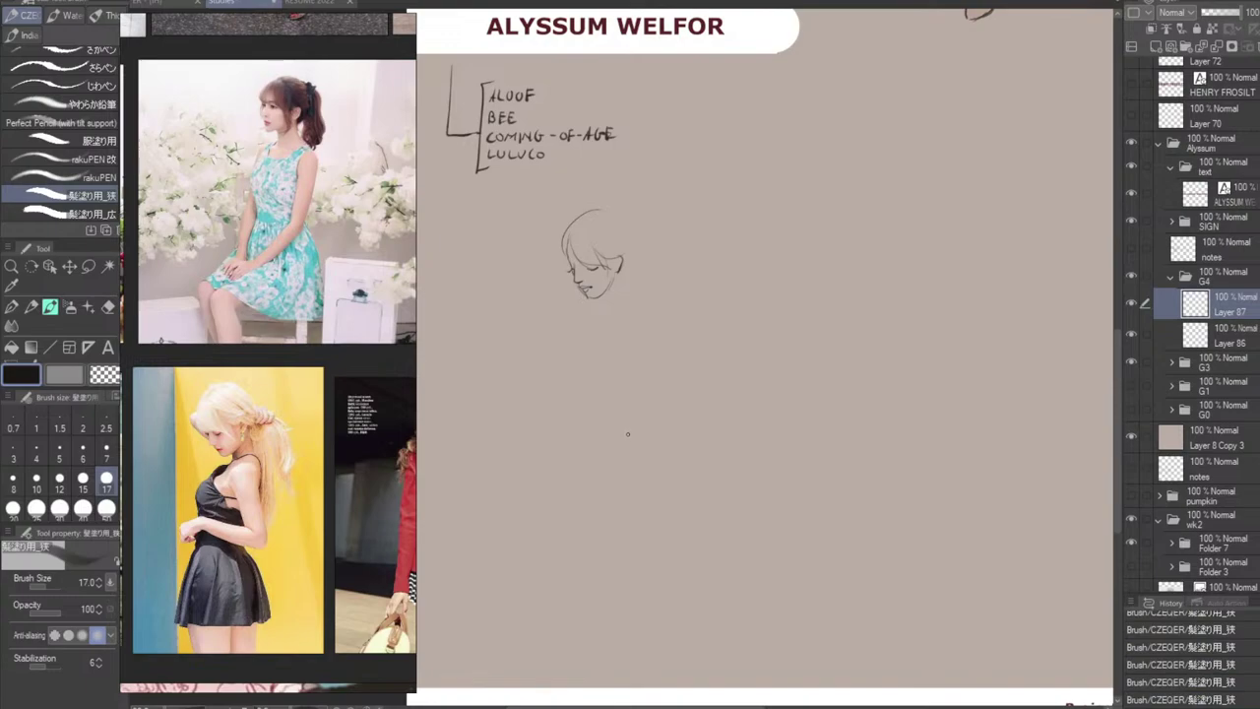
Lasso the head sketch, delete it and clear the selection.
{"action": "key", "text": "m"}
{"action": "mouse_move", "coordinate": [632, 311]}
{"action": "left_mouse_down"}
{"action": "mouse_move", "coordinate": [629, 323]}
{"action": "mouse_move", "coordinate": [633, 313]}
{"action": "left_mouse_up"}
{"action": "left_click", "coordinate": [577, 351]}
{"action": "key", "text": "ctrl+d"}
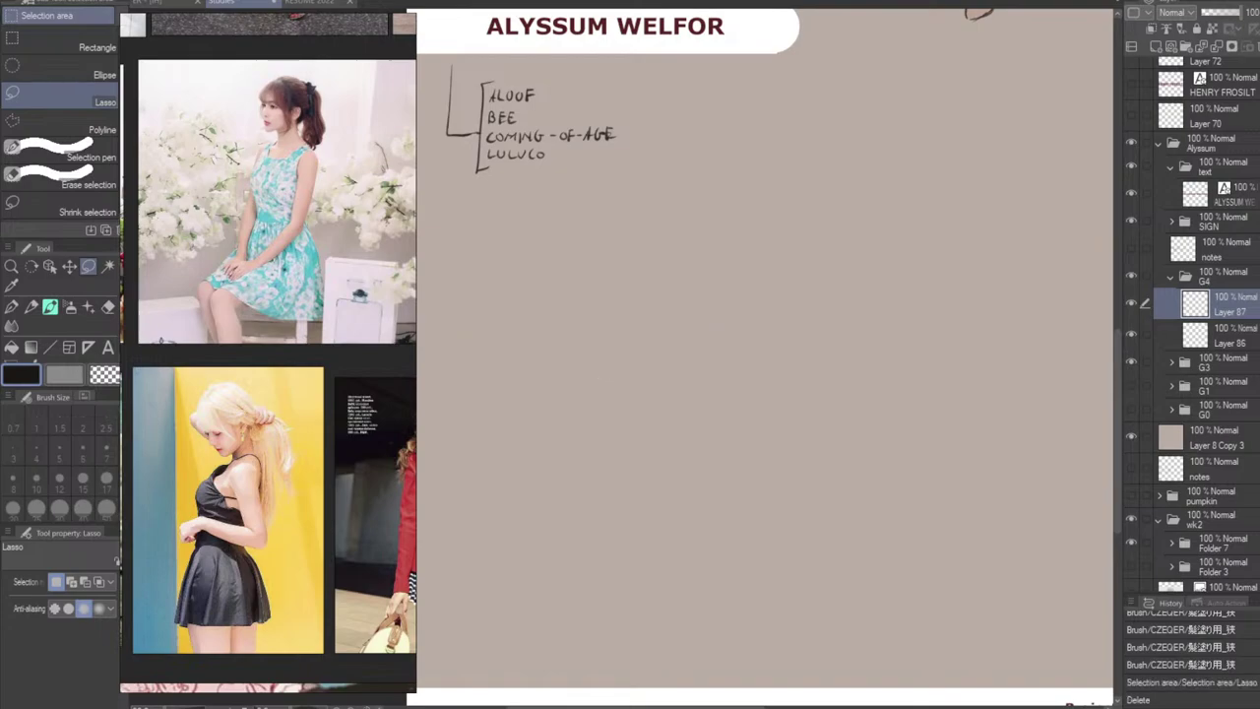
Rough in a new figure with a circle for the head, an oval for the ribcage and a curved back line.
{"action": "key", "text": "b"}
{"action": "mouse_move", "coordinate": [611, 244]}
{"action": "left_mouse_down"}
{"action": "mouse_move", "coordinate": [594, 323]}
{"action": "mouse_move", "coordinate": [617, 240]}
{"action": "mouse_move", "coordinate": [545, 275]}
{"action": "mouse_move", "coordinate": [593, 239]}
{"action": "mouse_move", "coordinate": [613, 282]}
{"action": "mouse_move", "coordinate": [614, 267]}
{"action": "mouse_move", "coordinate": [572, 289]}
{"action": "mouse_move", "coordinate": [602, 233]}
{"action": "mouse_move", "coordinate": [588, 280]}
{"action": "mouse_move", "coordinate": [580, 236]}
{"action": "left_mouse_up"}
{"action": "key", "text": "ctrl+z"}
{"action": "key", "text": "ctrl+z"}
{"action": "left_click_drag", "start_coordinate": [575, 323], "coordinate": [626, 313]}
{"action": "key", "text": "ctrl+z"}
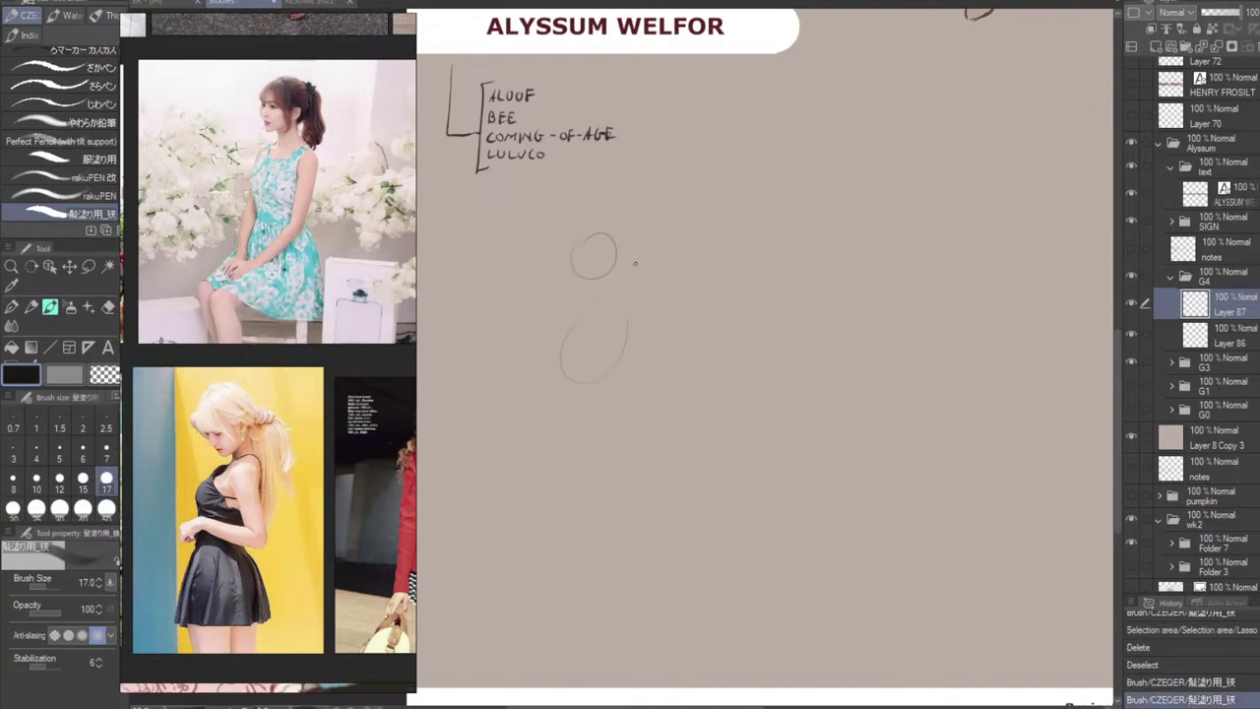
{"action": "mouse_move", "coordinate": [614, 244]}
{"action": "left_mouse_down"}
{"action": "mouse_move", "coordinate": [618, 341]}
{"action": "mouse_move", "coordinate": [605, 227]}
{"action": "mouse_move", "coordinate": [610, 367]}
{"action": "mouse_move", "coordinate": [623, 345]}
{"action": "mouse_move", "coordinate": [558, 380]}
{"action": "left_mouse_up"}
{"action": "key", "text": "ctrl+z"}
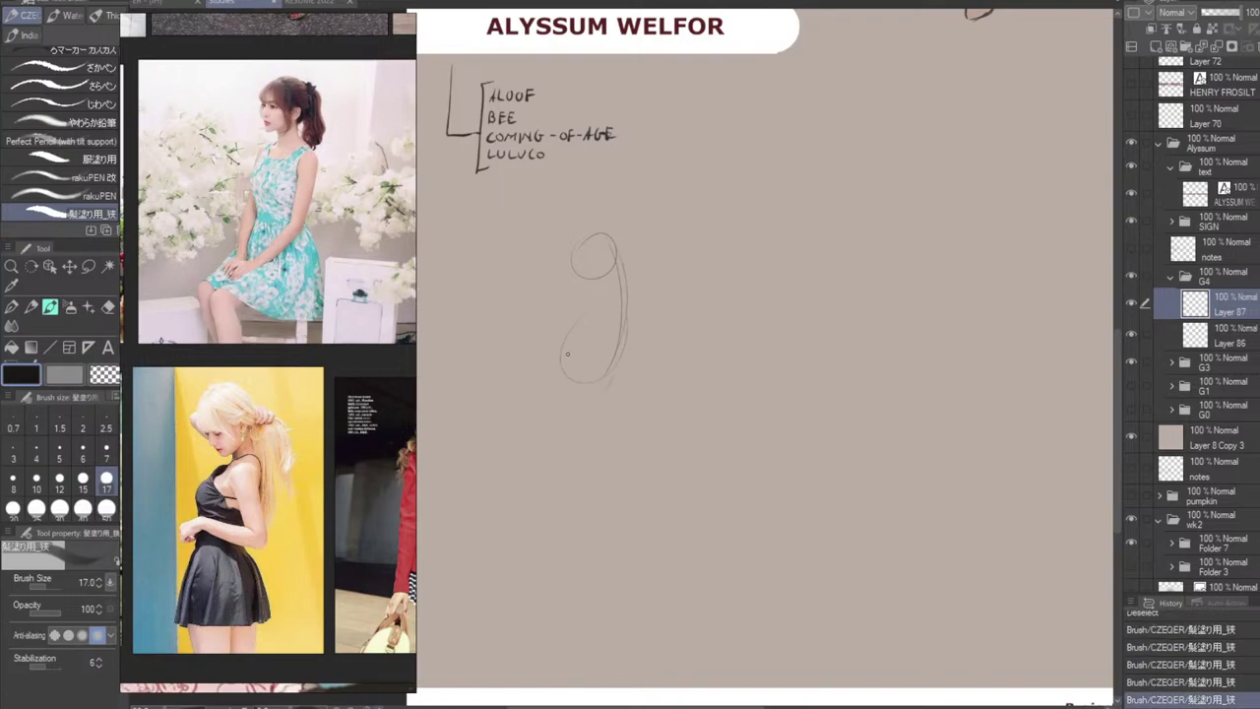
Sketch the bust contour at the front of the ribcage and the shoulder line rising to the back.
{"action": "mouse_move", "coordinate": [594, 316]}
{"action": "left_mouse_down"}
{"action": "mouse_move", "coordinate": [574, 312]}
{"action": "mouse_move", "coordinate": [558, 335]}
{"action": "left_mouse_up"}
{"action": "key", "text": "ctrl+z"}
{"action": "key", "text": "ctrl+z"}
{"action": "key", "text": "ctrl+z"}
{"action": "key", "text": "ctrl+z"}
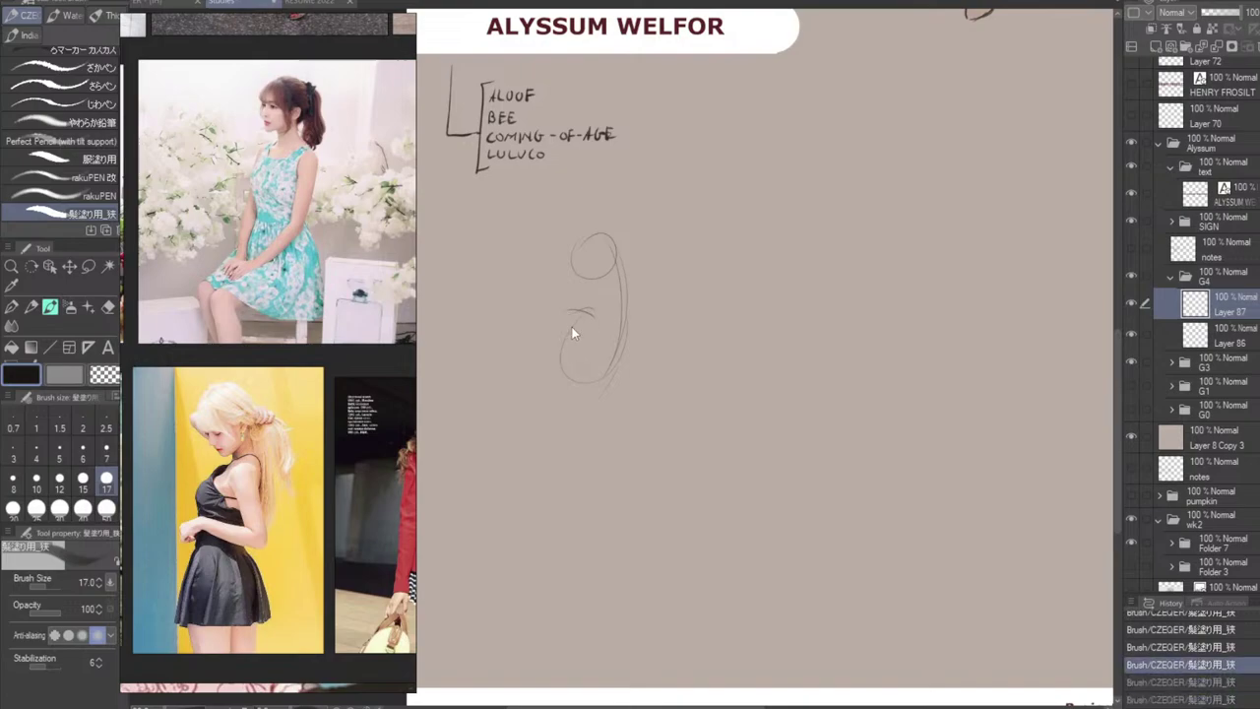
{"action": "mouse_move", "coordinate": [553, 333]}
{"action": "left_mouse_down"}
{"action": "mouse_move", "coordinate": [583, 327]}
{"action": "mouse_move", "coordinate": [554, 351]}
{"action": "mouse_move", "coordinate": [562, 371]}
{"action": "left_mouse_up"}
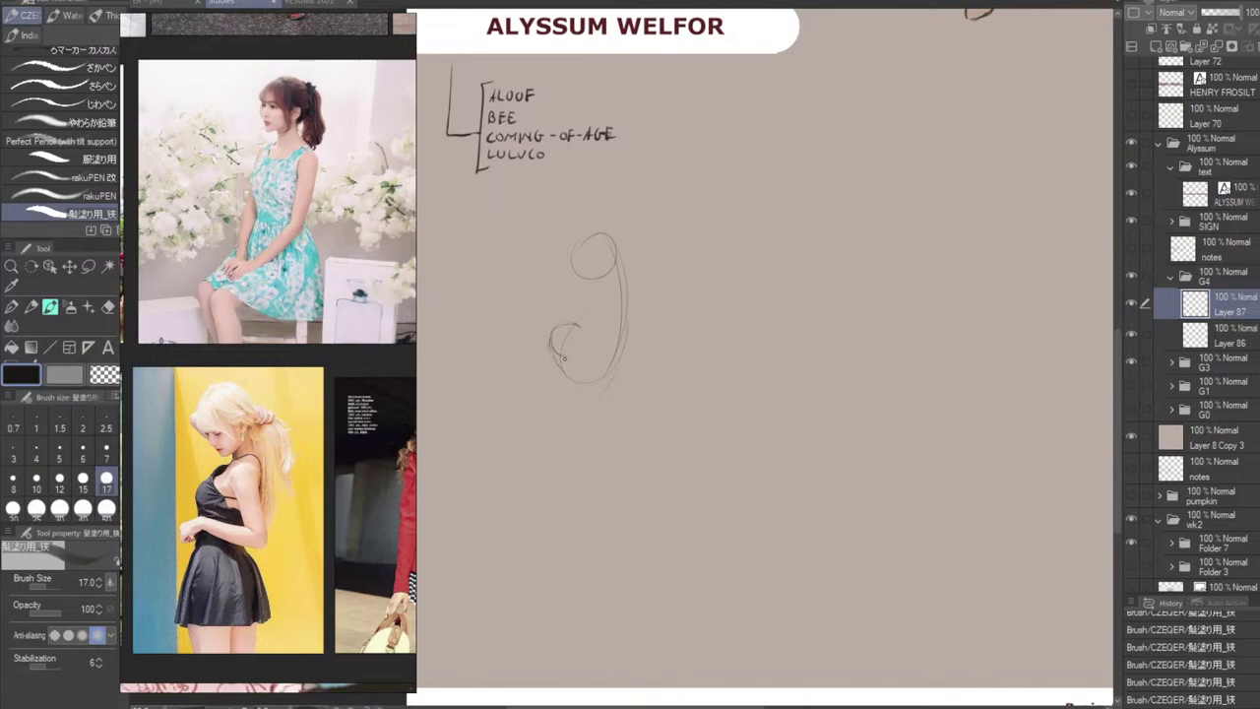
{"action": "mouse_move", "coordinate": [569, 324]}
{"action": "left_mouse_down"}
{"action": "mouse_move", "coordinate": [600, 296]}
{"action": "mouse_move", "coordinate": [595, 311]}
{"action": "mouse_move", "coordinate": [626, 301]}
{"action": "mouse_move", "coordinate": [617, 251]}
{"action": "mouse_move", "coordinate": [621, 299]}
{"action": "left_mouse_up"}
Build up the head with an outer skull curve, a pointed jaw, the neck and loose hair lines.
{"action": "mouse_move", "coordinate": [581, 233]}
{"action": "left_mouse_down"}
{"action": "mouse_move", "coordinate": [585, 280]}
{"action": "mouse_move", "coordinate": [568, 255]}
{"action": "mouse_move", "coordinate": [592, 289]}
{"action": "mouse_move", "coordinate": [618, 268]}
{"action": "mouse_move", "coordinate": [588, 292]}
{"action": "mouse_move", "coordinate": [564, 266]}
{"action": "mouse_move", "coordinate": [624, 232]}
{"action": "mouse_move", "coordinate": [573, 239]}
{"action": "mouse_move", "coordinate": [567, 259]}
{"action": "mouse_move", "coordinate": [601, 221]}
{"action": "mouse_move", "coordinate": [619, 230]}
{"action": "mouse_move", "coordinate": [616, 274]}
{"action": "mouse_move", "coordinate": [626, 240]}
{"action": "mouse_move", "coordinate": [611, 284]}
{"action": "mouse_move", "coordinate": [614, 266]}
{"action": "mouse_move", "coordinate": [591, 295]}
{"action": "left_mouse_up"}
{"action": "key", "text": "ctrl+z"}
{"action": "key", "text": "ctrl+z"}
{"action": "key", "text": "ctrl+z"}
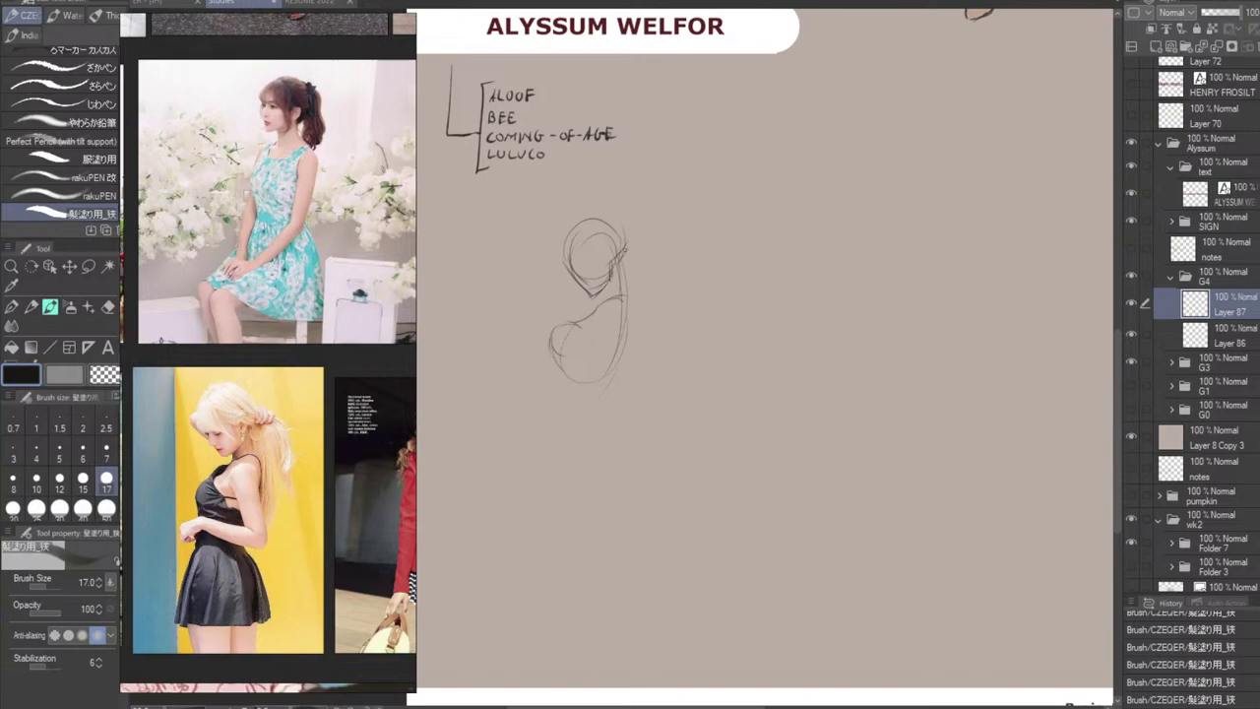
{"action": "mouse_move", "coordinate": [610, 222]}
{"action": "left_mouse_down"}
{"action": "mouse_move", "coordinate": [630, 307]}
{"action": "mouse_move", "coordinate": [603, 304]}
{"action": "left_mouse_up"}
{"action": "left_click_drag", "start_coordinate": [552, 249], "coordinate": [594, 217]}
Strengthen the back curve and draw the torso's front contour from the bust down to the waist.
{"action": "mouse_move", "coordinate": [627, 270]}
{"action": "left_mouse_down"}
{"action": "mouse_move", "coordinate": [588, 412]}
{"action": "mouse_move", "coordinate": [550, 402]}
{"action": "left_mouse_up"}
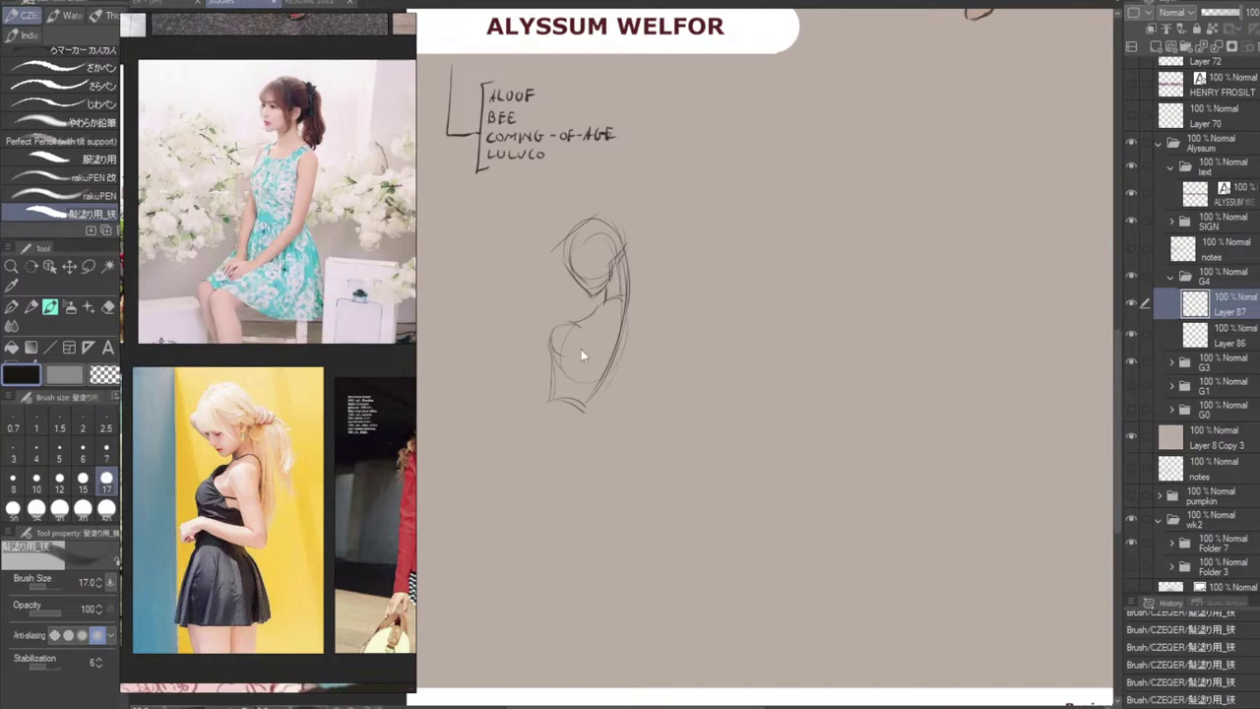
{"action": "key", "text": "ctrl+z"}
{"action": "key", "text": "ctrl+z"}
{"action": "left_click_drag", "start_coordinate": [551, 344], "coordinate": [561, 392]}
{"action": "key", "text": "ctrl+z"}
{"action": "left_click_drag", "start_coordinate": [552, 337], "coordinate": [553, 397]}
{"action": "key", "text": "ctrl+z"}
{"action": "key", "text": "ctrl+z"}
Sketch the near upper arm hanging from the shoulder and the bent forearm crossing in front of the waist.
{"action": "left_click_drag", "start_coordinate": [624, 323], "coordinate": [646, 394]}
{"action": "key", "text": "ctrl+z"}
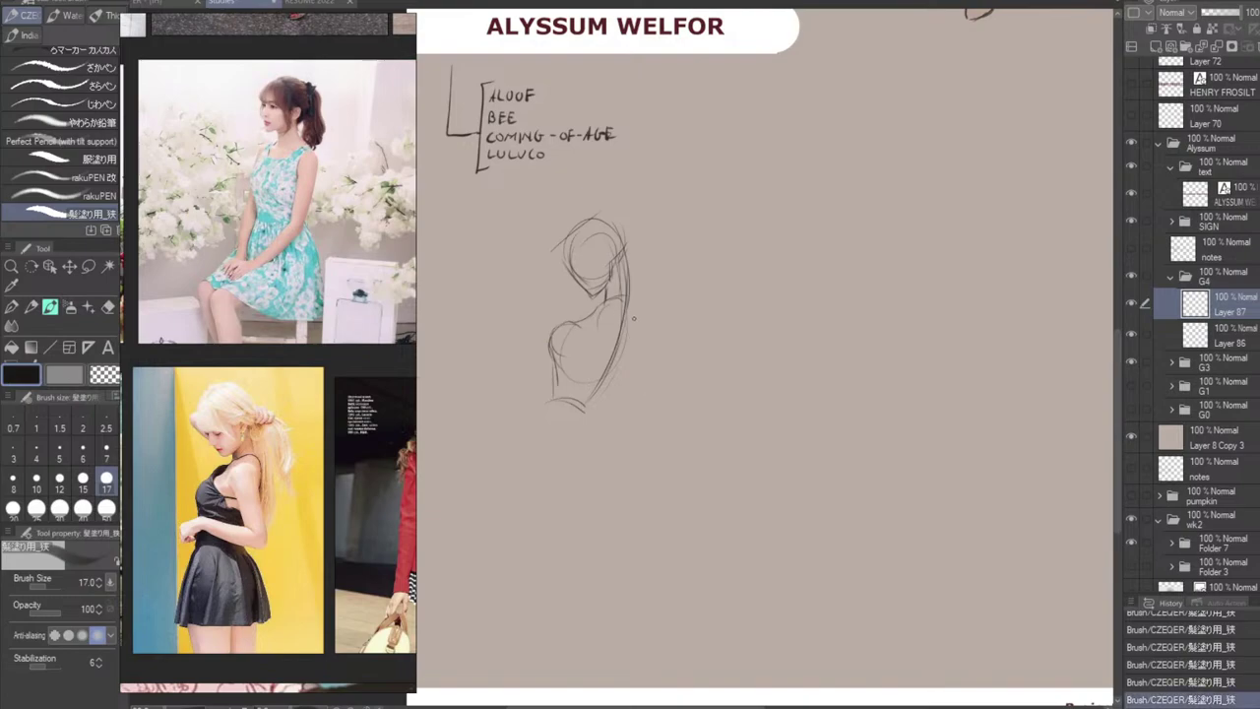
{"action": "left_click_drag", "start_coordinate": [625, 324], "coordinate": [651, 397]}
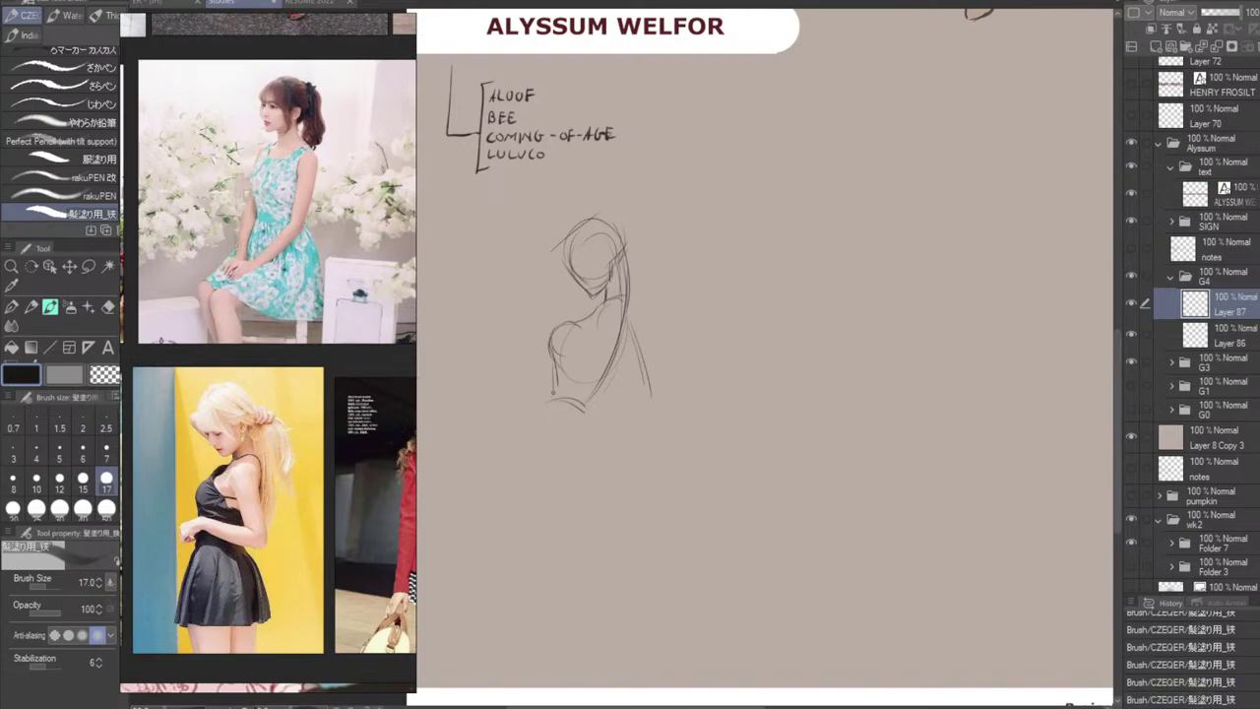
{"action": "mouse_move", "coordinate": [549, 401]}
{"action": "left_mouse_down"}
{"action": "mouse_move", "coordinate": [562, 392]}
{"action": "mouse_move", "coordinate": [654, 423]}
{"action": "left_mouse_up"}
{"action": "key", "text": "ctrl+z"}
{"action": "left_click_drag", "start_coordinate": [561, 397], "coordinate": [651, 406]}
{"action": "left_click_drag", "start_coordinate": [565, 378], "coordinate": [632, 391]}
{"action": "key", "text": "ctrl+z"}
{"action": "key", "text": "ctrl+z"}
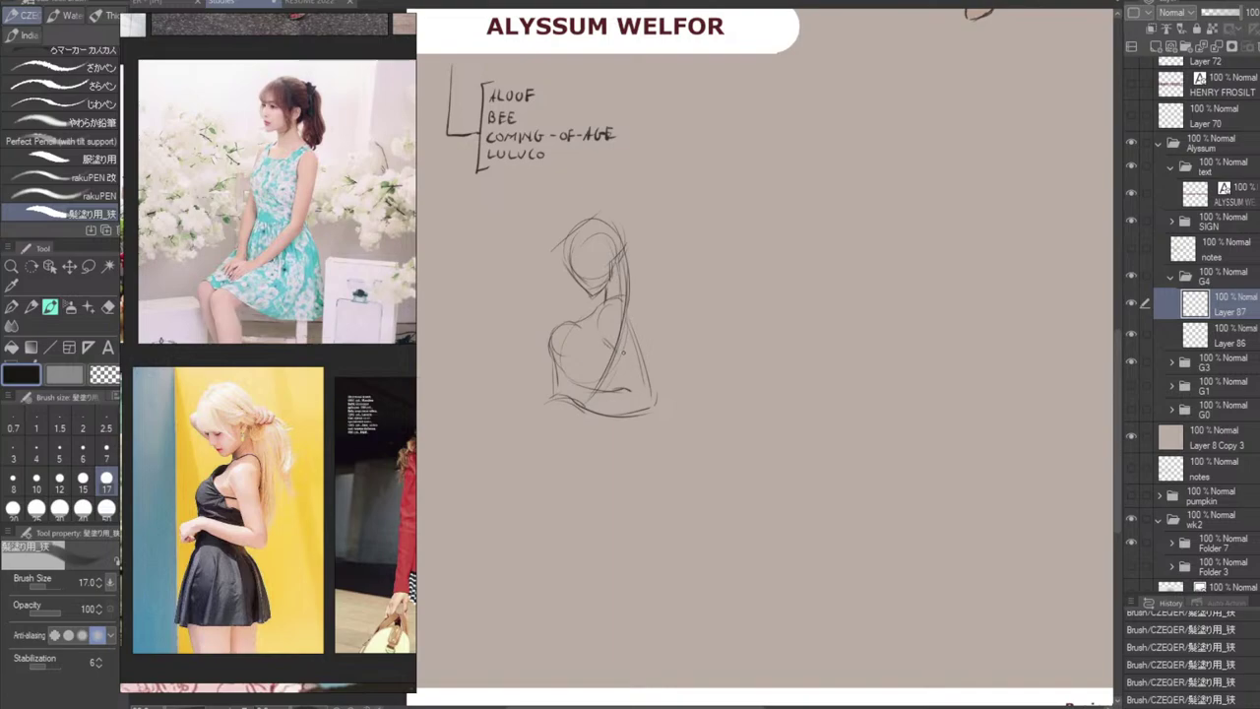
{"action": "mouse_move", "coordinate": [631, 347]}
{"action": "left_mouse_down"}
{"action": "mouse_move", "coordinate": [613, 395]}
{"action": "mouse_move", "coordinate": [616, 385]}
{"action": "left_mouse_up"}
Add the hand at the end of the forearm and darken the forearm's lower edge.
{"action": "mouse_move", "coordinate": [529, 390]}
{"action": "left_mouse_down"}
{"action": "mouse_move", "coordinate": [557, 385]}
{"action": "mouse_move", "coordinate": [528, 391]}
{"action": "mouse_move", "coordinate": [525, 407]}
{"action": "mouse_move", "coordinate": [564, 395]}
{"action": "left_mouse_up"}
{"action": "key", "text": "ctrl+z"}
{"action": "mouse_move", "coordinate": [531, 414]}
{"action": "left_mouse_down"}
{"action": "mouse_move", "coordinate": [562, 397]}
{"action": "mouse_move", "coordinate": [552, 405]}
{"action": "mouse_move", "coordinate": [647, 414]}
{"action": "left_mouse_up"}
{"action": "key", "text": "ctrl+z"}
{"action": "key", "text": "ctrl+z"}
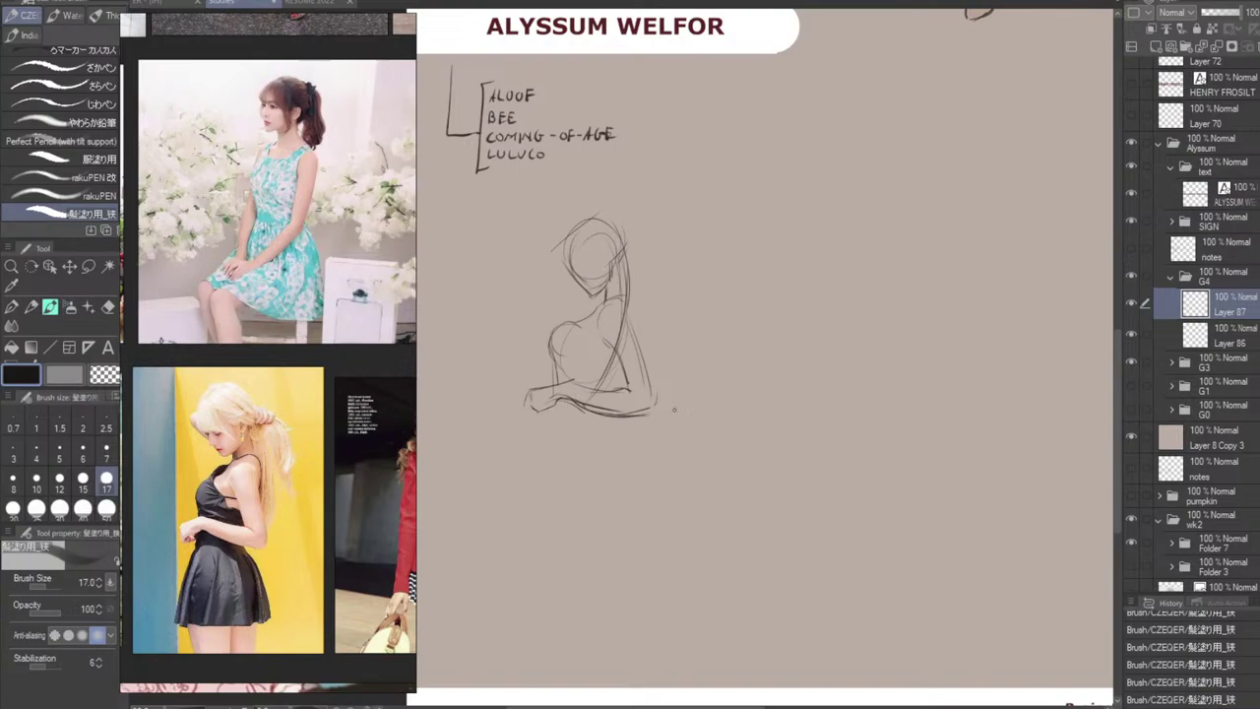
{"action": "key", "text": "ctrl+z"}
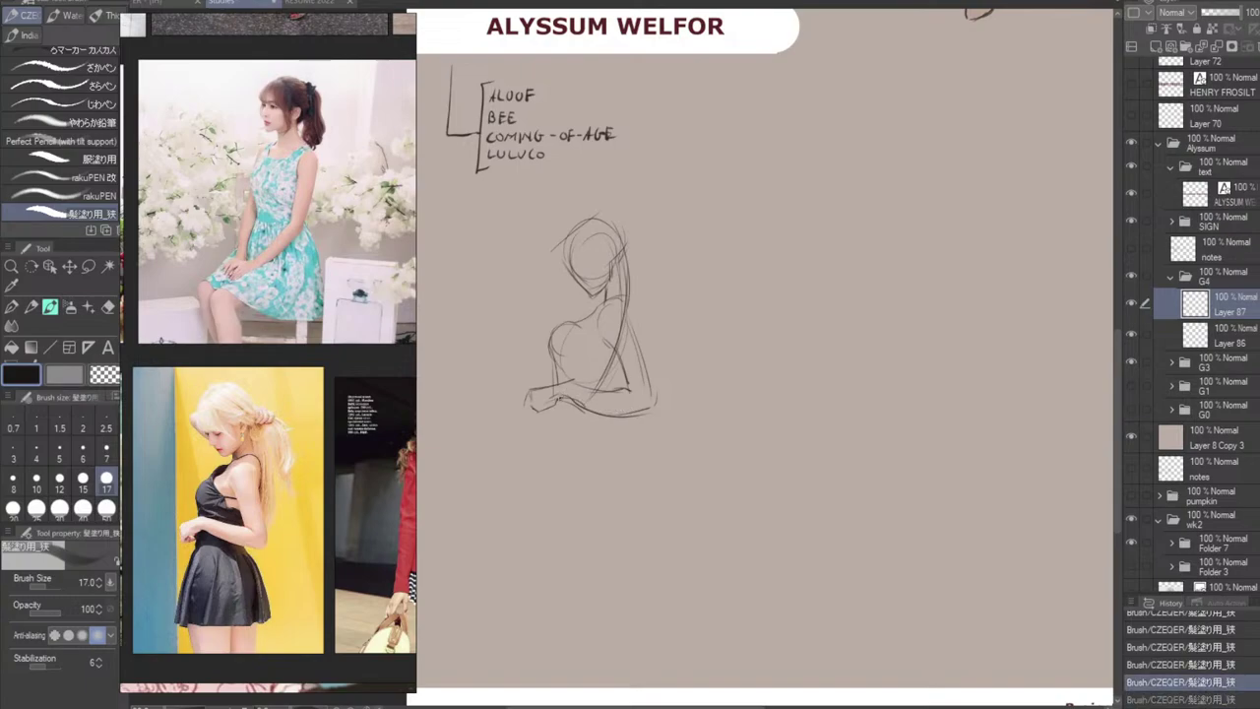
{"action": "left_click_drag", "start_coordinate": [561, 397], "coordinate": [647, 413]}
{"action": "key", "text": "ctrl+z"}
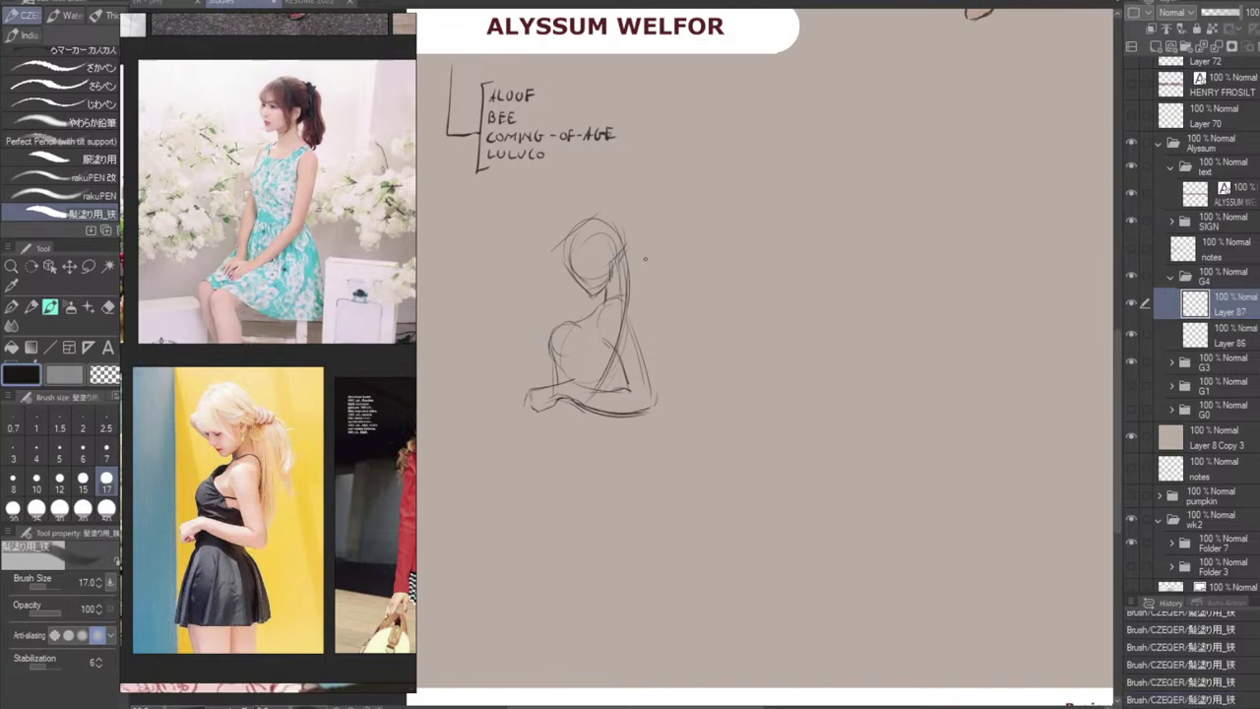
Sketch the hair falling along the front of the face and the downturned face profile.
{"action": "mouse_move", "coordinate": [566, 220]}
{"action": "left_mouse_down"}
{"action": "mouse_move", "coordinate": [563, 275]}
{"action": "mouse_move", "coordinate": [600, 268]}
{"action": "mouse_move", "coordinate": [585, 285]}
{"action": "left_mouse_up"}
{"action": "key", "text": "ctrl+z"}
{"action": "key", "text": "ctrl+z"}
{"action": "left_click_drag", "start_coordinate": [562, 259], "coordinate": [588, 296]}
{"action": "key", "text": "ctrl+z"}
{"action": "key", "text": "ctrl+z"}
{"action": "key", "text": "ctrl+z"}
{"action": "mouse_move", "coordinate": [580, 222]}
{"action": "left_mouse_down"}
{"action": "mouse_move", "coordinate": [573, 288]}
{"action": "mouse_move", "coordinate": [584, 290]}
{"action": "left_mouse_up"}
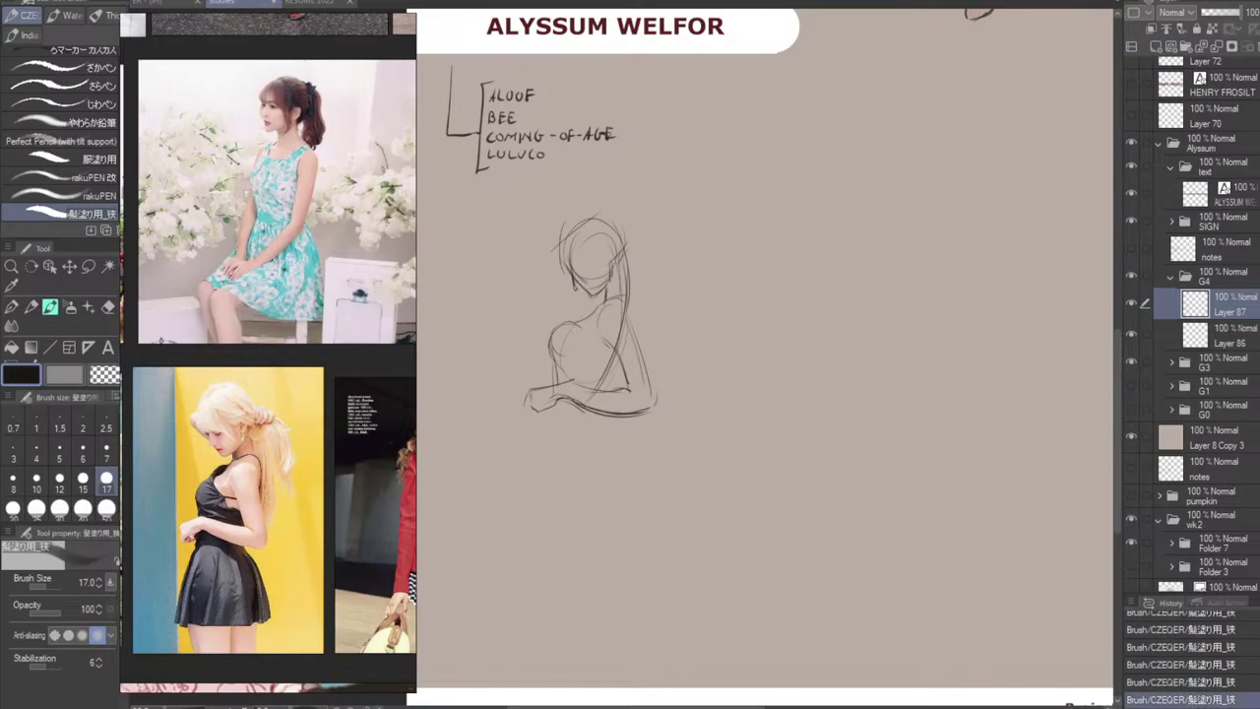
Refine the chin and front hair, then reinforce the lines of the neck, shoulder and upper chest.
{"action": "key", "text": "ctrl+z"}
{"action": "key", "text": "ctrl+z"}
{"action": "key", "text": "ctrl+z"}
{"action": "key", "text": "ctrl+z"}
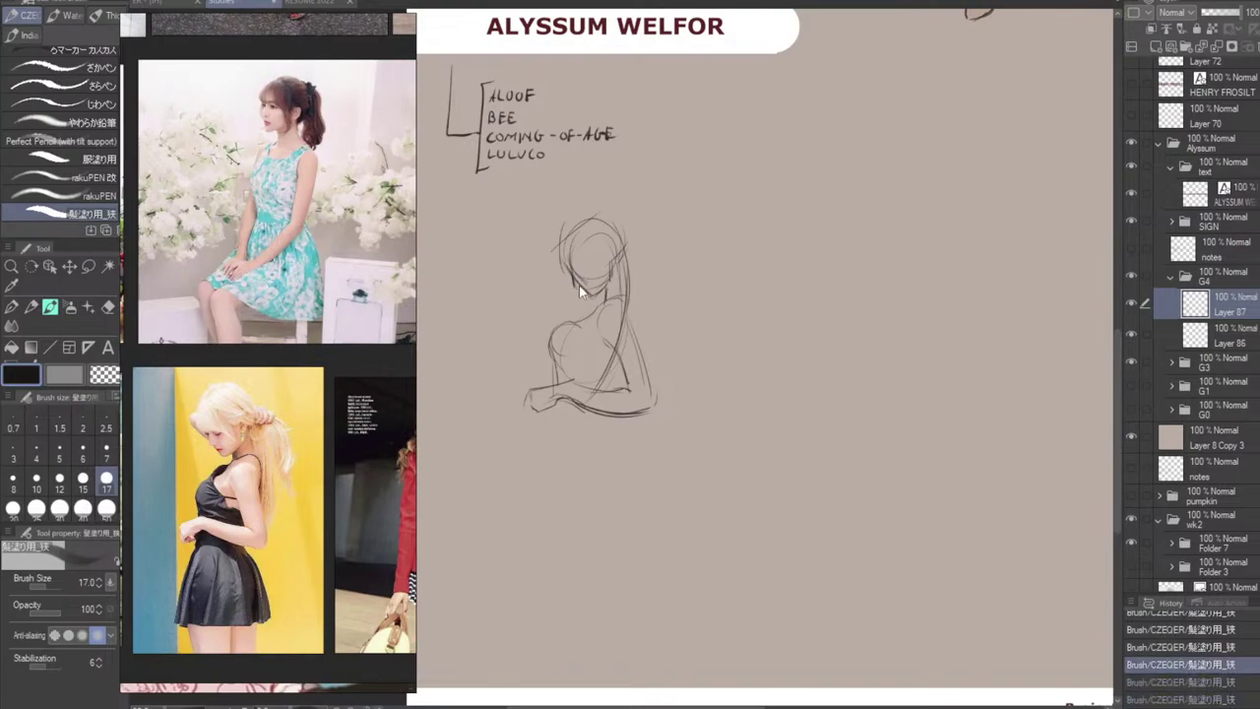
{"action": "left_click_drag", "start_coordinate": [579, 286], "coordinate": [586, 290]}
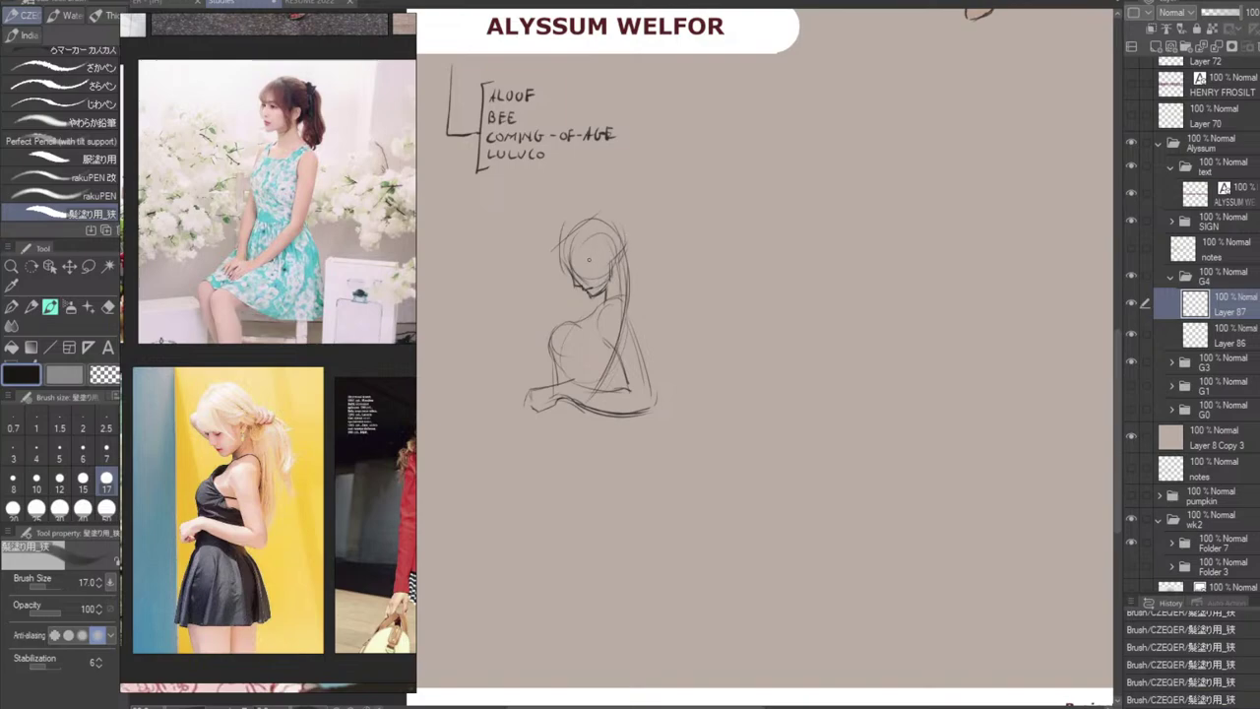
{"action": "left_click_drag", "start_coordinate": [561, 246], "coordinate": [572, 275]}
{"action": "left_click_drag", "start_coordinate": [550, 338], "coordinate": [583, 322]}
{"action": "left_click_drag", "start_coordinate": [611, 299], "coordinate": [580, 316]}
{"action": "mouse_move", "coordinate": [635, 281]}
{"action": "left_mouse_down"}
{"action": "mouse_move", "coordinate": [597, 304]}
{"action": "mouse_move", "coordinate": [635, 295]}
{"action": "left_mouse_up"}
Sketch the hips below the forearm as a rounded dome with a rear contour and an inner thigh line.
{"action": "left_click_drag", "start_coordinate": [542, 418], "coordinate": [513, 506]}
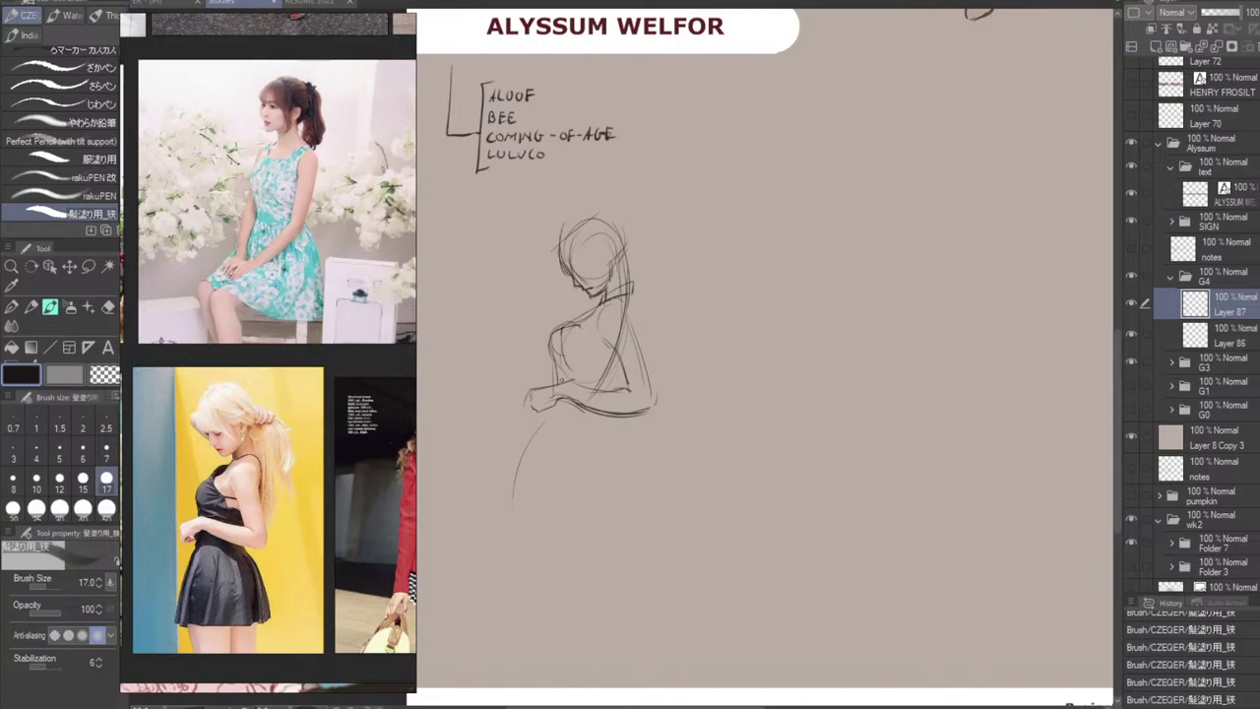
{"action": "key", "text": "ctrl+z"}
{"action": "mouse_move", "coordinate": [522, 469]}
{"action": "left_mouse_down"}
{"action": "mouse_move", "coordinate": [597, 442]}
{"action": "mouse_move", "coordinate": [603, 502]}
{"action": "left_mouse_up"}
{"action": "left_click_drag", "start_coordinate": [549, 431], "coordinate": [515, 548]}
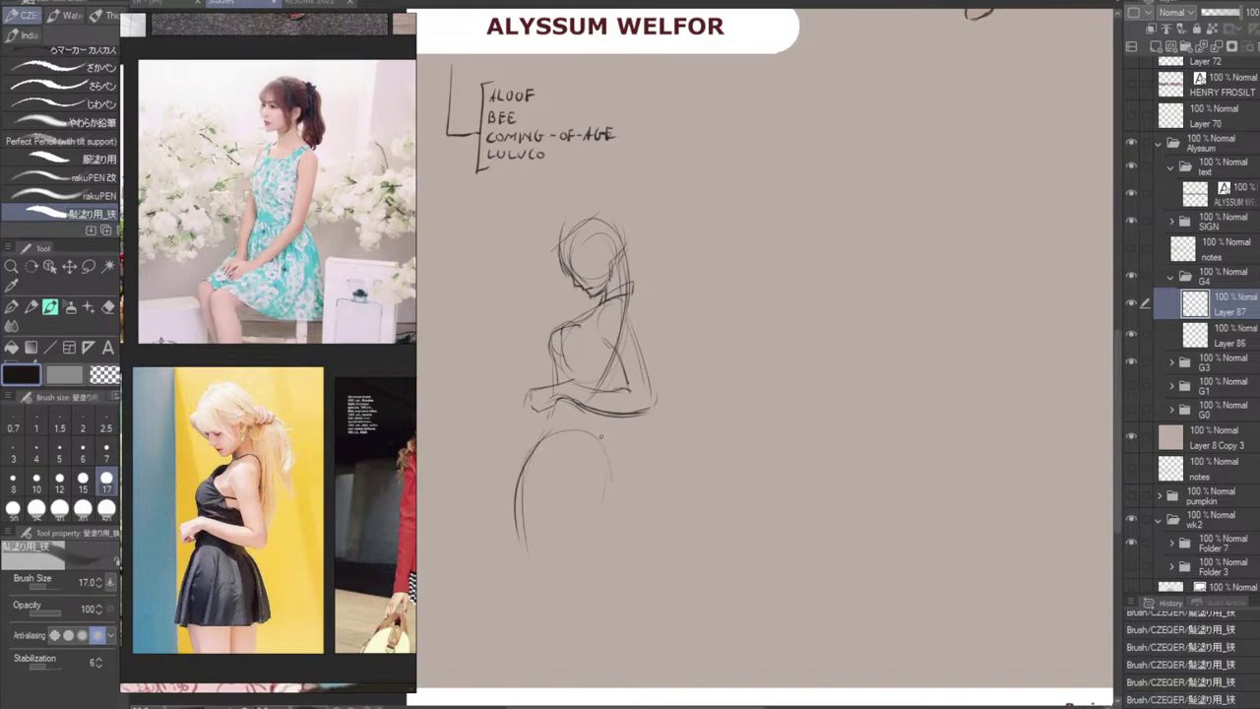
{"action": "mouse_move", "coordinate": [571, 431]}
{"action": "left_mouse_down"}
{"action": "mouse_move", "coordinate": [609, 435]}
{"action": "mouse_move", "coordinate": [585, 429]}
{"action": "mouse_move", "coordinate": [613, 478]}
{"action": "mouse_move", "coordinate": [620, 456]}
{"action": "mouse_move", "coordinate": [613, 539]}
{"action": "left_mouse_up"}
{"action": "left_click_drag", "start_coordinate": [596, 487], "coordinate": [589, 573]}
{"action": "left_click_drag", "start_coordinate": [593, 522], "coordinate": [591, 556]}
Draw the front thigh contour, the back of the waist and the outline of the buttock and rear thigh.
{"action": "left_click_drag", "start_coordinate": [535, 449], "coordinate": [529, 564]}
{"action": "key", "text": "ctrl+z"}
{"action": "left_click_drag", "start_coordinate": [522, 469], "coordinate": [532, 563]}
{"action": "left_click_drag", "start_coordinate": [524, 516], "coordinate": [530, 553]}
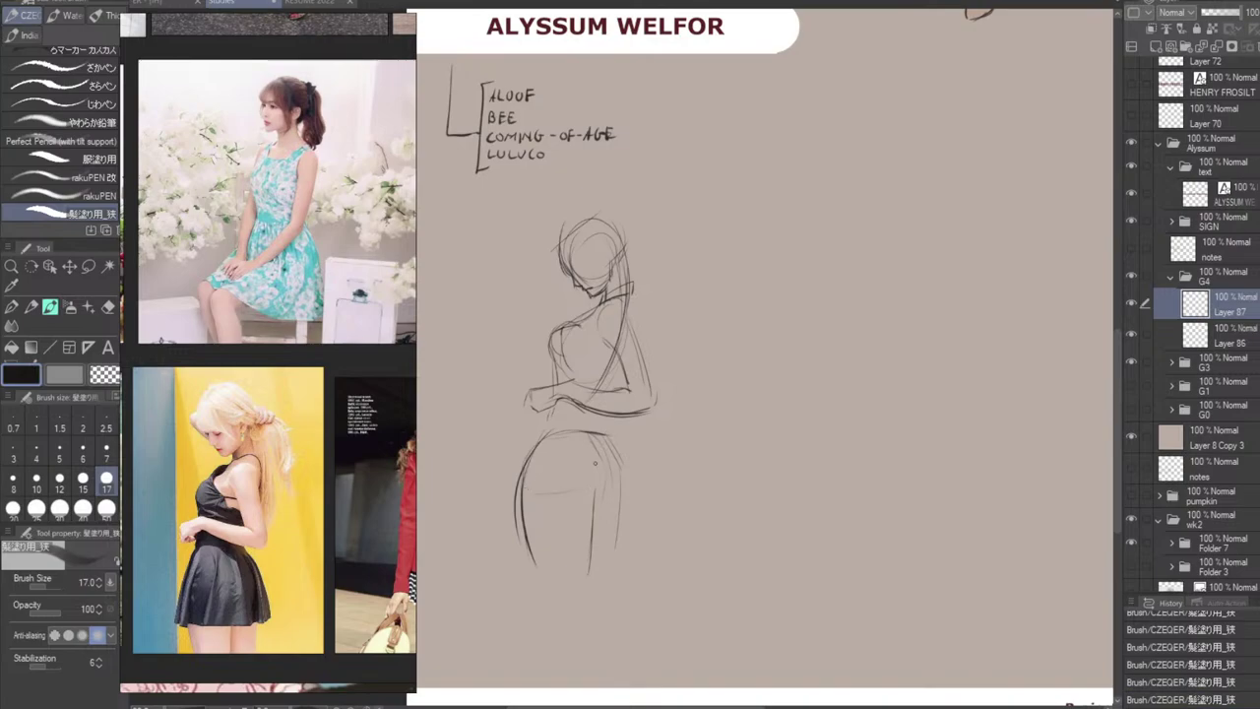
{"action": "left_click_drag", "start_coordinate": [591, 491], "coordinate": [608, 494]}
{"action": "mouse_move", "coordinate": [594, 411]}
{"action": "left_mouse_down"}
{"action": "mouse_move", "coordinate": [624, 451]}
{"action": "mouse_move", "coordinate": [623, 436]}
{"action": "mouse_move", "coordinate": [612, 438]}
{"action": "mouse_move", "coordinate": [621, 478]}
{"action": "mouse_move", "coordinate": [608, 441]}
{"action": "mouse_move", "coordinate": [620, 510]}
{"action": "left_mouse_up"}
{"action": "left_click_drag", "start_coordinate": [618, 460], "coordinate": [612, 583]}
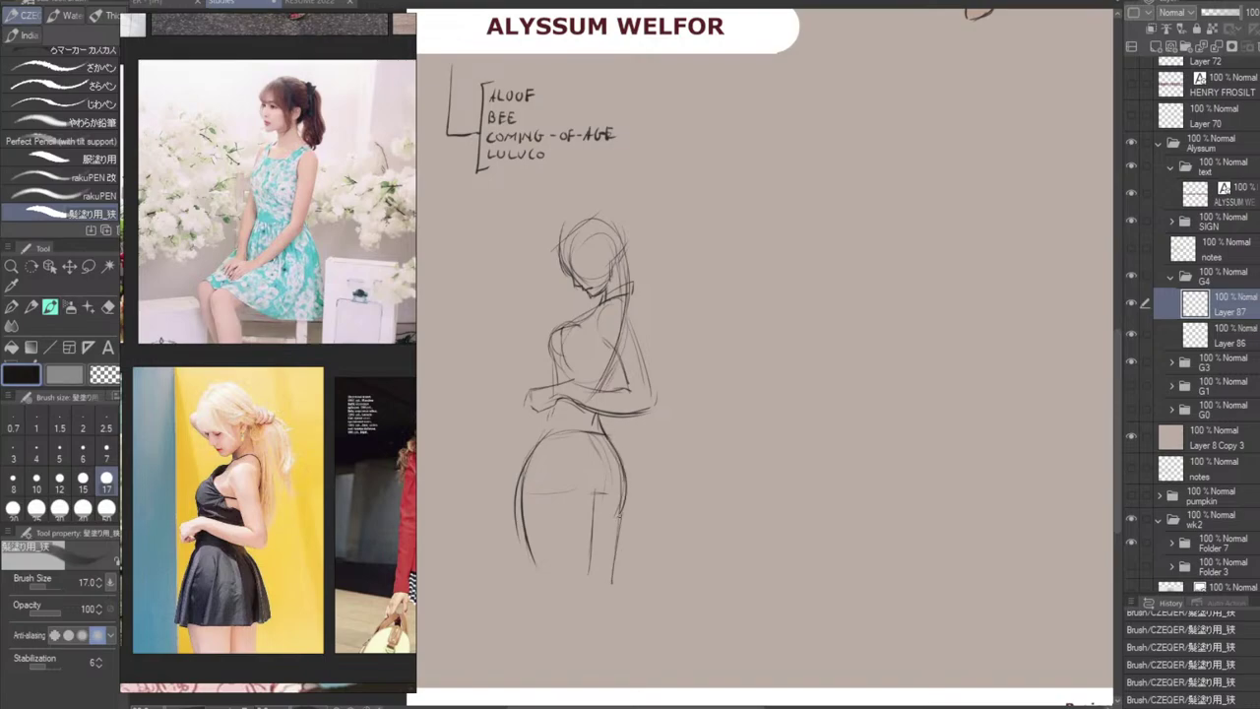
Clean up and redraw the front and rear thigh contours with darker lines, and connect the front of the waist to the hip.
{"action": "left_click_drag", "start_coordinate": [620, 522], "coordinate": [613, 568]}
{"action": "key", "text": "ctrl+z"}
{"action": "key", "text": "ctrl+z"}
{"action": "key", "text": "e"}
{"action": "left_click_drag", "start_coordinate": [519, 469], "coordinate": [518, 566]}
{"action": "key", "text": "b"}
{"action": "left_click_drag", "start_coordinate": [536, 450], "coordinate": [532, 573]}
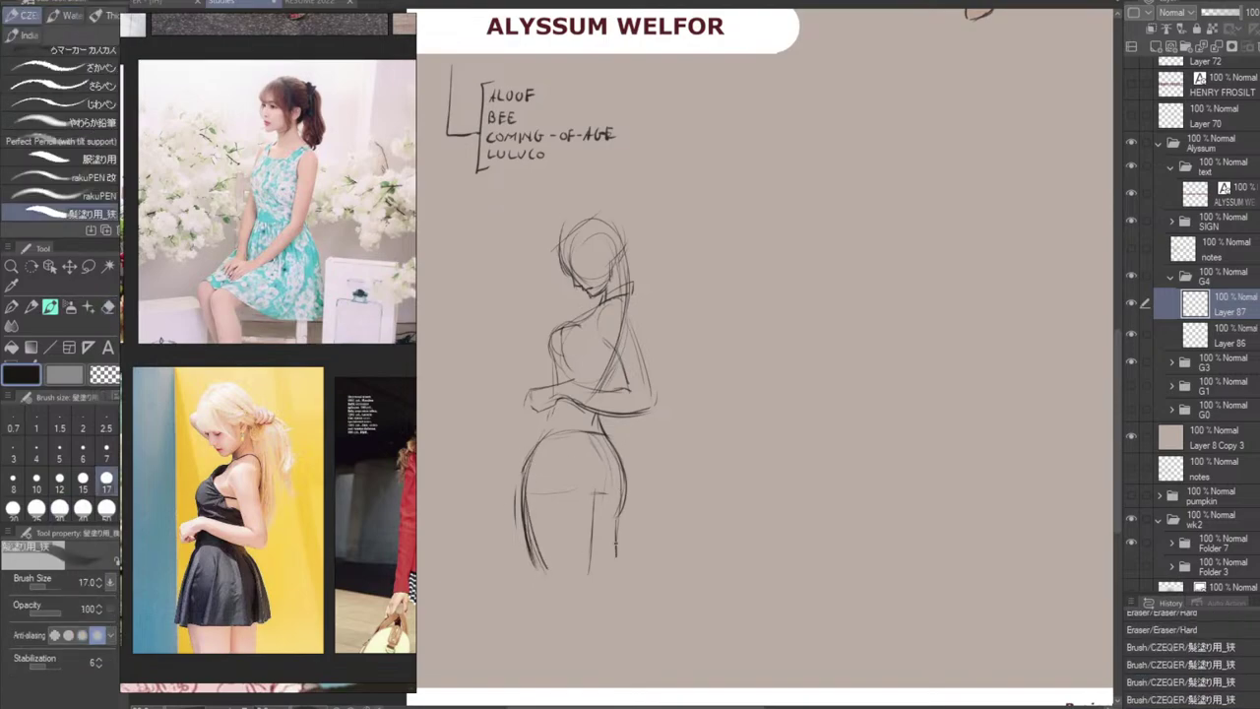
{"action": "left_click_drag", "start_coordinate": [618, 510], "coordinate": [616, 573]}
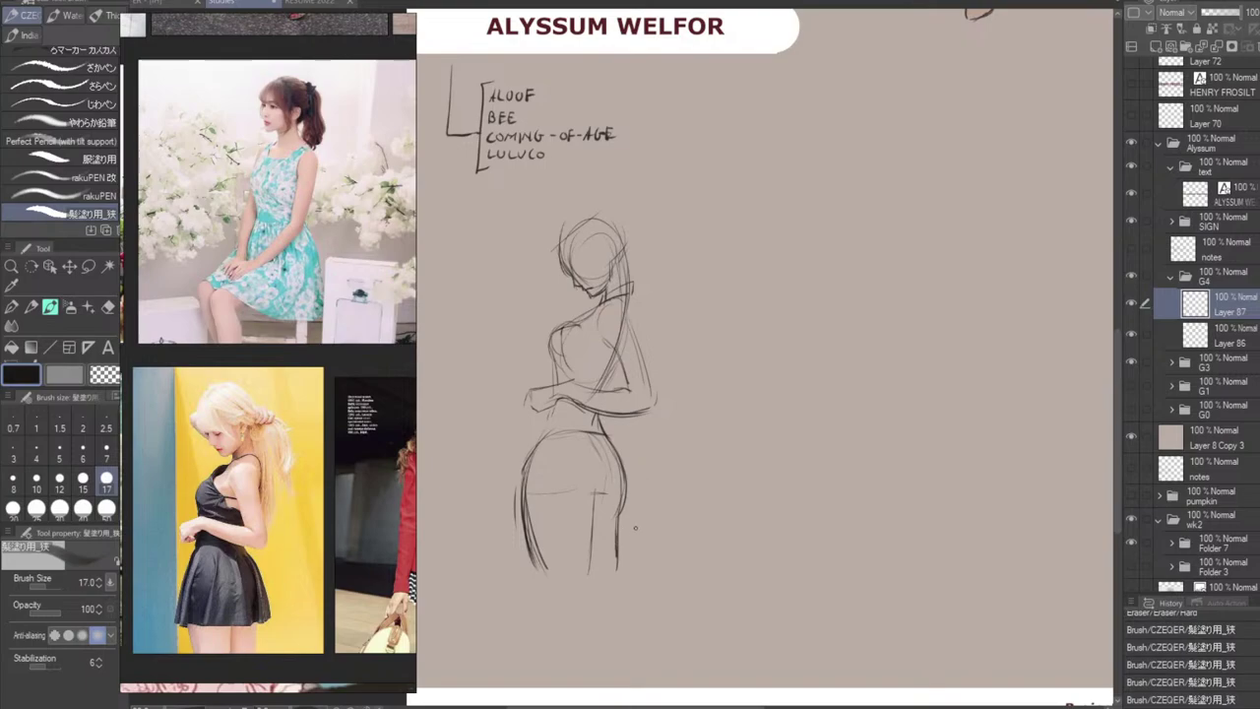
{"action": "left_click_drag", "start_coordinate": [624, 490], "coordinate": [610, 575]}
{"action": "left_click_drag", "start_coordinate": [556, 403], "coordinate": [539, 448]}
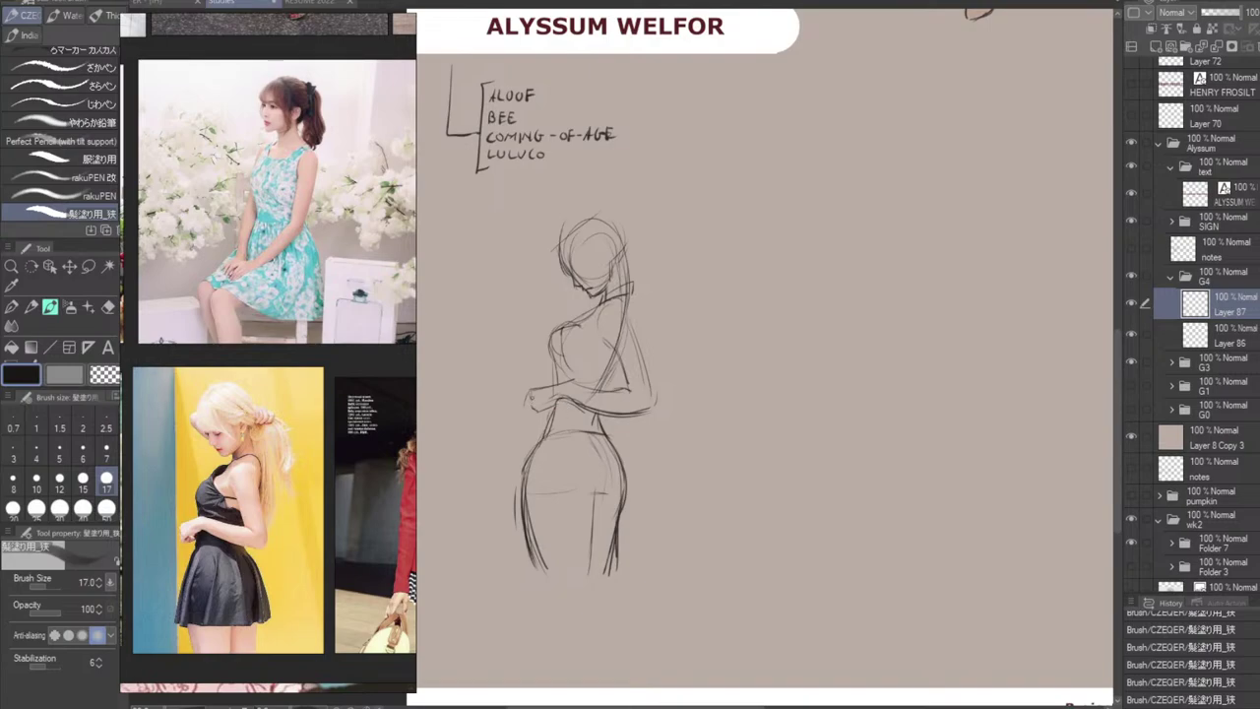
Sketch the curled fingers of the figure's hand and strengthen the upper line of the forearm.
{"action": "left_click_drag", "start_coordinate": [526, 405], "coordinate": [527, 423]}
{"action": "left_click_drag", "start_coordinate": [551, 404], "coordinate": [538, 420]}
{"action": "key", "text": "ctrl+z"}
{"action": "key", "text": "ctrl+z"}
{"action": "left_click_drag", "start_coordinate": [541, 404], "coordinate": [531, 414]}
{"action": "mouse_move", "coordinate": [534, 393]}
{"action": "left_mouse_down"}
{"action": "mouse_move", "coordinate": [568, 377]}
{"action": "mouse_move", "coordinate": [618, 385]}
{"action": "left_mouse_up"}
{"action": "key", "text": "ctrl+z"}
{"action": "left_click_drag", "start_coordinate": [569, 389], "coordinate": [630, 387]}
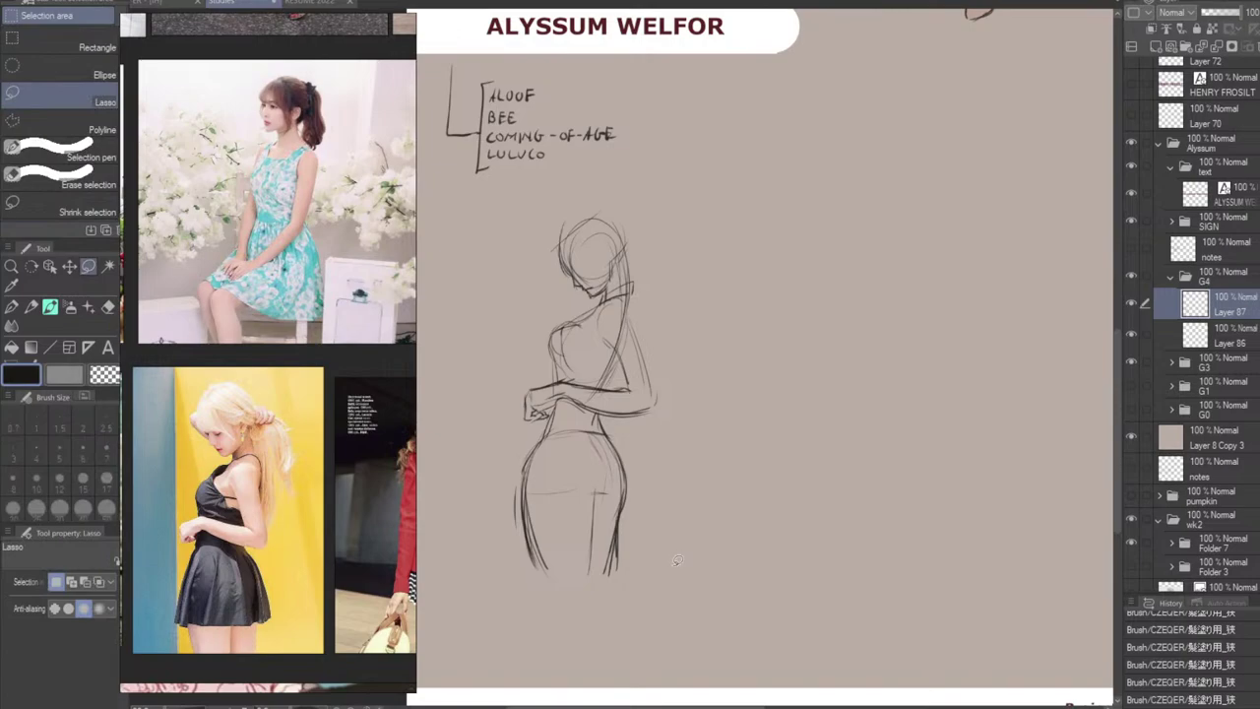
Lasso the whole figure sketch and move it towards the reference photos, then clear the selection and return to the brush.
{"action": "key", "text": "m"}
{"action": "mouse_move", "coordinate": [630, 612]}
{"action": "left_mouse_down"}
{"action": "mouse_move", "coordinate": [738, 492]}
{"action": "mouse_move", "coordinate": [532, 217]}
{"action": "mouse_move", "coordinate": [569, 607]}
{"action": "mouse_move", "coordinate": [610, 612]}
{"action": "left_mouse_up"}
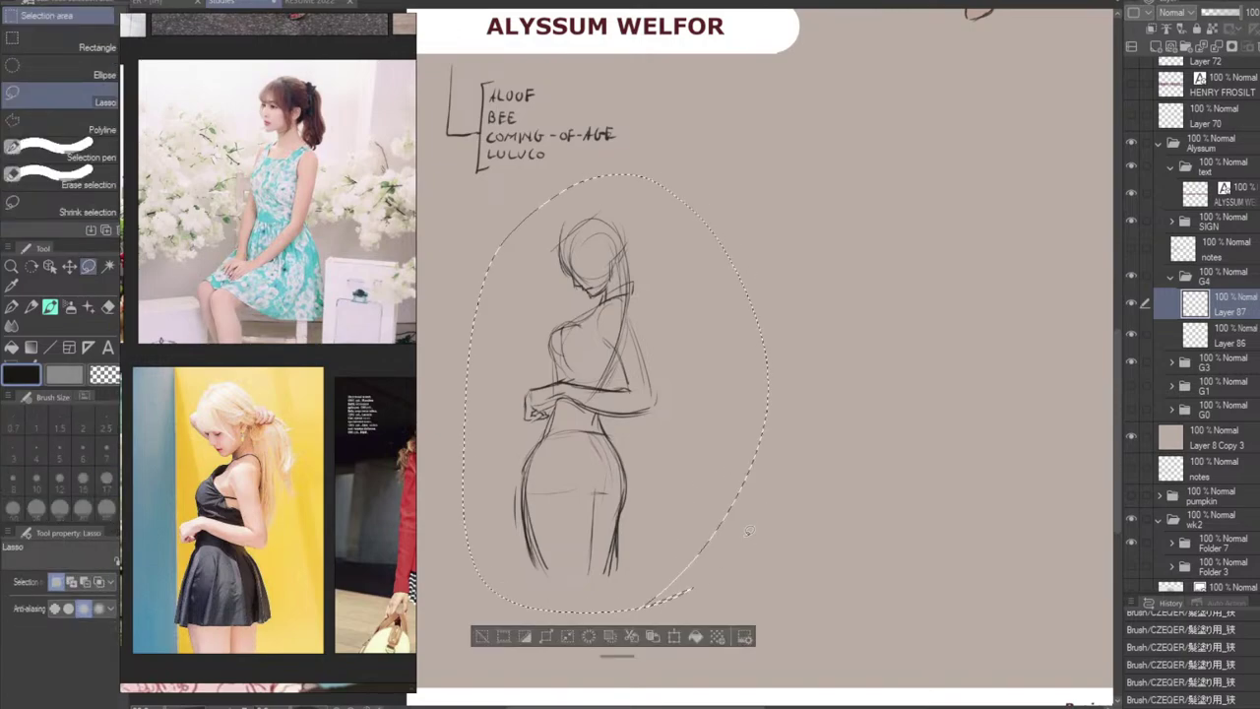
{"action": "key", "text": "ctrl+t"}
{"action": "left_click_drag", "start_coordinate": [707, 528], "coordinate": [613, 553]}
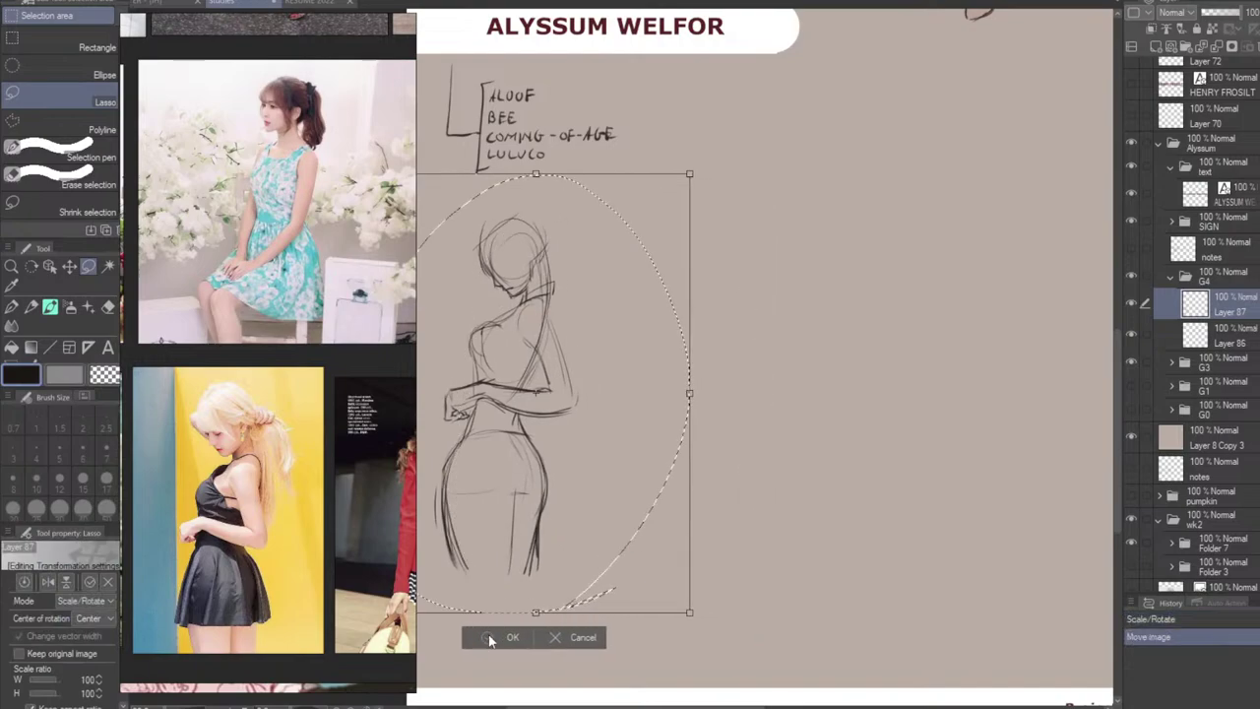
{"action": "left_click", "coordinate": [489, 635]}
{"action": "key", "text": "ctrl+d"}
{"action": "key", "text": "b"}
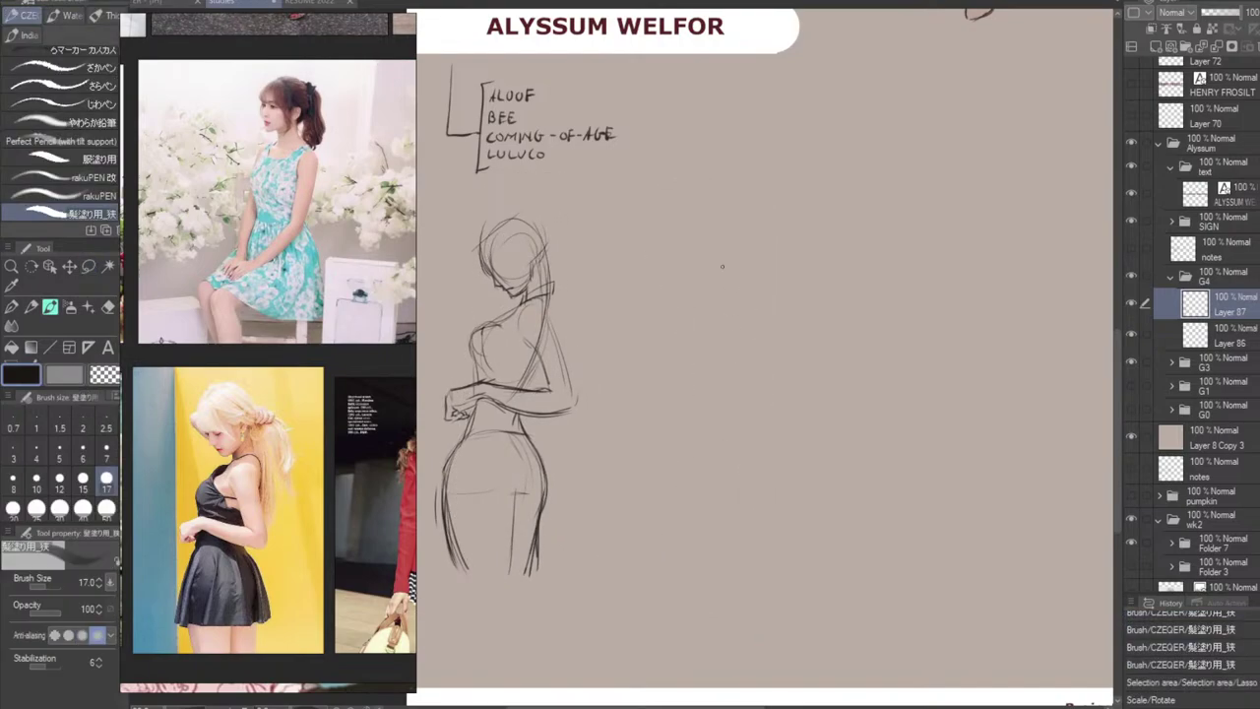
Start a second, larger figure beside the first with a head circle, a long curved back line and a ribcage oval.
{"action": "mouse_move", "coordinate": [651, 242]}
{"action": "left_mouse_down"}
{"action": "mouse_move", "coordinate": [647, 270]}
{"action": "mouse_move", "coordinate": [729, 243]}
{"action": "left_mouse_up"}
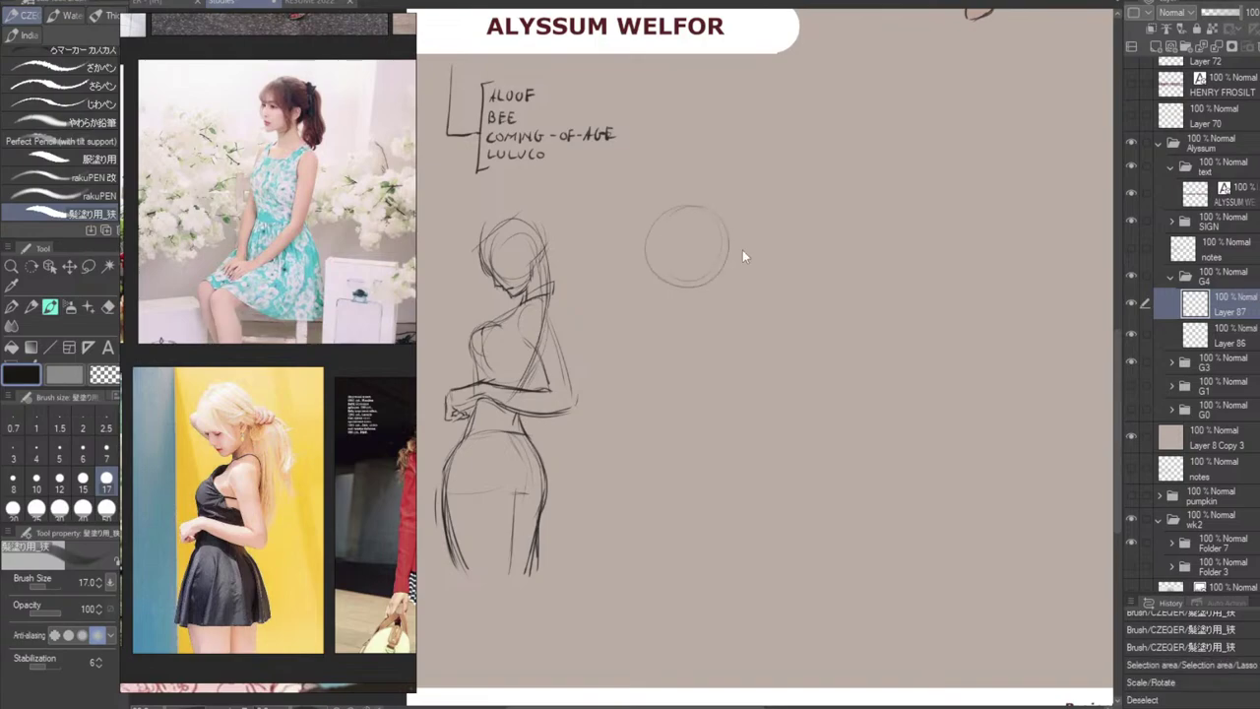
{"action": "key", "text": "ctrl+z"}
{"action": "mouse_move", "coordinate": [673, 212]}
{"action": "left_mouse_down"}
{"action": "mouse_move", "coordinate": [720, 212]}
{"action": "mouse_move", "coordinate": [725, 252]}
{"action": "left_mouse_up"}
{"action": "left_click_drag", "start_coordinate": [688, 318], "coordinate": [665, 350]}
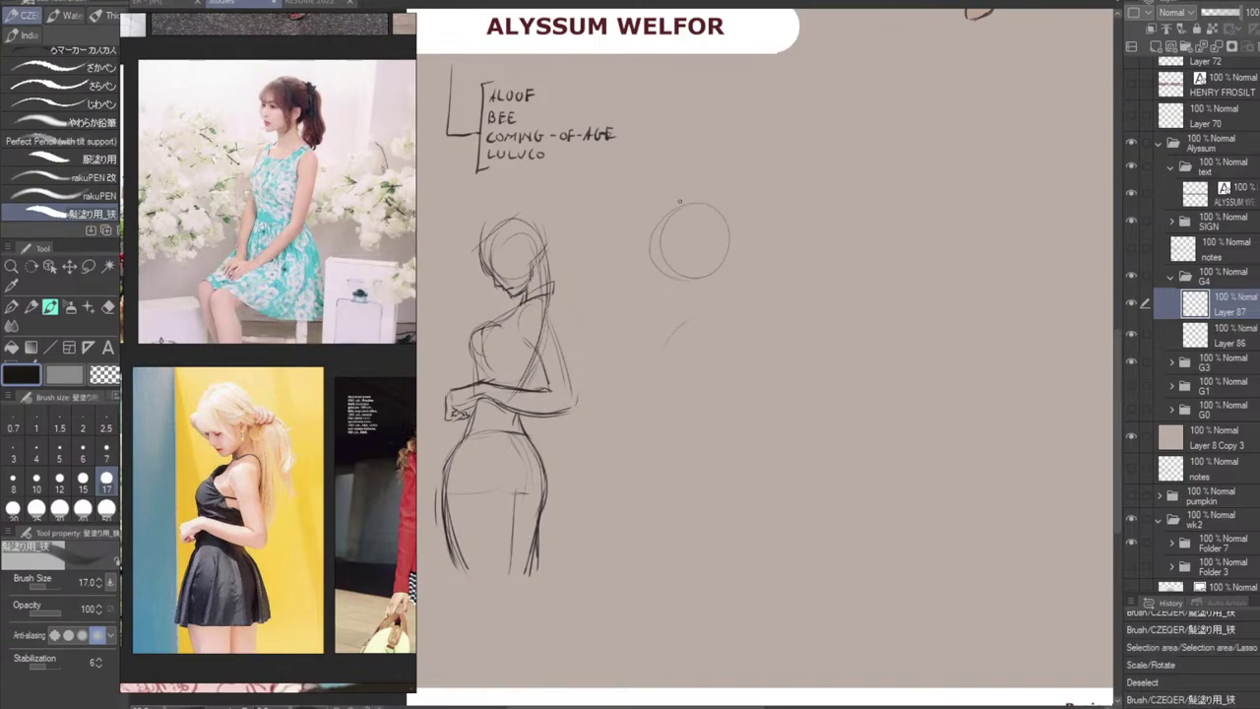
{"action": "left_click_drag", "start_coordinate": [689, 201], "coordinate": [732, 396]}
{"action": "left_click_drag", "start_coordinate": [729, 295], "coordinate": [678, 424]}
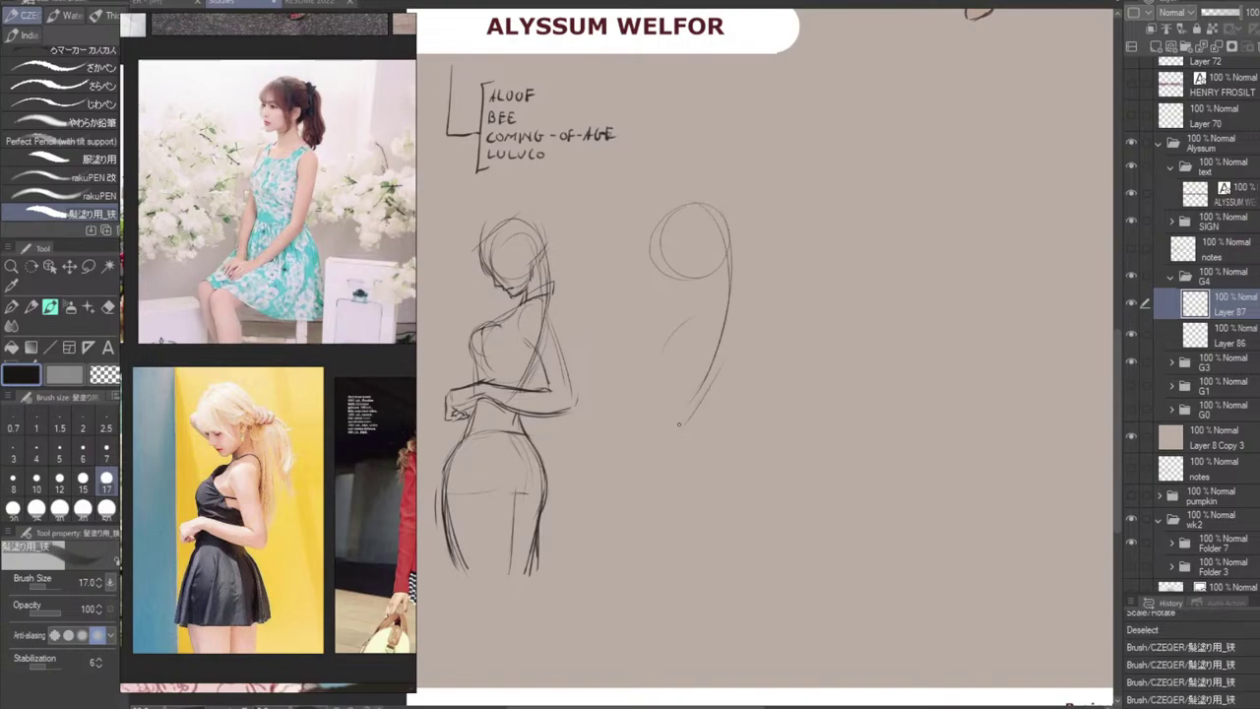
{"action": "mouse_move", "coordinate": [693, 313]}
{"action": "left_mouse_down"}
{"action": "mouse_move", "coordinate": [653, 362]}
{"action": "mouse_move", "coordinate": [703, 316]}
{"action": "mouse_move", "coordinate": [715, 383]}
{"action": "left_mouse_up"}
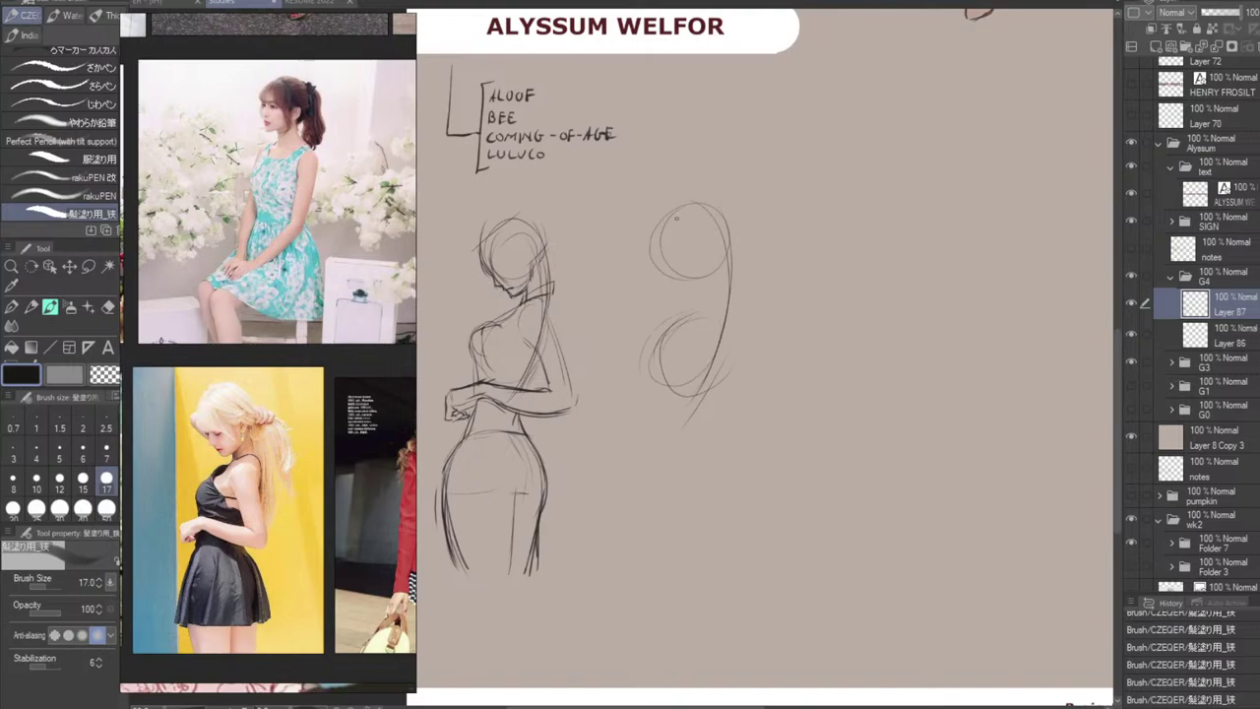
Sketch the shoulder circle and upper arm line, and draw the top edge of the bent forearm.
{"action": "left_click_drag", "start_coordinate": [727, 301], "coordinate": [762, 404]}
{"action": "mouse_move", "coordinate": [650, 398]}
{"action": "left_mouse_down"}
{"action": "mouse_move", "coordinate": [720, 419]}
{"action": "mouse_move", "coordinate": [620, 411]}
{"action": "mouse_move", "coordinate": [640, 396]}
{"action": "mouse_move", "coordinate": [727, 417]}
{"action": "left_mouse_up"}
{"action": "key", "text": "ctrl+z"}
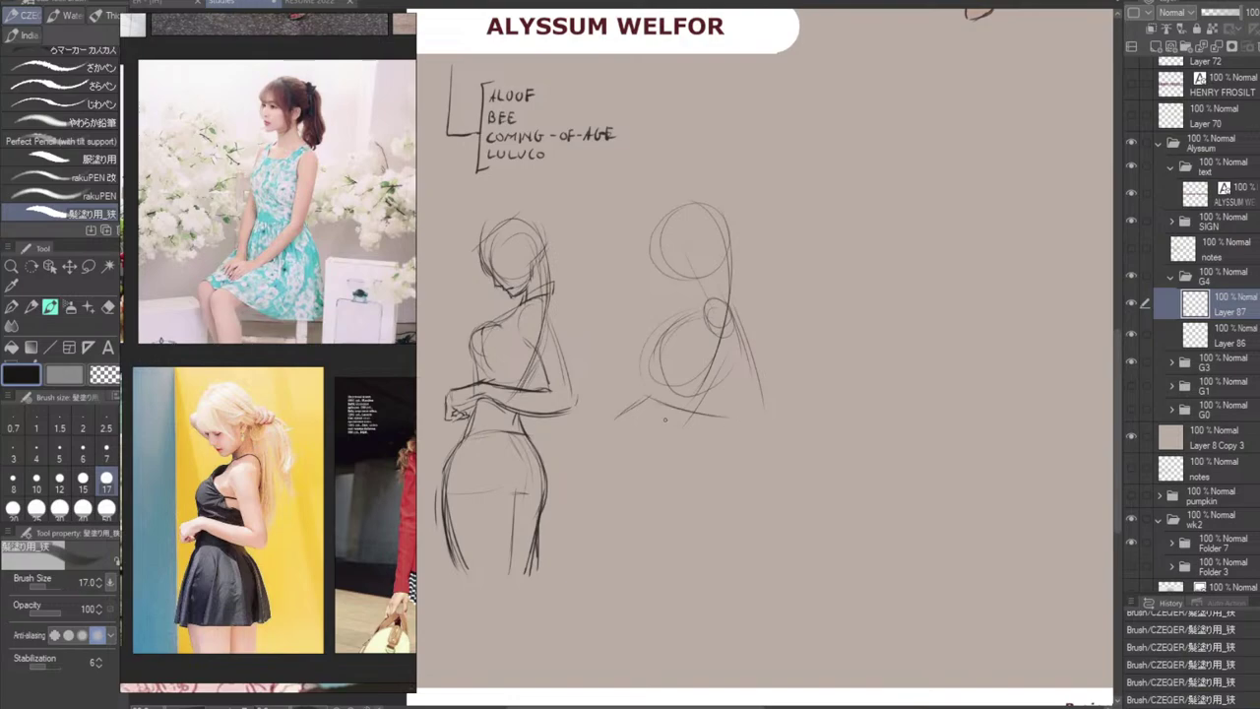
Draw the underside of the forearm from wrist to elbow, redoing the stroke until it meets the upper arm line.
{"action": "mouse_move", "coordinate": [620, 403]}
{"action": "left_mouse_down"}
{"action": "mouse_move", "coordinate": [621, 433]}
{"action": "mouse_move", "coordinate": [649, 421]}
{"action": "mouse_move", "coordinate": [639, 426]}
{"action": "mouse_move", "coordinate": [745, 451]}
{"action": "left_mouse_up"}
{"action": "mouse_move", "coordinate": [662, 427]}
{"action": "left_mouse_down"}
{"action": "mouse_move", "coordinate": [741, 450]}
{"action": "mouse_move", "coordinate": [770, 441]}
{"action": "left_mouse_up"}
{"action": "left_click_drag", "start_coordinate": [666, 428], "coordinate": [752, 443]}
{"action": "key", "text": "ctrl+z"}
{"action": "key", "text": "ctrl+z"}
{"action": "mouse_move", "coordinate": [660, 423]}
{"action": "left_mouse_down"}
{"action": "mouse_move", "coordinate": [719, 449]}
{"action": "mouse_move", "coordinate": [658, 422]}
{"action": "mouse_move", "coordinate": [768, 445]}
{"action": "left_mouse_up"}
{"action": "key", "text": "ctrl+z"}
{"action": "key", "text": "ctrl+z"}
{"action": "left_click_drag", "start_coordinate": [669, 427], "coordinate": [752, 444]}
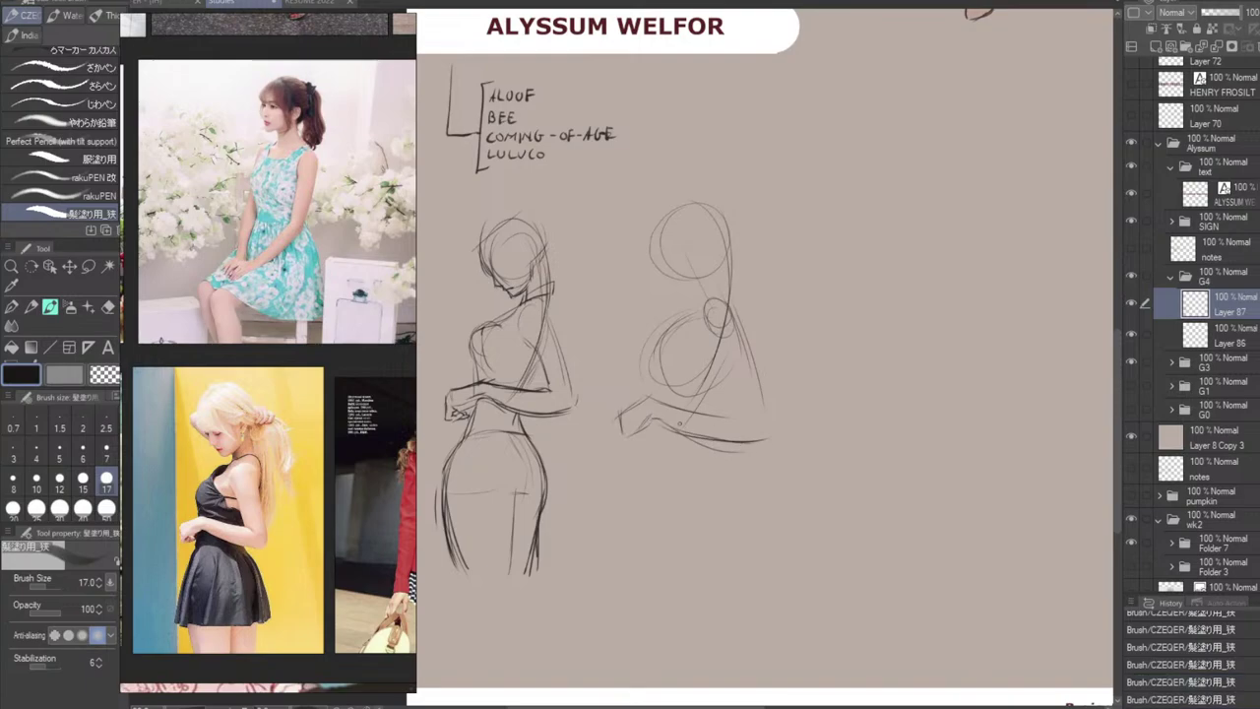
{"action": "key", "text": "ctrl+z"}
{"action": "key", "text": "ctrl+z"}
{"action": "key", "text": "ctrl+z"}
{"action": "mouse_move", "coordinate": [663, 425]}
{"action": "left_mouse_down"}
{"action": "mouse_move", "coordinate": [769, 448]}
{"action": "mouse_move", "coordinate": [770, 399]}
{"action": "mouse_move", "coordinate": [769, 454]}
{"action": "left_mouse_up"}
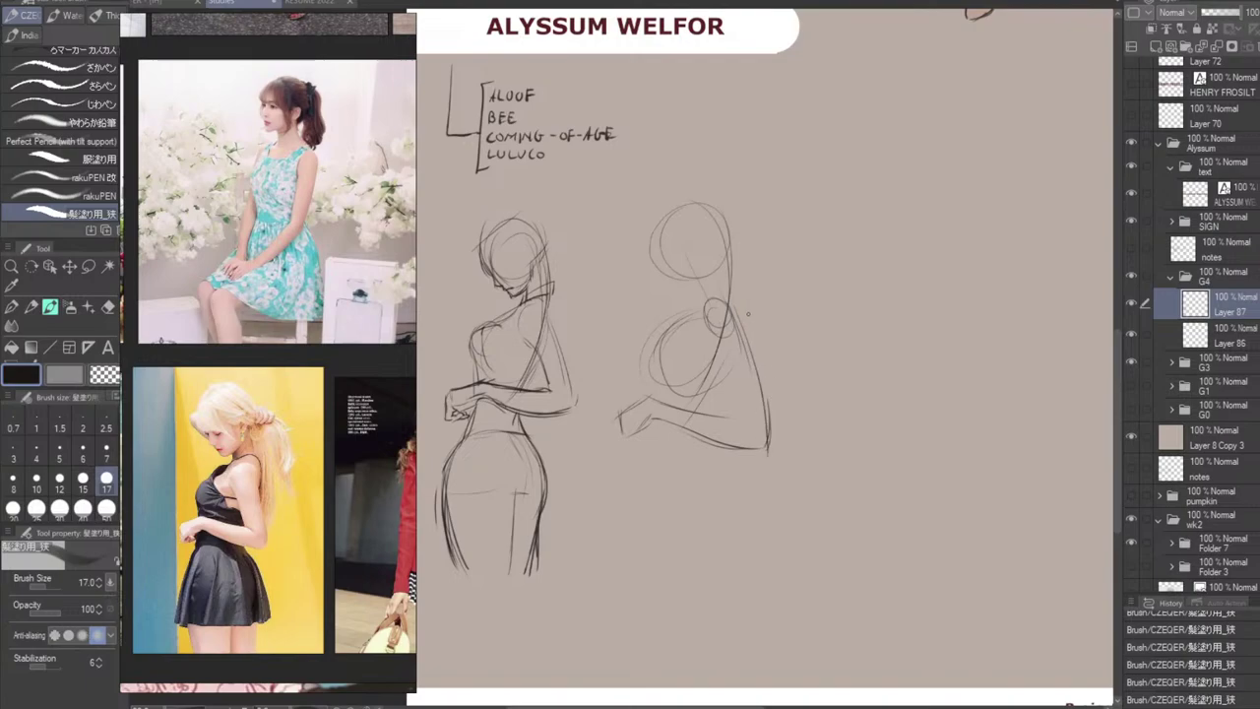
Draw the long hair line falling from the back of the second figure's head down to the upper arm.
{"action": "left_click_drag", "start_coordinate": [727, 229], "coordinate": [750, 353]}
{"action": "key", "text": "ctrl+z"}
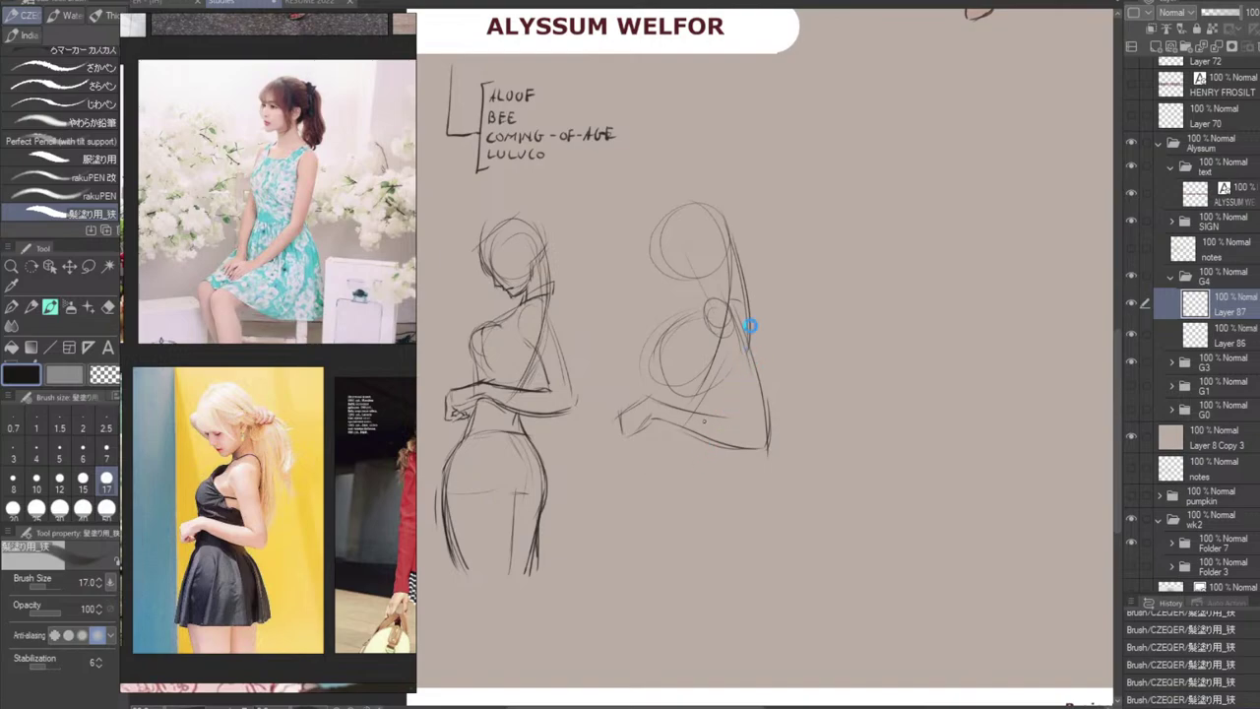
{"action": "mouse_move", "coordinate": [745, 353]}
{"action": "left_mouse_down"}
{"action": "mouse_move", "coordinate": [700, 445]}
{"action": "mouse_move", "coordinate": [739, 504]}
{"action": "left_mouse_up"}
{"action": "key", "text": "ctrl+z"}
{"action": "key", "text": "ctrl+z"}
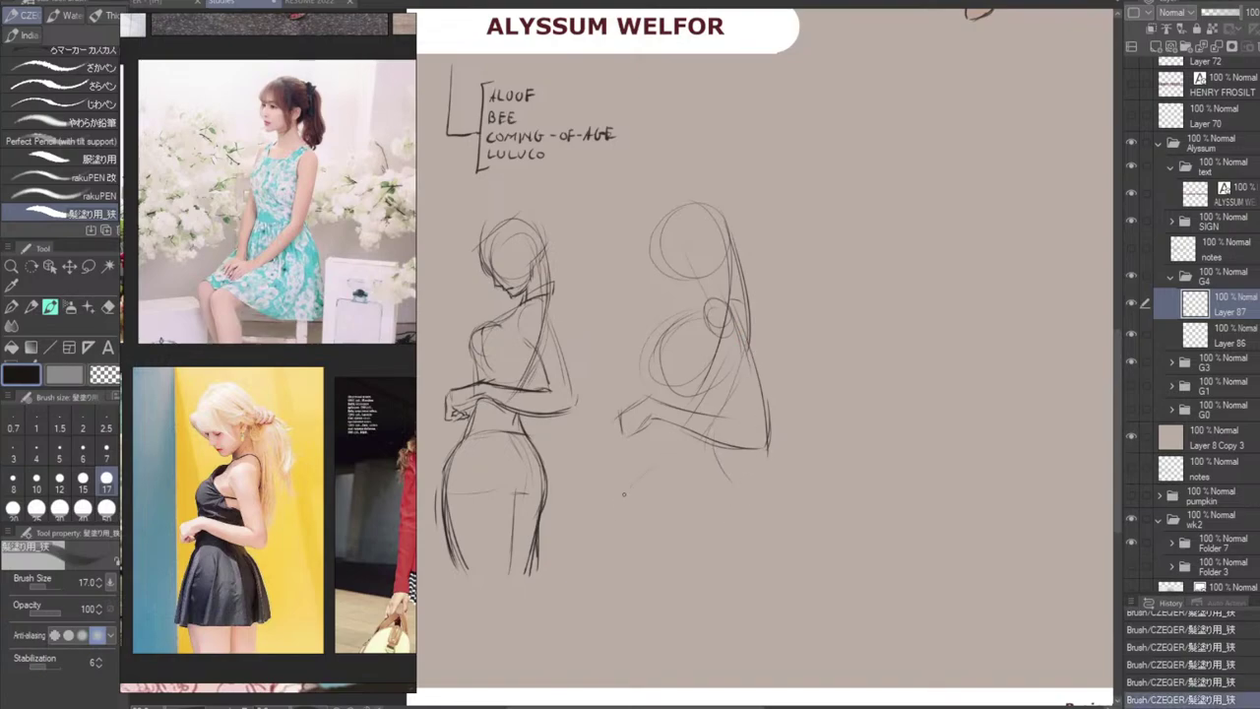
Draw the front hip and thigh contour, the rounded rear hip contour and the inner thigh line below the forearm.
{"action": "left_click_drag", "start_coordinate": [644, 461], "coordinate": [618, 586]}
{"action": "left_click_drag", "start_coordinate": [612, 521], "coordinate": [628, 618]}
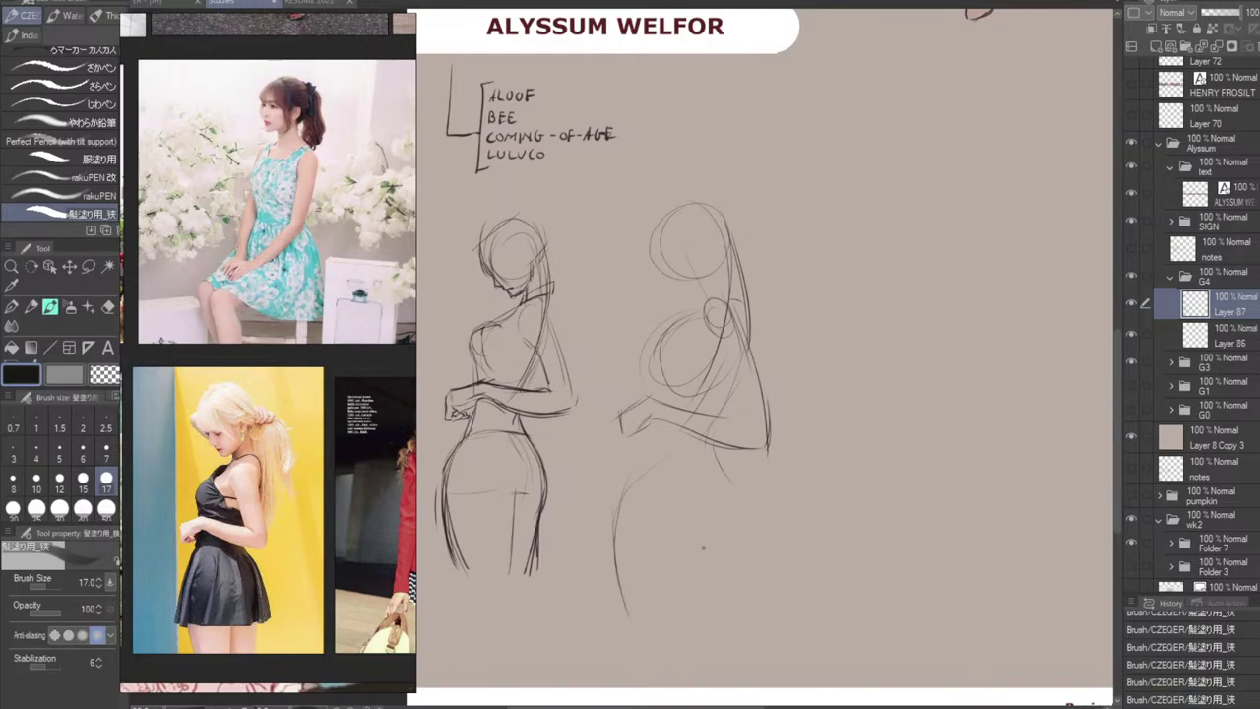
{"action": "left_click_drag", "start_coordinate": [715, 443], "coordinate": [758, 559]}
{"action": "mouse_move", "coordinate": [718, 457]}
{"action": "left_mouse_down"}
{"action": "mouse_move", "coordinate": [741, 493]}
{"action": "mouse_move", "coordinate": [747, 630]}
{"action": "mouse_move", "coordinate": [733, 485]}
{"action": "mouse_move", "coordinate": [735, 617]}
{"action": "left_mouse_up"}
{"action": "key", "text": "ctrl+z"}
{"action": "mouse_move", "coordinate": [756, 527]}
{"action": "left_mouse_down"}
{"action": "mouse_move", "coordinate": [738, 614]}
{"action": "mouse_move", "coordinate": [687, 626]}
{"action": "left_mouse_up"}
{"action": "left_click_drag", "start_coordinate": [705, 551], "coordinate": [689, 622]}
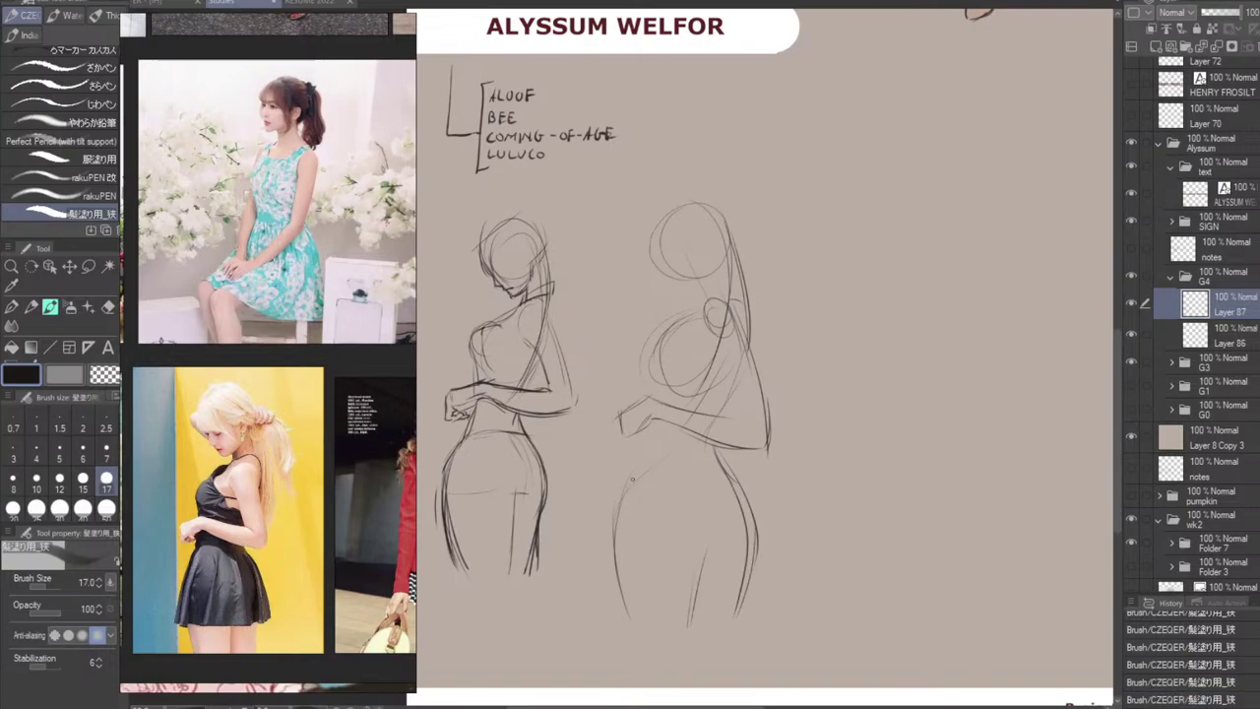
Draw the front waist line below the forearm and redraw the front contour of the bust.
{"action": "mouse_move", "coordinate": [642, 458]}
{"action": "left_mouse_down"}
{"action": "mouse_move", "coordinate": [617, 488]}
{"action": "mouse_move", "coordinate": [613, 548]}
{"action": "left_mouse_up"}
{"action": "key", "text": "ctrl+z"}
{"action": "left_click_drag", "start_coordinate": [659, 424], "coordinate": [642, 456]}
{"action": "mouse_move", "coordinate": [649, 370]}
{"action": "left_mouse_down"}
{"action": "mouse_move", "coordinate": [659, 326]}
{"action": "mouse_move", "coordinate": [701, 315]}
{"action": "mouse_move", "coordinate": [651, 383]}
{"action": "mouse_move", "coordinate": [658, 394]}
{"action": "left_mouse_up"}
{"action": "key", "text": "ctrl+z"}
{"action": "key", "text": "ctrl+z"}
{"action": "key", "text": "ctrl+z"}
{"action": "key", "text": "ctrl+z"}
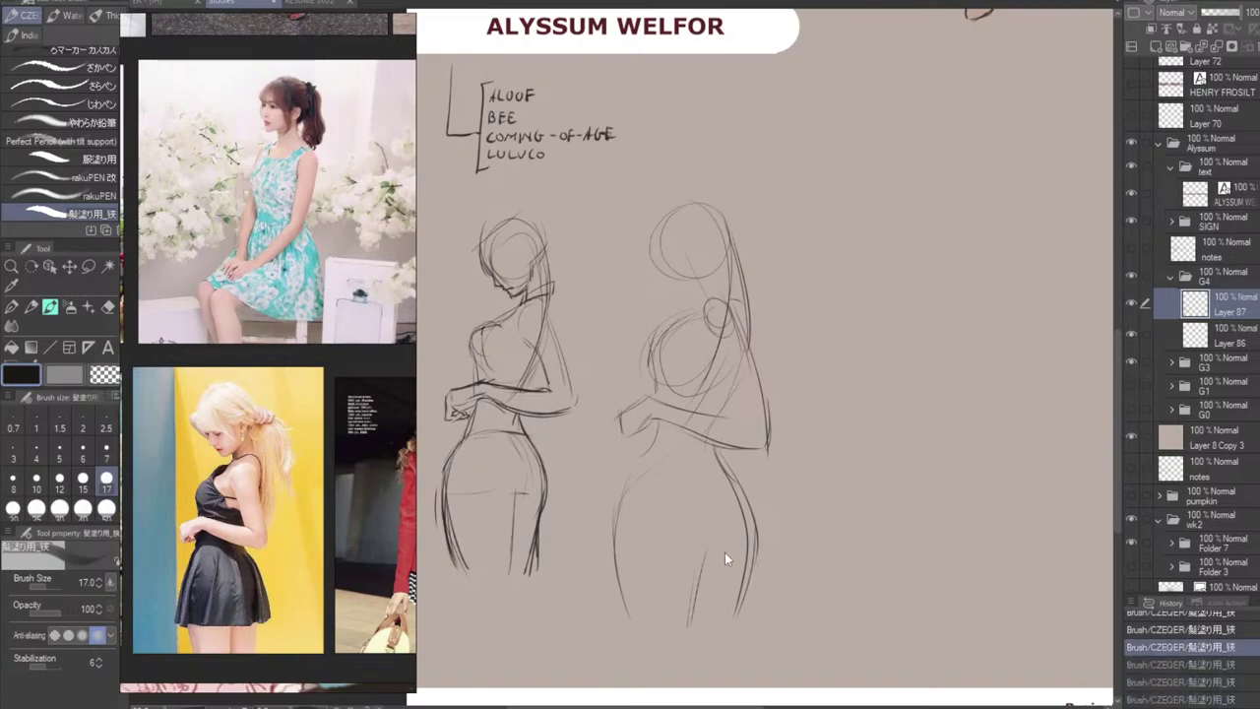
{"action": "key", "text": "ctrl+z"}
{"action": "key", "text": "ctrl+z"}
{"action": "mouse_move", "coordinate": [657, 346]}
{"action": "left_mouse_down"}
{"action": "mouse_move", "coordinate": [684, 338]}
{"action": "mouse_move", "coordinate": [648, 390]}
{"action": "mouse_move", "coordinate": [648, 361]}
{"action": "mouse_move", "coordinate": [648, 382]}
{"action": "left_mouse_up"}
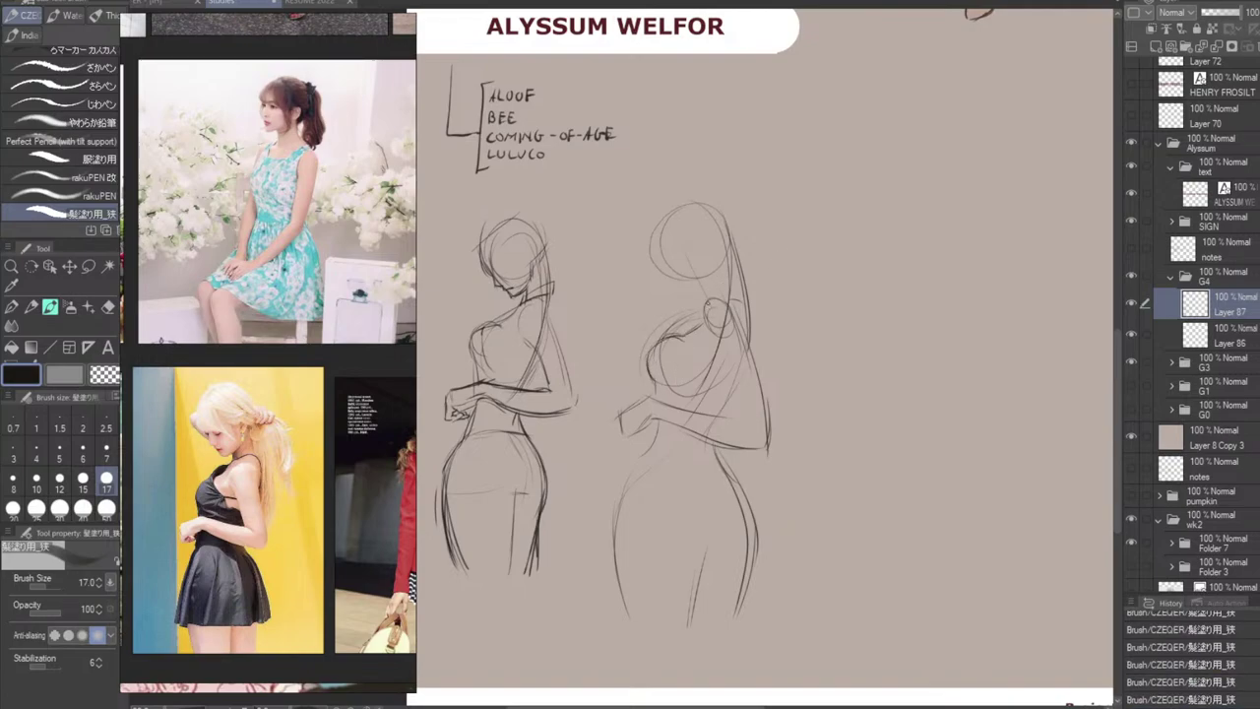
Draw the jawline down to the chin and outline the crown and back of the head with hair lines.
{"action": "left_click_drag", "start_coordinate": [660, 240], "coordinate": [689, 295]}
{"action": "mouse_move", "coordinate": [661, 252]}
{"action": "left_mouse_down"}
{"action": "mouse_move", "coordinate": [681, 290]}
{"action": "mouse_move", "coordinate": [728, 272]}
{"action": "mouse_move", "coordinate": [693, 294]}
{"action": "left_mouse_up"}
{"action": "mouse_move", "coordinate": [677, 208]}
{"action": "left_mouse_down"}
{"action": "mouse_move", "coordinate": [724, 202]}
{"action": "mouse_move", "coordinate": [740, 264]}
{"action": "left_mouse_up"}
{"action": "key", "text": "ctrl+z"}
{"action": "key", "text": "ctrl+z"}
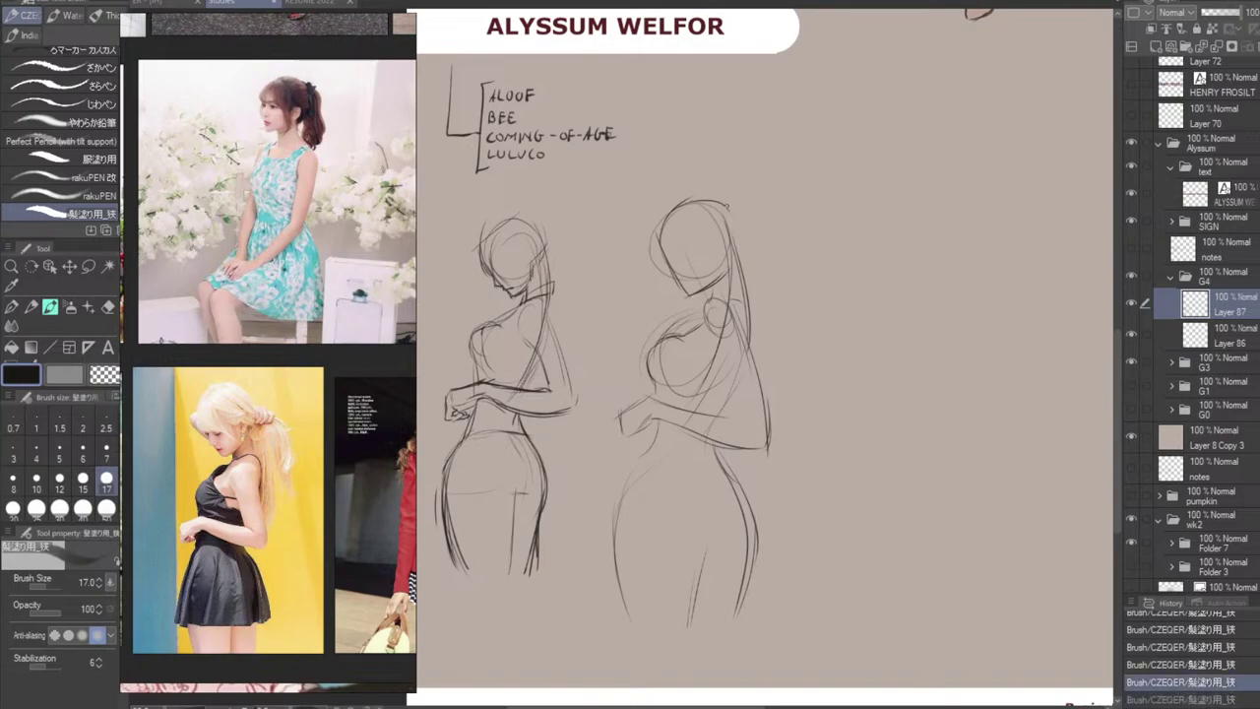
{"action": "left_click_drag", "start_coordinate": [731, 206], "coordinate": [743, 290]}
{"action": "left_click_drag", "start_coordinate": [736, 244], "coordinate": [745, 280]}
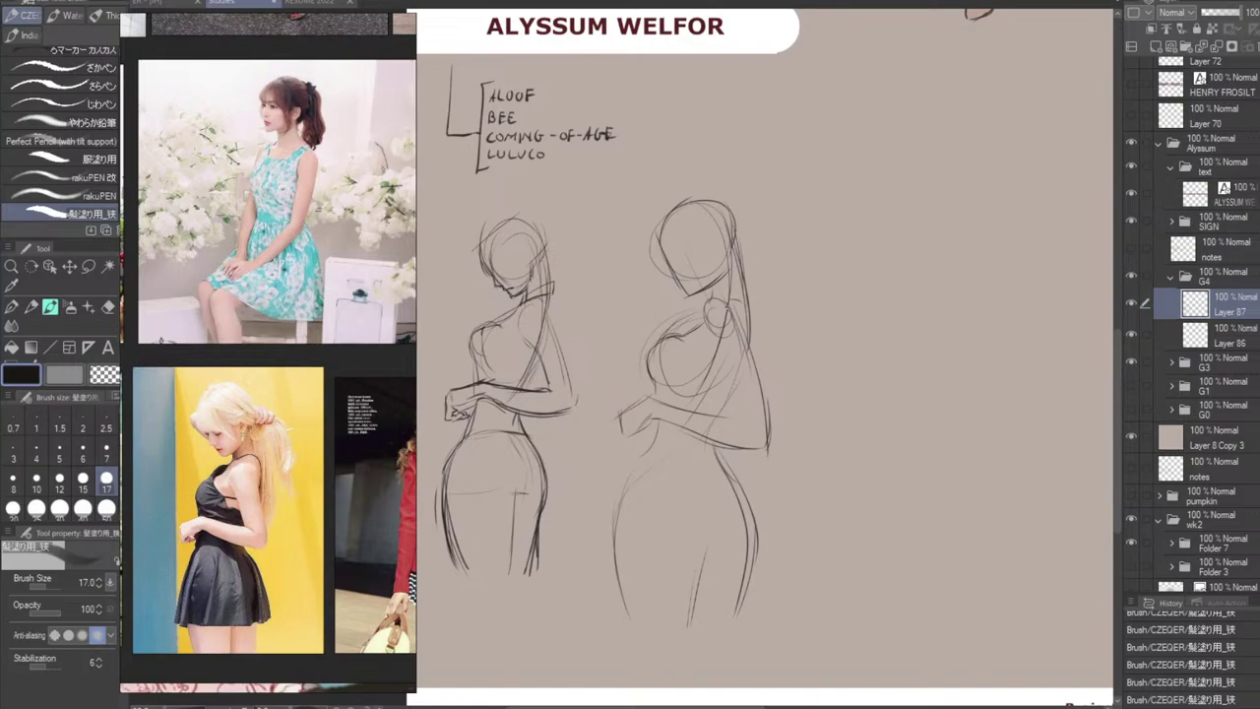
Redraw the shoulder circle lower on the torso and erase the old one.
{"action": "mouse_move", "coordinate": [722, 319]}
{"action": "left_mouse_down"}
{"action": "mouse_move", "coordinate": [701, 335]}
{"action": "mouse_move", "coordinate": [705, 360]}
{"action": "mouse_move", "coordinate": [740, 344]}
{"action": "left_mouse_up"}
{"action": "mouse_move", "coordinate": [741, 346]}
{"action": "left_mouse_down"}
{"action": "mouse_move", "coordinate": [711, 361]}
{"action": "mouse_move", "coordinate": [718, 352]}
{"action": "left_mouse_up"}
{"action": "key", "text": "e"}
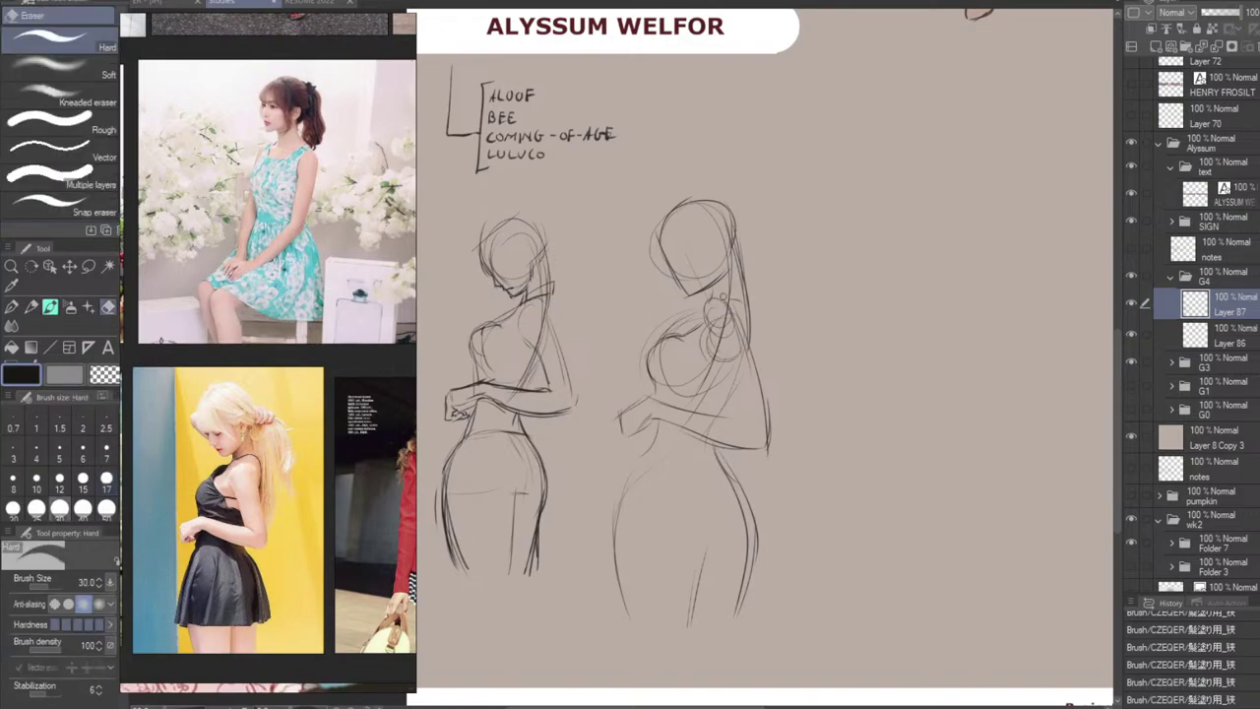
{"action": "key", "text": "b"}
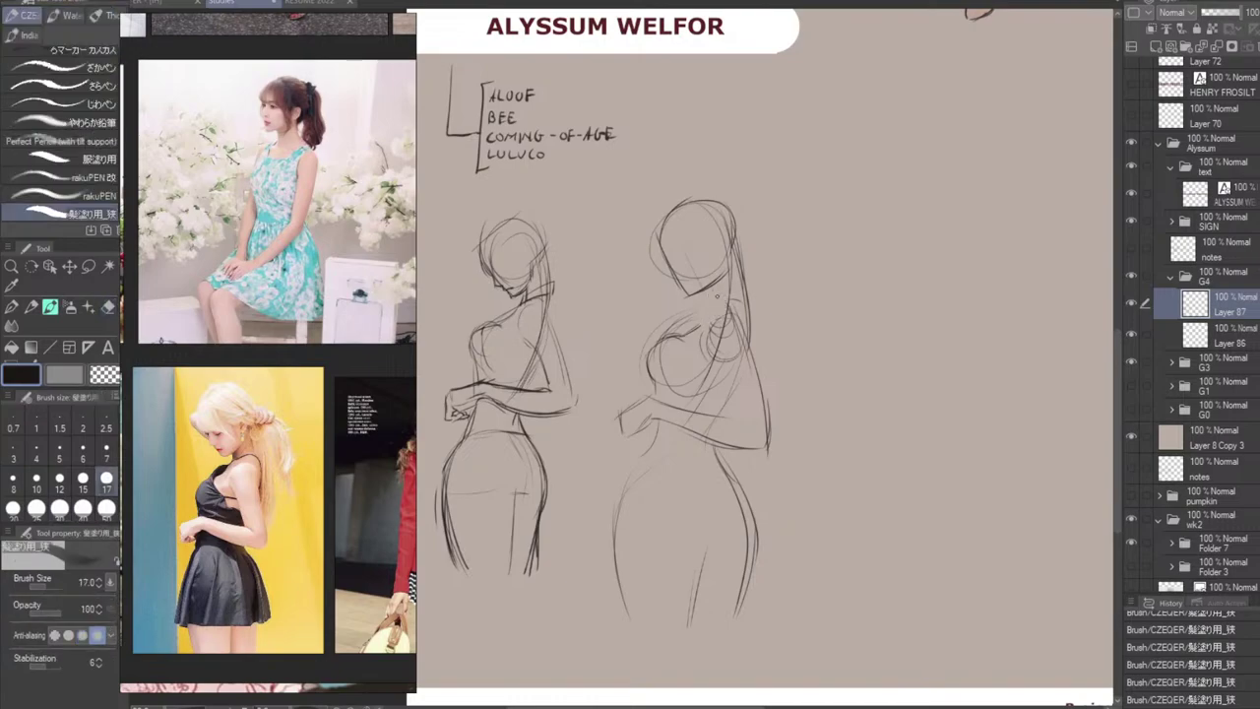
{"action": "key", "text": "ctrl+z"}
{"action": "key", "text": "ctrl+z"}
{"action": "key", "text": "ctrl+z"}
{"action": "key", "text": "ctrl+z"}
{"action": "key", "text": "ctrl+z"}
Draw the neck line down to the shoulder and reinforce the hair line behind the neck.
{"action": "left_click_drag", "start_coordinate": [729, 264], "coordinate": [722, 322]}
{"action": "left_click_drag", "start_coordinate": [734, 247], "coordinate": [749, 325]}
{"action": "mouse_move", "coordinate": [732, 319]}
{"action": "left_mouse_down"}
{"action": "mouse_move", "coordinate": [707, 350]}
{"action": "mouse_move", "coordinate": [745, 420]}
{"action": "left_mouse_up"}
{"action": "key", "text": "ctrl+z"}
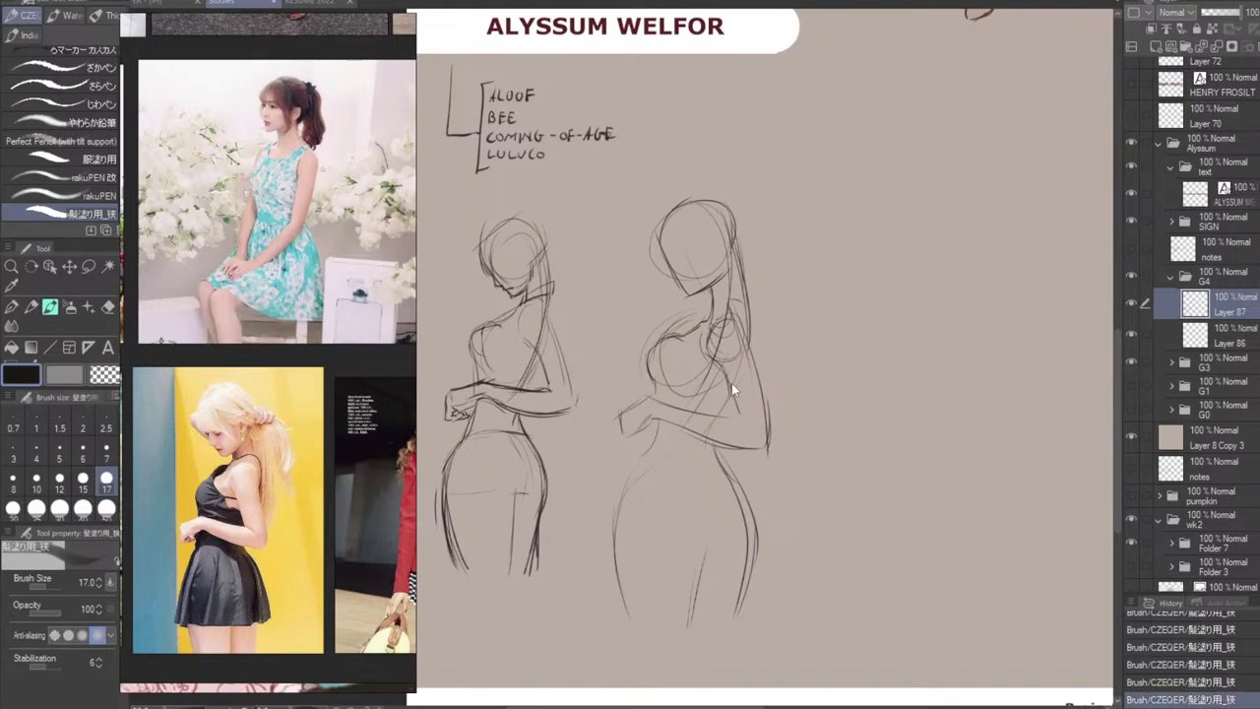
Draw the inner contour of the upper arm from the shoulder circle down to the crook of the elbow.
{"action": "mouse_move", "coordinate": [728, 370]}
{"action": "left_mouse_down"}
{"action": "mouse_move", "coordinate": [727, 402]}
{"action": "mouse_move", "coordinate": [741, 418]}
{"action": "left_mouse_up"}
{"action": "key", "text": "ctrl+z"}
{"action": "key", "text": "ctrl+z"}
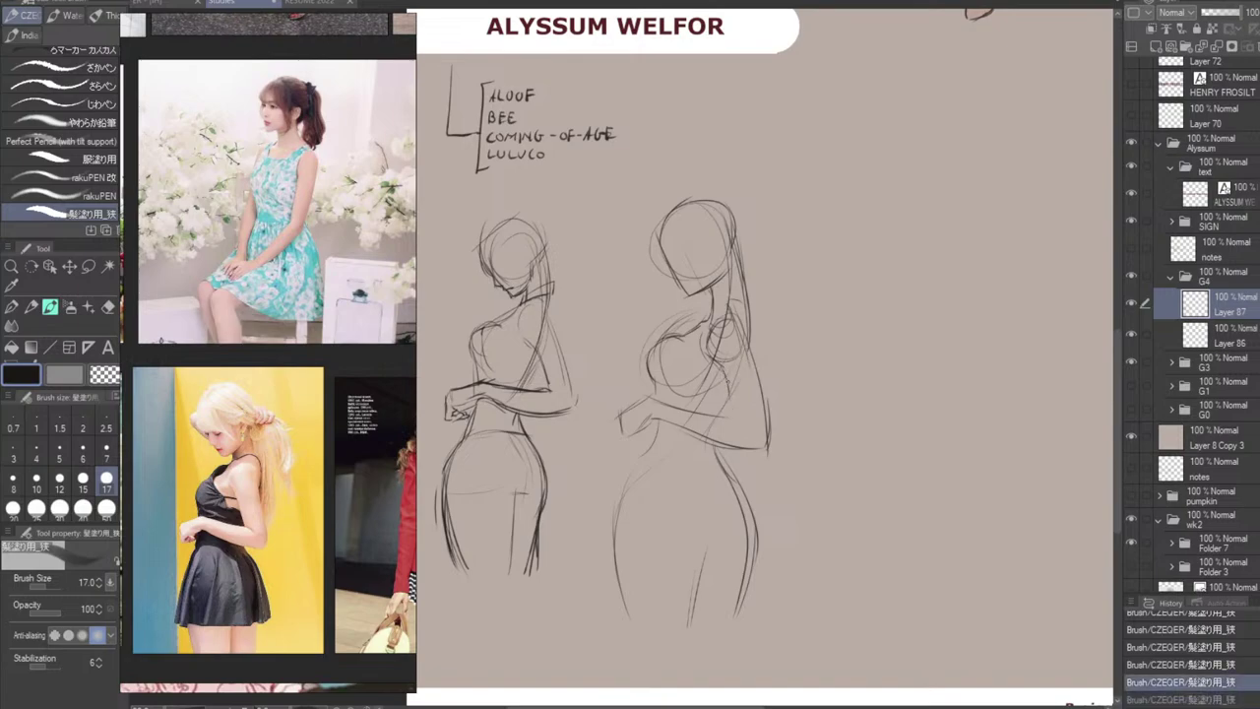
{"action": "left_click_drag", "start_coordinate": [726, 367], "coordinate": [746, 422]}
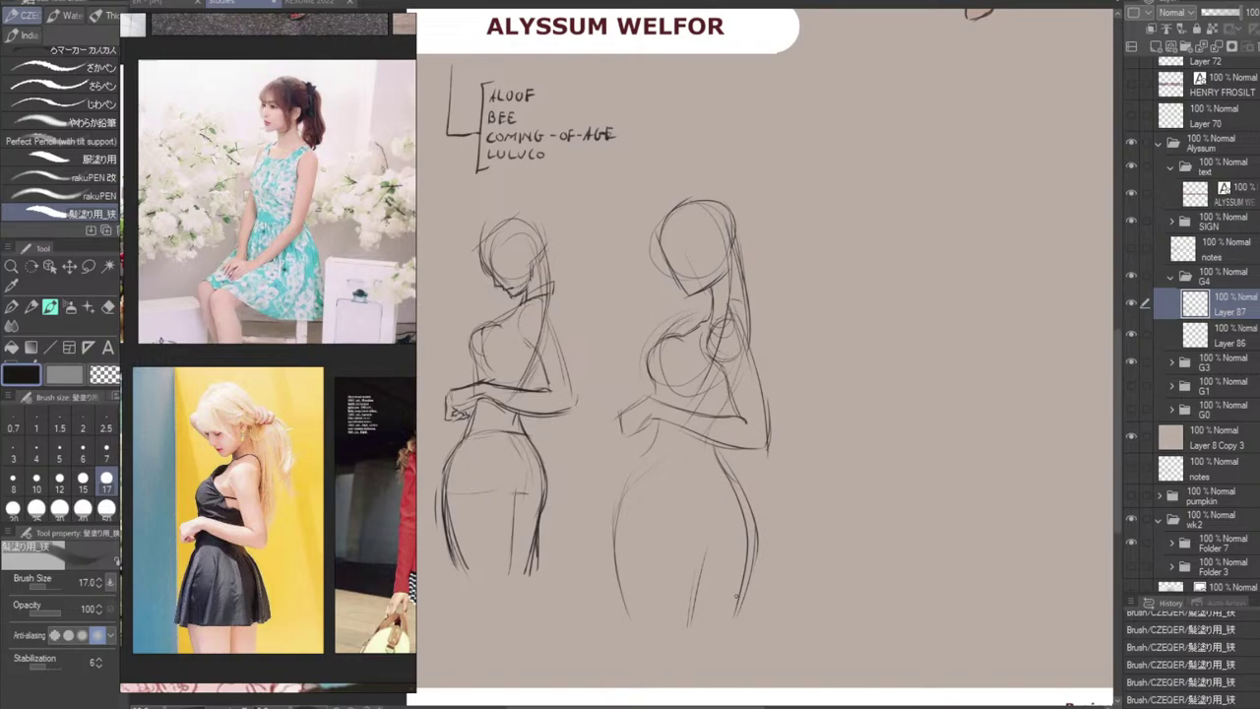
Add a slanted guideline across the shoulders and a rounded contour for the near breast.
{"action": "left_click_drag", "start_coordinate": [681, 299], "coordinate": [750, 292]}
{"action": "left_click_drag", "start_coordinate": [710, 342], "coordinate": [663, 371]}
Sketch a rounded pelvis form, then draw the waistband line above it and a guideline across the hips below.
{"action": "left_click_drag", "start_coordinate": [676, 466], "coordinate": [705, 551]}
{"action": "left_click_drag", "start_coordinate": [634, 471], "coordinate": [730, 461]}
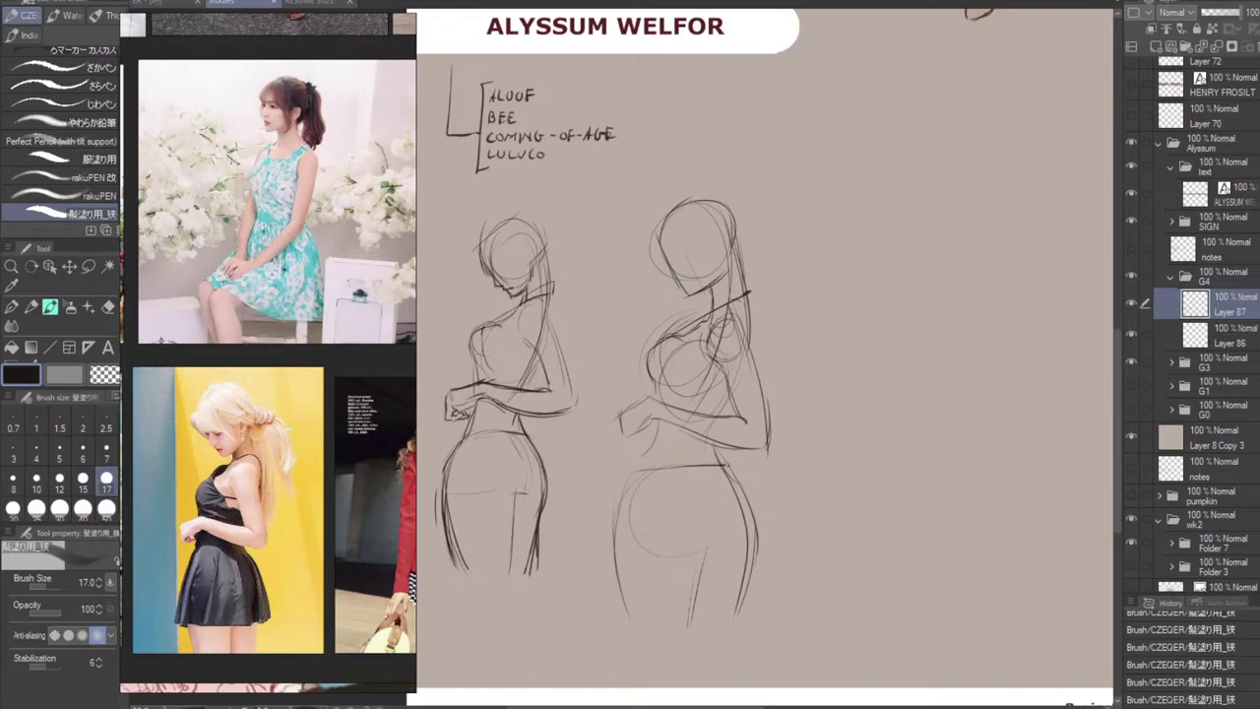
{"action": "key", "text": "ctrl+z"}
{"action": "left_click_drag", "start_coordinate": [630, 472], "coordinate": [690, 466]}
{"action": "left_click_drag", "start_coordinate": [685, 466], "coordinate": [734, 472]}
{"action": "left_click_drag", "start_coordinate": [638, 467], "coordinate": [620, 538]}
{"action": "mouse_move", "coordinate": [624, 494]}
{"action": "left_mouse_down"}
{"action": "mouse_move", "coordinate": [618, 543]}
{"action": "mouse_move", "coordinate": [768, 551]}
{"action": "left_mouse_up"}
{"action": "left_click_drag", "start_coordinate": [687, 545], "coordinate": [748, 549]}
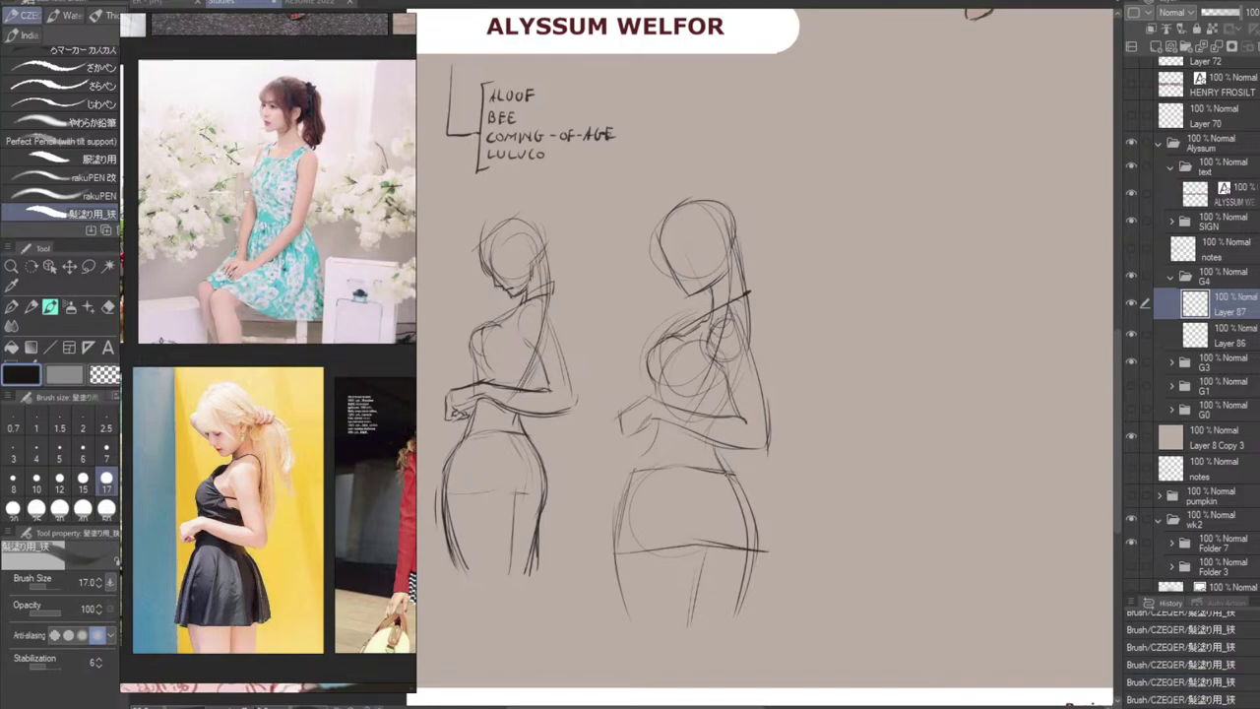
Darken the rear and front hip contours and draw a side line from the waistband to the hip guideline.
{"action": "left_click_drag", "start_coordinate": [733, 468], "coordinate": [758, 544]}
{"action": "left_click_drag", "start_coordinate": [686, 459], "coordinate": [701, 553]}
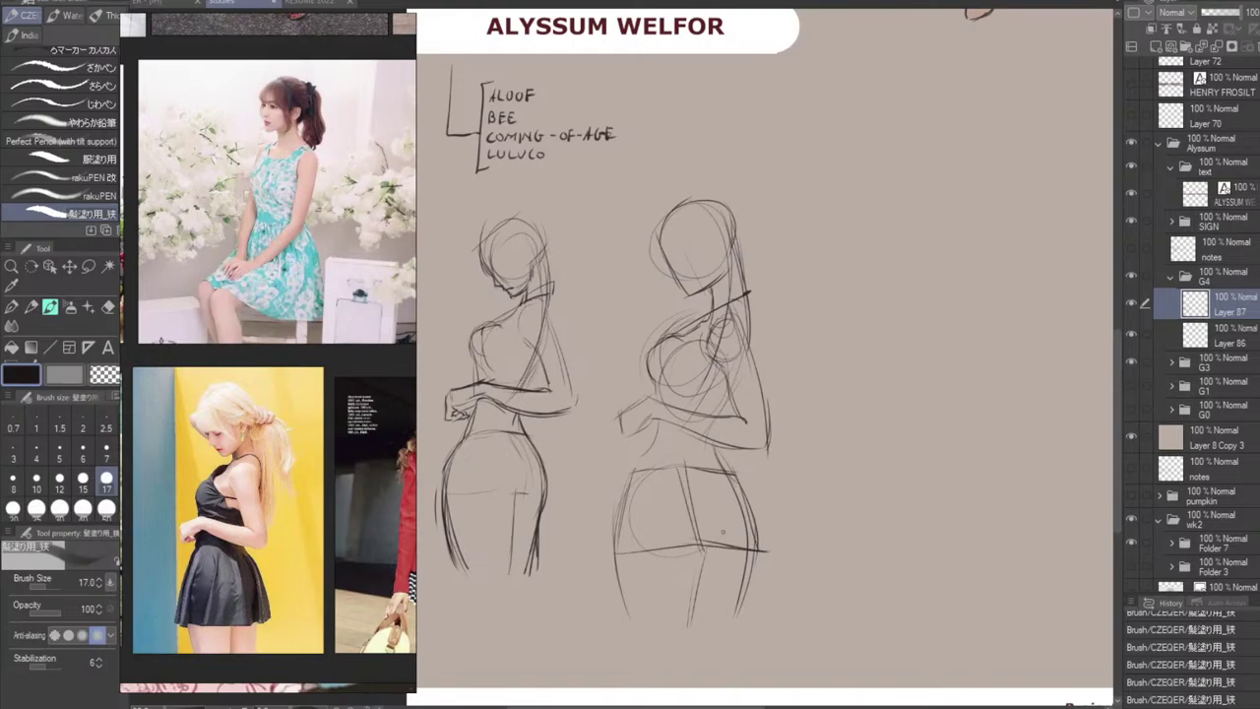
{"action": "mouse_move", "coordinate": [718, 486]}
{"action": "left_mouse_down"}
{"action": "mouse_move", "coordinate": [715, 549]}
{"action": "mouse_move", "coordinate": [732, 555]}
{"action": "mouse_move", "coordinate": [718, 552]}
{"action": "mouse_move", "coordinate": [739, 538]}
{"action": "mouse_move", "coordinate": [698, 585]}
{"action": "mouse_move", "coordinate": [712, 548]}
{"action": "mouse_move", "coordinate": [692, 571]}
{"action": "mouse_move", "coordinate": [737, 547]}
{"action": "mouse_move", "coordinate": [737, 572]}
{"action": "mouse_move", "coordinate": [731, 558]}
{"action": "mouse_move", "coordinate": [735, 569]}
{"action": "mouse_move", "coordinate": [695, 574]}
{"action": "mouse_move", "coordinate": [715, 568]}
{"action": "mouse_move", "coordinate": [703, 587]}
{"action": "mouse_move", "coordinate": [702, 559]}
{"action": "mouse_move", "coordinate": [691, 596]}
{"action": "left_mouse_up"}
{"action": "key", "text": "ctrl+z"}
{"action": "left_click_drag", "start_coordinate": [656, 425], "coordinate": [616, 520]}
{"action": "left_click_drag", "start_coordinate": [642, 451], "coordinate": [615, 549]}
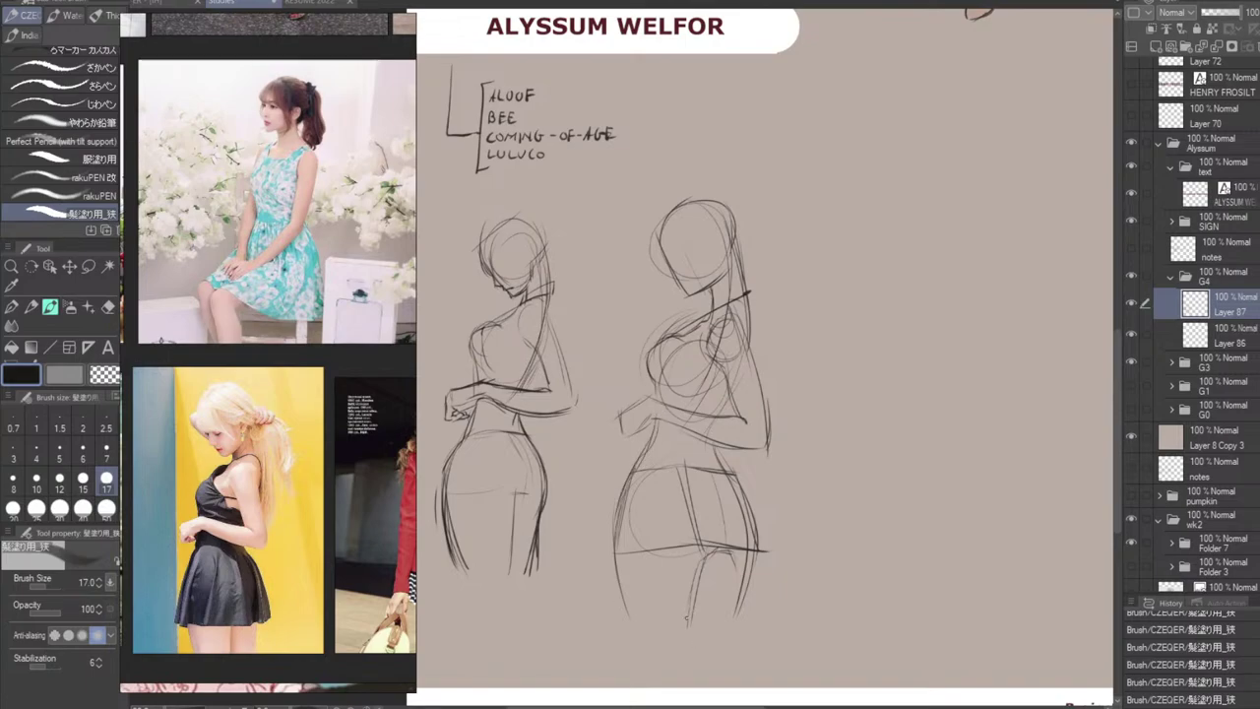
{"action": "left_click_drag", "start_coordinate": [656, 383], "coordinate": [653, 410]}
{"action": "key", "text": "ctrl+z"}
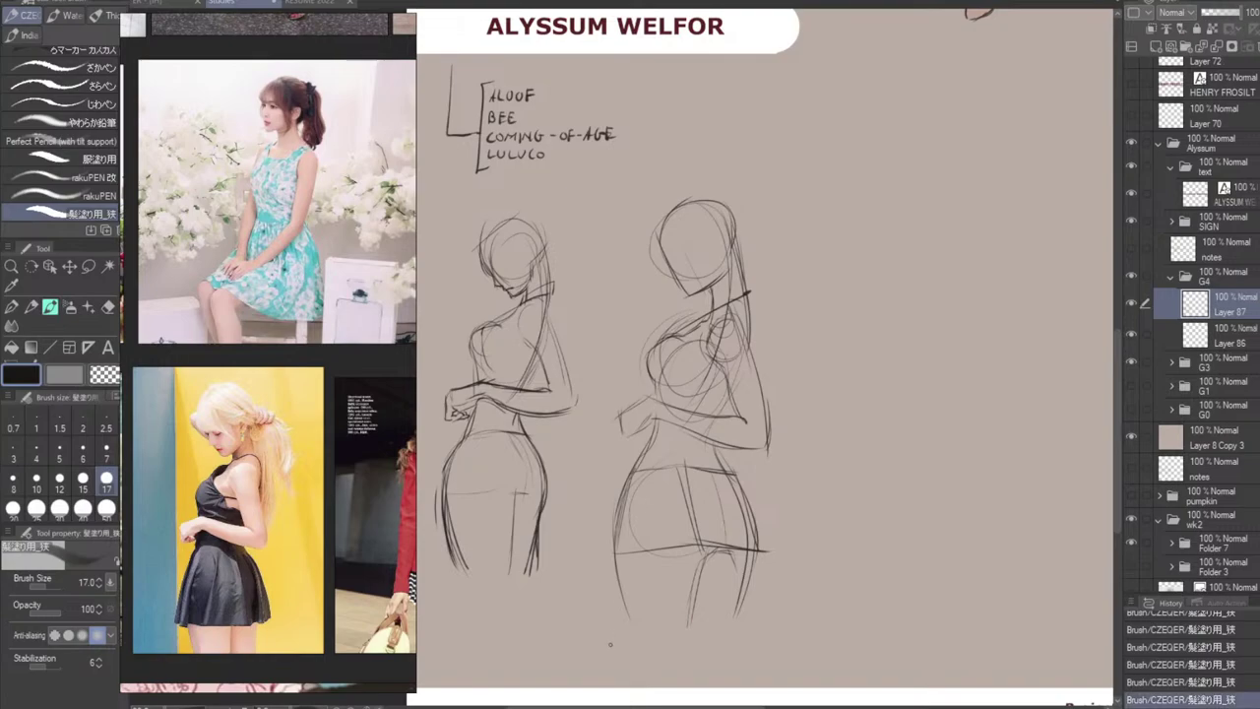
{"action": "key", "text": "ctrl+z"}
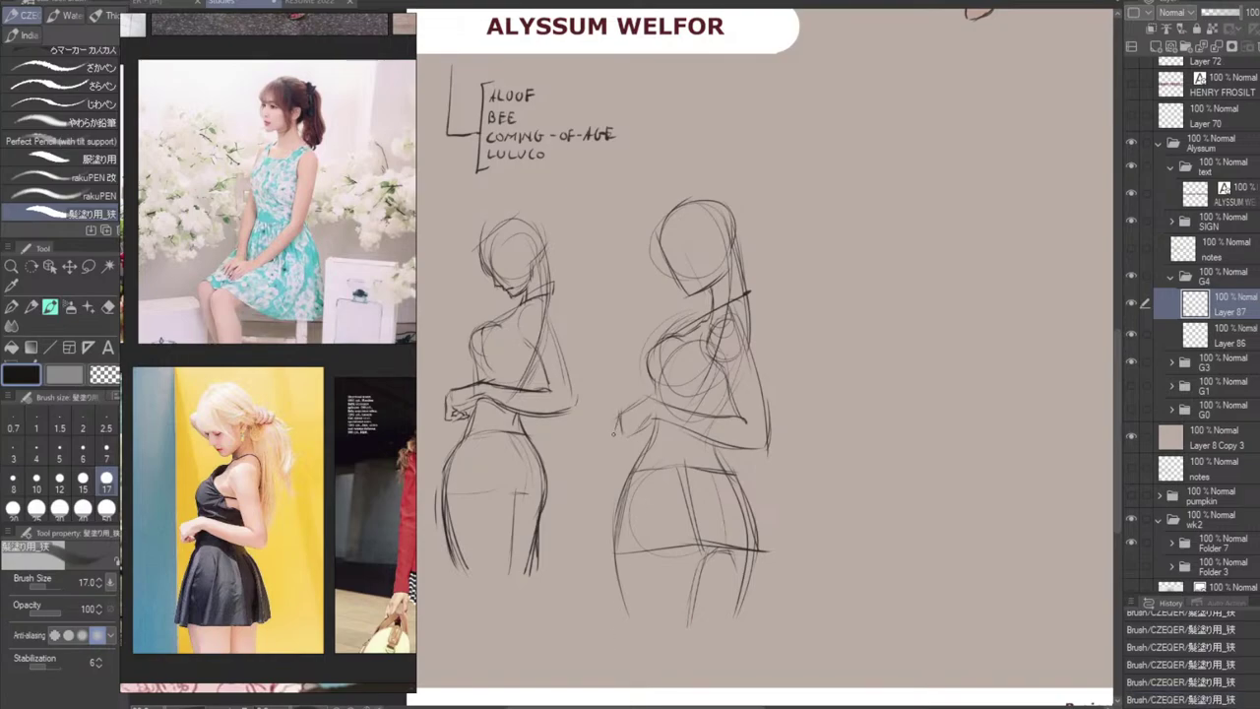
Sketch the curled fingers below the second figure's hand, undoing unwanted strokes.
{"action": "mouse_move", "coordinate": [615, 427]}
{"action": "left_mouse_down"}
{"action": "mouse_move", "coordinate": [616, 447]}
{"action": "mouse_move", "coordinate": [634, 434]}
{"action": "mouse_move", "coordinate": [642, 448]}
{"action": "left_mouse_up"}
{"action": "key", "text": "ctrl+z"}
{"action": "key", "text": "ctrl+z"}
{"action": "key", "text": "ctrl+z"}
{"action": "key", "text": "ctrl+z"}
{"action": "key", "text": "ctrl+z"}
{"action": "key", "text": "ctrl+z"}
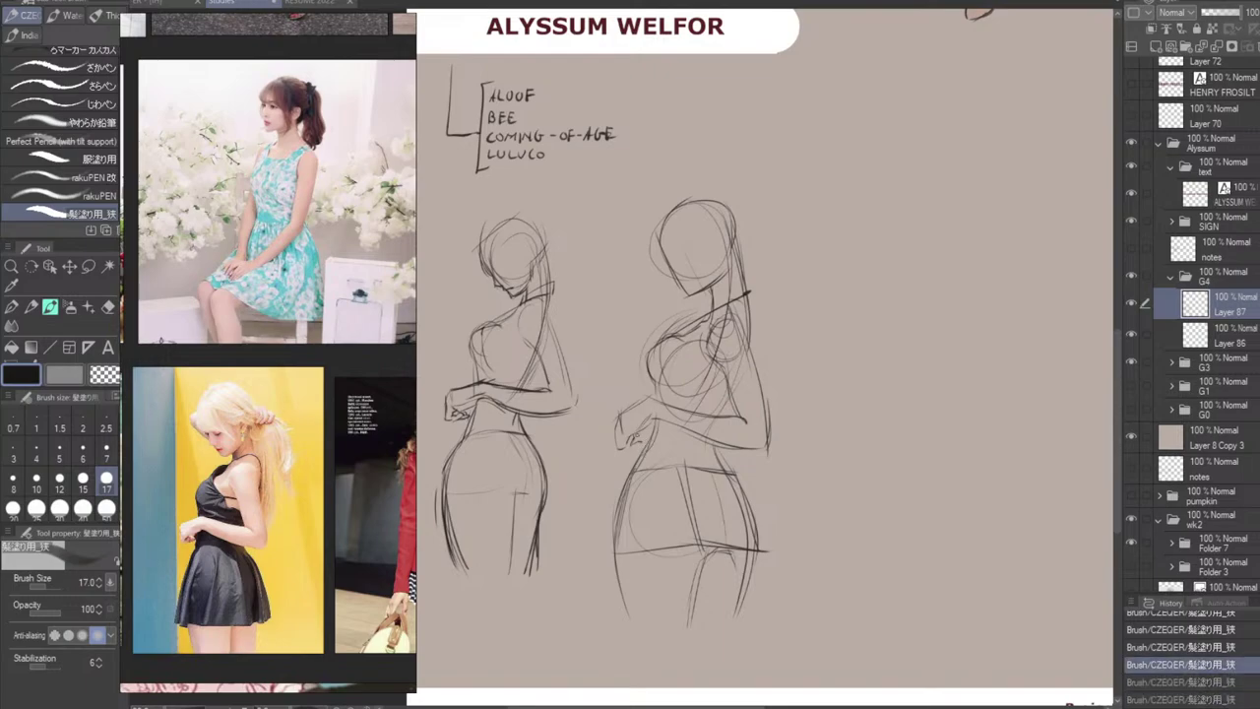
Remove the small finger details and redraw the curled fingers of the hand with simpler lines.
{"action": "left_click_drag", "start_coordinate": [636, 434], "coordinate": [639, 442]}
{"action": "key", "text": "ctrl+z"}
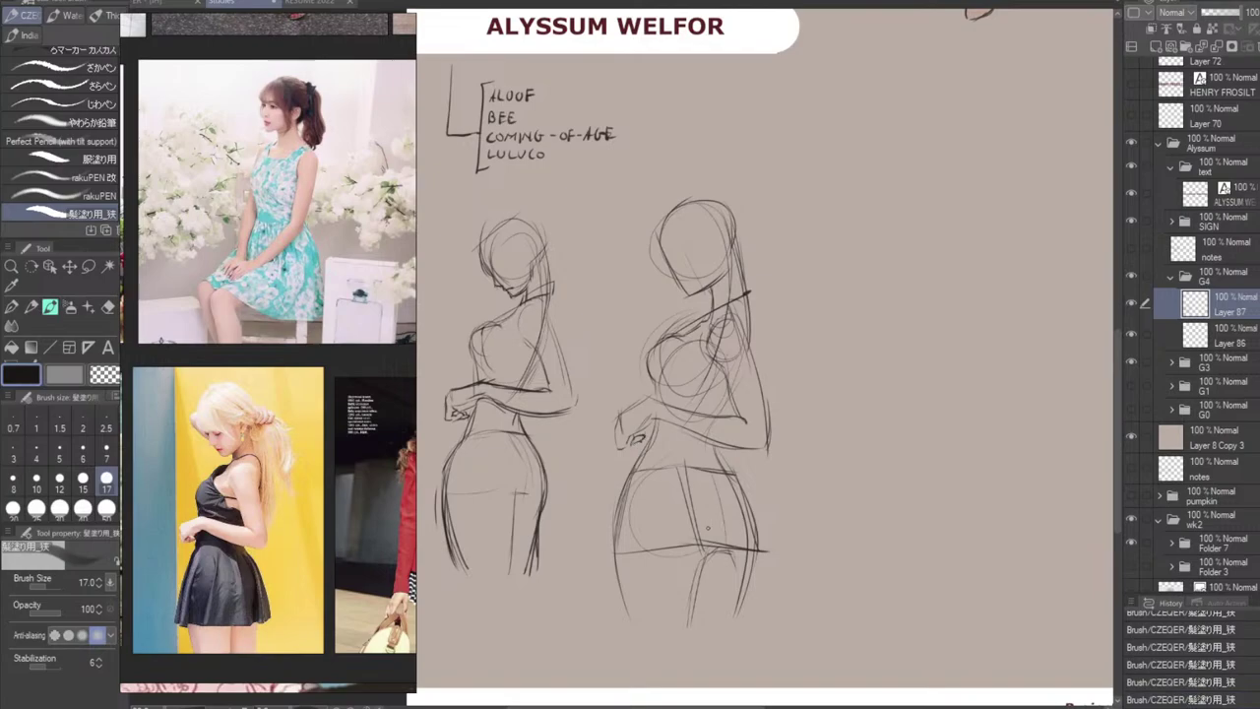
{"action": "key", "text": "ctrl+z"}
{"action": "key", "text": "ctrl+z"}
{"action": "key", "text": "ctrl+z"}
{"action": "key", "text": "ctrl+z"}
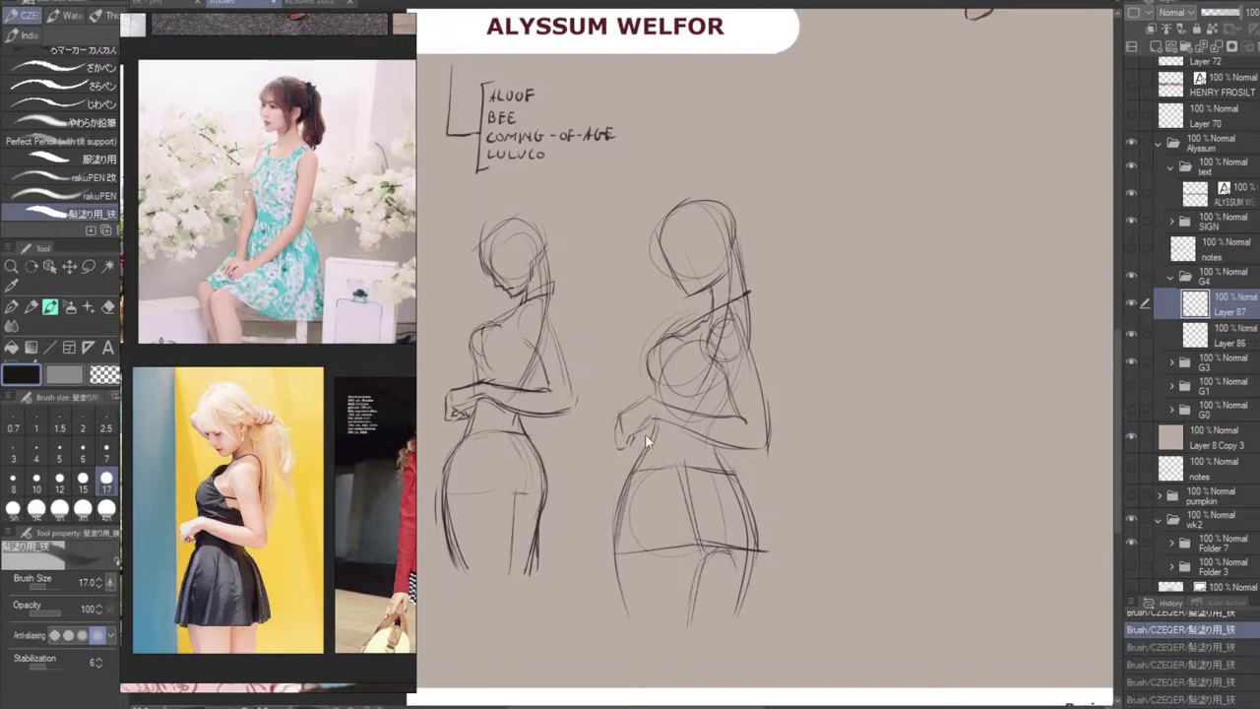
{"action": "mouse_move", "coordinate": [633, 433]}
{"action": "left_mouse_down"}
{"action": "mouse_move", "coordinate": [644, 446]}
{"action": "mouse_move", "coordinate": [630, 446]}
{"action": "left_mouse_up"}
{"action": "key", "text": "ctrl+z"}
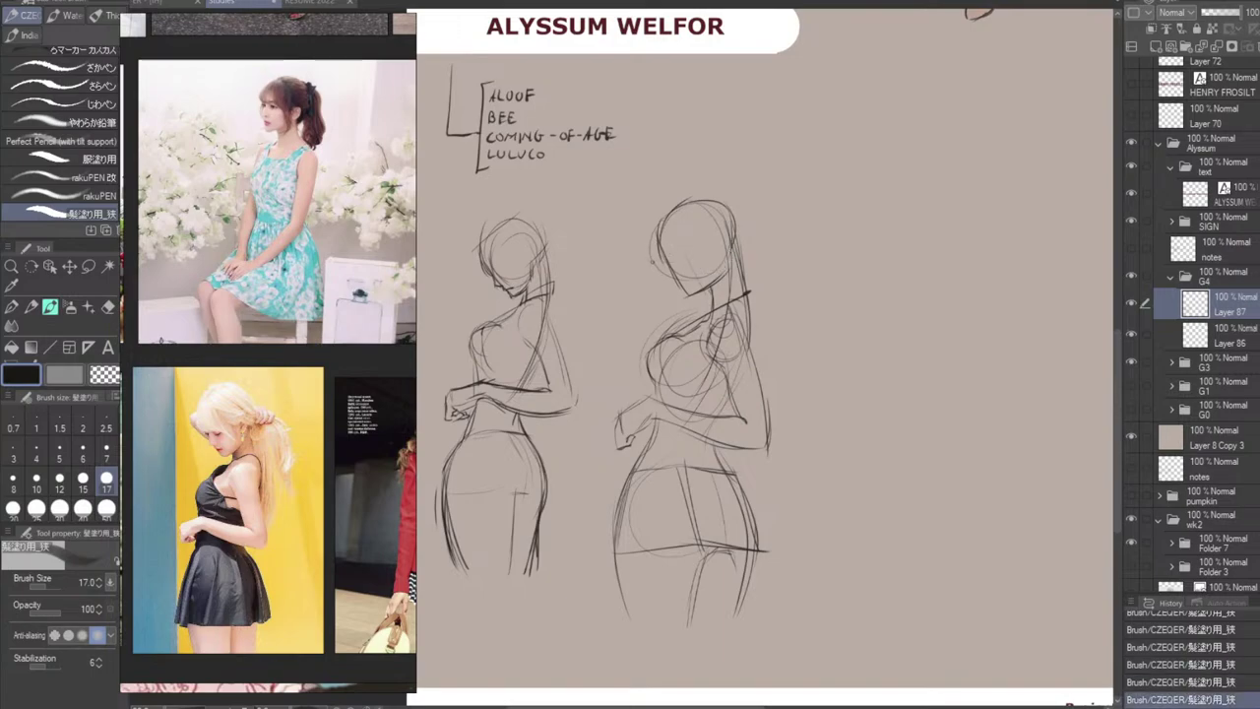
Sketch the bangs and outer hair outline on the second figure's head, and draw the nose, mouth and chin of the downturned face.
{"action": "mouse_move", "coordinate": [684, 233]}
{"action": "left_mouse_down"}
{"action": "mouse_move", "coordinate": [720, 274]}
{"action": "mouse_move", "coordinate": [704, 248]}
{"action": "left_mouse_up"}
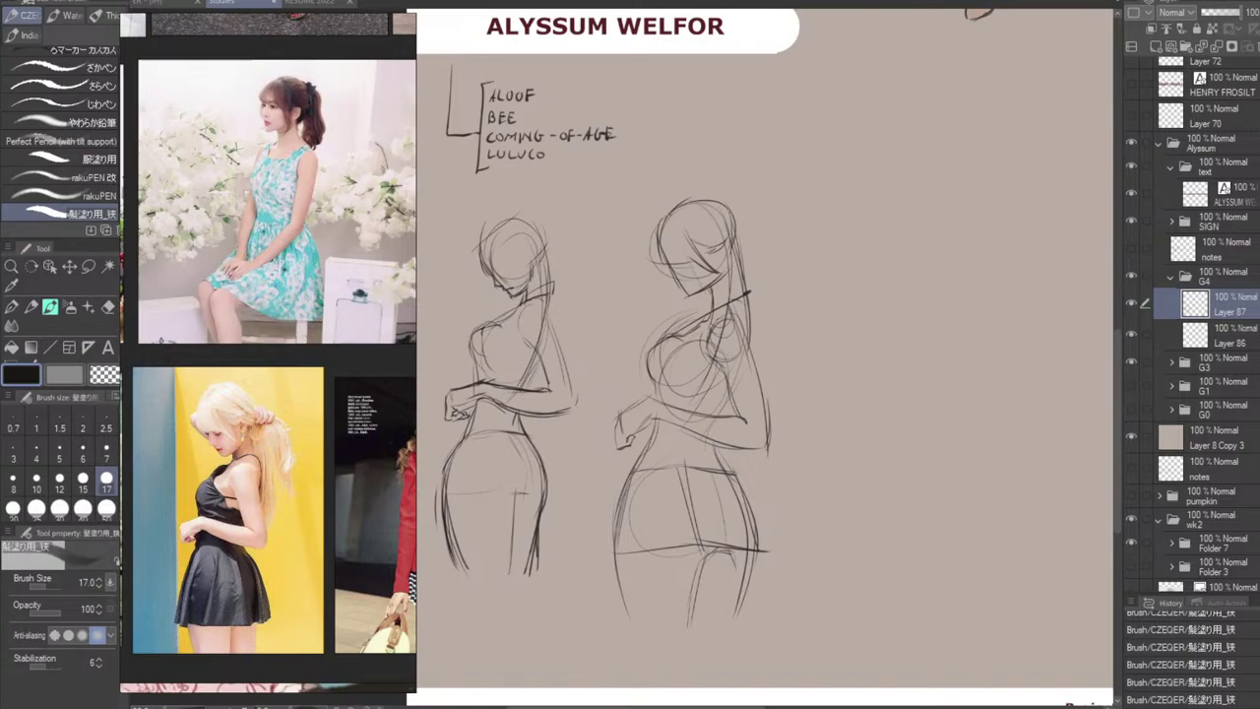
{"action": "mouse_move", "coordinate": [665, 217]}
{"action": "left_mouse_down"}
{"action": "mouse_move", "coordinate": [711, 195]}
{"action": "mouse_move", "coordinate": [740, 232]}
{"action": "mouse_move", "coordinate": [744, 189]}
{"action": "mouse_move", "coordinate": [735, 207]}
{"action": "mouse_move", "coordinate": [746, 228]}
{"action": "mouse_move", "coordinate": [720, 254]}
{"action": "mouse_move", "coordinate": [750, 225]}
{"action": "left_mouse_up"}
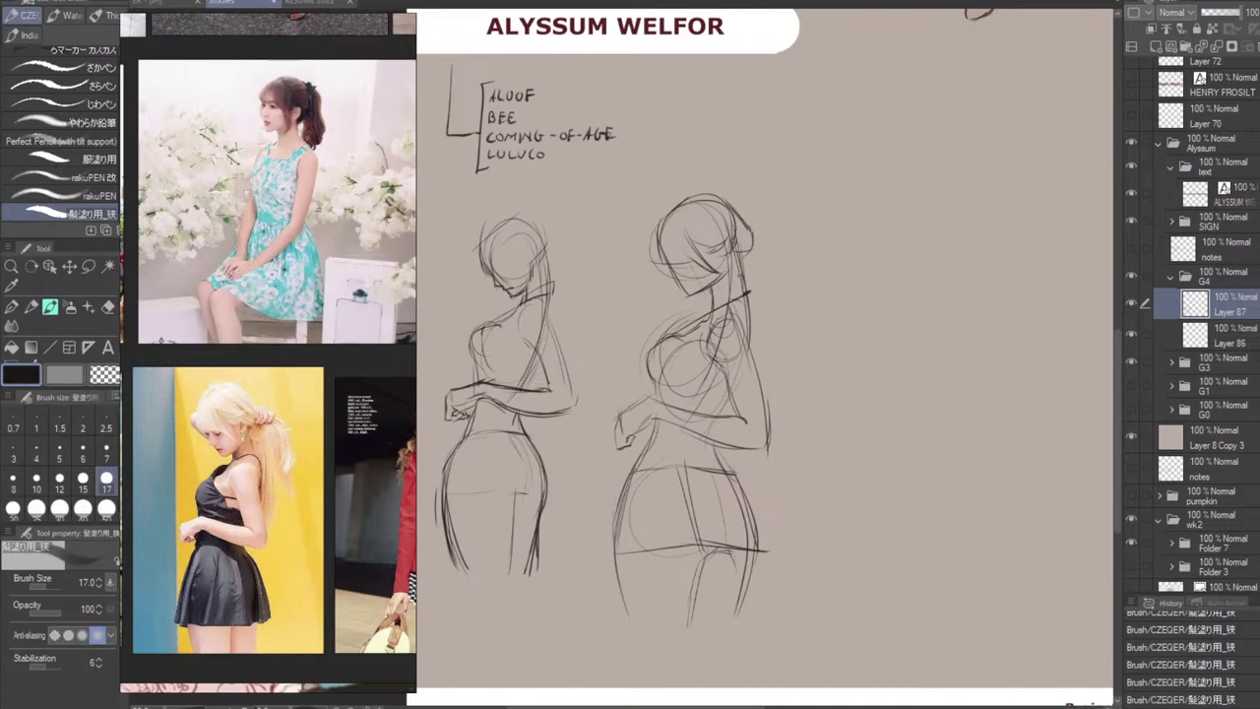
{"action": "mouse_move", "coordinate": [676, 262]}
{"action": "left_mouse_down"}
{"action": "mouse_move", "coordinate": [687, 313]}
{"action": "mouse_move", "coordinate": [693, 300]}
{"action": "left_mouse_up"}
{"action": "key", "text": "ctrl+z"}
{"action": "key", "text": "ctrl+z"}
{"action": "mouse_move", "coordinate": [694, 297]}
{"action": "left_mouse_down"}
{"action": "mouse_move", "coordinate": [709, 304]}
{"action": "mouse_move", "coordinate": [722, 283]}
{"action": "mouse_move", "coordinate": [699, 294]}
{"action": "mouse_move", "coordinate": [720, 279]}
{"action": "mouse_move", "coordinate": [692, 289]}
{"action": "mouse_move", "coordinate": [717, 290]}
{"action": "left_mouse_up"}
{"action": "key", "text": "e"}
{"action": "key", "text": "b"}
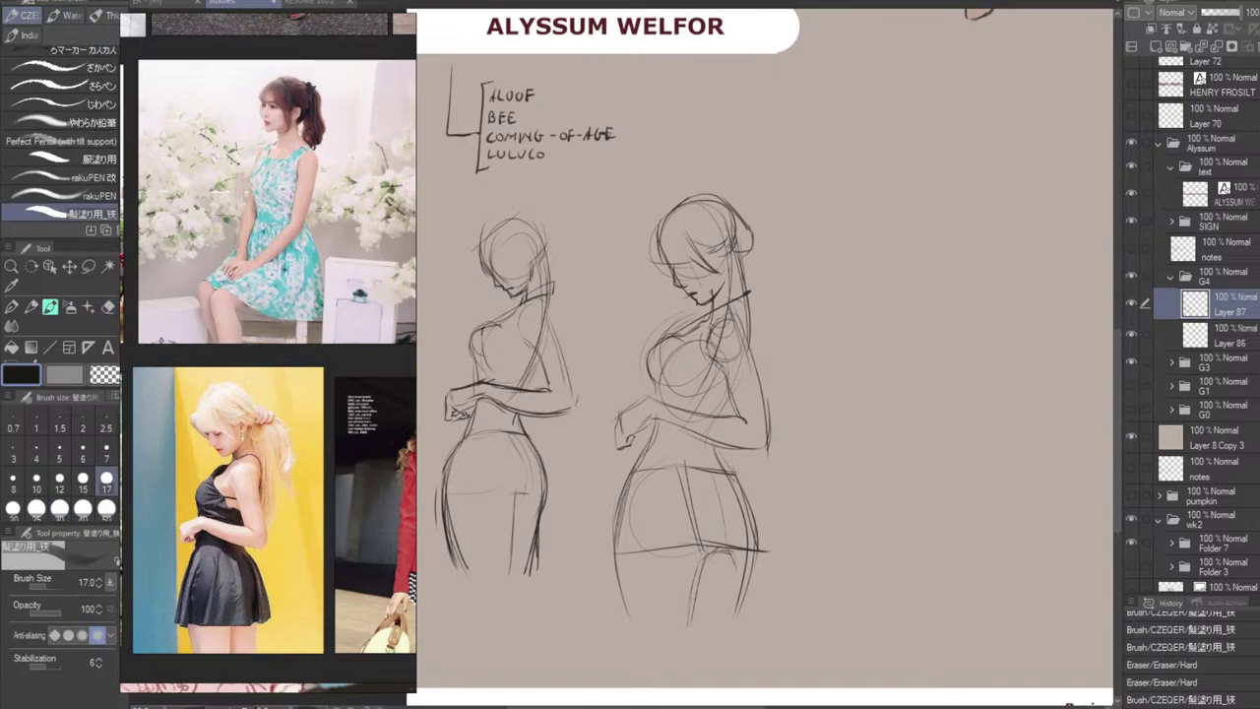
Refine the neck line and add hair strands beside the jaw, over the shoulder and at the back of the head.
{"action": "left_click_drag", "start_coordinate": [717, 288], "coordinate": [712, 303]}
{"action": "left_click_drag", "start_coordinate": [717, 291], "coordinate": [711, 306]}
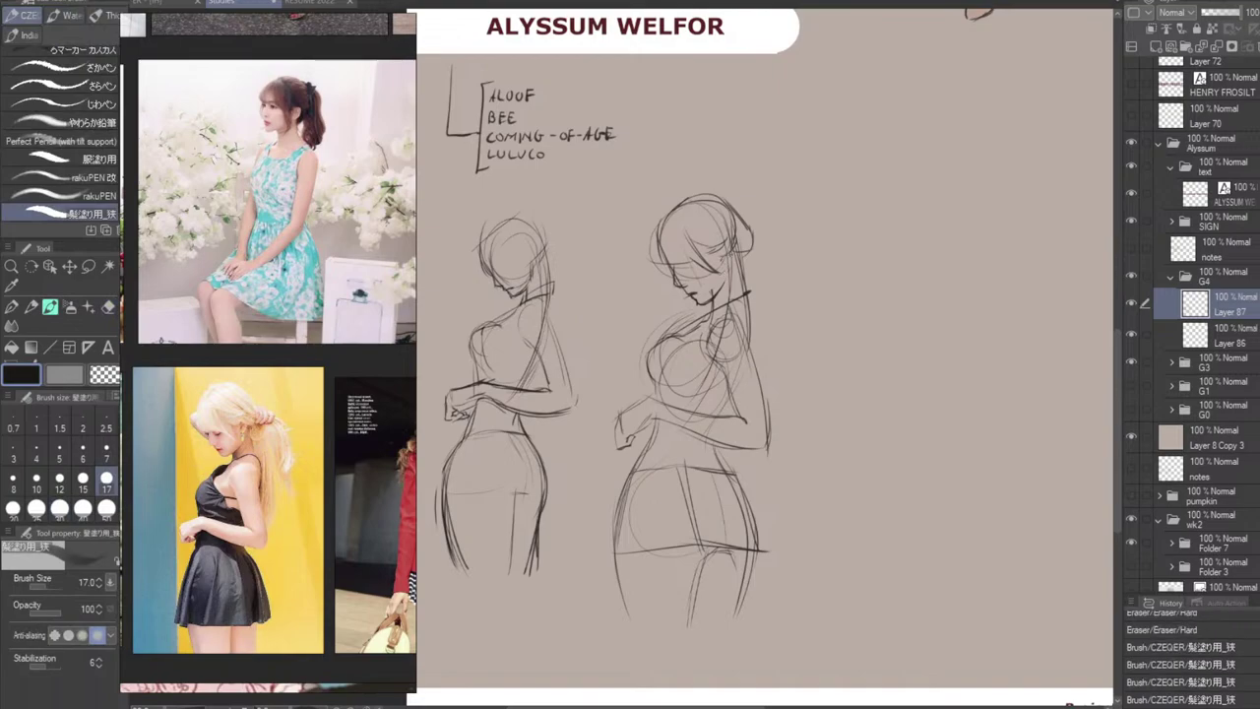
{"action": "mouse_move", "coordinate": [733, 254]}
{"action": "left_mouse_down"}
{"action": "mouse_move", "coordinate": [726, 278]}
{"action": "mouse_move", "coordinate": [739, 282]}
{"action": "left_mouse_up"}
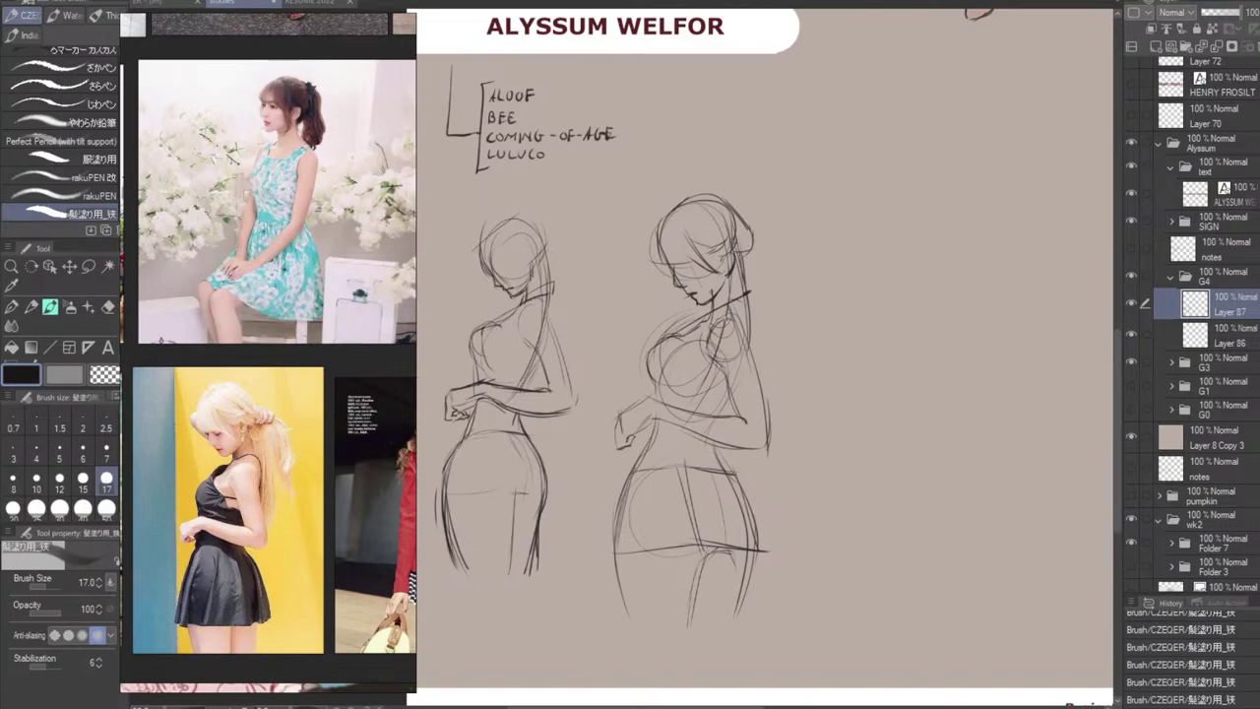
{"action": "left_click_drag", "start_coordinate": [713, 324], "coordinate": [705, 362]}
{"action": "left_click_drag", "start_coordinate": [740, 220], "coordinate": [744, 244]}
Sketch the far arm raised behind the second figure's head, with the bent elbow beside the forehead and the curled fist behind the head.
{"action": "mouse_move", "coordinate": [655, 232]}
{"action": "left_mouse_down"}
{"action": "mouse_move", "coordinate": [649, 272]}
{"action": "mouse_move", "coordinate": [685, 270]}
{"action": "left_mouse_up"}
{"action": "key", "text": "ctrl+z"}
{"action": "key", "text": "ctrl+z"}
{"action": "key", "text": "ctrl+z"}
{"action": "mouse_move", "coordinate": [653, 250]}
{"action": "left_mouse_down"}
{"action": "mouse_move", "coordinate": [650, 269]}
{"action": "mouse_move", "coordinate": [688, 264]}
{"action": "mouse_move", "coordinate": [634, 243]}
{"action": "mouse_move", "coordinate": [675, 288]}
{"action": "mouse_move", "coordinate": [646, 270]}
{"action": "left_mouse_up"}
{"action": "key", "text": "ctrl+z"}
{"action": "key", "text": "ctrl+z"}
{"action": "key", "text": "ctrl+z"}
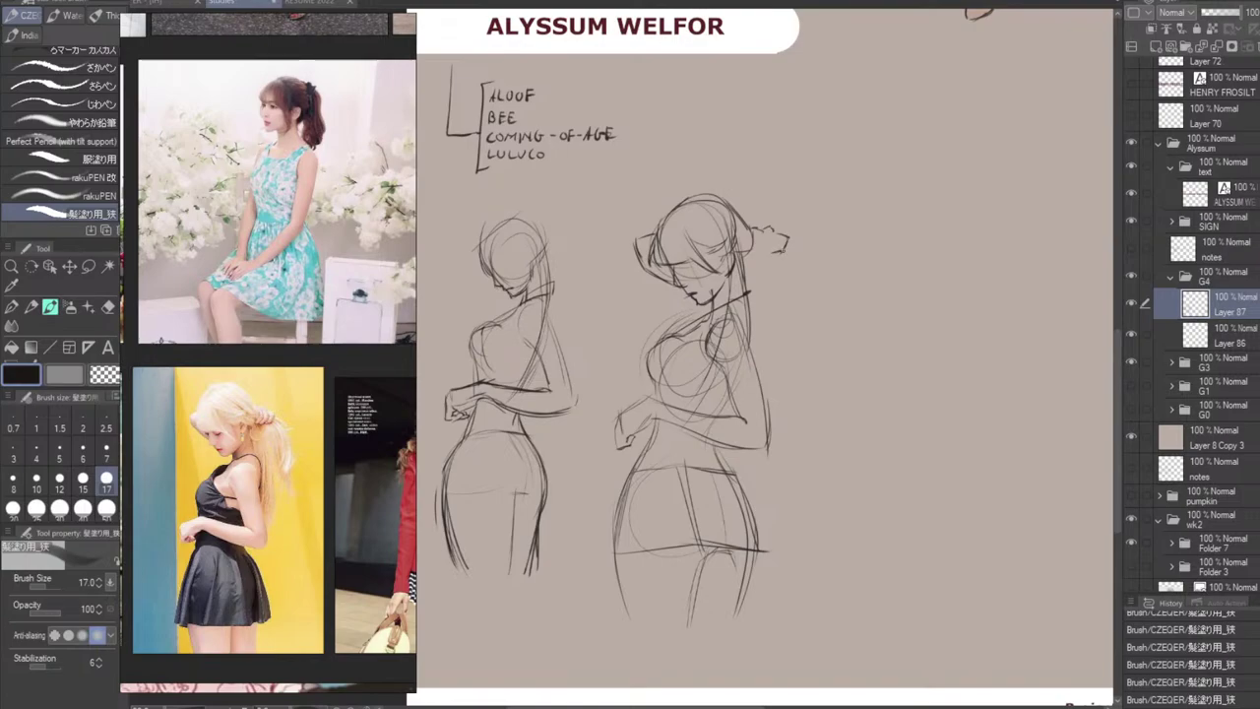
{"action": "left_click_drag", "start_coordinate": [755, 254], "coordinate": [776, 254]}
{"action": "mouse_move", "coordinate": [764, 227]}
{"action": "left_mouse_down"}
{"action": "mouse_move", "coordinate": [771, 245]}
{"action": "mouse_move", "coordinate": [757, 247]}
{"action": "mouse_move", "coordinate": [786, 236]}
{"action": "mouse_move", "coordinate": [782, 252]}
{"action": "left_mouse_up"}
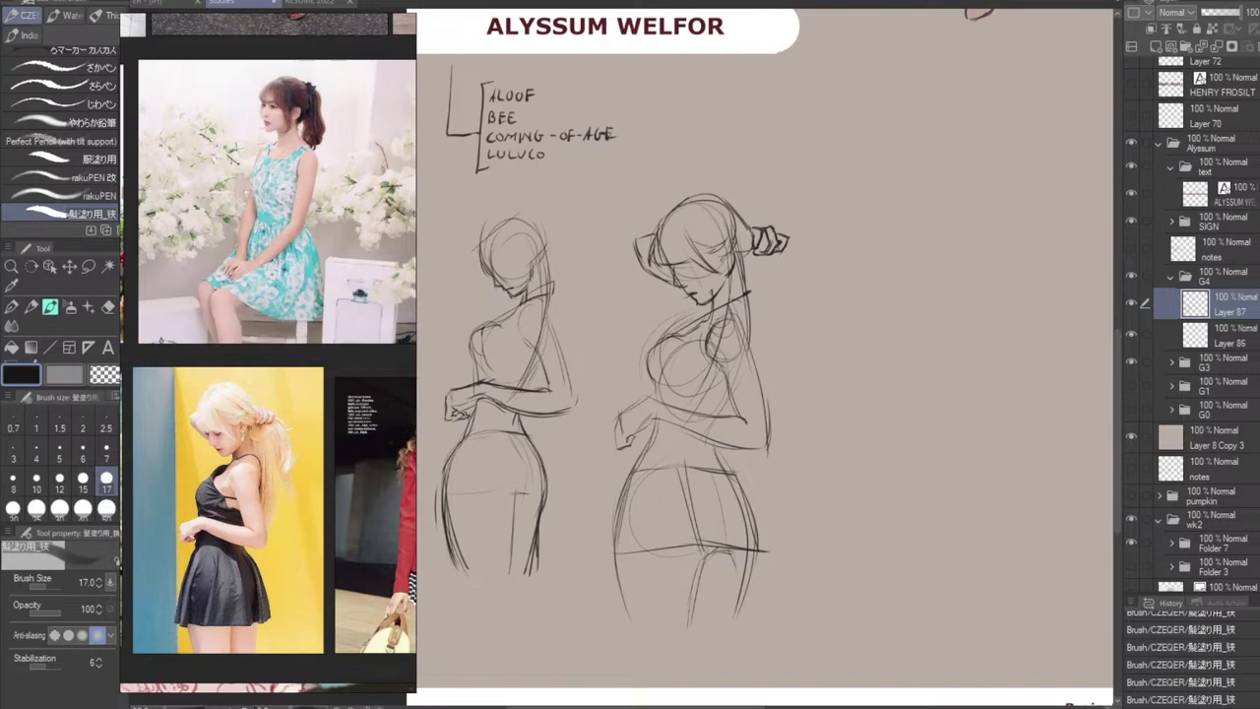
Draw the upper curve of the ponytail arching out and down from the raised fist.
{"action": "left_click_drag", "start_coordinate": [795, 239], "coordinate": [823, 282]}
{"action": "key", "text": "ctrl+z"}
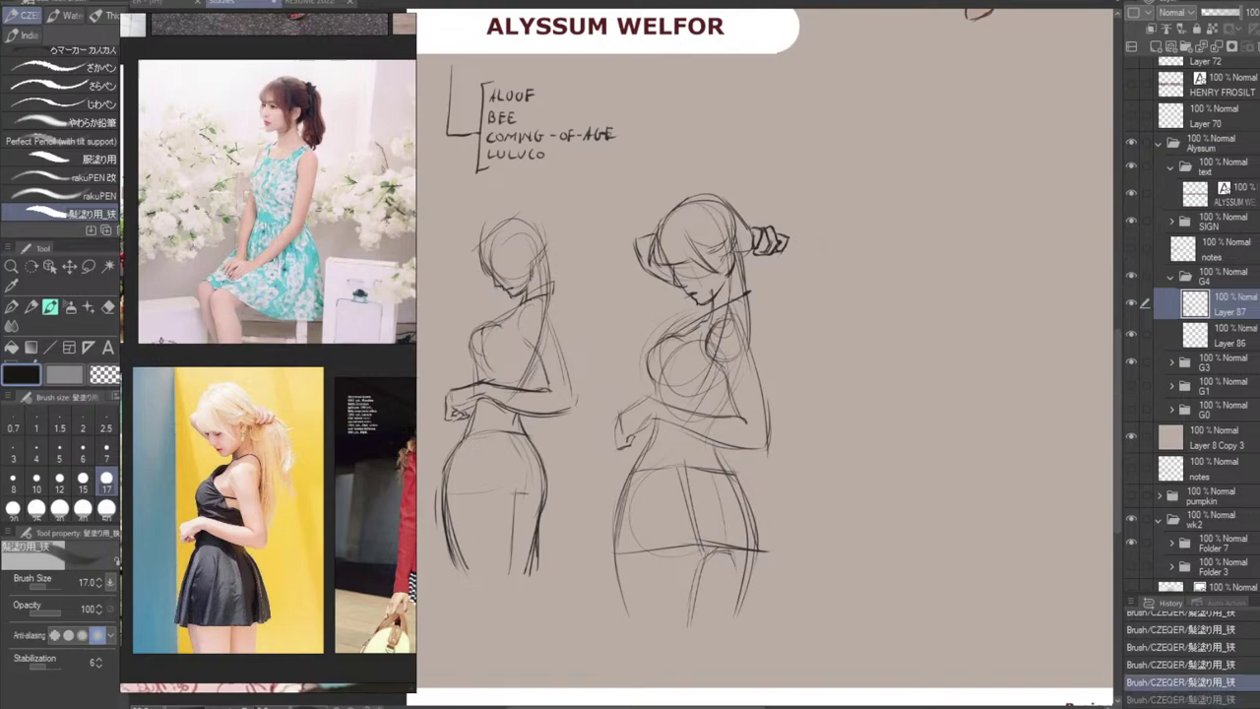
{"action": "mouse_move", "coordinate": [788, 240]}
{"action": "left_mouse_down"}
{"action": "mouse_move", "coordinate": [819, 248]}
{"action": "mouse_move", "coordinate": [815, 309]}
{"action": "left_mouse_up"}
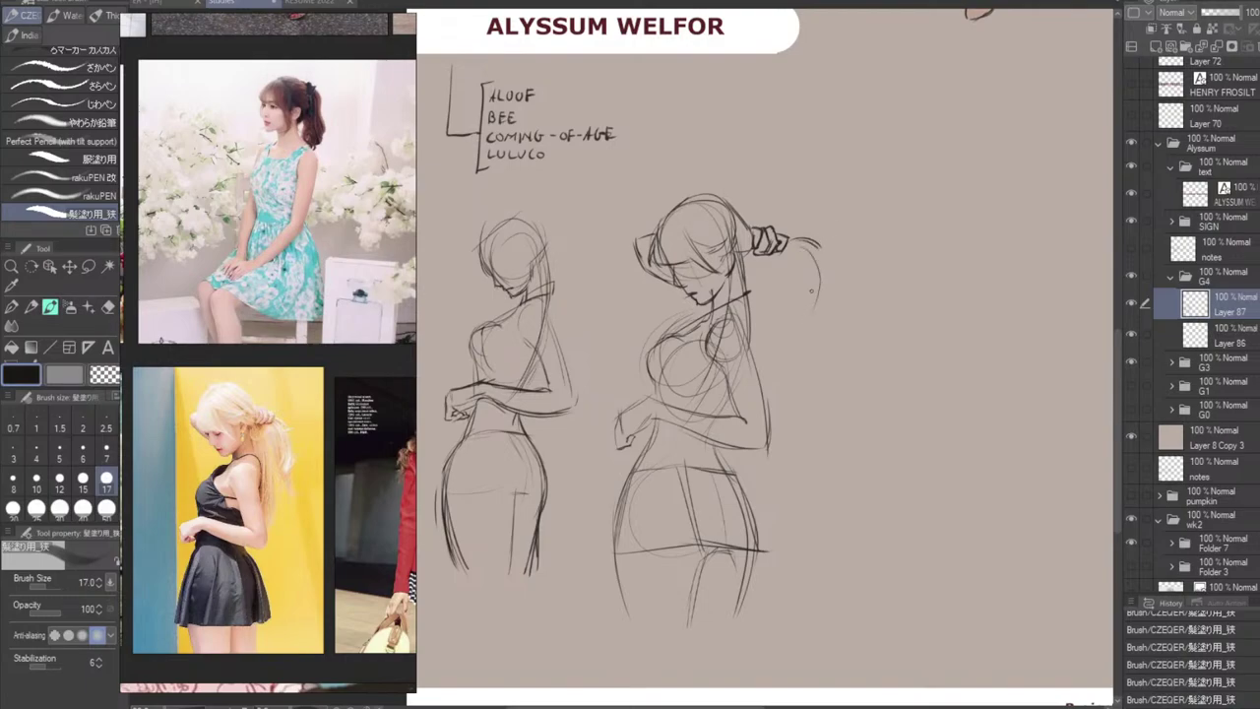
Draw the long loose hair falling behind the second figure's back towards the elbow, undoing unwanted strokes.
{"action": "left_click_drag", "start_coordinate": [745, 263], "coordinate": [758, 343]}
{"action": "key", "text": "ctrl+z"}
{"action": "mouse_move", "coordinate": [747, 265]}
{"action": "left_mouse_down"}
{"action": "mouse_move", "coordinate": [759, 377]}
{"action": "mouse_move", "coordinate": [758, 364]}
{"action": "left_mouse_up"}
{"action": "key", "text": "ctrl+z"}
{"action": "mouse_move", "coordinate": [766, 268]}
{"action": "left_mouse_down"}
{"action": "mouse_move", "coordinate": [790, 374]}
{"action": "mouse_move", "coordinate": [792, 354]}
{"action": "left_mouse_up"}
{"action": "key", "text": "ctrl+z"}
{"action": "mouse_move", "coordinate": [776, 397]}
{"action": "left_mouse_down"}
{"action": "mouse_move", "coordinate": [782, 311]}
{"action": "mouse_move", "coordinate": [781, 397]}
{"action": "left_mouse_up"}
{"action": "key", "text": "ctrl+z"}
{"action": "left_click_drag", "start_coordinate": [774, 284], "coordinate": [783, 394]}
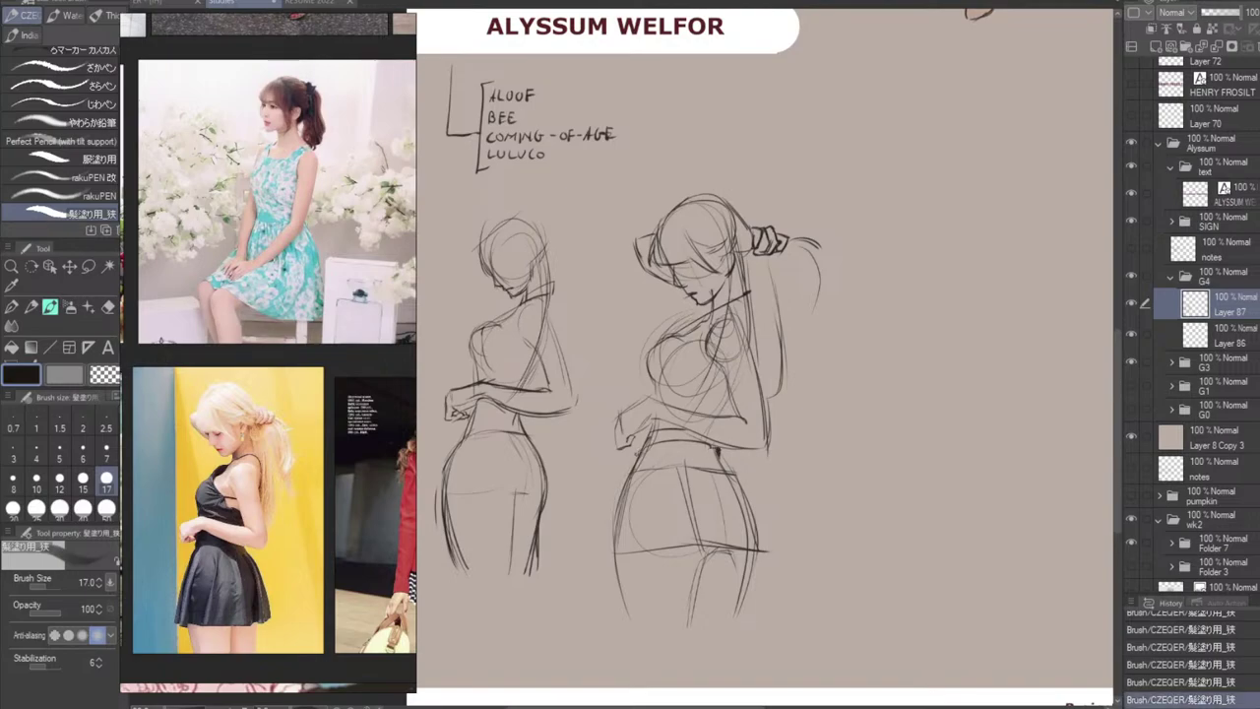
Sketch a flared skirt over the second figure's hips with side contours, pleat lines and a hem along the hip guideline.
{"action": "mouse_move", "coordinate": [632, 456]}
{"action": "left_mouse_down"}
{"action": "mouse_move", "coordinate": [599, 558]}
{"action": "mouse_move", "coordinate": [622, 525]}
{"action": "mouse_move", "coordinate": [609, 558]}
{"action": "left_mouse_up"}
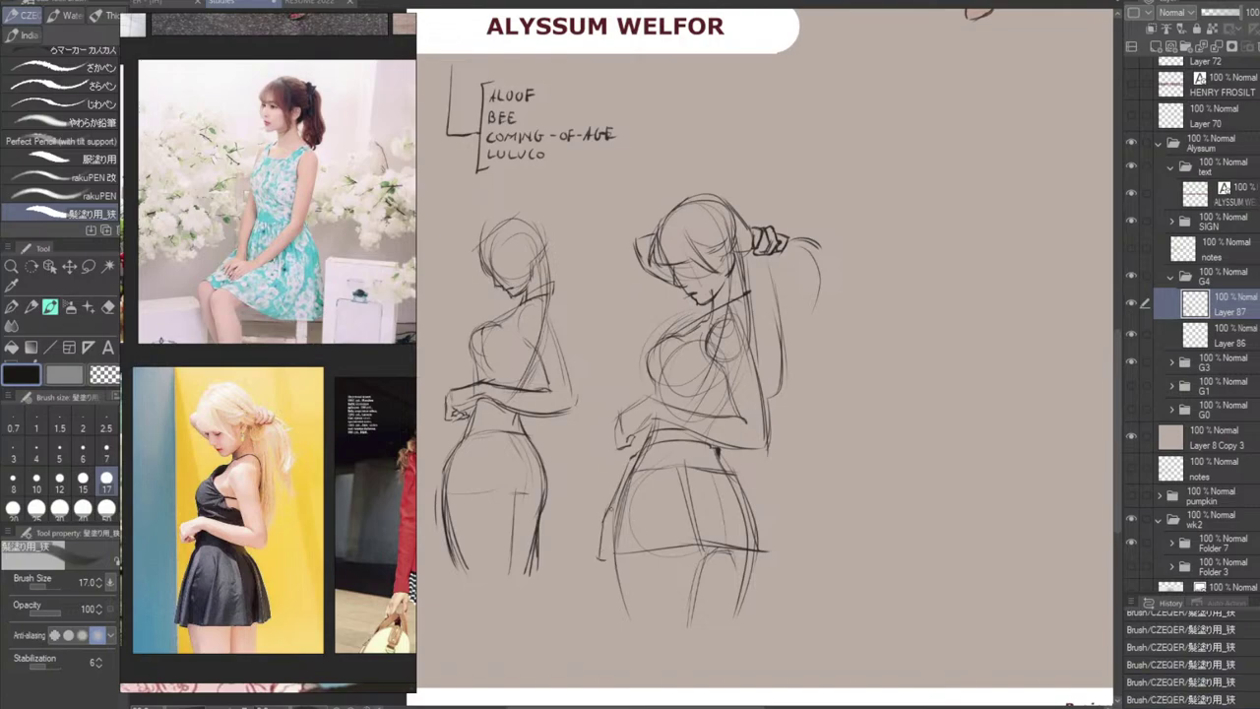
{"action": "mouse_move", "coordinate": [628, 479]}
{"action": "left_mouse_down"}
{"action": "mouse_move", "coordinate": [605, 571]}
{"action": "mouse_move", "coordinate": [661, 558]}
{"action": "left_mouse_up"}
{"action": "mouse_move", "coordinate": [648, 467]}
{"action": "left_mouse_down"}
{"action": "mouse_move", "coordinate": [667, 465]}
{"action": "mouse_move", "coordinate": [675, 510]}
{"action": "mouse_move", "coordinate": [658, 560]}
{"action": "mouse_move", "coordinate": [725, 565]}
{"action": "left_mouse_up"}
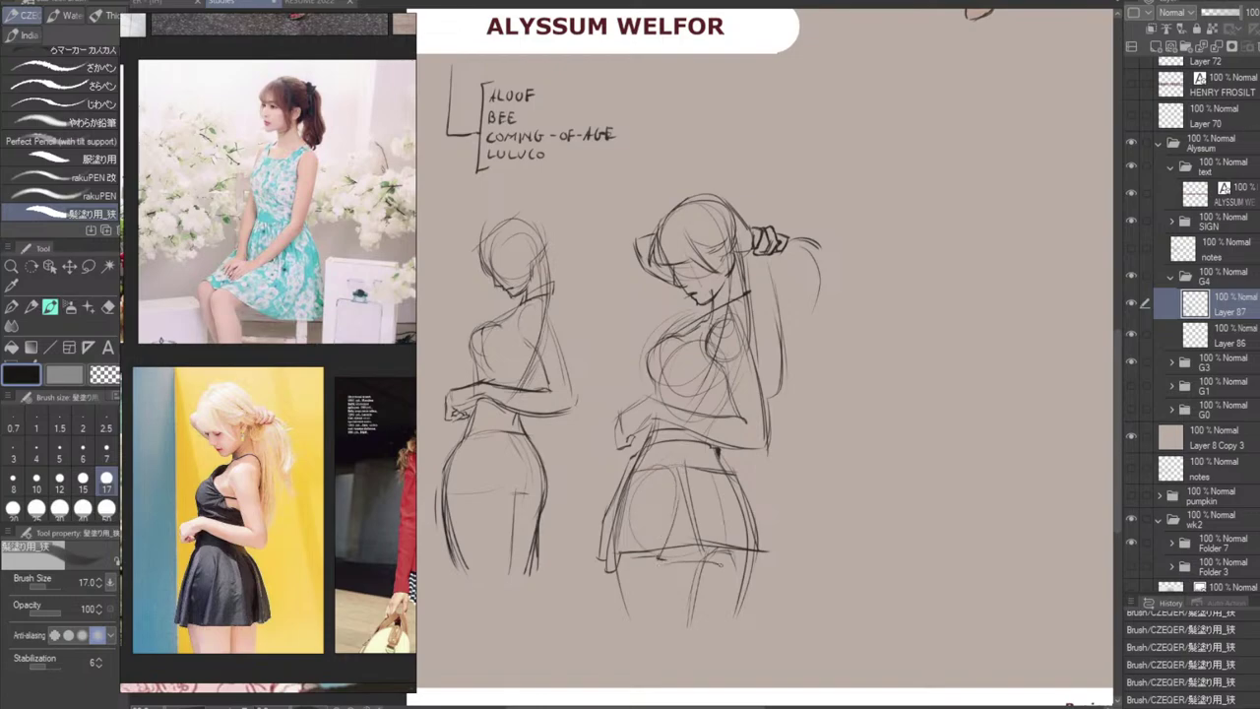
{"action": "left_click_drag", "start_coordinate": [713, 472], "coordinate": [727, 561]}
{"action": "mouse_move", "coordinate": [724, 474]}
{"action": "left_mouse_down"}
{"action": "mouse_move", "coordinate": [746, 563]}
{"action": "mouse_move", "coordinate": [765, 552]}
{"action": "left_mouse_up"}
{"action": "left_click_drag", "start_coordinate": [738, 472], "coordinate": [757, 547]}
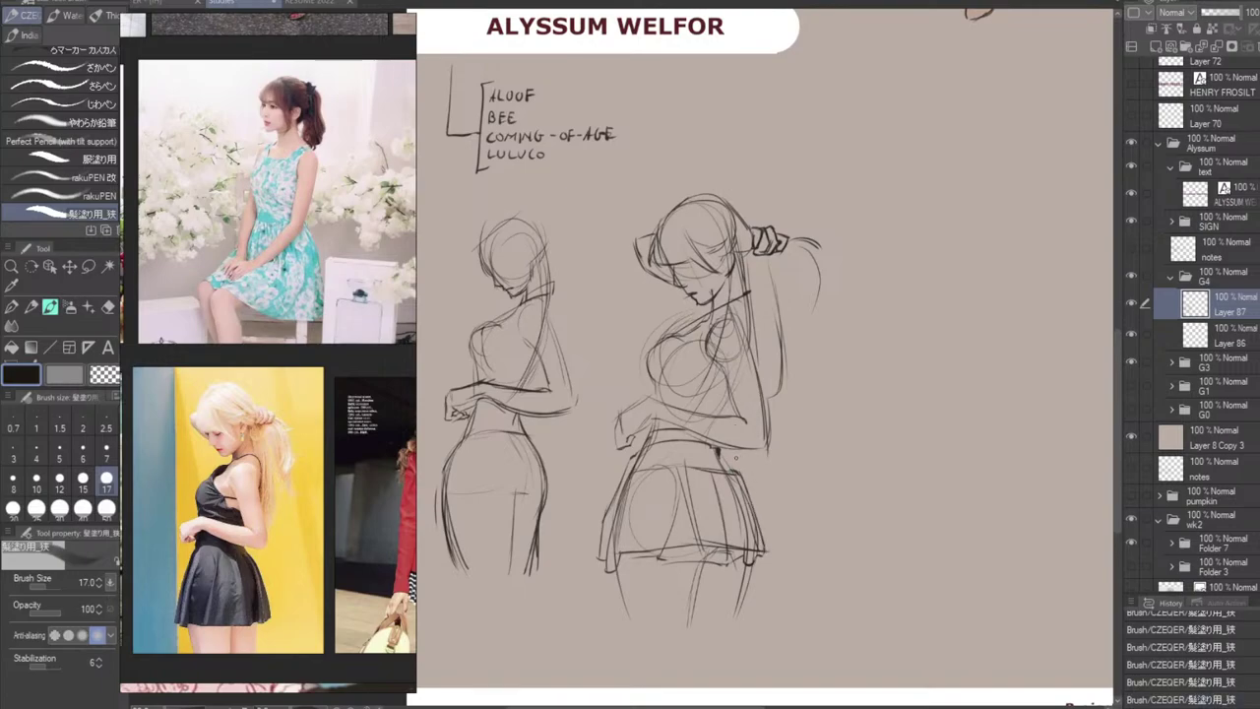
{"action": "left_click_drag", "start_coordinate": [719, 451], "coordinate": [734, 470]}
{"action": "key", "text": "ctrl+z"}
Darken the front thigh line below the skirt hem.
{"action": "left_click_drag", "start_coordinate": [619, 556], "coordinate": [630, 621]}
{"action": "key", "text": "ctrl+z"}
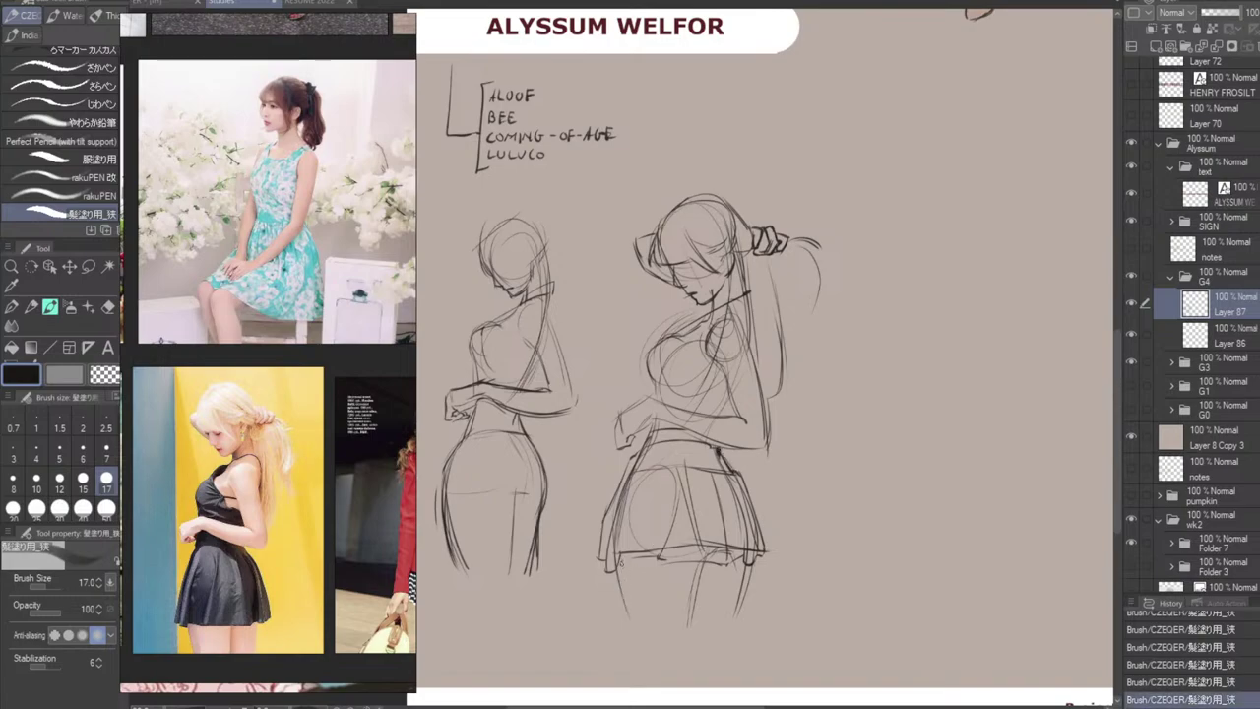
{"action": "key", "text": "ctrl+z"}
{"action": "left_click_drag", "start_coordinate": [621, 561], "coordinate": [629, 622]}
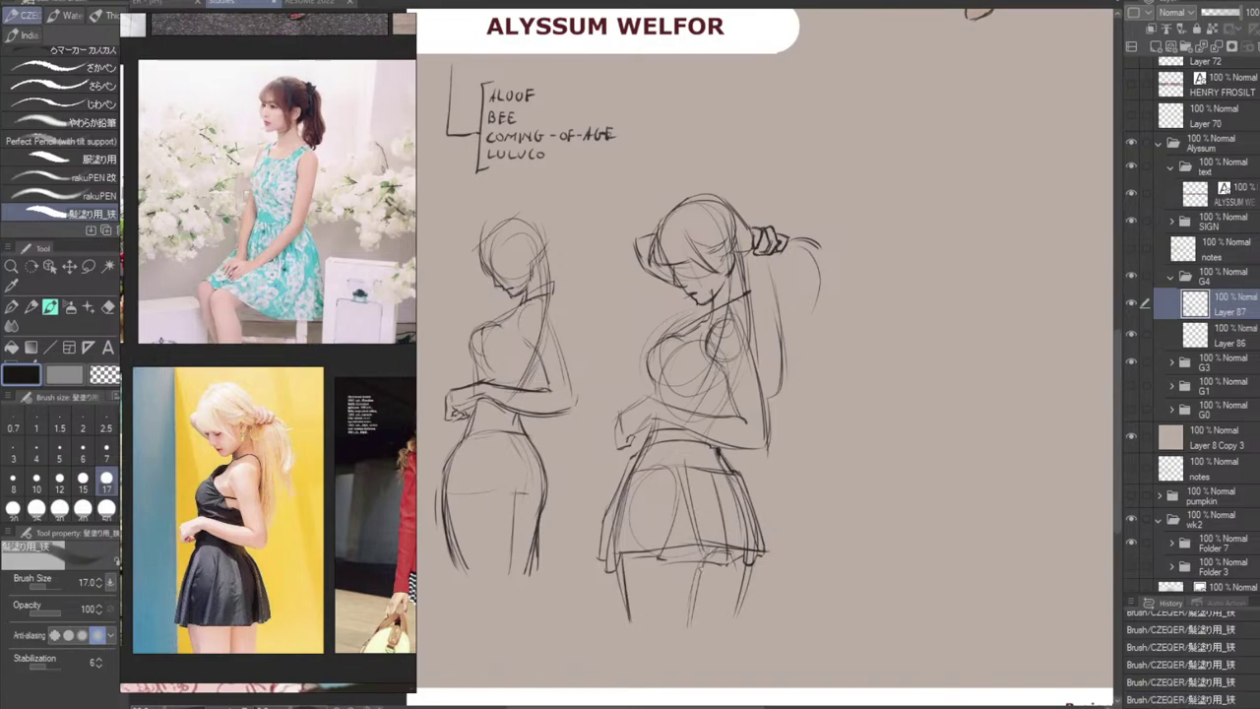
Redraw the line between the legs below the skirt hem and erase the old construction lines around it.
{"action": "left_click_drag", "start_coordinate": [702, 565], "coordinate": [689, 623]}
{"action": "left_click_drag", "start_coordinate": [702, 566], "coordinate": [689, 622]}
{"action": "key", "text": "ctrl+z"}
{"action": "key", "text": "ctrl+z"}
{"action": "left_click_drag", "start_coordinate": [700, 563], "coordinate": [695, 630]}
{"action": "key", "text": "ctrl+z"}
{"action": "key", "text": "ctrl+z"}
{"action": "left_click_drag", "start_coordinate": [700, 562], "coordinate": [695, 625]}
{"action": "key", "text": "ctrl+z"}
{"action": "left_click_drag", "start_coordinate": [700, 563], "coordinate": [694, 624]}
{"action": "key", "text": "e"}
{"action": "mouse_move", "coordinate": [705, 568]}
{"action": "left_mouse_down"}
{"action": "mouse_move", "coordinate": [699, 606]}
{"action": "mouse_move", "coordinate": [689, 581]}
{"action": "left_mouse_up"}
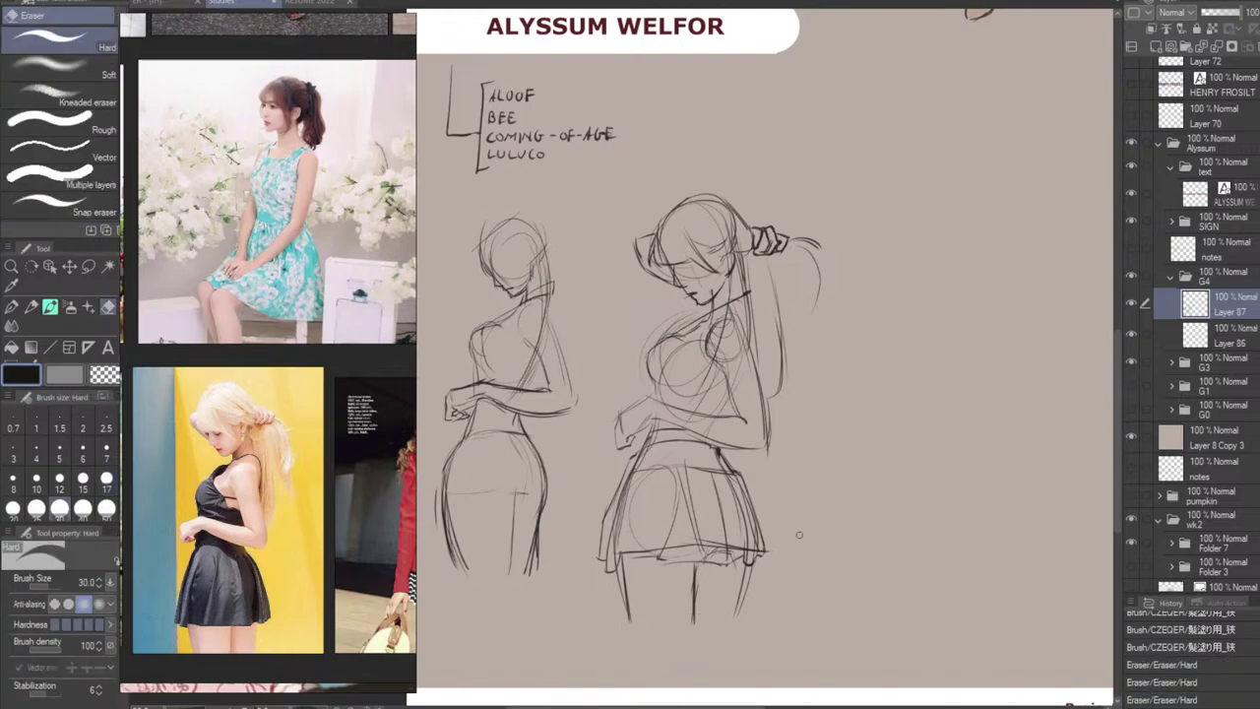
Draw a loop of hair hanging directly beneath the raised fist, undoing unwanted strokes.
{"action": "key", "text": "b"}
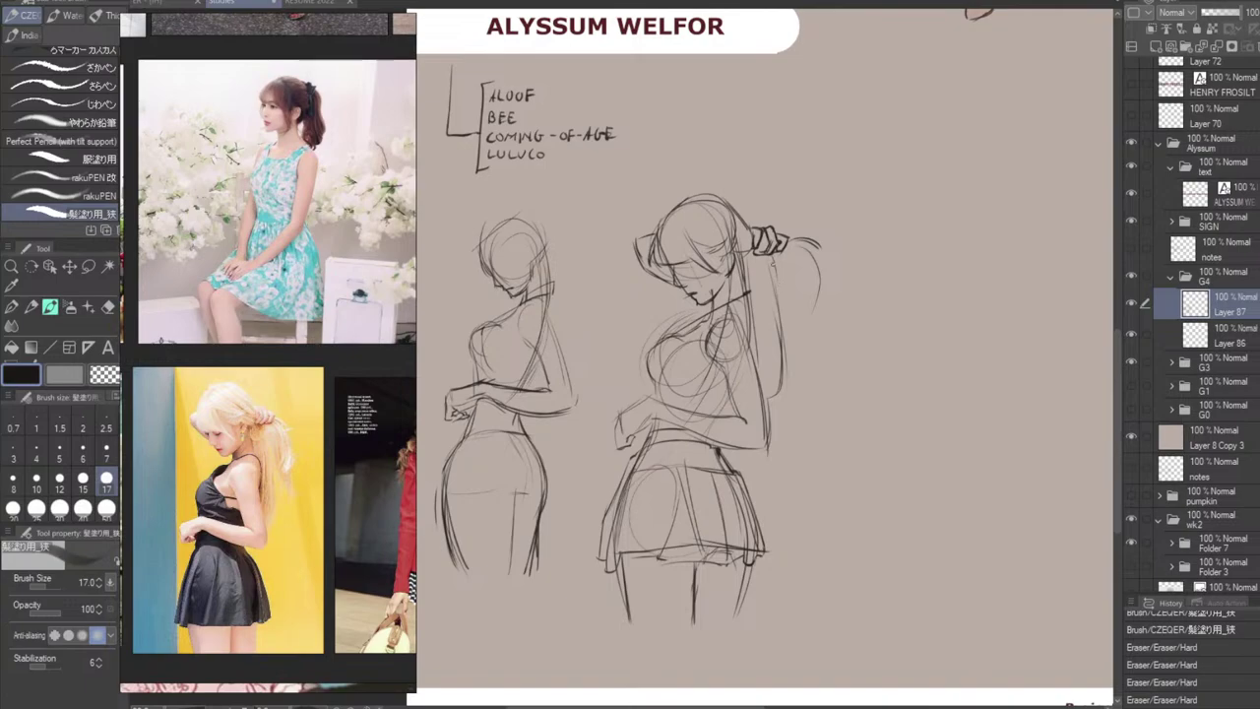
{"action": "left_click_drag", "start_coordinate": [774, 264], "coordinate": [779, 272]}
{"action": "key", "text": "ctrl+z"}
{"action": "left_click_drag", "start_coordinate": [754, 280], "coordinate": [791, 257]}
{"action": "key", "text": "ctrl+z"}
{"action": "key", "text": "ctrl+z"}
{"action": "key", "text": "ctrl+z"}
{"action": "key", "text": "ctrl+z"}
{"action": "key", "text": "ctrl+z"}
{"action": "key", "text": "ctrl+z"}
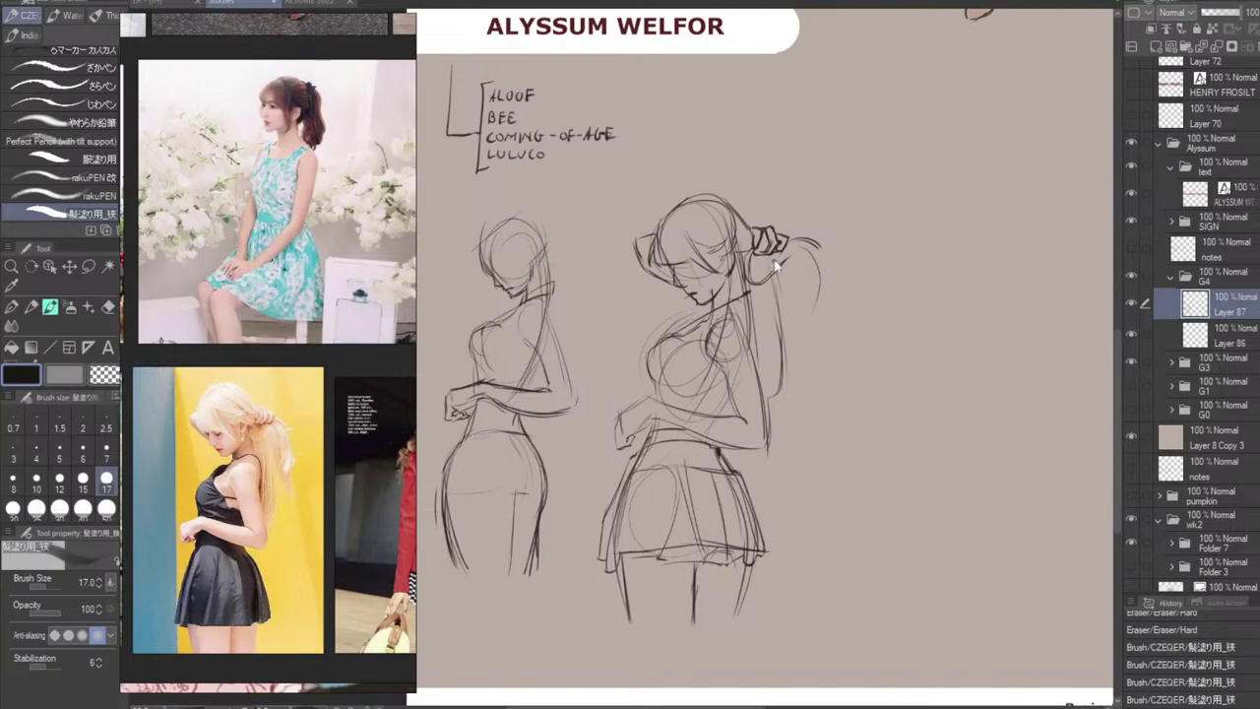
Draw the ponytail's lower contour from below the fist down to an outward-curving end.
{"action": "left_click_drag", "start_coordinate": [775, 284], "coordinate": [807, 345]}
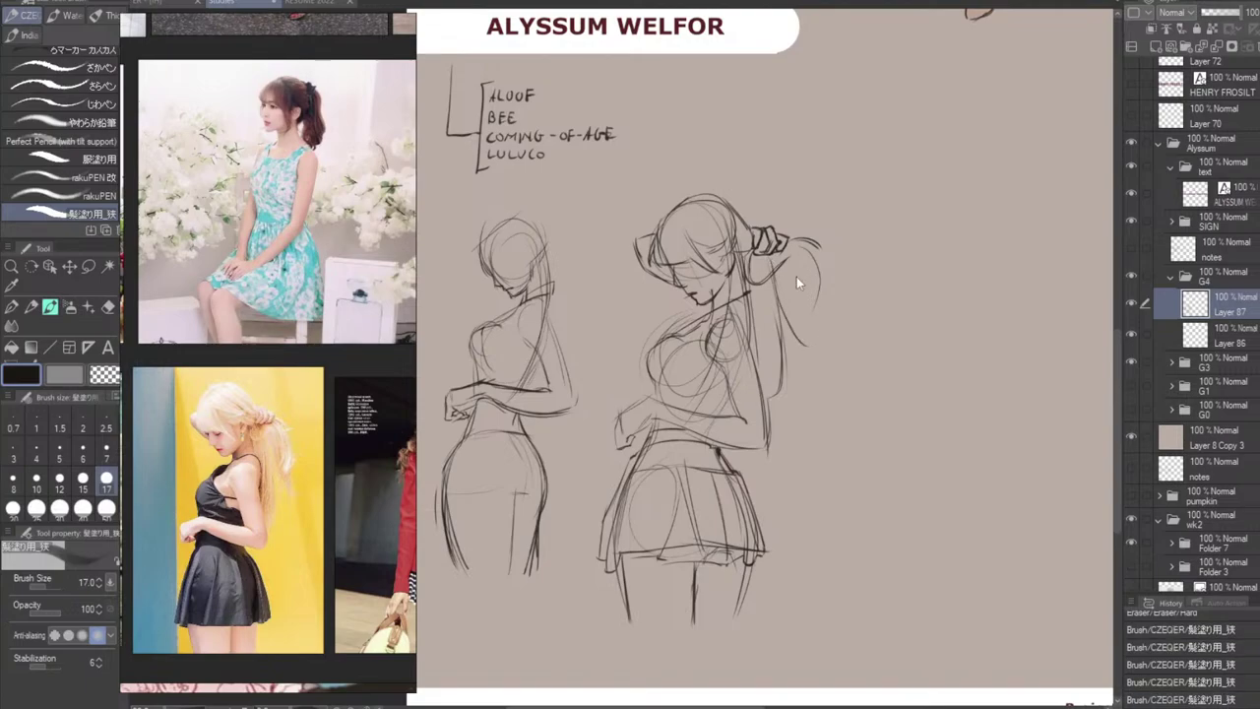
{"action": "key", "text": "ctrl+z"}
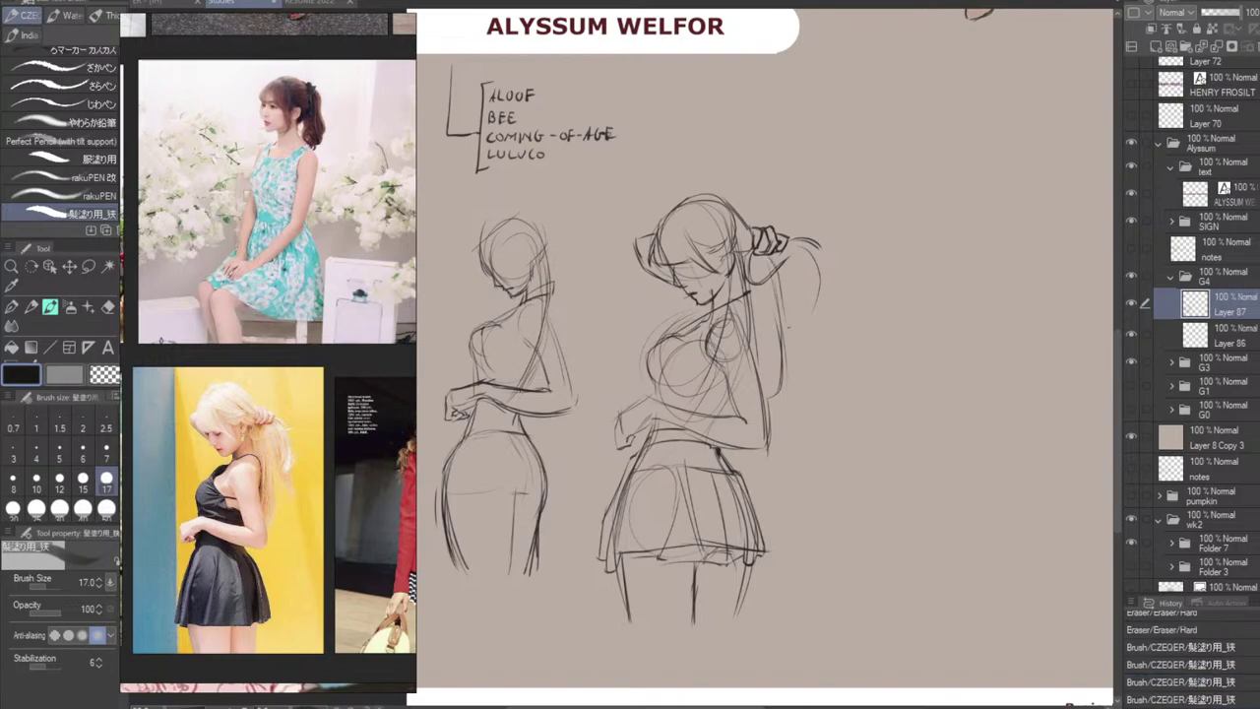
{"action": "left_click_drag", "start_coordinate": [774, 264], "coordinate": [809, 361]}
{"action": "key", "text": "ctrl+z"}
{"action": "key", "text": "ctrl+z"}
{"action": "key", "text": "ctrl+z"}
{"action": "left_click_drag", "start_coordinate": [773, 262], "coordinate": [809, 351]}
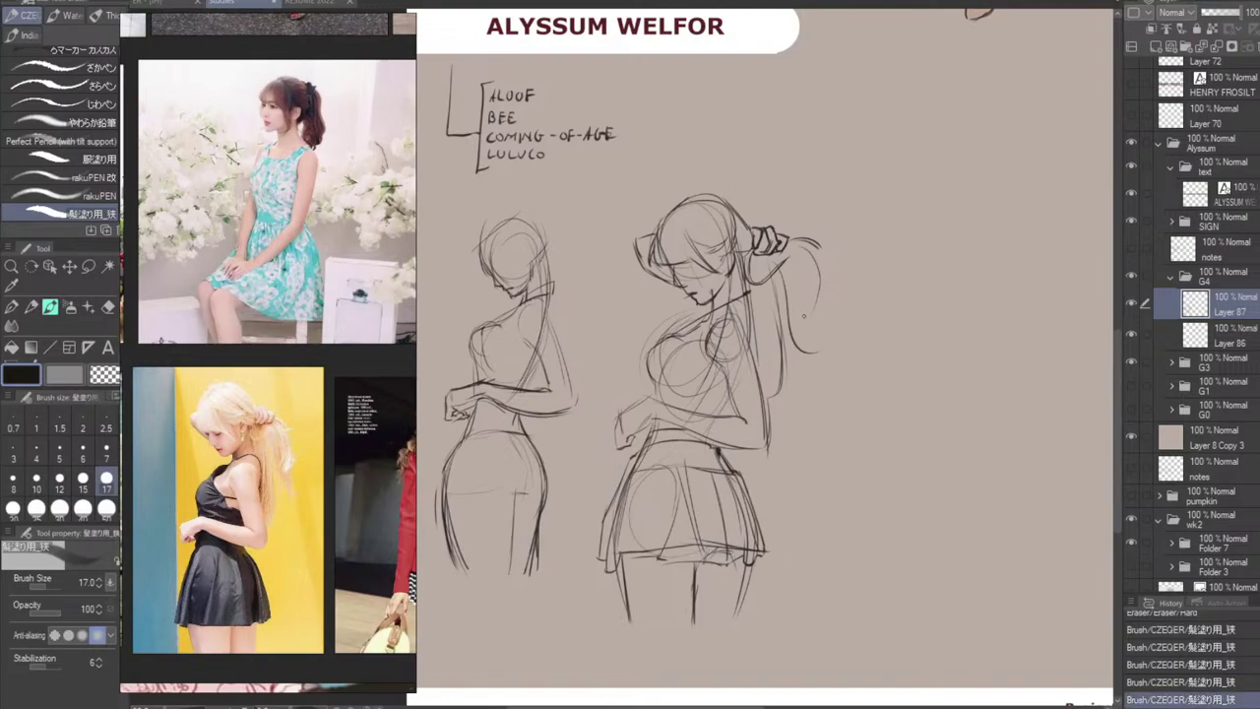
Add short tapered hair strokes at the inner tip of the ponytail.
{"action": "left_click_drag", "start_coordinate": [812, 319], "coordinate": [808, 308]}
{"action": "key", "text": "ctrl+z"}
{"action": "key", "text": "ctrl+z"}
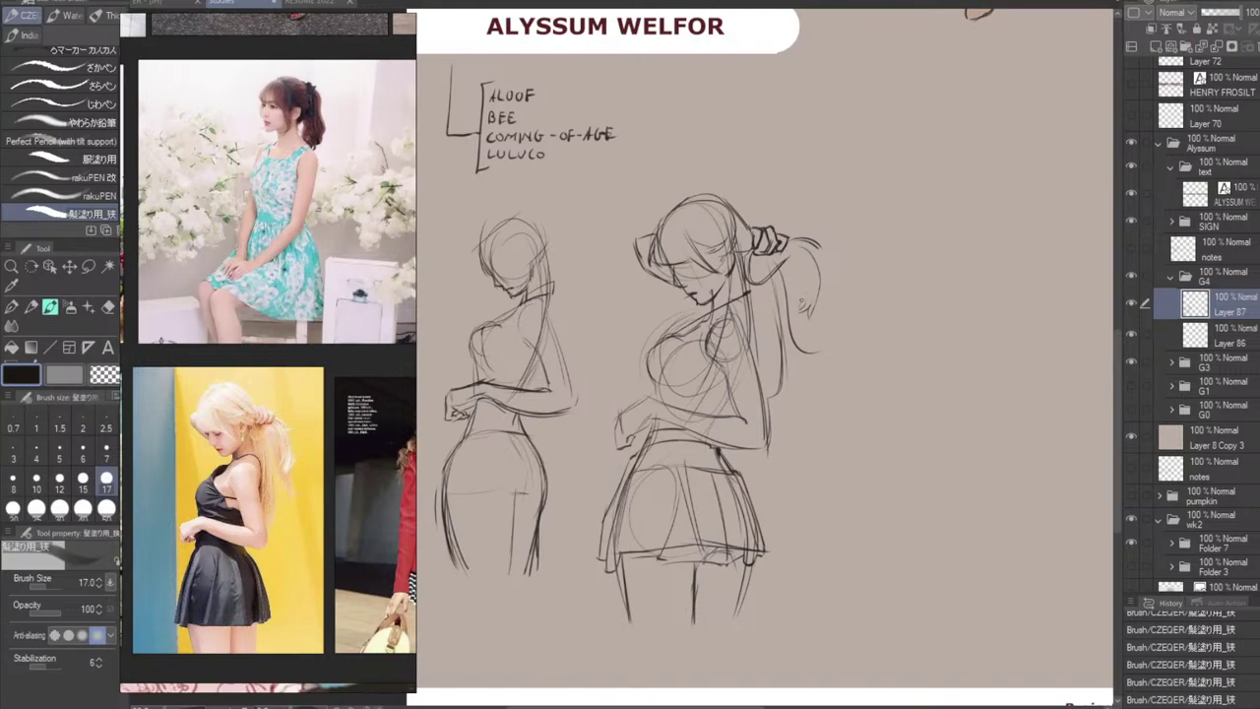
{"action": "mouse_move", "coordinate": [802, 307]}
{"action": "left_mouse_down"}
{"action": "mouse_move", "coordinate": [804, 292]}
{"action": "mouse_move", "coordinate": [795, 297]}
{"action": "left_mouse_up"}
Draw an inner strand curving through the ponytail from the fist, undoing unwanted strokes.
{"action": "left_click_drag", "start_coordinate": [793, 252], "coordinate": [802, 283]}
{"action": "key", "text": "ctrl+z"}
{"action": "key", "text": "ctrl+z"}
{"action": "key", "text": "ctrl+z"}
{"action": "key", "text": "ctrl+z"}
{"action": "key", "text": "ctrl+z"}
{"action": "key", "text": "ctrl+z"}
{"action": "key", "text": "ctrl+z"}
{"action": "key", "text": "ctrl+z"}
{"action": "key", "text": "ctrl+z"}
{"action": "key", "text": "ctrl+z"}
{"action": "key", "text": "ctrl+z"}
{"action": "key", "text": "ctrl+z"}
Compare the ponytail with and without its latest inner strand by repeatedly undoing and redoing it.
{"action": "key", "text": "ctrl+y"}
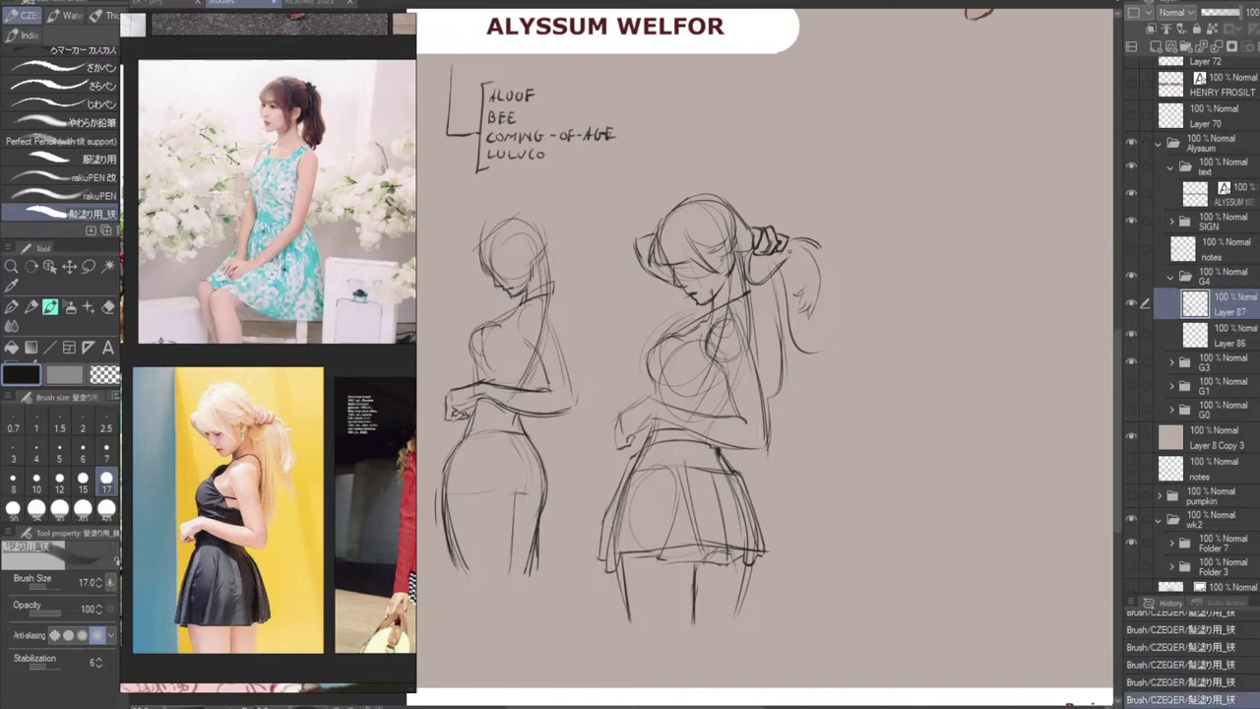
{"action": "key", "text": "ctrl+z"}
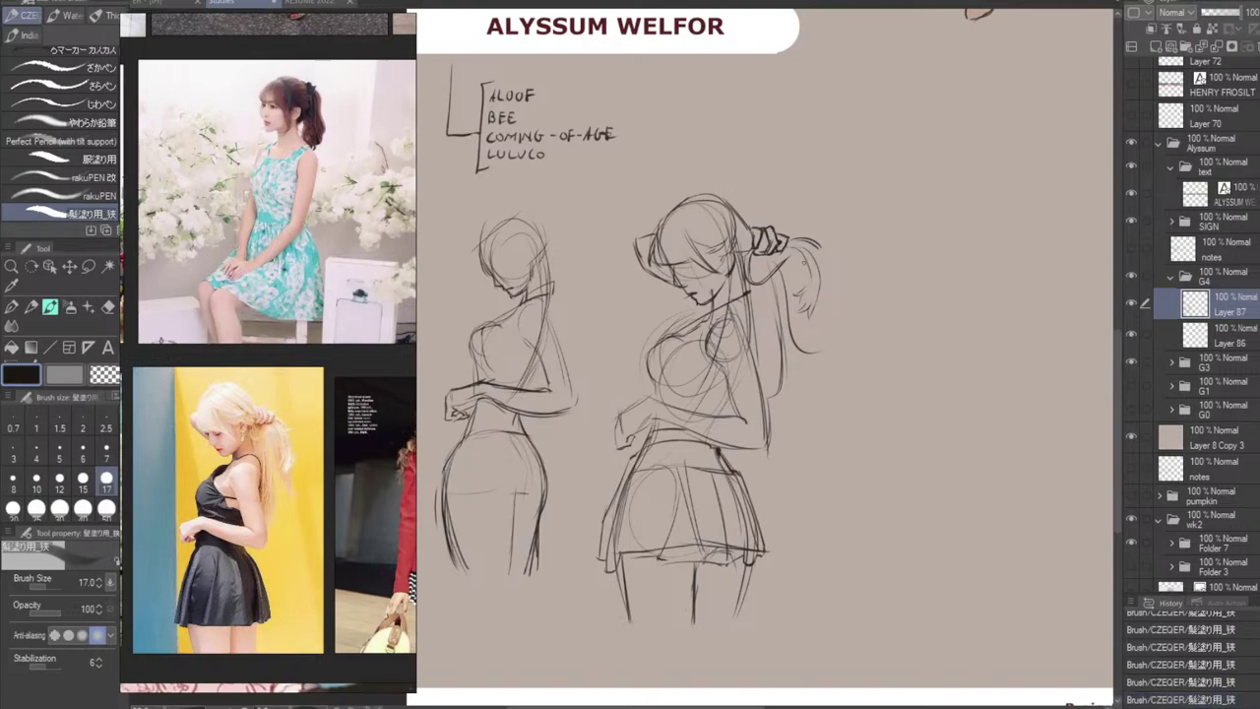
{"action": "key", "text": "ctrl+y"}
{"action": "key", "text": "ctrl+z"}
{"action": "key", "text": "ctrl+y"}
{"action": "left_click_drag", "start_coordinate": [785, 252], "coordinate": [816, 273]}
{"action": "key", "text": "ctrl+z"}
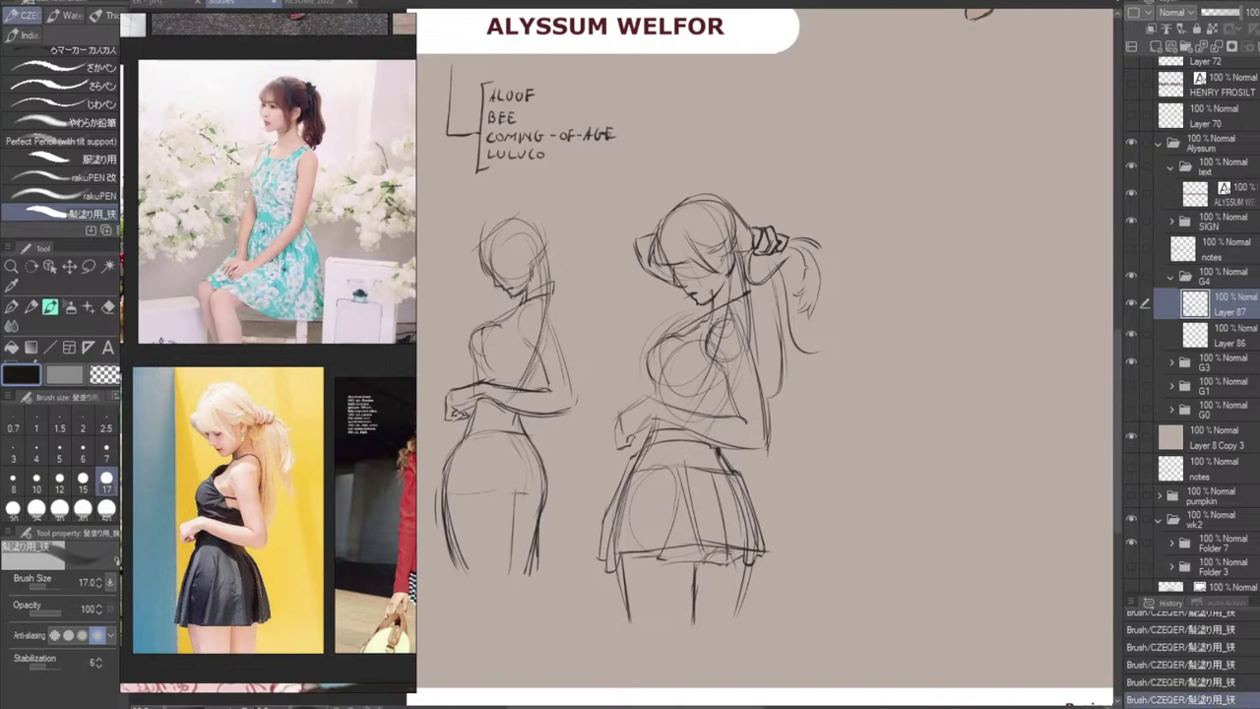
{"action": "key", "text": "ctrl+z"}
{"action": "key", "text": "ctrl+y"}
{"action": "key", "text": "ctrl+z"}
{"action": "key", "text": "ctrl+y"}
{"action": "key", "text": "ctrl+z"}
{"action": "key", "text": "ctrl+y"}
{"action": "key", "text": "ctrl+z"}
{"action": "key", "text": "ctrl+y"}
Redraw the inner ponytail strand from the fist with the canvas mirrored, and restore the canvas to its normal orientation.
{"action": "key", "text": "h"}
{"action": "left_click_drag", "start_coordinate": [641, 413], "coordinate": [777, 409]}
{"action": "left_click_drag", "start_coordinate": [578, 257], "coordinate": [574, 288]}
{"action": "key", "text": "ctrl+z"}
{"action": "key", "text": "ctrl+z"}
{"action": "key", "text": "ctrl+z"}
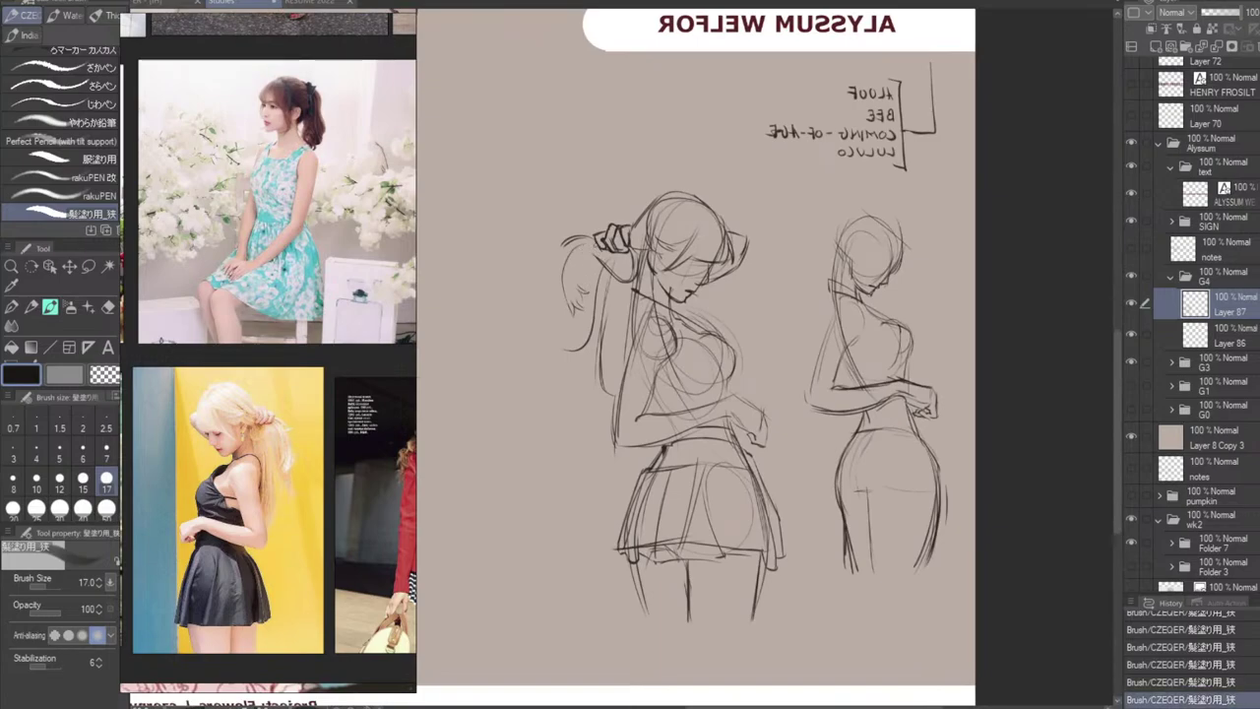
{"action": "left_click_drag", "start_coordinate": [596, 244], "coordinate": [573, 288]}
{"action": "key", "text": "ctrl+z"}
{"action": "left_click_drag", "start_coordinate": [597, 244], "coordinate": [580, 285]}
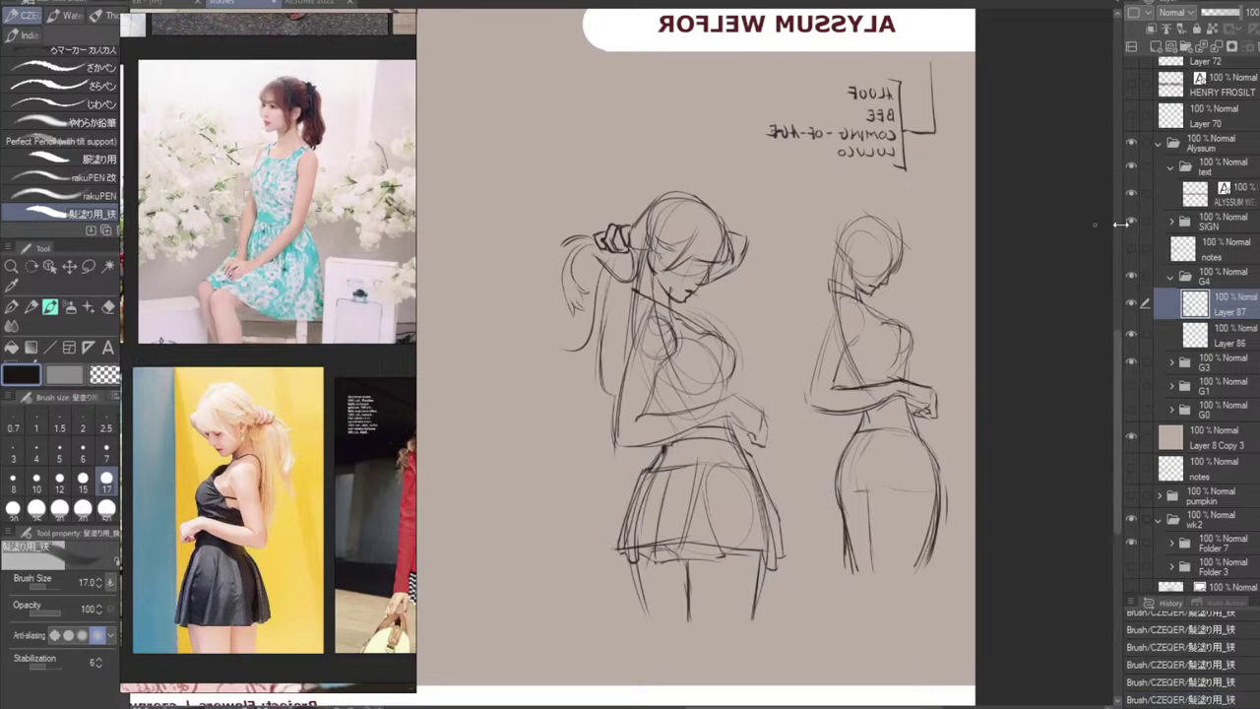
{"action": "key", "text": "h"}
{"action": "left_click_drag", "start_coordinate": [708, 365], "coordinate": [744, 357]}
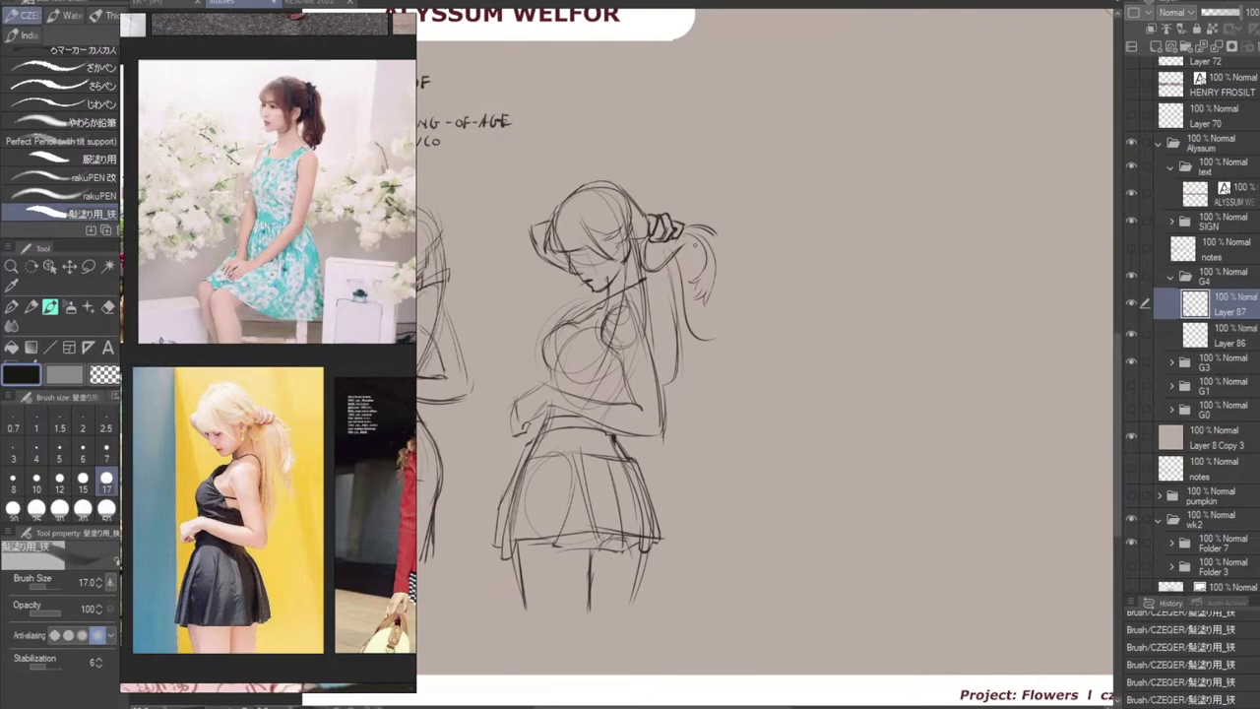
Try an extra strand inside the ponytail near the fist, comparing the sketch with and without it.
{"action": "left_click_drag", "start_coordinate": [695, 240], "coordinate": [700, 272]}
{"action": "key", "text": "ctrl+z"}
{"action": "key", "text": "ctrl+z"}
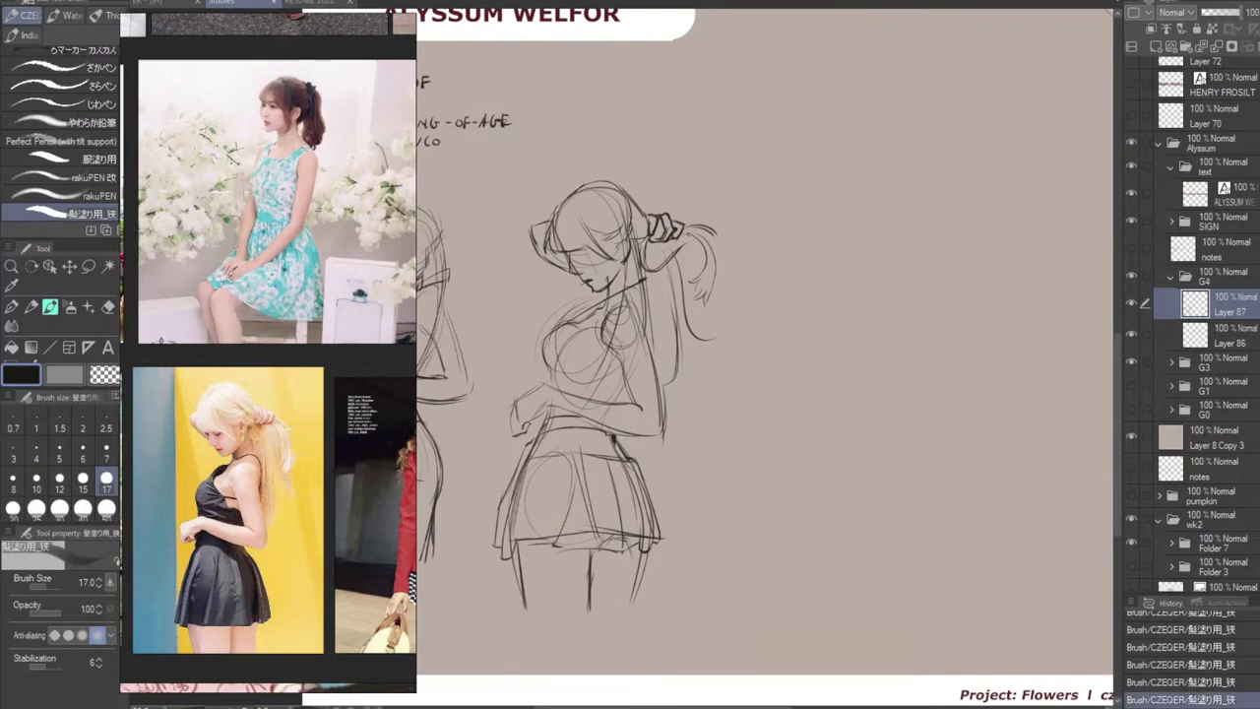
{"action": "key", "text": "ctrl+z"}
{"action": "key", "text": "ctrl+y"}
{"action": "key", "text": "ctrl+z"}
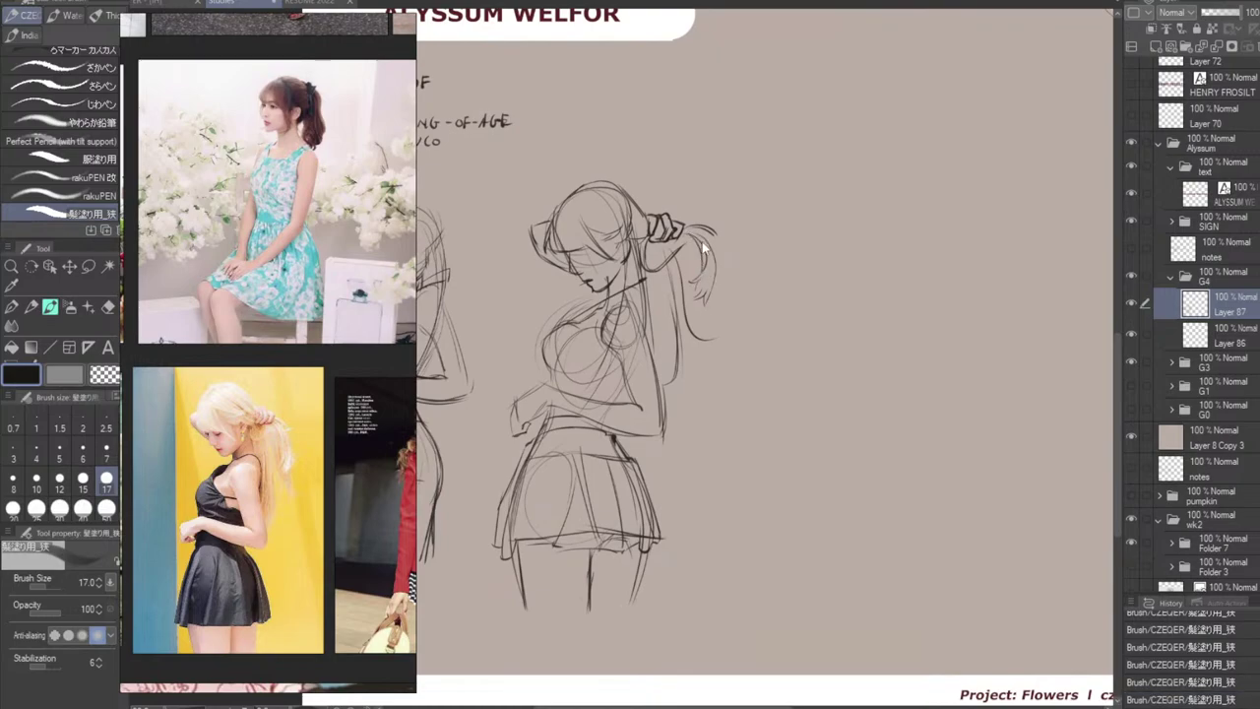
{"action": "key", "text": "ctrl+y"}
{"action": "key", "text": "ctrl+z"}
{"action": "key", "text": "ctrl+y"}
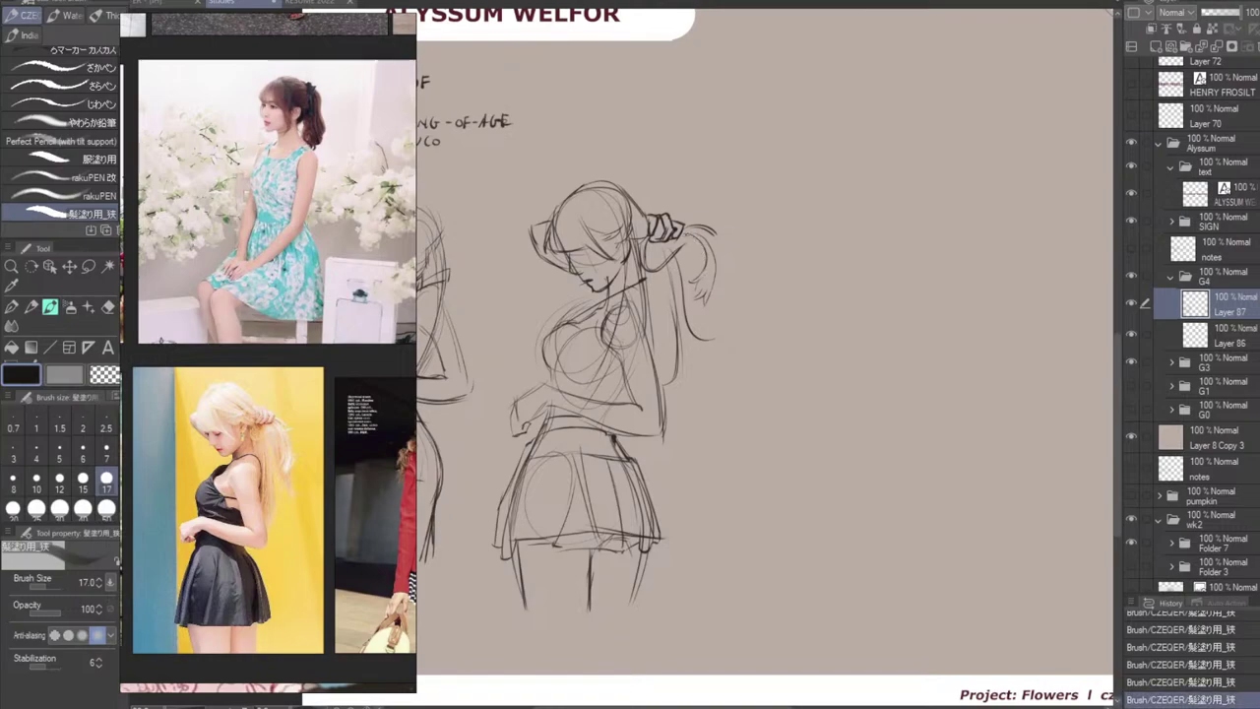
{"action": "key", "text": "ctrl+z"}
{"action": "key", "text": "ctrl+y"}
{"action": "key", "text": "ctrl+z"}
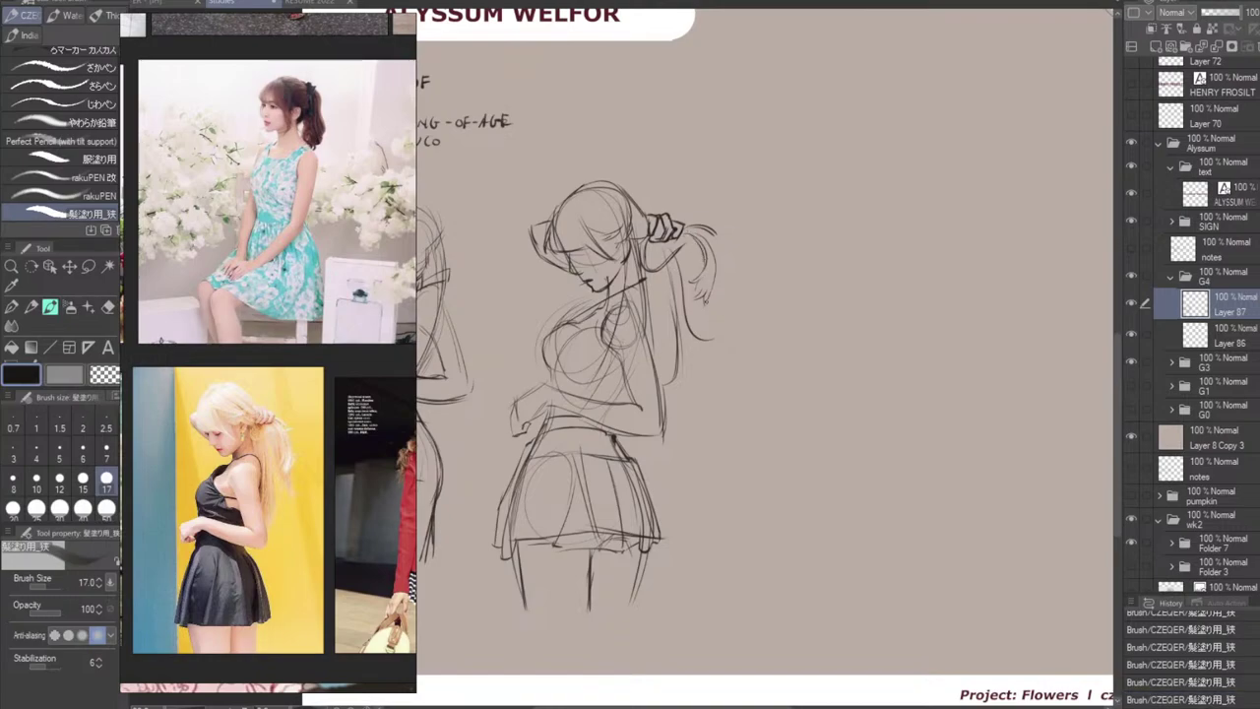
Try another stroke at the lower end of the ponytail and undo it.
{"action": "left_click_drag", "start_coordinate": [716, 301], "coordinate": [705, 336]}
{"action": "key", "text": "ctrl+z"}
{"action": "key", "text": "ctrl+z"}
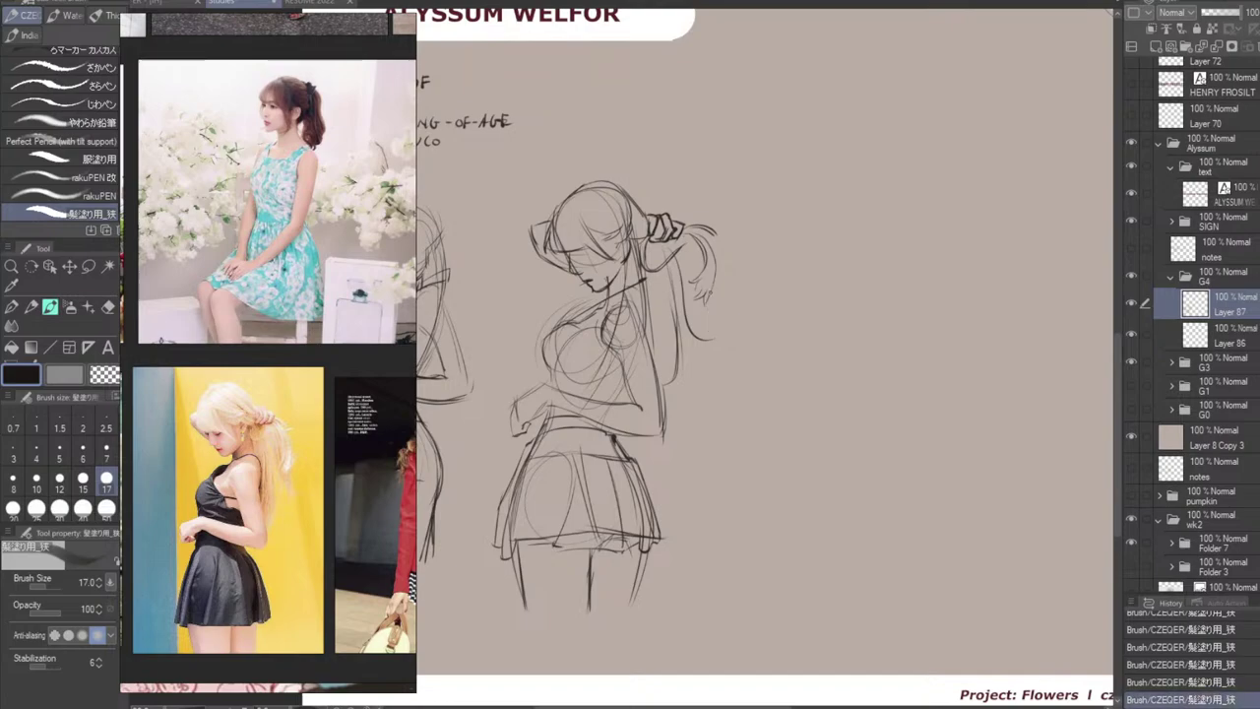
{"action": "key", "text": "ctrl+z"}
{"action": "key", "text": "ctrl+y"}
{"action": "key", "text": "ctrl+z"}
{"action": "key", "text": "ctrl+y"}
Extend the lower ponytail into a pointed outward tip and add a flicked strand at its upper outer edge.
{"action": "mouse_move", "coordinate": [709, 274]}
{"action": "left_mouse_down"}
{"action": "mouse_move", "coordinate": [705, 336]}
{"action": "mouse_move", "coordinate": [723, 340]}
{"action": "left_mouse_up"}
{"action": "key", "text": "ctrl+z"}
{"action": "key", "text": "ctrl+z"}
{"action": "key", "text": "ctrl+z"}
{"action": "key", "text": "ctrl+y"}
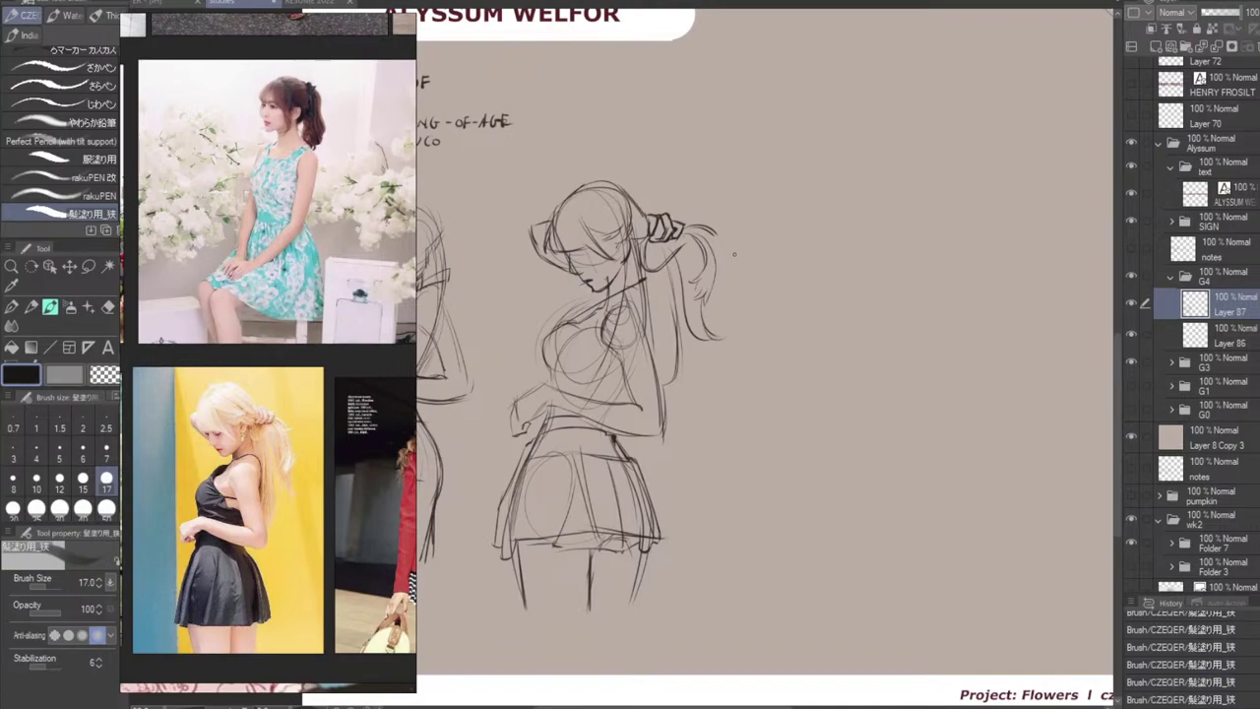
{"action": "left_click_drag", "start_coordinate": [711, 251], "coordinate": [730, 235]}
{"action": "left_click_drag", "start_coordinate": [765, 295], "coordinate": [790, 290]}
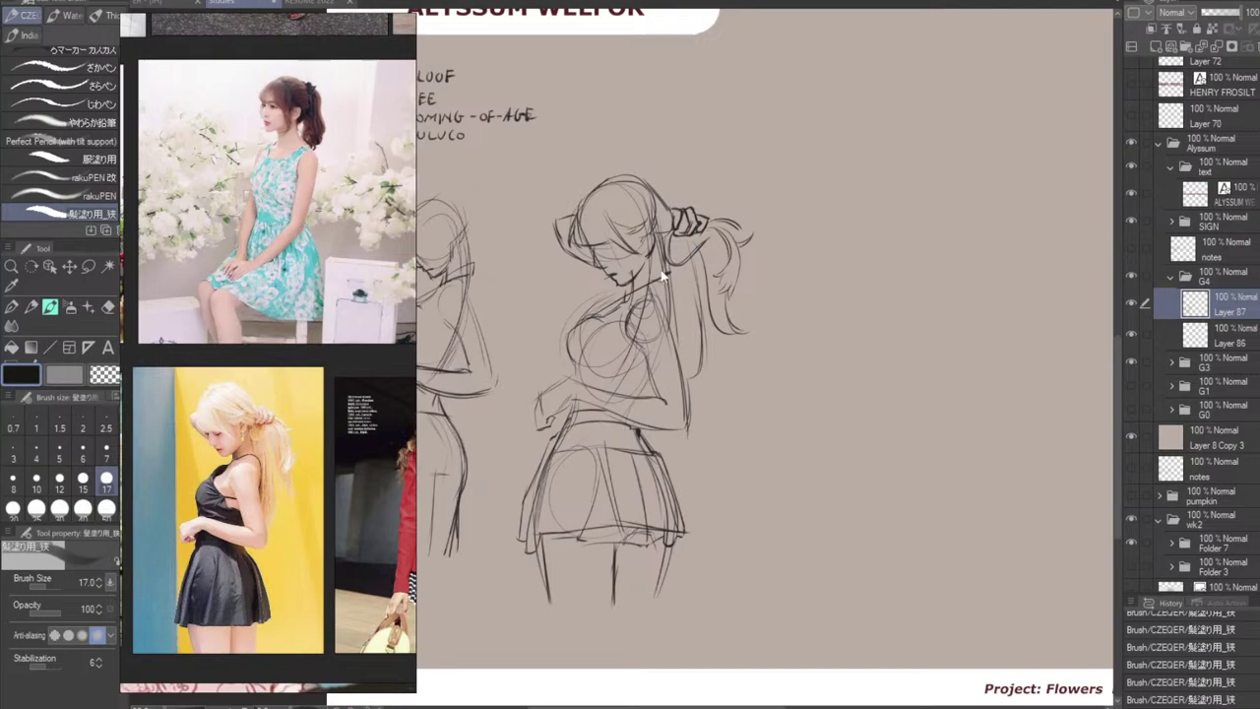
Draw the collar line across the neck below the jaw, trying an erasure of it and undoing that erasure.
{"action": "key", "text": "ctrl+z"}
{"action": "left_click_drag", "start_coordinate": [624, 286], "coordinate": [628, 301]}
{"action": "key", "text": "e"}
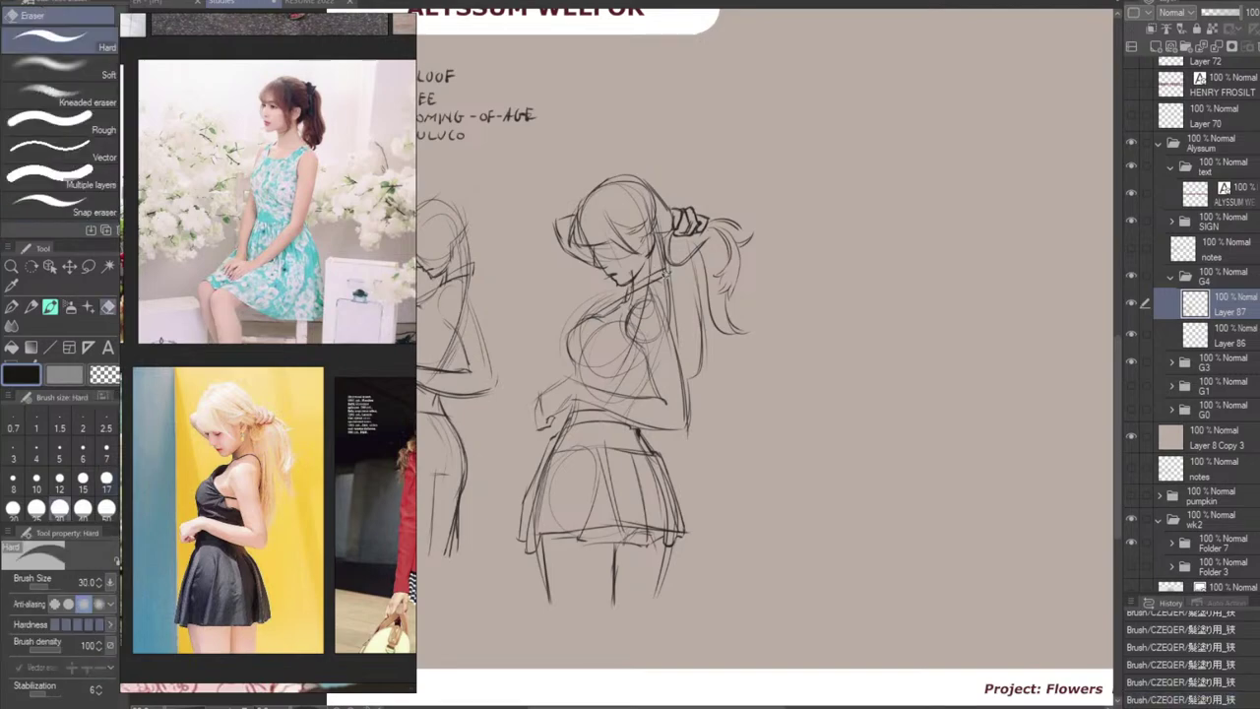
{"action": "key", "text": "b"}
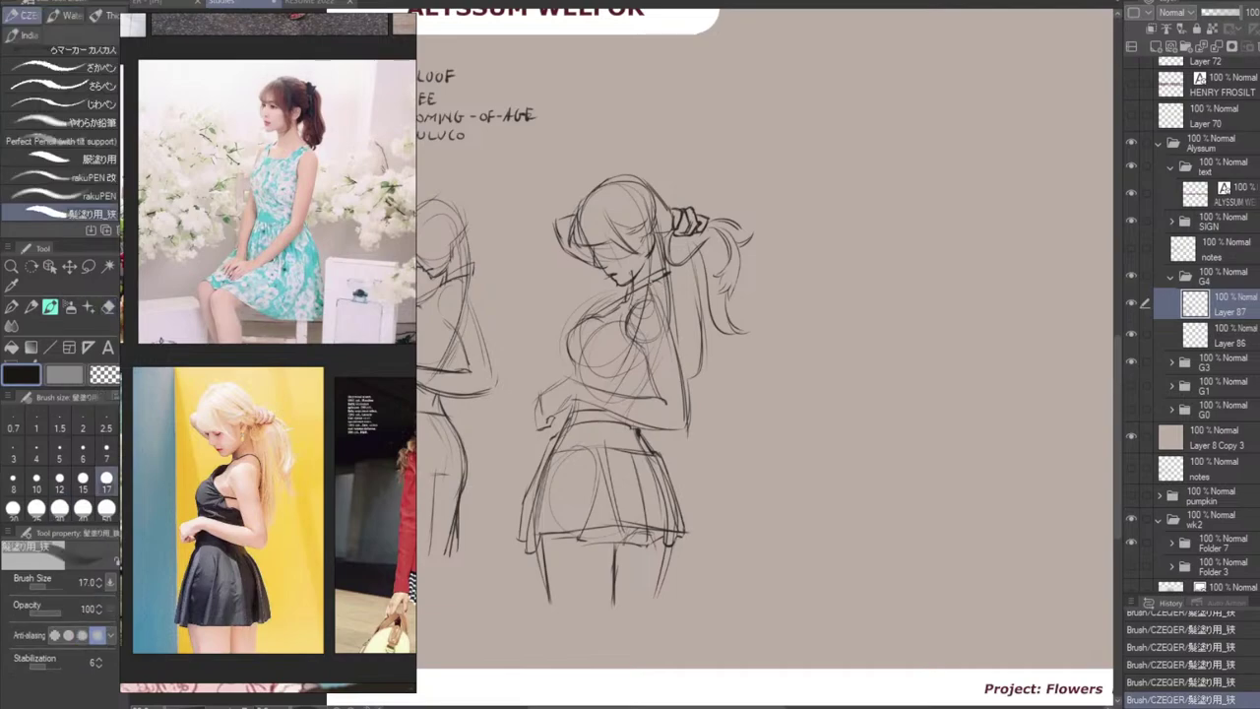
{"action": "key", "text": "e"}
{"action": "left_click_drag", "start_coordinate": [669, 273], "coordinate": [627, 300]}
{"action": "key", "text": "b"}
{"action": "key", "text": "ctrl+z"}
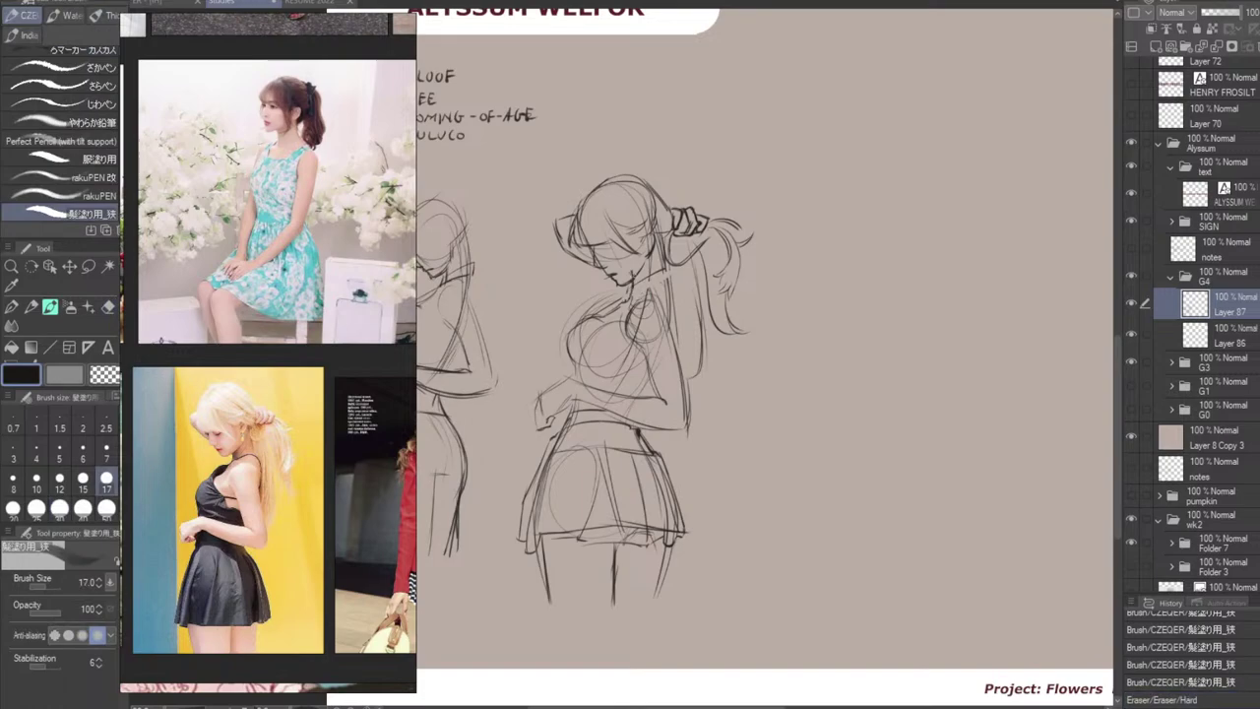
{"action": "key", "text": "ctrl+z"}
{"action": "key", "text": "ctrl+z"}
{"action": "key", "text": "ctrl+z"}
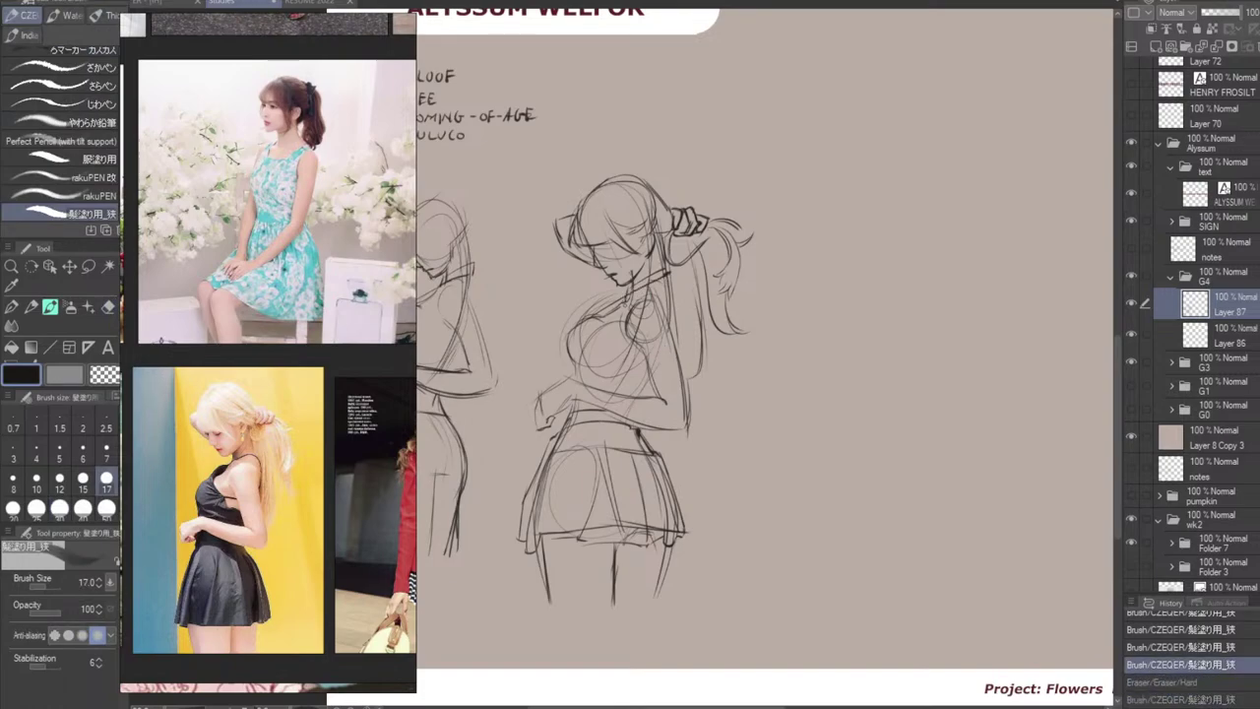
Erase the rough nose and mouth marks and redraw the lowered eyes, nose and lips.
{"action": "key", "text": "e"}
{"action": "mouse_move", "coordinate": [616, 272]}
{"action": "left_mouse_down"}
{"action": "mouse_move", "coordinate": [630, 262]}
{"action": "mouse_move", "coordinate": [631, 279]}
{"action": "mouse_move", "coordinate": [594, 257]}
{"action": "mouse_move", "coordinate": [604, 266]}
{"action": "left_mouse_up"}
{"action": "key", "text": "b"}
{"action": "key", "text": "ctrl+z"}
{"action": "key", "text": "ctrl+z"}
{"action": "key", "text": "ctrl+z"}
{"action": "key", "text": "ctrl+z"}
{"action": "key", "text": "ctrl+z"}
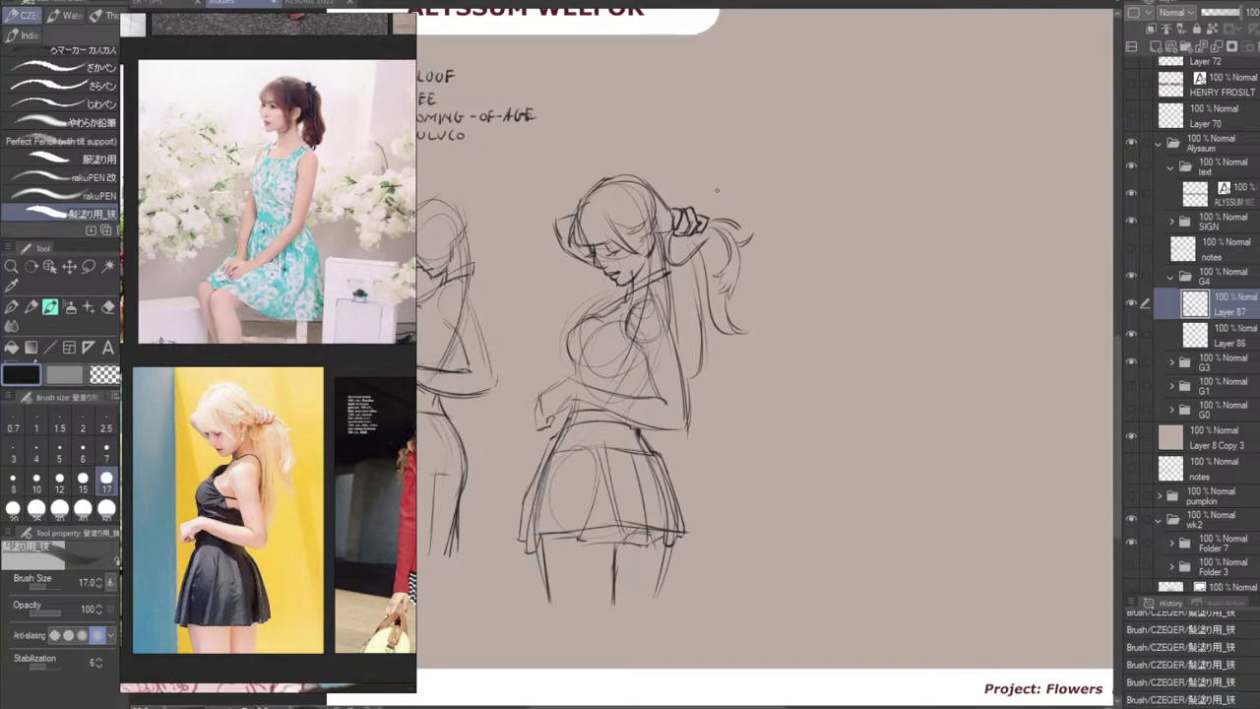
Strengthen the sketch contours of the crown, the hand at the waist and the front of the chest.
{"action": "key", "text": "ctrl+z"}
{"action": "mouse_move", "coordinate": [580, 200]}
{"action": "left_mouse_down"}
{"action": "mouse_move", "coordinate": [608, 178]}
{"action": "mouse_move", "coordinate": [586, 198]}
{"action": "mouse_move", "coordinate": [596, 181]}
{"action": "mouse_move", "coordinate": [636, 177]}
{"action": "left_mouse_up"}
{"action": "key", "text": "ctrl+z"}
{"action": "key", "text": "ctrl+z"}
{"action": "left_click_drag", "start_coordinate": [540, 396], "coordinate": [574, 378]}
{"action": "key", "text": "ctrl+y"}
{"action": "key", "text": "ctrl+z"}
{"action": "left_click_drag", "start_coordinate": [567, 331], "coordinate": [577, 380]}
{"action": "key", "text": "e"}
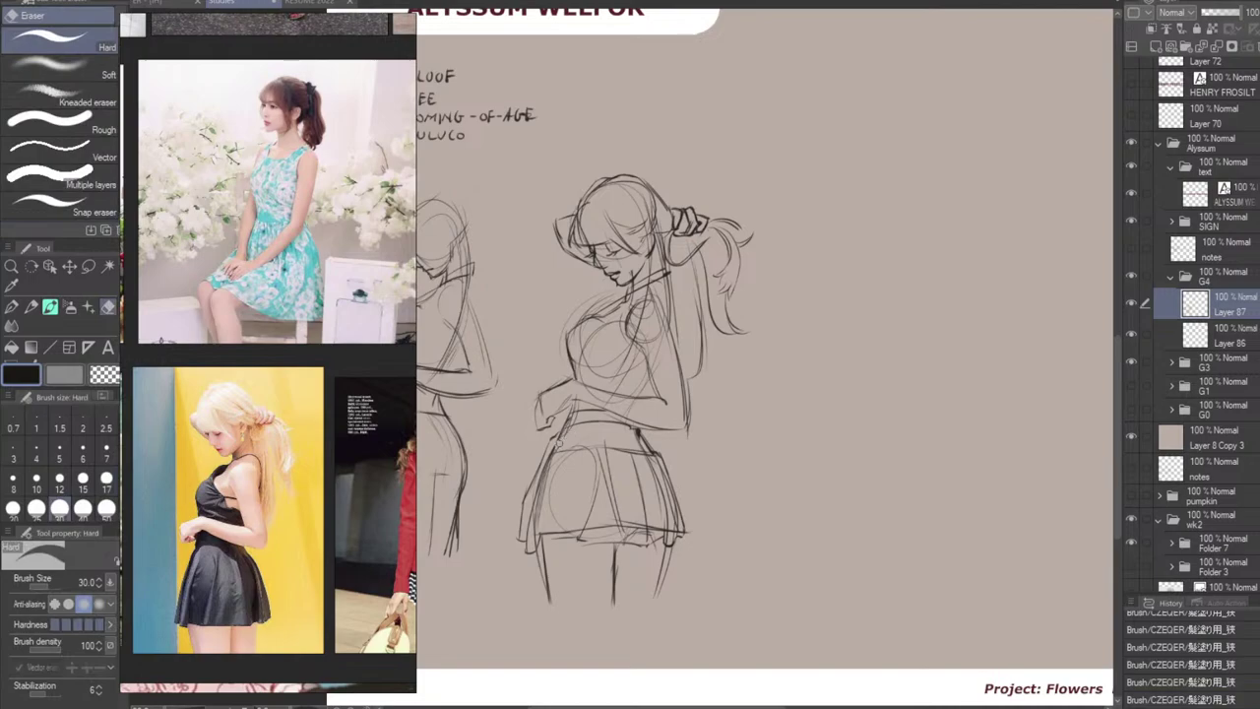
{"action": "key", "text": "ctrl+y"}
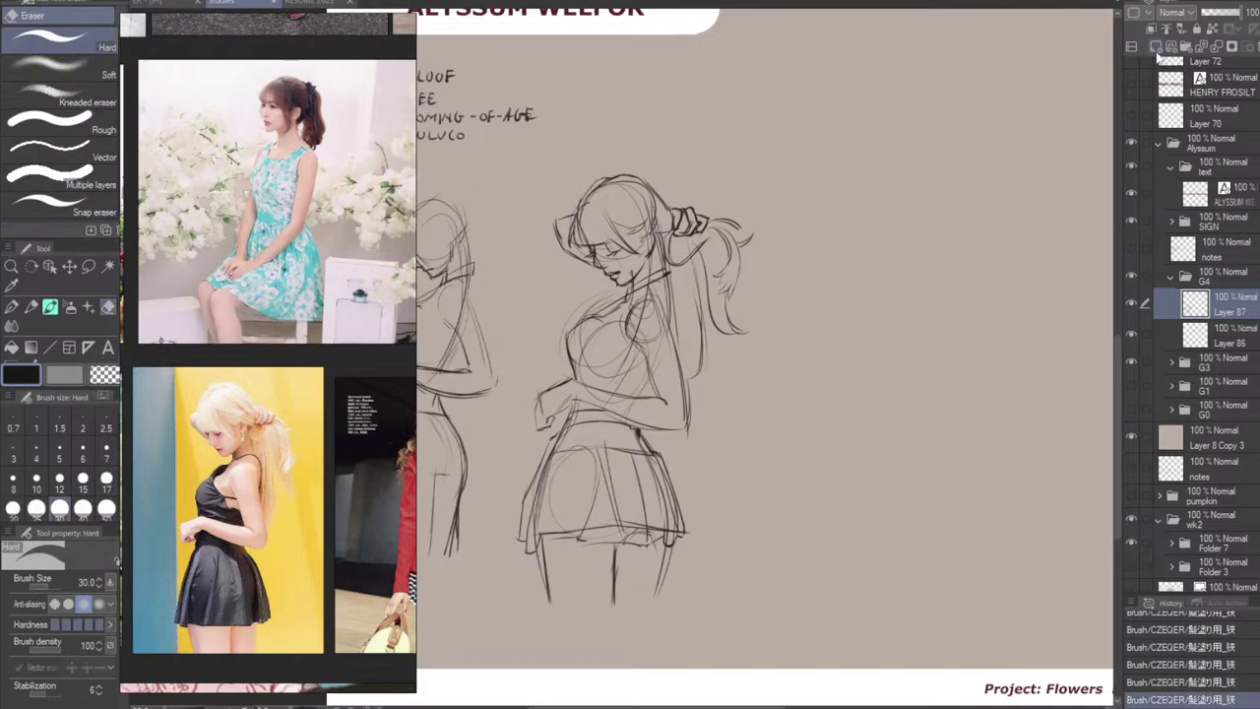
Add a raster layer above the sketch, lower Layer 87 to 48% opacity, and make the new layer active.
{"action": "left_click", "coordinate": [1157, 46]}
{"action": "key", "text": "b"}
{"action": "left_click", "coordinate": [1217, 337]}
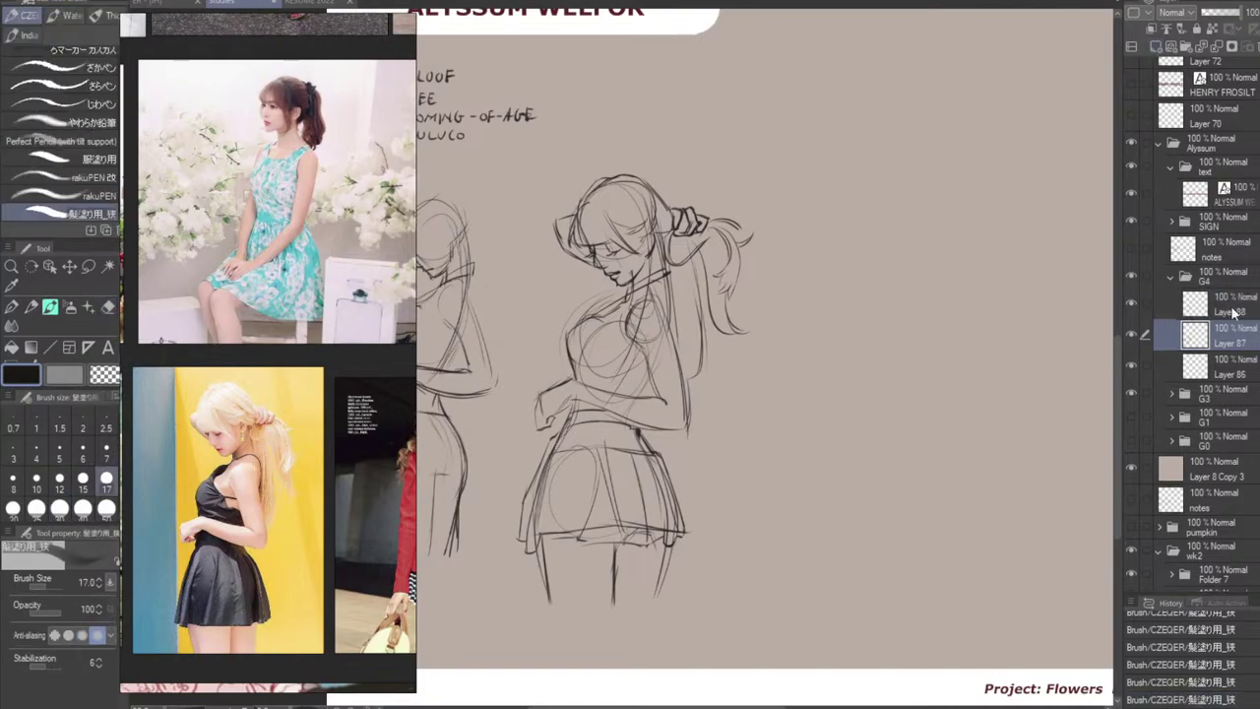
{"action": "left_click", "coordinate": [1226, 13]}
{"action": "left_click_drag", "start_coordinate": [1224, 17], "coordinate": [1220, 19]}
{"action": "left_click", "coordinate": [1231, 309]}
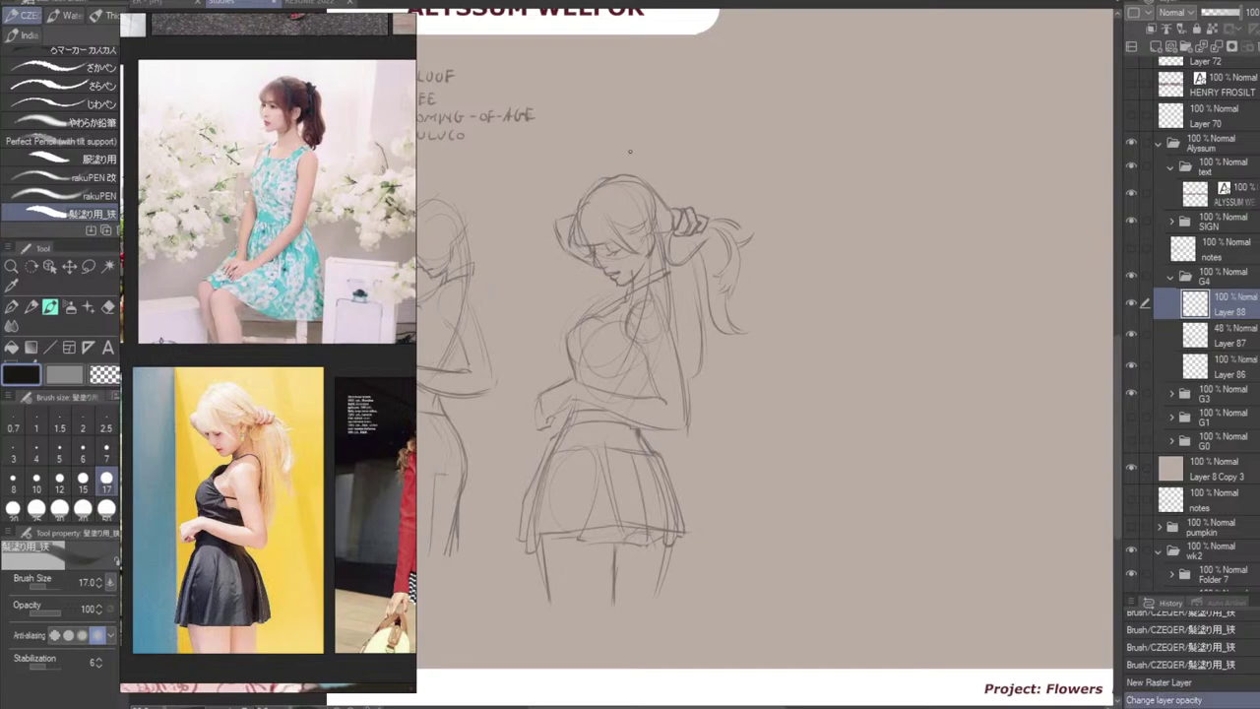
Line the outer contour of the crown and back of the head on the new layer.
{"action": "mouse_move", "coordinate": [604, 177]}
{"action": "left_mouse_down"}
{"action": "mouse_move", "coordinate": [577, 207]}
{"action": "mouse_move", "coordinate": [642, 172]}
{"action": "mouse_move", "coordinate": [675, 230]}
{"action": "left_mouse_up"}
{"action": "key", "text": "ctrl+z"}
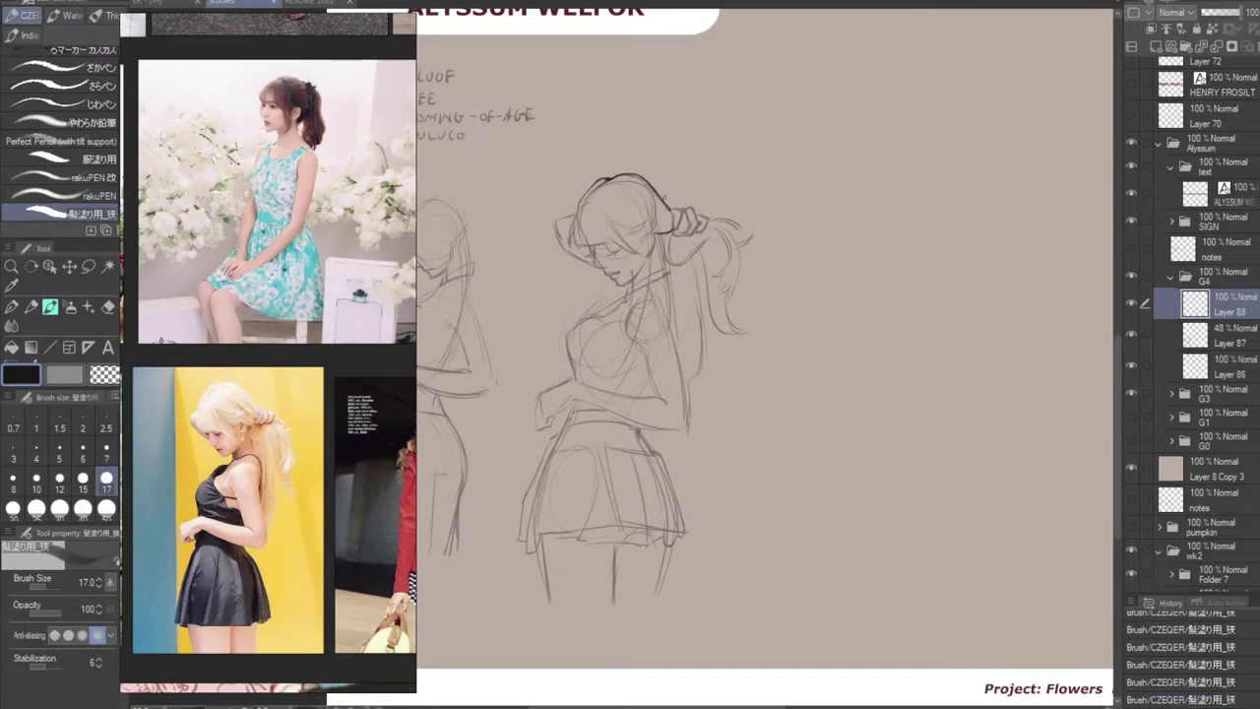
{"action": "key", "text": "ctrl+z"}
Draw the hair strands that gather from the back of the head into the fist, undoing unsatisfactory strokes.
{"action": "mouse_move", "coordinate": [618, 196]}
{"action": "left_mouse_down"}
{"action": "mouse_move", "coordinate": [669, 219]}
{"action": "mouse_move", "coordinate": [651, 213]}
{"action": "mouse_move", "coordinate": [673, 236]}
{"action": "left_mouse_up"}
{"action": "key", "text": "ctrl+z"}
{"action": "key", "text": "ctrl+z"}
{"action": "key", "text": "ctrl+z"}
{"action": "key", "text": "ctrl+z"}
{"action": "key", "text": "ctrl+z"}
{"action": "key", "text": "ctrl+z"}
{"action": "key", "text": "ctrl+z"}
{"action": "key", "text": "ctrl+z"}
{"action": "key", "text": "ctrl+z"}
Line the fingers and knuckles of the fist gripping the ponytail.
{"action": "left_click_drag", "start_coordinate": [689, 222], "coordinate": [700, 232]}
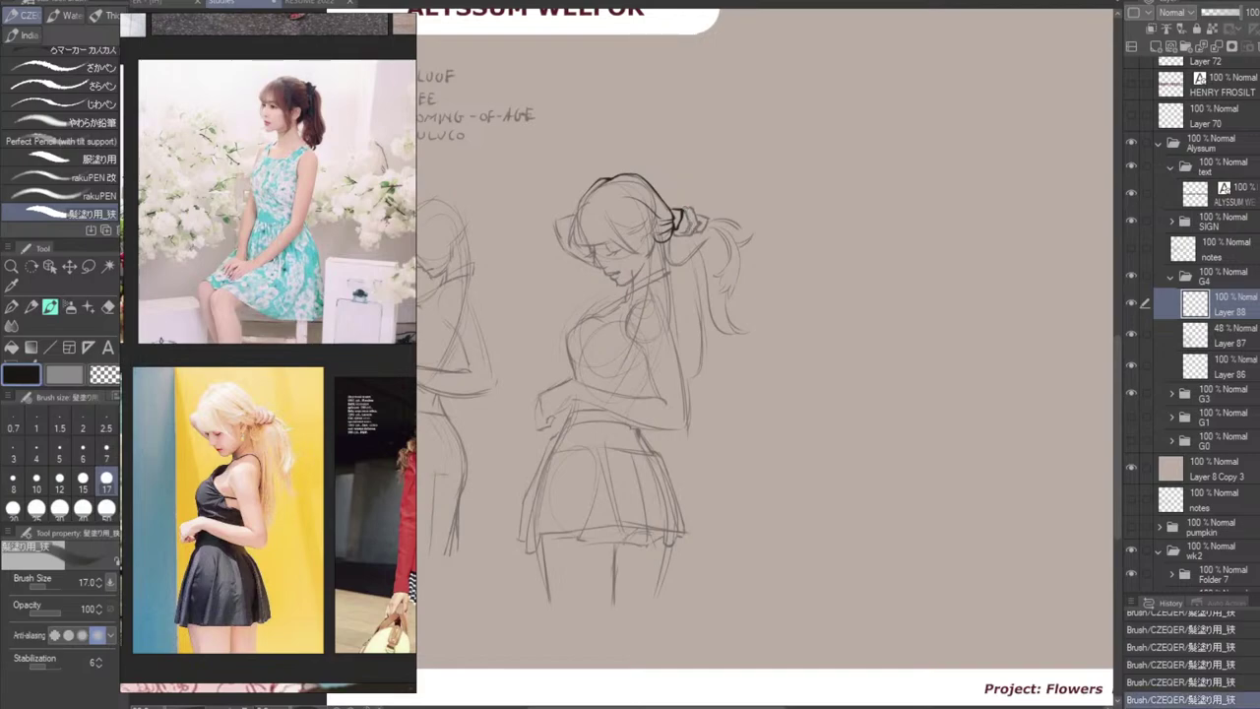
{"action": "mouse_move", "coordinate": [675, 211]}
{"action": "left_mouse_down"}
{"action": "mouse_move", "coordinate": [679, 236]}
{"action": "mouse_move", "coordinate": [671, 221]}
{"action": "mouse_move", "coordinate": [690, 219]}
{"action": "left_mouse_up"}
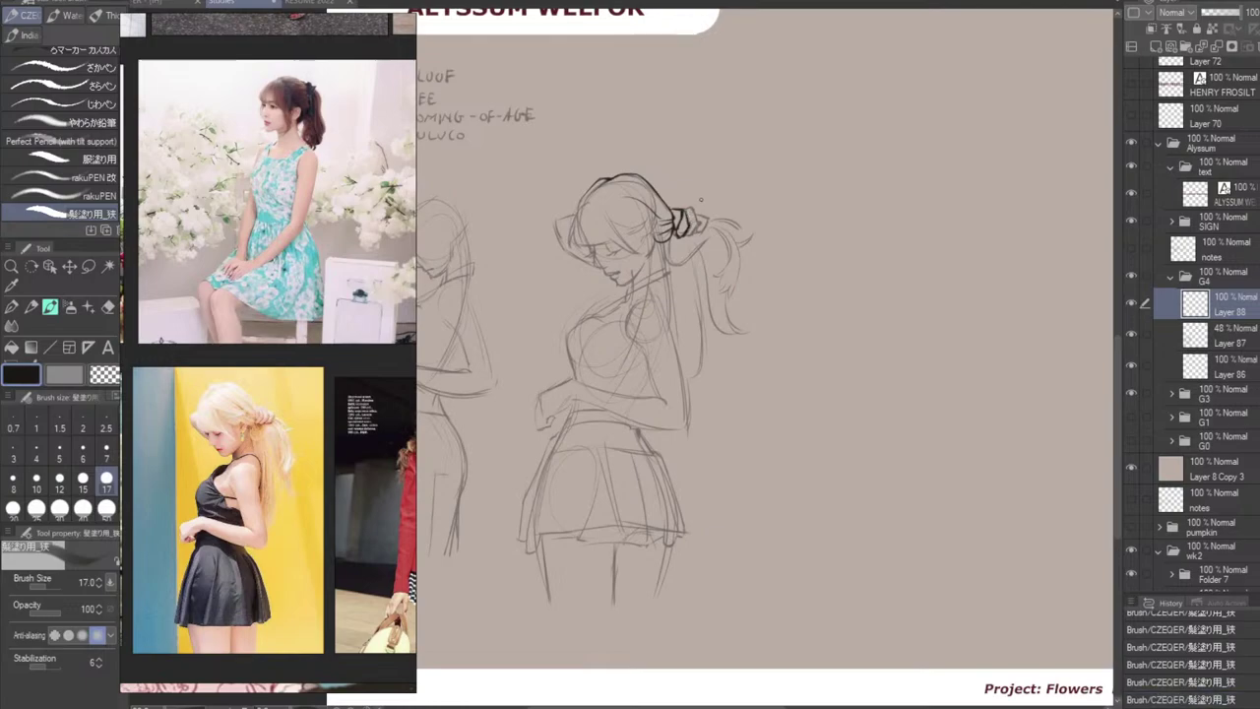
{"action": "key", "text": "ctrl+z"}
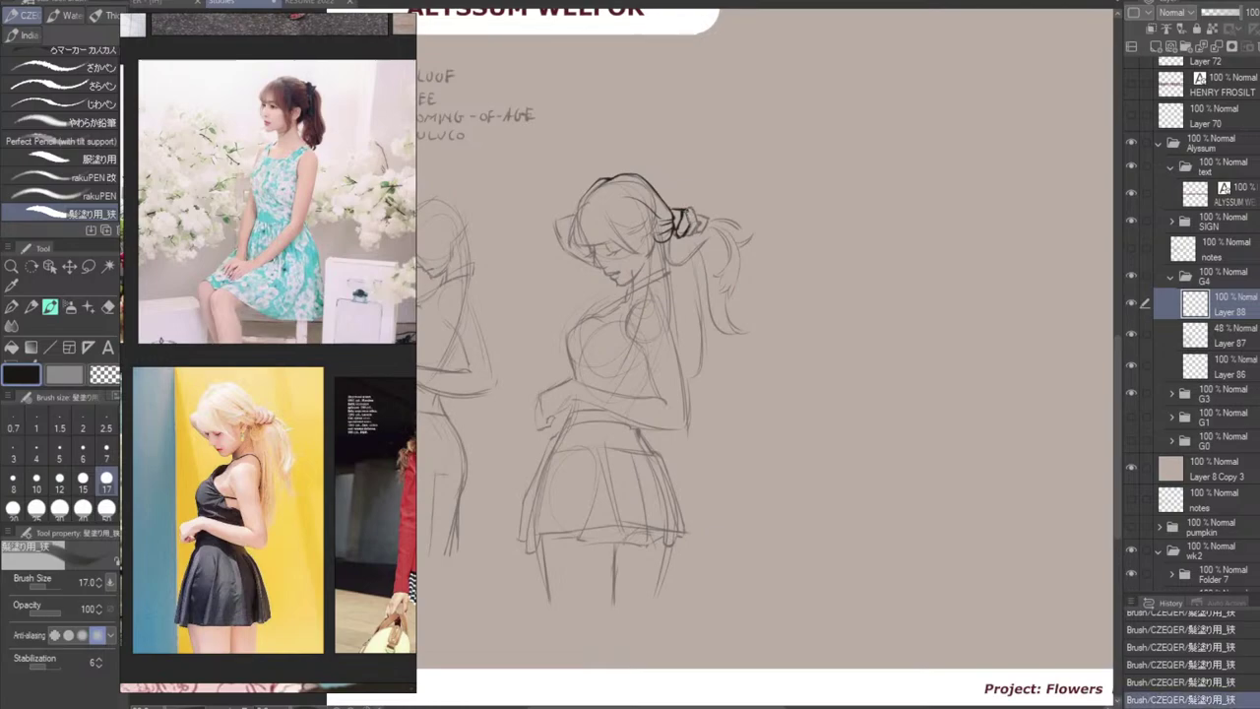
{"action": "mouse_move", "coordinate": [687, 207]}
{"action": "left_mouse_down"}
{"action": "mouse_move", "coordinate": [705, 226]}
{"action": "mouse_move", "coordinate": [682, 238]}
{"action": "mouse_move", "coordinate": [710, 221]}
{"action": "mouse_move", "coordinate": [717, 231]}
{"action": "mouse_move", "coordinate": [708, 219]}
{"action": "mouse_move", "coordinate": [698, 236]}
{"action": "mouse_move", "coordinate": [707, 230]}
{"action": "left_mouse_up"}
{"action": "key", "text": "ctrl+z"}
{"action": "key", "text": "ctrl+z"}
{"action": "key", "text": "ctrl+z"}
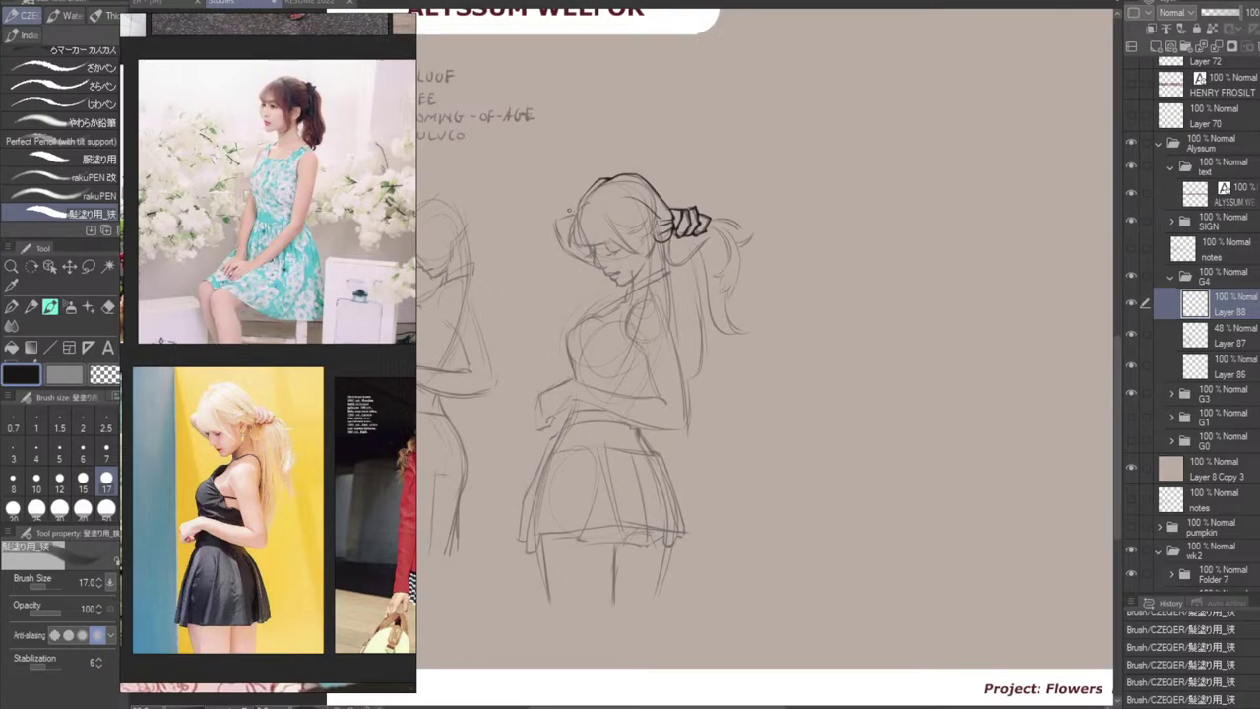
Line the bent elbow of the raised far arm beside the face, undoing unsatisfactory strokes.
{"action": "mouse_move", "coordinate": [553, 224]}
{"action": "left_mouse_down"}
{"action": "mouse_move", "coordinate": [587, 205]}
{"action": "mouse_move", "coordinate": [554, 236]}
{"action": "mouse_move", "coordinate": [593, 266]}
{"action": "left_mouse_up"}
{"action": "key", "text": "ctrl+z"}
{"action": "key", "text": "ctrl+z"}
{"action": "key", "text": "ctrl+z"}
{"action": "key", "text": "ctrl+z"}
{"action": "key", "text": "ctrl+z"}
Line the brow and nose profile and the lowered eyelids, retrying the nose and mouth strokes.
{"action": "left_click_drag", "start_coordinate": [594, 246], "coordinate": [604, 268]}
{"action": "key", "text": "ctrl+z"}
{"action": "key", "text": "ctrl+z"}
{"action": "key", "text": "ctrl+z"}
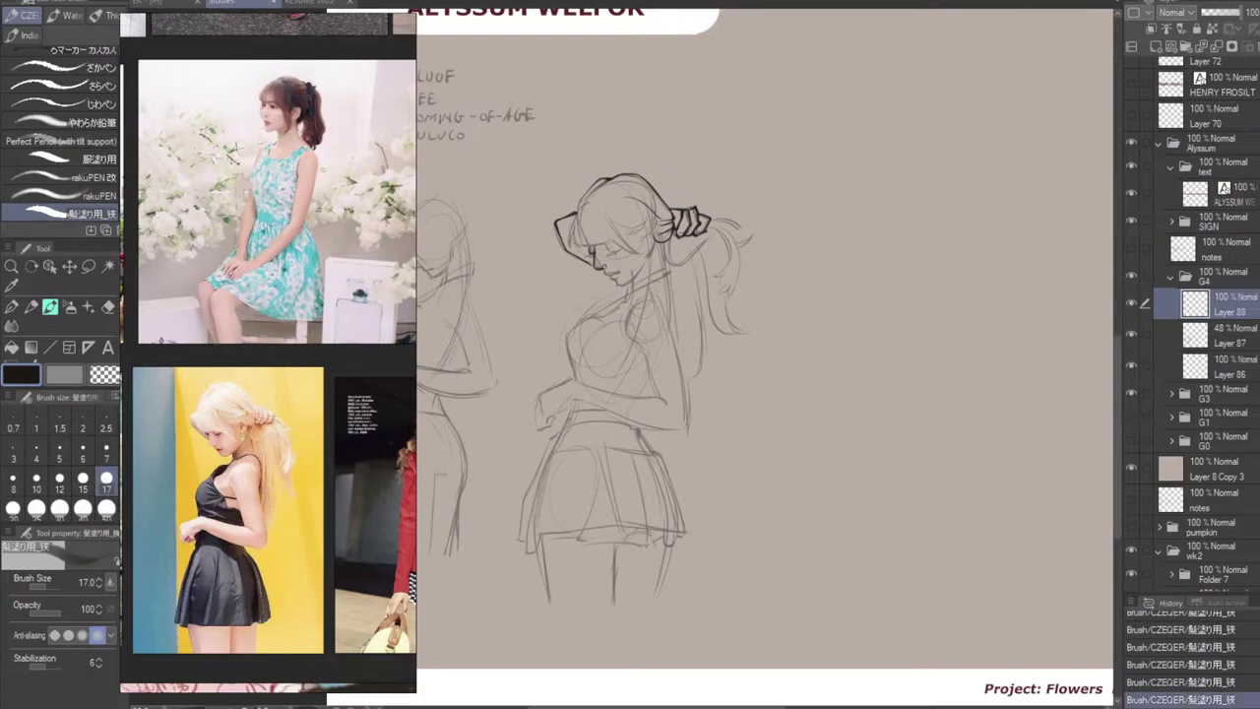
{"action": "key", "text": "ctrl+z"}
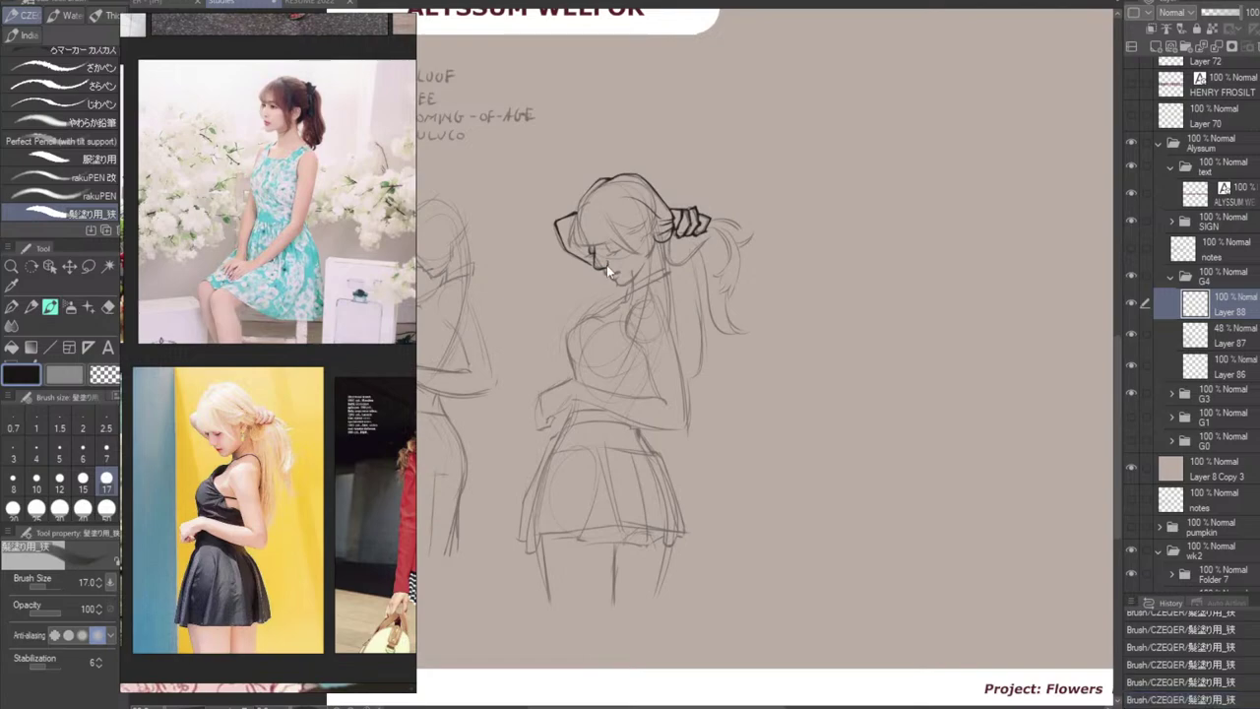
{"action": "key", "text": "ctrl+z"}
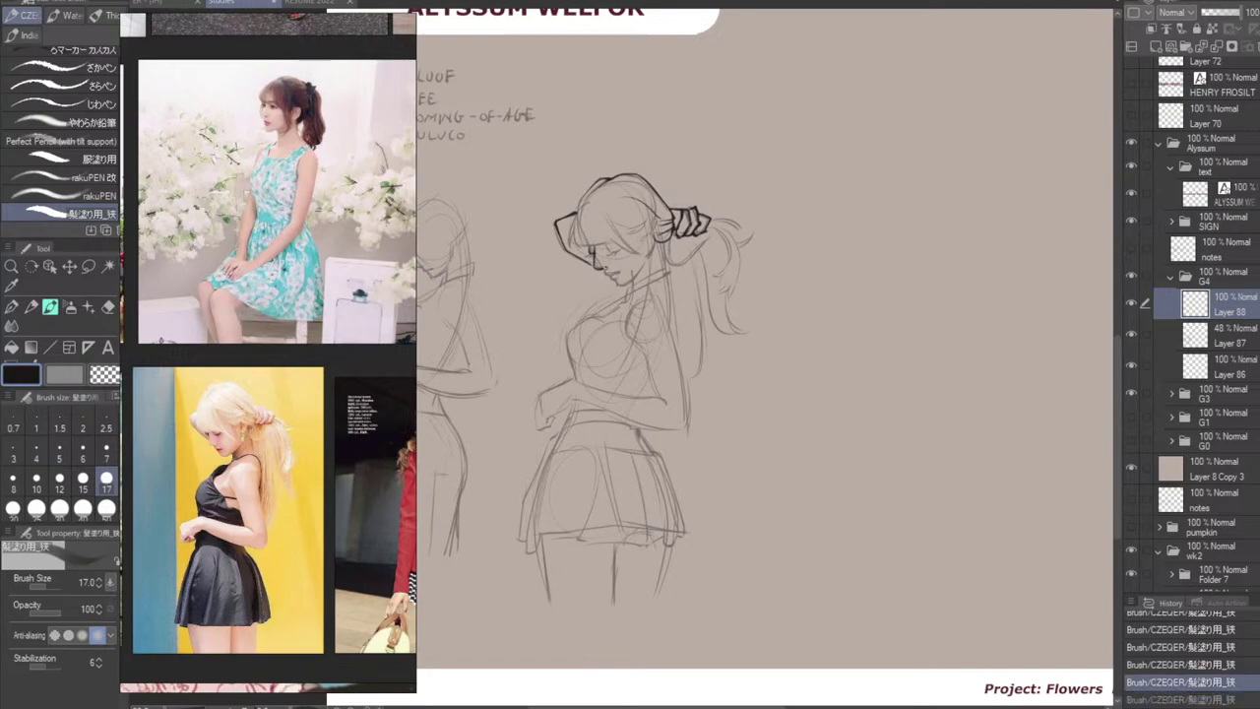
{"action": "left_click_drag", "start_coordinate": [609, 272], "coordinate": [619, 281]}
{"action": "key", "text": "ctrl+z"}
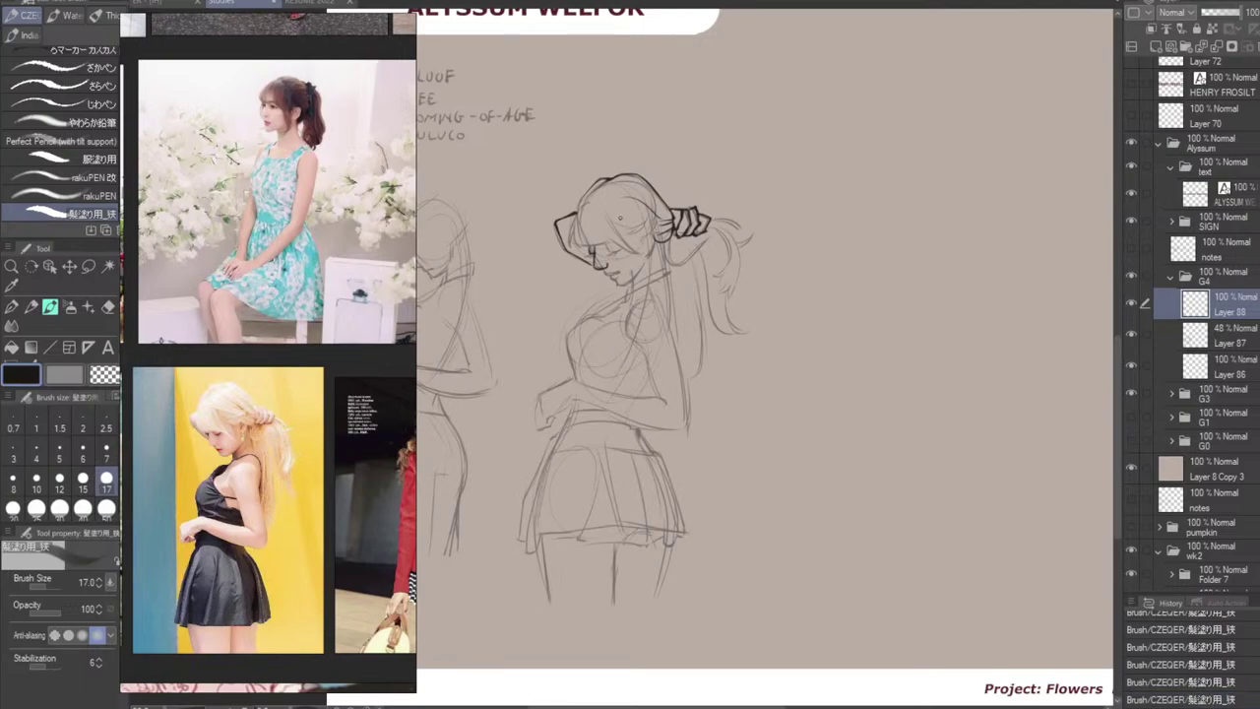
{"action": "key", "text": "ctrl+z"}
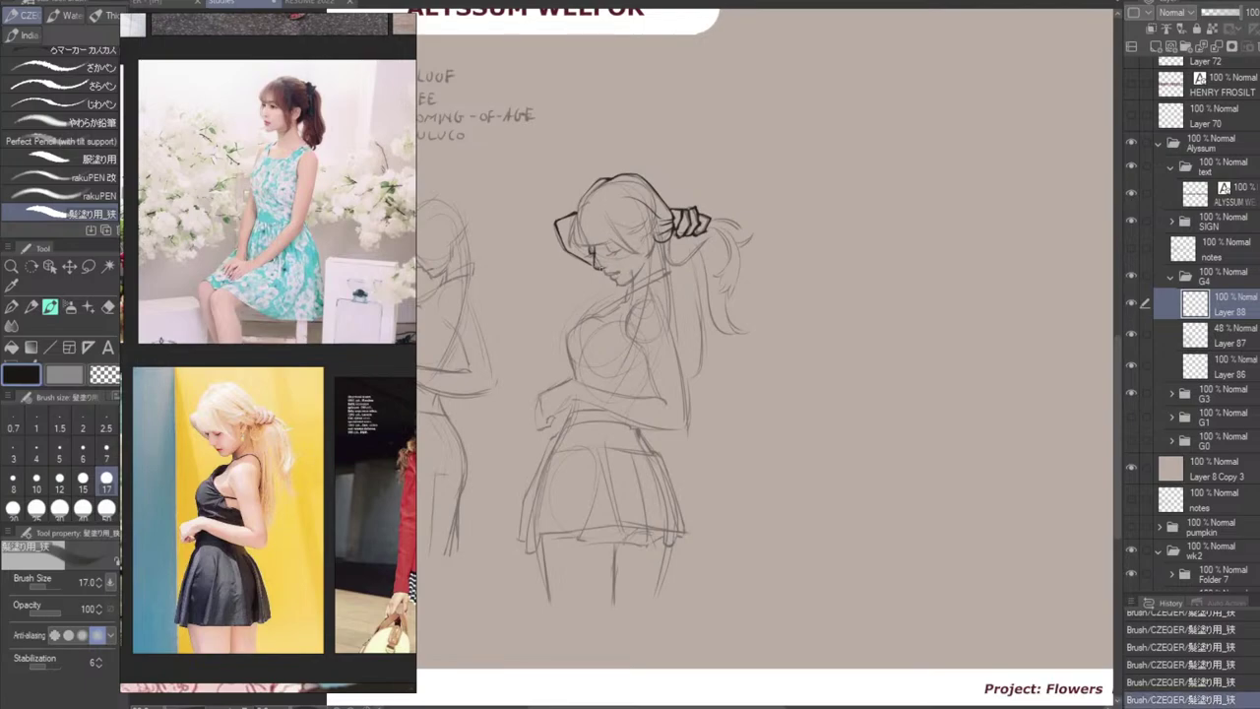
{"action": "left_click_drag", "start_coordinate": [594, 258], "coordinate": [602, 268]}
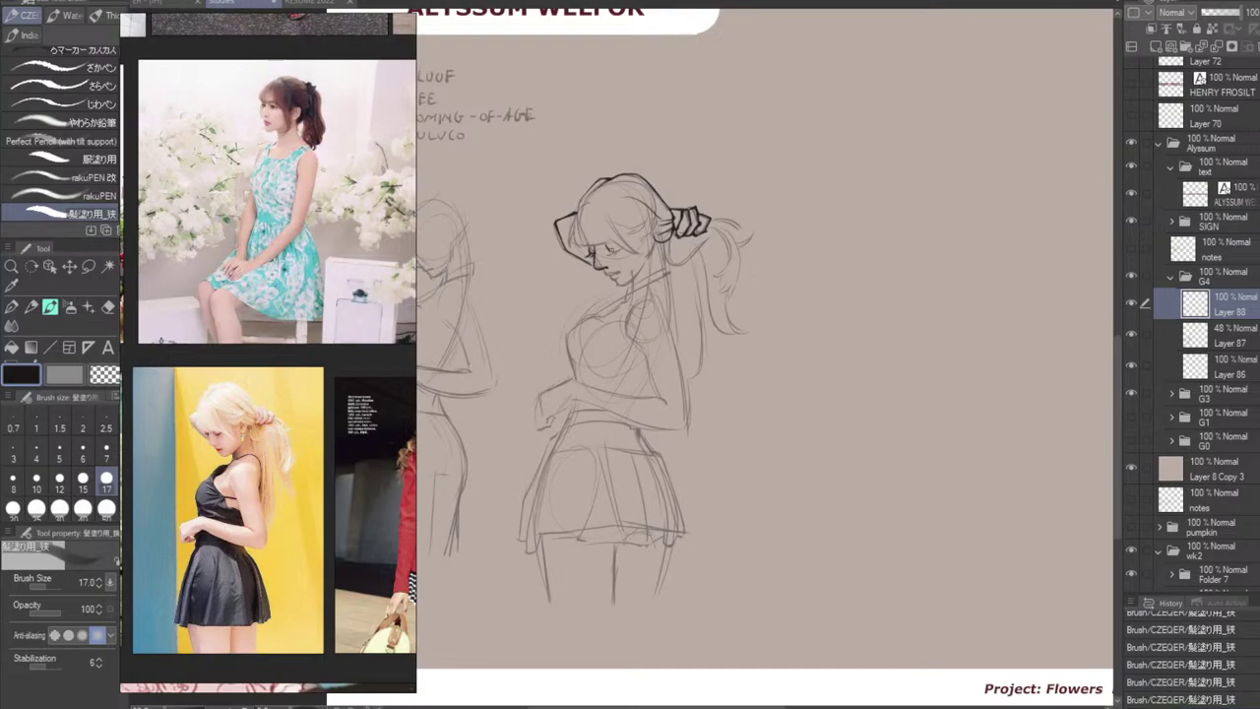
{"action": "left_click_drag", "start_coordinate": [606, 252], "coordinate": [625, 248]}
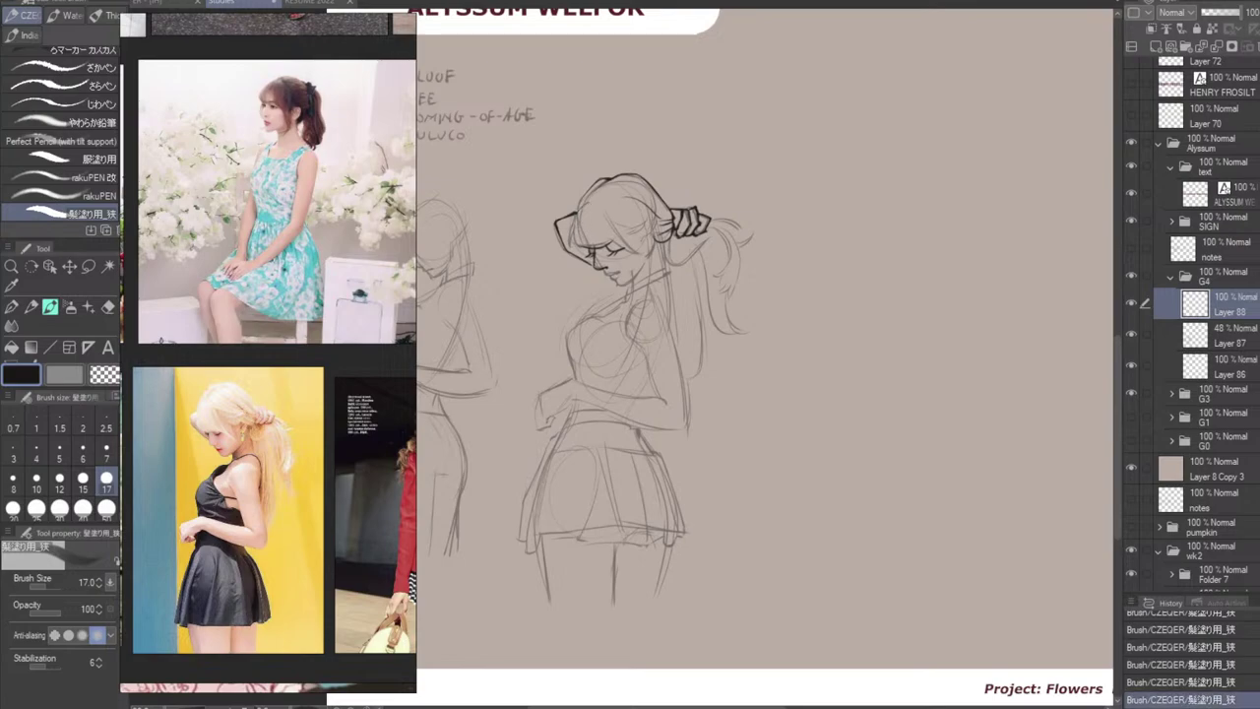
Draw the front edge of the fringe beside the forehead and try the strands sweeping toward the cheek.
{"action": "left_click_drag", "start_coordinate": [577, 228], "coordinate": [575, 244]}
{"action": "key", "text": "ctrl+z"}
{"action": "key", "text": "ctrl+z"}
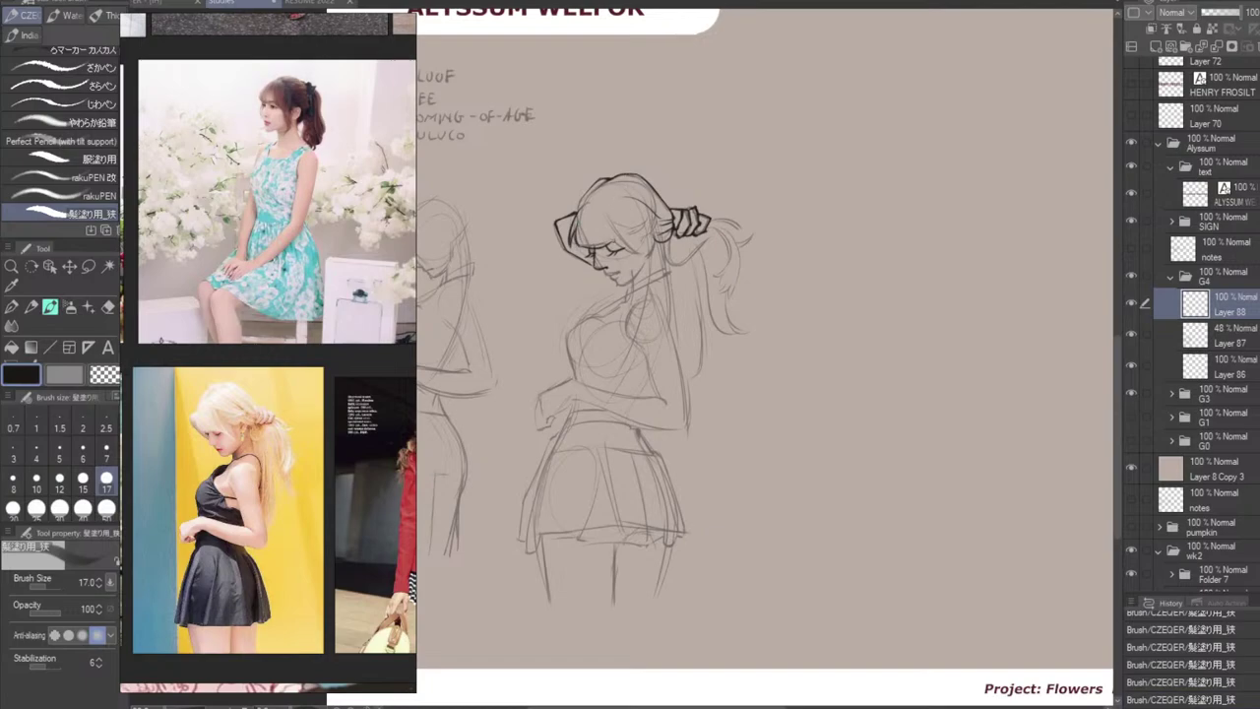
{"action": "left_click_drag", "start_coordinate": [601, 226], "coordinate": [636, 250]}
{"action": "key", "text": "ctrl+z"}
{"action": "key", "text": "ctrl+z"}
{"action": "key", "text": "ctrl+z"}
{"action": "key", "text": "ctrl+z"}
Add the parted fringe strands from the crown and the side hair sweeping back over the ear.
{"action": "left_click_drag", "start_coordinate": [598, 197], "coordinate": [602, 210]}
{"action": "left_click_drag", "start_coordinate": [623, 230], "coordinate": [645, 237]}
{"action": "mouse_move", "coordinate": [654, 241]}
{"action": "left_mouse_down"}
{"action": "mouse_move", "coordinate": [649, 253]}
{"action": "mouse_move", "coordinate": [653, 236]}
{"action": "left_mouse_up"}
{"action": "key", "text": "ctrl+z"}
{"action": "key", "text": "ctrl+z"}
{"action": "key", "text": "ctrl+z"}
{"action": "key", "text": "ctrl+z"}
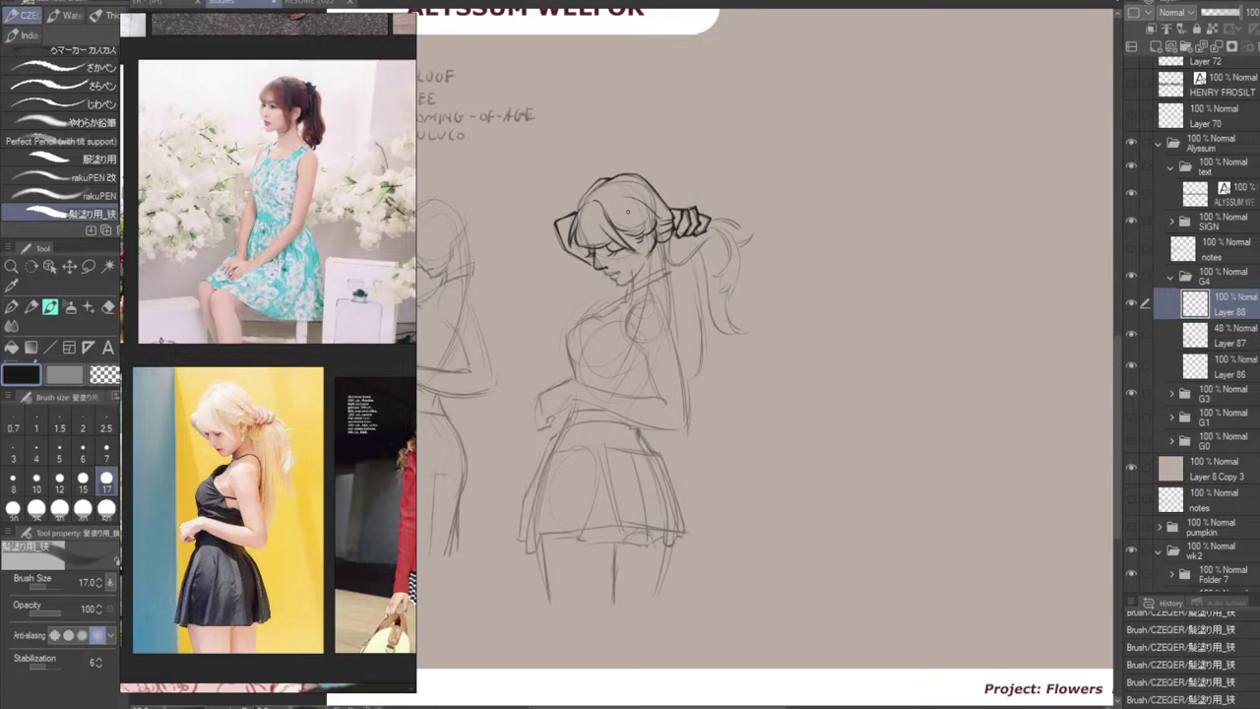
{"action": "left_click_drag", "start_coordinate": [622, 233], "coordinate": [656, 214]}
{"action": "key", "text": "ctrl+z"}
Line the mouth, chin and jaw of the lowered face, undoing unsatisfactory strokes.
{"action": "mouse_move", "coordinate": [603, 268]}
{"action": "left_mouse_down"}
{"action": "mouse_move", "coordinate": [630, 287]}
{"action": "mouse_move", "coordinate": [645, 263]}
{"action": "left_mouse_up"}
{"action": "key", "text": "ctrl+z"}
{"action": "key", "text": "ctrl+z"}
{"action": "key", "text": "ctrl+z"}
{"action": "key", "text": "ctrl+z"}
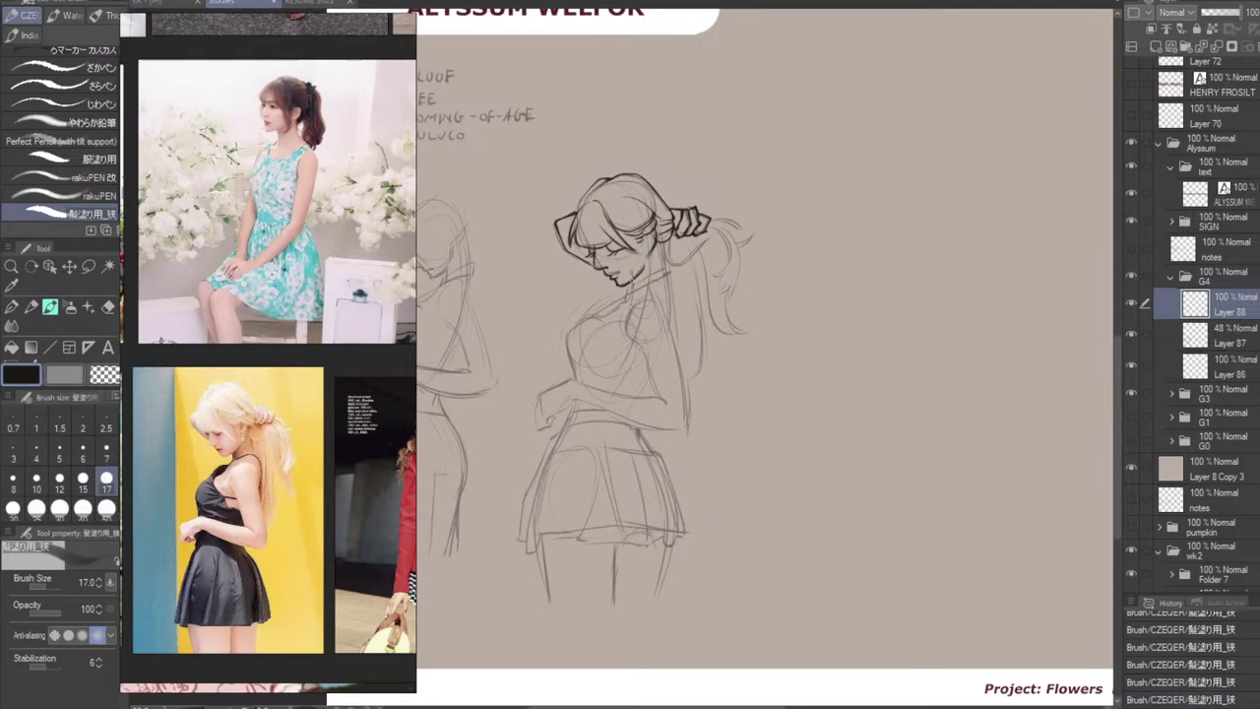
Draw the upper edge of the collar across the neck below the jaw.
{"action": "mouse_move", "coordinate": [633, 279]}
{"action": "left_mouse_down"}
{"action": "mouse_move", "coordinate": [631, 296]}
{"action": "mouse_move", "coordinate": [663, 268]}
{"action": "left_mouse_up"}
{"action": "key", "text": "ctrl+z"}
{"action": "key", "text": "ctrl+z"}
{"action": "key", "text": "ctrl+y"}
{"action": "key", "text": "ctrl+z"}
Line the front of the neck and complete the collar band, undoing unsatisfactory strokes.
{"action": "mouse_move", "coordinate": [633, 284]}
{"action": "left_mouse_down"}
{"action": "mouse_move", "coordinate": [630, 298]}
{"action": "mouse_move", "coordinate": [669, 282]}
{"action": "mouse_move", "coordinate": [630, 304]}
{"action": "mouse_move", "coordinate": [672, 285]}
{"action": "mouse_move", "coordinate": [650, 276]}
{"action": "mouse_move", "coordinate": [668, 269]}
{"action": "mouse_move", "coordinate": [622, 298]}
{"action": "left_mouse_up"}
{"action": "key", "text": "ctrl+z"}
{"action": "key", "text": "ctrl+z"}
{"action": "key", "text": "ctrl+z"}
{"action": "key", "text": "ctrl+z"}
{"action": "key", "text": "ctrl+z"}
{"action": "key", "text": "ctrl+z"}
{"action": "key", "text": "ctrl+z"}
{"action": "key", "text": "ctrl+z"}
{"action": "key", "text": "ctrl+z"}
{"action": "key", "text": "ctrl+z"}
{"action": "key", "text": "ctrl+z"}
Line the upper chest from the collar outward and continue down the front of the torso.
{"action": "left_click_drag", "start_coordinate": [573, 327], "coordinate": [630, 300]}
{"action": "key", "text": "ctrl+z"}
{"action": "key", "text": "ctrl+z"}
{"action": "left_click_drag", "start_coordinate": [572, 330], "coordinate": [575, 326]}
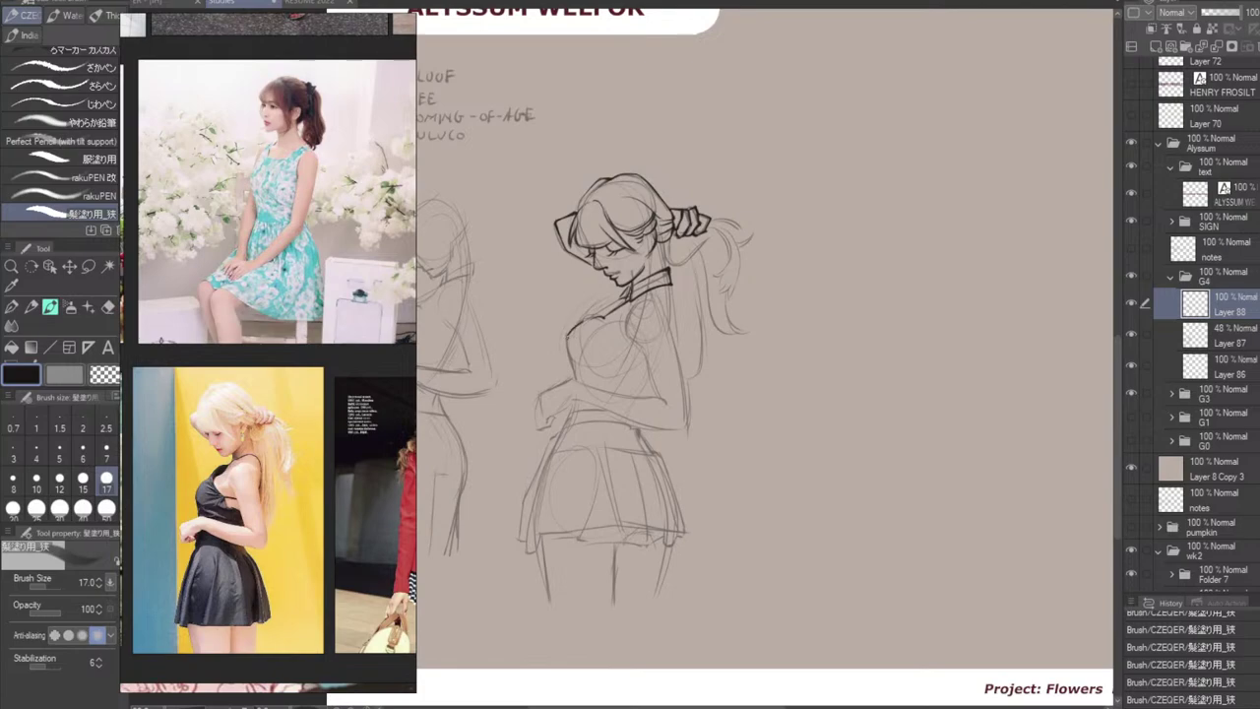
{"action": "left_click_drag", "start_coordinate": [567, 369], "coordinate": [572, 333]}
{"action": "key", "text": "ctrl+z"}
{"action": "key", "text": "ctrl+z"}
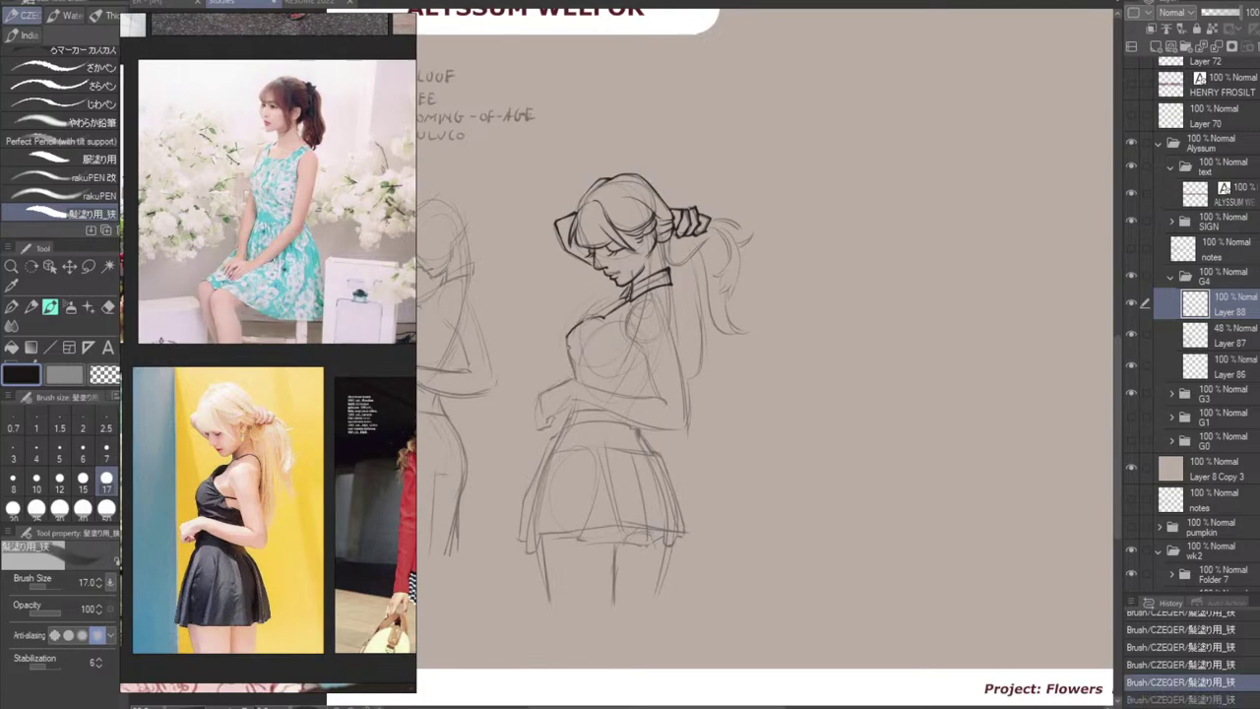
{"action": "left_click_drag", "start_coordinate": [567, 335], "coordinate": [569, 381]}
{"action": "key", "text": "ctrl+z"}
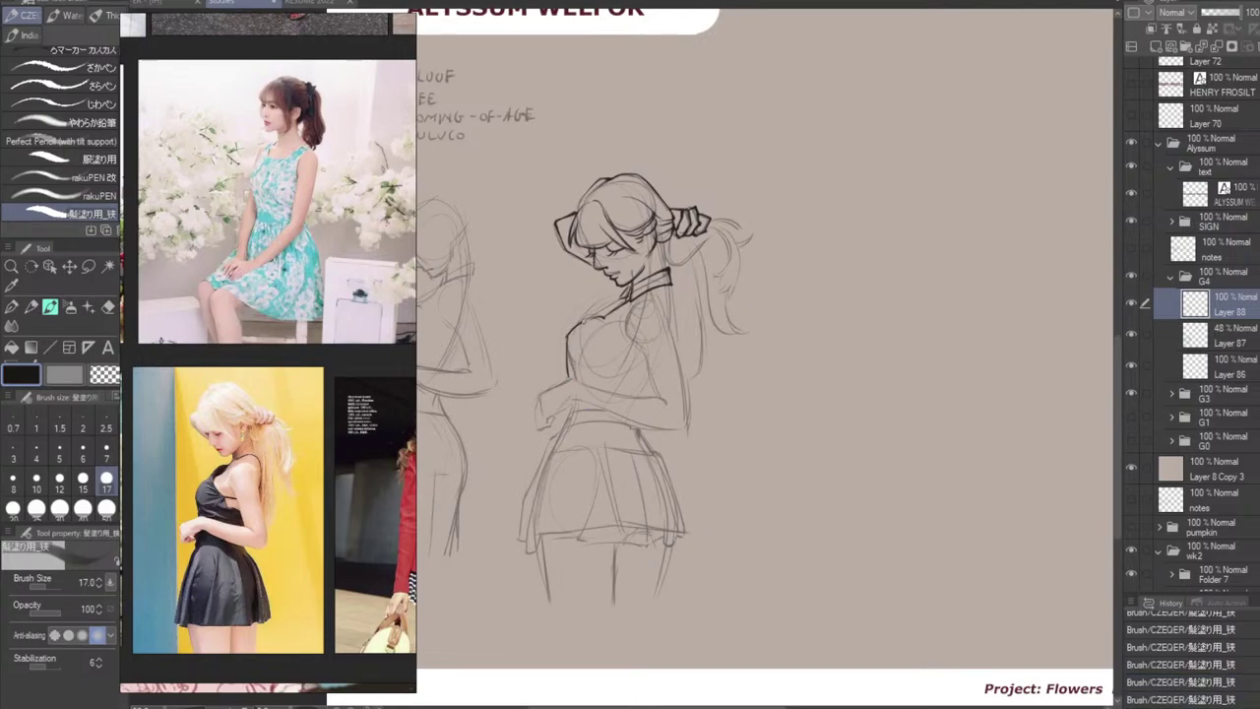
Draw the inner curve of the bust from the upper chest down toward the forearm.
{"action": "mouse_move", "coordinate": [580, 322]}
{"action": "left_mouse_down"}
{"action": "mouse_move", "coordinate": [583, 377]}
{"action": "mouse_move", "coordinate": [596, 380]}
{"action": "left_mouse_up"}
{"action": "key", "text": "ctrl+z"}
{"action": "key", "text": "ctrl+z"}
{"action": "key", "text": "ctrl+z"}
Reinforce the sloping line from the collar to the front of the chest, retrying the stroke several times.
{"action": "left_click_drag", "start_coordinate": [640, 292], "coordinate": [584, 324]}
{"action": "key", "text": "ctrl+z"}
{"action": "left_click_drag", "start_coordinate": [642, 291], "coordinate": [583, 323]}
{"action": "key", "text": "ctrl+z"}
{"action": "mouse_move", "coordinate": [642, 292]}
{"action": "left_mouse_down"}
{"action": "mouse_move", "coordinate": [585, 322]}
{"action": "mouse_move", "coordinate": [653, 285]}
{"action": "left_mouse_up"}
{"action": "key", "text": "ctrl+z"}
{"action": "key", "text": "ctrl+z"}
{"action": "left_click_drag", "start_coordinate": [587, 319], "coordinate": [567, 332]}
{"action": "key", "text": "ctrl+z"}
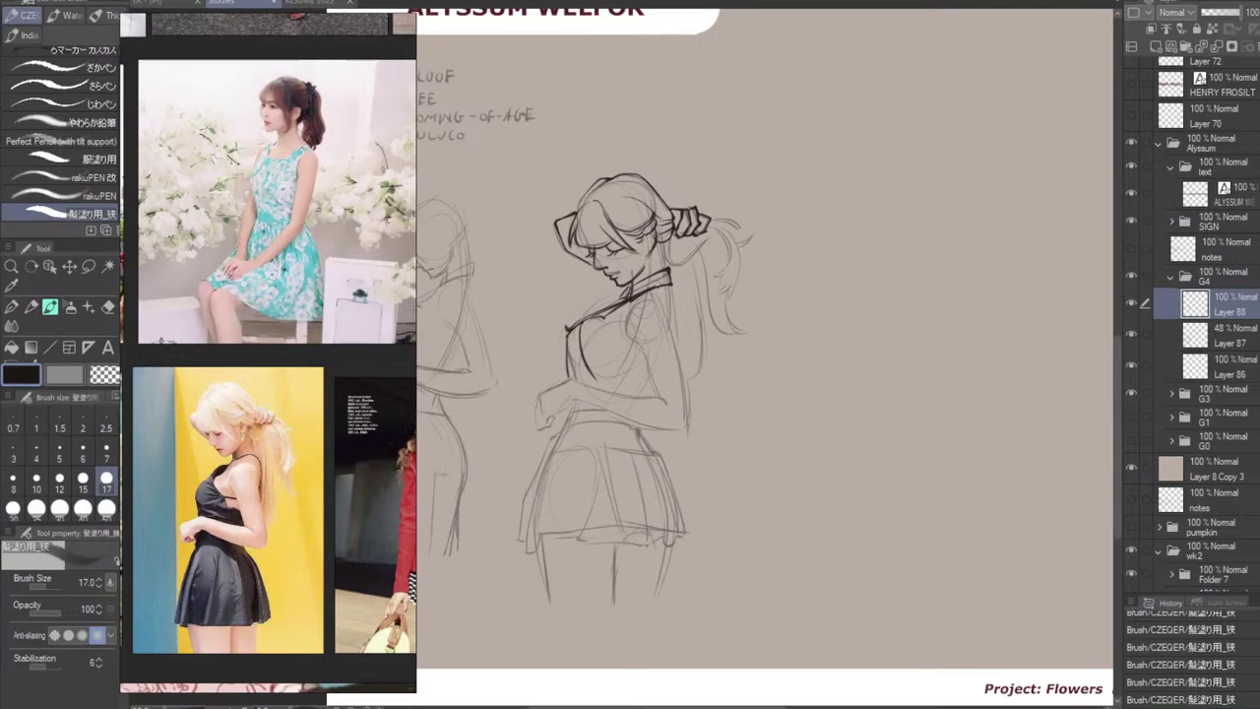
Line the near shoulder and upper back from the collar down.
{"action": "mouse_move", "coordinate": [662, 287]}
{"action": "left_mouse_down"}
{"action": "mouse_move", "coordinate": [674, 293]}
{"action": "mouse_move", "coordinate": [675, 340]}
{"action": "left_mouse_up"}
{"action": "key", "text": "ctrl+z"}
{"action": "key", "text": "ctrl+z"}
{"action": "key", "text": "ctrl+z"}
Line the lower bust and front of the waist around the forearm, and mark the forearm's upper edge.
{"action": "mouse_move", "coordinate": [594, 355]}
{"action": "left_mouse_down"}
{"action": "mouse_move", "coordinate": [603, 385]}
{"action": "mouse_move", "coordinate": [556, 438]}
{"action": "left_mouse_up"}
{"action": "key", "text": "ctrl+z"}
{"action": "key", "text": "ctrl+z"}
{"action": "key", "text": "ctrl+z"}
{"action": "key", "text": "ctrl+z"}
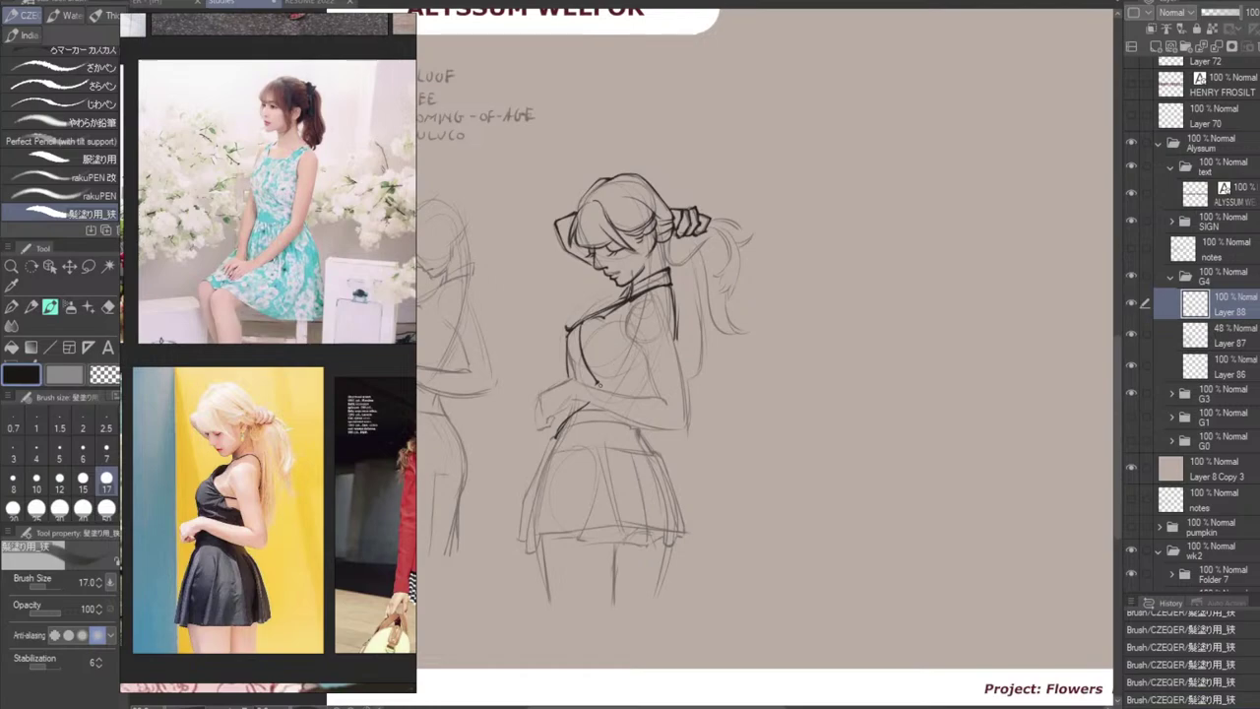
{"action": "left_click_drag", "start_coordinate": [646, 385], "coordinate": [570, 379]}
Lasso and slightly reposition the facial features, deselect, and compare the line art with the sketch by toggling both layers.
{"action": "key", "text": "m"}
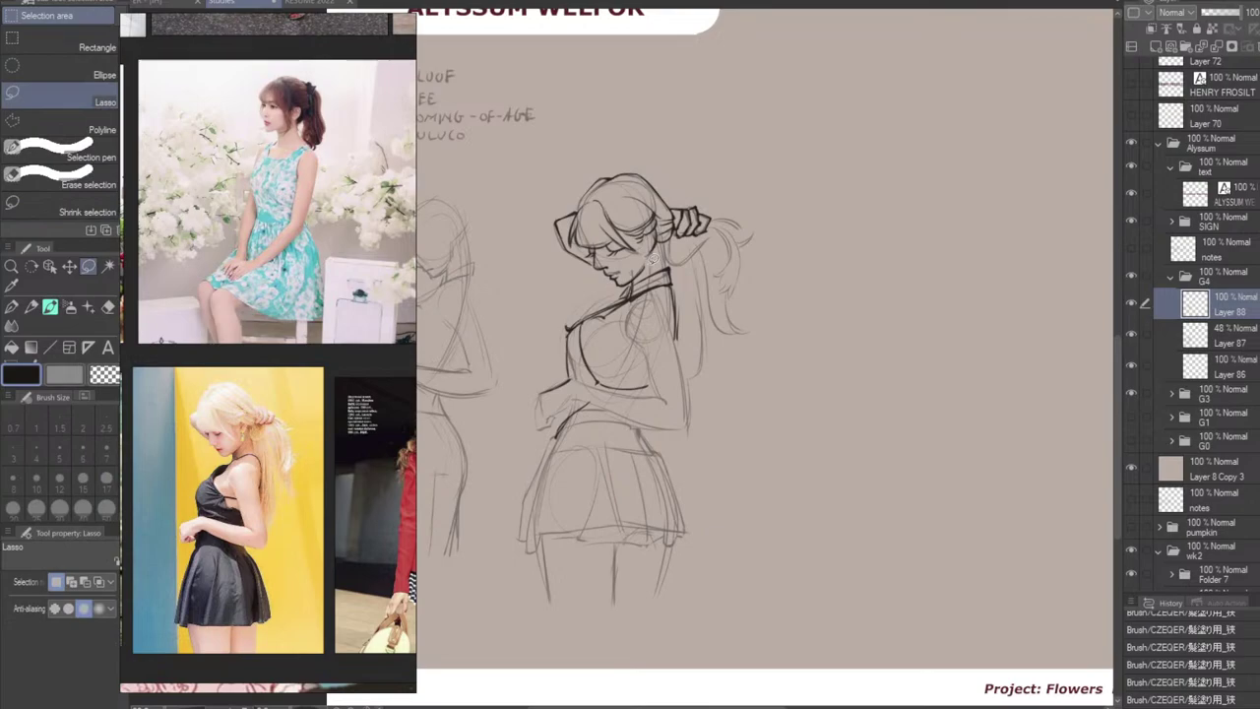
{"action": "mouse_move", "coordinate": [644, 263]}
{"action": "left_mouse_down"}
{"action": "mouse_move", "coordinate": [608, 279]}
{"action": "mouse_move", "coordinate": [586, 251]}
{"action": "mouse_move", "coordinate": [627, 242]}
{"action": "mouse_move", "coordinate": [641, 253]}
{"action": "mouse_move", "coordinate": [639, 283]}
{"action": "mouse_move", "coordinate": [659, 237]}
{"action": "mouse_move", "coordinate": [638, 281]}
{"action": "left_mouse_up"}
{"action": "key", "text": "ctrl+t"}
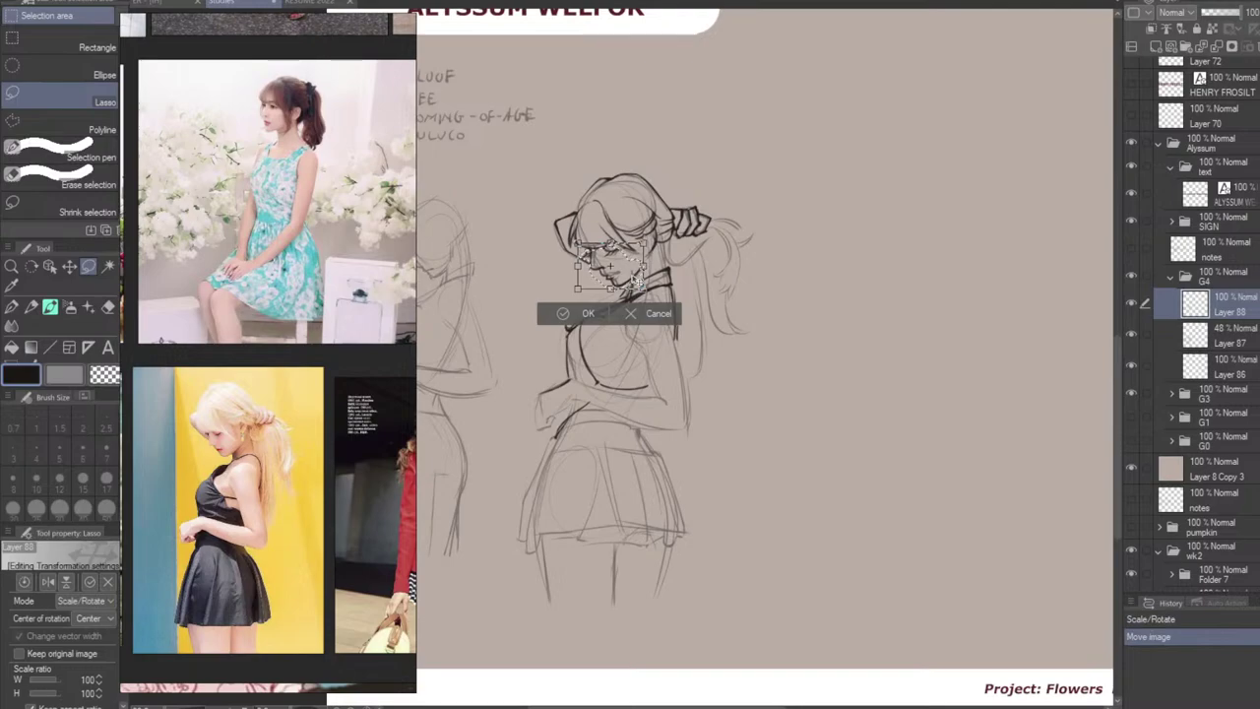
{"action": "left_click_drag", "start_coordinate": [638, 281], "coordinate": [638, 282]}
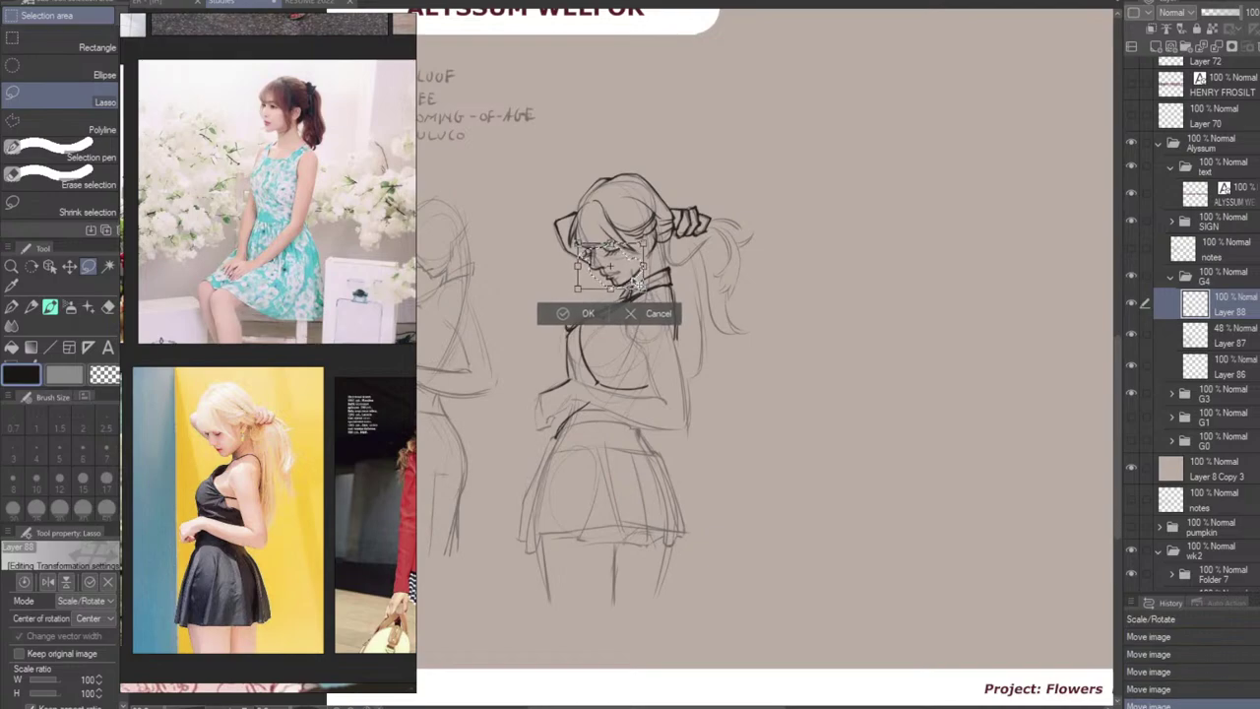
{"action": "left_click", "coordinate": [589, 313]}
{"action": "left_click", "coordinate": [795, 205]}
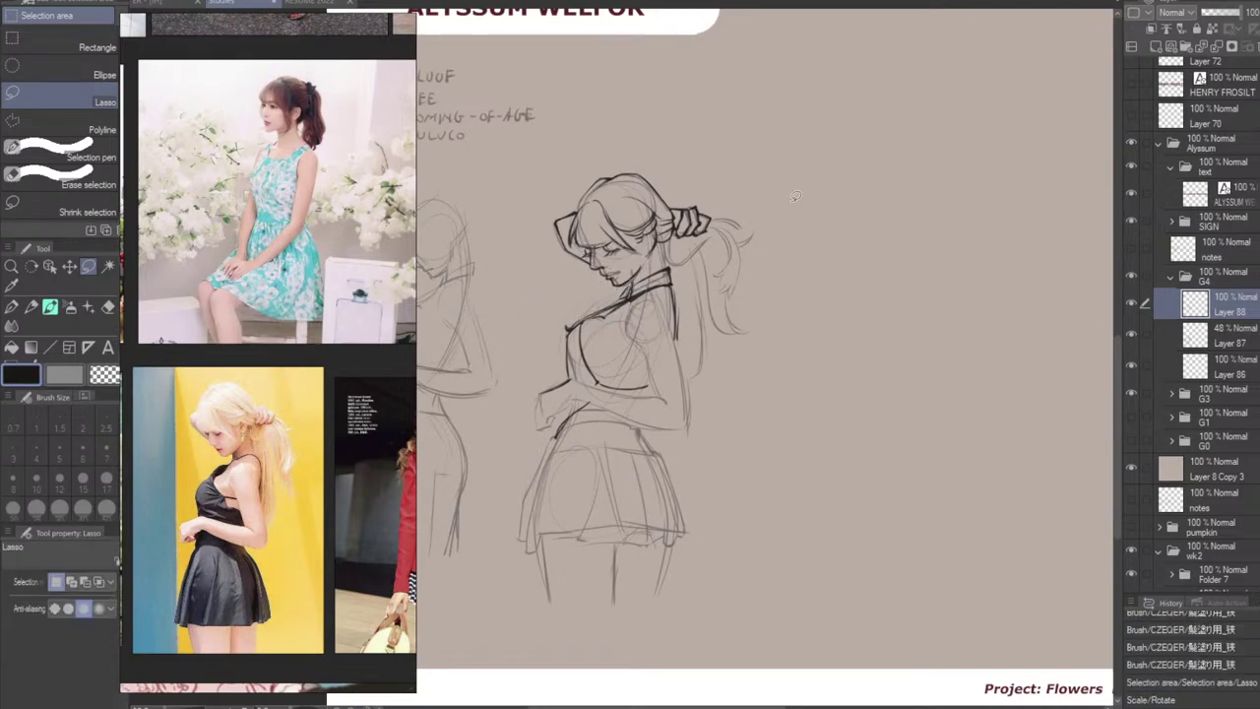
{"action": "left_click", "coordinate": [1130, 333]}
{"action": "left_click", "coordinate": [1130, 333]}
{"action": "left_click", "coordinate": [1131, 304]}
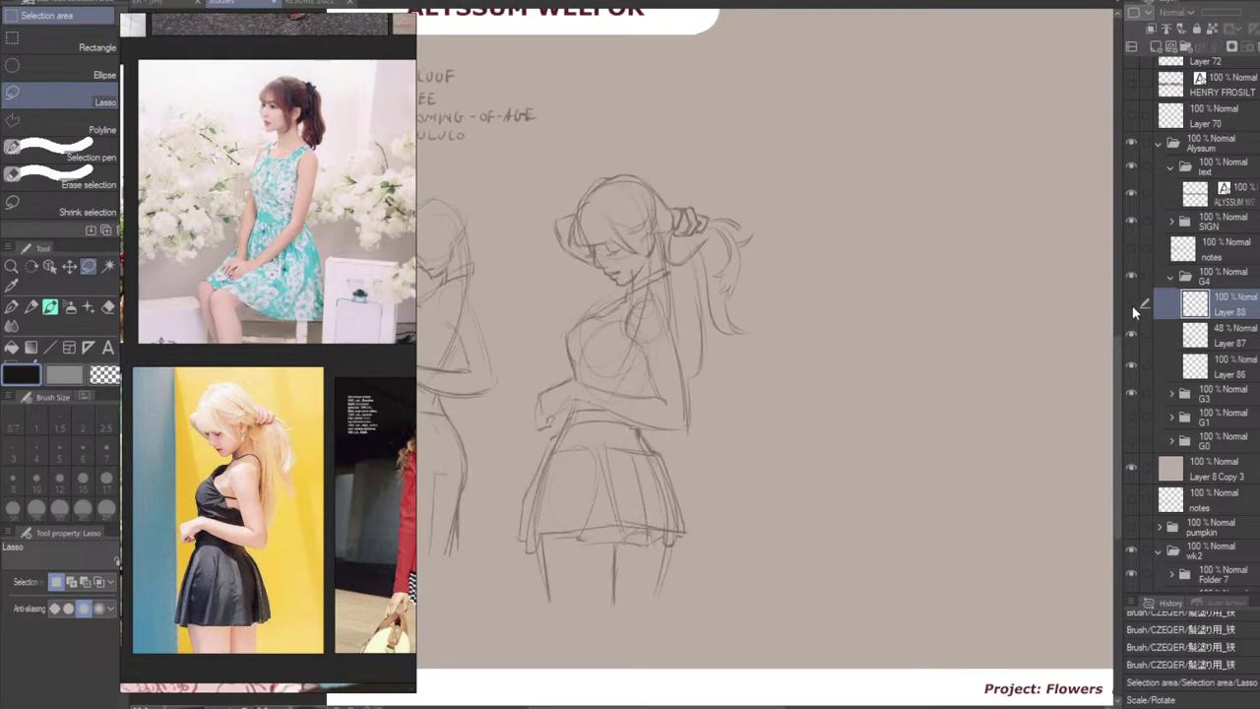
{"action": "left_click", "coordinate": [1130, 306]}
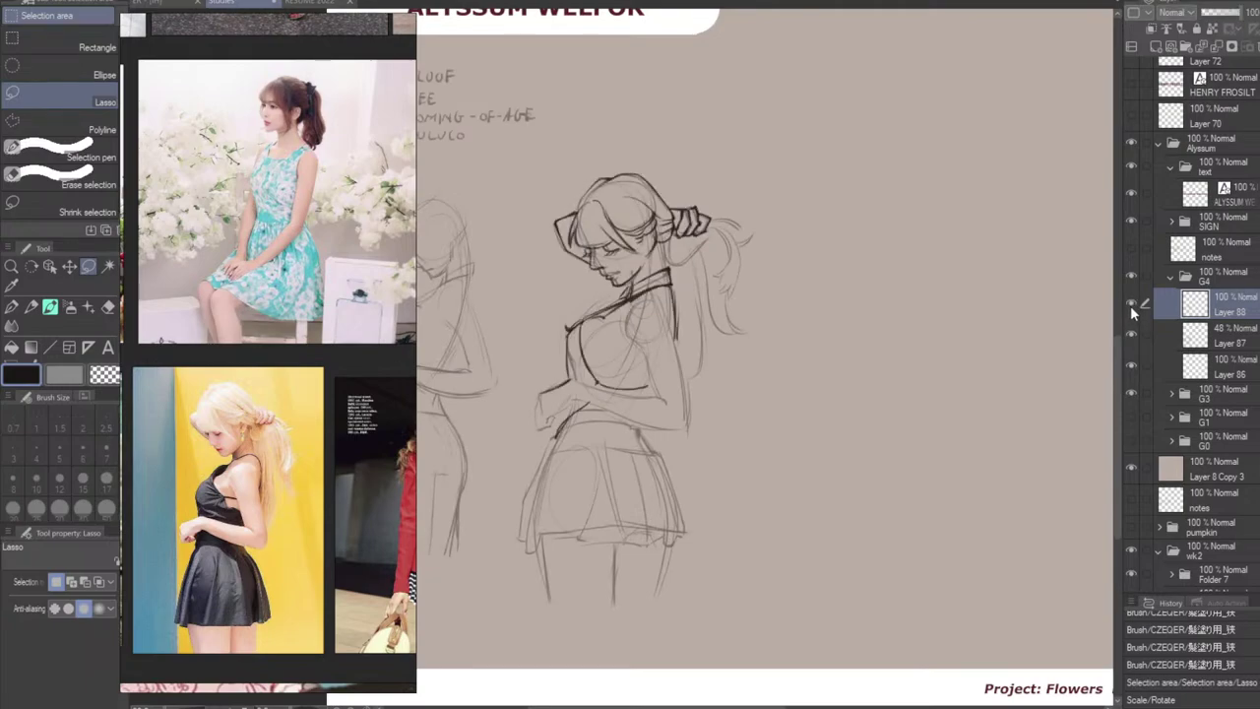
Undo the last repositioning and lasso selection of the facial features and return to the line-art brush.
{"action": "key", "text": "ctrl+z"}
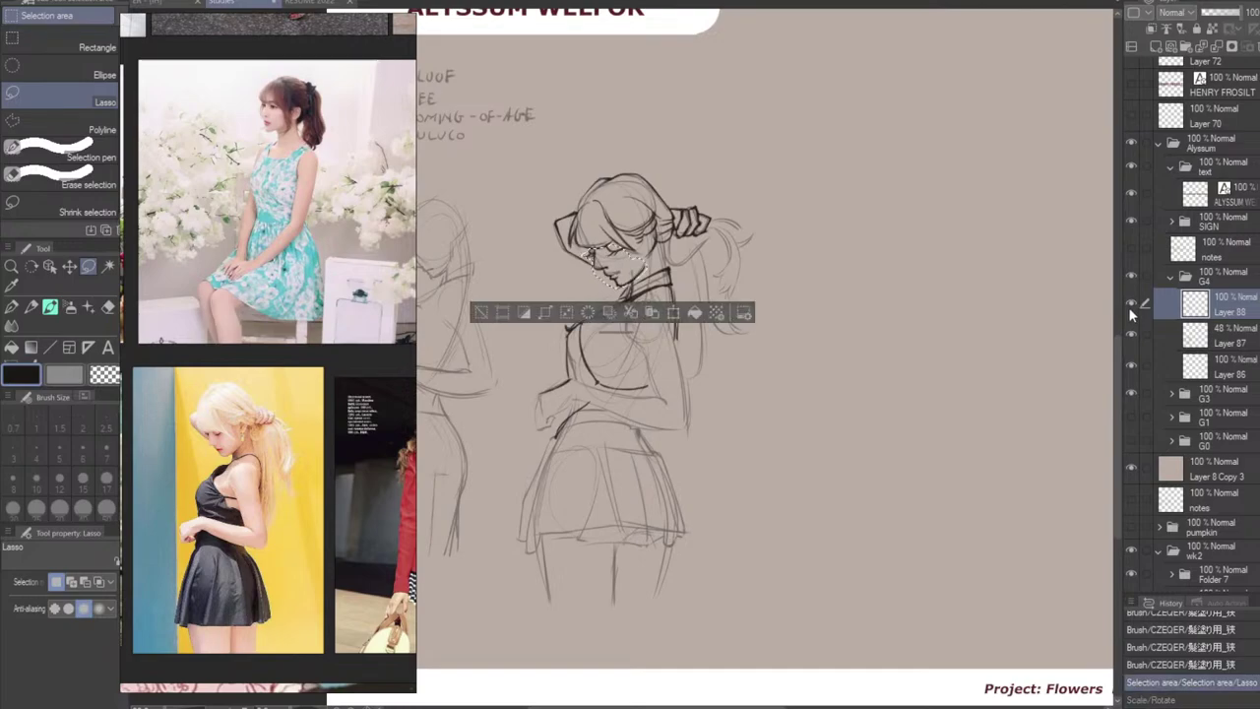
{"action": "key", "text": "ctrl+z"}
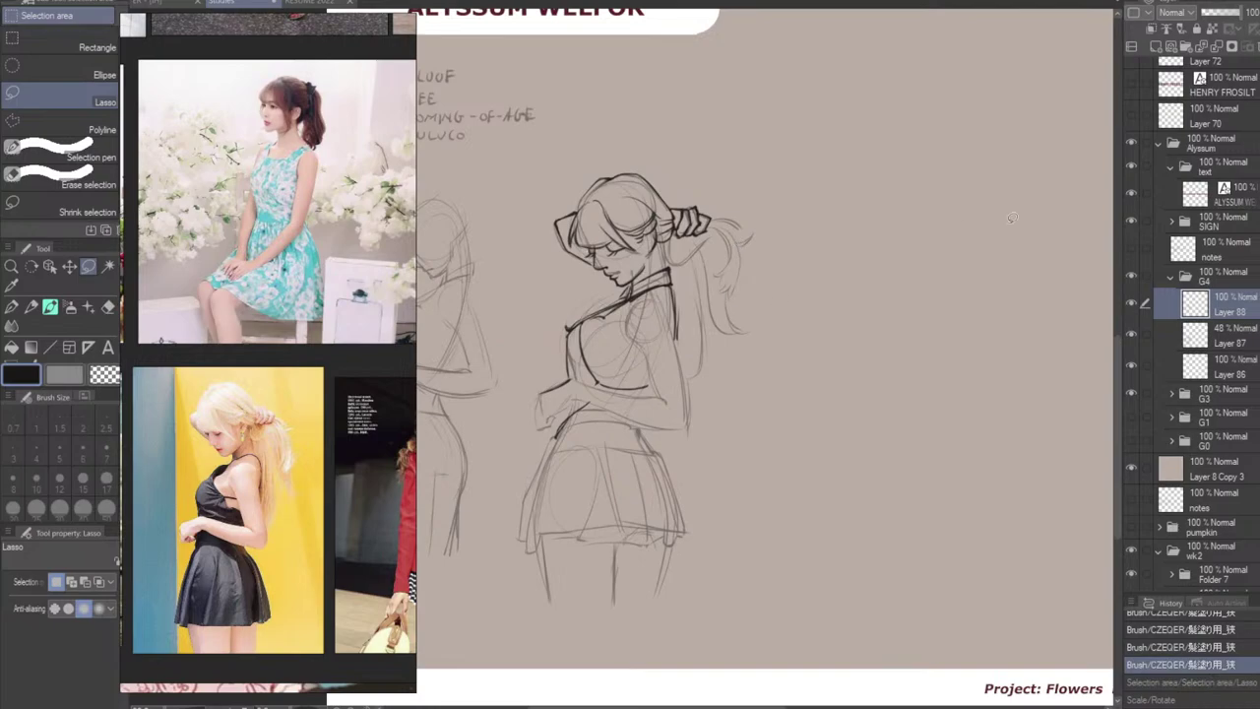
{"action": "key", "text": "b"}
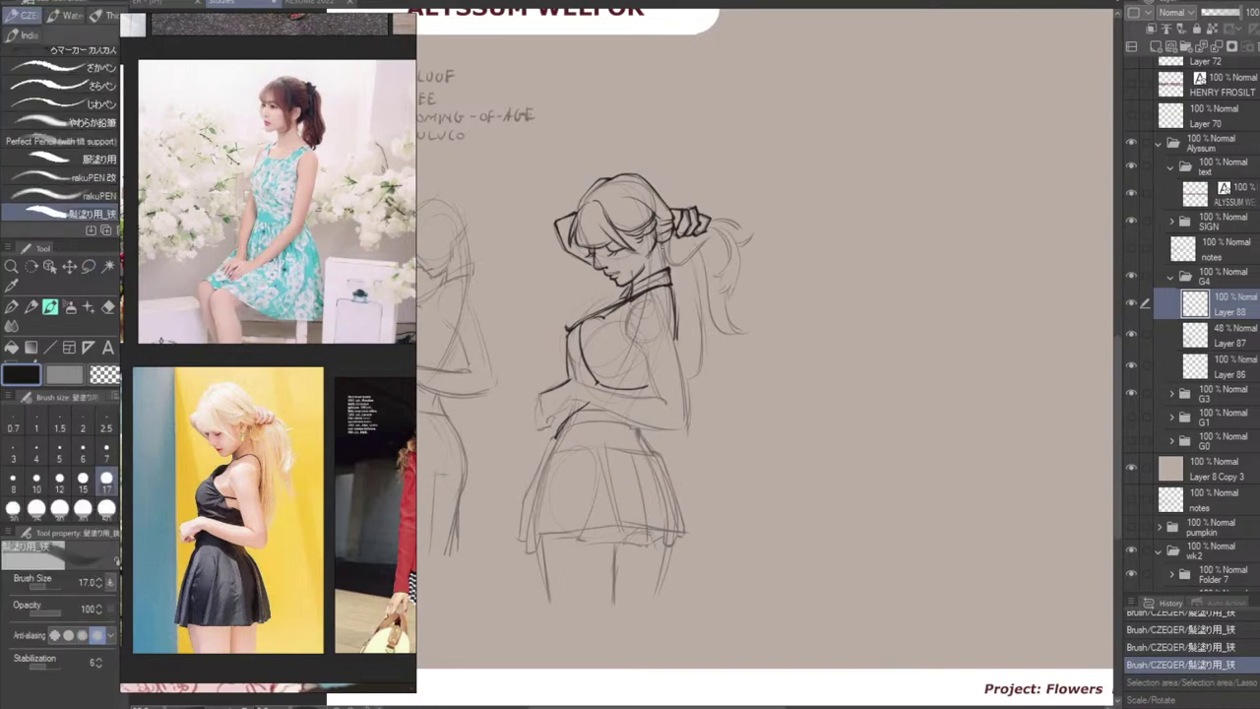
Line the underside of the raised arm's wrist below the hand gripping the ponytail, retrying the stroke.
{"action": "key", "text": "ctrl+z"}
{"action": "mouse_move", "coordinate": [667, 242]}
{"action": "left_mouse_down"}
{"action": "mouse_move", "coordinate": [664, 269]}
{"action": "mouse_move", "coordinate": [711, 237]}
{"action": "mouse_move", "coordinate": [675, 266]}
{"action": "mouse_move", "coordinate": [703, 244]}
{"action": "left_mouse_up"}
{"action": "key", "text": "ctrl+z"}
{"action": "key", "text": "ctrl+z"}
{"action": "key", "text": "ctrl+z"}
{"action": "key", "text": "ctrl+z"}
{"action": "key", "text": "ctrl+z"}
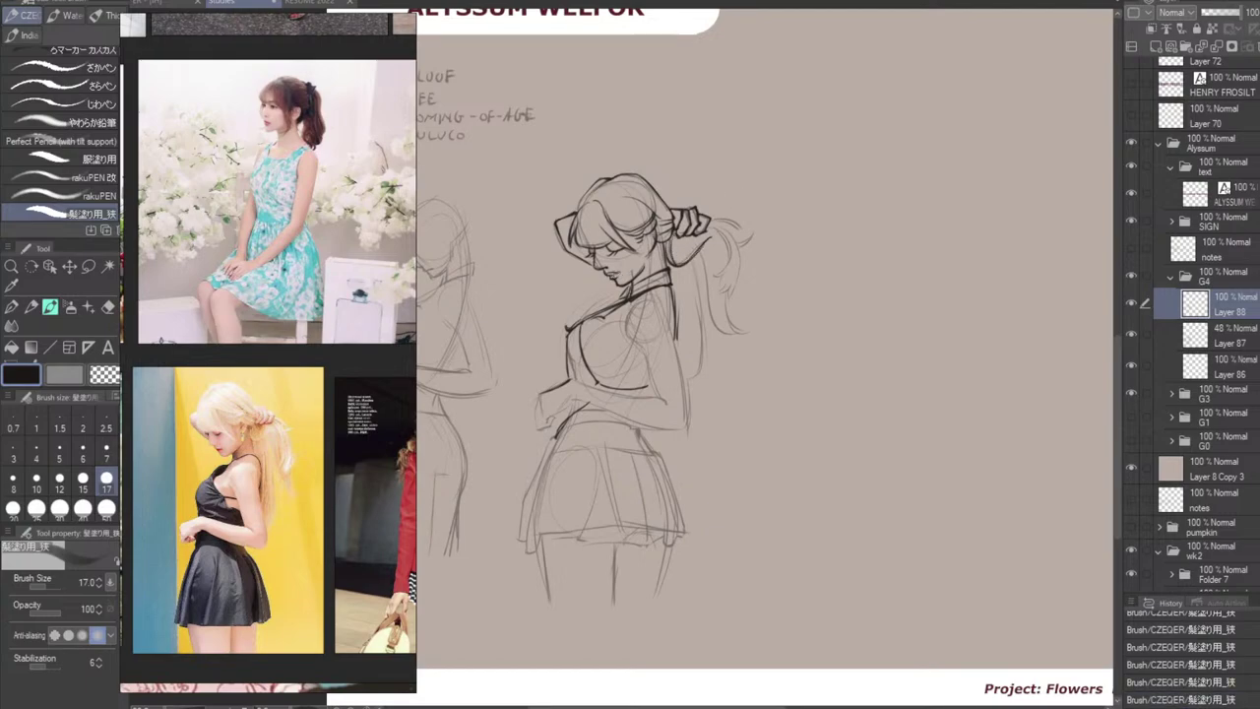
Retouch the nose and mouth with short strokes and erase stray marks on the face.
{"action": "key", "text": "ctrl+z"}
{"action": "key", "text": "ctrl+z"}
{"action": "left_click_drag", "start_coordinate": [613, 275], "coordinate": [620, 272]}
{"action": "left_click_drag", "start_coordinate": [607, 268], "coordinate": [617, 274]}
{"action": "key", "text": "ctrl+z"}
{"action": "key", "text": "ctrl+z"}
{"action": "key", "text": "ctrl+z"}
{"action": "key", "text": "e"}
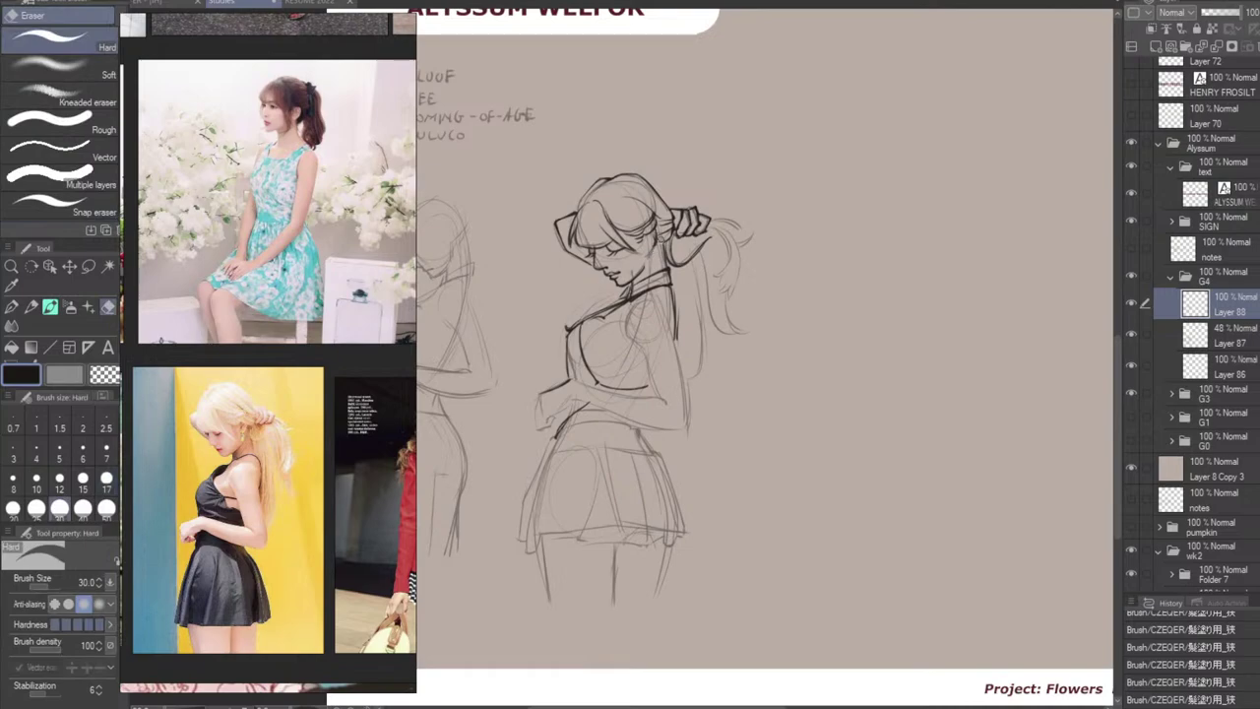
{"action": "key", "text": "b"}
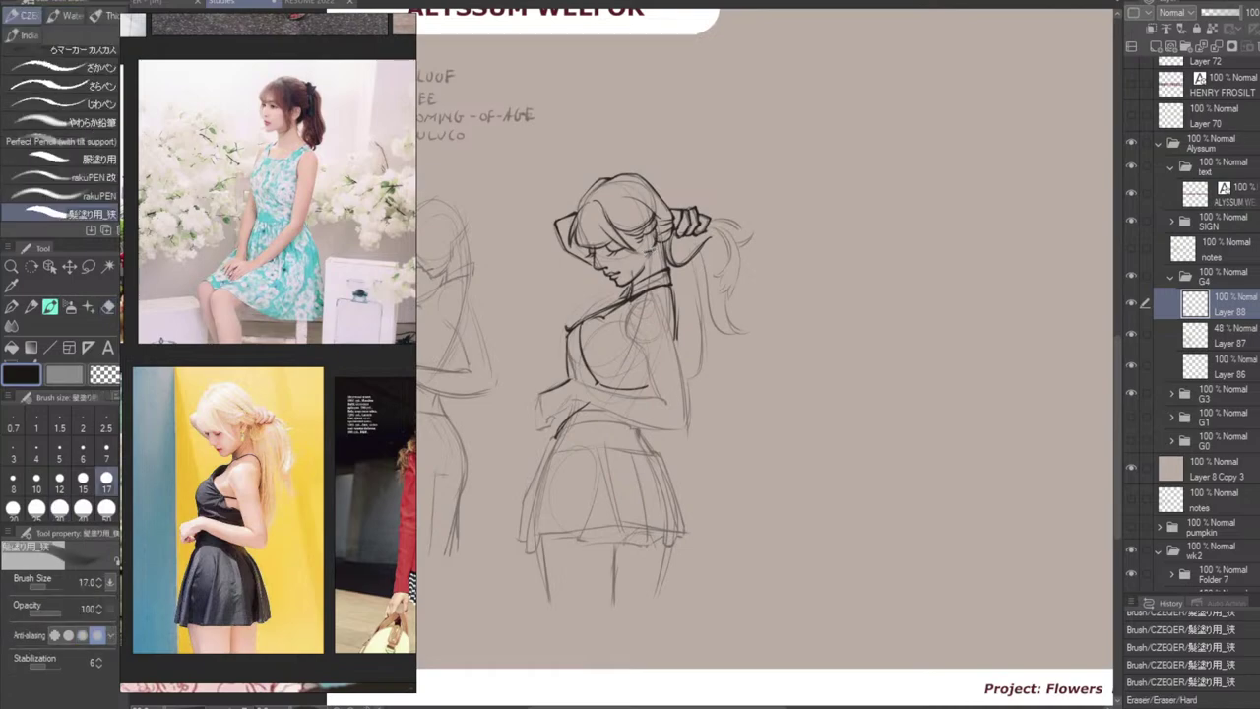
Add small marks at the ear and line the long strand of hair falling behind the back.
{"action": "left_click", "coordinate": [651, 236]}
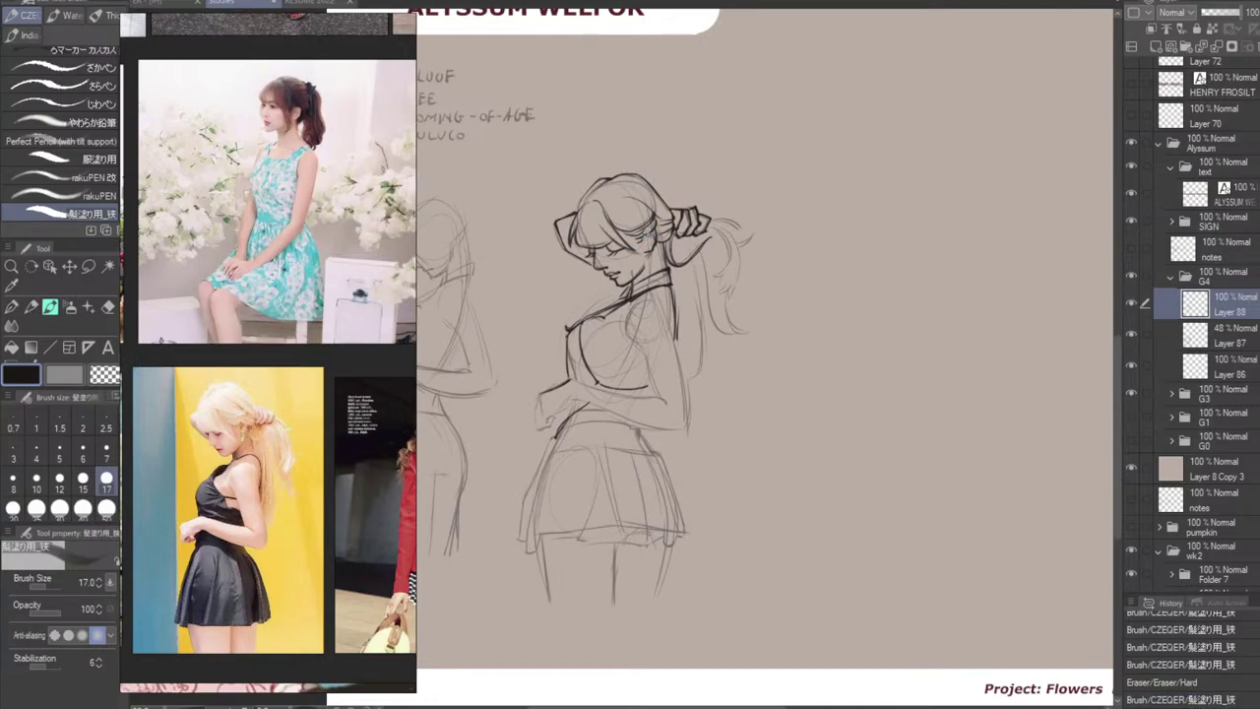
{"action": "left_click", "coordinate": [651, 241]}
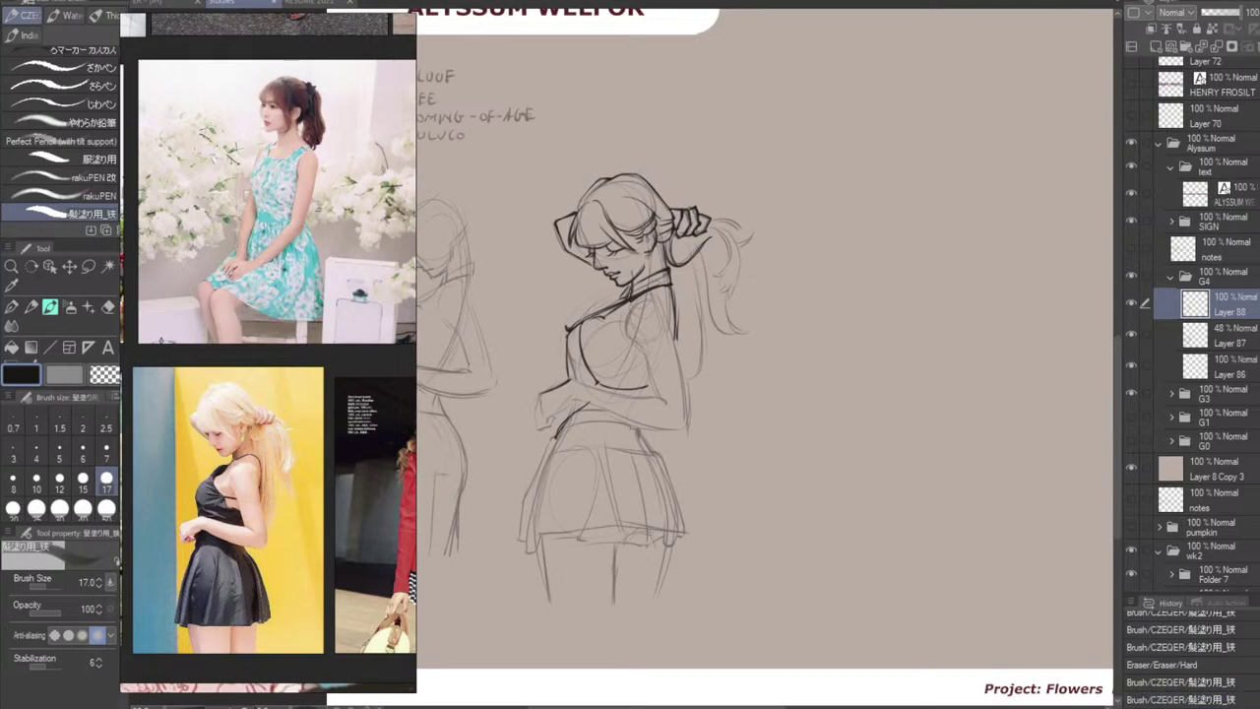
{"action": "left_click_drag", "start_coordinate": [648, 236], "coordinate": [695, 285]}
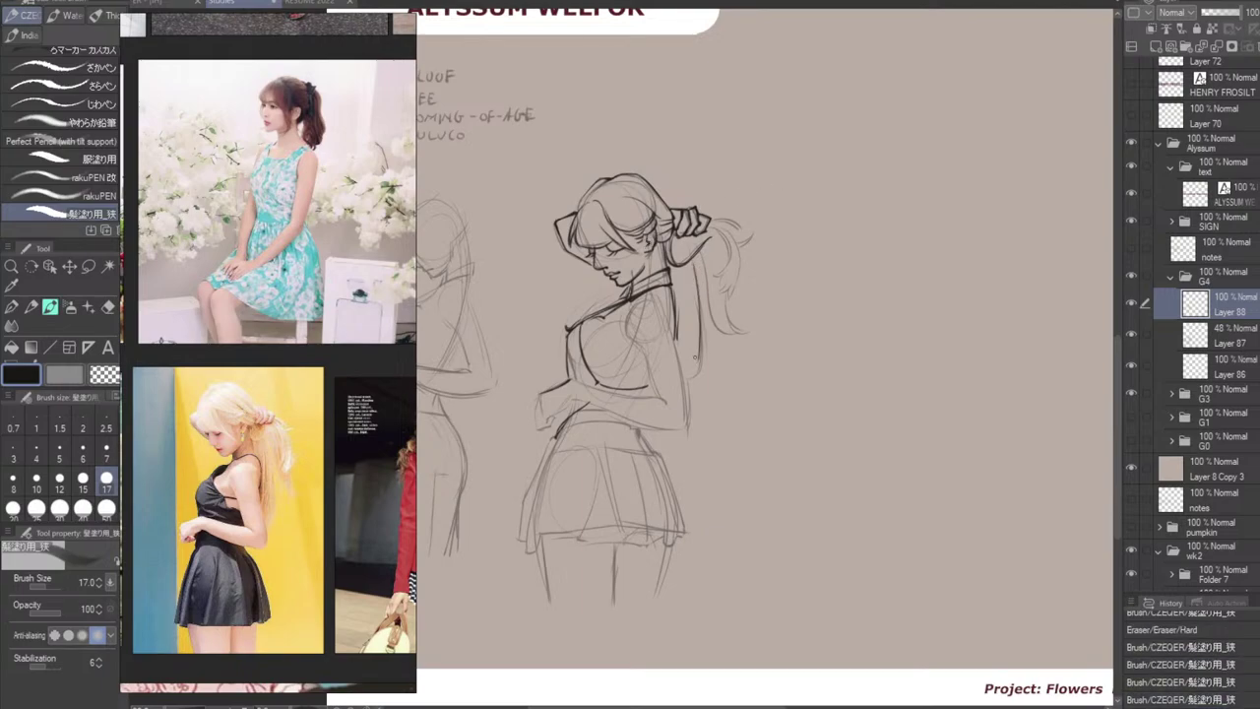
{"action": "left_click_drag", "start_coordinate": [701, 340], "coordinate": [689, 382]}
{"action": "key", "text": "ctrl+z"}
{"action": "key", "text": "ctrl+z"}
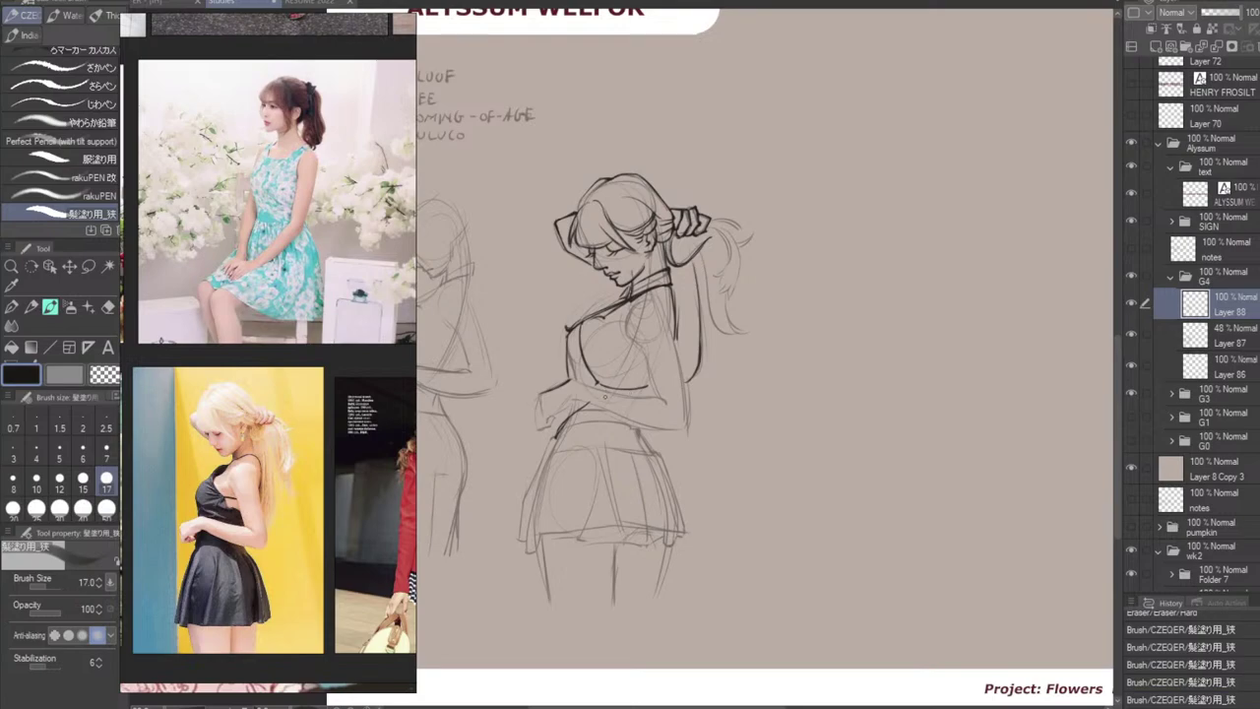
Line the front edge of the skirt from the waist to the hem, including its first narrow fold.
{"action": "left_click_drag", "start_coordinate": [562, 412], "coordinate": [554, 437]}
{"action": "key", "text": "ctrl+z"}
{"action": "left_click_drag", "start_coordinate": [554, 435], "coordinate": [517, 544]}
{"action": "key", "text": "ctrl+z"}
{"action": "mouse_move", "coordinate": [549, 454]}
{"action": "left_mouse_down"}
{"action": "mouse_move", "coordinate": [532, 555]}
{"action": "mouse_move", "coordinate": [543, 530]}
{"action": "left_mouse_up"}
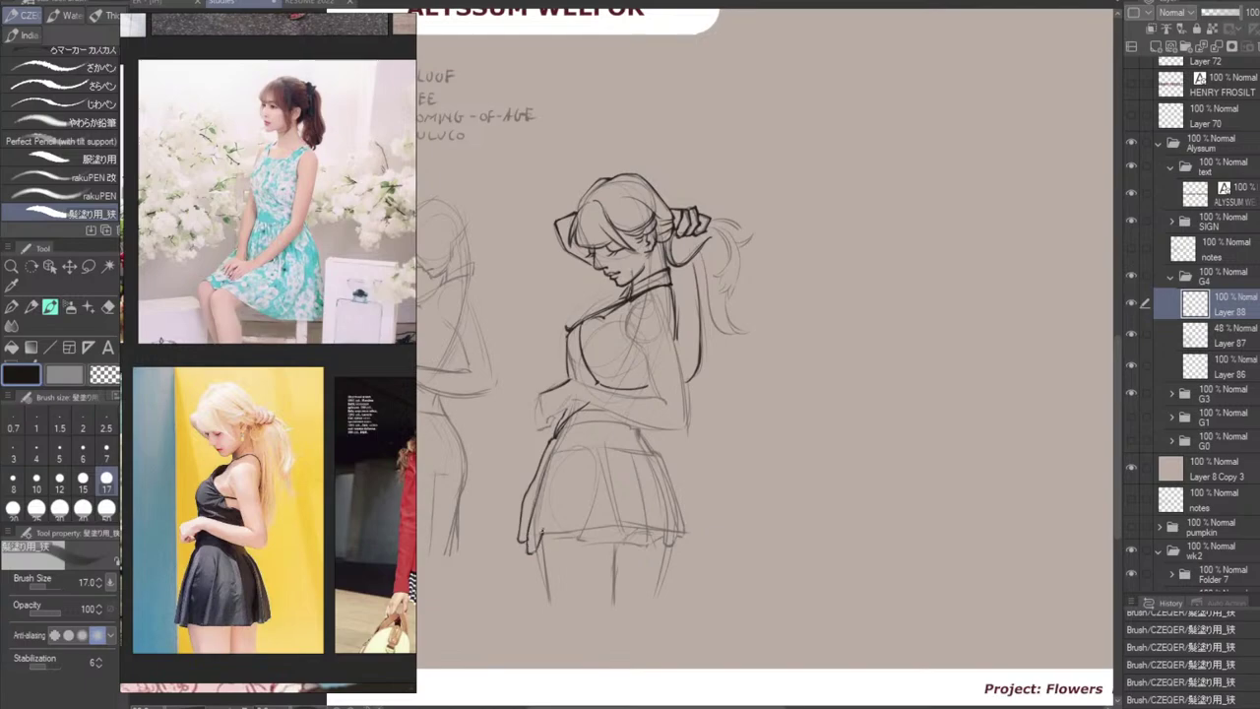
{"action": "key", "text": "ctrl+z"}
{"action": "left_click_drag", "start_coordinate": [559, 450], "coordinate": [541, 519]}
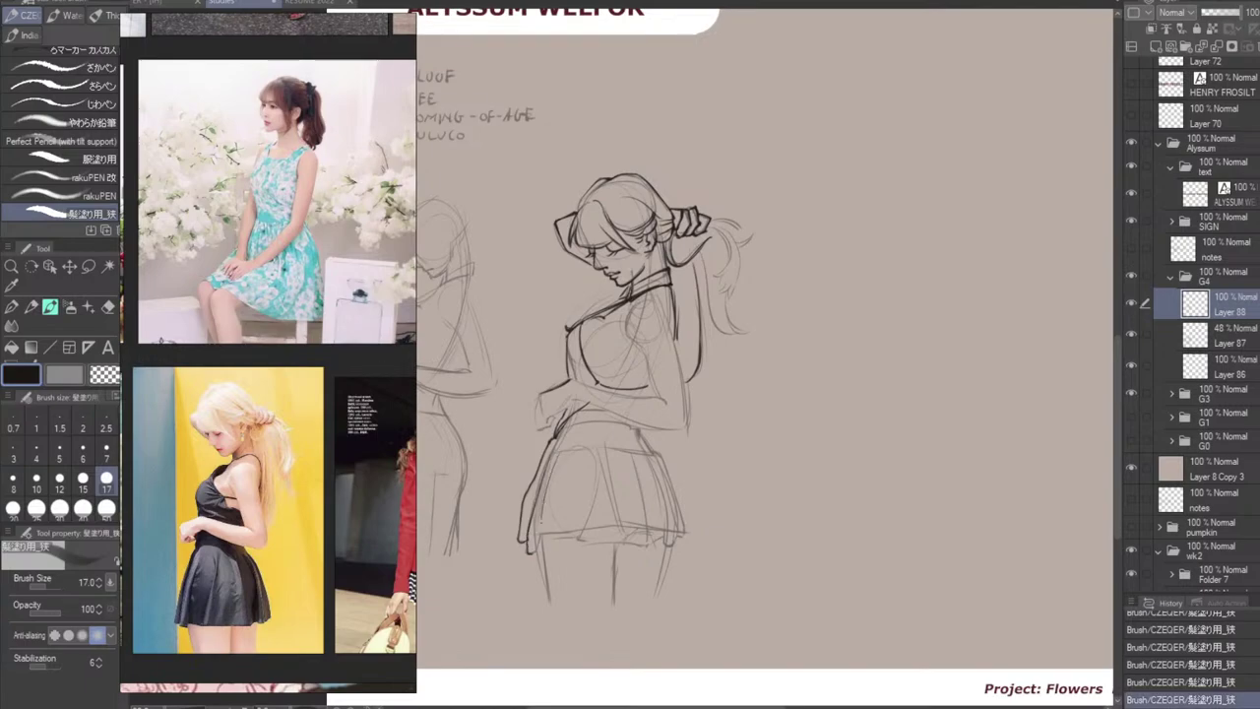
Line the skirt's large arched front panel over the thigh and the hem beneath it.
{"action": "mouse_move", "coordinate": [556, 460]}
{"action": "left_mouse_down"}
{"action": "mouse_move", "coordinate": [535, 554]}
{"action": "mouse_move", "coordinate": [583, 531]}
{"action": "left_mouse_up"}
{"action": "key", "text": "ctrl+z"}
{"action": "key", "text": "ctrl+z"}
{"action": "key", "text": "ctrl+z"}
{"action": "mouse_move", "coordinate": [565, 450]}
{"action": "left_mouse_down"}
{"action": "mouse_move", "coordinate": [592, 471]}
{"action": "mouse_move", "coordinate": [592, 503]}
{"action": "left_mouse_up"}
{"action": "key", "text": "ctrl+z"}
{"action": "mouse_move", "coordinate": [563, 452]}
{"action": "left_mouse_down"}
{"action": "mouse_move", "coordinate": [596, 503]}
{"action": "mouse_move", "coordinate": [577, 544]}
{"action": "mouse_move", "coordinate": [642, 544]}
{"action": "left_mouse_up"}
{"action": "key", "text": "ctrl+z"}
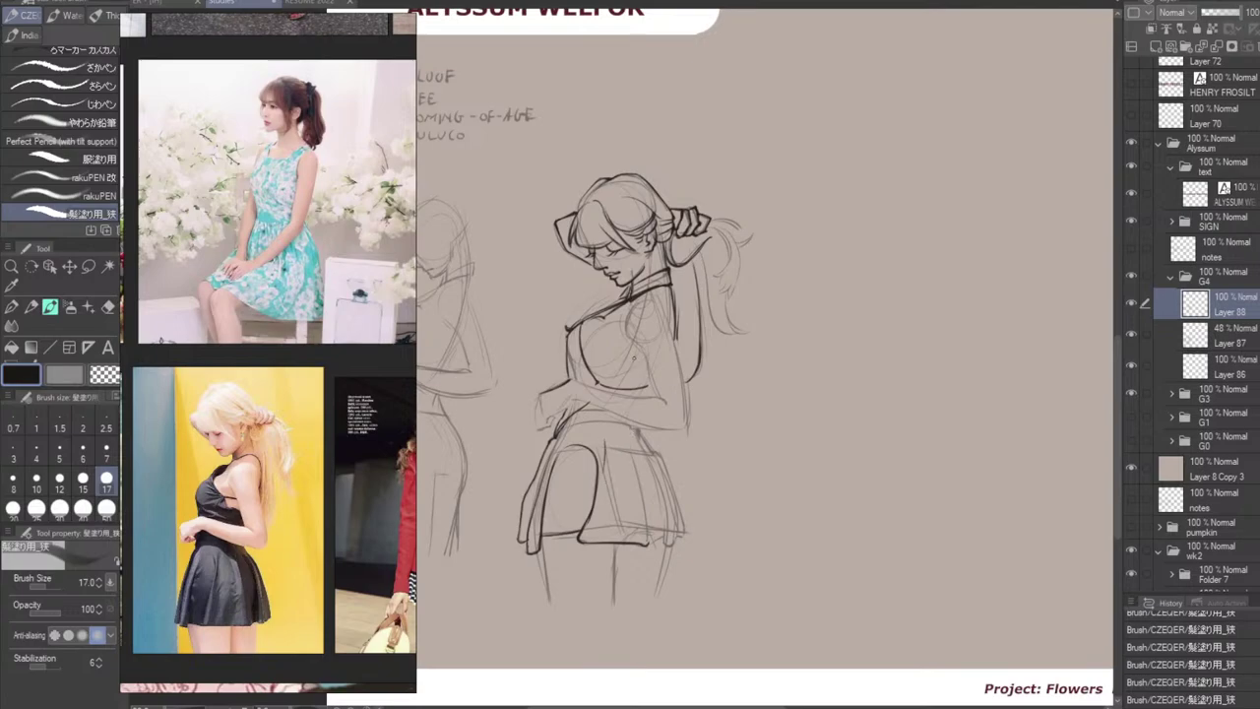
Retry the long fold line that bounds the arched front panel, from below the waist to the hem.
{"action": "key", "text": "ctrl+z"}
{"action": "left_click_drag", "start_coordinate": [599, 428], "coordinate": [606, 487]}
{"action": "key", "text": "ctrl+z"}
{"action": "mouse_move", "coordinate": [604, 439]}
{"action": "left_mouse_down"}
{"action": "mouse_move", "coordinate": [605, 529]}
{"action": "mouse_move", "coordinate": [618, 449]}
{"action": "mouse_move", "coordinate": [614, 463]}
{"action": "mouse_move", "coordinate": [605, 442]}
{"action": "mouse_move", "coordinate": [599, 534]}
{"action": "left_mouse_up"}
{"action": "key", "text": "ctrl+z"}
{"action": "left_click_drag", "start_coordinate": [603, 486], "coordinate": [597, 537]}
{"action": "key", "text": "ctrl+z"}
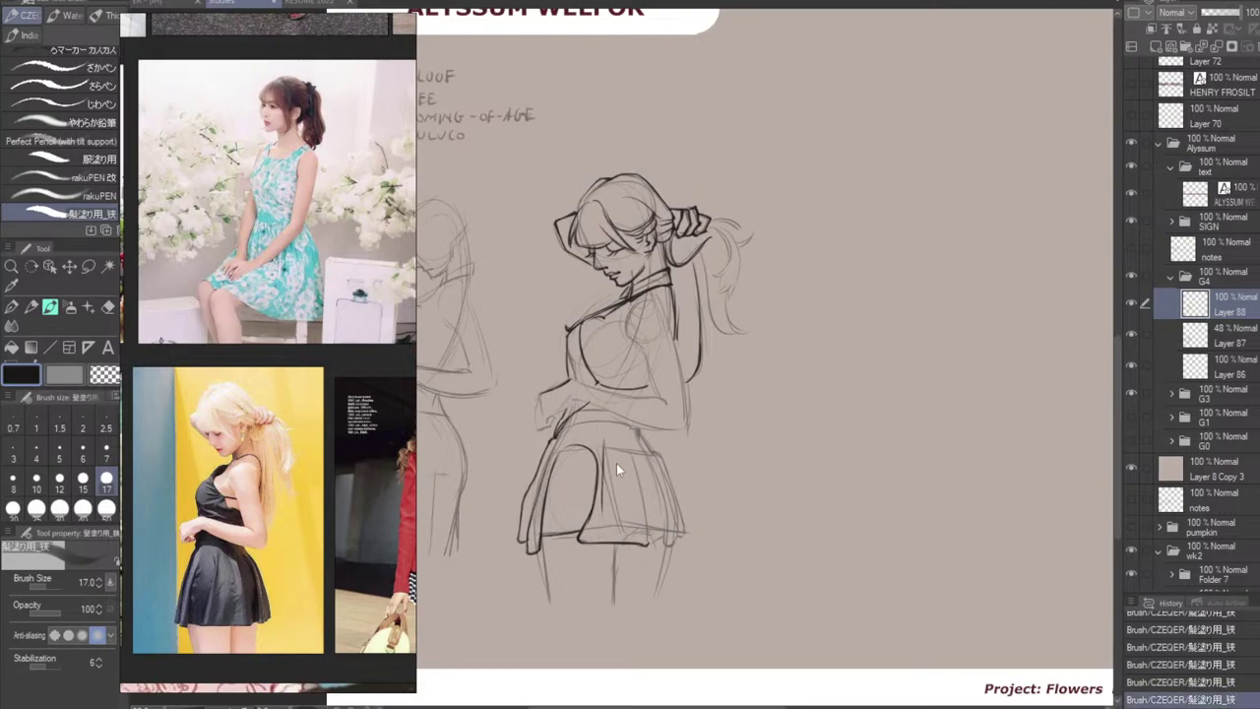
{"action": "key", "text": "ctrl+z"}
{"action": "key", "text": "ctrl+z"}
Line the skirt's middle pleat and extend the hem toward the back, redoing strokes as needed.
{"action": "left_click_drag", "start_coordinate": [605, 439], "coordinate": [603, 482]}
{"action": "left_click_drag", "start_coordinate": [603, 453], "coordinate": [602, 508]}
{"action": "key", "text": "ctrl+z"}
{"action": "key", "text": "ctrl+z"}
{"action": "left_click_drag", "start_coordinate": [605, 438], "coordinate": [602, 510]}
{"action": "key", "text": "ctrl+z"}
{"action": "mouse_move", "coordinate": [607, 439]}
{"action": "left_mouse_down"}
{"action": "mouse_move", "coordinate": [604, 513]}
{"action": "mouse_move", "coordinate": [621, 530]}
{"action": "left_mouse_up"}
{"action": "key", "text": "ctrl+z"}
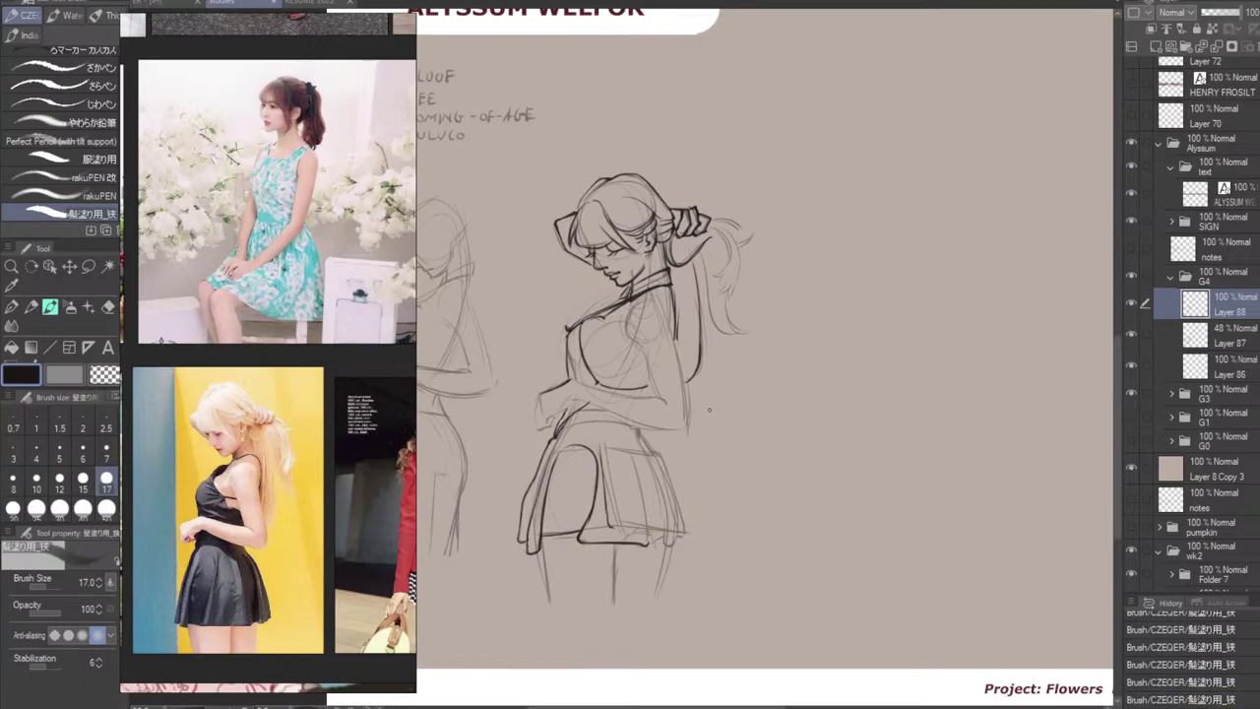
{"action": "key", "text": "ctrl+z"}
{"action": "key", "text": "ctrl+z"}
{"action": "mouse_move", "coordinate": [605, 438]}
{"action": "left_mouse_down"}
{"action": "mouse_move", "coordinate": [616, 528]}
{"action": "mouse_move", "coordinate": [646, 465]}
{"action": "mouse_move", "coordinate": [639, 444]}
{"action": "mouse_move", "coordinate": [631, 472]}
{"action": "mouse_move", "coordinate": [622, 443]}
{"action": "mouse_move", "coordinate": [663, 536]}
{"action": "left_mouse_up"}
{"action": "key", "text": "ctrl+z"}
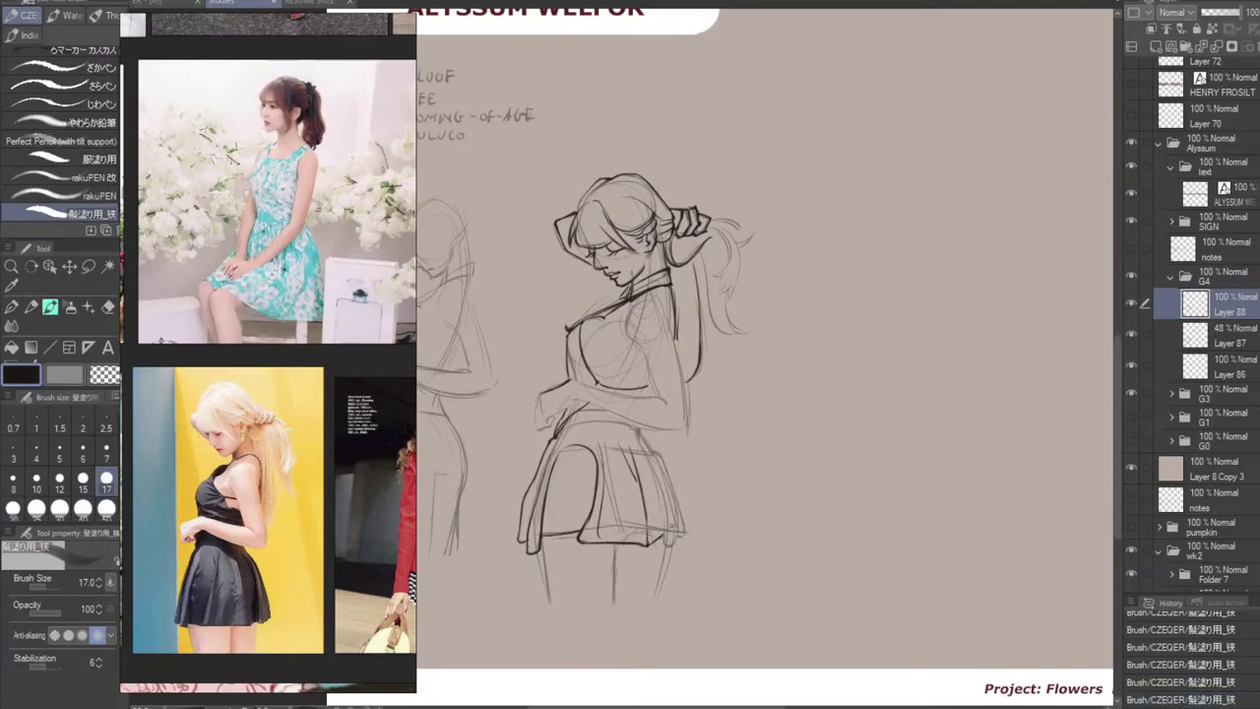
Add the rear pleat lines of the skirt and close the zigzag hem at the back.
{"action": "left_click_drag", "start_coordinate": [645, 455], "coordinate": [666, 533]}
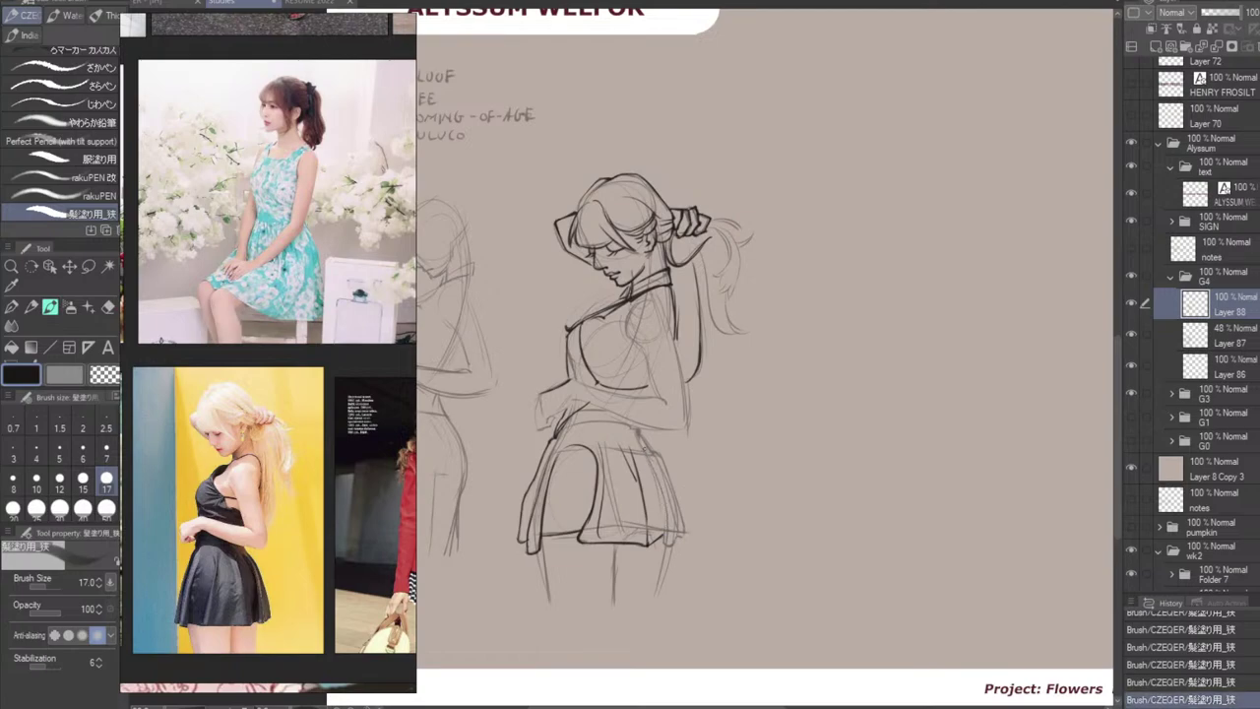
{"action": "left_click_drag", "start_coordinate": [640, 447], "coordinate": [664, 511]}
{"action": "key", "text": "ctrl+z"}
{"action": "key", "text": "ctrl+z"}
{"action": "key", "text": "ctrl+z"}
{"action": "left_click_drag", "start_coordinate": [648, 457], "coordinate": [669, 518]}
{"action": "key", "text": "ctrl+z"}
{"action": "mouse_move", "coordinate": [651, 466]}
{"action": "left_mouse_down"}
{"action": "mouse_move", "coordinate": [665, 547]}
{"action": "mouse_move", "coordinate": [688, 535]}
{"action": "left_mouse_up"}
{"action": "key", "text": "ctrl+z"}
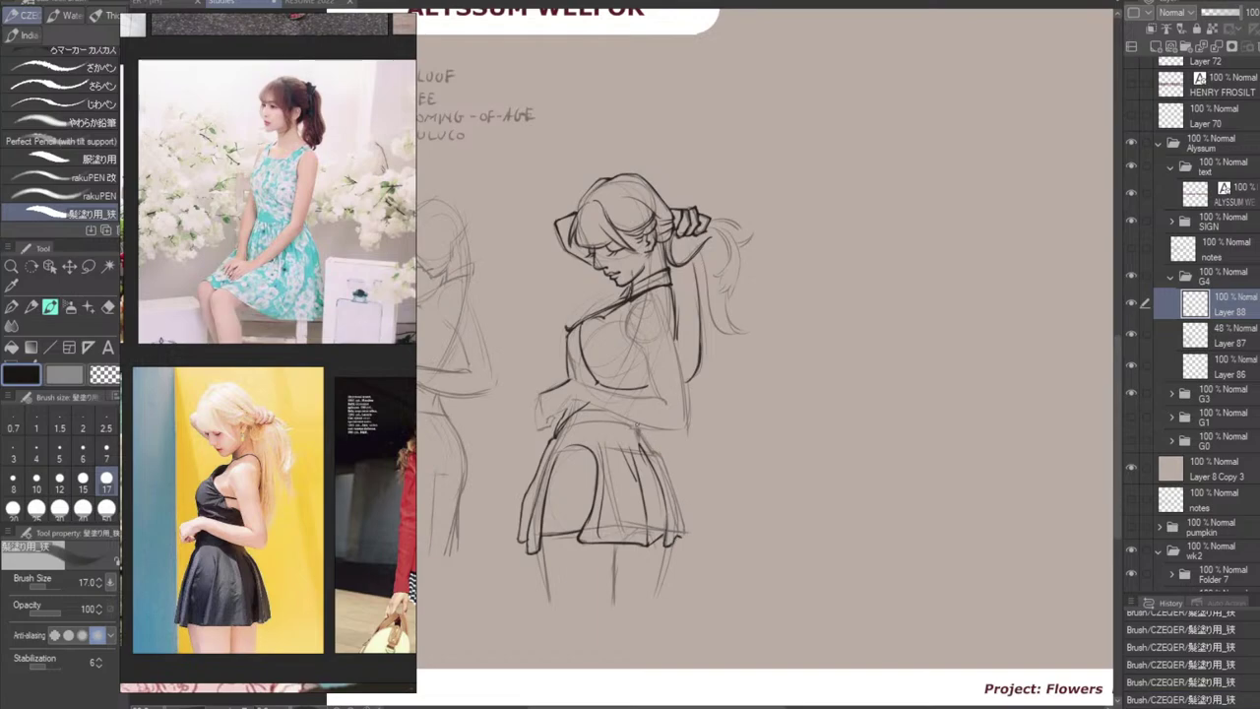
Line the back contour of the skirt from the waist over the hip to the hem.
{"action": "left_click_drag", "start_coordinate": [638, 425], "coordinate": [683, 512]}
{"action": "key", "text": "ctrl+z"}
{"action": "key", "text": "ctrl+z"}
{"action": "key", "text": "ctrl+z"}
{"action": "left_click_drag", "start_coordinate": [661, 457], "coordinate": [686, 536]}
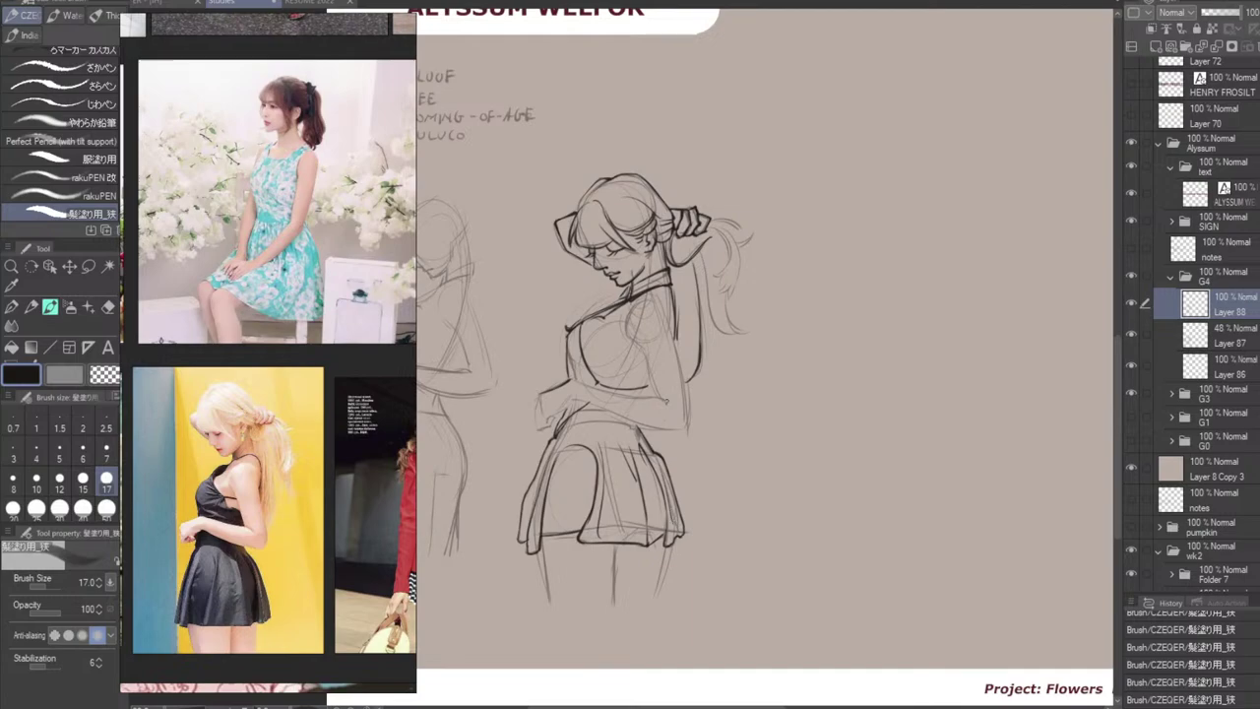
Line the skirt's curved waistband and the waist and forearm edges just above it.
{"action": "left_click_drag", "start_coordinate": [560, 434], "coordinate": [635, 427]}
{"action": "key", "text": "ctrl+z"}
{"action": "key", "text": "ctrl+z"}
{"action": "left_click_drag", "start_coordinate": [575, 414], "coordinate": [616, 409]}
{"action": "key", "text": "ctrl+z"}
{"action": "key", "text": "ctrl+z"}
{"action": "left_click_drag", "start_coordinate": [575, 402], "coordinate": [646, 380]}
Mirror the canvas view and rework the eye and nose area with the eraser and brush.
{"action": "key", "text": "h"}
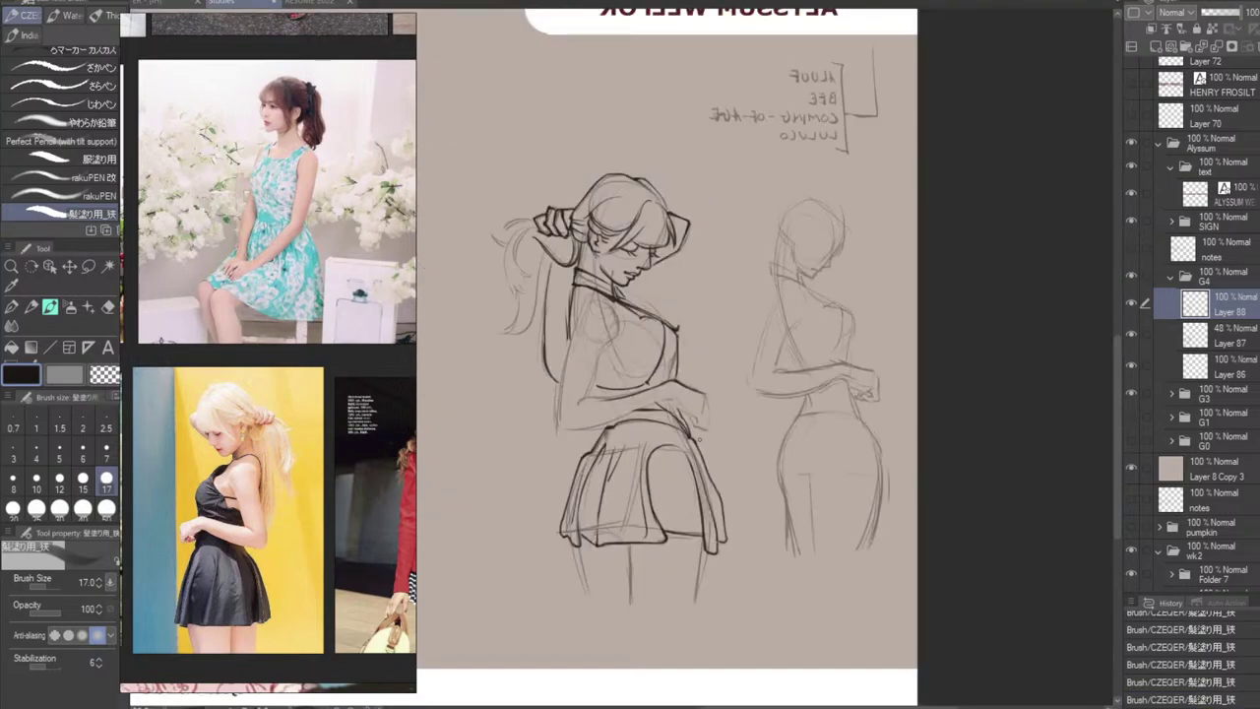
{"action": "key", "text": "e"}
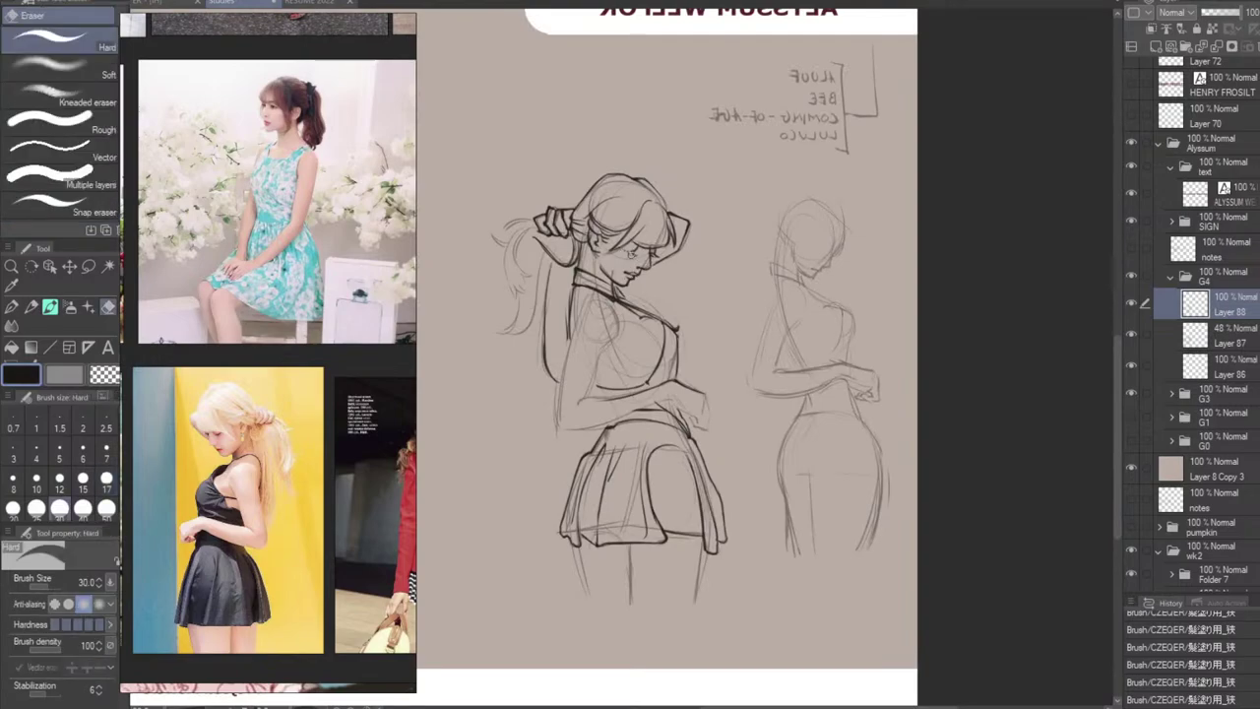
{"action": "key", "text": "b"}
{"action": "left_click_drag", "start_coordinate": [626, 252], "coordinate": [637, 256]}
{"action": "key", "text": "ctrl+z"}
{"action": "key", "text": "ctrl+z"}
{"action": "key", "text": "ctrl+z"}
{"action": "key", "text": "ctrl+z"}
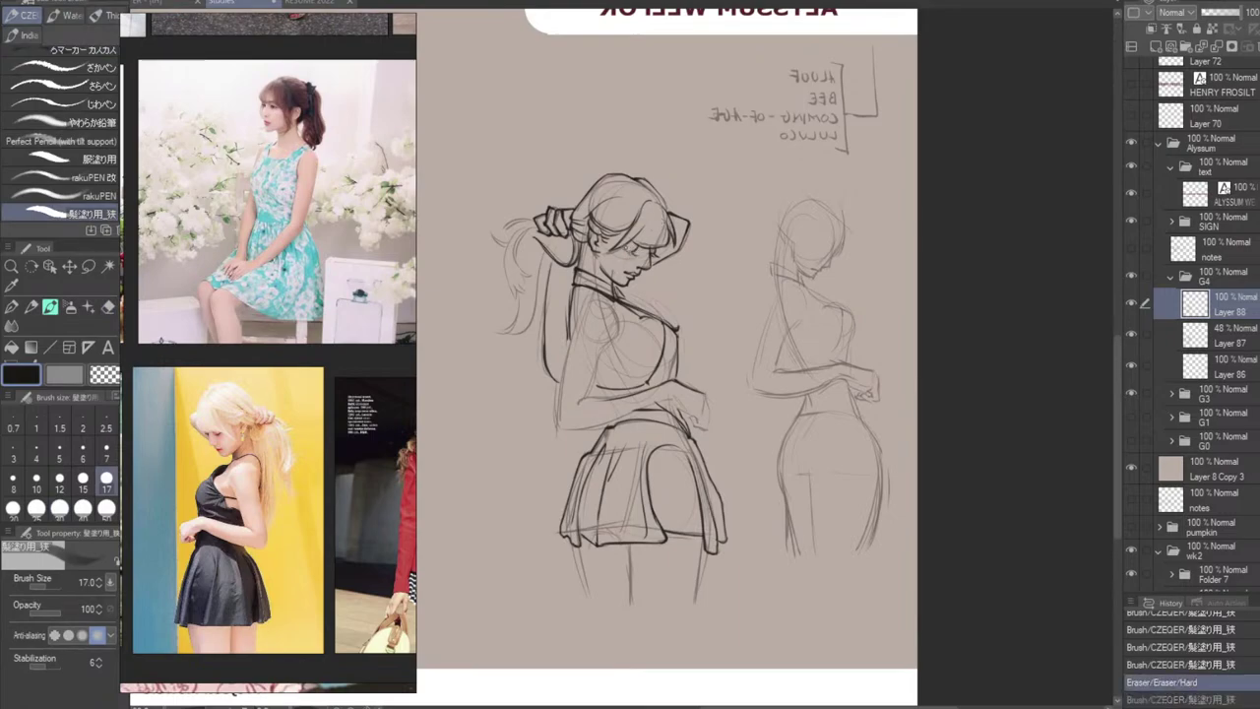
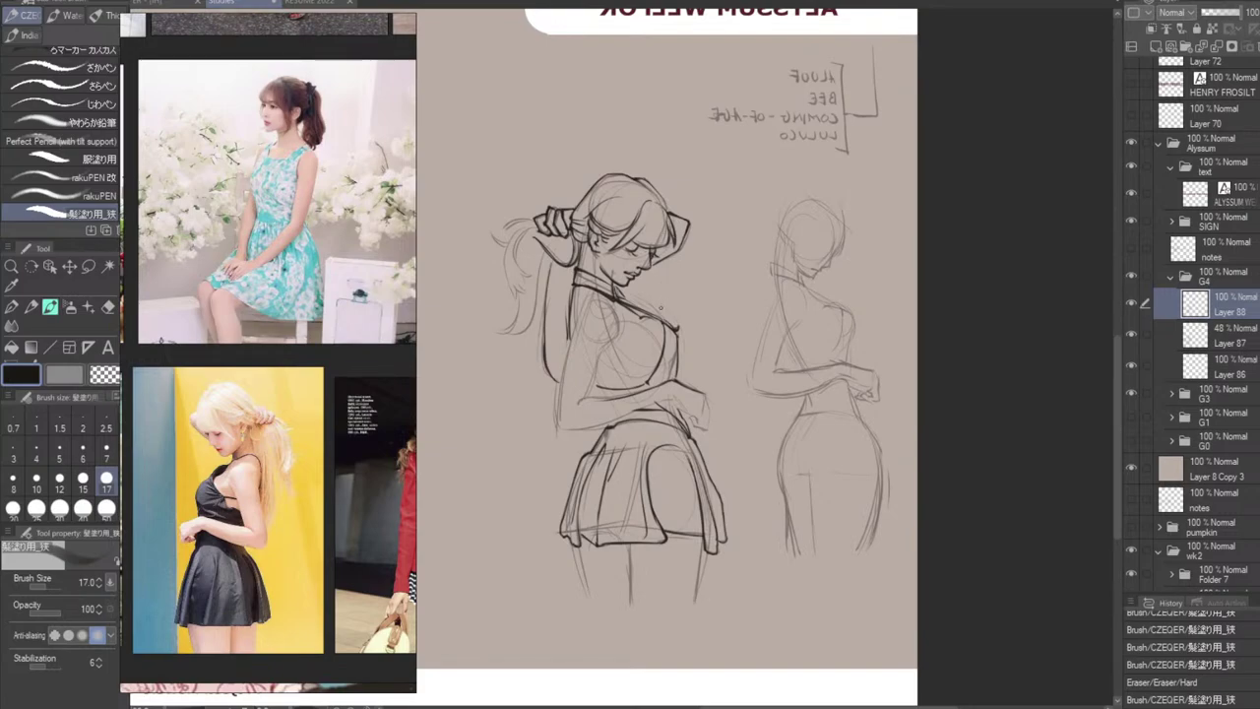
Erase and redraw the jawline from below the ear toward the chin.
{"action": "key", "text": "e"}
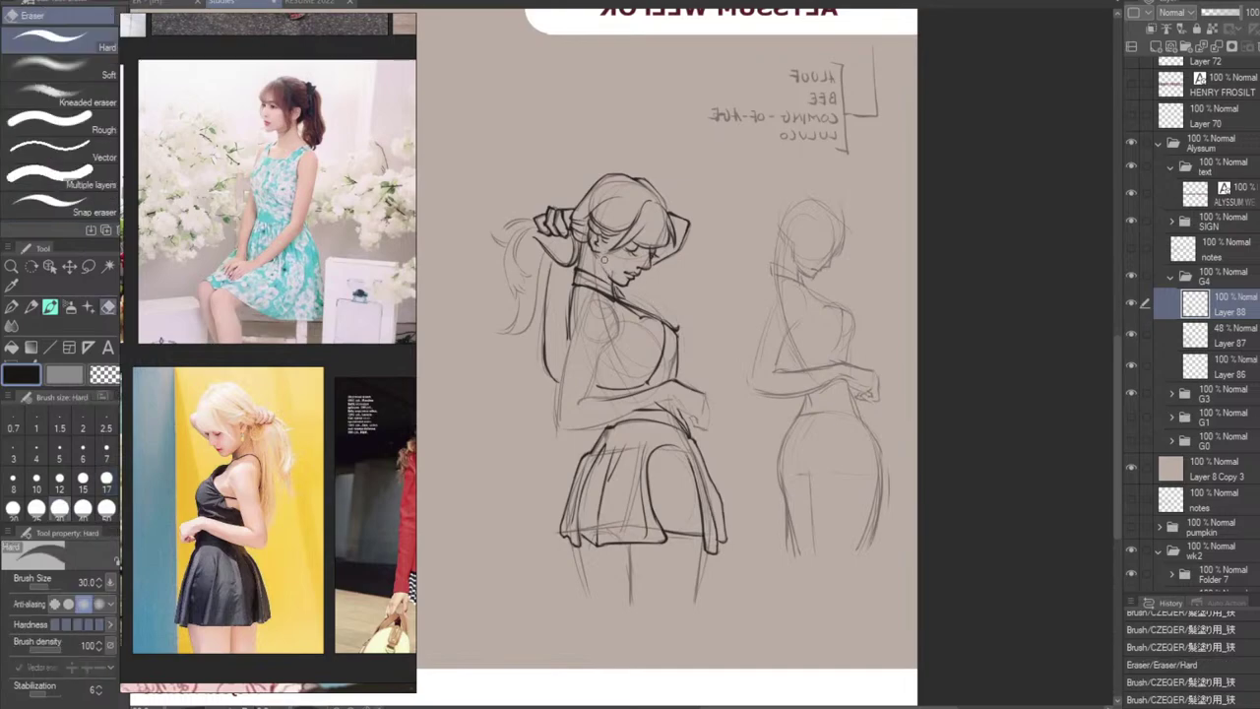
{"action": "key", "text": "b"}
{"action": "left_click_drag", "start_coordinate": [602, 263], "coordinate": [614, 281]}
{"action": "key", "text": "ctrl+z"}
{"action": "key", "text": "ctrl+z"}
{"action": "key", "text": "ctrl+z"}
{"action": "key", "text": "ctrl+z"}
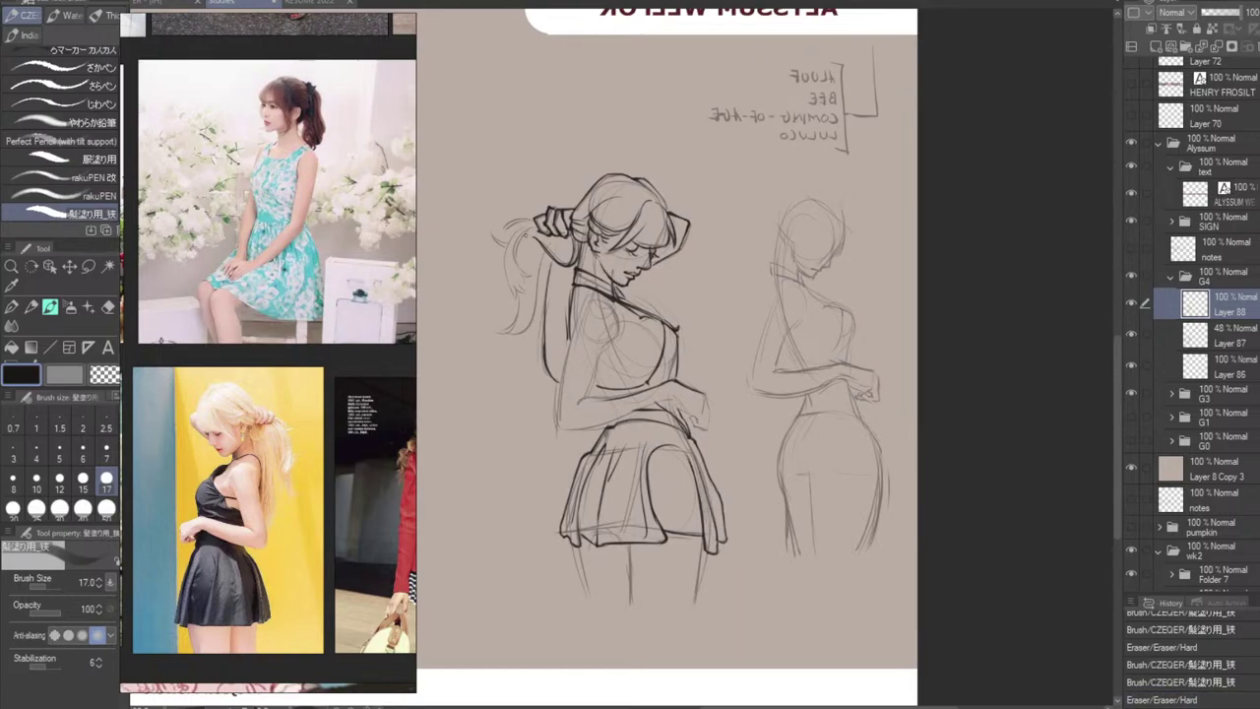
Line the outer curl of the ponytail sweeping out and down from the gripping hand, retrying the curve.
{"action": "left_click_drag", "start_coordinate": [527, 235], "coordinate": [515, 303]}
{"action": "key", "text": "ctrl+z"}
{"action": "key", "text": "ctrl+z"}
{"action": "left_click_drag", "start_coordinate": [520, 228], "coordinate": [504, 292]}
{"action": "key", "text": "ctrl+z"}
{"action": "key", "text": "ctrl+z"}
{"action": "key", "text": "ctrl+z"}
{"action": "key", "text": "ctrl+z"}
{"action": "key", "text": "ctrl+z"}
{"action": "mouse_move", "coordinate": [531, 224]}
{"action": "left_mouse_down"}
{"action": "mouse_move", "coordinate": [498, 280]}
{"action": "mouse_move", "coordinate": [514, 233]}
{"action": "mouse_move", "coordinate": [496, 293]}
{"action": "left_mouse_up"}
{"action": "key", "text": "ctrl+z"}
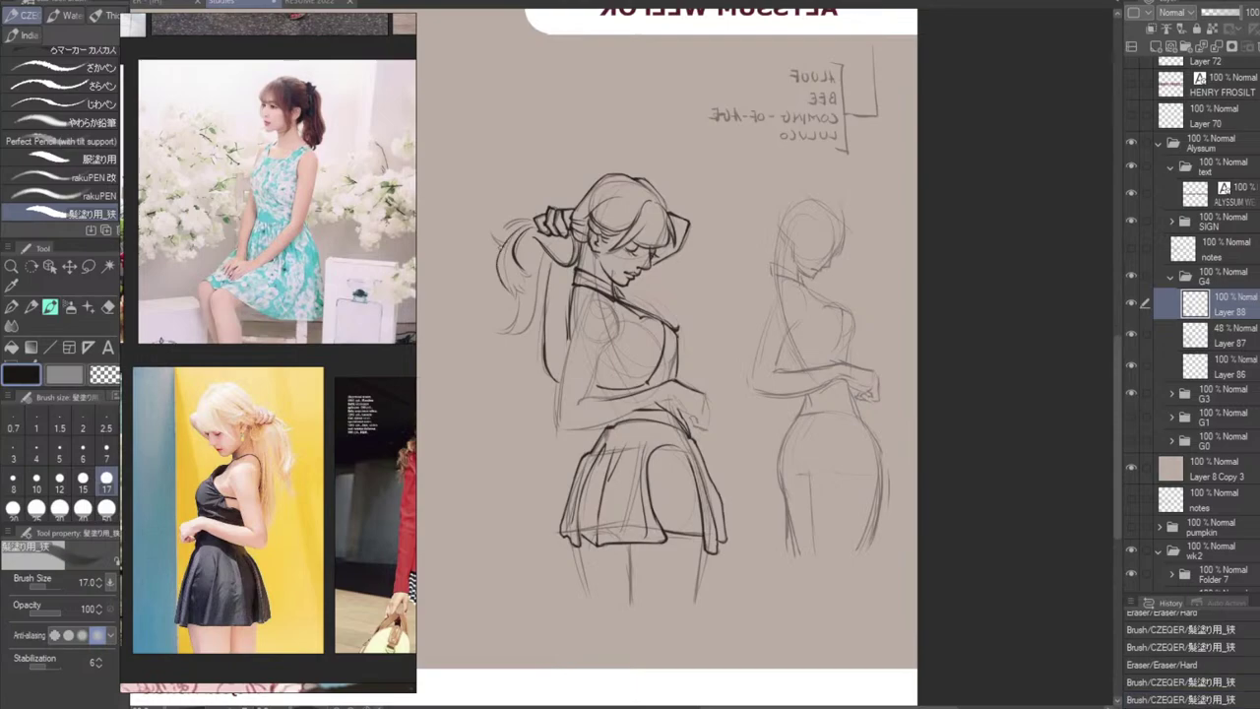
{"action": "mouse_move", "coordinate": [539, 223]}
{"action": "left_mouse_down"}
{"action": "mouse_move", "coordinate": [509, 235]}
{"action": "mouse_move", "coordinate": [523, 302]}
{"action": "mouse_move", "coordinate": [522, 271]}
{"action": "left_mouse_up"}
{"action": "key", "text": "ctrl+z"}
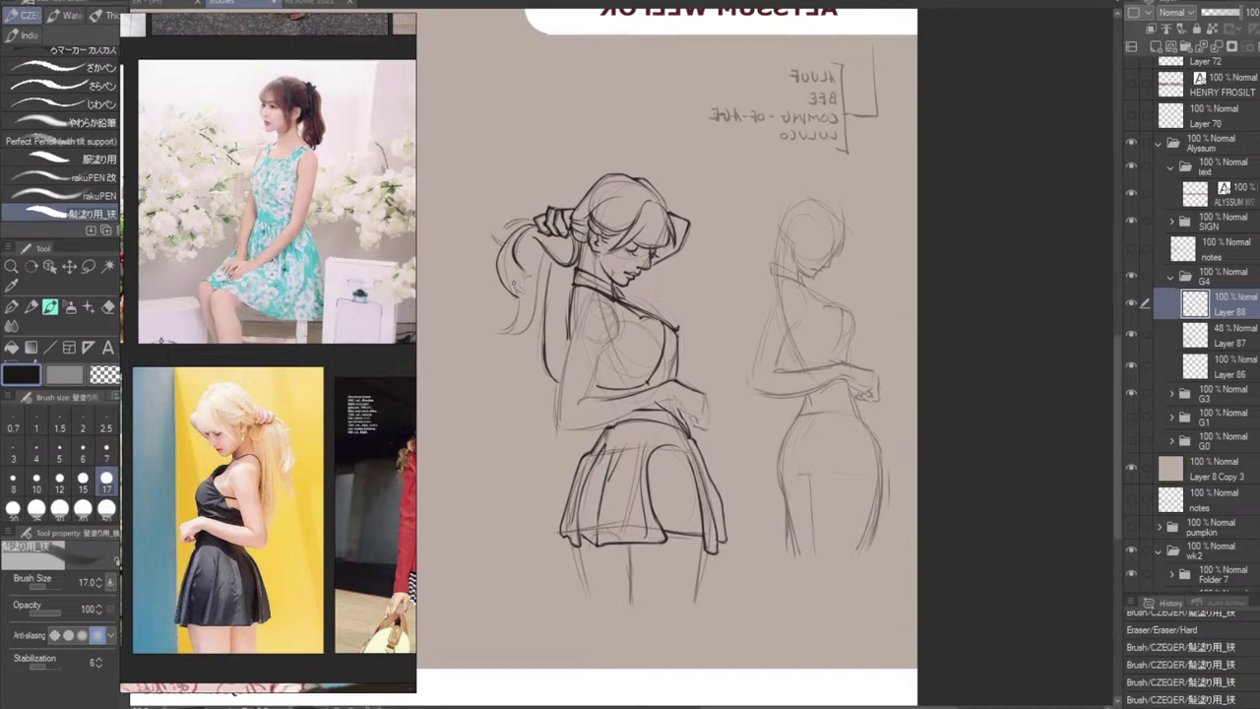
Add short strands and curled tips inside the ponytail's loop.
{"action": "mouse_move", "coordinate": [511, 277]}
{"action": "left_mouse_down"}
{"action": "mouse_move", "coordinate": [520, 300]}
{"action": "mouse_move", "coordinate": [512, 290]}
{"action": "mouse_move", "coordinate": [526, 278]}
{"action": "left_mouse_up"}
{"action": "key", "text": "ctrl+z"}
{"action": "key", "text": "ctrl+z"}
{"action": "key", "text": "ctrl+z"}
{"action": "key", "text": "ctrl+z"}
{"action": "left_click_drag", "start_coordinate": [534, 258], "coordinate": [531, 273]}
{"action": "key", "text": "ctrl+z"}
{"action": "key", "text": "ctrl+z"}
{"action": "key", "text": "ctrl+z"}
Line the ponytail's outer flyaway wisps and its long lower tip.
{"action": "mouse_move", "coordinate": [491, 235]}
{"action": "left_mouse_down"}
{"action": "mouse_move", "coordinate": [502, 244]}
{"action": "mouse_move", "coordinate": [538, 223]}
{"action": "mouse_move", "coordinate": [497, 335]}
{"action": "left_mouse_up"}
{"action": "key", "text": "ctrl+z"}
{"action": "key", "text": "ctrl+z"}
{"action": "key", "text": "ctrl+z"}
{"action": "key", "text": "ctrl+z"}
{"action": "key", "text": "ctrl+z"}
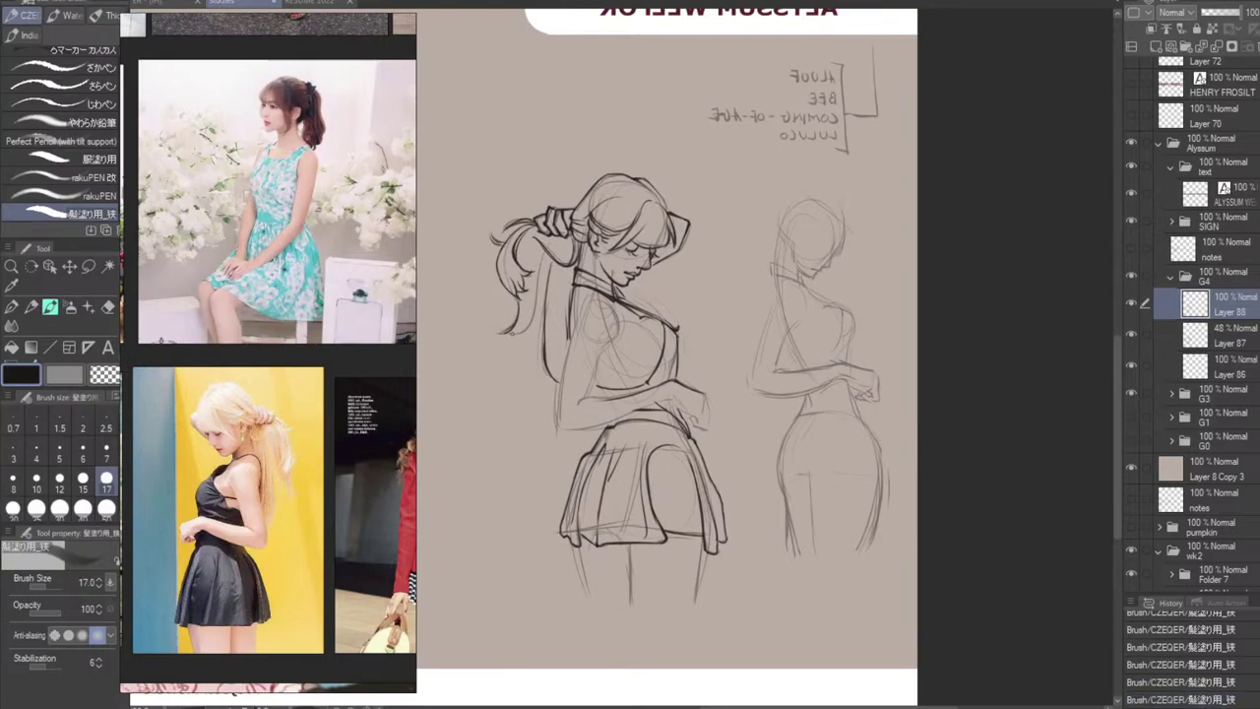
{"action": "left_click_drag", "start_coordinate": [537, 286], "coordinate": [514, 333]}
{"action": "key", "text": "ctrl+z"}
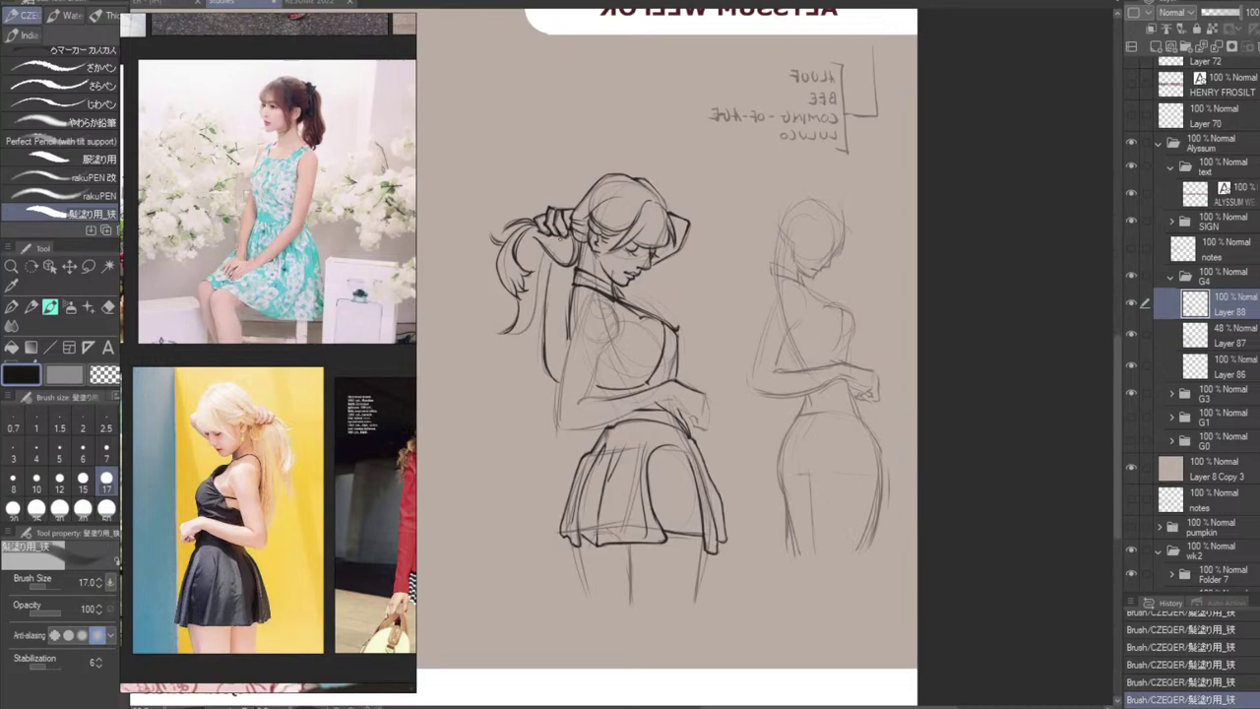
Line the long inner strand of the ponytail from the wrist down to the lower tip, retrying the curve.
{"action": "mouse_move", "coordinate": [562, 237]}
{"action": "left_mouse_down"}
{"action": "mouse_move", "coordinate": [538, 270]}
{"action": "mouse_move", "coordinate": [538, 320]}
{"action": "left_mouse_up"}
{"action": "key", "text": "ctrl+z"}
{"action": "key", "text": "ctrl+z"}
{"action": "key", "text": "ctrl+z"}
{"action": "left_click_drag", "start_coordinate": [559, 236], "coordinate": [513, 342]}
{"action": "key", "text": "ctrl+z"}
{"action": "left_click_drag", "start_coordinate": [559, 234], "coordinate": [512, 337]}
{"action": "key", "text": "ctrl+z"}
{"action": "mouse_move", "coordinate": [562, 235]}
{"action": "left_mouse_down"}
{"action": "mouse_move", "coordinate": [513, 339]}
{"action": "mouse_move", "coordinate": [535, 321]}
{"action": "mouse_move", "coordinate": [504, 338]}
{"action": "left_mouse_up"}
{"action": "key", "text": "ctrl+z"}
{"action": "key", "text": "ctrl+z"}
{"action": "left_click_drag", "start_coordinate": [561, 235], "coordinate": [534, 302]}
{"action": "key", "text": "ctrl+z"}
{"action": "left_click_drag", "start_coordinate": [560, 234], "coordinate": [520, 339]}
{"action": "key", "text": "ctrl+z"}
{"action": "left_click_drag", "start_coordinate": [540, 279], "coordinate": [507, 336]}
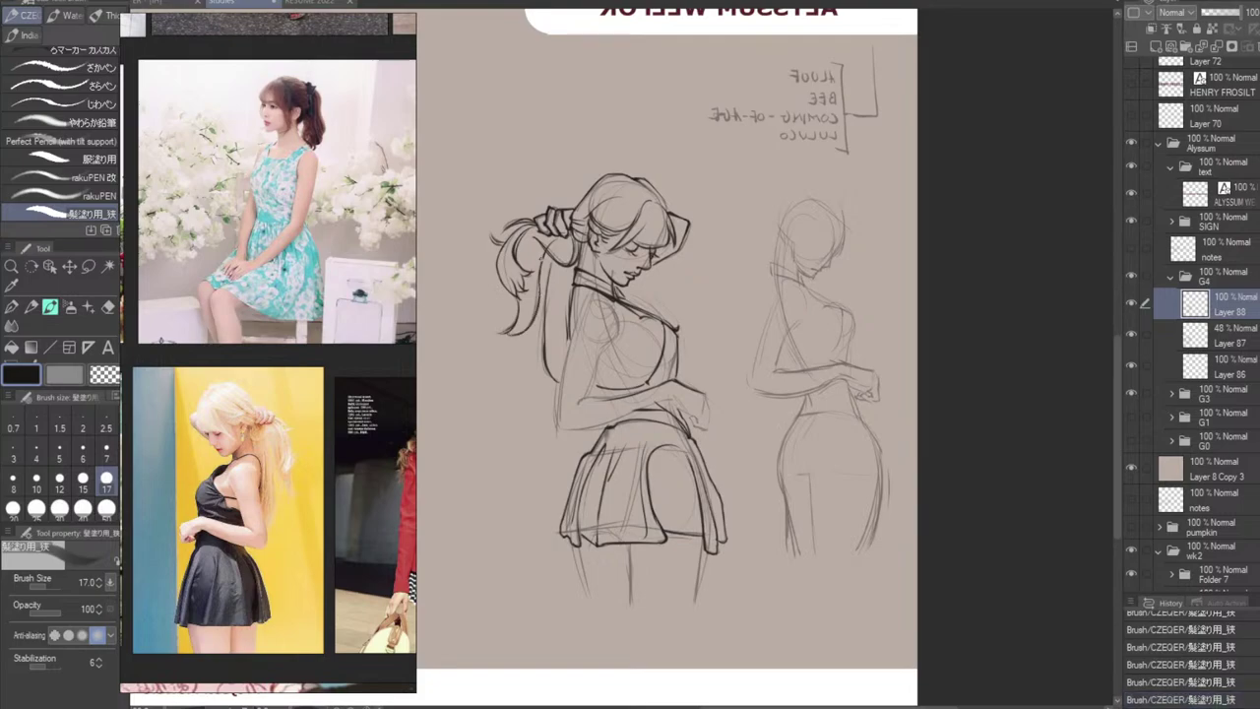
Line a second long strand from the wrist down behind the back and restore the unmirrored canvas view.
{"action": "left_click_drag", "start_coordinate": [557, 240], "coordinate": [544, 313]}
{"action": "key", "text": "ctrl+z"}
{"action": "left_click_drag", "start_coordinate": [559, 238], "coordinate": [547, 289]}
{"action": "key", "text": "ctrl+z"}
{"action": "left_click_drag", "start_coordinate": [558, 238], "coordinate": [542, 397]}
{"action": "key", "text": "ctrl+z"}
{"action": "left_click_drag", "start_coordinate": [544, 307], "coordinate": [547, 400]}
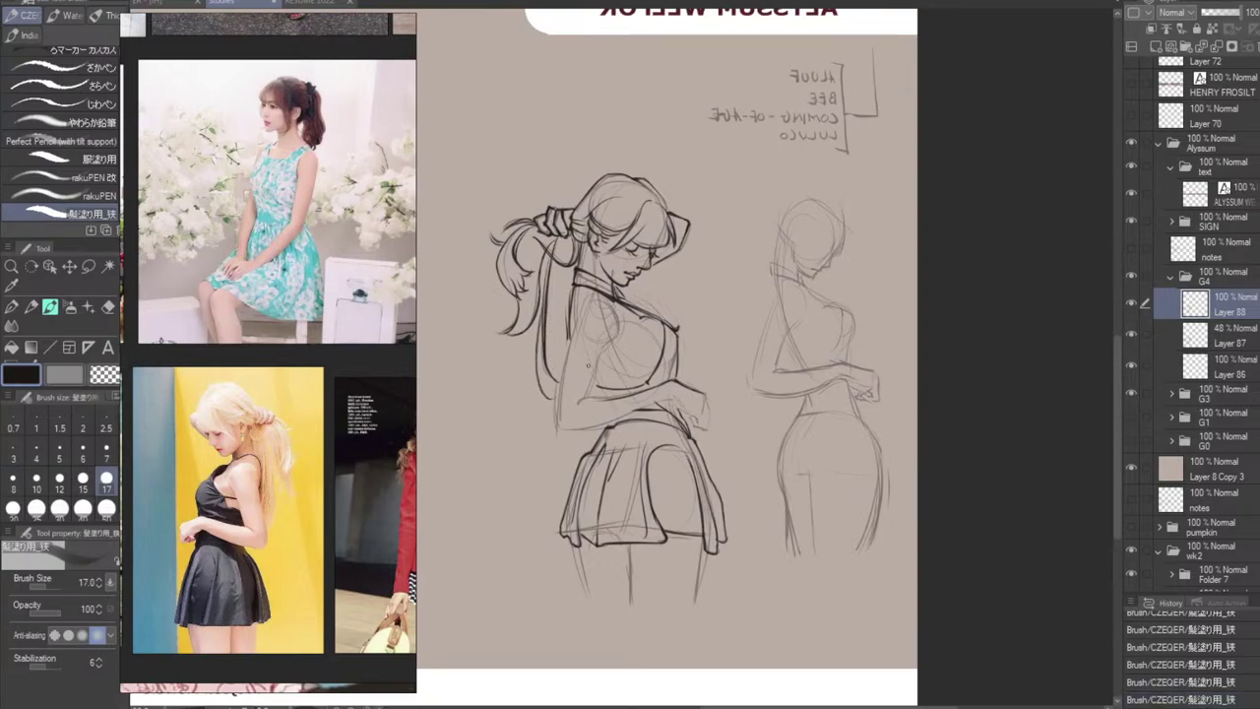
{"action": "left_click_drag", "start_coordinate": [542, 321], "coordinate": [553, 397]}
{"action": "key", "text": "h"}
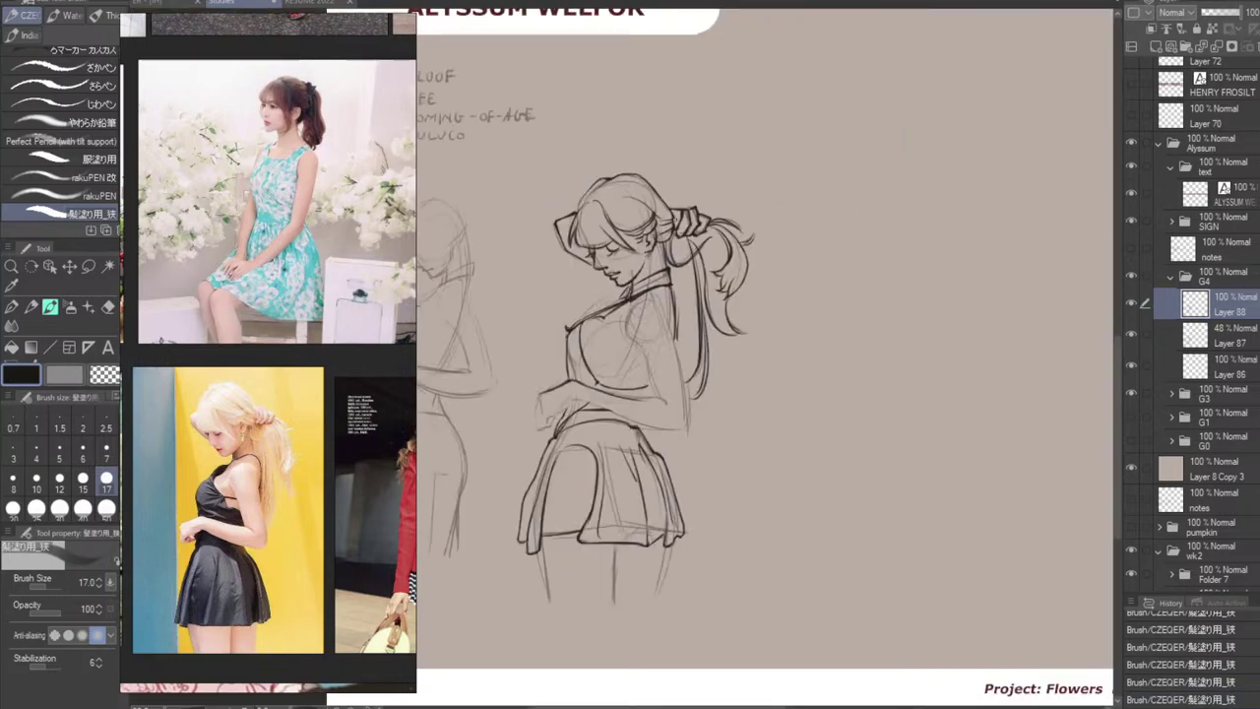
Line the shoulder and the back of the short sleeve beside the long hair, retrying the strokes.
{"action": "mouse_move", "coordinate": [683, 235]}
{"action": "left_mouse_down"}
{"action": "mouse_move", "coordinate": [697, 263]}
{"action": "mouse_move", "coordinate": [681, 265]}
{"action": "mouse_move", "coordinate": [681, 250]}
{"action": "mouse_move", "coordinate": [685, 347]}
{"action": "left_mouse_up"}
{"action": "key", "text": "ctrl+z"}
{"action": "key", "text": "ctrl+z"}
{"action": "key", "text": "ctrl+z"}
{"action": "mouse_move", "coordinate": [687, 301]}
{"action": "left_mouse_down"}
{"action": "mouse_move", "coordinate": [682, 367]}
{"action": "mouse_move", "coordinate": [686, 291]}
{"action": "left_mouse_up"}
{"action": "key", "text": "ctrl+z"}
Line the short sleeve's hem and the small folds at the armpit, redoing strokes until they fit.
{"action": "mouse_move", "coordinate": [684, 366]}
{"action": "left_mouse_down"}
{"action": "mouse_move", "coordinate": [685, 294]}
{"action": "mouse_move", "coordinate": [629, 314]}
{"action": "mouse_move", "coordinate": [660, 298]}
{"action": "mouse_move", "coordinate": [664, 311]}
{"action": "mouse_move", "coordinate": [623, 345]}
{"action": "mouse_move", "coordinate": [633, 370]}
{"action": "mouse_move", "coordinate": [624, 343]}
{"action": "mouse_move", "coordinate": [674, 346]}
{"action": "mouse_move", "coordinate": [675, 325]}
{"action": "mouse_move", "coordinate": [676, 339]}
{"action": "mouse_move", "coordinate": [637, 360]}
{"action": "mouse_move", "coordinate": [664, 336]}
{"action": "left_mouse_up"}
{"action": "key", "text": "ctrl+z"}
{"action": "key", "text": "ctrl+z"}
{"action": "key", "text": "ctrl+z"}
{"action": "key", "text": "ctrl+z"}
{"action": "key", "text": "ctrl+z"}
{"action": "key", "text": "ctrl+z"}
{"action": "key", "text": "ctrl+z"}
{"action": "key", "text": "ctrl+z"}
{"action": "key", "text": "ctrl+z"}
{"action": "key", "text": "ctrl+z"}
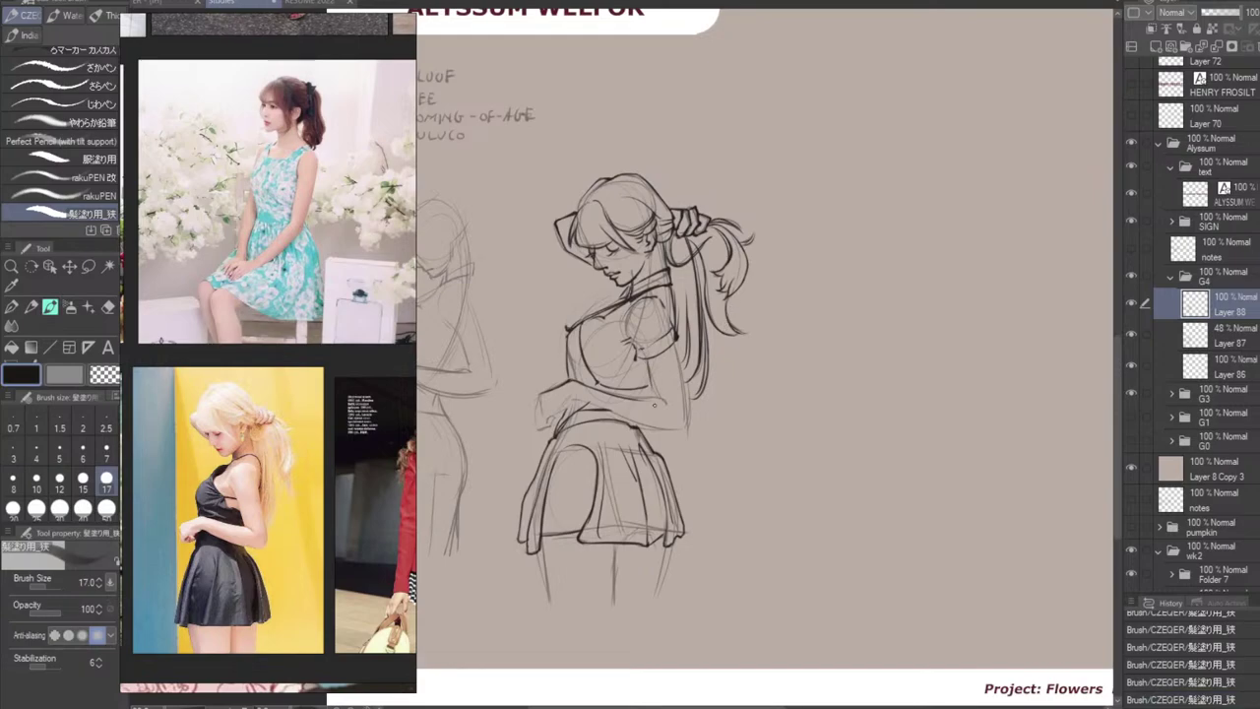
Line both sides of the near arm from the sleeve hem down to the elbow.
{"action": "mouse_move", "coordinate": [656, 382]}
{"action": "left_mouse_down"}
{"action": "mouse_move", "coordinate": [650, 361]}
{"action": "mouse_move", "coordinate": [661, 400]}
{"action": "left_mouse_up"}
{"action": "left_click_drag", "start_coordinate": [675, 342], "coordinate": [683, 429]}
{"action": "key", "text": "ctrl+z"}
{"action": "mouse_move", "coordinate": [676, 342]}
{"action": "left_mouse_down"}
{"action": "mouse_move", "coordinate": [690, 415]}
{"action": "mouse_move", "coordinate": [689, 402]}
{"action": "left_mouse_up"}
Line the forearm from the wrist at the waist back to the elbow, retrying its lower edge.
{"action": "left_click_drag", "start_coordinate": [570, 403], "coordinate": [652, 425]}
{"action": "key", "text": "ctrl+z"}
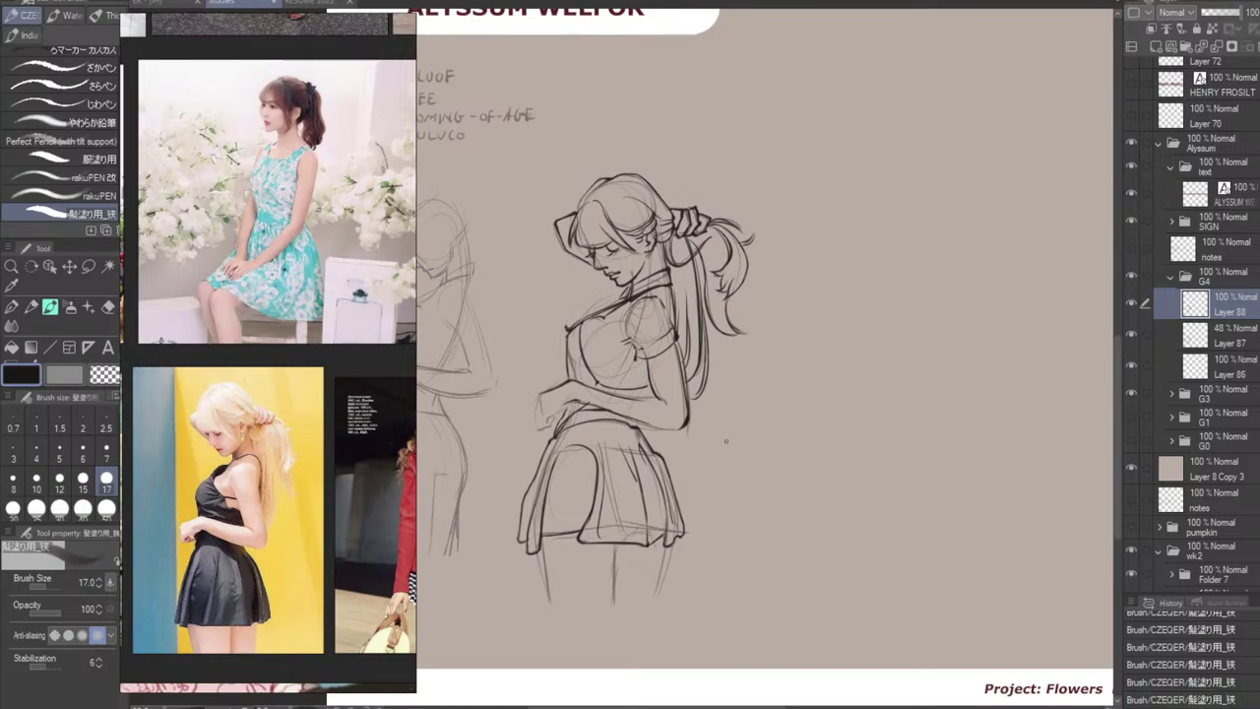
{"action": "key", "text": "ctrl+z"}
{"action": "left_click_drag", "start_coordinate": [567, 401], "coordinate": [683, 436]}
{"action": "key", "text": "ctrl+z"}
{"action": "left_click_drag", "start_coordinate": [577, 402], "coordinate": [677, 429]}
{"action": "left_click_drag", "start_coordinate": [634, 397], "coordinate": [664, 403]}
{"action": "key", "text": "ctrl+z"}
{"action": "key", "text": "e"}
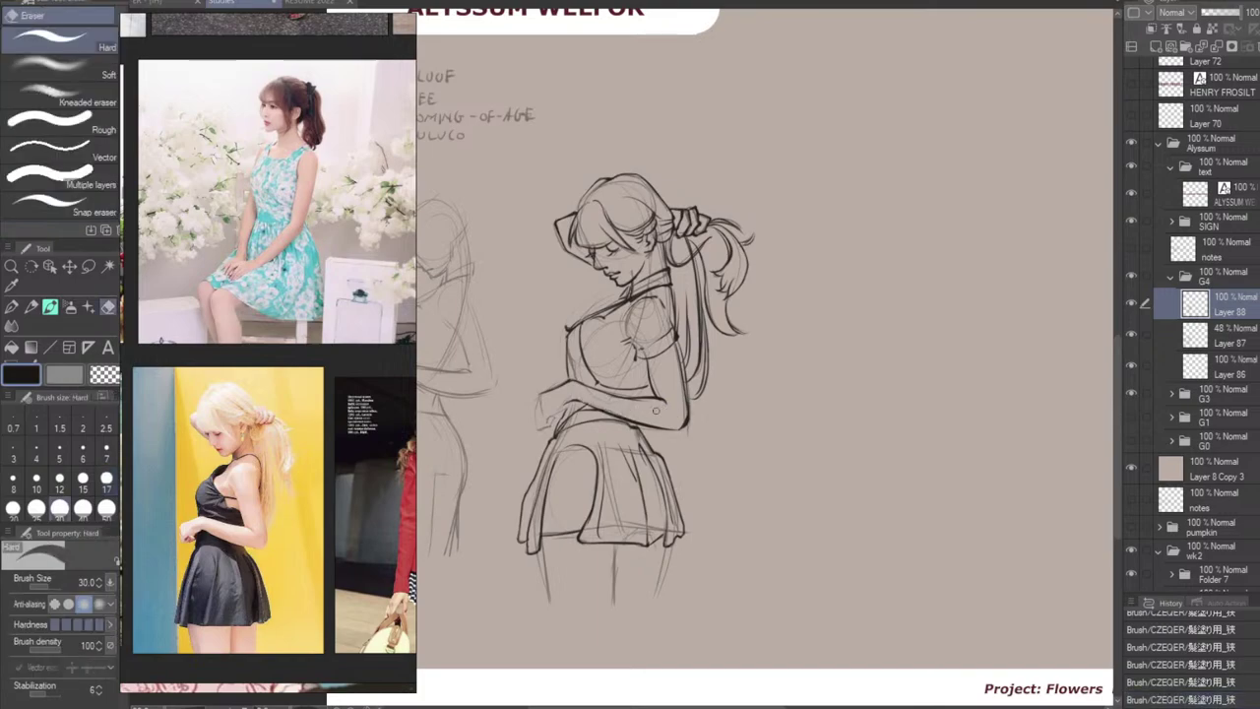
{"action": "key", "text": "p"}
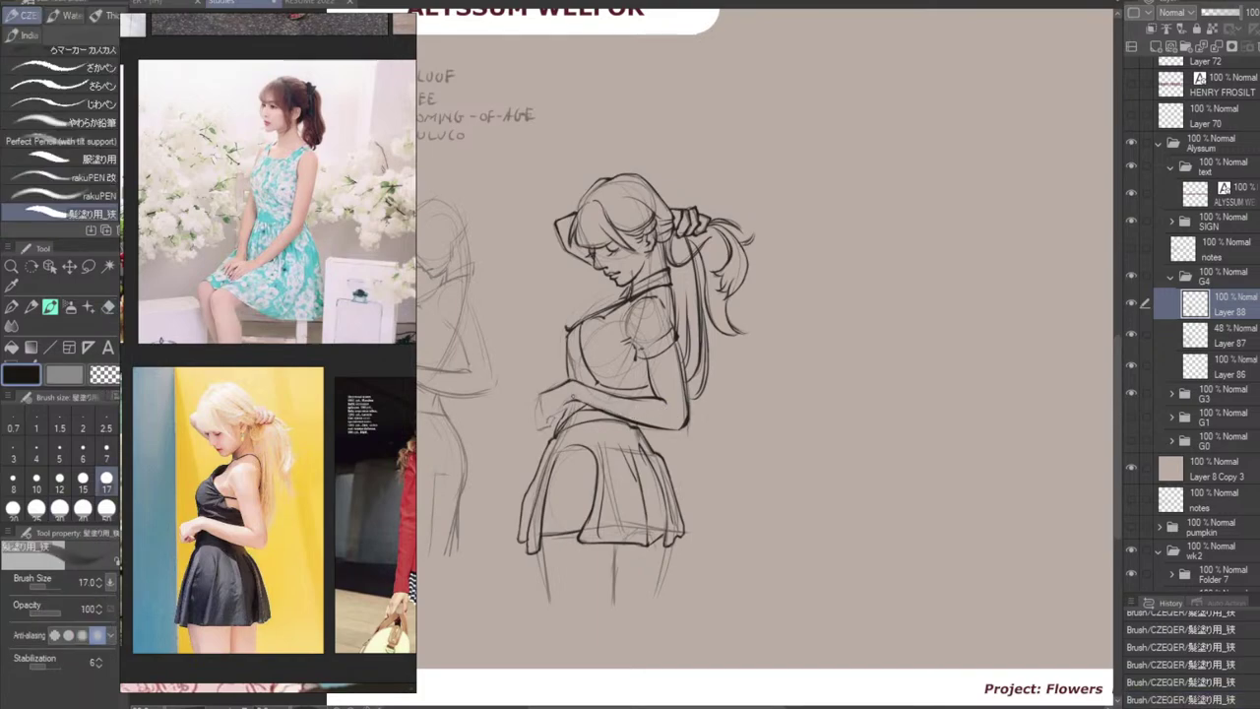
Line the hand resting at the front of the waist, with its curled fingers and knuckles.
{"action": "mouse_move", "coordinate": [572, 406]}
{"action": "left_mouse_down"}
{"action": "mouse_move", "coordinate": [552, 418]}
{"action": "mouse_move", "coordinate": [543, 399]}
{"action": "mouse_move", "coordinate": [547, 419]}
{"action": "left_mouse_up"}
{"action": "left_click_drag", "start_coordinate": [541, 412], "coordinate": [545, 419]}
{"action": "mouse_move", "coordinate": [542, 427]}
{"action": "left_mouse_down"}
{"action": "mouse_move", "coordinate": [553, 438]}
{"action": "mouse_move", "coordinate": [553, 424]}
{"action": "left_mouse_up"}
{"action": "key", "text": "ctrl+z"}
{"action": "key", "text": "ctrl+z"}
{"action": "key", "text": "ctrl+z"}
{"action": "key", "text": "ctrl+z"}
{"action": "key", "text": "ctrl+z"}
{"action": "key", "text": "ctrl+z"}
{"action": "key", "text": "ctrl+z"}
{"action": "key", "text": "ctrl+z"}
{"action": "left_click_drag", "start_coordinate": [538, 409], "coordinate": [541, 417]}
{"action": "key", "text": "ctrl+z"}
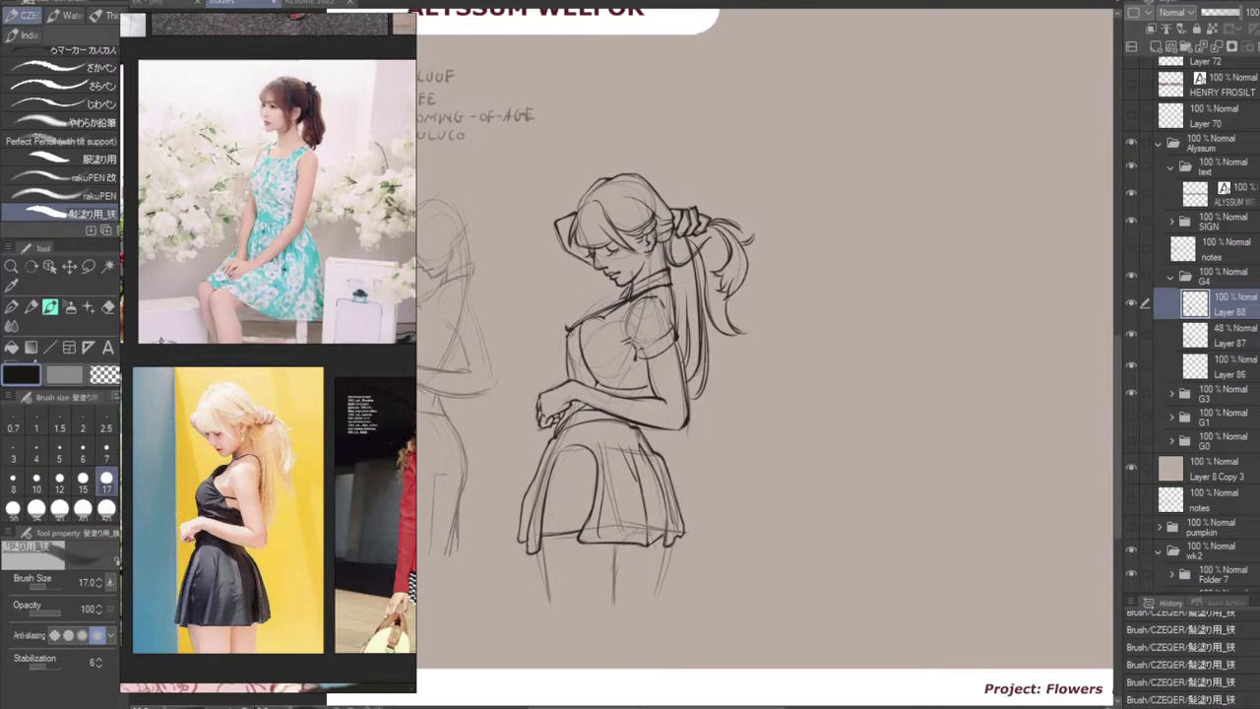
Line the front contour of the bodice down to the waist and the edges around the forearm.
{"action": "left_click_drag", "start_coordinate": [567, 328], "coordinate": [586, 378]}
{"action": "key", "text": "ctrl+z"}
{"action": "key", "text": "ctrl+z"}
{"action": "mouse_move", "coordinate": [574, 335]}
{"action": "left_mouse_down"}
{"action": "mouse_move", "coordinate": [589, 385]}
{"action": "mouse_move", "coordinate": [565, 418]}
{"action": "left_mouse_up"}
{"action": "left_click_drag", "start_coordinate": [625, 391], "coordinate": [631, 399]}
{"action": "mouse_move", "coordinate": [565, 430]}
{"action": "left_mouse_down"}
{"action": "mouse_move", "coordinate": [632, 429]}
{"action": "mouse_move", "coordinate": [585, 411]}
{"action": "left_mouse_up"}
{"action": "mouse_move", "coordinate": [650, 361]}
{"action": "left_mouse_down"}
{"action": "mouse_move", "coordinate": [644, 387]}
{"action": "mouse_move", "coordinate": [617, 389]}
{"action": "mouse_move", "coordinate": [628, 355]}
{"action": "mouse_move", "coordinate": [617, 393]}
{"action": "left_mouse_up"}
{"action": "key", "text": "ctrl+z"}
{"action": "key", "text": "ctrl+z"}
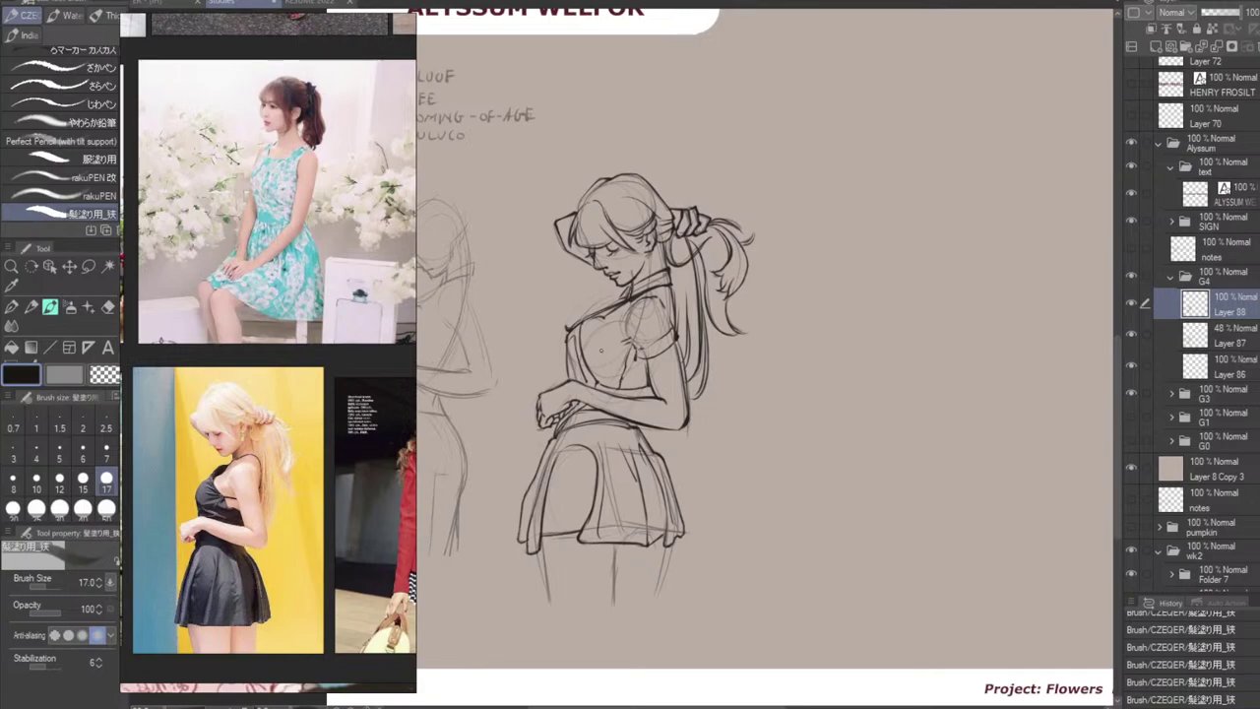
Line a curved fold down the middle of the bodice, retrying its shape and placement.
{"action": "left_click_drag", "start_coordinate": [604, 356], "coordinate": [600, 385]}
{"action": "key", "text": "ctrl+z"}
{"action": "key", "text": "ctrl+z"}
{"action": "key", "text": "ctrl+z"}
{"action": "key", "text": "ctrl+z"}
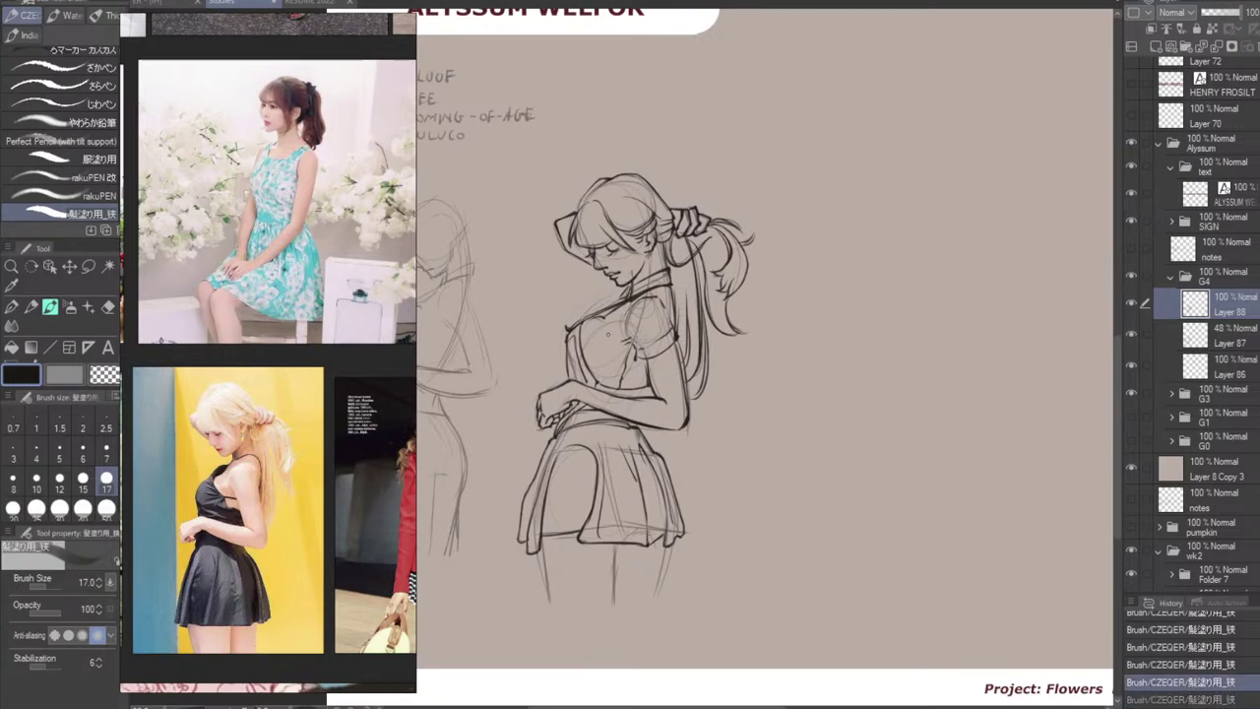
{"action": "left_click_drag", "start_coordinate": [610, 324], "coordinate": [604, 380]}
{"action": "key", "text": "ctrl+z"}
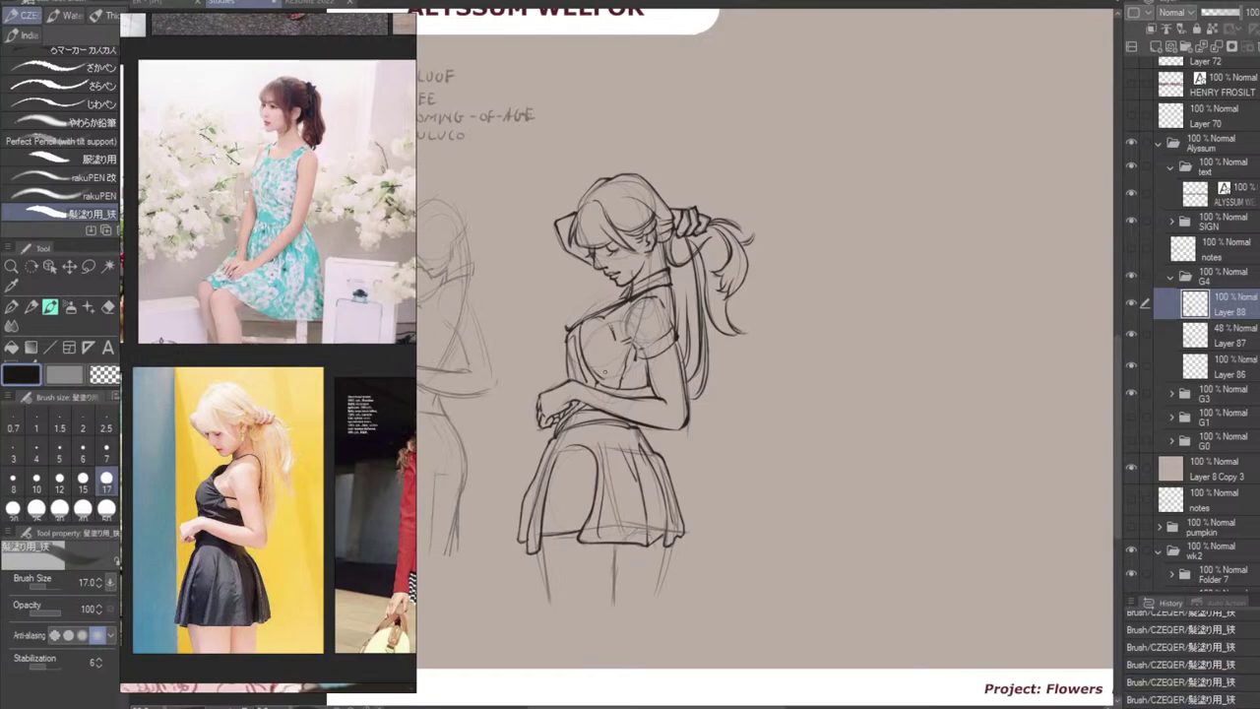
{"action": "key", "text": "ctrl+z"}
{"action": "left_click_drag", "start_coordinate": [600, 365], "coordinate": [610, 384]}
{"action": "key", "text": "ctrl+z"}
{"action": "key", "text": "ctrl+z"}
{"action": "key", "text": "ctrl+z"}
{"action": "key", "text": "ctrl+z"}
{"action": "key", "text": "ctrl+z"}
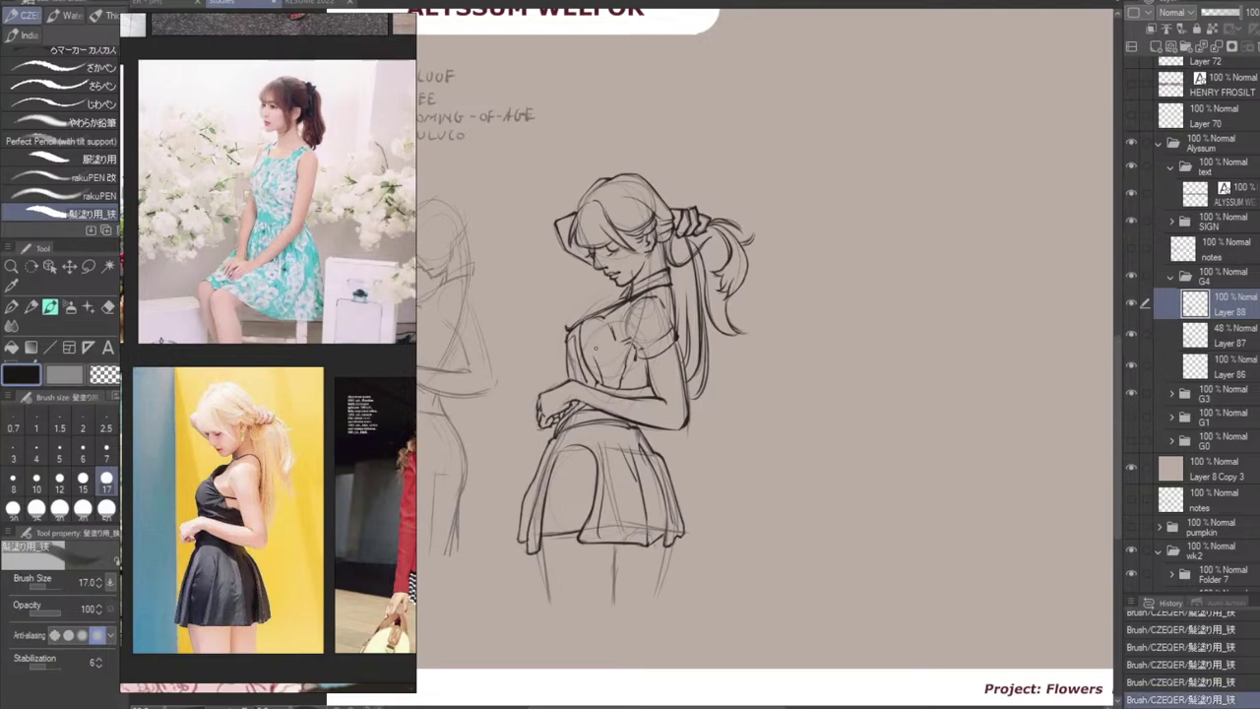
Rework the short fabric folds on the chest and beneath the bust.
{"action": "left_click_drag", "start_coordinate": [599, 349], "coordinate": [610, 381]}
{"action": "key", "text": "ctrl+z"}
{"action": "key", "text": "ctrl+z"}
{"action": "left_click_drag", "start_coordinate": [596, 369], "coordinate": [611, 385]}
{"action": "key", "text": "ctrl+z"}
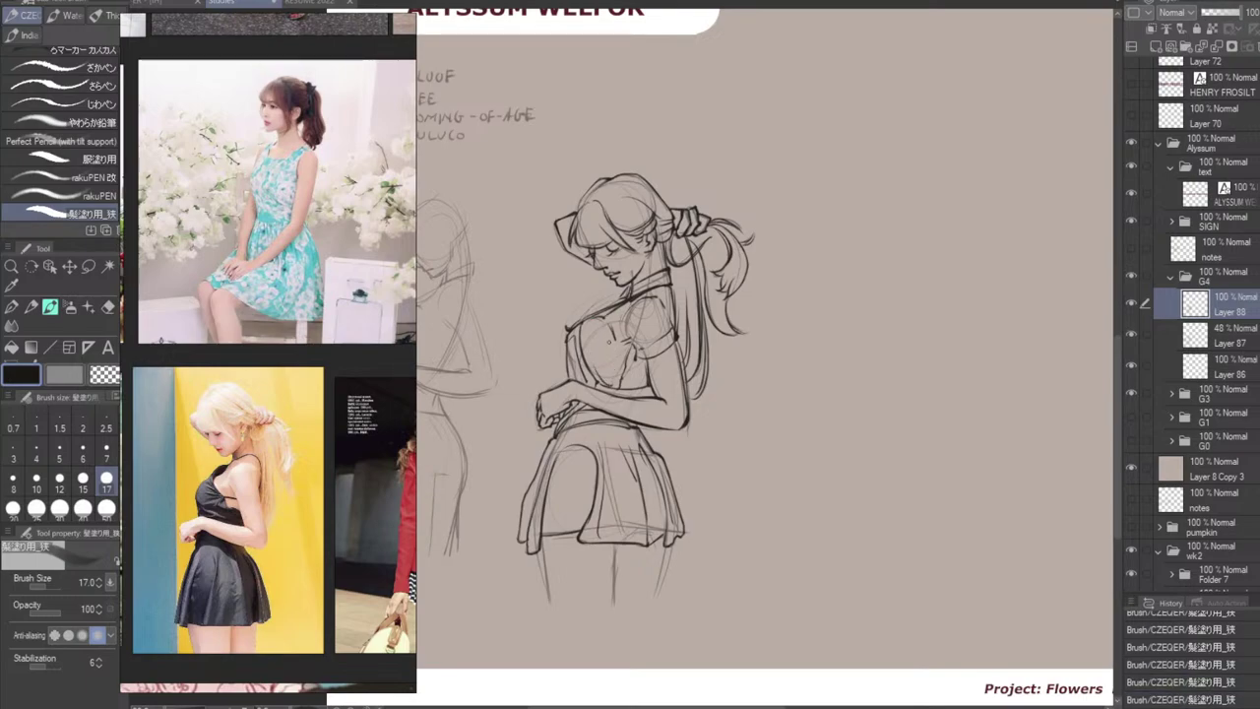
{"action": "mouse_move", "coordinate": [611, 329]}
{"action": "left_mouse_down"}
{"action": "mouse_move", "coordinate": [615, 376]}
{"action": "mouse_move", "coordinate": [615, 345]}
{"action": "mouse_move", "coordinate": [603, 365]}
{"action": "left_mouse_up"}
{"action": "key", "text": "ctrl+z"}
{"action": "key", "text": "ctrl+z"}
{"action": "key", "text": "ctrl+z"}
{"action": "key", "text": "ctrl+z"}
{"action": "key", "text": "ctrl+z"}
{"action": "key", "text": "ctrl+z"}
{"action": "key", "text": "ctrl+z"}
{"action": "key", "text": "ctrl+z"}
{"action": "key", "text": "ctrl+z"}
{"action": "key", "text": "ctrl+z"}
{"action": "key", "text": "ctrl+z"}
Add short lines at the back of the waist just above the forearm, between bodice and arm.
{"action": "left_click_drag", "start_coordinate": [580, 200], "coordinate": [576, 214]}
{"action": "key", "text": "e"}
{"action": "key", "text": "b"}
{"action": "mouse_move", "coordinate": [642, 388]}
{"action": "left_mouse_down"}
{"action": "mouse_move", "coordinate": [636, 411]}
{"action": "mouse_move", "coordinate": [643, 392]}
{"action": "left_mouse_up"}
{"action": "key", "text": "ctrl+z"}
{"action": "left_click_drag", "start_coordinate": [636, 370], "coordinate": [645, 394]}
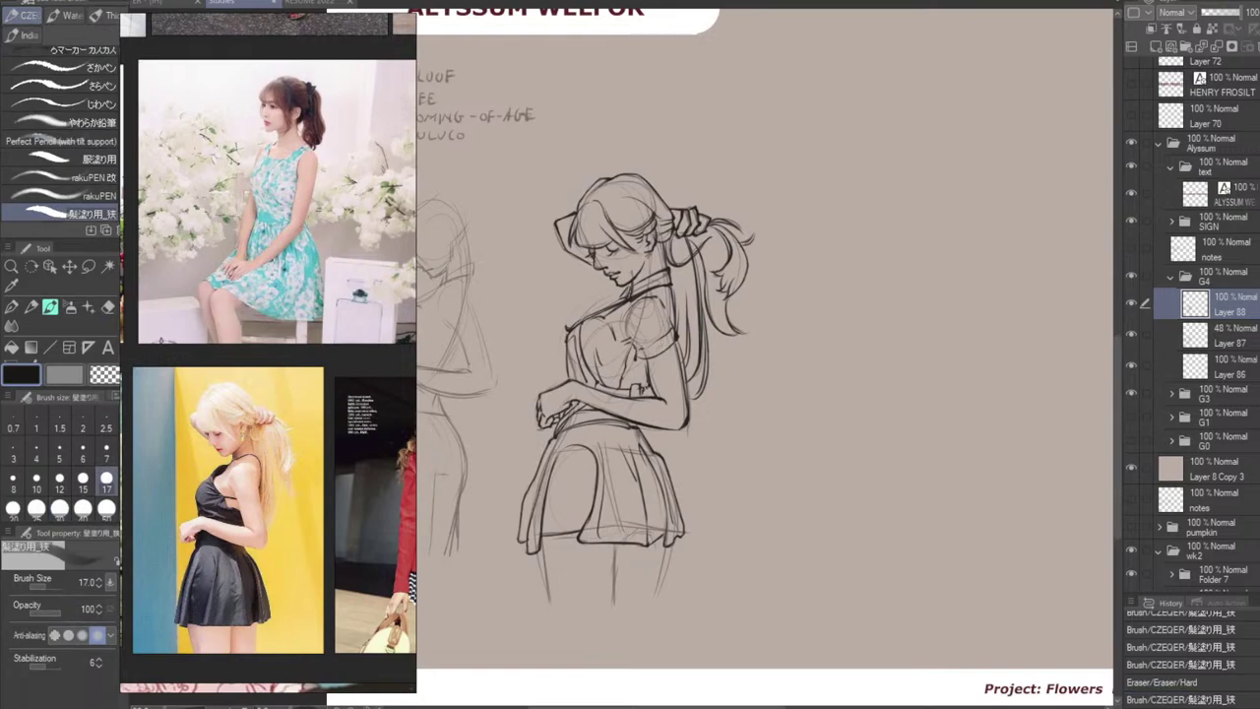
{"action": "left_click_drag", "start_coordinate": [633, 397], "coordinate": [640, 400]}
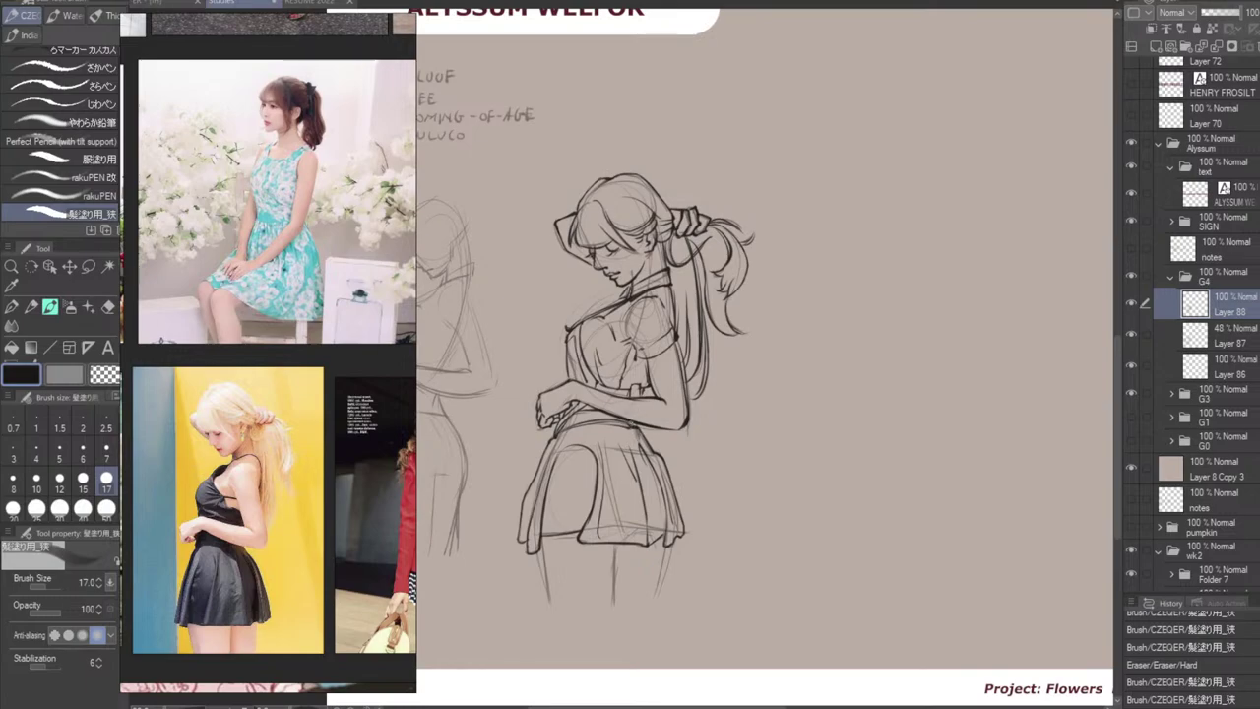
{"action": "key", "text": "ctrl+z"}
{"action": "left_click_drag", "start_coordinate": [637, 420], "coordinate": [624, 488]}
{"action": "key", "text": "ctrl+z"}
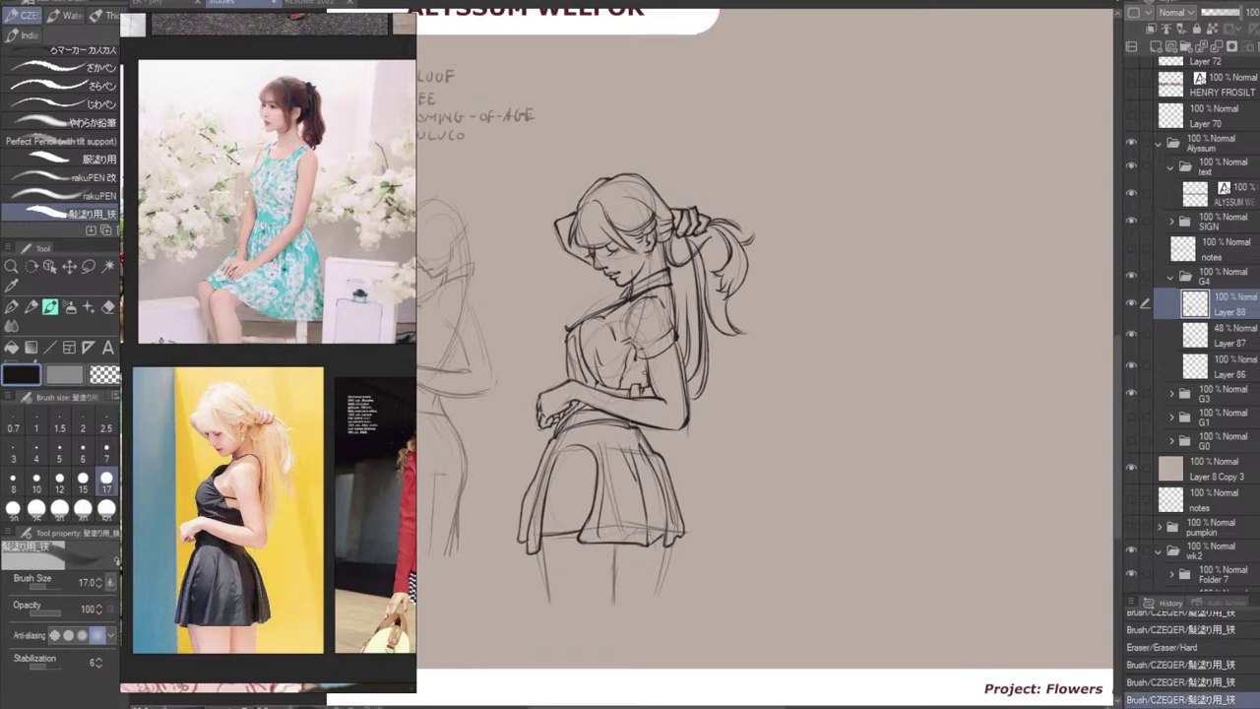
{"action": "mouse_move", "coordinate": [617, 374]}
{"action": "left_mouse_down"}
{"action": "mouse_move", "coordinate": [633, 383]}
{"action": "mouse_move", "coordinate": [610, 385]}
{"action": "mouse_move", "coordinate": [635, 389]}
{"action": "mouse_move", "coordinate": [619, 387]}
{"action": "mouse_move", "coordinate": [634, 408]}
{"action": "mouse_move", "coordinate": [628, 394]}
{"action": "mouse_move", "coordinate": [652, 387]}
{"action": "left_mouse_up"}
{"action": "key", "text": "ctrl+z"}
{"action": "key", "text": "ctrl+z"}
{"action": "key", "text": "ctrl+z"}
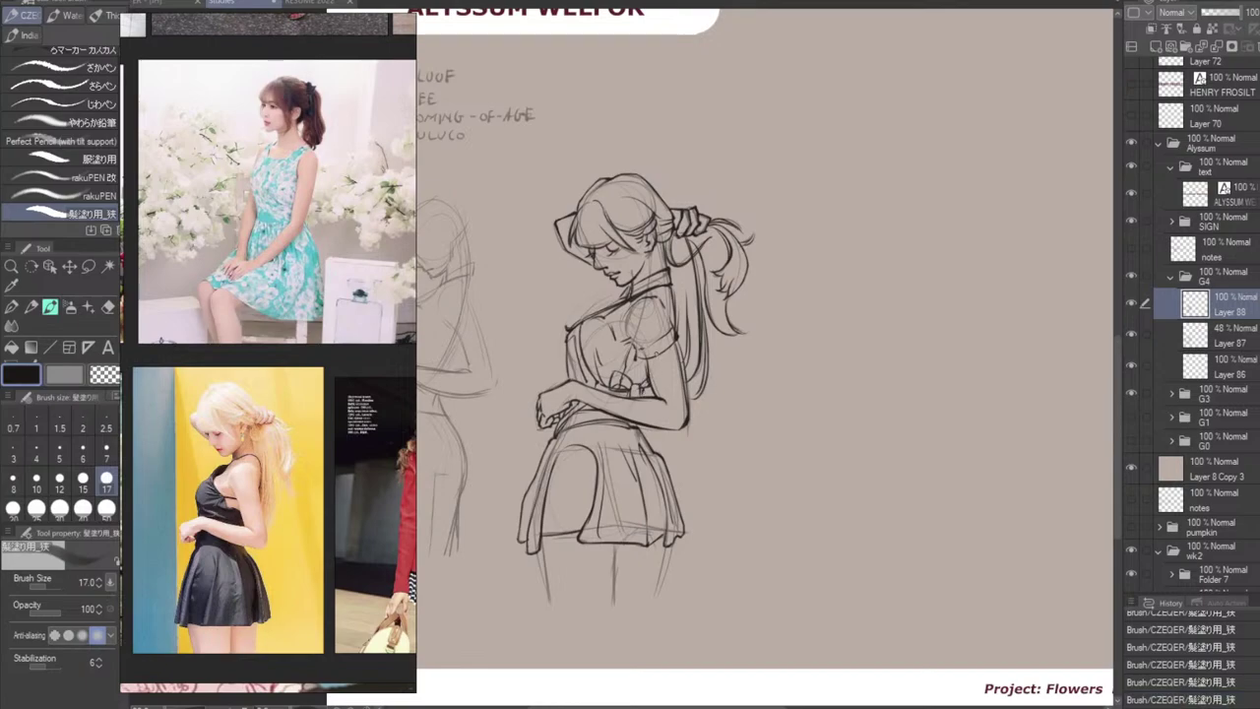
{"action": "key", "text": "ctrl+z"}
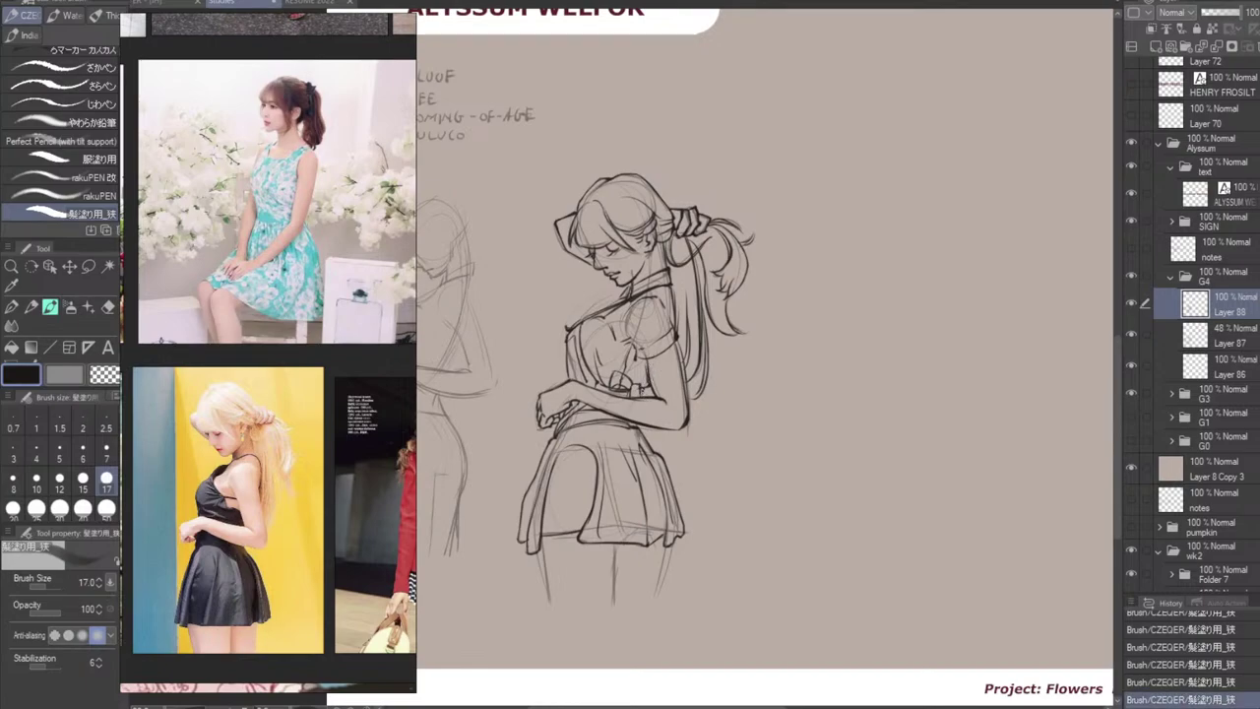
{"action": "left_click_drag", "start_coordinate": [641, 382], "coordinate": [645, 393]}
{"action": "key", "text": "ctrl+z"}
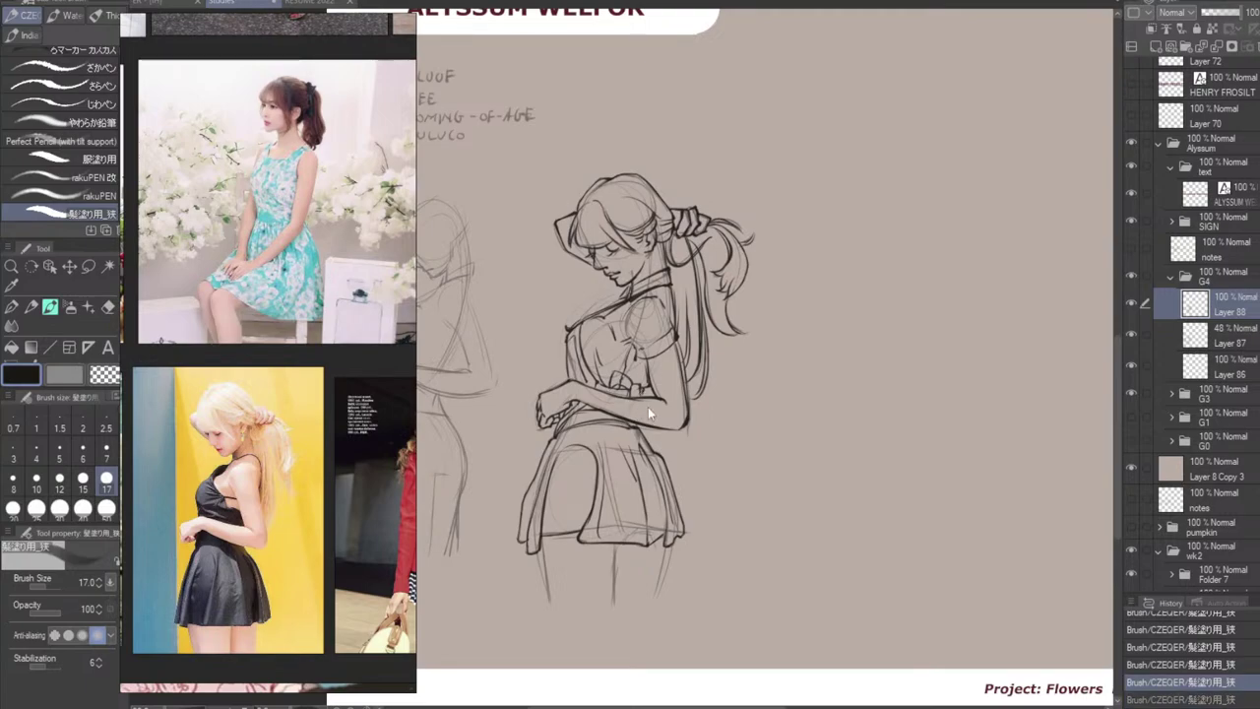
{"action": "left_click_drag", "start_coordinate": [609, 388], "coordinate": [629, 392]}
{"action": "key", "text": "ctrl+z"}
{"action": "key", "text": "ctrl+z"}
{"action": "key", "text": "ctrl+z"}
{"action": "key", "text": "ctrl+z"}
{"action": "key", "text": "ctrl+z"}
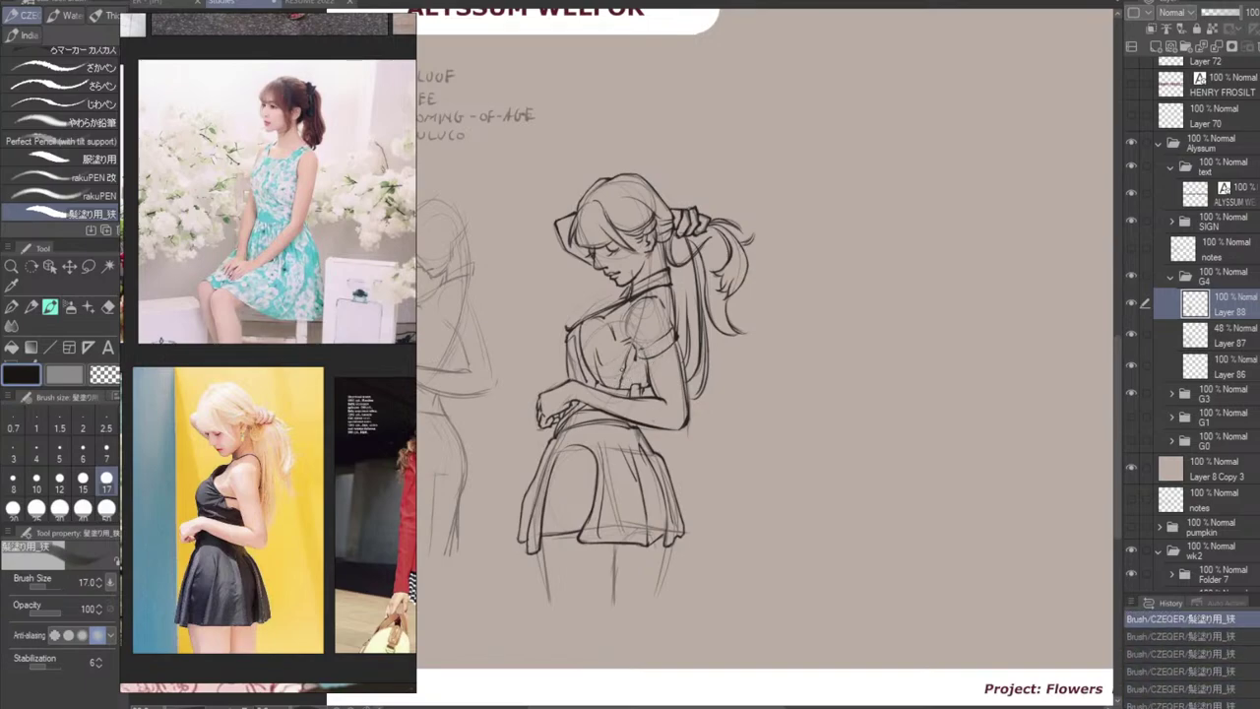
{"action": "key", "text": "ctrl+z"}
Line the small bow shape at the waist above the forearm and erase its overlapping lines.
{"action": "mouse_move", "coordinate": [622, 371]}
{"action": "left_mouse_down"}
{"action": "mouse_move", "coordinate": [615, 392]}
{"action": "mouse_move", "coordinate": [634, 368]}
{"action": "mouse_move", "coordinate": [642, 384]}
{"action": "left_mouse_up"}
{"action": "key", "text": "ctrl+z"}
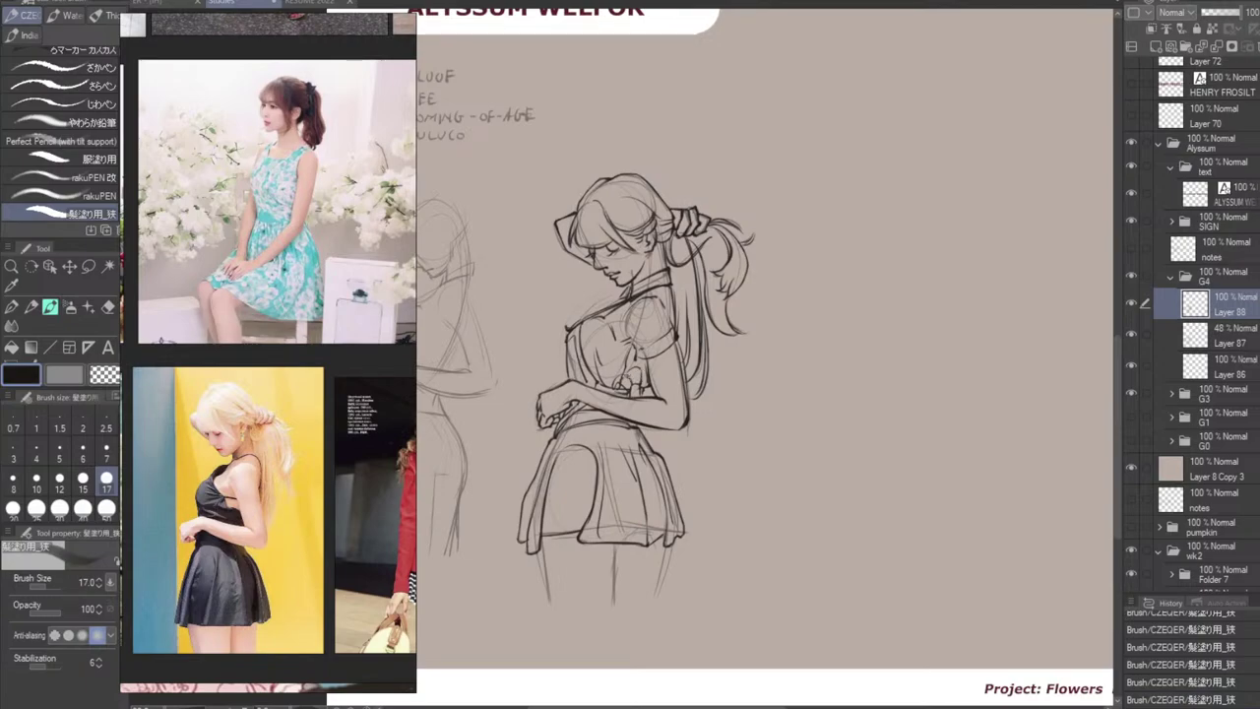
{"action": "mouse_move", "coordinate": [625, 378]}
{"action": "left_mouse_down"}
{"action": "mouse_move", "coordinate": [632, 369]}
{"action": "mouse_move", "coordinate": [611, 388]}
{"action": "left_mouse_up"}
{"action": "key", "text": "ctrl+z"}
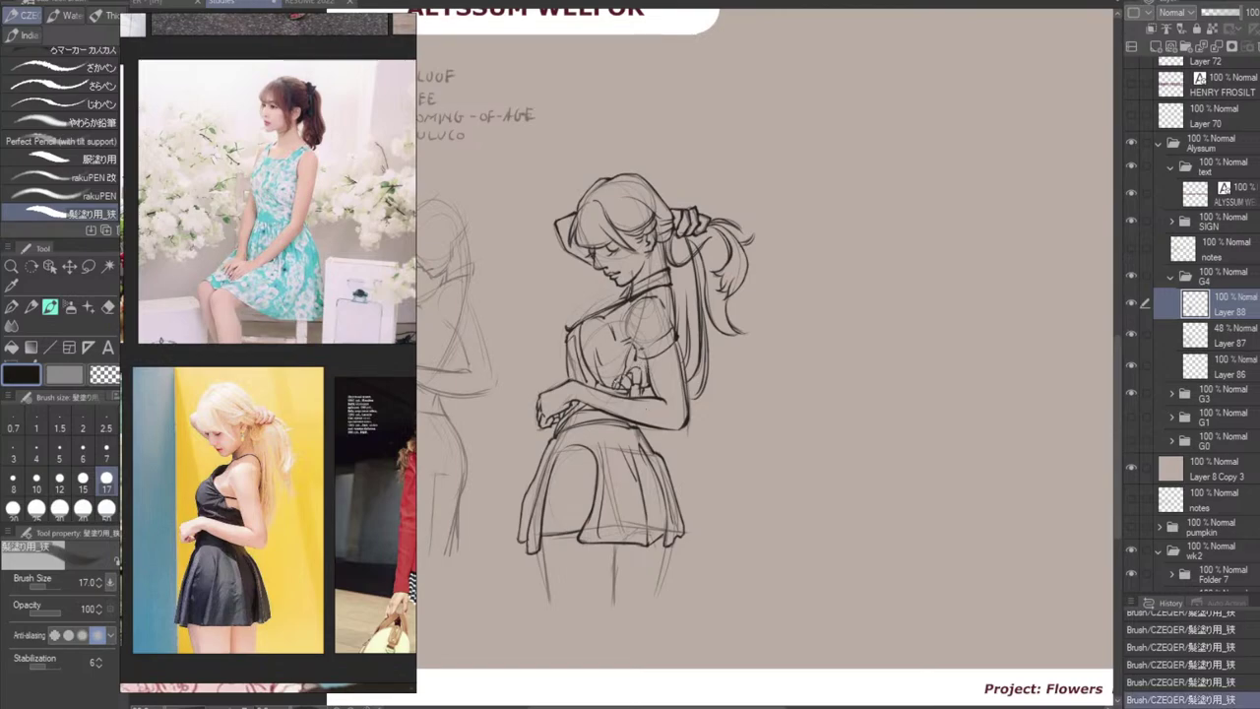
{"action": "key", "text": "e"}
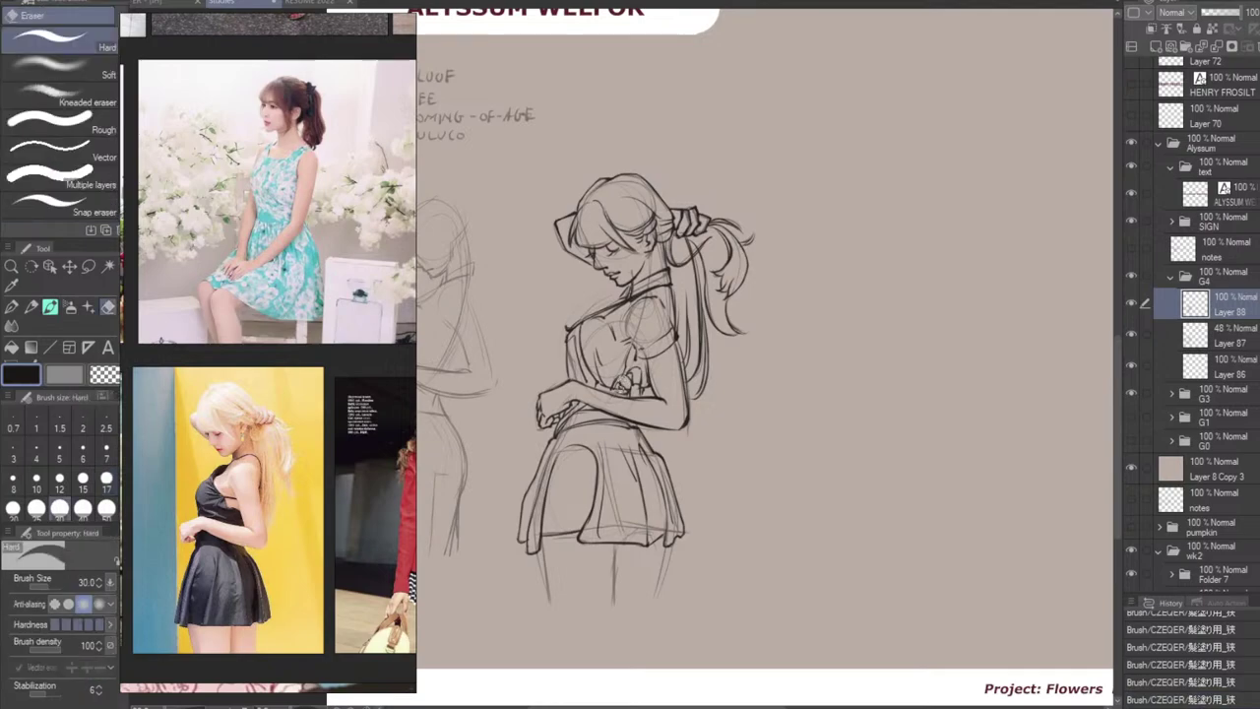
{"action": "left_click_drag", "start_coordinate": [618, 390], "coordinate": [625, 375]}
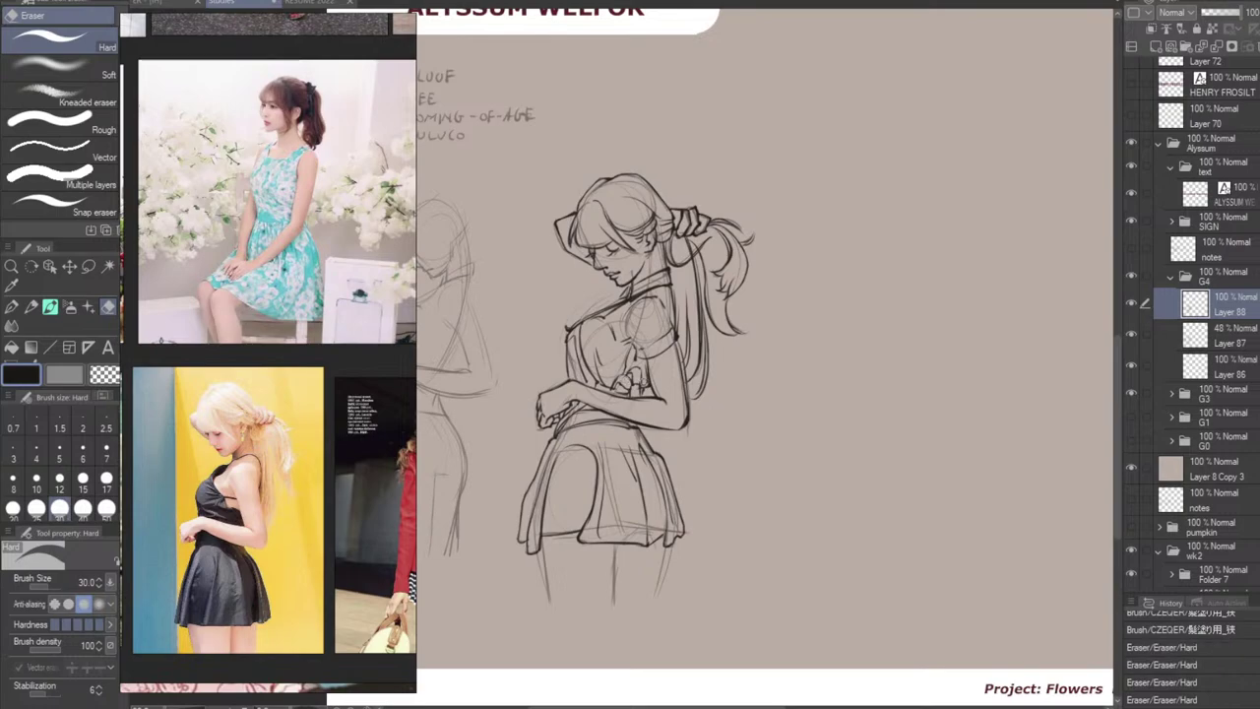
{"action": "key", "text": "b"}
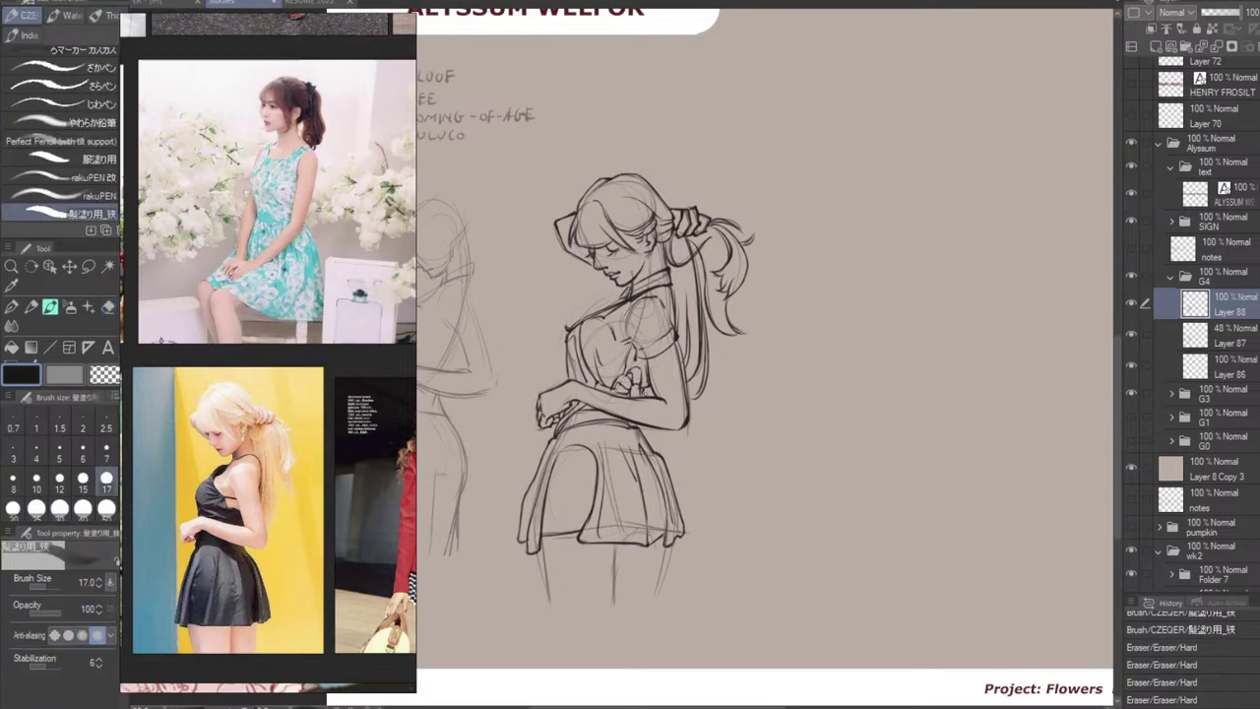
Line the front of the thigh and the dividing line between the legs below the skirt hem.
{"action": "left_click_drag", "start_coordinate": [542, 539], "coordinate": [551, 603]}
{"action": "key", "text": "ctrl+z"}
{"action": "key", "text": "ctrl+z"}
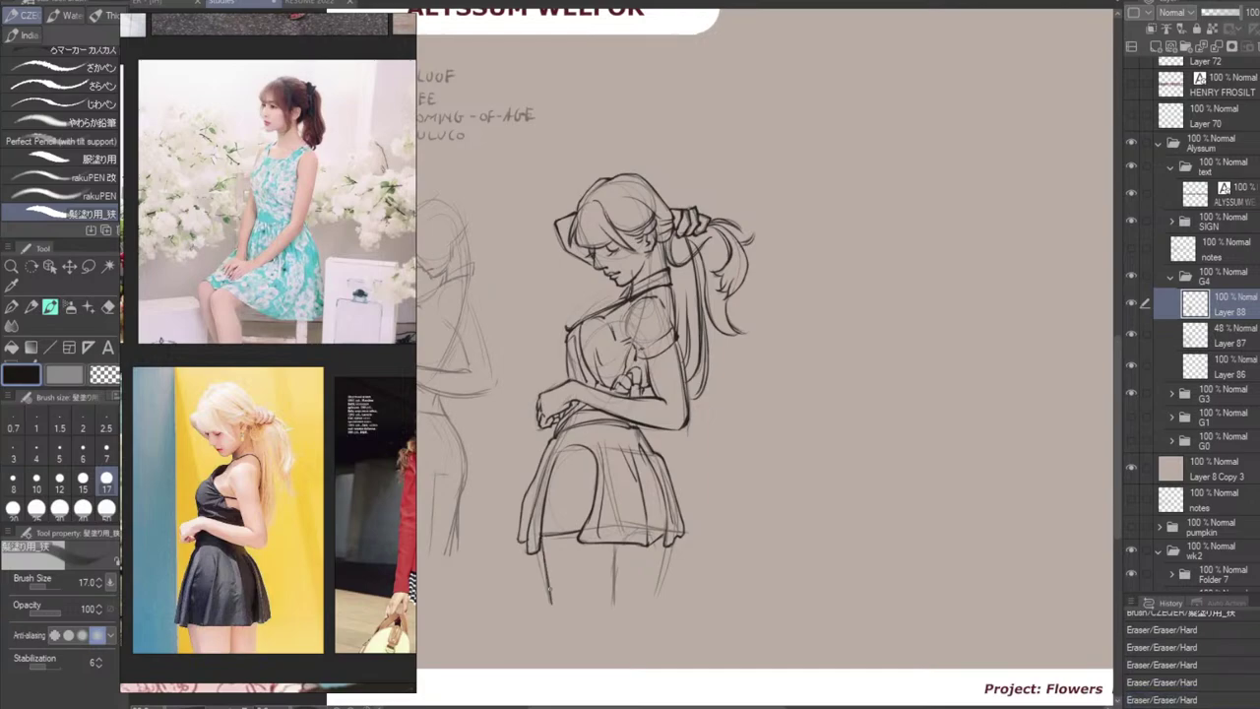
{"action": "left_click_drag", "start_coordinate": [542, 532], "coordinate": [614, 603]}
{"action": "key", "text": "ctrl+z"}
{"action": "mouse_move", "coordinate": [615, 542]}
{"action": "left_mouse_down"}
{"action": "mouse_move", "coordinate": [614, 605]}
{"action": "mouse_move", "coordinate": [615, 595]}
{"action": "left_mouse_up"}
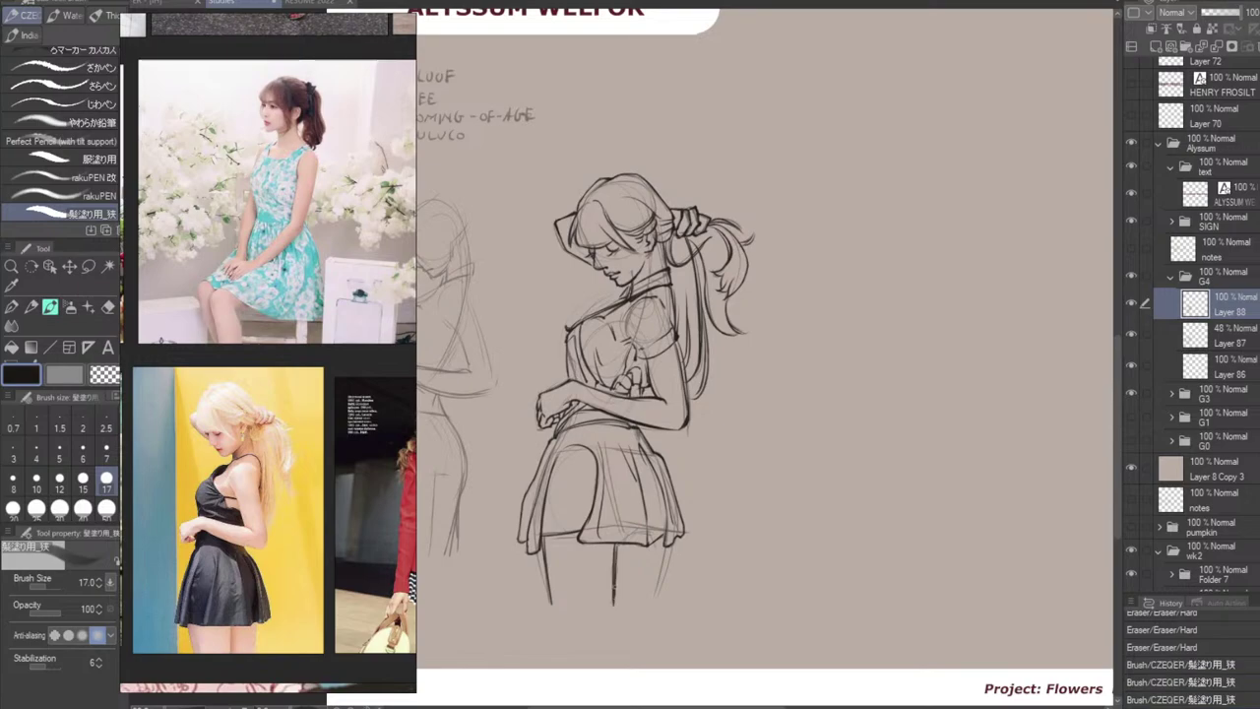
{"action": "key", "text": "ctrl+z"}
{"action": "left_click_drag", "start_coordinate": [615, 544], "coordinate": [614, 581]}
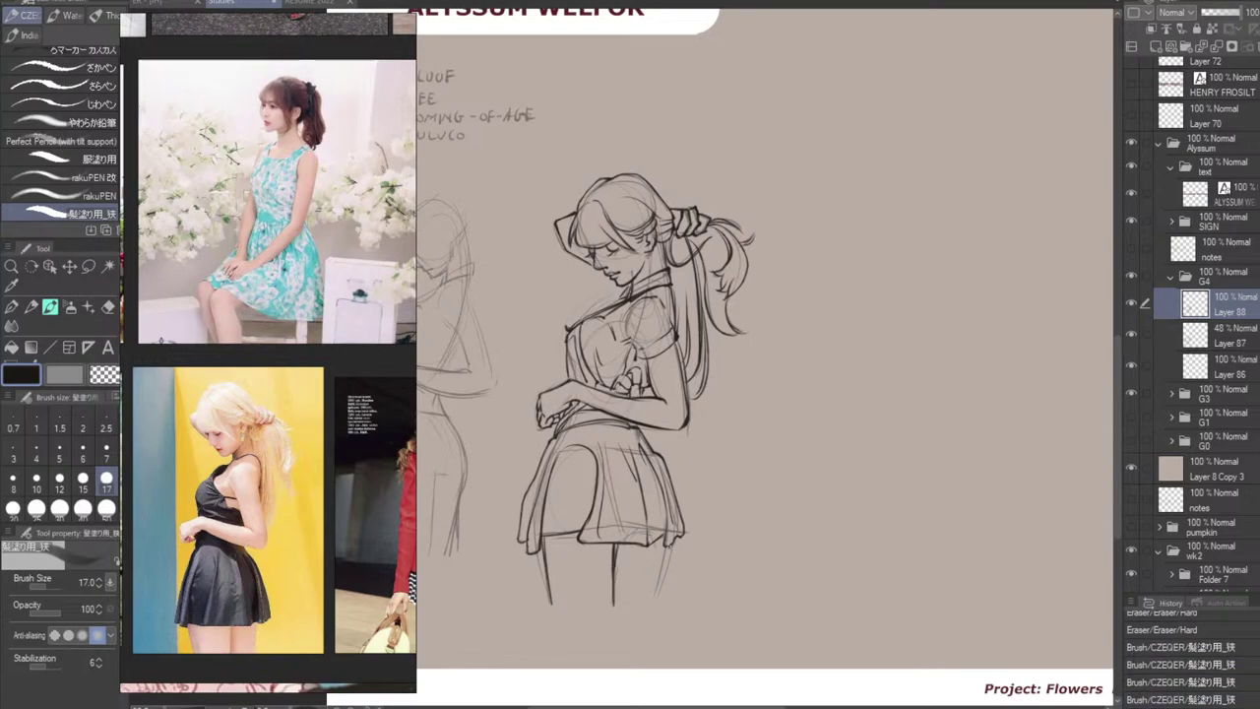
Line the back contour of the rear thigh below the skirt, retrying until the curve fits.
{"action": "left_click_drag", "start_coordinate": [670, 544], "coordinate": [654, 604]}
{"action": "key", "text": "ctrl+z"}
{"action": "left_click_drag", "start_coordinate": [670, 544], "coordinate": [657, 603]}
{"action": "key", "text": "ctrl+z"}
{"action": "left_click_drag", "start_coordinate": [666, 545], "coordinate": [656, 593]}
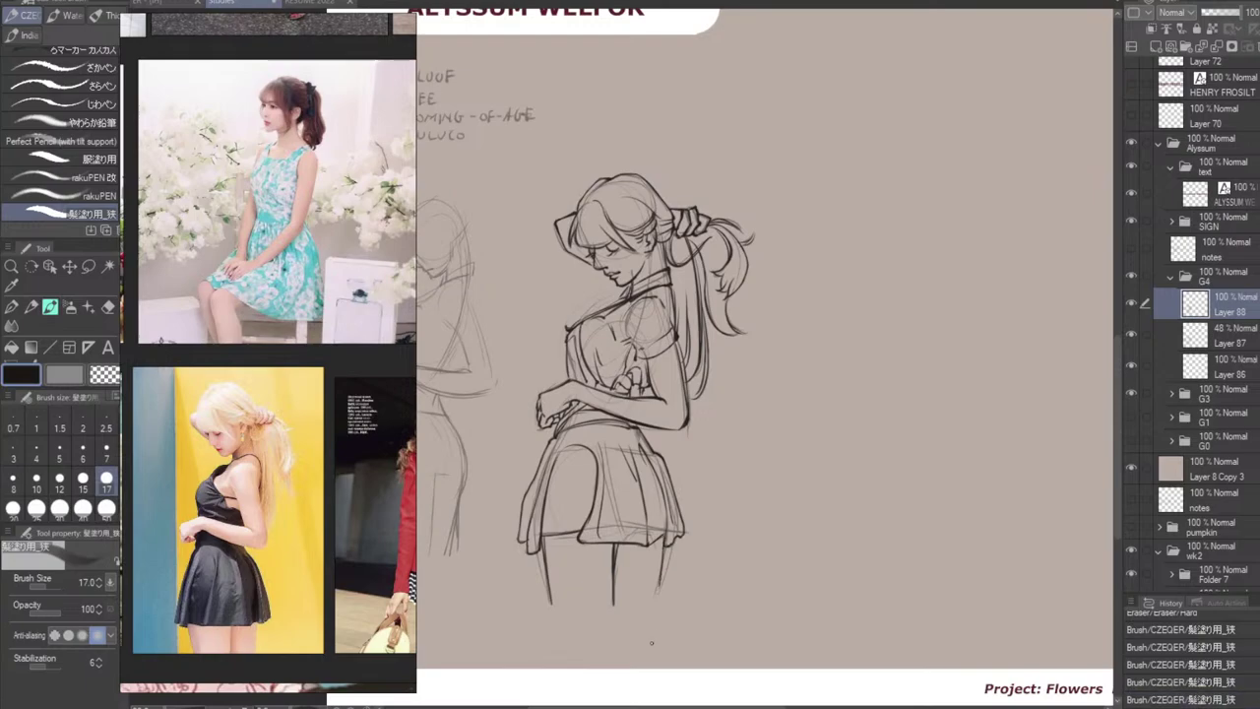
{"action": "key", "text": "ctrl+z"}
{"action": "left_click_drag", "start_coordinate": [664, 538], "coordinate": [657, 607]}
{"action": "key", "text": "ctrl+z"}
{"action": "key", "text": "ctrl+z"}
{"action": "left_click_drag", "start_coordinate": [666, 539], "coordinate": [656, 603]}
{"action": "key", "text": "ctrl+z"}
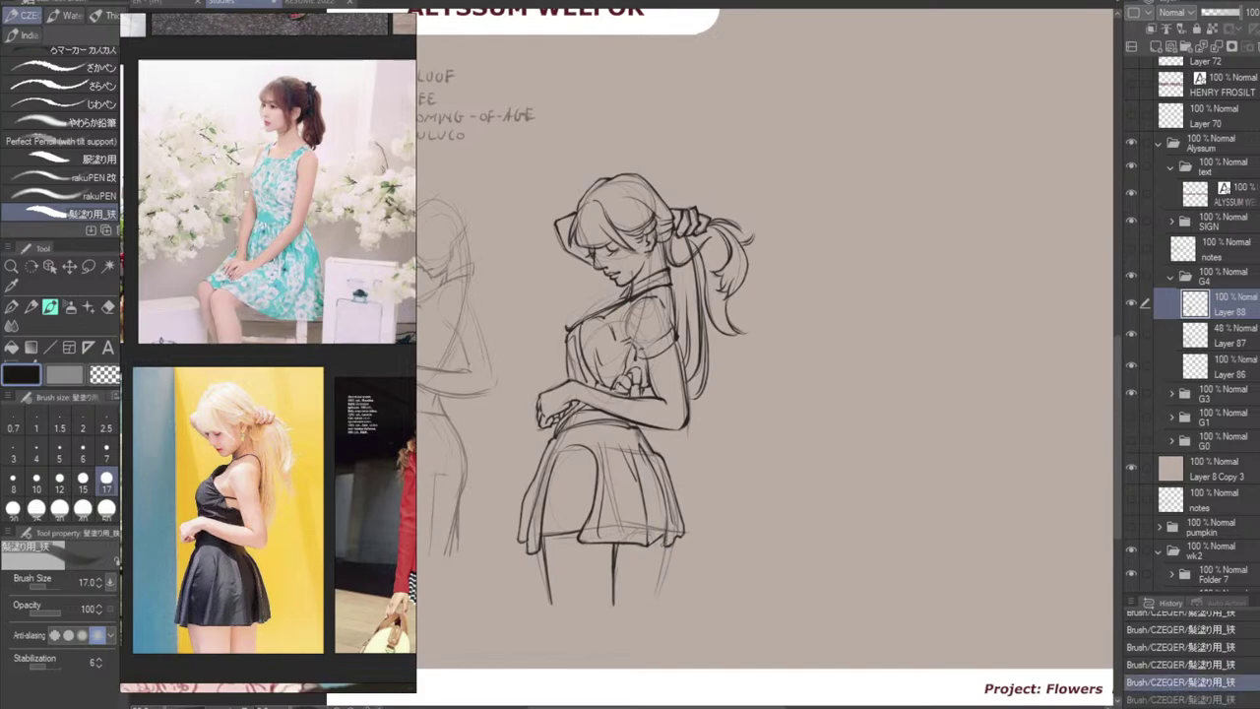
{"action": "left_click_drag", "start_coordinate": [667, 545], "coordinate": [658, 602]}
{"action": "key", "text": "ctrl+z"}
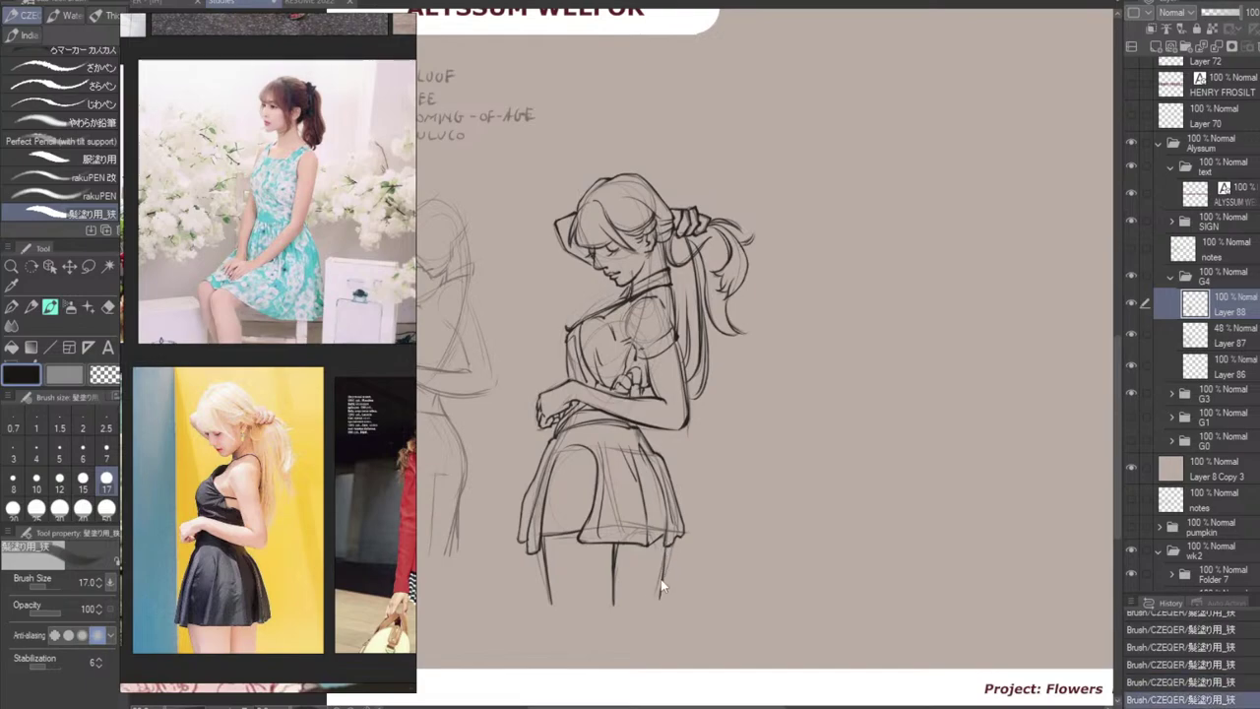
{"action": "key", "text": "ctrl+z"}
{"action": "left_click_drag", "start_coordinate": [667, 544], "coordinate": [658, 602]}
{"action": "left_click_drag", "start_coordinate": [671, 547], "coordinate": [660, 602]}
{"action": "key", "text": "ctrl+z"}
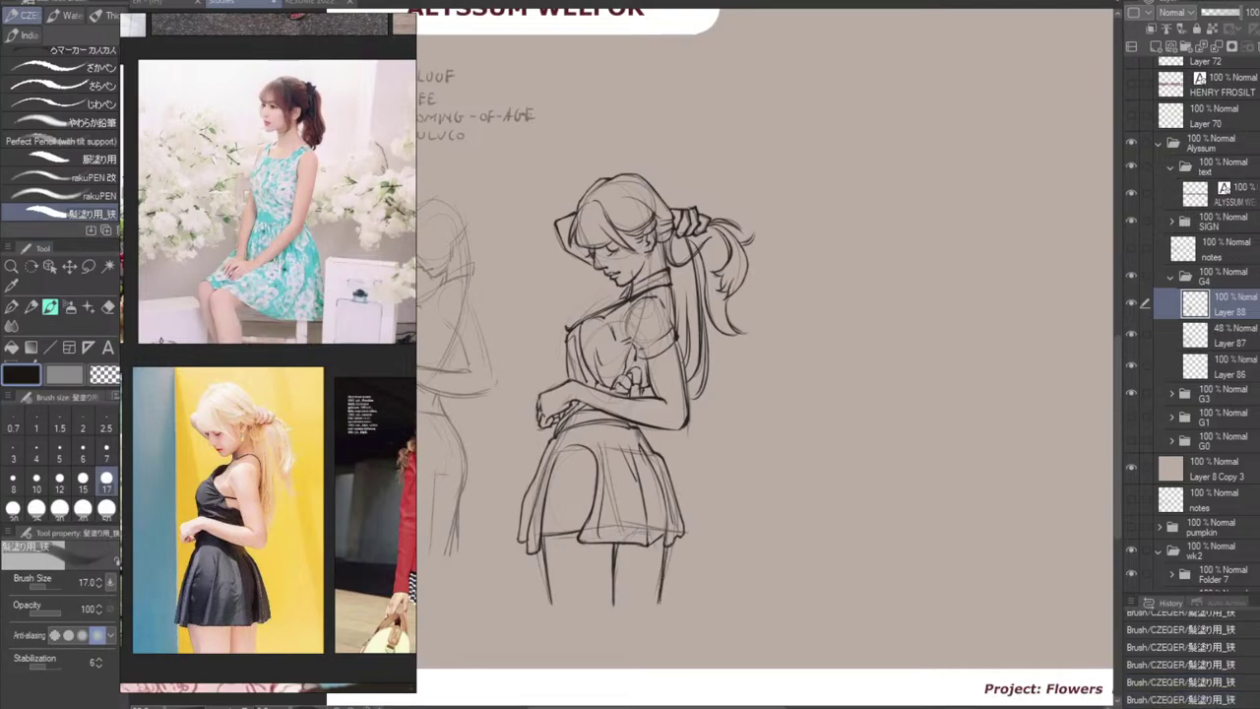
Hide the rough sketch on Layer 87 and reinforce the skirt's front edge and front hem.
{"action": "left_click", "coordinate": [1132, 333]}
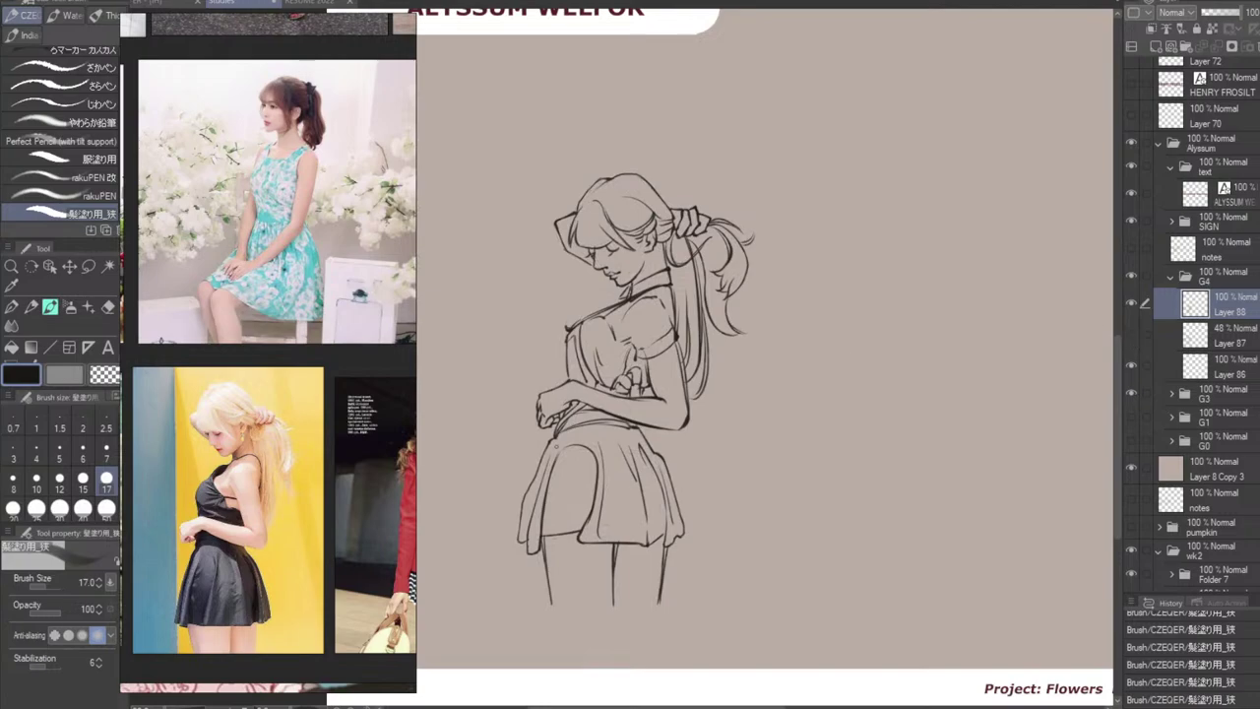
{"action": "mouse_move", "coordinate": [548, 442]}
{"action": "left_mouse_down"}
{"action": "mouse_move", "coordinate": [519, 519]}
{"action": "mouse_move", "coordinate": [522, 500]}
{"action": "mouse_move", "coordinate": [528, 545]}
{"action": "left_mouse_up"}
{"action": "key", "text": "ctrl+z"}
{"action": "key", "text": "ctrl+z"}
{"action": "mouse_move", "coordinate": [543, 475]}
{"action": "left_mouse_down"}
{"action": "mouse_move", "coordinate": [527, 548]}
{"action": "mouse_move", "coordinate": [548, 579]}
{"action": "mouse_move", "coordinate": [566, 535]}
{"action": "left_mouse_up"}
{"action": "key", "text": "ctrl+z"}
{"action": "key", "text": "ctrl+z"}
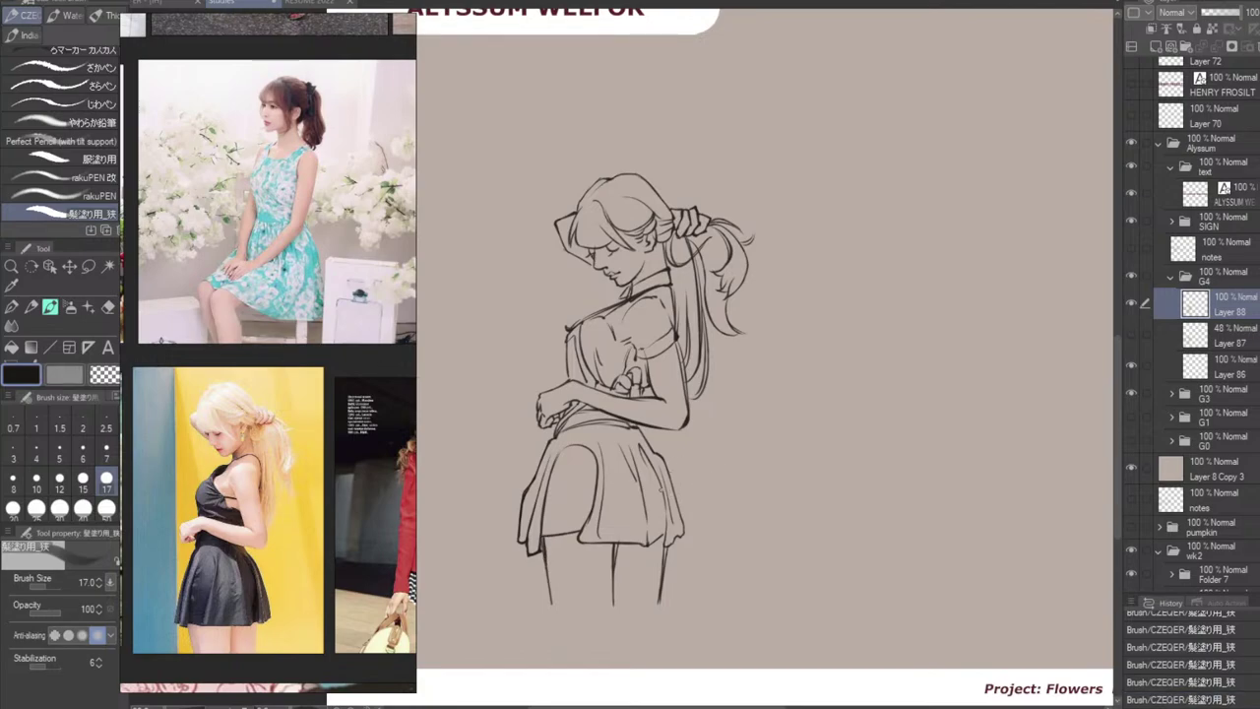
Refine the skirt's rear hem and pleat lines, cleaning up and redoing the folds.
{"action": "left_click_drag", "start_coordinate": [640, 544], "coordinate": [663, 534]}
{"action": "key", "text": "ctrl+z"}
{"action": "key", "text": "e"}
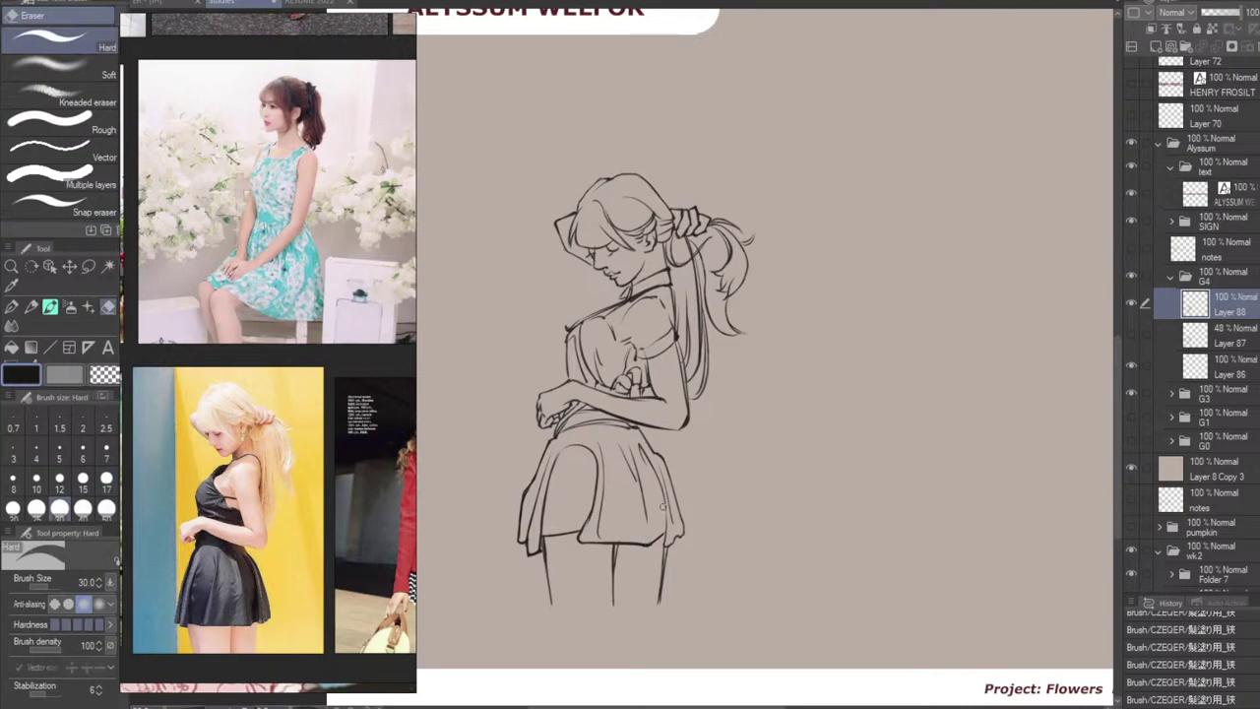
{"action": "key", "text": "b"}
{"action": "left_click_drag", "start_coordinate": [643, 541], "coordinate": [651, 512]}
{"action": "key", "text": "ctrl+z"}
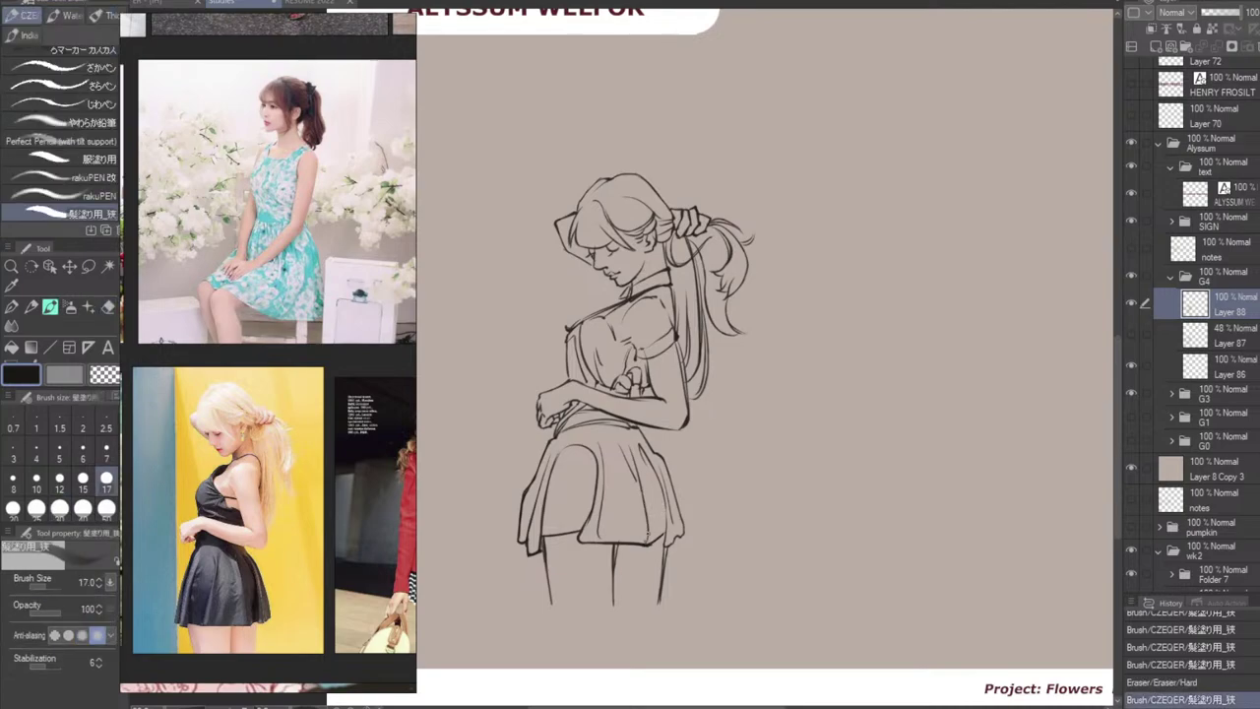
{"action": "left_click_drag", "start_coordinate": [616, 444], "coordinate": [645, 501]}
{"action": "key", "text": "ctrl+z"}
{"action": "key", "text": "ctrl+z"}
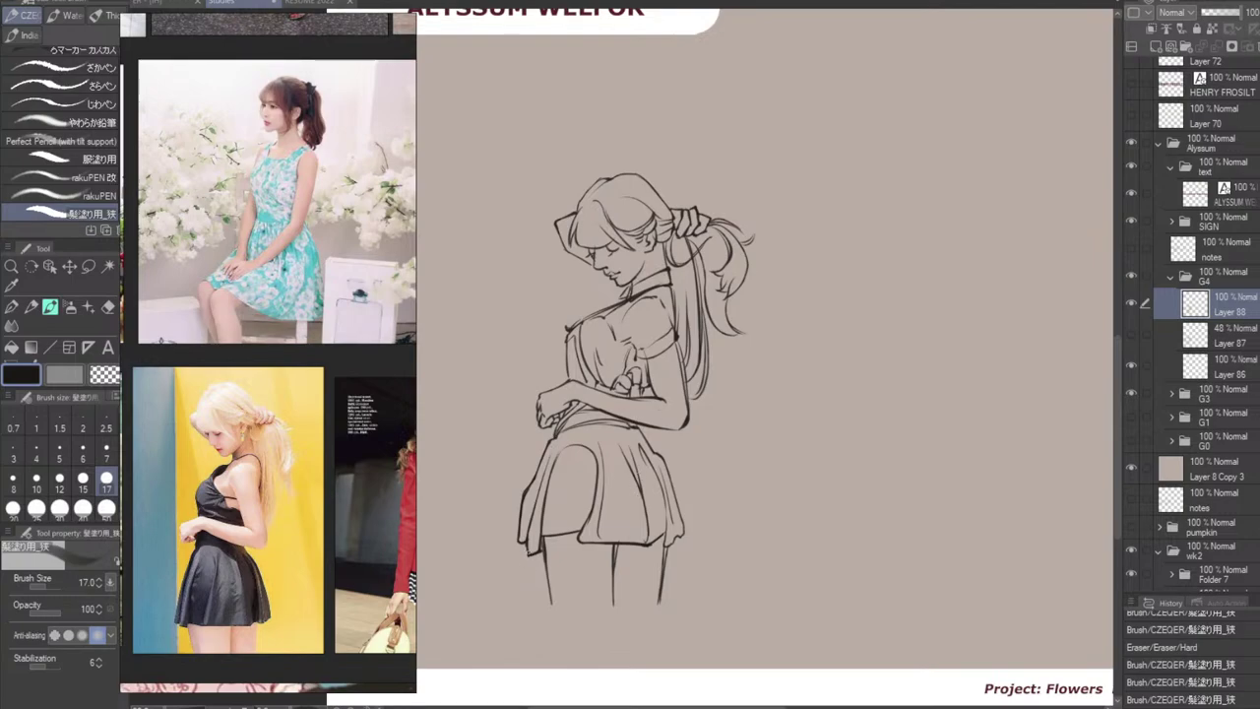
Add a small stepped piece of fabric below the skirt's front hem, redoing strokes that miss.
{"action": "left_click_drag", "start_coordinate": [529, 549], "coordinate": [527, 581]}
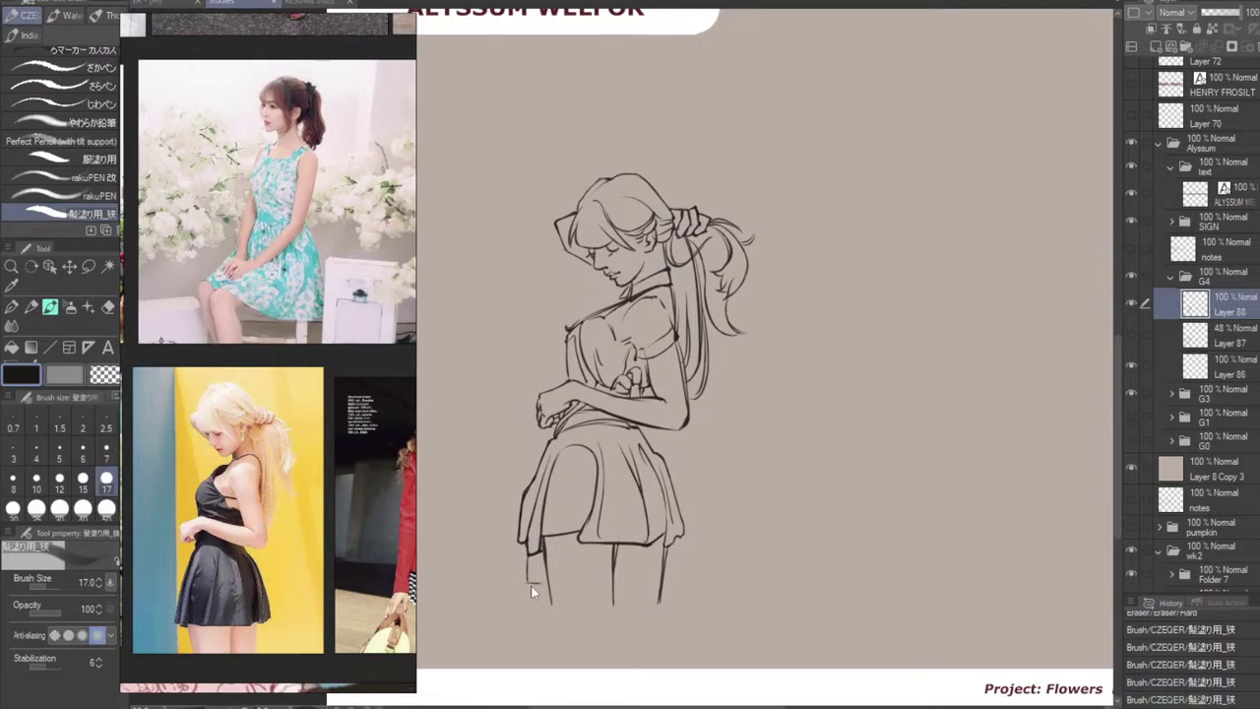
{"action": "mouse_move", "coordinate": [529, 581]}
{"action": "left_mouse_down"}
{"action": "mouse_move", "coordinate": [551, 572]}
{"action": "mouse_move", "coordinate": [536, 572]}
{"action": "left_mouse_up"}
{"action": "key", "text": "ctrl+z"}
{"action": "key", "text": "ctrl+z"}
{"action": "left_click_drag", "start_coordinate": [646, 397], "coordinate": [639, 407]}
{"action": "key", "text": "e"}
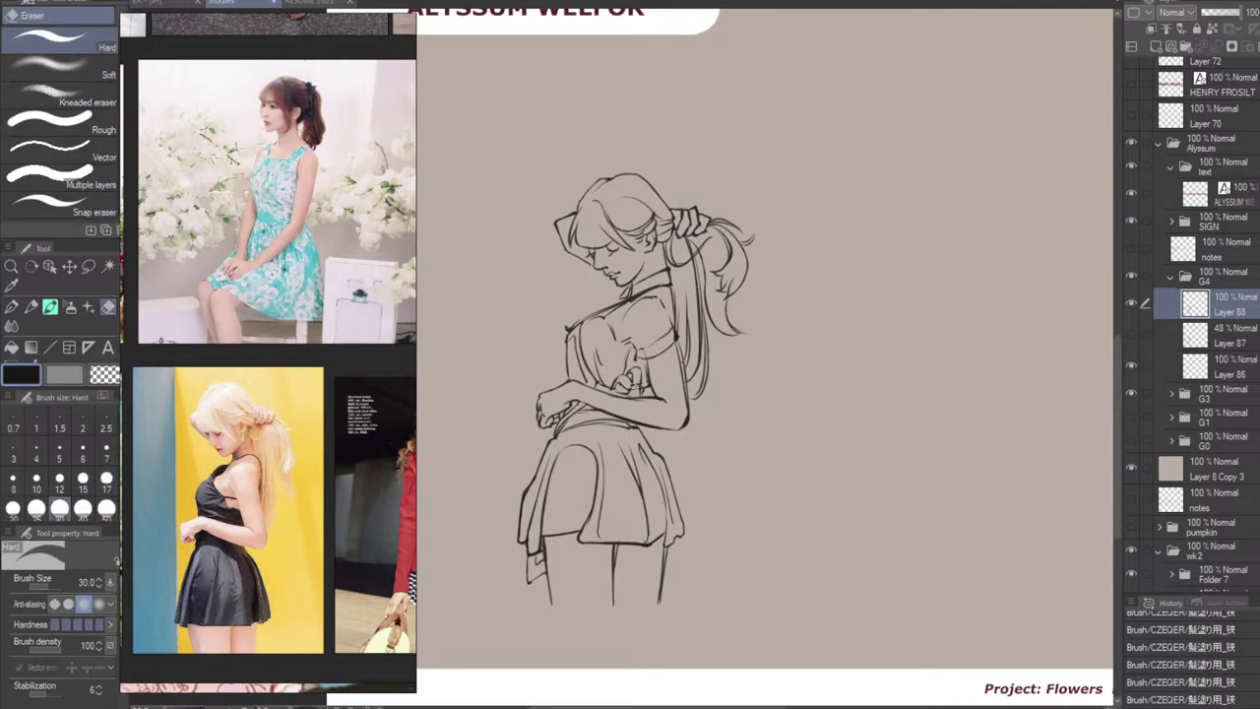
Try a short curved line off the skirt's back edge below the elbow, and undo it.
{"action": "key", "text": "b"}
{"action": "mouse_move", "coordinate": [638, 384]}
{"action": "left_mouse_down"}
{"action": "mouse_move", "coordinate": [652, 397]}
{"action": "mouse_move", "coordinate": [633, 445]}
{"action": "left_mouse_up"}
{"action": "key", "text": "ctrl+z"}
{"action": "key", "text": "ctrl+z"}
{"action": "key", "text": "e"}
{"action": "key", "text": "b"}
{"action": "key", "text": "ctrl+z"}
{"action": "key", "text": "e"}
{"action": "key", "text": "b"}
{"action": "key", "text": "ctrl+z"}
{"action": "key", "text": "ctrl+z"}
{"action": "key", "text": "ctrl+z"}
{"action": "key", "text": "ctrl+y"}
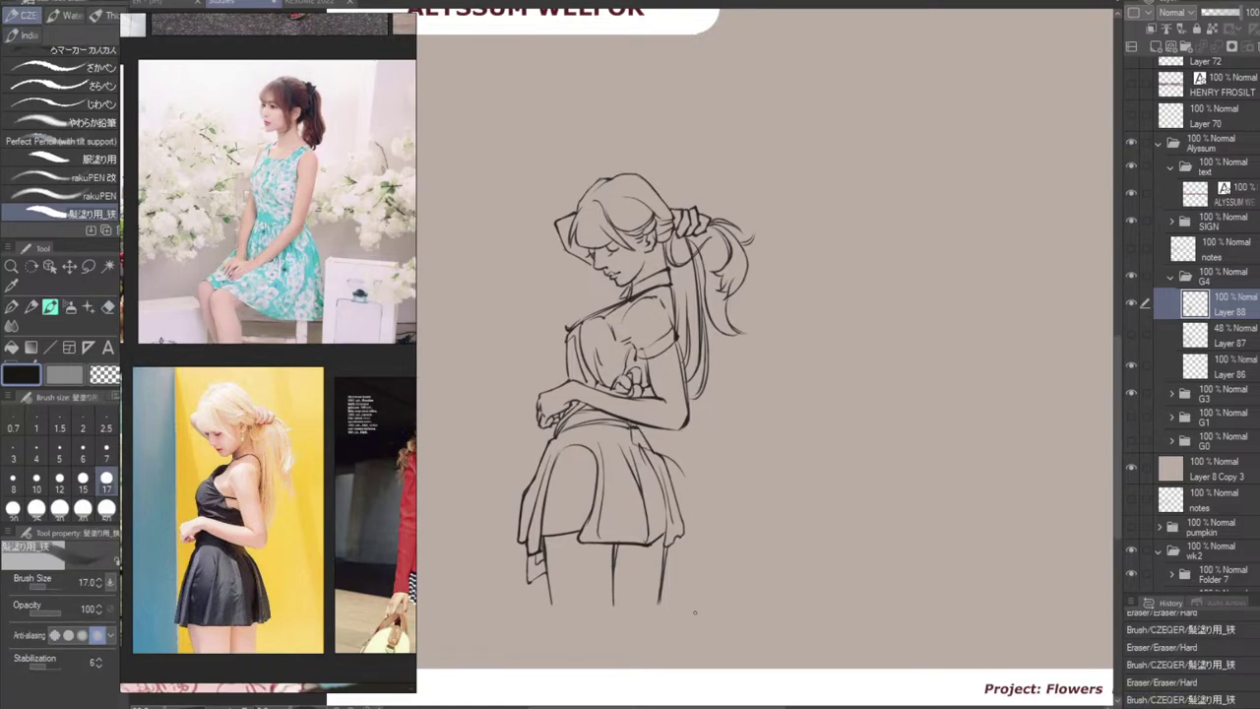
{"action": "key", "text": "ctrl+z"}
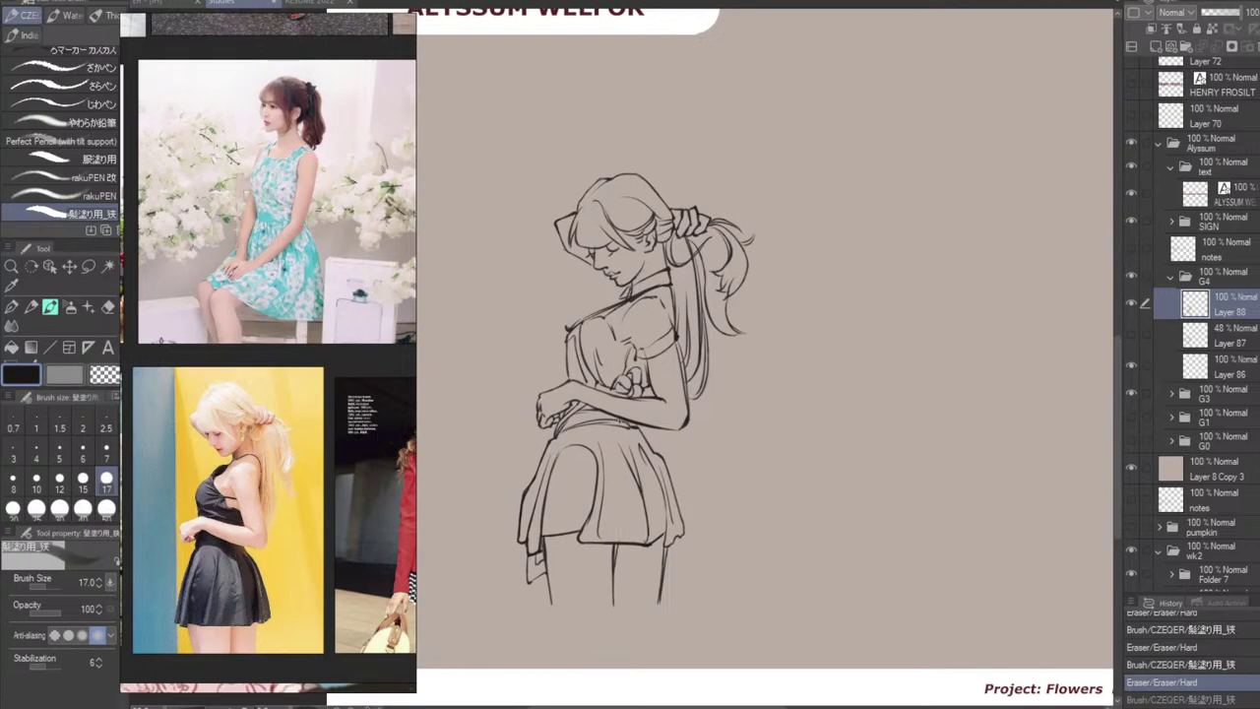
Try a long, narrow hanging line from the back of the waist down between the rear pleats.
{"action": "left_click_drag", "start_coordinate": [623, 423], "coordinate": [608, 434]}
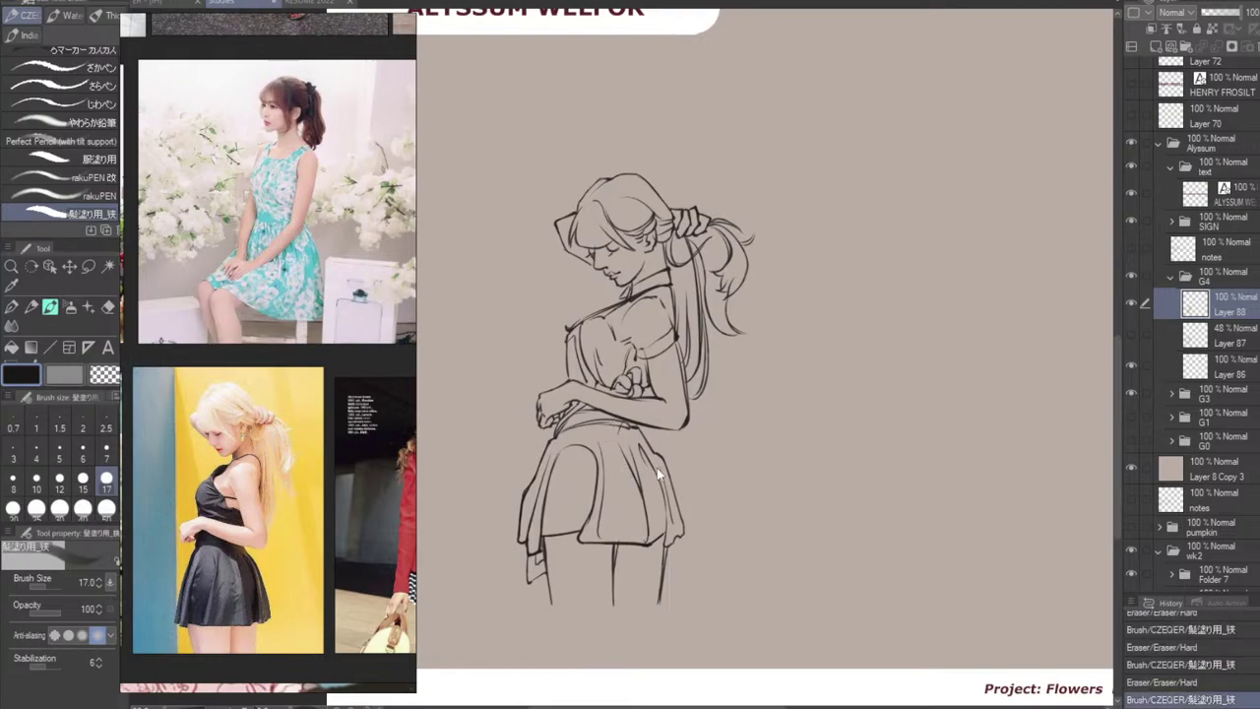
{"action": "key", "text": "ctrl+z"}
{"action": "left_click_drag", "start_coordinate": [632, 421], "coordinate": [638, 470]}
{"action": "key", "text": "ctrl+z"}
{"action": "key", "text": "ctrl+z"}
{"action": "left_click_drag", "start_coordinate": [632, 422], "coordinate": [645, 528]}
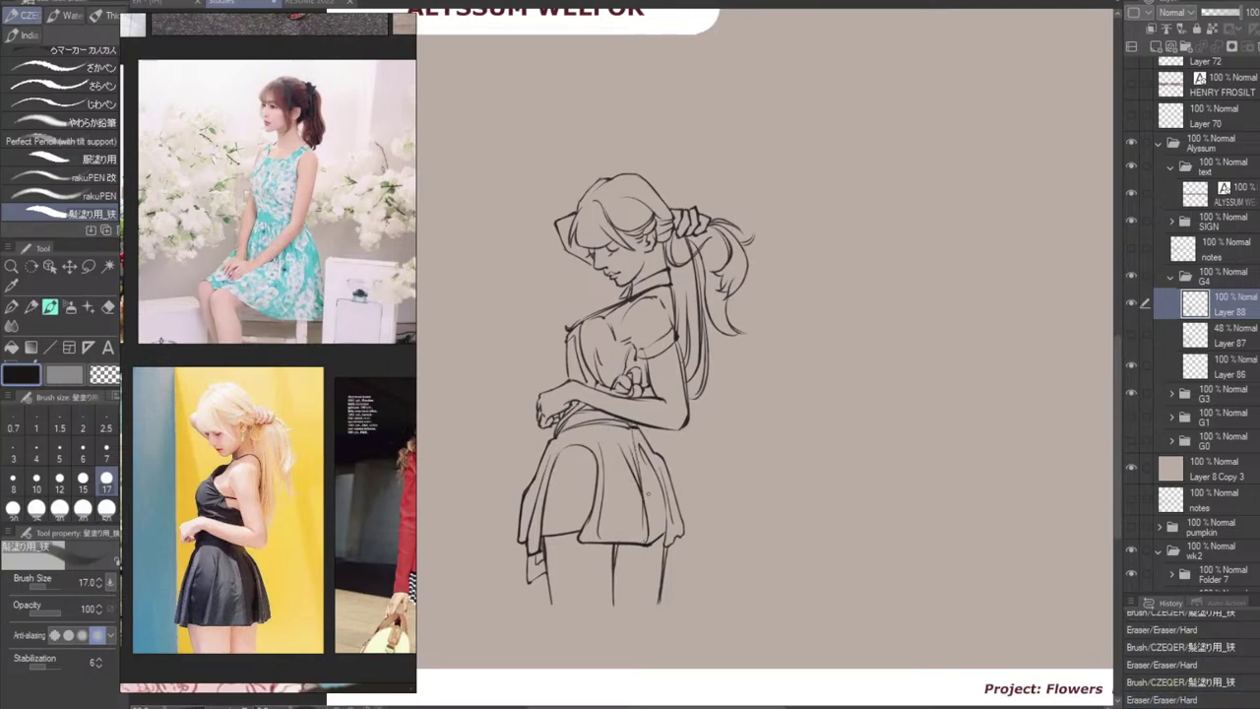
{"action": "key", "text": "ctrl+z"}
{"action": "left_click_drag", "start_coordinate": [632, 422], "coordinate": [645, 516]}
{"action": "key", "text": "ctrl+z"}
{"action": "left_click_drag", "start_coordinate": [633, 429], "coordinate": [640, 523]}
{"action": "left_click_drag", "start_coordinate": [640, 443], "coordinate": [645, 500]}
{"action": "key", "text": "ctrl+z"}
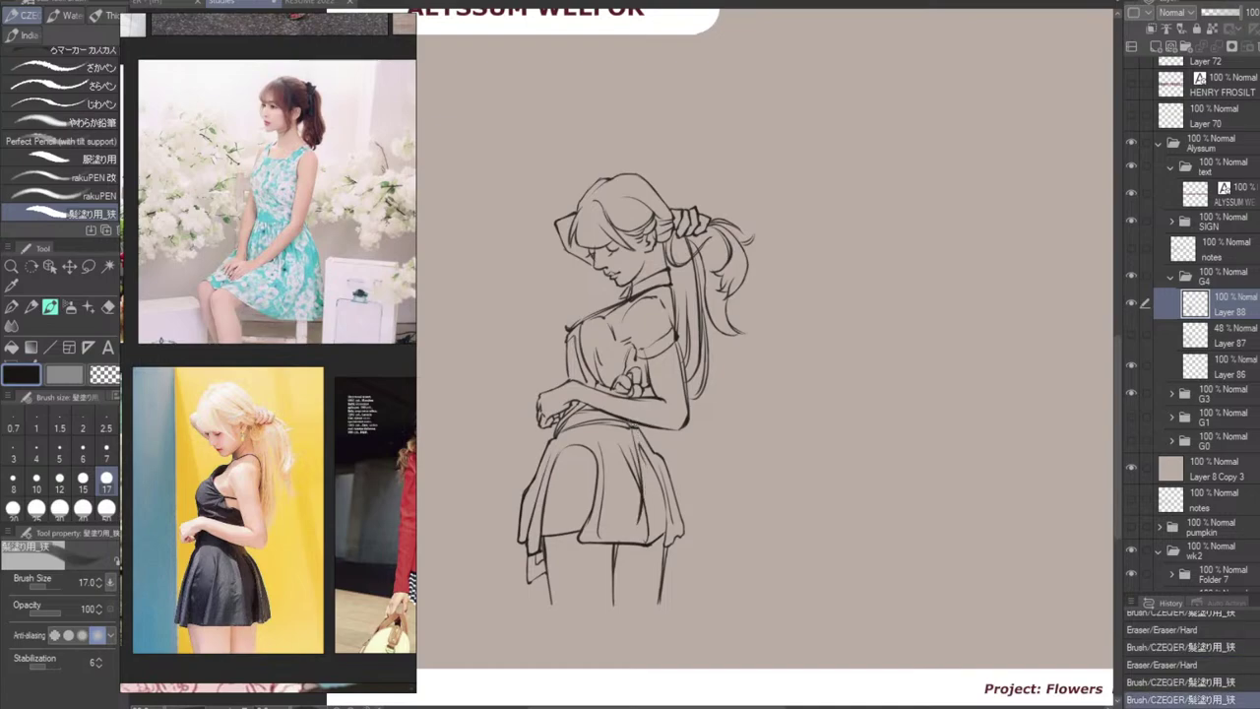
{"action": "left_click_drag", "start_coordinate": [640, 443], "coordinate": [644, 512]}
{"action": "key", "text": "ctrl+z"}
{"action": "left_click_drag", "start_coordinate": [640, 442], "coordinate": [646, 508]}
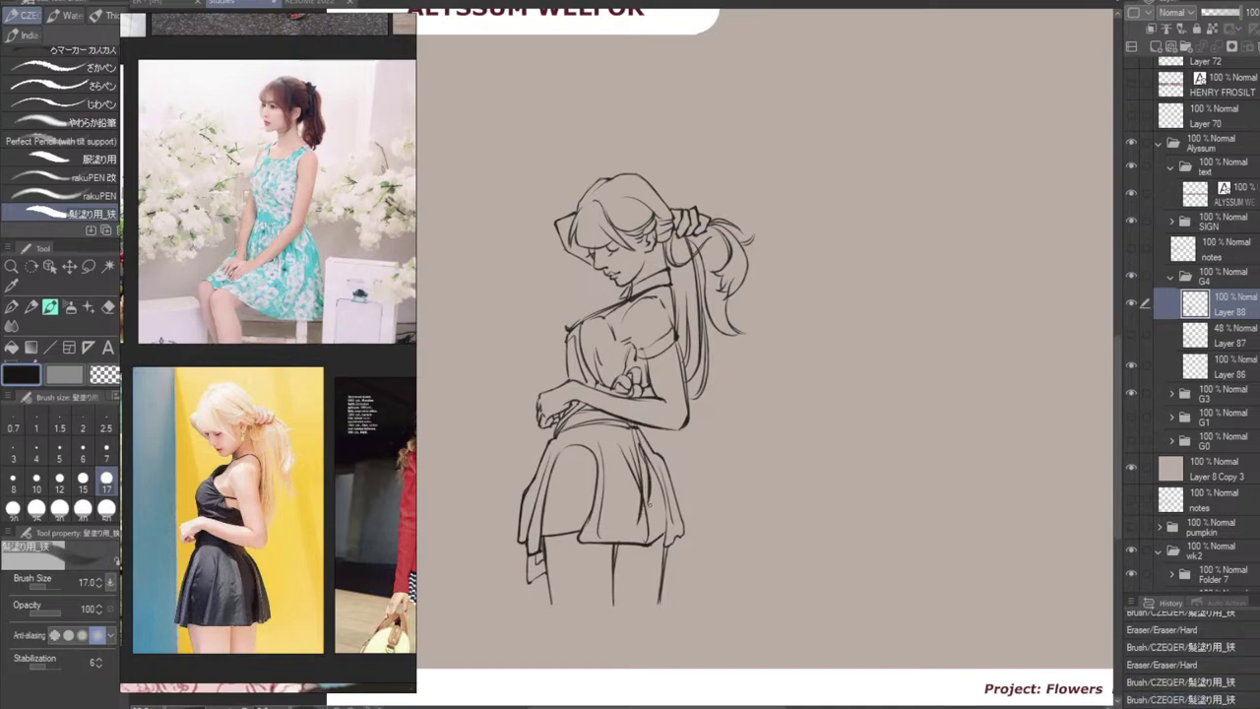
{"action": "key", "text": "ctrl+z"}
Try a shorter slanted line from the waist across the rear pleats, undoing the versions that do not fit.
{"action": "left_click_drag", "start_coordinate": [637, 423], "coordinate": [652, 490]}
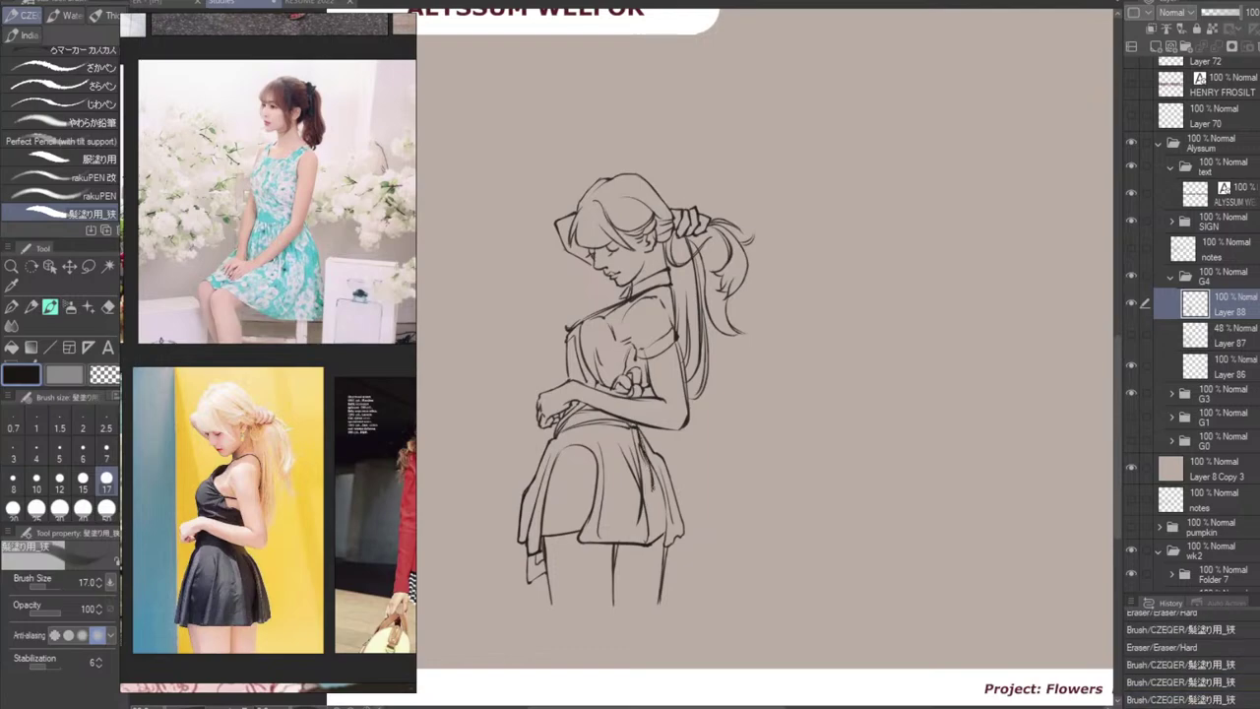
{"action": "key", "text": "ctrl+z"}
{"action": "key", "text": "ctrl+z"}
{"action": "mouse_move", "coordinate": [635, 424]}
{"action": "left_mouse_down"}
{"action": "mouse_move", "coordinate": [647, 507]}
{"action": "mouse_move", "coordinate": [654, 483]}
{"action": "left_mouse_up"}
{"action": "key", "text": "ctrl+z"}
{"action": "key", "text": "ctrl+z"}
{"action": "left_click_drag", "start_coordinate": [633, 421], "coordinate": [643, 463]}
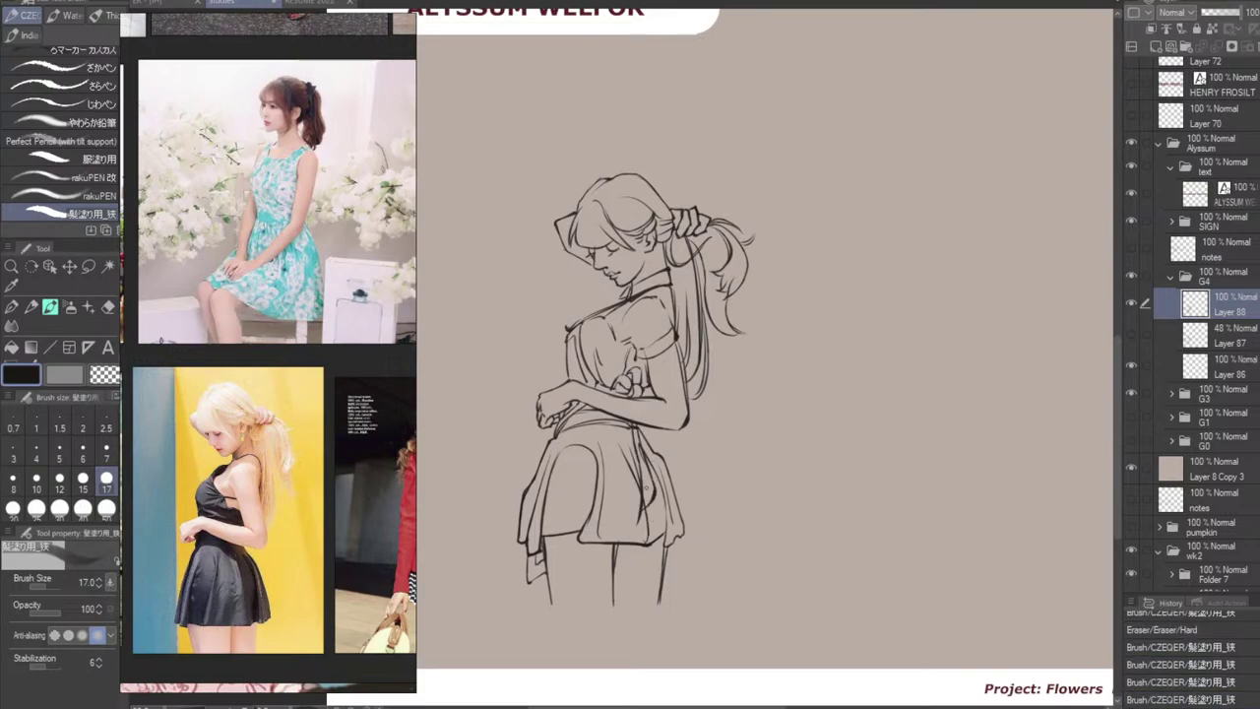
{"action": "key", "text": "ctrl+z"}
{"action": "left_click_drag", "start_coordinate": [632, 419], "coordinate": [639, 456]}
{"action": "key", "text": "ctrl+z"}
Try a curve sweeping from the waist past the skirt's back edge, and undo all the hanging line strokes.
{"action": "mouse_move", "coordinate": [642, 424]}
{"action": "left_mouse_down"}
{"action": "mouse_move", "coordinate": [656, 467]}
{"action": "mouse_move", "coordinate": [654, 446]}
{"action": "mouse_move", "coordinate": [681, 469]}
{"action": "left_mouse_up"}
{"action": "key", "text": "ctrl+z"}
{"action": "key", "text": "ctrl+z"}
{"action": "key", "text": "ctrl+z"}
{"action": "left_click_drag", "start_coordinate": [635, 425], "coordinate": [683, 467]}
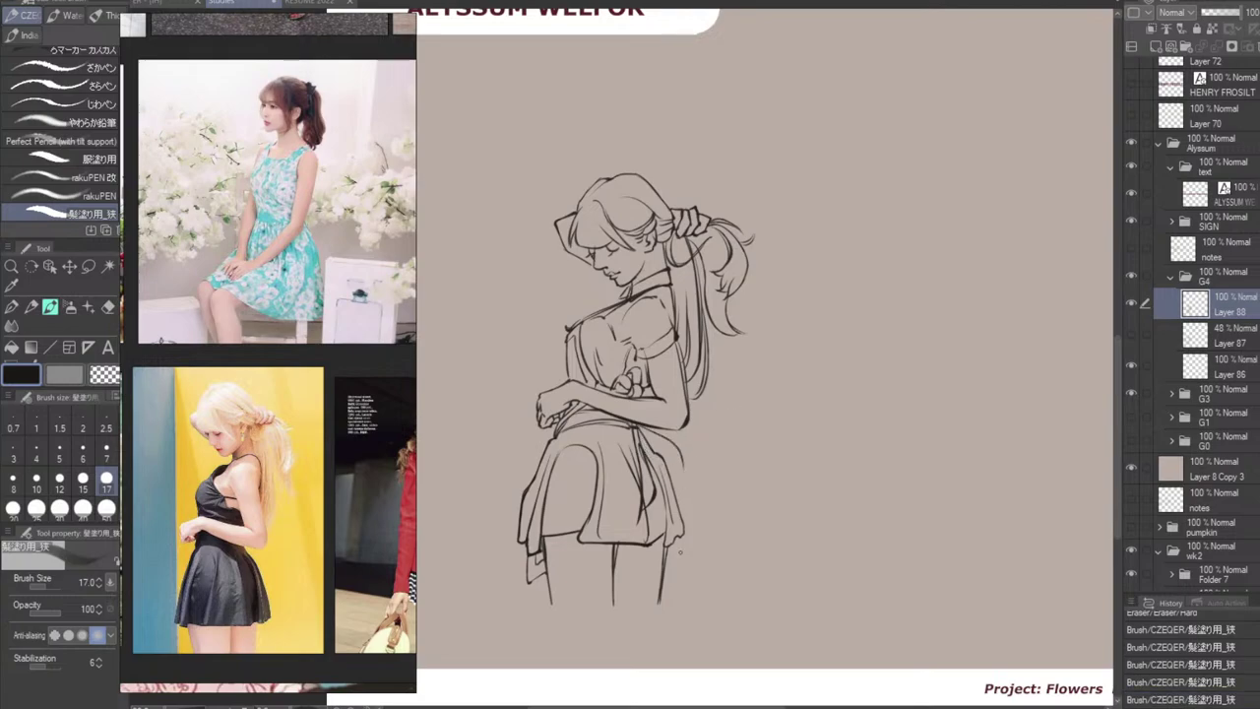
{"action": "key", "text": "ctrl+z"}
{"action": "key", "text": "ctrl+z"}
{"action": "key", "text": "ctrl+z"}
{"action": "key", "text": "ctrl+z"}
{"action": "key", "text": "ctrl+z"}
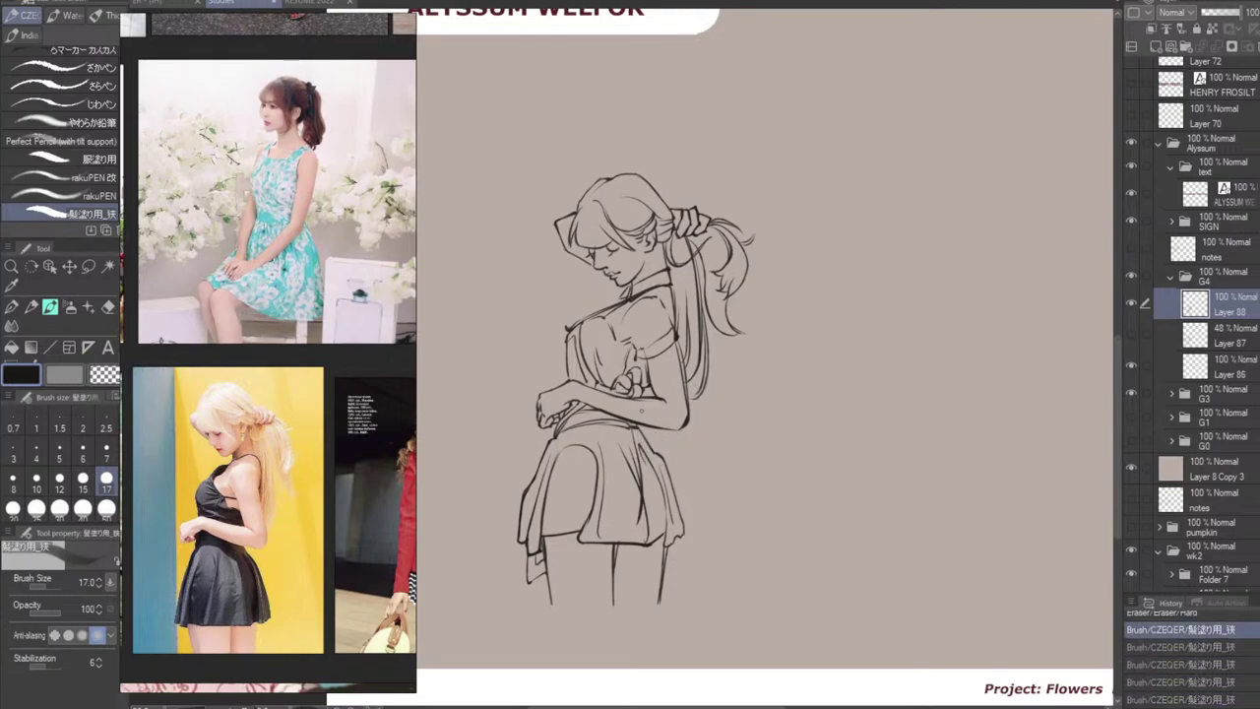
{"action": "key", "text": "ctrl+z"}
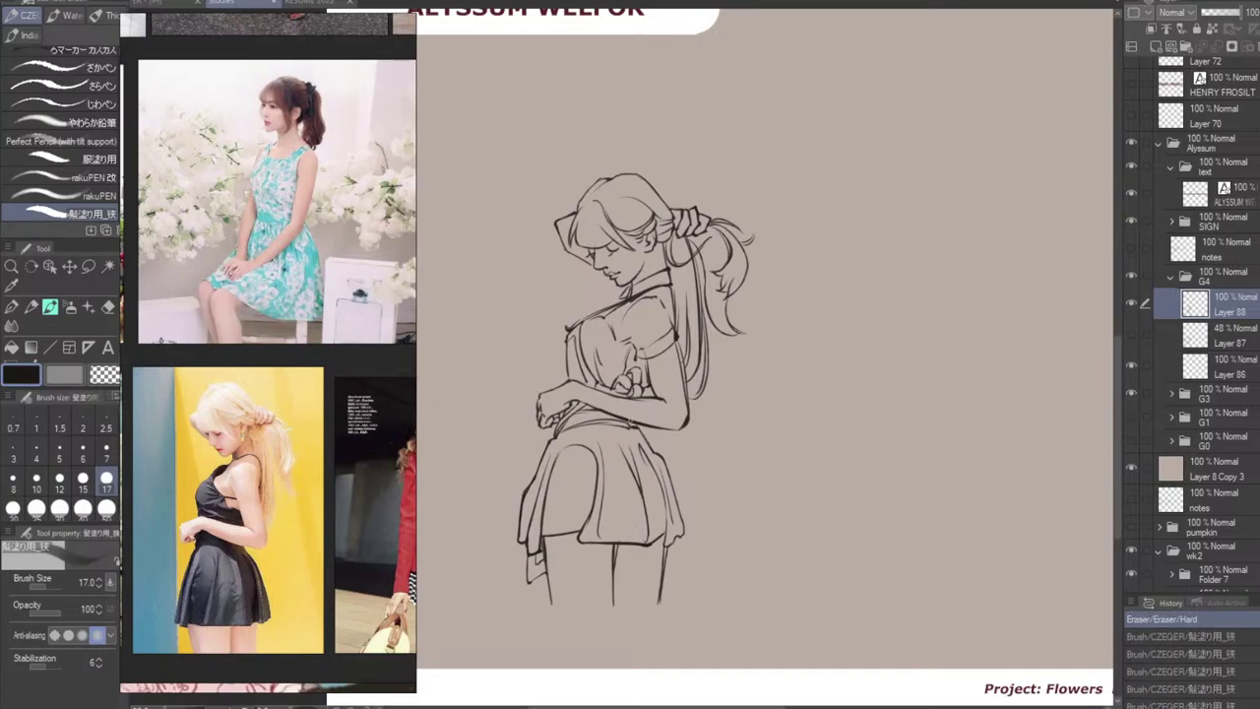
Erase and redraw the small knotted detail between the bodice and the bent arm's elbow.
{"action": "key", "text": "e"}
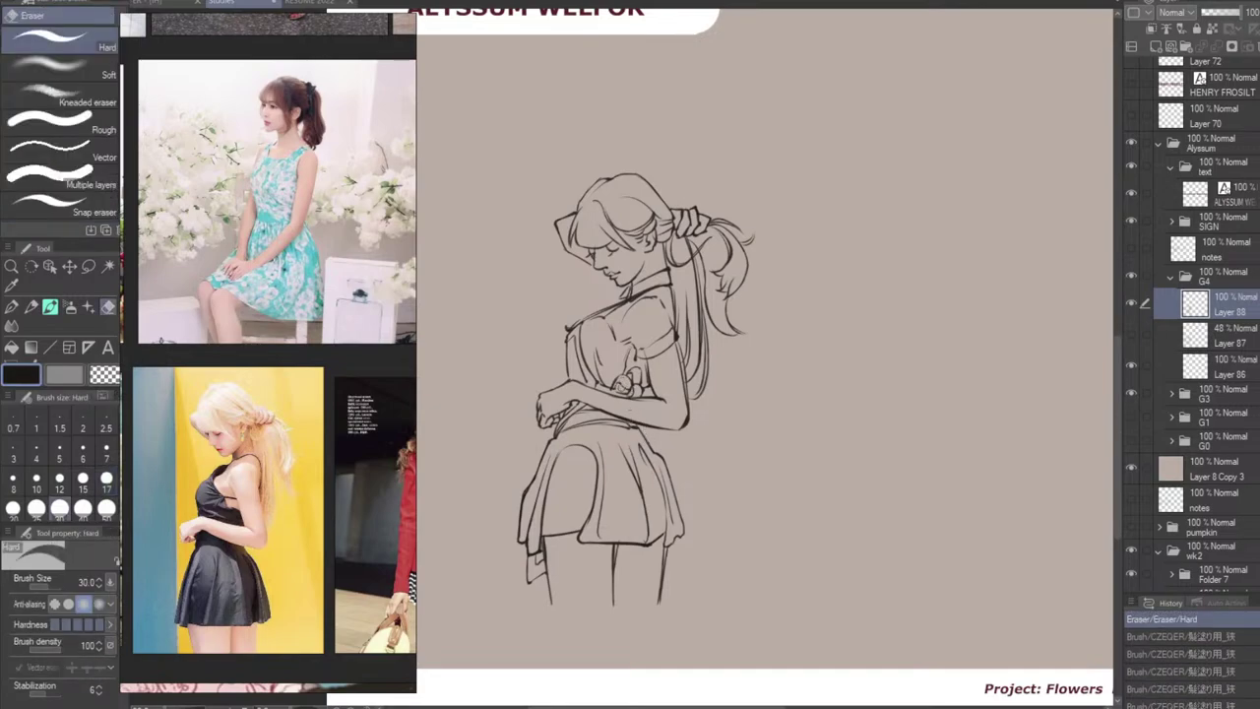
{"action": "mouse_move", "coordinate": [622, 384]}
{"action": "left_mouse_down"}
{"action": "mouse_move", "coordinate": [638, 366]}
{"action": "mouse_move", "coordinate": [612, 394]}
{"action": "left_mouse_up"}
{"action": "key", "text": "b"}
{"action": "key", "text": "ctrl+z"}
{"action": "key", "text": "ctrl+y"}
{"action": "key", "text": "ctrl+z"}
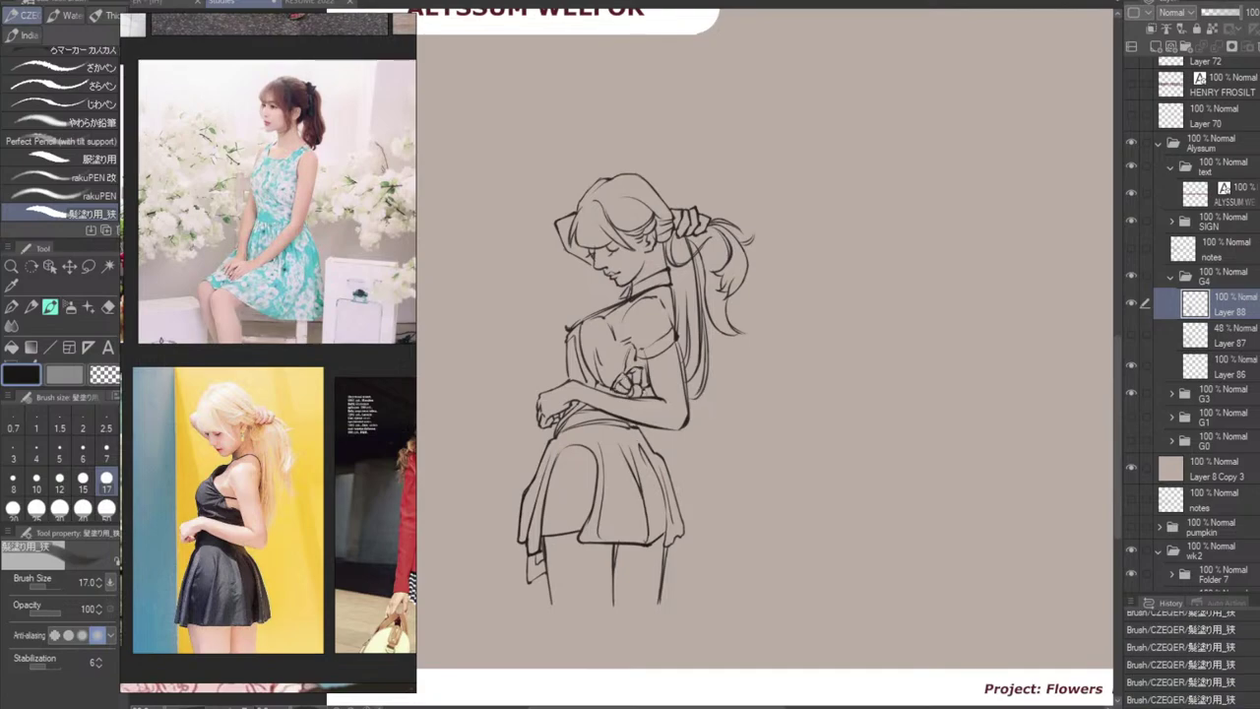
Try a ribbon tail curving from the back of the waist out behind the skirt.
{"action": "mouse_move", "coordinate": [643, 389]}
{"action": "left_mouse_down"}
{"action": "mouse_move", "coordinate": [654, 462]}
{"action": "mouse_move", "coordinate": [676, 507]}
{"action": "left_mouse_up"}
{"action": "key", "text": "ctrl+z"}
{"action": "key", "text": "ctrl+z"}
{"action": "left_click_drag", "start_coordinate": [661, 456], "coordinate": [705, 502]}
{"action": "mouse_move", "coordinate": [640, 423]}
{"action": "left_mouse_down"}
{"action": "mouse_move", "coordinate": [647, 456]}
{"action": "mouse_move", "coordinate": [644, 440]}
{"action": "mouse_move", "coordinate": [697, 489]}
{"action": "left_mouse_up"}
{"action": "key", "text": "ctrl+z"}
{"action": "key", "text": "ctrl+z"}
{"action": "left_click_drag", "start_coordinate": [649, 456], "coordinate": [682, 513]}
{"action": "key", "text": "ctrl+z"}
{"action": "left_click_drag", "start_coordinate": [645, 454], "coordinate": [700, 492]}
{"action": "key", "text": "ctrl+z"}
{"action": "key", "text": "ctrl+z"}
{"action": "mouse_move", "coordinate": [648, 459]}
{"action": "left_mouse_down"}
{"action": "mouse_move", "coordinate": [710, 470]}
{"action": "mouse_move", "coordinate": [670, 467]}
{"action": "left_mouse_up"}
{"action": "left_click_drag", "start_coordinate": [673, 462], "coordinate": [693, 519]}
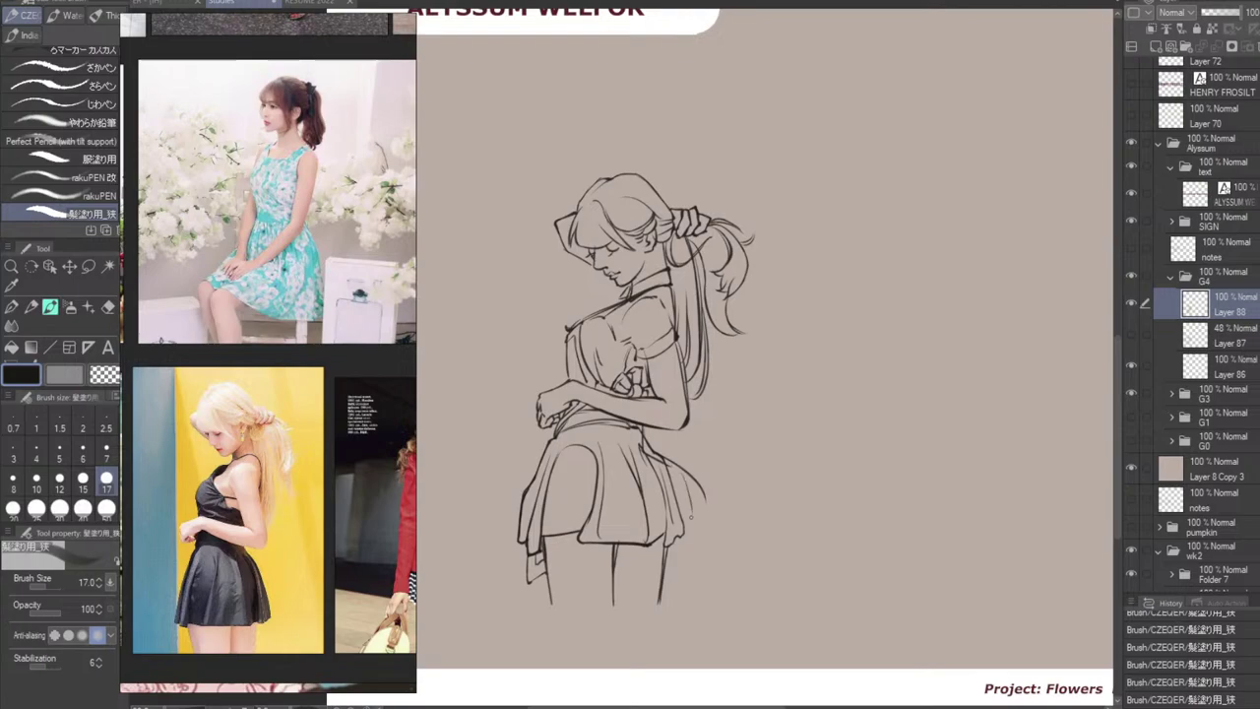
{"action": "key", "text": "ctrl+z"}
{"action": "key", "text": "ctrl+z"}
Try a wider ribbon tail behind the skirt with a second edge and a pointed end.
{"action": "left_click_drag", "start_coordinate": [650, 454], "coordinate": [702, 508]}
{"action": "key", "text": "ctrl+z"}
{"action": "key", "text": "ctrl+z"}
{"action": "key", "text": "ctrl+z"}
{"action": "left_click_drag", "start_coordinate": [664, 457], "coordinate": [711, 495]}
{"action": "key", "text": "ctrl+z"}
{"action": "left_click_drag", "start_coordinate": [645, 455], "coordinate": [715, 480]}
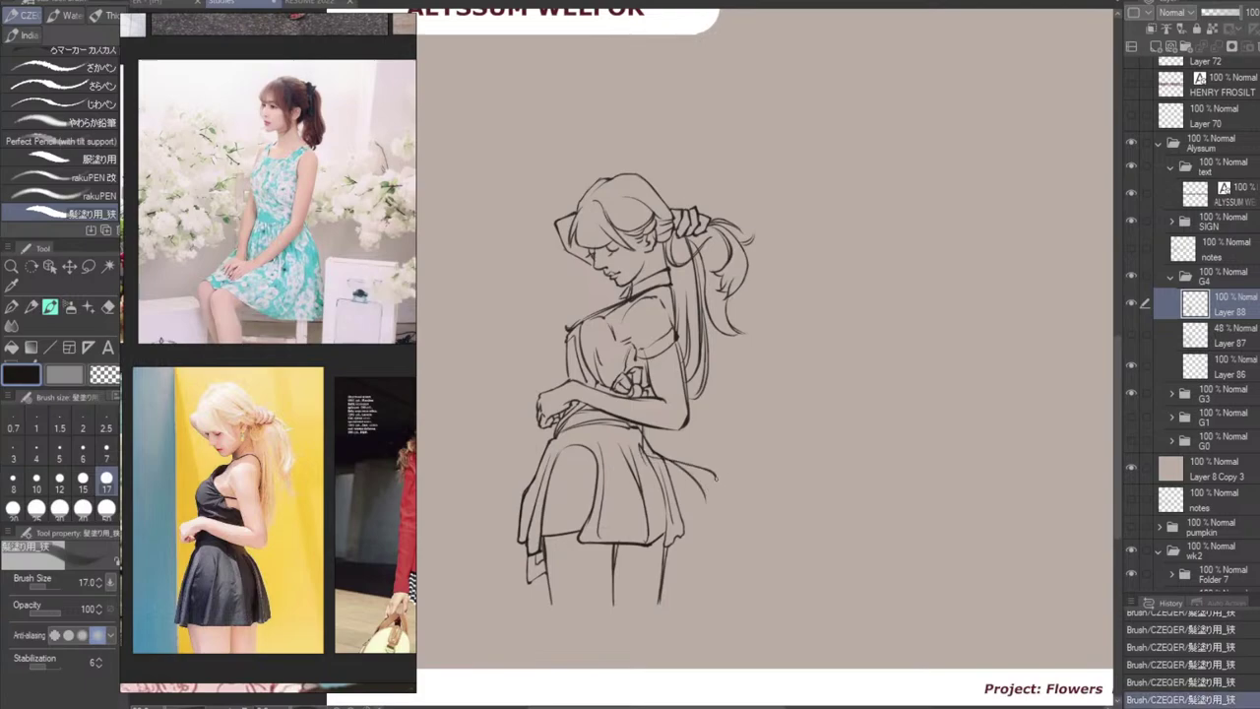
{"action": "key", "text": "ctrl+z"}
{"action": "key", "text": "ctrl+z"}
{"action": "mouse_move", "coordinate": [646, 455]}
{"action": "left_mouse_down"}
{"action": "mouse_move", "coordinate": [716, 493]}
{"action": "mouse_move", "coordinate": [709, 504]}
{"action": "left_mouse_up"}
{"action": "left_click_drag", "start_coordinate": [647, 424], "coordinate": [649, 455]}
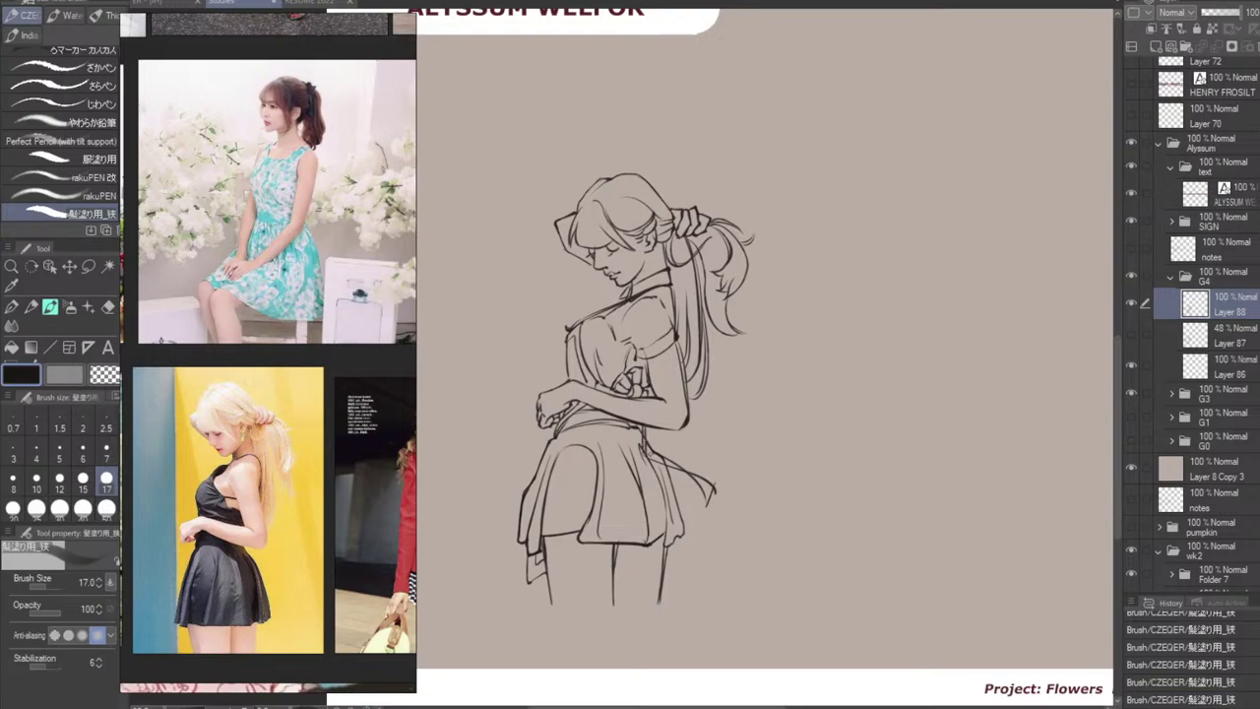
Undo the ribbon's pointed end and try narrower curves for the tail behind the skirt.
{"action": "key", "text": "ctrl+z"}
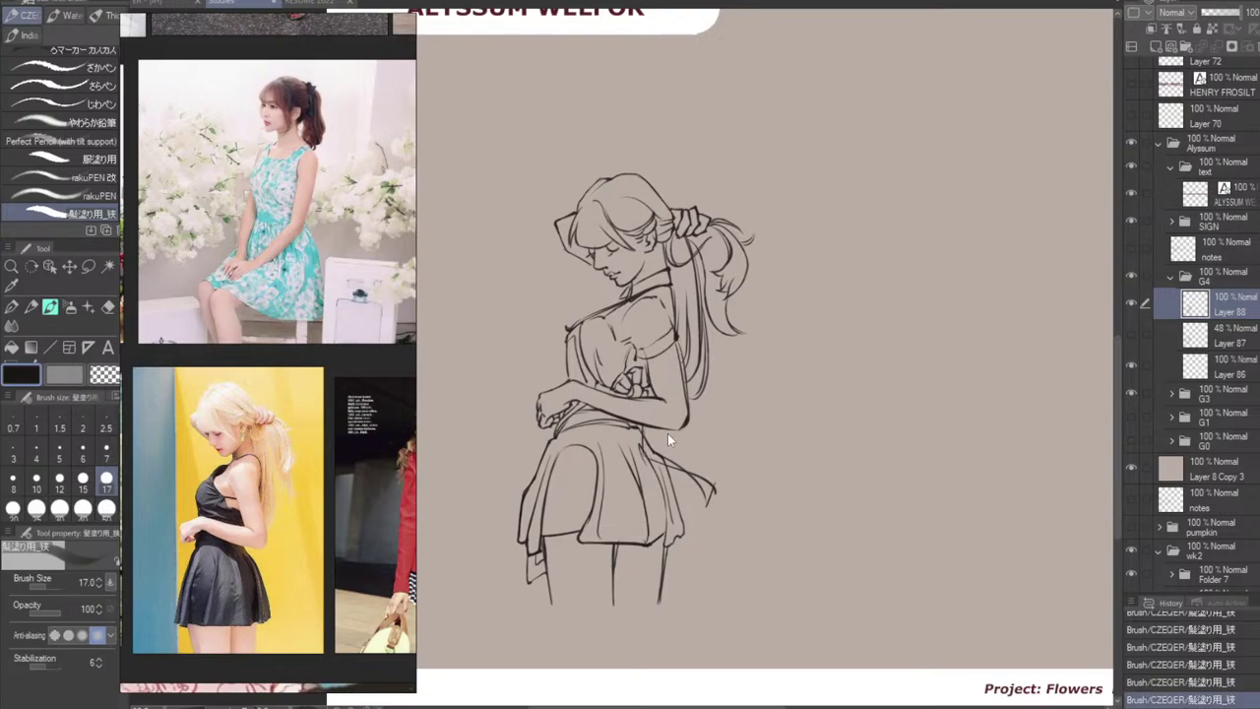
{"action": "key", "text": "ctrl+z"}
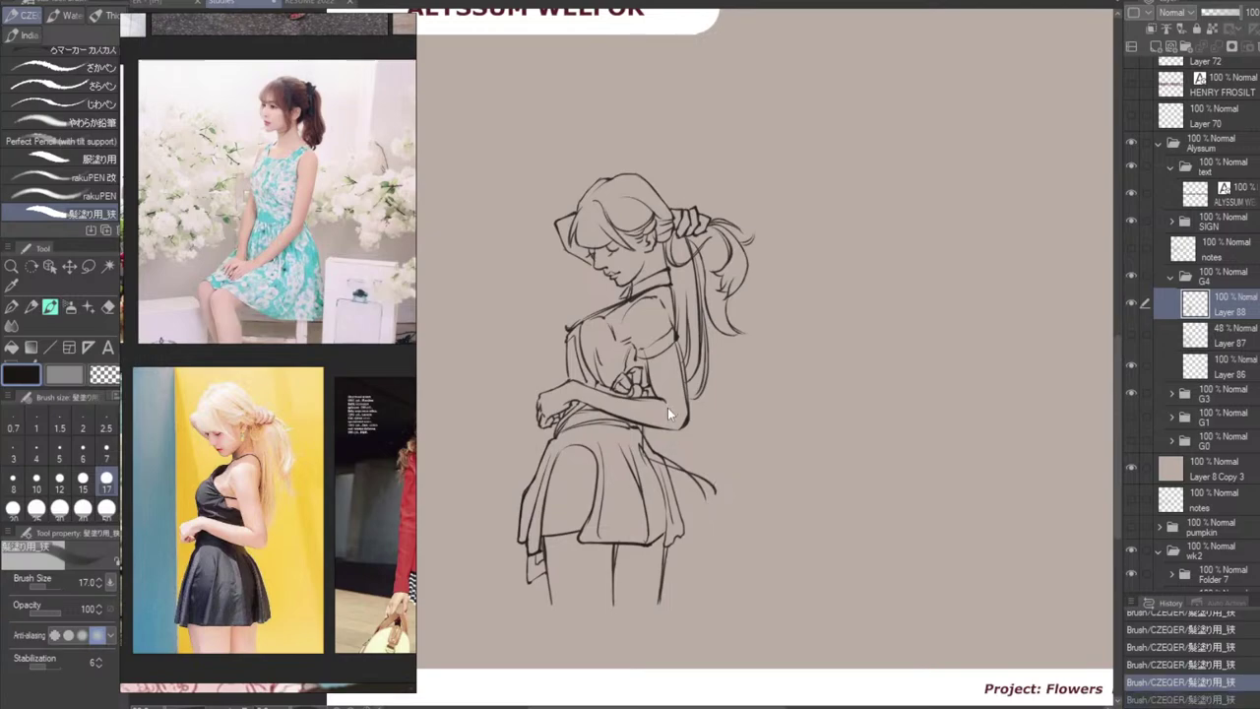
{"action": "key", "text": "ctrl+z"}
{"action": "key", "text": "ctrl+z"}
{"action": "left_click_drag", "start_coordinate": [643, 423], "coordinate": [651, 455]}
{"action": "key", "text": "ctrl+z"}
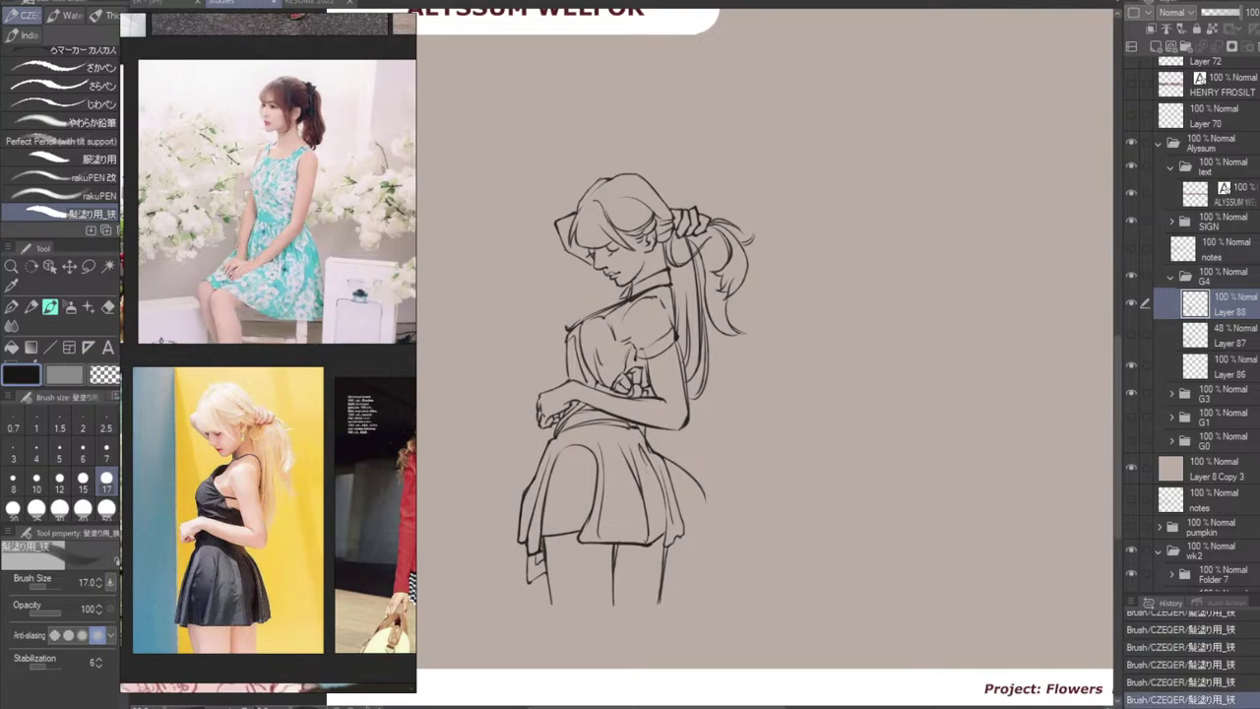
{"action": "mouse_move", "coordinate": [681, 415]}
{"action": "left_mouse_down"}
{"action": "mouse_move", "coordinate": [672, 465]}
{"action": "mouse_move", "coordinate": [715, 490]}
{"action": "left_mouse_up"}
{"action": "key", "text": "ctrl+z"}
{"action": "key", "text": "ctrl+z"}
{"action": "mouse_move", "coordinate": [666, 457]}
{"action": "left_mouse_down"}
{"action": "mouse_move", "coordinate": [709, 485]}
{"action": "mouse_move", "coordinate": [707, 503]}
{"action": "left_mouse_up"}
{"action": "key", "text": "ctrl+z"}
{"action": "key", "text": "ctrl+z"}
{"action": "key", "text": "ctrl+z"}
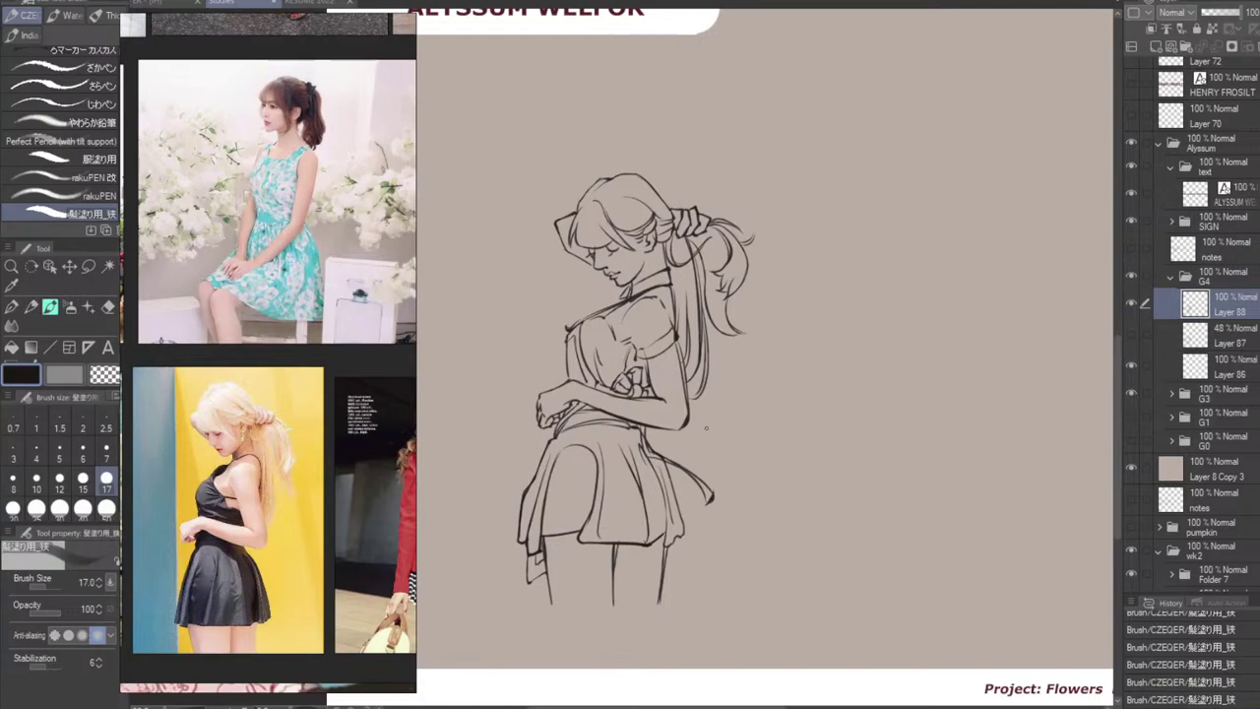
Erase the skirt lines overlapping the start of the ribbon tail at the waist.
{"action": "key", "text": "e"}
{"action": "mouse_move", "coordinate": [642, 429]}
{"action": "left_mouse_down"}
{"action": "mouse_move", "coordinate": [681, 471]}
{"action": "mouse_move", "coordinate": [661, 457]}
{"action": "left_mouse_up"}
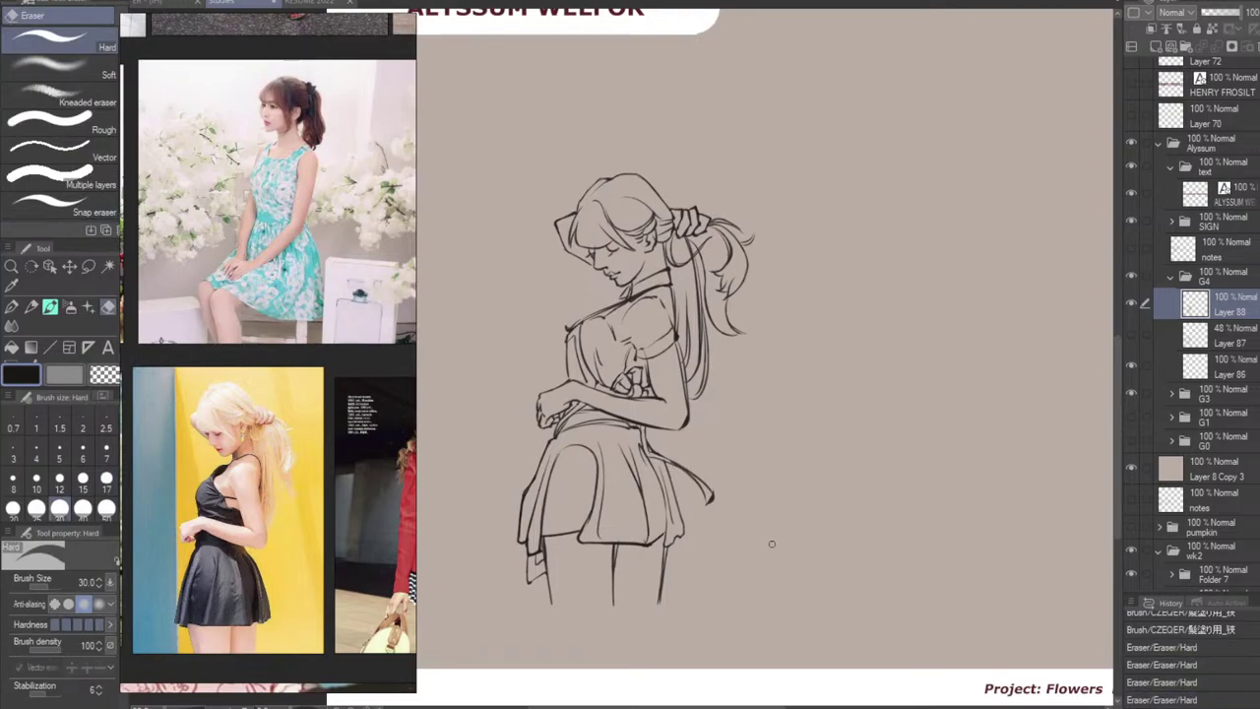
{"action": "key", "text": "b"}
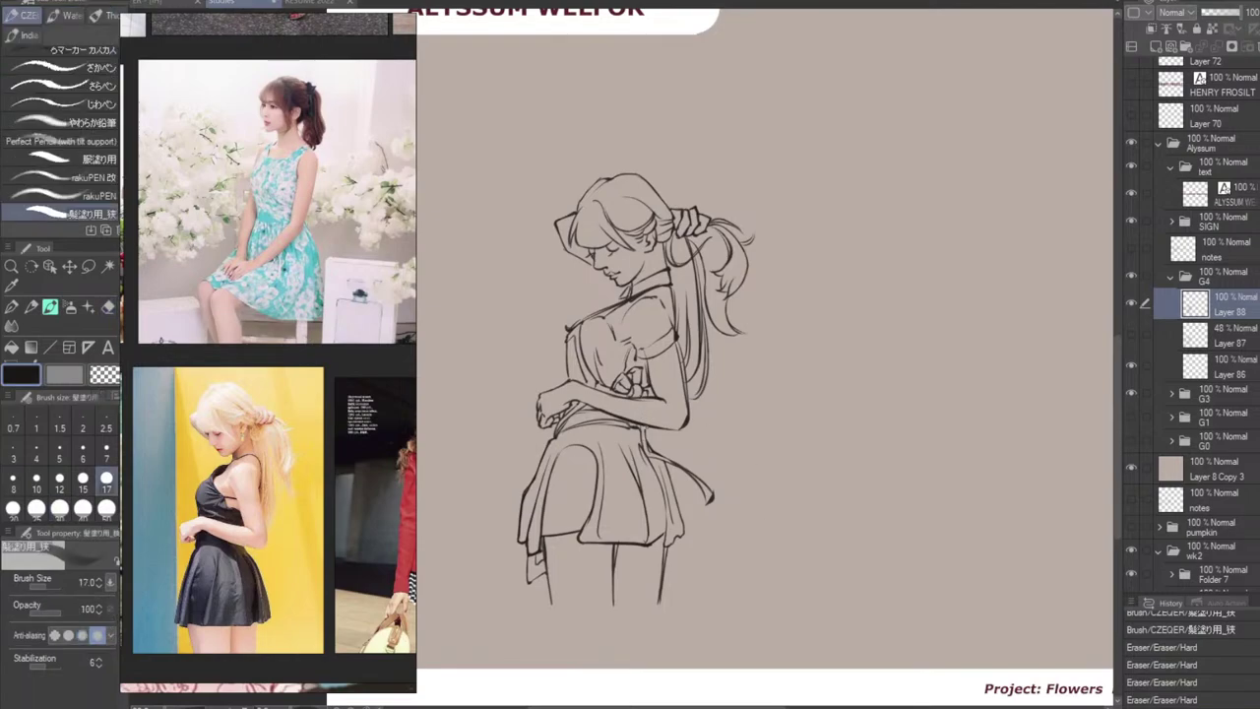
Try a second ribbon tail hanging straight down from the waist over the rear pleats.
{"action": "left_click_drag", "start_coordinate": [646, 423], "coordinate": [630, 535]}
{"action": "key", "text": "ctrl+z"}
{"action": "key", "text": "ctrl+z"}
{"action": "key", "text": "ctrl+z"}
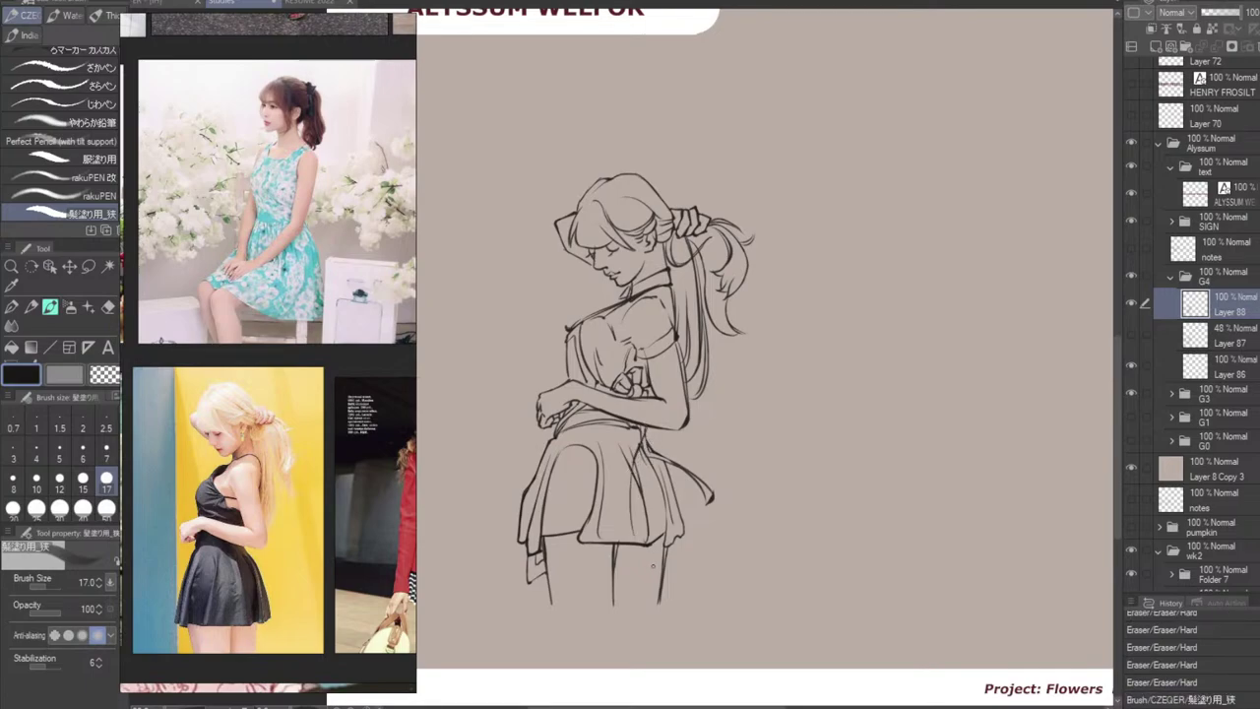
{"action": "key", "text": "ctrl+z"}
{"action": "key", "text": "ctrl+z"}
{"action": "left_click_drag", "start_coordinate": [647, 427], "coordinate": [640, 473]}
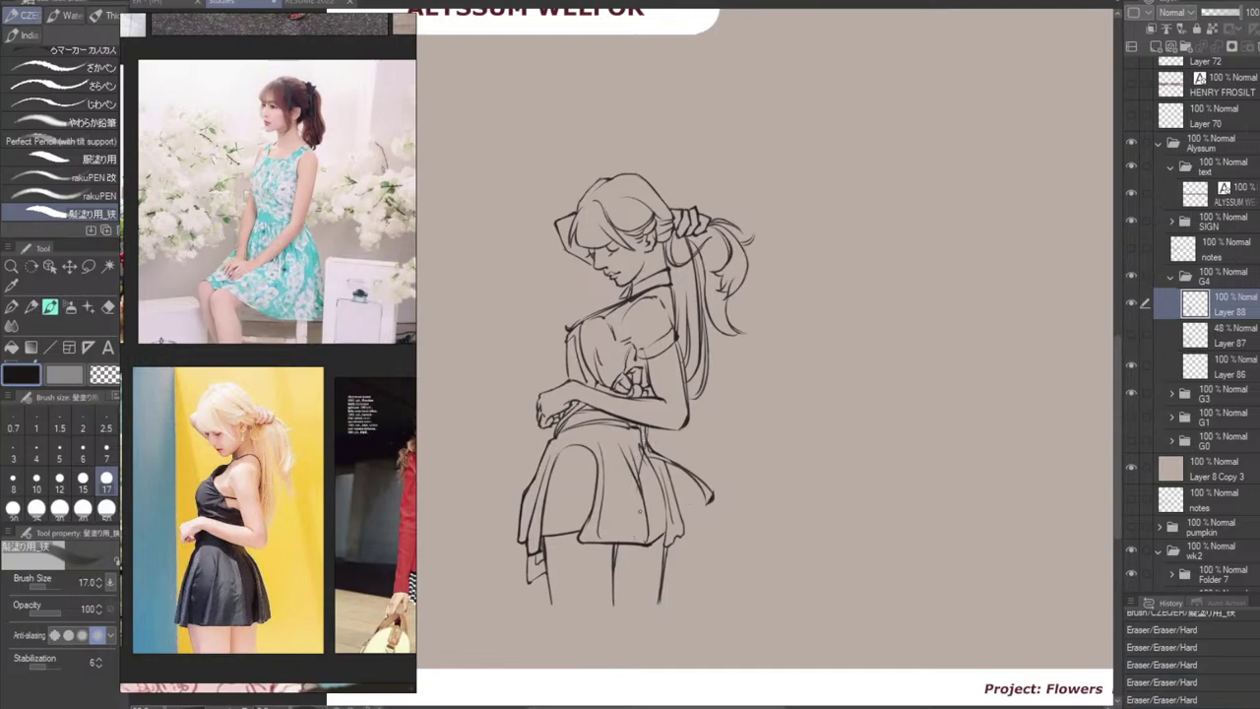
{"action": "key", "text": "ctrl+z"}
{"action": "mouse_move", "coordinate": [646, 426]}
{"action": "left_mouse_down"}
{"action": "mouse_move", "coordinate": [631, 518]}
{"action": "mouse_move", "coordinate": [645, 509]}
{"action": "left_mouse_up"}
{"action": "key", "text": "ctrl+z"}
{"action": "key", "text": "ctrl+z"}
{"action": "key", "text": "ctrl+y"}
{"action": "key", "text": "ctrl+z"}
{"action": "key", "text": "ctrl+z"}
{"action": "key", "text": "ctrl+z"}
{"action": "left_click_drag", "start_coordinate": [647, 428], "coordinate": [647, 489]}
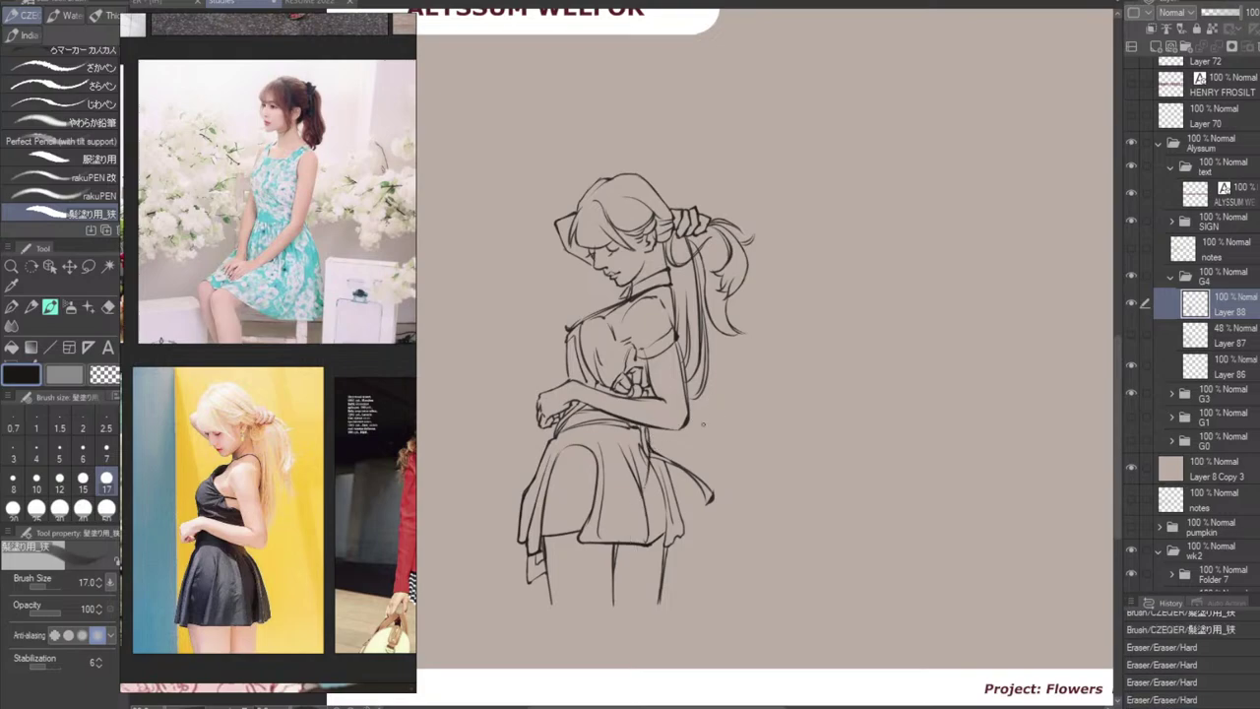
Compare the skirt with and without the second ribbon tail, and retry its narrow hanging shape.
{"action": "key", "text": "ctrl+z"}
{"action": "key", "text": "ctrl+z"}
{"action": "key", "text": "ctrl+y"}
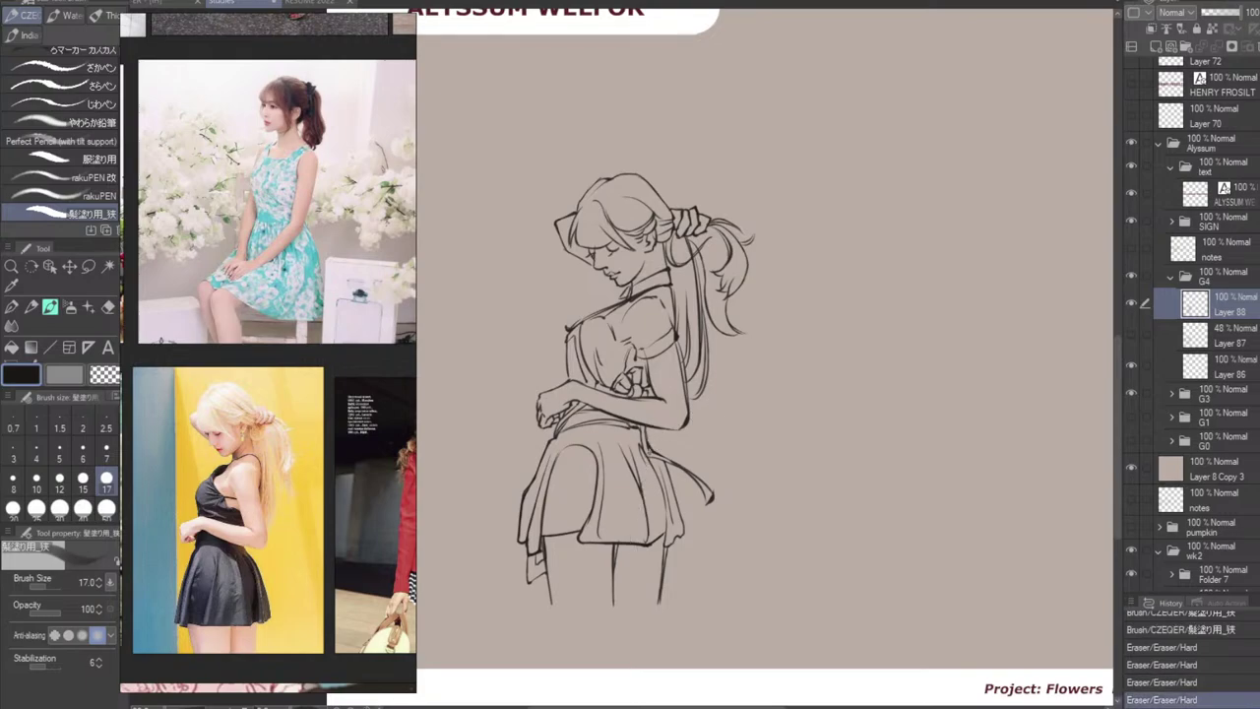
{"action": "key", "text": "ctrl+z"}
{"action": "key", "text": "ctrl+y"}
{"action": "key", "text": "ctrl+z"}
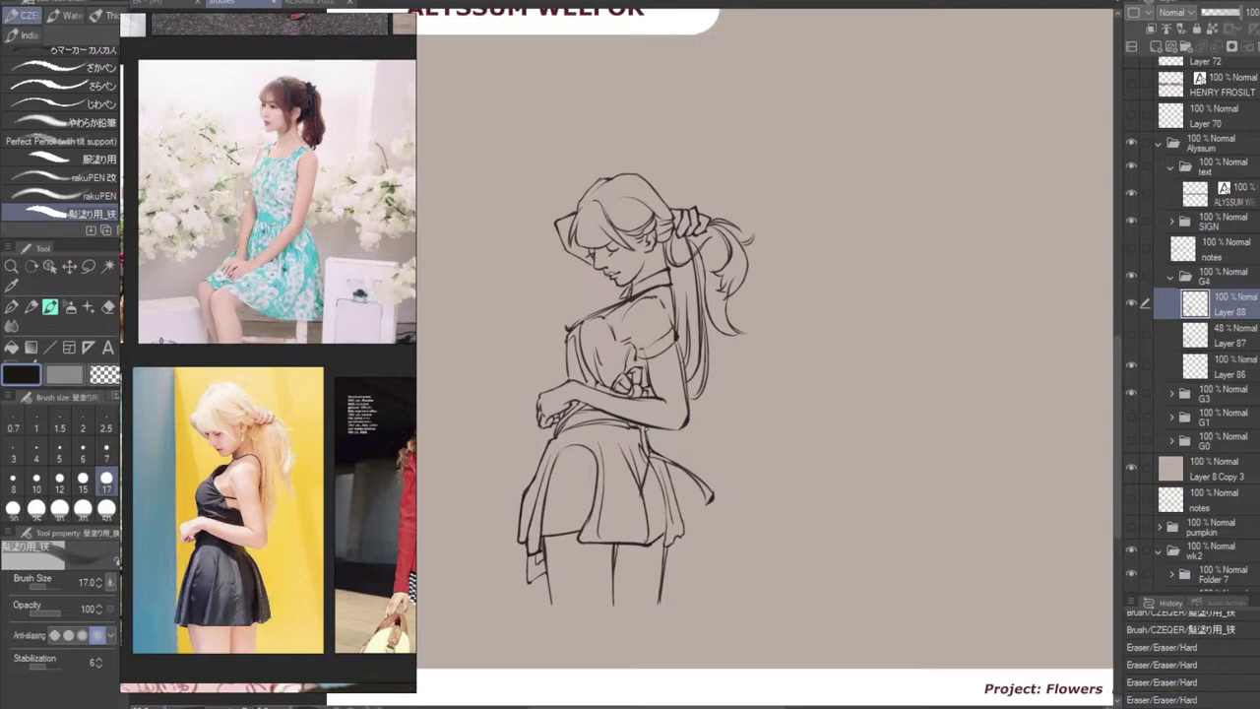
{"action": "left_click_drag", "start_coordinate": [644, 431], "coordinate": [648, 475]}
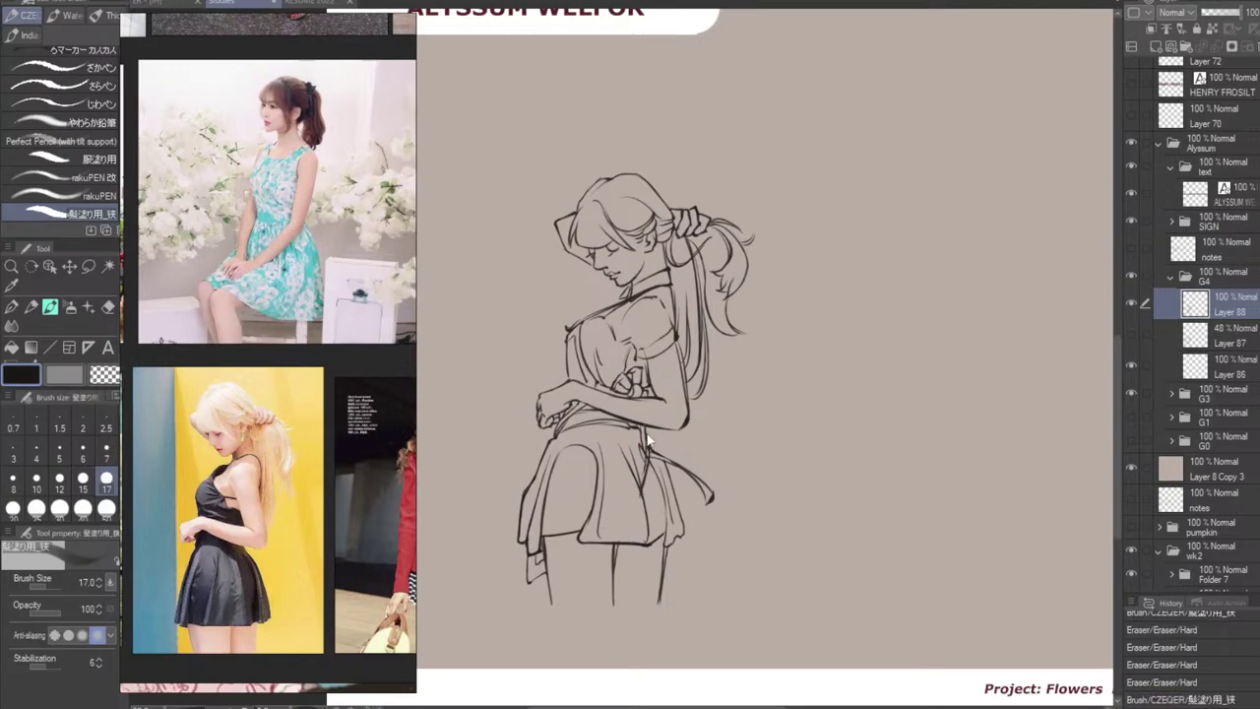
{"action": "key", "text": "ctrl+z"}
{"action": "left_click_drag", "start_coordinate": [643, 426], "coordinate": [641, 505]}
{"action": "key", "text": "ctrl+z"}
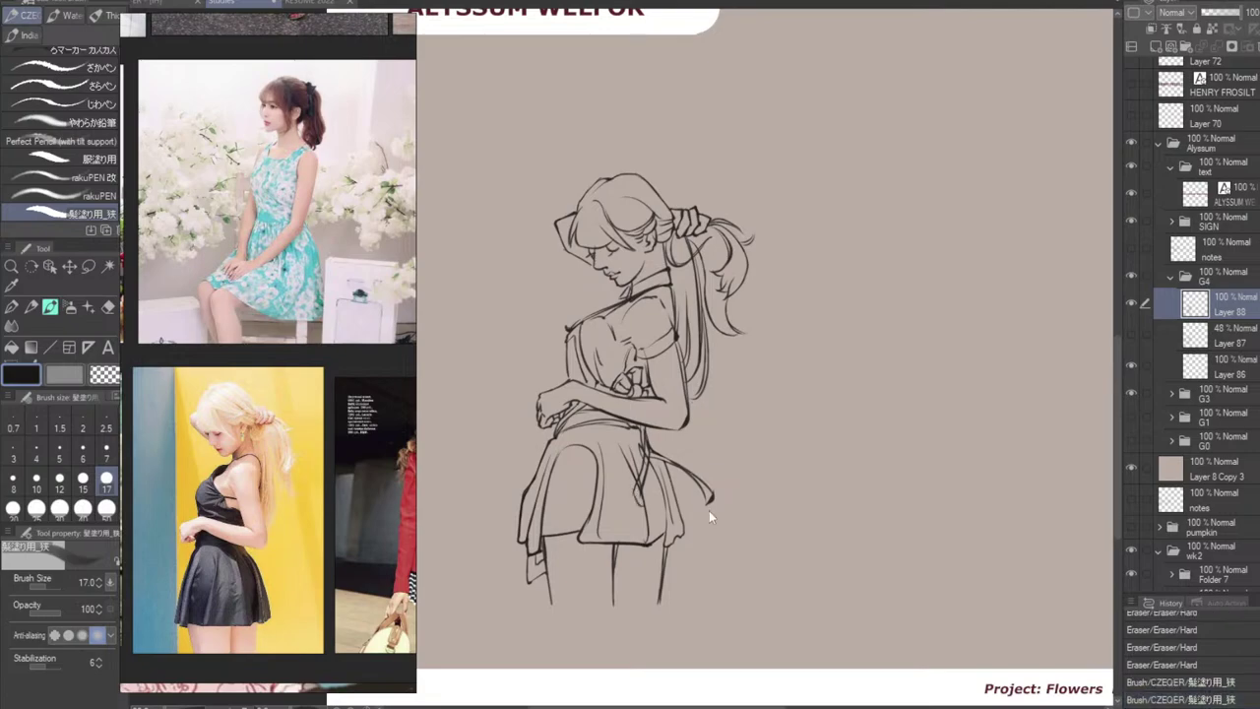
Step back and forth through the recent strokes and undo the ribbon tails behind the skirt.
{"action": "key", "text": "ctrl+z"}
{"action": "key", "text": "ctrl+z"}
{"action": "key", "text": "ctrl+z"}
{"action": "key", "text": "ctrl+z"}
{"action": "key", "text": "ctrl+z"}
{"action": "key", "text": "ctrl+z"}
{"action": "key", "text": "ctrl+z"}
{"action": "key", "text": "ctrl+z"}
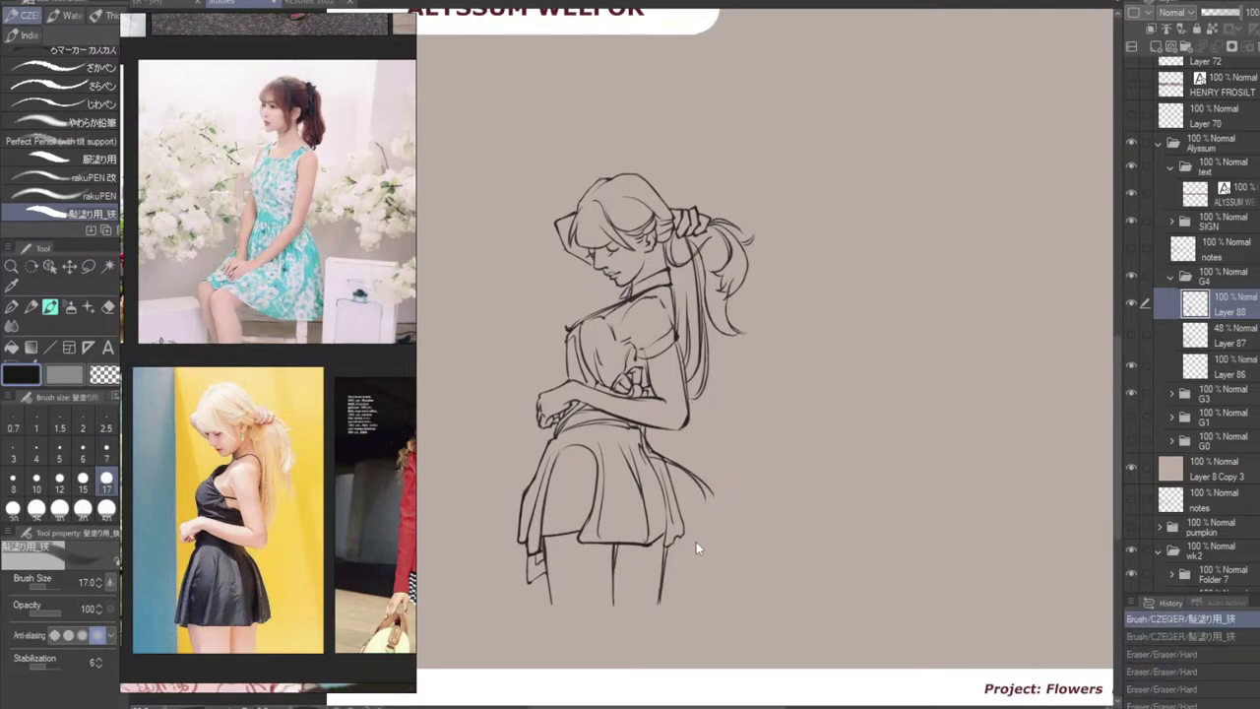
{"action": "key", "text": "ctrl+y"}
{"action": "key", "text": "ctrl+y"}
{"action": "key", "text": "ctrl+y"}
{"action": "key", "text": "ctrl+y"}
{"action": "key", "text": "ctrl+y"}
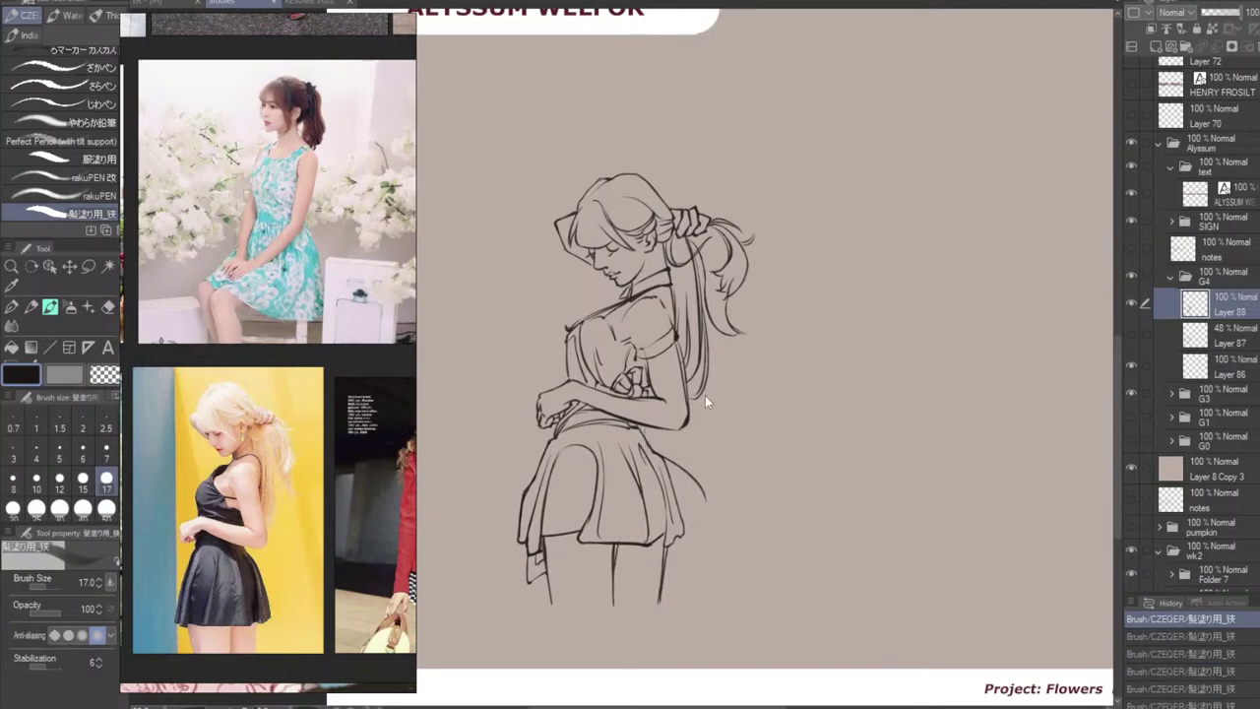
{"action": "key", "text": "ctrl+z"}
Try a curved ribbon tail sweeping from the back waist across the rear pleats and undo it.
{"action": "left_click_drag", "start_coordinate": [647, 400], "coordinate": [672, 493]}
{"action": "key", "text": "ctrl+z"}
{"action": "left_click_drag", "start_coordinate": [647, 452], "coordinate": [684, 501]}
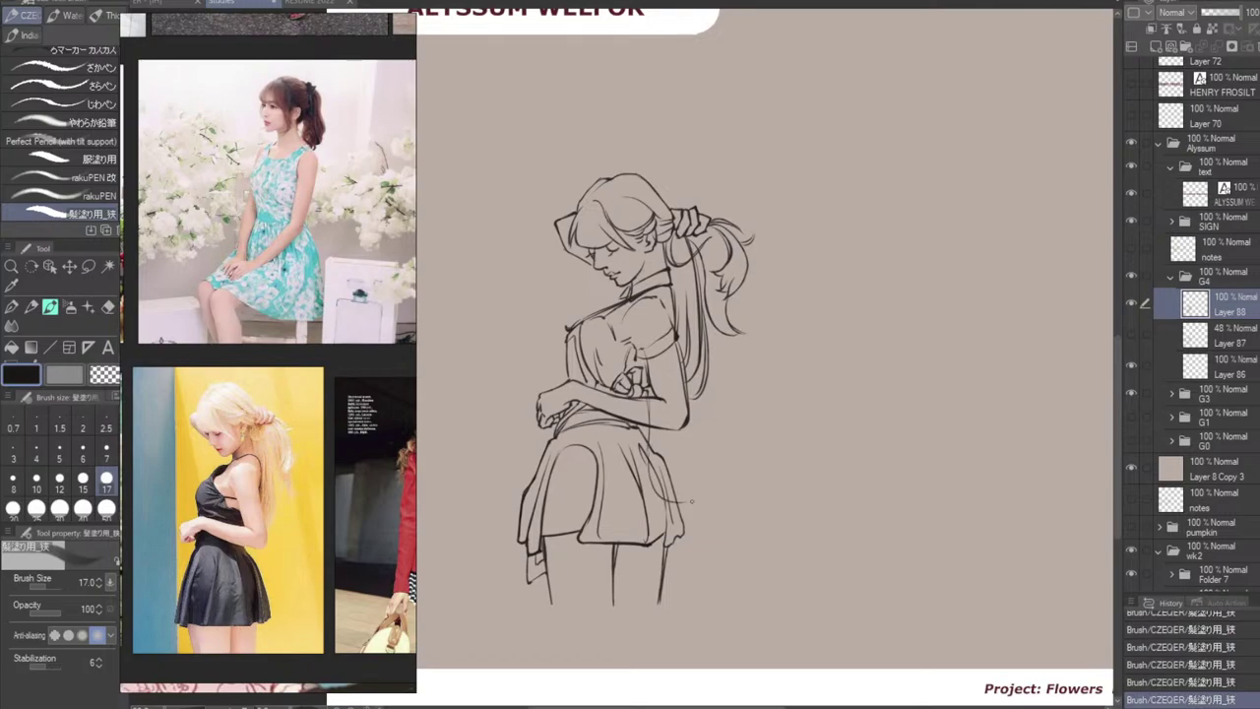
{"action": "key", "text": "ctrl+z"}
{"action": "left_click_drag", "start_coordinate": [647, 449], "coordinate": [680, 494]}
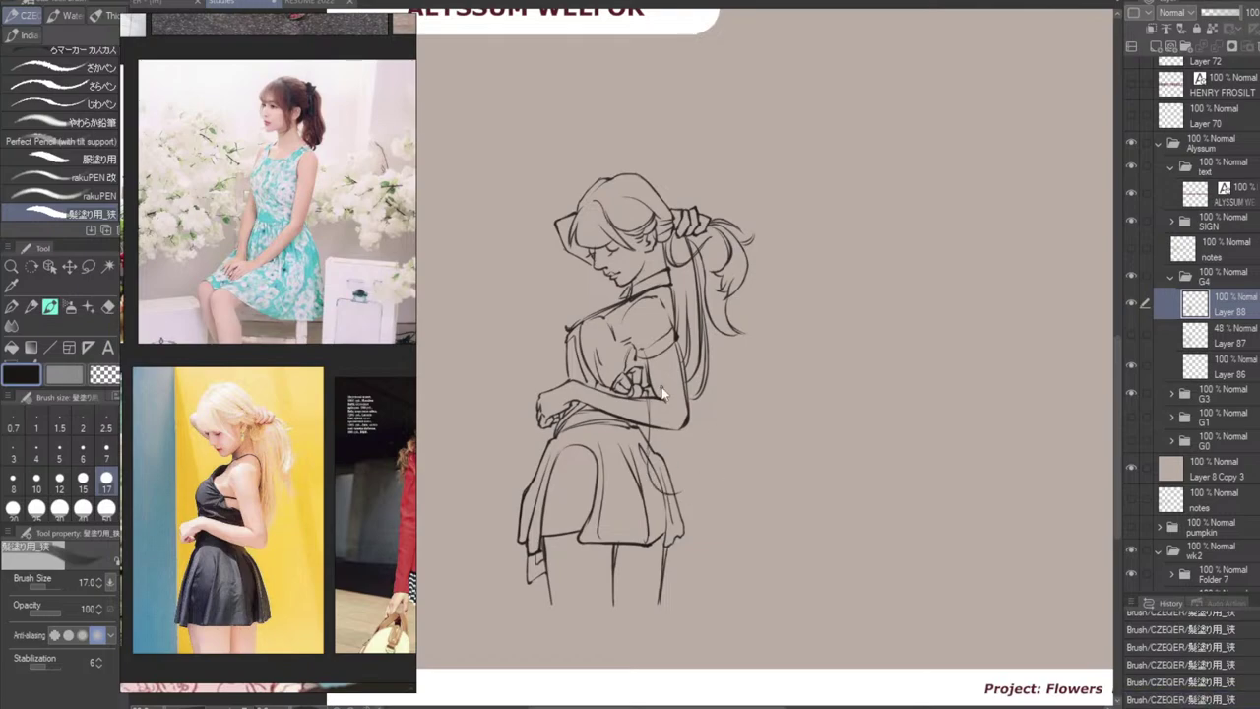
{"action": "key", "text": "ctrl+z"}
{"action": "key", "text": "ctrl+z"}
{"action": "key", "text": "ctrl+z"}
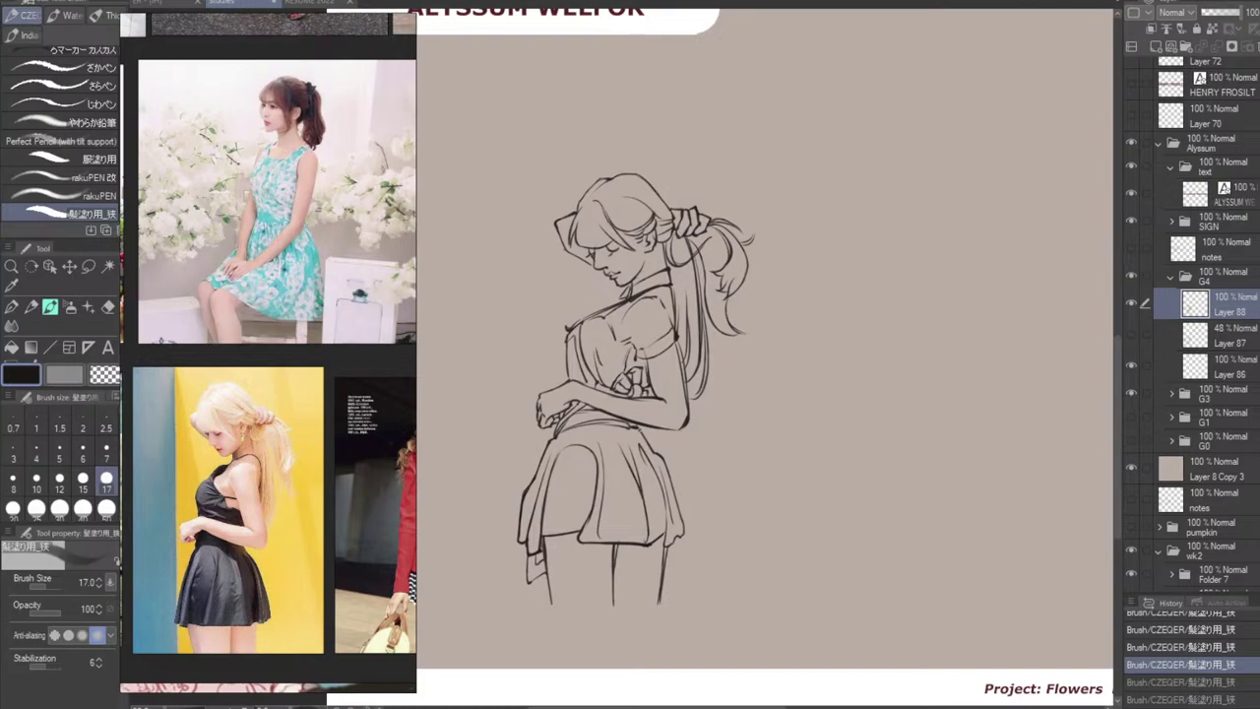
Erase the small bow drawn between the bodice and the forearm at the waist.
{"action": "key", "text": "e"}
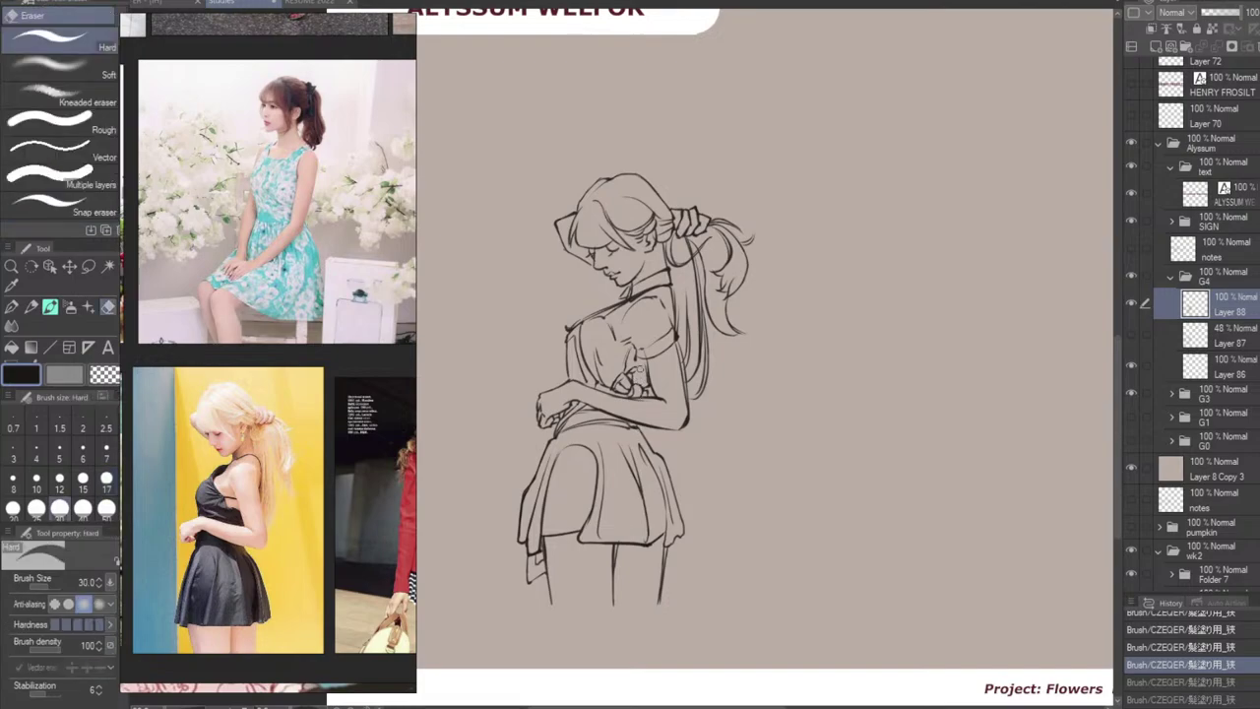
{"action": "mouse_move", "coordinate": [627, 375]}
{"action": "left_mouse_down"}
{"action": "mouse_move", "coordinate": [613, 389]}
{"action": "mouse_move", "coordinate": [634, 390]}
{"action": "left_mouse_up"}
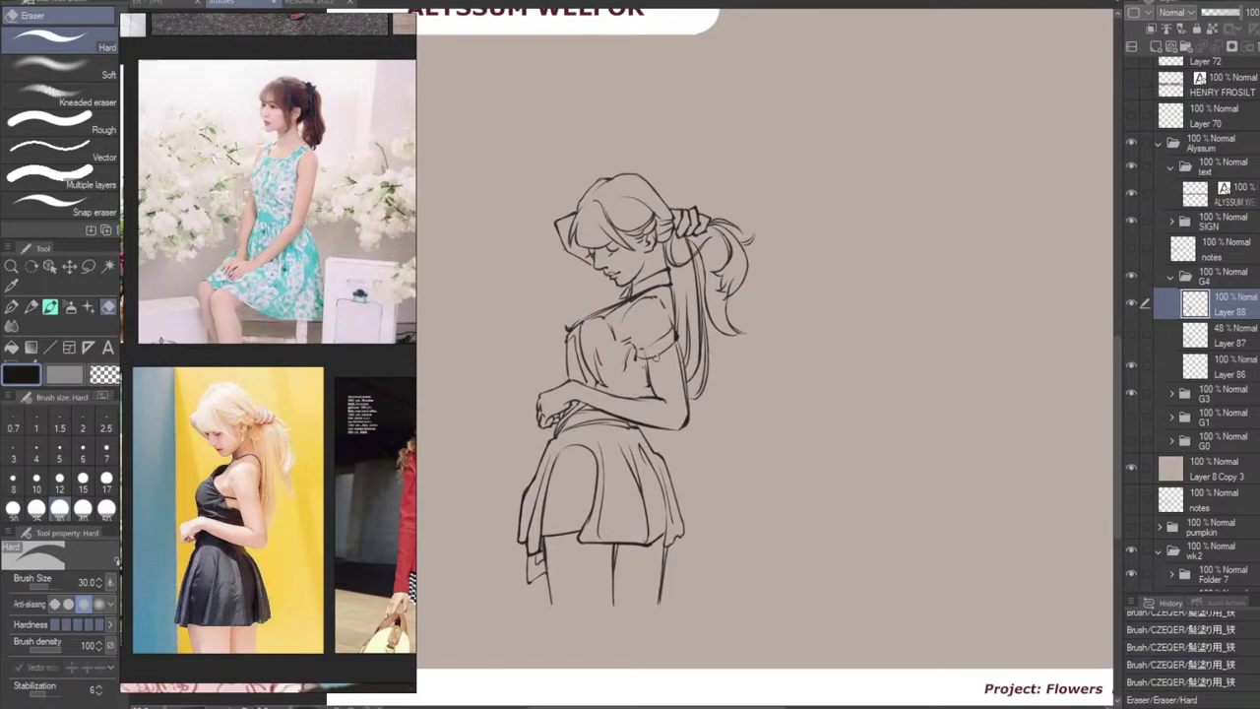
{"action": "key", "text": "b"}
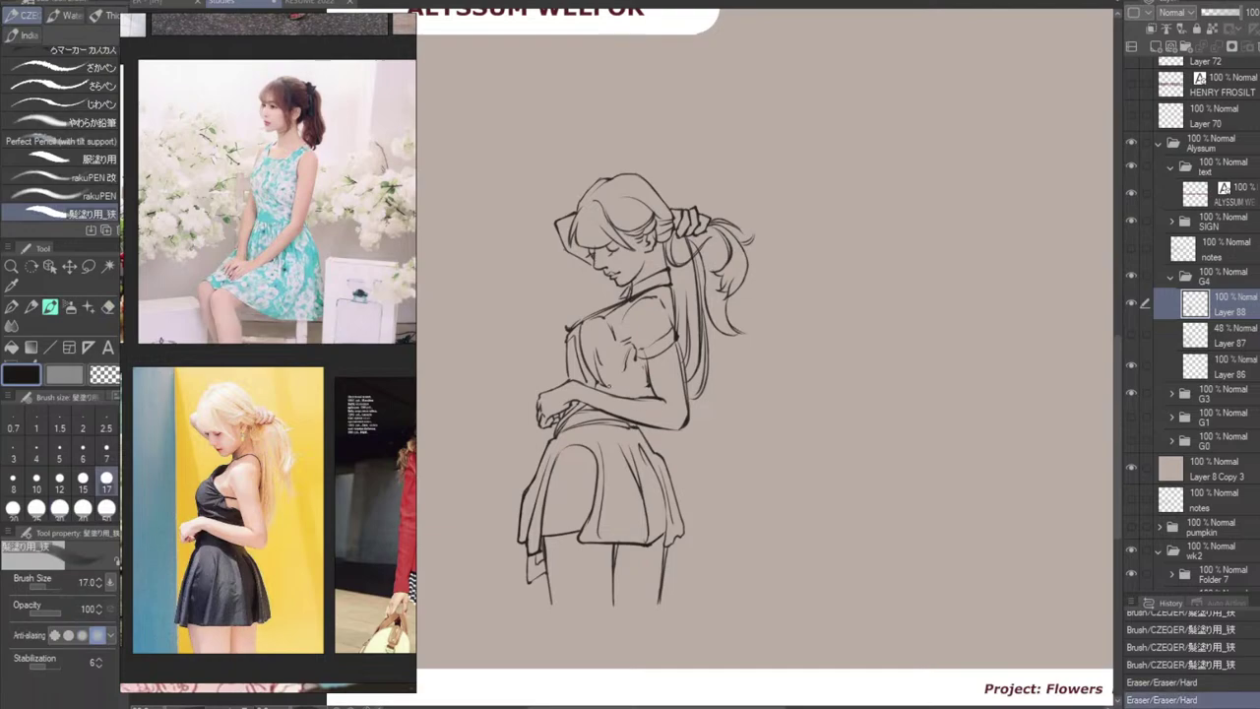
Step back and forth through the last edit to compare the waist area where the bow was erased.
{"action": "key", "text": "ctrl+y"}
{"action": "key", "text": "ctrl+z"}
{"action": "key", "text": "ctrl+y"}
{"action": "key", "text": "ctrl+z"}
{"action": "key", "text": "ctrl+y"}
{"action": "key", "text": "ctrl+z"}
{"action": "key", "text": "ctrl+y"}
{"action": "key", "text": "ctrl+z"}
Redraw the bodice's back contour and small fold lines above the forearm where the bow was erased.
{"action": "left_click", "coordinate": [640, 390]}
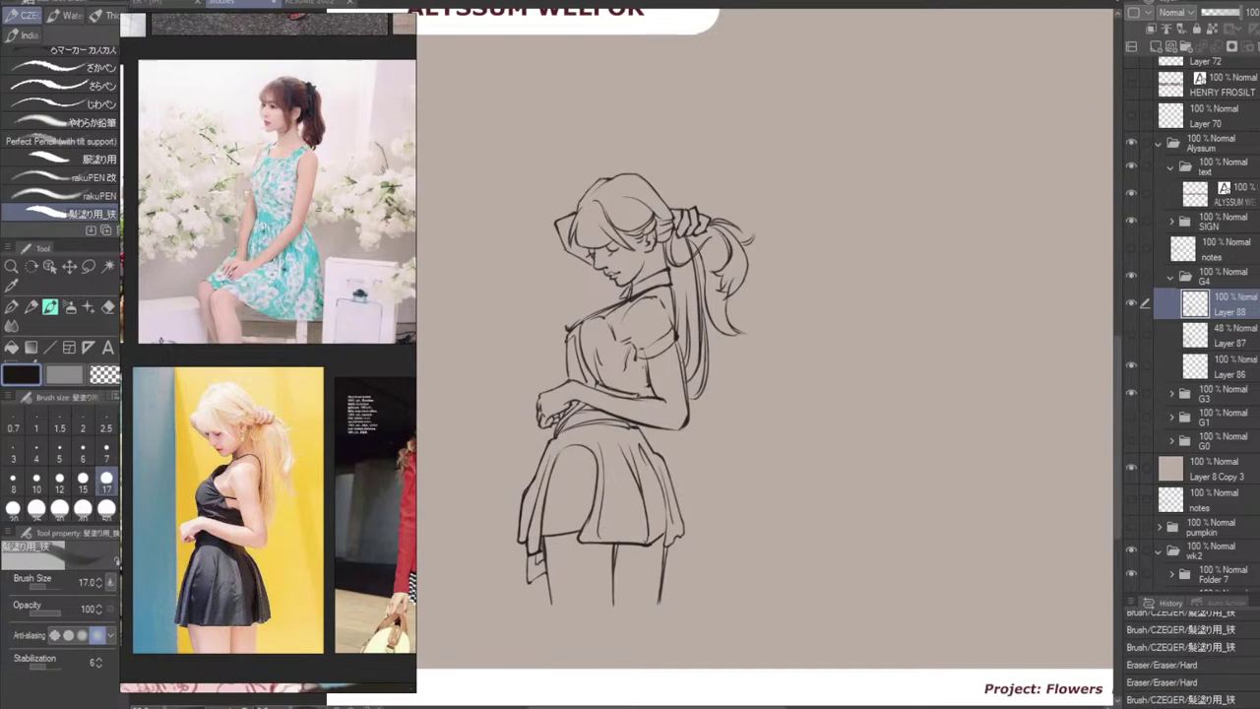
{"action": "left_click", "coordinate": [641, 392]}
{"action": "left_click_drag", "start_coordinate": [630, 394], "coordinate": [648, 396]}
{"action": "key", "text": "ctrl+z"}
{"action": "key", "text": "ctrl+z"}
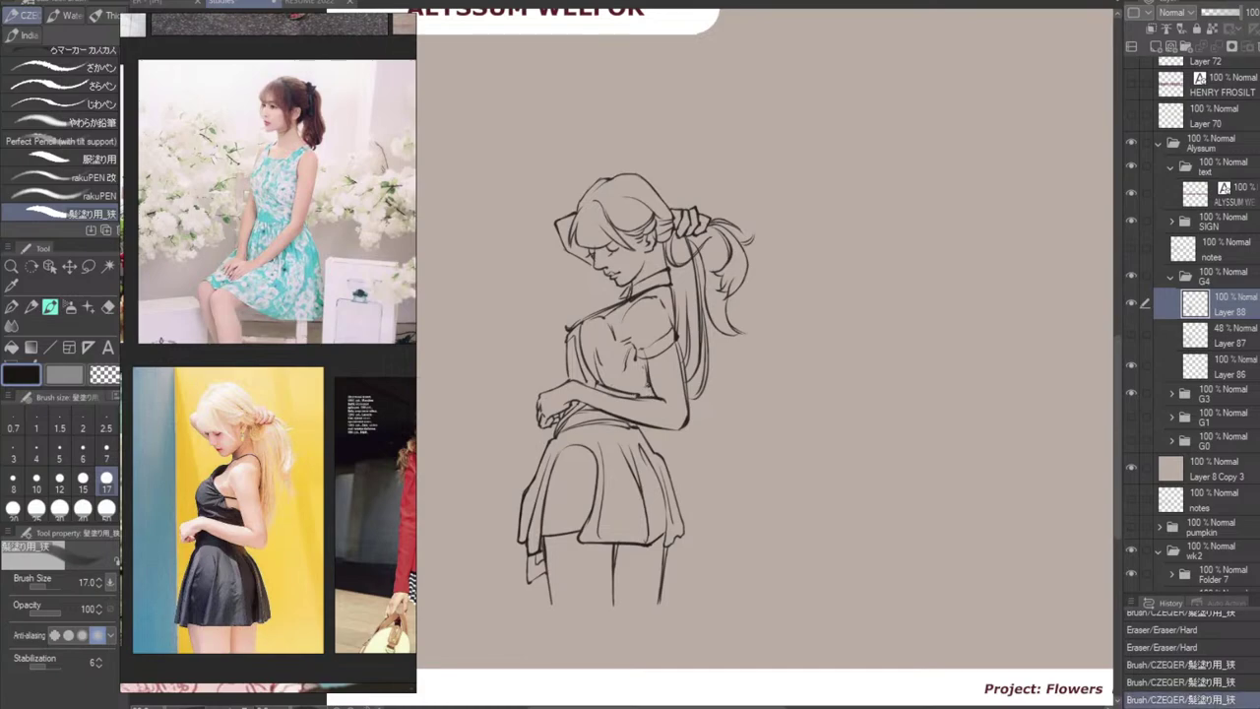
{"action": "mouse_move", "coordinate": [622, 373]}
{"action": "left_mouse_down"}
{"action": "mouse_move", "coordinate": [632, 391]}
{"action": "mouse_move", "coordinate": [620, 381]}
{"action": "left_mouse_up"}
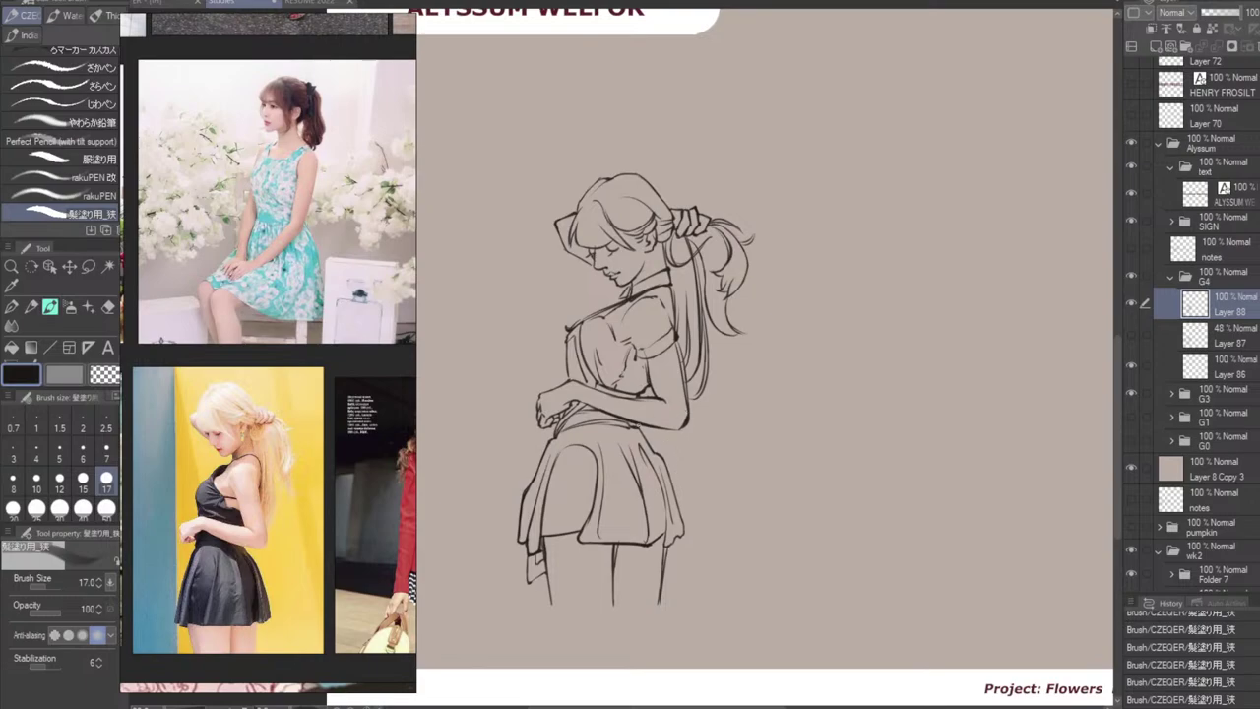
Try short vertical fold lines between the forearm and the skirt's waistband.
{"action": "left_click_drag", "start_coordinate": [633, 431], "coordinate": [642, 424]}
{"action": "left_click_drag", "start_coordinate": [583, 405], "coordinate": [587, 423]}
{"action": "key", "text": "ctrl+z"}
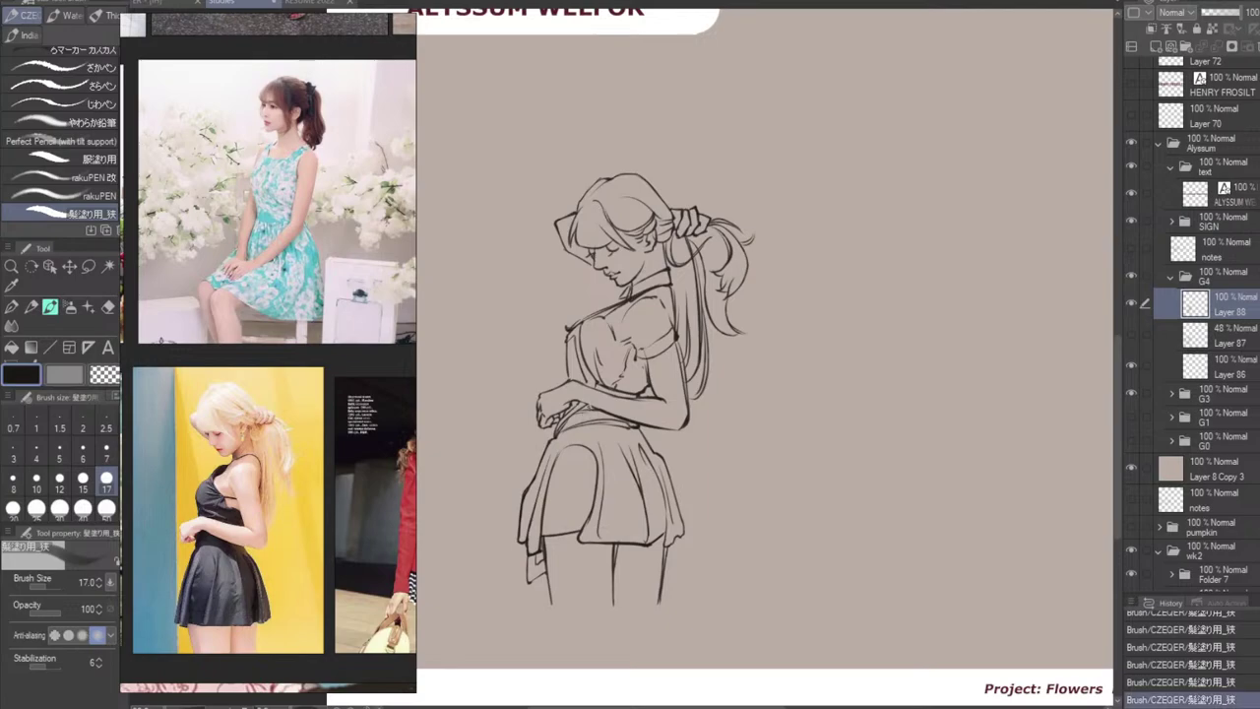
{"action": "key", "text": "ctrl+z"}
{"action": "left_click_drag", "start_coordinate": [583, 405], "coordinate": [595, 426]}
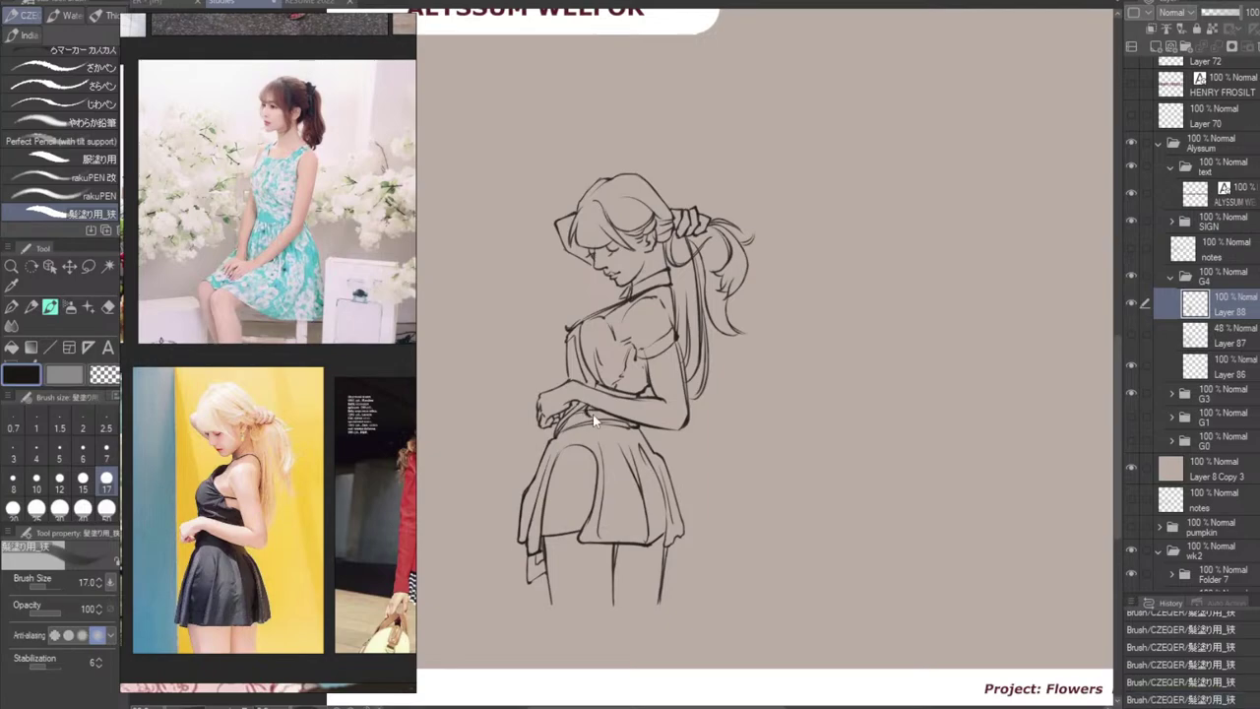
{"action": "key", "text": "ctrl+z"}
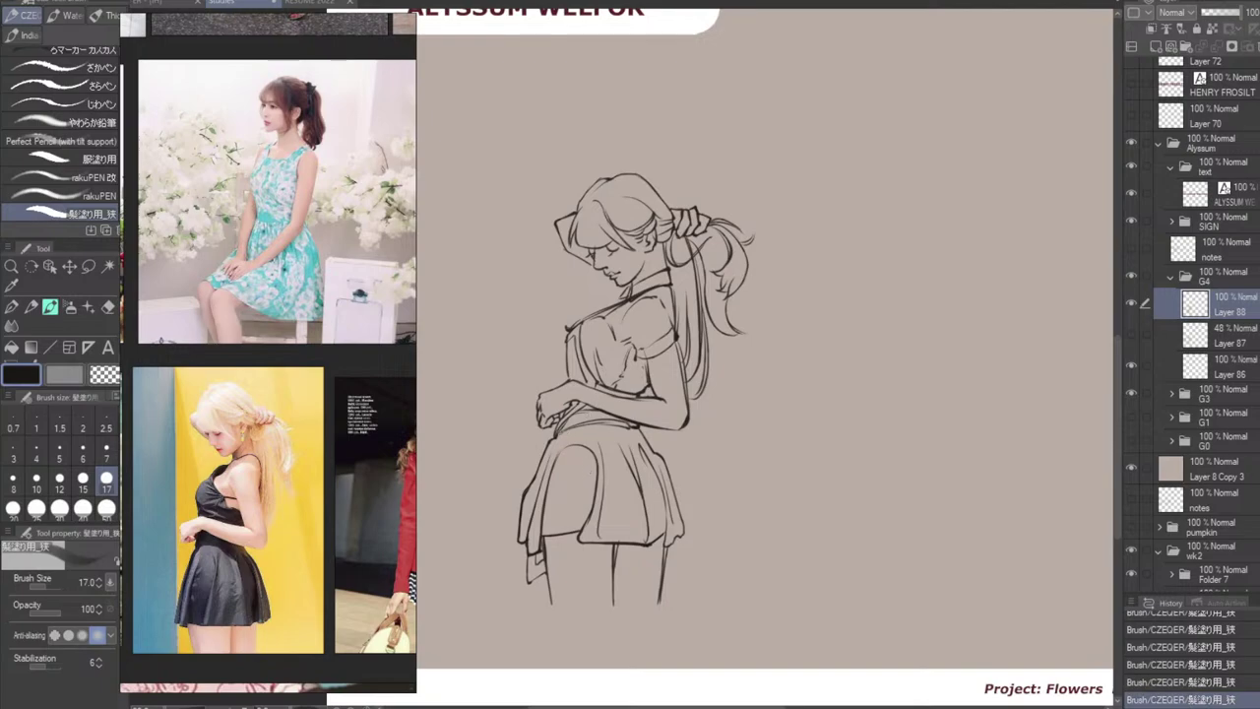
Redraw the skirt's waistband line beneath the forearm and compare it with the earlier version.
{"action": "left_click_drag", "start_coordinate": [558, 435], "coordinate": [638, 426]}
{"action": "key", "text": "ctrl+z"}
{"action": "key", "text": "ctrl+z"}
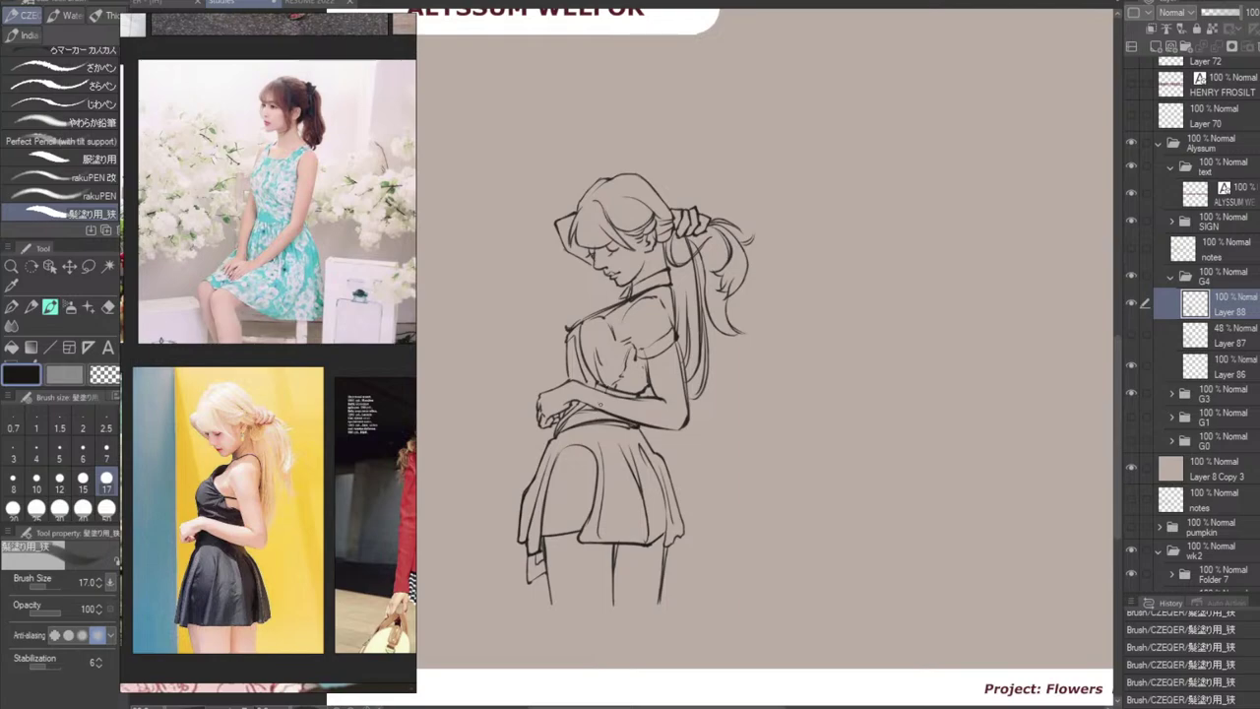
{"action": "key", "text": "ctrl+z"}
{"action": "key", "text": "ctrl+y"}
{"action": "key", "text": "ctrl+y"}
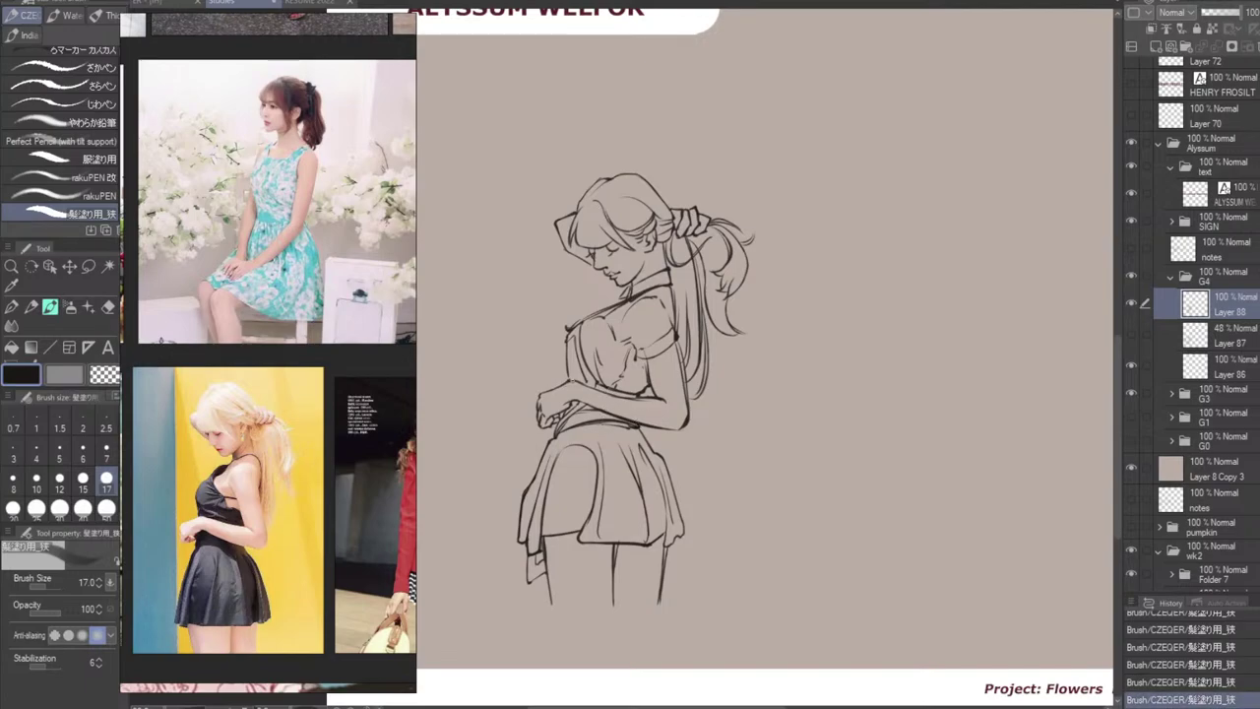
{"action": "key", "text": "ctrl+z"}
{"action": "key", "text": "ctrl+y"}
{"action": "key", "text": "ctrl+z"}
{"action": "key", "text": "ctrl+y"}
{"action": "key", "text": "ctrl+z"}
Erase the stray line ends where the back of the bodice meets the forearm.
{"action": "key", "text": "e"}
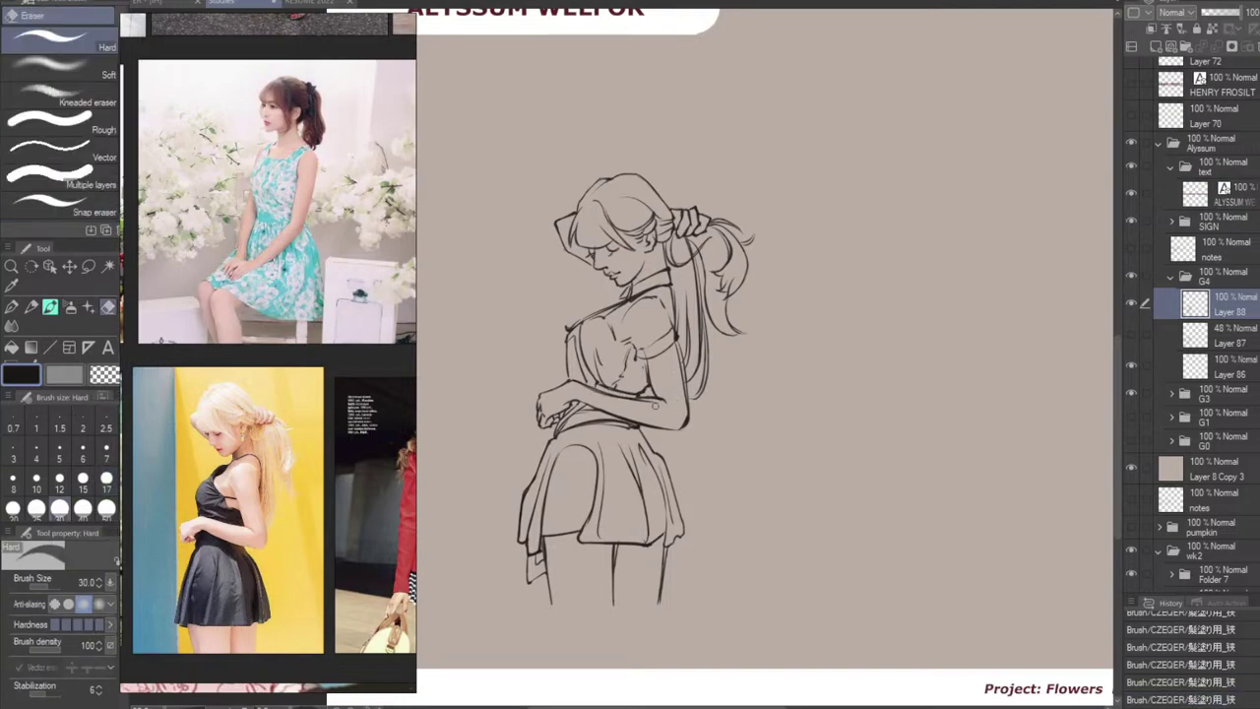
{"action": "mouse_move", "coordinate": [636, 404]}
{"action": "left_mouse_down"}
{"action": "mouse_move", "coordinate": [667, 407]}
{"action": "mouse_move", "coordinate": [638, 395]}
{"action": "left_mouse_up"}
{"action": "key", "text": "b"}
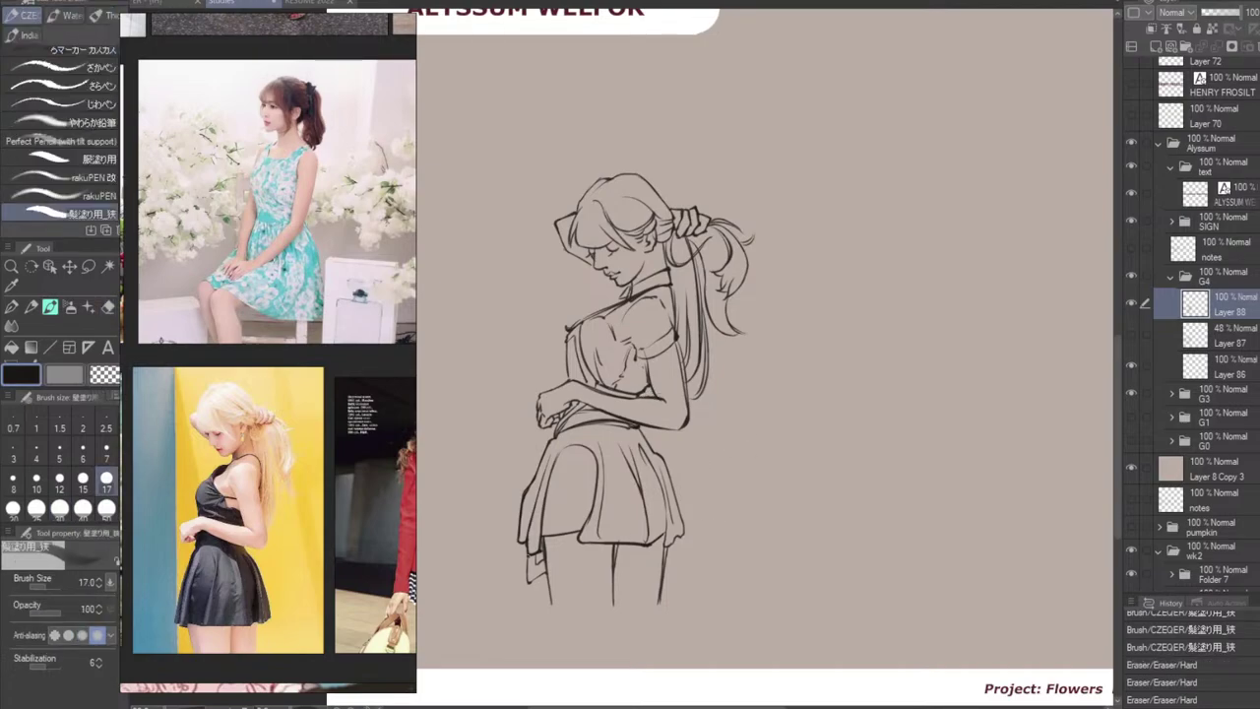
Strengthen the outline of the underside hem fold at the front of the skirt.
{"action": "mouse_move", "coordinate": [528, 555]}
{"action": "left_mouse_down"}
{"action": "mouse_move", "coordinate": [528, 583]}
{"action": "mouse_move", "coordinate": [546, 575]}
{"action": "left_mouse_up"}
{"action": "key", "text": "ctrl+z"}
{"action": "key", "text": "ctrl+z"}
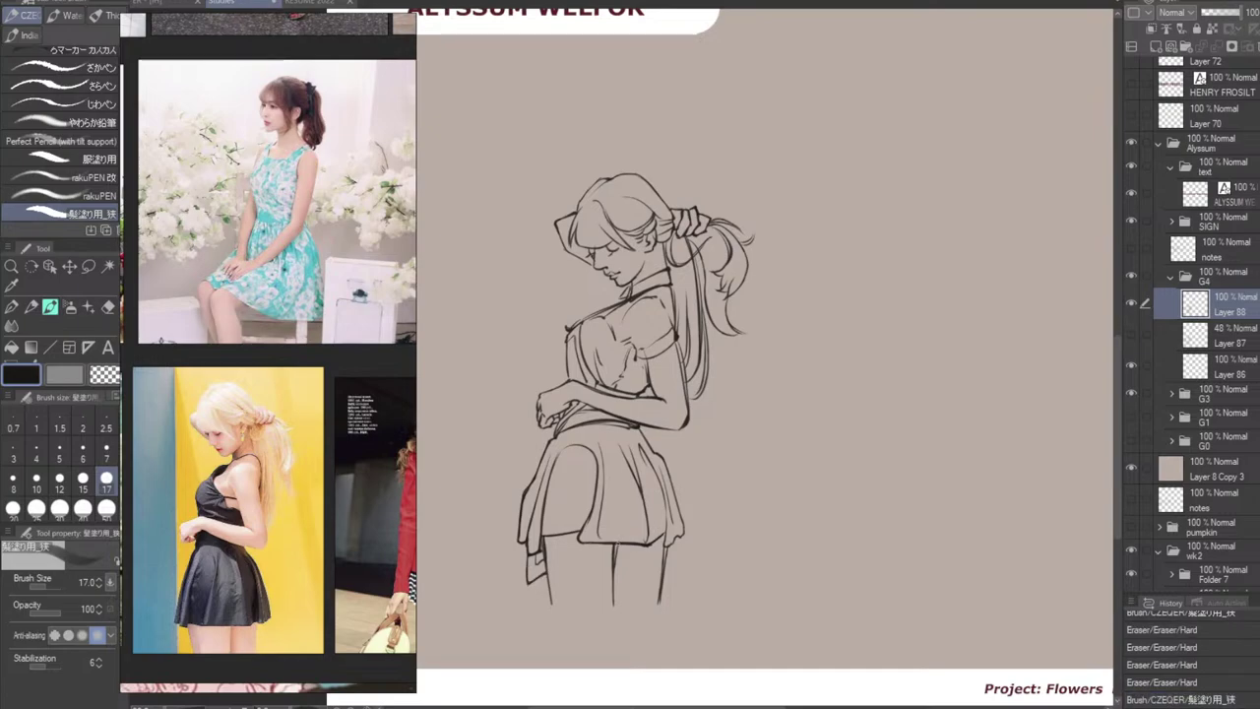
{"action": "key", "text": "ctrl+z"}
Thicken the inner and rear leg lines below the skirt hem.
{"action": "left_click_drag", "start_coordinate": [618, 543], "coordinate": [612, 588]}
{"action": "key", "text": "ctrl+z"}
{"action": "key", "text": "ctrl+z"}
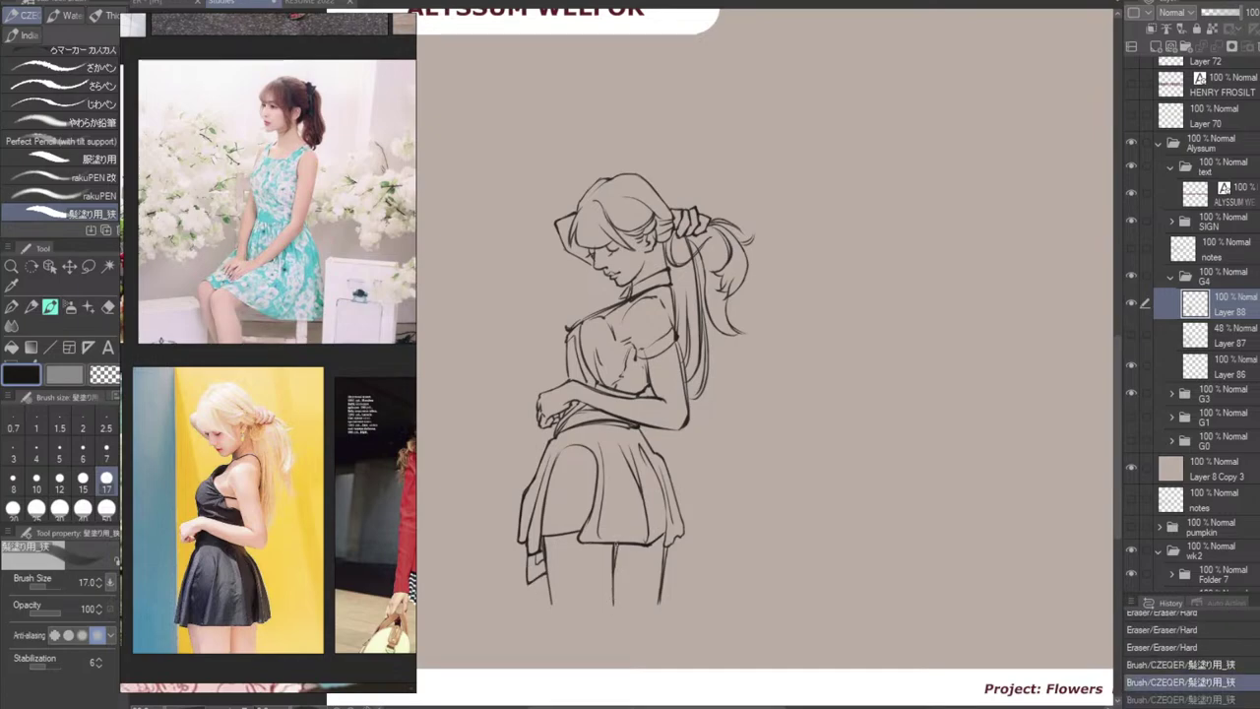
{"action": "left_click_drag", "start_coordinate": [618, 544], "coordinate": [612, 599]}
{"action": "key", "text": "ctrl+z"}
{"action": "left_click_drag", "start_coordinate": [667, 548], "coordinate": [658, 600]}
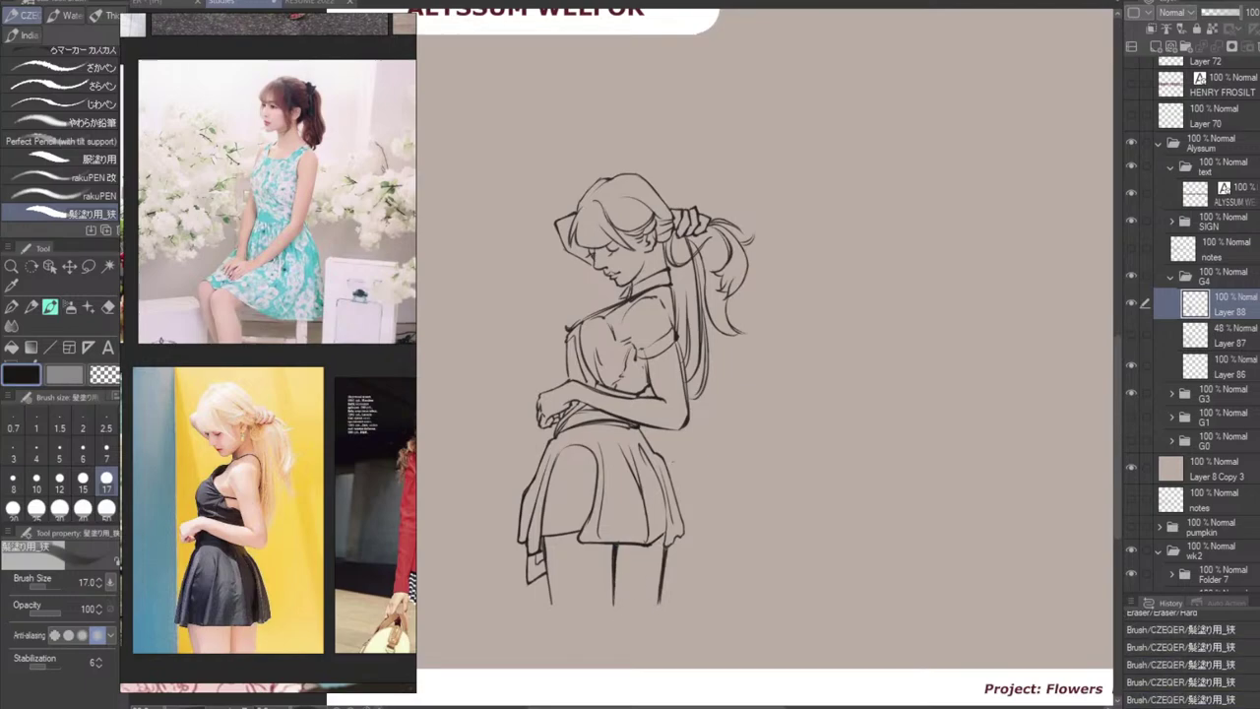
Thicken the front thigh line and the front hem edge above it.
{"action": "left_click_drag", "start_coordinate": [543, 537], "coordinate": [550, 596]}
{"action": "key", "text": "ctrl+z"}
{"action": "left_click_drag", "start_coordinate": [541, 537], "coordinate": [586, 531]}
Add darker accent strokes along the waistband, the sleeve's back edge and the waist crease above the forearm.
{"action": "mouse_move", "coordinate": [627, 417]}
{"action": "left_mouse_down"}
{"action": "mouse_move", "coordinate": [621, 430]}
{"action": "mouse_move", "coordinate": [606, 409]}
{"action": "left_mouse_up"}
{"action": "key", "text": "ctrl+z"}
{"action": "key", "text": "ctrl+z"}
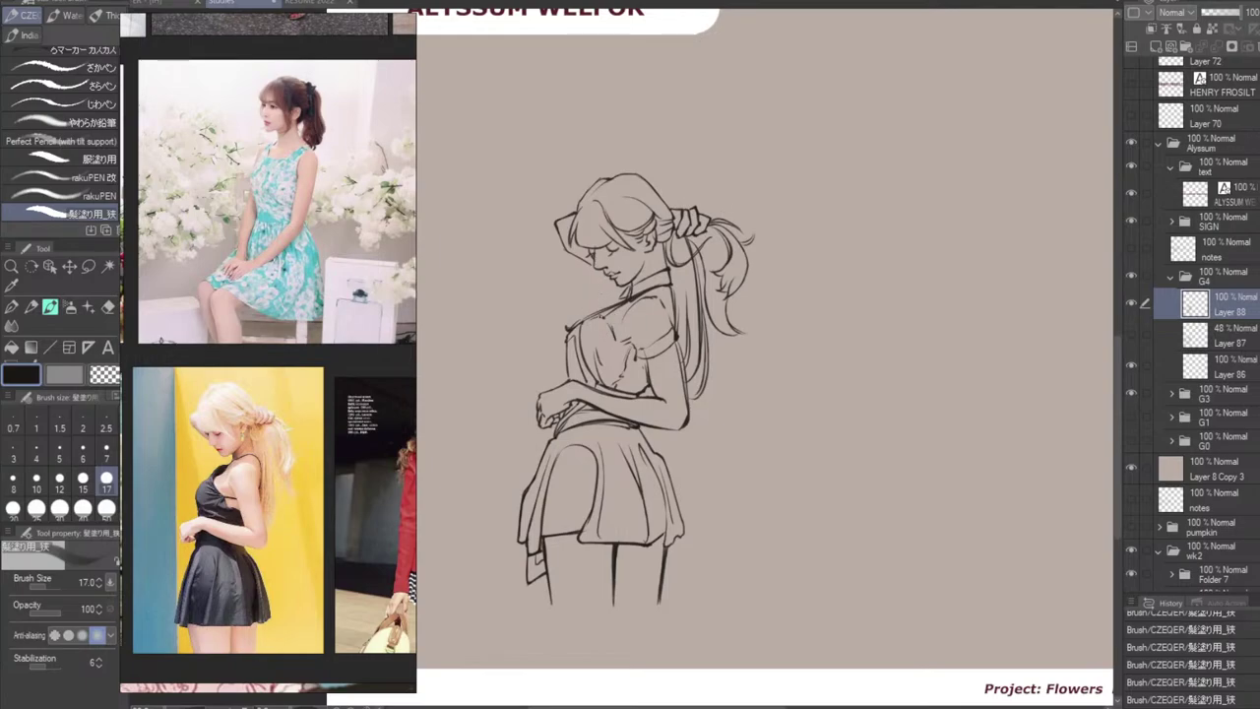
{"action": "left_click_drag", "start_coordinate": [672, 284], "coordinate": [677, 315]}
{"action": "key", "text": "ctrl+z"}
{"action": "mouse_move", "coordinate": [647, 387]}
{"action": "left_mouse_down"}
{"action": "mouse_move", "coordinate": [652, 399]}
{"action": "mouse_move", "coordinate": [637, 395]}
{"action": "mouse_move", "coordinate": [659, 368]}
{"action": "mouse_move", "coordinate": [639, 396]}
{"action": "left_mouse_up"}
{"action": "key", "text": "ctrl+z"}
{"action": "key", "text": "ctrl+z"}
{"action": "key", "text": "ctrl+z"}
{"action": "key", "text": "ctrl+z"}
{"action": "left_click_drag", "start_coordinate": [631, 426], "coordinate": [634, 426]}
{"action": "key", "text": "ctrl+z"}
{"action": "key", "text": "ctrl+y"}
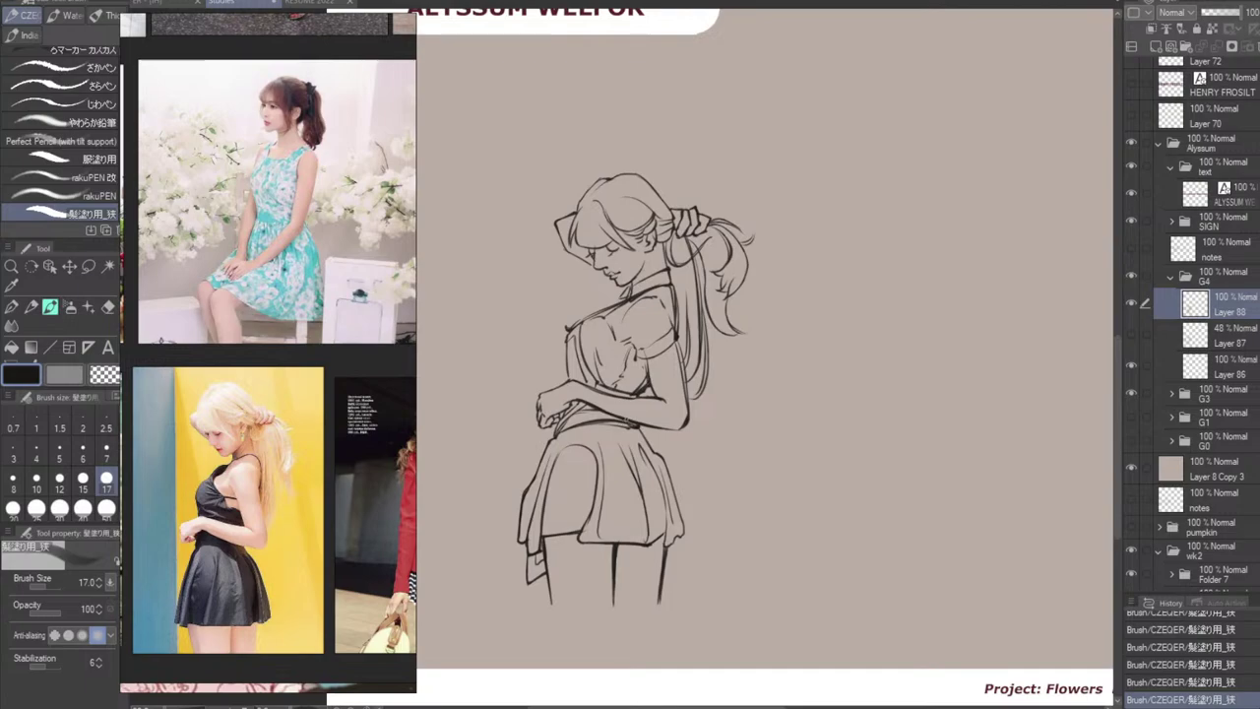
Try long curved pleat lines running from the back of the waistband down the skirt's side.
{"action": "mouse_move", "coordinate": [628, 430]}
{"action": "left_mouse_down"}
{"action": "mouse_move", "coordinate": [593, 463]}
{"action": "mouse_move", "coordinate": [598, 485]}
{"action": "left_mouse_up"}
{"action": "key", "text": "ctrl+z"}
{"action": "key", "text": "ctrl+z"}
{"action": "left_click_drag", "start_coordinate": [630, 429], "coordinate": [594, 492]}
{"action": "key", "text": "ctrl+z"}
{"action": "left_click_drag", "start_coordinate": [630, 419], "coordinate": [596, 463]}
{"action": "key", "text": "ctrl+z"}
Try a rounded bow loop behind the elbow, over the ends of the long hair strands.
{"action": "mouse_move", "coordinate": [687, 362]}
{"action": "left_mouse_down"}
{"action": "mouse_move", "coordinate": [711, 378]}
{"action": "mouse_move", "coordinate": [698, 398]}
{"action": "mouse_move", "coordinate": [718, 347]}
{"action": "mouse_move", "coordinate": [703, 399]}
{"action": "left_mouse_up"}
{"action": "key", "text": "ctrl+z"}
{"action": "key", "text": "ctrl+z"}
{"action": "key", "text": "ctrl+z"}
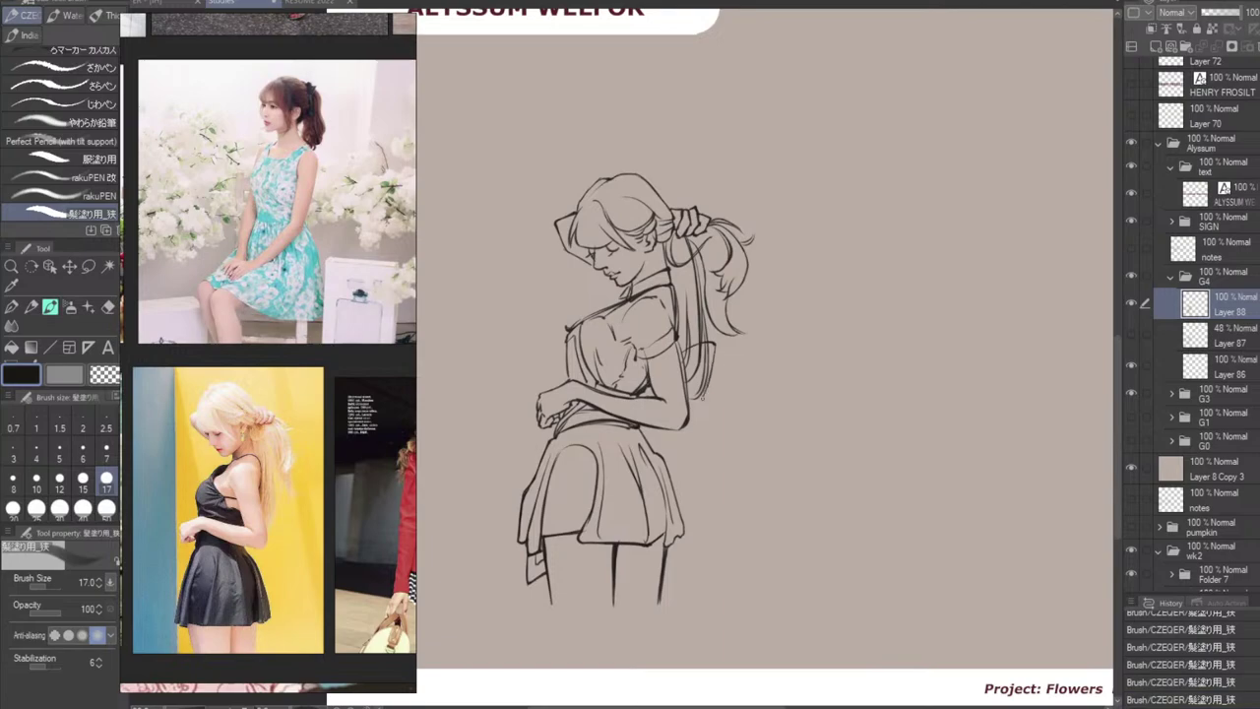
{"action": "key", "text": "ctrl+z"}
{"action": "mouse_move", "coordinate": [716, 346]}
{"action": "left_mouse_down"}
{"action": "mouse_move", "coordinate": [702, 407]}
{"action": "mouse_move", "coordinate": [653, 396]}
{"action": "left_mouse_up"}
{"action": "key", "text": "ctrl+z"}
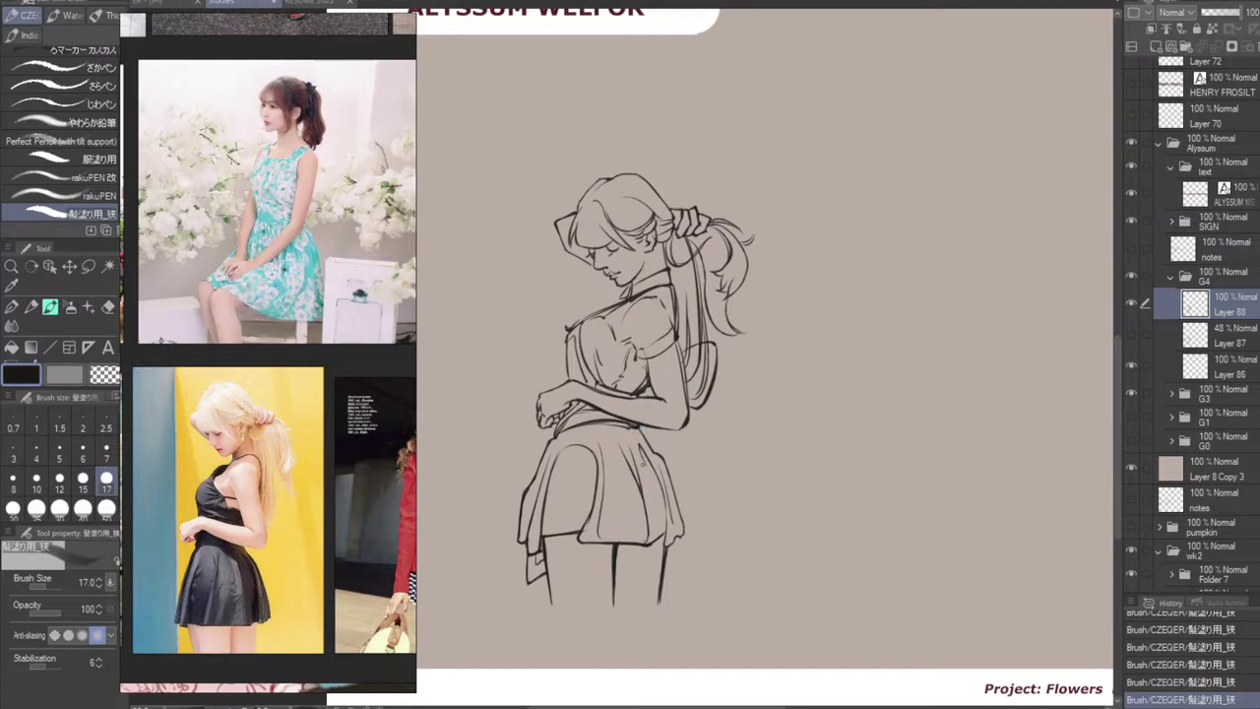
{"action": "key", "text": "ctrl+z"}
{"action": "key", "text": "ctrl+z"}
{"action": "key", "text": "ctrl+z"}
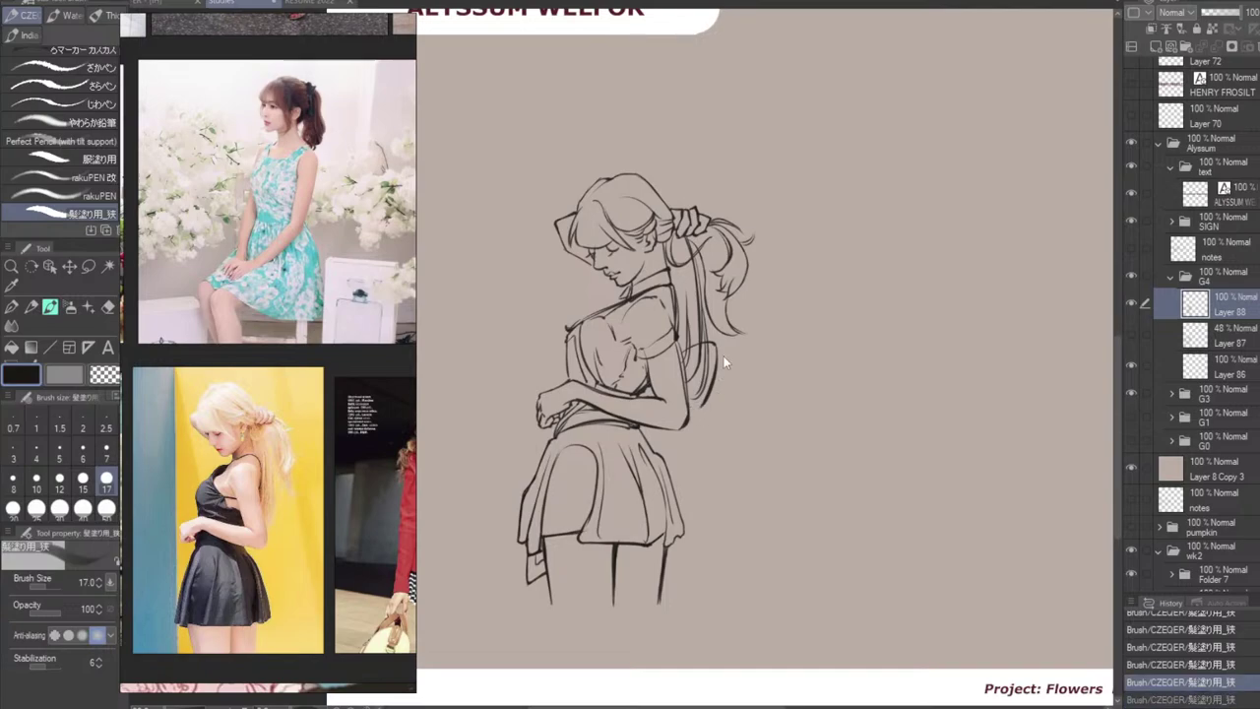
Draw a wider, pointed bow loop flaring out behind the elbow.
{"action": "mouse_move", "coordinate": [730, 344]}
{"action": "left_mouse_down"}
{"action": "mouse_move", "coordinate": [702, 401]}
{"action": "mouse_move", "coordinate": [722, 364]}
{"action": "mouse_move", "coordinate": [703, 351]}
{"action": "mouse_move", "coordinate": [711, 402]}
{"action": "mouse_move", "coordinate": [687, 408]}
{"action": "mouse_move", "coordinate": [689, 393]}
{"action": "mouse_move", "coordinate": [697, 406]}
{"action": "left_mouse_up"}
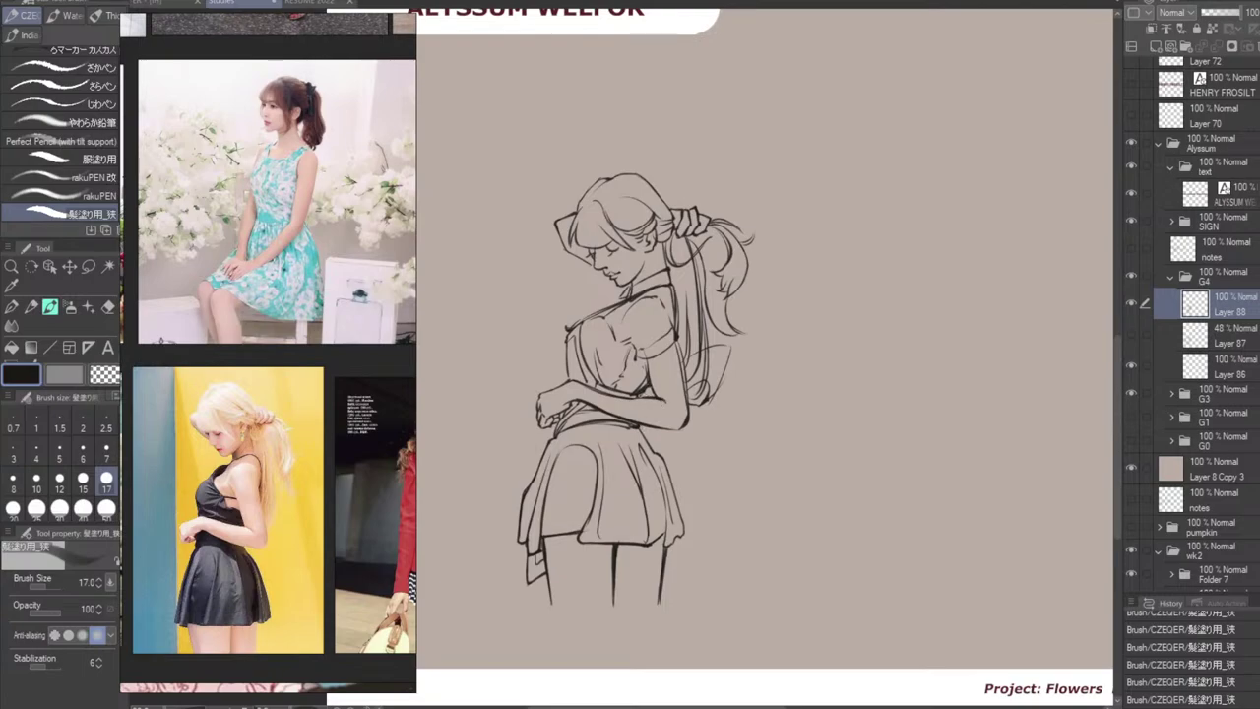
{"action": "mouse_move", "coordinate": [682, 366]}
{"action": "left_mouse_down"}
{"action": "mouse_move", "coordinate": [730, 344]}
{"action": "mouse_move", "coordinate": [716, 391]}
{"action": "left_mouse_up"}
{"action": "key", "text": "ctrl+z"}
Erase the hair strands overlapping the bow loop and strengthen the lines where it meets the back of the arm.
{"action": "key", "text": "e"}
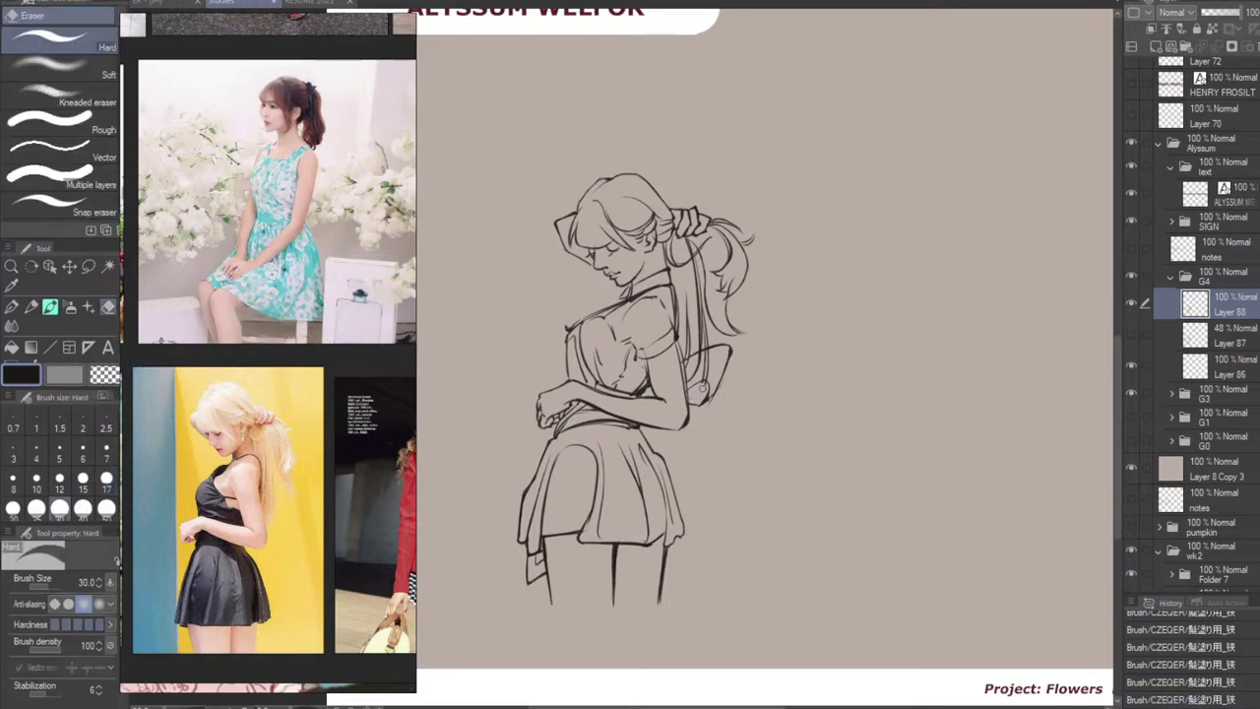
{"action": "mouse_move", "coordinate": [708, 364]}
{"action": "left_mouse_down"}
{"action": "mouse_move", "coordinate": [707, 376]}
{"action": "mouse_move", "coordinate": [702, 358]}
{"action": "mouse_move", "coordinate": [689, 362]}
{"action": "mouse_move", "coordinate": [690, 378]}
{"action": "mouse_move", "coordinate": [702, 360]}
{"action": "mouse_move", "coordinate": [687, 407]}
{"action": "left_mouse_up"}
{"action": "key", "text": "b"}
{"action": "key", "text": "ctrl+z"}
{"action": "left_click_drag", "start_coordinate": [677, 342], "coordinate": [687, 403]}
{"action": "key", "text": "ctrl+z"}
{"action": "key", "text": "ctrl+z"}
{"action": "key", "text": "ctrl+z"}
{"action": "key", "text": "ctrl+z"}
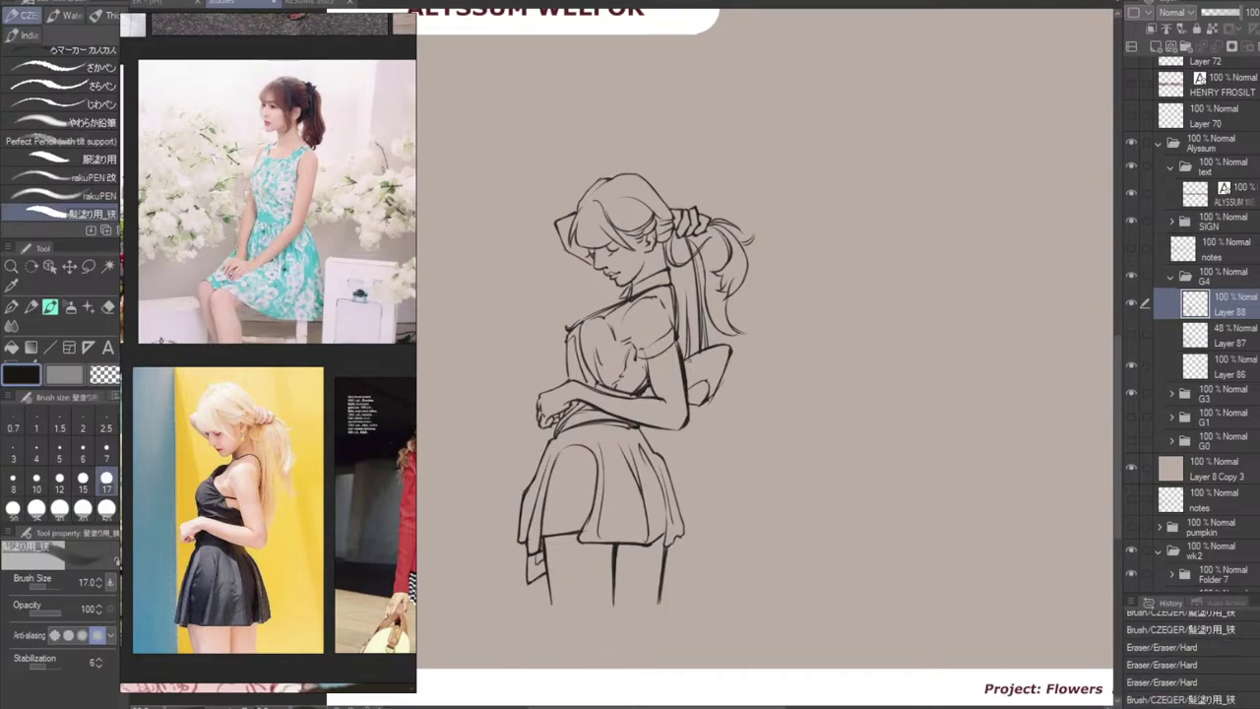
Retouch the ponytail tip and the bow's lower edge, and erase the overshooting line ends.
{"action": "left_click_drag", "start_coordinate": [727, 313], "coordinate": [747, 333]}
{"action": "mouse_move", "coordinate": [691, 388]}
{"action": "left_mouse_down"}
{"action": "mouse_move", "coordinate": [706, 382]}
{"action": "mouse_move", "coordinate": [721, 400]}
{"action": "left_mouse_up"}
{"action": "key", "text": "e"}
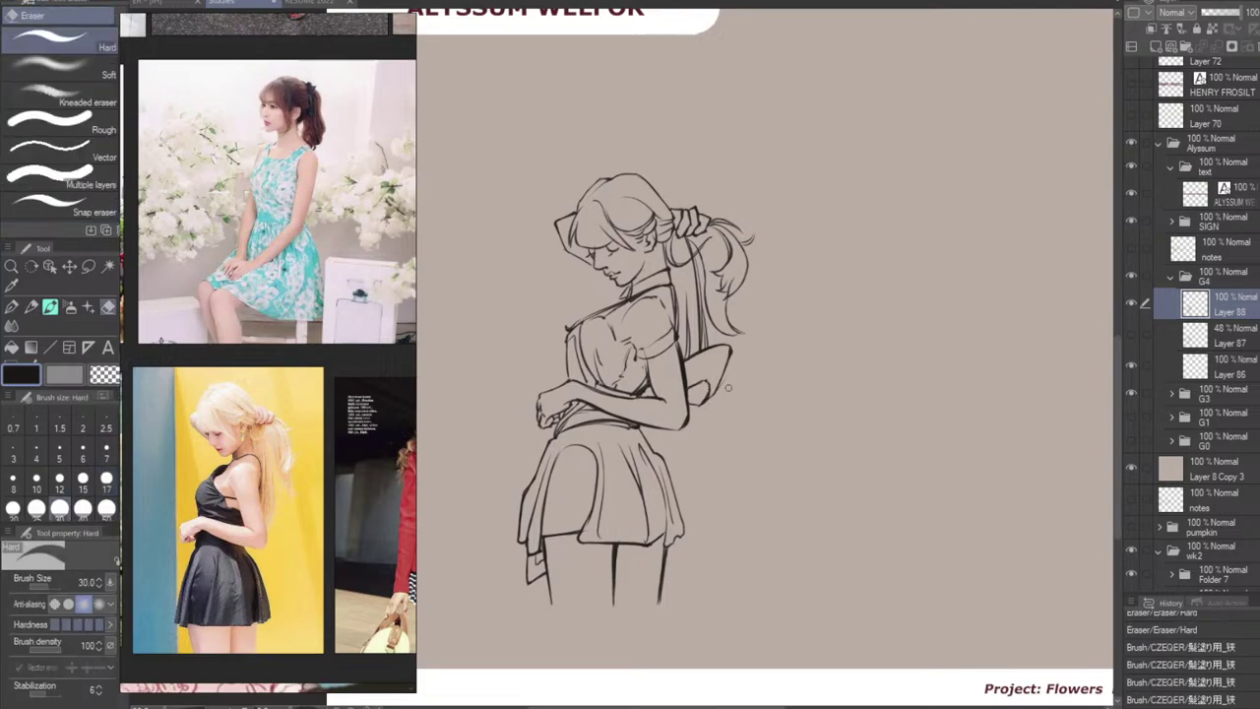
{"action": "key", "text": "p"}
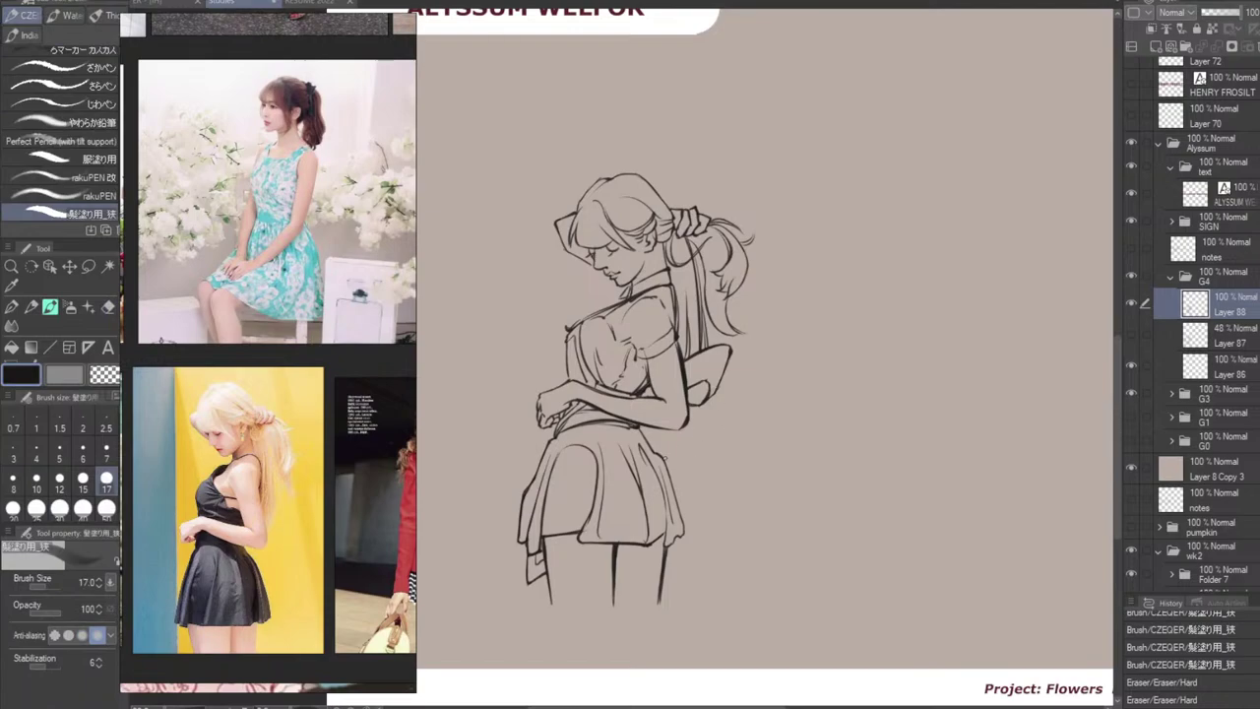
Redraw the top of the rear pleats and add the inner edge of a ribbon tail below the waist.
{"action": "left_click_drag", "start_coordinate": [643, 427], "coordinate": [656, 453]}
{"action": "left_click_drag", "start_coordinate": [644, 455], "coordinate": [662, 497]}
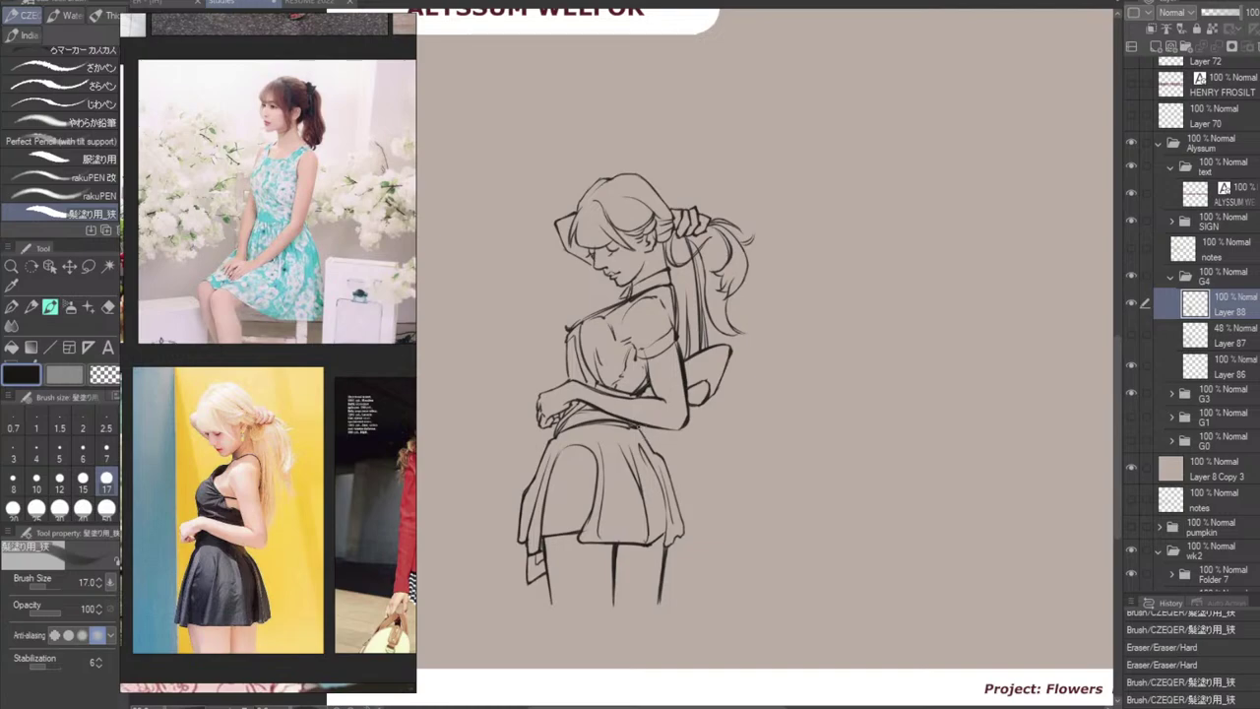
{"action": "left_click_drag", "start_coordinate": [638, 426], "coordinate": [635, 485]}
{"action": "key", "text": "ctrl+z"}
{"action": "key", "text": "ctrl+z"}
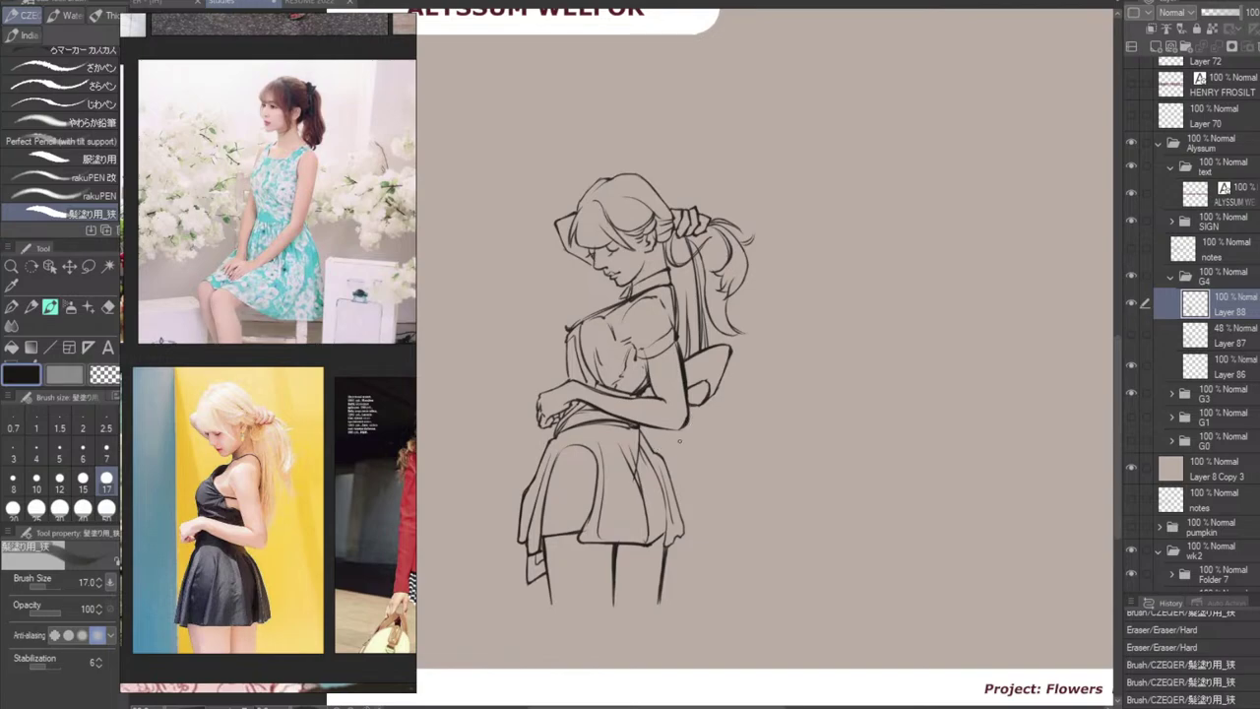
Draw the wide ribbon tail hanging from the back waist with a folded, flared end over the rear pleats.
{"action": "mouse_move", "coordinate": [688, 426]}
{"action": "left_mouse_down"}
{"action": "mouse_move", "coordinate": [699, 442]}
{"action": "mouse_move", "coordinate": [689, 455]}
{"action": "mouse_move", "coordinate": [669, 450]}
{"action": "mouse_move", "coordinate": [637, 480]}
{"action": "mouse_move", "coordinate": [689, 486]}
{"action": "mouse_move", "coordinate": [682, 472]}
{"action": "mouse_move", "coordinate": [691, 491]}
{"action": "mouse_move", "coordinate": [684, 453]}
{"action": "mouse_move", "coordinate": [633, 487]}
{"action": "left_mouse_up"}
{"action": "key", "text": "ctrl+z"}
{"action": "key", "text": "ctrl+z"}
{"action": "key", "text": "ctrl+z"}
{"action": "key", "text": "ctrl+z"}
{"action": "key", "text": "ctrl+z"}
{"action": "key", "text": "ctrl+z"}
{"action": "key", "text": "ctrl+z"}
{"action": "key", "text": "ctrl+z"}
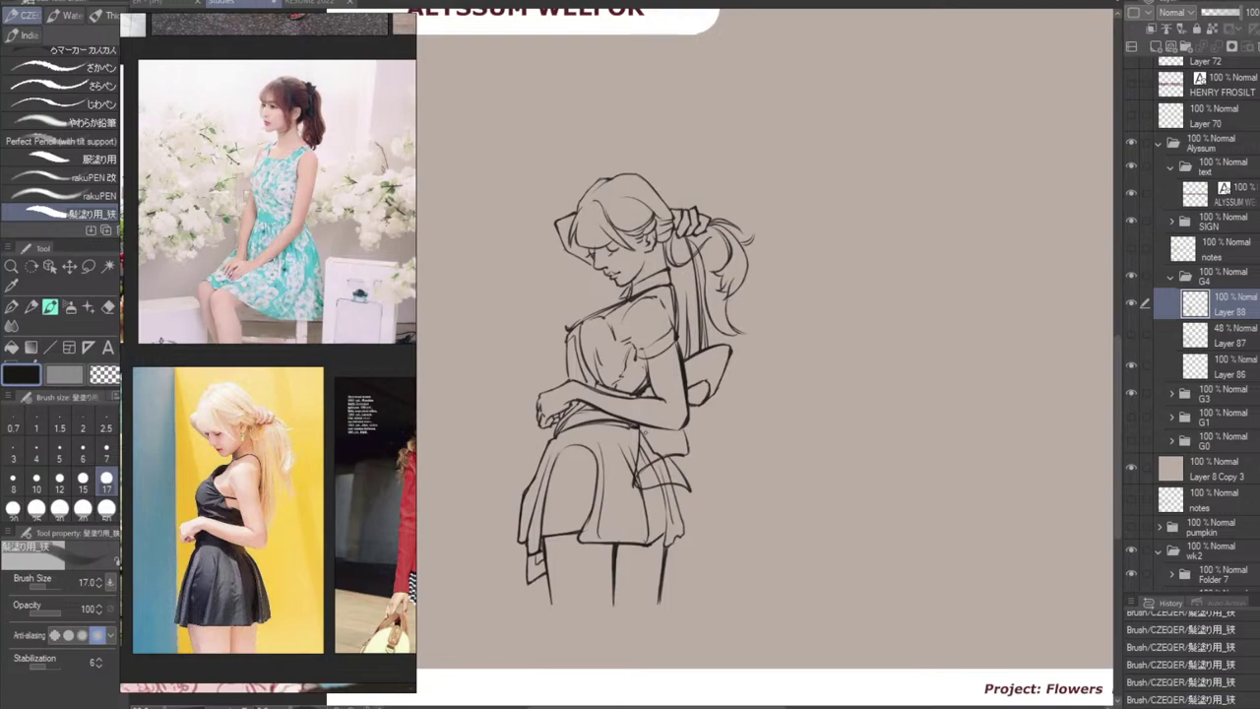
Erase the squared outer end of the ribbon tail's upper fold and redraw it as a curve tapering to a point.
{"action": "key", "text": "e"}
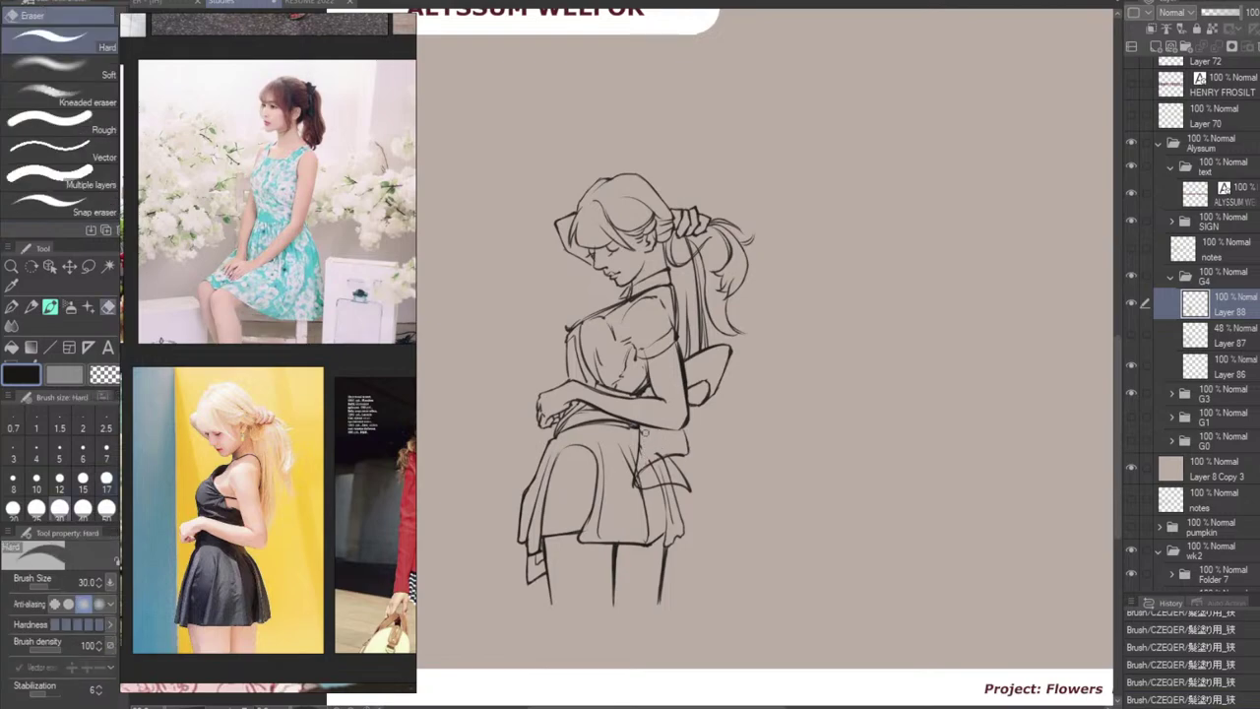
{"action": "key", "text": "p"}
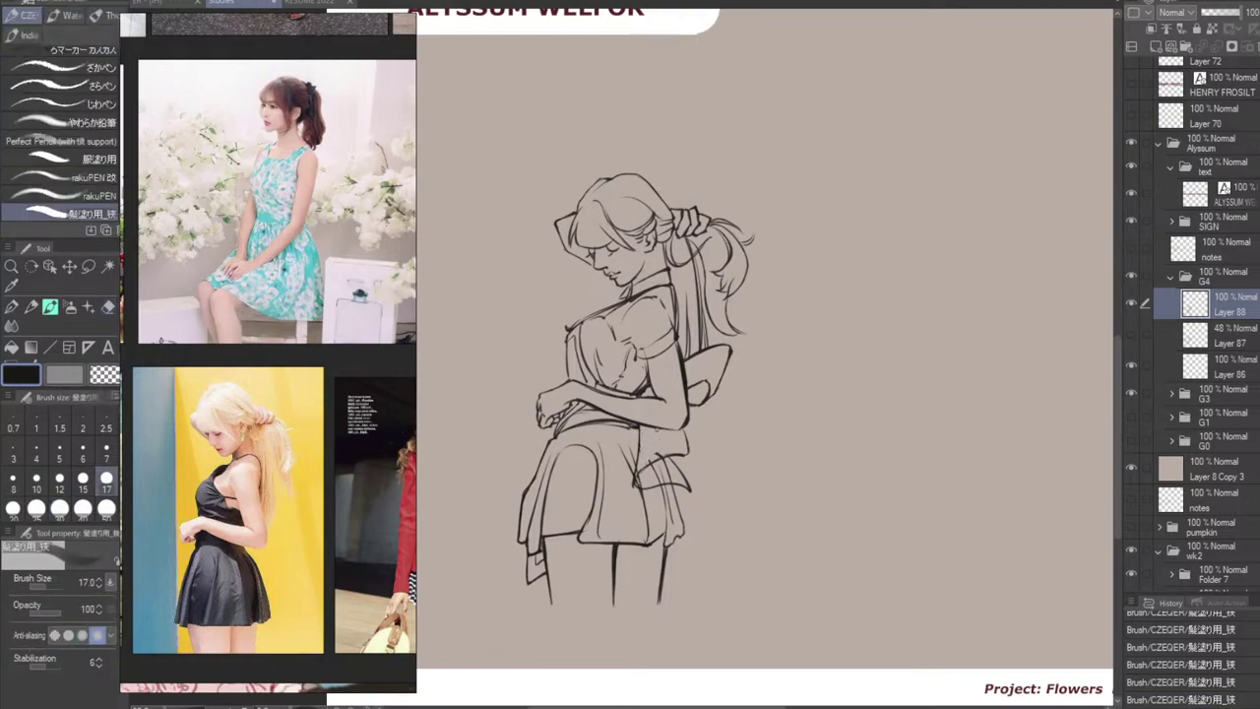
{"action": "left_click_drag", "start_coordinate": [646, 430], "coordinate": [688, 439]}
{"action": "key", "text": "ctrl+z"}
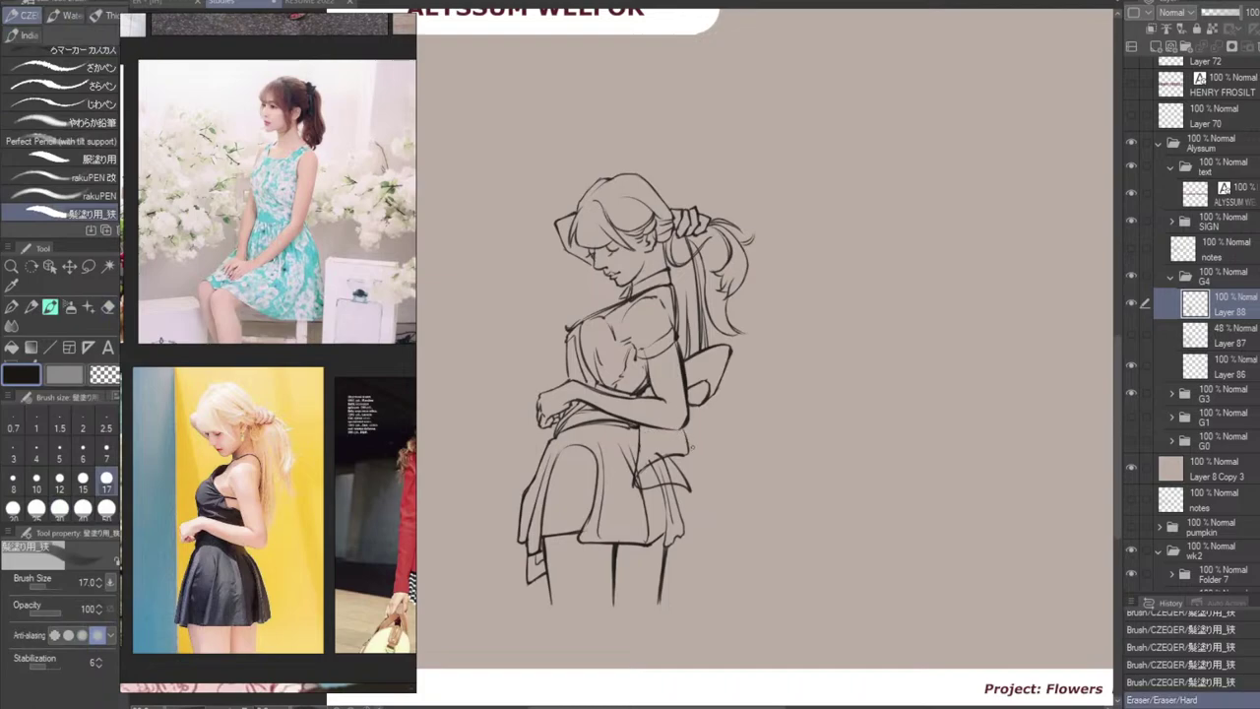
{"action": "key", "text": "e"}
{"action": "left_click_drag", "start_coordinate": [687, 431], "coordinate": [690, 457]}
{"action": "key", "text": "p"}
{"action": "key", "text": "ctrl+z"}
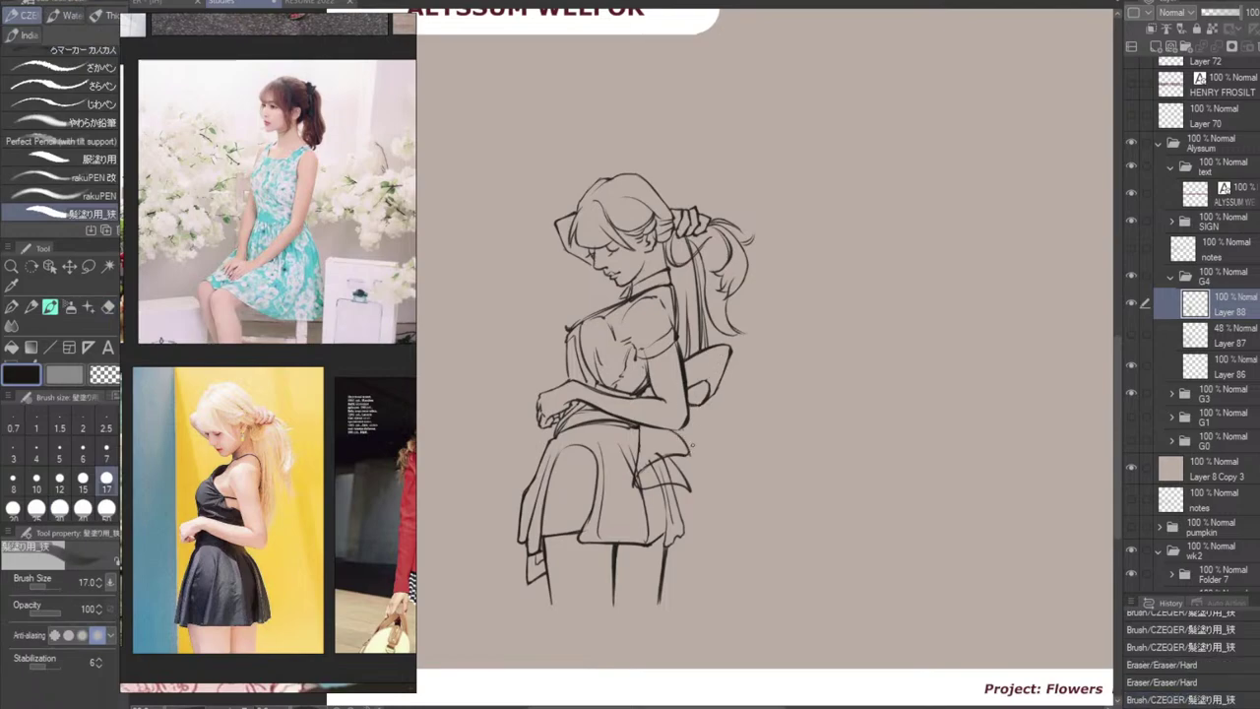
Erase the pleat lines crossing the ribbon tail's lower fold and darken the line along its upper edge.
{"action": "key", "text": "e"}
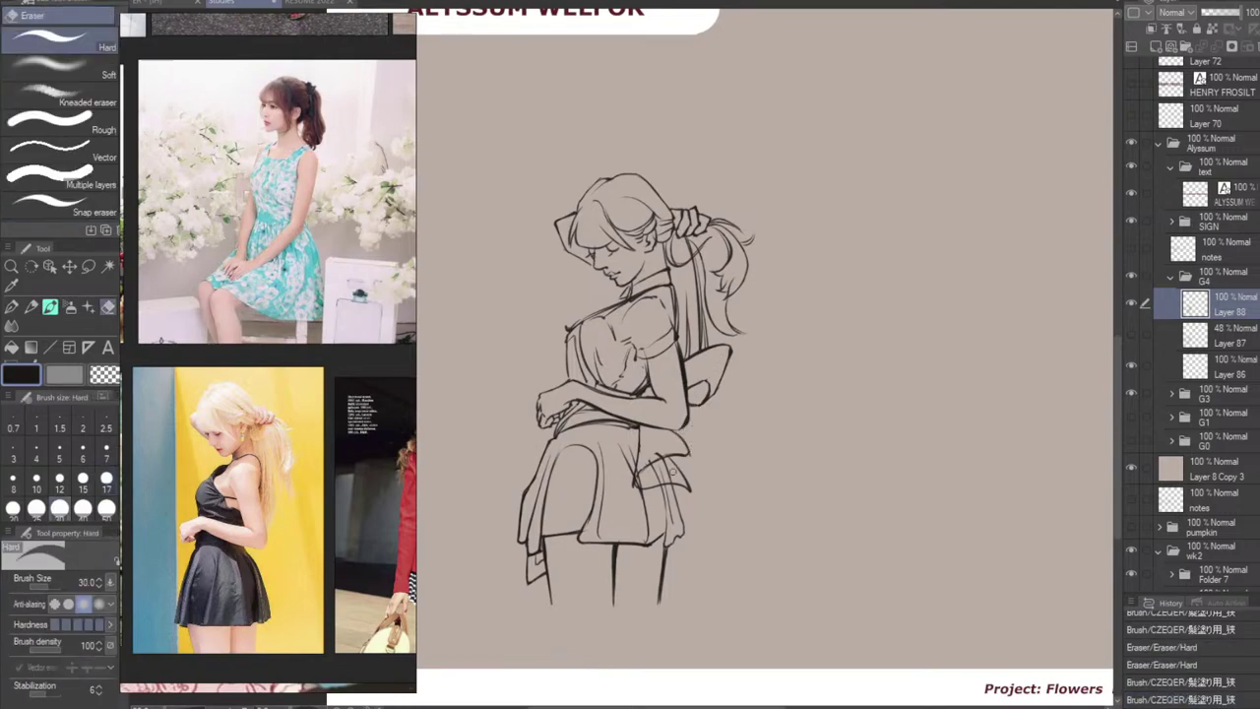
{"action": "mouse_move", "coordinate": [674, 470]}
{"action": "left_mouse_down"}
{"action": "mouse_move", "coordinate": [660, 481]}
{"action": "mouse_move", "coordinate": [659, 452]}
{"action": "mouse_move", "coordinate": [640, 481]}
{"action": "mouse_move", "coordinate": [650, 474]}
{"action": "left_mouse_up"}
{"action": "key", "text": "ctrl+z"}
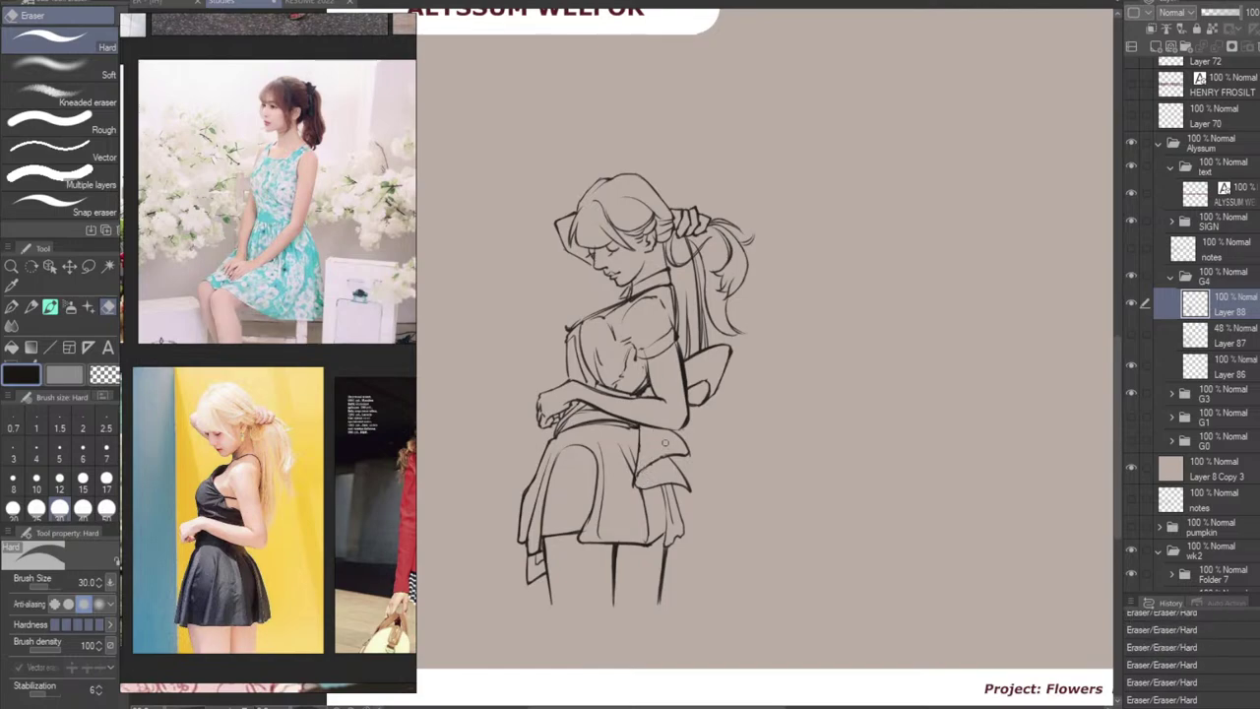
{"action": "key", "text": "p"}
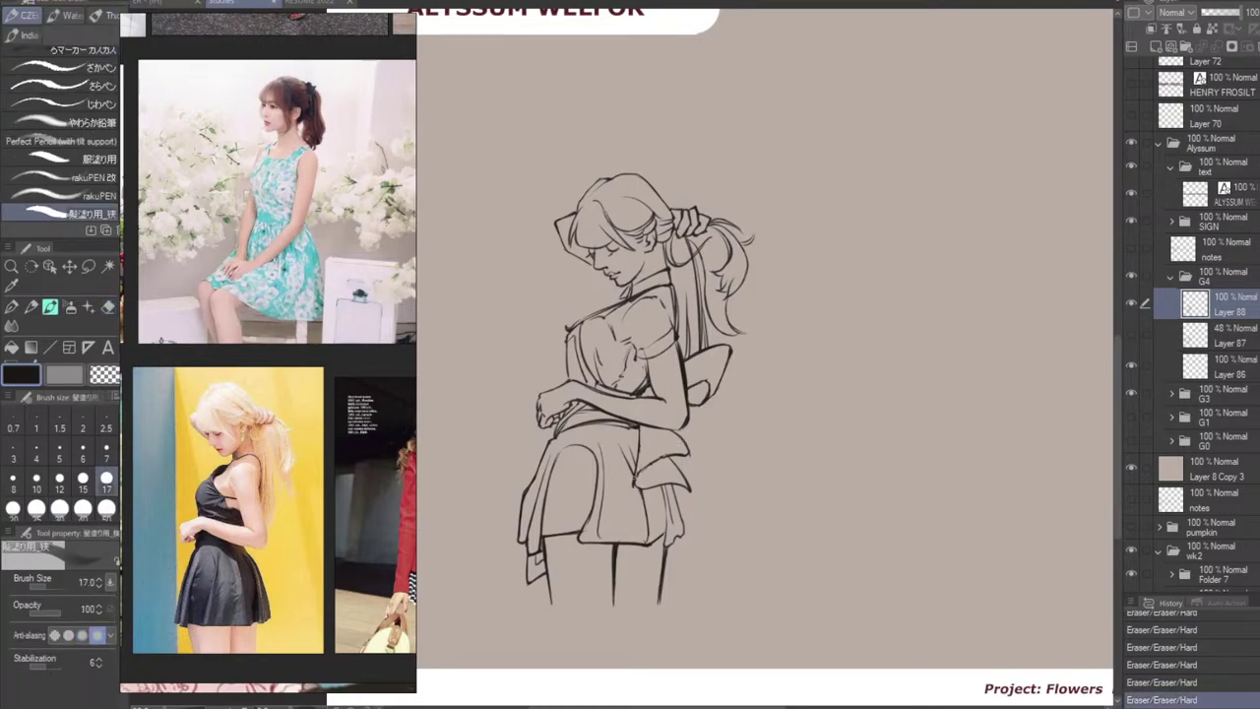
{"action": "mouse_move", "coordinate": [659, 459]}
{"action": "left_mouse_down"}
{"action": "mouse_move", "coordinate": [636, 485]}
{"action": "mouse_move", "coordinate": [659, 483]}
{"action": "mouse_move", "coordinate": [658, 464]}
{"action": "left_mouse_up"}
{"action": "key", "text": "ctrl+z"}
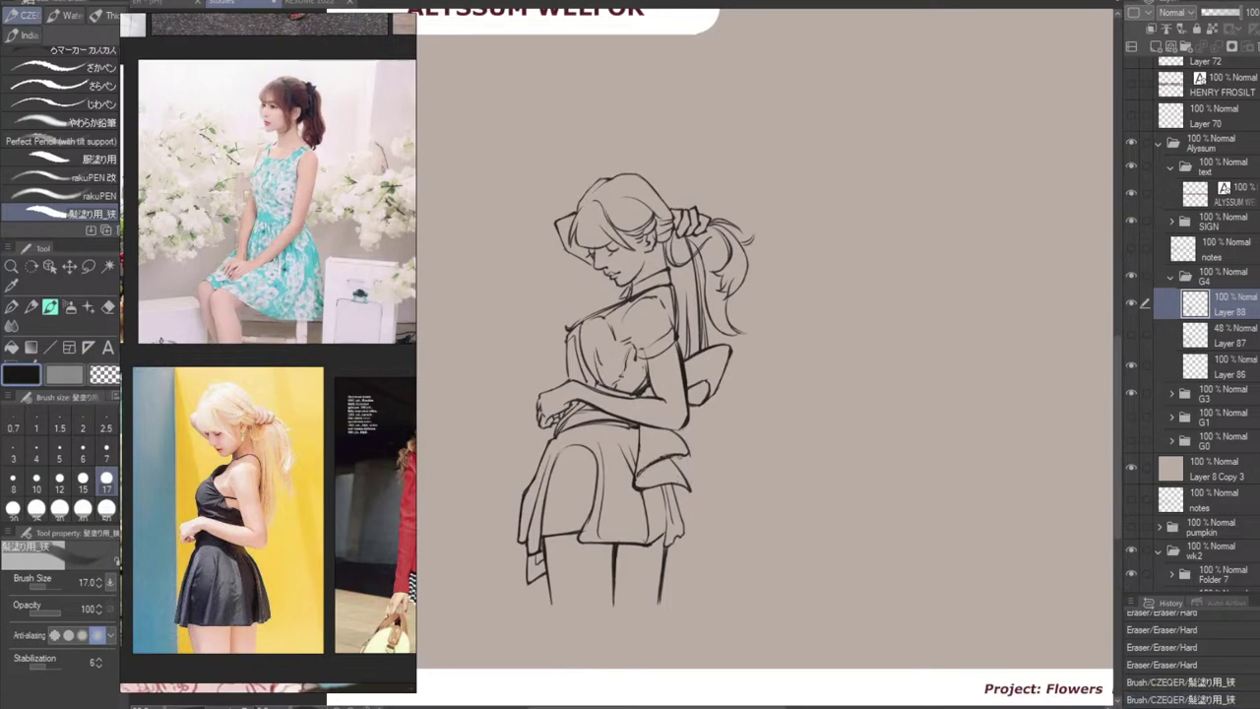
Erase the line between the ribbon tail's two folds and redraw it as a thinner, cleaner curve.
{"action": "key", "text": "e"}
{"action": "left_click_drag", "start_coordinate": [639, 473], "coordinate": [687, 456]}
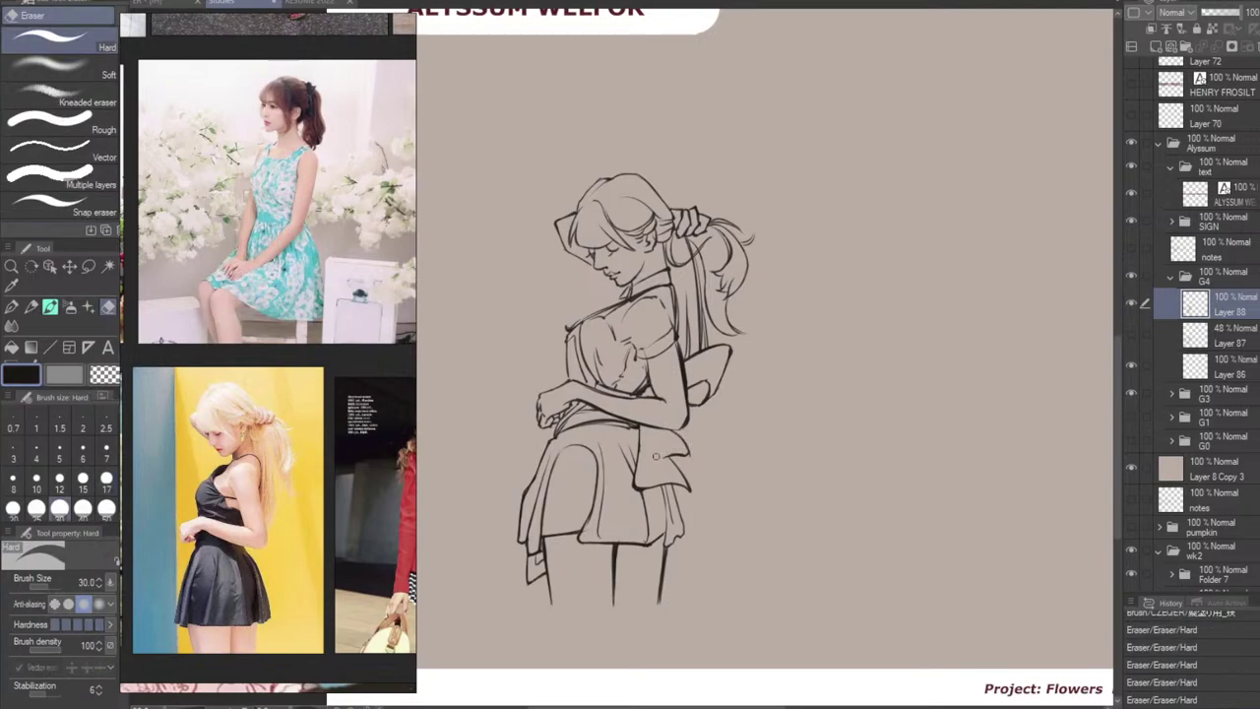
{"action": "key", "text": "b"}
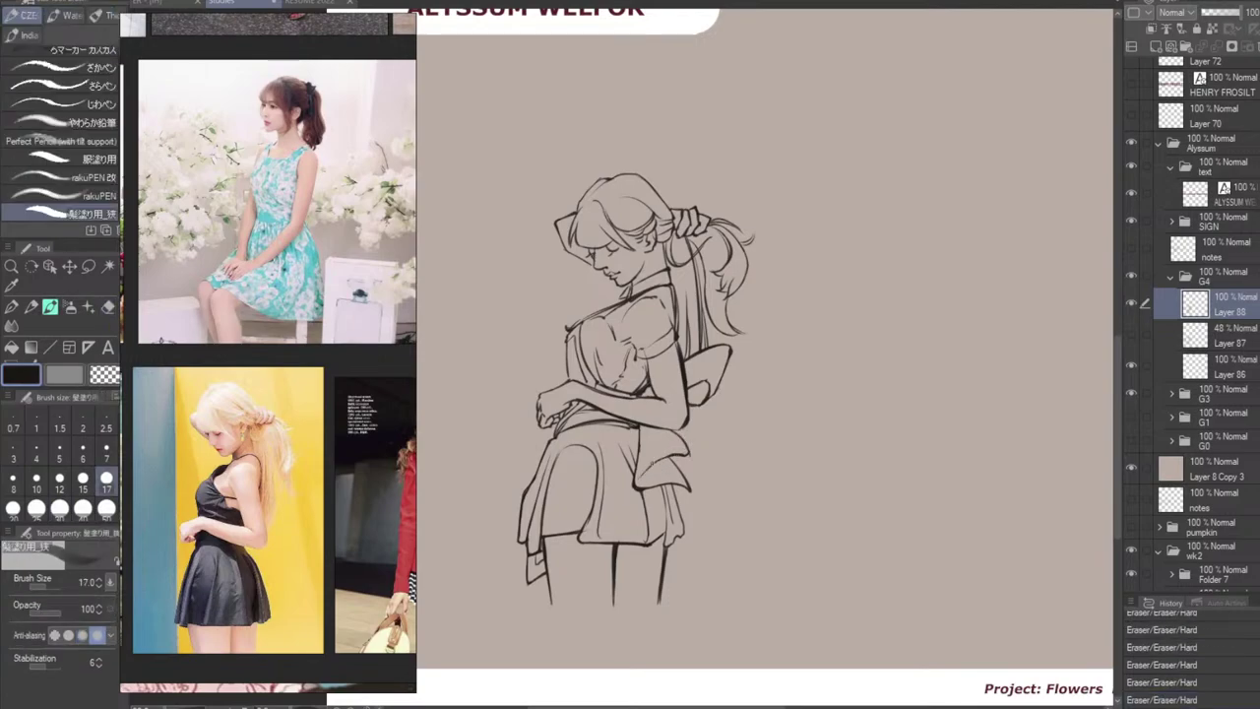
{"action": "key", "text": "ctrl+z"}
{"action": "left_click_drag", "start_coordinate": [638, 482], "coordinate": [679, 453]}
{"action": "key", "text": "ctrl+z"}
{"action": "key", "text": "ctrl+z"}
{"action": "left_click_drag", "start_coordinate": [683, 452], "coordinate": [681, 453]}
{"action": "key", "text": "ctrl+z"}
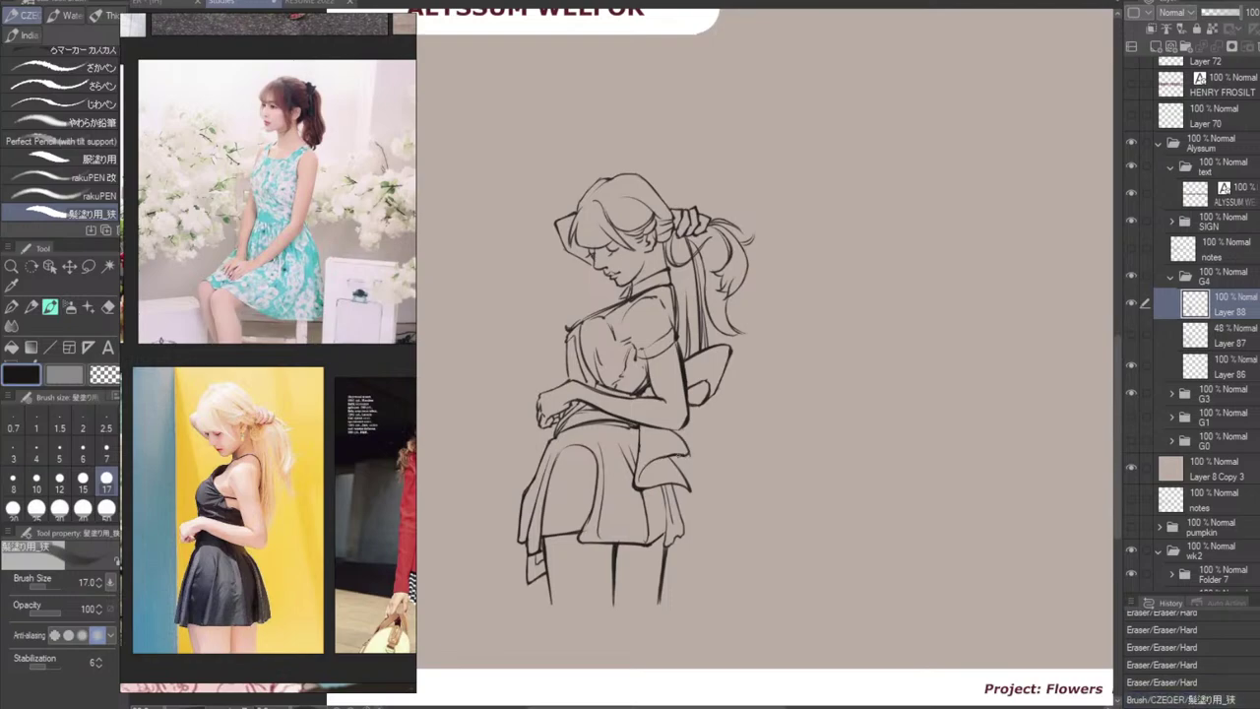
Thin the ribbon tail's inner edge and erase stray marks around the top and tip of its upper fold.
{"action": "key", "text": "e"}
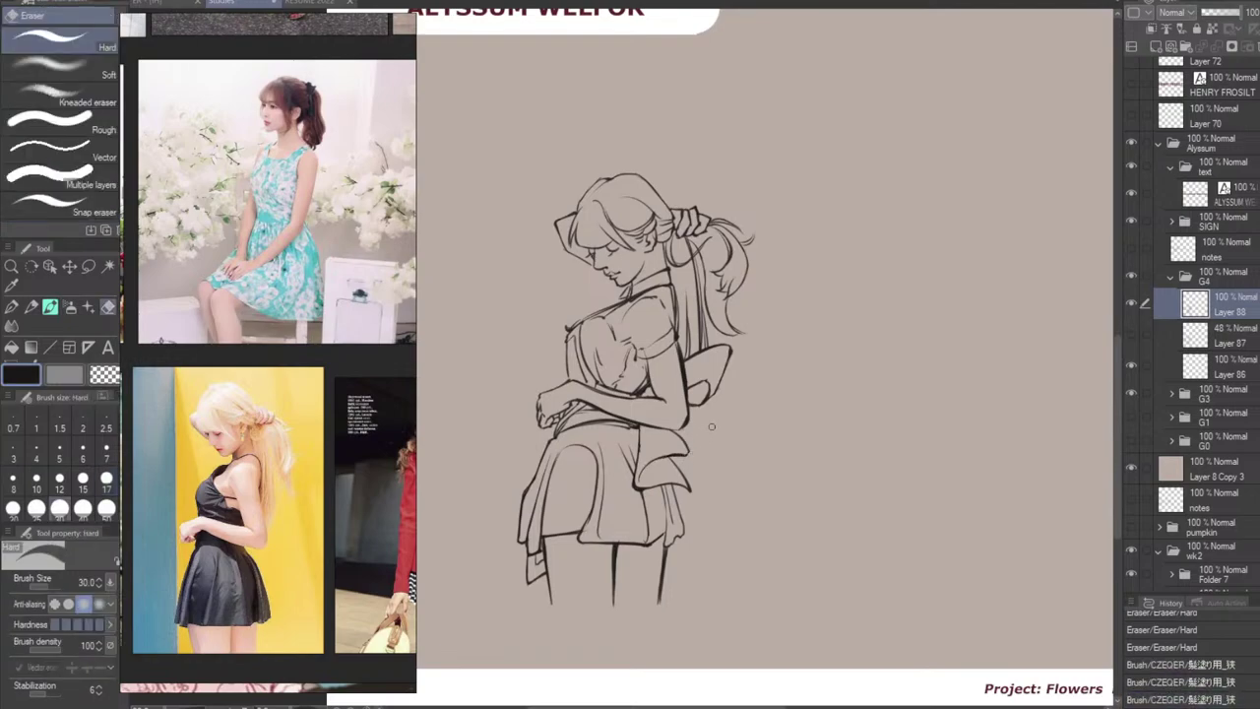
{"action": "left_click_drag", "start_coordinate": [640, 463], "coordinate": [639, 457]}
{"action": "mouse_move", "coordinate": [640, 465]}
{"action": "left_mouse_down"}
{"action": "mouse_move", "coordinate": [641, 445]}
{"action": "mouse_move", "coordinate": [659, 466]}
{"action": "left_mouse_up"}
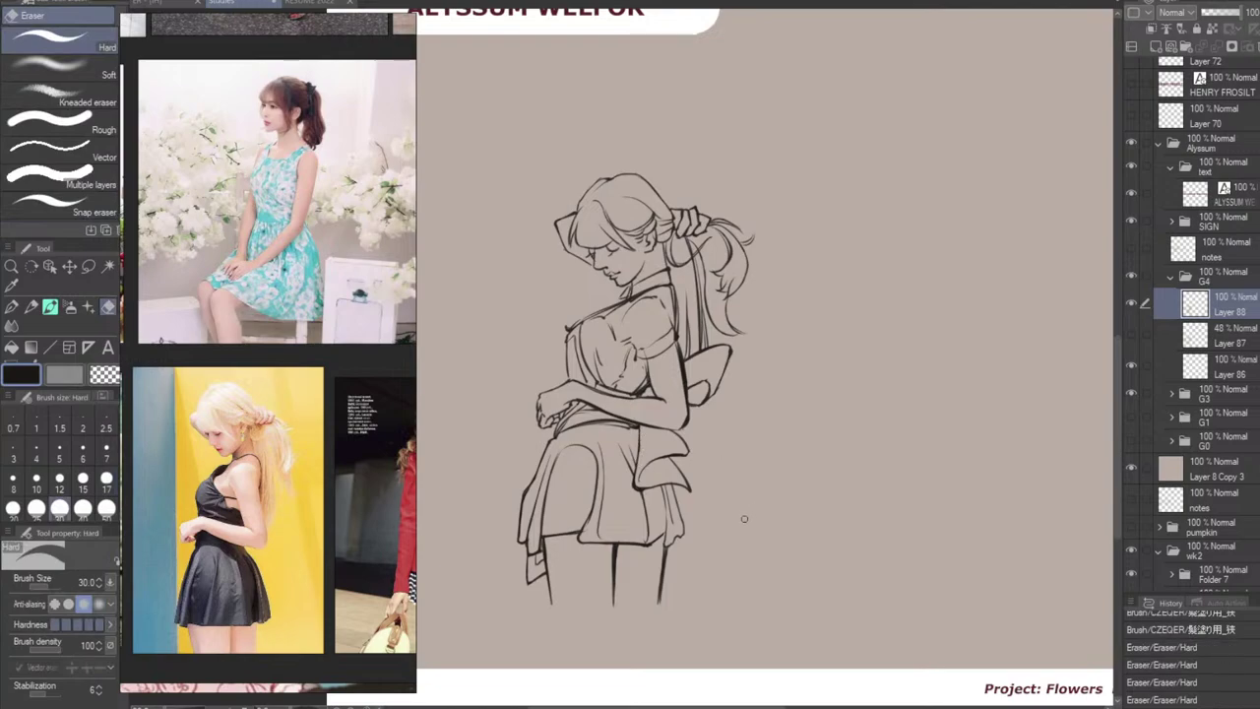
{"action": "key", "text": "b"}
{"action": "key", "text": "e"}
{"action": "left_click", "coordinate": [684, 432]}
{"action": "left_click", "coordinate": [695, 427]}
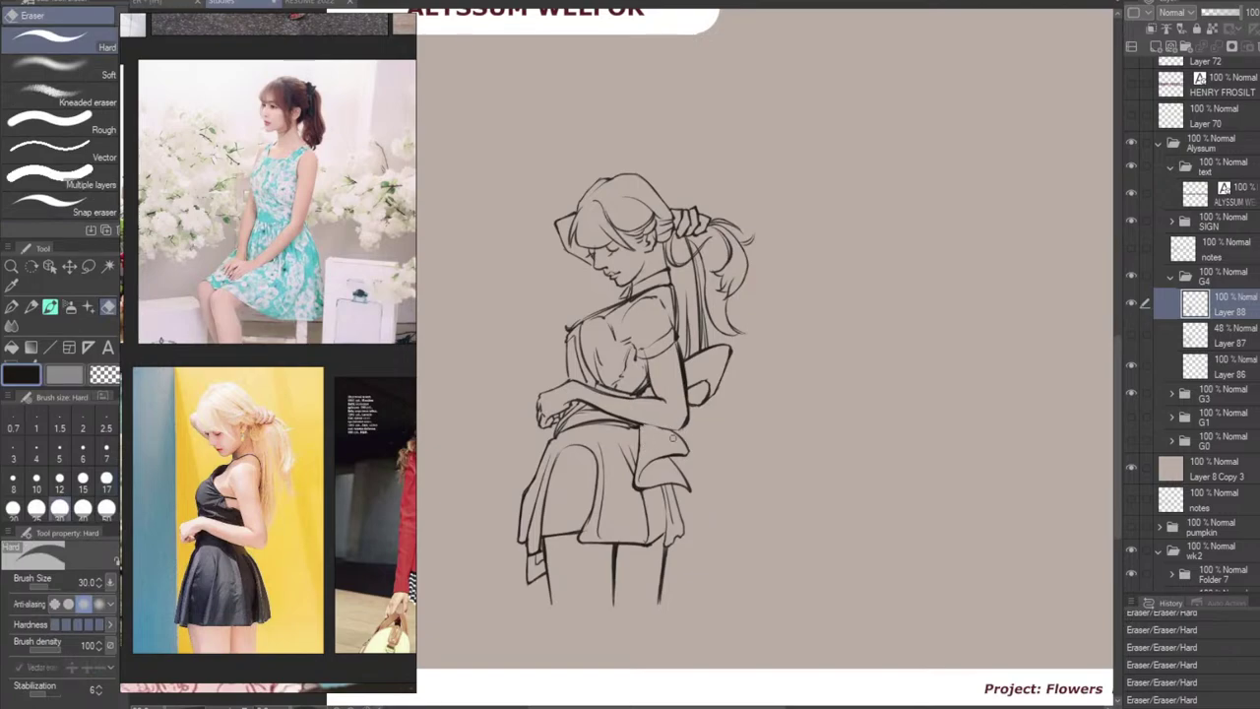
{"action": "left_click", "coordinate": [682, 448]}
{"action": "left_click_drag", "start_coordinate": [645, 426], "coordinate": [657, 427]}
Redraw the upper fold's top edge into a sharper outer point and touch up the line behind the forearm.
{"action": "key", "text": "p"}
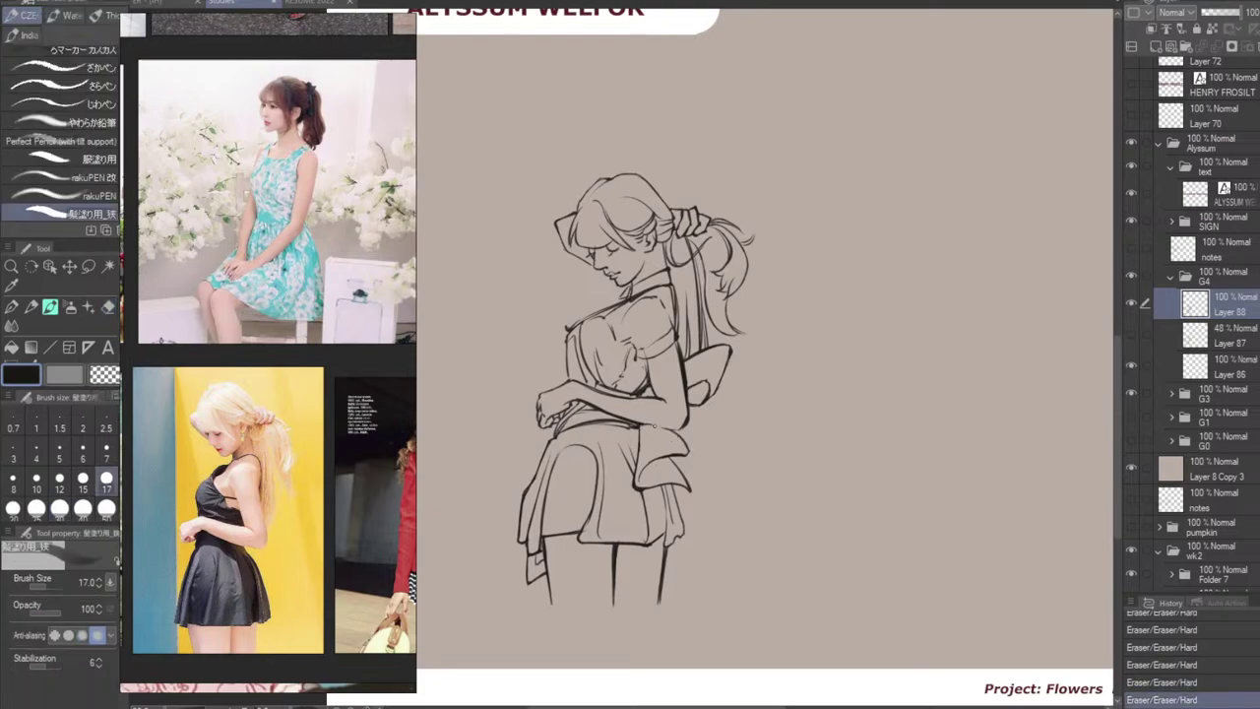
{"action": "key", "text": "ctrl+z"}
{"action": "left_click_drag", "start_coordinate": [651, 423], "coordinate": [689, 447]}
{"action": "key", "text": "ctrl+z"}
{"action": "key", "text": "ctrl+z"}
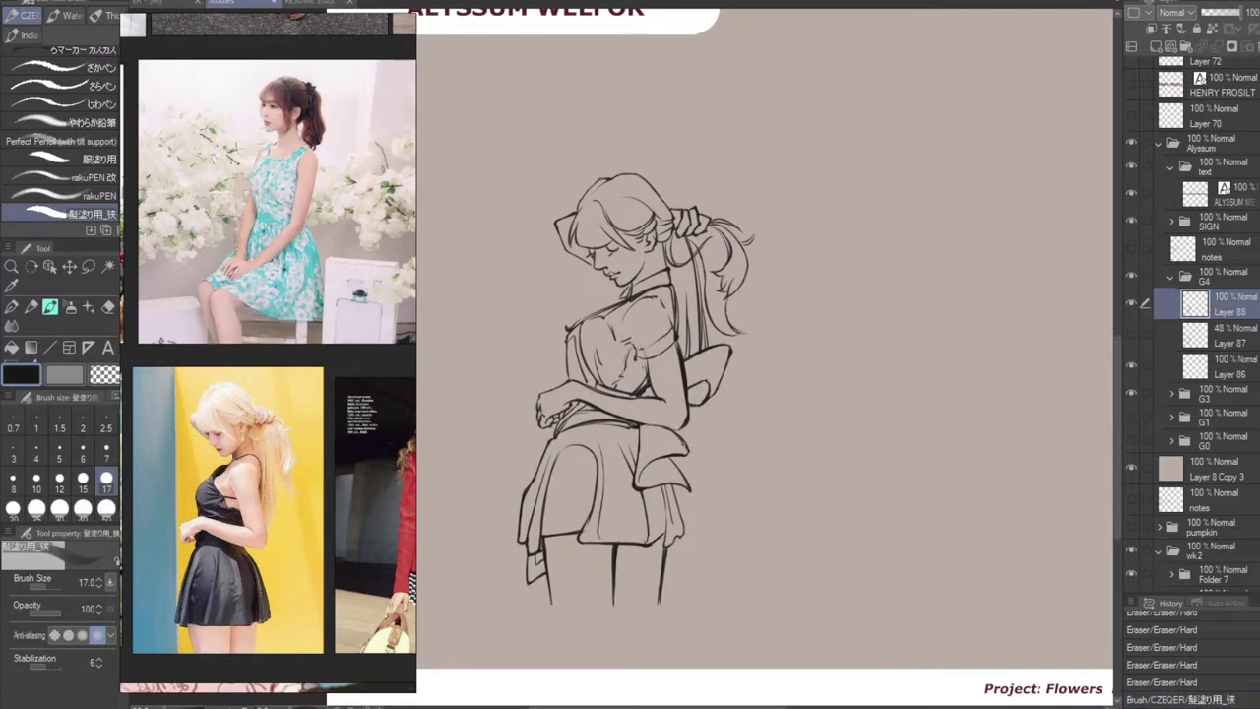
{"action": "left_click_drag", "start_coordinate": [689, 454], "coordinate": [693, 457]}
{"action": "left_click_drag", "start_coordinate": [644, 389], "coordinate": [651, 396]}
{"action": "key", "text": "e"}
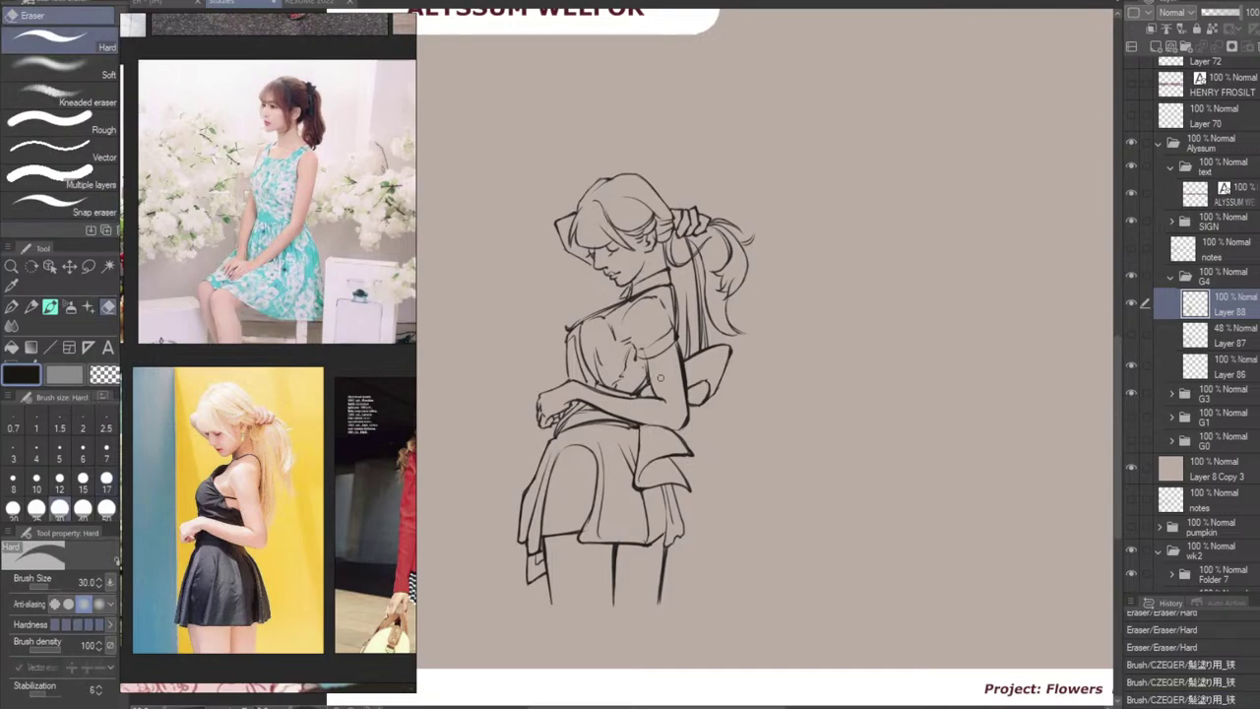
Erase the back bow's loops and draw one larger, squared loop behind the elbow.
{"action": "key", "text": "b"}
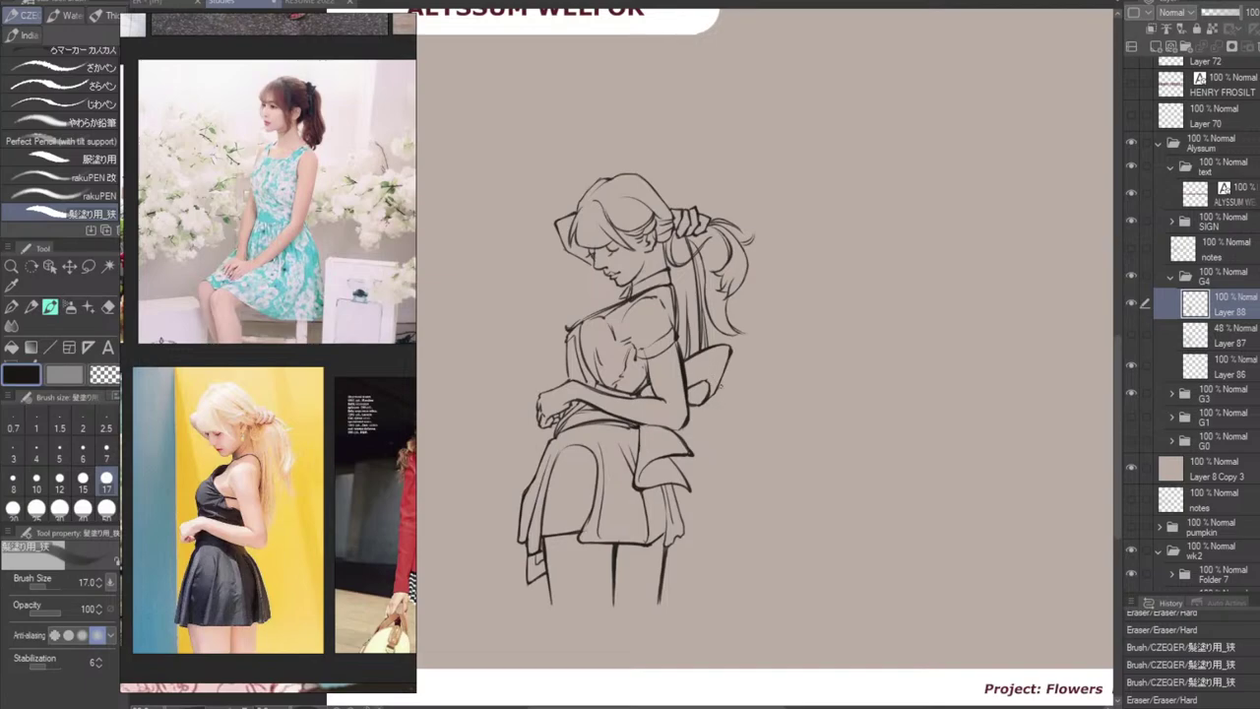
{"action": "key", "text": "e"}
{"action": "mouse_move", "coordinate": [709, 401]}
{"action": "left_mouse_down"}
{"action": "mouse_move", "coordinate": [730, 353]}
{"action": "mouse_move", "coordinate": [716, 394]}
{"action": "left_mouse_up"}
{"action": "key", "text": "b"}
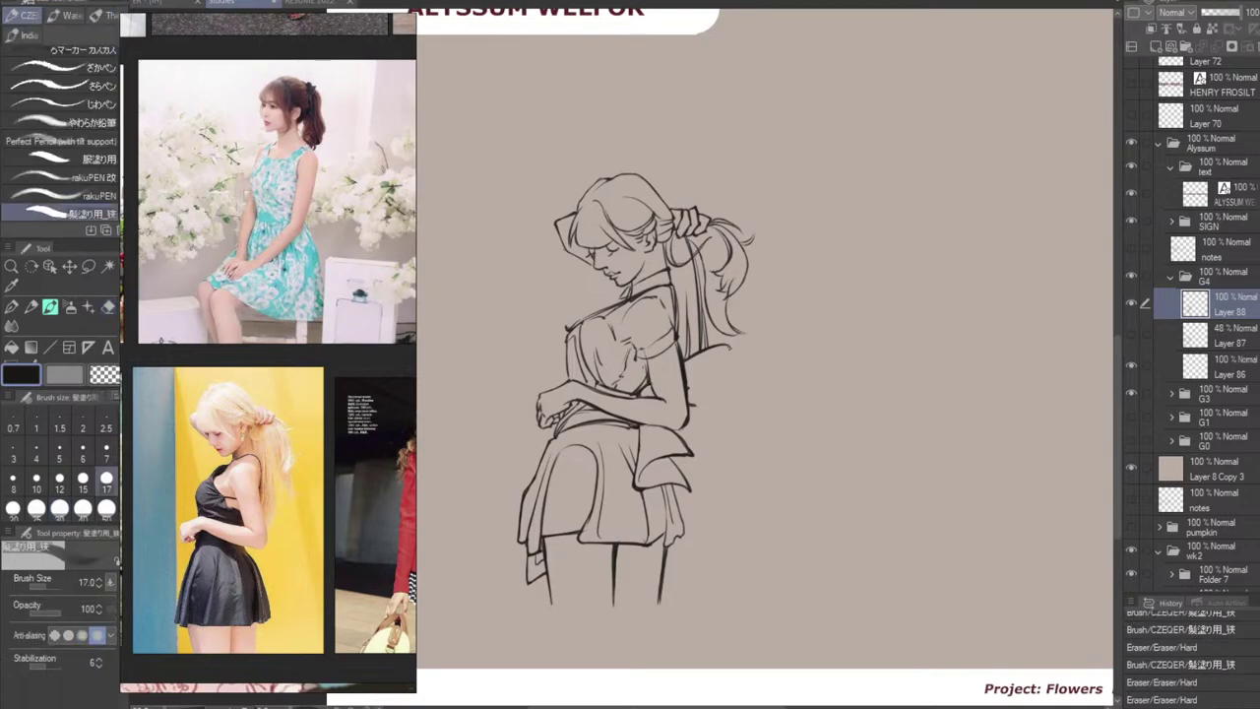
{"action": "left_click_drag", "start_coordinate": [726, 342], "coordinate": [724, 418]}
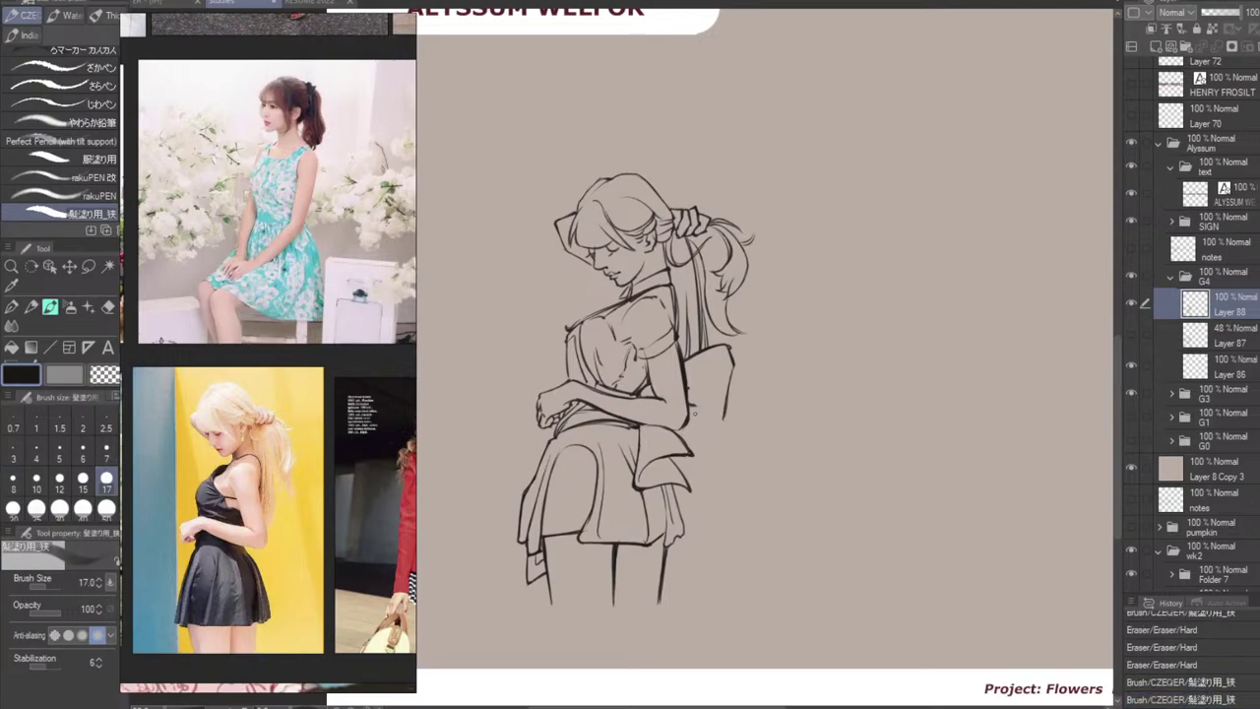
{"action": "key", "text": "ctrl+z"}
{"action": "left_click_drag", "start_coordinate": [694, 415], "coordinate": [717, 423]}
{"action": "key", "text": "ctrl+z"}
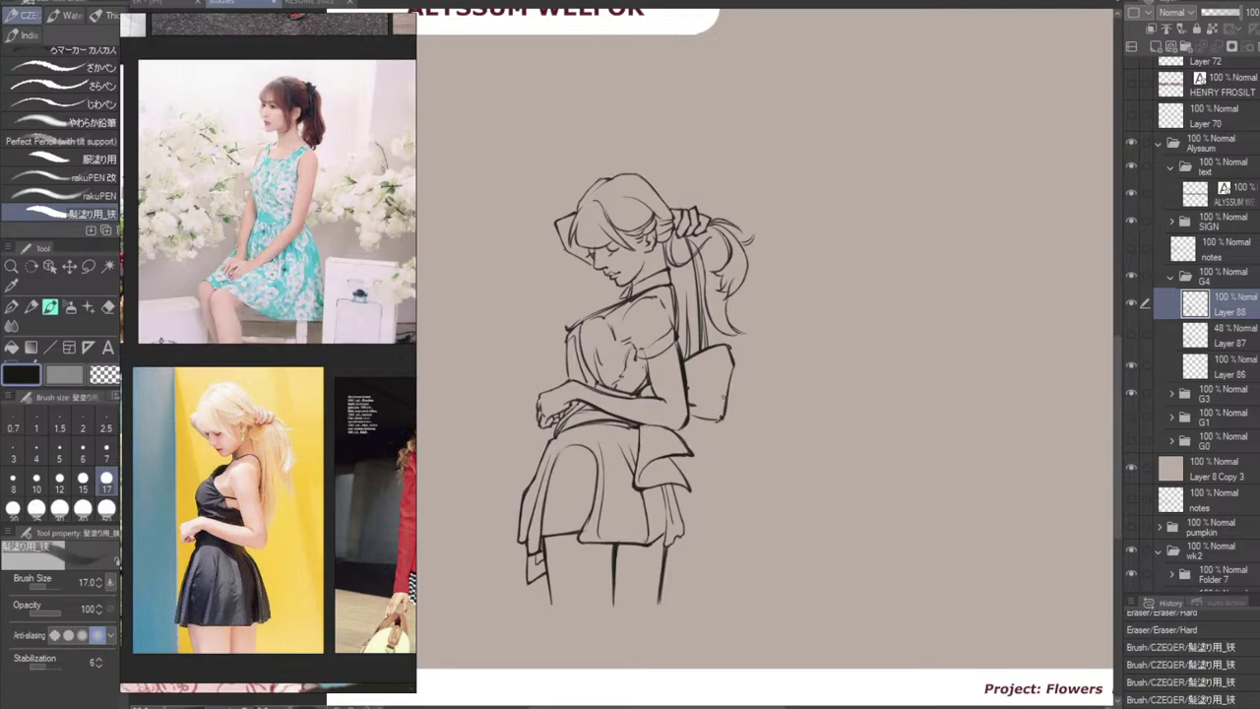
Clean the inside of the squared bow loop and add its inner fold lines.
{"action": "key", "text": "e"}
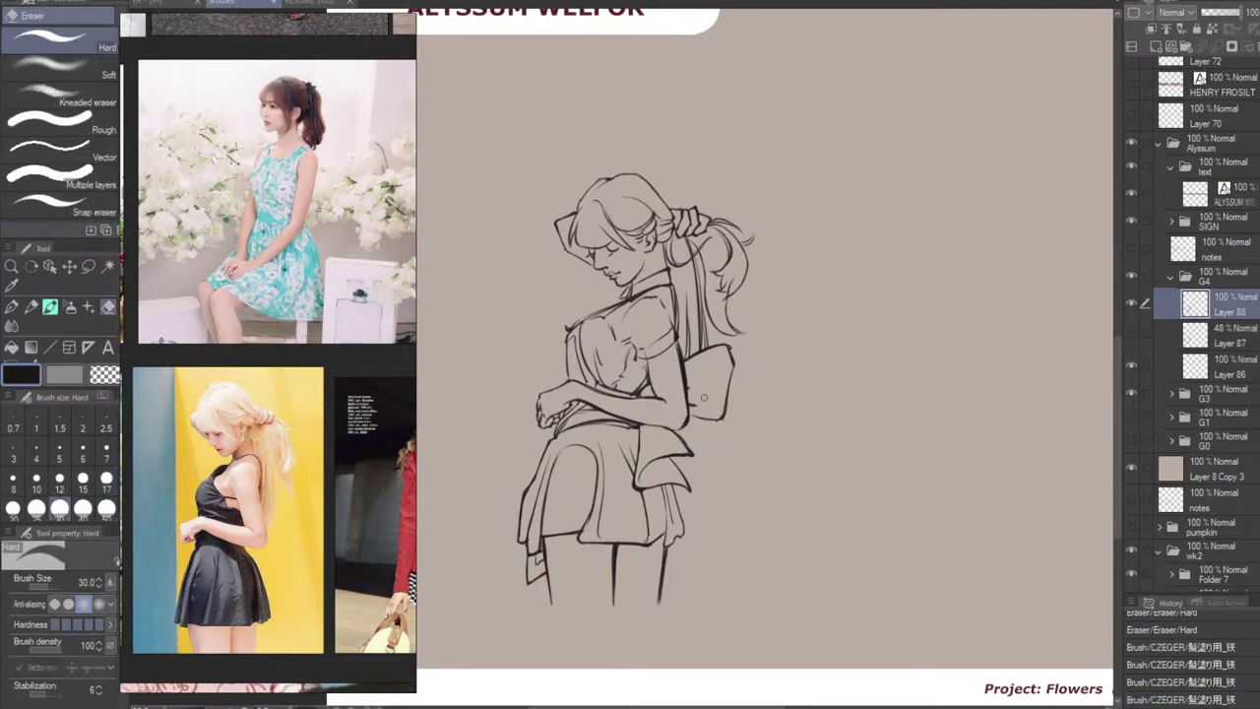
{"action": "mouse_move", "coordinate": [693, 395]}
{"action": "left_mouse_down"}
{"action": "mouse_move", "coordinate": [709, 392]}
{"action": "mouse_move", "coordinate": [720, 413]}
{"action": "mouse_move", "coordinate": [719, 383]}
{"action": "mouse_move", "coordinate": [706, 390]}
{"action": "mouse_move", "coordinate": [738, 344]}
{"action": "left_mouse_up"}
{"action": "key", "text": "b"}
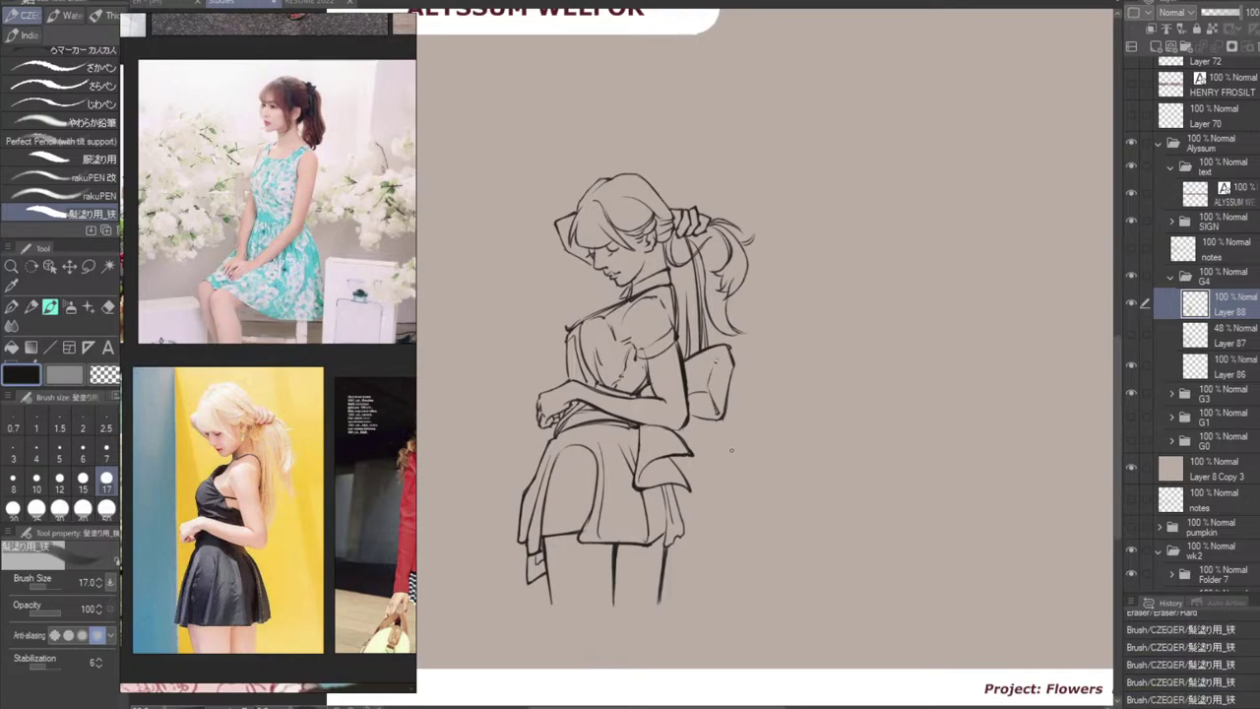
{"action": "key", "text": "e"}
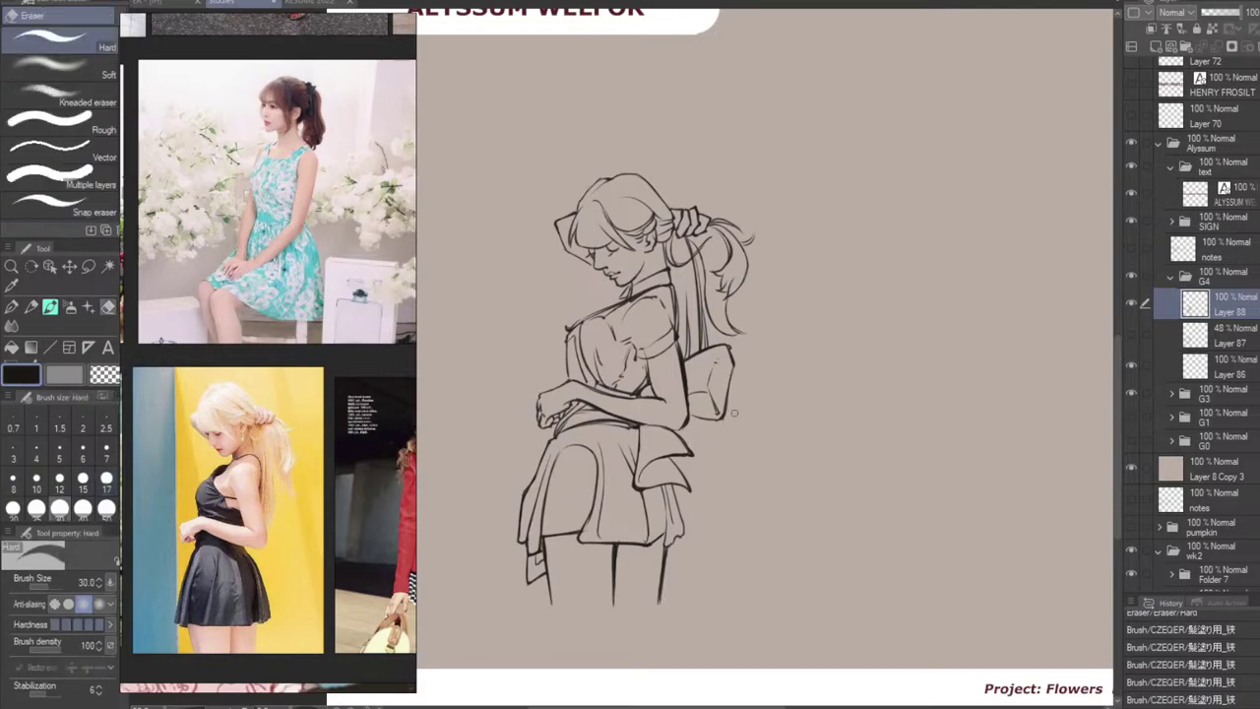
{"action": "key", "text": "b"}
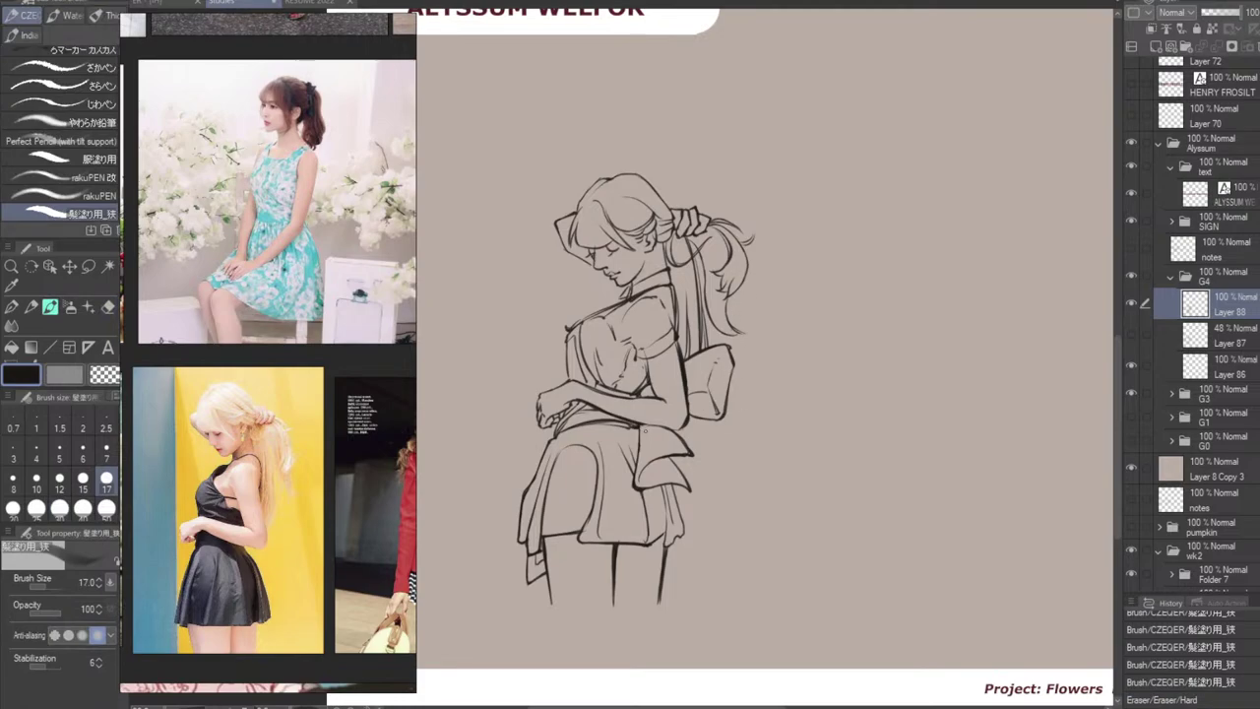
Clean the ribbon tail's inner edge below the waist and retouch the outer tip of its upper fold.
{"action": "key", "text": "e"}
{"action": "left_click_drag", "start_coordinate": [644, 430], "coordinate": [637, 461]}
{"action": "key", "text": "b"}
{"action": "key", "text": "e"}
{"action": "key", "text": "b"}
{"action": "key", "text": "ctrl+z"}
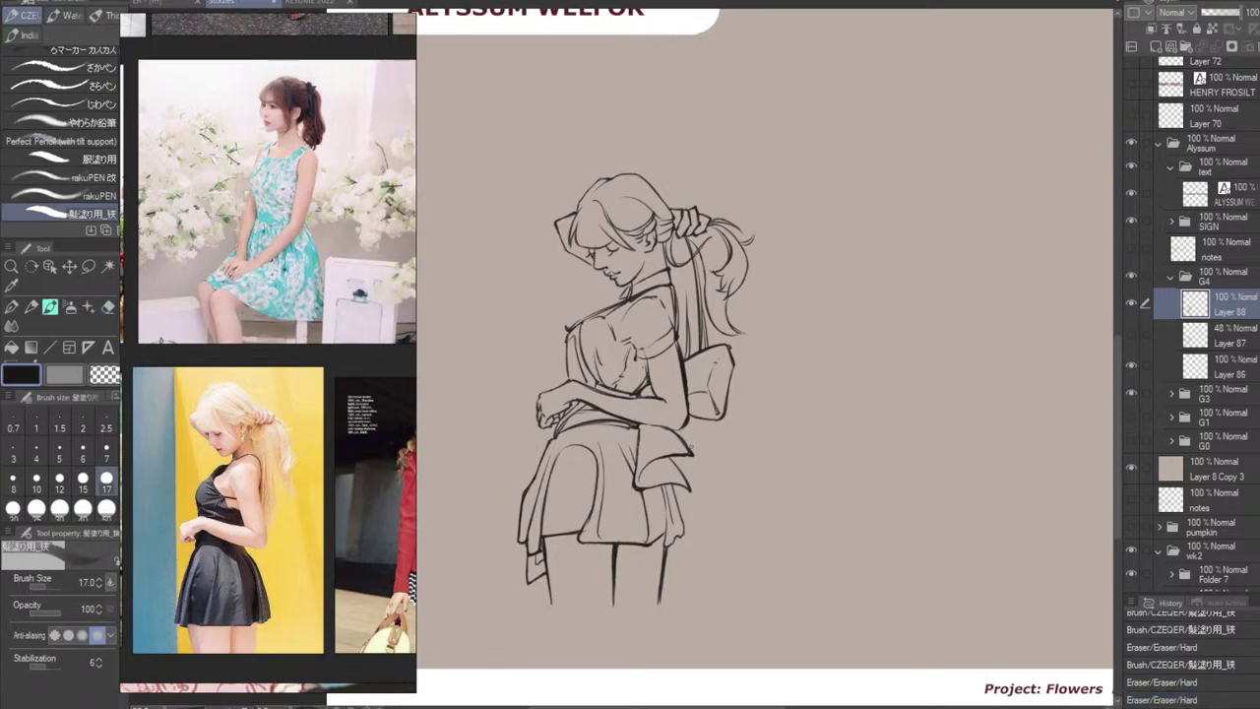
Draw the upper edge of a second ribbon tail sweeping out from behind the first to a point.
{"action": "key", "text": "e"}
{"action": "mouse_move", "coordinate": [651, 461]}
{"action": "left_mouse_down"}
{"action": "mouse_move", "coordinate": [695, 451]}
{"action": "mouse_move", "coordinate": [660, 456]}
{"action": "mouse_move", "coordinate": [729, 475]}
{"action": "left_mouse_up"}
{"action": "key", "text": "b"}
{"action": "key", "text": "ctrl+z"}
{"action": "key", "text": "ctrl+z"}
{"action": "key", "text": "ctrl+z"}
{"action": "key", "text": "ctrl+z"}
{"action": "key", "text": "ctrl+z"}
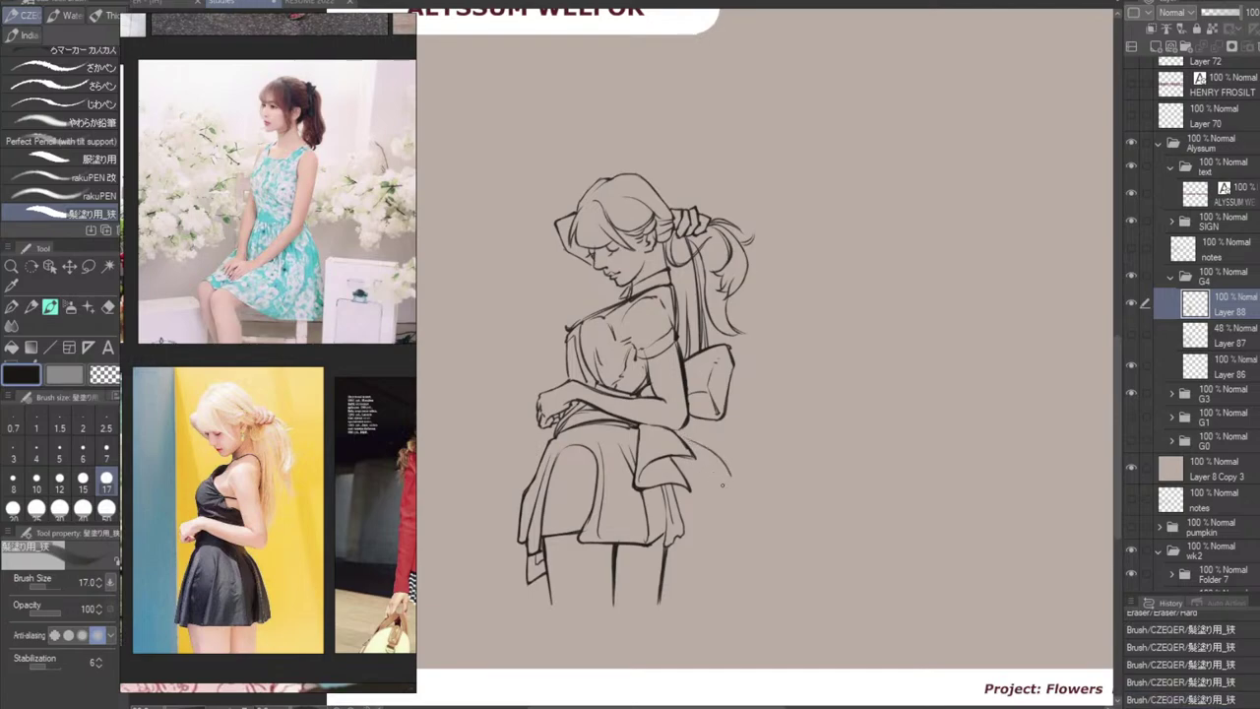
Draw a short inward curve from the second ribbon tail's outer point to form its notched end.
{"action": "mouse_move", "coordinate": [728, 473]}
{"action": "left_mouse_down"}
{"action": "mouse_move", "coordinate": [717, 485]}
{"action": "mouse_move", "coordinate": [732, 485]}
{"action": "mouse_move", "coordinate": [706, 475]}
{"action": "mouse_move", "coordinate": [692, 504]}
{"action": "mouse_move", "coordinate": [693, 478]}
{"action": "mouse_move", "coordinate": [697, 504]}
{"action": "left_mouse_up"}
{"action": "key", "text": "ctrl+z"}
{"action": "key", "text": "ctrl+z"}
{"action": "key", "text": "ctrl+z"}
{"action": "key", "text": "ctrl+z"}
{"action": "key", "text": "ctrl+z"}
{"action": "key", "text": "ctrl+z"}
{"action": "key", "text": "ctrl+z"}
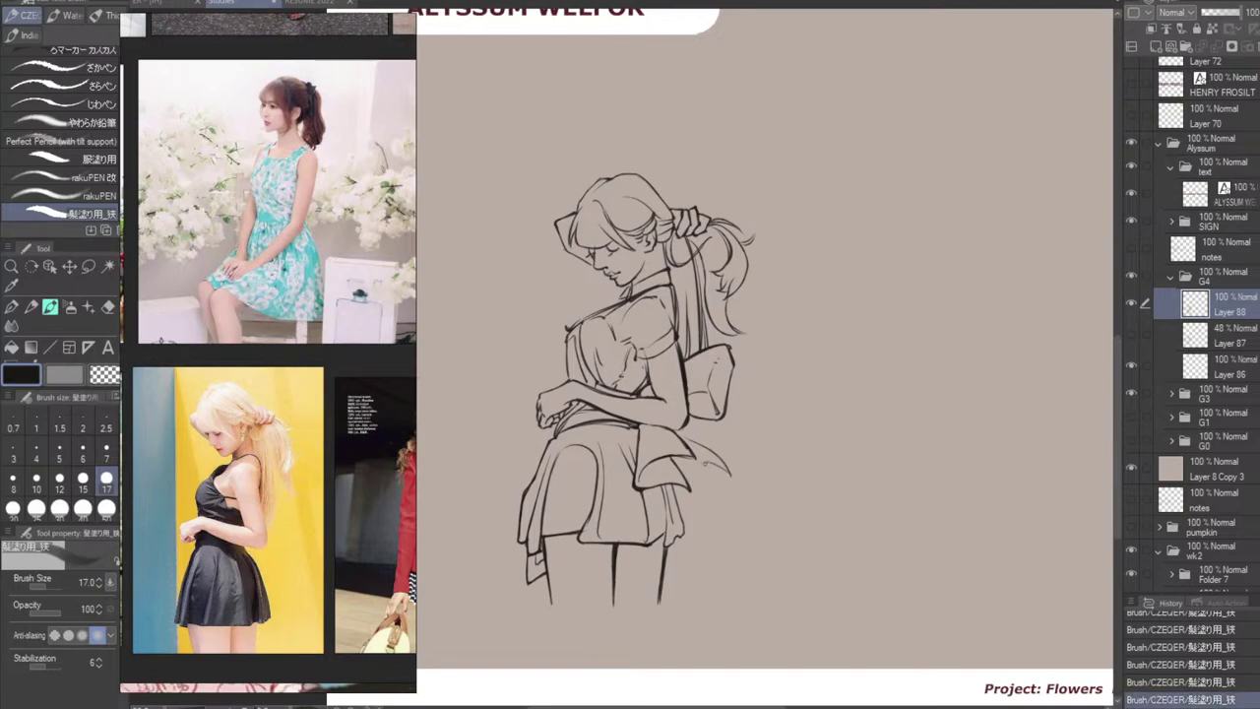
Draw the second ribbon tail's curved edge running from the notch down toward the skirt hem.
{"action": "left_click_drag", "start_coordinate": [705, 462], "coordinate": [697, 505]}
{"action": "key", "text": "ctrl+z"}
{"action": "left_click_drag", "start_coordinate": [705, 463], "coordinate": [699, 513]}
{"action": "key", "text": "ctrl+z"}
{"action": "left_click_drag", "start_coordinate": [707, 462], "coordinate": [705, 490]}
{"action": "key", "text": "ctrl+z"}
{"action": "key", "text": "ctrl+z"}
{"action": "key", "text": "ctrl+z"}
{"action": "mouse_move", "coordinate": [700, 467]}
{"action": "left_mouse_down"}
{"action": "mouse_move", "coordinate": [724, 490]}
{"action": "mouse_move", "coordinate": [698, 495]}
{"action": "mouse_move", "coordinate": [696, 524]}
{"action": "mouse_move", "coordinate": [680, 522]}
{"action": "left_mouse_up"}
{"action": "key", "text": "ctrl+z"}
{"action": "key", "text": "ctrl+z"}
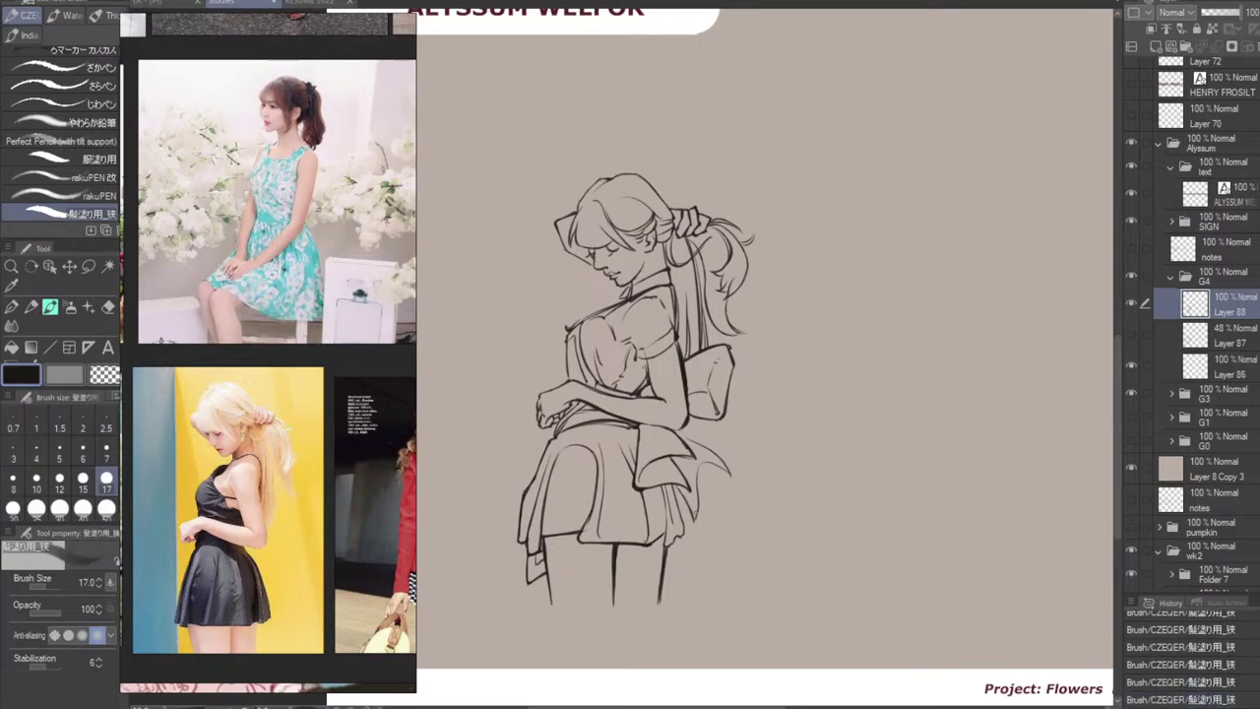
Finish the second ribbon tail's lower point beside the rear hem and connect it back up to the first tail.
{"action": "key", "text": "ctrl+z"}
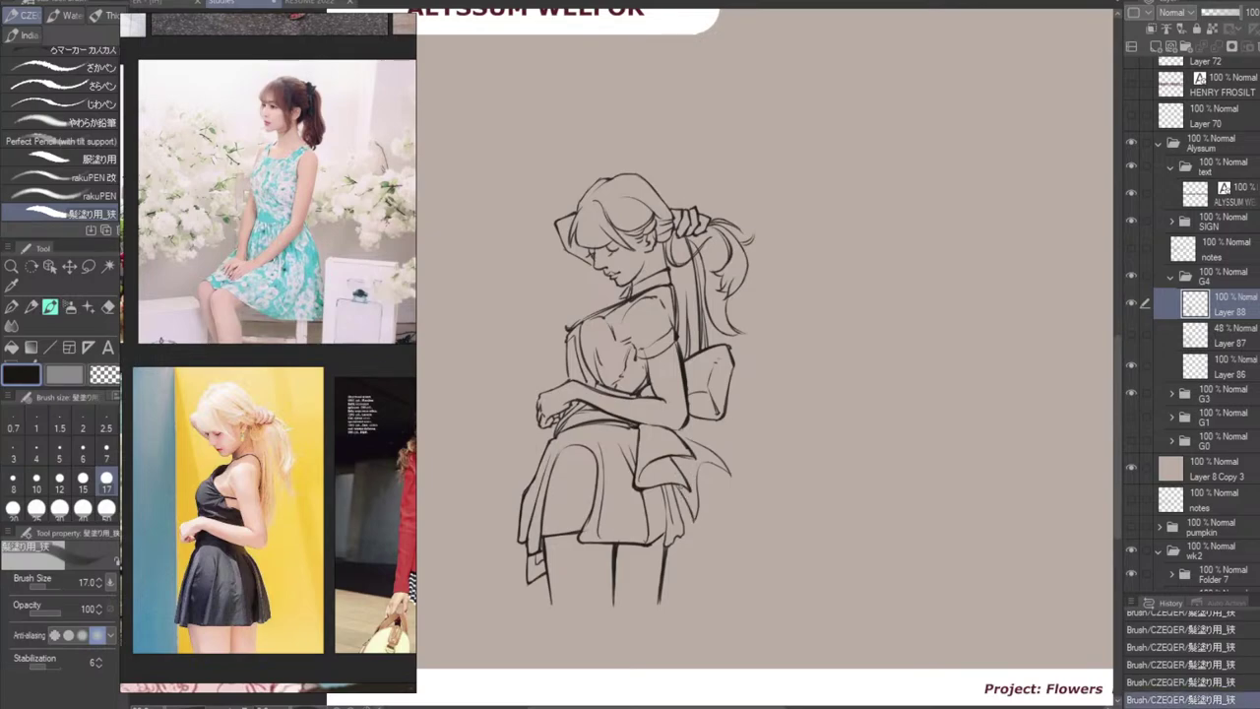
{"action": "key", "text": "ctrl+z"}
{"action": "left_click_drag", "start_coordinate": [696, 492], "coordinate": [678, 522]}
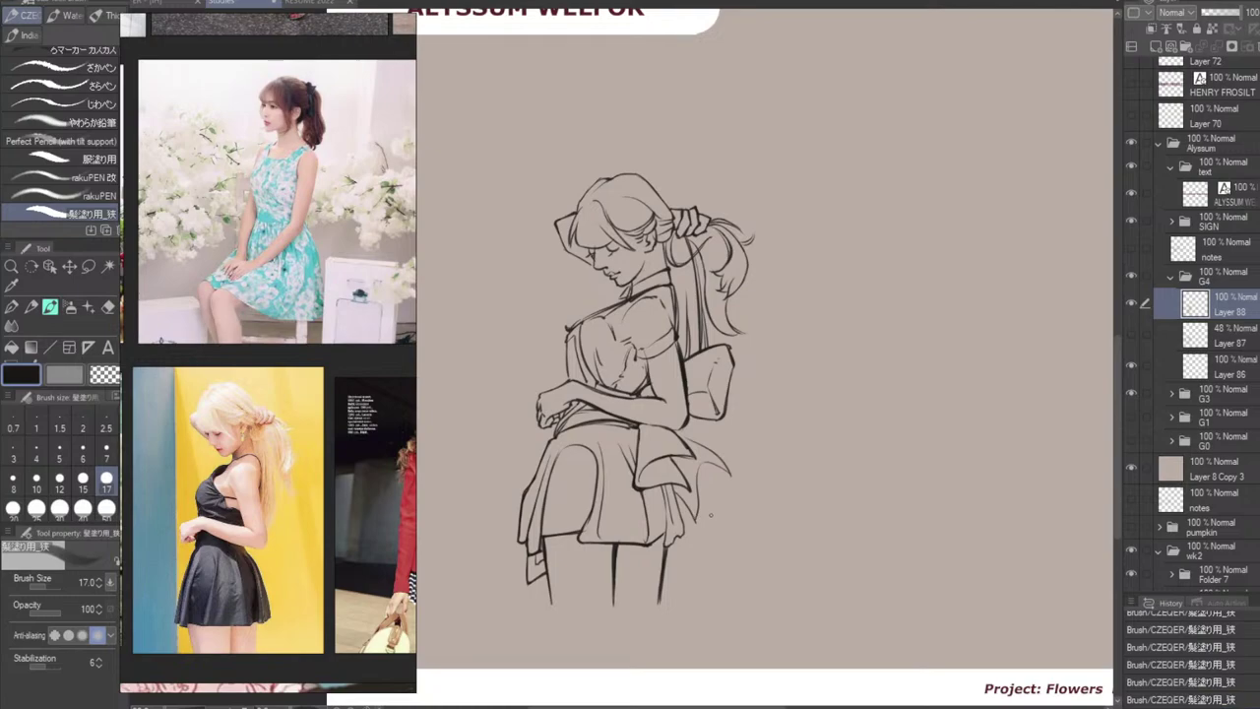
{"action": "key", "text": "ctrl+z"}
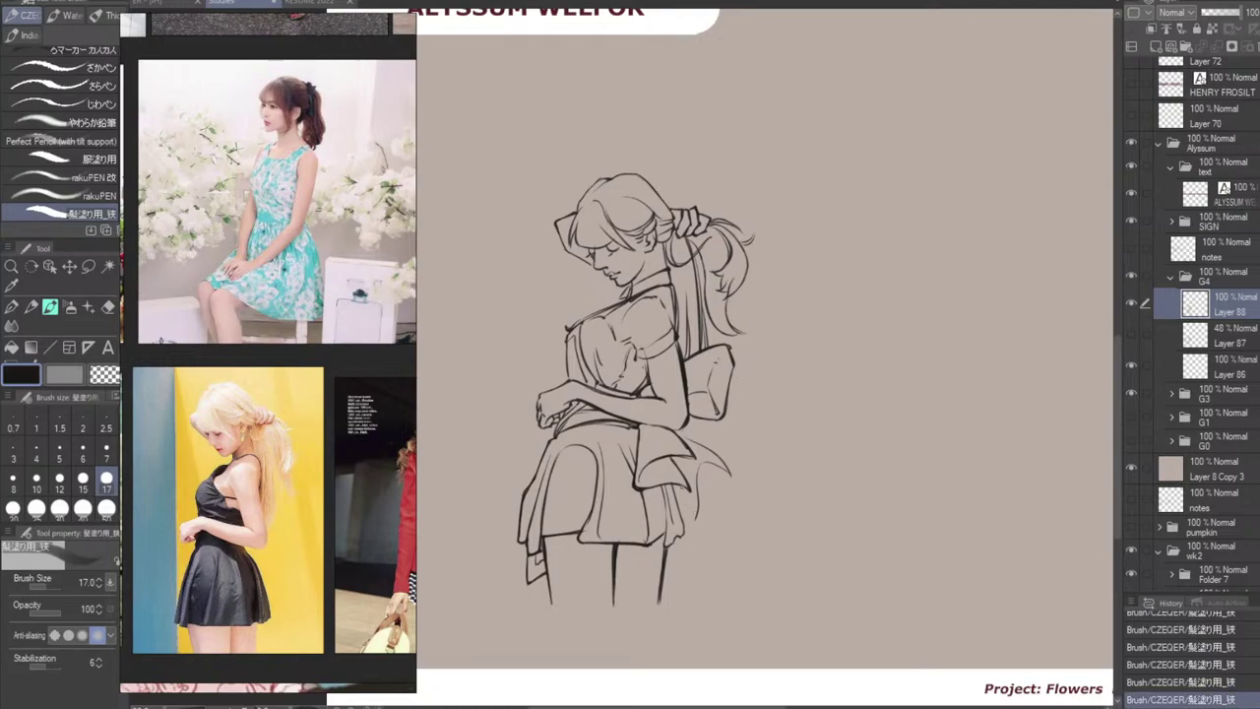
{"action": "left_click_drag", "start_coordinate": [679, 483], "coordinate": [697, 520]}
{"action": "key", "text": "ctrl+z"}
{"action": "key", "text": "ctrl+z"}
{"action": "key", "text": "ctrl+z"}
{"action": "key", "text": "ctrl+z"}
{"action": "key", "text": "ctrl+z"}
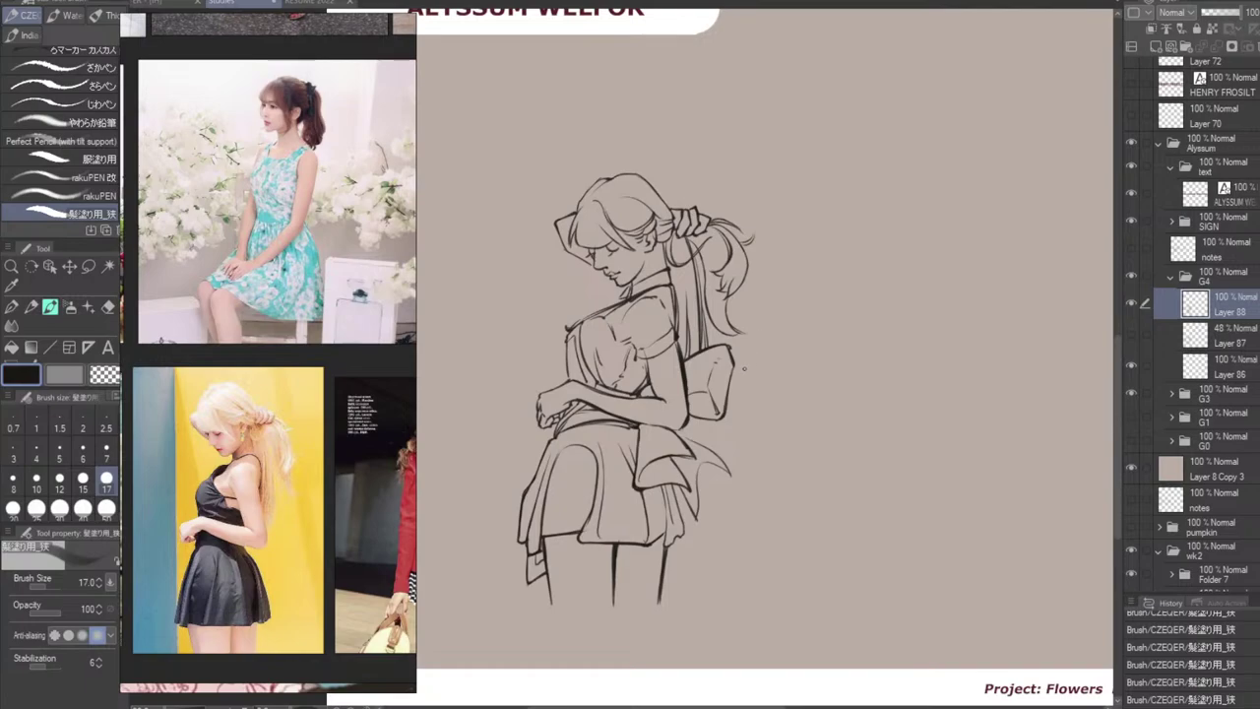
Erase the squared bow loop and start a rounder loop outline behind the elbow.
{"action": "key", "text": "e"}
{"action": "mouse_move", "coordinate": [731, 382]}
{"action": "left_mouse_down"}
{"action": "mouse_move", "coordinate": [722, 423]}
{"action": "mouse_move", "coordinate": [716, 383]}
{"action": "mouse_move", "coordinate": [710, 424]}
{"action": "mouse_move", "coordinate": [702, 387]}
{"action": "mouse_move", "coordinate": [701, 419]}
{"action": "mouse_move", "coordinate": [694, 392]}
{"action": "mouse_move", "coordinate": [694, 406]}
{"action": "mouse_move", "coordinate": [715, 400]}
{"action": "mouse_move", "coordinate": [737, 359]}
{"action": "mouse_move", "coordinate": [721, 383]}
{"action": "mouse_move", "coordinate": [734, 378]}
{"action": "mouse_move", "coordinate": [720, 345]}
{"action": "mouse_move", "coordinate": [689, 362]}
{"action": "mouse_move", "coordinate": [710, 339]}
{"action": "mouse_move", "coordinate": [711, 392]}
{"action": "left_mouse_up"}
{"action": "key", "text": "b"}
{"action": "key", "text": "ctrl+z"}
{"action": "key", "text": "ctrl+z"}
{"action": "key", "text": "ctrl+z"}
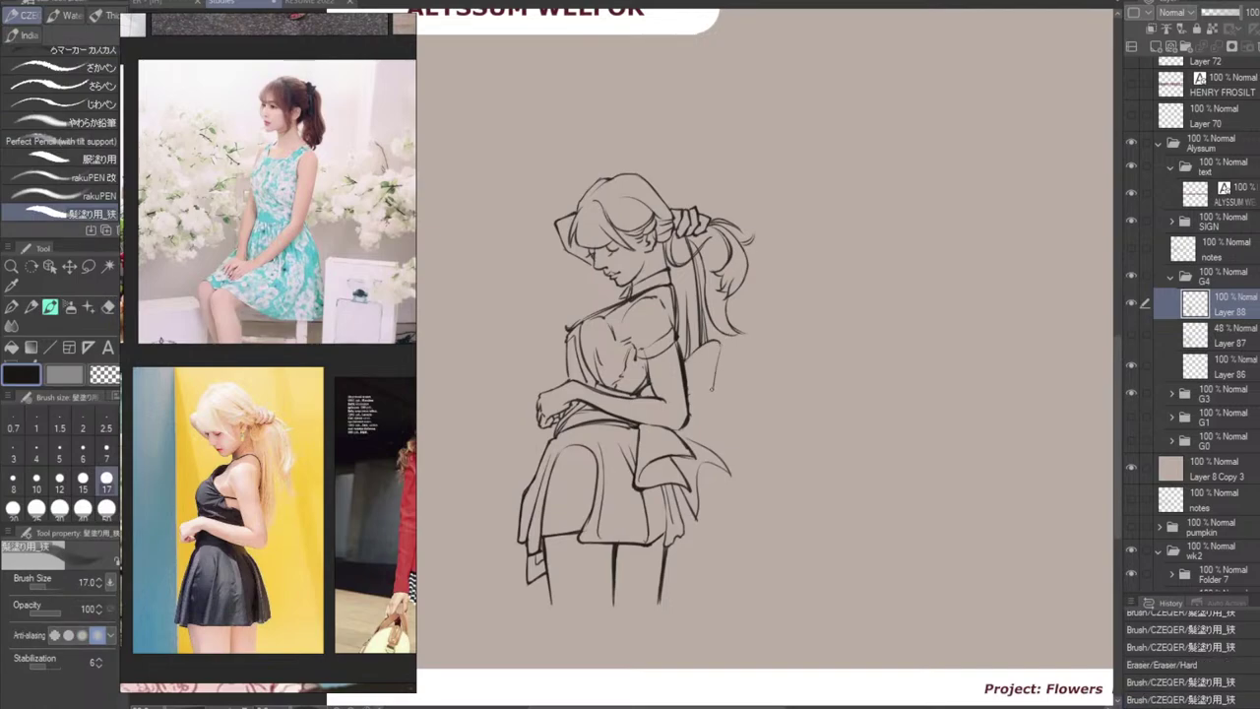
Redraw the back bow with a rounded upper loop, a puffed lower lobe and inner fold lines.
{"action": "key", "text": "ctrl+z"}
{"action": "mouse_move", "coordinate": [721, 343]}
{"action": "left_mouse_down"}
{"action": "mouse_move", "coordinate": [731, 425]}
{"action": "mouse_move", "coordinate": [737, 381]}
{"action": "mouse_move", "coordinate": [730, 412]}
{"action": "mouse_move", "coordinate": [695, 420]}
{"action": "mouse_move", "coordinate": [730, 420]}
{"action": "mouse_move", "coordinate": [707, 401]}
{"action": "mouse_move", "coordinate": [693, 422]}
{"action": "mouse_move", "coordinate": [716, 405]}
{"action": "mouse_move", "coordinate": [702, 413]}
{"action": "mouse_move", "coordinate": [703, 379]}
{"action": "mouse_move", "coordinate": [735, 405]}
{"action": "left_mouse_up"}
{"action": "key", "text": "ctrl+z"}
{"action": "key", "text": "ctrl+z"}
{"action": "key", "text": "ctrl+z"}
{"action": "key", "text": "ctrl+z"}
{"action": "key", "text": "ctrl+z"}
{"action": "key", "text": "ctrl+z"}
{"action": "key", "text": "ctrl+z"}
{"action": "key", "text": "ctrl+z"}
{"action": "key", "text": "ctrl+z"}
{"action": "key", "text": "ctrl+z"}
{"action": "key", "text": "ctrl+z"}
{"action": "key", "text": "ctrl+z"}
{"action": "key", "text": "ctrl+z"}
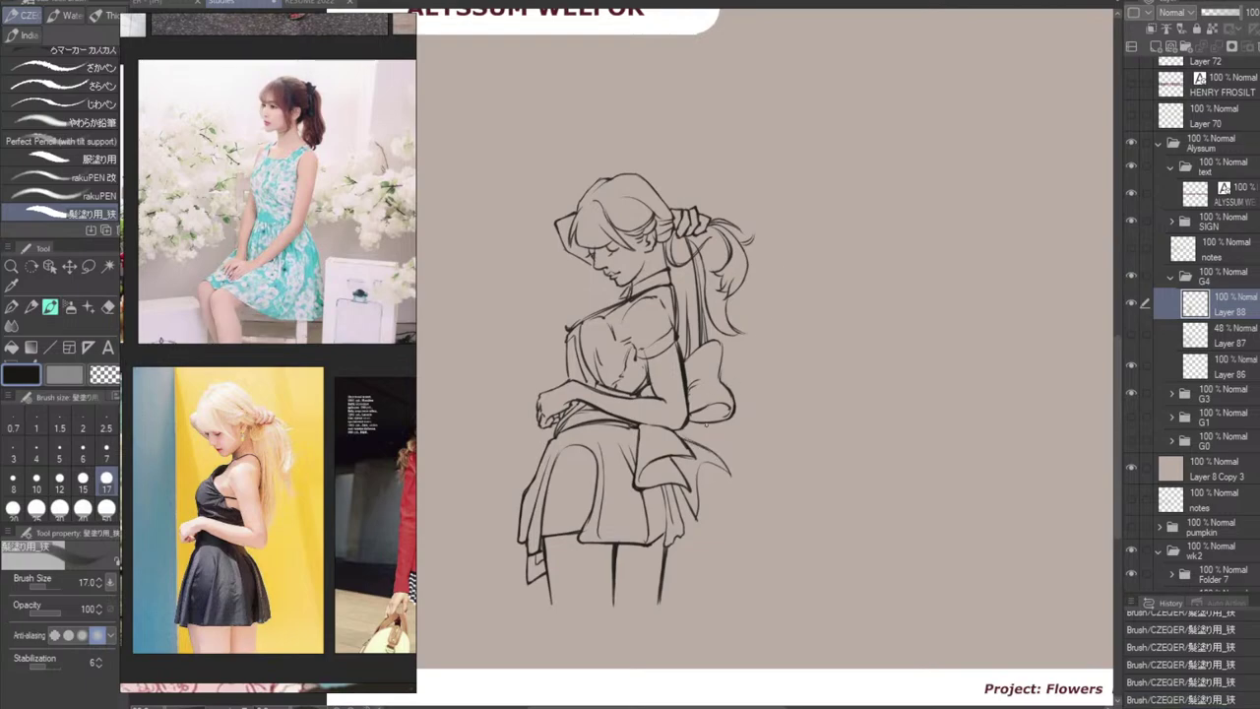
Draw a small rounded lobe tucked beneath the lower loop of the back bow.
{"action": "mouse_move", "coordinate": [693, 442]}
{"action": "left_mouse_down"}
{"action": "mouse_move", "coordinate": [709, 421]}
{"action": "mouse_move", "coordinate": [710, 435]}
{"action": "left_mouse_up"}
{"action": "key", "text": "ctrl+z"}
{"action": "key", "text": "ctrl+z"}
{"action": "key", "text": "ctrl+z"}
{"action": "key", "text": "ctrl+z"}
Erase the first ribbon tail's front edge over the skirt and redraw it as a cleaner line down from the waist.
{"action": "key", "text": "e"}
{"action": "left_click_drag", "start_coordinate": [644, 480], "coordinate": [640, 492]}
{"action": "left_click_drag", "start_coordinate": [643, 449], "coordinate": [635, 484]}
{"action": "left_click_drag", "start_coordinate": [646, 437], "coordinate": [639, 485]}
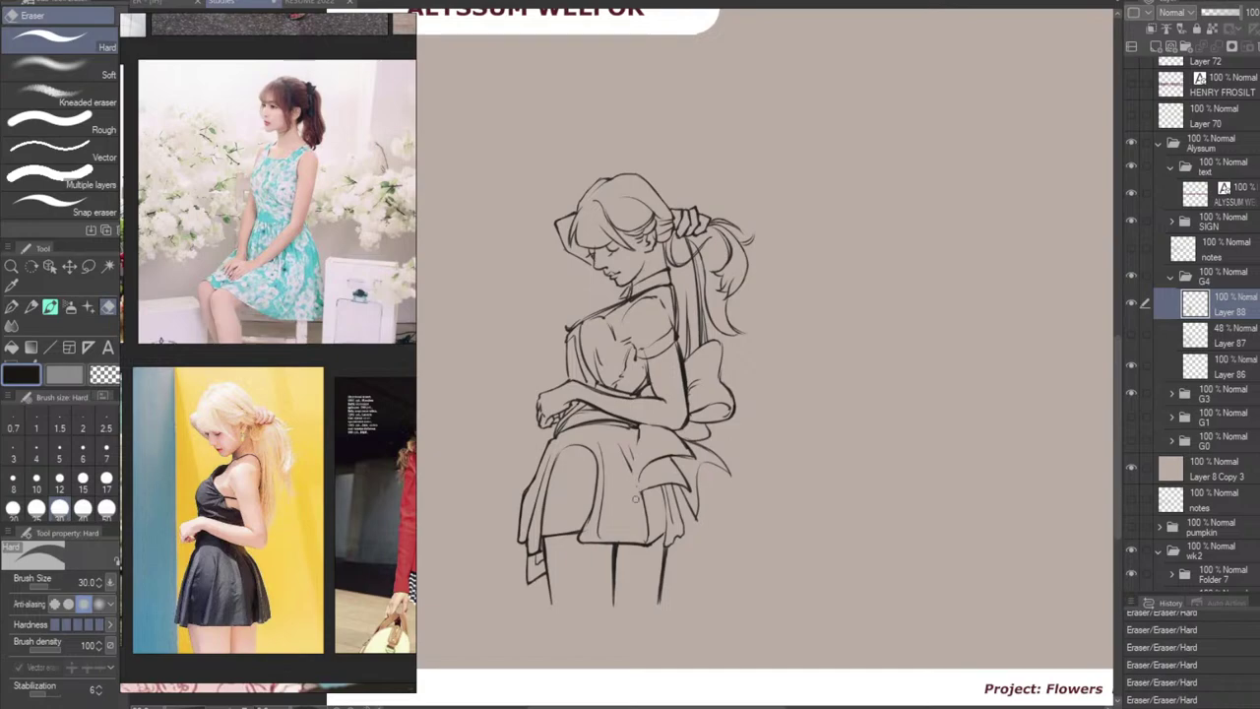
{"action": "key", "text": "p"}
{"action": "left_click_drag", "start_coordinate": [643, 426], "coordinate": [634, 484]}
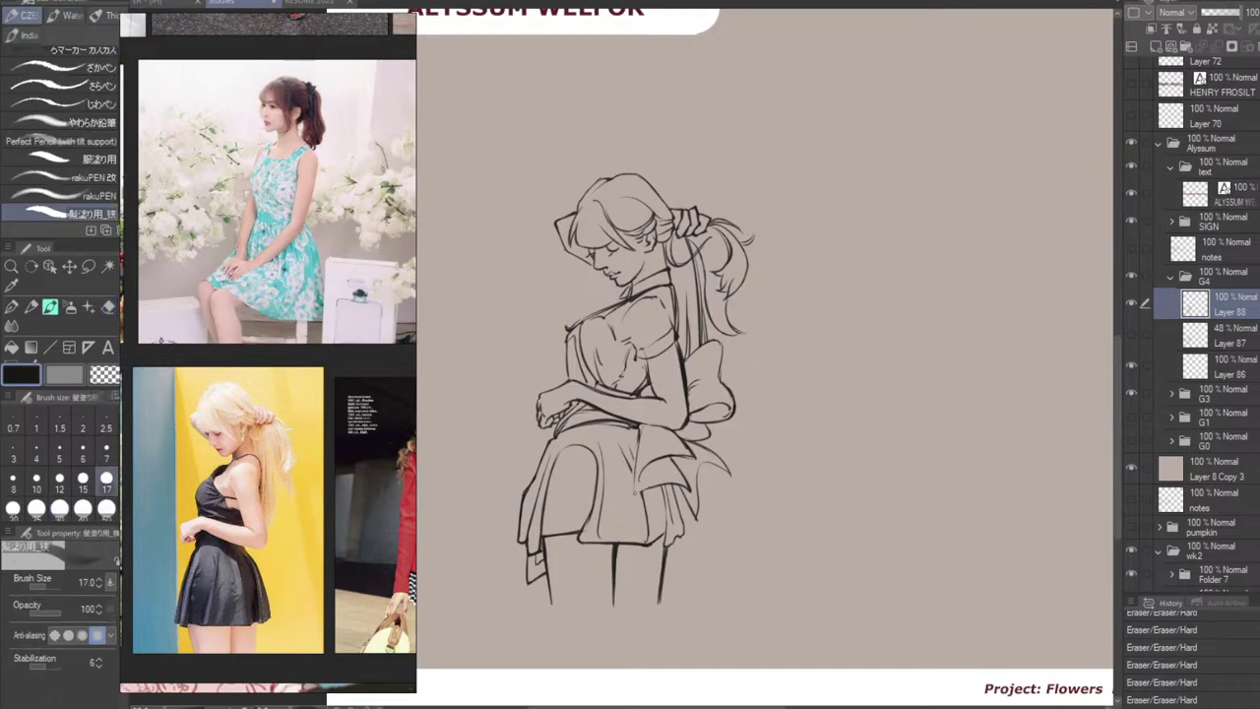
{"action": "key", "text": "ctrl+z"}
{"action": "key", "text": "ctrl+z"}
{"action": "mouse_move", "coordinate": [638, 436]}
{"action": "left_mouse_down"}
{"action": "mouse_move", "coordinate": [634, 498]}
{"action": "mouse_move", "coordinate": [659, 486]}
{"action": "mouse_move", "coordinate": [636, 493]}
{"action": "left_mouse_up"}
{"action": "key", "text": "ctrl+z"}
{"action": "key", "text": "ctrl+z"}
{"action": "key", "text": "ctrl+z"}
{"action": "key", "text": "ctrl+z"}
{"action": "key", "text": "ctrl+z"}
{"action": "key", "text": "ctrl+z"}
{"action": "key", "text": "ctrl+z"}
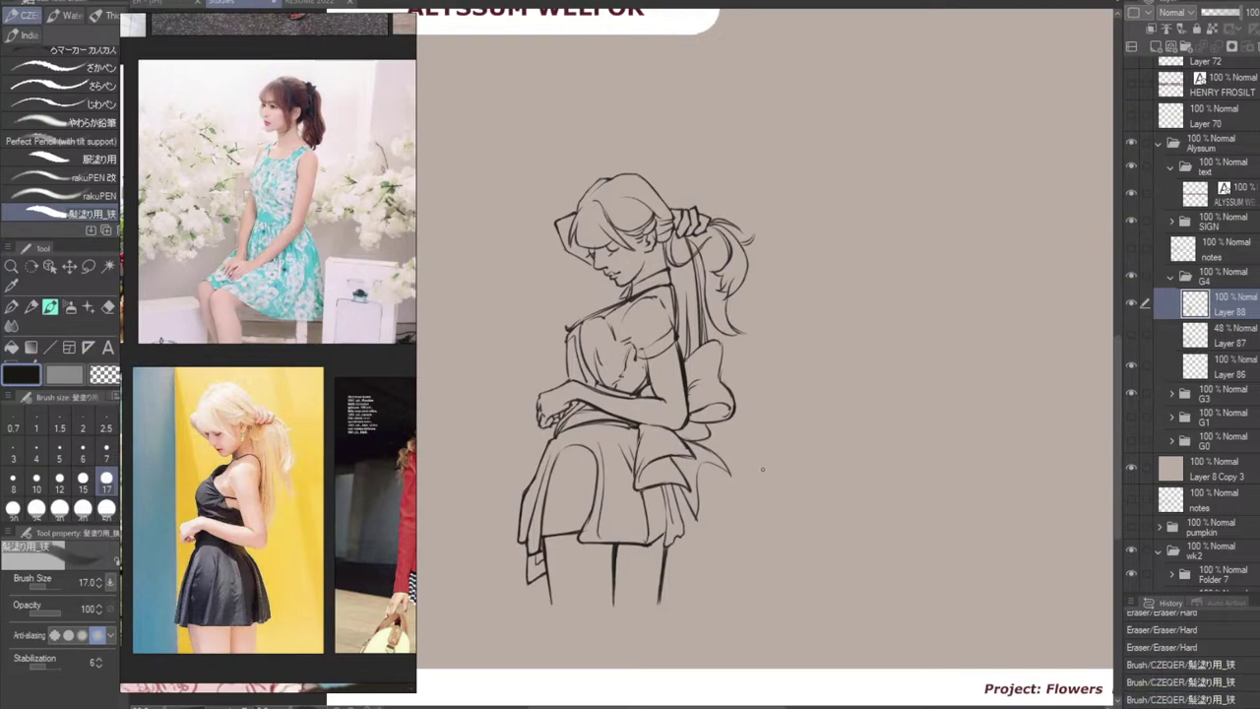
Erase the outer ribbon tail's overlapping edge and redraw the tail with a longer, downward-curving point.
{"action": "left_click_drag", "start_coordinate": [706, 461], "coordinate": [698, 483]}
{"action": "key", "text": "ctrl+z"}
{"action": "mouse_move", "coordinate": [700, 467]}
{"action": "left_mouse_down"}
{"action": "mouse_move", "coordinate": [735, 491]}
{"action": "mouse_move", "coordinate": [719, 458]}
{"action": "mouse_move", "coordinate": [735, 485]}
{"action": "mouse_move", "coordinate": [702, 466]}
{"action": "left_mouse_up"}
{"action": "key", "text": "ctrl+z"}
{"action": "key", "text": "ctrl+z"}
{"action": "key", "text": "ctrl+z"}
{"action": "key", "text": "ctrl+z"}
{"action": "key", "text": "ctrl+z"}
{"action": "key", "text": "e"}
{"action": "mouse_move", "coordinate": [703, 467]}
{"action": "left_mouse_down"}
{"action": "mouse_move", "coordinate": [714, 454]}
{"action": "mouse_move", "coordinate": [698, 479]}
{"action": "mouse_move", "coordinate": [702, 511]}
{"action": "left_mouse_up"}
{"action": "key", "text": "b"}
{"action": "key", "text": "ctrl+z"}
{"action": "key", "text": "ctrl+z"}
{"action": "left_click_drag", "start_coordinate": [714, 455], "coordinate": [725, 469]}
{"action": "key", "text": "ctrl+z"}
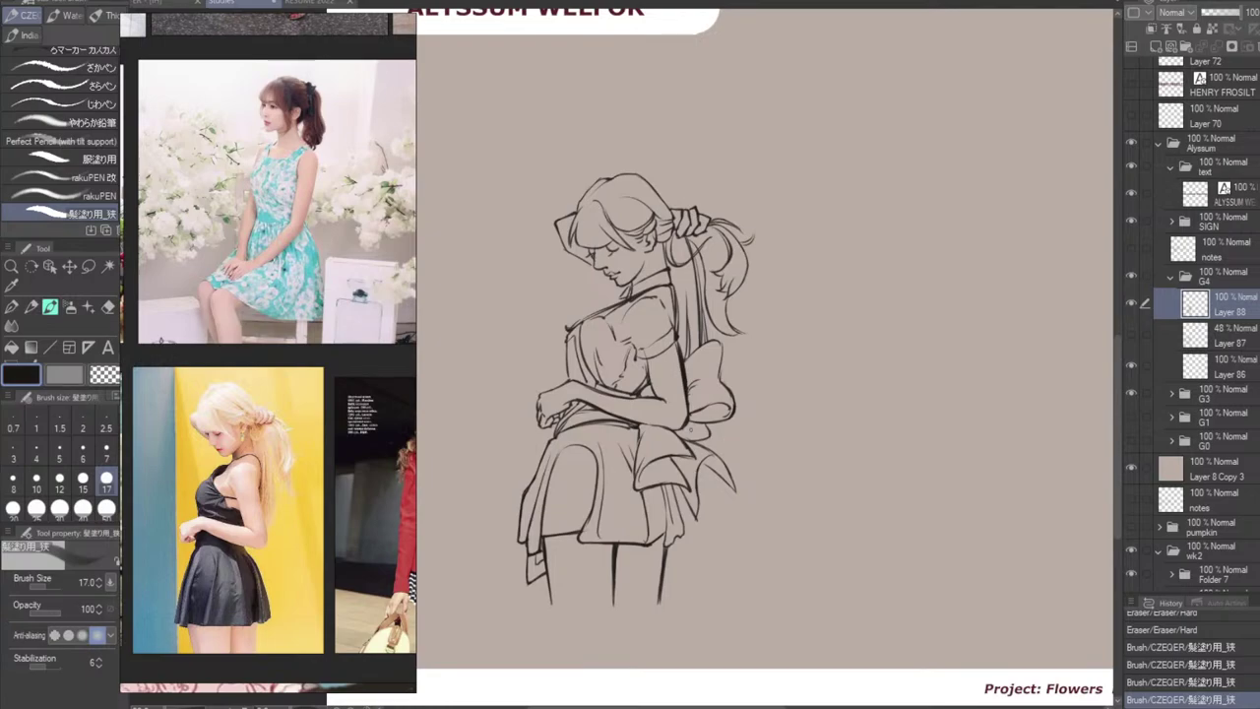
Add short fold lines to the small lobe where it meets the waist below the bow.
{"action": "left_click_drag", "start_coordinate": [691, 430], "coordinate": [681, 434]}
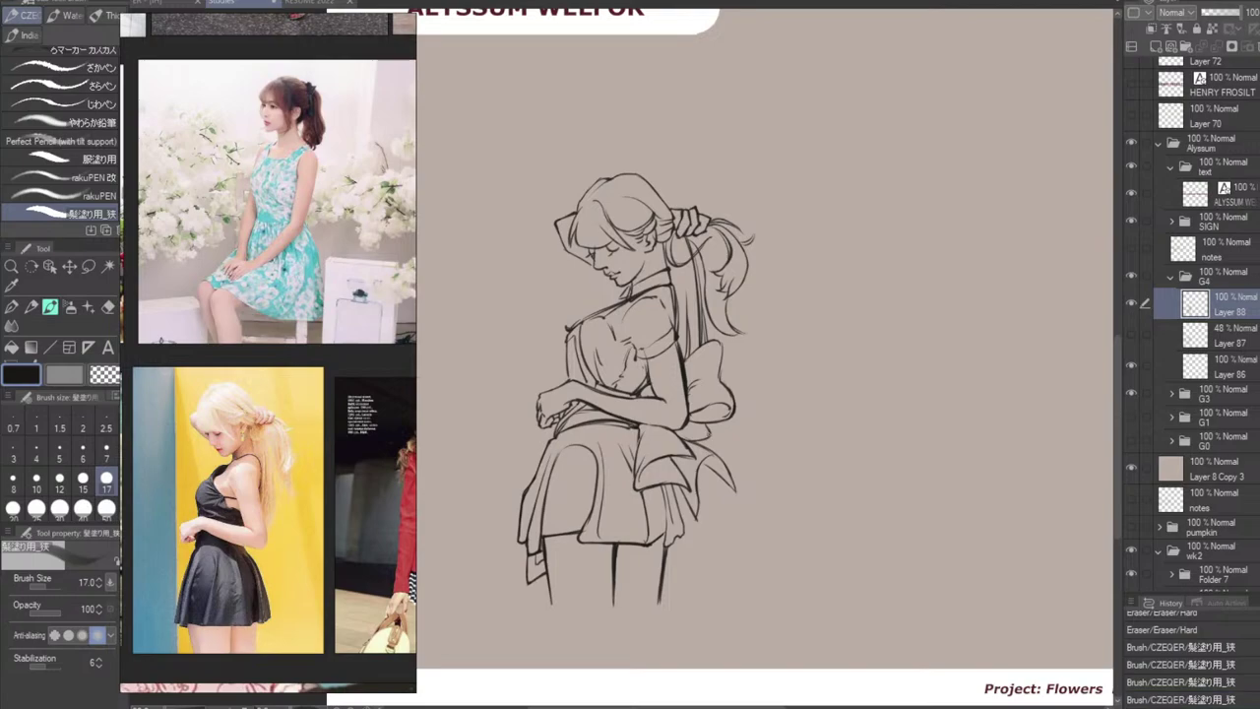
{"action": "left_click", "coordinate": [703, 433]}
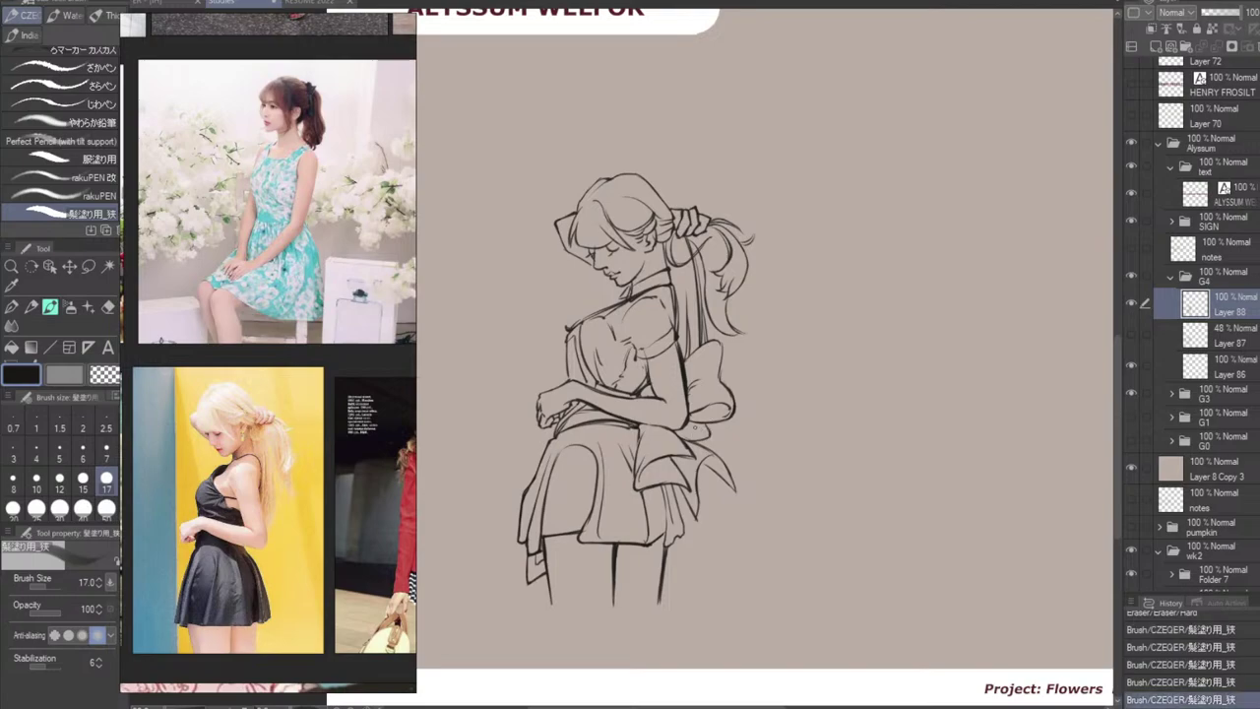
{"action": "left_click_drag", "start_coordinate": [696, 431], "coordinate": [702, 428]}
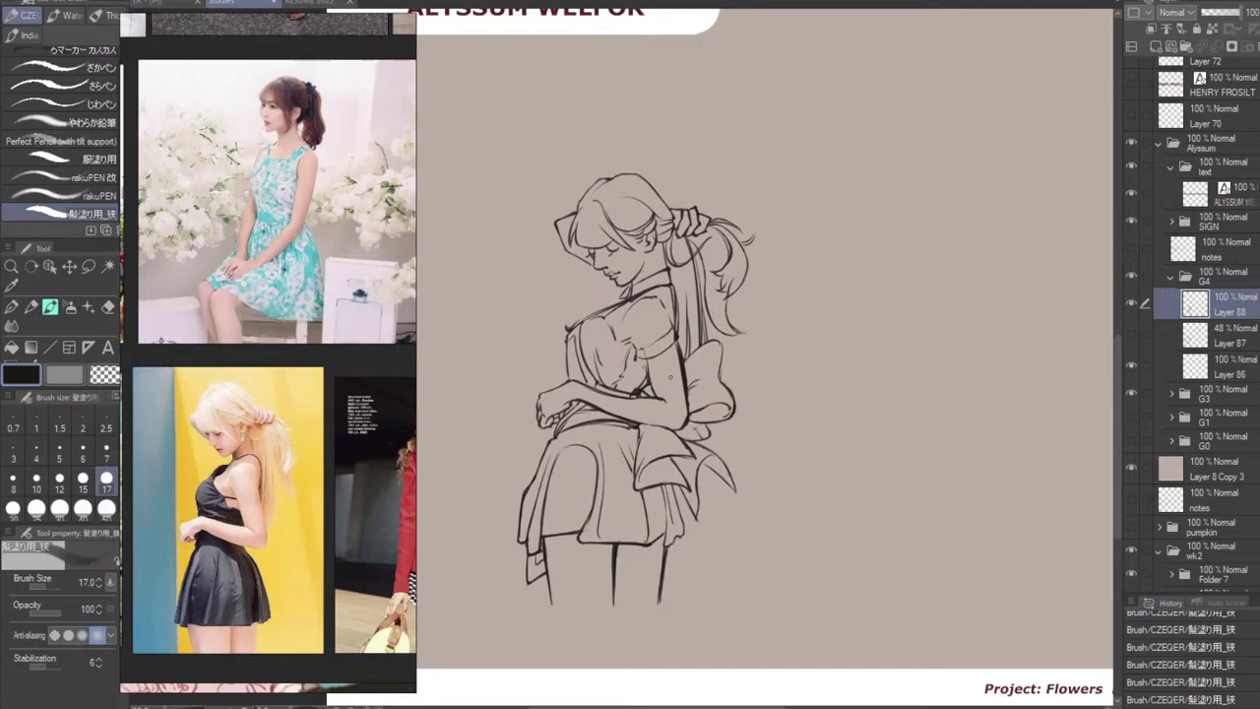
Erase stray marks on the bodice just above the forearm and redraw the short fold there.
{"action": "key", "text": "e"}
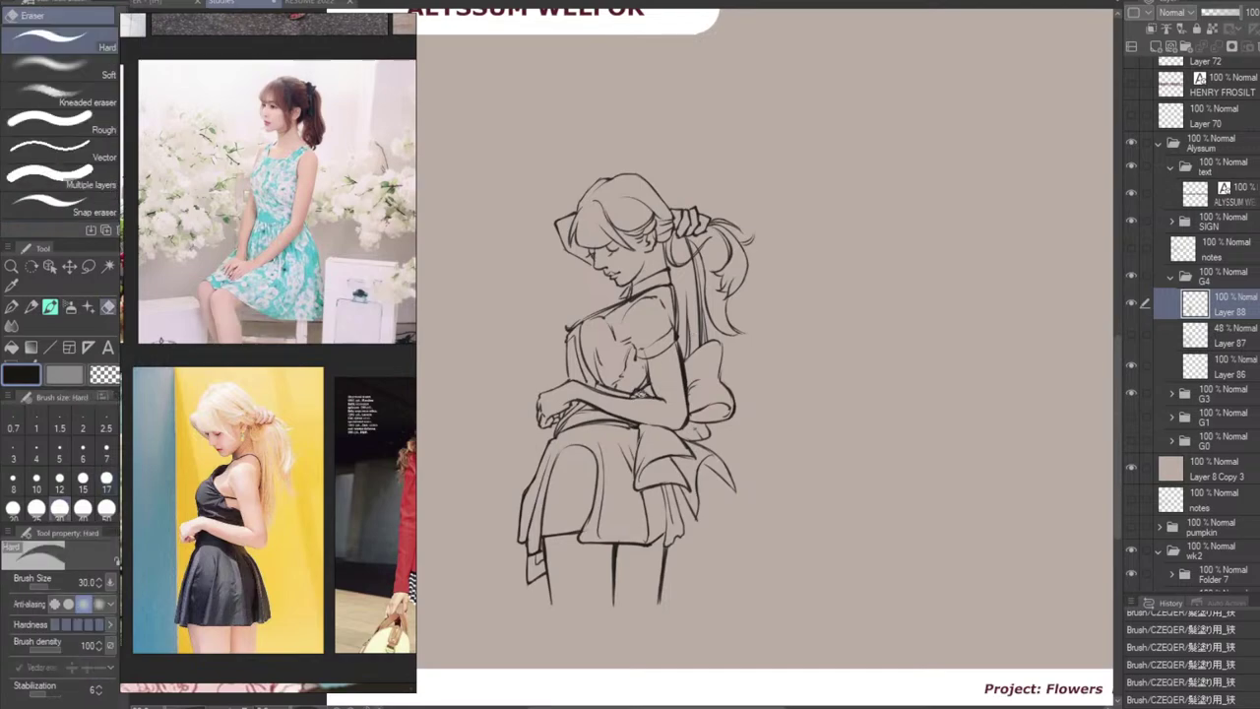
{"action": "left_click", "coordinate": [638, 394]}
{"action": "left_click", "coordinate": [636, 396]}
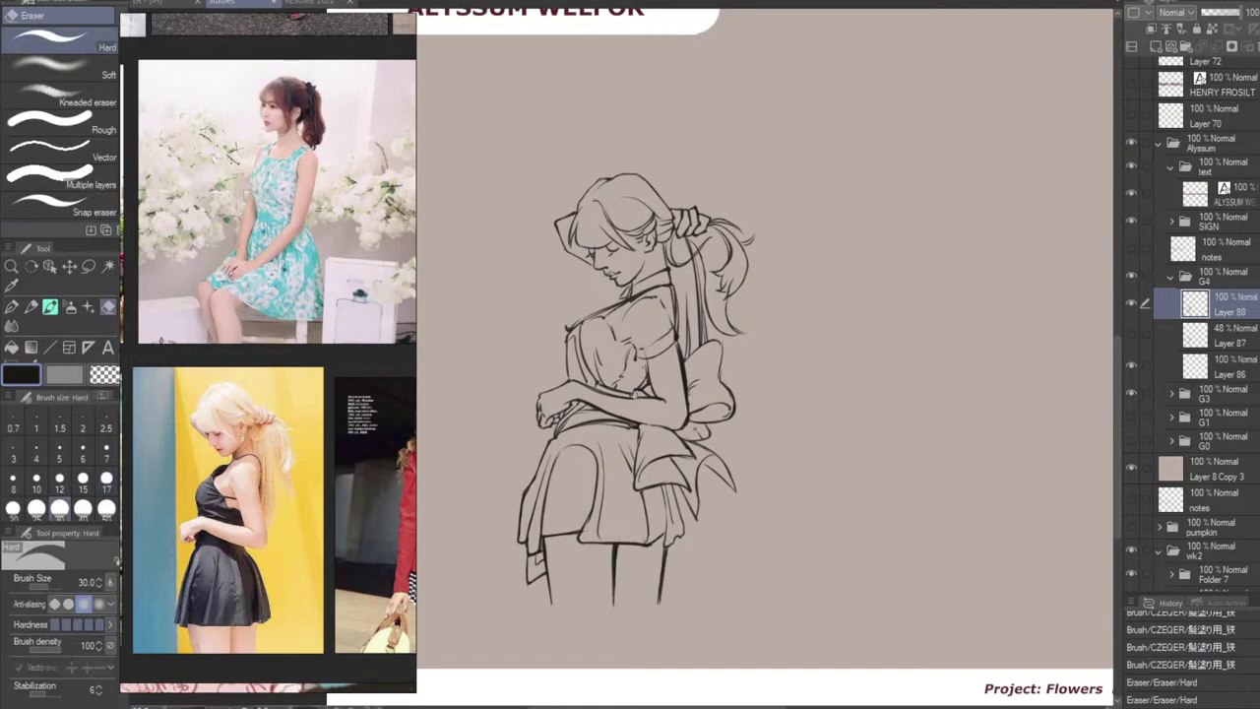
{"action": "left_click", "coordinate": [647, 394]}
{"action": "left_click", "coordinate": [637, 394]}
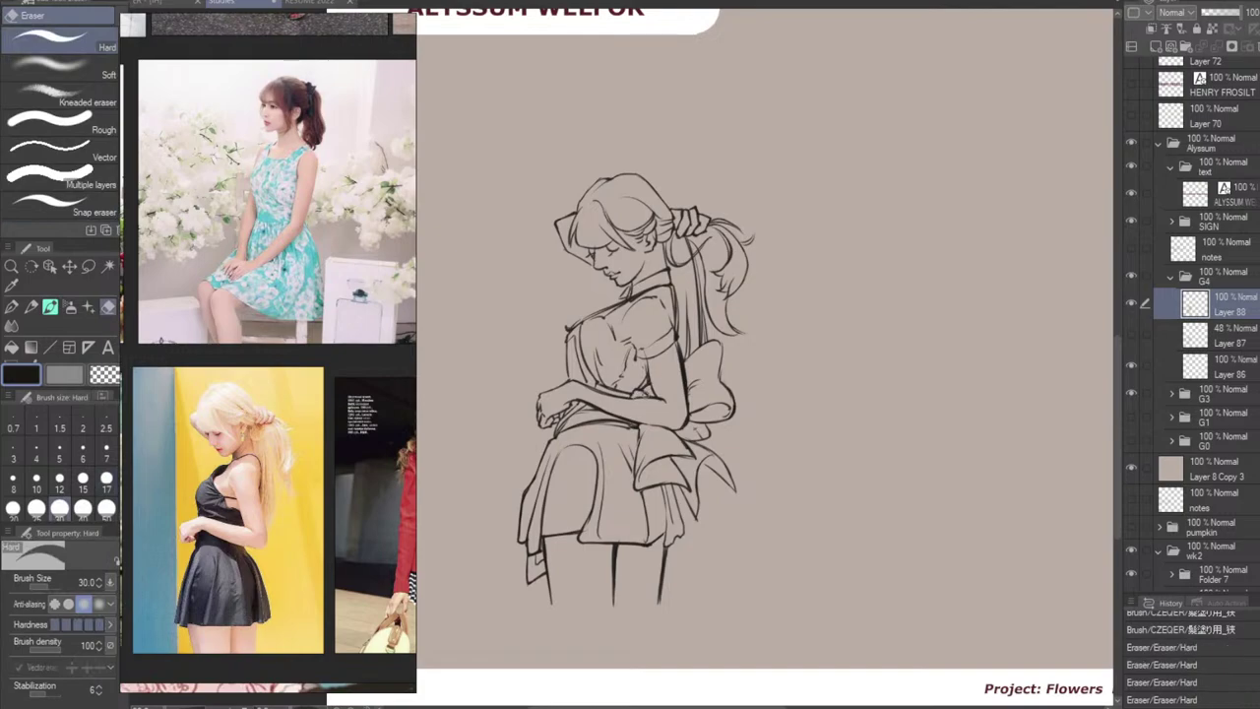
{"action": "key", "text": "b"}
{"action": "left_click_drag", "start_coordinate": [630, 399], "coordinate": [646, 398]}
{"action": "key", "text": "ctrl+z"}
{"action": "key", "text": "ctrl+z"}
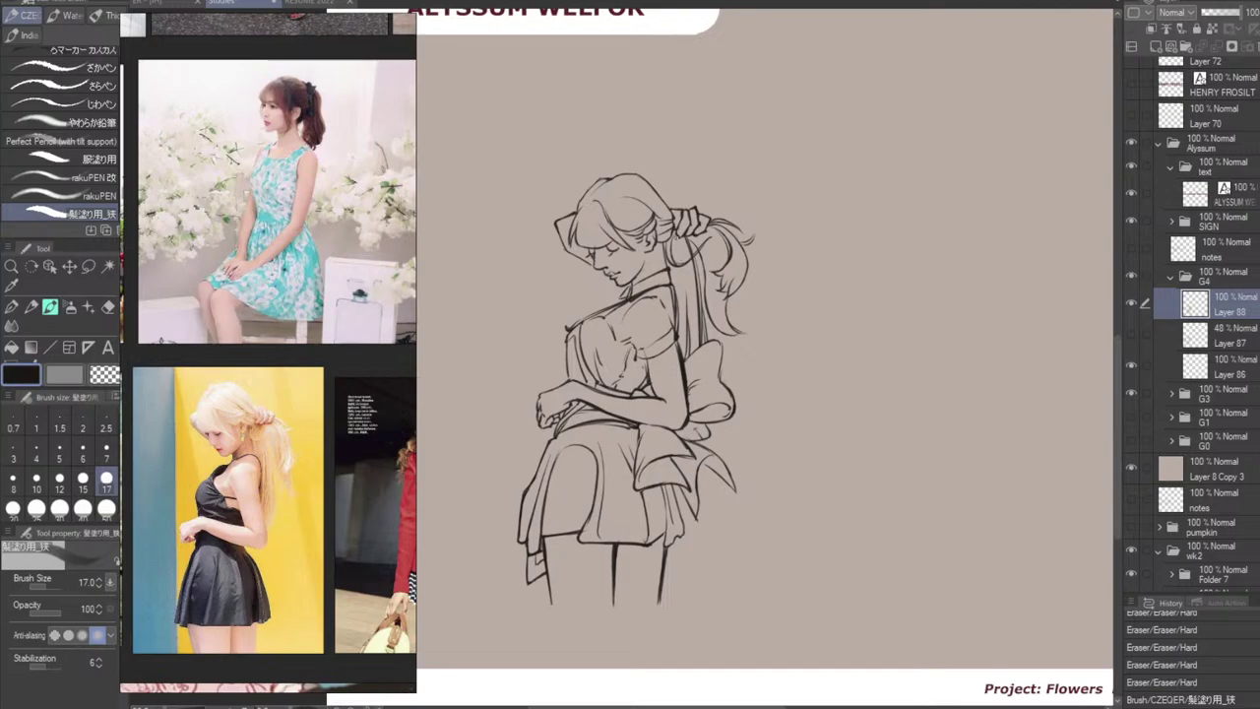
Redraw the neck line from behind the ear down to the collar and touch up the face line near the nose.
{"action": "left_click_drag", "start_coordinate": [665, 244], "coordinate": [660, 264]}
{"action": "key", "text": "ctrl+z"}
{"action": "key", "text": "ctrl+z"}
{"action": "key", "text": "ctrl+z"}
{"action": "key", "text": "ctrl+z"}
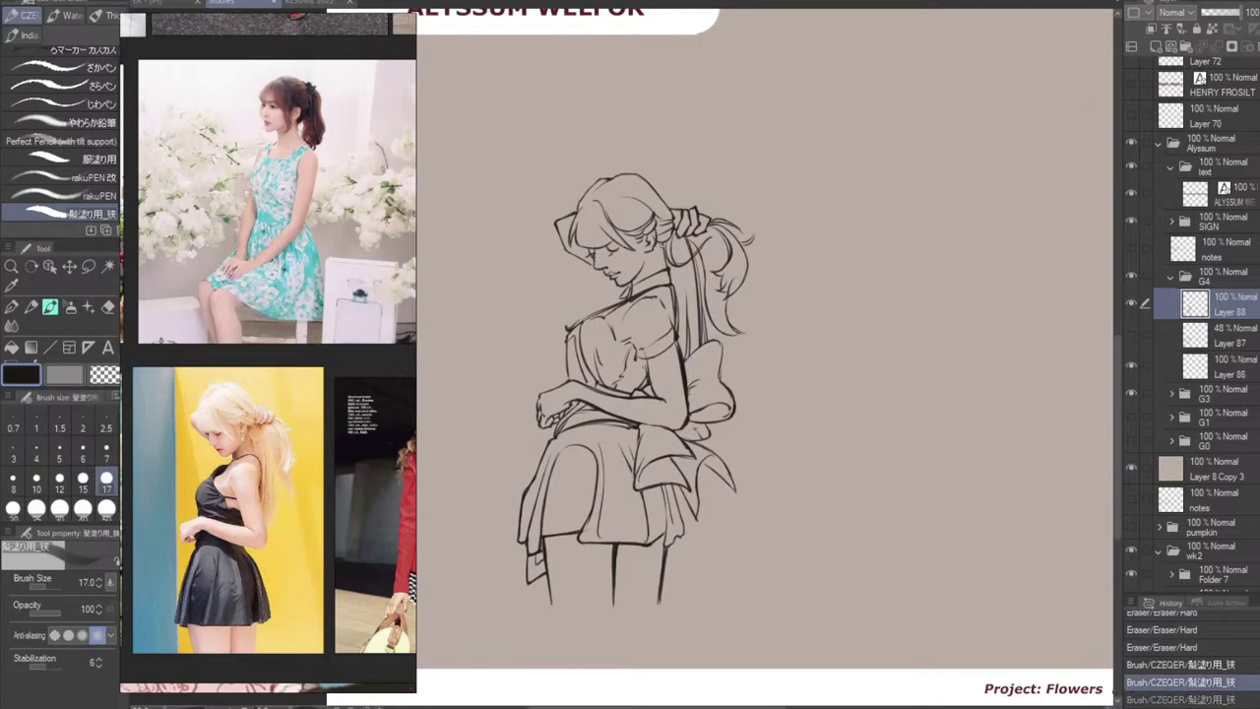
{"action": "mouse_move", "coordinate": [666, 243]}
{"action": "left_mouse_down"}
{"action": "mouse_move", "coordinate": [658, 273]}
{"action": "mouse_move", "coordinate": [634, 290]}
{"action": "left_mouse_up"}
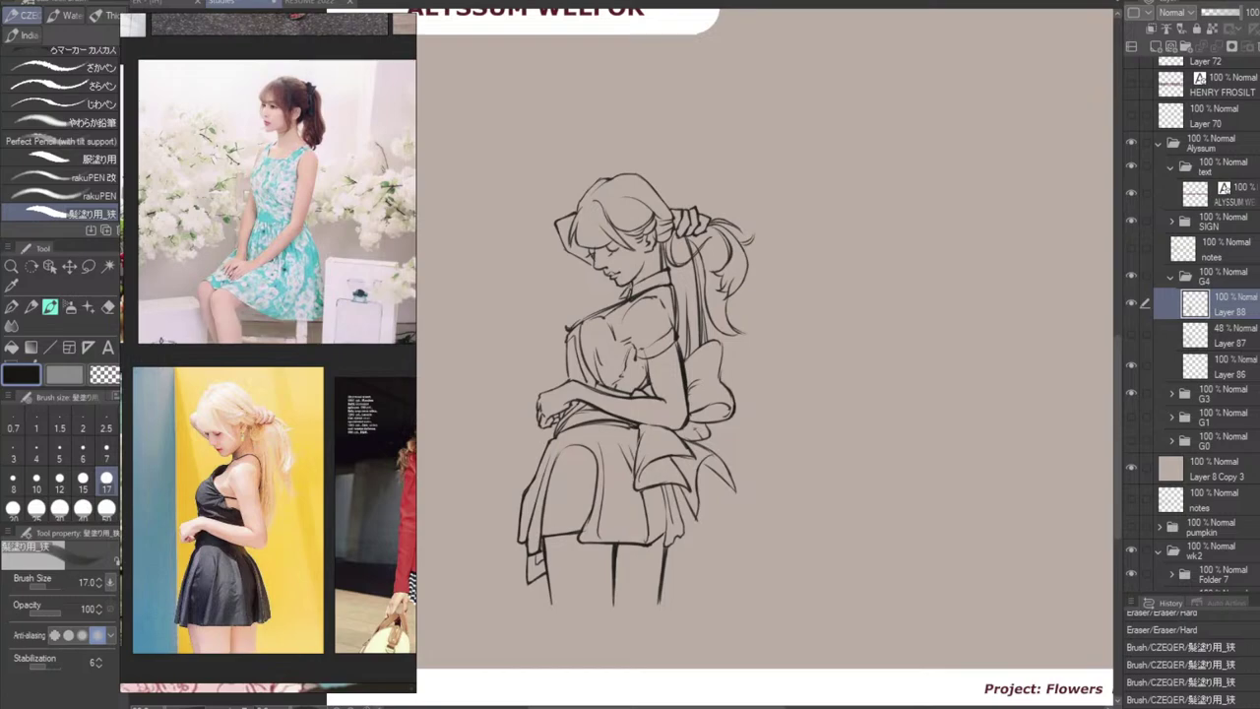
{"action": "left_click_drag", "start_coordinate": [606, 250], "coordinate": [618, 254]}
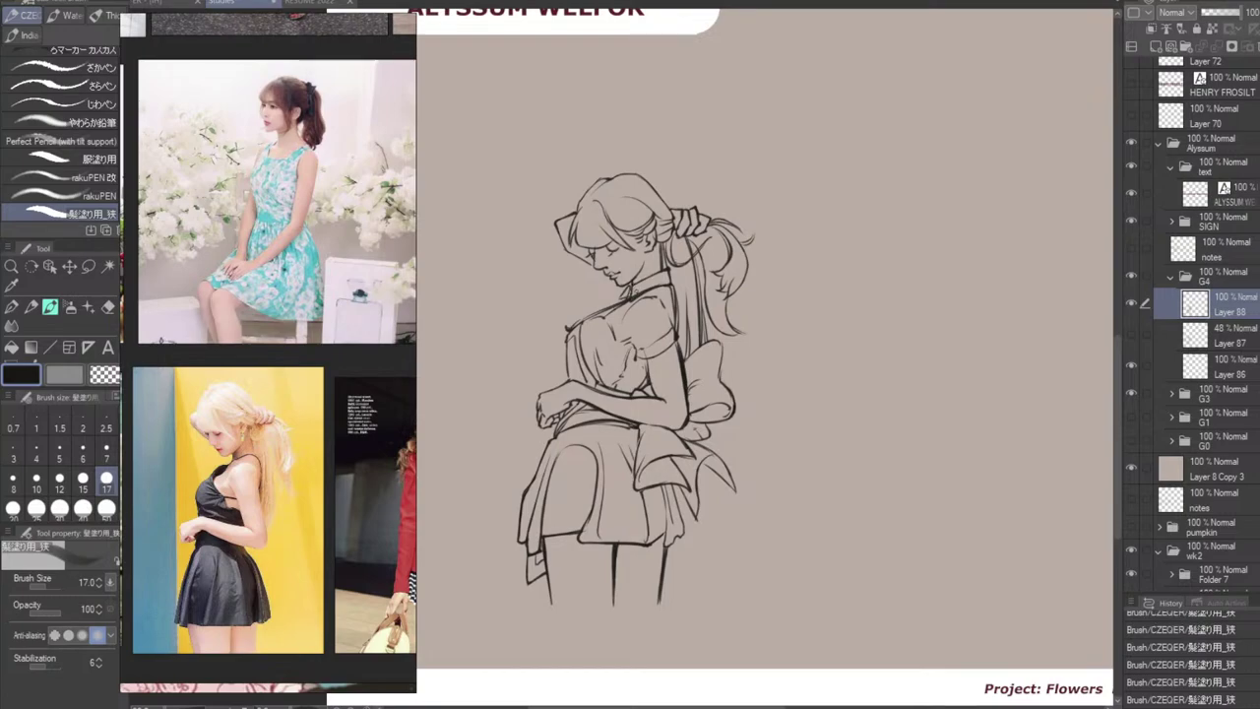
Clean up and redraw the collar's front corner, with touch-up strokes on the ponytail and sleeve cuff.
{"action": "key", "text": "e"}
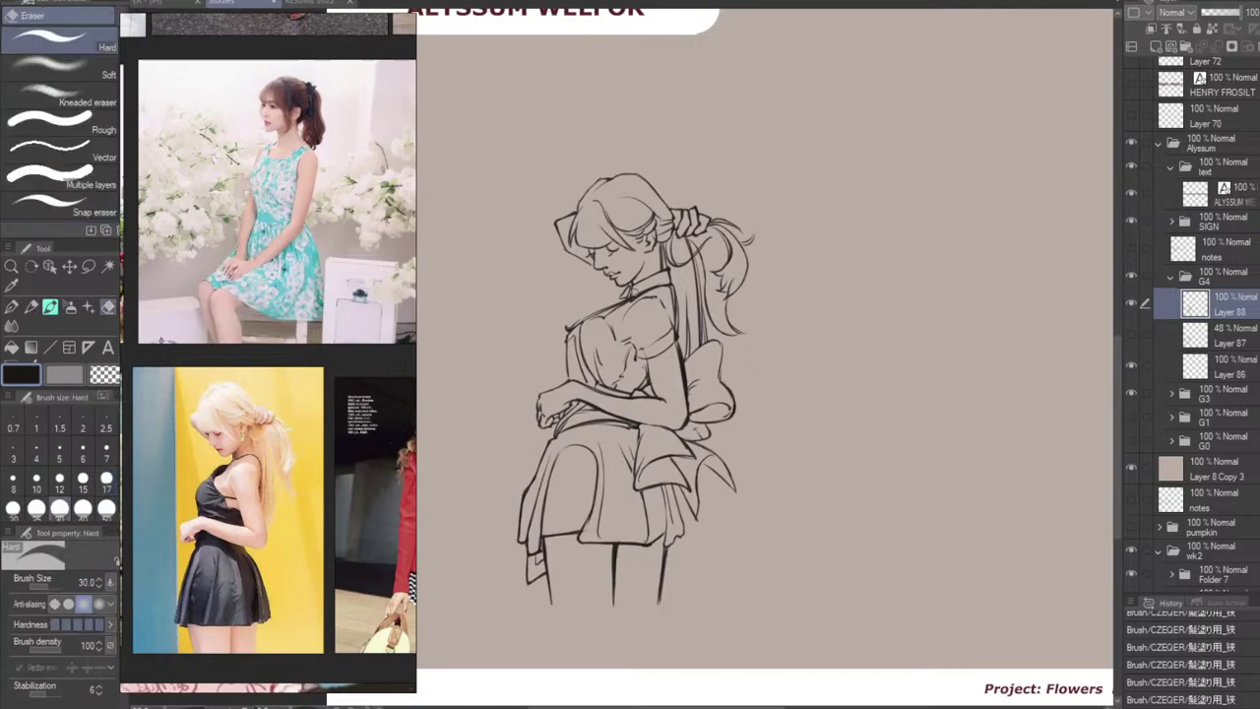
{"action": "mouse_move", "coordinate": [645, 300]}
{"action": "left_mouse_down"}
{"action": "mouse_move", "coordinate": [624, 295]}
{"action": "mouse_move", "coordinate": [650, 300]}
{"action": "left_mouse_up"}
{"action": "key", "text": "b"}
{"action": "key", "text": "ctrl+z"}
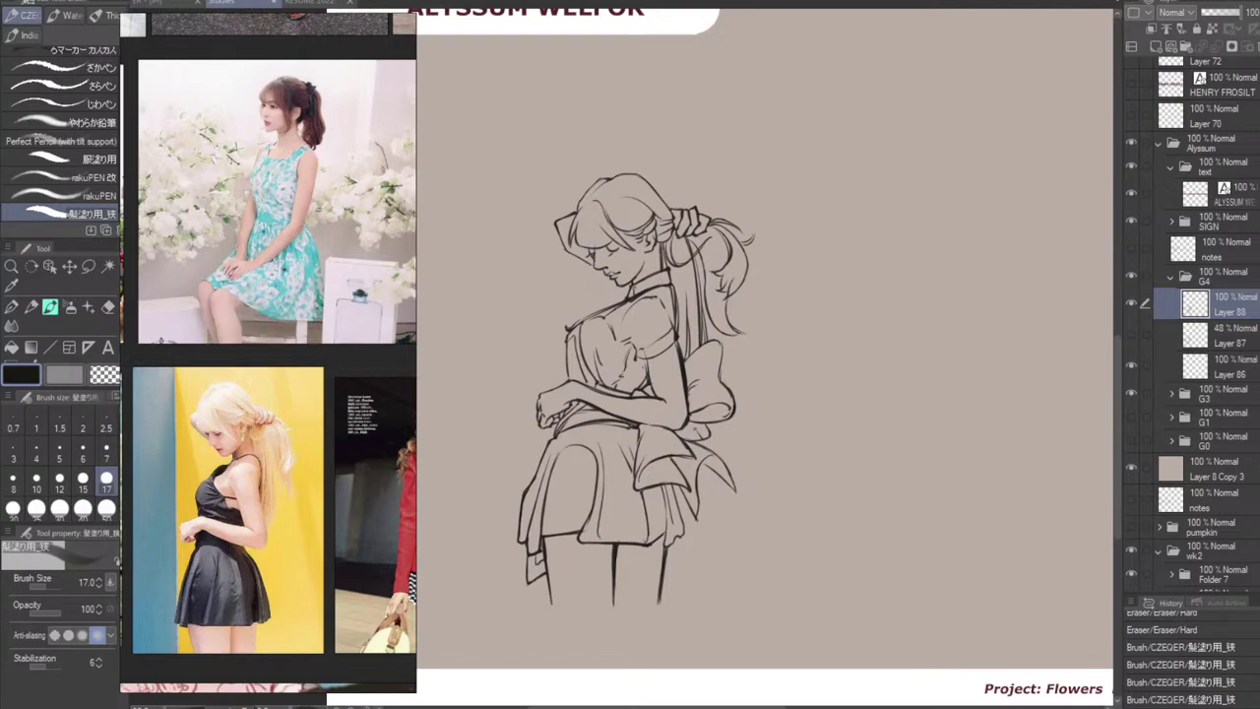
{"action": "left_click_drag", "start_coordinate": [635, 291], "coordinate": [637, 300]}
{"action": "key", "text": "ctrl+z"}
{"action": "key", "text": "ctrl+z"}
{"action": "left_click_drag", "start_coordinate": [738, 245], "coordinate": [745, 254]}
{"action": "mouse_move", "coordinate": [636, 356]}
{"action": "left_mouse_down"}
{"action": "mouse_move", "coordinate": [654, 360]}
{"action": "mouse_move", "coordinate": [680, 339]}
{"action": "left_mouse_up"}
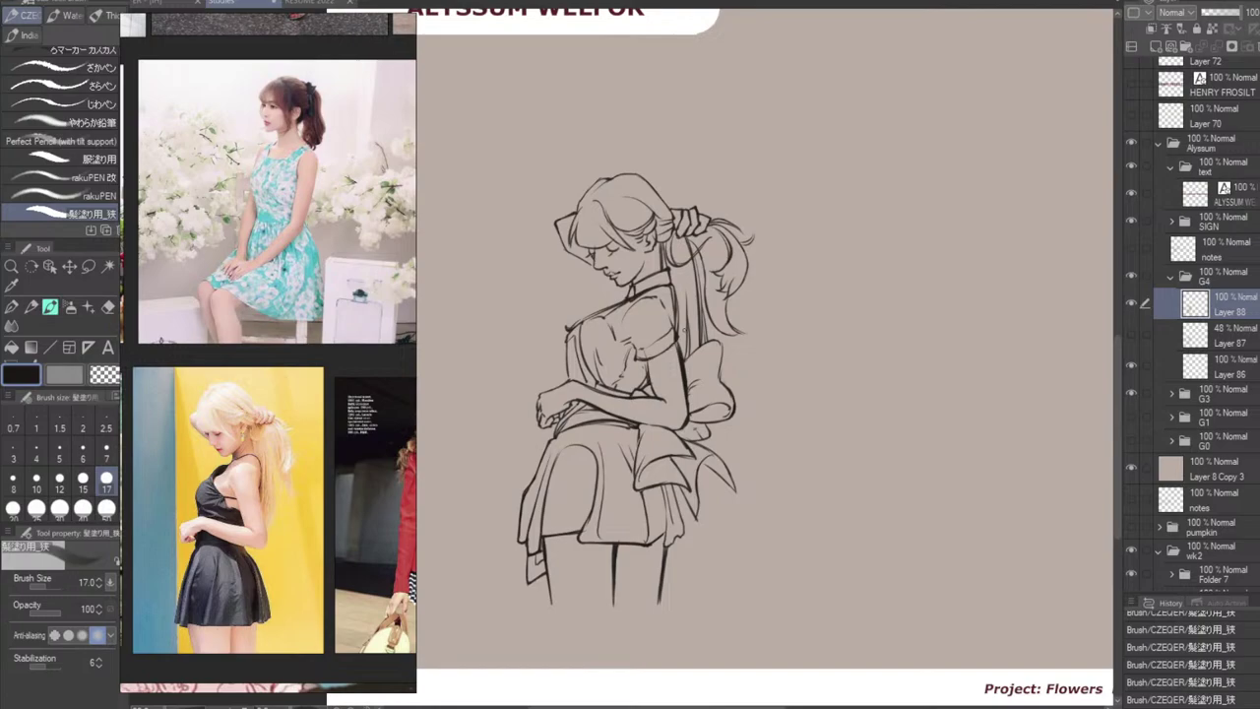
Redraw the short sleeve's rear edge from the shoulder down to the cuff beside the hanging hair.
{"action": "key", "text": "e"}
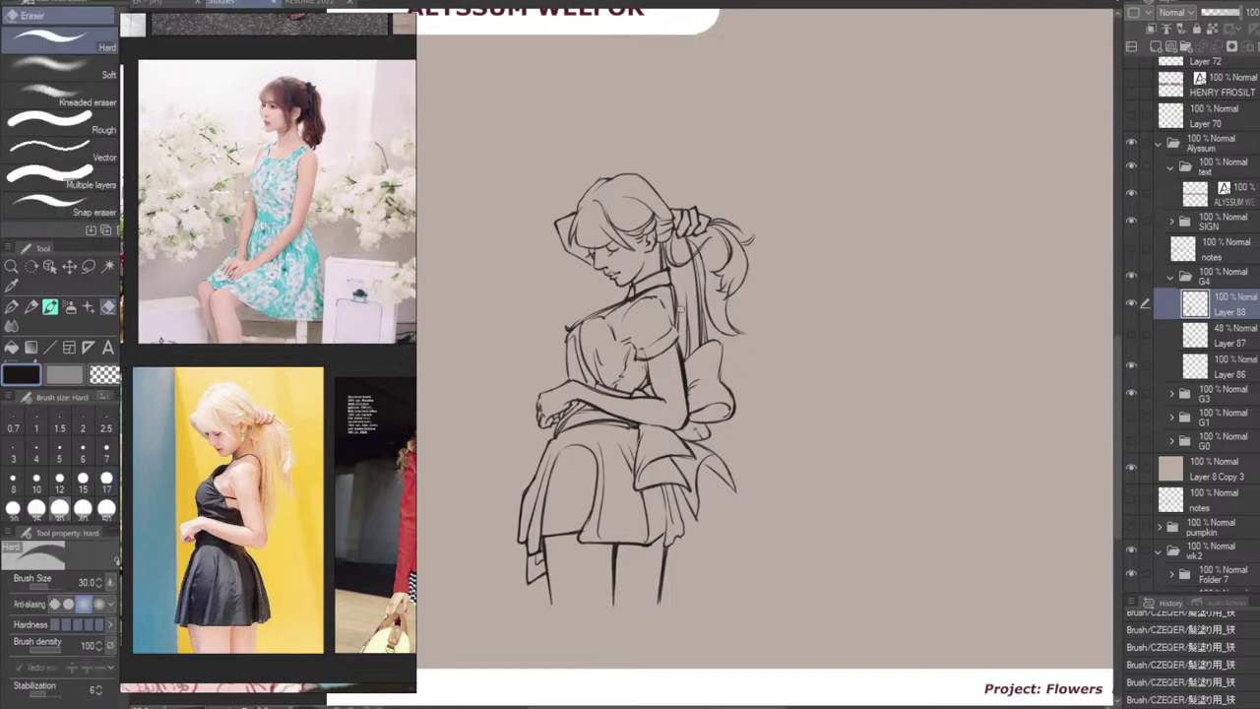
{"action": "key", "text": "b"}
{"action": "left_click_drag", "start_coordinate": [676, 318], "coordinate": [683, 338]}
{"action": "key", "text": "ctrl+z"}
{"action": "left_click_drag", "start_coordinate": [666, 293], "coordinate": [674, 326]}
{"action": "key", "text": "ctrl+z"}
{"action": "mouse_move", "coordinate": [690, 250]}
{"action": "left_mouse_down"}
{"action": "mouse_move", "coordinate": [687, 317]}
{"action": "mouse_move", "coordinate": [671, 317]}
{"action": "left_mouse_up"}
{"action": "key", "text": "ctrl+z"}
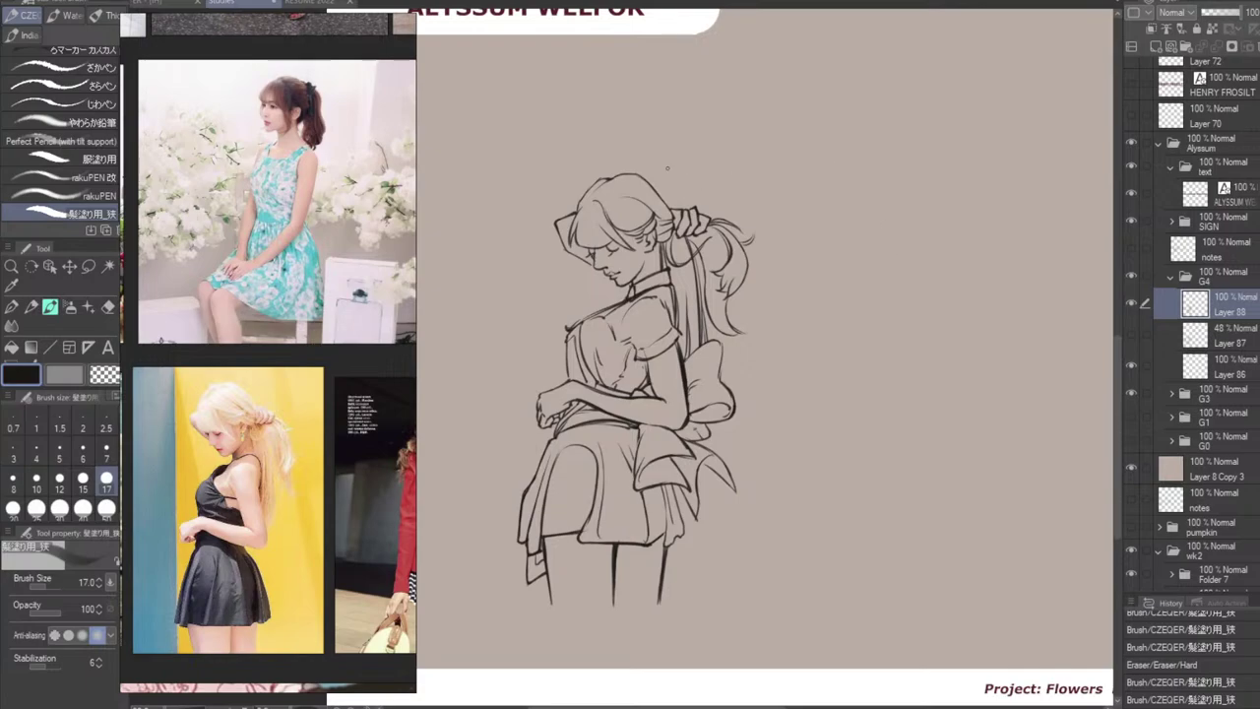
Erase the back of the head's outline and redraw it as a fuller curve down to the hand.
{"action": "key", "text": "e"}
{"action": "left_click_drag", "start_coordinate": [650, 184], "coordinate": [676, 219]}
{"action": "key", "text": "b"}
{"action": "key", "text": "ctrl+z"}
{"action": "key", "text": "ctrl+z"}
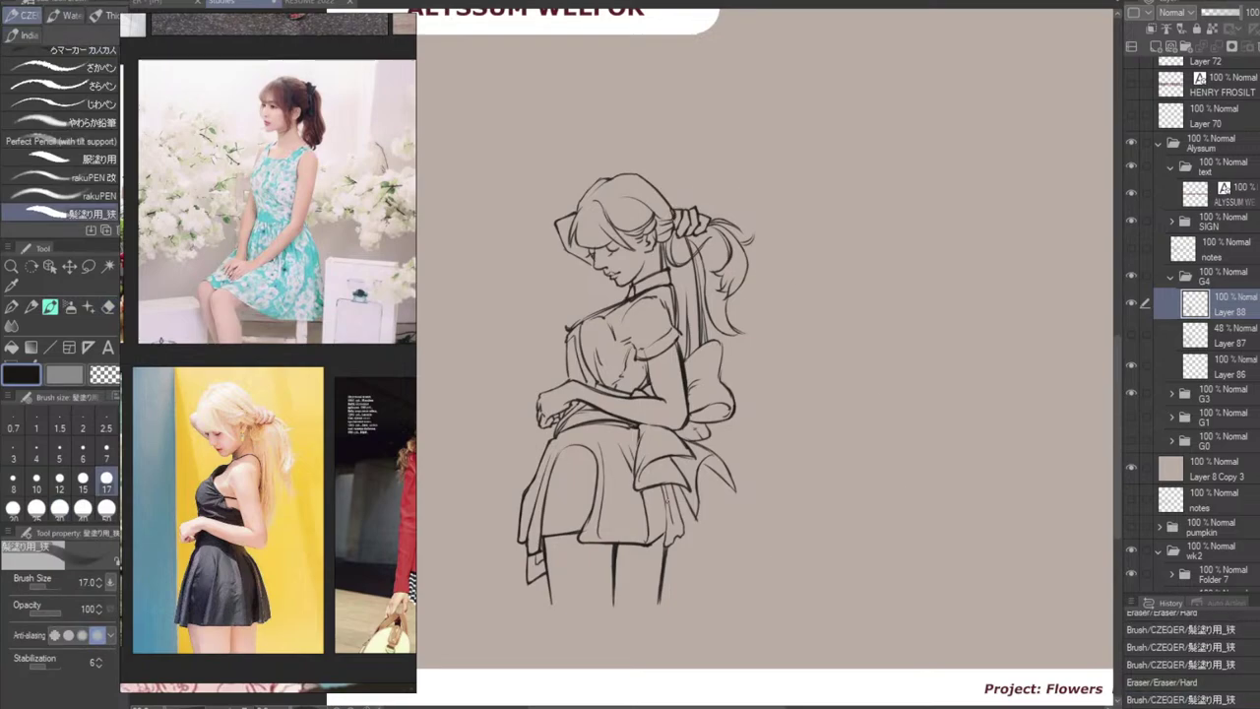
Erase the rear skirt's pleat lines below the ribbon and redraw them running down to the hem.
{"action": "left_click_drag", "start_coordinate": [662, 489], "coordinate": [666, 541]}
{"action": "key", "text": "ctrl+z"}
{"action": "left_click_drag", "start_coordinate": [663, 489], "coordinate": [668, 544]}
{"action": "key", "text": "ctrl+z"}
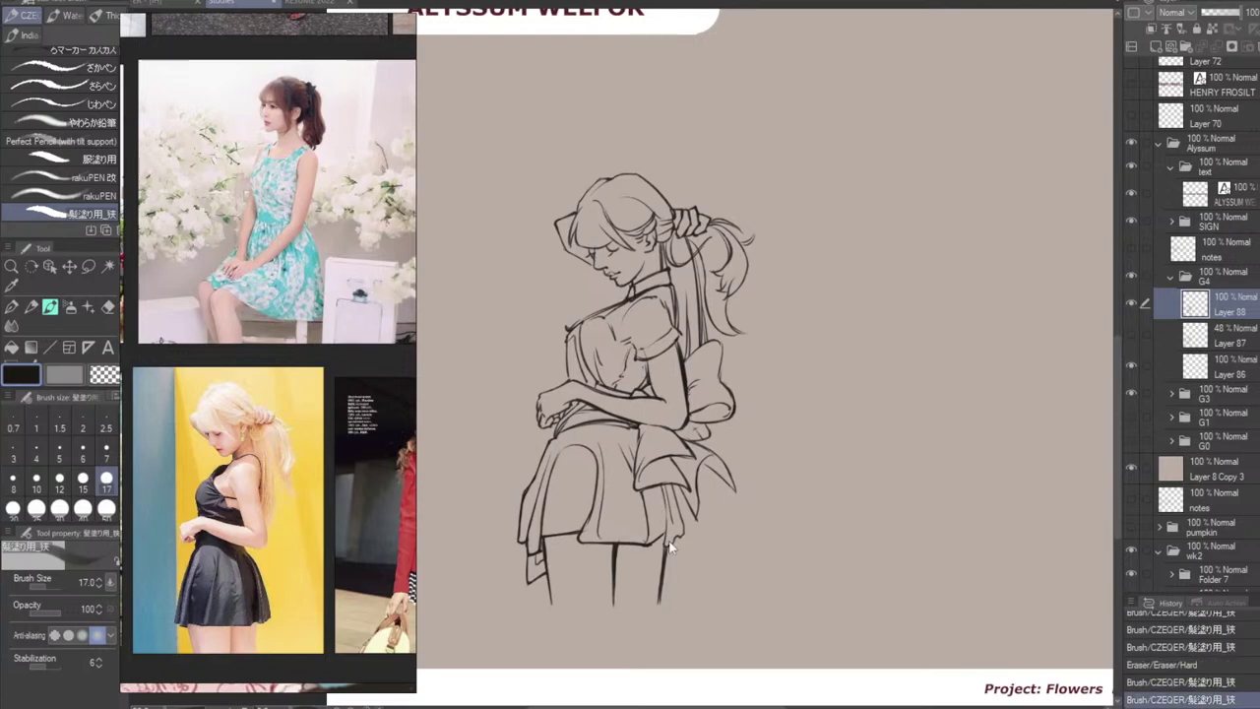
{"action": "key", "text": "e"}
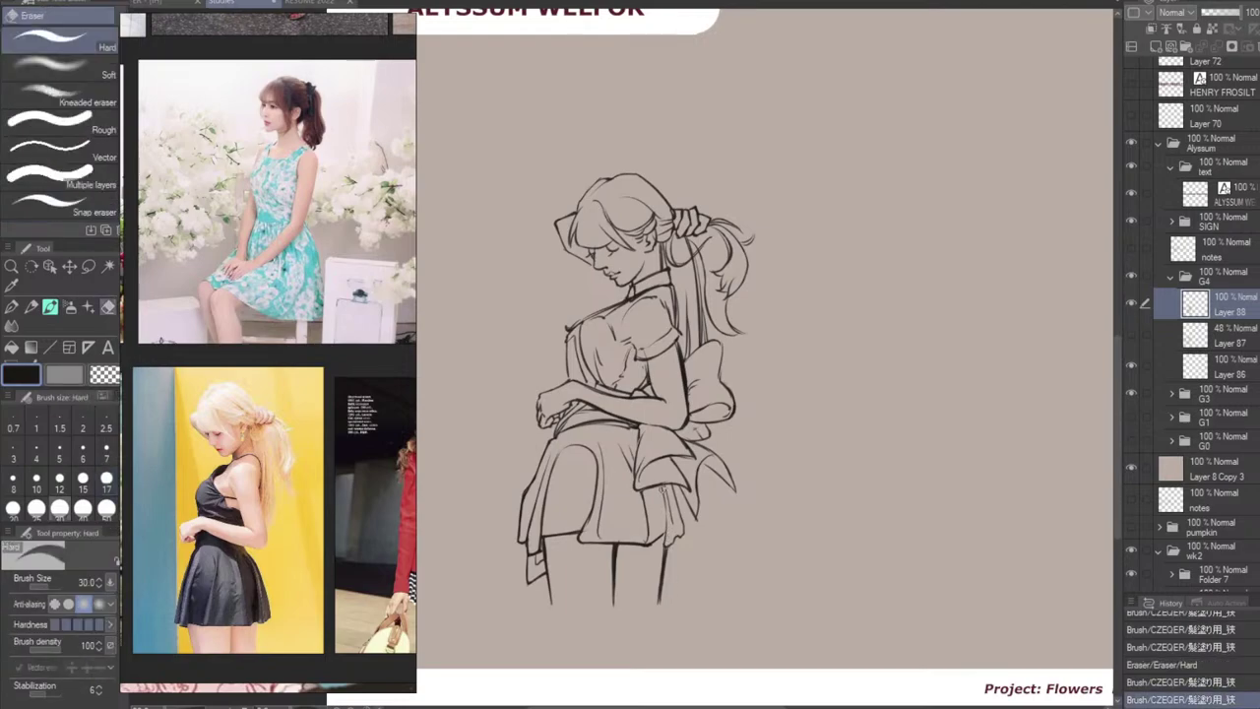
{"action": "left_click_drag", "start_coordinate": [662, 489], "coordinate": [667, 537]}
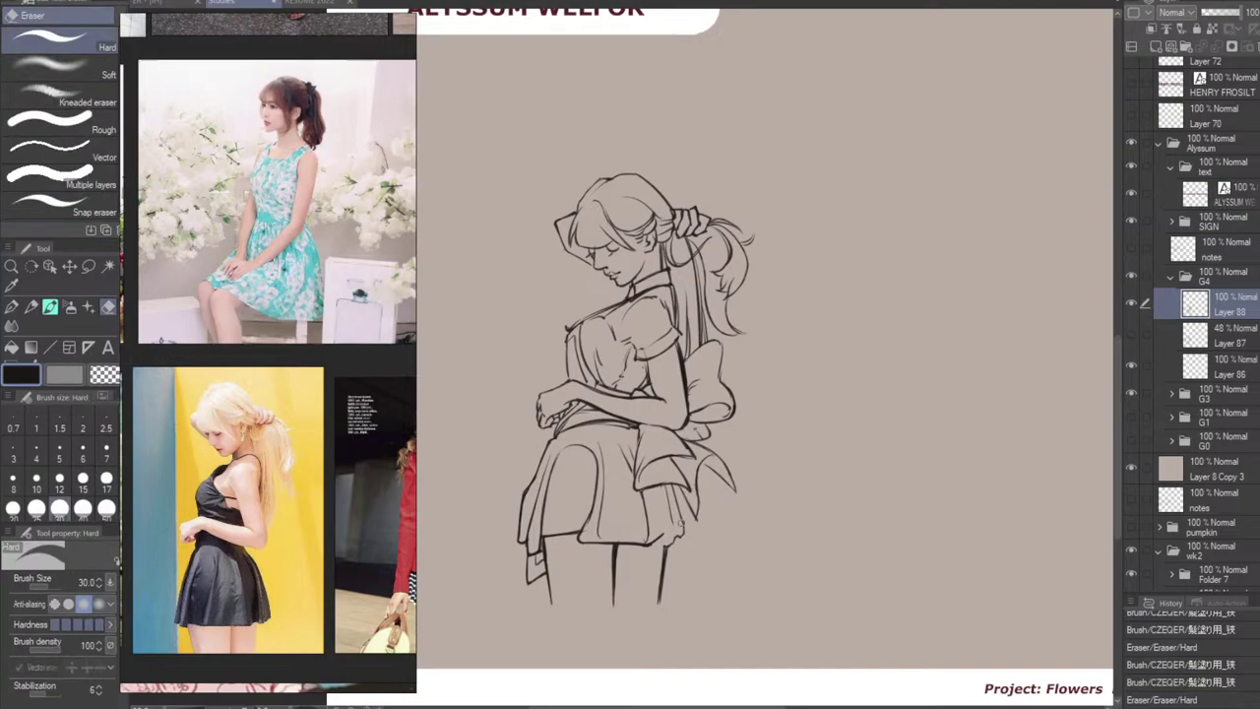
{"action": "mouse_move", "coordinate": [674, 497]}
{"action": "left_mouse_down"}
{"action": "mouse_move", "coordinate": [679, 532]}
{"action": "mouse_move", "coordinate": [676, 520]}
{"action": "left_mouse_up"}
{"action": "key", "text": "b"}
{"action": "key", "text": "ctrl+z"}
{"action": "key", "text": "ctrl+z"}
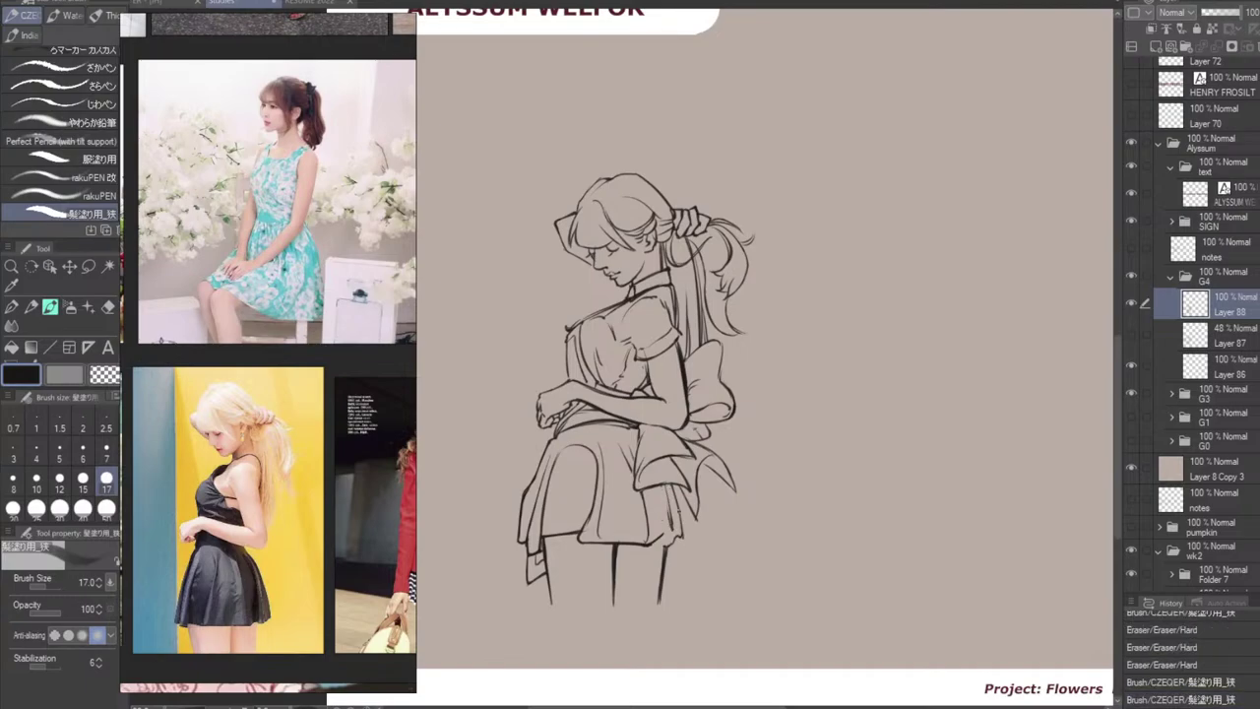
Refine the rear pleats under the ribbon tail with extra fold lines and a cleaner hem edge.
{"action": "mouse_move", "coordinate": [662, 493]}
{"action": "left_mouse_down"}
{"action": "mouse_move", "coordinate": [669, 551]}
{"action": "mouse_move", "coordinate": [701, 515]}
{"action": "mouse_move", "coordinate": [670, 542]}
{"action": "mouse_move", "coordinate": [684, 495]}
{"action": "left_mouse_up"}
{"action": "key", "text": "ctrl+z"}
{"action": "key", "text": "ctrl+z"}
{"action": "key", "text": "e"}
{"action": "key", "text": "b"}
{"action": "key", "text": "ctrl+z"}
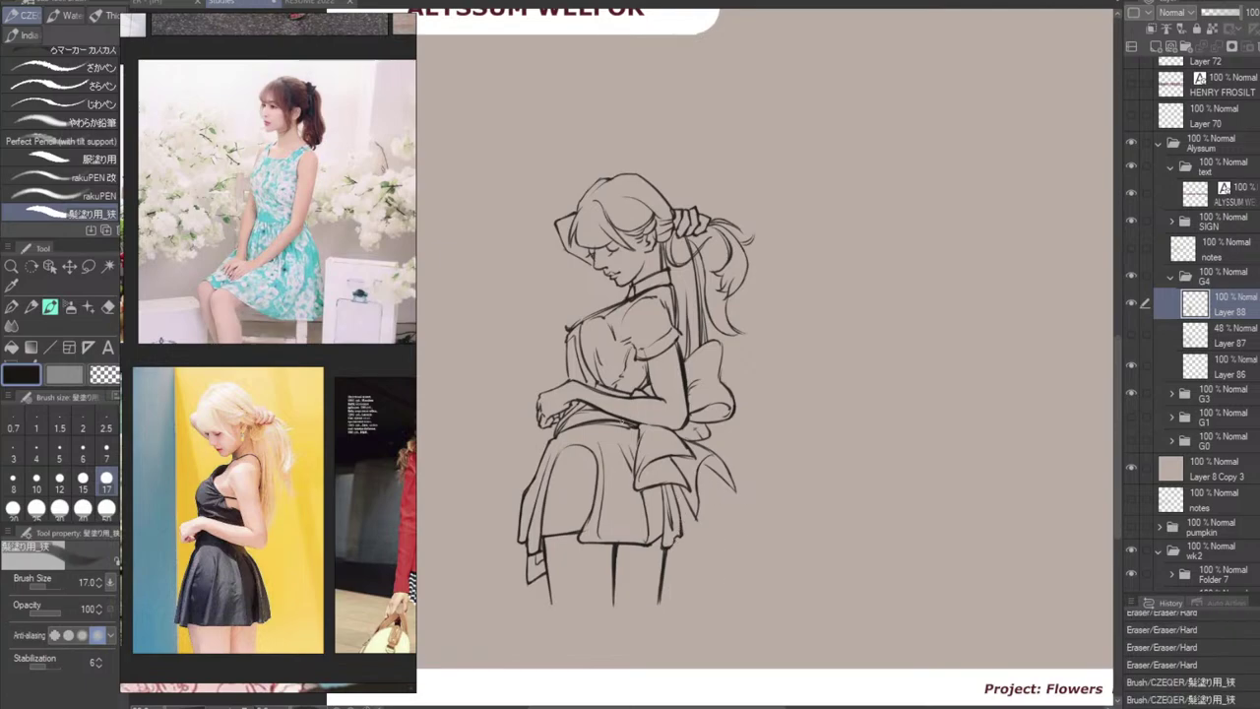
Strengthen the waistline under the forearm toward the base of the bow.
{"action": "mouse_move", "coordinate": [627, 434]}
{"action": "left_mouse_down"}
{"action": "mouse_move", "coordinate": [677, 435]}
{"action": "mouse_move", "coordinate": [673, 425]}
{"action": "left_mouse_up"}
{"action": "key", "text": "ctrl+z"}
{"action": "key", "text": "ctrl+z"}
{"action": "key", "text": "ctrl+z"}
{"action": "key", "text": "ctrl+z"}
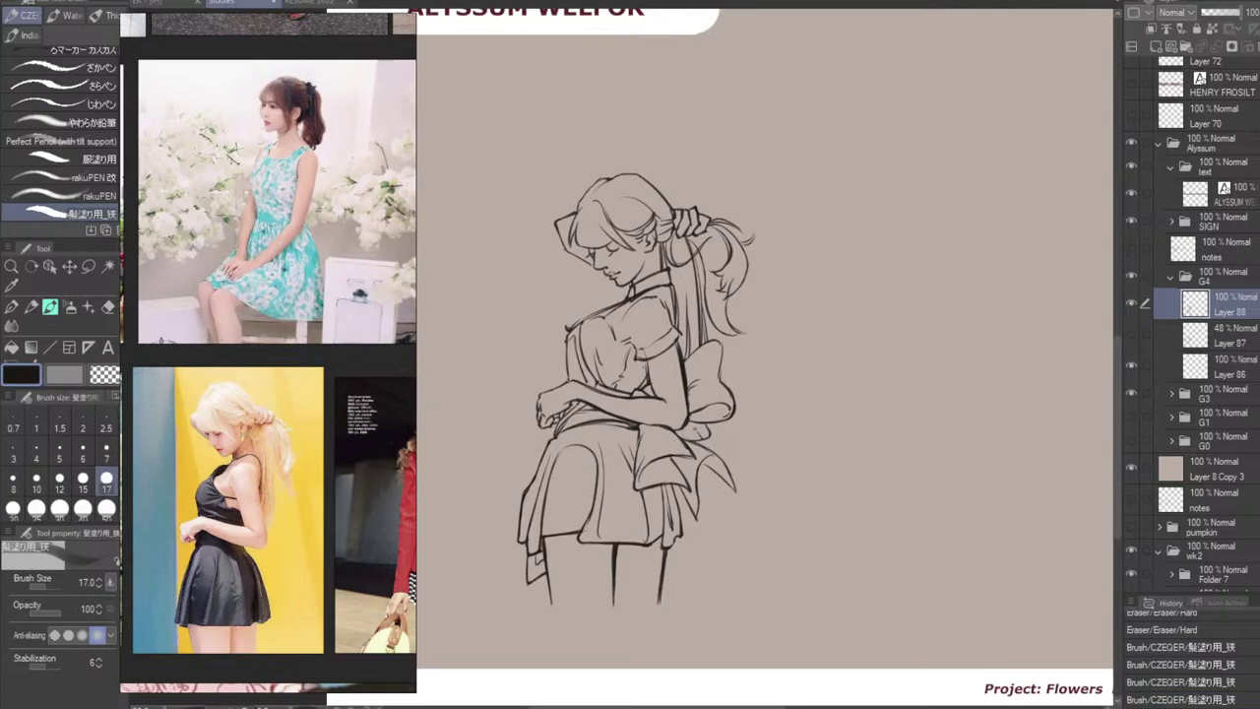
Add a bodice fold and redraw the torso's front contour from the chest down to the waist.
{"action": "left_click_drag", "start_coordinate": [587, 357], "coordinate": [591, 370]}
{"action": "key", "text": "ctrl+z"}
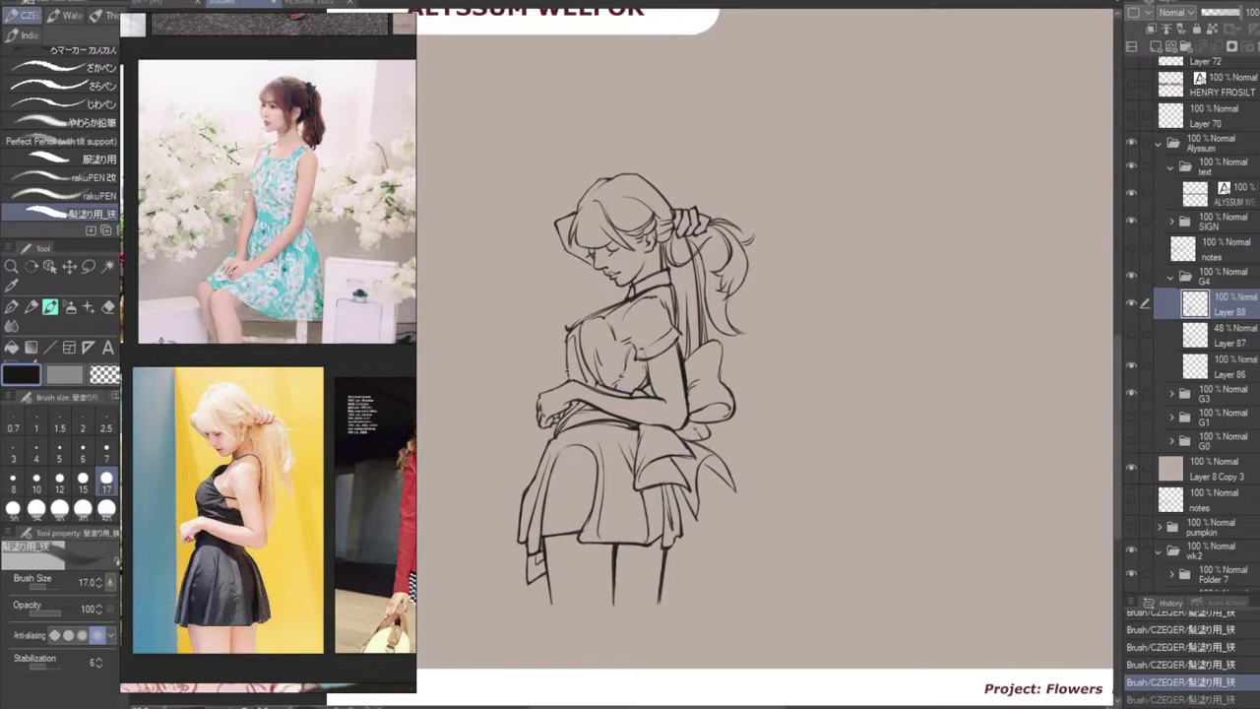
{"action": "left_click_drag", "start_coordinate": [567, 368], "coordinate": [592, 416]}
{"action": "key", "text": "ctrl+z"}
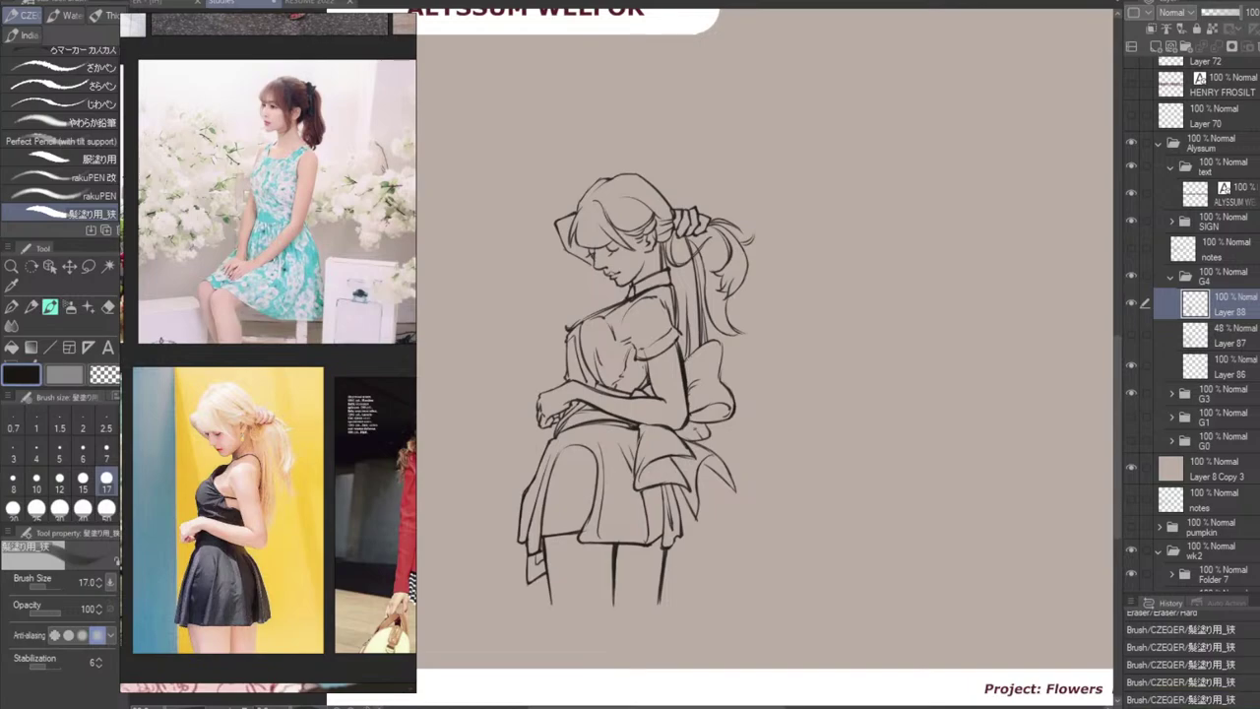
Rework the back bow's upper loop, erasing its old edge and redrawing a rounder outline behind the elbow.
{"action": "left_click_drag", "start_coordinate": [700, 347], "coordinate": [685, 359]}
{"action": "left_click_drag", "start_coordinate": [733, 342], "coordinate": [729, 344]}
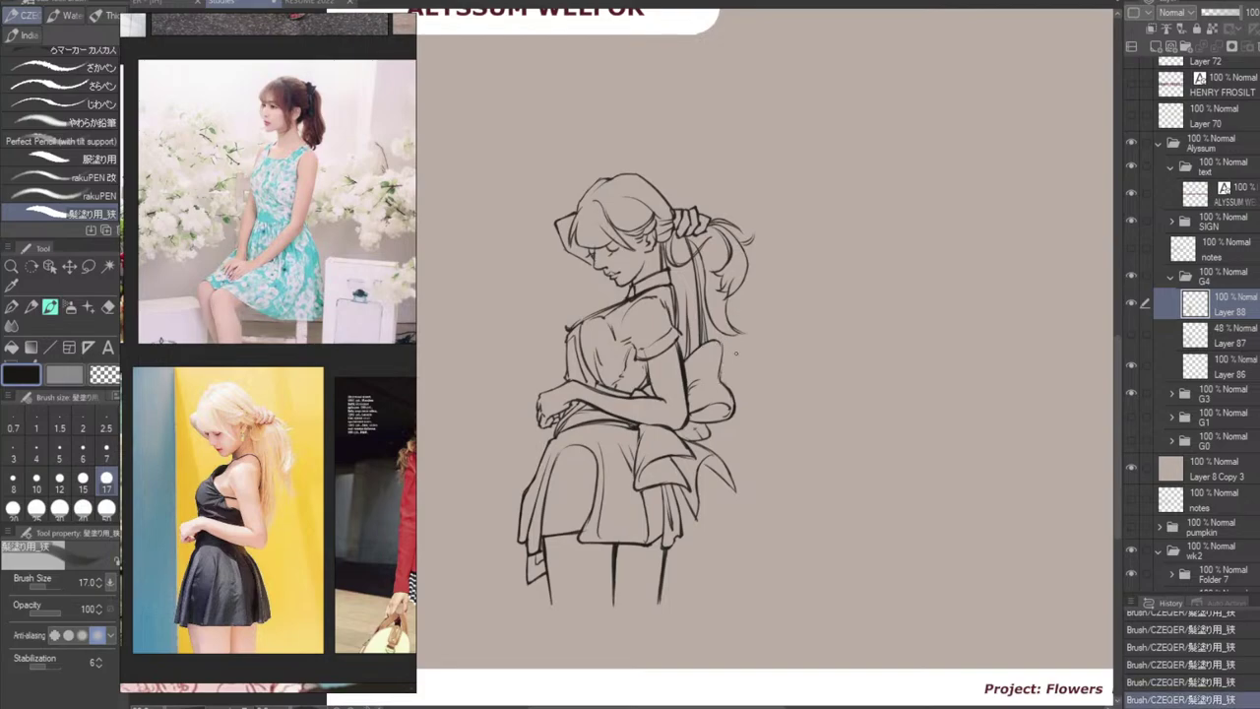
{"action": "key", "text": "e"}
{"action": "mouse_move", "coordinate": [721, 382]}
{"action": "left_mouse_down"}
{"action": "mouse_move", "coordinate": [712, 341]}
{"action": "mouse_move", "coordinate": [694, 359]}
{"action": "mouse_move", "coordinate": [707, 341]}
{"action": "mouse_move", "coordinate": [725, 345]}
{"action": "mouse_move", "coordinate": [721, 383]}
{"action": "left_mouse_up"}
{"action": "key", "text": "b"}
{"action": "key", "text": "ctrl+z"}
{"action": "key", "text": "ctrl+z"}
{"action": "key", "text": "ctrl+z"}
{"action": "key", "text": "ctrl+z"}
{"action": "key", "text": "ctrl+z"}
{"action": "key", "text": "ctrl+z"}
{"action": "key", "text": "ctrl+z"}
{"action": "key", "text": "ctrl+z"}
{"action": "key", "text": "ctrl+z"}
{"action": "key", "text": "ctrl+z"}
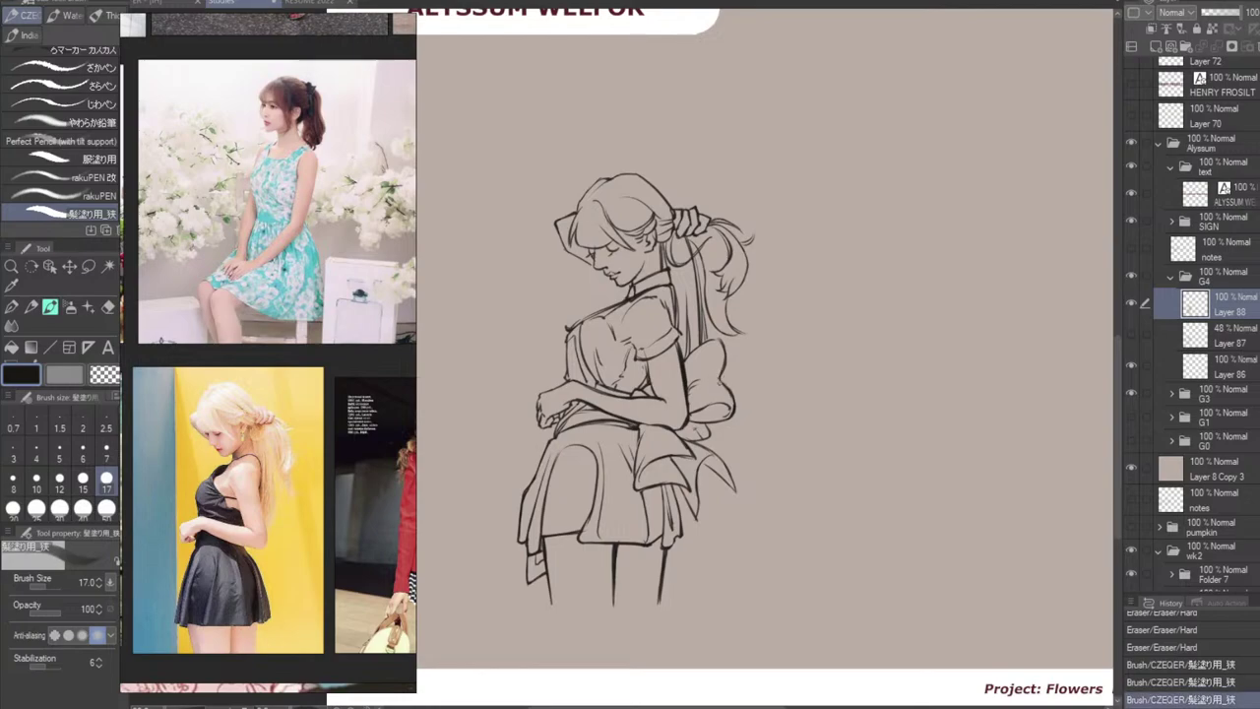
Draw the inner fold curve of the bow's upper loop and erase the overlap where it meets the lower lobe.
{"action": "key", "text": "ctrl+z"}
{"action": "key", "text": "ctrl+z"}
{"action": "left_click_drag", "start_coordinate": [708, 364], "coordinate": [724, 384]}
{"action": "key", "text": "ctrl+z"}
{"action": "key", "text": "ctrl+z"}
{"action": "key", "text": "ctrl+z"}
{"action": "key", "text": "ctrl+z"}
{"action": "left_click_drag", "start_coordinate": [710, 364], "coordinate": [723, 386]}
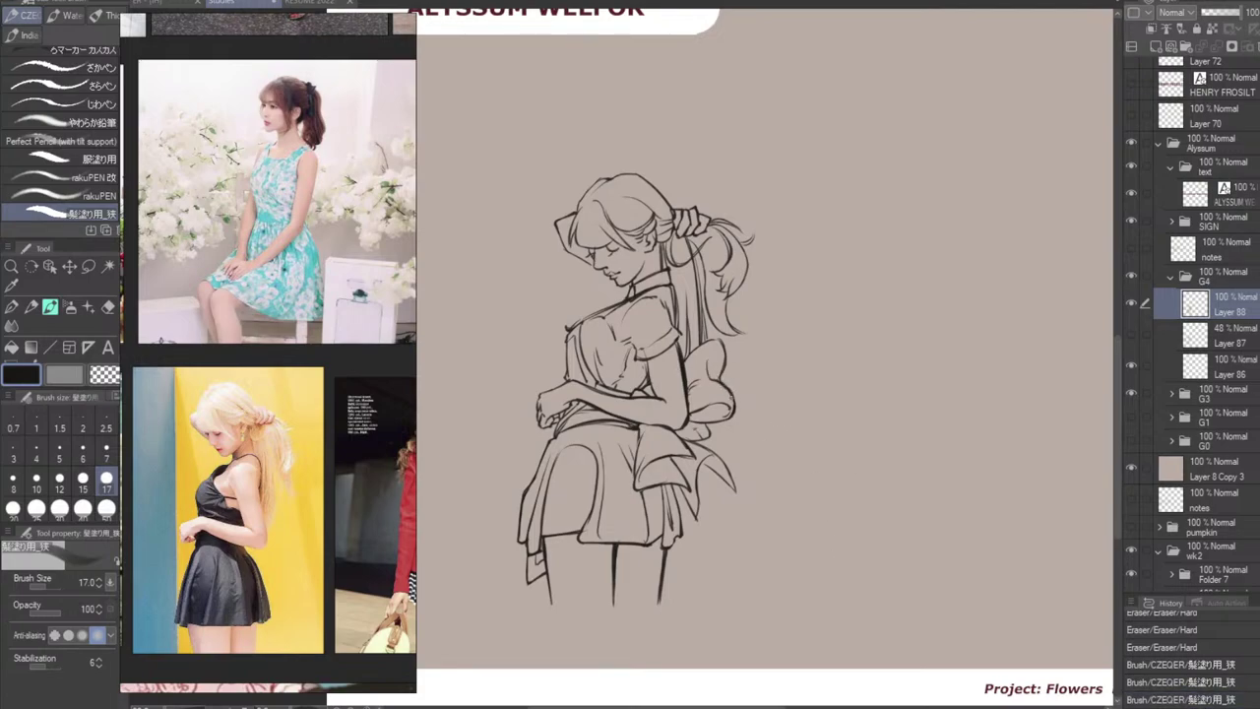
{"action": "key", "text": "e"}
{"action": "left_click_drag", "start_coordinate": [721, 390], "coordinate": [731, 402]}
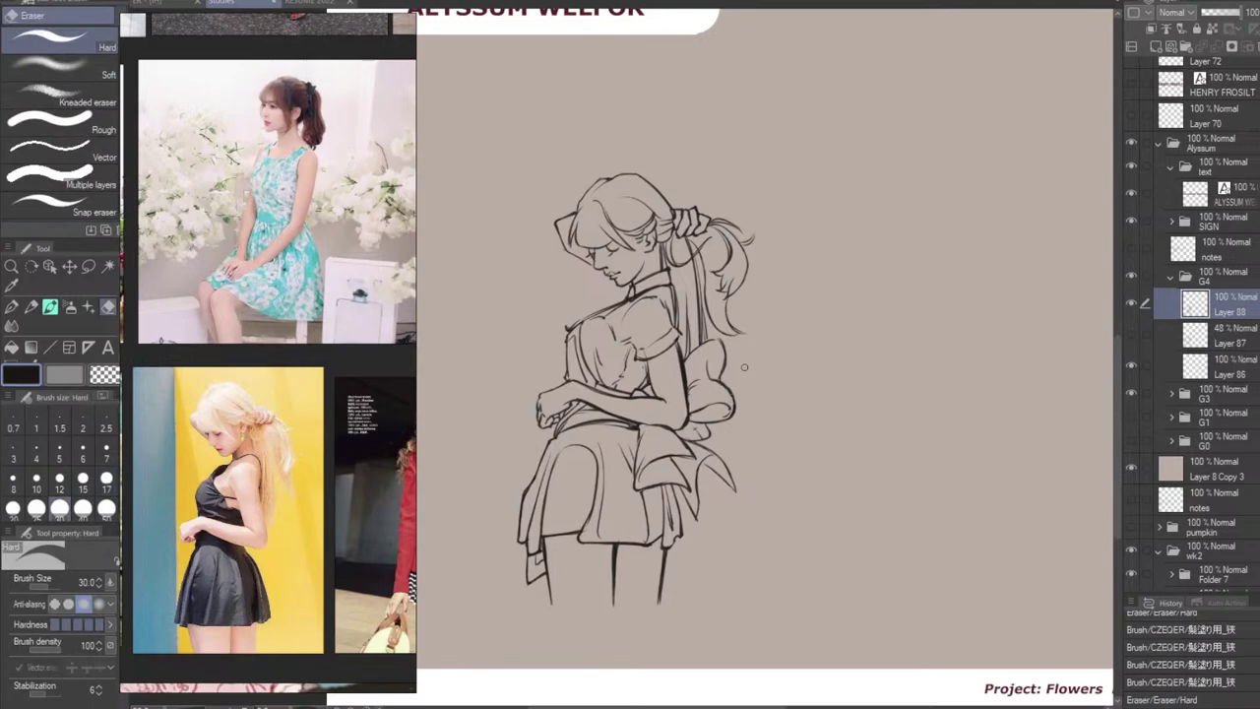
{"action": "key", "text": "b"}
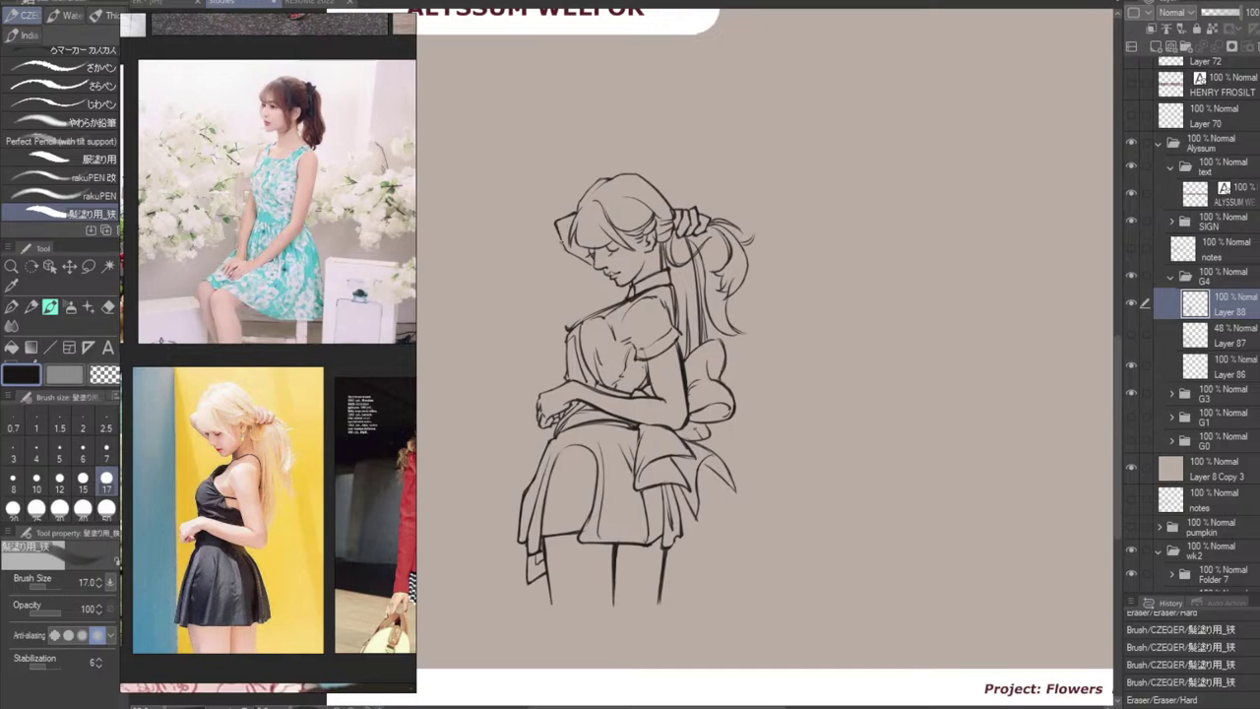
Redraw the raised far arm's edge beside the face, from the elbow toward the cheek.
{"action": "mouse_move", "coordinate": [559, 236]}
{"action": "left_mouse_down"}
{"action": "mouse_move", "coordinate": [562, 253]}
{"action": "mouse_move", "coordinate": [594, 269]}
{"action": "left_mouse_up"}
{"action": "key", "text": "ctrl+z"}
{"action": "key", "text": "ctrl+z"}
{"action": "key", "text": "ctrl+z"}
{"action": "key", "text": "ctrl+z"}
Show the rough sketch on Layer 87 and make Layer 86 the active layer.
{"action": "left_click", "coordinate": [1225, 339]}
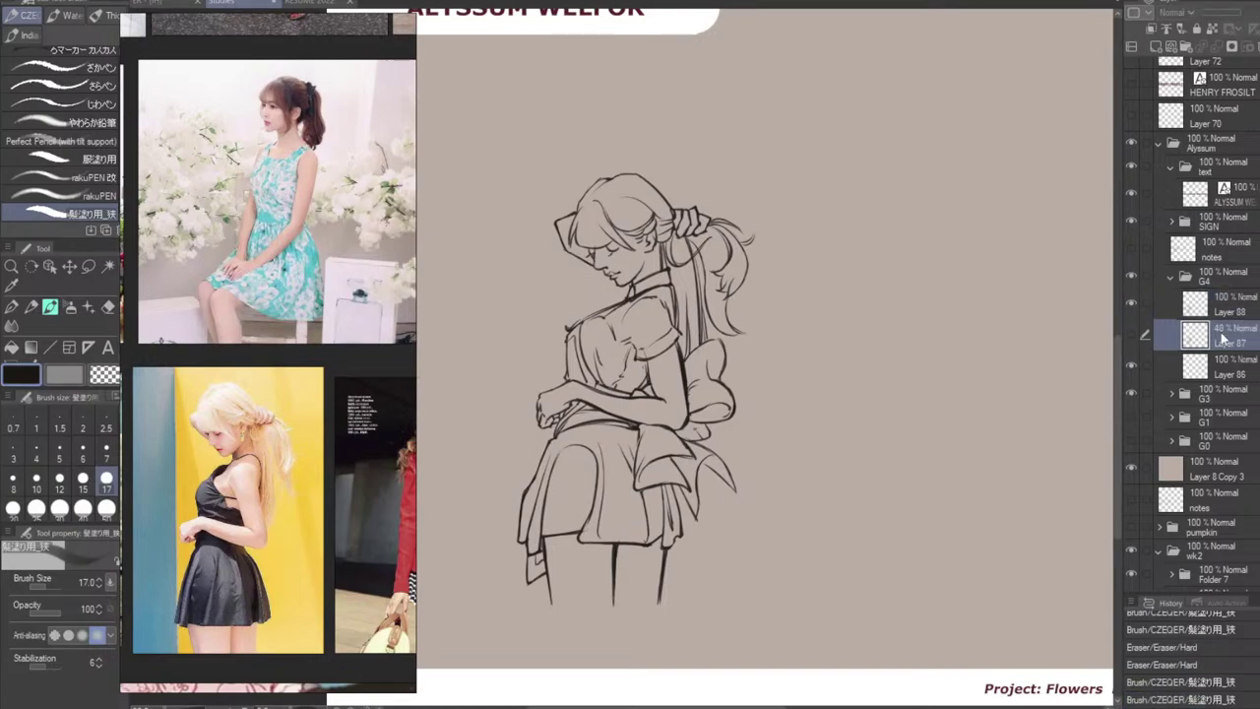
{"action": "left_click", "coordinate": [1131, 334]}
{"action": "left_click", "coordinate": [1204, 375]}
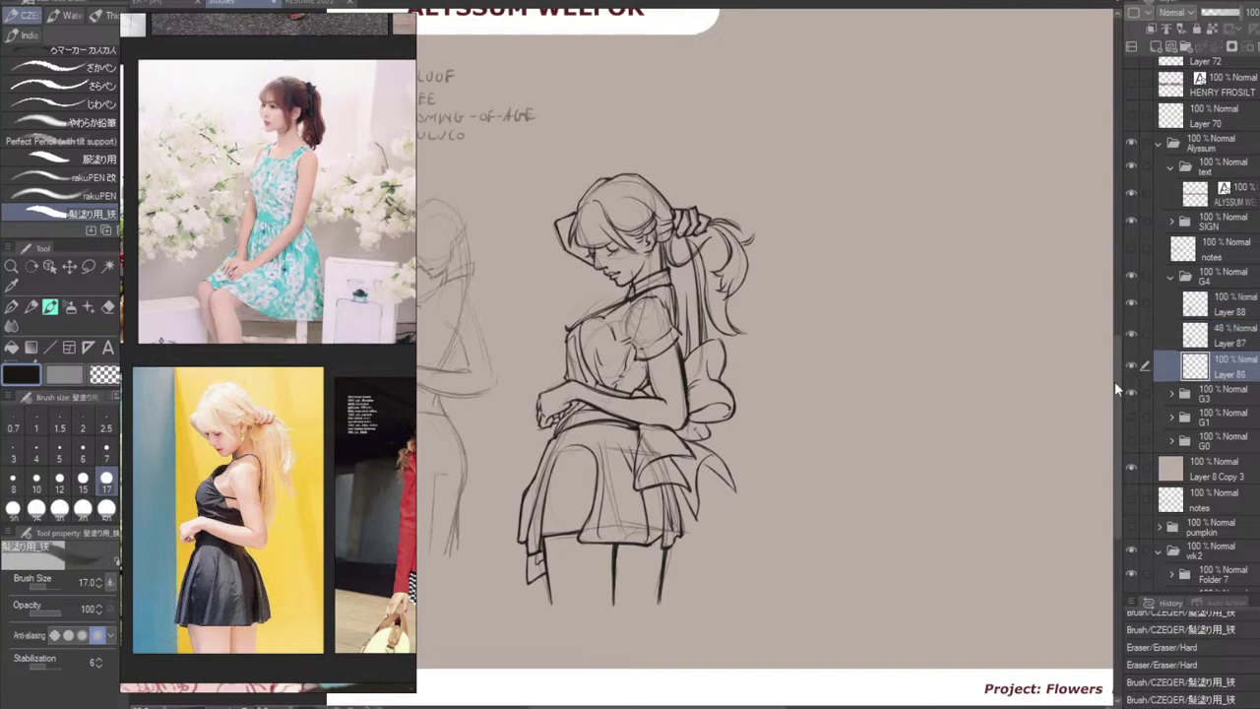
Sample the skin colour from the leg of the book-holding figure above and paint the ponytail figure's face on Layer 86.
{"action": "left_click_drag", "start_coordinate": [802, 551], "coordinate": [896, 559]}
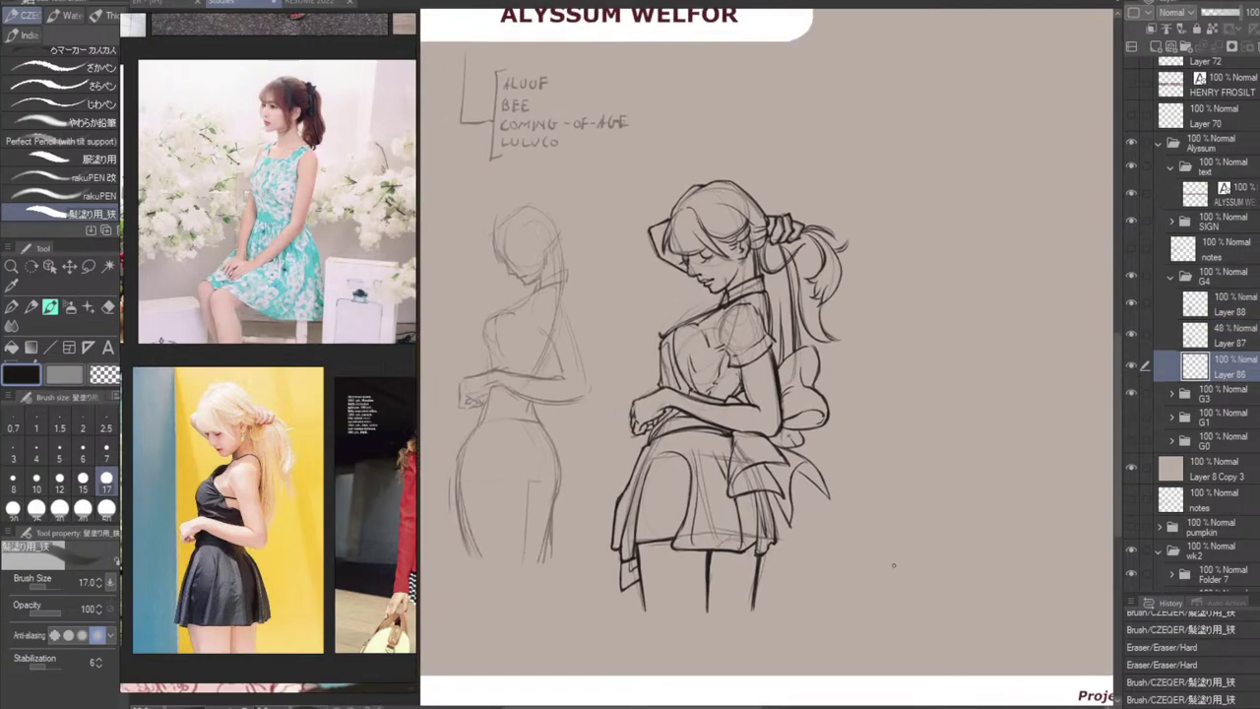
{"action": "key", "text": "b"}
{"action": "key", "text": "b"}
{"action": "left_click_drag", "start_coordinate": [929, 181], "coordinate": [831, 618]}
{"action": "left_click", "coordinate": [883, 335], "text": "alt"}
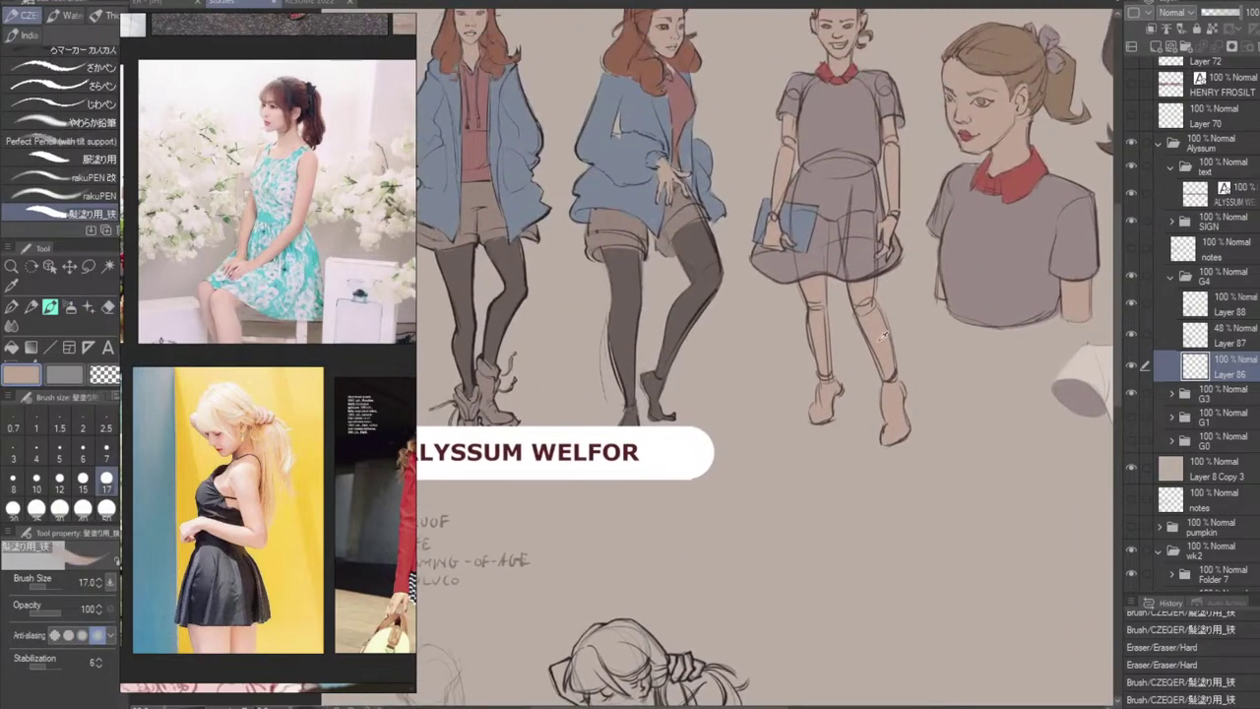
{"action": "mouse_move", "coordinate": [778, 579]}
{"action": "left_mouse_down"}
{"action": "mouse_move", "coordinate": [843, 118]}
{"action": "mouse_move", "coordinate": [823, 177]}
{"action": "left_mouse_up"}
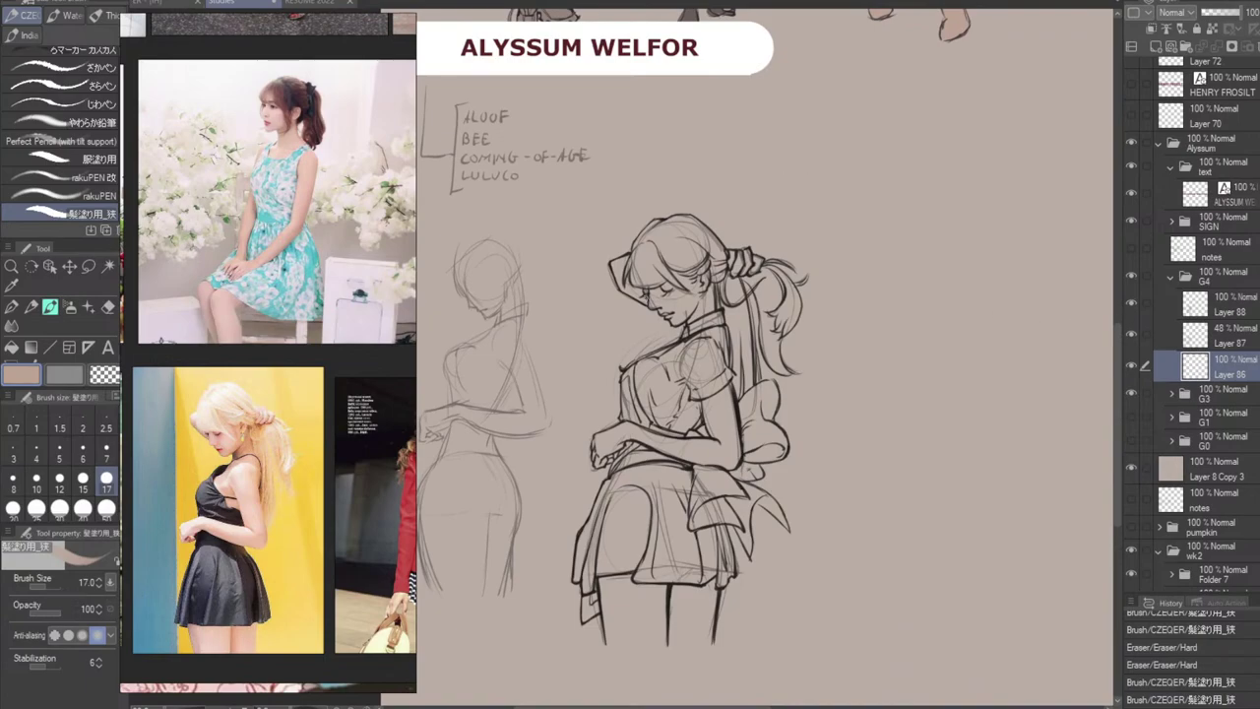
{"action": "mouse_move", "coordinate": [652, 305]}
{"action": "left_mouse_down"}
{"action": "mouse_move", "coordinate": [679, 326]}
{"action": "mouse_move", "coordinate": [667, 288]}
{"action": "mouse_move", "coordinate": [680, 274]}
{"action": "mouse_move", "coordinate": [695, 279]}
{"action": "mouse_move", "coordinate": [716, 304]}
{"action": "mouse_move", "coordinate": [678, 325]}
{"action": "left_mouse_up"}
{"action": "key", "text": "g"}
{"action": "key", "text": "g"}
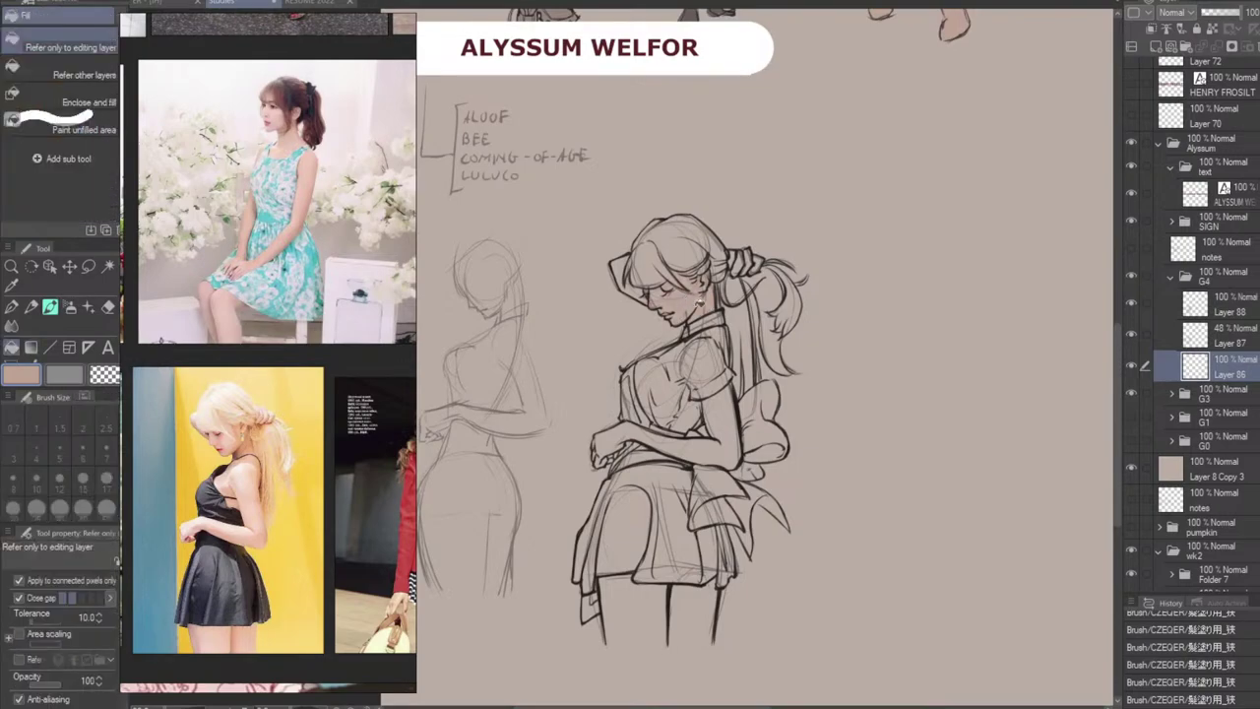
{"action": "key", "text": "b"}
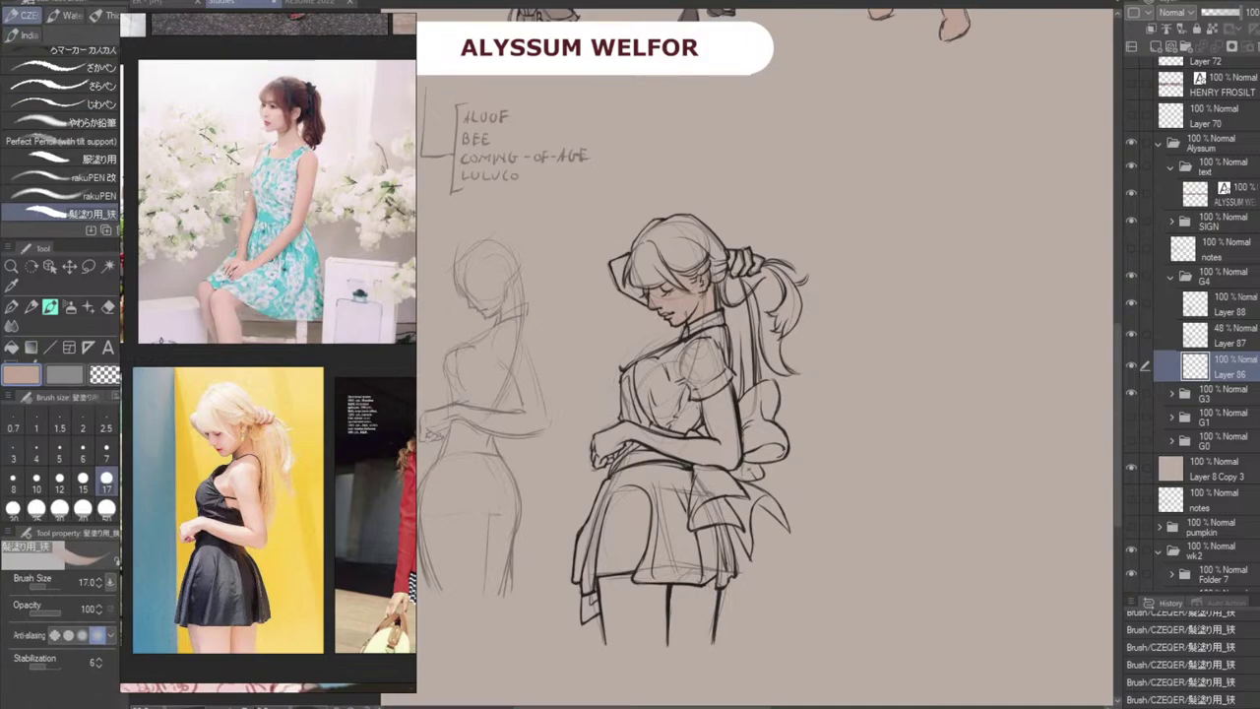
Colour the raised far arm beside the face and the hand gripping the ponytail with the skin tone.
{"action": "left_click_drag", "start_coordinate": [634, 255], "coordinate": [625, 291]}
{"action": "left_click", "coordinate": [623, 272]}
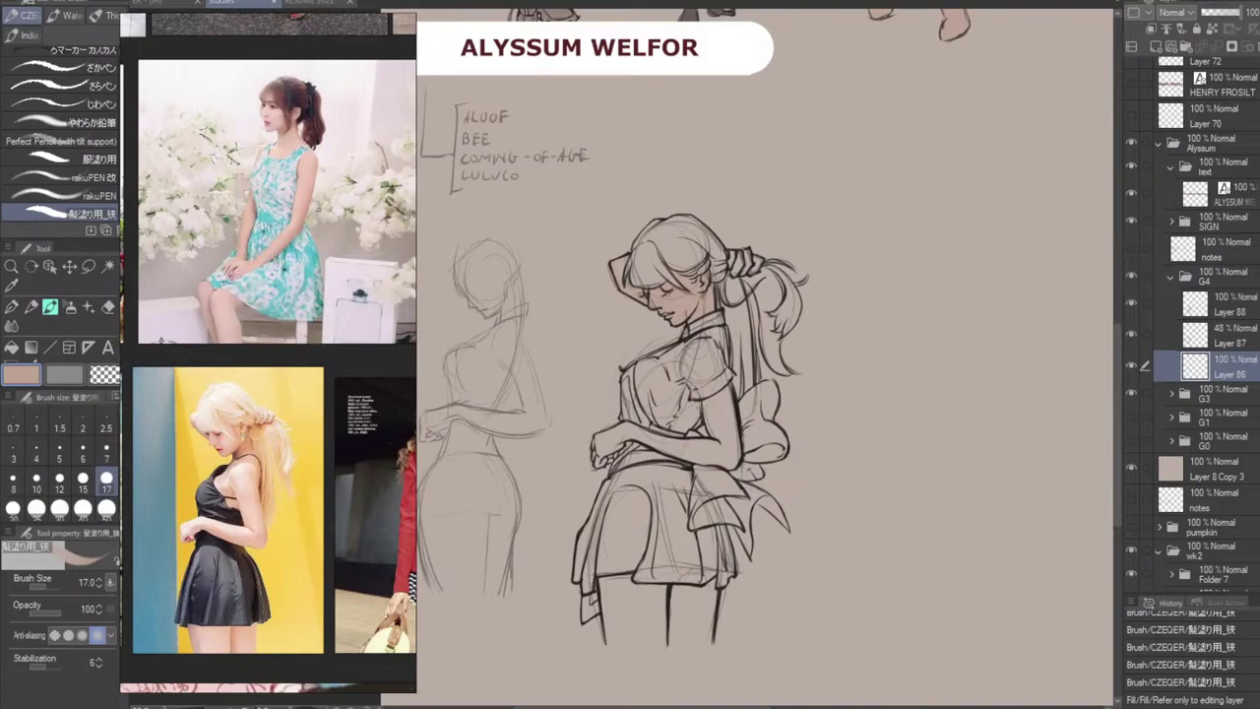
{"action": "left_click_drag", "start_coordinate": [624, 273], "coordinate": [638, 292]}
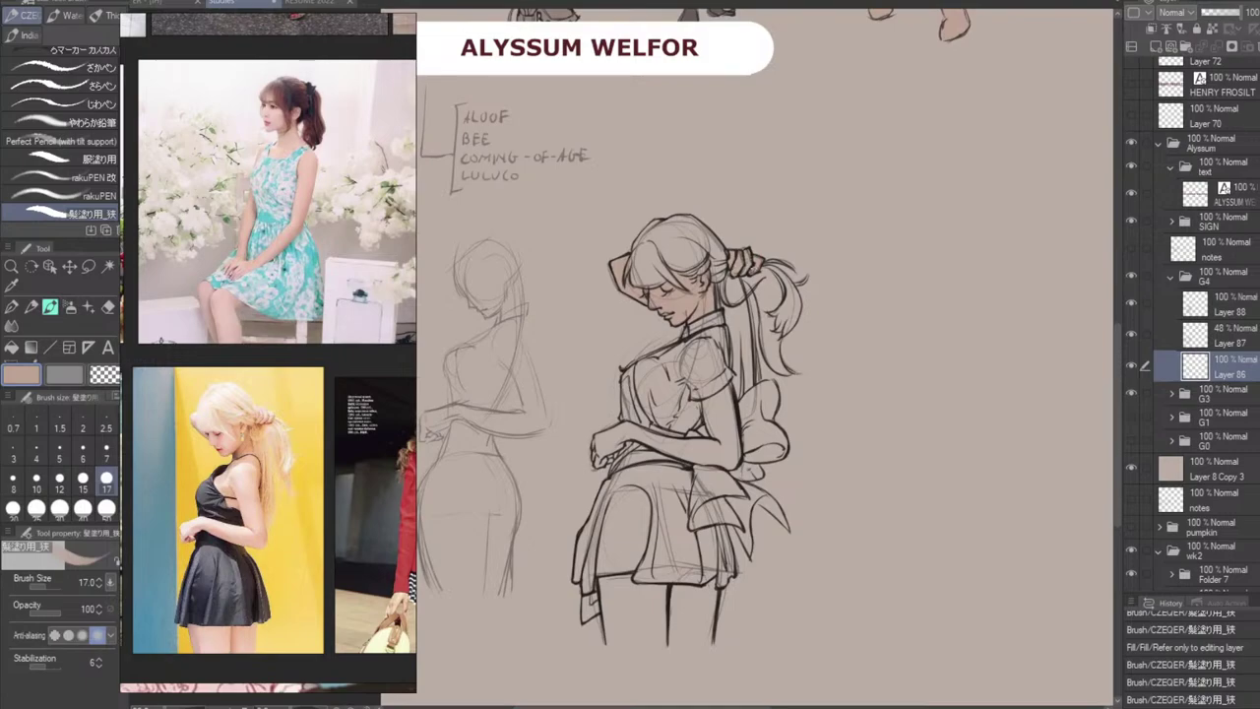
{"action": "left_click_drag", "start_coordinate": [752, 258], "coordinate": [761, 268]}
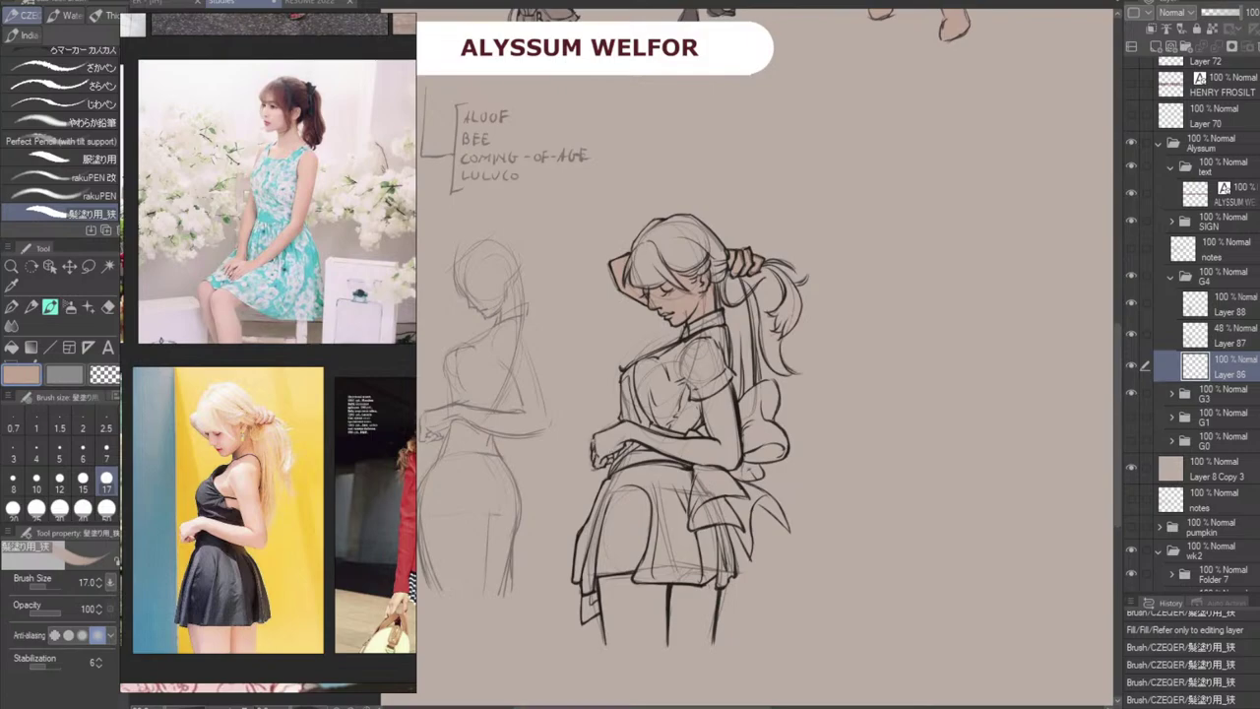
Colour the near arm from sleeve to hand with the skin tone, filling the enclosed area and touching up the fingers.
{"action": "left_click_drag", "start_coordinate": [597, 443], "coordinate": [602, 456]}
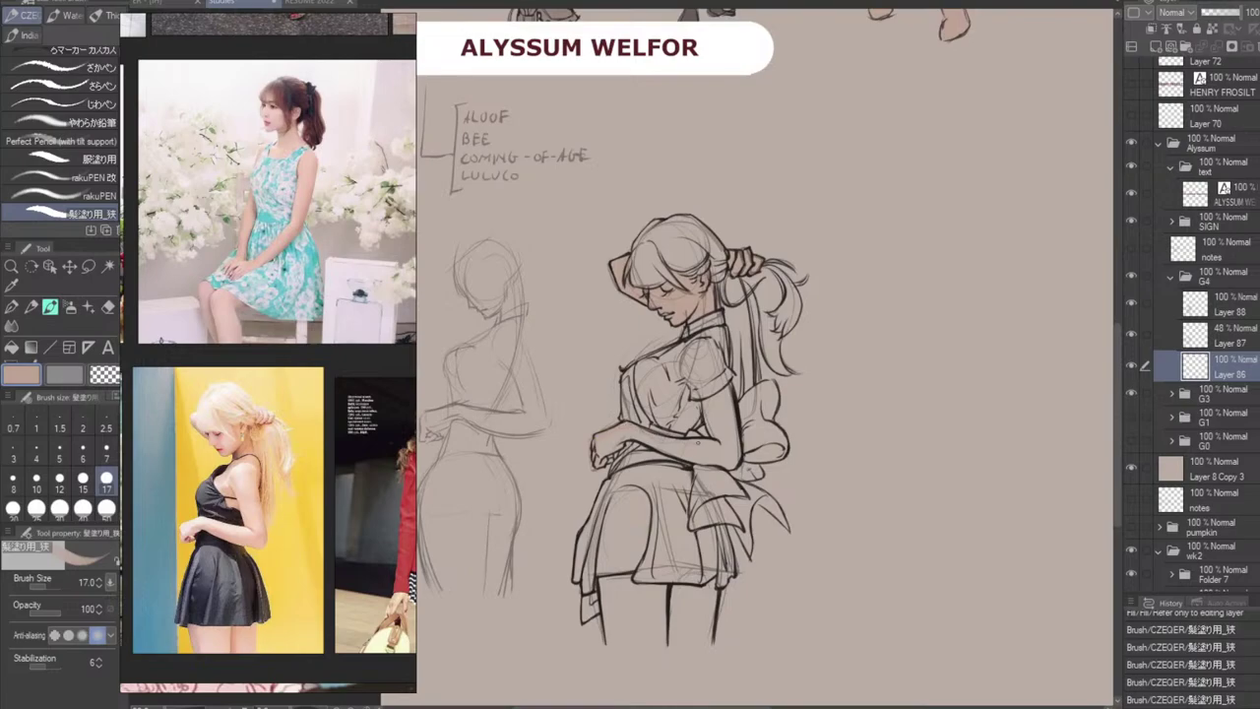
{"action": "left_click_drag", "start_coordinate": [712, 442], "coordinate": [719, 446]}
{"action": "key", "text": "g"}
{"action": "key", "text": "b"}
{"action": "left_click", "coordinate": [708, 455]}
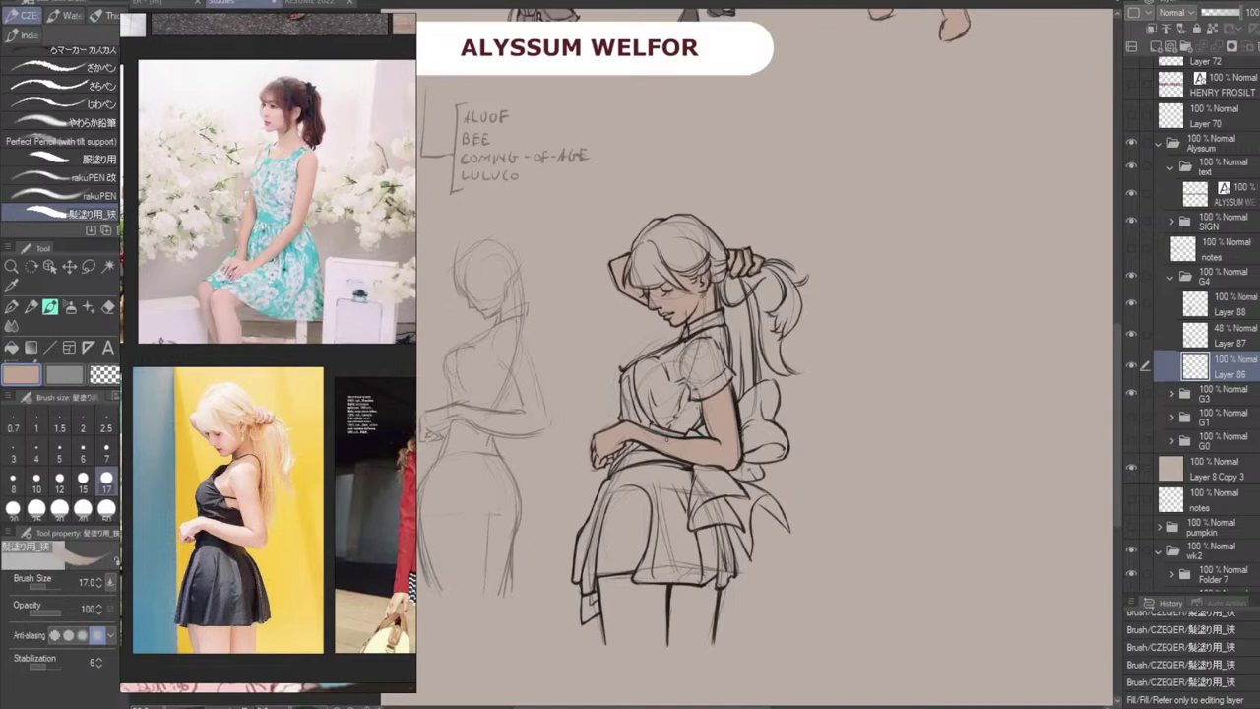
{"action": "left_click_drag", "start_coordinate": [608, 440], "coordinate": [600, 457]}
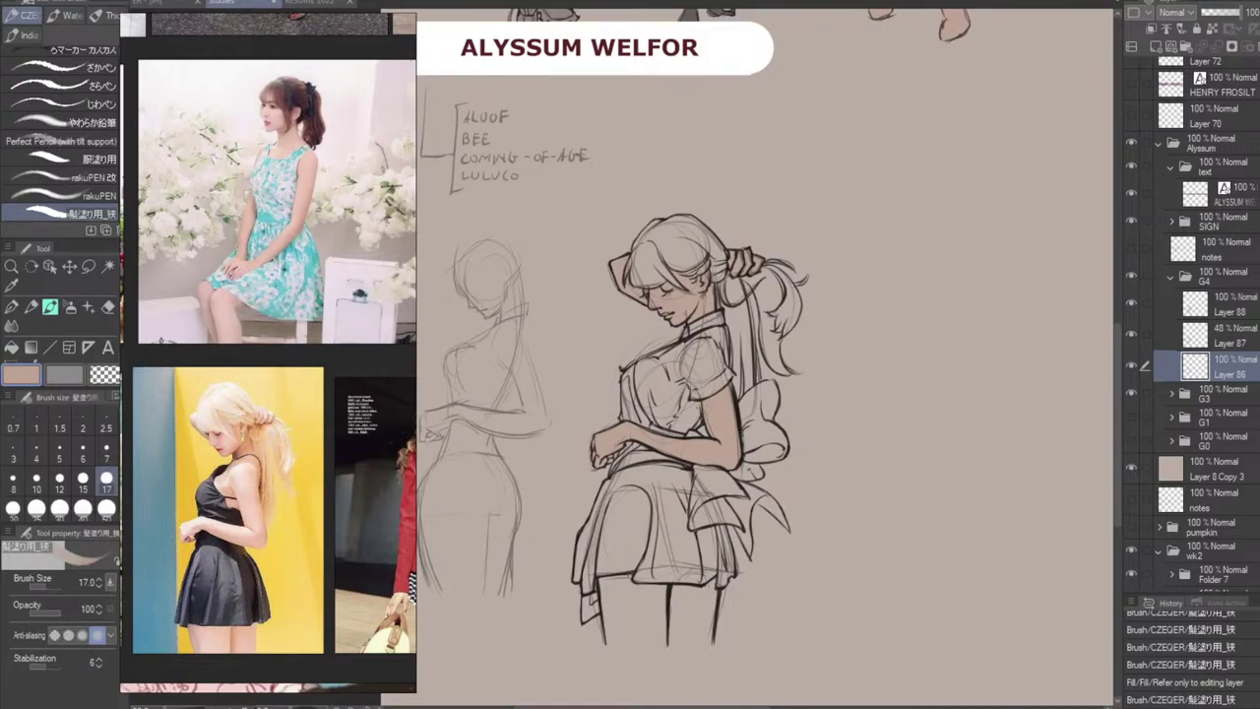
Paint a skin-tone edge along the front thigh and make Layer 88 the active layer.
{"action": "mouse_move", "coordinate": [609, 577]}
{"action": "left_mouse_down"}
{"action": "mouse_move", "coordinate": [613, 646]}
{"action": "mouse_move", "coordinate": [669, 646]}
{"action": "left_mouse_up"}
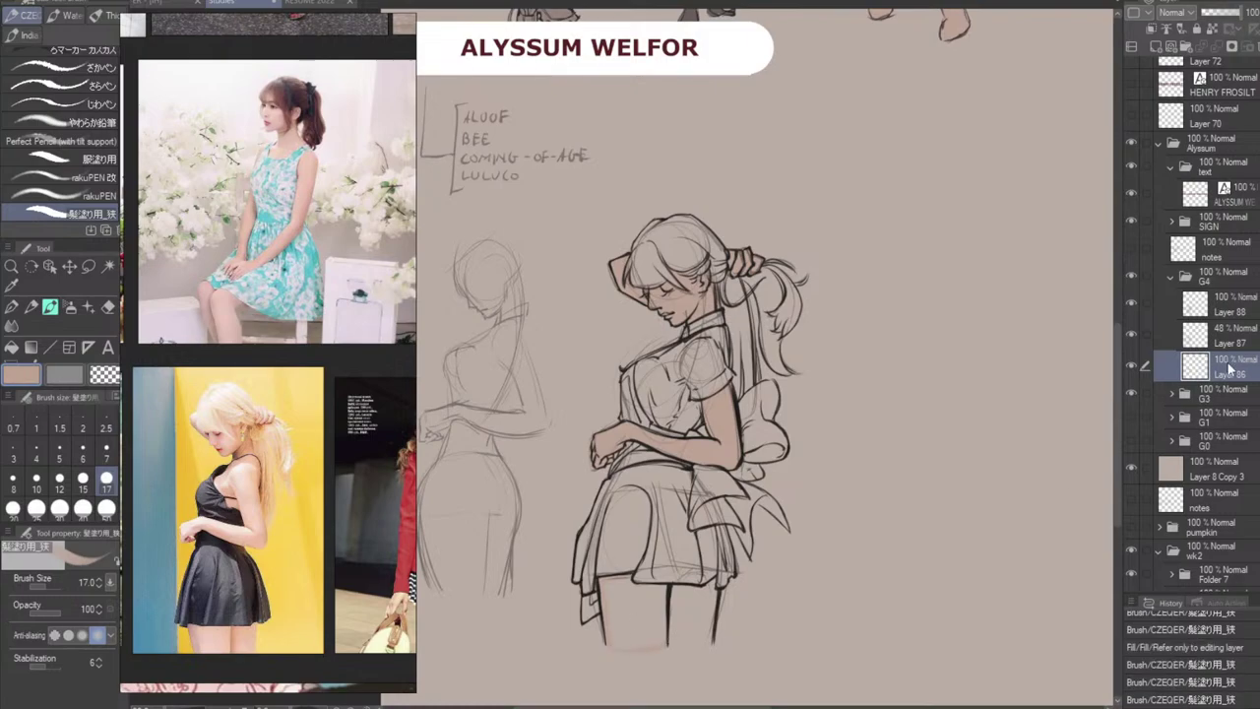
{"action": "left_click", "coordinate": [1155, 332]}
{"action": "left_click", "coordinate": [1132, 333]}
{"action": "left_click", "coordinate": [1132, 334]}
{"action": "left_click", "coordinate": [1226, 308]}
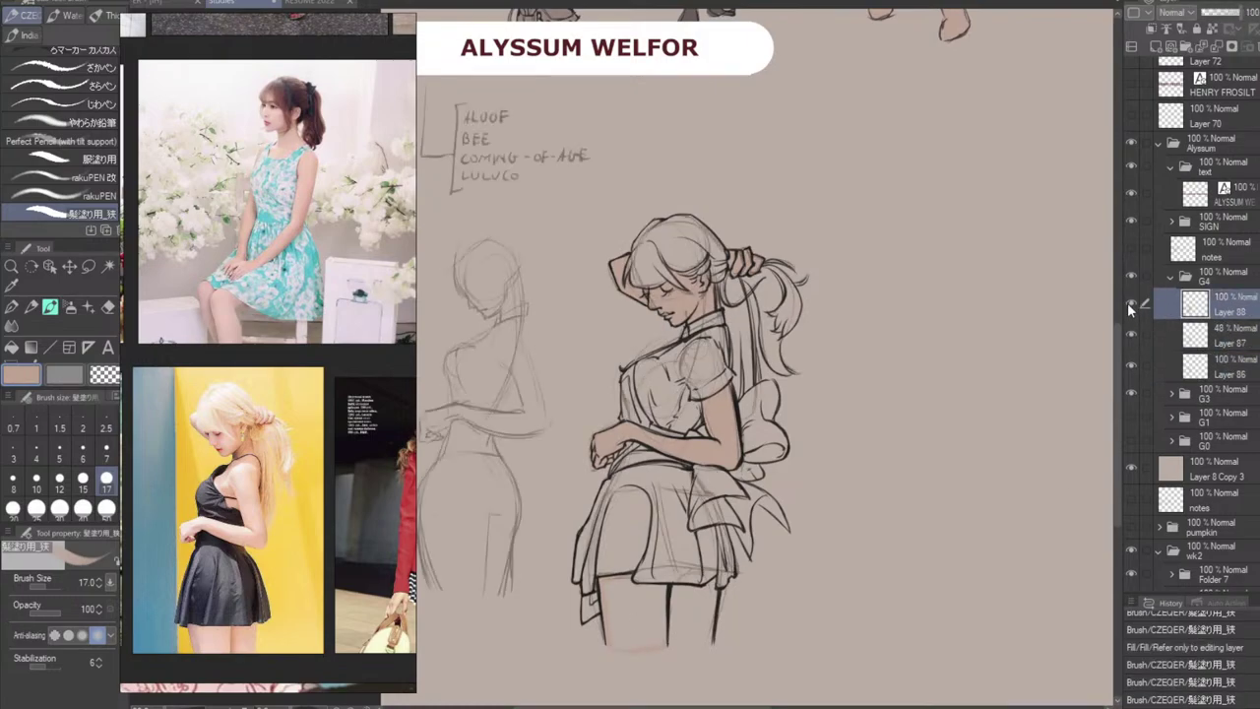
Sample the dark line colour and draw curved lower edges closing off both thighs, undoing unwanted strokes.
{"action": "key", "text": "b"}
{"action": "key", "text": "b"}
{"action": "key", "text": "b"}
{"action": "left_click", "coordinate": [669, 603], "text": "alt"}
{"action": "mouse_move", "coordinate": [605, 644]}
{"action": "left_mouse_down"}
{"action": "mouse_move", "coordinate": [675, 637]}
{"action": "mouse_move", "coordinate": [611, 647]}
{"action": "mouse_move", "coordinate": [668, 642]}
{"action": "mouse_move", "coordinate": [651, 654]}
{"action": "mouse_move", "coordinate": [611, 643]}
{"action": "mouse_move", "coordinate": [655, 657]}
{"action": "mouse_move", "coordinate": [668, 642]}
{"action": "mouse_move", "coordinate": [605, 645]}
{"action": "mouse_move", "coordinate": [672, 638]}
{"action": "mouse_move", "coordinate": [606, 646]}
{"action": "mouse_move", "coordinate": [702, 651]}
{"action": "mouse_move", "coordinate": [667, 651]}
{"action": "left_mouse_up"}
{"action": "key", "text": "ctrl+z"}
{"action": "key", "text": "ctrl+z"}
{"action": "key", "text": "ctrl+z"}
{"action": "key", "text": "ctrl+z"}
{"action": "key", "text": "ctrl+z"}
{"action": "key", "text": "ctrl+z"}
{"action": "key", "text": "ctrl+z"}
{"action": "key", "text": "ctrl+z"}
{"action": "key", "text": "ctrl+z"}
{"action": "key", "text": "ctrl+z"}
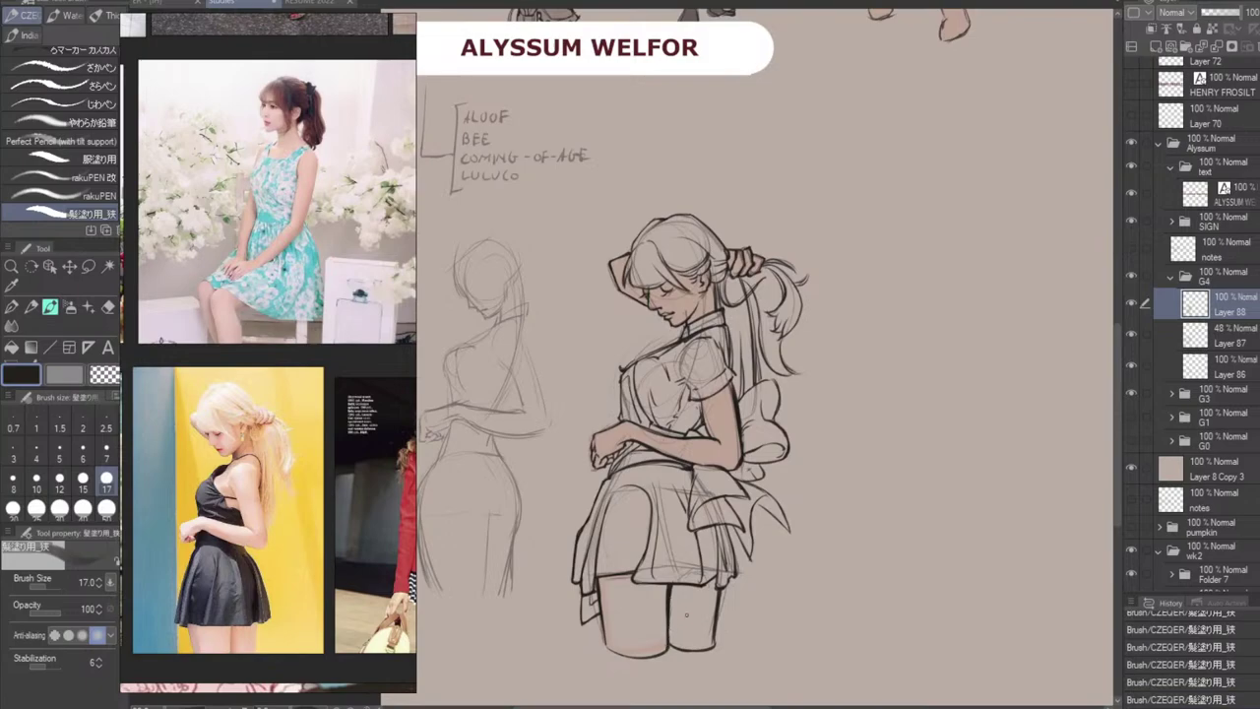
{"action": "key", "text": "ctrl+z"}
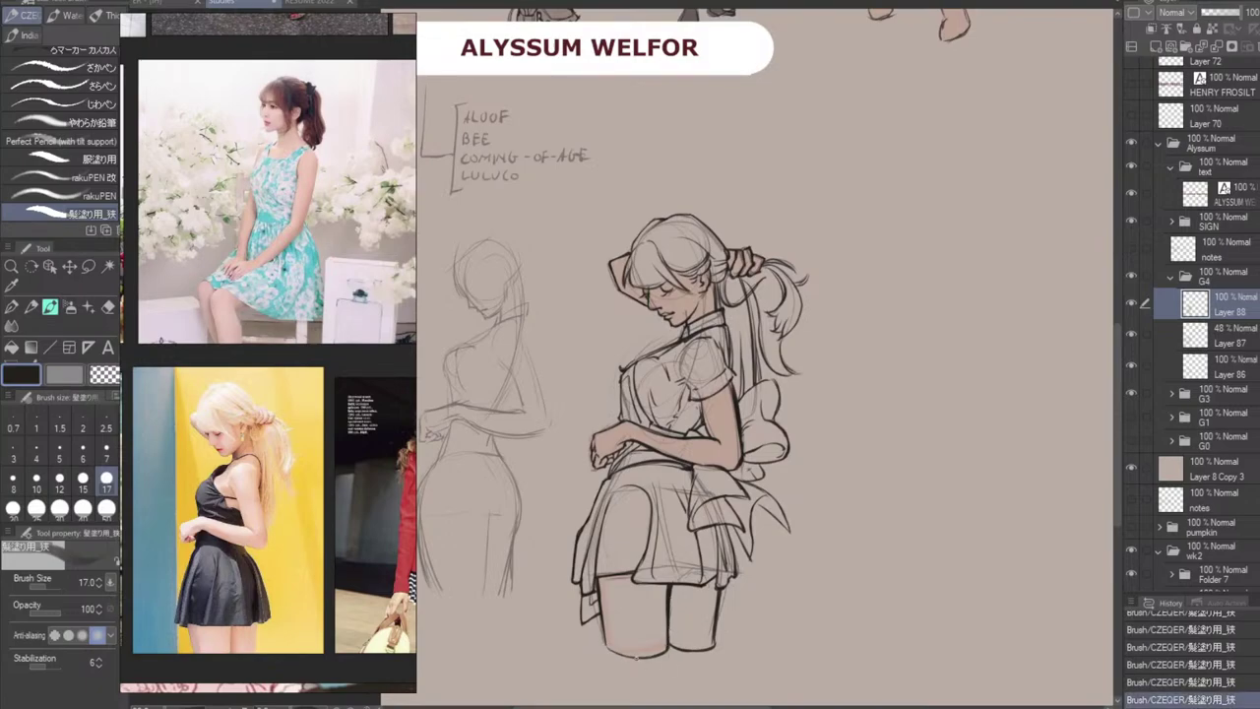
Refine the thighs' lower outline, erasing the rough ends and redrawing the rounded bottom curves.
{"action": "left_click_drag", "start_coordinate": [717, 630], "coordinate": [708, 649]}
{"action": "key", "text": "ctrl+z"}
{"action": "key", "text": "e"}
{"action": "key", "text": "b"}
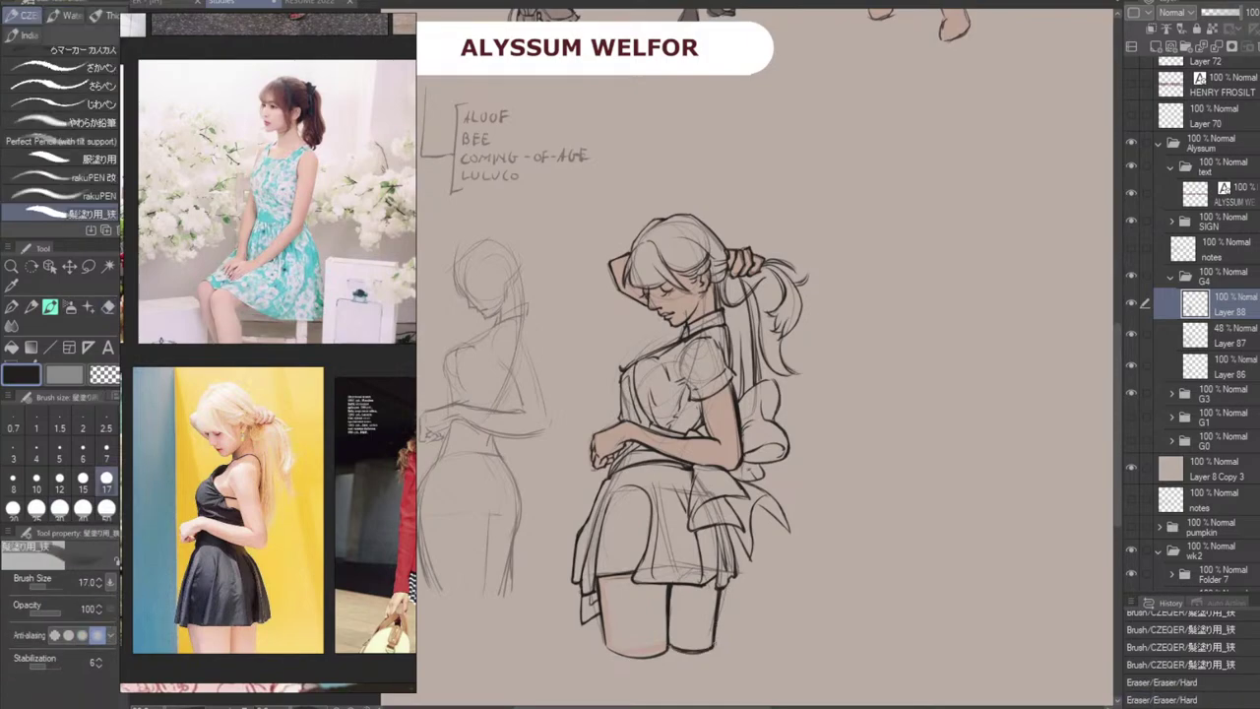
{"action": "left_click_drag", "start_coordinate": [605, 644], "coordinate": [660, 658]}
{"action": "key", "text": "ctrl+z"}
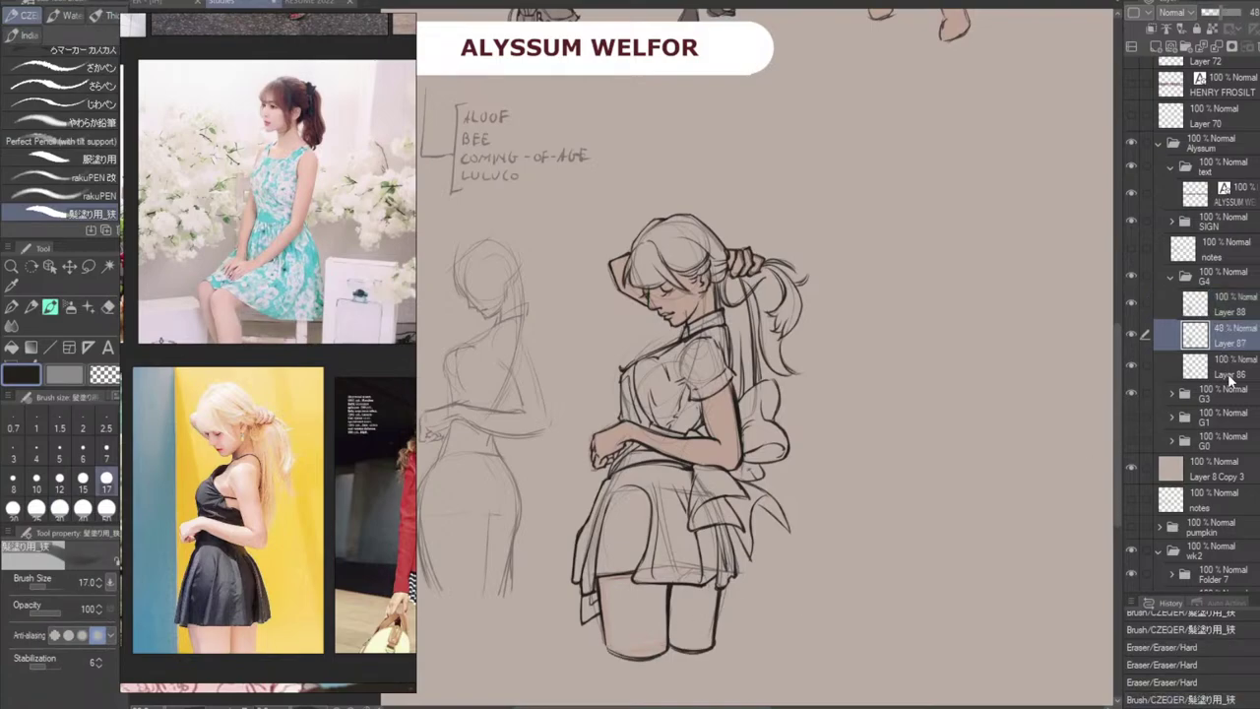
Make Layer 86 active, sample the near arm's skin colour and paint along the inner edges of both thighs.
{"action": "left_click", "coordinate": [1226, 366]}
{"action": "left_click", "coordinate": [728, 450], "text": "alt"}
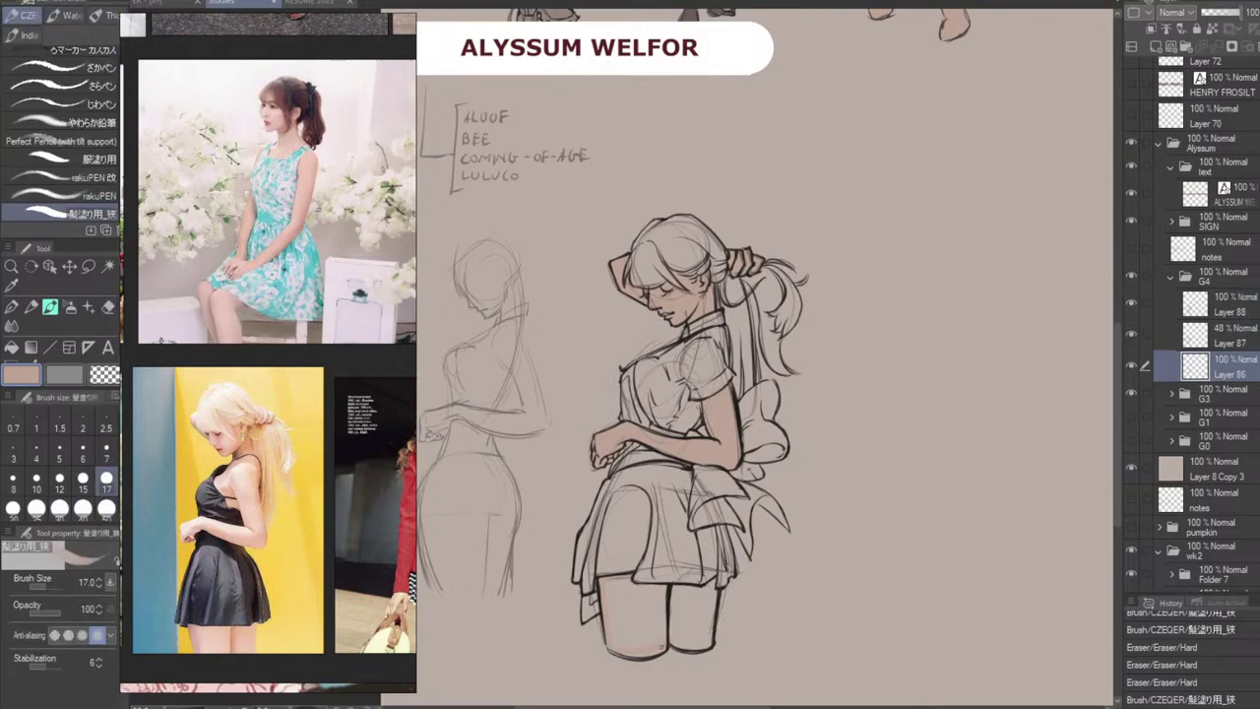
{"action": "left_click_drag", "start_coordinate": [635, 652], "coordinate": [615, 648]}
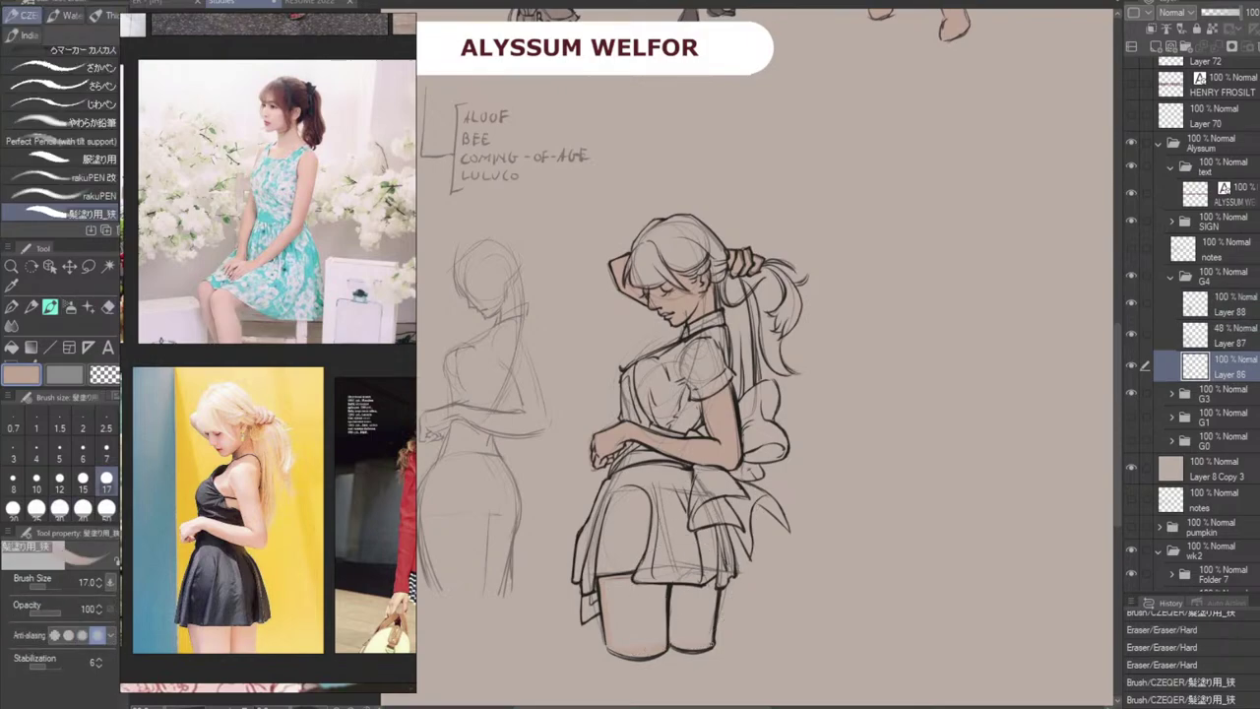
{"action": "left_click_drag", "start_coordinate": [719, 598], "coordinate": [717, 596]}
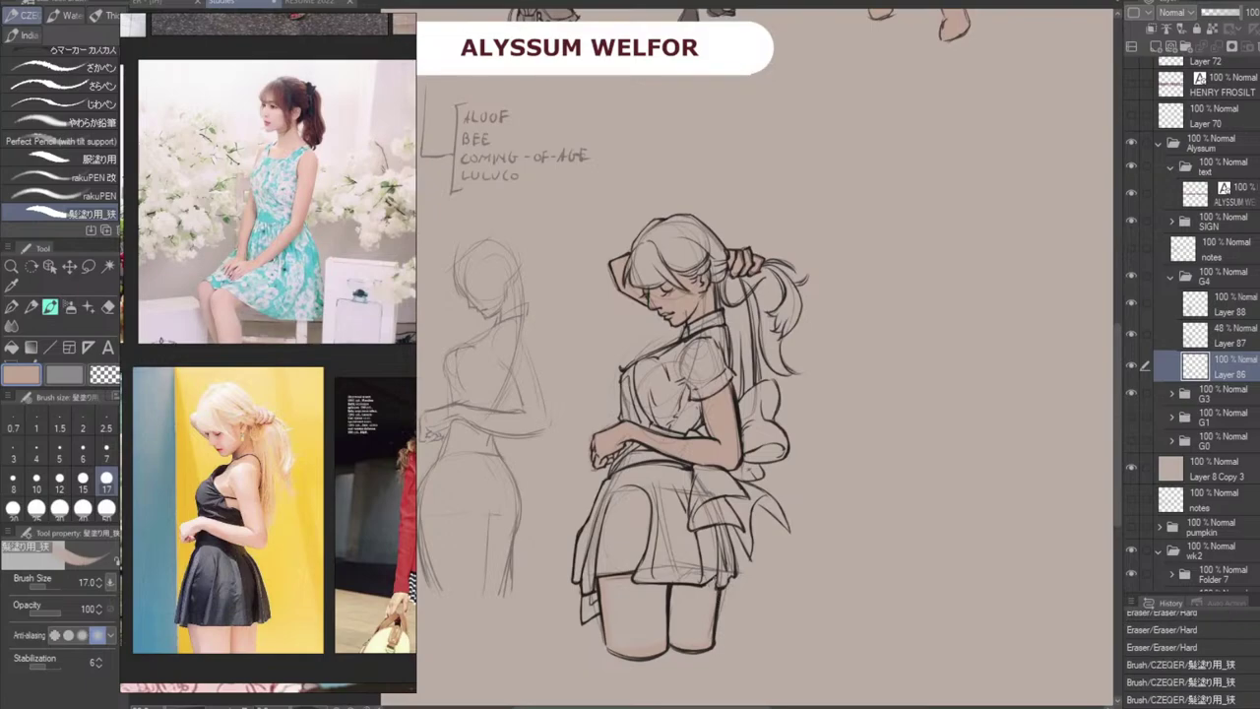
{"action": "left_click_drag", "start_coordinate": [630, 585], "coordinate": [637, 578]}
Fill the thighs with the skin tone and touch up the gaps along their lower edges.
{"action": "key", "text": "g"}
{"action": "left_click", "coordinate": [647, 618]}
{"action": "key", "text": "b"}
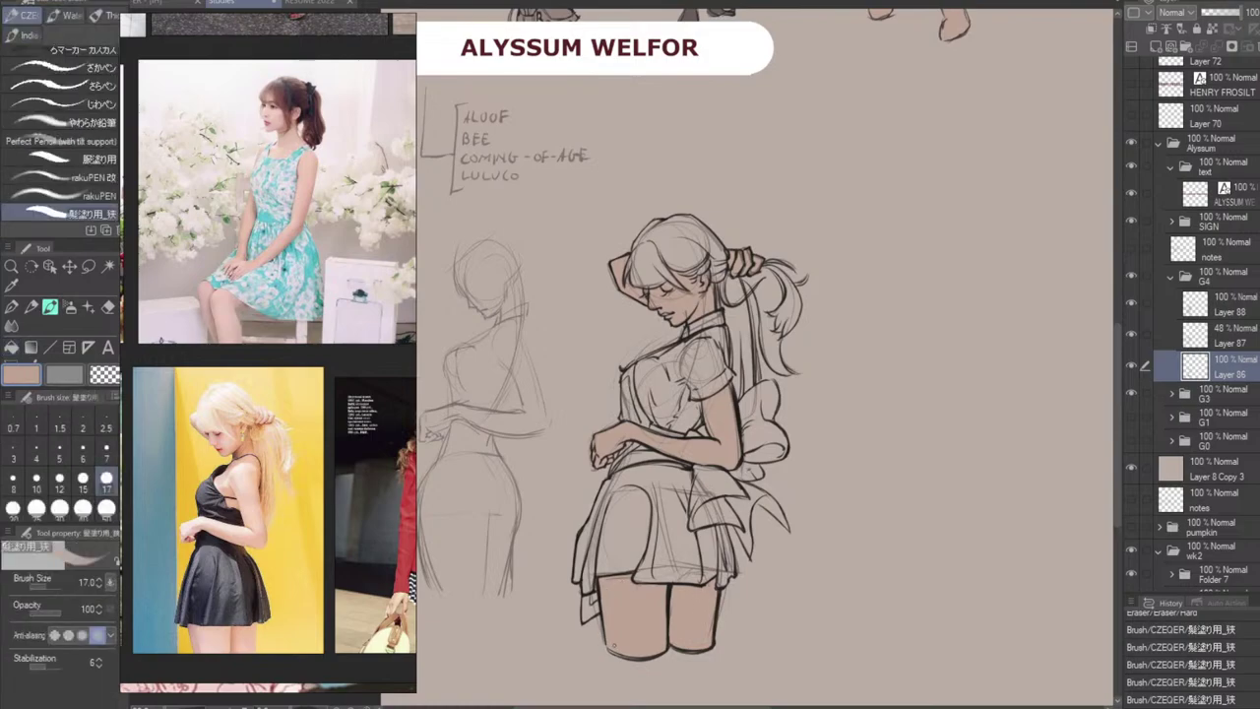
{"action": "left_click_drag", "start_coordinate": [614, 646], "coordinate": [620, 649]}
{"action": "left_click_drag", "start_coordinate": [707, 642], "coordinate": [711, 644]}
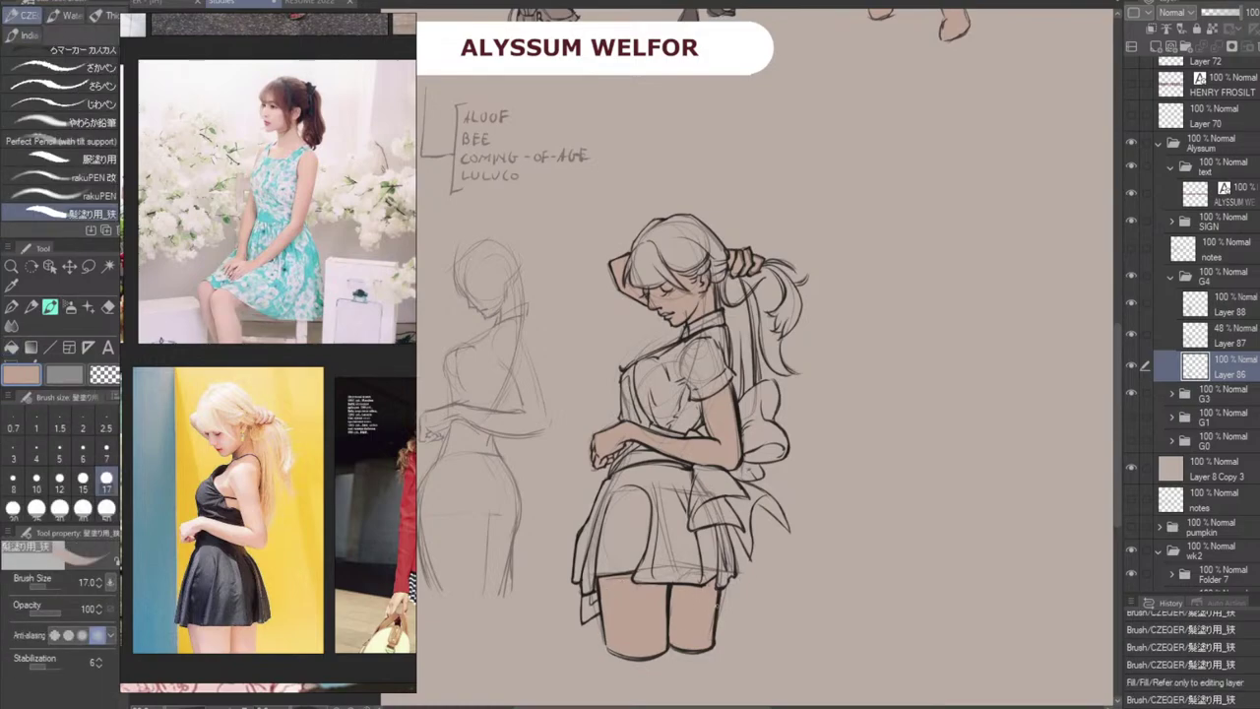
Sample the dark grey of the stockings above and paint along the skirt's waistband, side and bow-side edges.
{"action": "left_click_drag", "start_coordinate": [924, 340], "coordinate": [898, 549]}
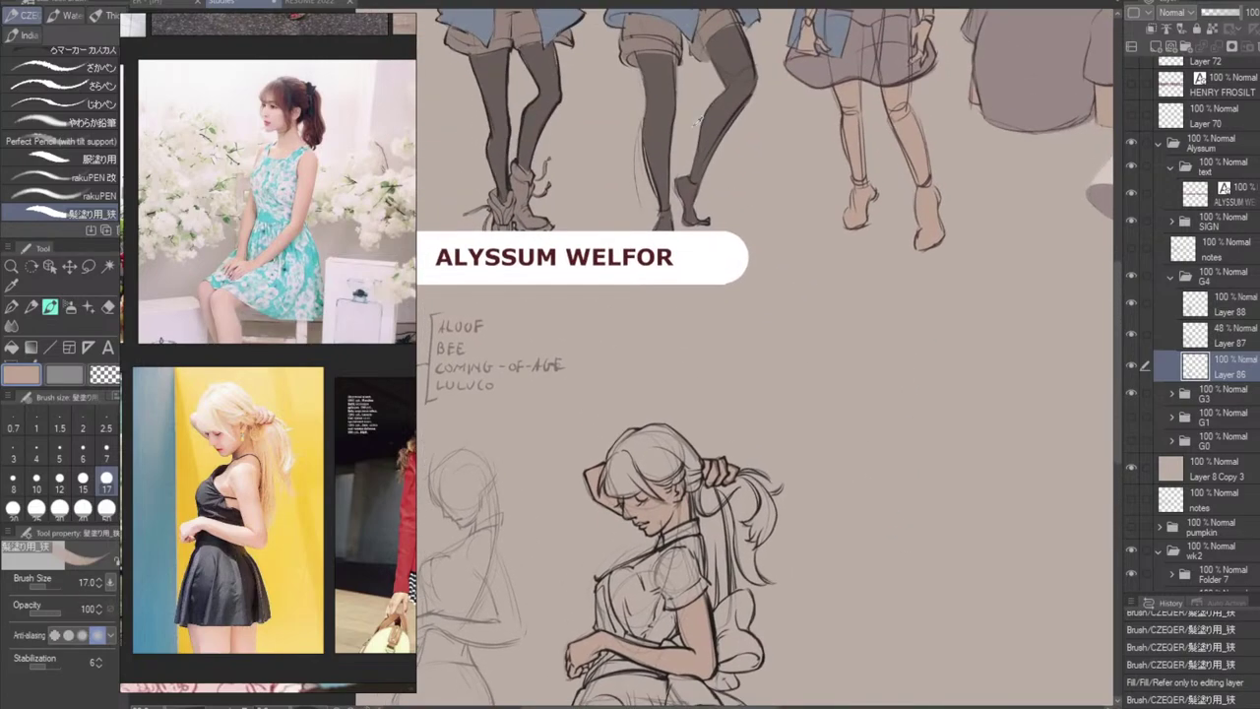
{"action": "left_click", "coordinate": [539, 118], "text": "alt"}
{"action": "left_click_drag", "start_coordinate": [790, 603], "coordinate": [809, 405]}
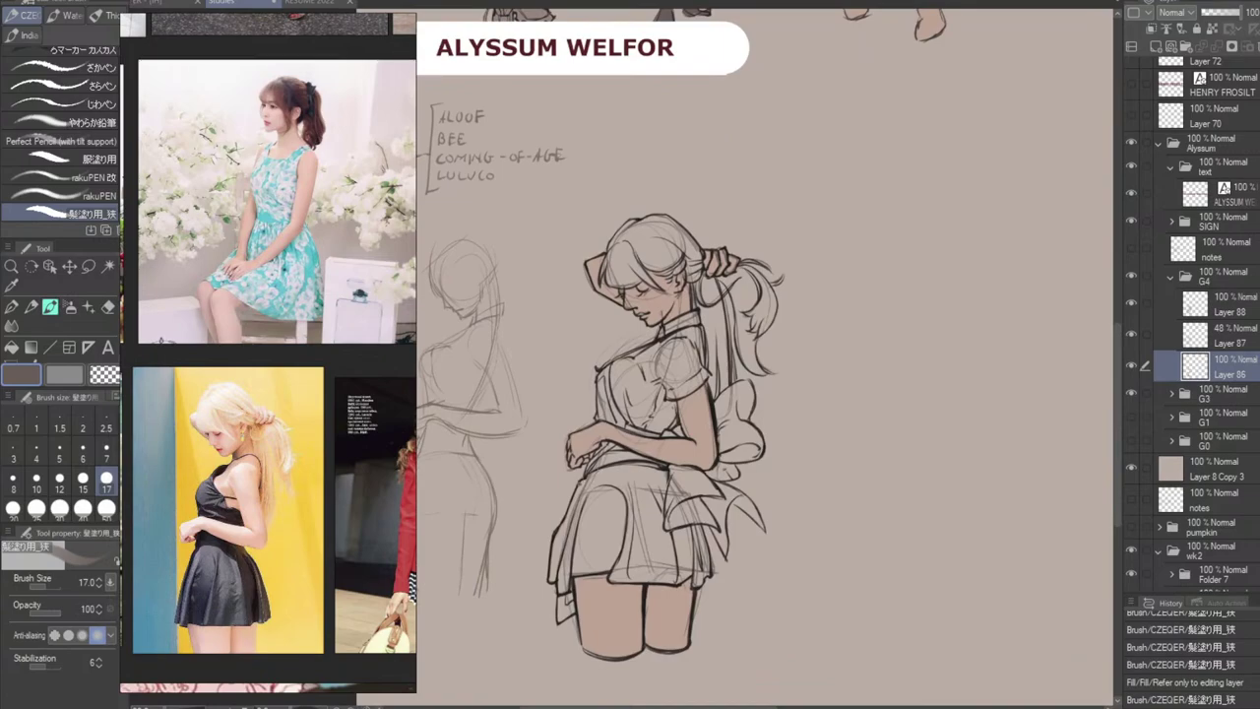
{"action": "mouse_move", "coordinate": [579, 483]}
{"action": "left_mouse_down"}
{"action": "mouse_move", "coordinate": [656, 471]}
{"action": "mouse_move", "coordinate": [612, 471]}
{"action": "mouse_move", "coordinate": [577, 492]}
{"action": "mouse_move", "coordinate": [554, 579]}
{"action": "mouse_move", "coordinate": [562, 590]}
{"action": "mouse_move", "coordinate": [571, 551]}
{"action": "mouse_move", "coordinate": [620, 573]}
{"action": "mouse_move", "coordinate": [557, 592]}
{"action": "mouse_move", "coordinate": [602, 570]}
{"action": "mouse_move", "coordinate": [624, 581]}
{"action": "mouse_move", "coordinate": [697, 573]}
{"action": "mouse_move", "coordinate": [701, 585]}
{"action": "mouse_move", "coordinate": [698, 524]}
{"action": "left_mouse_up"}
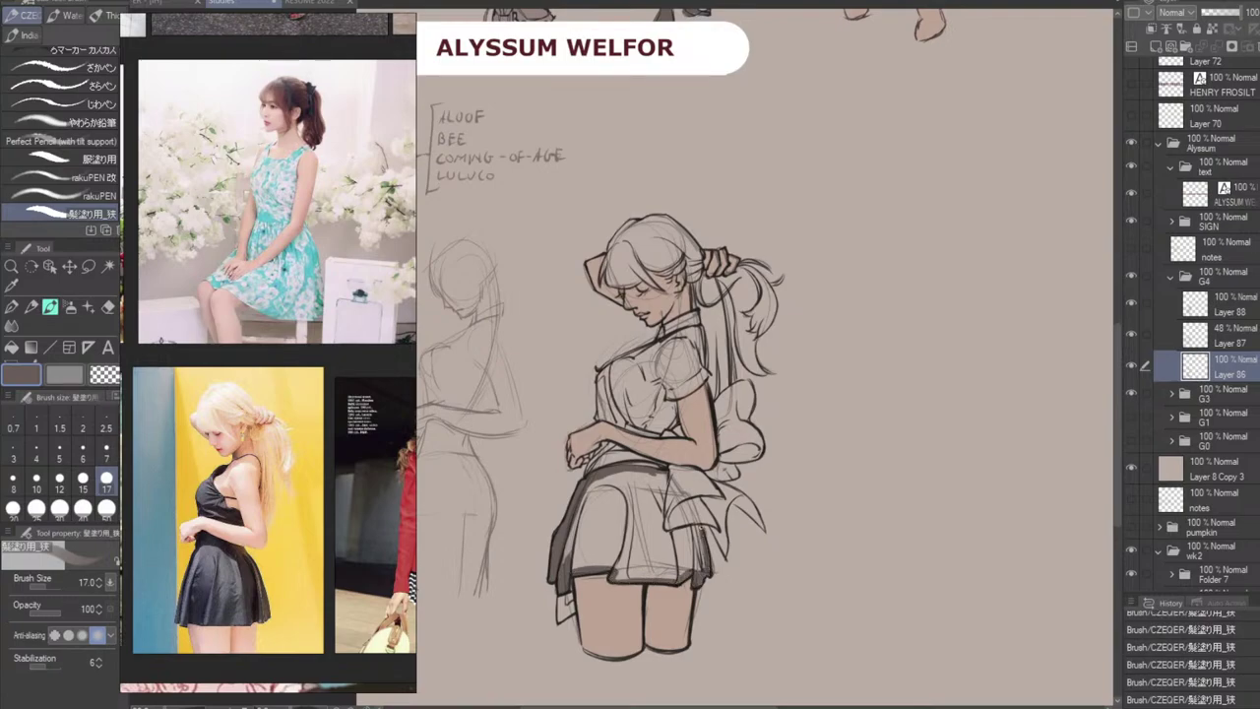
{"action": "mouse_move", "coordinate": [665, 471]}
{"action": "left_mouse_down"}
{"action": "mouse_move", "coordinate": [660, 527]}
{"action": "mouse_move", "coordinate": [703, 537]}
{"action": "left_mouse_up"}
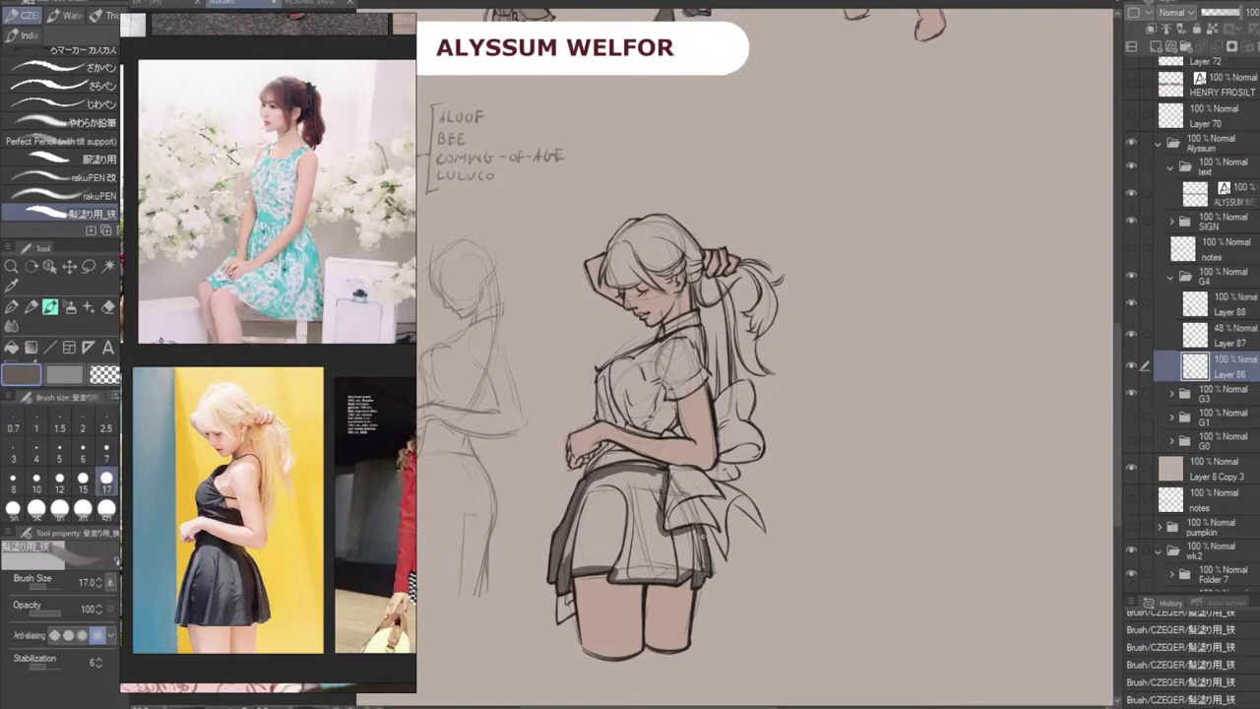
Fill the skirt with the dark grey and touch up the leftover gaps near the hem.
{"action": "key", "text": "g"}
{"action": "left_click", "coordinate": [679, 539]}
{"action": "key", "text": "b"}
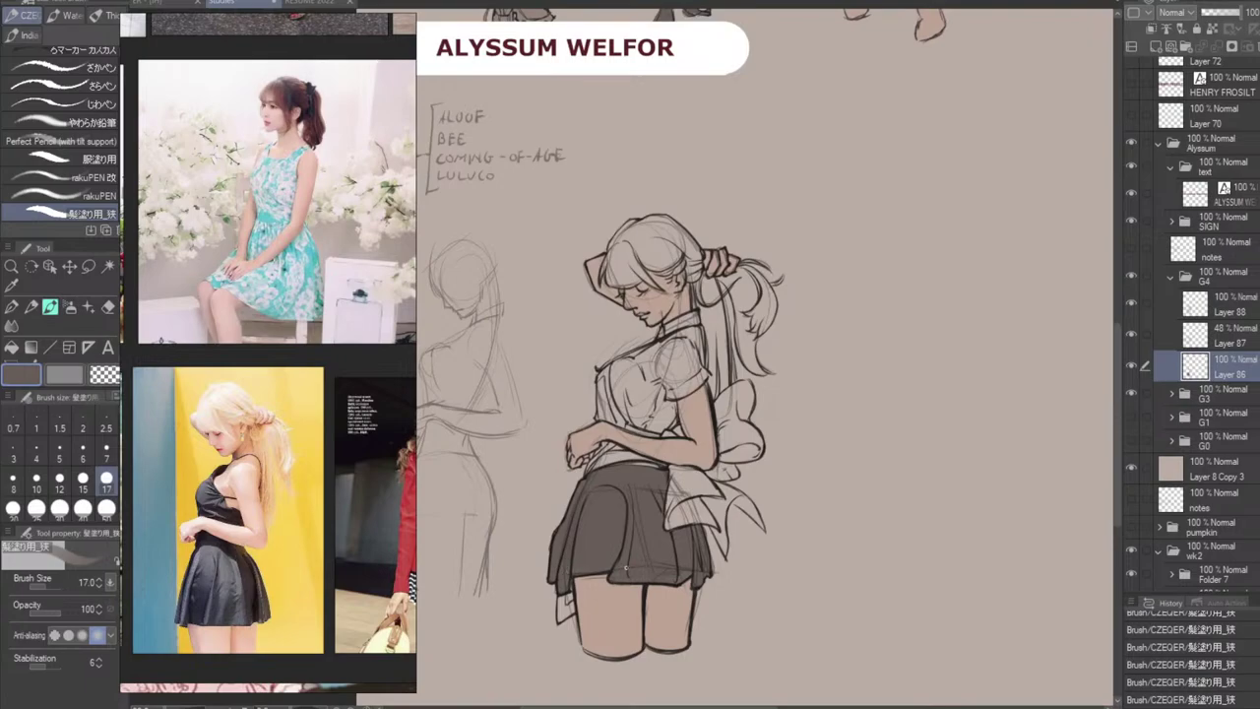
{"action": "left_click", "coordinate": [706, 568]}
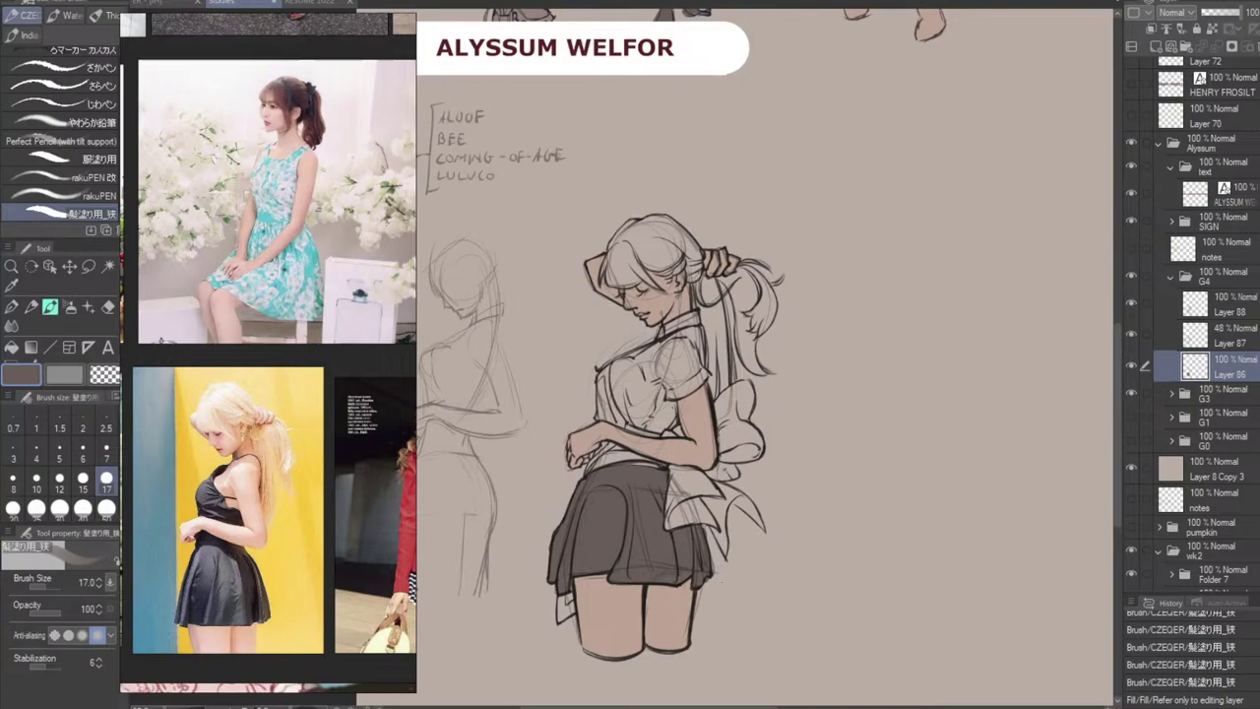
Paint the blouse, its short sleeve and the back bow with its tails in pale cream.
{"action": "left_click_drag", "start_coordinate": [875, 287], "coordinate": [802, 507]}
{"action": "left_click_drag", "start_coordinate": [901, 296], "coordinate": [821, 463]}
{"action": "left_click_drag", "start_coordinate": [897, 427], "coordinate": [832, 437]}
{"action": "scroll", "coordinate": [852, 262], "scroll_direction": "down", "scroll_amount": 5}
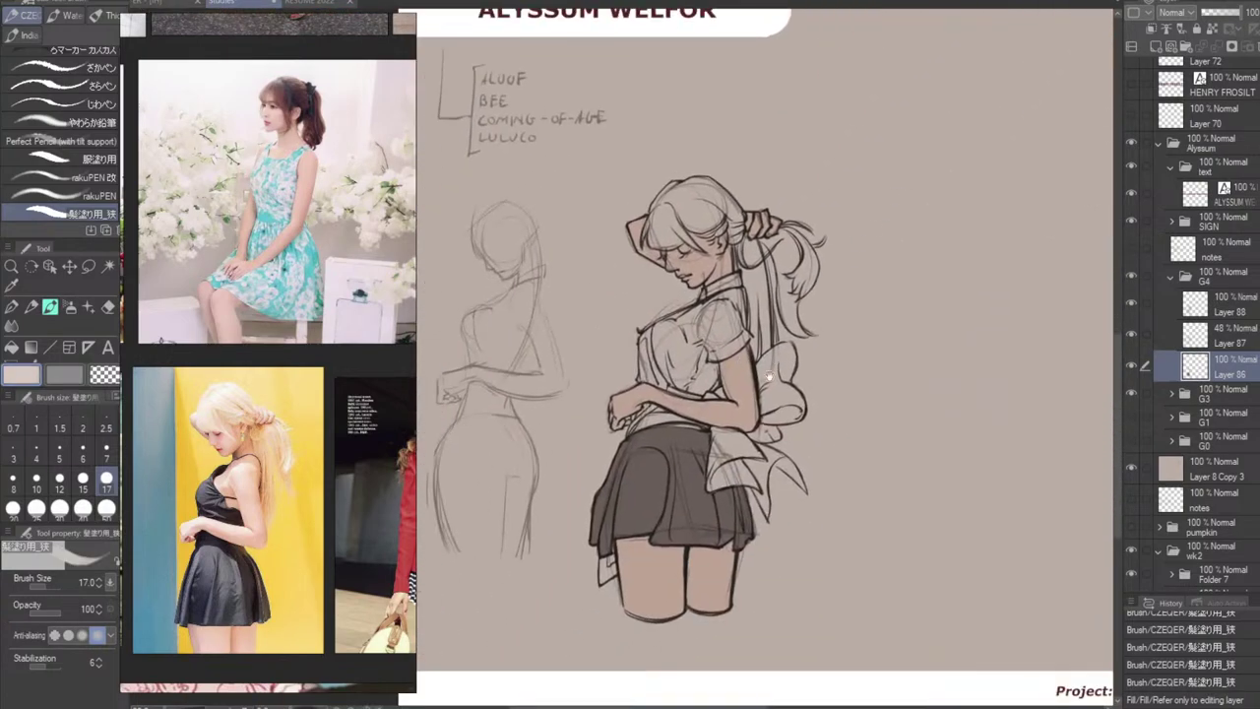
{"action": "mouse_move", "coordinate": [648, 407]}
{"action": "left_mouse_down"}
{"action": "mouse_move", "coordinate": [683, 411]}
{"action": "mouse_move", "coordinate": [715, 362]}
{"action": "mouse_move", "coordinate": [717, 317]}
{"action": "mouse_move", "coordinate": [630, 355]}
{"action": "mouse_move", "coordinate": [642, 407]}
{"action": "left_mouse_up"}
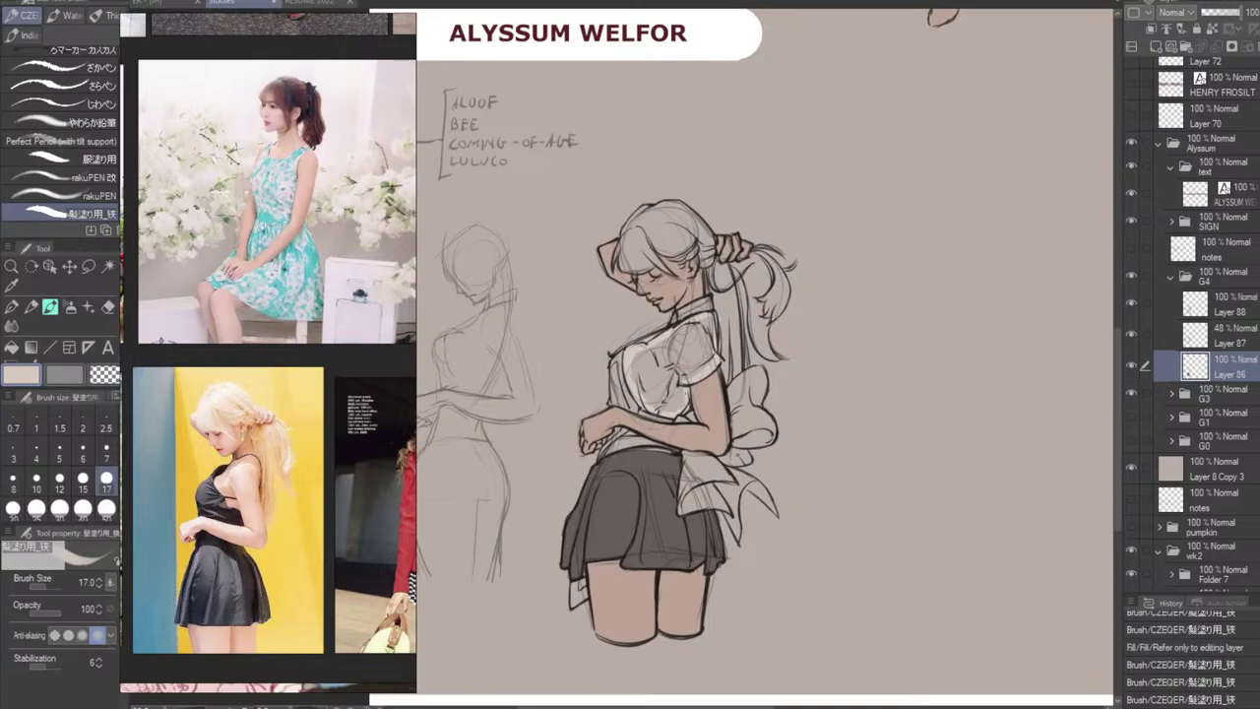
{"action": "mouse_move", "coordinate": [681, 315]}
{"action": "left_mouse_down"}
{"action": "mouse_move", "coordinate": [707, 302]}
{"action": "mouse_move", "coordinate": [681, 315]}
{"action": "mouse_move", "coordinate": [708, 360]}
{"action": "mouse_move", "coordinate": [674, 345]}
{"action": "mouse_move", "coordinate": [638, 366]}
{"action": "mouse_move", "coordinate": [707, 366]}
{"action": "mouse_move", "coordinate": [665, 382]}
{"action": "left_mouse_up"}
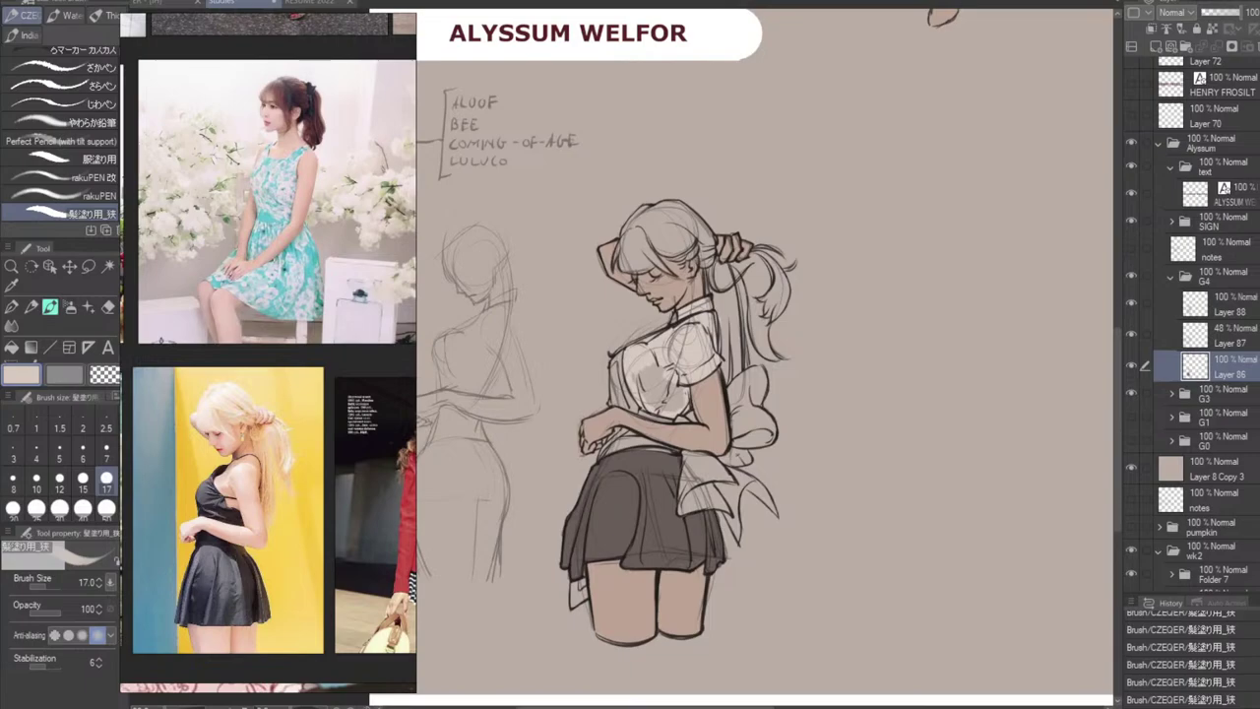
{"action": "scroll", "coordinate": [775, 359], "scroll_direction": "up", "scroll_amount": 2}
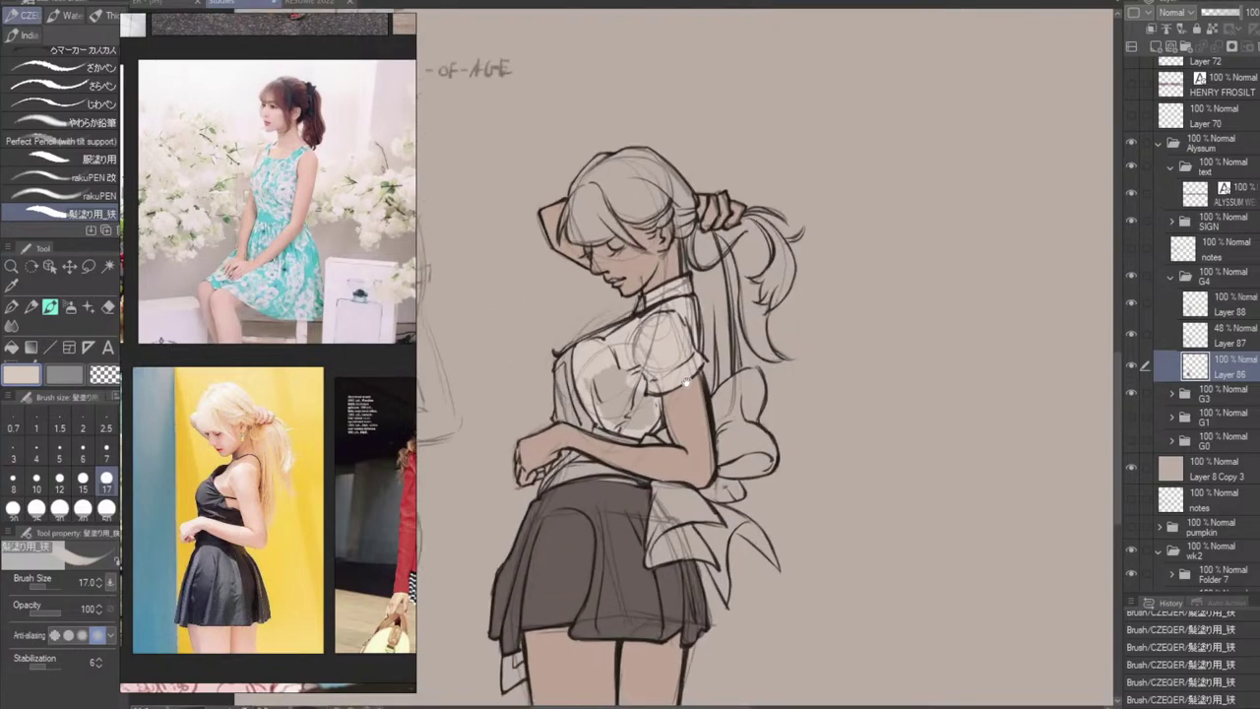
{"action": "mouse_move", "coordinate": [687, 383]}
{"action": "left_mouse_down"}
{"action": "mouse_move", "coordinate": [787, 308]}
{"action": "mouse_move", "coordinate": [806, 309]}
{"action": "mouse_move", "coordinate": [762, 345]}
{"action": "mouse_move", "coordinate": [724, 295]}
{"action": "mouse_move", "coordinate": [740, 345]}
{"action": "mouse_move", "coordinate": [764, 333]}
{"action": "left_mouse_up"}
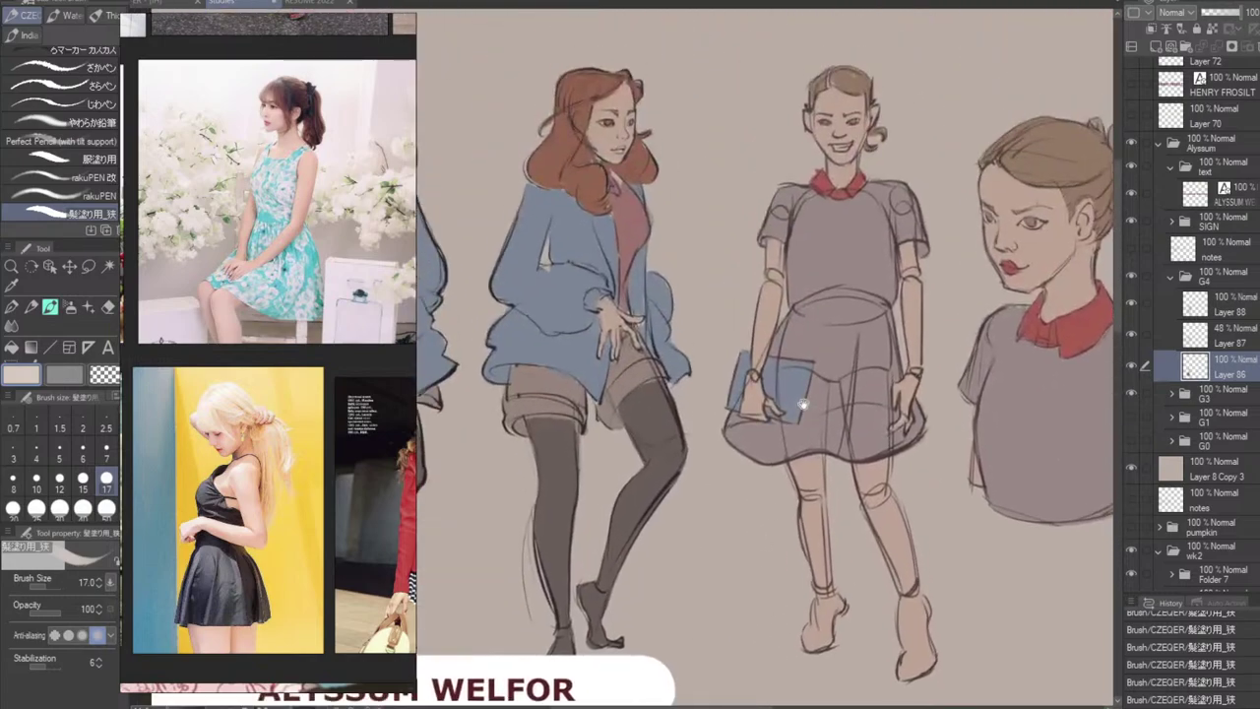
Sample the brown hair colour from the figures above and fill the ponytail pose's fringe and crown with it.
{"action": "left_click", "coordinate": [860, 83], "text": "alt"}
{"action": "left_click_drag", "start_coordinate": [716, 693], "coordinate": [807, 188]}
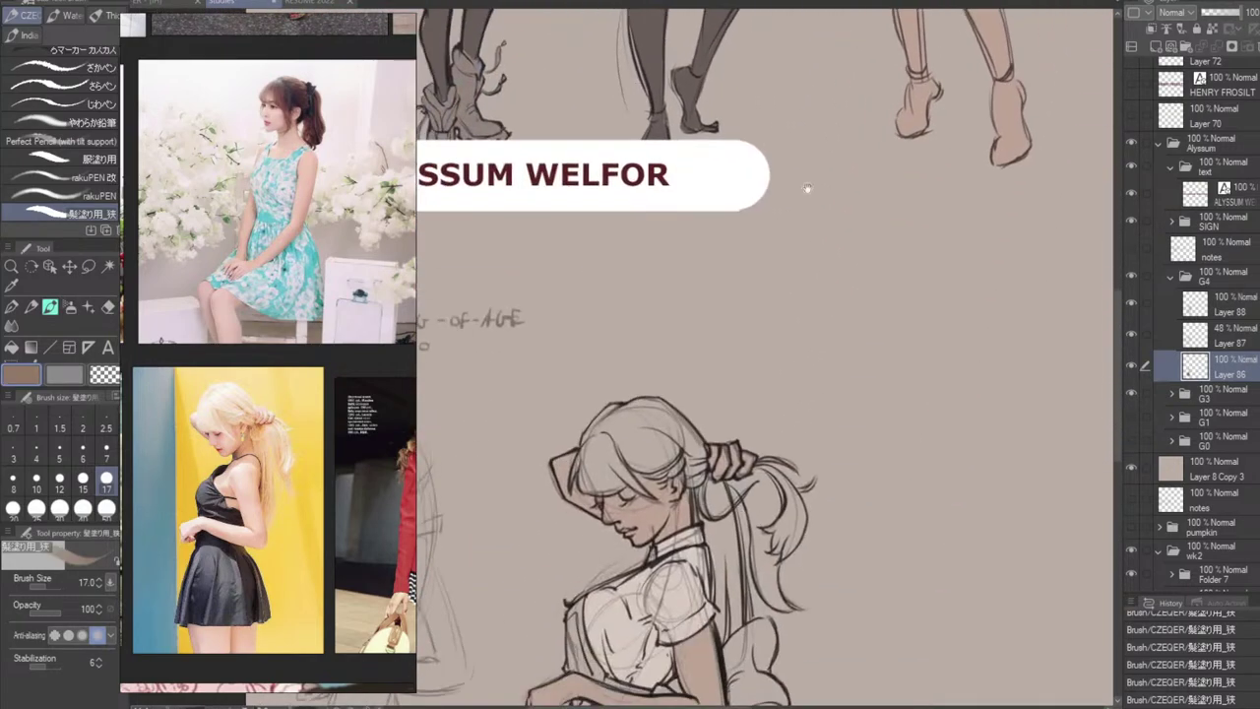
{"action": "mouse_move", "coordinate": [819, 536]}
{"action": "left_mouse_down"}
{"action": "mouse_move", "coordinate": [791, 185]}
{"action": "mouse_move", "coordinate": [793, 233]}
{"action": "left_mouse_up"}
{"action": "mouse_move", "coordinate": [647, 142]}
{"action": "left_mouse_down"}
{"action": "mouse_move", "coordinate": [628, 173]}
{"action": "mouse_move", "coordinate": [641, 146]}
{"action": "mouse_move", "coordinate": [617, 185]}
{"action": "mouse_move", "coordinate": [634, 166]}
{"action": "mouse_move", "coordinate": [658, 196]}
{"action": "left_mouse_up"}
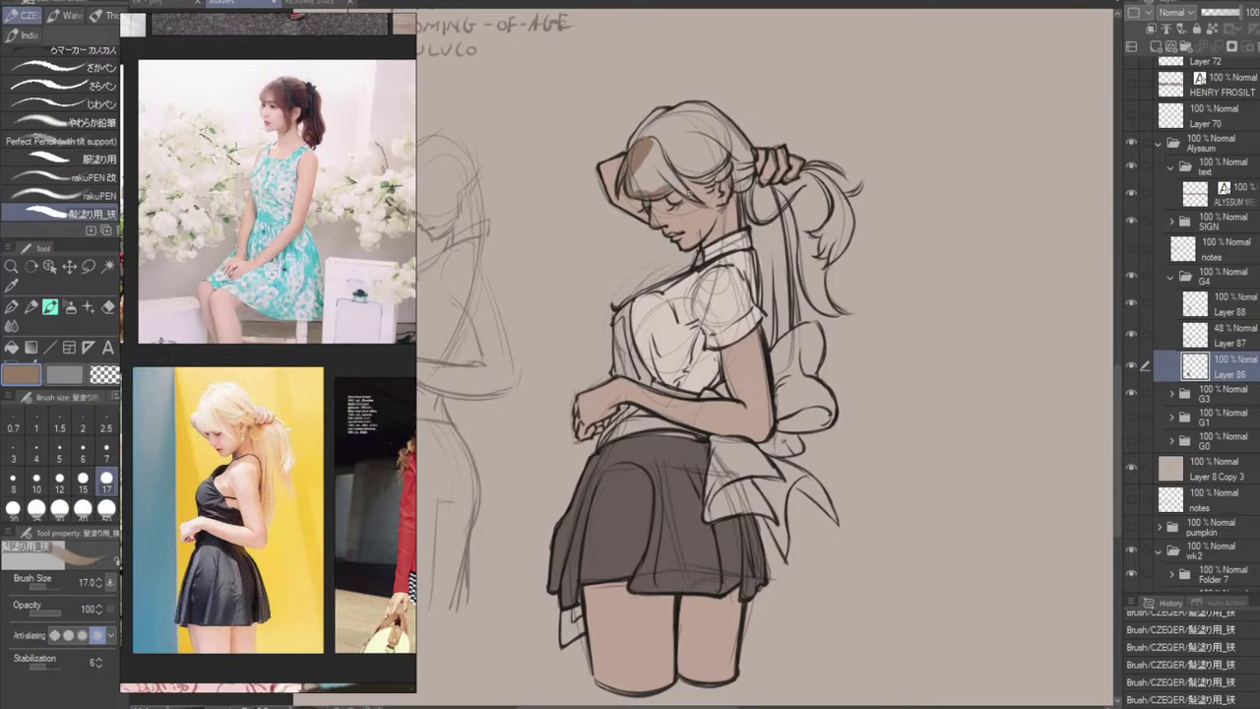
{"action": "mouse_move", "coordinate": [659, 154]}
{"action": "left_mouse_down"}
{"action": "mouse_move", "coordinate": [690, 195]}
{"action": "mouse_move", "coordinate": [633, 138]}
{"action": "mouse_move", "coordinate": [658, 114]}
{"action": "mouse_move", "coordinate": [710, 104]}
{"action": "mouse_move", "coordinate": [748, 154]}
{"action": "mouse_move", "coordinate": [750, 181]}
{"action": "mouse_move", "coordinate": [736, 194]}
{"action": "mouse_move", "coordinate": [732, 169]}
{"action": "mouse_move", "coordinate": [705, 190]}
{"action": "left_mouse_up"}
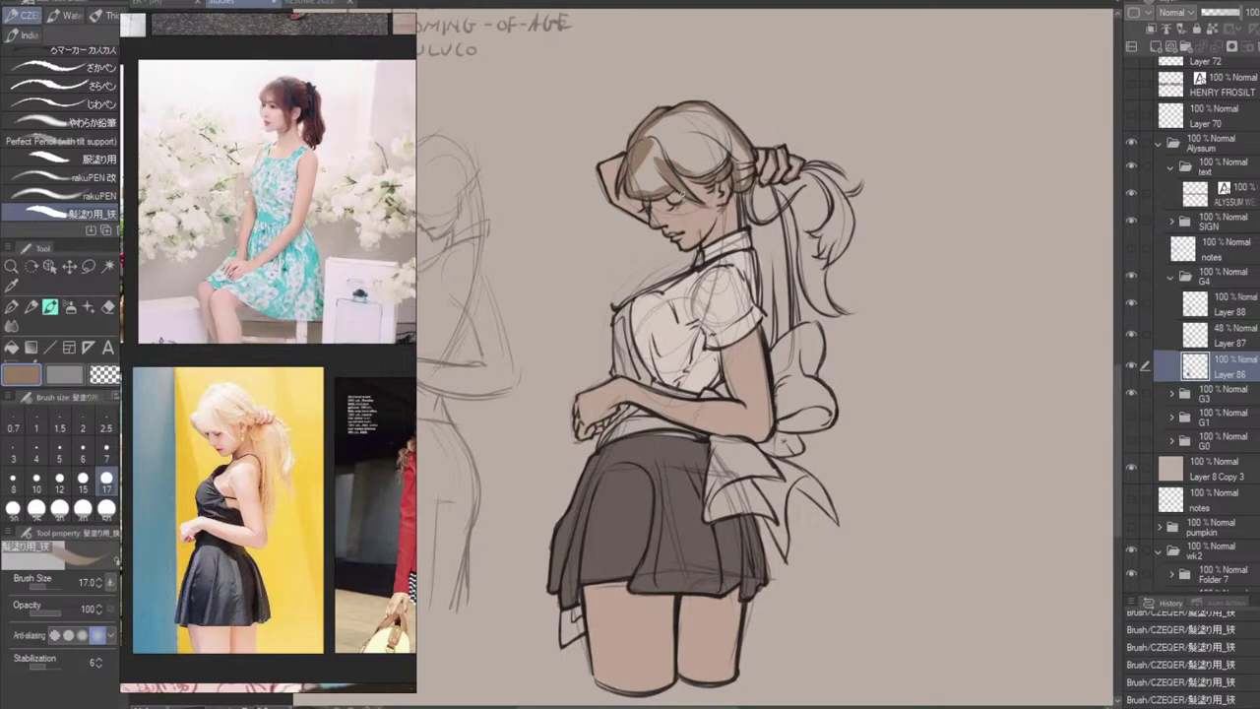
{"action": "key", "text": "g"}
{"action": "left_click", "coordinate": [723, 155]}
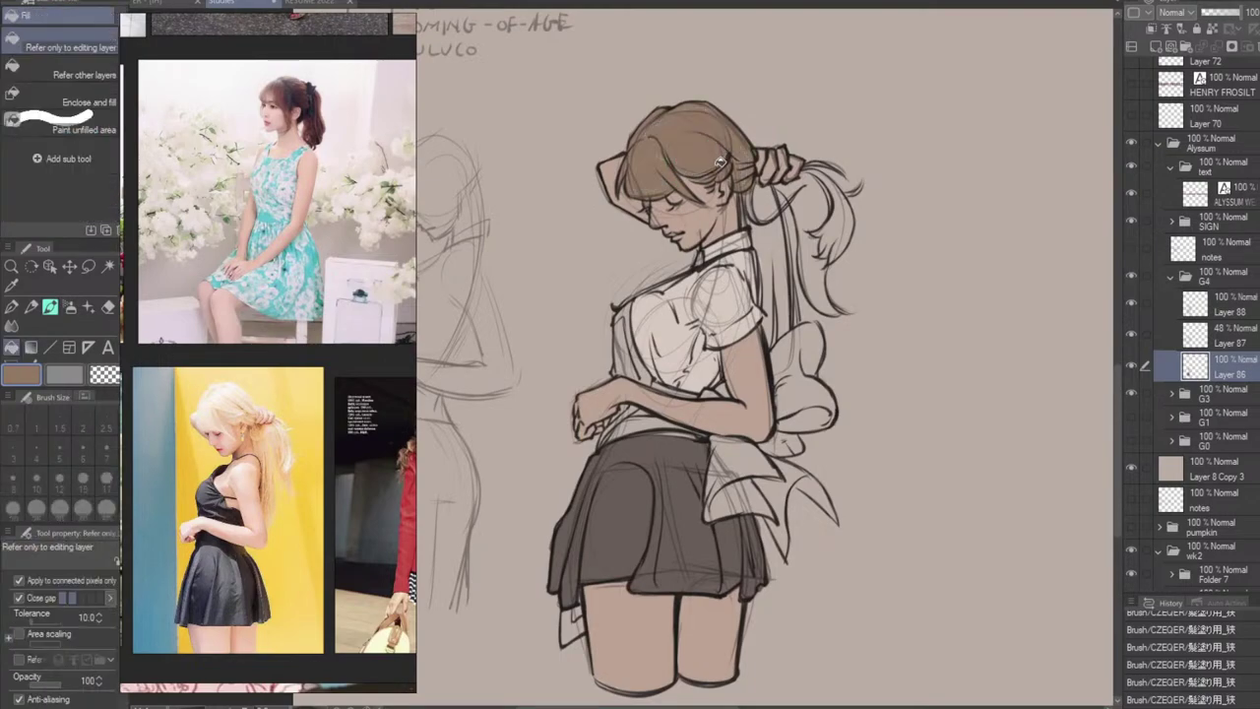
Touch up the brown along the fringe and crown, undoing the last stray mark at the crown's edge.
{"action": "key", "text": "b"}
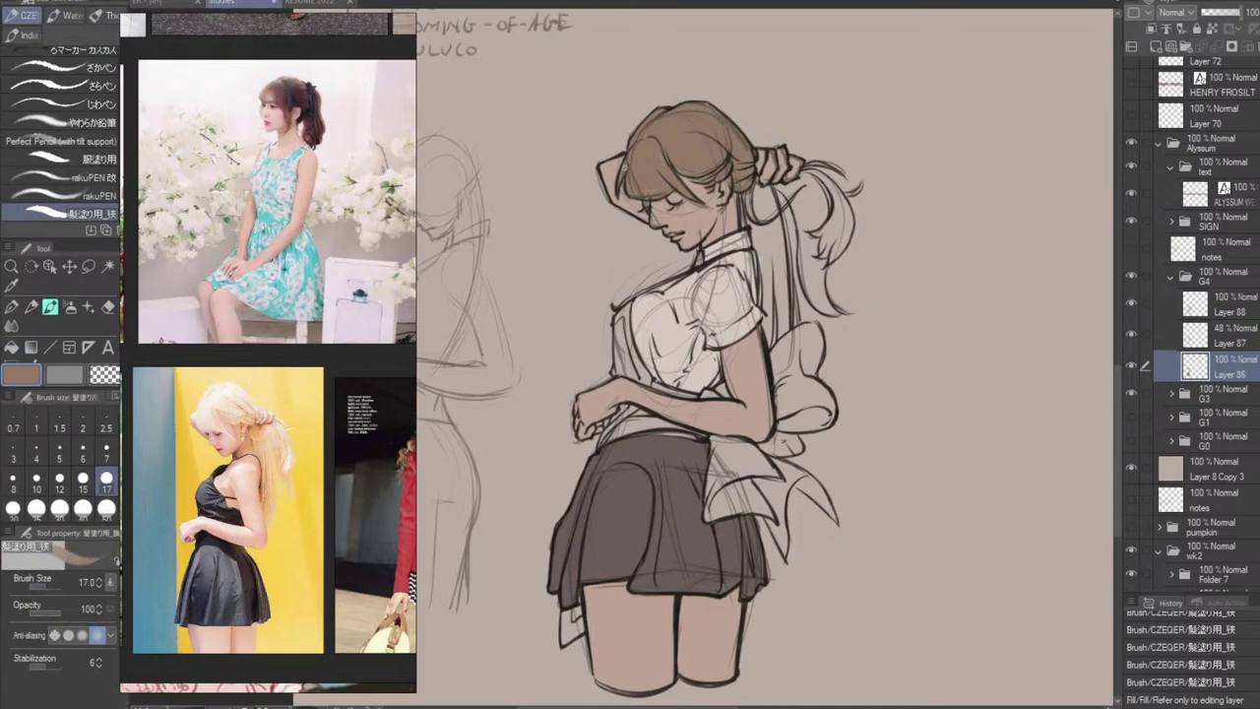
{"action": "mouse_move", "coordinate": [624, 168]}
{"action": "left_mouse_down"}
{"action": "mouse_move", "coordinate": [630, 187]}
{"action": "mouse_move", "coordinate": [680, 173]}
{"action": "mouse_move", "coordinate": [689, 154]}
{"action": "left_mouse_up"}
{"action": "left_click", "coordinate": [719, 160]}
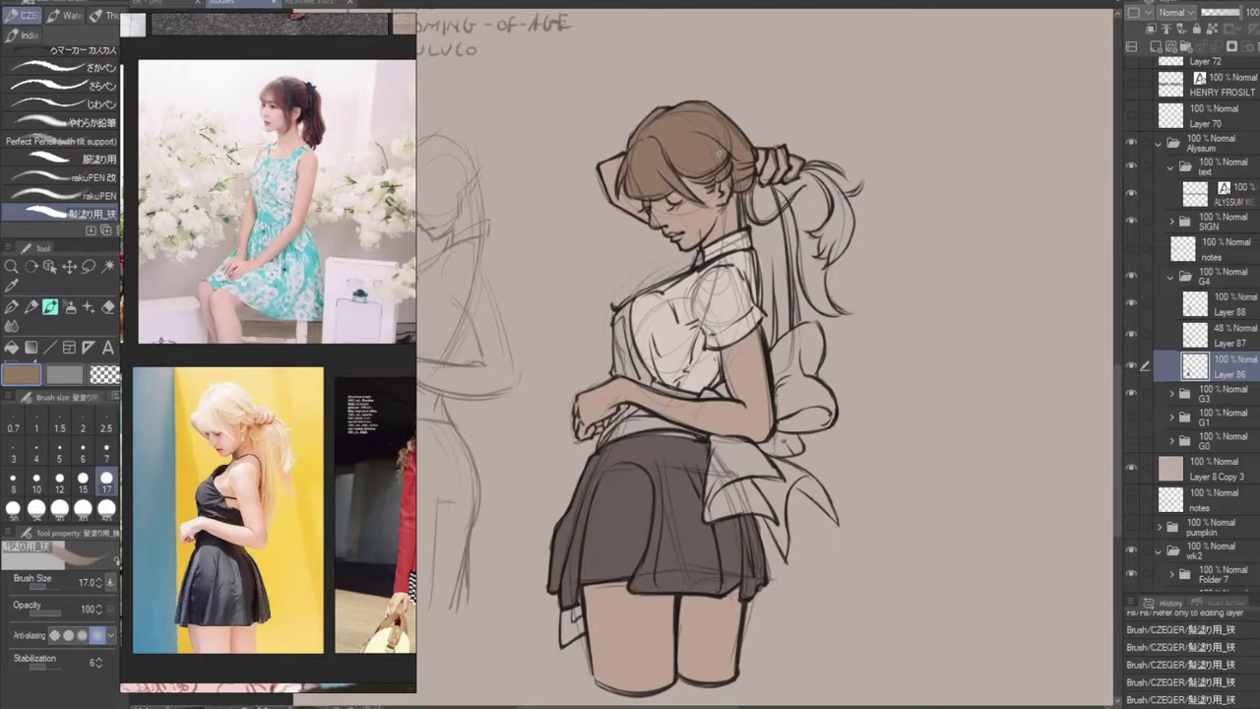
{"action": "left_click", "coordinate": [722, 114]}
{"action": "key", "text": "ctrl+z"}
Paint and fill the long hair strands hanging behind the neck and back in the same brown.
{"action": "mouse_move", "coordinate": [745, 189]}
{"action": "left_mouse_down"}
{"action": "mouse_move", "coordinate": [766, 322]}
{"action": "mouse_move", "coordinate": [783, 291]}
{"action": "mouse_move", "coordinate": [792, 320]}
{"action": "left_mouse_up"}
{"action": "mouse_move", "coordinate": [770, 189]}
{"action": "left_mouse_down"}
{"action": "mouse_move", "coordinate": [787, 315]}
{"action": "mouse_move", "coordinate": [789, 286]}
{"action": "left_mouse_up"}
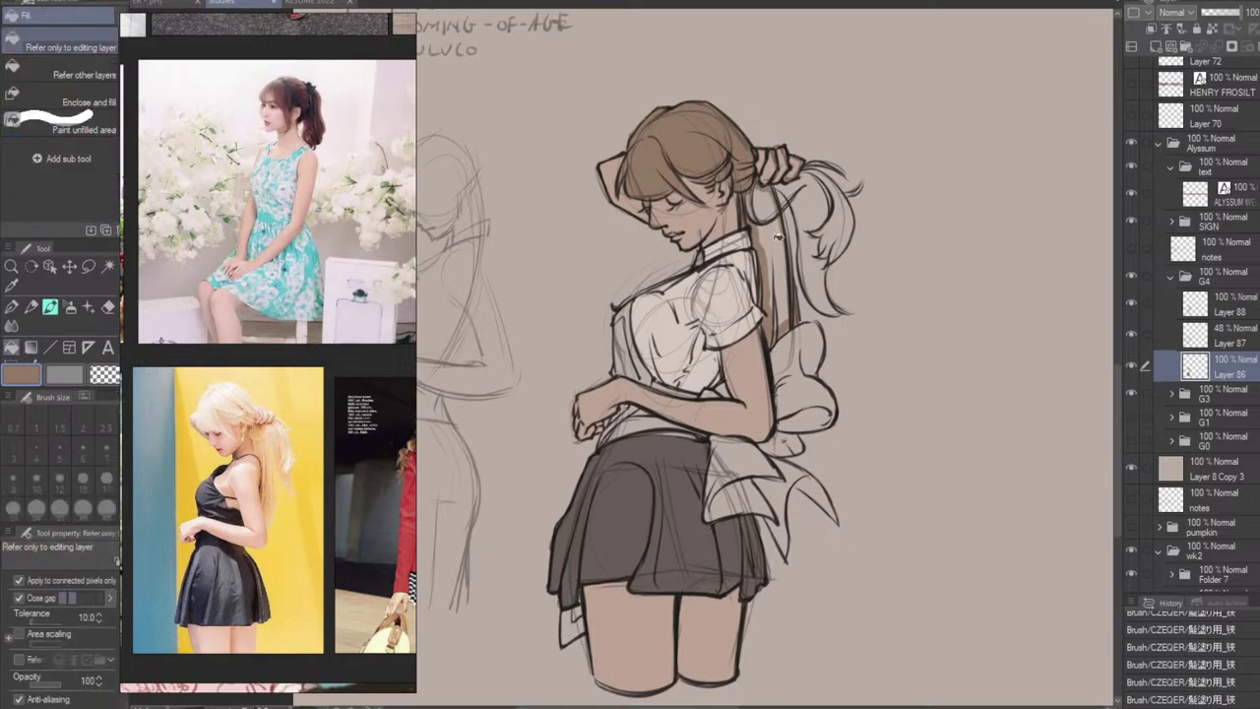
{"action": "left_click_drag", "start_coordinate": [750, 193], "coordinate": [785, 328]}
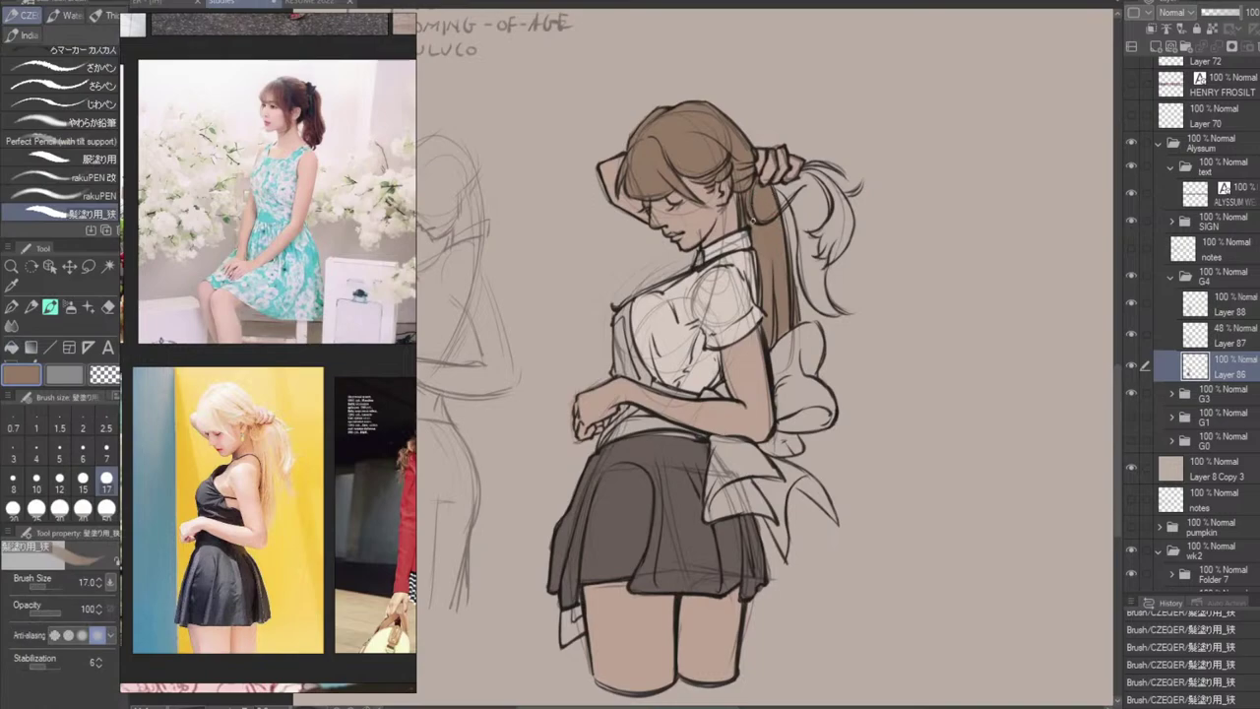
{"action": "left_click", "coordinate": [769, 301]}
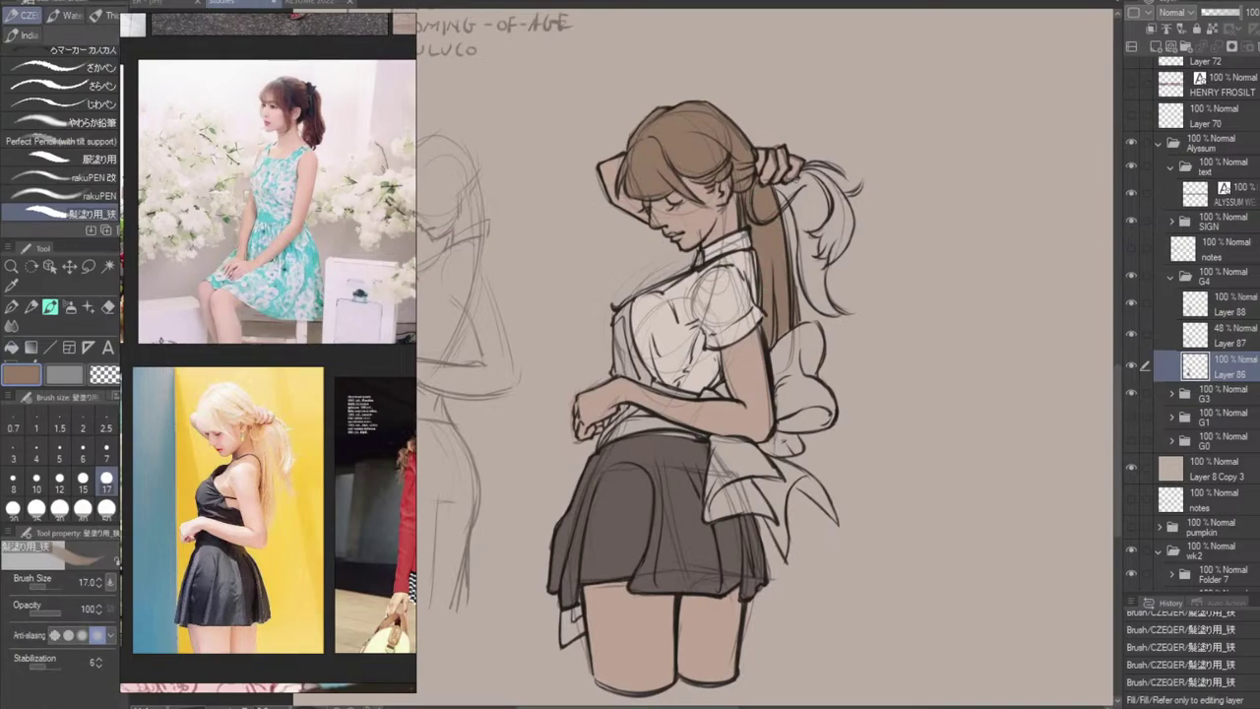
{"action": "mouse_move", "coordinate": [788, 197]}
{"action": "left_mouse_down"}
{"action": "mouse_move", "coordinate": [776, 215]}
{"action": "mouse_move", "coordinate": [799, 216]}
{"action": "mouse_move", "coordinate": [812, 288]}
{"action": "left_mouse_up"}
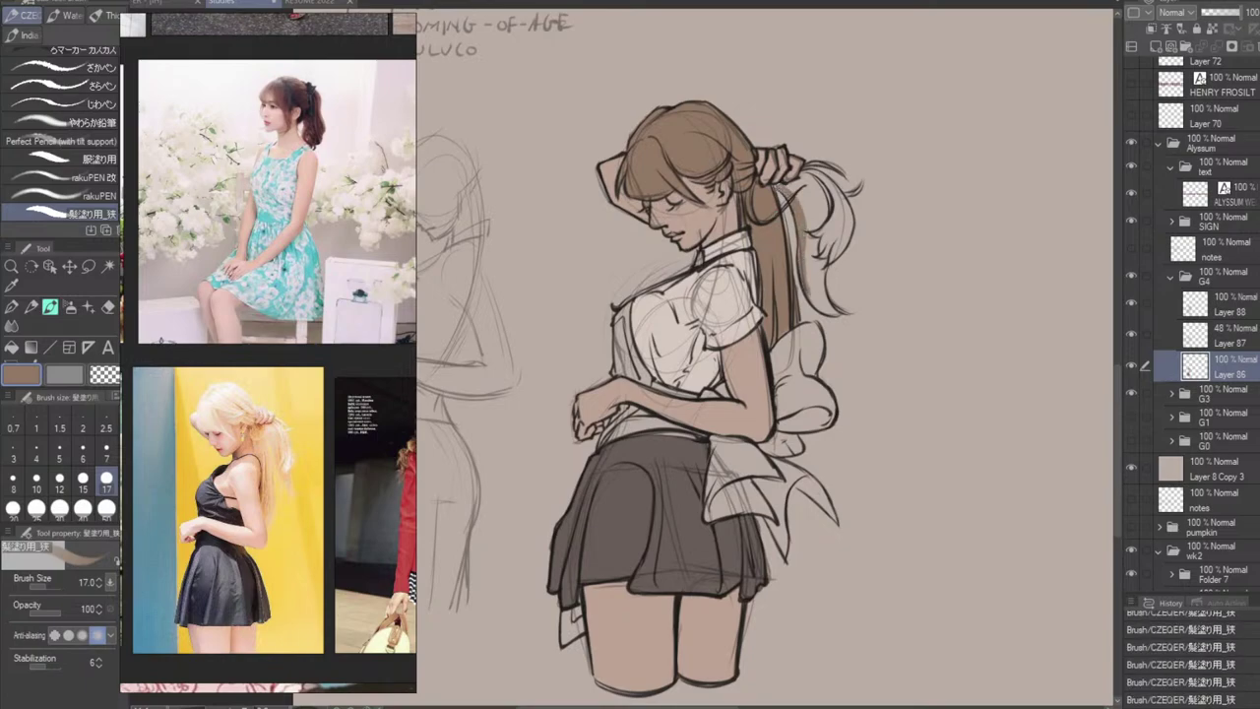
Paint the held ponytail in brown from the gripping hand to its curled tip, tidying the strand edges.
{"action": "mouse_move", "coordinate": [775, 189]}
{"action": "left_mouse_down"}
{"action": "mouse_move", "coordinate": [802, 185]}
{"action": "mouse_move", "coordinate": [786, 187]}
{"action": "mouse_move", "coordinate": [809, 165]}
{"action": "mouse_move", "coordinate": [823, 179]}
{"action": "mouse_move", "coordinate": [801, 174]}
{"action": "mouse_move", "coordinate": [840, 171]}
{"action": "left_mouse_up"}
{"action": "key", "text": "e"}
{"action": "key", "text": "b"}
{"action": "left_click_drag", "start_coordinate": [868, 281], "coordinate": [922, 247]}
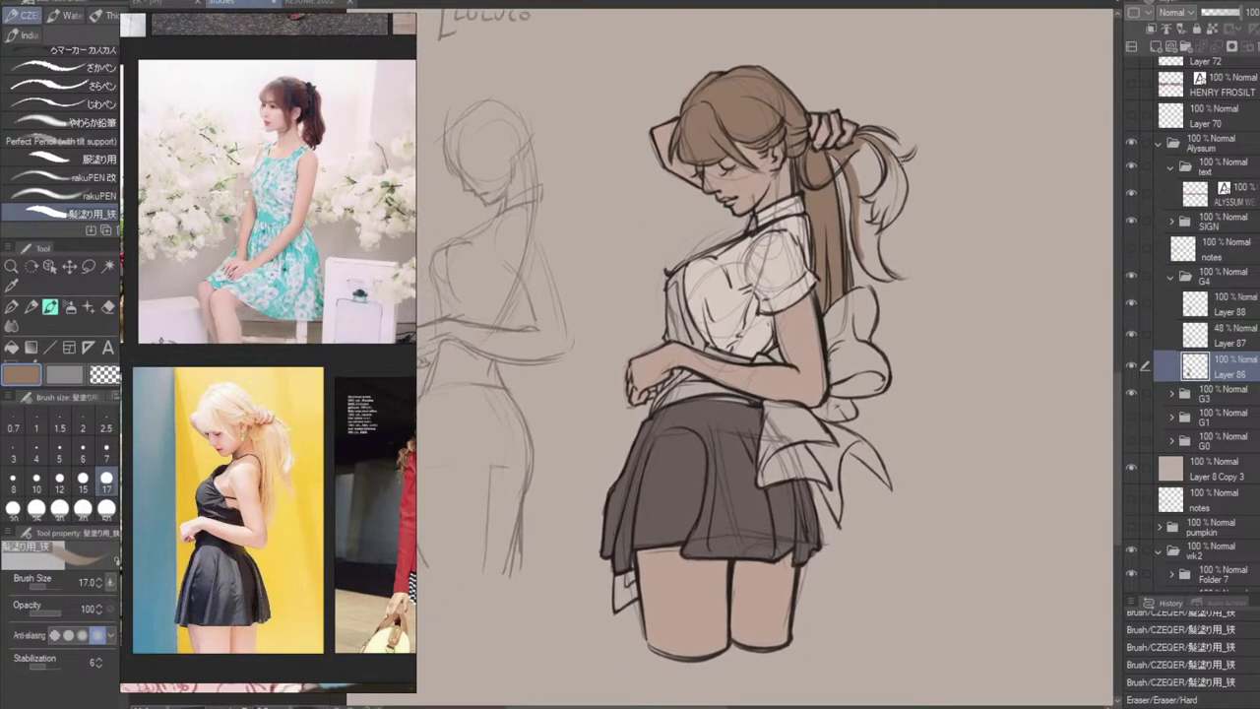
{"action": "mouse_move", "coordinate": [897, 159]}
{"action": "left_mouse_down"}
{"action": "mouse_move", "coordinate": [899, 188]}
{"action": "mouse_move", "coordinate": [912, 150]}
{"action": "mouse_move", "coordinate": [884, 225]}
{"action": "mouse_move", "coordinate": [892, 171]}
{"action": "mouse_move", "coordinate": [866, 207]}
{"action": "left_mouse_up"}
{"action": "mouse_move", "coordinate": [872, 144]}
{"action": "left_mouse_down"}
{"action": "mouse_move", "coordinate": [879, 187]}
{"action": "mouse_move", "coordinate": [873, 164]}
{"action": "mouse_move", "coordinate": [856, 156]}
{"action": "mouse_move", "coordinate": [854, 168]}
{"action": "mouse_move", "coordinate": [869, 211]}
{"action": "left_mouse_up"}
{"action": "left_click_drag", "start_coordinate": [868, 183], "coordinate": [874, 233]}
{"action": "mouse_move", "coordinate": [874, 219]}
{"action": "left_mouse_down"}
{"action": "mouse_move", "coordinate": [875, 261]}
{"action": "mouse_move", "coordinate": [873, 222]}
{"action": "mouse_move", "coordinate": [857, 216]}
{"action": "mouse_move", "coordinate": [871, 266]}
{"action": "mouse_move", "coordinate": [859, 252]}
{"action": "mouse_move", "coordinate": [892, 276]}
{"action": "left_mouse_up"}
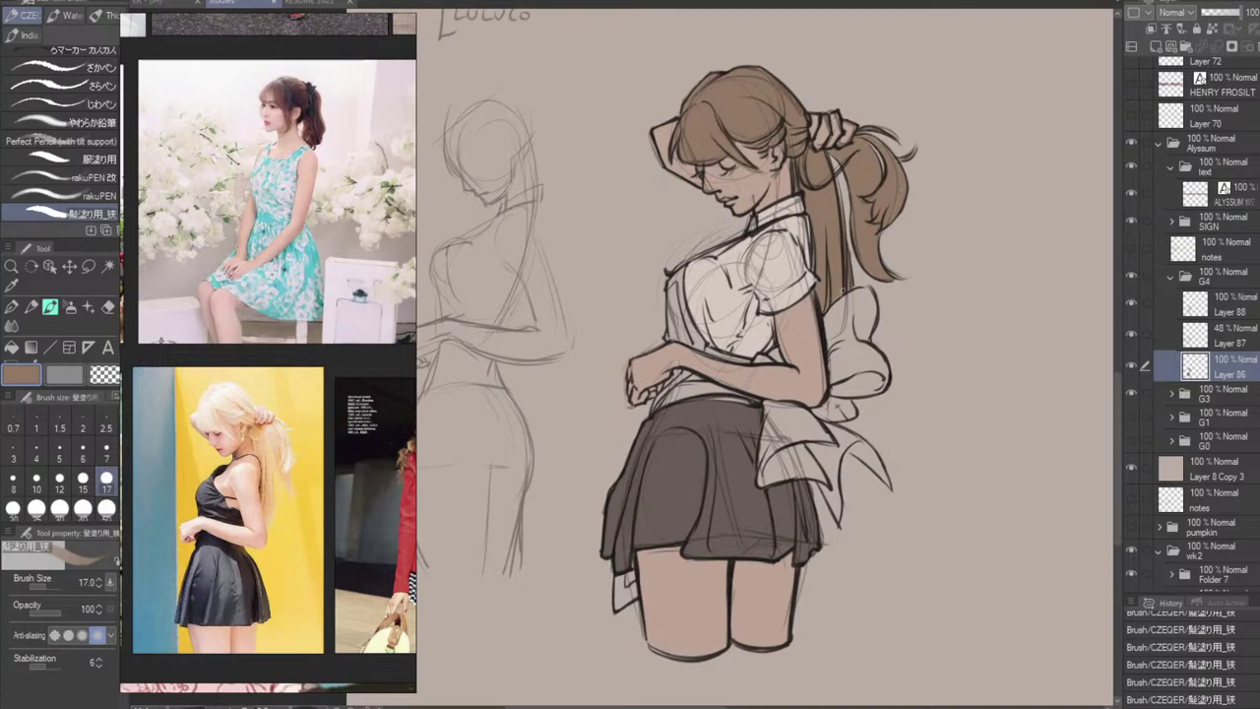
{"action": "left_click_drag", "start_coordinate": [847, 284], "coordinate": [854, 288]}
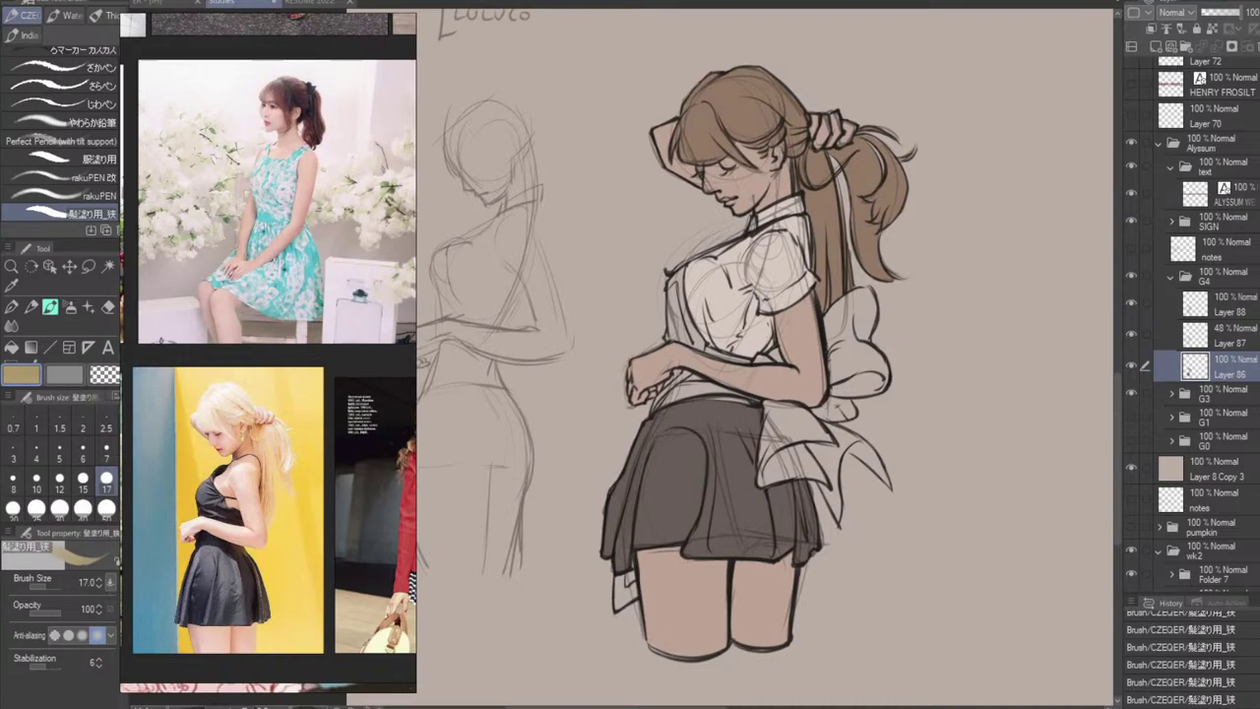
{"action": "left_click_drag", "start_coordinate": [673, 283], "coordinate": [670, 339]}
{"action": "left_click_drag", "start_coordinate": [676, 290], "coordinate": [687, 340]}
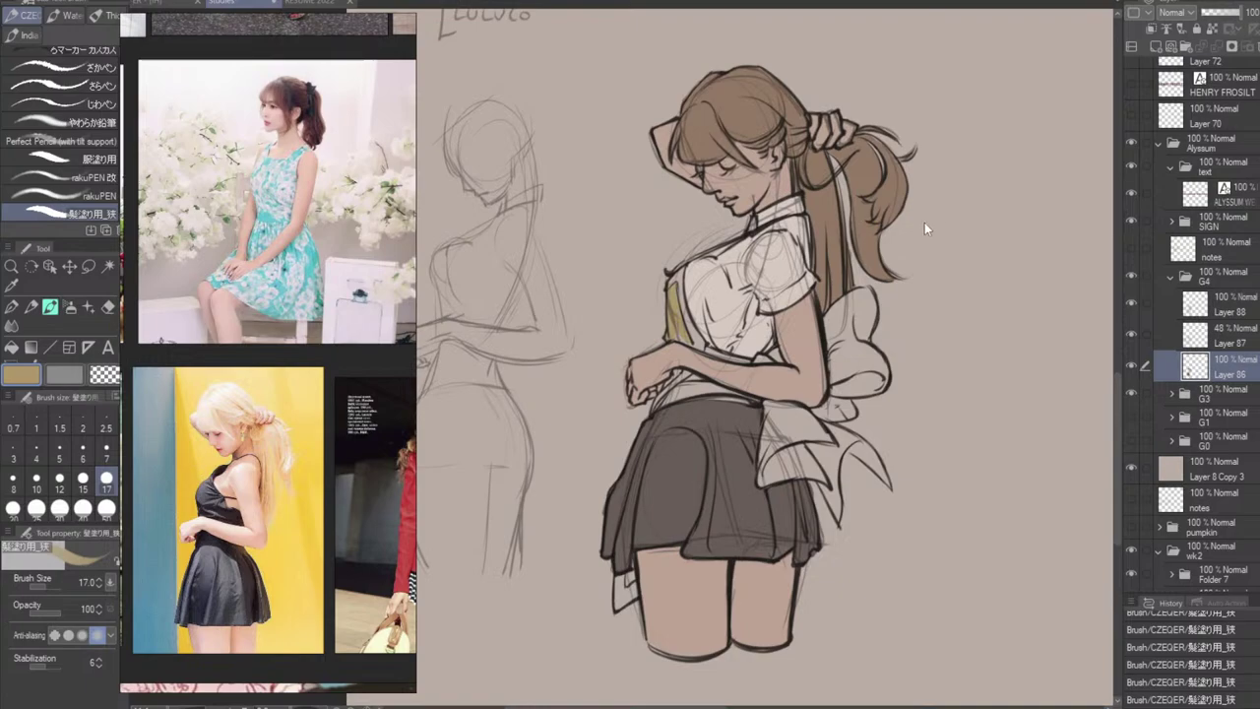
{"action": "key", "text": "ctrl+z"}
{"action": "key", "text": "ctrl+z"}
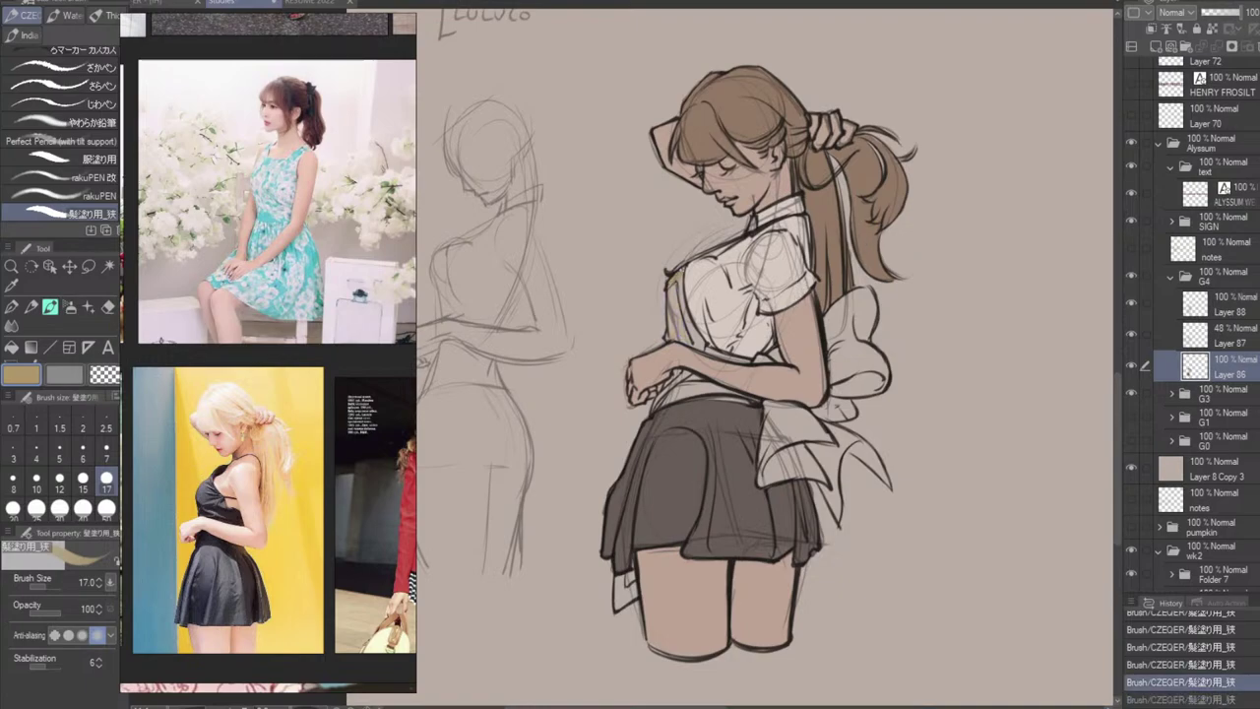
Paint the strap across the chest, the waistband and the loops of the back bow in mustard yellow.
{"action": "left_click_drag", "start_coordinate": [679, 297], "coordinate": [699, 347]}
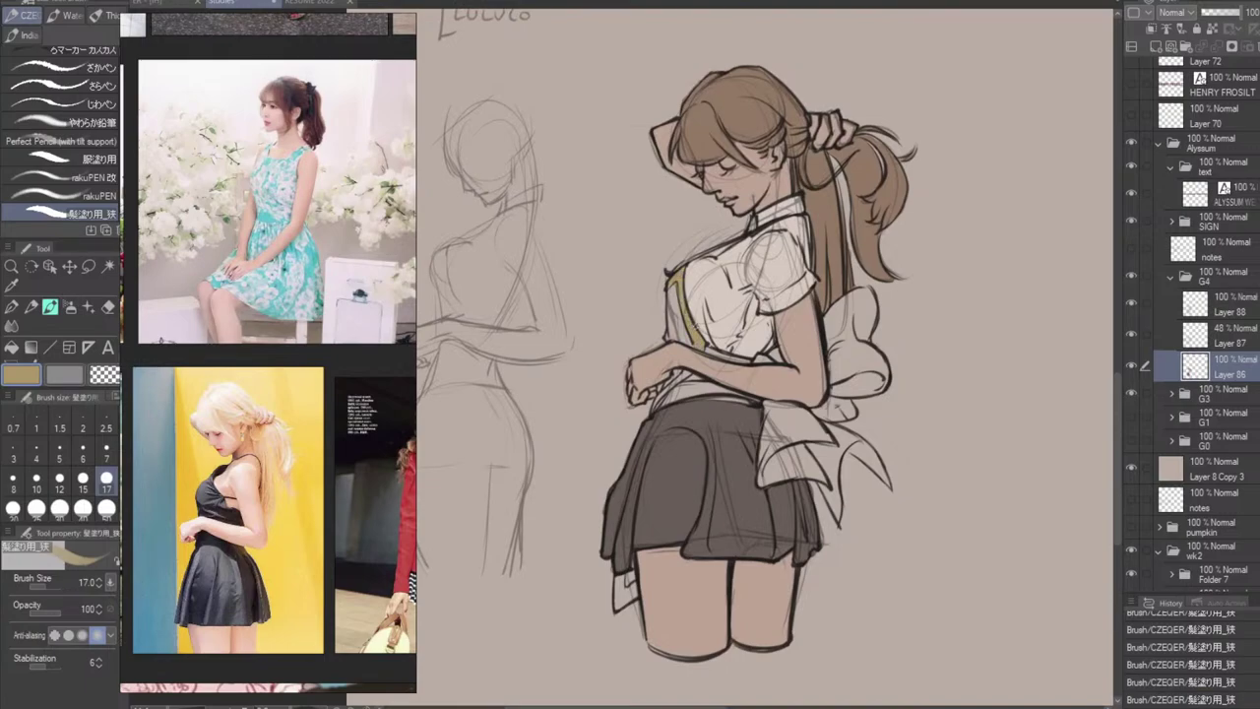
{"action": "mouse_move", "coordinate": [689, 372]}
{"action": "left_mouse_down"}
{"action": "mouse_move", "coordinate": [655, 408]}
{"action": "mouse_move", "coordinate": [711, 390]}
{"action": "mouse_move", "coordinate": [750, 403]}
{"action": "mouse_move", "coordinate": [687, 379]}
{"action": "mouse_move", "coordinate": [732, 357]}
{"action": "mouse_move", "coordinate": [766, 362]}
{"action": "mouse_move", "coordinate": [777, 350]}
{"action": "mouse_move", "coordinate": [783, 361]}
{"action": "left_mouse_up"}
{"action": "mouse_move", "coordinate": [829, 313]}
{"action": "left_mouse_down"}
{"action": "mouse_move", "coordinate": [835, 390]}
{"action": "mouse_move", "coordinate": [881, 384]}
{"action": "mouse_move", "coordinate": [855, 293]}
{"action": "mouse_move", "coordinate": [844, 319]}
{"action": "mouse_move", "coordinate": [858, 327]}
{"action": "mouse_move", "coordinate": [834, 345]}
{"action": "mouse_move", "coordinate": [884, 361]}
{"action": "mouse_move", "coordinate": [858, 386]}
{"action": "mouse_move", "coordinate": [838, 366]}
{"action": "left_mouse_up"}
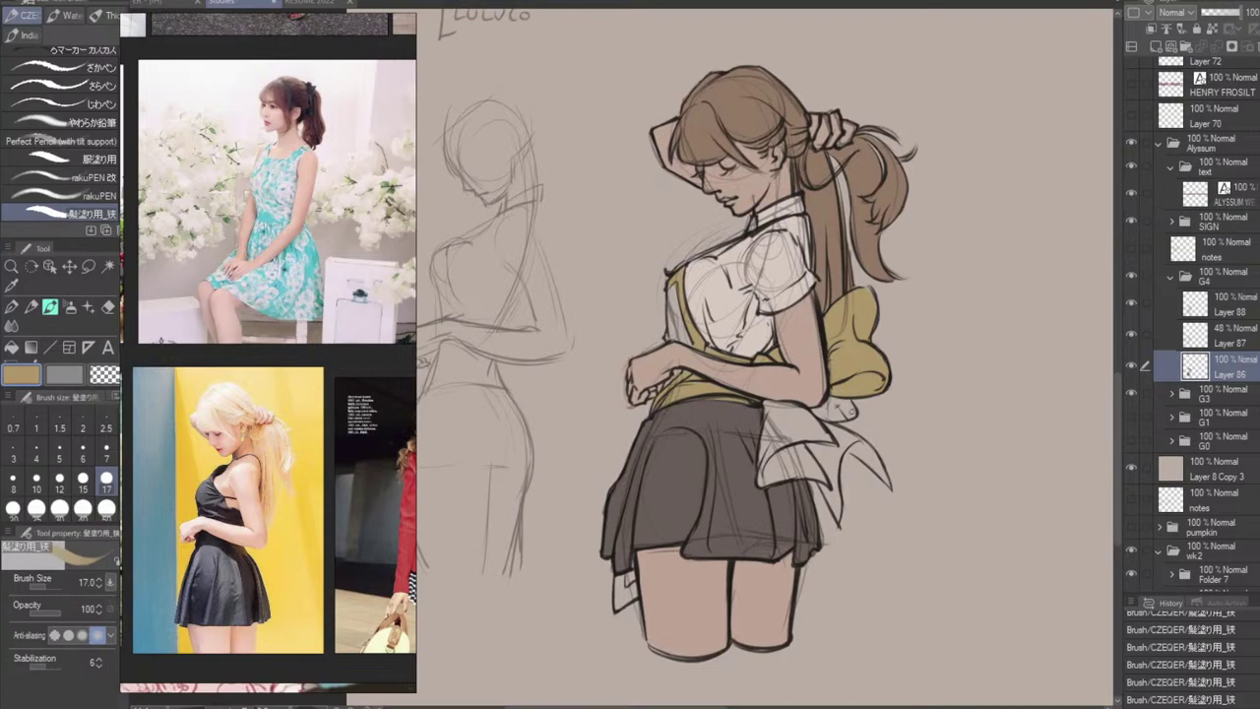
Paint and fill the bow's tails and the fabric corner below the skirt hem in mustard, touching up leftover gaps.
{"action": "mouse_move", "coordinate": [852, 413]}
{"action": "left_mouse_down"}
{"action": "mouse_move", "coordinate": [845, 402]}
{"action": "mouse_move", "coordinate": [846, 417]}
{"action": "mouse_move", "coordinate": [823, 421]}
{"action": "mouse_move", "coordinate": [770, 406]}
{"action": "mouse_move", "coordinate": [766, 437]}
{"action": "mouse_move", "coordinate": [763, 404]}
{"action": "mouse_move", "coordinate": [764, 485]}
{"action": "mouse_move", "coordinate": [825, 480]}
{"action": "left_mouse_up"}
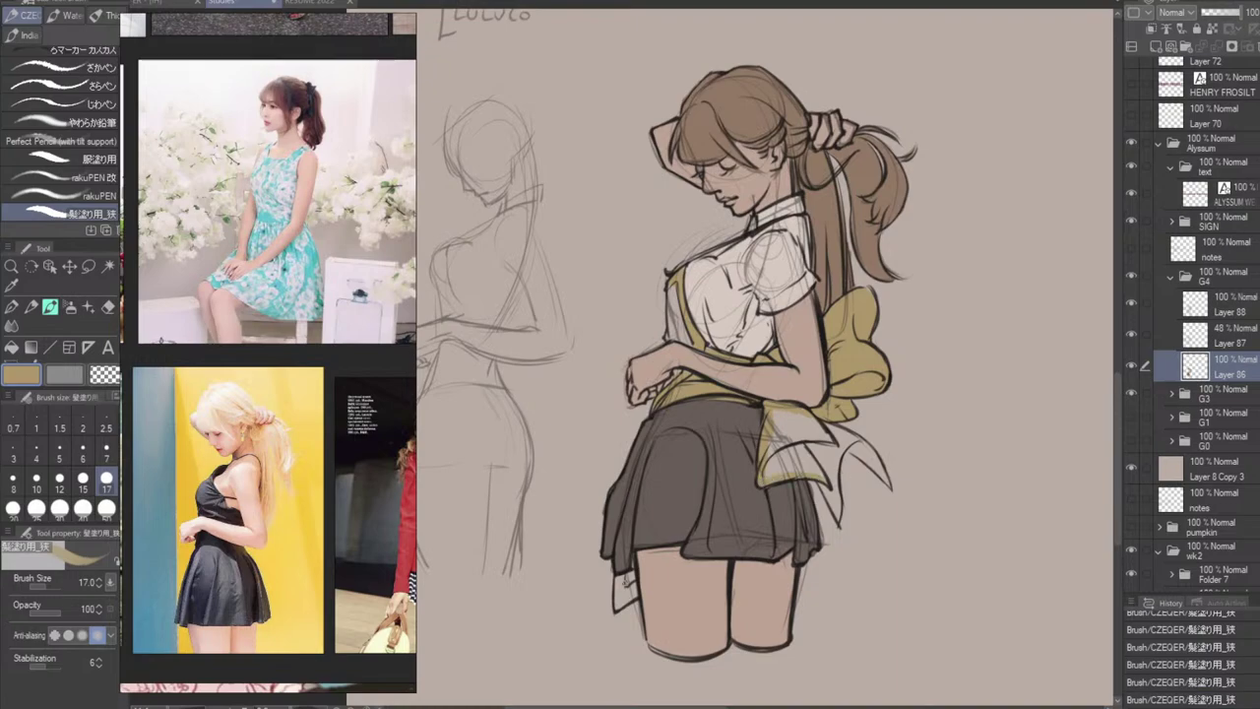
{"action": "mouse_move", "coordinate": [622, 574]}
{"action": "left_mouse_down"}
{"action": "mouse_move", "coordinate": [618, 607]}
{"action": "mouse_move", "coordinate": [635, 592]}
{"action": "left_mouse_up"}
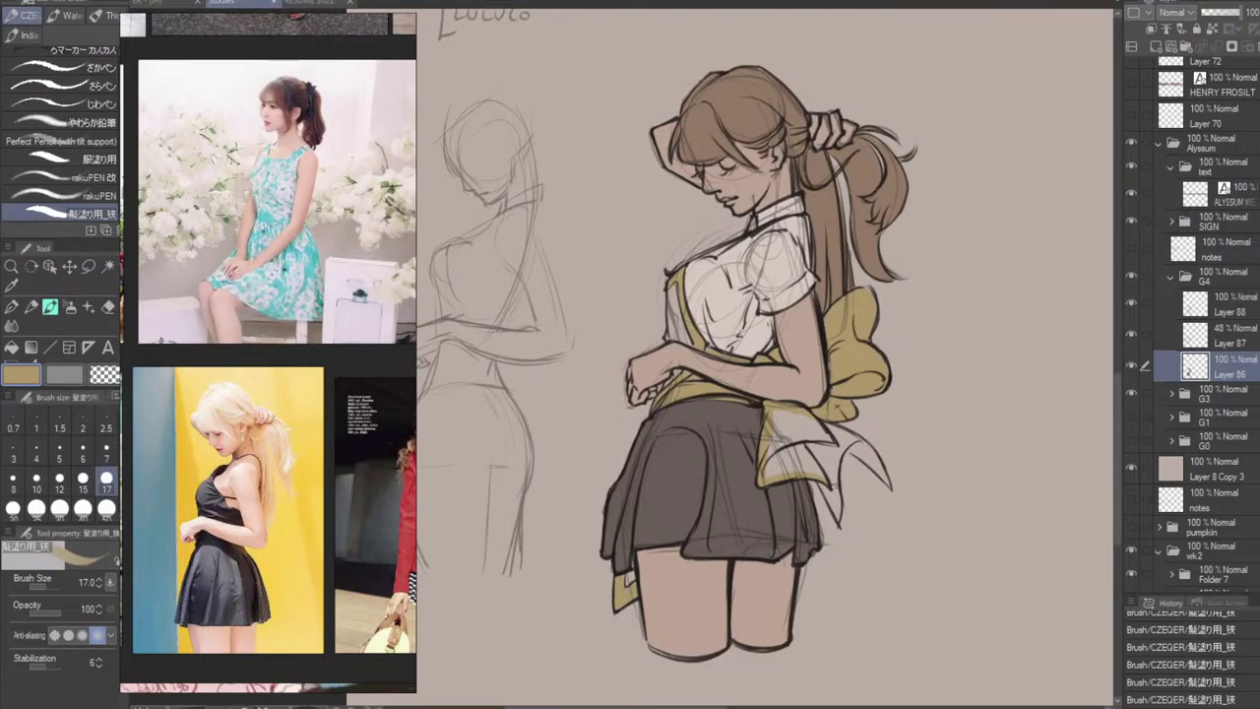
{"action": "mouse_move", "coordinate": [820, 478]}
{"action": "left_mouse_down"}
{"action": "mouse_move", "coordinate": [833, 503]}
{"action": "mouse_move", "coordinate": [852, 444]}
{"action": "mouse_move", "coordinate": [884, 480]}
{"action": "mouse_move", "coordinate": [846, 441]}
{"action": "left_mouse_up"}
{"action": "key", "text": "g"}
{"action": "left_click", "coordinate": [825, 449]}
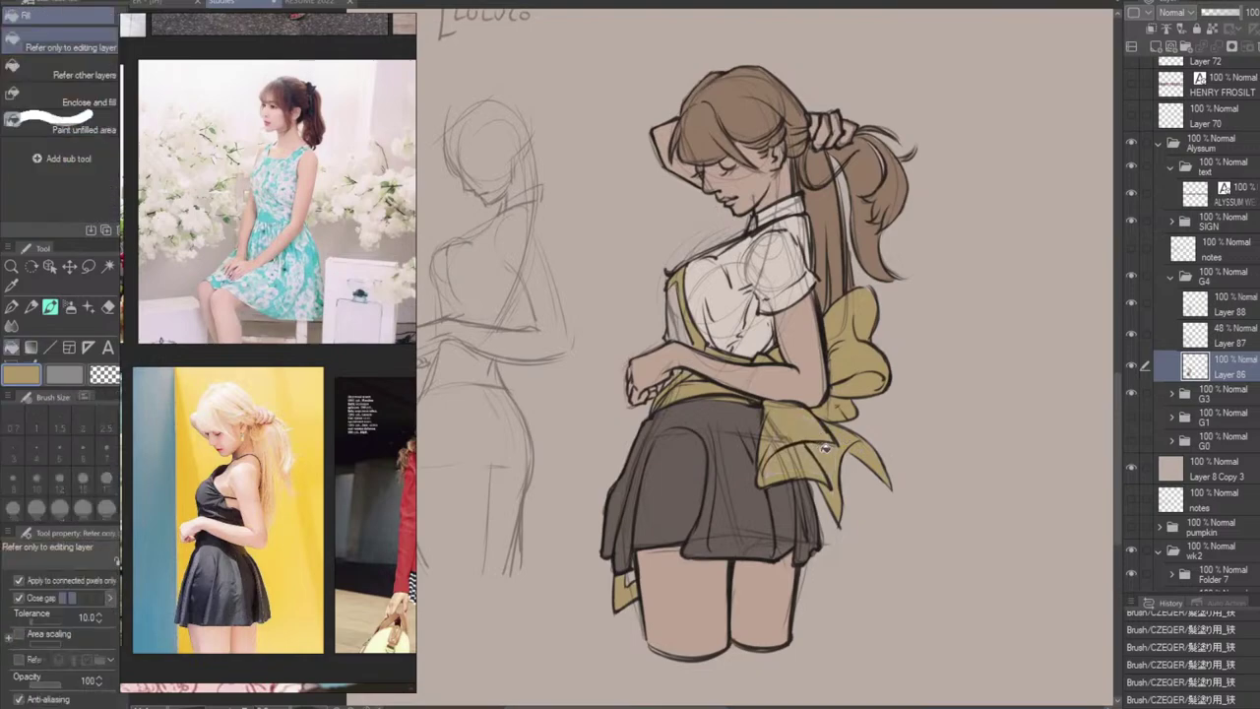
{"action": "key", "text": "b"}
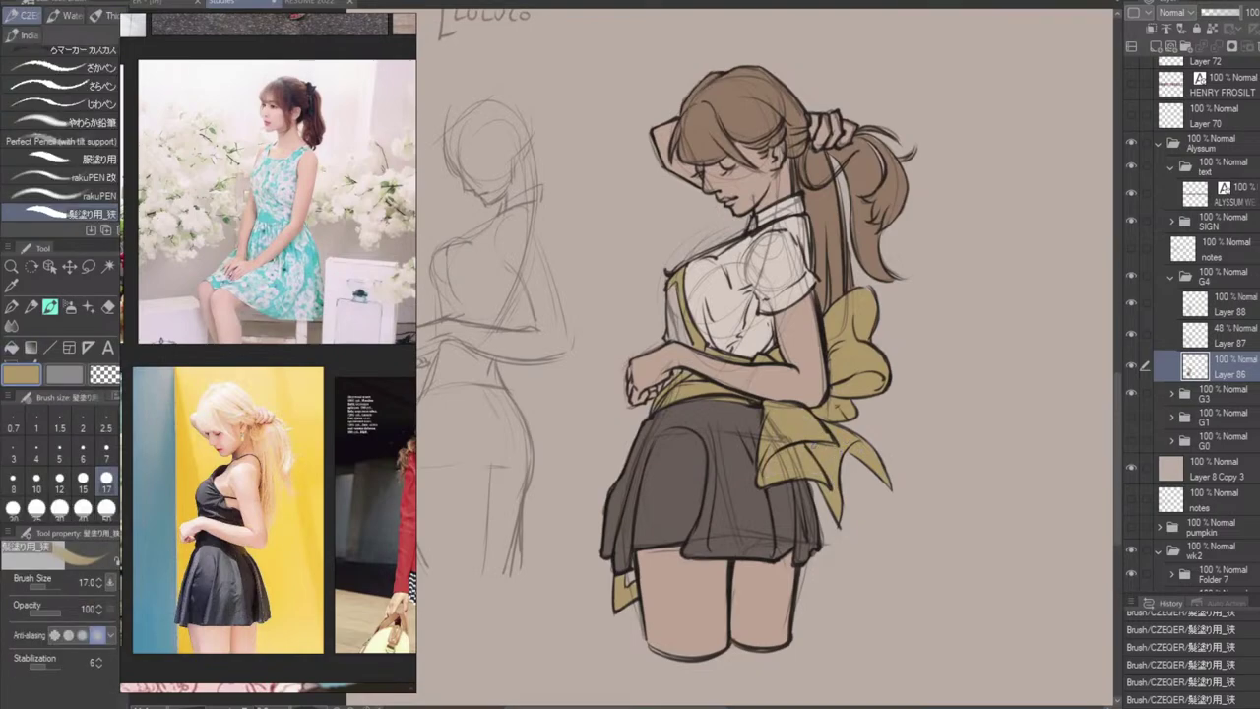
{"action": "left_click_drag", "start_coordinate": [782, 448], "coordinate": [789, 453]}
{"action": "left_click_drag", "start_coordinate": [864, 297], "coordinate": [875, 324]}
{"action": "mouse_move", "coordinate": [858, 409]}
{"action": "left_mouse_down"}
{"action": "mouse_move", "coordinate": [837, 429]}
{"action": "mouse_move", "coordinate": [848, 434]}
{"action": "left_mouse_up"}
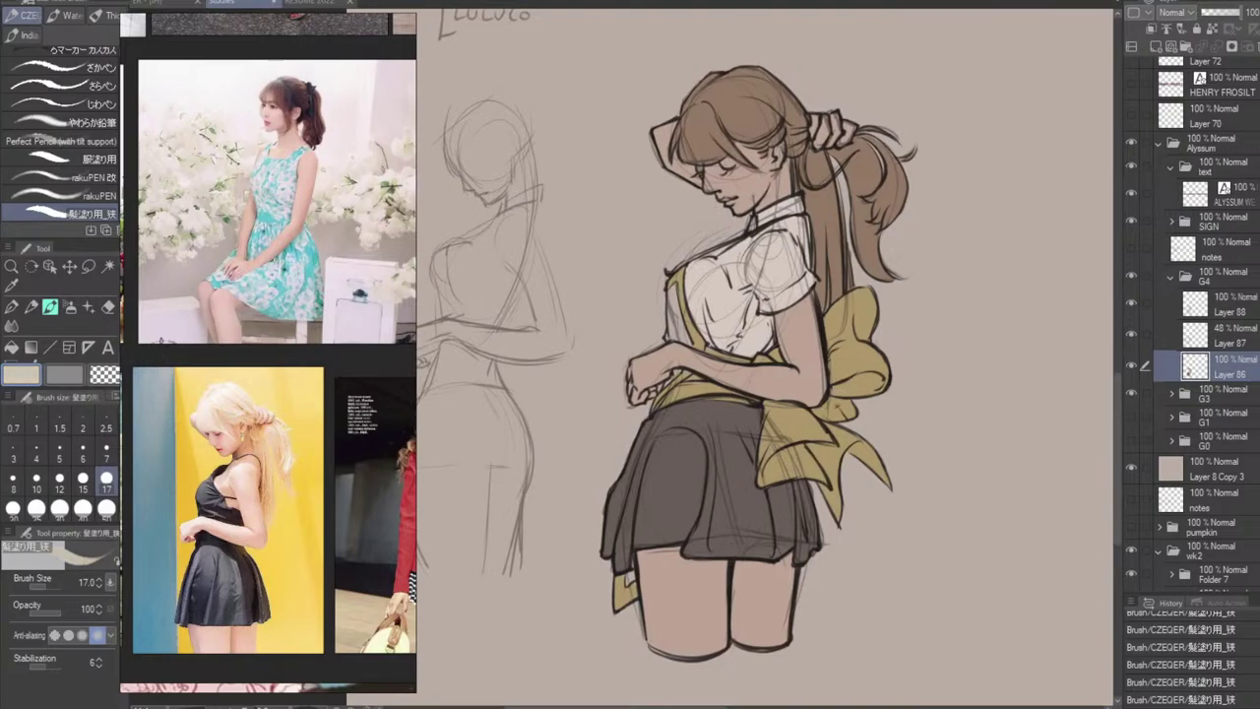
Paint the narrow panel at the front of the bodice, outside the mustard strap, in muted grey-blue.
{"action": "mouse_move", "coordinate": [675, 307]}
{"action": "left_mouse_down"}
{"action": "mouse_move", "coordinate": [677, 327]}
{"action": "mouse_move", "coordinate": [673, 298]}
{"action": "left_mouse_up"}
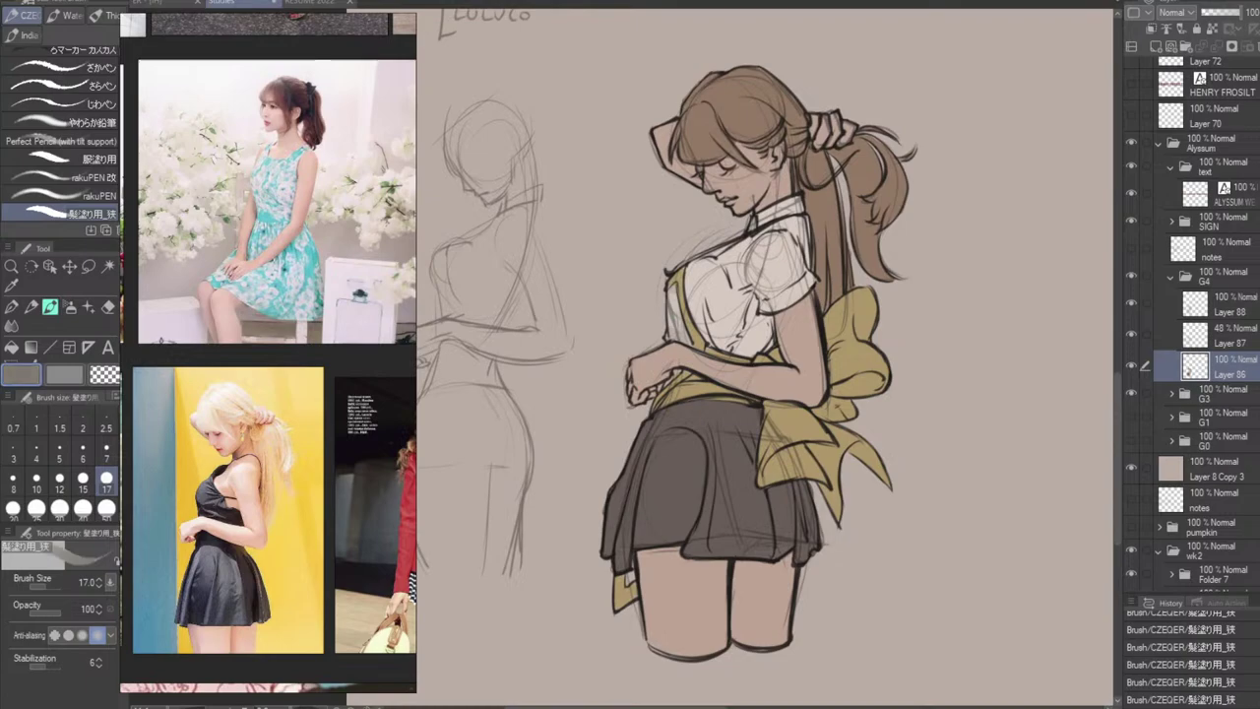
{"action": "mouse_move", "coordinate": [672, 309]}
{"action": "left_mouse_down"}
{"action": "mouse_move", "coordinate": [676, 327]}
{"action": "mouse_move", "coordinate": [673, 291]}
{"action": "mouse_move", "coordinate": [669, 343]}
{"action": "mouse_move", "coordinate": [682, 344]}
{"action": "left_mouse_up"}
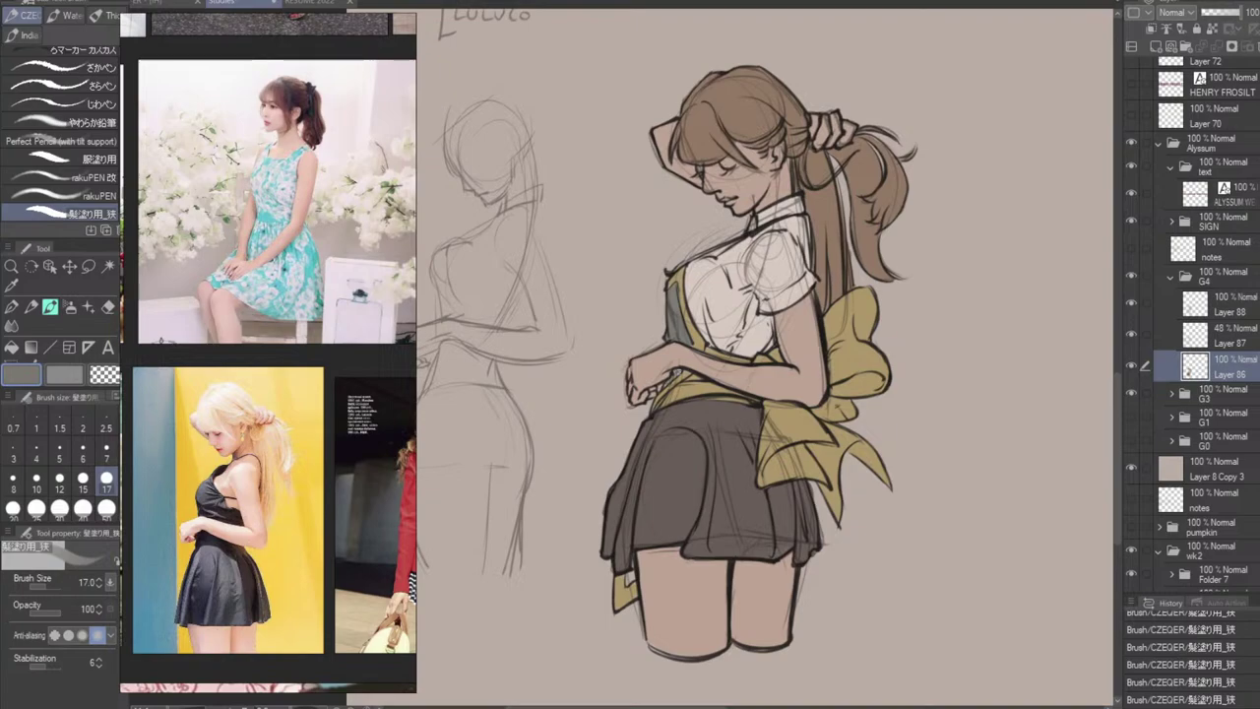
Recolour the front of the vest and touch up the skirt's hem with the dark grey sampled from the skirt.
{"action": "left_click_drag", "start_coordinate": [677, 372], "coordinate": [672, 379]}
{"action": "left_click", "coordinate": [671, 494], "text": "alt"}
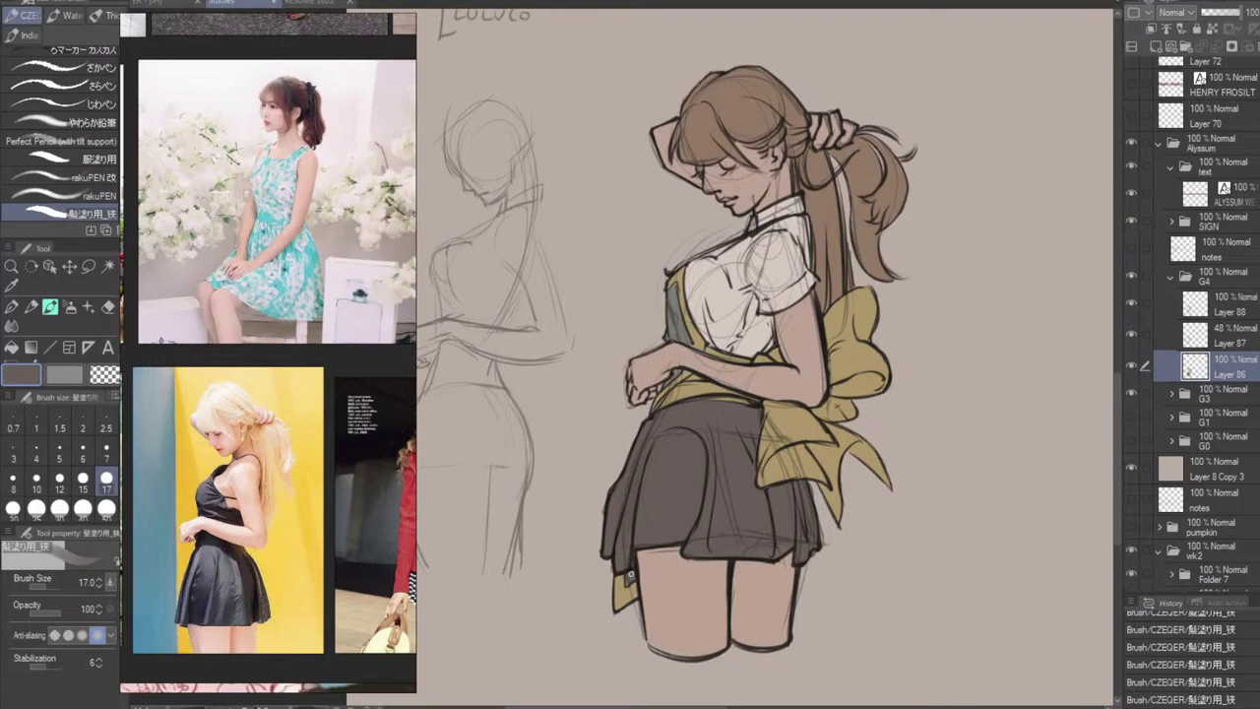
{"action": "left_click_drag", "start_coordinate": [630, 584], "coordinate": [632, 600]}
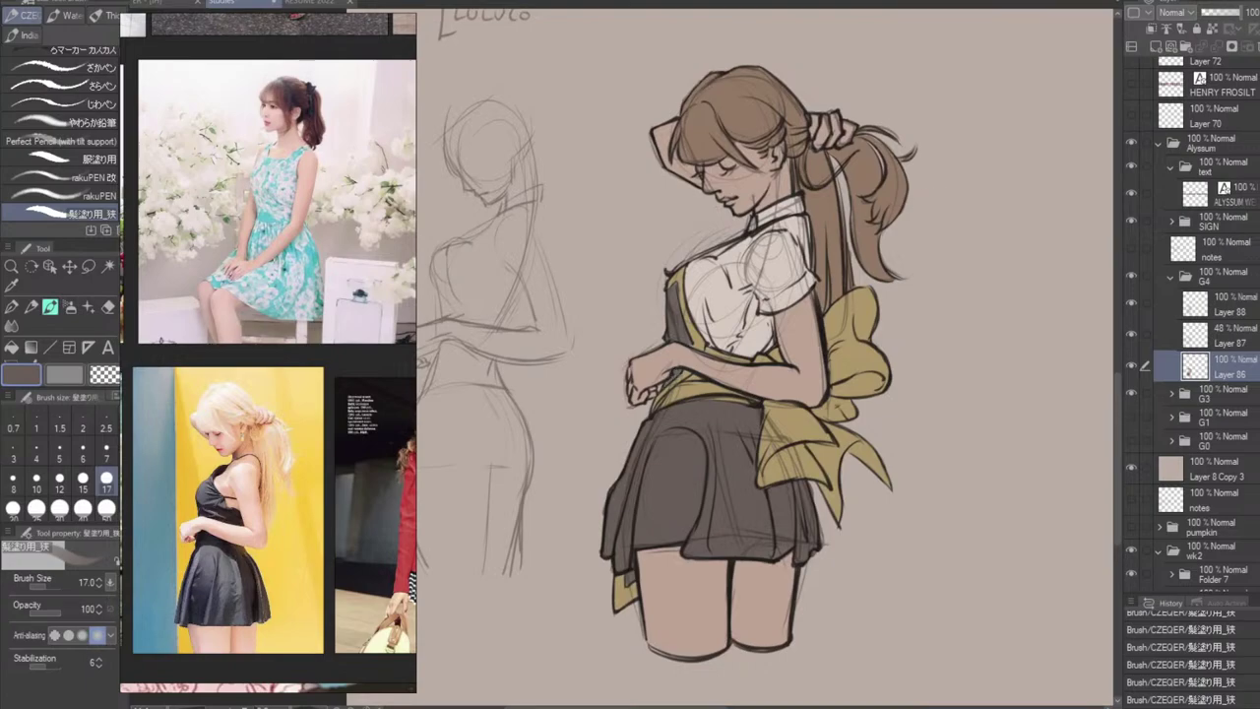
Try to refine the vest's yellow trim and grey edge near the chest, alternating between colours sampled from them.
{"action": "left_click", "coordinate": [685, 273], "text": "alt"}
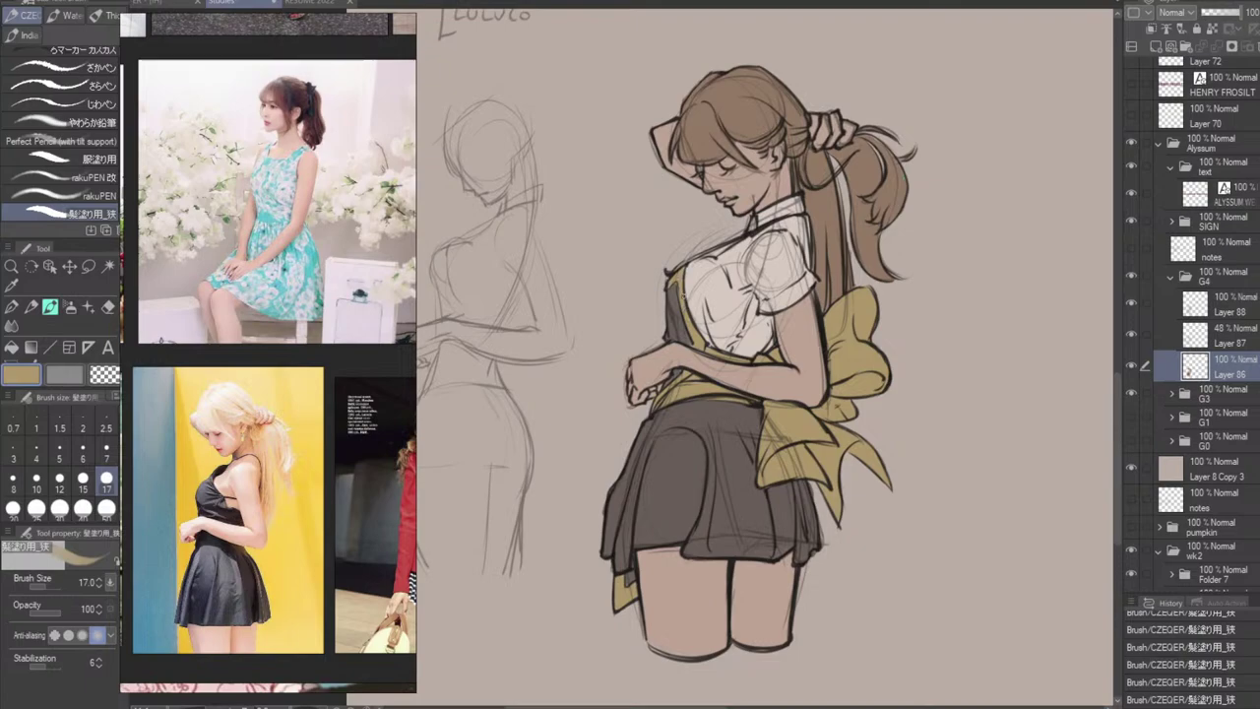
{"action": "left_click", "coordinate": [679, 302], "text": "alt"}
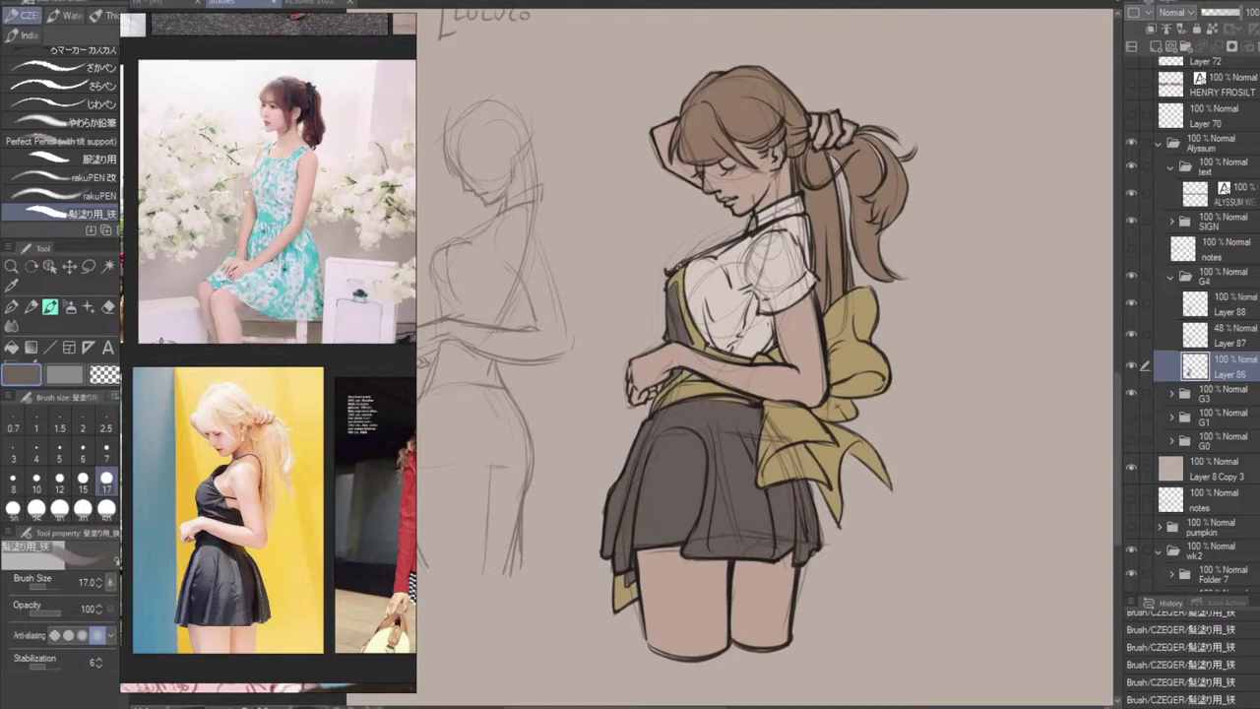
{"action": "left_click_drag", "start_coordinate": [696, 257], "coordinate": [690, 259]}
{"action": "left_click", "coordinate": [679, 277], "text": "alt"}
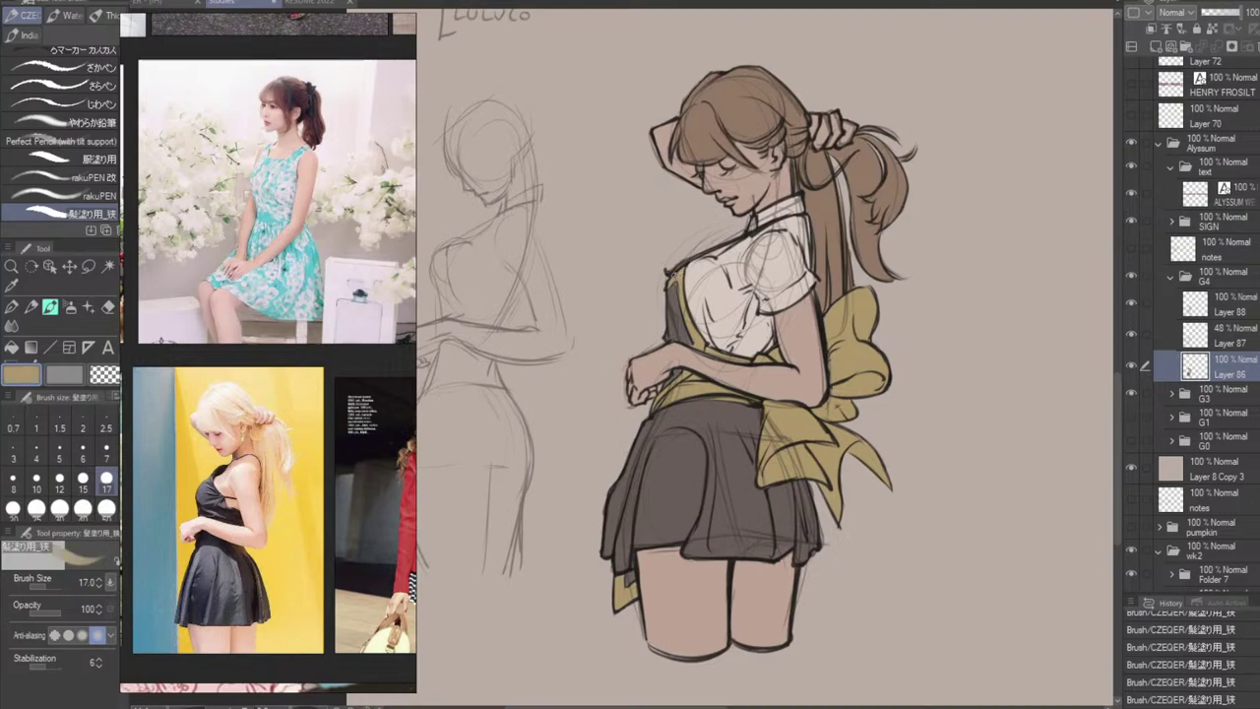
Undo the last five brush strokes.
{"action": "key", "text": "ctrl+z"}
{"action": "key", "text": "ctrl+z"}
{"action": "key", "text": "ctrl+z"}
{"action": "key", "text": "ctrl+z"}
{"action": "key", "text": "ctrl+z"}
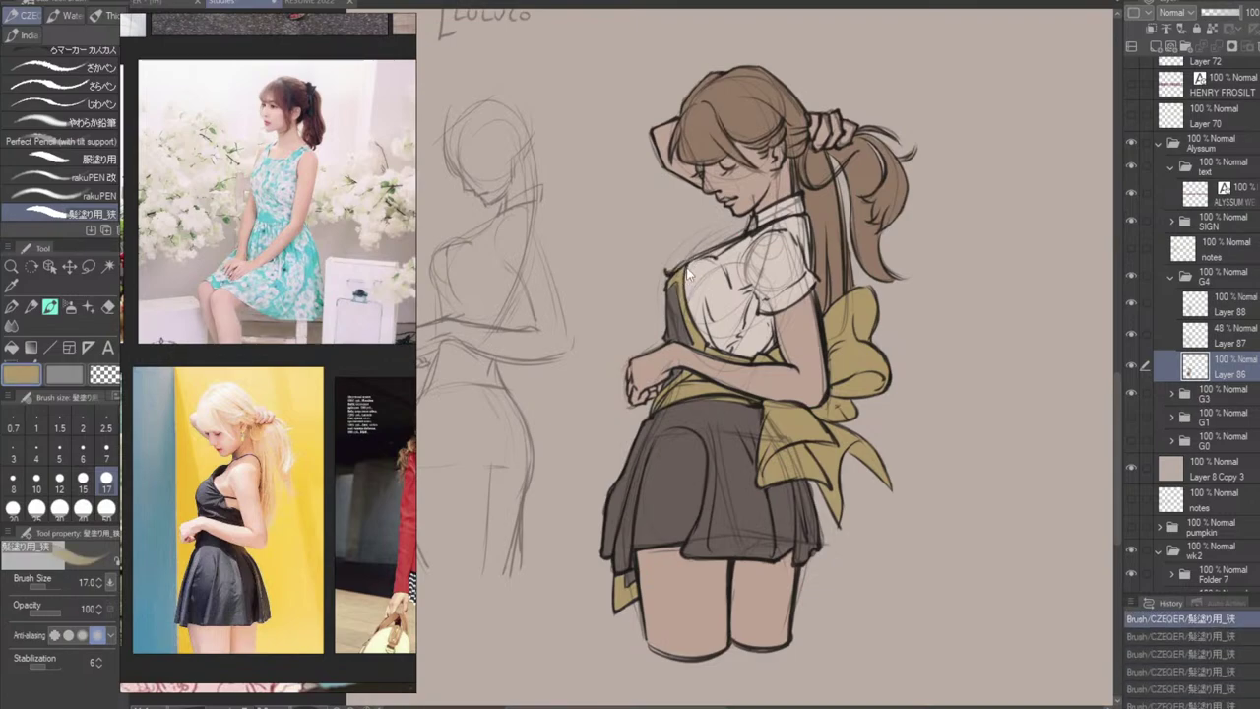
Touch up the vest's upper corner, then reduce the brush size to 12 and retouch the back collar and the shirt's lower edge.
{"action": "left_click_drag", "start_coordinate": [666, 271], "coordinate": [672, 276]}
{"action": "key", "text": "bracketleft"}
{"action": "key", "text": "bracketleft"}
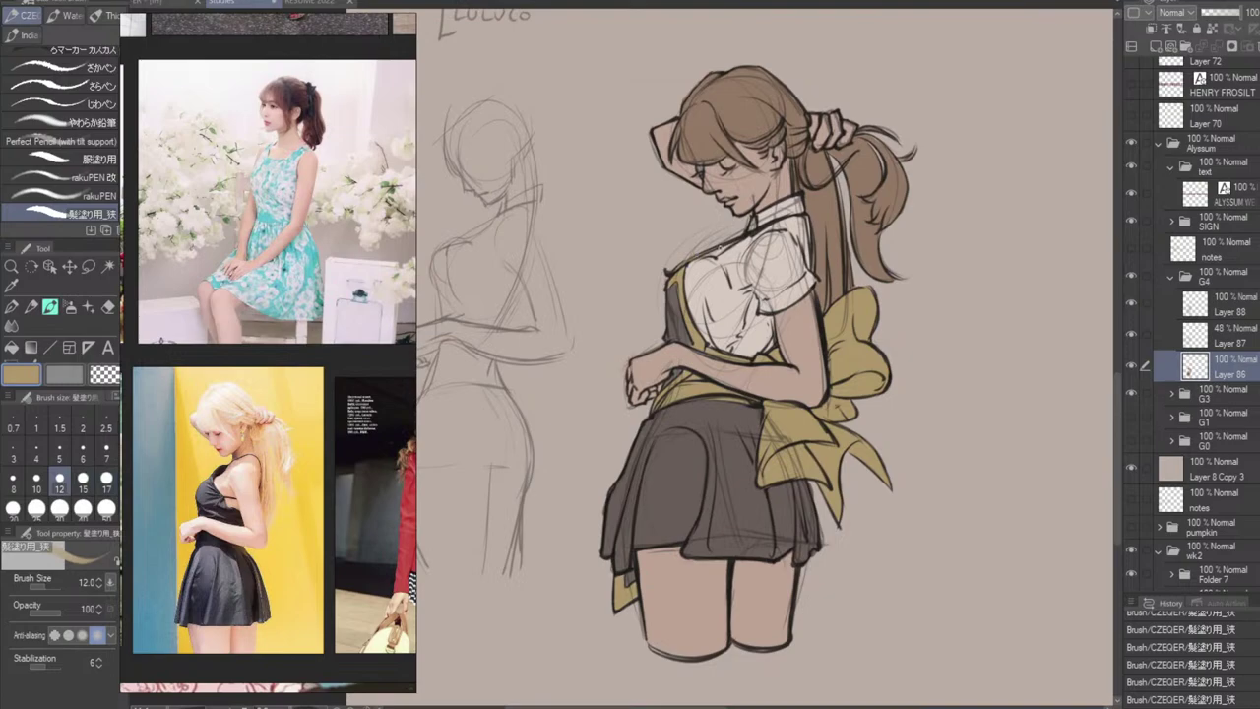
{"action": "left_click_drag", "start_coordinate": [798, 216], "coordinate": [810, 223]}
{"action": "left_click_drag", "start_coordinate": [770, 343], "coordinate": [764, 351]}
Redo the shirt touch-up above the forearm with a light colour sampled there and check it with sketch Layer 87 temporarily hidden.
{"action": "left_click", "coordinate": [775, 336], "text": "alt"}
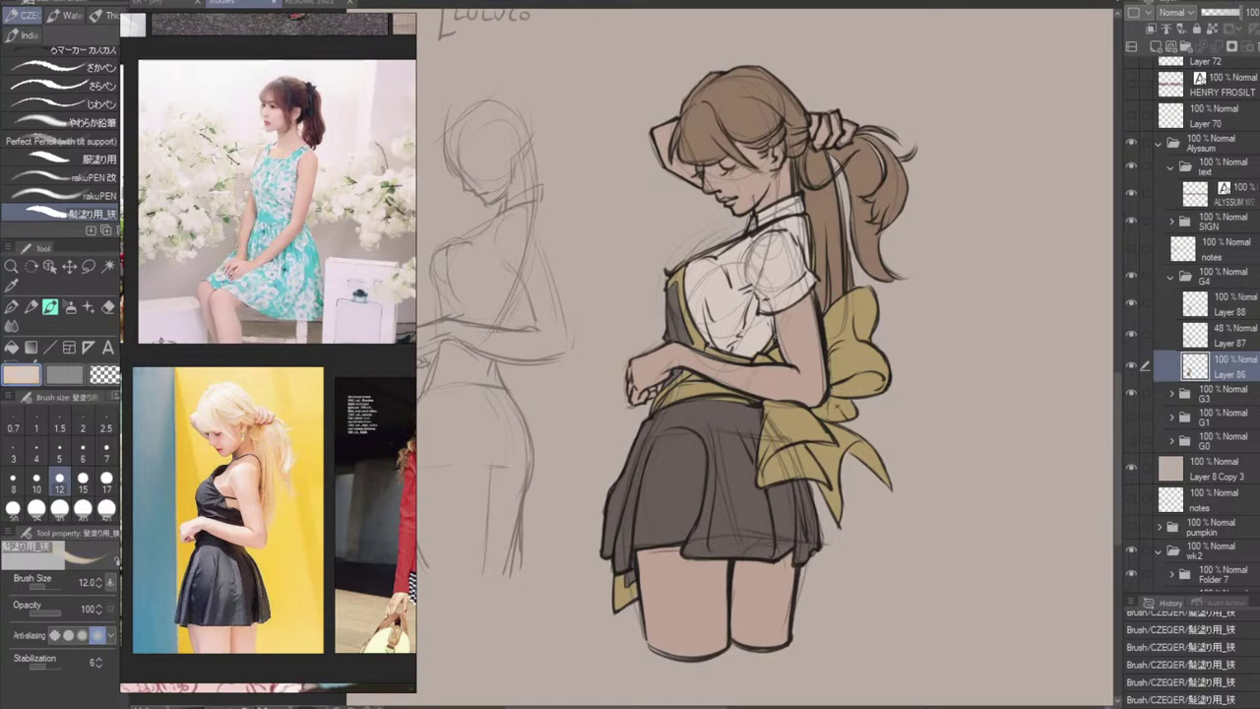
{"action": "key", "text": "ctrl+z"}
{"action": "left_click_drag", "start_coordinate": [772, 330], "coordinate": [769, 336]}
{"action": "left_click", "coordinate": [1130, 334]}
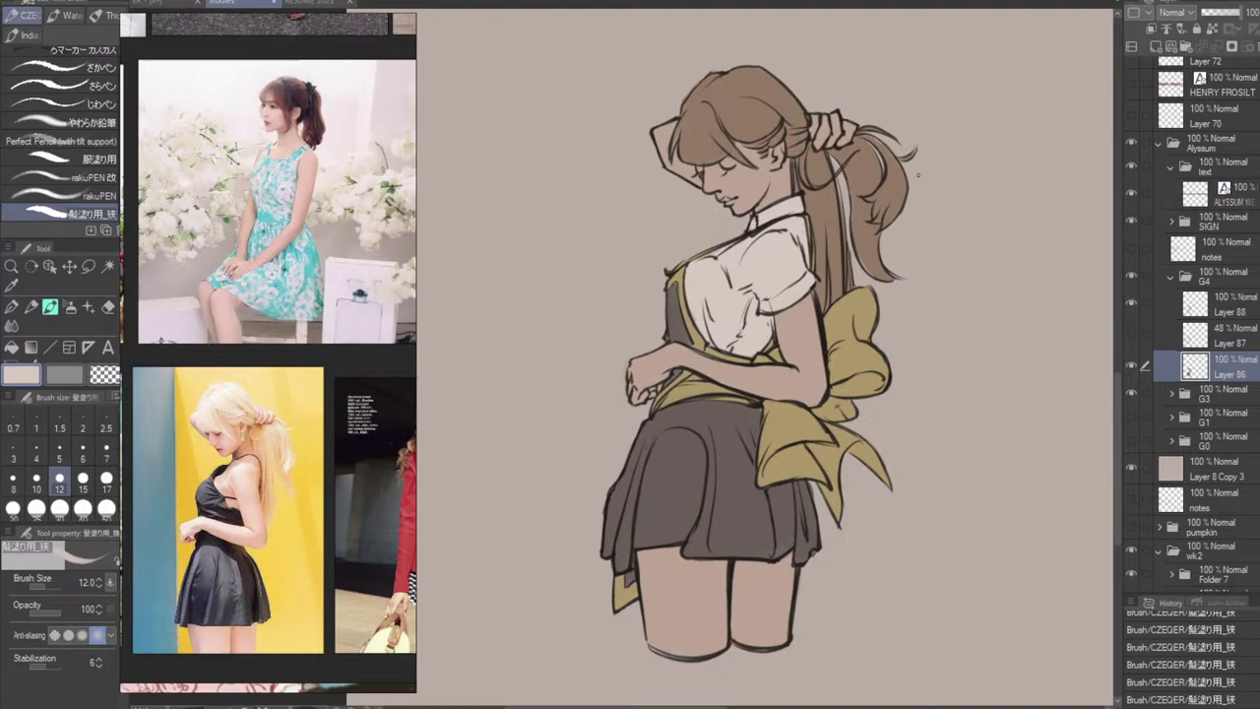
{"action": "left_click", "coordinate": [1131, 334]}
Sample the red from the collar of the ponytailed bust portrait higher on the sheet, and return to the Alyssum figure.
{"action": "left_click_drag", "start_coordinate": [906, 132], "coordinate": [899, 455]}
{"action": "left_click_drag", "start_coordinate": [883, 191], "coordinate": [870, 493]}
{"action": "left_click_drag", "start_coordinate": [1053, 285], "coordinate": [580, 320]}
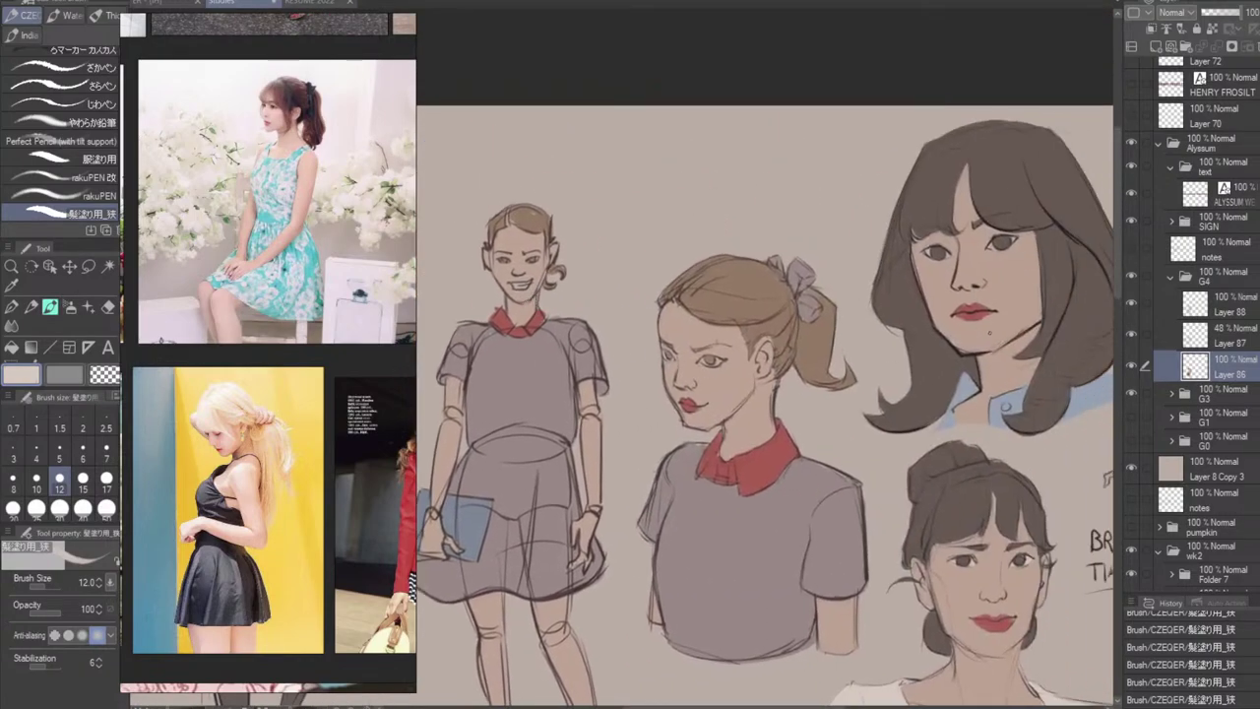
{"action": "left_click", "coordinate": [765, 464], "text": "alt"}
{"action": "scroll", "coordinate": [697, 540], "scroll_direction": "down", "scroll_amount": 5}
{"action": "scroll", "coordinate": [679, 551], "scroll_direction": "left", "scroll_amount": 5}
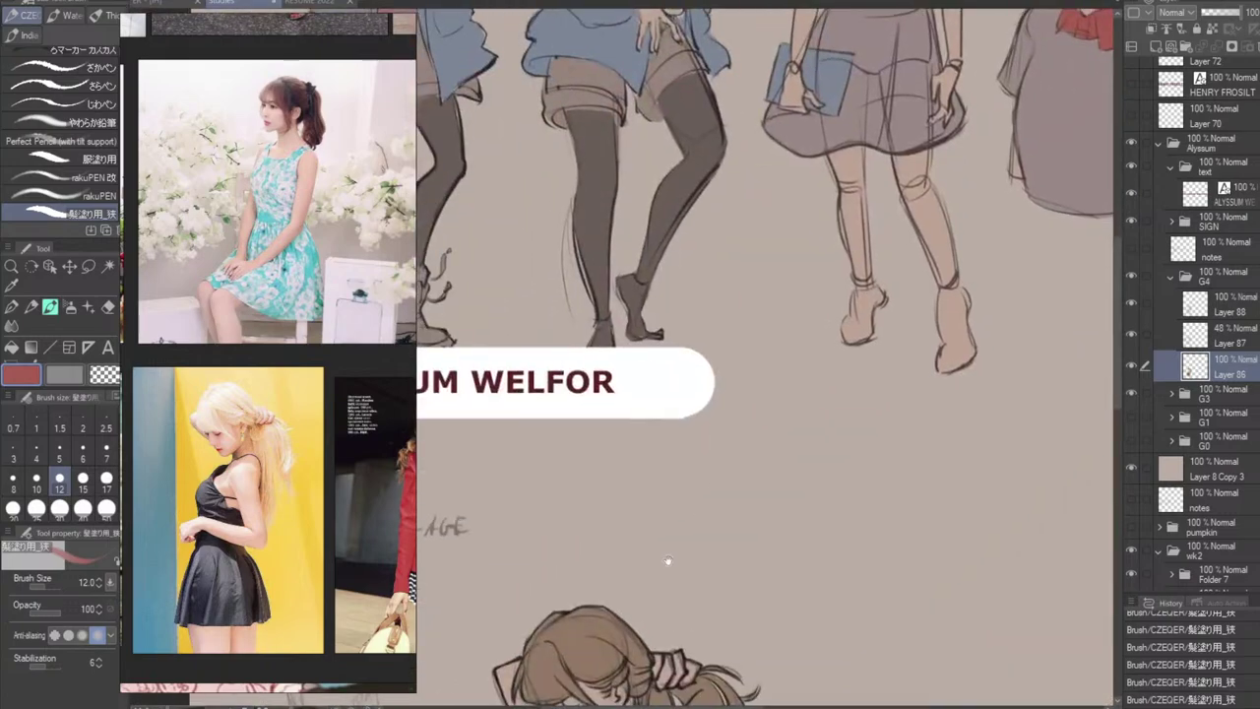
{"action": "left_click_drag", "start_coordinate": [668, 561], "coordinate": [910, 145]}
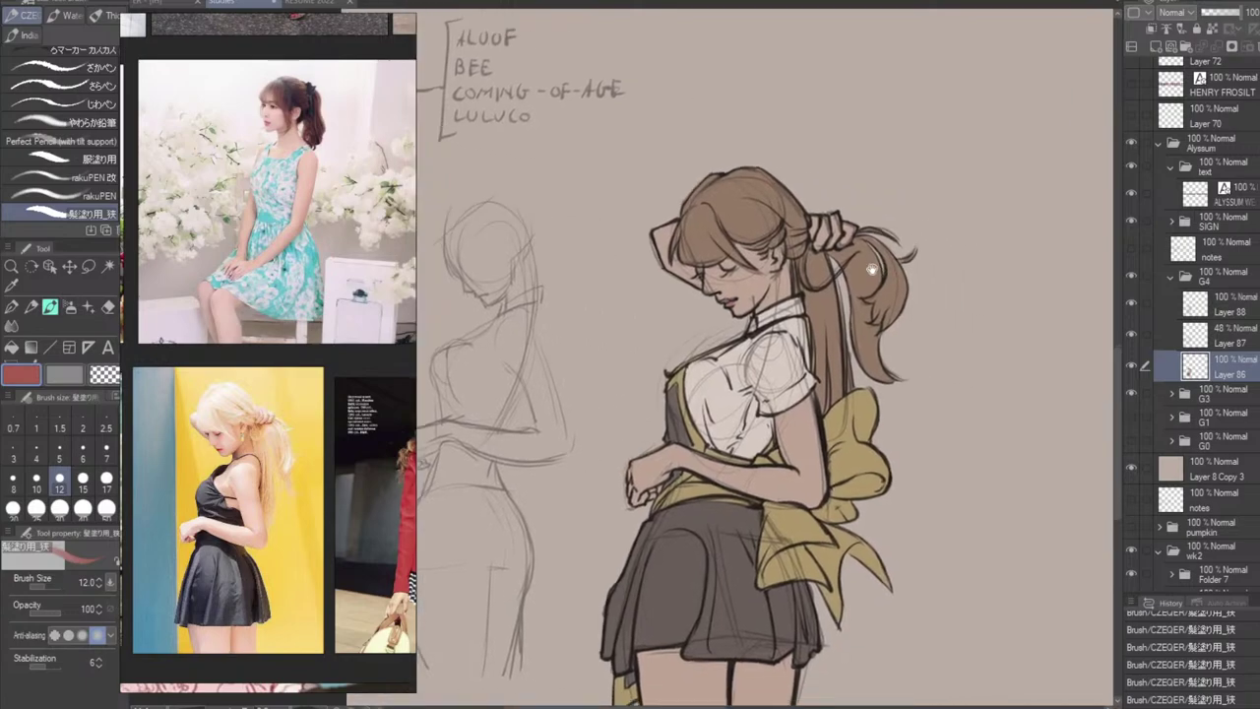
{"action": "mouse_move", "coordinate": [1007, 280]}
{"action": "left_mouse_down"}
{"action": "mouse_move", "coordinate": [807, 258]}
{"action": "mouse_move", "coordinate": [754, 173]}
{"action": "left_mouse_up"}
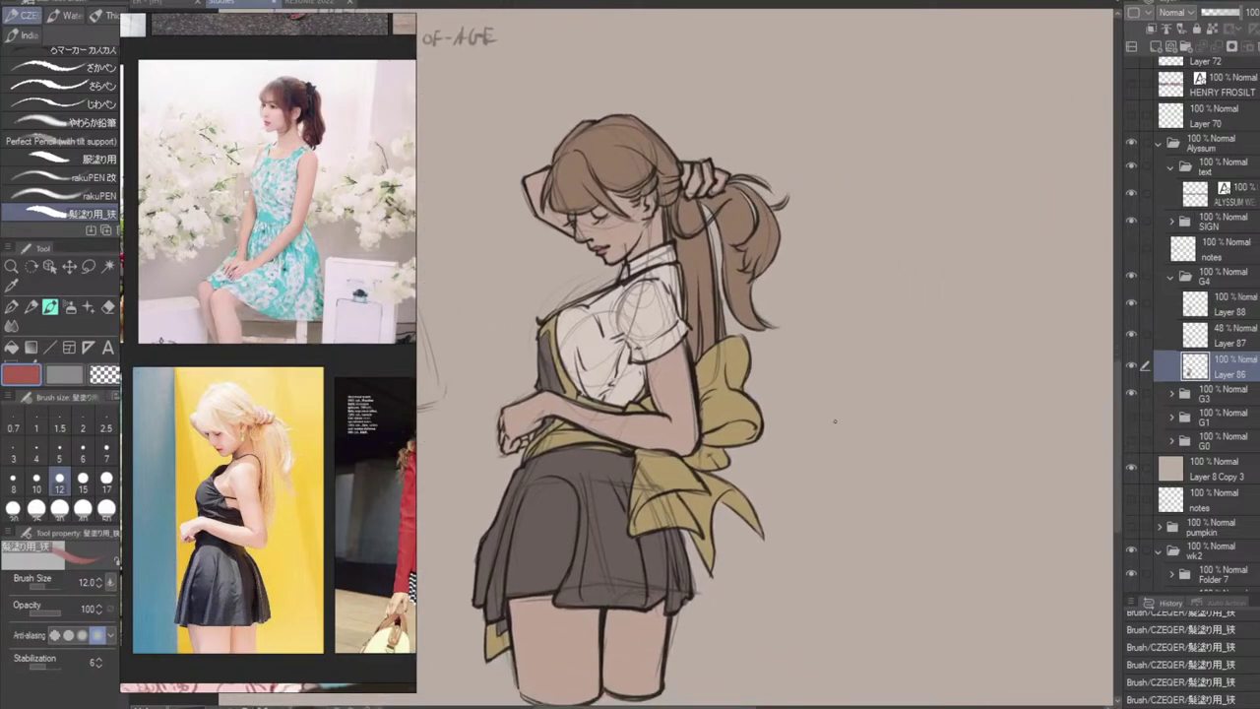
{"action": "scroll", "coordinate": [835, 421], "scroll_direction": "down", "scroll_amount": 3}
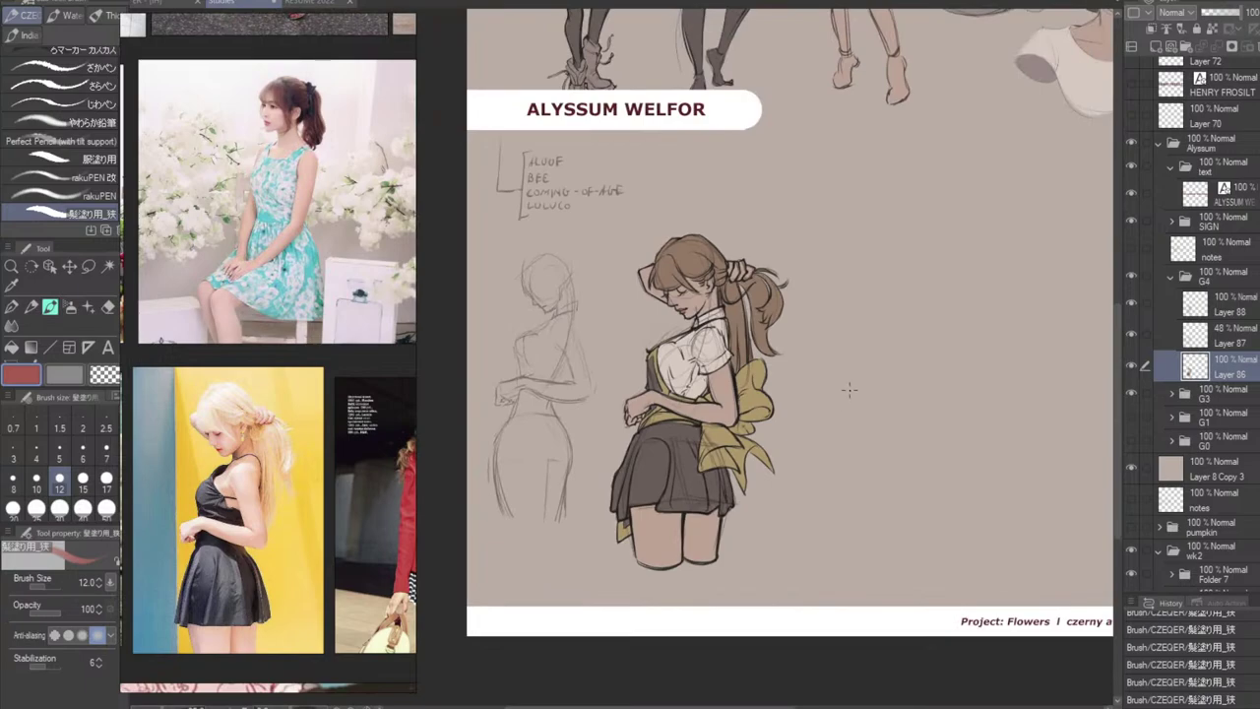
Check which parts of the figure belong to Layers 87 and 88 by toggling Layer 88's visibility.
{"action": "left_click", "coordinate": [1230, 340]}
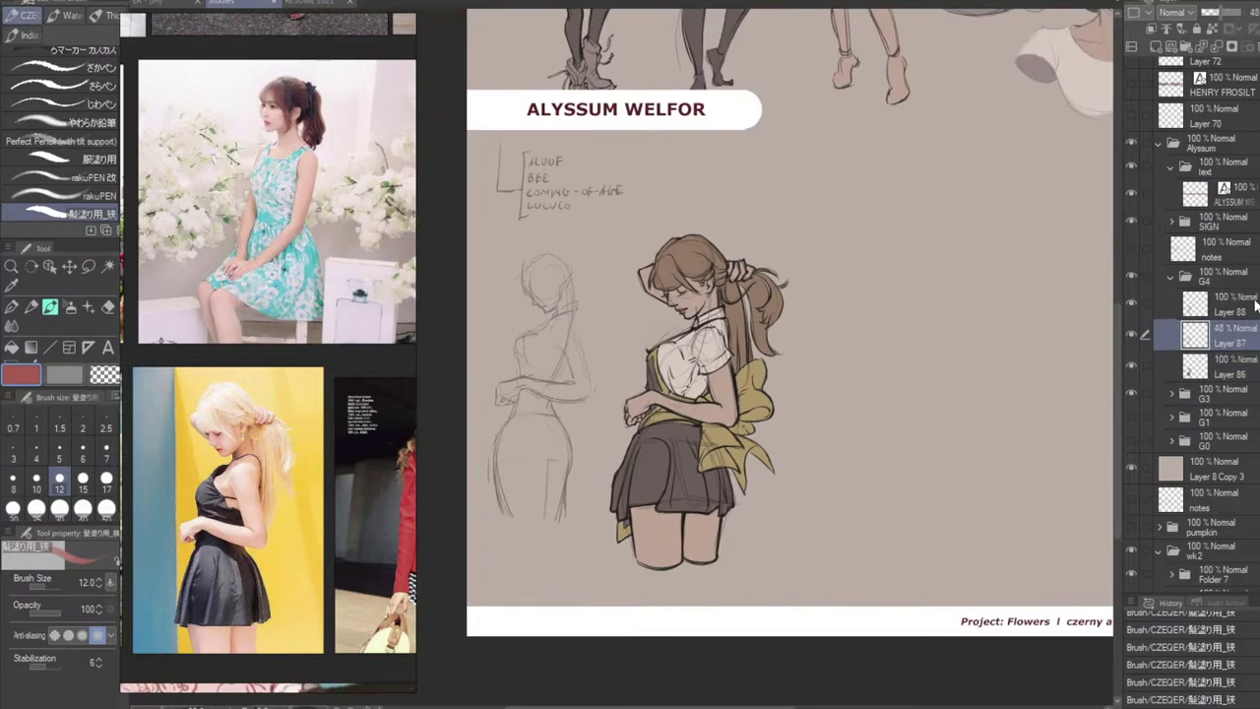
{"action": "left_click", "coordinate": [1242, 310]}
{"action": "left_click", "coordinate": [1131, 304]}
{"action": "left_click", "coordinate": [1131, 303]}
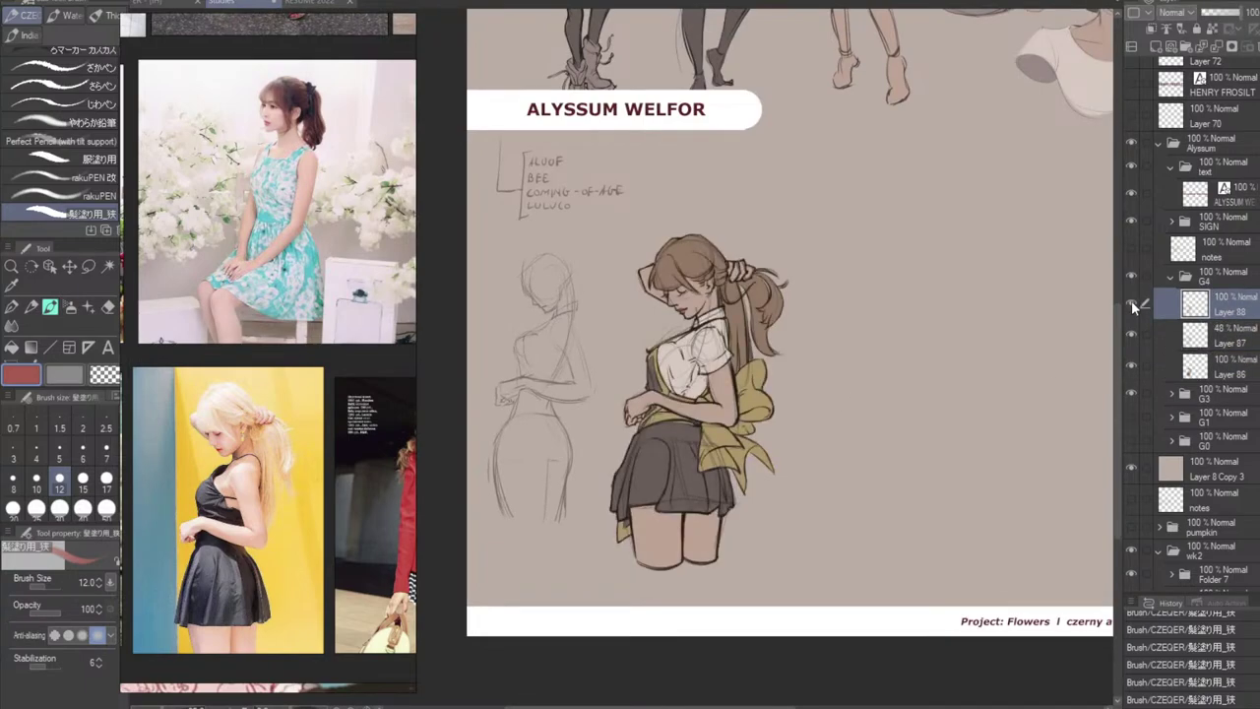
{"action": "left_click_drag", "start_coordinate": [925, 344], "coordinate": [846, 361]}
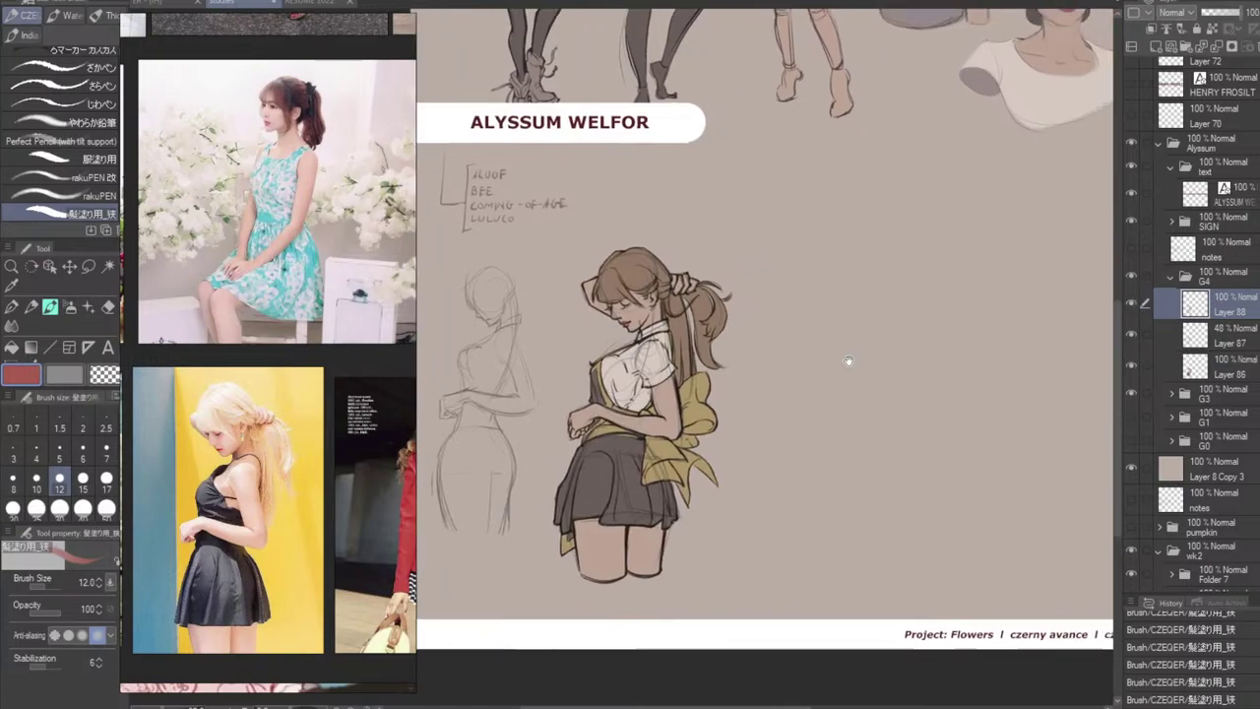
{"action": "left_click", "coordinate": [1231, 341]}
{"action": "left_click", "coordinate": [1132, 302]}
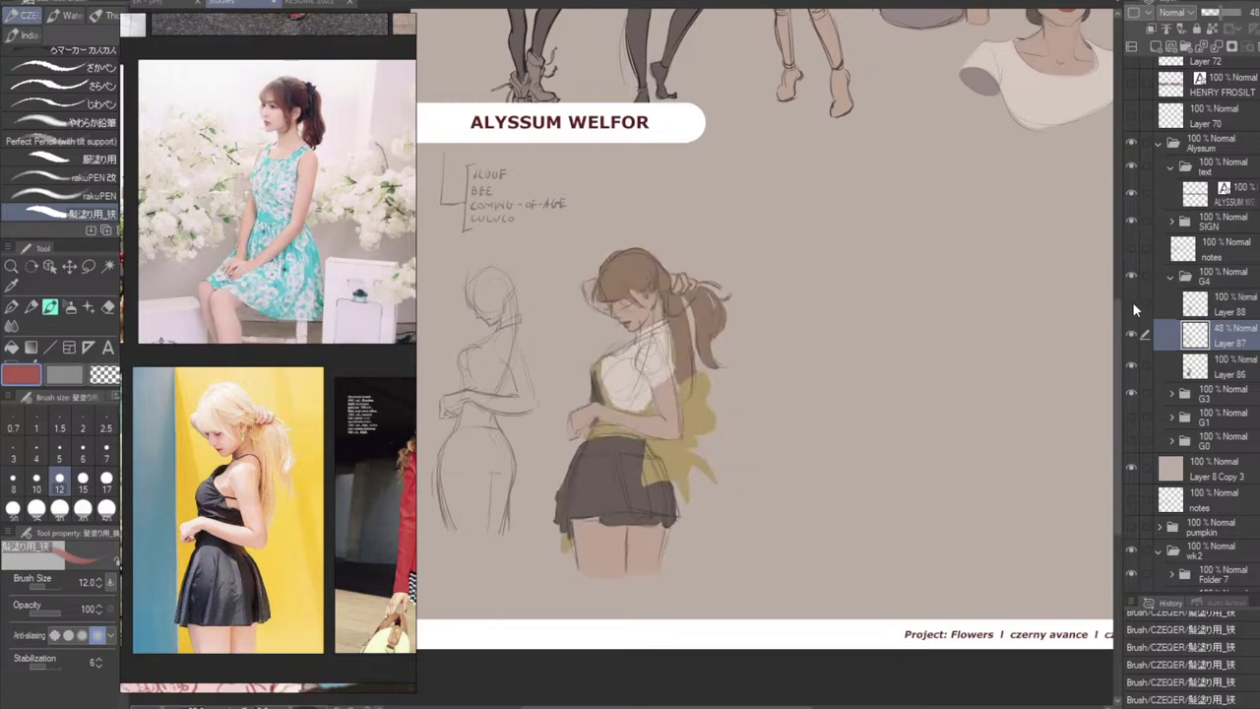
{"action": "left_click", "coordinate": [1132, 302]}
Select Layers 86 and 88 together and move the coloured figure to the right of its rough sketch.
{"action": "left_click", "coordinate": [1238, 309]}
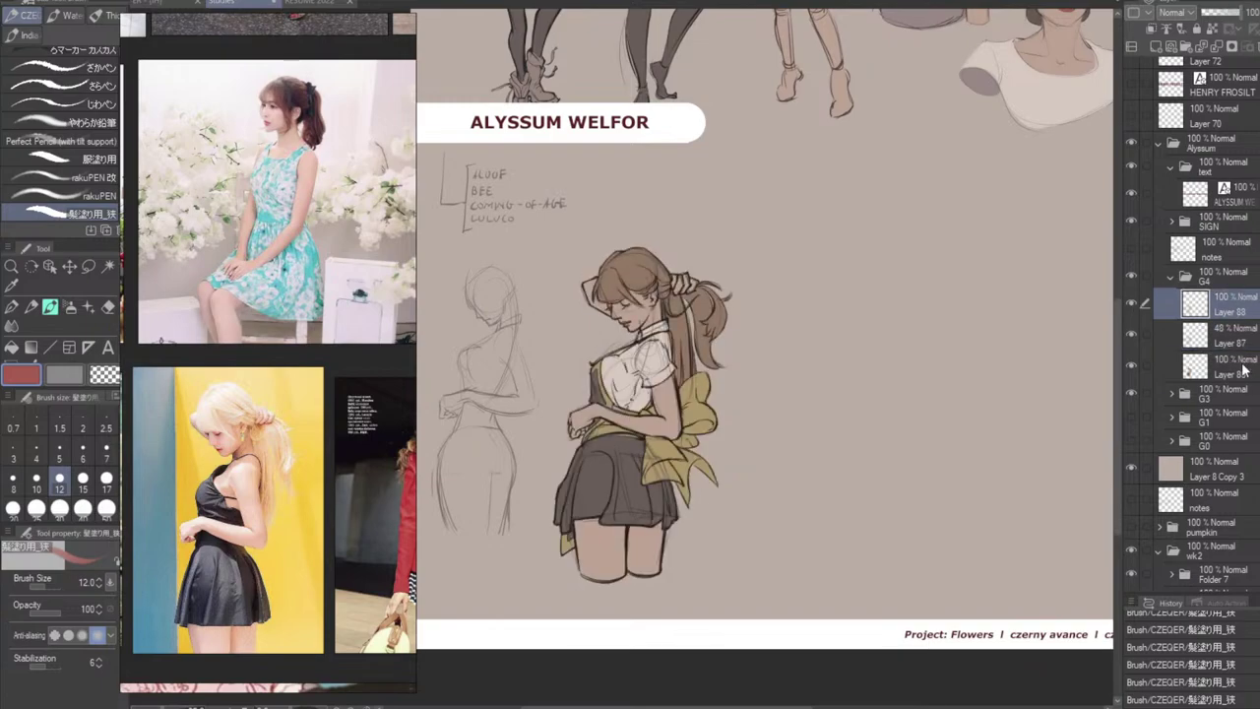
{"action": "left_click", "coordinate": [1242, 370], "text": "ctrl"}
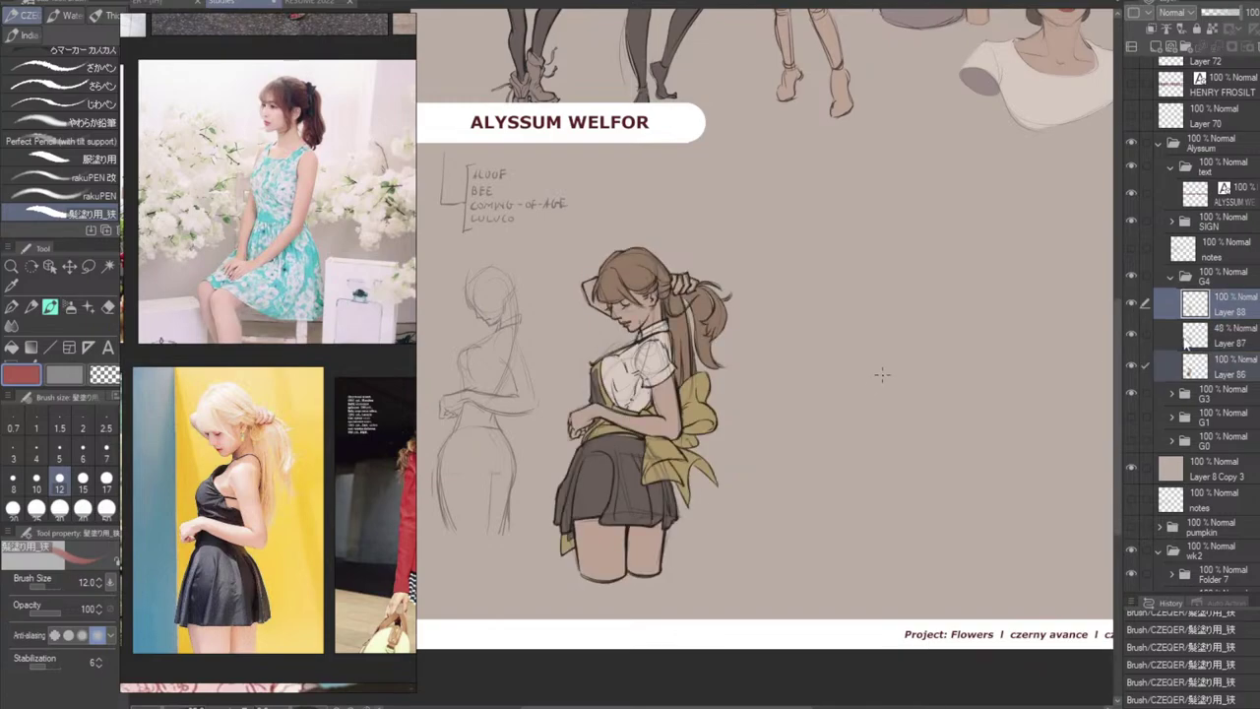
{"action": "left_click", "coordinate": [1236, 340]}
{"action": "left_click", "coordinate": [1238, 368]}
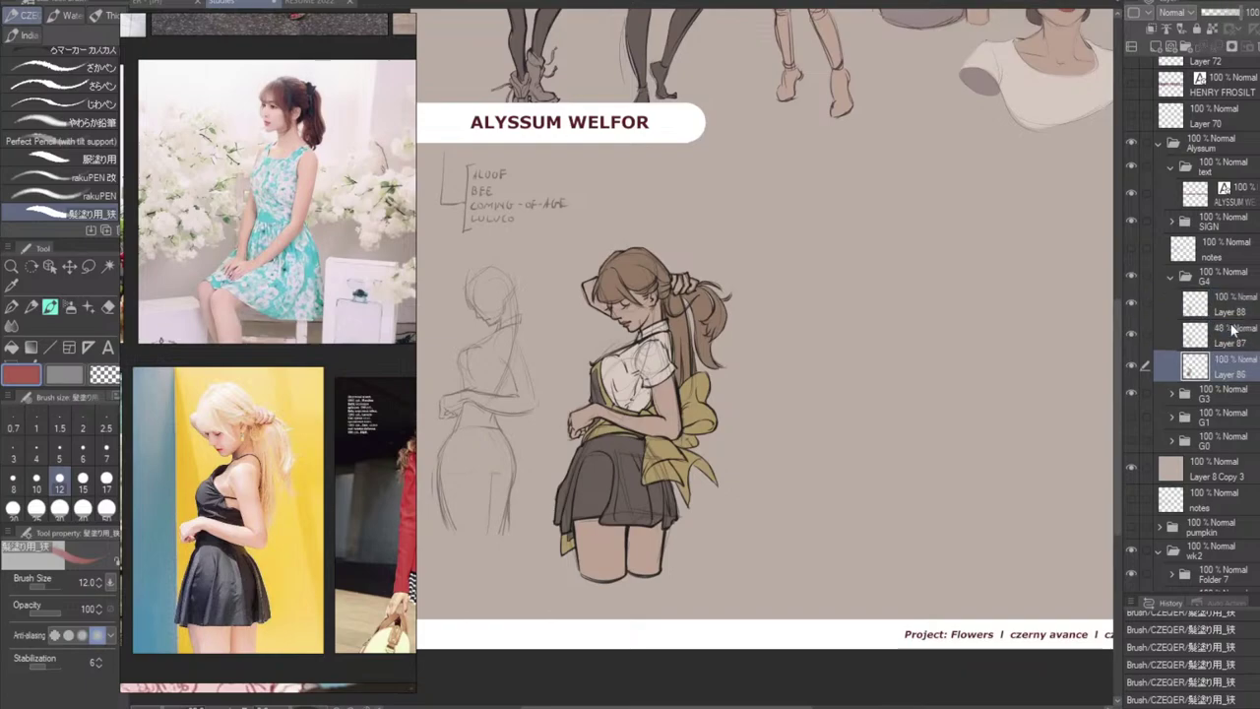
{"action": "left_click", "coordinate": [1236, 307], "text": "ctrl"}
{"action": "key", "text": "ctrl+t"}
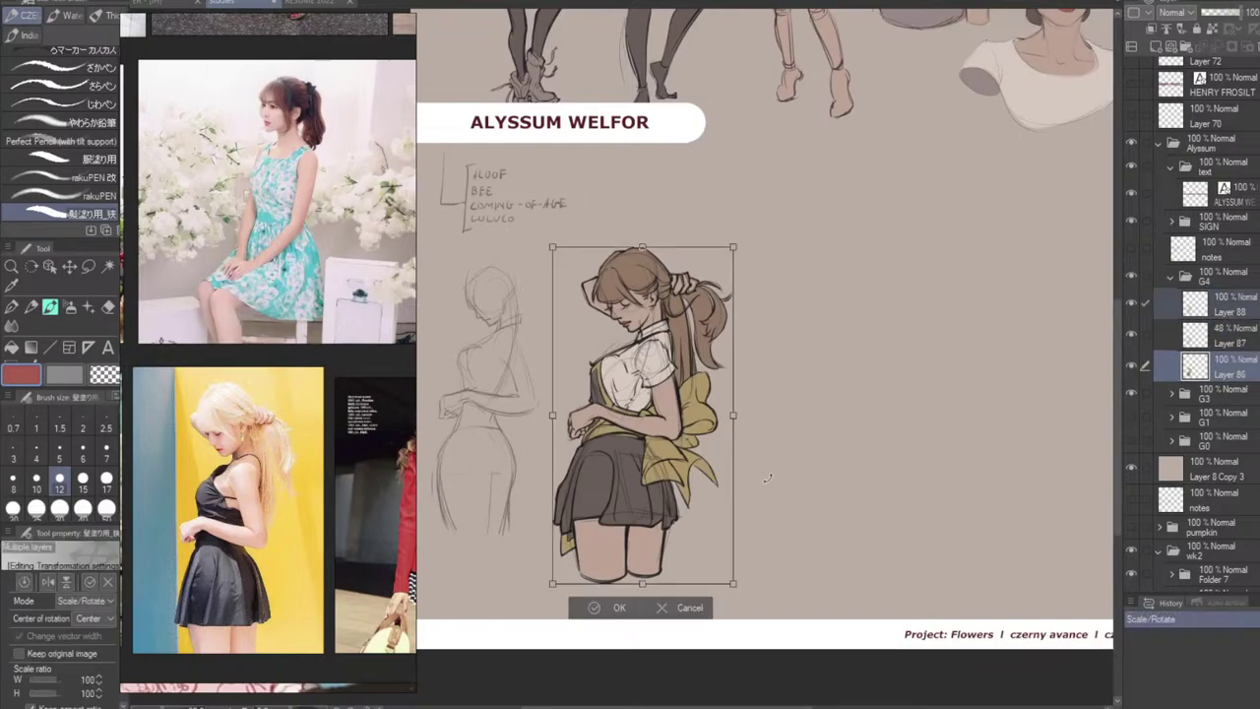
{"action": "mouse_move", "coordinate": [659, 523]}
{"action": "left_mouse_down"}
{"action": "mouse_move", "coordinate": [799, 523]}
{"action": "mouse_move", "coordinate": [842, 463]}
{"action": "left_mouse_up"}
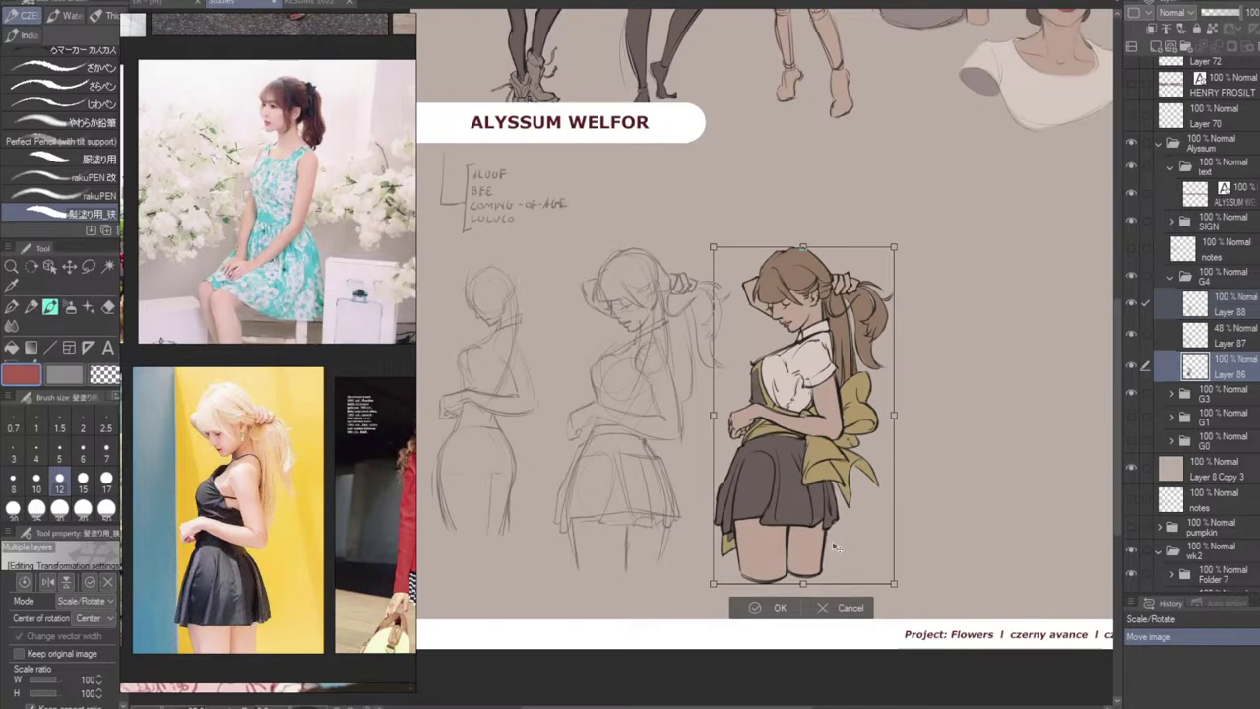
{"action": "left_click_drag", "start_coordinate": [839, 544], "coordinate": [833, 548]}
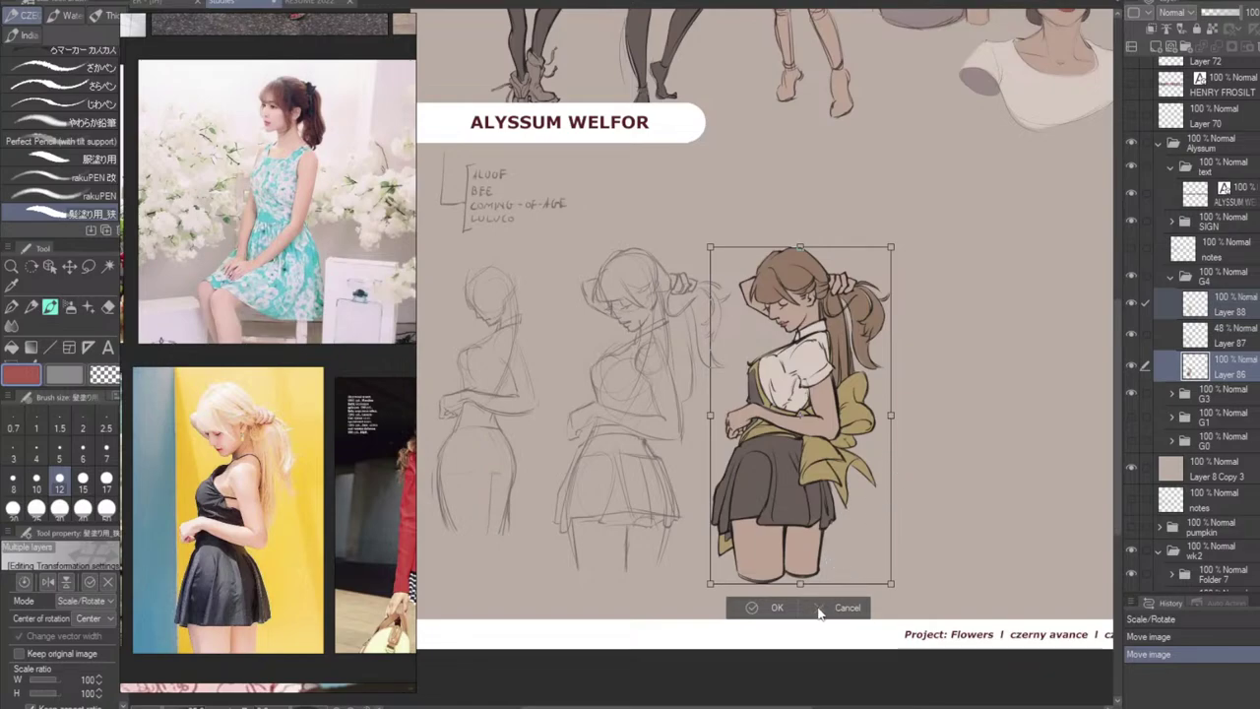
{"action": "left_click", "coordinate": [773, 608]}
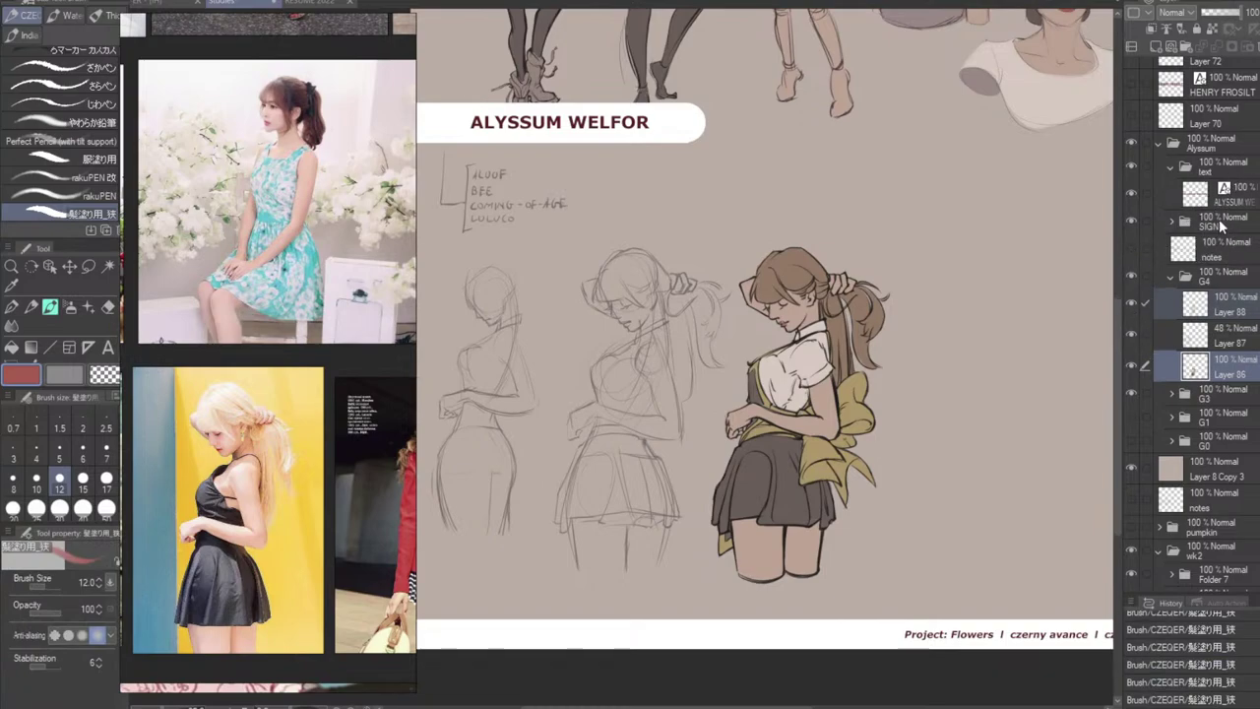
Toggle Layer 87 to check the rough sketch and raise that layer's opacity to 100%.
{"action": "left_click", "coordinate": [1133, 334]}
{"action": "left_click", "coordinate": [1133, 334]}
{"action": "left_click", "coordinate": [1234, 338]}
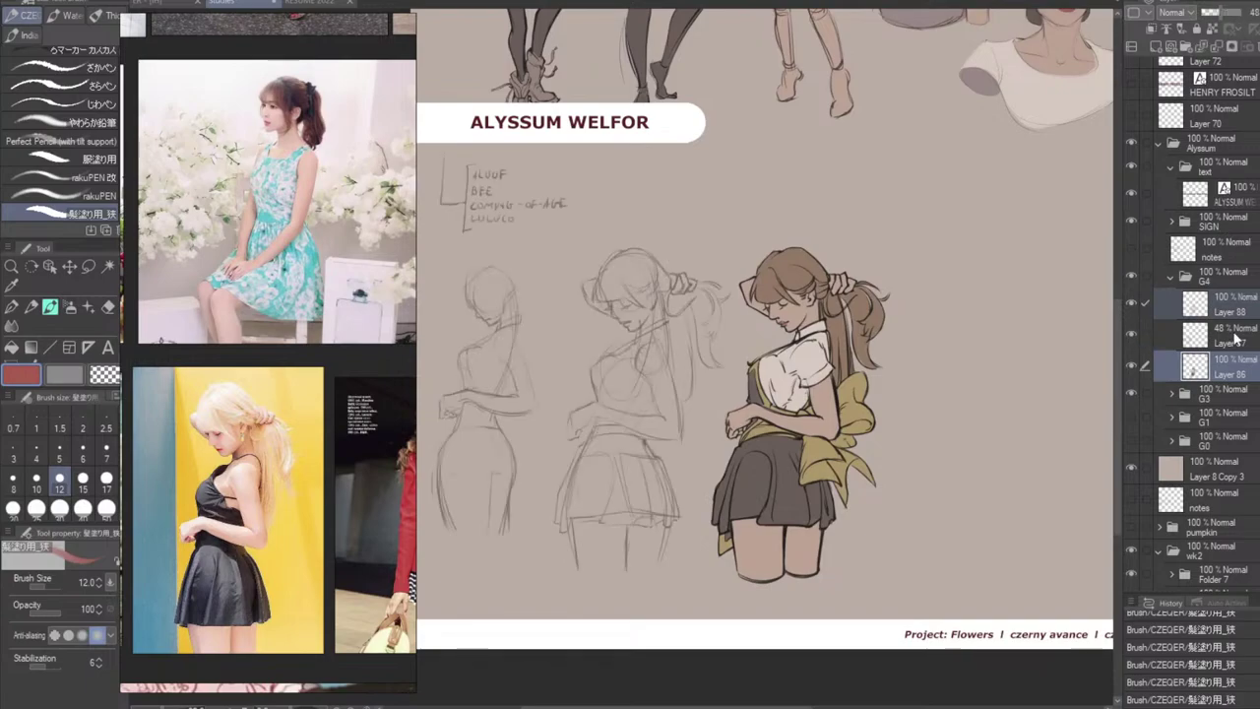
{"action": "left_click_drag", "start_coordinate": [1227, 14], "coordinate": [1259, 13]}
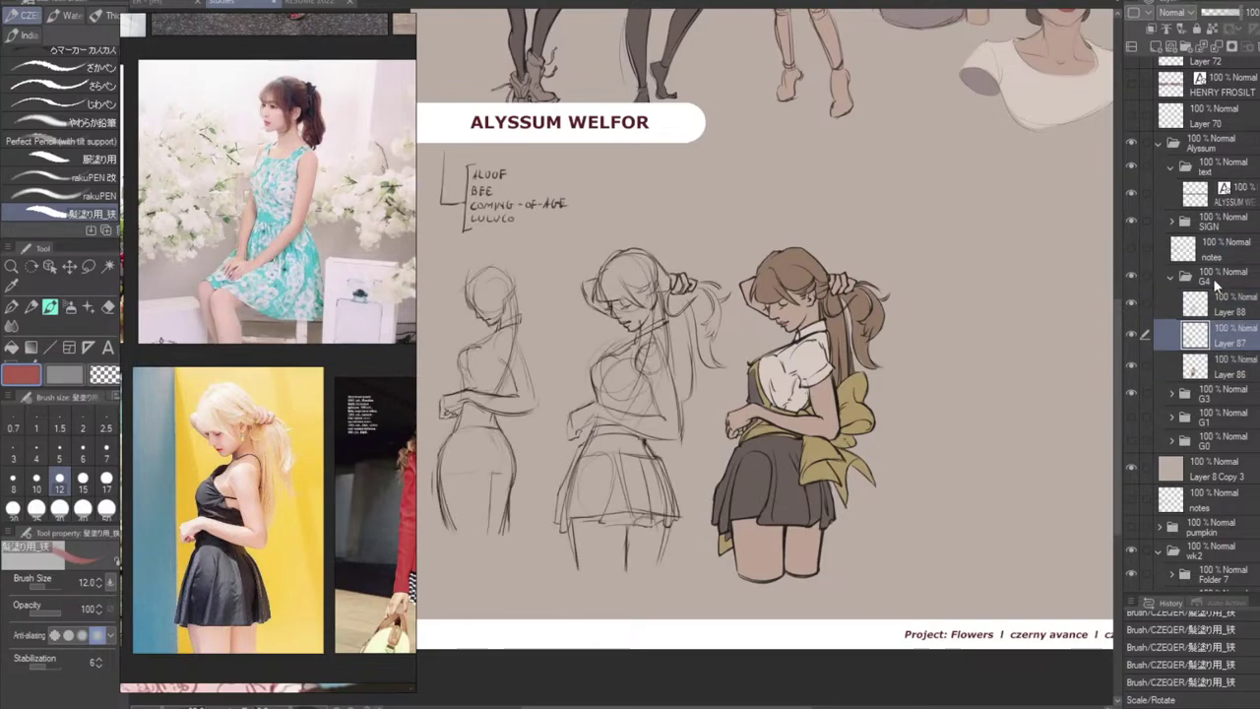
Select Layer 88, undo the opacity change and the figure's move to compare, and redo both.
{"action": "left_click", "coordinate": [1229, 315]}
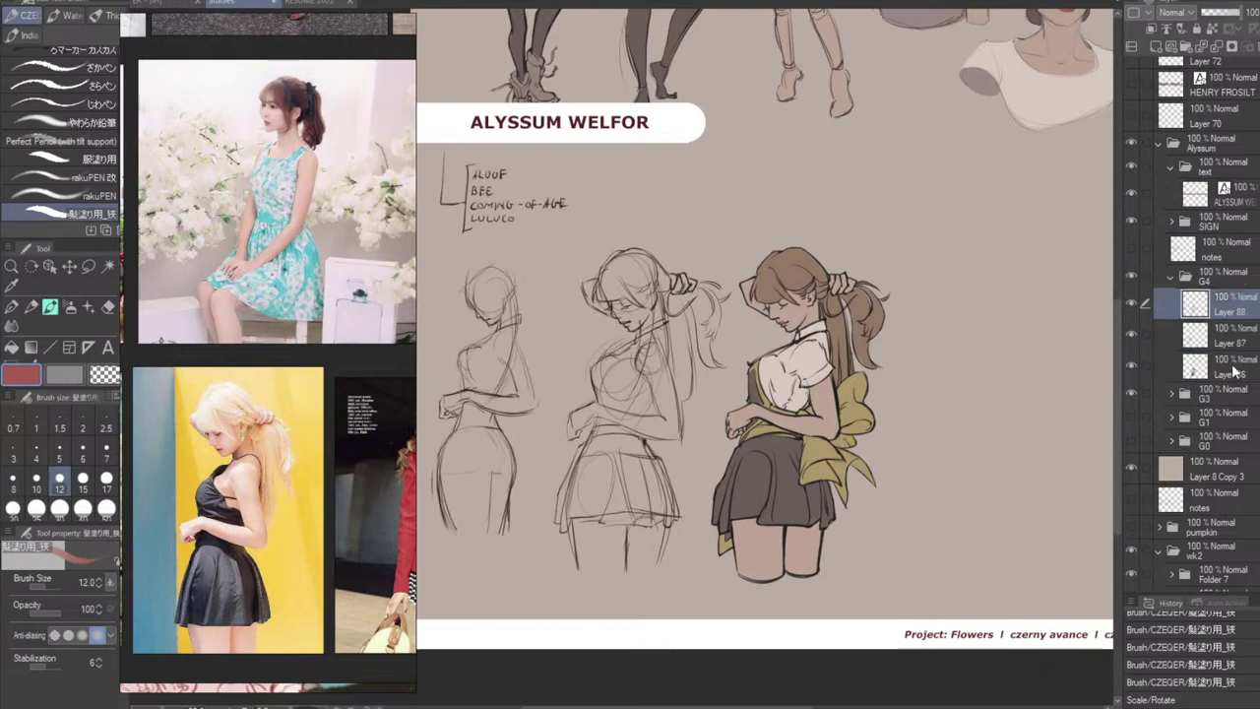
{"action": "key", "text": "ctrl+z"}
{"action": "key", "text": "ctrl+z"}
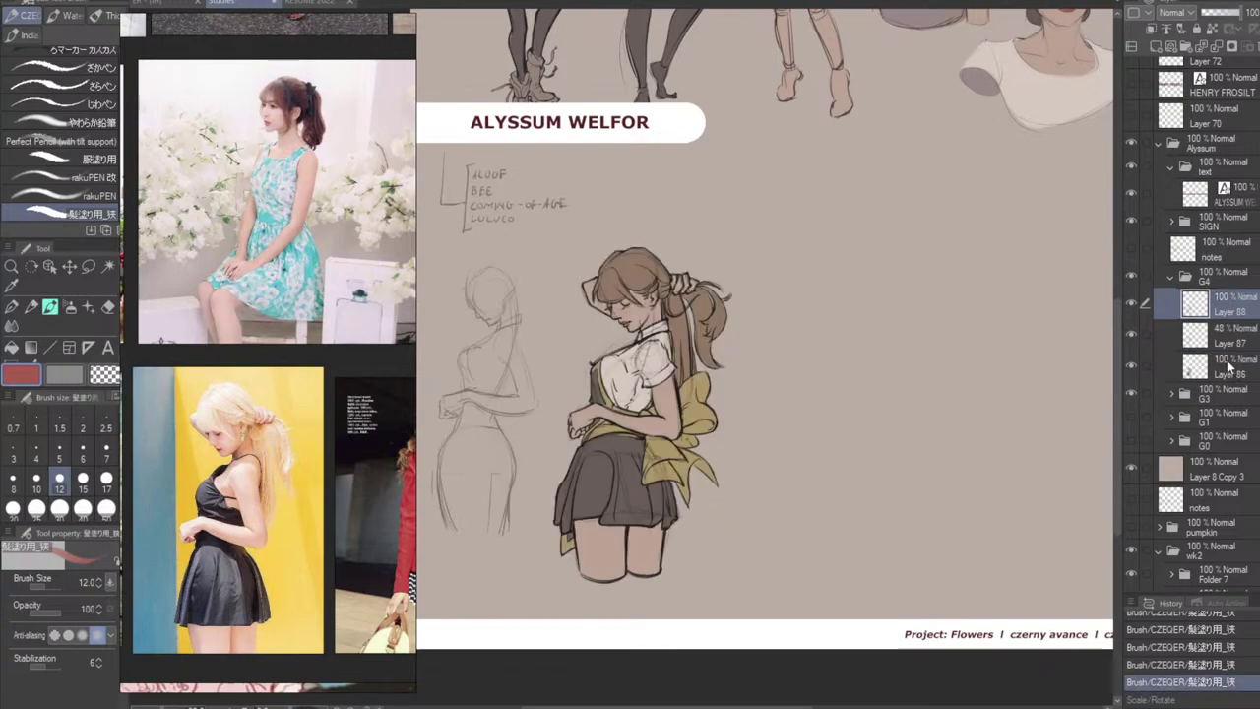
{"action": "key", "text": "ctrl+y"}
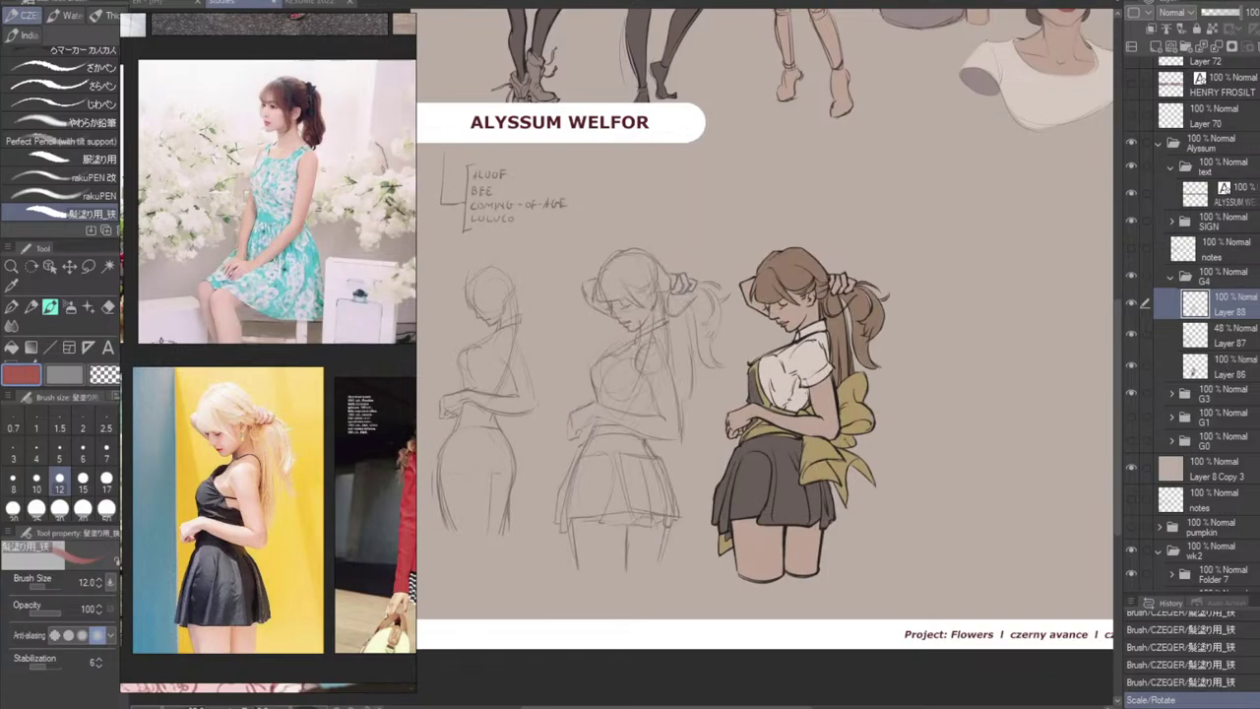
{"action": "key", "text": "ctrl+y"}
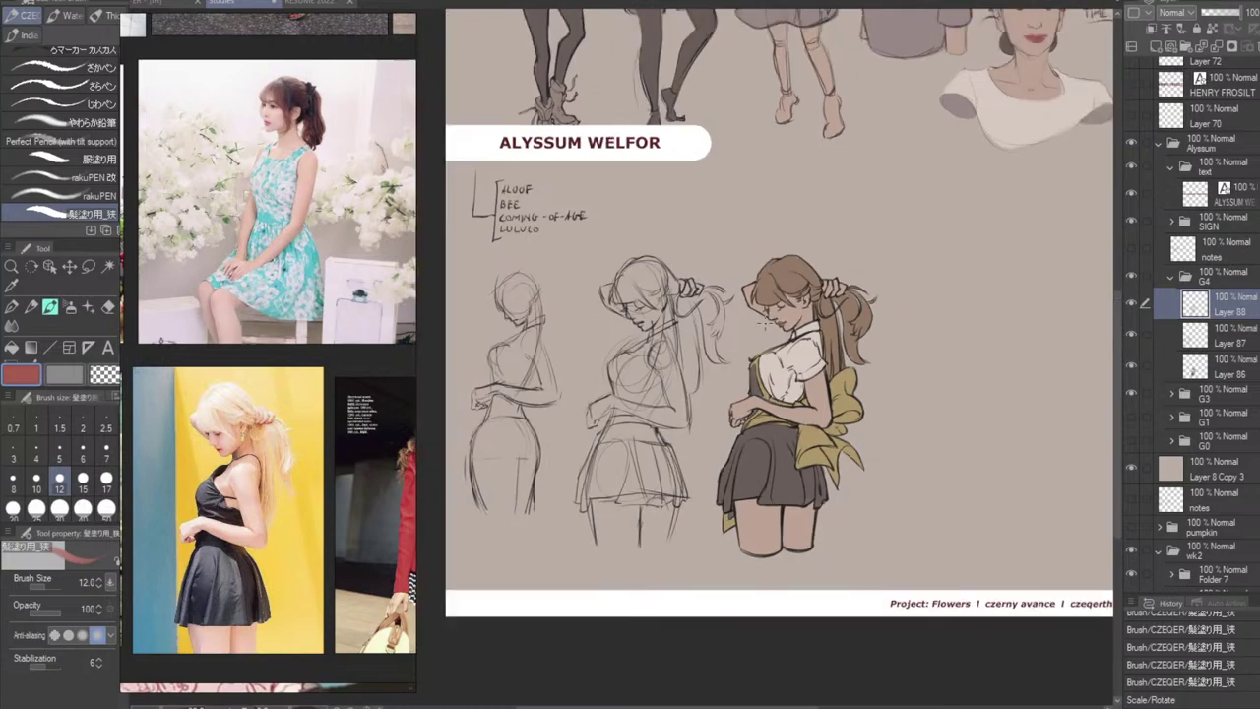
Examine the coloured figure beside its rough sketch, both on the whole sheet and up close.
{"action": "scroll", "coordinate": [764, 323], "scroll_direction": "down", "scroll_amount": 1}
{"action": "left_click_drag", "start_coordinate": [833, 213], "coordinate": [684, 245]}
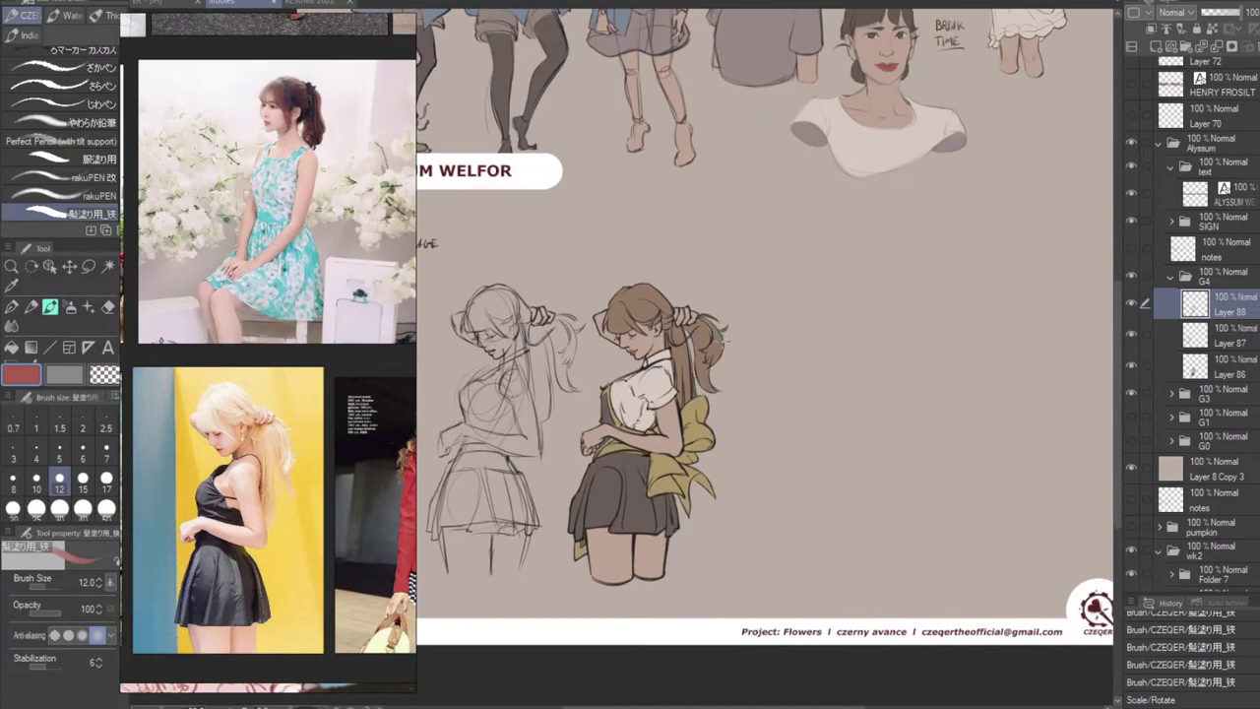
{"action": "scroll", "coordinate": [726, 341], "scroll_direction": "up", "scroll_amount": 4}
{"action": "left_click_drag", "start_coordinate": [636, 402], "coordinate": [801, 296]}
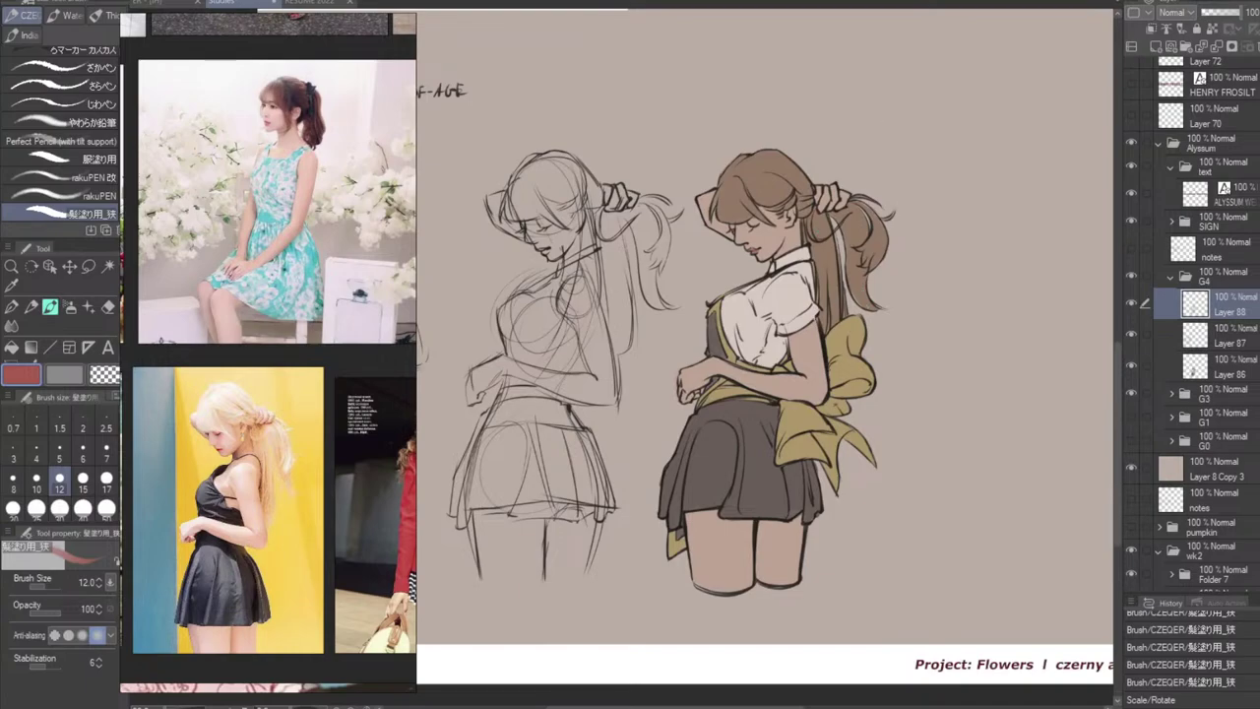
{"action": "left_click_drag", "start_coordinate": [809, 320], "coordinate": [817, 325]}
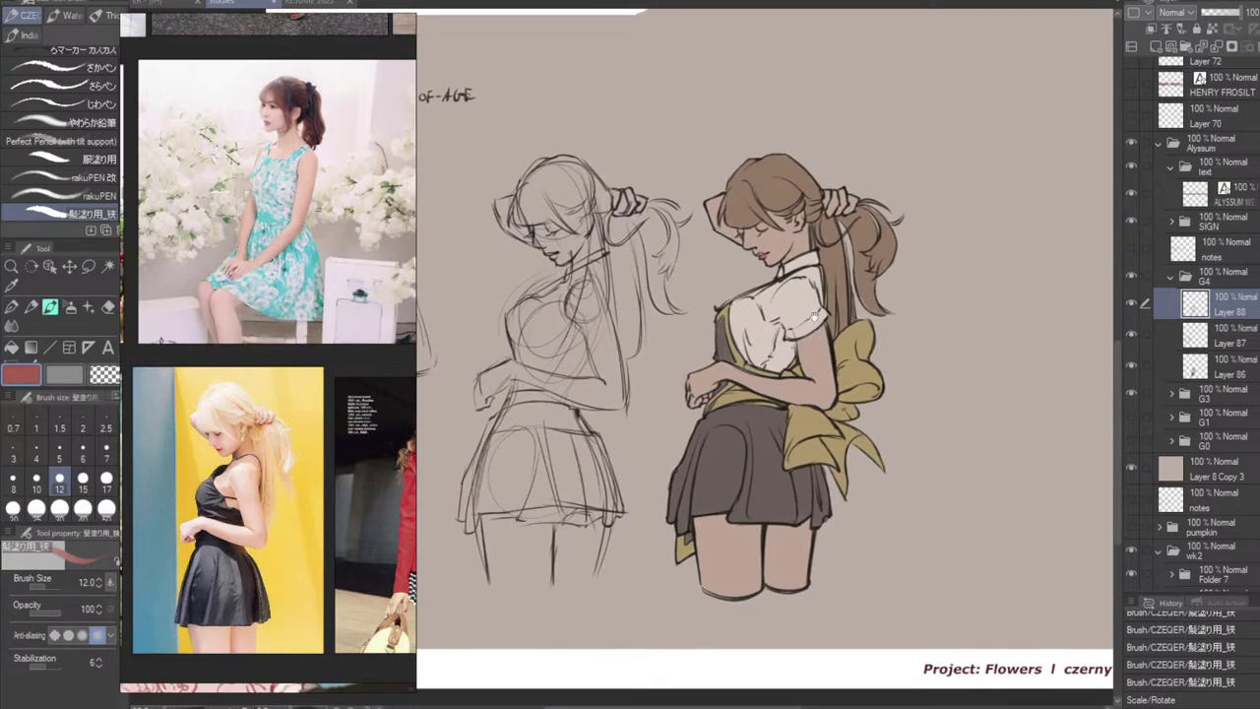
{"action": "left_click_drag", "start_coordinate": [734, 397], "coordinate": [792, 353]}
{"action": "scroll", "coordinate": [792, 352], "scroll_direction": "up", "scroll_amount": 1}
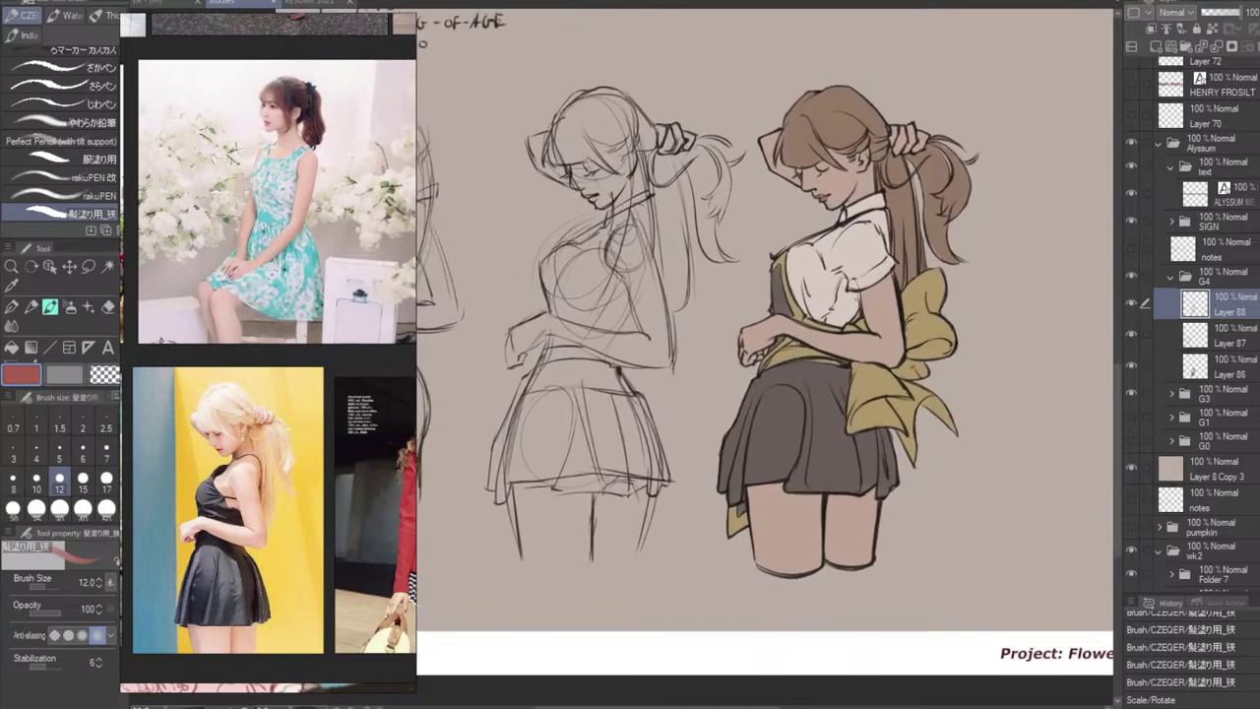
Toggle Layers 88, 87 and 86 off and on in turn to check what each contributes to the Alyssum drawings.
{"action": "left_click_drag", "start_coordinate": [796, 279], "coordinate": [815, 311]}
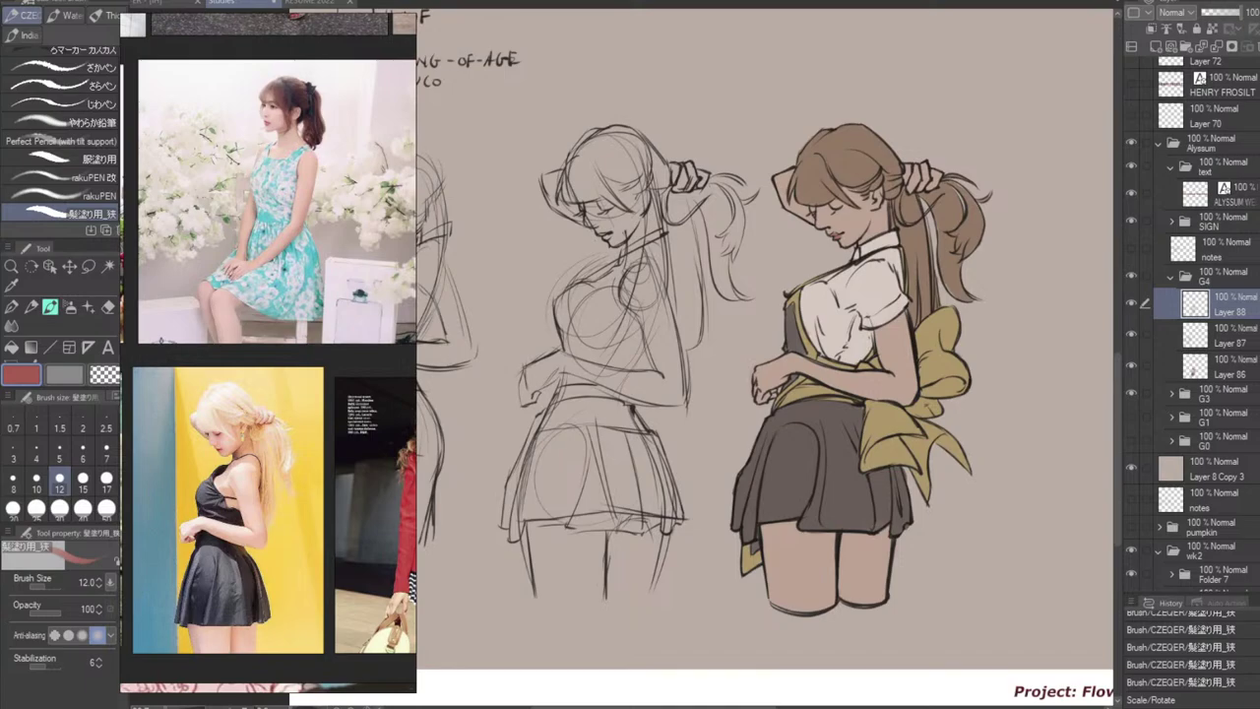
{"action": "scroll", "coordinate": [914, 454], "scroll_direction": "down", "scroll_amount": 4}
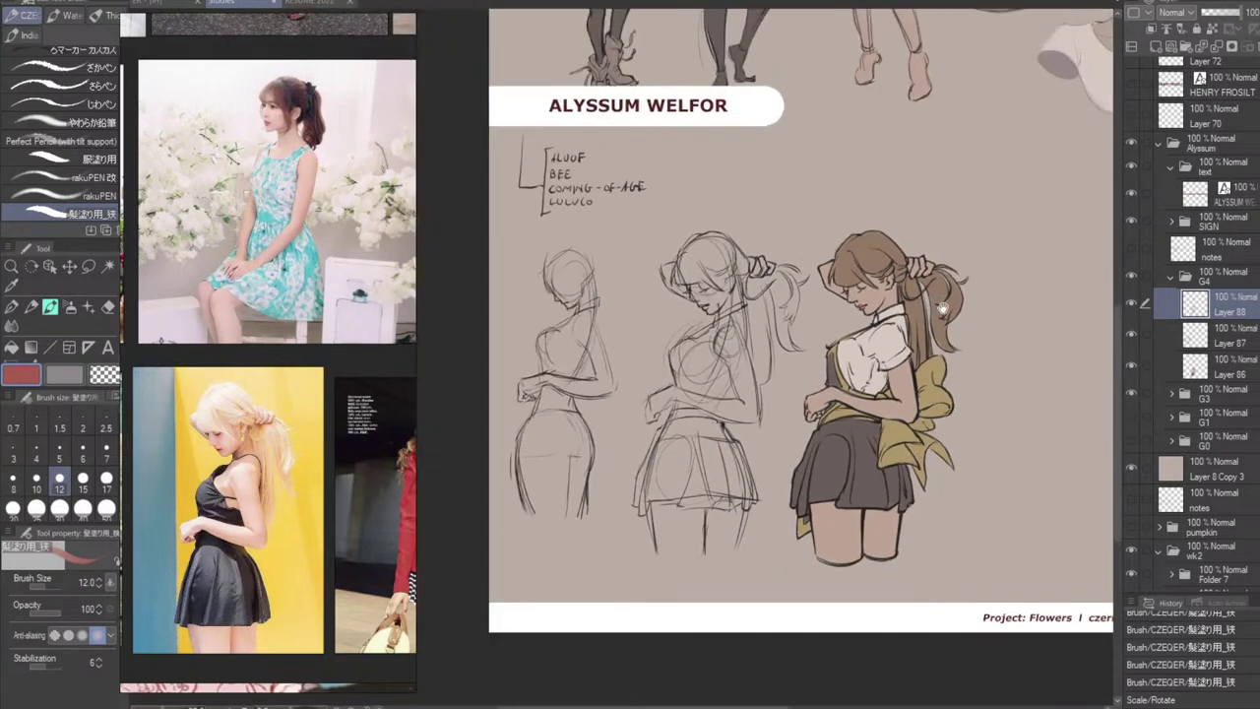
{"action": "left_click_drag", "start_coordinate": [940, 305], "coordinate": [803, 323]}
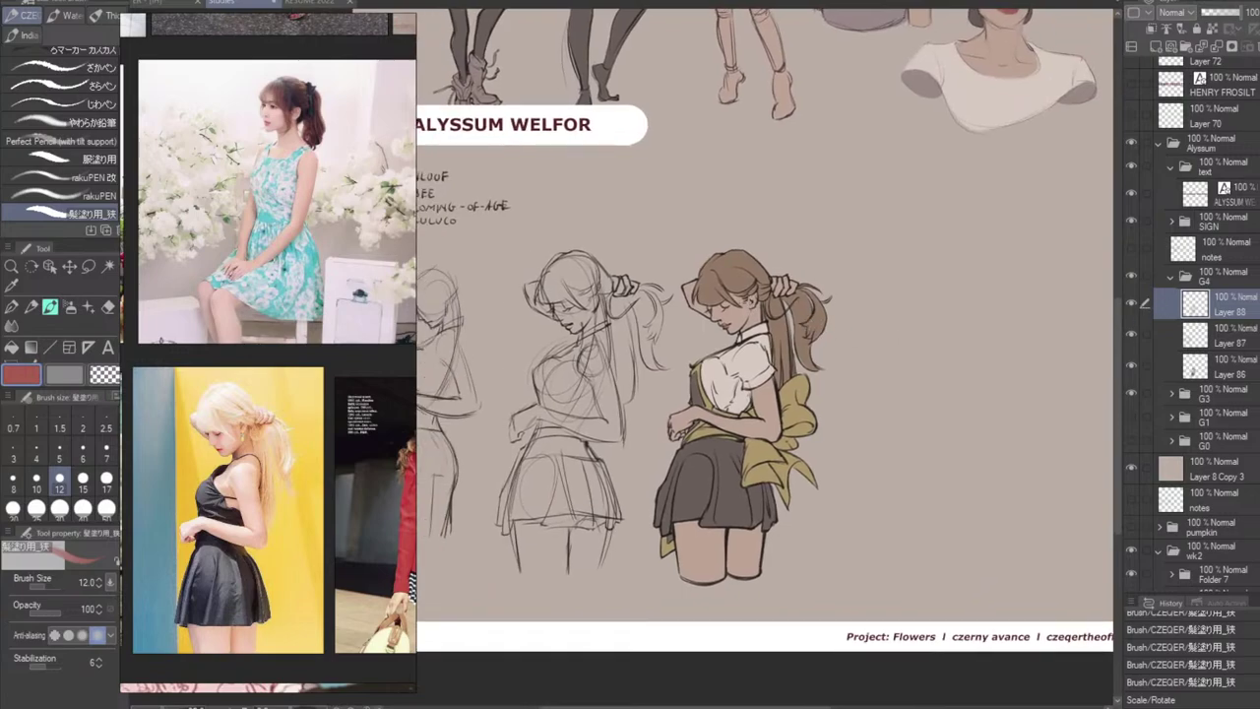
{"action": "left_click", "coordinate": [1131, 301]}
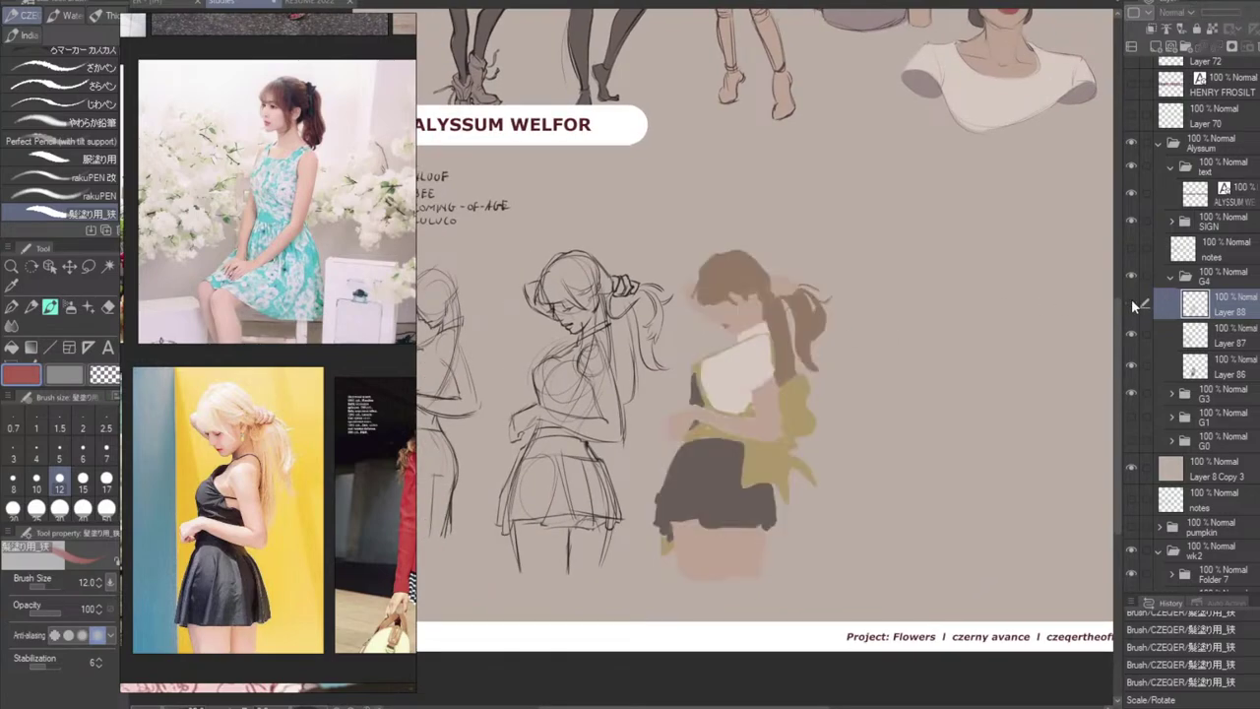
{"action": "left_click", "coordinate": [1131, 301]}
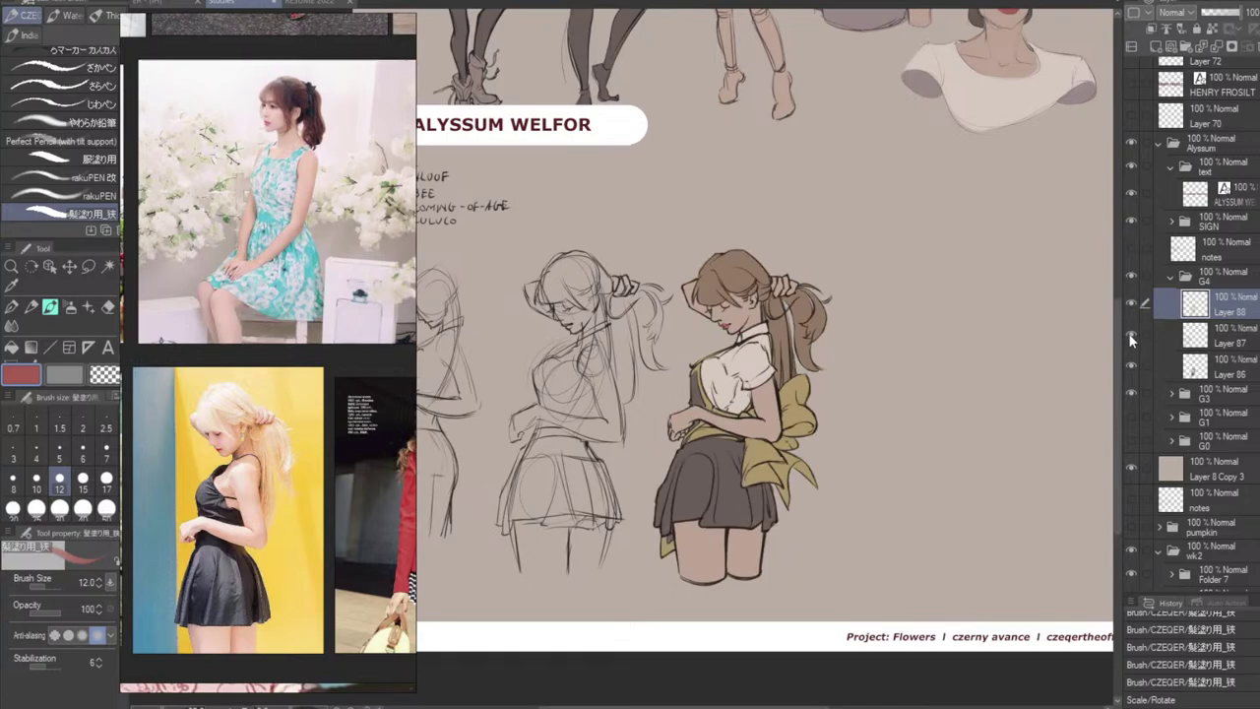
{"action": "left_click", "coordinate": [1131, 334]}
{"action": "left_click", "coordinate": [1131, 334]}
{"action": "left_click", "coordinate": [1131, 367]}
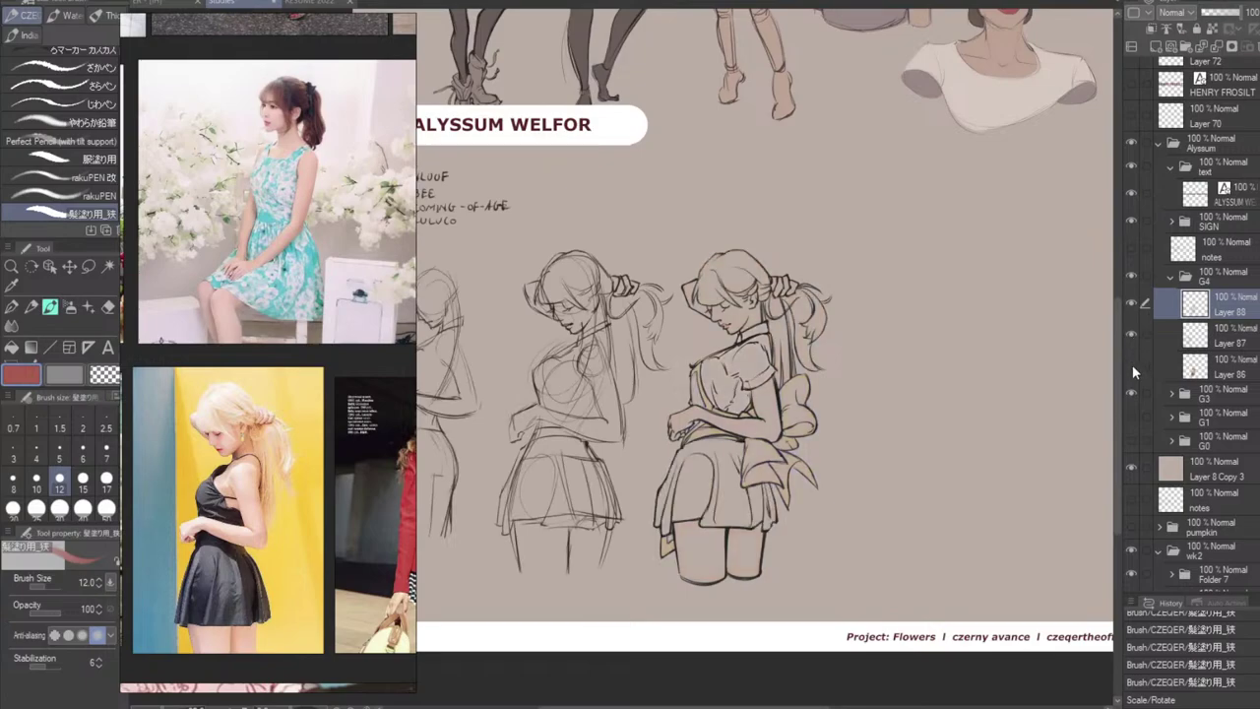
{"action": "left_click", "coordinate": [1131, 367]}
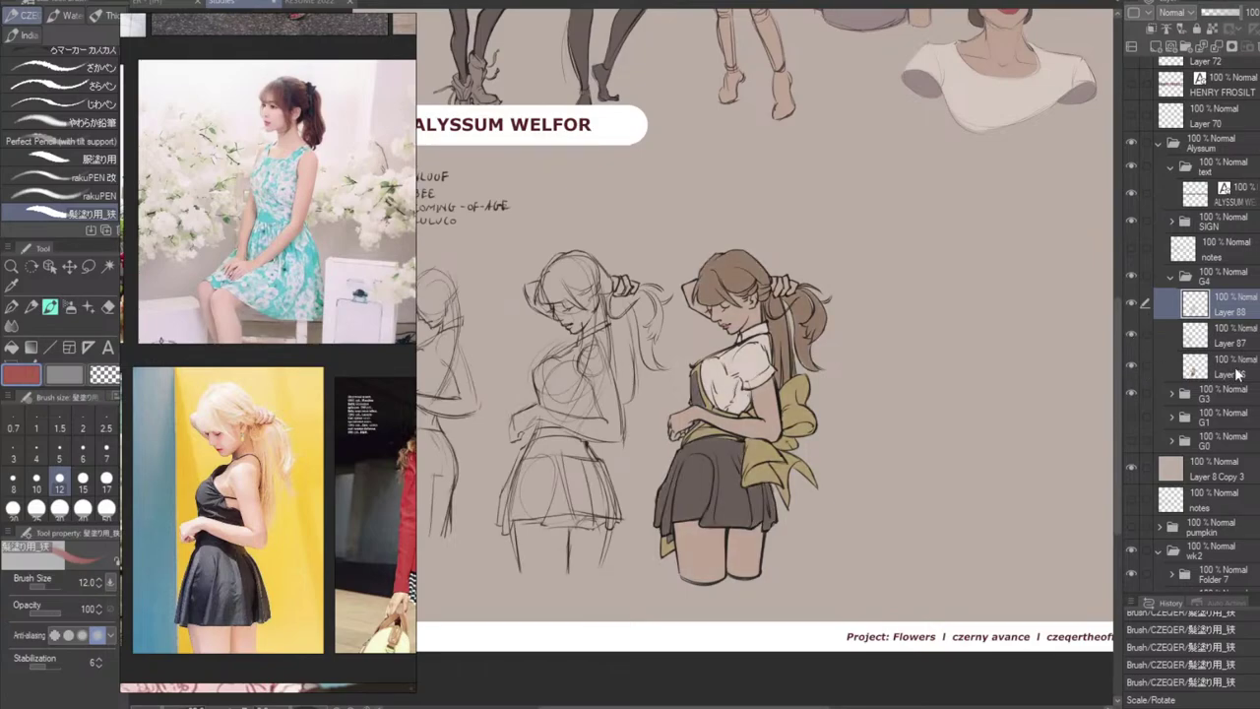
Try to auto-select the yellow bow from the line art on Layer 88.
{"action": "mouse_move", "coordinate": [779, 214]}
{"action": "left_mouse_down"}
{"action": "mouse_move", "coordinate": [799, 460]}
{"action": "mouse_move", "coordinate": [706, 488]}
{"action": "mouse_move", "coordinate": [604, 483]}
{"action": "mouse_move", "coordinate": [650, 423]}
{"action": "mouse_move", "coordinate": [698, 252]}
{"action": "left_mouse_up"}
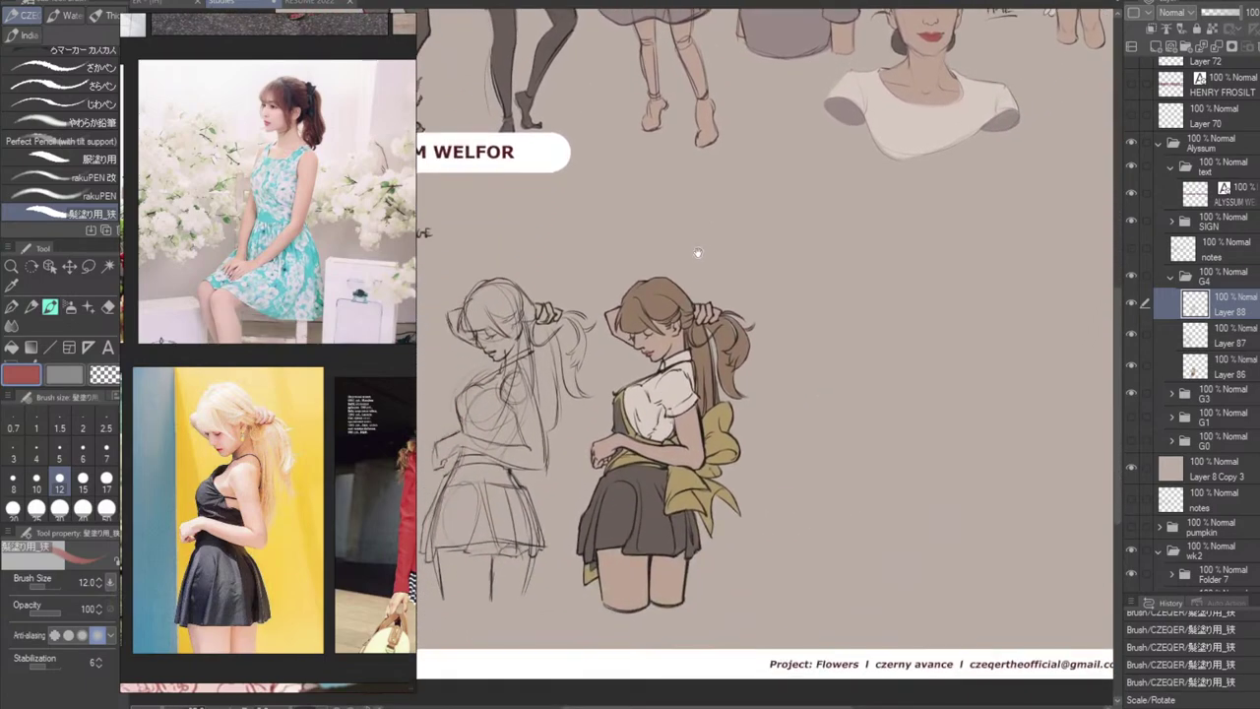
{"action": "scroll", "coordinate": [697, 253], "scroll_direction": "up", "scroll_amount": 2}
{"action": "left_click_drag", "start_coordinate": [753, 486], "coordinate": [763, 346]}
{"action": "scroll", "coordinate": [799, 348], "scroll_direction": "up", "scroll_amount": 1}
{"action": "key", "text": "w"}
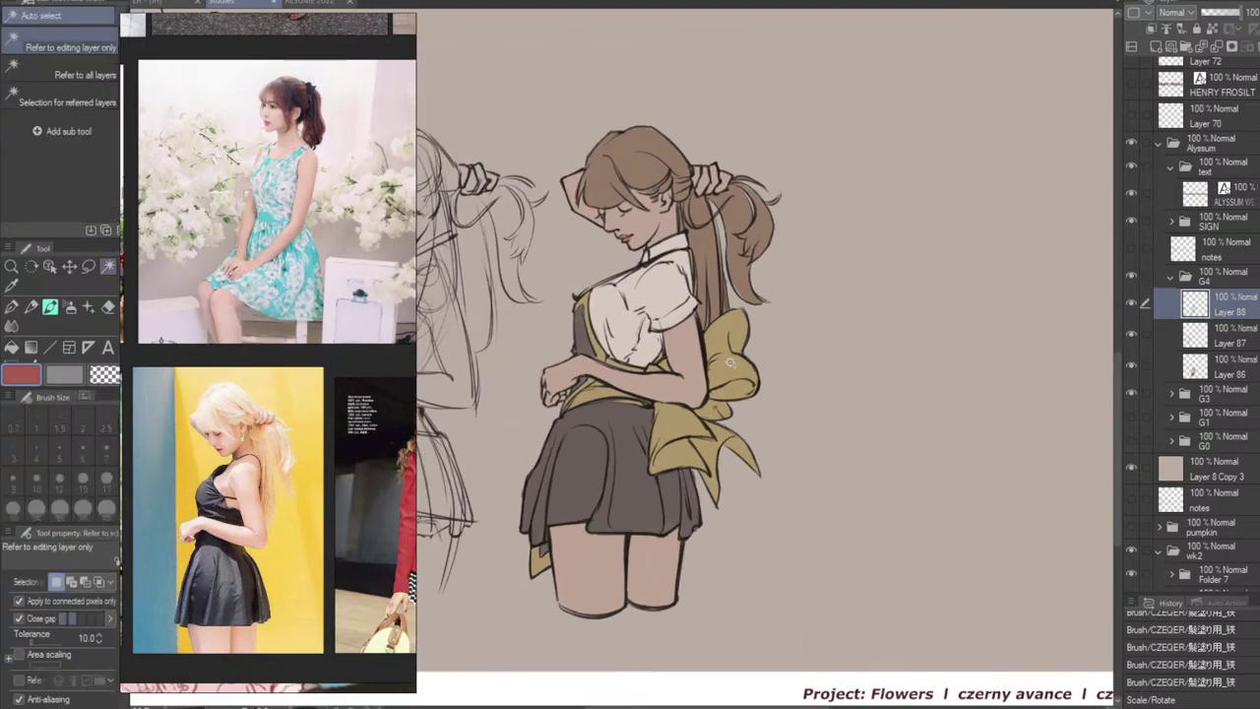
{"action": "left_click", "coordinate": [733, 360]}
{"action": "left_click", "coordinate": [1234, 343]}
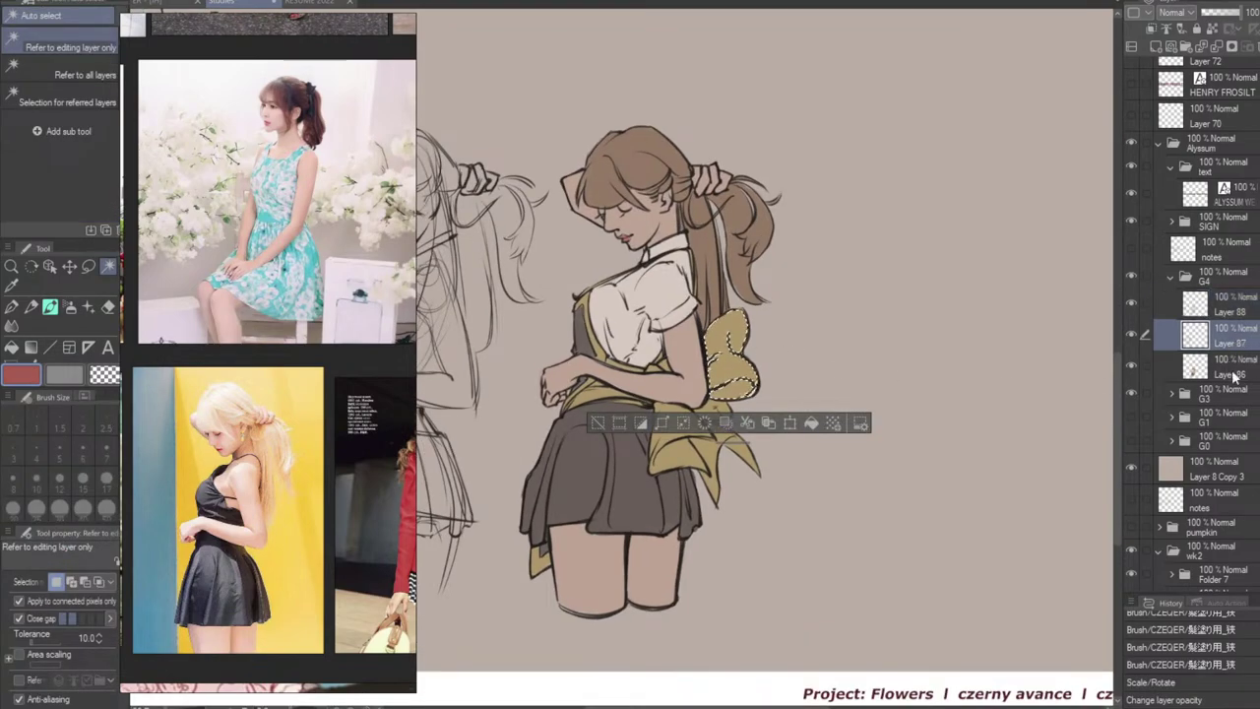
Make Layer 86 active, auto-select the yellow apron and bow areas, and clear the selection.
{"action": "left_click", "coordinate": [1231, 368]}
{"action": "key", "text": "ctrl+d"}
{"action": "left_click", "coordinate": [736, 356]}
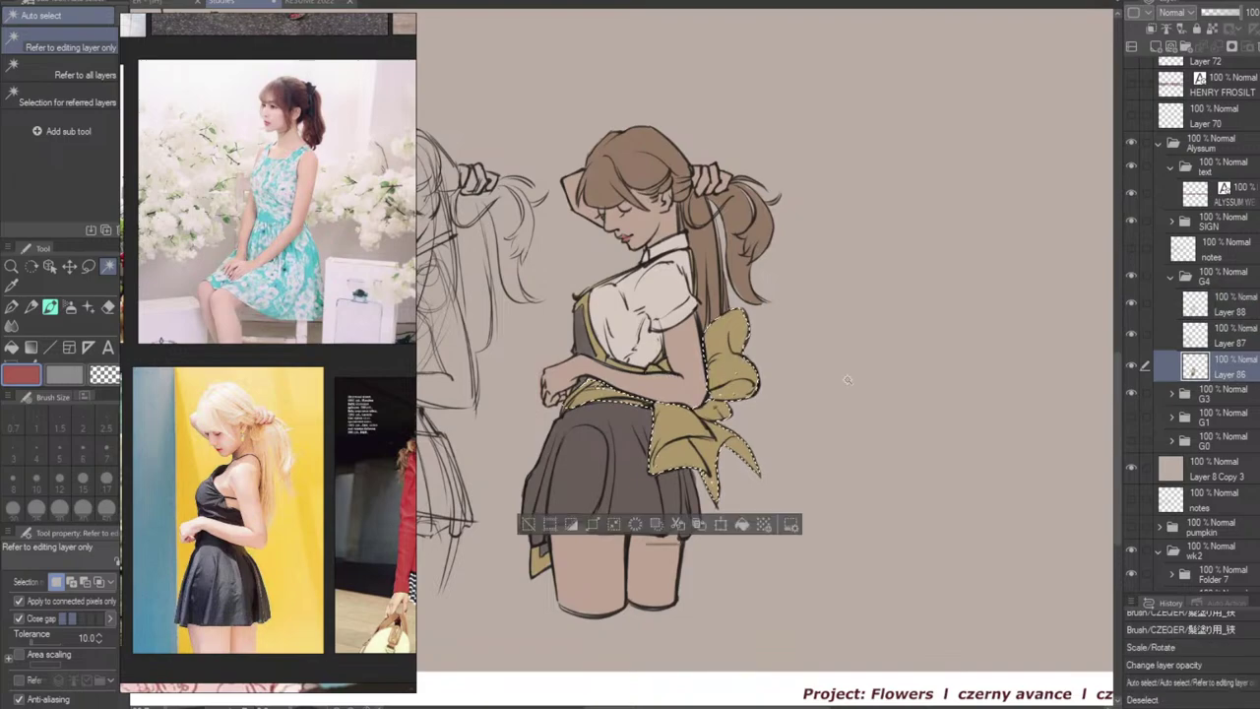
{"action": "key", "text": "ctrl+d"}
{"action": "scroll", "coordinate": [846, 355], "scroll_direction": "up", "scroll_amount": 5}
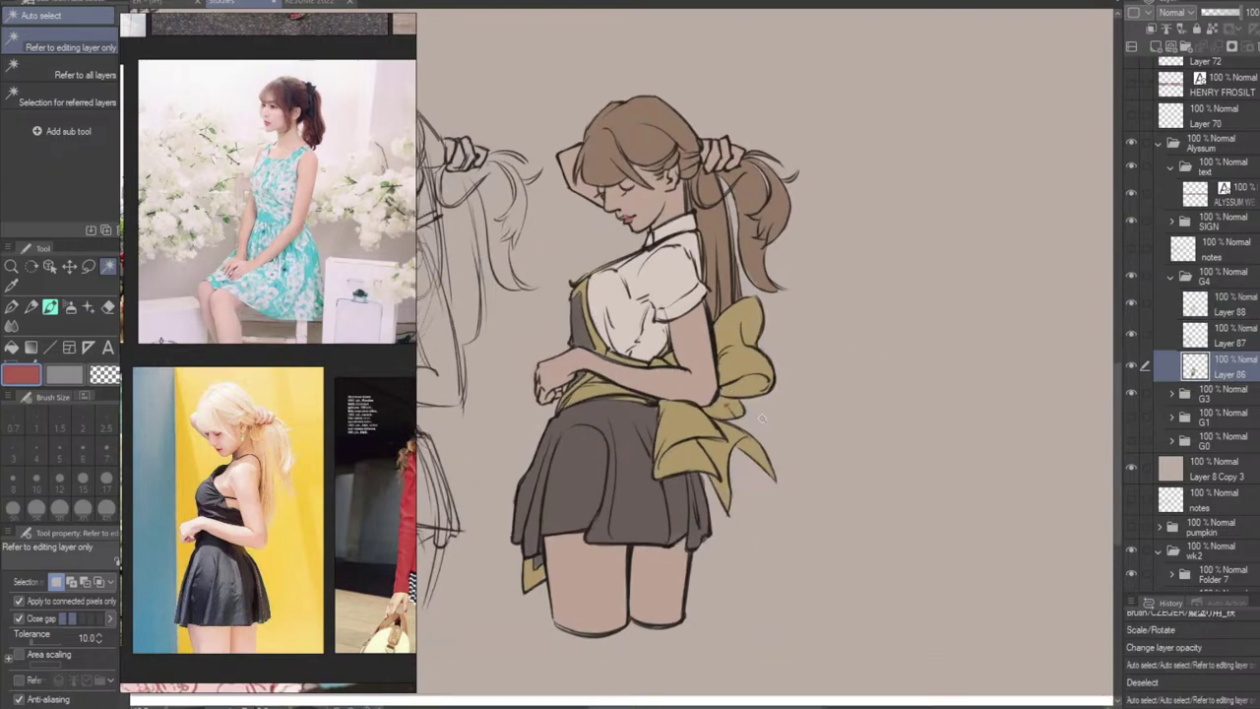
{"action": "scroll", "coordinate": [743, 445], "scroll_direction": "down", "scroll_amount": 2}
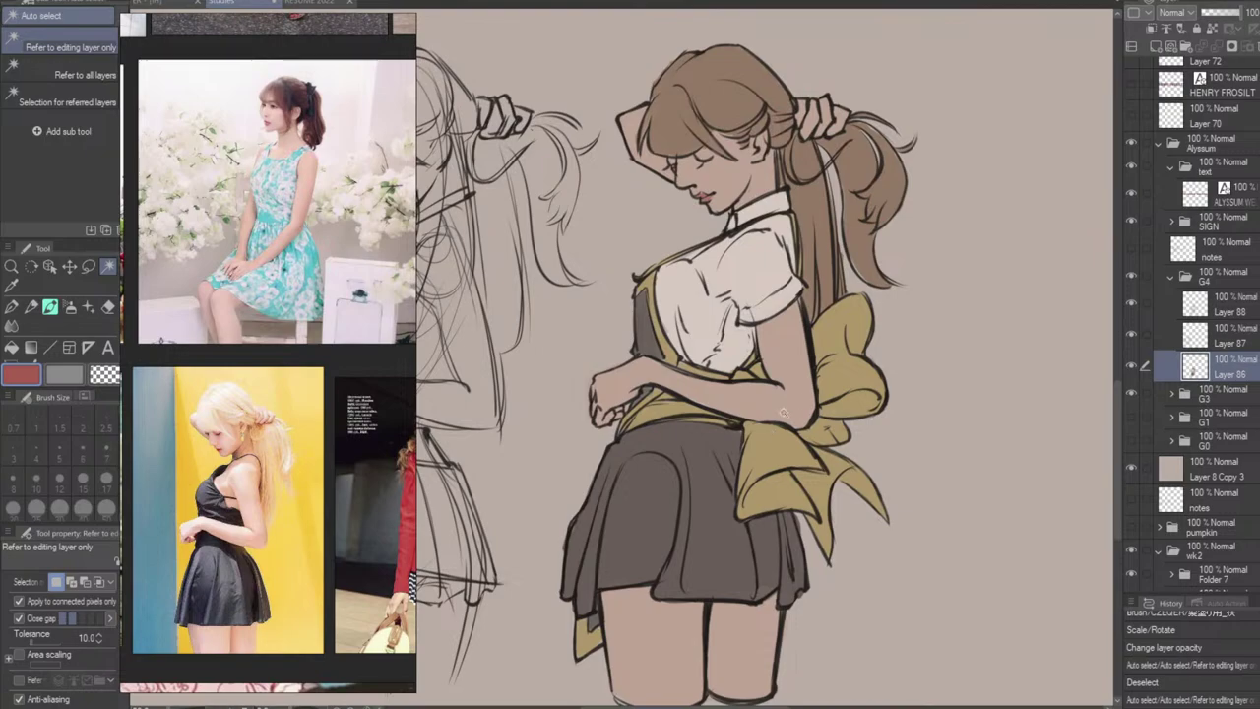
Sample the bow's yellow and touch up the apron waist and the bow's knot on Layer 86.
{"action": "key", "text": "b"}
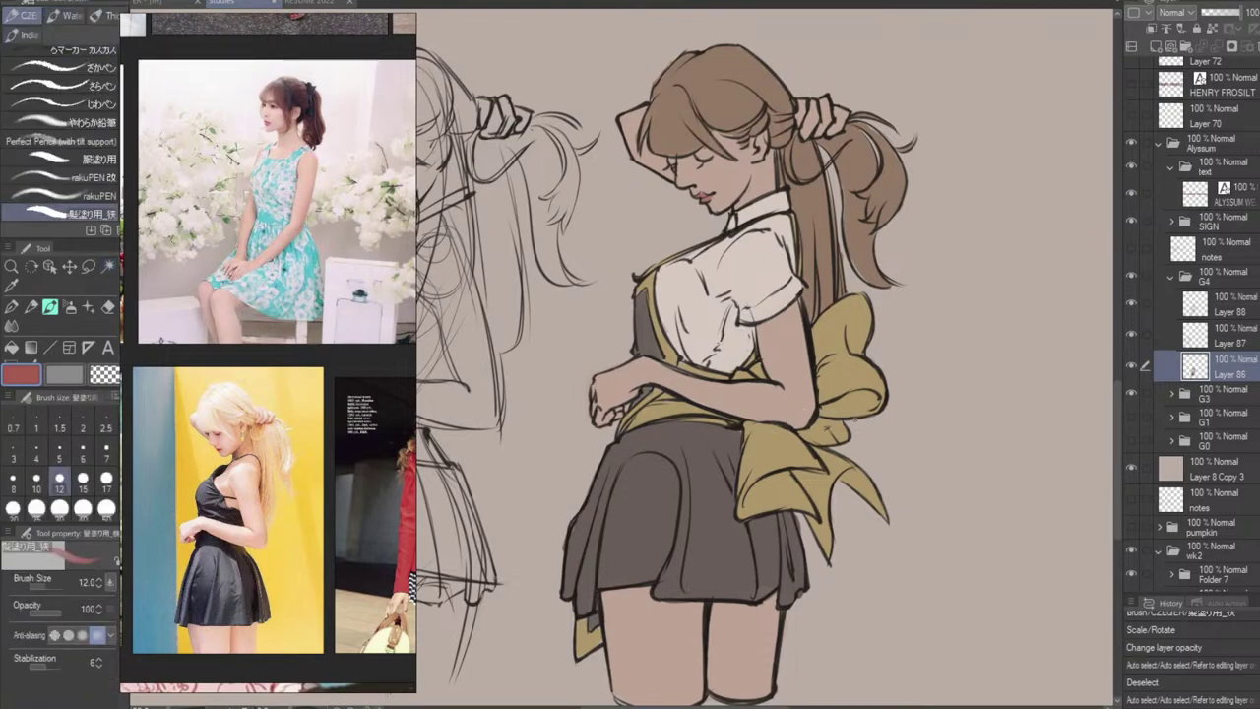
{"action": "left_click", "coordinate": [777, 448], "text": "alt"}
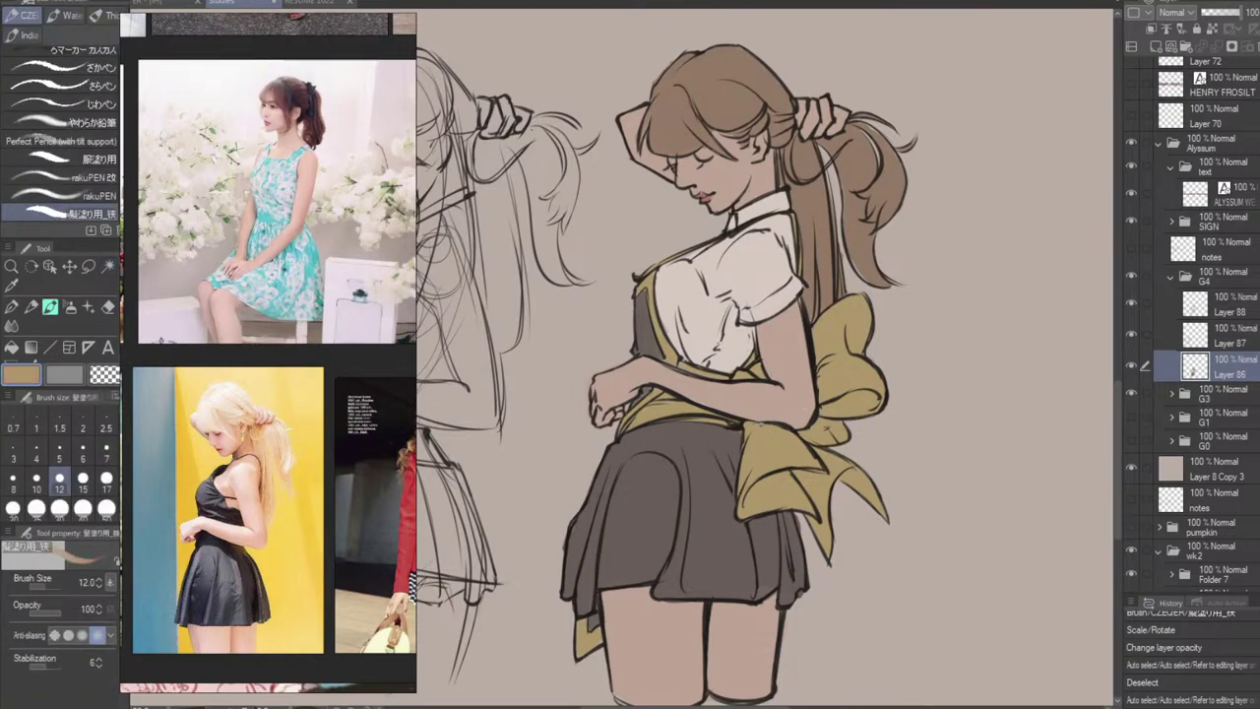
{"action": "key", "text": "ctrl+d"}
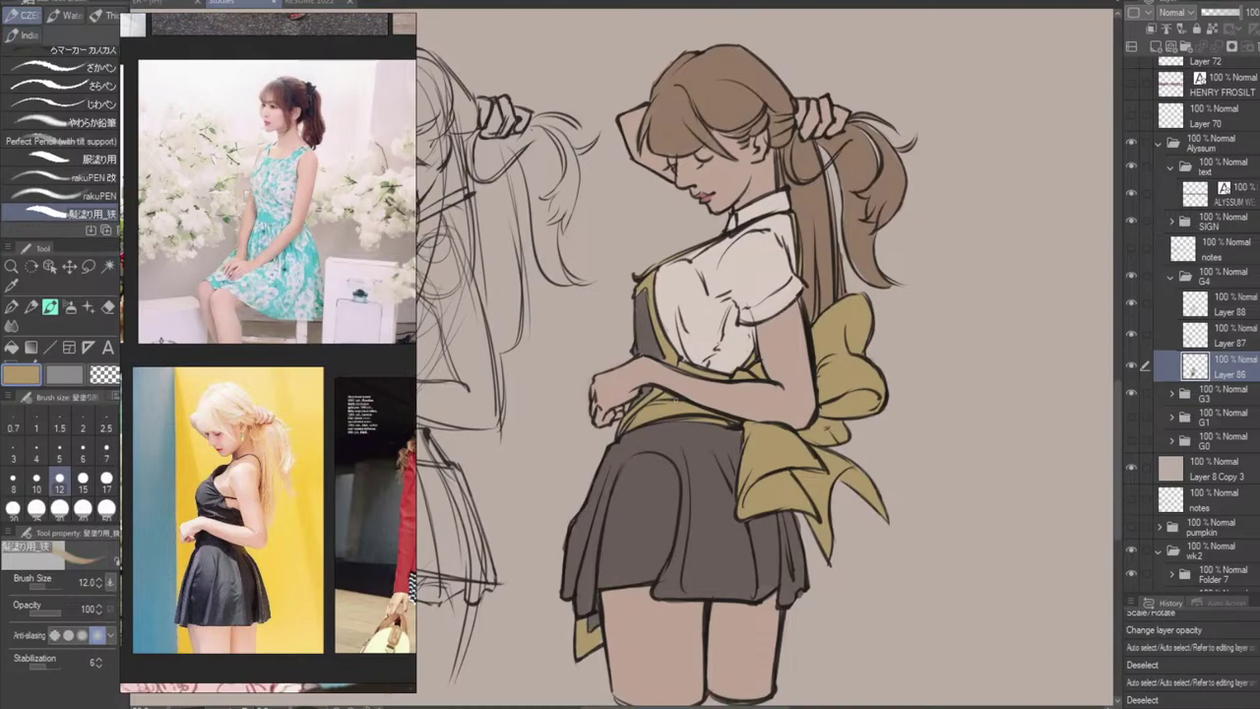
{"action": "left_click_drag", "start_coordinate": [676, 400], "coordinate": [622, 430]}
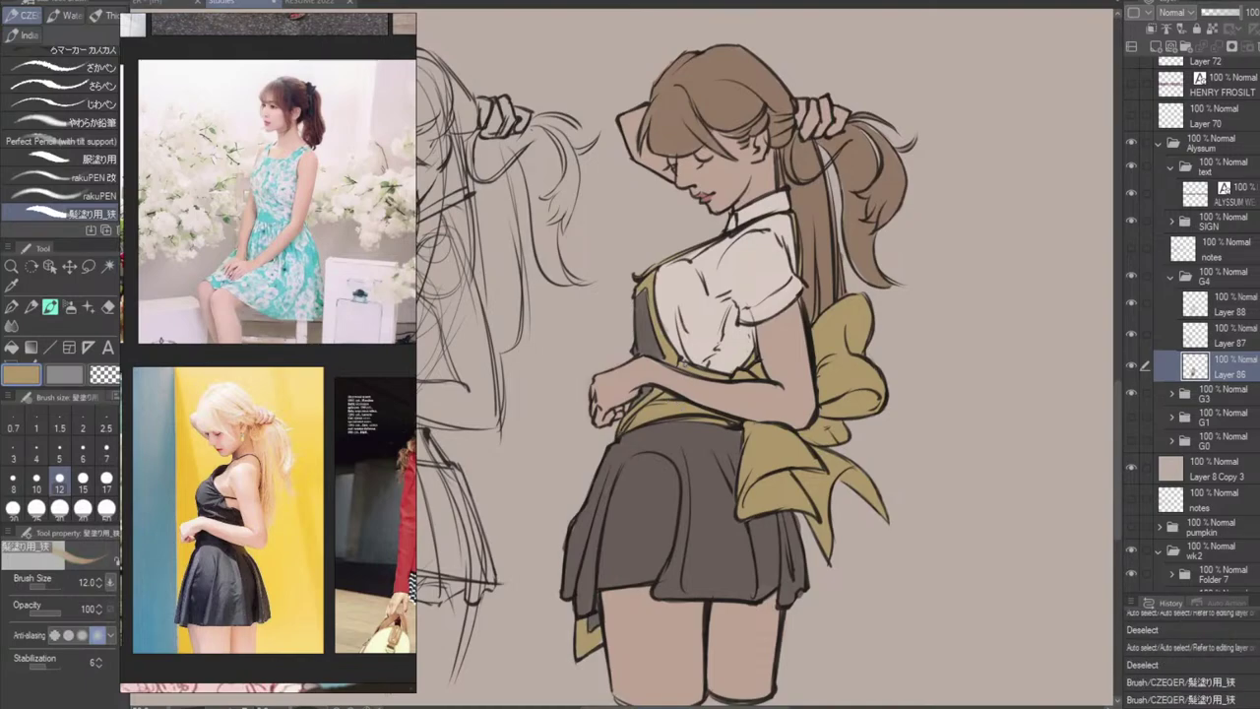
{"action": "left_click_drag", "start_coordinate": [819, 429], "coordinate": [827, 436]}
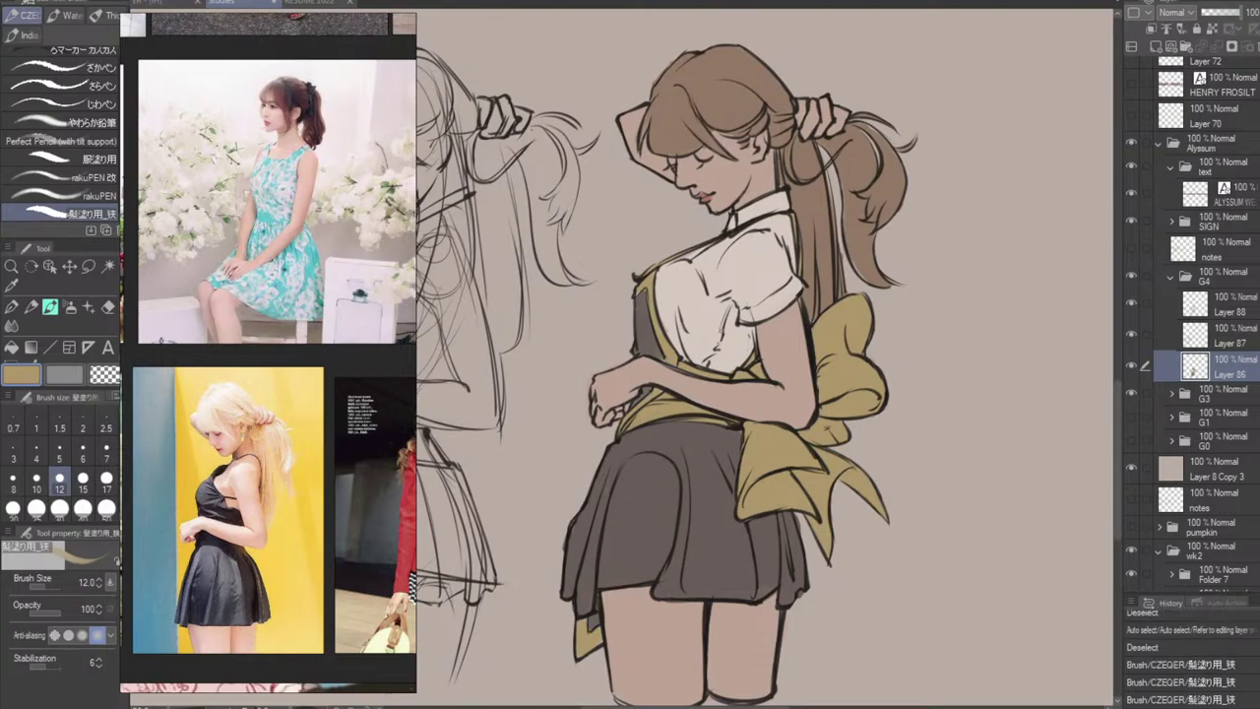
{"action": "left_click_drag", "start_coordinate": [968, 283], "coordinate": [823, 302]}
{"action": "mouse_move", "coordinate": [931, 496]}
{"action": "left_mouse_down"}
{"action": "mouse_move", "coordinate": [829, 455]}
{"action": "mouse_move", "coordinate": [723, 442]}
{"action": "left_mouse_up"}
{"action": "scroll", "coordinate": [869, 456], "scroll_direction": "down", "scroll_amount": 1}
{"action": "mouse_move", "coordinate": [956, 398]}
{"action": "left_mouse_down"}
{"action": "mouse_move", "coordinate": [821, 419]}
{"action": "mouse_move", "coordinate": [954, 411]}
{"action": "mouse_move", "coordinate": [943, 411]}
{"action": "left_mouse_up"}
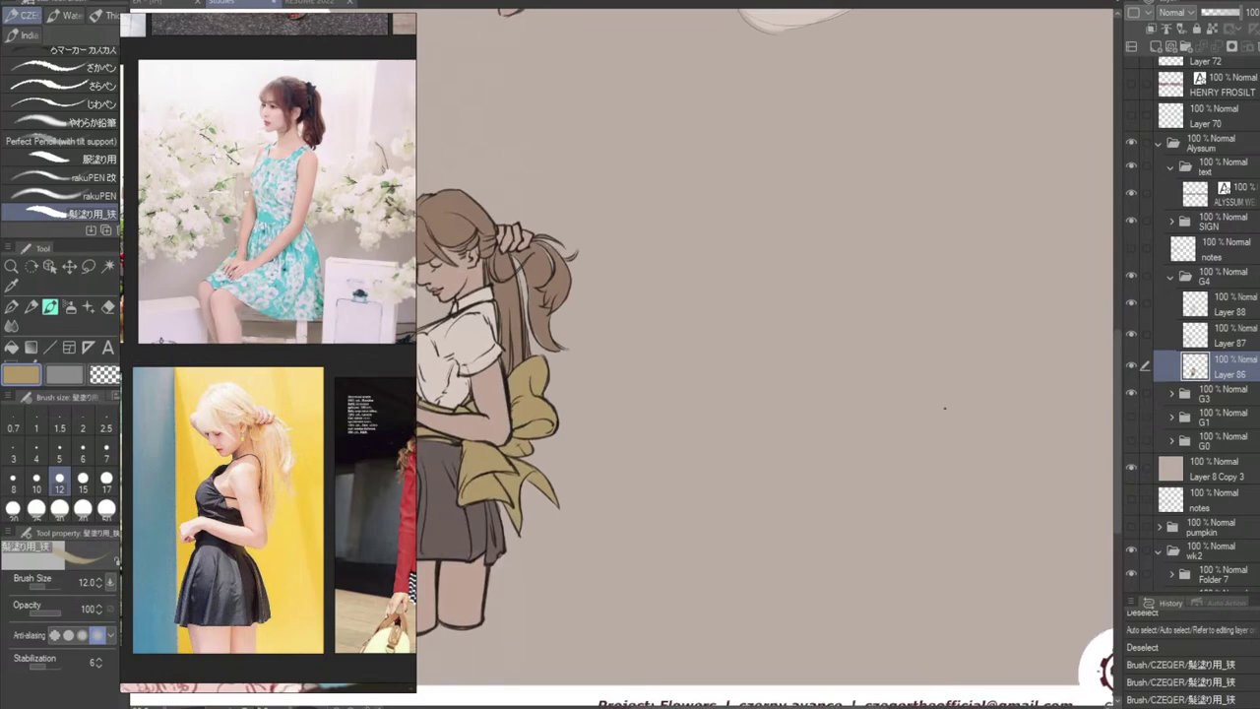
On Layer 87, lasso the first rough body sketch under the Alyssum Welfor notes.
{"action": "left_click", "coordinate": [1226, 335]}
{"action": "left_click_drag", "start_coordinate": [602, 434], "coordinate": [971, 415]}
{"action": "left_click", "coordinate": [1132, 334]}
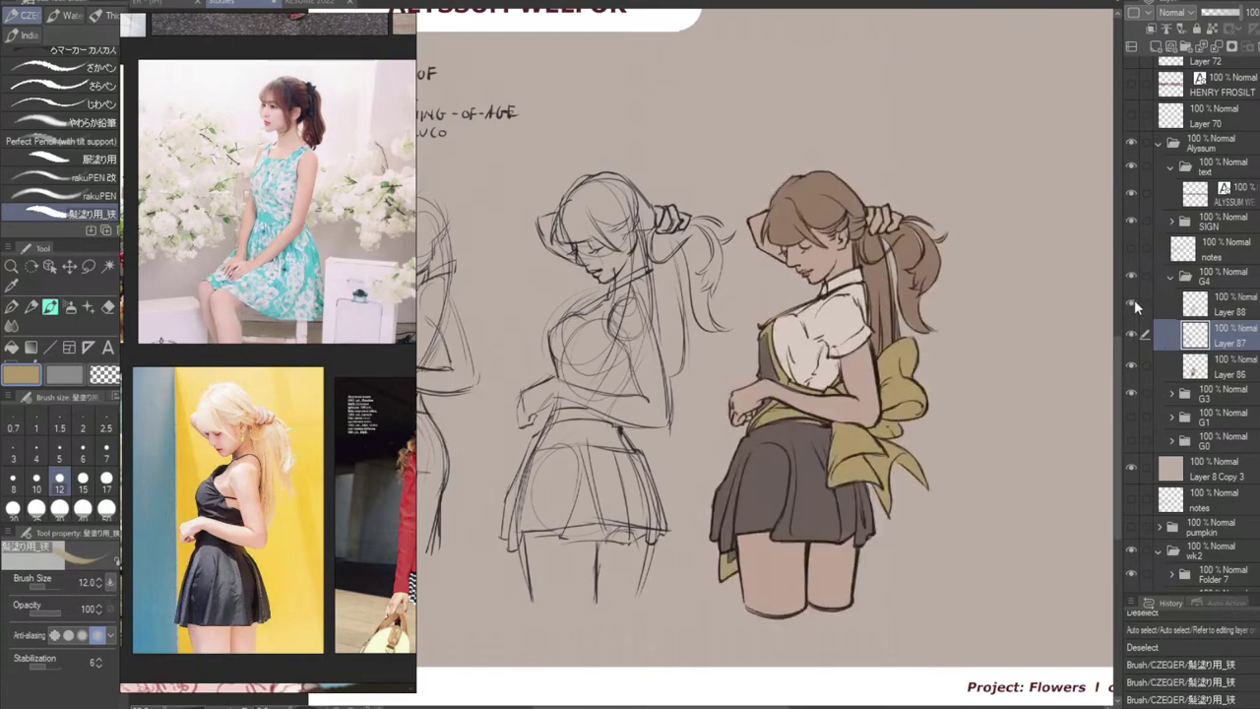
{"action": "left_click_drag", "start_coordinate": [821, 334], "coordinate": [408, 344]}
{"action": "mouse_move", "coordinate": [722, 346]}
{"action": "left_mouse_down"}
{"action": "mouse_move", "coordinate": [661, 350]}
{"action": "mouse_move", "coordinate": [1079, 335]}
{"action": "left_mouse_up"}
{"action": "left_click_drag", "start_coordinate": [831, 348], "coordinate": [936, 349]}
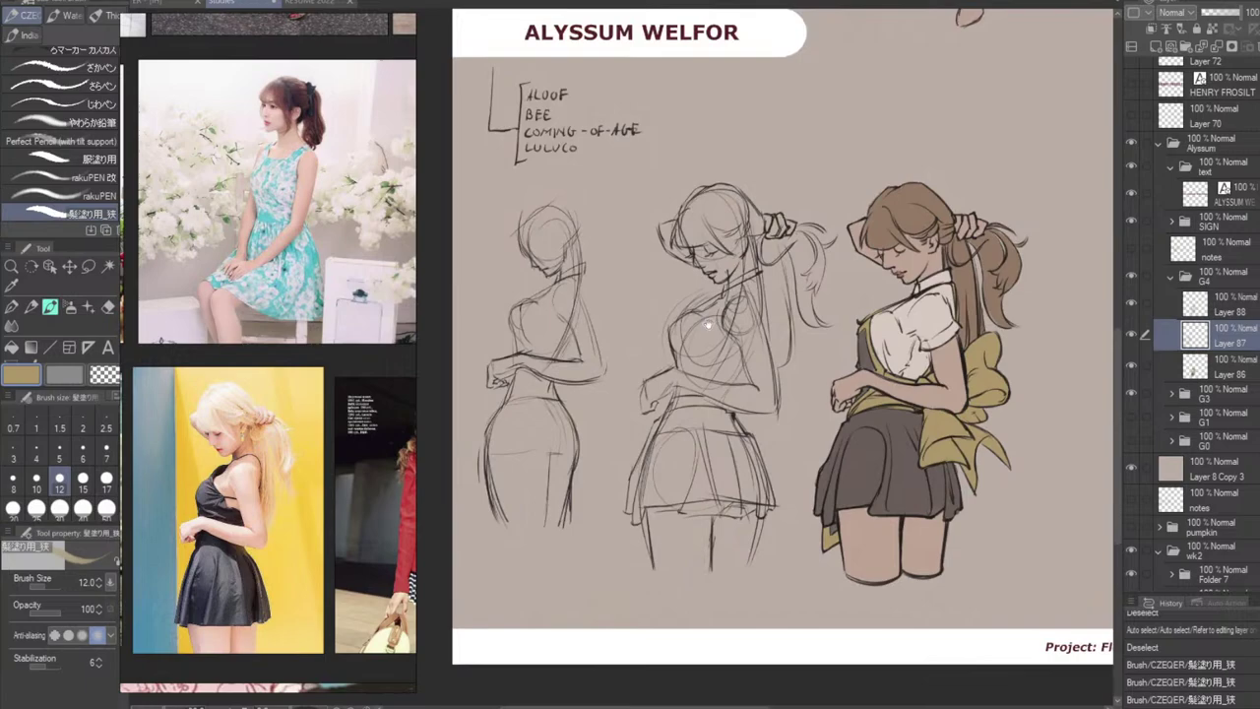
{"action": "left_click_drag", "start_coordinate": [710, 323], "coordinate": [731, 329]}
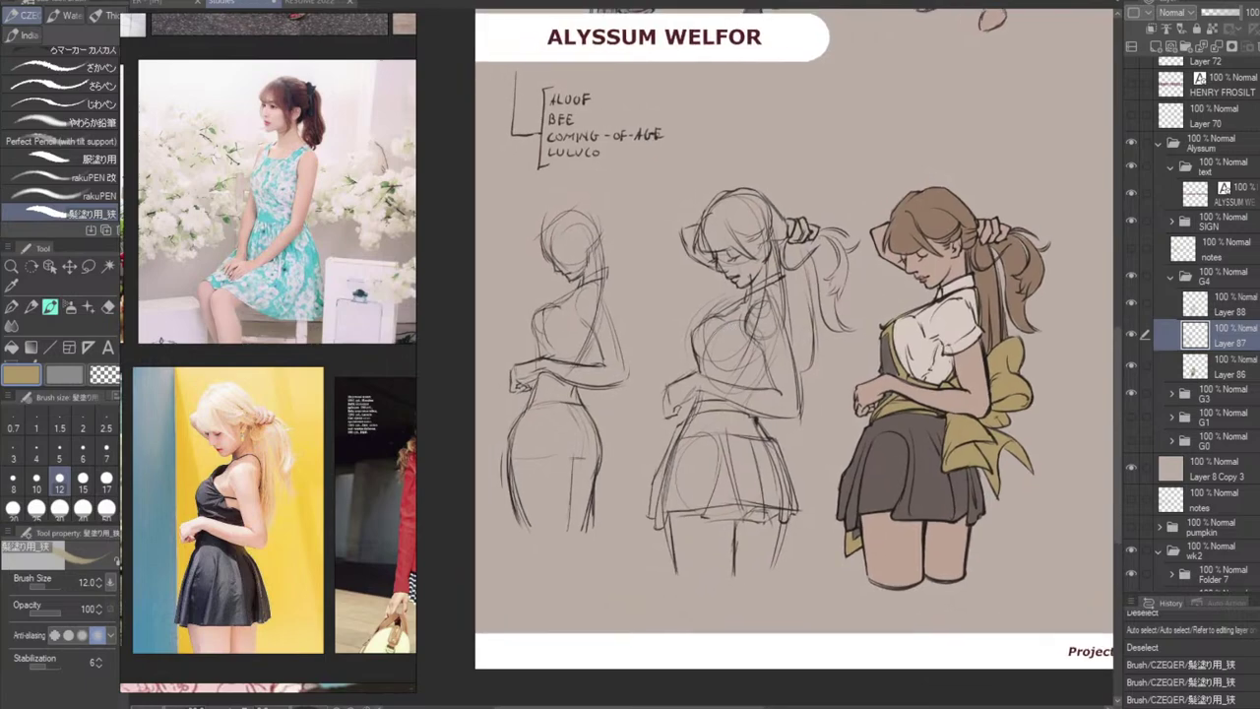
{"action": "key", "text": "m"}
{"action": "mouse_move", "coordinate": [600, 579]}
{"action": "left_mouse_down"}
{"action": "mouse_move", "coordinate": [643, 413]}
{"action": "mouse_move", "coordinate": [650, 313]}
{"action": "mouse_move", "coordinate": [624, 208]}
{"action": "left_mouse_up"}
{"action": "left_click_drag", "start_coordinate": [489, 429], "coordinate": [594, 574]}
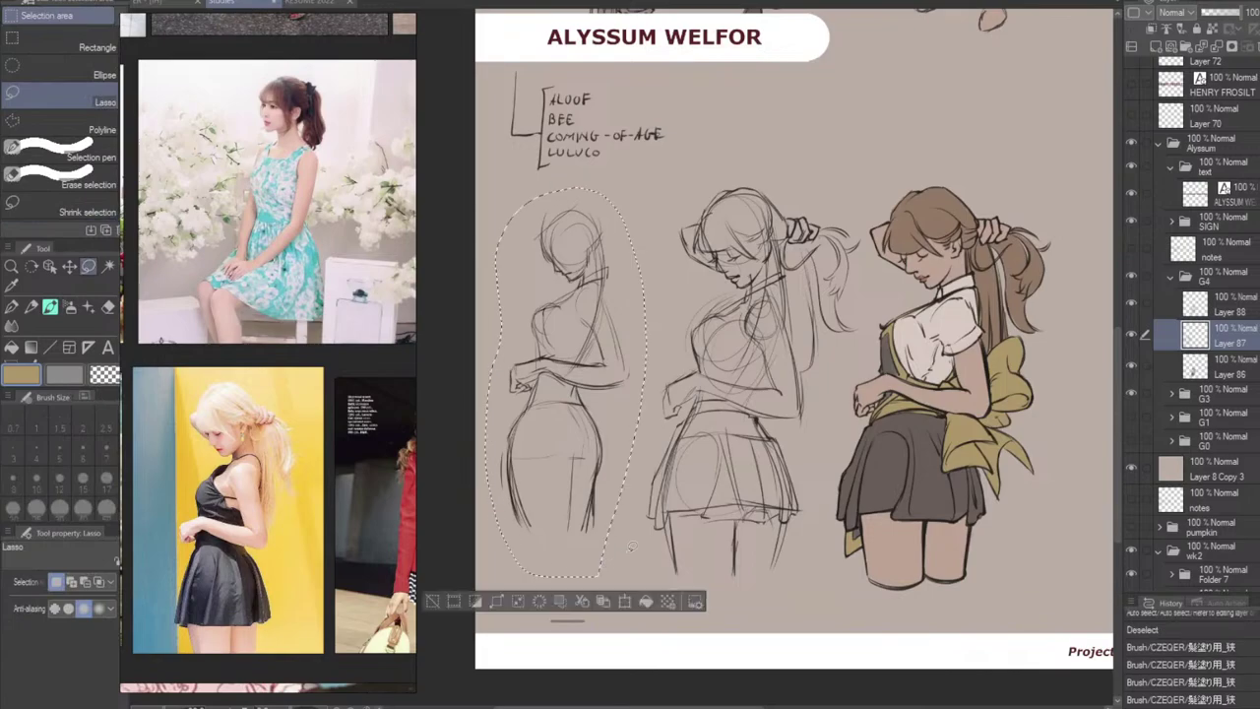
Scale the lassoed body sketch to 116%, reposition it beside the second sketch, and clear the selection.
{"action": "key", "text": "ctrl+t"}
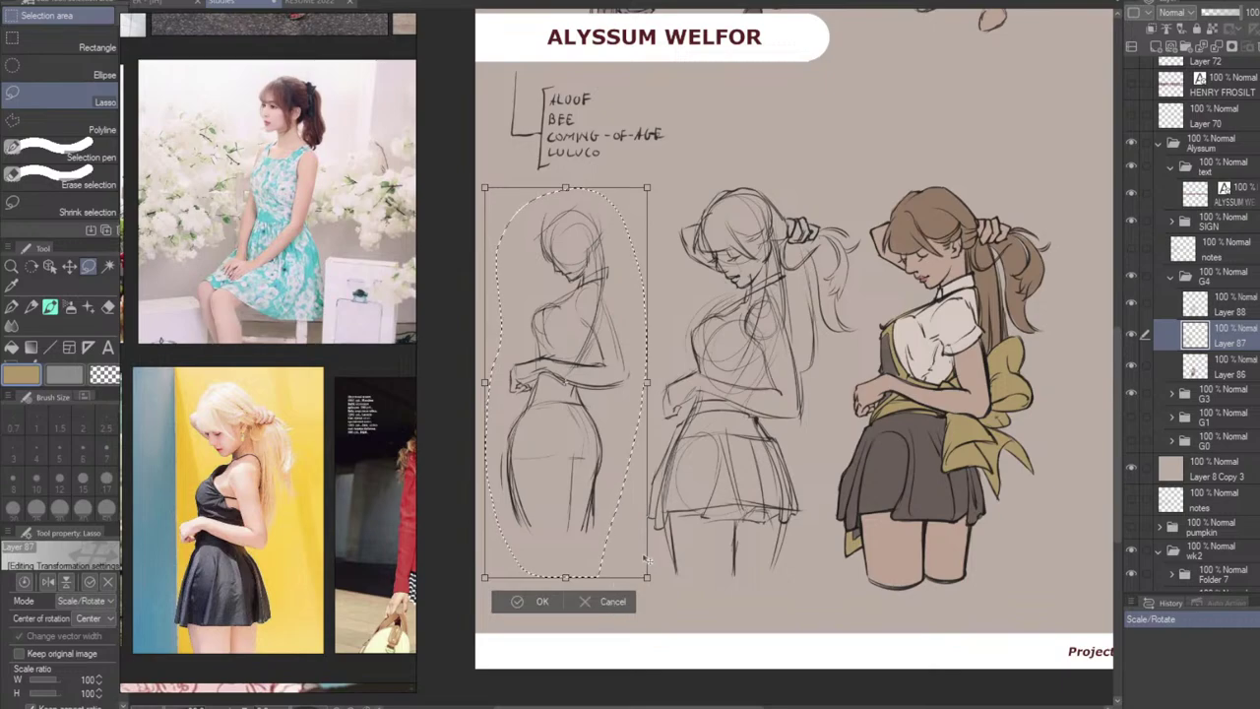
{"action": "mouse_move", "coordinate": [647, 578]}
{"action": "left_mouse_down"}
{"action": "mouse_move", "coordinate": [659, 607]}
{"action": "mouse_move", "coordinate": [636, 586]}
{"action": "left_mouse_up"}
{"action": "left_click_drag", "start_coordinate": [658, 201], "coordinate": [672, 169]}
{"action": "left_click_drag", "start_coordinate": [641, 509], "coordinate": [640, 517]}
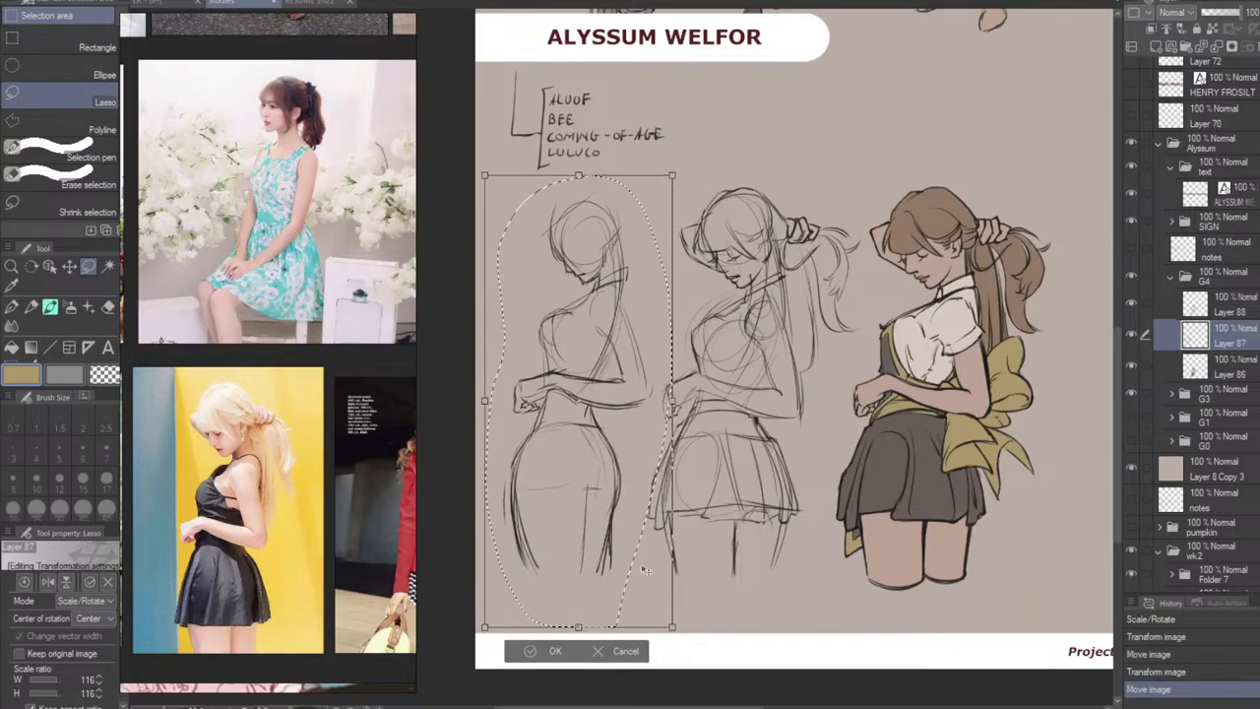
{"action": "left_click_drag", "start_coordinate": [636, 595], "coordinate": [633, 601]}
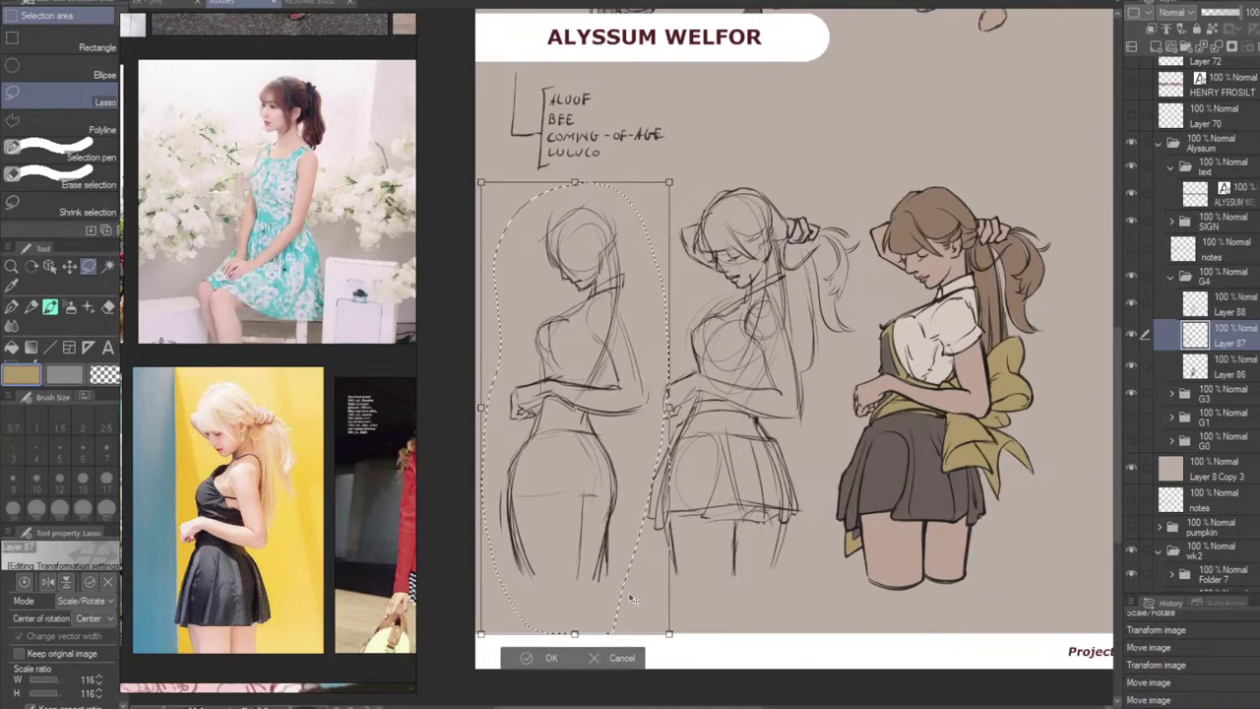
{"action": "key", "text": "Return"}
{"action": "key", "text": "ctrl+d"}
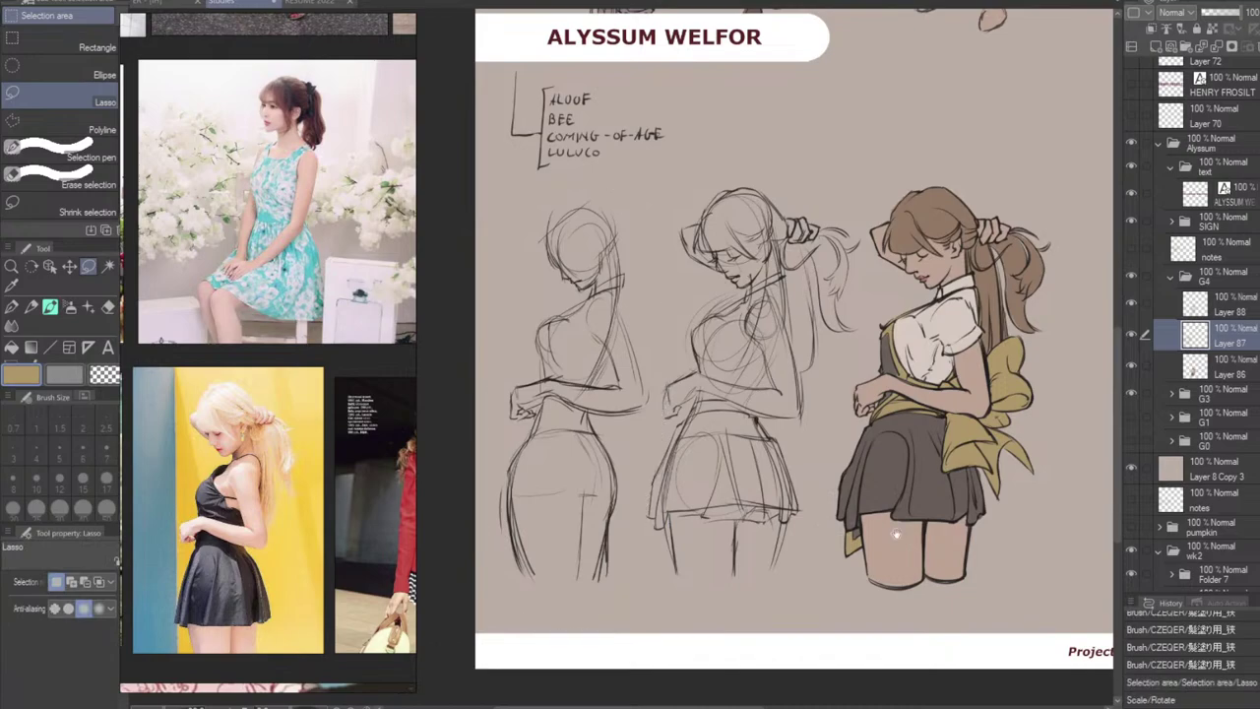
Sample the dark line colour and sketch a new head's face outline in the empty area right of the coloured figure.
{"action": "mouse_move", "coordinate": [971, 553]}
{"action": "left_mouse_down"}
{"action": "mouse_move", "coordinate": [581, 553]}
{"action": "mouse_move", "coordinate": [906, 549]}
{"action": "mouse_move", "coordinate": [420, 571]}
{"action": "left_mouse_up"}
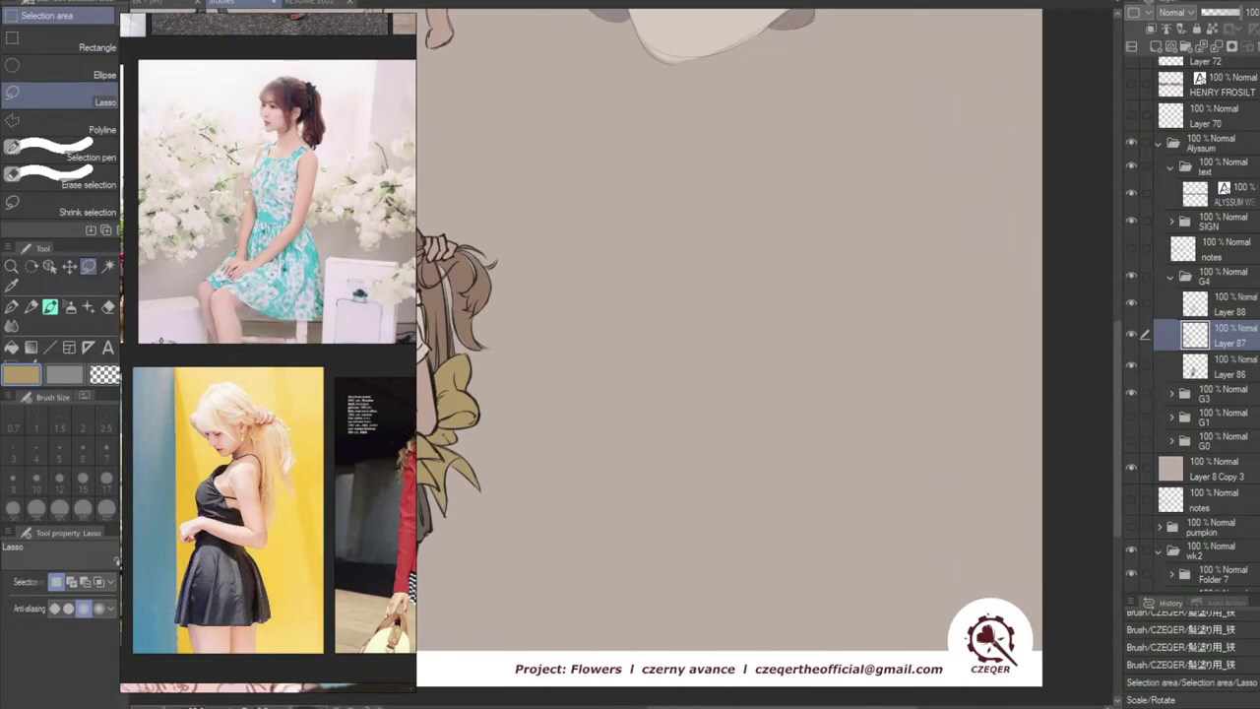
{"action": "key", "text": "b"}
{"action": "scroll", "coordinate": [827, 562], "scroll_direction": "up", "scroll_amount": 1}
{"action": "mouse_move", "coordinate": [698, 460]}
{"action": "left_mouse_down"}
{"action": "mouse_move", "coordinate": [777, 452]}
{"action": "mouse_move", "coordinate": [761, 480]}
{"action": "left_mouse_up"}
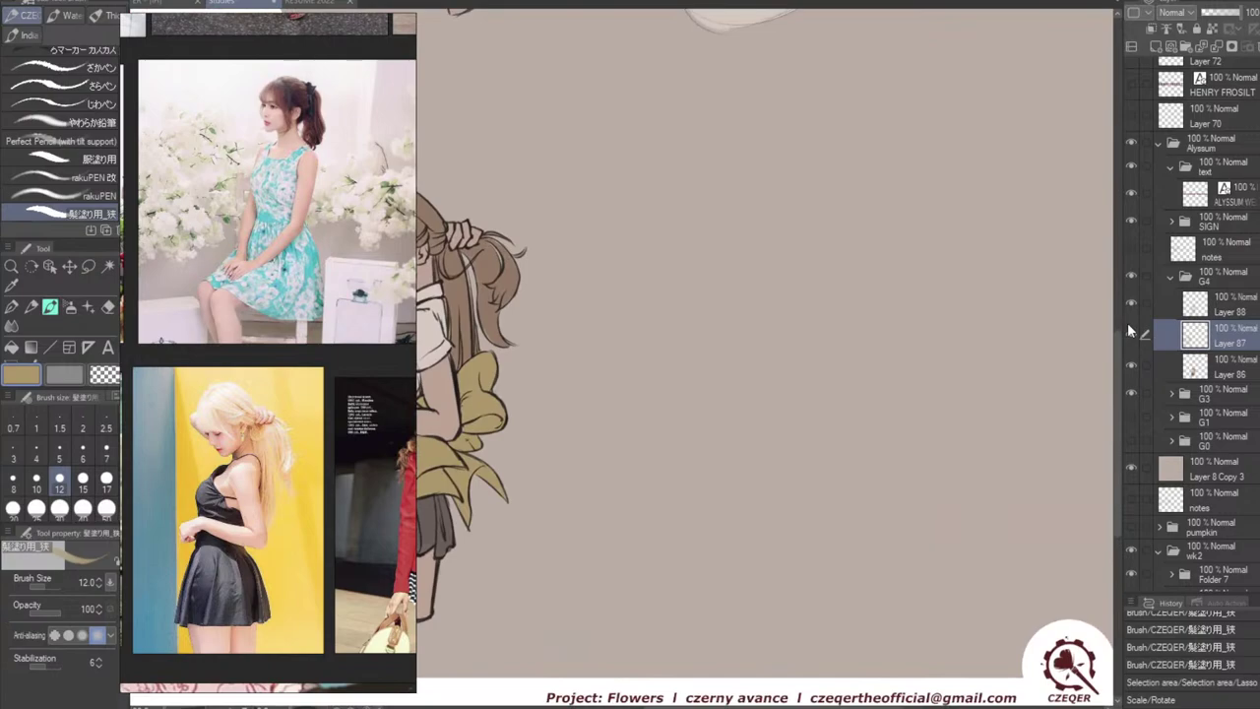
{"action": "key", "text": "ctrl+d"}
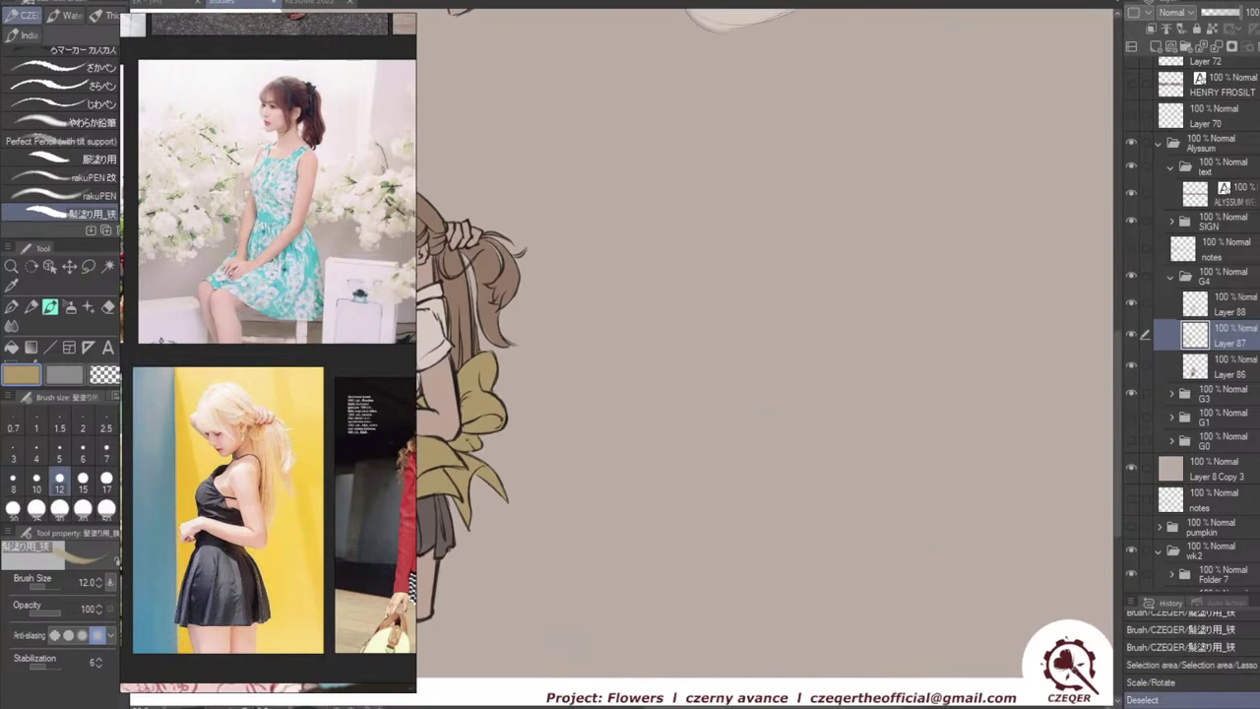
{"action": "left_click", "coordinate": [459, 382], "text": "alt"}
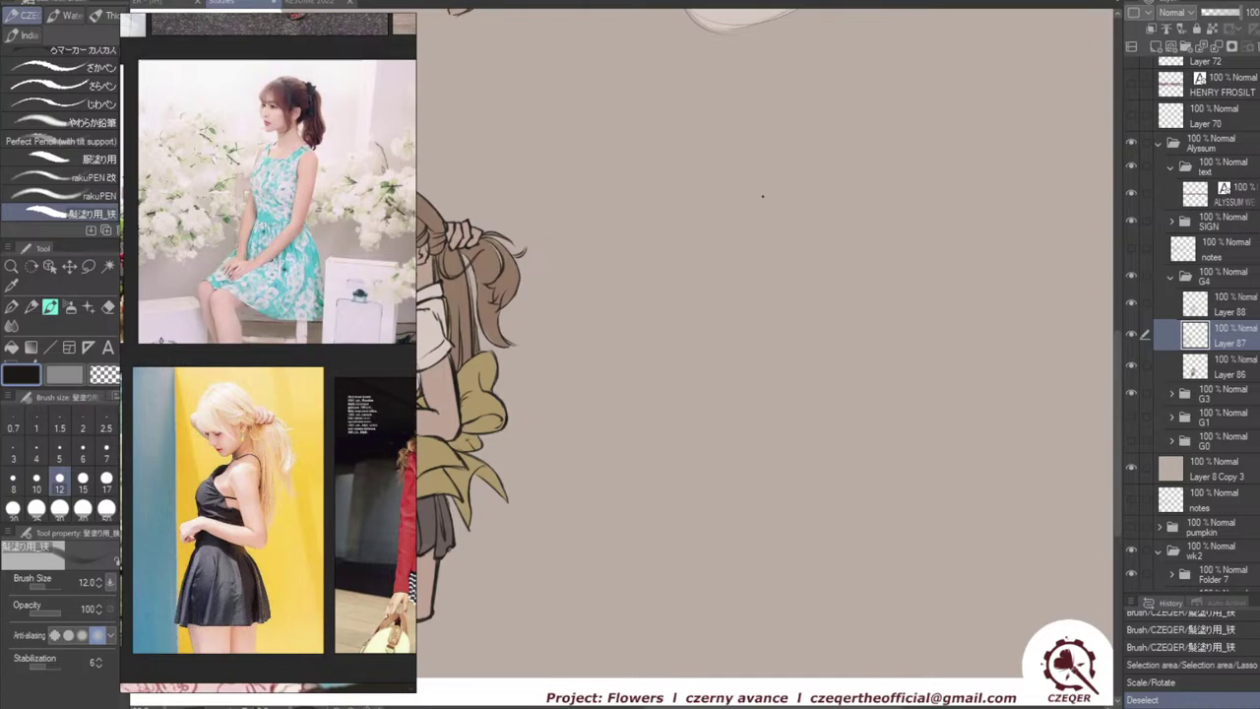
{"action": "left_click_drag", "start_coordinate": [807, 241], "coordinate": [788, 244]}
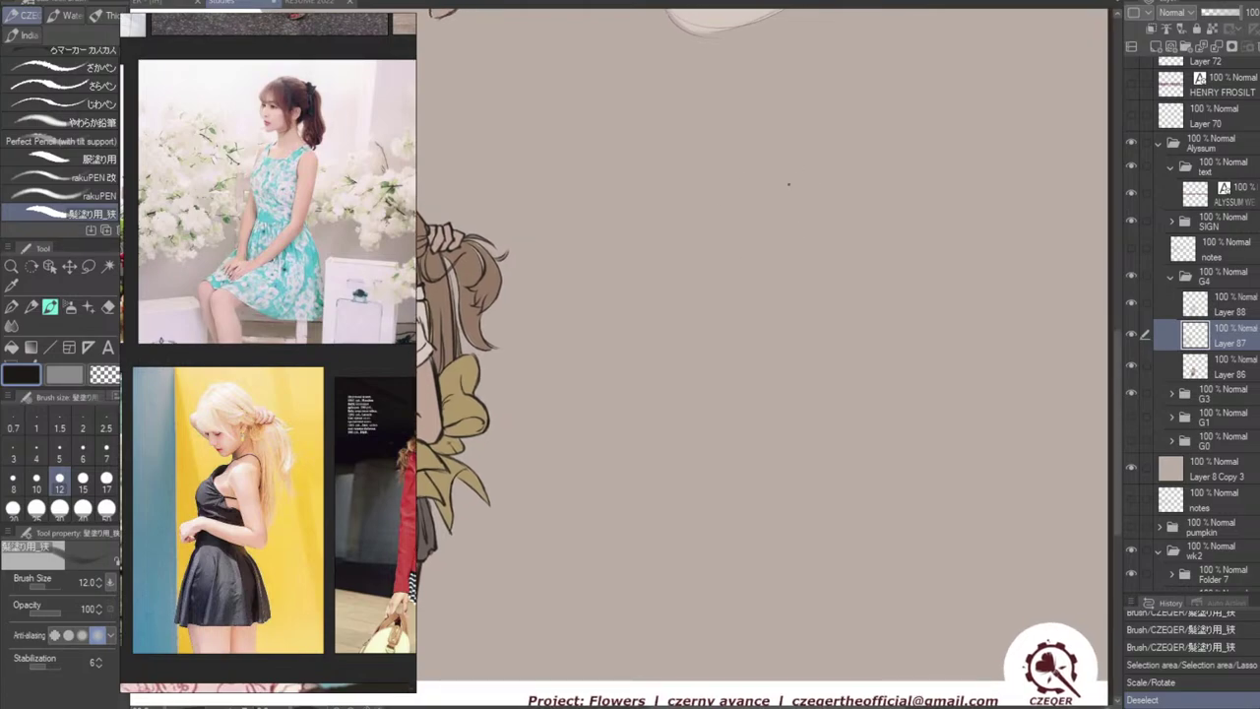
{"action": "mouse_move", "coordinate": [771, 295]}
{"action": "left_mouse_down"}
{"action": "mouse_move", "coordinate": [714, 285]}
{"action": "mouse_move", "coordinate": [766, 285]}
{"action": "left_mouse_up"}
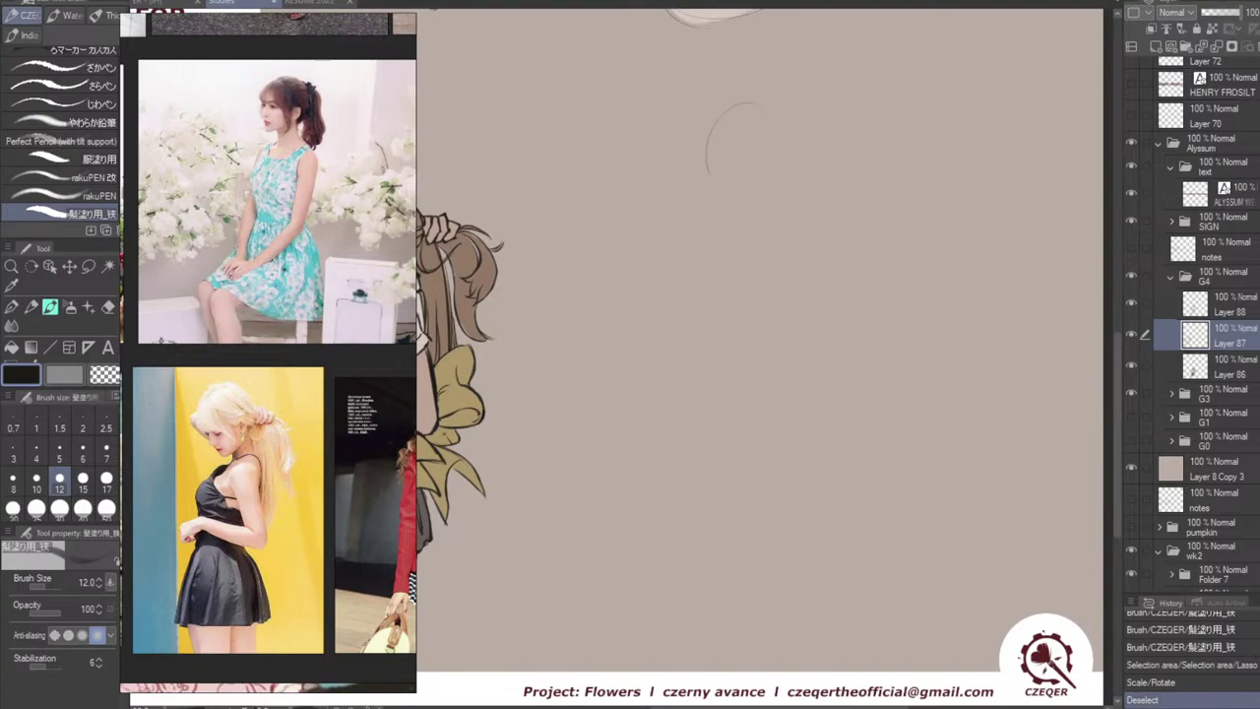
{"action": "mouse_move", "coordinate": [718, 113]}
{"action": "left_mouse_down"}
{"action": "mouse_move", "coordinate": [709, 165]}
{"action": "mouse_move", "coordinate": [722, 200]}
{"action": "mouse_move", "coordinate": [753, 175]}
{"action": "mouse_move", "coordinate": [761, 138]}
{"action": "left_mouse_up"}
{"action": "key", "text": "ctrl+z"}
{"action": "key", "text": "ctrl+z"}
{"action": "left_click_drag", "start_coordinate": [722, 201], "coordinate": [757, 174]}
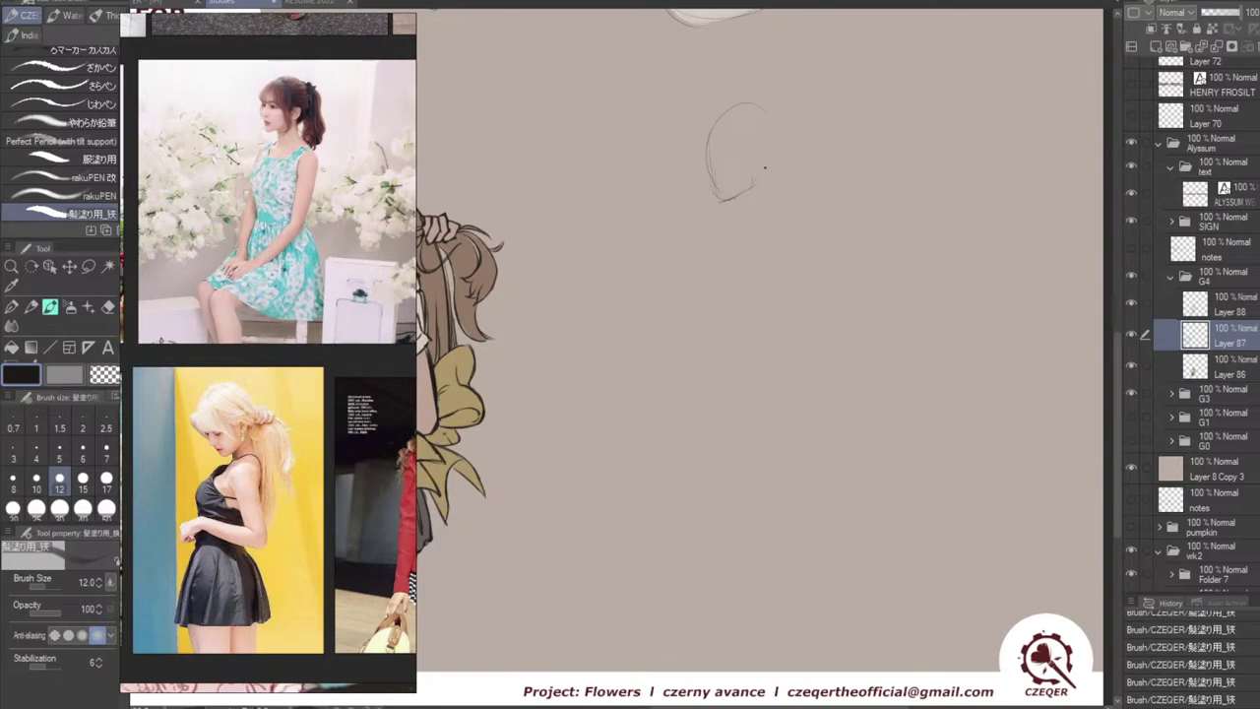
Sketch the back of the skull and the nose profile on the new head.
{"action": "left_click_drag", "start_coordinate": [742, 106], "coordinate": [776, 161]}
{"action": "mouse_move", "coordinate": [734, 155]}
{"action": "left_mouse_down"}
{"action": "mouse_move", "coordinate": [709, 154]}
{"action": "mouse_move", "coordinate": [706, 173]}
{"action": "mouse_move", "coordinate": [725, 186]}
{"action": "mouse_move", "coordinate": [718, 176]}
{"action": "left_mouse_up"}
{"action": "key", "text": "ctrl+z"}
{"action": "key", "text": "ctrl+z"}
{"action": "key", "text": "ctrl+z"}
{"action": "key", "text": "ctrl+z"}
{"action": "left_click_drag", "start_coordinate": [712, 175], "coordinate": [719, 174]}
{"action": "key", "text": "ctrl+z"}
Try several mouth and lip strokes below the nose on the new head.
{"action": "left_click_drag", "start_coordinate": [711, 178], "coordinate": [715, 184]}
{"action": "key", "text": "ctrl+z"}
{"action": "left_click_drag", "start_coordinate": [715, 182], "coordinate": [722, 184]}
{"action": "key", "text": "ctrl+z"}
{"action": "key", "text": "ctrl+z"}
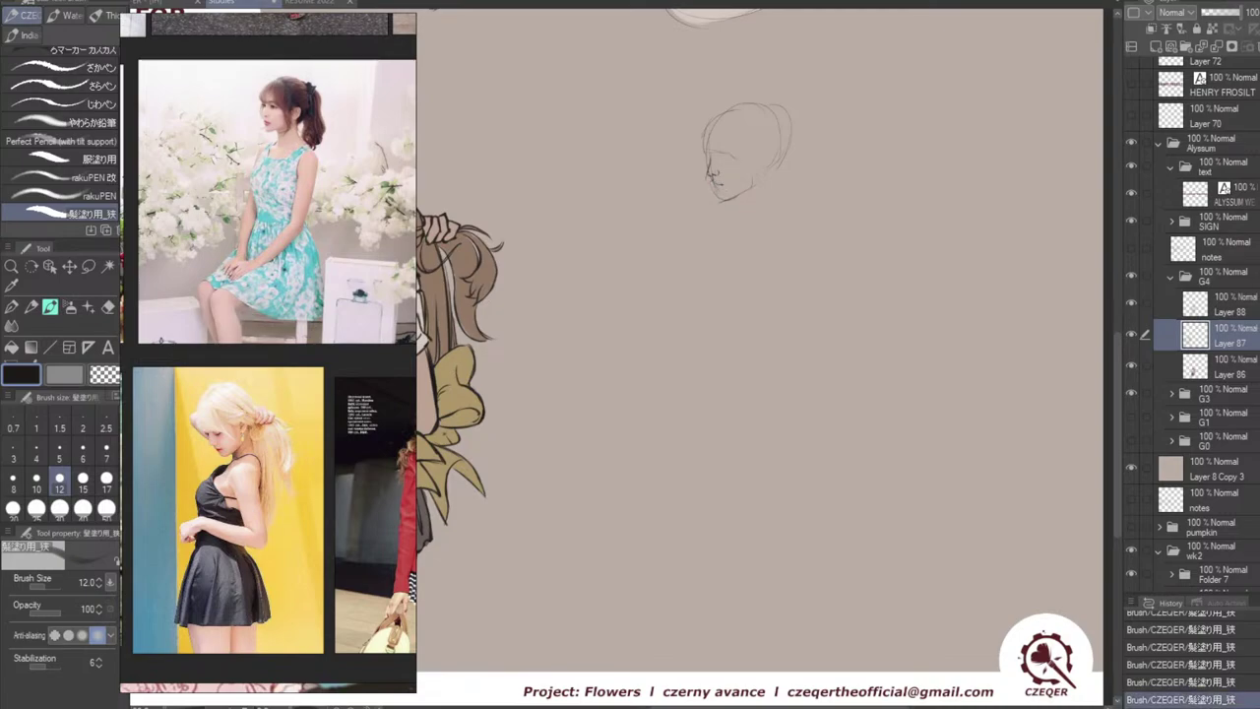
{"action": "key", "text": "ctrl+z"}
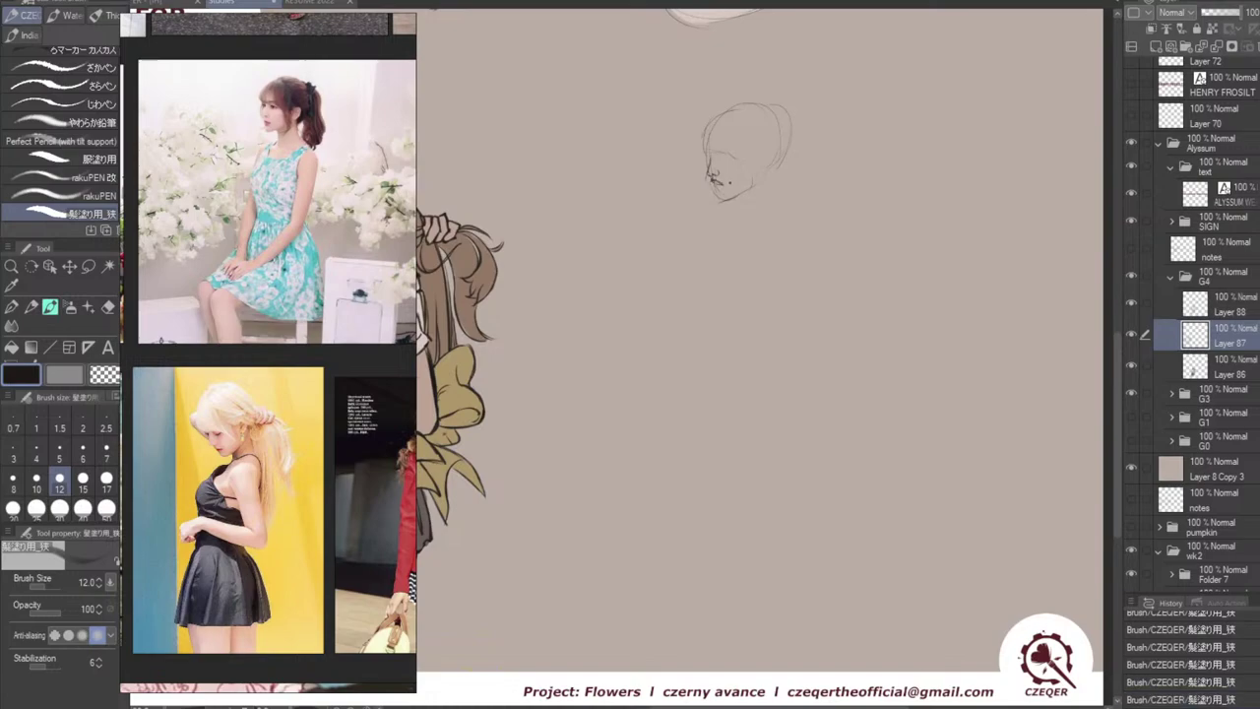
{"action": "key", "text": "ctrl+z"}
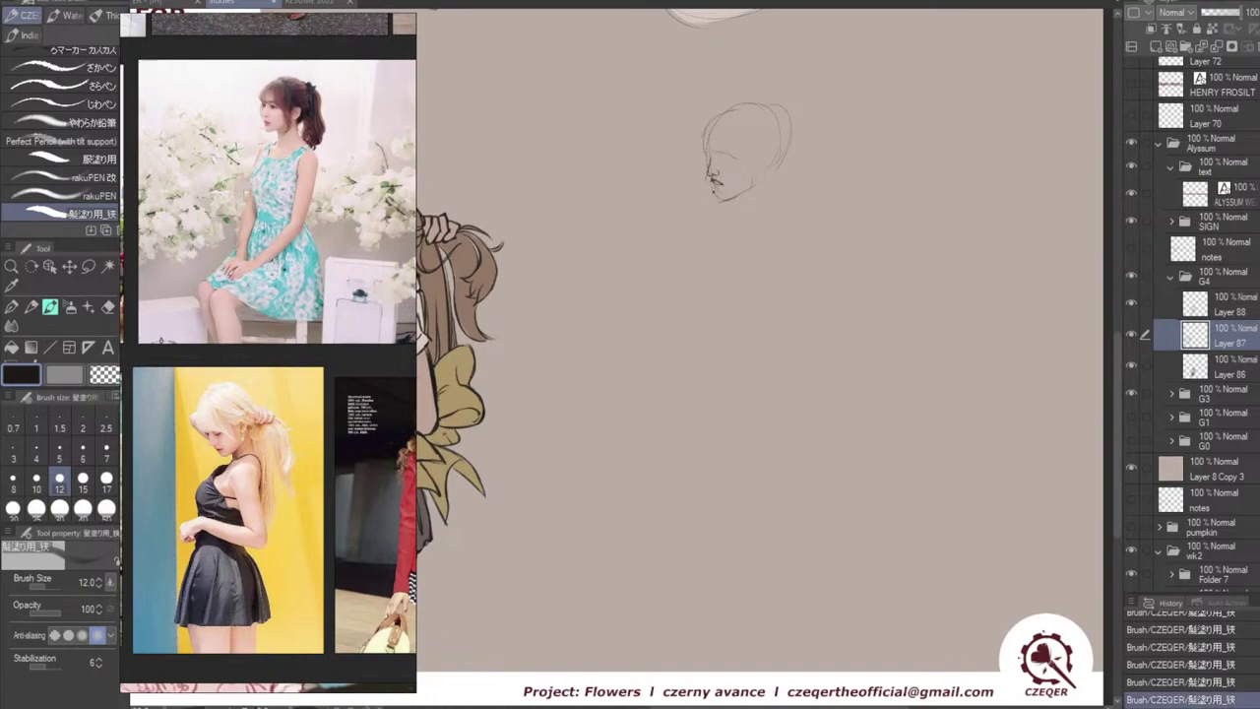
{"action": "key", "text": "ctrl+z"}
{"action": "key", "text": "ctrl+y"}
{"action": "key", "text": "ctrl+z"}
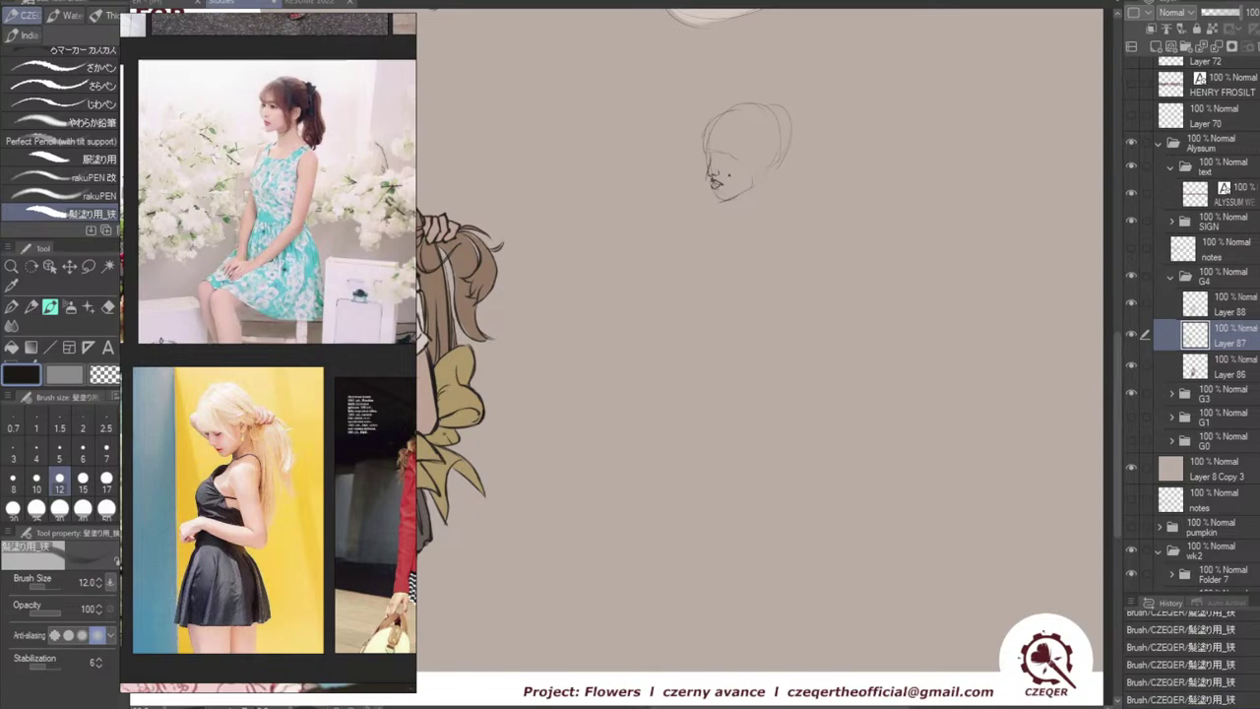
{"action": "key", "text": "ctrl+y"}
{"action": "key", "text": "ctrl+z"}
{"action": "key", "text": "ctrl+z"}
{"action": "left_click_drag", "start_coordinate": [713, 184], "coordinate": [724, 183]}
{"action": "key", "text": "ctrl+z"}
{"action": "key", "text": "ctrl+z"}
{"action": "key", "text": "ctrl+y"}
{"action": "key", "text": "ctrl+z"}
{"action": "key", "text": "ctrl+y"}
{"action": "key", "text": "ctrl+z"}
{"action": "key", "text": "ctrl+z"}
{"action": "key", "text": "ctrl+z"}
{"action": "key", "text": "ctrl+z"}
{"action": "key", "text": "ctrl+z"}
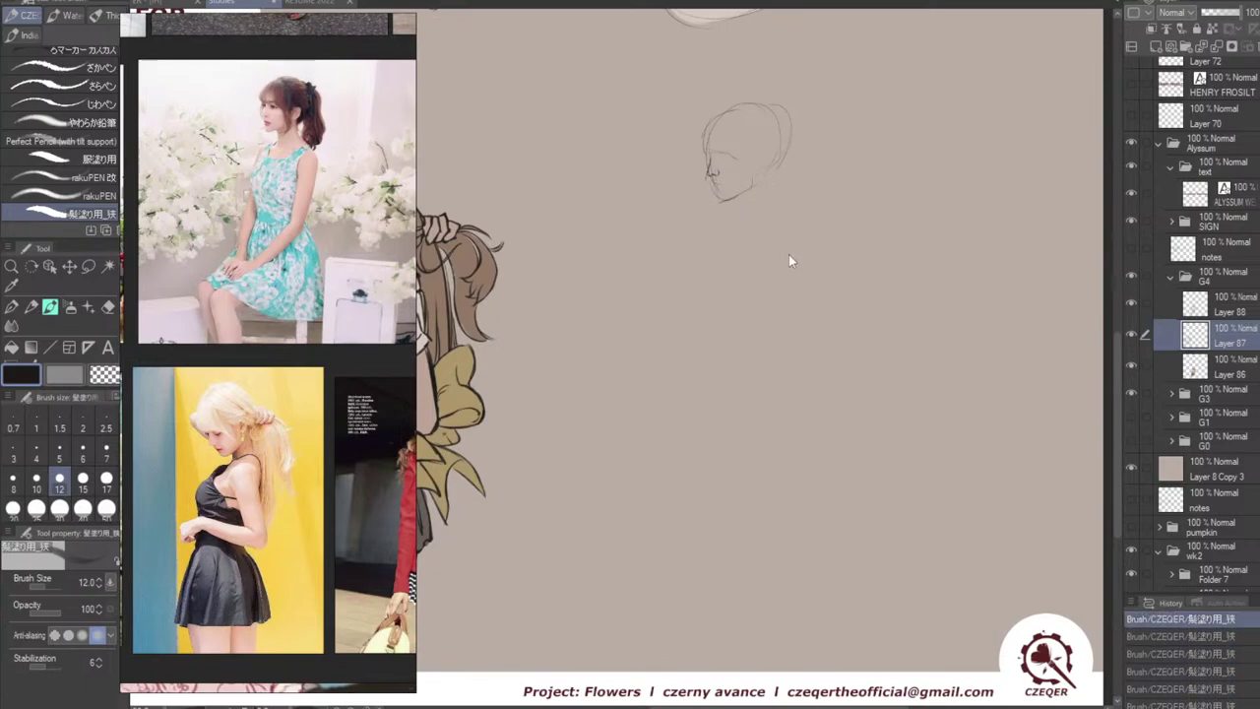
Undo the skull and facial feature strokes and erase the remaining face outline with the Hard eraser.
{"action": "key", "text": "ctrl+z"}
{"action": "key", "text": "ctrl+z"}
{"action": "key", "text": "ctrl+z"}
{"action": "key", "text": "e"}
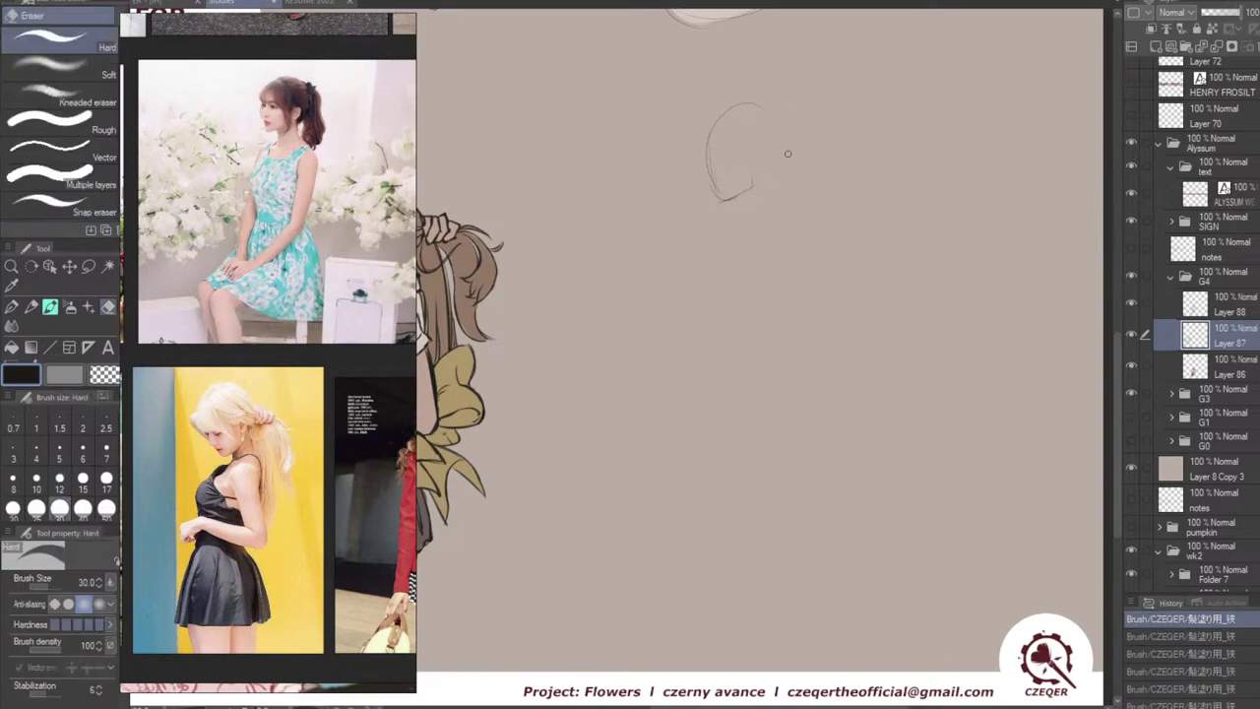
{"action": "mouse_move", "coordinate": [790, 188]}
{"action": "left_mouse_down"}
{"action": "mouse_move", "coordinate": [715, 235]}
{"action": "mouse_move", "coordinate": [746, 168]}
{"action": "mouse_move", "coordinate": [728, 80]}
{"action": "mouse_move", "coordinate": [752, 86]}
{"action": "mouse_move", "coordinate": [749, 217]}
{"action": "left_mouse_up"}
Restart the head with a curved back of the skull and straight construction lines over its crown and back.
{"action": "key", "text": "b"}
{"action": "mouse_move", "coordinate": [689, 136]}
{"action": "left_mouse_down"}
{"action": "mouse_move", "coordinate": [818, 121]}
{"action": "mouse_move", "coordinate": [691, 258]}
{"action": "left_mouse_up"}
{"action": "key", "text": "ctrl+z"}
{"action": "mouse_move", "coordinate": [755, 99]}
{"action": "left_mouse_down"}
{"action": "mouse_move", "coordinate": [700, 115]}
{"action": "mouse_move", "coordinate": [695, 236]}
{"action": "left_mouse_up"}
{"action": "key", "text": "ctrl+z"}
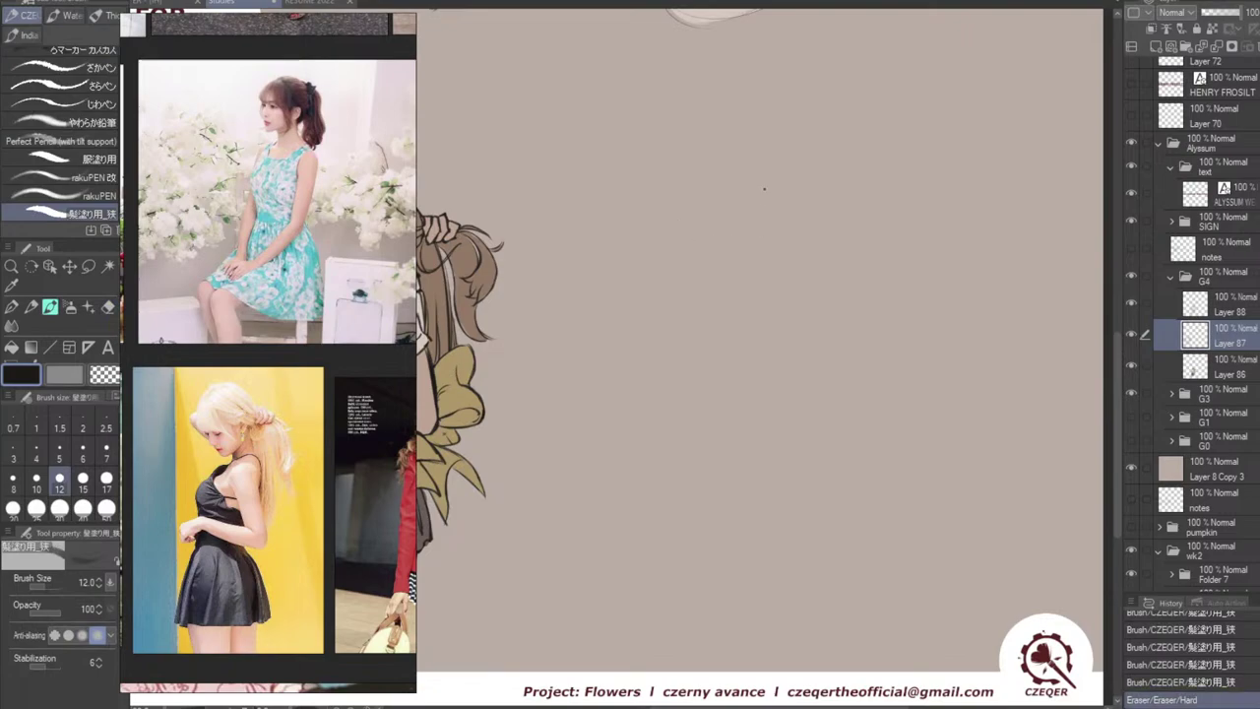
{"action": "mouse_move", "coordinate": [744, 102]}
{"action": "left_mouse_down"}
{"action": "mouse_move", "coordinate": [686, 200]}
{"action": "mouse_move", "coordinate": [748, 106]}
{"action": "left_mouse_up"}
{"action": "key", "text": "ctrl+z"}
{"action": "left_click_drag", "start_coordinate": [796, 136], "coordinate": [795, 175]}
{"action": "key", "text": "ctrl+z"}
{"action": "mouse_move", "coordinate": [731, 106]}
{"action": "left_mouse_down"}
{"action": "mouse_move", "coordinate": [774, 119]}
{"action": "mouse_move", "coordinate": [758, 191]}
{"action": "mouse_move", "coordinate": [782, 174]}
{"action": "left_mouse_up"}
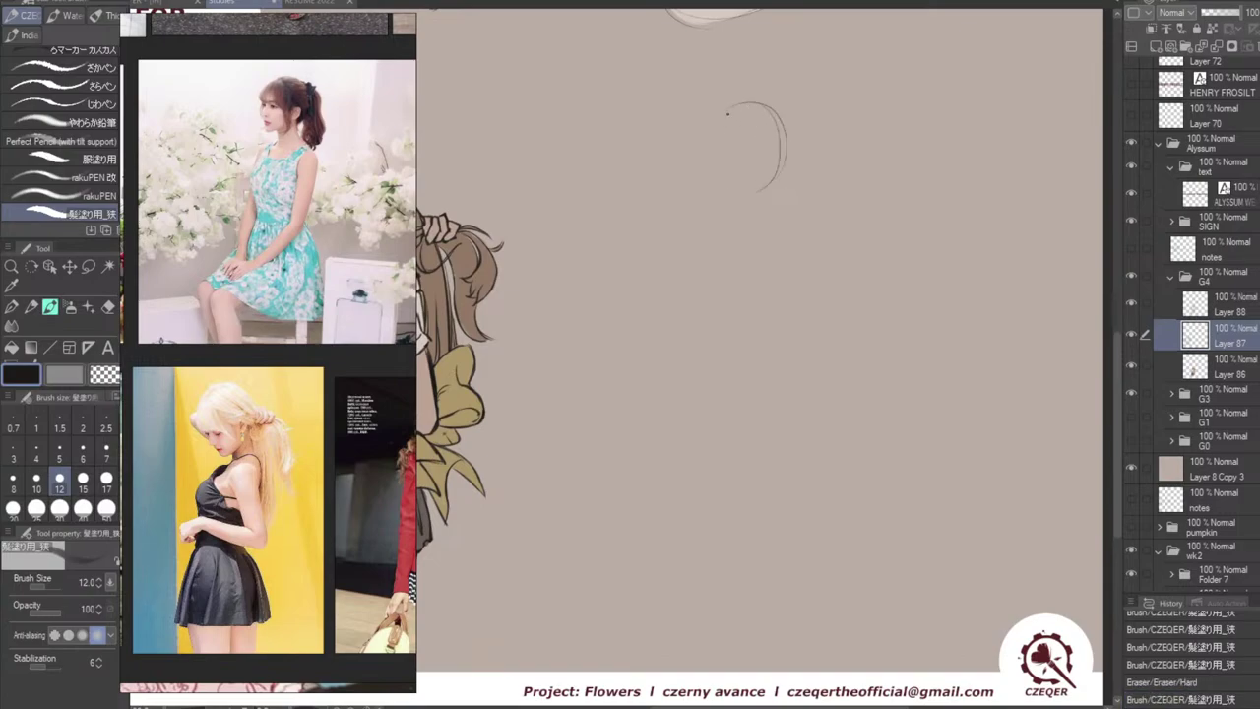
{"action": "left_click_drag", "start_coordinate": [731, 111], "coordinate": [788, 96]}
{"action": "mouse_move", "coordinate": [684, 124]}
{"action": "left_mouse_down"}
{"action": "mouse_move", "coordinate": [795, 95]}
{"action": "mouse_move", "coordinate": [786, 157]}
{"action": "left_mouse_up"}
{"action": "mouse_move", "coordinate": [782, 112]}
{"action": "left_mouse_down"}
{"action": "mouse_move", "coordinate": [785, 187]}
{"action": "mouse_move", "coordinate": [753, 196]}
{"action": "left_mouse_up"}
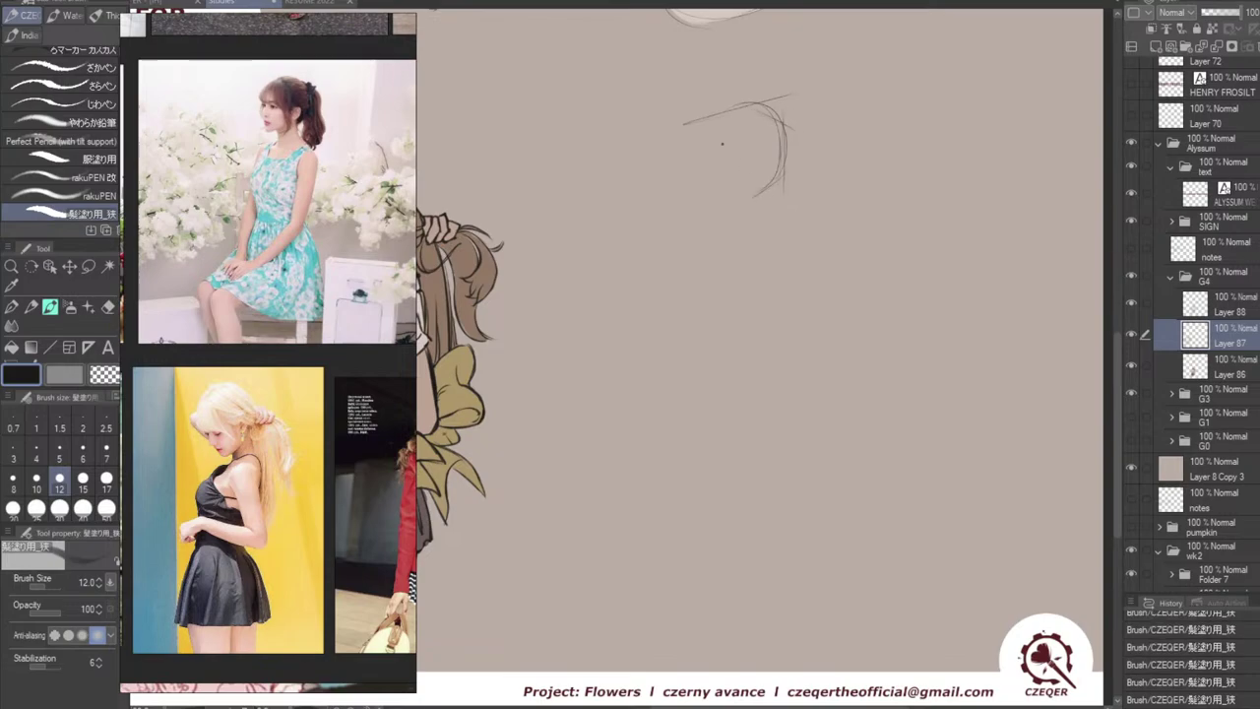
Sketch the forehead, nose, lips and jaw of the restarted head in near-profile view.
{"action": "left_click_drag", "start_coordinate": [692, 136], "coordinate": [689, 187]}
{"action": "key", "text": "ctrl+z"}
{"action": "mouse_move", "coordinate": [696, 128]}
{"action": "left_mouse_down"}
{"action": "mouse_move", "coordinate": [693, 203]}
{"action": "mouse_move", "coordinate": [716, 213]}
{"action": "mouse_move", "coordinate": [755, 187]}
{"action": "left_mouse_up"}
{"action": "left_click_drag", "start_coordinate": [689, 139], "coordinate": [692, 154]}
{"action": "key", "text": "ctrl+z"}
{"action": "left_click_drag", "start_coordinate": [700, 135], "coordinate": [696, 144]}
{"action": "key", "text": "ctrl+z"}
{"action": "mouse_move", "coordinate": [694, 148]}
{"action": "left_mouse_down"}
{"action": "mouse_move", "coordinate": [694, 184]}
{"action": "mouse_move", "coordinate": [705, 176]}
{"action": "left_mouse_up"}
{"action": "key", "text": "ctrl+z"}
{"action": "key", "text": "ctrl+z"}
{"action": "key", "text": "ctrl+z"}
{"action": "left_click_drag", "start_coordinate": [701, 195], "coordinate": [715, 191]}
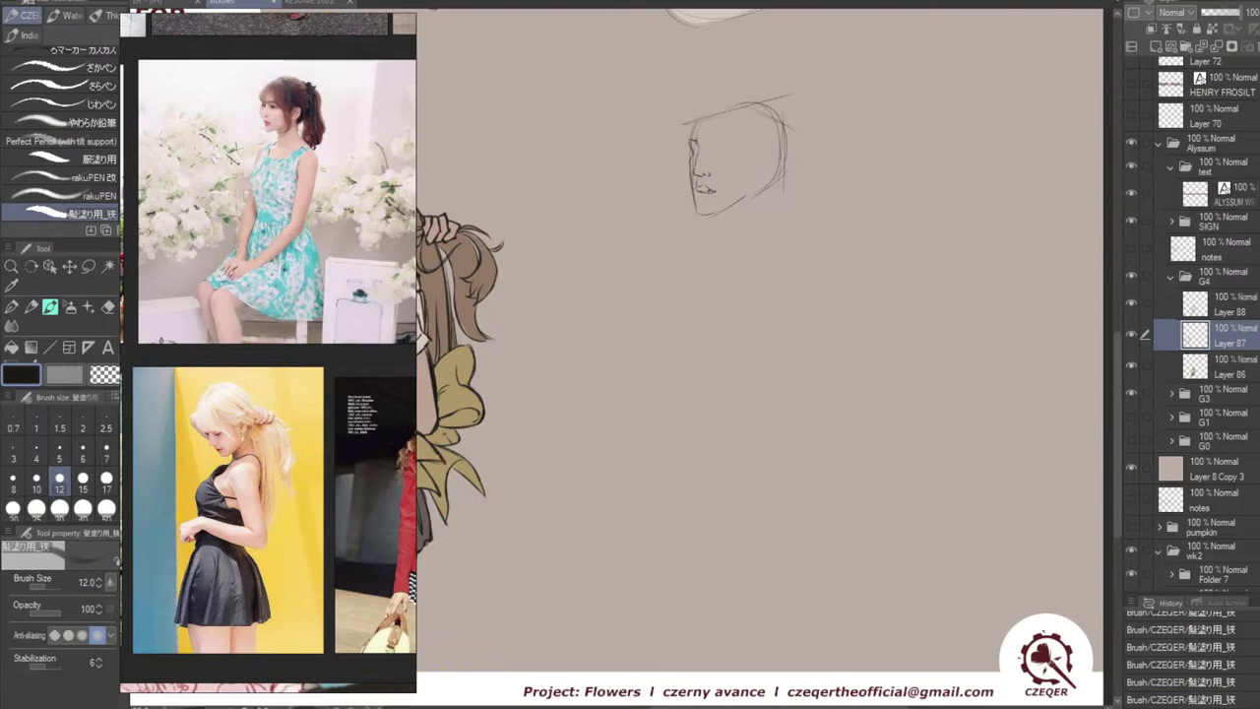
Strengthen the lips, jawline and back of the skull on the restarted head.
{"action": "left_click_drag", "start_coordinate": [697, 198], "coordinate": [714, 193]}
{"action": "mouse_move", "coordinate": [694, 199]}
{"action": "left_mouse_down"}
{"action": "mouse_move", "coordinate": [697, 213]}
{"action": "mouse_move", "coordinate": [750, 196]}
{"action": "left_mouse_up"}
{"action": "key", "text": "ctrl+z"}
{"action": "mouse_move", "coordinate": [753, 178]}
{"action": "left_mouse_down"}
{"action": "mouse_move", "coordinate": [750, 196]}
{"action": "mouse_move", "coordinate": [777, 172]}
{"action": "left_mouse_up"}
{"action": "key", "text": "ctrl+z"}
{"action": "key", "text": "ctrl+z"}
{"action": "left_click_drag", "start_coordinate": [780, 126], "coordinate": [781, 159]}
{"action": "mouse_move", "coordinate": [770, 112]}
{"action": "left_mouse_down"}
{"action": "mouse_move", "coordinate": [777, 169]}
{"action": "mouse_move", "coordinate": [756, 176]}
{"action": "left_mouse_up"}
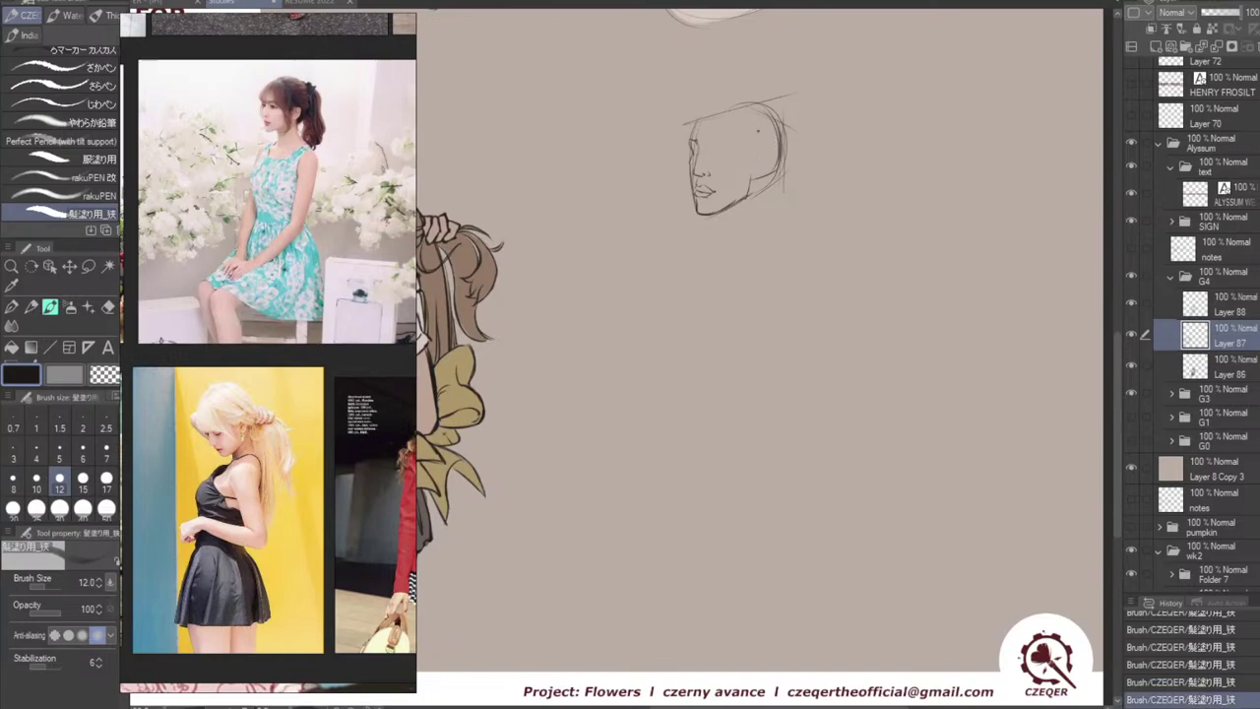
{"action": "left_click_drag", "start_coordinate": [761, 174], "coordinate": [762, 173]}
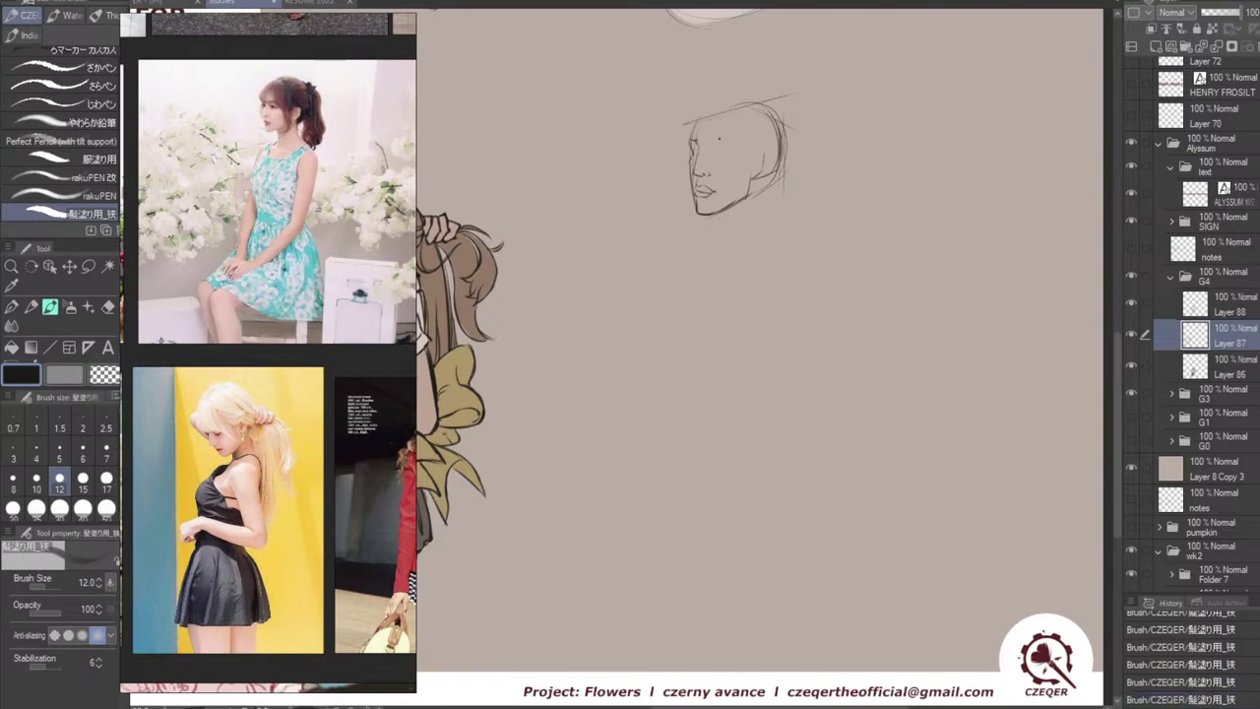
Try reworking the brow and nose contour on the restarted head's profile.
{"action": "left_click_drag", "start_coordinate": [696, 152], "coordinate": [693, 174]}
{"action": "key", "text": "ctrl+z"}
{"action": "key", "text": "ctrl+z"}
{"action": "key", "text": "ctrl+z"}
{"action": "key", "text": "ctrl+z"}
{"action": "key", "text": "ctrl+z"}
Lasso the whole restarted head sketch, delete it from Layer 87, and clear the selection.
{"action": "key", "text": "e"}
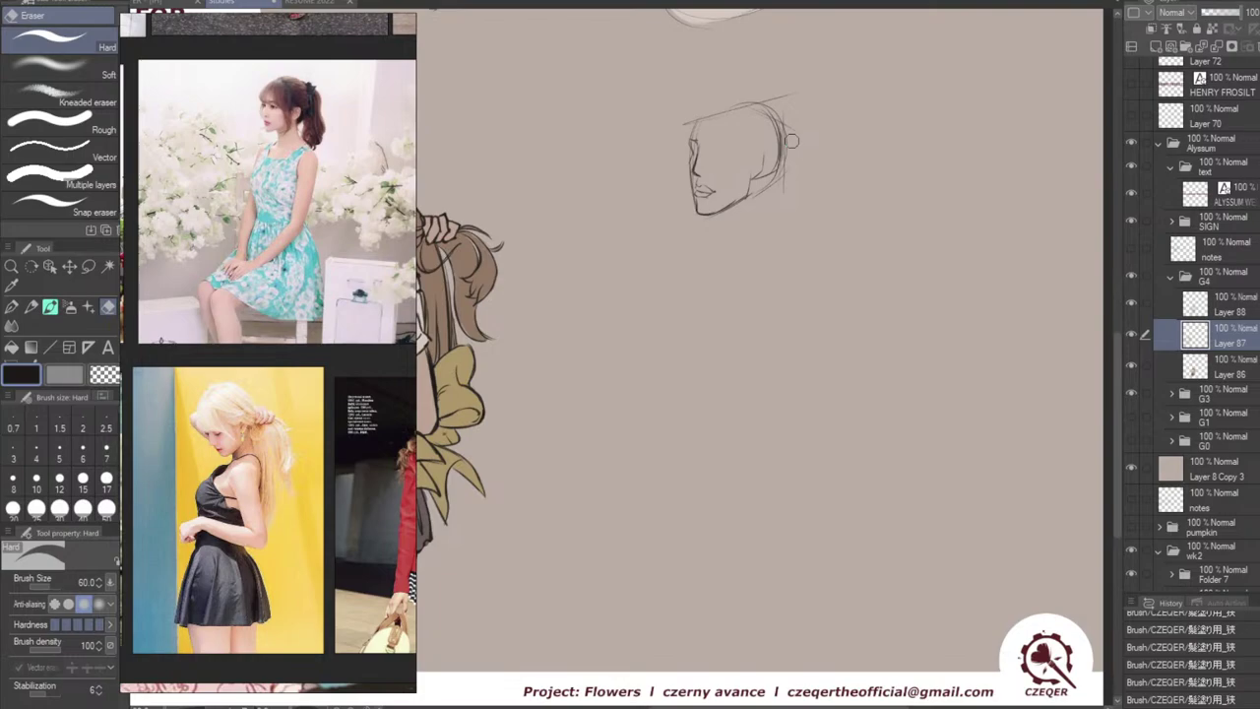
{"action": "key", "text": "m"}
{"action": "mouse_move", "coordinate": [746, 258]}
{"action": "left_mouse_down"}
{"action": "mouse_move", "coordinate": [870, 97]}
{"action": "mouse_move", "coordinate": [753, 261]}
{"action": "left_mouse_up"}
{"action": "key", "text": "Delete"}
{"action": "key", "text": "b"}
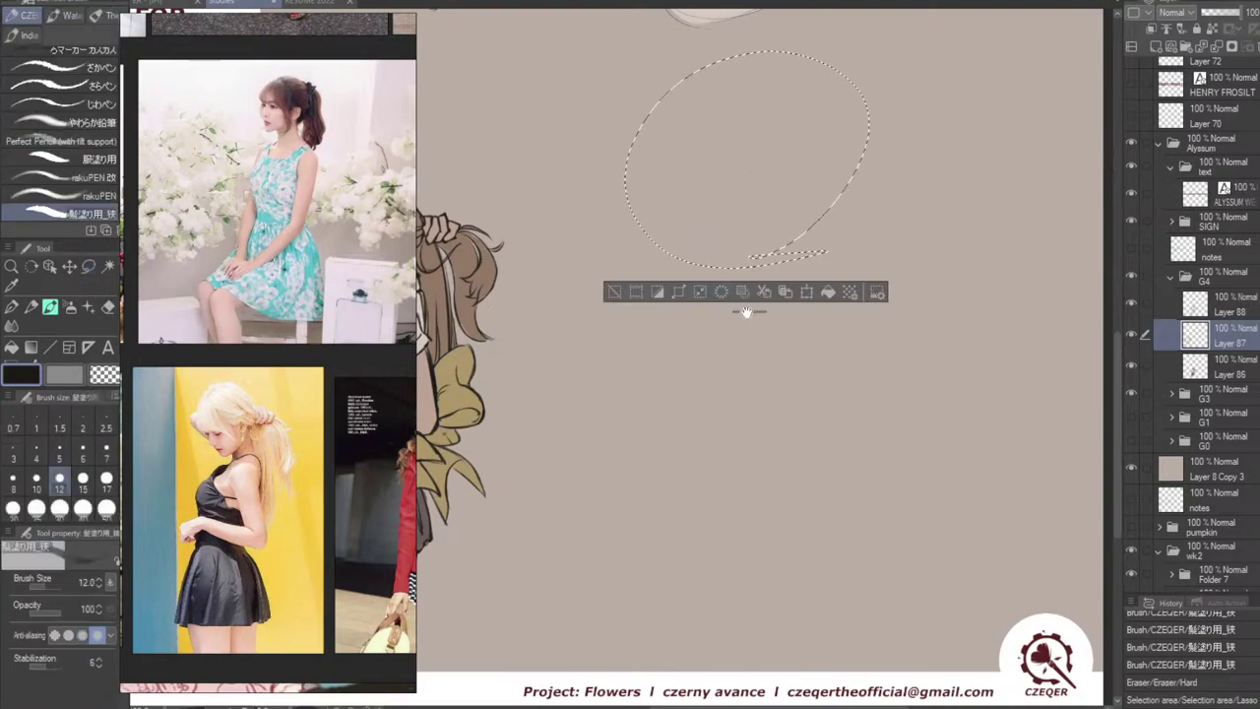
{"action": "key", "text": "ctrl+d"}
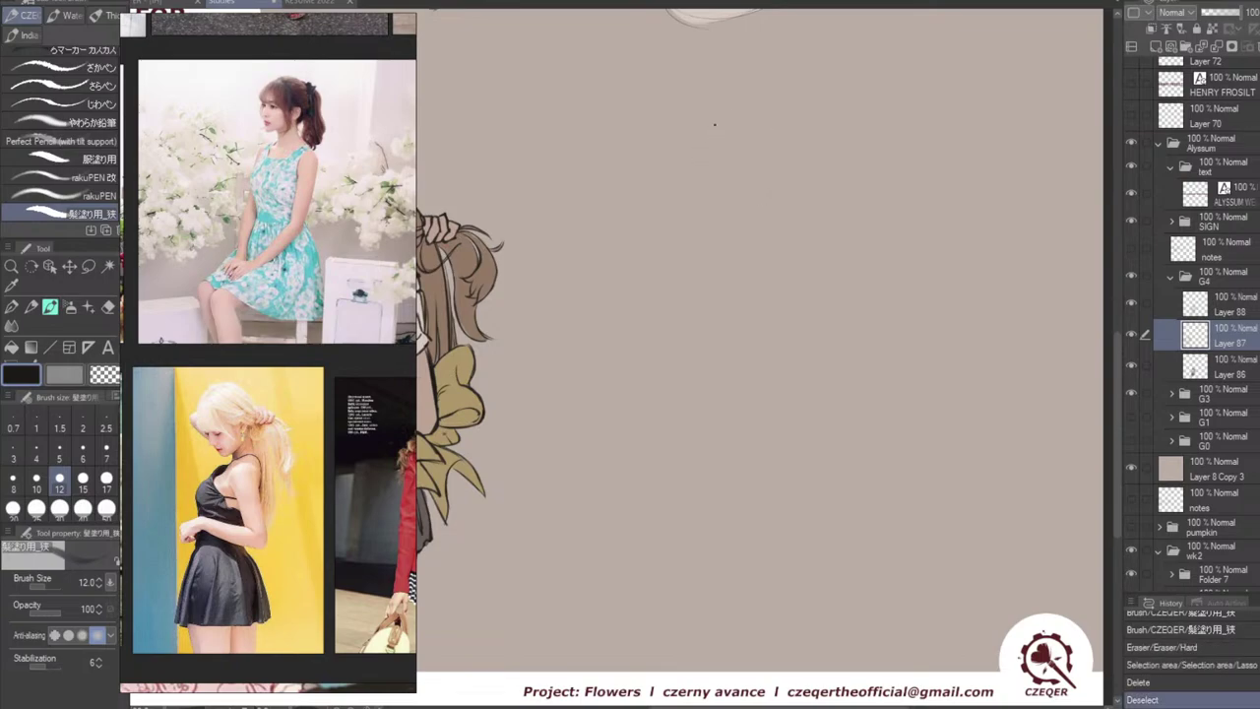
Sketch a fresh head's rounded back and the curved hairline dividing the side hair from the face.
{"action": "left_click_drag", "start_coordinate": [743, 112], "coordinate": [765, 200]}
{"action": "left_click", "coordinate": [799, 168]}
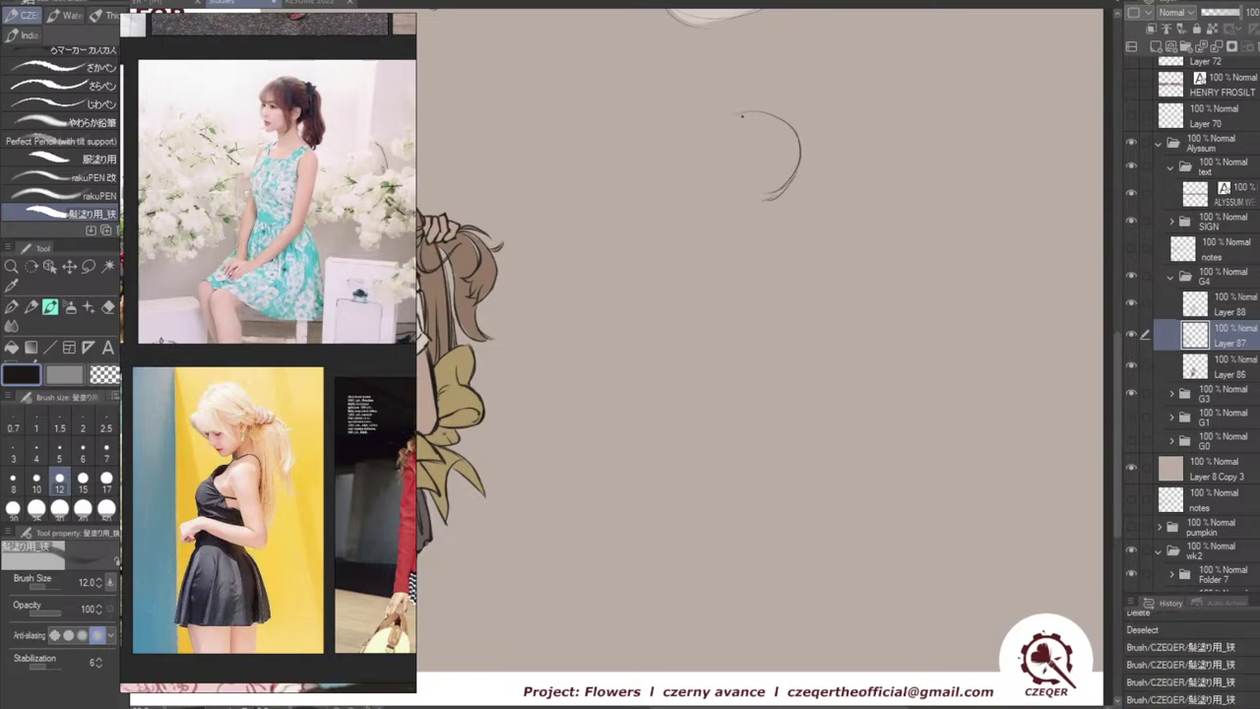
{"action": "mouse_move", "coordinate": [745, 112]}
{"action": "left_mouse_down"}
{"action": "mouse_move", "coordinate": [726, 120]}
{"action": "mouse_move", "coordinate": [752, 186]}
{"action": "left_mouse_up"}
{"action": "key", "text": "ctrl+z"}
{"action": "mouse_move", "coordinate": [719, 128]}
{"action": "left_mouse_down"}
{"action": "mouse_move", "coordinate": [746, 176]}
{"action": "mouse_move", "coordinate": [745, 145]}
{"action": "mouse_move", "coordinate": [741, 204]}
{"action": "left_mouse_up"}
{"action": "key", "text": "ctrl+z"}
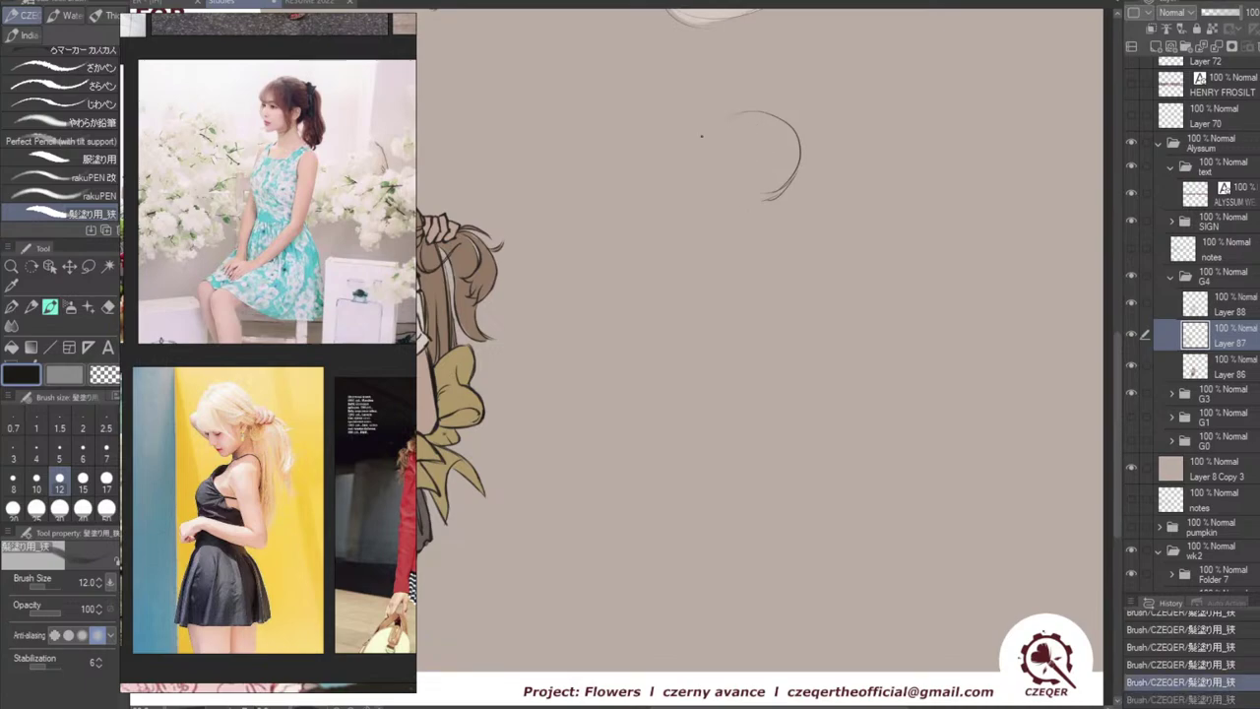
{"action": "mouse_move", "coordinate": [715, 124]}
{"action": "left_mouse_down"}
{"action": "mouse_move", "coordinate": [748, 145]}
{"action": "mouse_move", "coordinate": [746, 209]}
{"action": "left_mouse_up"}
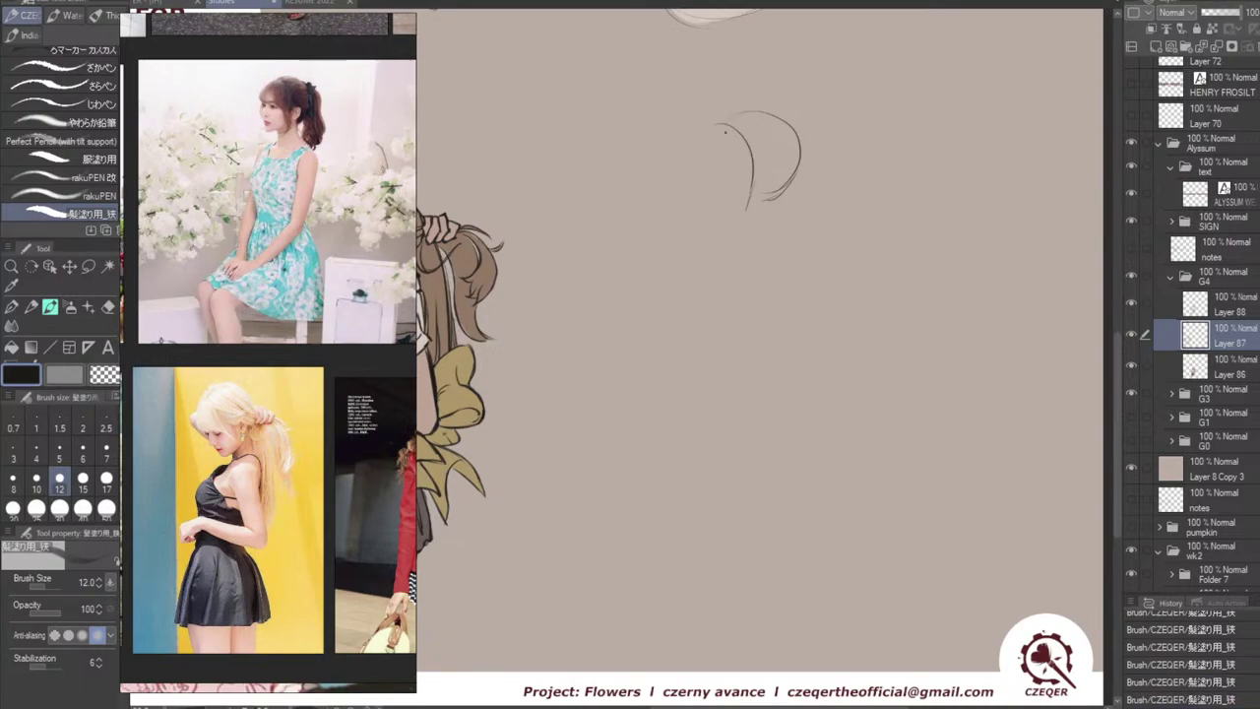
Draw a side hair lock tapering down past the cheek from the curved hairline.
{"action": "mouse_move", "coordinate": [719, 126]}
{"action": "left_mouse_down"}
{"action": "mouse_move", "coordinate": [715, 177]}
{"action": "mouse_move", "coordinate": [740, 185]}
{"action": "mouse_move", "coordinate": [745, 234]}
{"action": "left_mouse_up"}
{"action": "key", "text": "ctrl+z"}
{"action": "key", "text": "ctrl+z"}
{"action": "key", "text": "ctrl+z"}
{"action": "key", "text": "ctrl+z"}
{"action": "mouse_move", "coordinate": [744, 189]}
{"action": "left_mouse_down"}
{"action": "mouse_move", "coordinate": [749, 244]}
{"action": "mouse_move", "coordinate": [758, 220]}
{"action": "left_mouse_up"}
{"action": "key", "text": "ctrl+z"}
{"action": "key", "text": "ctrl+z"}
{"action": "key", "text": "ctrl+z"}
{"action": "key", "text": "ctrl+z"}
Sketch the front fringe loop and the forehead-to-cheek contour beneath it.
{"action": "mouse_move", "coordinate": [707, 134]}
{"action": "left_mouse_down"}
{"action": "mouse_move", "coordinate": [687, 169]}
{"action": "mouse_move", "coordinate": [681, 159]}
{"action": "mouse_move", "coordinate": [692, 168]}
{"action": "left_mouse_up"}
{"action": "key", "text": "ctrl+z"}
{"action": "key", "text": "ctrl+z"}
{"action": "key", "text": "ctrl+z"}
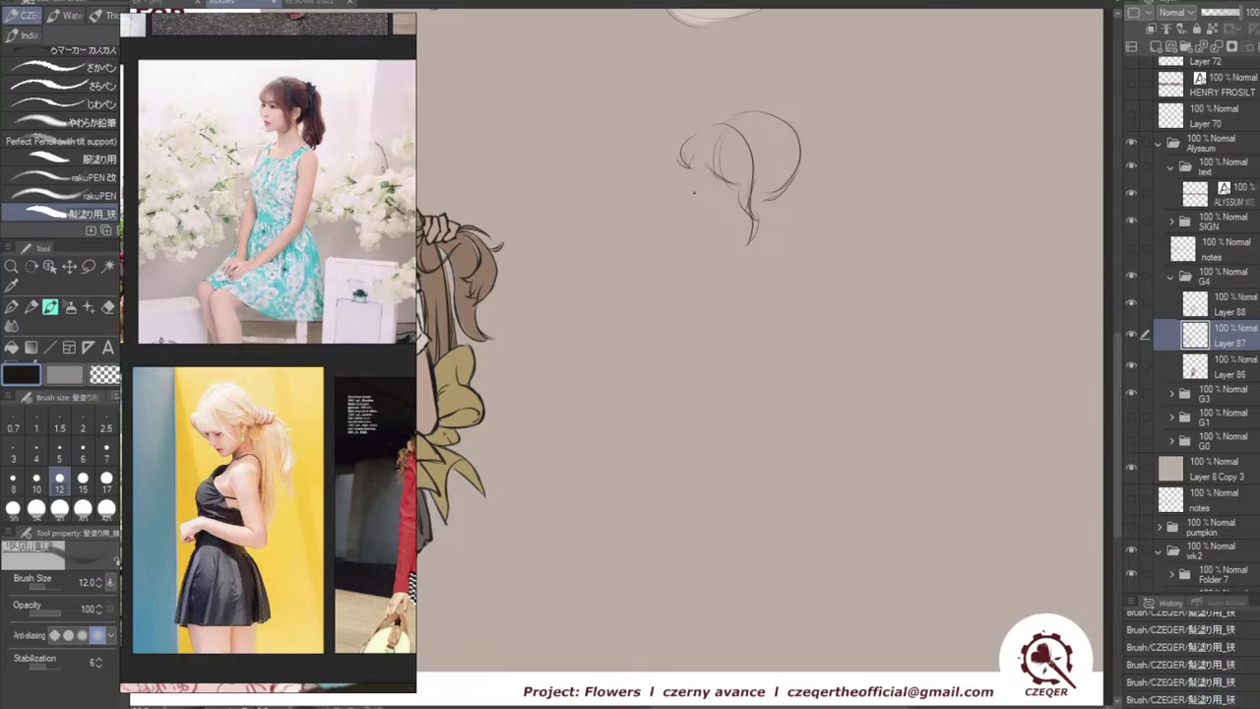
{"action": "left_click_drag", "start_coordinate": [692, 162], "coordinate": [693, 198]}
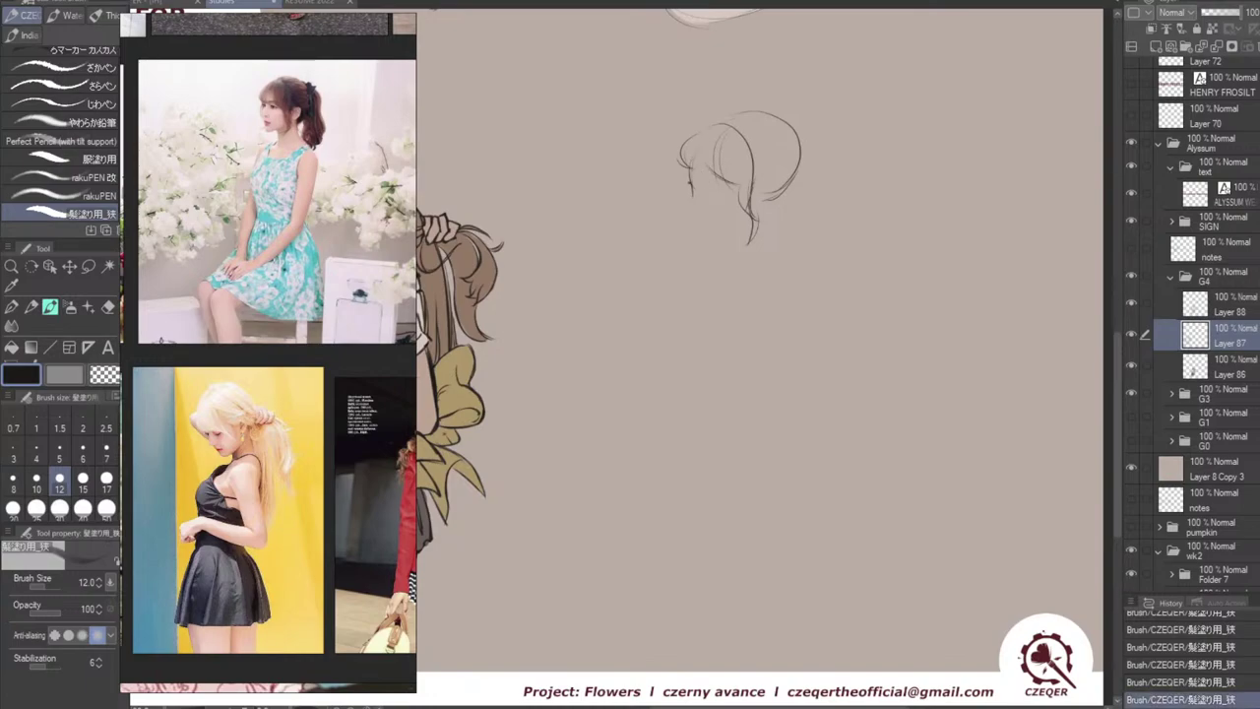
{"action": "key", "text": "ctrl+z"}
{"action": "key", "text": "ctrl+z"}
{"action": "left_click_drag", "start_coordinate": [700, 150], "coordinate": [693, 197]}
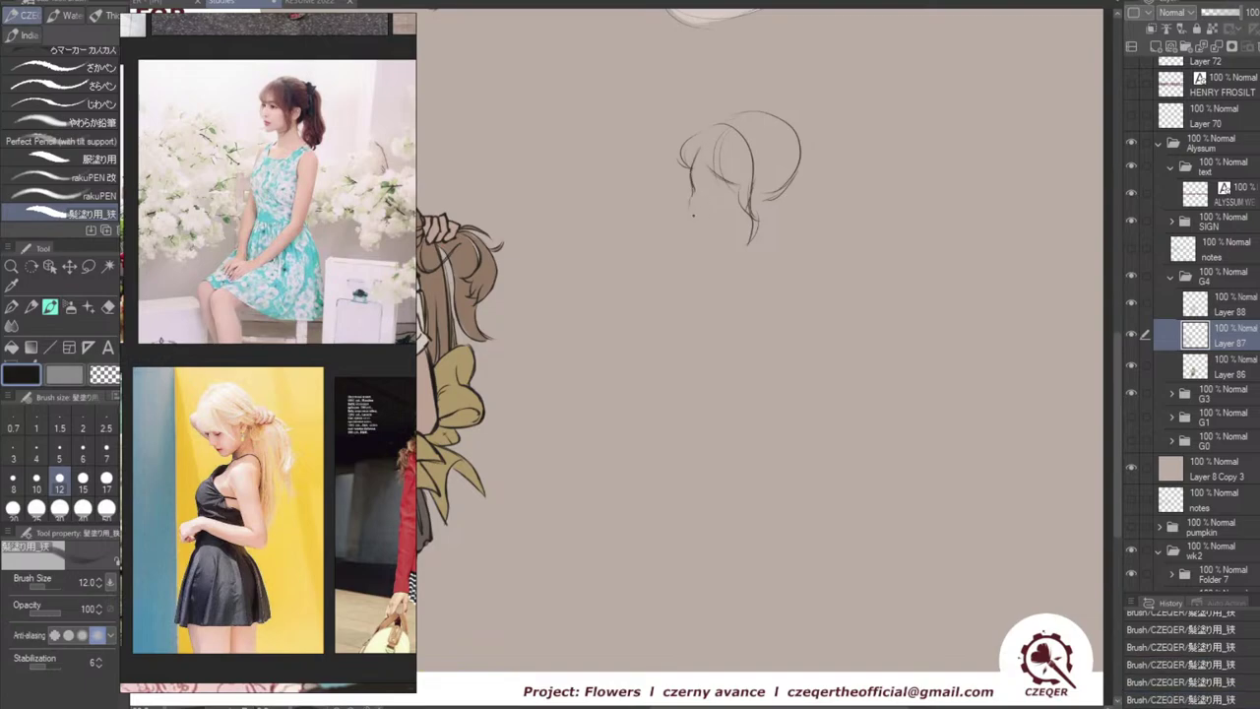
Draw the cheek, chin and jawline, and add fringe strands and a thin front lock beside the face.
{"action": "mouse_move", "coordinate": [692, 189]}
{"action": "left_mouse_down"}
{"action": "mouse_move", "coordinate": [706, 246]}
{"action": "mouse_move", "coordinate": [750, 226]}
{"action": "left_mouse_up"}
{"action": "left_click_drag", "start_coordinate": [705, 131], "coordinate": [683, 205]}
{"action": "key", "text": "ctrl+z"}
{"action": "key", "text": "ctrl+z"}
{"action": "mouse_move", "coordinate": [695, 170]}
{"action": "left_mouse_down"}
{"action": "mouse_move", "coordinate": [706, 178]}
{"action": "mouse_move", "coordinate": [686, 203]}
{"action": "left_mouse_up"}
{"action": "key", "text": "ctrl+z"}
{"action": "key", "text": "ctrl+z"}
{"action": "key", "text": "ctrl+z"}
{"action": "key", "text": "ctrl+z"}
{"action": "key", "text": "ctrl+z"}
{"action": "key", "text": "ctrl+z"}
{"action": "key", "text": "ctrl+z"}
Sketch the near eye's lid line under the fringe, comparing stroke variations with undo and redo.
{"action": "left_click_drag", "start_coordinate": [693, 169], "coordinate": [702, 178]}
{"action": "key", "text": "ctrl+z"}
{"action": "key", "text": "ctrl+y"}
{"action": "key", "text": "ctrl+z"}
{"action": "key", "text": "ctrl+y"}
{"action": "key", "text": "ctrl+z"}
{"action": "key", "text": "ctrl+y"}
{"action": "key", "text": "ctrl+z"}
{"action": "key", "text": "ctrl+y"}
{"action": "key", "text": "ctrl+z"}
{"action": "key", "text": "ctrl+z"}
{"action": "key", "text": "ctrl+y"}
{"action": "key", "text": "ctrl+y"}
{"action": "key", "text": "ctrl+z"}
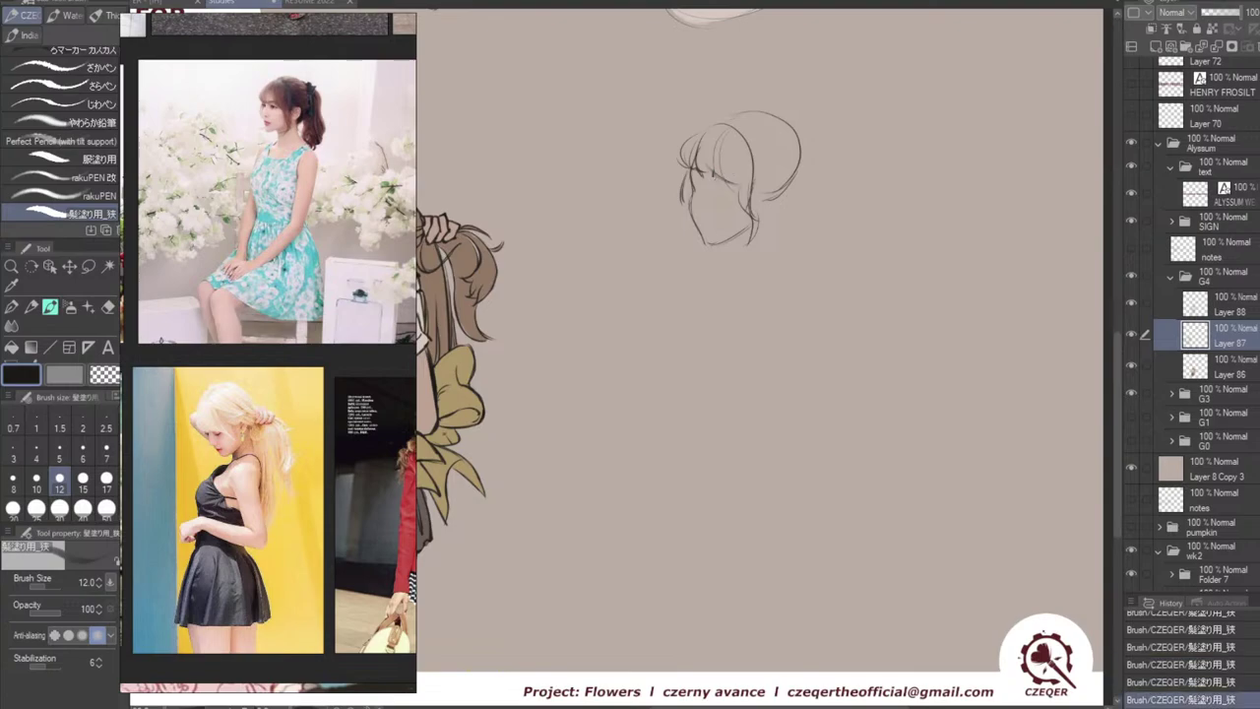
{"action": "key", "text": "ctrl+y"}
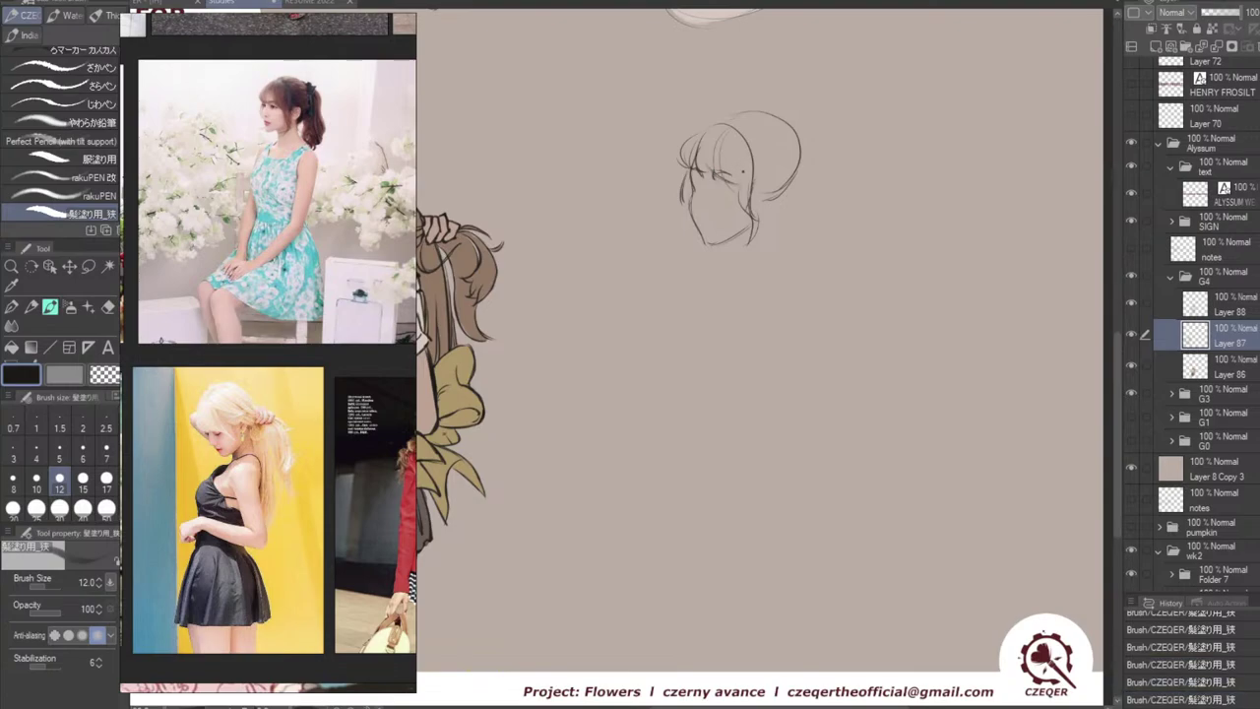
{"action": "key", "text": "ctrl+z"}
{"action": "key", "text": "ctrl+y"}
{"action": "key", "text": "ctrl+z"}
{"action": "key", "text": "ctrl+y"}
{"action": "key", "text": "ctrl+z"}
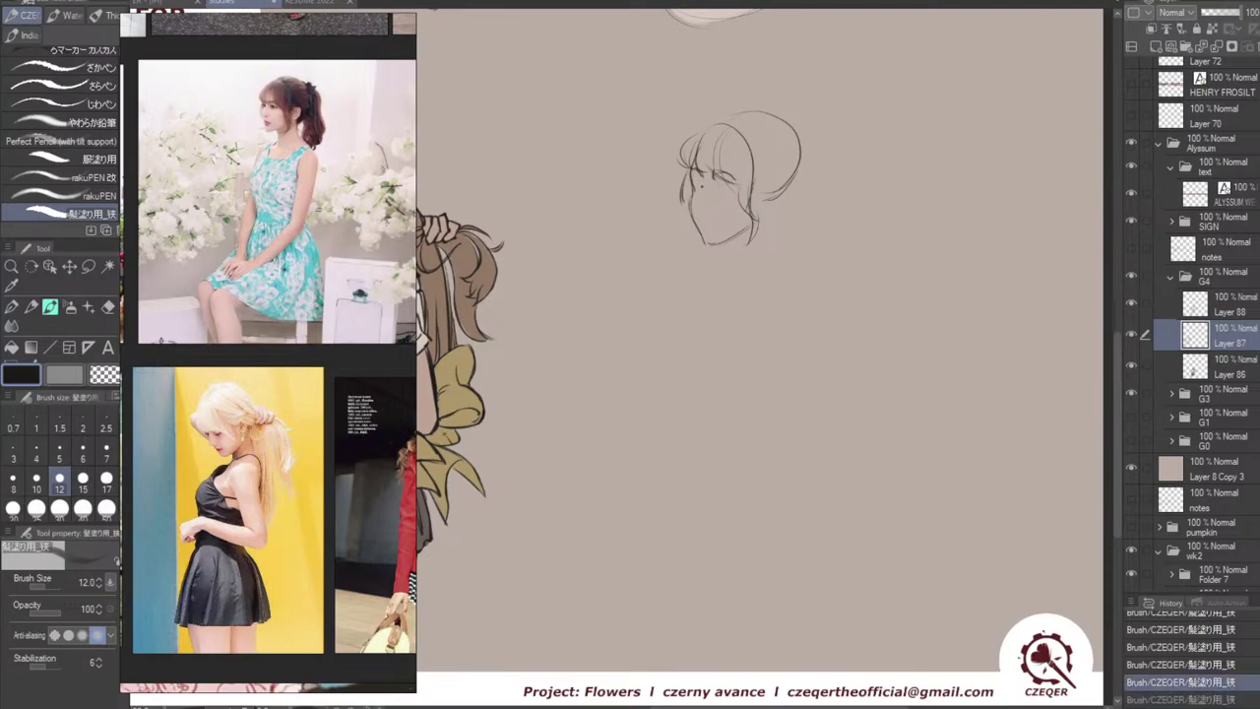
Try lid and iris strokes for the far eye beneath the fringe, then undo them.
{"action": "left_click", "coordinate": [701, 187]}
{"action": "mouse_move", "coordinate": [702, 185]}
{"action": "left_mouse_down"}
{"action": "mouse_move", "coordinate": [709, 199]}
{"action": "mouse_move", "coordinate": [703, 182]}
{"action": "left_mouse_up"}
{"action": "key", "text": "ctrl+z"}
{"action": "key", "text": "ctrl+y"}
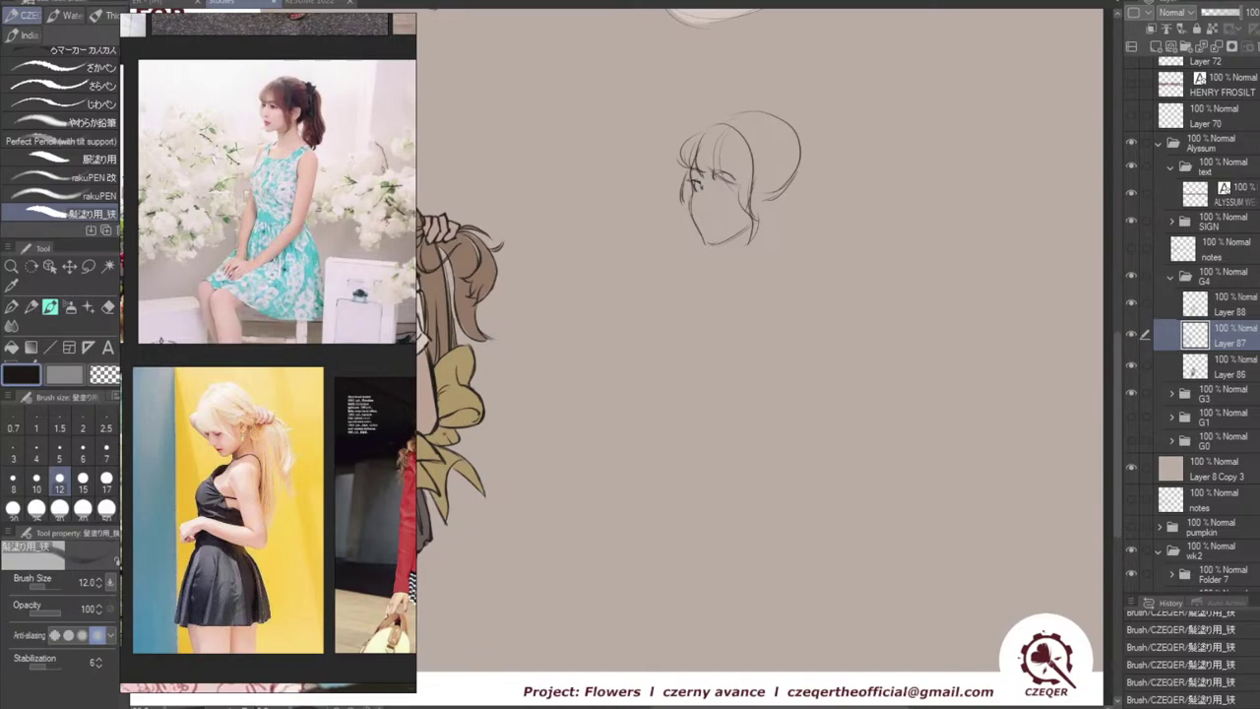
{"action": "key", "text": "ctrl+z"}
{"action": "left_click_drag", "start_coordinate": [691, 179], "coordinate": [701, 184]}
{"action": "key", "text": "ctrl+z"}
{"action": "key", "text": "ctrl+z"}
{"action": "key", "text": "ctrl+z"}
{"action": "key", "text": "ctrl+z"}
{"action": "key", "text": "ctrl+z"}
{"action": "key", "text": "ctrl+z"}
{"action": "key", "text": "ctrl+z"}
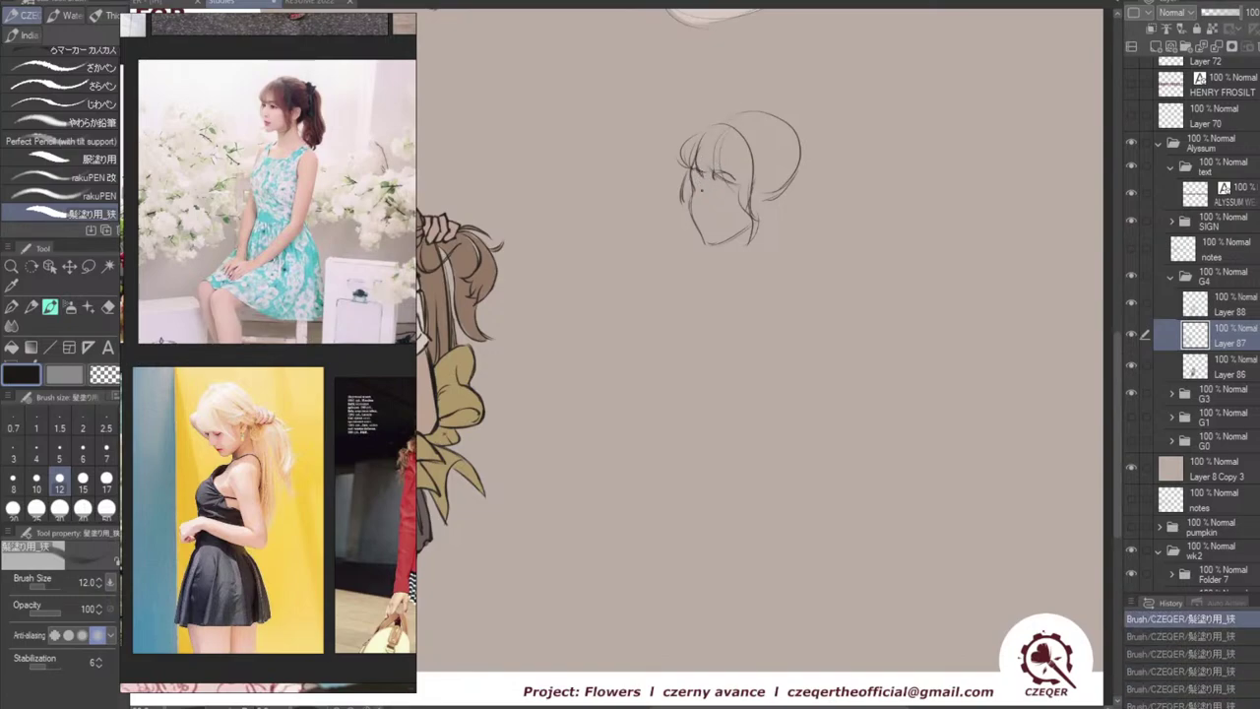
Try a different lid line for the far eye, stepping back through the strokes.
{"action": "mouse_move", "coordinate": [693, 179]}
{"action": "left_mouse_down"}
{"action": "mouse_move", "coordinate": [702, 197]}
{"action": "mouse_move", "coordinate": [702, 184]}
{"action": "left_mouse_up"}
{"action": "key", "text": "ctrl+z"}
{"action": "key", "text": "ctrl+z"}
{"action": "key", "text": "ctrl+z"}
{"action": "key", "text": "ctrl+z"}
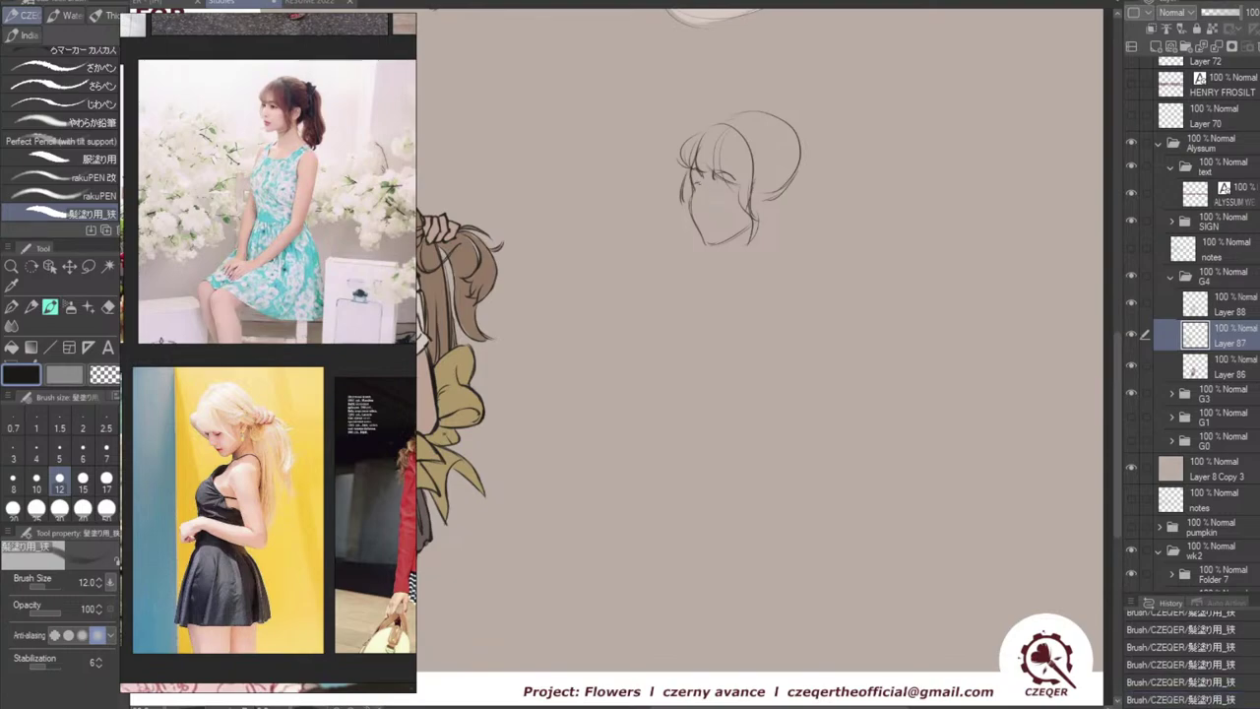
{"action": "key", "text": "ctrl+z"}
{"action": "key", "text": "ctrl+z"}
{"action": "key", "text": "ctrl+z"}
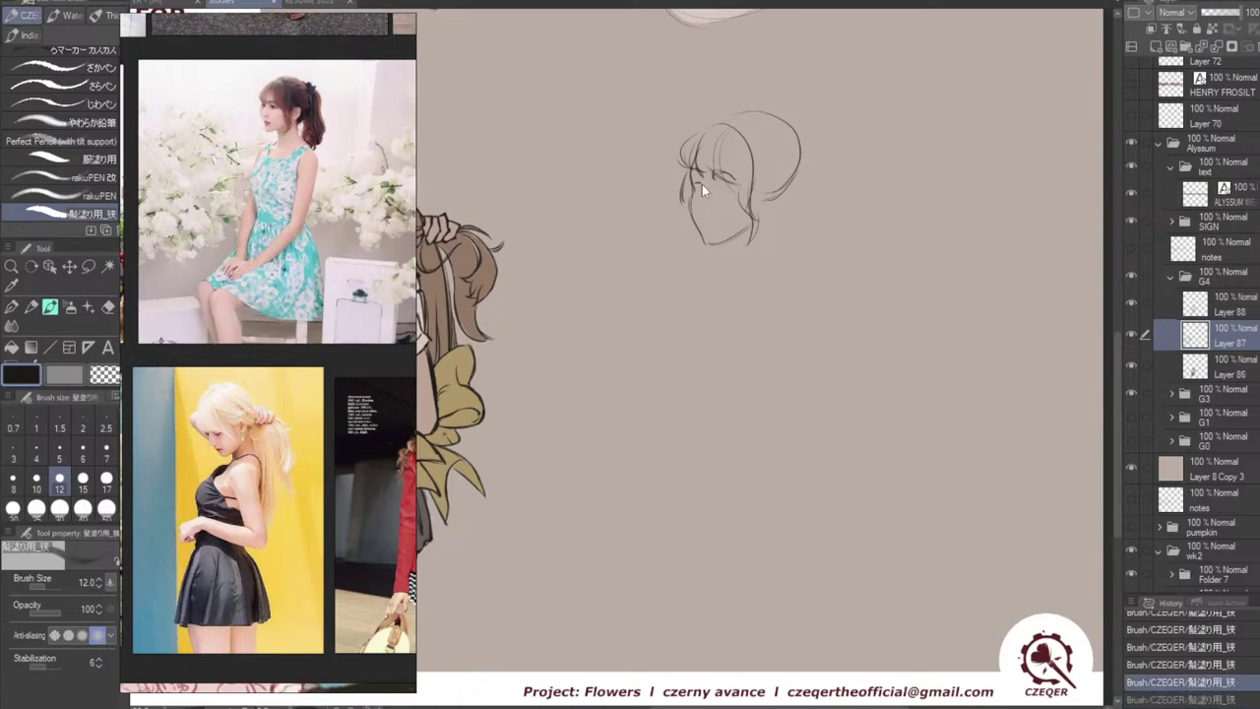
Try a far eye with a rounded iris, compare it using undo and redo, and remove it.
{"action": "left_click_drag", "start_coordinate": [693, 180], "coordinate": [704, 187]}
{"action": "key", "text": "ctrl+z"}
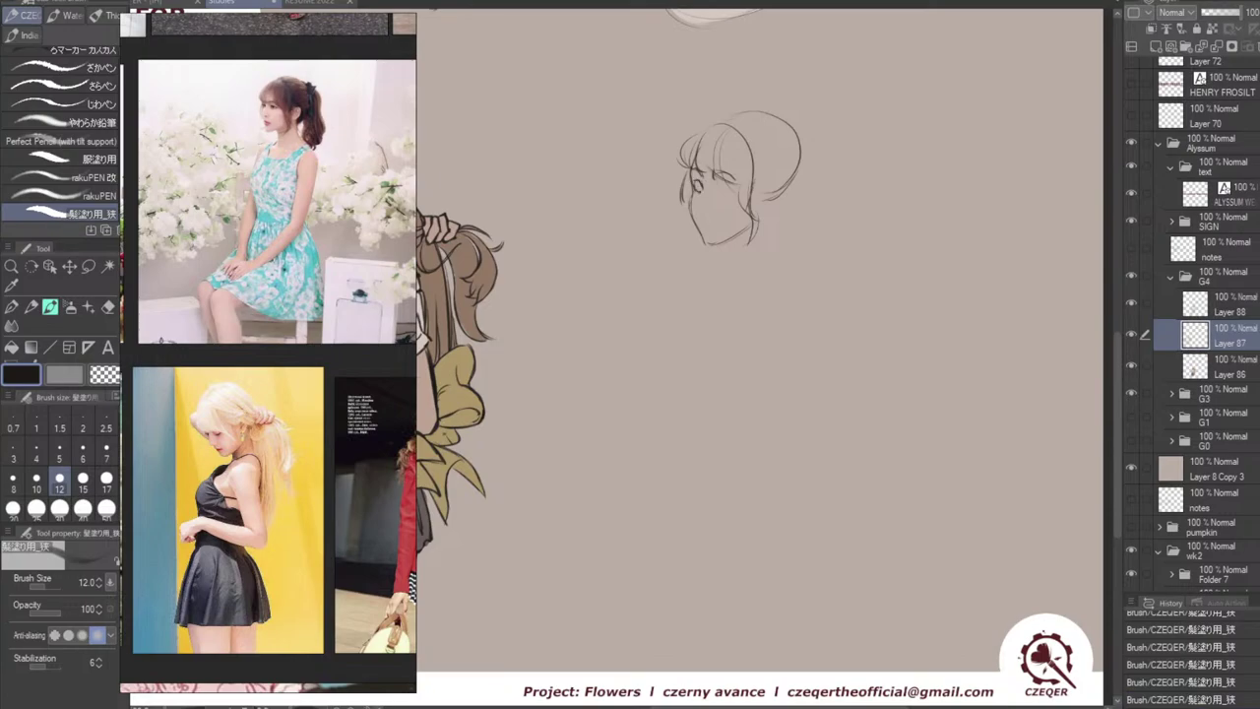
{"action": "key", "text": "ctrl+z"}
{"action": "key", "text": "ctrl+y"}
{"action": "key", "text": "ctrl+z"}
{"action": "key", "text": "ctrl+y"}
{"action": "key", "text": "ctrl+z"}
{"action": "key", "text": "ctrl+z"}
{"action": "key", "text": "ctrl+z"}
{"action": "key", "text": "ctrl+z"}
{"action": "key", "text": "ctrl+z"}
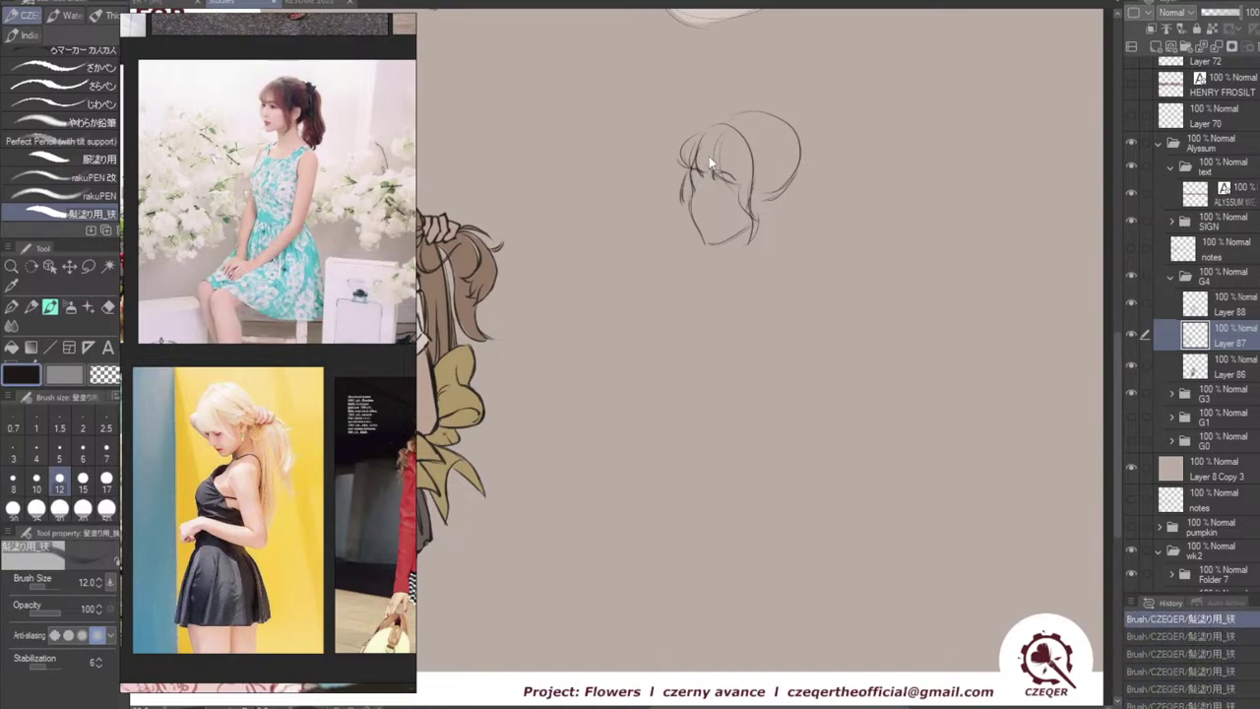
Redraw the far eye's upper lid line just below the fringe.
{"action": "left_click_drag", "start_coordinate": [690, 174], "coordinate": [702, 191]}
{"action": "key", "text": "ctrl+z"}
{"action": "key", "text": "ctrl+z"}
{"action": "key", "text": "ctrl+z"}
{"action": "key", "text": "ctrl+z"}
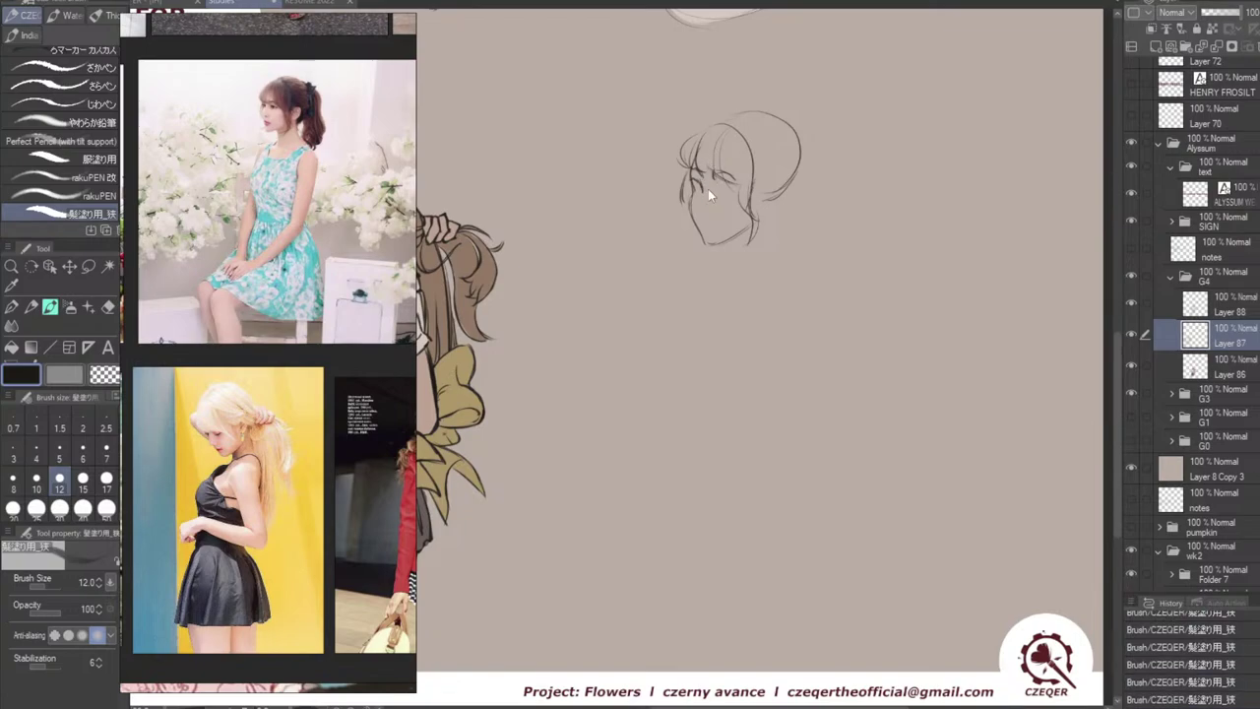
{"action": "key", "text": "ctrl+z"}
{"action": "key", "text": "ctrl+z"}
{"action": "key", "text": "ctrl+z"}
Draw the far eye's iris beneath its lid line, undoing unwanted strokes.
{"action": "left_click_drag", "start_coordinate": [695, 177], "coordinate": [697, 193]}
{"action": "key", "text": "ctrl+z"}
{"action": "key", "text": "ctrl+z"}
{"action": "key", "text": "ctrl+z"}
{"action": "key", "text": "ctrl+z"}
Sketch the nose bridge between the eyes and short marks for the nose tip and nostril.
{"action": "mouse_move", "coordinate": [702, 181]}
{"action": "left_mouse_down"}
{"action": "mouse_move", "coordinate": [696, 219]}
{"action": "mouse_move", "coordinate": [702, 205]}
{"action": "left_mouse_up"}
{"action": "key", "text": "ctrl+z"}
{"action": "key", "text": "ctrl+z"}
{"action": "key", "text": "ctrl+z"}
{"action": "key", "text": "ctrl+z"}
{"action": "key", "text": "ctrl+z"}
{"action": "left_click_drag", "start_coordinate": [707, 204], "coordinate": [701, 211]}
Draw the near eye's upper lid, iris and outer corner beneath the eyebrow.
{"action": "left_click_drag", "start_coordinate": [718, 188], "coordinate": [731, 187]}
{"action": "key", "text": "ctrl+z"}
{"action": "key", "text": "ctrl+z"}
{"action": "left_click_drag", "start_coordinate": [720, 184], "coordinate": [726, 193]}
{"action": "key", "text": "ctrl+z"}
{"action": "key", "text": "ctrl+z"}
{"action": "key", "text": "ctrl+z"}
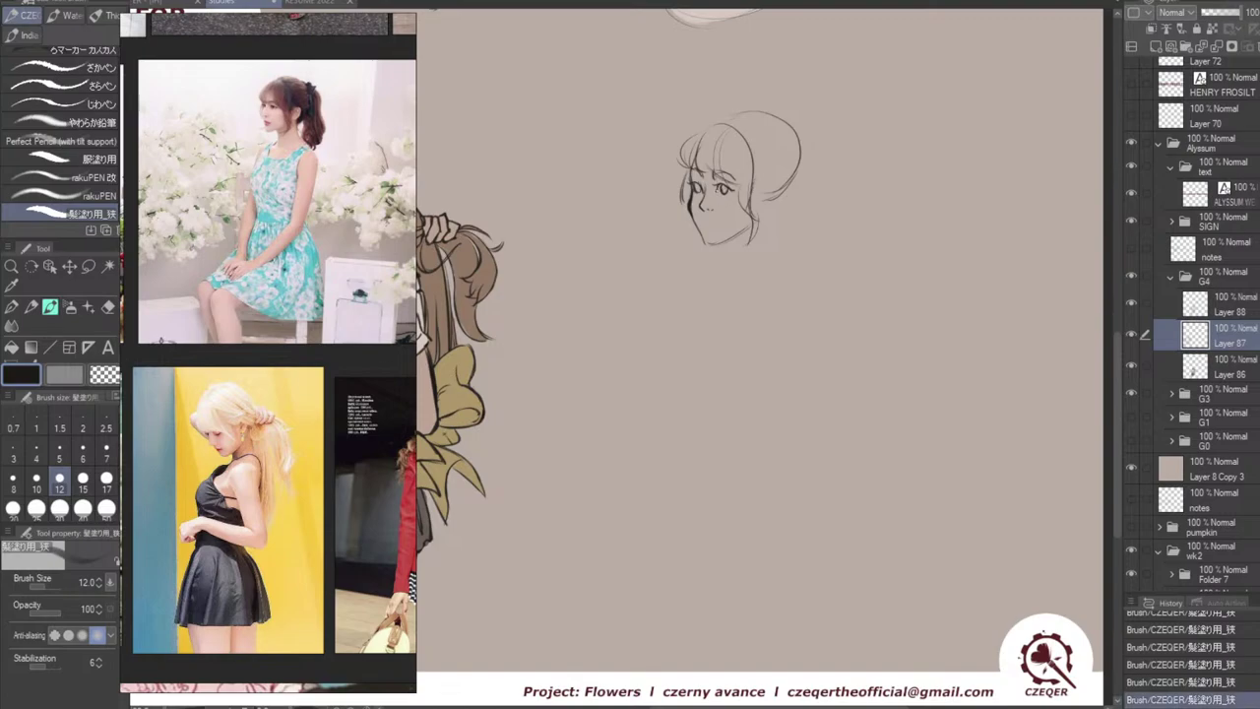
{"action": "left_click_drag", "start_coordinate": [731, 191], "coordinate": [736, 196]}
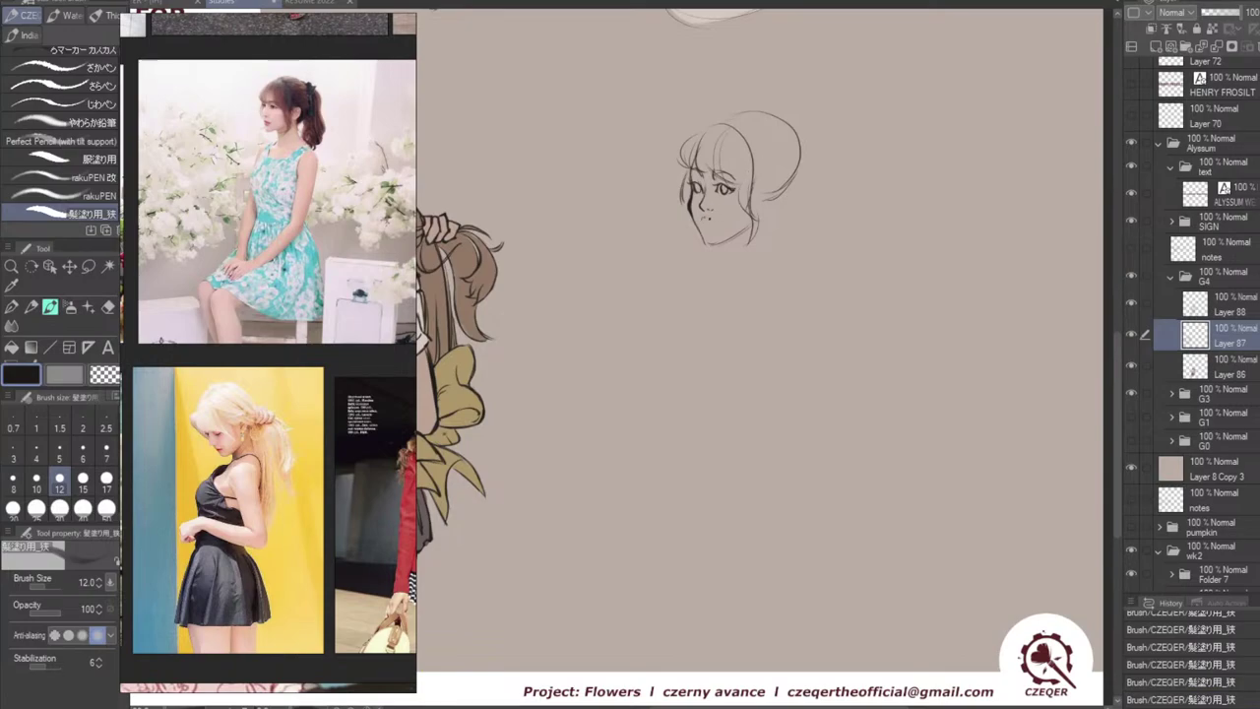
Sketch a mouth line below the nose, testing stroke variations with undo and redo.
{"action": "key", "text": "ctrl+z"}
{"action": "left_click_drag", "start_coordinate": [701, 224], "coordinate": [713, 221]}
{"action": "key", "text": "ctrl+z"}
{"action": "key", "text": "ctrl+z"}
{"action": "key", "text": "ctrl+z"}
{"action": "left_click_drag", "start_coordinate": [711, 223], "coordinate": [716, 221]}
{"action": "key", "text": "ctrl+z"}
{"action": "key", "text": "ctrl+z"}
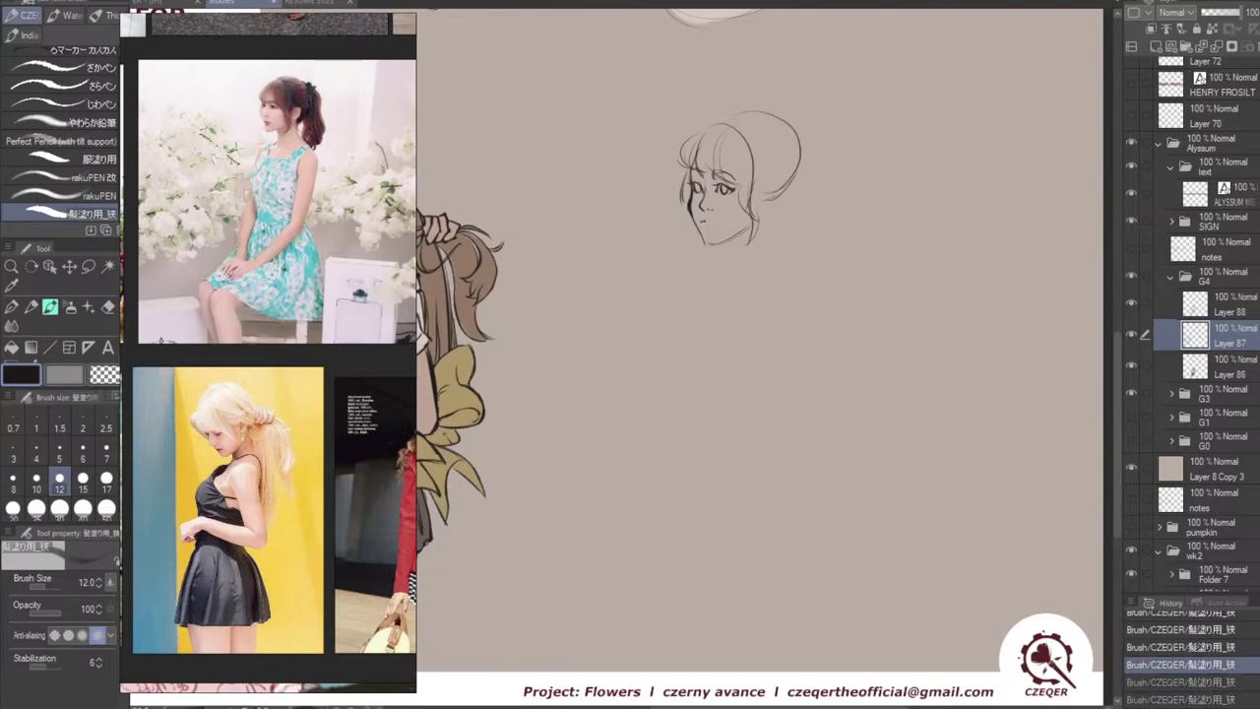
{"action": "key", "text": "ctrl+y"}
{"action": "key", "text": "ctrl+y"}
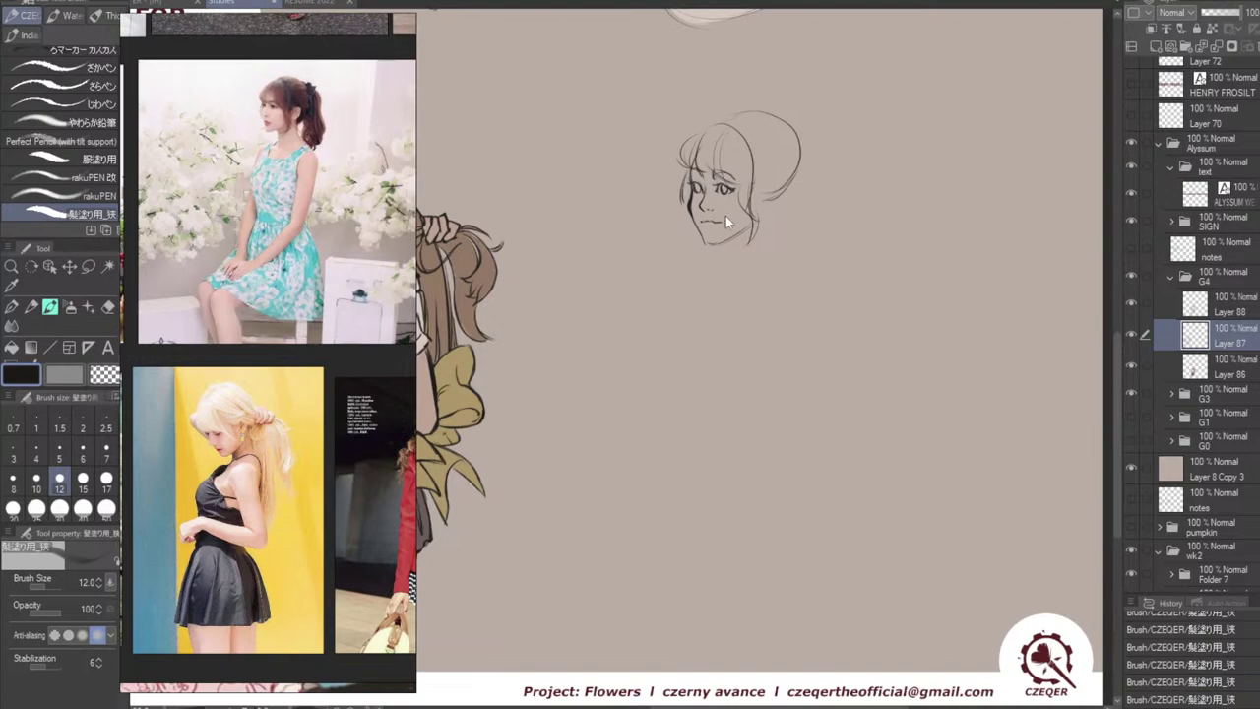
Redraw the middle of the mouth with a shorter stroke, comparing it with undo and redo.
{"action": "key", "text": "ctrl+z"}
{"action": "left_click_drag", "start_coordinate": [705, 222], "coordinate": [711, 220]}
{"action": "key", "text": "ctrl+z"}
{"action": "key", "text": "ctrl+y"}
{"action": "key", "text": "ctrl+z"}
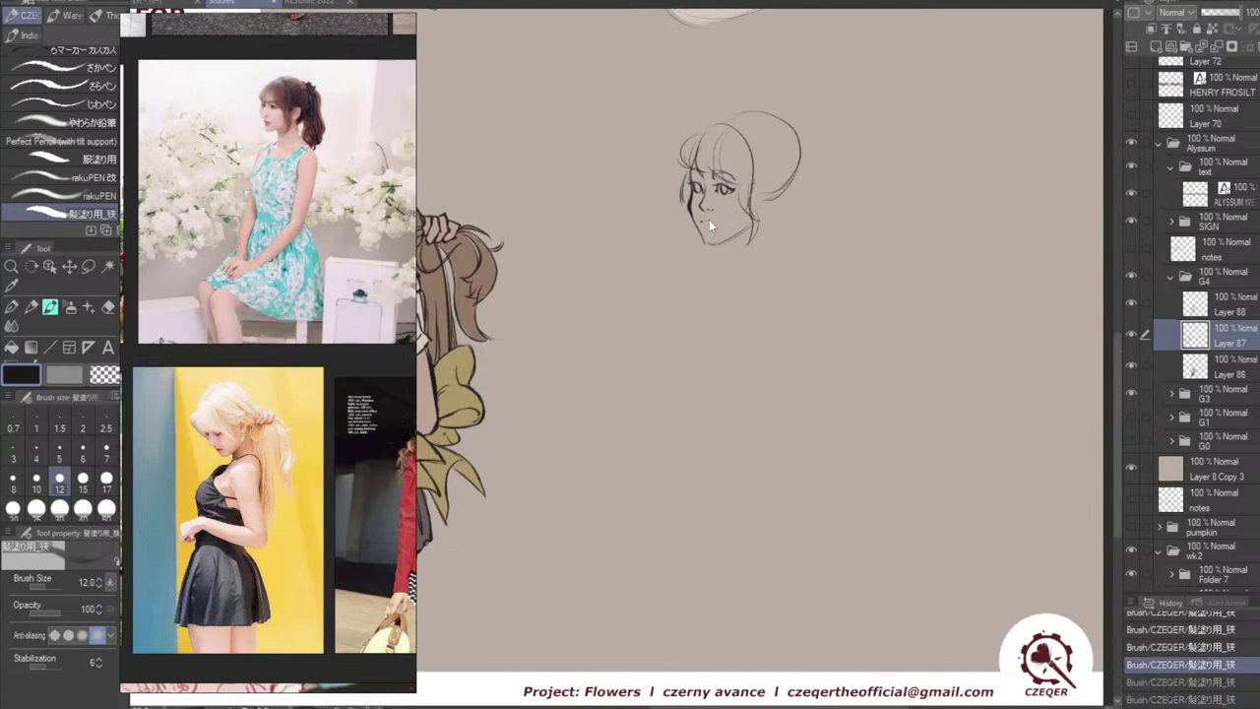
{"action": "key", "text": "ctrl+y"}
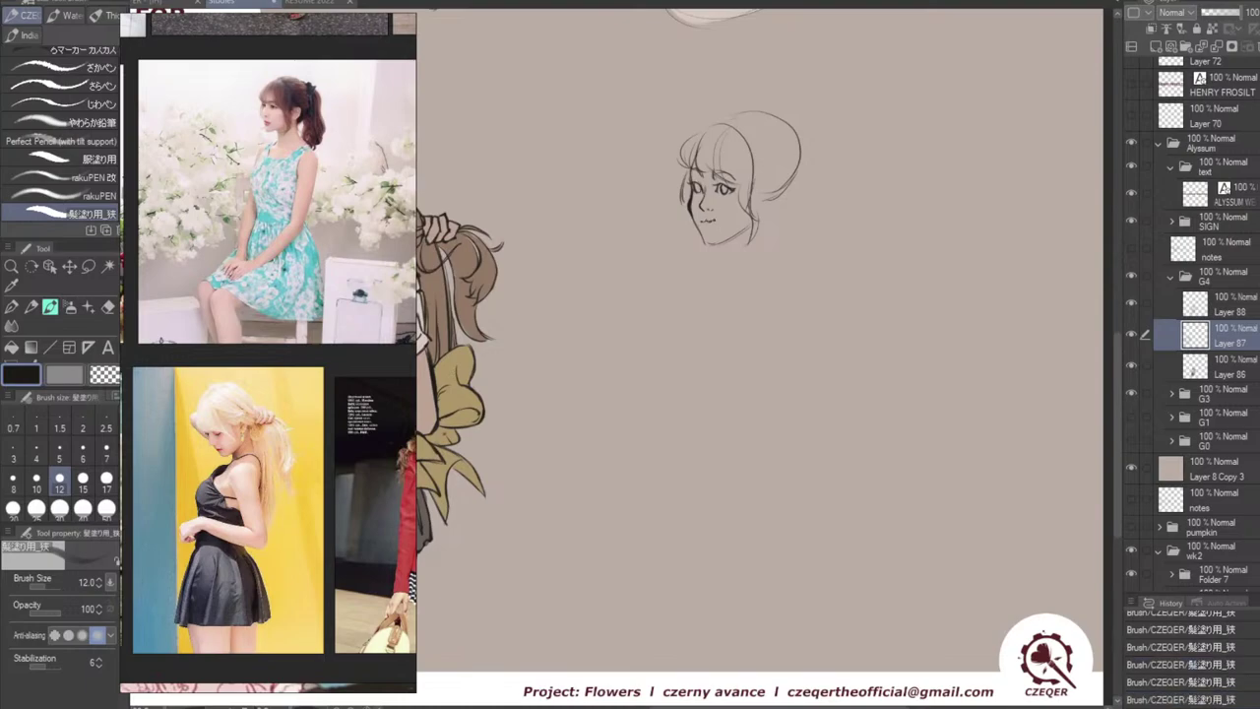
{"action": "key", "text": "ctrl+z"}
{"action": "key", "text": "ctrl+y"}
{"action": "key", "text": "ctrl+z"}
{"action": "key", "text": "ctrl+y"}
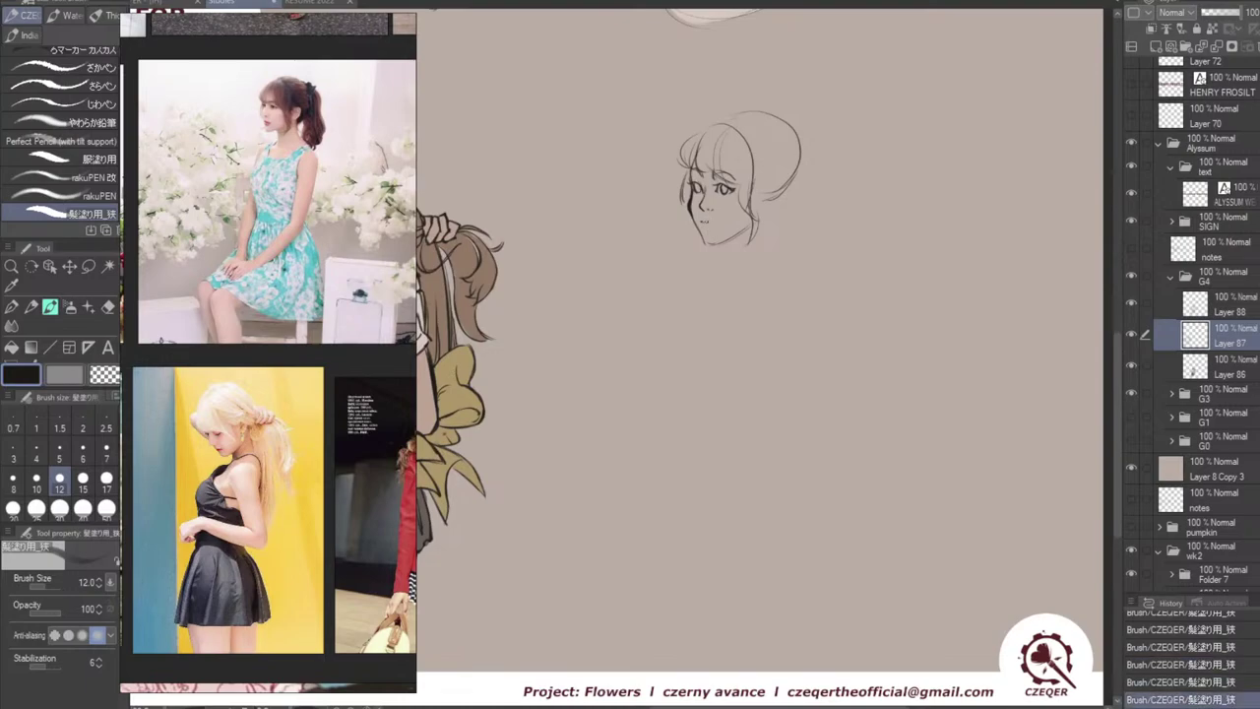
Extend the mouth line toward the near cheek.
{"action": "left_click_drag", "start_coordinate": [706, 222], "coordinate": [713, 224]}
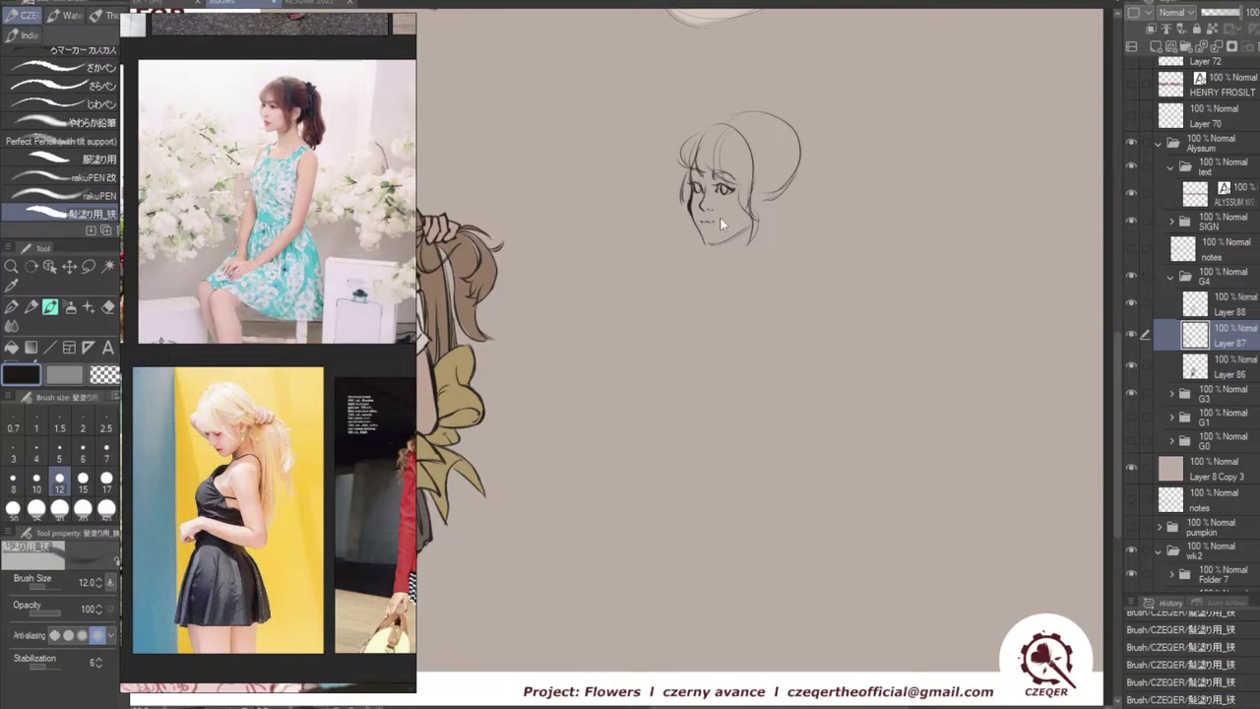
{"action": "key", "text": "ctrl+z"}
{"action": "key", "text": "ctrl+y"}
{"action": "key", "text": "ctrl+z"}
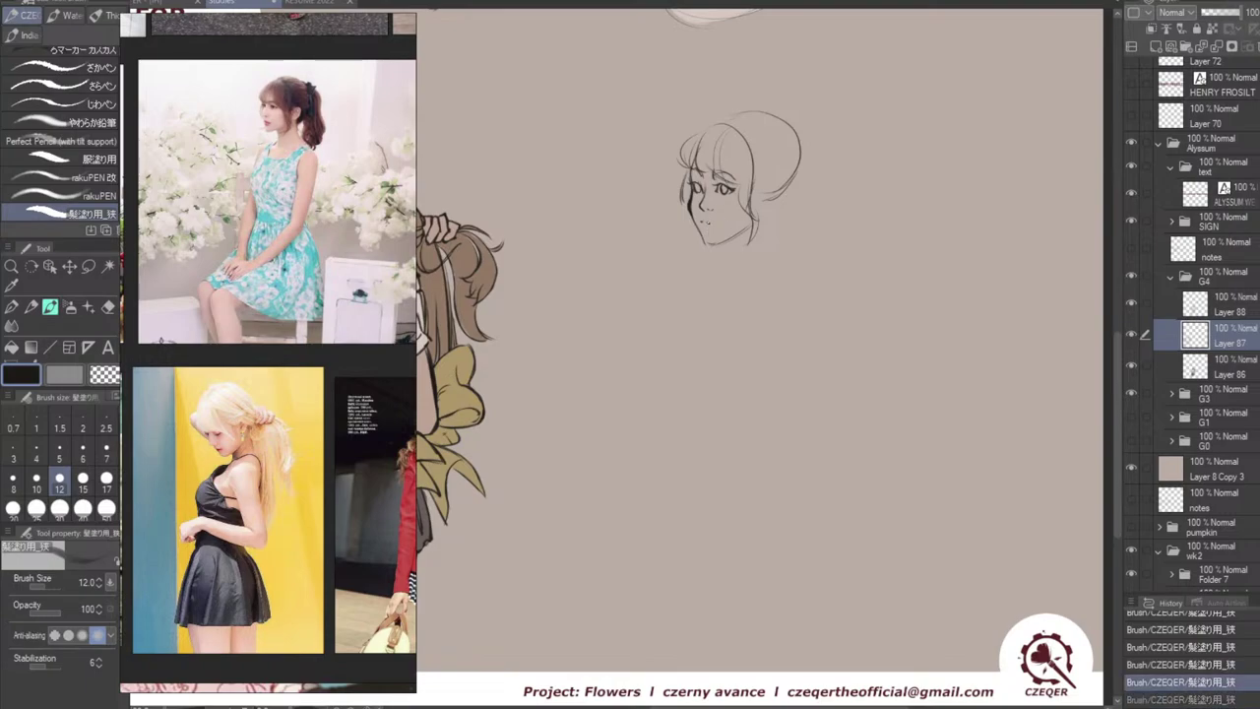
{"action": "key", "text": "ctrl+y"}
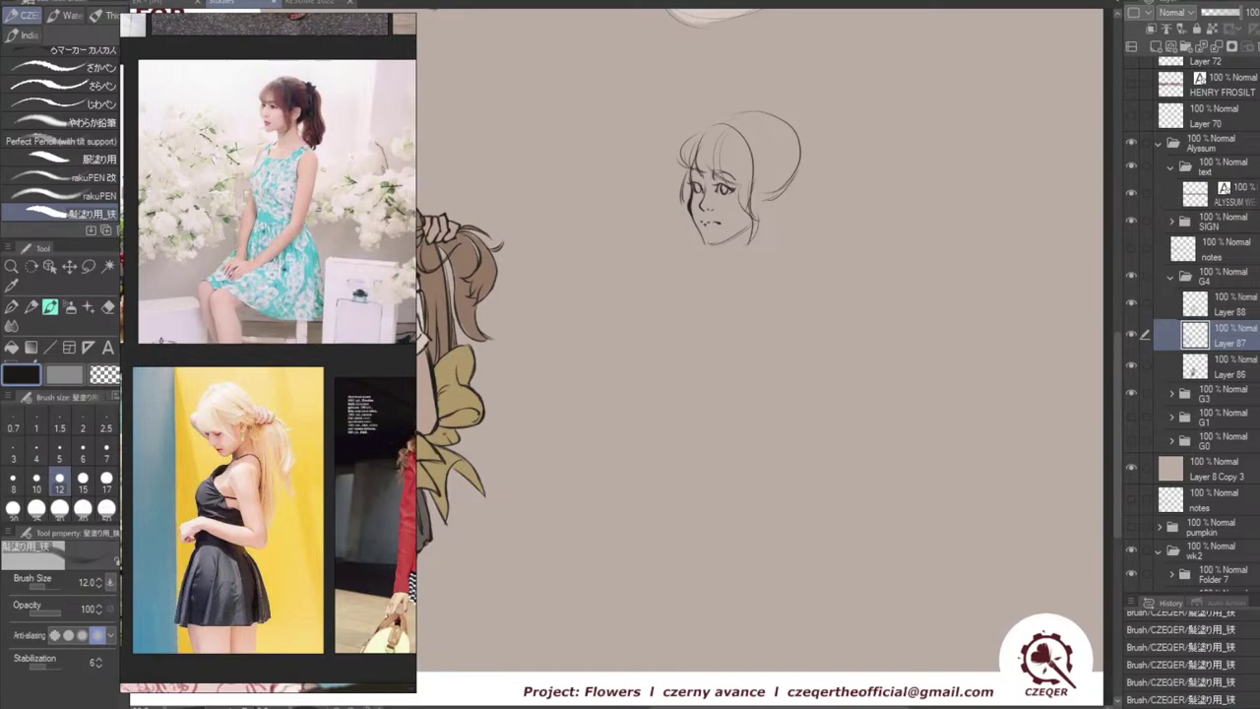
Add a short lower lip stroke beneath the mouth line, comparing versions with undo and redo.
{"action": "left_click_drag", "start_coordinate": [702, 226], "coordinate": [718, 227]}
{"action": "key", "text": "ctrl+y"}
{"action": "key", "text": "ctrl+z"}
{"action": "key", "text": "ctrl+y"}
{"action": "key", "text": "ctrl+z"}
{"action": "key", "text": "ctrl+z"}
{"action": "key", "text": "ctrl+z"}
{"action": "key", "text": "ctrl+z"}
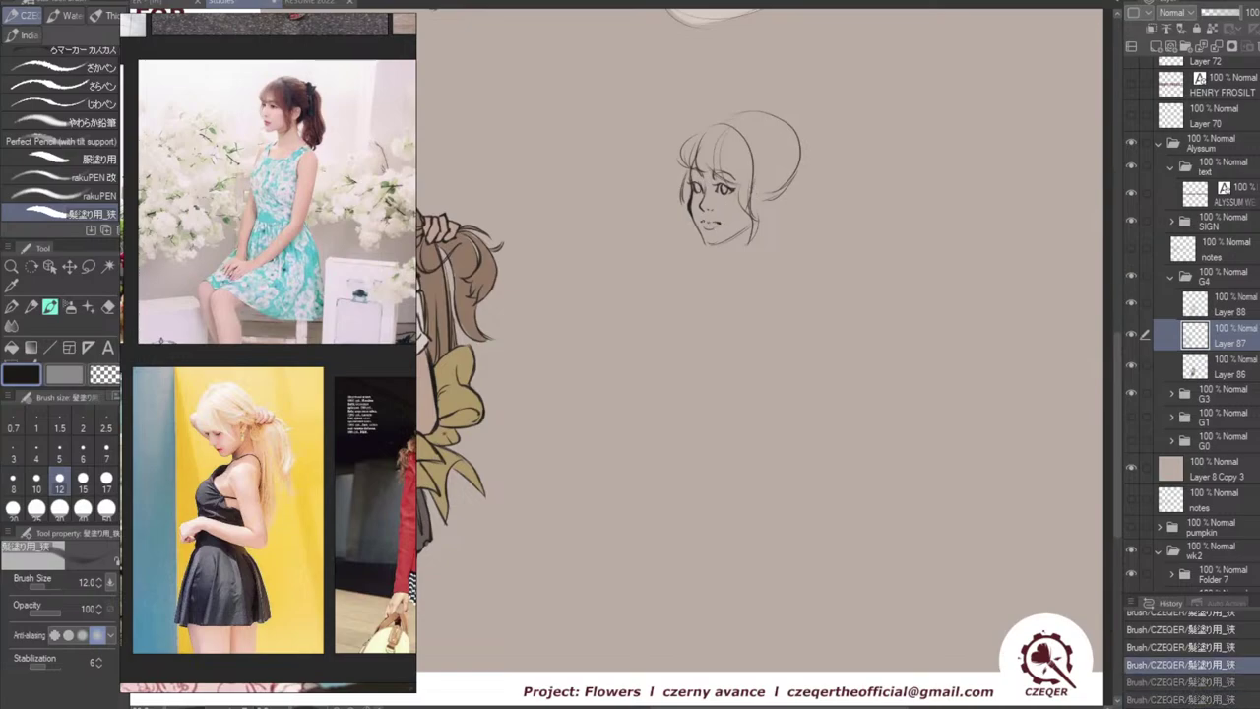
Draw the upper lip contour and refine the lip shape, comparing the strokes with undo and redo.
{"action": "left_click_drag", "start_coordinate": [702, 222], "coordinate": [719, 222]}
{"action": "key", "text": "ctrl+z"}
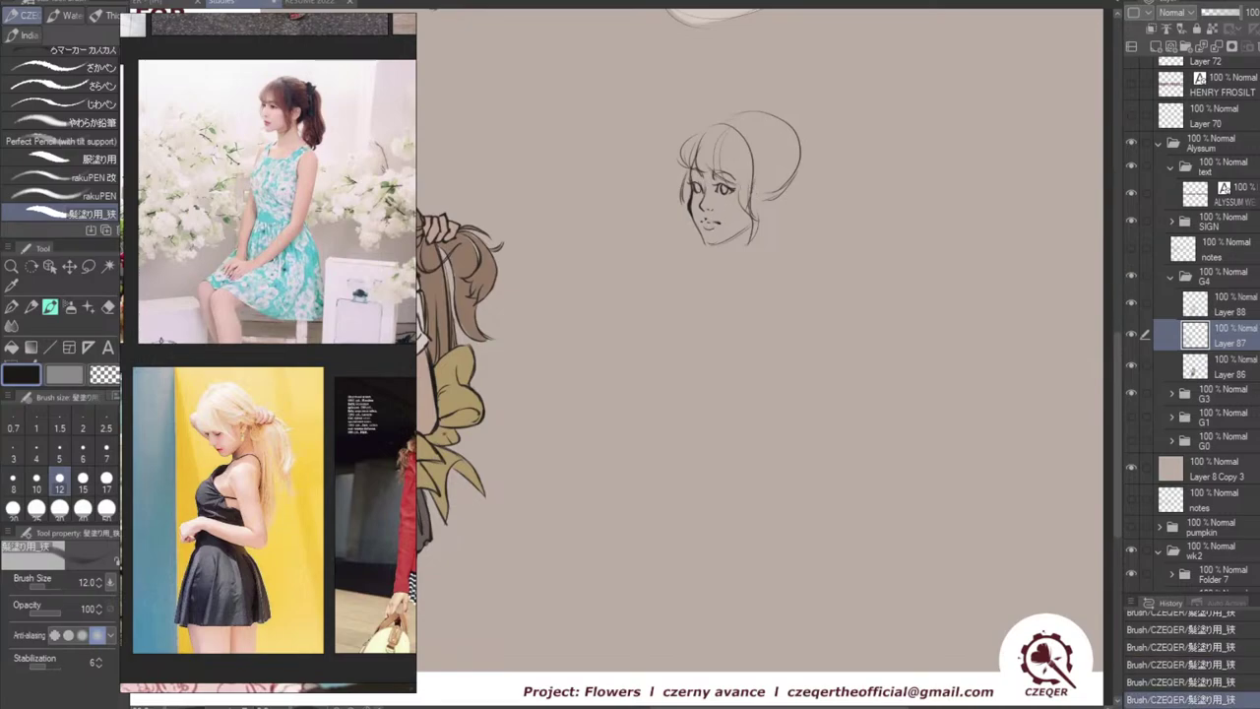
{"action": "key", "text": "ctrl+z"}
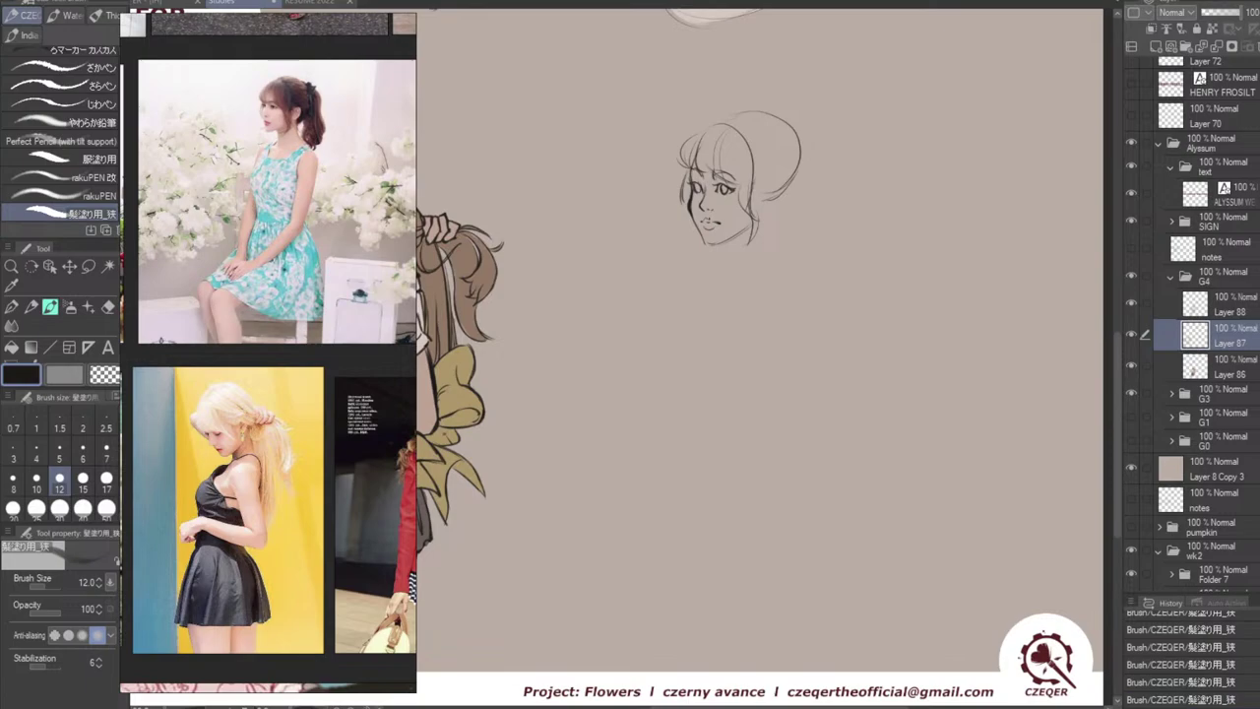
{"action": "key", "text": "ctrl+y"}
{"action": "key", "text": "ctrl+z"}
{"action": "key", "text": "ctrl+y"}
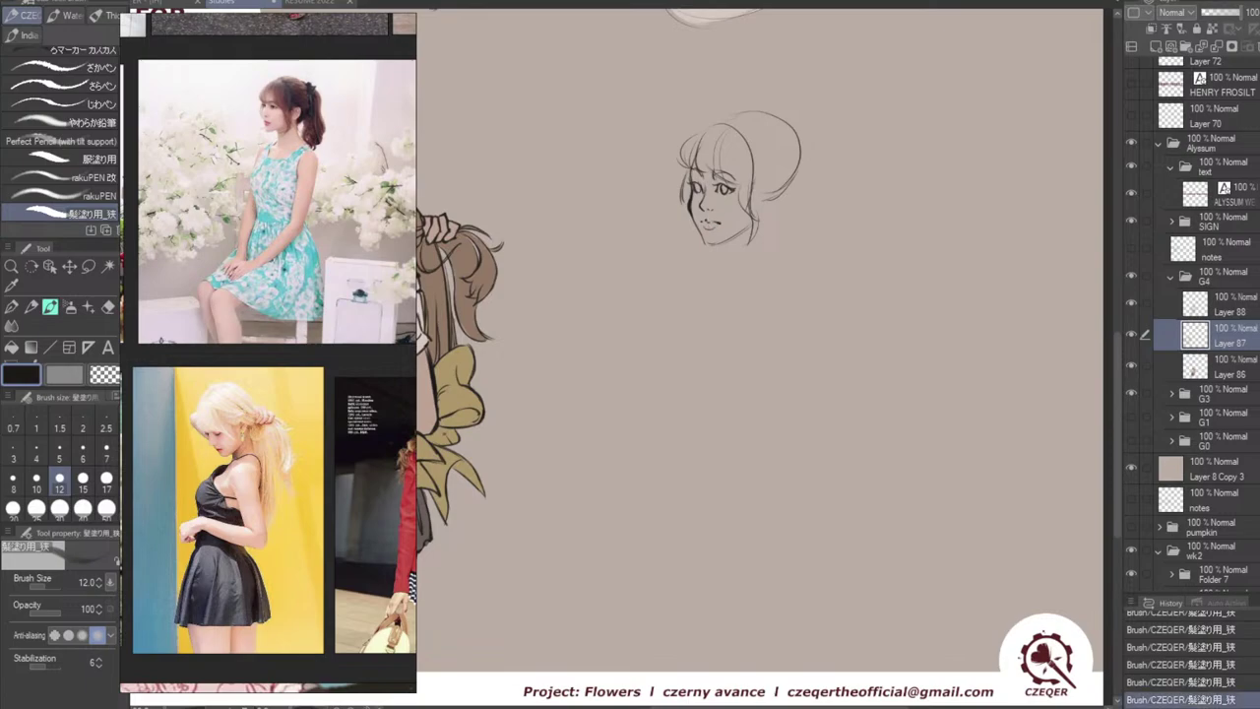
{"action": "key", "text": "ctrl+z"}
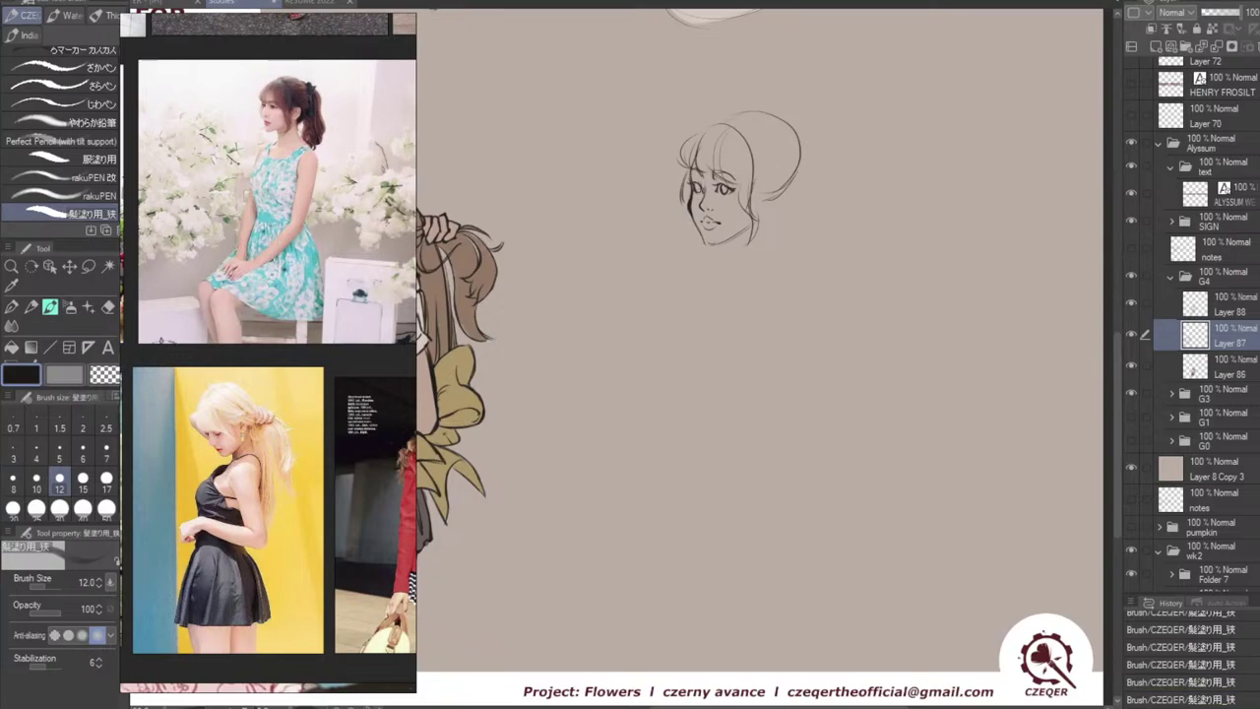
{"action": "key", "text": "ctrl+y"}
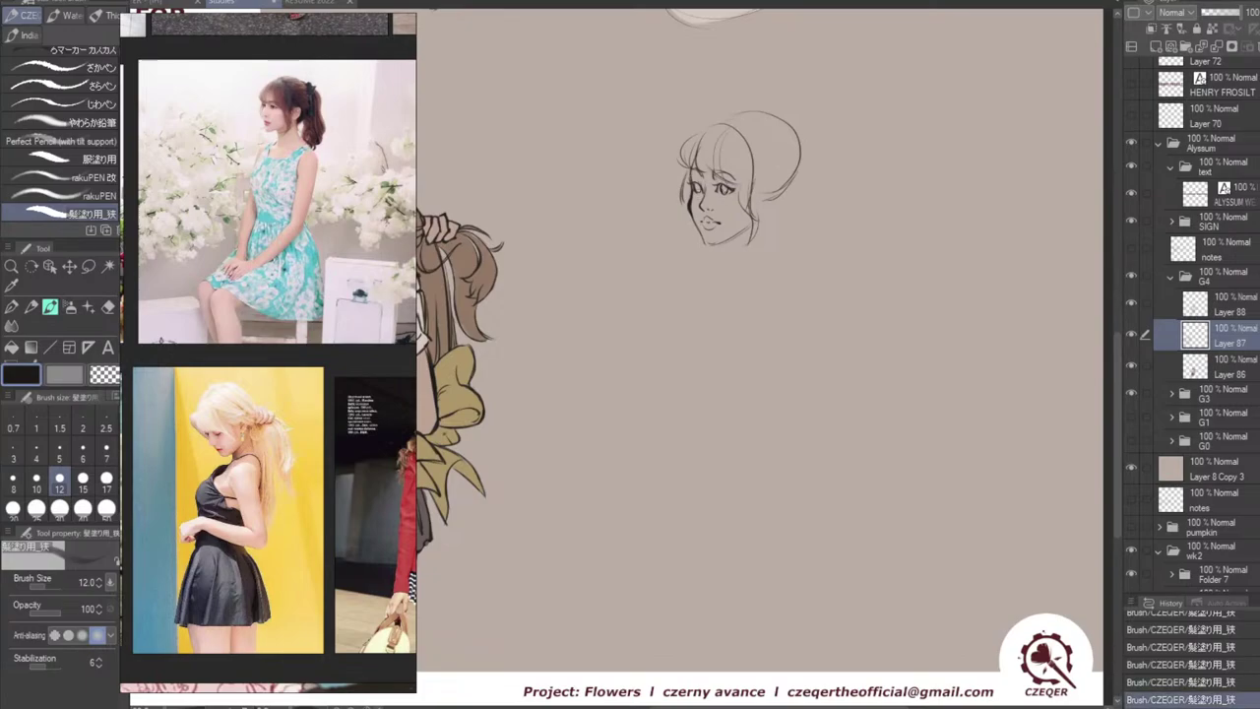
{"action": "key", "text": "ctrl+z"}
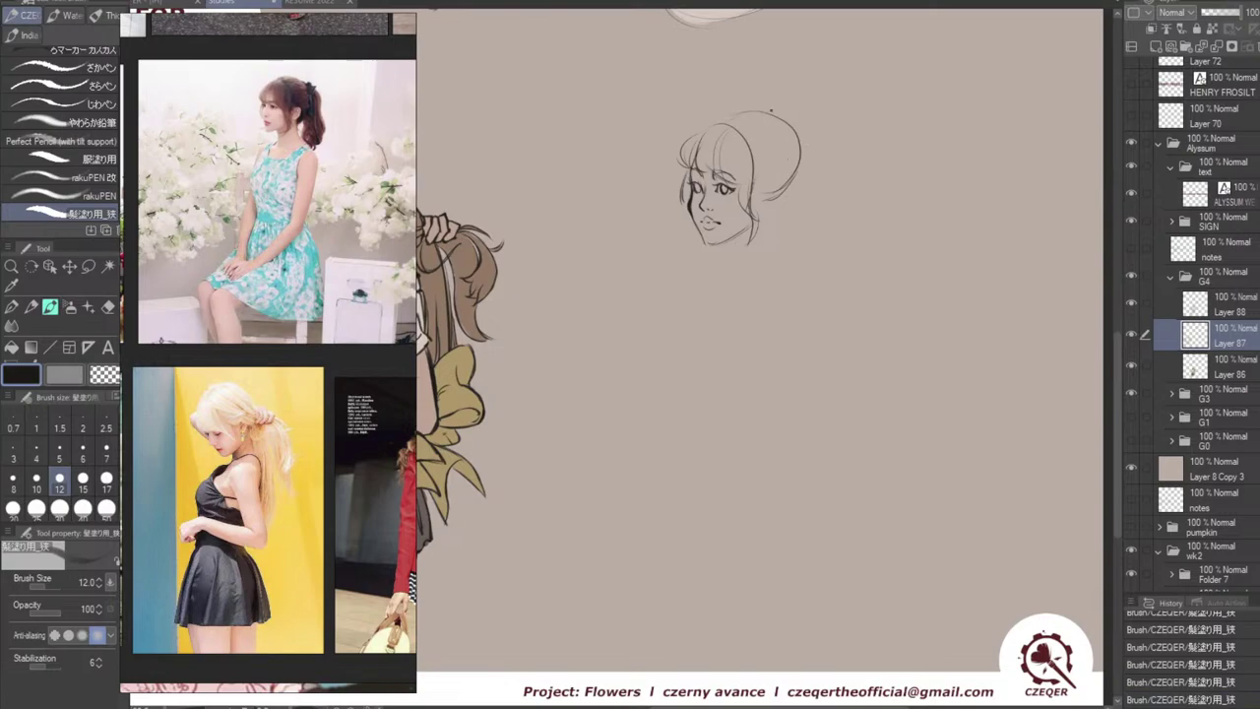
Darken the hair outline over the crown and around the back of the head.
{"action": "mouse_move", "coordinate": [698, 131]}
{"action": "left_mouse_down"}
{"action": "mouse_move", "coordinate": [786, 122]}
{"action": "mouse_move", "coordinate": [795, 170]}
{"action": "mouse_move", "coordinate": [774, 204]}
{"action": "left_mouse_up"}
{"action": "key", "text": "ctrl+z"}
{"action": "key", "text": "ctrl+z"}
Erase rough lines around the far eye and redraw its strokes with the brush.
{"action": "key", "text": "e"}
{"action": "left_click_drag", "start_coordinate": [691, 181], "coordinate": [702, 192]}
{"action": "key", "text": "b"}
{"action": "key", "text": "ctrl+z"}
{"action": "key", "text": "ctrl+z"}
{"action": "key", "text": "ctrl+z"}
{"action": "key", "text": "ctrl+z"}
{"action": "key", "text": "ctrl+z"}
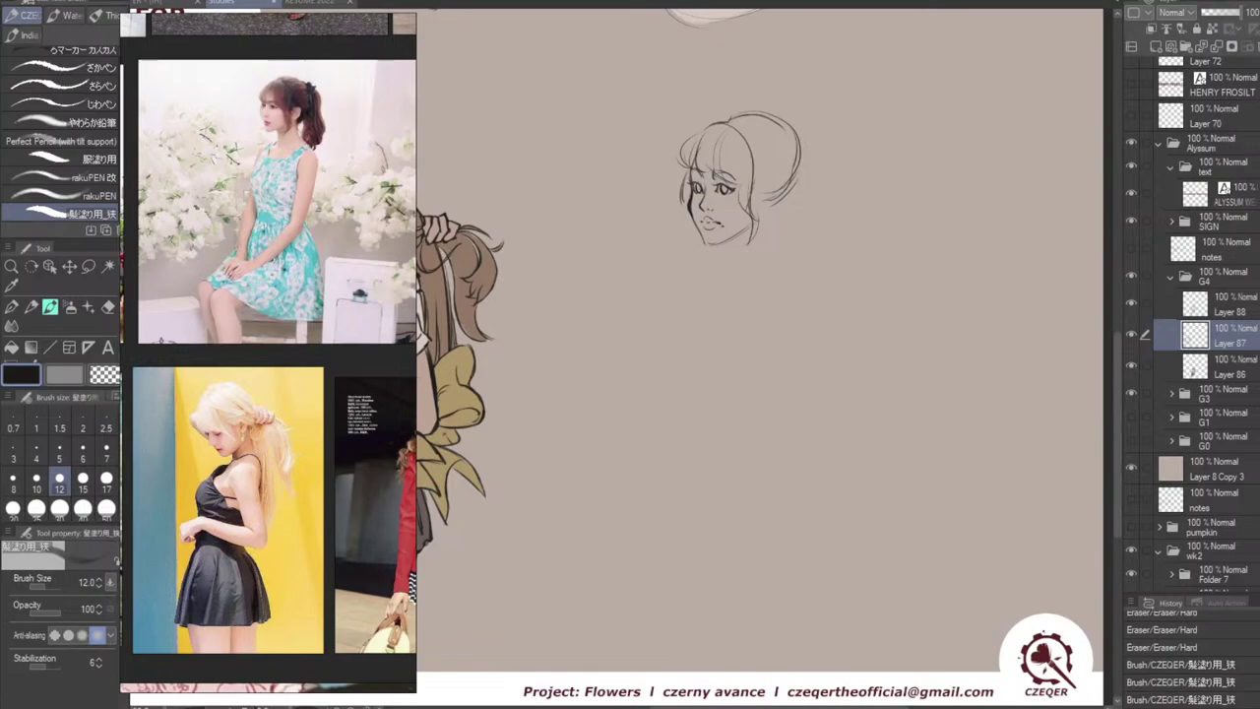
Darken the face contour from the far cheek around the chin and up the near jaw.
{"action": "mouse_move", "coordinate": [693, 217]}
{"action": "left_mouse_down"}
{"action": "mouse_move", "coordinate": [707, 244]}
{"action": "mouse_move", "coordinate": [750, 229]}
{"action": "left_mouse_up"}
{"action": "key", "text": "ctrl+z"}
{"action": "key", "text": "ctrl+z"}
{"action": "key", "text": "ctrl+z"}
{"action": "key", "text": "ctrl+z"}
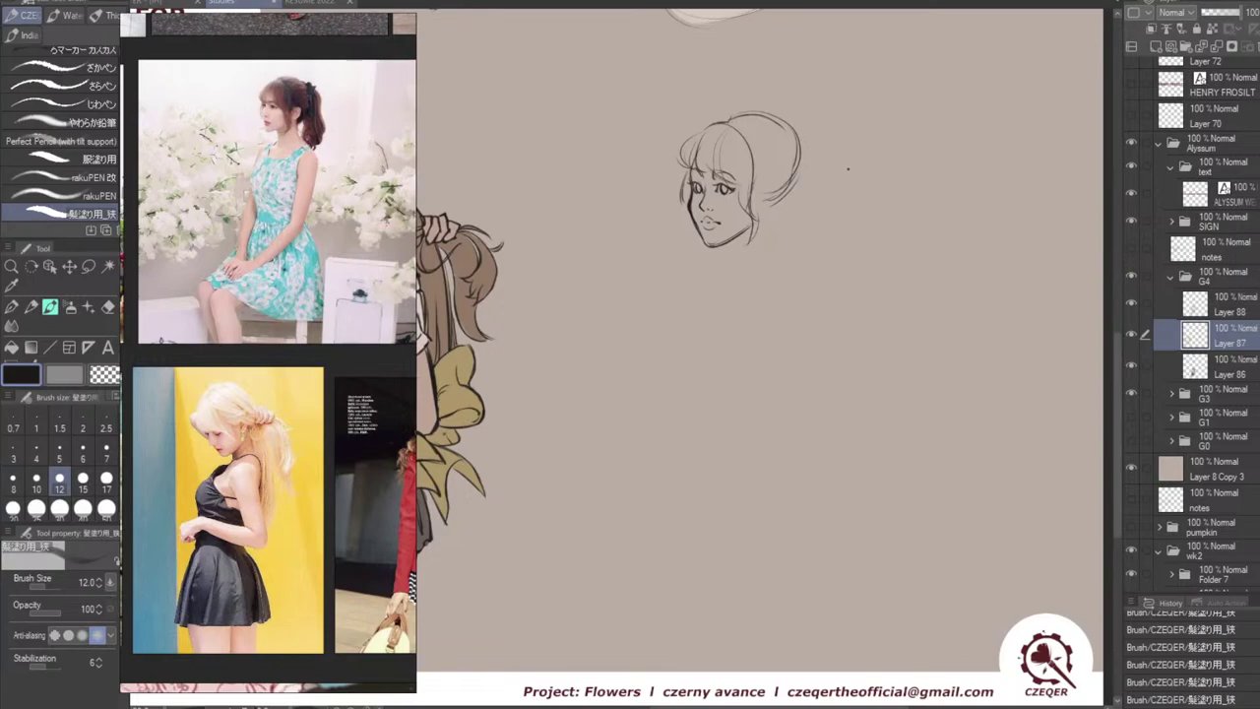
Redraw the curved side hairline from the crown down past the near temple.
{"action": "left_click_drag", "start_coordinate": [760, 145], "coordinate": [751, 177]}
{"action": "key", "text": "ctrl+z"}
{"action": "mouse_move", "coordinate": [730, 123]}
{"action": "left_mouse_down"}
{"action": "mouse_move", "coordinate": [756, 171]}
{"action": "mouse_move", "coordinate": [740, 130]}
{"action": "mouse_move", "coordinate": [753, 197]}
{"action": "left_mouse_up"}
{"action": "key", "text": "ctrl+z"}
Lasso the near eye and eyebrow, shift them slightly outward from the nose, and deselect.
{"action": "key", "text": "m"}
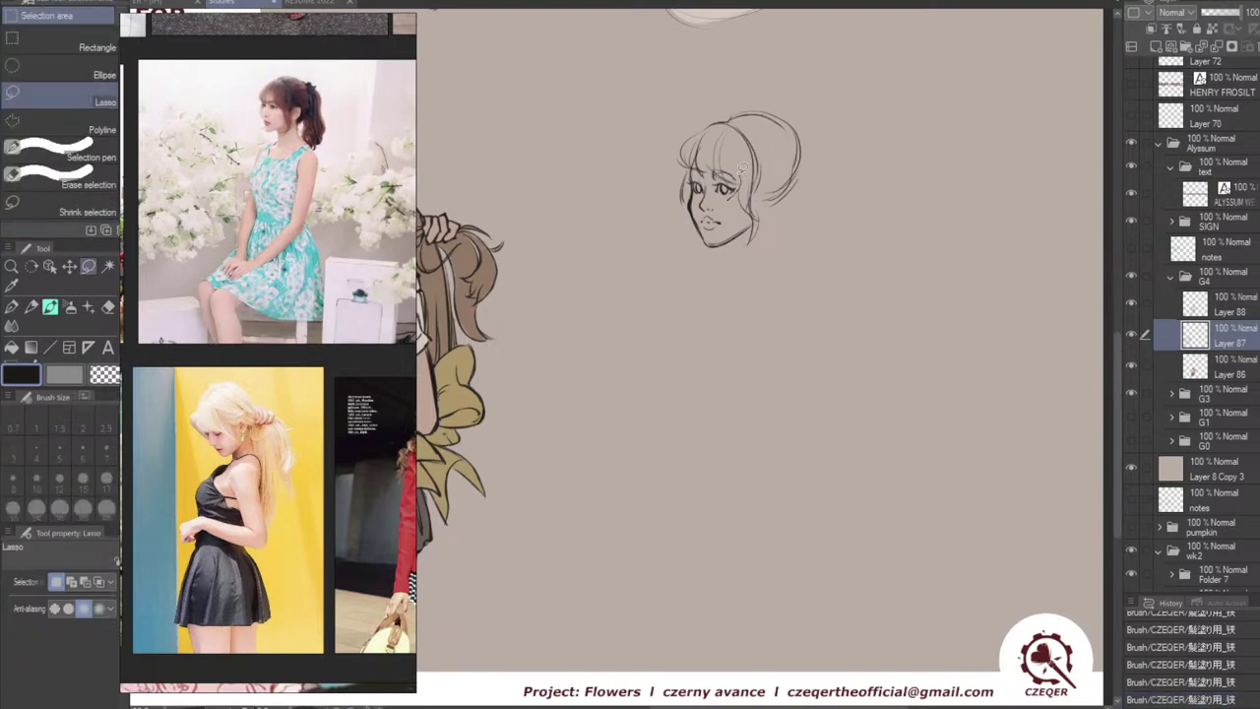
{"action": "left_click_drag", "start_coordinate": [714, 164], "coordinate": [735, 200]}
{"action": "key", "text": "ctrl+t"}
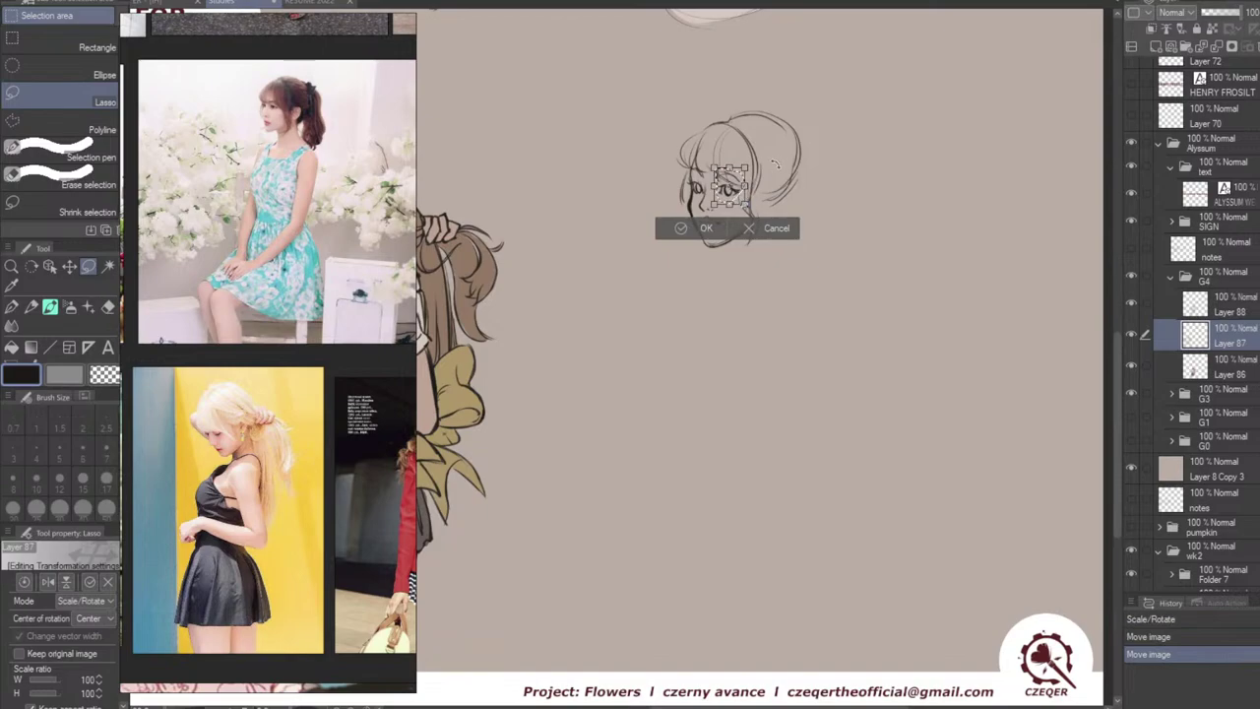
{"action": "left_click", "coordinate": [698, 228]}
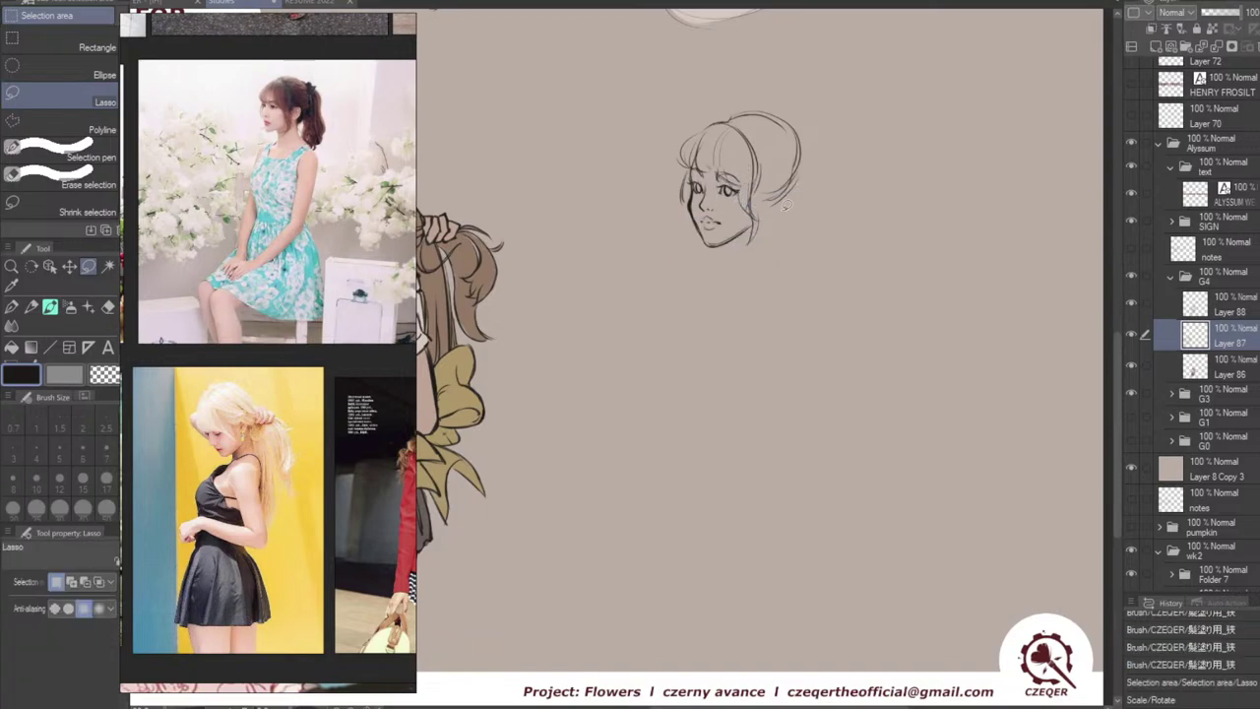
{"action": "key", "text": "e"}
{"action": "key", "text": "ctrl+d"}
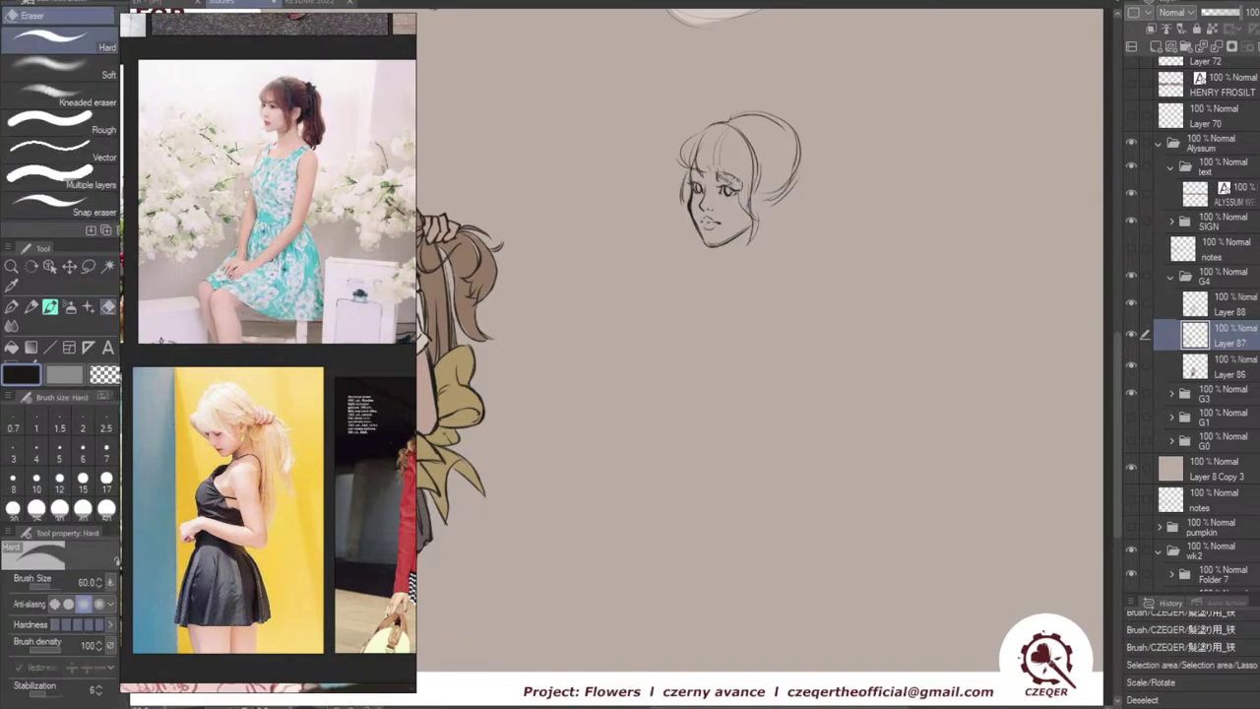
Erase the old near eyebrow and overlapping fringe lines across the forehead, and start redrawing the fringe.
{"action": "mouse_move", "coordinate": [738, 181]}
{"action": "left_mouse_down"}
{"action": "mouse_move", "coordinate": [726, 178]}
{"action": "mouse_move", "coordinate": [750, 193]}
{"action": "left_mouse_up"}
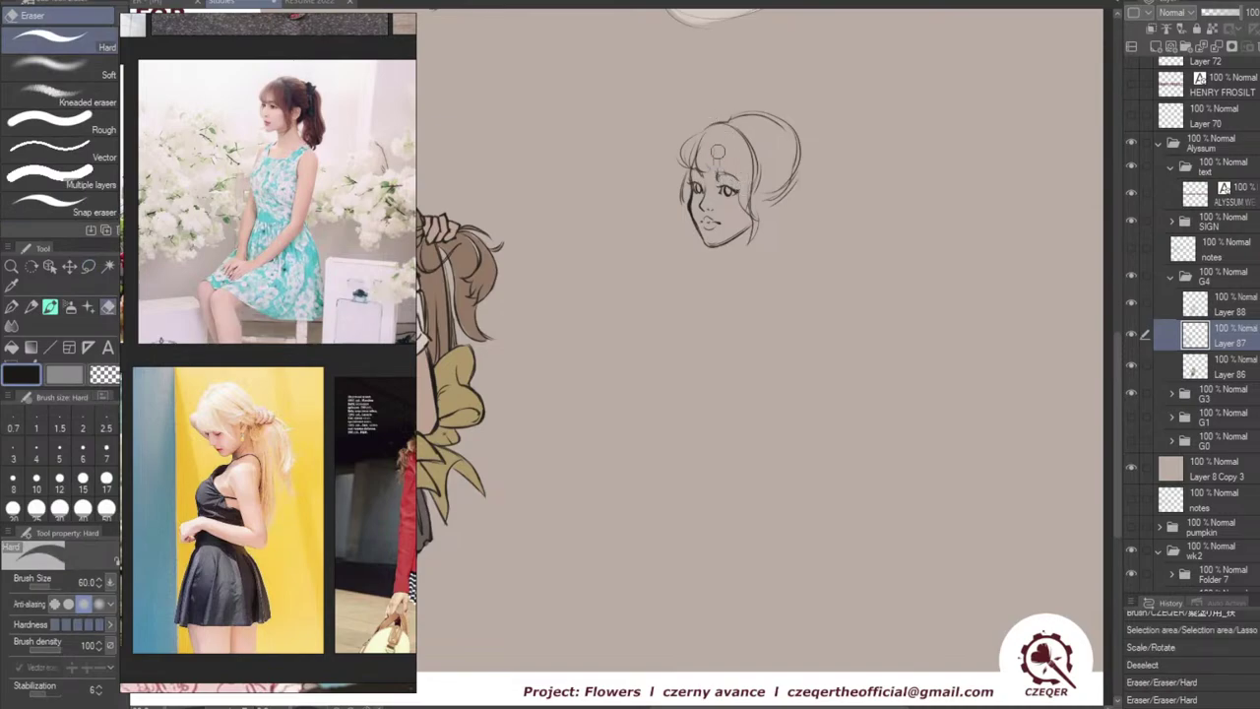
{"action": "mouse_move", "coordinate": [713, 149]}
{"action": "left_mouse_down"}
{"action": "mouse_move", "coordinate": [704, 171]}
{"action": "mouse_move", "coordinate": [738, 180]}
{"action": "mouse_move", "coordinate": [726, 171]}
{"action": "mouse_move", "coordinate": [745, 192]}
{"action": "left_mouse_up"}
{"action": "key", "text": "p"}
{"action": "key", "text": "ctrl+z"}
{"action": "key", "text": "ctrl+z"}
{"action": "key", "text": "ctrl+z"}
{"action": "key", "text": "ctrl+z"}
{"action": "key", "text": "ctrl+z"}
Try long fringe strokes sweeping from the crown toward the near eye, undoing the unwanted ones.
{"action": "left_click_drag", "start_coordinate": [732, 138], "coordinate": [745, 183]}
{"action": "key", "text": "ctrl+z"}
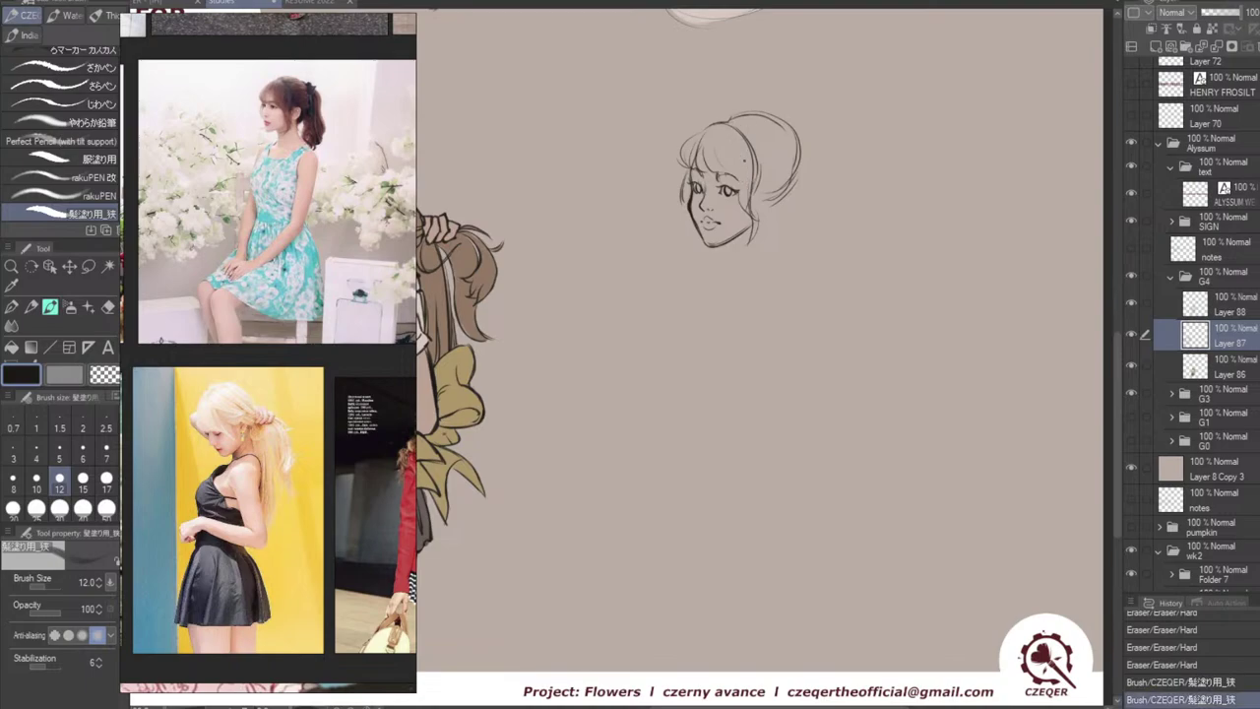
{"action": "left_click_drag", "start_coordinate": [736, 140], "coordinate": [746, 188]}
{"action": "key", "text": "ctrl+z"}
{"action": "left_click_drag", "start_coordinate": [734, 136], "coordinate": [738, 206]}
{"action": "key", "text": "ctrl+z"}
{"action": "key", "text": "ctrl+z"}
Draw a curved fringe strand falling beside the outer corner of the near eye.
{"action": "left_click_drag", "start_coordinate": [746, 163], "coordinate": [742, 196]}
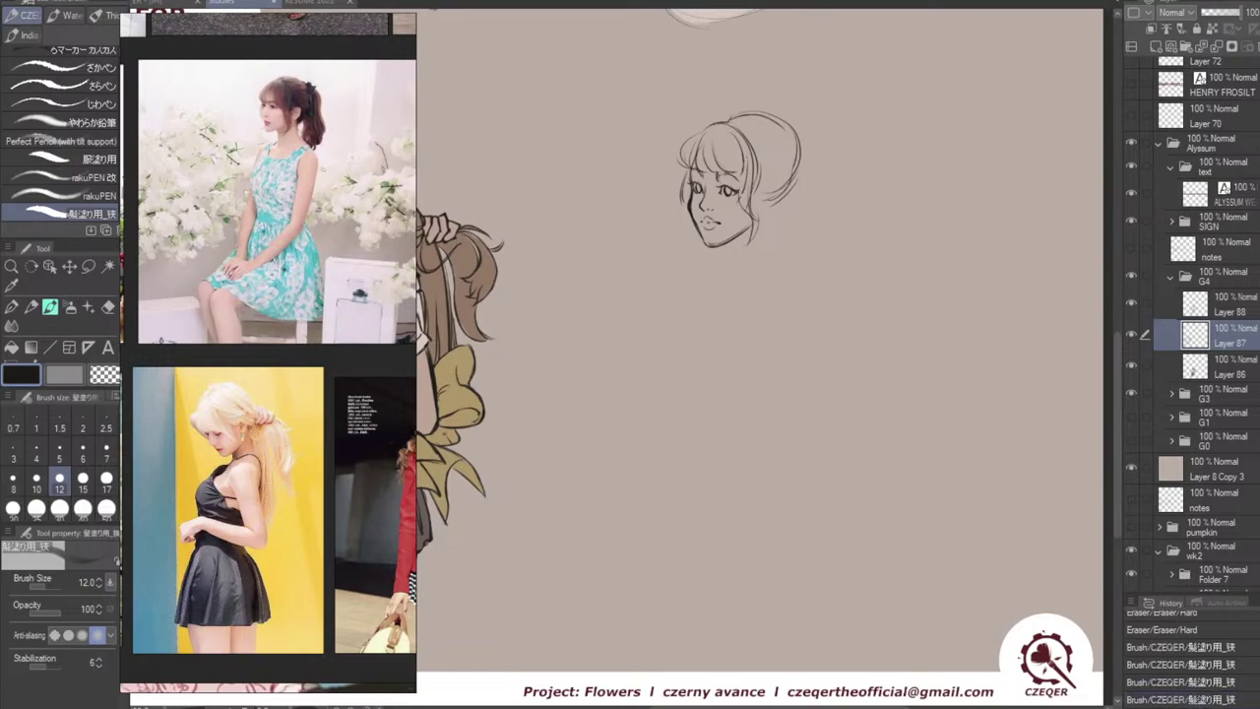
{"action": "key", "text": "ctrl+z"}
{"action": "left_click_drag", "start_coordinate": [748, 150], "coordinate": [740, 204]}
{"action": "key", "text": "ctrl+z"}
{"action": "left_click_drag", "start_coordinate": [746, 160], "coordinate": [739, 207]}
Thicken the side hairline near the temple and add a strand curving in from the back hair.
{"action": "left_click_drag", "start_coordinate": [757, 149], "coordinate": [751, 203]}
{"action": "key", "text": "ctrl+z"}
{"action": "left_click_drag", "start_coordinate": [758, 148], "coordinate": [752, 201]}
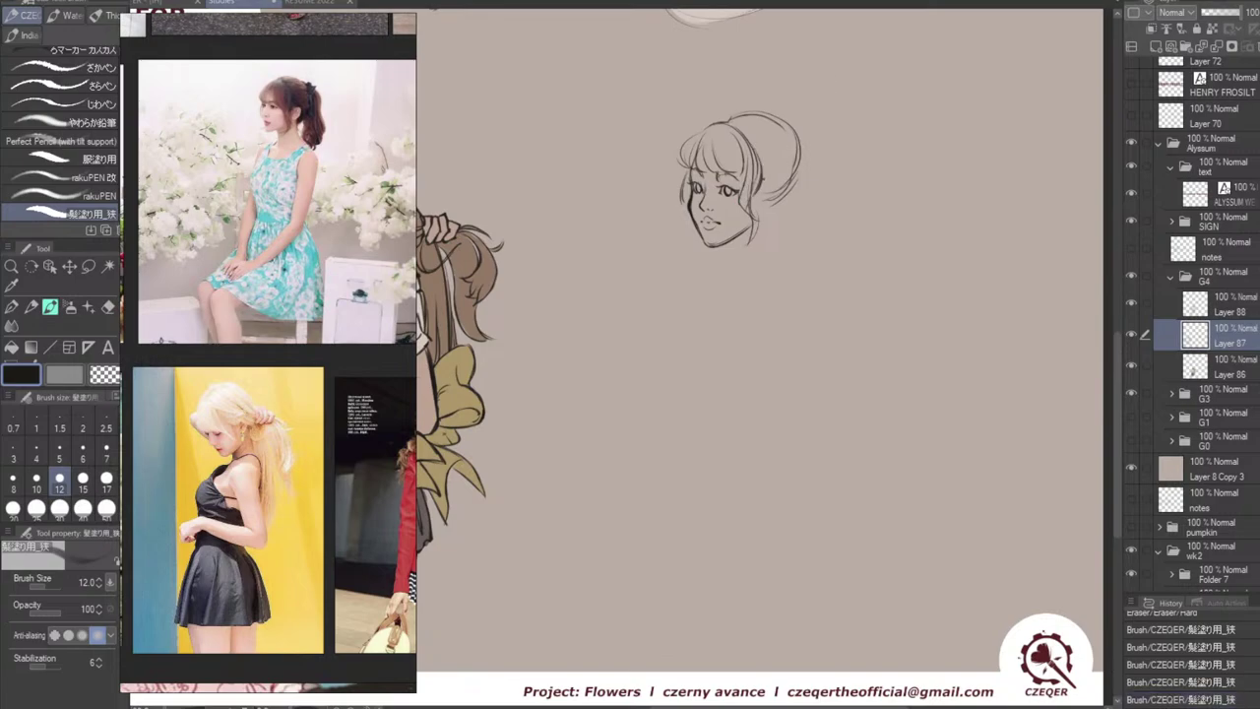
{"action": "mouse_move", "coordinate": [798, 161]}
{"action": "left_mouse_down"}
{"action": "mouse_move", "coordinate": [766, 201]}
{"action": "mouse_move", "coordinate": [761, 186]}
{"action": "left_mouse_up"}
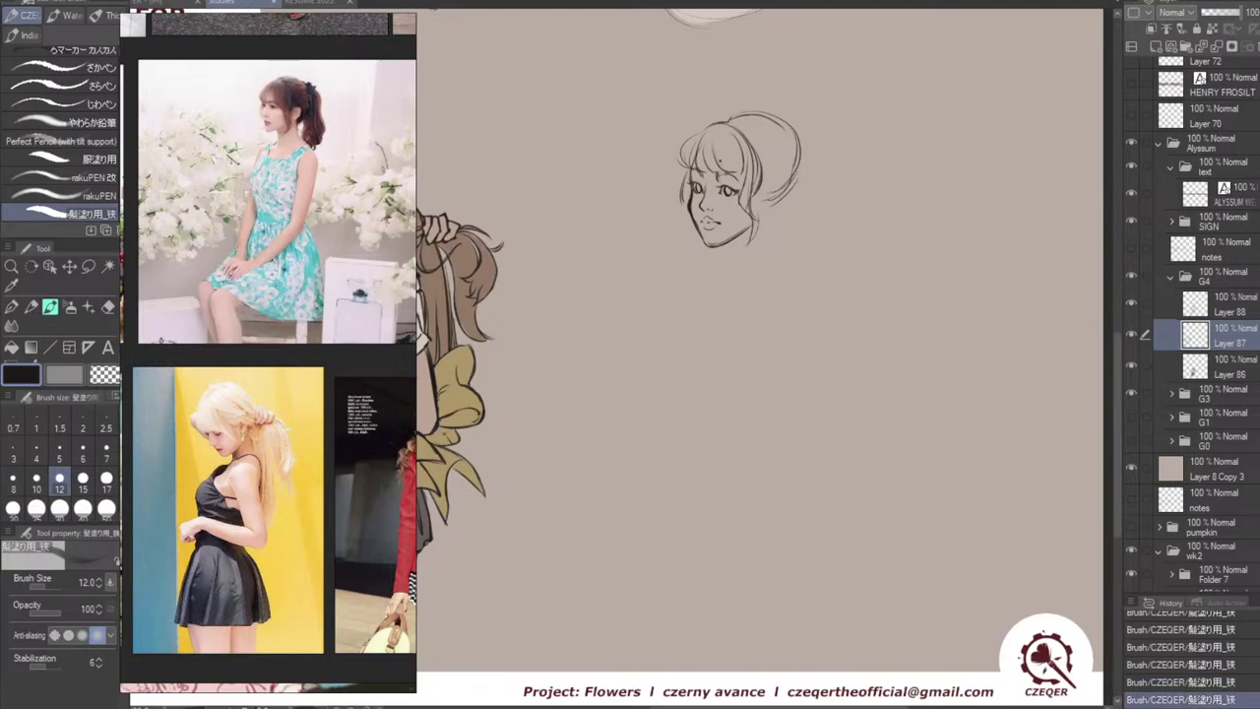
Erase the overlapping hair lines behind the side strand and sketch the ear there, undoing unwanted strokes.
{"action": "key", "text": "e"}
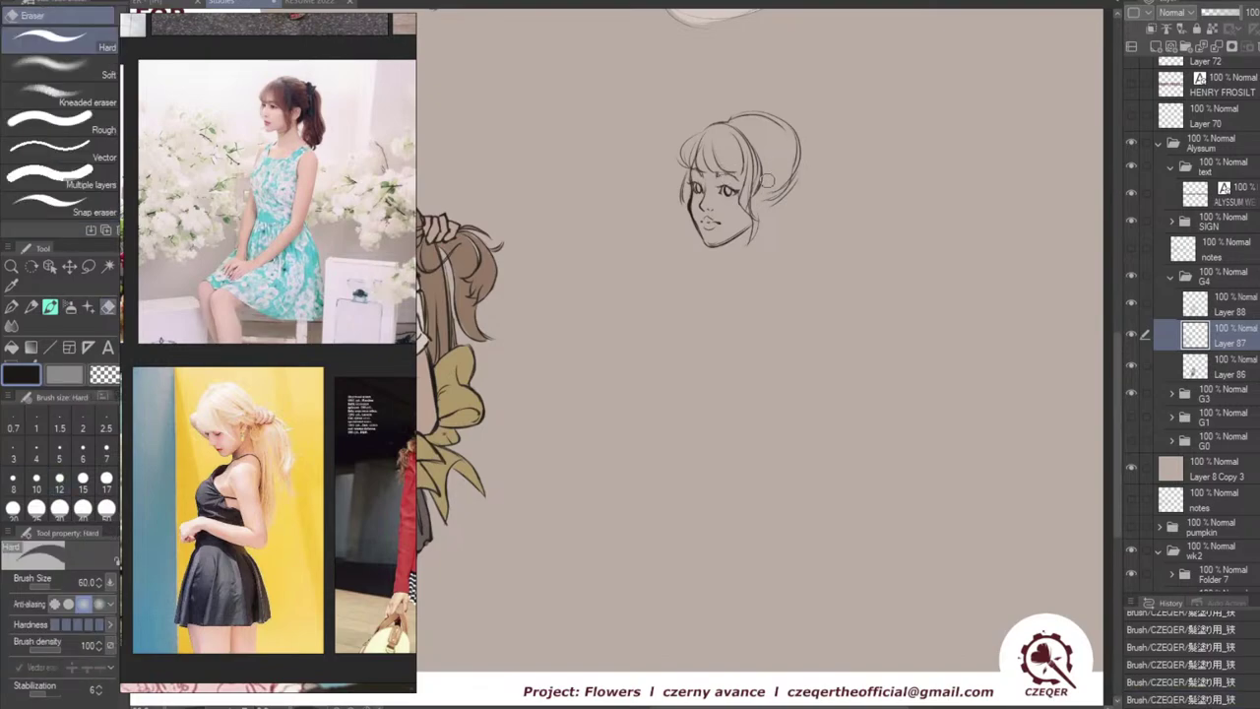
{"action": "key", "text": "p"}
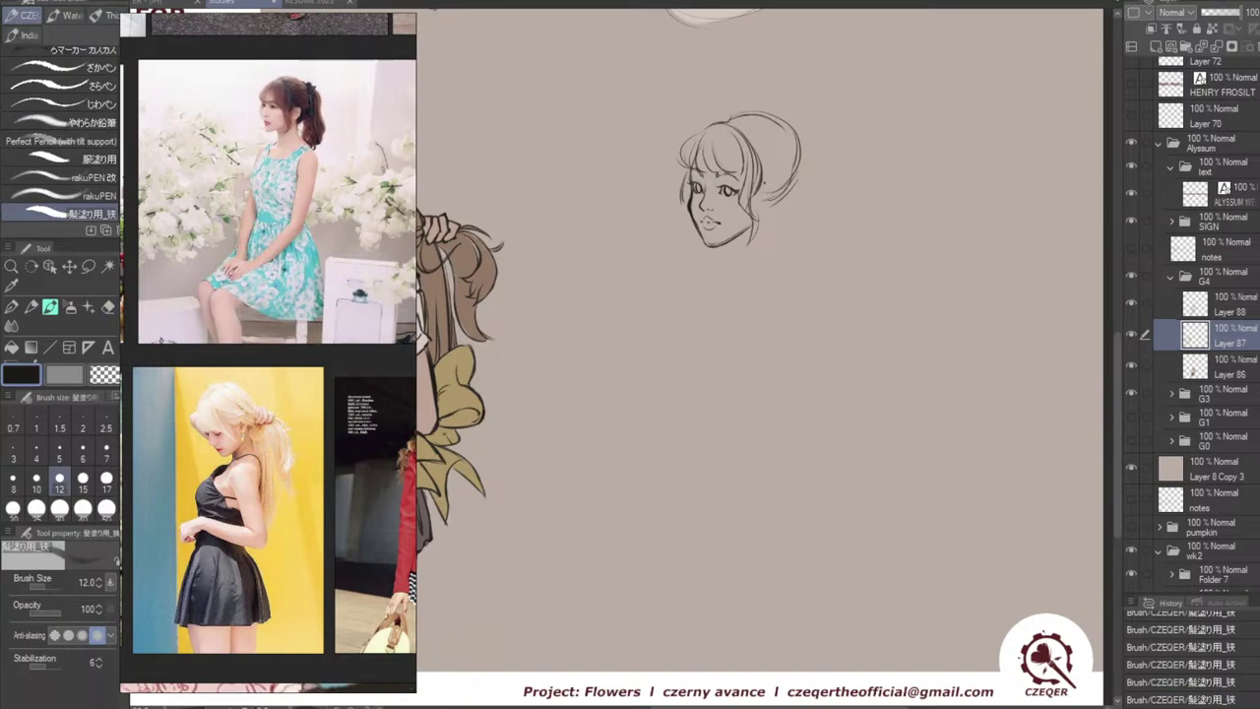
{"action": "left_click_drag", "start_coordinate": [760, 183], "coordinate": [773, 185]}
{"action": "mouse_move", "coordinate": [763, 184]}
{"action": "left_mouse_down"}
{"action": "mouse_move", "coordinate": [776, 181]}
{"action": "mouse_move", "coordinate": [759, 233]}
{"action": "left_mouse_up"}
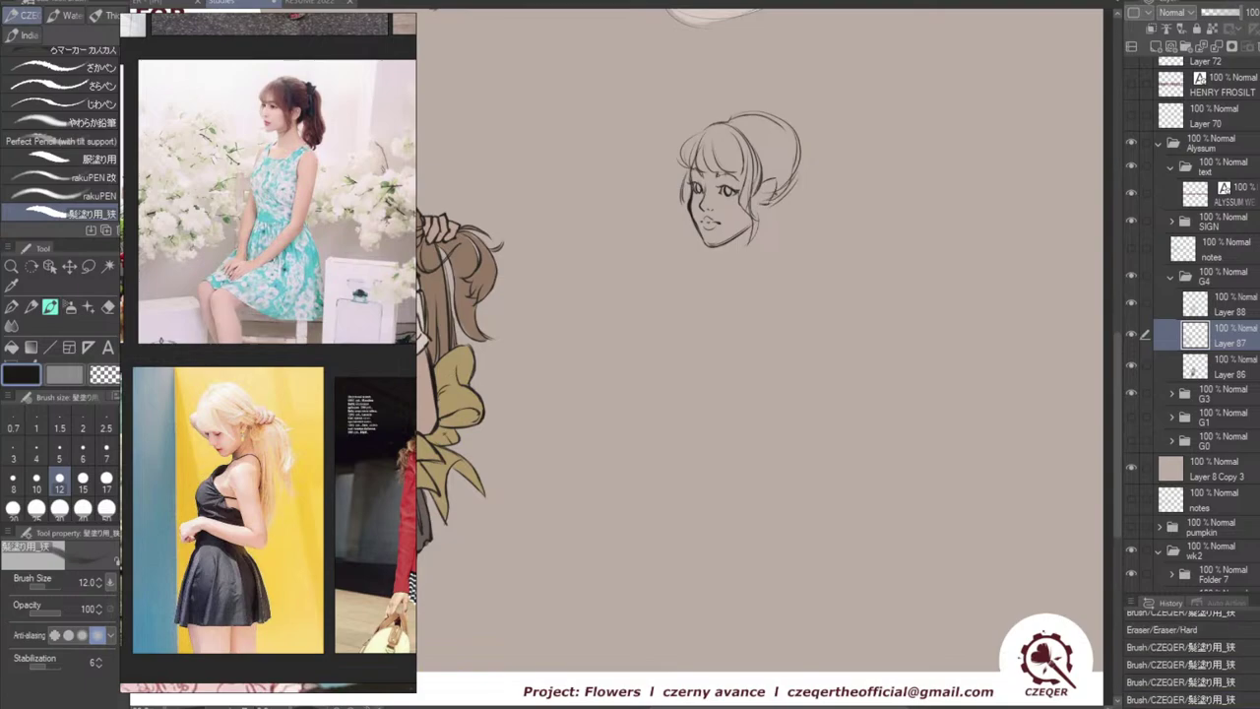
{"action": "key", "text": "ctrl+z"}
{"action": "key", "text": "ctrl+z"}
{"action": "mouse_move", "coordinate": [774, 183]}
{"action": "left_mouse_down"}
{"action": "mouse_move", "coordinate": [768, 197]}
{"action": "mouse_move", "coordinate": [741, 239]}
{"action": "left_mouse_up"}
{"action": "key", "text": "ctrl+z"}
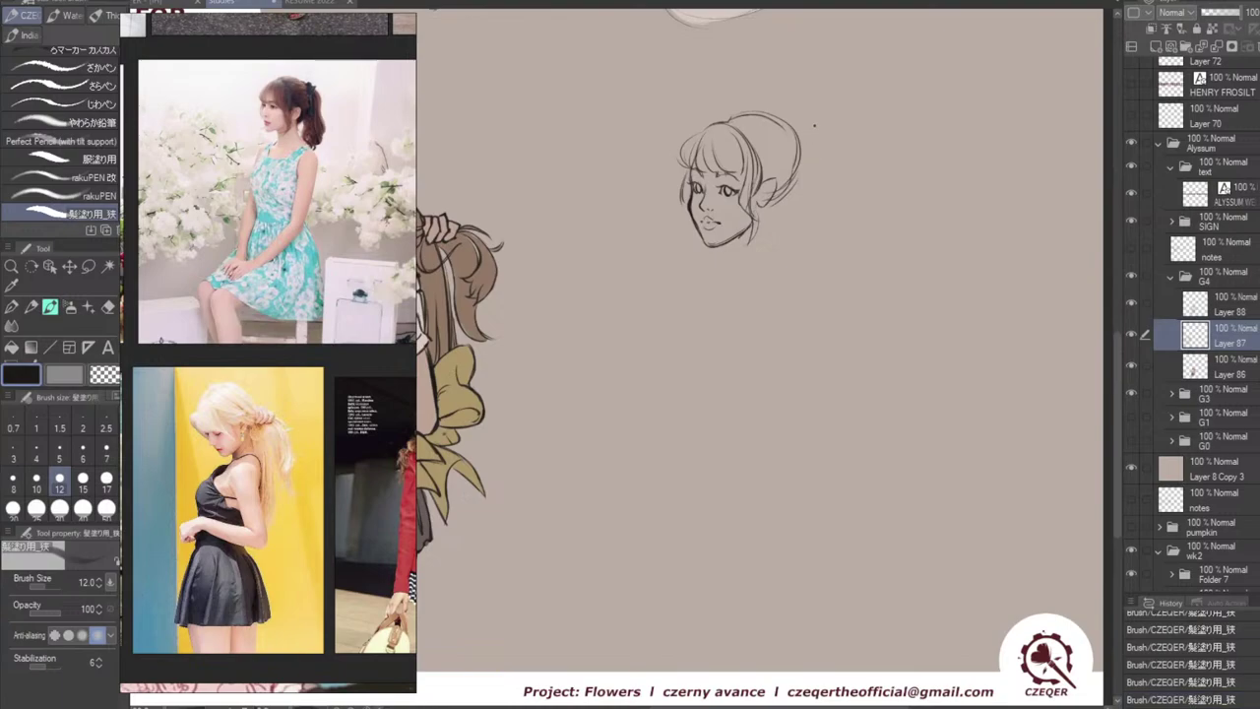
Sketch a small pointed bow at the upper back of the head, undoing the unwanted attempts.
{"action": "left_click_drag", "start_coordinate": [797, 133], "coordinate": [814, 134]}
{"action": "key", "text": "ctrl+z"}
{"action": "key", "text": "ctrl+z"}
{"action": "mouse_move", "coordinate": [810, 129]}
{"action": "left_mouse_down"}
{"action": "mouse_move", "coordinate": [822, 128]}
{"action": "mouse_move", "coordinate": [805, 154]}
{"action": "mouse_move", "coordinate": [825, 140]}
{"action": "left_mouse_up"}
{"action": "key", "text": "ctrl+z"}
{"action": "key", "text": "ctrl+z"}
{"action": "key", "text": "ctrl+z"}
{"action": "key", "text": "ctrl+z"}
{"action": "key", "text": "ctrl+z"}
{"action": "key", "text": "ctrl+z"}
{"action": "key", "text": "ctrl+z"}
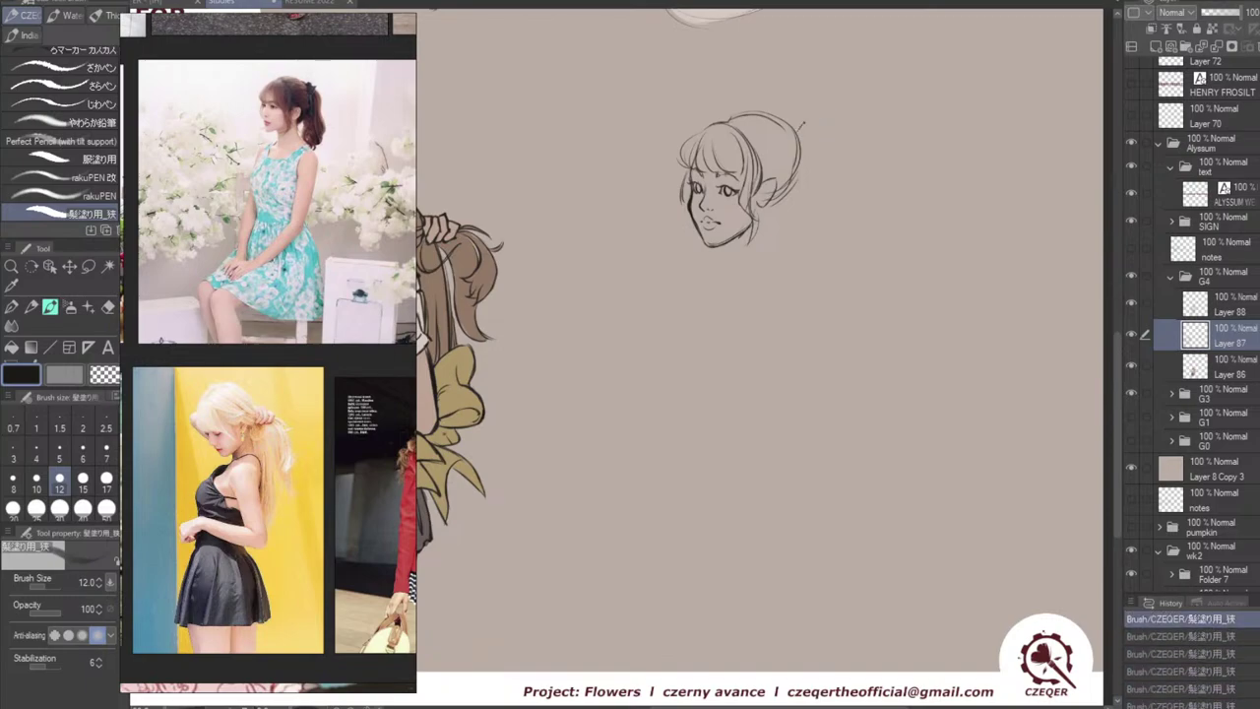
{"action": "mouse_move", "coordinate": [802, 132]}
{"action": "left_mouse_down"}
{"action": "mouse_move", "coordinate": [825, 131]}
{"action": "mouse_move", "coordinate": [807, 158]}
{"action": "mouse_move", "coordinate": [814, 149]}
{"action": "left_mouse_up"}
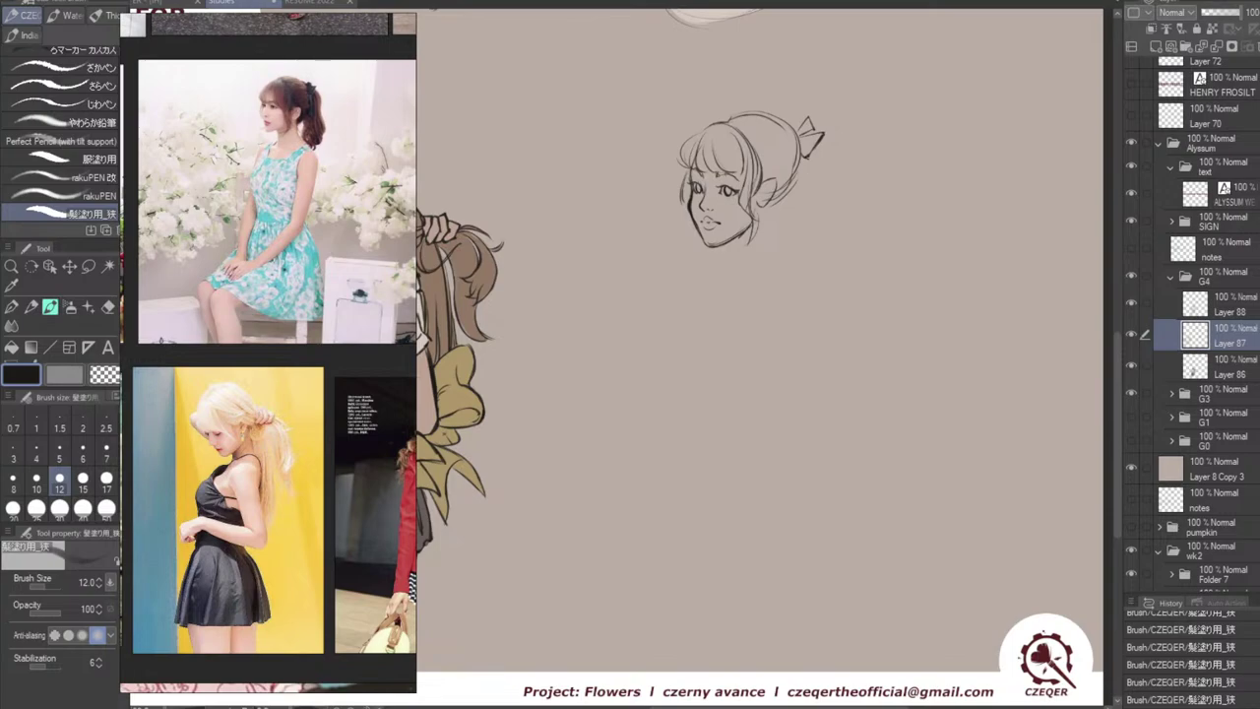
Draw a curved ribbon tail hanging from the bow behind the head, retrying its inner edge.
{"action": "left_click_drag", "start_coordinate": [811, 188], "coordinate": [795, 216]}
{"action": "key", "text": "ctrl+z"}
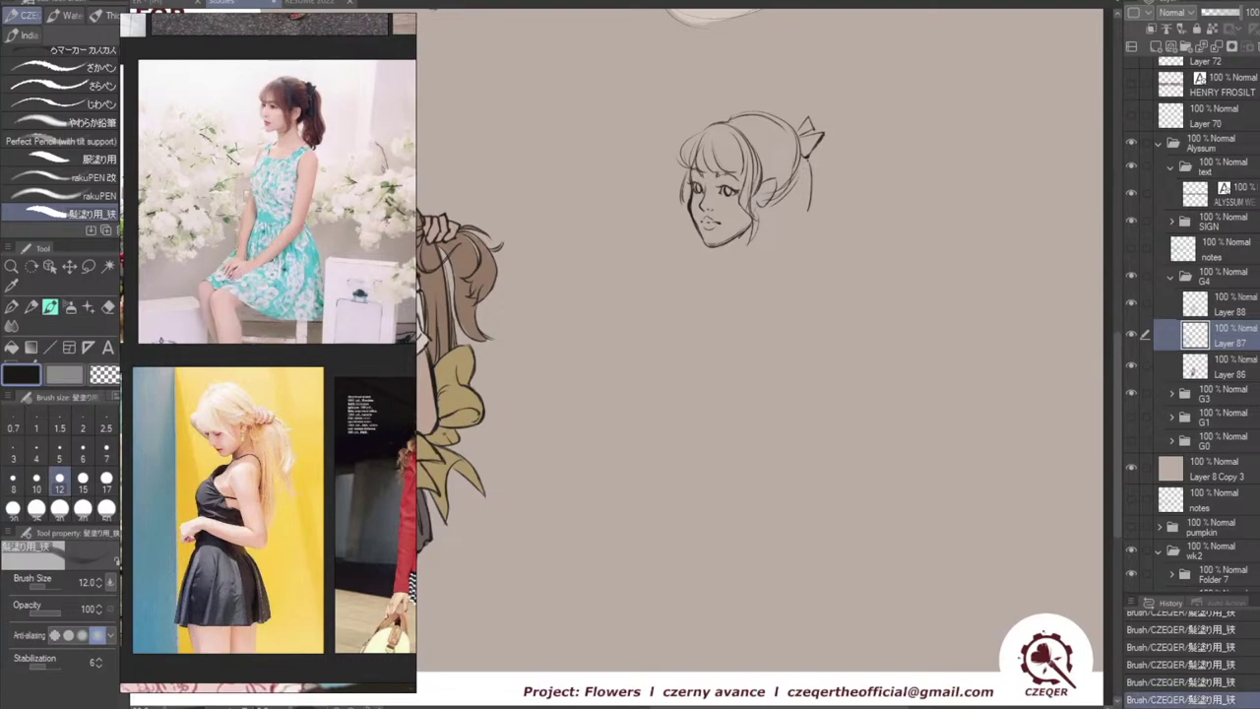
{"action": "left_click_drag", "start_coordinate": [802, 168], "coordinate": [796, 196]}
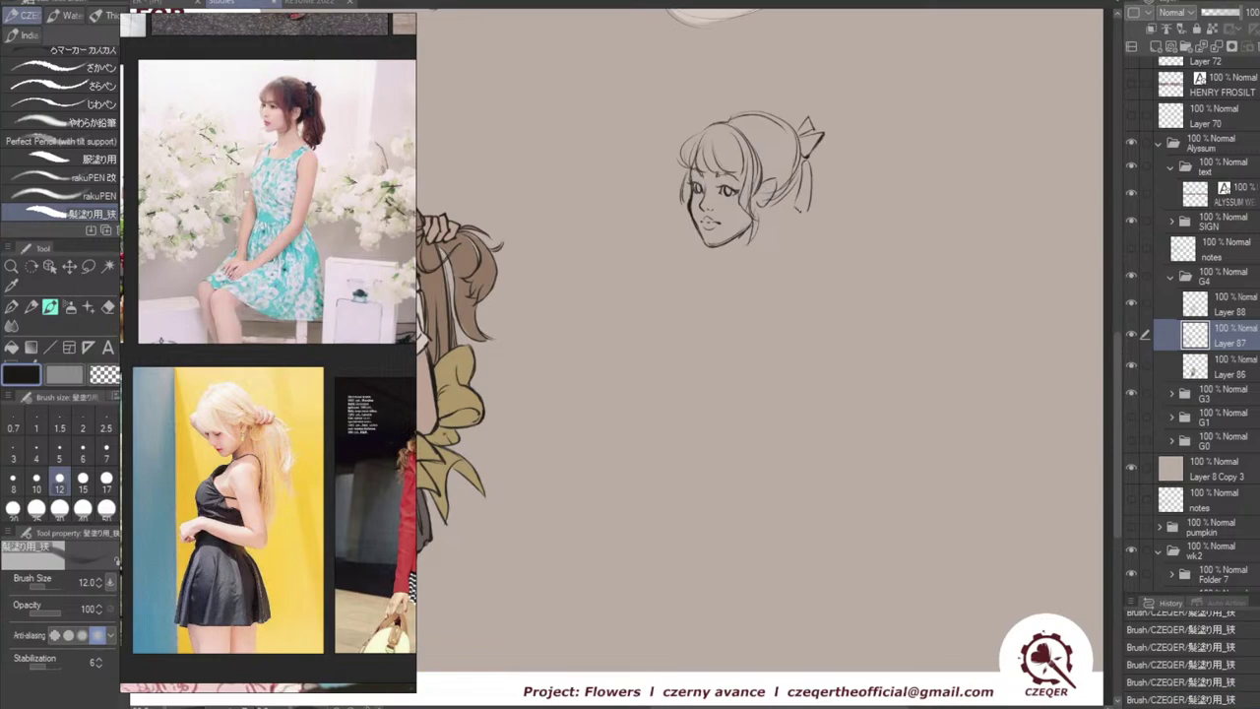
{"action": "key", "text": "ctrl+z"}
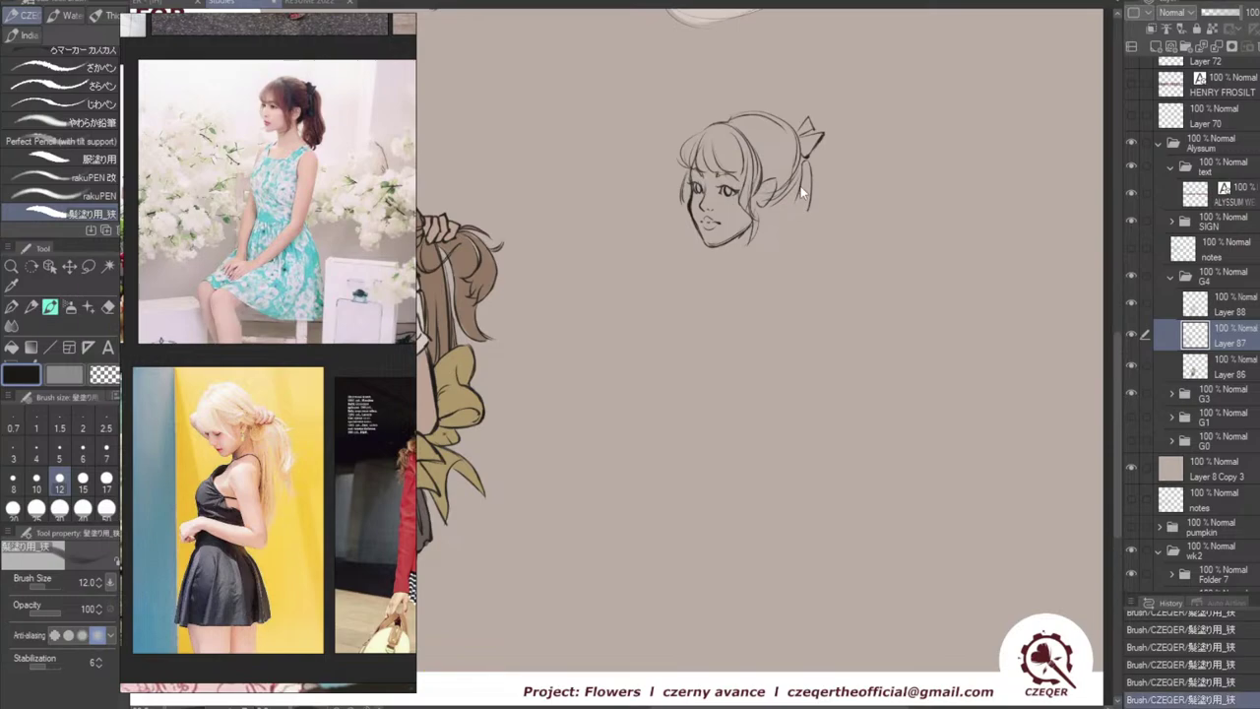
{"action": "mouse_move", "coordinate": [794, 187]}
{"action": "left_mouse_down"}
{"action": "mouse_move", "coordinate": [805, 213]}
{"action": "mouse_move", "coordinate": [792, 209]}
{"action": "mouse_move", "coordinate": [807, 217]}
{"action": "left_mouse_up"}
{"action": "key", "text": "ctrl+z"}
{"action": "key", "text": "ctrl+z"}
{"action": "key", "text": "ctrl+z"}
{"action": "key", "text": "ctrl+z"}
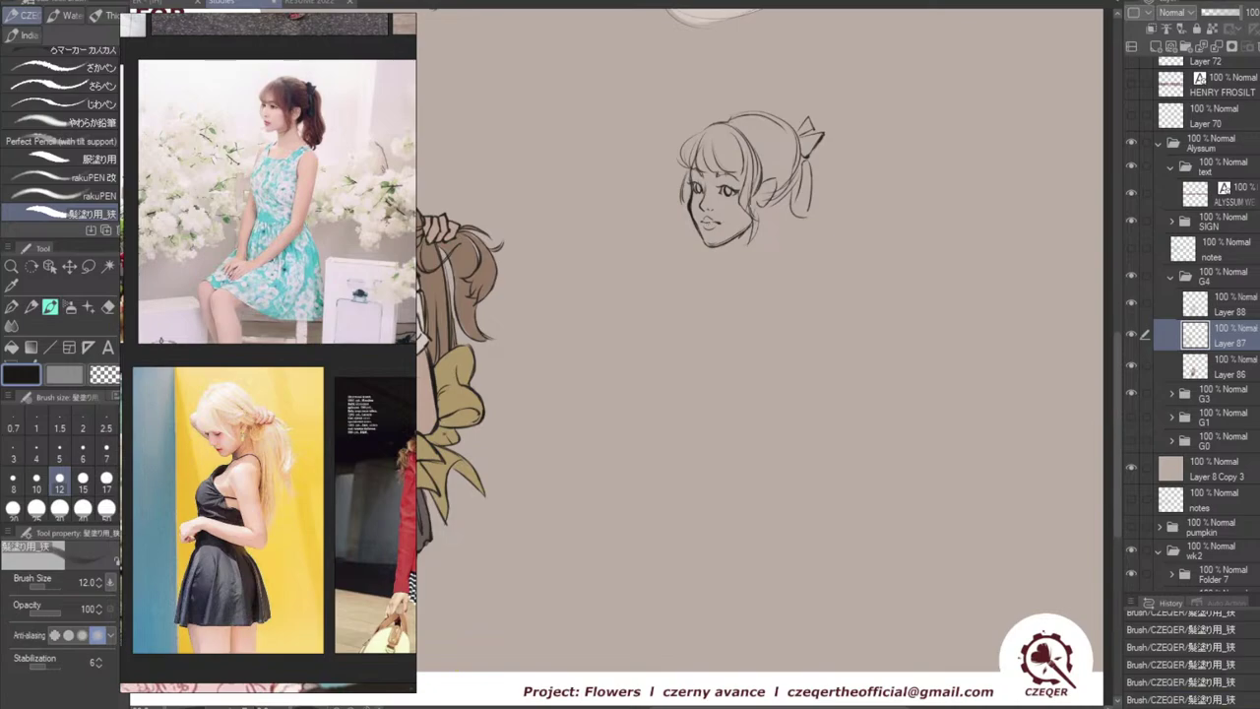
{"action": "key", "text": "ctrl+z"}
Rework the chin and far jaw line with light brush strokes and erasing, undoing unwanted marks.
{"action": "mouse_move", "coordinate": [705, 240]}
{"action": "left_mouse_down"}
{"action": "mouse_move", "coordinate": [725, 246]}
{"action": "mouse_move", "coordinate": [697, 227]}
{"action": "mouse_move", "coordinate": [702, 238]}
{"action": "mouse_move", "coordinate": [691, 197]}
{"action": "mouse_move", "coordinate": [711, 245]}
{"action": "left_mouse_up"}
{"action": "key", "text": "ctrl+z"}
{"action": "key", "text": "e"}
{"action": "key", "text": "b"}
{"action": "key", "text": "ctrl+z"}
{"action": "key", "text": "ctrl+z"}
{"action": "key", "text": "ctrl+z"}
{"action": "key", "text": "ctrl+z"}
{"action": "key", "text": "ctrl+z"}
{"action": "key", "text": "ctrl+z"}
{"action": "key", "text": "ctrl+z"}
{"action": "key", "text": "ctrl+z"}
{"action": "key", "text": "ctrl+z"}
{"action": "key", "text": "ctrl+z"}
{"action": "key", "text": "ctrl+z"}
{"action": "key", "text": "ctrl+z"}
{"action": "key", "text": "ctrl+z"}
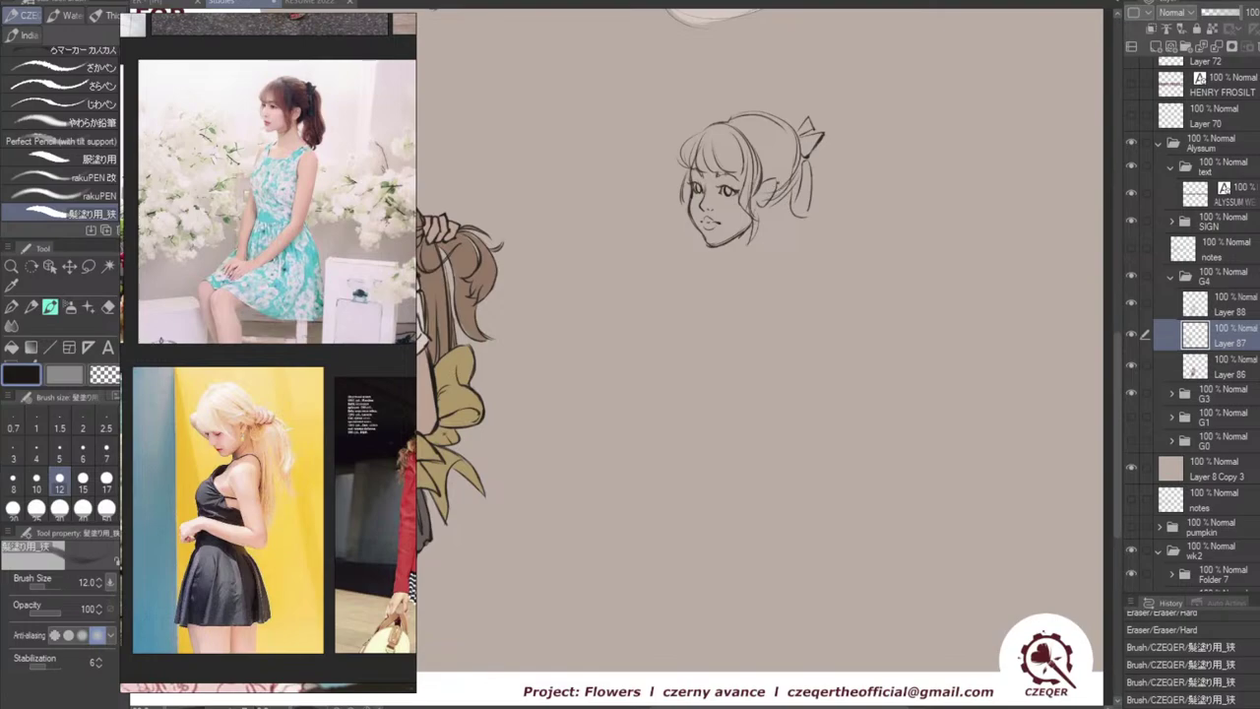
Erase the old back-hair lines between the ear and bow and draw a short hairline at the nape.
{"action": "key", "text": "e"}
{"action": "left_click_drag", "start_coordinate": [792, 149], "coordinate": [783, 198]}
{"action": "mouse_move", "coordinate": [789, 171]}
{"action": "left_mouse_down"}
{"action": "mouse_move", "coordinate": [762, 205]}
{"action": "mouse_move", "coordinate": [783, 207]}
{"action": "left_mouse_up"}
{"action": "key", "text": "b"}
{"action": "key", "text": "ctrl+z"}
{"action": "left_click_drag", "start_coordinate": [795, 186], "coordinate": [786, 206]}
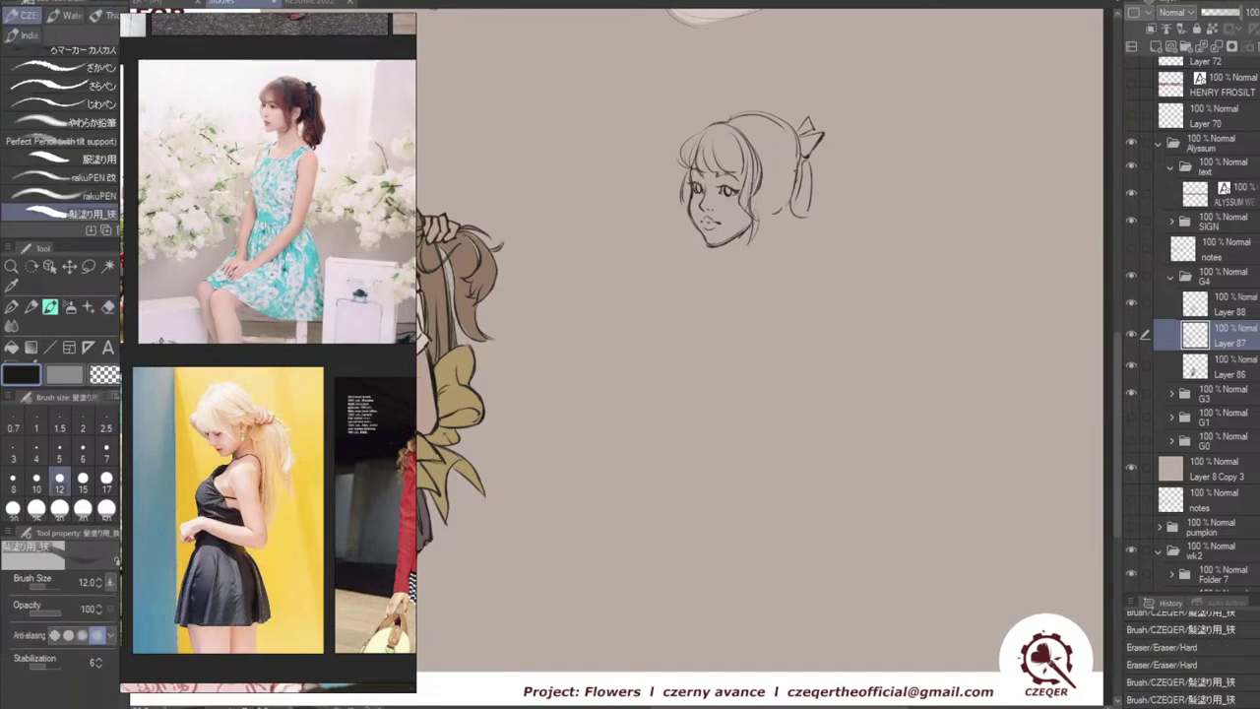
Redraw the back-of-head contour toward the bow and outline the ear with its inner detail.
{"action": "left_click_drag", "start_coordinate": [799, 152], "coordinate": [797, 182]}
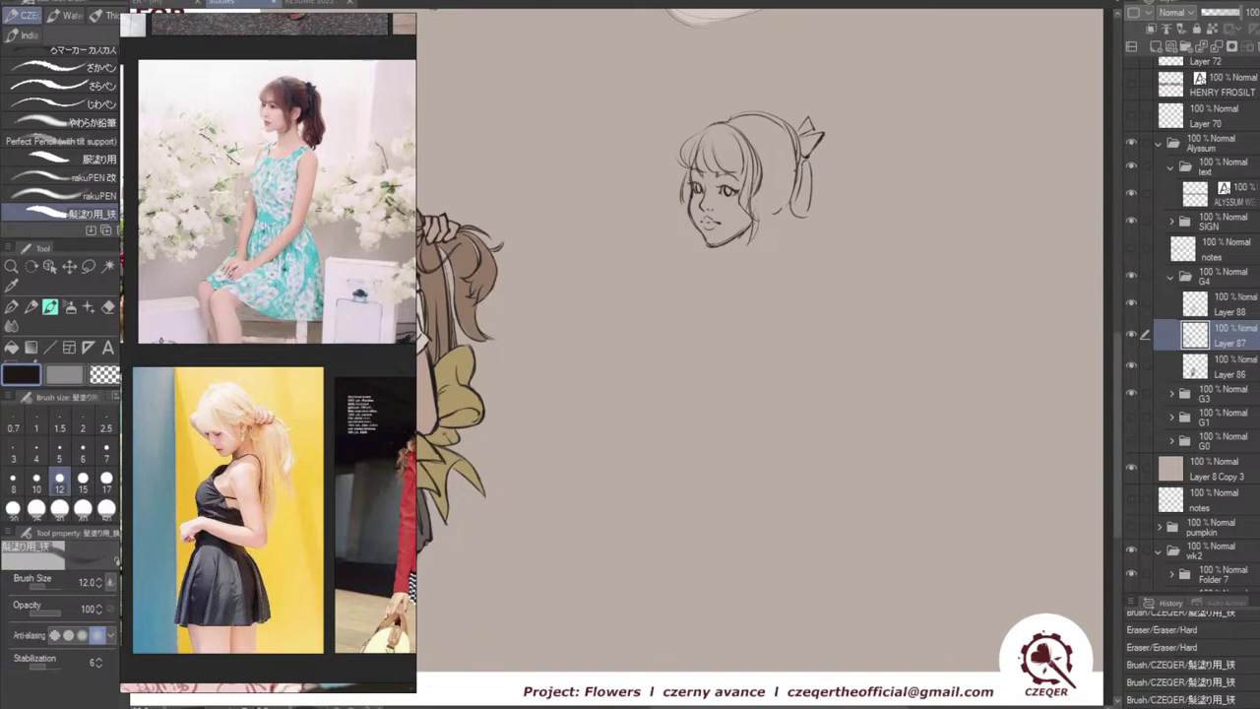
{"action": "key", "text": "ctrl+z"}
{"action": "mouse_move", "coordinate": [786, 125]}
{"action": "left_mouse_down"}
{"action": "mouse_move", "coordinate": [798, 174]}
{"action": "mouse_move", "coordinate": [780, 178]}
{"action": "mouse_move", "coordinate": [775, 208]}
{"action": "mouse_move", "coordinate": [765, 196]}
{"action": "left_mouse_up"}
{"action": "key", "text": "ctrl+z"}
{"action": "key", "text": "ctrl+z"}
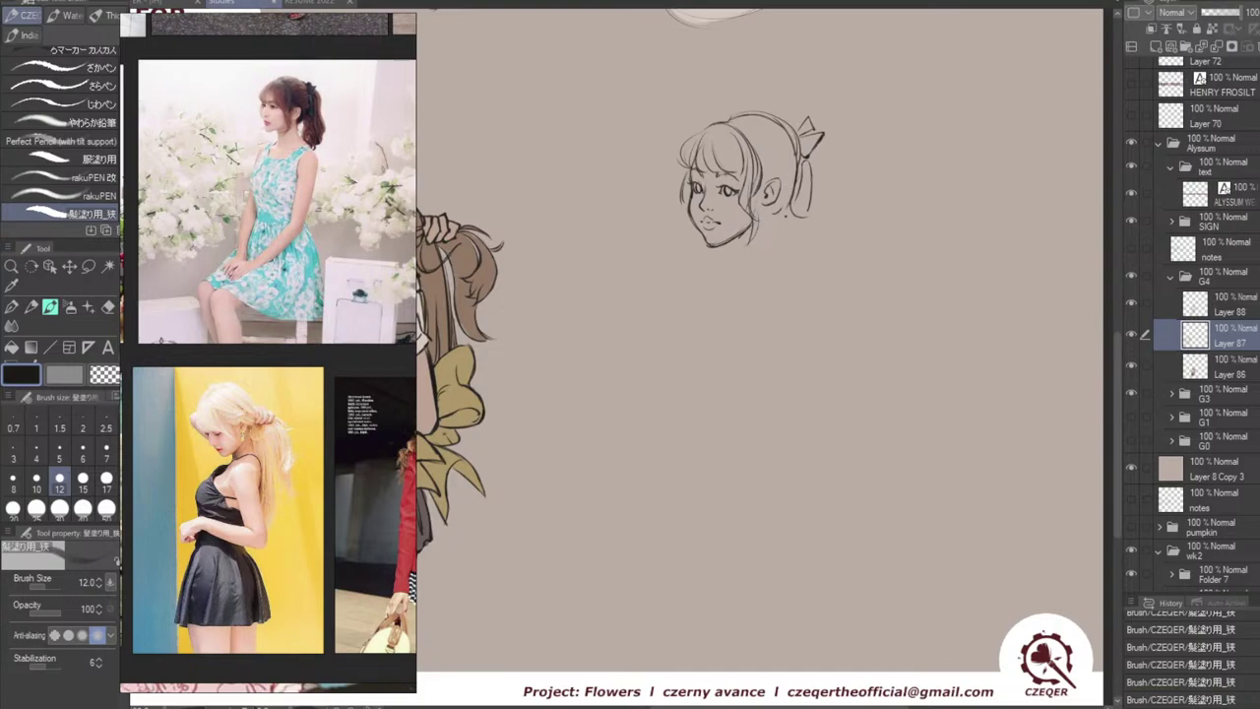
{"action": "key", "text": "e"}
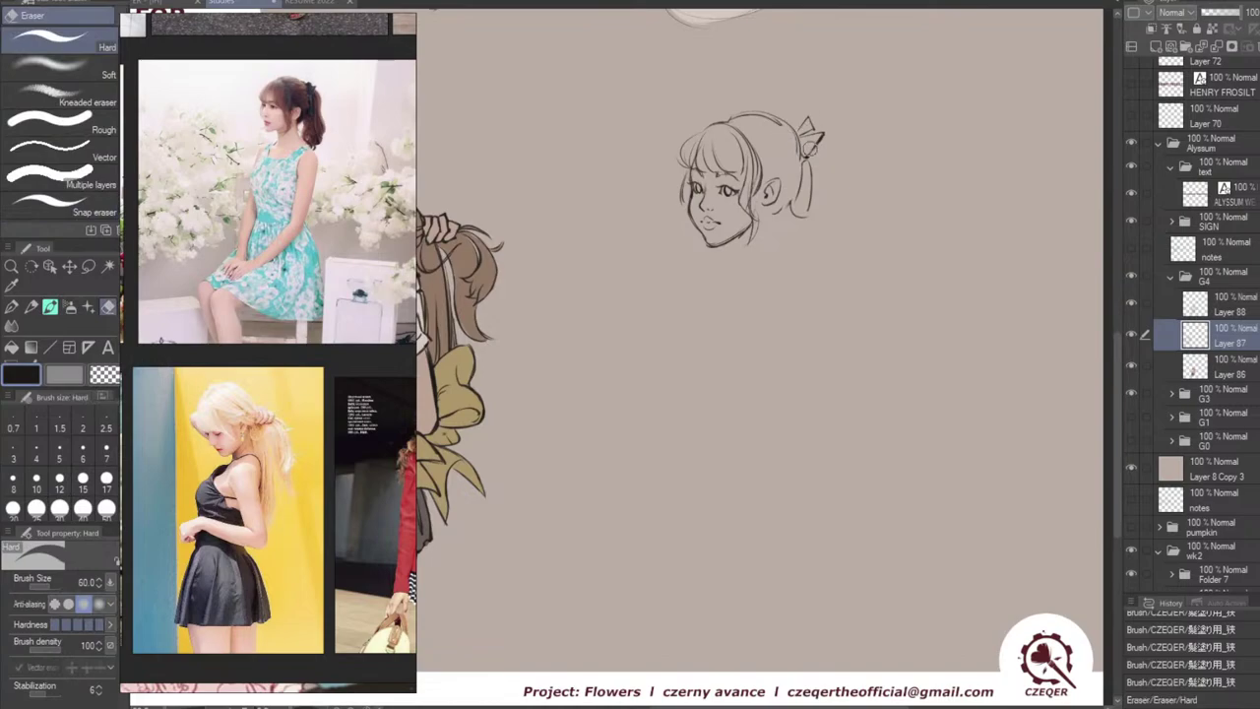
{"action": "key", "text": "b"}
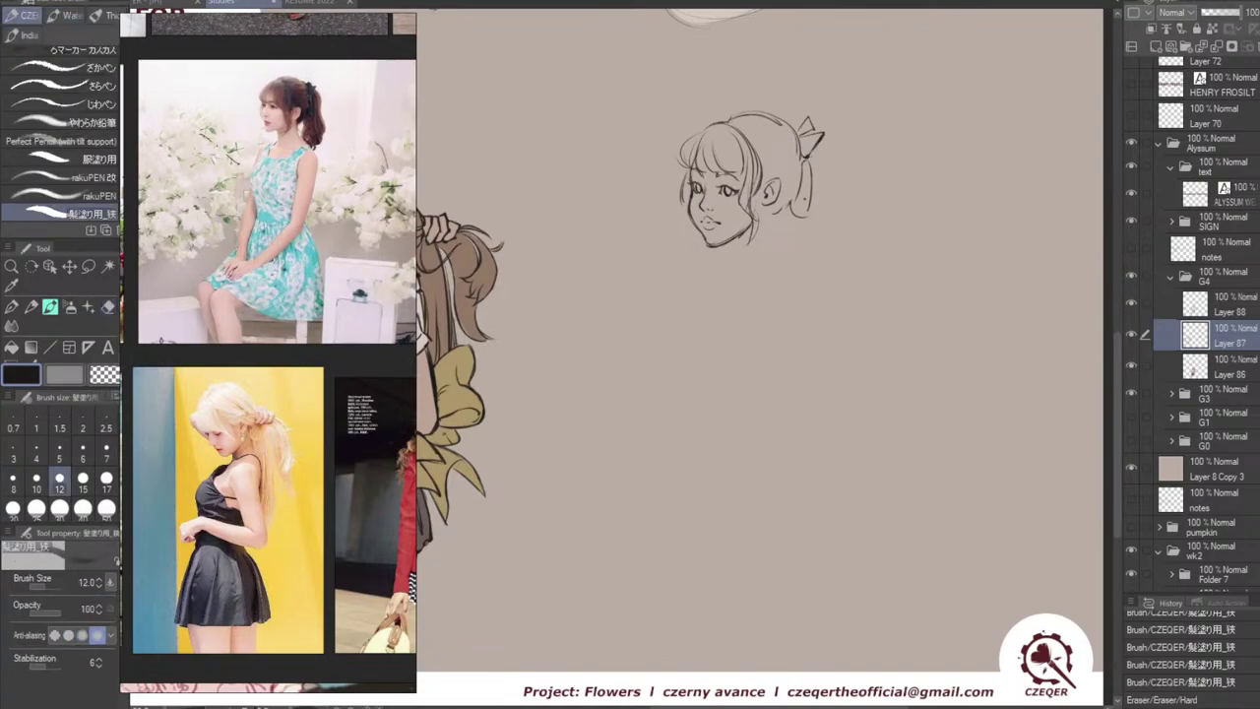
Erase the old side hairline running from the crown down past the temple.
{"action": "key", "text": "e"}
{"action": "left_click_drag", "start_coordinate": [753, 142], "coordinate": [729, 127]}
{"action": "mouse_move", "coordinate": [759, 167]}
{"action": "left_mouse_down"}
{"action": "mouse_move", "coordinate": [729, 126]}
{"action": "mouse_move", "coordinate": [759, 138]}
{"action": "mouse_move", "coordinate": [766, 162]}
{"action": "left_mouse_up"}
{"action": "key", "text": "b"}
{"action": "key", "text": "ctrl+z"}
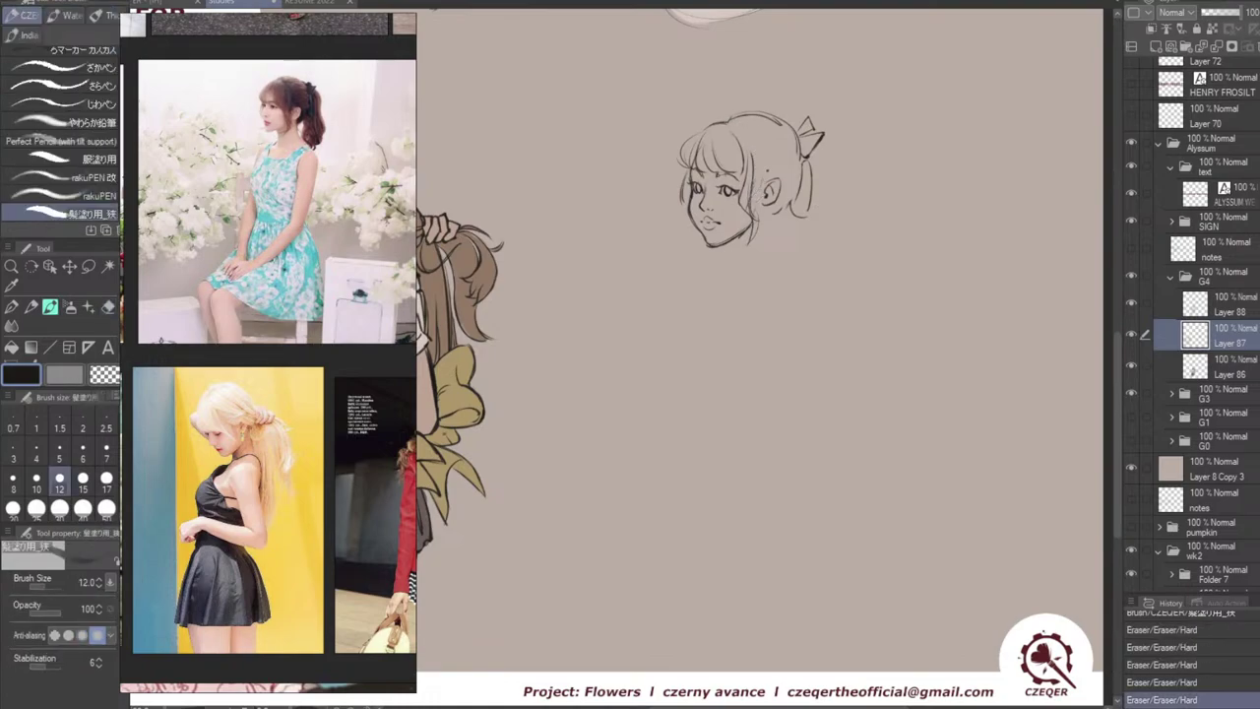
{"action": "key", "text": "ctrl+z"}
{"action": "key", "text": "ctrl+y"}
{"action": "key", "text": "ctrl+z"}
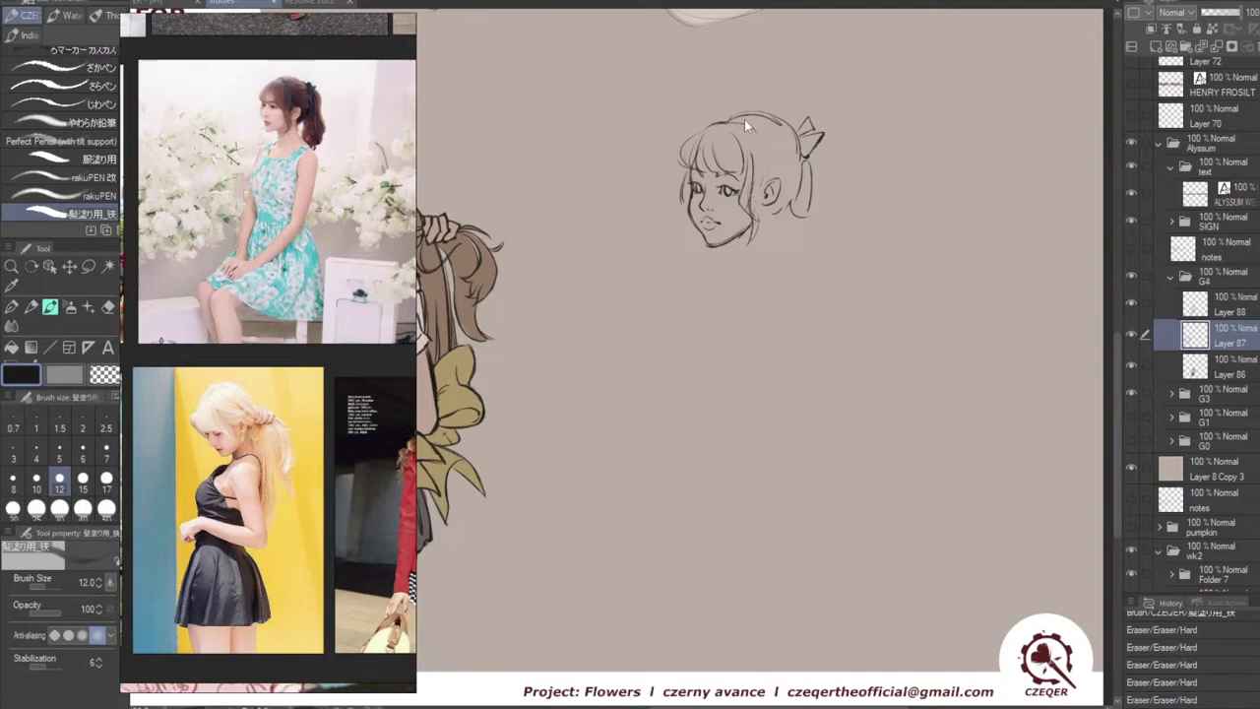
{"action": "key", "text": "ctrl+z"}
Draw a new curved hairline from the crown down to the front of the ear.
{"action": "mouse_move", "coordinate": [721, 124]}
{"action": "left_mouse_down"}
{"action": "mouse_move", "coordinate": [757, 140]}
{"action": "mouse_move", "coordinate": [760, 191]}
{"action": "left_mouse_up"}
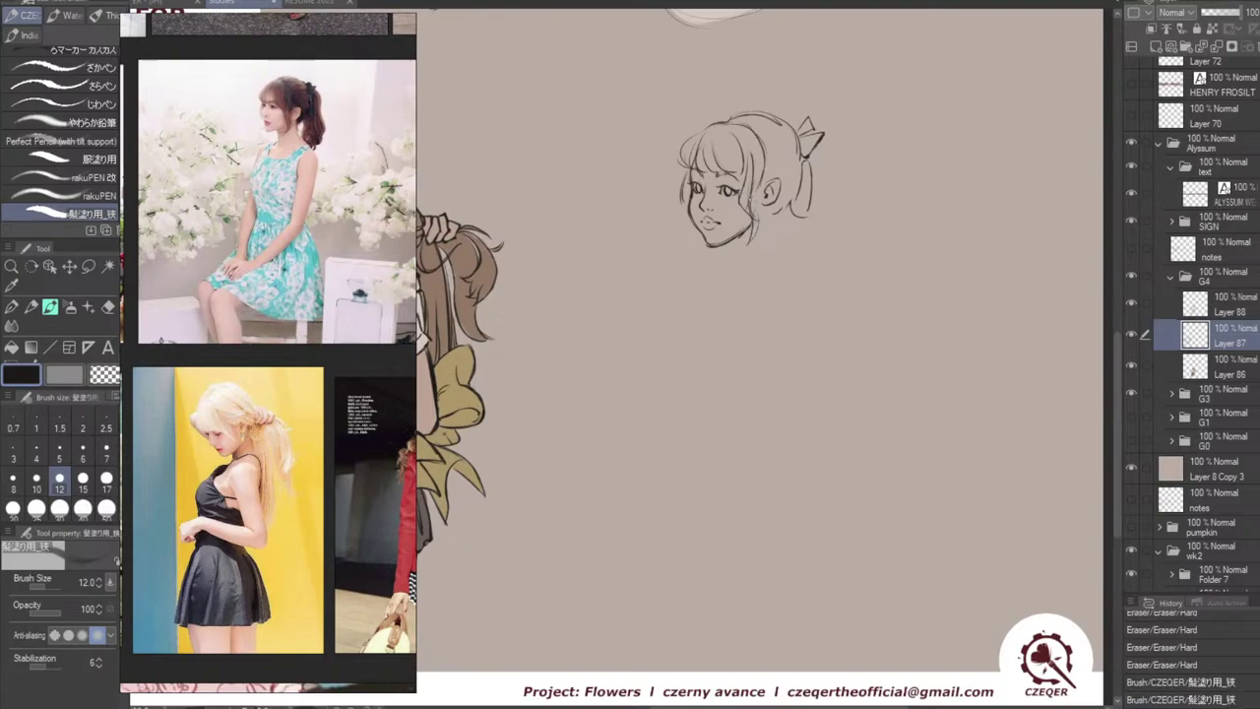
{"action": "left_click_drag", "start_coordinate": [765, 147], "coordinate": [762, 187]}
{"action": "key", "text": "ctrl+z"}
{"action": "key", "text": "ctrl+z"}
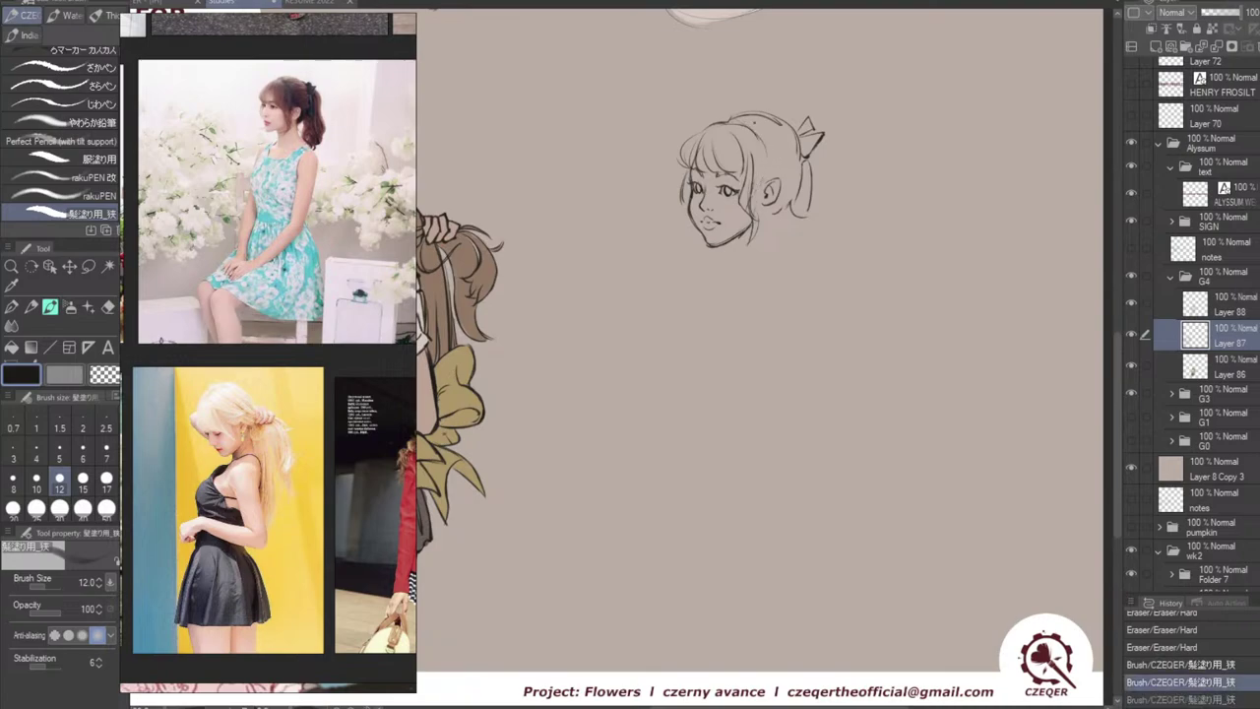
{"action": "mouse_move", "coordinate": [757, 134]}
{"action": "left_mouse_down"}
{"action": "mouse_move", "coordinate": [766, 177]}
{"action": "mouse_move", "coordinate": [754, 208]}
{"action": "left_mouse_up"}
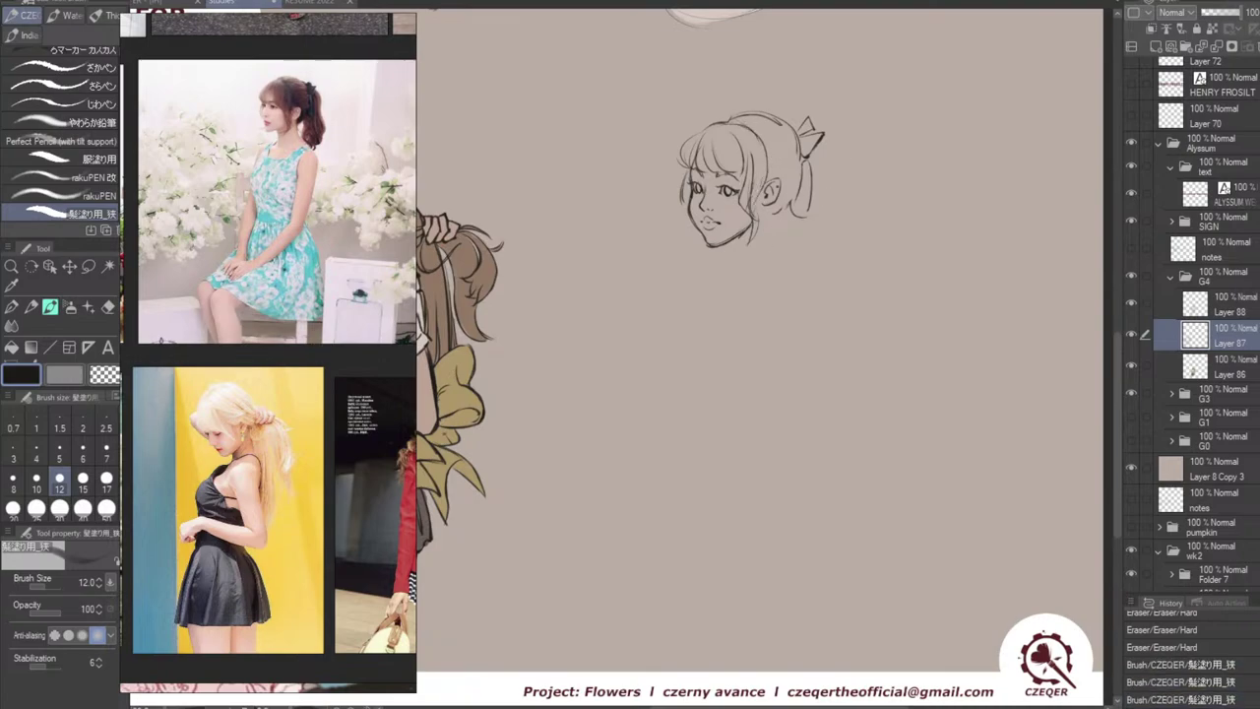
Sketch the front and back neck lines and reinforce the side hairline above the ear.
{"action": "mouse_move", "coordinate": [760, 203]}
{"action": "left_mouse_down"}
{"action": "mouse_move", "coordinate": [775, 210]}
{"action": "mouse_move", "coordinate": [770, 254]}
{"action": "left_mouse_up"}
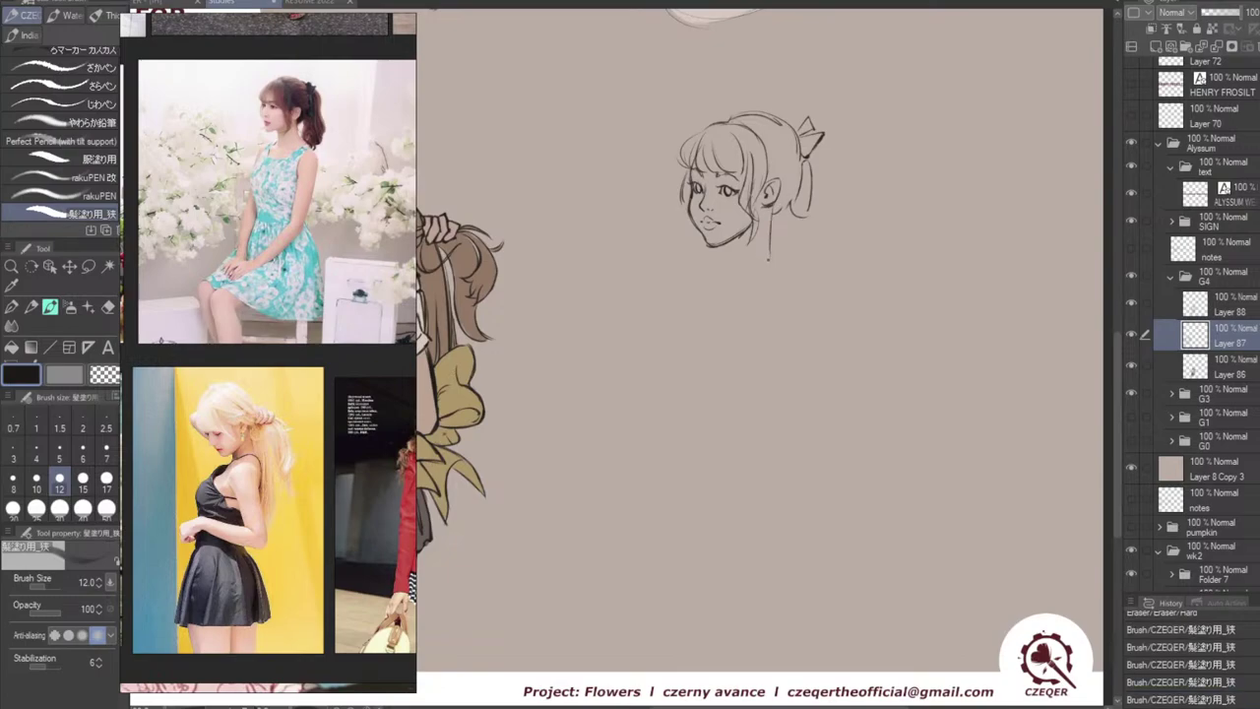
{"action": "left_click_drag", "start_coordinate": [774, 122], "coordinate": [796, 185]}
{"action": "left_click_drag", "start_coordinate": [763, 146], "coordinate": [764, 189]}
{"action": "left_click_drag", "start_coordinate": [733, 243], "coordinate": [734, 261]}
Erase the old hair strand falling beside the near eye and along the jaw.
{"action": "key", "text": "e"}
{"action": "left_click_drag", "start_coordinate": [754, 164], "coordinate": [754, 237]}
{"action": "left_click_drag", "start_coordinate": [754, 237], "coordinate": [753, 231]}
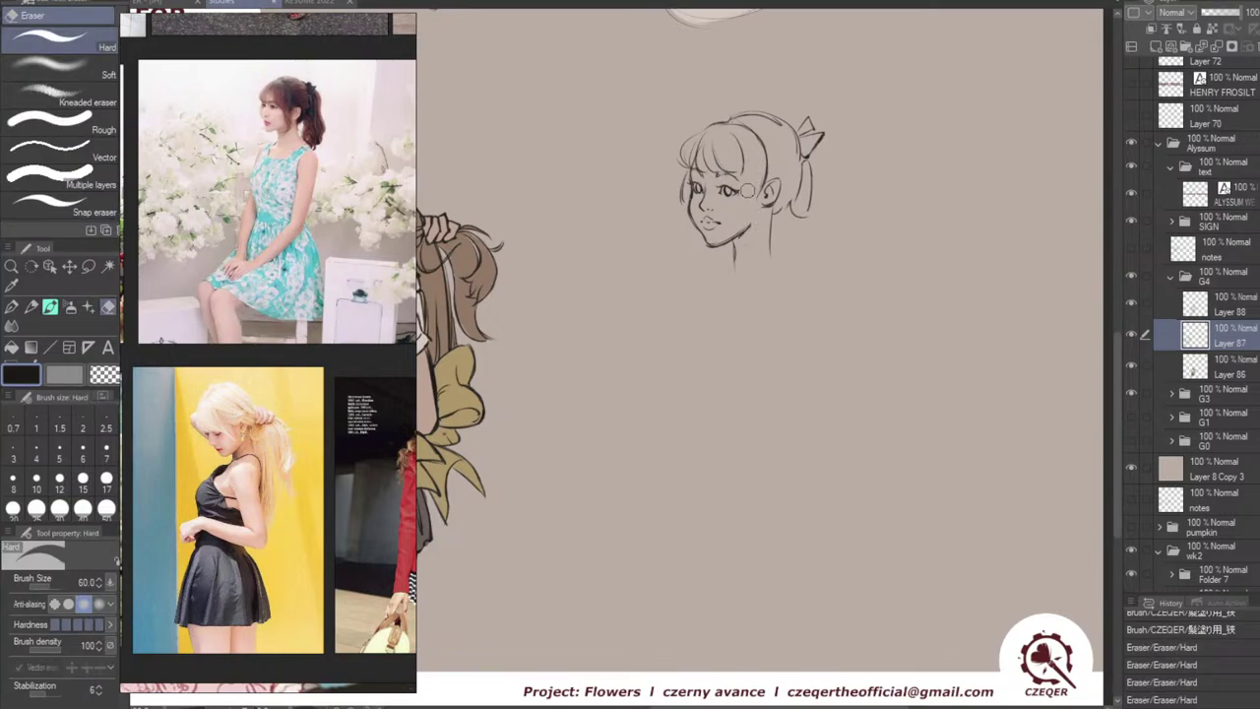
{"action": "left_click_drag", "start_coordinate": [748, 197], "coordinate": [749, 189]}
Redraw a loose wavy strand falling in front of the ear past the jaw, undoing unwanted strokes.
{"action": "key", "text": "b"}
{"action": "left_click_drag", "start_coordinate": [742, 140], "coordinate": [749, 207]}
{"action": "key", "text": "ctrl+z"}
{"action": "key", "text": "ctrl+z"}
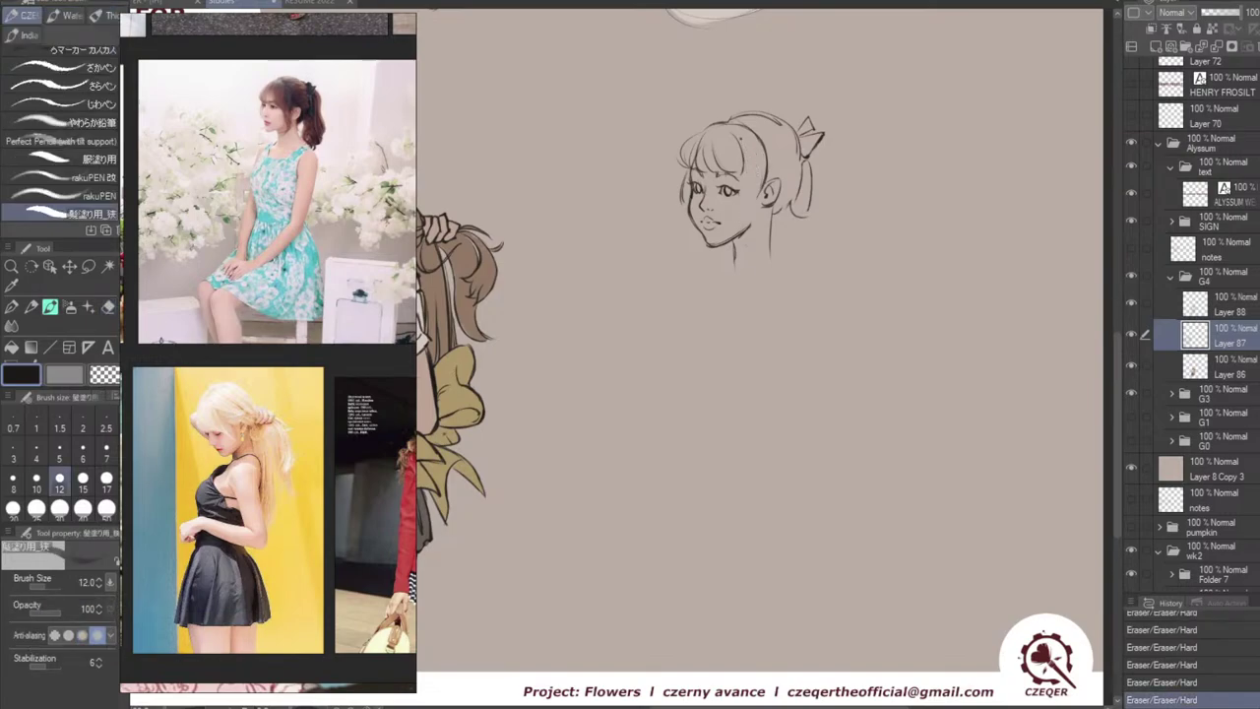
{"action": "left_click_drag", "start_coordinate": [741, 138], "coordinate": [756, 250]}
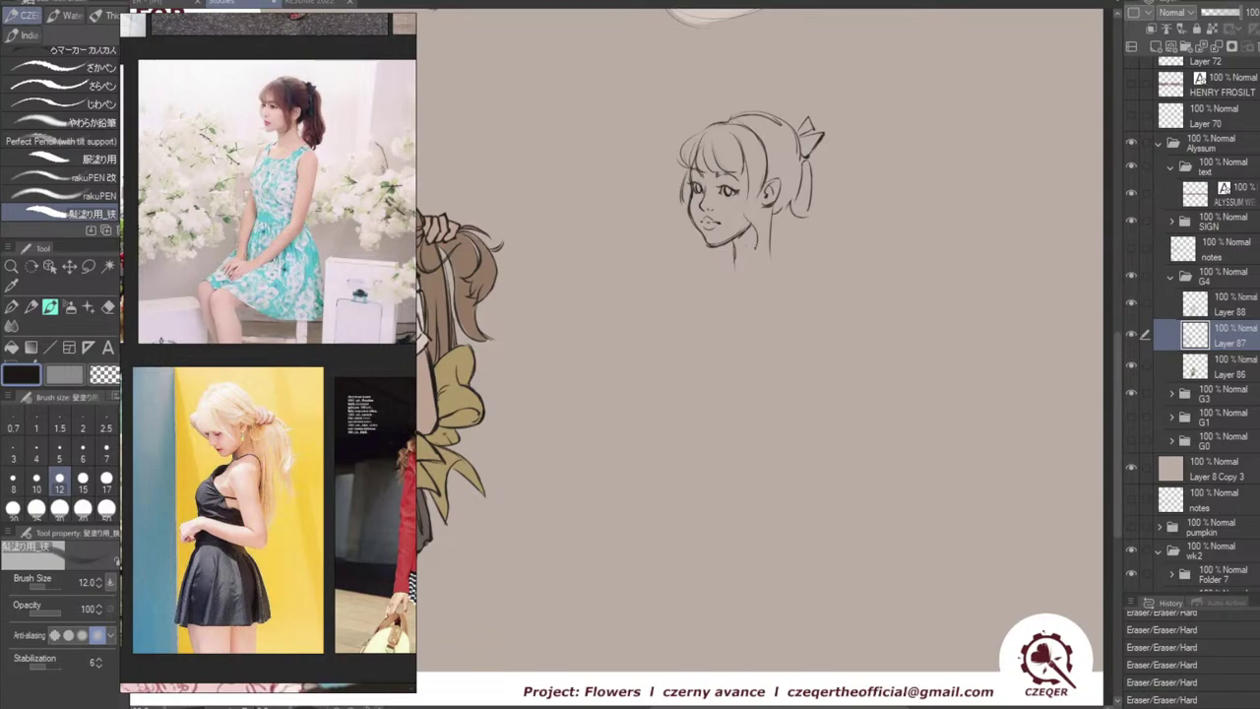
{"action": "key", "text": "ctrl+z"}
{"action": "left_click_drag", "start_coordinate": [761, 198], "coordinate": [757, 247]}
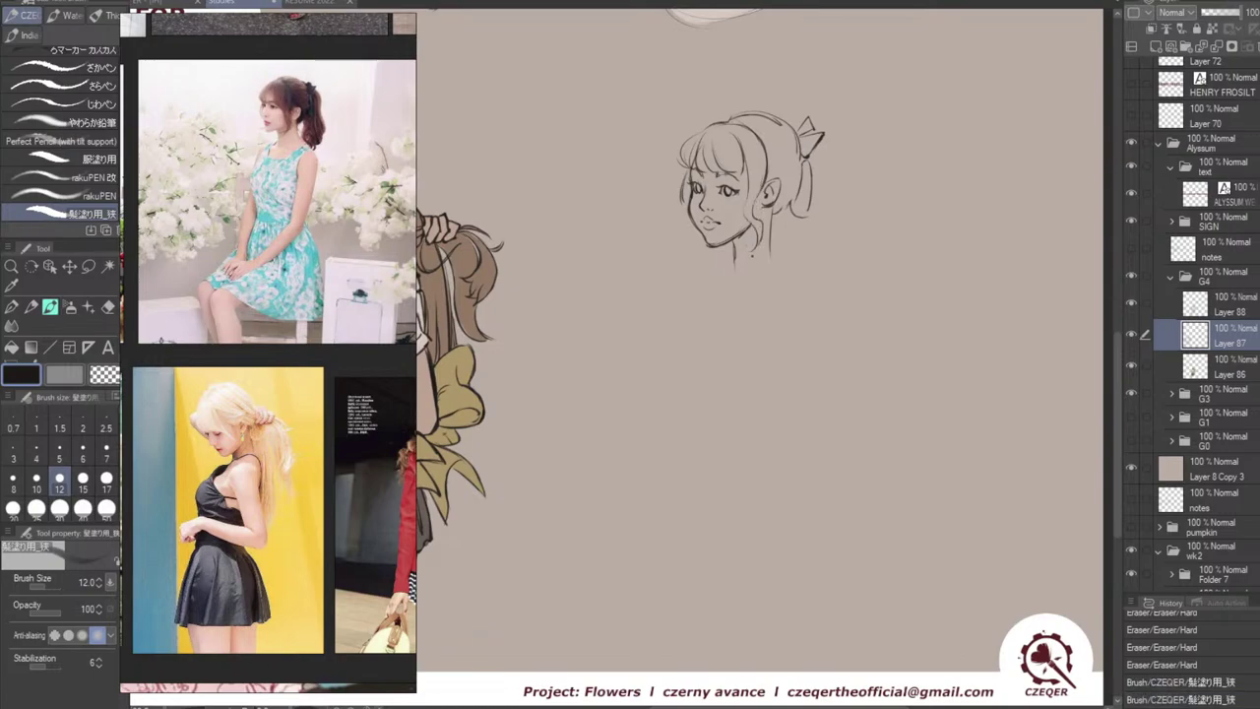
{"action": "key", "text": "ctrl+z"}
{"action": "mouse_move", "coordinate": [761, 198]}
{"action": "left_mouse_down"}
{"action": "mouse_move", "coordinate": [752, 253]}
{"action": "mouse_move", "coordinate": [760, 214]}
{"action": "mouse_move", "coordinate": [748, 248]}
{"action": "mouse_move", "coordinate": [766, 232]}
{"action": "mouse_move", "coordinate": [760, 242]}
{"action": "left_mouse_up"}
{"action": "key", "text": "ctrl+z"}
{"action": "key", "text": "ctrl+z"}
{"action": "key", "text": "ctrl+z"}
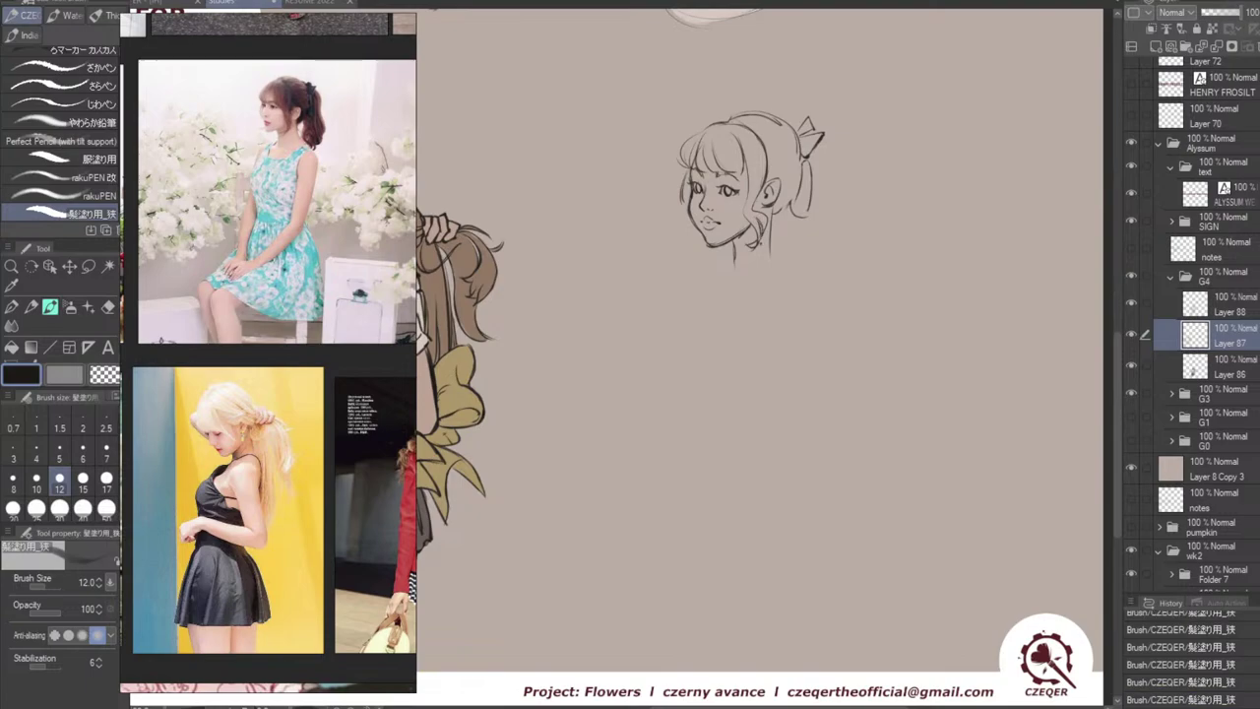
Refine the hair lock beside the far cheek and strengthen the ribbon tail and nape line.
{"action": "left_click_drag", "start_coordinate": [684, 187], "coordinate": [692, 211]}
{"action": "key", "text": "ctrl+z"}
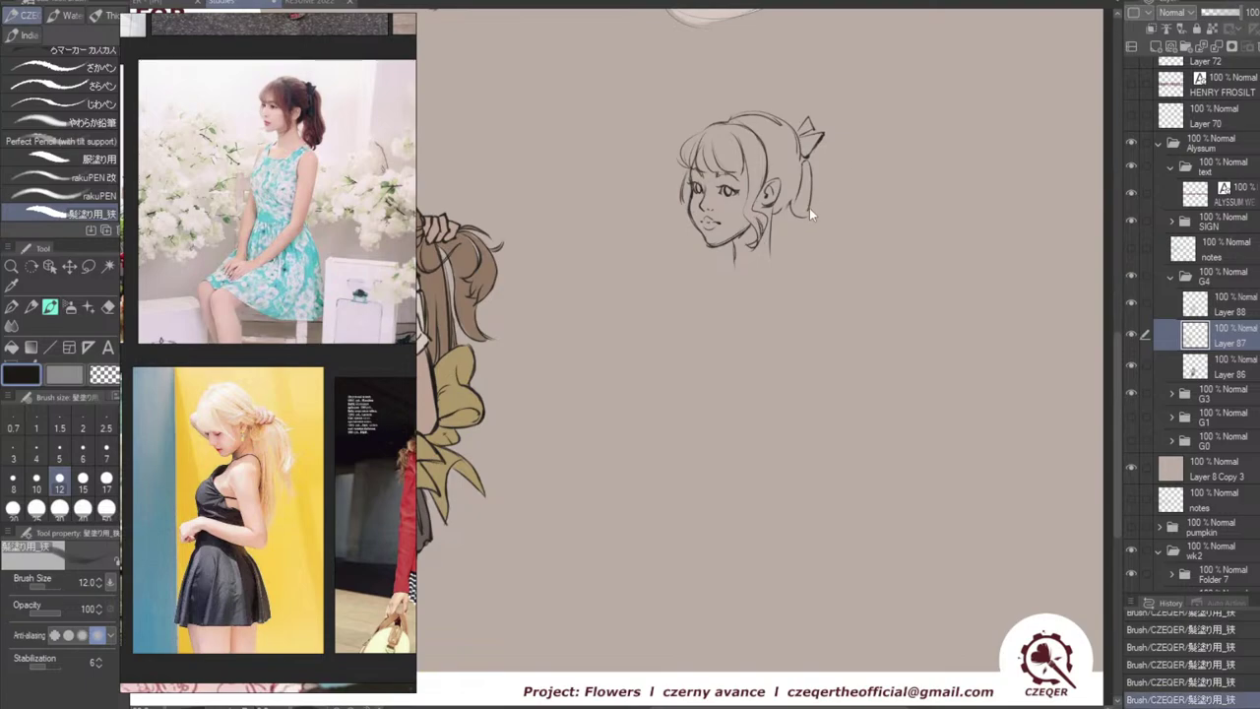
{"action": "mouse_move", "coordinate": [801, 185]}
{"action": "left_mouse_down"}
{"action": "mouse_move", "coordinate": [802, 217]}
{"action": "mouse_move", "coordinate": [777, 218]}
{"action": "left_mouse_up"}
{"action": "key", "text": "ctrl+z"}
{"action": "key", "text": "ctrl+z"}
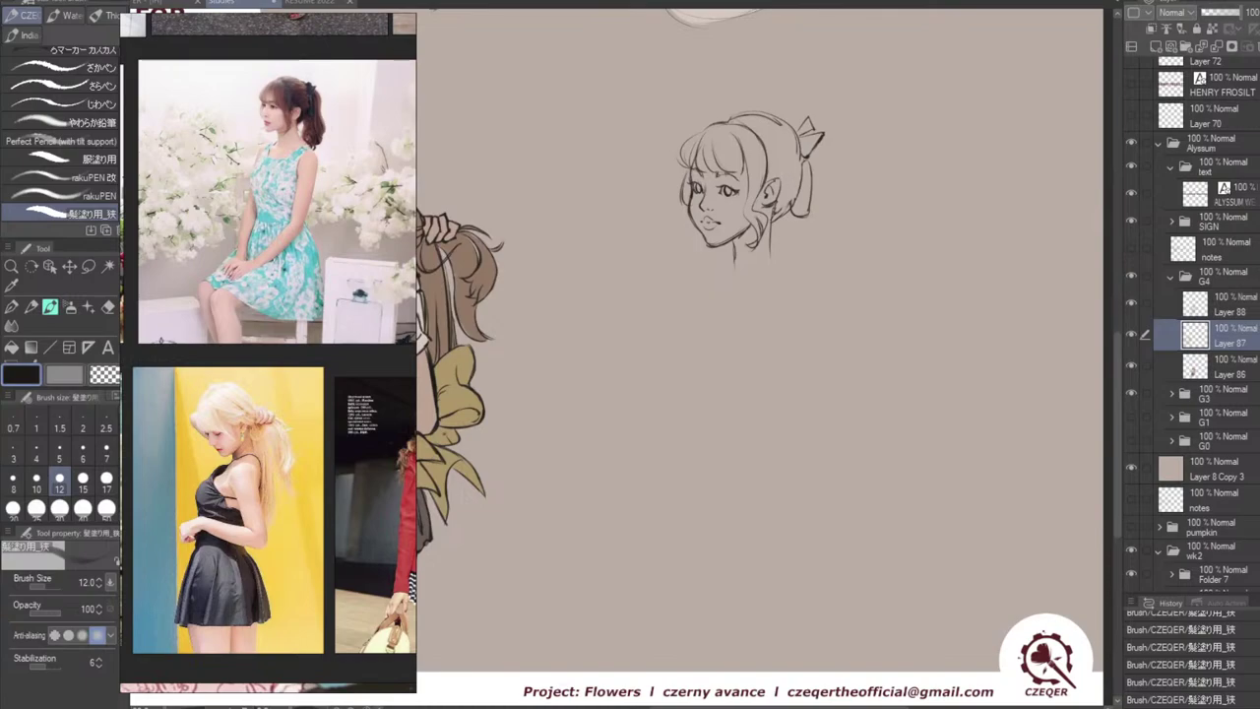
Add hair strands sweeping back toward the bow and rework the crown outline above the fringe.
{"action": "mouse_move", "coordinate": [803, 177]}
{"action": "left_mouse_down"}
{"action": "mouse_move", "coordinate": [787, 190]}
{"action": "mouse_move", "coordinate": [800, 158]}
{"action": "mouse_move", "coordinate": [788, 152]}
{"action": "mouse_move", "coordinate": [803, 154]}
{"action": "mouse_move", "coordinate": [792, 131]}
{"action": "left_mouse_up"}
{"action": "mouse_move", "coordinate": [746, 124]}
{"action": "left_mouse_down"}
{"action": "mouse_move", "coordinate": [753, 134]}
{"action": "mouse_move", "coordinate": [774, 118]}
{"action": "left_mouse_up"}
{"action": "key", "text": "ctrl+z"}
{"action": "key", "text": "ctrl+z"}
{"action": "left_click", "coordinate": [785, 110]}
{"action": "mouse_move", "coordinate": [702, 130]}
{"action": "left_mouse_down"}
{"action": "mouse_move", "coordinate": [685, 166]}
{"action": "mouse_move", "coordinate": [723, 125]}
{"action": "mouse_move", "coordinate": [692, 142]}
{"action": "mouse_move", "coordinate": [724, 123]}
{"action": "left_mouse_up"}
{"action": "key", "text": "ctrl+z"}
{"action": "key", "text": "ctrl+z"}
{"action": "key", "text": "ctrl+z"}
{"action": "key", "text": "ctrl+z"}
{"action": "key", "text": "ctrl+z"}
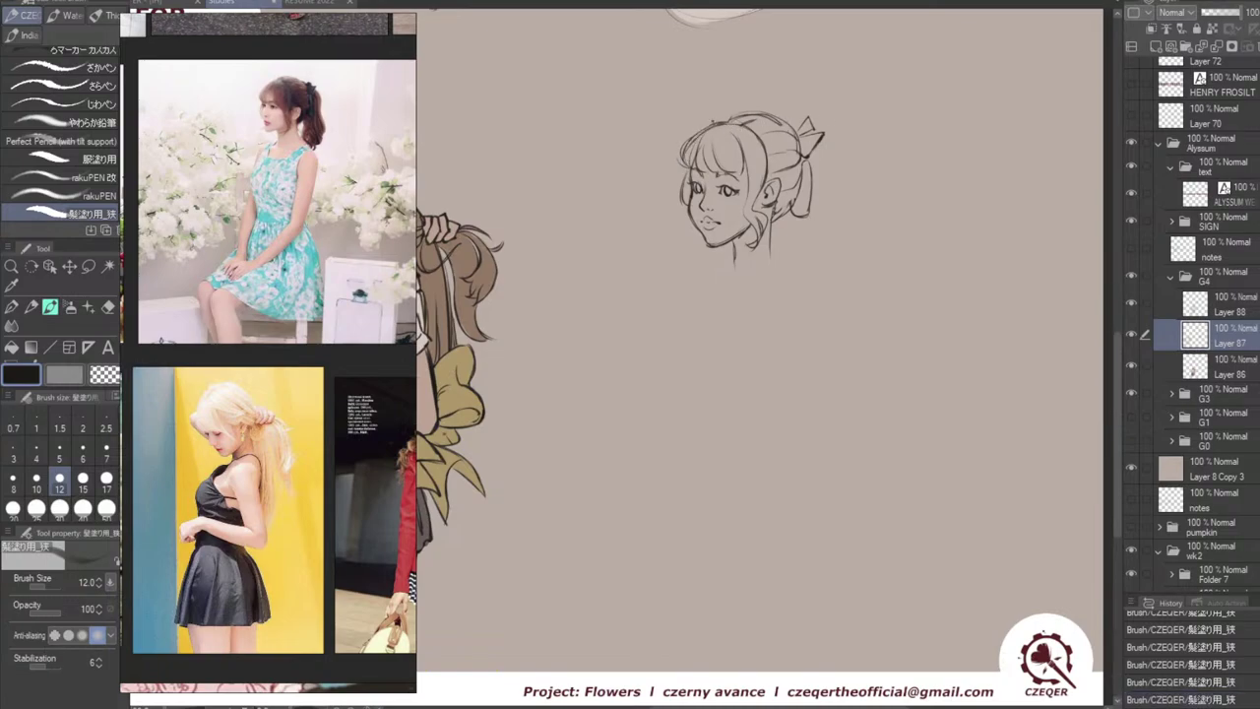
Sketch the wavy outline of a ponytail falling from the bow to below the chin.
{"action": "mouse_move", "coordinate": [817, 148]}
{"action": "left_mouse_down"}
{"action": "mouse_move", "coordinate": [829, 167]}
{"action": "mouse_move", "coordinate": [819, 252]}
{"action": "left_mouse_up"}
{"action": "key", "text": "ctrl+z"}
{"action": "key", "text": "ctrl+z"}
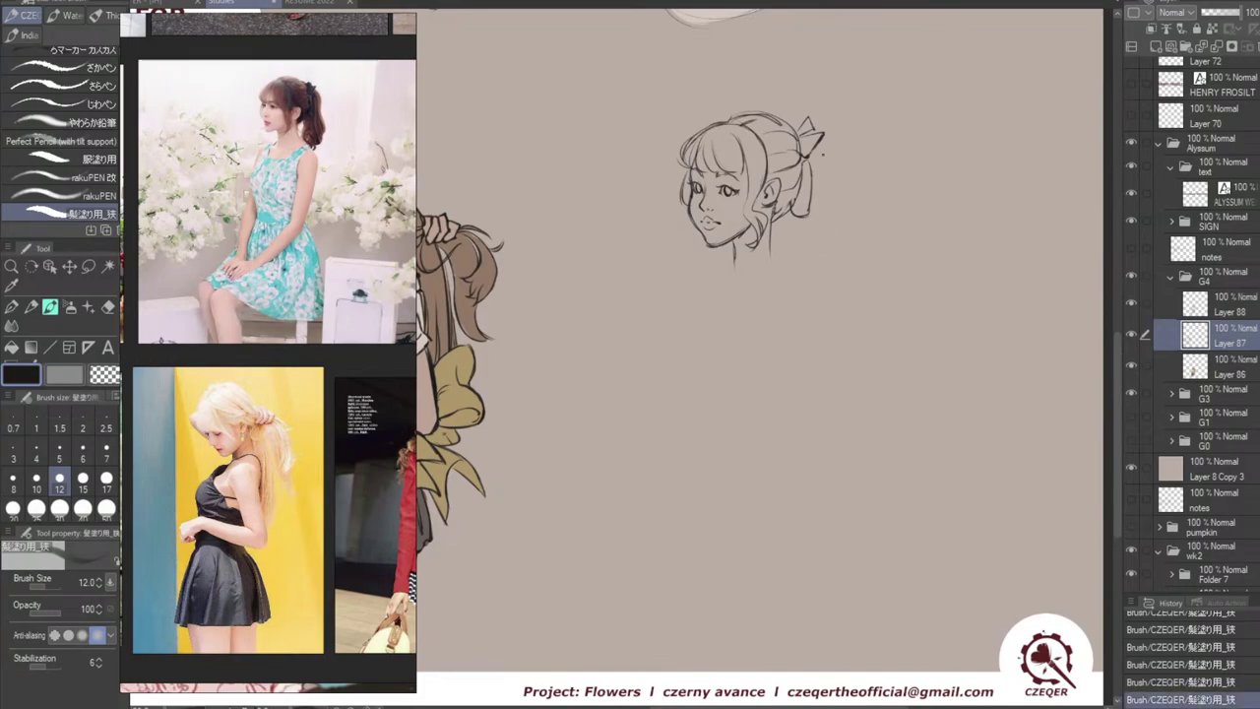
{"action": "mouse_move", "coordinate": [821, 158]}
{"action": "left_mouse_down"}
{"action": "mouse_move", "coordinate": [821, 214]}
{"action": "mouse_move", "coordinate": [830, 171]}
{"action": "mouse_move", "coordinate": [818, 215]}
{"action": "mouse_move", "coordinate": [823, 202]}
{"action": "mouse_move", "coordinate": [835, 249]}
{"action": "left_mouse_up"}
{"action": "key", "text": "ctrl+z"}
{"action": "key", "text": "ctrl+z"}
{"action": "left_click_drag", "start_coordinate": [824, 200], "coordinate": [833, 258]}
{"action": "mouse_move", "coordinate": [787, 216]}
{"action": "left_mouse_down"}
{"action": "mouse_move", "coordinate": [798, 243]}
{"action": "mouse_move", "coordinate": [788, 268]}
{"action": "mouse_move", "coordinate": [787, 256]}
{"action": "mouse_move", "coordinate": [805, 273]}
{"action": "left_mouse_up"}
{"action": "key", "text": "ctrl+z"}
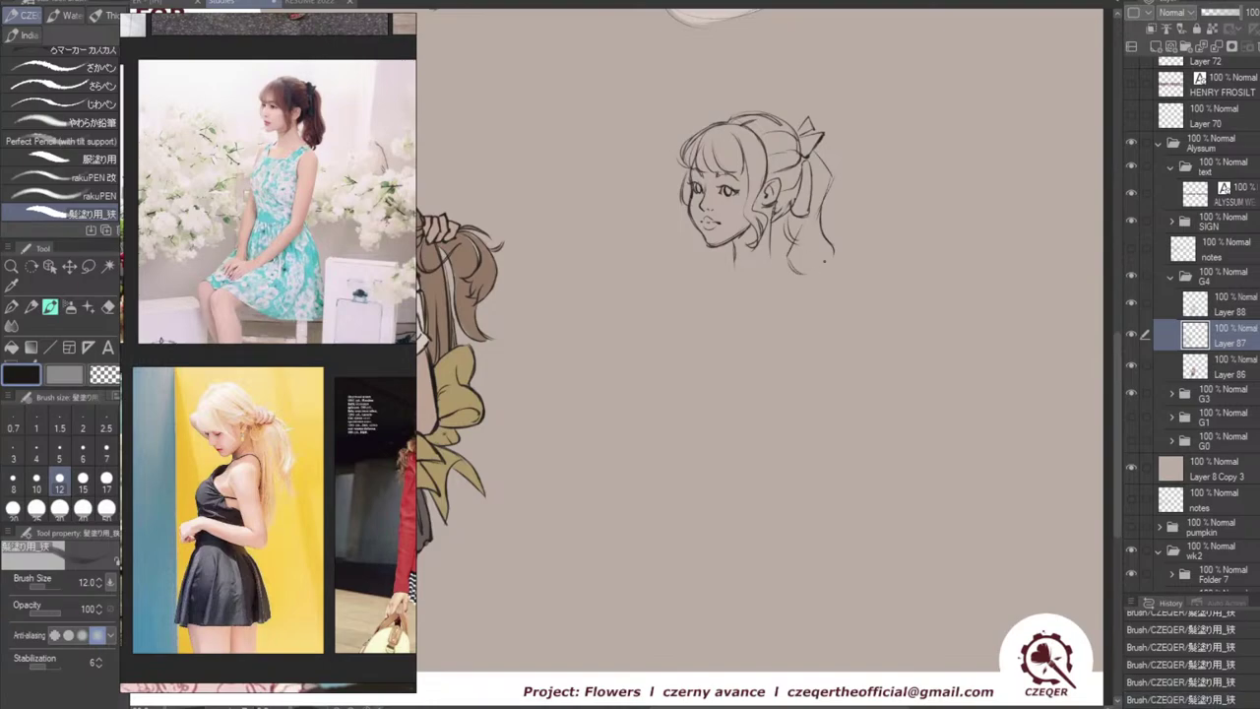
{"action": "left_click_drag", "start_coordinate": [816, 224], "coordinate": [825, 276]}
{"action": "key", "text": "ctrl+z"}
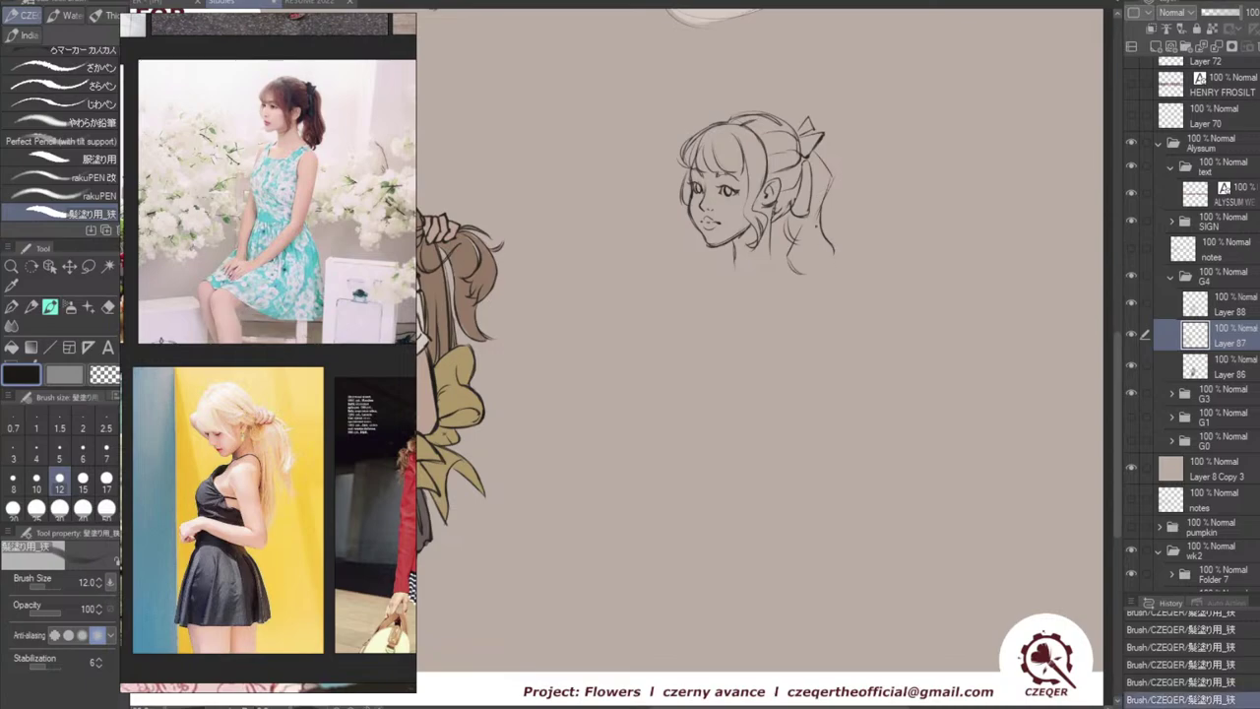
{"action": "left_click_drag", "start_coordinate": [816, 163], "coordinate": [817, 256]}
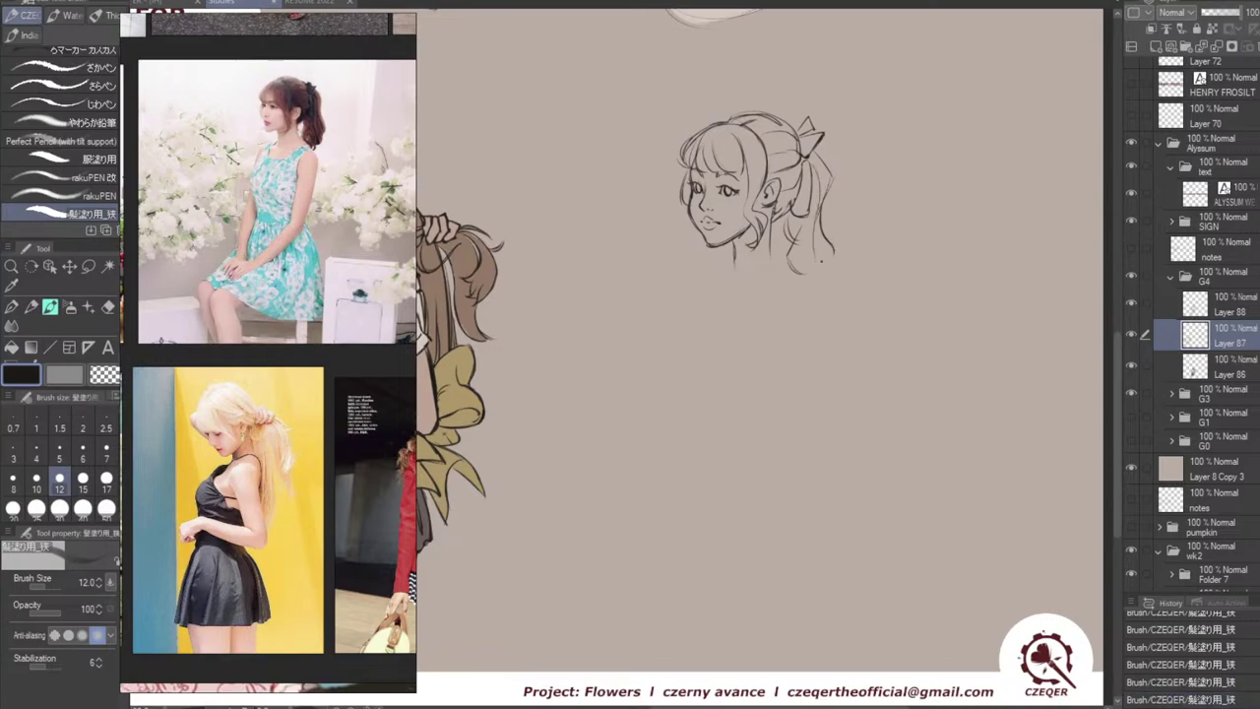
{"action": "key", "text": "ctrl+z"}
{"action": "left_click_drag", "start_coordinate": [815, 174], "coordinate": [815, 254]}
{"action": "key", "text": "ctrl+z"}
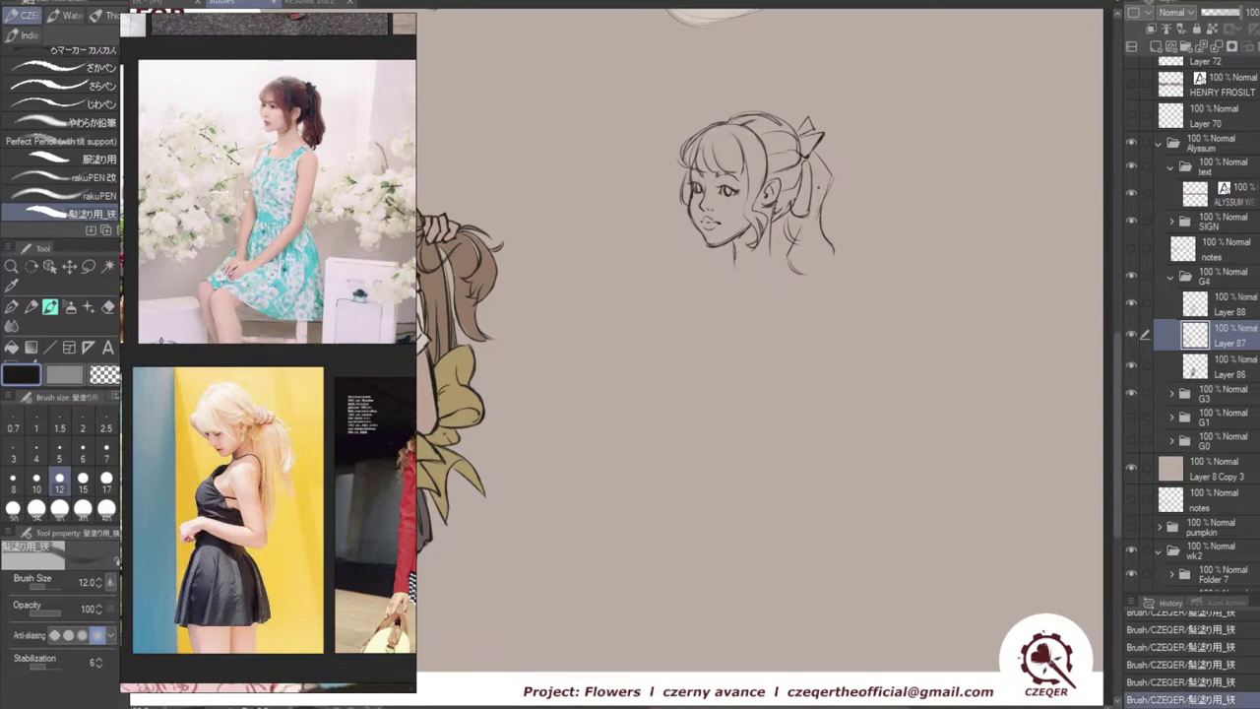
{"action": "left_click_drag", "start_coordinate": [817, 171], "coordinate": [822, 276]}
{"action": "key", "text": "ctrl+z"}
{"action": "left_click_drag", "start_coordinate": [817, 165], "coordinate": [818, 258]}
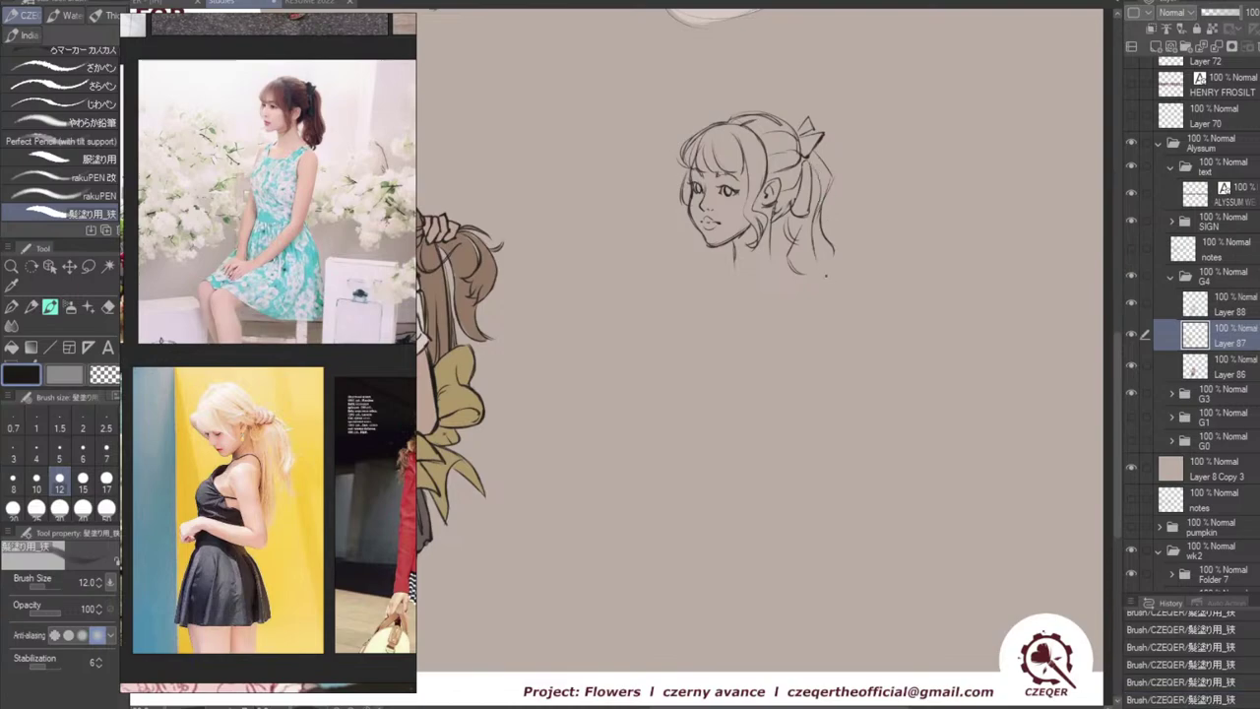
{"action": "key", "text": "ctrl+z"}
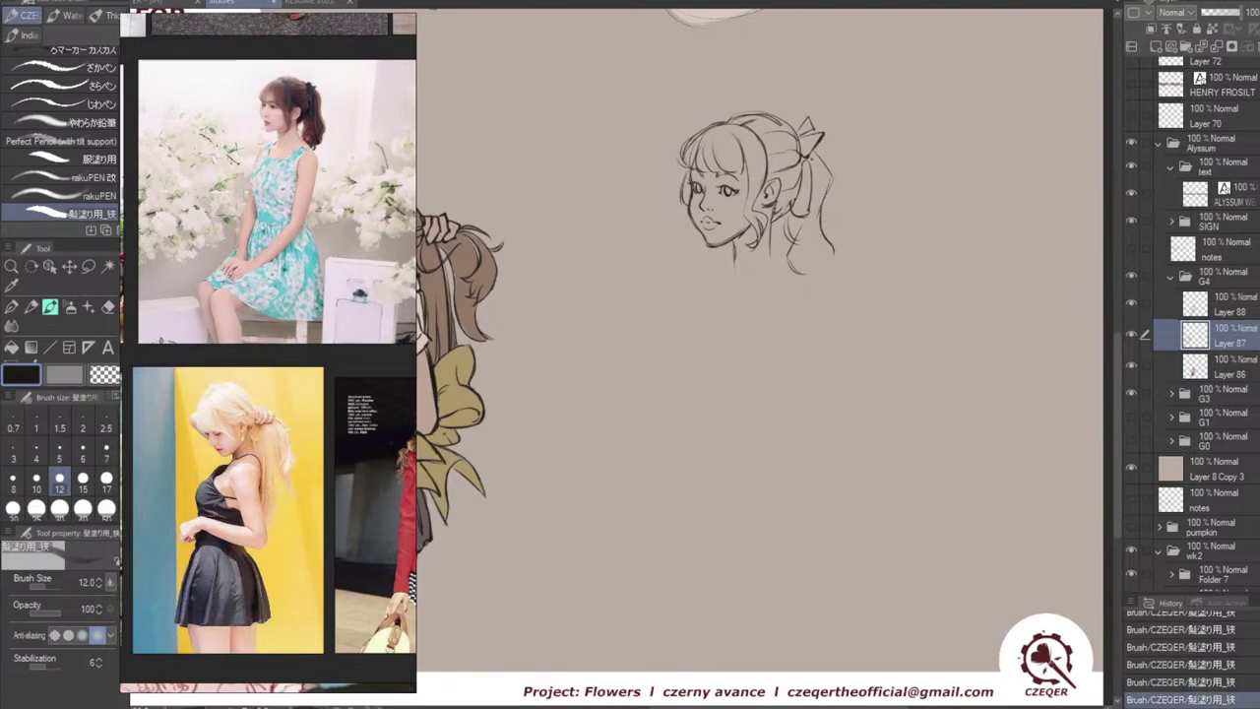
Close the lower end of the ponytail with wavy, pointed hair tips, undoing unwanted strokes.
{"action": "left_click_drag", "start_coordinate": [817, 168], "coordinate": [823, 263]}
{"action": "mouse_move", "coordinate": [828, 261]}
{"action": "left_mouse_down"}
{"action": "mouse_move", "coordinate": [823, 272]}
{"action": "mouse_move", "coordinate": [837, 270]}
{"action": "left_mouse_up"}
{"action": "key", "text": "ctrl+z"}
{"action": "key", "text": "ctrl+z"}
{"action": "key", "text": "ctrl+z"}
{"action": "left_click_drag", "start_coordinate": [821, 225], "coordinate": [836, 273]}
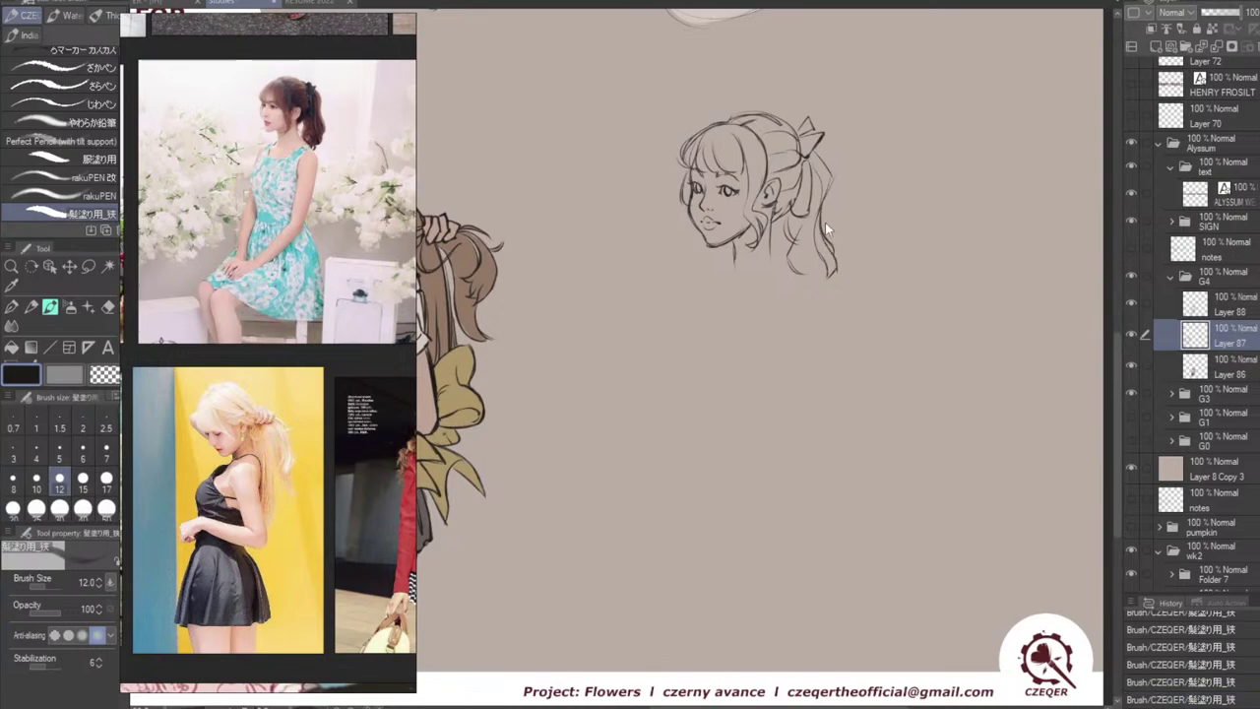
{"action": "key", "text": "ctrl+z"}
{"action": "mouse_move", "coordinate": [822, 229]}
{"action": "left_mouse_down"}
{"action": "mouse_move", "coordinate": [836, 271]}
{"action": "mouse_move", "coordinate": [812, 293]}
{"action": "left_mouse_up"}
{"action": "key", "text": "ctrl+z"}
{"action": "key", "text": "ctrl+z"}
{"action": "key", "text": "ctrl+z"}
{"action": "key", "text": "ctrl+z"}
Draw the front of the neck, the collarbone and shoulder line, and a light guideline for the far arm.
{"action": "left_click_drag", "start_coordinate": [733, 244], "coordinate": [734, 275]}
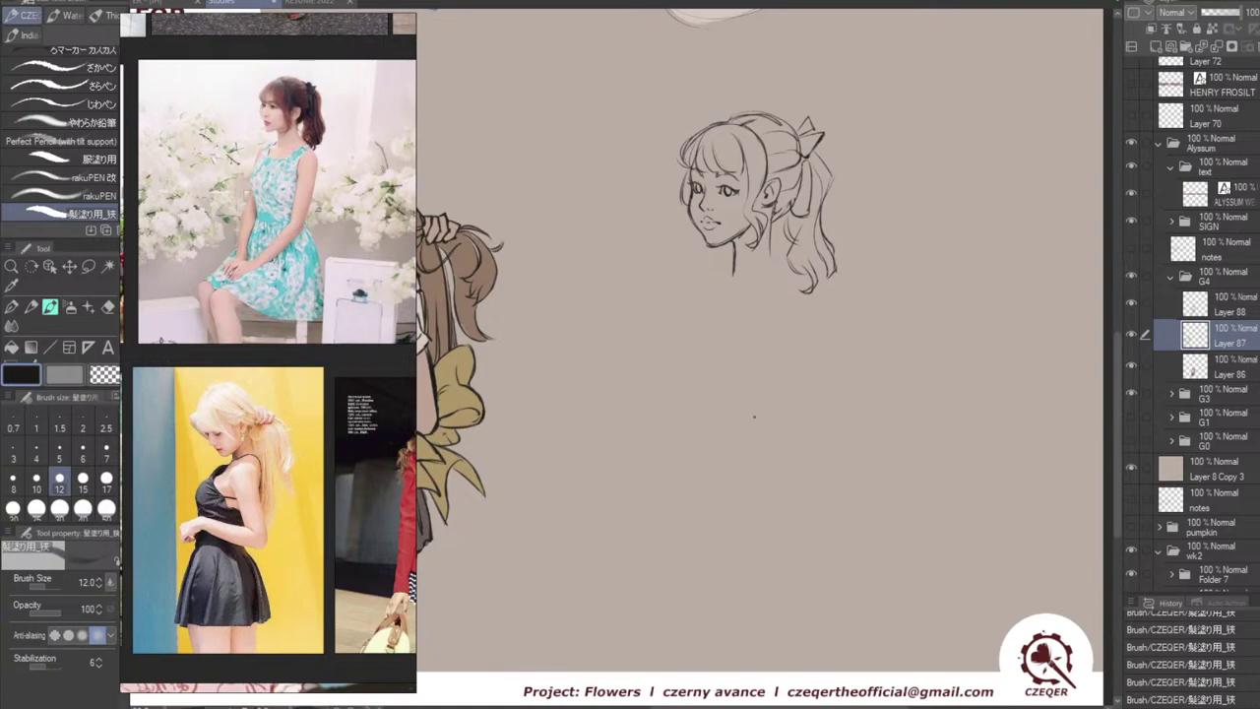
{"action": "mouse_move", "coordinate": [770, 217]}
{"action": "left_mouse_down"}
{"action": "mouse_move", "coordinate": [773, 264]}
{"action": "mouse_move", "coordinate": [718, 278]}
{"action": "mouse_move", "coordinate": [679, 335]}
{"action": "left_mouse_up"}
{"action": "key", "text": "ctrl+z"}
{"action": "key", "text": "ctrl+z"}
{"action": "left_click_drag", "start_coordinate": [702, 284], "coordinate": [659, 431]}
{"action": "key", "text": "ctrl+z"}
{"action": "left_click_drag", "start_coordinate": [734, 264], "coordinate": [701, 277]}
{"action": "key", "text": "ctrl+z"}
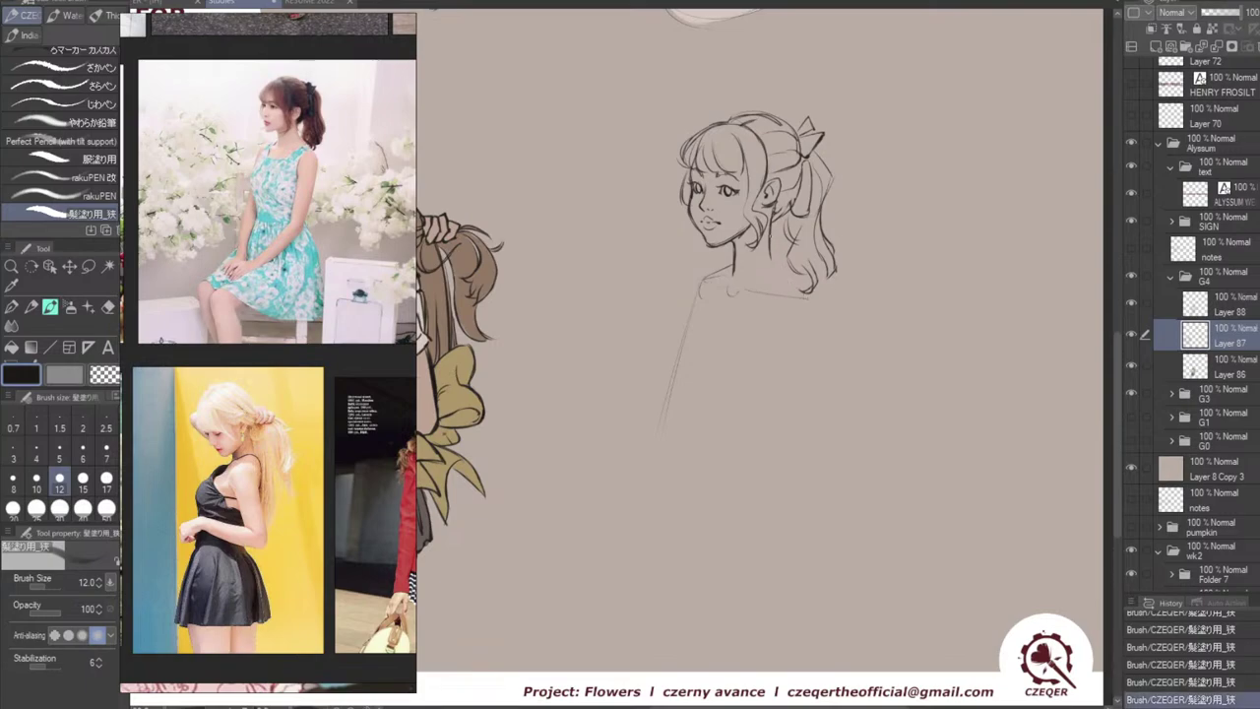
Rework the line from the nape down into the near shoulder beneath the ponytail.
{"action": "key", "text": "ctrl+z"}
{"action": "left_click_drag", "start_coordinate": [771, 236], "coordinate": [811, 301]}
{"action": "key", "text": "ctrl+z"}
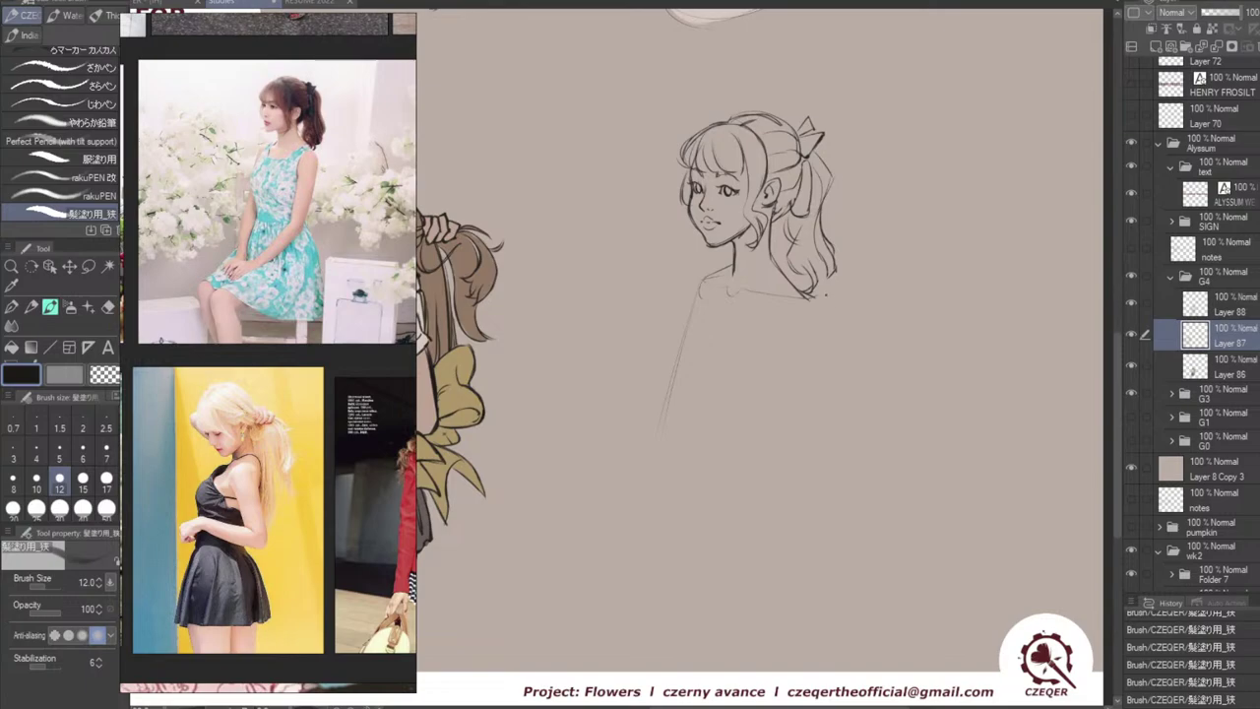
{"action": "key", "text": "ctrl+z"}
{"action": "key", "text": "ctrl+z"}
{"action": "key", "text": "ctrl+z"}
{"action": "key", "text": "ctrl+z"}
{"action": "left_click_drag", "start_coordinate": [772, 257], "coordinate": [818, 302]}
{"action": "key", "text": "ctrl+z"}
{"action": "key", "text": "ctrl+z"}
Sketch the rounded near shoulder, the upper arm down to the elbow and the forearm angled toward the lap.
{"action": "mouse_move", "coordinate": [771, 253]}
{"action": "left_mouse_down"}
{"action": "mouse_move", "coordinate": [815, 301]}
{"action": "mouse_move", "coordinate": [817, 337]}
{"action": "mouse_move", "coordinate": [786, 417]}
{"action": "left_mouse_up"}
{"action": "key", "text": "ctrl+z"}
{"action": "key", "text": "ctrl+z"}
{"action": "mouse_move", "coordinate": [816, 322]}
{"action": "left_mouse_down"}
{"action": "mouse_move", "coordinate": [795, 423]}
{"action": "mouse_move", "coordinate": [798, 396]}
{"action": "left_mouse_up"}
{"action": "left_click_drag", "start_coordinate": [750, 453], "coordinate": [685, 504]}
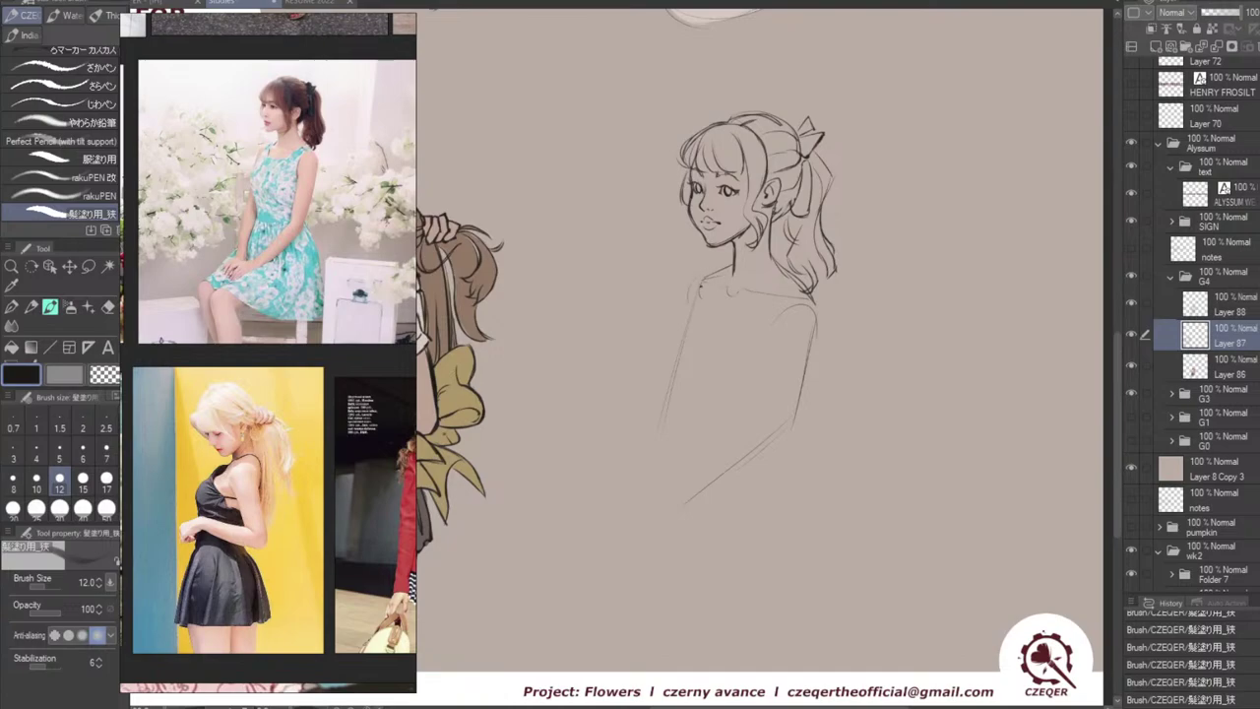
Sketch the far shoulder, the chest contour and the front of the torso down to a curved waist.
{"action": "mouse_move", "coordinate": [723, 269]}
{"action": "left_mouse_down"}
{"action": "mouse_move", "coordinate": [691, 285]}
{"action": "mouse_move", "coordinate": [677, 362]}
{"action": "left_mouse_up"}
{"action": "key", "text": "ctrl+z"}
{"action": "left_click_drag", "start_coordinate": [708, 278], "coordinate": [697, 325]}
{"action": "key", "text": "ctrl+z"}
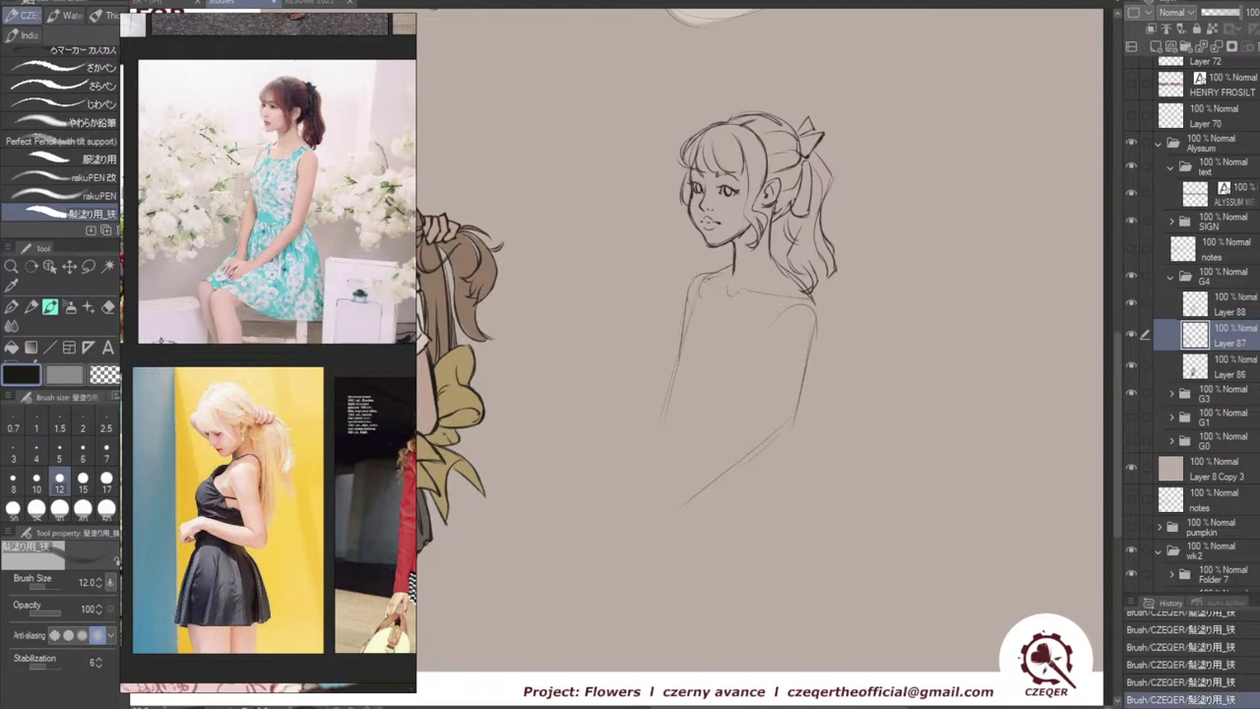
{"action": "mouse_move", "coordinate": [706, 280]}
{"action": "left_mouse_down"}
{"action": "mouse_move", "coordinate": [670, 352]}
{"action": "mouse_move", "coordinate": [686, 429]}
{"action": "left_mouse_up"}
{"action": "key", "text": "ctrl+z"}
{"action": "mouse_move", "coordinate": [682, 384]}
{"action": "left_mouse_down"}
{"action": "mouse_move", "coordinate": [687, 425]}
{"action": "mouse_move", "coordinate": [713, 443]}
{"action": "mouse_move", "coordinate": [778, 431]}
{"action": "left_mouse_up"}
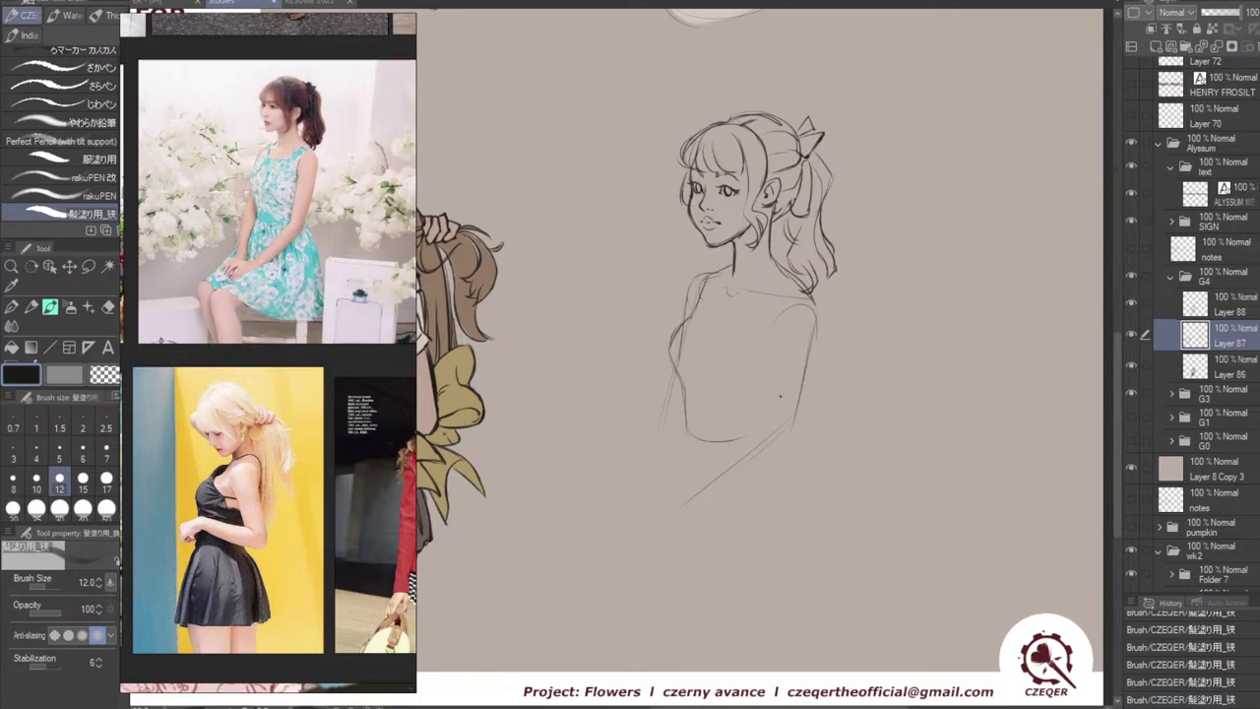
Strengthen the waist curve and thicken the near arm with a second forearm and upper arm line.
{"action": "left_click_drag", "start_coordinate": [789, 384], "coordinate": [767, 432]}
{"action": "mouse_move", "coordinate": [691, 438]}
{"action": "left_mouse_down"}
{"action": "mouse_move", "coordinate": [750, 440]}
{"action": "mouse_move", "coordinate": [667, 500]}
{"action": "mouse_move", "coordinate": [793, 431]}
{"action": "left_mouse_up"}
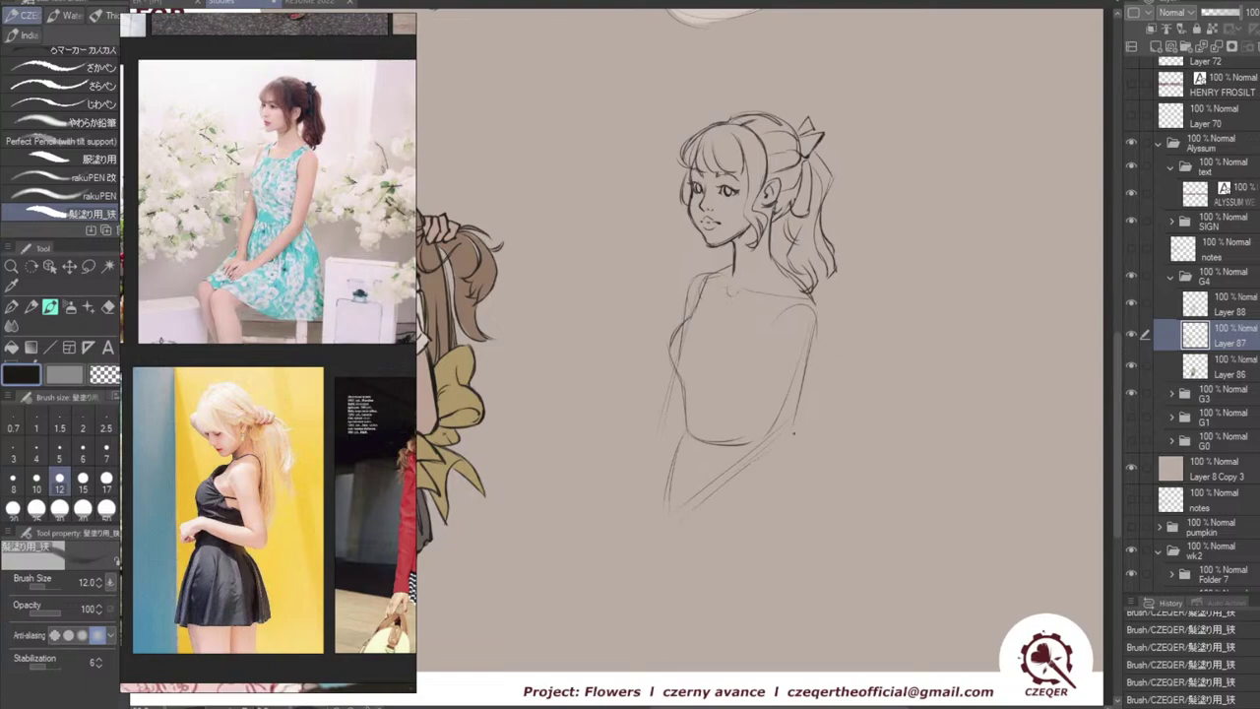
{"action": "left_click_drag", "start_coordinate": [670, 522], "coordinate": [798, 451]}
{"action": "left_click_drag", "start_coordinate": [811, 352], "coordinate": [795, 443]}
Lasso the whole figure sketch, move it straight up the page and clear the selection.
{"action": "key", "text": "m"}
{"action": "mouse_move", "coordinate": [773, 556]}
{"action": "left_mouse_down"}
{"action": "mouse_move", "coordinate": [758, 61]}
{"action": "mouse_move", "coordinate": [693, 579]}
{"action": "mouse_move", "coordinate": [879, 526]}
{"action": "left_mouse_up"}
{"action": "key", "text": "ctrl+t"}
{"action": "left_click_drag", "start_coordinate": [797, 512], "coordinate": [796, 462]}
{"action": "left_click", "coordinate": [735, 559]}
{"action": "key", "text": "ctrl+d"}
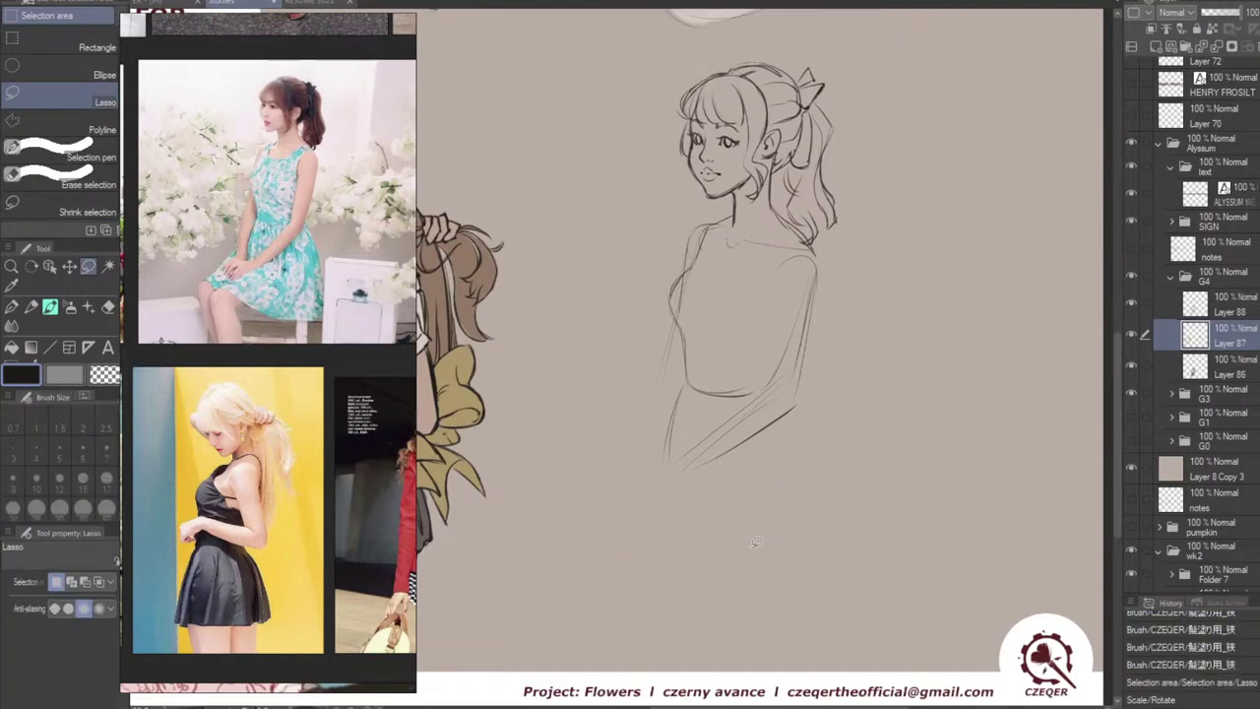
Sketch a long curved thigh line sweeping forward and down from the lap of the seated figure.
{"action": "key", "text": "b"}
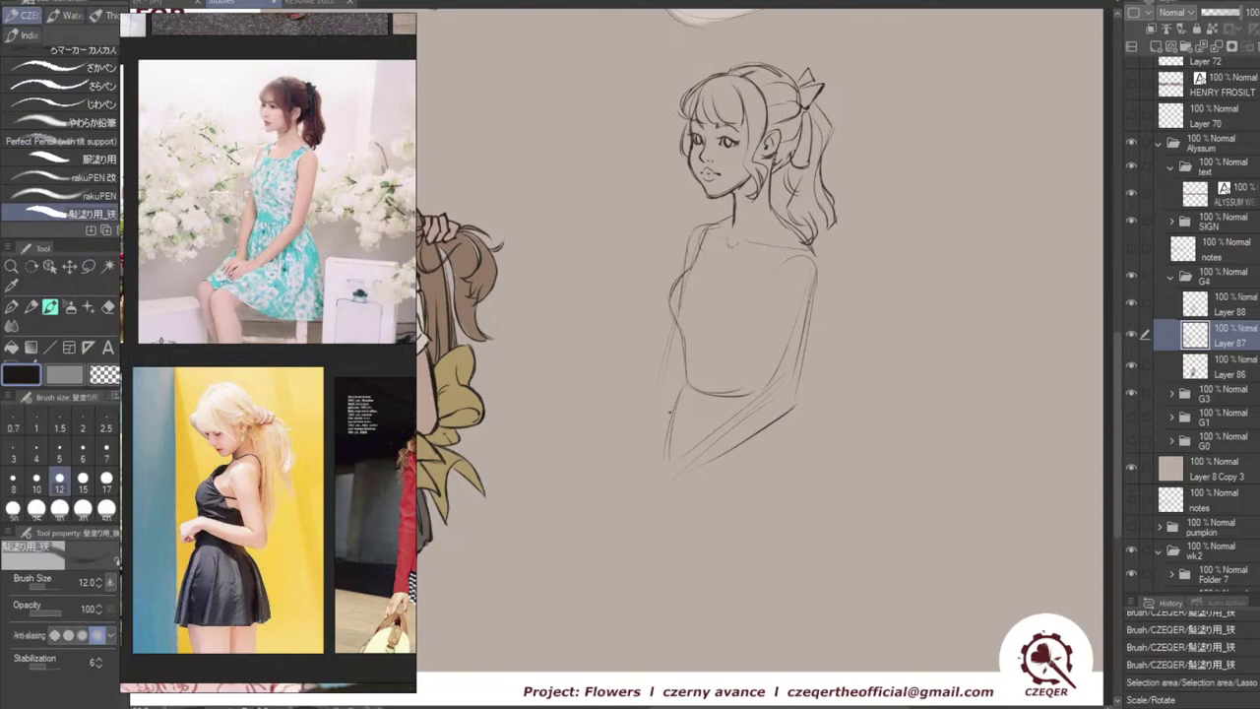
{"action": "left_click_drag", "start_coordinate": [648, 437], "coordinate": [567, 511]}
{"action": "key", "text": "ctrl+z"}
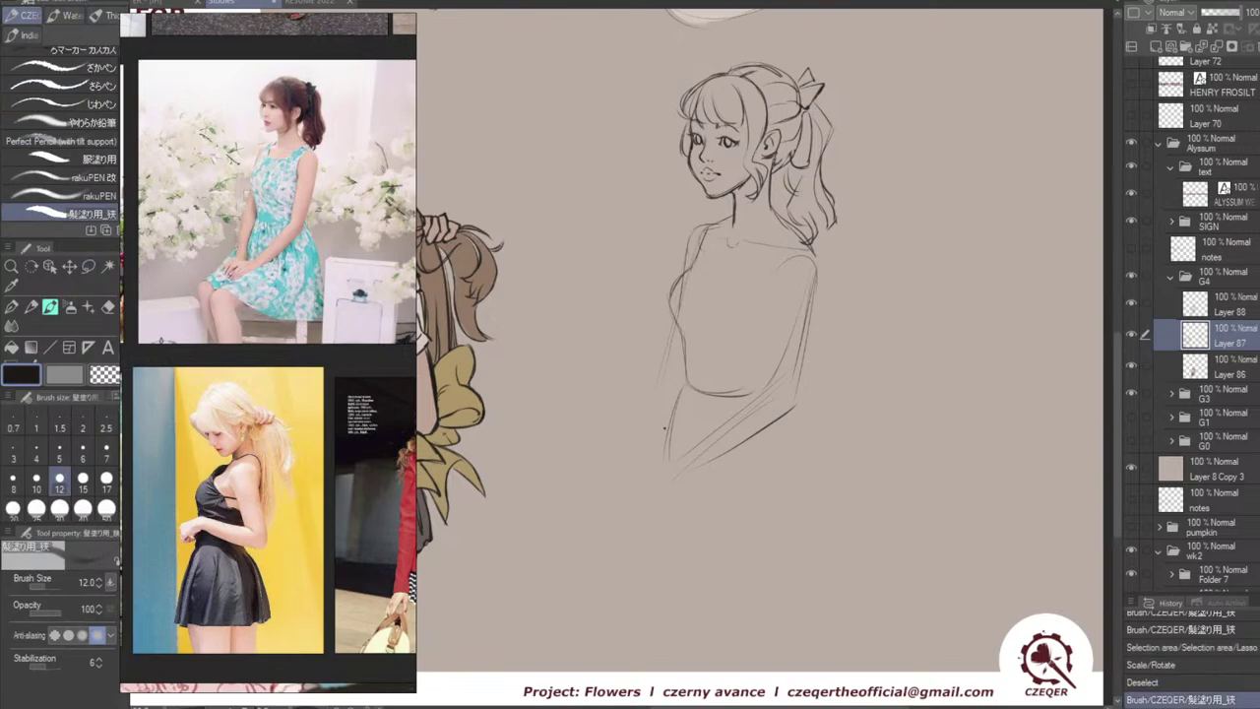
{"action": "mouse_move", "coordinate": [660, 431]}
{"action": "left_mouse_down"}
{"action": "mouse_move", "coordinate": [554, 509]}
{"action": "mouse_move", "coordinate": [564, 513]}
{"action": "left_mouse_up"}
{"action": "key", "text": "ctrl+z"}
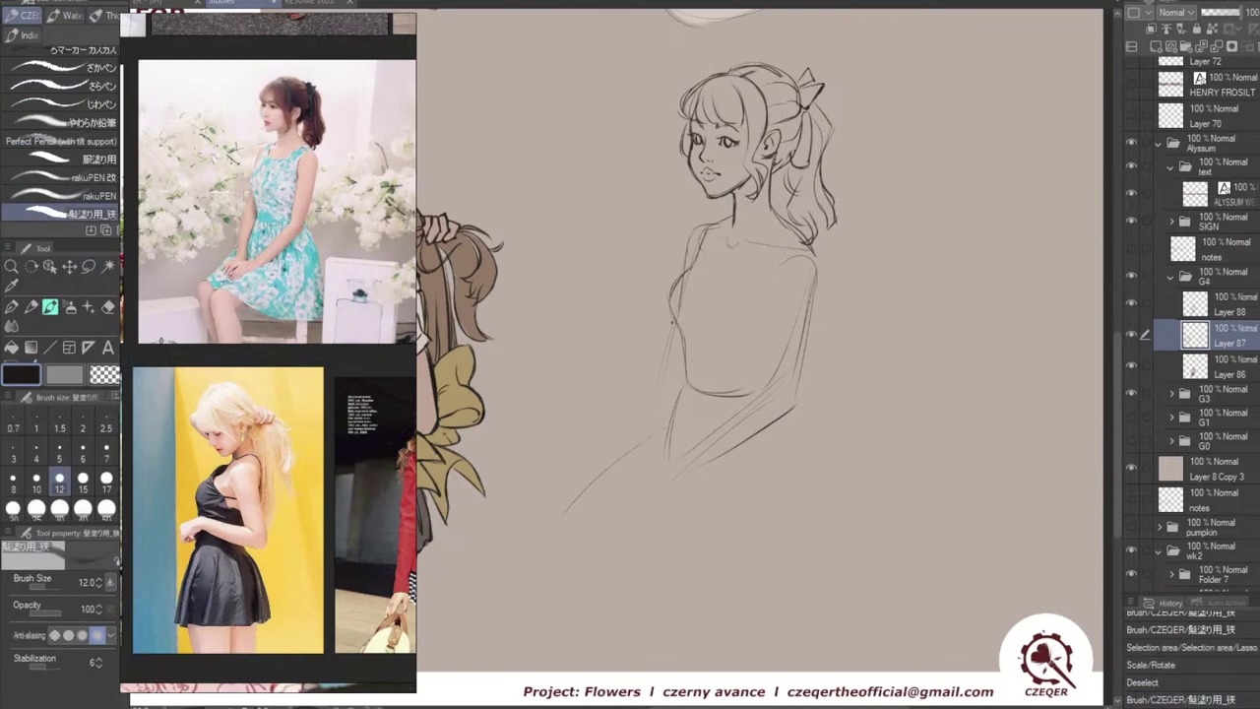
Draw the far arm from the chest down to the wrist and hand resting on the lap.
{"action": "mouse_move", "coordinate": [673, 321]}
{"action": "left_mouse_down"}
{"action": "mouse_move", "coordinate": [629, 462]}
{"action": "mouse_move", "coordinate": [630, 476]}
{"action": "mouse_move", "coordinate": [652, 475]}
{"action": "left_mouse_up"}
{"action": "key", "text": "ctrl+z"}
{"action": "key", "text": "ctrl+z"}
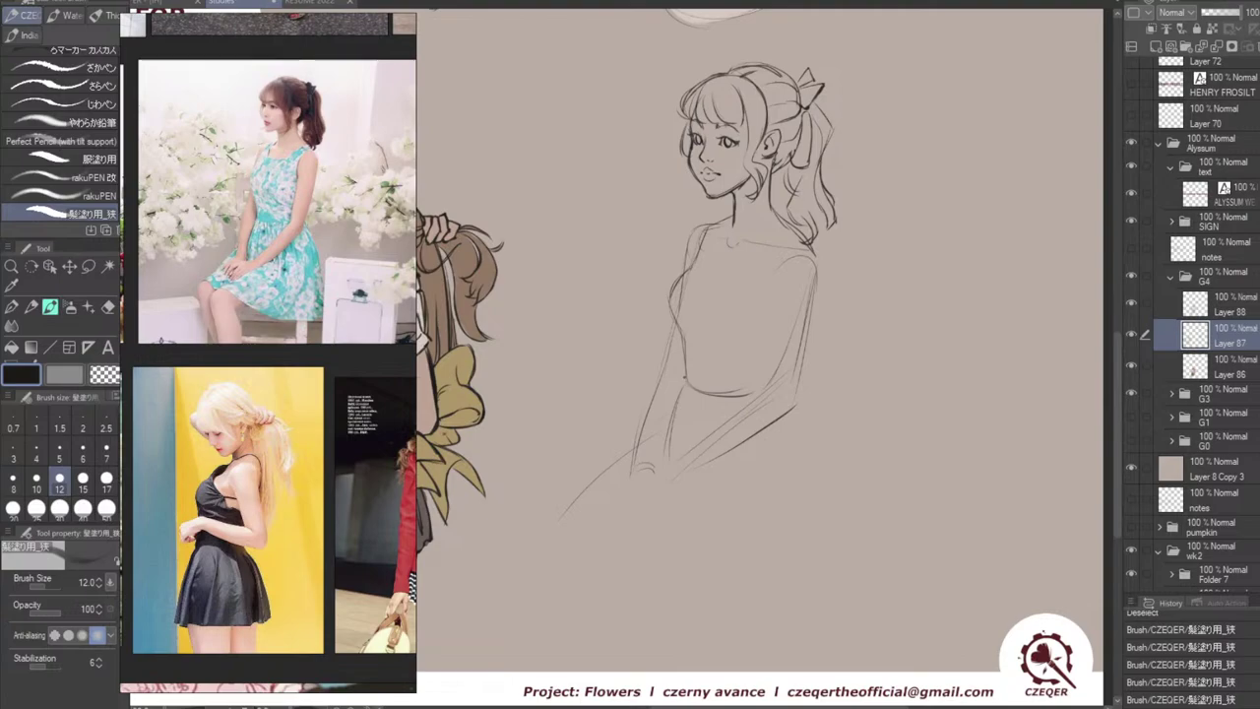
{"action": "left_click_drag", "start_coordinate": [668, 418], "coordinate": [651, 473]}
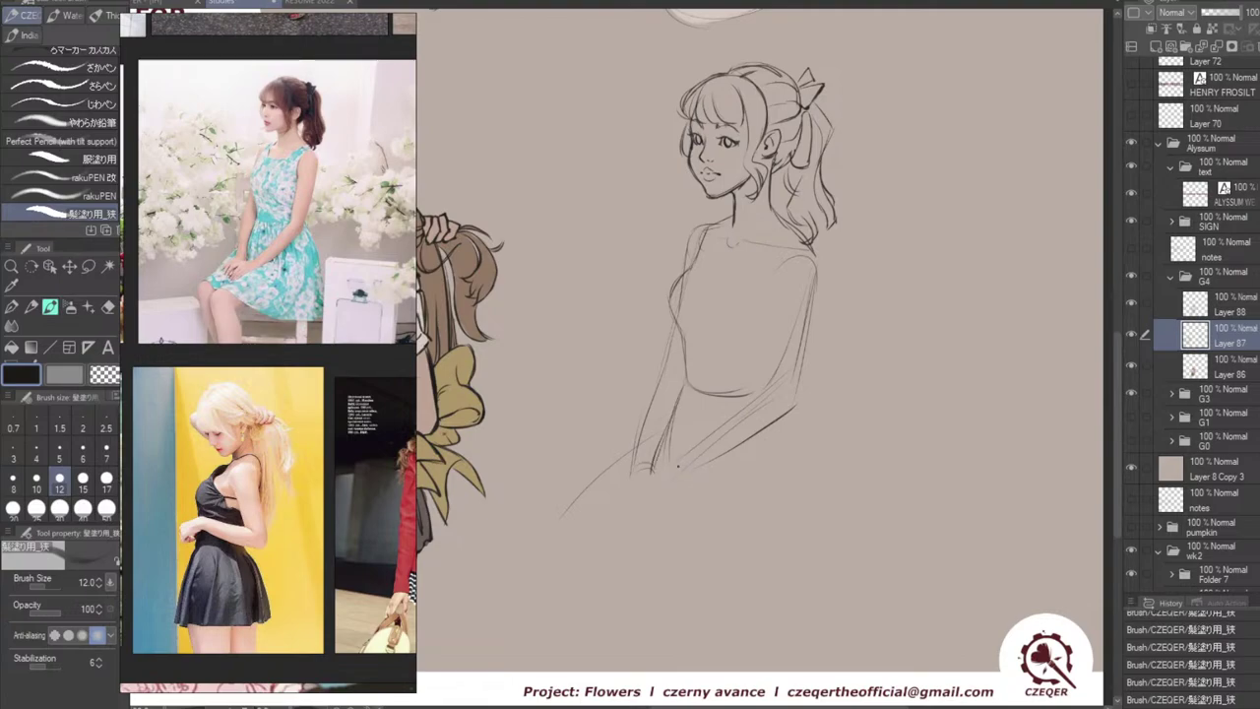
Redraw the near arm's outer contour from the shoulder to the elbow and darken the forearm's underside.
{"action": "mouse_move", "coordinate": [686, 467]}
{"action": "left_mouse_down"}
{"action": "mouse_move", "coordinate": [687, 482]}
{"action": "mouse_move", "coordinate": [798, 412]}
{"action": "left_mouse_up"}
{"action": "key", "text": "ctrl+z"}
{"action": "mouse_move", "coordinate": [823, 268]}
{"action": "left_mouse_down"}
{"action": "mouse_move", "coordinate": [796, 254]}
{"action": "mouse_move", "coordinate": [817, 268]}
{"action": "mouse_move", "coordinate": [801, 386]}
{"action": "left_mouse_up"}
{"action": "key", "text": "ctrl+z"}
{"action": "left_click_drag", "start_coordinate": [818, 264], "coordinate": [801, 381]}
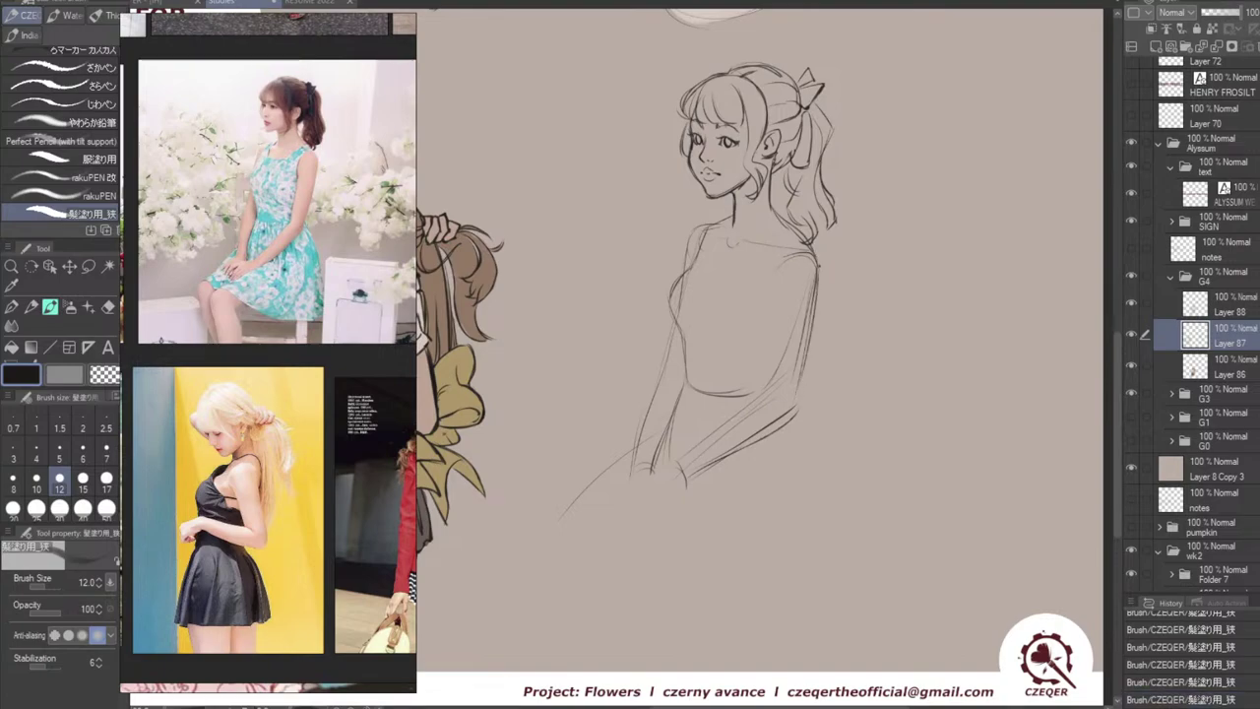
{"action": "key", "text": "ctrl+z"}
{"action": "left_click_drag", "start_coordinate": [818, 264], "coordinate": [795, 407]}
Draw the upper edge of the near forearm from the wrist to the inner elbow, retrying unwanted strokes.
{"action": "left_click_drag", "start_coordinate": [677, 463], "coordinate": [767, 388]}
{"action": "key", "text": "ctrl+z"}
{"action": "key", "text": "ctrl+y"}
{"action": "key", "text": "ctrl+z"}
{"action": "left_click_drag", "start_coordinate": [700, 446], "coordinate": [775, 384]}
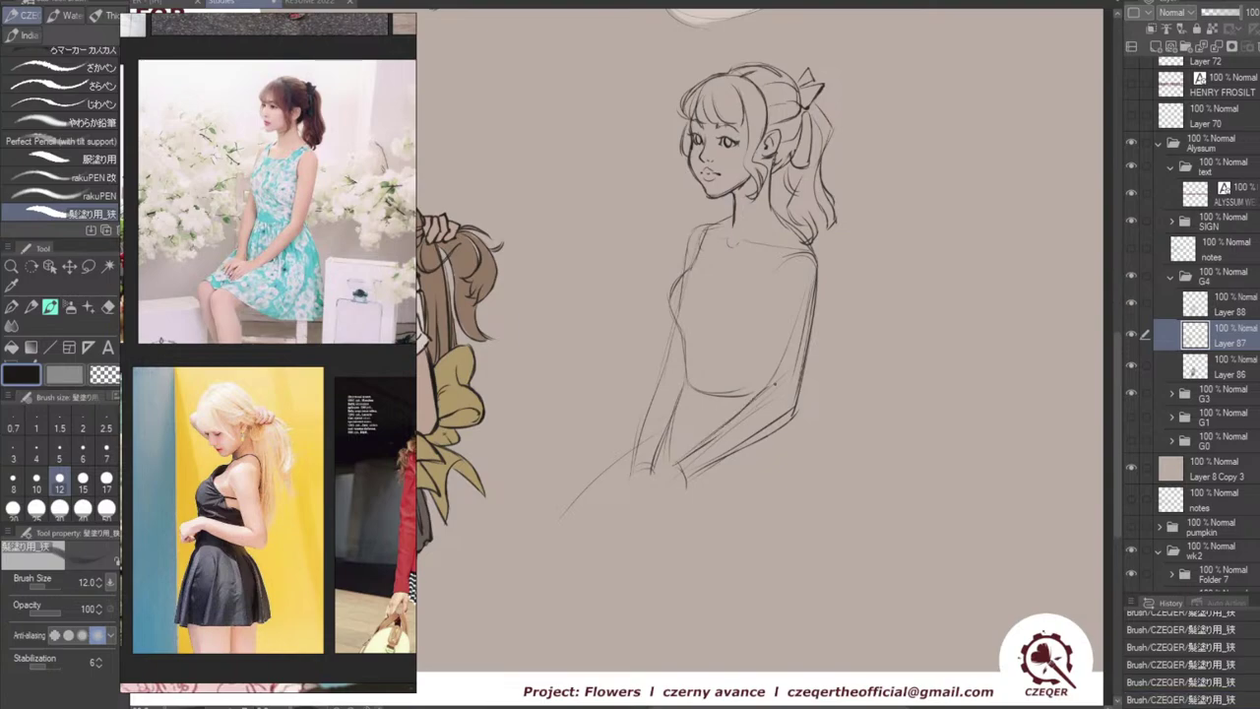
{"action": "key", "text": "ctrl+z"}
{"action": "key", "text": "ctrl+z"}
{"action": "left_click_drag", "start_coordinate": [702, 444], "coordinate": [772, 393]}
Draw the near arm's inner edge from the elbow up to the armpit with a curved armhole at the shoulder.
{"action": "left_click_drag", "start_coordinate": [773, 307], "coordinate": [775, 393]}
{"action": "key", "text": "ctrl+z"}
{"action": "mouse_move", "coordinate": [776, 309]}
{"action": "left_mouse_down"}
{"action": "mouse_move", "coordinate": [771, 396]}
{"action": "mouse_move", "coordinate": [759, 399]}
{"action": "left_mouse_up"}
{"action": "mouse_move", "coordinate": [803, 257]}
{"action": "left_mouse_down"}
{"action": "mouse_move", "coordinate": [769, 293]}
{"action": "mouse_move", "coordinate": [774, 317]}
{"action": "left_mouse_up"}
{"action": "key", "text": "ctrl+z"}
{"action": "key", "text": "ctrl+z"}
{"action": "key", "text": "ctrl+z"}
{"action": "left_click_drag", "start_coordinate": [786, 259], "coordinate": [774, 311]}
{"action": "key", "text": "ctrl+z"}
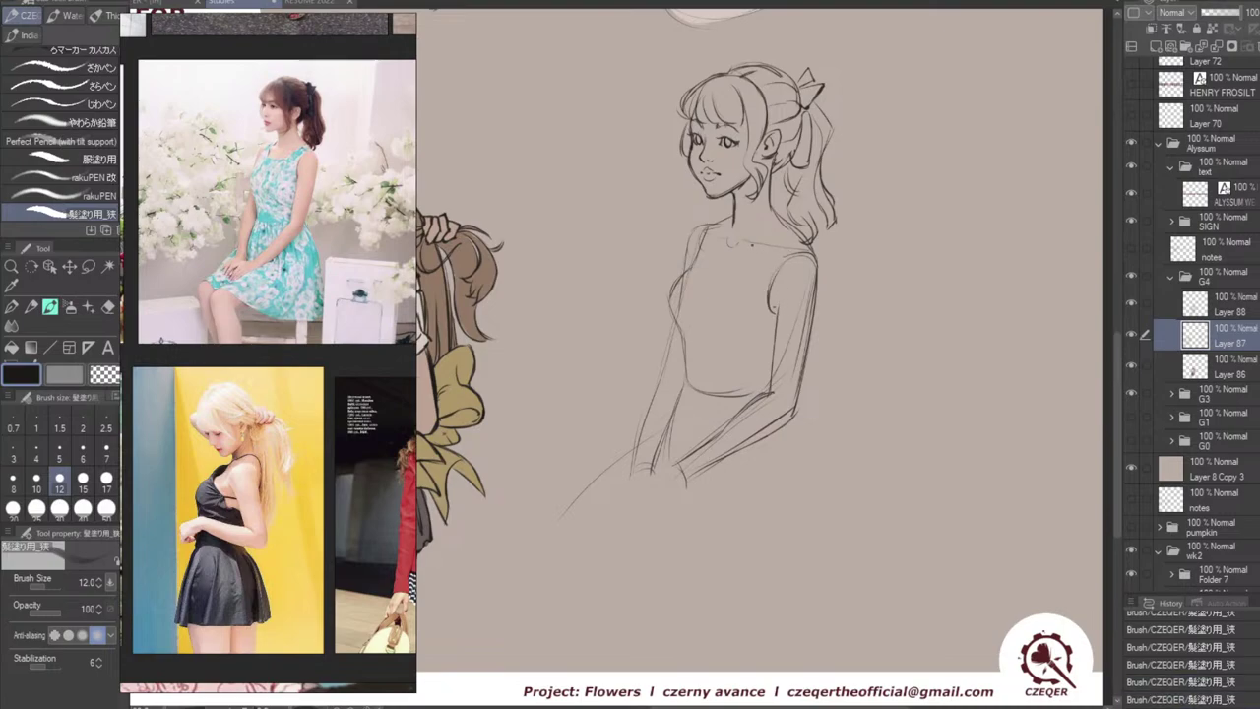
Sketch the dress's square neckline across the upper chest and the strap over the far shoulder.
{"action": "left_click_drag", "start_coordinate": [715, 254], "coordinate": [748, 265]}
{"action": "key", "text": "ctrl+z"}
{"action": "left_click_drag", "start_coordinate": [715, 225], "coordinate": [711, 263]}
{"action": "mouse_move", "coordinate": [724, 219]}
{"action": "left_mouse_down"}
{"action": "mouse_move", "coordinate": [710, 260]}
{"action": "mouse_move", "coordinate": [702, 237]}
{"action": "mouse_move", "coordinate": [715, 224]}
{"action": "left_mouse_up"}
{"action": "key", "text": "ctrl+z"}
{"action": "key", "text": "ctrl+z"}
Draw the dress strap over the near shoulder, undoing unwanted strokes, and refine the near armhole.
{"action": "mouse_move", "coordinate": [766, 244]}
{"action": "left_mouse_down"}
{"action": "mouse_move", "coordinate": [752, 268]}
{"action": "mouse_move", "coordinate": [800, 230]}
{"action": "left_mouse_up"}
{"action": "key", "text": "ctrl+z"}
{"action": "mouse_move", "coordinate": [783, 218]}
{"action": "left_mouse_down"}
{"action": "mouse_move", "coordinate": [808, 237]}
{"action": "mouse_move", "coordinate": [762, 273]}
{"action": "left_mouse_up"}
{"action": "key", "text": "ctrl+z"}
{"action": "key", "text": "ctrl+z"}
{"action": "left_click_drag", "start_coordinate": [786, 245], "coordinate": [765, 271]}
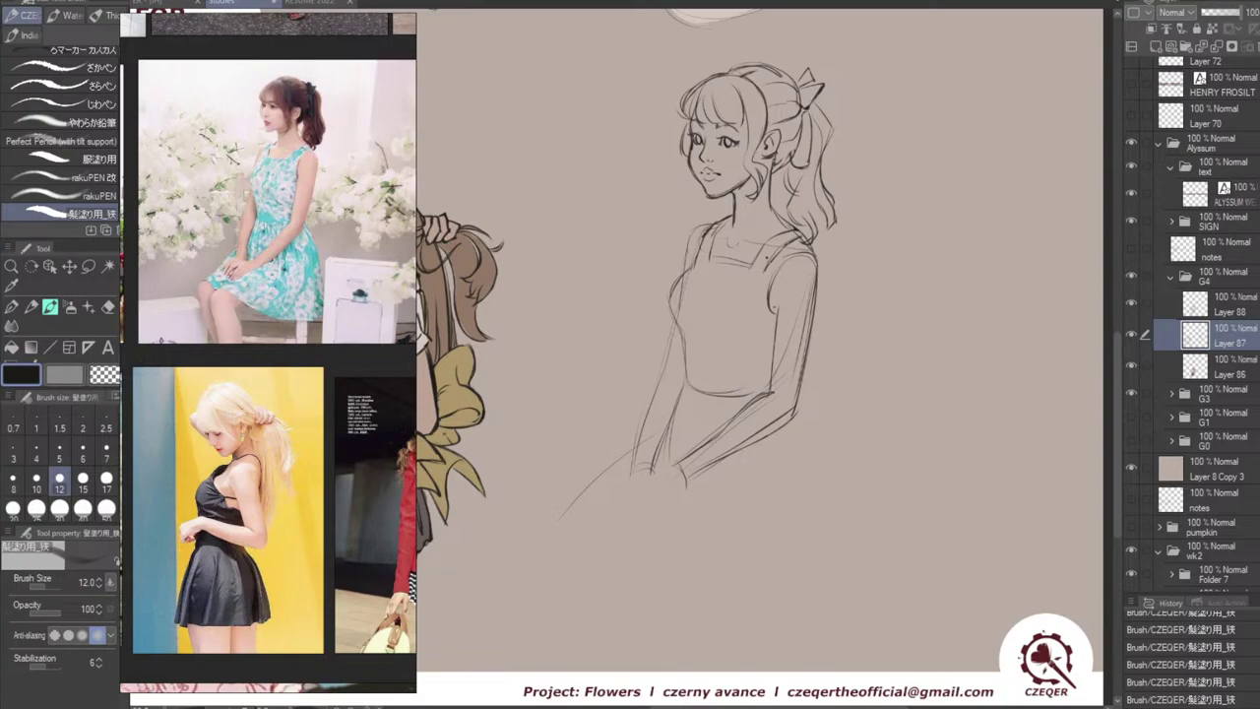
{"action": "key", "text": "ctrl+z"}
{"action": "key", "text": "ctrl+z"}
{"action": "key", "text": "ctrl+z"}
{"action": "key", "text": "ctrl+z"}
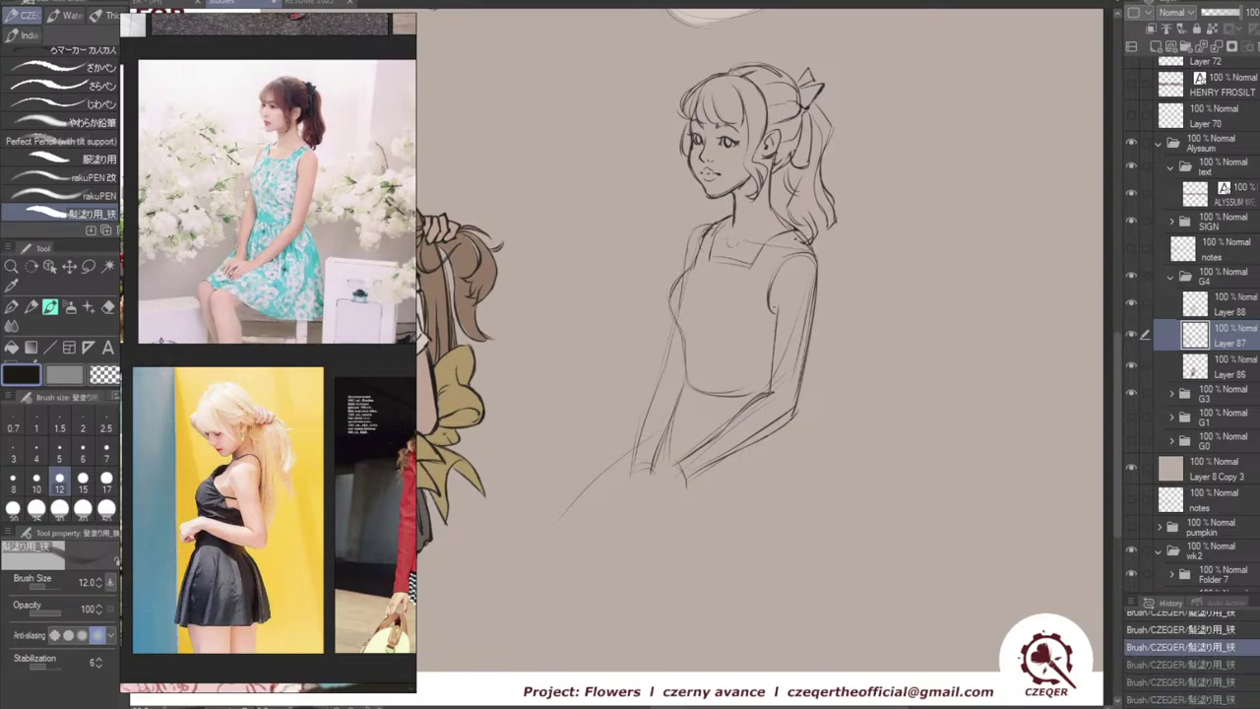
{"action": "mouse_move", "coordinate": [785, 250]}
{"action": "left_mouse_down"}
{"action": "mouse_move", "coordinate": [810, 238]}
{"action": "mouse_move", "coordinate": [768, 298]}
{"action": "mouse_move", "coordinate": [771, 281]}
{"action": "left_mouse_up"}
{"action": "key", "text": "ctrl+z"}
{"action": "key", "text": "ctrl+z"}
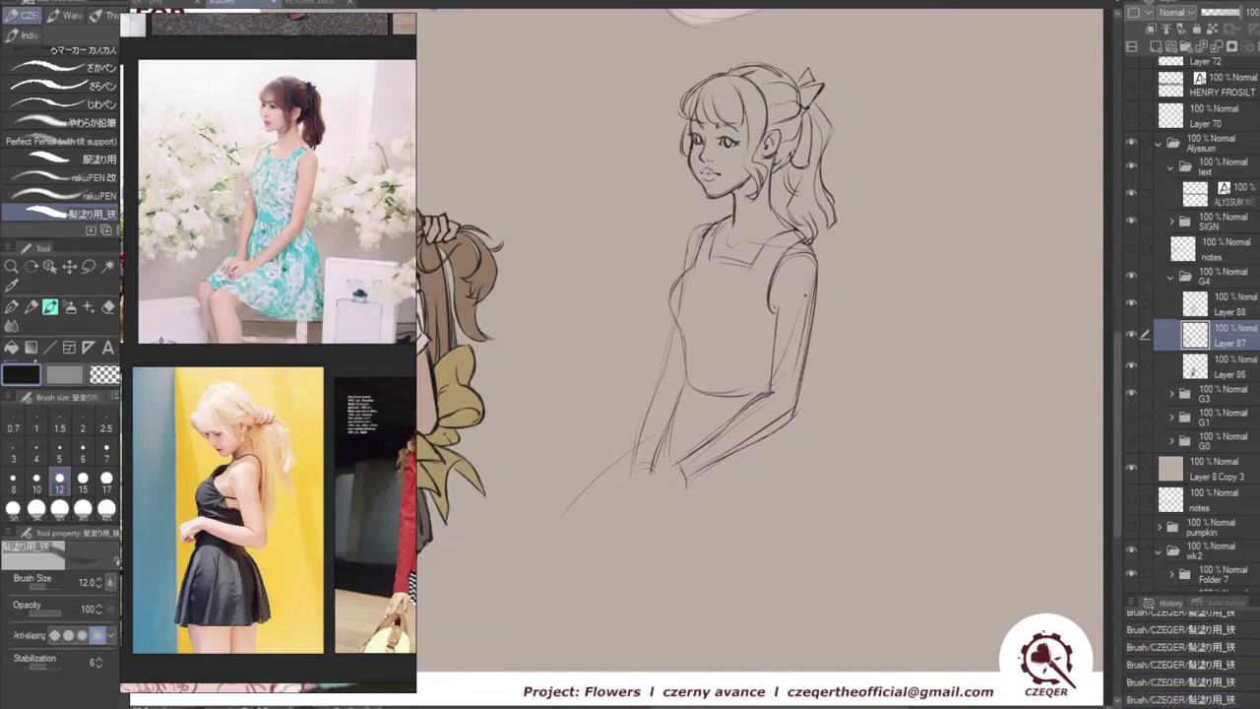
Refine the bodice with a firmer neckline and bust contour and a curved fold under the bust.
{"action": "mouse_move", "coordinate": [717, 238]}
{"action": "left_mouse_down"}
{"action": "mouse_move", "coordinate": [711, 260]}
{"action": "mouse_move", "coordinate": [754, 265]}
{"action": "mouse_move", "coordinate": [689, 270]}
{"action": "mouse_move", "coordinate": [667, 296]}
{"action": "mouse_move", "coordinate": [683, 335]}
{"action": "left_mouse_up"}
{"action": "key", "text": "ctrl+z"}
{"action": "key", "text": "ctrl+z"}
{"action": "key", "text": "ctrl+z"}
{"action": "key", "text": "ctrl+z"}
{"action": "key", "text": "ctrl+z"}
{"action": "key", "text": "ctrl+z"}
{"action": "key", "text": "ctrl+z"}
{"action": "key", "text": "ctrl+z"}
{"action": "key", "text": "ctrl+z"}
{"action": "key", "text": "ctrl+z"}
{"action": "left_click", "coordinate": [723, 360]}
{"action": "left_click_drag", "start_coordinate": [708, 338], "coordinate": [768, 356]}
{"action": "key", "text": "ctrl+z"}
{"action": "key", "text": "ctrl+z"}
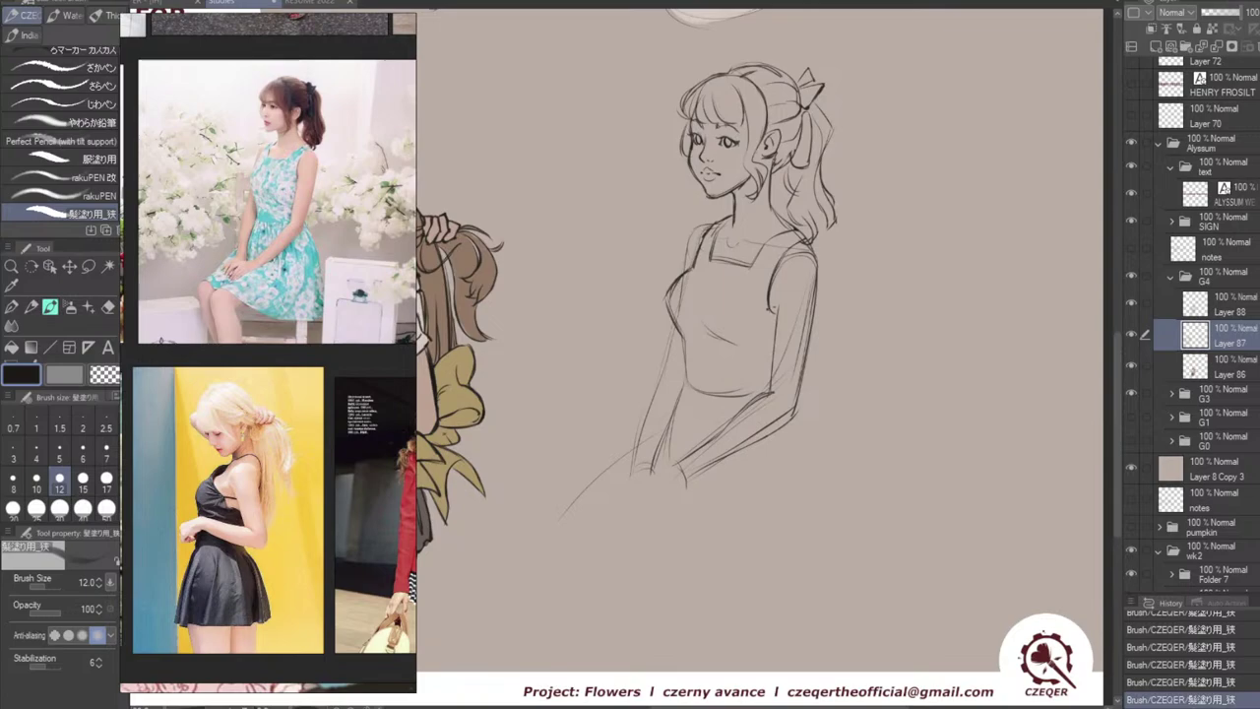
Redraw the curved near armhole, erasing the stray marks at its lower end.
{"action": "key", "text": "e"}
{"action": "mouse_move", "coordinate": [773, 308]}
{"action": "left_mouse_down"}
{"action": "mouse_move", "coordinate": [776, 270]}
{"action": "mouse_move", "coordinate": [776, 304]}
{"action": "left_mouse_up"}
{"action": "key", "text": "b"}
{"action": "key", "text": "ctrl+z"}
{"action": "left_click_drag", "start_coordinate": [784, 255], "coordinate": [775, 299]}
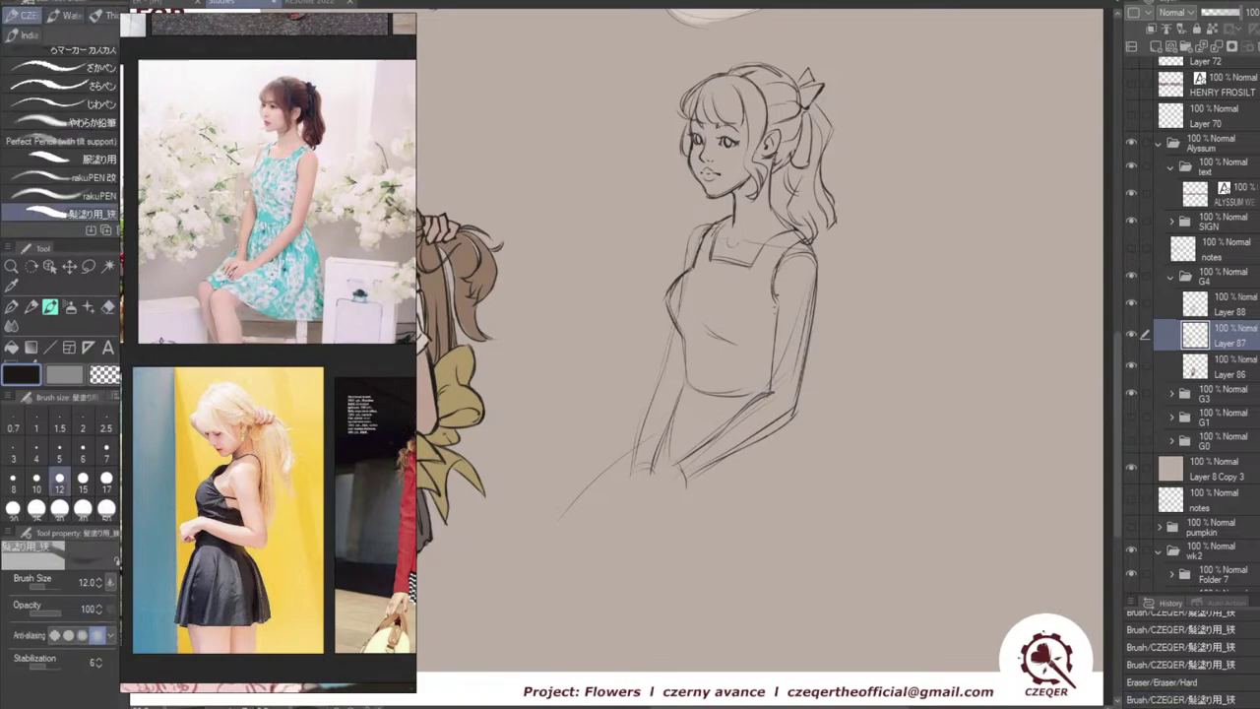
{"action": "key", "text": "ctrl+z"}
{"action": "key", "text": "ctrl+z"}
{"action": "key", "text": "ctrl+z"}
{"action": "left_click_drag", "start_coordinate": [788, 256], "coordinate": [775, 305]}
Erase the overlapping construction lines along the front of the bust.
{"action": "key", "text": "e"}
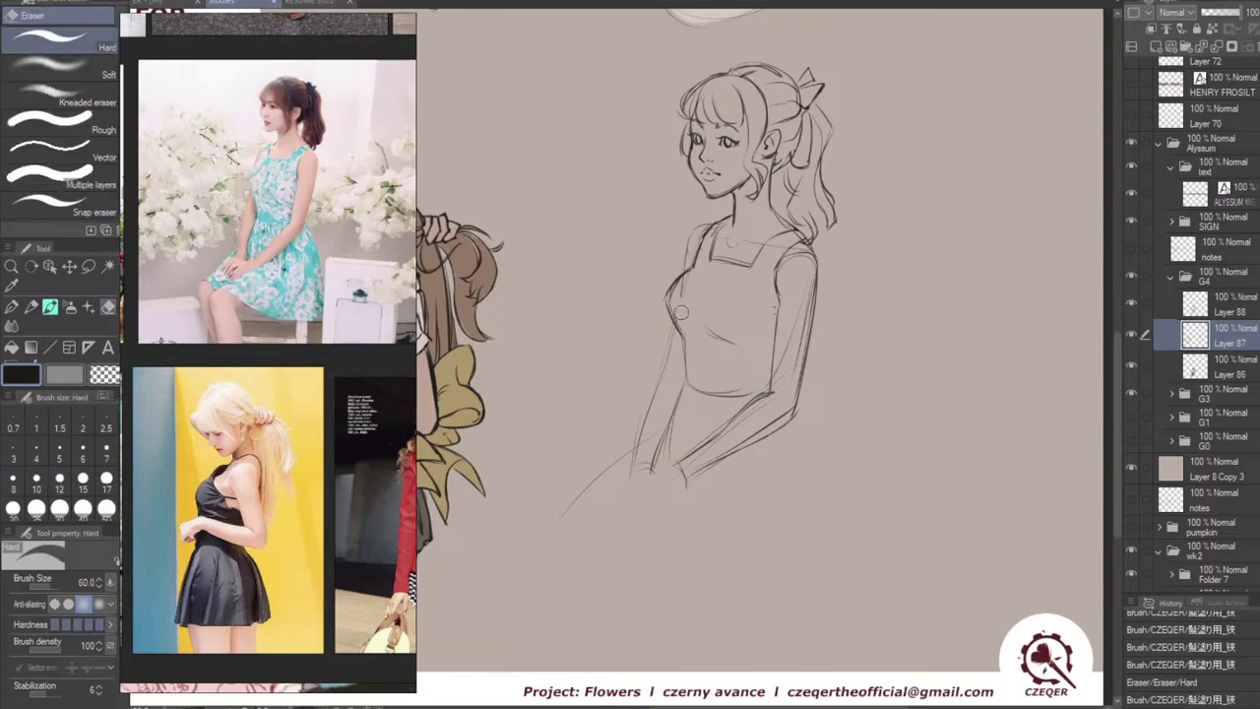
{"action": "left_click_drag", "start_coordinate": [690, 282], "coordinate": [696, 291]}
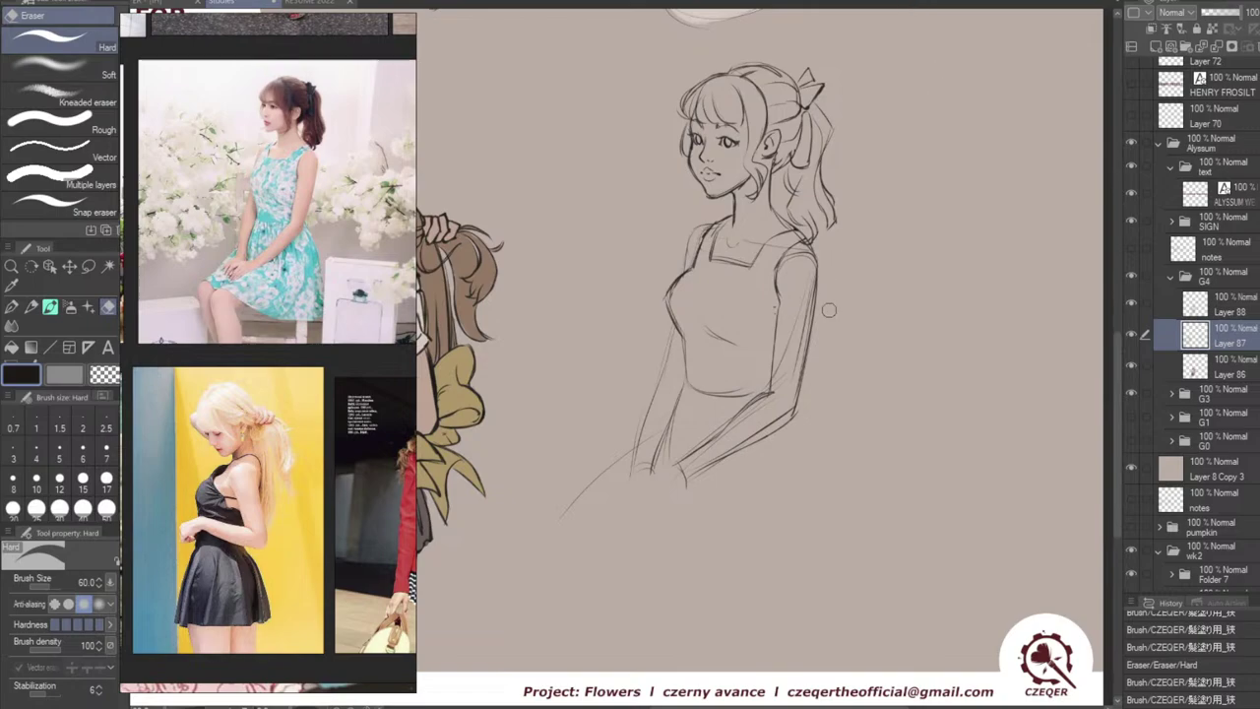
{"action": "key", "text": "b"}
{"action": "key", "text": "e"}
{"action": "key", "text": "b"}
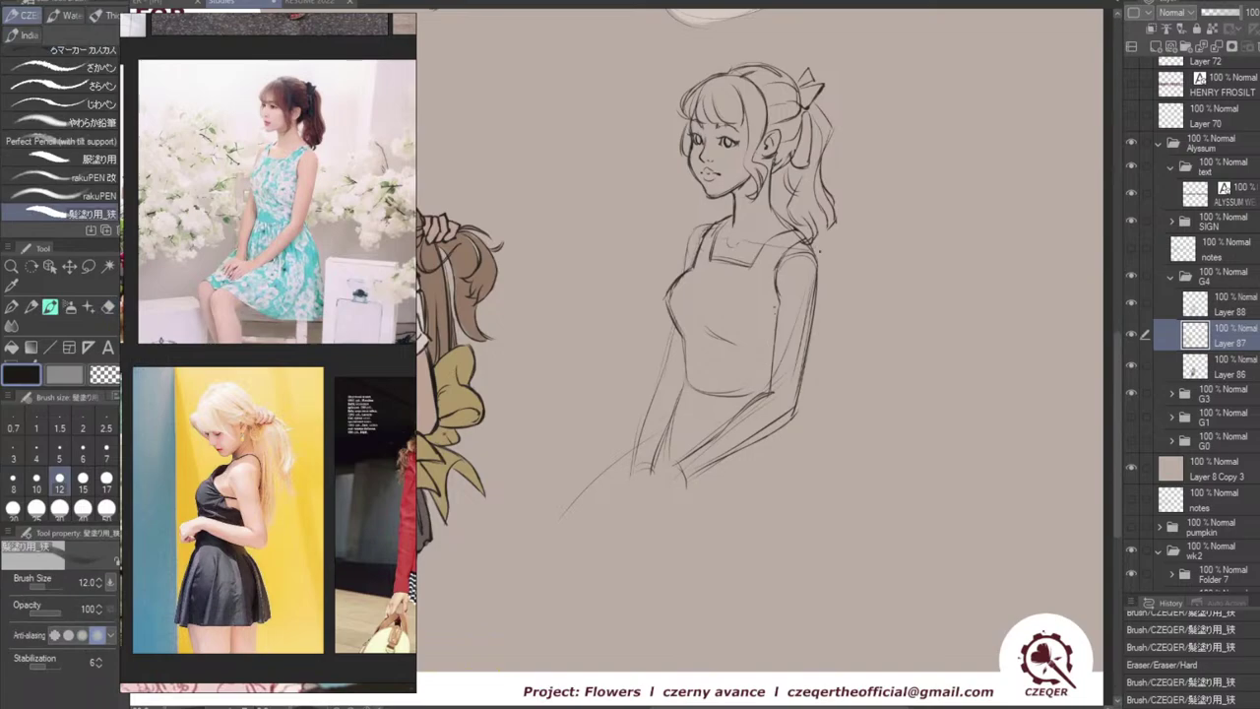
Rework the near shoulder's outline into a smooth rounded curve below the ponytail.
{"action": "key", "text": "ctrl+z"}
{"action": "mouse_move", "coordinate": [807, 242]}
{"action": "left_mouse_down"}
{"action": "mouse_move", "coordinate": [819, 264]}
{"action": "mouse_move", "coordinate": [813, 251]}
{"action": "left_mouse_up"}
{"action": "key", "text": "ctrl+z"}
{"action": "key", "text": "ctrl+z"}
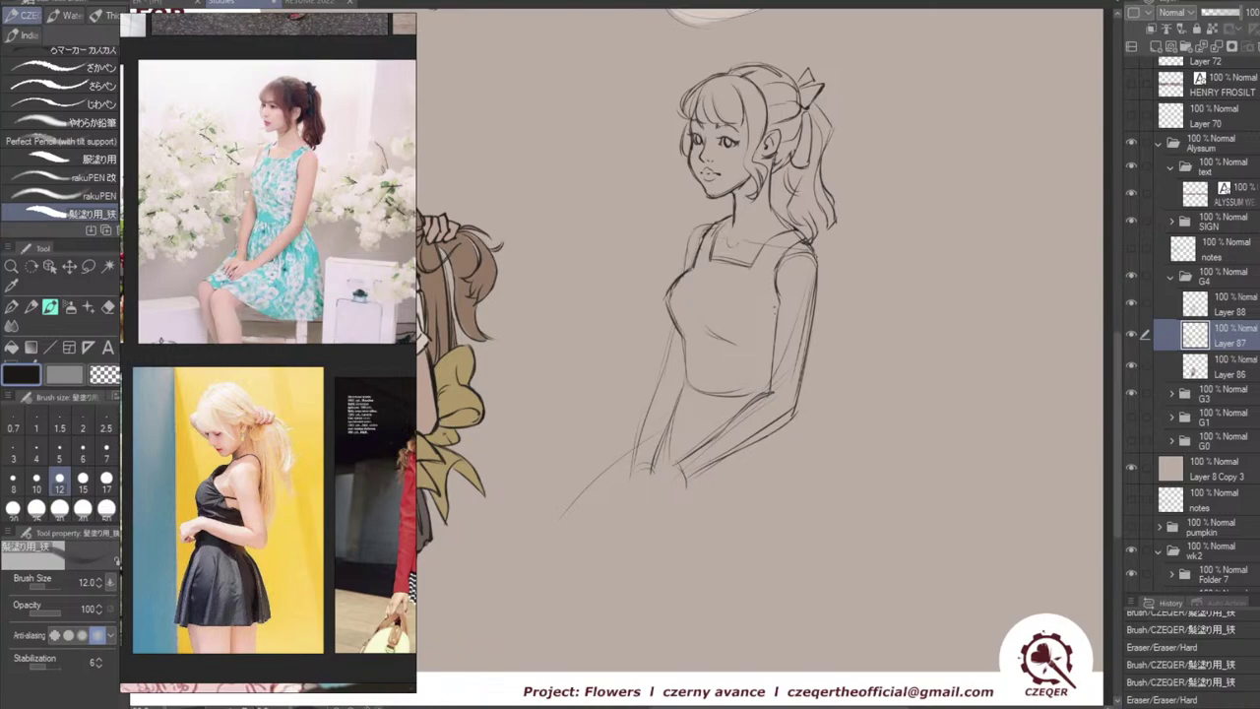
{"action": "key", "text": "ctrl+z"}
{"action": "key", "text": "e"}
{"action": "key", "text": "ctrl+z"}
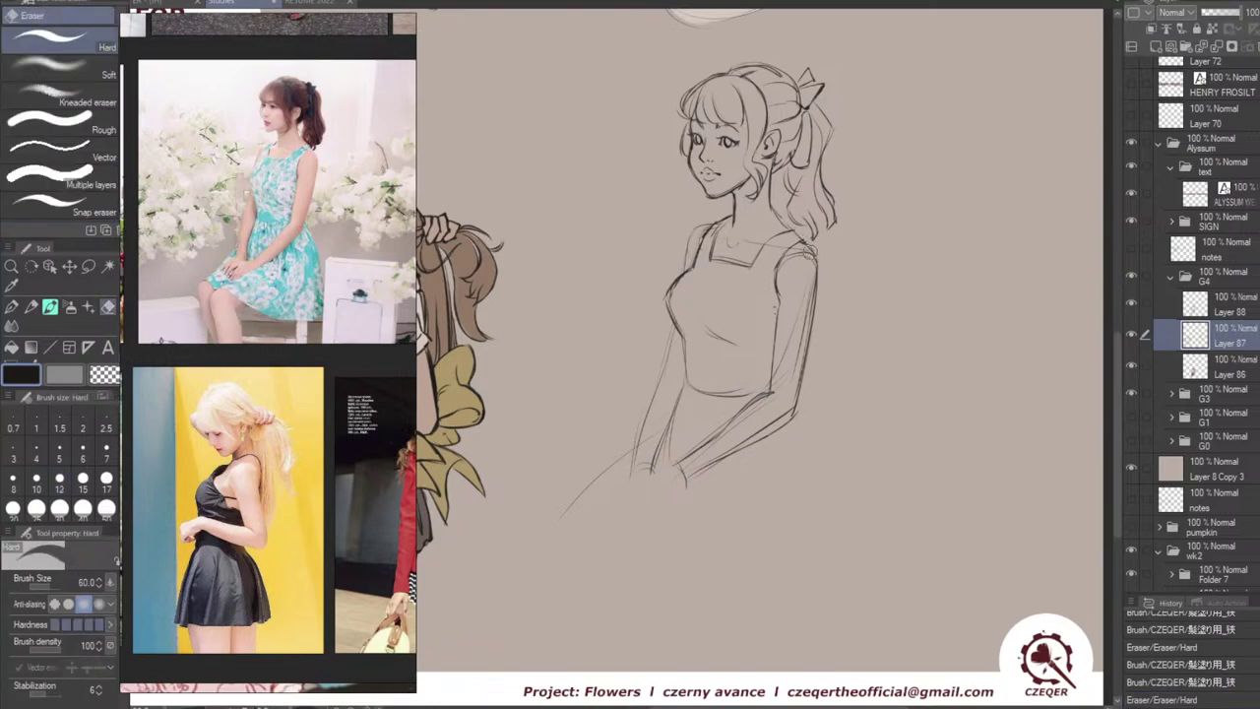
{"action": "key", "text": "b"}
{"action": "key", "text": "ctrl+z"}
{"action": "left_click_drag", "start_coordinate": [784, 218], "coordinate": [819, 259]}
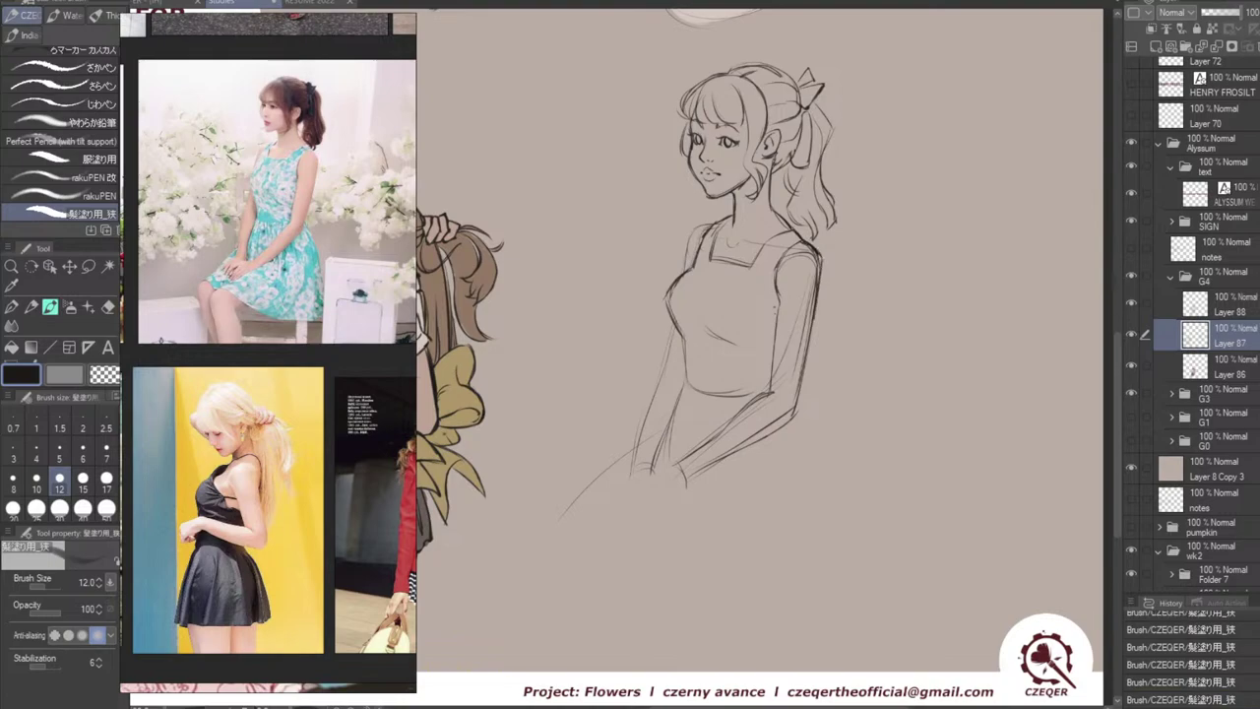
Erase the old guidelines inside the near upper arm, leaving a single clean contour.
{"action": "key", "text": "e"}
{"action": "mouse_move", "coordinate": [809, 253]}
{"action": "left_mouse_down"}
{"action": "mouse_move", "coordinate": [789, 284]}
{"action": "mouse_move", "coordinate": [791, 320]}
{"action": "left_mouse_up"}
{"action": "left_click_drag", "start_coordinate": [803, 315], "coordinate": [802, 352]}
{"action": "mouse_move", "coordinate": [811, 268]}
{"action": "left_mouse_down"}
{"action": "mouse_move", "coordinate": [794, 360]}
{"action": "mouse_move", "coordinate": [799, 347]}
{"action": "left_mouse_up"}
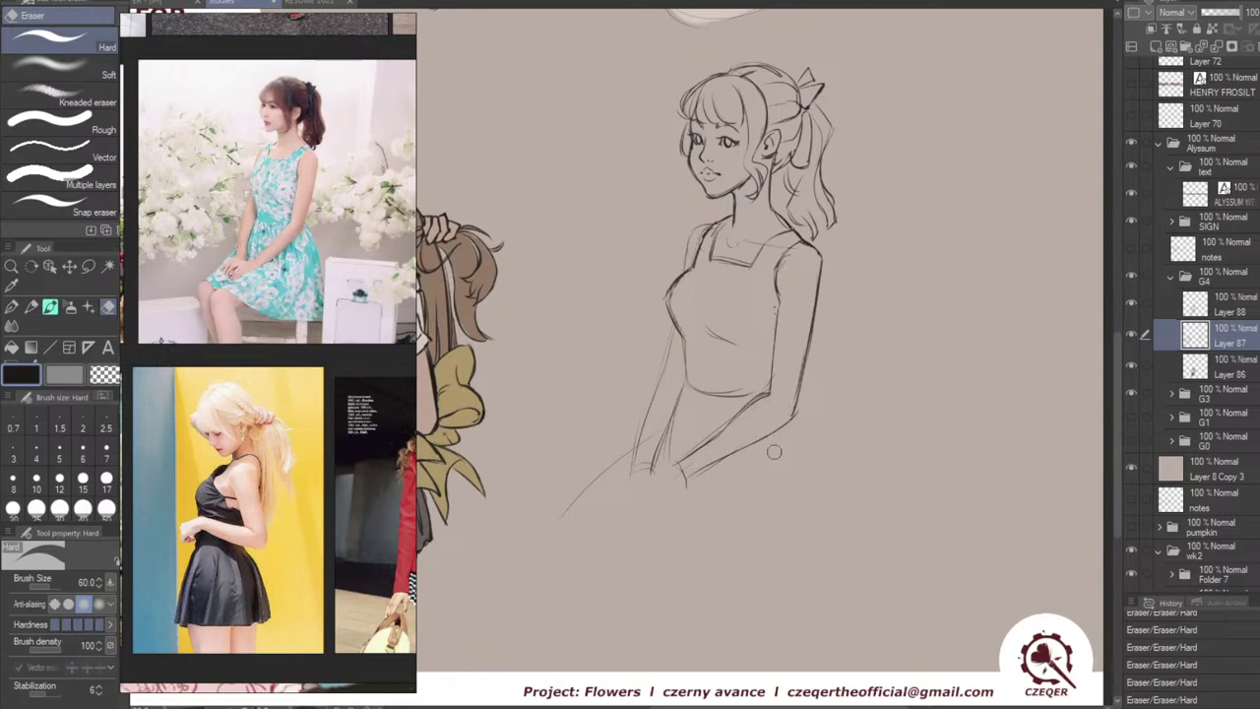
{"action": "key", "text": "b"}
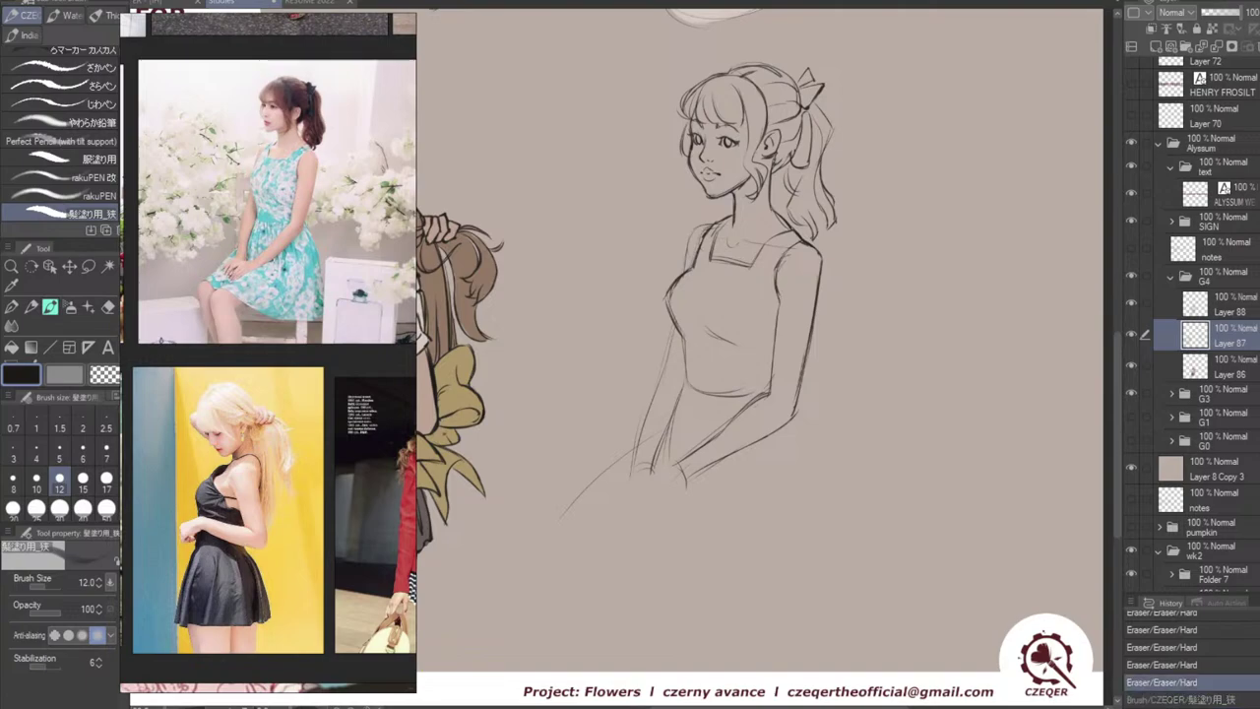
Darken the torso's near side line and trace the far shoulder with its dress strap.
{"action": "left_click_drag", "start_coordinate": [780, 291], "coordinate": [771, 389]}
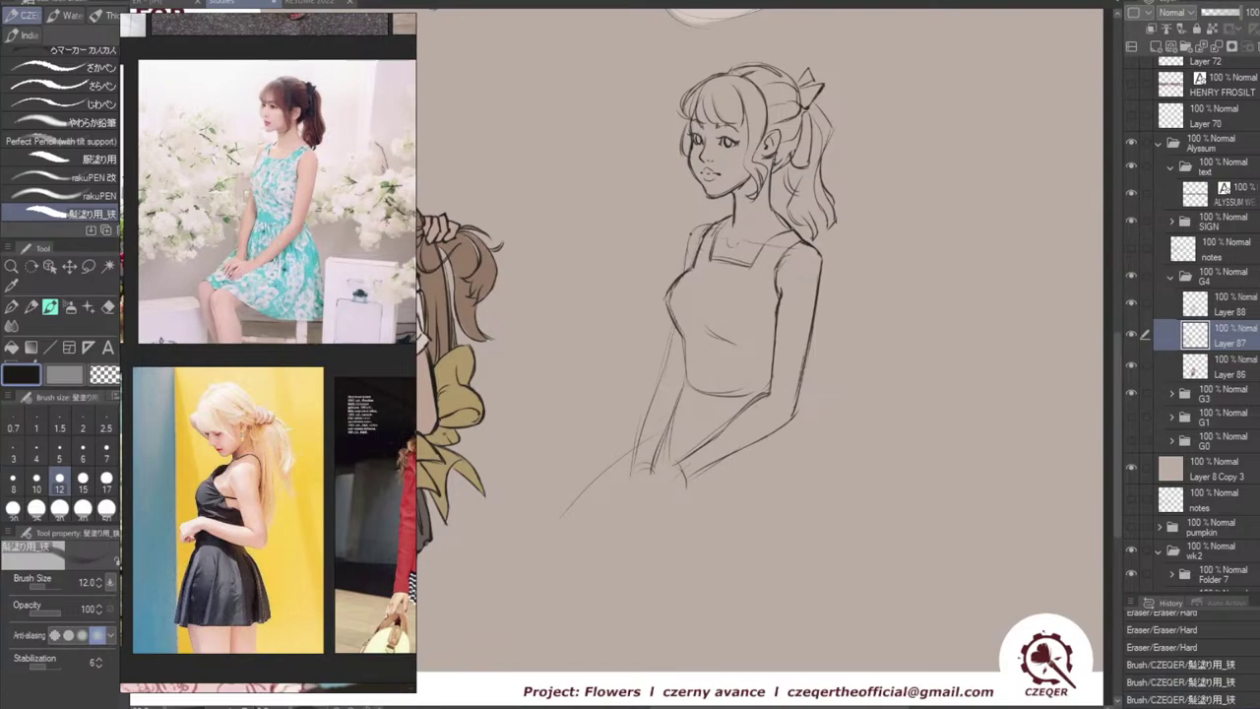
{"action": "left_click_drag", "start_coordinate": [686, 242], "coordinate": [686, 271]}
{"action": "left_click_drag", "start_coordinate": [691, 225], "coordinate": [711, 234]}
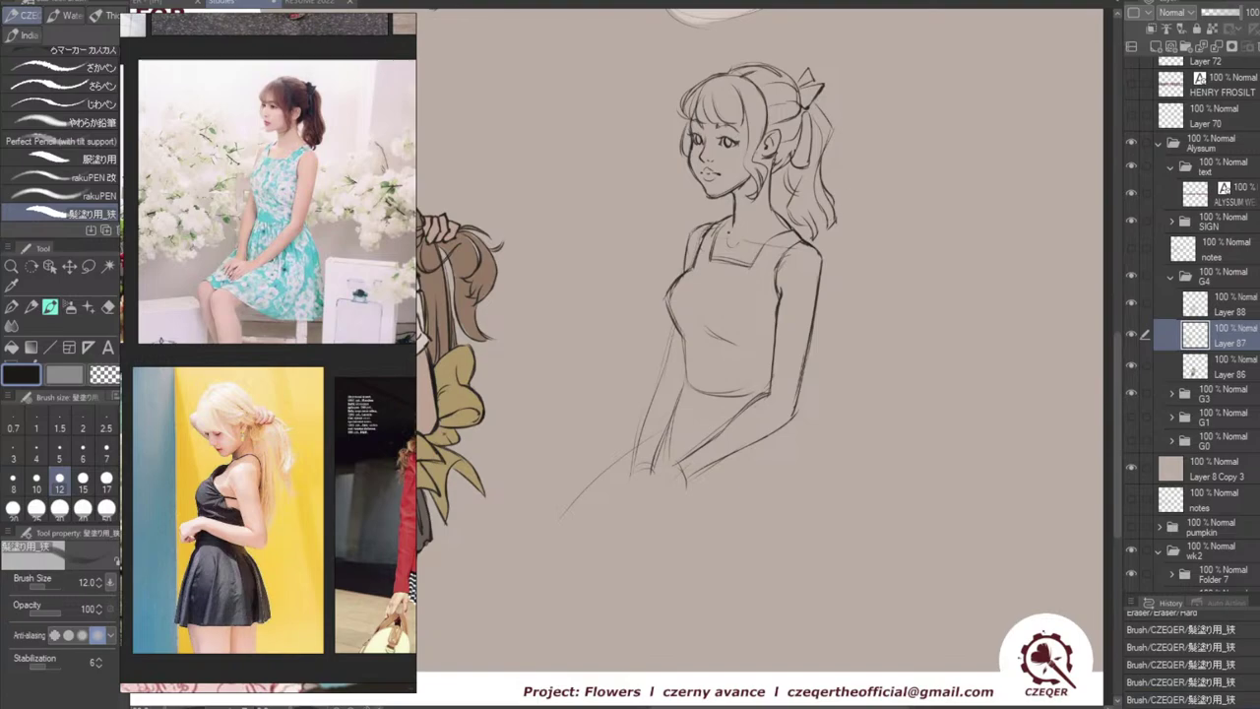
Refine the neck line and the collarbone notch above the square neckline.
{"action": "mouse_move", "coordinate": [734, 218]}
{"action": "left_mouse_down"}
{"action": "mouse_move", "coordinate": [735, 246]}
{"action": "mouse_move", "coordinate": [759, 241]}
{"action": "left_mouse_up"}
{"action": "key", "text": "ctrl+z"}
{"action": "key", "text": "ctrl+z"}
{"action": "key", "text": "ctrl+z"}
{"action": "key", "text": "ctrl+z"}
Clean up the near shoulder strap, erasing stray construction lines between the neckline and the shoulder.
{"action": "key", "text": "e"}
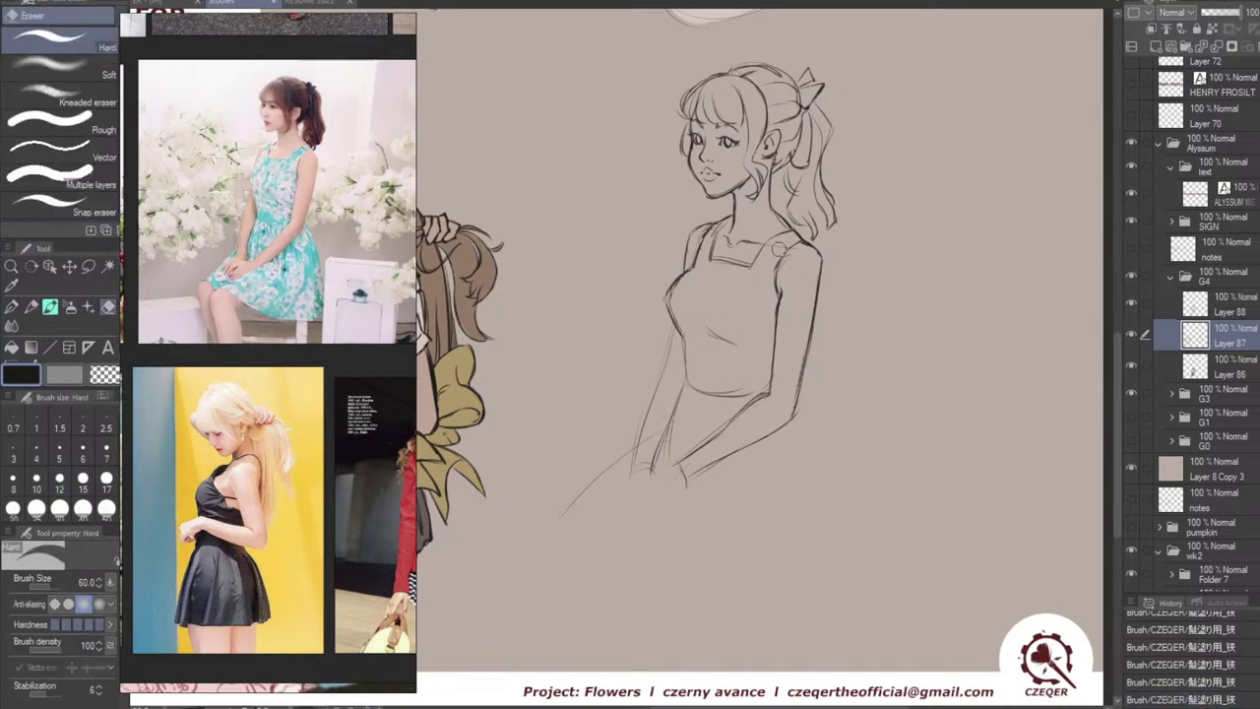
{"action": "mouse_move", "coordinate": [816, 220]}
{"action": "left_mouse_down"}
{"action": "mouse_move", "coordinate": [752, 267]}
{"action": "mouse_move", "coordinate": [812, 244]}
{"action": "left_mouse_up"}
{"action": "key", "text": "b"}
{"action": "key", "text": "ctrl+z"}
{"action": "key", "text": "ctrl+z"}
{"action": "key", "text": "ctrl+z"}
{"action": "key", "text": "e"}
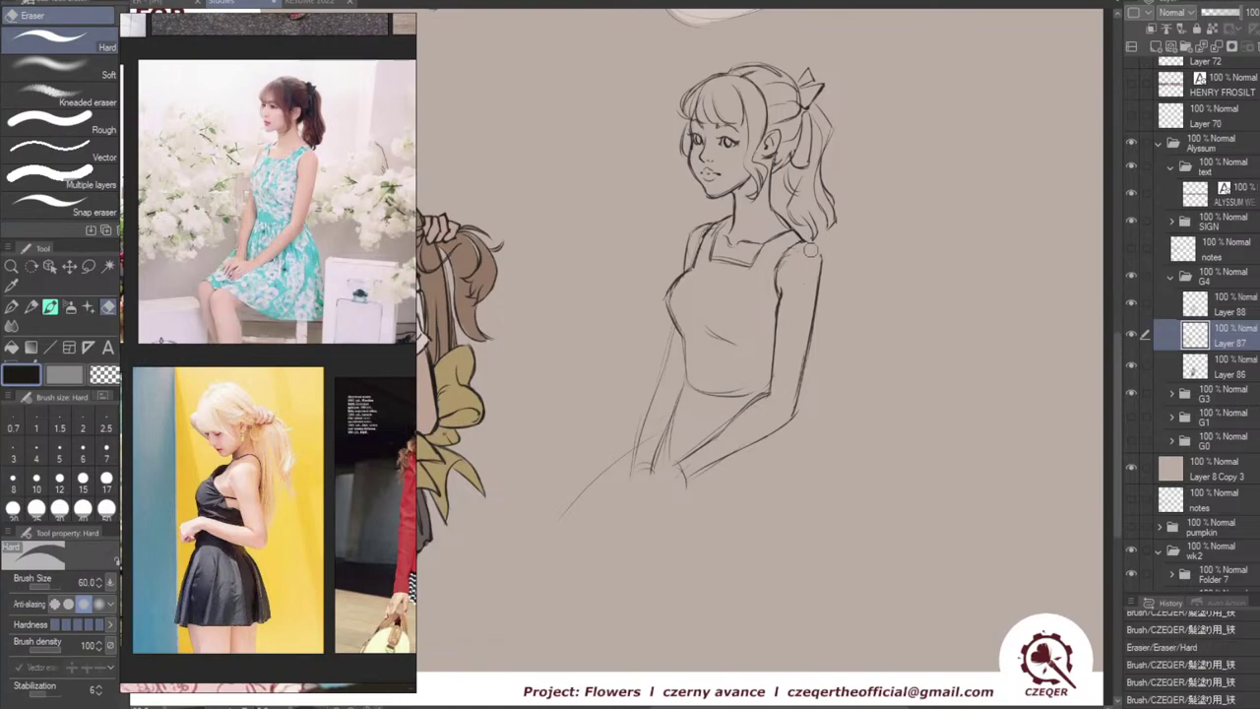
Erase the curved near armhole line between the shoulder and the armpit.
{"action": "key", "text": "b"}
{"action": "mouse_move", "coordinate": [803, 240]}
{"action": "left_mouse_down"}
{"action": "mouse_move", "coordinate": [821, 263]}
{"action": "mouse_move", "coordinate": [793, 240]}
{"action": "mouse_move", "coordinate": [786, 284]}
{"action": "mouse_move", "coordinate": [788, 258]}
{"action": "mouse_move", "coordinate": [783, 267]}
{"action": "left_mouse_up"}
{"action": "key", "text": "ctrl+z"}
{"action": "key", "text": "ctrl+z"}
{"action": "key", "text": "e"}
{"action": "key", "text": "b"}
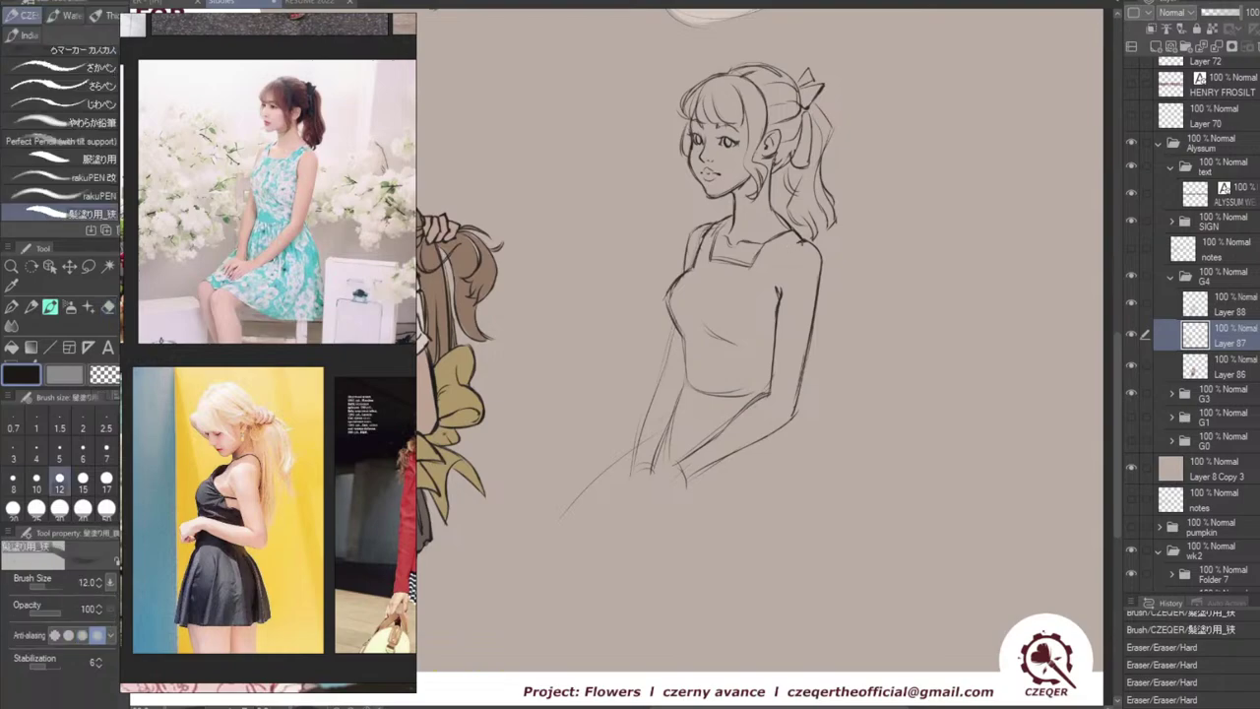
Redraw the near armhole as a clean curve from the shoulder top down to the armpit.
{"action": "key", "text": "e"}
{"action": "left_click_drag", "start_coordinate": [805, 246], "coordinate": [787, 258]}
{"action": "key", "text": "b"}
{"action": "key", "text": "ctrl+z"}
{"action": "mouse_move", "coordinate": [807, 242]}
{"action": "left_mouse_down"}
{"action": "mouse_move", "coordinate": [778, 279]}
{"action": "mouse_move", "coordinate": [780, 268]}
{"action": "mouse_move", "coordinate": [778, 303]}
{"action": "left_mouse_up"}
{"action": "key", "text": "ctrl+z"}
{"action": "key", "text": "ctrl+z"}
{"action": "key", "text": "ctrl+z"}
{"action": "key", "text": "ctrl+z"}
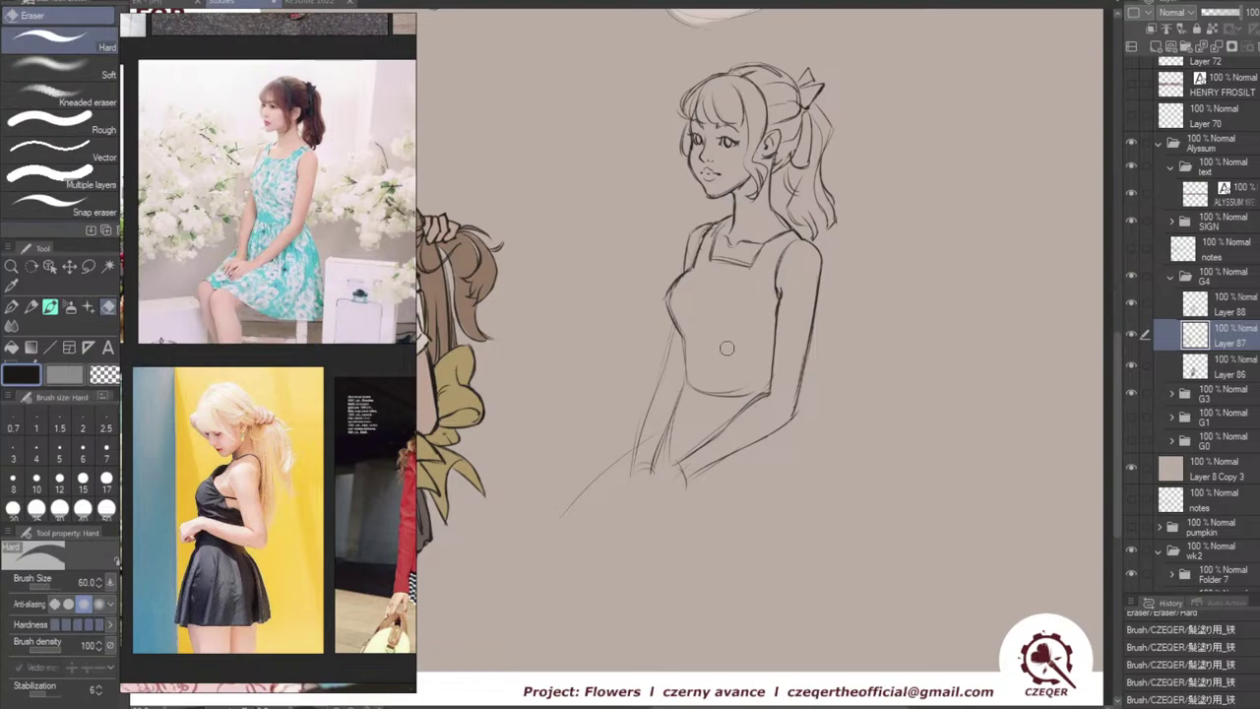
Lighten the short crease under the bust and try fresh strokes over it.
{"action": "key", "text": "ctrl+z"}
{"action": "left_click_drag", "start_coordinate": [697, 325], "coordinate": [734, 342]}
{"action": "key", "text": "ctrl+z"}
{"action": "key", "text": "ctrl+z"}
{"action": "key", "text": "ctrl+z"}
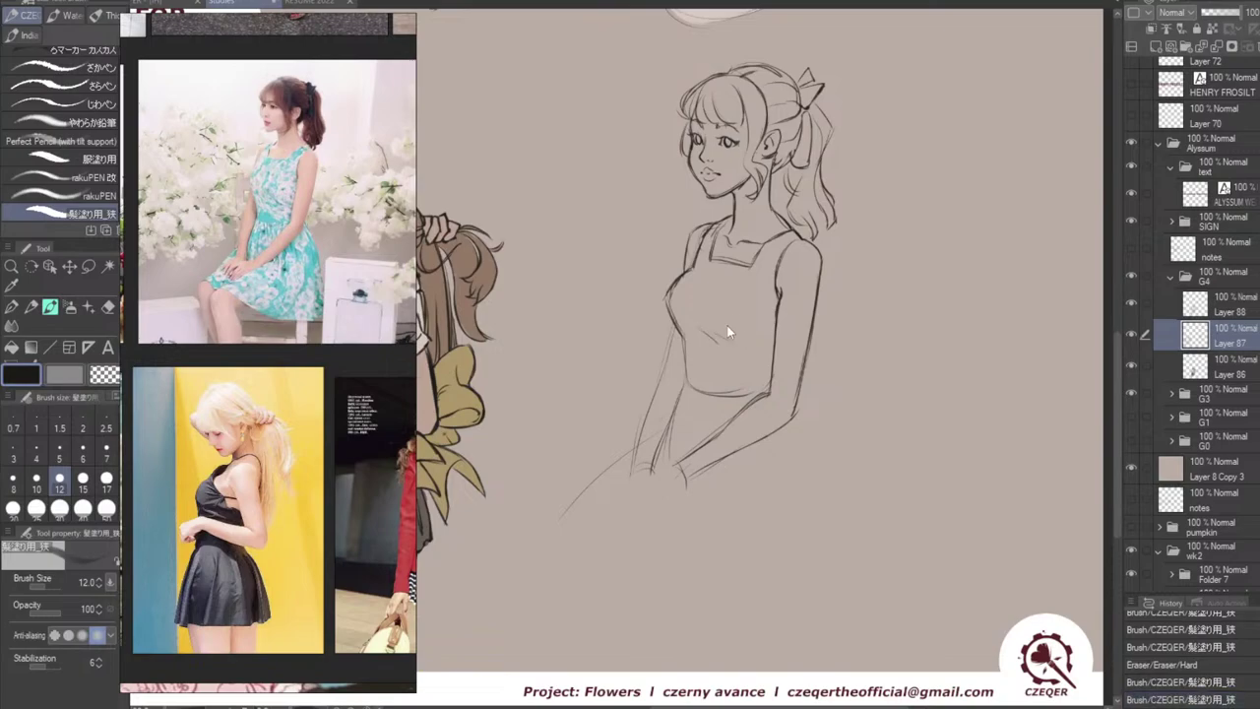
Extend the under-bust seam in one curve across the bodice to its near side.
{"action": "left_click_drag", "start_coordinate": [714, 337], "coordinate": [773, 340]}
{"action": "key", "text": "ctrl+z"}
{"action": "key", "text": "ctrl+z"}
{"action": "key", "text": "ctrl+z"}
{"action": "key", "text": "ctrl+z"}
{"action": "key", "text": "ctrl+z"}
{"action": "left_click_drag", "start_coordinate": [763, 347], "coordinate": [772, 355]}
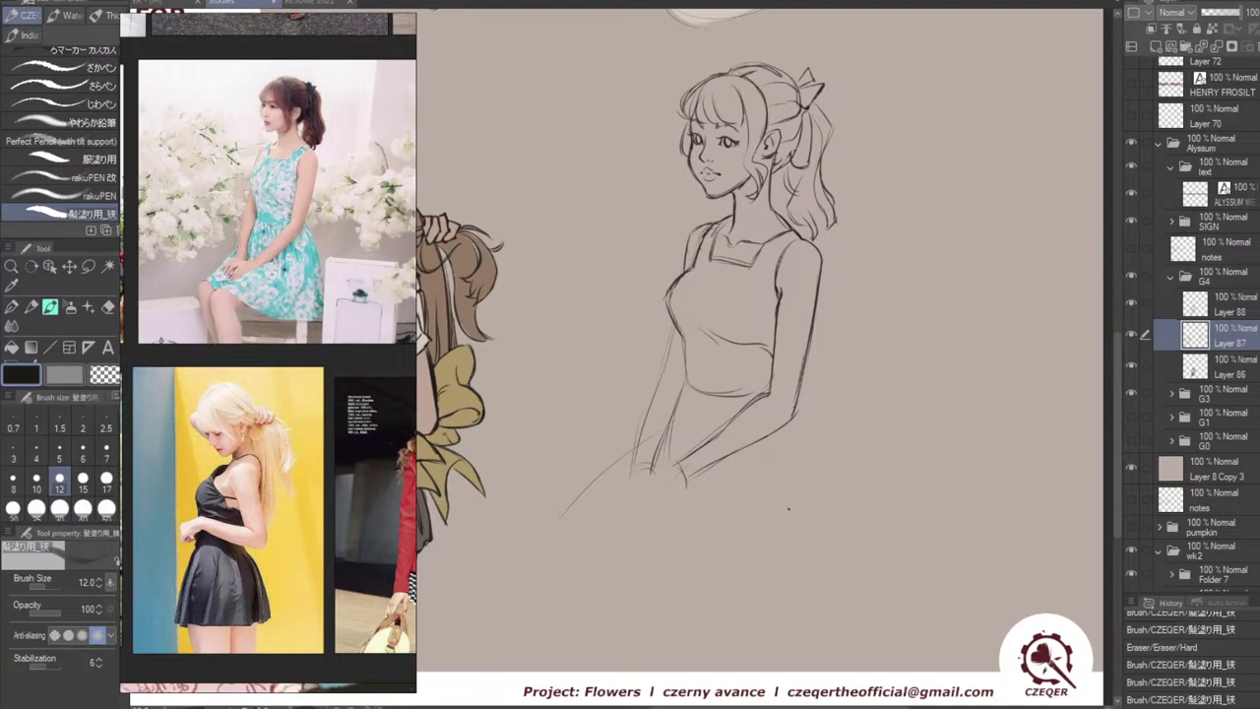
Darken the front of the midriff and the waistline with firmer contour strokes.
{"action": "left_click_drag", "start_coordinate": [681, 335], "coordinate": [691, 393]}
{"action": "key", "text": "ctrl+z"}
{"action": "key", "text": "ctrl+z"}
{"action": "mouse_move", "coordinate": [681, 349]}
{"action": "left_mouse_down"}
{"action": "mouse_move", "coordinate": [688, 389]}
{"action": "mouse_move", "coordinate": [769, 400]}
{"action": "mouse_move", "coordinate": [689, 439]}
{"action": "left_mouse_up"}
{"action": "key", "text": "ctrl+z"}
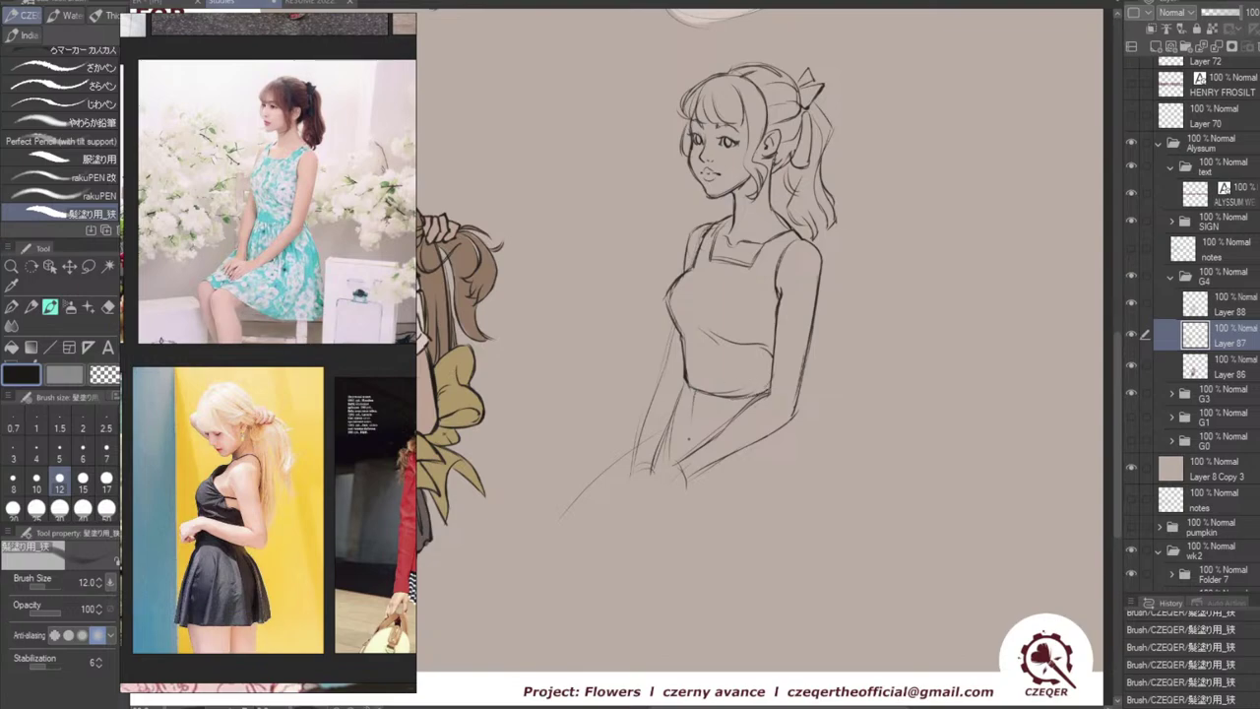
Darken the far forearm's inner line from the waist down to the wrist.
{"action": "mouse_move", "coordinate": [695, 394]}
{"action": "left_mouse_down"}
{"action": "mouse_move", "coordinate": [698, 426]}
{"action": "mouse_move", "coordinate": [666, 428]}
{"action": "mouse_move", "coordinate": [655, 463]}
{"action": "left_mouse_up"}
{"action": "key", "text": "ctrl+z"}
{"action": "key", "text": "ctrl+z"}
{"action": "key", "text": "ctrl+z"}
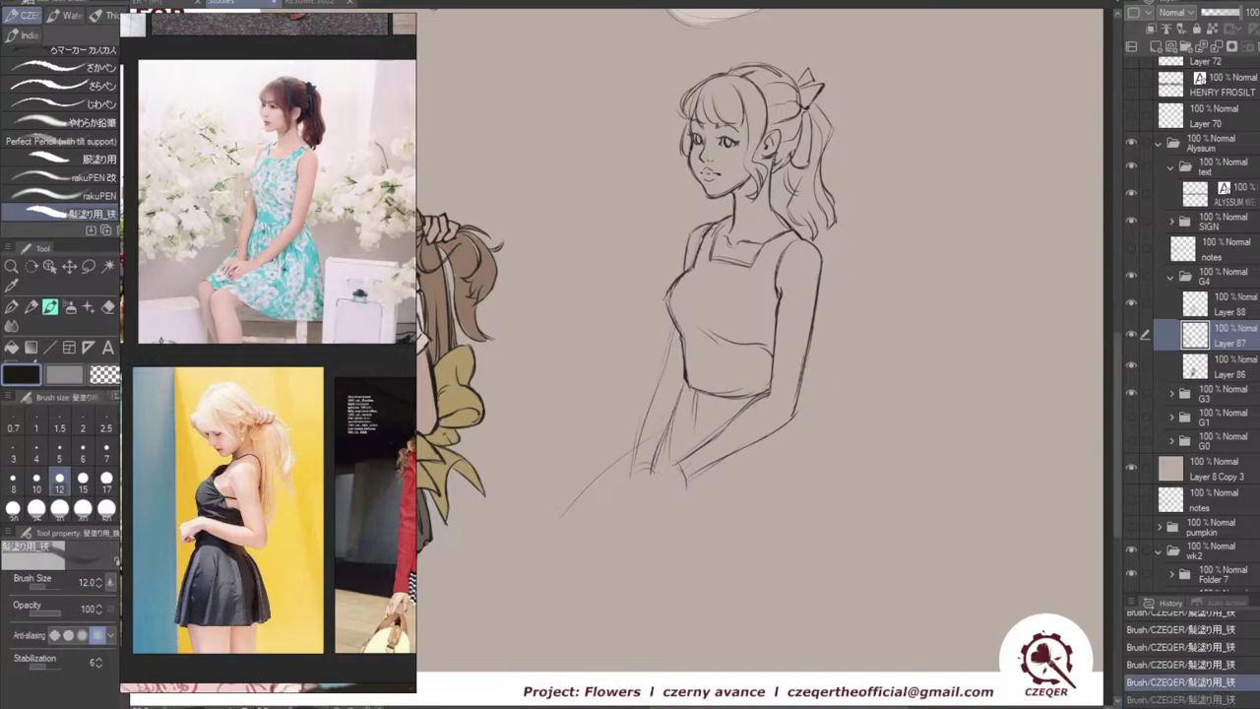
{"action": "key", "text": "ctrl+y"}
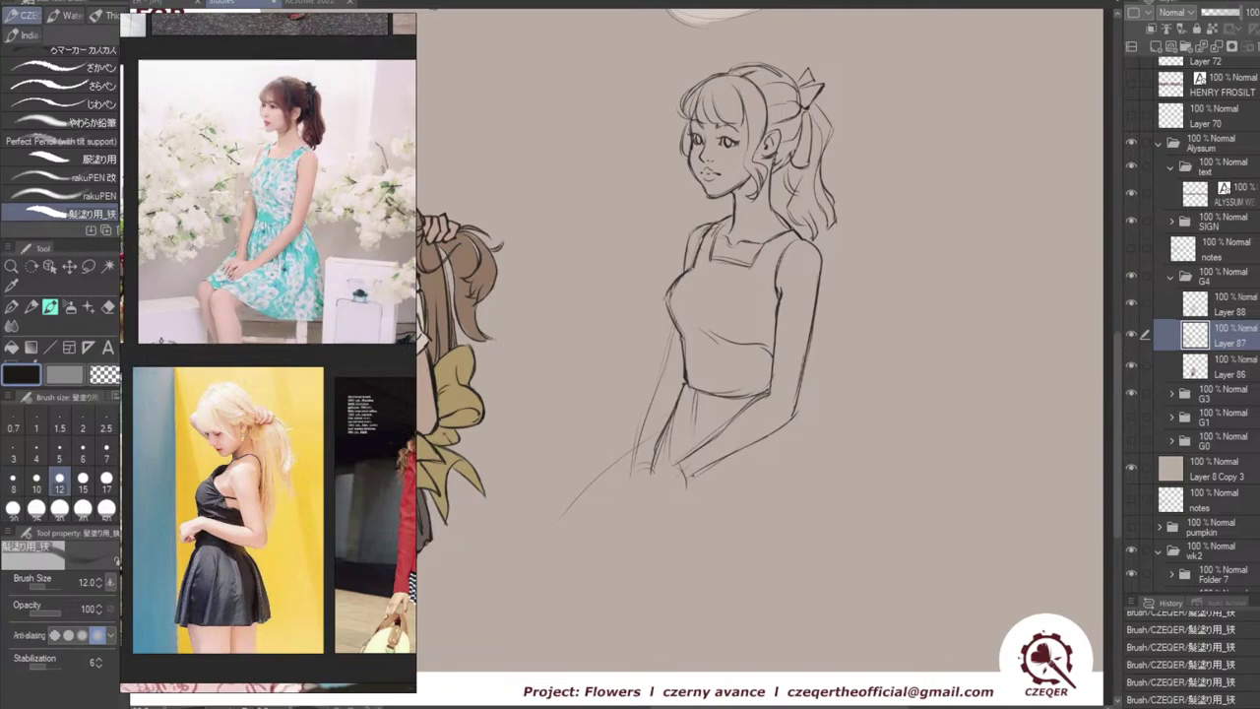
Strengthen the upper thigh line running from the far wrist toward the knee.
{"action": "mouse_move", "coordinate": [600, 483]}
{"action": "left_mouse_down"}
{"action": "mouse_move", "coordinate": [558, 511]}
{"action": "mouse_move", "coordinate": [579, 532]}
{"action": "left_mouse_up"}
{"action": "key", "text": "ctrl+z"}
{"action": "key", "text": "ctrl+z"}
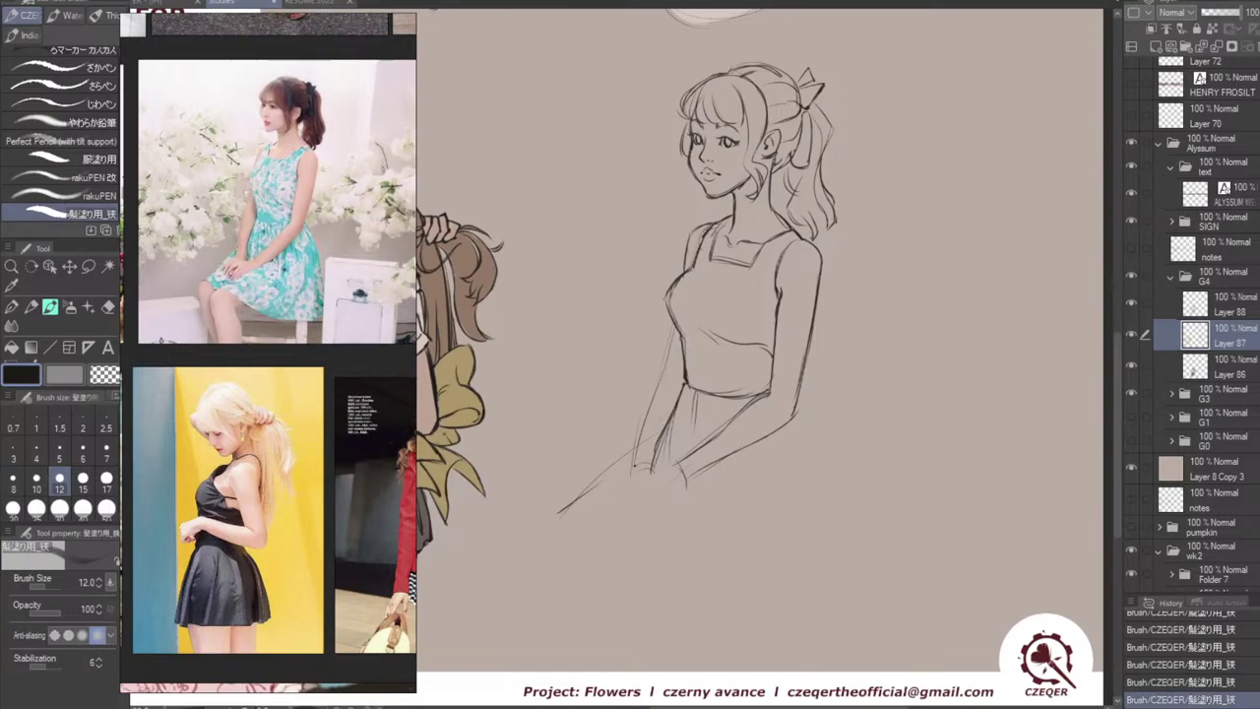
Block in the far hand as a small angular shape resting on the thigh.
{"action": "left_click_drag", "start_coordinate": [632, 467], "coordinate": [613, 486]}
{"action": "key", "text": "ctrl+z"}
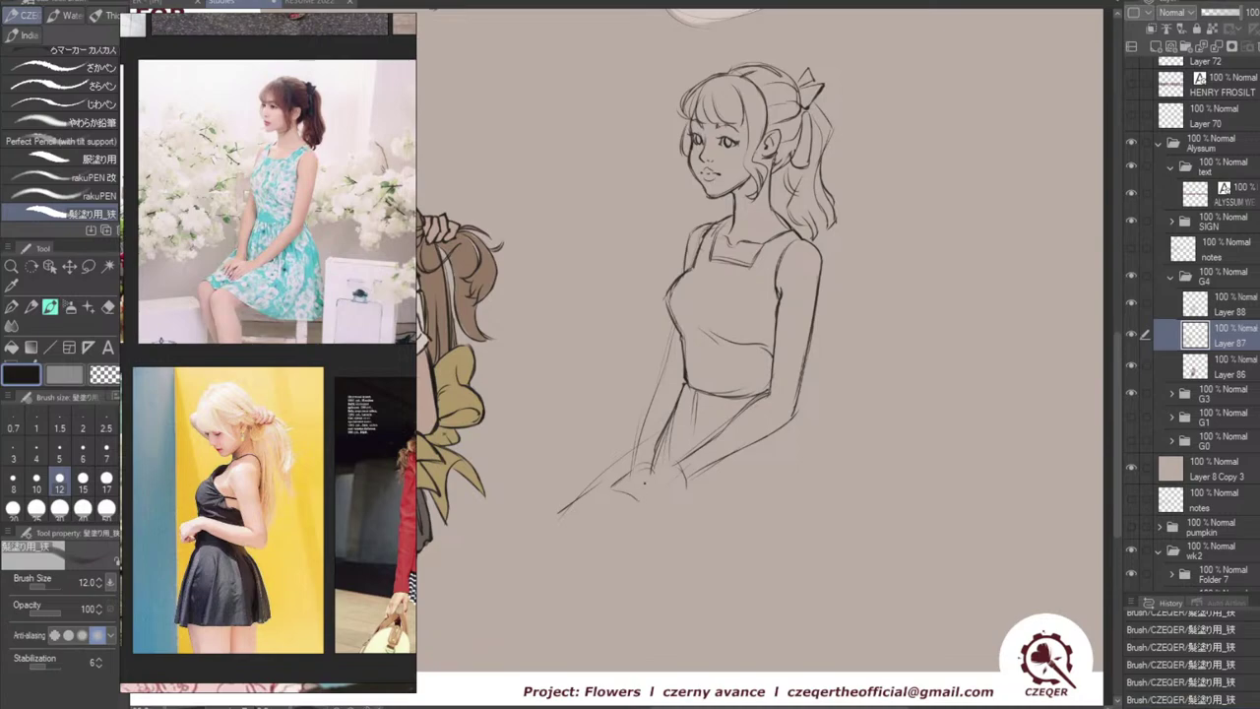
{"action": "key", "text": "ctrl+z"}
{"action": "left_click_drag", "start_coordinate": [659, 465], "coordinate": [643, 503]}
{"action": "key", "text": "ctrl+z"}
{"action": "key", "text": "ctrl+z"}
{"action": "key", "text": "ctrl+z"}
{"action": "left_click_drag", "start_coordinate": [611, 492], "coordinate": [641, 507]}
{"action": "key", "text": "ctrl+z"}
{"action": "left_click_drag", "start_coordinate": [637, 485], "coordinate": [657, 481]}
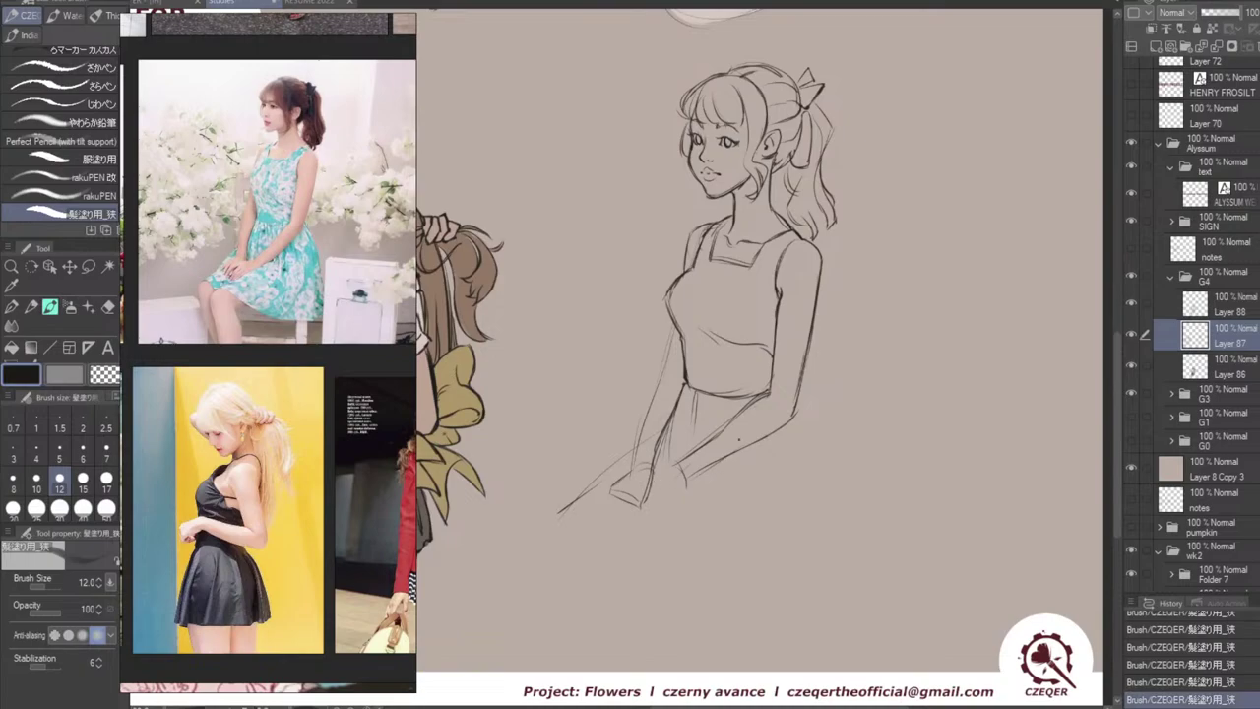
Select the near forearm with a lasso and rotate it slightly downward about the elbow.
{"action": "key", "text": "e"}
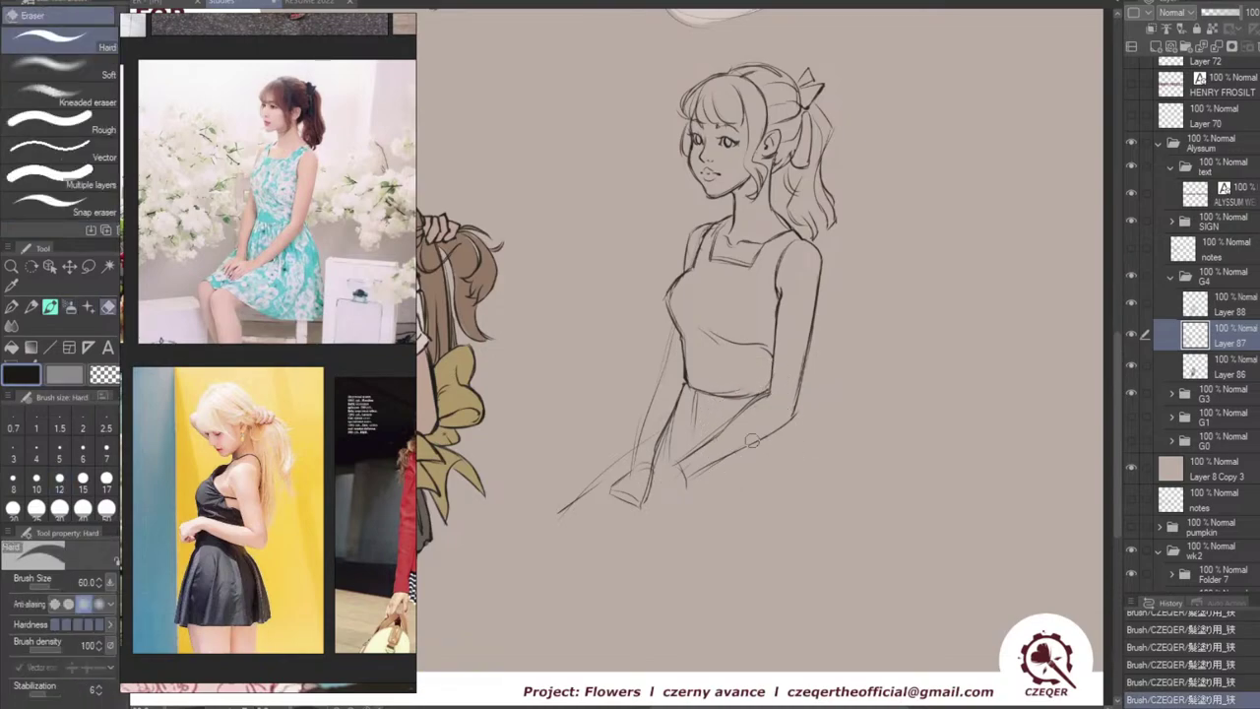
{"action": "key", "text": "m"}
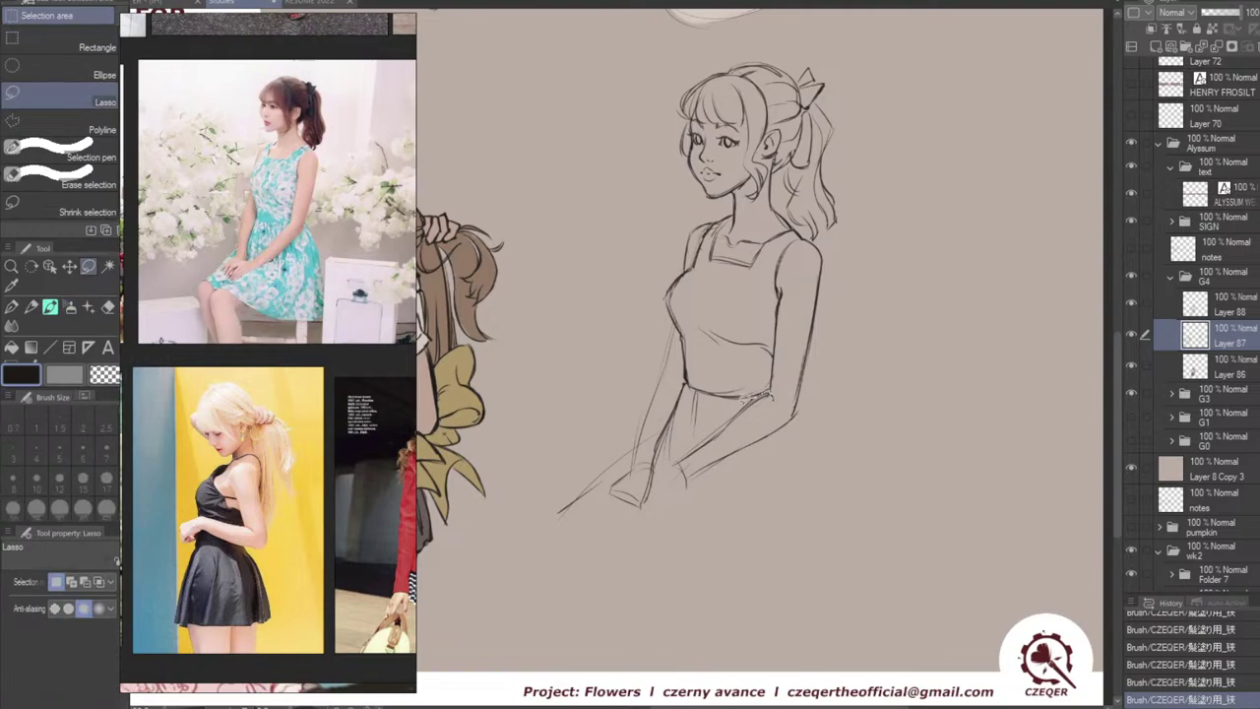
{"action": "mouse_move", "coordinate": [752, 396]}
{"action": "left_mouse_down"}
{"action": "mouse_move", "coordinate": [668, 472]}
{"action": "mouse_move", "coordinate": [756, 487]}
{"action": "mouse_move", "coordinate": [811, 423]}
{"action": "mouse_move", "coordinate": [790, 402]}
{"action": "mouse_move", "coordinate": [809, 412]}
{"action": "mouse_move", "coordinate": [778, 412]}
{"action": "left_mouse_up"}
{"action": "key", "text": "ctrl+t"}
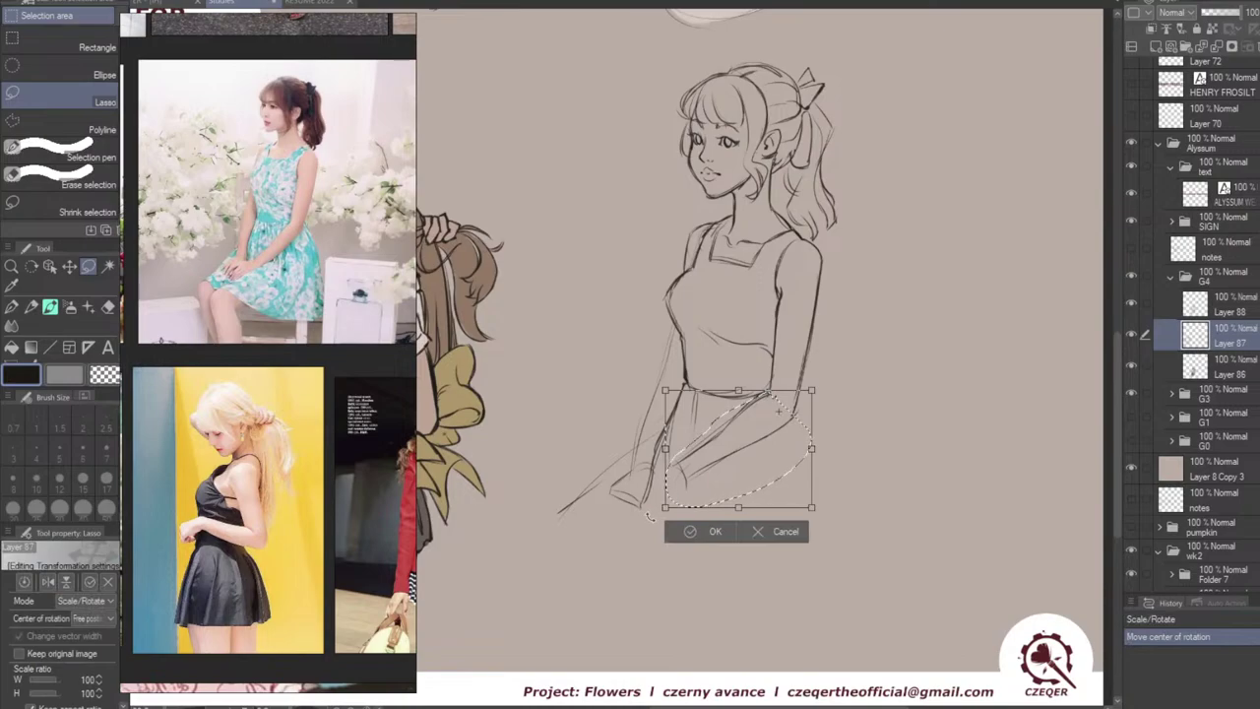
{"action": "left_click_drag", "start_coordinate": [648, 516], "coordinate": [670, 551]}
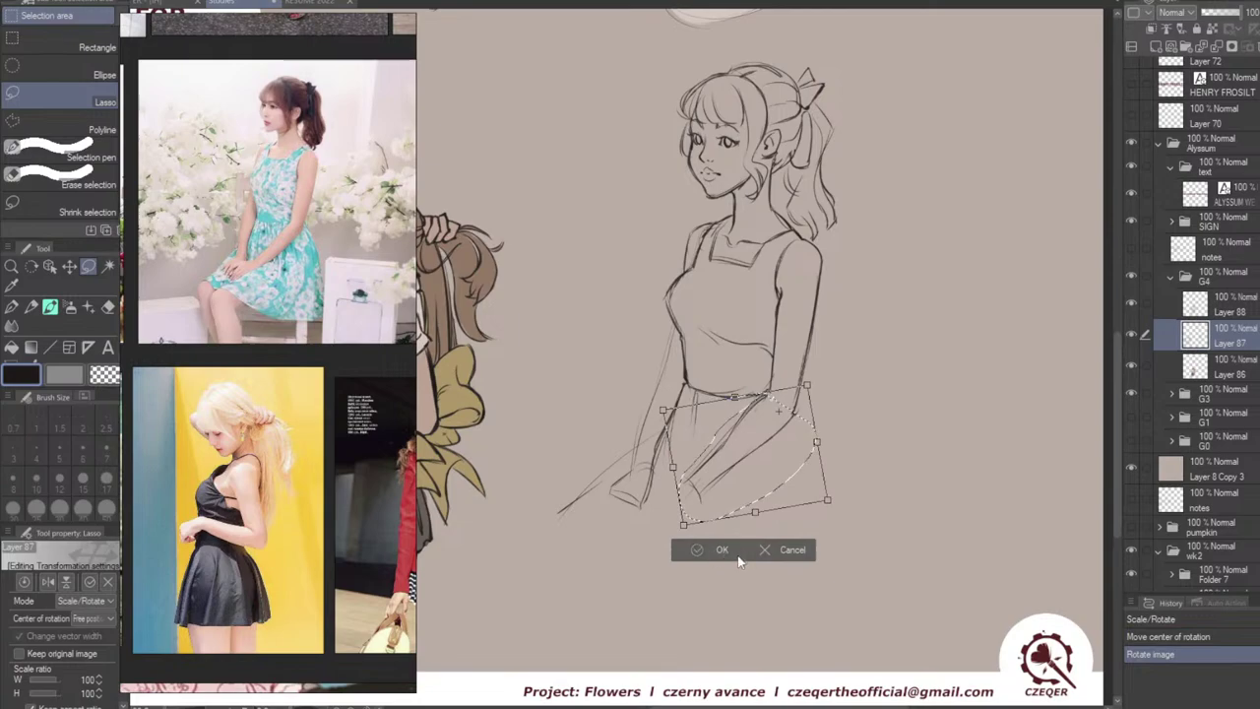
{"action": "left_click", "coordinate": [736, 554]}
{"action": "key", "text": "ctrl+d"}
{"action": "key", "text": "b"}
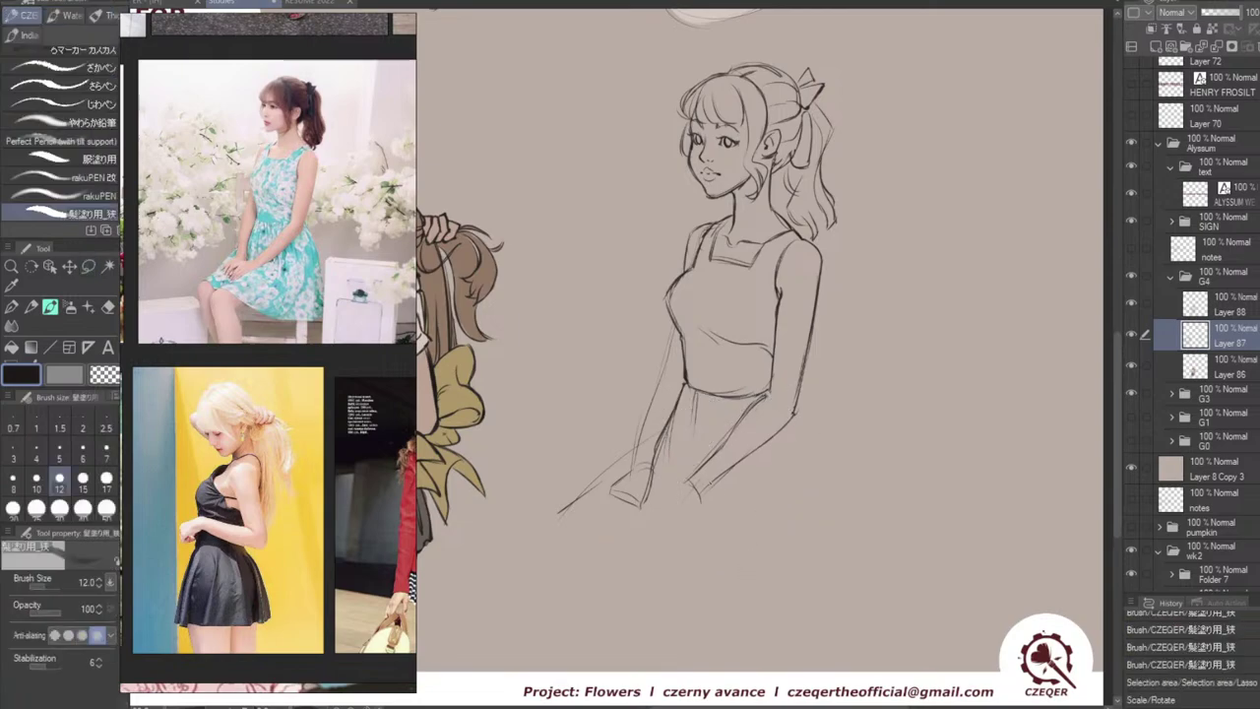
Sketch the near wrist and the outline of the near hand lying toward the far hand.
{"action": "left_click_drag", "start_coordinate": [654, 483], "coordinate": [688, 483]}
{"action": "key", "text": "ctrl+z"}
{"action": "key", "text": "ctrl+z"}
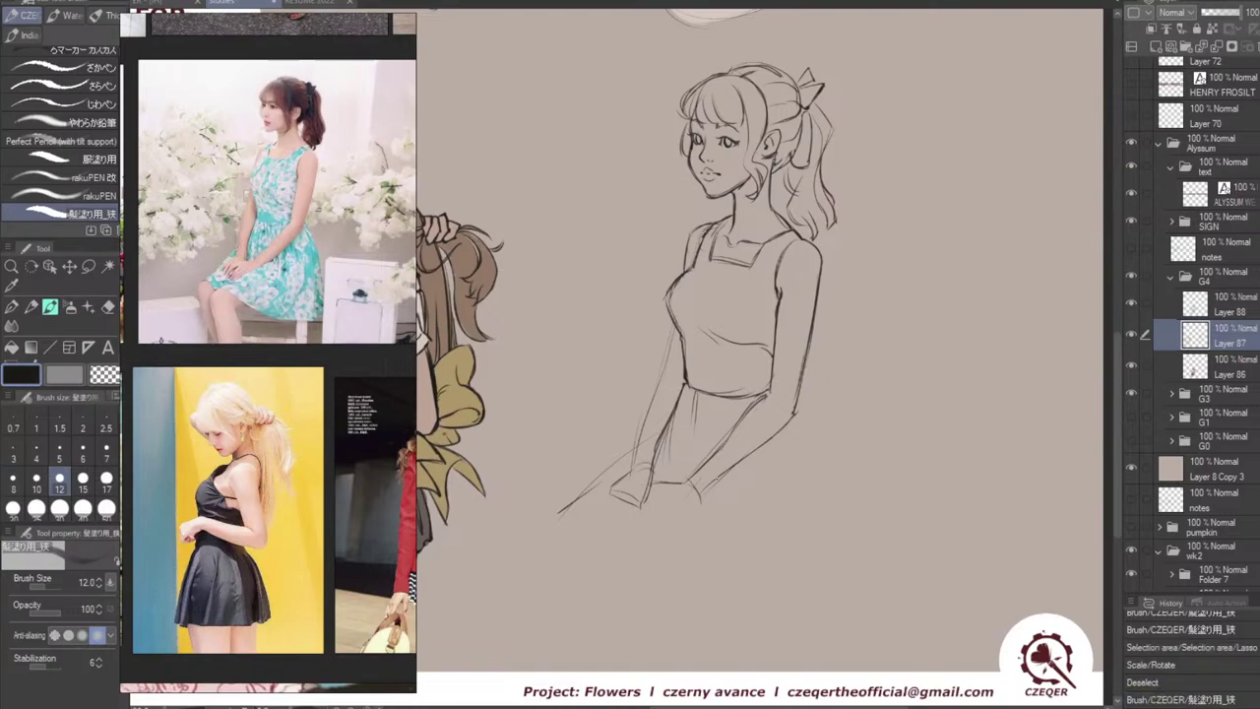
{"action": "mouse_move", "coordinate": [646, 524]}
{"action": "left_mouse_down"}
{"action": "mouse_move", "coordinate": [705, 490]}
{"action": "mouse_move", "coordinate": [657, 514]}
{"action": "mouse_move", "coordinate": [652, 486]}
{"action": "mouse_move", "coordinate": [621, 516]}
{"action": "left_mouse_up"}
{"action": "key", "text": "ctrl+z"}
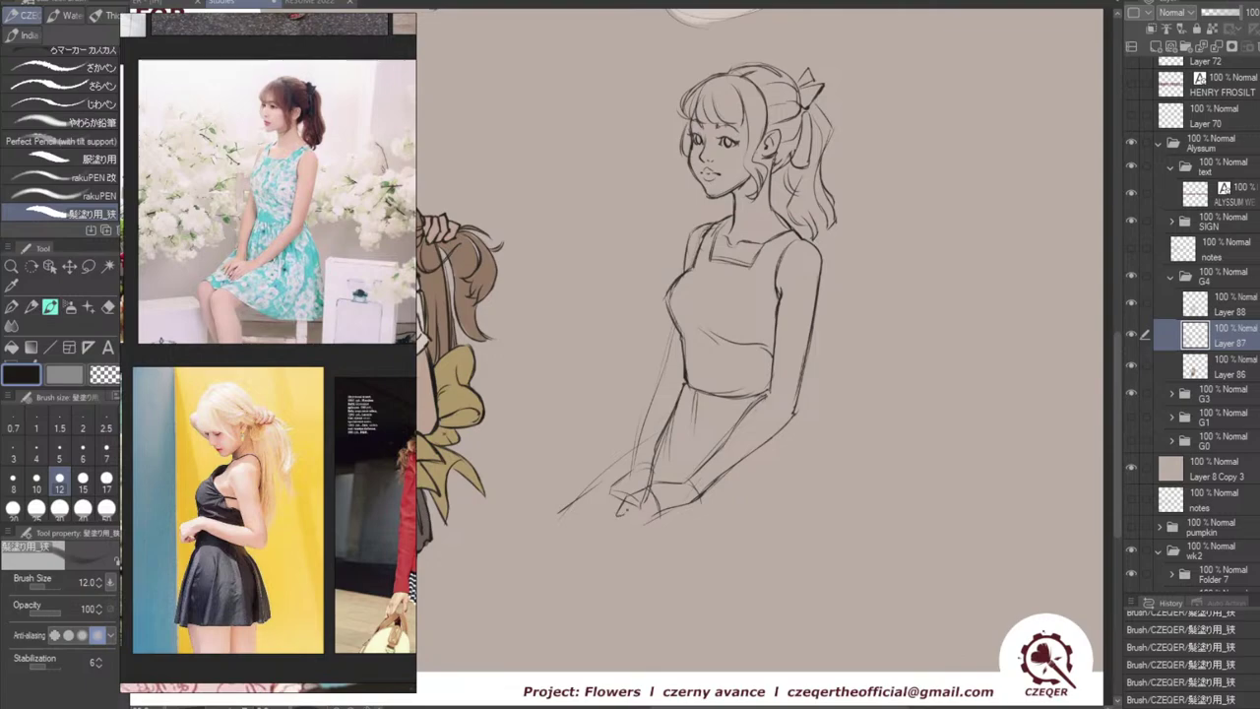
Sketch the first slim fingers at the front of the overlapping hands.
{"action": "left_click_drag", "start_coordinate": [623, 503], "coordinate": [629, 518]}
{"action": "key", "text": "ctrl+z"}
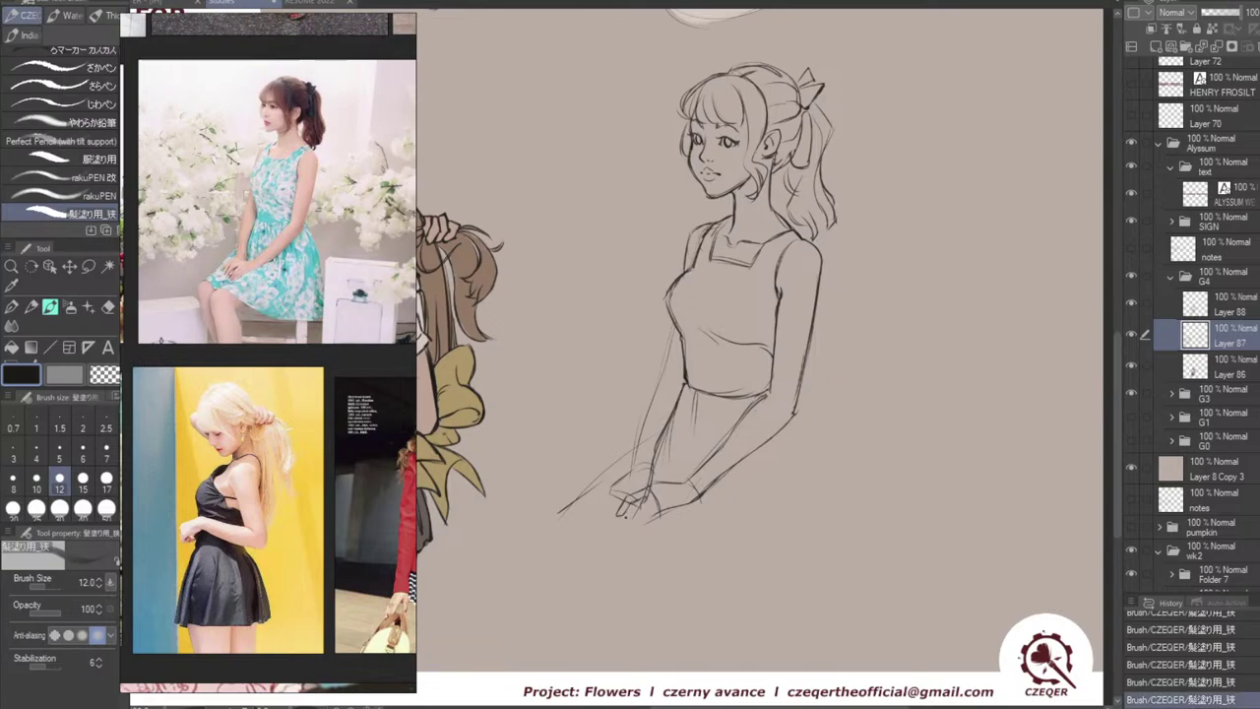
{"action": "left_click_drag", "start_coordinate": [626, 518], "coordinate": [627, 519]}
{"action": "key", "text": "ctrl+z"}
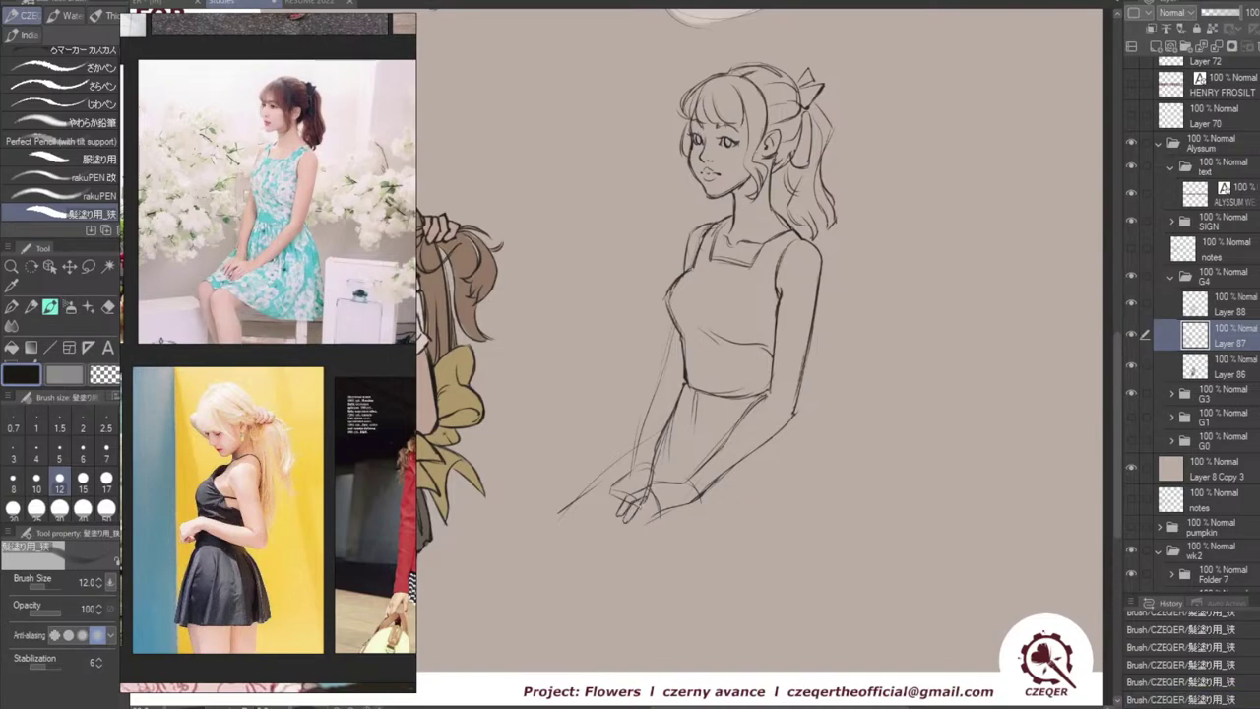
{"action": "key", "text": "ctrl+z"}
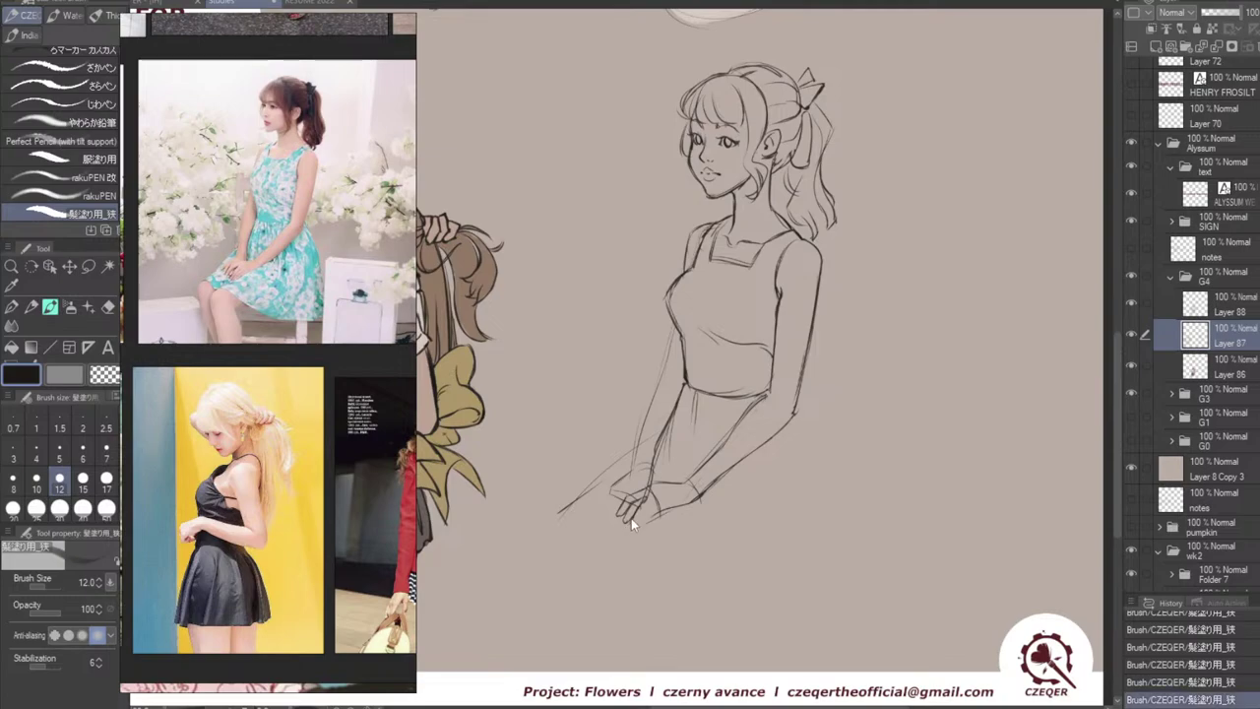
{"action": "left_click_drag", "start_coordinate": [643, 503], "coordinate": [630, 523]}
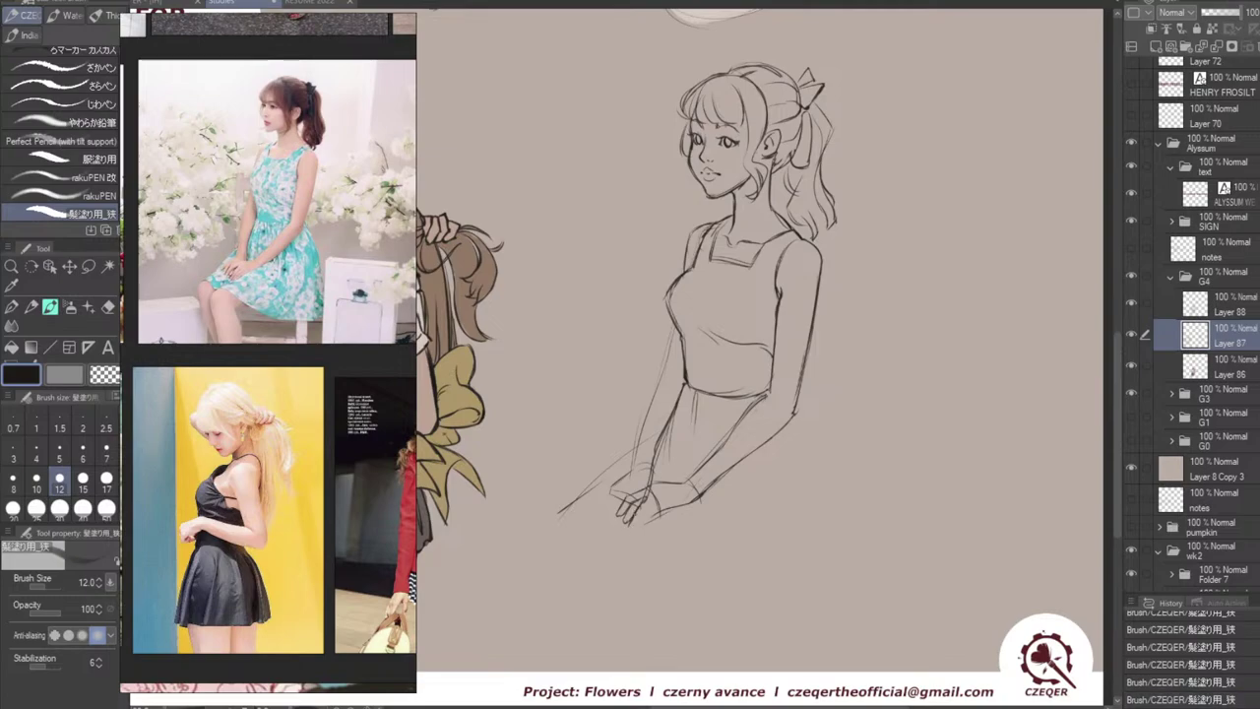
Add the remaining fingers of the near hand, redoing strokes until their lengths fit.
{"action": "left_click_drag", "start_coordinate": [647, 504], "coordinate": [638, 528]}
{"action": "key", "text": "ctrl+z"}
{"action": "key", "text": "ctrl+z"}
{"action": "key", "text": "ctrl+z"}
{"action": "key", "text": "ctrl+z"}
{"action": "key", "text": "ctrl+z"}
{"action": "key", "text": "ctrl+z"}
{"action": "key", "text": "ctrl+z"}
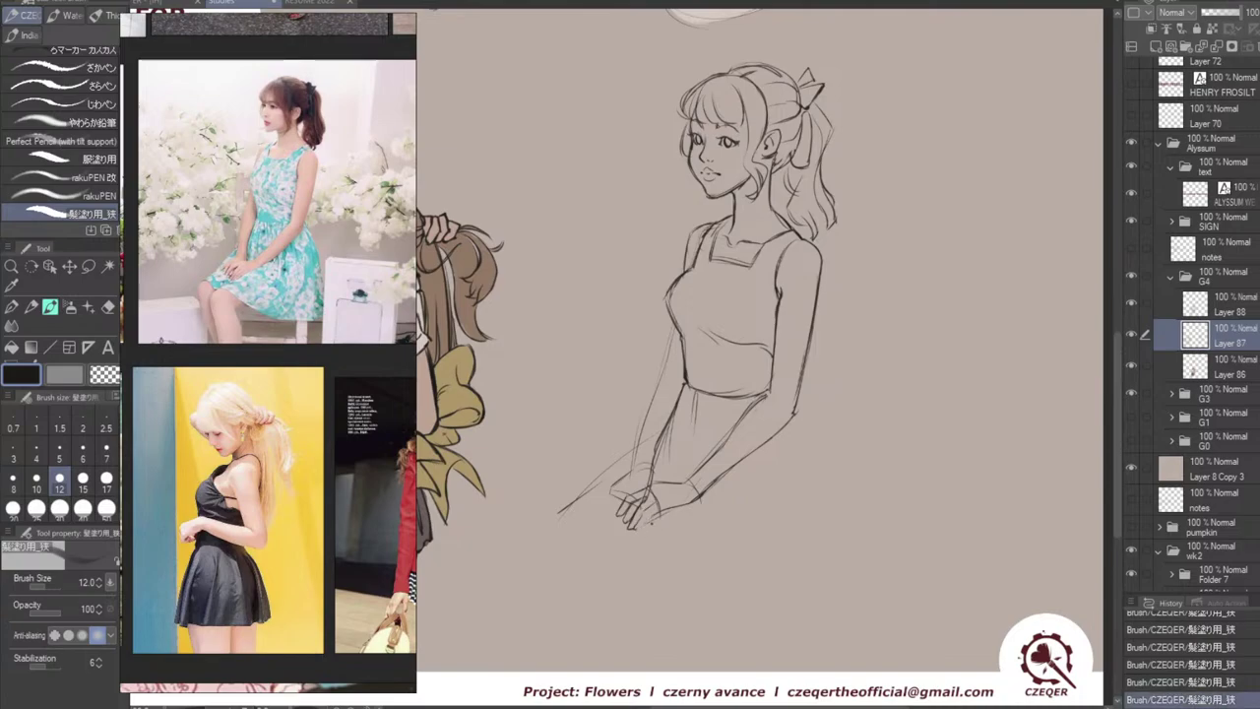
{"action": "left_click_drag", "start_coordinate": [648, 503], "coordinate": [640, 527]}
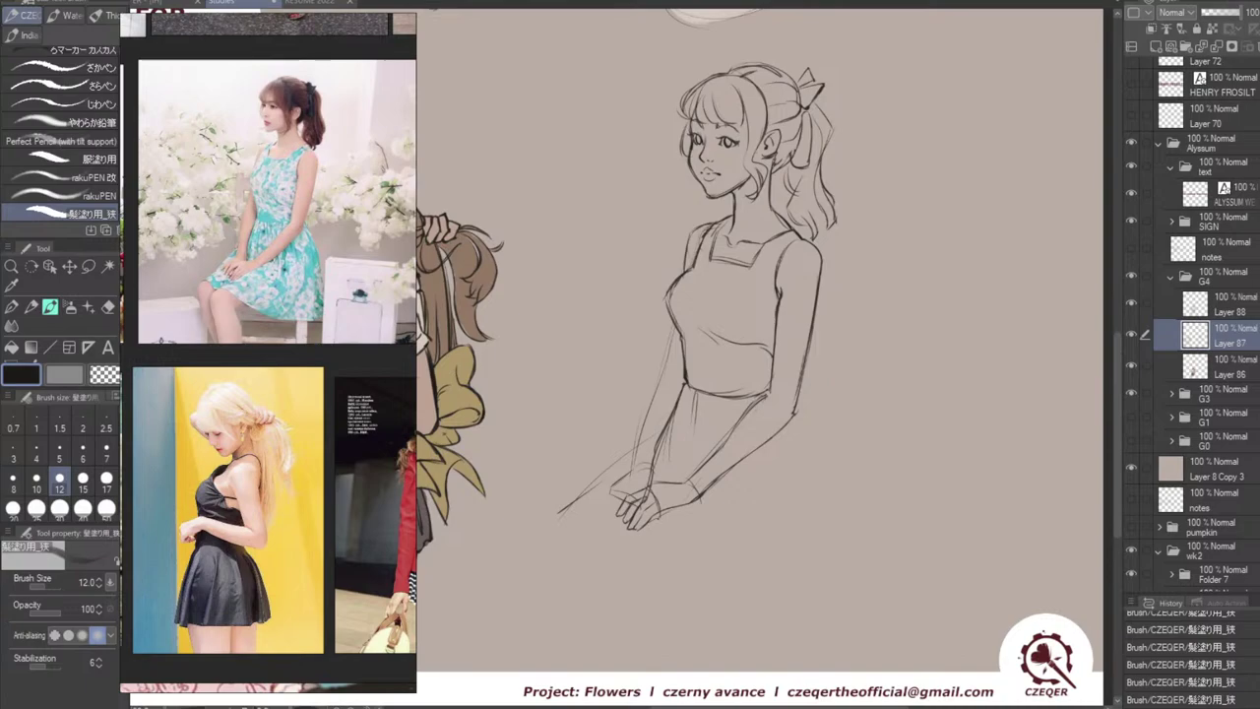
Clean up the fingertips and redraw the gaps between the near hand's fingers.
{"action": "key", "text": "e"}
{"action": "left_click_drag", "start_coordinate": [628, 530], "coordinate": [627, 523]}
{"action": "key", "text": "p"}
{"action": "key", "text": "ctrl+z"}
{"action": "mouse_move", "coordinate": [636, 521]}
{"action": "left_mouse_down"}
{"action": "mouse_move", "coordinate": [630, 537]}
{"action": "mouse_move", "coordinate": [646, 519]}
{"action": "left_mouse_up"}
{"action": "key", "text": "ctrl+z"}
{"action": "key", "text": "ctrl+z"}
{"action": "key", "text": "ctrl+z"}
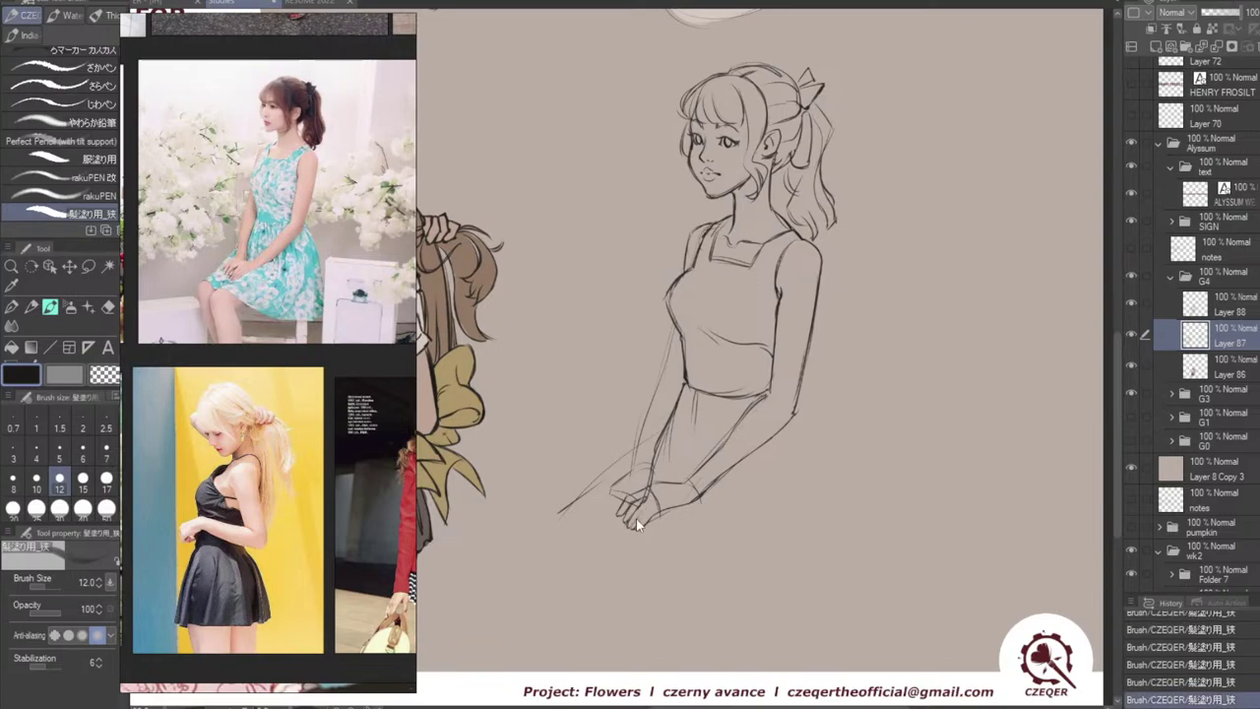
{"action": "key", "text": "ctrl+z"}
{"action": "left_click_drag", "start_coordinate": [644, 506], "coordinate": [641, 512]}
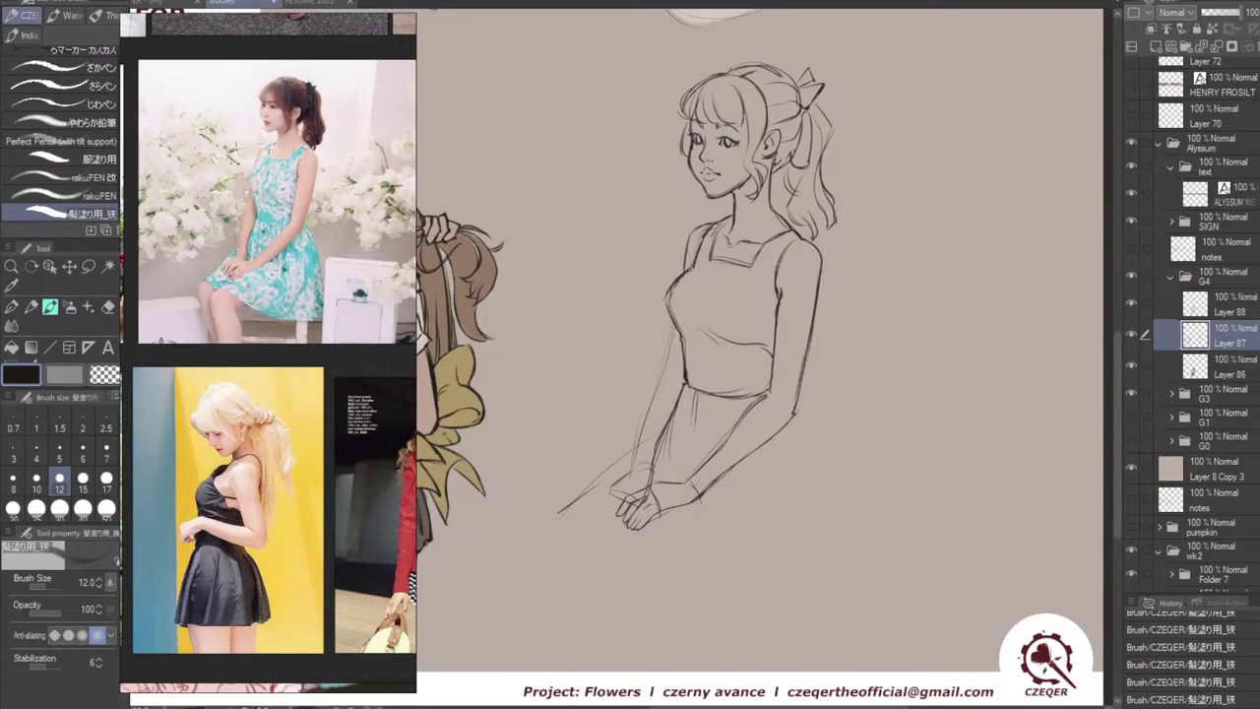
Rework the finger lines across the near hand's knuckles, keeping a short stroke beside the thumb.
{"action": "key", "text": "ctrl+z"}
{"action": "left_click_drag", "start_coordinate": [645, 502], "coordinate": [639, 523]}
{"action": "key", "text": "ctrl+z"}
{"action": "key", "text": "ctrl+z"}
{"action": "key", "text": "ctrl+z"}
{"action": "key", "text": "ctrl+z"}
{"action": "key", "text": "ctrl+z"}
{"action": "key", "text": "ctrl+z"}
{"action": "key", "text": "ctrl+z"}
{"action": "key", "text": "ctrl+z"}
{"action": "key", "text": "ctrl+z"}
{"action": "key", "text": "ctrl+z"}
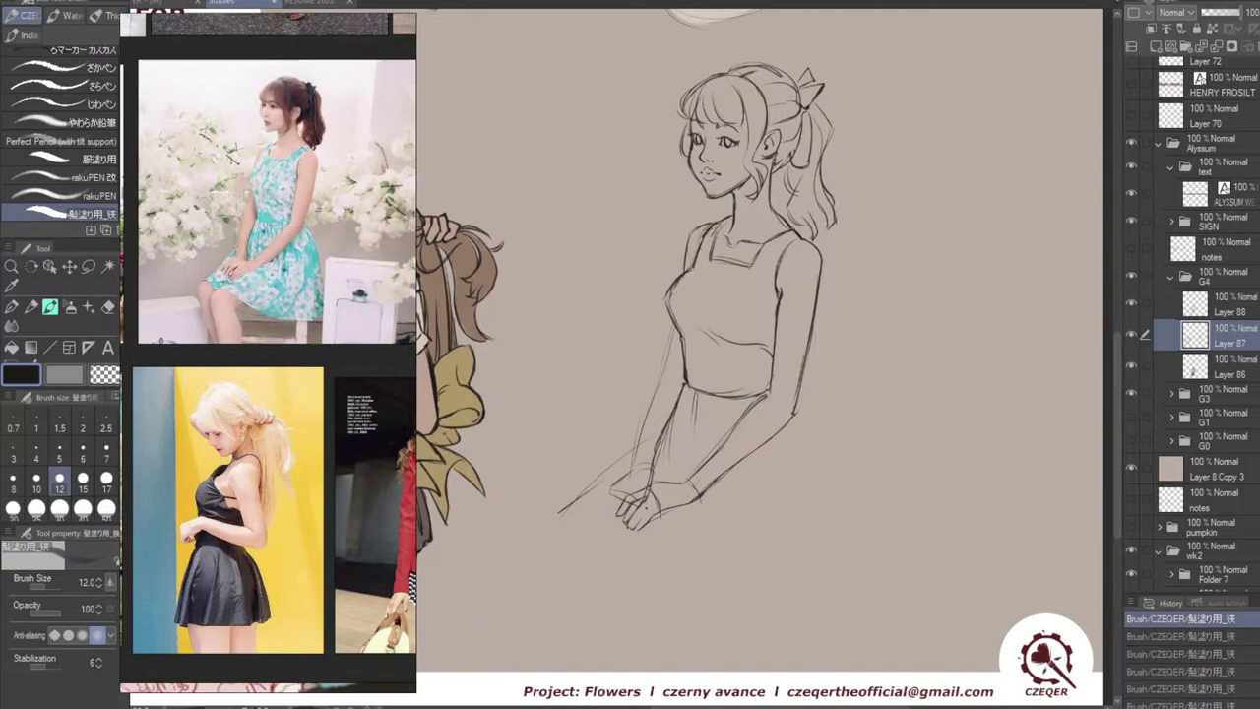
{"action": "left_click_drag", "start_coordinate": [650, 506], "coordinate": [651, 504]}
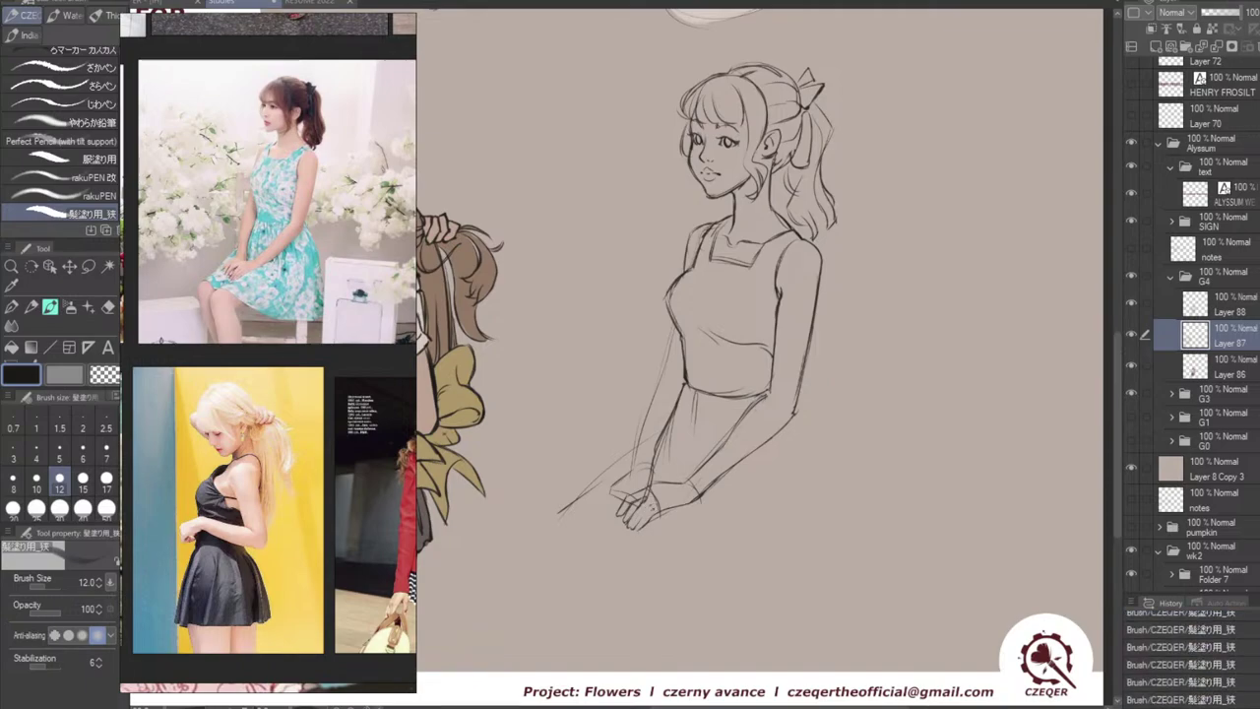
Erase the near hand's lower edge around the outer finger and retry its contour.
{"action": "key", "text": "e"}
{"action": "mouse_move", "coordinate": [642, 517]}
{"action": "left_mouse_down"}
{"action": "mouse_move", "coordinate": [649, 528]}
{"action": "mouse_move", "coordinate": [684, 507]}
{"action": "mouse_move", "coordinate": [636, 532]}
{"action": "mouse_move", "coordinate": [657, 504]}
{"action": "mouse_move", "coordinate": [695, 503]}
{"action": "mouse_move", "coordinate": [661, 524]}
{"action": "mouse_move", "coordinate": [658, 511]}
{"action": "mouse_move", "coordinate": [700, 499]}
{"action": "mouse_move", "coordinate": [653, 527]}
{"action": "mouse_move", "coordinate": [656, 515]}
{"action": "left_mouse_up"}
{"action": "key", "text": "b"}
{"action": "key", "text": "e"}
{"action": "key", "text": "b"}
{"action": "key", "text": "ctrl+z"}
{"action": "key", "text": "ctrl+z"}
{"action": "key", "text": "ctrl+z"}
Redraw the near hand's lower contour from the wrist to the fingertips, comparing versions with undo and redo.
{"action": "left_click_drag", "start_coordinate": [659, 513], "coordinate": [642, 528]}
{"action": "key", "text": "ctrl+z"}
{"action": "key", "text": "ctrl+z"}
{"action": "key", "text": "ctrl+z"}
{"action": "key", "text": "ctrl+z"}
{"action": "key", "text": "ctrl+y"}
{"action": "key", "text": "ctrl+z"}
{"action": "key", "text": "ctrl+y"}
{"action": "key", "text": "ctrl+z"}
{"action": "key", "text": "ctrl+y"}
{"action": "key", "text": "ctrl+z"}
{"action": "key", "text": "ctrl+y"}
Erase the overlapping lines inside the clasped hands and redraw the near hand's back beside the wrist.
{"action": "key", "text": "e"}
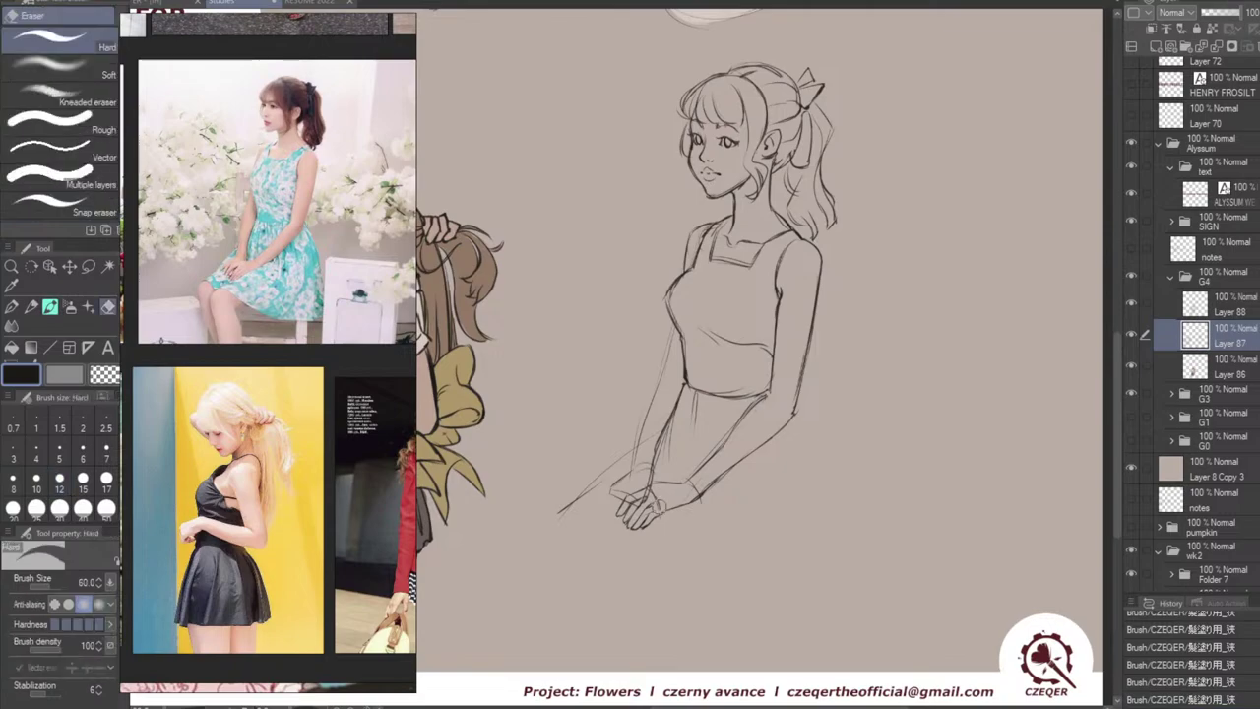
{"action": "mouse_move", "coordinate": [661, 498]}
{"action": "left_mouse_down"}
{"action": "mouse_move", "coordinate": [665, 510]}
{"action": "mouse_move", "coordinate": [666, 488]}
{"action": "mouse_move", "coordinate": [636, 508]}
{"action": "left_mouse_up"}
{"action": "key", "text": "ctrl+z"}
{"action": "left_click_drag", "start_coordinate": [635, 504], "coordinate": [630, 511]}
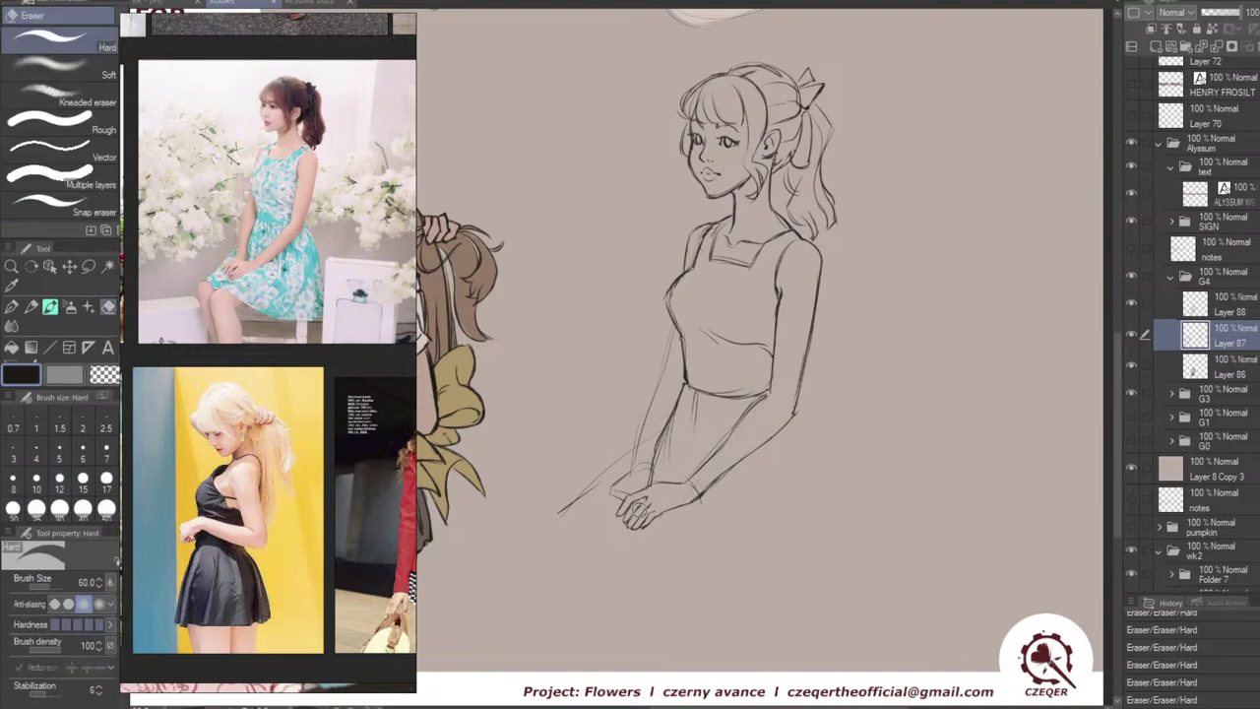
{"action": "key", "text": "p"}
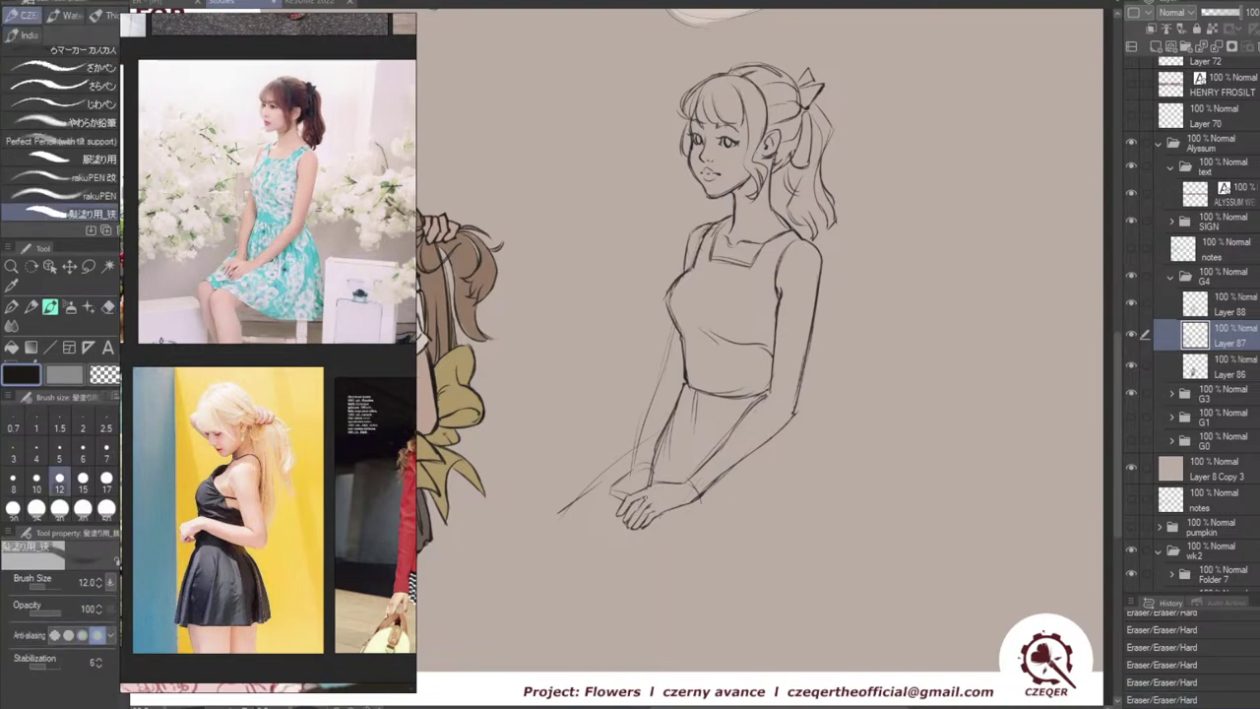
{"action": "left_click_drag", "start_coordinate": [656, 495], "coordinate": [657, 506]}
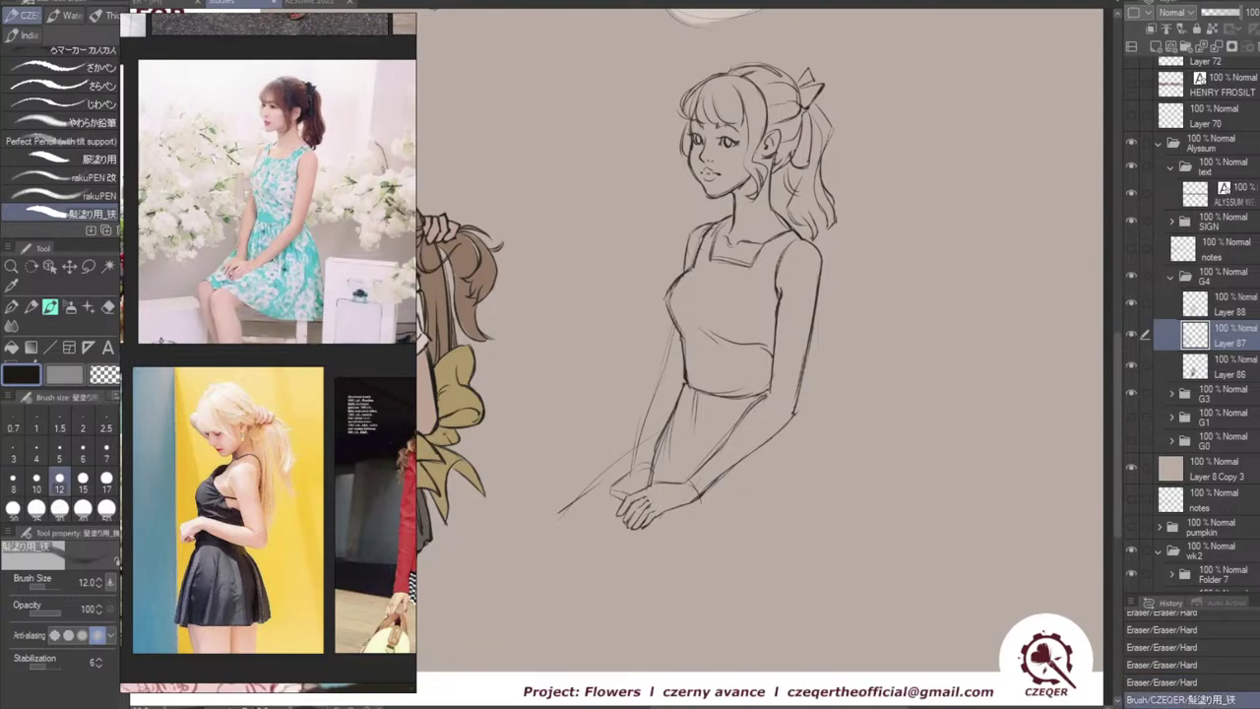
Compare versions of the near hand's back with undo and redo and retry the finger strokes below the knuckles.
{"action": "key", "text": "ctrl+z"}
{"action": "key", "text": "ctrl+z"}
{"action": "key", "text": "ctrl+z"}
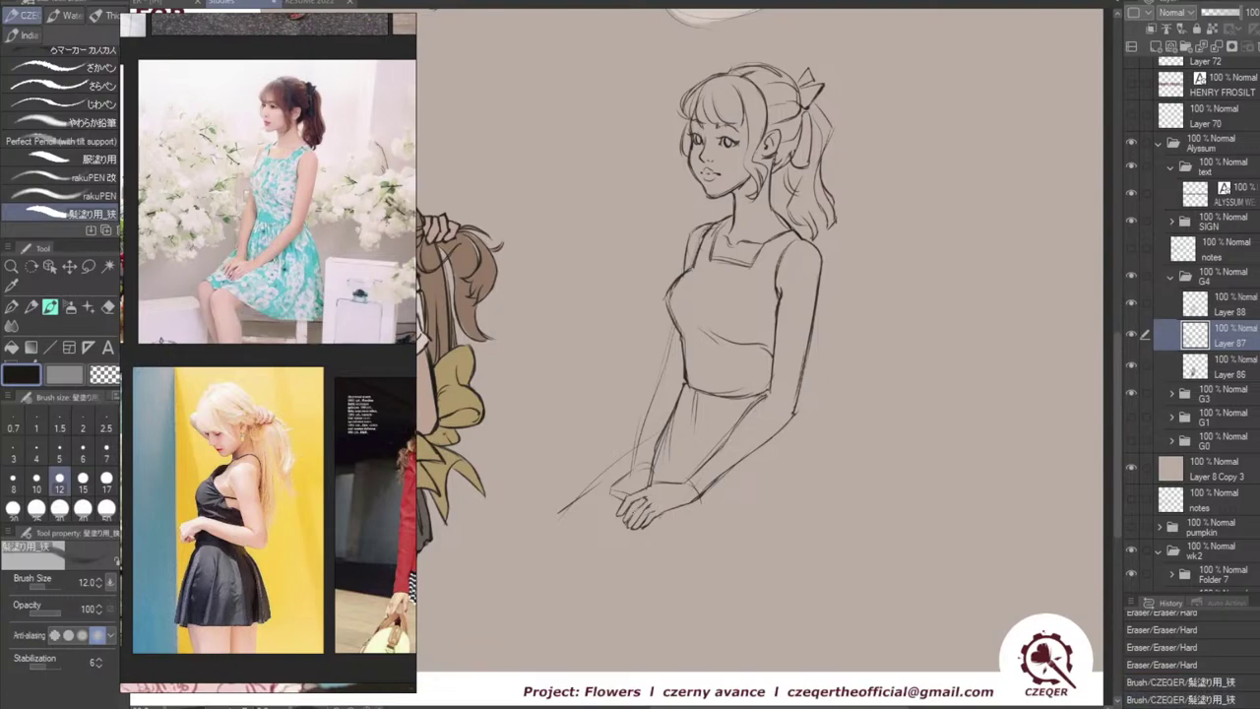
{"action": "key", "text": "ctrl+y"}
{"action": "key", "text": "ctrl+y"}
{"action": "key", "text": "ctrl+y"}
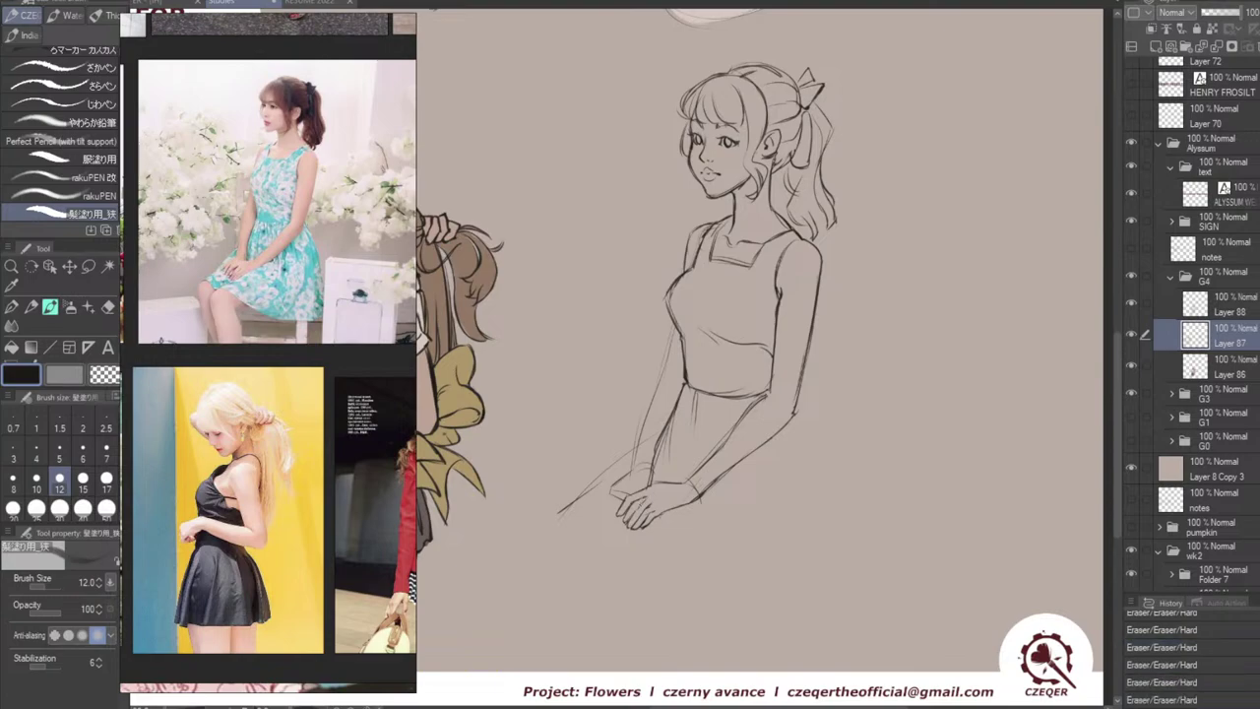
{"action": "left_click_drag", "start_coordinate": [652, 483], "coordinate": [645, 506]}
{"action": "left_click_drag", "start_coordinate": [648, 504], "coordinate": [626, 529]}
{"action": "key", "text": "ctrl+z"}
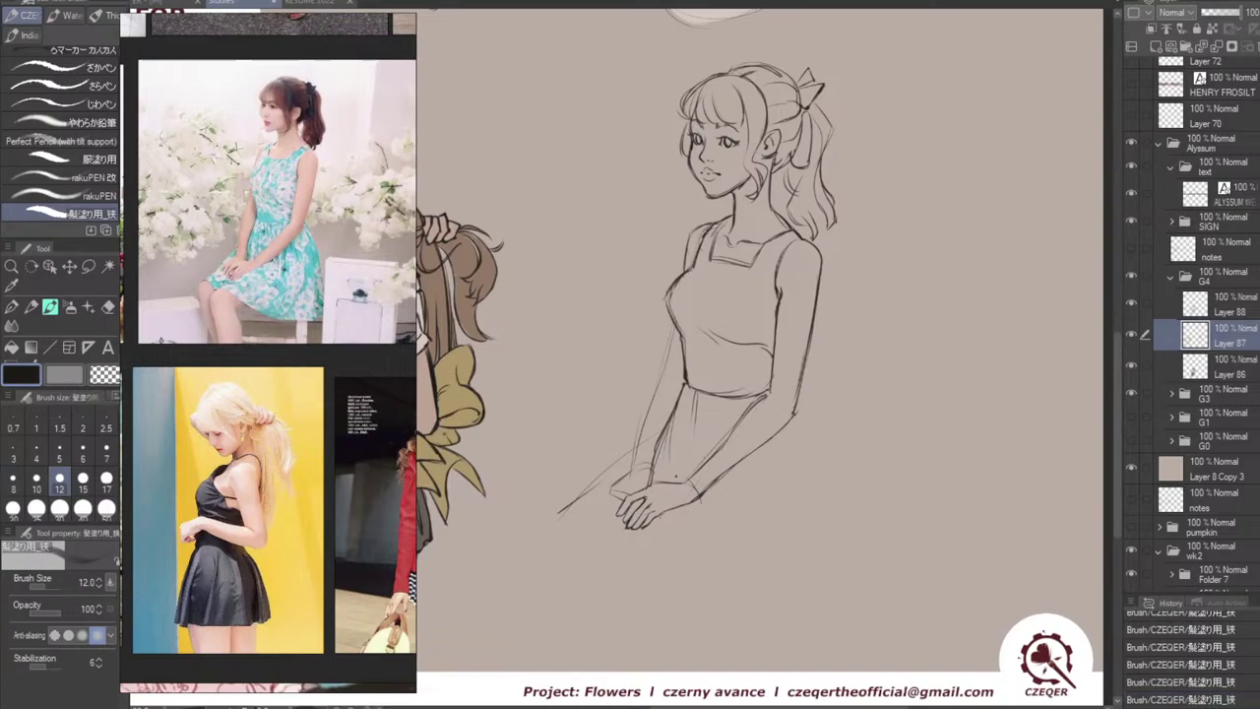
{"action": "key", "text": "e"}
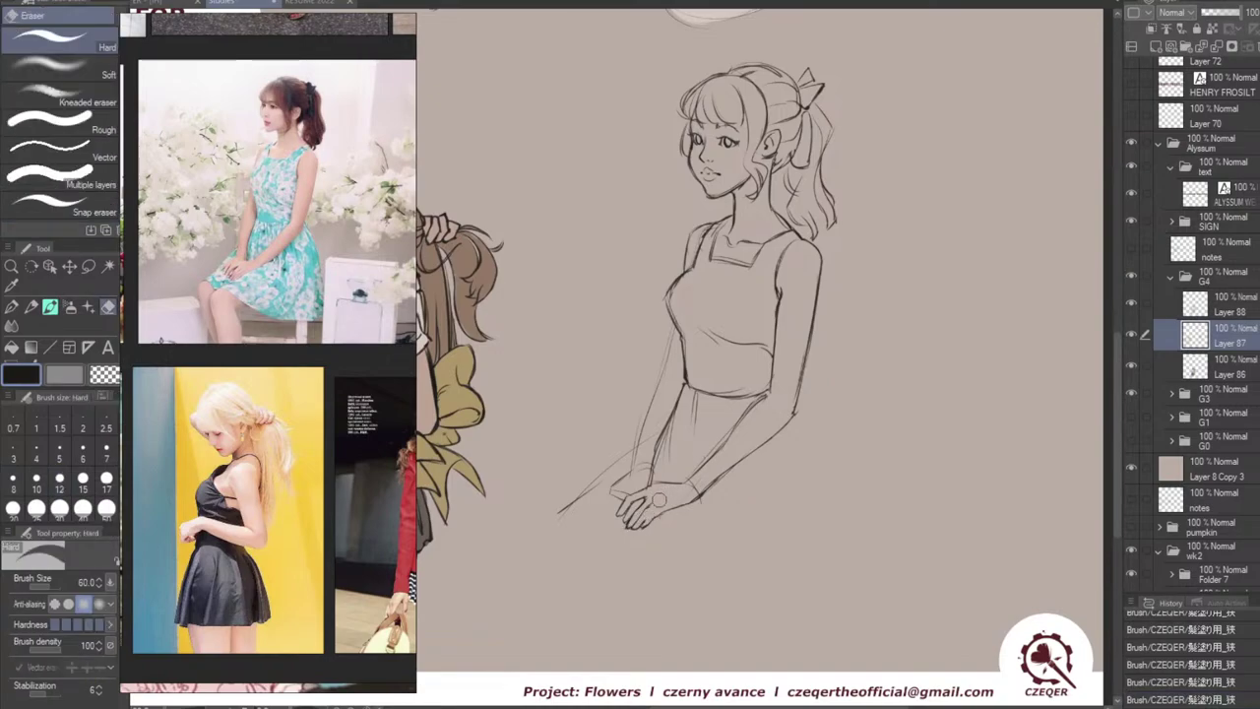
{"action": "key", "text": "b"}
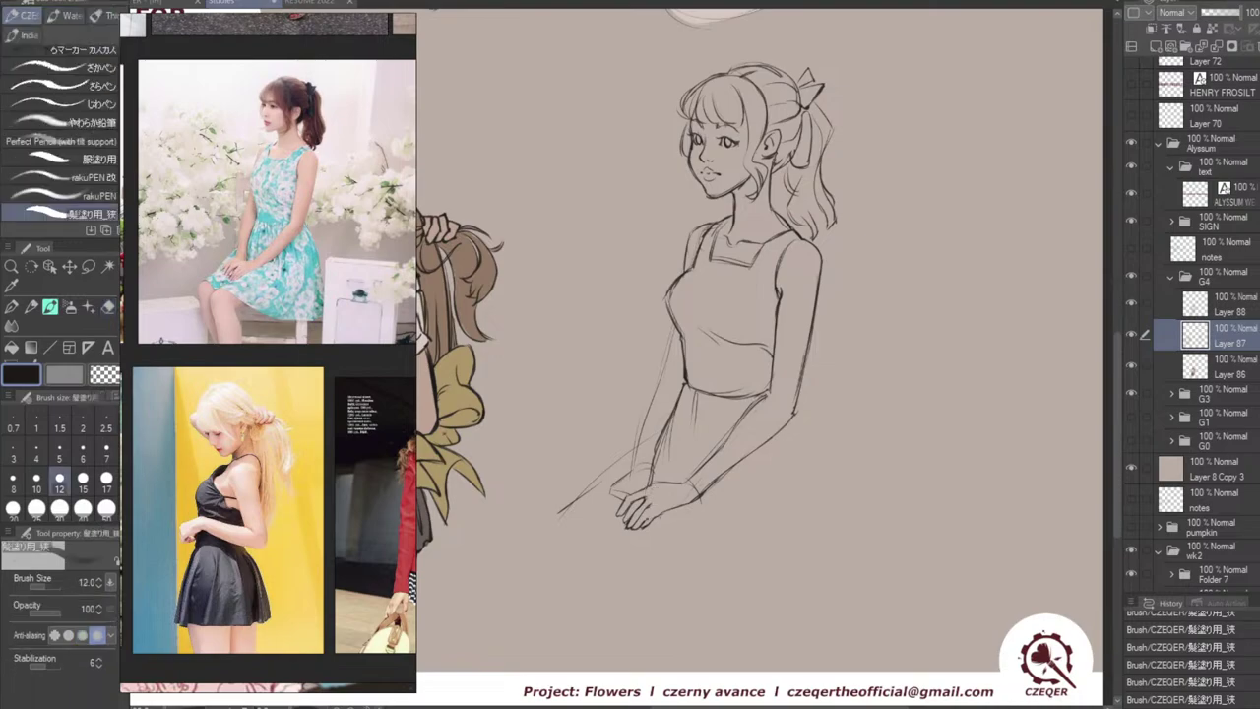
Erase the inner side of the near hand and retry the outer finger's contour.
{"action": "key", "text": "e"}
{"action": "mouse_move", "coordinate": [654, 514]}
{"action": "left_mouse_down"}
{"action": "mouse_move", "coordinate": [646, 528]}
{"action": "mouse_move", "coordinate": [700, 499]}
{"action": "mouse_move", "coordinate": [663, 501]}
{"action": "left_mouse_up"}
{"action": "key", "text": "b"}
{"action": "key", "text": "ctrl+z"}
{"action": "key", "text": "ctrl+z"}
{"action": "left_click_drag", "start_coordinate": [659, 508], "coordinate": [644, 522]}
{"action": "key", "text": "ctrl+z"}
{"action": "key", "text": "ctrl+z"}
{"action": "key", "text": "ctrl+z"}
{"action": "key", "text": "e"}
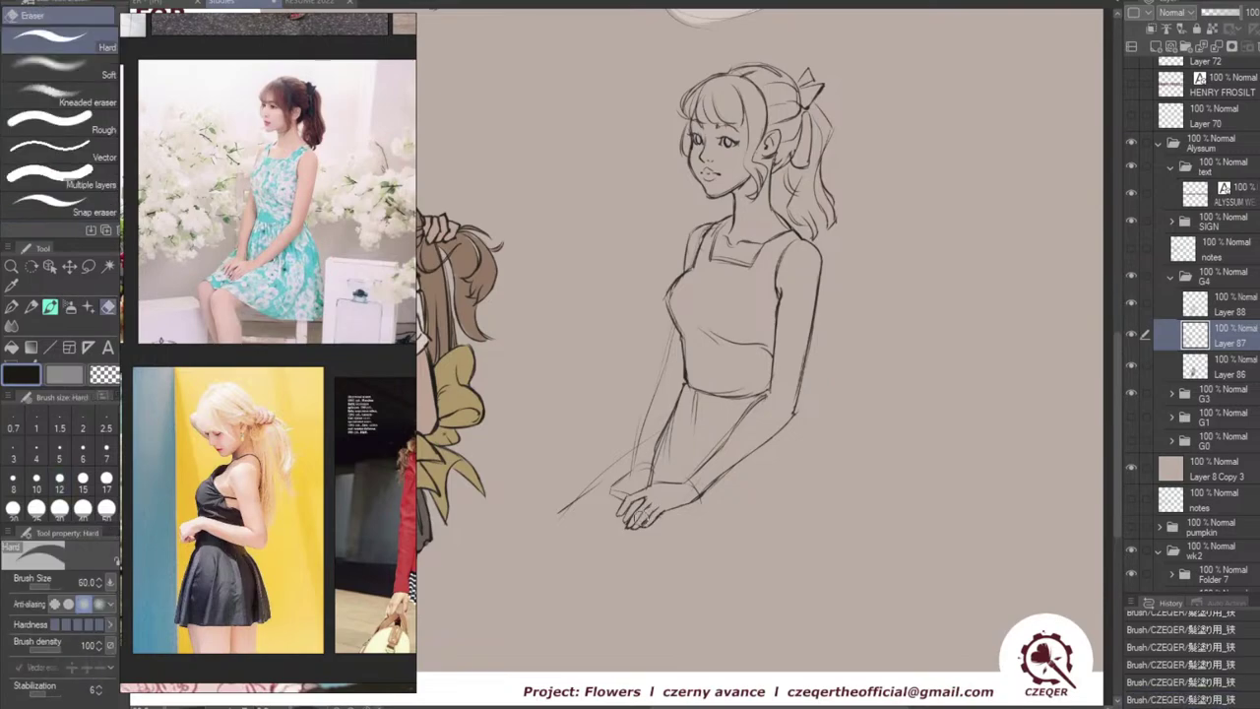
Erase between the near hand's fingers and redraw the line running from the knuckles to the fingertips.
{"action": "mouse_move", "coordinate": [639, 521]}
{"action": "left_mouse_down"}
{"action": "mouse_move", "coordinate": [653, 498]}
{"action": "mouse_move", "coordinate": [642, 495]}
{"action": "mouse_move", "coordinate": [633, 533]}
{"action": "mouse_move", "coordinate": [652, 503]}
{"action": "left_mouse_up"}
{"action": "key", "text": "b"}
{"action": "key", "text": "ctrl+z"}
{"action": "key", "text": "ctrl+z"}
{"action": "left_click", "coordinate": [666, 474]}
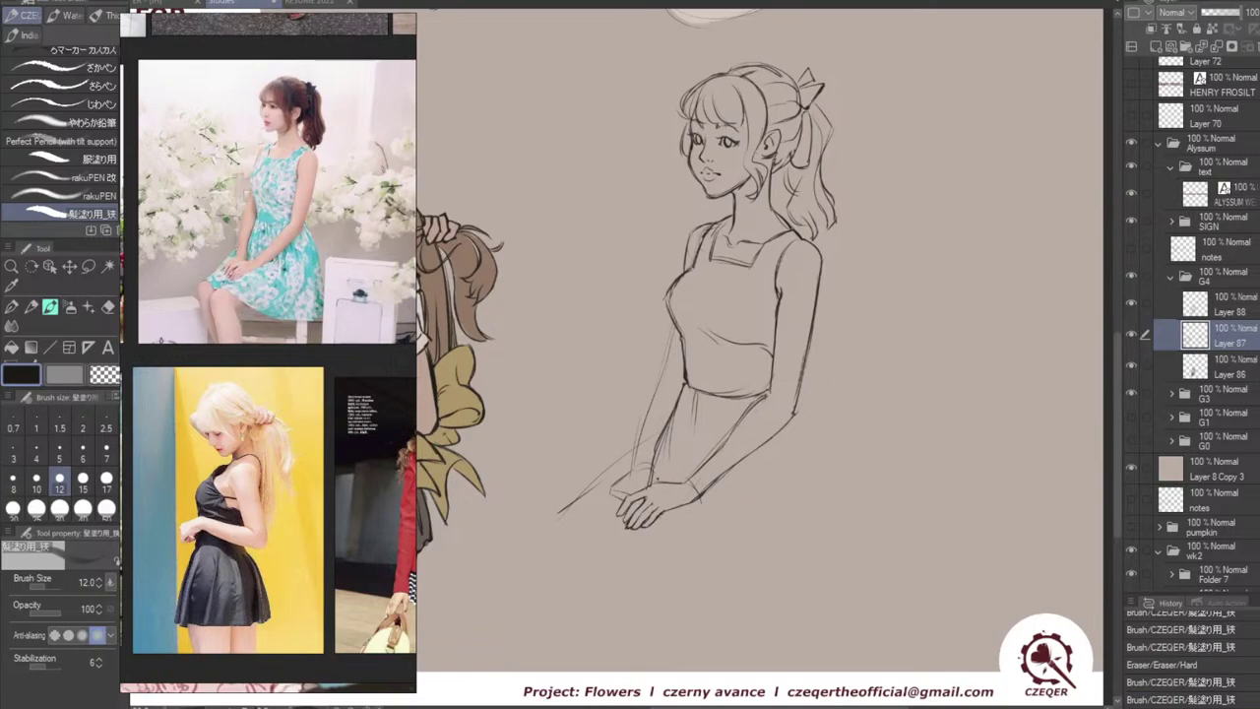
{"action": "mouse_move", "coordinate": [640, 492]}
{"action": "left_mouse_down"}
{"action": "mouse_move", "coordinate": [658, 483]}
{"action": "mouse_move", "coordinate": [638, 526]}
{"action": "left_mouse_up"}
{"action": "key", "text": "ctrl+z"}
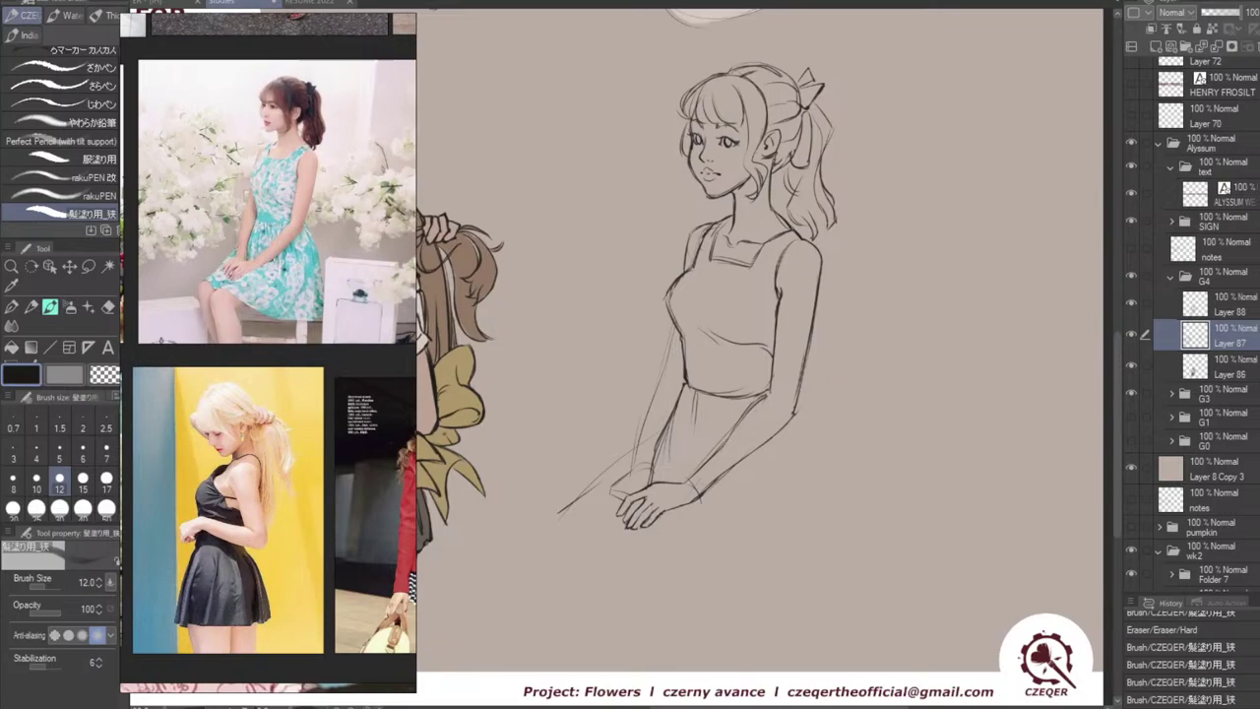
Erase overlapping strokes on the near hand from the fingers back to the wrist and retry the edge.
{"action": "key", "text": "e"}
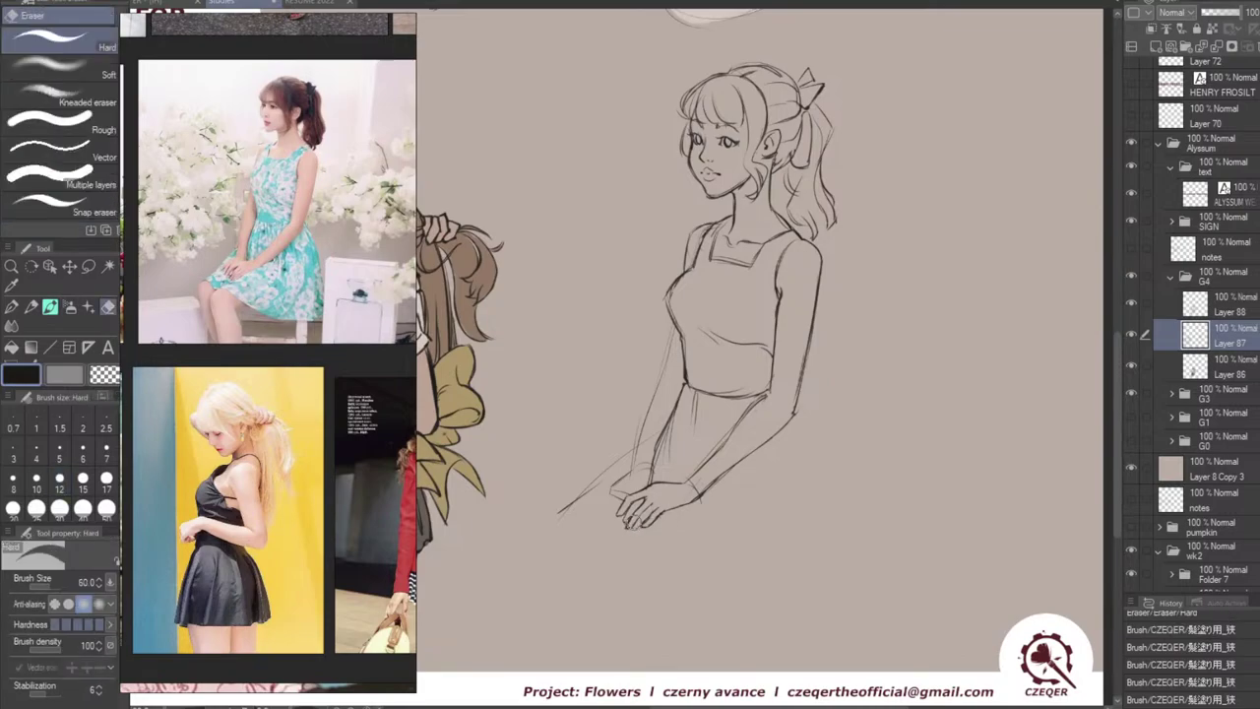
{"action": "mouse_move", "coordinate": [642, 515]}
{"action": "left_mouse_down"}
{"action": "mouse_move", "coordinate": [632, 528]}
{"action": "mouse_move", "coordinate": [662, 517]}
{"action": "mouse_move", "coordinate": [651, 528]}
{"action": "mouse_move", "coordinate": [669, 507]}
{"action": "mouse_move", "coordinate": [662, 525]}
{"action": "mouse_move", "coordinate": [685, 488]}
{"action": "left_mouse_up"}
{"action": "key", "text": "b"}
{"action": "key", "text": "ctrl+z"}
{"action": "key", "text": "ctrl+z"}
{"action": "key", "text": "ctrl+z"}
{"action": "key", "text": "ctrl+z"}
Erase the line crossing the near wrist so the hand flows into the forearm.
{"action": "key", "text": "e"}
{"action": "key", "text": "b"}
{"action": "key", "text": "ctrl+z"}
{"action": "key", "text": "e"}
{"action": "left_click_drag", "start_coordinate": [685, 488], "coordinate": [695, 491]}
{"action": "key", "text": "b"}
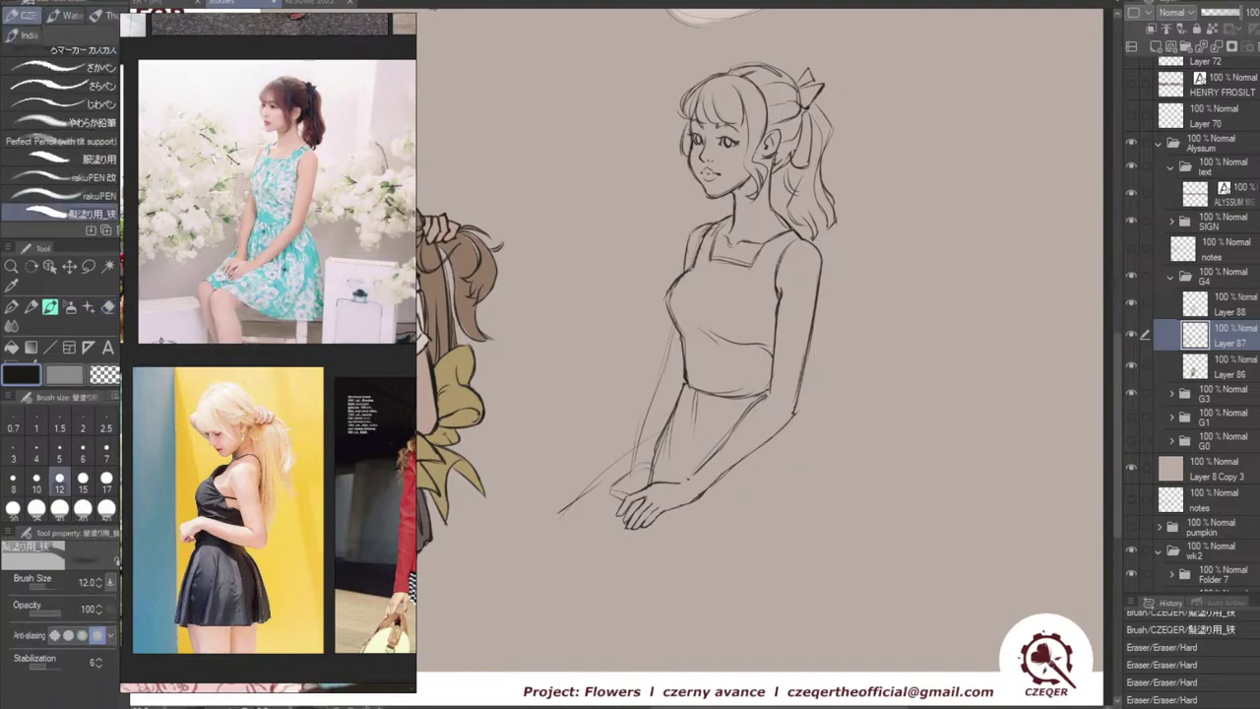
Darken the upper forearm contour beside the near wrist and clean up the hand's lower edge with the eraser.
{"action": "mouse_move", "coordinate": [683, 481]}
{"action": "left_mouse_down"}
{"action": "mouse_move", "coordinate": [712, 454]}
{"action": "mouse_move", "coordinate": [693, 476]}
{"action": "mouse_move", "coordinate": [706, 463]}
{"action": "left_mouse_up"}
{"action": "key", "text": "ctrl+z"}
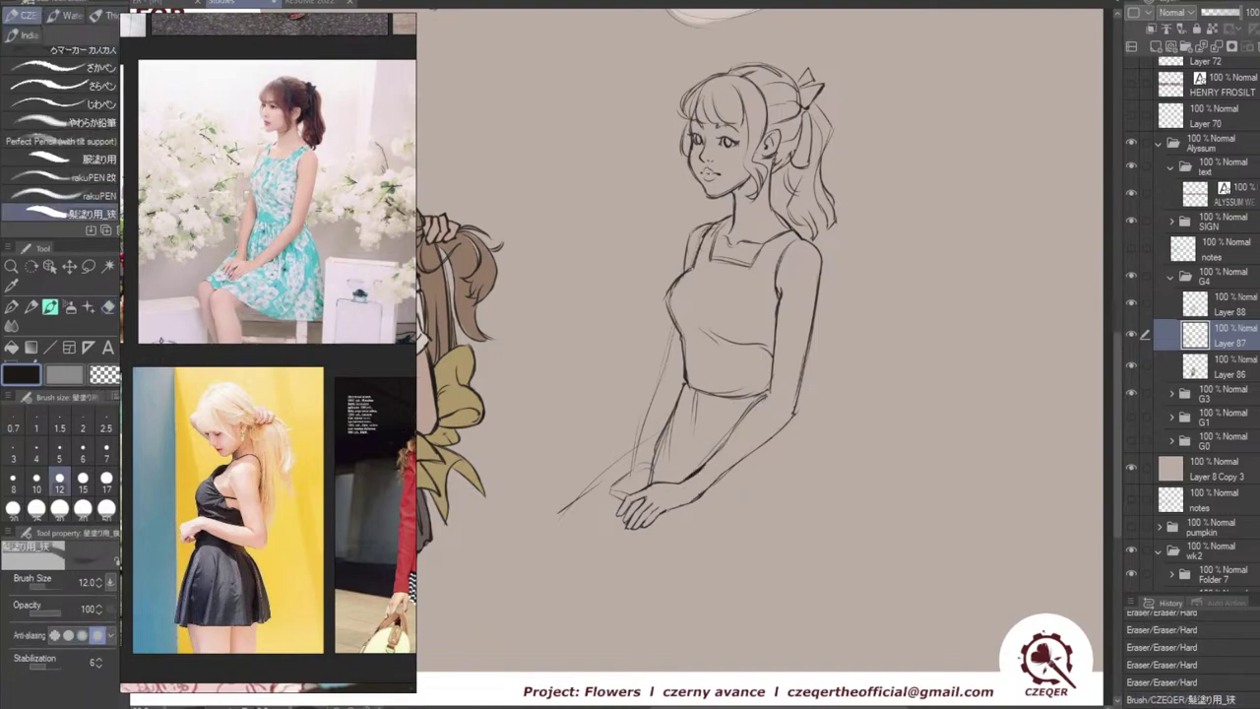
{"action": "mouse_move", "coordinate": [663, 510]}
{"action": "left_mouse_down"}
{"action": "mouse_move", "coordinate": [677, 521]}
{"action": "mouse_move", "coordinate": [664, 525]}
{"action": "left_mouse_up"}
{"action": "key", "text": "ctrl+z"}
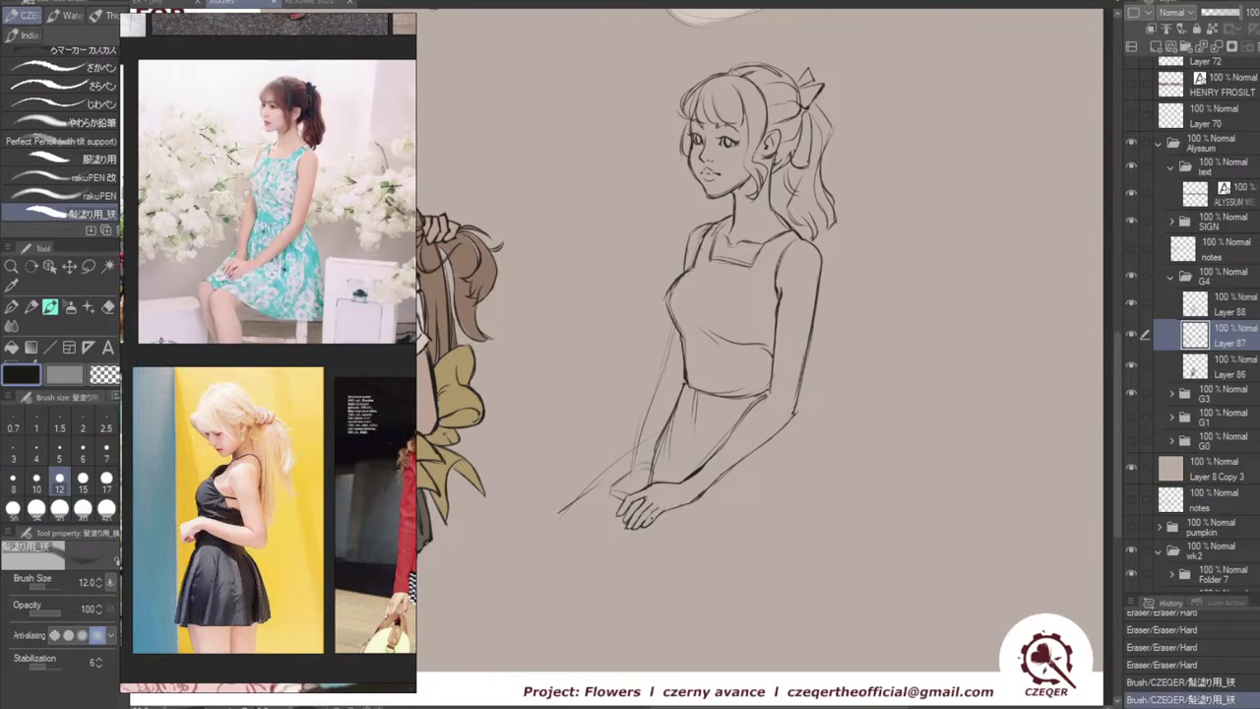
{"action": "key", "text": "e"}
{"action": "left_click_drag", "start_coordinate": [662, 512], "coordinate": [675, 523]}
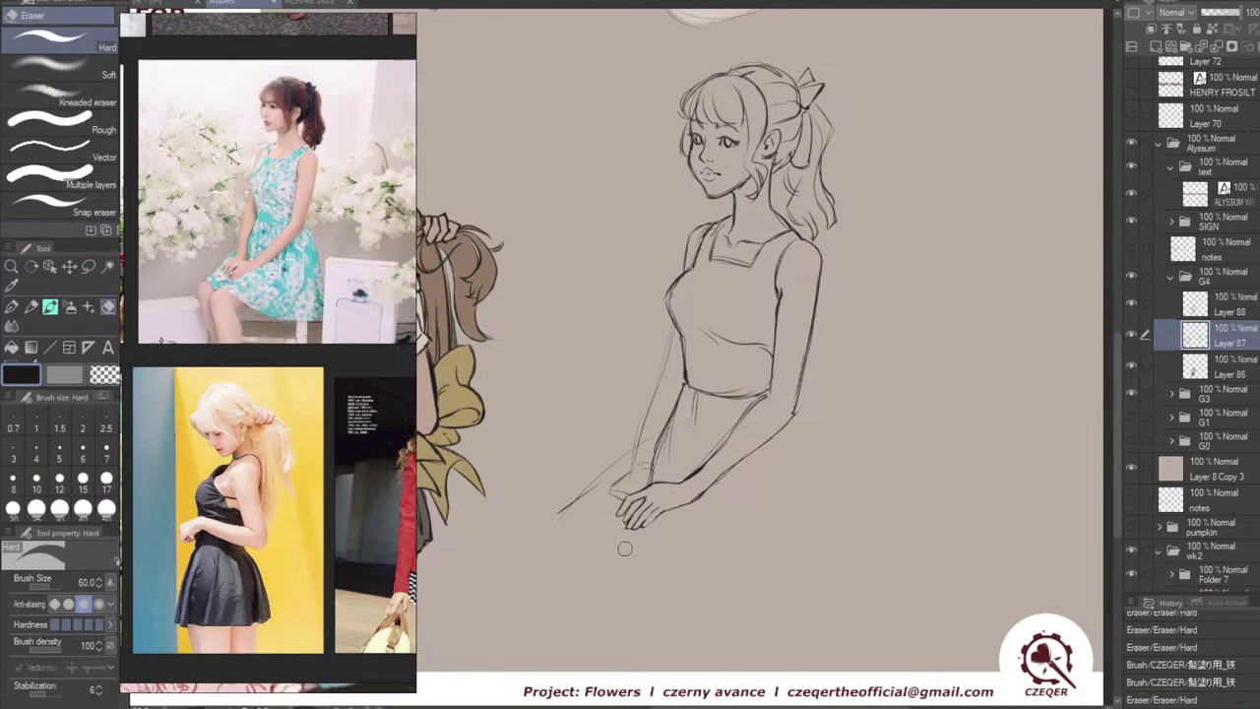
{"action": "key", "text": "b"}
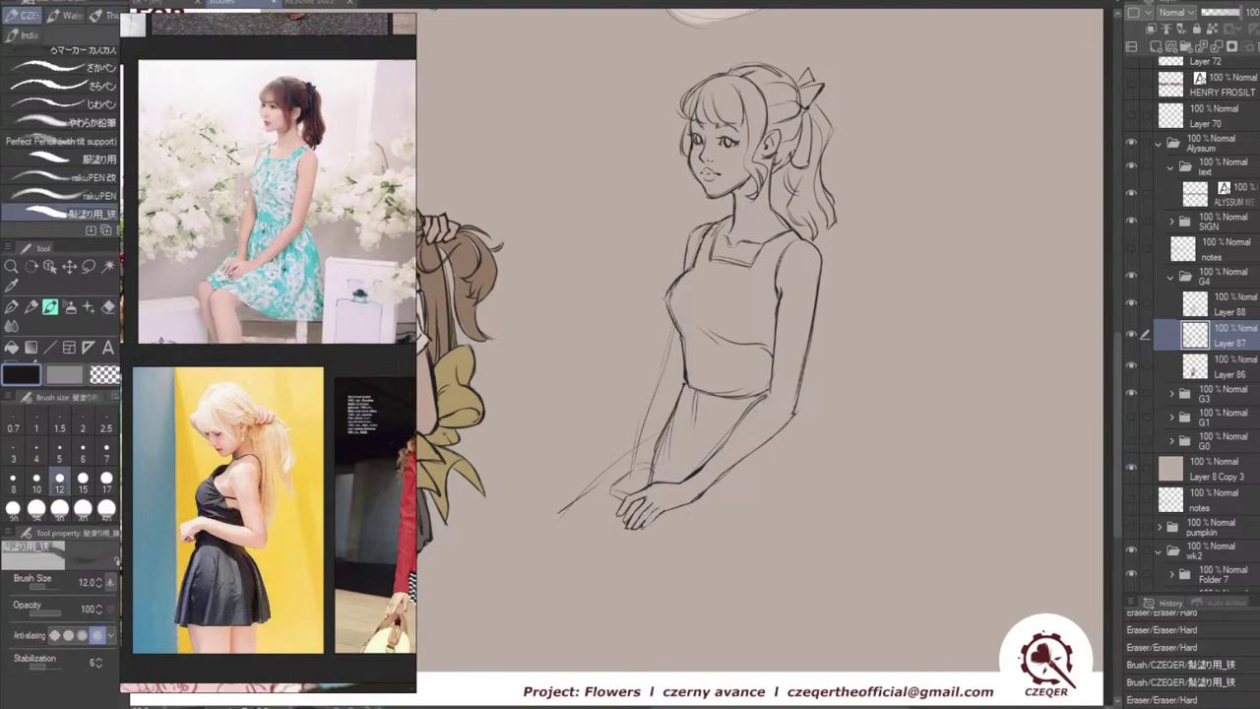
Try a long thigh line running from beneath the near hand up to the wrist.
{"action": "left_click_drag", "start_coordinate": [647, 527], "coordinate": [698, 496]}
{"action": "key", "text": "ctrl+z"}
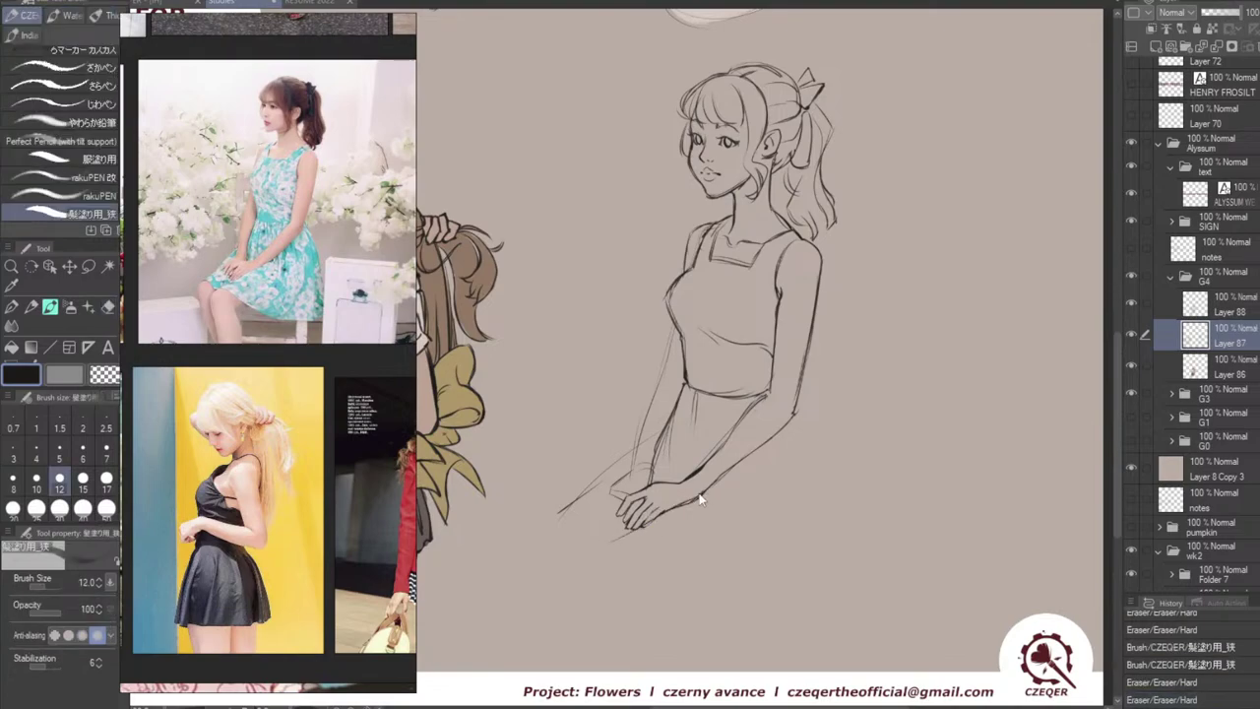
{"action": "key", "text": "ctrl+z"}
{"action": "left_click_drag", "start_coordinate": [615, 541], "coordinate": [701, 497]}
{"action": "key", "text": "ctrl+z"}
{"action": "key", "text": "ctrl+z"}
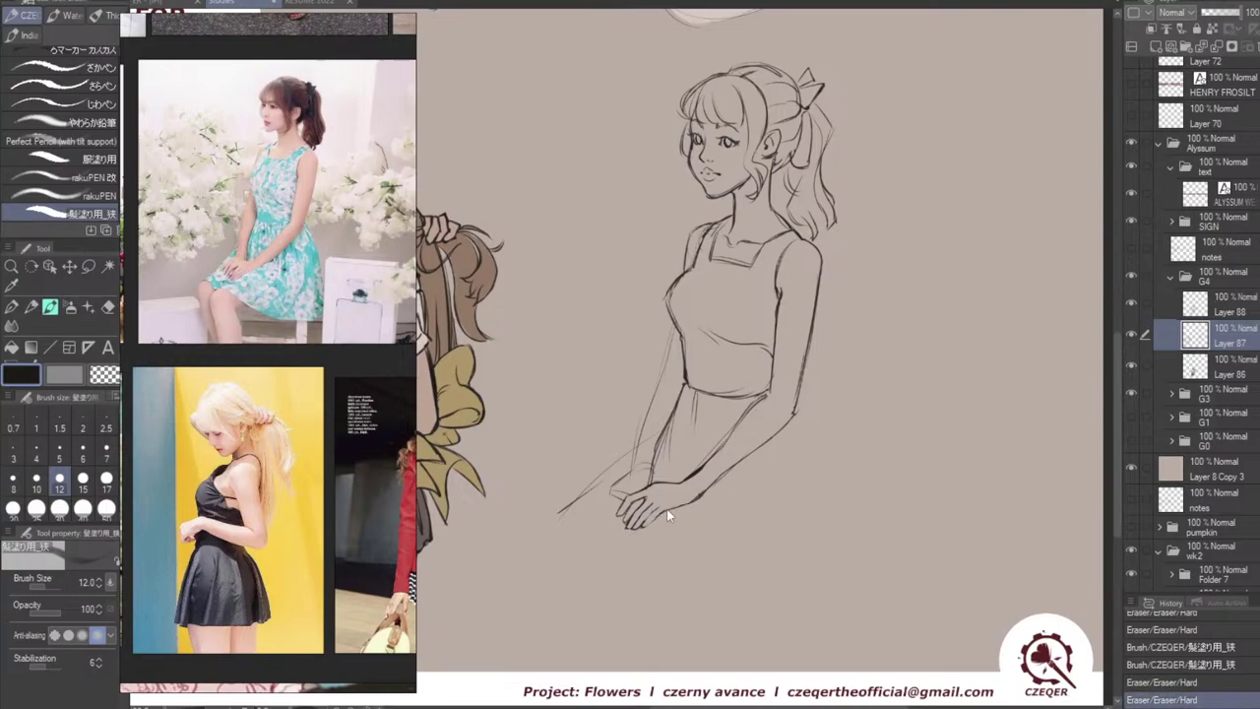
Sketch a short thin line beneath the near hand's fingertips and refine the finger and back-of-hand contours.
{"action": "mouse_move", "coordinate": [647, 529]}
{"action": "left_mouse_down"}
{"action": "mouse_move", "coordinate": [694, 499]}
{"action": "mouse_move", "coordinate": [619, 548]}
{"action": "left_mouse_up"}
{"action": "key", "text": "ctrl+z"}
{"action": "key", "text": "ctrl+z"}
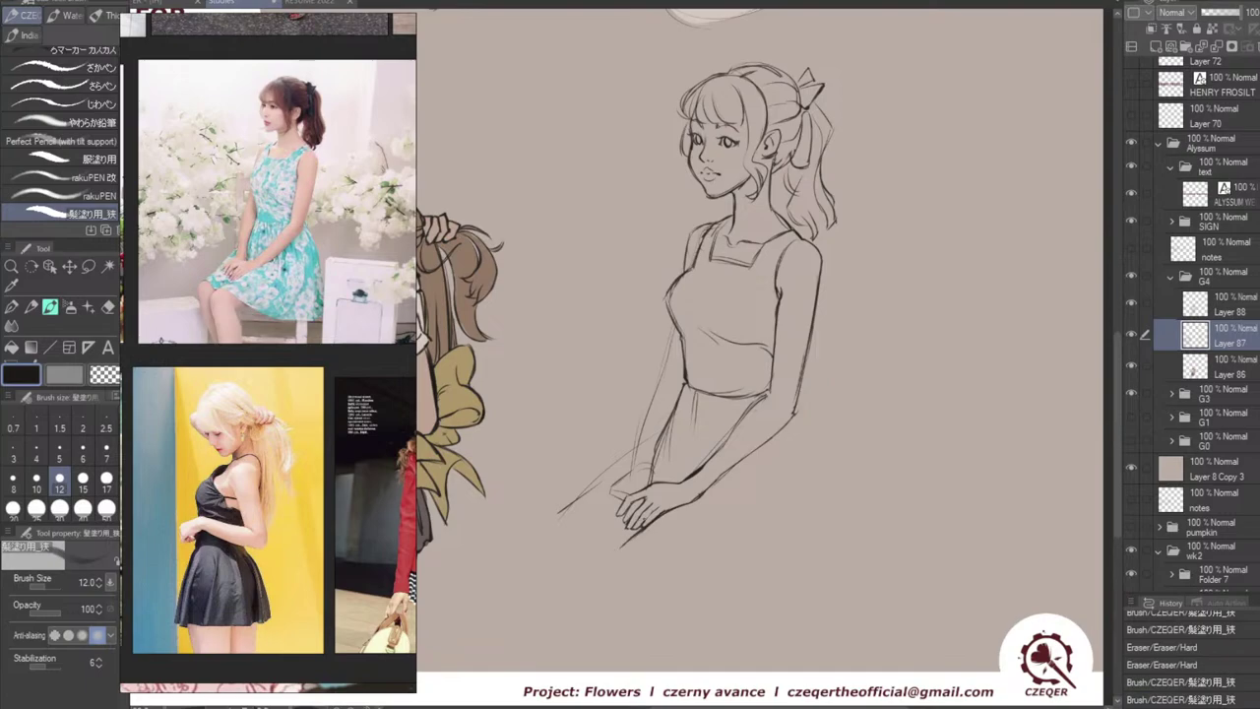
{"action": "key", "text": "ctrl+z"}
{"action": "left_click_drag", "start_coordinate": [625, 515], "coordinate": [633, 523]}
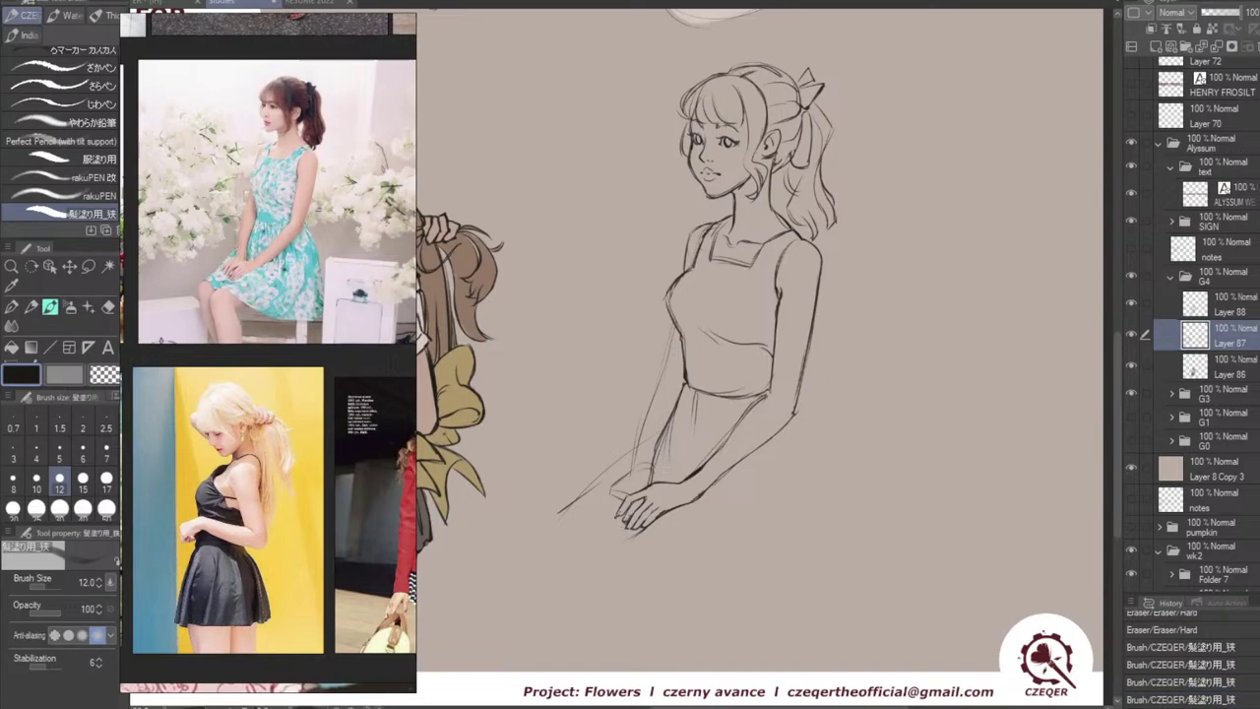
{"action": "left_click_drag", "start_coordinate": [625, 500], "coordinate": [618, 517]}
{"action": "left_click_drag", "start_coordinate": [652, 488], "coordinate": [679, 482]}
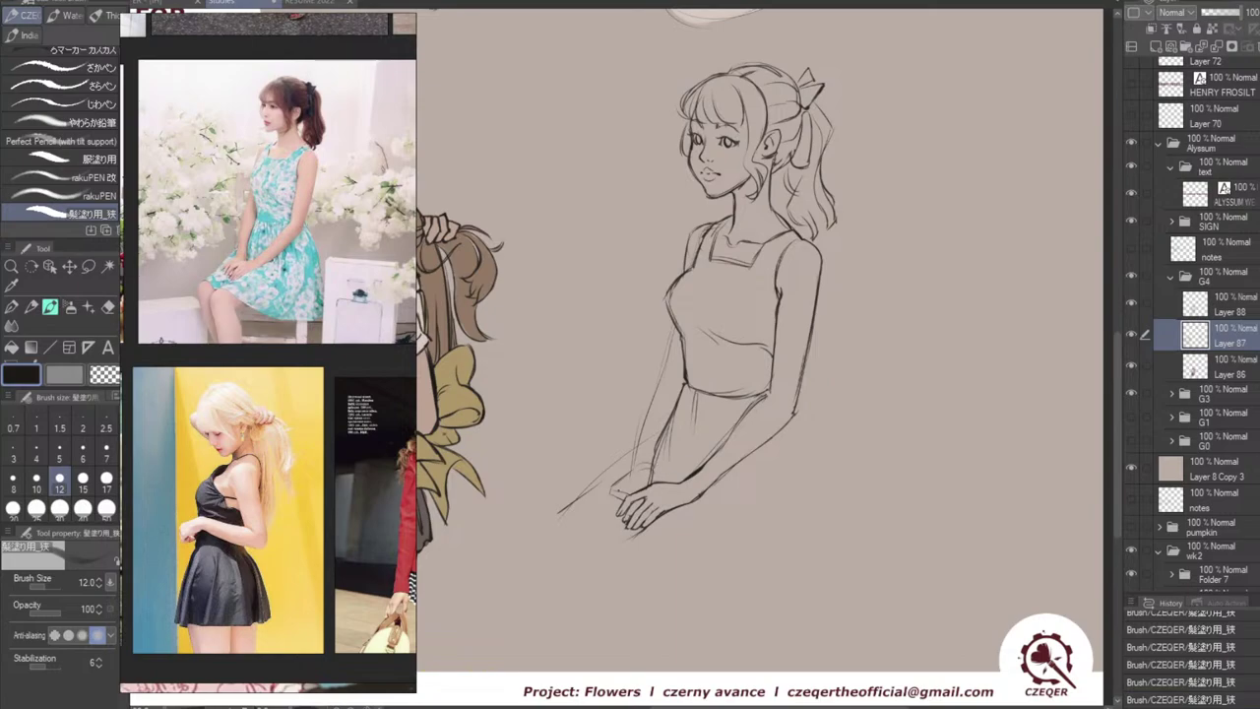
Try downward strokes for the far hand's finger beside the near hand's knuckles.
{"action": "left_click_drag", "start_coordinate": [620, 490], "coordinate": [611, 508]}
{"action": "key", "text": "ctrl+z"}
{"action": "left_click_drag", "start_coordinate": [617, 492], "coordinate": [608, 515]}
{"action": "key", "text": "ctrl+z"}
{"action": "key", "text": "ctrl+z"}
{"action": "key", "text": "ctrl+z"}
{"action": "key", "text": "ctrl+z"}
{"action": "key", "text": "ctrl+z"}
{"action": "key", "text": "ctrl+z"}
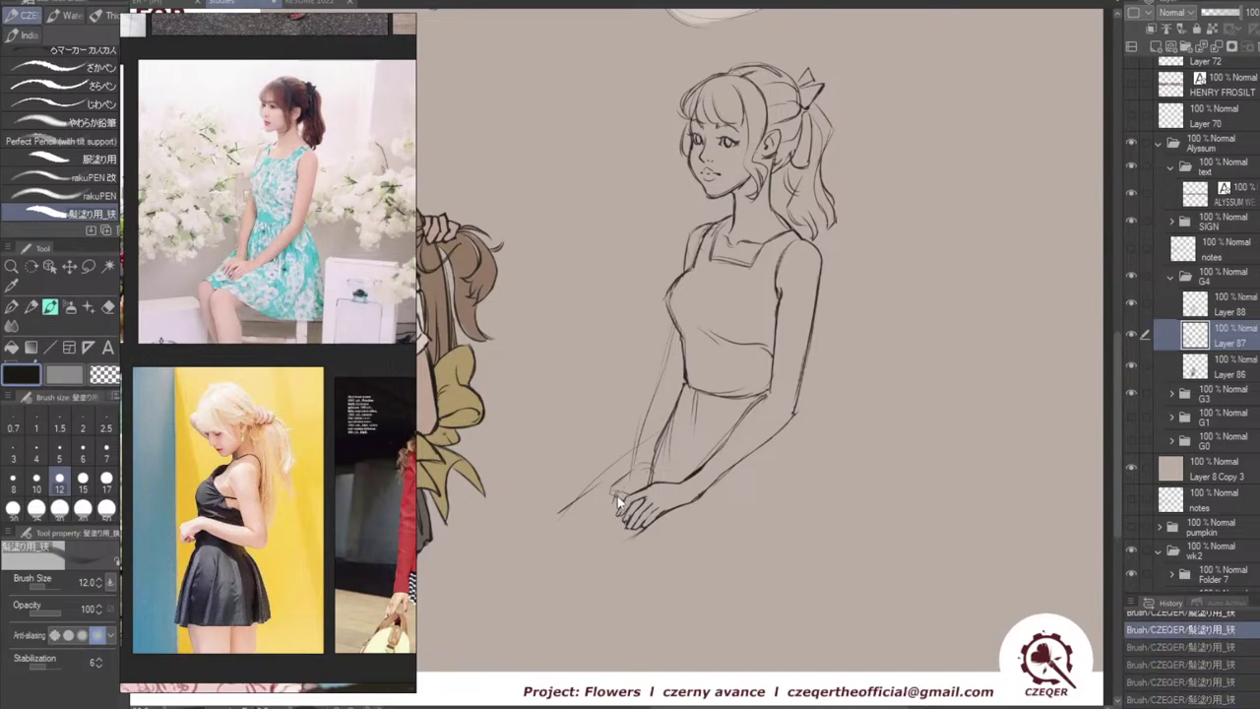
Retry the far hand's finger with a shorter downward stroke, comparing versions with undo and redo.
{"action": "key", "text": "ctrl+z"}
{"action": "left_click_drag", "start_coordinate": [619, 490], "coordinate": [612, 514]}
{"action": "key", "text": "ctrl+z"}
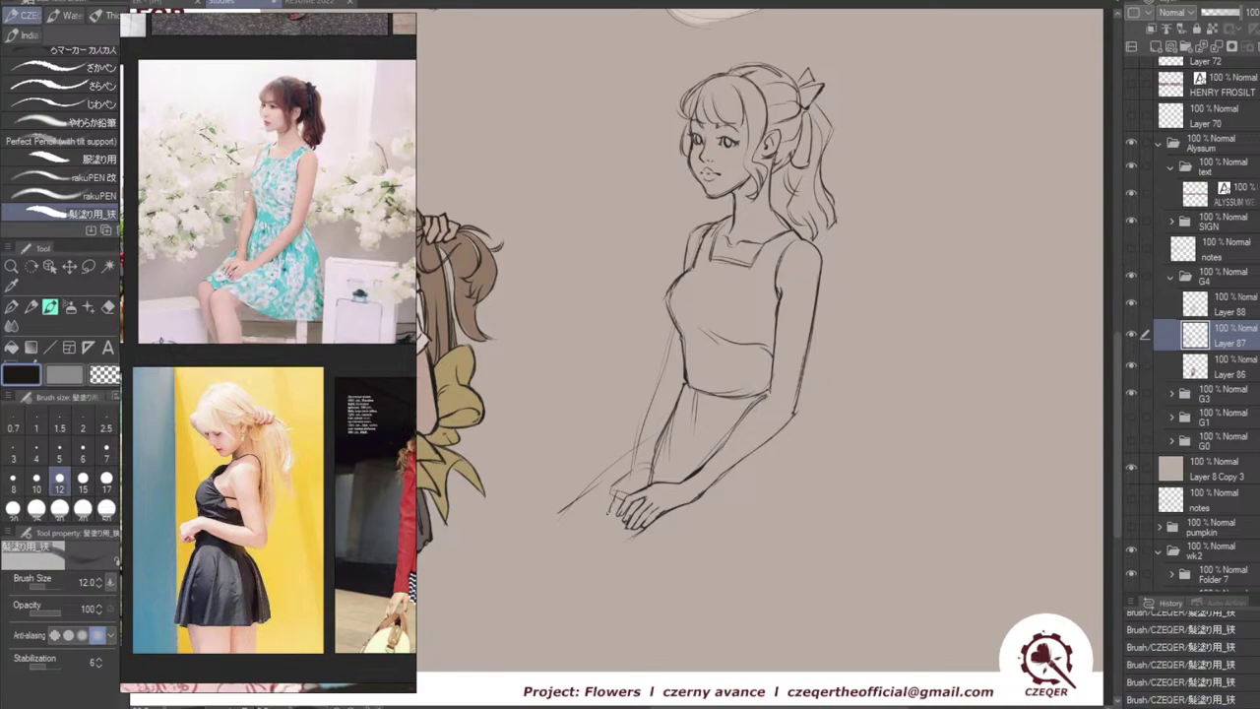
{"action": "key", "text": "ctrl+z"}
{"action": "left_click_drag", "start_coordinate": [612, 498], "coordinate": [608, 515]}
{"action": "key", "text": "ctrl+z"}
{"action": "key", "text": "ctrl+z"}
{"action": "key", "text": "ctrl+z"}
{"action": "key", "text": "ctrl+z"}
{"action": "key", "text": "ctrl+z"}
{"action": "key", "text": "ctrl+z"}
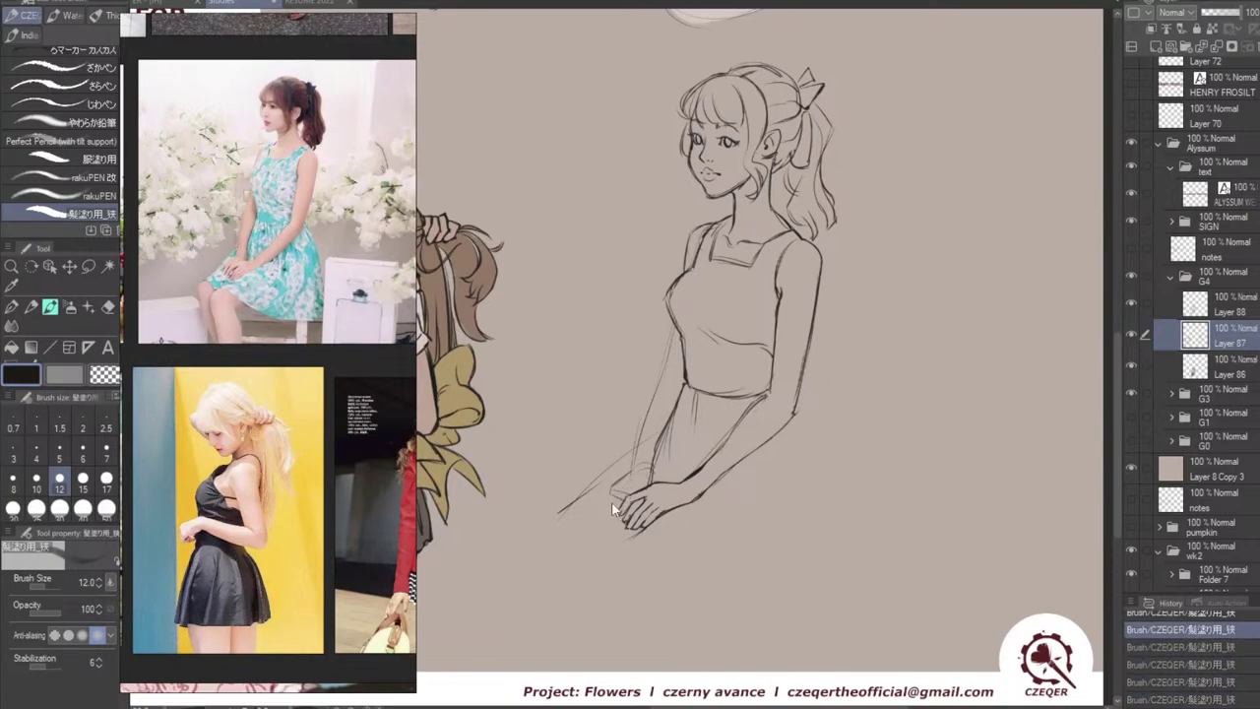
{"action": "key", "text": "ctrl+y"}
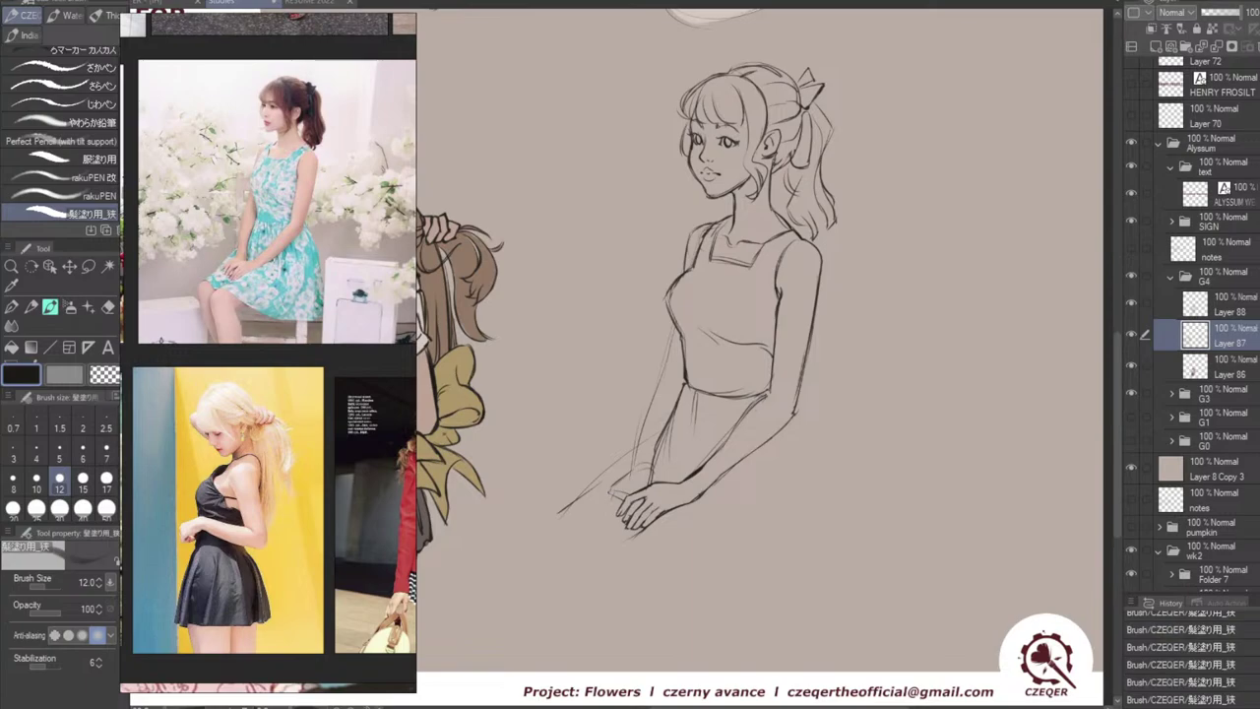
Sketch small strokes on the lap for the far hand's outer fingertip, comparing versions.
{"action": "mouse_move", "coordinate": [597, 487]}
{"action": "left_mouse_down"}
{"action": "mouse_move", "coordinate": [615, 484]}
{"action": "mouse_move", "coordinate": [593, 500]}
{"action": "left_mouse_up"}
{"action": "key", "text": "ctrl+z"}
{"action": "left_click_drag", "start_coordinate": [606, 491], "coordinate": [597, 503]}
{"action": "key", "text": "ctrl+z"}
{"action": "key", "text": "ctrl+z"}
{"action": "key", "text": "ctrl+y"}
{"action": "key", "text": "ctrl+z"}
{"action": "key", "text": "ctrl+z"}
{"action": "key", "text": "ctrl+z"}
{"action": "key", "text": "ctrl+z"}
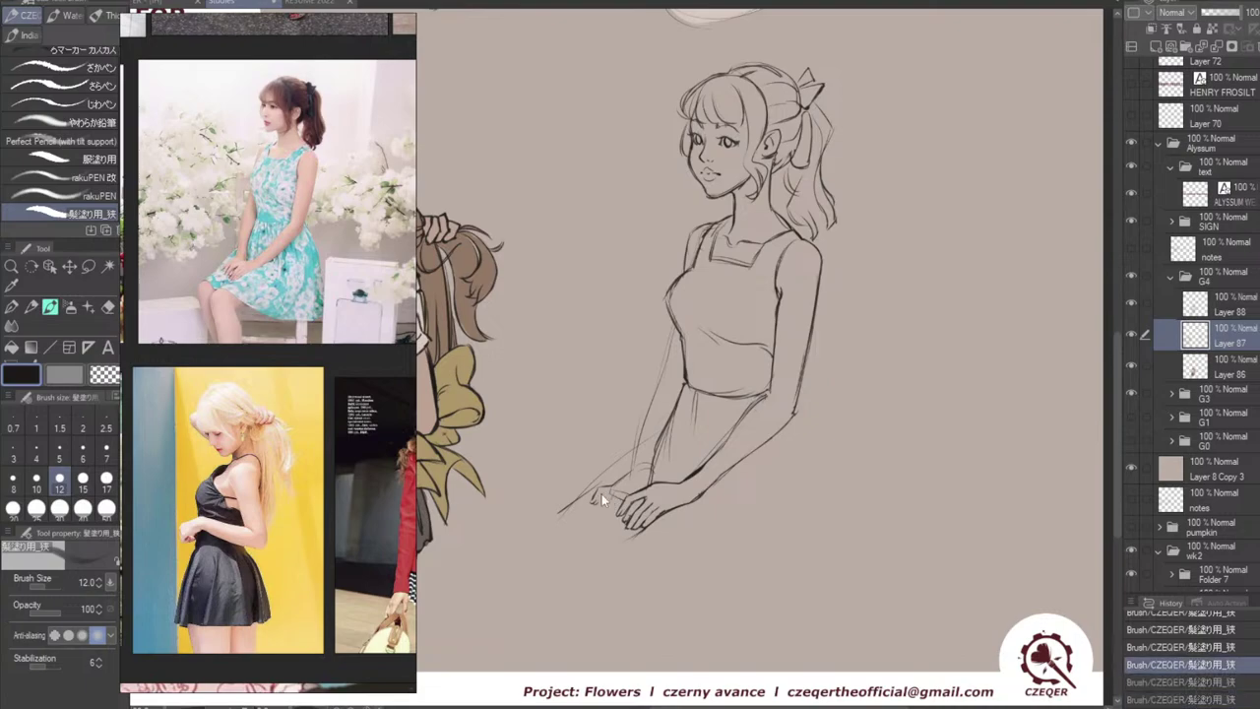
Restore the far hand's fingertip marks and try a short stroke for the gap between the fingers.
{"action": "key", "text": "ctrl+y"}
{"action": "key", "text": "ctrl+y"}
{"action": "key", "text": "ctrl+y"}
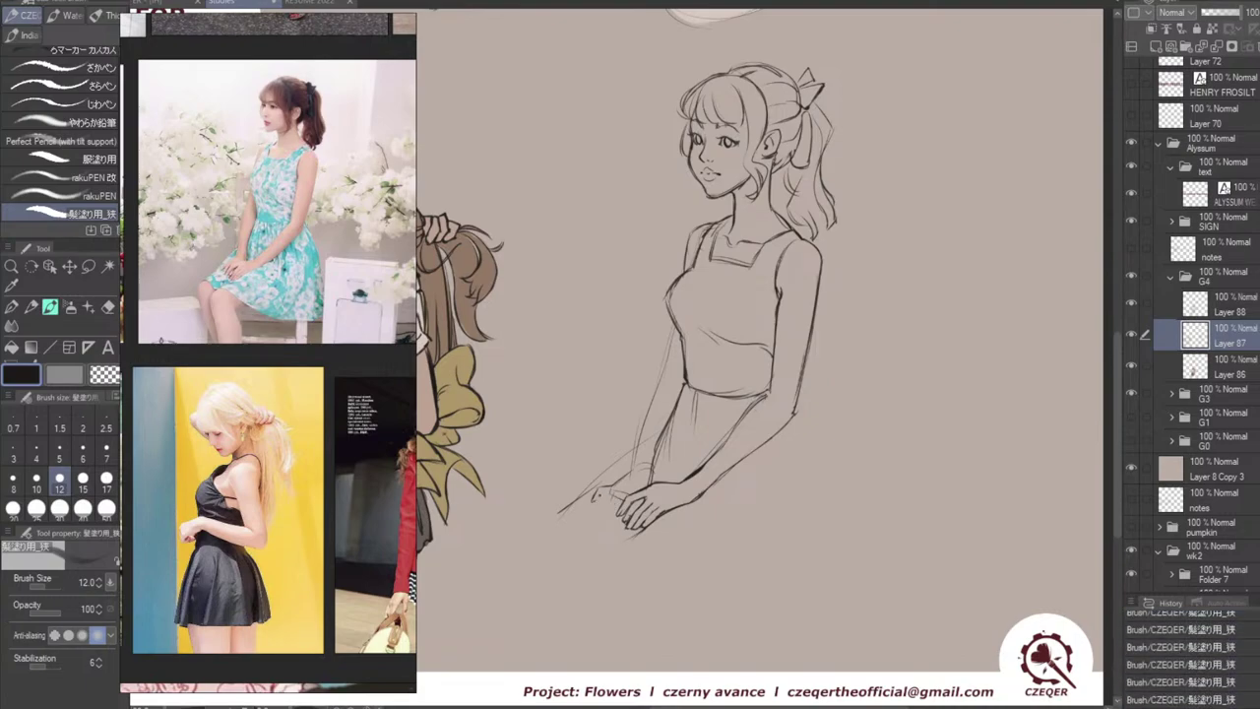
{"action": "key", "text": "ctrl+y"}
{"action": "key", "text": "ctrl+z"}
{"action": "left_click_drag", "start_coordinate": [602, 495], "coordinate": [604, 500]}
{"action": "key", "text": "ctrl+z"}
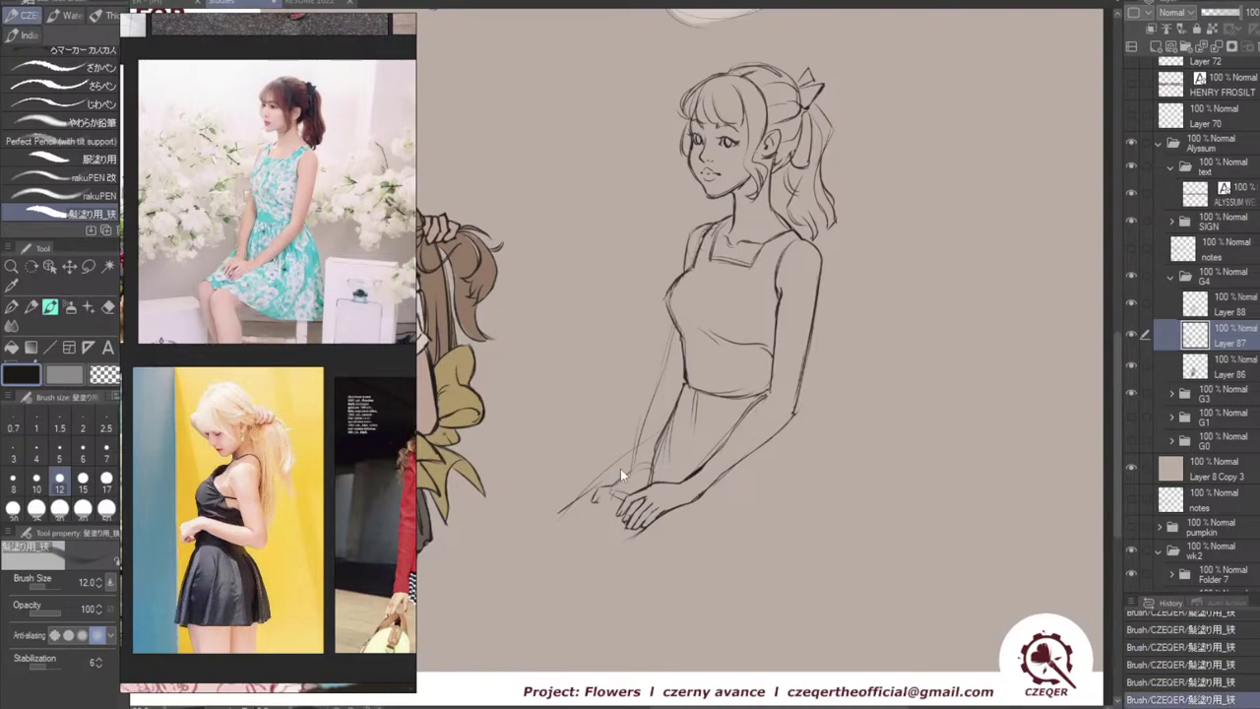
Outline the far hand's fingers resting on the lap, adding a downward stroke for the second finger.
{"action": "key", "text": "ctrl+z"}
{"action": "key", "text": "ctrl+z"}
{"action": "left_click_drag", "start_coordinate": [595, 491], "coordinate": [597, 505]}
{"action": "key", "text": "ctrl+z"}
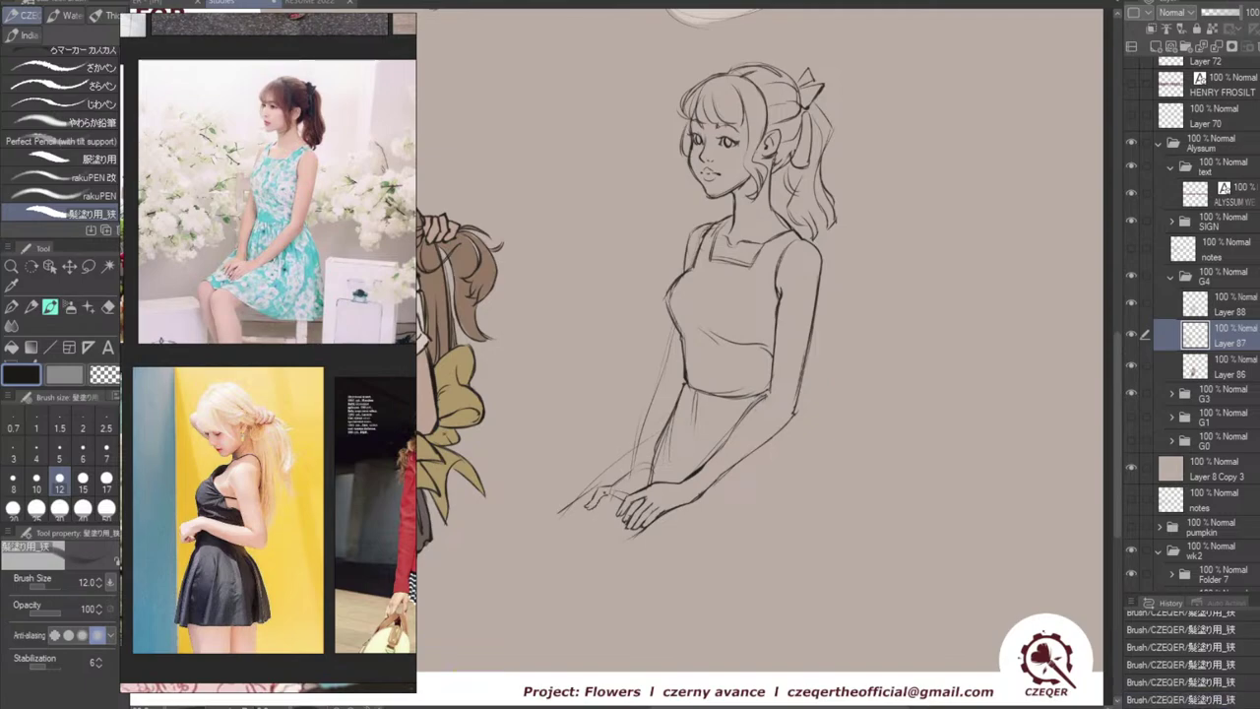
{"action": "key", "text": "ctrl+z"}
{"action": "key", "text": "ctrl+z"}
{"action": "left_click_drag", "start_coordinate": [602, 494], "coordinate": [601, 516]}
{"action": "key", "text": "ctrl+z"}
{"action": "key", "text": "ctrl+y"}
Darken the near forearm's lower contour from the wrist to the elbow.
{"action": "left_click_drag", "start_coordinate": [705, 492], "coordinate": [757, 449]}
{"action": "key", "text": "ctrl+z"}
{"action": "left_click_drag", "start_coordinate": [697, 501], "coordinate": [793, 418]}
{"action": "key", "text": "ctrl+z"}
{"action": "key", "text": "ctrl+z"}
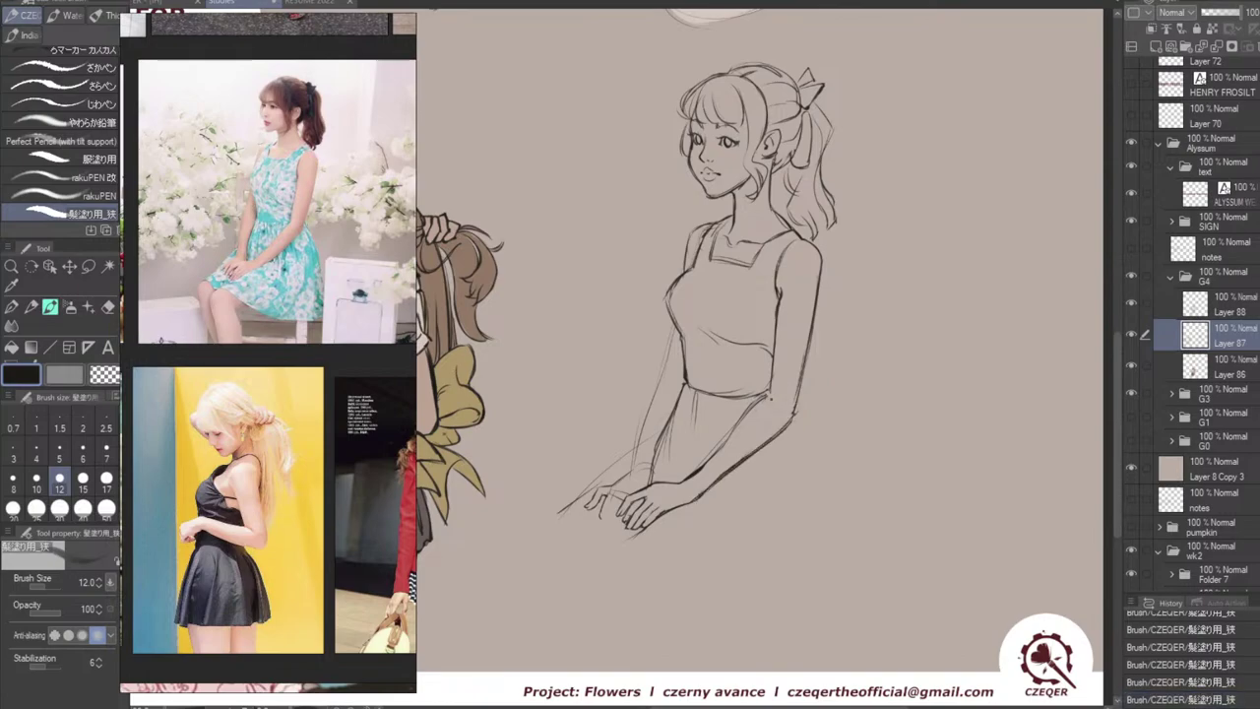
Thin the near forearm's rough inner lines with the eraser, comparing versions with undo and redo.
{"action": "key", "text": "e"}
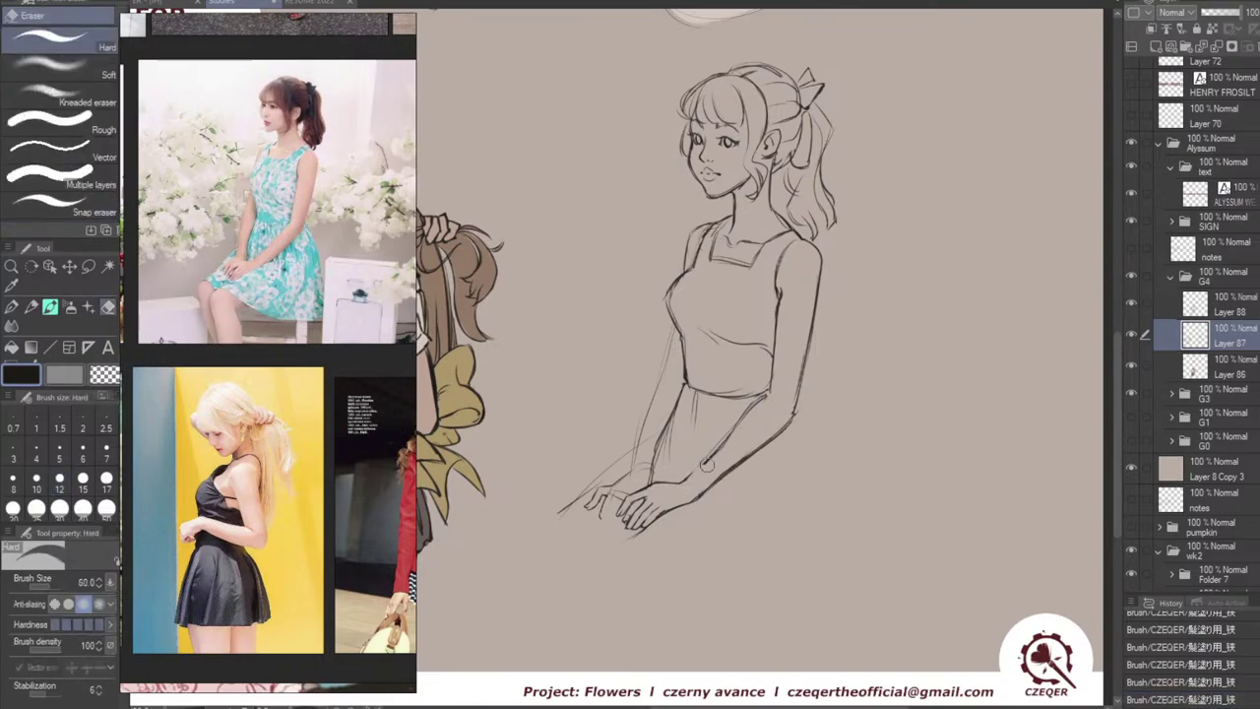
{"action": "left_click_drag", "start_coordinate": [715, 477], "coordinate": [758, 448]}
{"action": "key", "text": "p"}
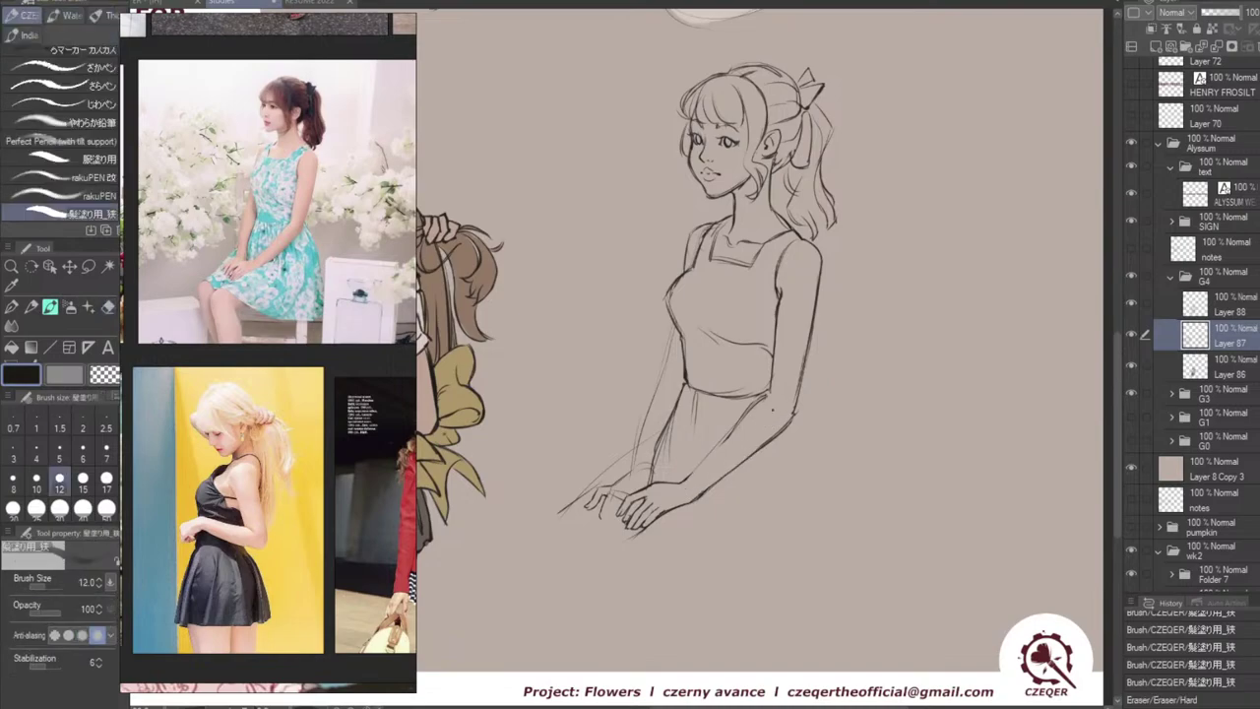
{"action": "key", "text": "ctrl+z"}
{"action": "key", "text": "ctrl+y"}
{"action": "key", "text": "ctrl+z"}
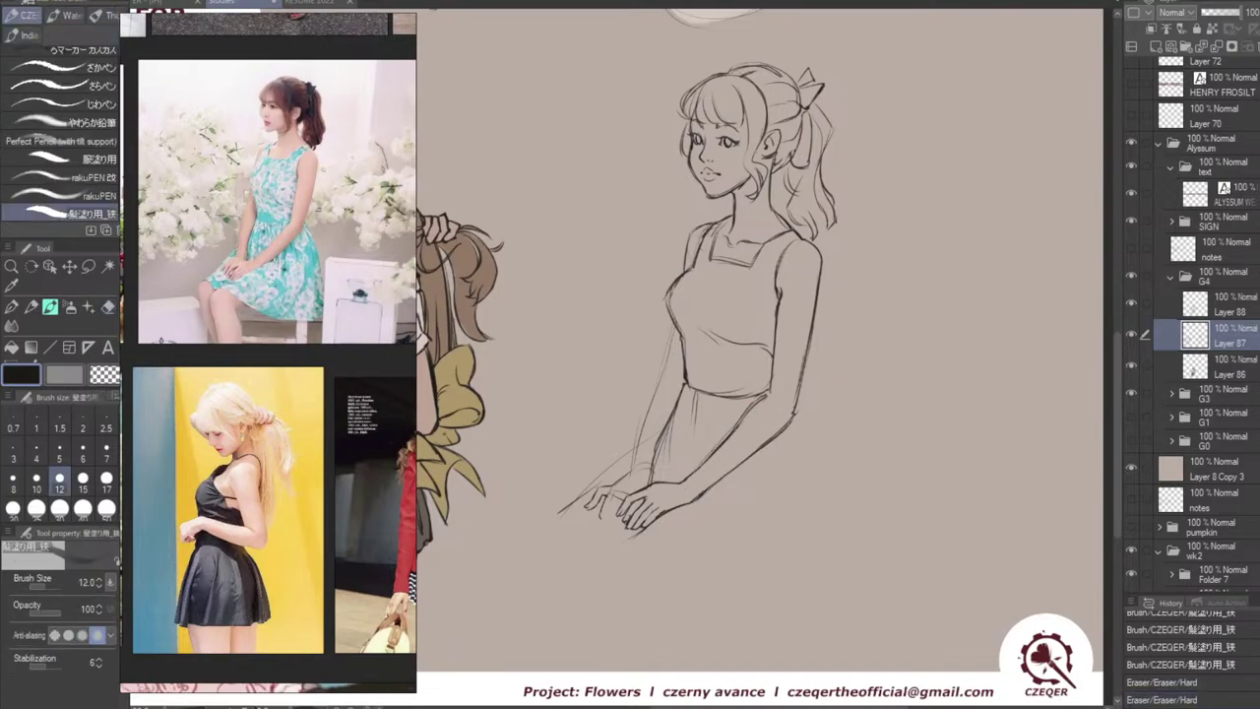
{"action": "key", "text": "ctrl+y"}
Redraw the near forearm's upper contour and darken the corner where it meets the waist.
{"action": "left_click_drag", "start_coordinate": [745, 424], "coordinate": [689, 479]}
{"action": "key", "text": "ctrl+z"}
{"action": "left_click_drag", "start_coordinate": [729, 436], "coordinate": [711, 454]}
{"action": "mouse_move", "coordinate": [757, 401]}
{"action": "left_mouse_down"}
{"action": "mouse_move", "coordinate": [743, 414]}
{"action": "mouse_move", "coordinate": [768, 408]}
{"action": "left_mouse_up"}
{"action": "left_click_drag", "start_coordinate": [773, 358], "coordinate": [773, 384]}
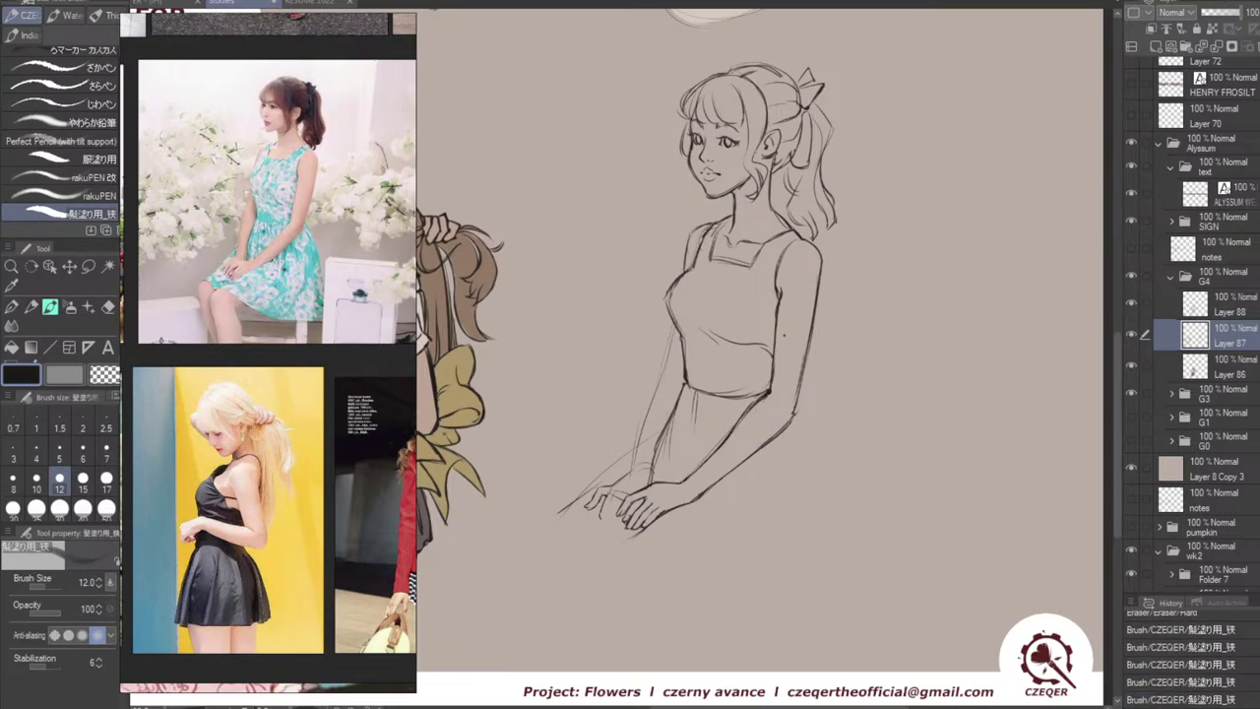
Erase the stray overlap at the waist corner beside the near arm and retry its outline.
{"action": "key", "text": "e"}
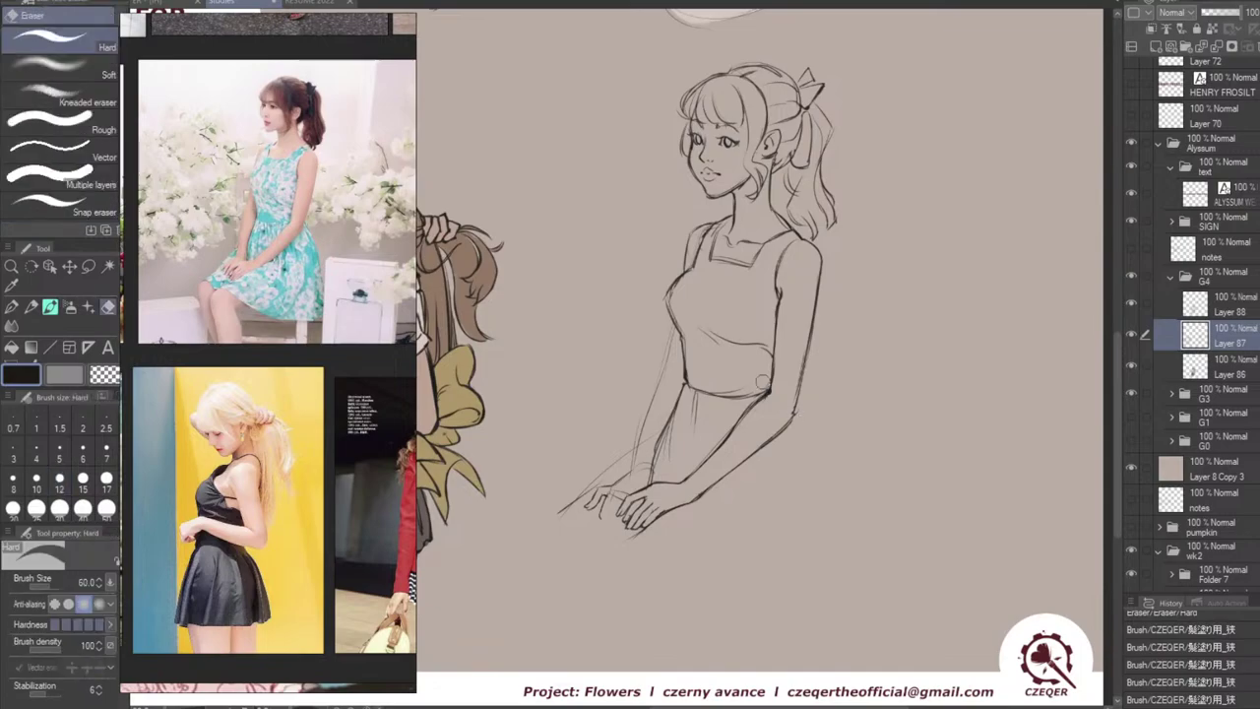
{"action": "mouse_move", "coordinate": [762, 390]}
{"action": "left_mouse_down"}
{"action": "mouse_move", "coordinate": [709, 391]}
{"action": "mouse_move", "coordinate": [769, 393]}
{"action": "left_mouse_up"}
{"action": "key", "text": "b"}
{"action": "key", "text": "ctrl+z"}
{"action": "key", "text": "ctrl+z"}
{"action": "key", "text": "ctrl+z"}
Retry strokes across the bodice and erase the outer end of the under-bust curve beside the near arm.
{"action": "mouse_move", "coordinate": [688, 385]}
{"action": "left_mouse_down"}
{"action": "mouse_move", "coordinate": [740, 398]}
{"action": "mouse_move", "coordinate": [770, 386]}
{"action": "mouse_move", "coordinate": [766, 356]}
{"action": "mouse_move", "coordinate": [746, 350]}
{"action": "left_mouse_up"}
{"action": "key", "text": "ctrl+z"}
{"action": "key", "text": "ctrl+z"}
{"action": "key", "text": "ctrl+z"}
{"action": "key", "text": "e"}
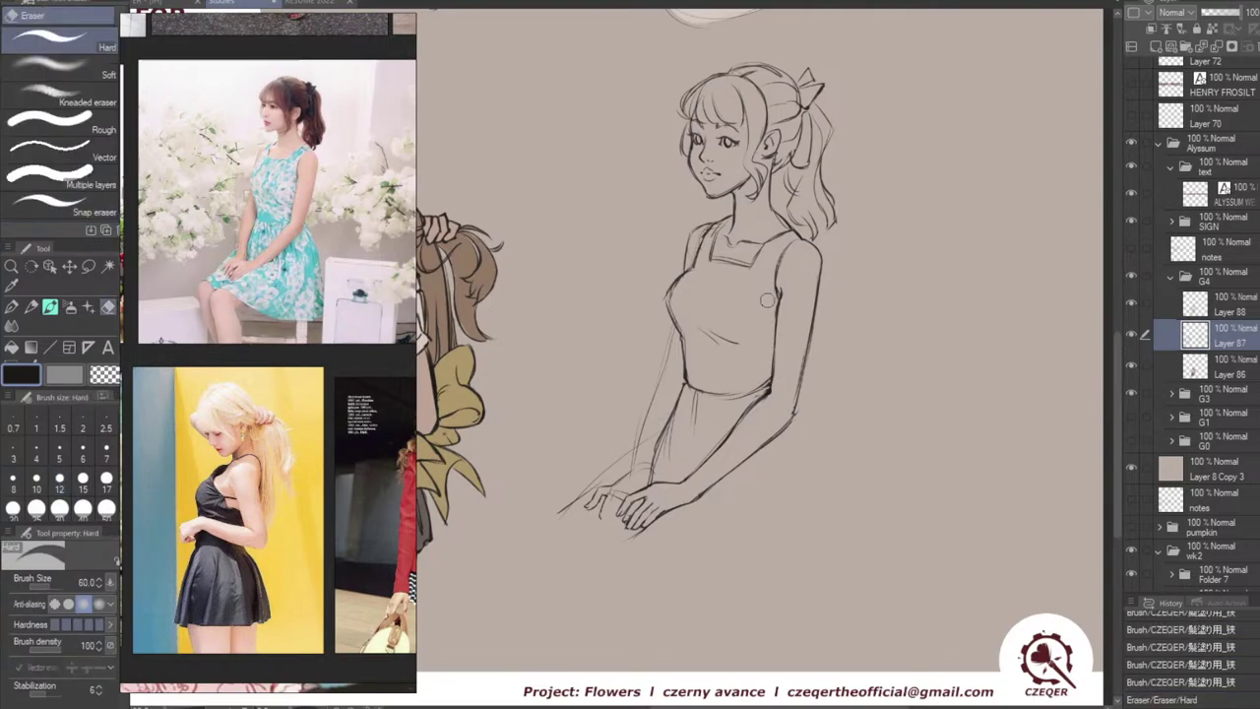
{"action": "key", "text": "b"}
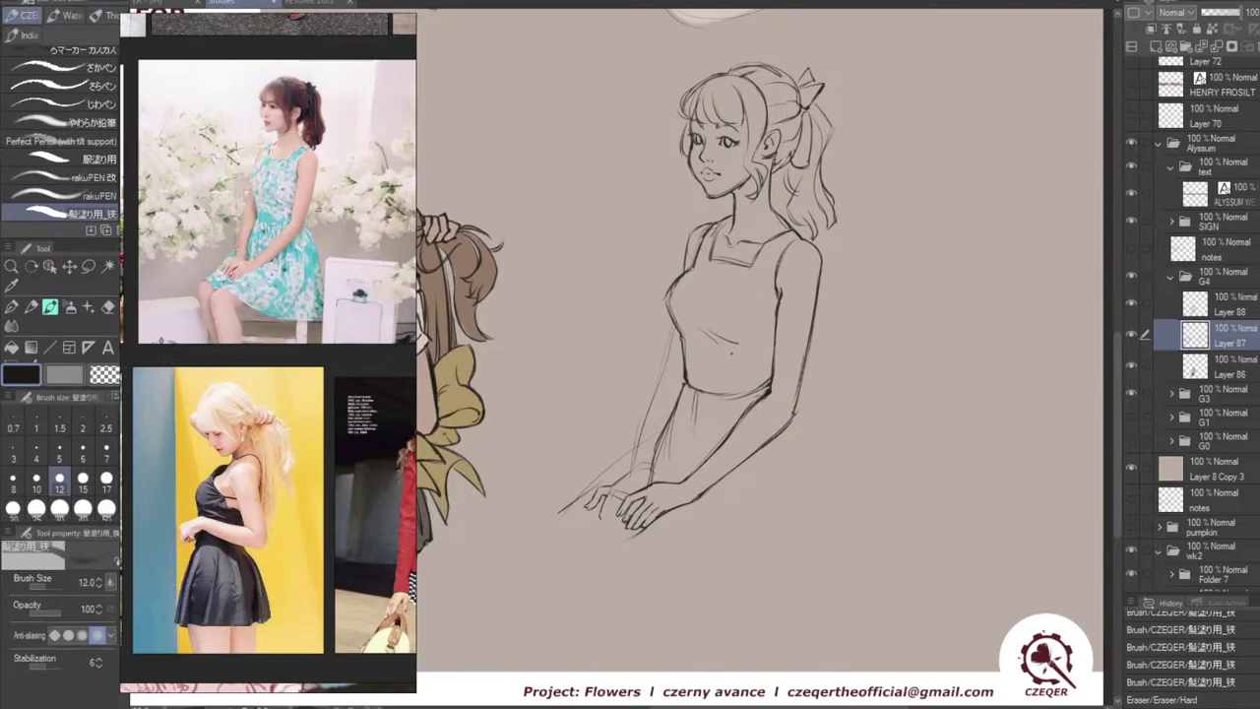
Erase the outer part of the under-bust curve and redraw a short crease across the bodice.
{"action": "key", "text": "e"}
{"action": "mouse_move", "coordinate": [736, 334]}
{"action": "left_mouse_down"}
{"action": "mouse_move", "coordinate": [701, 333]}
{"action": "mouse_move", "coordinate": [723, 335]}
{"action": "left_mouse_up"}
{"action": "key", "text": "b"}
{"action": "key", "text": "ctrl+z"}
{"action": "left_click_drag", "start_coordinate": [693, 336], "coordinate": [744, 339]}
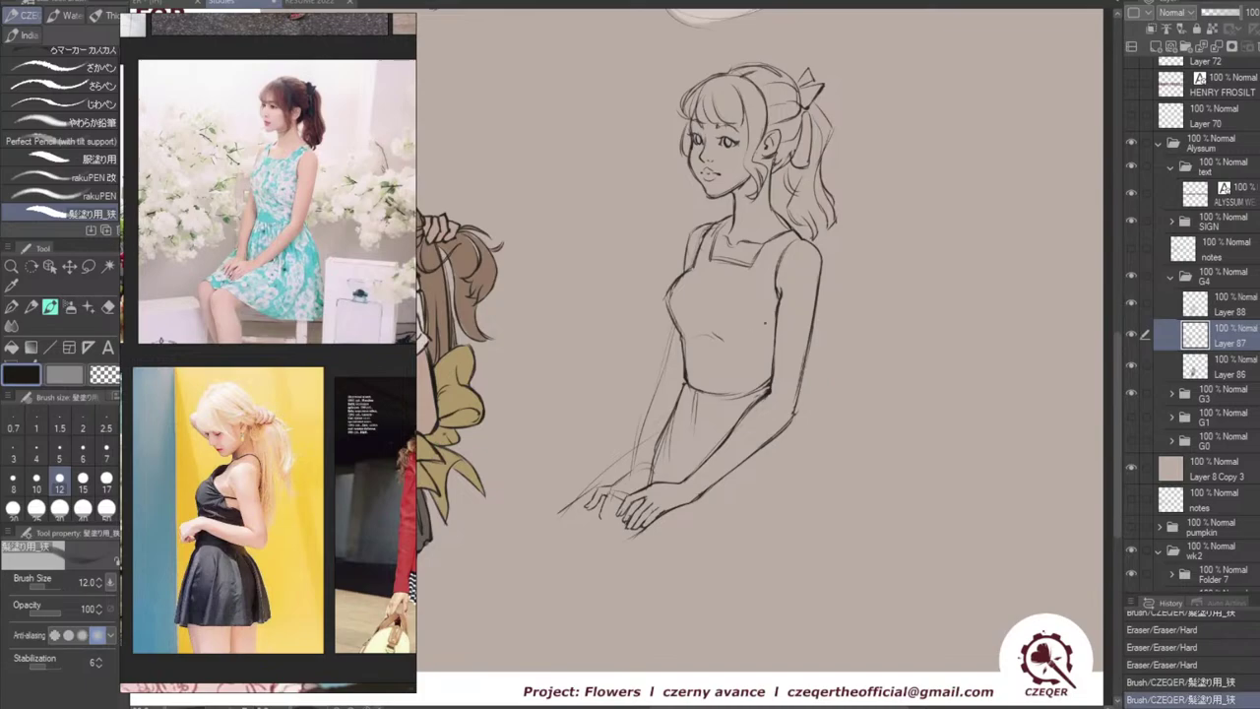
Erase the bodice's side line beside the near arm and clean up the dark overlap at the waist corner.
{"action": "key", "text": "e"}
{"action": "mouse_move", "coordinate": [776, 313]}
{"action": "left_mouse_down"}
{"action": "mouse_move", "coordinate": [770, 373]}
{"action": "mouse_move", "coordinate": [783, 301]}
{"action": "mouse_move", "coordinate": [776, 376]}
{"action": "left_mouse_up"}
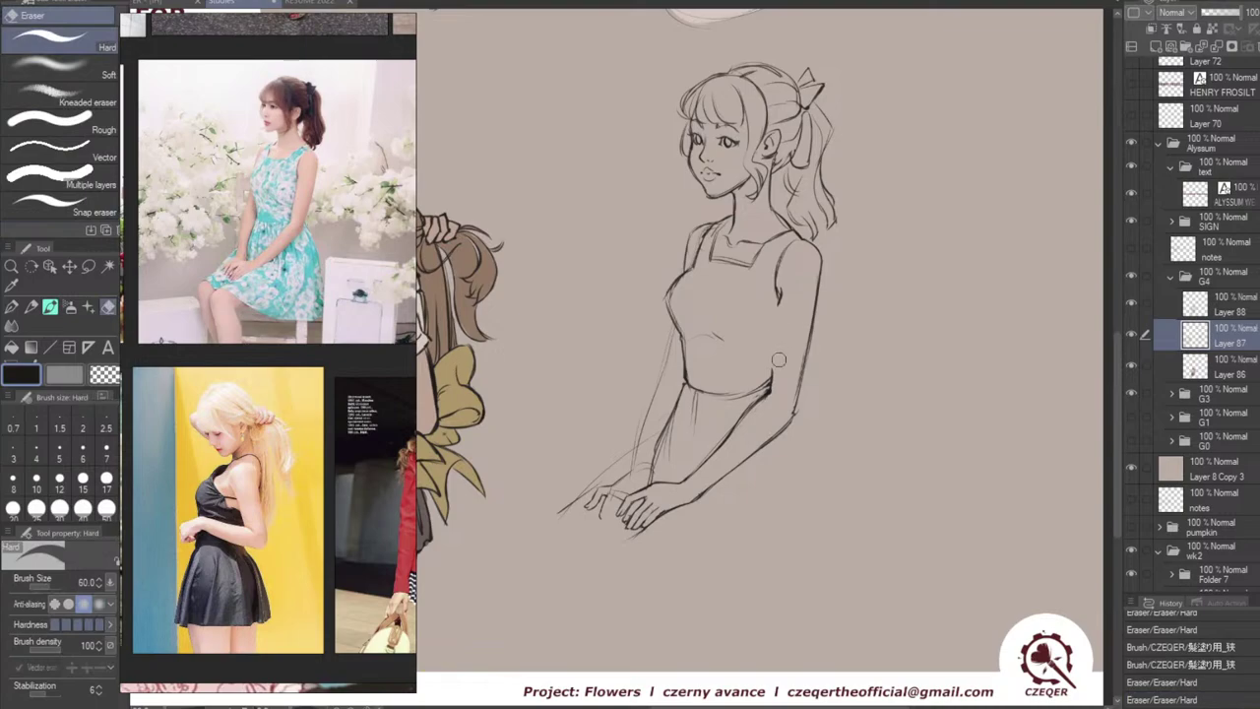
{"action": "mouse_move", "coordinate": [738, 439]}
{"action": "left_mouse_down"}
{"action": "mouse_move", "coordinate": [790, 373]}
{"action": "mouse_move", "coordinate": [756, 415]}
{"action": "mouse_move", "coordinate": [778, 388]}
{"action": "left_mouse_up"}
{"action": "key", "text": "b"}
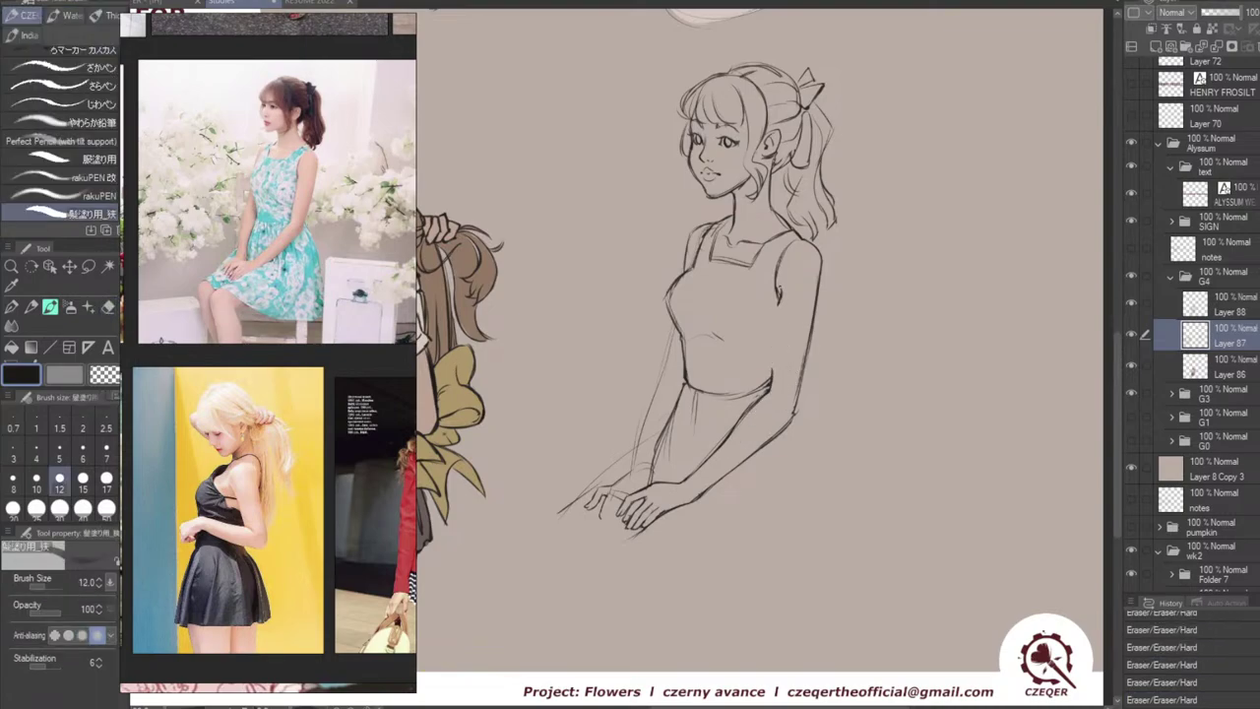
Redraw the bodice's side line from the near underarm down to the waist, undoing and retrying strokes until it runs as one clean contour.
{"action": "key", "text": "ctrl+z"}
{"action": "left_click_drag", "start_coordinate": [780, 284], "coordinate": [773, 346]}
{"action": "key", "text": "ctrl+z"}
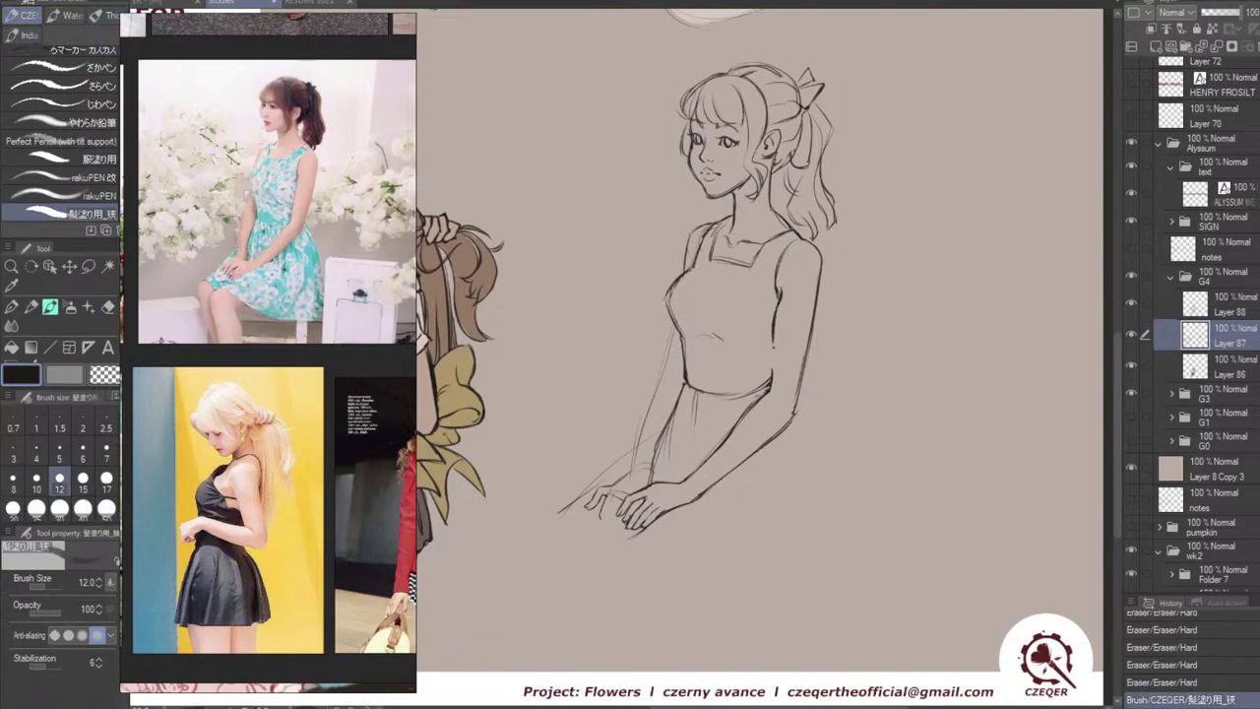
{"action": "key", "text": "ctrl+z"}
{"action": "left_click_drag", "start_coordinate": [779, 303], "coordinate": [773, 381]}
{"action": "key", "text": "ctrl+z"}
{"action": "key", "text": "ctrl+z"}
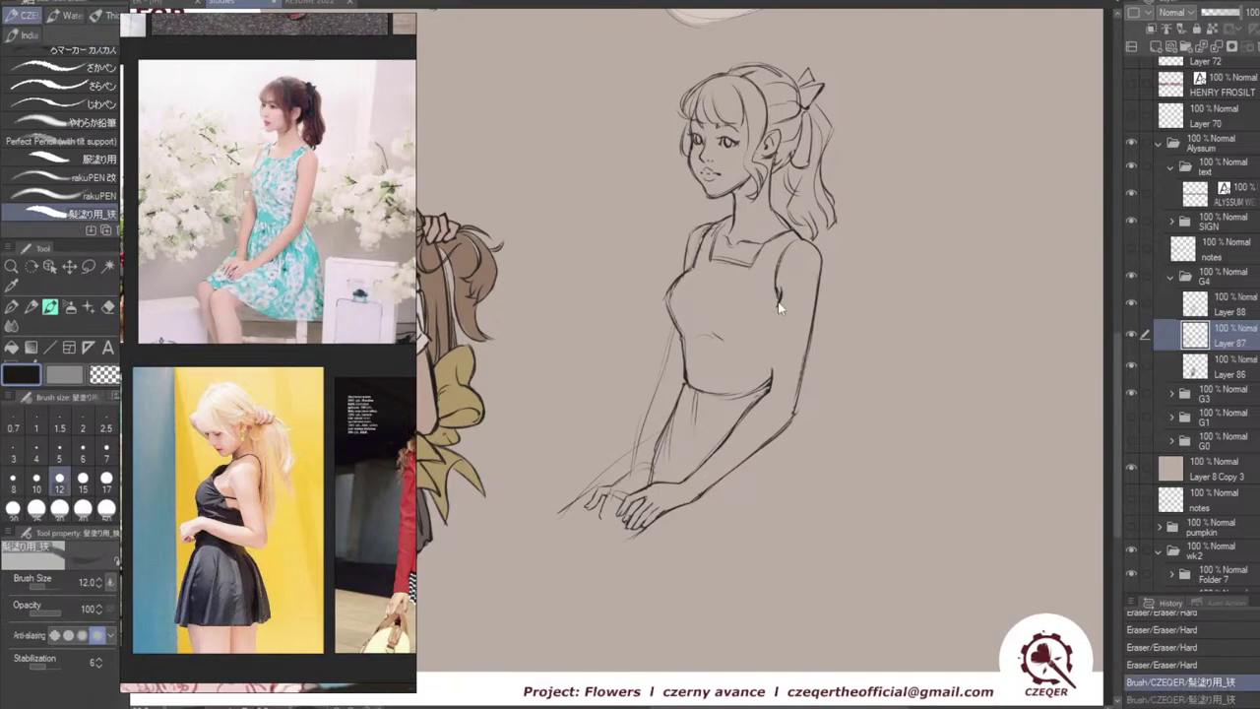
{"action": "left_click_drag", "start_coordinate": [779, 304], "coordinate": [773, 381]}
{"action": "key", "text": "ctrl+z"}
{"action": "key", "text": "ctrl+z"}
{"action": "mouse_move", "coordinate": [778, 304]}
{"action": "left_mouse_down"}
{"action": "mouse_move", "coordinate": [773, 372]}
{"action": "mouse_move", "coordinate": [775, 334]}
{"action": "mouse_move", "coordinate": [773, 351]}
{"action": "left_mouse_up"}
{"action": "key", "text": "ctrl+z"}
{"action": "left_click_drag", "start_coordinate": [778, 304], "coordinate": [773, 370]}
{"action": "key", "text": "ctrl+z"}
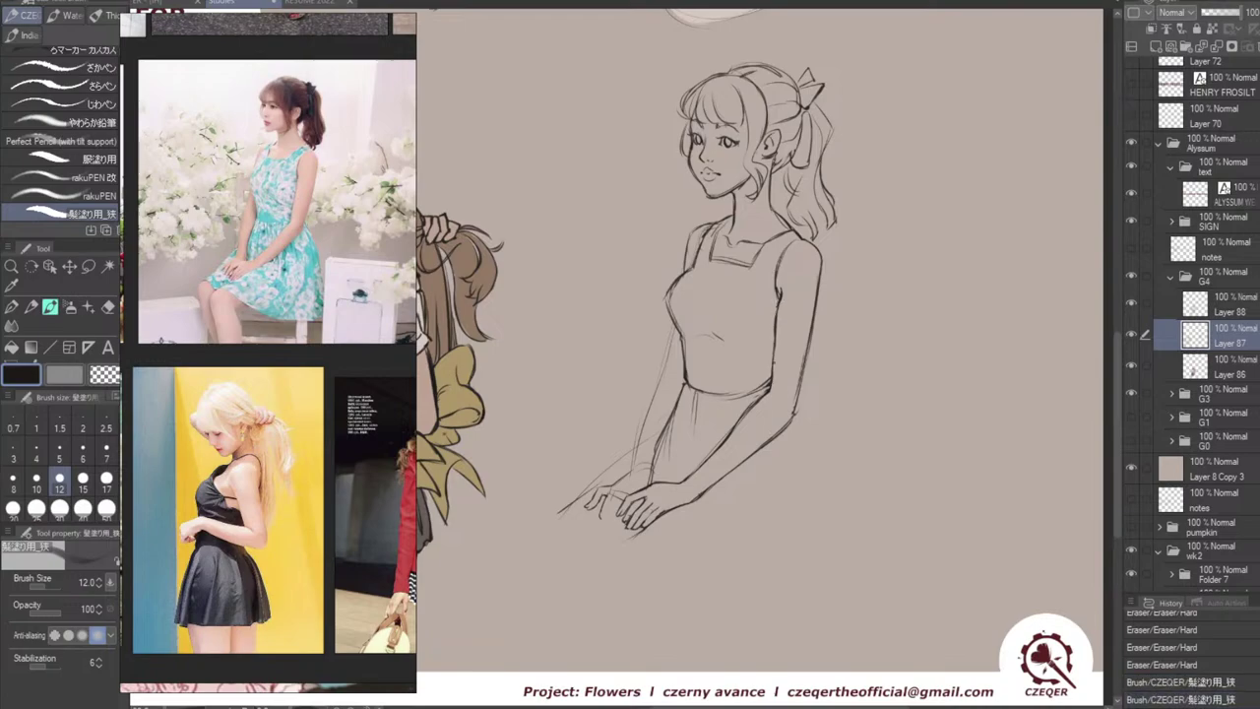
{"action": "key", "text": "ctrl+z"}
{"action": "key", "text": "ctrl+z"}
{"action": "left_click_drag", "start_coordinate": [778, 304], "coordinate": [774, 362]}
{"action": "key", "text": "ctrl+z"}
{"action": "left_click_drag", "start_coordinate": [778, 304], "coordinate": [774, 384]}
{"action": "key", "text": "ctrl+z"}
Strengthen the far upper arm's contour and the bust's front edge, erasing the rough inner line along the bust.
{"action": "left_click_drag", "start_coordinate": [675, 325], "coordinate": [665, 373]}
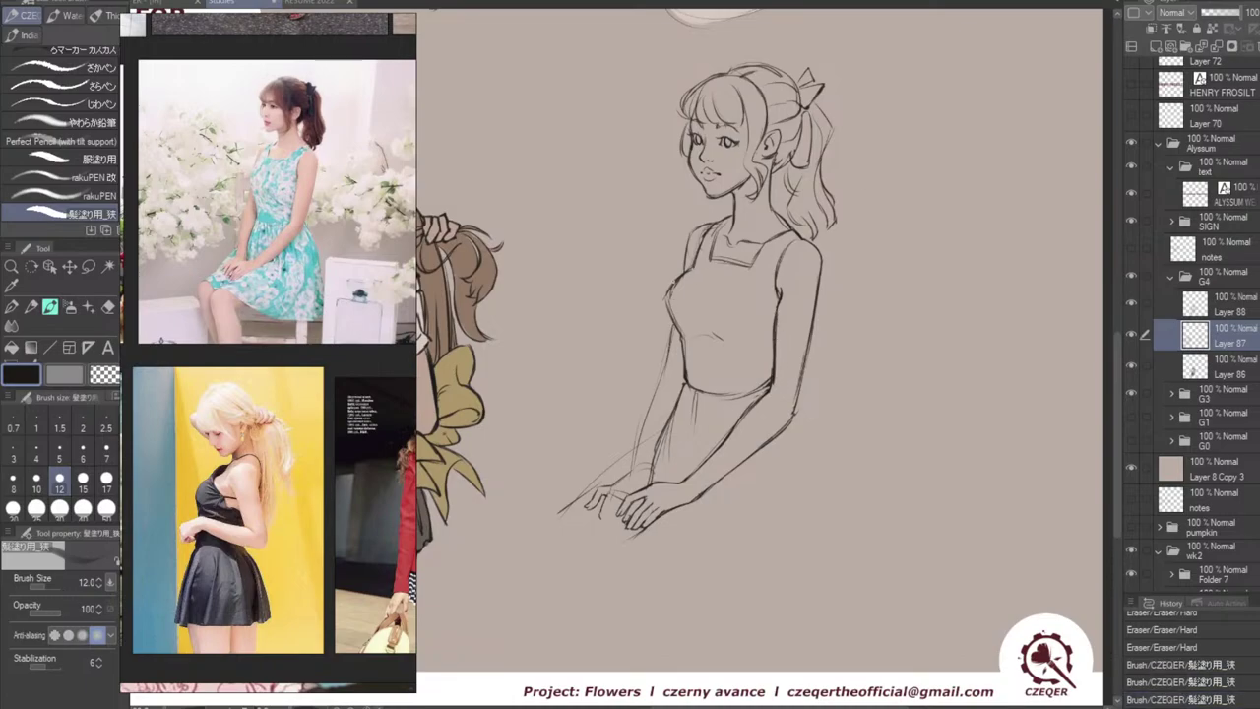
{"action": "left_click_drag", "start_coordinate": [672, 290], "coordinate": [674, 323]}
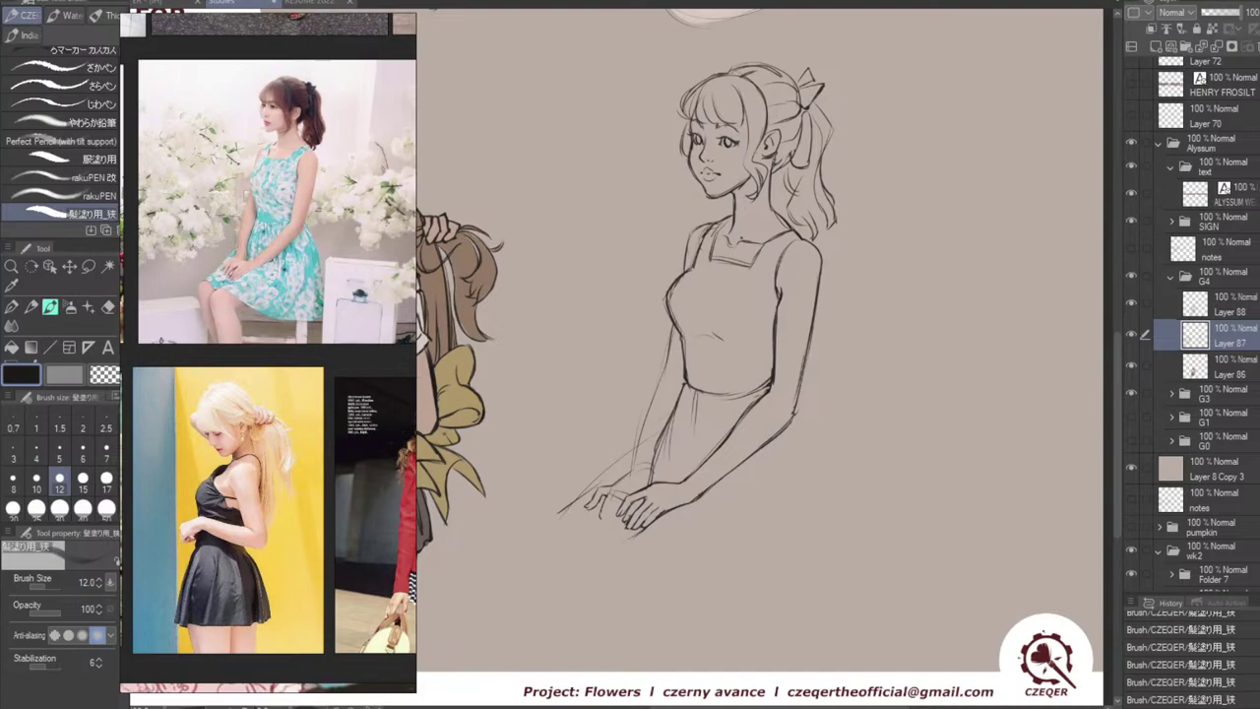
{"action": "key", "text": "e"}
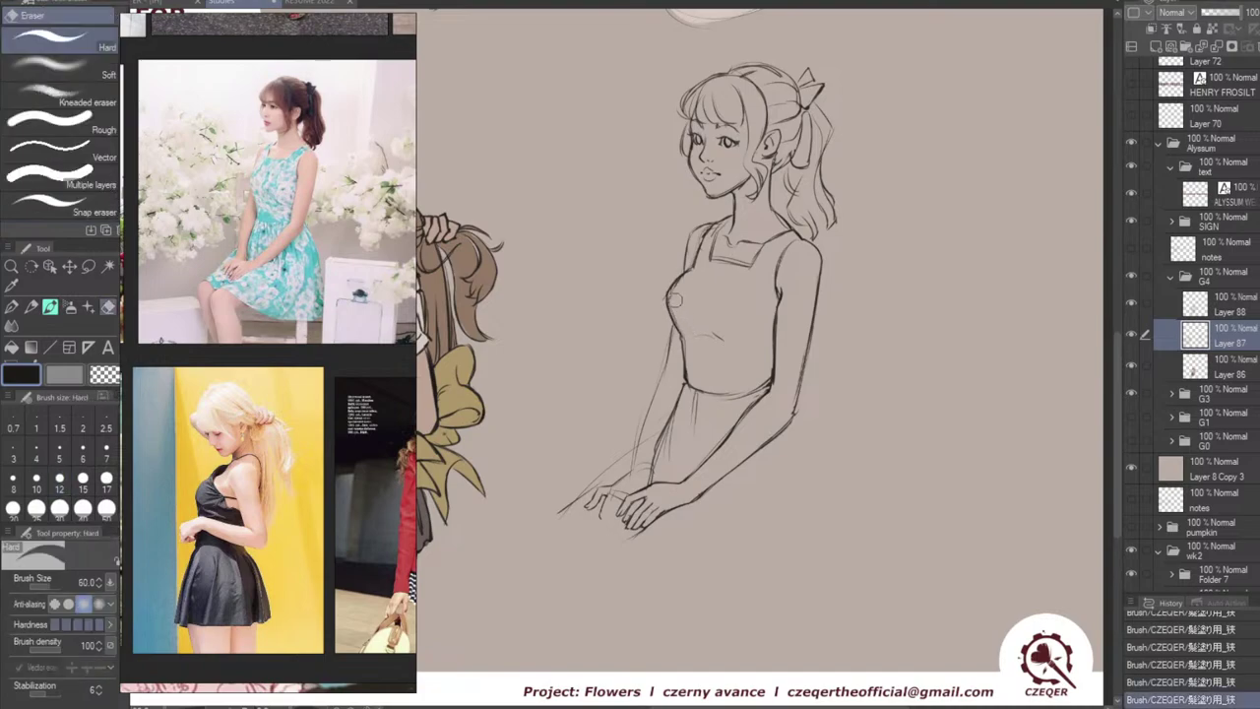
{"action": "left_click_drag", "start_coordinate": [675, 298], "coordinate": [691, 270]}
{"action": "key", "text": "b"}
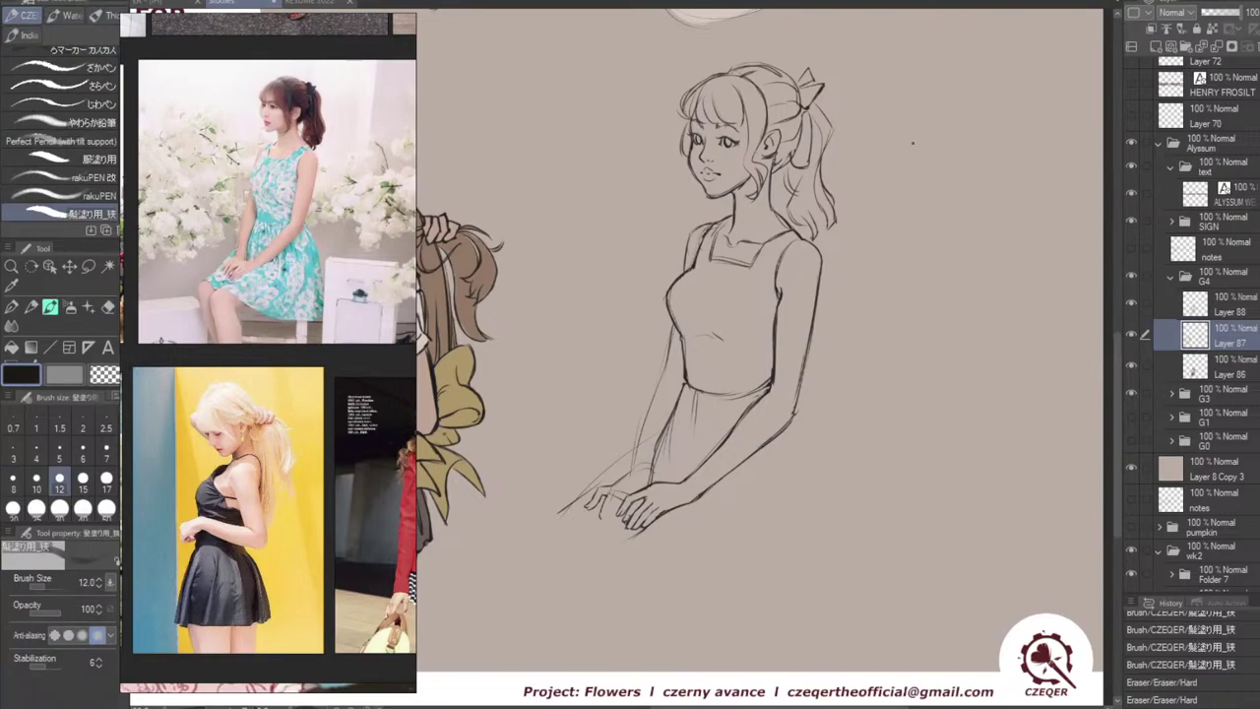
Touch up the front of the neck above the collarbone with short strokes.
{"action": "left_click", "coordinate": [952, 128]}
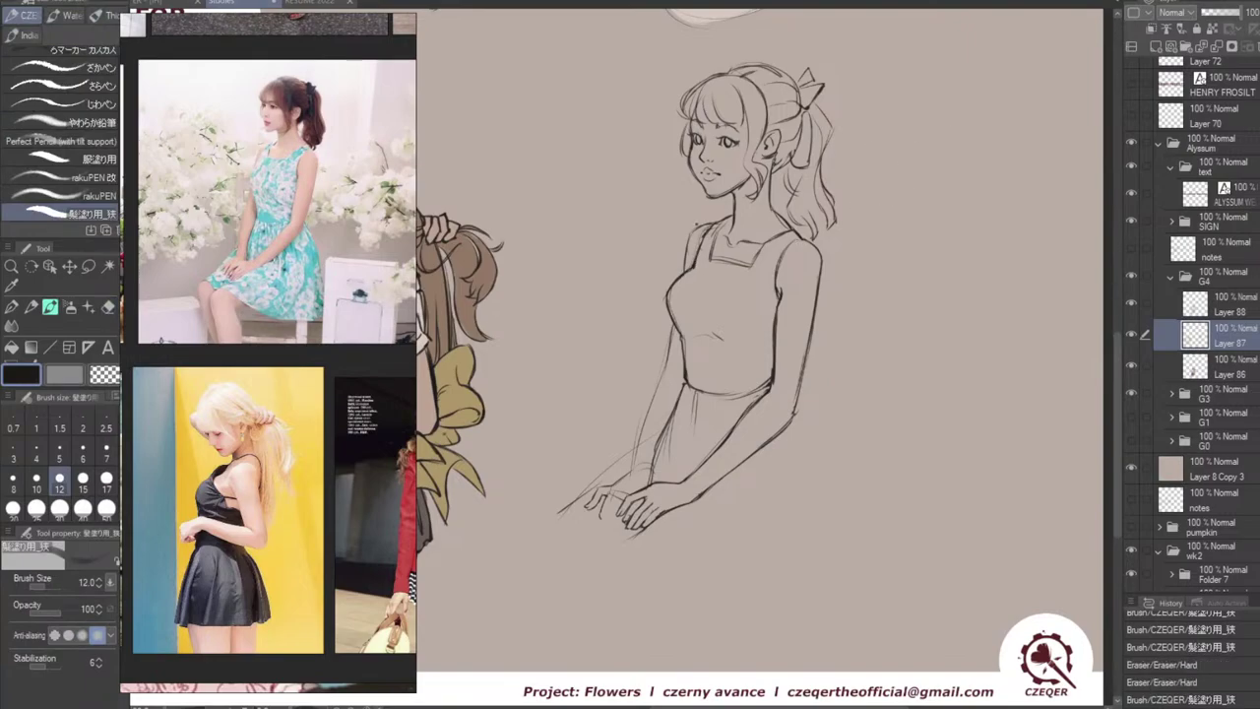
{"action": "left_click", "coordinate": [733, 209]}
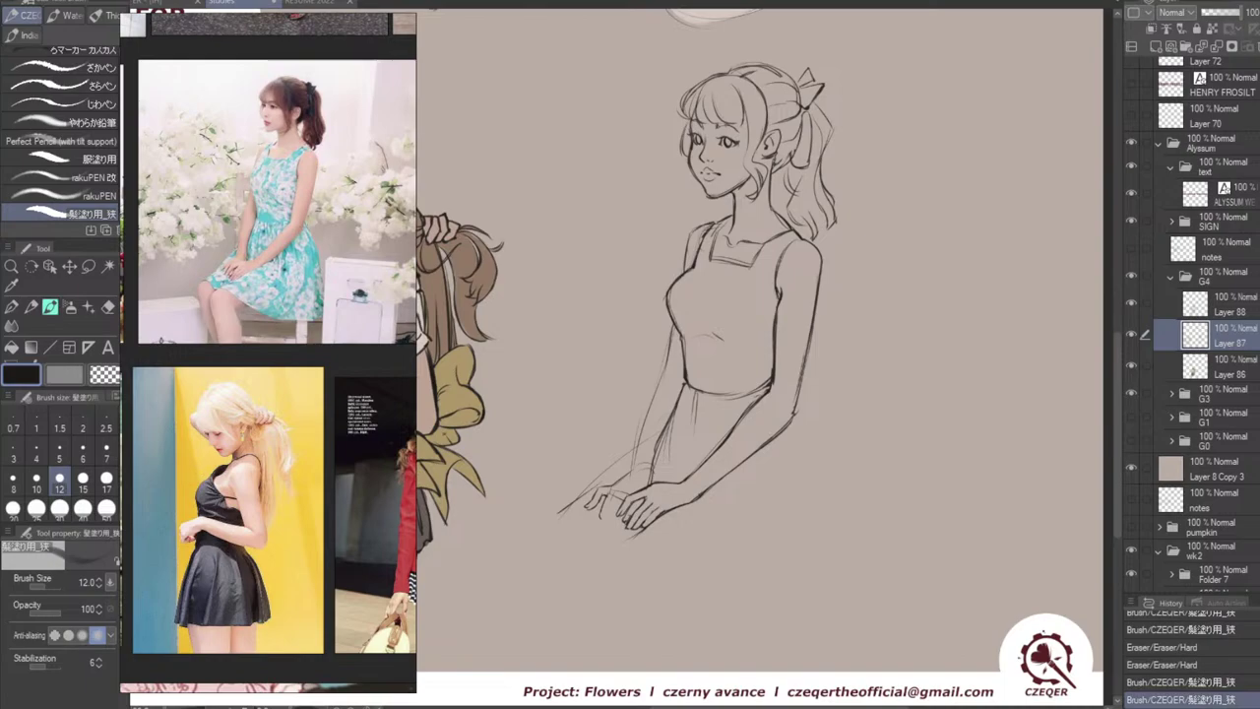
{"action": "left_click", "coordinate": [733, 214]}
{"action": "left_click", "coordinate": [734, 215]}
{"action": "left_click", "coordinate": [733, 215]}
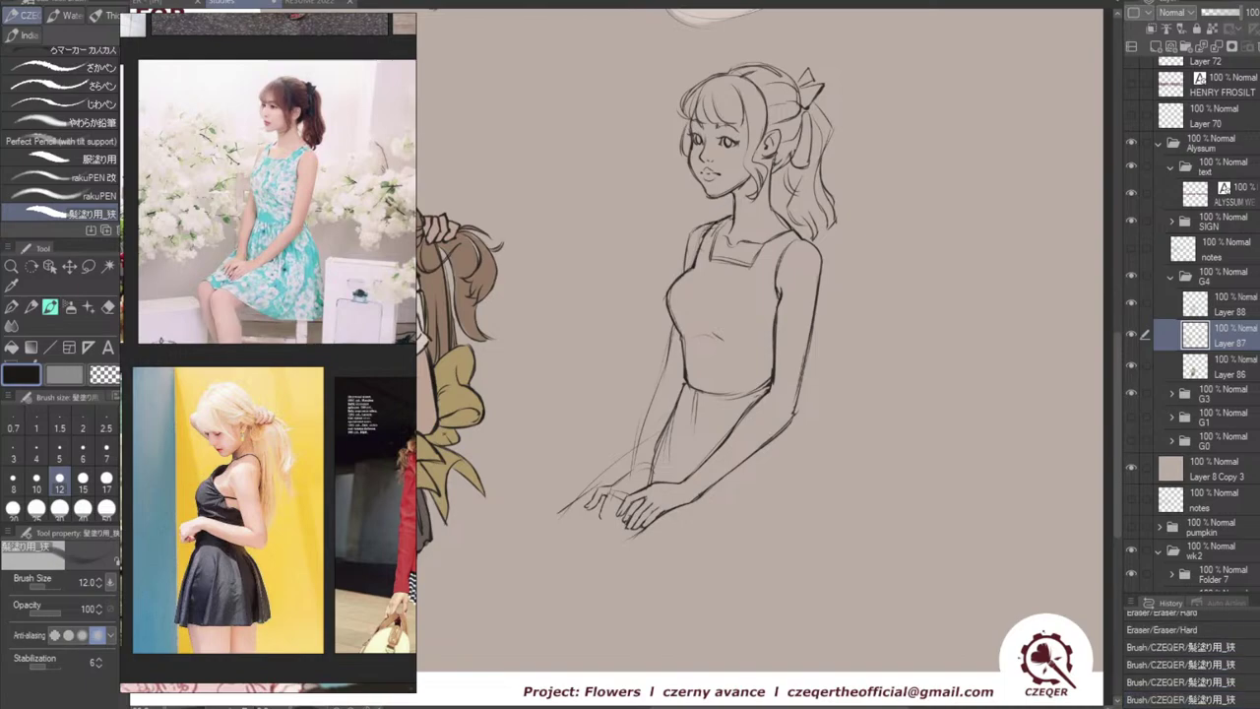
{"action": "left_click_drag", "start_coordinate": [731, 218], "coordinate": [726, 232]}
{"action": "key", "text": "ctrl+z"}
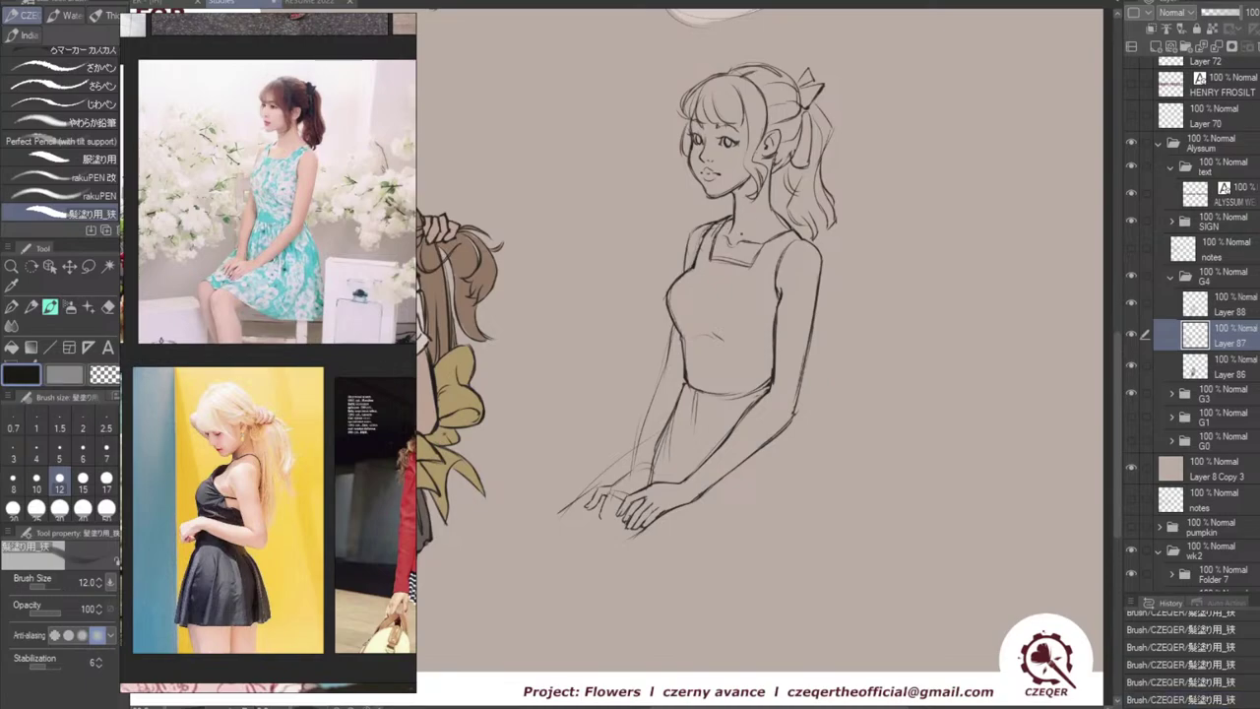
Erase the stray line where the back of the neck meets the ponytail and retry the strokes there.
{"action": "key", "text": "e"}
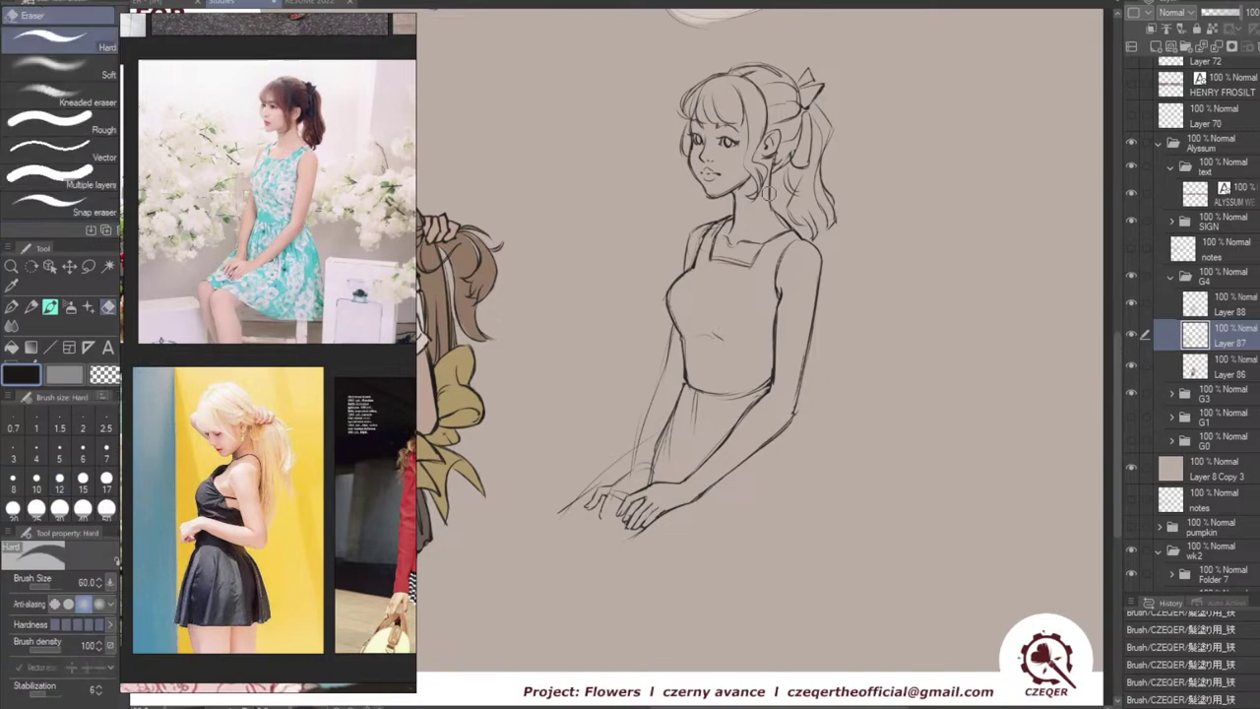
{"action": "mouse_move", "coordinate": [782, 218]}
{"action": "left_mouse_down"}
{"action": "mouse_move", "coordinate": [774, 206]}
{"action": "mouse_move", "coordinate": [786, 223]}
{"action": "left_mouse_up"}
{"action": "key", "text": "b"}
{"action": "key", "text": "ctrl+z"}
{"action": "key", "text": "ctrl+z"}
{"action": "key", "text": "ctrl+z"}
{"action": "key", "text": "ctrl+z"}
{"action": "key", "text": "ctrl+z"}
{"action": "key", "text": "ctrl+z"}
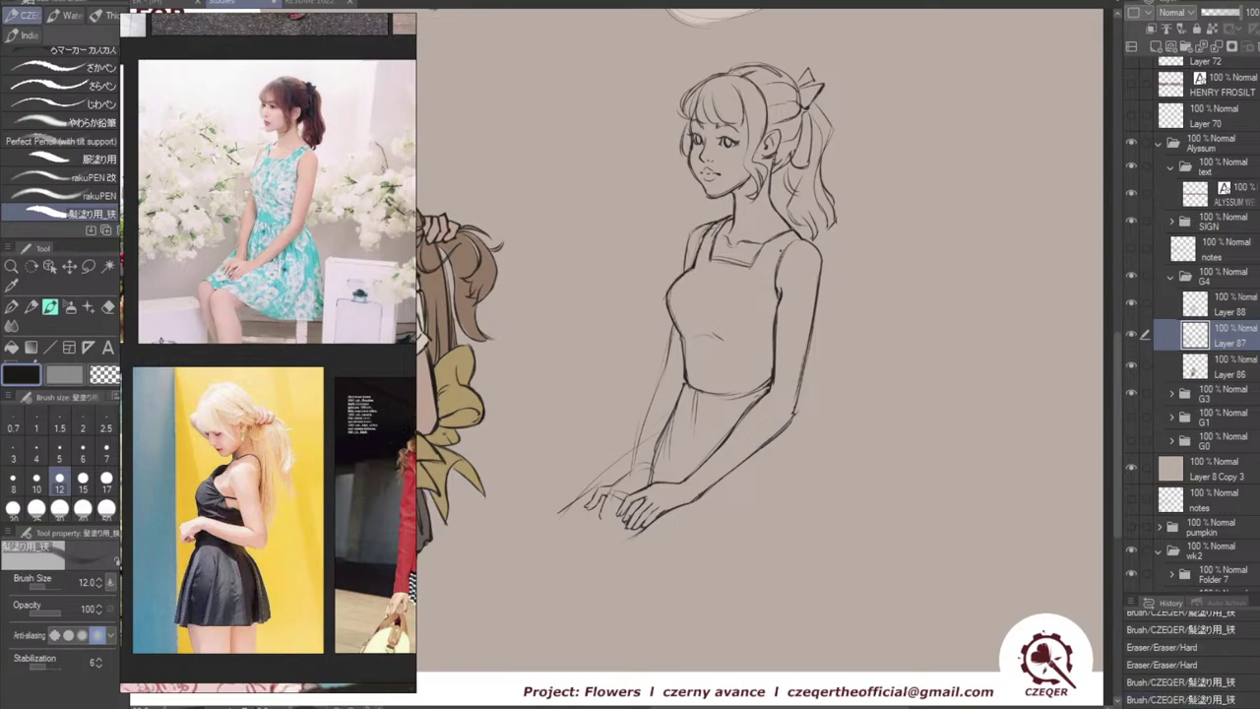
Darken the ponytail's outer contour and erase the stray line ends beneath its tip.
{"action": "left_click", "coordinate": [886, 202]}
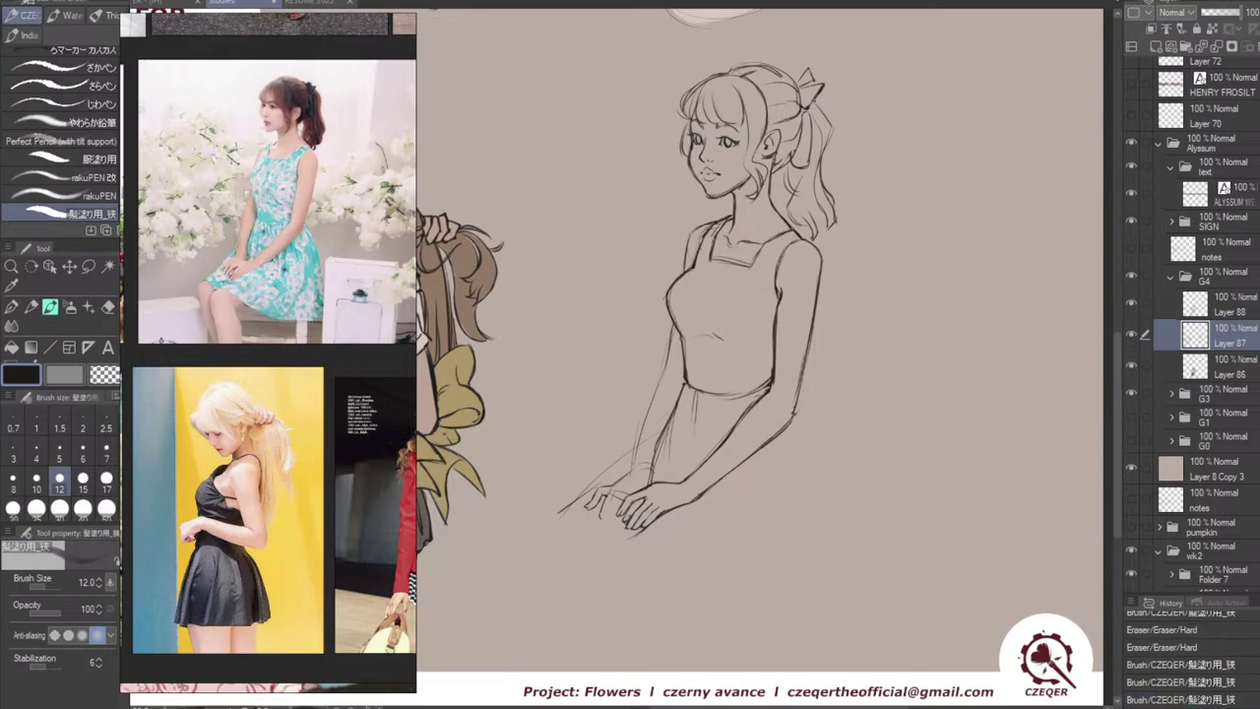
{"action": "mouse_move", "coordinate": [813, 100]}
{"action": "left_mouse_down"}
{"action": "mouse_move", "coordinate": [831, 154]}
{"action": "mouse_move", "coordinate": [773, 177]}
{"action": "mouse_move", "coordinate": [801, 224]}
{"action": "left_mouse_up"}
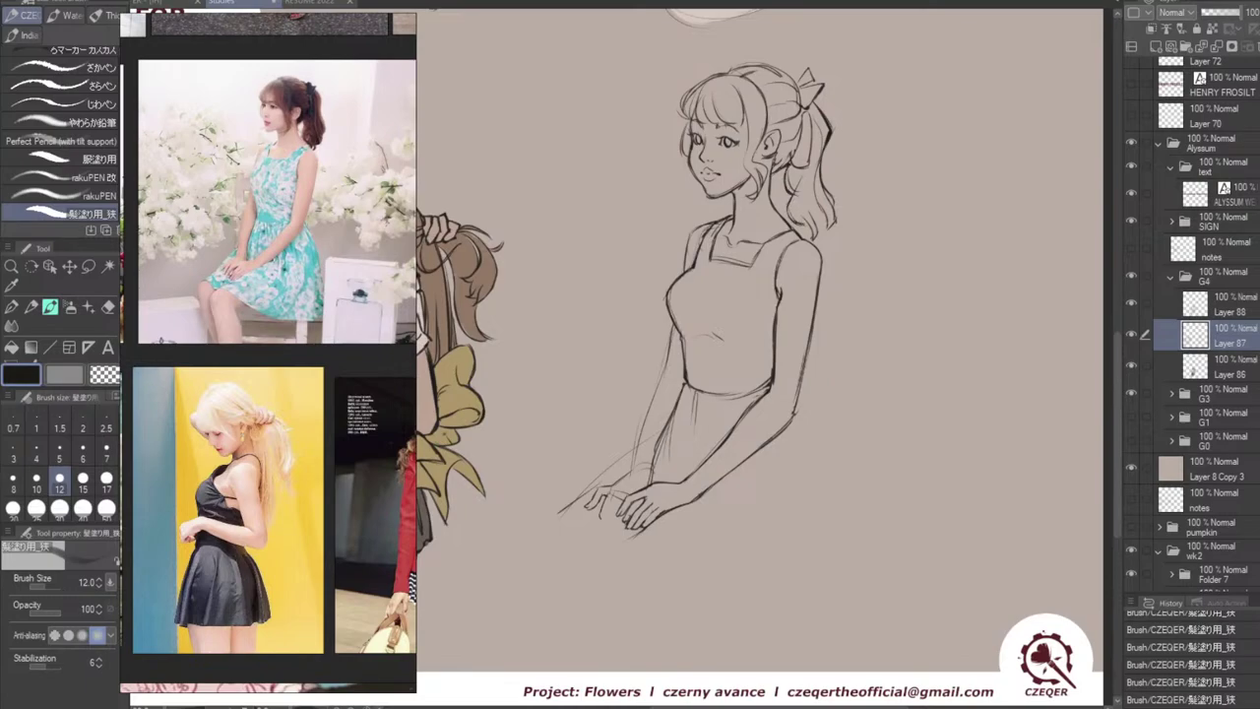
{"action": "key", "text": "e"}
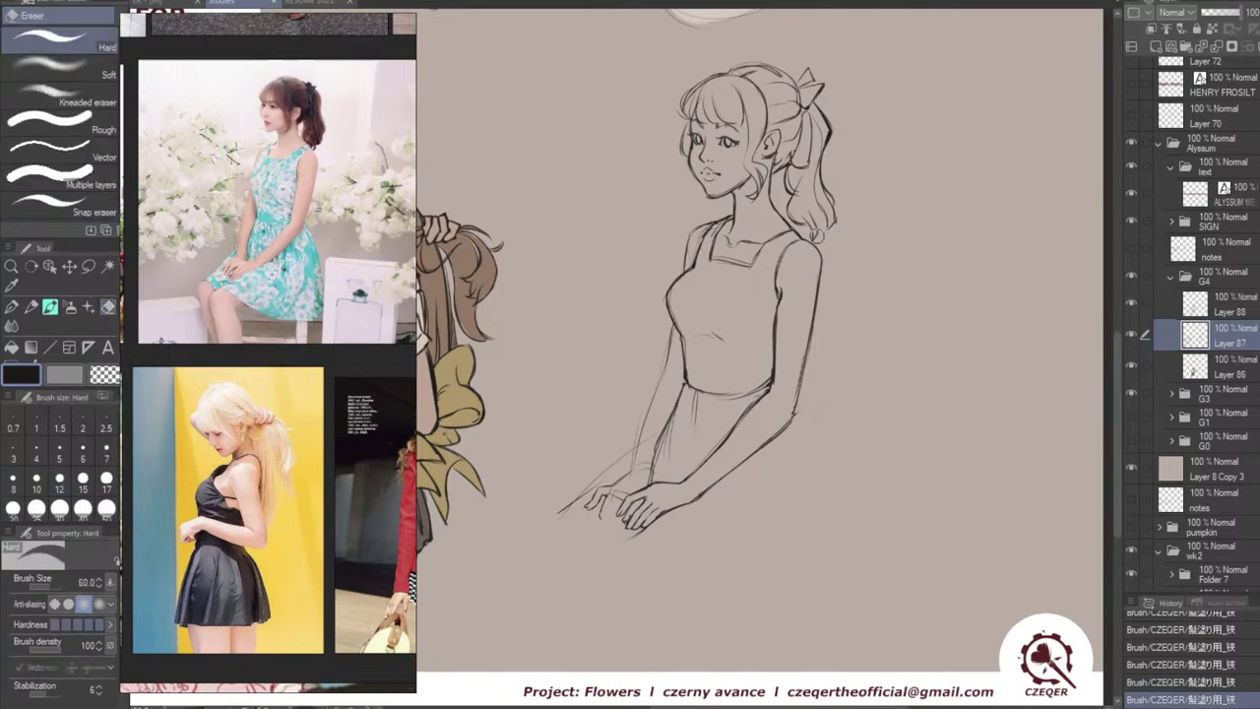
{"action": "left_click_drag", "start_coordinate": [816, 236], "coordinate": [810, 230]}
{"action": "key", "text": "b"}
{"action": "key", "text": "ctrl+z"}
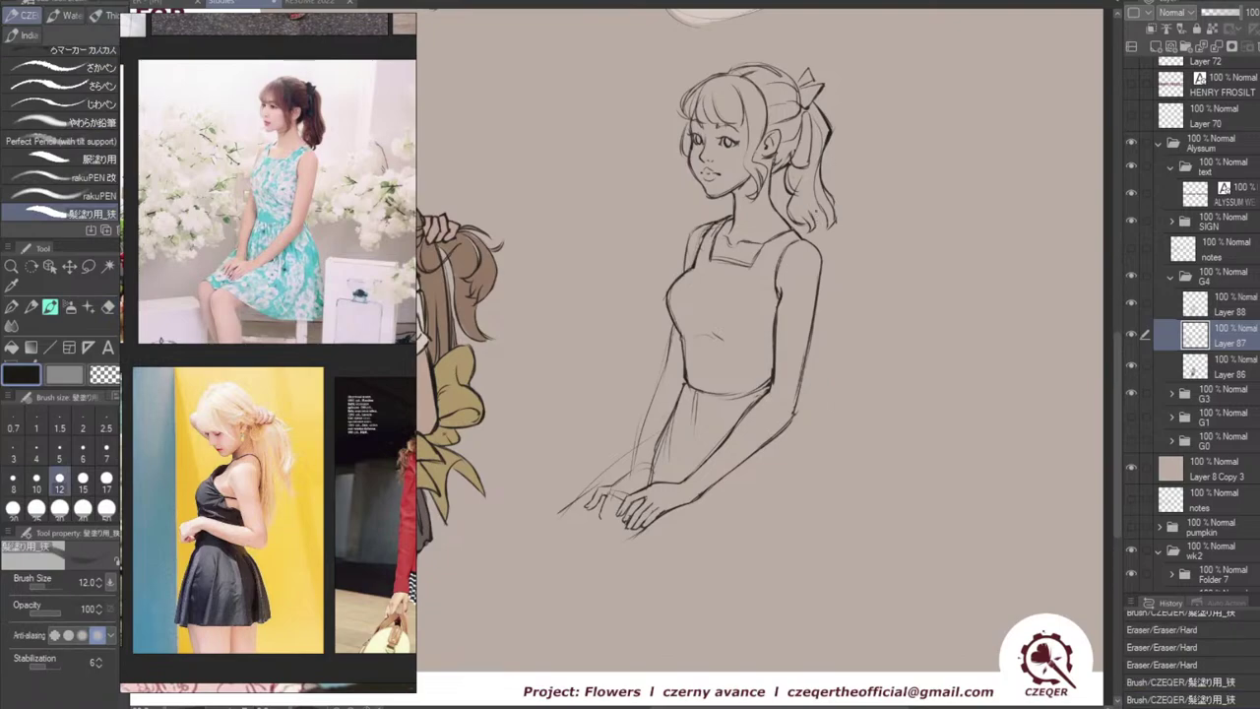
Redraw the strands at the ponytail's lower tip, undoing and retrying the strokes.
{"action": "mouse_move", "coordinate": [810, 214]}
{"action": "left_mouse_down"}
{"action": "mouse_move", "coordinate": [830, 225]}
{"action": "mouse_move", "coordinate": [837, 213]}
{"action": "left_mouse_up"}
{"action": "key", "text": "ctrl+z"}
{"action": "key", "text": "ctrl+z"}
{"action": "key", "text": "ctrl+z"}
{"action": "key", "text": "ctrl+z"}
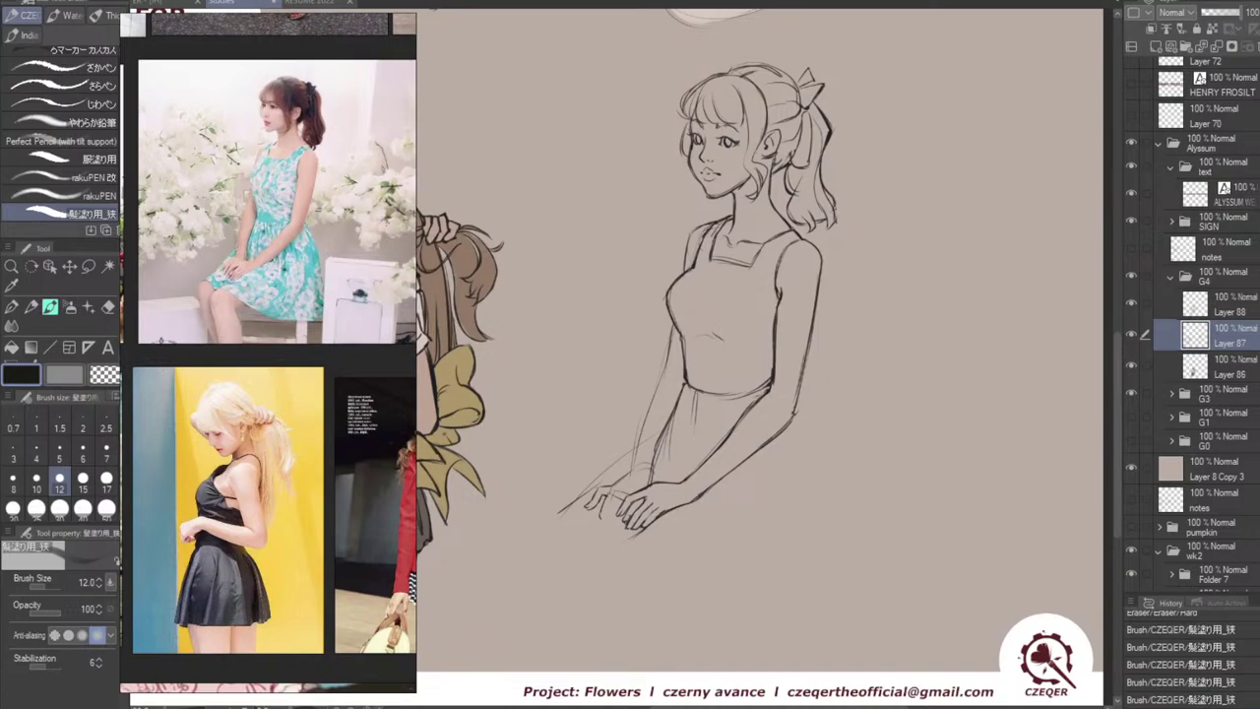
{"action": "key", "text": "e"}
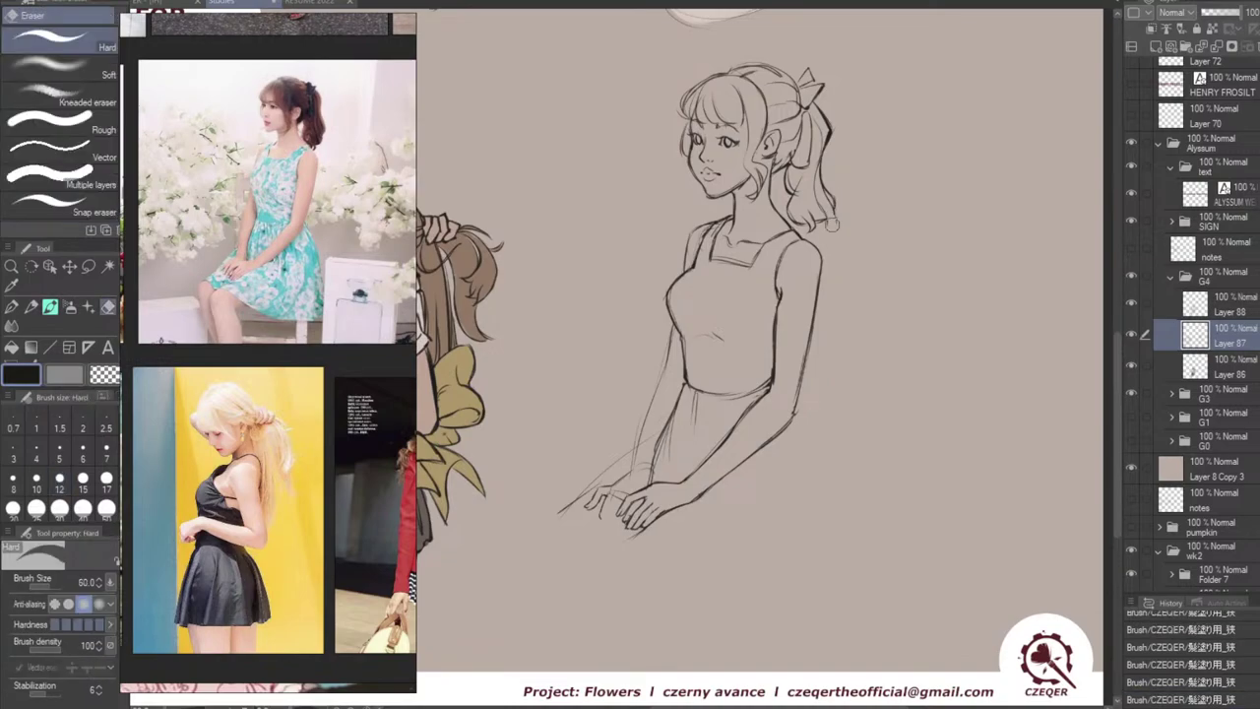
{"action": "mouse_move", "coordinate": [832, 225]}
{"action": "left_mouse_down"}
{"action": "mouse_move", "coordinate": [829, 209]}
{"action": "mouse_move", "coordinate": [810, 211]}
{"action": "mouse_move", "coordinate": [817, 222]}
{"action": "left_mouse_up"}
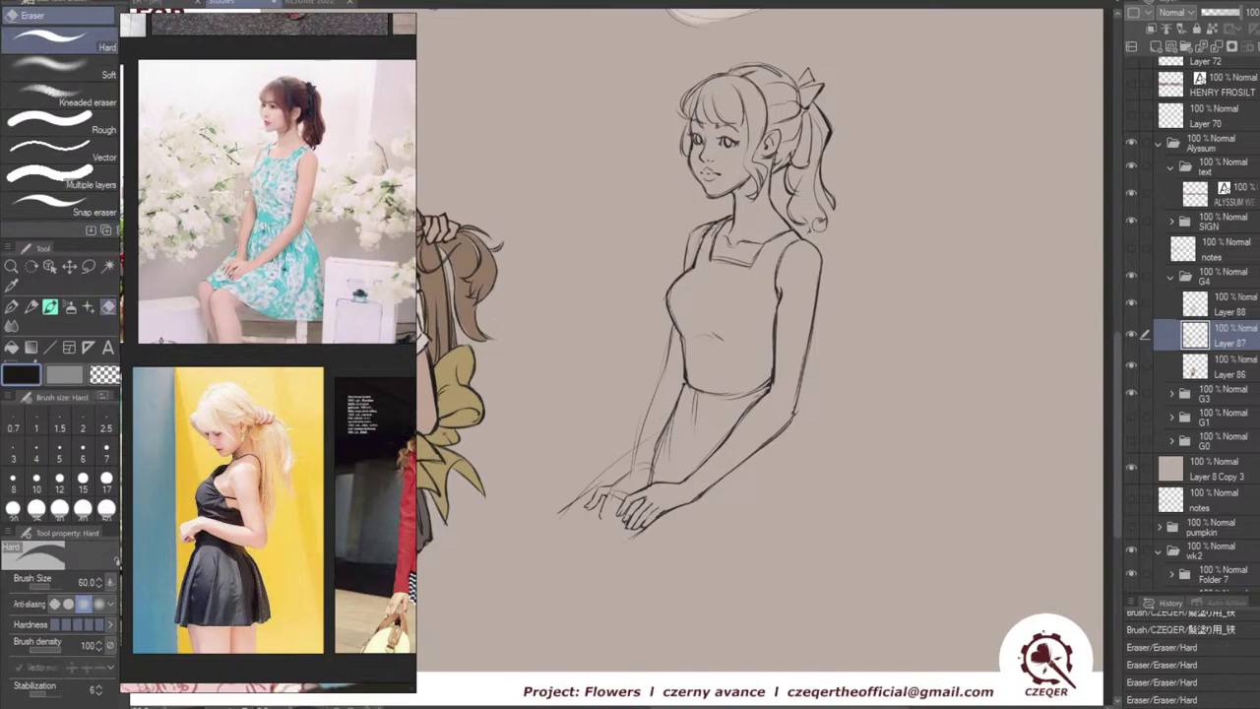
{"action": "key", "text": "ctrl+z"}
{"action": "key", "text": "ctrl+z"}
{"action": "key", "text": "ctrl+z"}
{"action": "key", "text": "ctrl+z"}
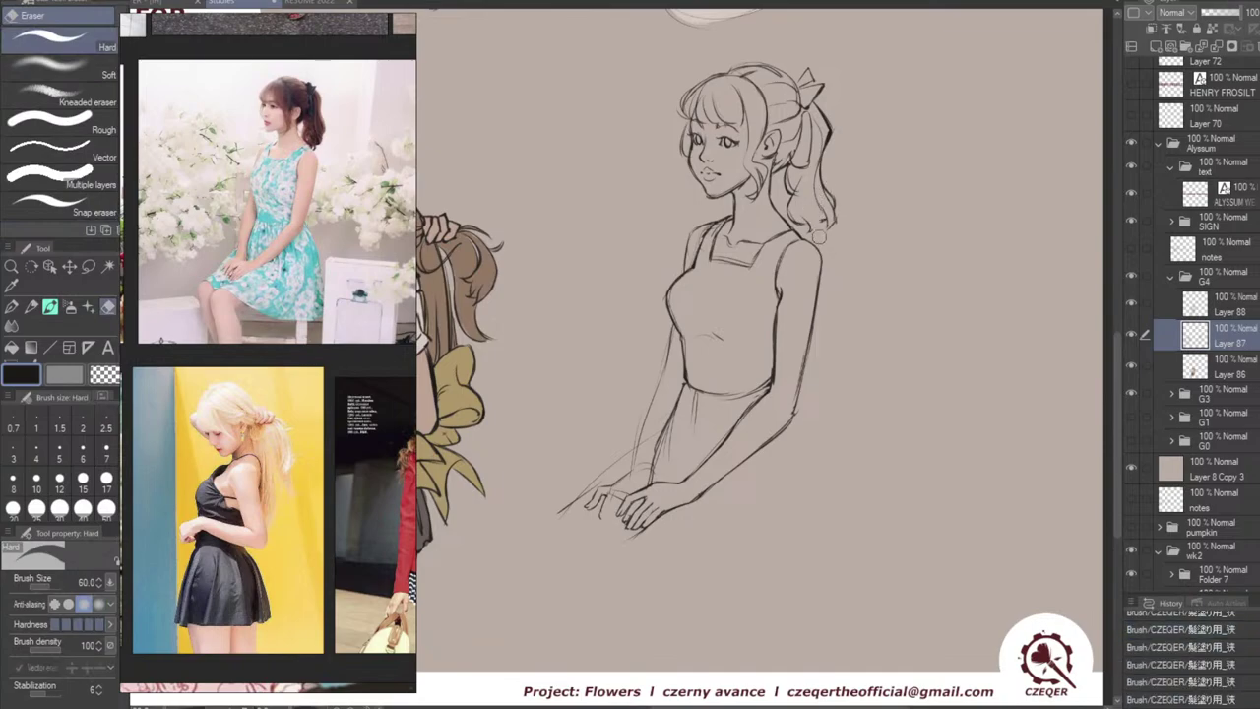
Erase the rough ends around the ponytail's tip and retry its lower edge with the brush.
{"action": "mouse_move", "coordinate": [815, 232]}
{"action": "left_mouse_down"}
{"action": "mouse_move", "coordinate": [807, 225]}
{"action": "mouse_move", "coordinate": [821, 234]}
{"action": "mouse_move", "coordinate": [831, 219]}
{"action": "left_mouse_up"}
{"action": "mouse_move", "coordinate": [832, 226]}
{"action": "left_mouse_down"}
{"action": "mouse_move", "coordinate": [829, 187]}
{"action": "mouse_move", "coordinate": [827, 218]}
{"action": "left_mouse_up"}
{"action": "key", "text": "b"}
{"action": "key", "text": "ctrl+z"}
{"action": "key", "text": "ctrl+z"}
{"action": "key", "text": "ctrl+z"}
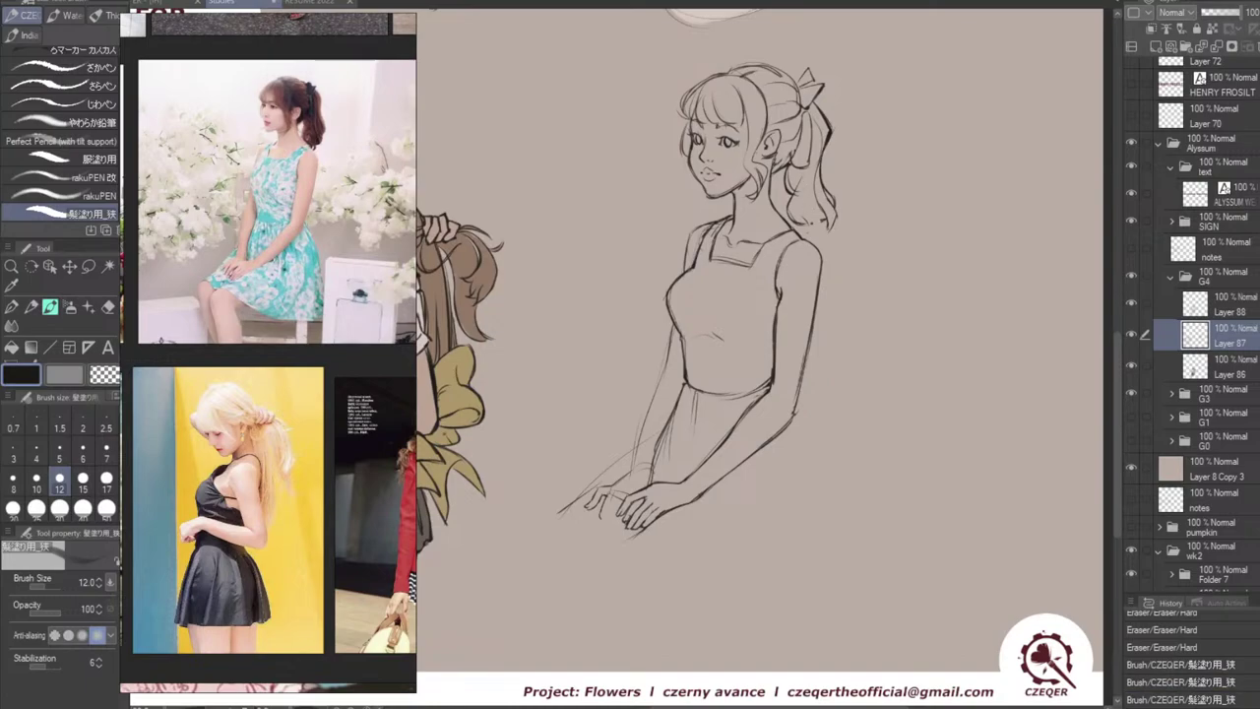
Erase the ponytail's old bottom edge and redraw its inner contour as a continuous curve sweeping into the tip.
{"action": "key", "text": "e"}
{"action": "mouse_move", "coordinate": [808, 219]}
{"action": "left_mouse_down"}
{"action": "mouse_move", "coordinate": [817, 204]}
{"action": "mouse_move", "coordinate": [806, 219]}
{"action": "mouse_move", "coordinate": [828, 230]}
{"action": "left_mouse_up"}
{"action": "key", "text": "b"}
{"action": "key", "text": "ctrl+z"}
{"action": "key", "text": "ctrl+z"}
{"action": "key", "text": "ctrl+z"}
{"action": "mouse_move", "coordinate": [799, 190]}
{"action": "left_mouse_down"}
{"action": "mouse_move", "coordinate": [791, 208]}
{"action": "mouse_move", "coordinate": [818, 230]}
{"action": "mouse_move", "coordinate": [833, 216]}
{"action": "left_mouse_up"}
{"action": "key", "text": "ctrl+z"}
{"action": "key", "text": "ctrl+z"}
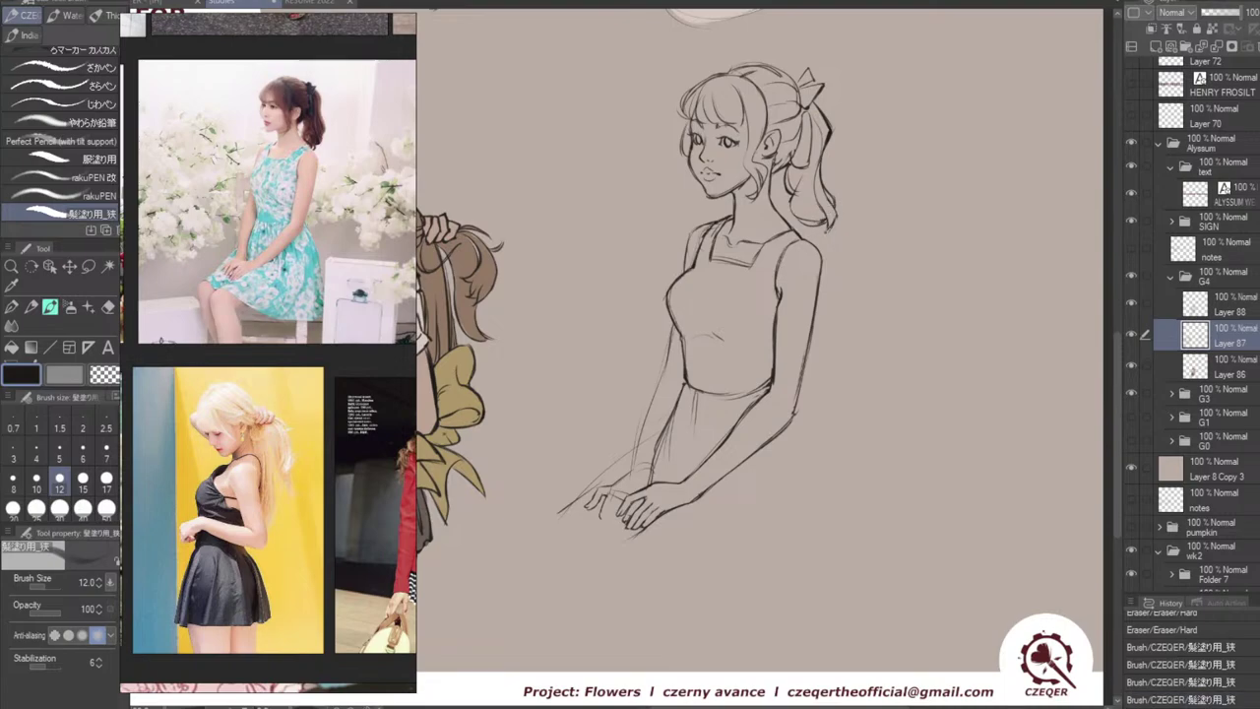
Sharpen the ponytail's pointed tip with short strokes, undoing and retrying them.
{"action": "left_click_drag", "start_coordinate": [825, 214], "coordinate": [837, 232]}
{"action": "mouse_move", "coordinate": [827, 232]}
{"action": "left_mouse_down"}
{"action": "mouse_move", "coordinate": [815, 243]}
{"action": "mouse_move", "coordinate": [835, 215]}
{"action": "left_mouse_up"}
{"action": "key", "text": "ctrl+z"}
{"action": "key", "text": "ctrl+z"}
{"action": "key", "text": "ctrl+z"}
{"action": "key", "text": "ctrl+z"}
{"action": "key", "text": "ctrl+z"}
{"action": "key", "text": "ctrl+z"}
{"action": "key", "text": "ctrl+z"}
Thicken the ponytail's lower inner curve just before the tip, retrying the stroke.
{"action": "left_click_drag", "start_coordinate": [807, 223], "coordinate": [812, 235]}
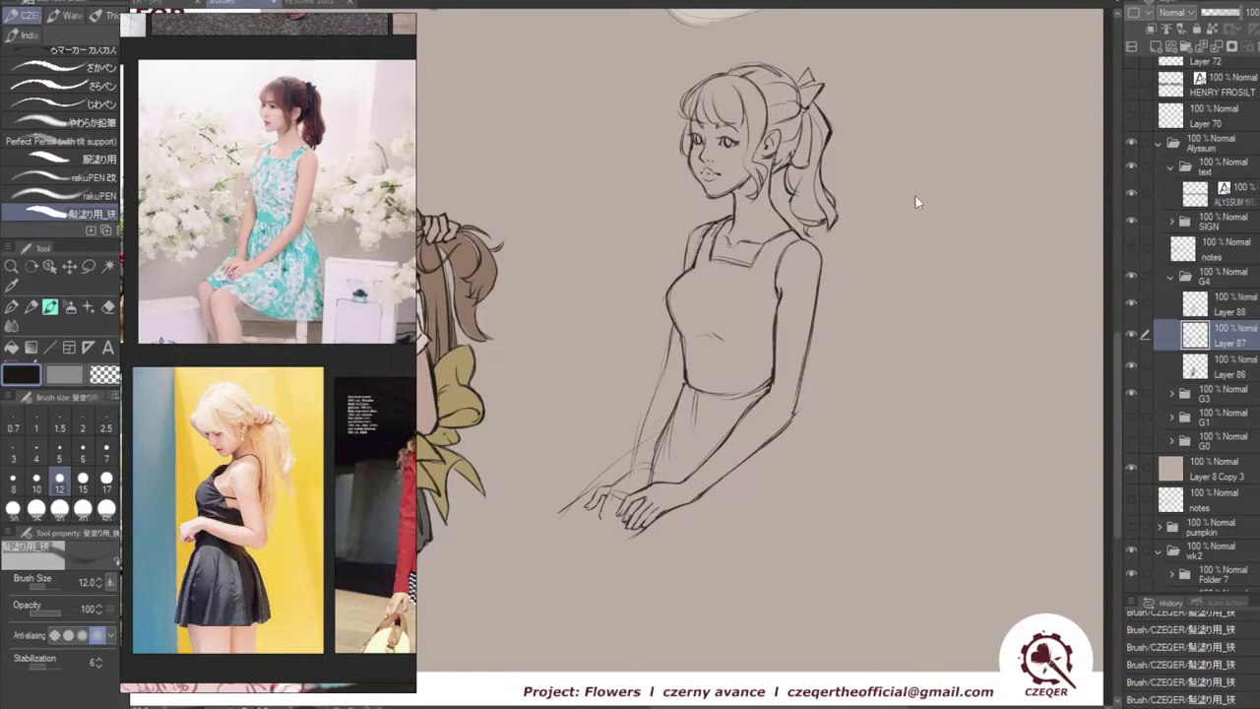
{"action": "key", "text": "ctrl+z"}
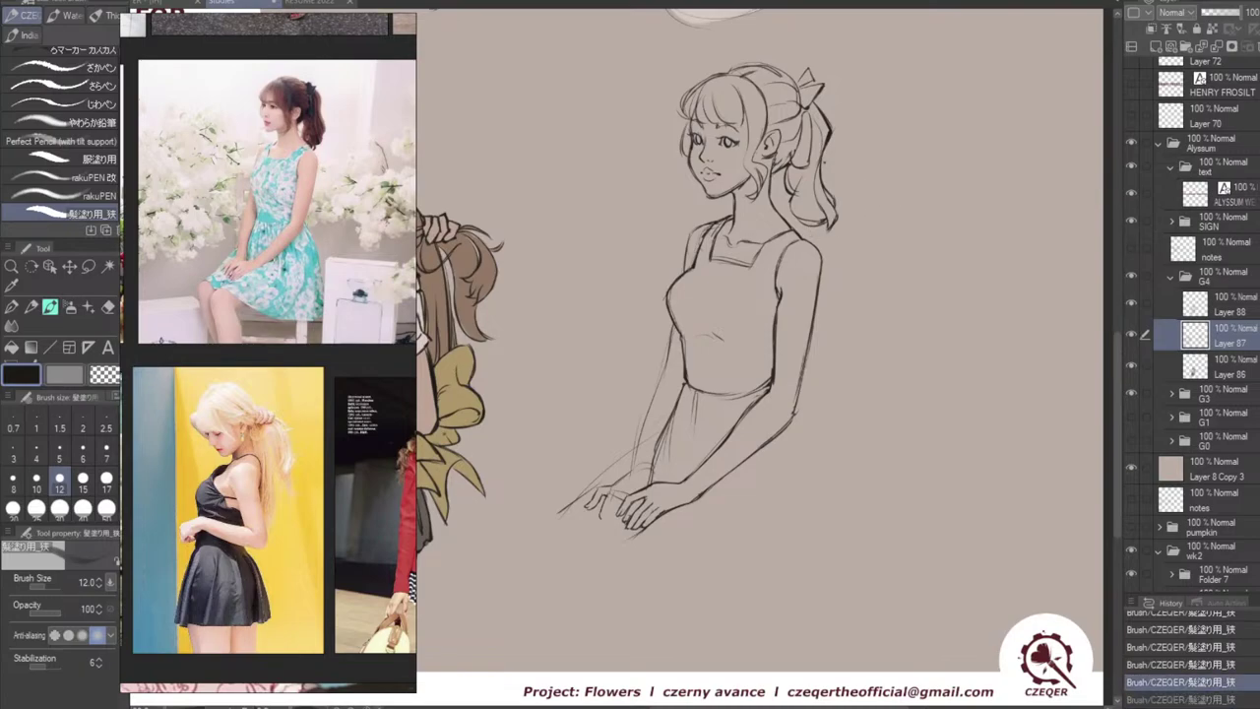
{"action": "mouse_move", "coordinate": [805, 208]}
{"action": "left_mouse_down"}
{"action": "mouse_move", "coordinate": [791, 226]}
{"action": "mouse_move", "coordinate": [825, 225]}
{"action": "left_mouse_up"}
{"action": "key", "text": "ctrl+z"}
{"action": "key", "text": "ctrl+z"}
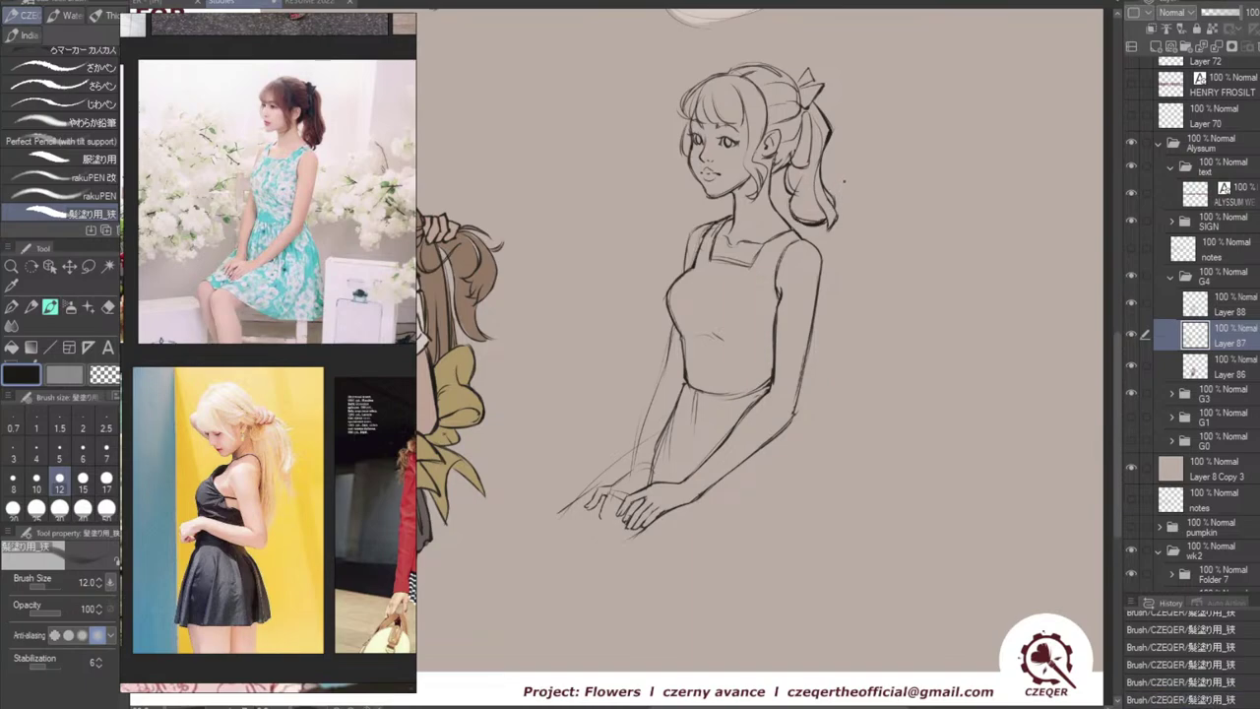
Reshape the ponytail's pointed end into a rounded, outward-curling tip using the eraser and brush.
{"action": "left_click_drag", "start_coordinate": [825, 189], "coordinate": [837, 223]}
{"action": "key", "text": "ctrl+z"}
{"action": "key", "text": "ctrl+z"}
{"action": "key", "text": "e"}
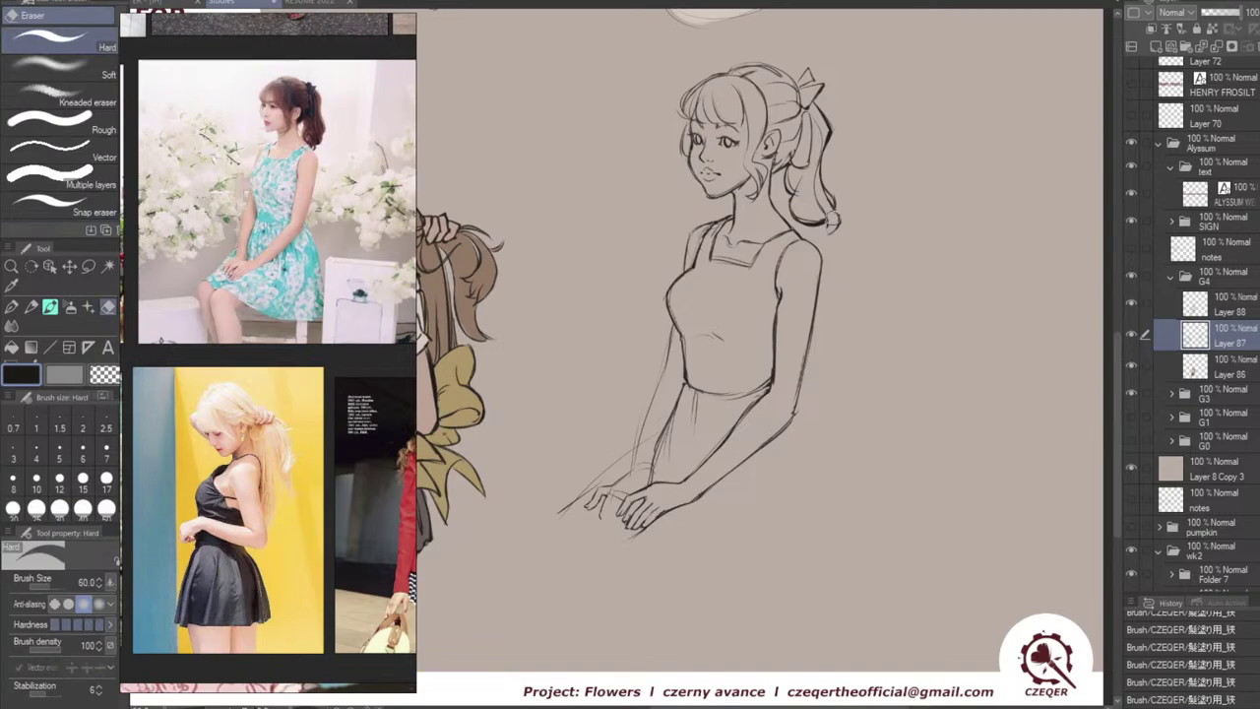
{"action": "key", "text": "b"}
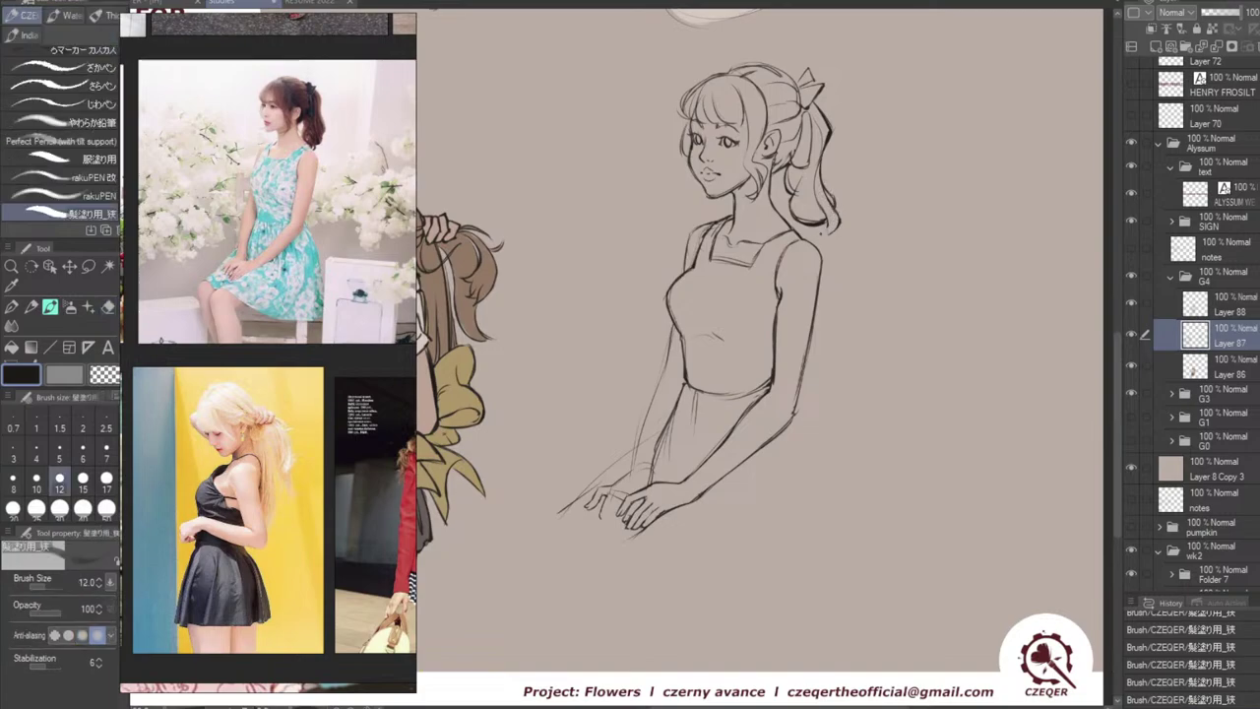
{"action": "key", "text": "ctrl+z"}
{"action": "left_click_drag", "start_coordinate": [821, 233], "coordinate": [840, 222]}
{"action": "key", "text": "ctrl+z"}
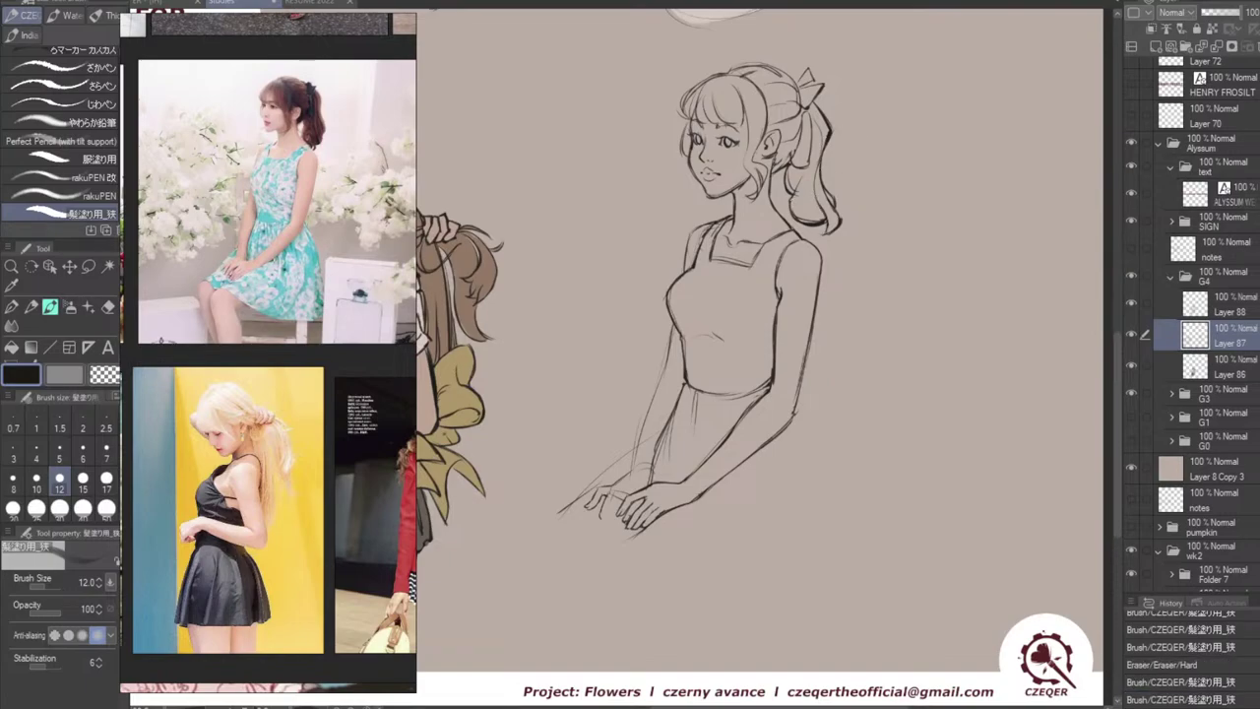
Reinforce the ponytail's outer contour above the curled tip.
{"action": "left_click_drag", "start_coordinate": [831, 192], "coordinate": [840, 219]}
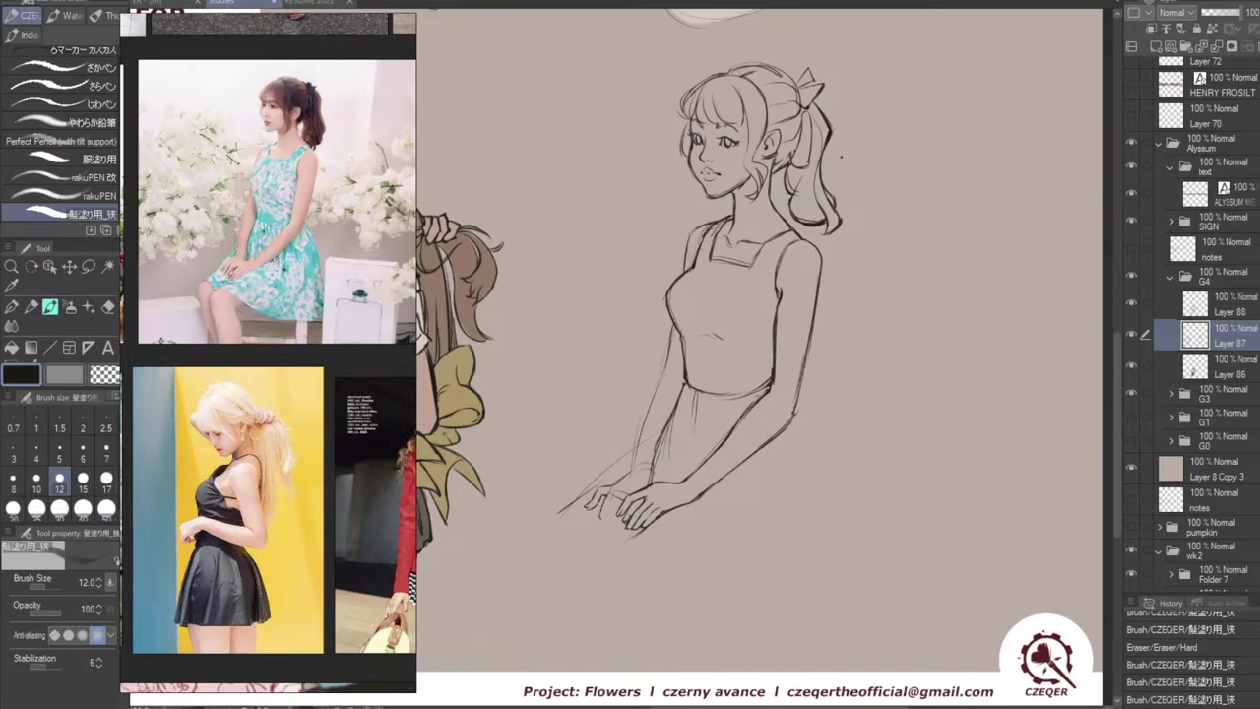
{"action": "left_click_drag", "start_coordinate": [825, 143], "coordinate": [826, 169]}
{"action": "key", "text": "ctrl+z"}
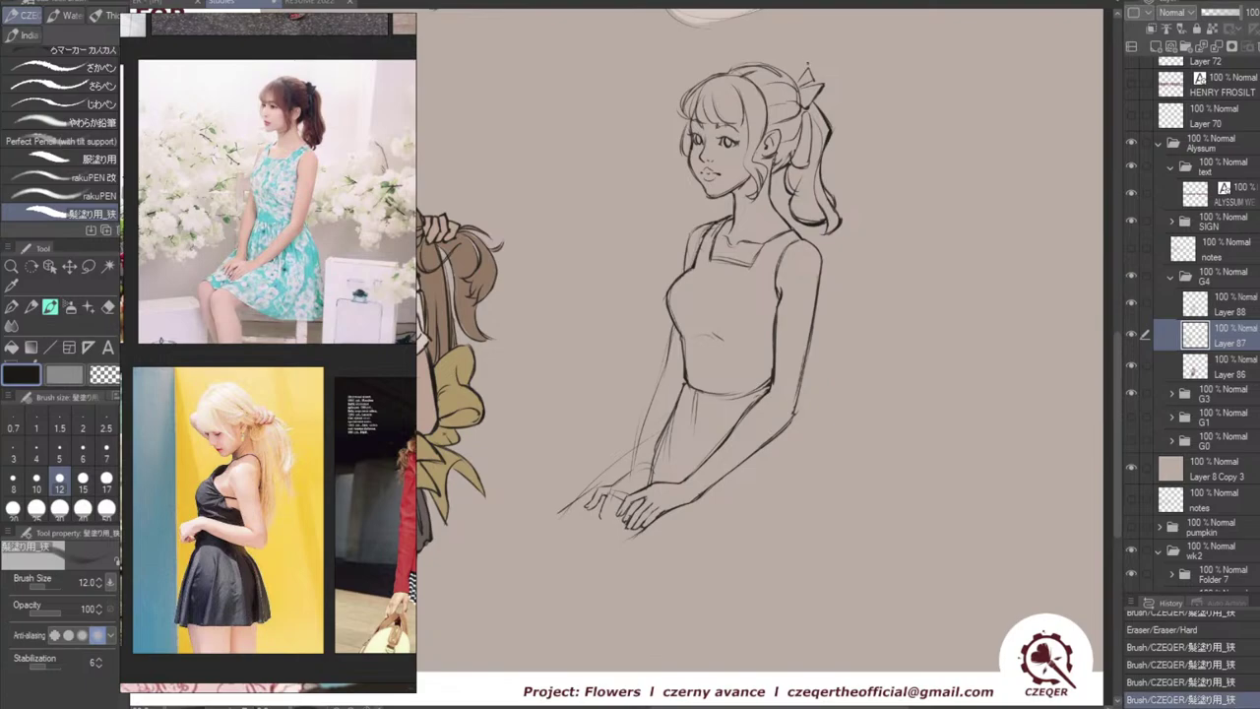
Try a new stroke along the crown of the hair beside the bow.
{"action": "left_click_drag", "start_coordinate": [788, 69], "coordinate": [805, 79]}
{"action": "key", "text": "ctrl+z"}
{"action": "key", "text": "ctrl+z"}
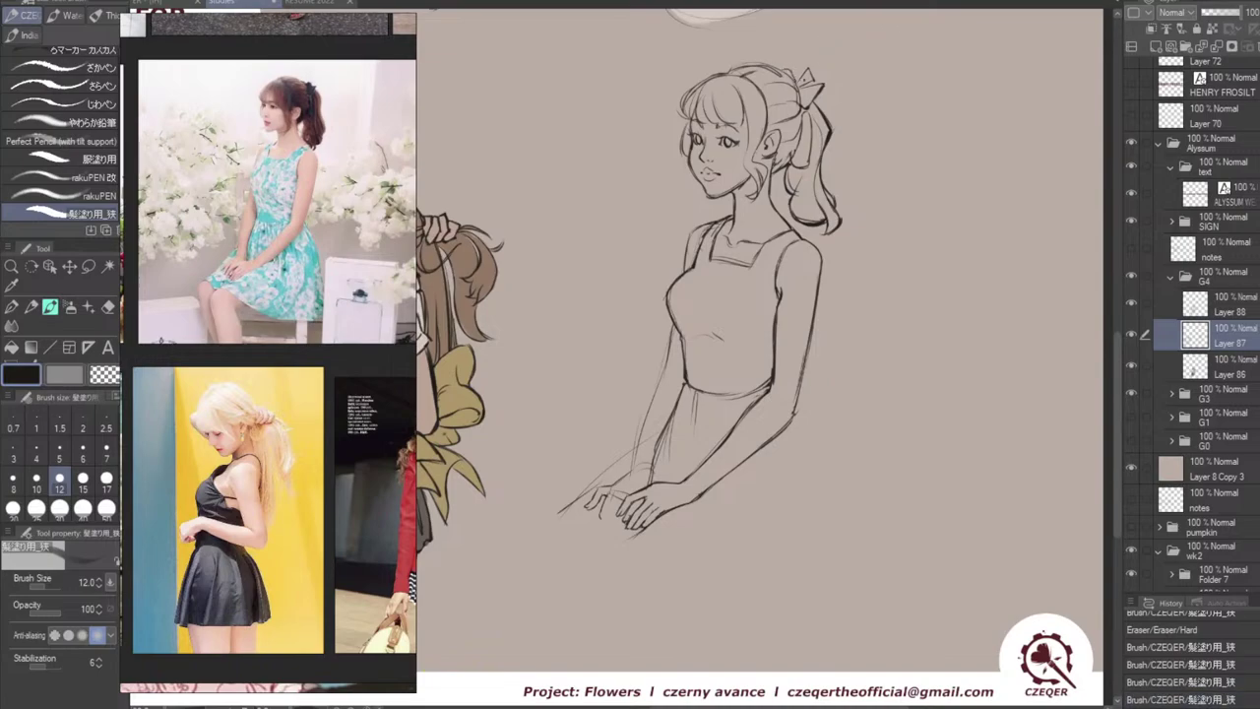
Touch up the hair beside the bow and try new strokes along the crown and the fringe's outer edge.
{"action": "mouse_move", "coordinate": [791, 85]}
{"action": "left_mouse_down"}
{"action": "mouse_move", "coordinate": [797, 68]}
{"action": "mouse_move", "coordinate": [797, 91]}
{"action": "left_mouse_up"}
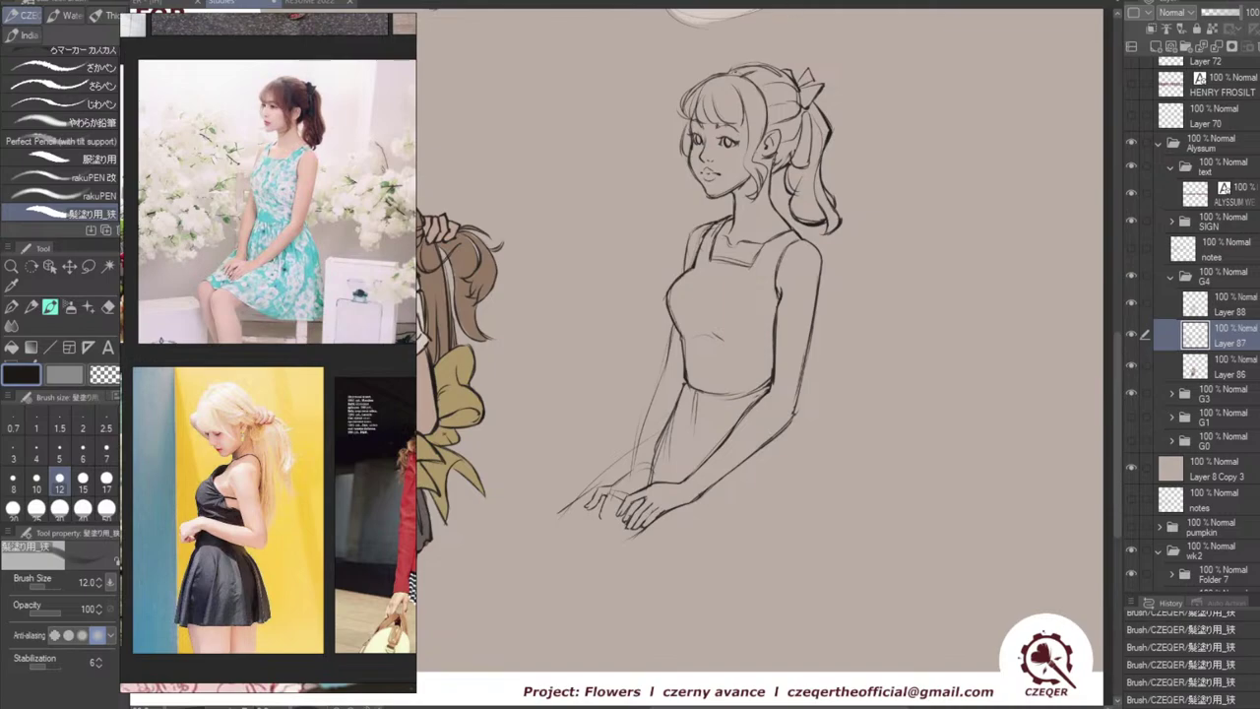
{"action": "mouse_move", "coordinate": [729, 70]}
{"action": "left_mouse_down"}
{"action": "mouse_move", "coordinate": [782, 69]}
{"action": "mouse_move", "coordinate": [758, 66]}
{"action": "left_mouse_up"}
{"action": "key", "text": "ctrl+z"}
{"action": "mouse_move", "coordinate": [691, 88]}
{"action": "left_mouse_down"}
{"action": "mouse_move", "coordinate": [719, 74]}
{"action": "mouse_move", "coordinate": [681, 121]}
{"action": "mouse_move", "coordinate": [695, 124]}
{"action": "left_mouse_up"}
{"action": "key", "text": "ctrl+z"}
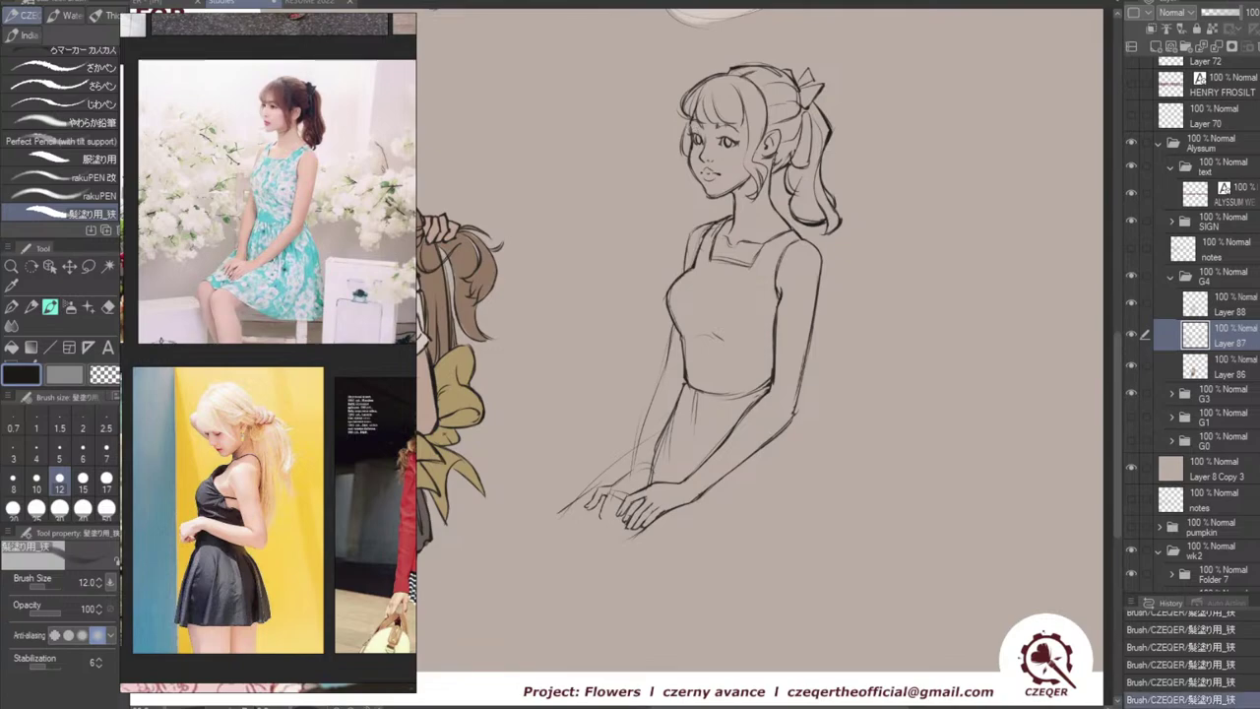
Erase the line ends under the fringe above the far eye and try several eyebrow strokes there.
{"action": "key", "text": "e"}
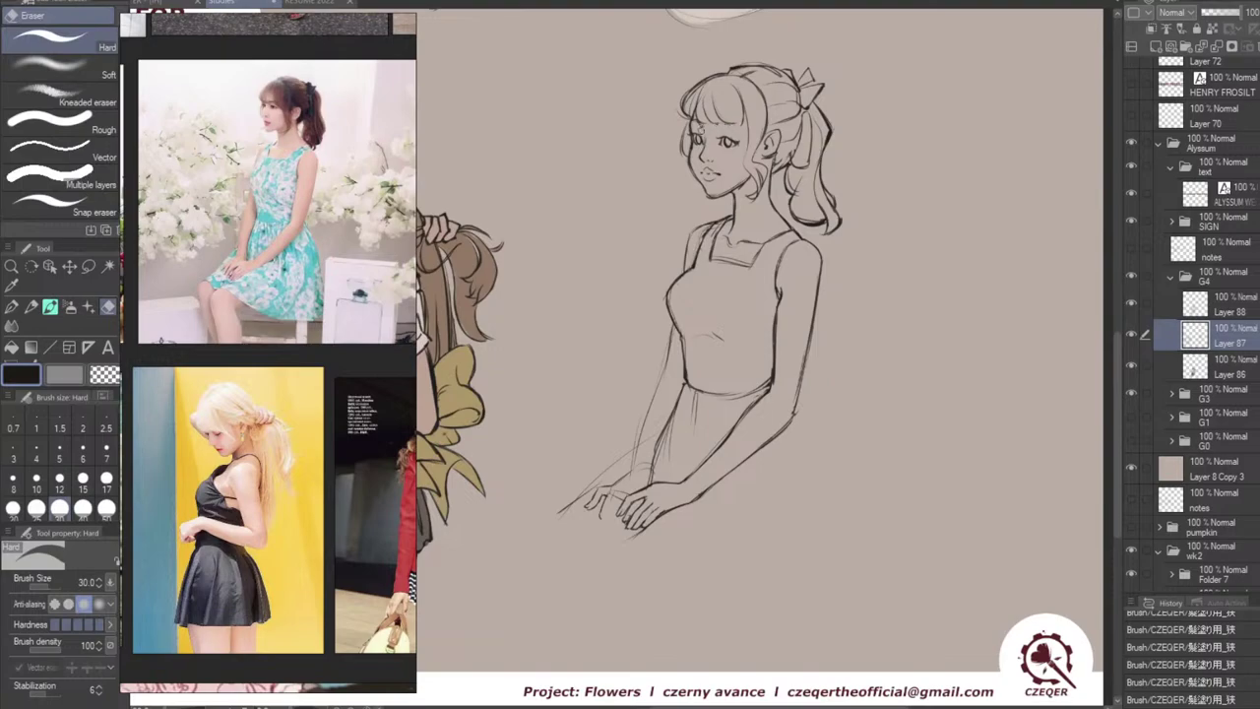
{"action": "left_click_drag", "start_coordinate": [699, 124], "coordinate": [695, 125]}
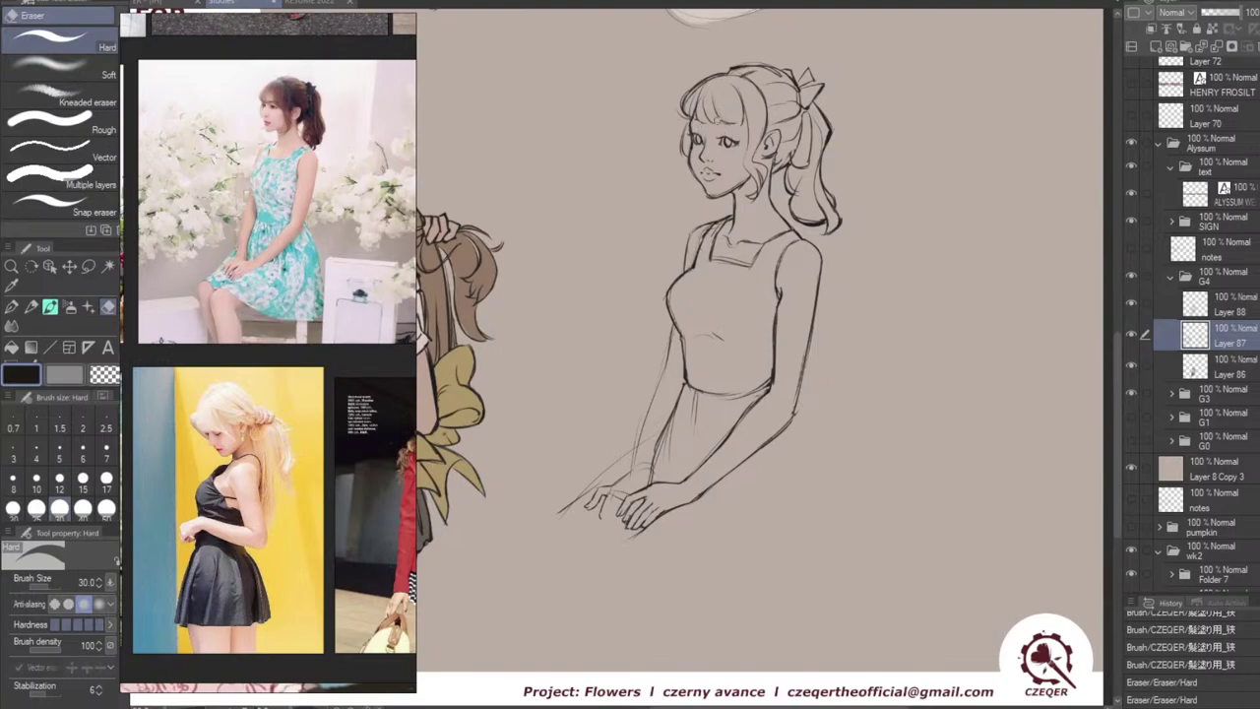
{"action": "key", "text": "b"}
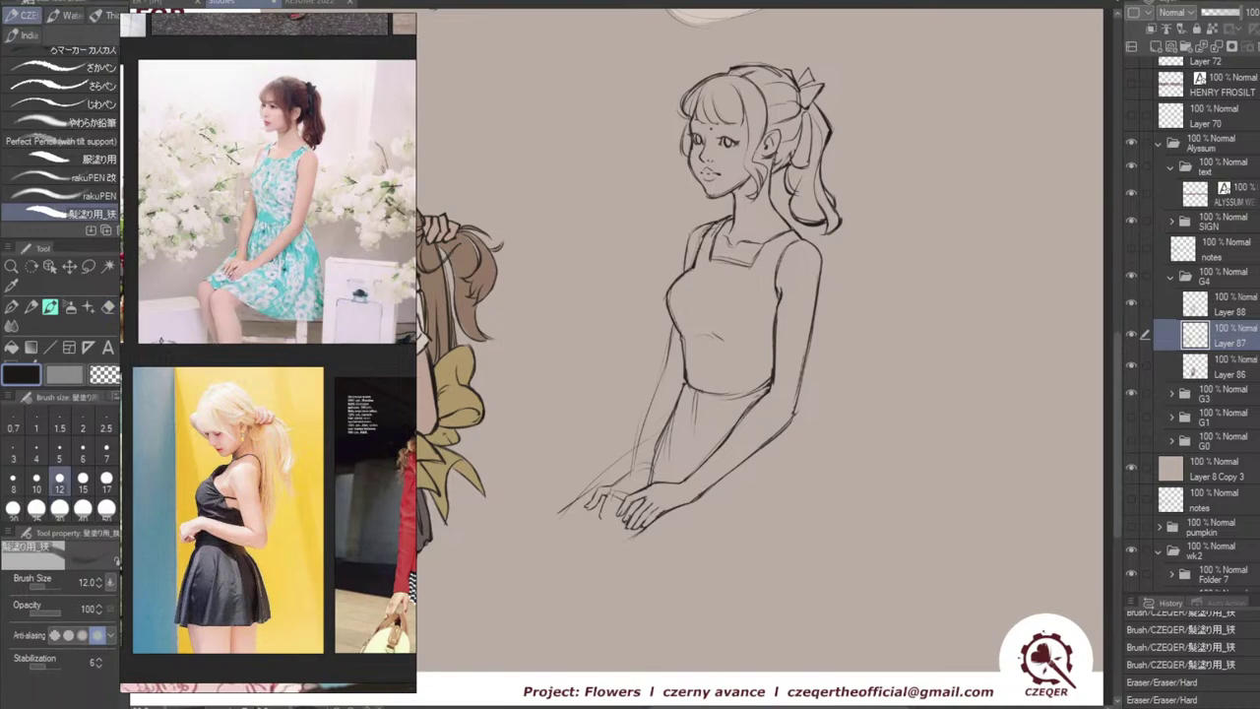
{"action": "mouse_move", "coordinate": [693, 128]}
{"action": "left_mouse_down"}
{"action": "mouse_move", "coordinate": [707, 138]}
{"action": "mouse_move", "coordinate": [703, 128]}
{"action": "left_mouse_up"}
{"action": "key", "text": "ctrl+z"}
{"action": "key", "text": "ctrl+z"}
{"action": "key", "text": "ctrl+z"}
{"action": "key", "text": "ctrl+z"}
{"action": "key", "text": "ctrl+z"}
{"action": "key", "text": "ctrl+z"}
{"action": "key", "text": "ctrl+z"}
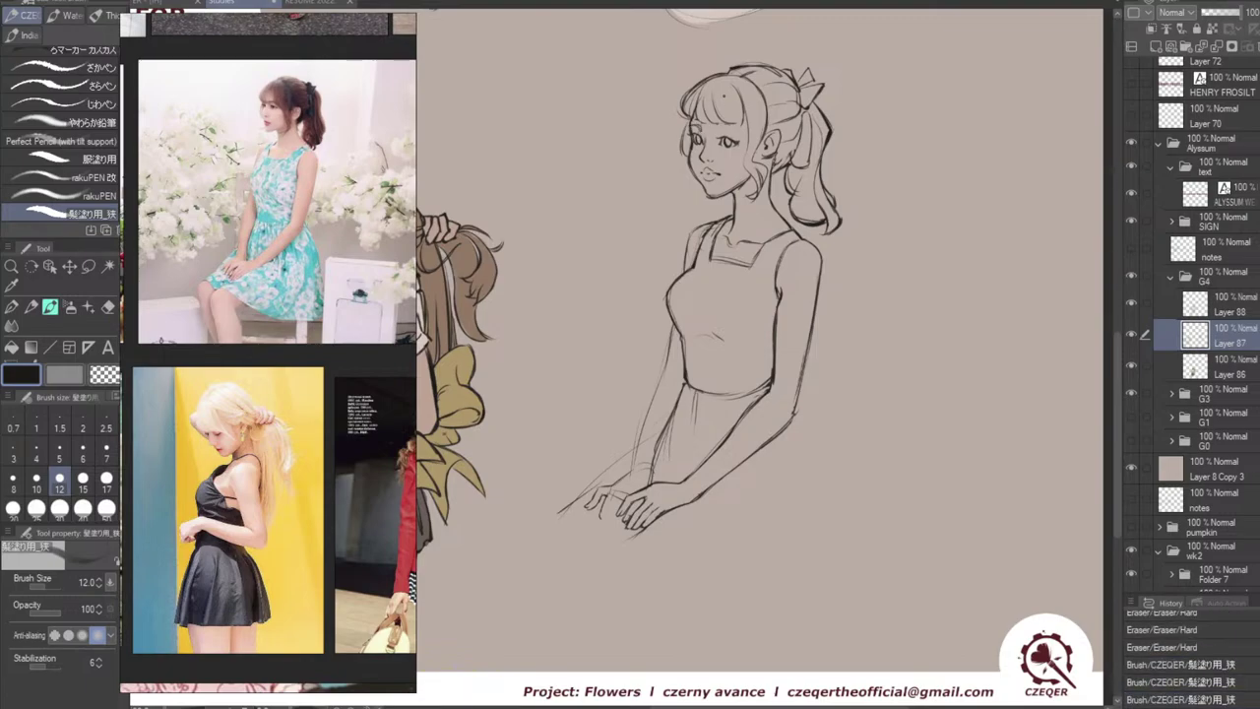
{"action": "key", "text": "ctrl+z"}
{"action": "key", "text": "ctrl+z"}
{"action": "key", "text": "ctrl+z"}
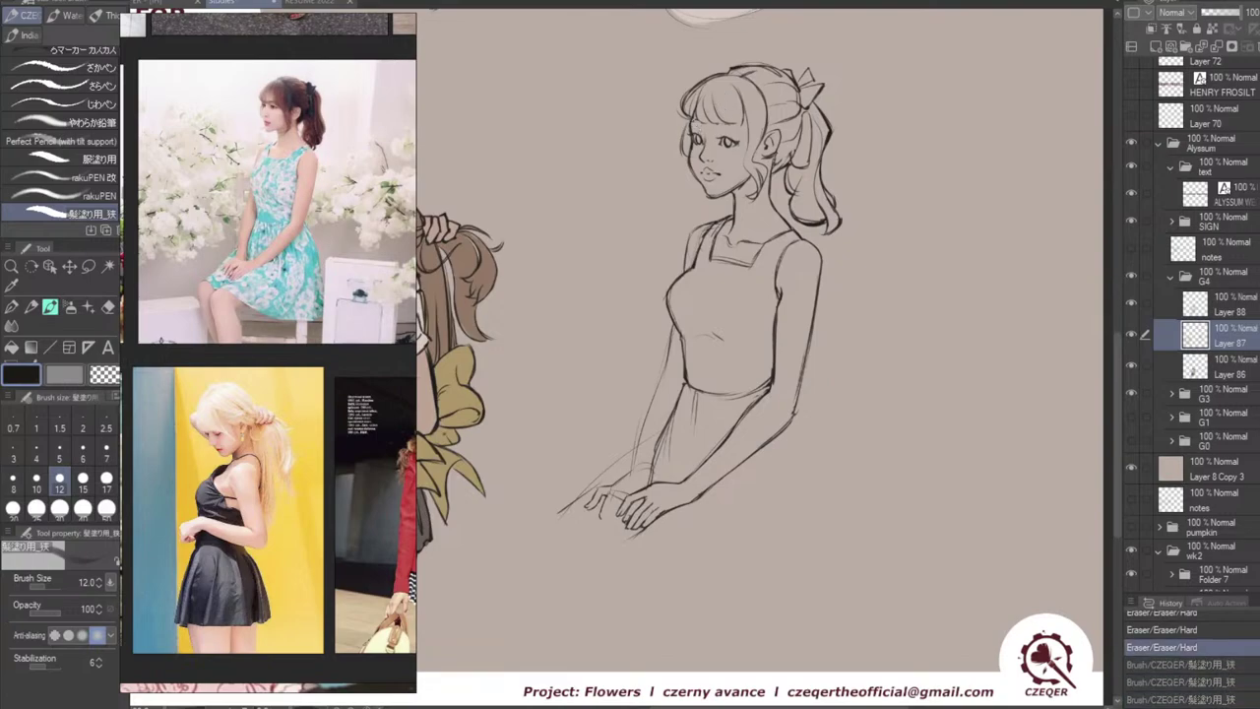
Draw the slanted eyebrows beneath the fringe, retrying the strokes.
{"action": "left_click_drag", "start_coordinate": [694, 122], "coordinate": [732, 125]}
{"action": "key", "text": "ctrl+z"}
{"action": "key", "text": "ctrl+z"}
{"action": "key", "text": "ctrl+z"}
{"action": "key", "text": "ctrl+z"}
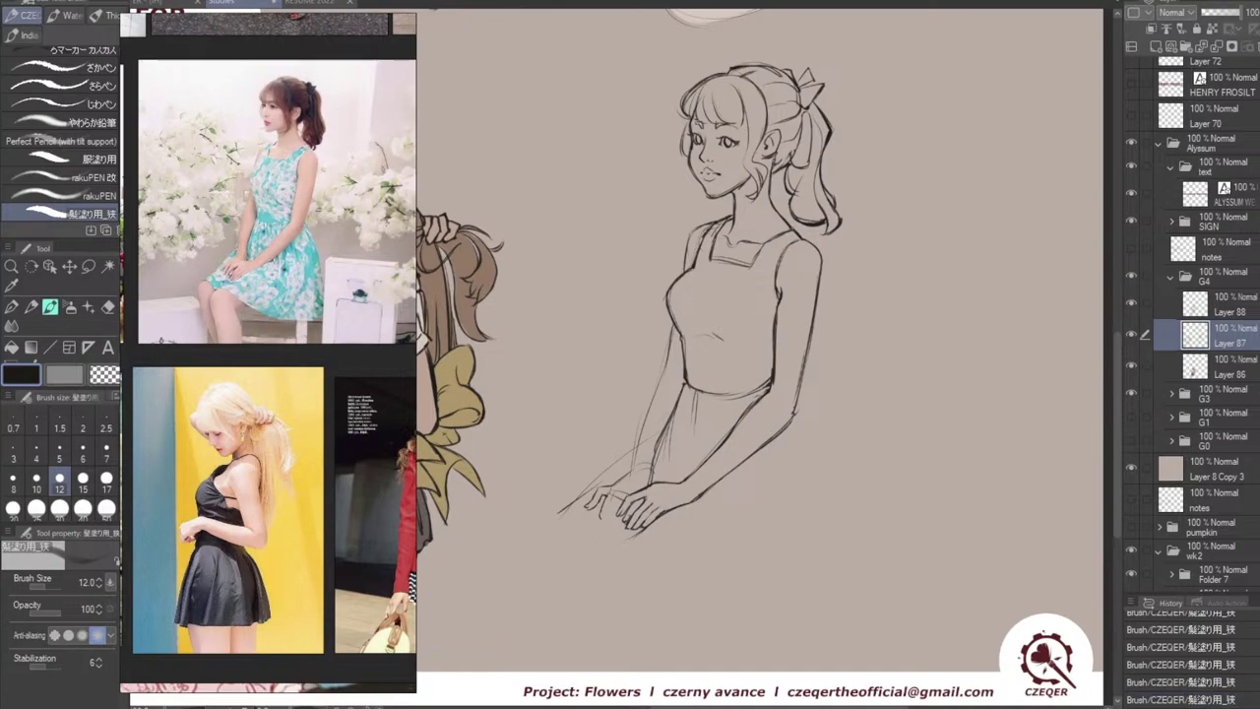
{"action": "key", "text": "ctrl+z"}
Try a short stroke just behind the ear.
{"action": "left_click_drag", "start_coordinate": [778, 155], "coordinate": [771, 163]}
{"action": "key", "text": "ctrl+z"}
{"action": "key", "text": "ctrl+z"}
{"action": "key", "text": "ctrl+z"}
Define the lips and reinforce the chin and jaw contour, retrying the strokes around the face.
{"action": "left_click_drag", "start_coordinate": [703, 174], "coordinate": [721, 174]}
{"action": "left_click_drag", "start_coordinate": [691, 168], "coordinate": [702, 188]}
{"action": "key", "text": "ctrl+z"}
{"action": "key", "text": "ctrl+z"}
{"action": "mouse_move", "coordinate": [701, 188]}
{"action": "left_mouse_down"}
{"action": "mouse_move", "coordinate": [717, 197]}
{"action": "mouse_move", "coordinate": [749, 181]}
{"action": "left_mouse_up"}
{"action": "left_click_drag", "start_coordinate": [747, 133], "coordinate": [734, 207]}
{"action": "key", "text": "ctrl+z"}
Reinforce the neck lines beneath the jaw and behind the ear, retrying the strokes.
{"action": "key", "text": "e"}
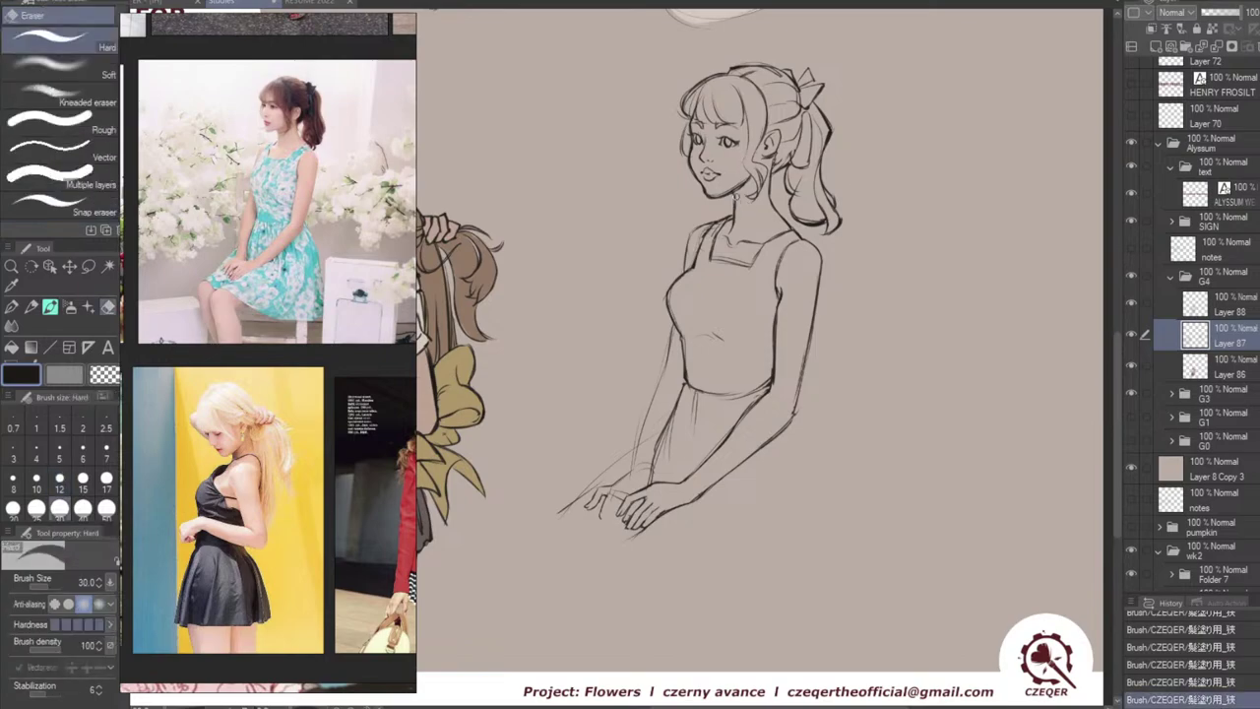
{"action": "key", "text": "b"}
{"action": "mouse_move", "coordinate": [737, 204]}
{"action": "left_mouse_down"}
{"action": "mouse_move", "coordinate": [731, 229]}
{"action": "mouse_move", "coordinate": [736, 201]}
{"action": "mouse_move", "coordinate": [749, 243]}
{"action": "left_mouse_up"}
{"action": "key", "text": "ctrl+z"}
{"action": "left_click_drag", "start_coordinate": [770, 161], "coordinate": [771, 180]}
{"action": "key", "text": "ctrl+z"}
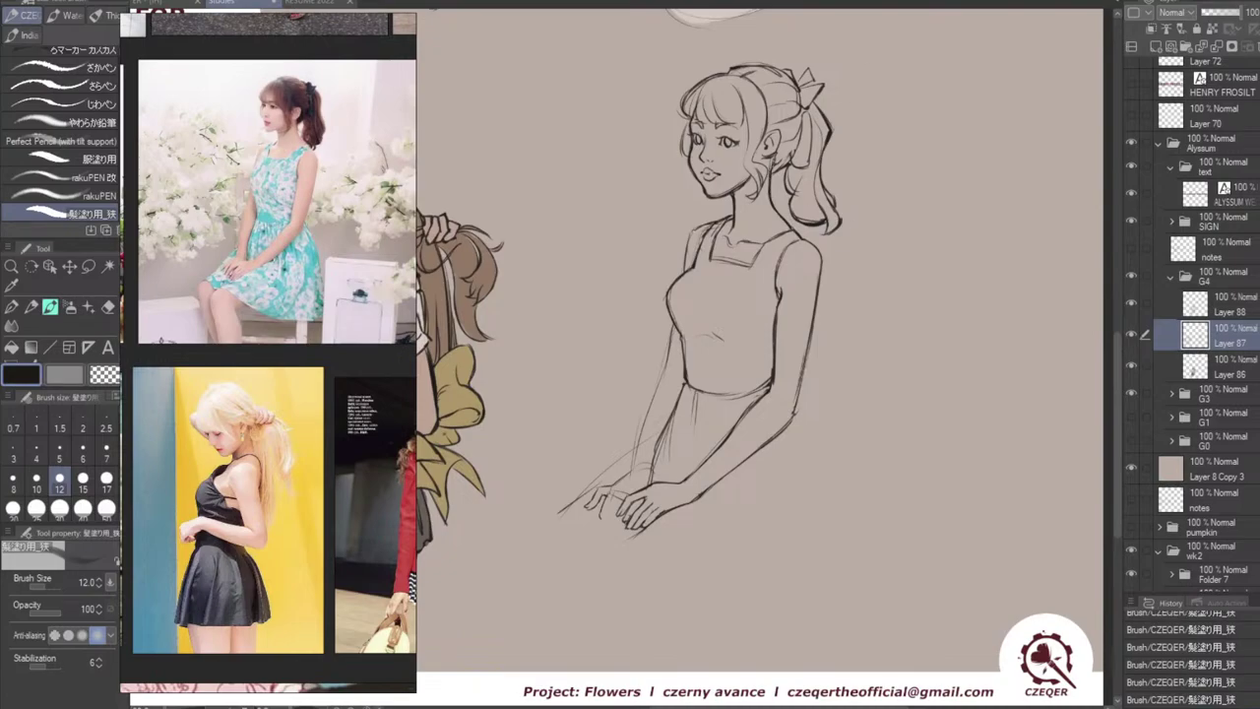
Darken the far shoulder's outer contour and try new lines down the far arm beside the waist.
{"action": "mouse_move", "coordinate": [692, 231]}
{"action": "left_mouse_down"}
{"action": "mouse_move", "coordinate": [717, 222]}
{"action": "mouse_move", "coordinate": [683, 273]}
{"action": "left_mouse_up"}
{"action": "left_click_drag", "start_coordinate": [692, 233], "coordinate": [686, 258]}
{"action": "left_click_drag", "start_coordinate": [674, 326], "coordinate": [661, 379]}
{"action": "key", "text": "ctrl+z"}
{"action": "left_click_drag", "start_coordinate": [673, 327], "coordinate": [674, 383]}
{"action": "key", "text": "ctrl+z"}
{"action": "key", "text": "ctrl+z"}
{"action": "key", "text": "ctrl+z"}
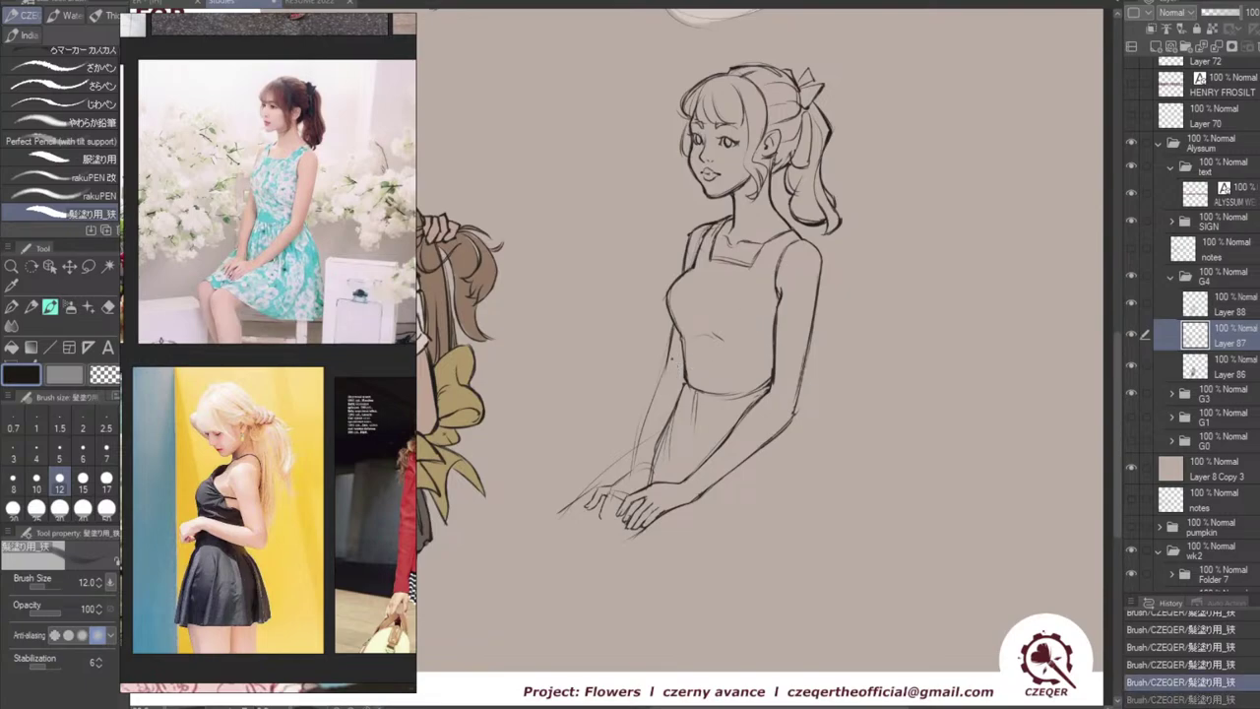
{"action": "key", "text": "ctrl+z"}
Try several inner-elbow strokes on the far arm next to the waist.
{"action": "left_click_drag", "start_coordinate": [679, 359], "coordinate": [675, 391]}
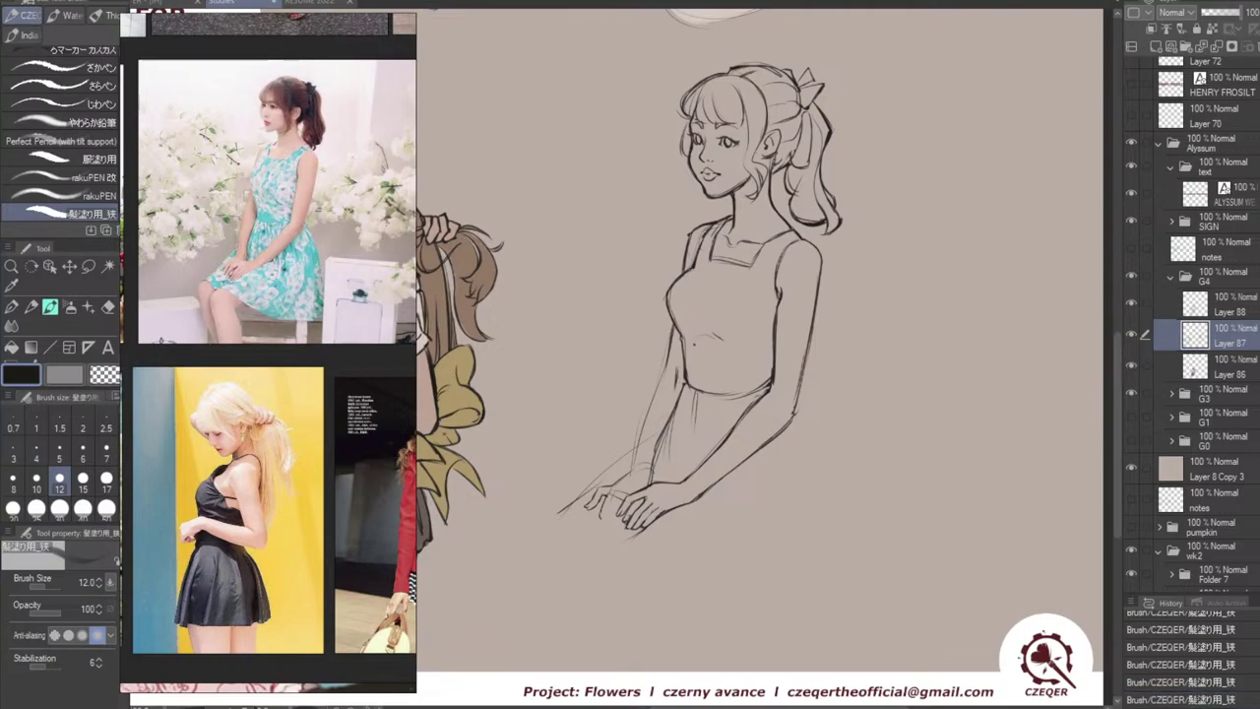
{"action": "key", "text": "ctrl+z"}
{"action": "left_click_drag", "start_coordinate": [678, 363], "coordinate": [680, 397]}
{"action": "key", "text": "ctrl+z"}
{"action": "key", "text": "ctrl+z"}
{"action": "key", "text": "ctrl+z"}
{"action": "key", "text": "ctrl+z"}
{"action": "key", "text": "ctrl+z"}
{"action": "key", "text": "ctrl+z"}
{"action": "key", "text": "ctrl+z"}
{"action": "key", "text": "ctrl+z"}
{"action": "key", "text": "ctrl+z"}
{"action": "key", "text": "ctrl+z"}
{"action": "key", "text": "ctrl+z"}
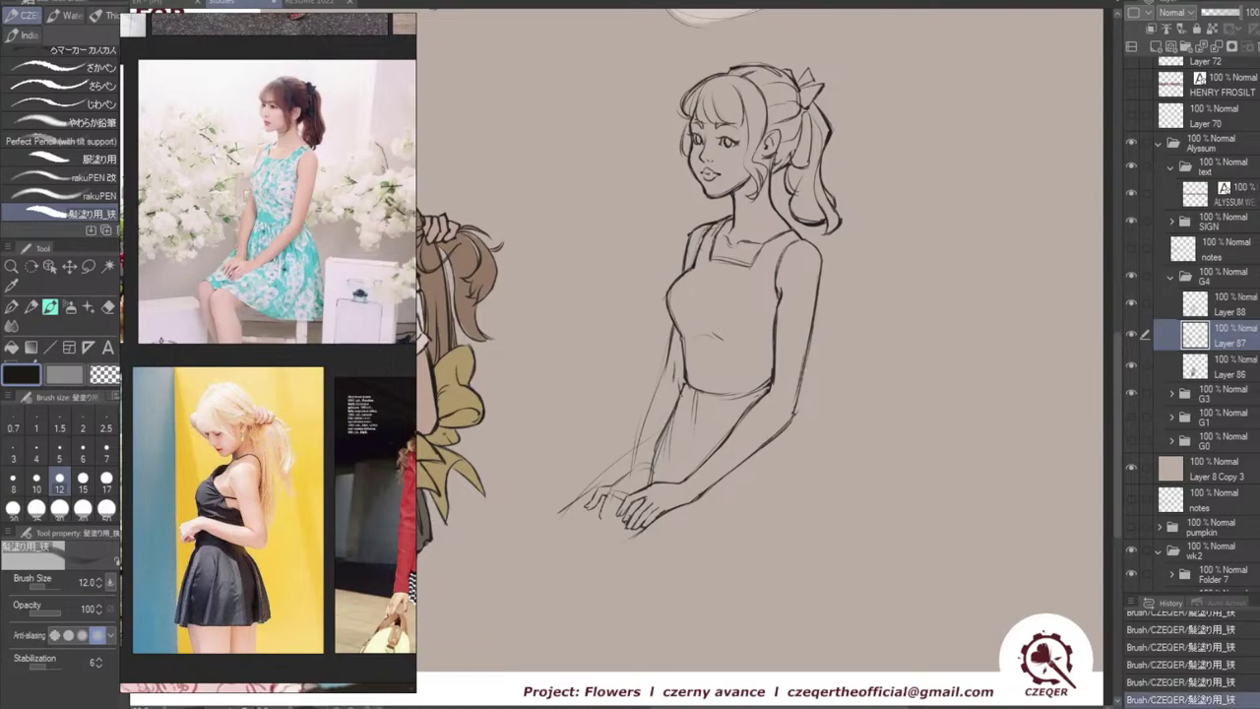
{"action": "key", "text": "ctrl+z"}
{"action": "key", "text": "ctrl+z"}
{"action": "key", "text": "ctrl+z"}
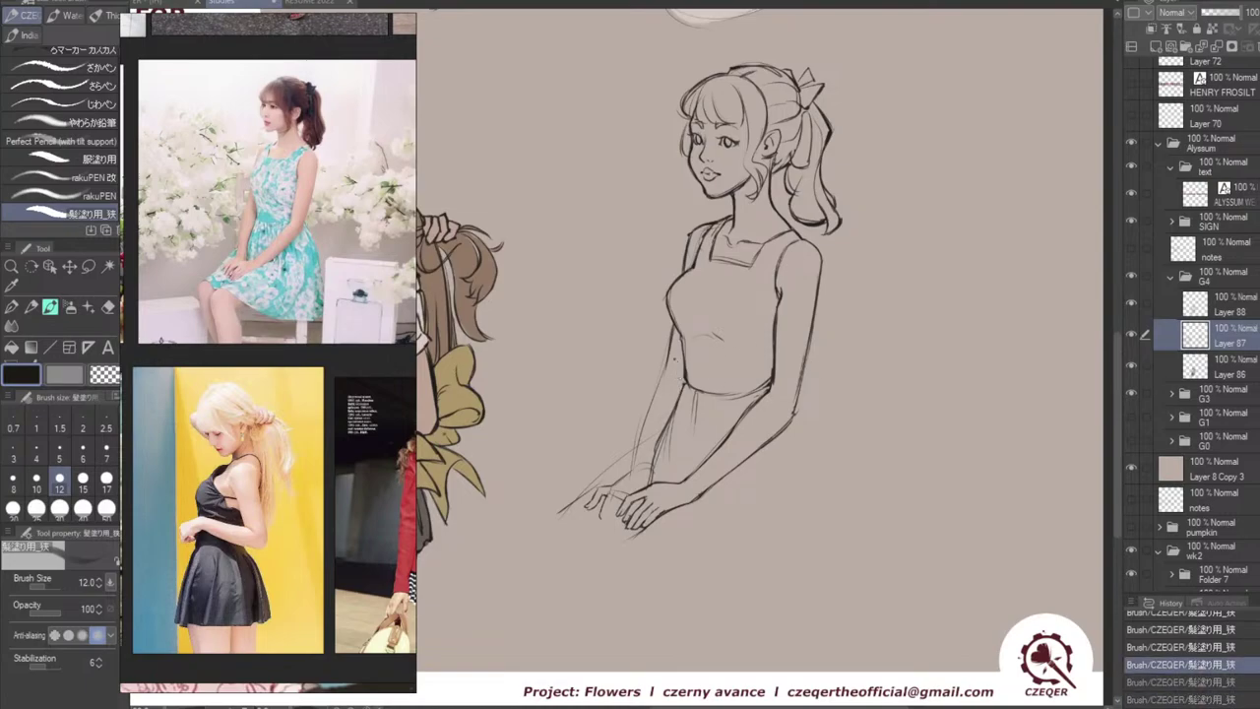
Darken the far arm's outer contour from the elbow down the forearm and mark the elbow crease.
{"action": "left_click_drag", "start_coordinate": [680, 332], "coordinate": [672, 365]}
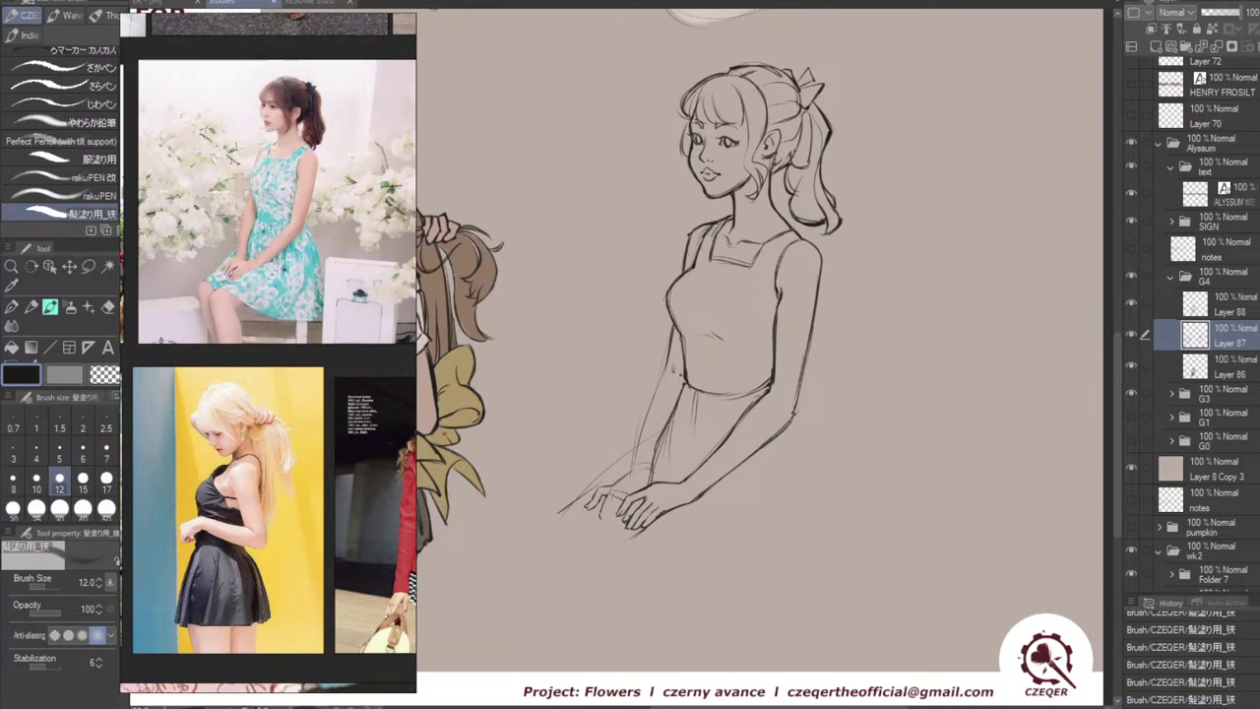
{"action": "mouse_move", "coordinate": [676, 374]}
{"action": "left_mouse_down"}
{"action": "mouse_move", "coordinate": [680, 396]}
{"action": "mouse_move", "coordinate": [647, 410]}
{"action": "mouse_move", "coordinate": [652, 399]}
{"action": "mouse_move", "coordinate": [640, 435]}
{"action": "left_mouse_up"}
{"action": "key", "text": "ctrl+z"}
{"action": "key", "text": "ctrl+z"}
{"action": "key", "text": "ctrl+z"}
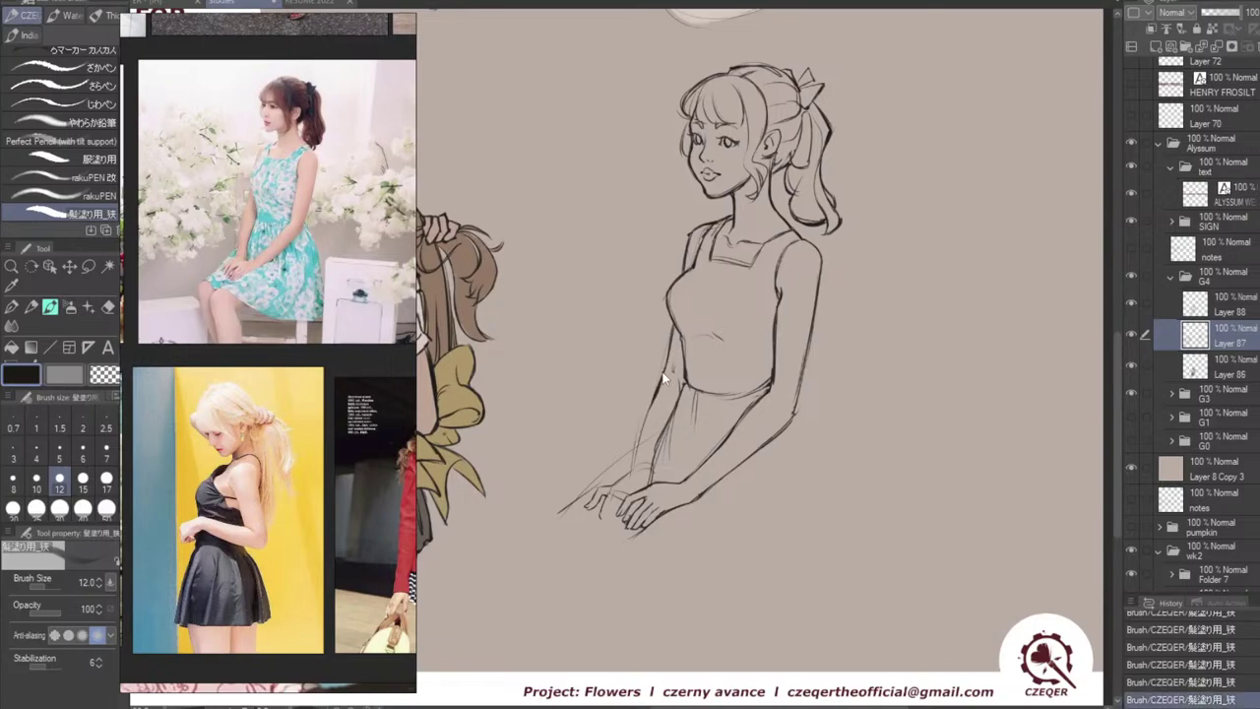
{"action": "key", "text": "ctrl+z"}
{"action": "left_click_drag", "start_coordinate": [675, 362], "coordinate": [671, 376]}
{"action": "left_click_drag", "start_coordinate": [651, 405], "coordinate": [638, 445]}
{"action": "key", "text": "ctrl+z"}
{"action": "left_click_drag", "start_coordinate": [665, 368], "coordinate": [634, 448]}
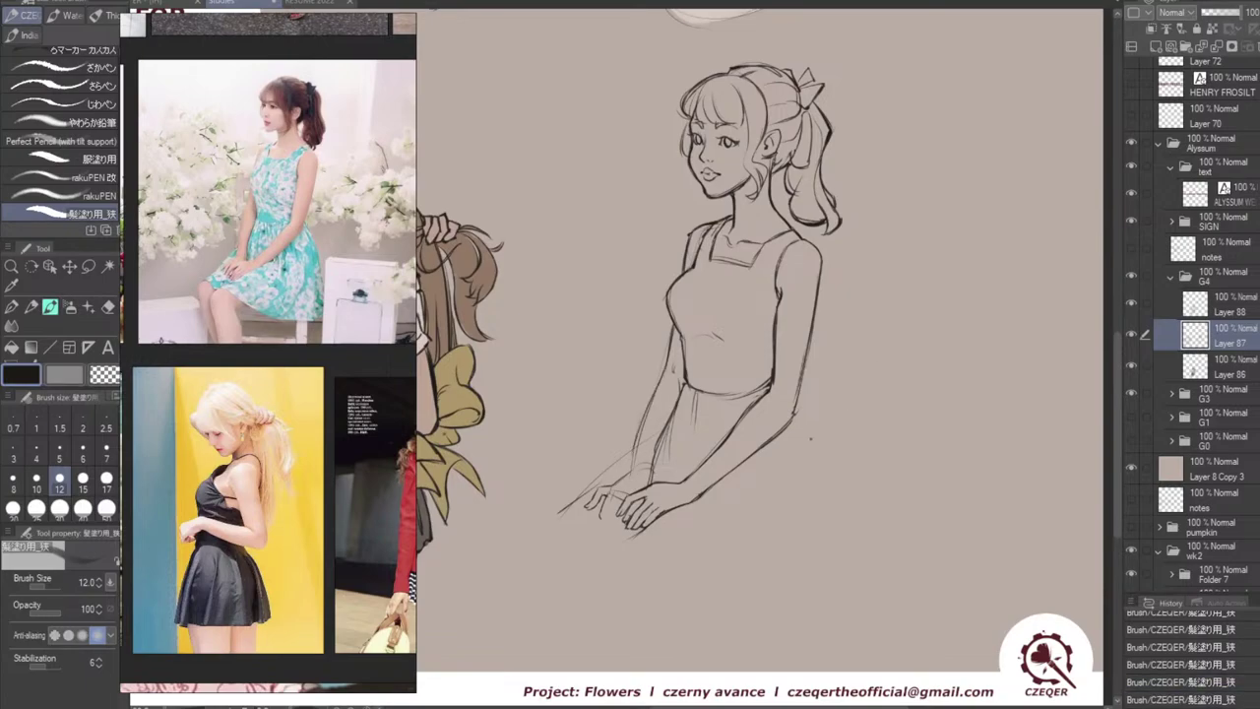
Strengthen the near arm's outer contour around the elbow, retrying the forearm's lower edge.
{"action": "left_click_drag", "start_coordinate": [710, 484], "coordinate": [783, 431]}
{"action": "key", "text": "ctrl+z"}
{"action": "left_click_drag", "start_coordinate": [721, 477], "coordinate": [794, 412]}
{"action": "key", "text": "ctrl+z"}
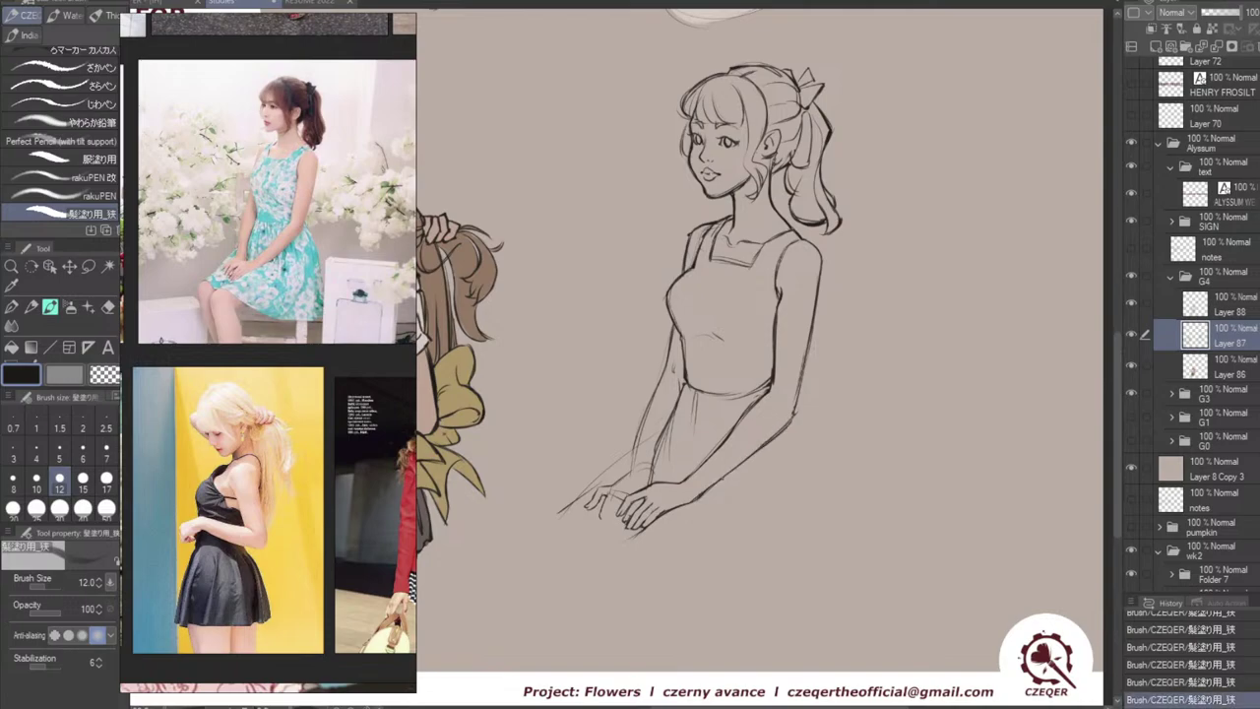
{"action": "left_click_drag", "start_coordinate": [710, 485], "coordinate": [794, 415]}
{"action": "key", "text": "ctrl+z"}
{"action": "left_click_drag", "start_coordinate": [752, 465], "coordinate": [797, 413]}
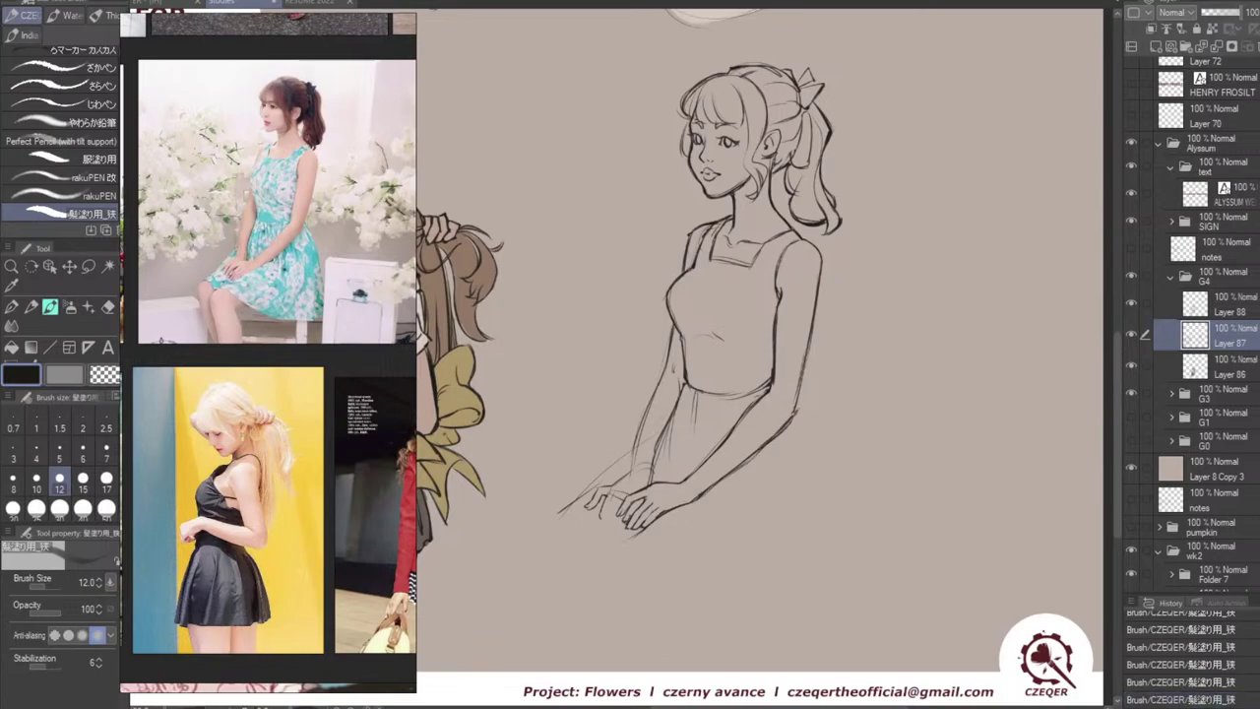
{"action": "key", "text": "ctrl+z"}
{"action": "left_click_drag", "start_coordinate": [750, 461], "coordinate": [796, 410]}
{"action": "key", "text": "ctrl+z"}
{"action": "mouse_move", "coordinate": [813, 333]}
{"action": "left_mouse_down"}
{"action": "mouse_move", "coordinate": [801, 403]}
{"action": "mouse_move", "coordinate": [811, 320]}
{"action": "mouse_move", "coordinate": [783, 420]}
{"action": "mouse_move", "coordinate": [799, 356]}
{"action": "left_mouse_up"}
Erase the stray line ends beneath the near elbow.
{"action": "key", "text": "e"}
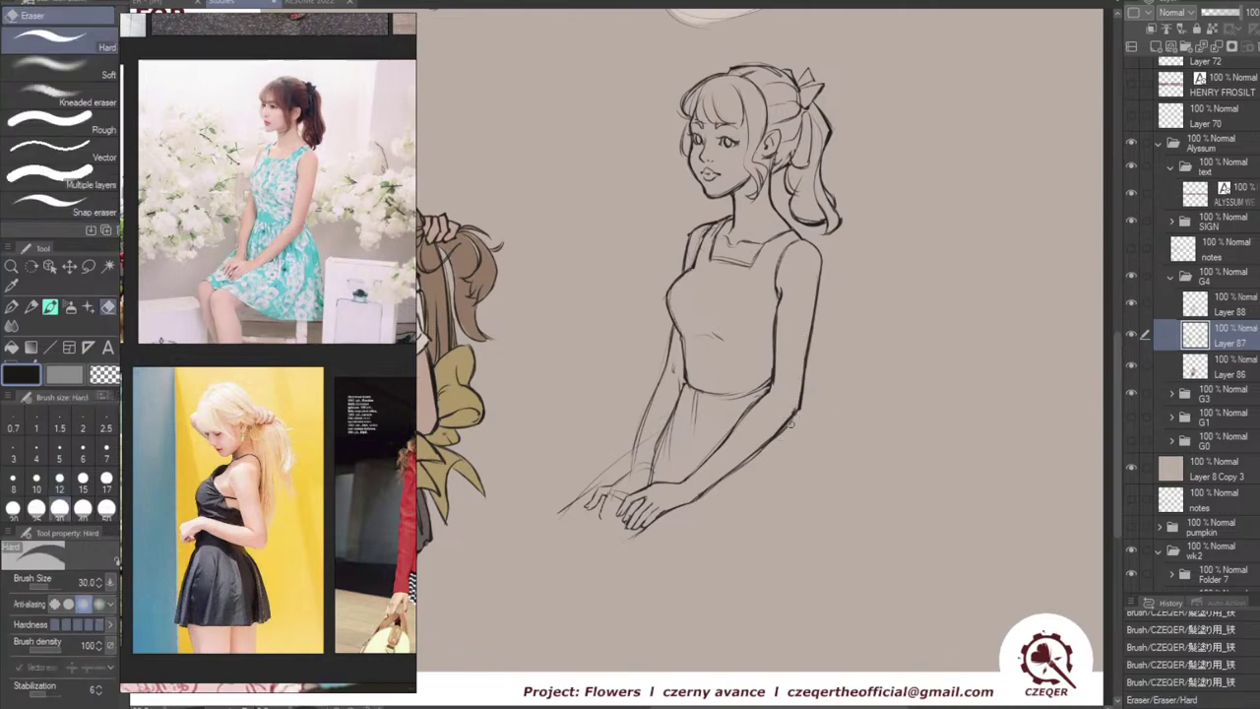
{"action": "left_click_drag", "start_coordinate": [793, 421], "coordinate": [790, 430]}
{"action": "mouse_move", "coordinate": [791, 428]}
{"action": "left_mouse_down"}
{"action": "mouse_move", "coordinate": [745, 459]}
{"action": "mouse_move", "coordinate": [779, 431]}
{"action": "left_mouse_up"}
{"action": "key", "text": "ctrl+z"}
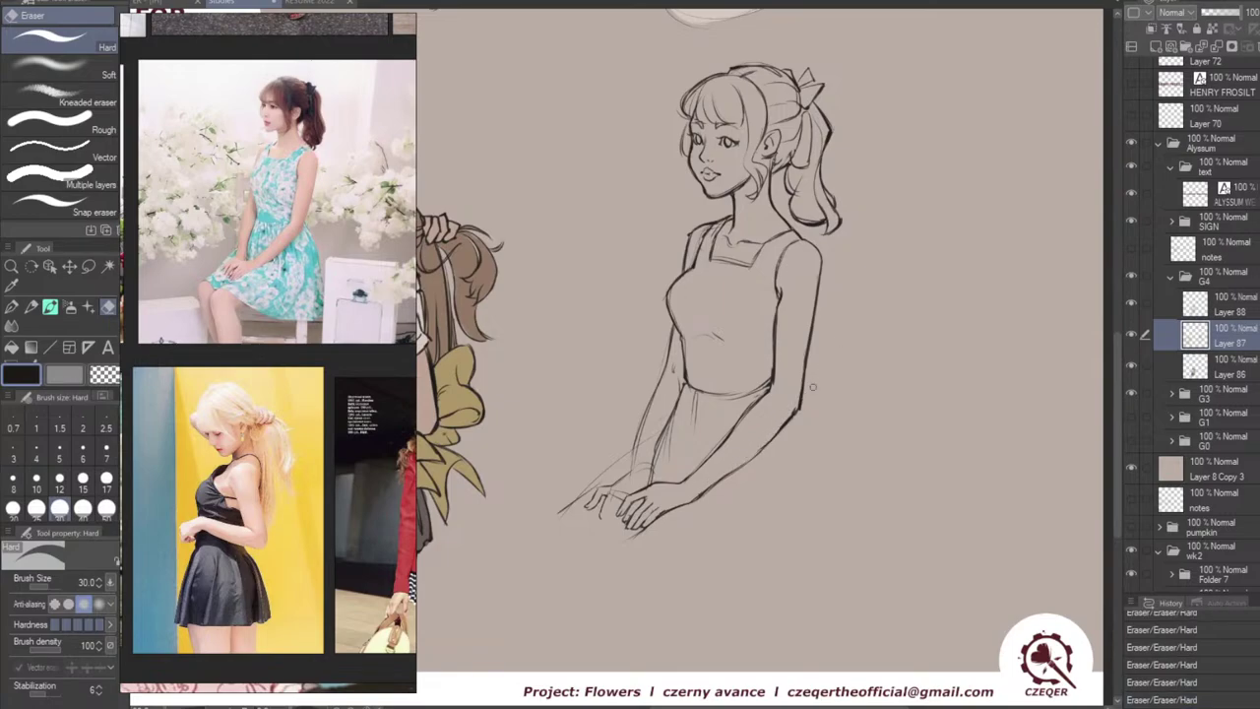
Refine the lower edge of the near forearm from the wrist to the elbow, retrying the stroke.
{"action": "key", "text": "b"}
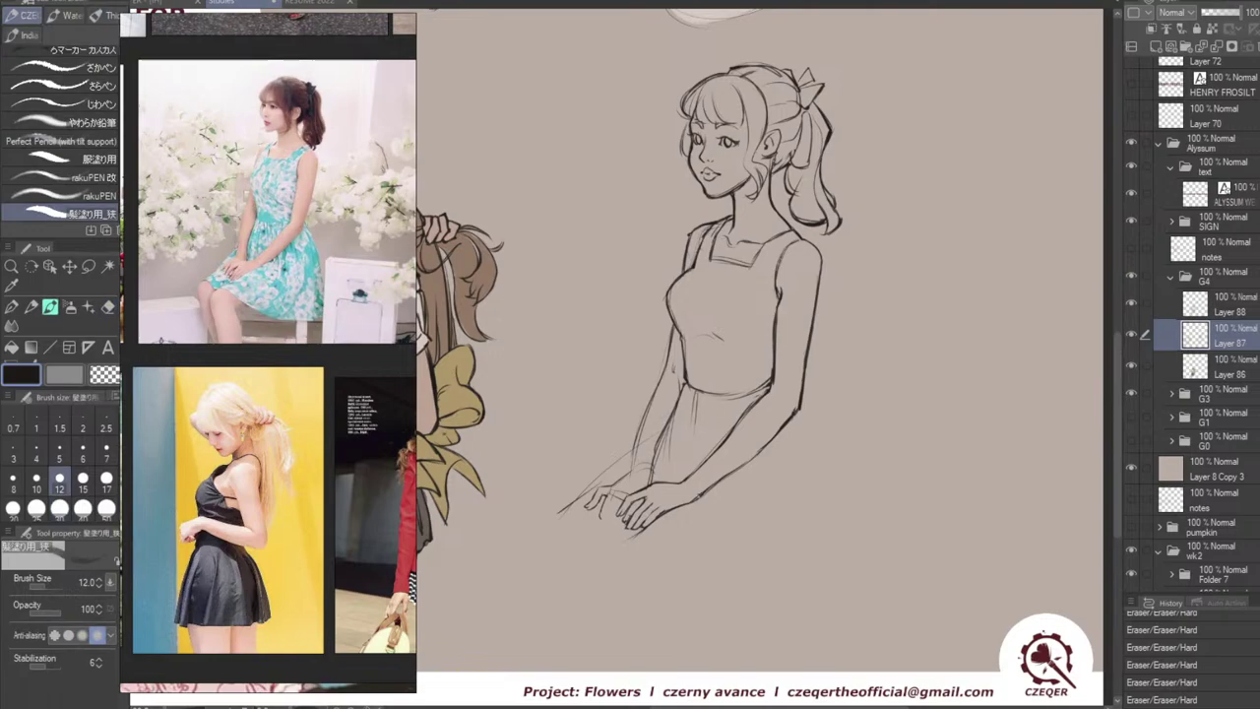
{"action": "left_click_drag", "start_coordinate": [723, 477], "coordinate": [753, 456]}
{"action": "key", "text": "ctrl+z"}
{"action": "left_click_drag", "start_coordinate": [702, 495], "coordinate": [801, 406]}
{"action": "key", "text": "ctrl+z"}
{"action": "key", "text": "ctrl+z"}
Clean up and redraw the skirt's front edge where it meets the near forearm.
{"action": "left_click_drag", "start_coordinate": [657, 453], "coordinate": [654, 485]}
{"action": "key", "text": "ctrl+z"}
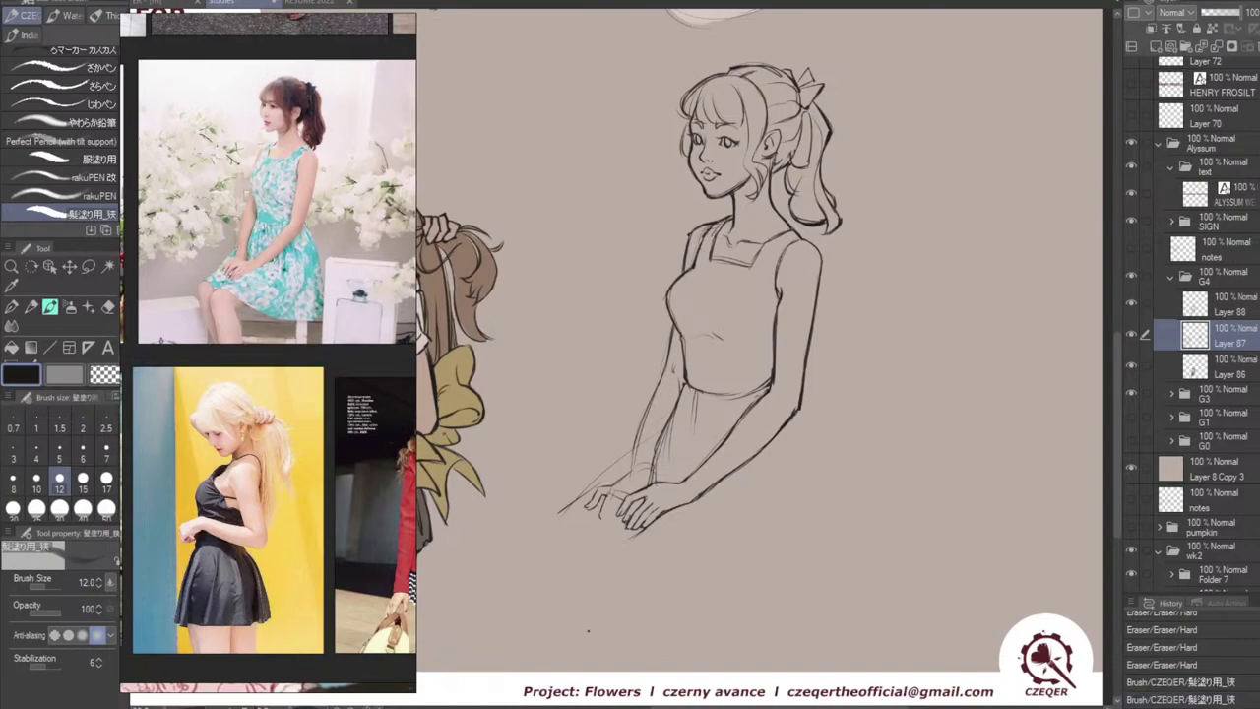
{"action": "key", "text": "e"}
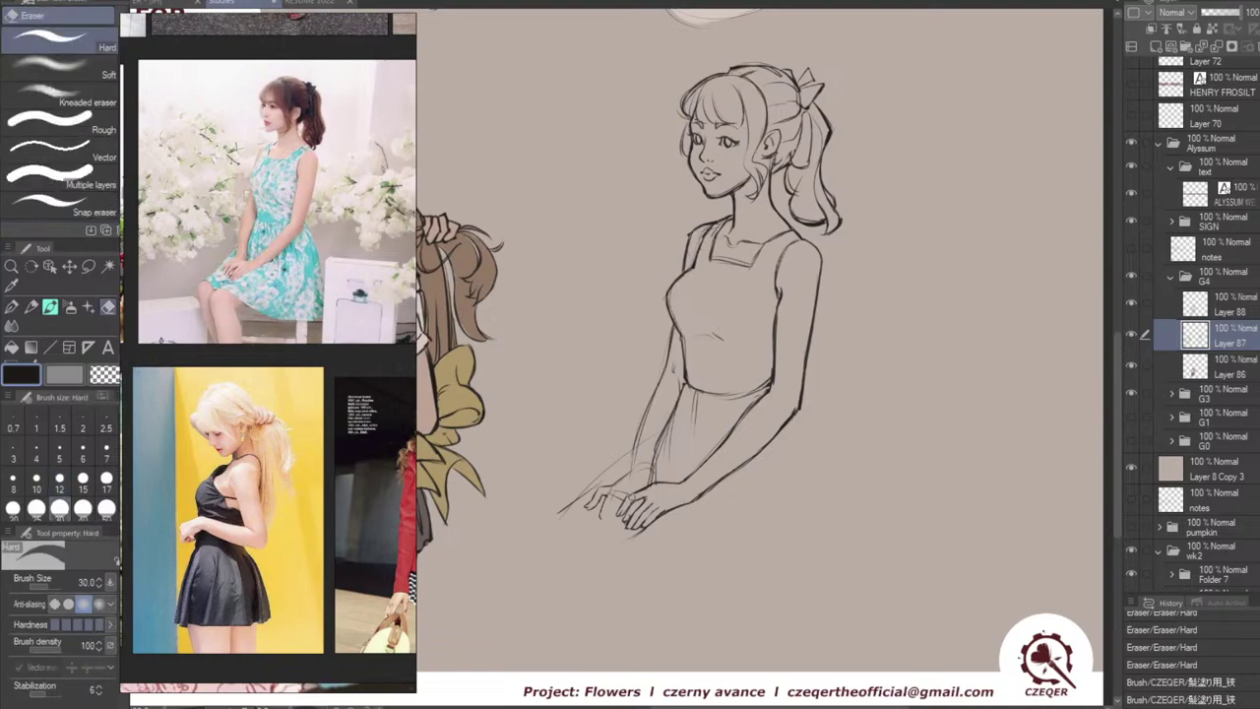
{"action": "left_click_drag", "start_coordinate": [654, 485], "coordinate": [656, 488]}
{"action": "mouse_move", "coordinate": [653, 487]}
{"action": "left_mouse_down"}
{"action": "mouse_move", "coordinate": [632, 494]}
{"action": "mouse_move", "coordinate": [663, 482]}
{"action": "mouse_move", "coordinate": [651, 478]}
{"action": "left_mouse_up"}
{"action": "key", "text": "b"}
{"action": "key", "text": "ctrl+z"}
Erase the rough lines at the far wrist and redraw the far forearm down to the hand.
{"action": "key", "text": "e"}
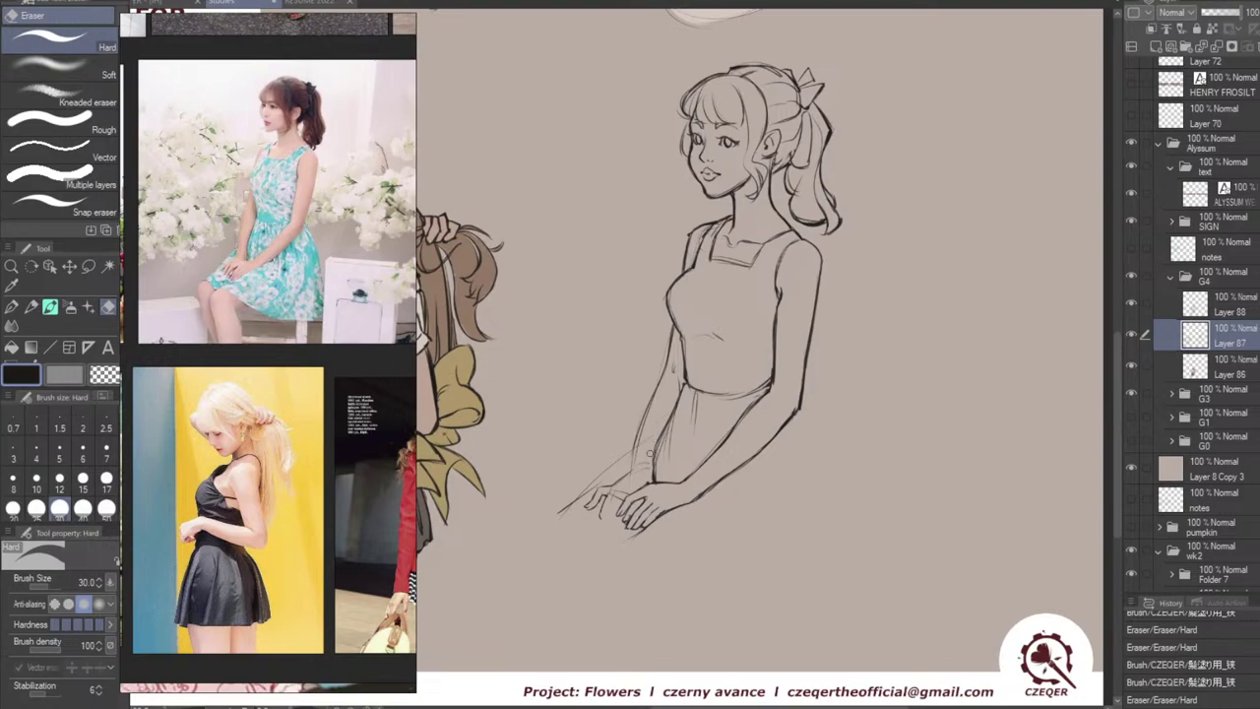
{"action": "mouse_move", "coordinate": [635, 473]}
{"action": "left_mouse_down"}
{"action": "mouse_move", "coordinate": [638, 457]}
{"action": "mouse_move", "coordinate": [633, 475]}
{"action": "left_mouse_up"}
{"action": "key", "text": "b"}
{"action": "key", "text": "ctrl+z"}
{"action": "mouse_move", "coordinate": [657, 422]}
{"action": "left_mouse_down"}
{"action": "mouse_move", "coordinate": [657, 437]}
{"action": "mouse_move", "coordinate": [640, 437]}
{"action": "left_mouse_up"}
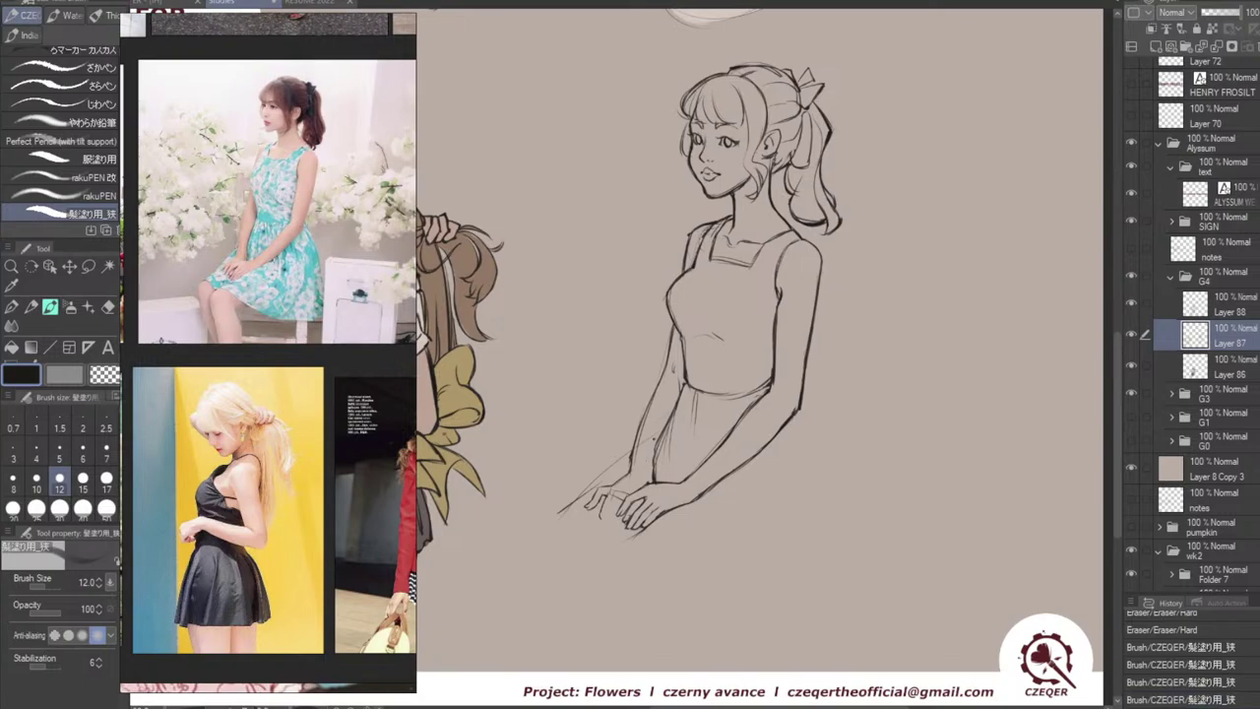
{"action": "left_click_drag", "start_coordinate": [647, 474], "coordinate": [653, 479]}
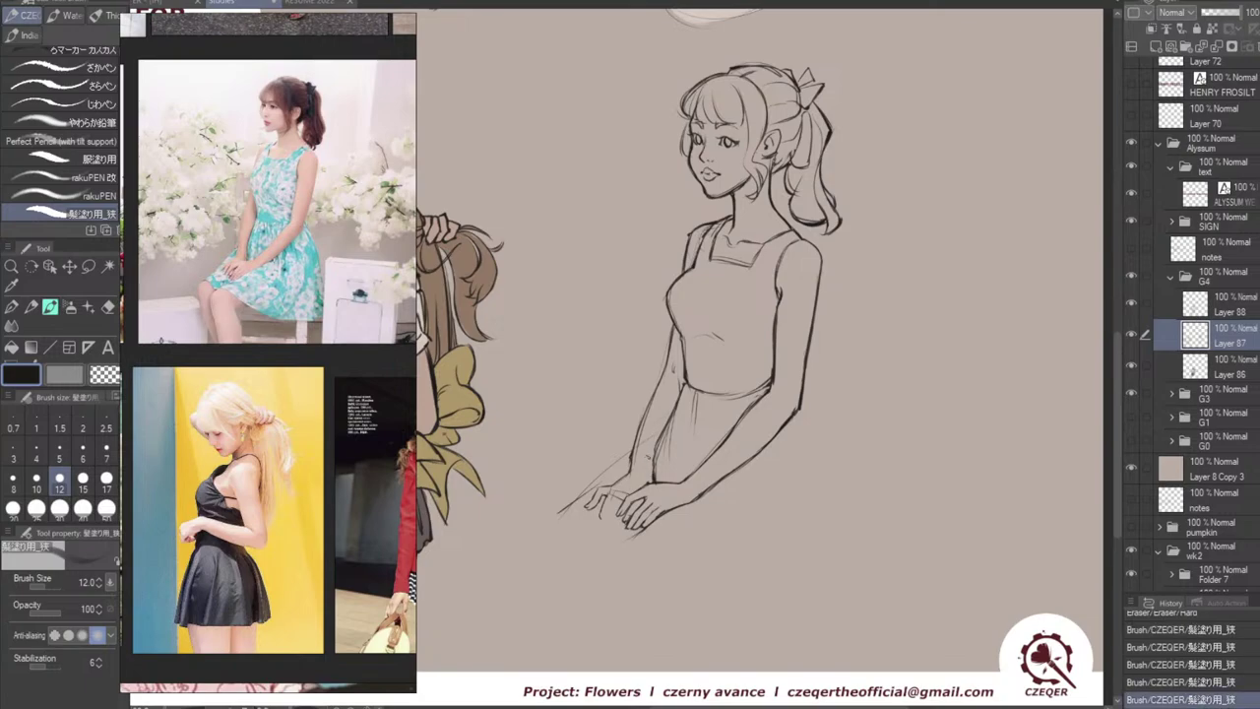
Erase the doubled sketch lines along the skirt's front edge below the waist.
{"action": "left_click", "coordinate": [708, 423]}
{"action": "key", "text": "e"}
{"action": "mouse_move", "coordinate": [657, 469]}
{"action": "left_mouse_down"}
{"action": "mouse_move", "coordinate": [659, 437]}
{"action": "mouse_move", "coordinate": [677, 414]}
{"action": "mouse_move", "coordinate": [688, 420]}
{"action": "left_mouse_up"}
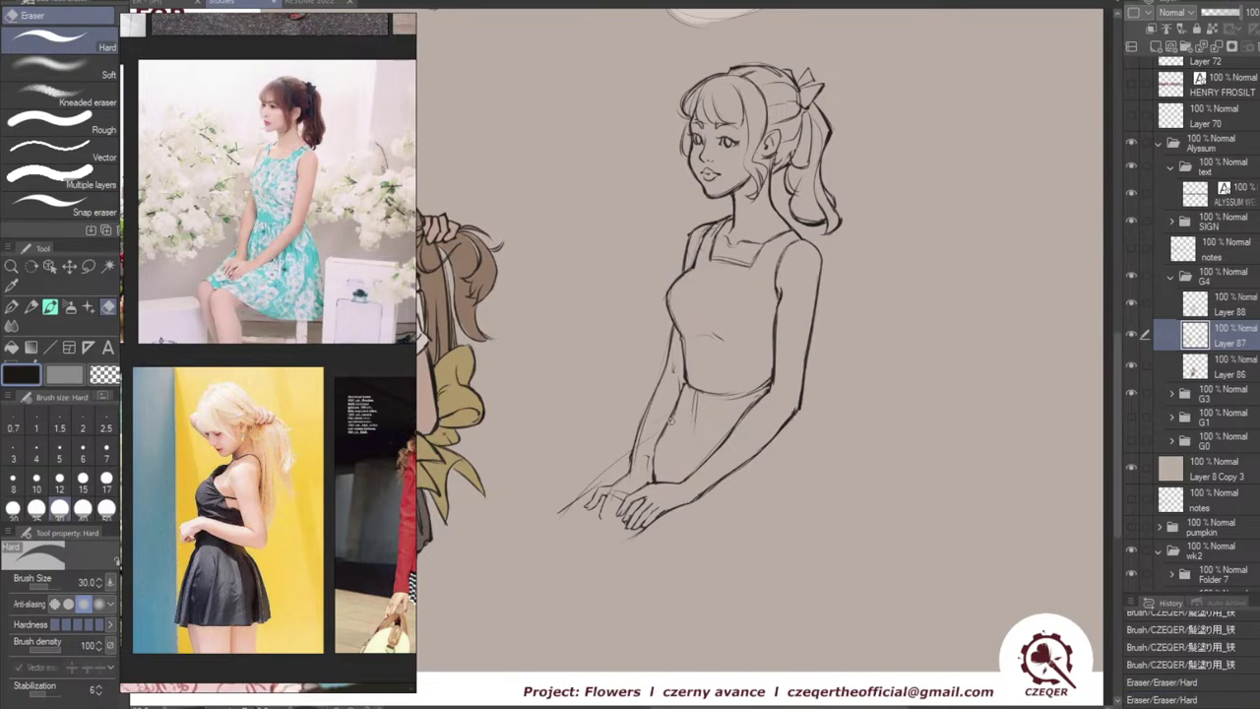
{"action": "left_click_drag", "start_coordinate": [657, 468], "coordinate": [656, 481]}
Redraw the skirt's front edge as one clean curve down to the near forearm, retrying the stroke.
{"action": "key", "text": "b"}
{"action": "key", "text": "ctrl+z"}
{"action": "key", "text": "ctrl+z"}
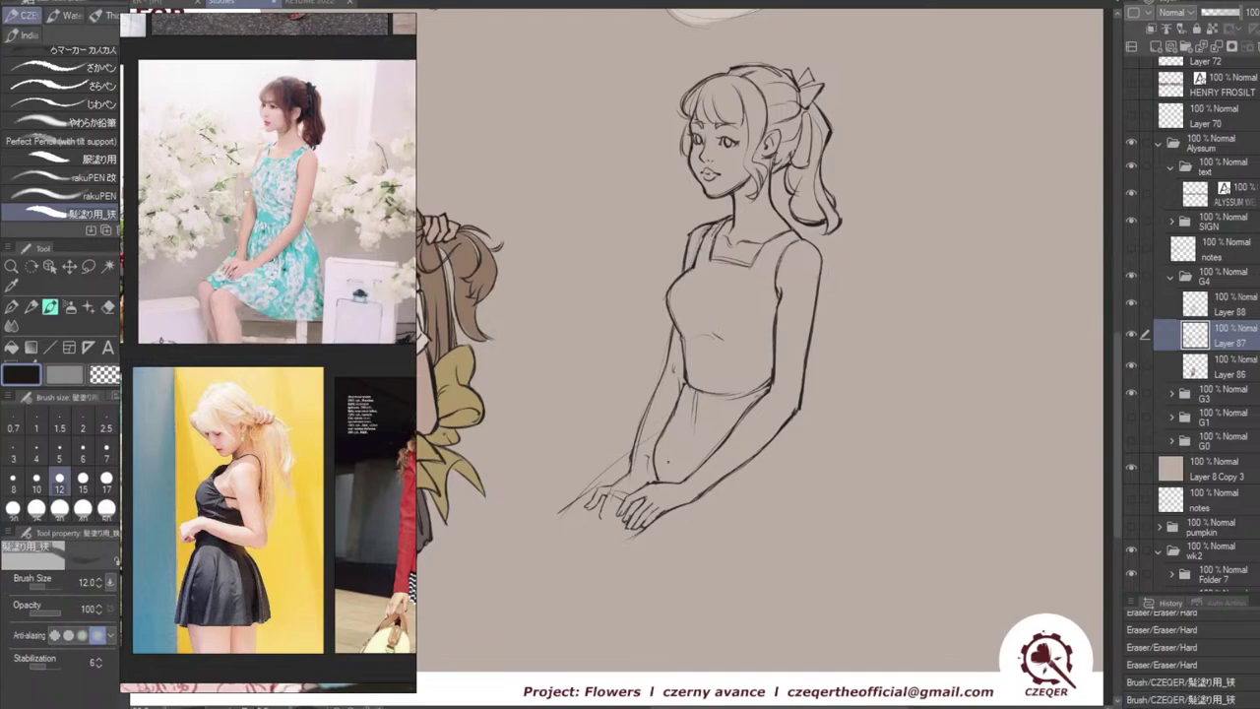
{"action": "key", "text": "ctrl+z"}
{"action": "key", "text": "ctrl+z"}
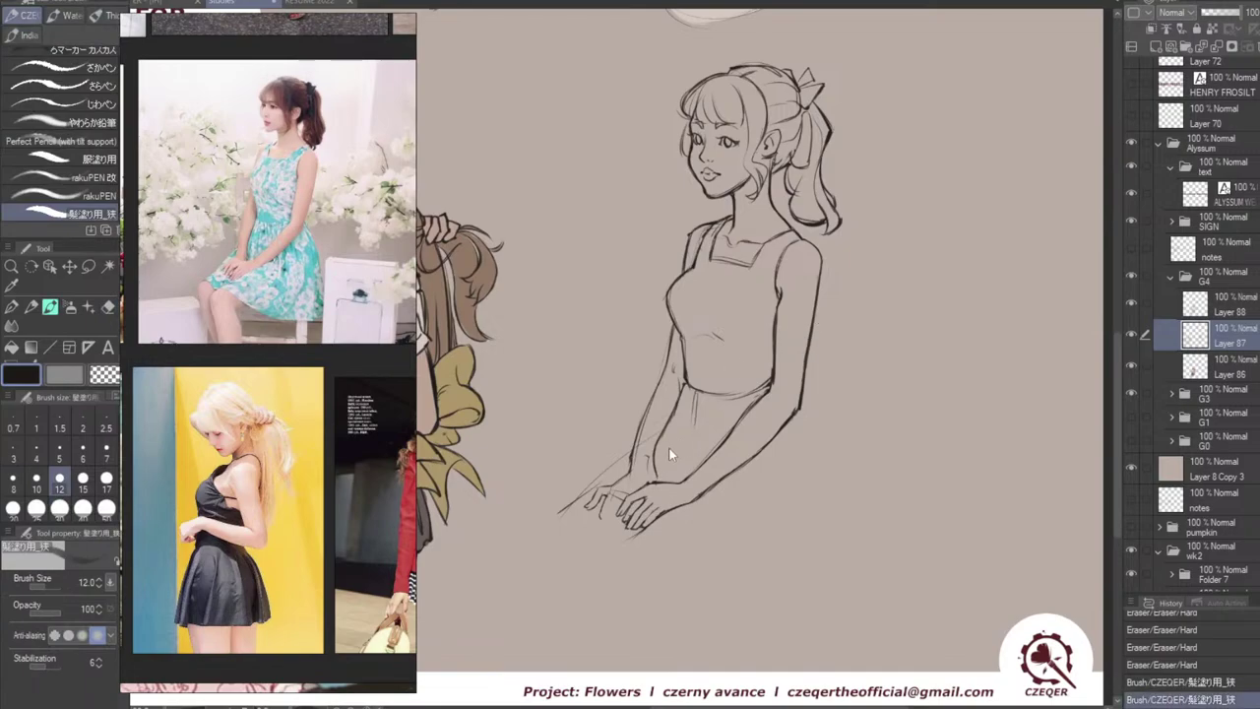
{"action": "key", "text": "ctrl+z"}
{"action": "left_click_drag", "start_coordinate": [653, 450], "coordinate": [657, 486]}
{"action": "key", "text": "ctrl+z"}
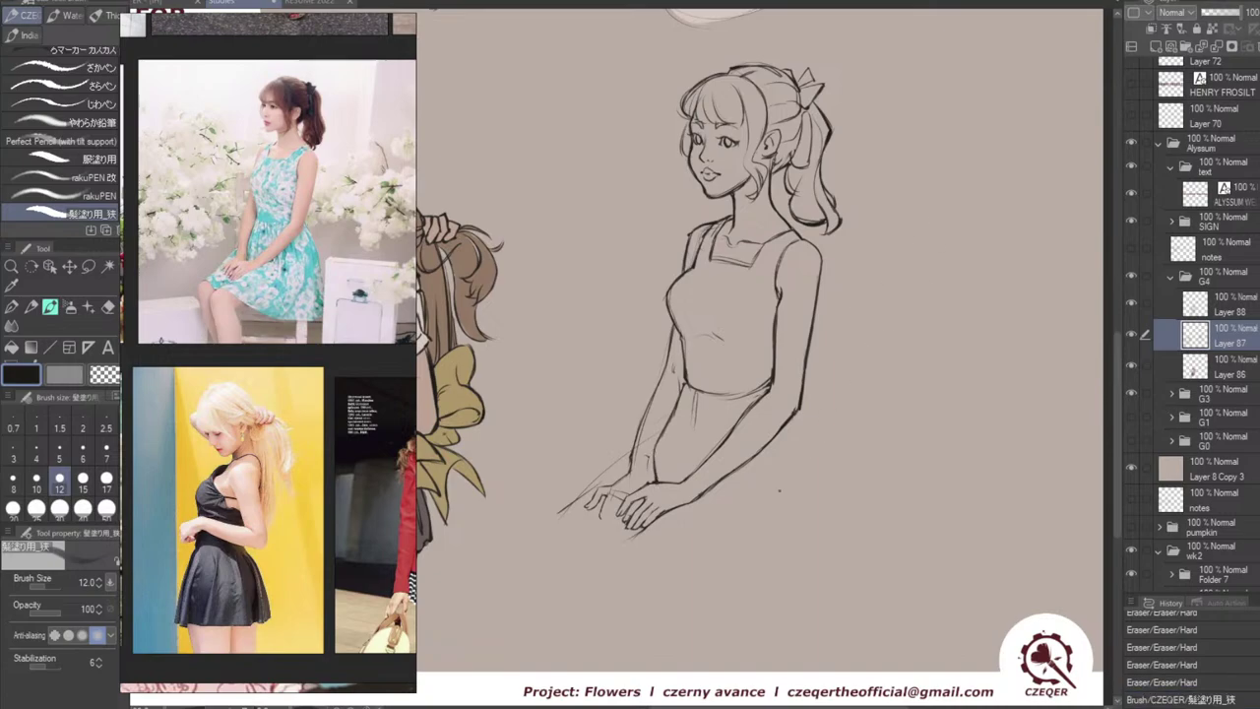
{"action": "left_click_drag", "start_coordinate": [657, 439], "coordinate": [656, 472]}
Sketch the back of the skirt as a long curve flaring down from the near elbow.
{"action": "left_click_drag", "start_coordinate": [804, 429], "coordinate": [815, 467]}
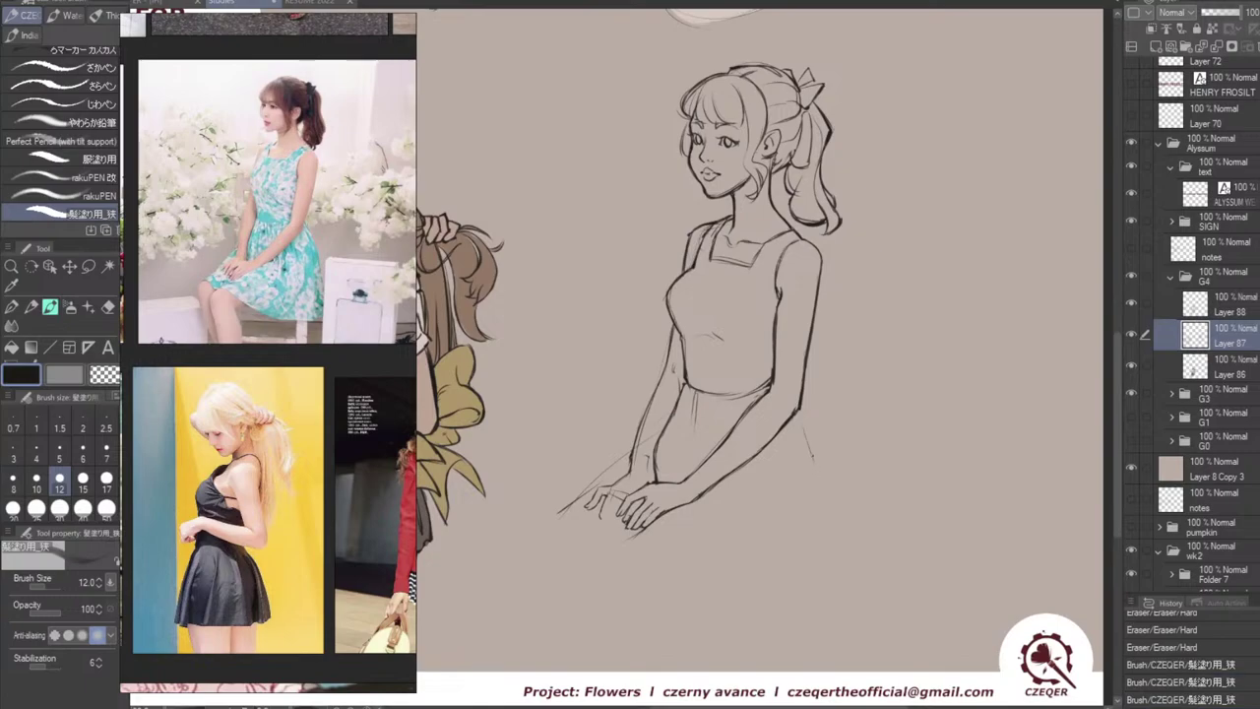
{"action": "key", "text": "ctrl+z"}
{"action": "left_click_drag", "start_coordinate": [800, 422], "coordinate": [826, 598]}
{"action": "key", "text": "ctrl+z"}
{"action": "left_click_drag", "start_coordinate": [825, 463], "coordinate": [833, 583]}
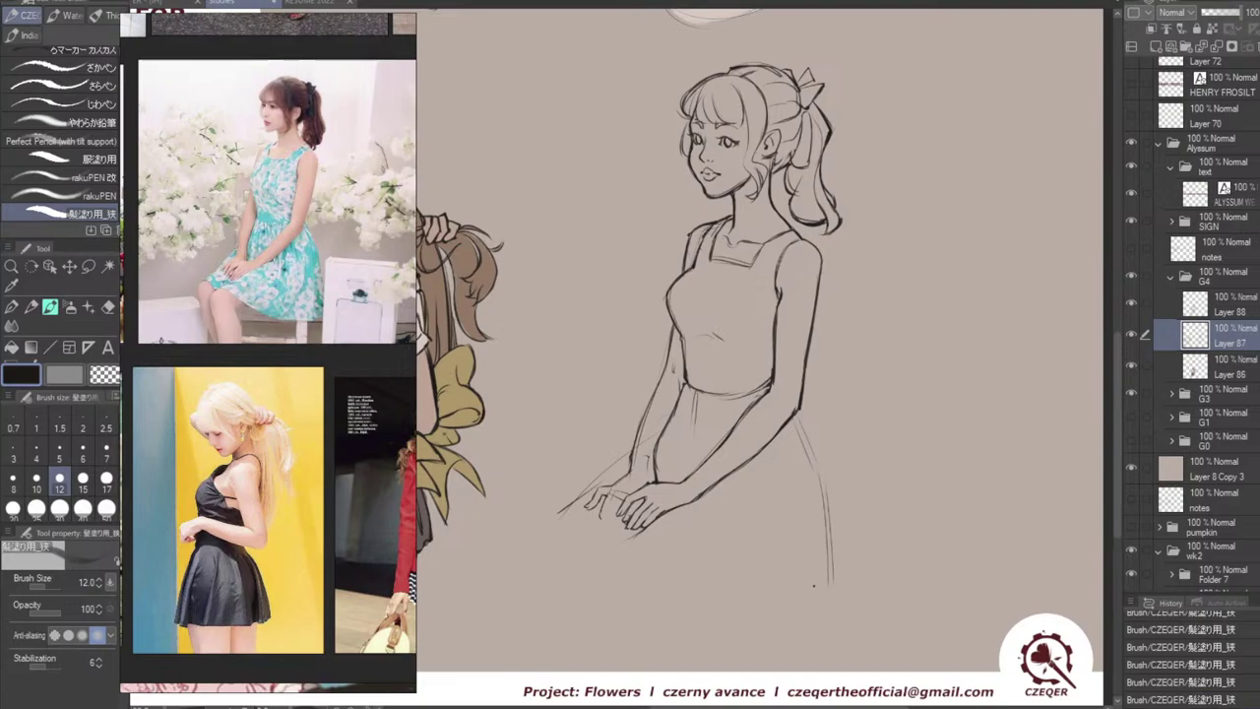
Sketch a scalloped skirt edge at the knees and erase the stray lines beneath the near hand.
{"action": "mouse_move", "coordinate": [560, 528]}
{"action": "left_mouse_down"}
{"action": "mouse_move", "coordinate": [594, 555]}
{"action": "mouse_move", "coordinate": [584, 551]}
{"action": "mouse_move", "coordinate": [614, 547]}
{"action": "left_mouse_up"}
{"action": "key", "text": "ctrl+z"}
{"action": "key", "text": "e"}
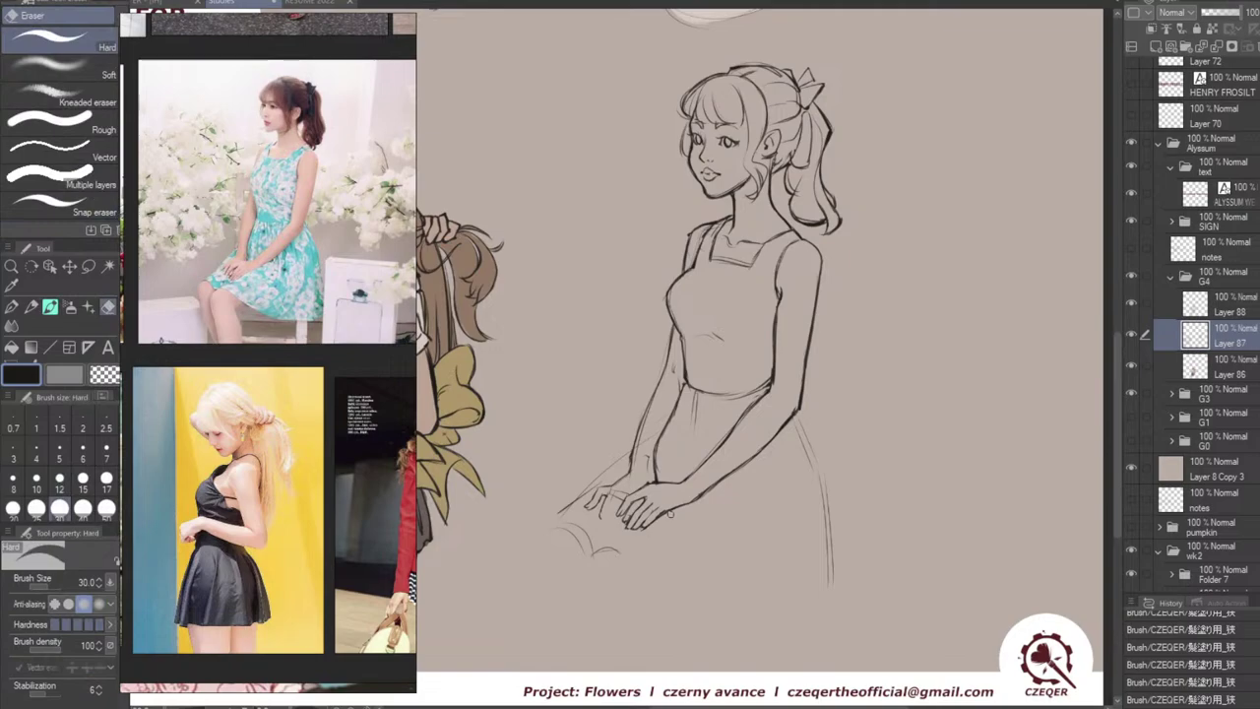
{"action": "left_click_drag", "start_coordinate": [671, 513], "coordinate": [623, 538]}
{"action": "key", "text": "b"}
{"action": "key", "text": "ctrl+z"}
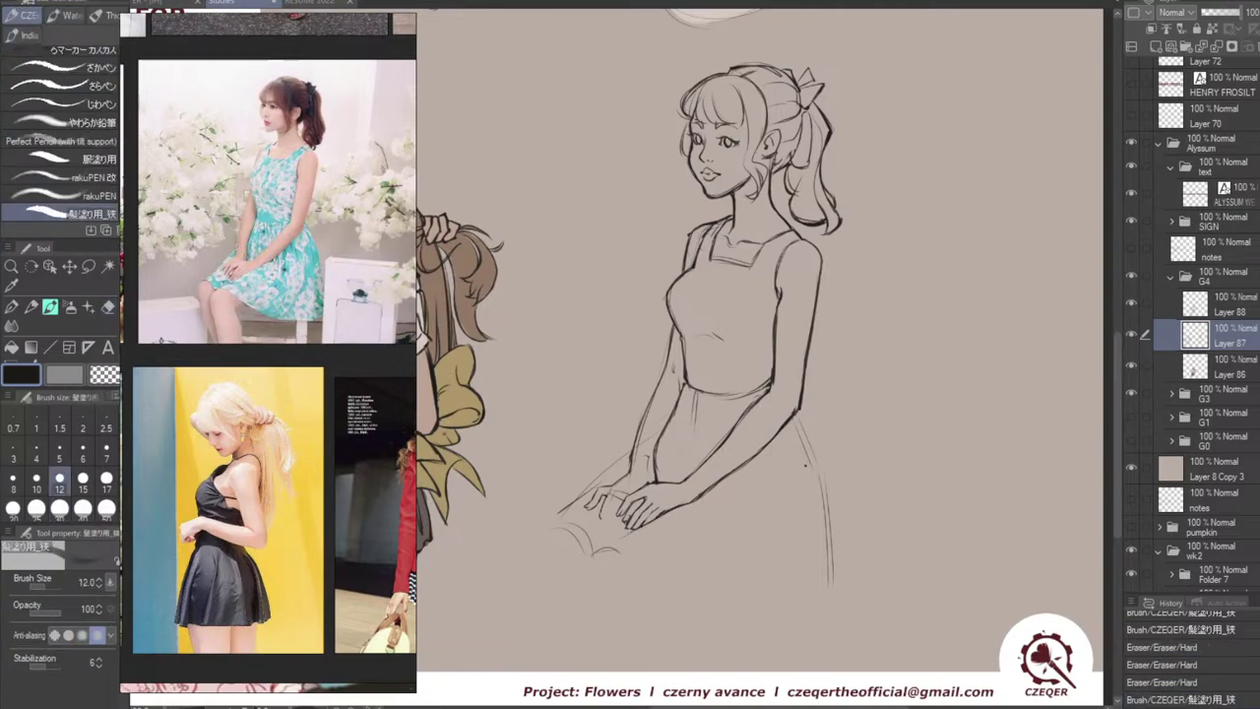
Erase the scalloped edge at the knees and sketch the knee contours with a hem sweeping down and around to the skirt's back.
{"action": "key", "text": "ctrl+z"}
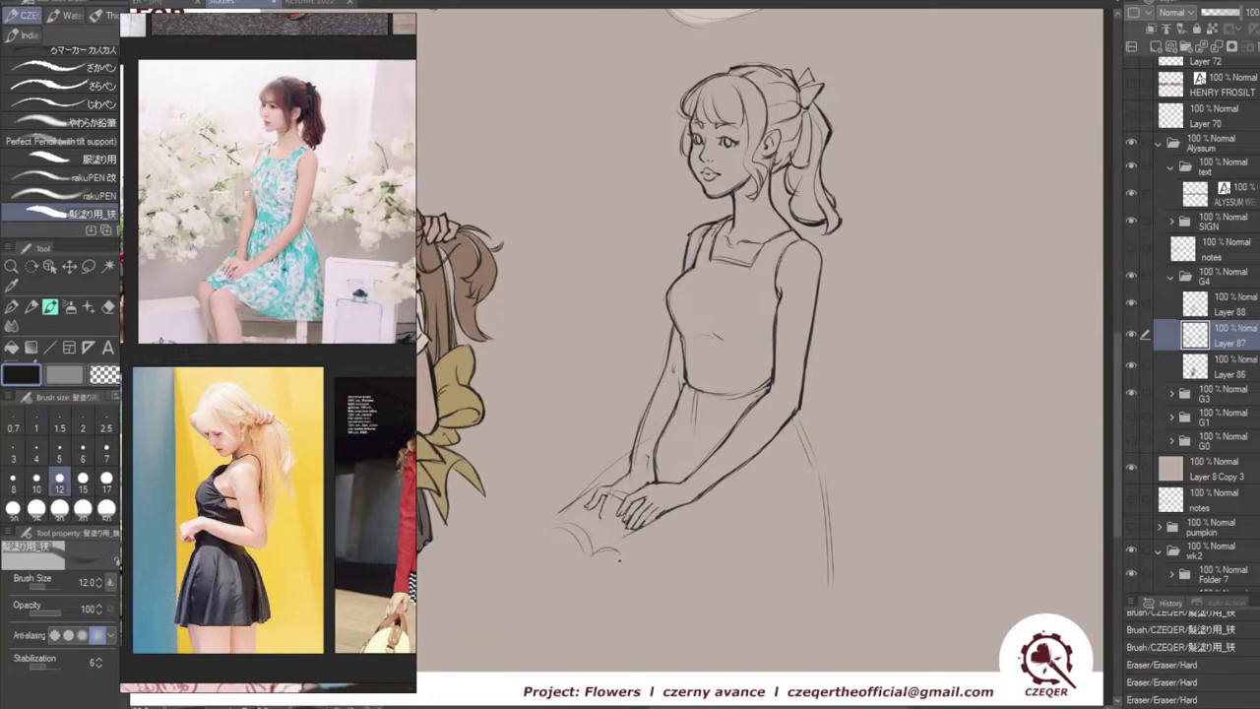
{"action": "key", "text": "e"}
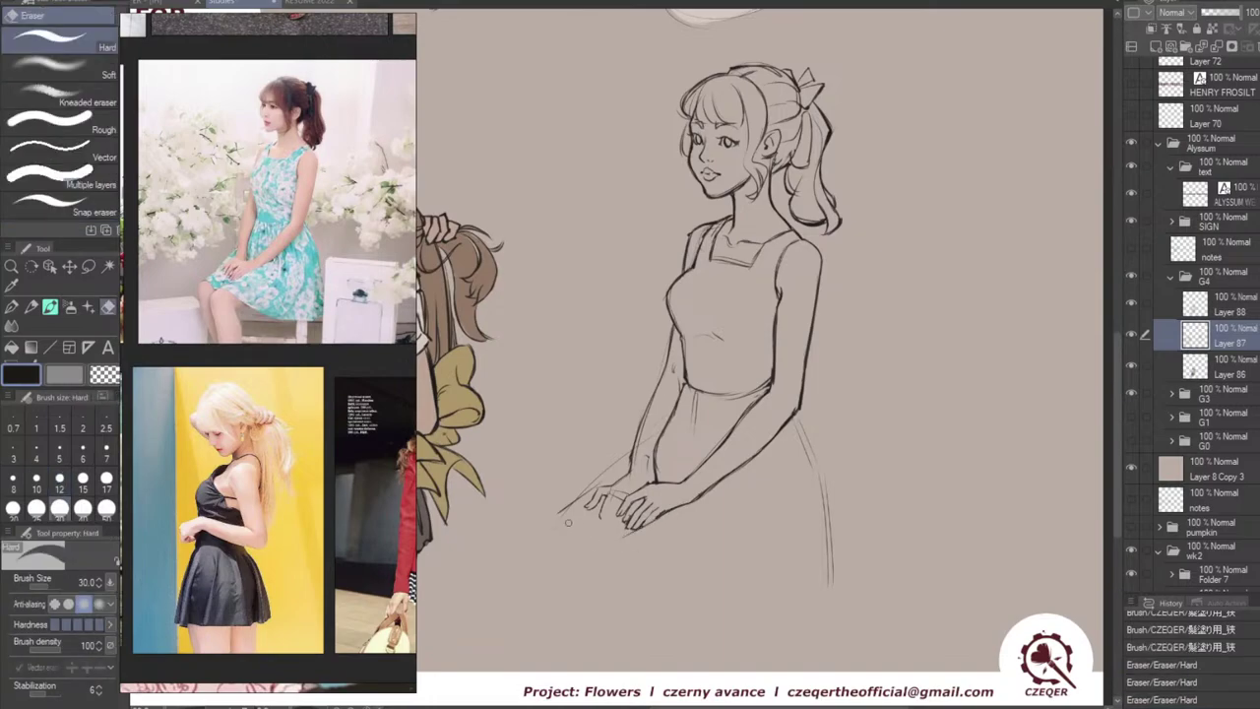
{"action": "mouse_move", "coordinate": [568, 523]}
{"action": "left_mouse_down"}
{"action": "mouse_move", "coordinate": [535, 540]}
{"action": "mouse_move", "coordinate": [611, 563]}
{"action": "mouse_move", "coordinate": [604, 556]}
{"action": "mouse_move", "coordinate": [702, 611]}
{"action": "mouse_move", "coordinate": [851, 581]}
{"action": "left_mouse_up"}
{"action": "key", "text": "b"}
{"action": "key", "text": "ctrl+z"}
{"action": "key", "text": "ctrl+z"}
{"action": "key", "text": "ctrl+z"}
{"action": "key", "text": "ctrl+z"}
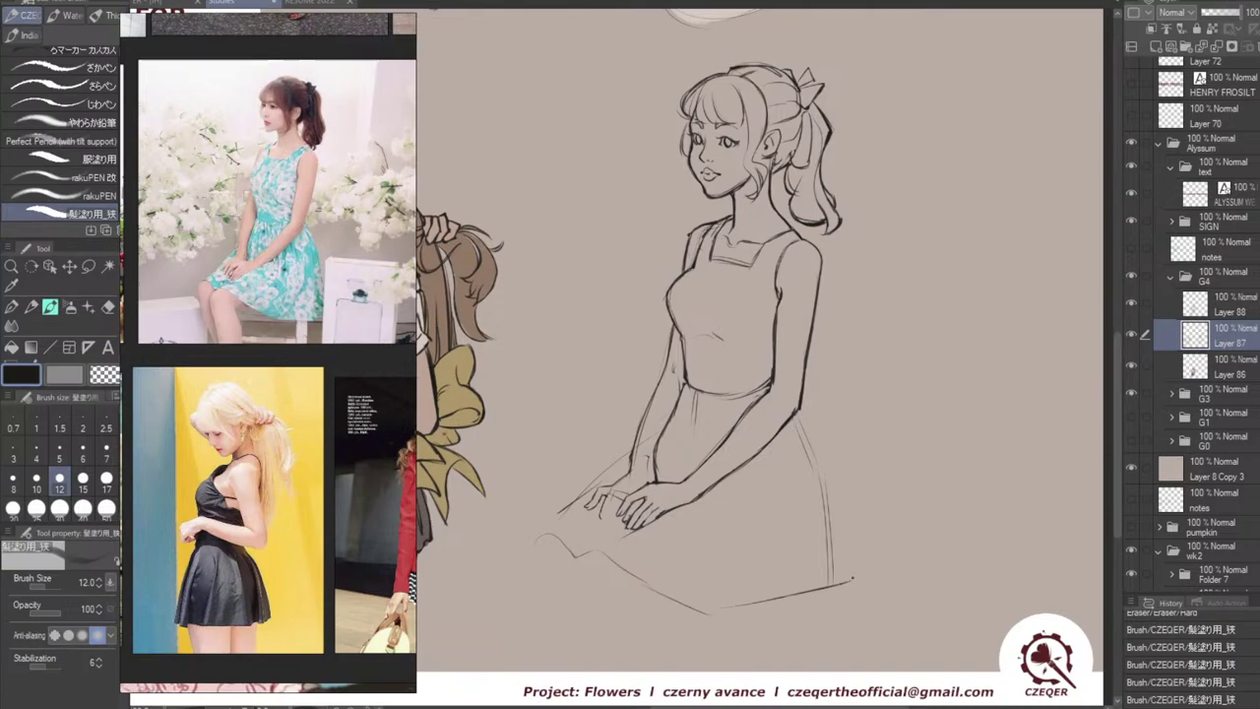
Lasso the whole seated figure, scale it down proportionally to leave room for the legs, and clear the selection.
{"action": "key", "text": "m"}
{"action": "mouse_move", "coordinate": [823, 626]}
{"action": "left_mouse_down"}
{"action": "mouse_move", "coordinate": [910, 569]}
{"action": "mouse_move", "coordinate": [937, 308]}
{"action": "mouse_move", "coordinate": [878, 64]}
{"action": "mouse_move", "coordinate": [762, 34]}
{"action": "mouse_move", "coordinate": [616, 93]}
{"action": "mouse_move", "coordinate": [591, 318]}
{"action": "mouse_move", "coordinate": [520, 492]}
{"action": "mouse_move", "coordinate": [532, 597]}
{"action": "mouse_move", "coordinate": [821, 630]}
{"action": "left_mouse_up"}
{"action": "key", "text": "ctrl+t"}
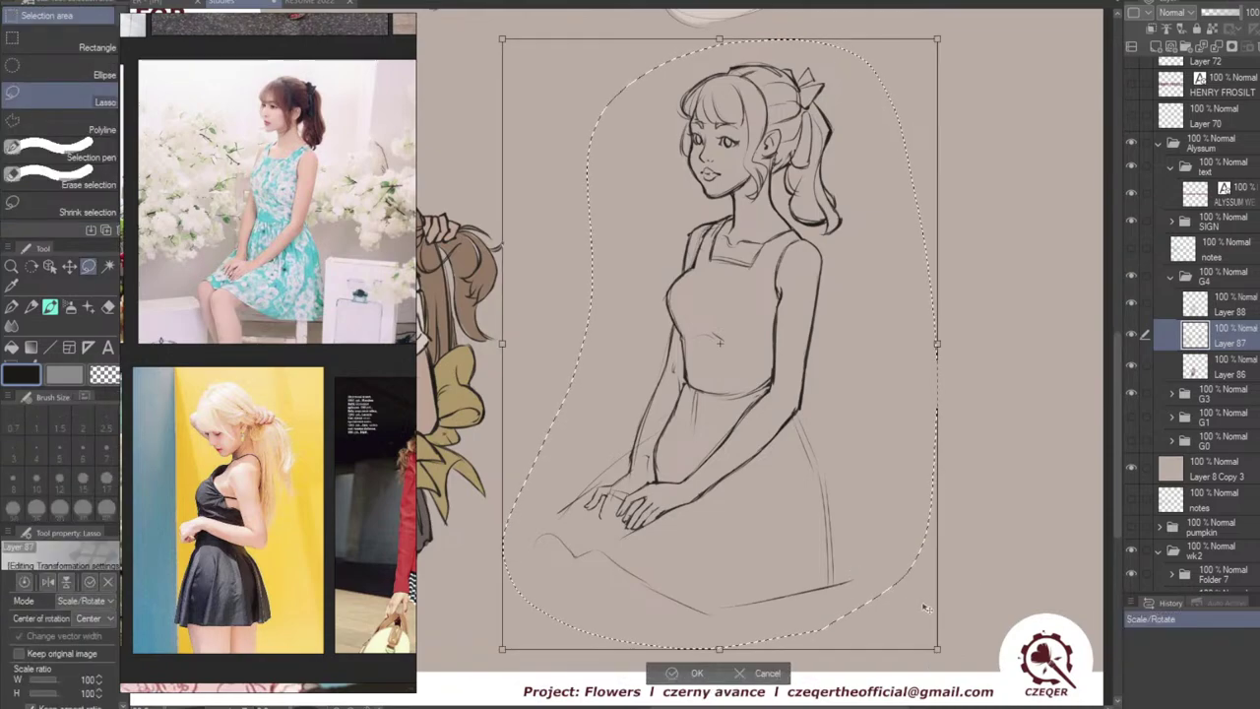
{"action": "mouse_move", "coordinate": [925, 608]}
{"action": "left_mouse_down"}
{"action": "mouse_move", "coordinate": [859, 581]}
{"action": "mouse_move", "coordinate": [911, 568]}
{"action": "left_mouse_up"}
{"action": "left_click", "coordinate": [674, 595]}
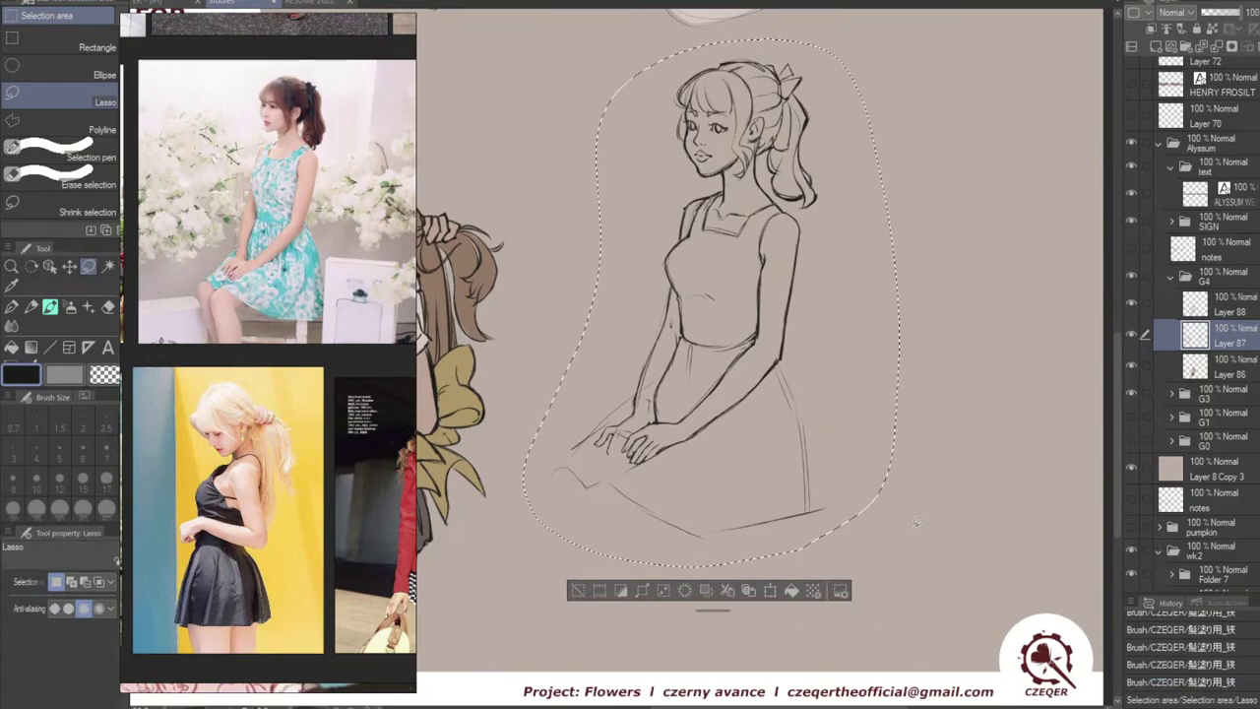
{"action": "key", "text": "ctrl+d"}
Sketch the far leg from the knee down to a tapered ankle, retrying the knee contour.
{"action": "key", "text": "b"}
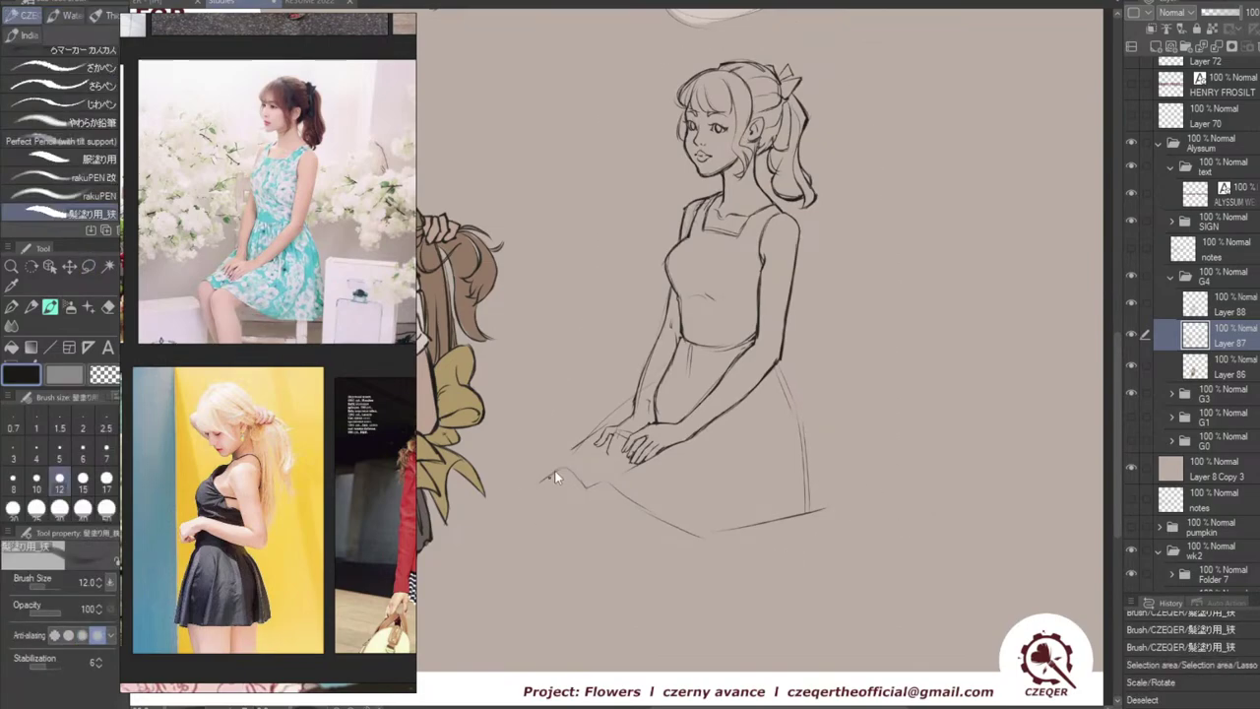
{"action": "left_click_drag", "start_coordinate": [563, 473], "coordinate": [544, 480]}
{"action": "left_click_drag", "start_coordinate": [548, 477], "coordinate": [543, 493]}
{"action": "left_click_drag", "start_coordinate": [544, 490], "coordinate": [549, 523]}
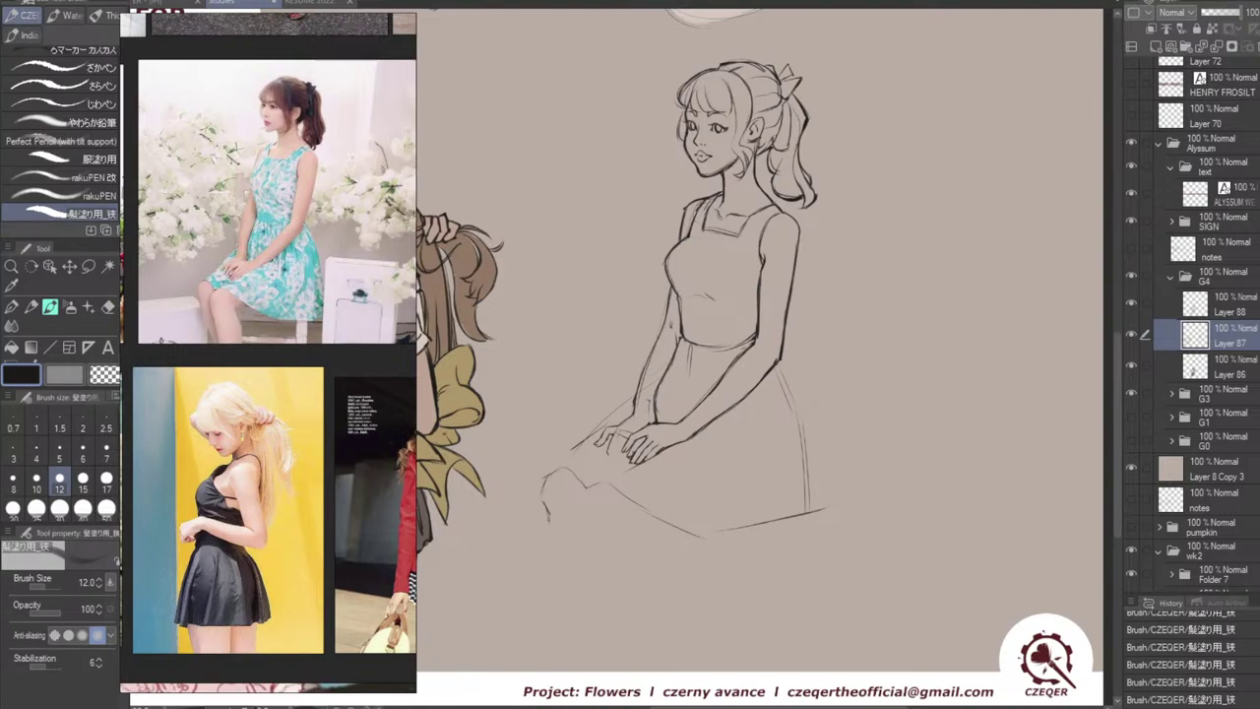
{"action": "key", "text": "ctrl+z"}
{"action": "key", "text": "ctrl+z"}
{"action": "left_click_drag", "start_coordinate": [543, 495], "coordinate": [591, 612]}
{"action": "left_click_drag", "start_coordinate": [593, 486], "coordinate": [574, 511]}
{"action": "left_click_drag", "start_coordinate": [575, 519], "coordinate": [591, 547]}
{"action": "left_click_drag", "start_coordinate": [595, 563], "coordinate": [610, 617]}
{"action": "left_click_drag", "start_coordinate": [588, 533], "coordinate": [607, 596]}
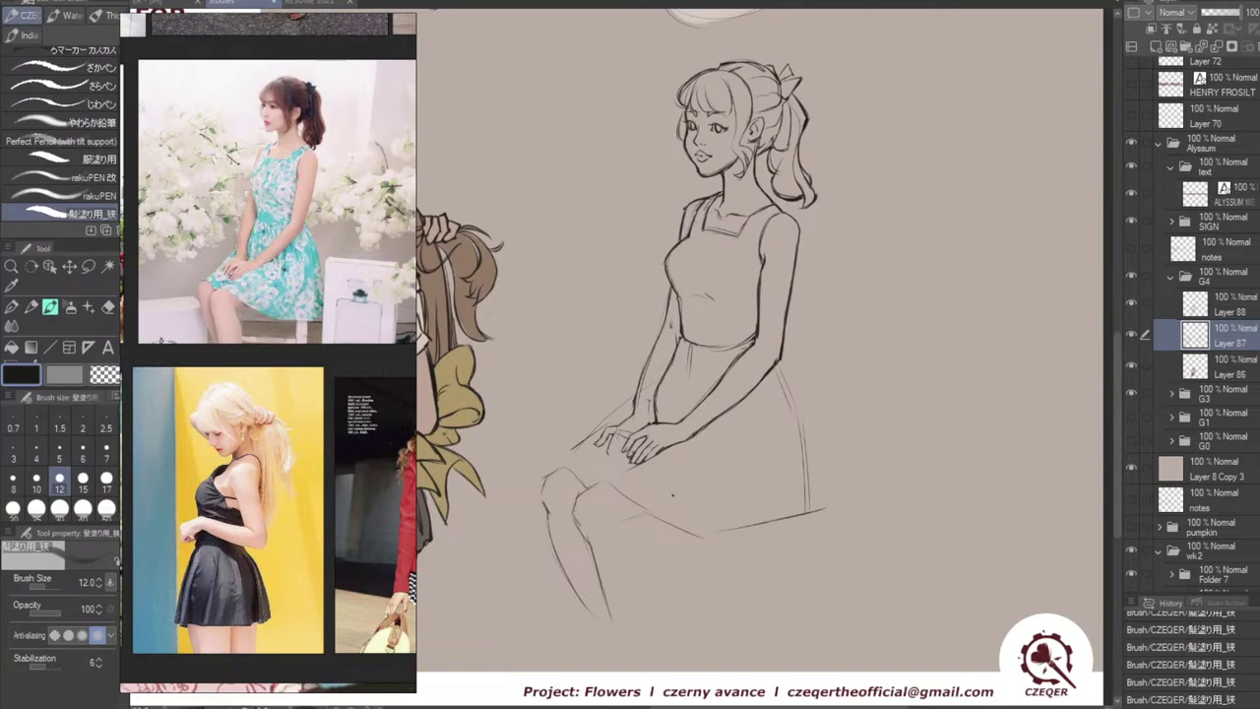
Sketch the near leg's underside at the hem and the back of its calf, retrying the stroke.
{"action": "mouse_move", "coordinate": [622, 517]}
{"action": "left_mouse_down"}
{"action": "mouse_move", "coordinate": [648, 512]}
{"action": "mouse_move", "coordinate": [661, 519]}
{"action": "mouse_move", "coordinate": [638, 518]}
{"action": "mouse_move", "coordinate": [668, 527]}
{"action": "left_mouse_up"}
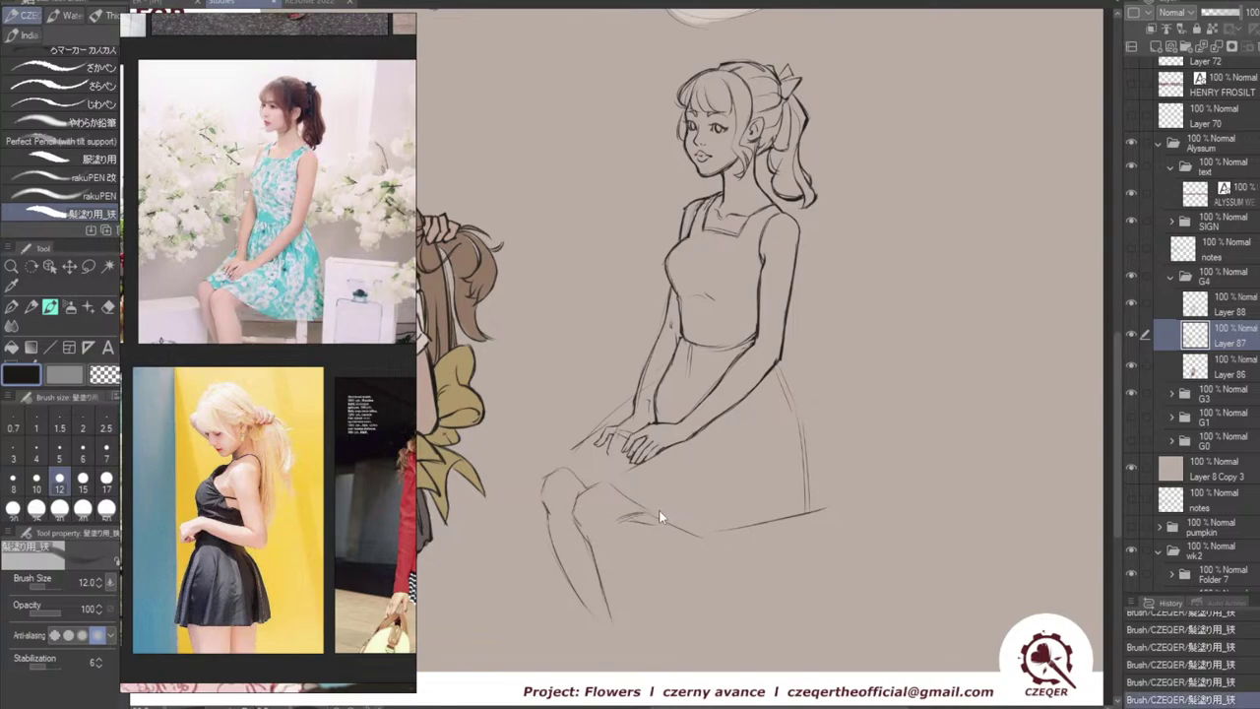
{"action": "left_click_drag", "start_coordinate": [632, 516], "coordinate": [658, 522]}
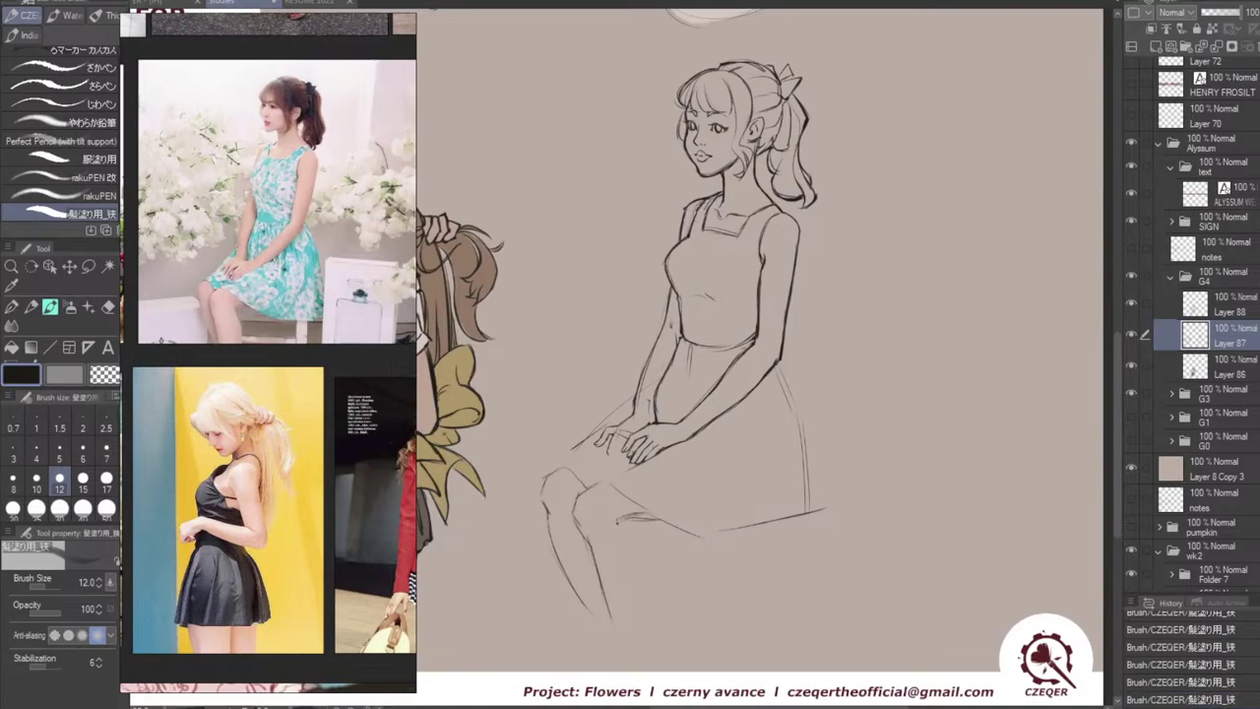
{"action": "left_click_drag", "start_coordinate": [617, 524], "coordinate": [651, 614]}
{"action": "left_click_drag", "start_coordinate": [636, 552], "coordinate": [650, 619]}
{"action": "key", "text": "ctrl+z"}
{"action": "key", "text": "ctrl+z"}
{"action": "left_click_drag", "start_coordinate": [630, 543], "coordinate": [650, 621]}
{"action": "key", "text": "ctrl+z"}
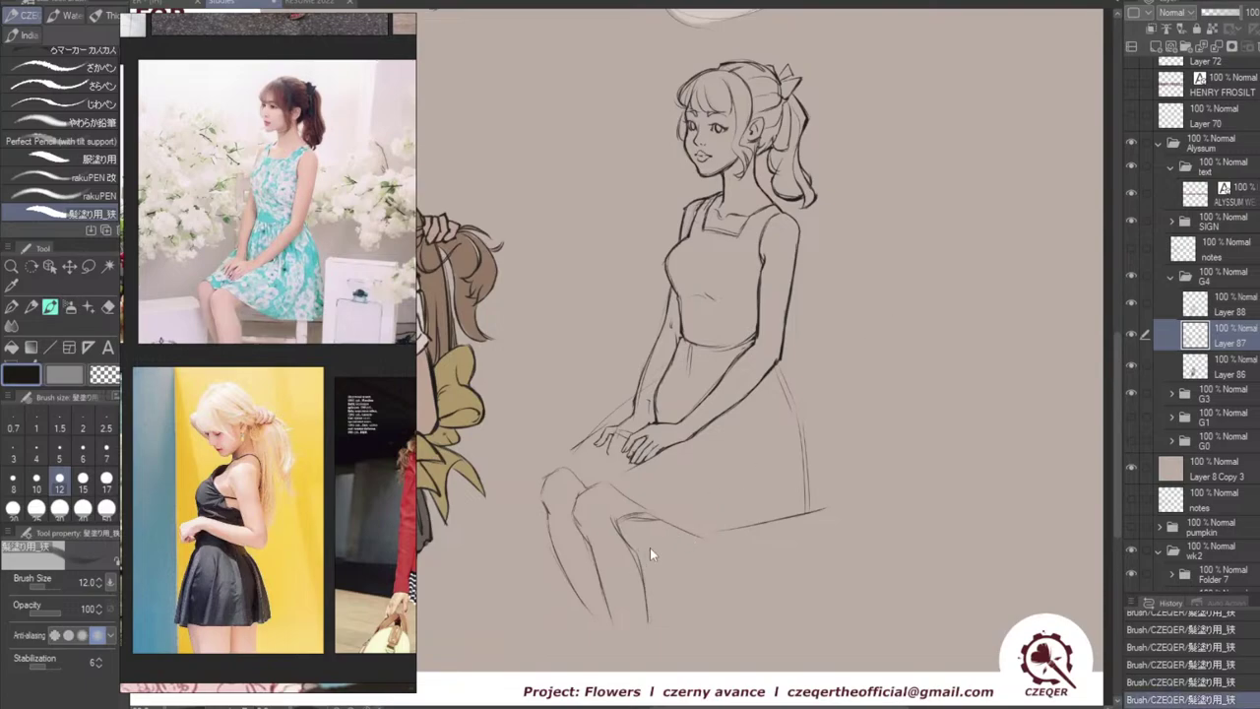
Refine the near calf line and close both lower legs with rounded ends, retrying the strokes.
{"action": "mouse_move", "coordinate": [634, 553]}
{"action": "left_mouse_down"}
{"action": "mouse_move", "coordinate": [645, 618]}
{"action": "mouse_move", "coordinate": [622, 629]}
{"action": "mouse_move", "coordinate": [645, 627]}
{"action": "mouse_move", "coordinate": [599, 624]}
{"action": "mouse_move", "coordinate": [642, 631]}
{"action": "left_mouse_up"}
{"action": "key", "text": "ctrl+z"}
{"action": "key", "text": "ctrl+z"}
{"action": "key", "text": "ctrl+z"}
{"action": "key", "text": "ctrl+z"}
{"action": "key", "text": "ctrl+z"}
{"action": "key", "text": "ctrl+z"}
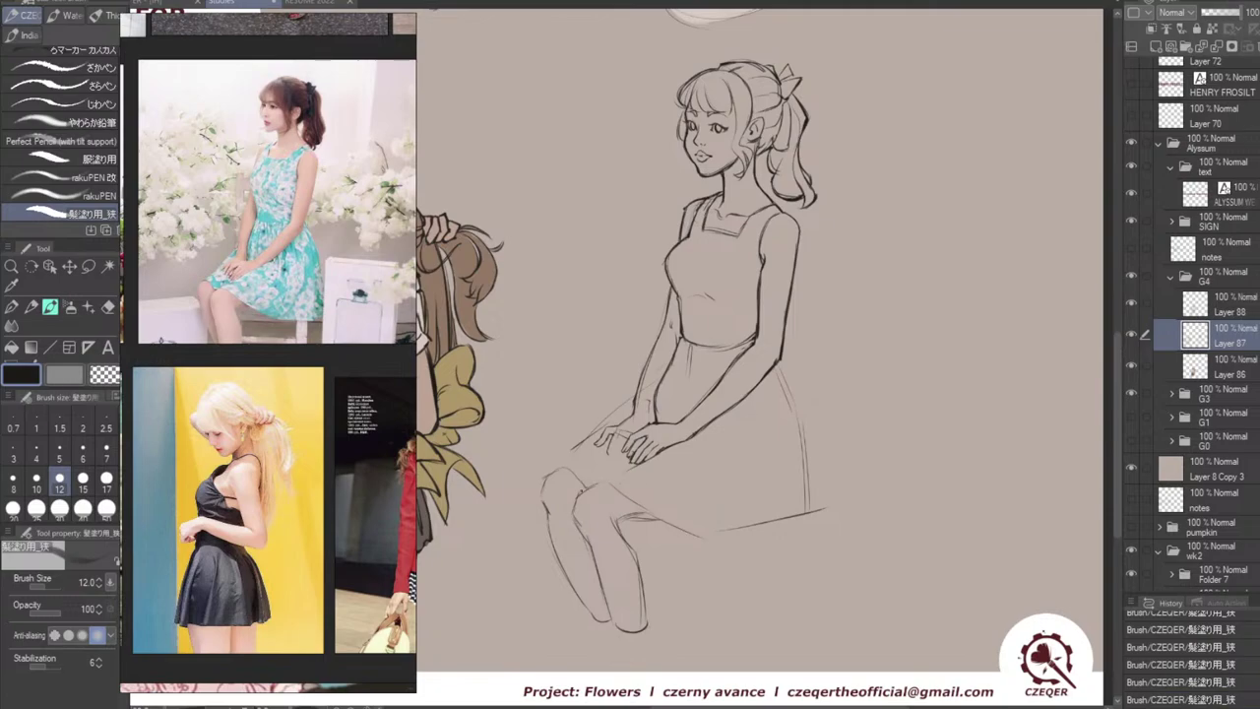
Trace the hem more firmly from the near knee to the back of the skirt.
{"action": "mouse_move", "coordinate": [590, 494]}
{"action": "left_mouse_down"}
{"action": "mouse_move", "coordinate": [624, 484]}
{"action": "mouse_move", "coordinate": [681, 531]}
{"action": "mouse_move", "coordinate": [797, 517]}
{"action": "left_mouse_up"}
{"action": "key", "text": "ctrl+z"}
{"action": "key", "text": "ctrl+z"}
Redraw the skirt's front edge along the far thigh from the forearm to the far knee, retrying the stroke.
{"action": "mouse_move", "coordinate": [594, 431]}
{"action": "left_mouse_down"}
{"action": "mouse_move", "coordinate": [632, 399]}
{"action": "mouse_move", "coordinate": [576, 450]}
{"action": "left_mouse_up"}
{"action": "key", "text": "ctrl+z"}
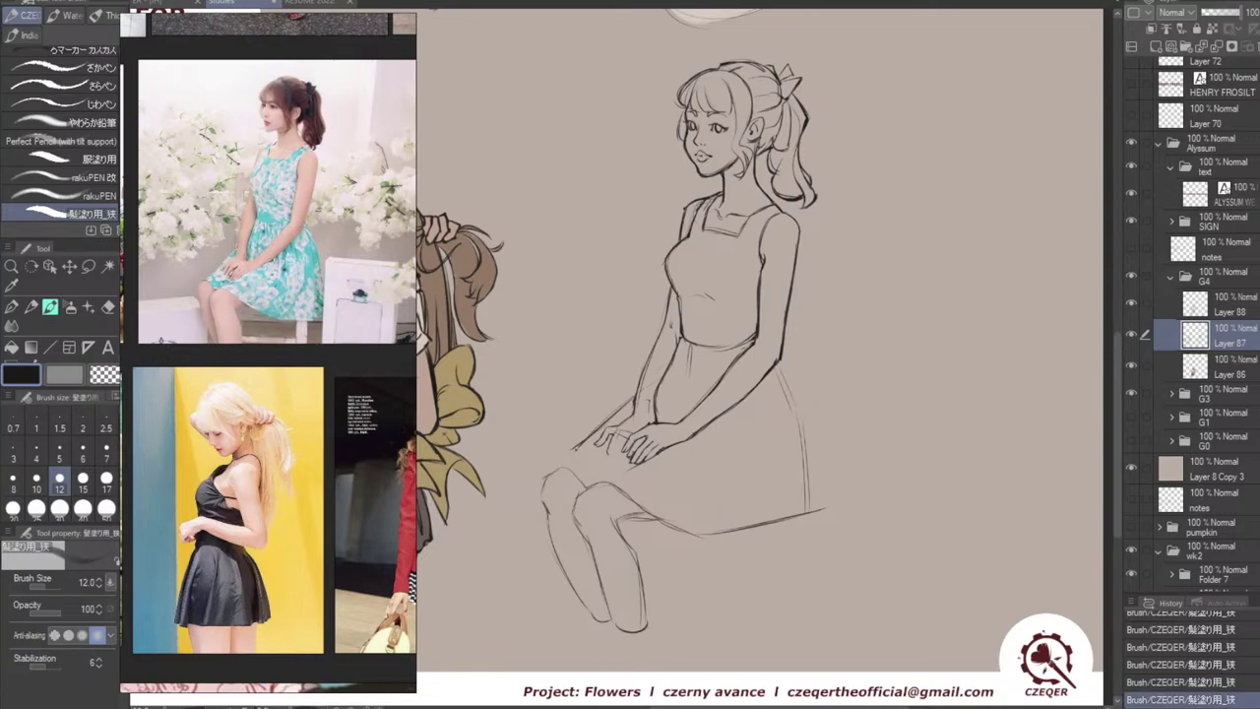
{"action": "key", "text": "ctrl+z"}
{"action": "mouse_move", "coordinate": [630, 401]}
{"action": "left_mouse_down"}
{"action": "mouse_move", "coordinate": [575, 452]}
{"action": "mouse_move", "coordinate": [584, 440]}
{"action": "left_mouse_up"}
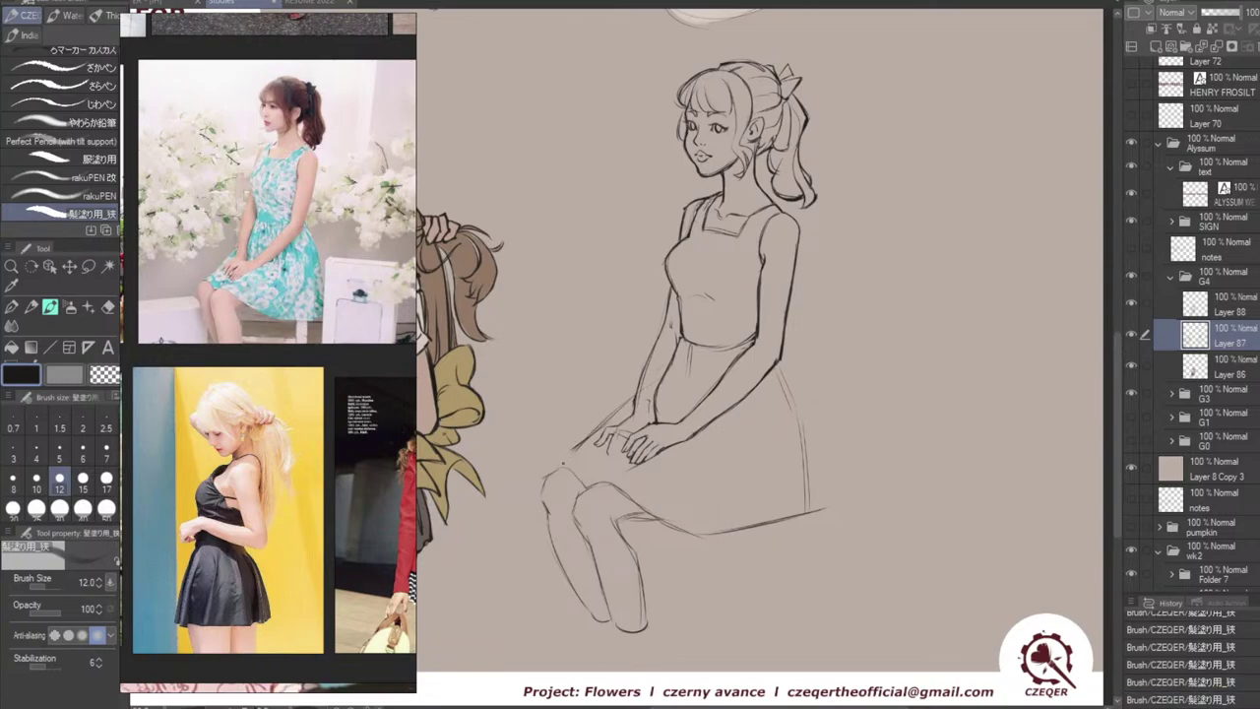
{"action": "key", "text": "ctrl+z"}
{"action": "left_click_drag", "start_coordinate": [545, 483], "coordinate": [627, 404]}
Erase the excess line work around the far hand, the far forearm and the near forearm's upper edge.
{"action": "key", "text": "e"}
{"action": "key", "text": "ctrl+z"}
{"action": "key", "text": "ctrl+z"}
{"action": "key", "text": "ctrl+z"}
{"action": "left_click_drag", "start_coordinate": [588, 443], "coordinate": [580, 450]}
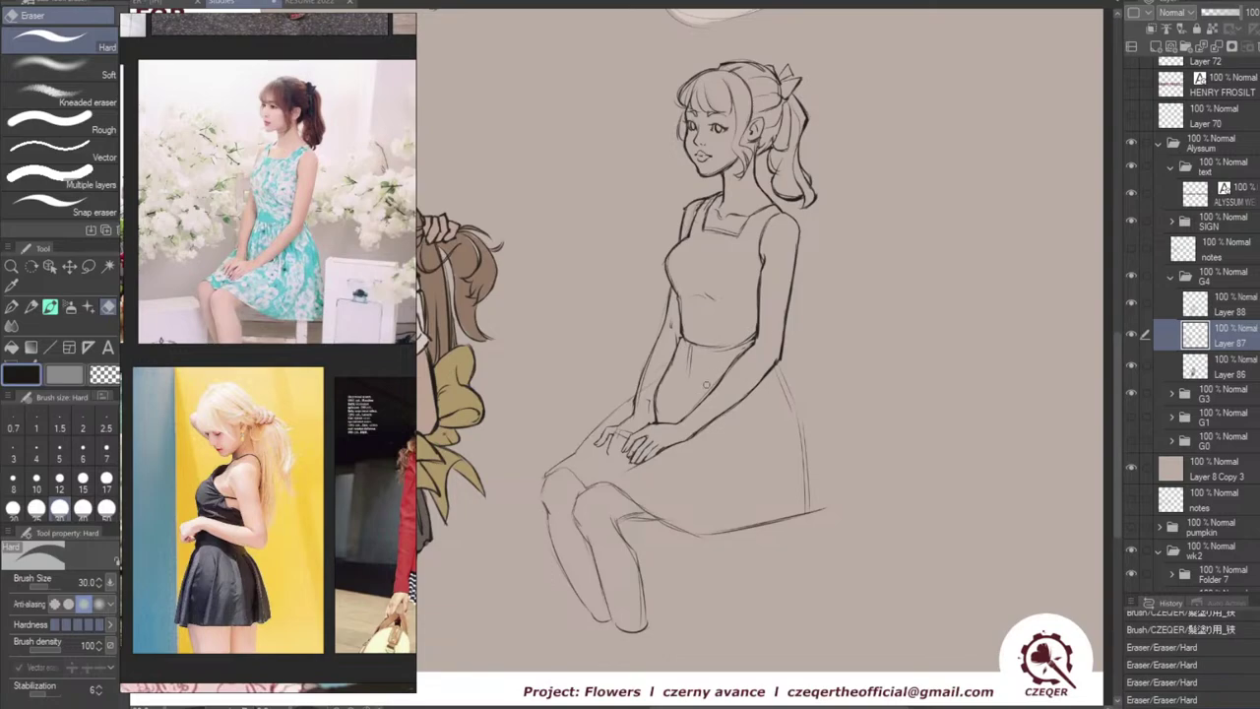
{"action": "left_click_drag", "start_coordinate": [649, 382], "coordinate": [643, 392]}
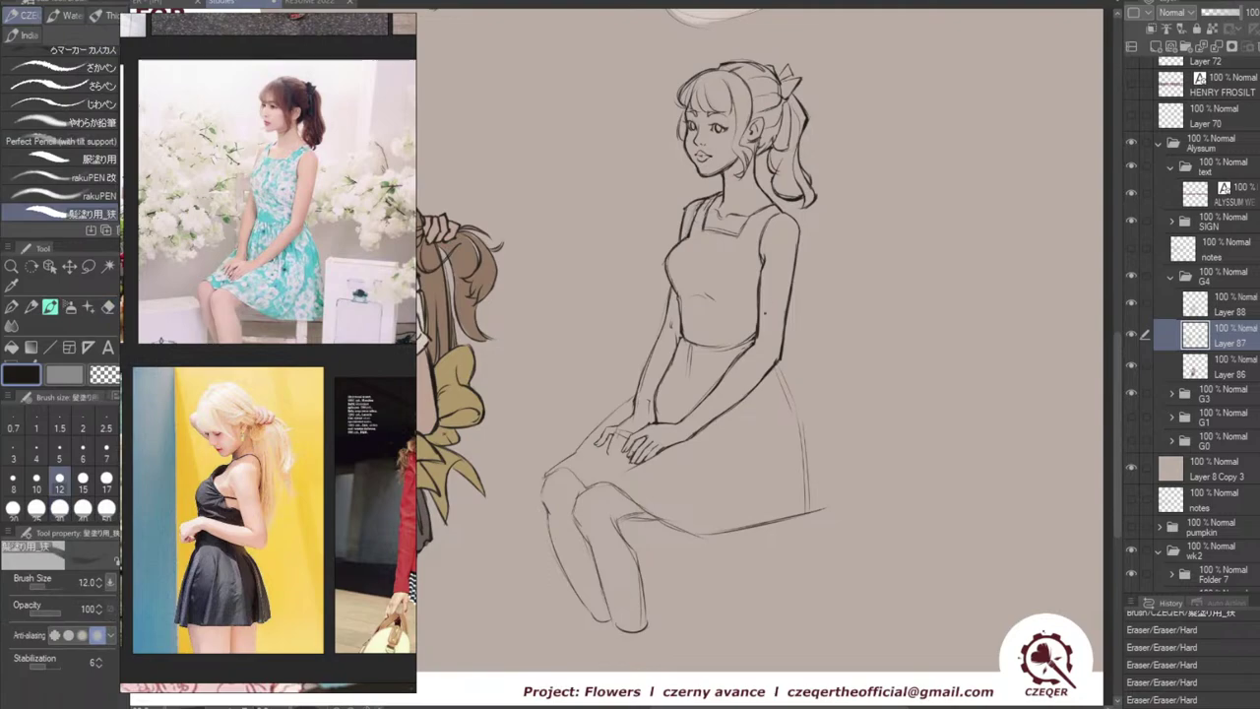
{"action": "left_click_drag", "start_coordinate": [729, 360], "coordinate": [746, 346]}
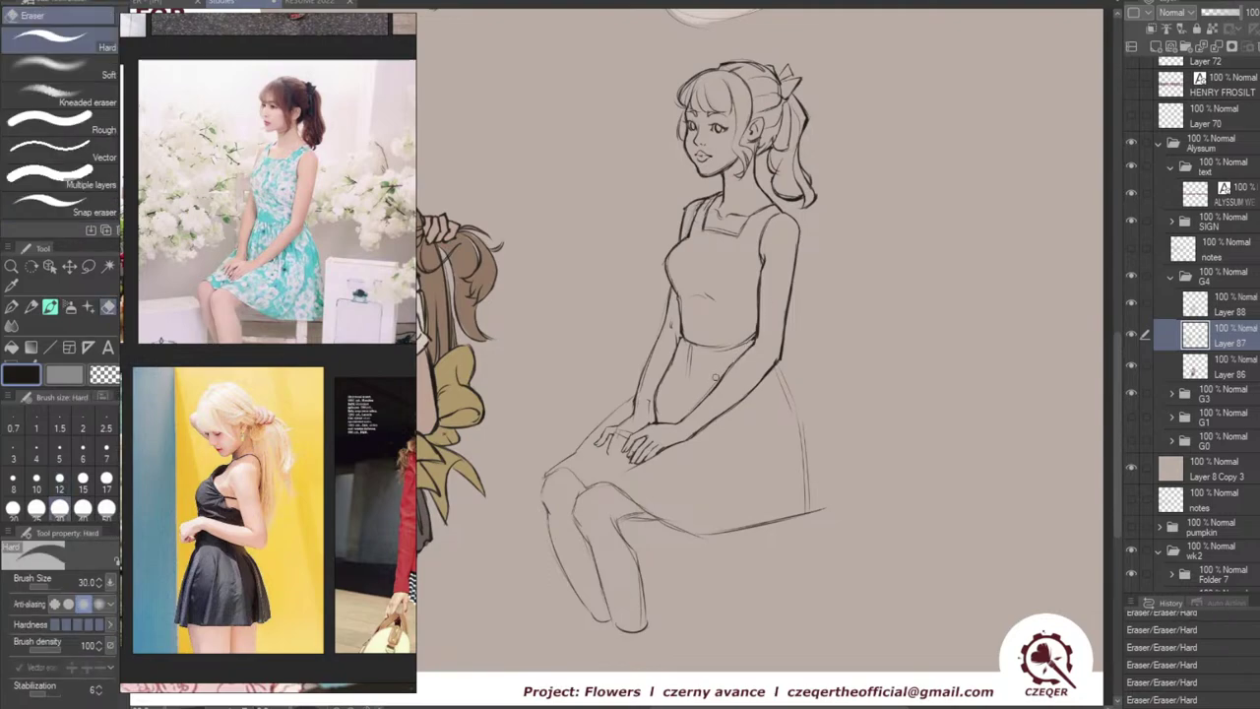
Redraw the near upper arm's outer contour from the shoulder toward the elbow and trim it with the eraser.
{"action": "key", "text": "p"}
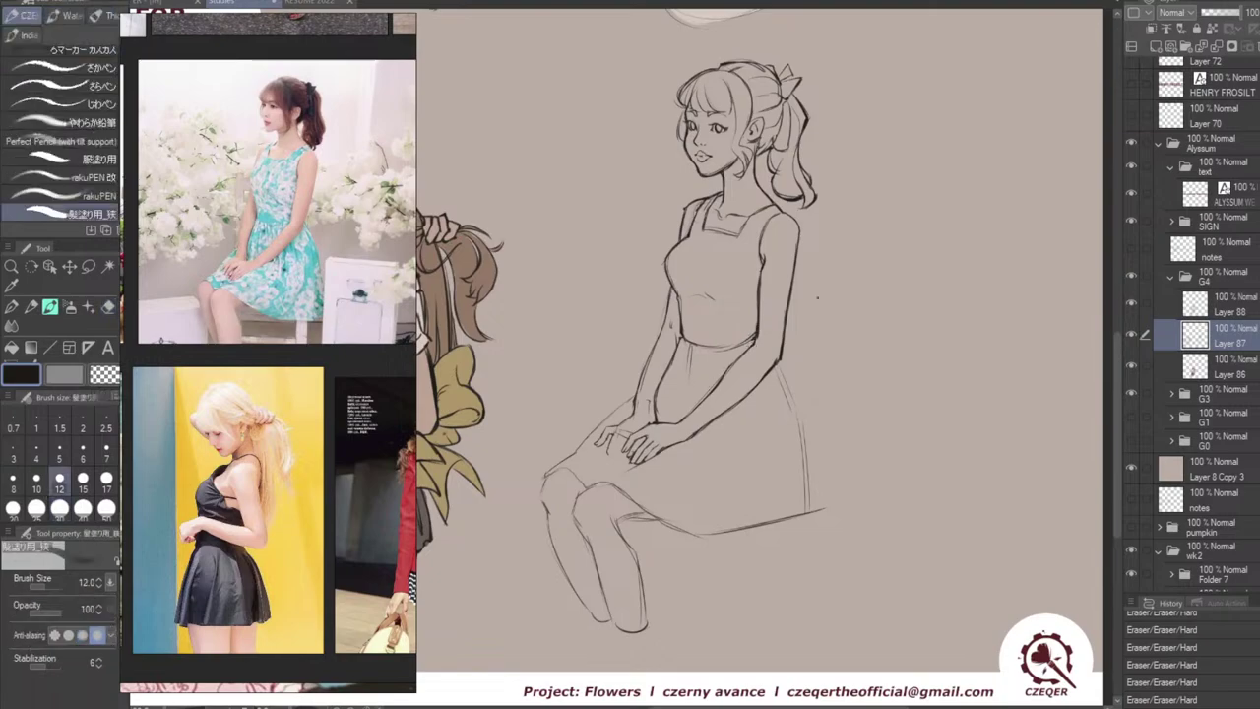
{"action": "key", "text": "ctrl+z"}
{"action": "left_click_drag", "start_coordinate": [786, 214], "coordinate": [799, 234]}
{"action": "key", "text": "ctrl+z"}
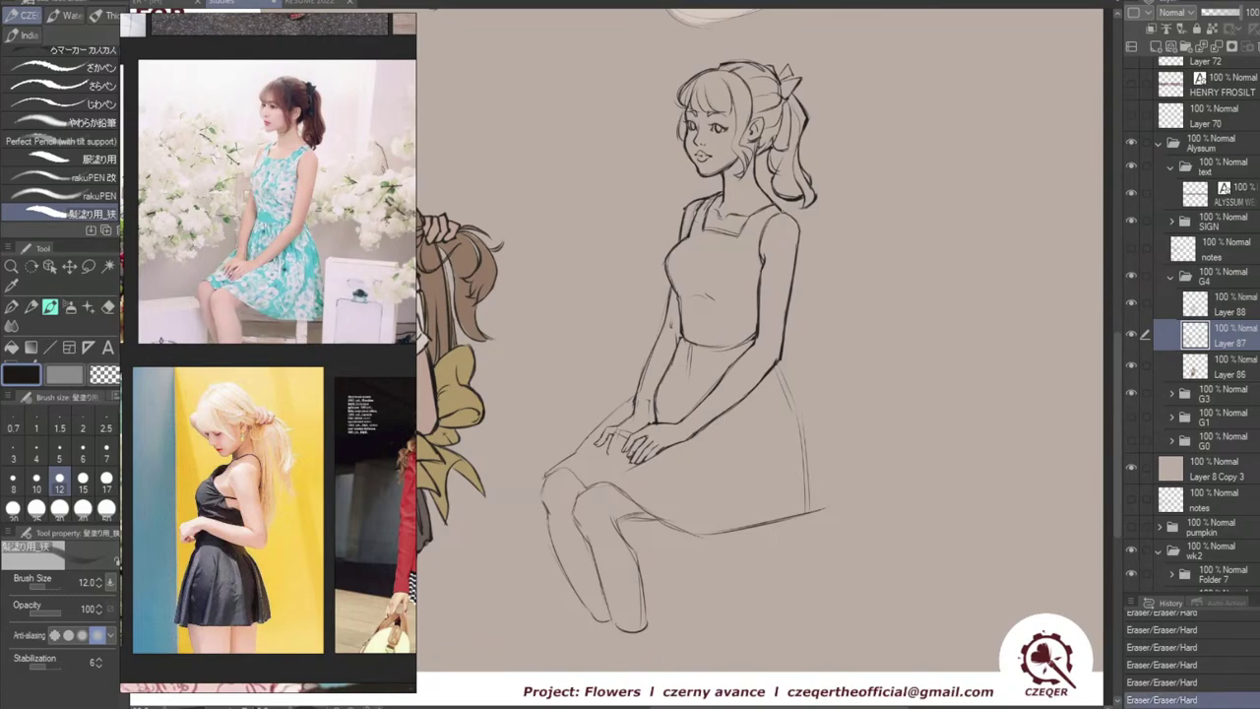
{"action": "left_click_drag", "start_coordinate": [789, 215], "coordinate": [791, 286]}
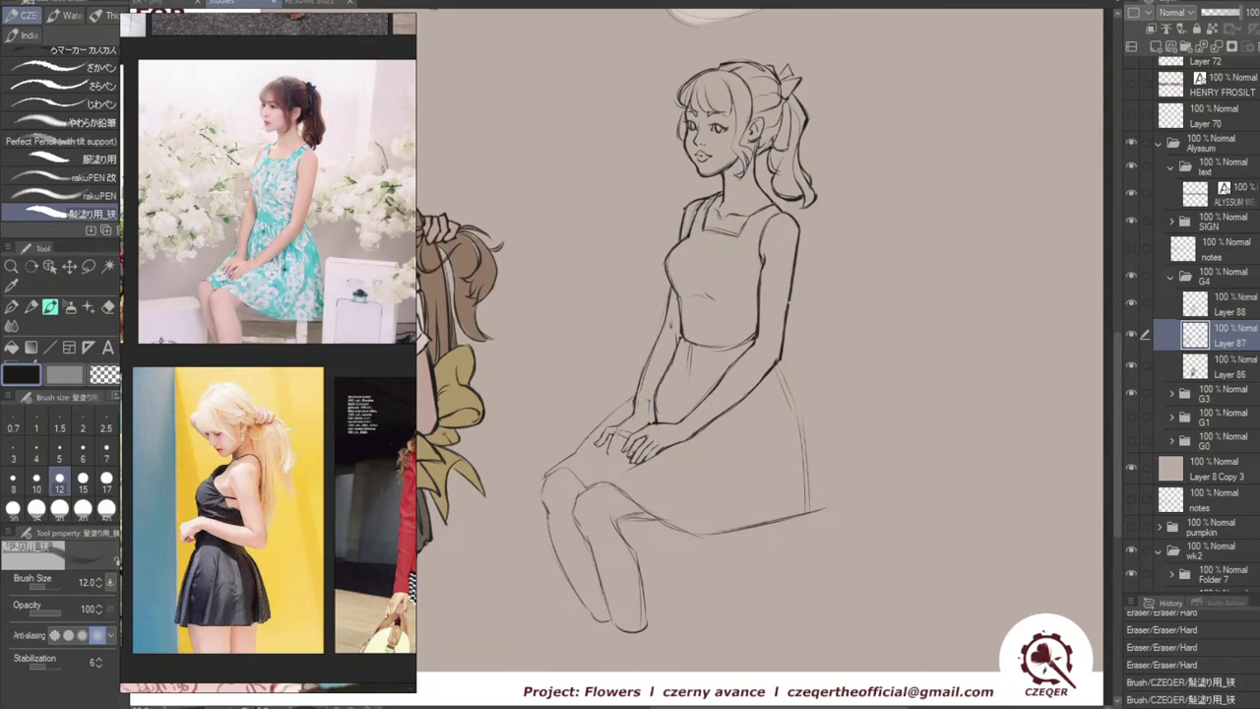
{"action": "key", "text": "ctrl+z"}
{"action": "left_click_drag", "start_coordinate": [799, 227], "coordinate": [785, 310]}
{"action": "key", "text": "e"}
{"action": "left_click_drag", "start_coordinate": [797, 243], "coordinate": [776, 354]}
{"action": "key", "text": "ctrl+z"}
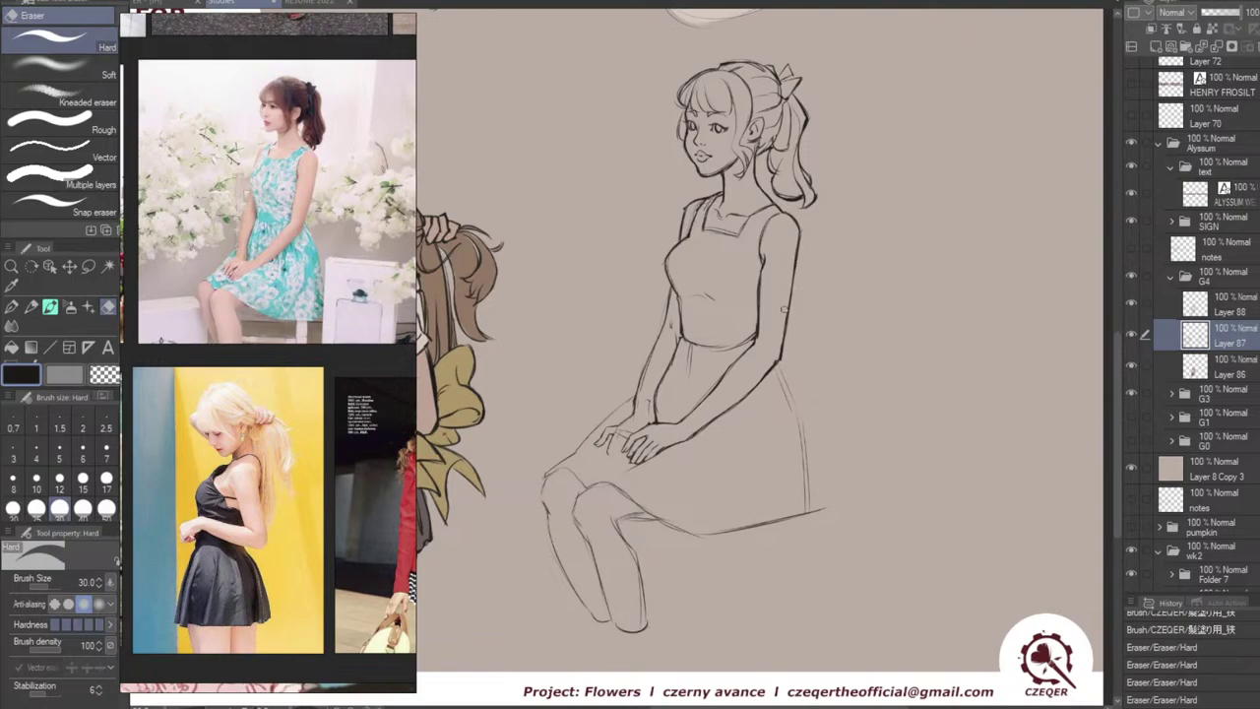
Clean up the near elbow's outline and restate the outer arm line just above it.
{"action": "key", "text": "b"}
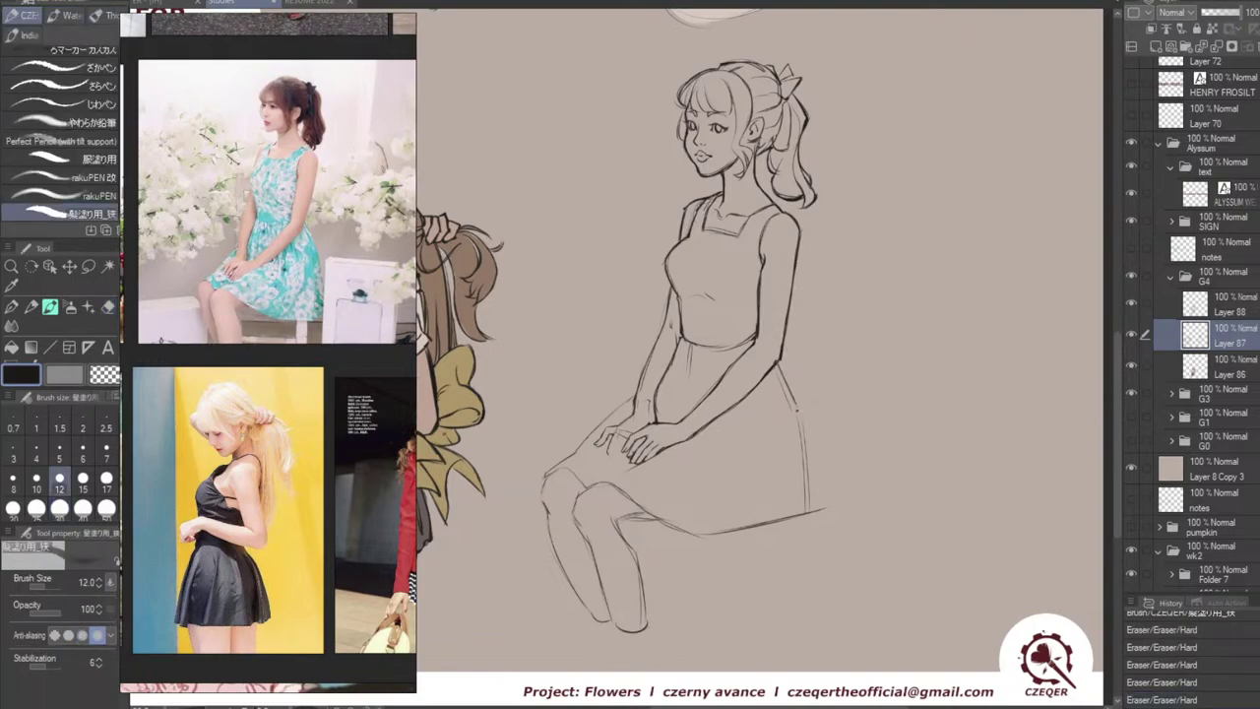
{"action": "key", "text": "e"}
{"action": "left_click_drag", "start_coordinate": [777, 356], "coordinate": [773, 366]}
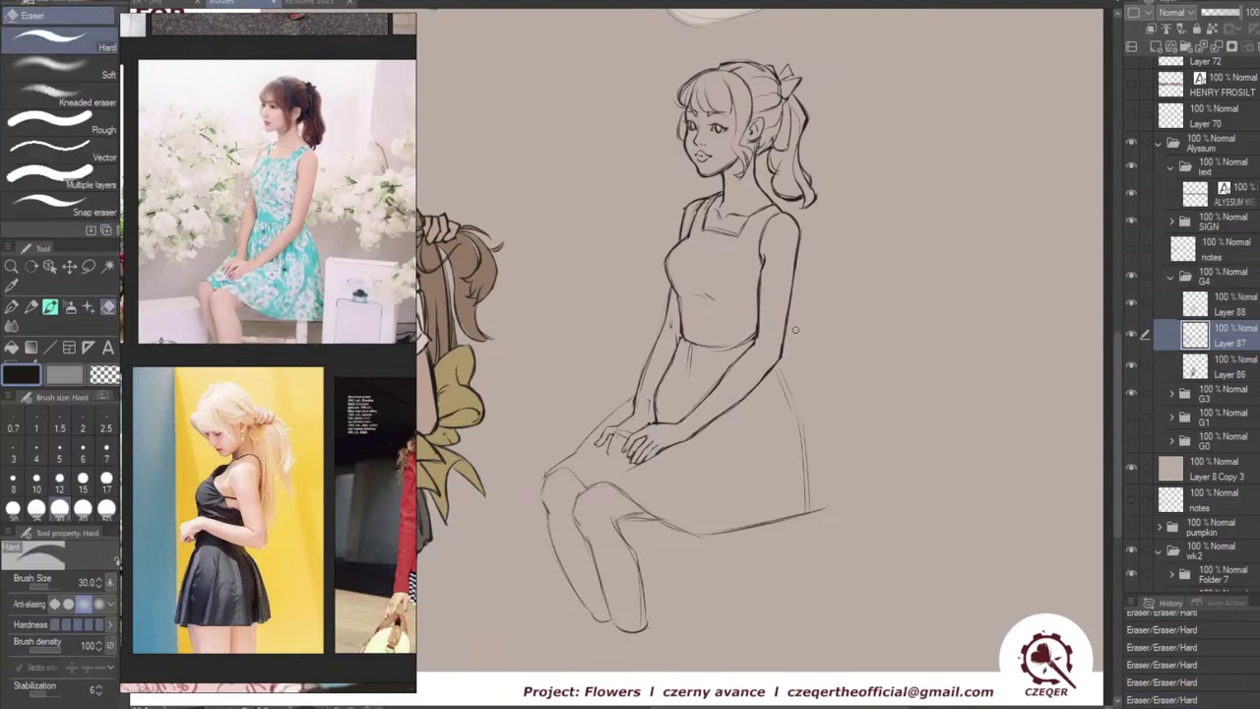
{"action": "key", "text": "b"}
{"action": "key", "text": "ctrl+z"}
{"action": "left_click_drag", "start_coordinate": [771, 367], "coordinate": [787, 337]}
{"action": "key", "text": "ctrl+z"}
{"action": "key", "text": "ctrl+z"}
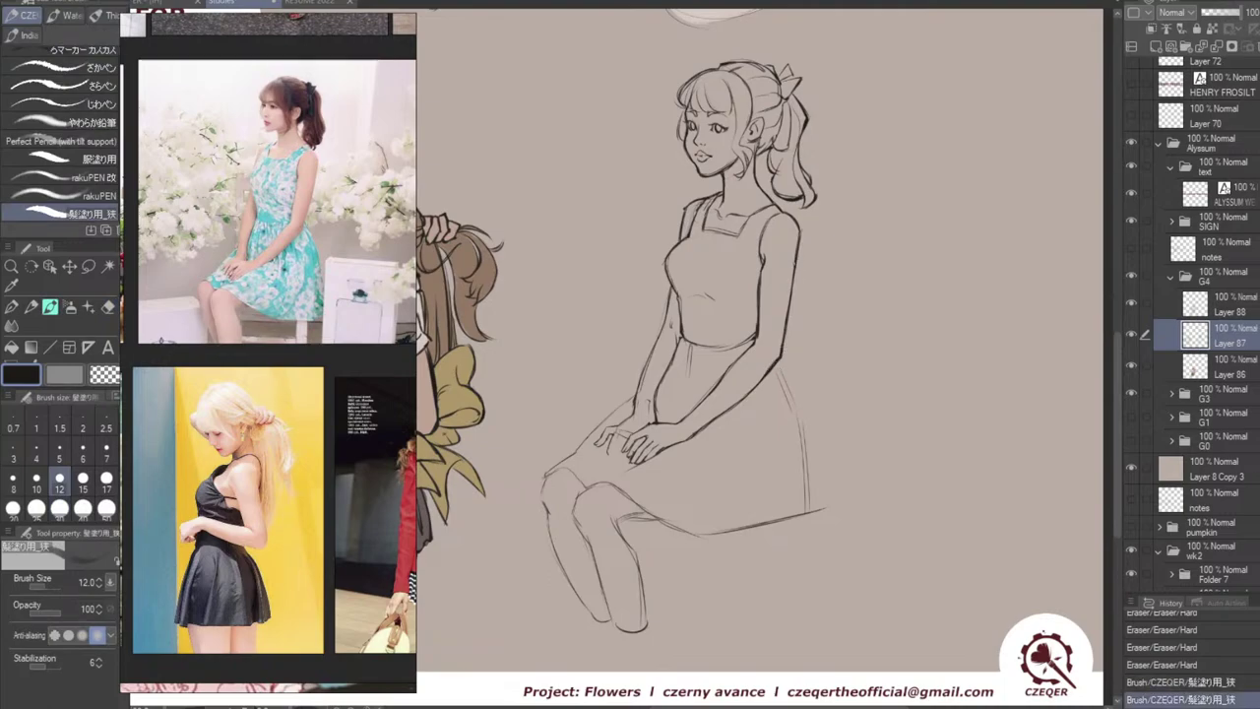
{"action": "left_click_drag", "start_coordinate": [788, 264], "coordinate": [792, 319]}
{"action": "left_click_drag", "start_coordinate": [790, 264], "coordinate": [792, 317]}
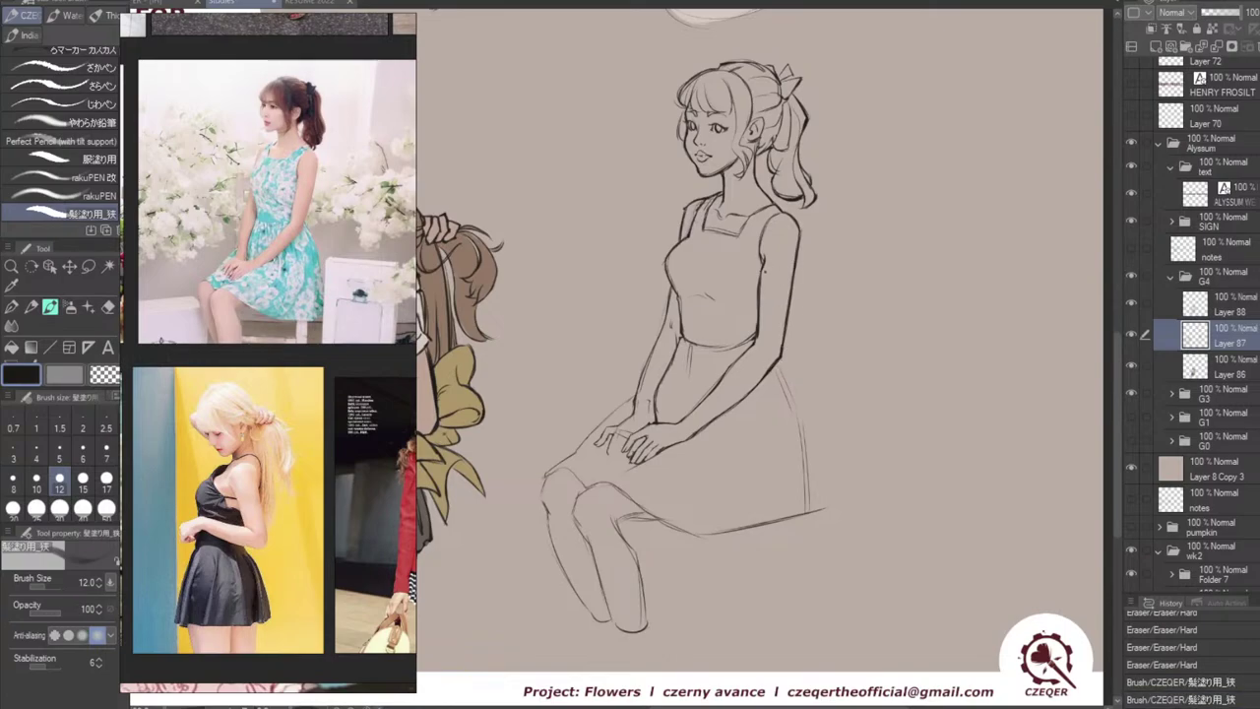
Thin and redraw the near upper arm's inner contour beside the bodice, retrying the strokes.
{"action": "key", "text": "e"}
{"action": "left_click_drag", "start_coordinate": [762, 274], "coordinate": [757, 325]}
{"action": "key", "text": "b"}
{"action": "key", "text": "ctrl+z"}
{"action": "key", "text": "ctrl+z"}
{"action": "key", "text": "ctrl+z"}
{"action": "key", "text": "ctrl+z"}
{"action": "key", "text": "b"}
{"action": "key", "text": "e"}
{"action": "key", "text": "b"}
{"action": "key", "text": "ctrl+z"}
{"action": "left_click_drag", "start_coordinate": [761, 293], "coordinate": [758, 320]}
{"action": "key", "text": "ctrl+z"}
{"action": "key", "text": "ctrl+z"}
{"action": "key", "text": "ctrl+z"}
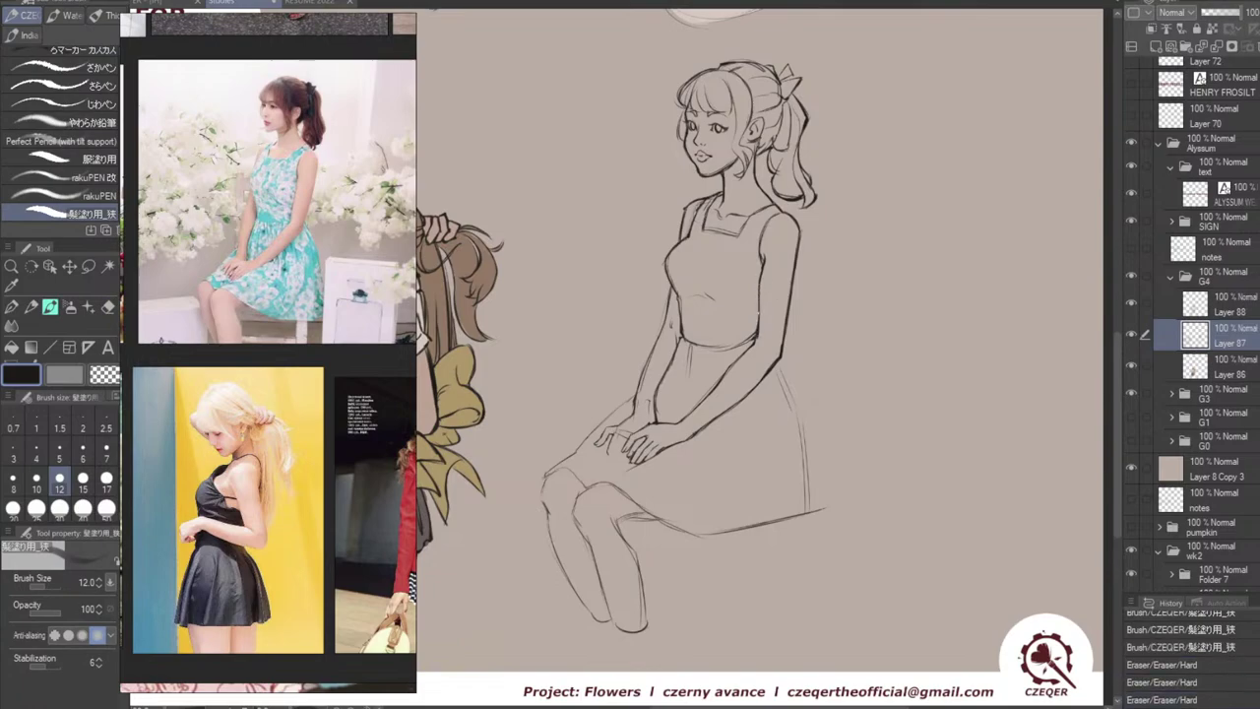
Trace the skirt's back edge with a darker line from the near elbow down to the hem.
{"action": "left_click_drag", "start_coordinate": [777, 364], "coordinate": [805, 474]}
{"action": "key", "text": "ctrl+z"}
{"action": "key", "text": "ctrl+z"}
{"action": "key", "text": "ctrl+z"}
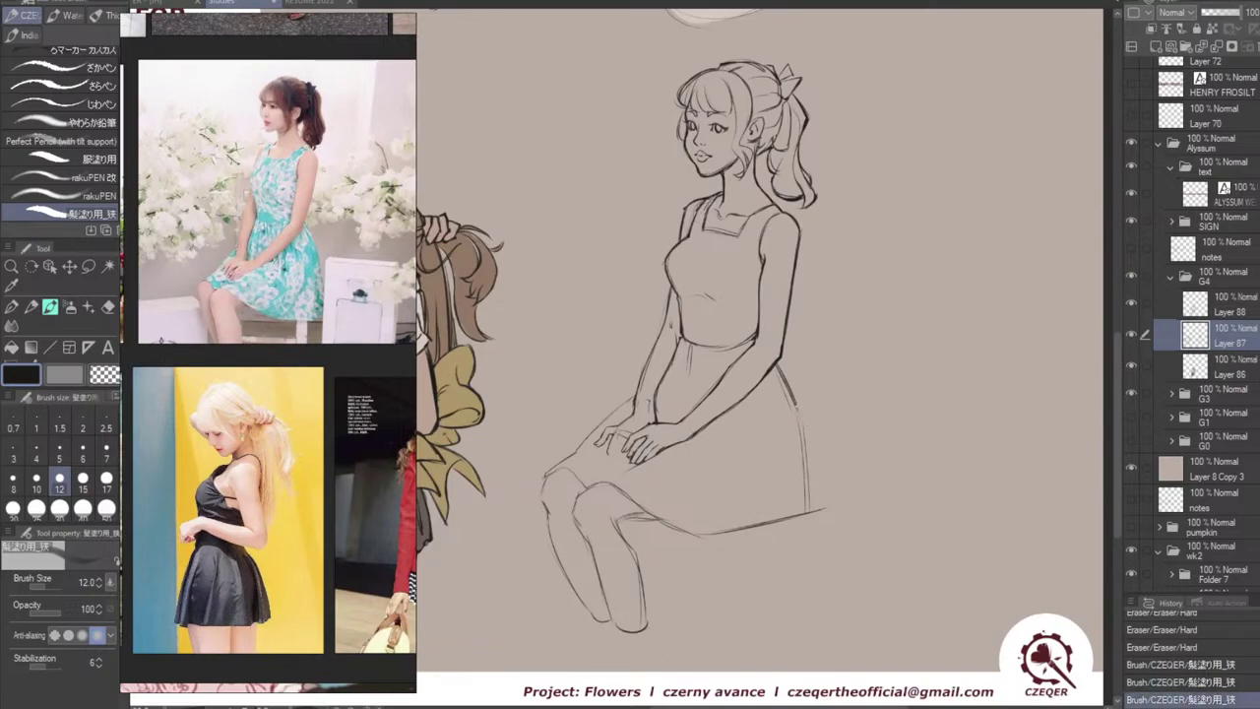
{"action": "left_click_drag", "start_coordinate": [797, 404], "coordinate": [808, 500]}
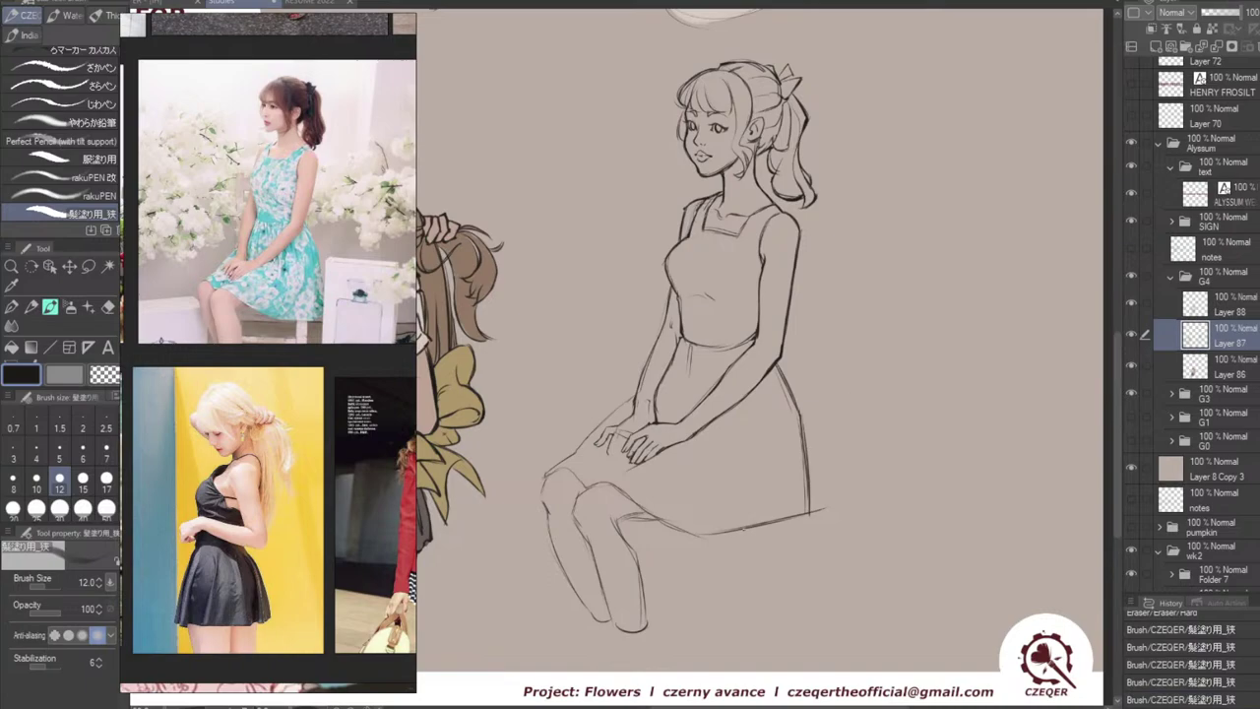
Redraw the rear part of the hem as a flatter, lower curve, retrying the stroke.
{"action": "left_click_drag", "start_coordinate": [711, 535], "coordinate": [819, 513]}
{"action": "key", "text": "ctrl+z"}
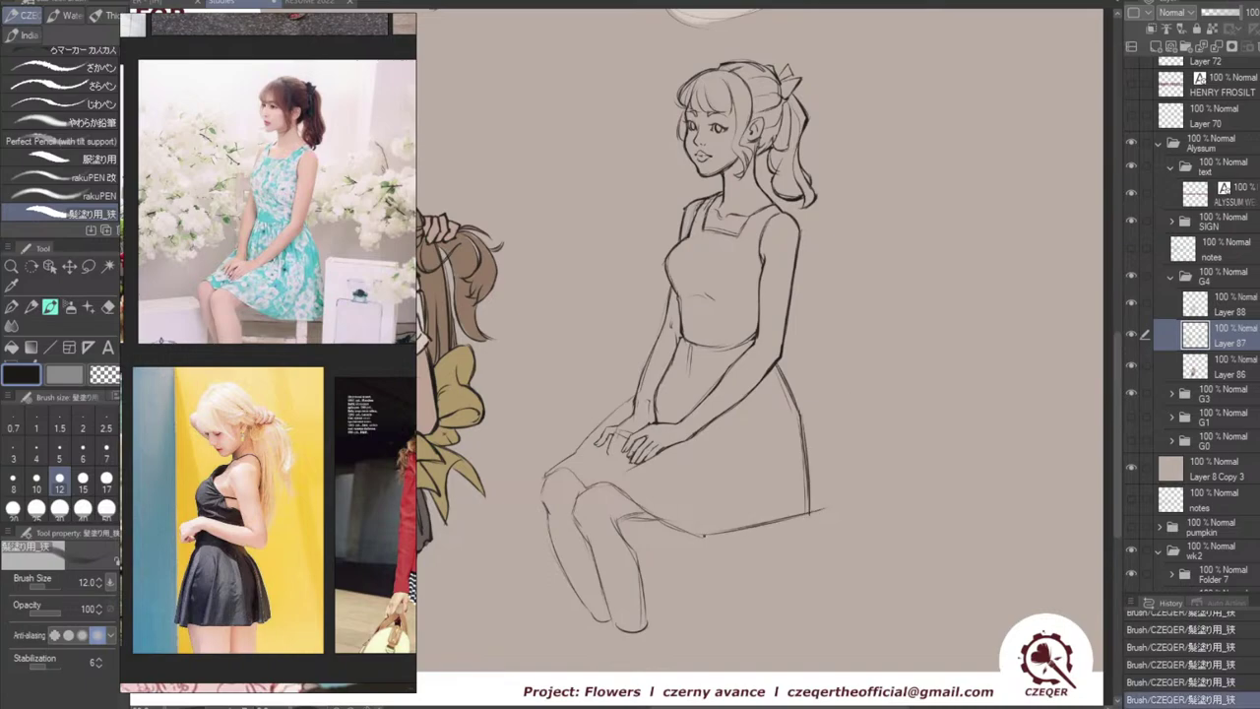
{"action": "left_click_drag", "start_coordinate": [713, 540], "coordinate": [792, 531]}
{"action": "key", "text": "ctrl+z"}
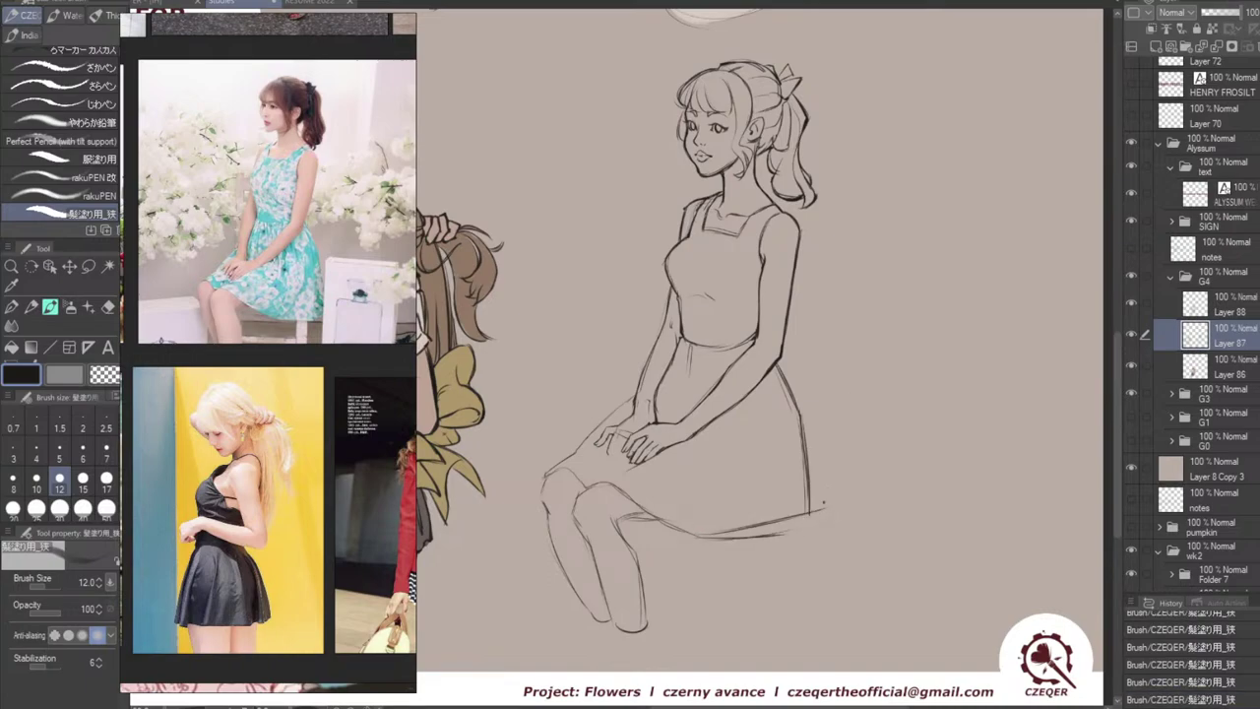
Add a long fold line inside the skirt's back edge, running from below the near elbow to the hem.
{"action": "left_click_drag", "start_coordinate": [784, 434], "coordinate": [785, 540]}
{"action": "key", "text": "ctrl+z"}
{"action": "key", "text": "ctrl+z"}
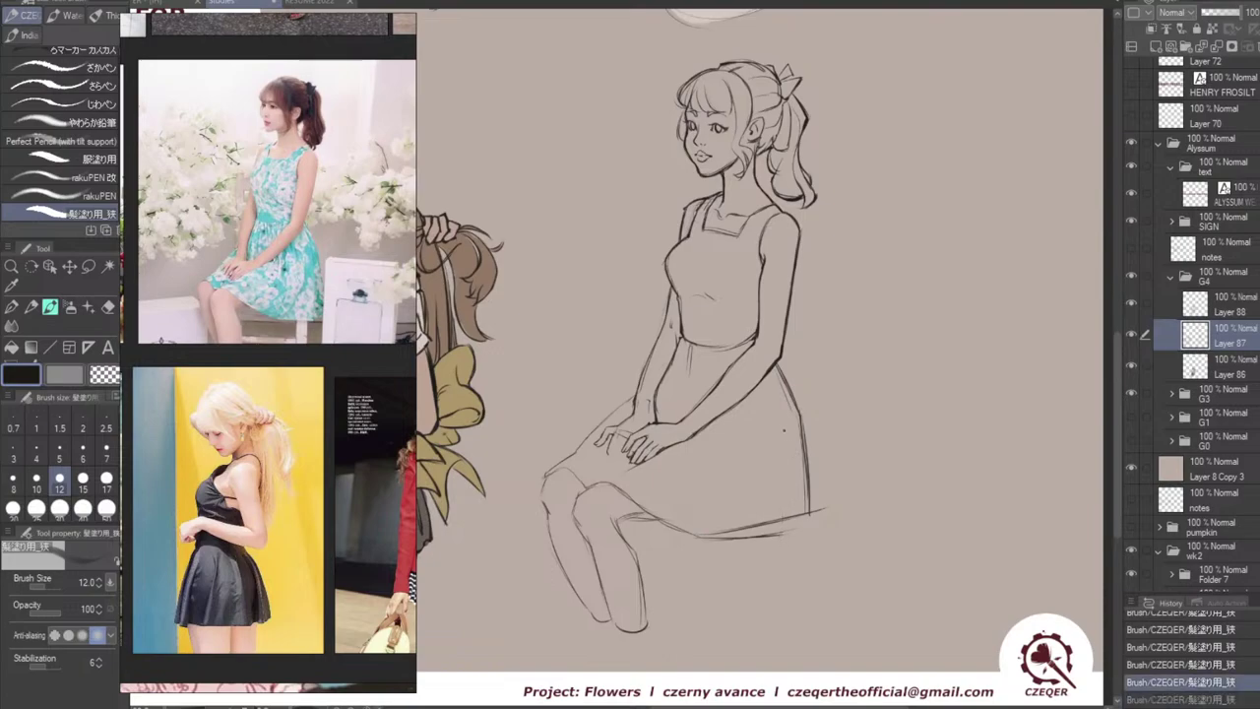
{"action": "key", "text": "ctrl+z"}
{"action": "left_click_drag", "start_coordinate": [771, 379], "coordinate": [788, 510]}
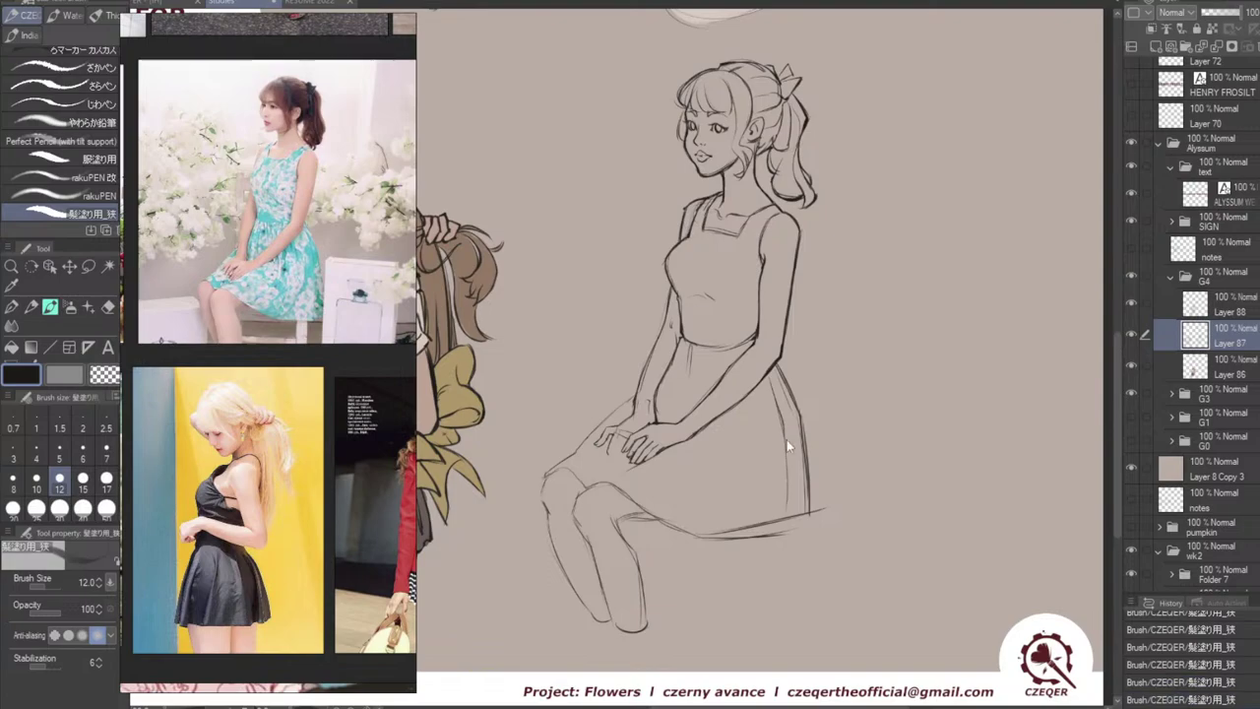
{"action": "key", "text": "ctrl+z"}
{"action": "mouse_move", "coordinate": [785, 443]}
{"action": "left_mouse_down"}
{"action": "mouse_move", "coordinate": [790, 531]}
{"action": "mouse_move", "coordinate": [724, 529]}
{"action": "mouse_move", "coordinate": [736, 531]}
{"action": "left_mouse_up"}
Erase the leftover hem lines at the skirt's back corner around the fold.
{"action": "key", "text": "e"}
{"action": "left_click_drag", "start_coordinate": [760, 528], "coordinate": [773, 522]}
{"action": "left_click_drag", "start_coordinate": [775, 521], "coordinate": [810, 519]}
Trace darker outlines over the far leg's shin and the near leg's lower end, retrying the strokes.
{"action": "key", "text": "b"}
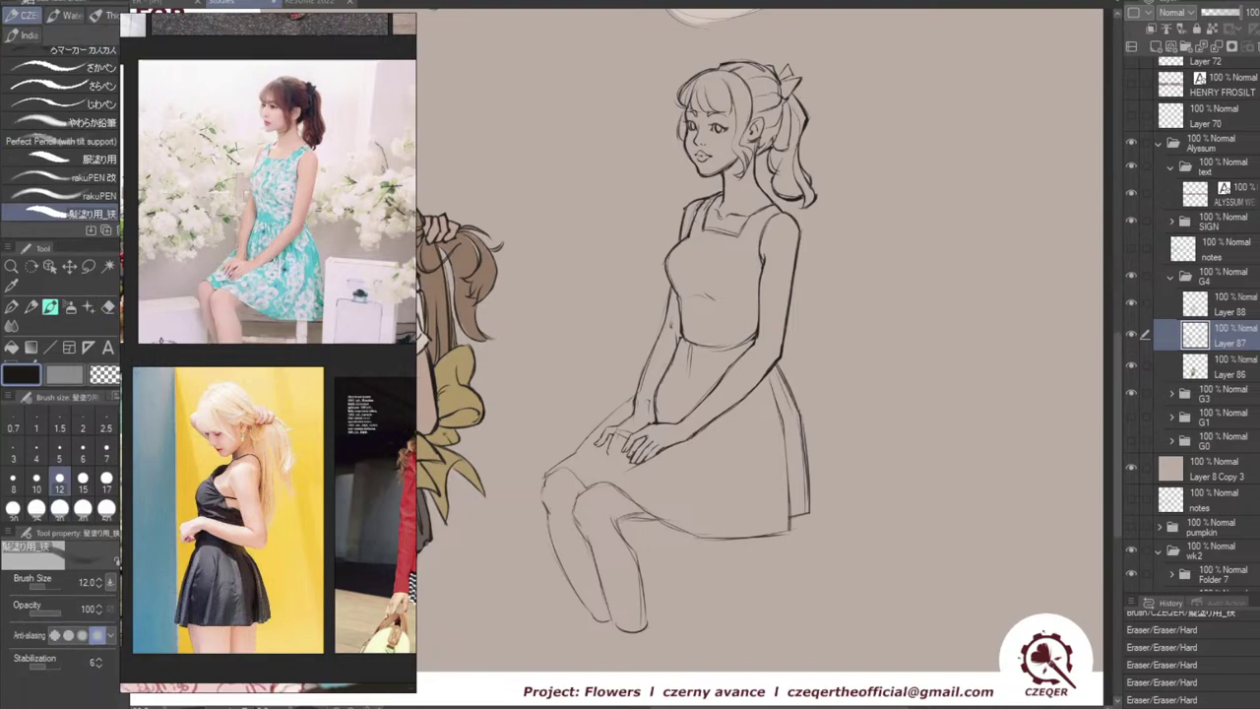
{"action": "mouse_move", "coordinate": [544, 484]}
{"action": "left_mouse_down"}
{"action": "mouse_move", "coordinate": [551, 543]}
{"action": "mouse_move", "coordinate": [579, 606]}
{"action": "left_mouse_up"}
{"action": "key", "text": "ctrl+z"}
{"action": "mouse_move", "coordinate": [547, 526]}
{"action": "left_mouse_down"}
{"action": "mouse_move", "coordinate": [590, 612]}
{"action": "mouse_move", "coordinate": [576, 593]}
{"action": "mouse_move", "coordinate": [613, 626]}
{"action": "left_mouse_up"}
{"action": "key", "text": "ctrl+z"}
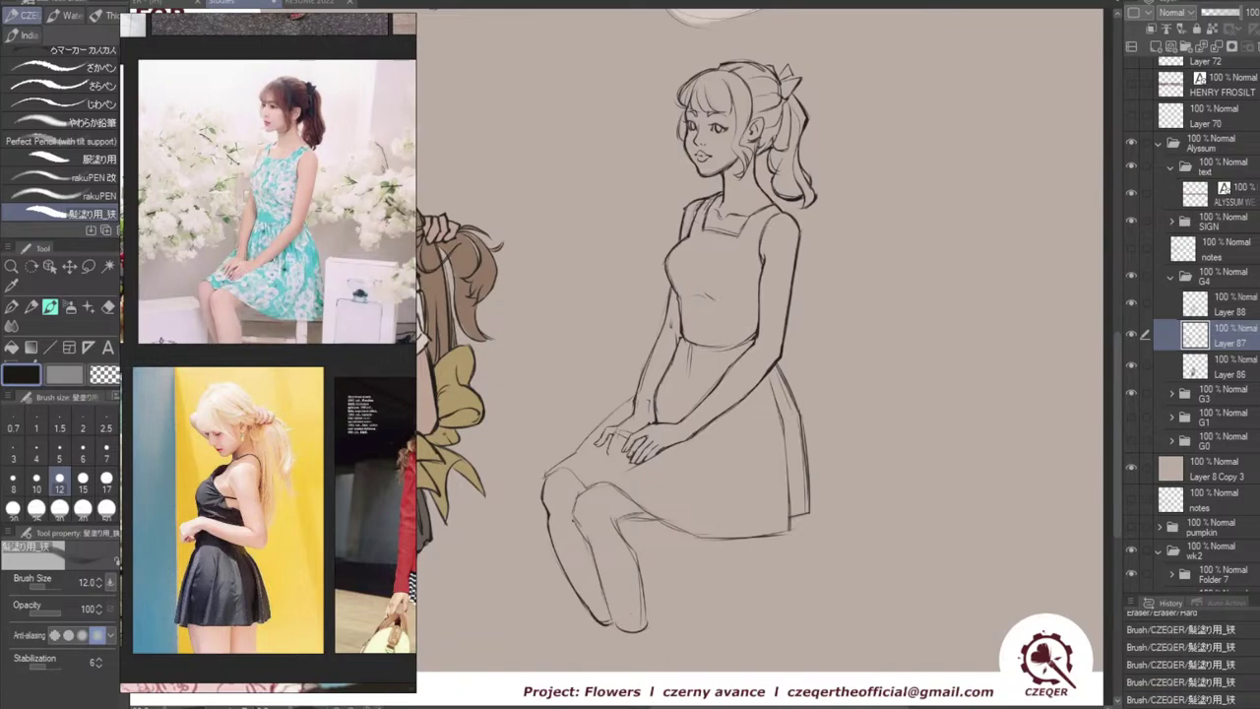
{"action": "mouse_move", "coordinate": [591, 545]}
{"action": "left_mouse_down"}
{"action": "mouse_move", "coordinate": [620, 628]}
{"action": "mouse_move", "coordinate": [648, 616]}
{"action": "mouse_move", "coordinate": [644, 628]}
{"action": "left_mouse_up"}
{"action": "key", "text": "ctrl+z"}
{"action": "key", "text": "ctrl+z"}
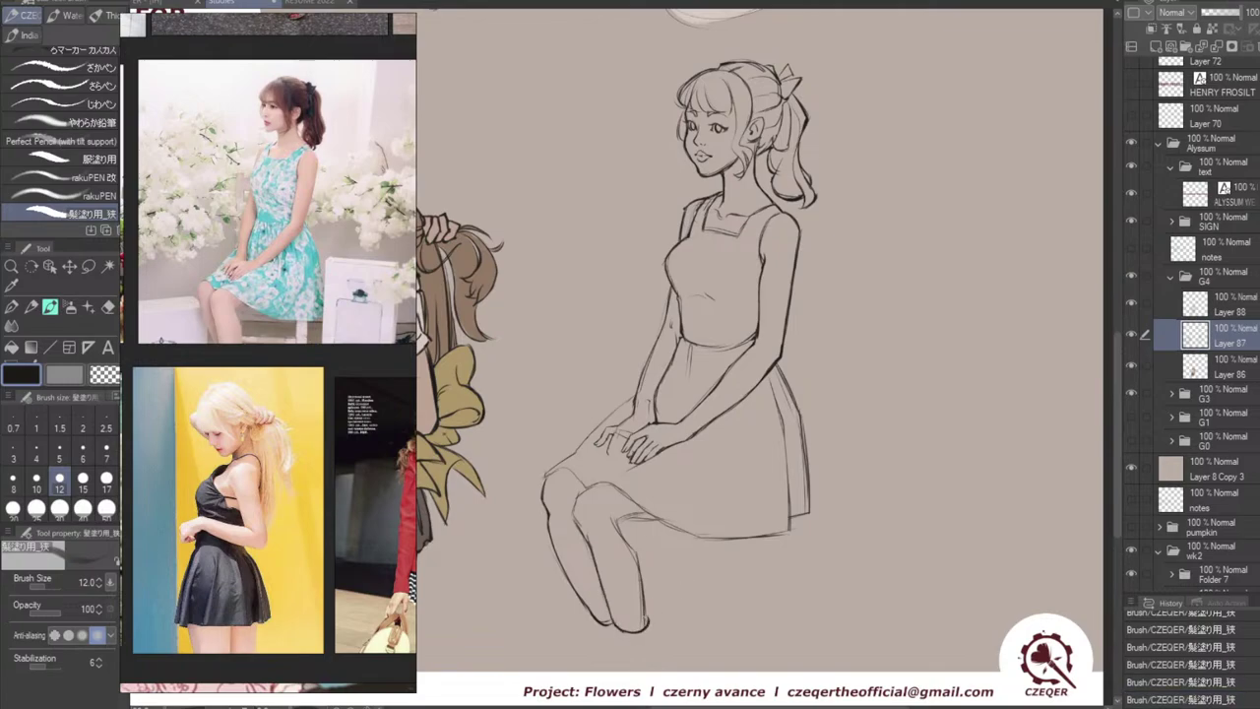
Redraw the back outline of the near leg's calf down to its lower end, retrying the stroke.
{"action": "key", "text": "ctrl+z"}
{"action": "left_click_drag", "start_coordinate": [637, 558], "coordinate": [646, 628]}
{"action": "key", "text": "ctrl+z"}
{"action": "left_click_drag", "start_coordinate": [637, 553], "coordinate": [646, 630]}
{"action": "key", "text": "ctrl+z"}
{"action": "left_click_drag", "start_coordinate": [638, 554], "coordinate": [647, 620]}
Sketch short contour lines beneath the near knee, retrying the strokes.
{"action": "left_click_drag", "start_coordinate": [618, 523], "coordinate": [637, 562]}
{"action": "key", "text": "ctrl+z"}
{"action": "left_click_drag", "start_coordinate": [604, 529], "coordinate": [610, 548]}
{"action": "key", "text": "ctrl+z"}
{"action": "key", "text": "ctrl+z"}
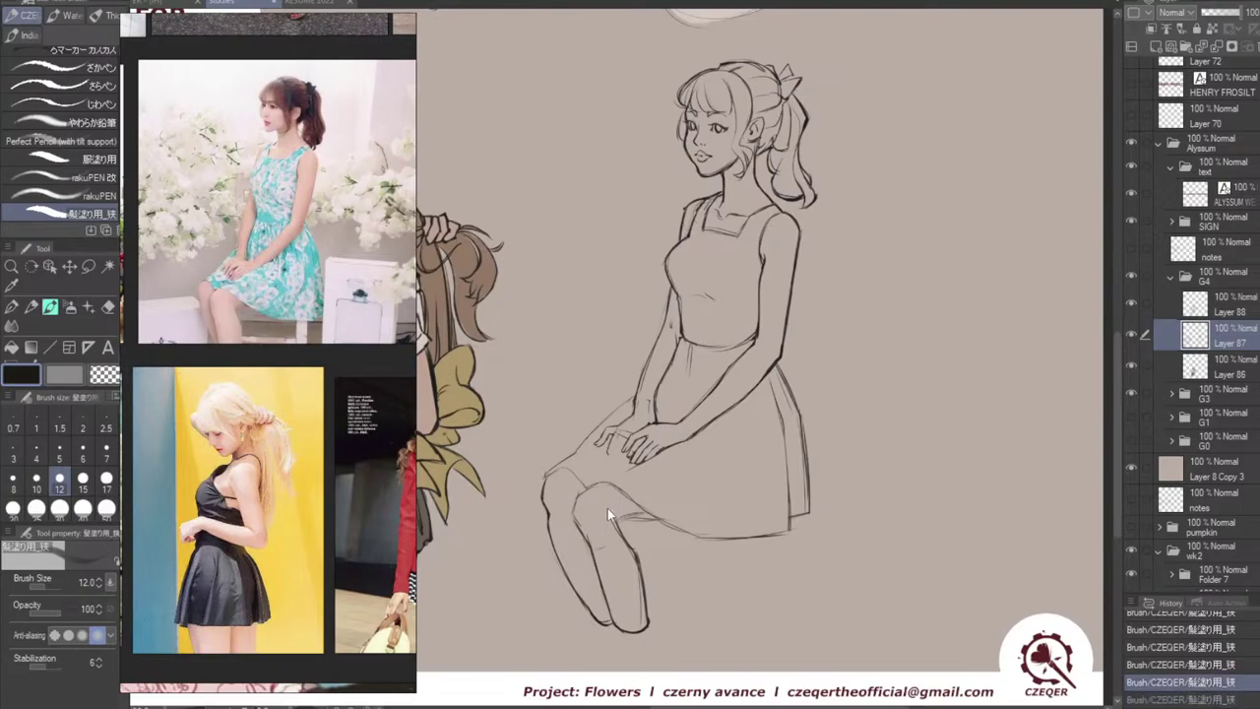
{"action": "mouse_move", "coordinate": [603, 515]}
{"action": "left_mouse_down"}
{"action": "mouse_move", "coordinate": [595, 529]}
{"action": "mouse_move", "coordinate": [595, 510]}
{"action": "left_mouse_up"}
{"action": "key", "text": "ctrl+z"}
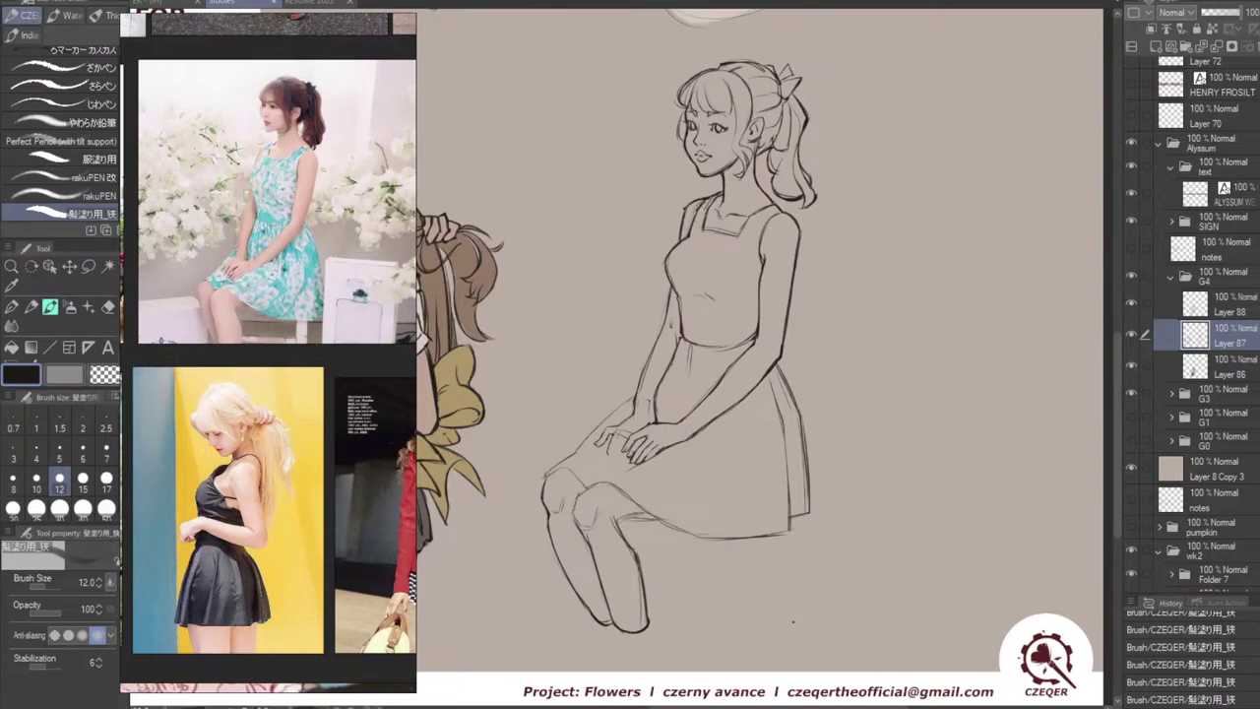
Erase along the front of the far leg's shin and retrace it with a cleaner line.
{"action": "key", "text": "e"}
{"action": "left_click_drag", "start_coordinate": [547, 527], "coordinate": [588, 617]}
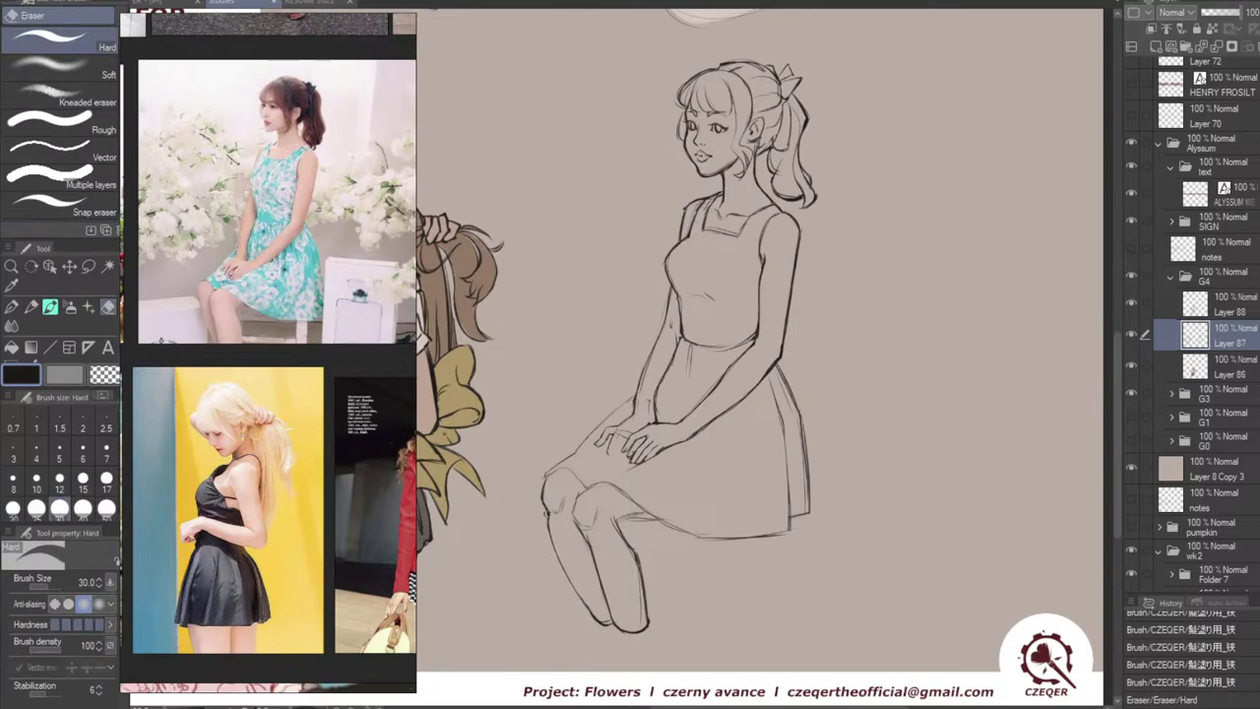
{"action": "key", "text": "b"}
{"action": "left_click_drag", "start_coordinate": [551, 535], "coordinate": [592, 606]}
{"action": "key", "text": "ctrl+z"}
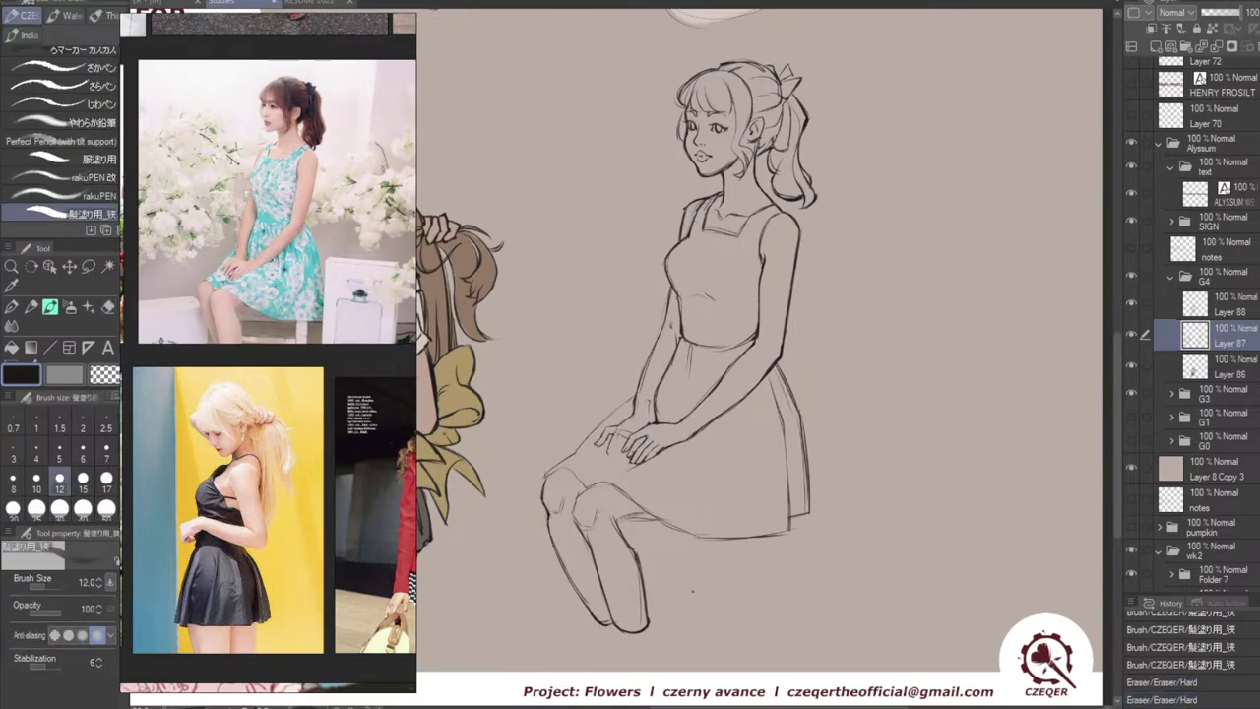
Trace a darker line over the top of the thigh from the far knee to the hands, retrying the stroke.
{"action": "mouse_move", "coordinate": [548, 465]}
{"action": "left_mouse_down"}
{"action": "mouse_move", "coordinate": [543, 483]}
{"action": "mouse_move", "coordinate": [575, 470]}
{"action": "mouse_move", "coordinate": [555, 490]}
{"action": "mouse_move", "coordinate": [557, 469]}
{"action": "mouse_move", "coordinate": [636, 394]}
{"action": "left_mouse_up"}
{"action": "key", "text": "ctrl+z"}
{"action": "key", "text": "ctrl+z"}
{"action": "key", "text": "ctrl+z"}
{"action": "key", "text": "ctrl+z"}
{"action": "key", "text": "ctrl+z"}
{"action": "key", "text": "ctrl+z"}
{"action": "key", "text": "ctrl+z"}
{"action": "key", "text": "ctrl+z"}
{"action": "key", "text": "ctrl+z"}
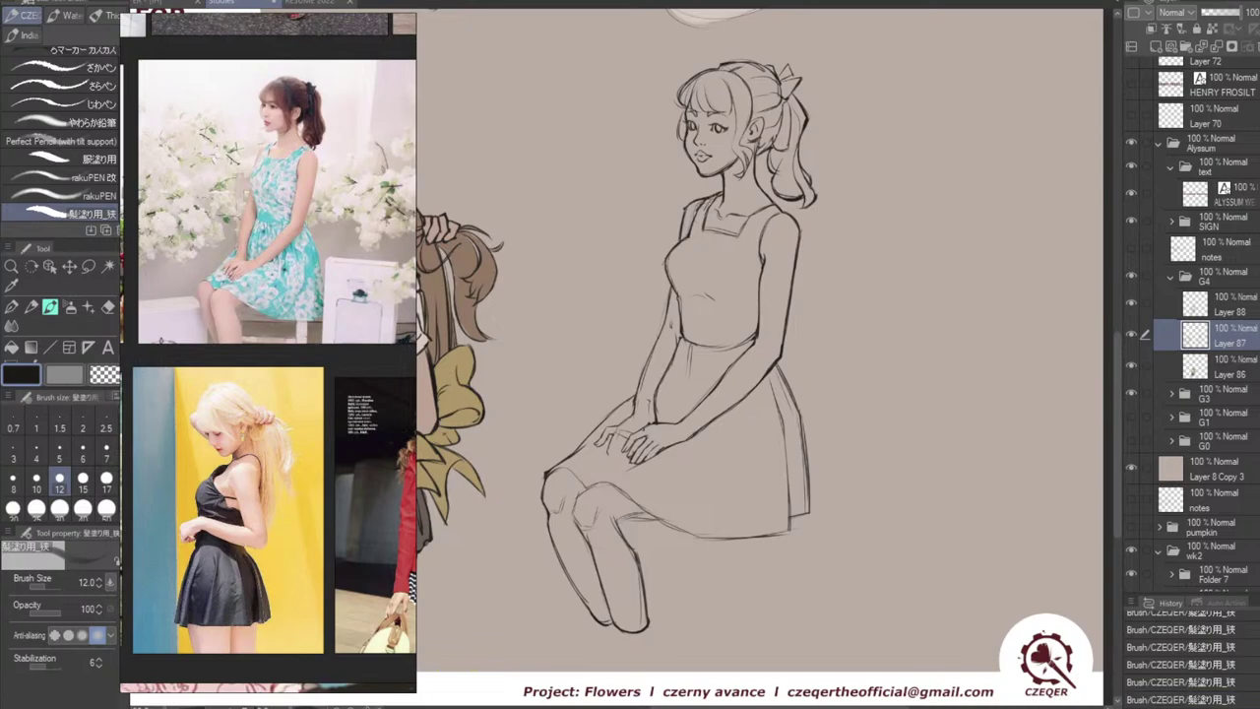
Darken the front of the skirt hem from the near knee down under the thigh, retrying the curve.
{"action": "key", "text": "ctrl+z"}
{"action": "mouse_move", "coordinate": [631, 515]}
{"action": "left_mouse_down"}
{"action": "mouse_move", "coordinate": [614, 524]}
{"action": "mouse_move", "coordinate": [619, 538]}
{"action": "mouse_move", "coordinate": [616, 527]}
{"action": "mouse_move", "coordinate": [655, 519]}
{"action": "mouse_move", "coordinate": [746, 539]}
{"action": "left_mouse_up"}
{"action": "key", "text": "ctrl+z"}
{"action": "key", "text": "ctrl+z"}
{"action": "key", "text": "ctrl+z"}
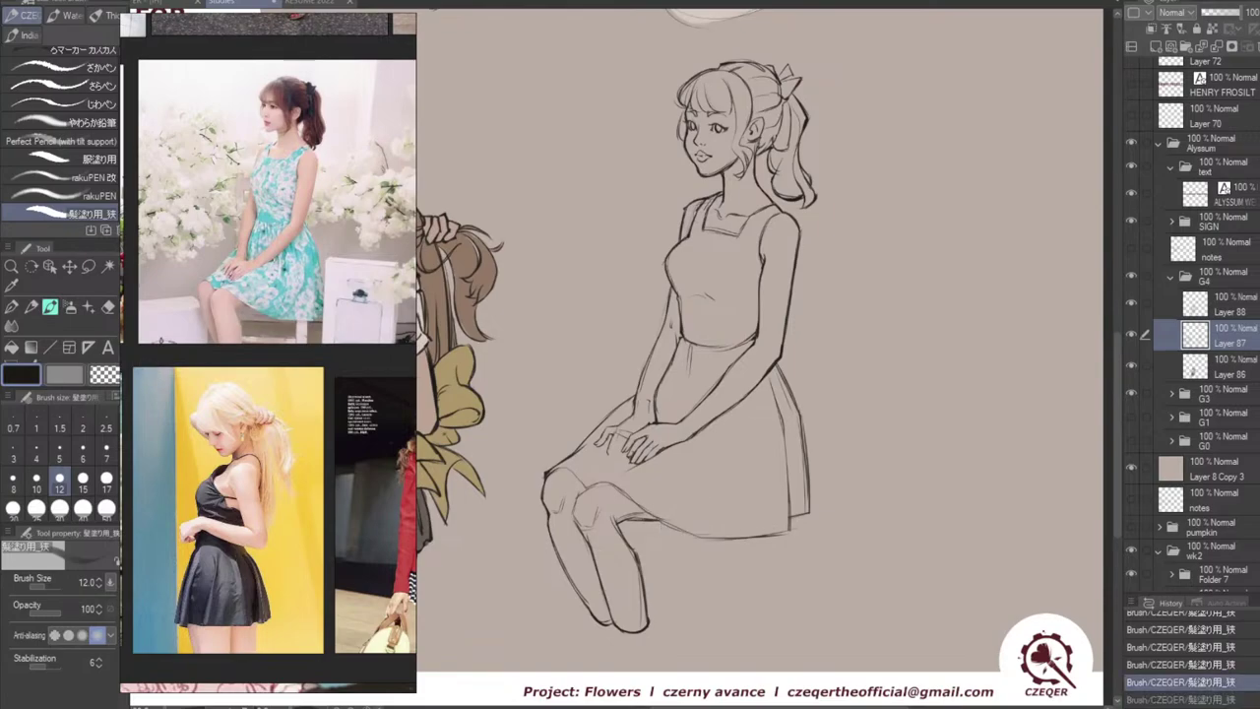
{"action": "mouse_move", "coordinate": [655, 518]}
{"action": "left_mouse_down"}
{"action": "mouse_move", "coordinate": [701, 538]}
{"action": "mouse_move", "coordinate": [691, 535]}
{"action": "left_mouse_up"}
{"action": "key", "text": "ctrl+z"}
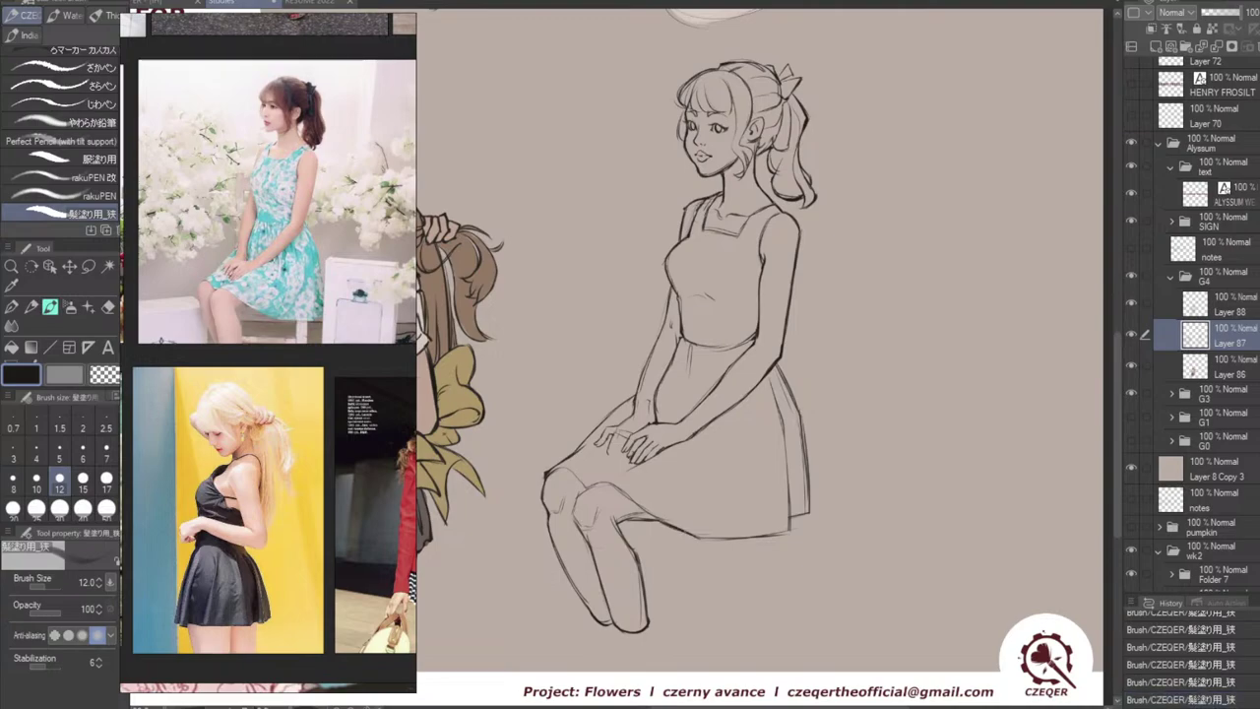
{"action": "key", "text": "ctrl+z"}
{"action": "mouse_move", "coordinate": [589, 488]}
{"action": "left_mouse_down"}
{"action": "mouse_move", "coordinate": [620, 486]}
{"action": "mouse_move", "coordinate": [697, 534]}
{"action": "left_mouse_up"}
{"action": "key", "text": "ctrl+z"}
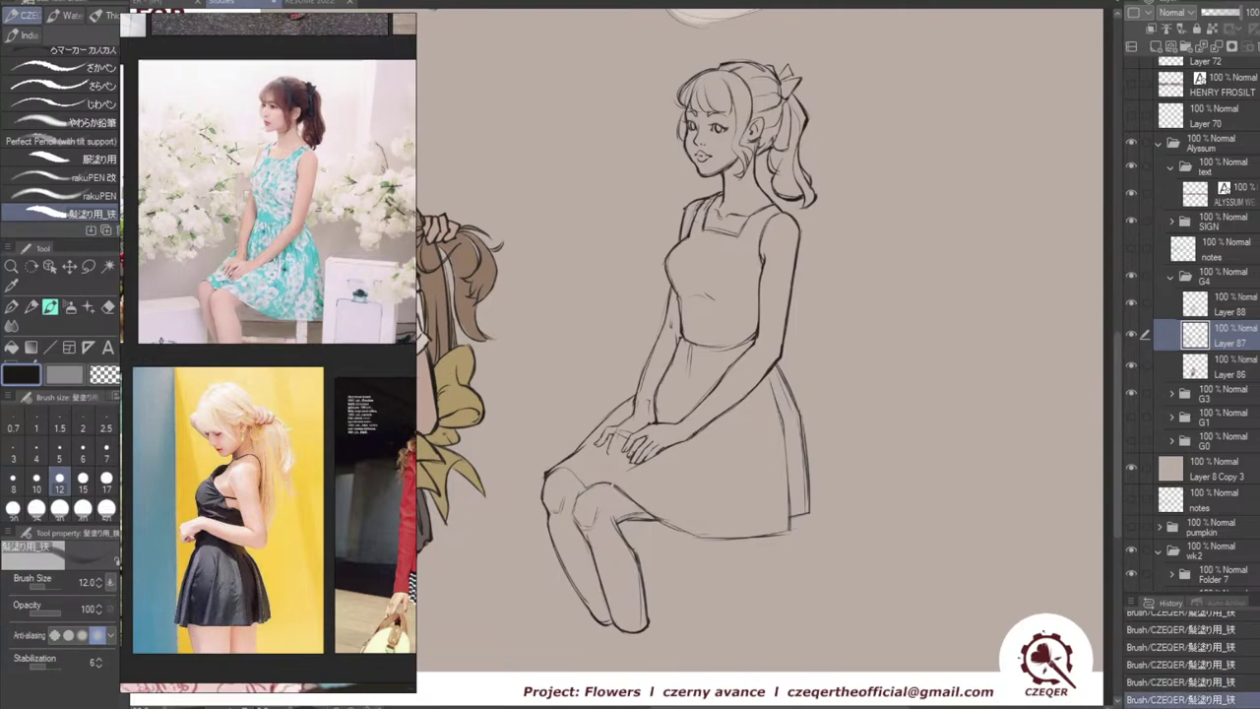
{"action": "left_click_drag", "start_coordinate": [630, 495], "coordinate": [702, 540]}
{"action": "key", "text": "ctrl+z"}
Trace a darker line along the skirt's bottom hem to the back corner, retrying the strokes.
{"action": "mouse_move", "coordinate": [660, 523]}
{"action": "left_mouse_down"}
{"action": "mouse_move", "coordinate": [701, 539]}
{"action": "mouse_move", "coordinate": [791, 535]}
{"action": "left_mouse_up"}
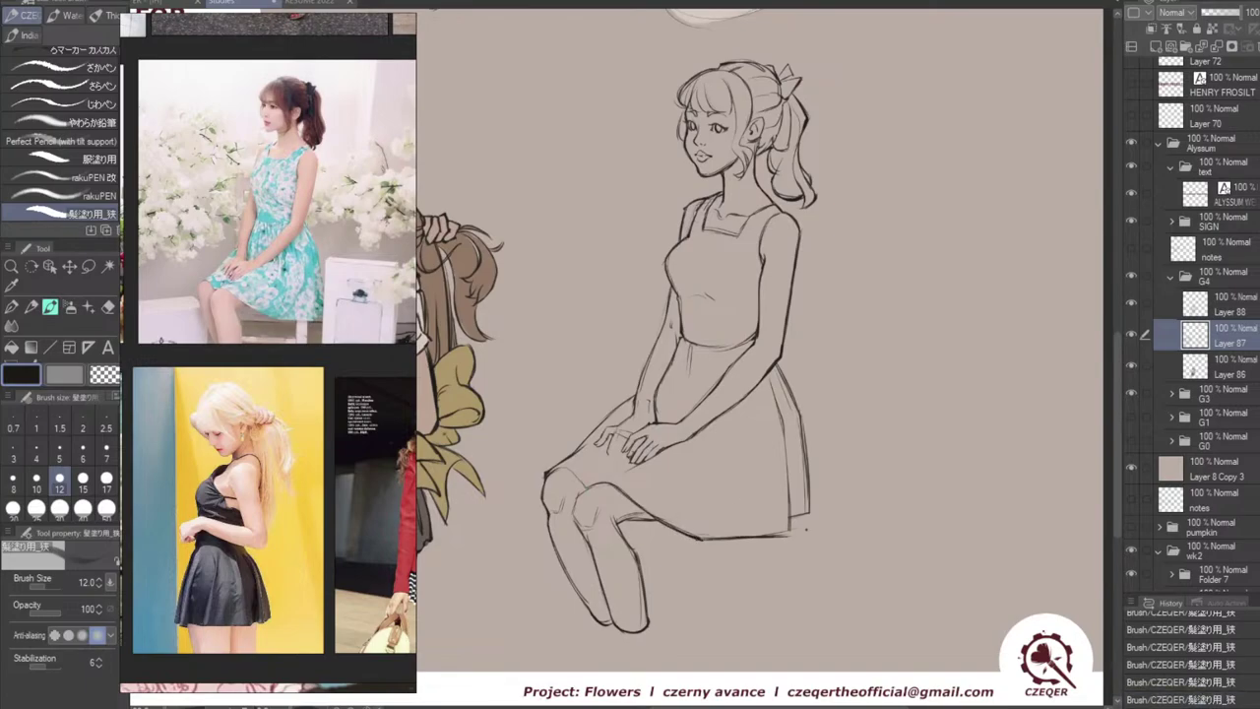
{"action": "key", "text": "ctrl+z"}
{"action": "mouse_move", "coordinate": [703, 541]}
{"action": "left_mouse_down"}
{"action": "mouse_move", "coordinate": [794, 532]}
{"action": "mouse_move", "coordinate": [746, 539]}
{"action": "left_mouse_up"}
{"action": "mouse_move", "coordinate": [768, 534]}
{"action": "left_mouse_down"}
{"action": "mouse_move", "coordinate": [792, 535]}
{"action": "mouse_move", "coordinate": [807, 510]}
{"action": "mouse_move", "coordinate": [791, 535]}
{"action": "left_mouse_up"}
{"action": "key", "text": "ctrl+z"}
{"action": "key", "text": "ctrl+z"}
Erase the rough lines around the far wrist and redraw its outline.
{"action": "key", "text": "e"}
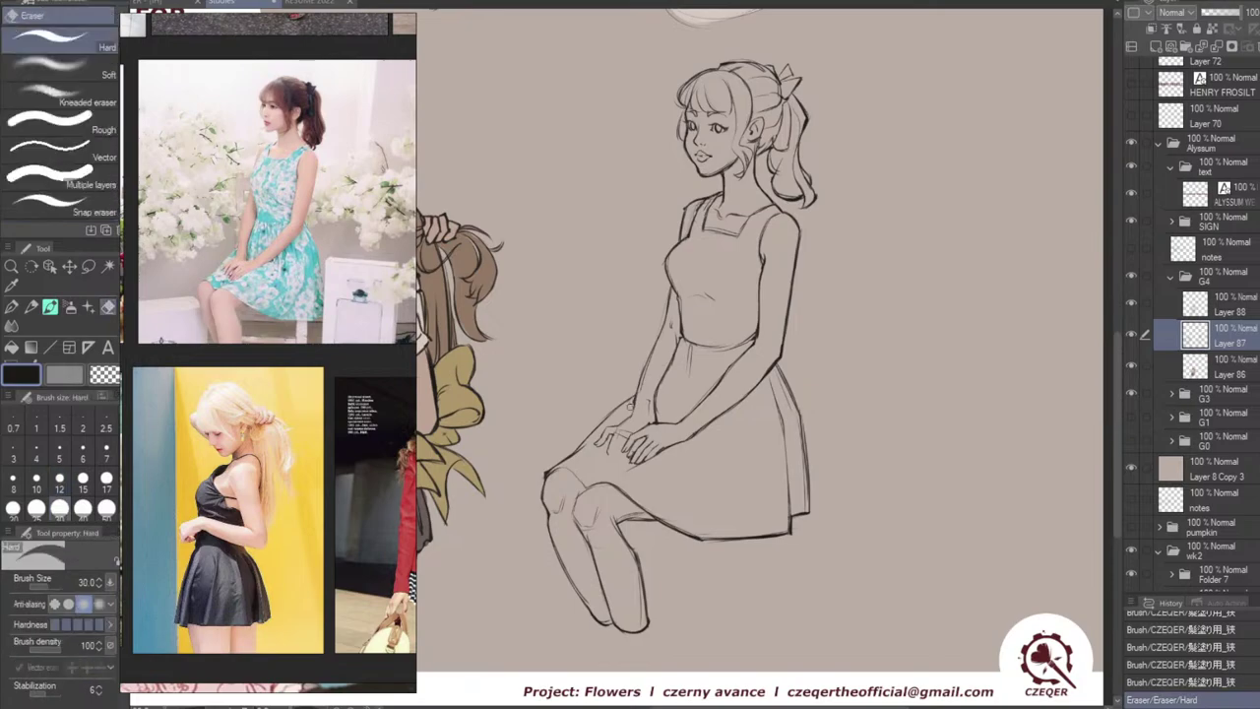
{"action": "left_click_drag", "start_coordinate": [642, 397], "coordinate": [641, 405]}
{"action": "mouse_move", "coordinate": [644, 394]}
{"action": "left_mouse_down"}
{"action": "mouse_move", "coordinate": [635, 402]}
{"action": "mouse_move", "coordinate": [650, 406]}
{"action": "mouse_move", "coordinate": [634, 402]}
{"action": "mouse_move", "coordinate": [650, 400]}
{"action": "left_mouse_up"}
{"action": "key", "text": "b"}
{"action": "key", "text": "ctrl+z"}
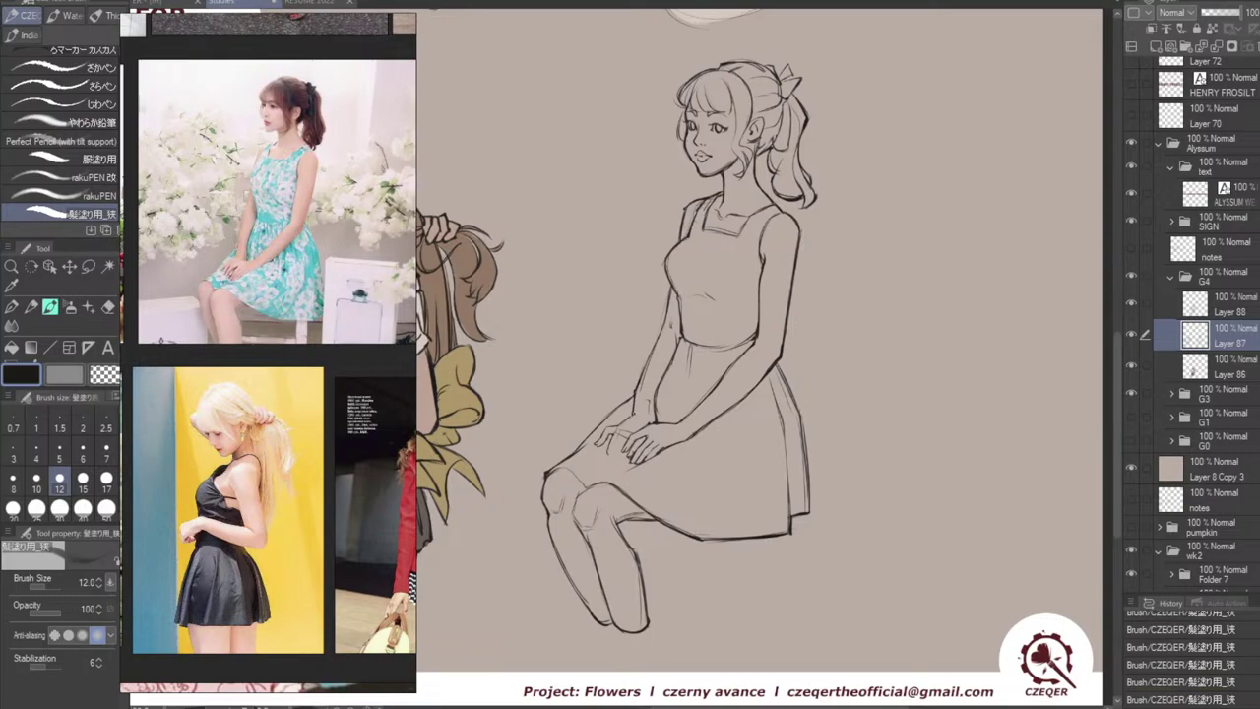
Refine the far forearm's lower end and the back of the far hand by erasing and redrawing the lines.
{"action": "key", "text": "e"}
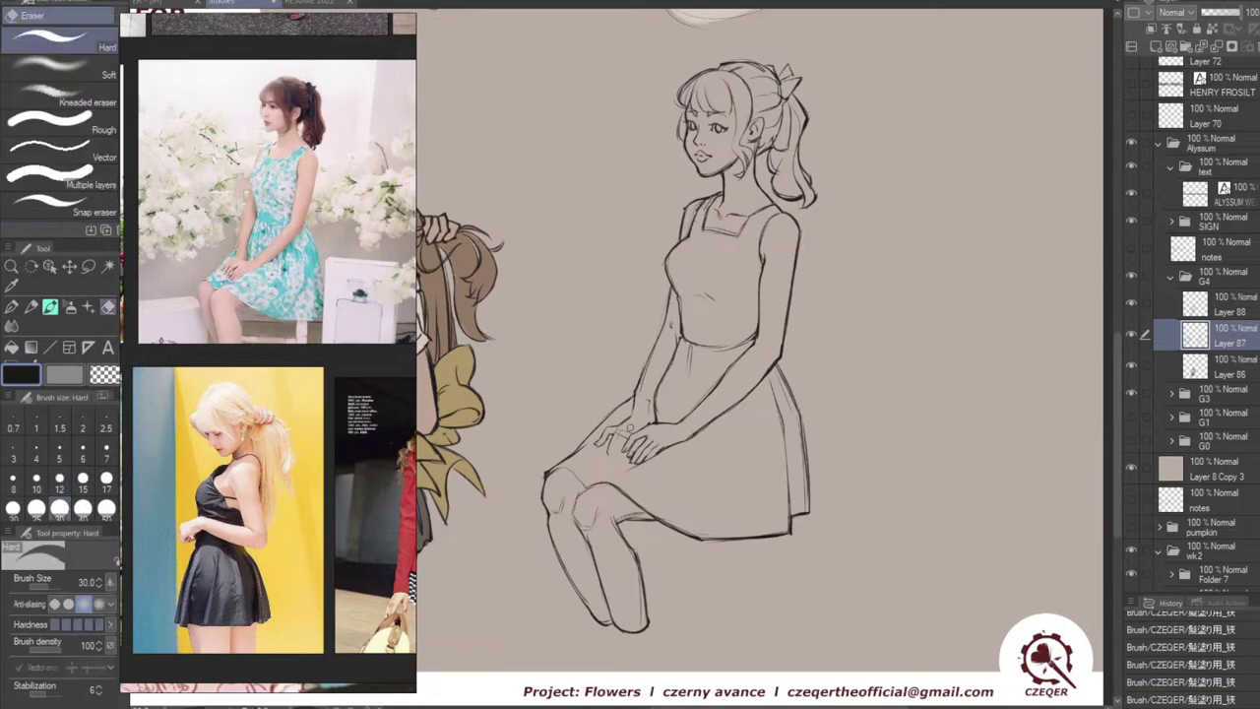
{"action": "key", "text": "p"}
{"action": "left_click_drag", "start_coordinate": [648, 378], "coordinate": [646, 399]}
{"action": "key", "text": "ctrl+z"}
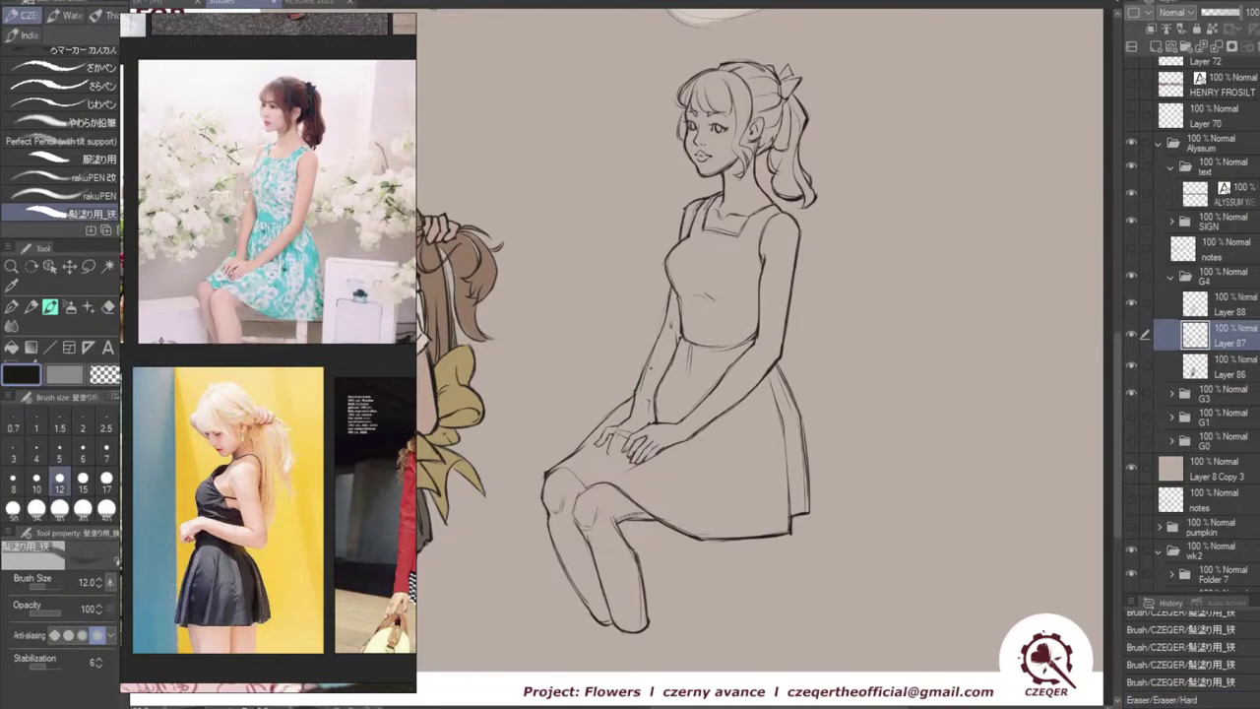
{"action": "key", "text": "e"}
{"action": "left_click_drag", "start_coordinate": [646, 399], "coordinate": [619, 424]}
{"action": "key", "text": "b"}
{"action": "key", "text": "ctrl+z"}
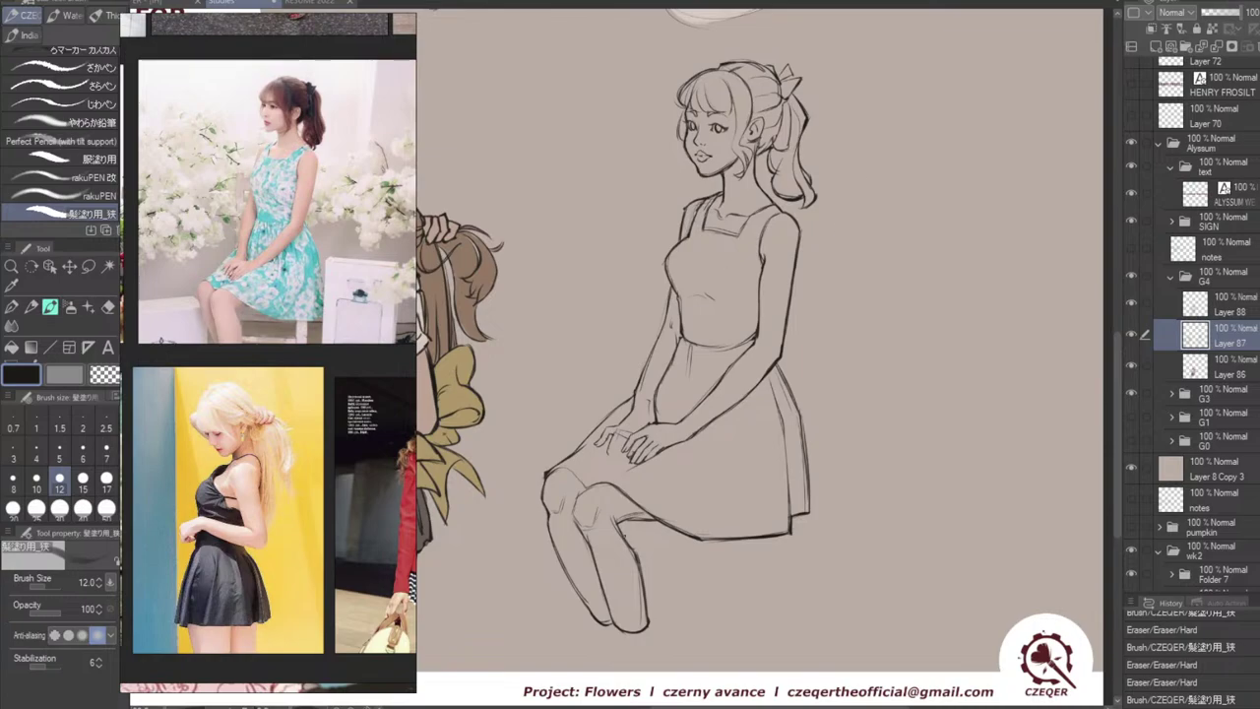
Redraw the far hand's outer fingers resting on the lap, retrying the strokes.
{"action": "left_click_drag", "start_coordinate": [631, 467], "coordinate": [596, 480]}
{"action": "key", "text": "ctrl+z"}
{"action": "key", "text": "ctrl+z"}
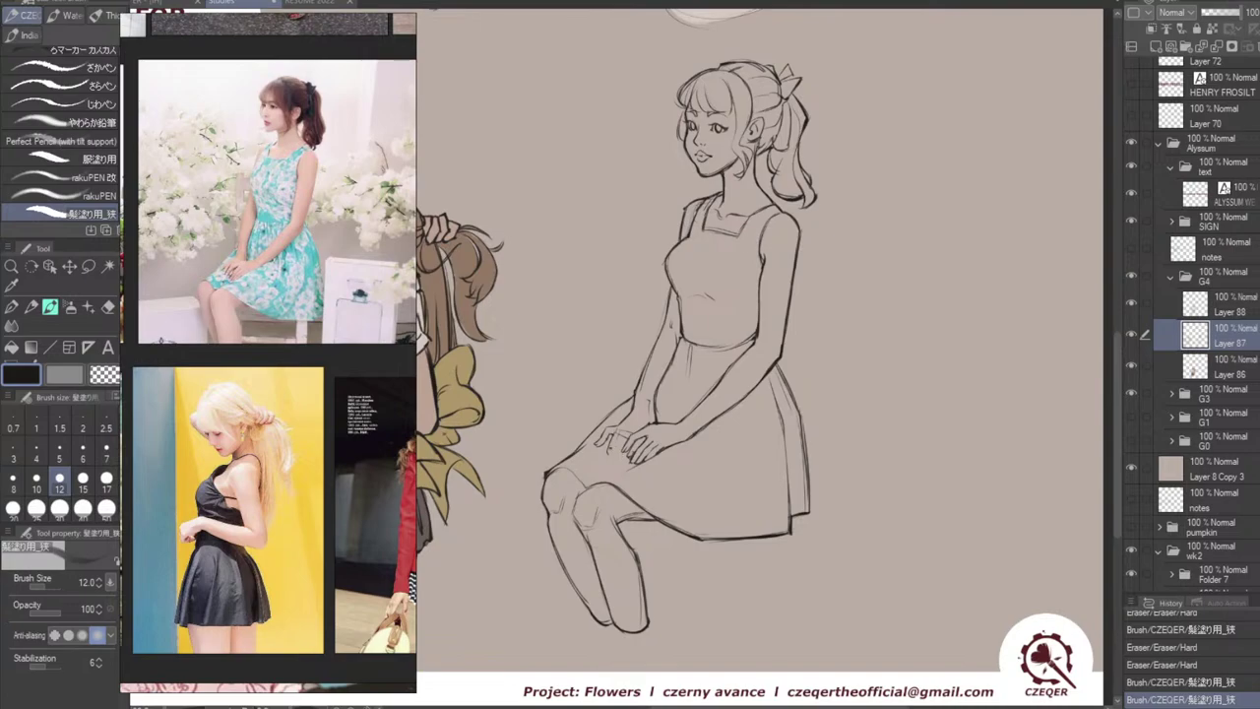
{"action": "mouse_move", "coordinate": [607, 433]}
{"action": "left_mouse_down"}
{"action": "mouse_move", "coordinate": [597, 447]}
{"action": "mouse_move", "coordinate": [613, 460]}
{"action": "left_mouse_up"}
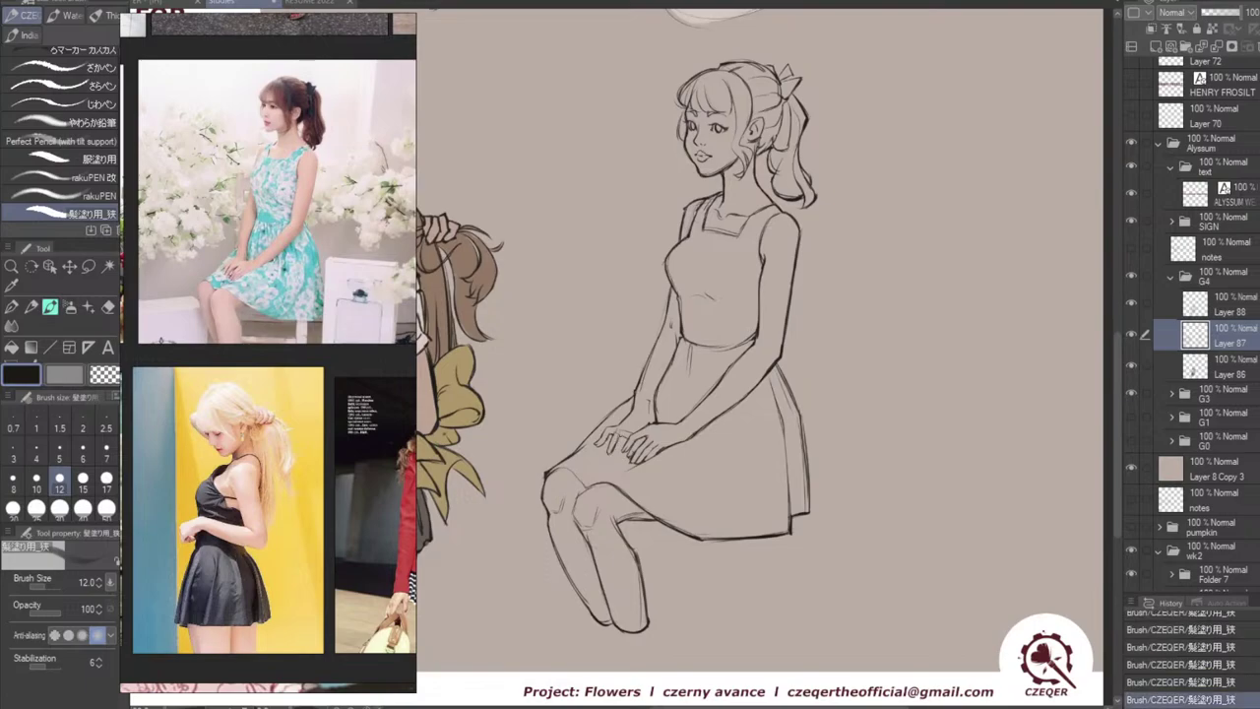
{"action": "left_click_drag", "start_coordinate": [635, 403], "coordinate": [616, 449]}
{"action": "key", "text": "ctrl+z"}
{"action": "key", "text": "ctrl+z"}
{"action": "key", "text": "ctrl+z"}
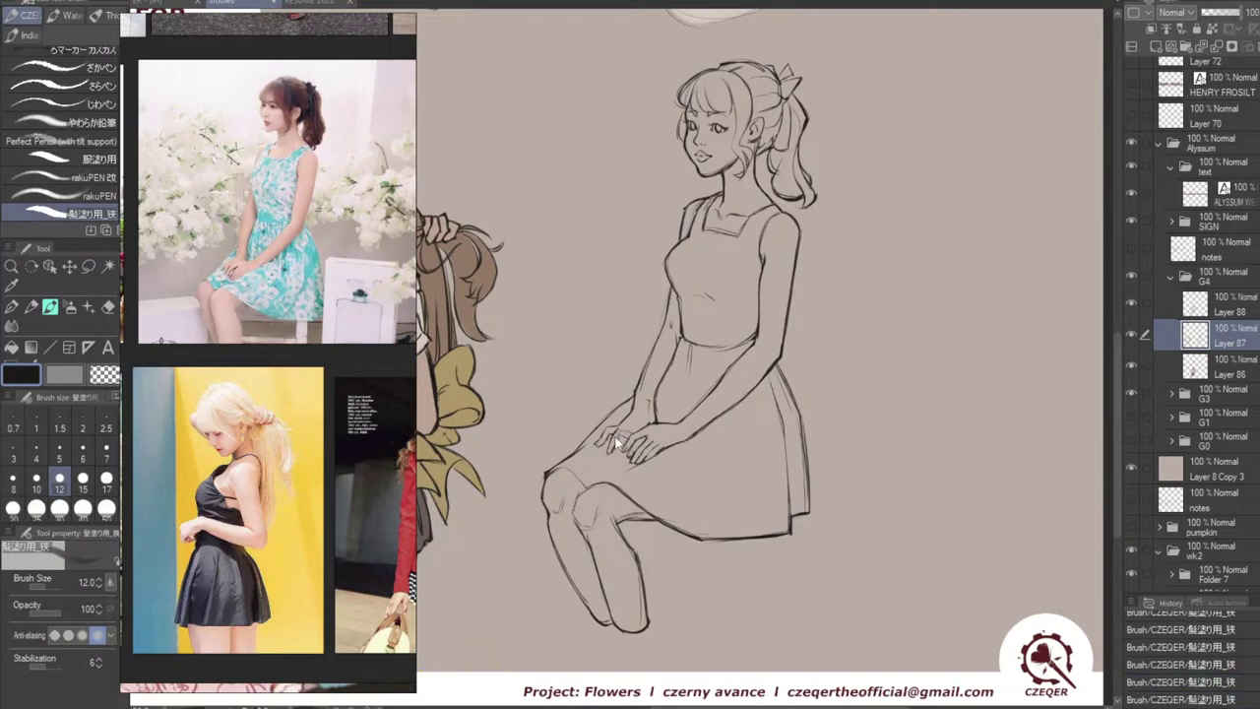
Clean up and redraw the far hand's inner fingers where they meet the near hand, retrying the strokes.
{"action": "key", "text": "e"}
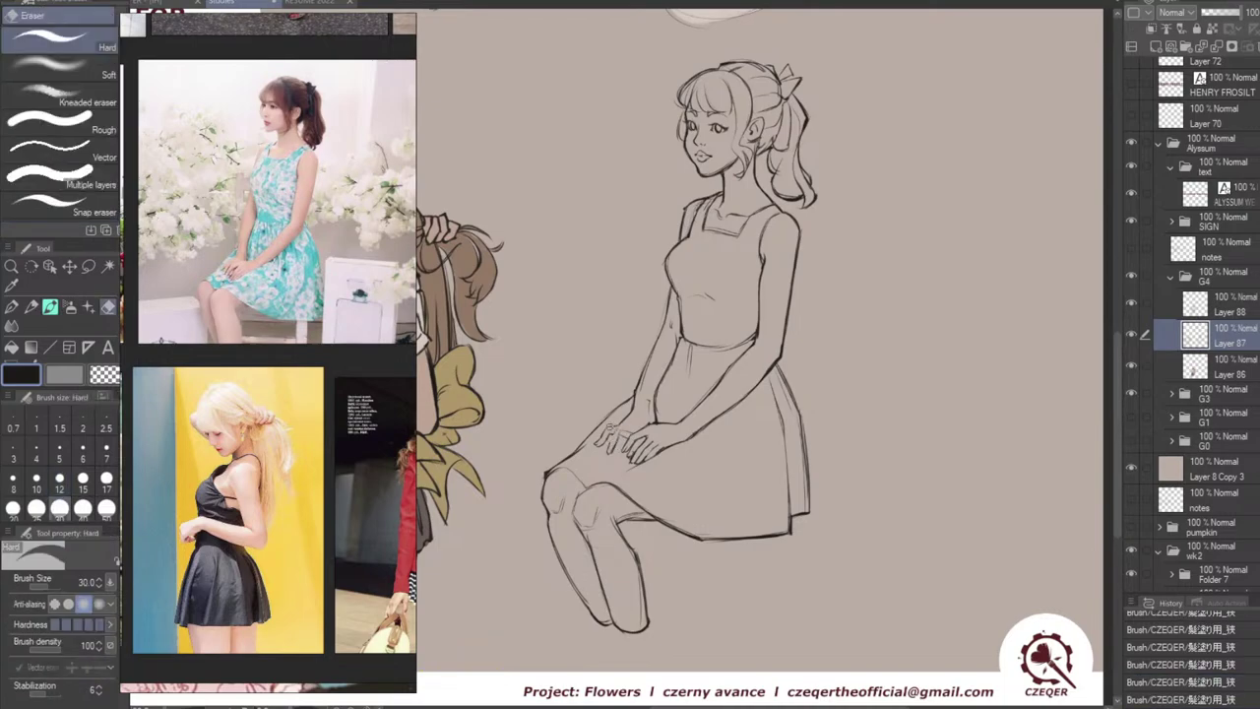
{"action": "key", "text": "b"}
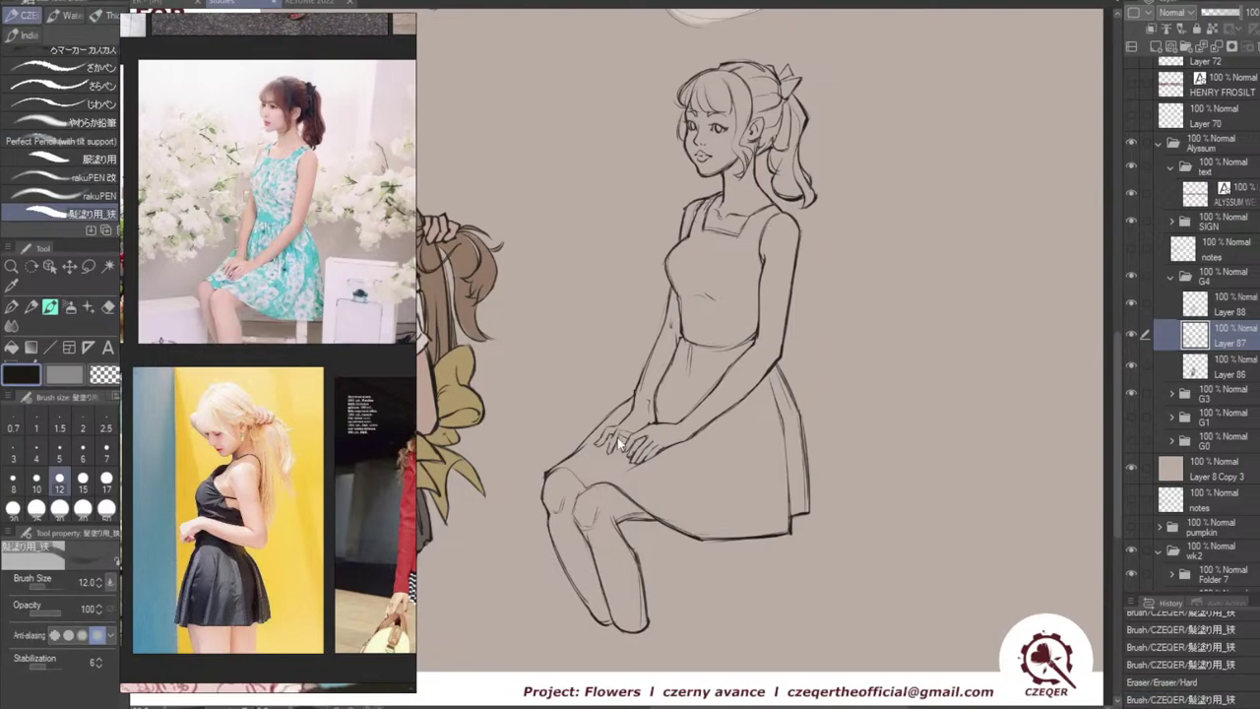
{"action": "key", "text": "ctrl+z"}
{"action": "key", "text": "ctrl+z"}
{"action": "left_click_drag", "start_coordinate": [618, 430], "coordinate": [620, 454]}
{"action": "key", "text": "ctrl+z"}
{"action": "key", "text": "ctrl+z"}
{"action": "key", "text": "ctrl+z"}
{"action": "key", "text": "ctrl+z"}
{"action": "key", "text": "ctrl+z"}
{"action": "key", "text": "ctrl+z"}
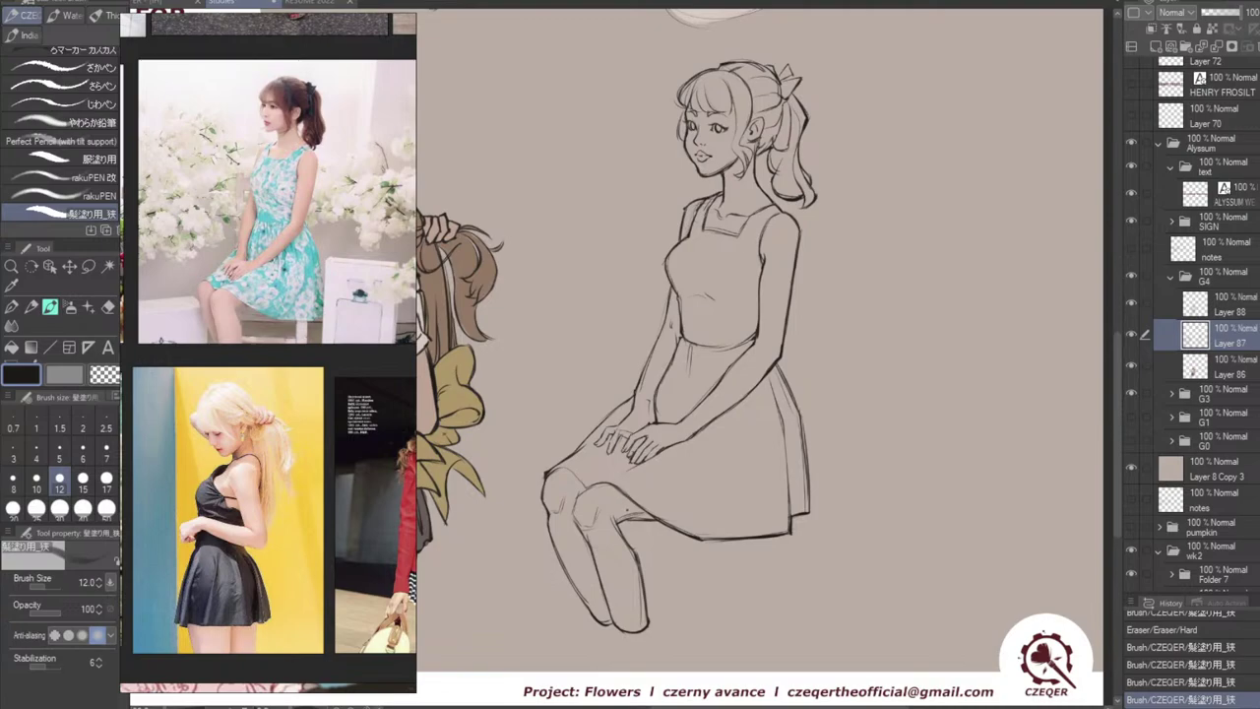
{"action": "left_click_drag", "start_coordinate": [624, 435], "coordinate": [620, 451]}
{"action": "key", "text": "ctrl+z"}
{"action": "key", "text": "ctrl+z"}
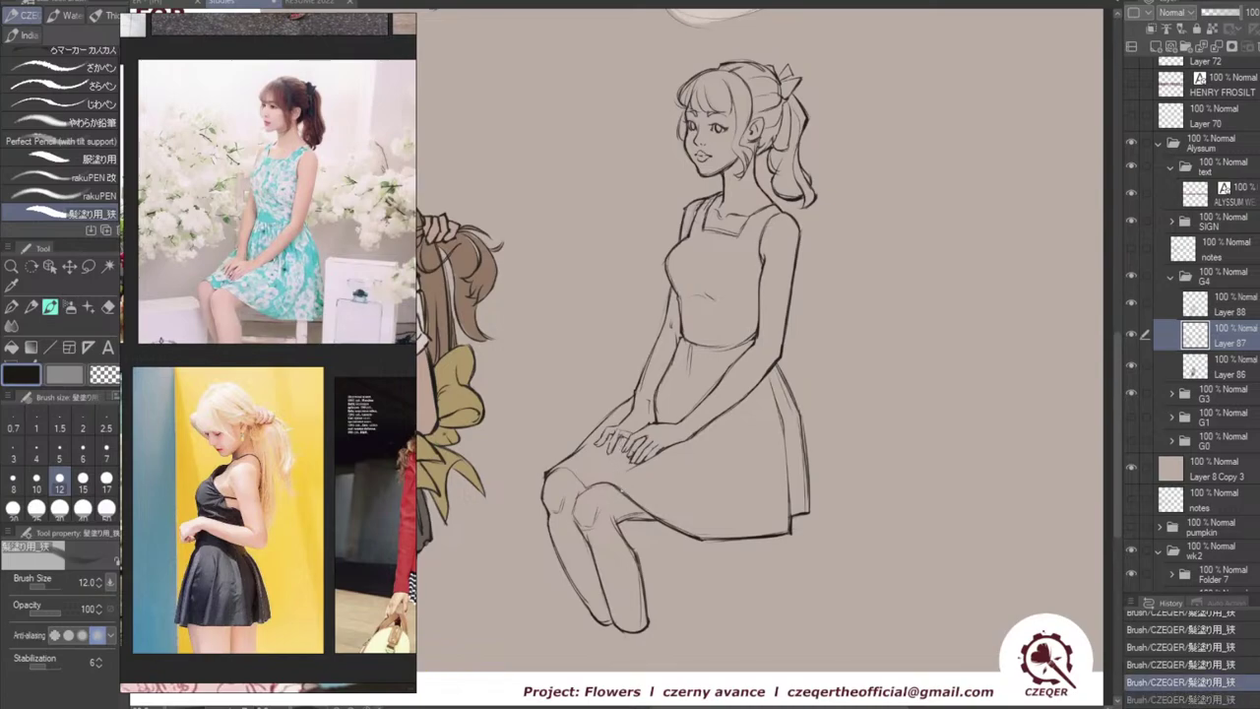
Lasso the far hand and shift it slightly closer to the near hand at unchanged scale.
{"action": "key", "text": "m"}
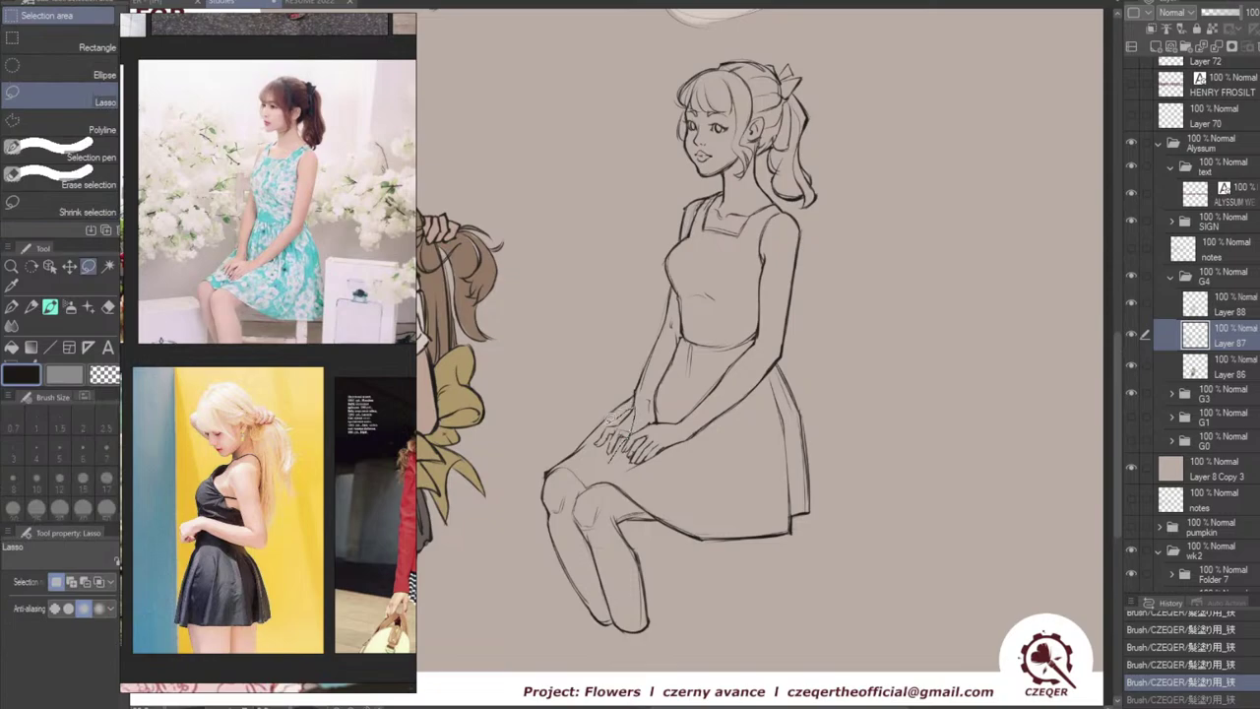
{"action": "mouse_move", "coordinate": [612, 422]}
{"action": "left_mouse_down"}
{"action": "mouse_move", "coordinate": [592, 439]}
{"action": "mouse_move", "coordinate": [636, 445]}
{"action": "left_mouse_up"}
{"action": "key", "text": "ctrl+t"}
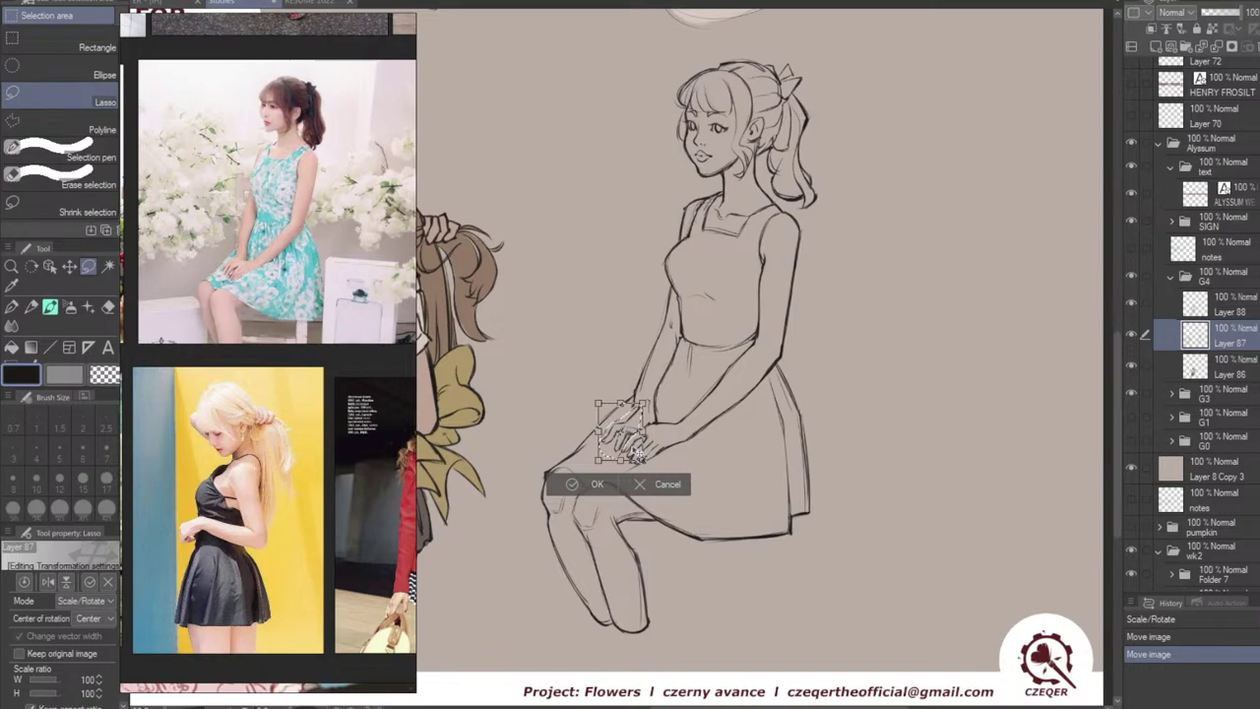
{"action": "left_click_drag", "start_coordinate": [639, 450], "coordinate": [639, 453]}
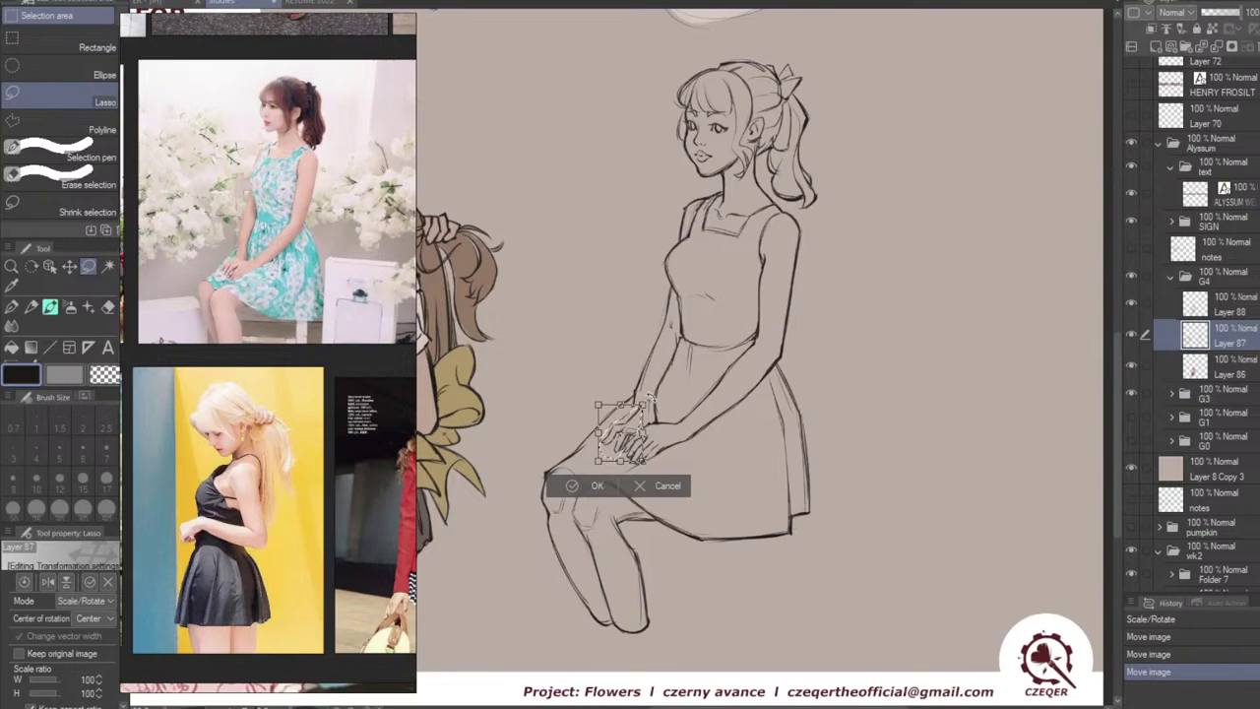
{"action": "key", "text": "Return"}
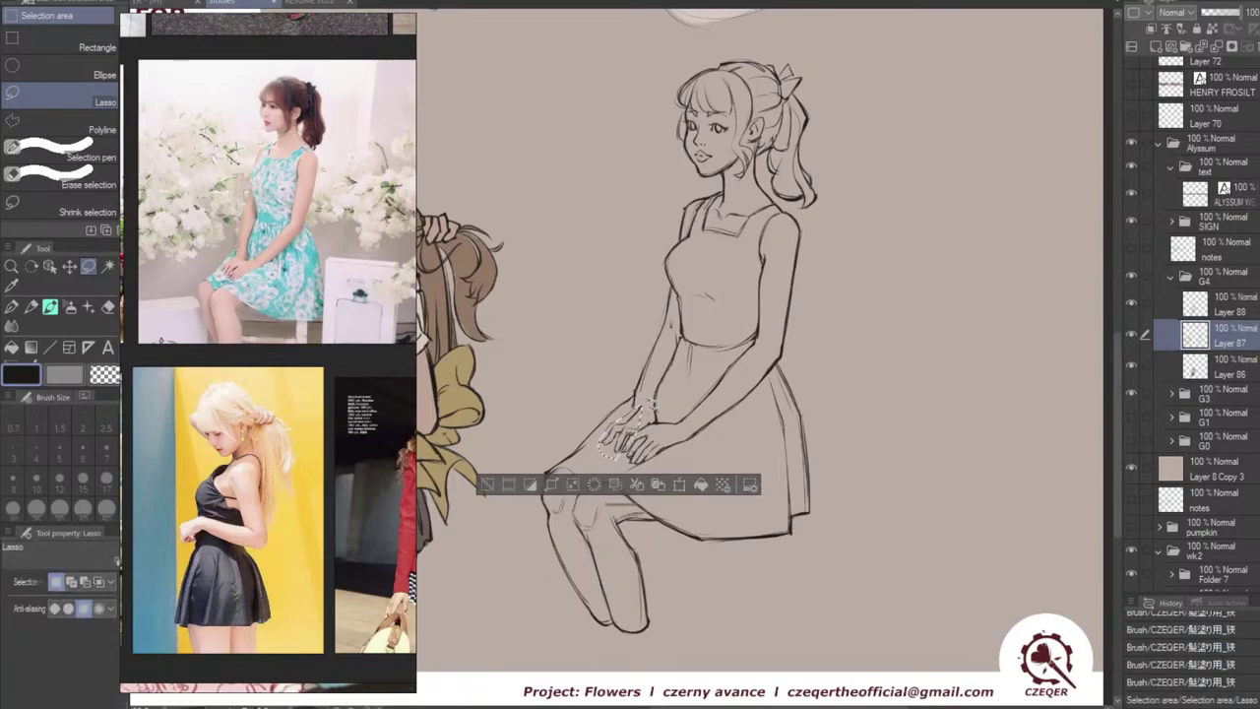
Deselect, erase stray lines on the back of the moved hand and redraw its join with the wrist.
{"action": "key", "text": "e"}
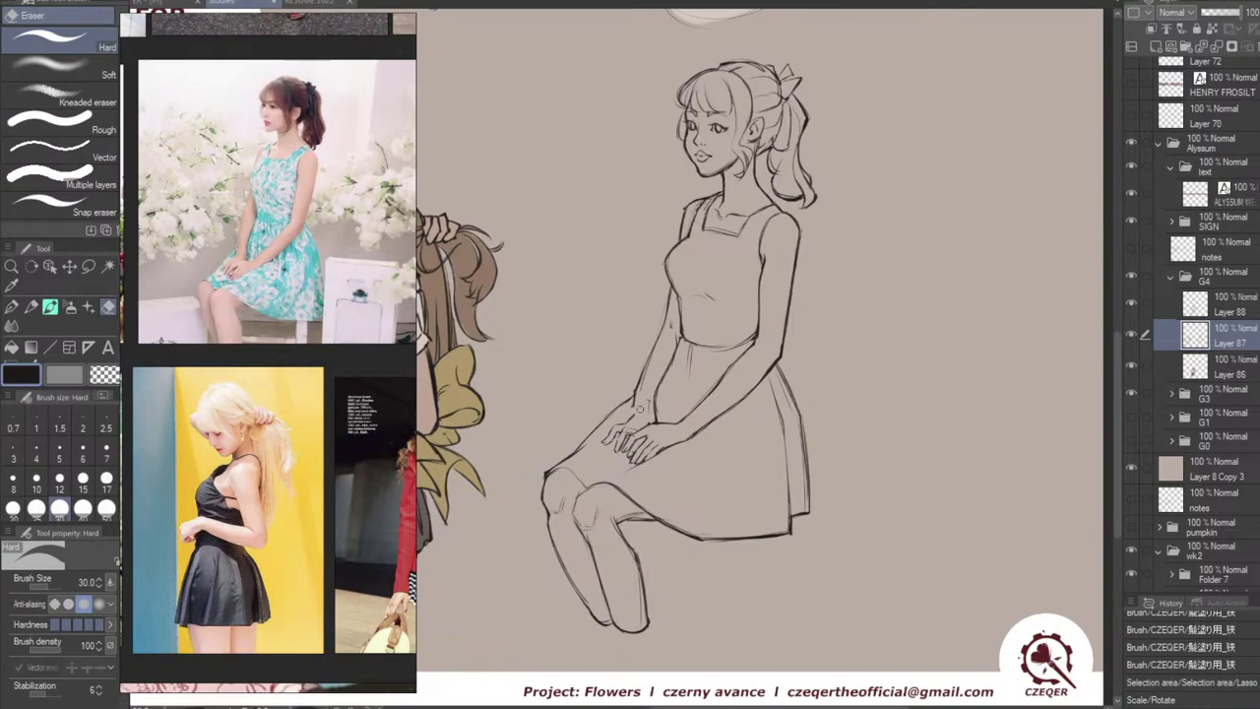
{"action": "left_click_drag", "start_coordinate": [631, 420], "coordinate": [630, 425]}
{"action": "key", "text": "b"}
{"action": "key", "text": "ctrl+z"}
{"action": "key", "text": "ctrl+z"}
{"action": "key", "text": "ctrl+z"}
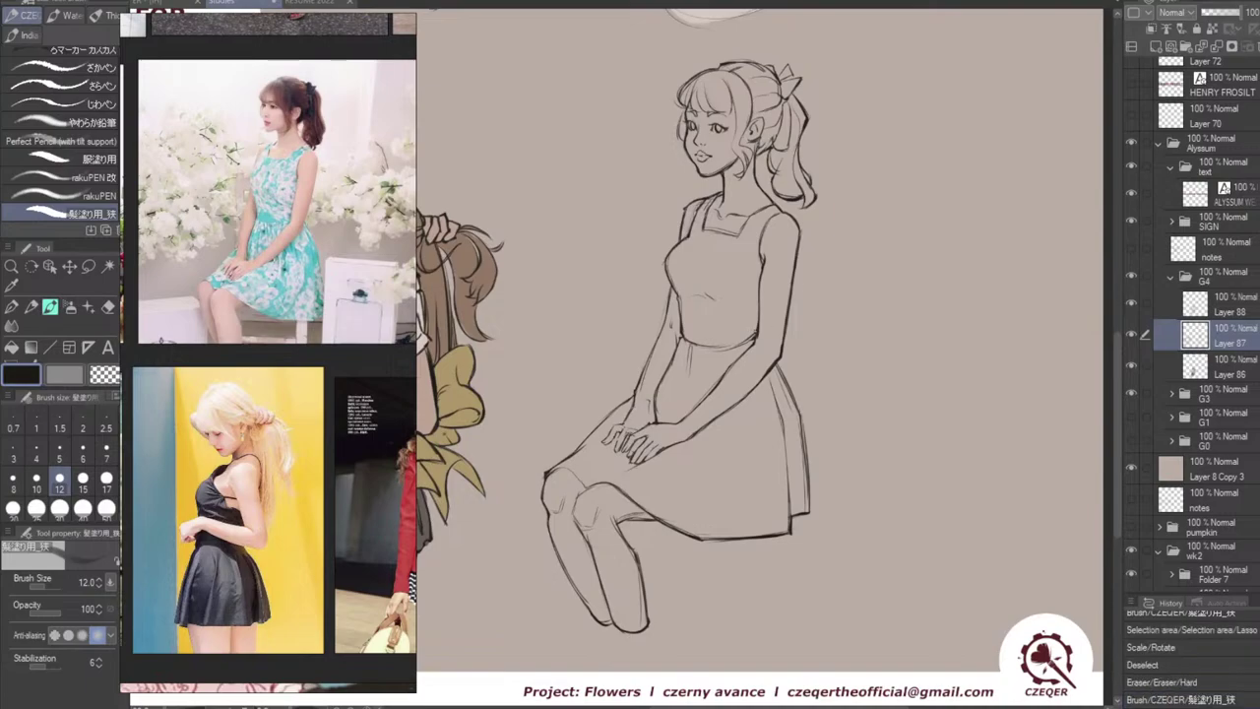
Refine the seated girl's clasped hands by erasing stray marks and redrawing the finger lines with the size 12 brush.
{"action": "mouse_move", "coordinate": [617, 447]}
{"action": "left_mouse_down"}
{"action": "mouse_move", "coordinate": [635, 471]}
{"action": "mouse_move", "coordinate": [623, 461]}
{"action": "left_mouse_up"}
{"action": "key", "text": "ctrl+z"}
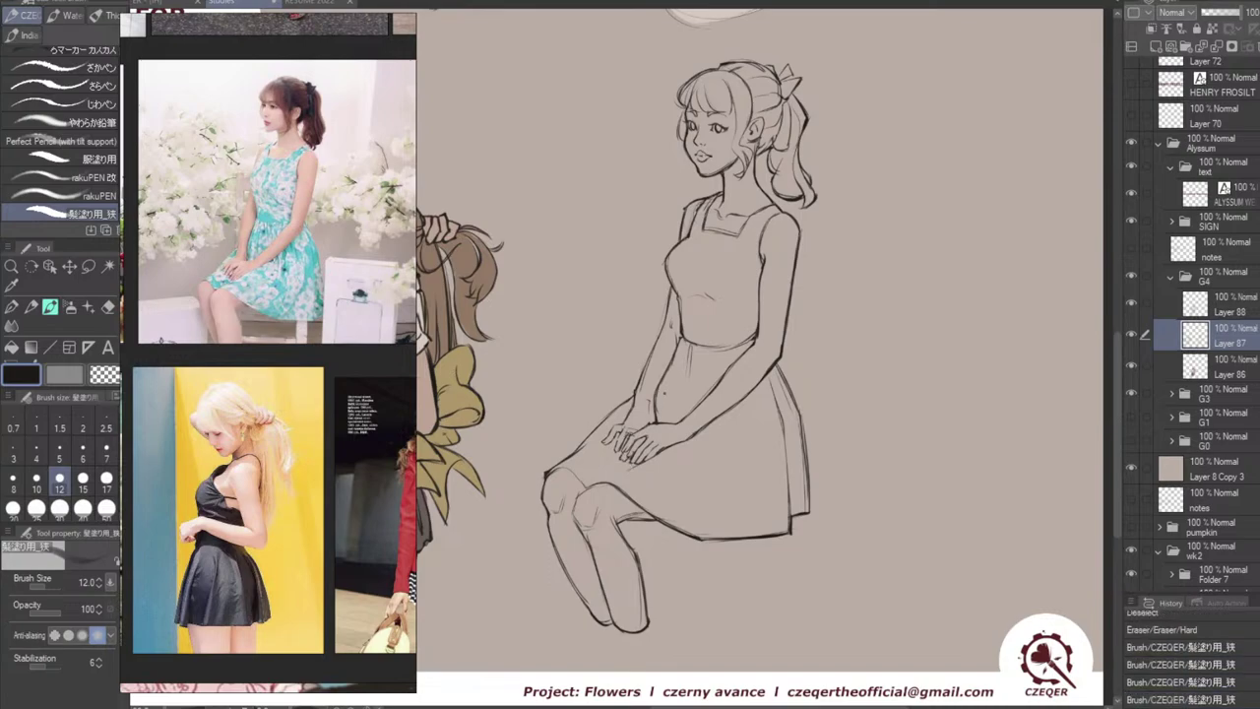
{"action": "key", "text": "ctrl+z"}
{"action": "key", "text": "ctrl+z"}
{"action": "key", "text": "e"}
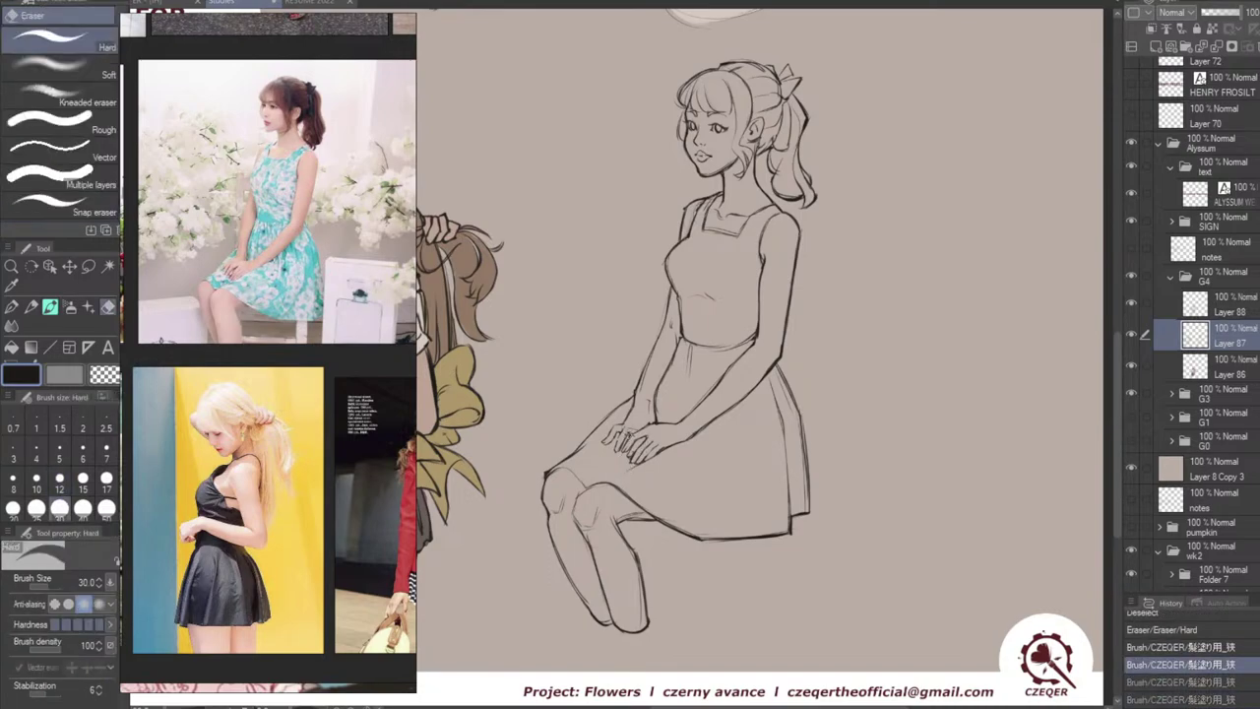
{"action": "mouse_move", "coordinate": [630, 433]}
{"action": "left_mouse_down"}
{"action": "mouse_move", "coordinate": [635, 418]}
{"action": "mouse_move", "coordinate": [646, 448]}
{"action": "left_mouse_up"}
{"action": "key", "text": "b"}
{"action": "key", "text": "ctrl+z"}
{"action": "key", "text": "ctrl+z"}
{"action": "key", "text": "ctrl+z"}
{"action": "key", "text": "ctrl+z"}
{"action": "key", "text": "ctrl+z"}
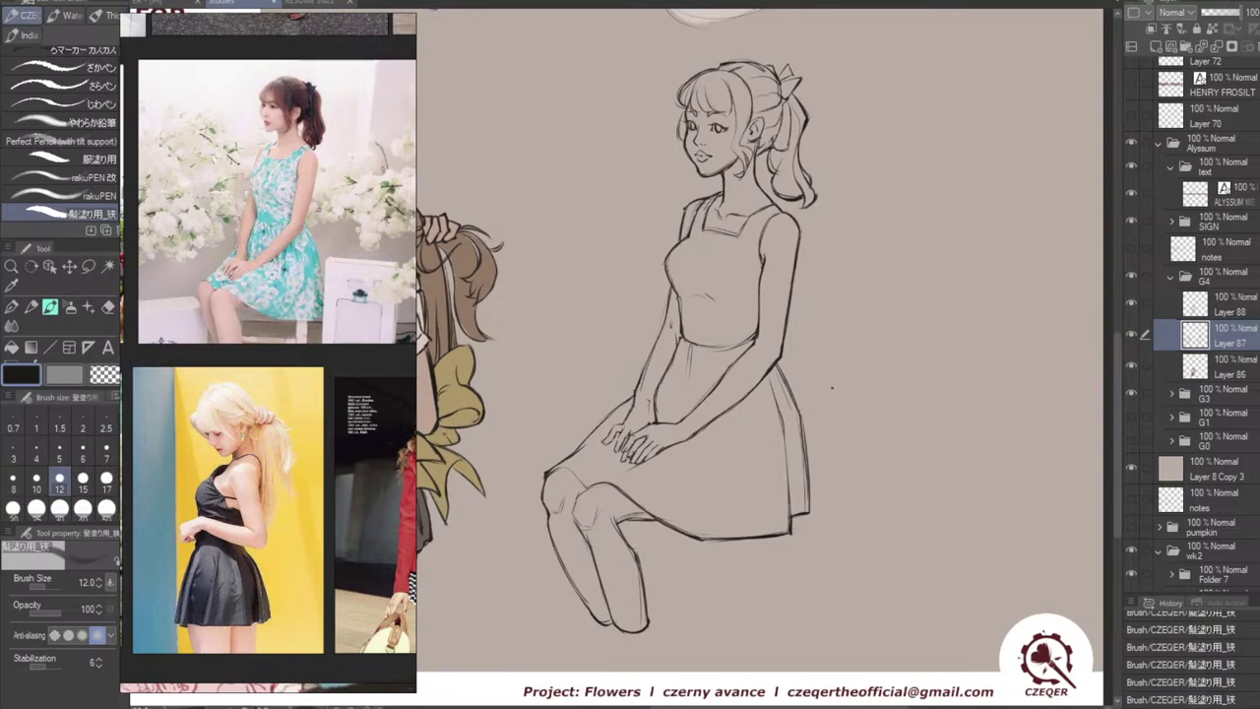
Sketch light fold lines across the bust of the seated girl's bodice.
{"action": "scroll", "coordinate": [889, 495], "scroll_direction": "up", "scroll_amount": 1}
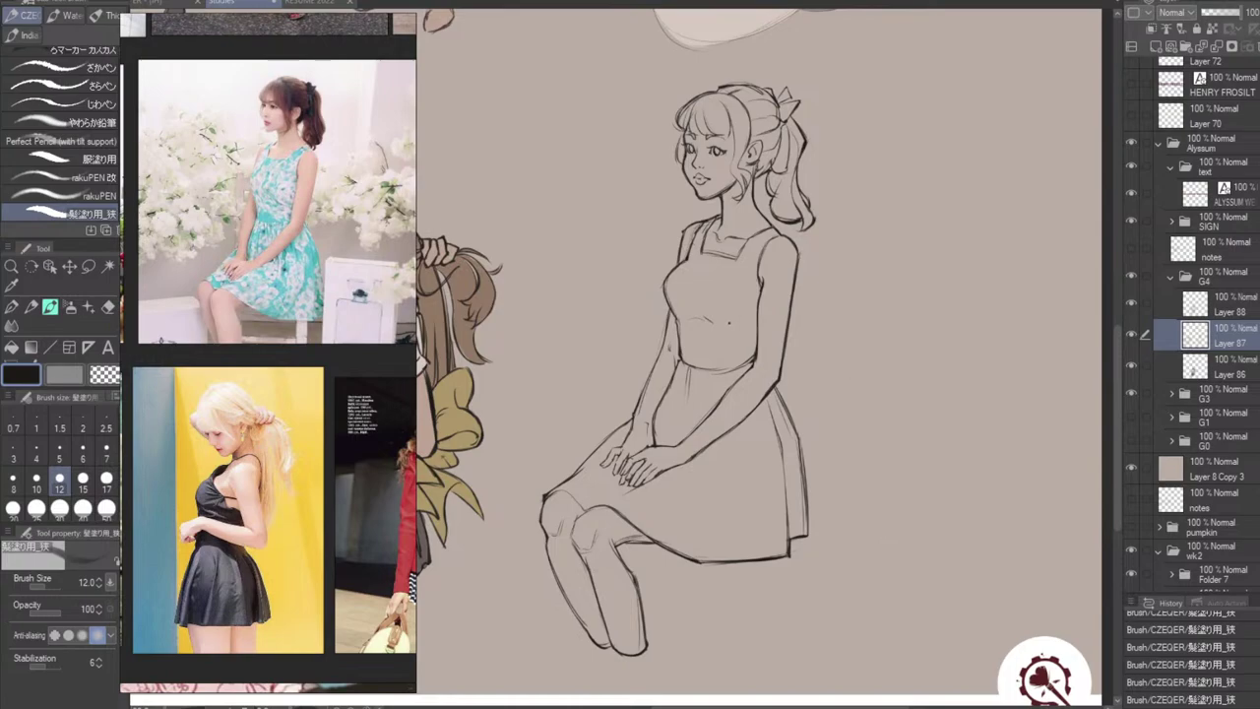
{"action": "mouse_move", "coordinate": [729, 323]}
{"action": "left_mouse_down"}
{"action": "mouse_move", "coordinate": [748, 317]}
{"action": "mouse_move", "coordinate": [735, 329]}
{"action": "mouse_move", "coordinate": [746, 323]}
{"action": "mouse_move", "coordinate": [711, 321]}
{"action": "left_mouse_up"}
{"action": "key", "text": "ctrl+z"}
{"action": "key", "text": "ctrl+z"}
{"action": "key", "text": "ctrl+z"}
{"action": "left_click_drag", "start_coordinate": [761, 283], "coordinate": [748, 272]}
{"action": "key", "text": "ctrl+z"}
{"action": "key", "text": "ctrl+z"}
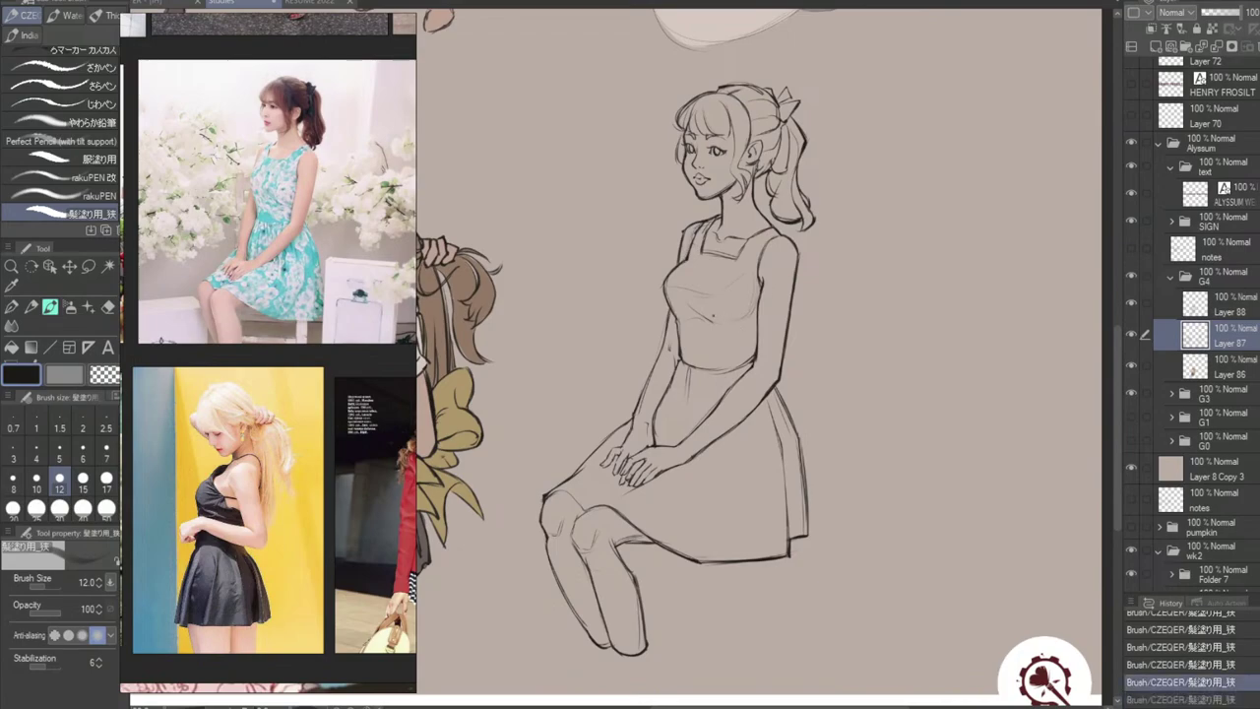
{"action": "left_click_drag", "start_coordinate": [714, 316], "coordinate": [738, 315]}
{"action": "key", "text": "ctrl+z"}
{"action": "key", "text": "ctrl+z"}
{"action": "key", "text": "ctrl+z"}
{"action": "key", "text": "ctrl+z"}
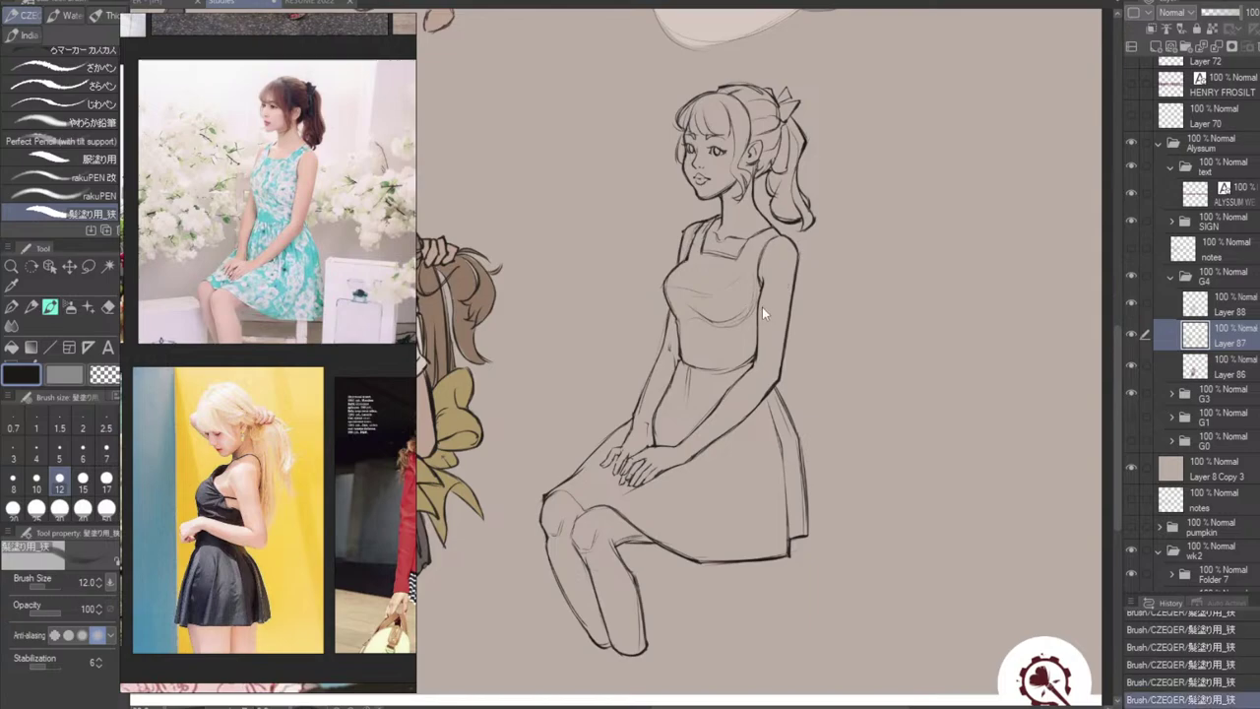
{"action": "key", "text": "ctrl+z"}
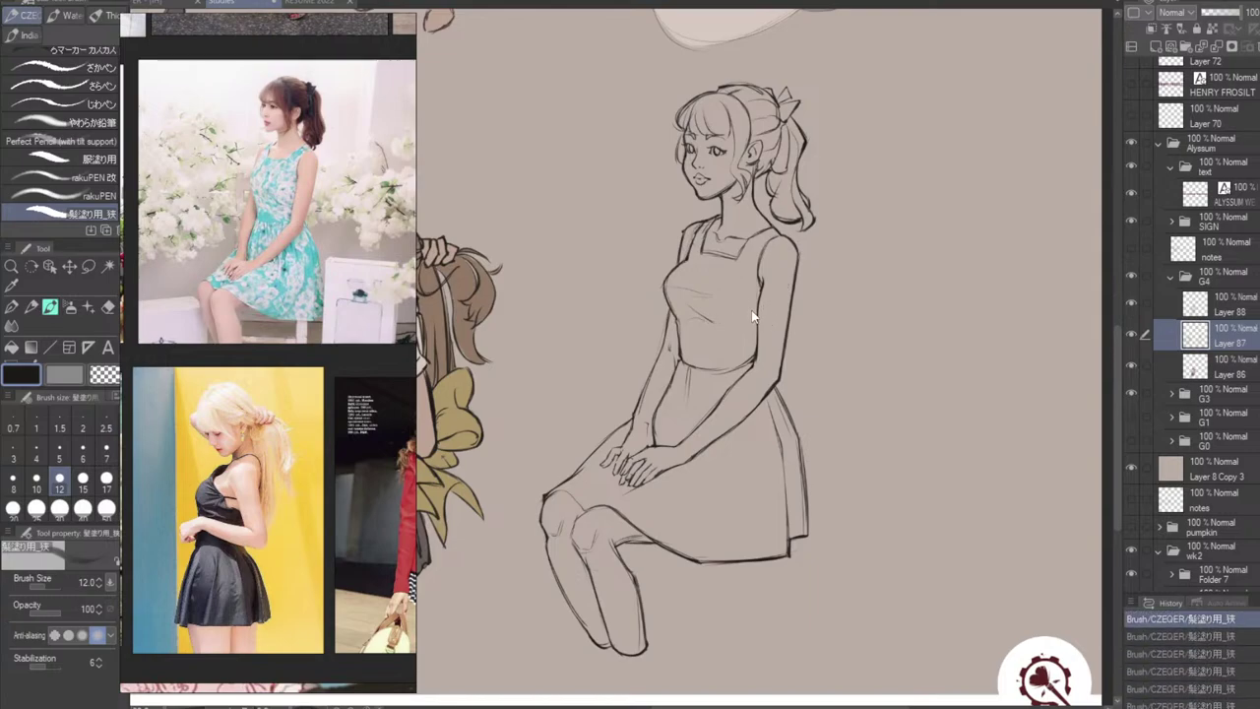
Draw the curved bust contour running up toward the near armpit of the dress.
{"action": "mouse_move", "coordinate": [756, 304]}
{"action": "left_mouse_down"}
{"action": "mouse_move", "coordinate": [753, 322]}
{"action": "mouse_move", "coordinate": [736, 323]}
{"action": "mouse_move", "coordinate": [755, 316]}
{"action": "mouse_move", "coordinate": [736, 288]}
{"action": "mouse_move", "coordinate": [769, 263]}
{"action": "mouse_move", "coordinate": [754, 274]}
{"action": "left_mouse_up"}
{"action": "key", "text": "ctrl+z"}
{"action": "key", "text": "ctrl+z"}
{"action": "key", "text": "ctrl+z"}
{"action": "key", "text": "ctrl+z"}
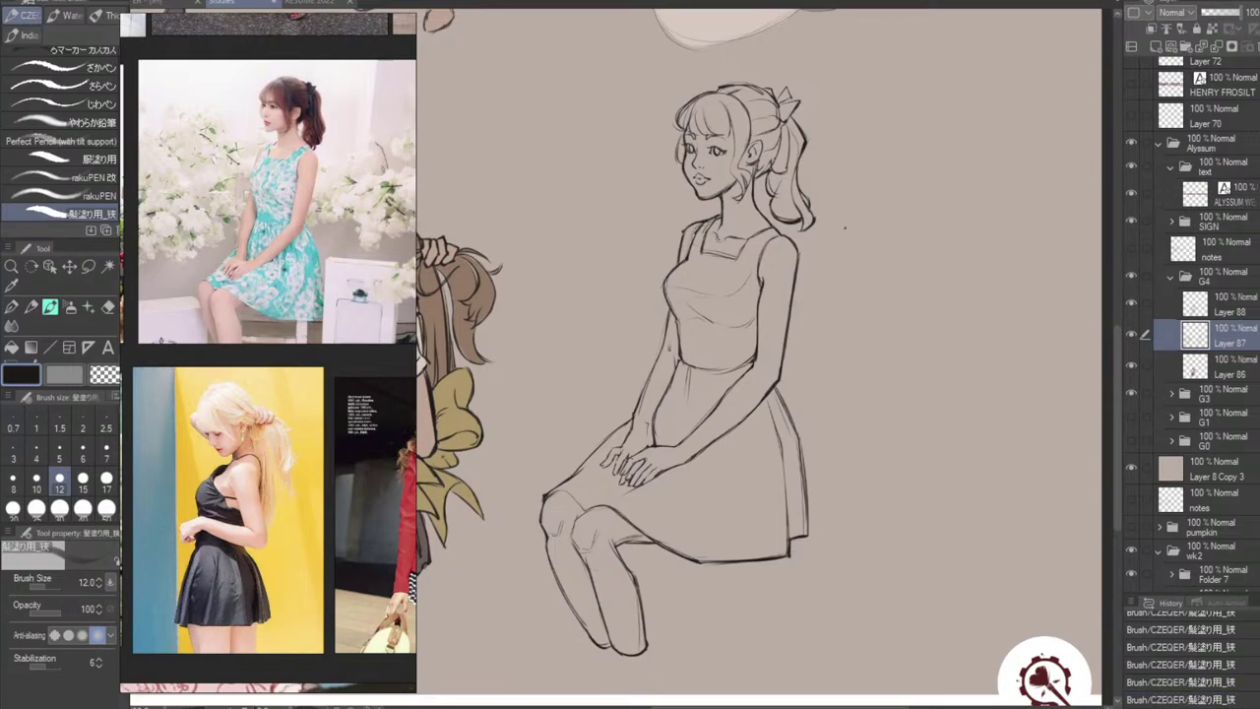
Add a curved fold line across the bodice below the bust.
{"action": "mouse_move", "coordinate": [706, 321]}
{"action": "left_mouse_down"}
{"action": "mouse_move", "coordinate": [735, 340]}
{"action": "mouse_move", "coordinate": [741, 327]}
{"action": "left_mouse_up"}
{"action": "key", "text": "ctrl+z"}
{"action": "key", "text": "ctrl+z"}
{"action": "key", "text": "ctrl+z"}
{"action": "key", "text": "ctrl+z"}
Erase and redraw the front pleat running from the waistband down toward the hands.
{"action": "left_click_drag", "start_coordinate": [687, 392], "coordinate": [681, 432]}
{"action": "key", "text": "ctrl+z"}
{"action": "key", "text": "e"}
{"action": "mouse_move", "coordinate": [689, 372]}
{"action": "left_mouse_down"}
{"action": "mouse_move", "coordinate": [689, 407]}
{"action": "mouse_move", "coordinate": [687, 387]}
{"action": "mouse_move", "coordinate": [669, 437]}
{"action": "left_mouse_up"}
{"action": "key", "text": "b"}
{"action": "key", "text": "ctrl+z"}
{"action": "left_click_drag", "start_coordinate": [687, 371], "coordinate": [674, 423]}
{"action": "key", "text": "ctrl+z"}
{"action": "left_click_drag", "start_coordinate": [685, 378], "coordinate": [673, 441]}
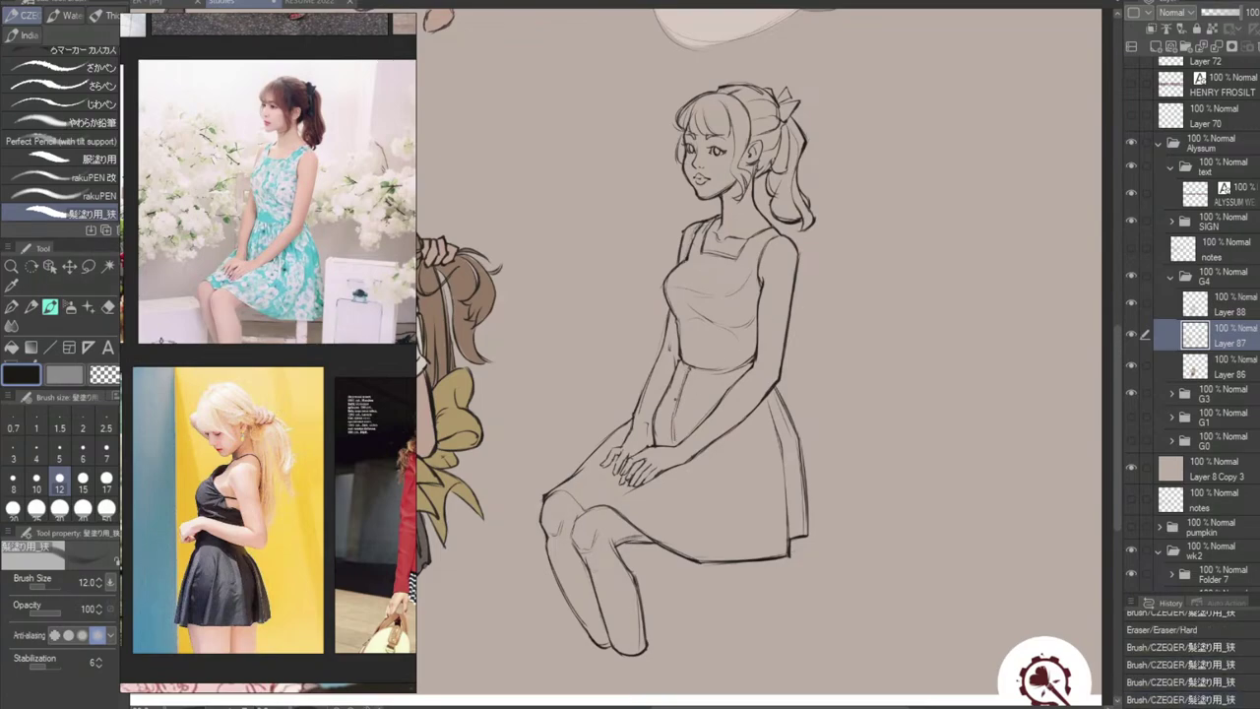
Draw more gathered pleats fanning down from the skirt's waistband.
{"action": "mouse_move", "coordinate": [680, 371]}
{"action": "left_mouse_down"}
{"action": "mouse_move", "coordinate": [661, 442]}
{"action": "mouse_move", "coordinate": [684, 380]}
{"action": "mouse_move", "coordinate": [668, 401]}
{"action": "mouse_move", "coordinate": [725, 399]}
{"action": "left_mouse_up"}
{"action": "key", "text": "ctrl+z"}
{"action": "key", "text": "ctrl+z"}
{"action": "key", "text": "ctrl+z"}
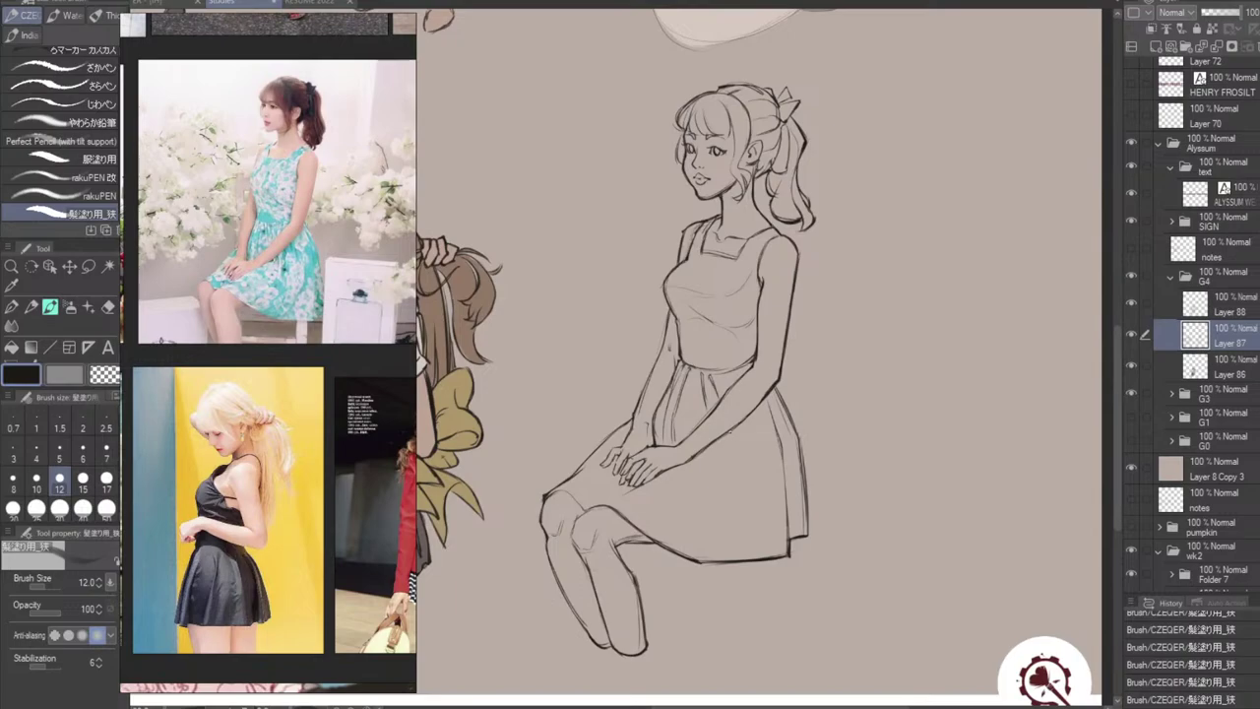
Draw long fold lines down the skirt beneath the near forearm, redoing the middle one until it fits.
{"action": "mouse_move", "coordinate": [728, 449]}
{"action": "left_mouse_down"}
{"action": "mouse_move", "coordinate": [731, 433]}
{"action": "mouse_move", "coordinate": [721, 481]}
{"action": "left_mouse_up"}
{"action": "left_click_drag", "start_coordinate": [748, 433], "coordinate": [741, 485]}
{"action": "key", "text": "ctrl+z"}
{"action": "left_click_drag", "start_coordinate": [752, 426], "coordinate": [743, 492]}
{"action": "key", "text": "ctrl+z"}
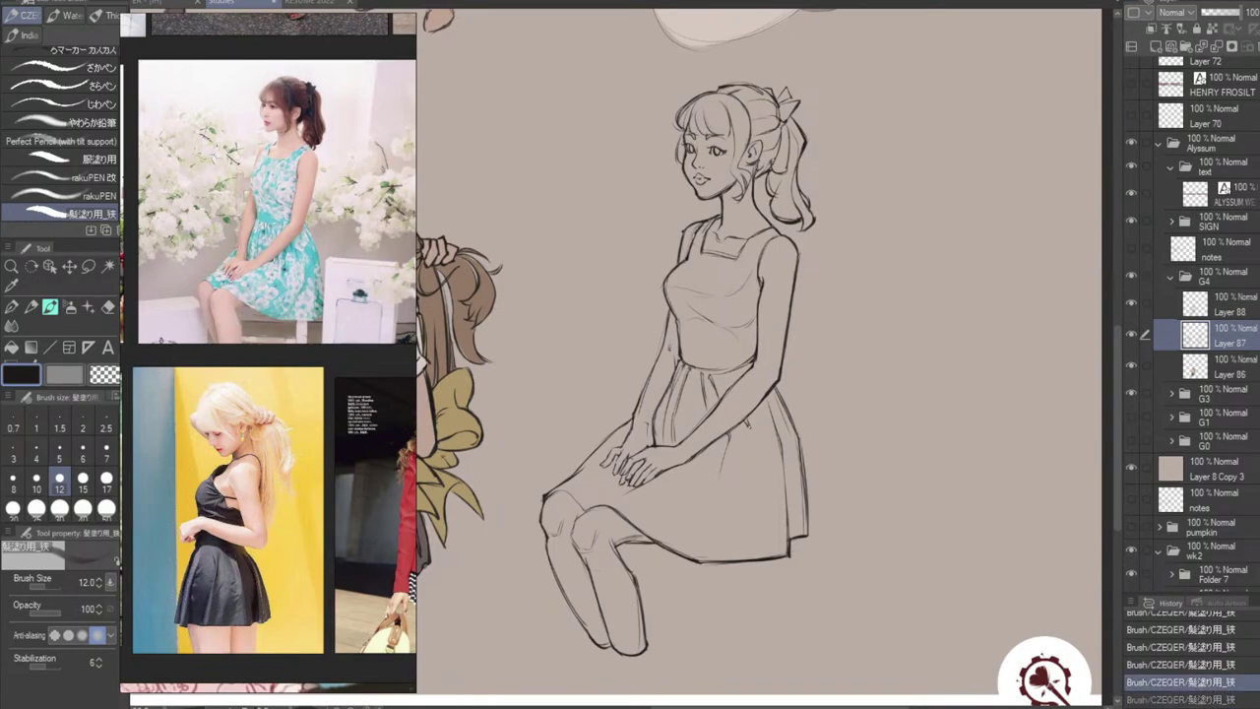
{"action": "left_click_drag", "start_coordinate": [749, 426], "coordinate": [754, 494]}
{"action": "key", "text": "ctrl+z"}
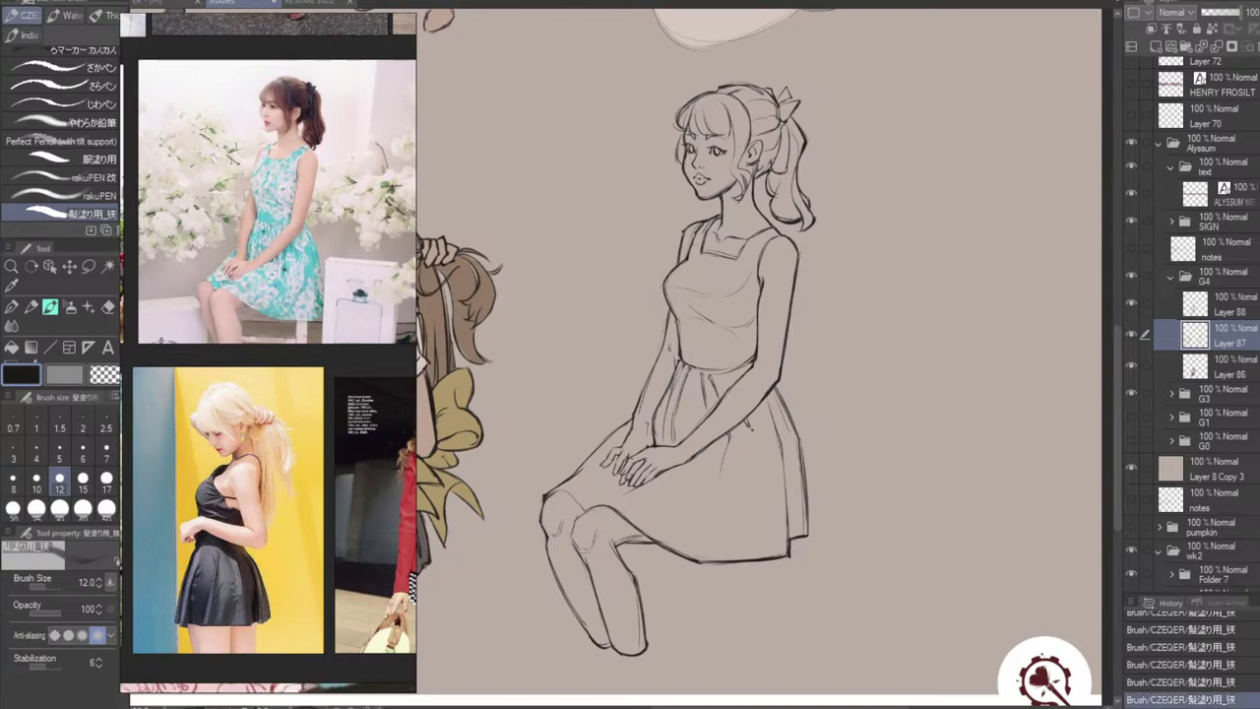
{"action": "key", "text": "ctrl+z"}
{"action": "left_click_drag", "start_coordinate": [748, 431], "coordinate": [743, 495]}
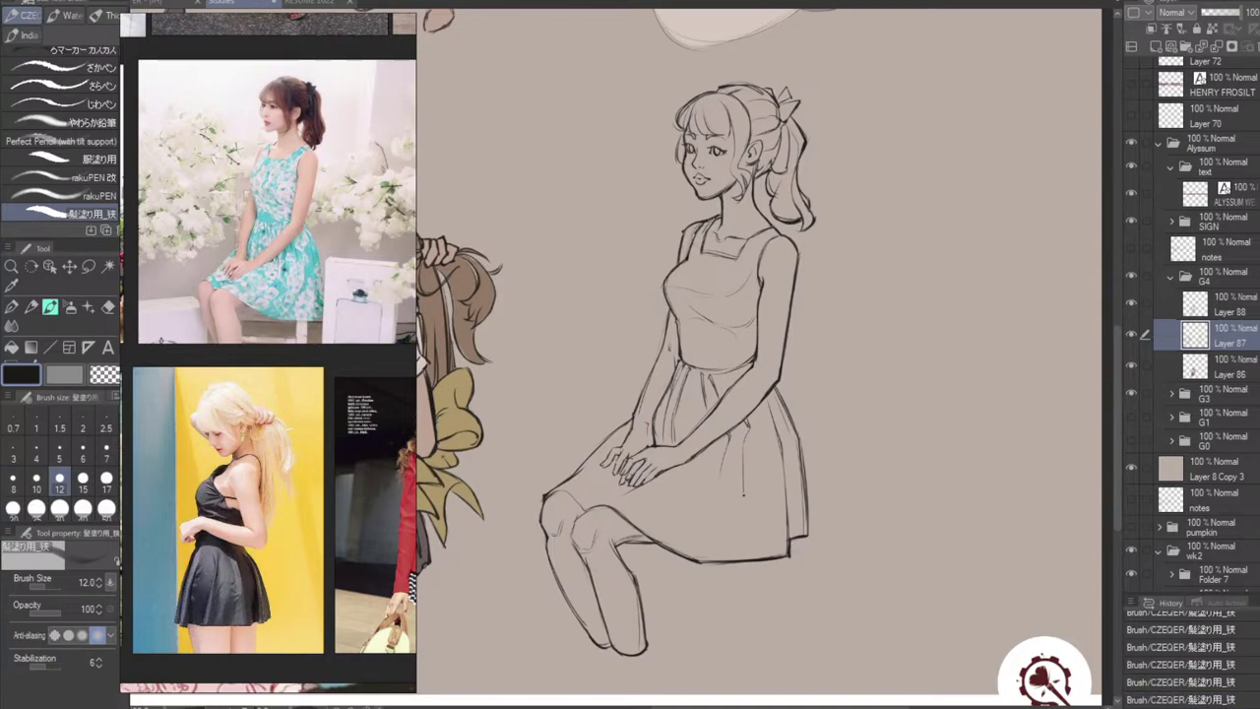
Touch up the fold under the forearm and add curved folds toward the skirt's hem.
{"action": "mouse_move", "coordinate": [747, 429]}
{"action": "left_mouse_down"}
{"action": "mouse_move", "coordinate": [744, 452]}
{"action": "mouse_move", "coordinate": [745, 439]}
{"action": "left_mouse_up"}
{"action": "key", "text": "ctrl+z"}
{"action": "left_click_drag", "start_coordinate": [673, 523], "coordinate": [716, 504]}
{"action": "key", "text": "ctrl+z"}
Erase part of the bodice's front edge above the waist and redraw its outline.
{"action": "key", "text": "e"}
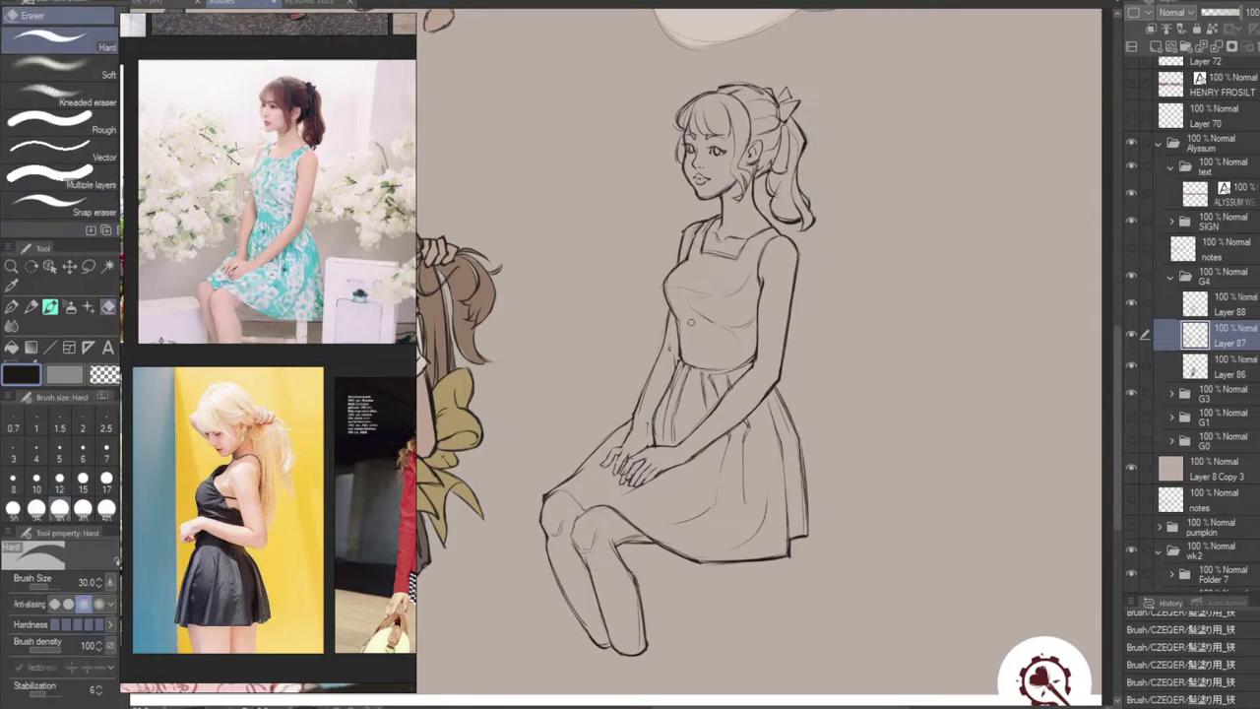
{"action": "key", "text": "b"}
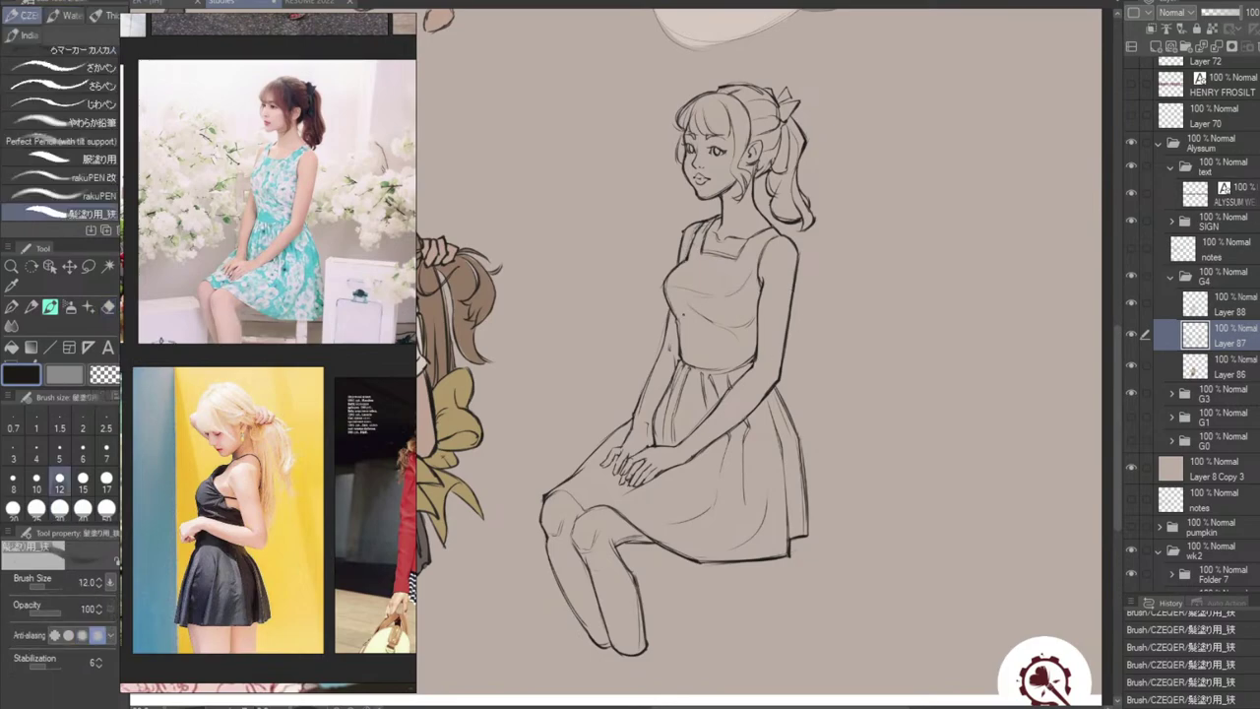
{"action": "key", "text": "e"}
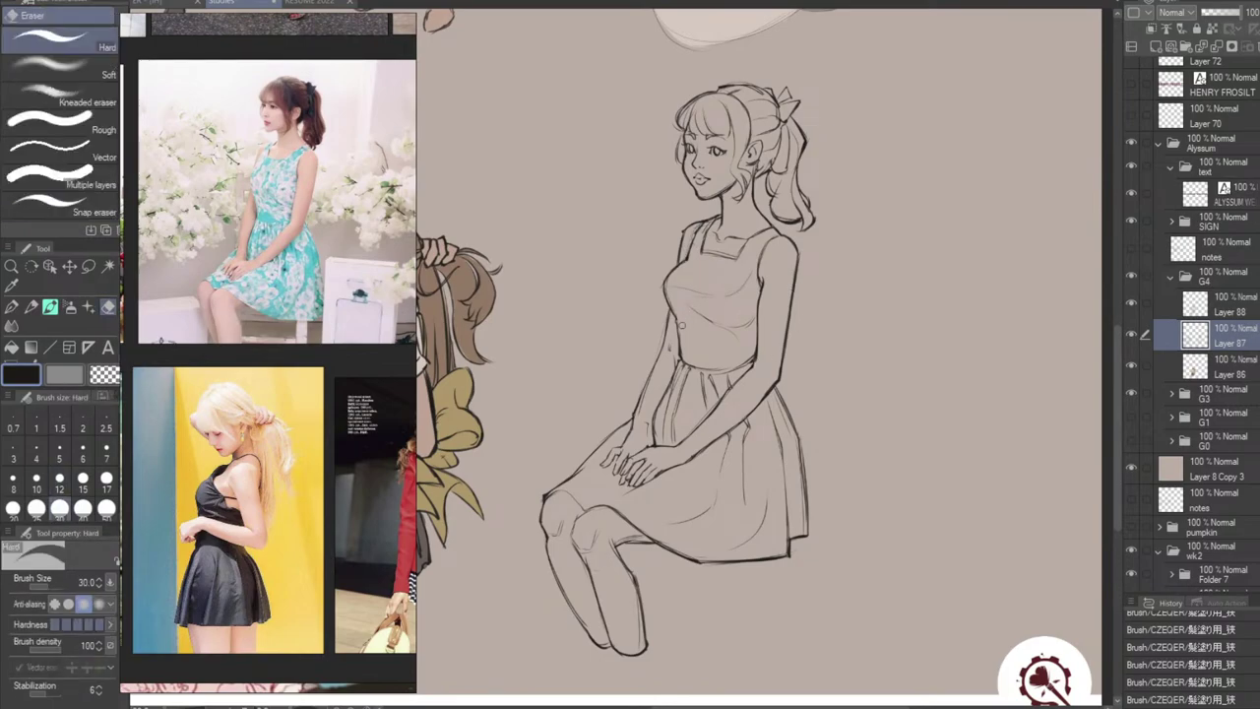
{"action": "left_click_drag", "start_coordinate": [680, 319], "coordinate": [680, 327]}
{"action": "key", "text": "b"}
{"action": "key", "text": "ctrl+z"}
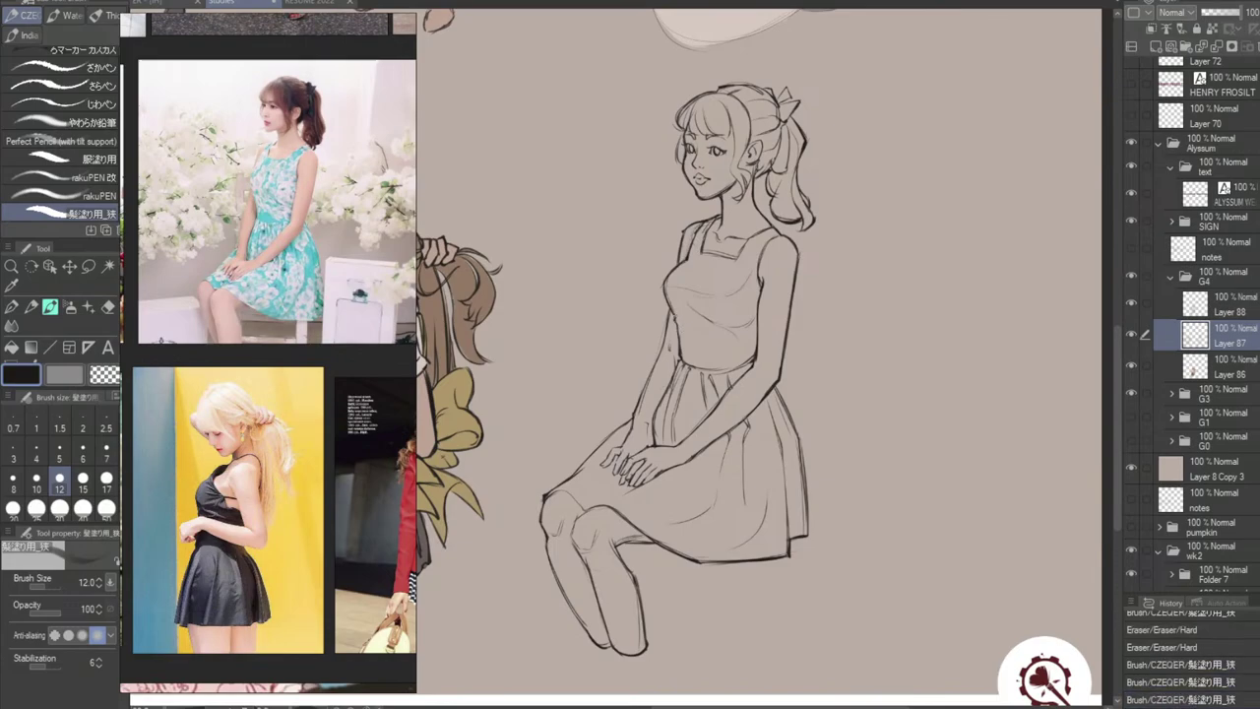
Add small detail strokes to the bodice and erase the excess line along its front waist edge.
{"action": "left_click", "coordinate": [711, 269]}
{"action": "left_click", "coordinate": [713, 312]}
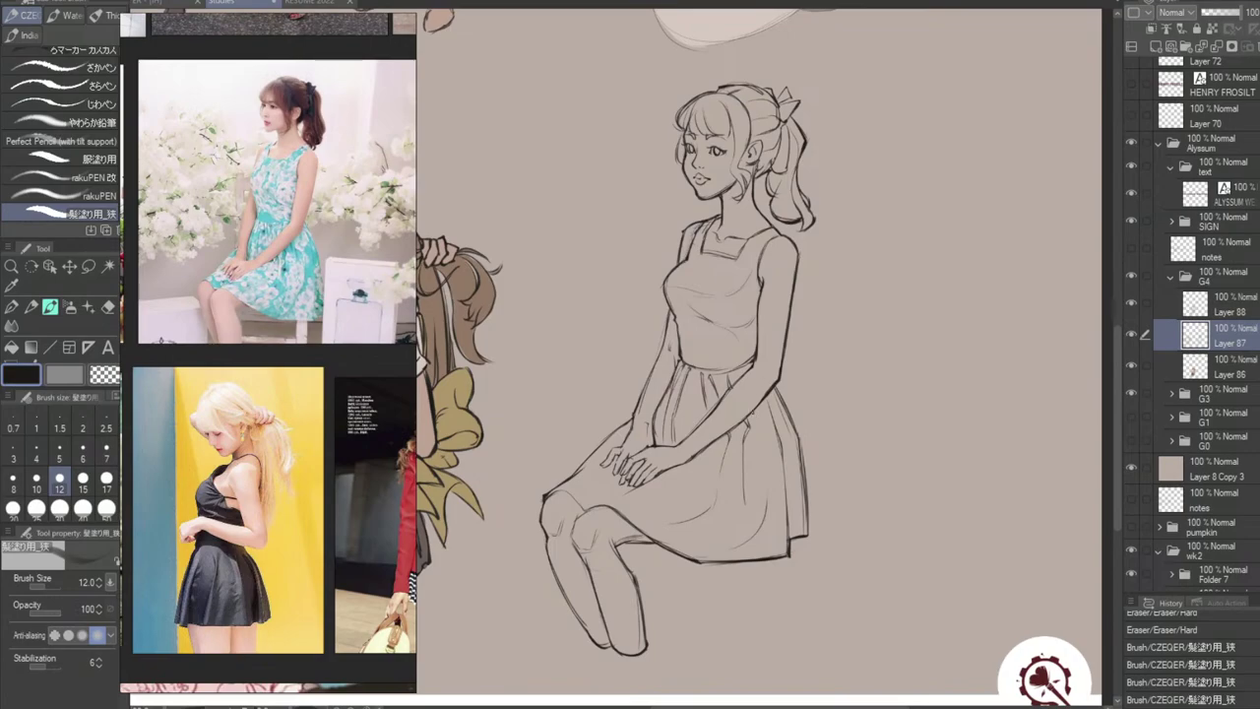
{"action": "key", "text": "e"}
{"action": "left_click_drag", "start_coordinate": [685, 357], "coordinate": [682, 327]}
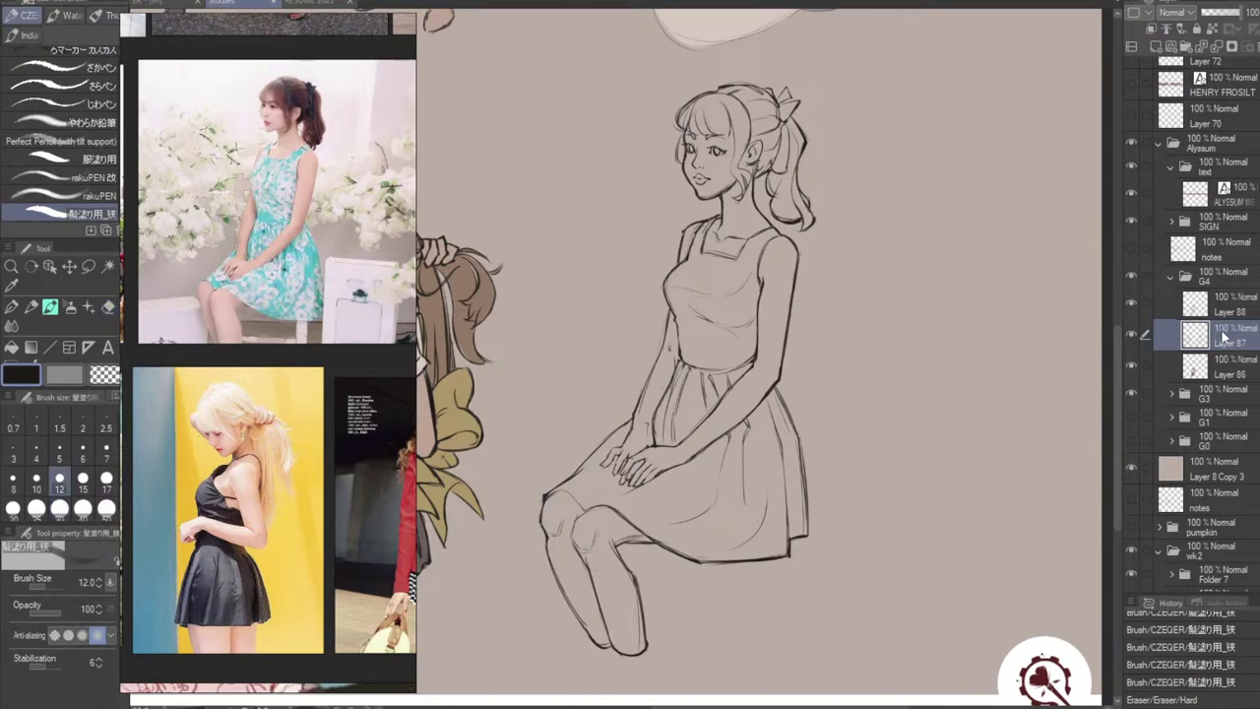
On Layer 86, fill the seated girl's legs with the skin colour sampled from the neighbouring figure's arm.
{"action": "key", "text": "alt+bracketleft"}
{"action": "left_click_drag", "start_coordinate": [724, 539], "coordinate": [885, 519]}
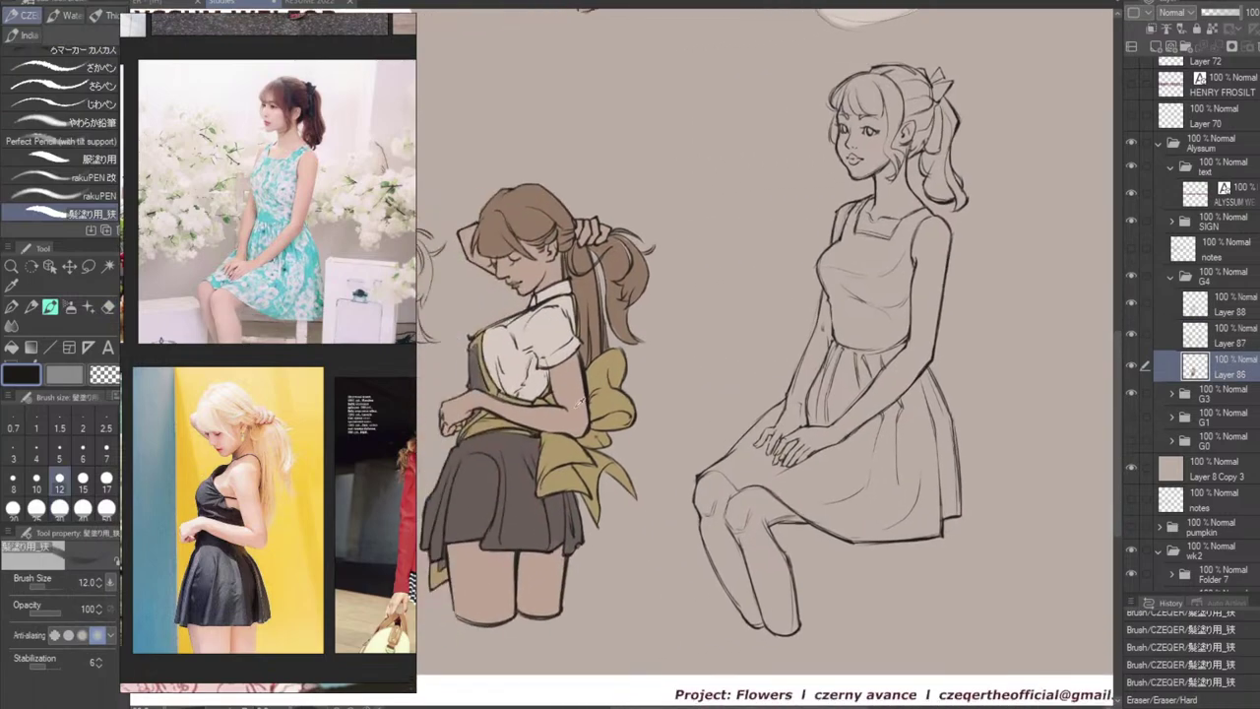
{"action": "left_click", "coordinate": [581, 407], "text": "alt"}
{"action": "left_click_drag", "start_coordinate": [988, 393], "coordinate": [907, 423]}
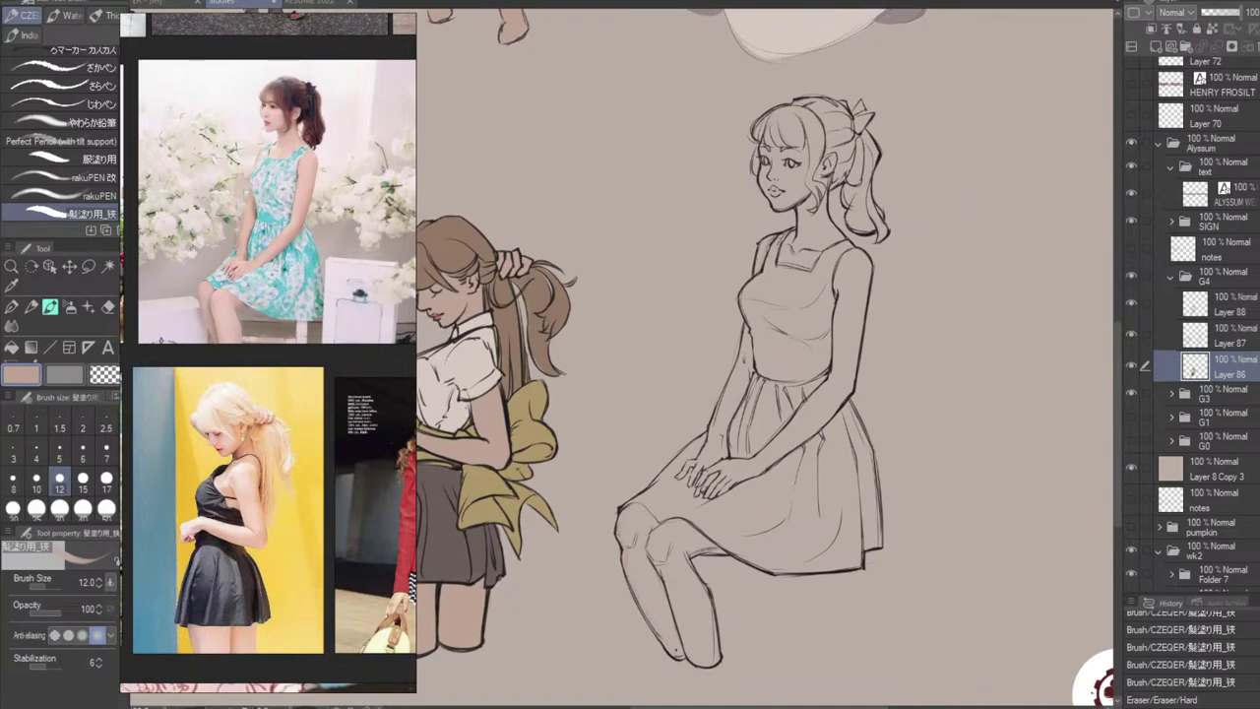
{"action": "left_click", "coordinate": [676, 651]}
{"action": "left_click_drag", "start_coordinate": [641, 508], "coordinate": [637, 509]}
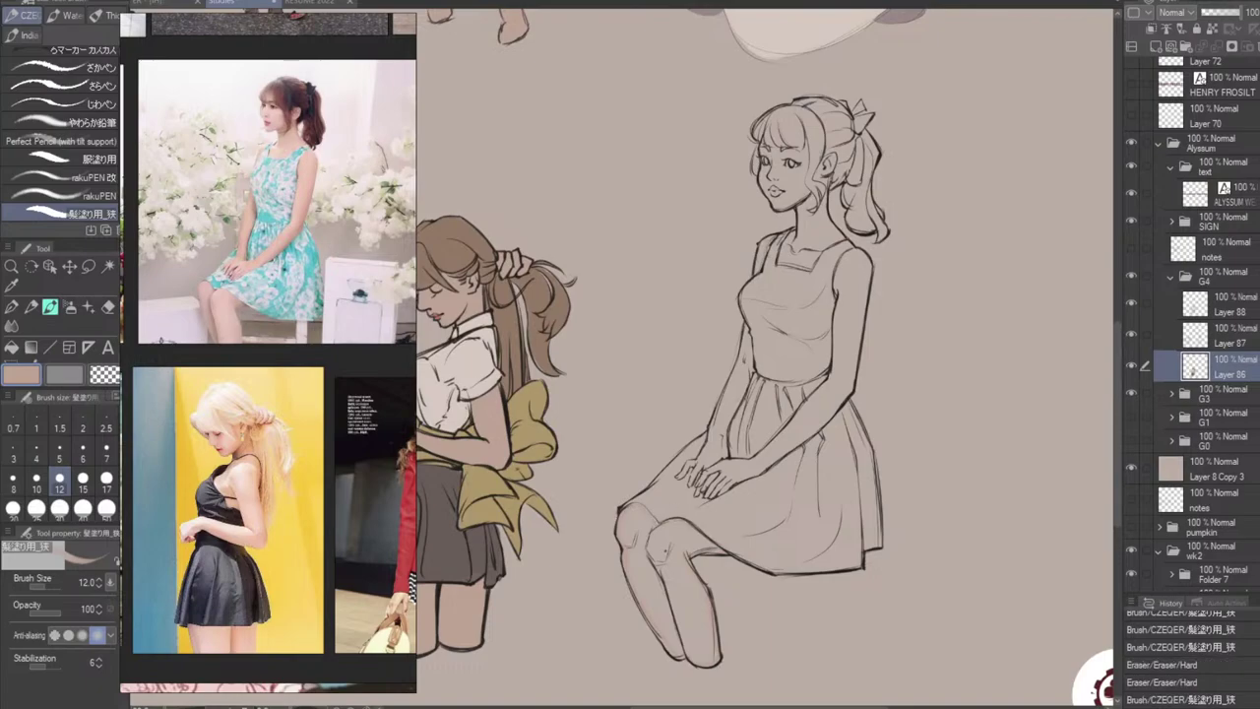
{"action": "key", "text": "g"}
{"action": "left_click", "coordinate": [695, 593]}
{"action": "key", "text": "b"}
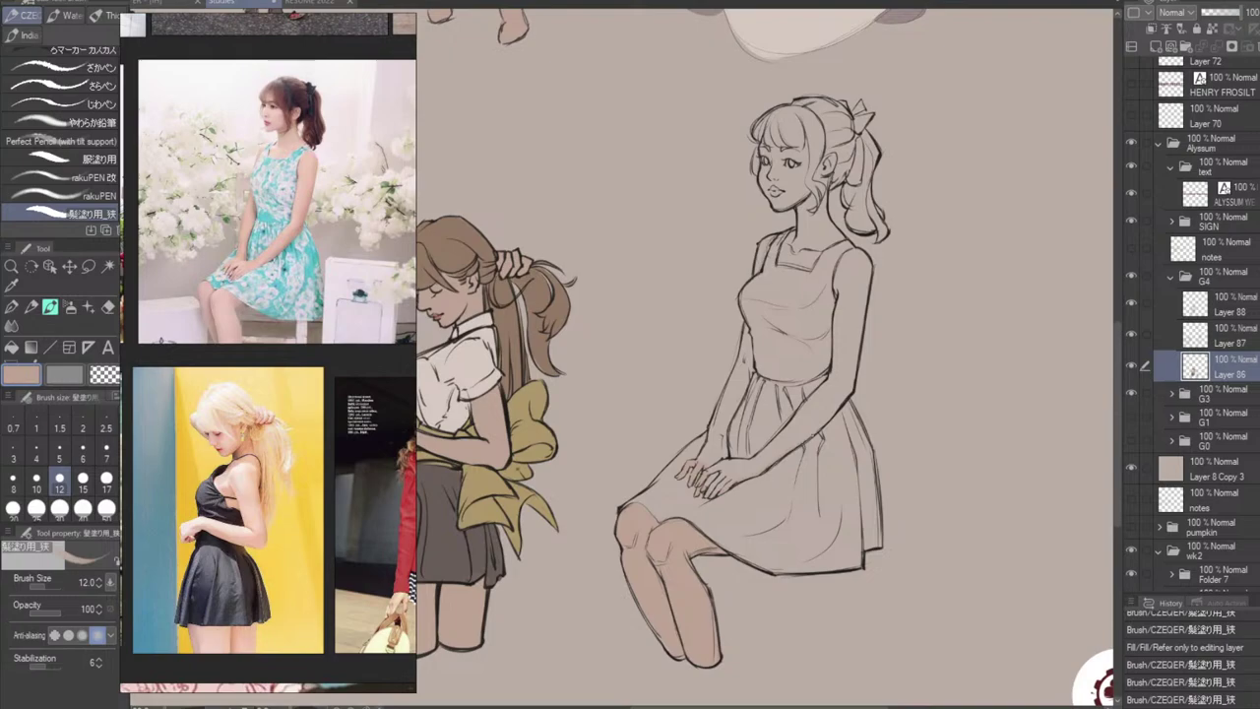
Block in the seated girl's arms with skin colour, outlining them with the brush and filling the interior.
{"action": "left_click_drag", "start_coordinate": [839, 293], "coordinate": [851, 316]}
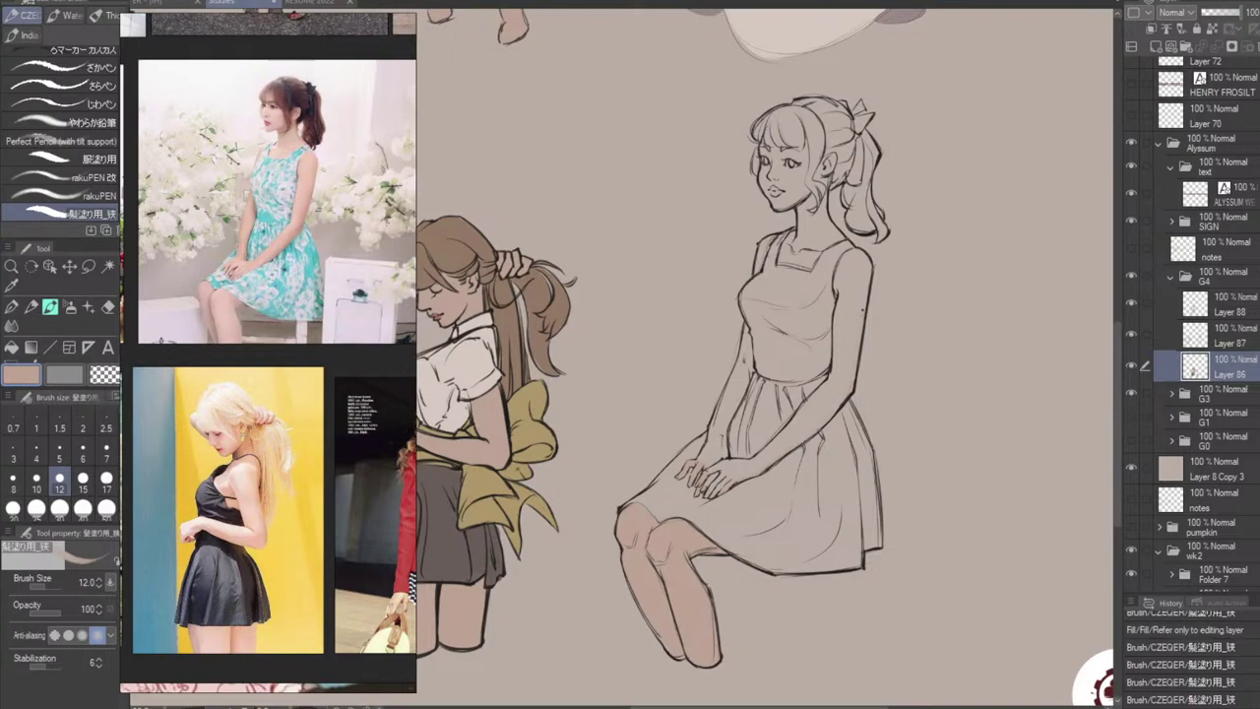
{"action": "mouse_move", "coordinate": [854, 252]}
{"action": "left_mouse_down"}
{"action": "mouse_move", "coordinate": [867, 306]}
{"action": "mouse_move", "coordinate": [852, 390]}
{"action": "left_mouse_up"}
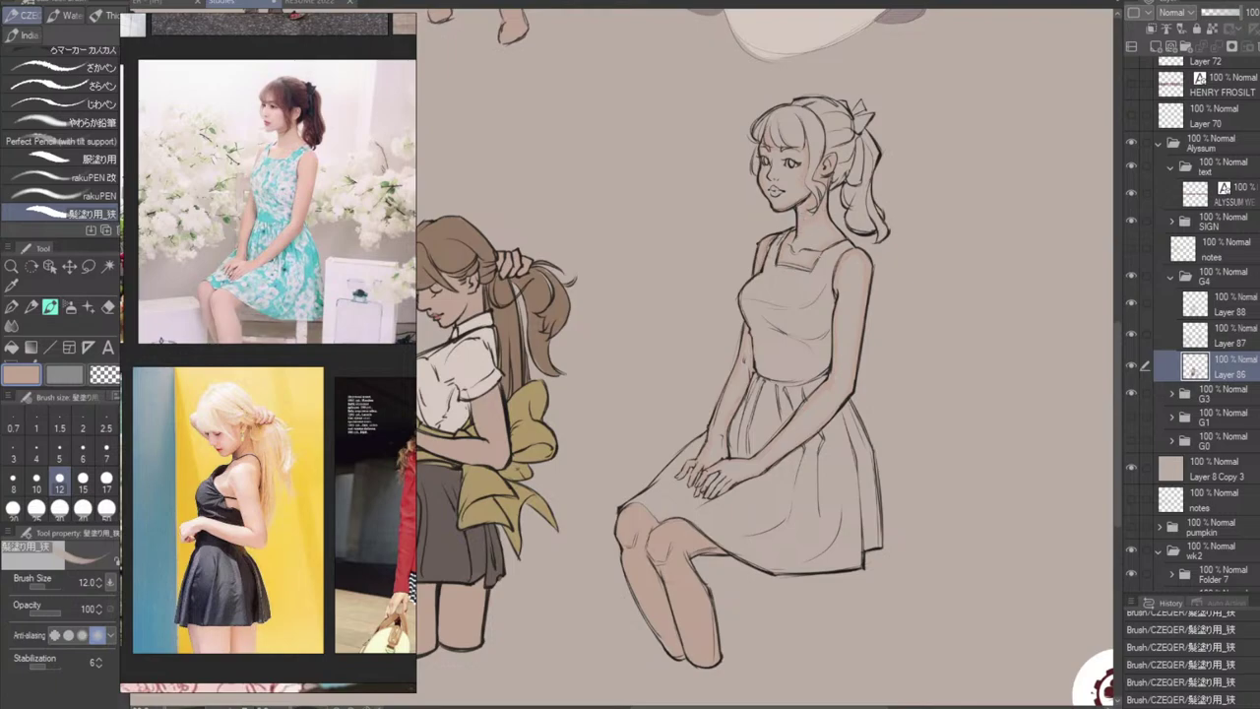
{"action": "key", "text": "g"}
{"action": "left_click", "coordinate": [837, 391]}
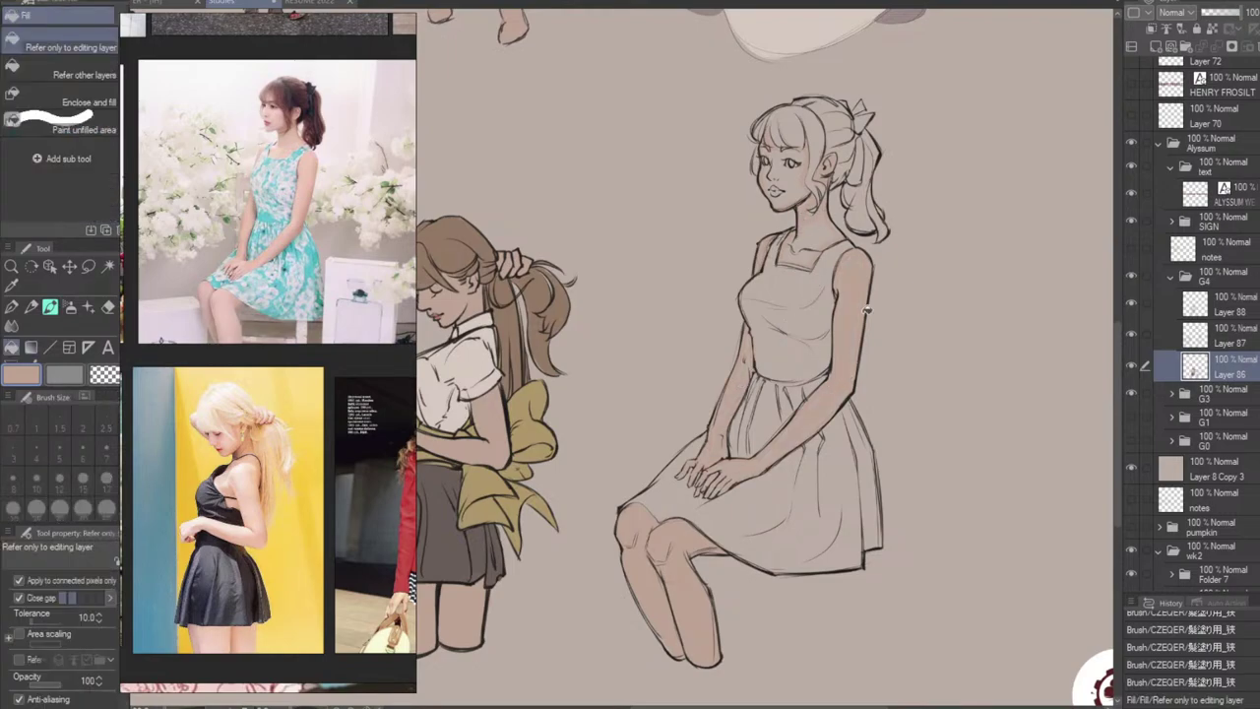
Fill the ear and face with skin colour, and brush in the remaining gaps around the jaw and neckline.
{"action": "left_click", "coordinate": [832, 176]}
{"action": "left_click", "coordinate": [811, 183]}
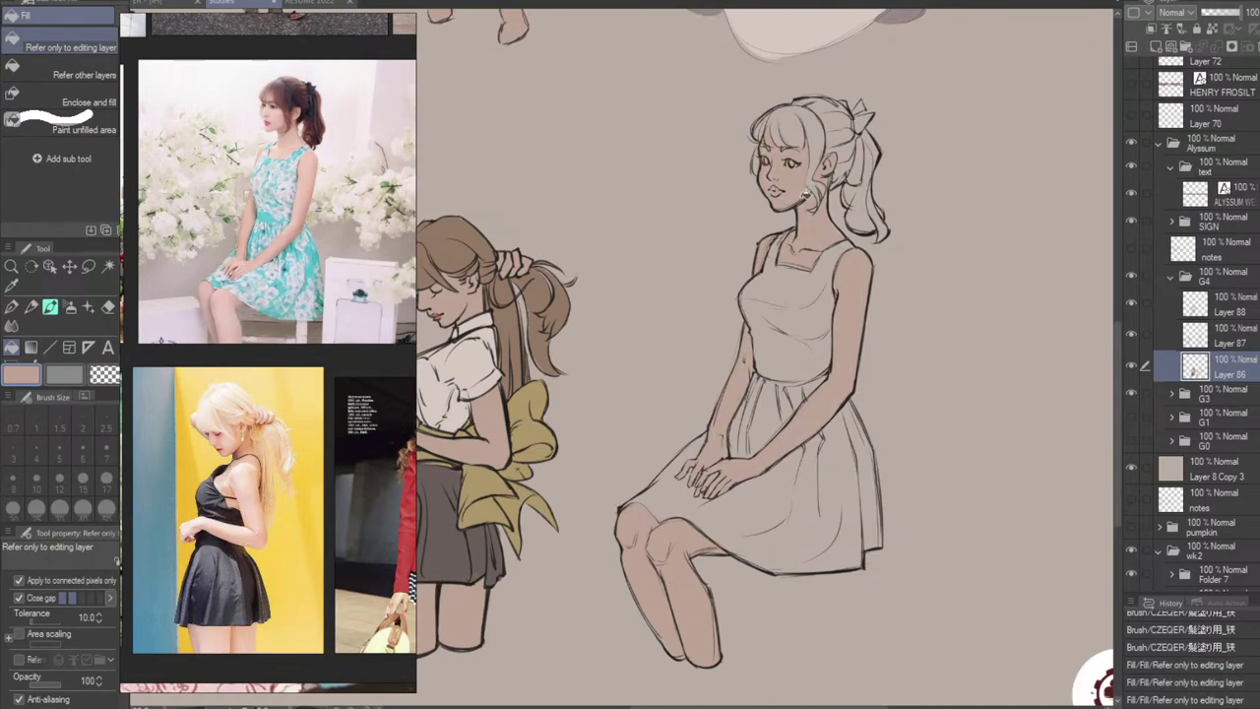
{"action": "key", "text": "b"}
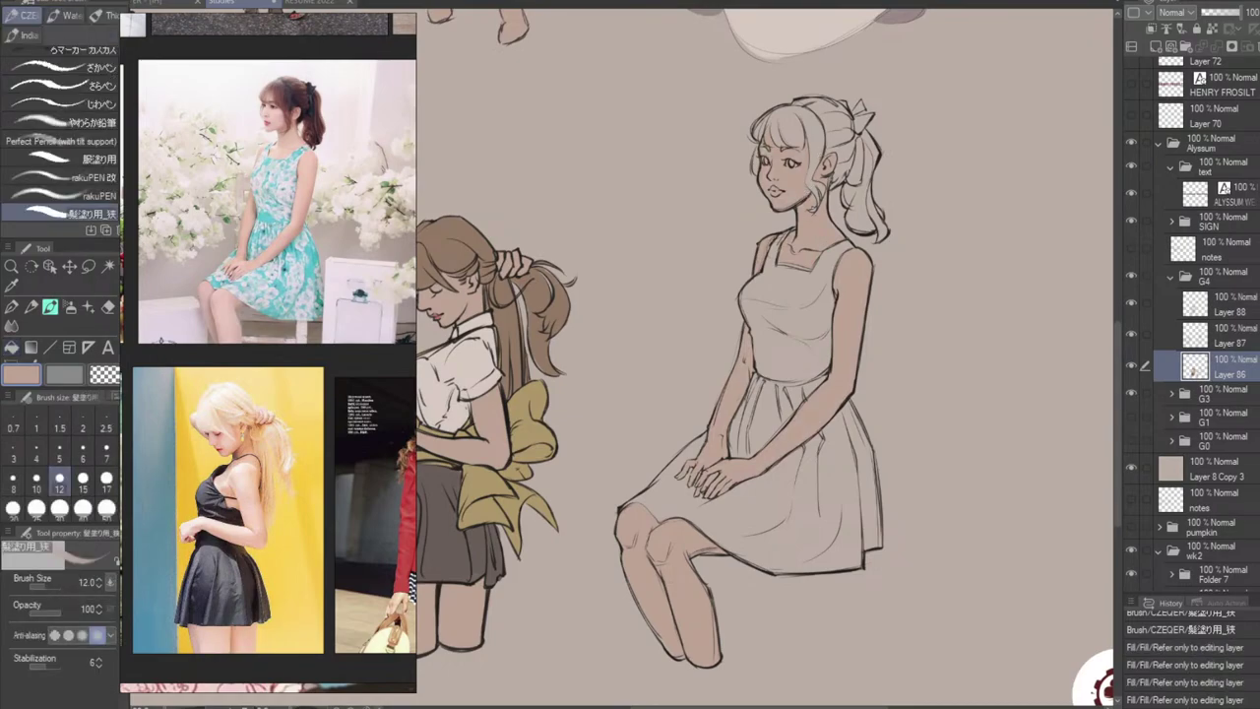
{"action": "left_click_drag", "start_coordinate": [815, 193], "coordinate": [829, 208]}
{"action": "mouse_move", "coordinate": [813, 258]}
{"action": "left_mouse_down"}
{"action": "mouse_move", "coordinate": [795, 262]}
{"action": "mouse_move", "coordinate": [817, 236]}
{"action": "left_mouse_up"}
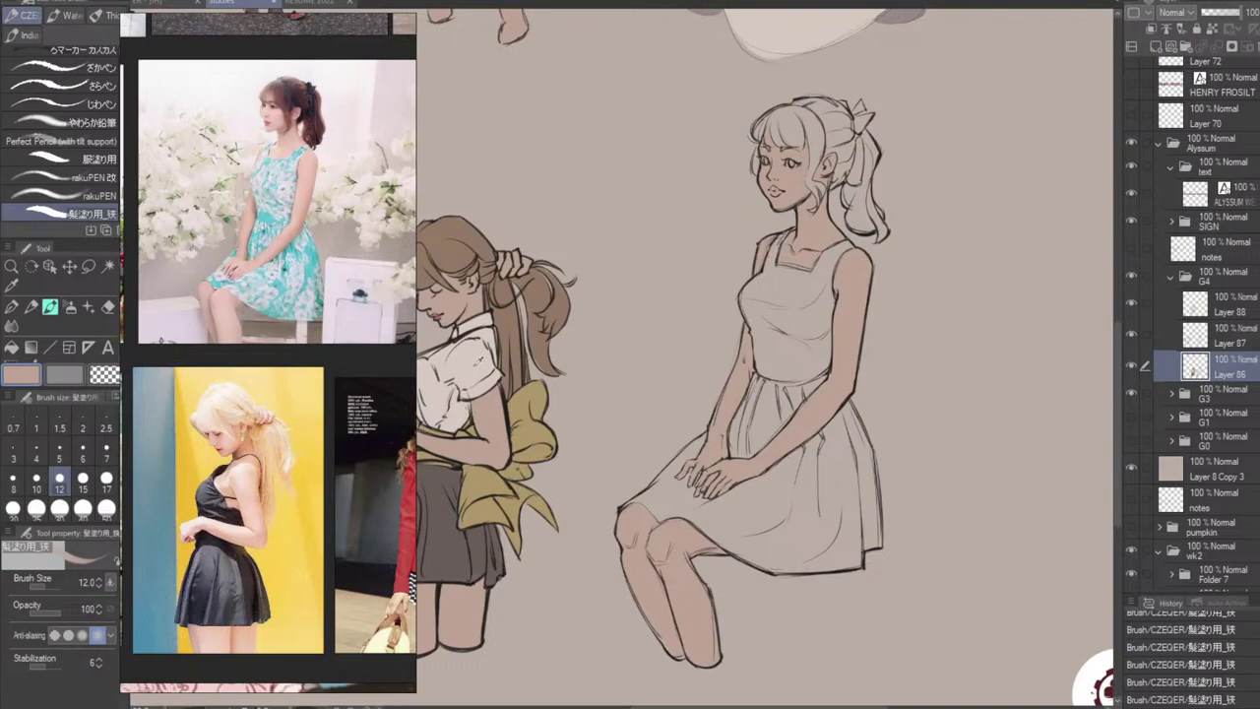
Try the neighbouring figure's brown hair colour on the seated girl's bangs.
{"action": "left_click", "coordinate": [481, 359], "text": "alt"}
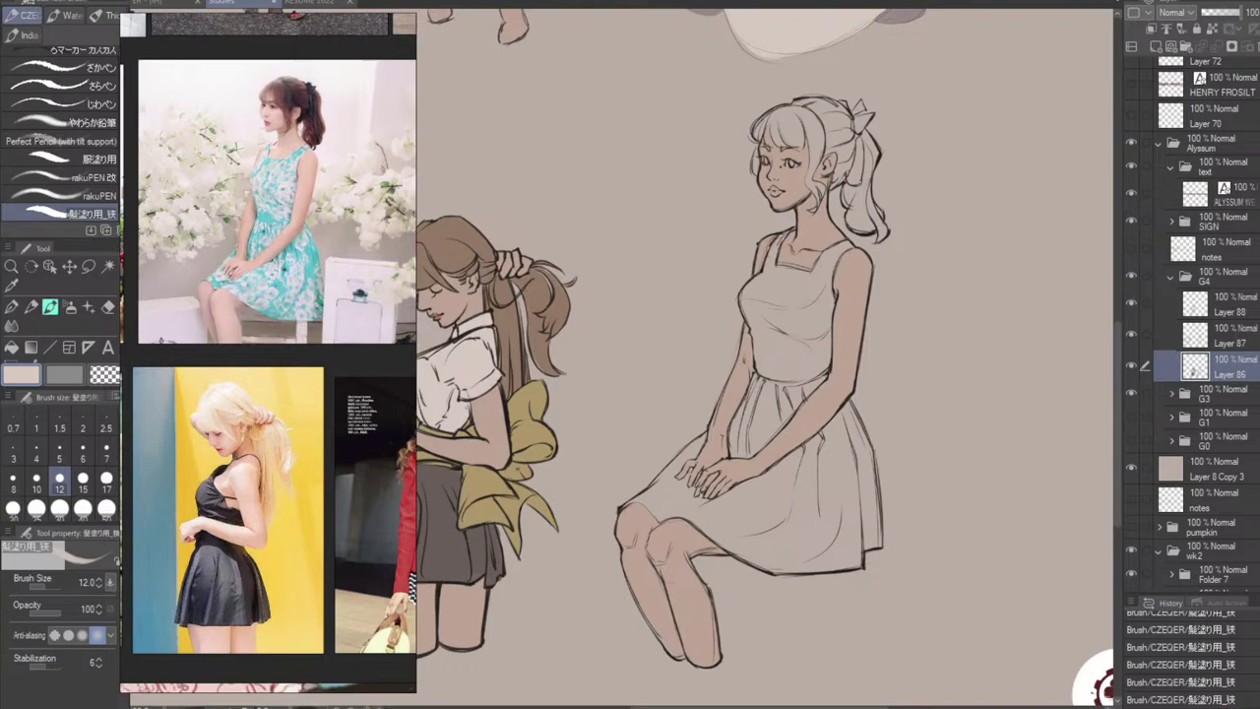
{"action": "left_click", "coordinate": [462, 252], "text": "alt"}
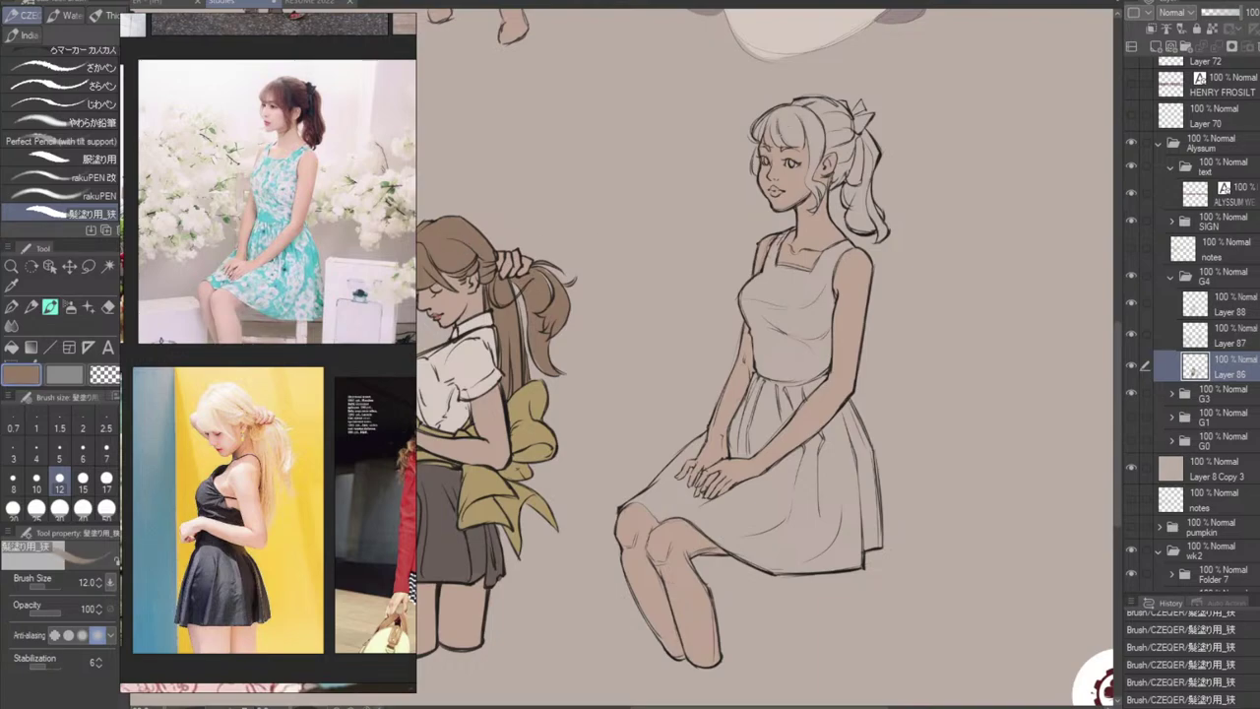
{"action": "left_click_drag", "start_coordinate": [726, 231], "coordinate": [814, 523]}
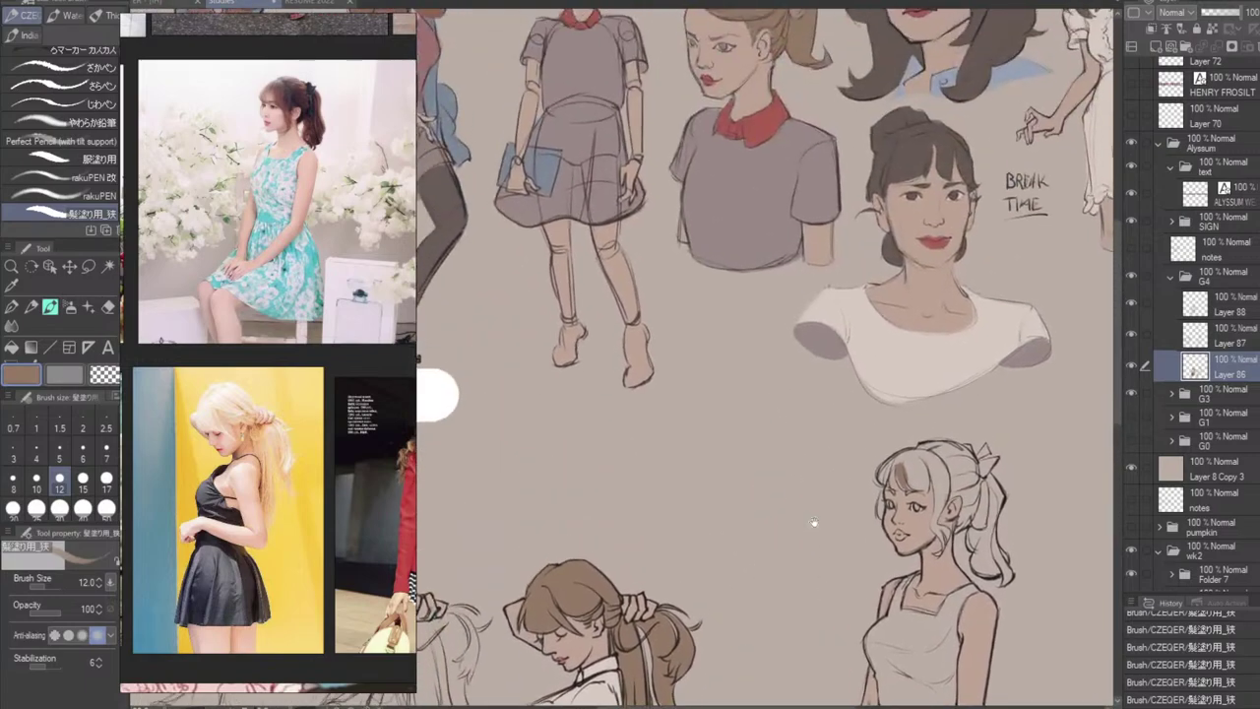
Sample the reddish-brown hair colour from the blue-jacketed figure and paint the seated girl's bangs and the hair around her ear.
{"action": "mouse_move", "coordinate": [799, 224]}
{"action": "left_mouse_down"}
{"action": "mouse_move", "coordinate": [821, 438]}
{"action": "mouse_move", "coordinate": [1058, 420]}
{"action": "left_mouse_up"}
{"action": "left_click", "coordinate": [631, 196], "text": "alt"}
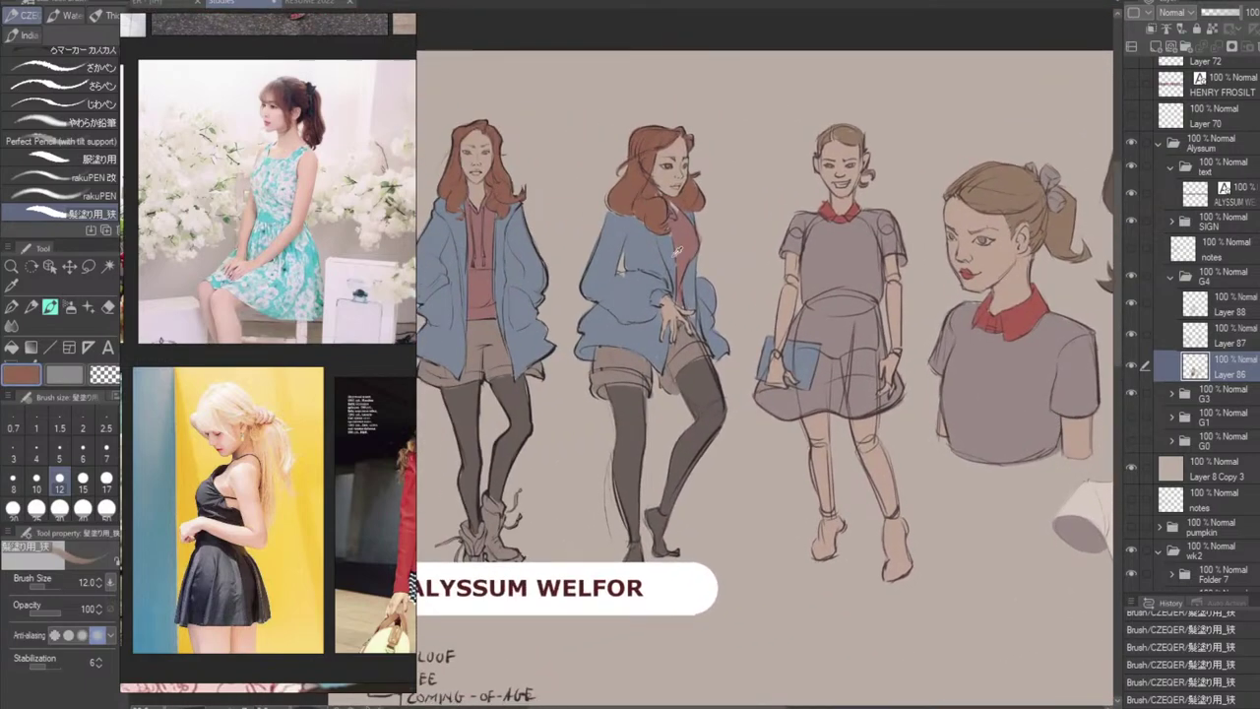
{"action": "left_click_drag", "start_coordinate": [917, 528], "coordinate": [612, 72]}
{"action": "left_click_drag", "start_coordinate": [840, 293], "coordinate": [717, 359]}
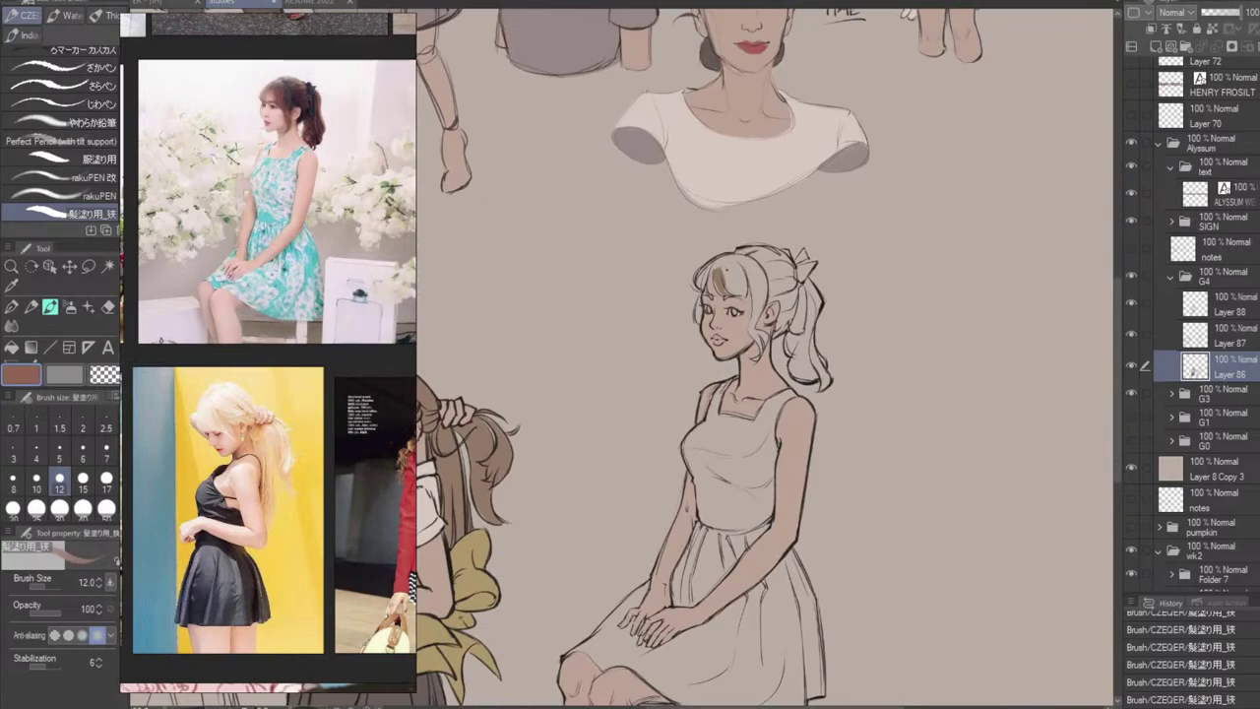
{"action": "mouse_move", "coordinate": [729, 266]}
{"action": "left_mouse_down"}
{"action": "mouse_move", "coordinate": [715, 290]}
{"action": "mouse_move", "coordinate": [737, 294]}
{"action": "mouse_move", "coordinate": [697, 285]}
{"action": "left_mouse_up"}
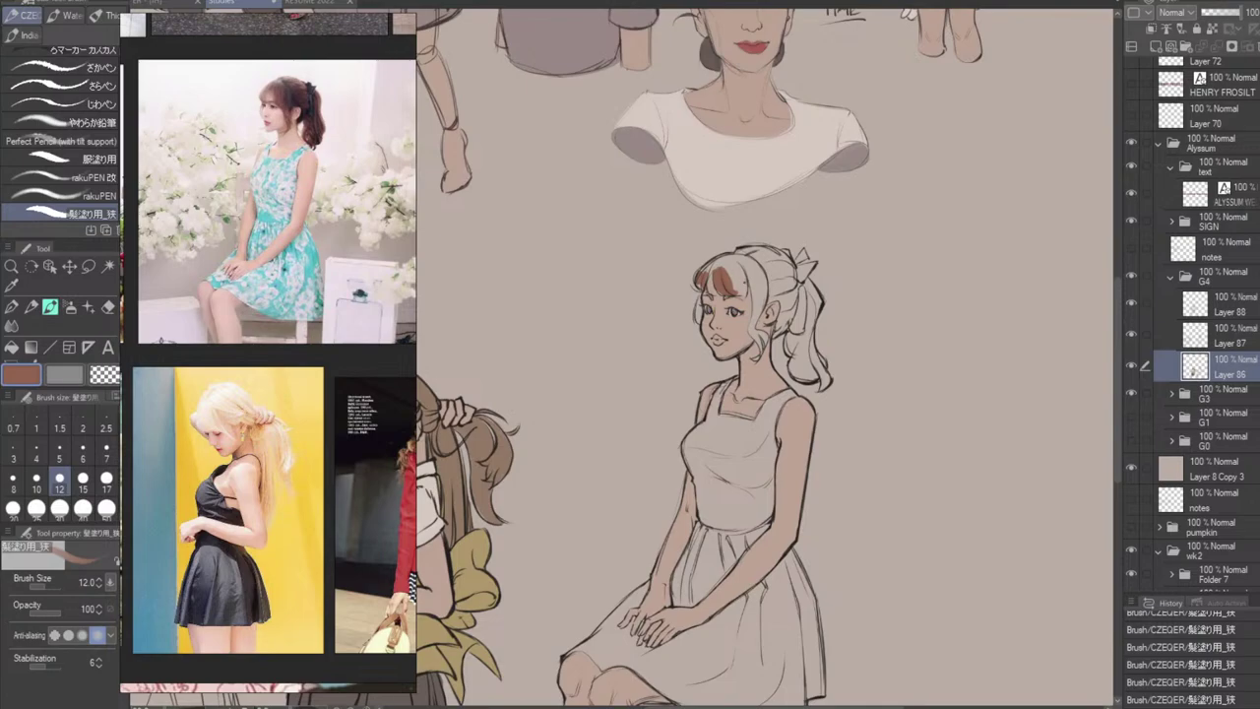
{"action": "mouse_move", "coordinate": [719, 263]}
{"action": "left_mouse_down"}
{"action": "mouse_move", "coordinate": [695, 282]}
{"action": "mouse_move", "coordinate": [746, 249]}
{"action": "mouse_move", "coordinate": [784, 250]}
{"action": "mouse_move", "coordinate": [793, 265]}
{"action": "mouse_move", "coordinate": [794, 317]}
{"action": "mouse_move", "coordinate": [774, 333]}
{"action": "mouse_move", "coordinate": [773, 298]}
{"action": "mouse_move", "coordinate": [754, 321]}
{"action": "mouse_move", "coordinate": [767, 349]}
{"action": "left_mouse_up"}
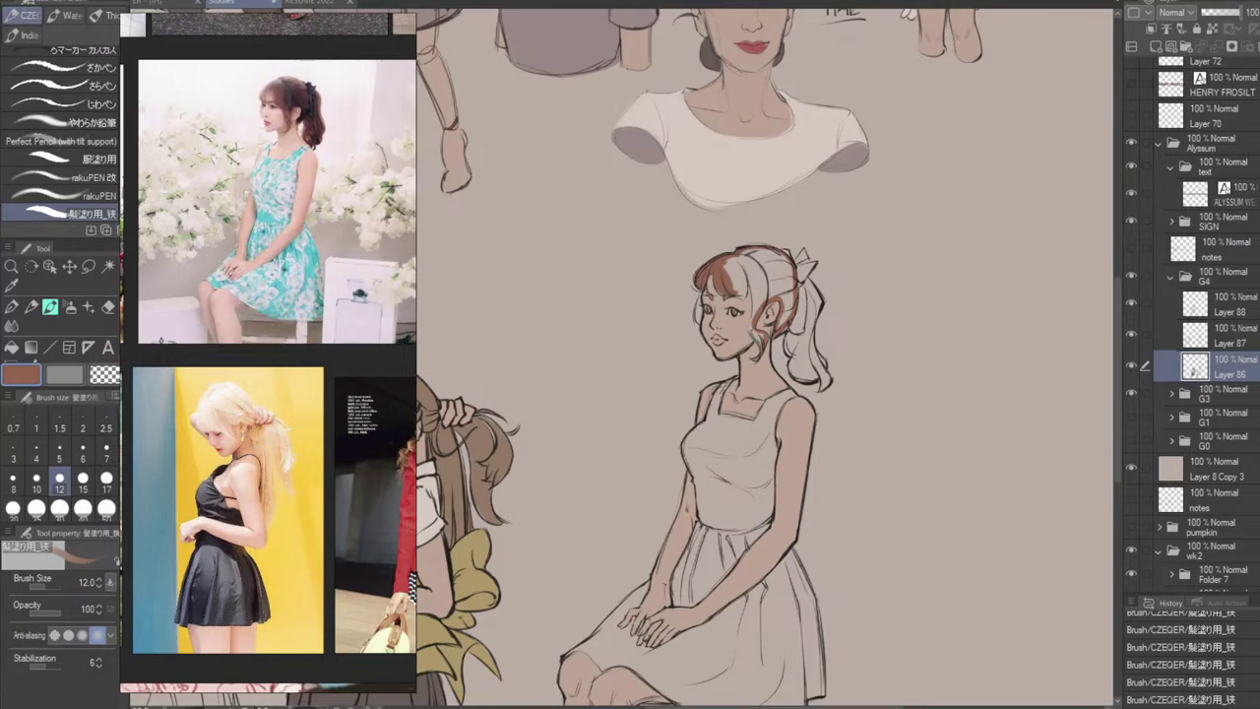
{"action": "left_click_drag", "start_coordinate": [752, 330], "coordinate": [744, 272]}
Fill the remaining gaps in the crown with reddish brown and refine the side lock beside the ear with brush and eraser.
{"action": "left_click", "coordinate": [12, 348]}
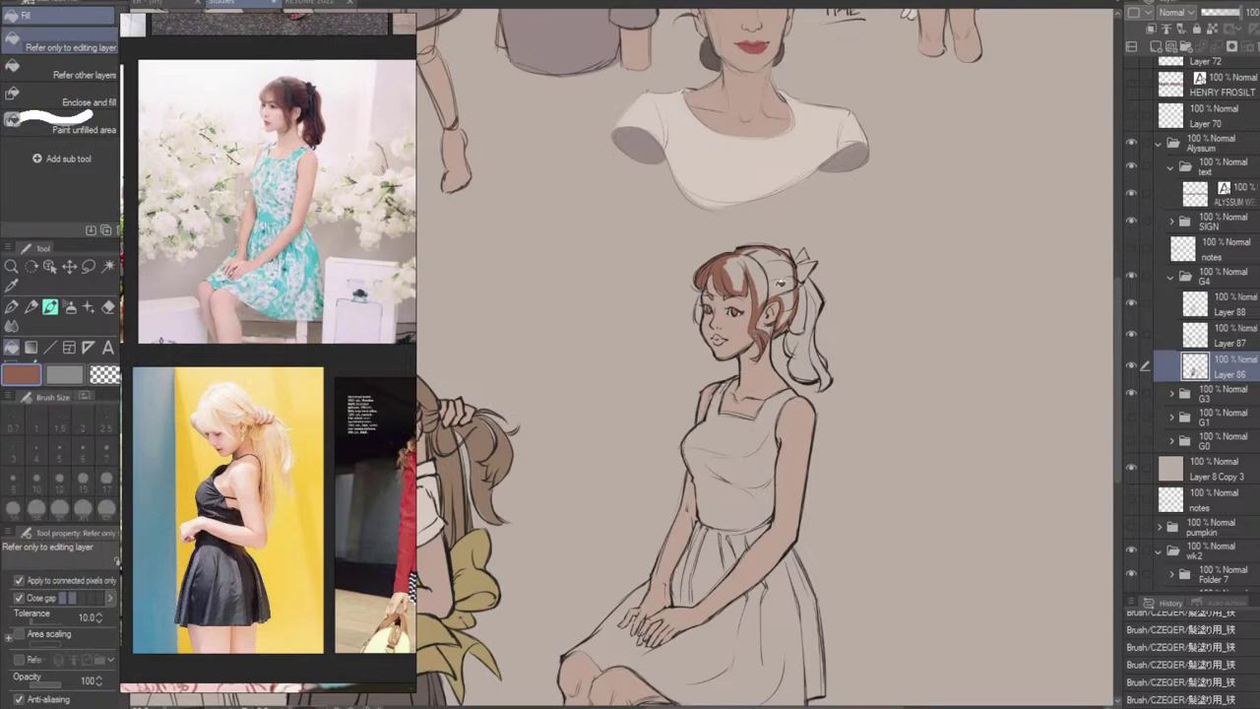
{"action": "left_click", "coordinate": [782, 281]}
{"action": "key", "text": "b"}
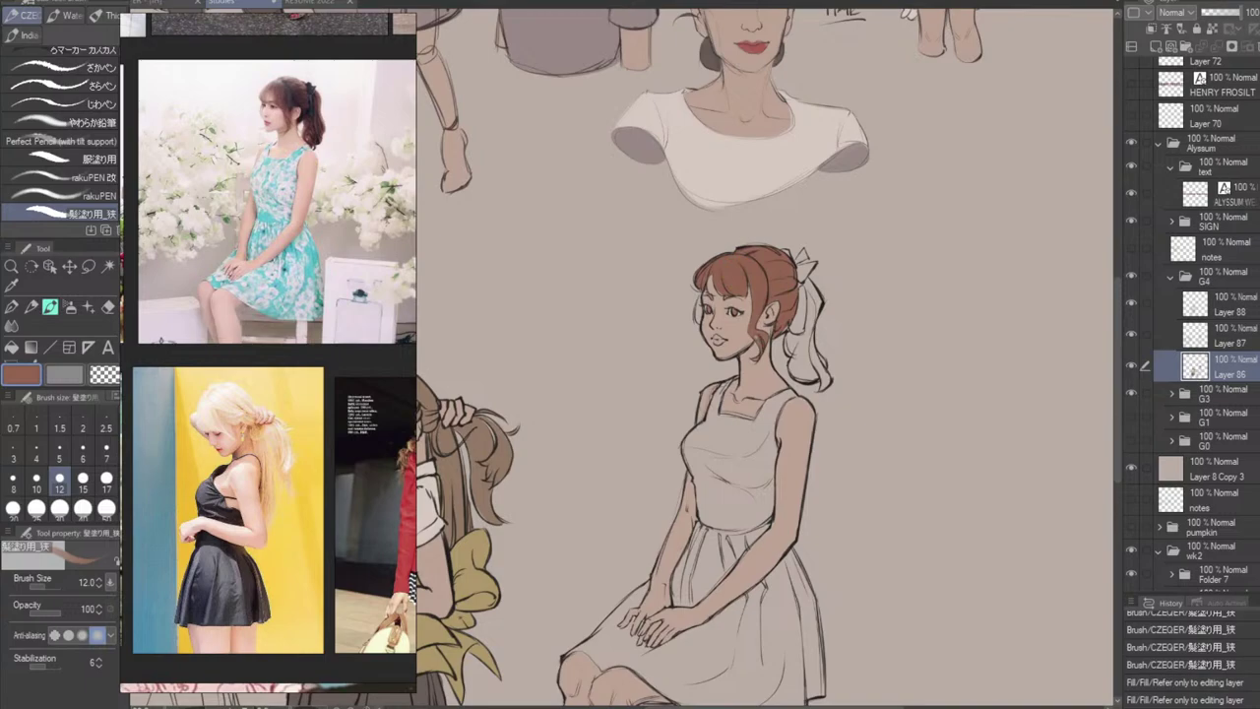
{"action": "left_click_drag", "start_coordinate": [759, 287], "coordinate": [758, 358]}
{"action": "mouse_move", "coordinate": [760, 340]}
{"action": "left_mouse_down"}
{"action": "mouse_move", "coordinate": [758, 354]}
{"action": "mouse_move", "coordinate": [765, 345]}
{"action": "left_mouse_up"}
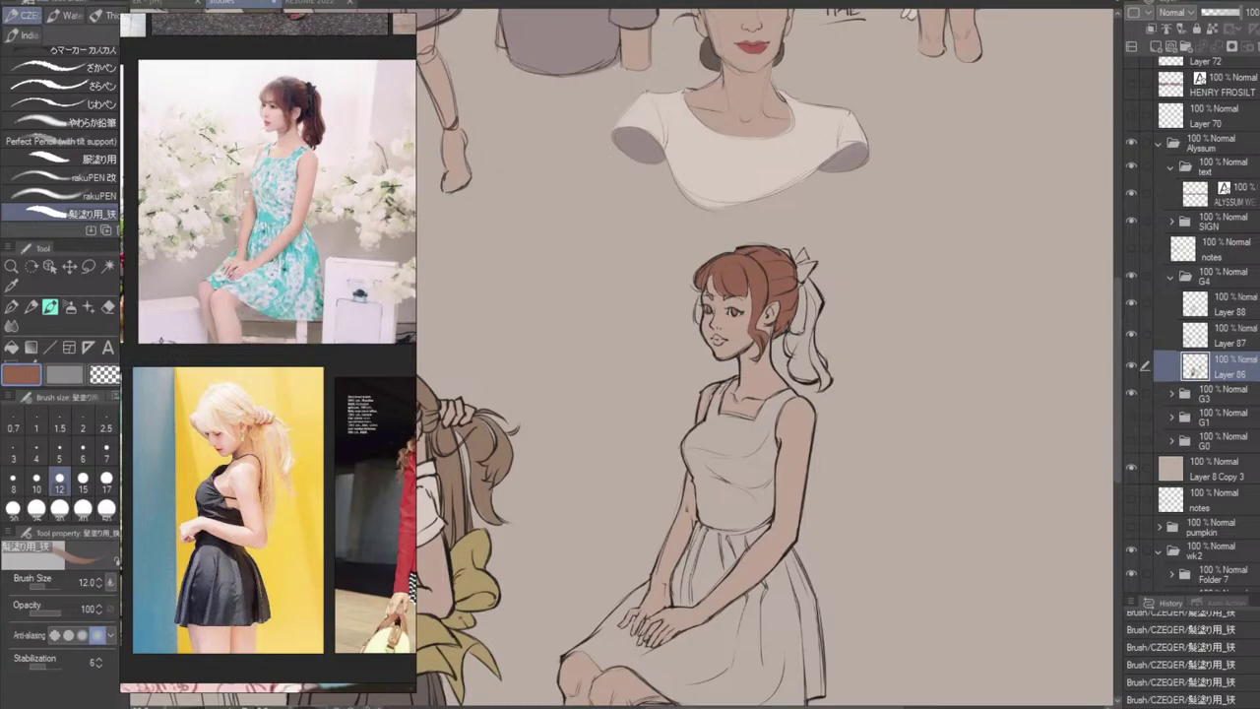
{"action": "key", "text": "e"}
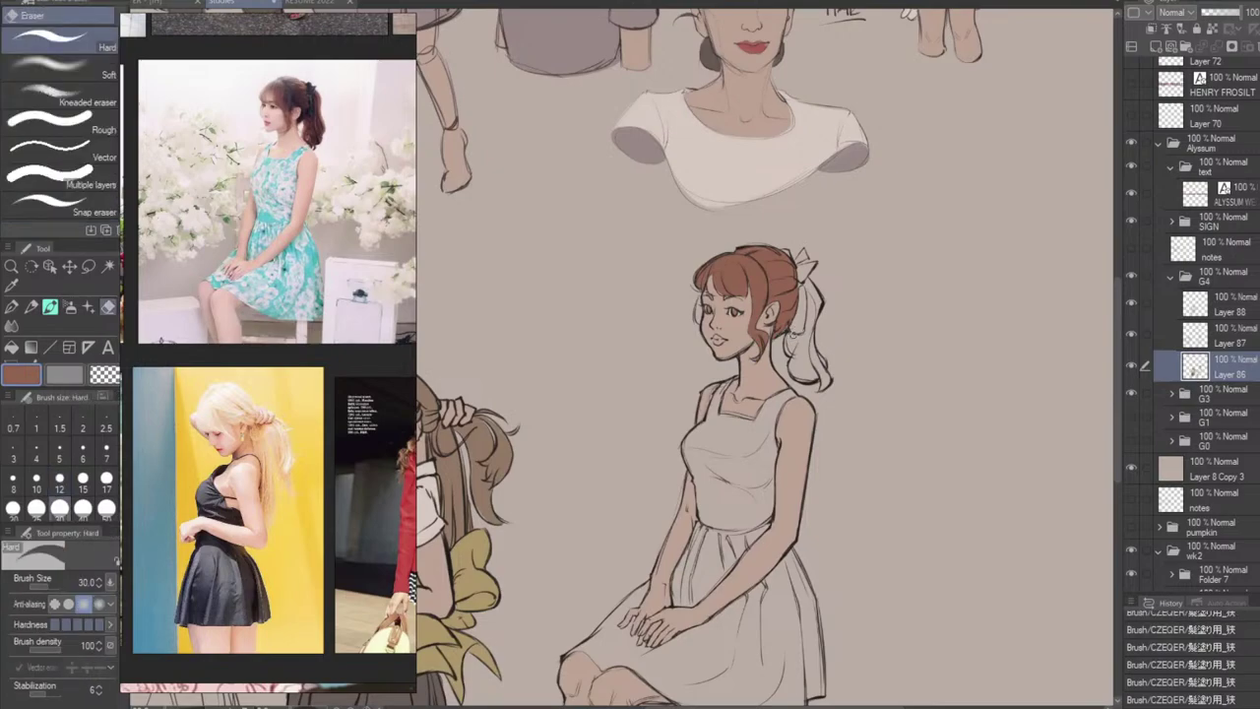
Block in the ponytail with the reddish-brown hair colour and touch up the gaps along its edges and the crown.
{"action": "key", "text": "b"}
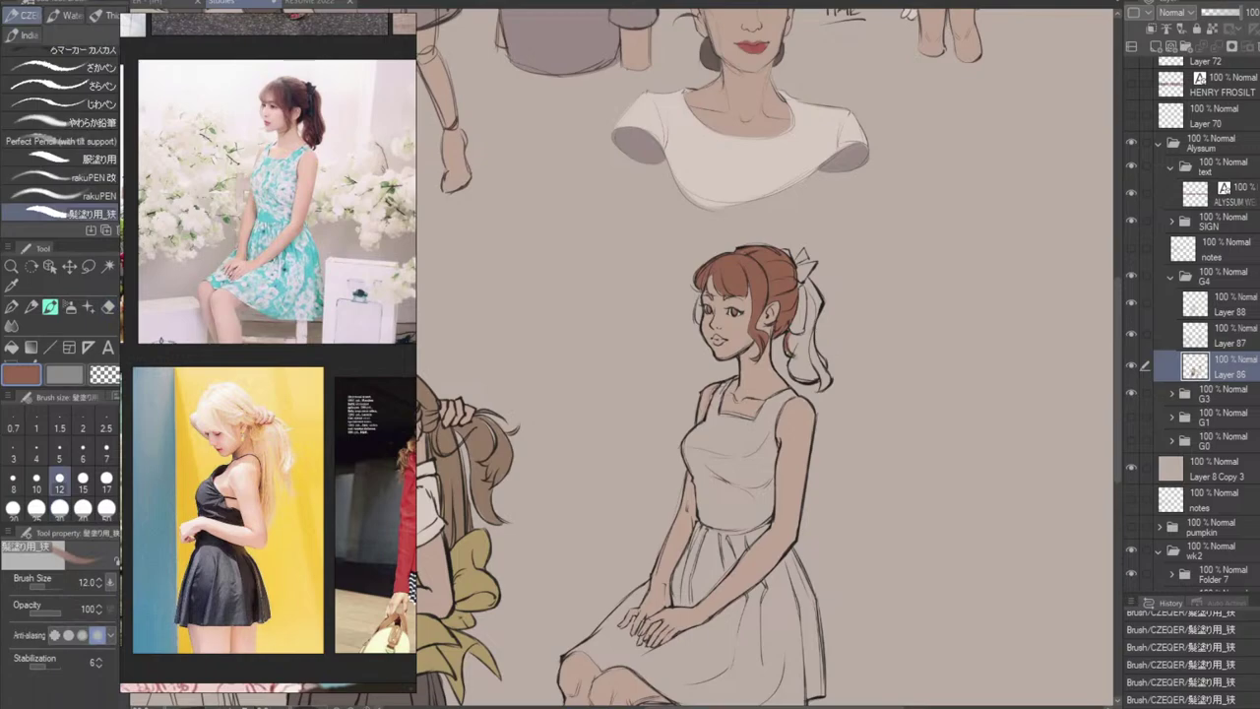
{"action": "mouse_move", "coordinate": [790, 355]}
{"action": "left_mouse_down"}
{"action": "mouse_move", "coordinate": [823, 390]}
{"action": "mouse_move", "coordinate": [810, 283]}
{"action": "mouse_move", "coordinate": [807, 337]}
{"action": "mouse_move", "coordinate": [815, 305]}
{"action": "mouse_move", "coordinate": [803, 348]}
{"action": "mouse_move", "coordinate": [789, 349]}
{"action": "mouse_move", "coordinate": [821, 376]}
{"action": "mouse_move", "coordinate": [823, 364]}
{"action": "left_mouse_up"}
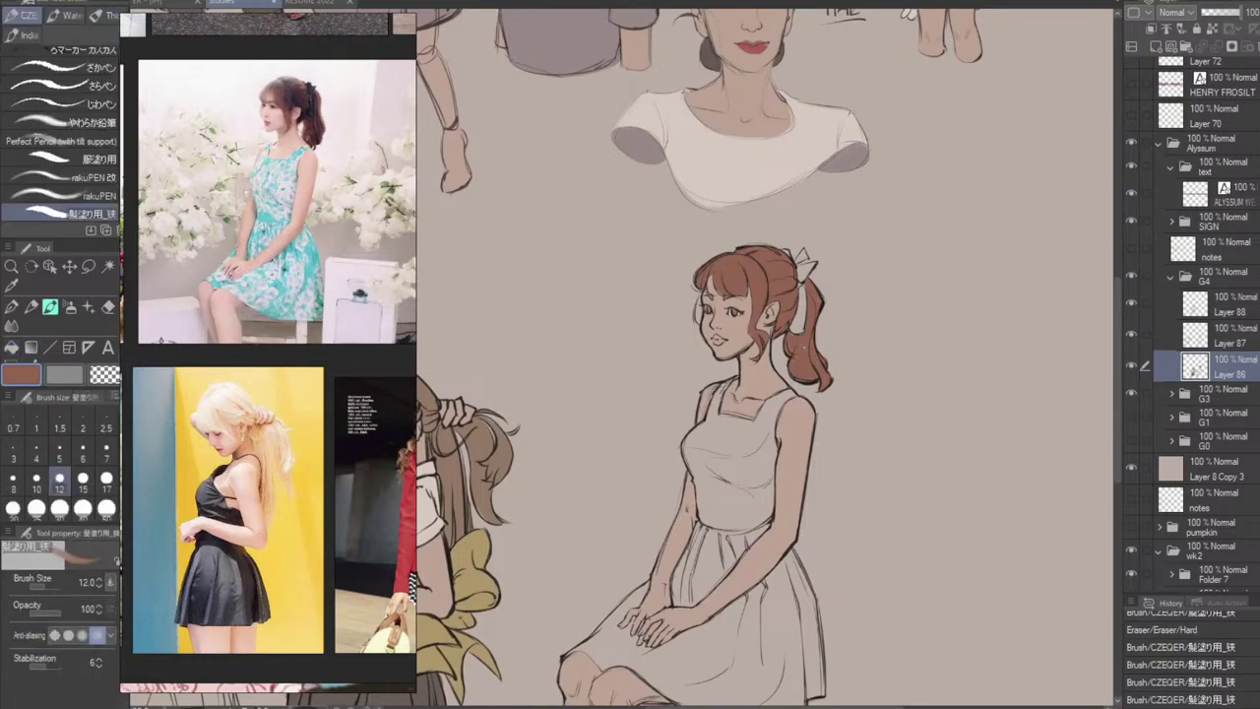
{"action": "left_click", "coordinate": [807, 356]}
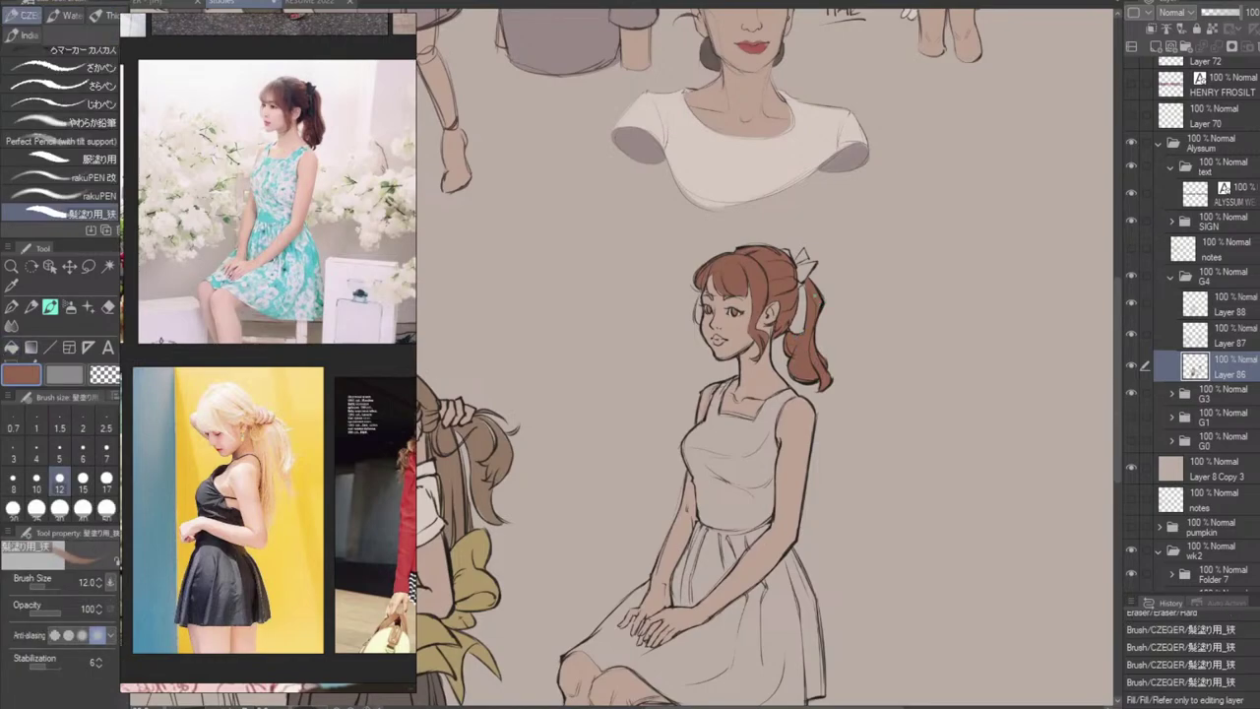
{"action": "left_click_drag", "start_coordinate": [815, 295], "coordinate": [807, 304]}
{"action": "left_click_drag", "start_coordinate": [810, 293], "coordinate": [819, 342]}
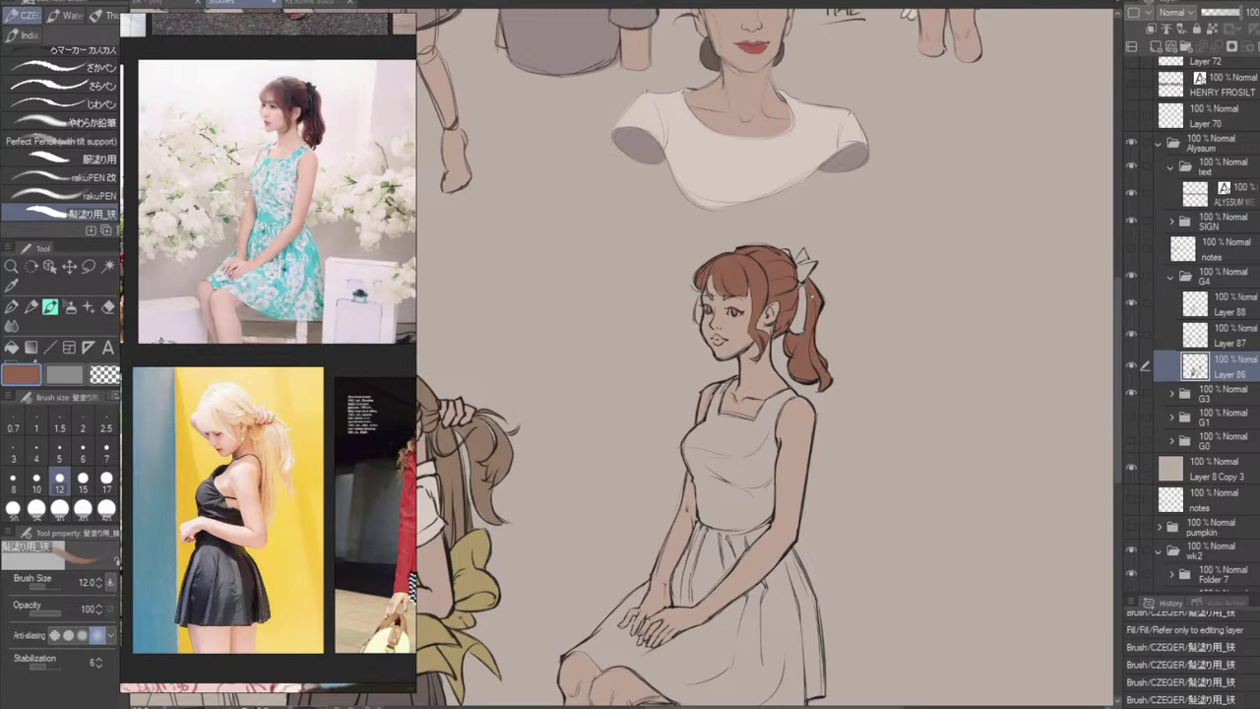
{"action": "left_click_drag", "start_coordinate": [745, 249], "coordinate": [760, 247]}
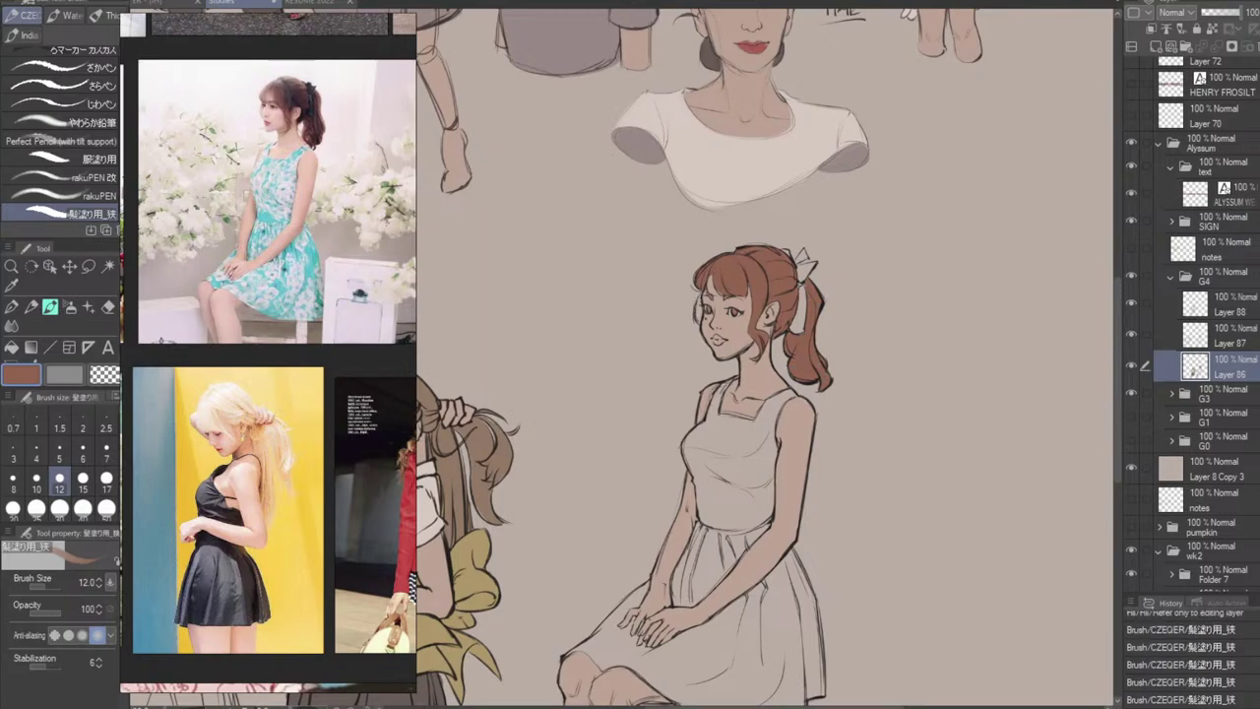
Try a small hair-colour stroke beside the far side of the face with a smaller brush, and undo it.
{"action": "key", "text": "bracketleft"}
{"action": "key", "text": "bracketleft"}
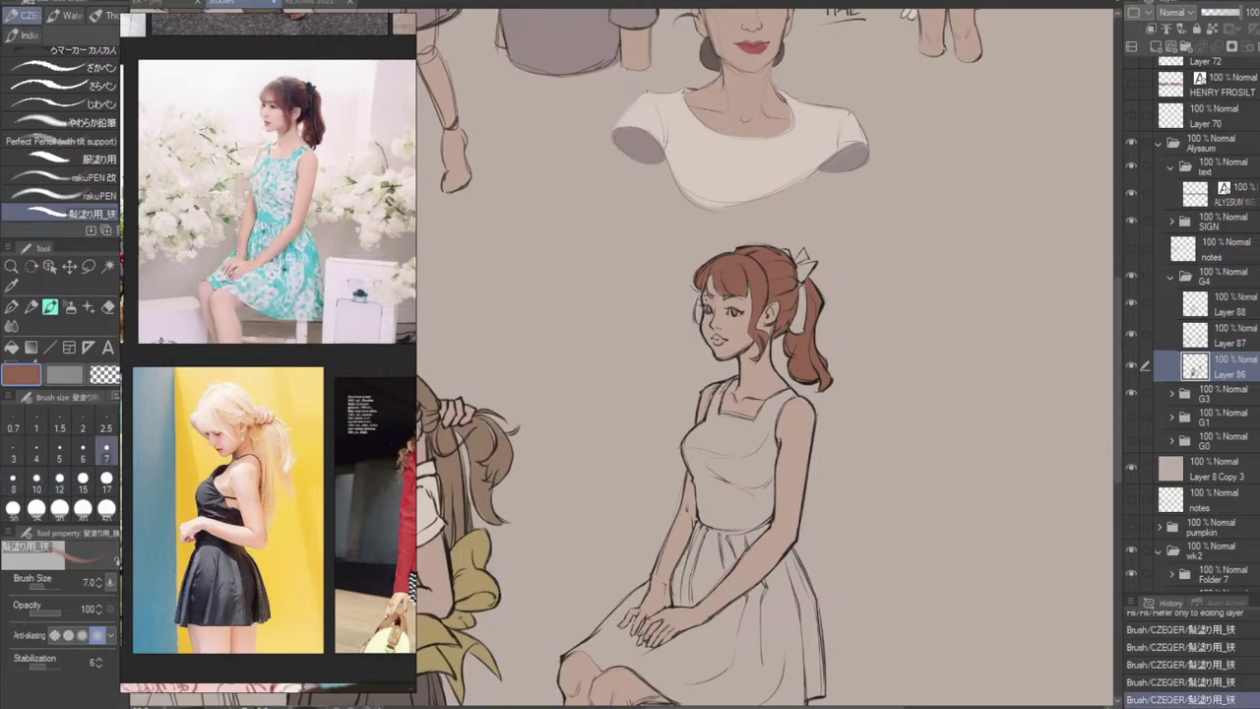
{"action": "mouse_move", "coordinate": [693, 311]}
{"action": "left_mouse_down"}
{"action": "mouse_move", "coordinate": [700, 329]}
{"action": "mouse_move", "coordinate": [697, 314]}
{"action": "left_mouse_up"}
{"action": "key", "text": "ctrl+z"}
{"action": "key", "text": "ctrl+z"}
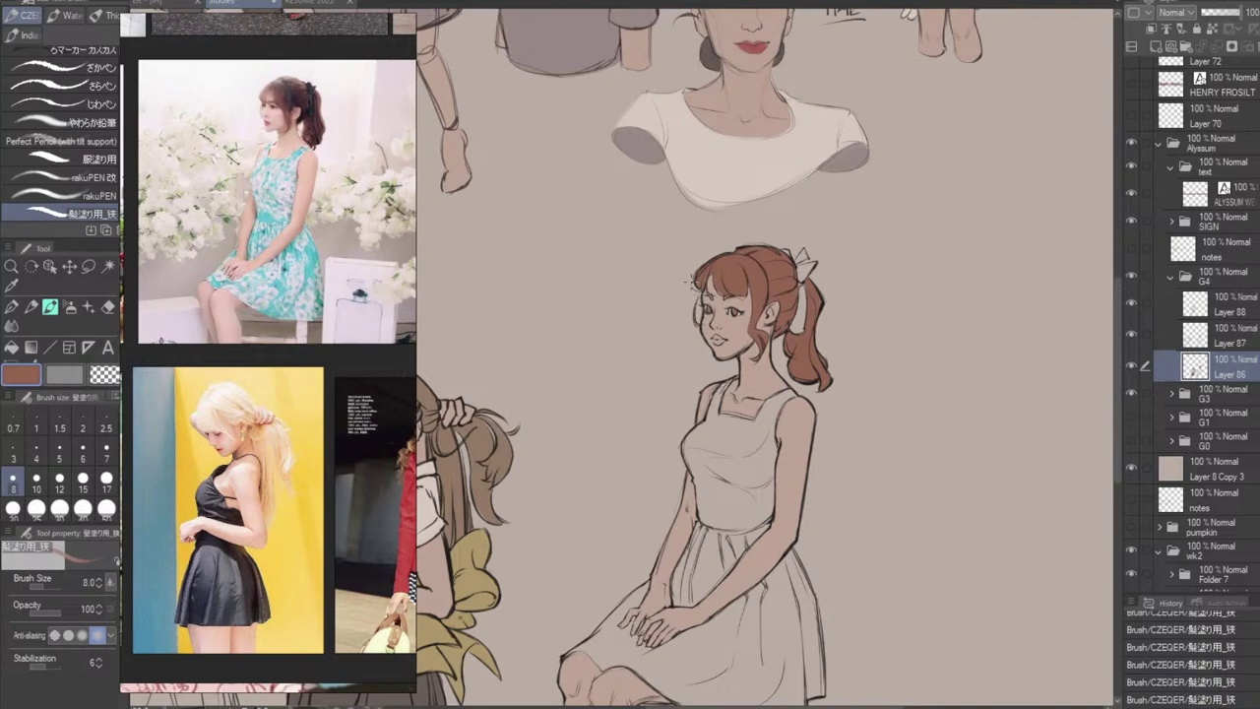
Set the brush size to 15 and sample the blue from the long-haired portrait's shirt for the dress.
{"action": "mouse_move", "coordinate": [838, 456]}
{"action": "left_mouse_down"}
{"action": "mouse_move", "coordinate": [833, 341]}
{"action": "mouse_move", "coordinate": [847, 329]}
{"action": "left_mouse_up"}
{"action": "key", "text": "b"}
{"action": "key", "text": "b"}
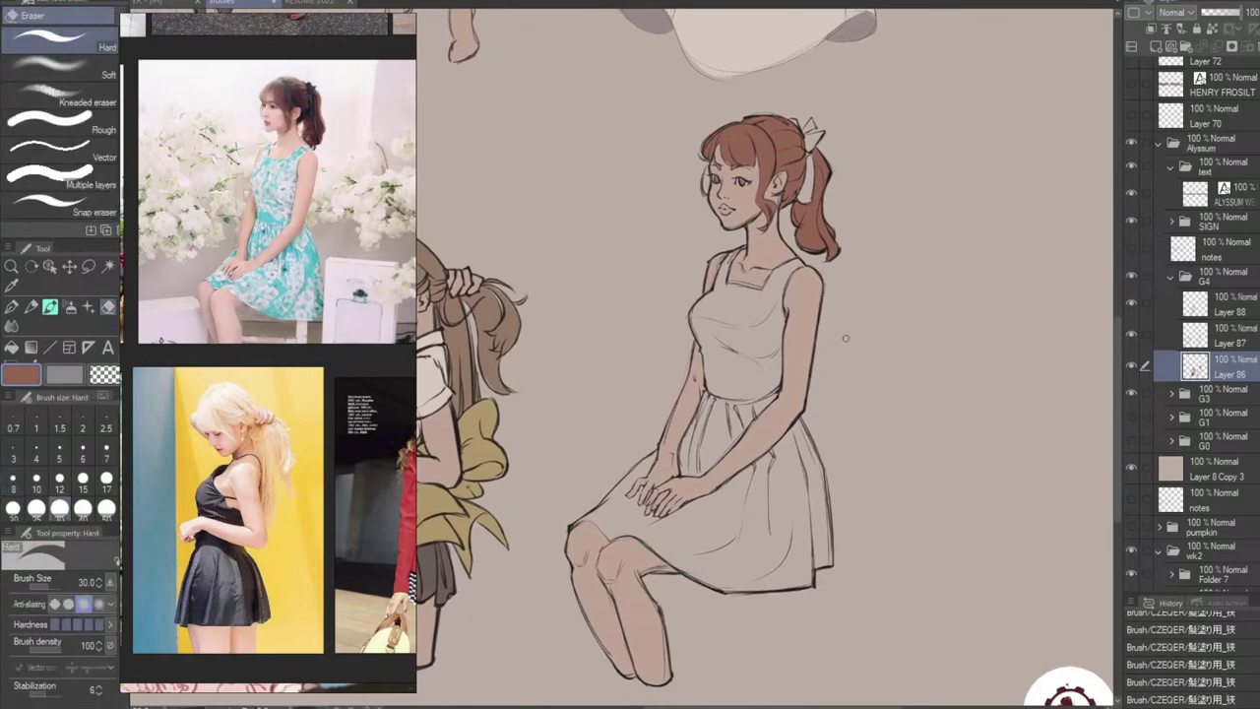
{"action": "key", "text": "bracketright"}
{"action": "scroll", "coordinate": [845, 340], "scroll_direction": "up", "scroll_amount": 10}
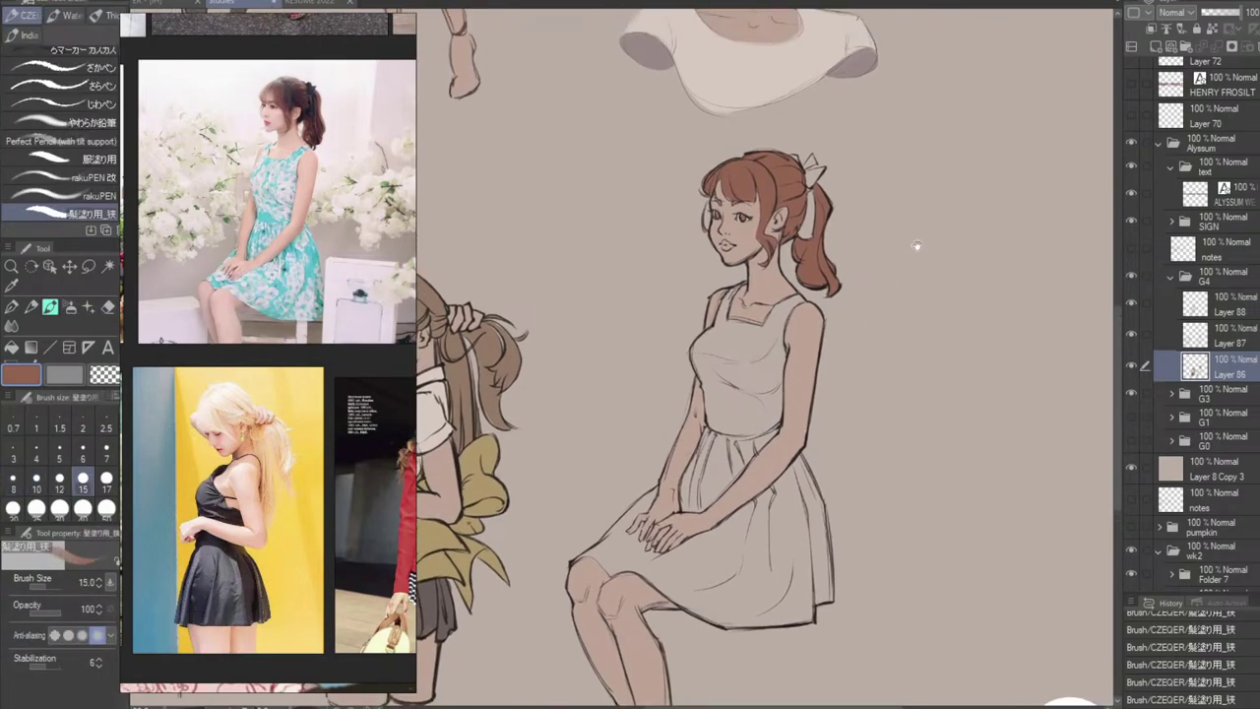
{"action": "left_click", "coordinate": [880, 297], "text": "alt"}
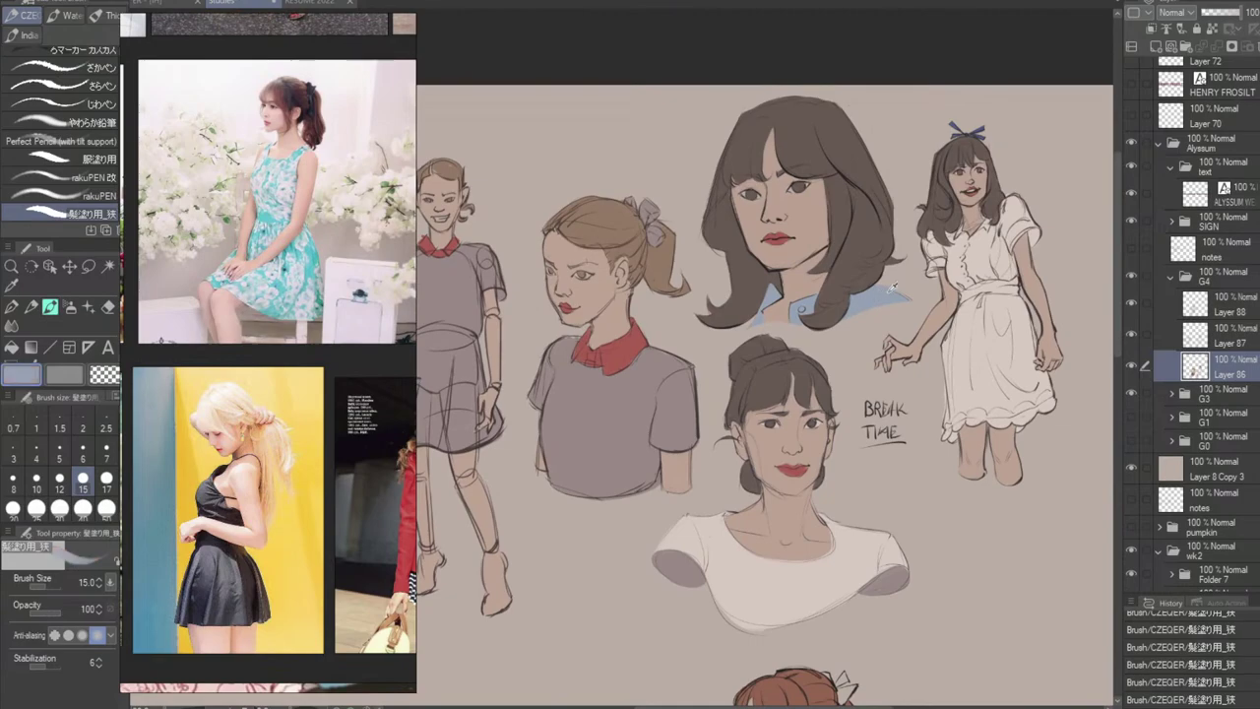
{"action": "mouse_move", "coordinate": [630, 519]}
{"action": "left_mouse_down"}
{"action": "mouse_move", "coordinate": [1032, 343]}
{"action": "mouse_move", "coordinate": [993, 255]}
{"action": "left_mouse_up"}
{"action": "left_click_drag", "start_coordinate": [902, 352], "coordinate": [777, 154]}
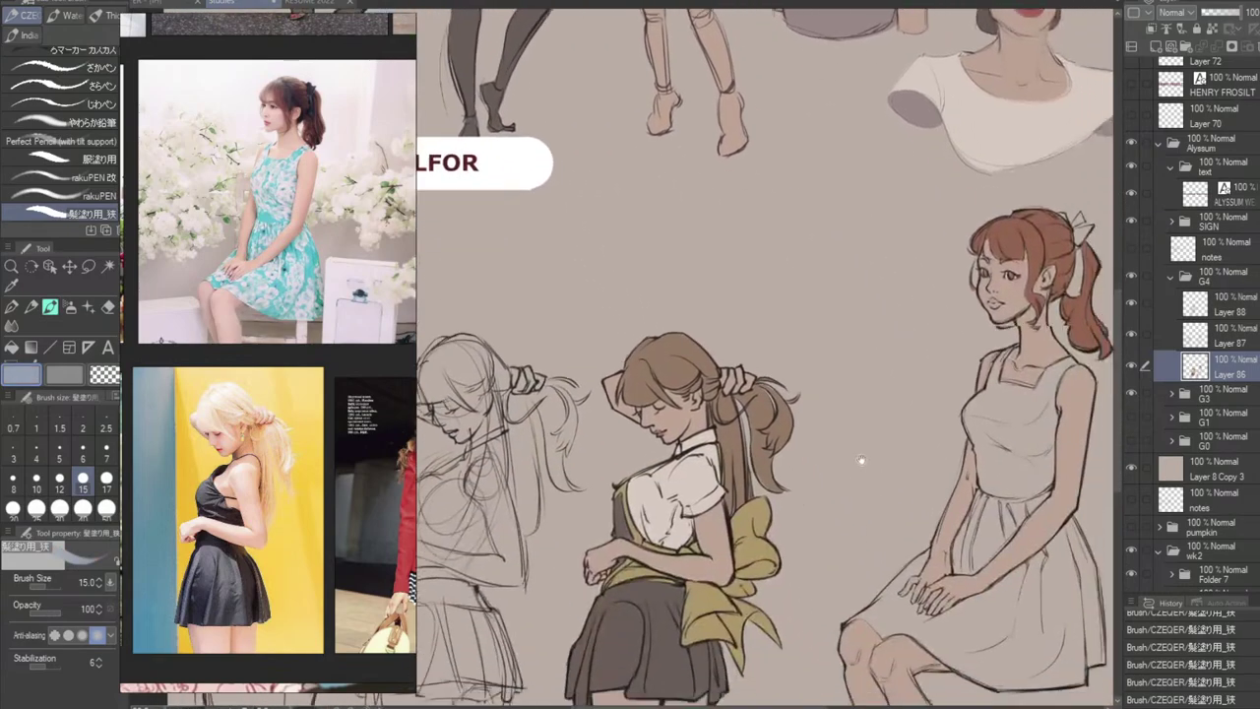
{"action": "left_click_drag", "start_coordinate": [863, 462], "coordinate": [700, 254]}
{"action": "left_click_drag", "start_coordinate": [936, 292], "coordinate": [804, 352]}
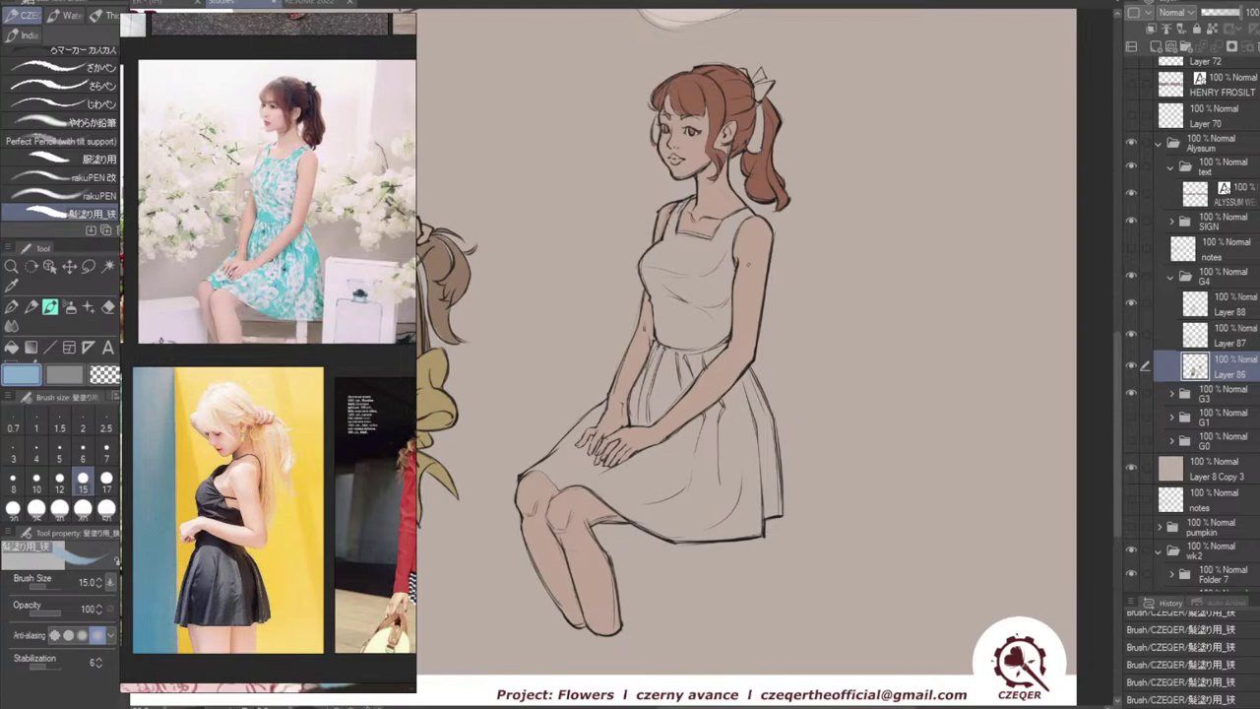
Test light blue and brighter cyan strokes on the dress bodice, and undo them.
{"action": "left_click_drag", "start_coordinate": [823, 281], "coordinate": [836, 289]}
{"action": "key", "text": "ctrl+z"}
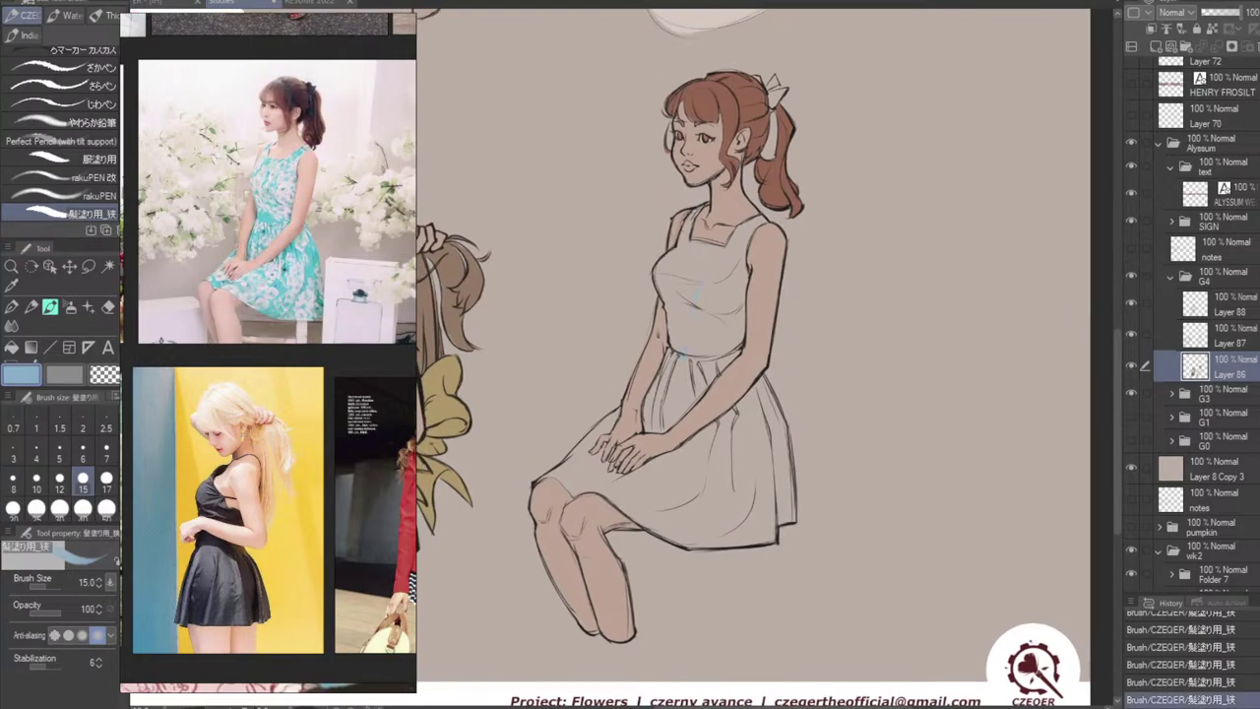
{"action": "key", "text": "ctrl+z"}
{"action": "mouse_move", "coordinate": [707, 295]}
{"action": "left_mouse_down"}
{"action": "mouse_move", "coordinate": [704, 339]}
{"action": "mouse_move", "coordinate": [700, 279]}
{"action": "mouse_move", "coordinate": [694, 325]}
{"action": "left_mouse_up"}
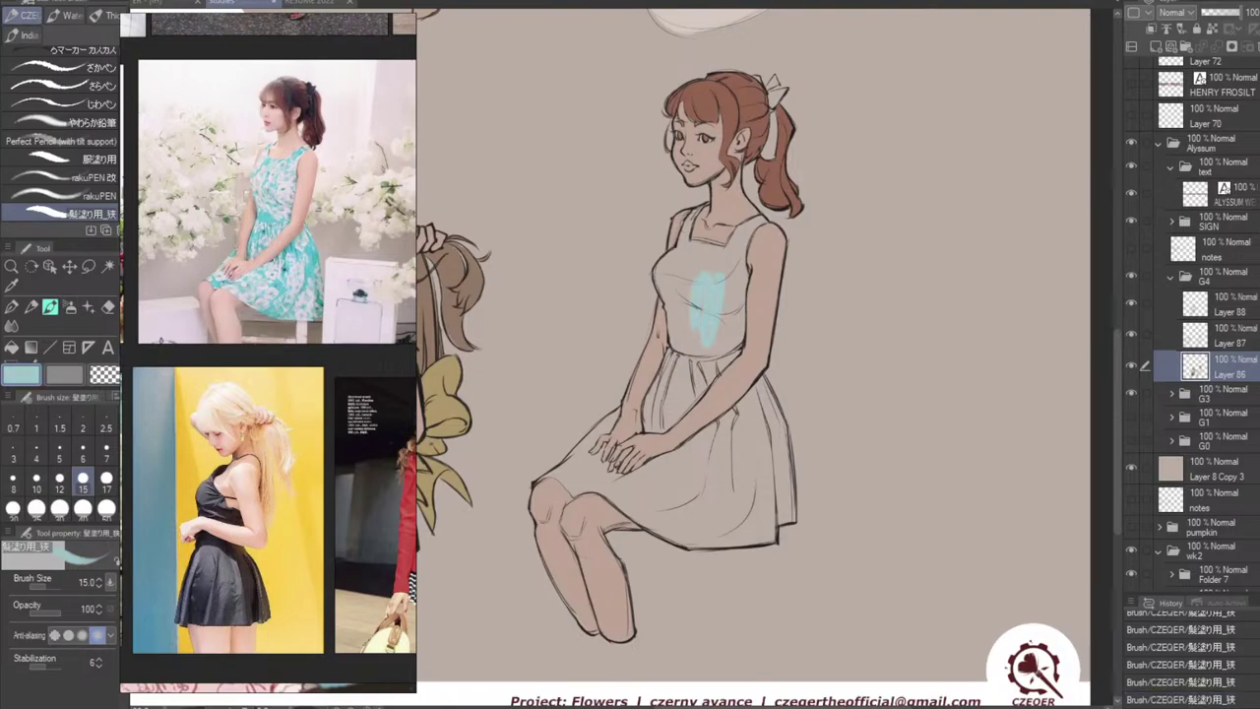
{"action": "key", "text": "ctrl+z"}
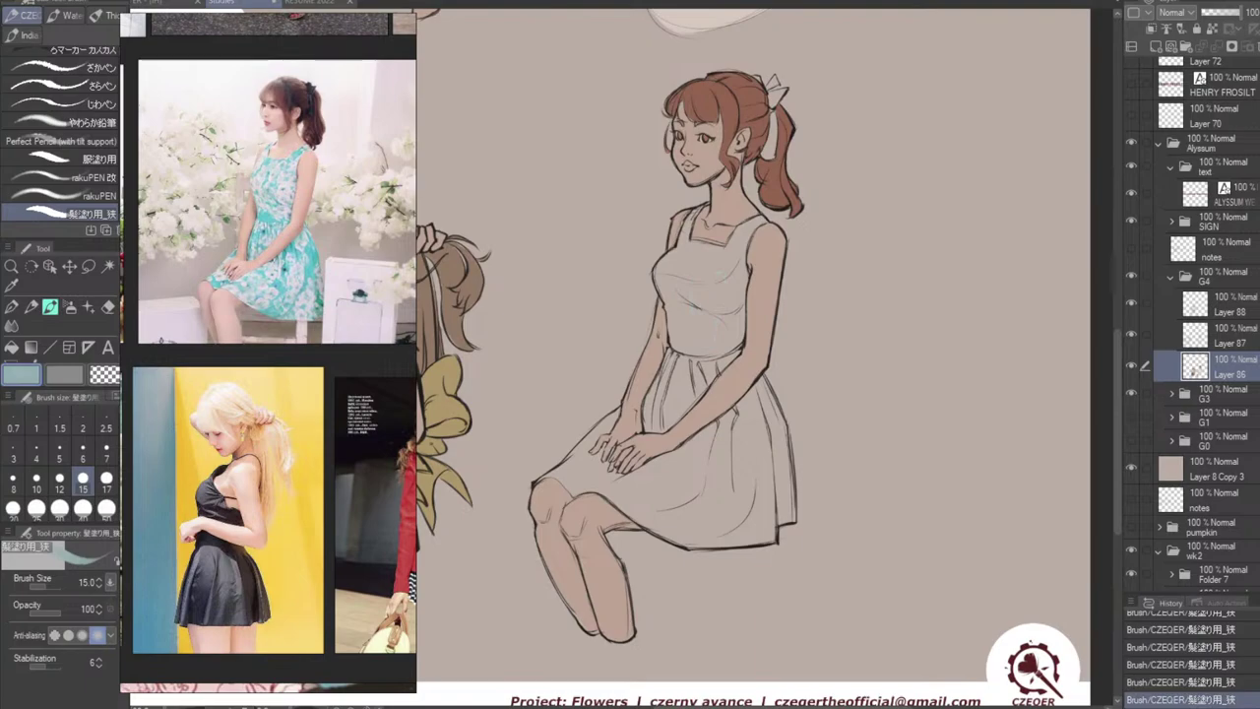
Brush a muted light blue onto the bodice and straps, and outline the inside edges of the dress for filling.
{"action": "left_click_drag", "start_coordinate": [701, 323], "coordinate": [692, 335]}
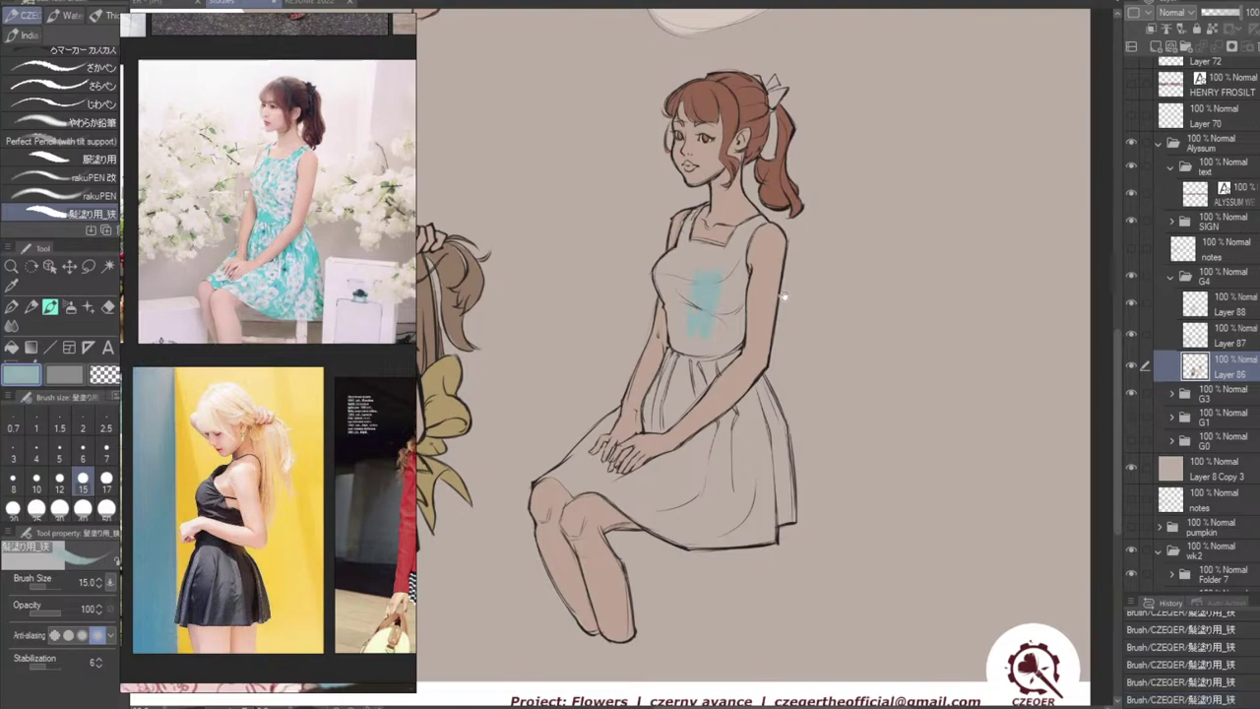
{"action": "left_click_drag", "start_coordinate": [783, 297], "coordinate": [819, 294]}
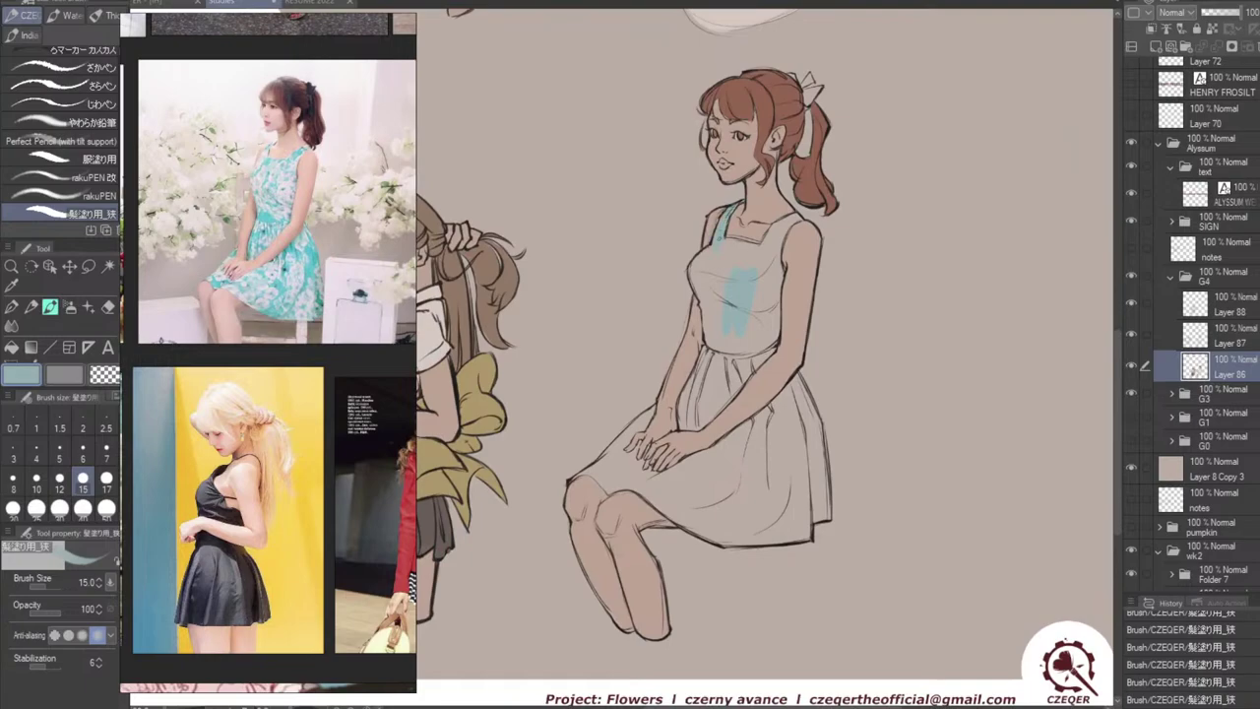
{"action": "left_click_drag", "start_coordinate": [703, 255], "coordinate": [692, 276]}
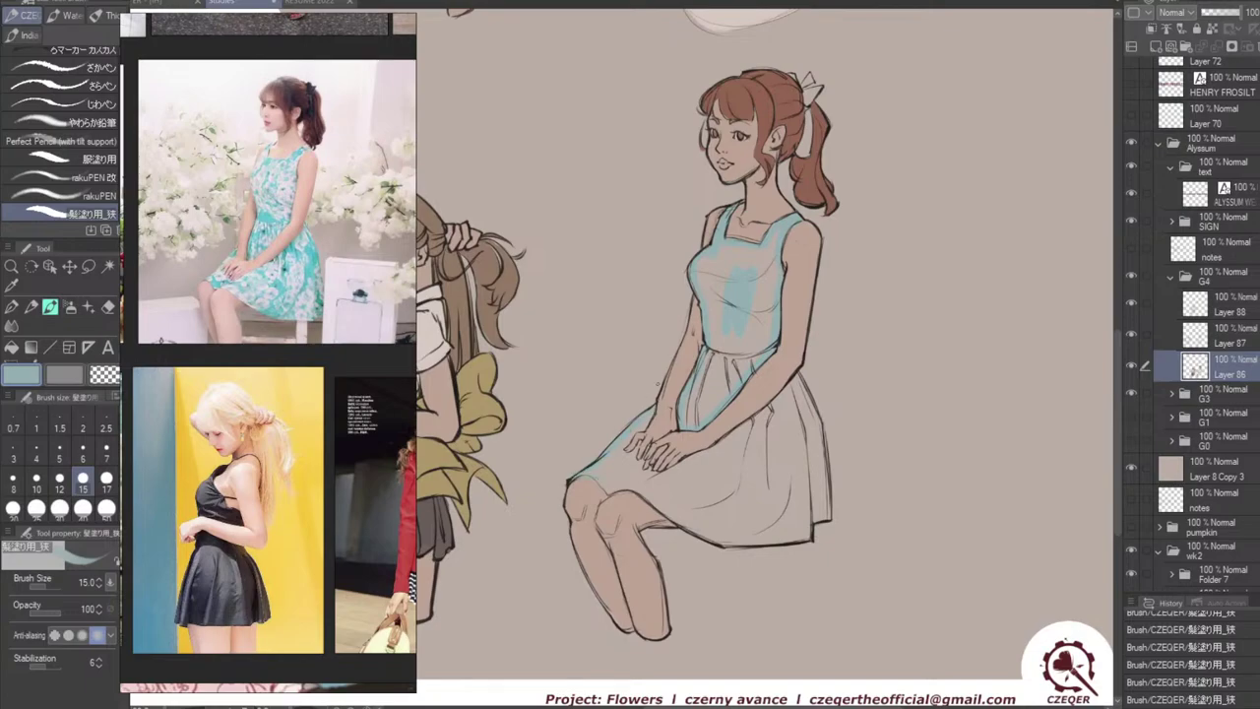
{"action": "key", "text": "ctrl+z"}
{"action": "left_click_drag", "start_coordinate": [609, 453], "coordinate": [597, 465]}
Fill the bodice and skirt with the light blue, and brush in the leftover gaps at the waist and below the hands.
{"action": "key", "text": "g"}
{"action": "key", "text": "g"}
{"action": "mouse_move", "coordinate": [774, 475]}
{"action": "left_mouse_down"}
{"action": "mouse_move", "coordinate": [765, 488]}
{"action": "mouse_move", "coordinate": [716, 387]}
{"action": "mouse_move", "coordinate": [764, 314]}
{"action": "left_mouse_up"}
{"action": "key", "text": "b"}
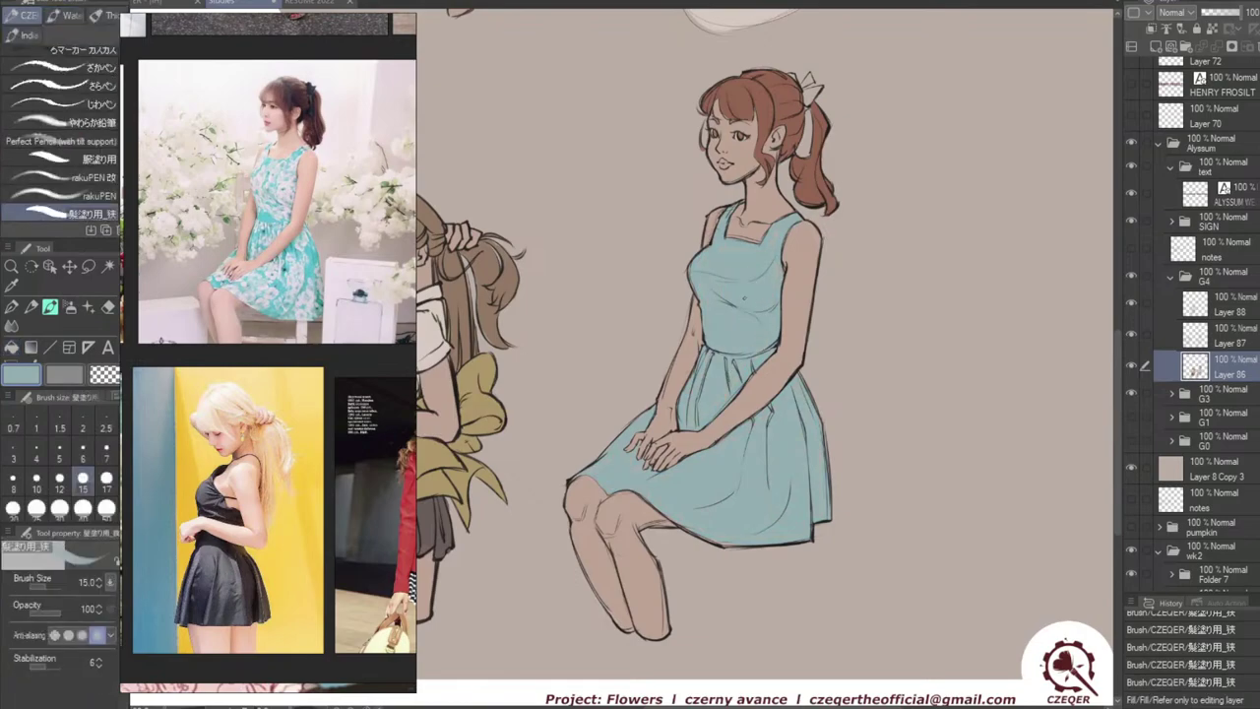
{"action": "left_click_drag", "start_coordinate": [698, 393], "coordinate": [734, 337]}
{"action": "mouse_move", "coordinate": [620, 457]}
{"action": "left_mouse_down"}
{"action": "mouse_move", "coordinate": [631, 455]}
{"action": "mouse_move", "coordinate": [636, 477]}
{"action": "left_mouse_up"}
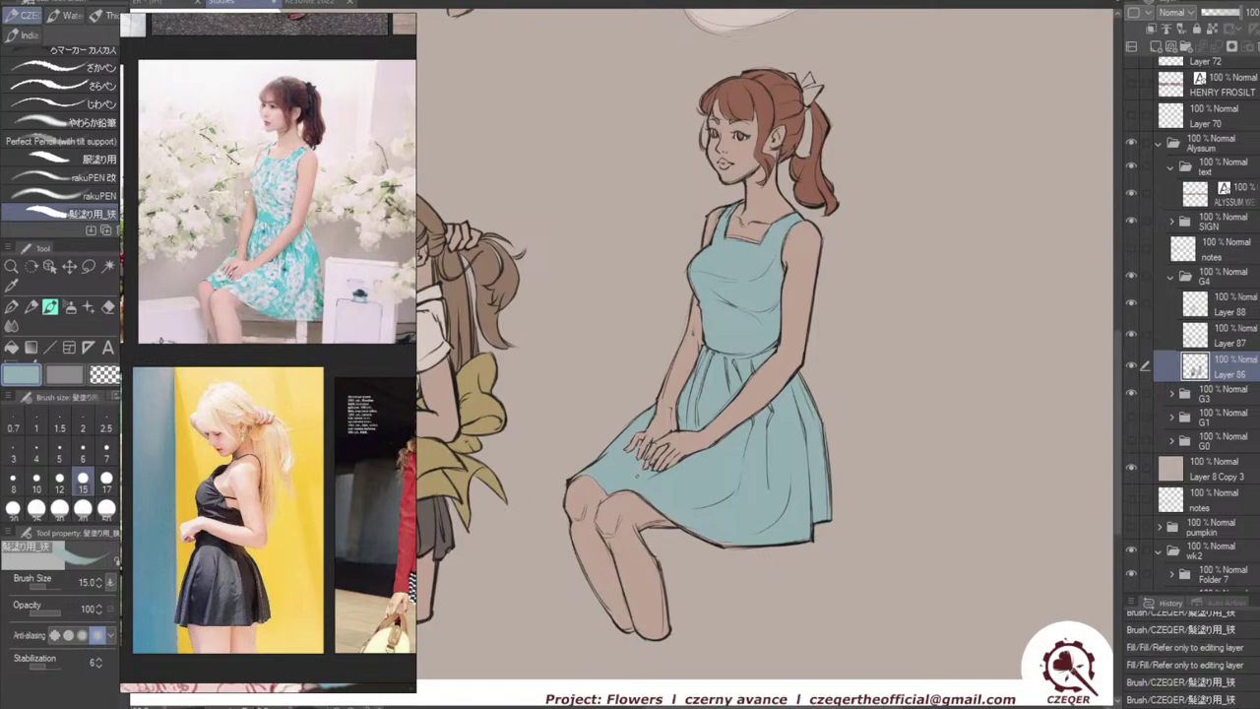
{"action": "left_click", "coordinate": [630, 473]}
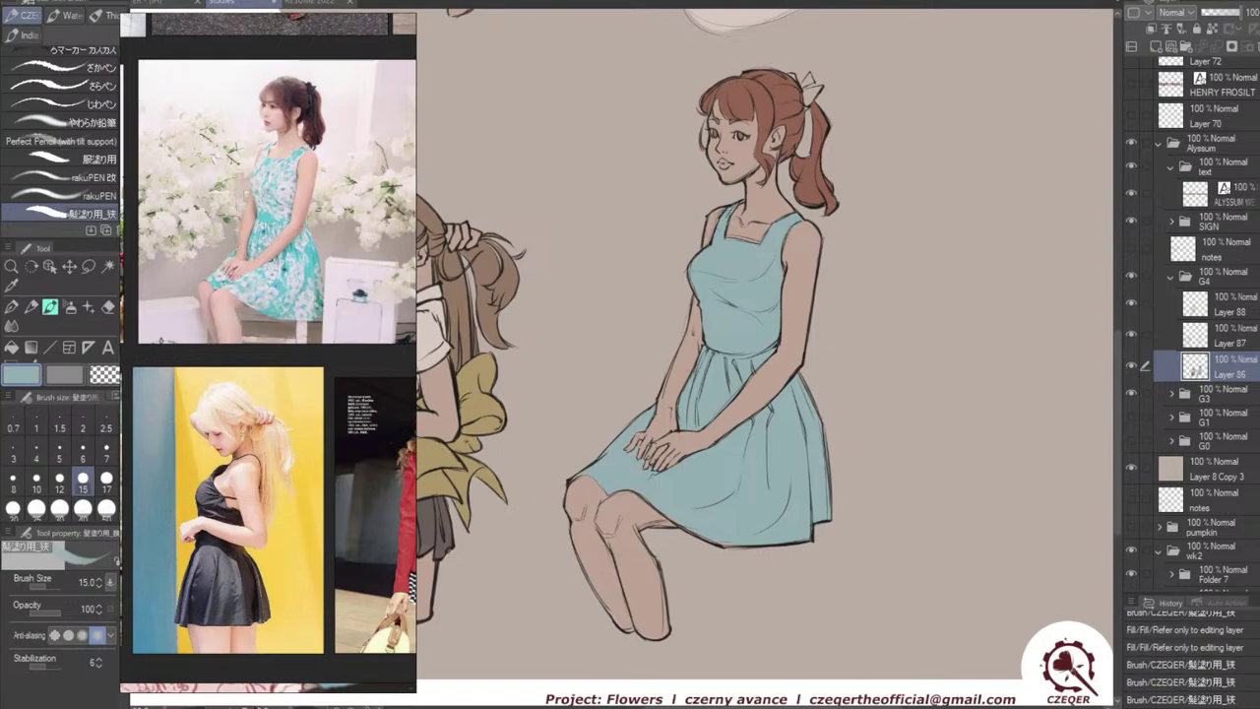
{"action": "left_click_drag", "start_coordinate": [626, 475], "coordinate": [636, 479]}
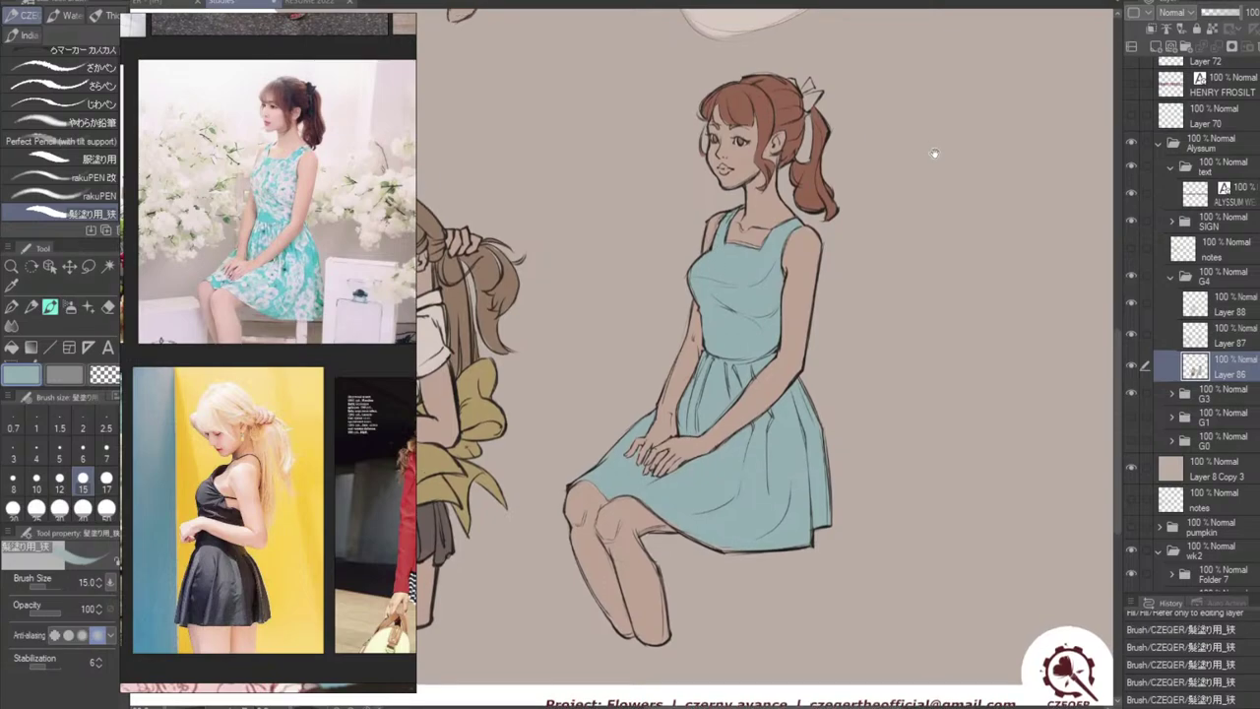
Sample the navy from the standing girl's hair bow as a colour for the seated girl's bow.
{"action": "left_click_drag", "start_coordinate": [934, 153], "coordinate": [878, 561]}
{"action": "left_click_drag", "start_coordinate": [879, 358], "coordinate": [877, 525]}
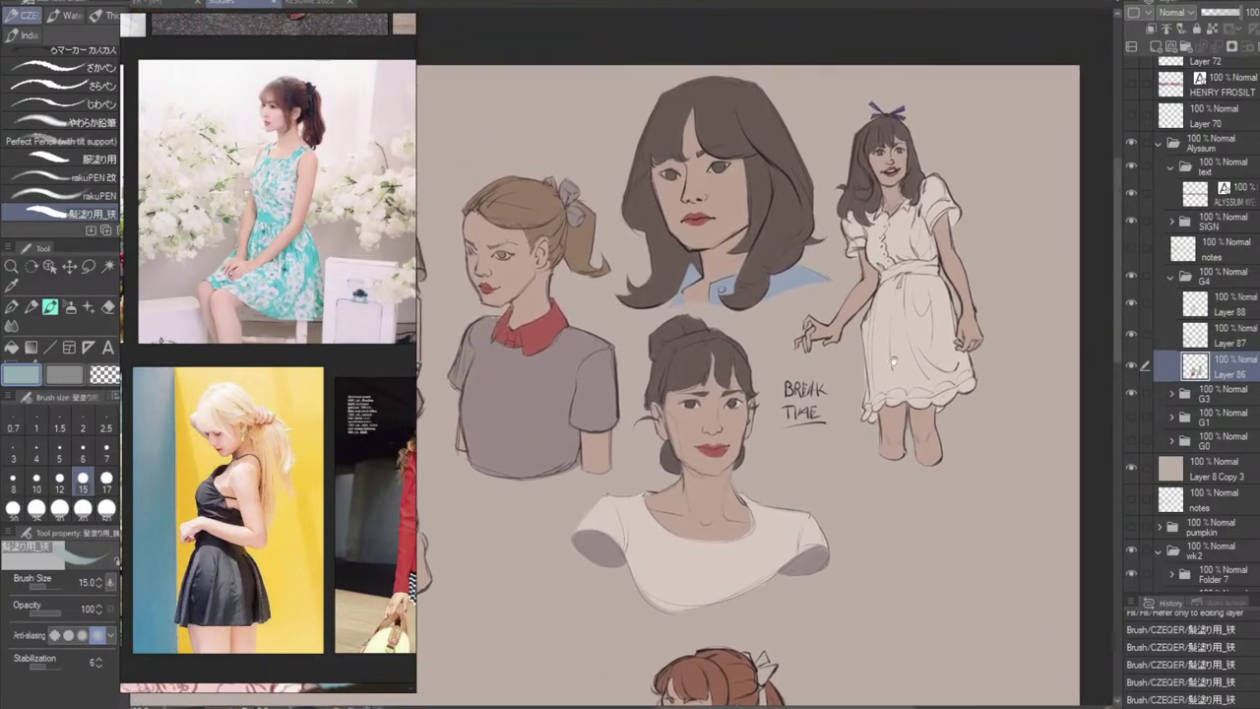
{"action": "left_click", "coordinate": [900, 108], "text": "alt"}
{"action": "mouse_move", "coordinate": [773, 588]}
{"action": "left_mouse_down"}
{"action": "mouse_move", "coordinate": [791, 382]}
{"action": "mouse_move", "coordinate": [841, 160]}
{"action": "mouse_move", "coordinate": [1008, 67]}
{"action": "left_mouse_up"}
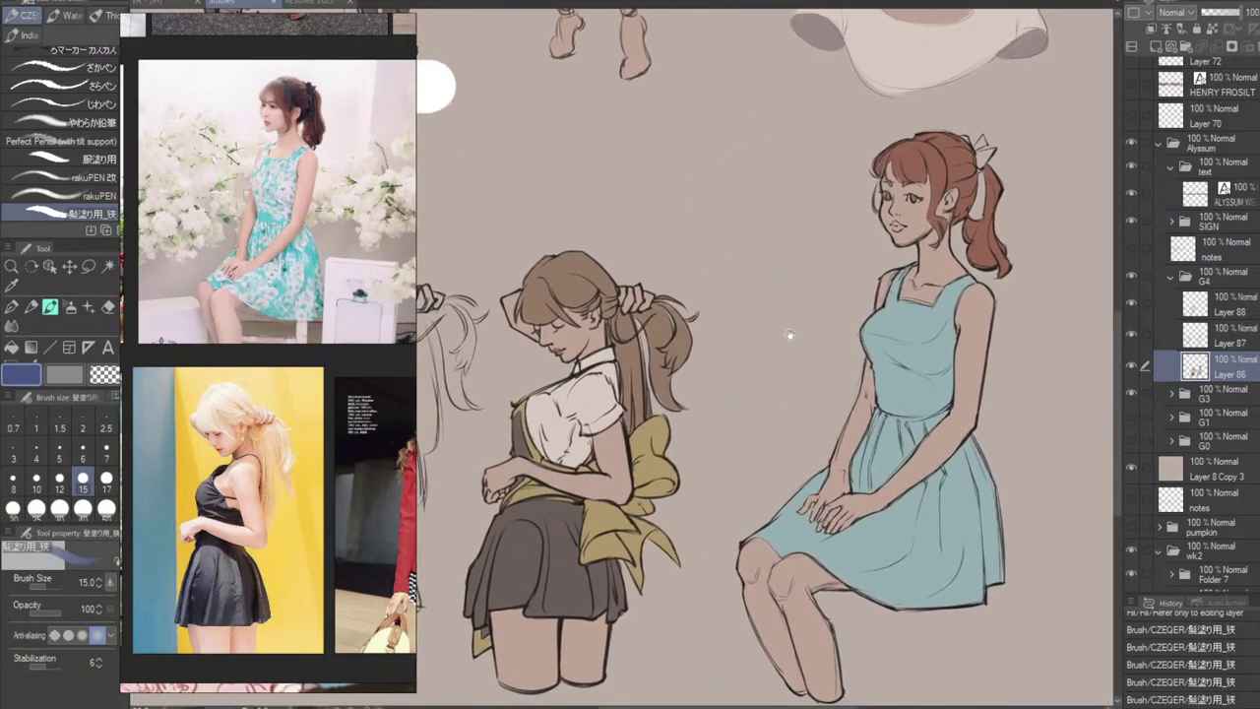
Sample the dark grey from the neighbouring girl's skirt and paint the seated girl's hair bow and hanging ribbon with it.
{"action": "left_click", "coordinate": [570, 568], "text": "alt"}
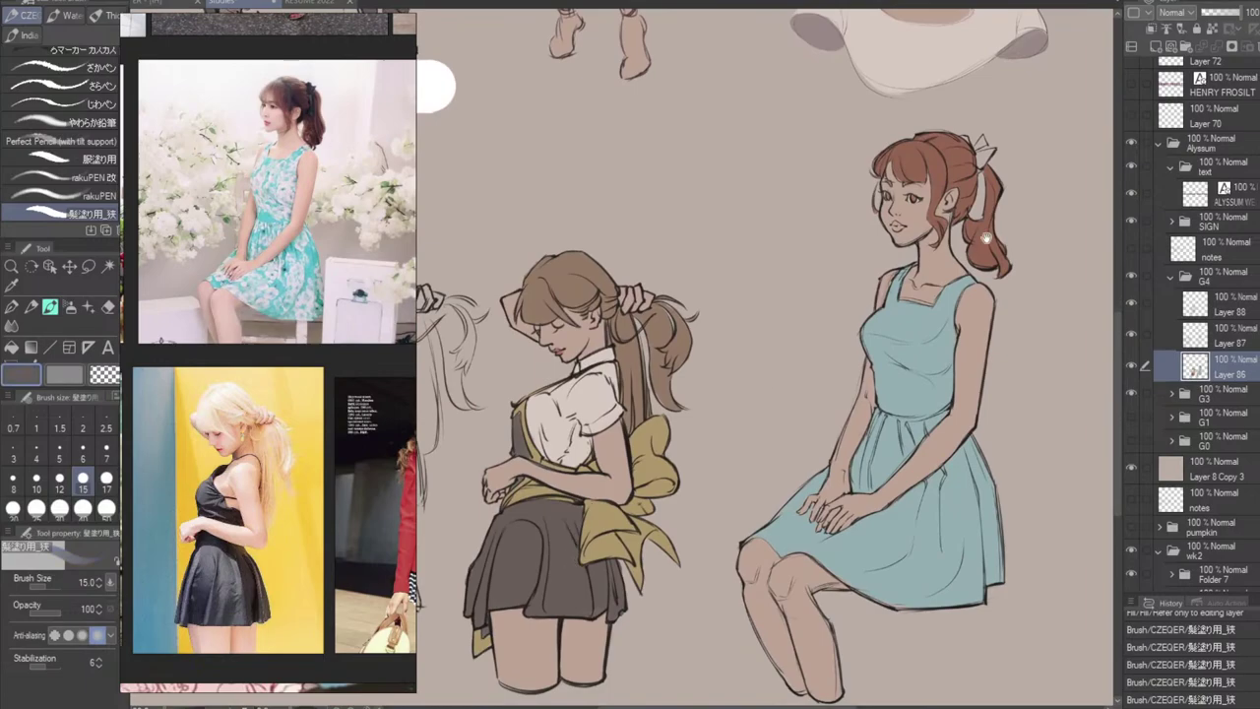
{"action": "left_click_drag", "start_coordinate": [963, 252], "coordinate": [742, 440]}
{"action": "mouse_move", "coordinate": [757, 388]}
{"action": "left_mouse_down"}
{"action": "mouse_move", "coordinate": [758, 404]}
{"action": "mouse_move", "coordinate": [762, 360]}
{"action": "mouse_move", "coordinate": [755, 406]}
{"action": "left_mouse_up"}
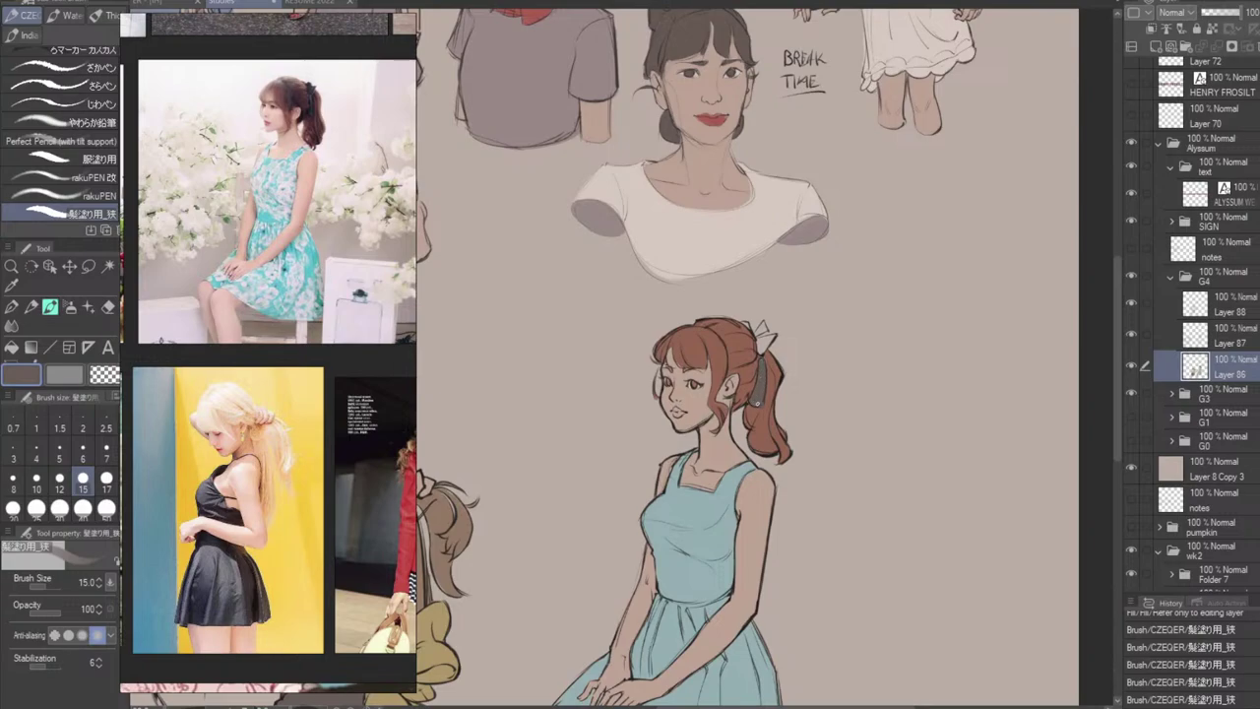
{"action": "mouse_move", "coordinate": [774, 335]}
{"action": "left_mouse_down"}
{"action": "mouse_move", "coordinate": [759, 356]}
{"action": "mouse_move", "coordinate": [751, 332]}
{"action": "left_mouse_up"}
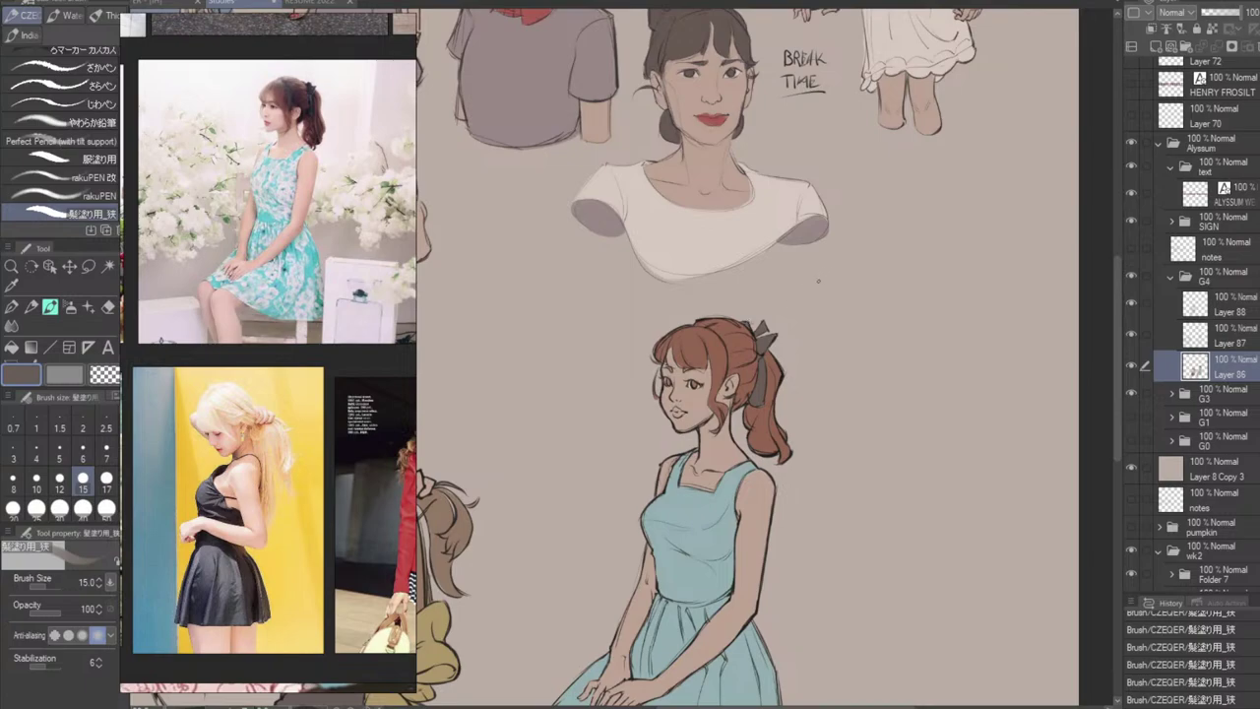
Sample the off-white from the neighbouring girl's shirt, test flower strokes on the dress bodice, and undo them.
{"action": "left_click_drag", "start_coordinate": [809, 425], "coordinate": [919, 228]}
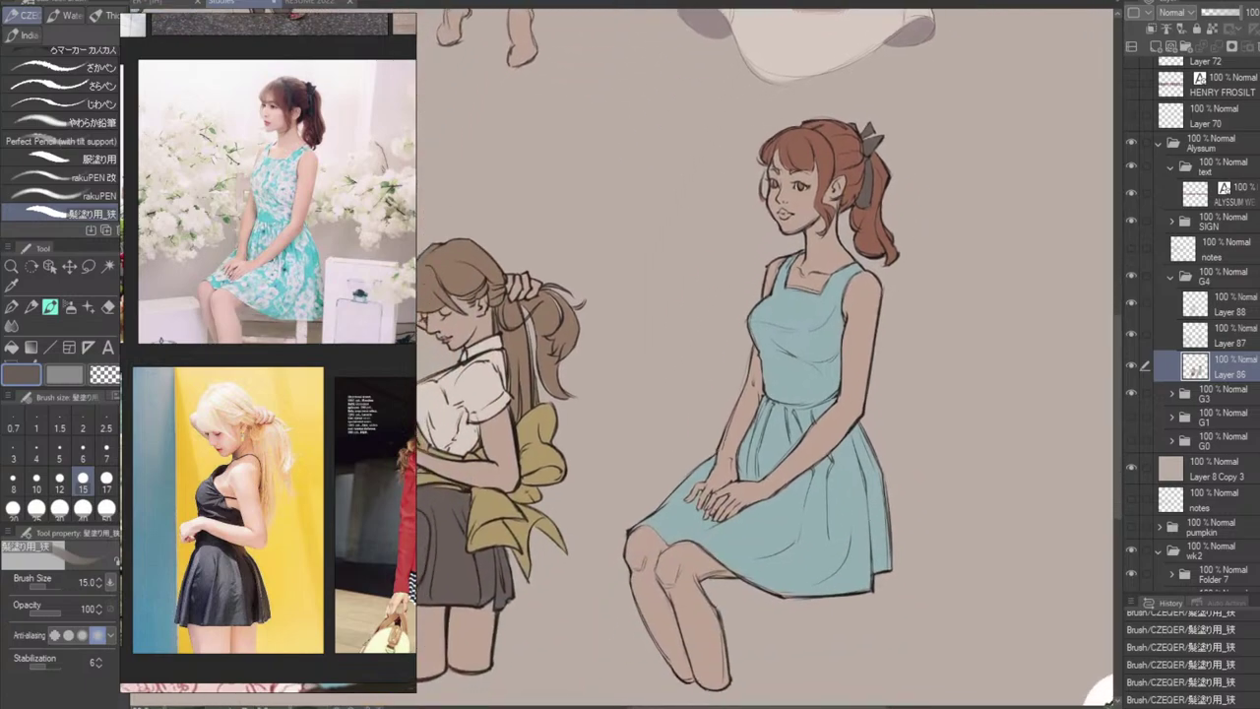
{"action": "left_click", "coordinate": [494, 381], "text": "alt"}
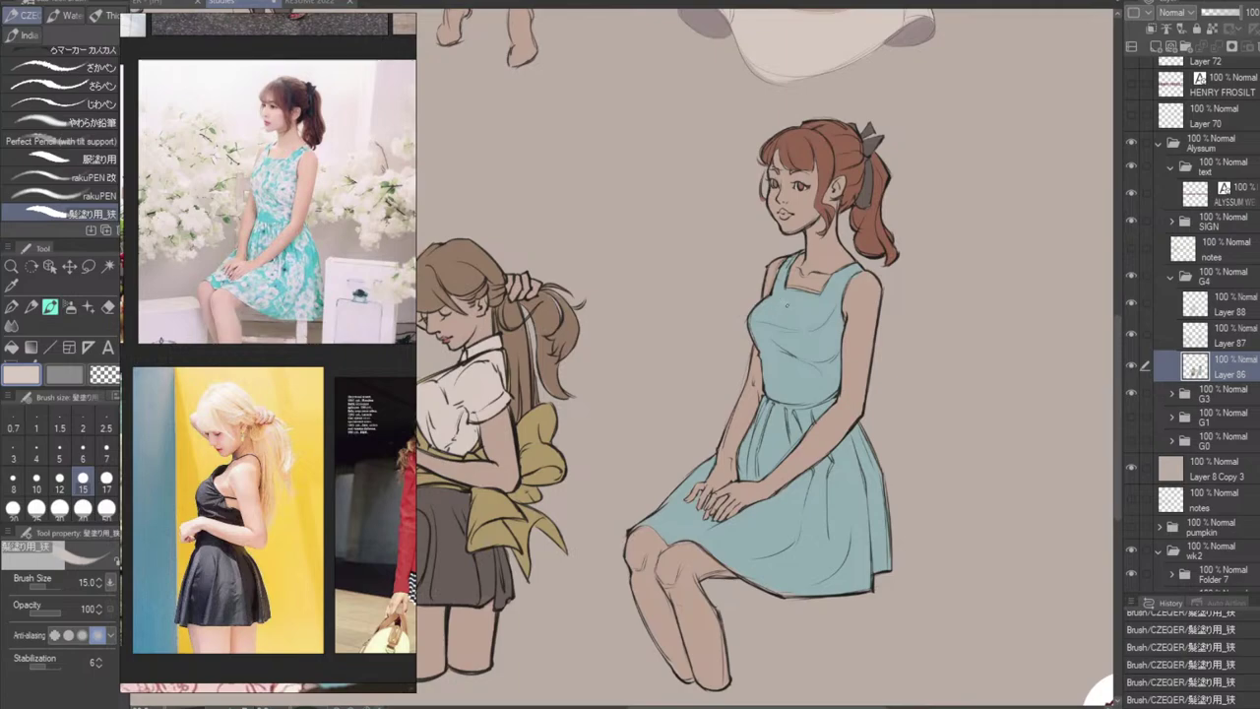
{"action": "left_click", "coordinate": [786, 305]}
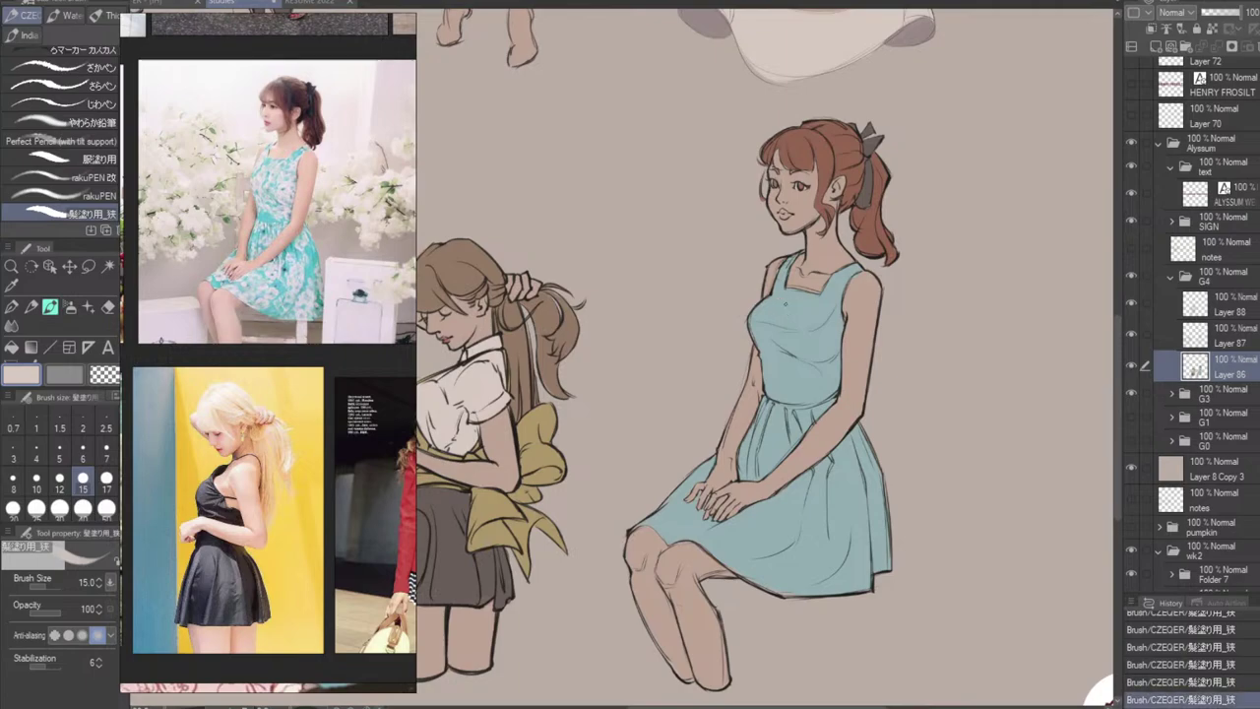
{"action": "left_click_drag", "start_coordinate": [786, 304], "coordinate": [793, 304]}
{"action": "key", "text": "ctrl+z"}
{"action": "mouse_move", "coordinate": [782, 306]}
{"action": "left_mouse_down"}
{"action": "mouse_move", "coordinate": [804, 314]}
{"action": "mouse_move", "coordinate": [782, 324]}
{"action": "mouse_move", "coordinate": [779, 303]}
{"action": "left_mouse_up"}
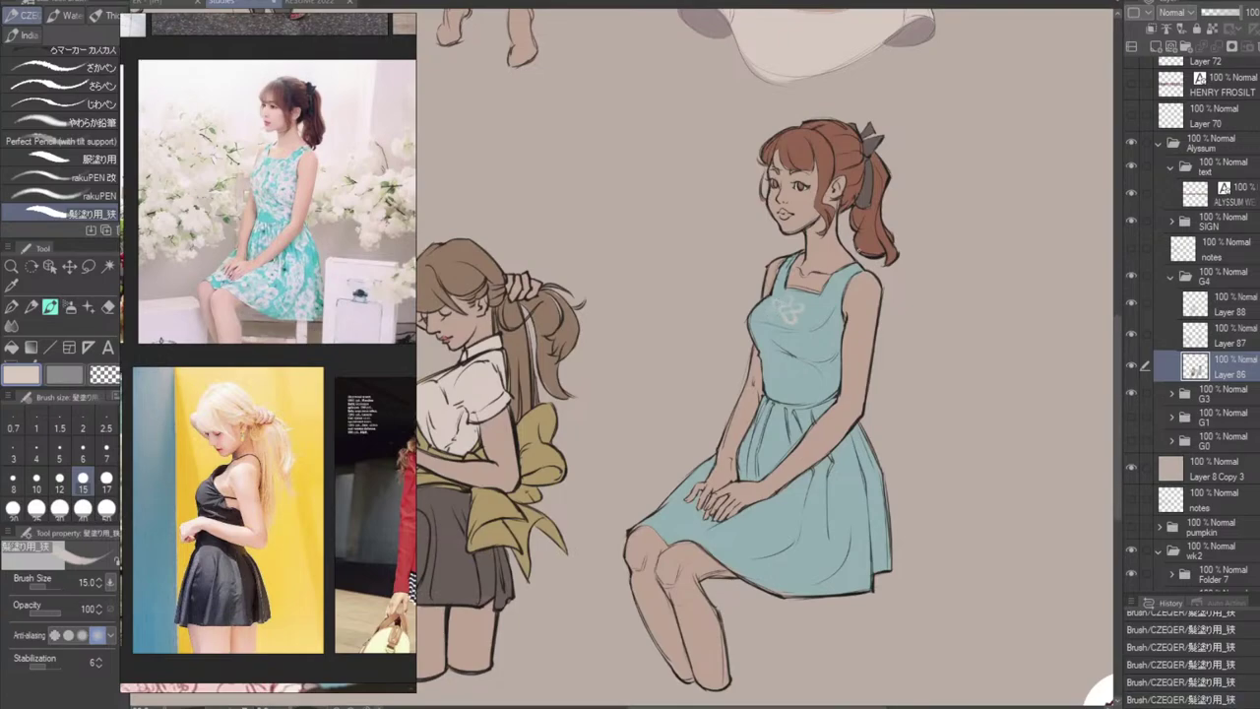
{"action": "key", "text": "ctrl+z"}
{"action": "key", "text": "ctrl+z"}
{"action": "key", "text": "ctrl+z"}
{"action": "key", "text": "ctrl+z"}
{"action": "key", "text": "ctrl+z"}
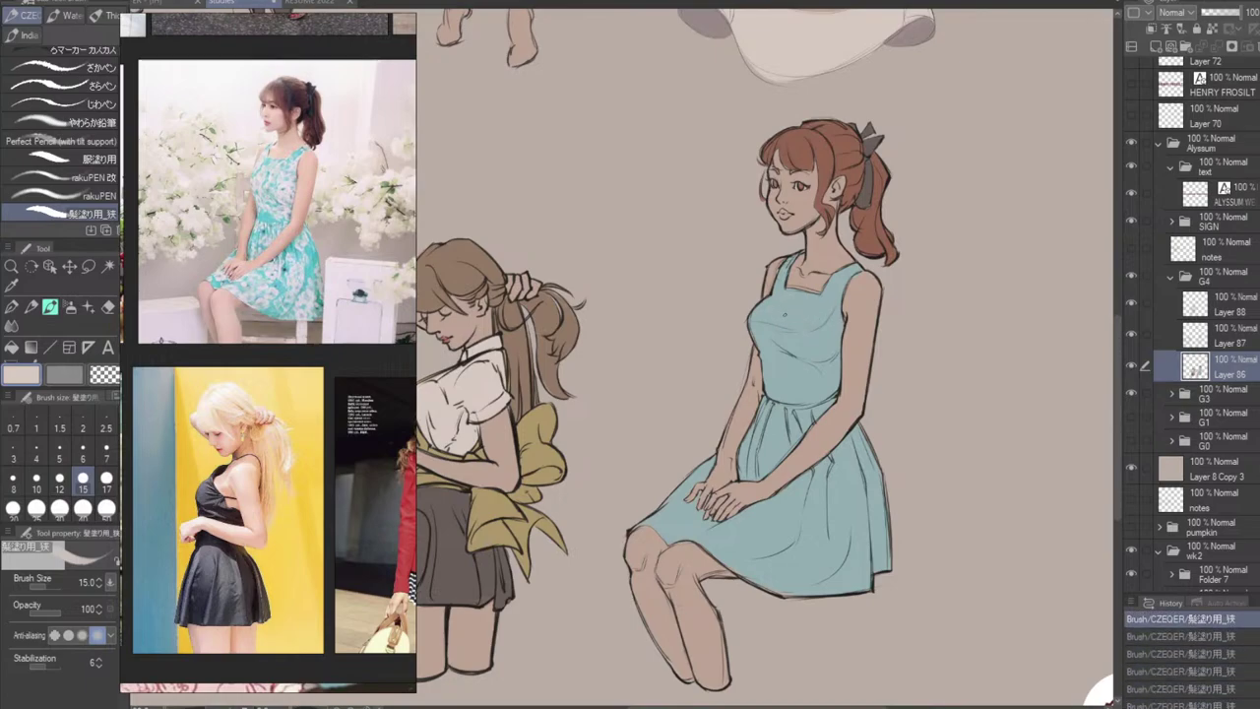
Try painting an off-white petalled flower on the upper bodice, shaping its petals with the sampled dress blue.
{"action": "left_click_drag", "start_coordinate": [784, 301], "coordinate": [780, 325]}
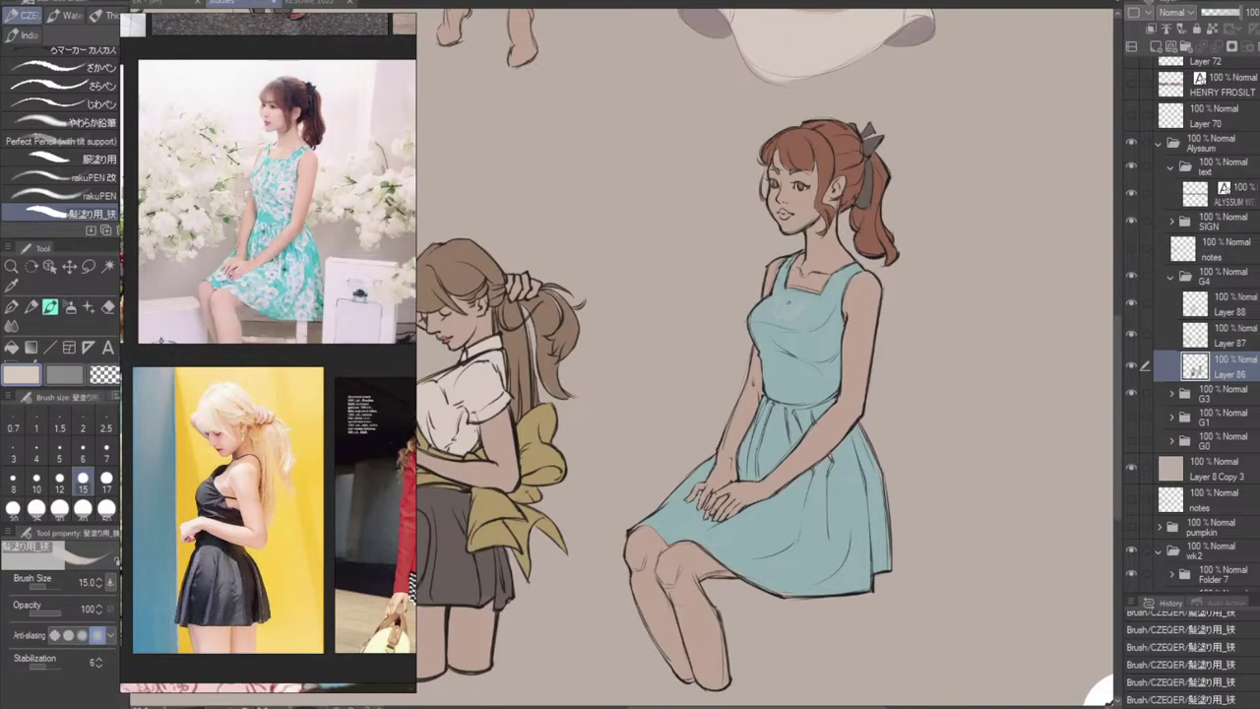
{"action": "key", "text": "ctrl+z"}
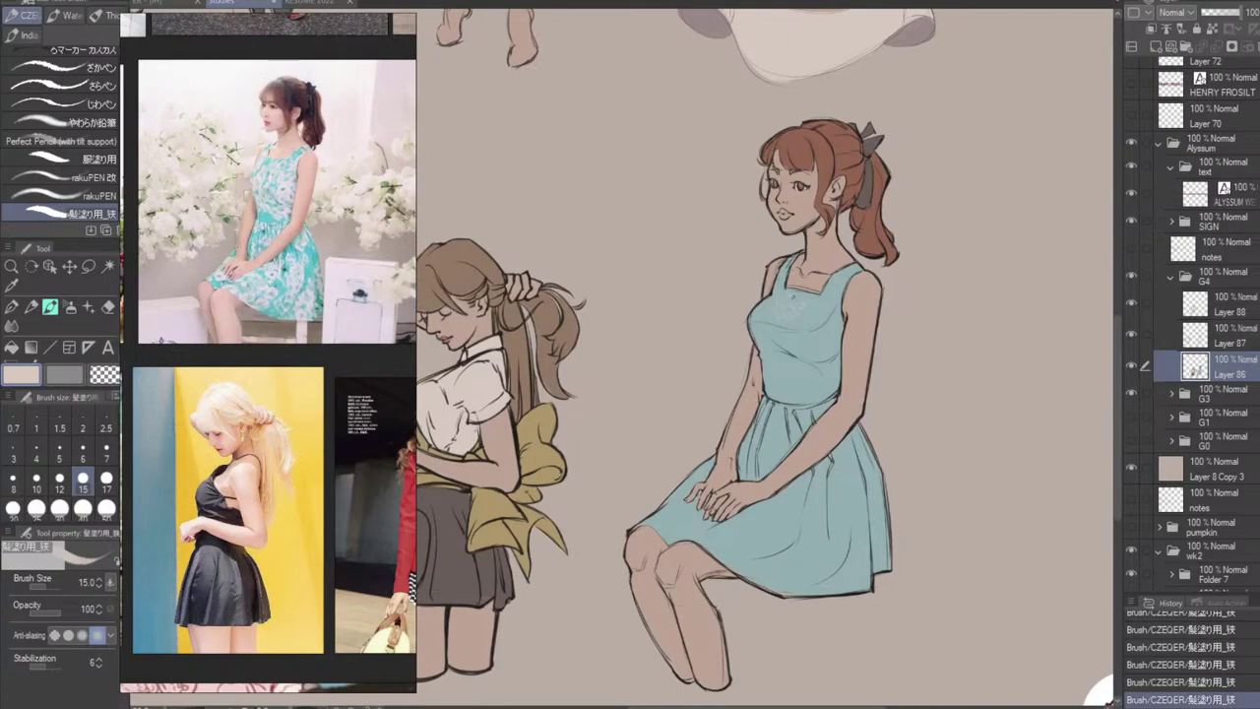
{"action": "left_click_drag", "start_coordinate": [791, 300], "coordinate": [798, 306]}
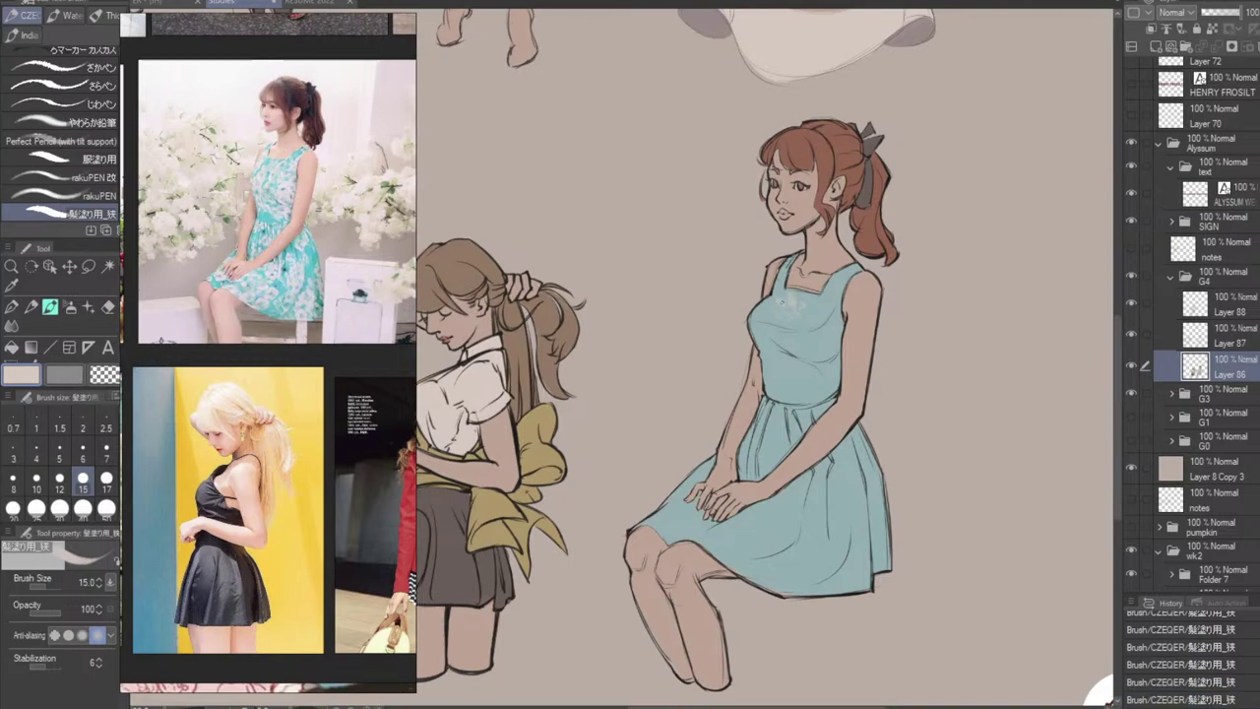
{"action": "left_click", "coordinate": [787, 307]}
{"action": "left_click", "coordinate": [784, 303]}
{"action": "left_click_drag", "start_coordinate": [790, 309], "coordinate": [801, 311]}
{"action": "left_click", "coordinate": [812, 314], "text": "alt"}
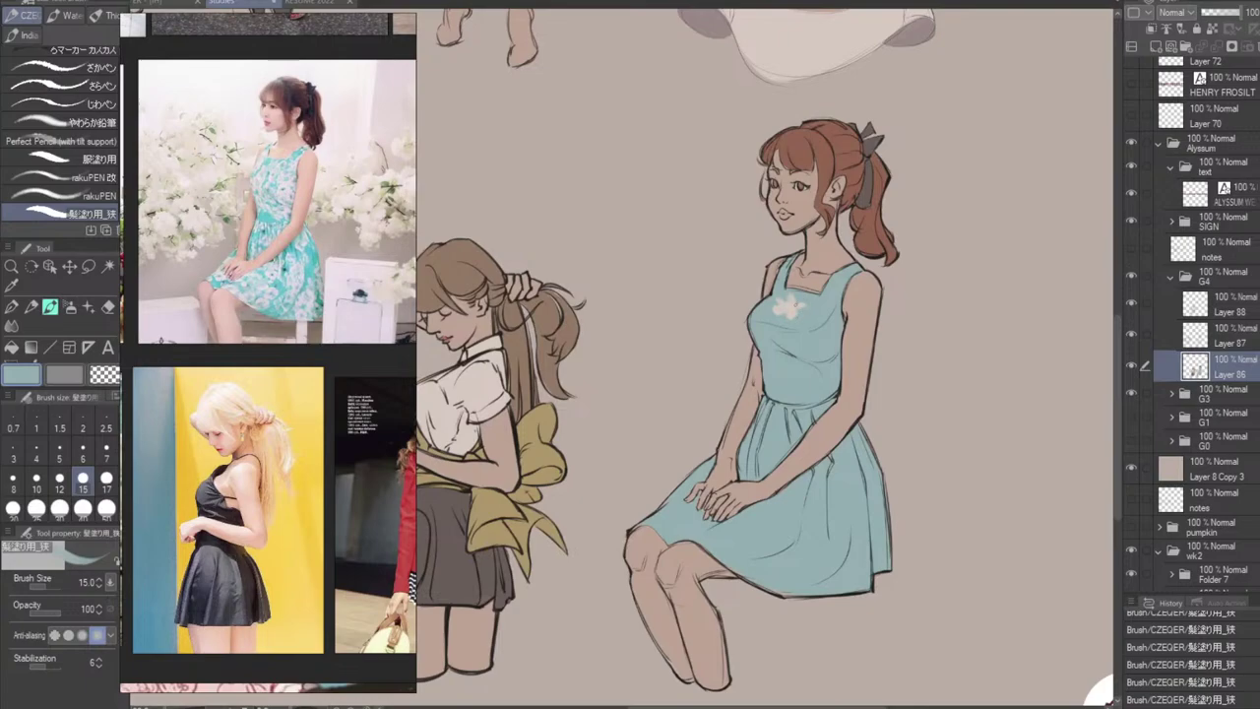
{"action": "left_click_drag", "start_coordinate": [790, 296], "coordinate": [793, 308]}
{"action": "left_click", "coordinate": [785, 310], "text": "alt"}
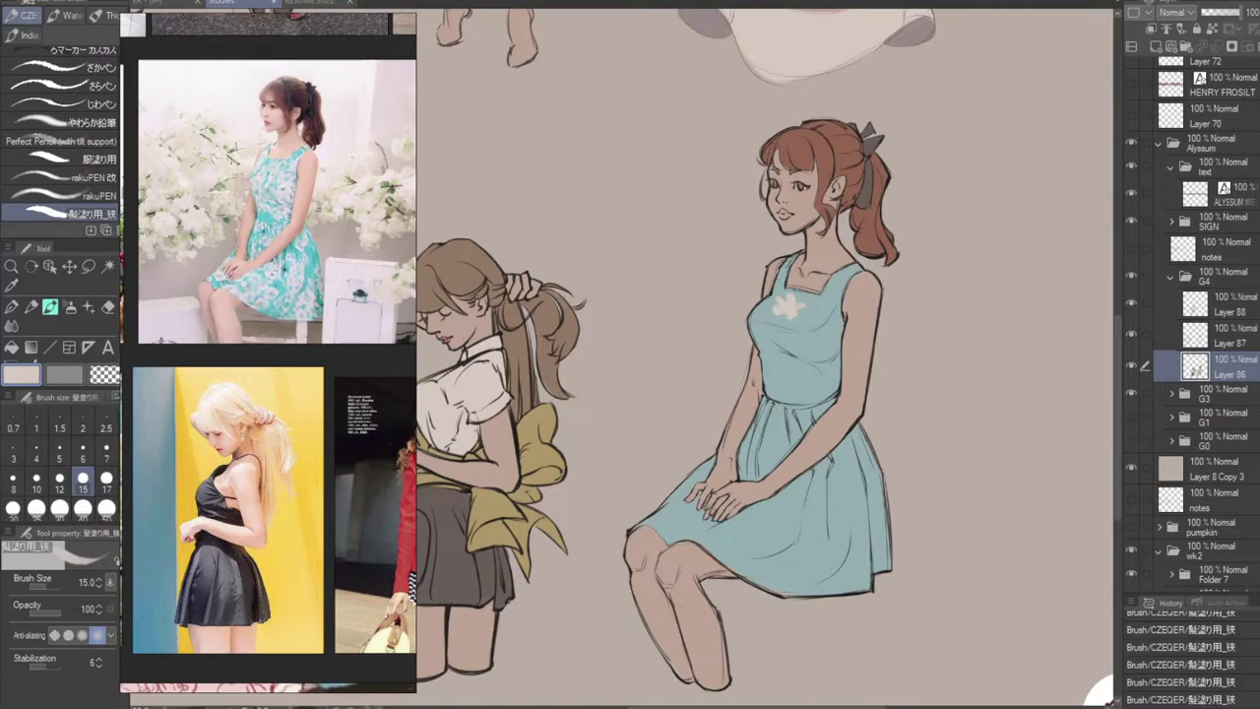
{"action": "left_click", "coordinate": [774, 303], "text": "alt"}
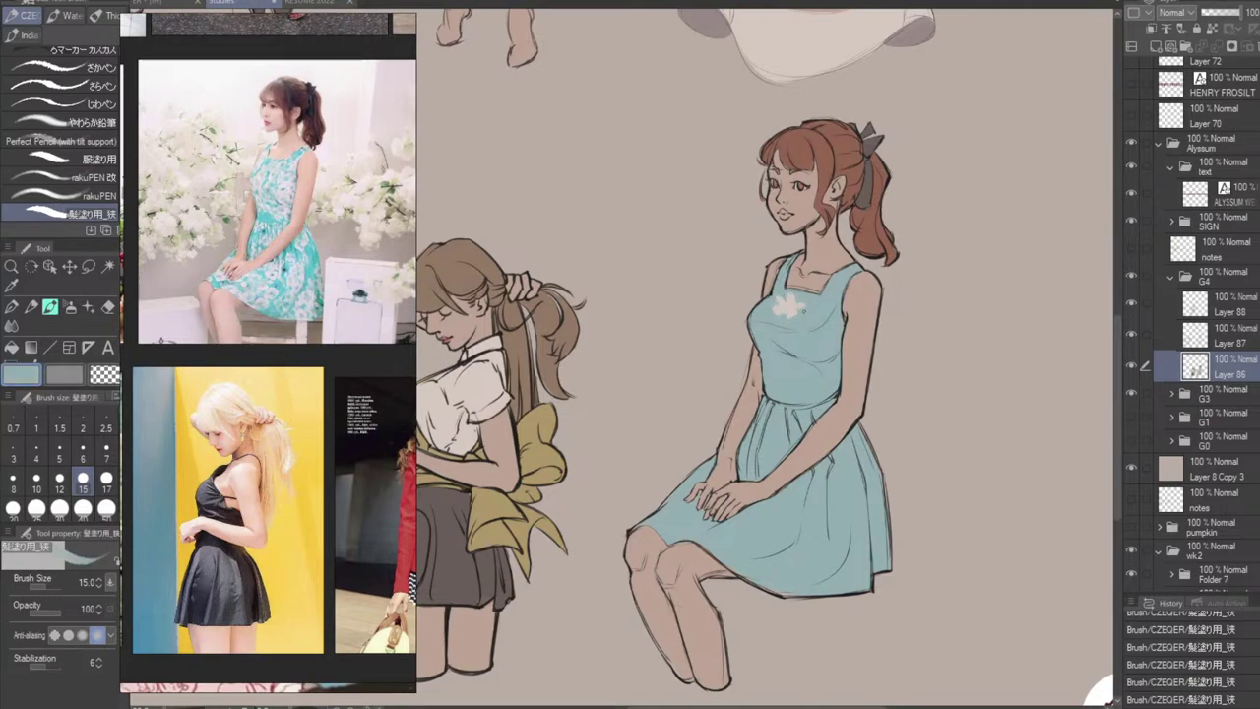
{"action": "left_click_drag", "start_coordinate": [802, 297], "coordinate": [797, 318]}
{"action": "left_click", "coordinate": [785, 308], "text": "alt"}
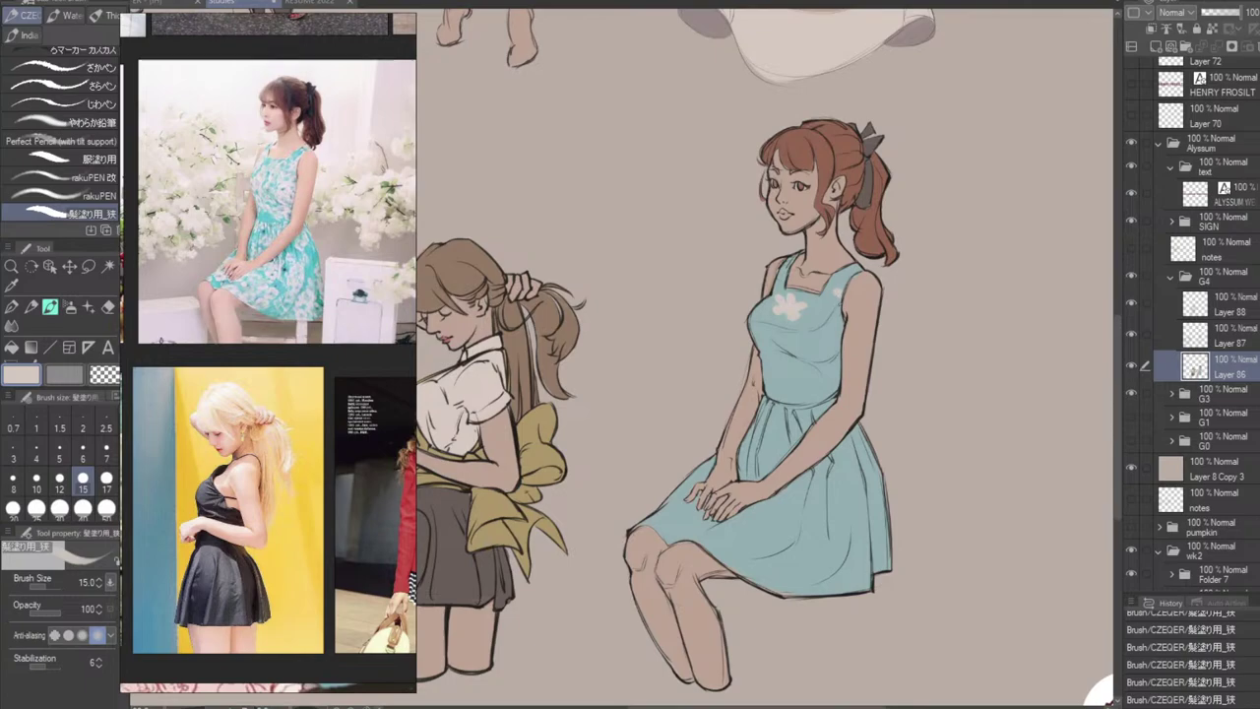
Undo the painted flower strokes and clear the off-white flower from the bodice.
{"action": "key", "text": "ctrl+z"}
{"action": "key", "text": "ctrl+z"}
{"action": "key", "text": "ctrl+z"}
{"action": "key", "text": "ctrl+z"}
{"action": "key", "text": "ctrl+z"}
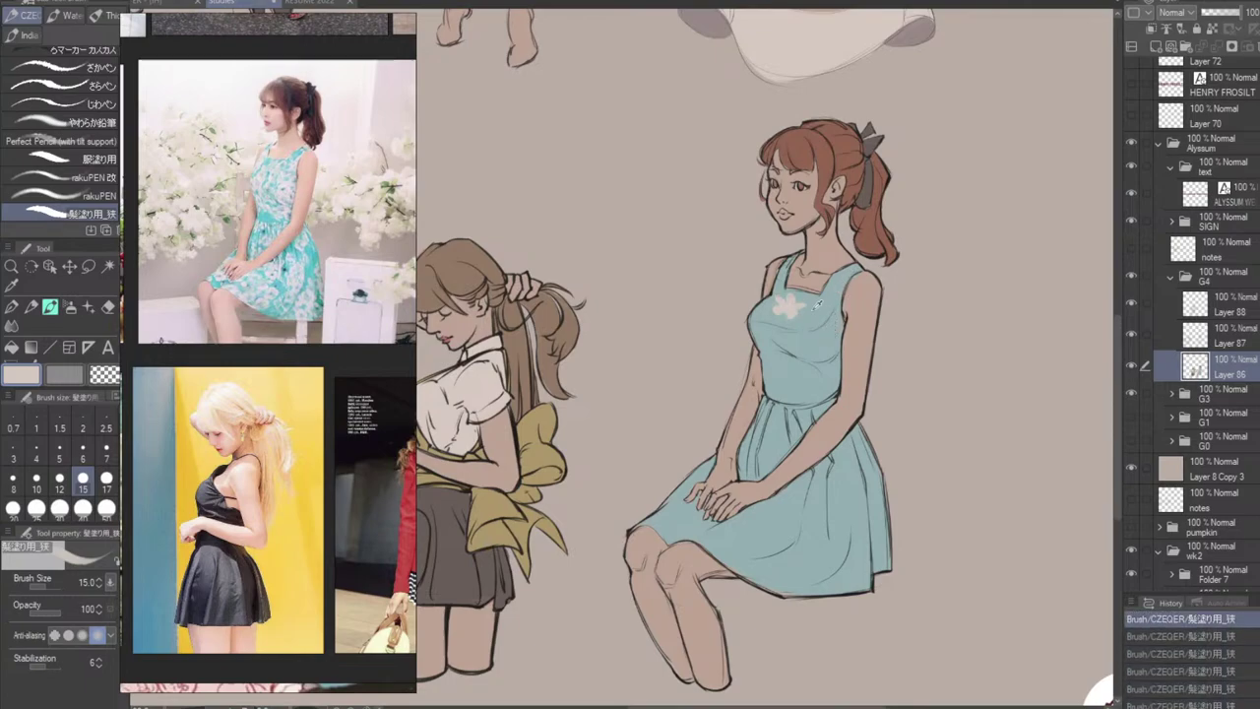
{"action": "left_click", "coordinate": [817, 305], "text": "alt"}
{"action": "left_click_drag", "start_coordinate": [805, 305], "coordinate": [778, 307]}
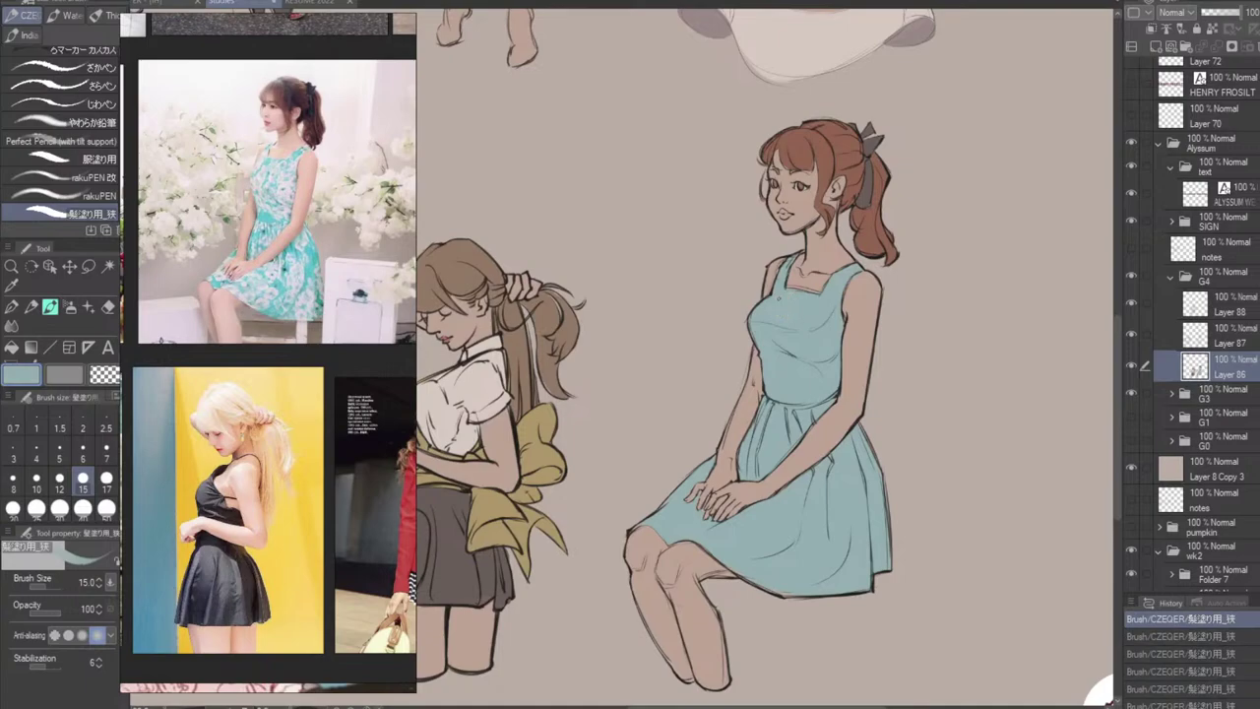
Select Layer 88, sample the dark line colour from the sketch, and set the brush size to 7.
{"action": "key", "text": "["}
{"action": "key", "text": "["}
{"action": "key", "text": "["}
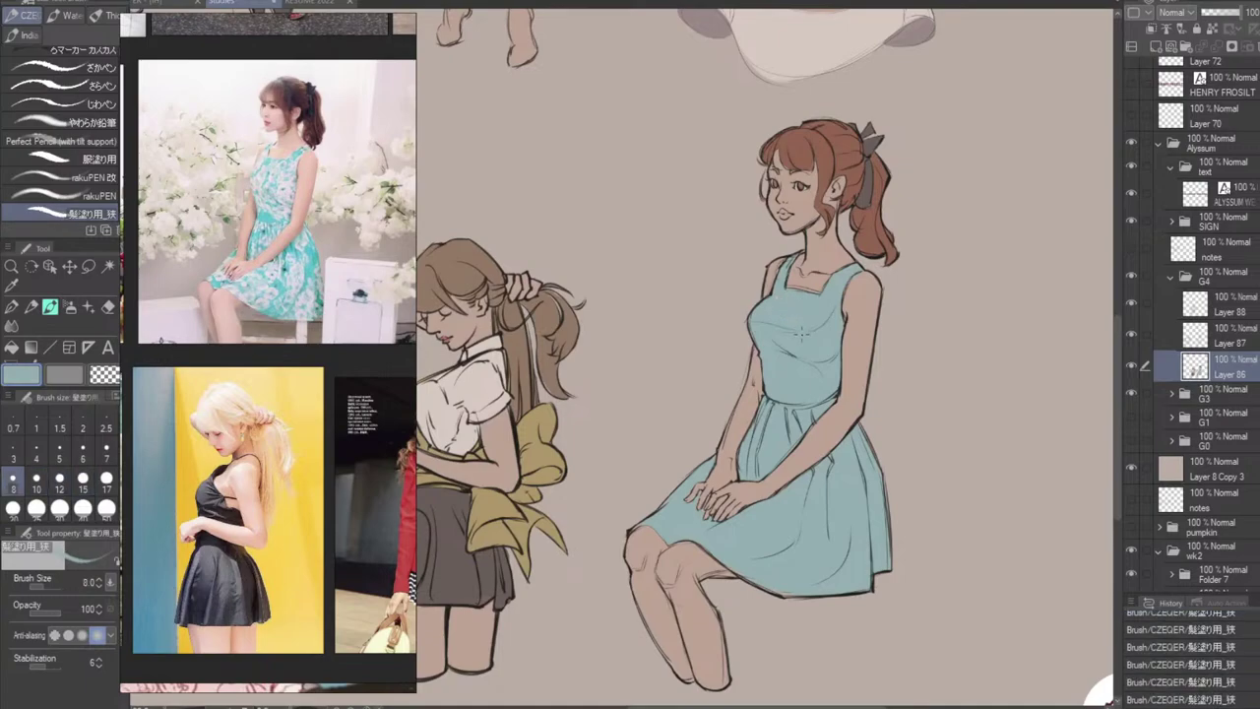
{"action": "key", "text": "b"}
{"action": "key", "text": "b"}
{"action": "key", "text": "b"}
{"action": "left_click", "coordinate": [1231, 335]}
{"action": "left_click", "coordinate": [1197, 307]}
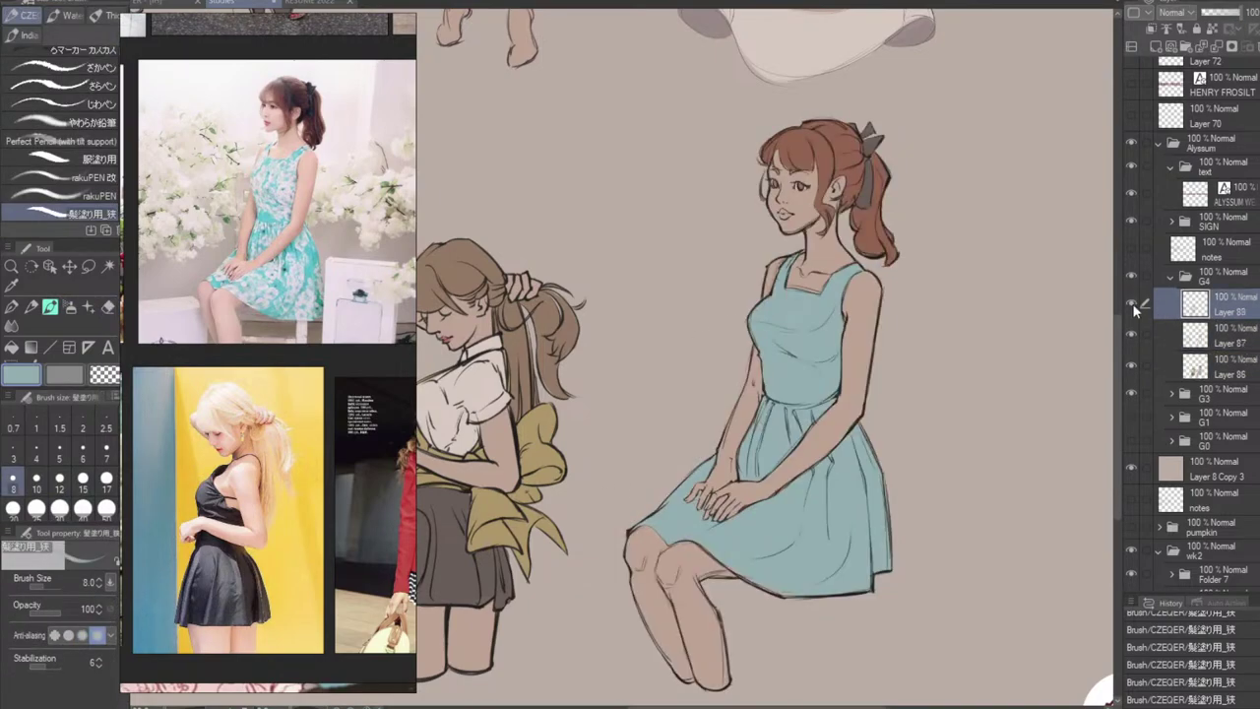
{"action": "left_click", "coordinate": [843, 386], "text": "alt"}
{"action": "key", "text": "b"}
{"action": "key", "text": "e"}
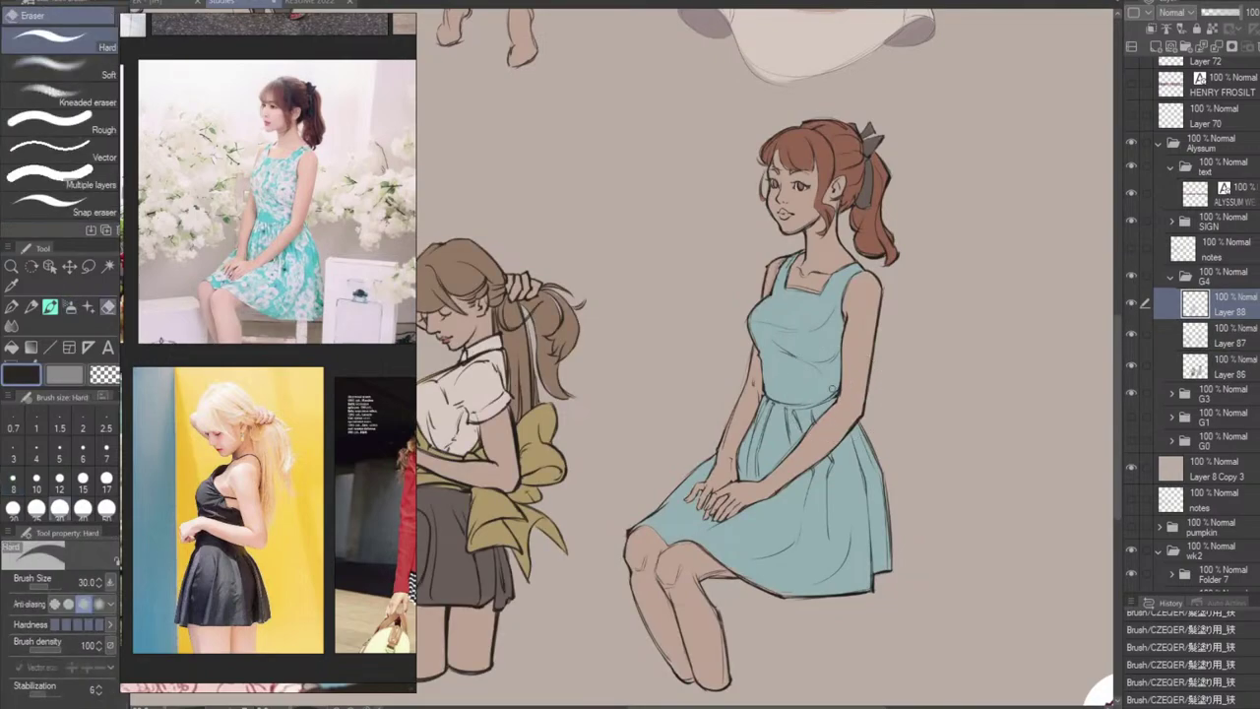
{"action": "key", "text": "b"}
{"action": "key", "text": "["}
Outline a petalled flower in dark line on the upper bodice, undoing the trial strokes.
{"action": "left_click_drag", "start_coordinate": [800, 298], "coordinate": [803, 356]}
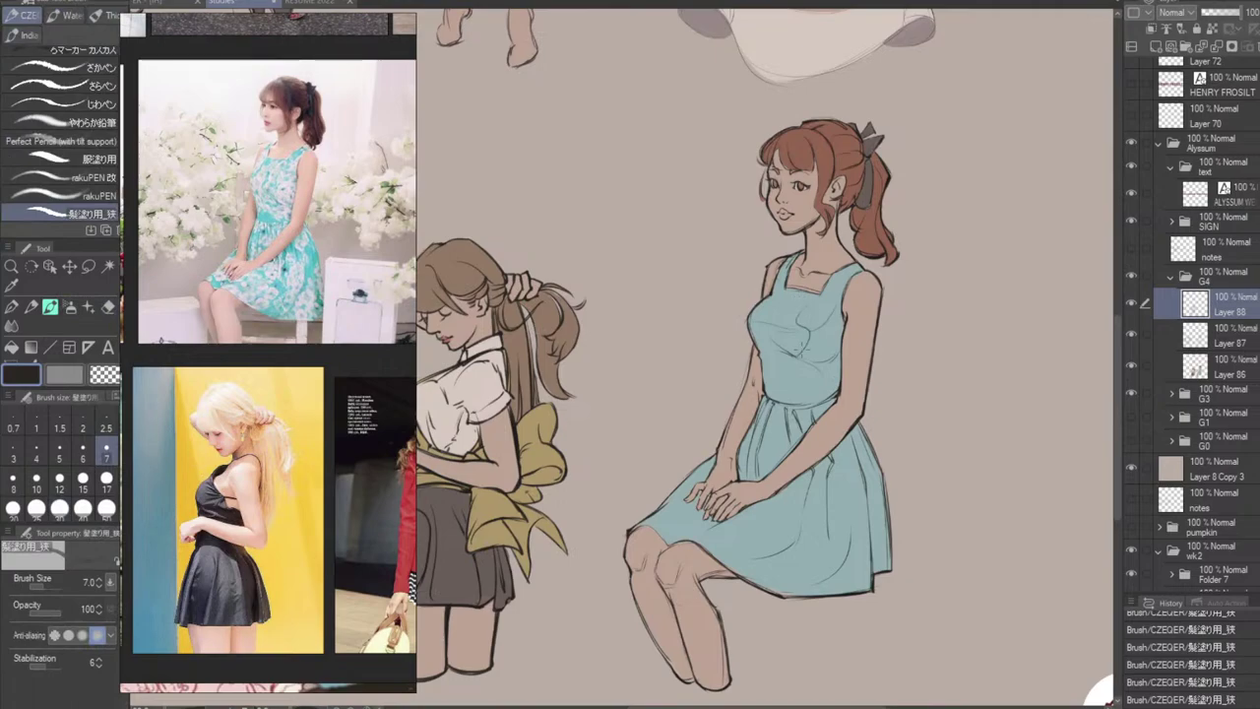
{"action": "key", "text": "ctrl+z"}
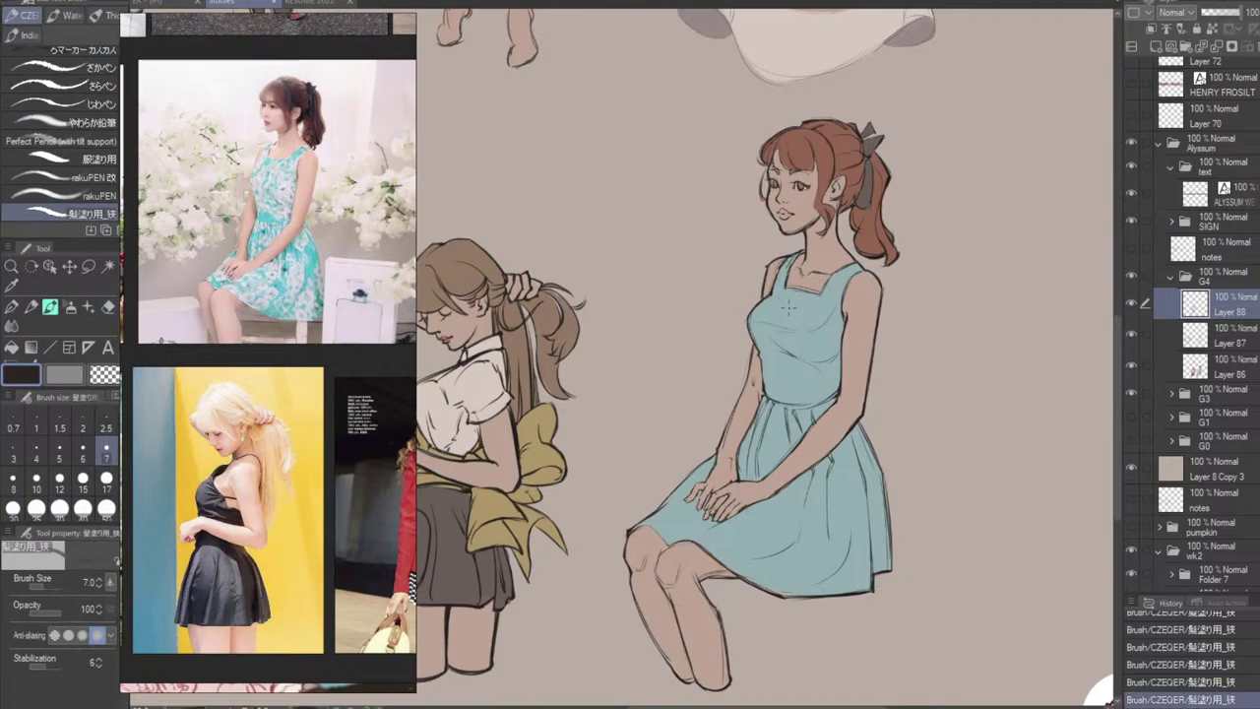
{"action": "left_click_drag", "start_coordinate": [782, 303], "coordinate": [792, 305]}
{"action": "key", "text": "ctrl+z"}
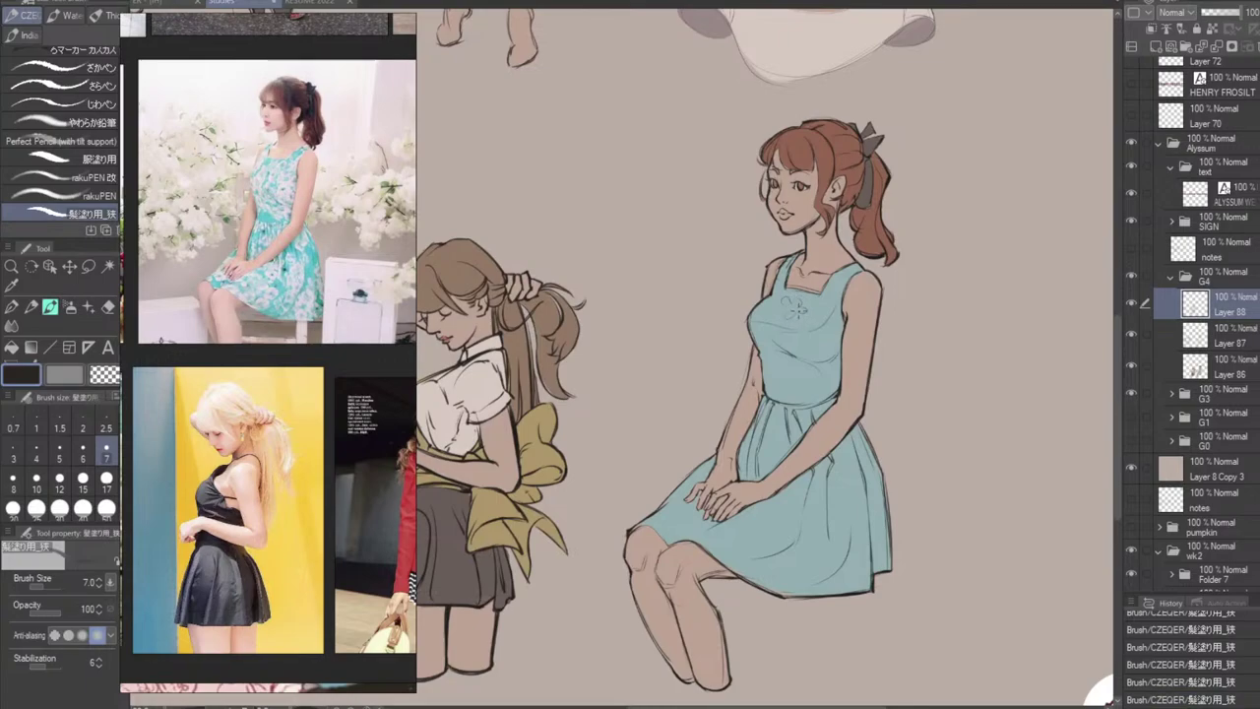
{"action": "left_click_drag", "start_coordinate": [795, 308], "coordinate": [792, 318]}
{"action": "key", "text": "ctrl+z"}
{"action": "key", "text": "ctrl+z"}
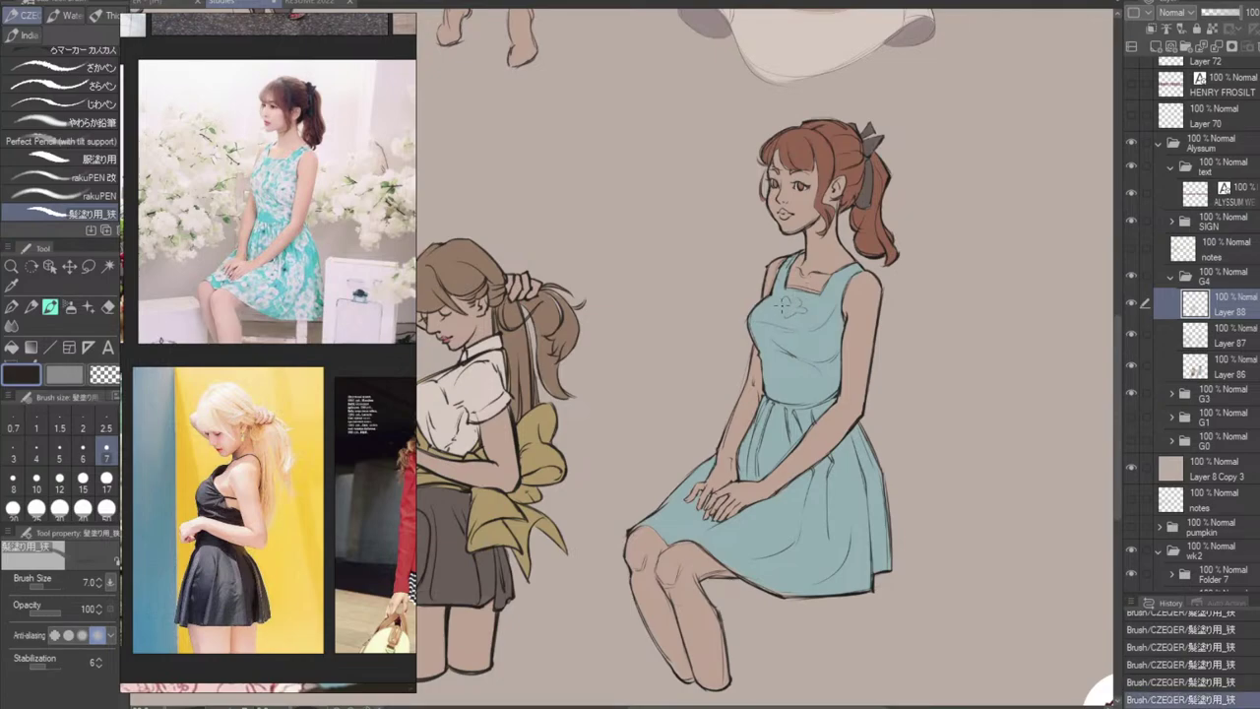
{"action": "left_click_drag", "start_coordinate": [776, 303], "coordinate": [786, 313]}
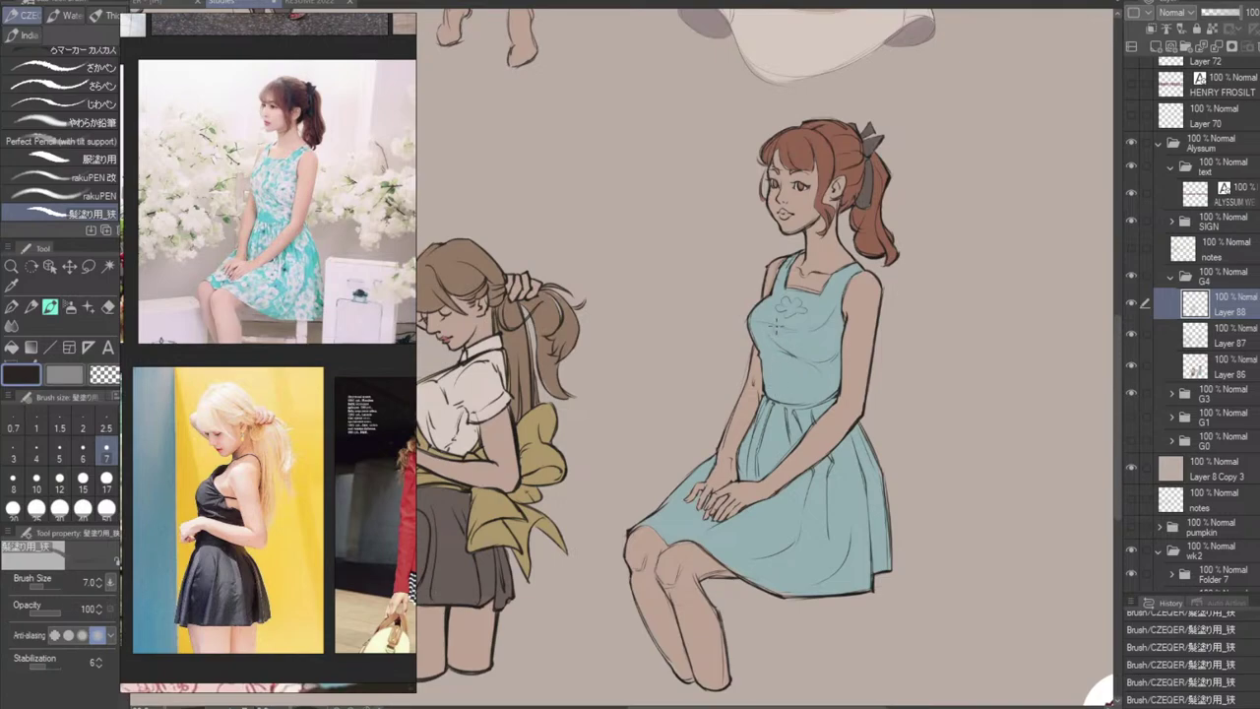
{"action": "key", "text": "ctrl+z"}
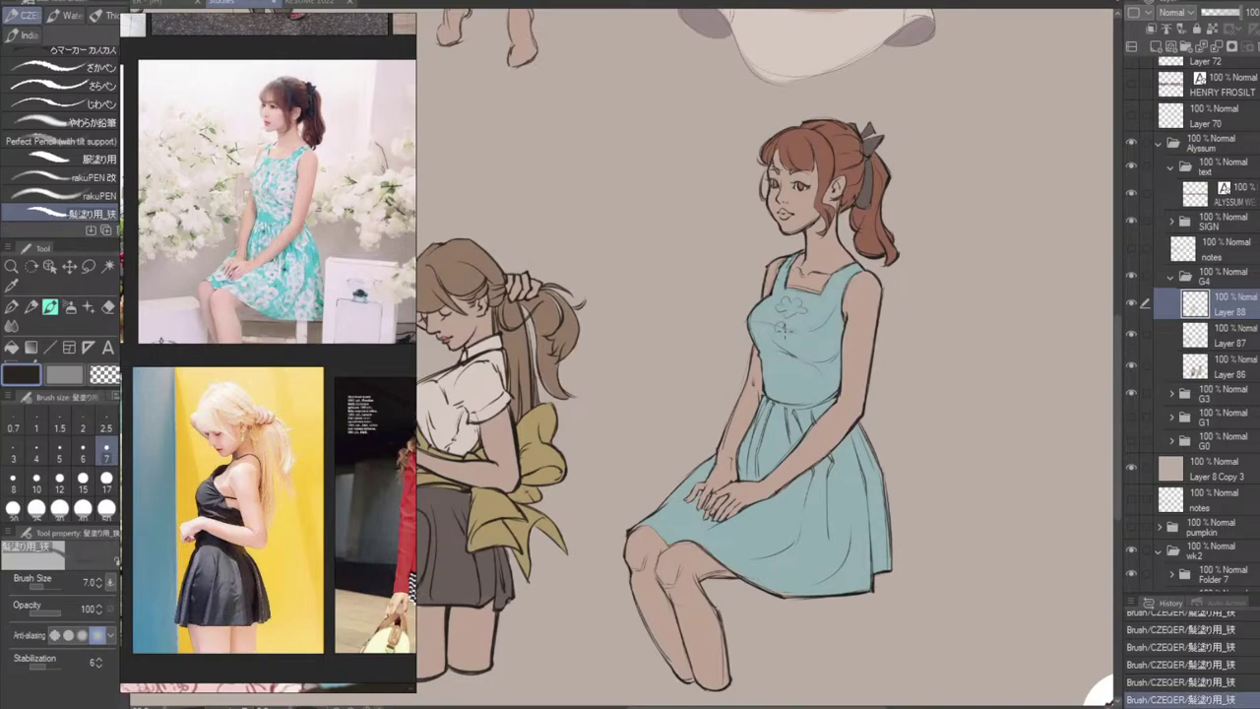
Outline a second petalled flower on the mid bodice below the first, undoing and redrawing its petals.
{"action": "left_click_drag", "start_coordinate": [784, 331], "coordinate": [779, 333]}
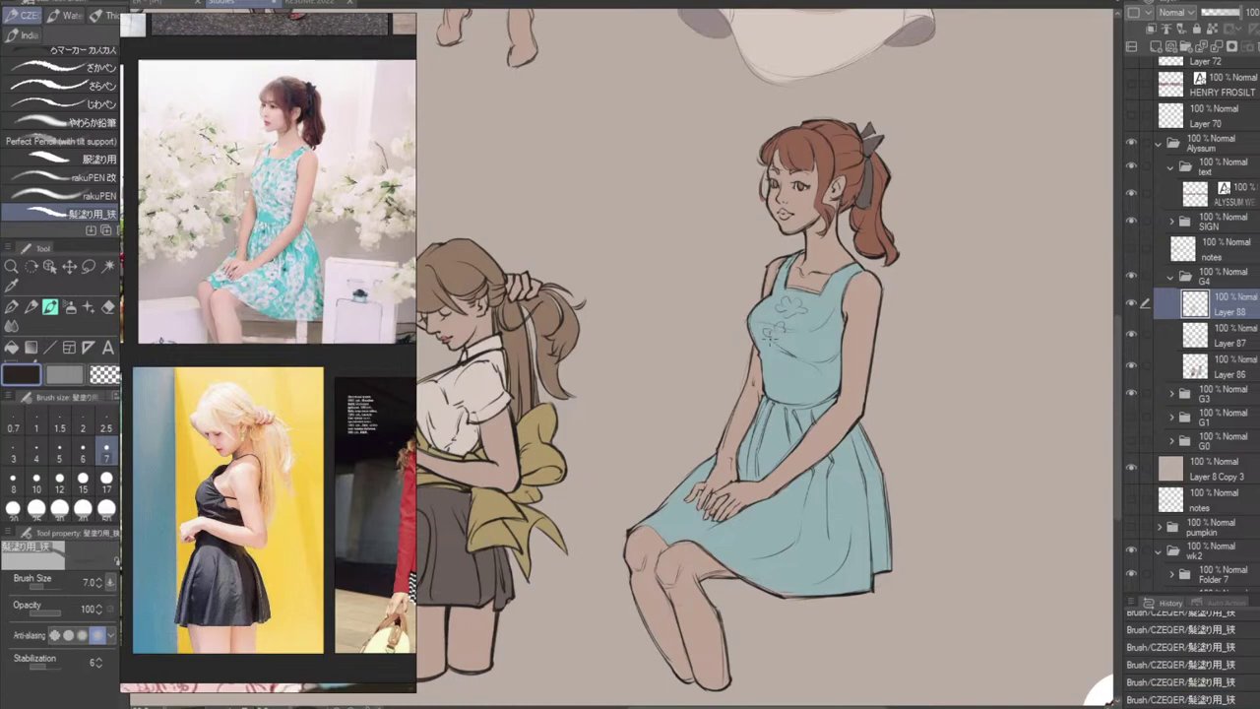
{"action": "left_click", "coordinate": [772, 349]}
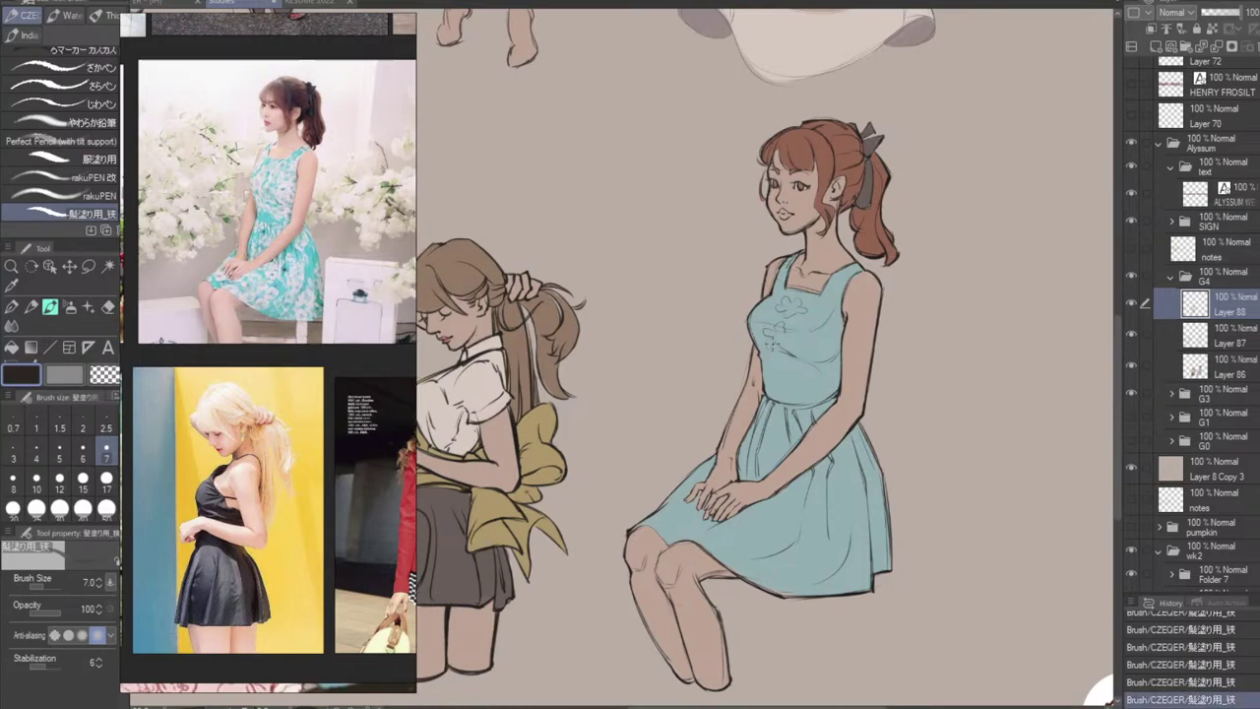
{"action": "left_click_drag", "start_coordinate": [774, 344], "coordinate": [783, 347]}
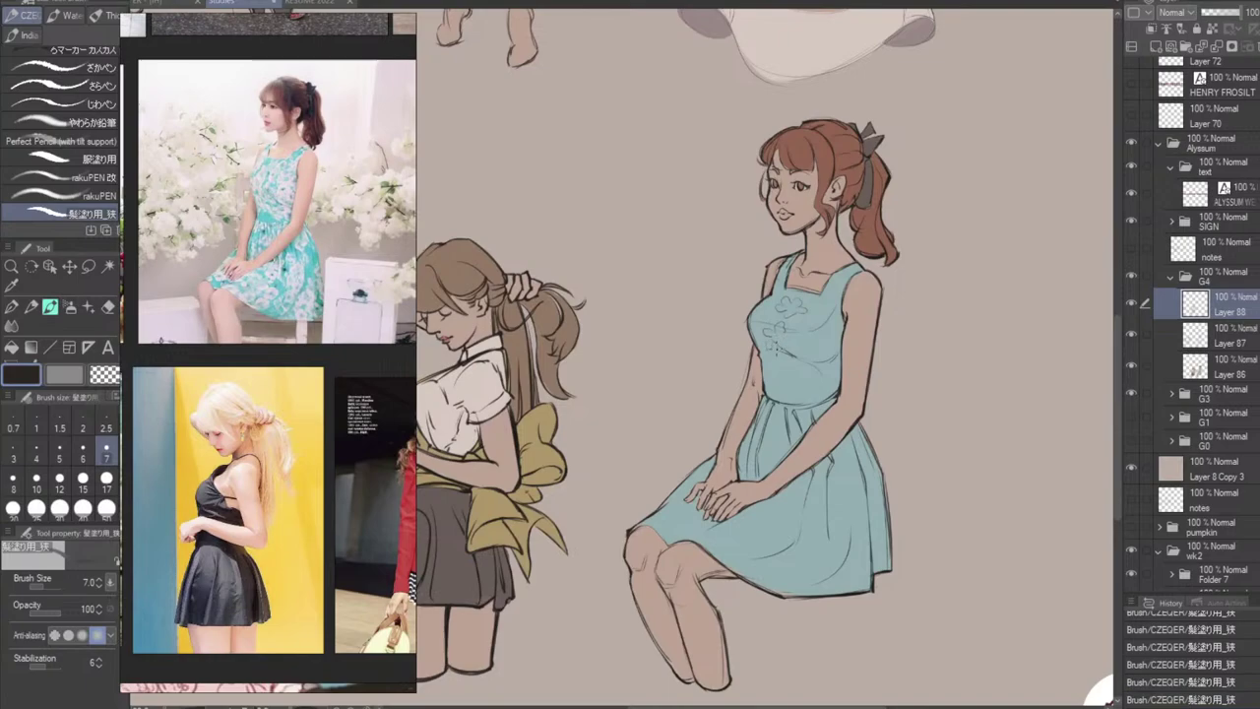
{"action": "left_click", "coordinate": [781, 353]}
{"action": "key", "text": "ctrl+z"}
{"action": "left_click_drag", "start_coordinate": [780, 352], "coordinate": [783, 352]}
{"action": "key", "text": "ctrl+z"}
{"action": "key", "text": "ctrl+z"}
{"action": "left_click_drag", "start_coordinate": [783, 327], "coordinate": [793, 341]}
{"action": "key", "text": "ctrl+z"}
Outline a third petalled flower on the lower bodice just above the waist, undoing the stray strokes.
{"action": "mouse_move", "coordinate": [782, 370]}
{"action": "left_mouse_down"}
{"action": "mouse_move", "coordinate": [794, 379]}
{"action": "mouse_move", "coordinate": [774, 393]}
{"action": "mouse_move", "coordinate": [793, 384]}
{"action": "left_mouse_up"}
{"action": "key", "text": "ctrl+z"}
{"action": "key", "text": "ctrl+z"}
{"action": "key", "text": "ctrl+z"}
{"action": "key", "text": "ctrl+z"}
{"action": "key", "text": "ctrl+z"}
{"action": "mouse_move", "coordinate": [953, 348]}
{"action": "left_mouse_down"}
{"action": "mouse_move", "coordinate": [928, 352]}
{"action": "mouse_move", "coordinate": [945, 331]}
{"action": "left_mouse_up"}
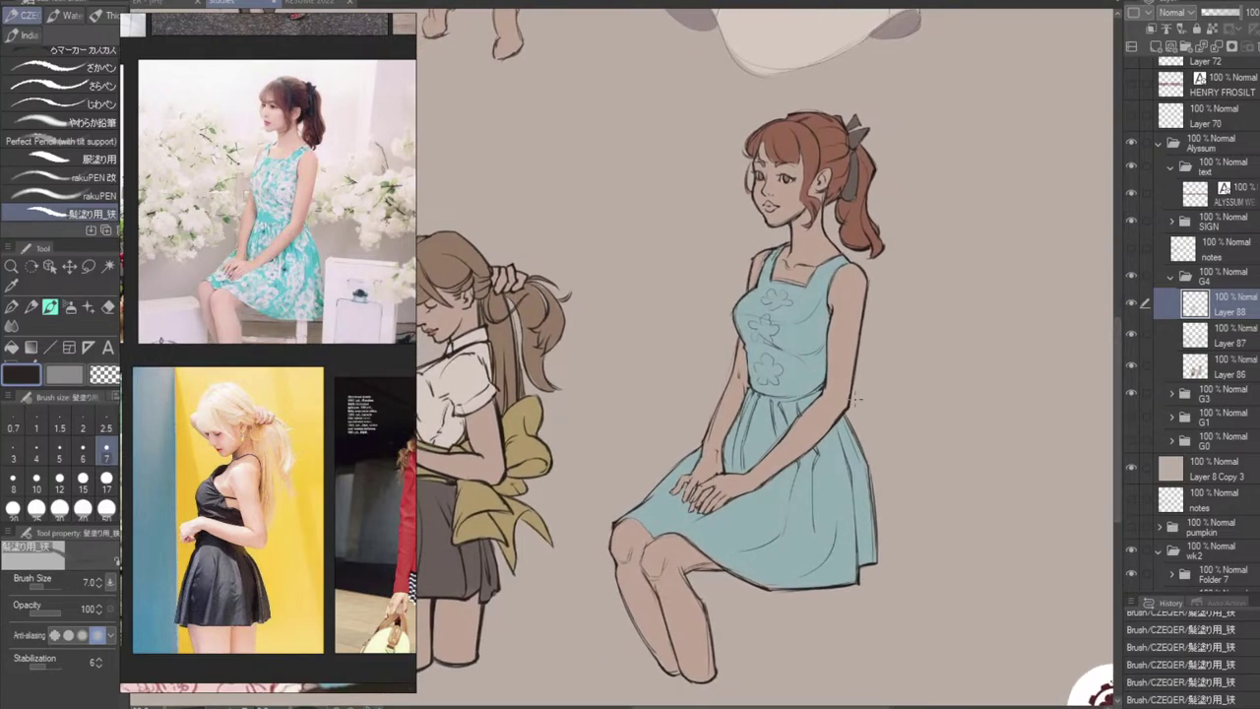
Switch to Layer 87, strengthen the outline along the skirt's back edge, and tidy the hem corner with the eraser.
{"action": "left_click", "coordinate": [1225, 339]}
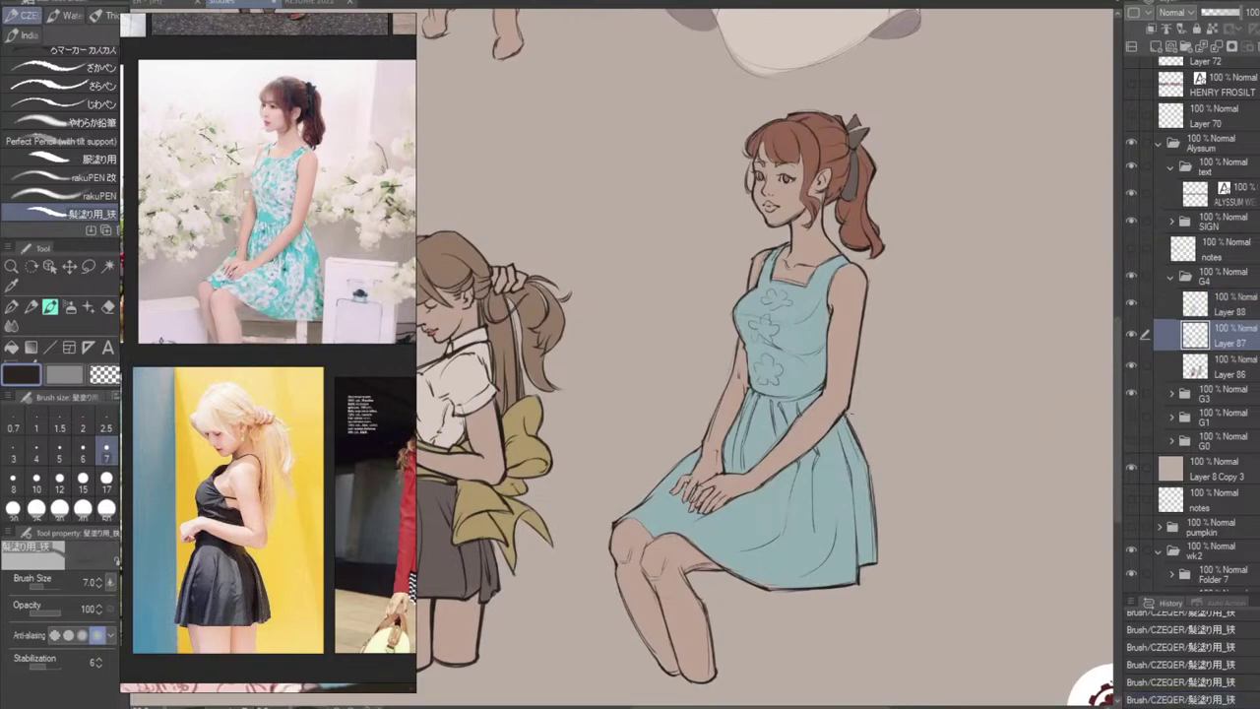
{"action": "left_click_drag", "start_coordinate": [864, 455], "coordinate": [876, 569]}
{"action": "key", "text": "e"}
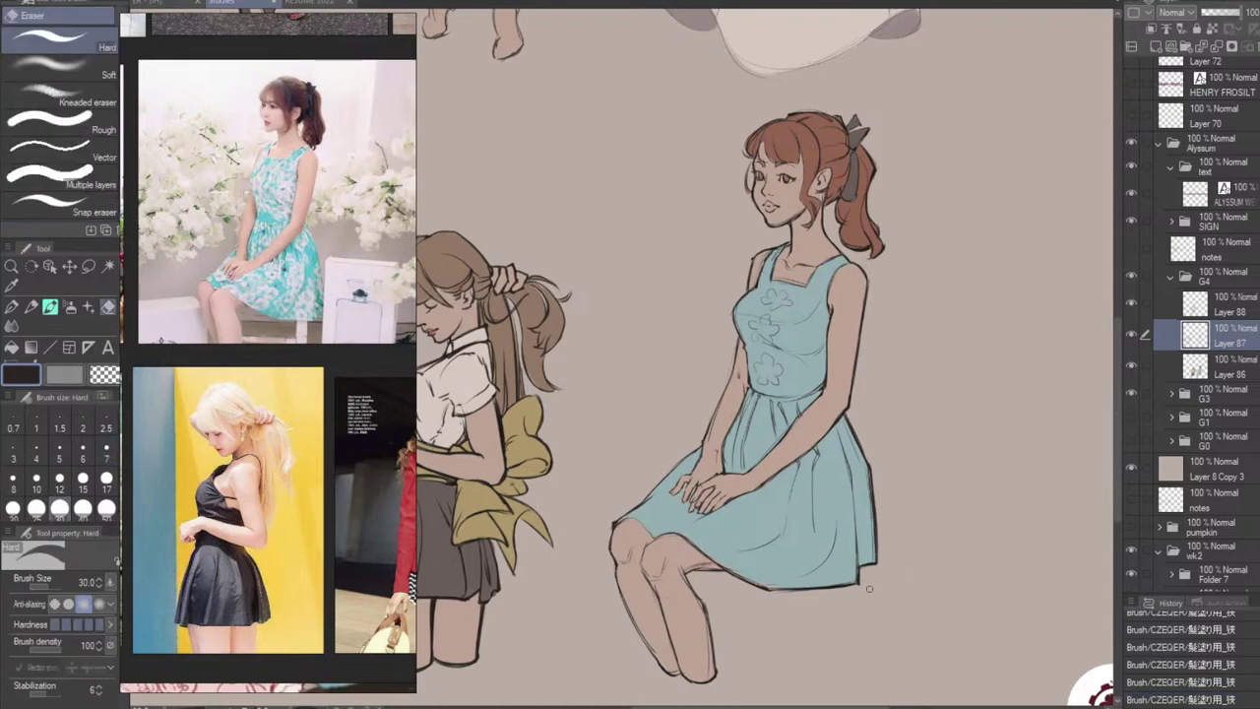
{"action": "key", "text": "b"}
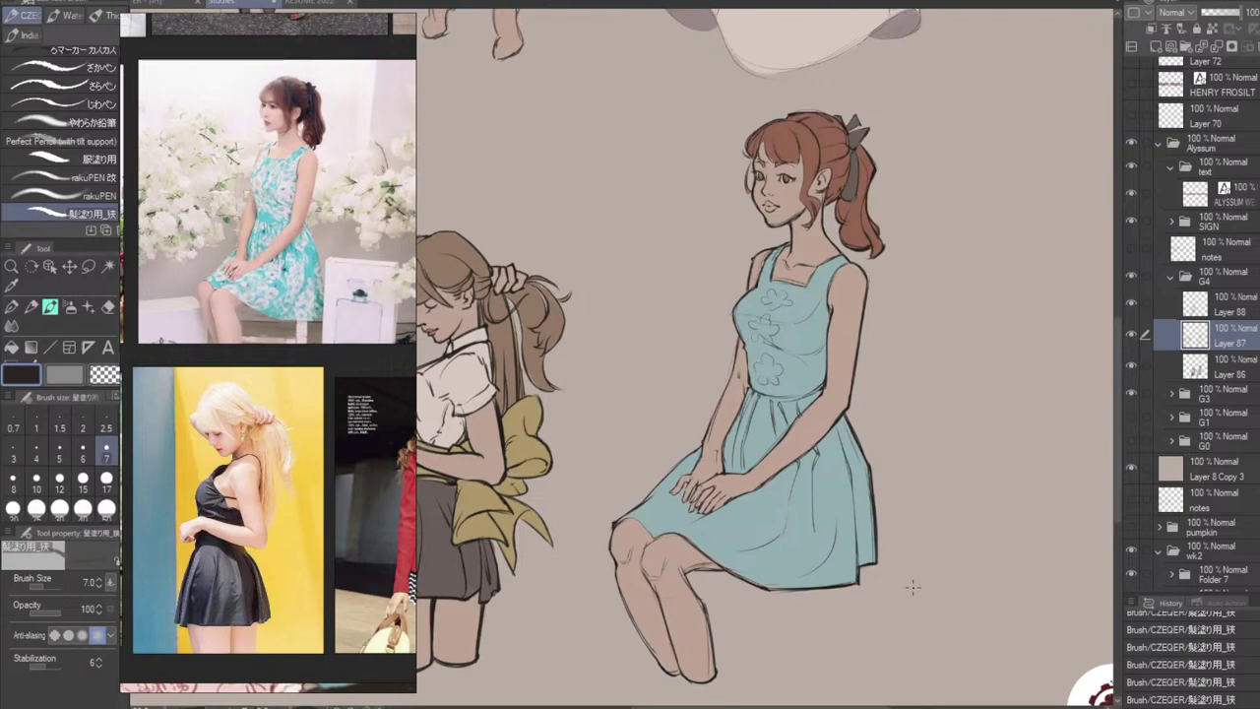
Switch to Layer 88 and clean up the lines around the upper bodice flower with the hard eraser.
{"action": "left_click", "coordinate": [1237, 308]}
{"action": "key", "text": "e"}
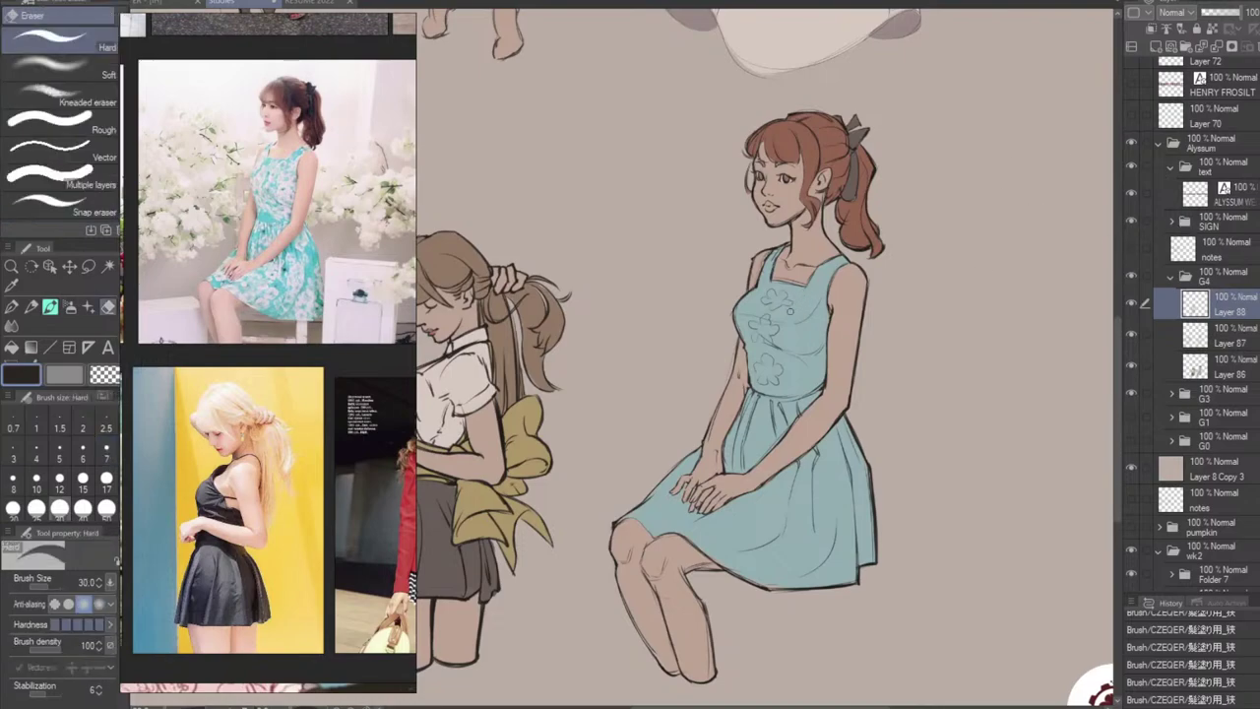
{"action": "left_click_drag", "start_coordinate": [787, 307], "coordinate": [778, 301]}
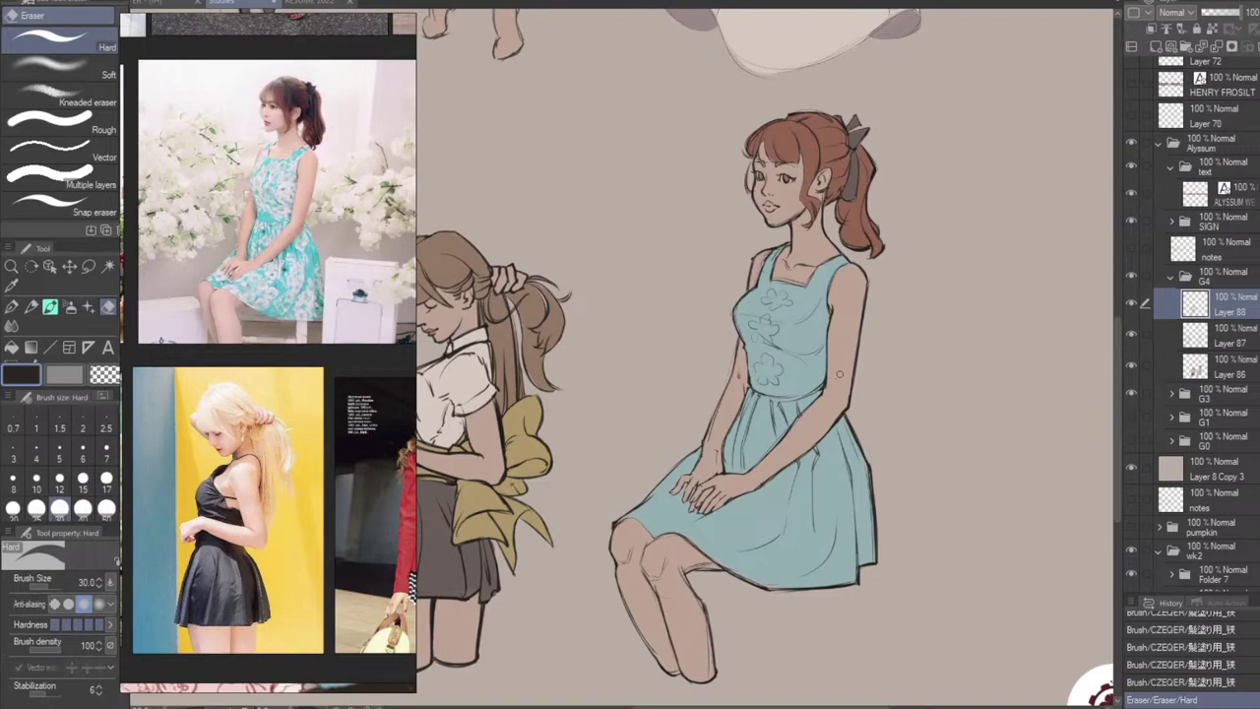
On Layer 87, outline the left and upper petals of a large flower on the skirt, undoing the trial strokes.
{"action": "left_click", "coordinate": [1202, 336]}
{"action": "key", "text": "b"}
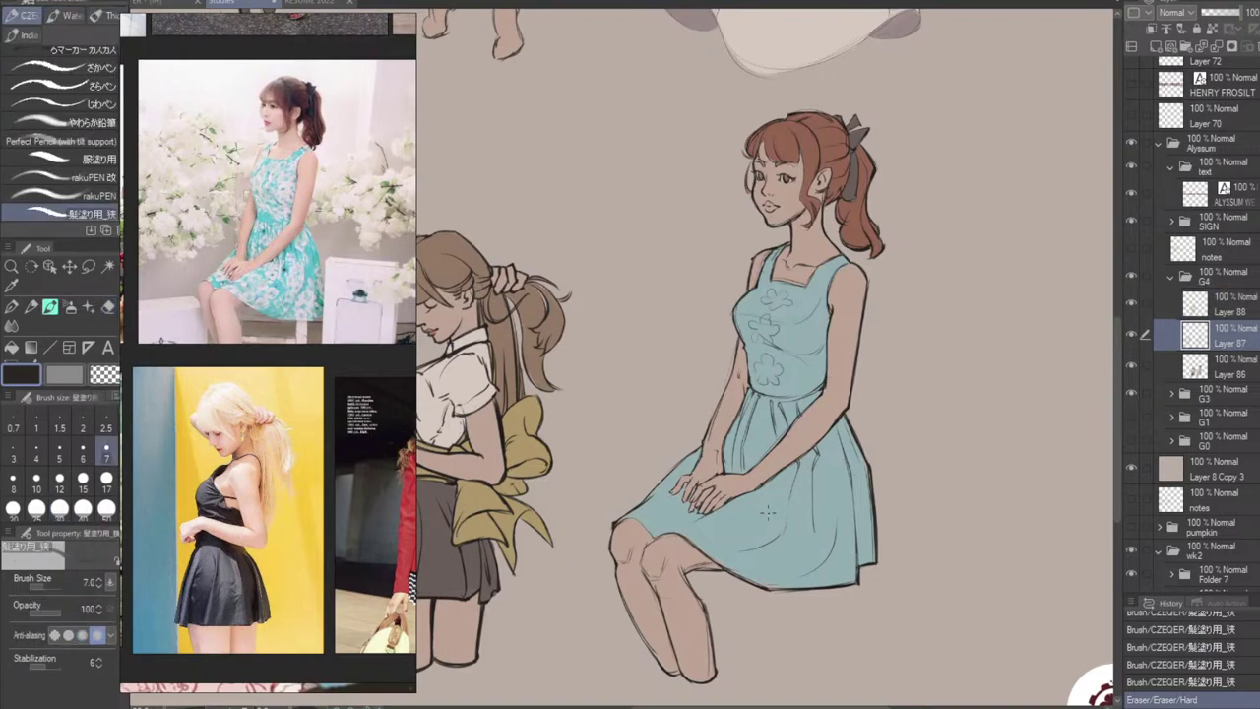
{"action": "mouse_move", "coordinate": [771, 499]}
{"action": "left_mouse_down"}
{"action": "mouse_move", "coordinate": [773, 524]}
{"action": "mouse_move", "coordinate": [813, 466]}
{"action": "mouse_move", "coordinate": [790, 488]}
{"action": "mouse_move", "coordinate": [819, 473]}
{"action": "mouse_move", "coordinate": [831, 488]}
{"action": "mouse_move", "coordinate": [818, 503]}
{"action": "mouse_move", "coordinate": [845, 495]}
{"action": "mouse_move", "coordinate": [841, 522]}
{"action": "mouse_move", "coordinate": [814, 518]}
{"action": "left_mouse_up"}
{"action": "key", "text": "ctrl+z"}
{"action": "key", "text": "ctrl+z"}
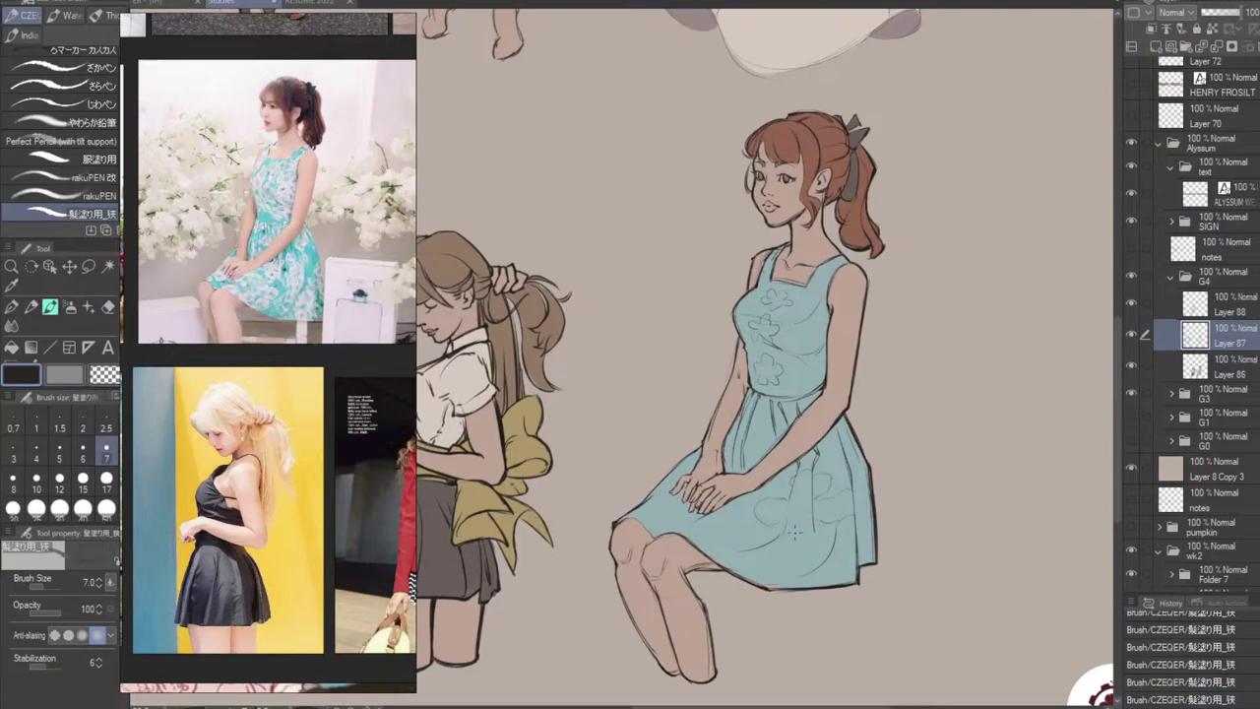
{"action": "key", "text": "ctrl+z"}
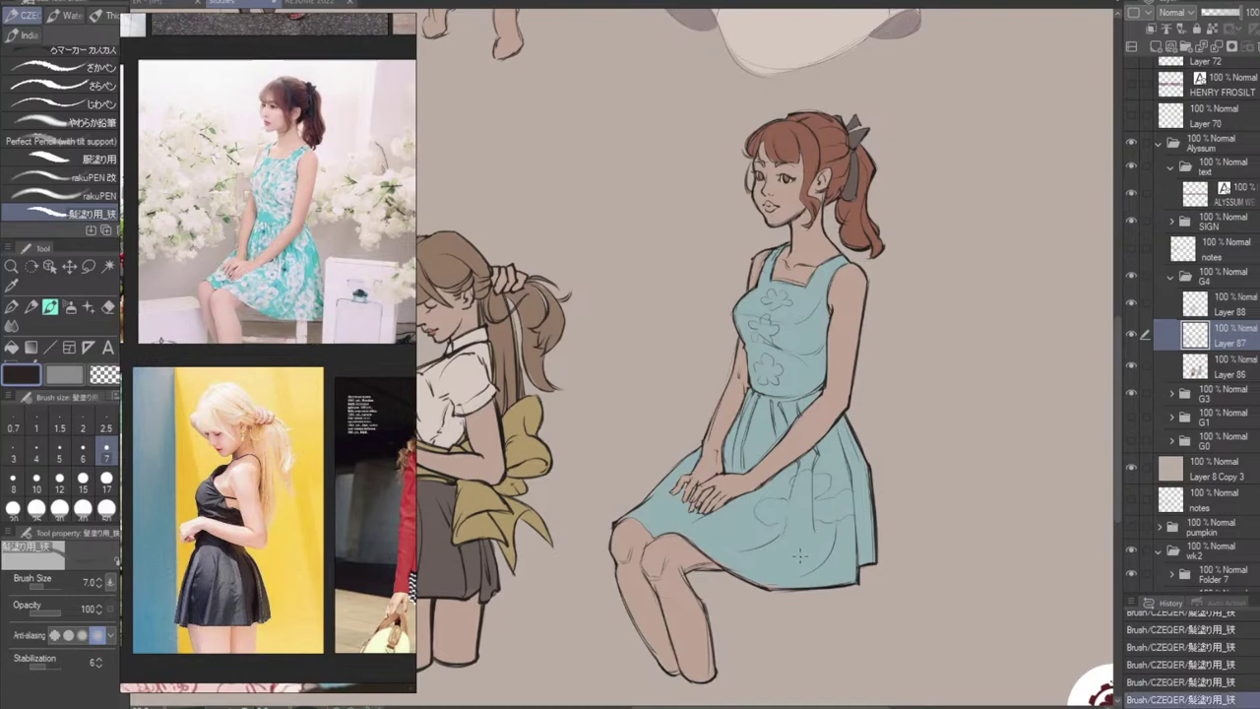
{"action": "left_click_drag", "start_coordinate": [795, 556], "coordinate": [829, 542]}
{"action": "key", "text": "ctrl+z"}
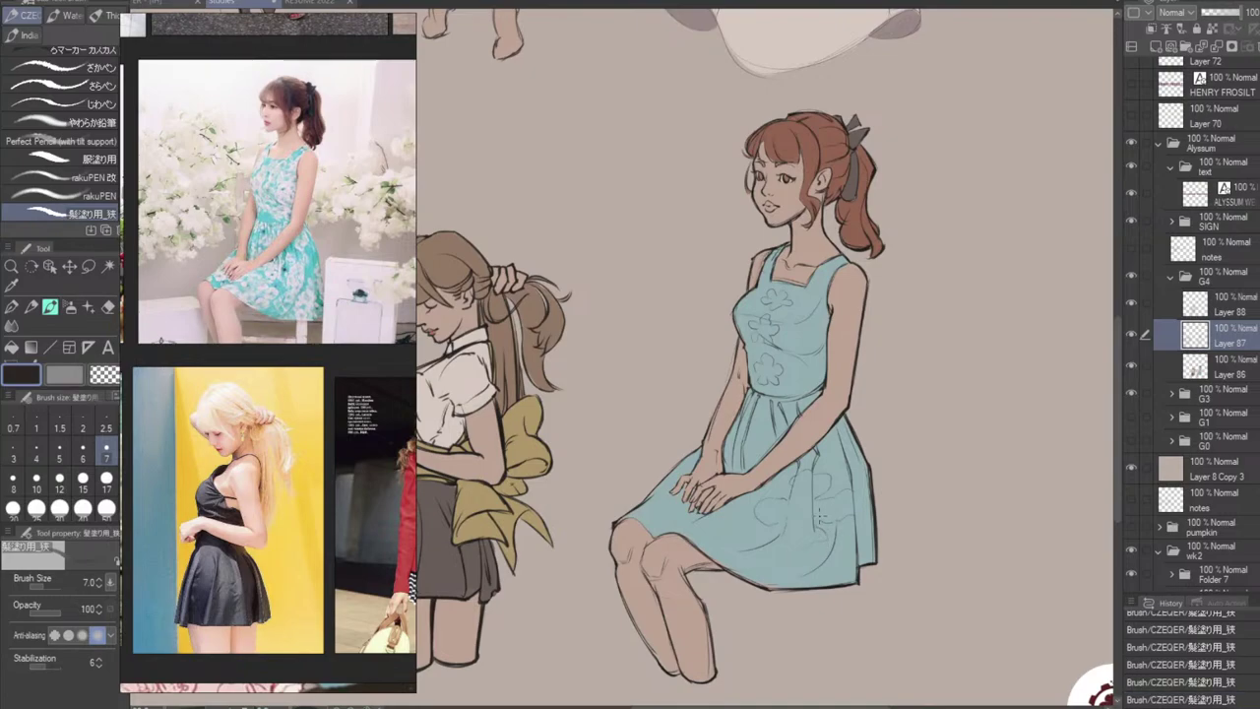
Complete the lower petals of the large skirt flower, undoing stray strokes and trimming the lines with the hard eraser.
{"action": "mouse_move", "coordinate": [789, 551]}
{"action": "left_mouse_down"}
{"action": "mouse_move", "coordinate": [780, 519]}
{"action": "mouse_move", "coordinate": [758, 537]}
{"action": "mouse_move", "coordinate": [783, 519]}
{"action": "mouse_move", "coordinate": [752, 533]}
{"action": "mouse_move", "coordinate": [752, 550]}
{"action": "mouse_move", "coordinate": [784, 549]}
{"action": "mouse_move", "coordinate": [761, 554]}
{"action": "mouse_move", "coordinate": [800, 531]}
{"action": "mouse_move", "coordinate": [760, 556]}
{"action": "mouse_move", "coordinate": [787, 544]}
{"action": "mouse_move", "coordinate": [761, 549]}
{"action": "mouse_move", "coordinate": [794, 544]}
{"action": "left_mouse_up"}
{"action": "key", "text": "ctrl+z"}
{"action": "key", "text": "ctrl+z"}
{"action": "key", "text": "e"}
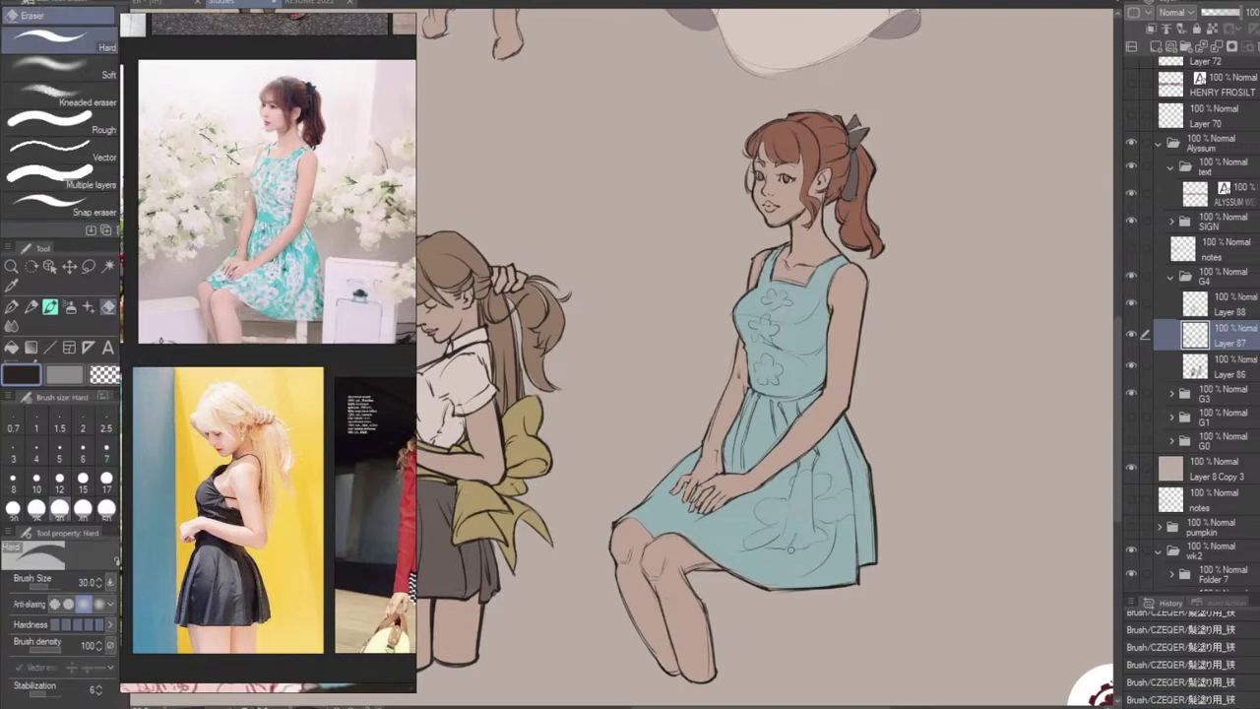
{"action": "mouse_move", "coordinate": [809, 546]}
{"action": "left_mouse_down"}
{"action": "mouse_move", "coordinate": [792, 546]}
{"action": "mouse_move", "coordinate": [823, 549]}
{"action": "left_mouse_up"}
{"action": "key", "text": "b"}
{"action": "key", "text": "ctrl+z"}
{"action": "key", "text": "ctrl+z"}
{"action": "key", "text": "ctrl+z"}
{"action": "key", "text": "ctrl+z"}
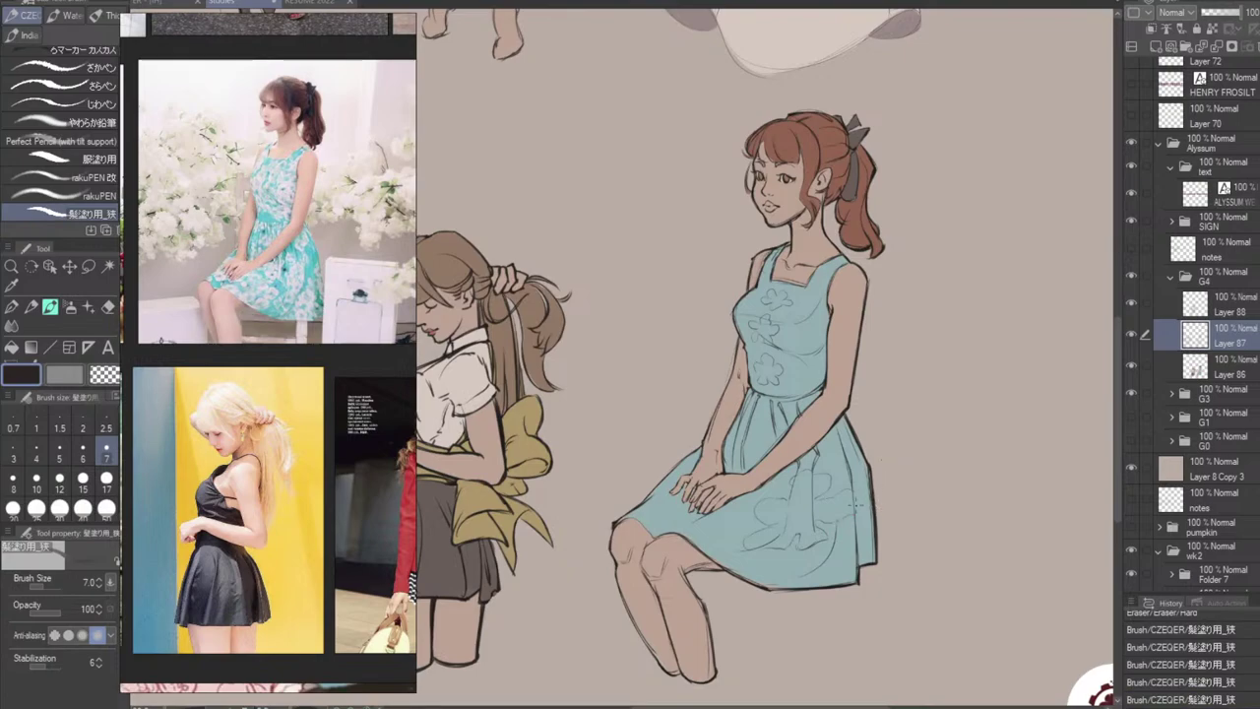
Outline small flowers at the skirt's back edge, below the waist and near the knees, undoing the stray strokes.
{"action": "mouse_move", "coordinate": [854, 502]}
{"action": "left_mouse_down"}
{"action": "mouse_move", "coordinate": [877, 465]}
{"action": "mouse_move", "coordinate": [859, 521]}
{"action": "left_mouse_up"}
{"action": "key", "text": "ctrl+z"}
{"action": "left_click_drag", "start_coordinate": [682, 515], "coordinate": [679, 509]}
{"action": "key", "text": "ctrl+z"}
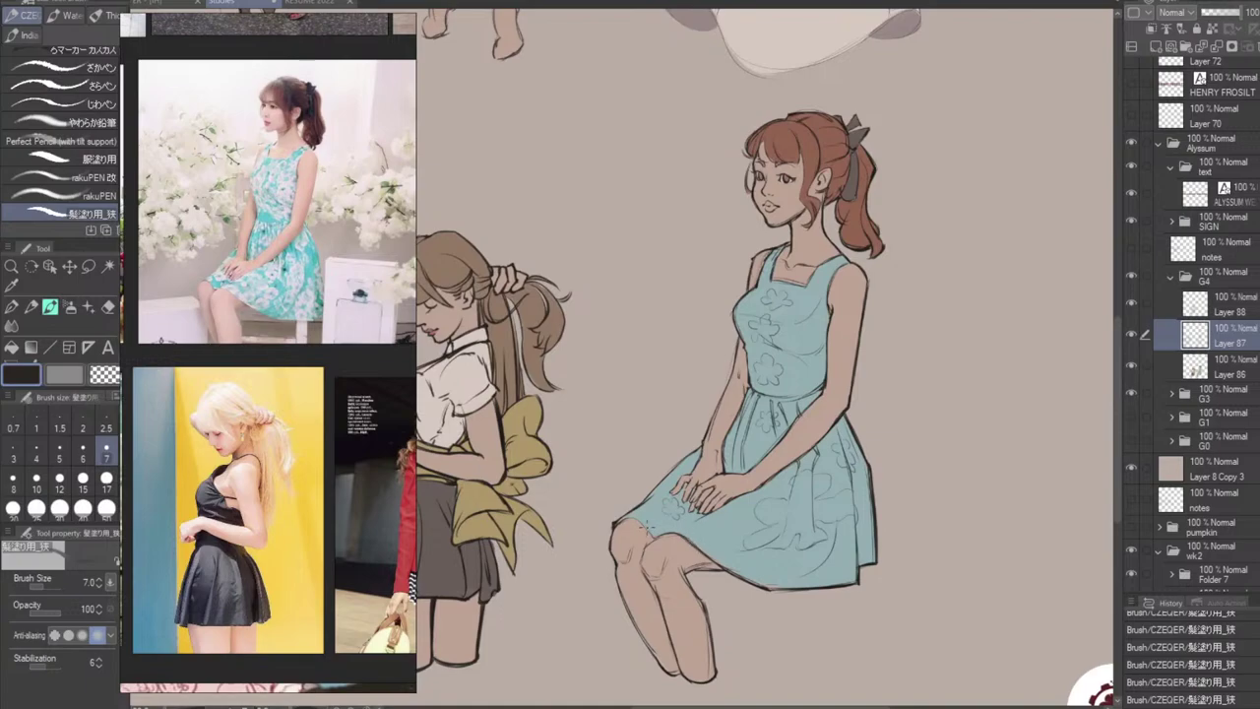
{"action": "key", "text": "ctrl+z"}
Lasso the top bodice flower and, on Layer 88, scale it down slightly and shift it toward the middle of the chest.
{"action": "key", "text": "m"}
{"action": "mouse_move", "coordinate": [806, 298]}
{"action": "left_mouse_down"}
{"action": "mouse_move", "coordinate": [763, 287]}
{"action": "mouse_move", "coordinate": [767, 303]}
{"action": "mouse_move", "coordinate": [796, 302]}
{"action": "mouse_move", "coordinate": [778, 279]}
{"action": "left_mouse_up"}
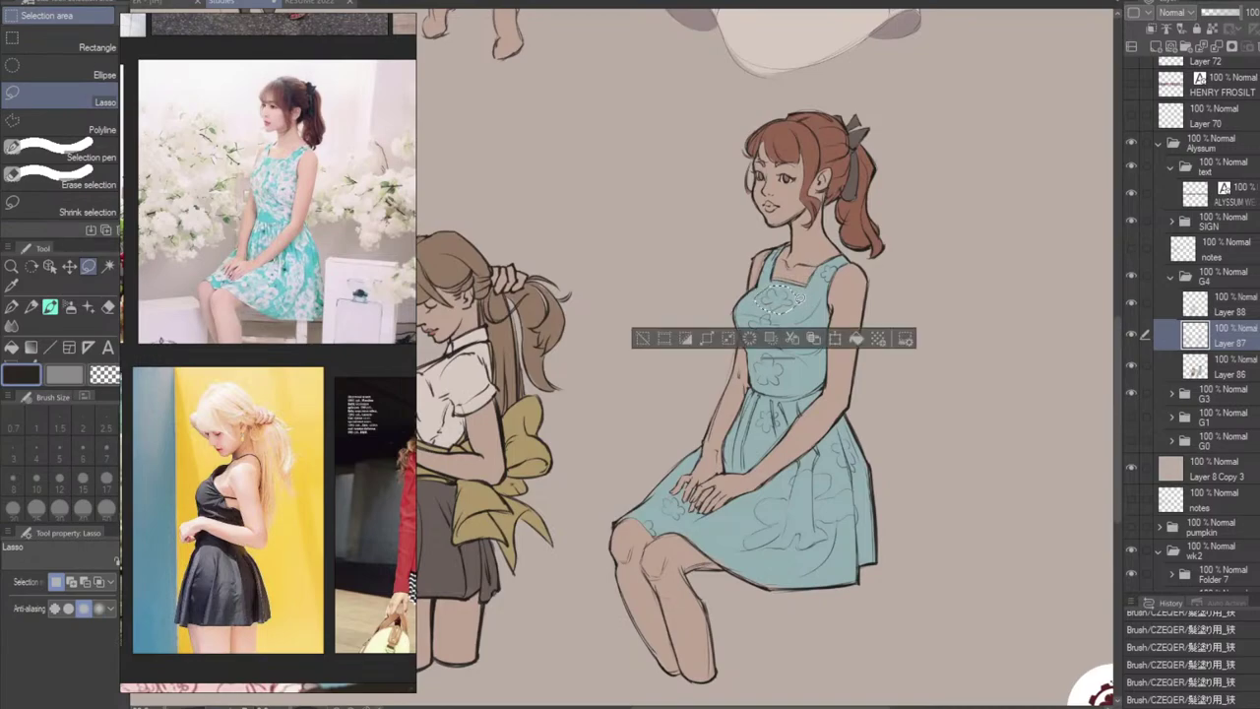
{"action": "key", "text": "ctrl+t"}
{"action": "left_click", "coordinate": [785, 237]}
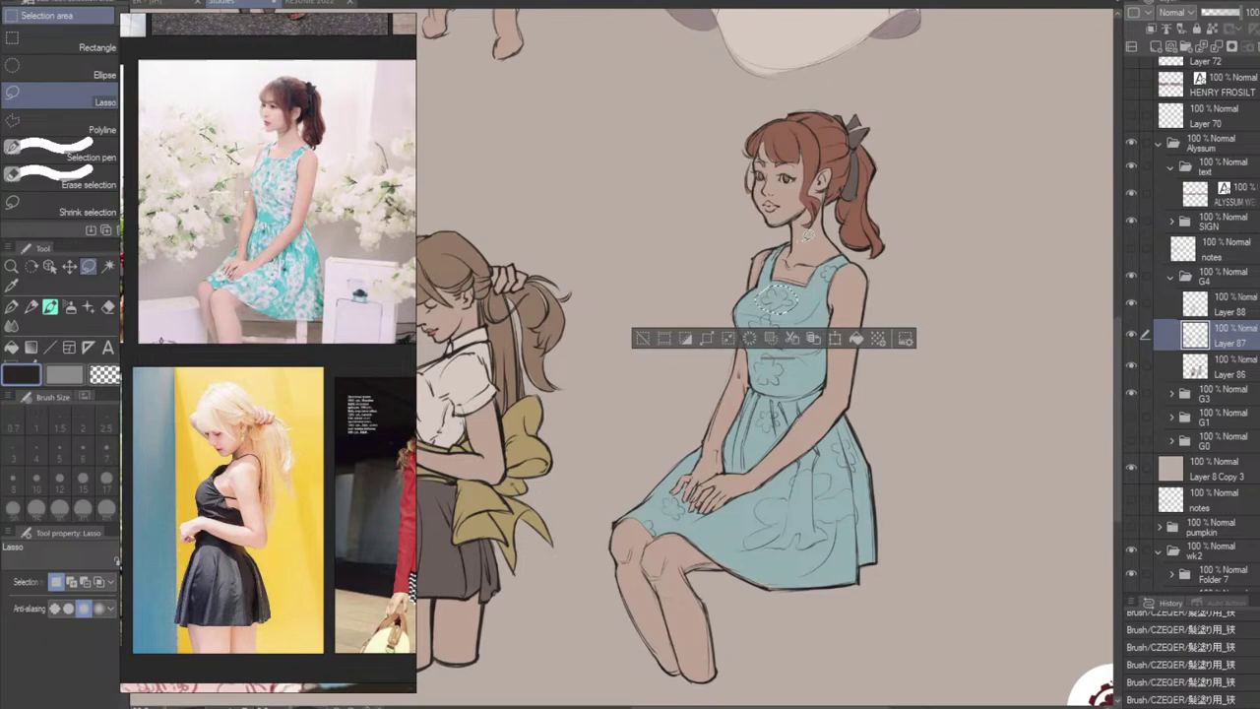
{"action": "left_click", "coordinate": [1133, 334]}
{"action": "left_click", "coordinate": [1133, 334]}
{"action": "left_click", "coordinate": [1133, 302]}
{"action": "left_click", "coordinate": [1132, 300]}
{"action": "left_click", "coordinate": [1206, 305]}
{"action": "key", "text": "ctrl+t"}
{"action": "left_click_drag", "start_coordinate": [755, 314], "coordinate": [800, 309]}
{"action": "key", "text": "Return"}
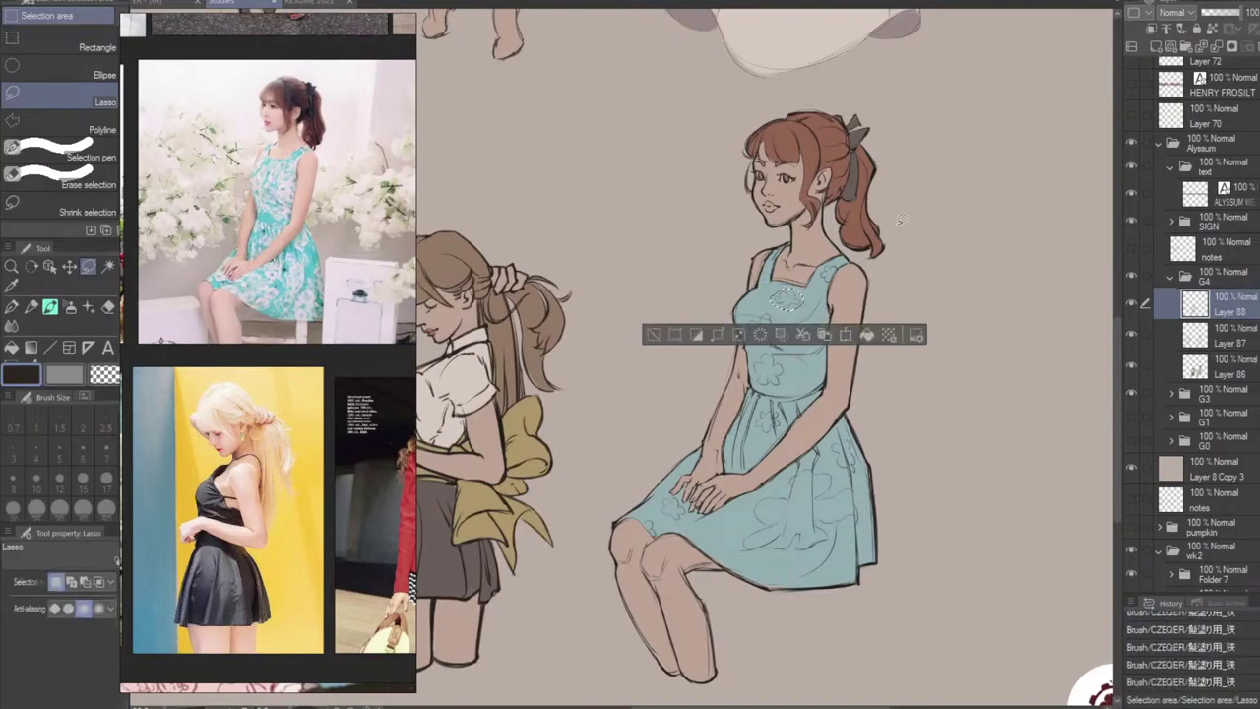
{"action": "key", "text": "ctrl+d"}
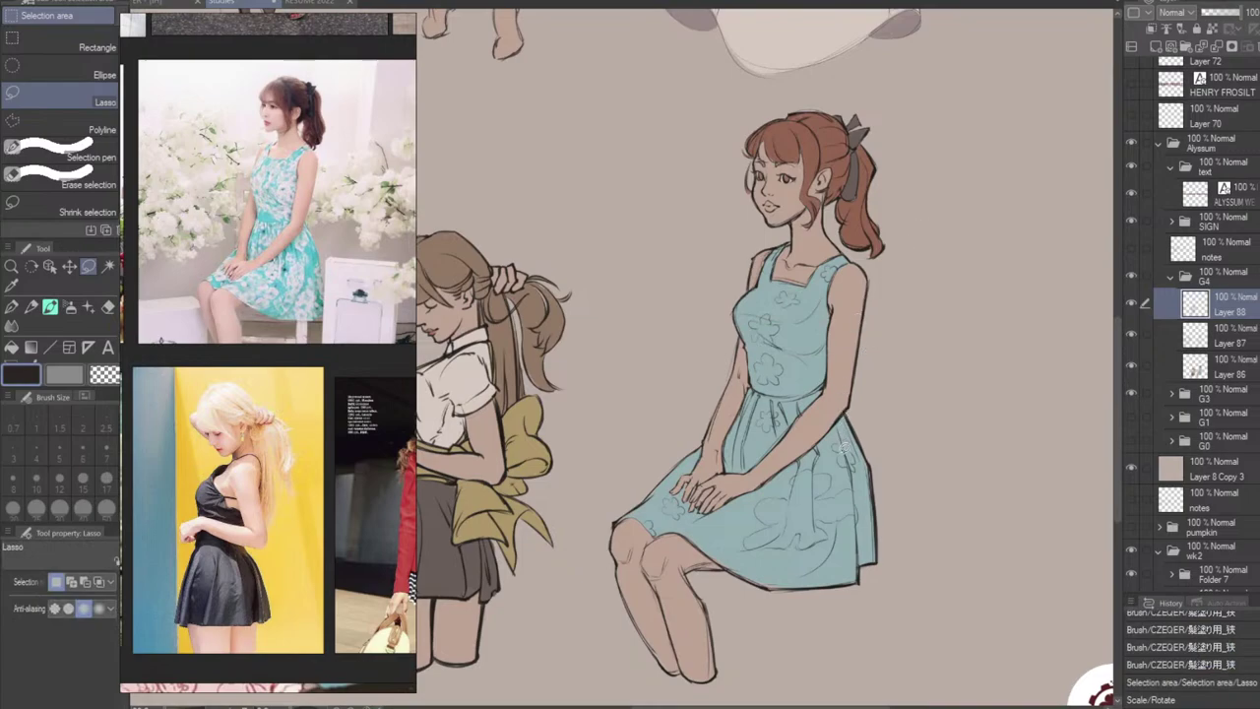
On Layer 86, fill the small bodice and skirt flowers with cream sampled from the standing girl's shirt, using brush size 12.
{"action": "key", "text": "b"}
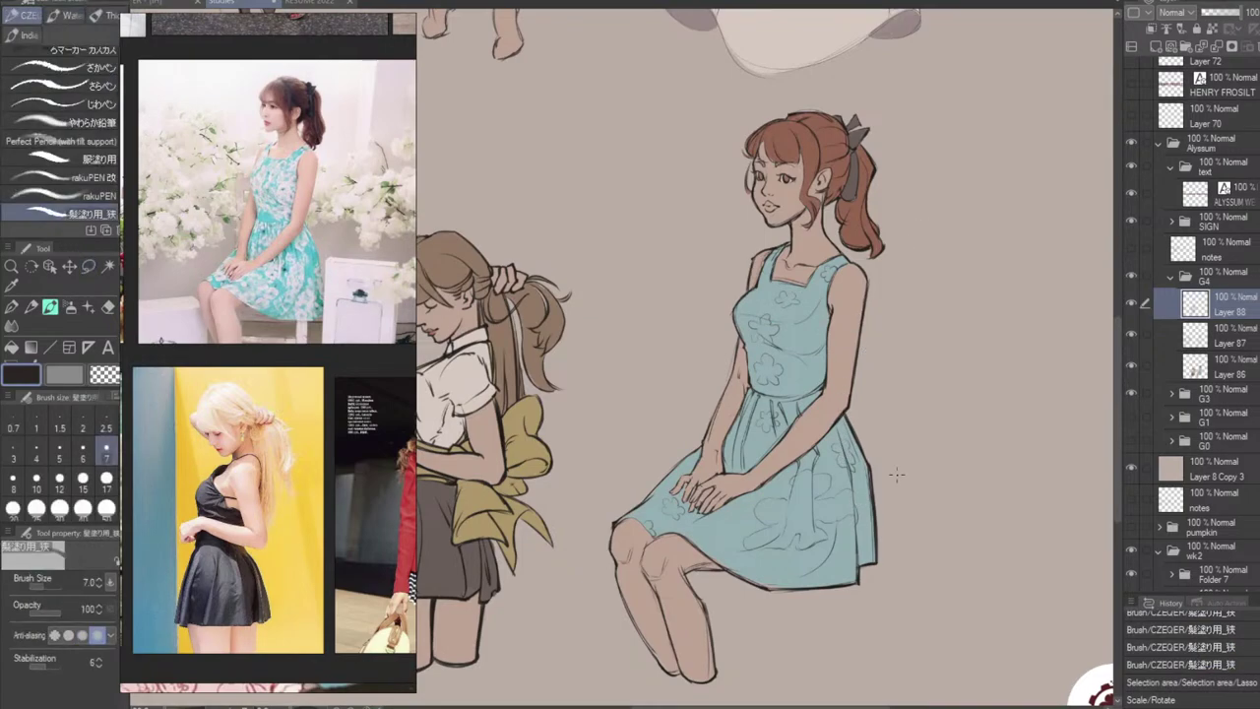
{"action": "left_click", "coordinate": [1238, 373]}
{"action": "left_click", "coordinate": [466, 376], "text": "alt"}
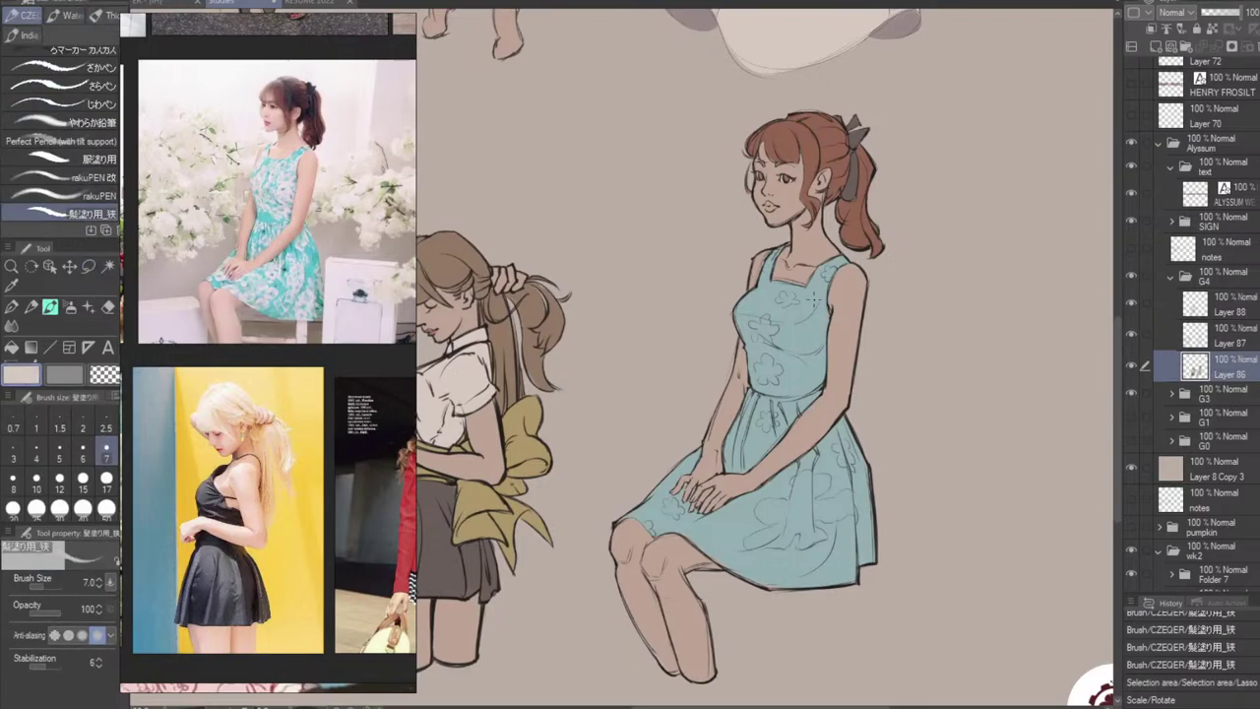
{"action": "left_click", "coordinate": [59, 482]}
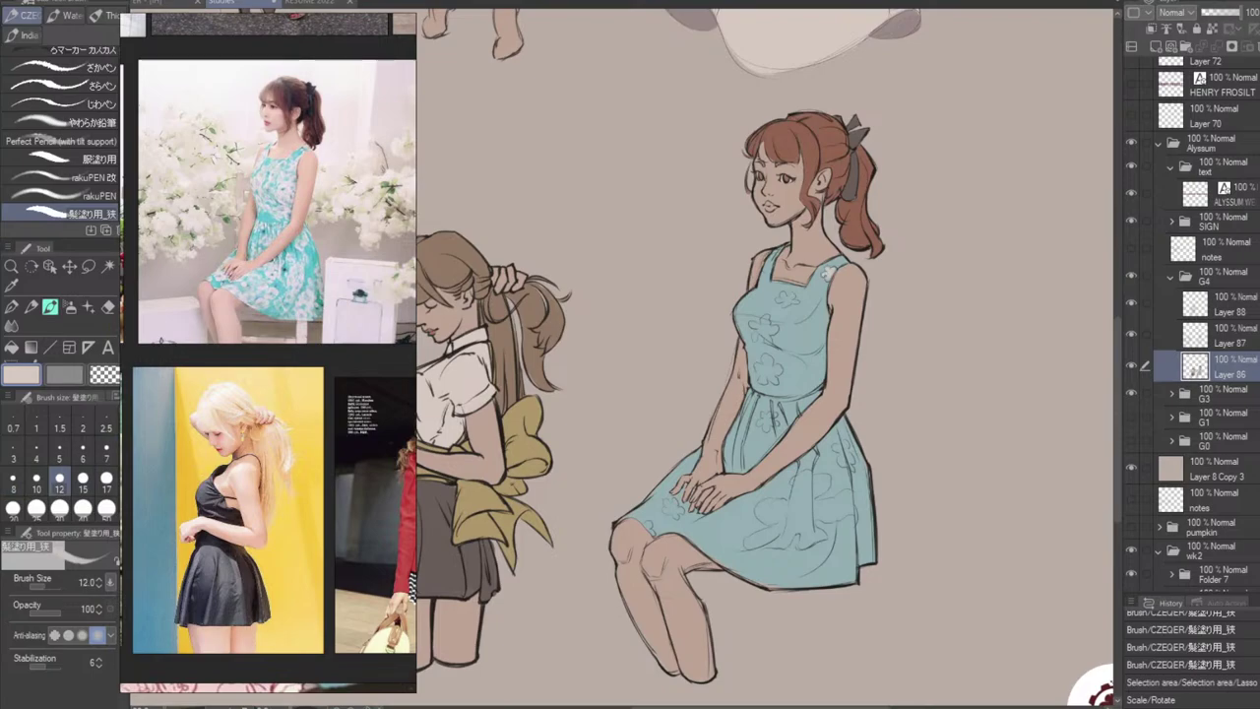
{"action": "key", "text": "ctrl+d"}
{"action": "left_click_drag", "start_coordinate": [781, 294], "coordinate": [793, 302]}
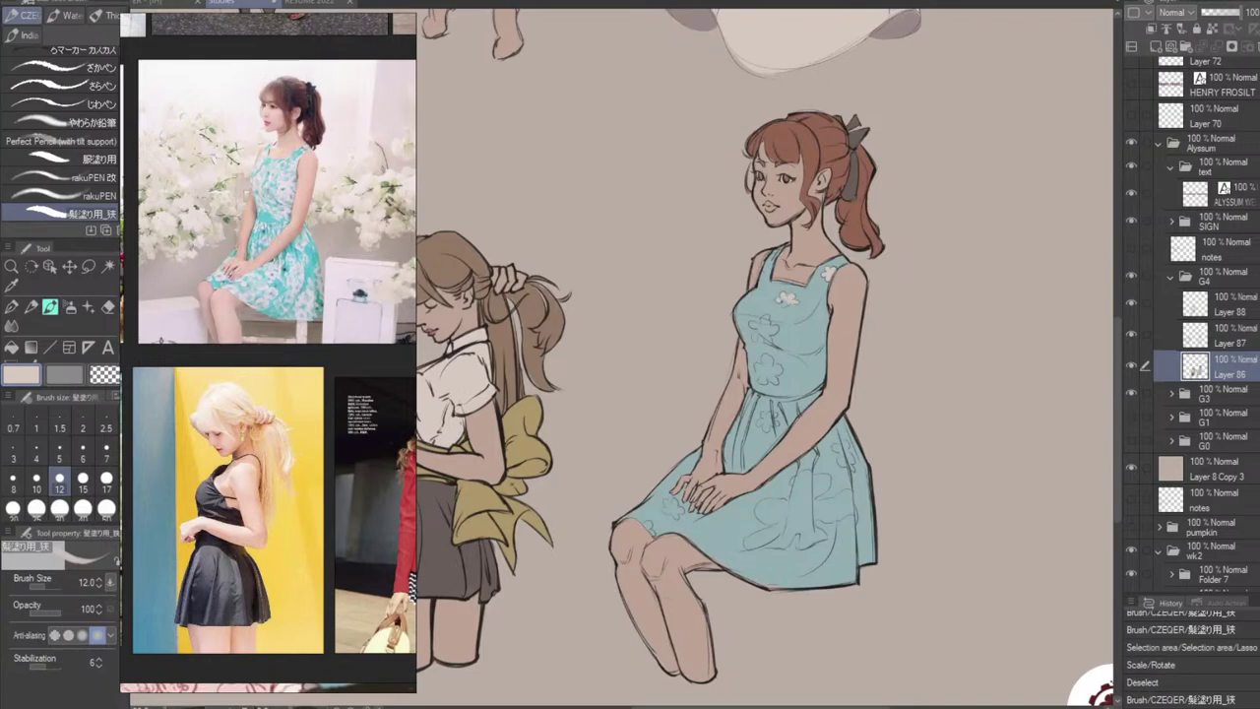
{"action": "mouse_move", "coordinate": [779, 295]}
{"action": "left_mouse_down"}
{"action": "mouse_move", "coordinate": [799, 309]}
{"action": "mouse_move", "coordinate": [794, 300]}
{"action": "left_mouse_up"}
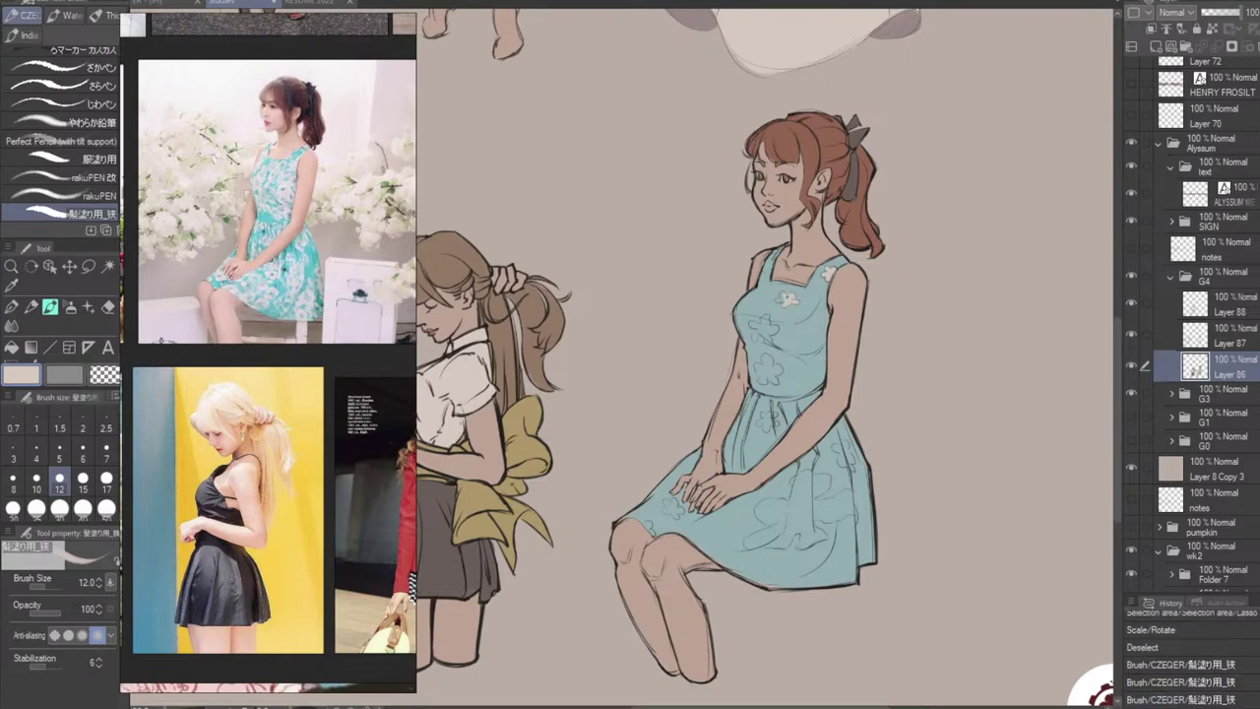
{"action": "left_click_drag", "start_coordinate": [785, 297], "coordinate": [793, 301]}
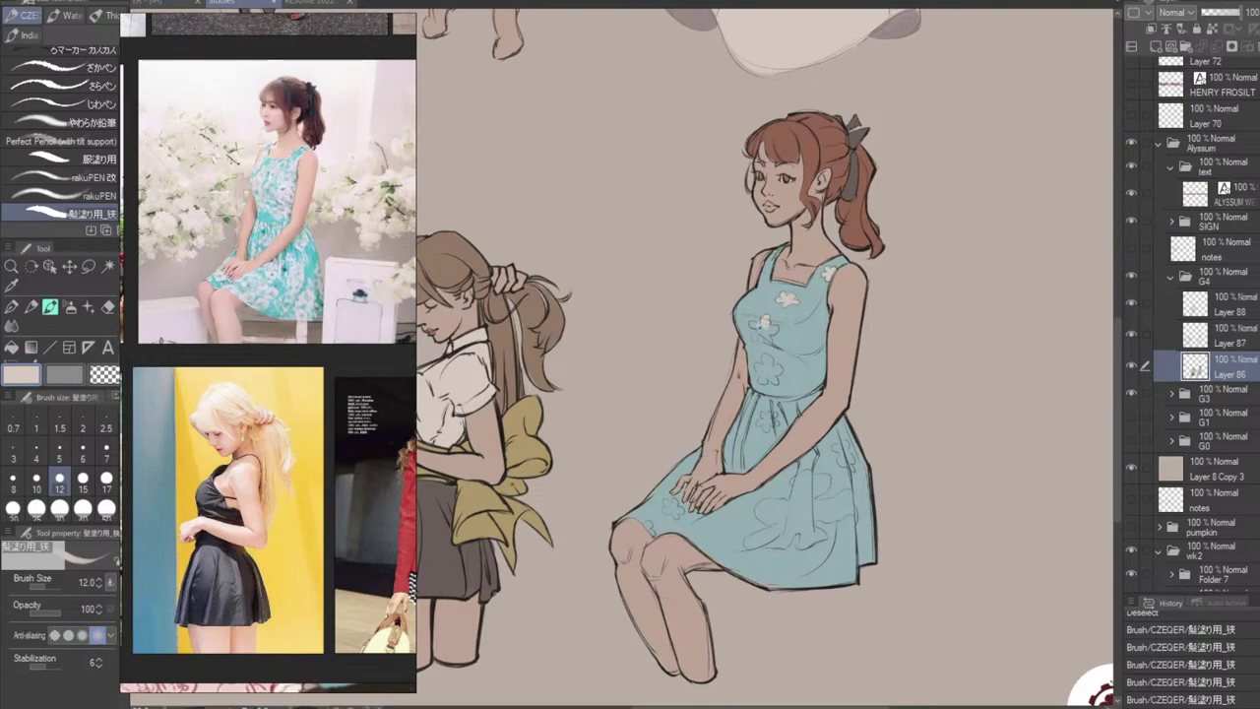
{"action": "left_click_drag", "start_coordinate": [766, 321], "coordinate": [760, 325]}
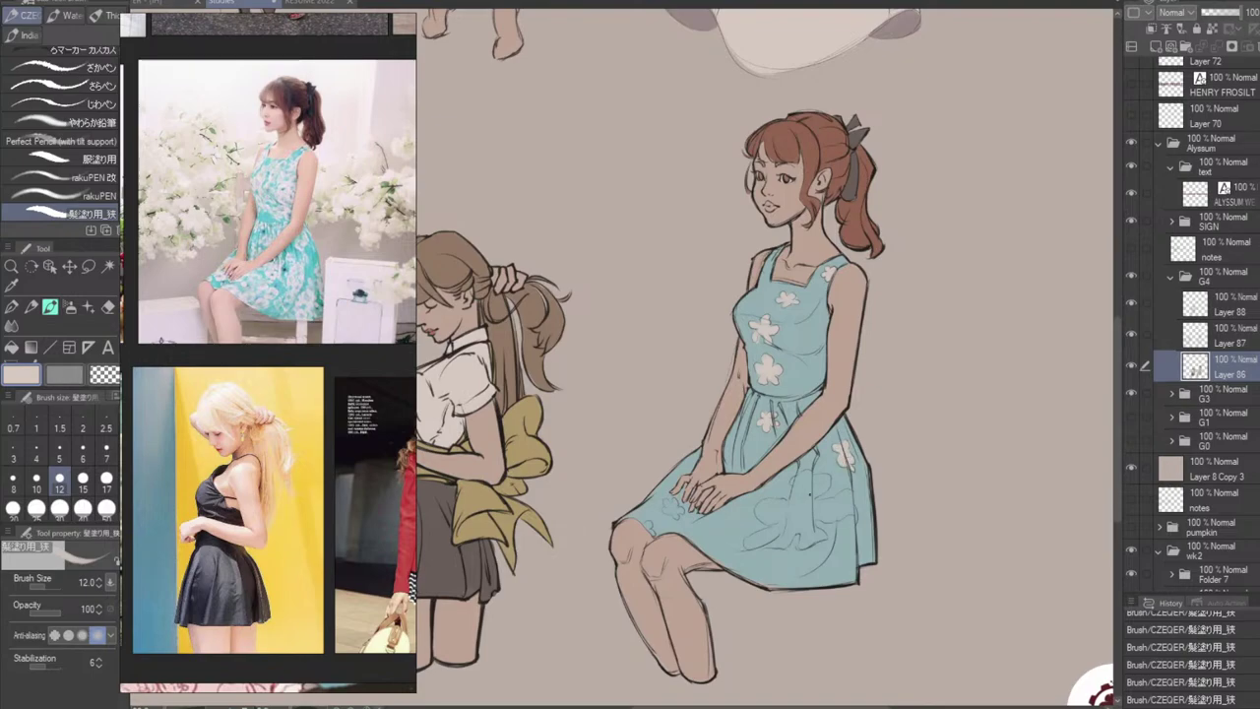
Paint the large skirt flower's edges in cream, fill its interior, and touch up the remaining gaps with the brush.
{"action": "mouse_move", "coordinate": [776, 529]}
{"action": "left_mouse_down"}
{"action": "mouse_move", "coordinate": [748, 547]}
{"action": "mouse_move", "coordinate": [783, 548]}
{"action": "mouse_move", "coordinate": [756, 543]}
{"action": "mouse_move", "coordinate": [768, 527]}
{"action": "left_mouse_up"}
{"action": "mouse_move", "coordinate": [758, 520]}
{"action": "left_mouse_down"}
{"action": "mouse_move", "coordinate": [763, 501]}
{"action": "mouse_move", "coordinate": [793, 500]}
{"action": "mouse_move", "coordinate": [798, 480]}
{"action": "mouse_move", "coordinate": [827, 474]}
{"action": "mouse_move", "coordinate": [812, 501]}
{"action": "mouse_move", "coordinate": [848, 492]}
{"action": "mouse_move", "coordinate": [852, 506]}
{"action": "mouse_move", "coordinate": [801, 543]}
{"action": "left_mouse_up"}
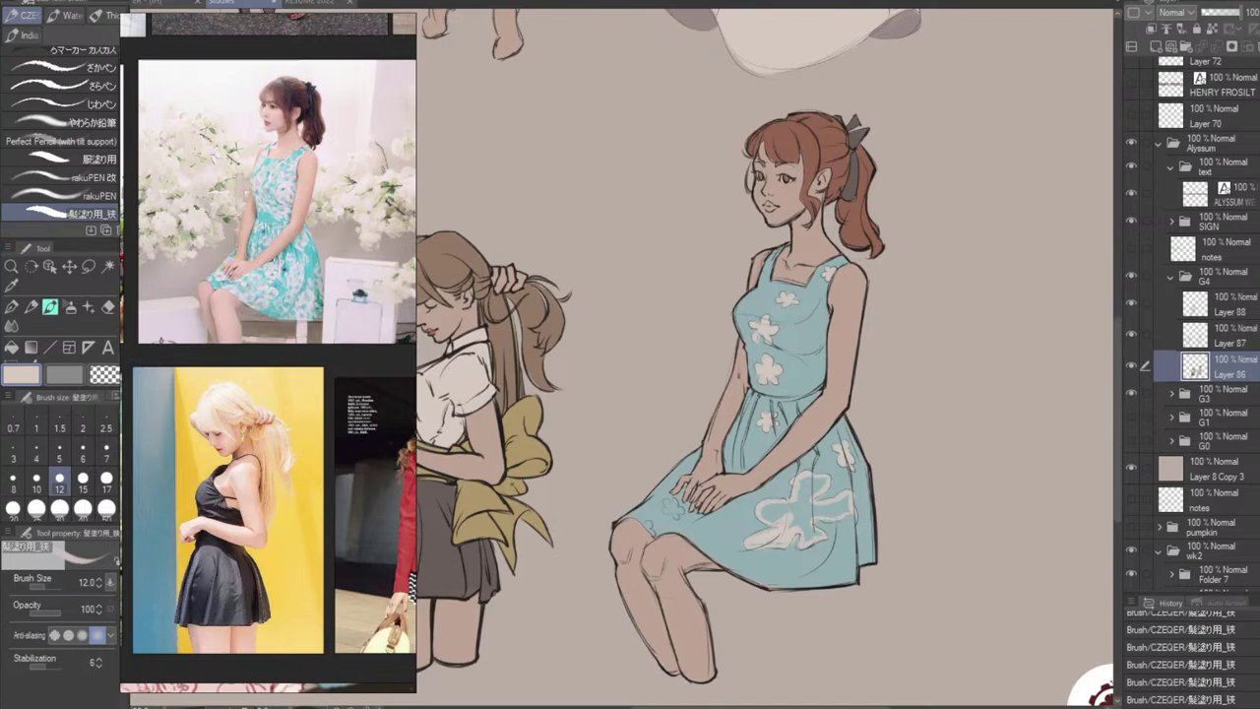
{"action": "key", "text": "g"}
{"action": "left_click", "coordinate": [812, 509]}
{"action": "key", "text": "b"}
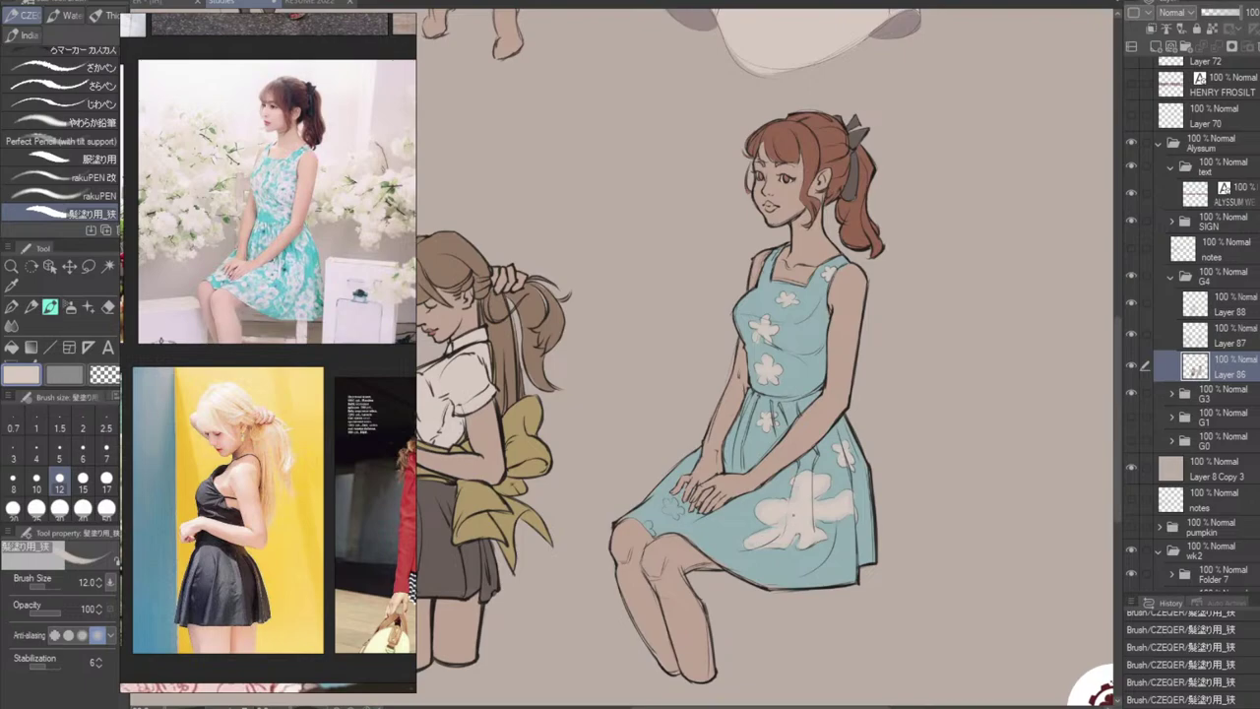
{"action": "key", "text": "g"}
{"action": "left_click", "coordinate": [766, 538]}
{"action": "key", "text": "b"}
{"action": "left_click_drag", "start_coordinate": [777, 532], "coordinate": [793, 543]}
{"action": "mouse_move", "coordinate": [825, 477]}
{"action": "left_mouse_down"}
{"action": "mouse_move", "coordinate": [845, 484]}
{"action": "mouse_move", "coordinate": [854, 514]}
{"action": "mouse_move", "coordinate": [819, 539]}
{"action": "left_mouse_up"}
Lasso the whole seated girl in folder G4, move her closer to the standing girl, and scale her to 101%.
{"action": "mouse_move", "coordinate": [906, 236]}
{"action": "left_mouse_down"}
{"action": "mouse_move", "coordinate": [954, 302]}
{"action": "mouse_move", "coordinate": [959, 486]}
{"action": "left_mouse_up"}
{"action": "mouse_move", "coordinate": [942, 263]}
{"action": "left_mouse_down"}
{"action": "mouse_move", "coordinate": [937, 460]}
{"action": "mouse_move", "coordinate": [934, 388]}
{"action": "mouse_move", "coordinate": [909, 346]}
{"action": "mouse_move", "coordinate": [973, 315]}
{"action": "mouse_move", "coordinate": [949, 300]}
{"action": "mouse_move", "coordinate": [868, 379]}
{"action": "left_mouse_up"}
{"action": "scroll", "coordinate": [948, 299], "scroll_direction": "down", "scroll_amount": 3}
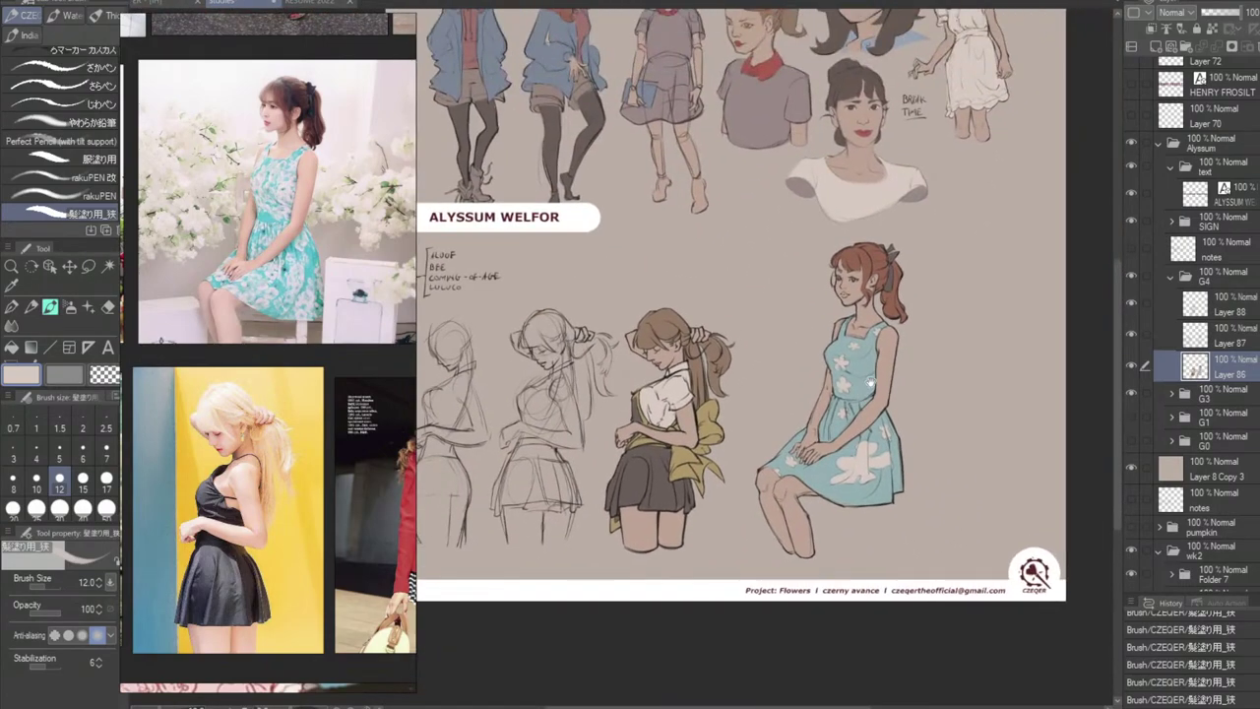
{"action": "left_click_drag", "start_coordinate": [718, 346], "coordinate": [750, 401]}
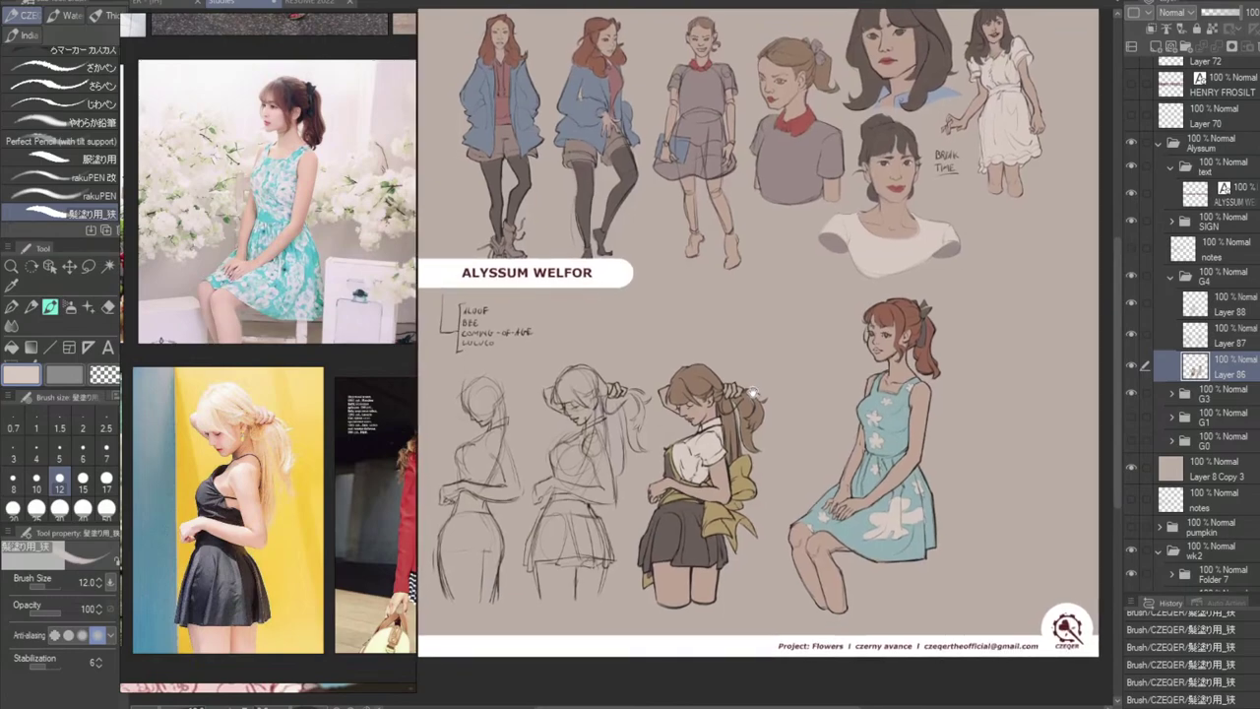
{"action": "left_click", "coordinate": [1237, 280]}
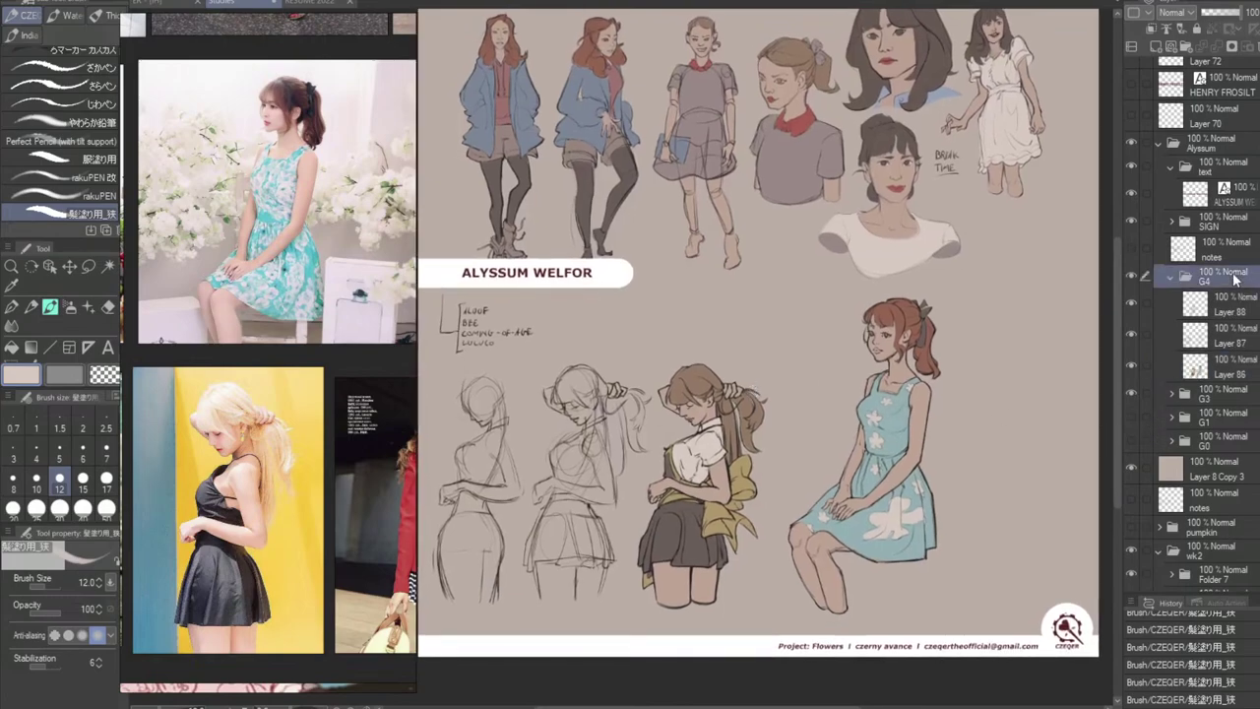
{"action": "key", "text": "m"}
{"action": "mouse_move", "coordinate": [791, 604]}
{"action": "left_mouse_down"}
{"action": "mouse_move", "coordinate": [813, 618]}
{"action": "mouse_move", "coordinate": [1023, 356]}
{"action": "mouse_move", "coordinate": [904, 279]}
{"action": "mouse_move", "coordinate": [823, 344]}
{"action": "mouse_move", "coordinate": [799, 588]}
{"action": "left_mouse_up"}
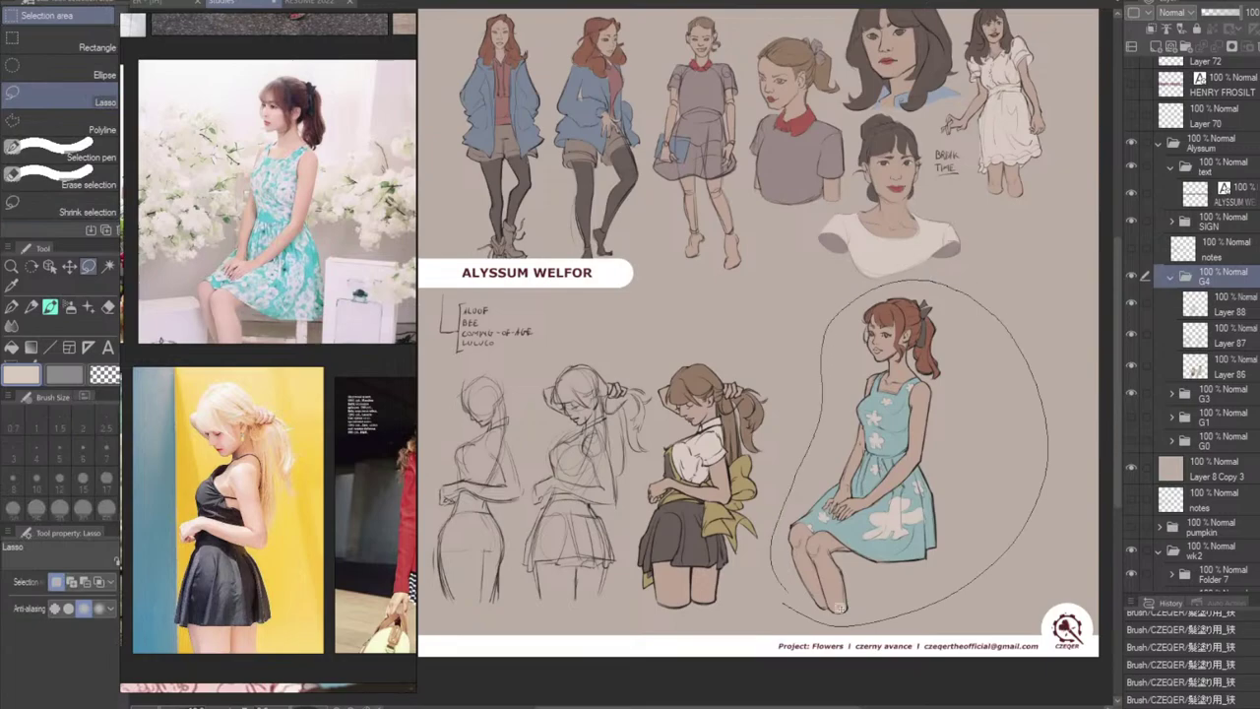
{"action": "key", "text": "ctrl+t"}
{"action": "mouse_move", "coordinate": [957, 543]}
{"action": "left_mouse_down"}
{"action": "mouse_move", "coordinate": [929, 542]}
{"action": "mouse_move", "coordinate": [943, 559]}
{"action": "left_mouse_up"}
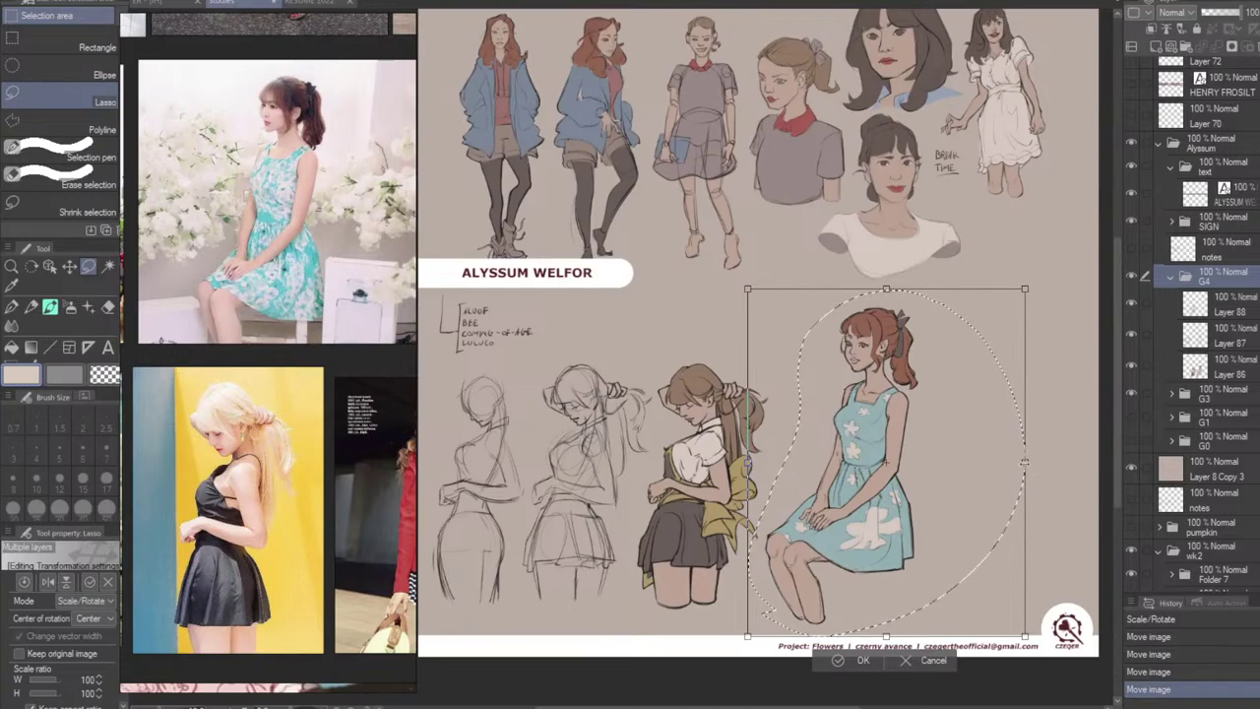
{"action": "left_click_drag", "start_coordinate": [1026, 463], "coordinate": [1030, 462]}
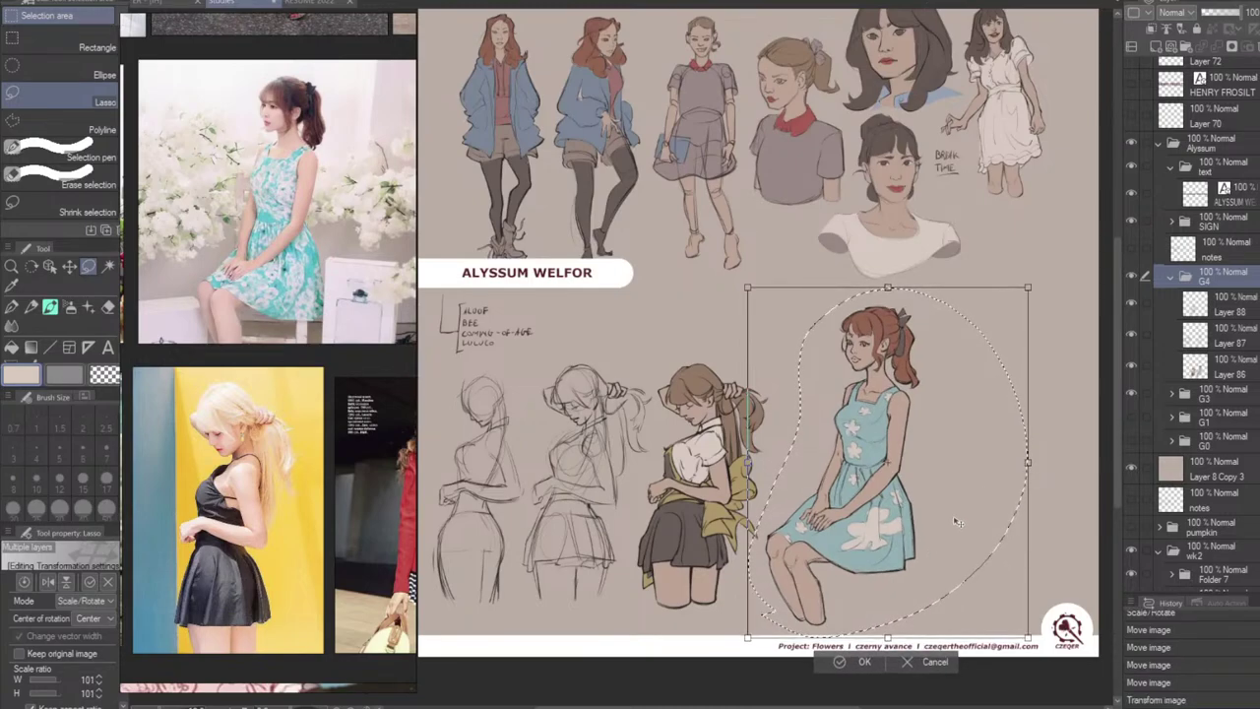
{"action": "left_click", "coordinate": [854, 661]}
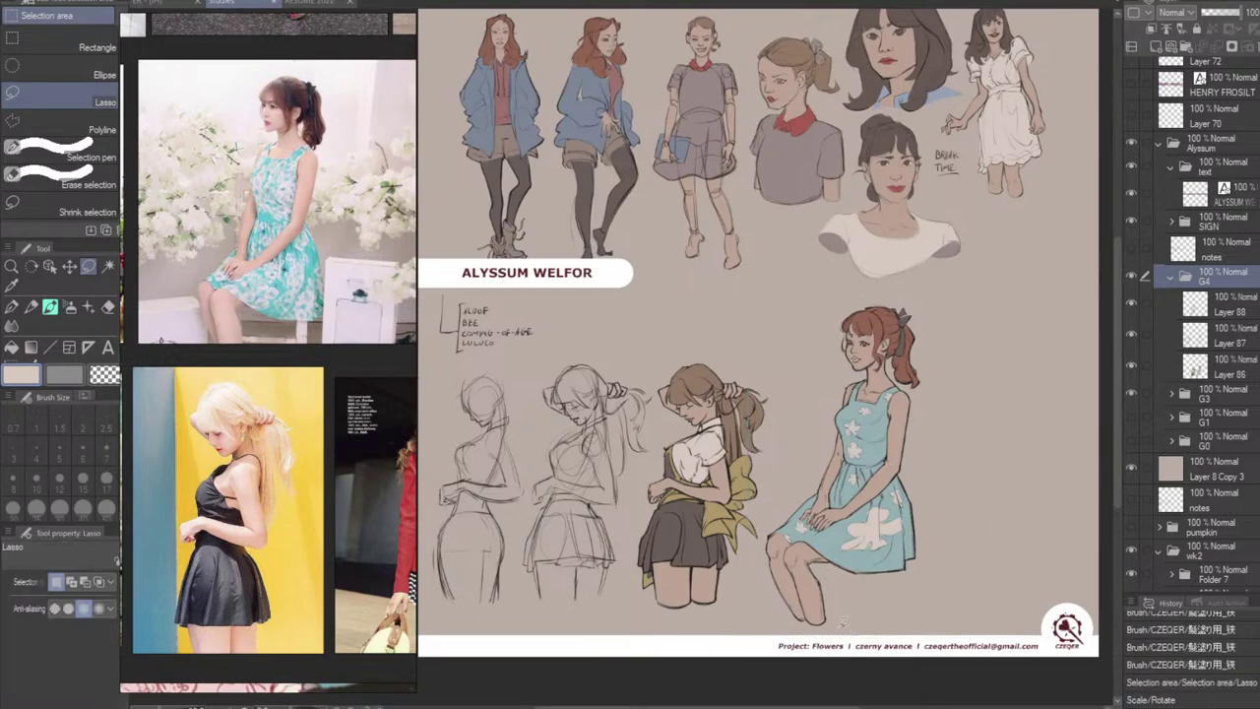
Browse the reference board to the photo of the girl in the white sleeveless dress, and make Layer 87 active.
{"action": "scroll", "coordinate": [943, 430], "scroll_direction": "up", "scroll_amount": 3}
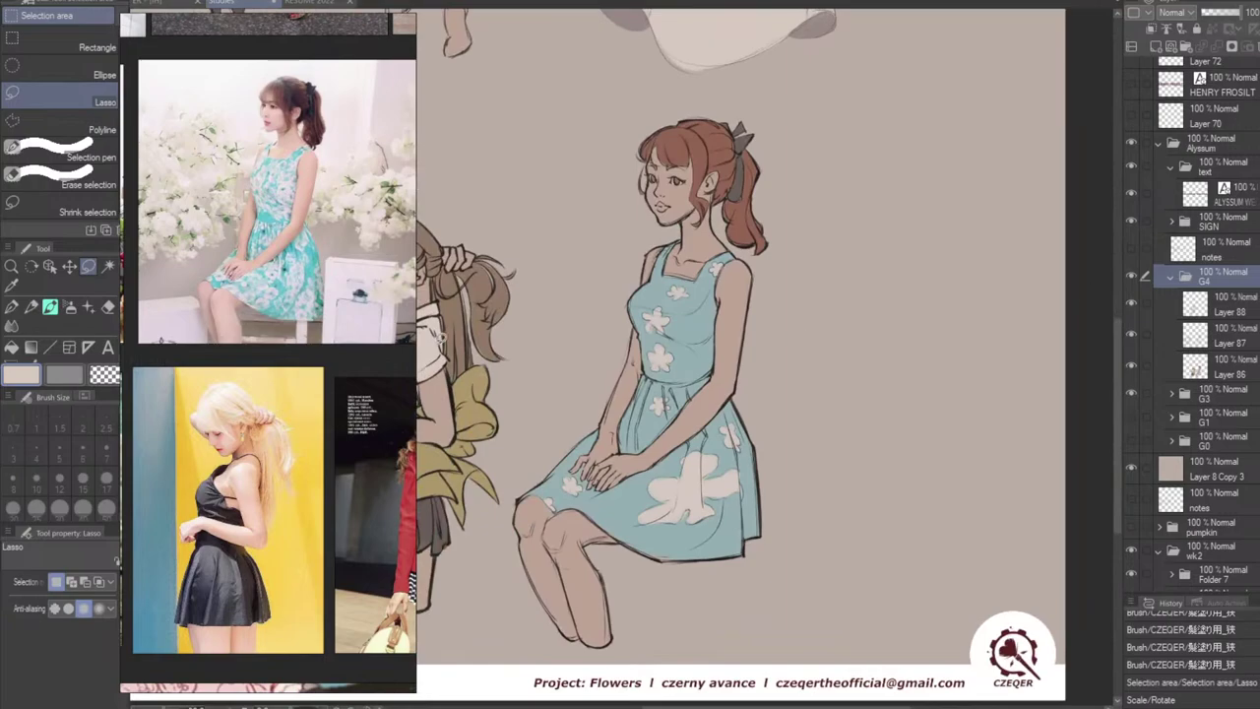
{"action": "scroll", "coordinate": [307, 344], "scroll_direction": "down", "scroll_amount": 3}
{"action": "mouse_move", "coordinate": [317, 280]}
{"action": "left_mouse_down"}
{"action": "mouse_move", "coordinate": [300, 280]}
{"action": "mouse_move", "coordinate": [351, 297]}
{"action": "mouse_move", "coordinate": [269, 253]}
{"action": "mouse_move", "coordinate": [304, 279]}
{"action": "mouse_move", "coordinate": [217, 260]}
{"action": "left_mouse_up"}
{"action": "left_click_drag", "start_coordinate": [309, 279], "coordinate": [293, 279]}
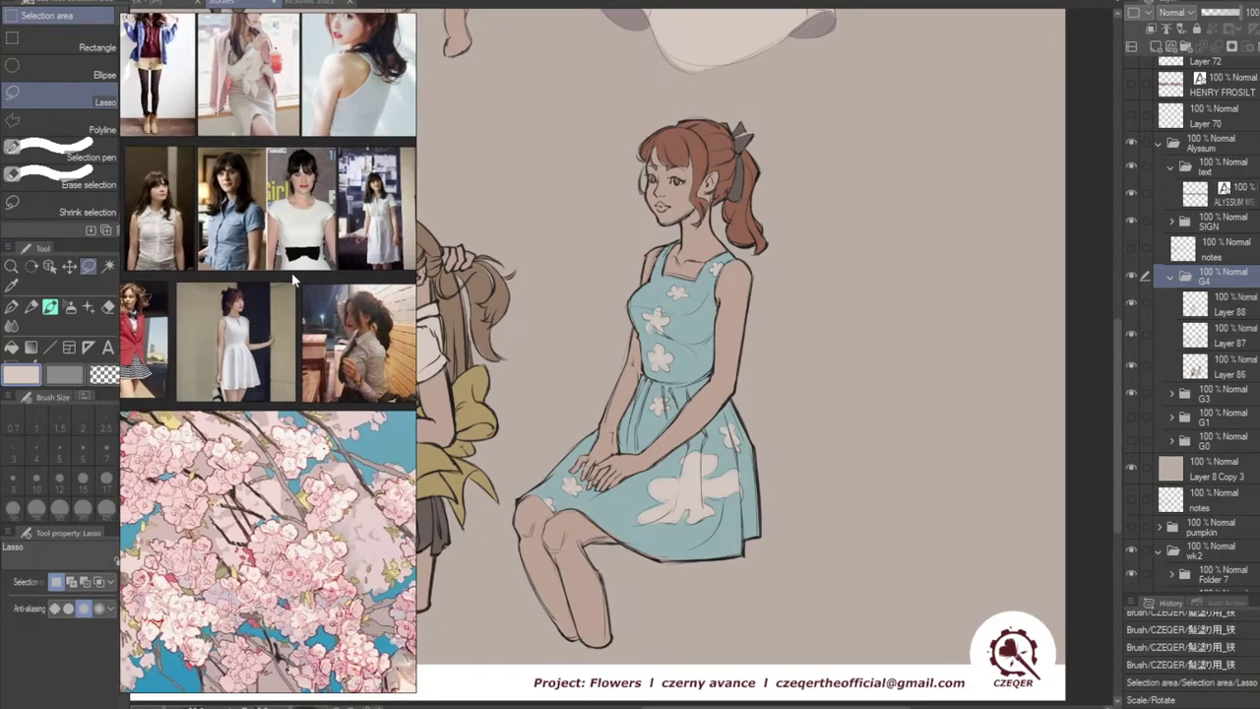
{"action": "scroll", "coordinate": [278, 301], "scroll_direction": "up", "scroll_amount": 2}
{"action": "scroll", "coordinate": [394, 364], "scroll_direction": "up", "scroll_amount": 2}
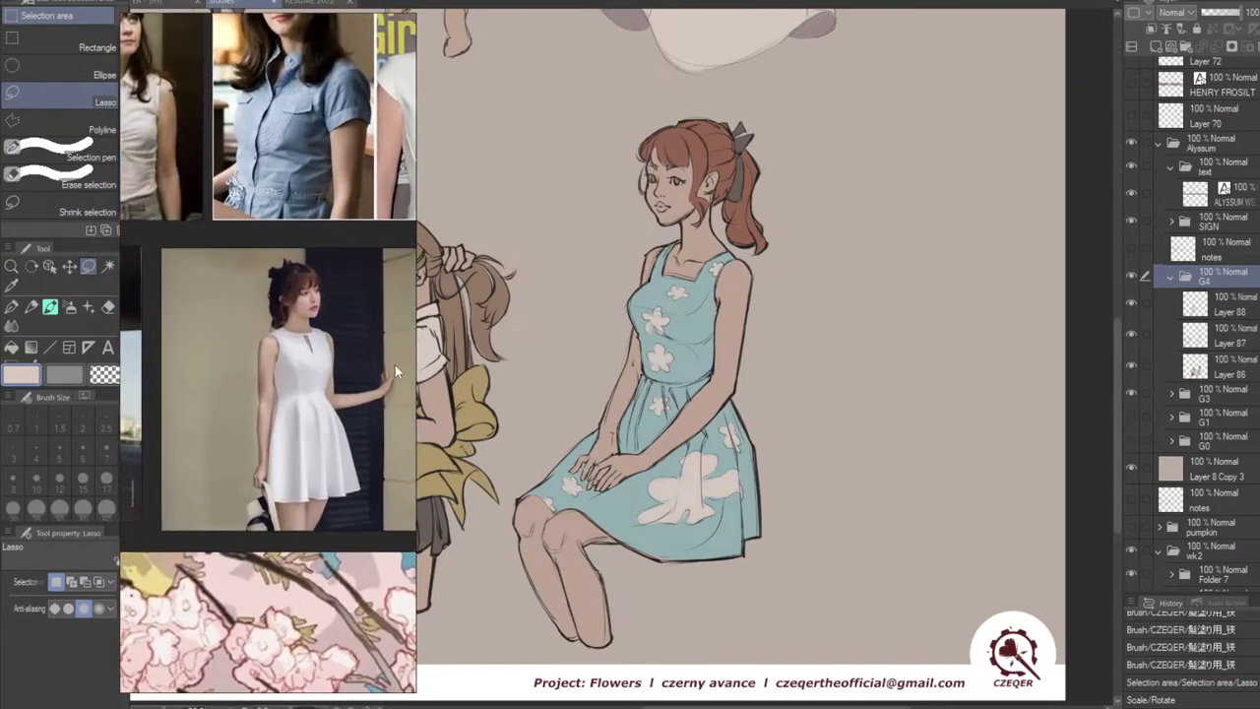
{"action": "left_click_drag", "start_coordinate": [383, 362], "coordinate": [353, 352]}
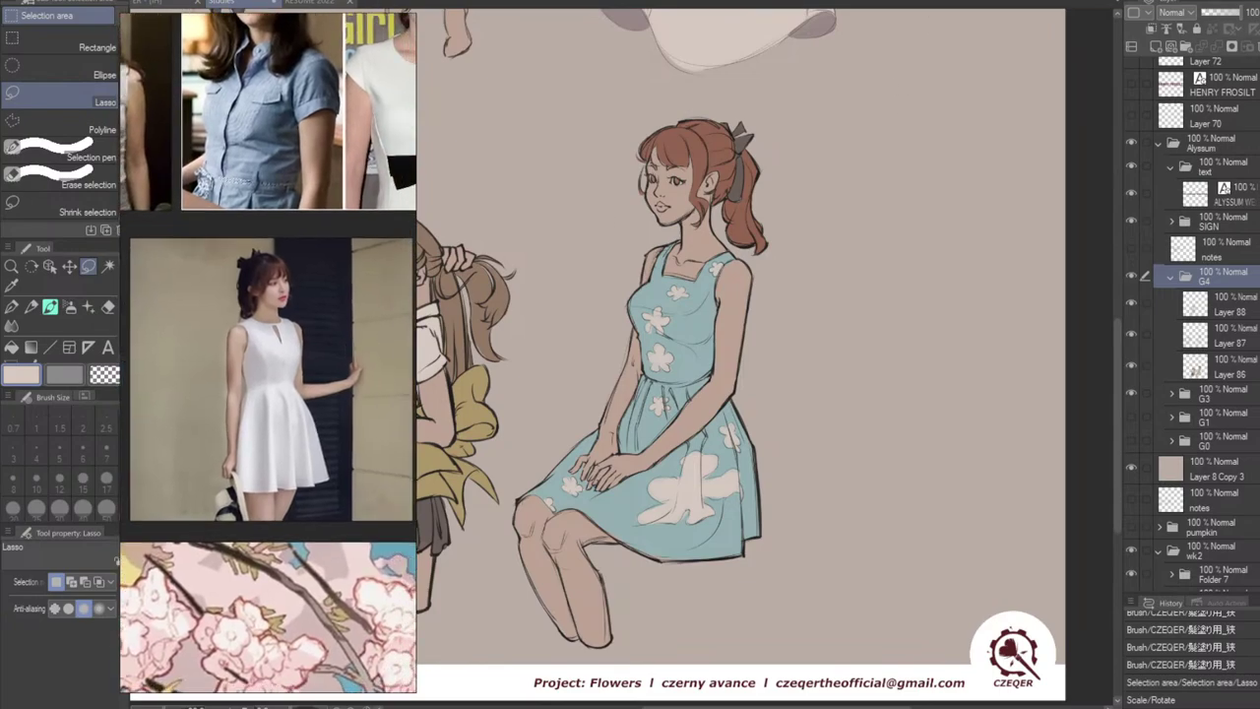
{"action": "left_click", "coordinate": [1224, 307]}
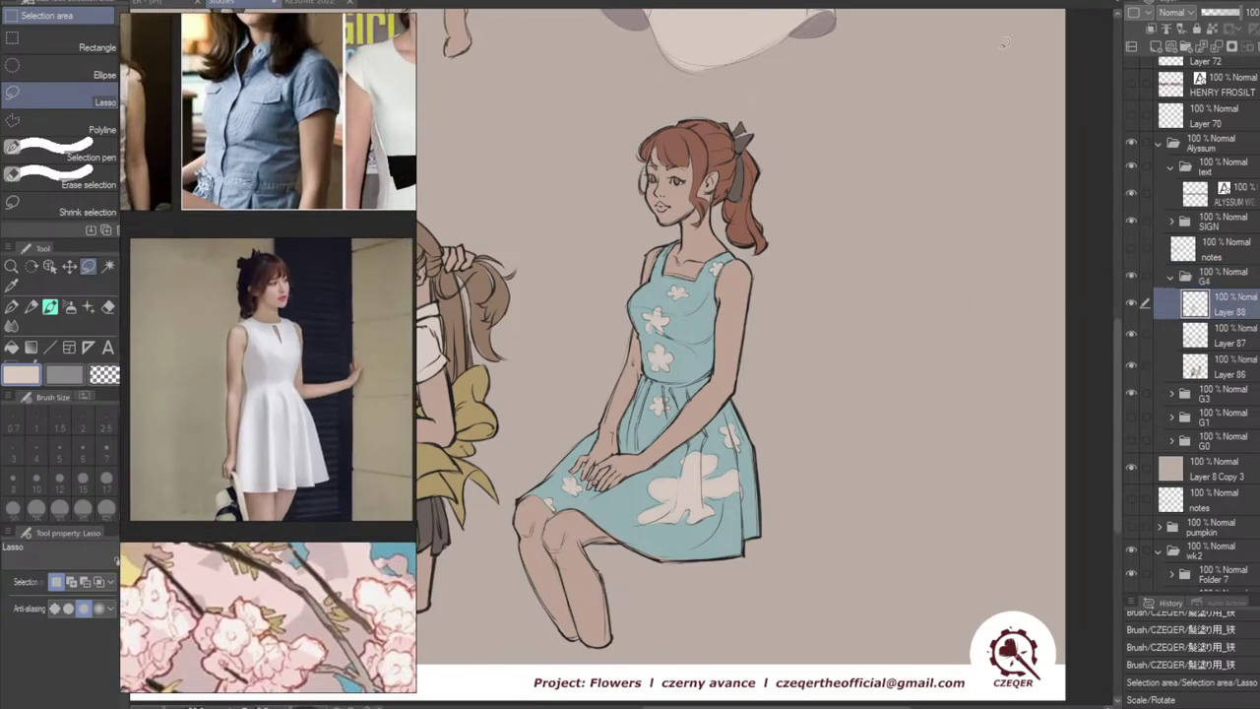
{"action": "left_click", "coordinate": [1231, 338]}
{"action": "scroll", "coordinate": [934, 362], "scroll_direction": "up", "scroll_amount": 2}
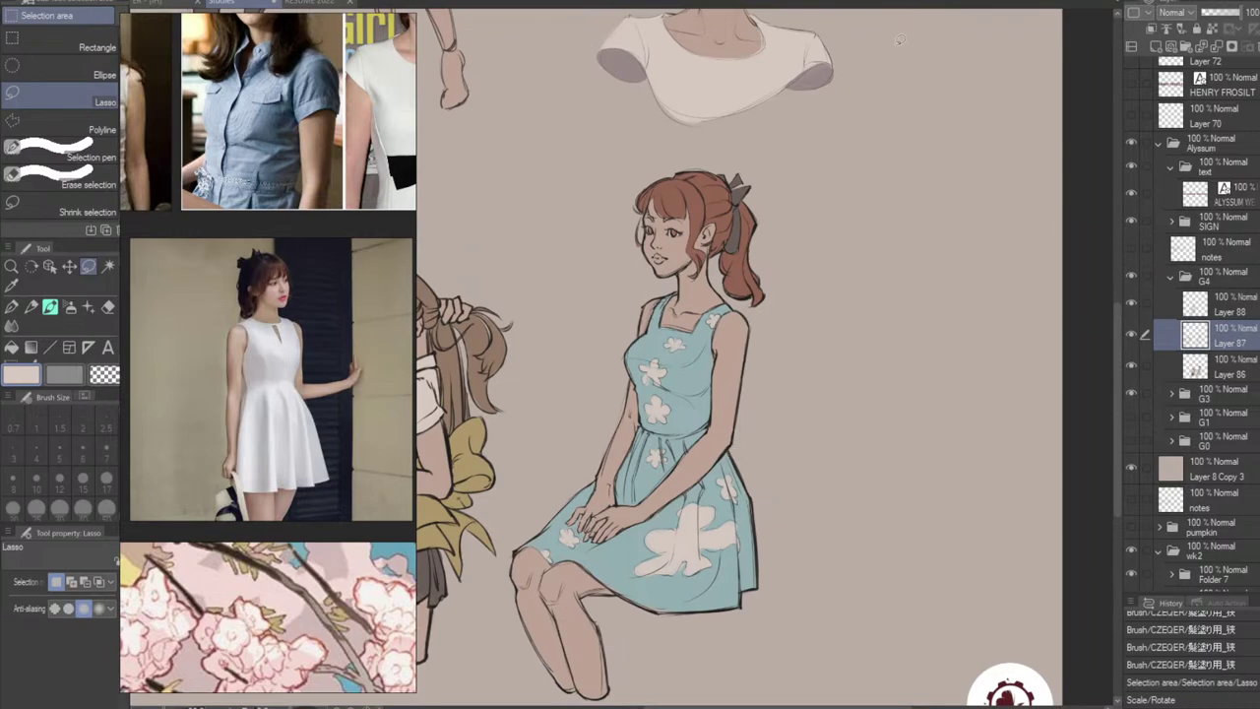
Set up the size 12 CZEQER brush with a dark colour sampled from the line art, and clear the selection.
{"action": "key", "text": "b"}
{"action": "left_click", "coordinate": [729, 449], "text": "alt"}
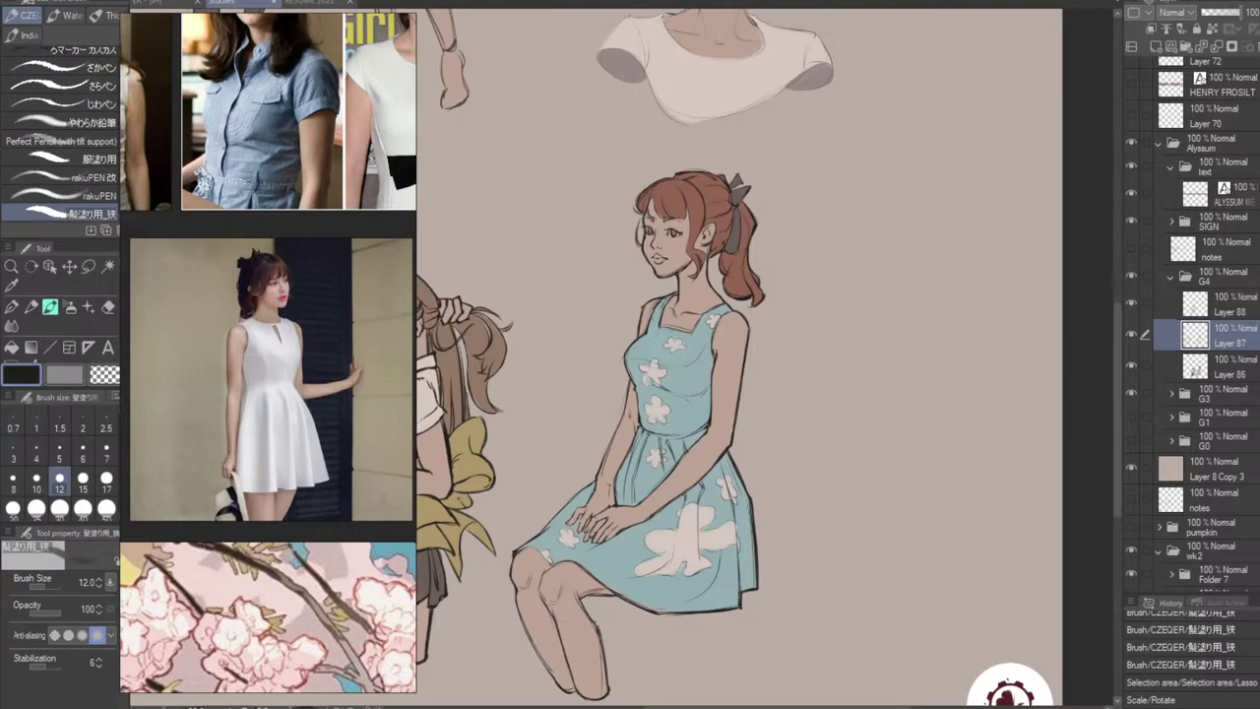
{"action": "left_click", "coordinate": [17, 1]}
{"action": "left_click", "coordinate": [72, 81]}
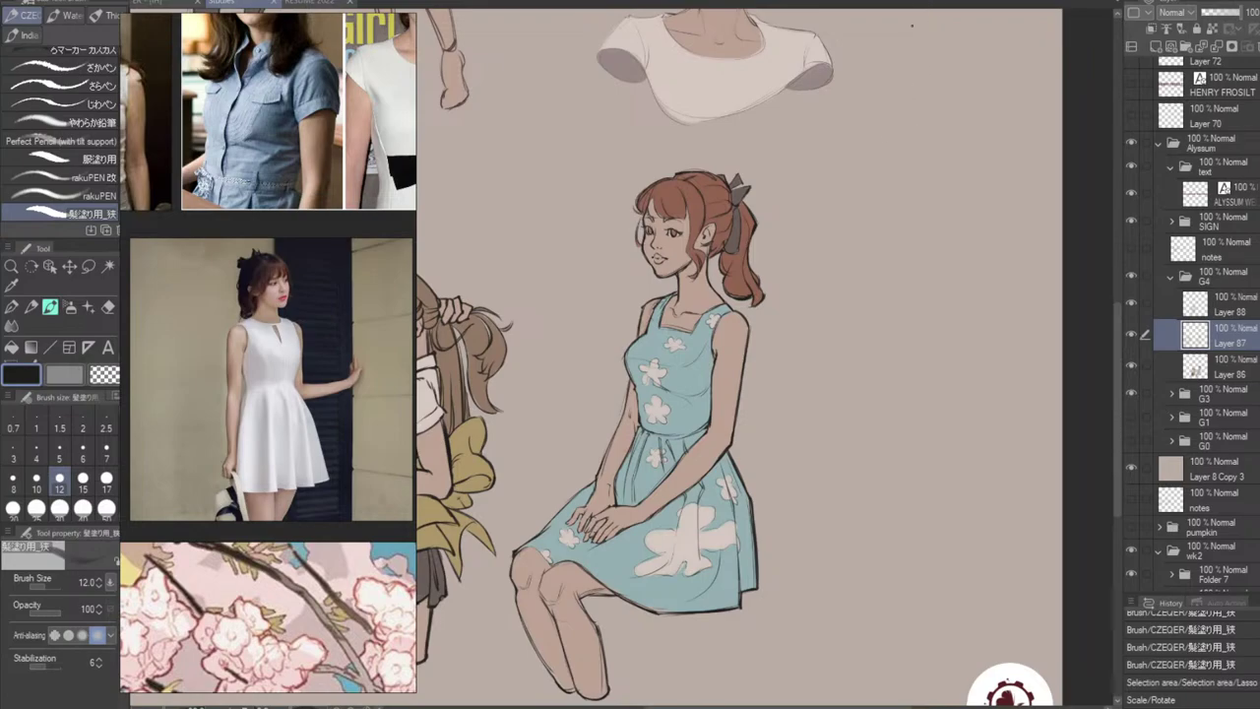
{"action": "left_click_drag", "start_coordinate": [844, 548], "coordinate": [843, 514]}
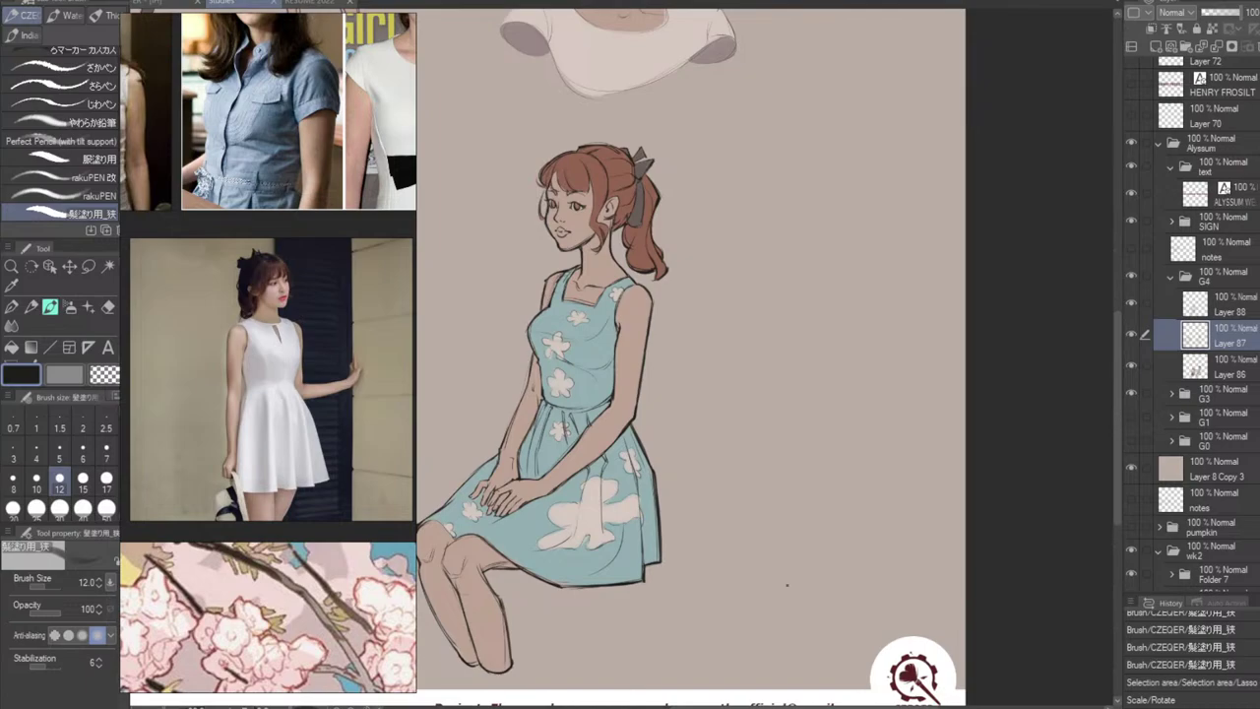
{"action": "key", "text": "b"}
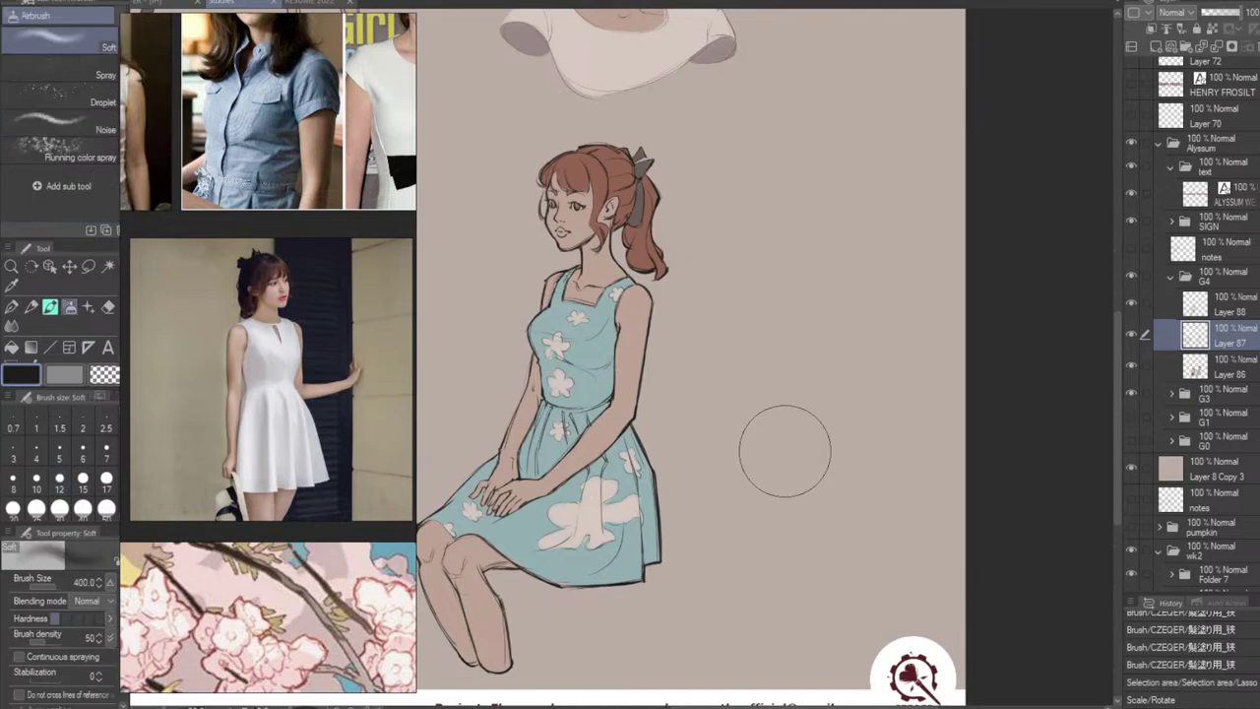
{"action": "key", "text": "b"}
{"action": "key", "text": "b"}
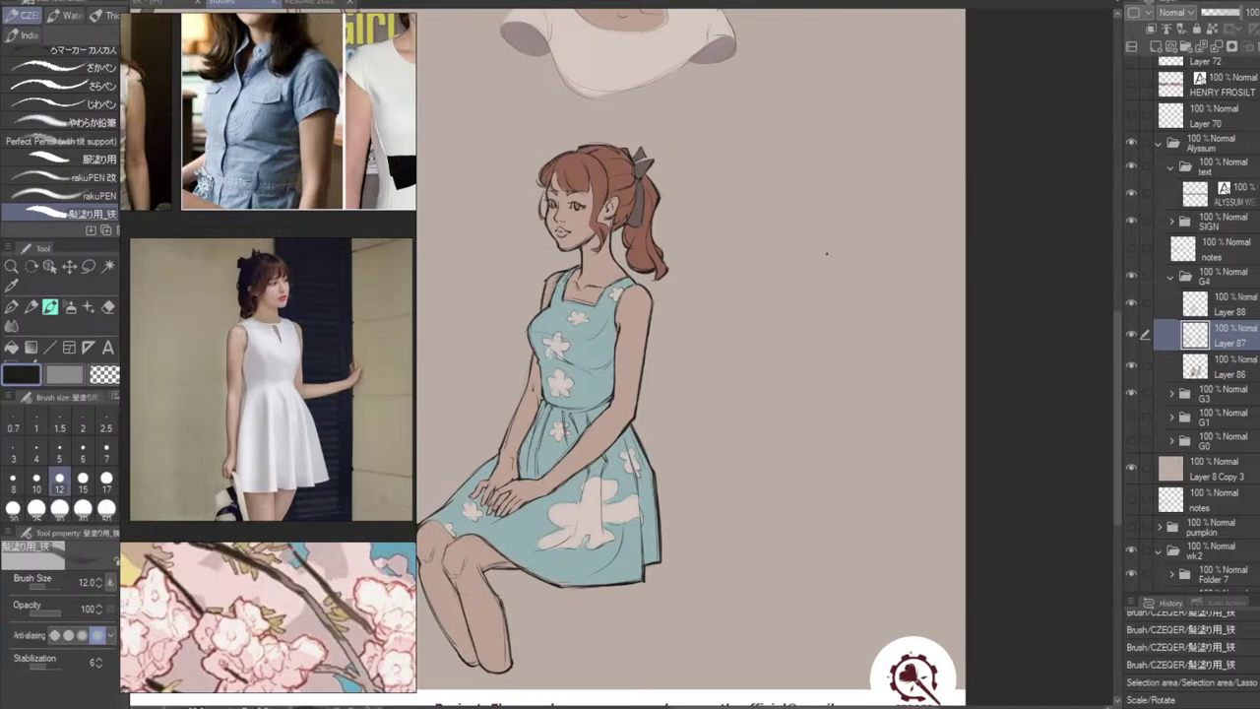
{"action": "key", "text": "ctrl+d"}
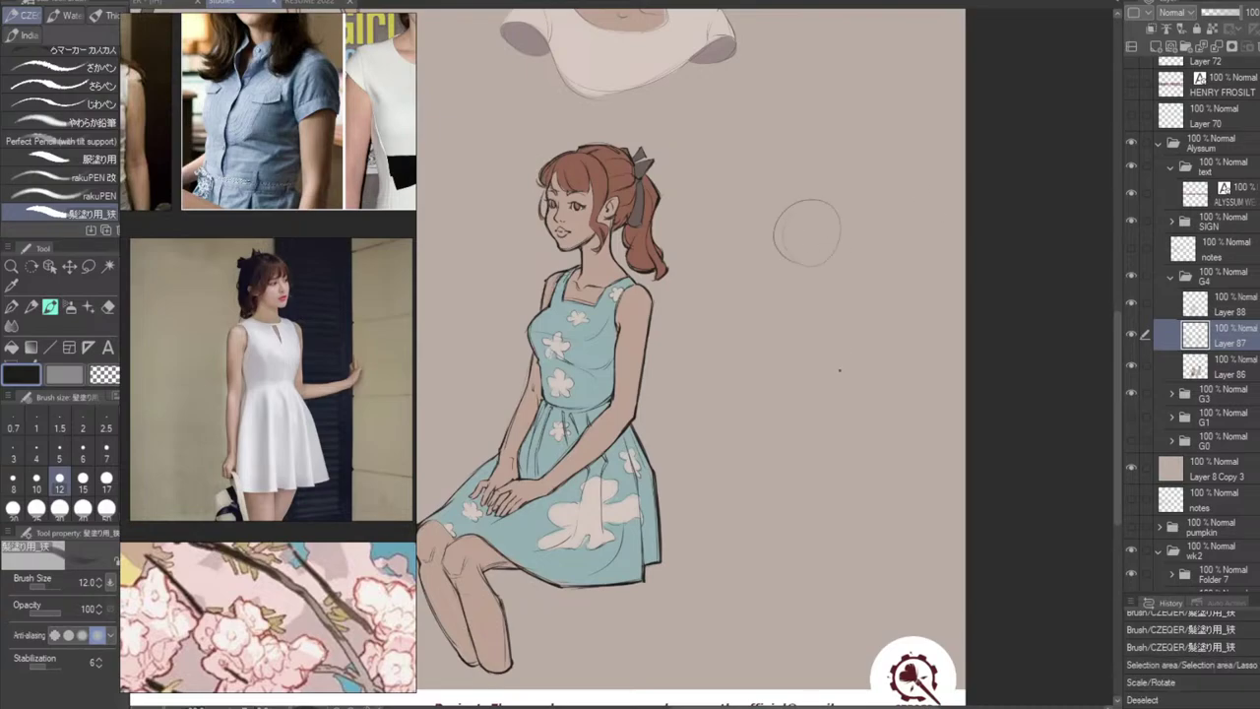
{"action": "key", "text": "ctrl+z"}
{"action": "left_click_drag", "start_coordinate": [778, 448], "coordinate": [1045, 405]}
{"action": "left_click_drag", "start_coordinate": [791, 471], "coordinate": [1044, 509]}
{"action": "left_click_drag", "start_coordinate": [980, 541], "coordinate": [785, 553]}
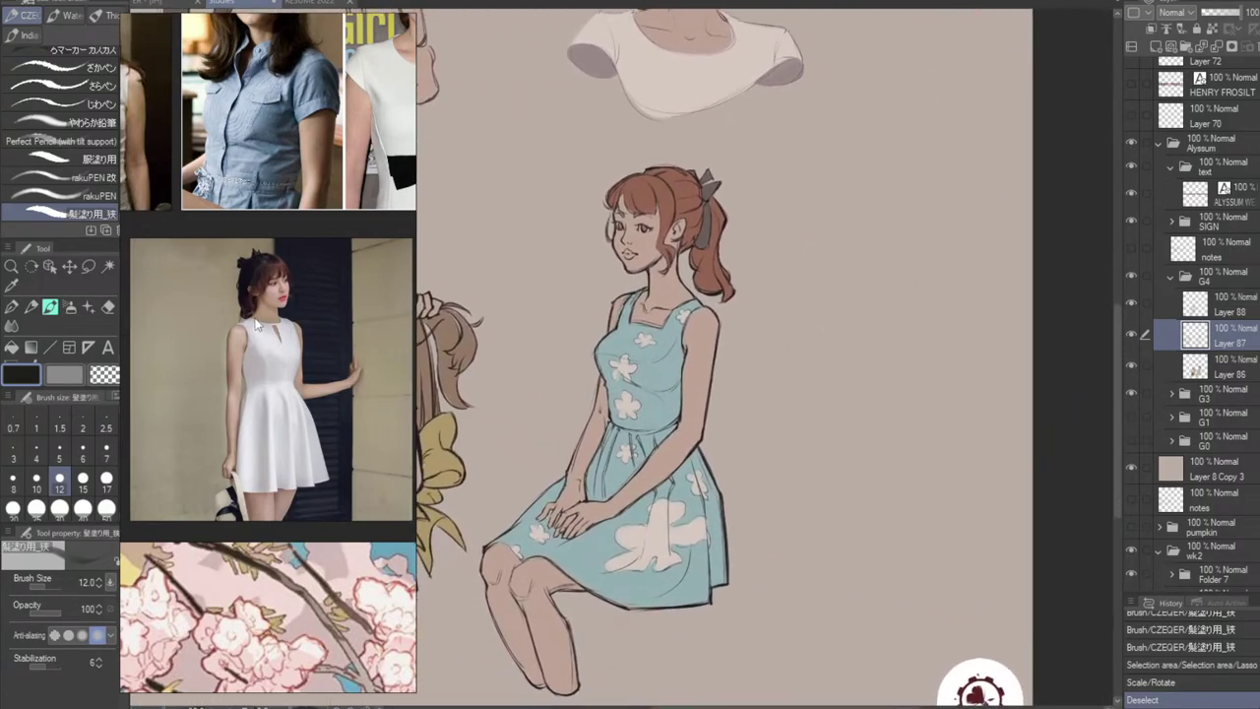
{"action": "left_click_drag", "start_coordinate": [644, 373], "coordinate": [859, 407]}
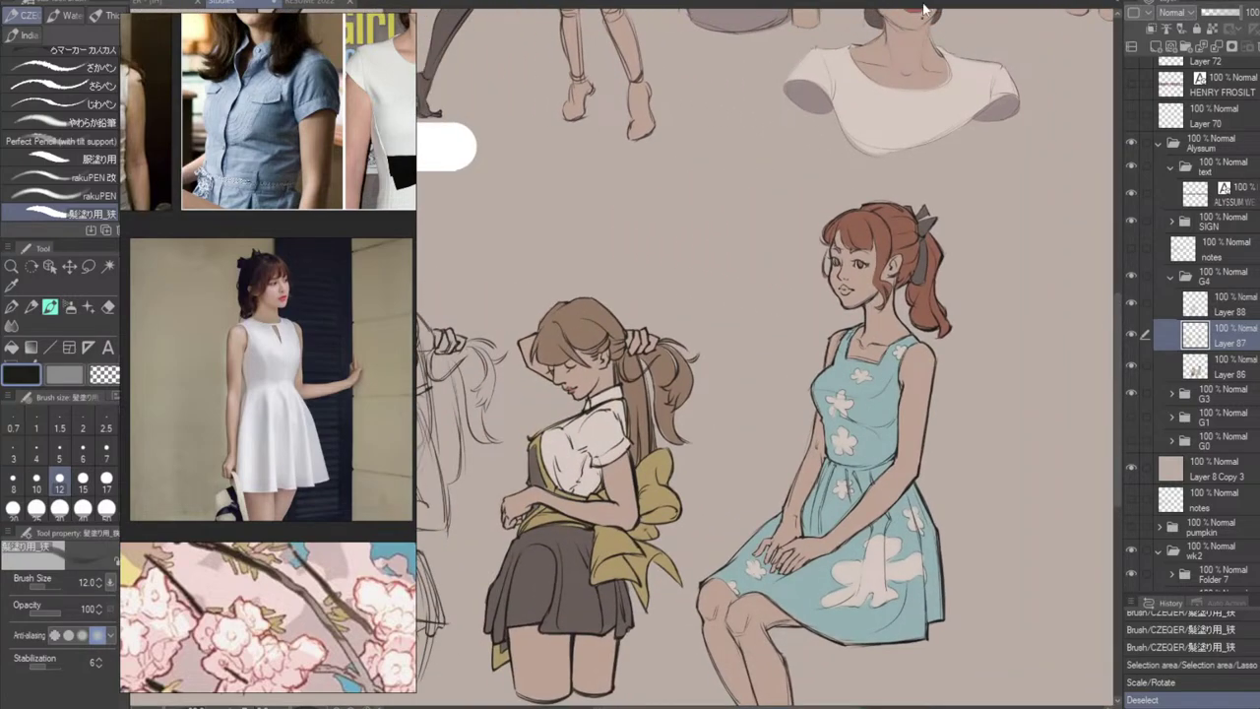
{"action": "left_click_drag", "start_coordinate": [948, 226], "coordinate": [950, 247]}
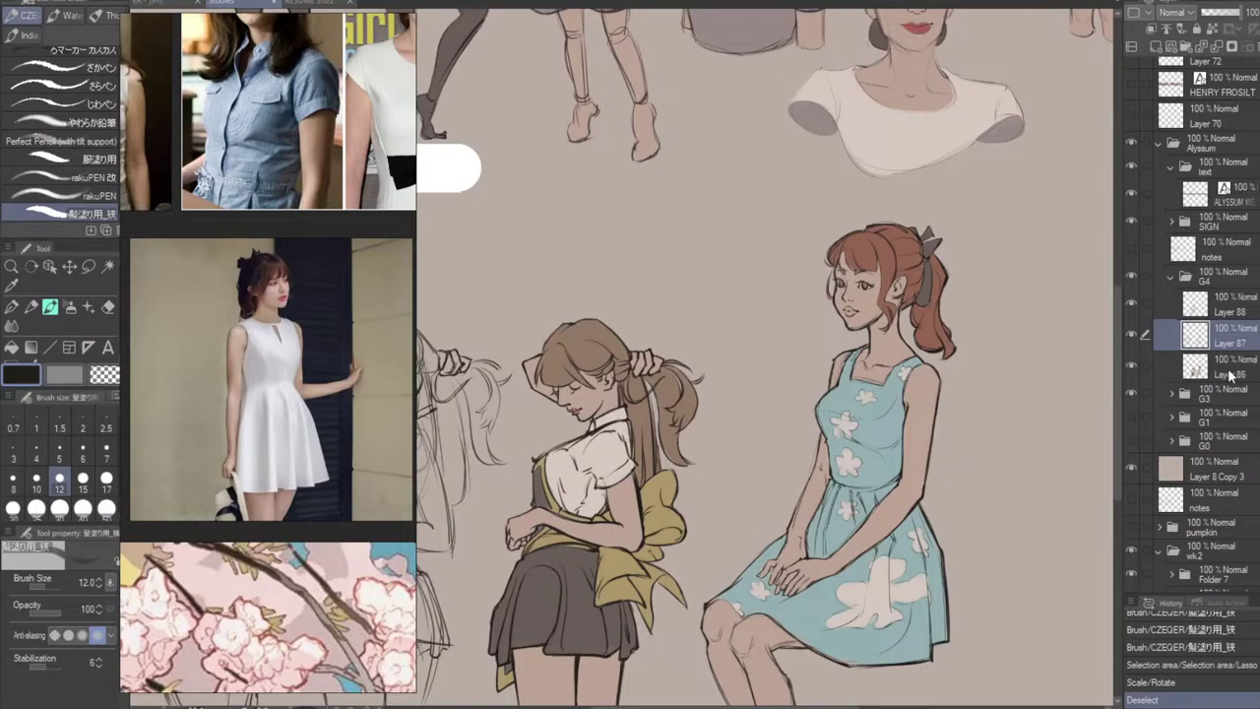
On Layer 86, paint the seated girl's lips with red sampled from the lips of the portrait in the white top.
{"action": "left_click", "coordinate": [1230, 374]}
{"action": "scroll", "coordinate": [1046, 191], "scroll_direction": "up", "scroll_amount": 3}
{"action": "left_click", "coordinate": [920, 157], "text": "alt"}
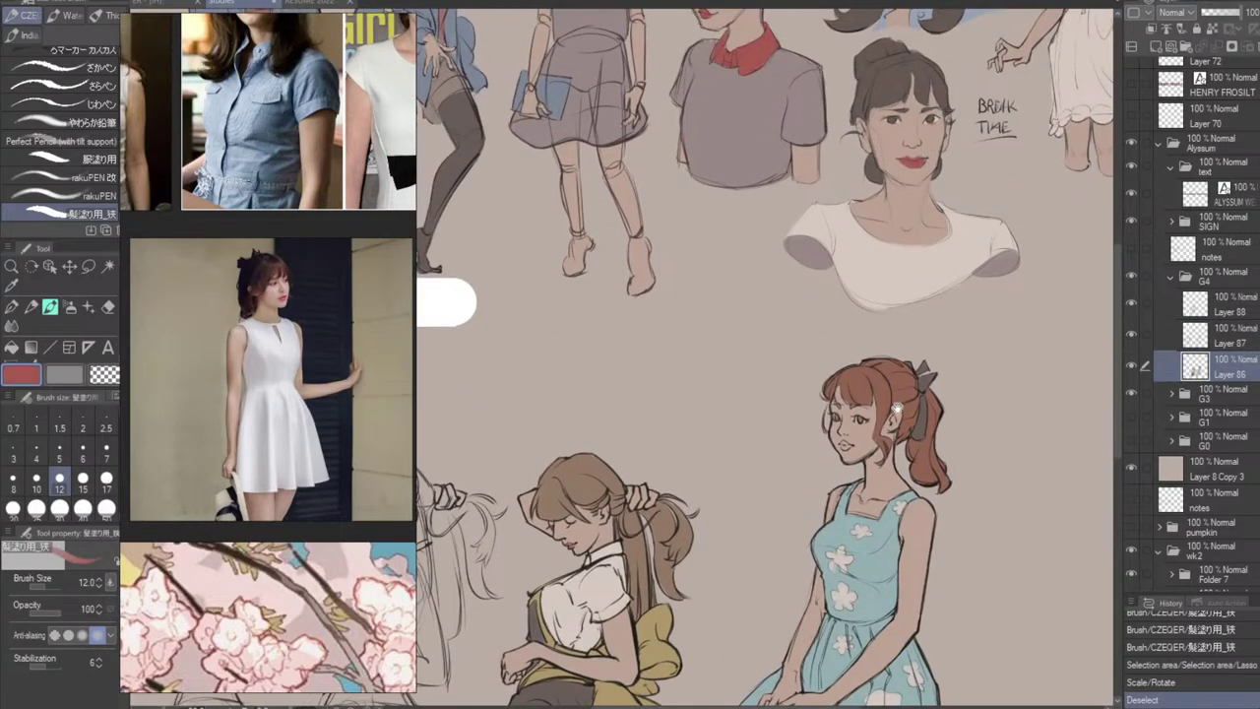
{"action": "scroll", "coordinate": [895, 407], "scroll_direction": "down", "scroll_amount": 4}
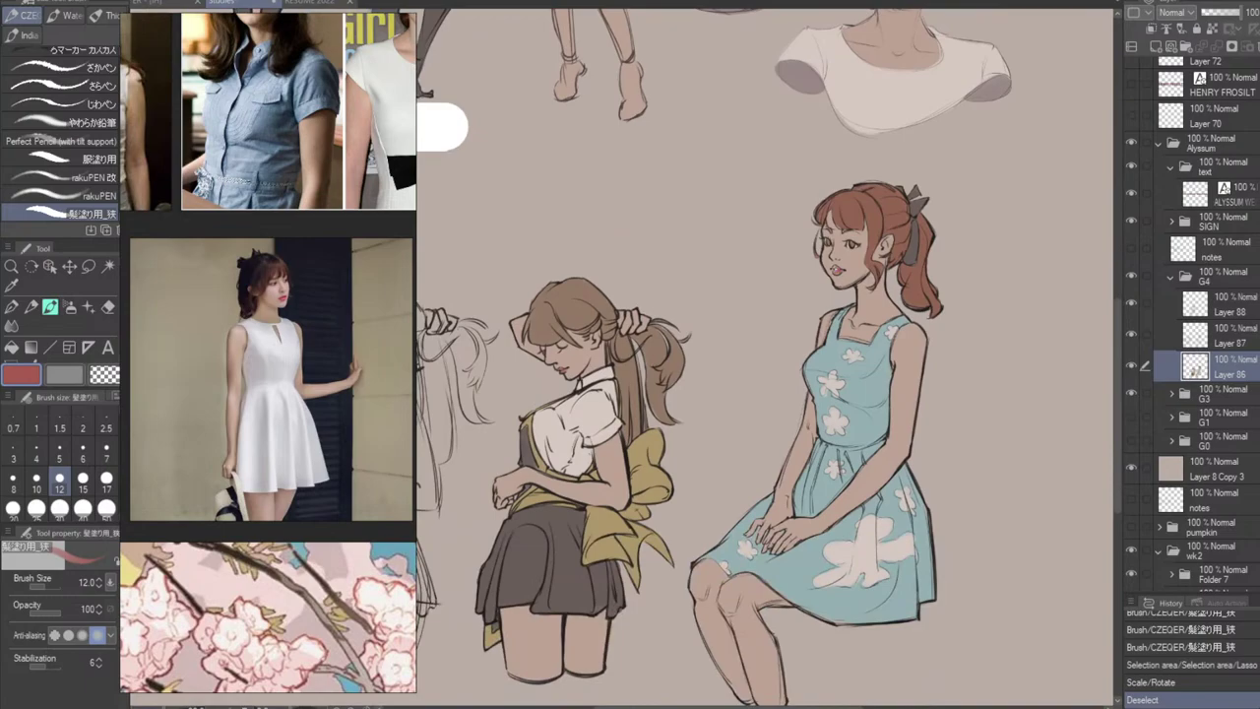
{"action": "left_click_drag", "start_coordinate": [832, 269], "coordinate": [839, 269]}
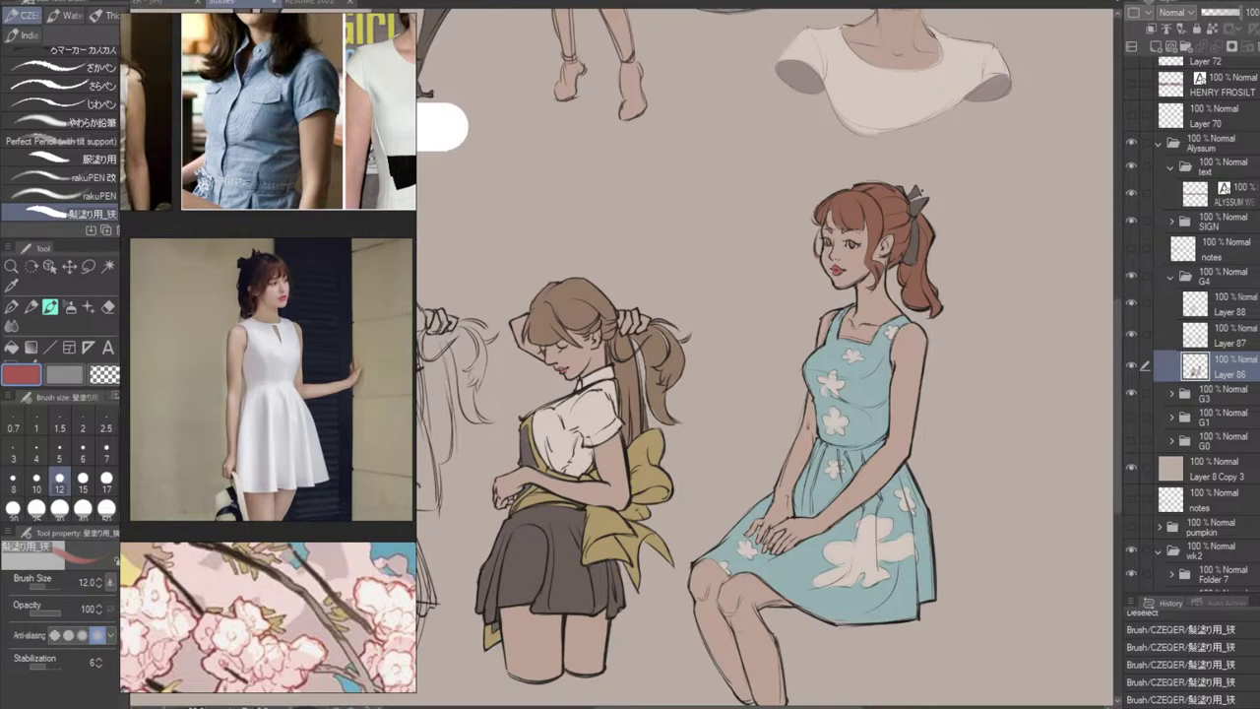
Paint the seated girl's eyes with grey sampled from her hair bow, and sample the reddish brown of her fringe.
{"action": "mouse_move", "coordinate": [971, 239]}
{"action": "left_mouse_down"}
{"action": "mouse_move", "coordinate": [971, 163]}
{"action": "mouse_move", "coordinate": [962, 349]}
{"action": "mouse_move", "coordinate": [986, 231]}
{"action": "left_mouse_up"}
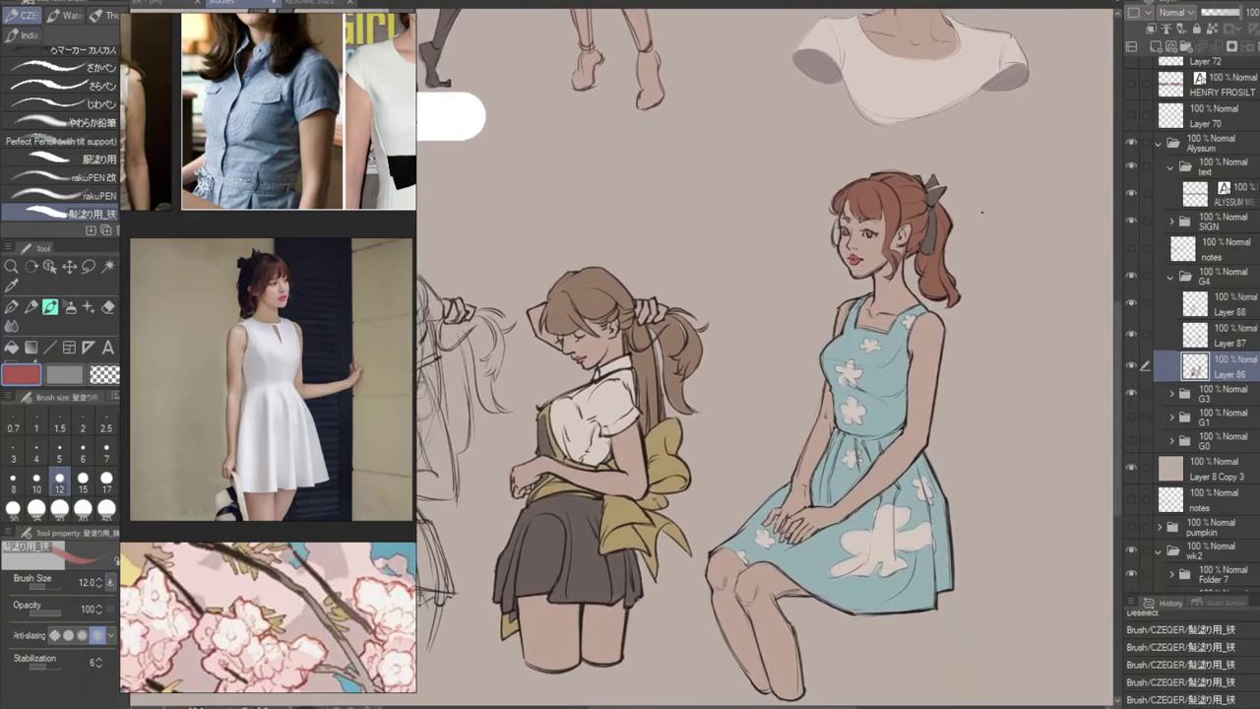
{"action": "left_click", "coordinate": [928, 214], "text": "alt"}
{"action": "left_click_drag", "start_coordinate": [874, 234], "coordinate": [868, 234]}
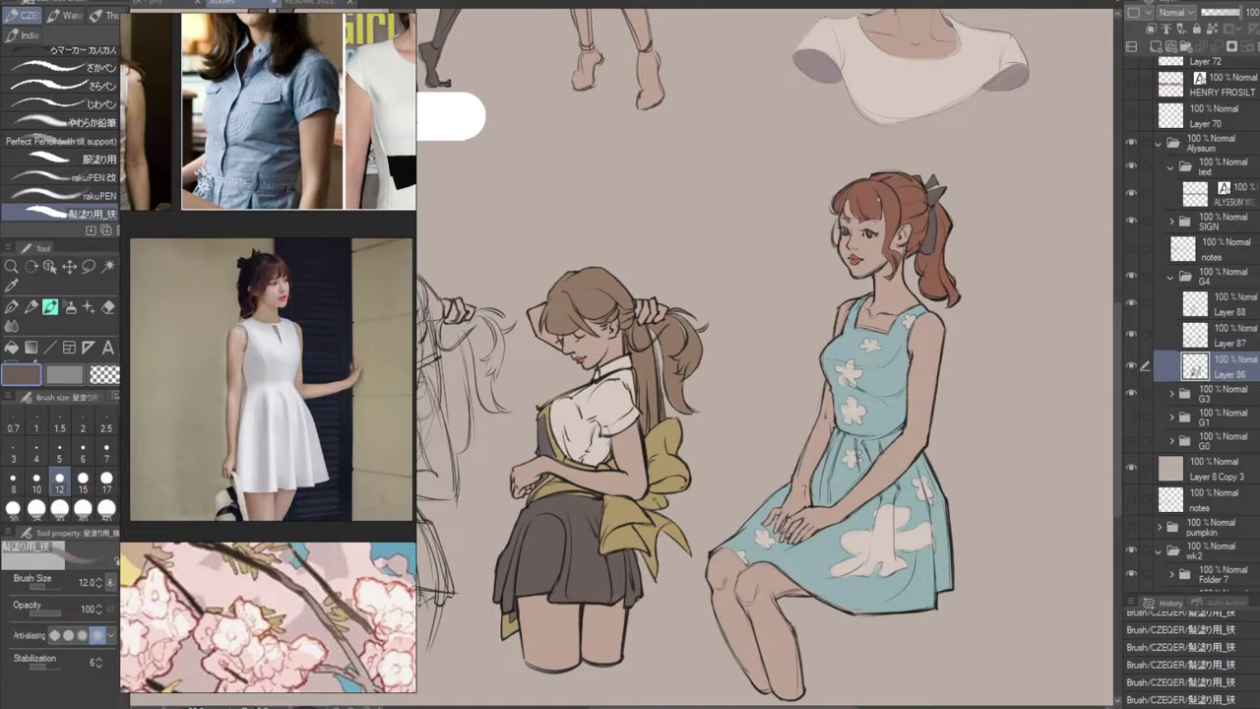
{"action": "left_click", "coordinate": [877, 200], "text": "alt"}
{"action": "left_click", "coordinate": [862, 222], "text": "alt"}
{"action": "left_click", "coordinate": [861, 204], "text": "alt"}
{"action": "left_click_drag", "start_coordinate": [1001, 281], "coordinate": [821, 253]}
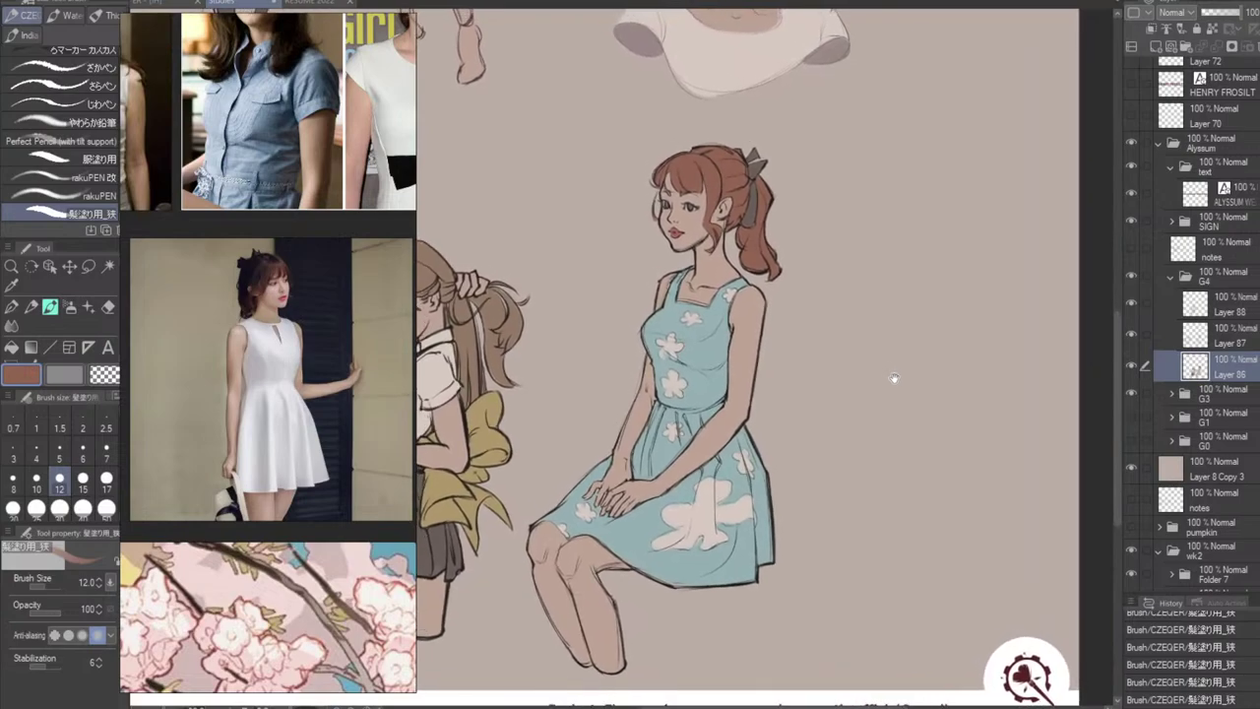
{"action": "left_click_drag", "start_coordinate": [895, 374], "coordinate": [960, 391]}
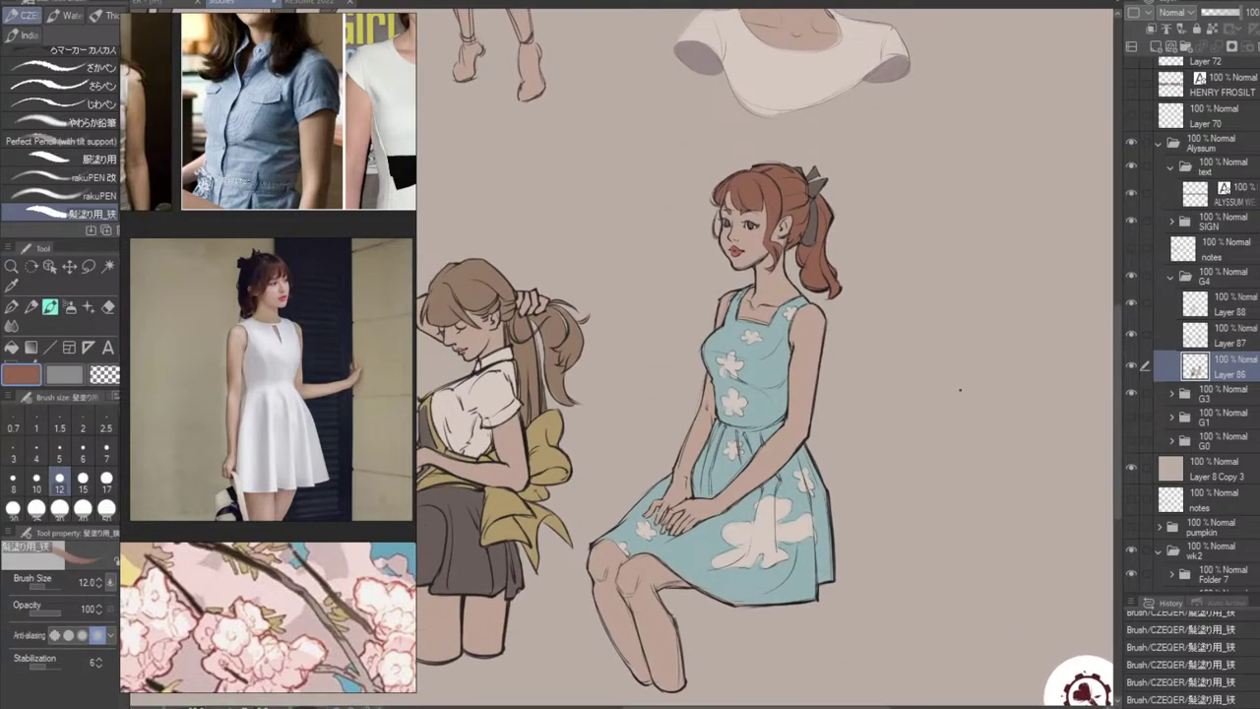
On Layer 88, sketch a new head shape between the standing and seated girls in the dark line colour, brush size 12.
{"action": "left_click", "coordinate": [1213, 305]}
{"action": "left_click_drag", "start_coordinate": [532, 434], "coordinate": [637, 489]}
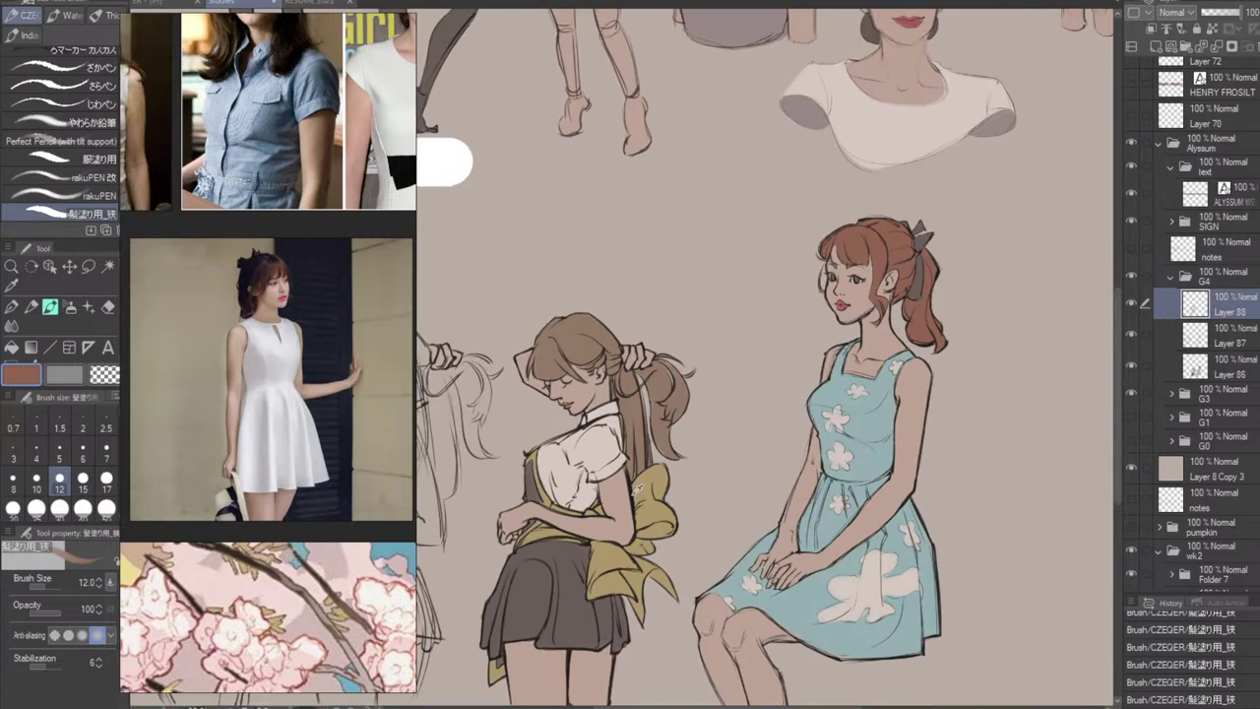
{"action": "left_click", "coordinate": [637, 487], "text": "alt"}
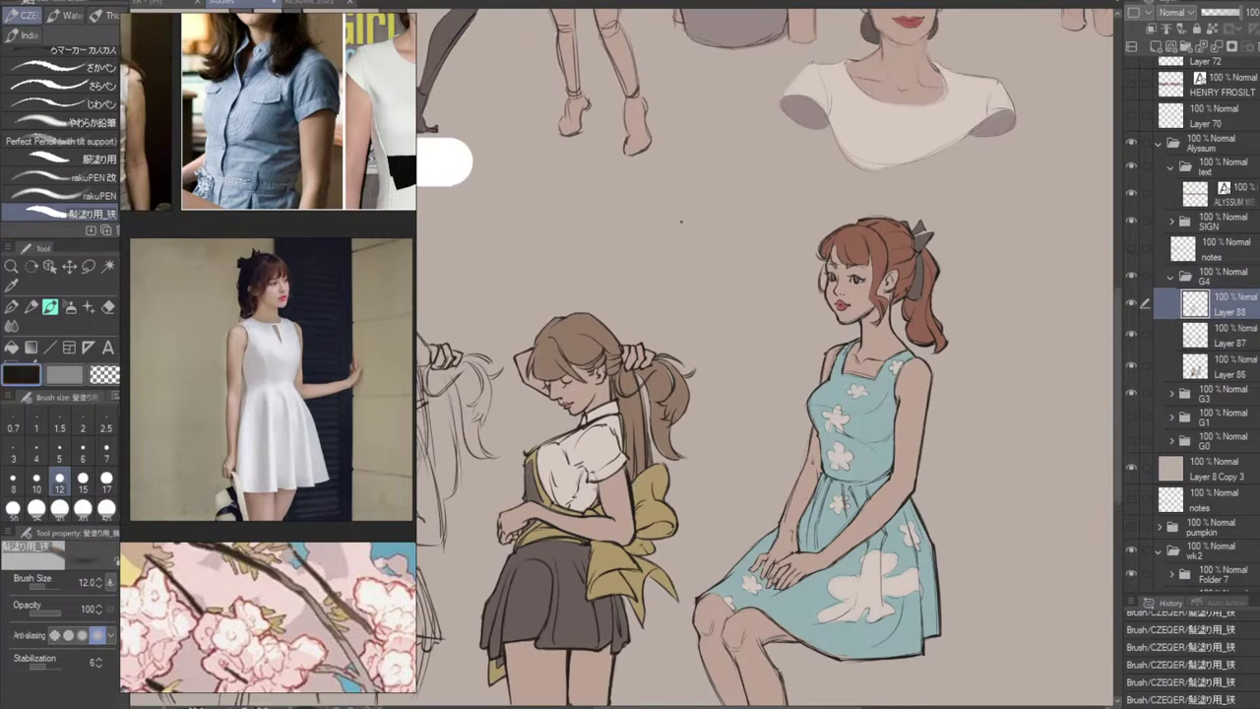
{"action": "mouse_move", "coordinate": [681, 209]}
{"action": "left_mouse_down"}
{"action": "mouse_move", "coordinate": [717, 205]}
{"action": "mouse_move", "coordinate": [663, 241]}
{"action": "left_mouse_up"}
{"action": "key", "text": "ctrl+z"}
{"action": "left_click_drag", "start_coordinate": [694, 180], "coordinate": [736, 216]}
{"action": "left_click_drag", "start_coordinate": [686, 276], "coordinate": [736, 284]}
{"action": "left_click_drag", "start_coordinate": [739, 230], "coordinate": [733, 293]}
{"action": "key", "text": "ctrl+z"}
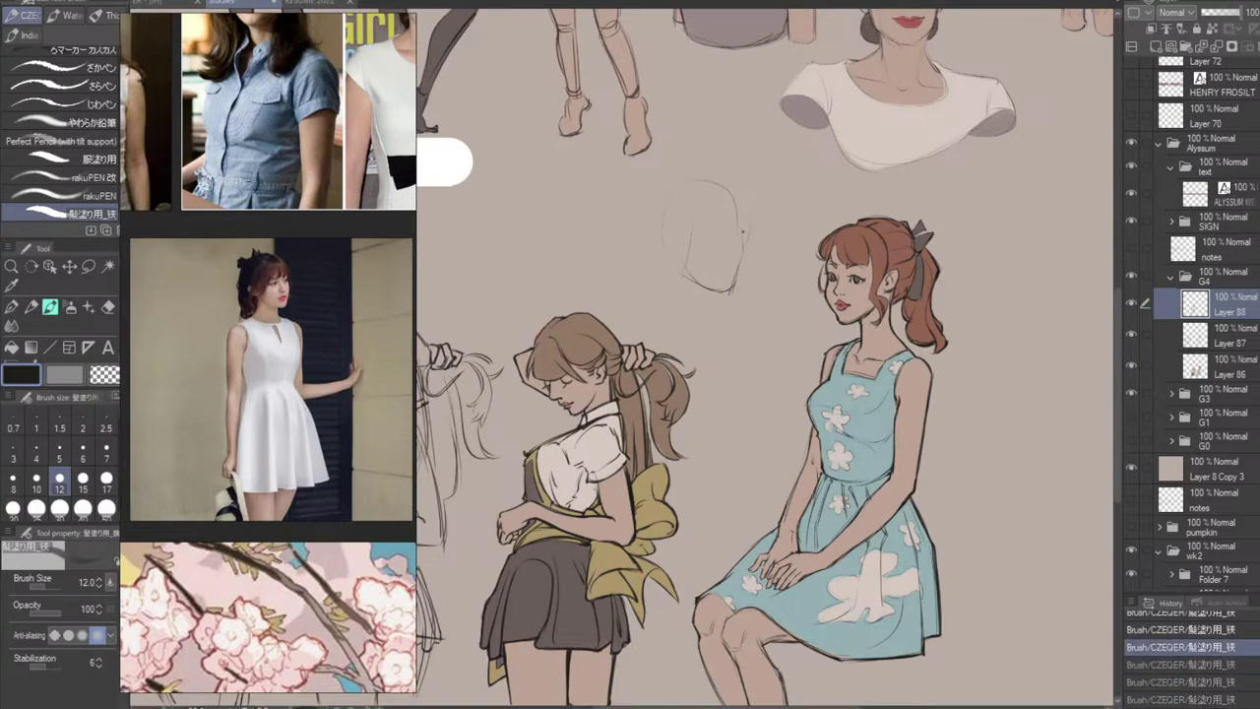
{"action": "left_click_drag", "start_coordinate": [744, 231], "coordinate": [730, 288]}
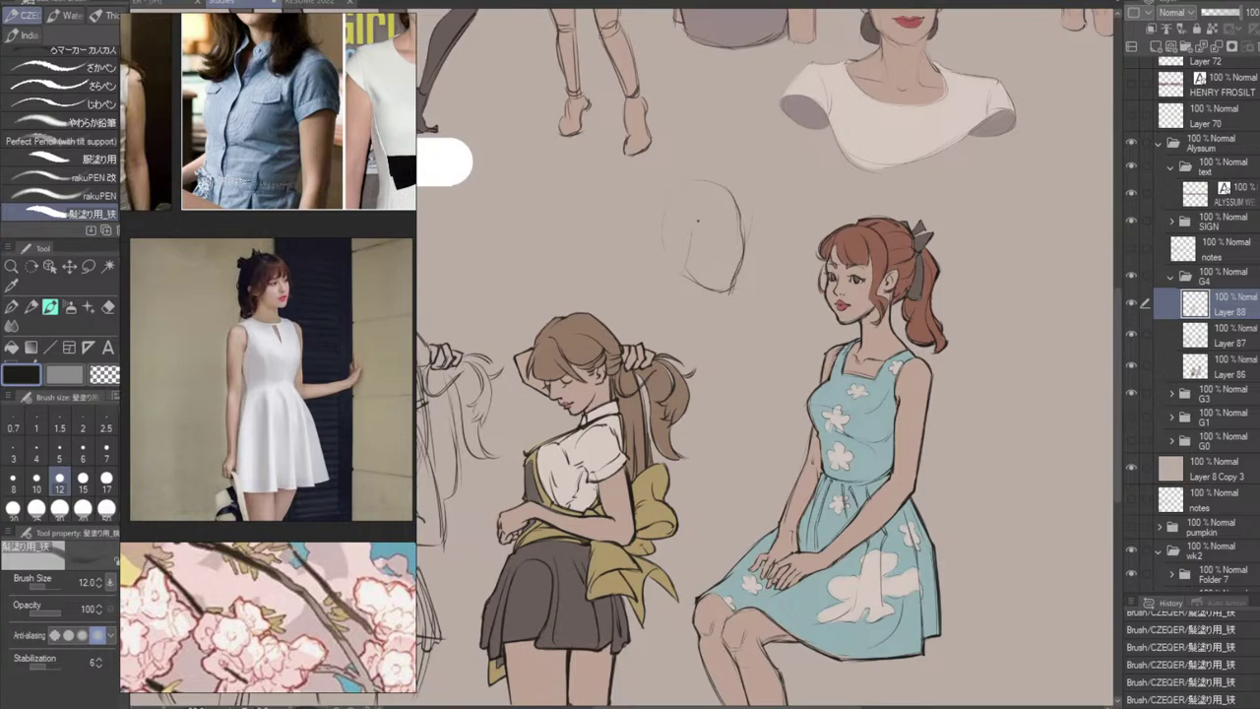
Sketch the curve around the ear and the rounded back and crown of the new head.
{"action": "mouse_move", "coordinate": [658, 203]}
{"action": "left_mouse_down"}
{"action": "mouse_move", "coordinate": [648, 248]}
{"action": "mouse_move", "coordinate": [677, 258]}
{"action": "left_mouse_up"}
{"action": "key", "text": "ctrl+z"}
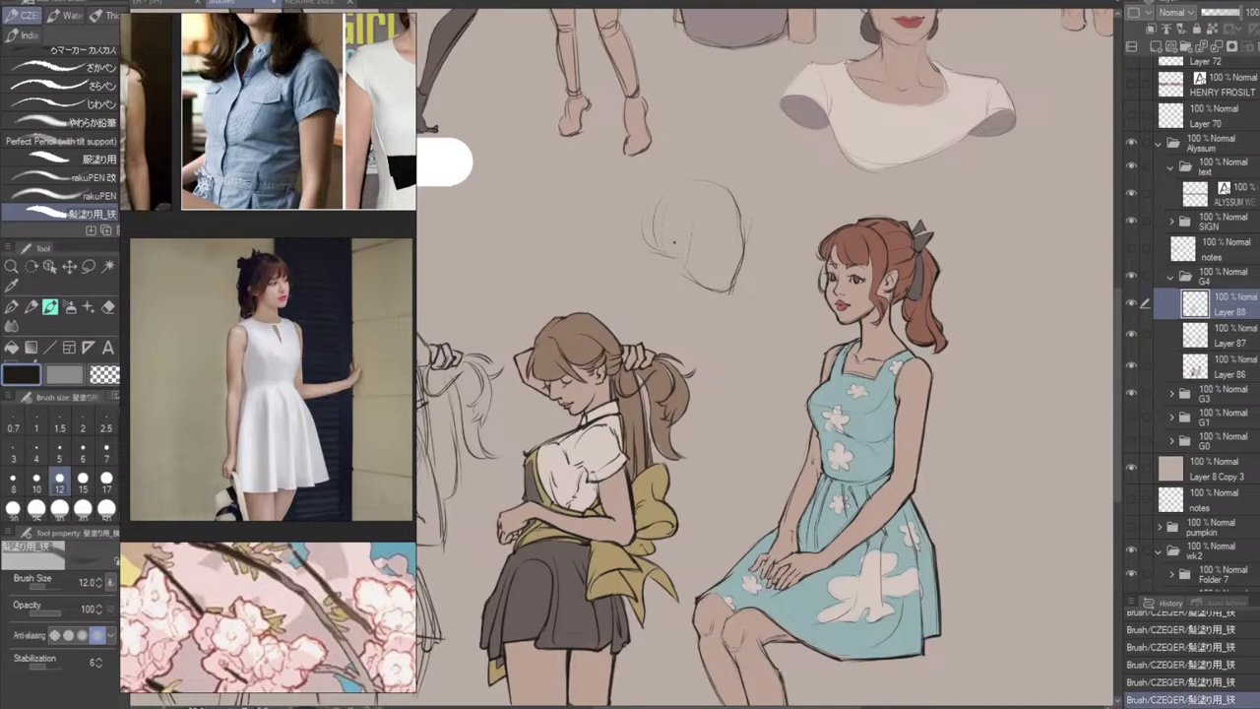
{"action": "mouse_move", "coordinate": [670, 237]}
{"action": "left_mouse_down"}
{"action": "mouse_move", "coordinate": [726, 218]}
{"action": "mouse_move", "coordinate": [676, 261]}
{"action": "left_mouse_up"}
{"action": "key", "text": "ctrl+z"}
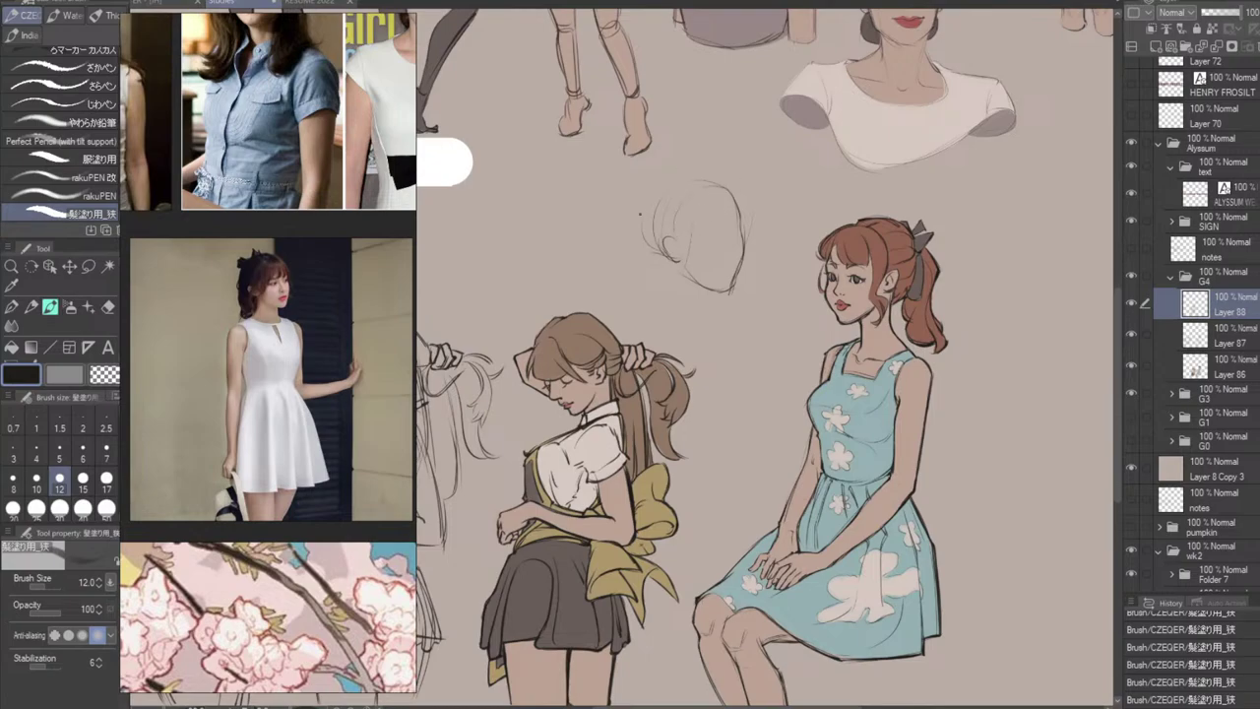
{"action": "mouse_move", "coordinate": [661, 193]}
{"action": "left_mouse_down"}
{"action": "mouse_move", "coordinate": [708, 180]}
{"action": "mouse_move", "coordinate": [688, 180]}
{"action": "mouse_move", "coordinate": [641, 223]}
{"action": "left_mouse_up"}
{"action": "left_click_drag", "start_coordinate": [683, 183], "coordinate": [710, 180]}
{"action": "key", "text": "ctrl+z"}
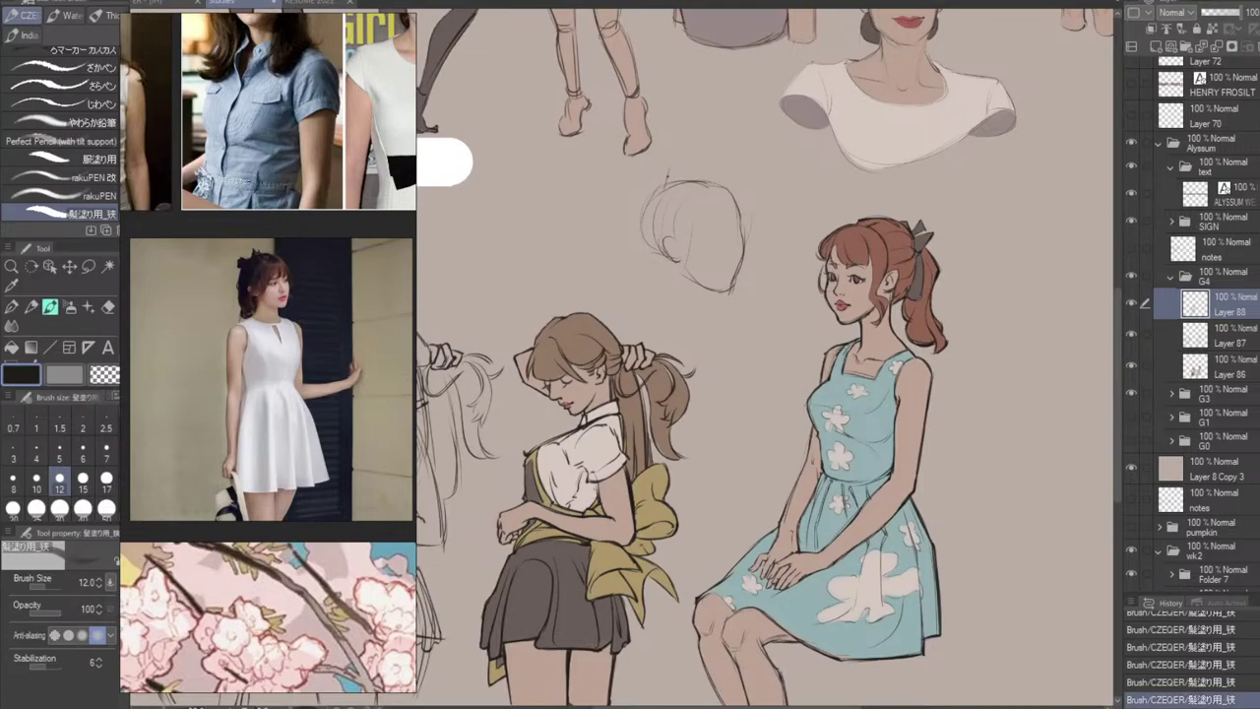
Sketch the small hair bow's loops at the upper back of the new head, redoing strokes until the shape reads.
{"action": "left_click_drag", "start_coordinate": [667, 171], "coordinate": [673, 184]}
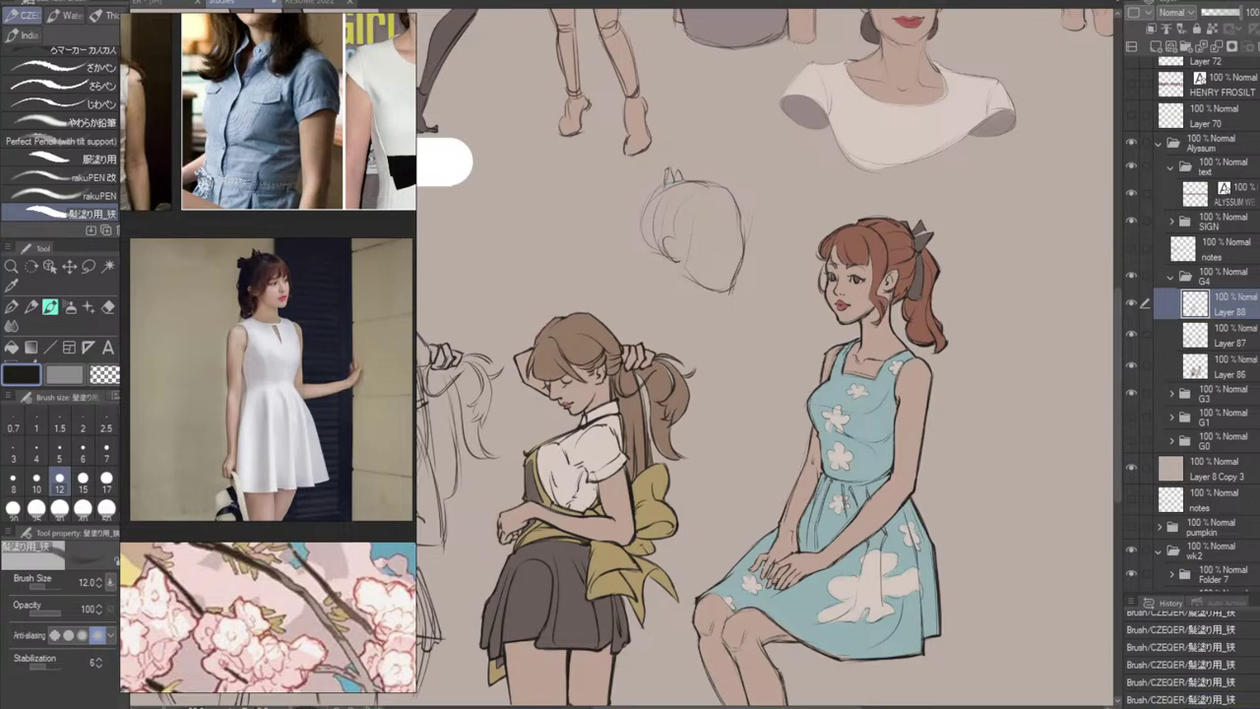
{"action": "key", "text": "ctrl+z"}
{"action": "left_click_drag", "start_coordinate": [676, 170], "coordinate": [681, 183]}
{"action": "key", "text": "ctrl+z"}
{"action": "mouse_move", "coordinate": [632, 194]}
{"action": "left_mouse_down"}
{"action": "mouse_move", "coordinate": [636, 213]}
{"action": "mouse_move", "coordinate": [638, 201]}
{"action": "left_mouse_up"}
{"action": "key", "text": "ctrl+z"}
{"action": "left_click_drag", "start_coordinate": [647, 191], "coordinate": [659, 186]}
{"action": "key", "text": "ctrl+z"}
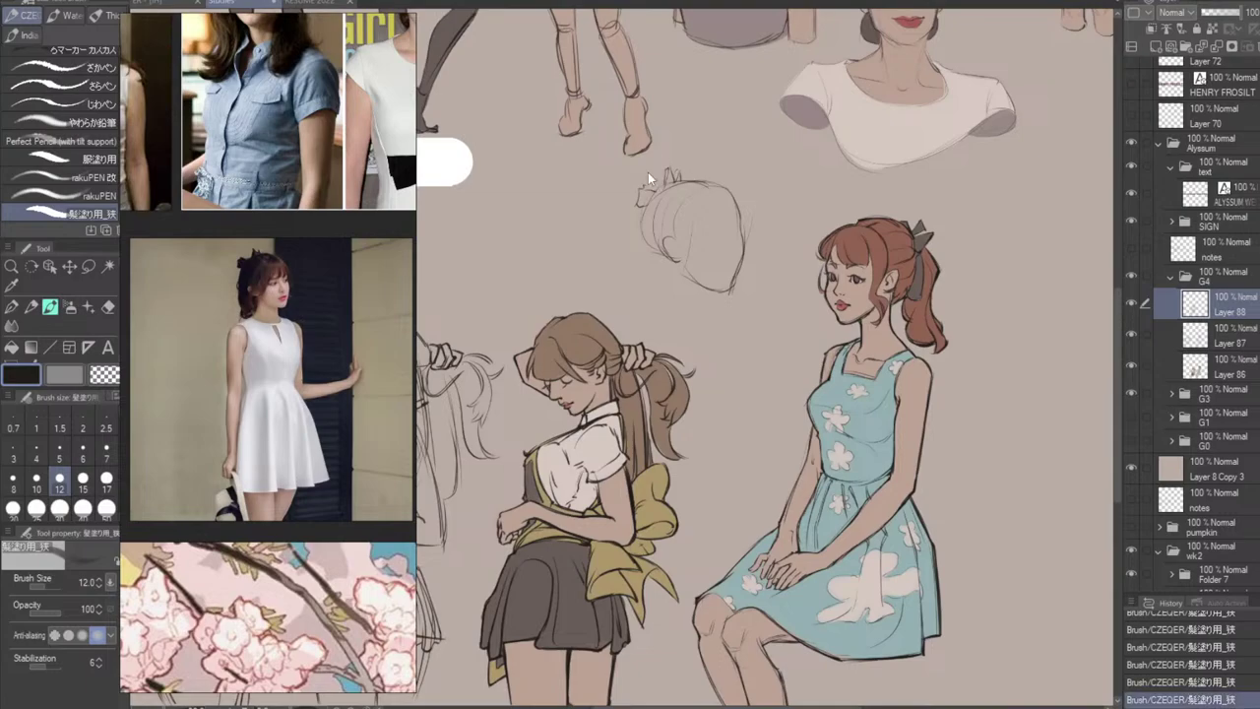
{"action": "key", "text": "ctrl+z"}
{"action": "key", "text": "ctrl+z"}
{"action": "mouse_move", "coordinate": [645, 197]}
{"action": "left_mouse_down"}
{"action": "mouse_move", "coordinate": [689, 155]}
{"action": "mouse_move", "coordinate": [656, 181]}
{"action": "left_mouse_up"}
{"action": "key", "text": "ctrl+z"}
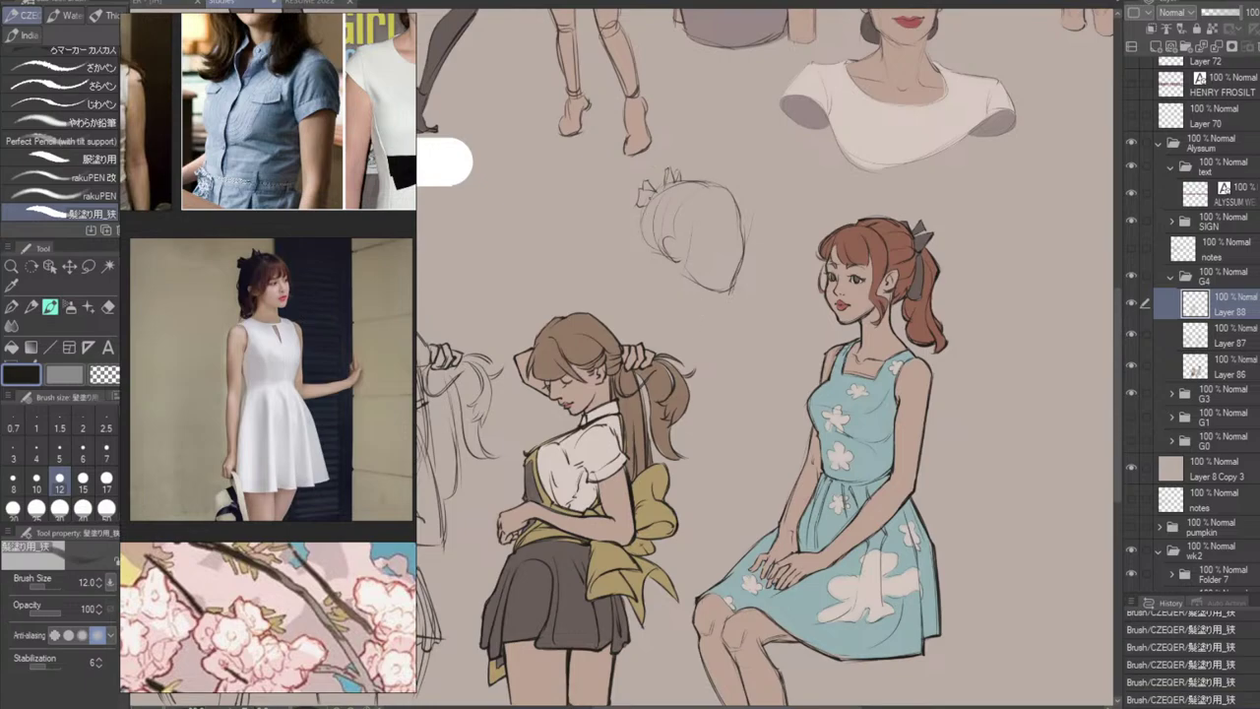
Sketch the hair falling down the back of the neck and the neck line below the ear.
{"action": "mouse_move", "coordinate": [642, 222]}
{"action": "left_mouse_down"}
{"action": "mouse_move", "coordinate": [631, 278]}
{"action": "mouse_move", "coordinate": [647, 308]}
{"action": "left_mouse_up"}
{"action": "key", "text": "ctrl+z"}
{"action": "key", "text": "ctrl+z"}
{"action": "mouse_move", "coordinate": [634, 258]}
{"action": "left_mouse_down"}
{"action": "mouse_move", "coordinate": [658, 306]}
{"action": "mouse_move", "coordinate": [636, 307]}
{"action": "mouse_move", "coordinate": [645, 303]}
{"action": "mouse_move", "coordinate": [636, 324]}
{"action": "mouse_move", "coordinate": [677, 262]}
{"action": "mouse_move", "coordinate": [673, 299]}
{"action": "mouse_move", "coordinate": [656, 313]}
{"action": "left_mouse_up"}
{"action": "key", "text": "ctrl+z"}
{"action": "key", "text": "ctrl+z"}
{"action": "key", "text": "ctrl+z"}
{"action": "key", "text": "ctrl+z"}
{"action": "key", "text": "ctrl+z"}
{"action": "key", "text": "ctrl+z"}
{"action": "key", "text": "ctrl+z"}
{"action": "left_click_drag", "start_coordinate": [676, 259], "coordinate": [676, 289]}
{"action": "left_click_drag", "start_coordinate": [663, 251], "coordinate": [656, 282]}
{"action": "key", "text": "ctrl+z"}
{"action": "key", "text": "ctrl+z"}
{"action": "key", "text": "ctrl+z"}
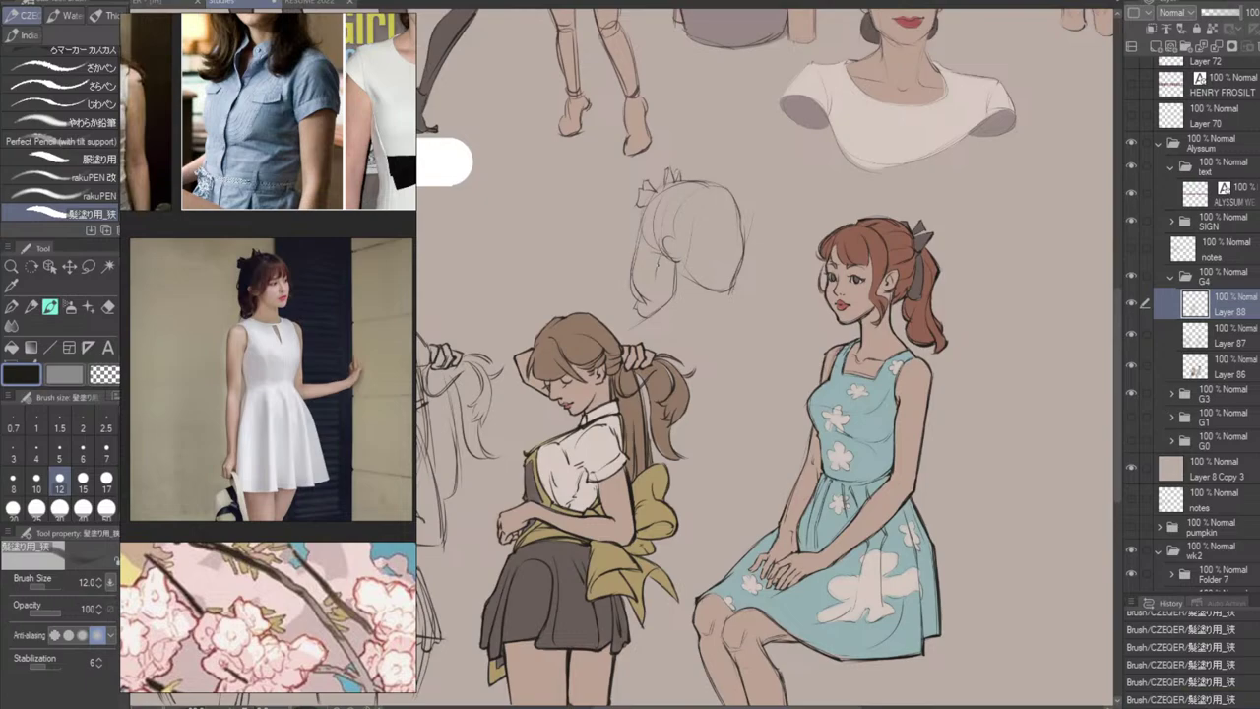
Draw the new head's ear with a darker contour and inner detail, comparing strokes with undo and redo.
{"action": "key", "text": "ctrl+z"}
{"action": "mouse_move", "coordinate": [670, 239]}
{"action": "left_mouse_down"}
{"action": "mouse_move", "coordinate": [660, 260]}
{"action": "mouse_move", "coordinate": [678, 246]}
{"action": "left_mouse_up"}
{"action": "key", "text": "ctrl+z"}
{"action": "key", "text": "ctrl+z"}
{"action": "key", "text": "ctrl+z"}
{"action": "key", "text": "ctrl+z"}
{"action": "key", "text": "ctrl+z"}
{"action": "key", "text": "ctrl+z"}
{"action": "key", "text": "ctrl+y"}
{"action": "key", "text": "ctrl+z"}
{"action": "key", "text": "ctrl+z"}
{"action": "key", "text": "ctrl+y"}
{"action": "key", "text": "ctrl+z"}
{"action": "key", "text": "ctrl+y"}
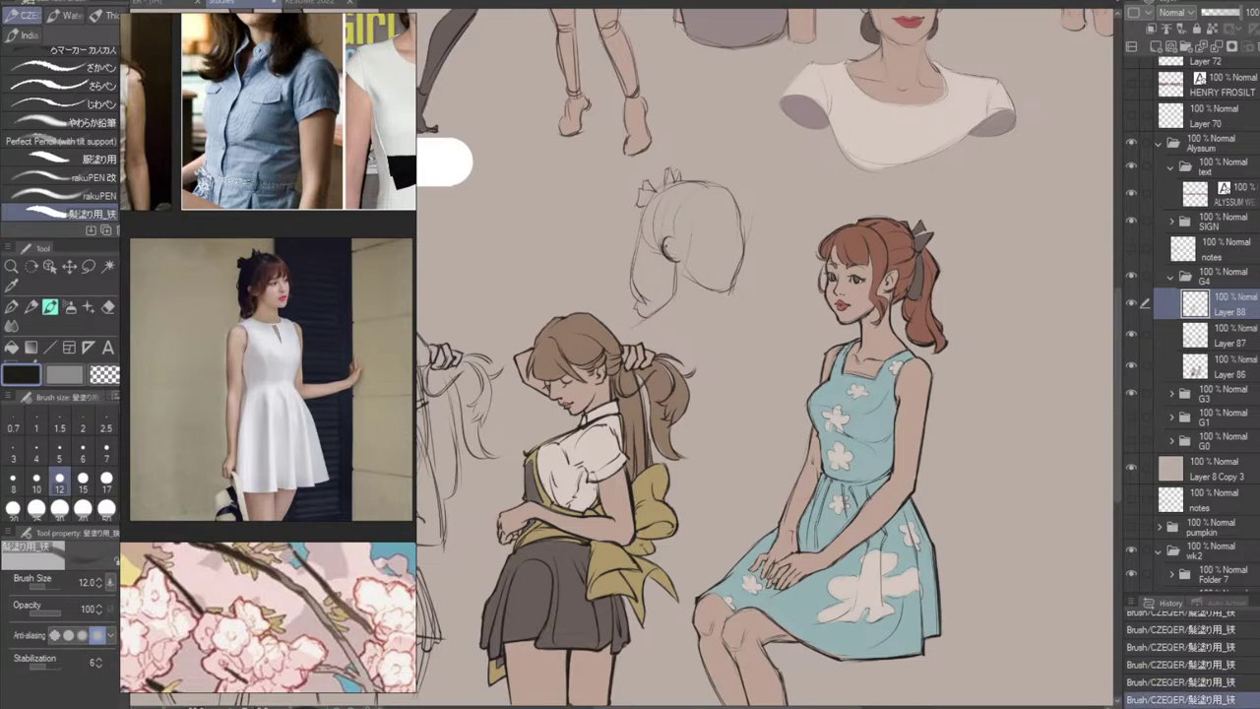
{"action": "key", "text": "ctrl+z"}
{"action": "key", "text": "ctrl+y"}
{"action": "left_click_drag", "start_coordinate": [675, 246], "coordinate": [673, 252]}
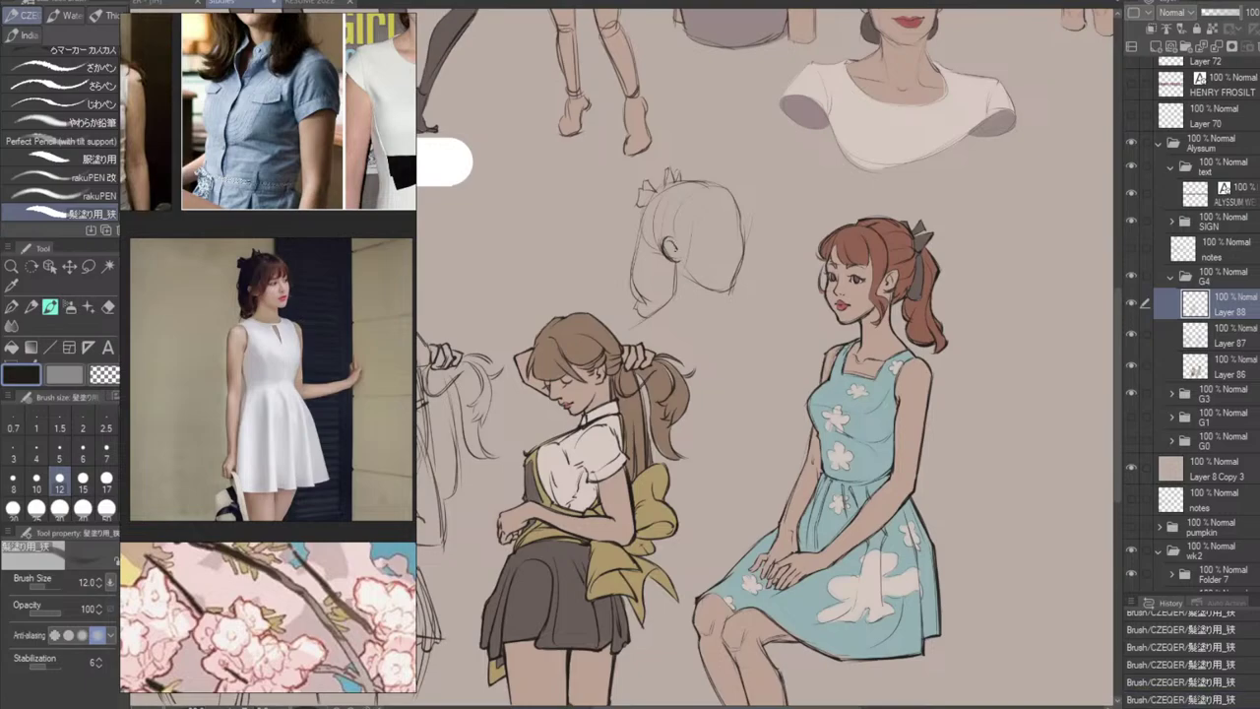
Sketch swept-back hair strands running from below the bow toward the ear.
{"action": "key", "text": "ctrl+y"}
{"action": "key", "text": "ctrl+z"}
{"action": "key", "text": "ctrl+y"}
{"action": "key", "text": "ctrl+z"}
{"action": "mouse_move", "coordinate": [648, 209]}
{"action": "left_mouse_down"}
{"action": "mouse_move", "coordinate": [646, 238]}
{"action": "mouse_move", "coordinate": [661, 254]}
{"action": "left_mouse_up"}
{"action": "key", "text": "ctrl+z"}
{"action": "key", "text": "ctrl+z"}
{"action": "key", "text": "ctrl+z"}
{"action": "key", "text": "ctrl+y"}
{"action": "key", "text": "ctrl+z"}
{"action": "key", "text": "ctrl+y"}
Sketch the jawline from below the ear to the chin, comparing versions with undo and redo.
{"action": "left_click_drag", "start_coordinate": [680, 259], "coordinate": [728, 290]}
{"action": "key", "text": "ctrl+z"}
{"action": "key", "text": "ctrl+z"}
{"action": "key", "text": "ctrl+z"}
{"action": "key", "text": "ctrl+z"}
{"action": "key", "text": "ctrl+y"}
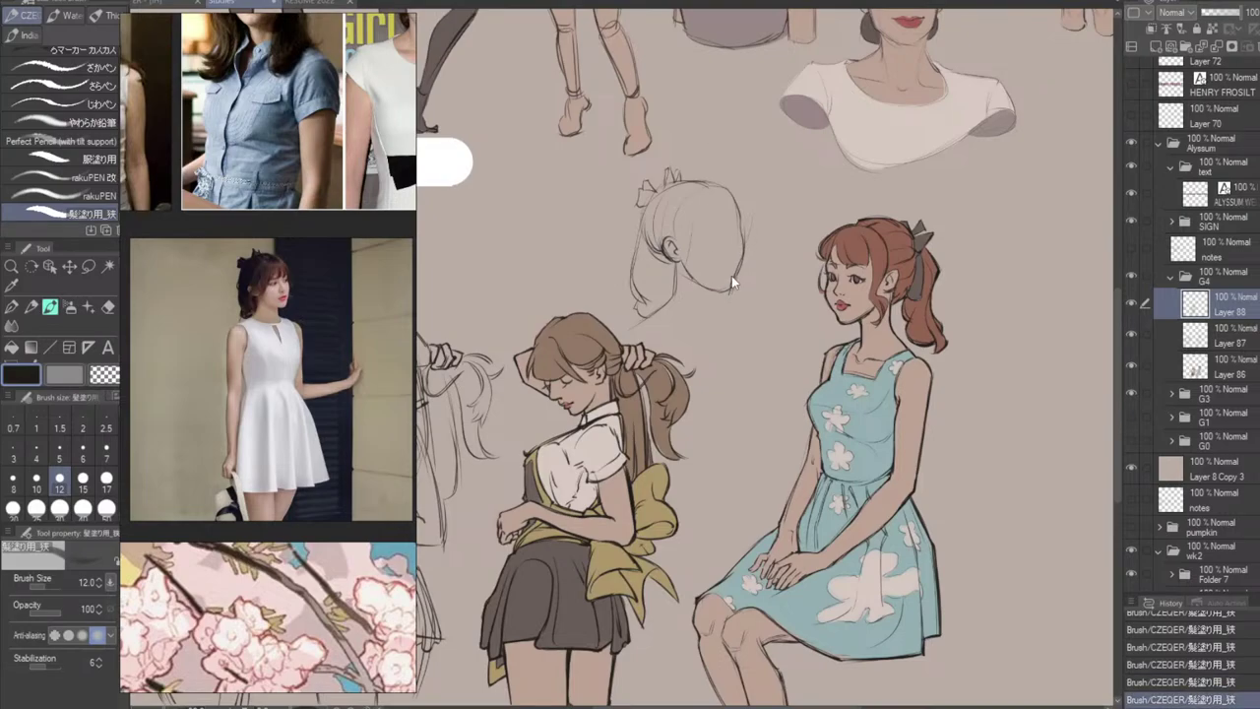
{"action": "key", "text": "ctrl+z"}
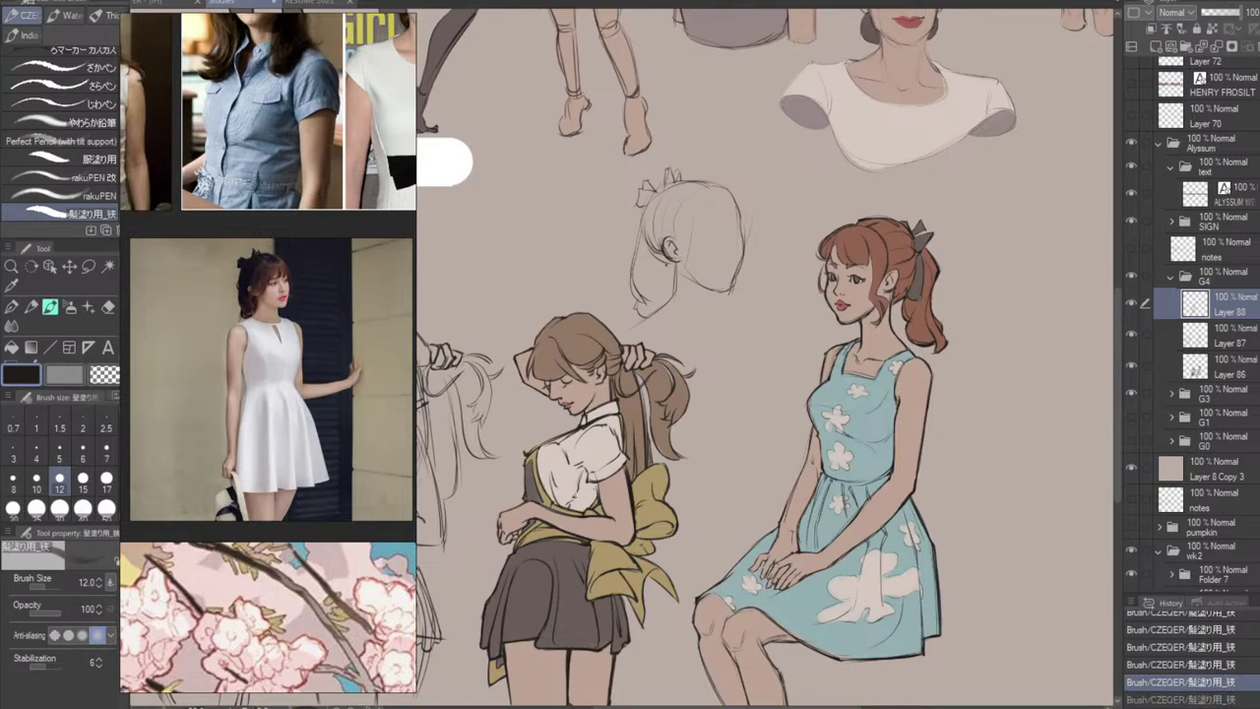
{"action": "key", "text": "ctrl+y"}
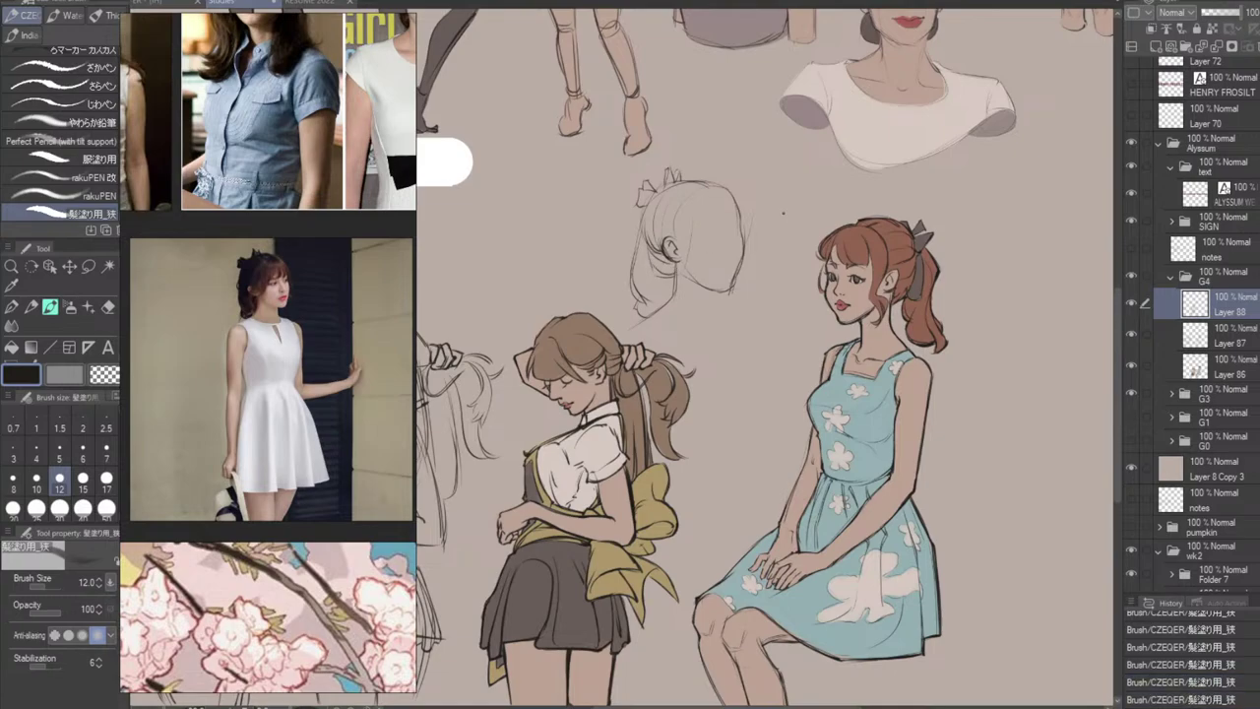
Add loose hair strands below and behind the ear at the nape.
{"action": "key", "text": "ctrl+z"}
{"action": "key", "text": "ctrl+z"}
{"action": "left_click_drag", "start_coordinate": [650, 249], "coordinate": [674, 277]}
{"action": "key", "text": "ctrl+z"}
{"action": "key", "text": "ctrl+z"}
{"action": "left_click_drag", "start_coordinate": [653, 258], "coordinate": [675, 273]}
{"action": "key", "text": "ctrl+z"}
{"action": "key", "text": "ctrl+z"}
{"action": "key", "text": "ctrl+z"}
{"action": "key", "text": "ctrl+z"}
{"action": "key", "text": "ctrl+z"}
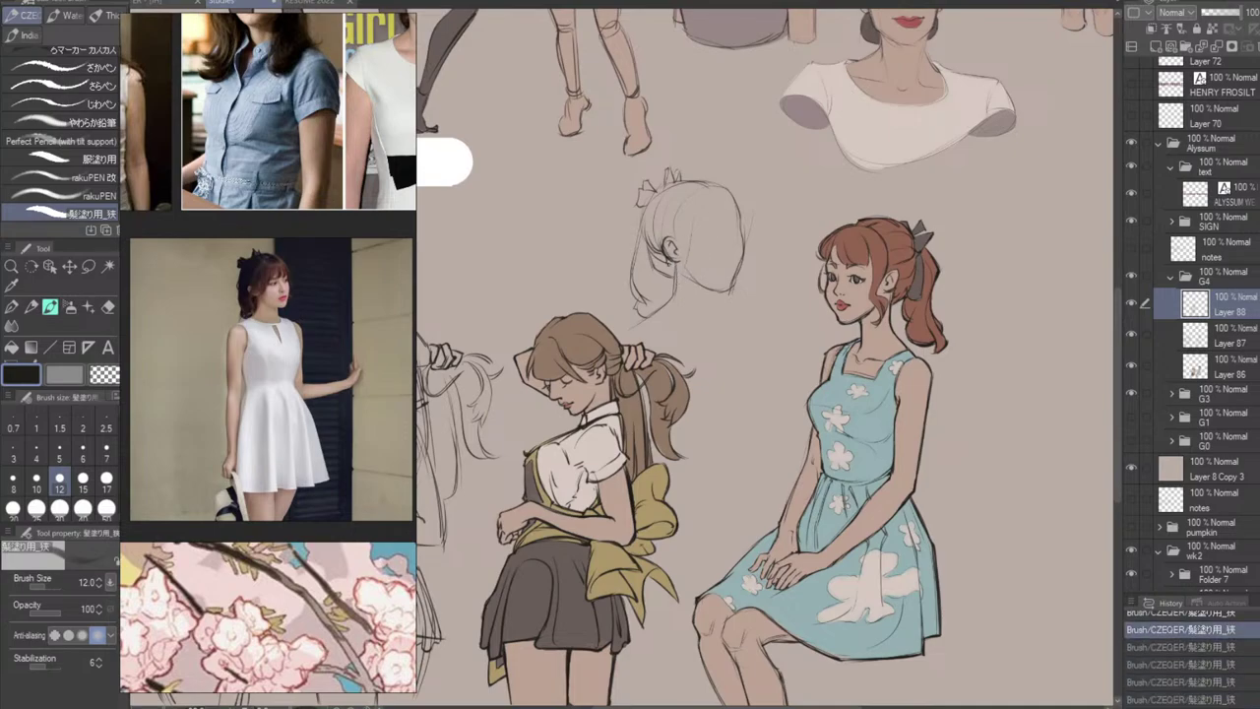
{"action": "left_click_drag", "start_coordinate": [666, 260], "coordinate": [674, 268]}
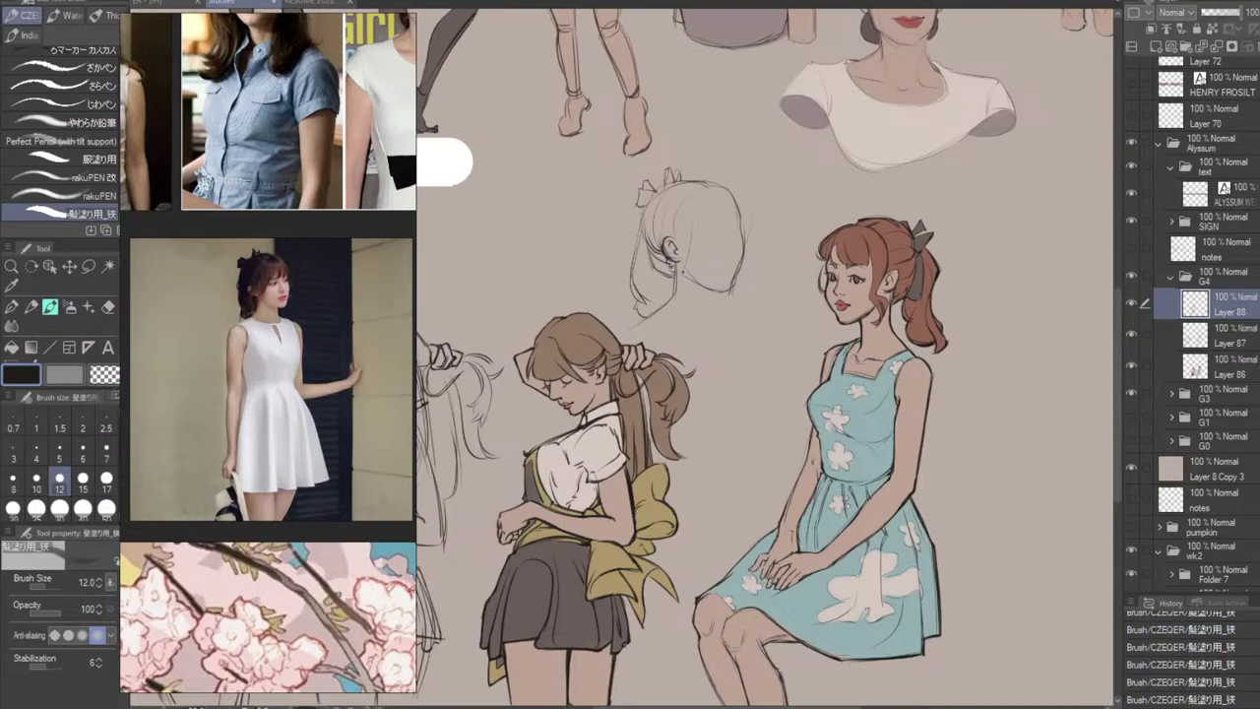
Rework the new head's jaw and lower face contour, comparing strokes with undo and redo.
{"action": "mouse_move", "coordinate": [682, 268]}
{"action": "left_mouse_down"}
{"action": "mouse_move", "coordinate": [728, 292]}
{"action": "mouse_move", "coordinate": [716, 288]}
{"action": "mouse_move", "coordinate": [734, 290]}
{"action": "mouse_move", "coordinate": [743, 261]}
{"action": "mouse_move", "coordinate": [715, 305]}
{"action": "mouse_move", "coordinate": [739, 265]}
{"action": "left_mouse_up"}
{"action": "key", "text": "ctrl+z"}
{"action": "key", "text": "ctrl+z"}
{"action": "key", "text": "ctrl+z"}
{"action": "key", "text": "ctrl+z"}
{"action": "key", "text": "ctrl+y"}
{"action": "key", "text": "ctrl+z"}
{"action": "key", "text": "ctrl+z"}
{"action": "key", "text": "ctrl+y"}
{"action": "key", "text": "ctrl+y"}
{"action": "key", "text": "ctrl+z"}
{"action": "key", "text": "ctrl+z"}
Erase the rough front contour of the new head's face and redraw a short forehead line.
{"action": "key", "text": "e"}
{"action": "key", "text": "b"}
{"action": "key", "text": "ctrl+z"}
{"action": "key", "text": "ctrl+z"}
{"action": "key", "text": "ctrl+z"}
{"action": "mouse_move", "coordinate": [746, 218]}
{"action": "left_mouse_down"}
{"action": "mouse_move", "coordinate": [735, 279]}
{"action": "mouse_move", "coordinate": [754, 228]}
{"action": "left_mouse_up"}
{"action": "key", "text": "e"}
{"action": "key", "text": "b"}
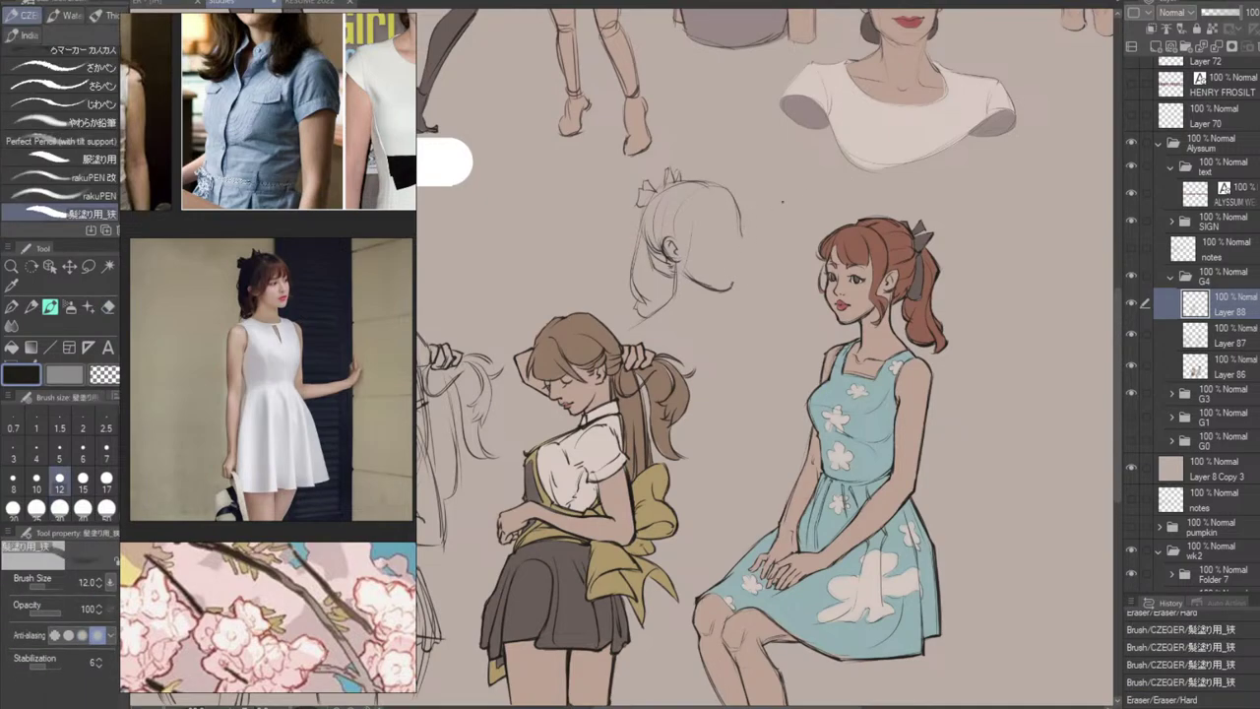
Erase the stray front line of the new head and redraw the face contour from forehead to chin.
{"action": "key", "text": "e"}
{"action": "mouse_move", "coordinate": [740, 236]}
{"action": "left_mouse_down"}
{"action": "mouse_move", "coordinate": [750, 225]}
{"action": "mouse_move", "coordinate": [733, 288]}
{"action": "left_mouse_up"}
{"action": "key", "text": "b"}
{"action": "key", "text": "ctrl+z"}
{"action": "key", "text": "ctrl+z"}
{"action": "key", "text": "ctrl+z"}
{"action": "key", "text": "ctrl+z"}
{"action": "key", "text": "ctrl+z"}
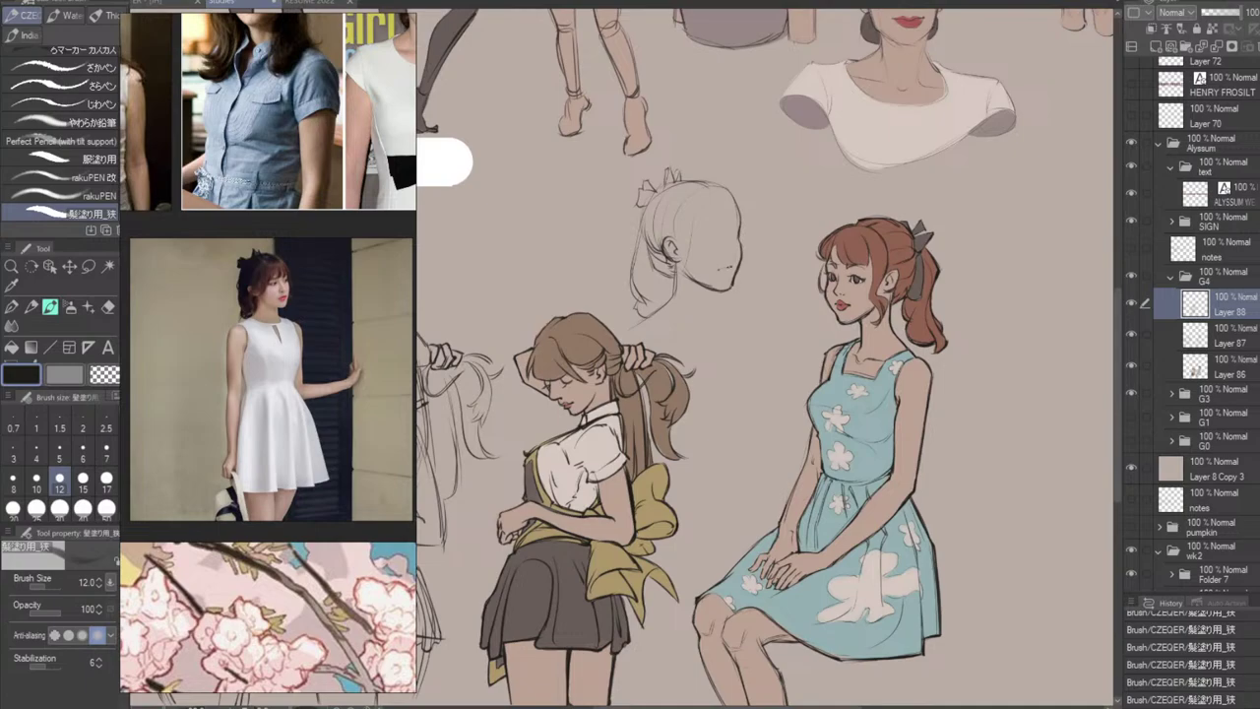
Place small guide marks for the mouth on the new head's lower face, retrying them with undo.
{"action": "key", "text": "ctrl+z"}
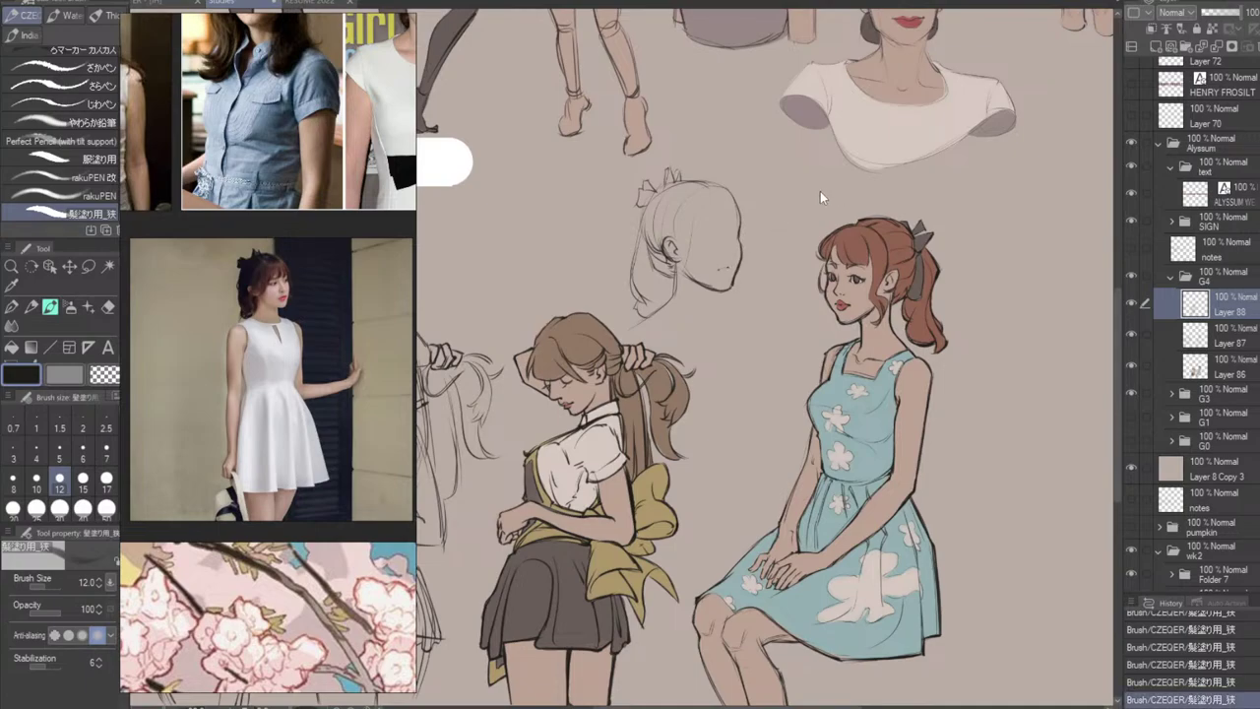
{"action": "key", "text": "ctrl+z"}
{"action": "key", "text": "ctrl+z"}
{"action": "key", "text": "ctrl+z"}
{"action": "key", "text": "ctrl+z"}
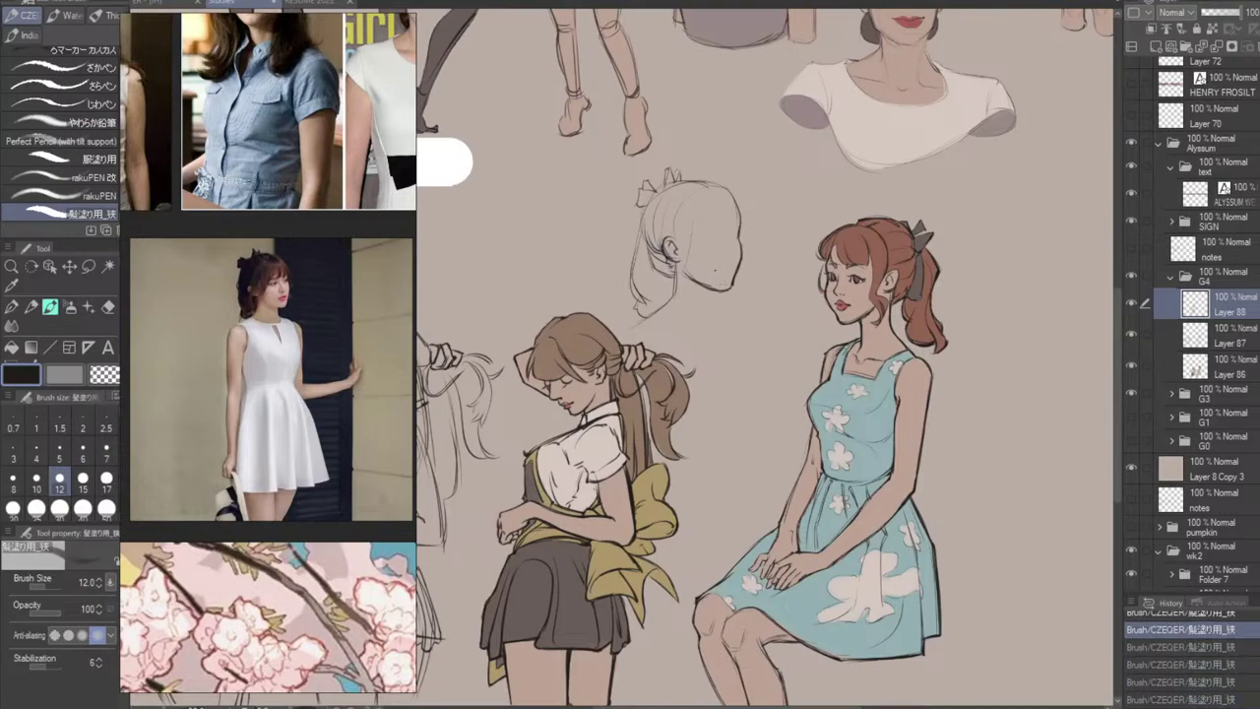
{"action": "left_click", "coordinate": [717, 270]}
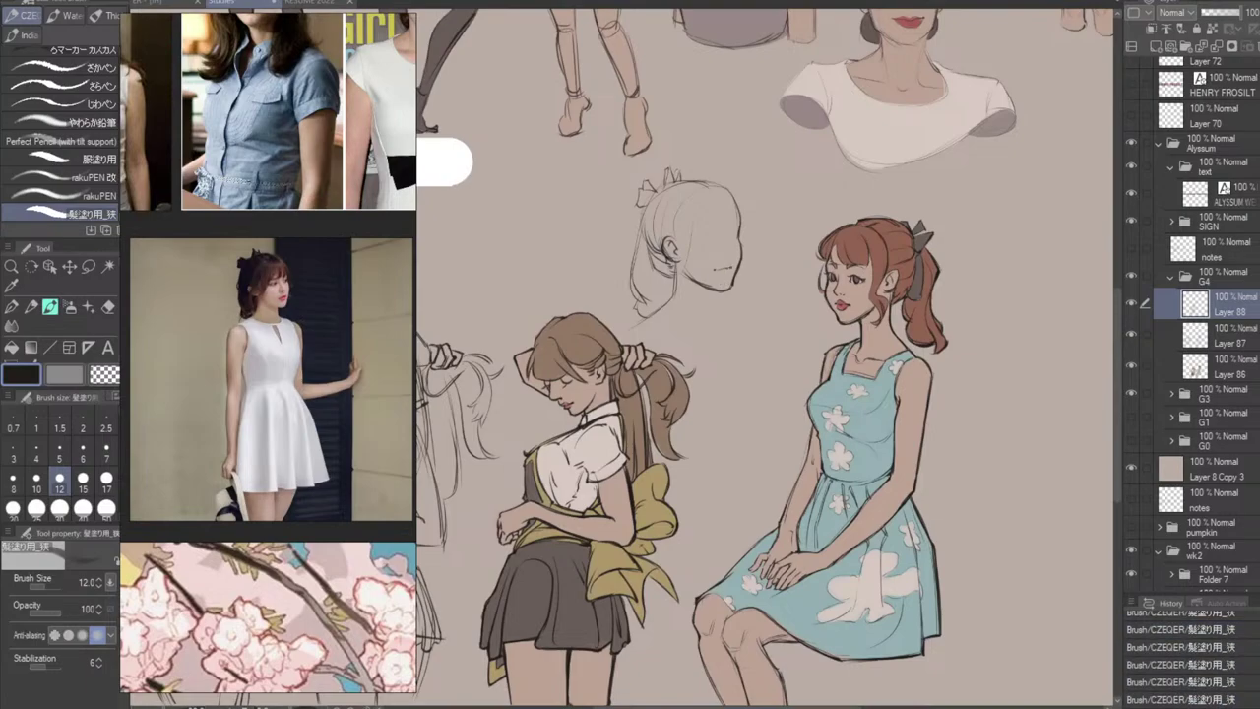
{"action": "key", "text": "ctrl+z"}
{"action": "key", "text": "ctrl+z"}
{"action": "key", "text": "ctrl+z"}
{"action": "key", "text": "ctrl+z"}
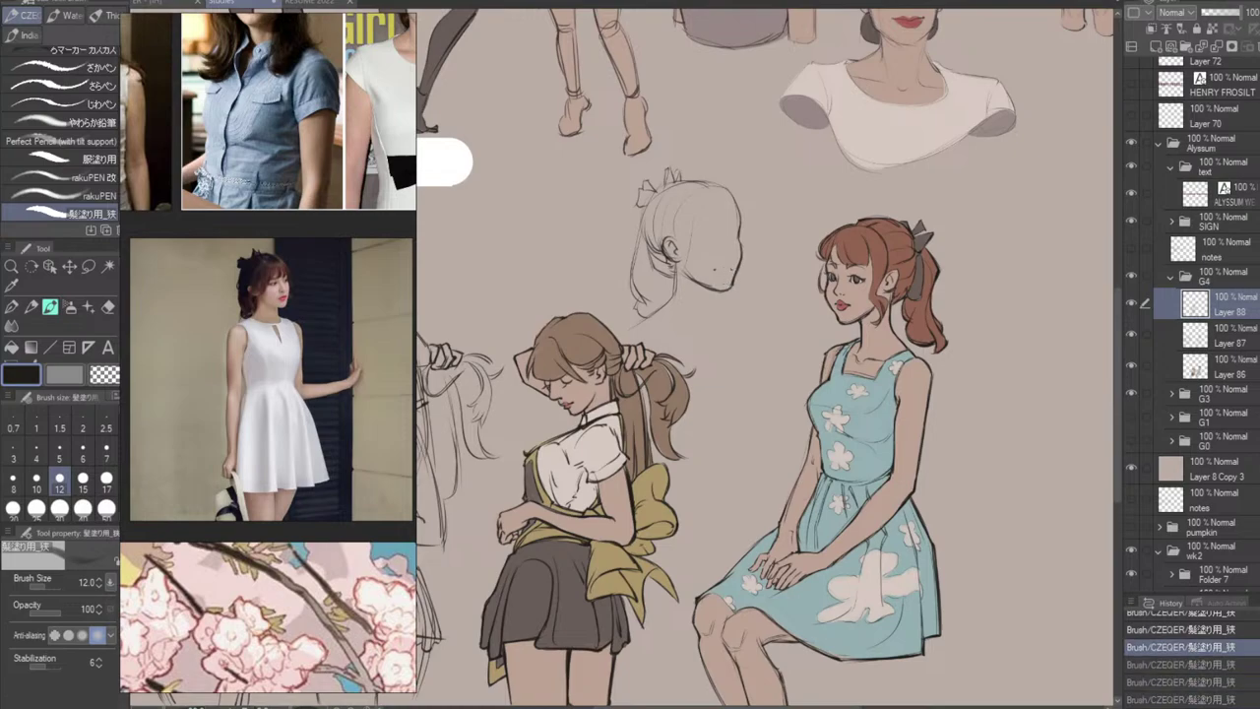
Sketch the line between the lips from the mouth corner toward the front contour.
{"action": "left_click", "coordinate": [735, 274]}
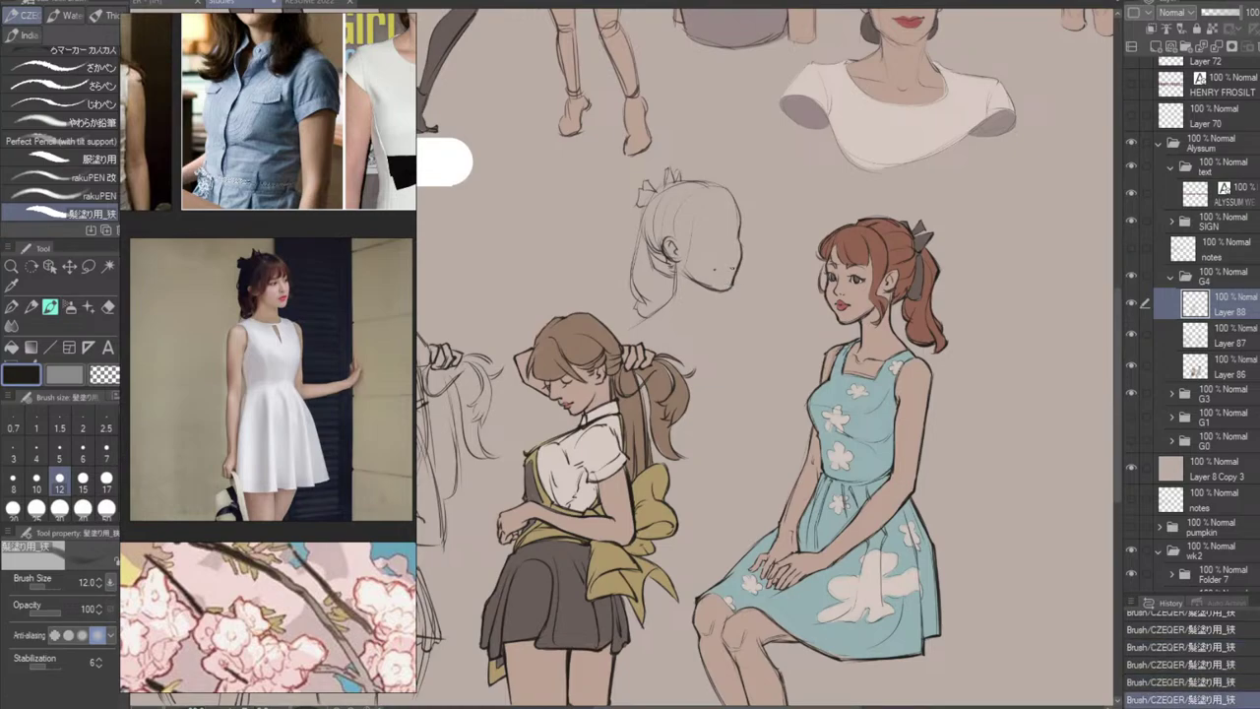
{"action": "left_click", "coordinate": [726, 268]}
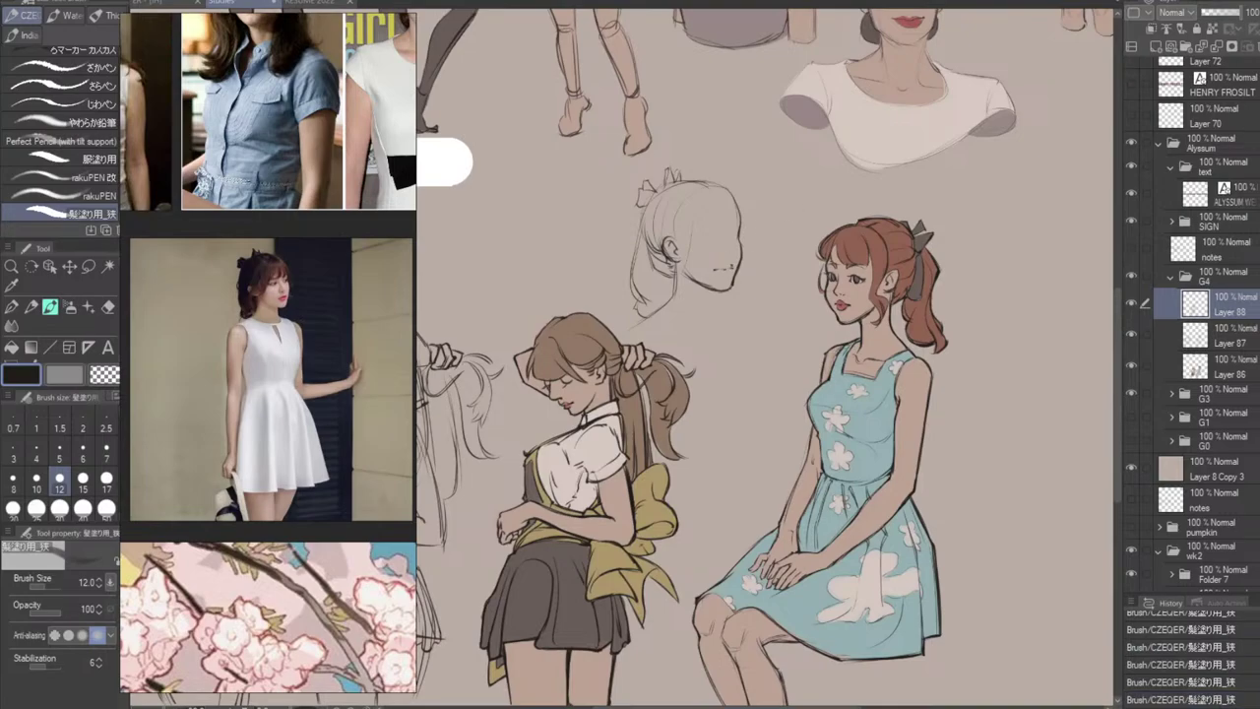
{"action": "key", "text": "ctrl+z"}
{"action": "key", "text": "ctrl+z"}
{"action": "left_click", "coordinate": [727, 268]}
{"action": "key", "text": "ctrl+z"}
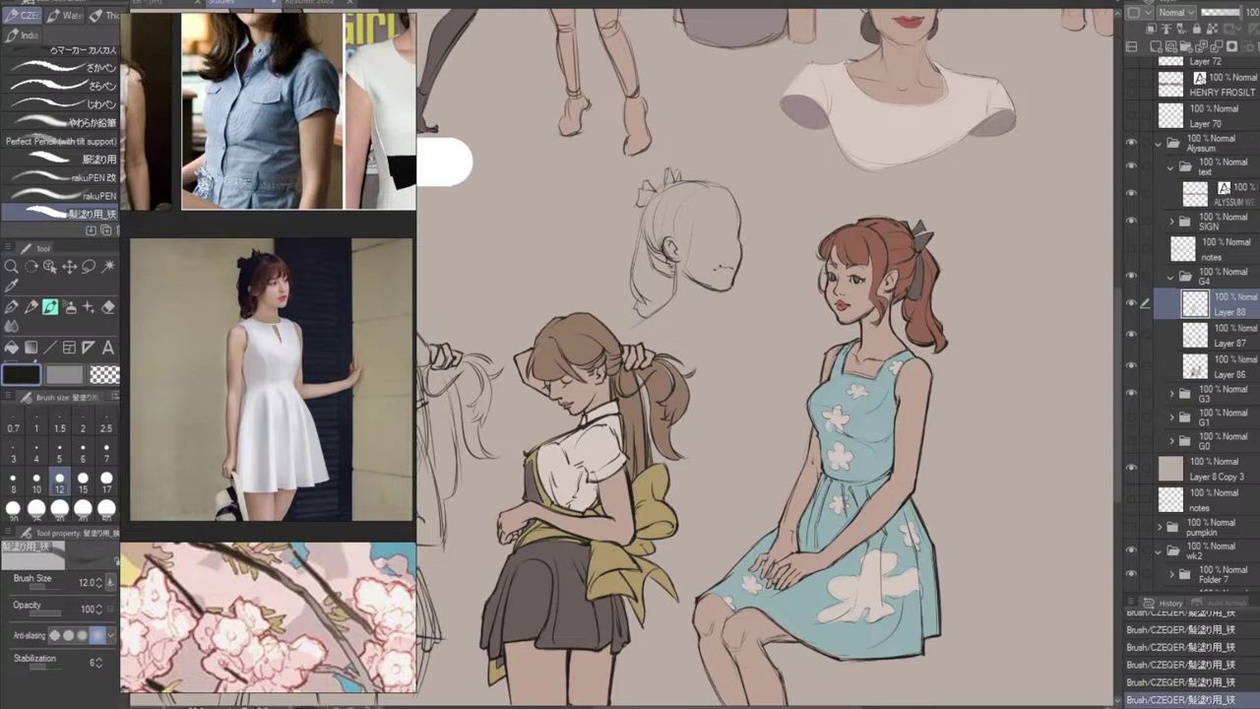
Sketch the upper and lower lips around the mouth line, redoing strokes until the shape fits.
{"action": "left_click_drag", "start_coordinate": [720, 267], "coordinate": [732, 262]}
{"action": "key", "text": "ctrl+z"}
{"action": "key", "text": "ctrl+z"}
{"action": "key", "text": "ctrl+z"}
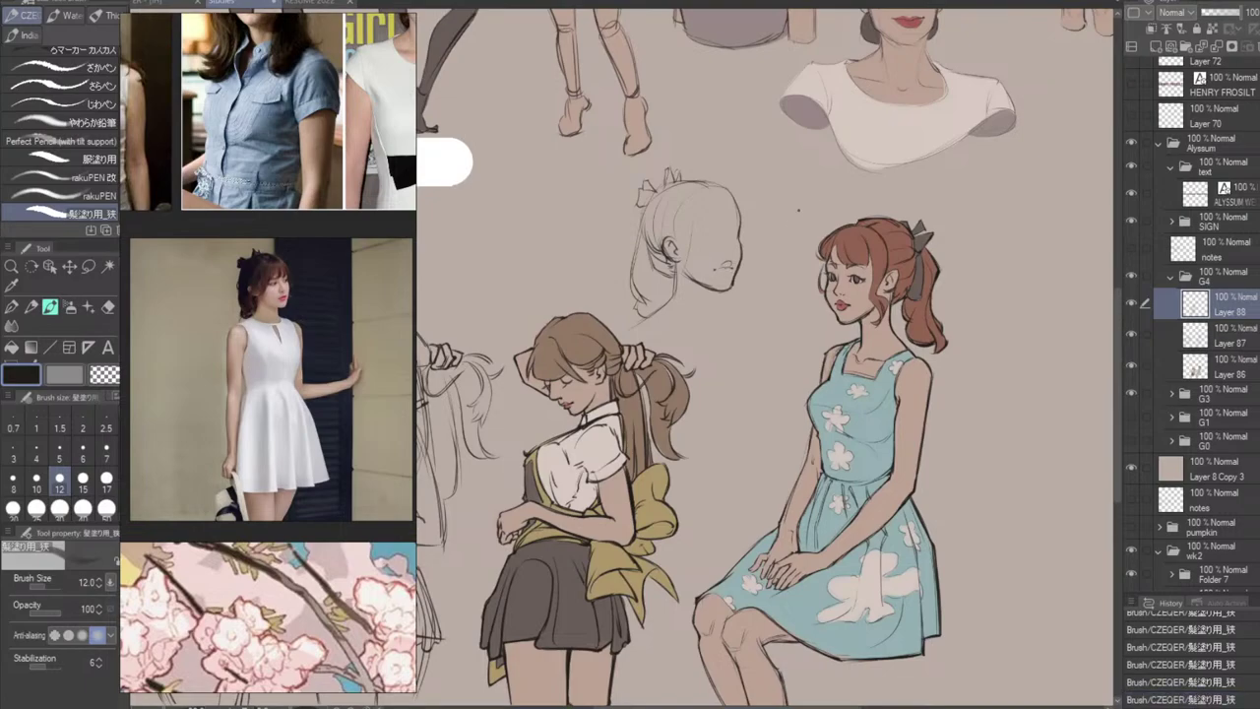
{"action": "key", "text": "ctrl+z"}
{"action": "left_click_drag", "start_coordinate": [720, 270], "coordinate": [731, 270]}
{"action": "key", "text": "ctrl+z"}
{"action": "key", "text": "ctrl+z"}
{"action": "key", "text": "ctrl+z"}
Draw the nose tip and bridge on the new head and a short far-brow stroke above it.
{"action": "left_click_drag", "start_coordinate": [734, 253], "coordinate": [737, 246]}
{"action": "key", "text": "ctrl+z"}
{"action": "key", "text": "ctrl+z"}
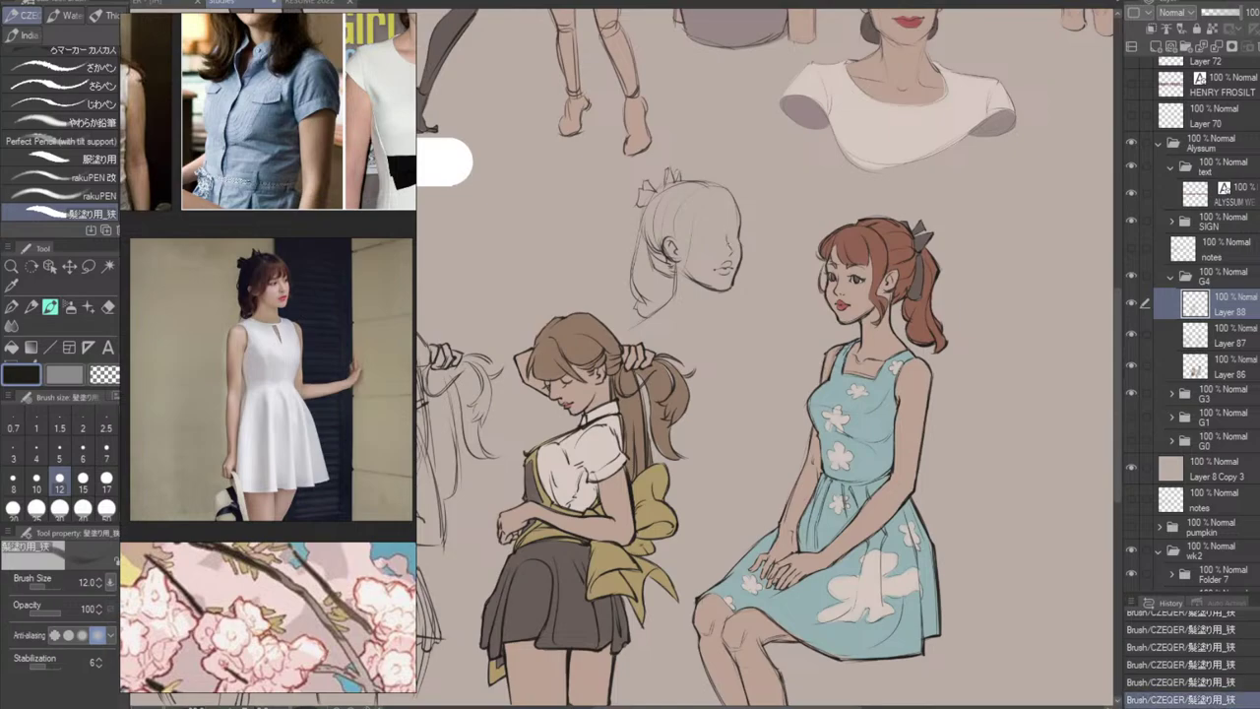
{"action": "key", "text": "ctrl+y"}
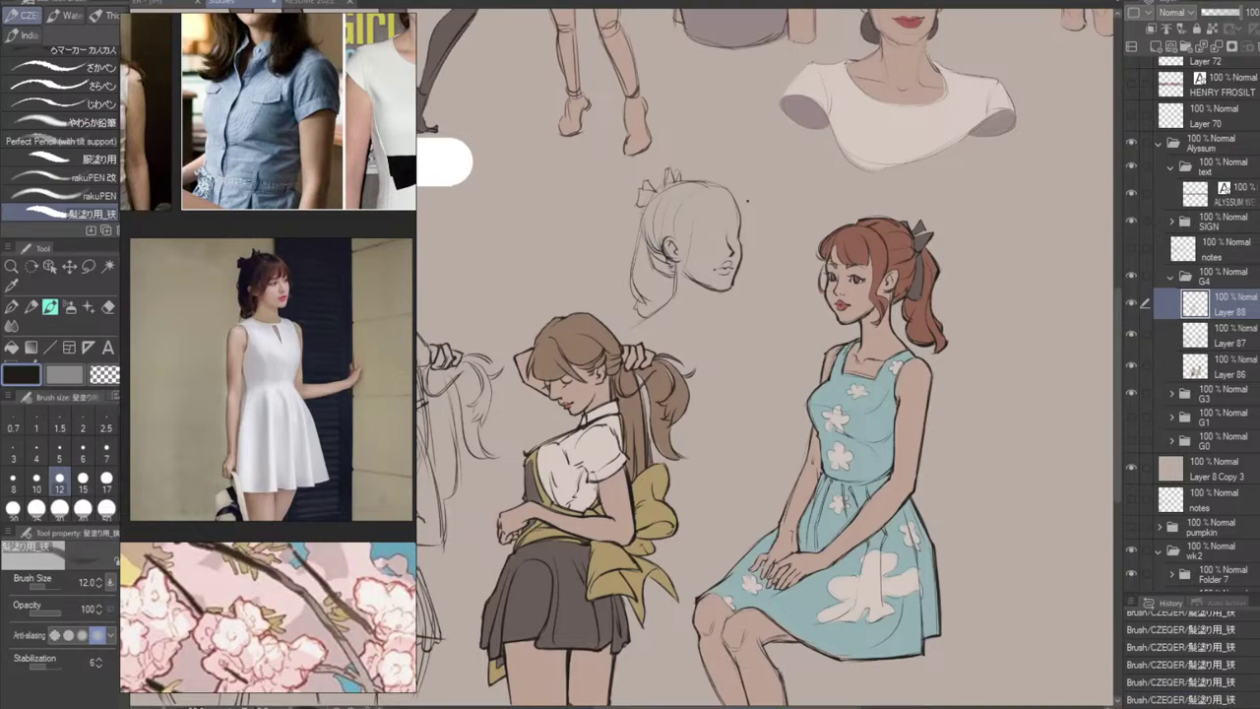
{"action": "key", "text": "ctrl+z"}
{"action": "left_click_drag", "start_coordinate": [730, 230], "coordinate": [732, 218]}
{"action": "key", "text": "ctrl+z"}
{"action": "key", "text": "ctrl+z"}
Sketch the near eyebrow on the new head, comparing stroke versions with undo and redo.
{"action": "left_click_drag", "start_coordinate": [694, 230], "coordinate": [713, 231]}
{"action": "key", "text": "ctrl+z"}
{"action": "key", "text": "ctrl+z"}
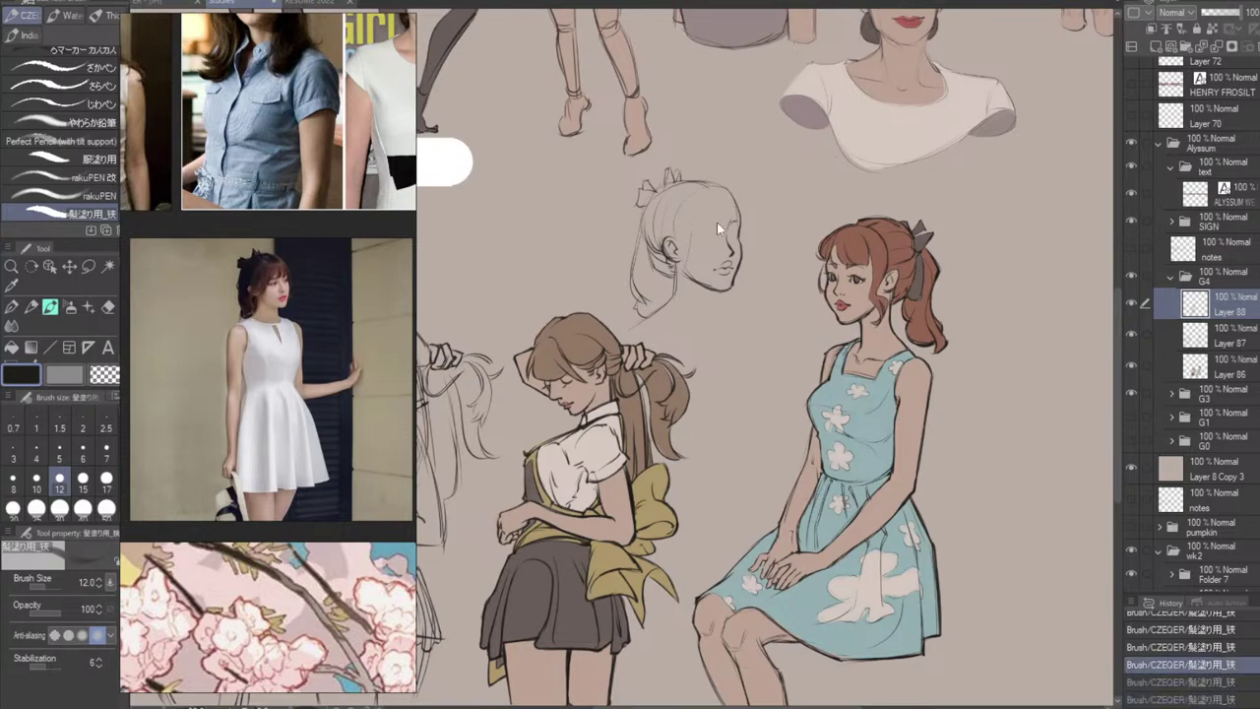
{"action": "key", "text": "ctrl+y"}
{"action": "key", "text": "ctrl+y"}
{"action": "left_click_drag", "start_coordinate": [695, 223], "coordinate": [718, 227]}
{"action": "key", "text": "ctrl+z"}
{"action": "key", "text": "ctrl+z"}
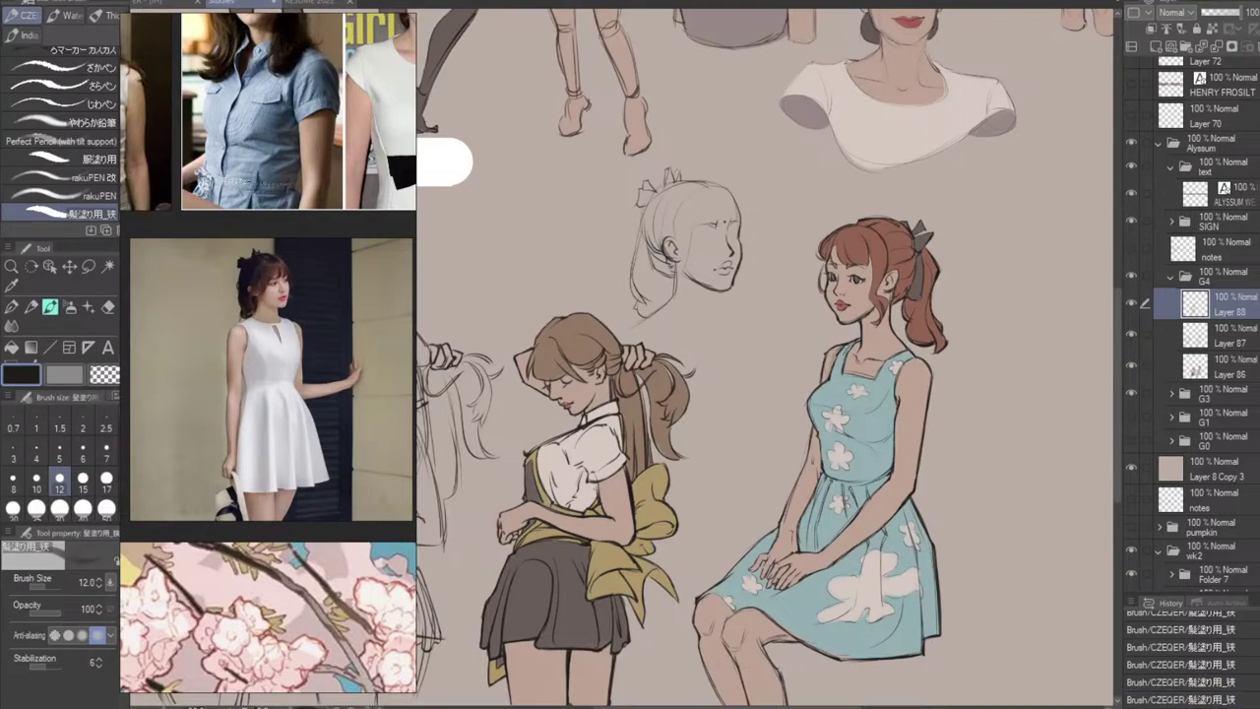
{"action": "key", "text": "ctrl+z"}
{"action": "left_click_drag", "start_coordinate": [705, 228], "coordinate": [720, 223]}
{"action": "key", "text": "ctrl+y"}
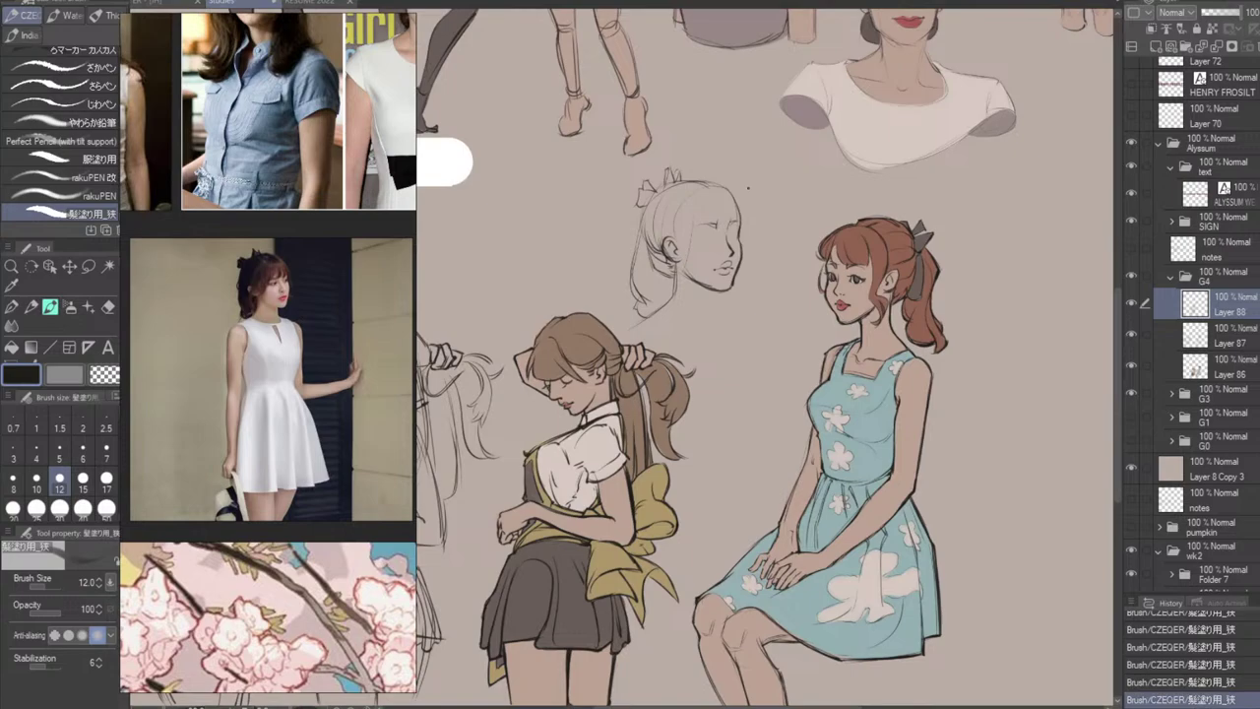
{"action": "key", "text": "ctrl+z"}
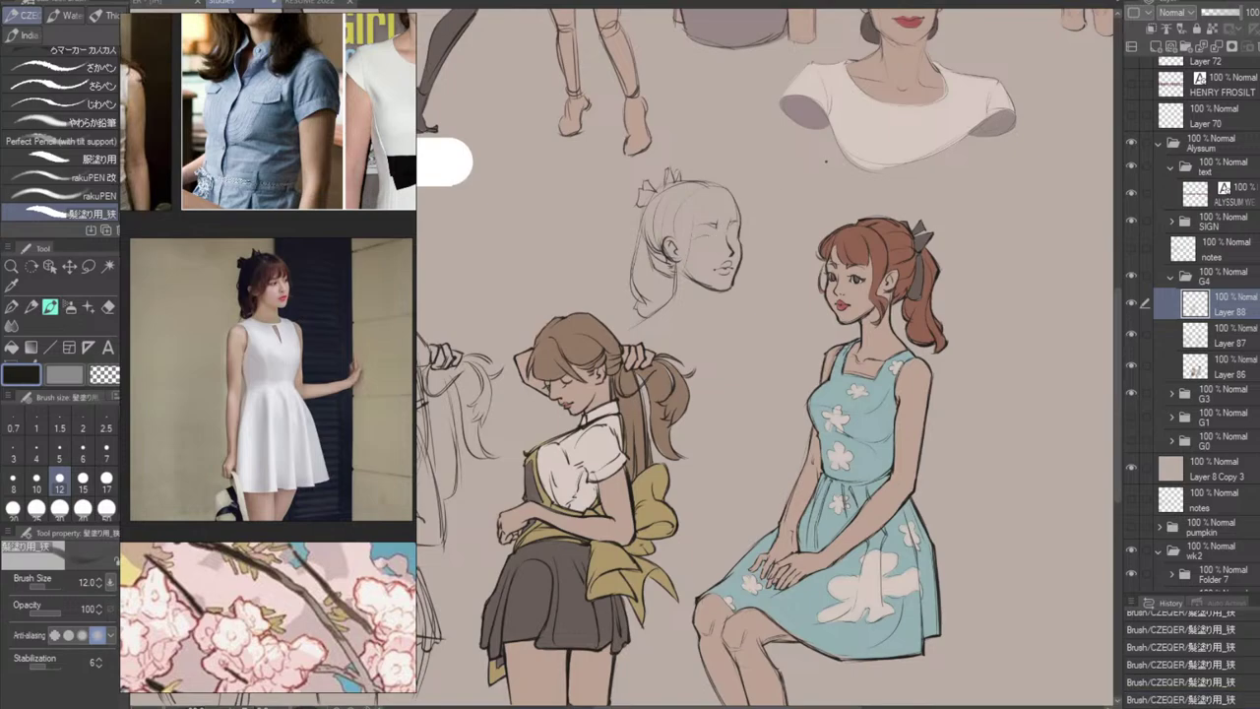
Draw the near eye's upper eyelid line below the eyebrow, comparing versions with undo and redo.
{"action": "key", "text": "ctrl+y"}
{"action": "left_click_drag", "start_coordinate": [692, 239], "coordinate": [713, 233]}
{"action": "key", "text": "ctrl+z"}
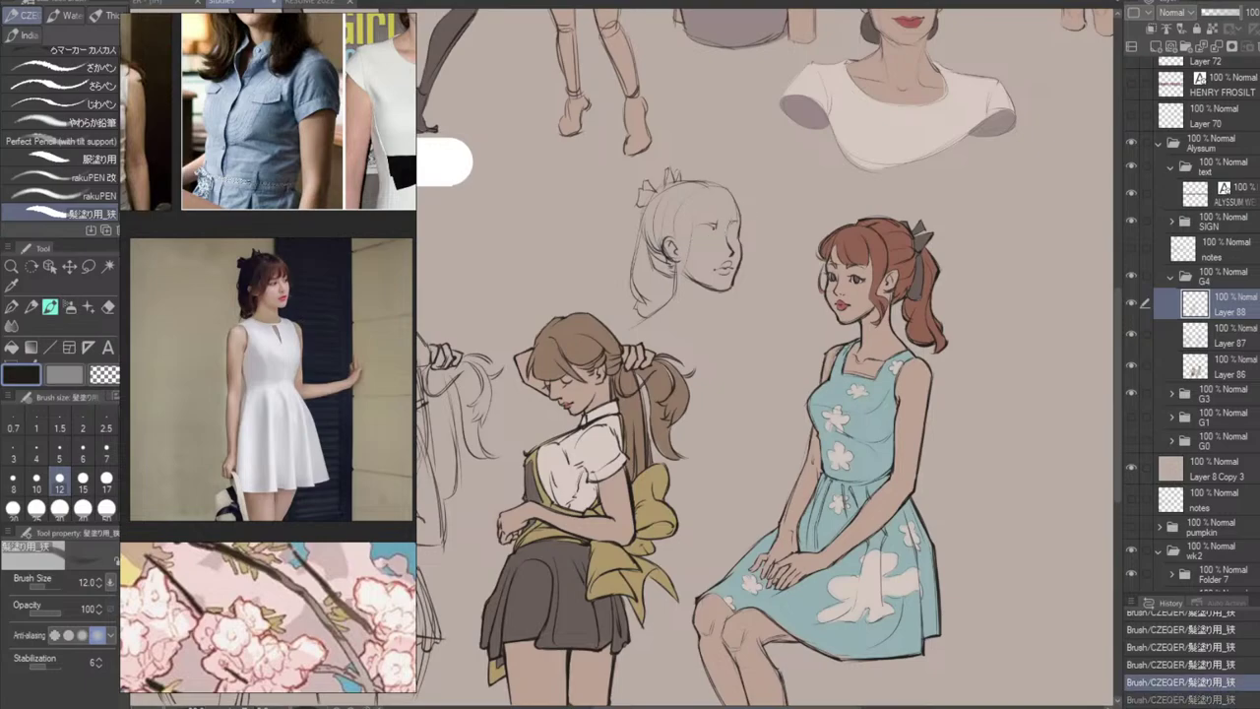
{"action": "key", "text": "ctrl+y"}
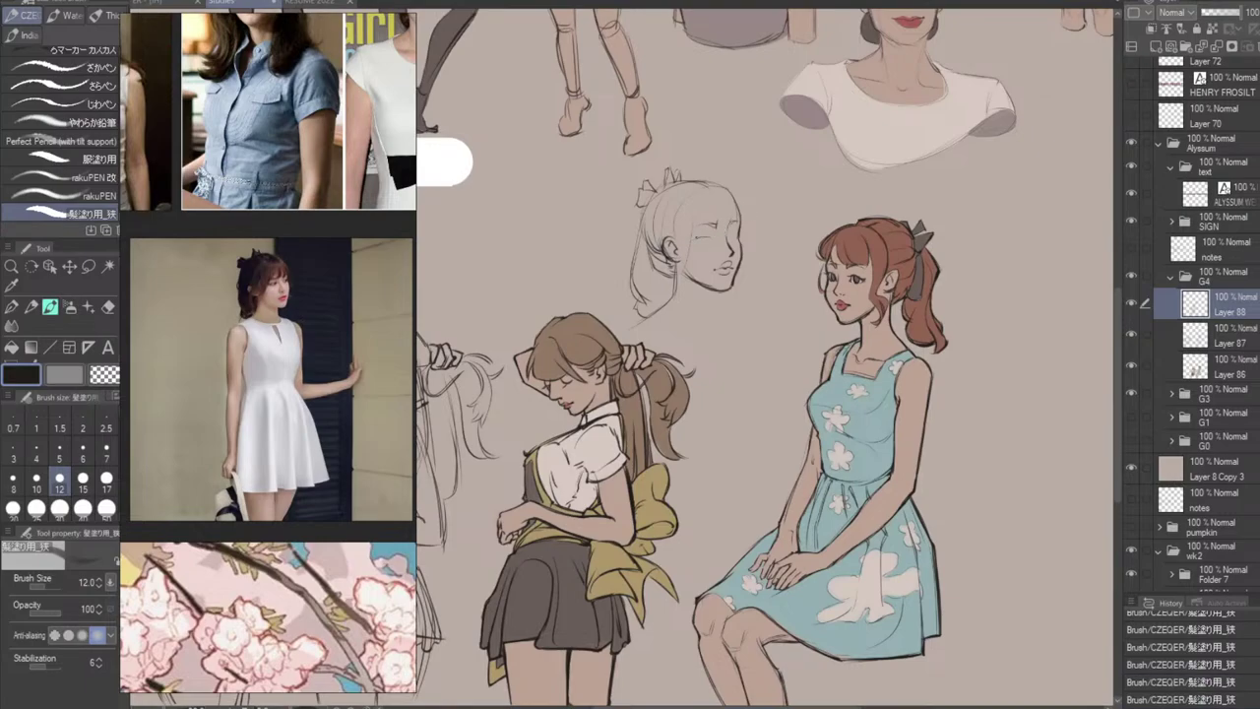
{"action": "key", "text": "ctrl+z"}
{"action": "left_click_drag", "start_coordinate": [700, 237], "coordinate": [723, 234]}
{"action": "key", "text": "ctrl+z"}
{"action": "key", "text": "ctrl+z"}
{"action": "key", "text": "ctrl+z"}
{"action": "key", "text": "ctrl+z"}
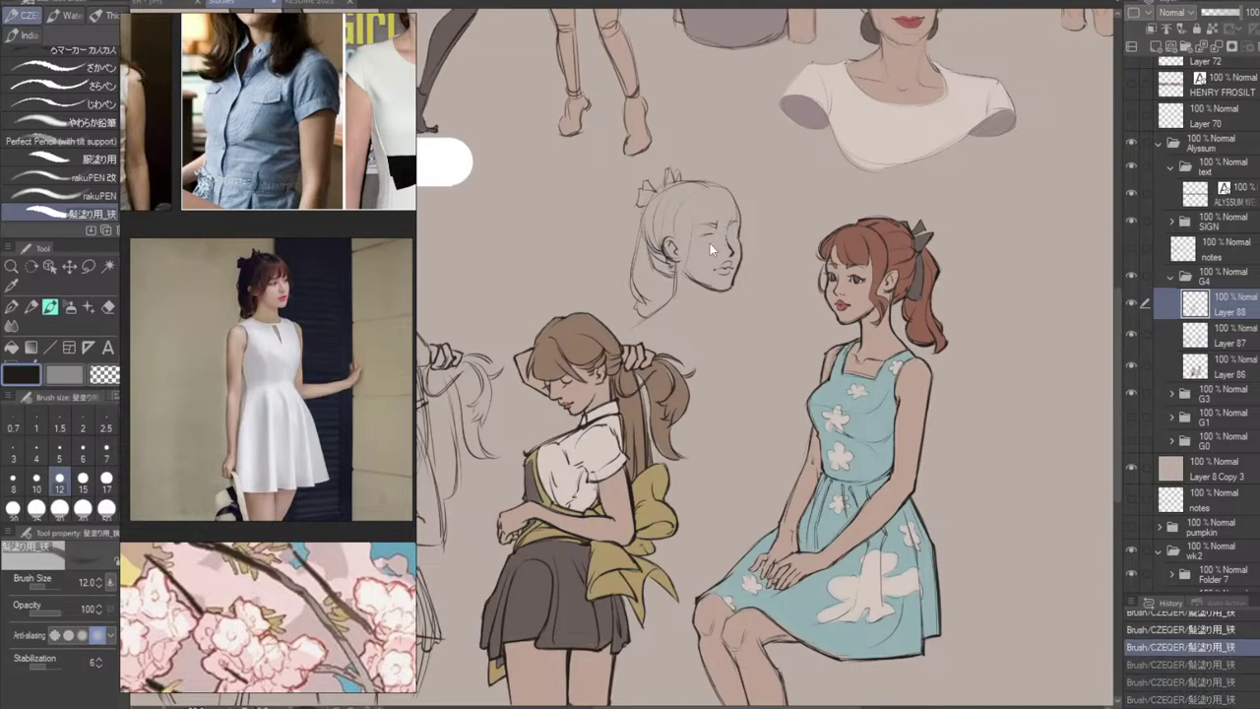
{"action": "key", "text": "ctrl+y"}
{"action": "key", "text": "ctrl+y"}
{"action": "key", "text": "ctrl+y"}
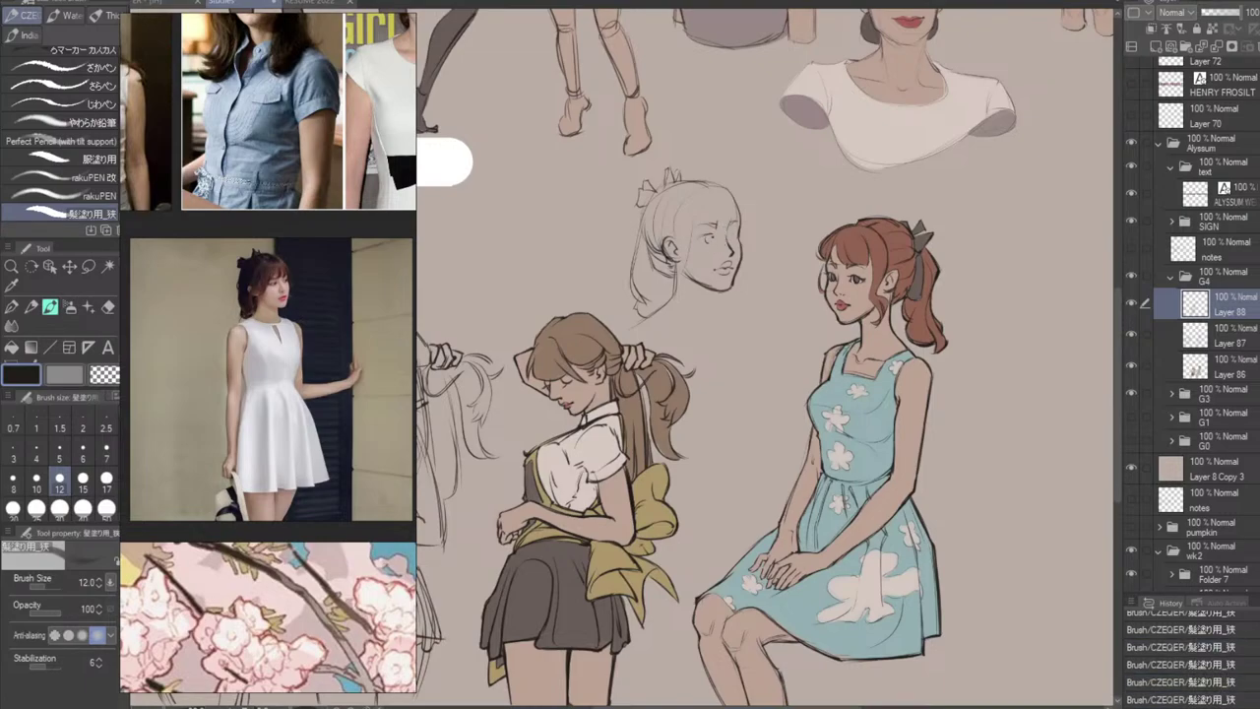
Sketch the near eye's iris and darken its upper lash line, retrying strokes with undo.
{"action": "key", "text": "ctrl+z"}
{"action": "mouse_move", "coordinate": [704, 238]}
{"action": "left_mouse_down"}
{"action": "mouse_move", "coordinate": [721, 250]}
{"action": "mouse_move", "coordinate": [716, 237]}
{"action": "left_mouse_up"}
{"action": "key", "text": "ctrl+z"}
{"action": "key", "text": "ctrl+z"}
{"action": "key", "text": "ctrl+z"}
{"action": "key", "text": "ctrl+z"}
{"action": "key", "text": "ctrl+z"}
{"action": "key", "text": "ctrl+y"}
{"action": "key", "text": "ctrl+z"}
{"action": "key", "text": "ctrl+y"}
{"action": "key", "text": "ctrl+z"}
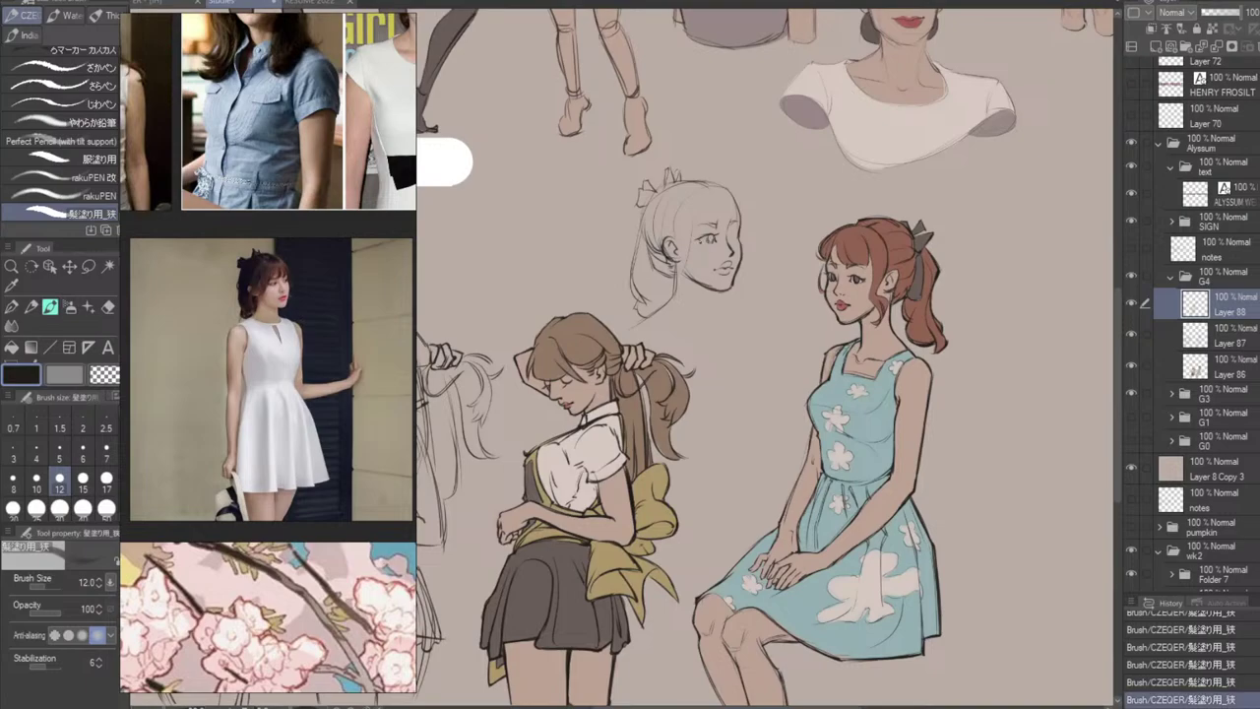
Add the near eye's lower lid and strengthen the eyebrow above it, comparing versions with undo and redo.
{"action": "left_click_drag", "start_coordinate": [702, 246], "coordinate": [710, 243]}
{"action": "key", "text": "ctrl+z"}
{"action": "key", "text": "ctrl+z"}
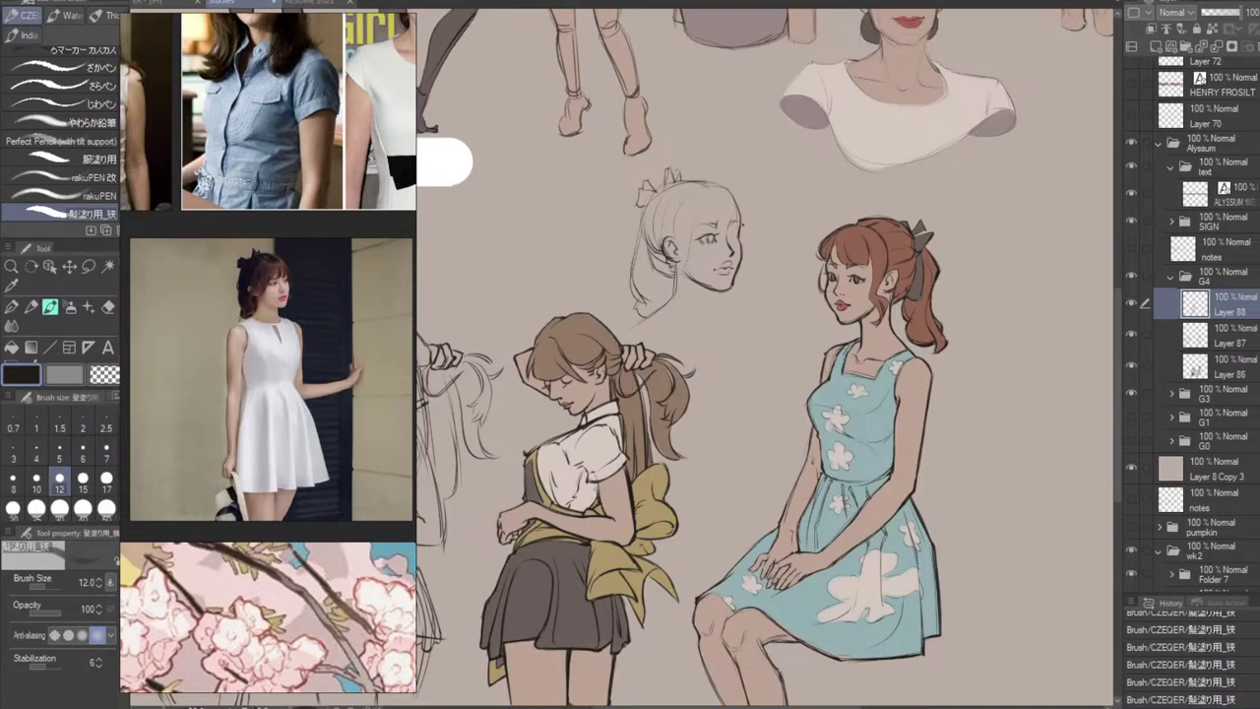
{"action": "key", "text": "ctrl+z"}
{"action": "key", "text": "ctrl+y"}
{"action": "key", "text": "ctrl+z"}
{"action": "key", "text": "ctrl+y"}
{"action": "key", "text": "ctrl+z"}
{"action": "key", "text": "ctrl+y"}
{"action": "key", "text": "ctrl+z"}
{"action": "key", "text": "ctrl+y"}
{"action": "key", "text": "ctrl+y"}
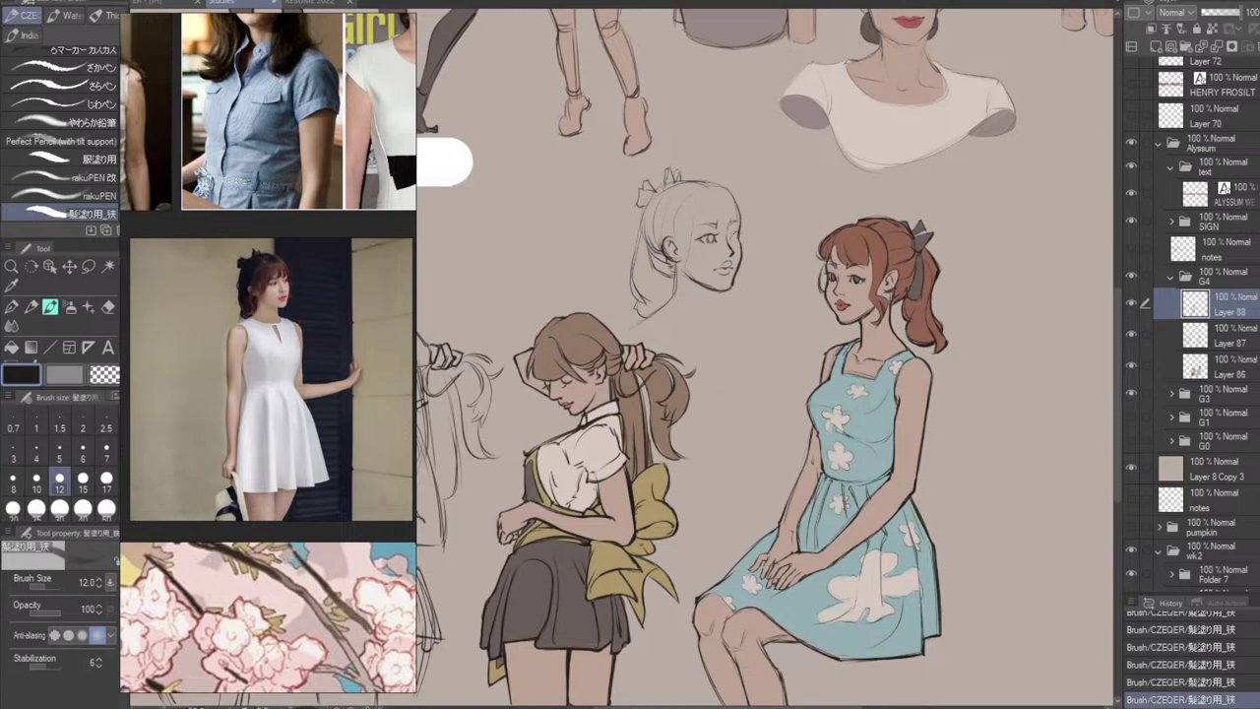
Refine the brows and the far eye of the new head, toggling strokes with undo and redo.
{"action": "key", "text": "ctrl+z"}
{"action": "key", "text": "ctrl+y"}
{"action": "key", "text": "ctrl+z"}
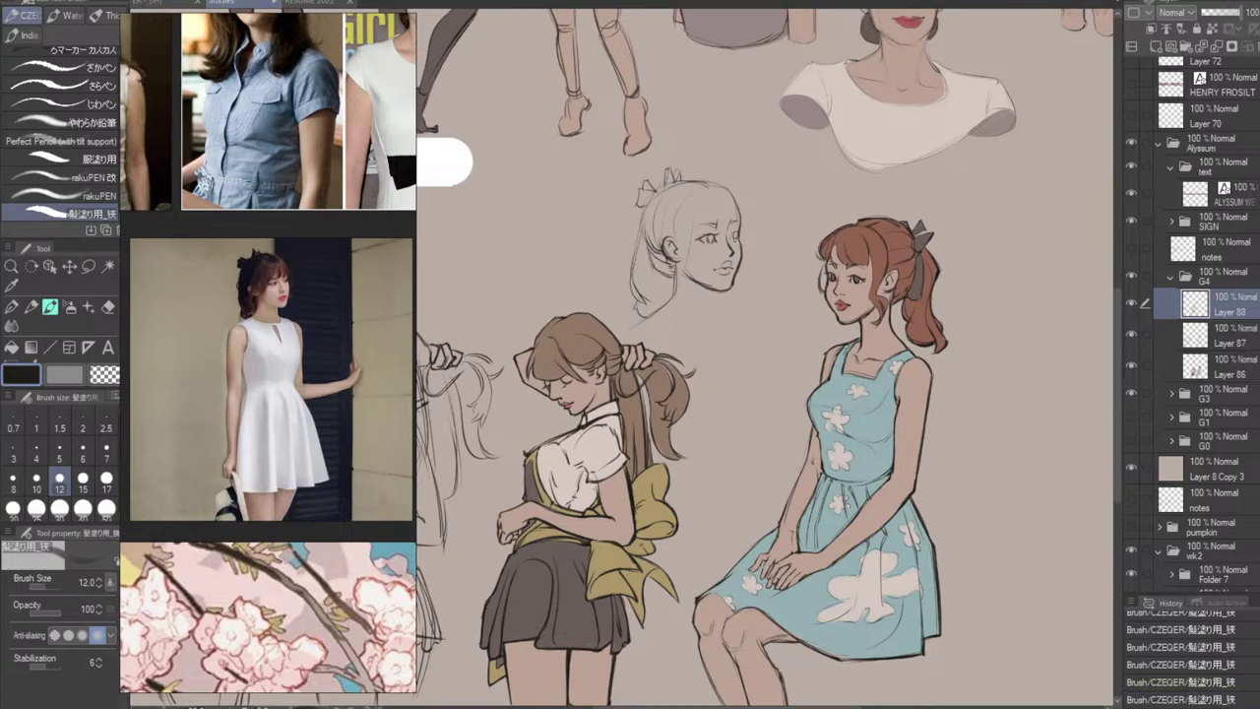
{"action": "key", "text": "ctrl+y"}
{"action": "key", "text": "ctrl+z"}
{"action": "key", "text": "ctrl+y"}
{"action": "key", "text": "ctrl+z"}
{"action": "key", "text": "ctrl+y"}
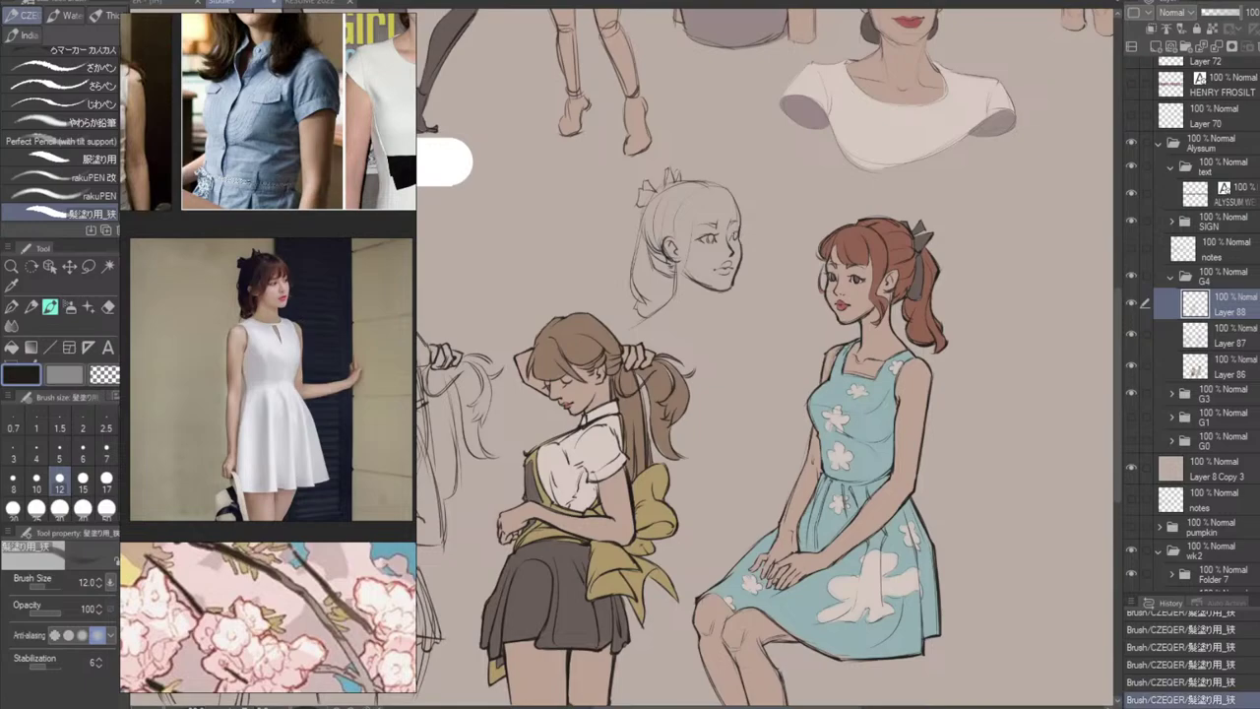
{"action": "key", "text": "ctrl+z"}
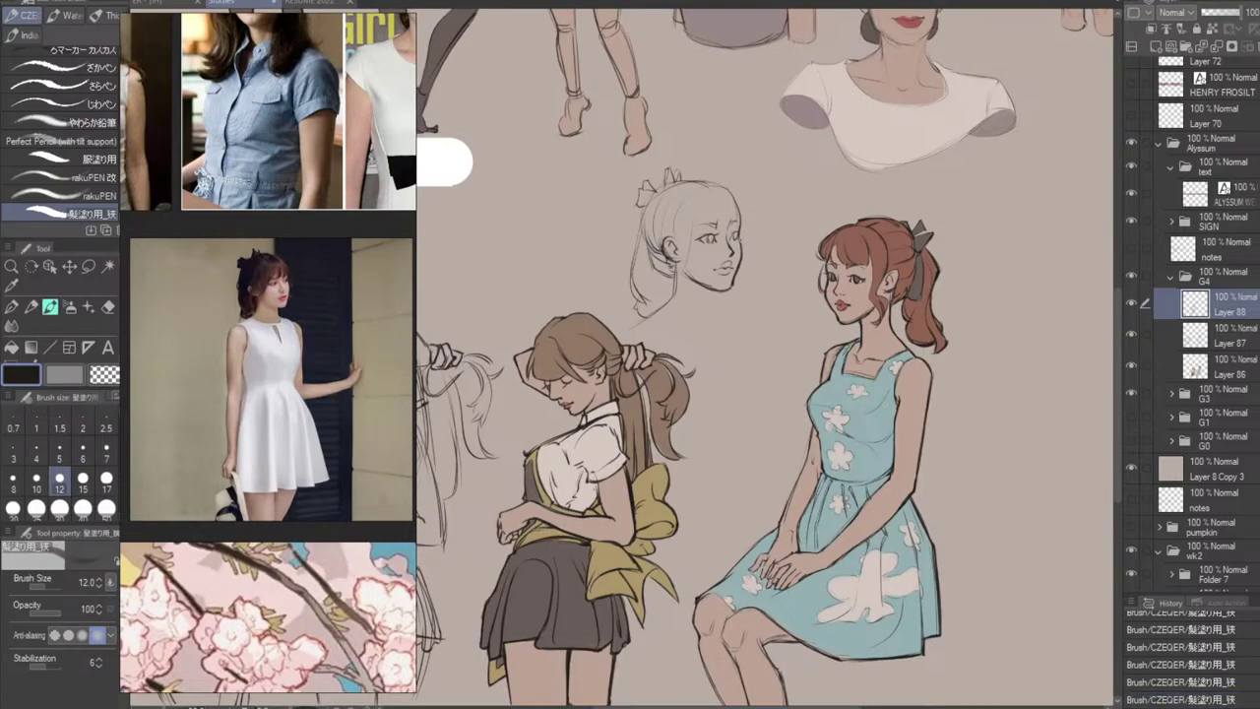
{"action": "key", "text": "ctrl+y"}
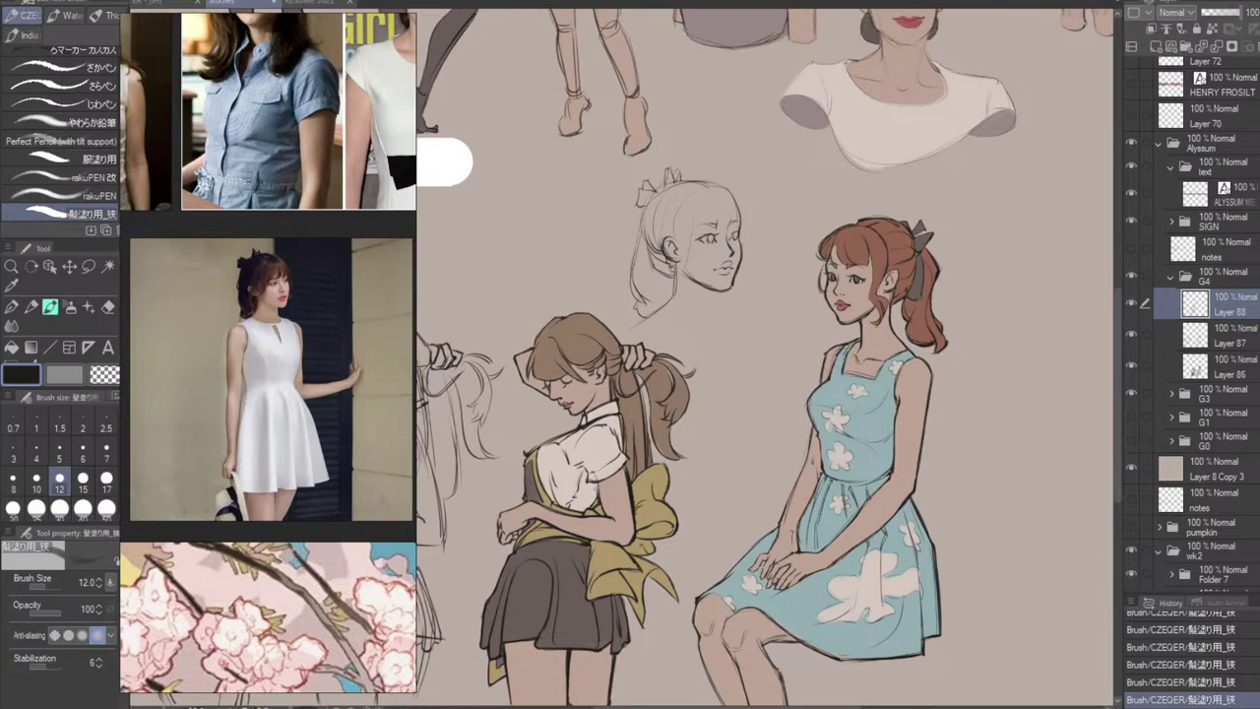
{"action": "key", "text": "ctrl+z"}
{"action": "key", "text": "ctrl+y"}
{"action": "key", "text": "ctrl+z"}
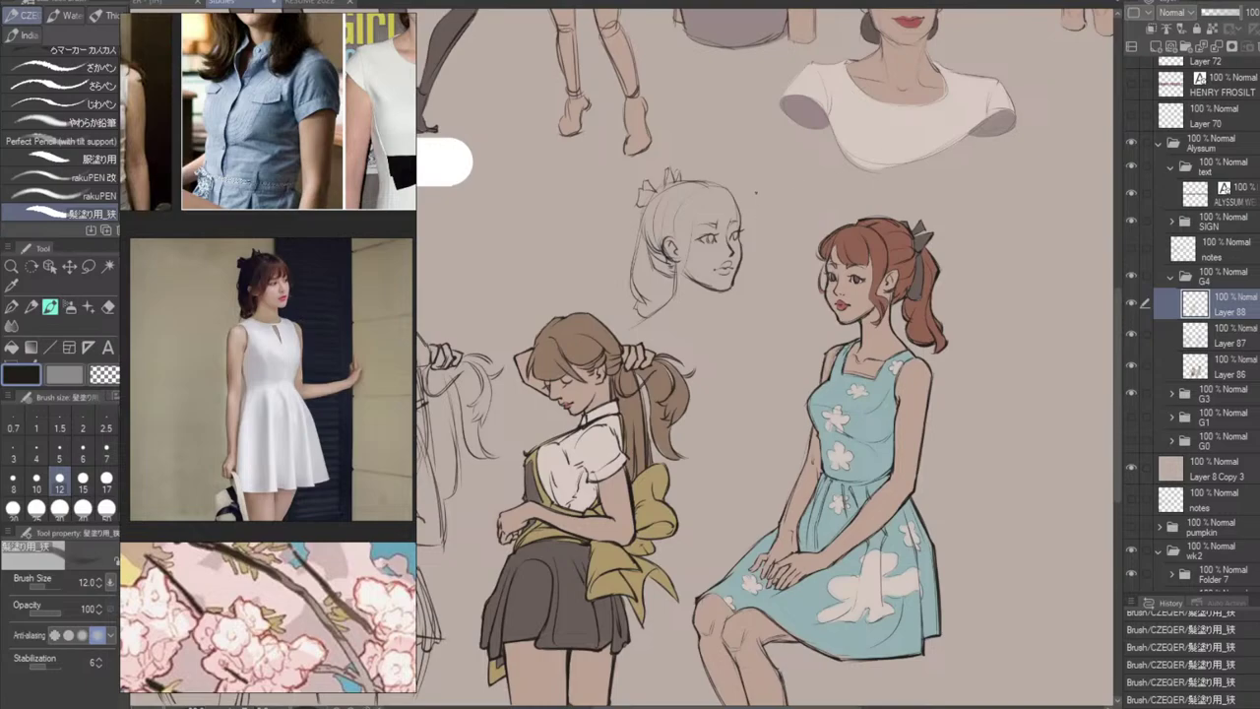
{"action": "key", "text": "ctrl+y"}
{"action": "key", "text": "ctrl+z"}
{"action": "key", "text": "ctrl+y"}
{"action": "key", "text": "ctrl+z"}
Draw the first fringe strands falling over the forehead toward the brows, replacing unsatisfying strokes.
{"action": "left_click_drag", "start_coordinate": [722, 196], "coordinate": [725, 218]}
{"action": "key", "text": "ctrl+z"}
{"action": "key", "text": "ctrl+z"}
{"action": "key", "text": "ctrl+z"}
{"action": "key", "text": "ctrl+y"}
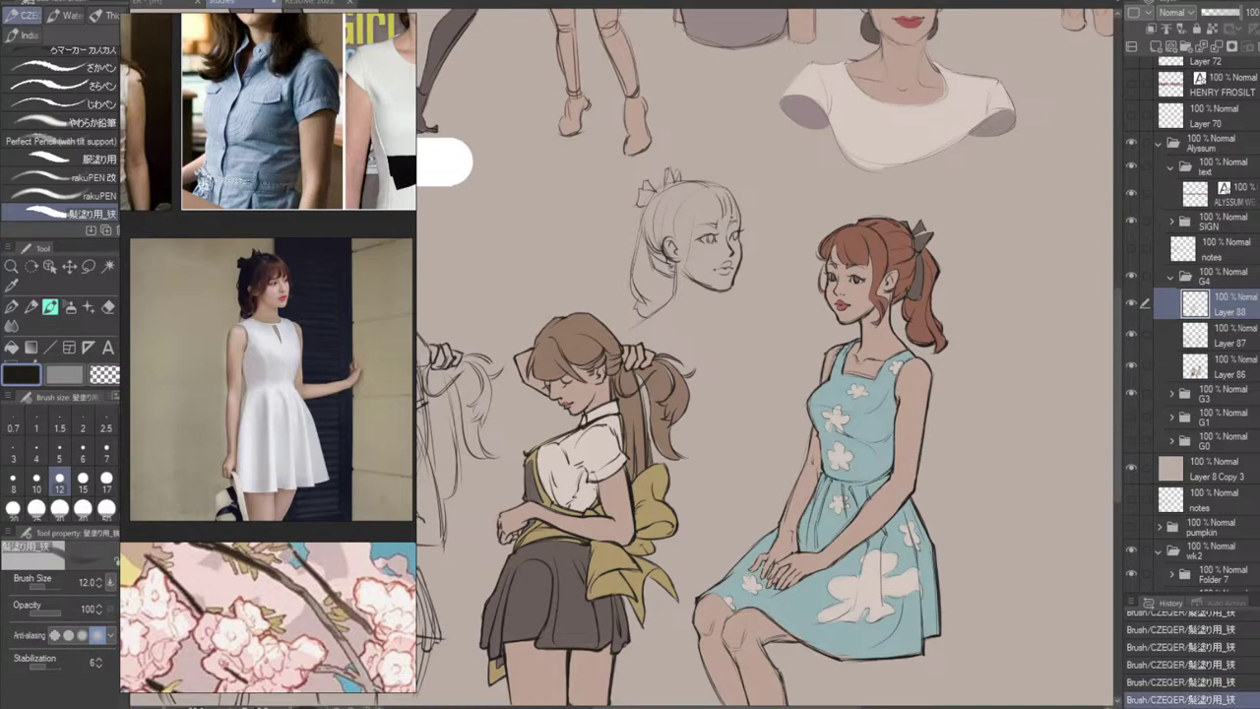
{"action": "key", "text": "ctrl+z"}
{"action": "key", "text": "ctrl+z"}
{"action": "key", "text": "ctrl+z"}
{"action": "key", "text": "ctrl+z"}
{"action": "key", "text": "ctrl+z"}
{"action": "left_click_drag", "start_coordinate": [721, 196], "coordinate": [718, 222]}
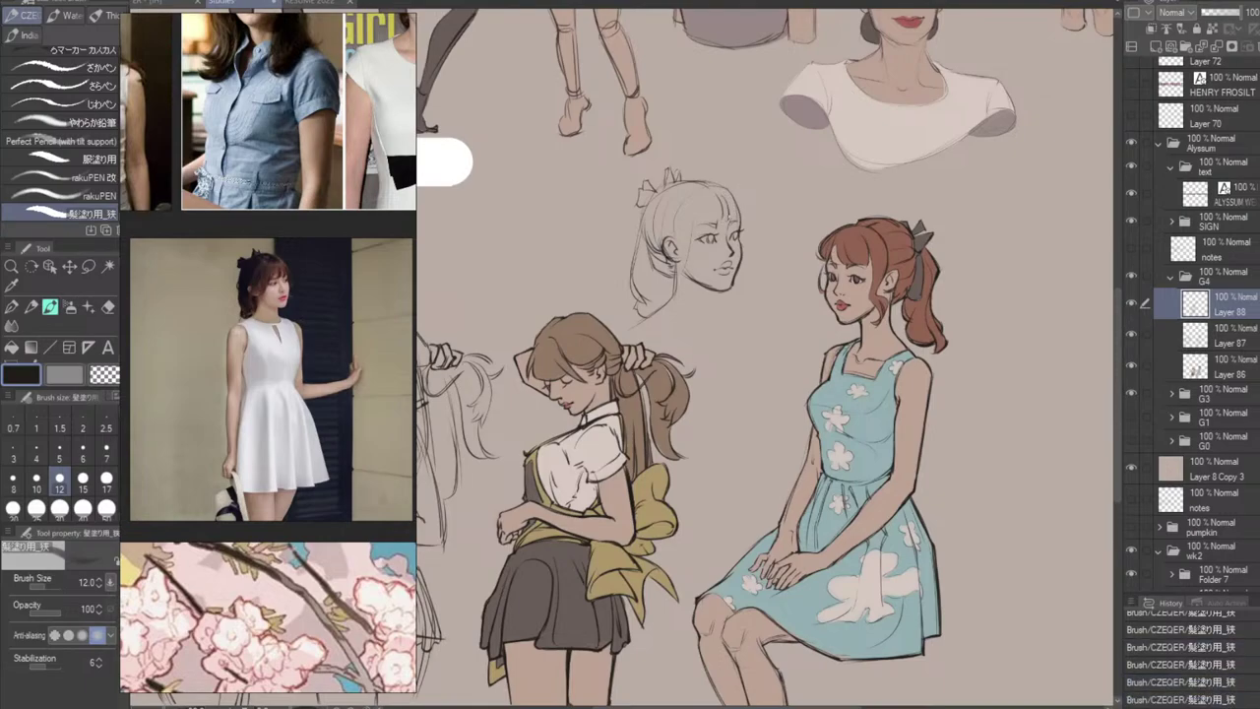
Add more fringe strands toward the far side of the forehead, comparing them with undo and redo.
{"action": "key", "text": "ctrl+y"}
{"action": "key", "text": "ctrl+z"}
{"action": "key", "text": "ctrl+y"}
{"action": "key", "text": "ctrl+z"}
{"action": "key", "text": "ctrl+y"}
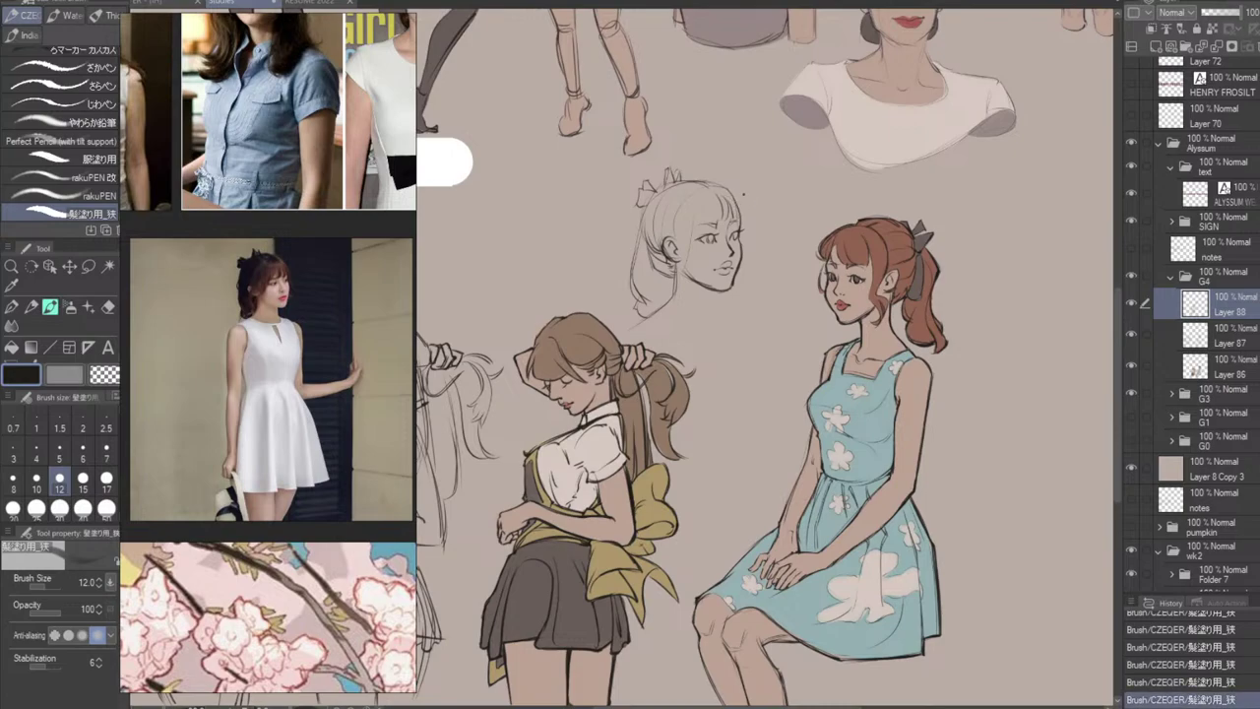
{"action": "key", "text": "ctrl+z"}
{"action": "key", "text": "ctrl+y"}
{"action": "key", "text": "ctrl+z"}
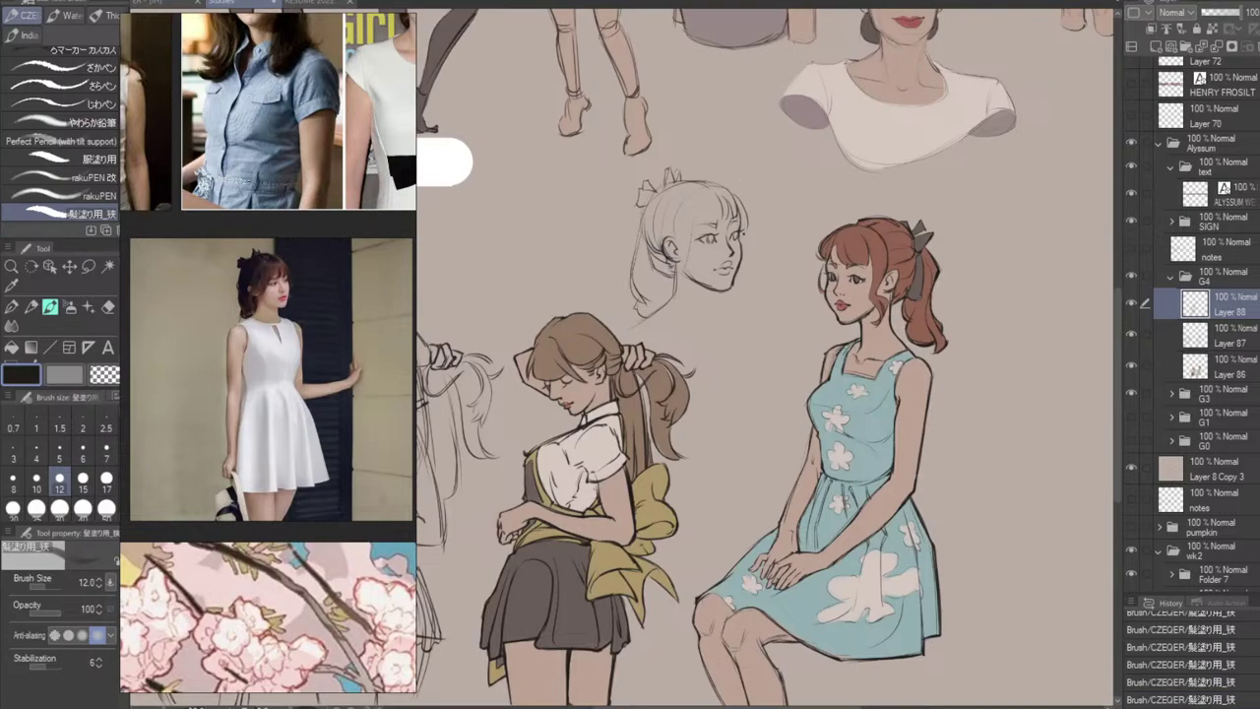
{"action": "key", "text": "ctrl+y"}
{"action": "key", "text": "ctrl+z"}
{"action": "key", "text": "ctrl+y"}
{"action": "key", "text": "ctrl+z"}
{"action": "key", "text": "ctrl+y"}
Sketch a hair strand running down along the far side of the face beside the eye.
{"action": "left_click_drag", "start_coordinate": [740, 221], "coordinate": [746, 244]}
{"action": "key", "text": "ctrl+z"}
{"action": "key", "text": "ctrl+z"}
{"action": "key", "text": "ctrl+y"}
{"action": "key", "text": "ctrl+z"}
{"action": "key", "text": "ctrl+y"}
{"action": "key", "text": "ctrl+z"}
Add an outward-flicking fringe tip beyond the far side of the face, comparing versions with undo and redo.
{"action": "left_click_drag", "start_coordinate": [747, 218], "coordinate": [759, 226]}
{"action": "key", "text": "ctrl+z"}
{"action": "key", "text": "ctrl+y"}
{"action": "key", "text": "ctrl+z"}
{"action": "key", "text": "ctrl+y"}
{"action": "key", "text": "ctrl+z"}
{"action": "key", "text": "ctrl+y"}
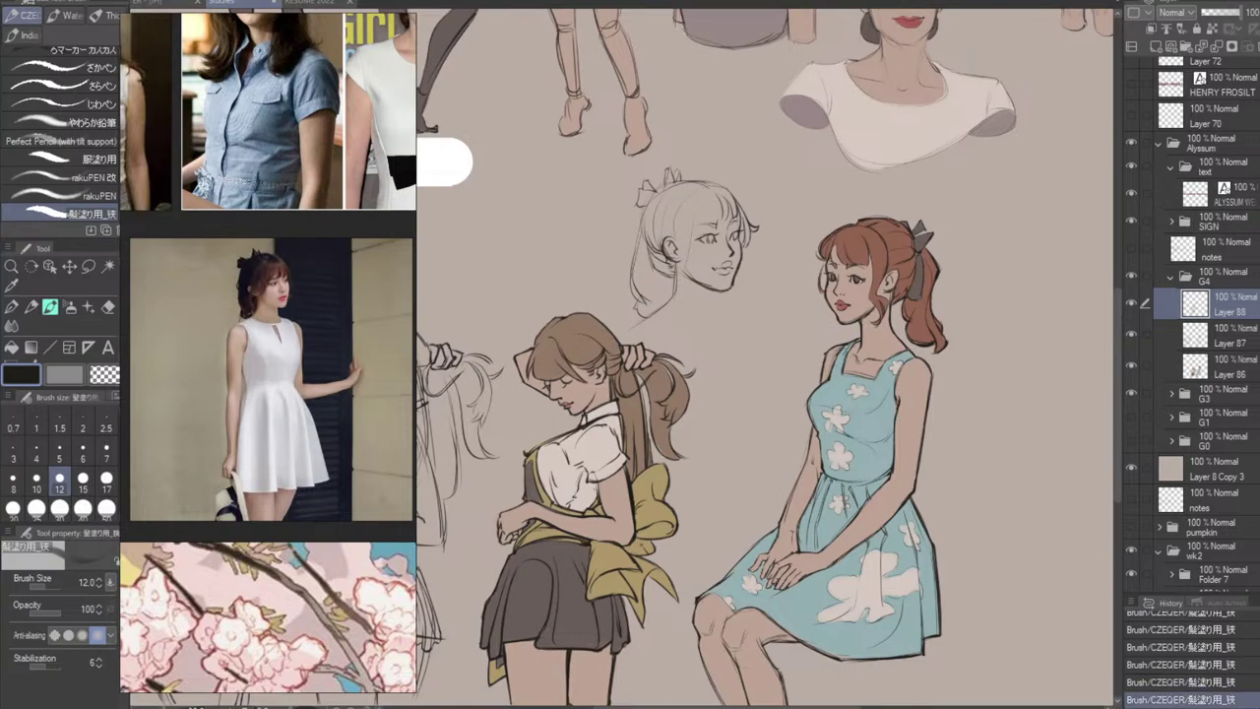
{"action": "key", "text": "ctrl+z"}
{"action": "key", "text": "ctrl+y"}
{"action": "key", "text": "ctrl+z"}
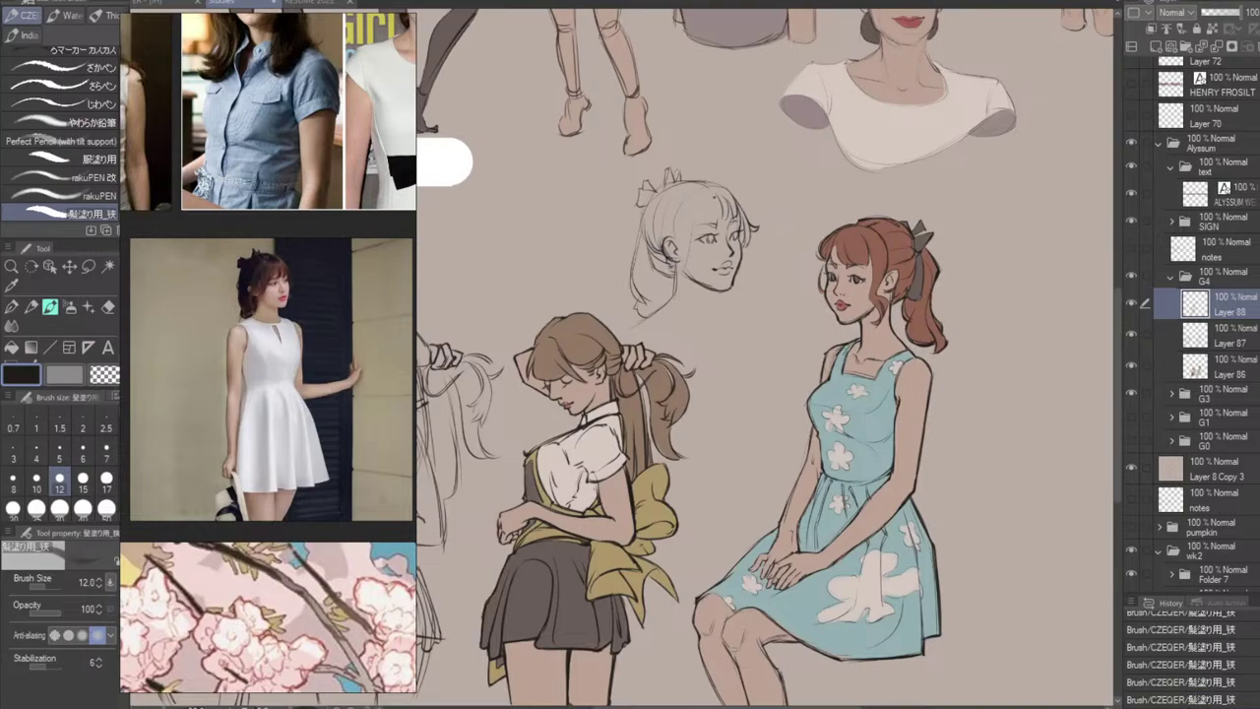
Draw a long fringe strand from the crown down toward the near temple, redrawing it until it fits.
{"action": "left_click_drag", "start_coordinate": [714, 200], "coordinate": [685, 260]}
{"action": "key", "text": "ctrl+z"}
{"action": "key", "text": "ctrl+z"}
{"action": "key", "text": "ctrl+y"}
{"action": "key", "text": "ctrl+z"}
{"action": "key", "text": "ctrl+z"}
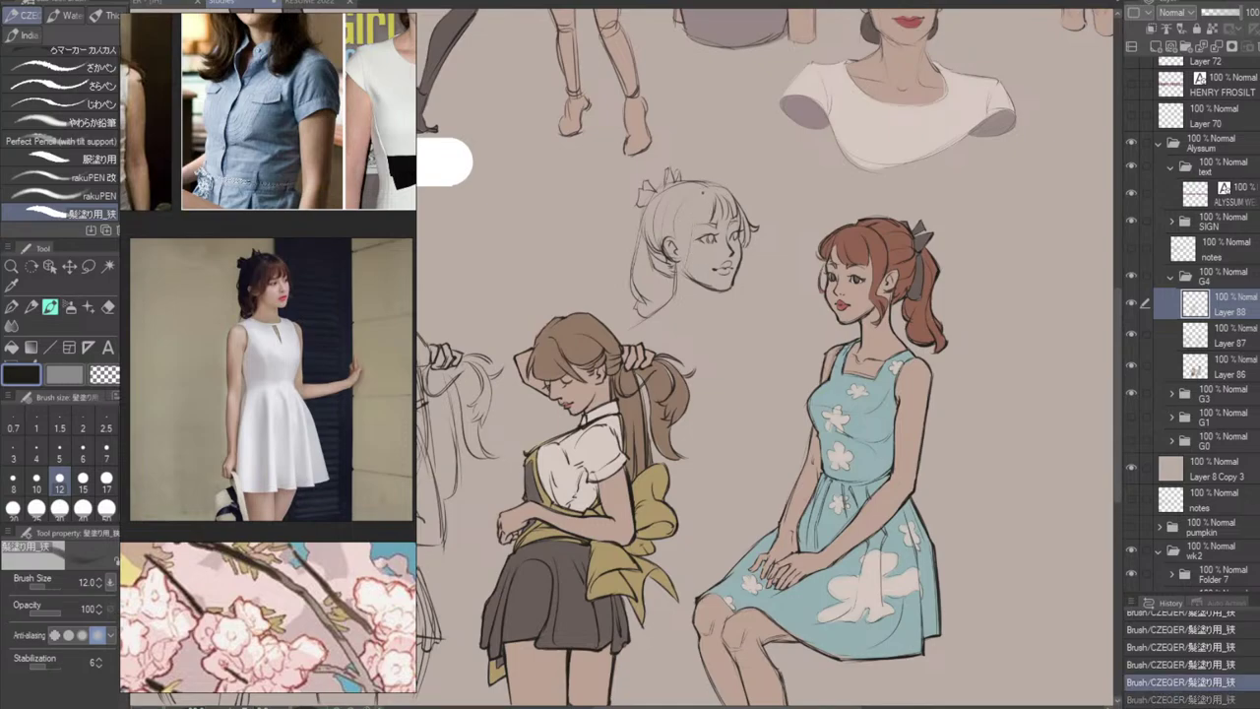
{"action": "left_click_drag", "start_coordinate": [702, 205], "coordinate": [688, 256]}
{"action": "key", "text": "ctrl+z"}
{"action": "left_click_drag", "start_coordinate": [701, 196], "coordinate": [690, 257]}
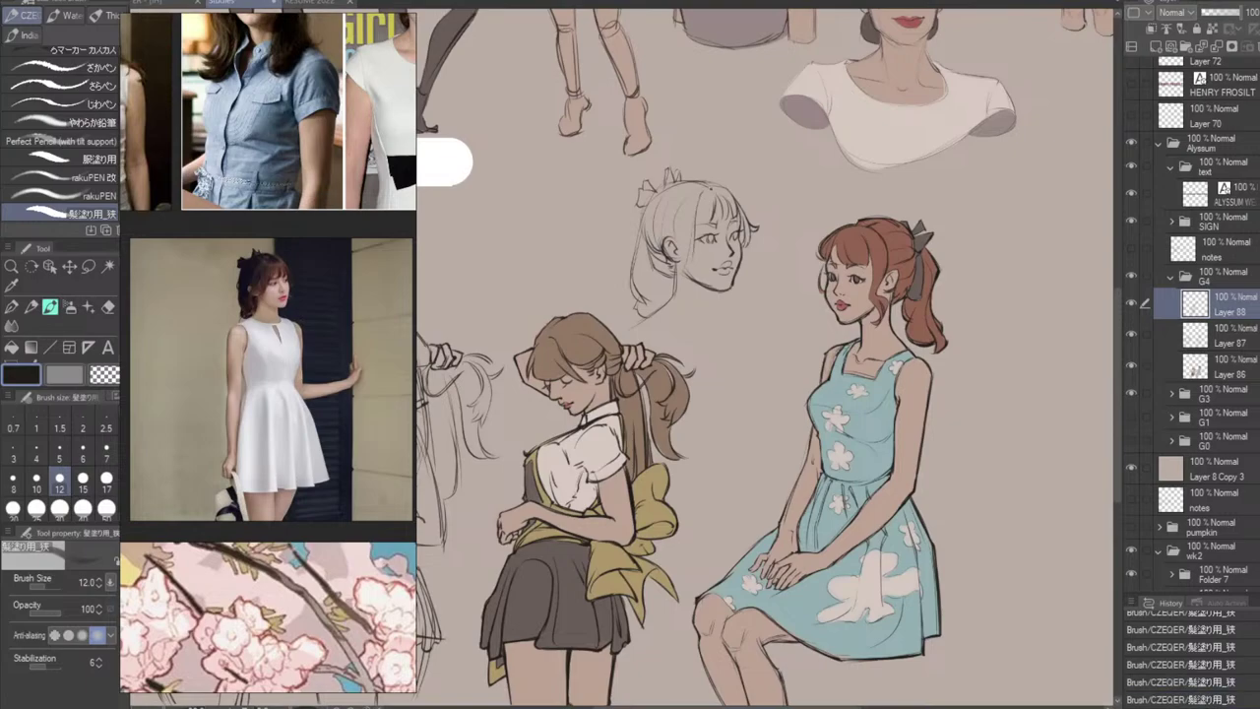
{"action": "key", "text": "ctrl+z"}
{"action": "left_click_drag", "start_coordinate": [699, 198], "coordinate": [692, 255]}
{"action": "key", "text": "ctrl+z"}
{"action": "key", "text": "ctrl+y"}
Sketch the outer line of a loose side lock sweeping from the near side of the crown past the ear.
{"action": "left_click_drag", "start_coordinate": [681, 200], "coordinate": [651, 285]}
{"action": "key", "text": "ctrl+z"}
{"action": "key", "text": "ctrl+z"}
{"action": "key", "text": "ctrl+z"}
{"action": "left_click_drag", "start_coordinate": [679, 208], "coordinate": [668, 244]}
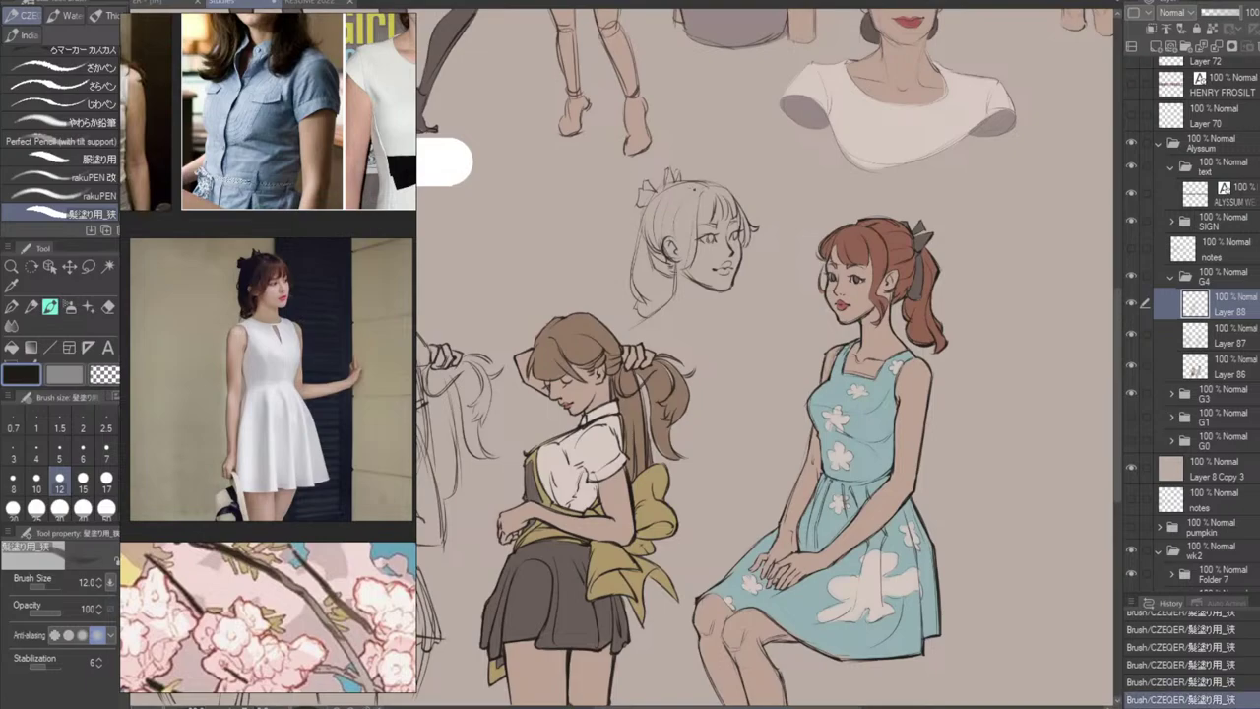
{"action": "left_click_drag", "start_coordinate": [680, 200], "coordinate": [653, 298]}
{"action": "key", "text": "ctrl+z"}
{"action": "key", "text": "ctrl+z"}
{"action": "key", "text": "ctrl+z"}
{"action": "left_click_drag", "start_coordinate": [678, 213], "coordinate": [661, 299]}
{"action": "key", "text": "ctrl+z"}
{"action": "key", "text": "ctrl+z"}
{"action": "key", "text": "ctrl+z"}
{"action": "key", "text": "ctrl+z"}
{"action": "key", "text": "ctrl+z"}
{"action": "key", "text": "ctrl+z"}
{"action": "key", "text": "ctrl+z"}
Add inner strands to the side lock in front of the ear, curving its lower tip.
{"action": "left_click_drag", "start_coordinate": [678, 208], "coordinate": [667, 250]}
{"action": "key", "text": "ctrl+z"}
{"action": "mouse_move", "coordinate": [678, 208]}
{"action": "left_mouse_down"}
{"action": "mouse_move", "coordinate": [666, 293]}
{"action": "mouse_move", "coordinate": [663, 272]}
{"action": "left_mouse_up"}
{"action": "key", "text": "ctrl+z"}
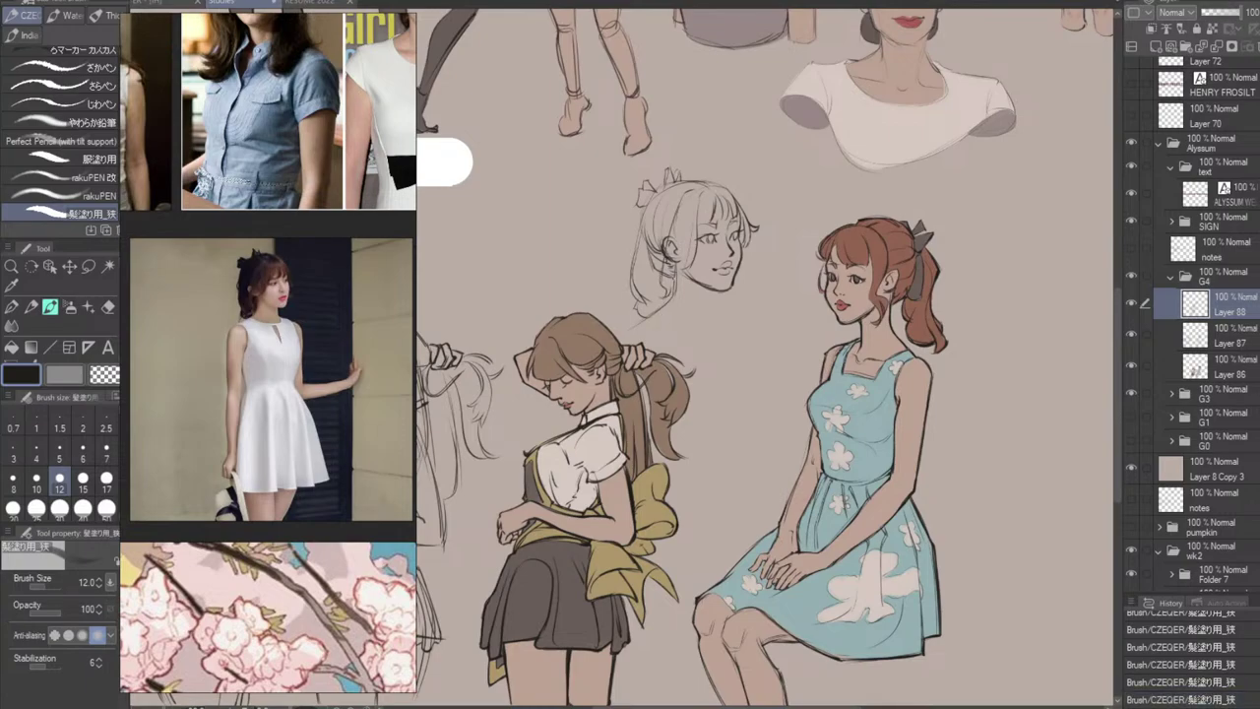
{"action": "mouse_move", "coordinate": [680, 243]}
{"action": "left_mouse_down"}
{"action": "mouse_move", "coordinate": [672, 255]}
{"action": "mouse_move", "coordinate": [669, 230]}
{"action": "mouse_move", "coordinate": [671, 256]}
{"action": "mouse_move", "coordinate": [668, 220]}
{"action": "mouse_move", "coordinate": [667, 277]}
{"action": "left_mouse_up"}
{"action": "key", "text": "ctrl+z"}
{"action": "key", "text": "ctrl+z"}
{"action": "key", "text": "ctrl+z"}
Draw the front edge of the side lock from the crown down to ear level, replacing unsatisfying strokes.
{"action": "mouse_move", "coordinate": [685, 207]}
{"action": "left_mouse_down"}
{"action": "mouse_move", "coordinate": [675, 266]}
{"action": "mouse_move", "coordinate": [678, 250]}
{"action": "left_mouse_up"}
{"action": "key", "text": "ctrl+z"}
{"action": "key", "text": "ctrl+z"}
{"action": "key", "text": "ctrl+z"}
{"action": "key", "text": "ctrl+z"}
{"action": "left_click_drag", "start_coordinate": [683, 204], "coordinate": [679, 250]}
{"action": "key", "text": "ctrl+z"}
{"action": "left_click_drag", "start_coordinate": [681, 207], "coordinate": [678, 252]}
{"action": "key", "text": "ctrl+z"}
{"action": "left_click_drag", "start_coordinate": [682, 209], "coordinate": [683, 254]}
Erase stray overlapping lines around the side lock beside the ear.
{"action": "key", "text": "e"}
{"action": "left_click_drag", "start_coordinate": [678, 254], "coordinate": [675, 267]}
{"action": "left_click_drag", "start_coordinate": [678, 258], "coordinate": [673, 273]}
{"action": "mouse_move", "coordinate": [680, 208]}
{"action": "left_mouse_down"}
{"action": "mouse_move", "coordinate": [671, 242]}
{"action": "mouse_move", "coordinate": [683, 208]}
{"action": "left_mouse_up"}
{"action": "key", "text": "ctrl+z"}
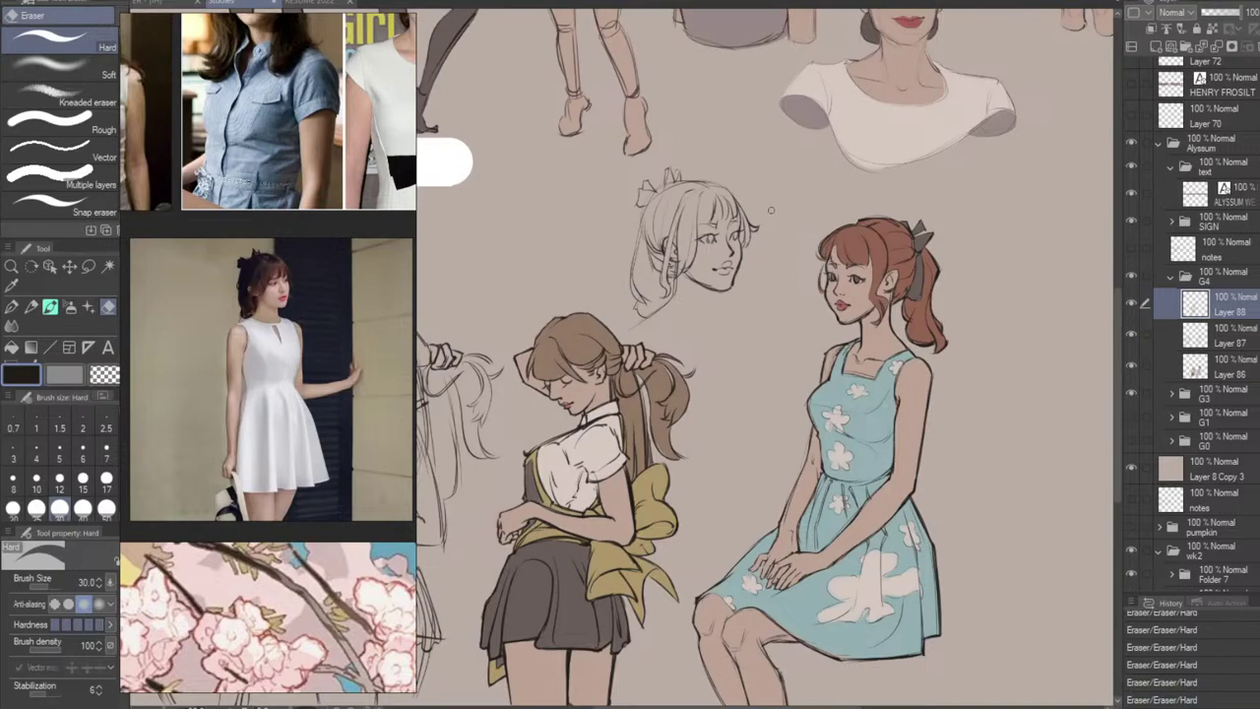
Sketch the neck below the jaw and the first lines at its base with the 12 px hair brush.
{"action": "key", "text": "p"}
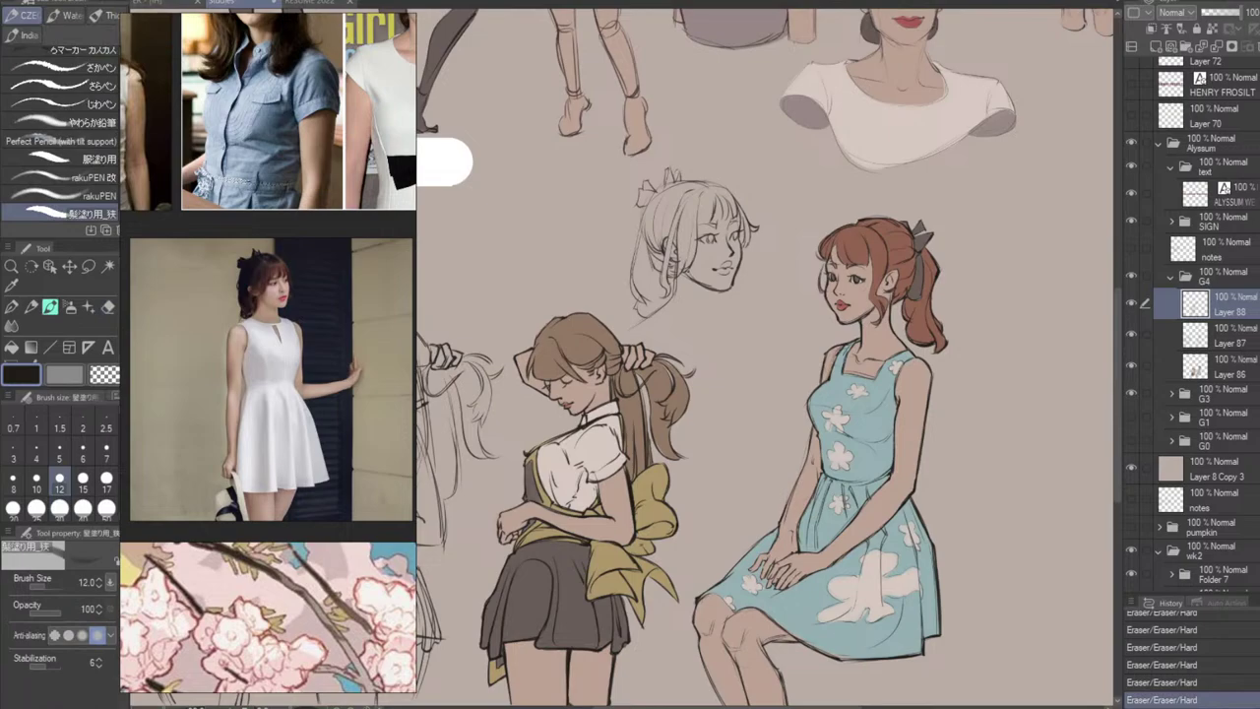
{"action": "left_click", "coordinate": [807, 244]}
{"action": "mouse_move", "coordinate": [675, 279]}
{"action": "left_mouse_down"}
{"action": "mouse_move", "coordinate": [662, 310]}
{"action": "mouse_move", "coordinate": [686, 310]}
{"action": "left_mouse_up"}
{"action": "key", "text": "ctrl+z"}
{"action": "left_click", "coordinate": [659, 308]}
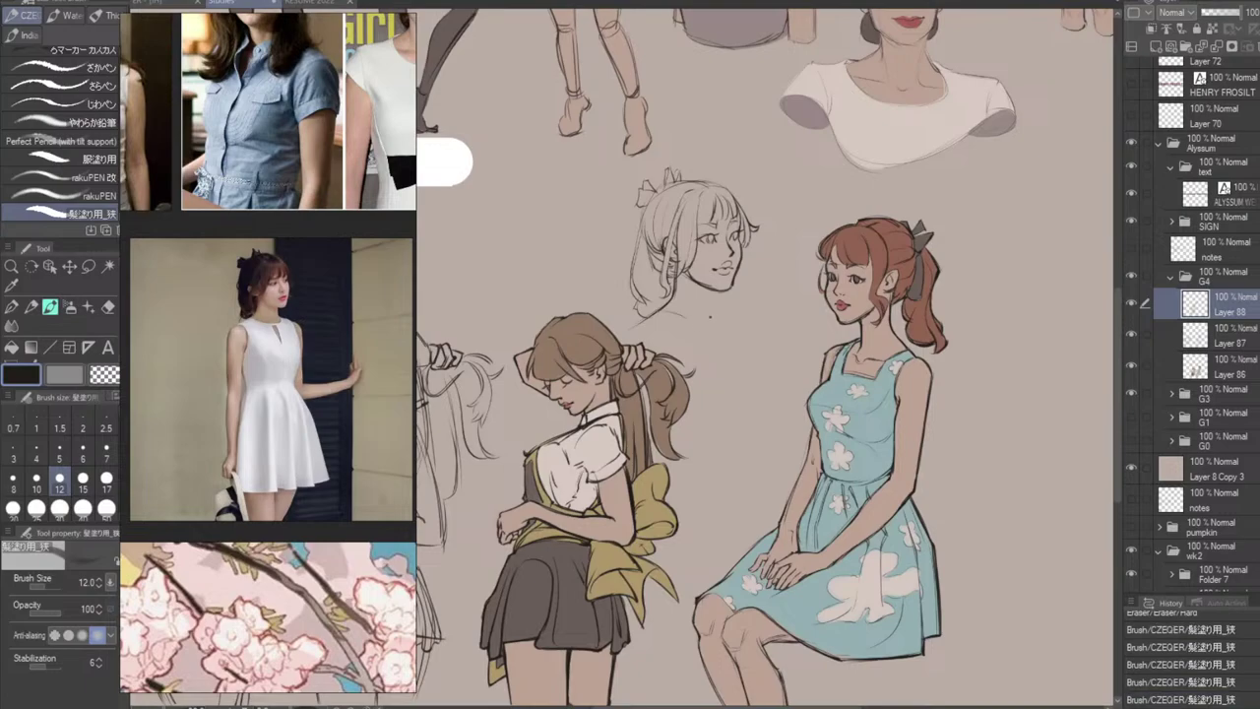
{"action": "left_click", "coordinate": [709, 317]}
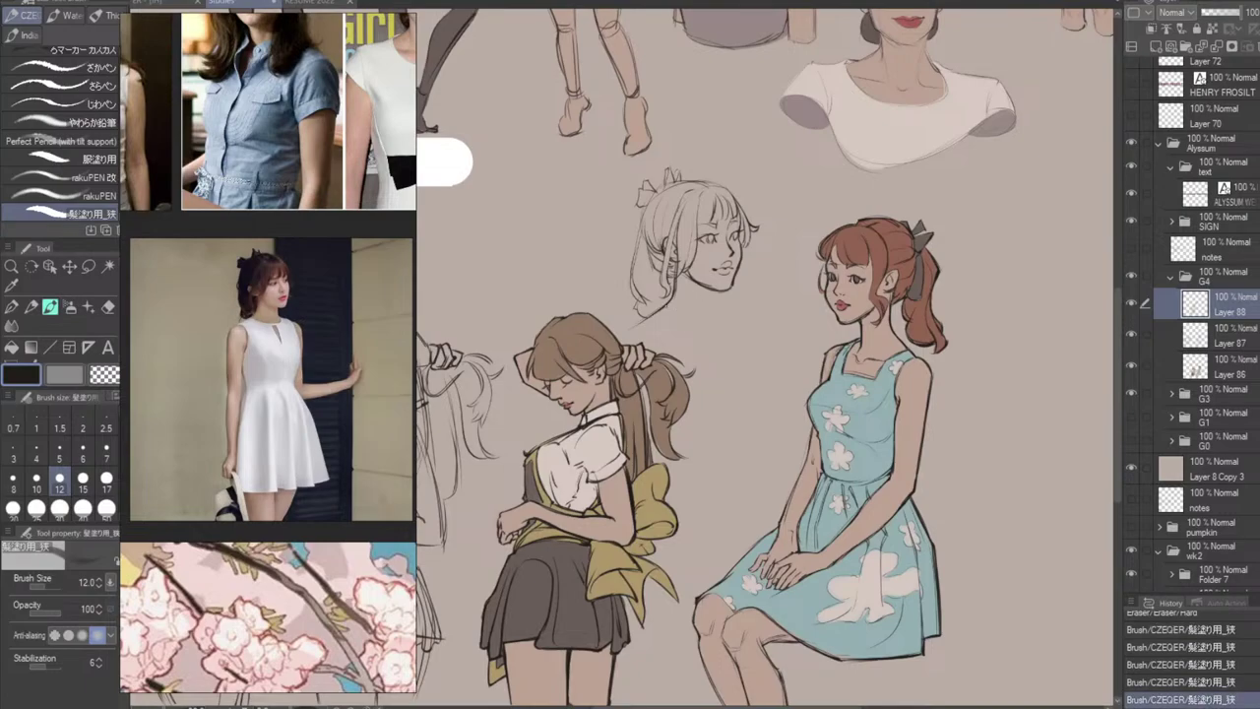
{"action": "left_click_drag", "start_coordinate": [696, 322], "coordinate": [713, 325]}
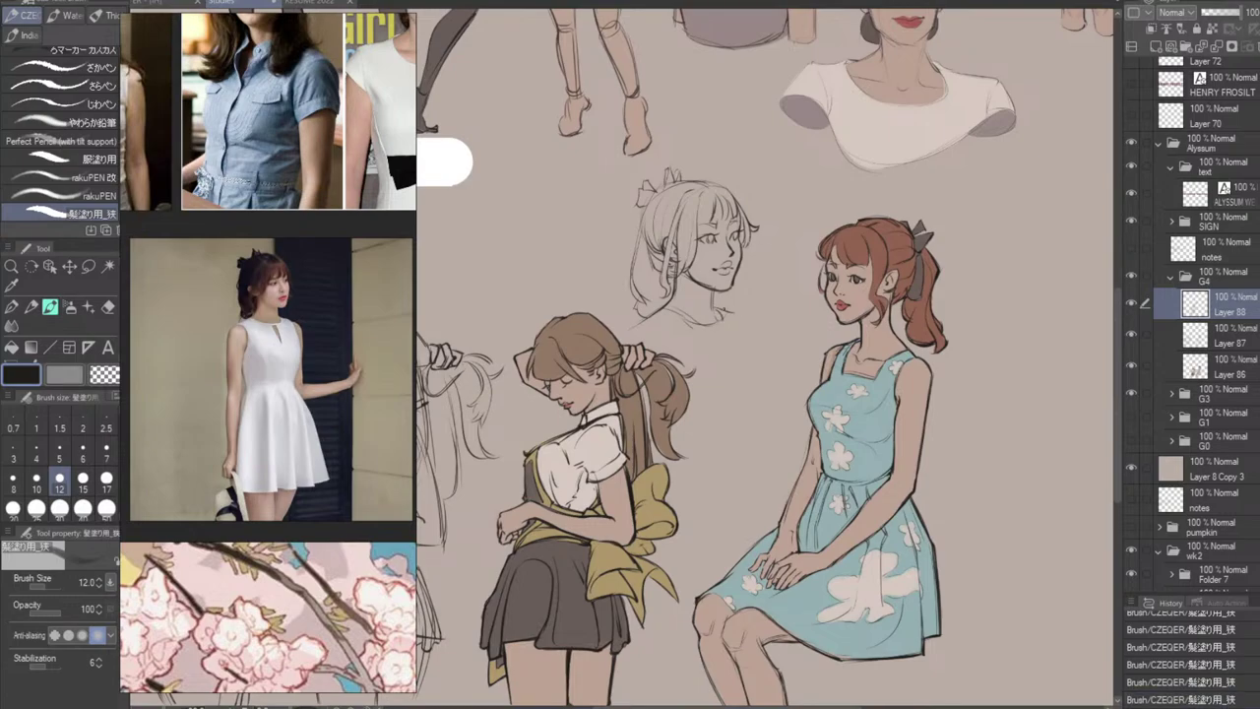
Sketch the far shoulder and the outer contour of the upper arm.
{"action": "left_click_drag", "start_coordinate": [737, 319], "coordinate": [749, 365]}
{"action": "key", "text": "ctrl+z"}
{"action": "left_click_drag", "start_coordinate": [739, 316], "coordinate": [761, 378]}
{"action": "key", "text": "ctrl+z"}
{"action": "key", "text": "ctrl+z"}
{"action": "left_click_drag", "start_coordinate": [754, 321], "coordinate": [756, 371]}
Draw the dress neckline across the chest and the far armhole, redrawing strokes as needed.
{"action": "left_click_drag", "start_coordinate": [633, 326], "coordinate": [746, 347]}
{"action": "key", "text": "ctrl+z"}
{"action": "key", "text": "ctrl+z"}
{"action": "key", "text": "ctrl+z"}
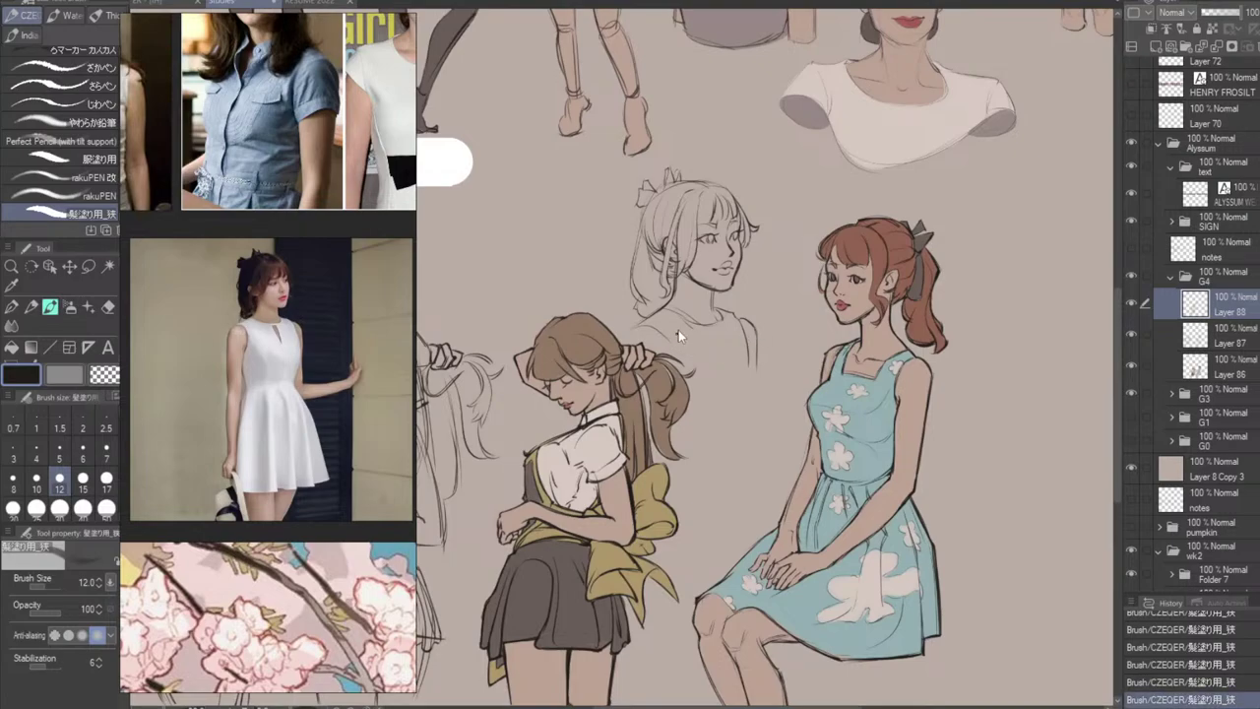
{"action": "key", "text": "ctrl+z"}
{"action": "mouse_move", "coordinate": [645, 325]}
{"action": "left_mouse_down"}
{"action": "mouse_move", "coordinate": [698, 360]}
{"action": "mouse_move", "coordinate": [722, 359]}
{"action": "mouse_move", "coordinate": [677, 333]}
{"action": "mouse_move", "coordinate": [708, 360]}
{"action": "mouse_move", "coordinate": [754, 357]}
{"action": "left_mouse_up"}
{"action": "key", "text": "ctrl+z"}
{"action": "key", "text": "ctrl+z"}
{"action": "key", "text": "ctrl+z"}
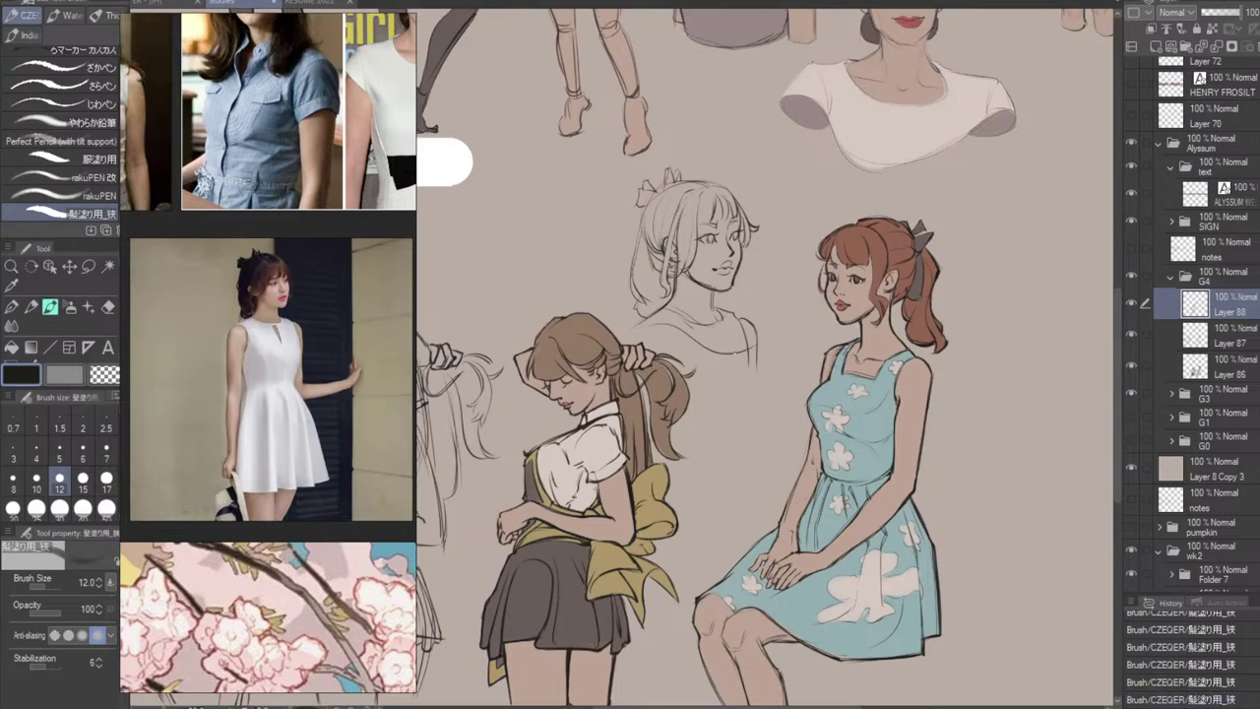
{"action": "key", "text": "ctrl+z"}
Refine the neckline curve and sketch the near shoulder line beneath the hair.
{"action": "left_click_drag", "start_coordinate": [657, 328], "coordinate": [718, 354]}
{"action": "key", "text": "ctrl+z"}
{"action": "mouse_move", "coordinate": [650, 325]}
{"action": "left_mouse_down"}
{"action": "mouse_move", "coordinate": [692, 352]}
{"action": "mouse_move", "coordinate": [743, 334]}
{"action": "left_mouse_up"}
{"action": "key", "text": "ctrl+z"}
{"action": "key", "text": "ctrl+z"}
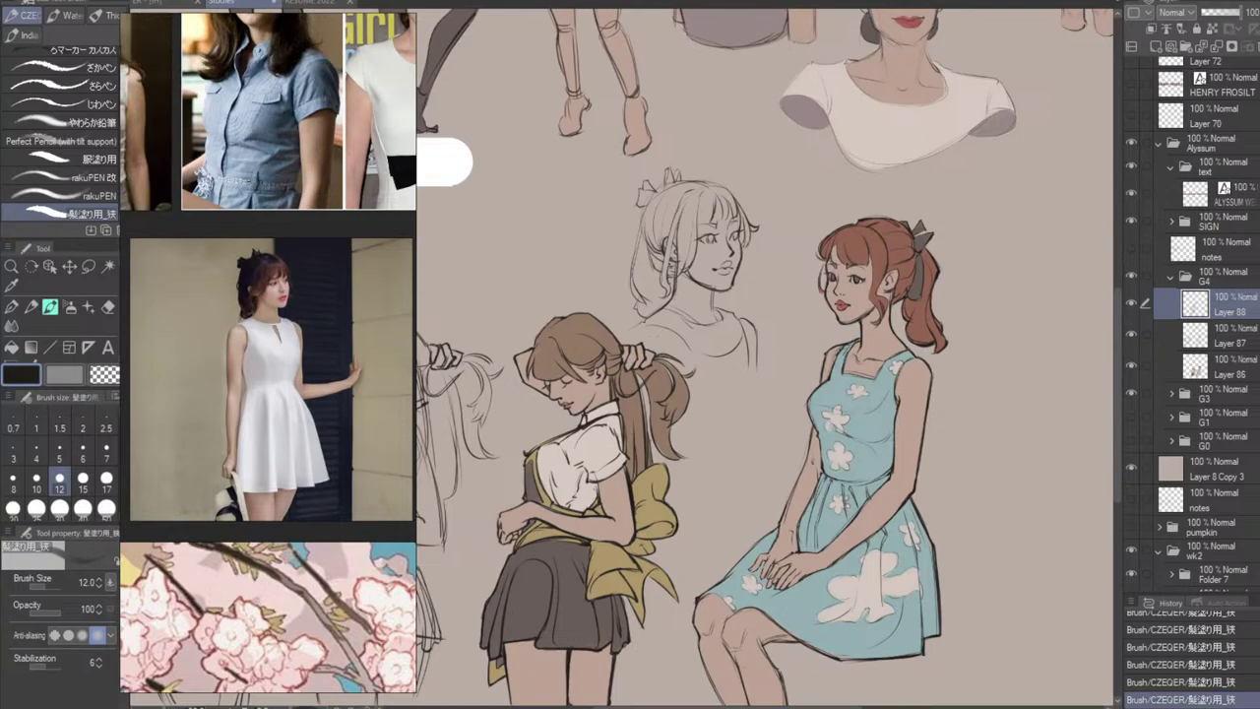
{"action": "left_click_drag", "start_coordinate": [636, 329], "coordinate": [663, 325]}
{"action": "key", "text": "ctrl+z"}
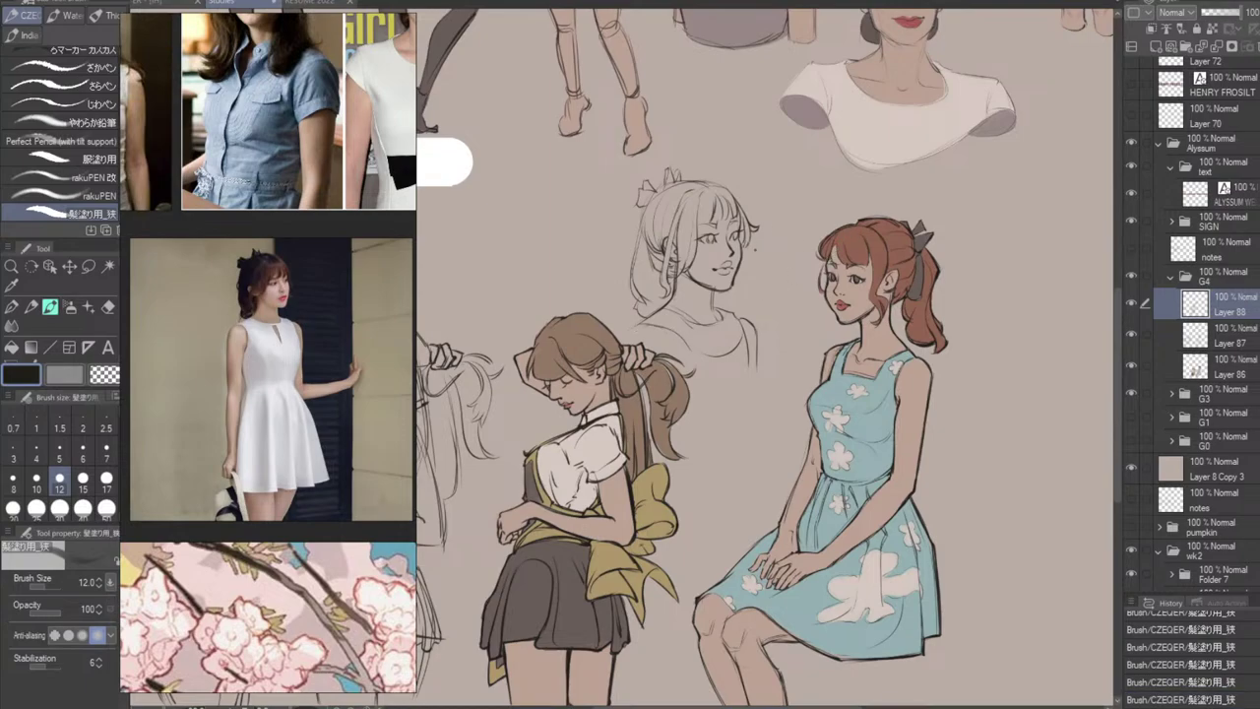
Sketch a thin hair strand curling outward beyond the far side of the jaw, replacing unsatisfying strokes.
{"action": "key", "text": "ctrl+z"}
{"action": "left_click_drag", "start_coordinate": [749, 260], "coordinate": [746, 300]}
{"action": "key", "text": "ctrl+z"}
{"action": "key", "text": "ctrl+z"}
{"action": "key", "text": "ctrl+z"}
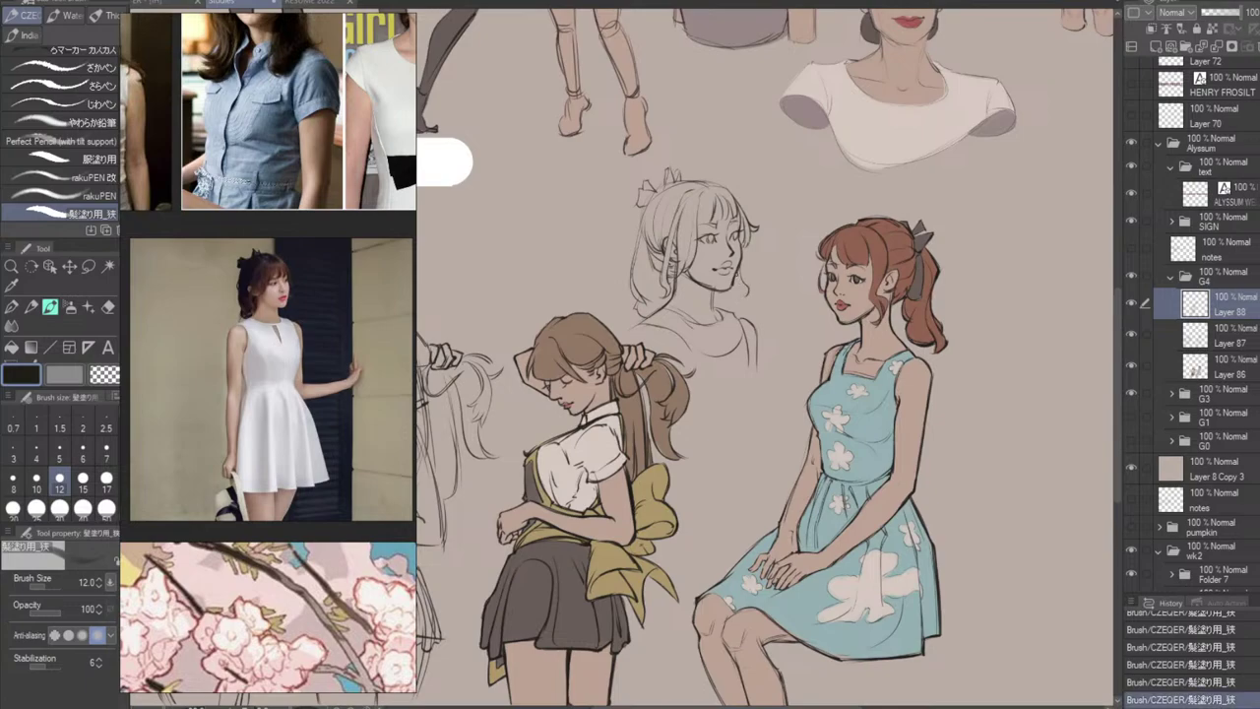
{"action": "left_click_drag", "start_coordinate": [740, 275], "coordinate": [749, 294]}
{"action": "key", "text": "ctrl+z"}
{"action": "key", "text": "ctrl+z"}
{"action": "key", "text": "ctrl+z"}
{"action": "key", "text": "ctrl+z"}
{"action": "key", "text": "ctrl+z"}
{"action": "key", "text": "ctrl+z"}
{"action": "key", "text": "ctrl+z"}
{"action": "key", "text": "ctrl+z"}
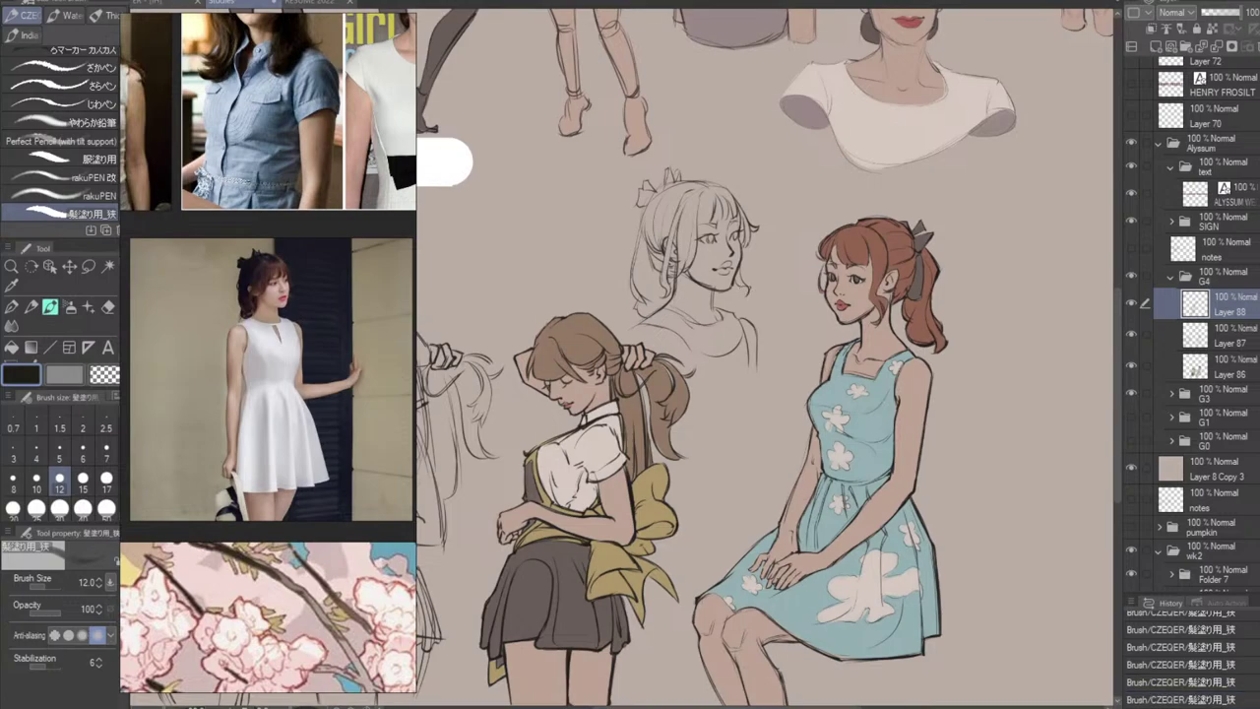
Compare the drawing with and without the latest strand beside the far jaw using undo and redo.
{"action": "key", "text": "ctrl+y"}
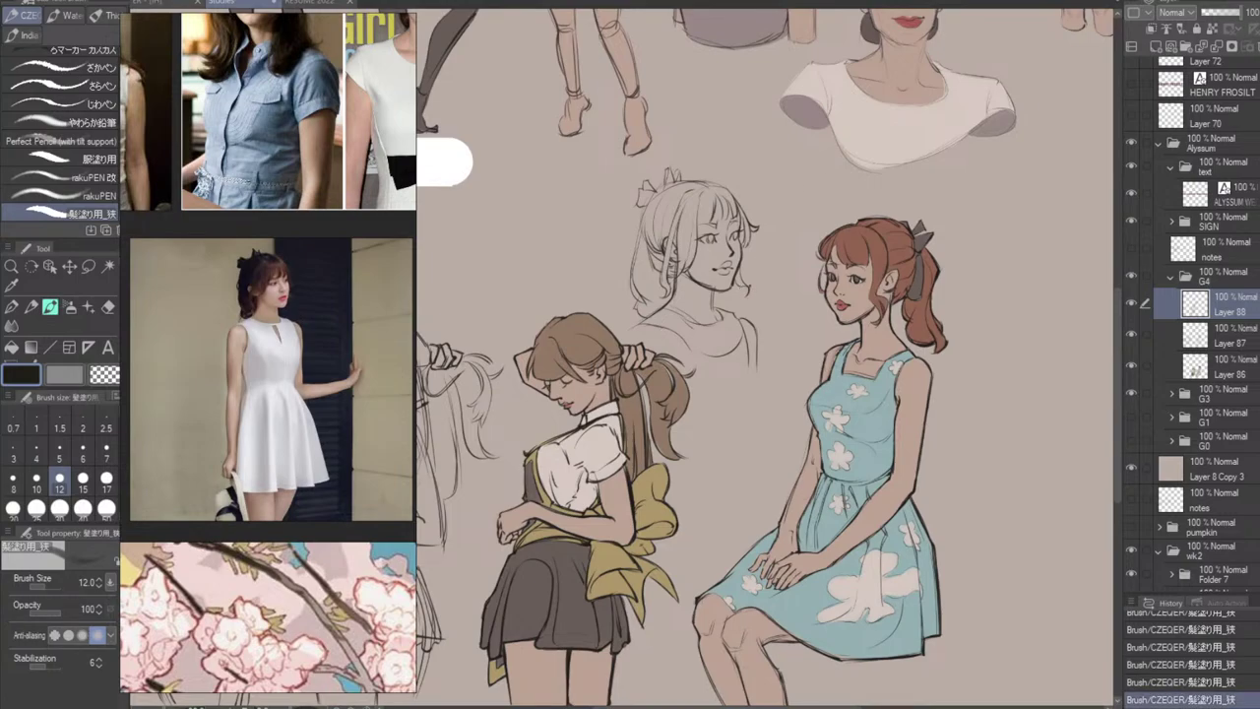
{"action": "key", "text": "ctrl+z"}
{"action": "key", "text": "ctrl+y"}
{"action": "key", "text": "ctrl+z"}
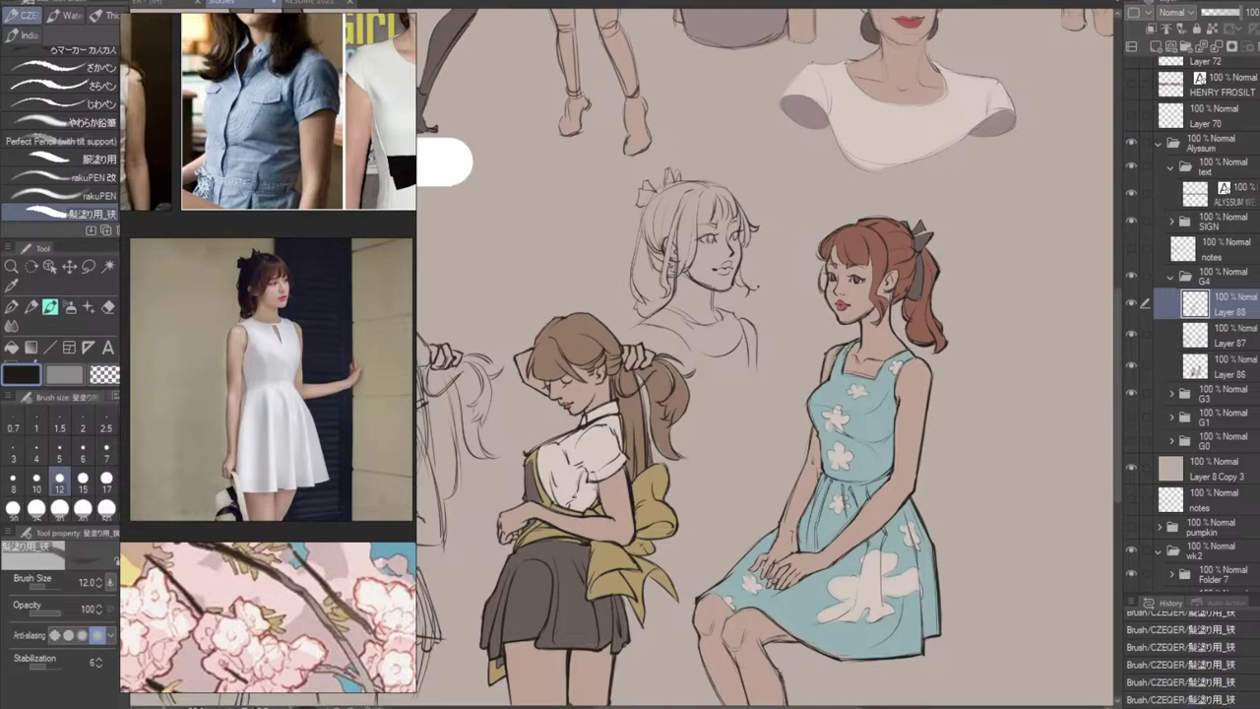
{"action": "key", "text": "ctrl+y"}
{"action": "key", "text": "ctrl+z"}
{"action": "key", "text": "ctrl+y"}
{"action": "key", "text": "ctrl+z"}
{"action": "key", "text": "ctrl+y"}
{"action": "key", "text": "ctrl+z"}
{"action": "key", "text": "ctrl+y"}
{"action": "key", "text": "ctrl+z"}
{"action": "key", "text": "ctrl+y"}
{"action": "key", "text": "ctrl+z"}
{"action": "key", "text": "ctrl+y"}
{"action": "key", "text": "ctrl+z"}
{"action": "key", "text": "ctrl+y"}
{"action": "key", "text": "ctrl+z"}
Add outward-curving strands to the back of the hair below the bow, comparing versions with undo and redo.
{"action": "key", "text": "ctrl+z"}
{"action": "left_click_drag", "start_coordinate": [643, 223], "coordinate": [626, 248]}
{"action": "key", "text": "ctrl+z"}
{"action": "key", "text": "ctrl+z"}
{"action": "key", "text": "ctrl+y"}
{"action": "key", "text": "ctrl+z"}
{"action": "key", "text": "ctrl+y"}
{"action": "key", "text": "ctrl+z"}
{"action": "left_click_drag", "start_coordinate": [638, 231], "coordinate": [627, 253]}
{"action": "key", "text": "ctrl+z"}
{"action": "key", "text": "ctrl+y"}
{"action": "key", "text": "ctrl+z"}
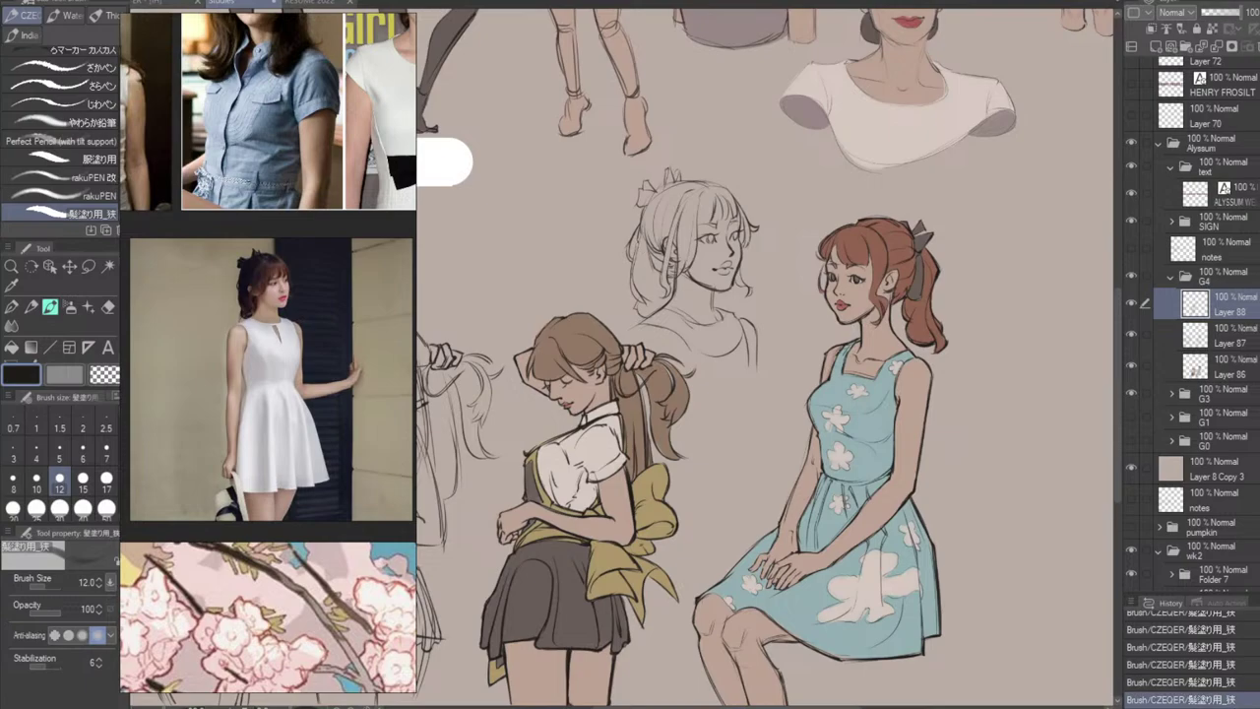
{"action": "key", "text": "ctrl+y"}
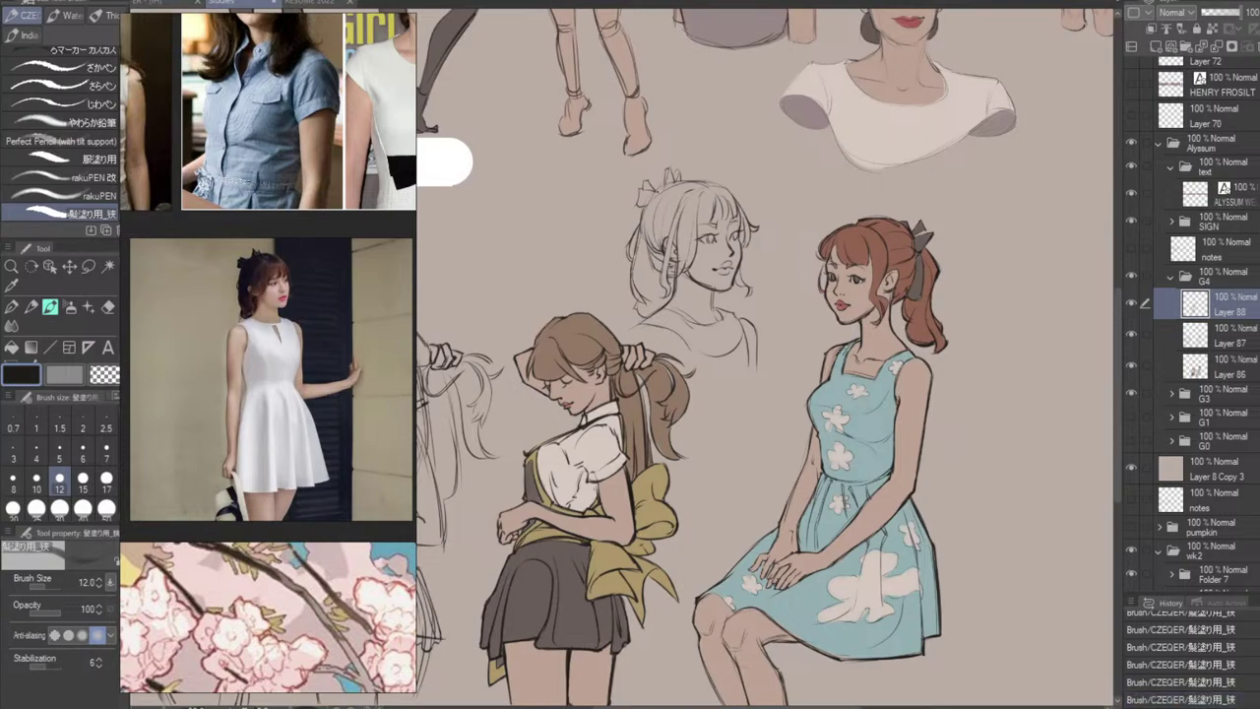
Rework the outline along the top of the head, mirroring the canvas to check its shape.
{"action": "mouse_move", "coordinate": [667, 183]}
{"action": "left_mouse_down"}
{"action": "mouse_move", "coordinate": [657, 206]}
{"action": "mouse_move", "coordinate": [657, 190]}
{"action": "left_mouse_up"}
{"action": "key", "text": "ctrl+z"}
{"action": "key", "text": "ctrl+z"}
{"action": "key", "text": "h"}
{"action": "left_click_drag", "start_coordinate": [584, 353], "coordinate": [738, 382]}
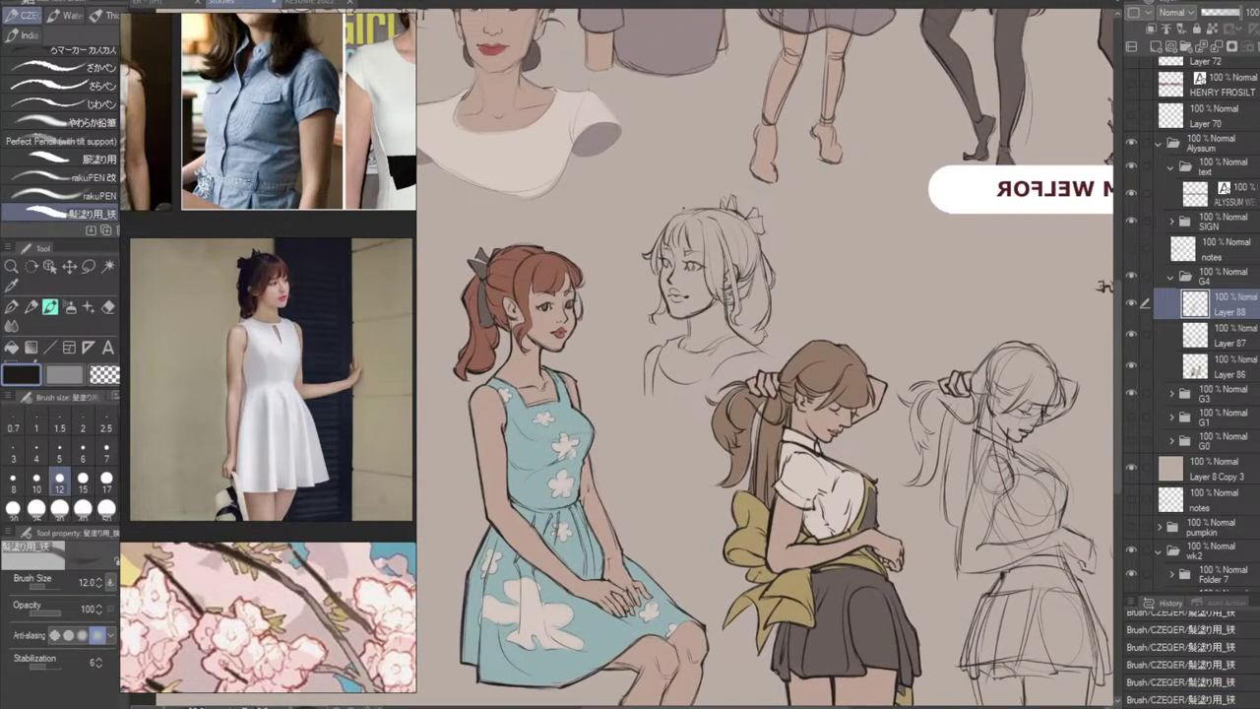
{"action": "left_click_drag", "start_coordinate": [693, 211], "coordinate": [670, 221]}
{"action": "key", "text": "ctrl+z"}
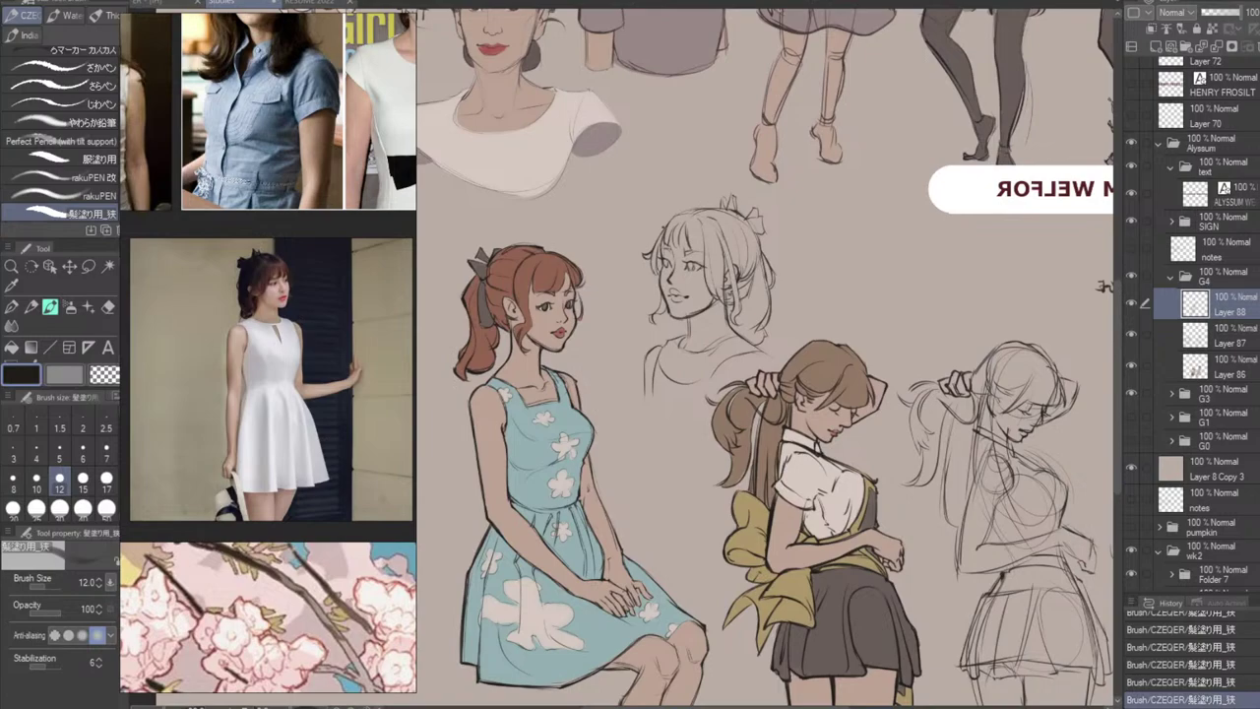
{"action": "left_click", "coordinate": [704, 205]}
{"action": "key", "text": "ctrl+z"}
{"action": "mouse_move", "coordinate": [696, 210]}
{"action": "left_mouse_down"}
{"action": "mouse_move", "coordinate": [680, 215]}
{"action": "mouse_move", "coordinate": [724, 207]}
{"action": "left_mouse_up"}
{"action": "key", "text": "ctrl+z"}
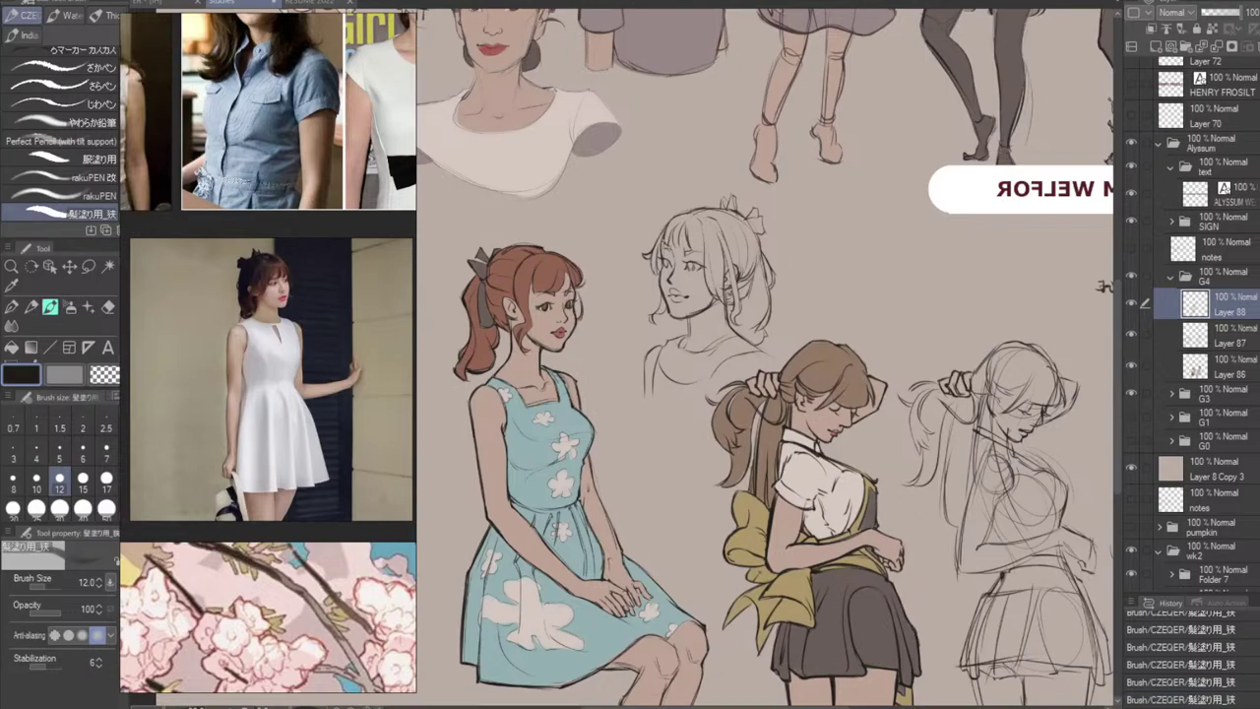
Try refining the fringe strands beside the far eye in the mirrored view, then restore the normal view for erasing.
{"action": "left_click_drag", "start_coordinate": [664, 240], "coordinate": [658, 261]}
{"action": "key", "text": "ctrl+z"}
{"action": "key", "text": "ctrl+z"}
{"action": "key", "text": "ctrl+z"}
{"action": "left_click_drag", "start_coordinate": [660, 259], "coordinate": [670, 272]}
{"action": "key", "text": "ctrl+z"}
{"action": "key", "text": "ctrl+z"}
{"action": "key", "text": "ctrl+z"}
{"action": "key", "text": "ctrl+z"}
{"action": "key", "text": "ctrl+z"}
{"action": "key", "text": "ctrl+z"}
{"action": "key", "text": "h"}
{"action": "key", "text": "e"}
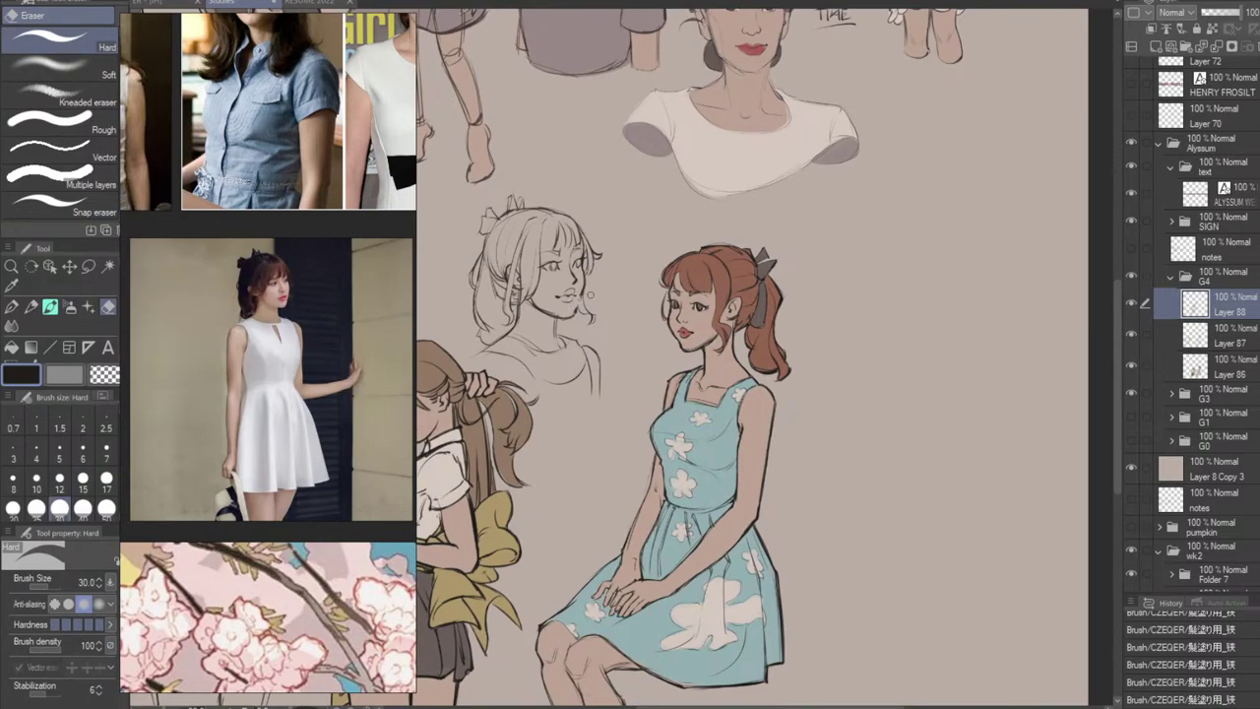
Lasso the mouth, shift it slightly with Scale/Rotate, and deselect it.
{"action": "key", "text": "m"}
{"action": "mouse_move", "coordinate": [568, 281]}
{"action": "left_mouse_down"}
{"action": "mouse_move", "coordinate": [554, 301]}
{"action": "mouse_move", "coordinate": [585, 292]}
{"action": "mouse_move", "coordinate": [570, 284]}
{"action": "left_mouse_up"}
{"action": "key", "text": "ctrl+t"}
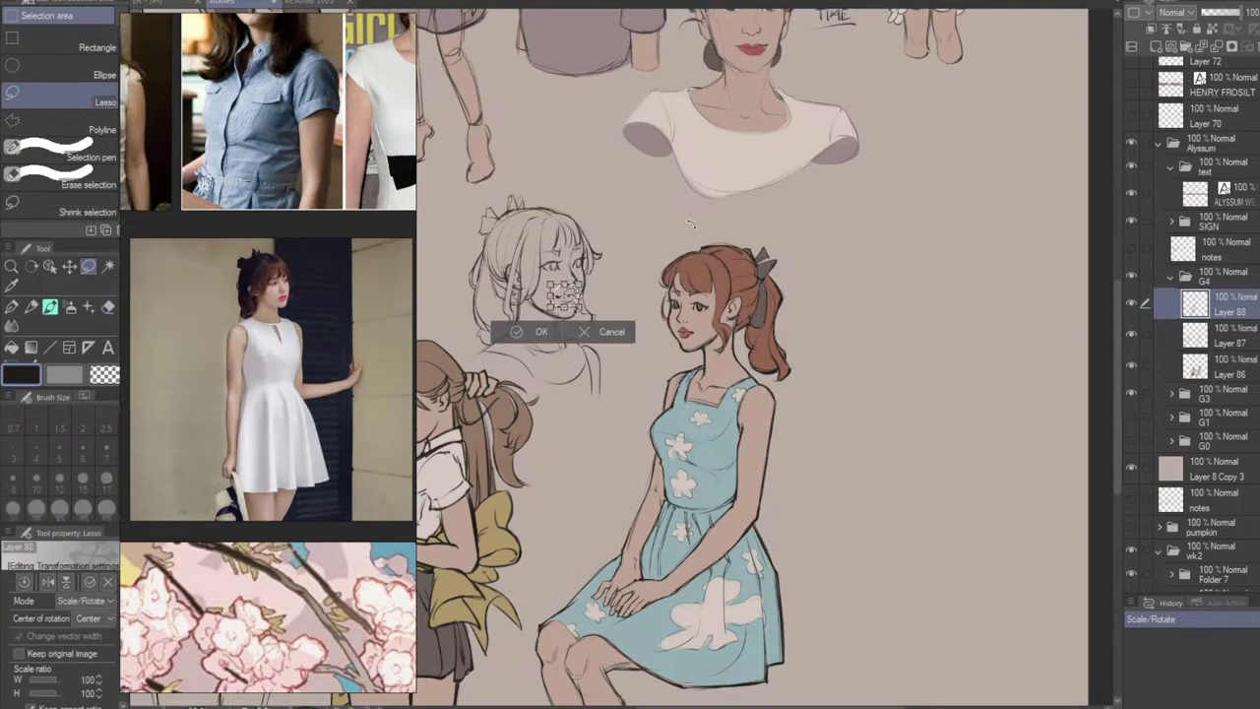
{"action": "left_click_drag", "start_coordinate": [692, 227], "coordinate": [687, 233]}
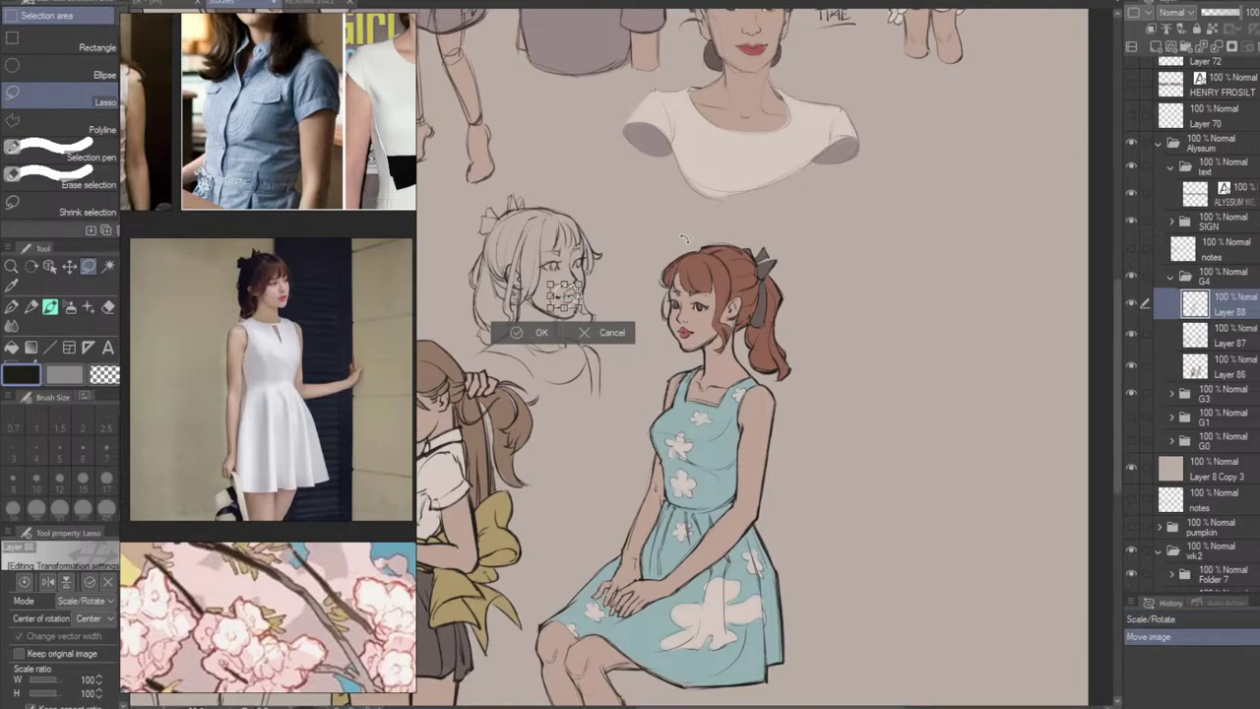
{"action": "key", "text": "Return"}
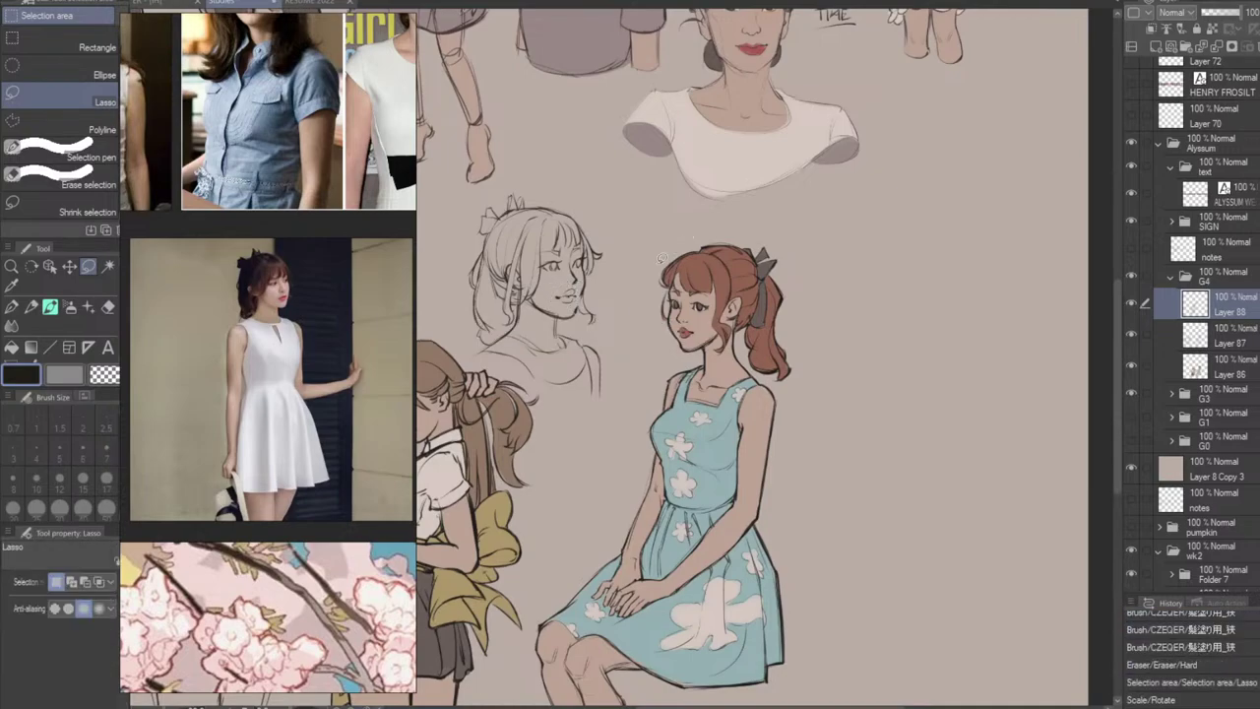
{"action": "key", "text": "b"}
{"action": "key", "text": "e"}
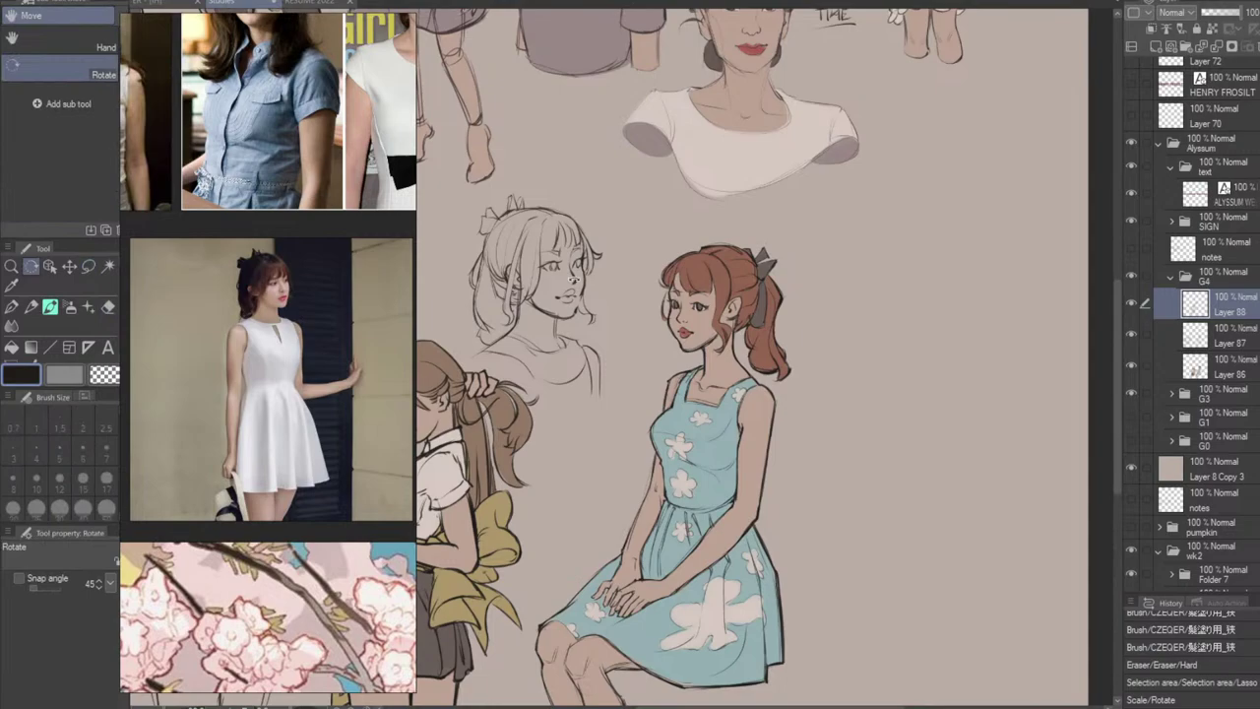
{"action": "key", "text": "ctrl+d"}
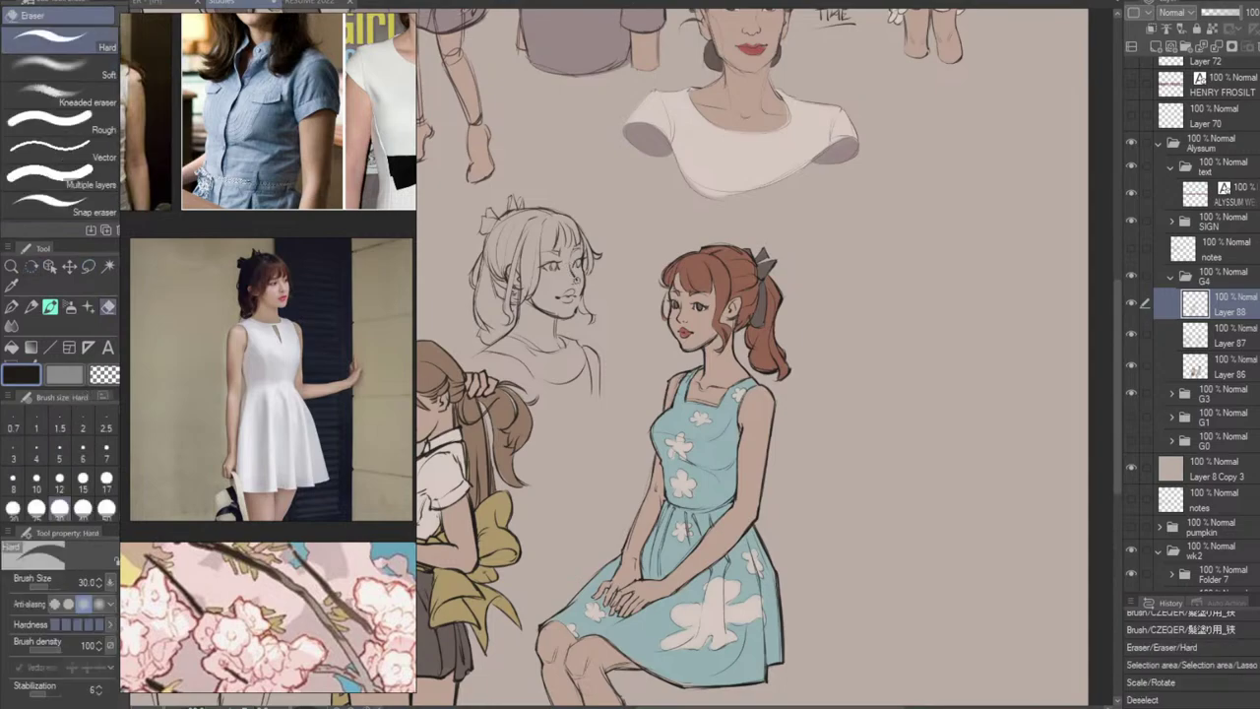
Erase part of the far cheek contour and redraw it with short brush strokes, undoing unsatisfactory attempts.
{"action": "mouse_move", "coordinate": [575, 280]}
{"action": "left_mouse_down"}
{"action": "mouse_move", "coordinate": [569, 267]}
{"action": "mouse_move", "coordinate": [579, 282]}
{"action": "mouse_move", "coordinate": [586, 260]}
{"action": "mouse_move", "coordinate": [583, 289]}
{"action": "mouse_move", "coordinate": [582, 265]}
{"action": "left_mouse_up"}
{"action": "key", "text": "b"}
{"action": "key", "text": "ctrl+z"}
{"action": "key", "text": "ctrl+z"}
{"action": "key", "text": "ctrl+z"}
{"action": "key", "text": "ctrl+z"}
{"action": "key", "text": "ctrl+z"}
{"action": "key", "text": "ctrl+z"}
{"action": "key", "text": "ctrl+z"}
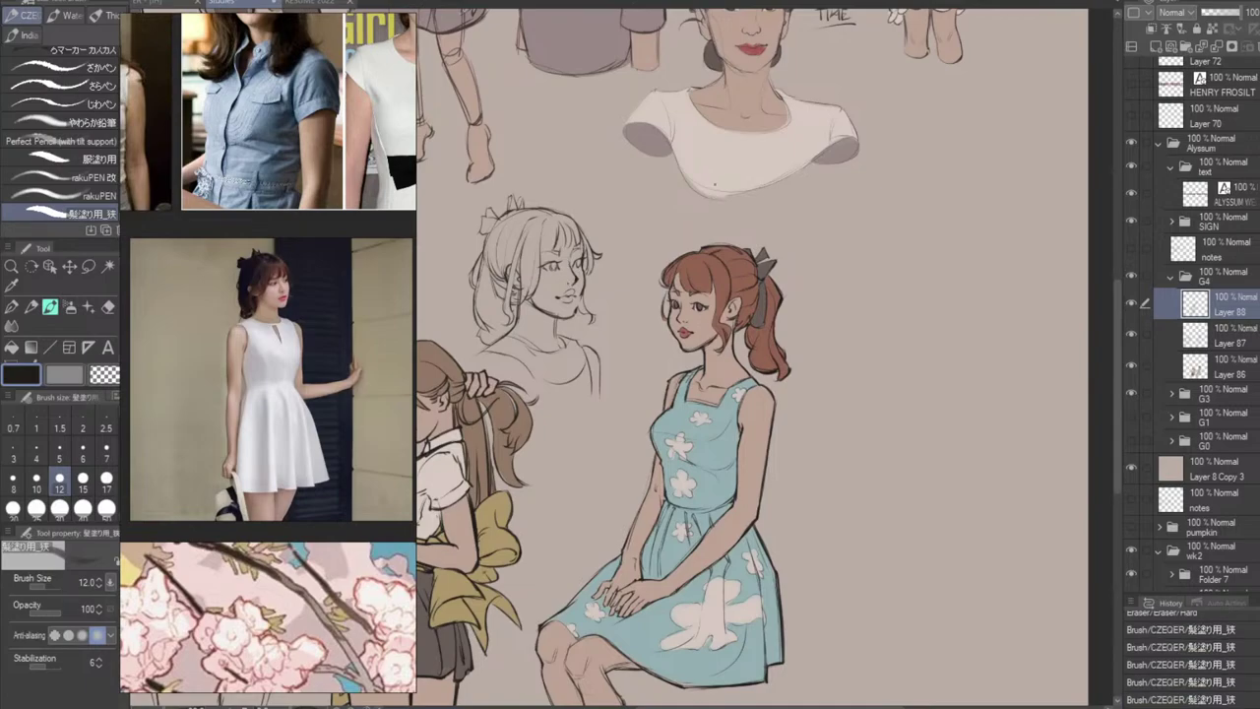
Retouch the lines along the far cheek and jaw with eraser and brush, comparing versions with undo and redo.
{"action": "key", "text": "e"}
{"action": "key", "text": "ctrl+y"}
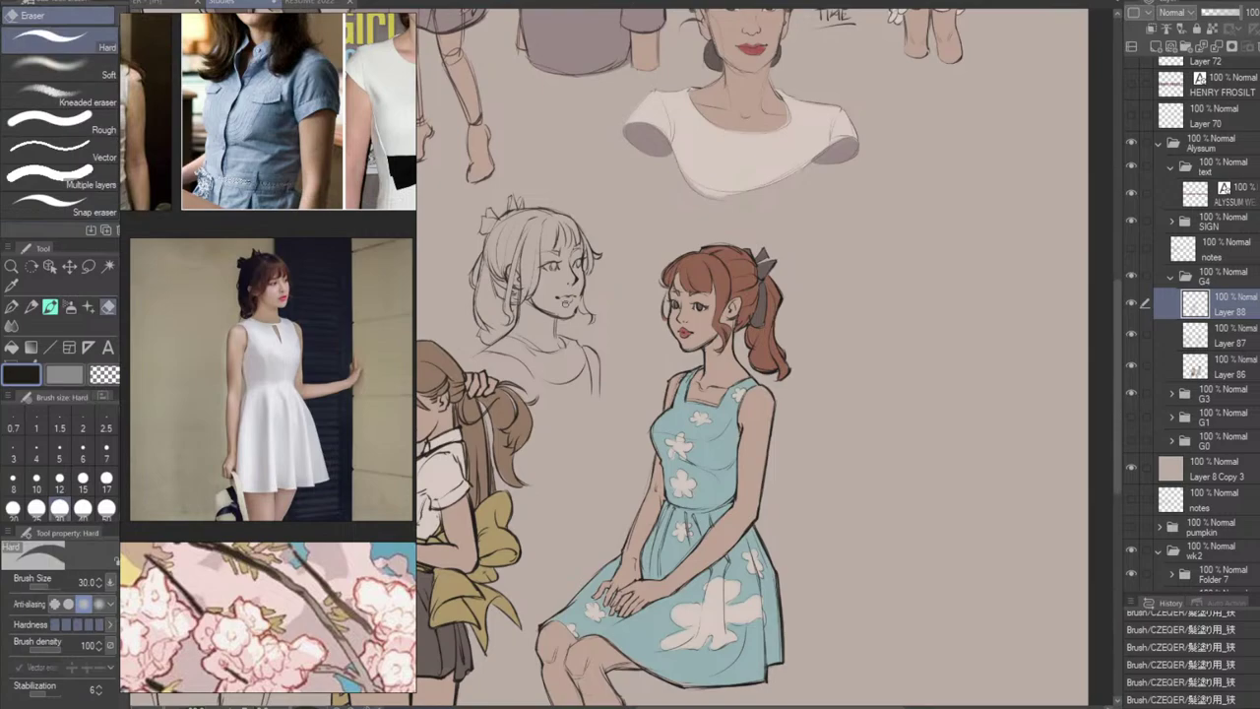
{"action": "key", "text": "b"}
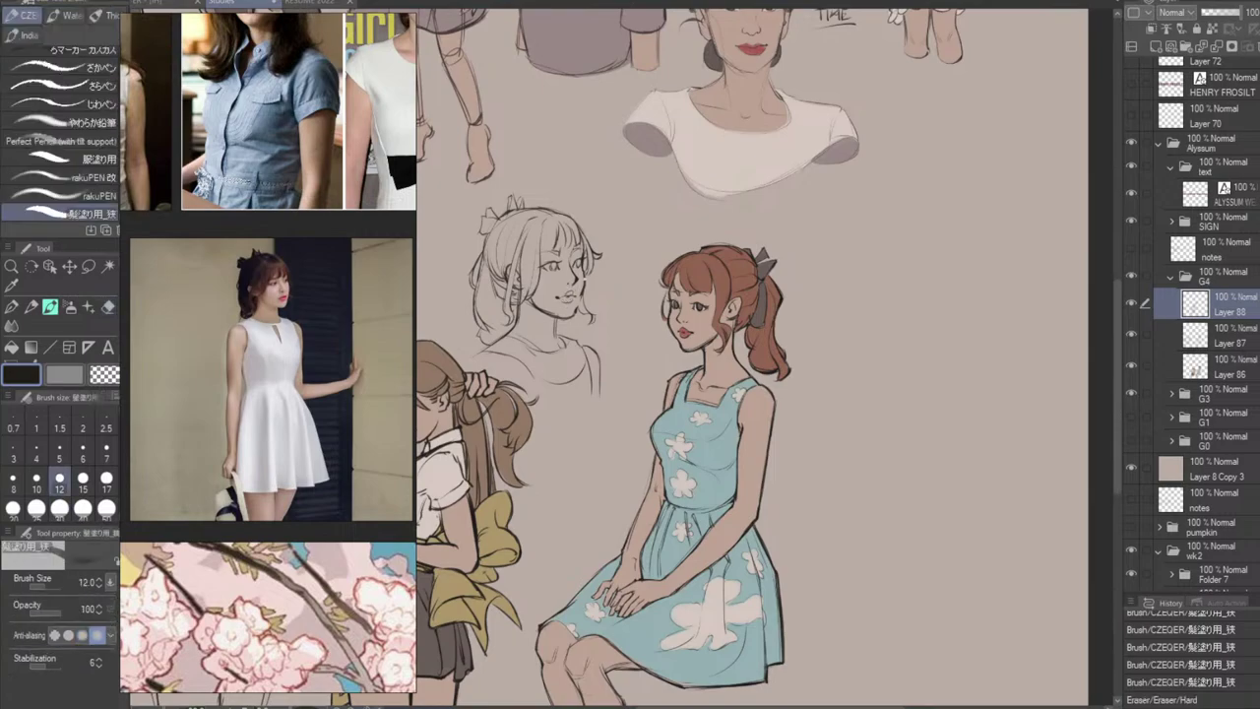
{"action": "key", "text": "ctrl+z"}
{"action": "key", "text": "ctrl+y"}
{"action": "mouse_move", "coordinate": [579, 295]}
{"action": "left_mouse_down"}
{"action": "mouse_move", "coordinate": [575, 309]}
{"action": "mouse_move", "coordinate": [585, 279]}
{"action": "mouse_move", "coordinate": [576, 312]}
{"action": "mouse_move", "coordinate": [582, 295]}
{"action": "mouse_move", "coordinate": [730, 260]}
{"action": "left_mouse_up"}
{"action": "key", "text": "ctrl+z"}
{"action": "key", "text": "e"}
{"action": "key", "text": "b"}
{"action": "key", "text": "ctrl+z"}
{"action": "key", "text": "ctrl+z"}
{"action": "key", "text": "ctrl+z"}
{"action": "key", "text": "ctrl+z"}
{"action": "key", "text": "ctrl+z"}
{"action": "key", "text": "ctrl+z"}
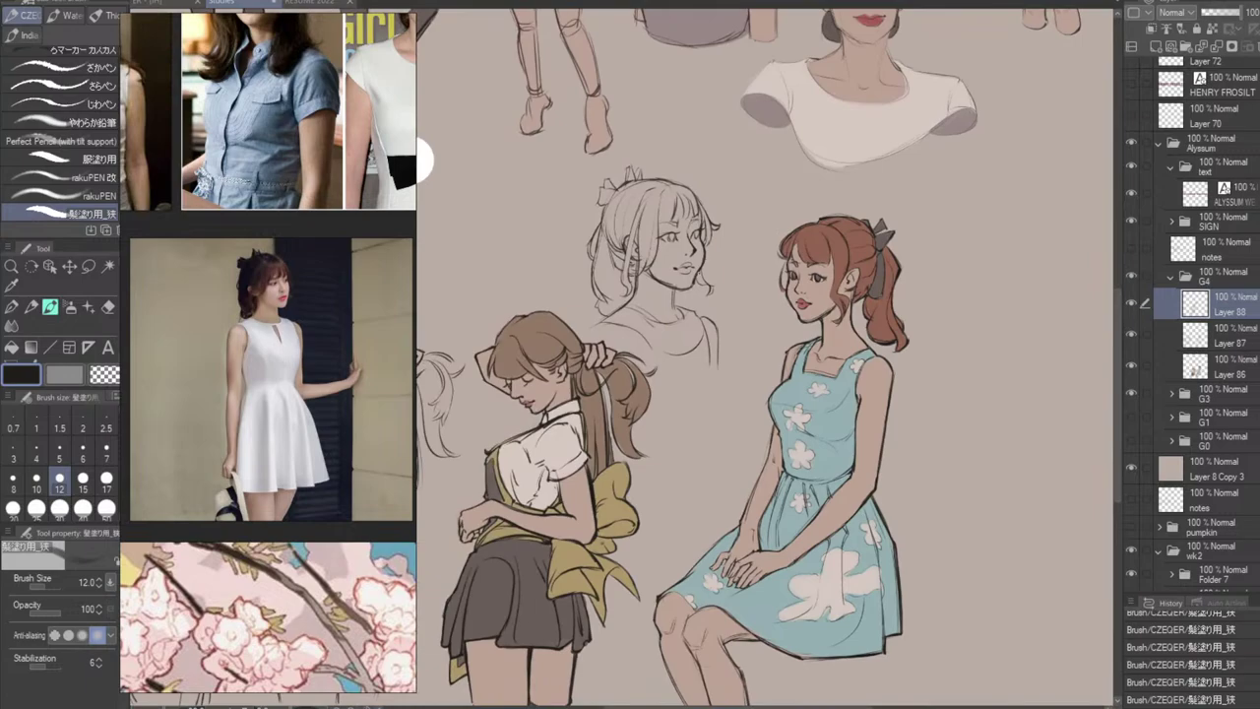
Undo the latest brush strokes and draw a new line from beside the far eye down to the cheek.
{"action": "key", "text": "ctrl+z"}
{"action": "key", "text": "ctrl+z"}
{"action": "key", "text": "ctrl+z"}
{"action": "key", "text": "ctrl+z"}
{"action": "key", "text": "ctrl+z"}
{"action": "key", "text": "ctrl+z"}
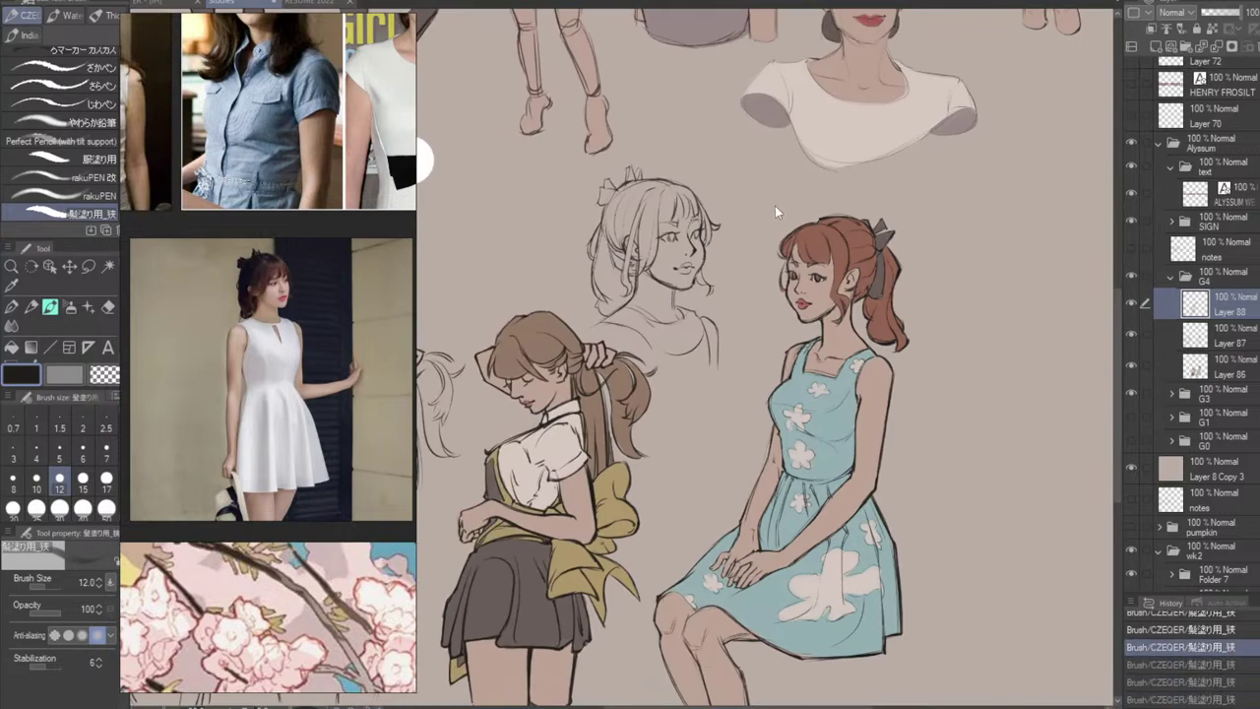
{"action": "key", "text": "ctrl+z"}
{"action": "key", "text": "ctrl+z"}
{"action": "key", "text": "ctrl+z"}
{"action": "left_click_drag", "start_coordinate": [706, 244], "coordinate": [702, 266]}
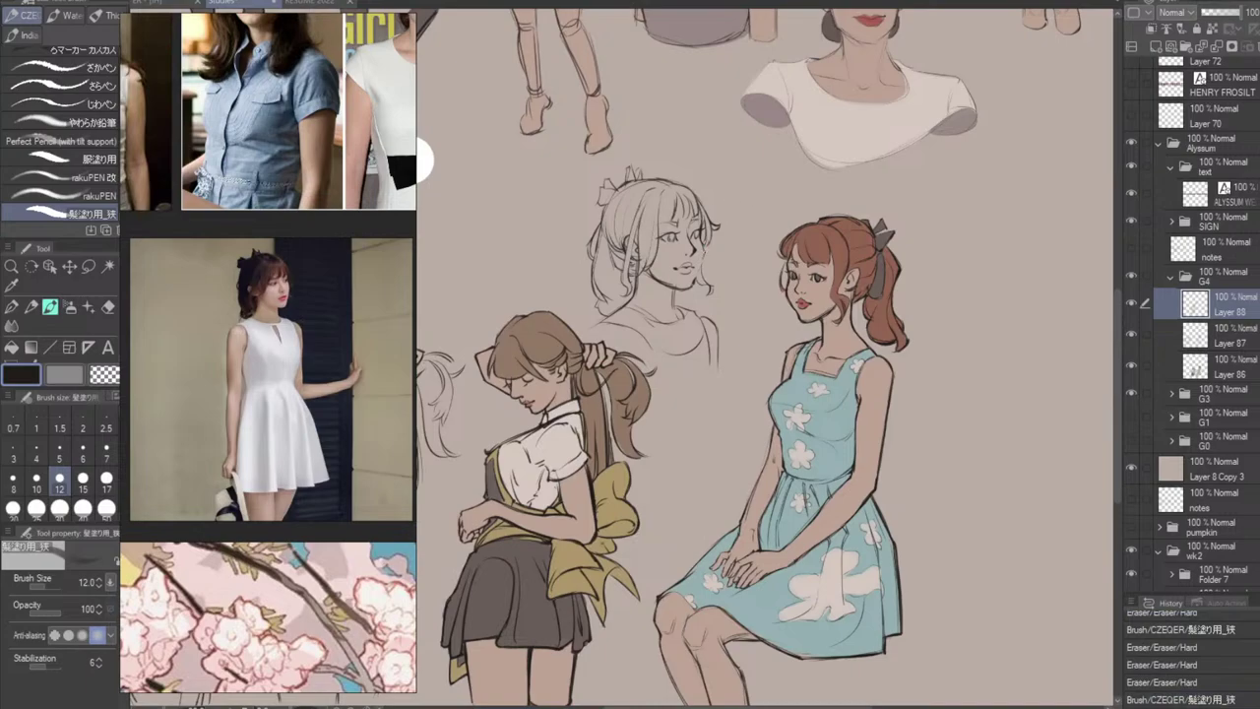
Rework the far side of the face from the eye down to the jaw, undoing rejected strokes.
{"action": "key", "text": "ctrl+z"}
{"action": "mouse_move", "coordinate": [706, 243]}
{"action": "left_mouse_down"}
{"action": "mouse_move", "coordinate": [695, 278]}
{"action": "mouse_move", "coordinate": [702, 259]}
{"action": "left_mouse_up"}
{"action": "key", "text": "ctrl+z"}
{"action": "key", "text": "ctrl+z"}
{"action": "key", "text": "ctrl+z"}
{"action": "key", "text": "ctrl+z"}
{"action": "key", "text": "ctrl+z"}
{"action": "key", "text": "ctrl+z"}
{"action": "left_click_drag", "start_coordinate": [702, 260], "coordinate": [696, 289]}
{"action": "key", "text": "ctrl+z"}
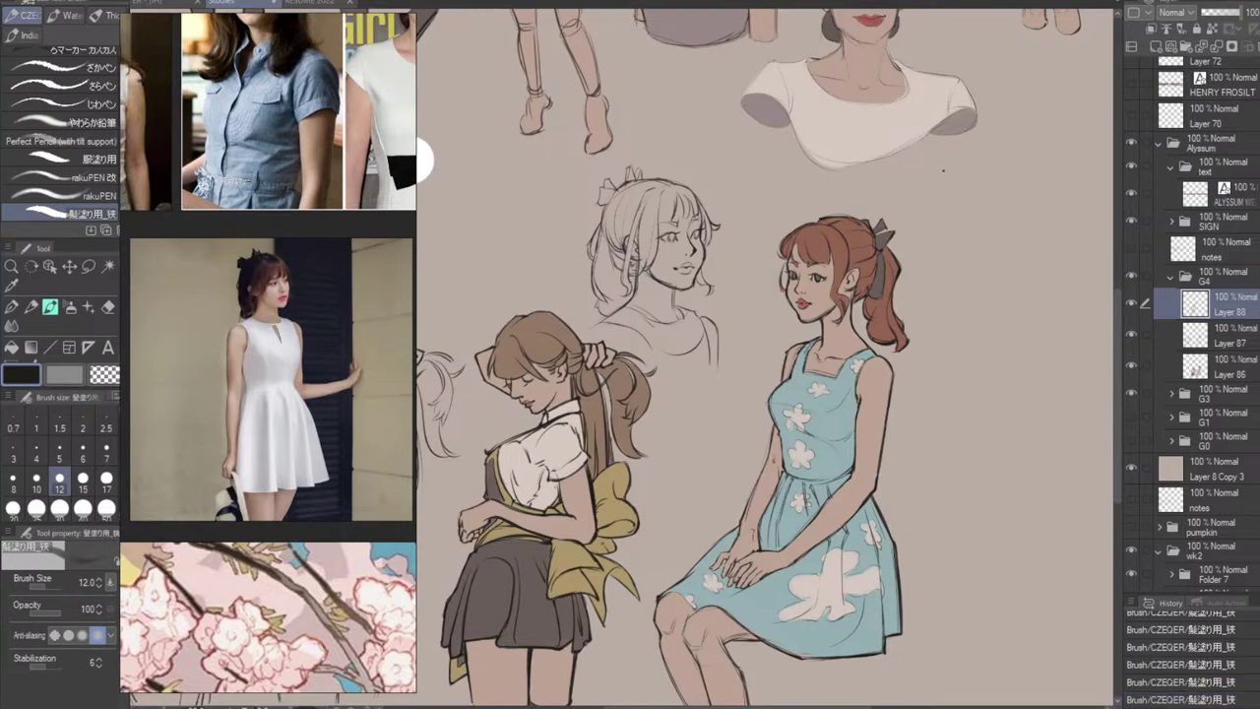
Erase the front edge of the hair above the forehead and redraw it curving down from the crown to the temple.
{"action": "key", "text": "e"}
{"action": "mouse_move", "coordinate": [689, 193]}
{"action": "left_mouse_down"}
{"action": "mouse_move", "coordinate": [705, 212]}
{"action": "mouse_move", "coordinate": [681, 185]}
{"action": "mouse_move", "coordinate": [709, 214]}
{"action": "left_mouse_up"}
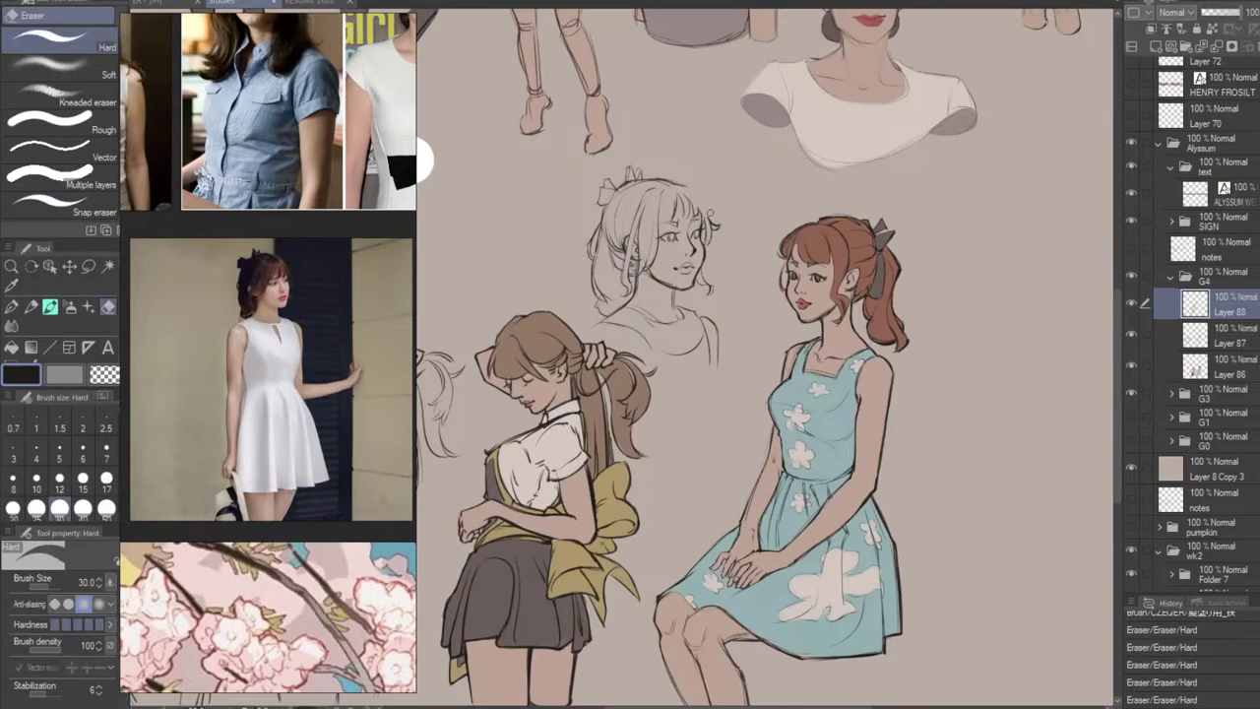
{"action": "key", "text": "b"}
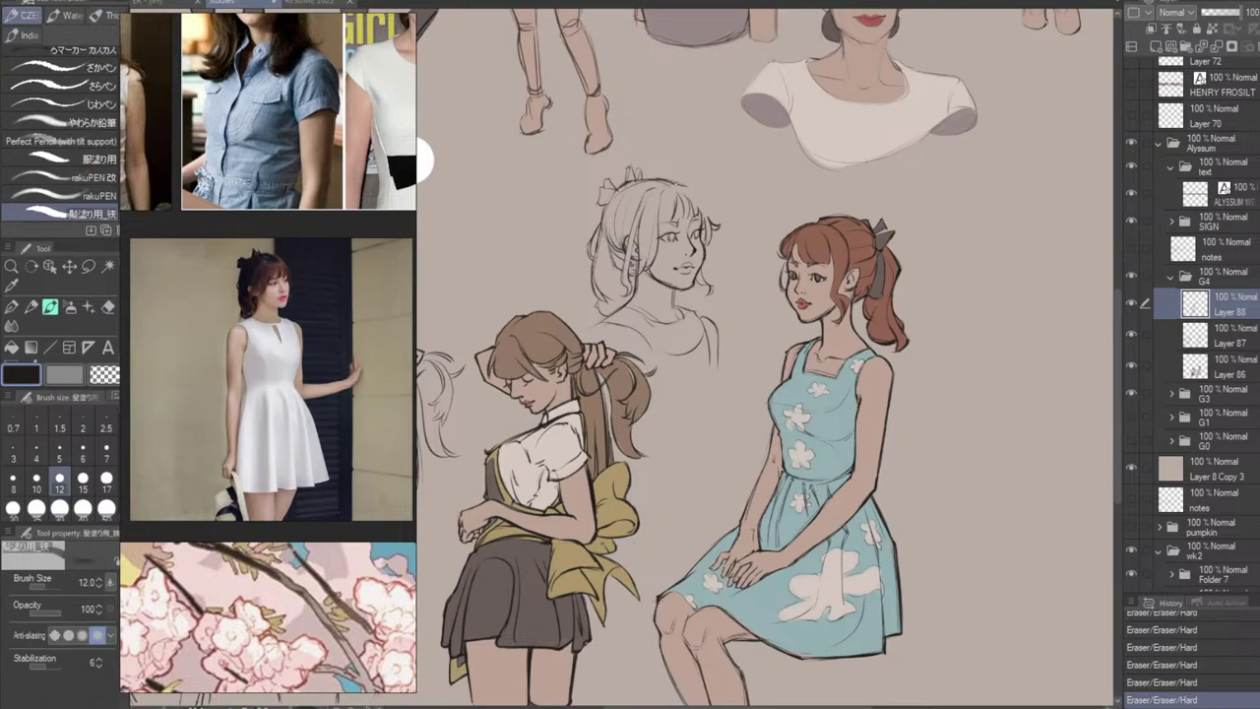
{"action": "mouse_move", "coordinate": [677, 183]}
{"action": "left_mouse_down"}
{"action": "mouse_move", "coordinate": [699, 190]}
{"action": "mouse_move", "coordinate": [713, 234]}
{"action": "left_mouse_up"}
{"action": "key", "text": "ctrl+z"}
{"action": "key", "text": "ctrl+z"}
{"action": "key", "text": "ctrl+z"}
{"action": "key", "text": "ctrl+z"}
{"action": "key", "text": "ctrl+z"}
{"action": "key", "text": "ctrl+z"}
{"action": "key", "text": "ctrl+z"}
{"action": "key", "text": "ctrl+z"}
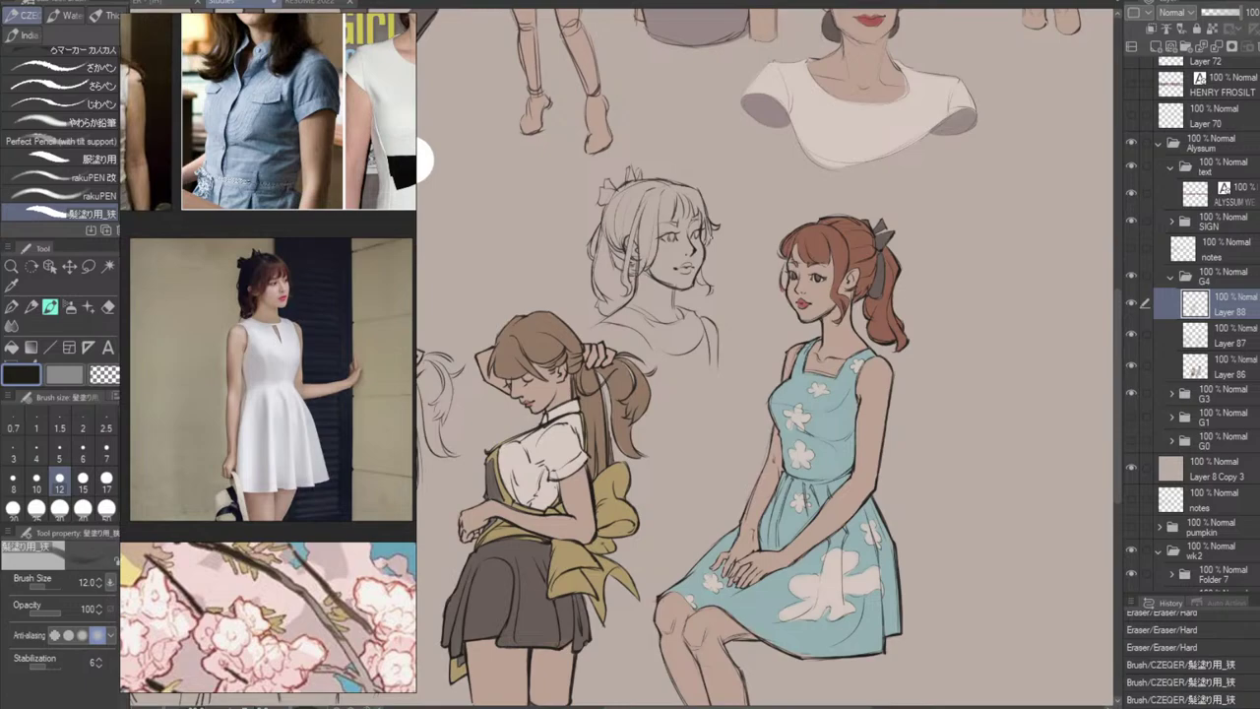
Undo the latest hair strokes and retry the outer curve of the fringe above the far eye.
{"action": "key", "text": "ctrl+z"}
{"action": "key", "text": "ctrl+z"}
{"action": "key", "text": "ctrl+z"}
{"action": "left_click_drag", "start_coordinate": [698, 189], "coordinate": [709, 218]}
{"action": "key", "text": "ctrl+z"}
{"action": "key", "text": "ctrl+z"}
Erase the end of the long side strand framing the near cheek and redraw it down toward the jaw.
{"action": "key", "text": "e"}
{"action": "mouse_move", "coordinate": [638, 260]}
{"action": "left_mouse_down"}
{"action": "mouse_move", "coordinate": [641, 274]}
{"action": "mouse_move", "coordinate": [644, 228]}
{"action": "mouse_move", "coordinate": [646, 269]}
{"action": "left_mouse_up"}
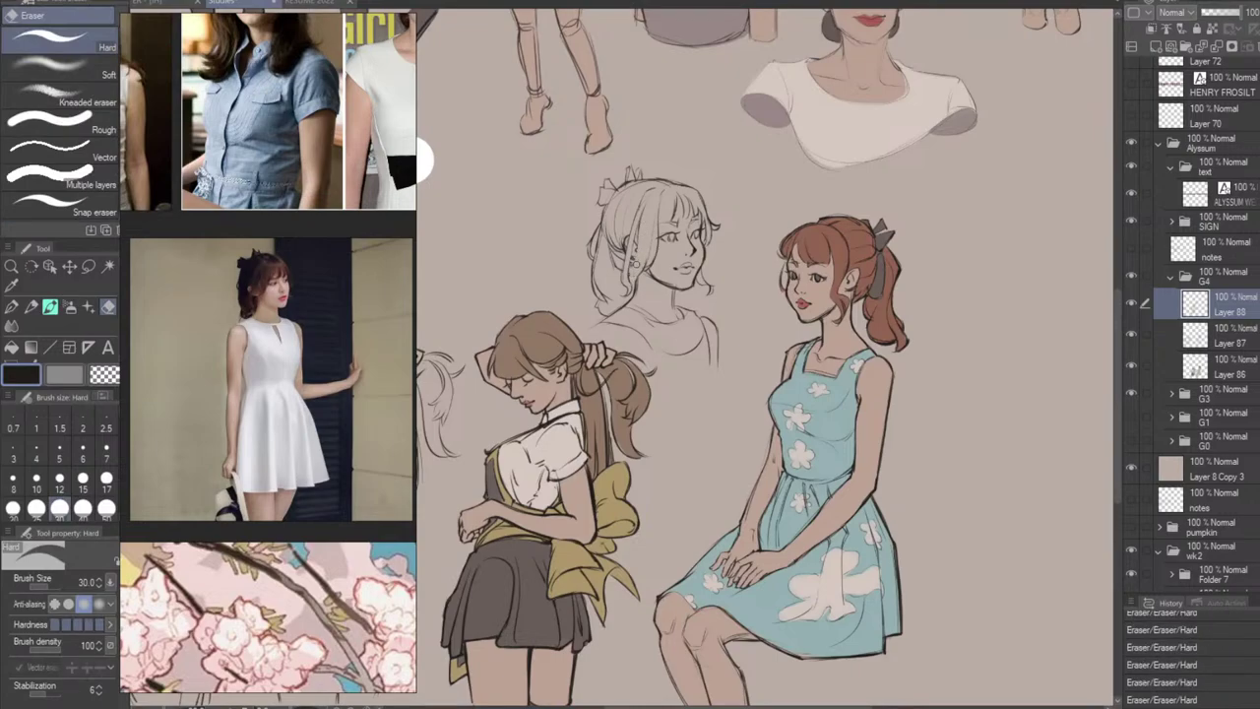
{"action": "key", "text": "b"}
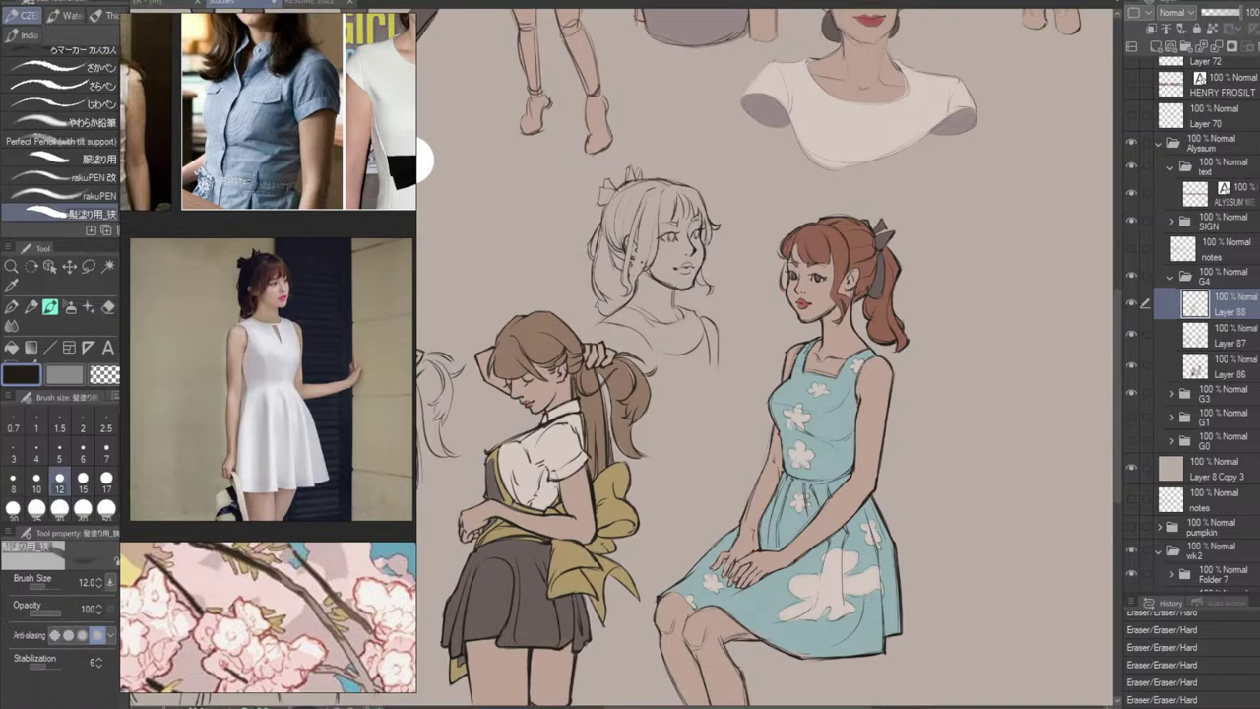
{"action": "key", "text": "ctrl+z"}
{"action": "left_click_drag", "start_coordinate": [640, 254], "coordinate": [635, 277]}
{"action": "left_click_drag", "start_coordinate": [638, 228], "coordinate": [635, 276]}
{"action": "key", "text": "ctrl+z"}
{"action": "key", "text": "ctrl+z"}
{"action": "key", "text": "ctrl+z"}
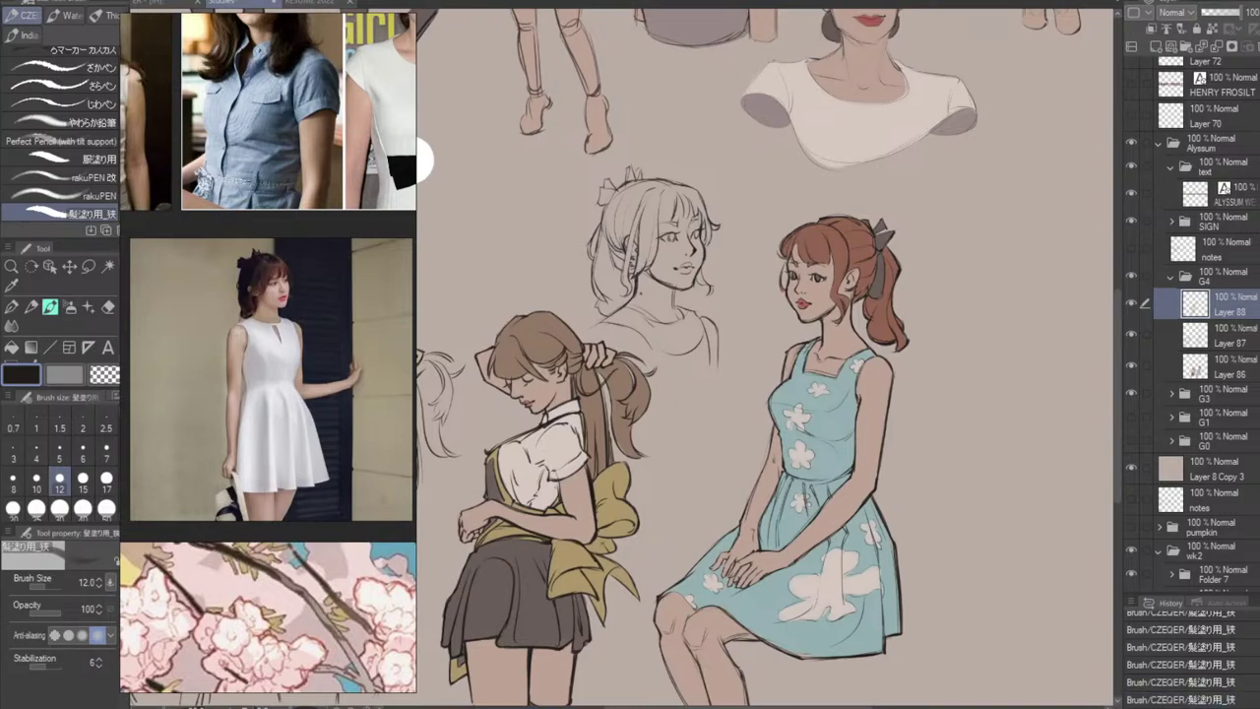
{"action": "key", "text": "e"}
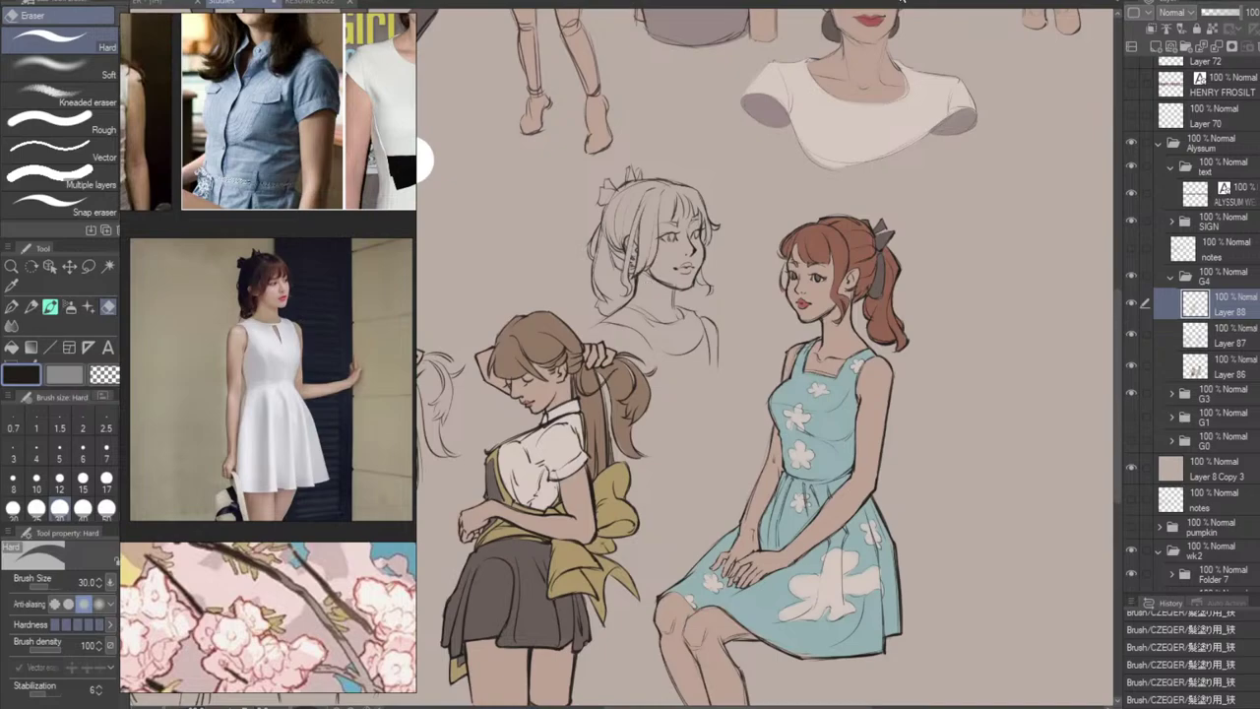
Lasso the whole head and shoulder sketch, move it slightly up toward the seated figure with Scale/Rotate, and deselect it.
{"action": "key", "text": "m"}
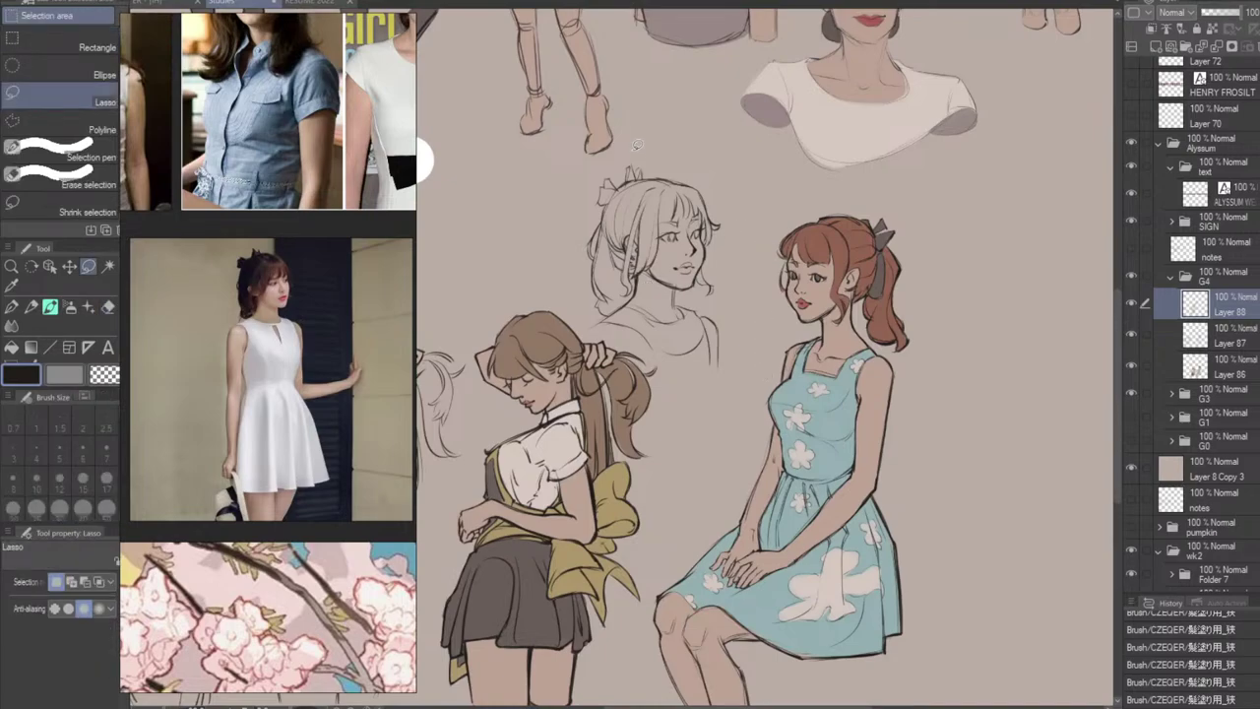
{"action": "mouse_move", "coordinate": [636, 145]}
{"action": "left_mouse_down"}
{"action": "mouse_move", "coordinate": [572, 211]}
{"action": "mouse_move", "coordinate": [583, 315]}
{"action": "mouse_move", "coordinate": [712, 386]}
{"action": "mouse_move", "coordinate": [754, 334]}
{"action": "mouse_move", "coordinate": [750, 187]}
{"action": "mouse_move", "coordinate": [679, 136]}
{"action": "left_mouse_up"}
{"action": "key", "text": "ctrl+t"}
{"action": "mouse_move", "coordinate": [708, 341]}
{"action": "left_mouse_down"}
{"action": "mouse_move", "coordinate": [726, 326]}
{"action": "mouse_move", "coordinate": [736, 337]}
{"action": "mouse_move", "coordinate": [725, 301]}
{"action": "mouse_move", "coordinate": [714, 335]}
{"action": "left_mouse_up"}
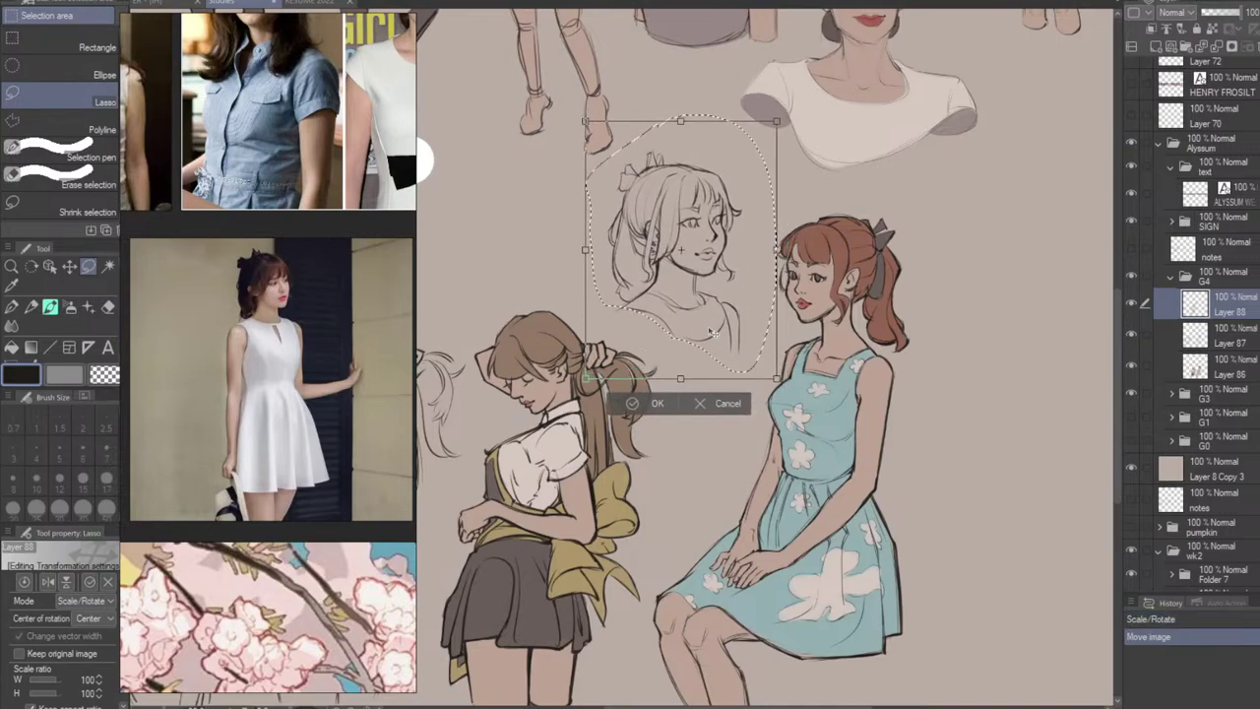
{"action": "left_click", "coordinate": [652, 402]}
{"action": "key", "text": "ctrl+d"}
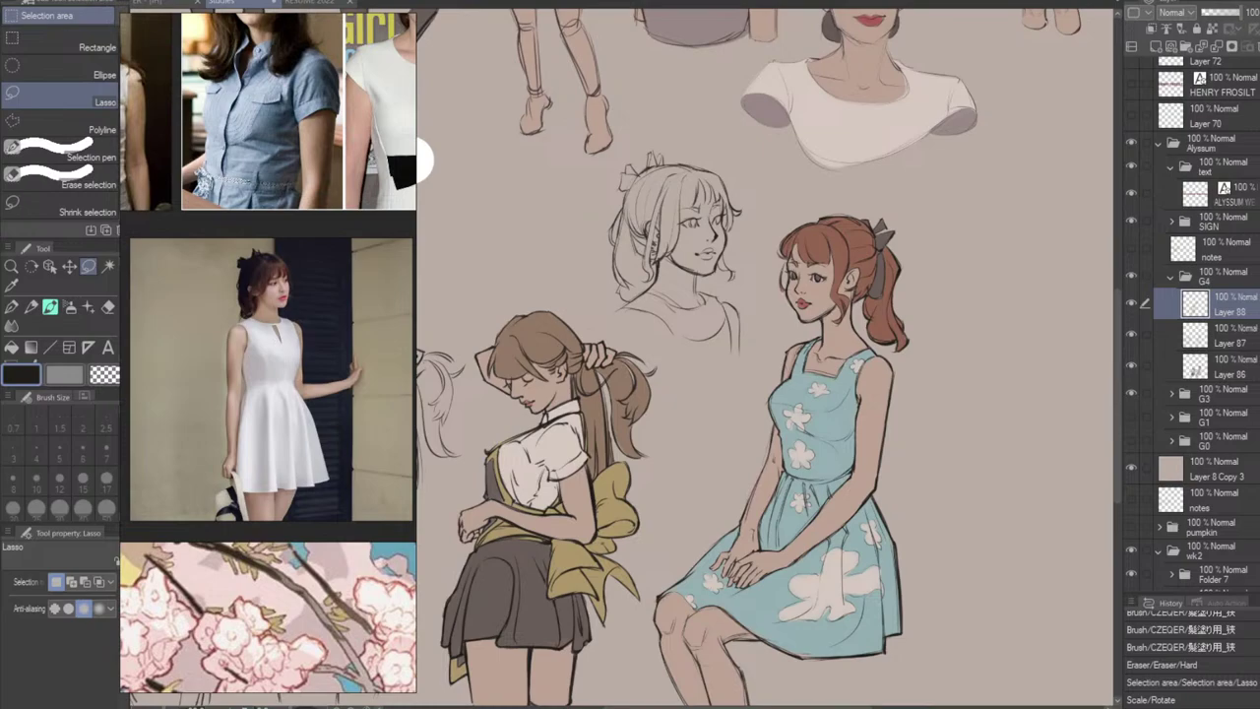
{"action": "key", "text": "e"}
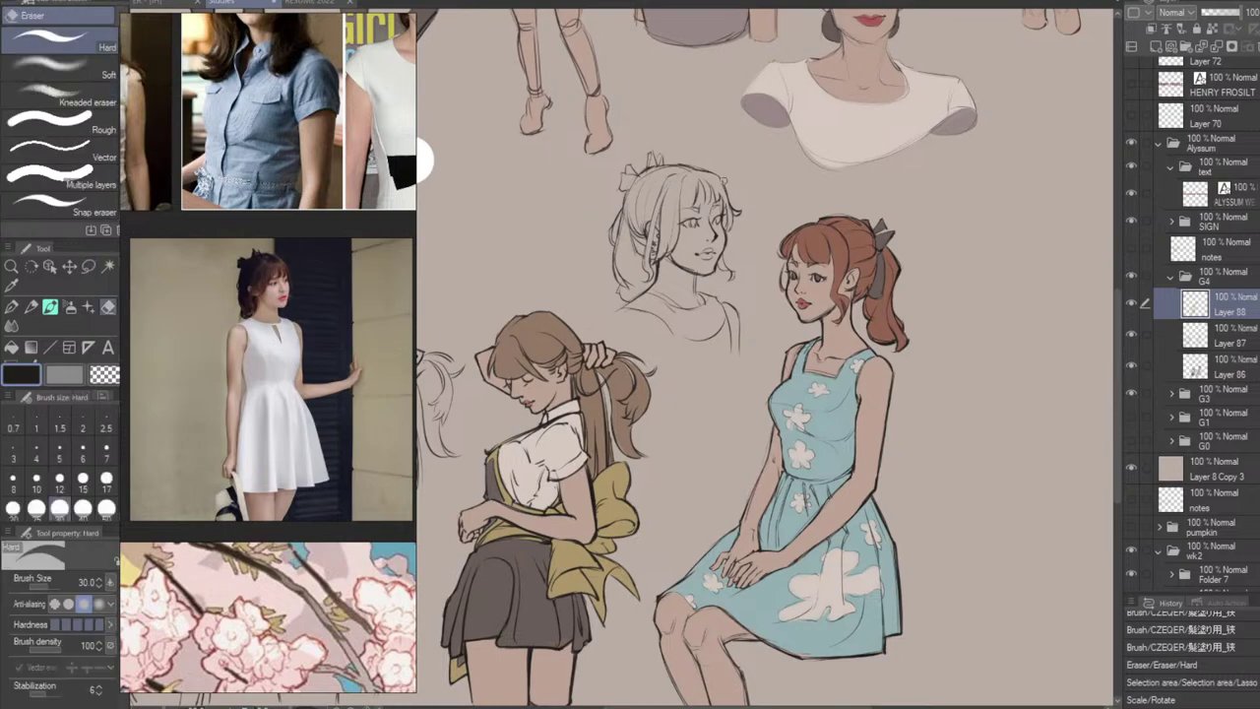
{"action": "key", "text": "ctrl+d"}
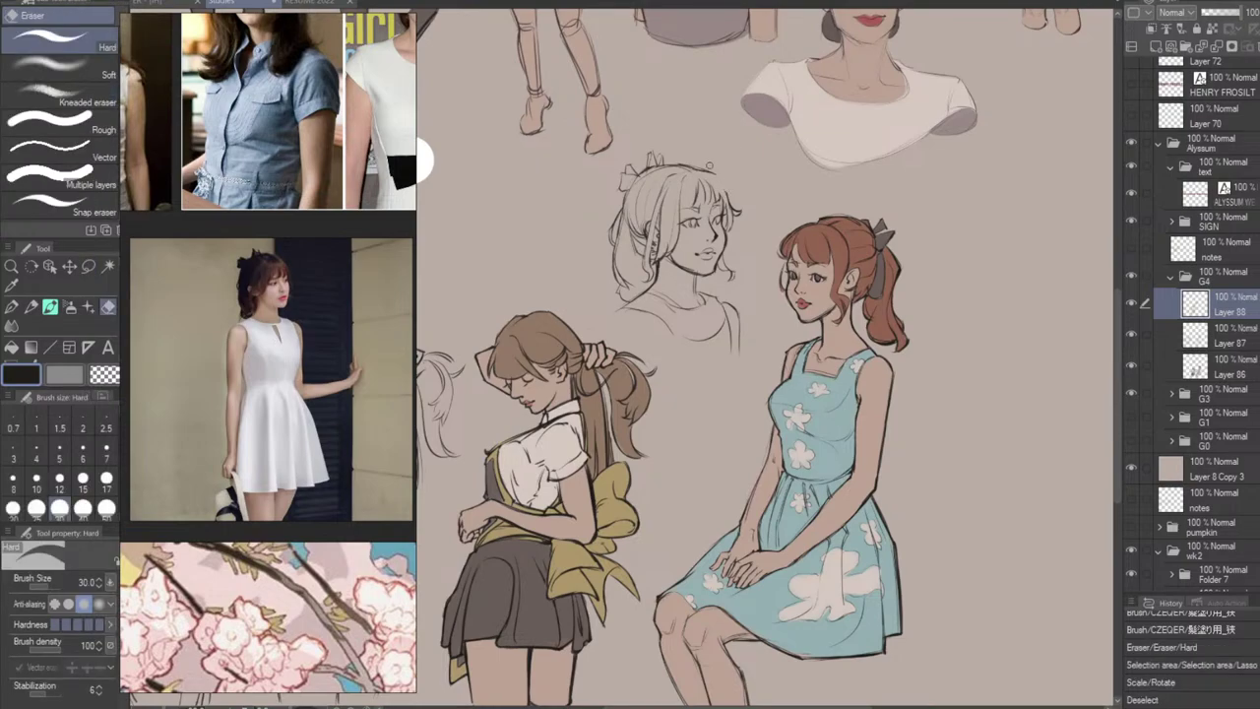
Erase the front hair outline above the forehead of the repositioned head and undo the replacement brush attempts.
{"action": "mouse_move", "coordinate": [716, 174]}
{"action": "left_mouse_down"}
{"action": "mouse_move", "coordinate": [732, 219]}
{"action": "mouse_move", "coordinate": [730, 187]}
{"action": "mouse_move", "coordinate": [733, 206]}
{"action": "left_mouse_up"}
{"action": "key", "text": "b"}
{"action": "key", "text": "ctrl+z"}
{"action": "key", "text": "ctrl+z"}
{"action": "key", "text": "ctrl+z"}
{"action": "key", "text": "ctrl+z"}
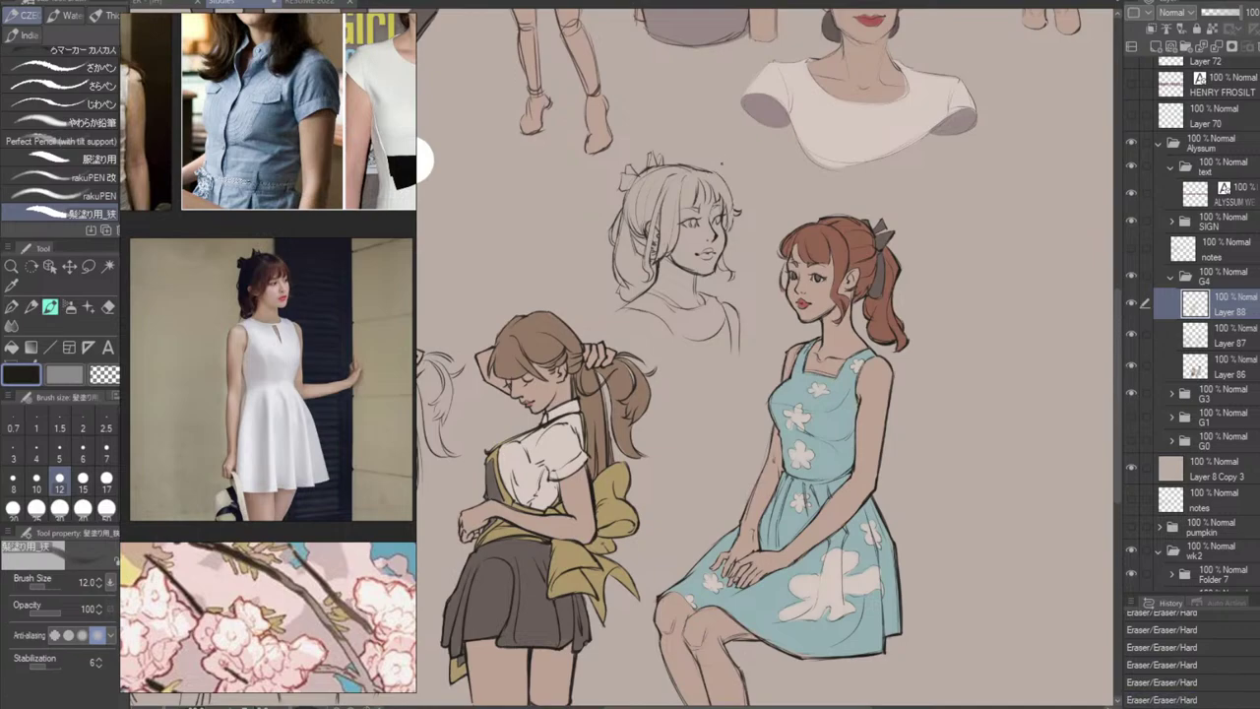
Mirror the canvas and try new curves for the front hair outline from the crown to the temple.
{"action": "key", "text": "e"}
{"action": "key", "text": "p"}
{"action": "key", "text": "h"}
{"action": "left_click_drag", "start_coordinate": [745, 234], "coordinate": [953, 256]}
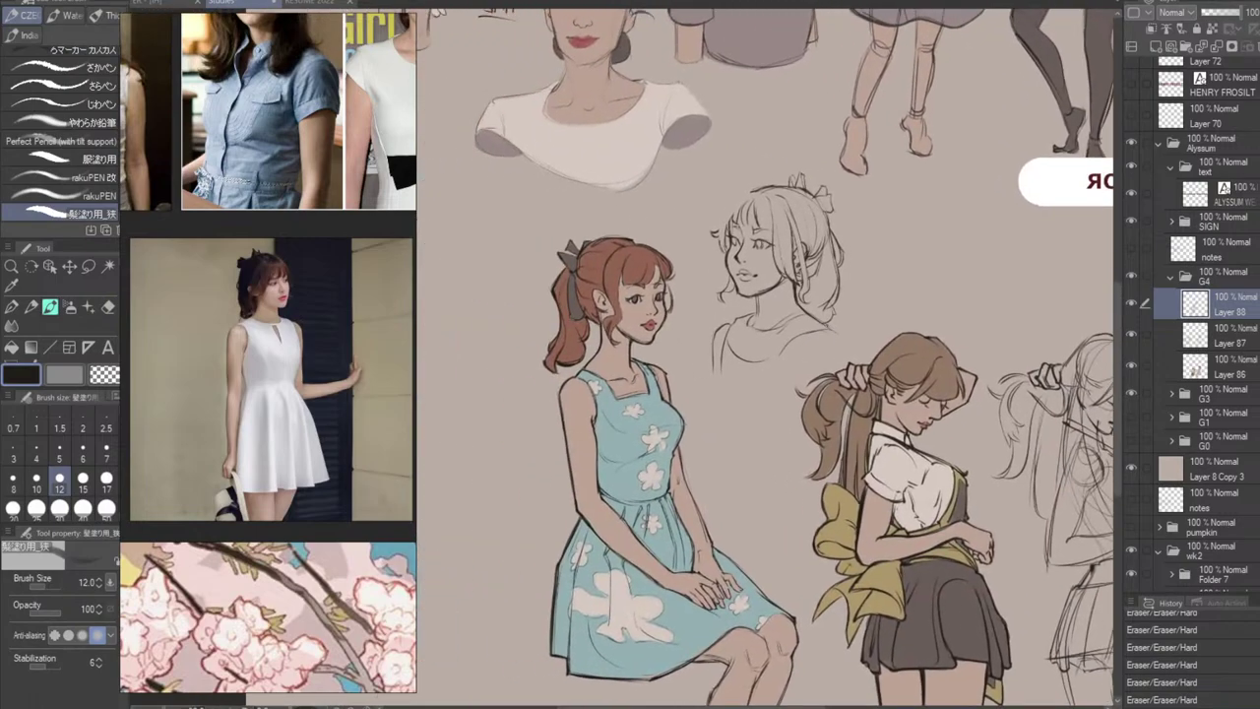
{"action": "left_click_drag", "start_coordinate": [752, 192], "coordinate": [715, 234]}
{"action": "key", "text": "ctrl+z"}
{"action": "key", "text": "ctrl+z"}
{"action": "key", "text": "ctrl+z"}
{"action": "left_click_drag", "start_coordinate": [739, 194], "coordinate": [712, 238]}
{"action": "key", "text": "ctrl+z"}
{"action": "key", "text": "ctrl+z"}
{"action": "key", "text": "ctrl+y"}
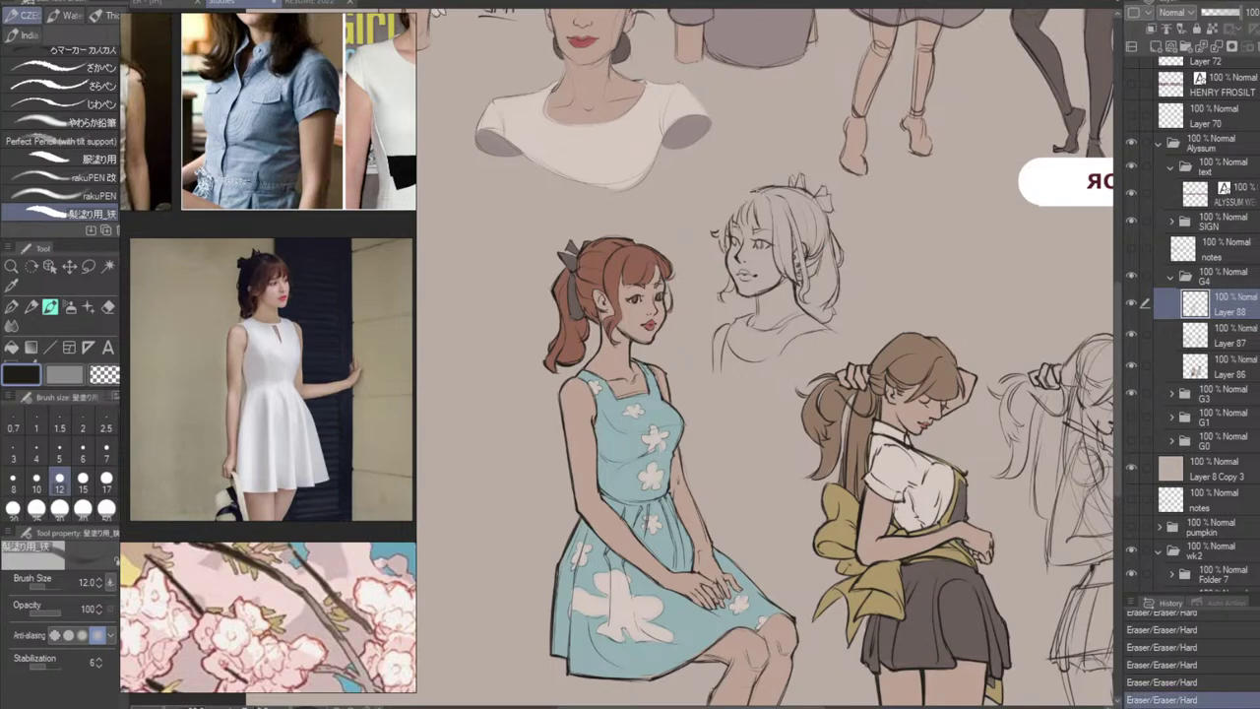
{"action": "key", "text": "ctrl+z"}
Try a small flick at the tip of the front fringe, undoing rejected strokes.
{"action": "mouse_move", "coordinate": [718, 230]}
{"action": "left_mouse_down"}
{"action": "mouse_move", "coordinate": [722, 253]}
{"action": "mouse_move", "coordinate": [739, 194]}
{"action": "mouse_move", "coordinate": [722, 237]}
{"action": "mouse_move", "coordinate": [739, 195]}
{"action": "mouse_move", "coordinate": [799, 187]}
{"action": "mouse_move", "coordinate": [743, 204]}
{"action": "mouse_move", "coordinate": [715, 236]}
{"action": "left_mouse_up"}
{"action": "key", "text": "ctrl+z"}
{"action": "key", "text": "ctrl+z"}
{"action": "key", "text": "ctrl+z"}
{"action": "key", "text": "ctrl+z"}
{"action": "key", "text": "ctrl+z"}
{"action": "key", "text": "ctrl+z"}
{"action": "key", "text": "ctrl+z"}
{"action": "key", "text": "ctrl+z"}
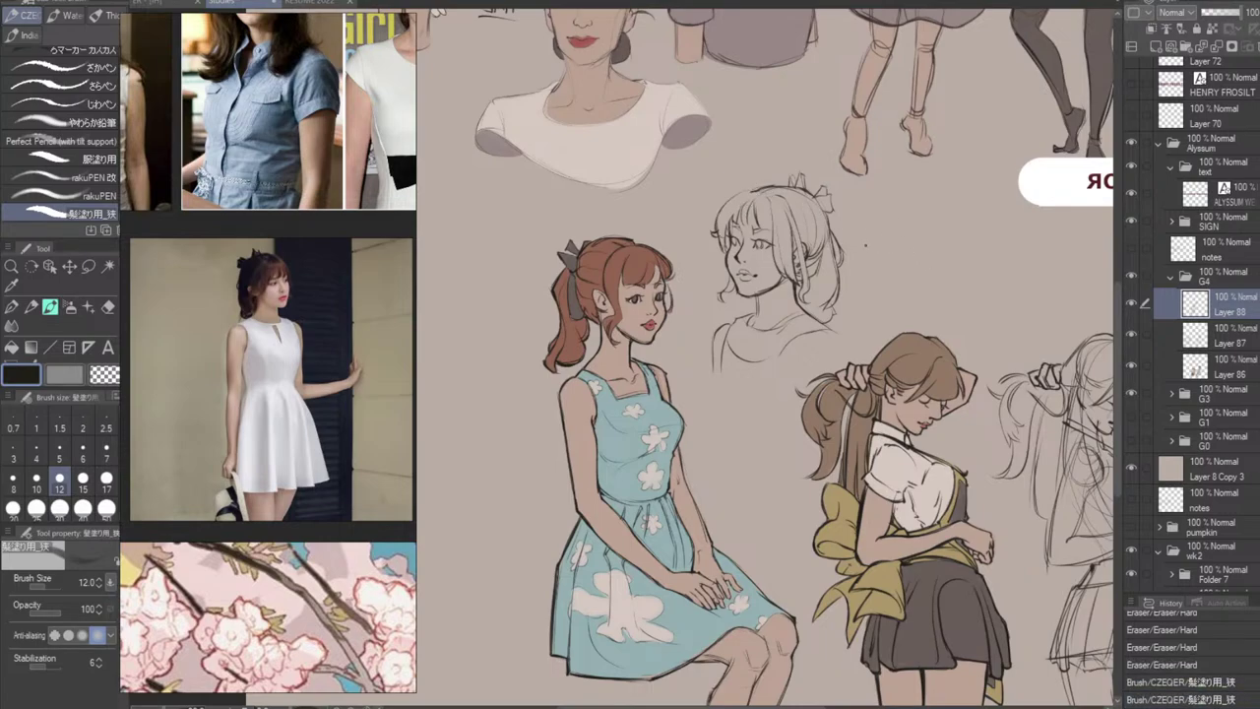
Redraw the front of the fringe from the top of the head to the temple and touch up the back hair.
{"action": "key", "text": "ctrl+z"}
{"action": "left_click_drag", "start_coordinate": [752, 194], "coordinate": [718, 235]}
{"action": "key", "text": "ctrl+z"}
{"action": "left_click_drag", "start_coordinate": [750, 192], "coordinate": [715, 235]}
{"action": "key", "text": "ctrl+z"}
{"action": "left_click_drag", "start_coordinate": [759, 192], "coordinate": [726, 207]}
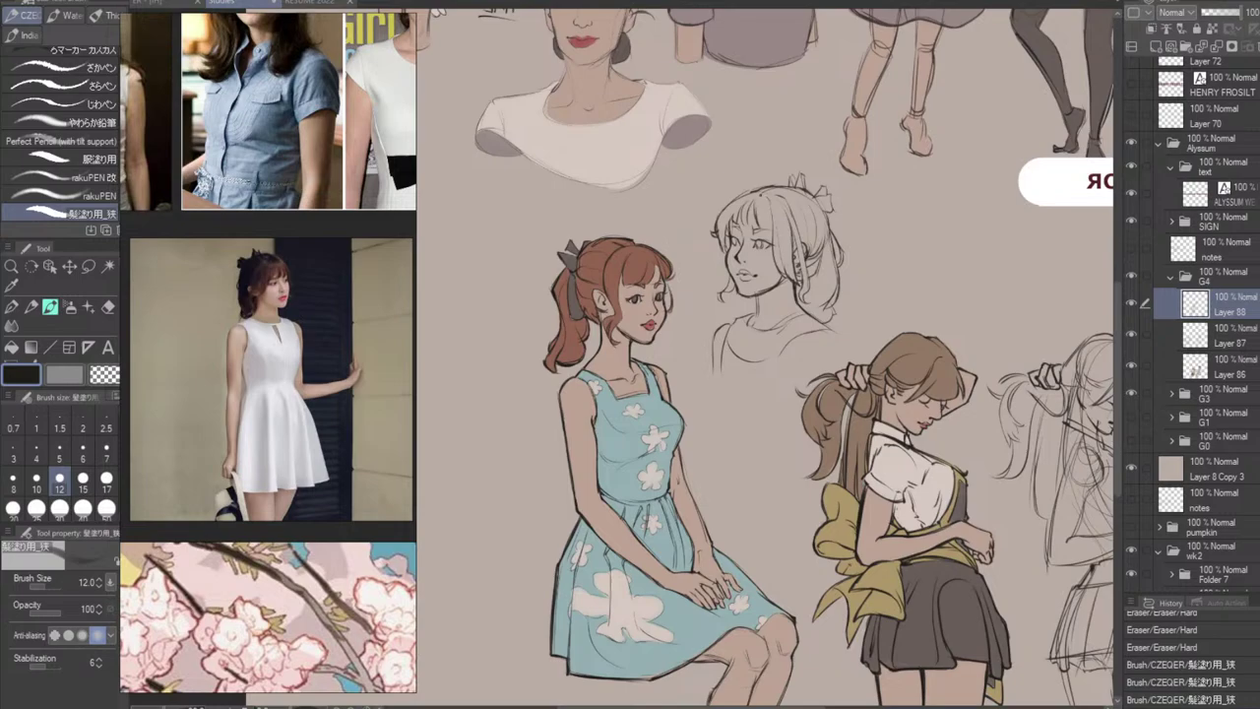
{"action": "left_click", "coordinate": [851, 230]}
Erase the jawline under the chin and the upper front line of the neck.
{"action": "key", "text": "e"}
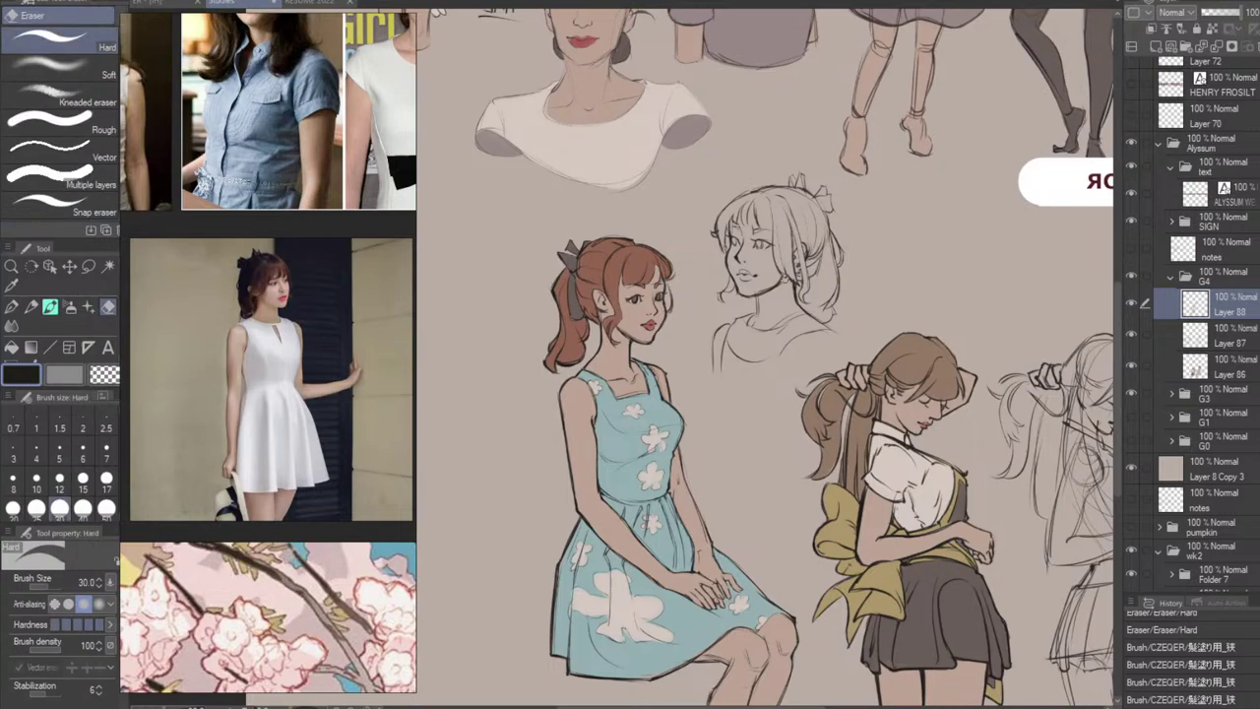
{"action": "left_click", "coordinate": [774, 286]}
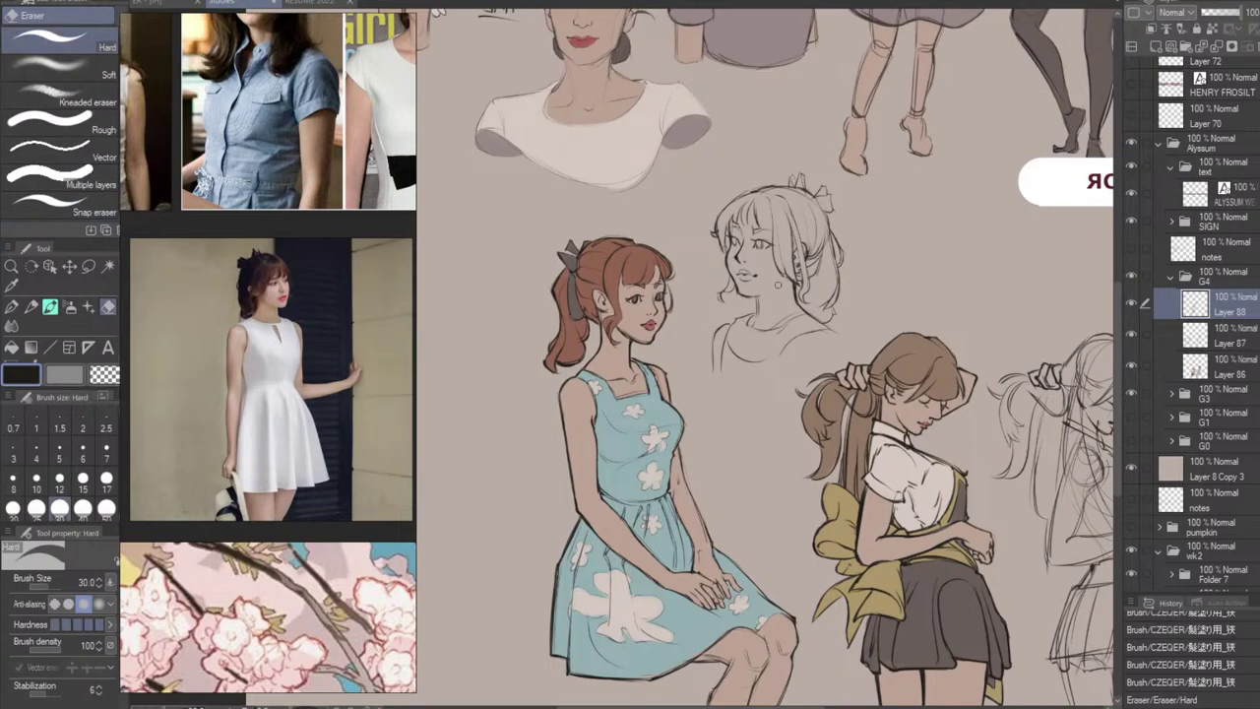
{"action": "left_click", "coordinate": [788, 275]}
{"action": "left_click_drag", "start_coordinate": [766, 290], "coordinate": [756, 298]}
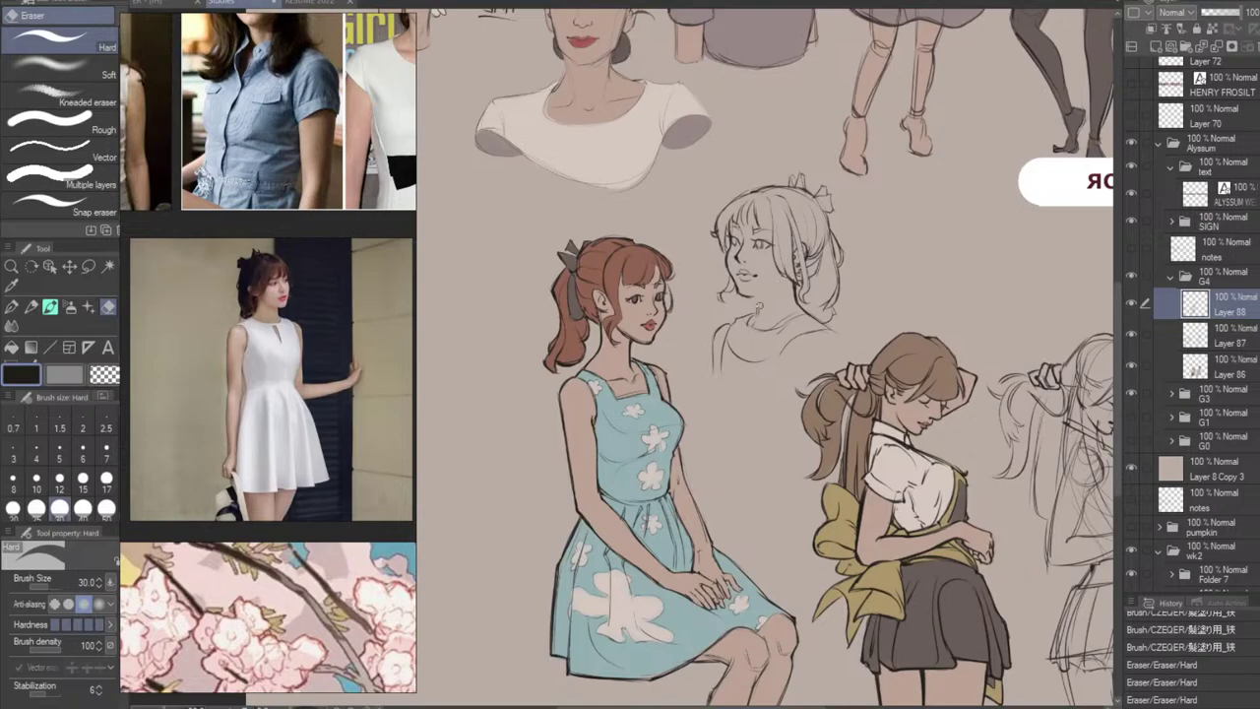
{"action": "left_click", "coordinate": [758, 311]}
Redraw the front line of the neck below the chin with short brush strokes, undoing poor attempts.
{"action": "key", "text": "b"}
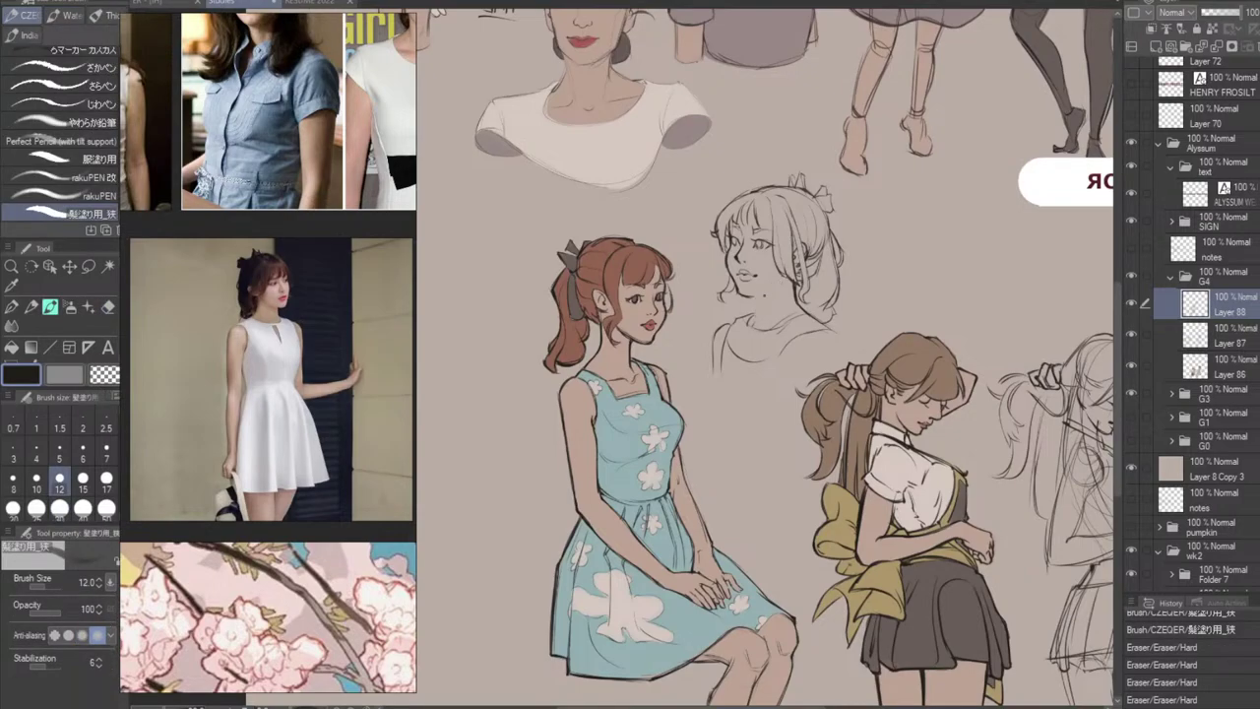
{"action": "left_click_drag", "start_coordinate": [764, 294], "coordinate": [764, 314]}
{"action": "key", "text": "ctrl+z"}
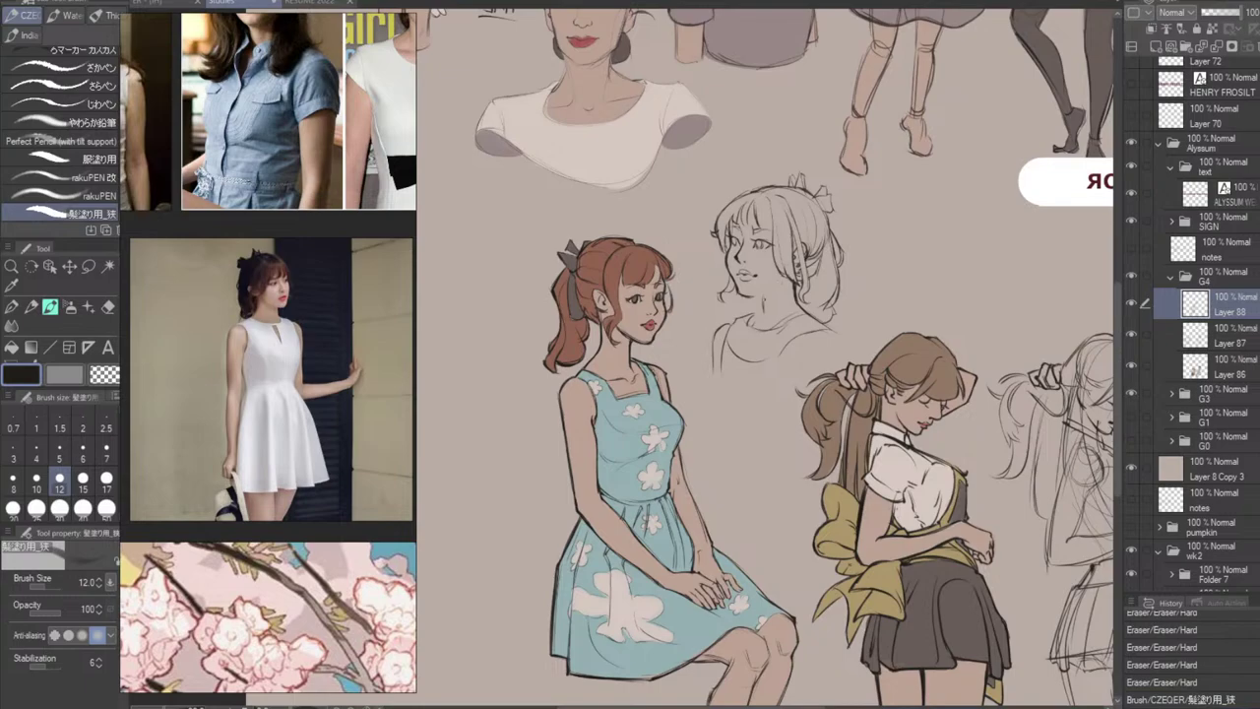
{"action": "left_click", "coordinate": [759, 311]}
{"action": "left_click", "coordinate": [759, 311]}
{"action": "left_click", "coordinate": [759, 311]}
{"action": "left_click", "coordinate": [759, 311]}
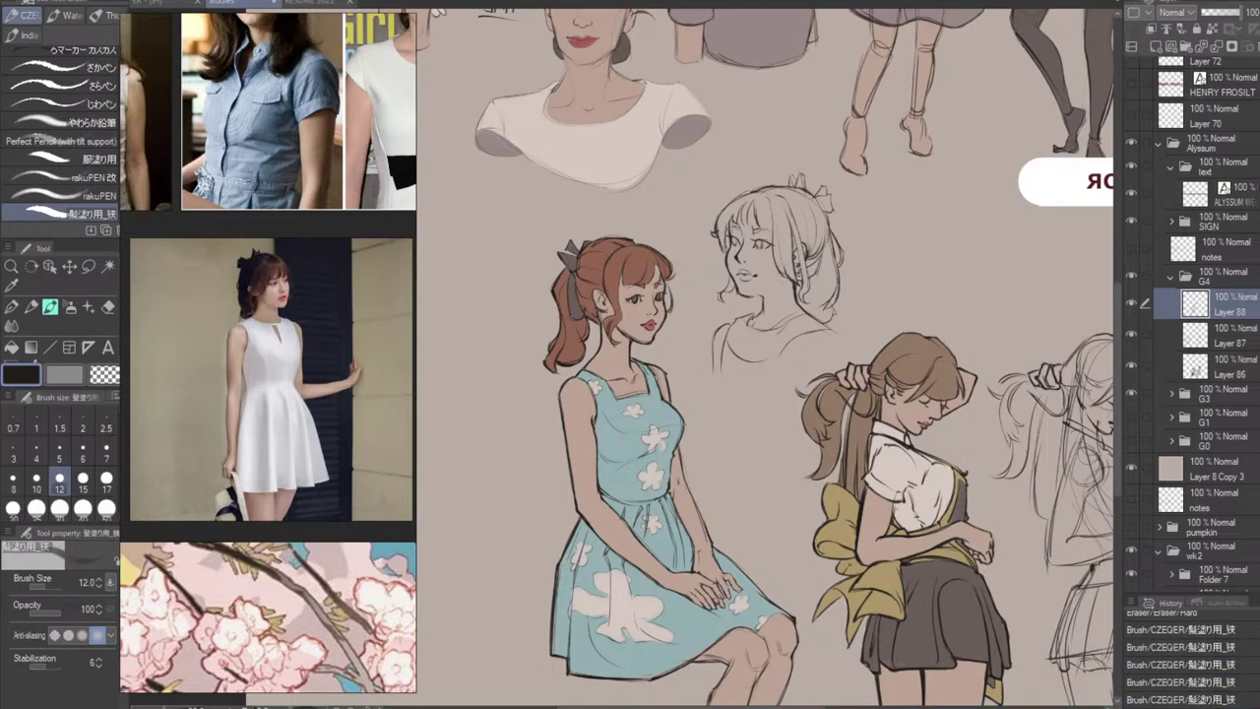
{"action": "left_click", "coordinate": [759, 311]}
{"action": "key", "text": "ctrl+z"}
{"action": "key", "text": "ctrl+z"}
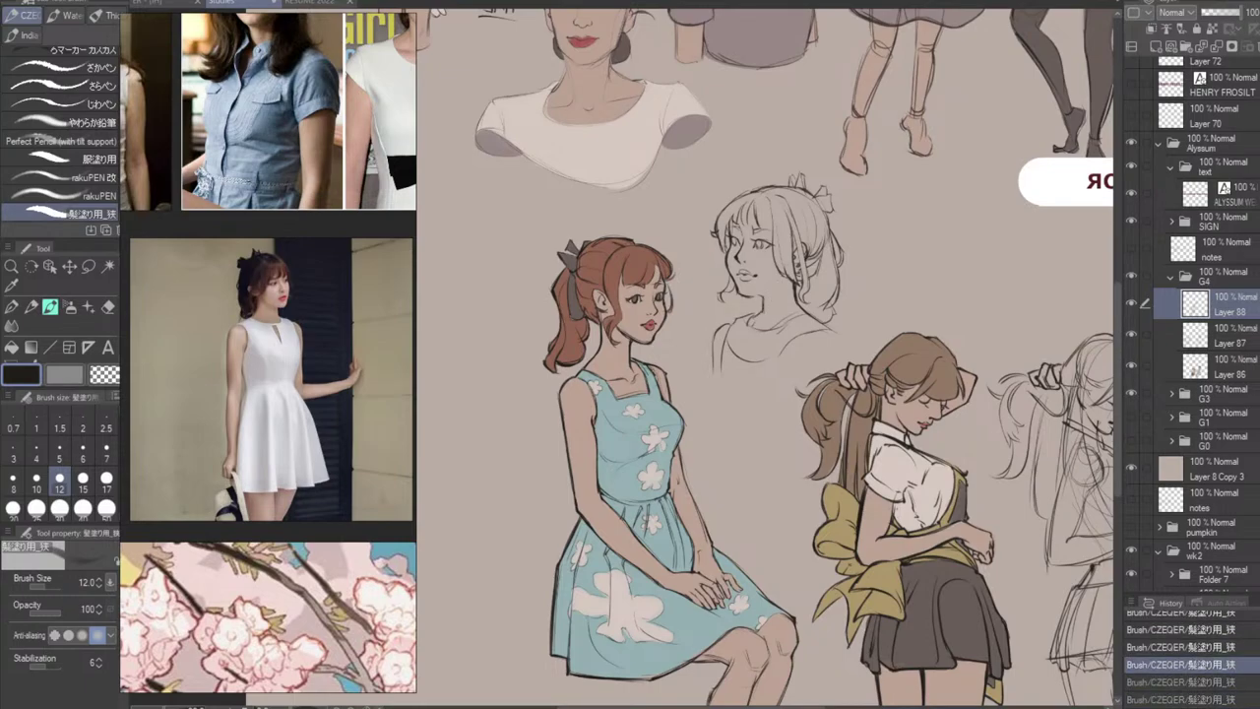
{"action": "left_click", "coordinate": [759, 311]}
{"action": "left_click", "coordinate": [759, 311]}
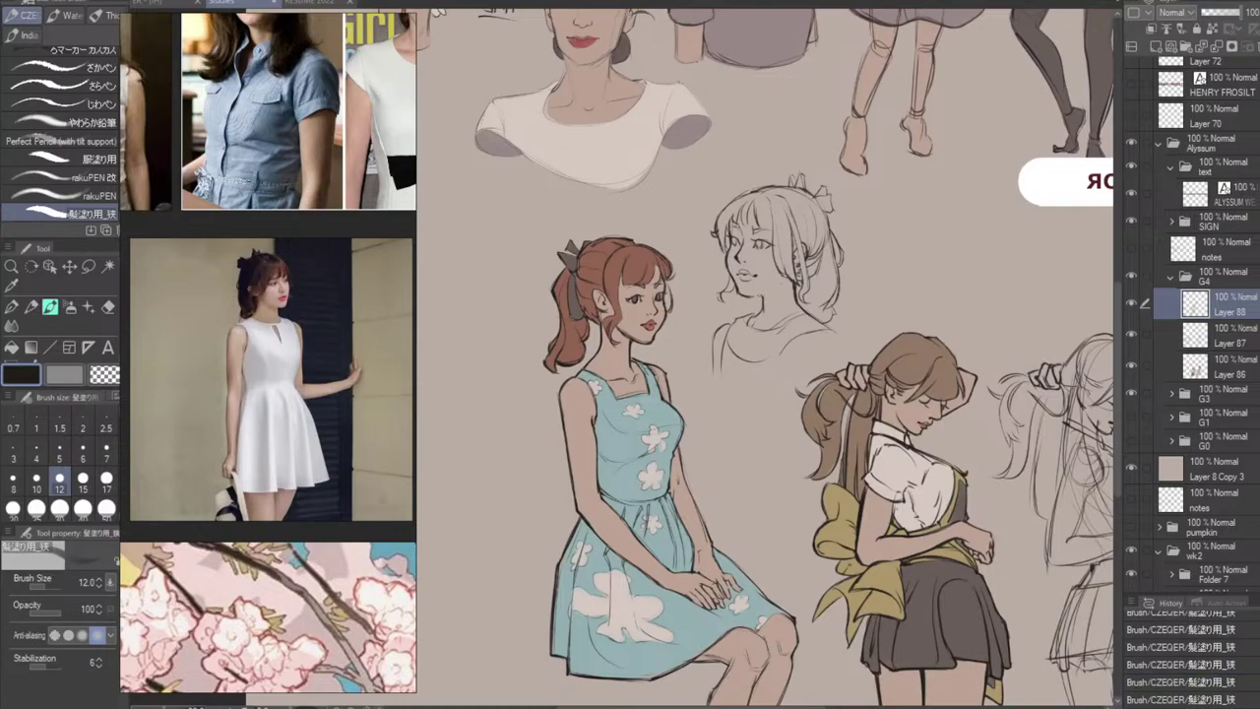
{"action": "key", "text": "ctrl+z"}
Redraw the jawline from the chin back toward the ear, retrying the stroke several times.
{"action": "left_click", "coordinate": [757, 291]}
{"action": "key", "text": "ctrl+z"}
{"action": "left_click", "coordinate": [763, 285]}
{"action": "key", "text": "ctrl+z"}
{"action": "left_click", "coordinate": [756, 292]}
{"action": "left_click_drag", "start_coordinate": [748, 295], "coordinate": [779, 282]}
{"action": "key", "text": "ctrl+z"}
{"action": "key", "text": "ctrl+z"}
{"action": "key", "text": "ctrl+z"}
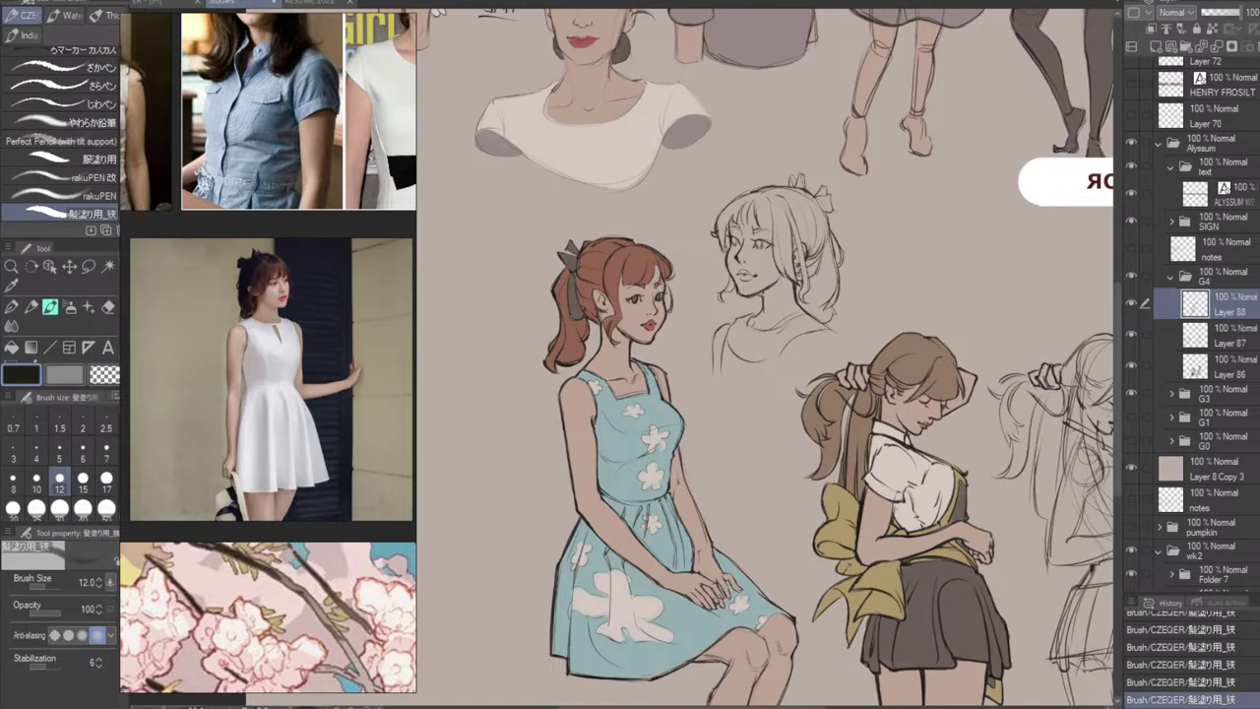
Retry the front line of the neck and clean up the jawline under the chin of the new figure.
{"action": "key", "text": "ctrl+z"}
{"action": "left_click_drag", "start_coordinate": [765, 293], "coordinate": [766, 308]}
{"action": "key", "text": "ctrl+z"}
{"action": "key", "text": "ctrl+z"}
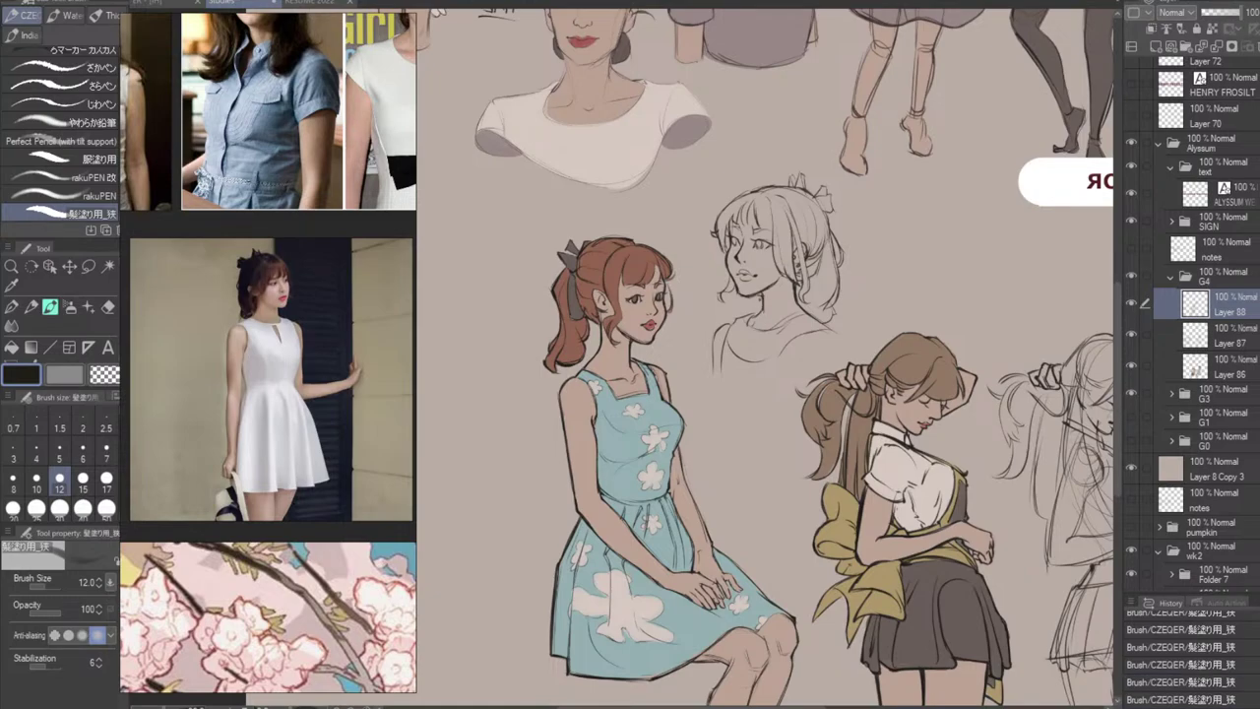
{"action": "key", "text": "e"}
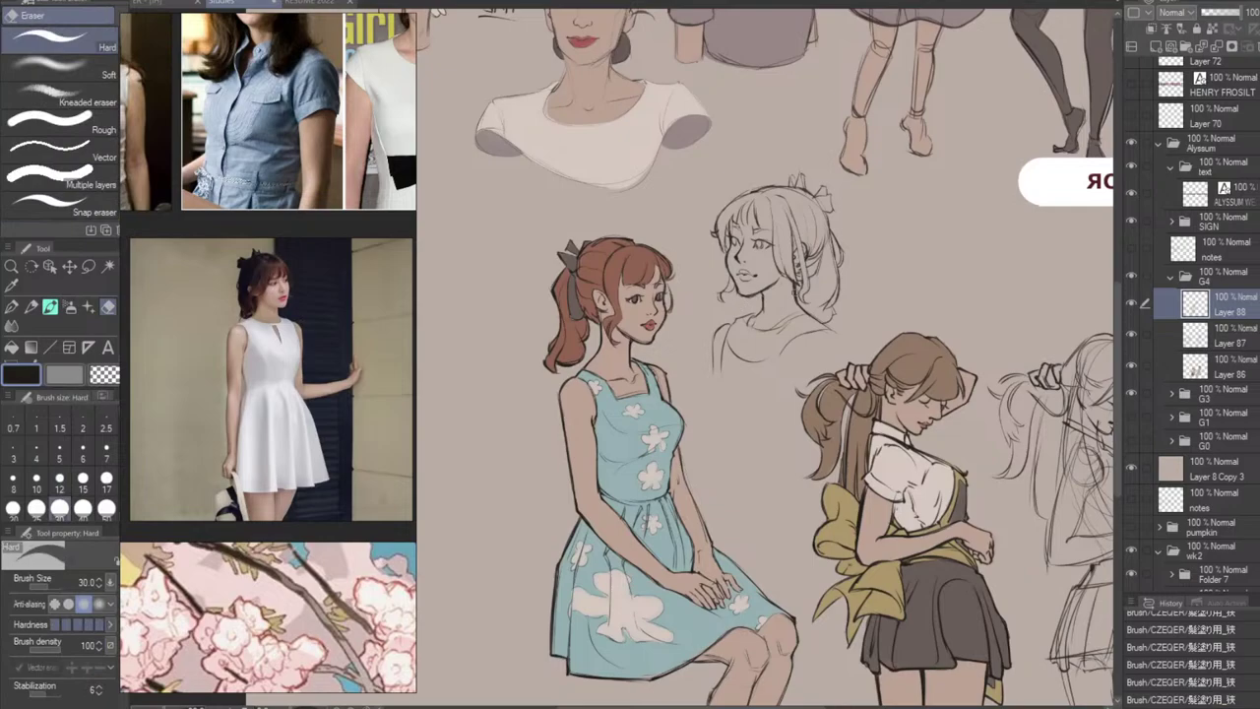
{"action": "left_click_drag", "start_coordinate": [778, 291], "coordinate": [758, 280]}
{"action": "key", "text": "b"}
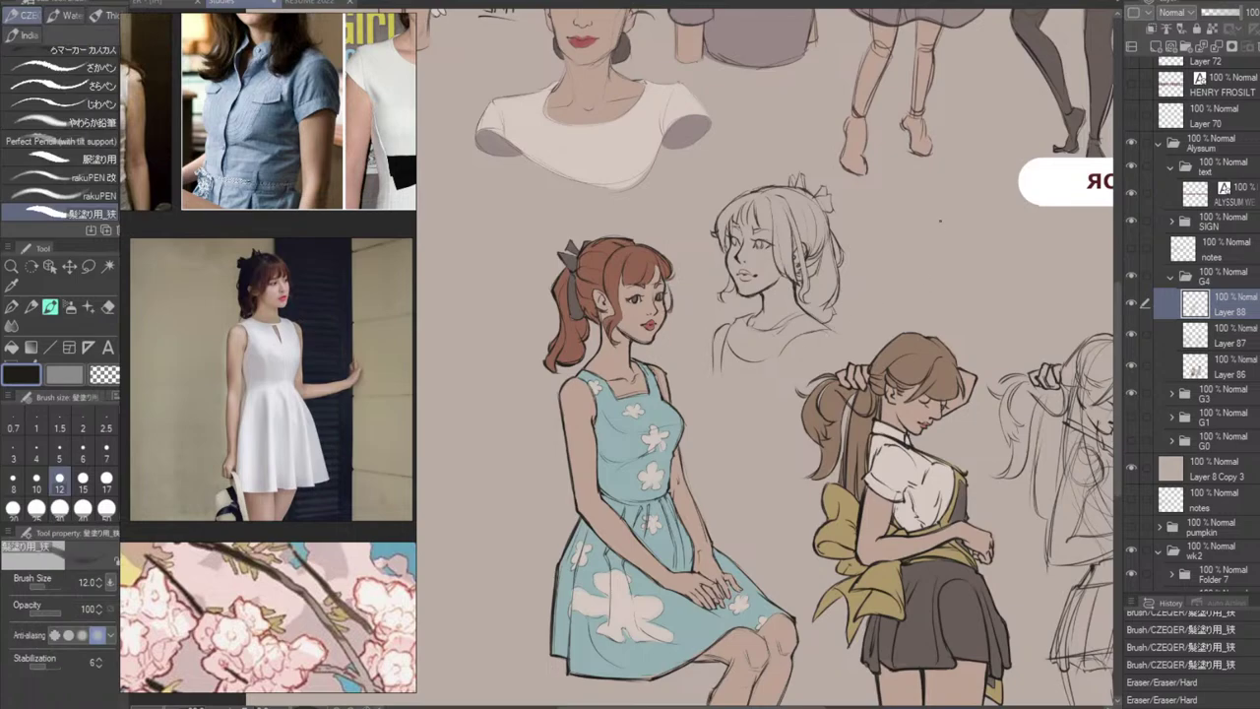
{"action": "key", "text": "ctrl+z"}
Redraw the hair bow at the back of the head with short, darker strokes.
{"action": "mouse_move", "coordinate": [826, 212]}
{"action": "left_mouse_down"}
{"action": "mouse_move", "coordinate": [832, 230]}
{"action": "mouse_move", "coordinate": [842, 221]}
{"action": "mouse_move", "coordinate": [838, 235]}
{"action": "mouse_move", "coordinate": [831, 191]}
{"action": "left_mouse_up"}
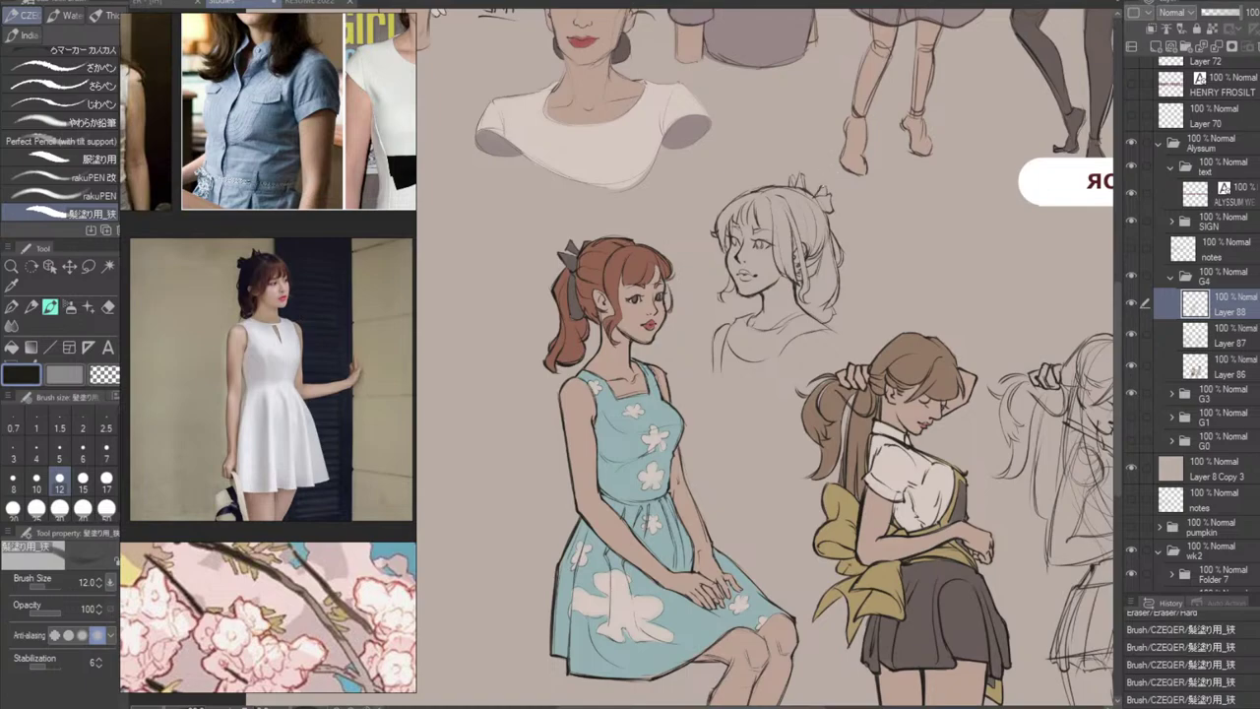
{"action": "left_click_drag", "start_coordinate": [823, 193], "coordinate": [830, 187]}
{"action": "left_click_drag", "start_coordinate": [805, 174], "coordinate": [808, 190]}
{"action": "left_click_drag", "start_coordinate": [803, 177], "coordinate": [792, 189]}
Retry the front lock of the fringe beside the face, undoing poor strokes and erasing stray lines along it.
{"action": "mouse_move", "coordinate": [726, 207]}
{"action": "left_mouse_down"}
{"action": "mouse_move", "coordinate": [756, 190]}
{"action": "mouse_move", "coordinate": [720, 243]}
{"action": "mouse_move", "coordinate": [721, 213]}
{"action": "mouse_move", "coordinate": [723, 252]}
{"action": "left_mouse_up"}
{"action": "key", "text": "ctrl+z"}
{"action": "key", "text": "ctrl+z"}
{"action": "key", "text": "ctrl+z"}
{"action": "key", "text": "ctrl+z"}
{"action": "key", "text": "ctrl+z"}
{"action": "key", "text": "e"}
{"action": "key", "text": "b"}
{"action": "key", "text": "e"}
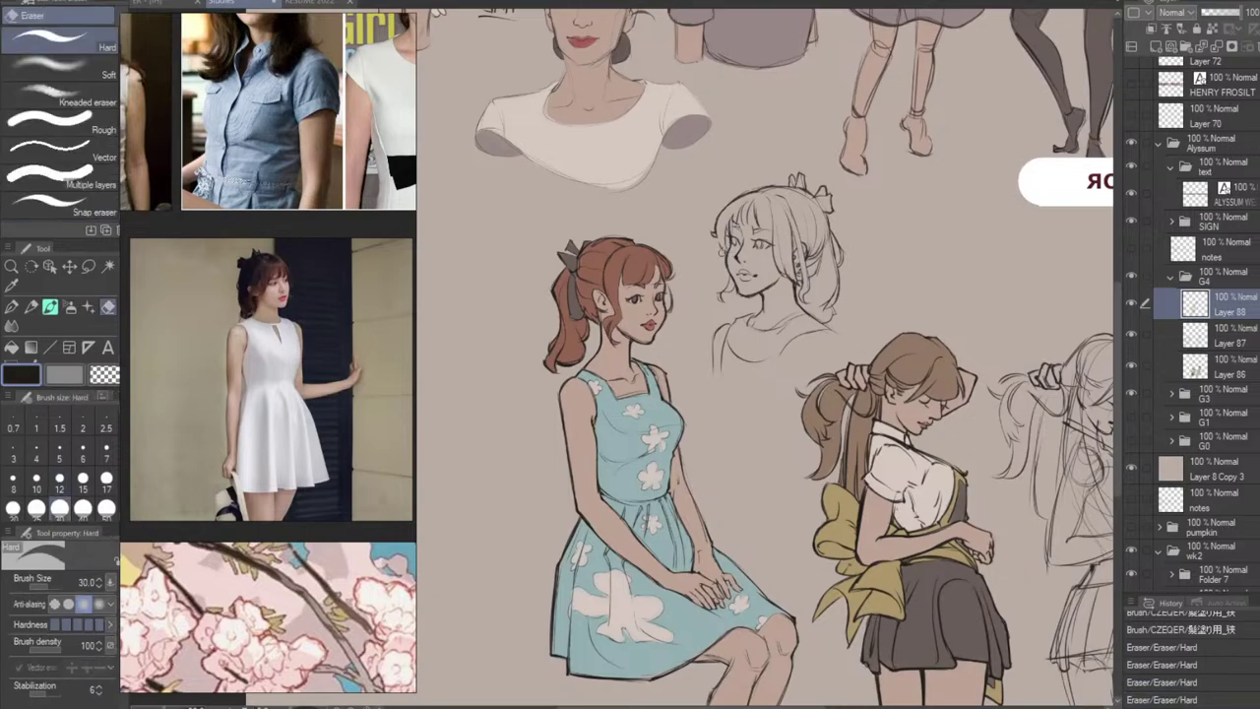
{"action": "left_click_drag", "start_coordinate": [723, 252], "coordinate": [726, 244]}
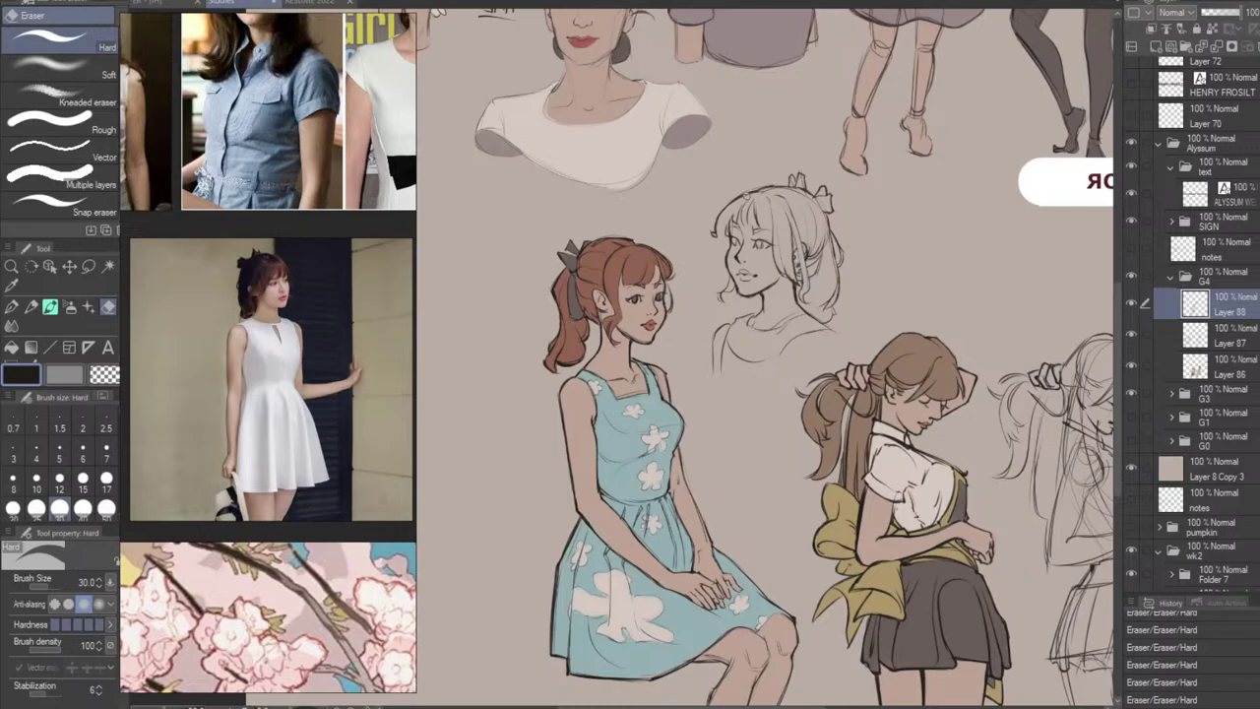
Erase the outer curve of the fringe and redraw it from the top of the head to the temple, retrying the stroke.
{"action": "left_click_drag", "start_coordinate": [748, 193], "coordinate": [714, 234]}
{"action": "key", "text": "b"}
{"action": "left_click_drag", "start_coordinate": [740, 197], "coordinate": [717, 235]}
{"action": "key", "text": "ctrl+z"}
{"action": "left_click_drag", "start_coordinate": [749, 193], "coordinate": [718, 223]}
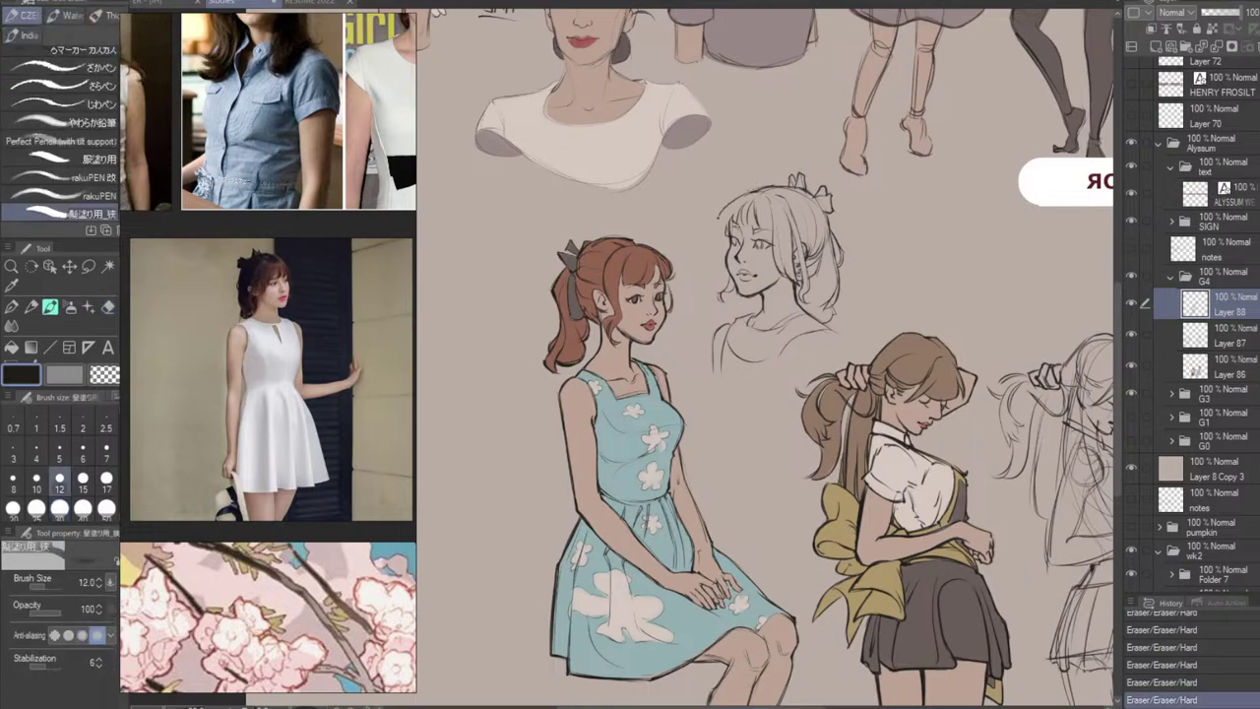
{"action": "key", "text": "ctrl+z"}
{"action": "key", "text": "e"}
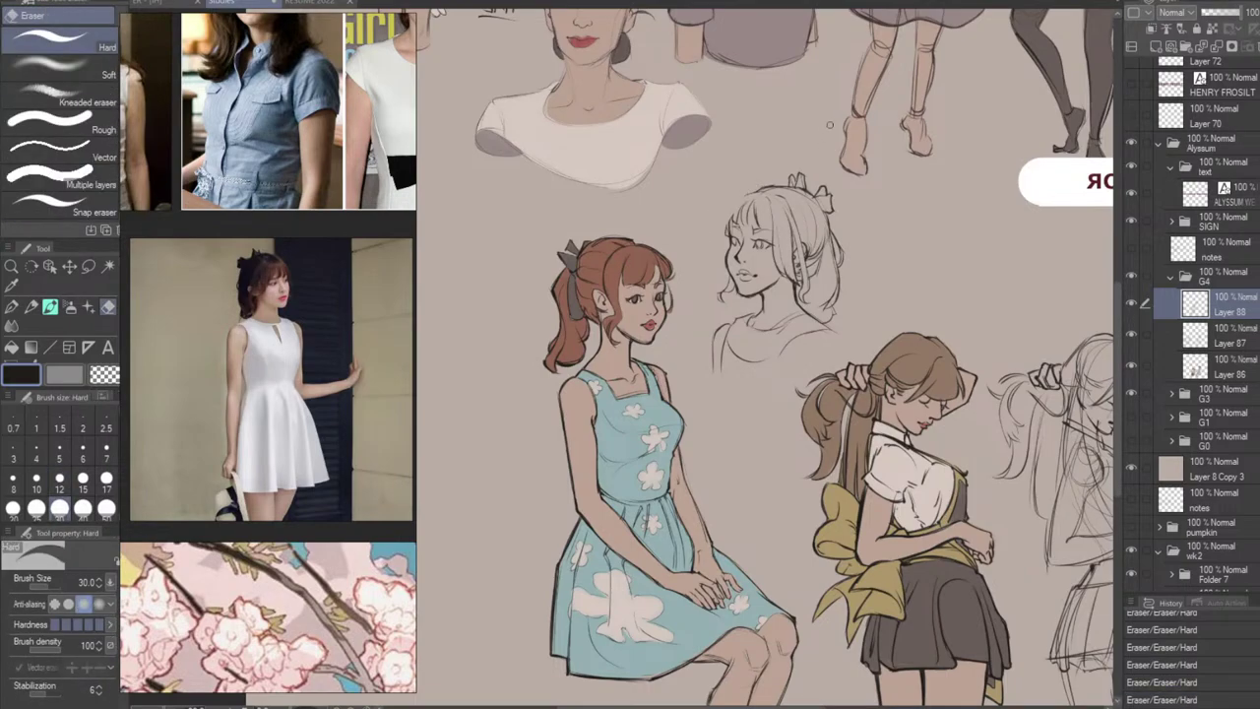
{"action": "key", "text": "b"}
{"action": "mouse_move", "coordinate": [738, 199]}
{"action": "left_mouse_down"}
{"action": "mouse_move", "coordinate": [711, 224]}
{"action": "mouse_move", "coordinate": [717, 236]}
{"action": "left_mouse_up"}
{"action": "key", "text": "ctrl+z"}
{"action": "key", "text": "ctrl+z"}
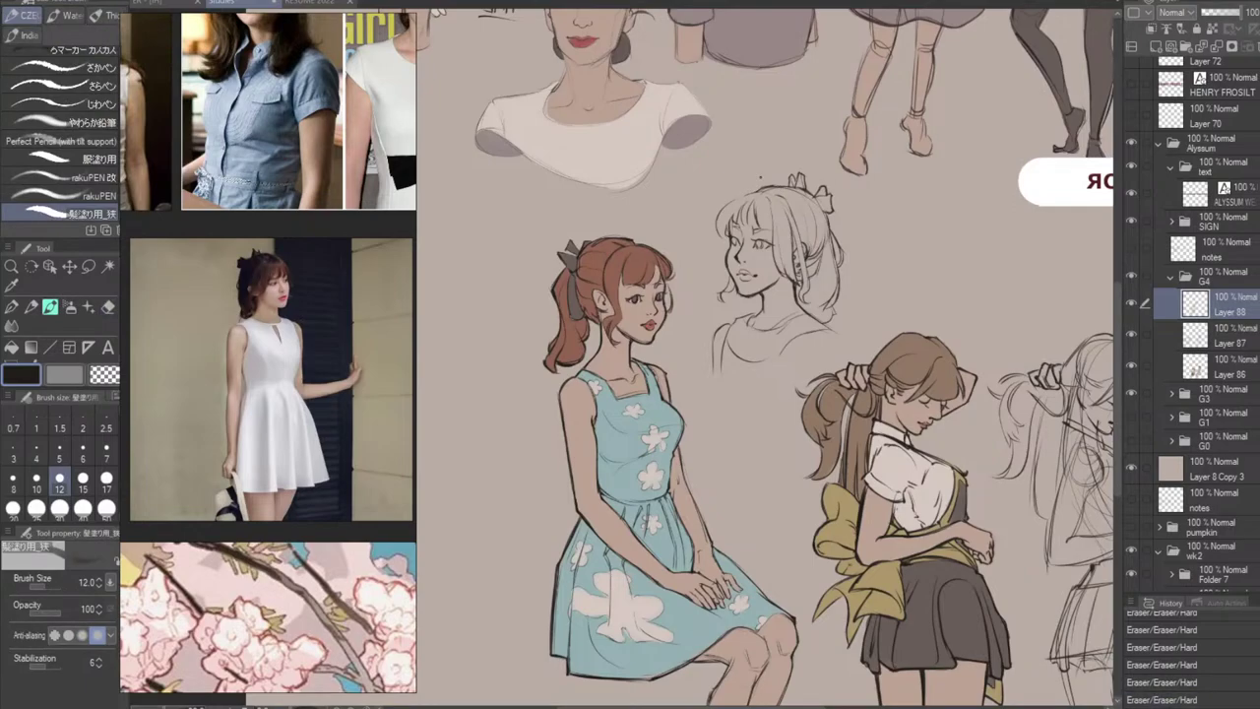
{"action": "left_click_drag", "start_coordinate": [755, 191], "coordinate": [725, 205]}
{"action": "key", "text": "ctrl+z"}
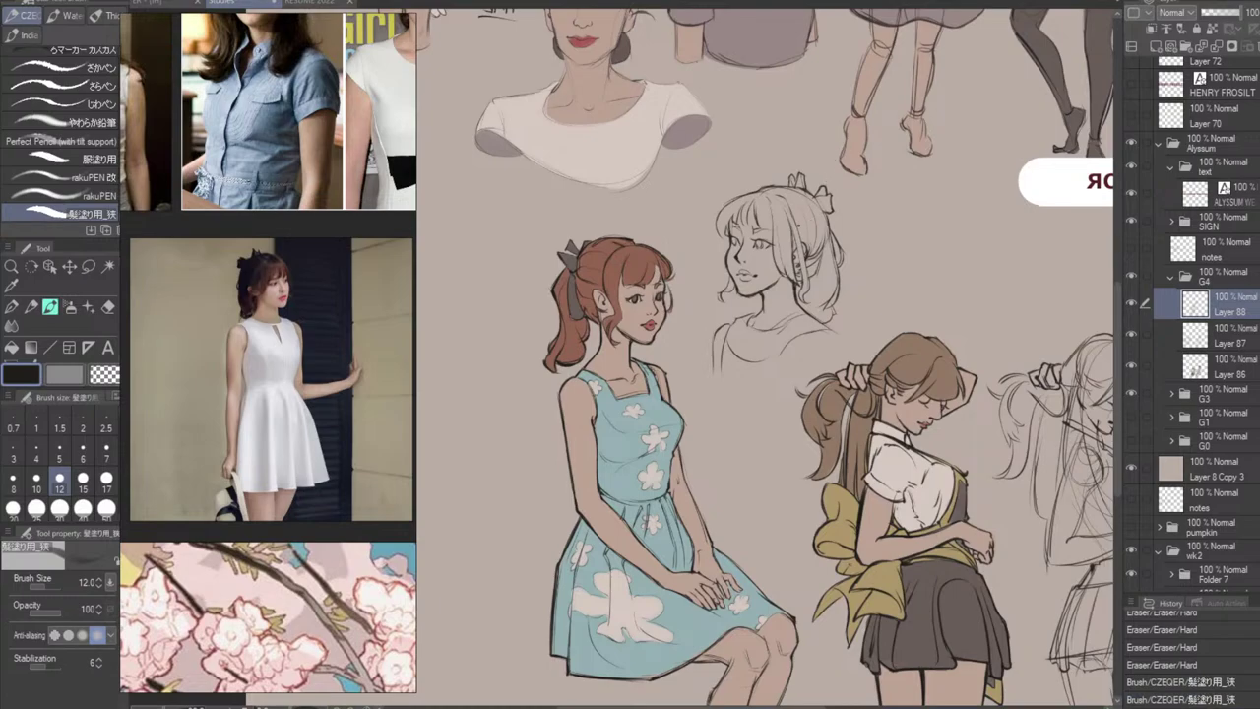
Redraw the hair strands between the bow and the ear and tidy the loose lock beside the neck.
{"action": "mouse_move", "coordinate": [821, 211]}
{"action": "left_mouse_down"}
{"action": "mouse_move", "coordinate": [799, 226]}
{"action": "mouse_move", "coordinate": [813, 225]}
{"action": "mouse_move", "coordinate": [817, 243]}
{"action": "left_mouse_up"}
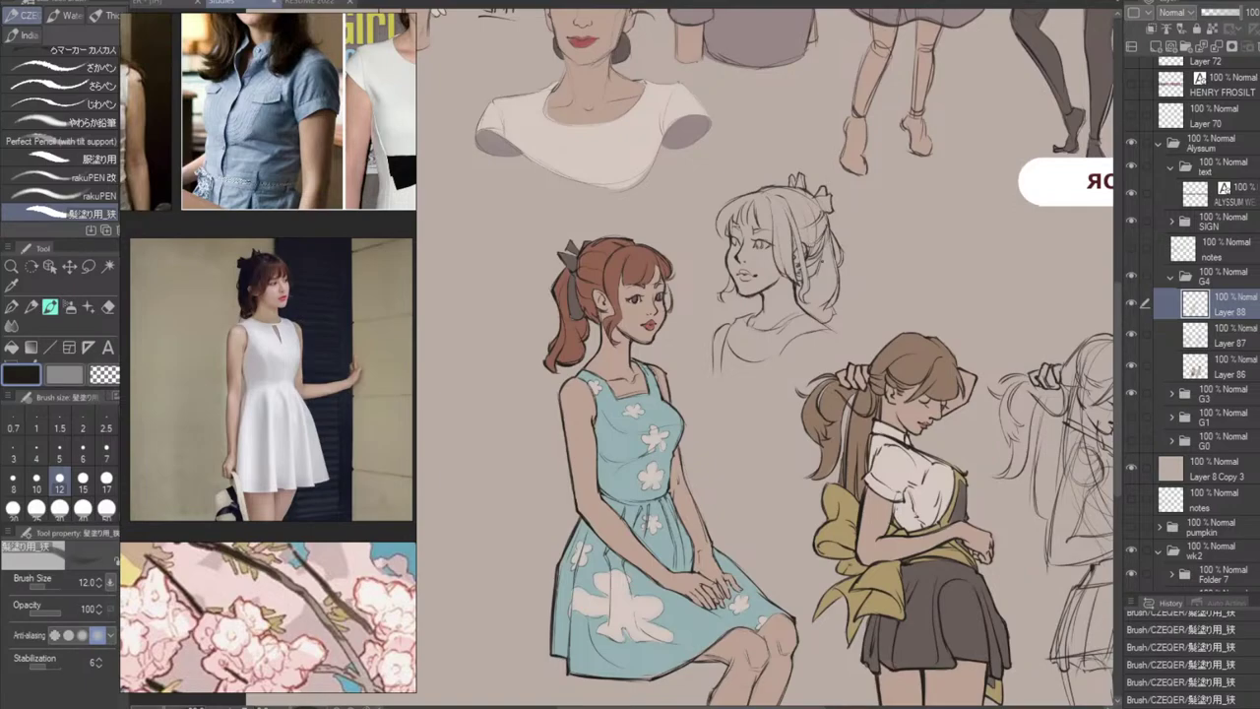
{"action": "key", "text": "e"}
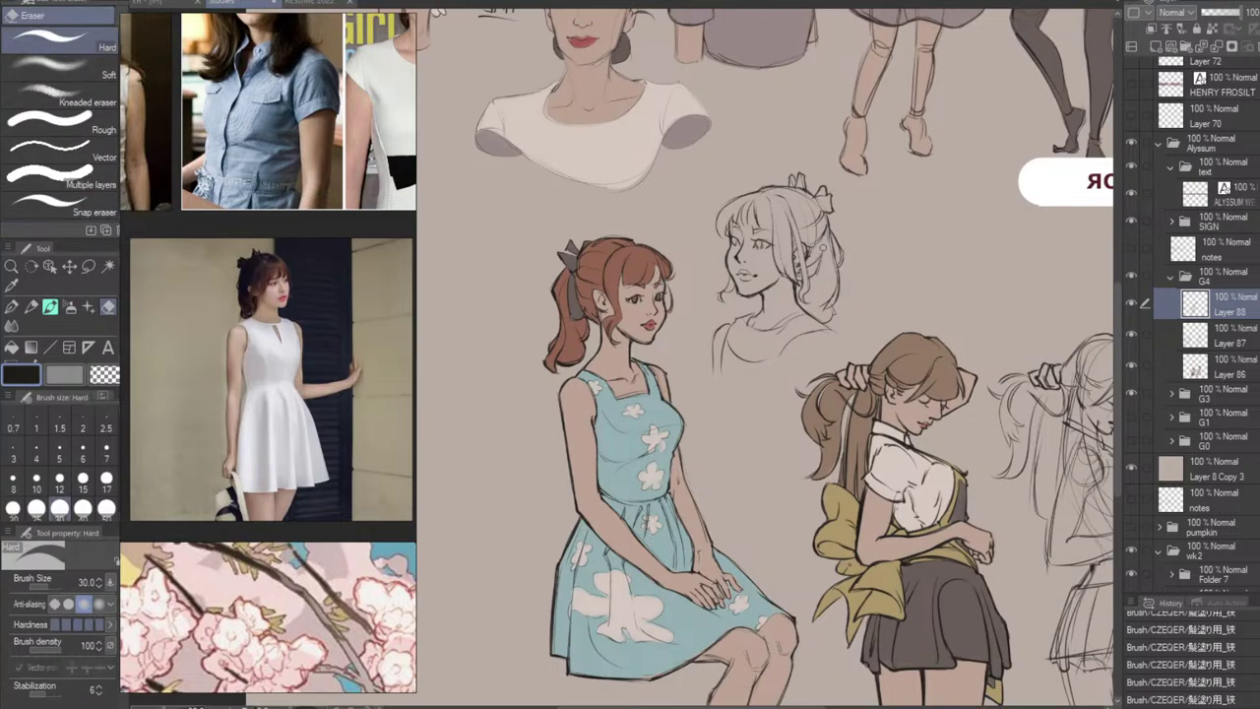
{"action": "left_click_drag", "start_coordinate": [821, 245], "coordinate": [815, 261]}
{"action": "key", "text": "b"}
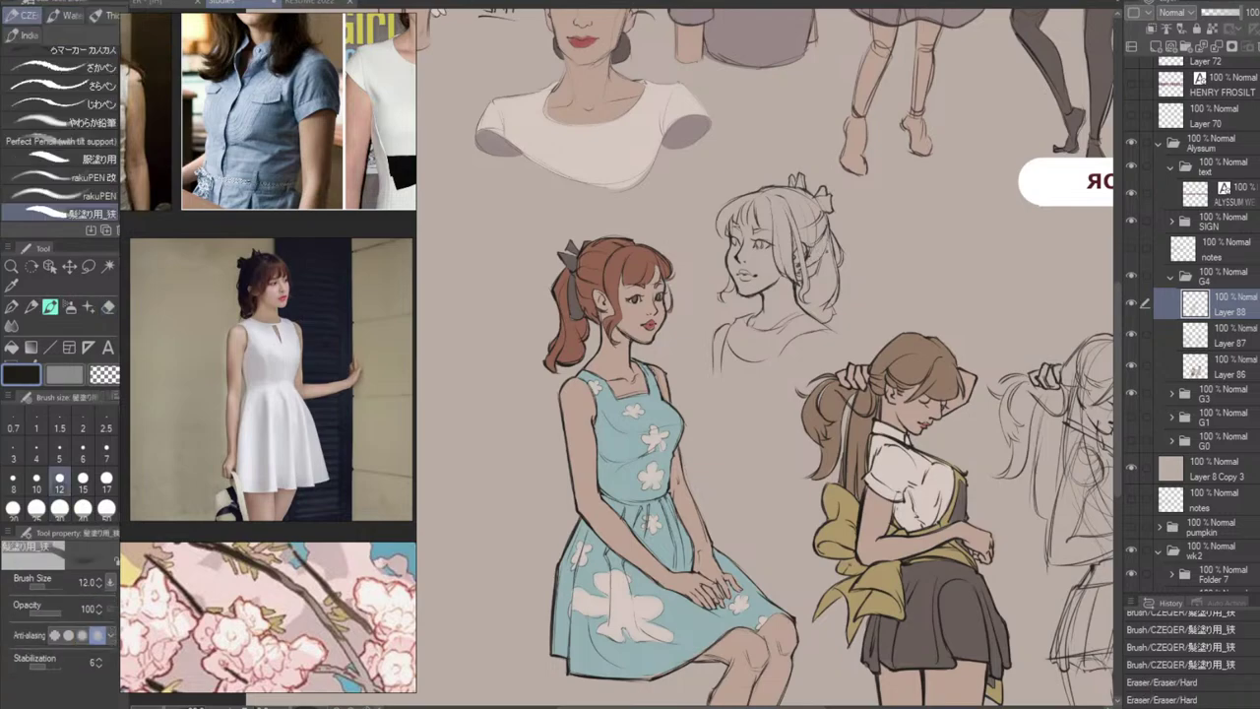
{"action": "left_click", "coordinate": [844, 210]}
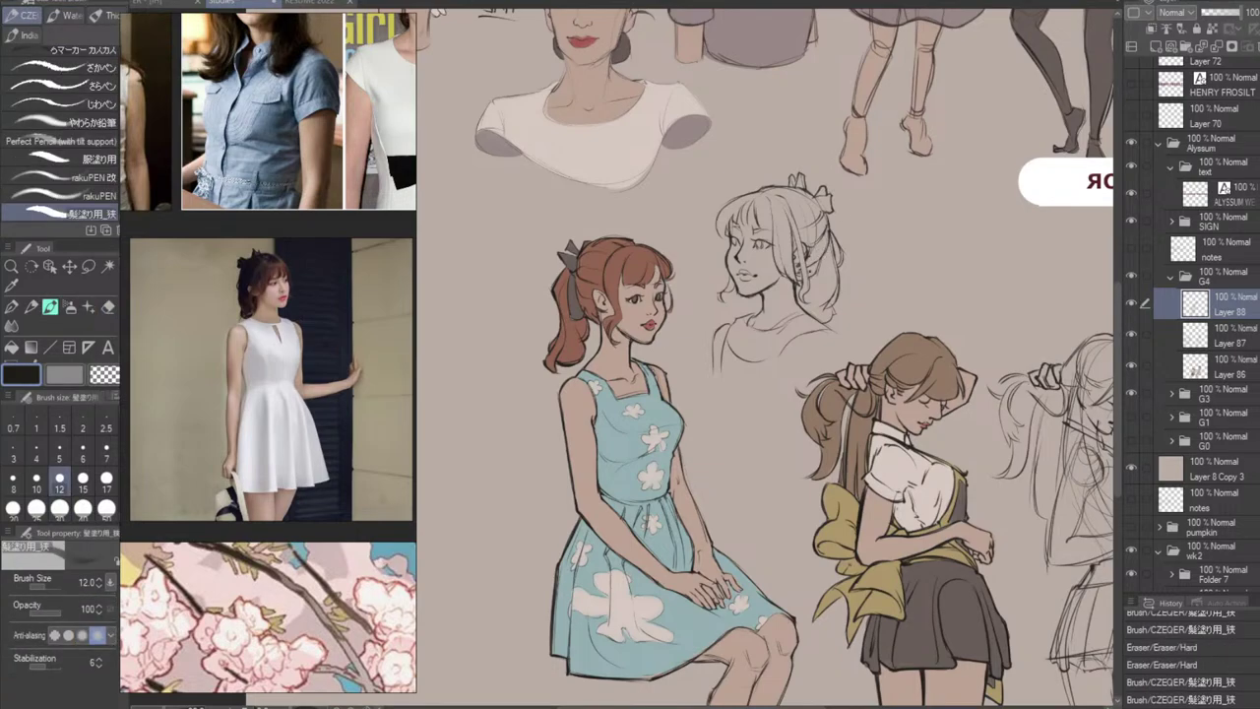
{"action": "key", "text": "ctrl+z"}
{"action": "left_click_drag", "start_coordinate": [794, 265], "coordinate": [807, 281]}
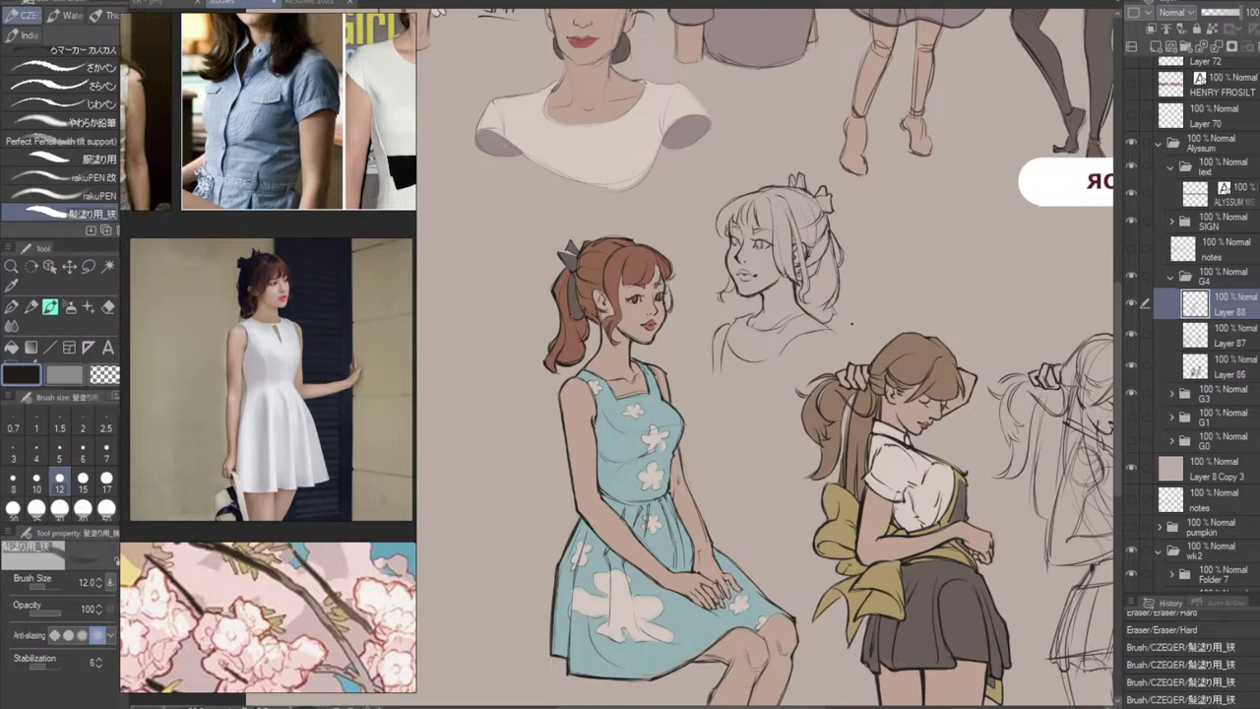
Erase the figure's arm and shoulder outlines and redraw the shoulders as a cropped bust contour, undoing poor strokes.
{"action": "key", "text": "e"}
{"action": "mouse_move", "coordinate": [713, 338]}
{"action": "left_mouse_down"}
{"action": "mouse_move", "coordinate": [711, 375]}
{"action": "mouse_move", "coordinate": [726, 325]}
{"action": "mouse_move", "coordinate": [721, 378]}
{"action": "mouse_move", "coordinate": [722, 343]}
{"action": "mouse_move", "coordinate": [741, 363]}
{"action": "left_mouse_up"}
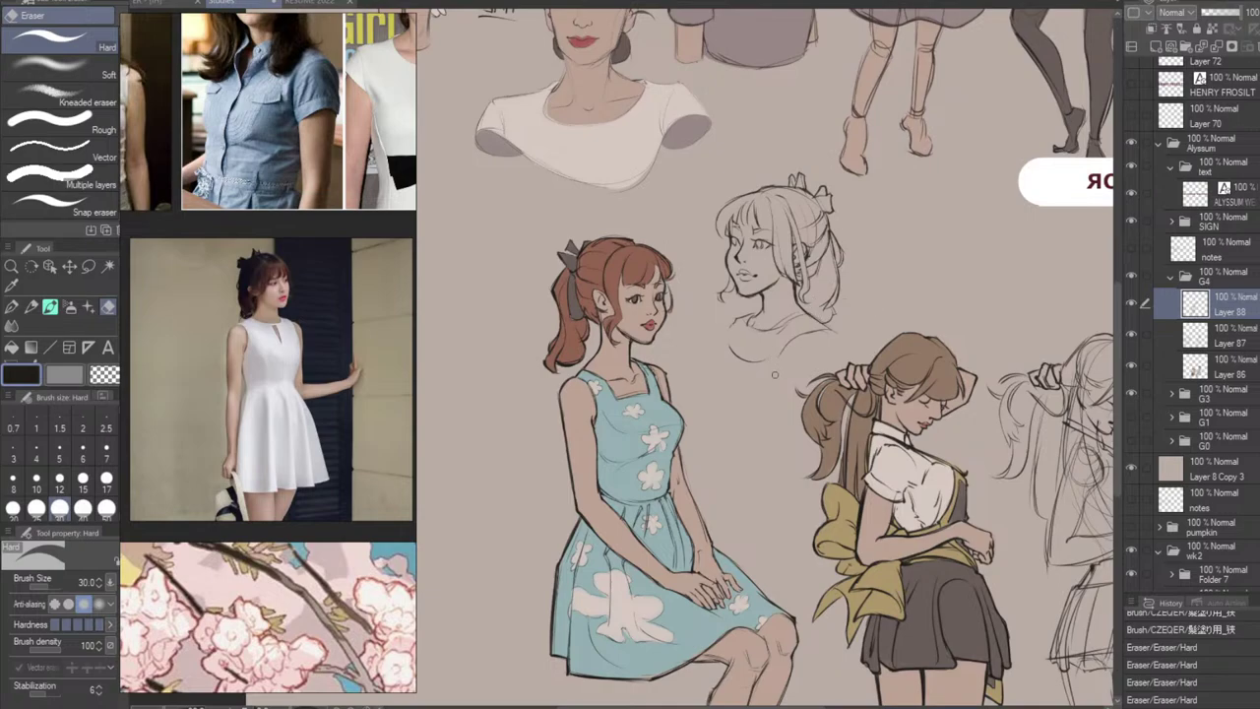
{"action": "key", "text": "b"}
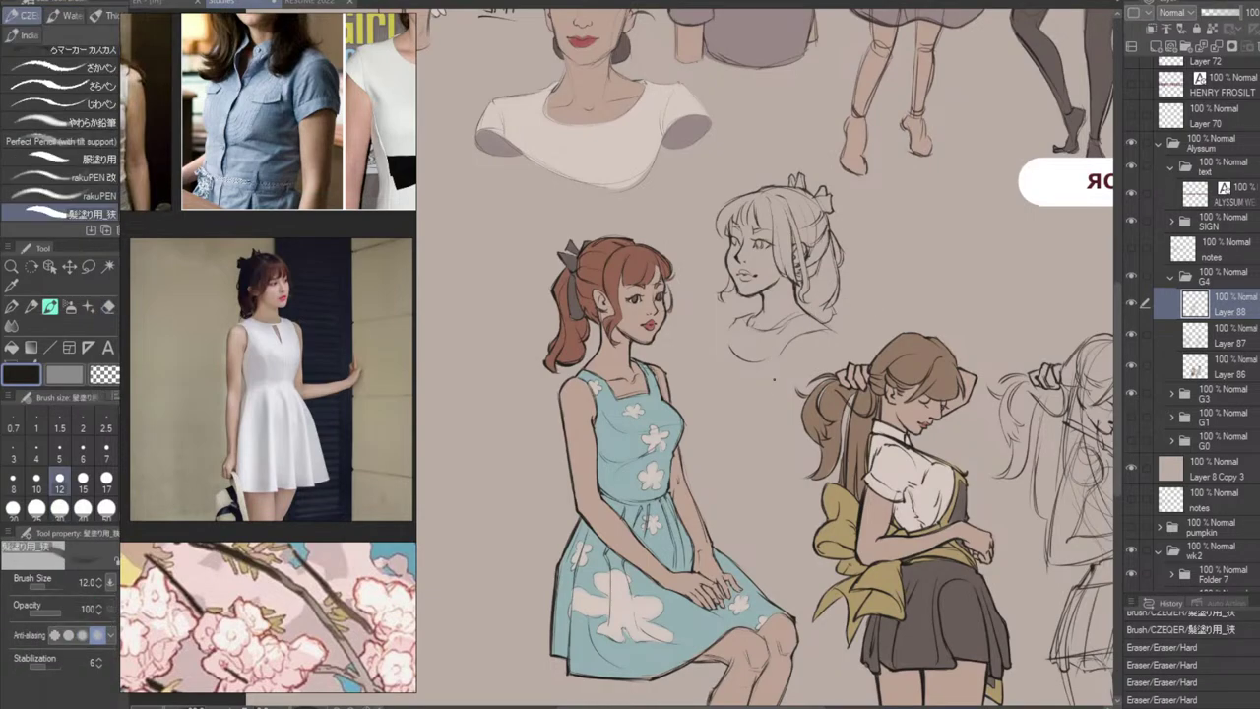
{"action": "mouse_move", "coordinate": [737, 316]}
{"action": "left_mouse_down"}
{"action": "mouse_move", "coordinate": [730, 346]}
{"action": "mouse_move", "coordinate": [768, 355]}
{"action": "mouse_move", "coordinate": [825, 327]}
{"action": "left_mouse_up"}
{"action": "key", "text": "ctrl+z"}
{"action": "key", "text": "ctrl+z"}
{"action": "key", "text": "ctrl+z"}
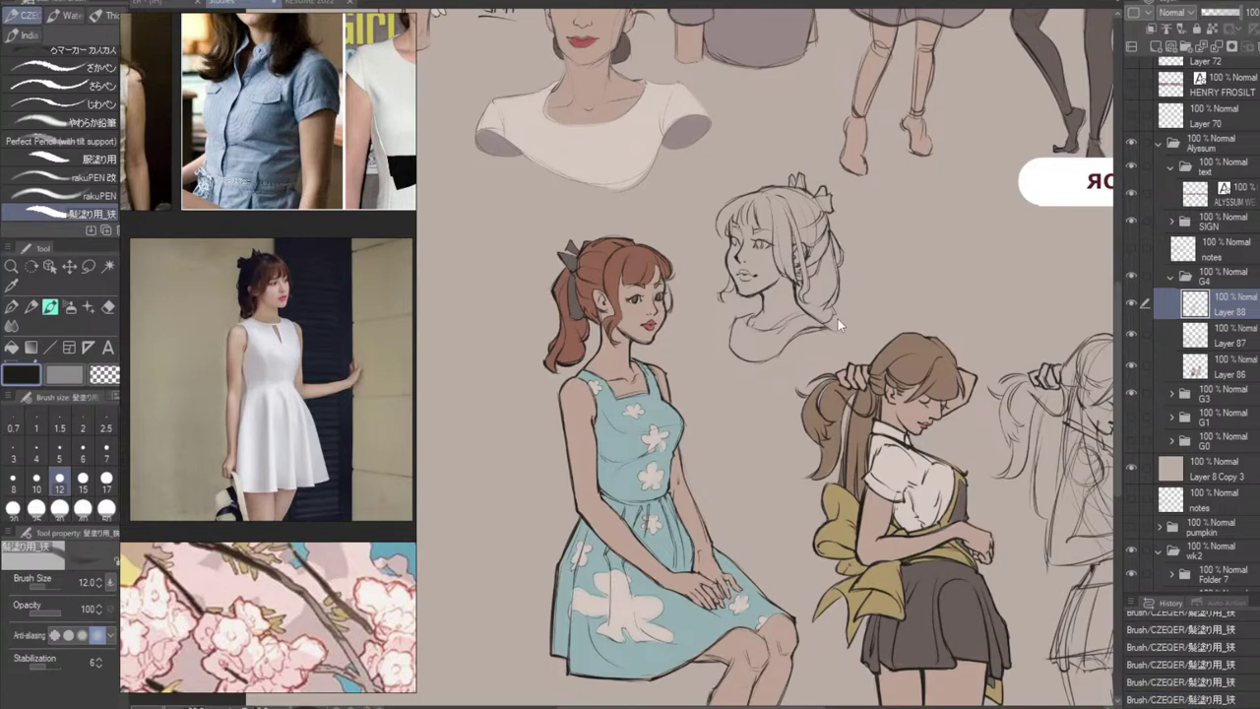
Clean up the back shoulder line and redraw it beneath the loose hair.
{"action": "key", "text": "e"}
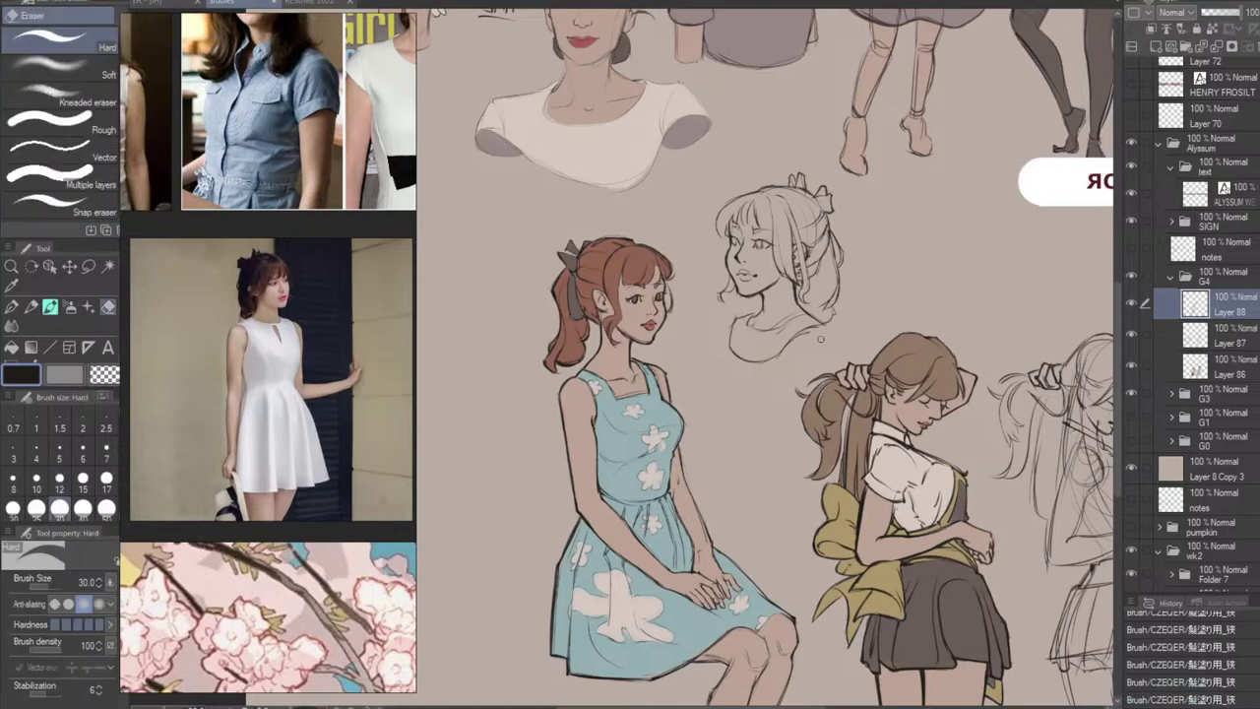
{"action": "mouse_move", "coordinate": [820, 339]}
{"action": "left_mouse_down"}
{"action": "mouse_move", "coordinate": [794, 342]}
{"action": "mouse_move", "coordinate": [842, 323]}
{"action": "mouse_move", "coordinate": [805, 331]}
{"action": "left_mouse_up"}
{"action": "key", "text": "b"}
{"action": "key", "text": "ctrl+z"}
{"action": "left_click_drag", "start_coordinate": [805, 329], "coordinate": [828, 327]}
{"action": "key", "text": "ctrl+z"}
{"action": "left_click", "coordinate": [844, 311]}
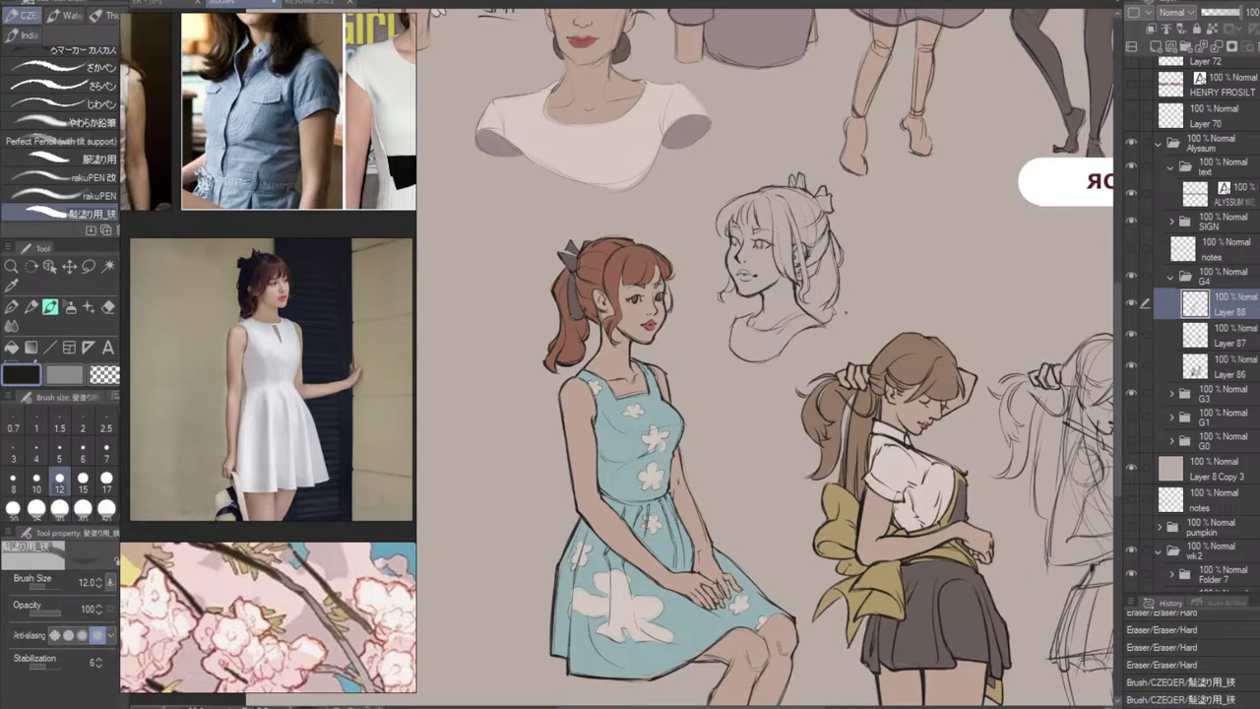
Draw the lower edge of the bust and the armhole curve of the sleeveless dress, retrying strokes.
{"action": "left_click_drag", "start_coordinate": [766, 361], "coordinate": [793, 341]}
{"action": "key", "text": "ctrl+z"}
{"action": "key", "text": "ctrl+z"}
{"action": "key", "text": "ctrl+z"}
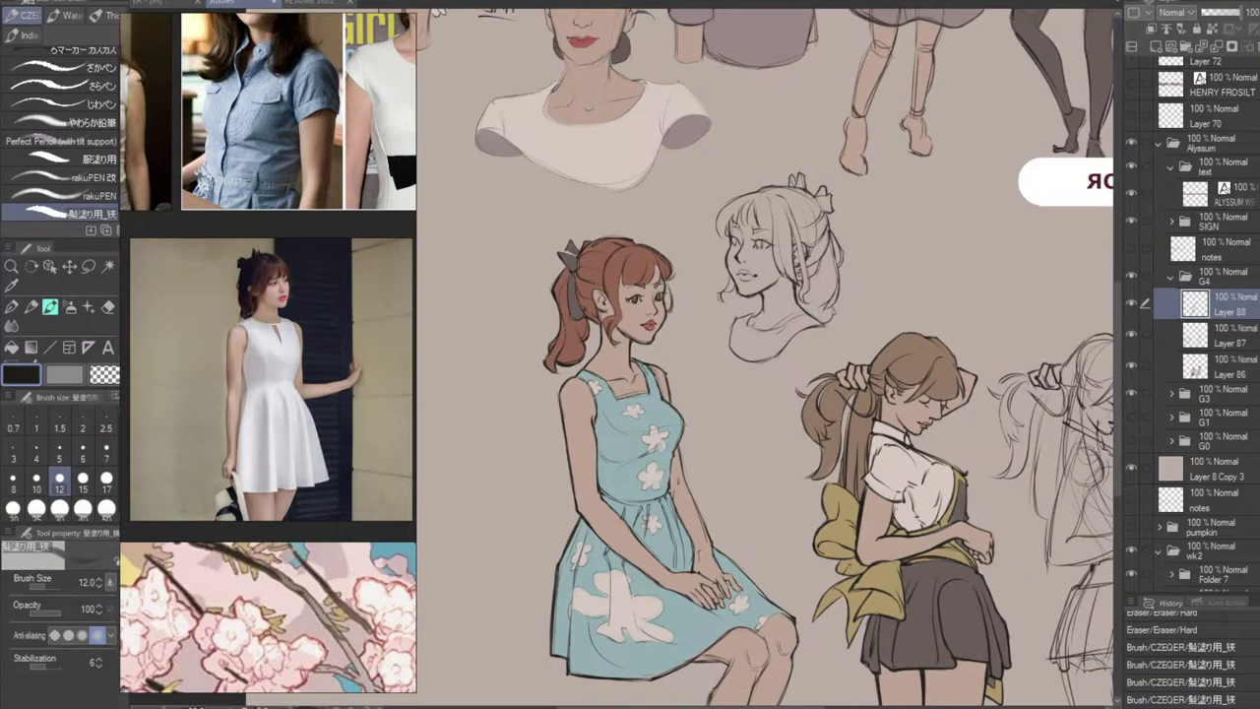
{"action": "mouse_move", "coordinate": [793, 341]}
{"action": "left_mouse_down"}
{"action": "mouse_move", "coordinate": [819, 327]}
{"action": "mouse_move", "coordinate": [825, 342]}
{"action": "left_mouse_up"}
{"action": "key", "text": "ctrl+z"}
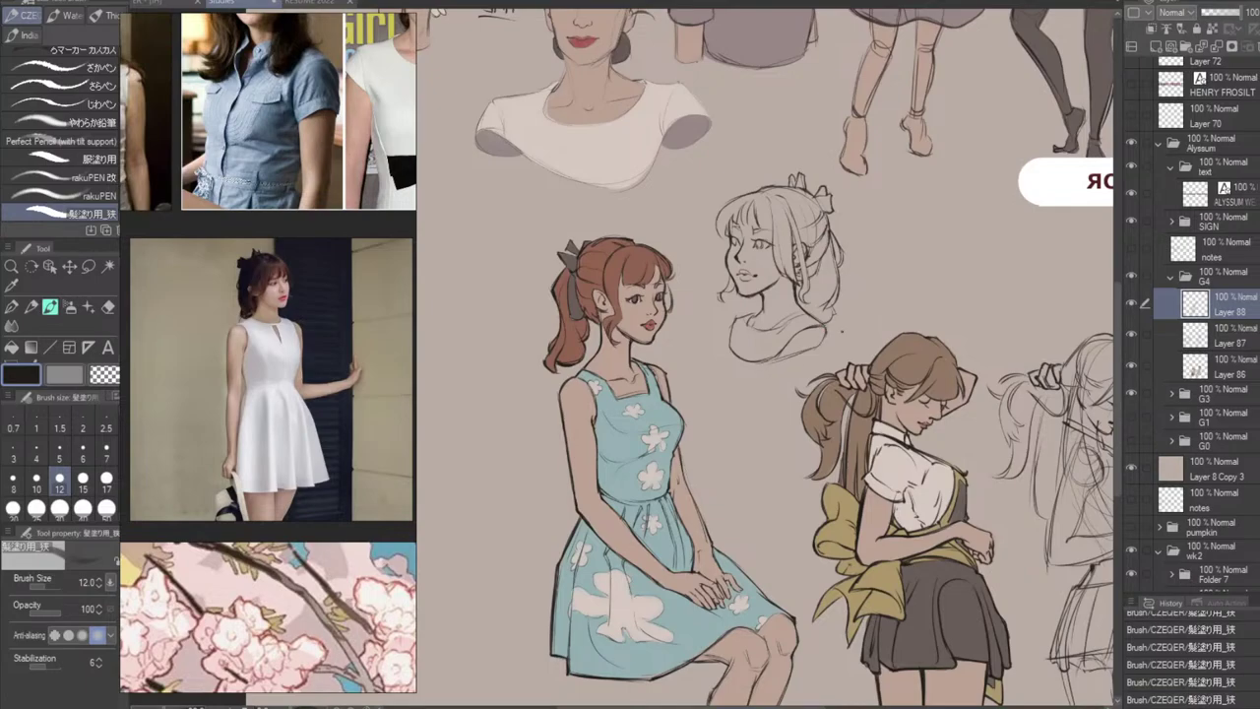
Refine the bust's lower edge near the armhole and try another outer contour for the back hair.
{"action": "mouse_move", "coordinate": [761, 362]}
{"action": "left_mouse_down"}
{"action": "mouse_move", "coordinate": [825, 343]}
{"action": "mouse_move", "coordinate": [803, 351]}
{"action": "left_mouse_up"}
{"action": "key", "text": "ctrl+z"}
{"action": "key", "text": "ctrl+z"}
{"action": "key", "text": "ctrl+z"}
{"action": "key", "text": "ctrl+z"}
{"action": "key", "text": "ctrl+z"}
{"action": "left_click_drag", "start_coordinate": [843, 261], "coordinate": [838, 298]}
{"action": "key", "text": "ctrl+z"}
On Layer 86, paint the face and neck with the skin tone sampled from the seated figure's arm.
{"action": "left_click", "coordinate": [1228, 364]}
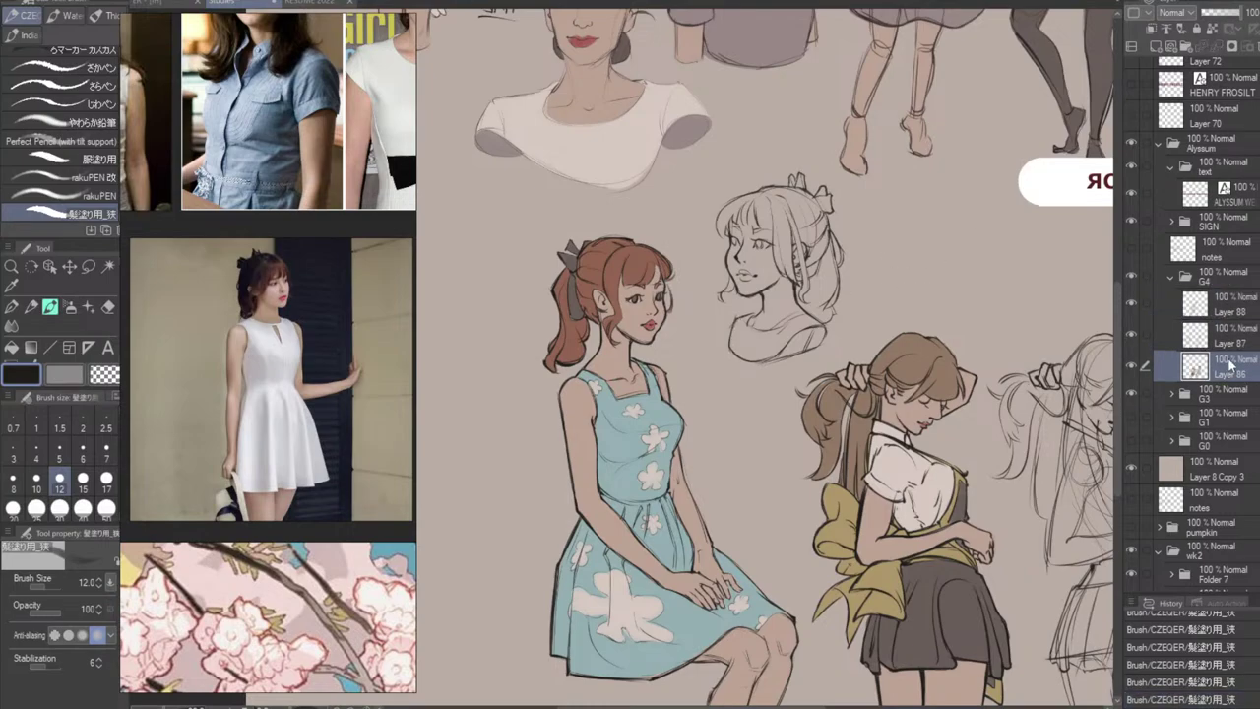
{"action": "left_click", "coordinate": [591, 408], "text": "alt"}
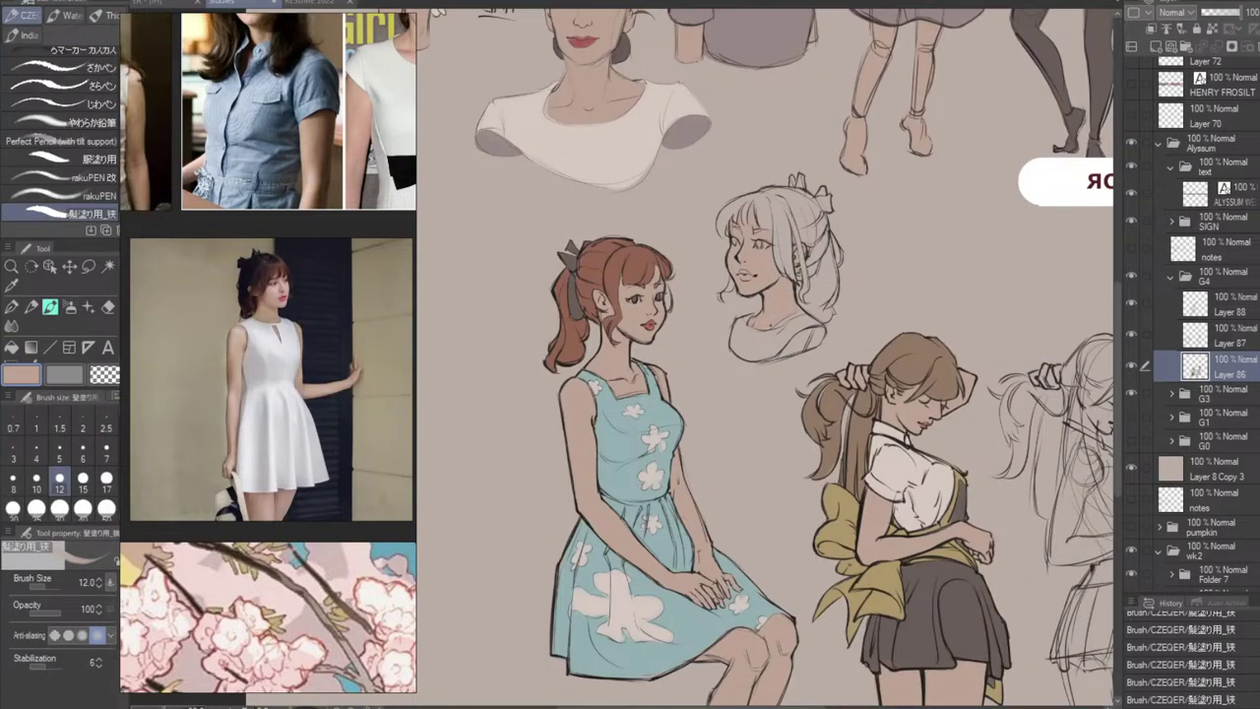
{"action": "left_click", "coordinate": [793, 303]}
{"action": "mouse_move", "coordinate": [789, 297]}
{"action": "left_mouse_down"}
{"action": "mouse_move", "coordinate": [795, 306]}
{"action": "mouse_move", "coordinate": [759, 244]}
{"action": "mouse_move", "coordinate": [757, 257]}
{"action": "left_mouse_up"}
Paint the eye white and the dress bust with the off-white sampled from the seated figure's dress flowers.
{"action": "left_click", "coordinate": [658, 436], "text": "alt"}
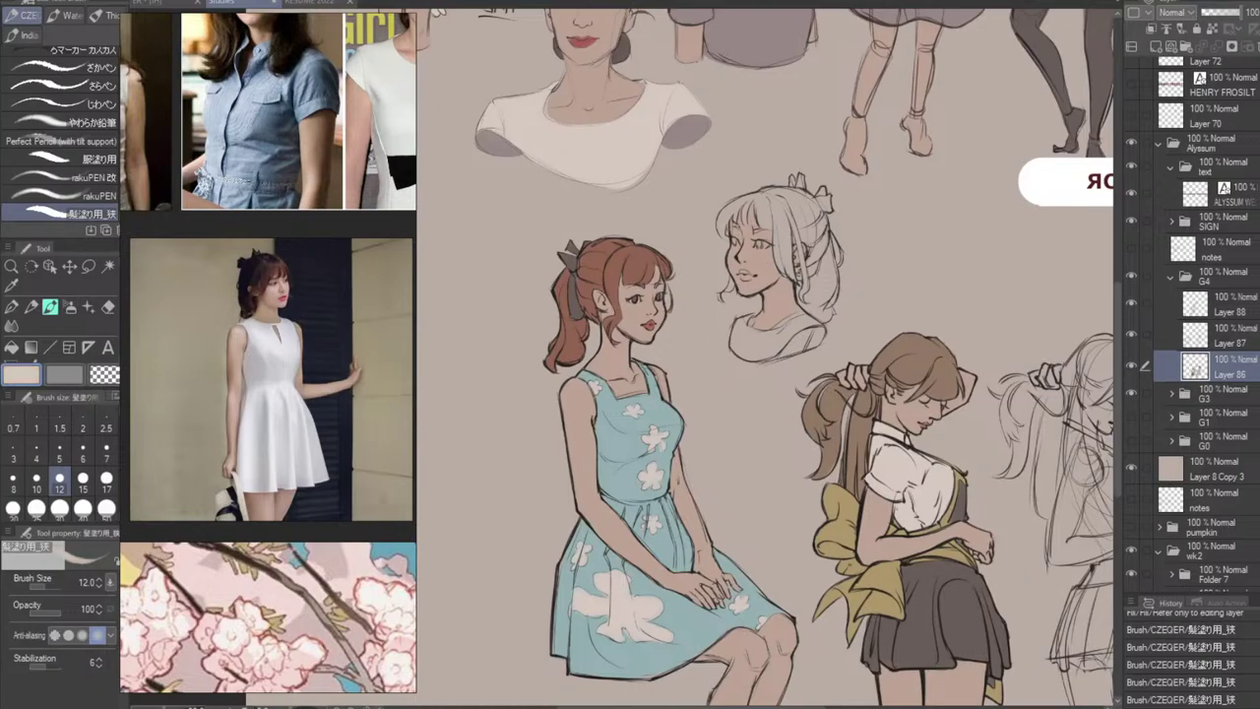
{"action": "left_click_drag", "start_coordinate": [761, 243], "coordinate": [765, 247]}
{"action": "mouse_move", "coordinate": [748, 316]}
{"action": "left_mouse_down"}
{"action": "mouse_move", "coordinate": [734, 347]}
{"action": "mouse_move", "coordinate": [747, 354]}
{"action": "mouse_move", "coordinate": [813, 325]}
{"action": "mouse_move", "coordinate": [783, 354]}
{"action": "mouse_move", "coordinate": [821, 338]}
{"action": "left_mouse_up"}
Shade the armhole with the grey-purple of the white top's sleeve and fill the remaining dress area with off-white.
{"action": "left_click", "coordinate": [703, 137], "text": "alt"}
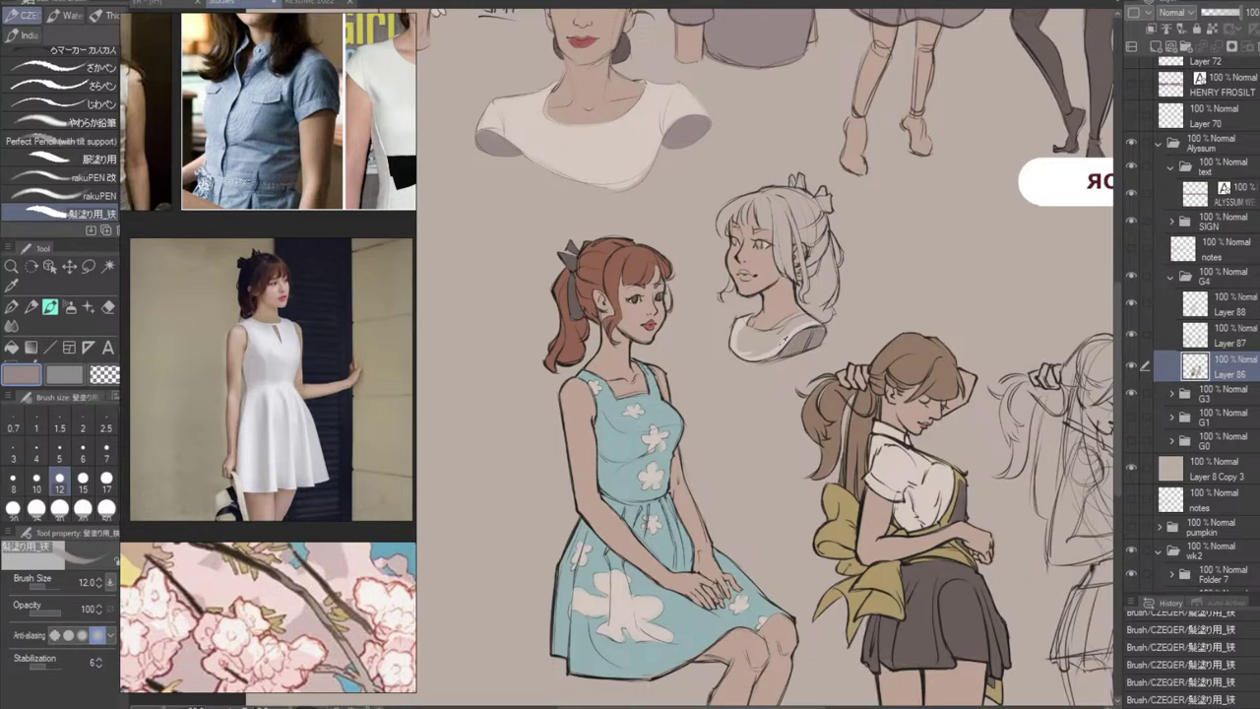
{"action": "left_click", "coordinate": [785, 346], "text": "alt"}
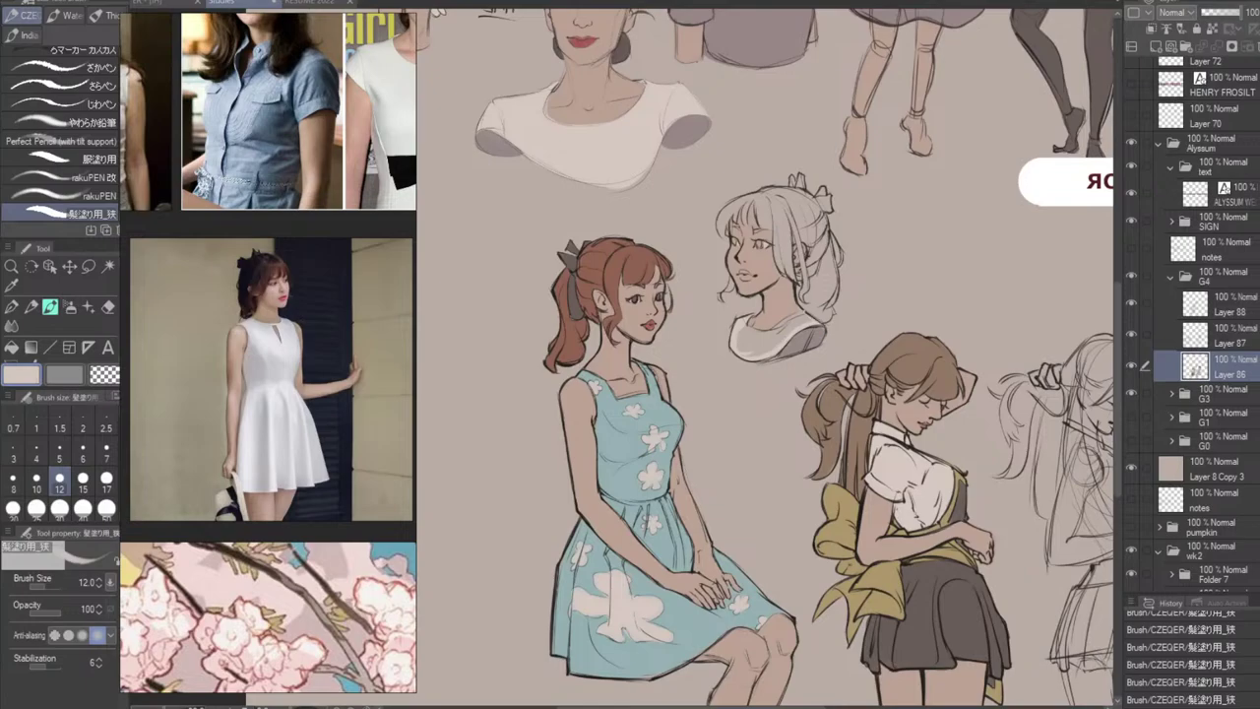
{"action": "left_click_drag", "start_coordinate": [804, 310], "coordinate": [763, 332]}
{"action": "key", "text": "g"}
{"action": "key", "text": "g"}
{"action": "left_click", "coordinate": [775, 341]}
{"action": "key", "text": "b"}
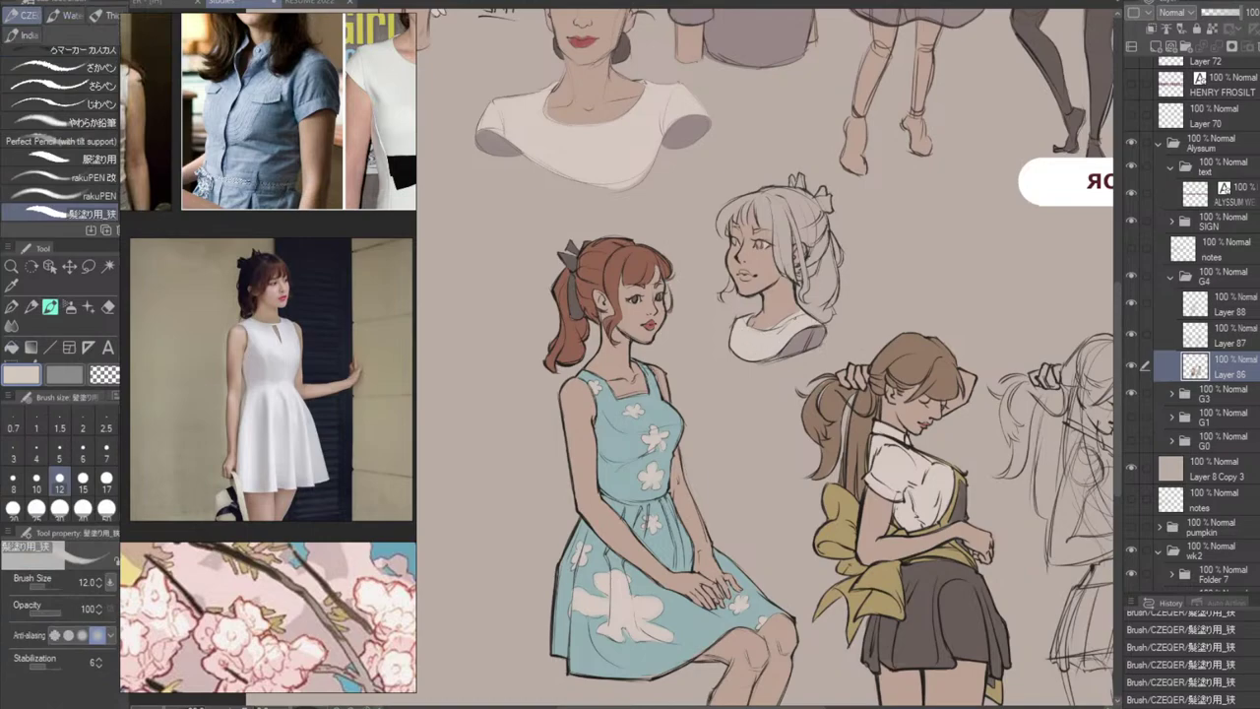
Paint the hair bow with the dark grey sampled from the seated figure's bow.
{"action": "left_click", "coordinate": [583, 258], "text": "alt"}
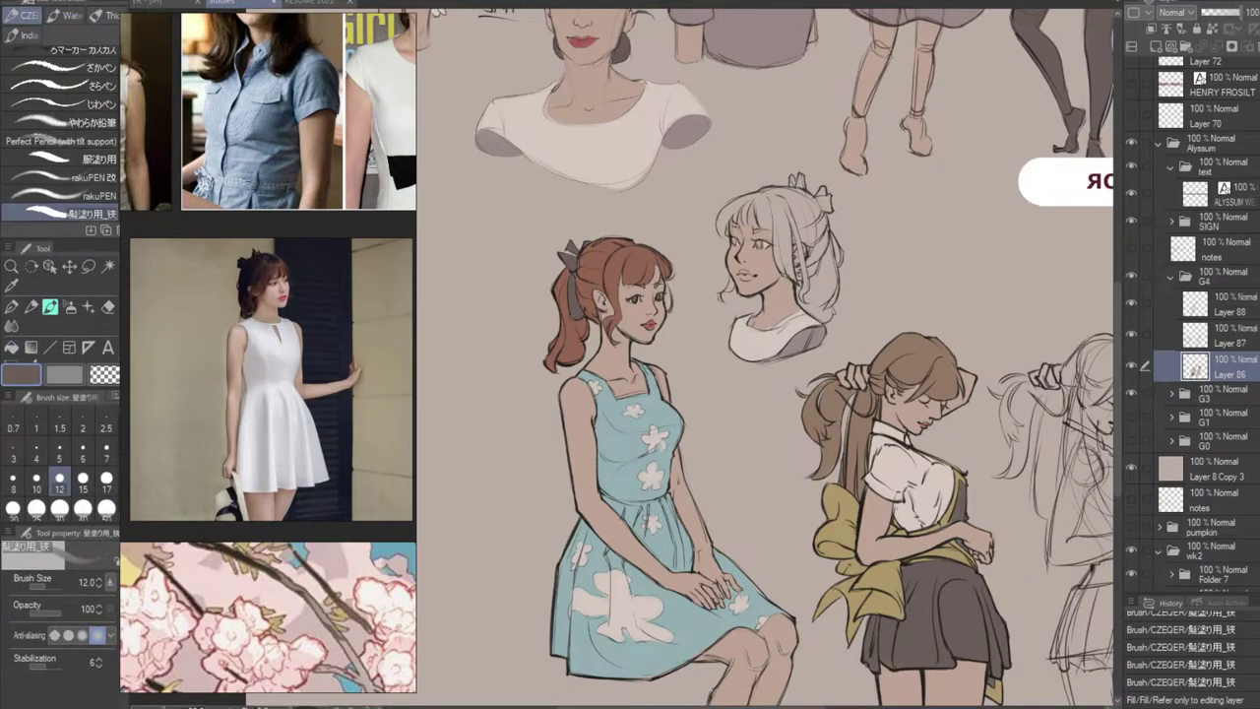
{"action": "mouse_move", "coordinate": [817, 197]}
{"action": "left_mouse_down"}
{"action": "mouse_move", "coordinate": [830, 209]}
{"action": "mouse_move", "coordinate": [800, 187]}
{"action": "mouse_move", "coordinate": [827, 200]}
{"action": "left_mouse_up"}
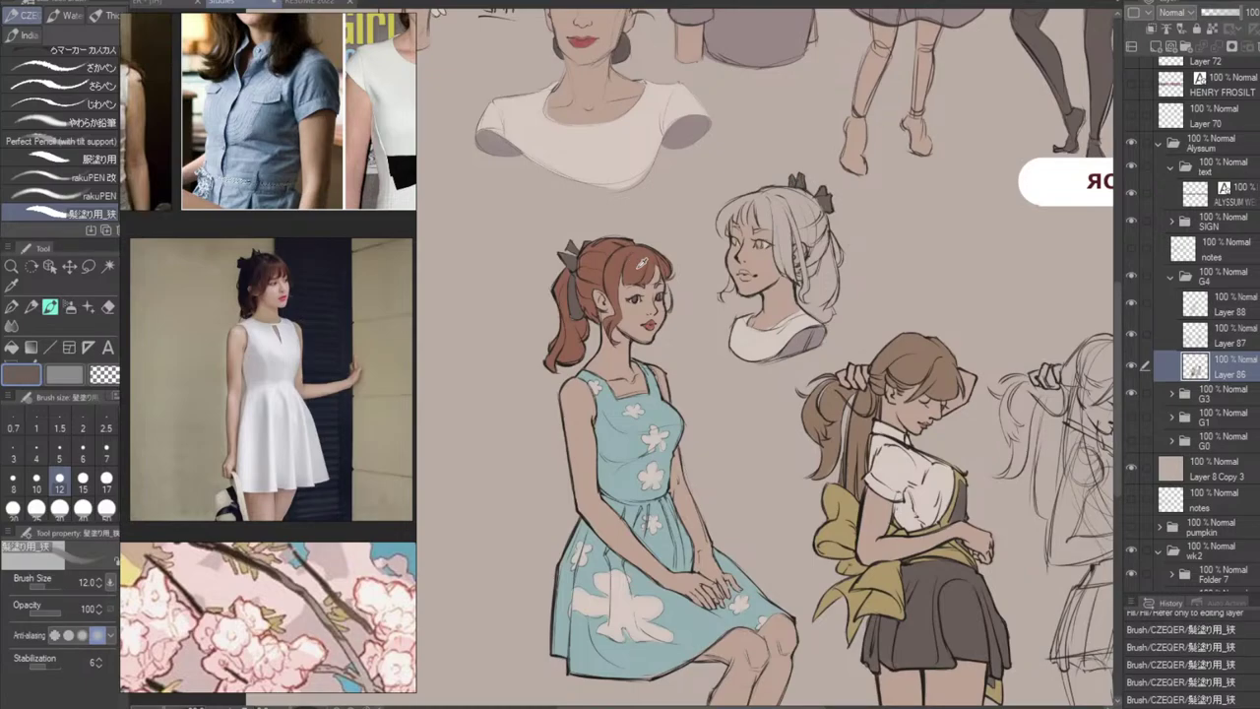
Sample the seated figure's reddish hair colour and paint it along the fringe's outer edge up to the crown, redoing poor strokes.
{"action": "left_click", "coordinate": [643, 263], "text": "alt"}
{"action": "mouse_move", "coordinate": [725, 232]}
{"action": "left_mouse_down"}
{"action": "mouse_move", "coordinate": [741, 211]}
{"action": "mouse_move", "coordinate": [725, 232]}
{"action": "left_mouse_up"}
{"action": "key", "text": "ctrl+z"}
{"action": "key", "text": "ctrl+z"}
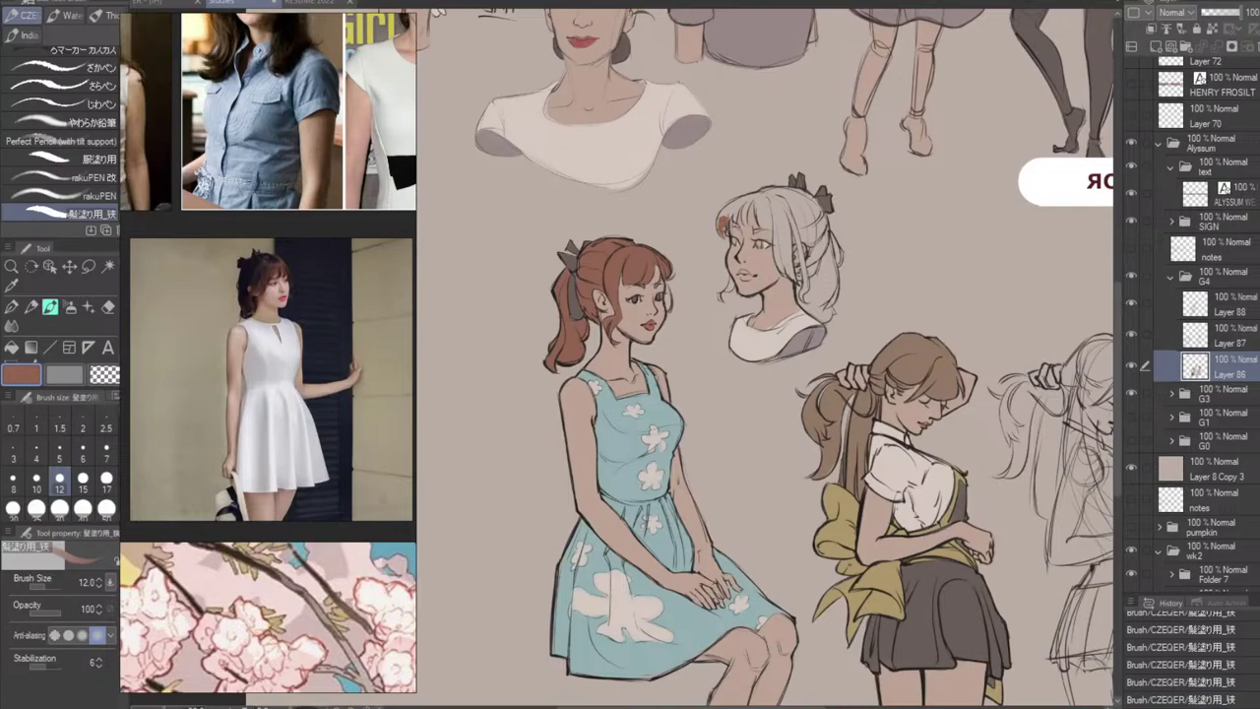
{"action": "mouse_move", "coordinate": [722, 210]}
{"action": "left_mouse_down"}
{"action": "mouse_move", "coordinate": [719, 225]}
{"action": "mouse_move", "coordinate": [743, 205]}
{"action": "mouse_move", "coordinate": [722, 216]}
{"action": "left_mouse_up"}
{"action": "key", "text": "ctrl+z"}
{"action": "key", "text": "ctrl+z"}
{"action": "left_click_drag", "start_coordinate": [718, 217], "coordinate": [760, 193]}
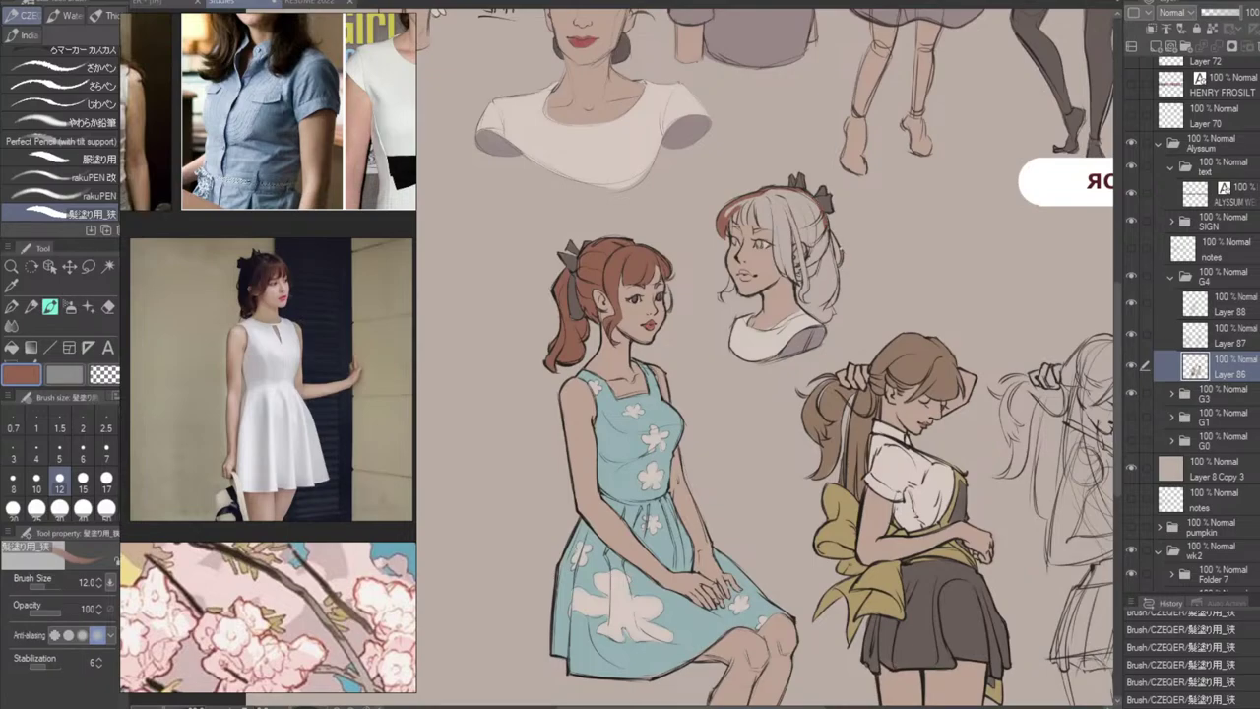
Paint the reddish hair colour down the back hair's edge and through the fringe, redoing poor strokes.
{"action": "mouse_move", "coordinate": [828, 232]}
{"action": "left_mouse_down"}
{"action": "mouse_move", "coordinate": [831, 315]}
{"action": "mouse_move", "coordinate": [801, 301]}
{"action": "left_mouse_up"}
{"action": "left_click_drag", "start_coordinate": [779, 270], "coordinate": [757, 204]}
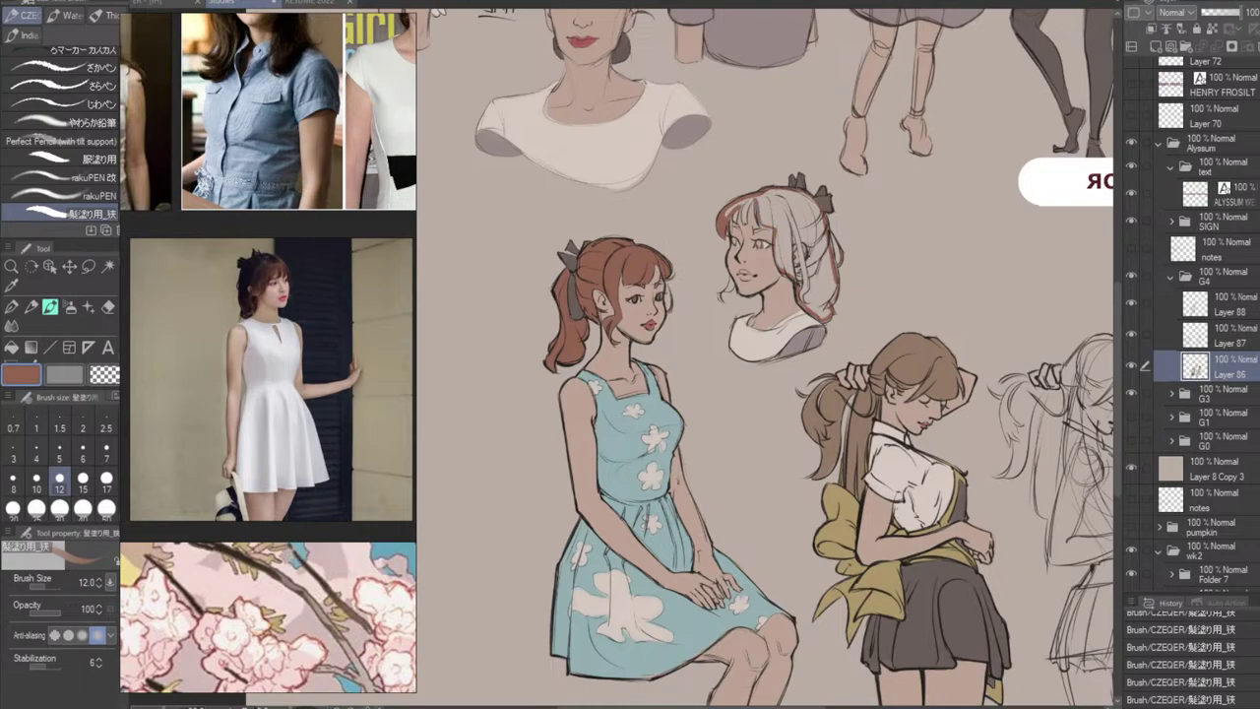
{"action": "key", "text": "ctrl+z"}
{"action": "left_click_drag", "start_coordinate": [743, 224], "coordinate": [754, 198]}
{"action": "left_click_drag", "start_coordinate": [750, 199], "coordinate": [727, 213]}
{"action": "mouse_move", "coordinate": [794, 264]}
{"action": "left_mouse_down"}
{"action": "mouse_move", "coordinate": [805, 271]}
{"action": "mouse_move", "coordinate": [790, 255]}
{"action": "mouse_move", "coordinate": [801, 261]}
{"action": "left_mouse_up"}
{"action": "key", "text": "ctrl+z"}
{"action": "key", "text": "ctrl+z"}
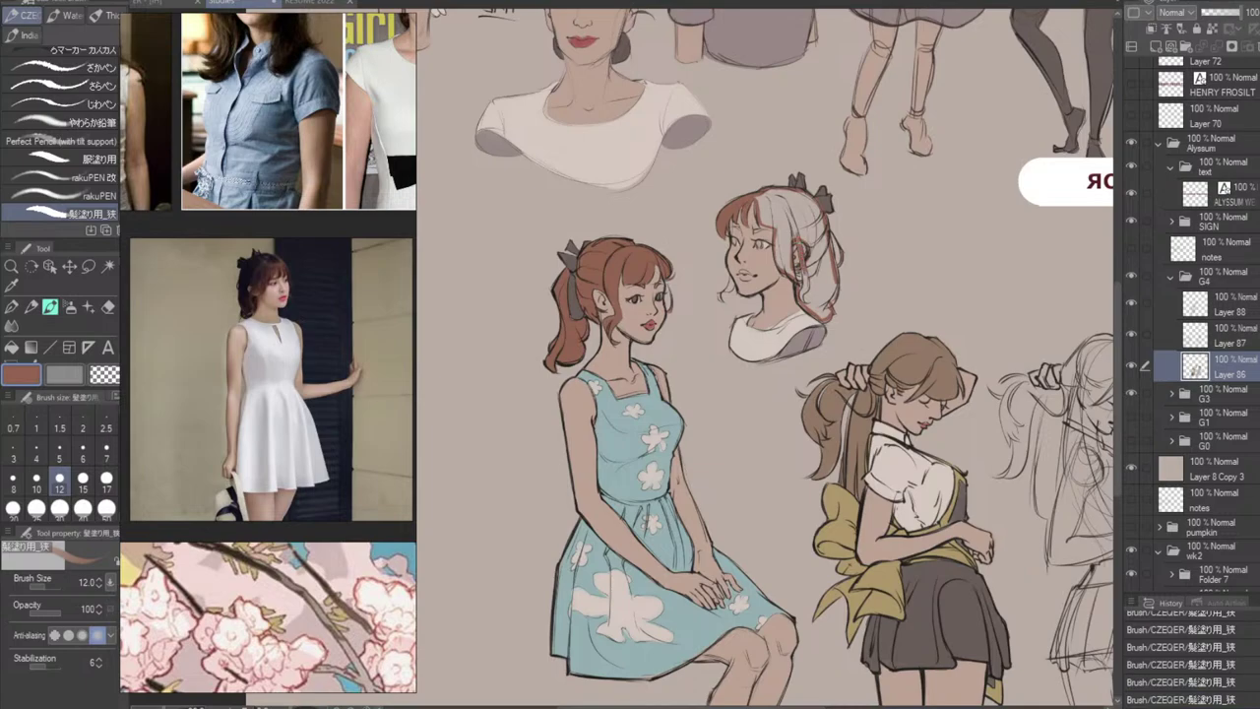
Fill the rest of the bust's hair with the reddish colour and cover the gaps around the face-framing strands.
{"action": "key", "text": "g"}
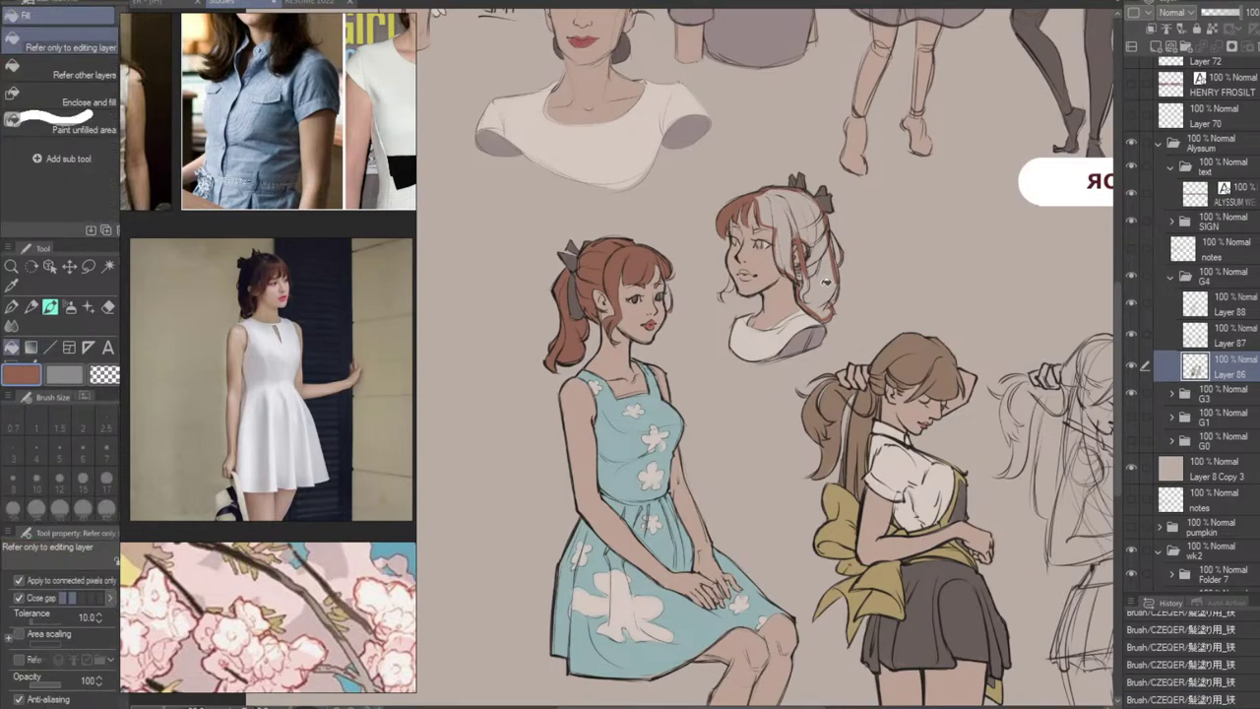
{"action": "left_click", "coordinate": [828, 283]}
{"action": "key", "text": "b"}
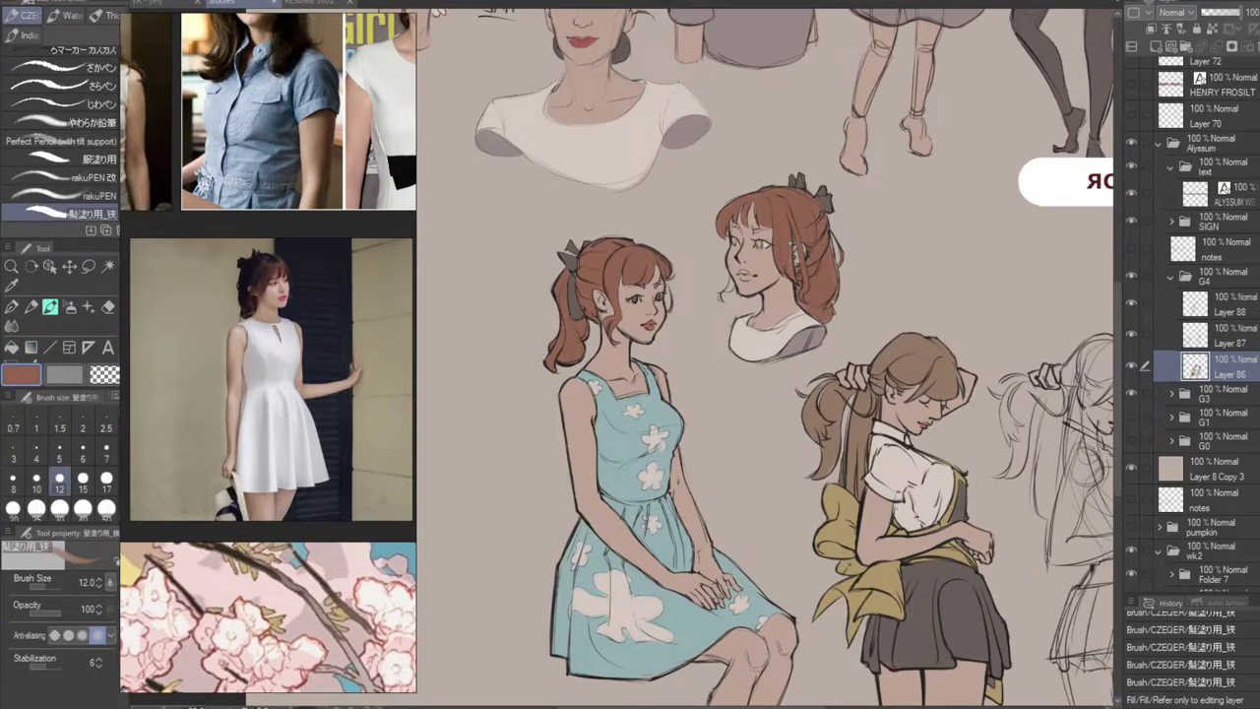
{"action": "mouse_move", "coordinate": [765, 212]}
{"action": "left_mouse_down"}
{"action": "mouse_move", "coordinate": [756, 204]}
{"action": "mouse_move", "coordinate": [790, 202]}
{"action": "mouse_move", "coordinate": [772, 200]}
{"action": "mouse_move", "coordinate": [784, 199]}
{"action": "mouse_move", "coordinate": [795, 238]}
{"action": "left_mouse_up"}
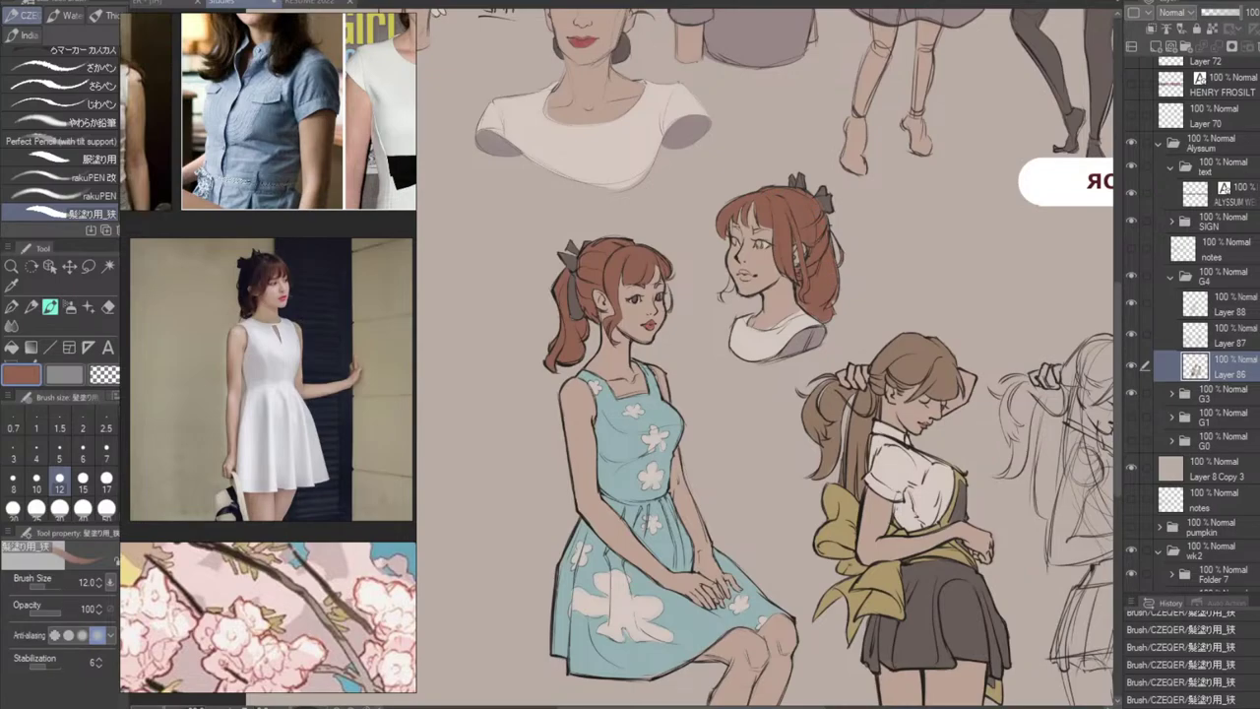
{"action": "left_click_drag", "start_coordinate": [830, 228], "coordinate": [833, 249]}
{"action": "key", "text": "ctrl+z"}
{"action": "key", "text": "ctrl+z"}
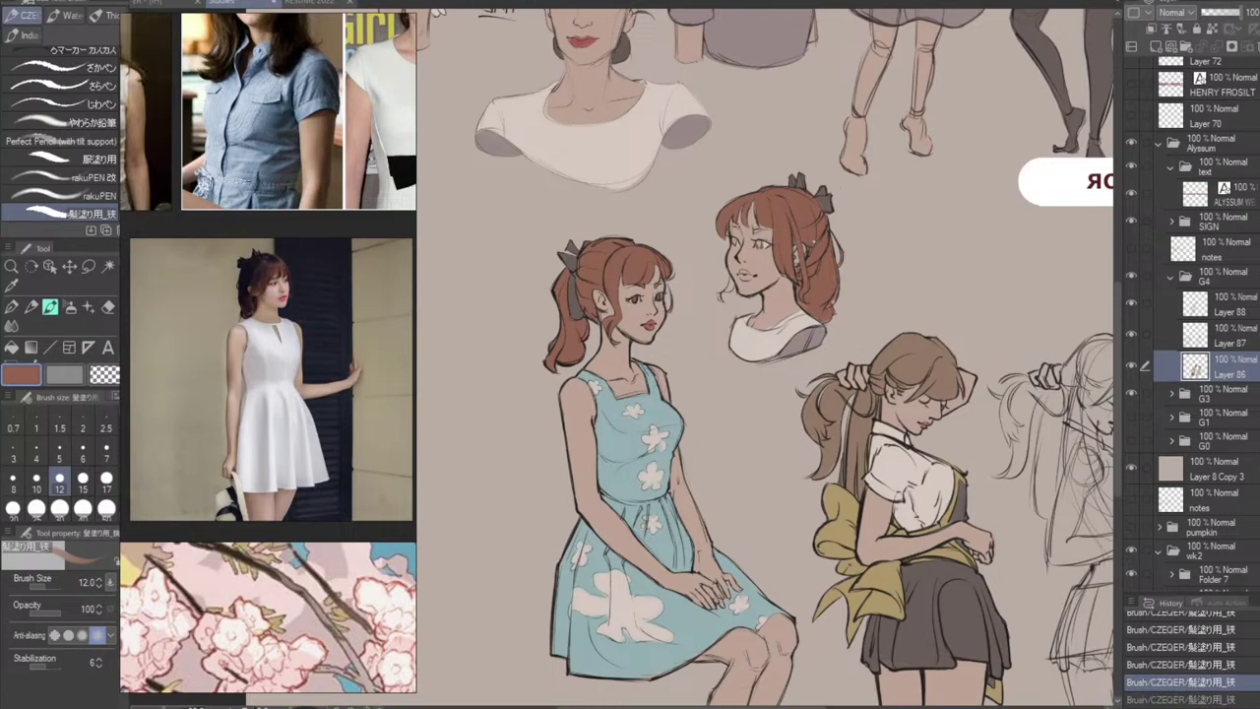
{"action": "key", "text": "ctrl+y"}
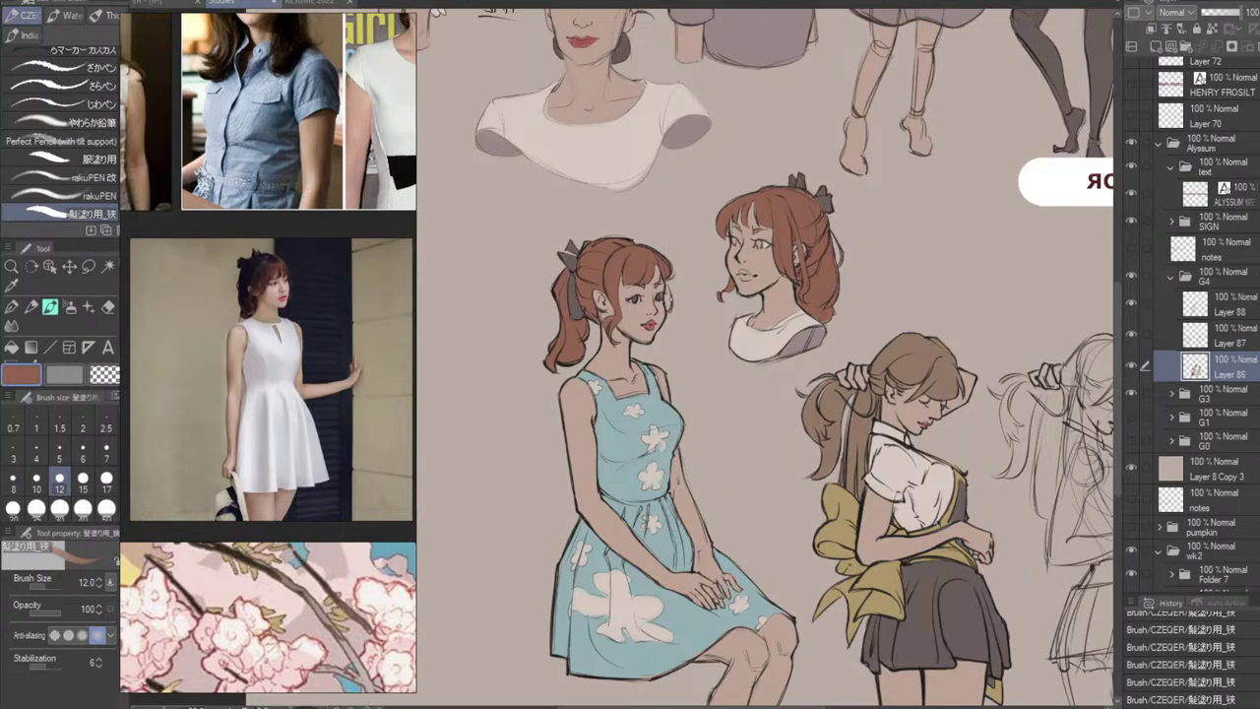
Paint the bust's lips with the seated figure's lip colour, touch up the skin, and sample the grey of her bow for the eyes.
{"action": "left_click", "coordinate": [651, 325], "text": "alt"}
{"action": "left_click", "coordinate": [758, 262], "text": "alt"}
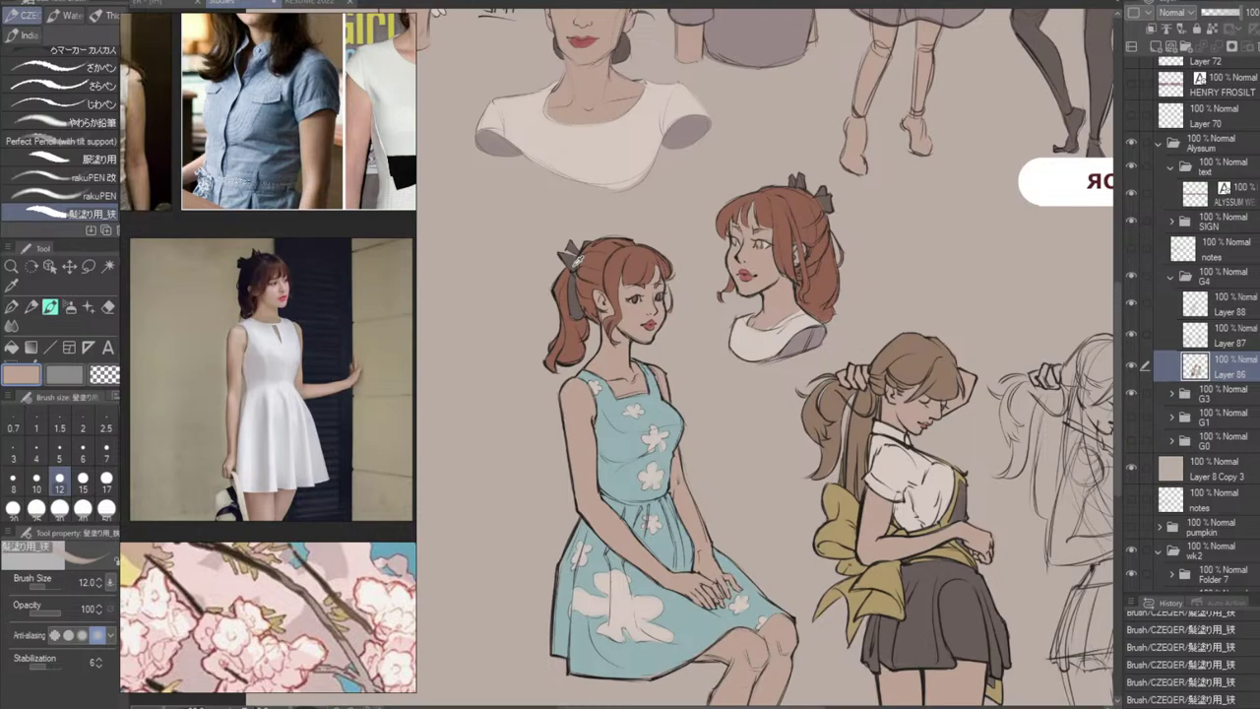
{"action": "left_click", "coordinate": [579, 260], "text": "alt"}
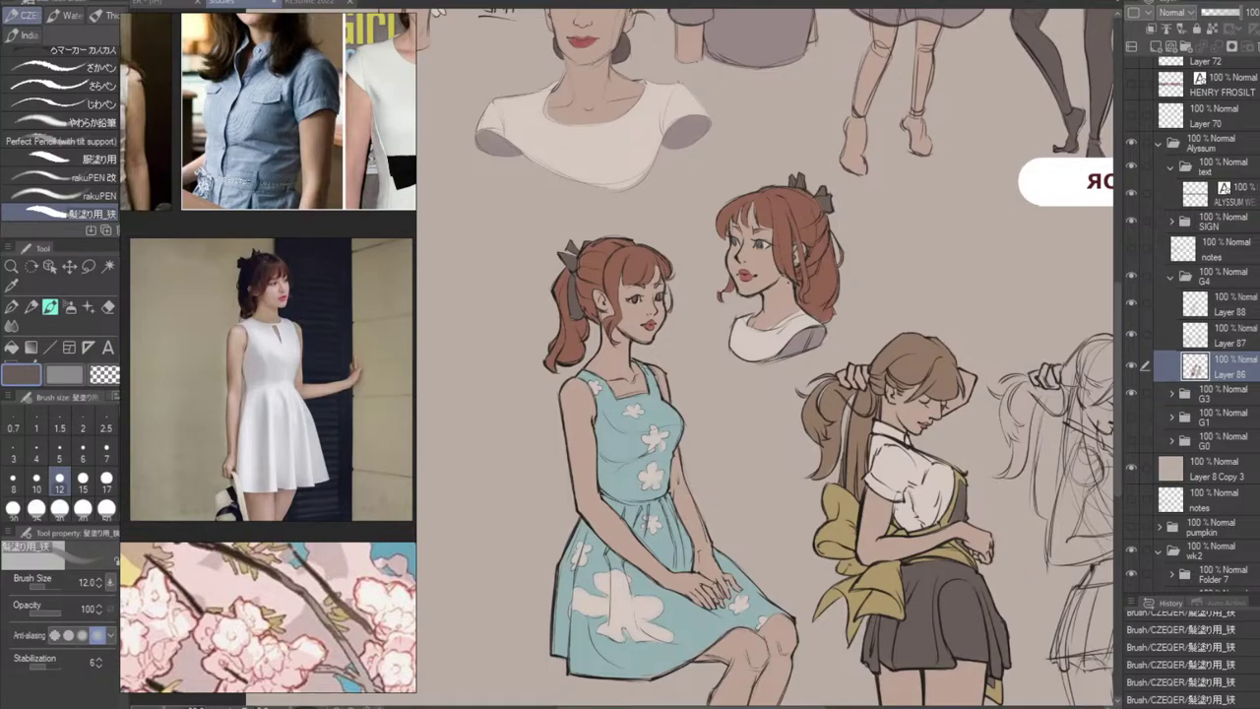
Flip the canvas view back and compare the coloured bust with the other figures on the sheet.
{"action": "scroll", "coordinate": [883, 331], "scroll_direction": "down", "scroll_amount": 1}
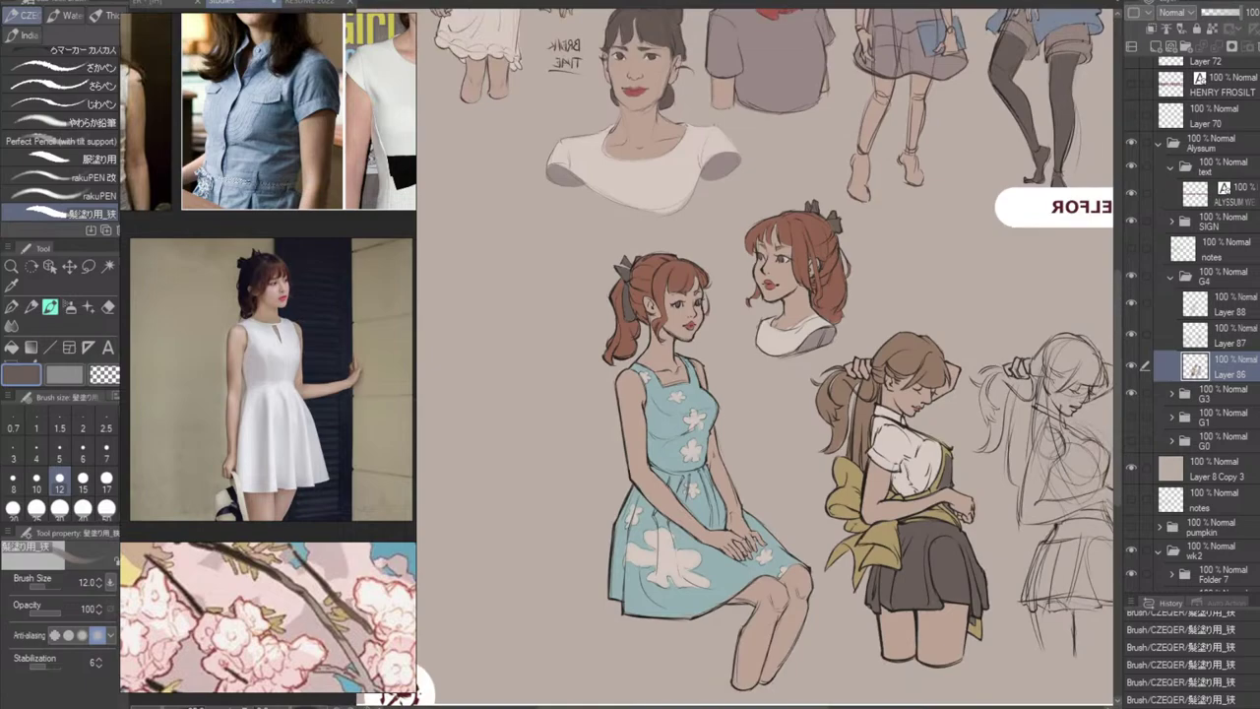
{"action": "key", "text": "h"}
{"action": "left_click_drag", "start_coordinate": [506, 358], "coordinate": [712, 308]}
{"action": "scroll", "coordinate": [832, 310], "scroll_direction": "down", "scroll_amount": 3}
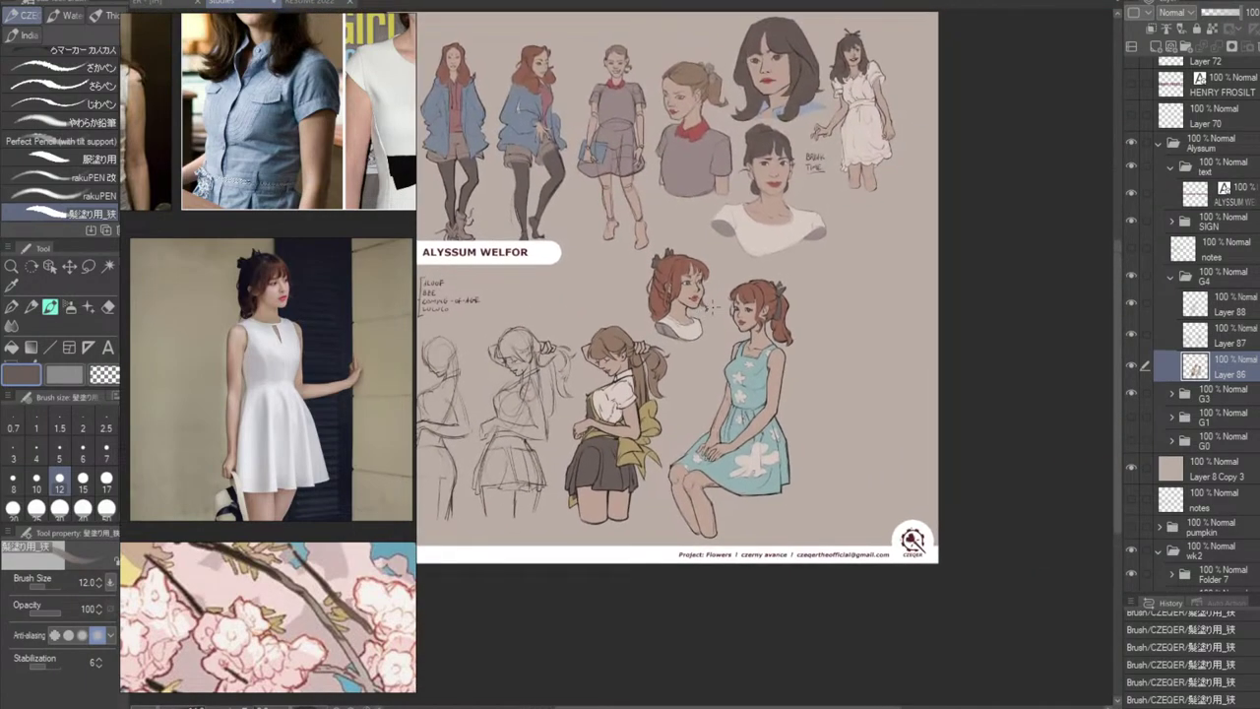
{"action": "scroll", "coordinate": [710, 304], "scroll_direction": "up", "scroll_amount": 4}
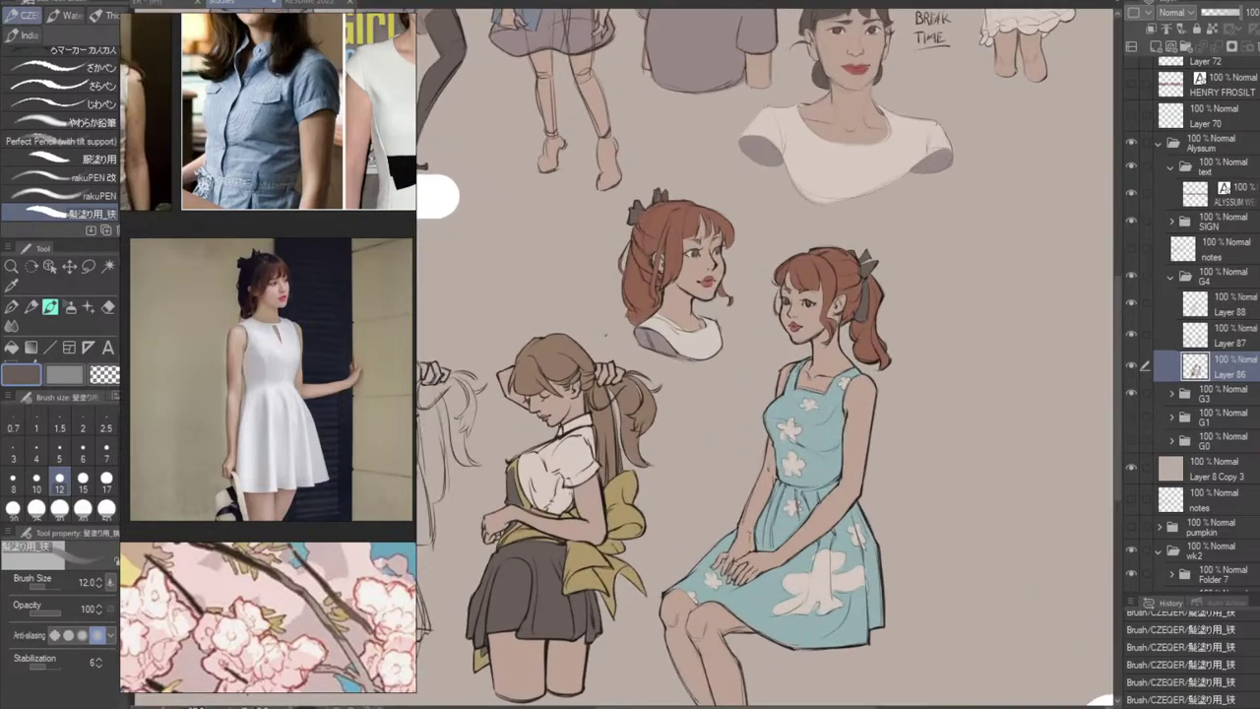
{"action": "scroll", "coordinate": [755, 296], "scroll_direction": "up", "scroll_amount": 2}
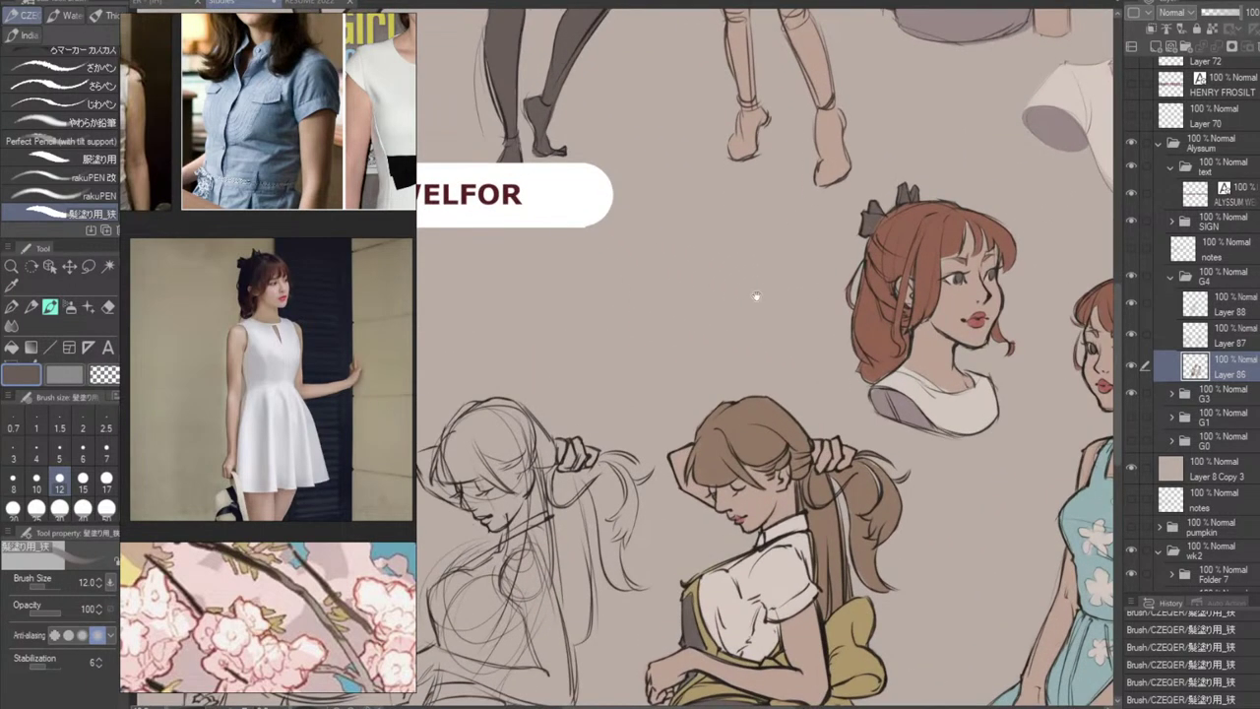
{"action": "left_click_drag", "start_coordinate": [755, 295], "coordinate": [543, 293]}
Find the reference photo of the ponytailed woman in the black skirt and bring the sheet's blank area beside it.
{"action": "scroll", "coordinate": [234, 341], "scroll_direction": "down", "scroll_amount": 3}
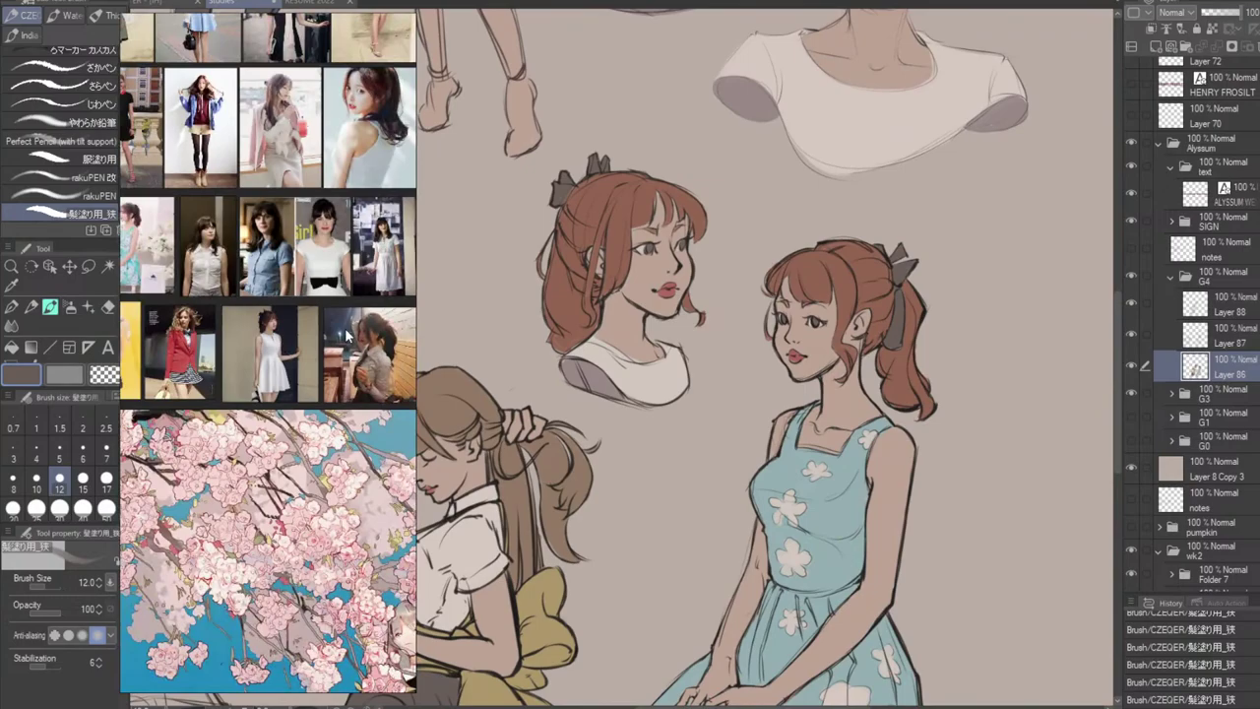
{"action": "scroll", "coordinate": [360, 287], "scroll_direction": "up", "scroll_amount": 3}
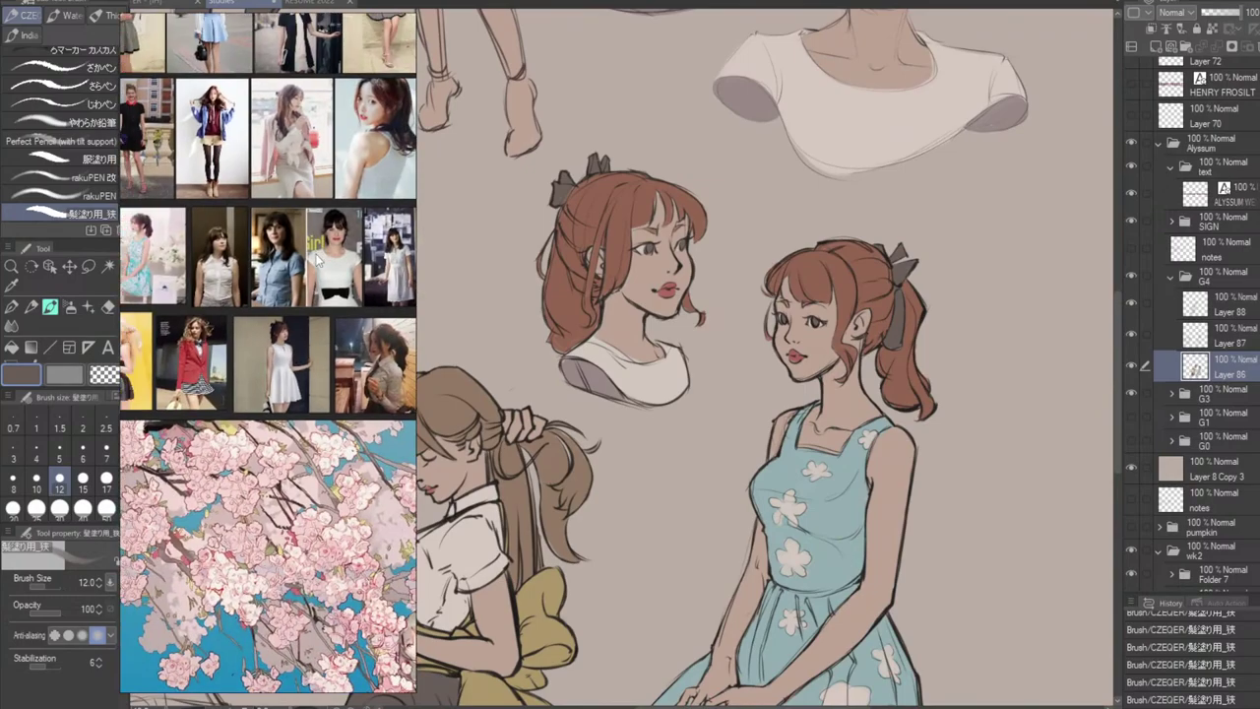
{"action": "scroll", "coordinate": [258, 299], "scroll_direction": "down", "scroll_amount": 2}
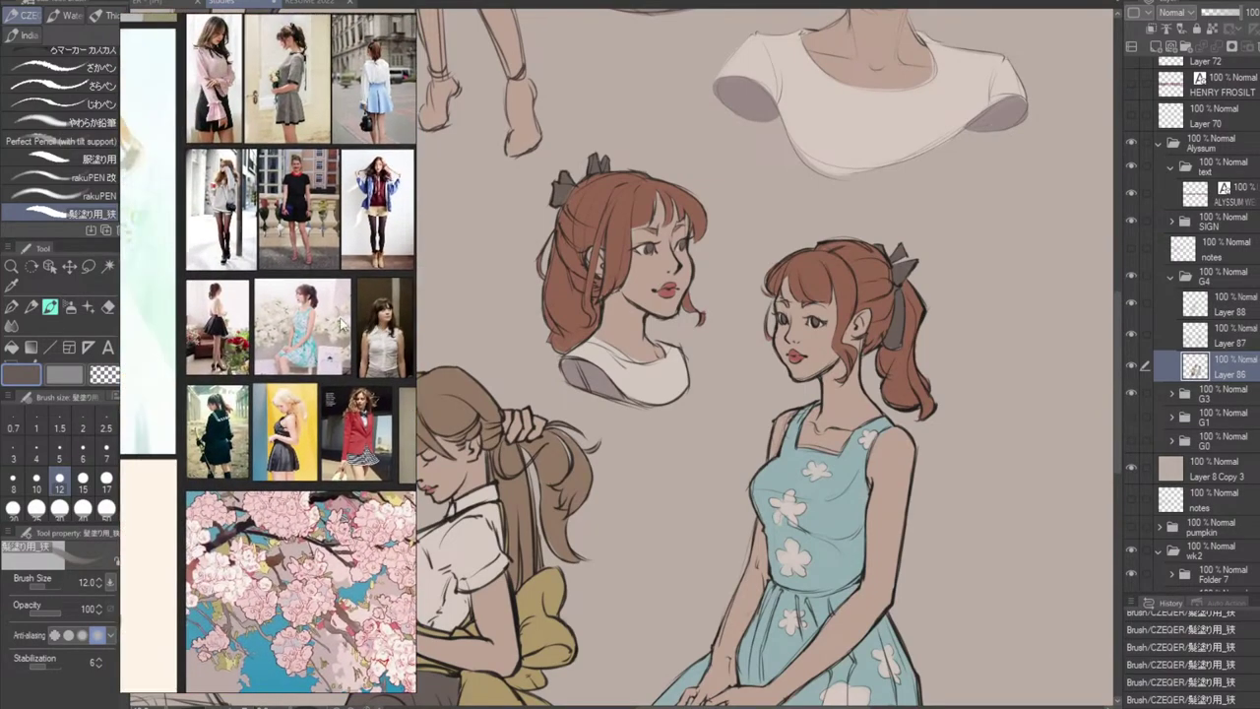
{"action": "scroll", "coordinate": [206, 304], "scroll_direction": "up", "scroll_amount": 4}
{"action": "left_click_drag", "start_coordinate": [269, 311], "coordinate": [285, 285]}
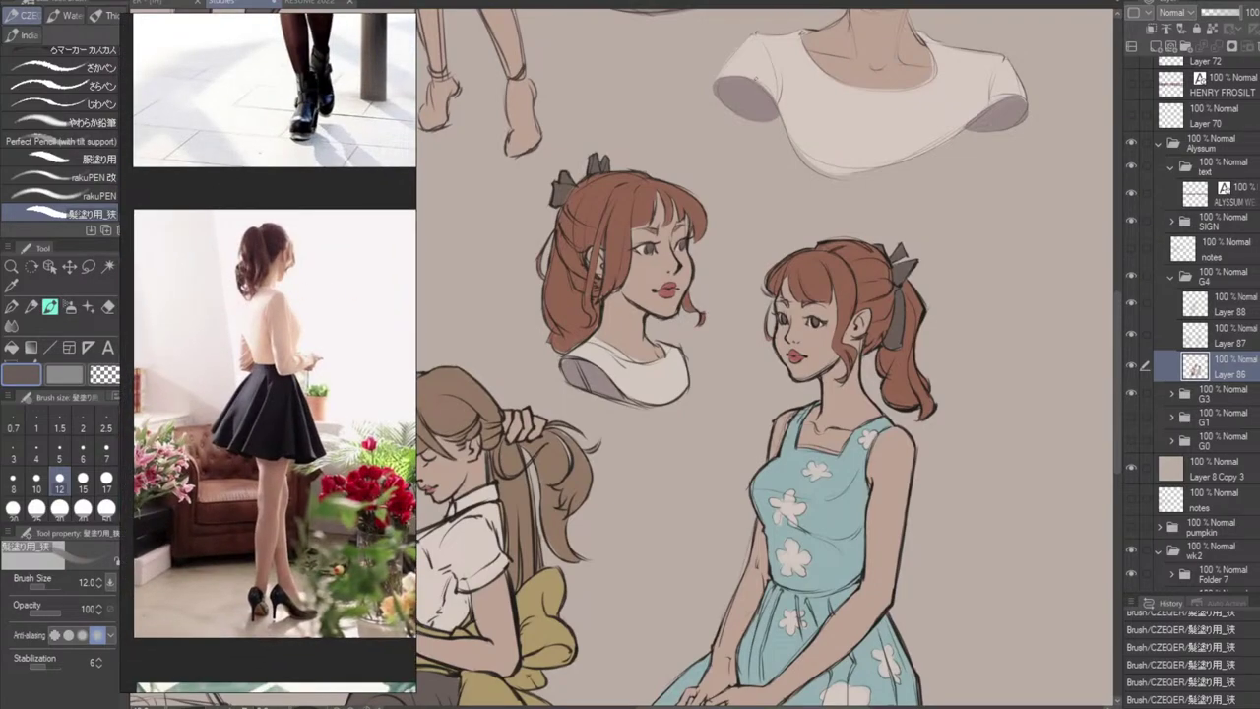
{"action": "left_click_drag", "start_coordinate": [610, 219], "coordinate": [963, 284]}
{"action": "scroll", "coordinate": [748, 370], "scroll_direction": "up", "scroll_amount": 2}
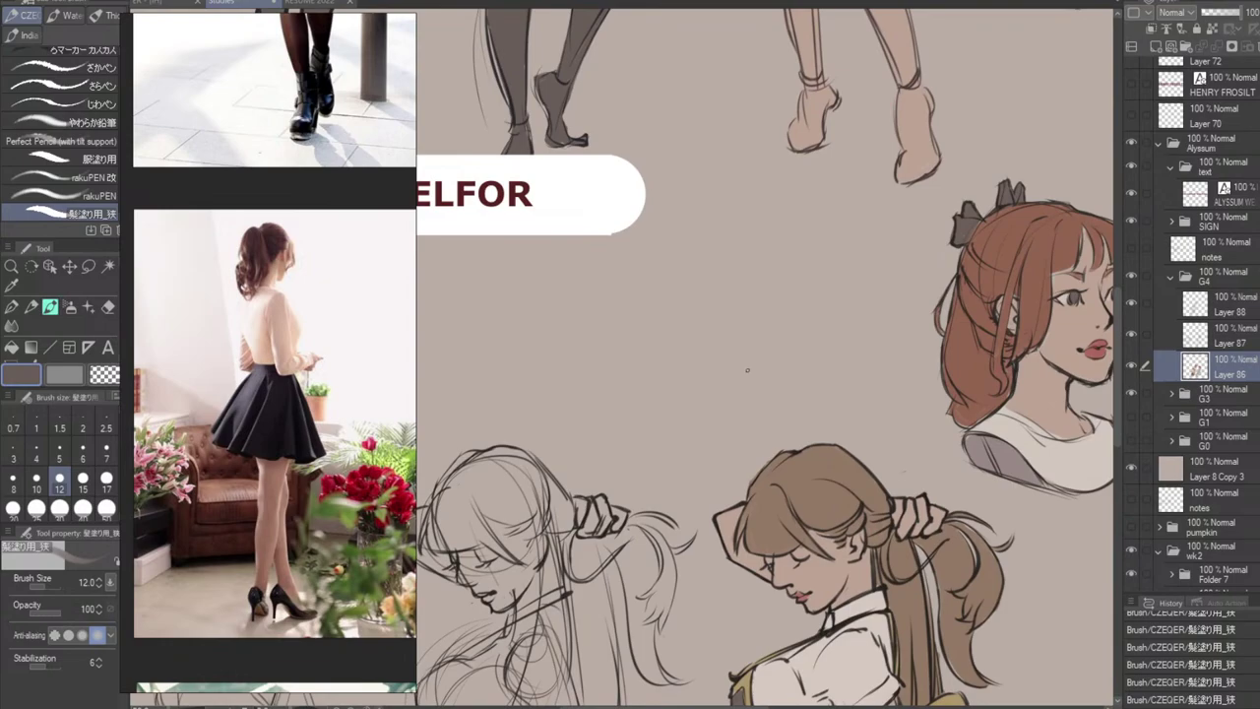
On Layer 87, sketch the head circle of the next figure in the dark line colour sampled from the bust.
{"action": "left_click", "coordinate": [1230, 336]}
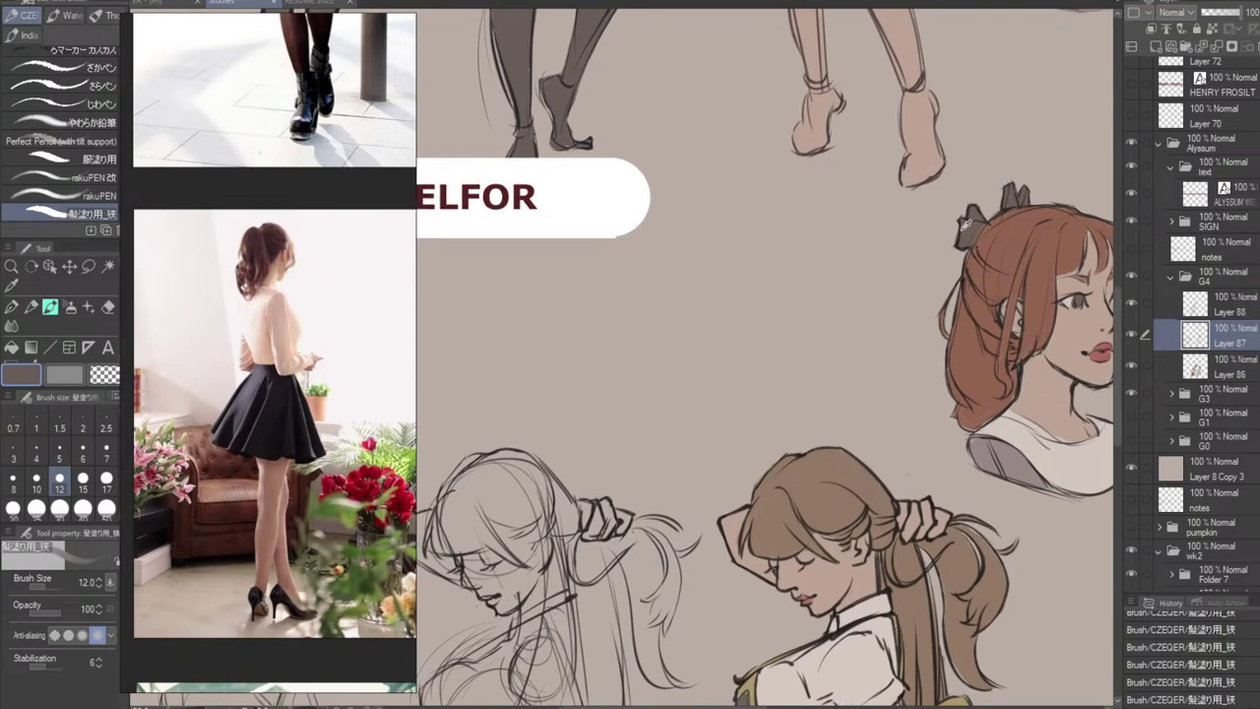
{"action": "left_click", "coordinate": [1078, 382], "text": "alt"}
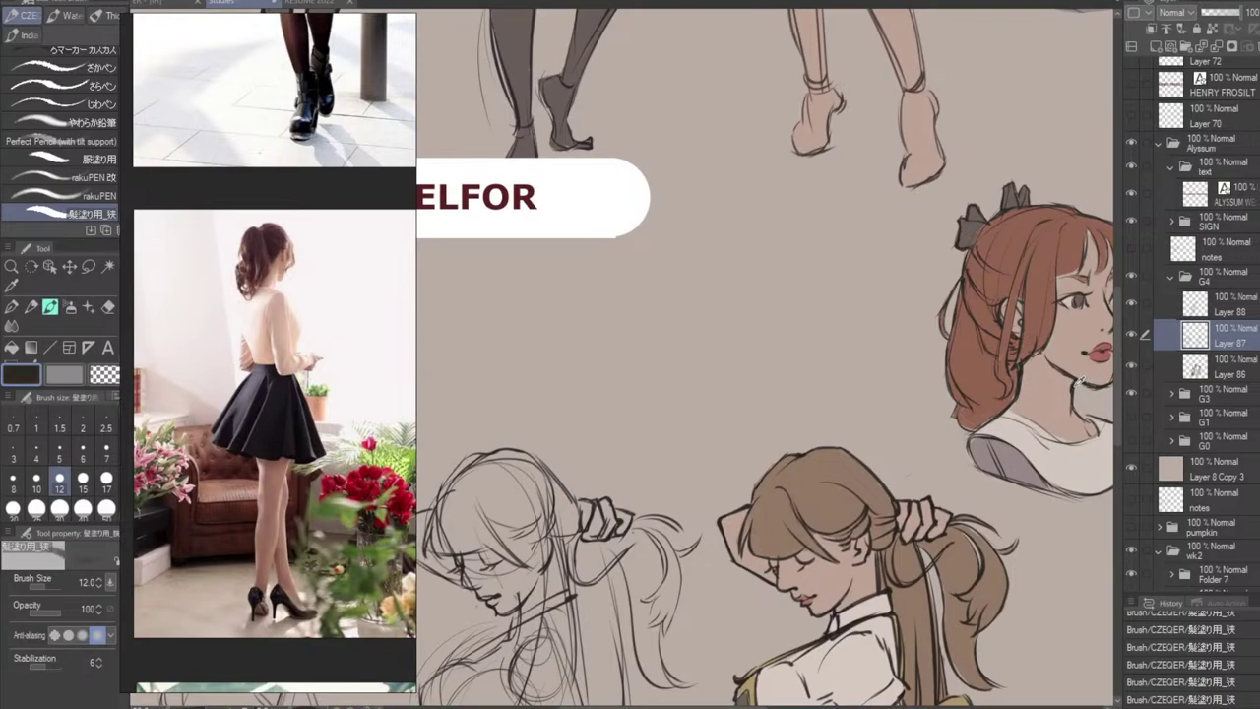
{"action": "left_click_drag", "start_coordinate": [746, 252], "coordinate": [669, 409]}
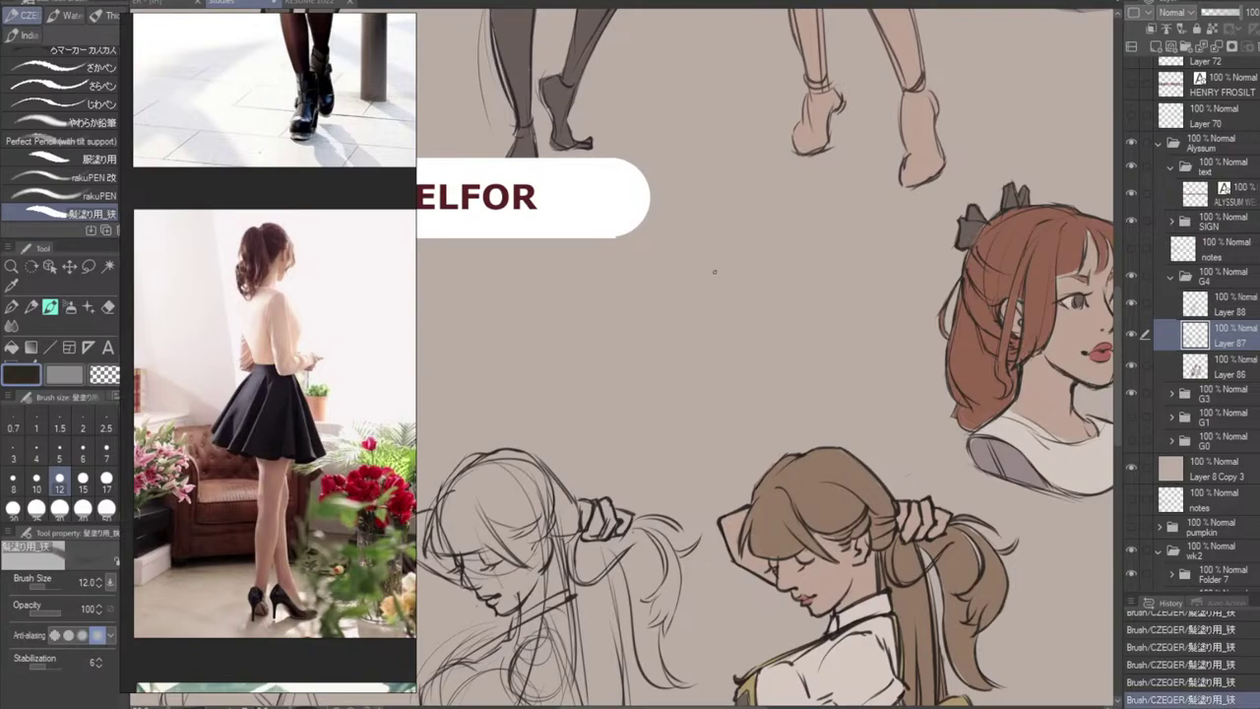
{"action": "mouse_move", "coordinate": [764, 228]}
{"action": "left_mouse_down"}
{"action": "mouse_move", "coordinate": [723, 258]}
{"action": "mouse_move", "coordinate": [745, 251]}
{"action": "mouse_move", "coordinate": [769, 303]}
{"action": "left_mouse_up"}
{"action": "key", "text": "ctrl+z"}
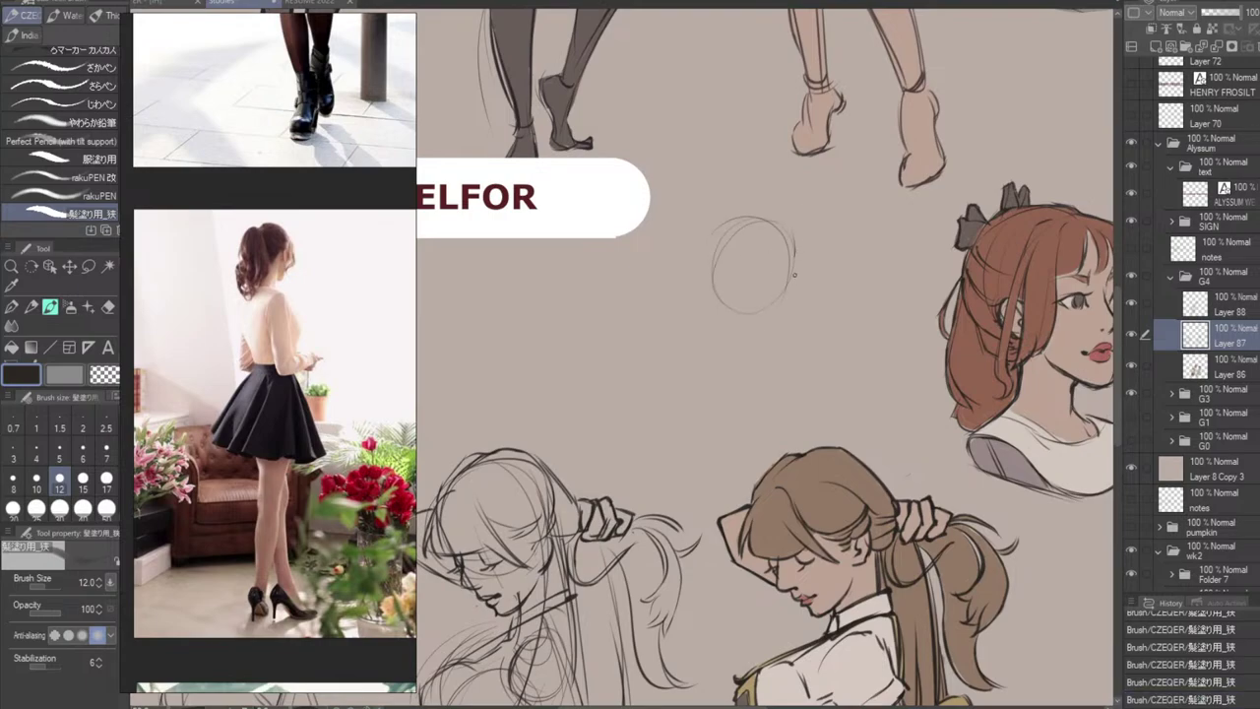
Sketch a small ear near the front edge of the head circle, redoing the strokes until the shape fits.
{"action": "left_click_drag", "start_coordinate": [792, 264], "coordinate": [784, 289]}
{"action": "key", "text": "ctrl+z"}
{"action": "key", "text": "ctrl+z"}
{"action": "left_click_drag", "start_coordinate": [789, 266], "coordinate": [786, 293]}
{"action": "left_click_drag", "start_coordinate": [791, 282], "coordinate": [786, 292]}
{"action": "key", "text": "ctrl+z"}
{"action": "key", "text": "ctrl+z"}
{"action": "key", "text": "ctrl+z"}
{"action": "key", "text": "ctrl+z"}
Sketch the back curve of the skull and both sides of the neck below the head circle.
{"action": "left_click_drag", "start_coordinate": [778, 271], "coordinate": [764, 356]}
{"action": "key", "text": "ctrl+z"}
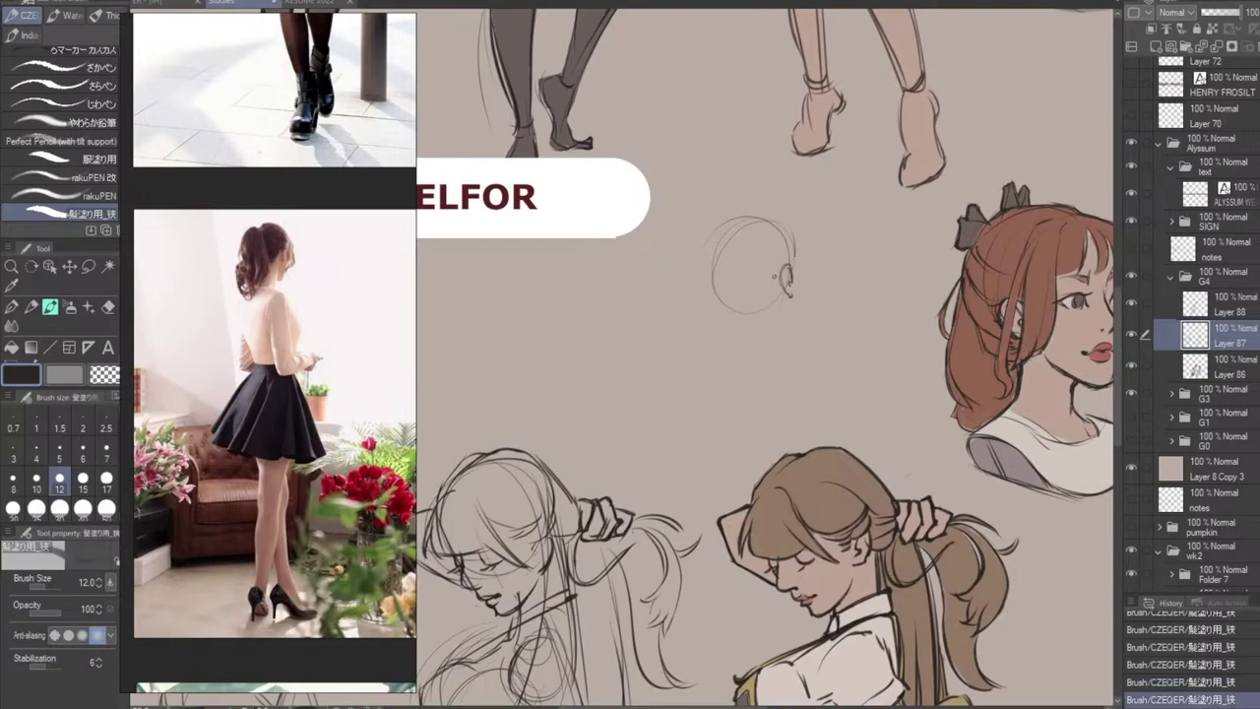
{"action": "left_click_drag", "start_coordinate": [774, 278], "coordinate": [763, 357]}
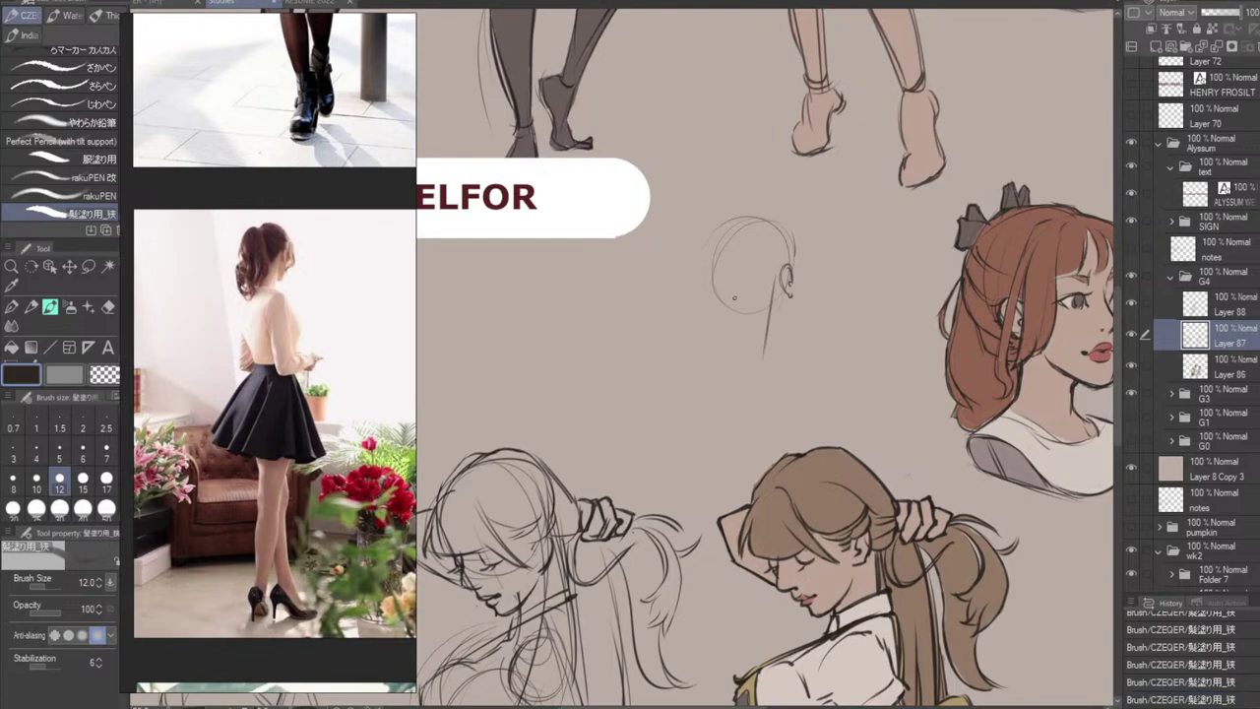
{"action": "left_click_drag", "start_coordinate": [734, 299], "coordinate": [723, 354]}
{"action": "key", "text": "ctrl+z"}
{"action": "mouse_move", "coordinate": [728, 223]}
{"action": "left_mouse_down"}
{"action": "mouse_move", "coordinate": [738, 309]}
{"action": "mouse_move", "coordinate": [699, 242]}
{"action": "mouse_move", "coordinate": [735, 295]}
{"action": "mouse_move", "coordinate": [719, 251]}
{"action": "mouse_move", "coordinate": [716, 353]}
{"action": "mouse_move", "coordinate": [769, 266]}
{"action": "mouse_move", "coordinate": [726, 292]}
{"action": "mouse_move", "coordinate": [716, 349]}
{"action": "left_mouse_up"}
{"action": "key", "text": "ctrl+z"}
{"action": "key", "text": "ctrl+z"}
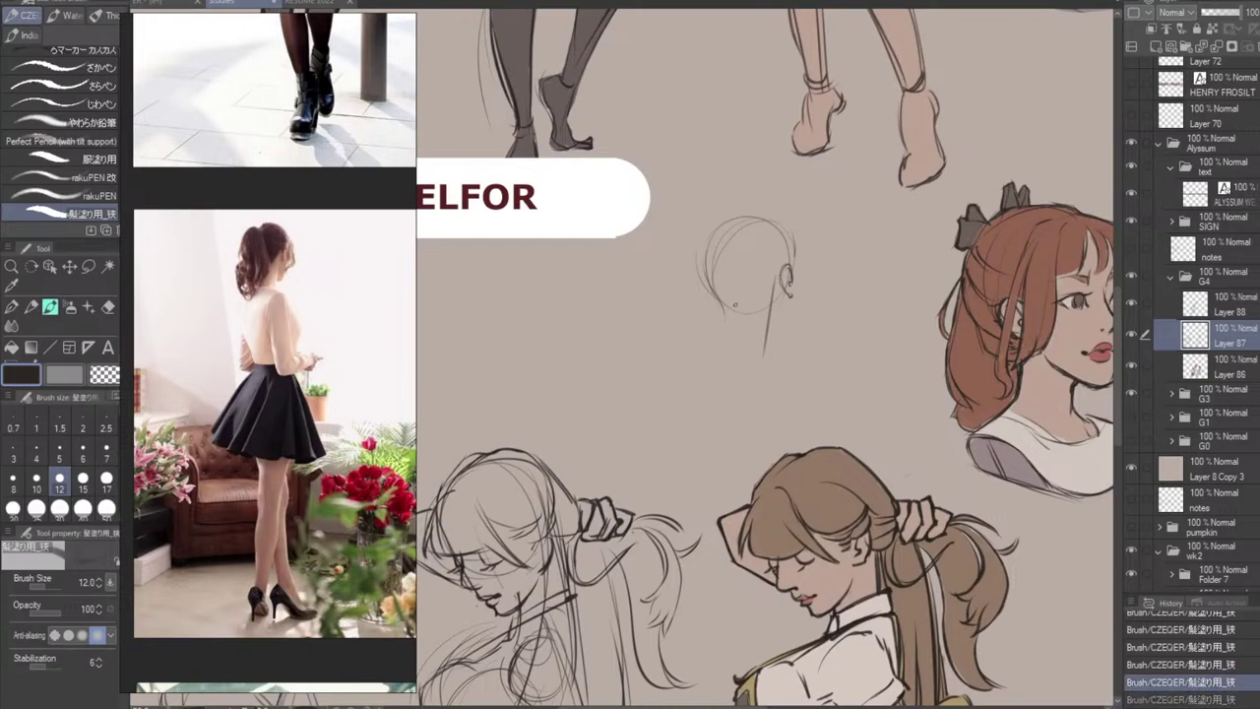
{"action": "left_click_drag", "start_coordinate": [734, 305], "coordinate": [721, 347]}
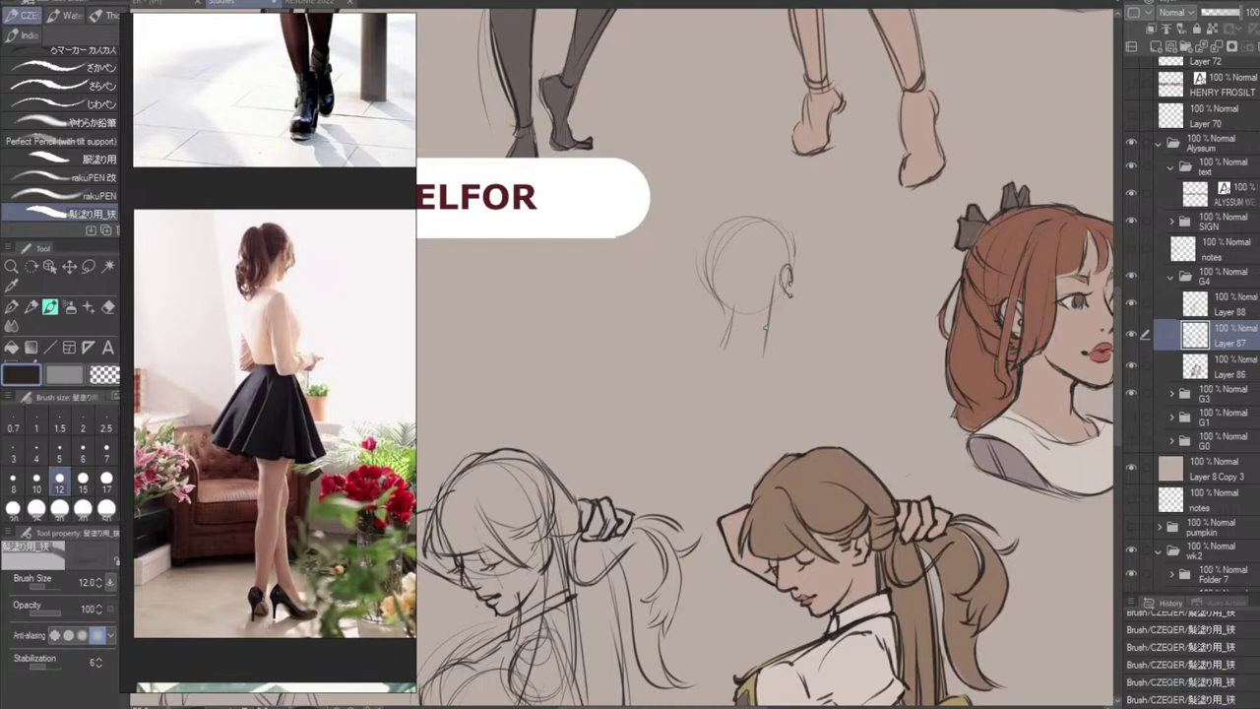
Compare the head sketch with and without its latest skull and neck strokes.
{"action": "key", "text": "ctrl+z"}
{"action": "key", "text": "ctrl+z"}
{"action": "key", "text": "ctrl+z"}
{"action": "key", "text": "ctrl+z"}
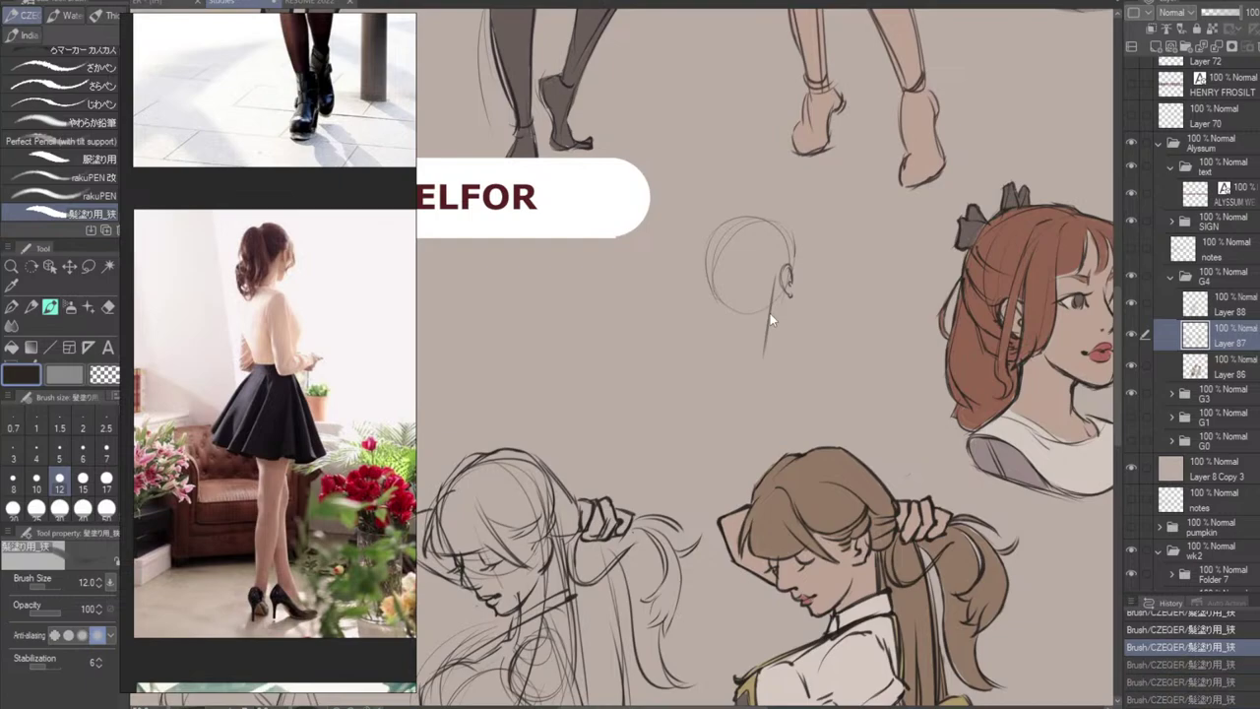
{"action": "key", "text": "ctrl+y"}
{"action": "key", "text": "ctrl+y"}
{"action": "key", "text": "ctrl+y"}
{"action": "key", "text": "ctrl+y"}
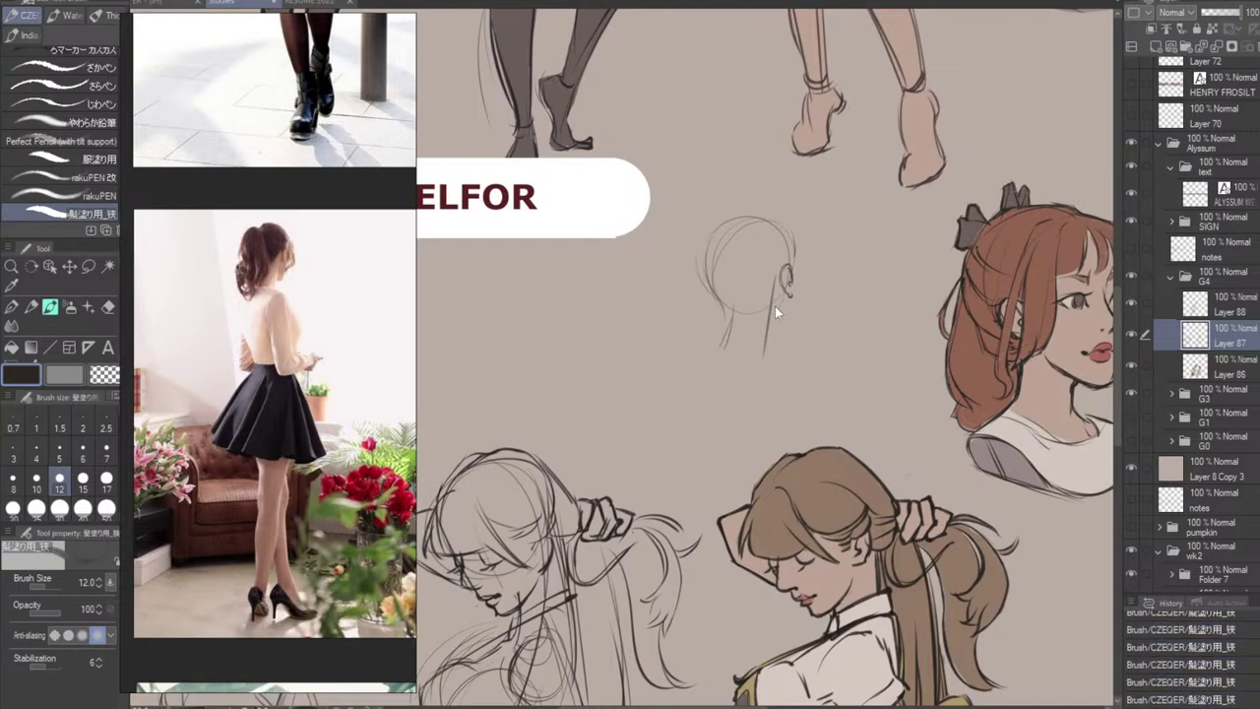
Erase both neck lines beneath the head circle.
{"action": "key", "text": "e"}
{"action": "mouse_move", "coordinate": [733, 349]}
{"action": "left_mouse_down"}
{"action": "mouse_move", "coordinate": [735, 306]}
{"action": "mouse_move", "coordinate": [729, 344]}
{"action": "left_mouse_up"}
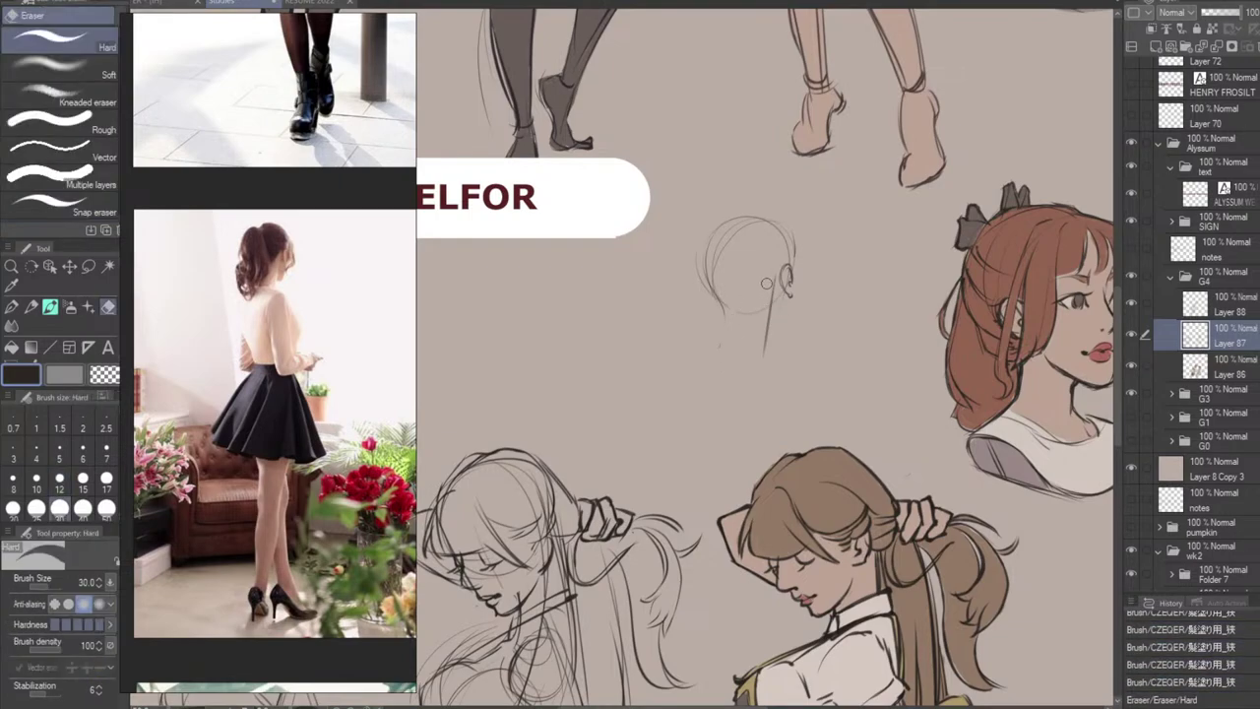
{"action": "mouse_move", "coordinate": [768, 281]}
{"action": "left_mouse_down"}
{"action": "mouse_move", "coordinate": [755, 369]}
{"action": "mouse_move", "coordinate": [770, 317]}
{"action": "mouse_move", "coordinate": [764, 334]}
{"action": "left_mouse_up"}
{"action": "key", "text": "b"}
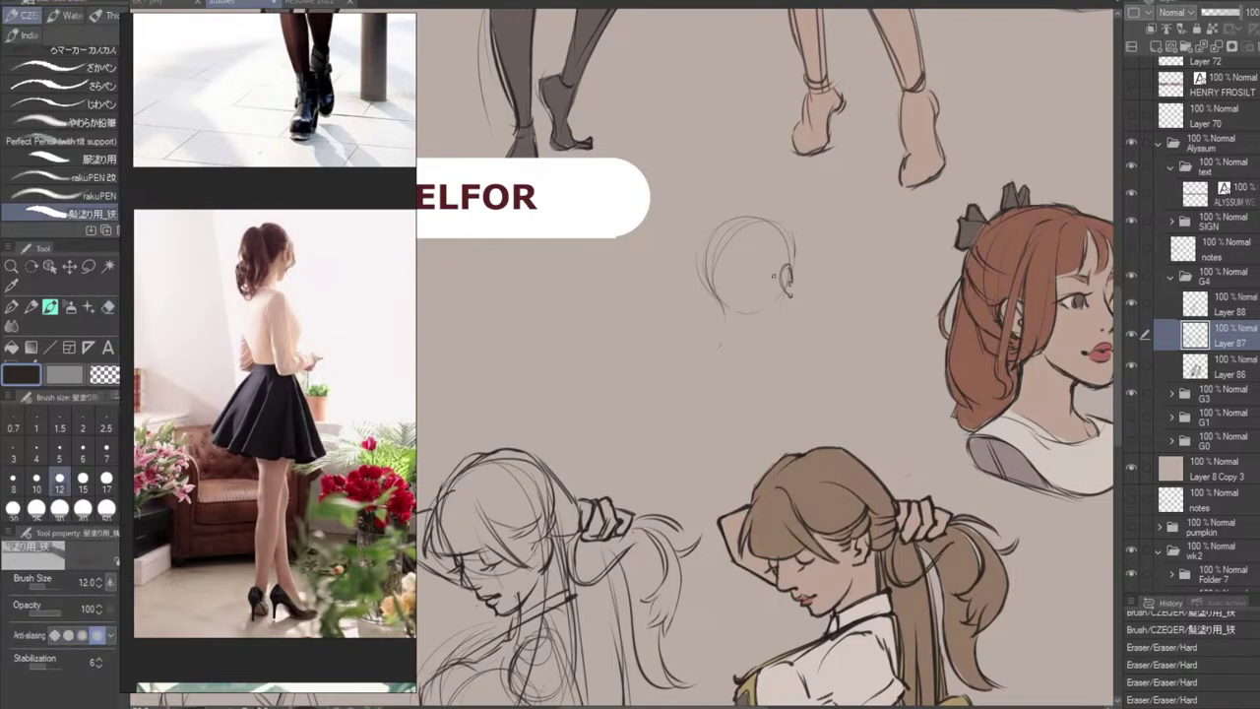
Redraw the back and front neck lines and add a short stroke for the underside of the jaw.
{"action": "key", "text": "ctrl+z"}
{"action": "left_click_drag", "start_coordinate": [771, 282], "coordinate": [755, 356]}
{"action": "key", "text": "ctrl+z"}
{"action": "left_click_drag", "start_coordinate": [724, 309], "coordinate": [721, 347]}
{"action": "mouse_move", "coordinate": [771, 286]}
{"action": "left_mouse_down"}
{"action": "mouse_move", "coordinate": [758, 353]}
{"action": "mouse_move", "coordinate": [789, 293]}
{"action": "mouse_move", "coordinate": [784, 330]}
{"action": "left_mouse_up"}
{"action": "mouse_move", "coordinate": [765, 327]}
{"action": "left_mouse_down"}
{"action": "mouse_move", "coordinate": [778, 331]}
{"action": "mouse_move", "coordinate": [781, 308]}
{"action": "mouse_move", "coordinate": [784, 334]}
{"action": "left_mouse_up"}
{"action": "key", "text": "ctrl+z"}
{"action": "key", "text": "ctrl+z"}
{"action": "key", "text": "ctrl+z"}
{"action": "key", "text": "ctrl+z"}
{"action": "key", "text": "ctrl+z"}
{"action": "key", "text": "ctrl+z"}
{"action": "key", "text": "ctrl+z"}
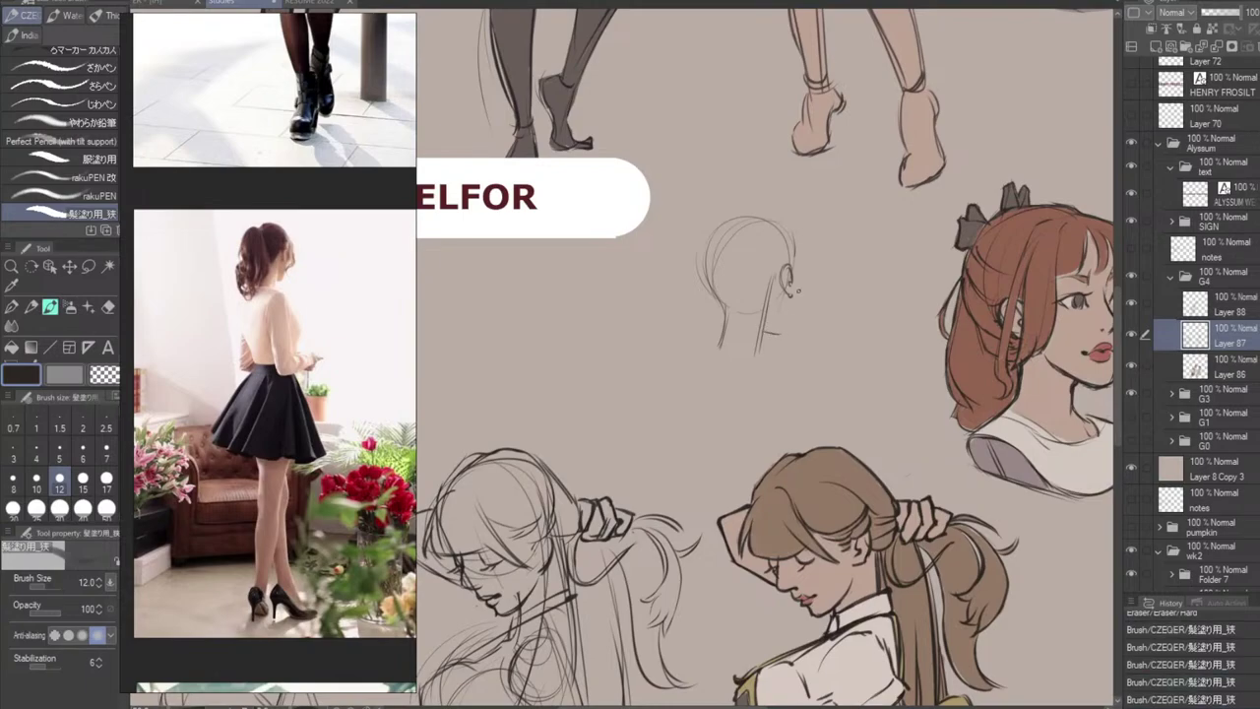
Lasso the ear, shift it slightly inward on the head, and deselect it.
{"action": "key", "text": "m"}
{"action": "mouse_move", "coordinate": [794, 301]}
{"action": "left_mouse_down"}
{"action": "mouse_move", "coordinate": [798, 248]}
{"action": "mouse_move", "coordinate": [788, 307]}
{"action": "mouse_move", "coordinate": [811, 265]}
{"action": "left_mouse_up"}
{"action": "key", "text": "ctrl+t"}
{"action": "left_click", "coordinate": [740, 334]}
{"action": "key", "text": "ctrl+d"}
{"action": "key", "text": "b"}
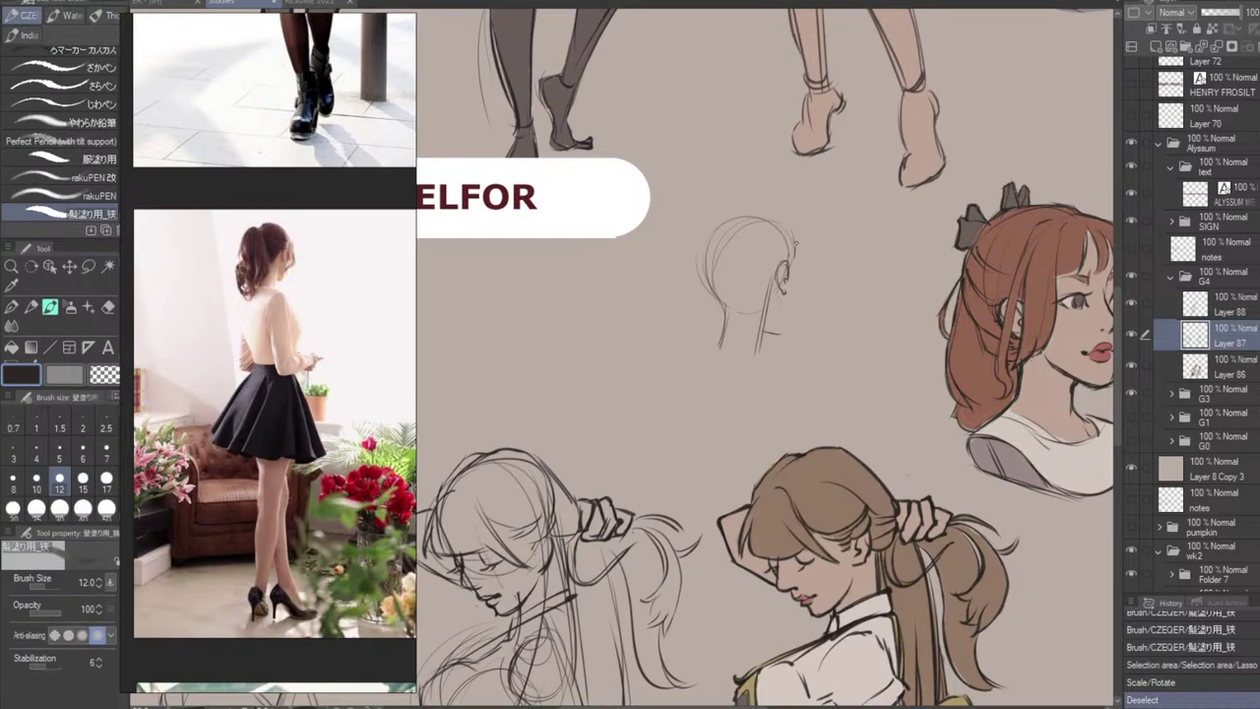
Sketch the turned-away face's contour from forehead to cheek in front of the ear, redoing the strokes.
{"action": "left_click_drag", "start_coordinate": [795, 242], "coordinate": [795, 313]}
{"action": "key", "text": "ctrl+z"}
{"action": "key", "text": "ctrl+z"}
{"action": "key", "text": "ctrl+z"}
{"action": "key", "text": "ctrl+z"}
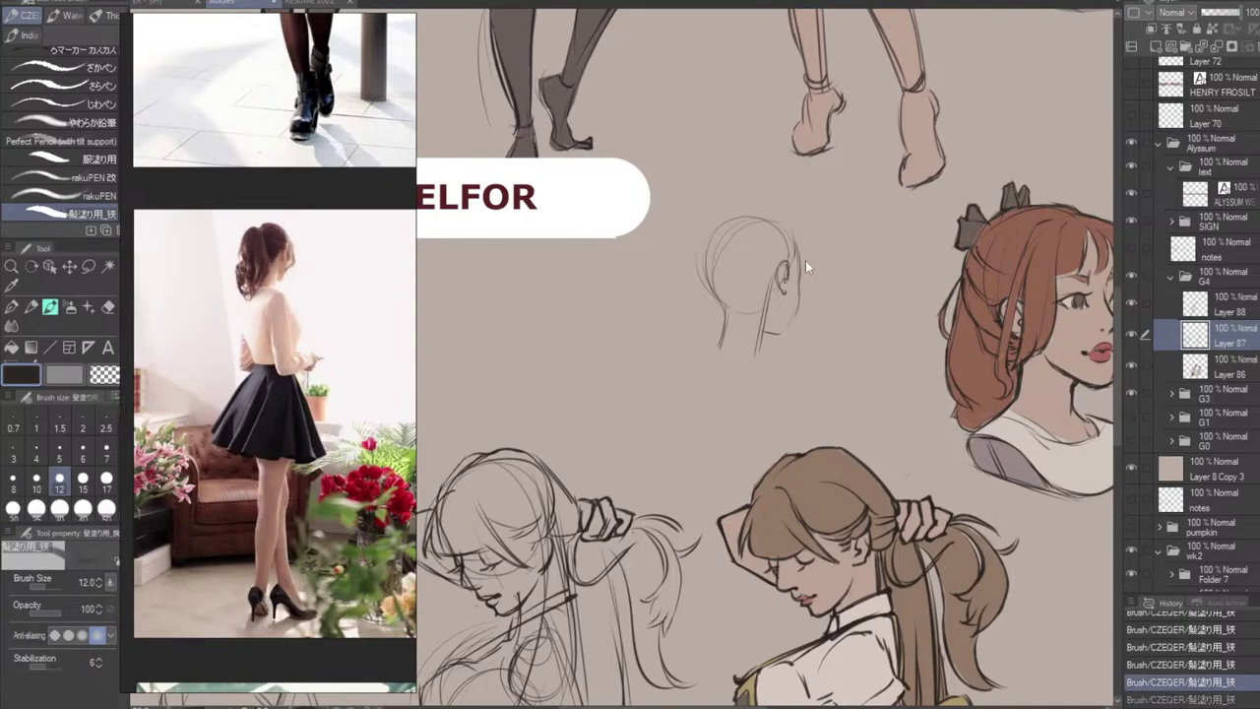
{"action": "key", "text": "ctrl+z"}
{"action": "left_click_drag", "start_coordinate": [798, 253], "coordinate": [802, 278]}
{"action": "left_click_drag", "start_coordinate": [801, 265], "coordinate": [786, 333]}
{"action": "key", "text": "ctrl+z"}
{"action": "key", "text": "ctrl+z"}
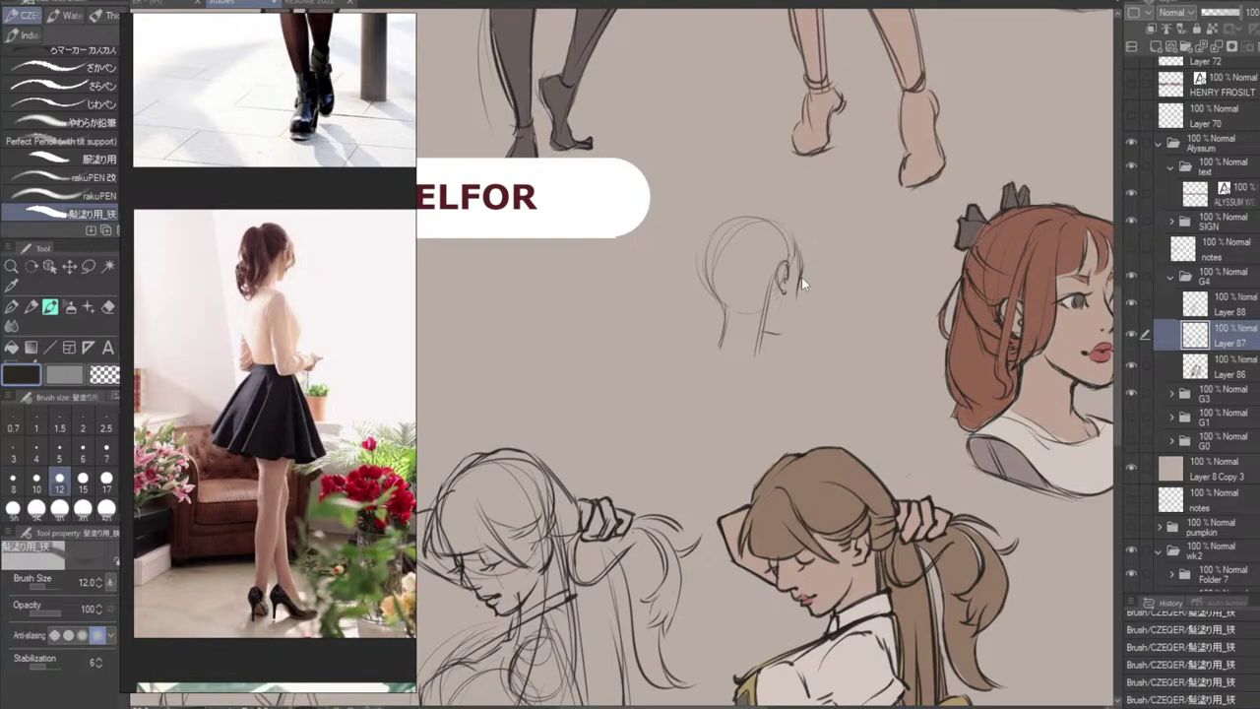
Sketch the turned-away face's cheek and jaw contour from the brow down to the underside of the jaw, redoing the strokes.
{"action": "left_click_drag", "start_coordinate": [801, 280], "coordinate": [794, 316]}
{"action": "key", "text": "ctrl+z"}
{"action": "left_click_drag", "start_coordinate": [799, 295], "coordinate": [783, 336]}
{"action": "left_click_drag", "start_coordinate": [793, 317], "coordinate": [783, 338]}
{"action": "key", "text": "ctrl+z"}
{"action": "key", "text": "ctrl+z"}
{"action": "key", "text": "ctrl+z"}
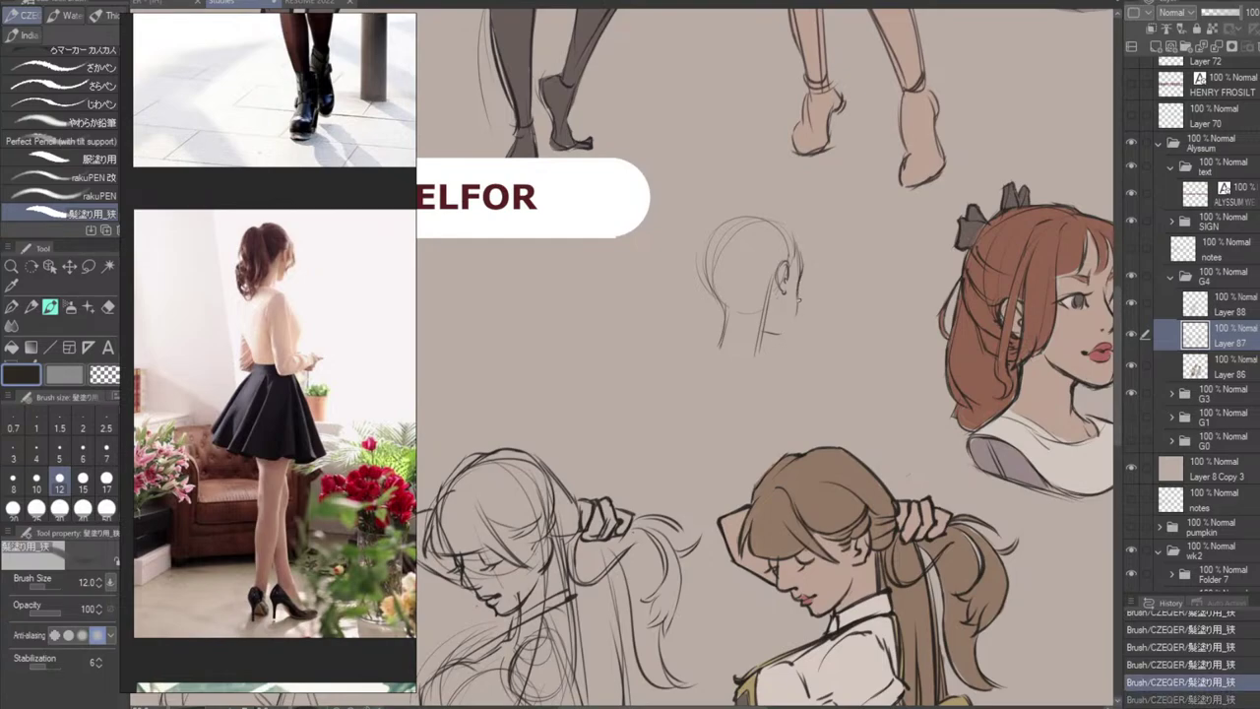
{"action": "left_click_drag", "start_coordinate": [799, 295], "coordinate": [794, 316]}
{"action": "left_click_drag", "start_coordinate": [796, 313], "coordinate": [790, 331]}
{"action": "key", "text": "ctrl+z"}
{"action": "key", "text": "ctrl+z"}
{"action": "key", "text": "ctrl+z"}
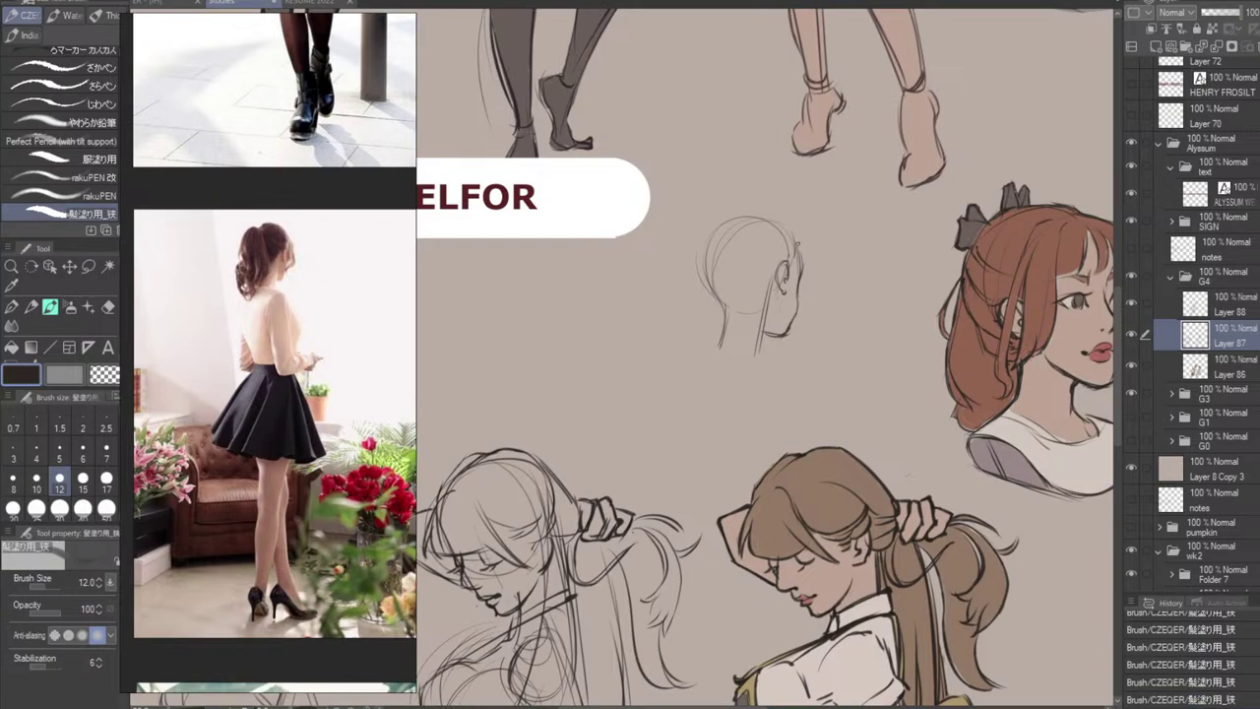
{"action": "mouse_move", "coordinate": [774, 277]}
{"action": "left_mouse_down"}
{"action": "mouse_move", "coordinate": [758, 340]}
{"action": "mouse_move", "coordinate": [768, 289]}
{"action": "mouse_move", "coordinate": [766, 307]}
{"action": "left_mouse_up"}
{"action": "key", "text": "ctrl+z"}
{"action": "key", "text": "ctrl+z"}
{"action": "key", "text": "ctrl+z"}
{"action": "key", "text": "ctrl+z"}
{"action": "key", "text": "ctrl+z"}
{"action": "key", "text": "ctrl+z"}
{"action": "left_click_drag", "start_coordinate": [780, 255], "coordinate": [779, 262]}
{"action": "key", "text": "ctrl+z"}
{"action": "key", "text": "ctrl+z"}
{"action": "key", "text": "ctrl+z"}
{"action": "key", "text": "ctrl+z"}
{"action": "key", "text": "ctrl+z"}
{"action": "key", "text": "ctrl+z"}
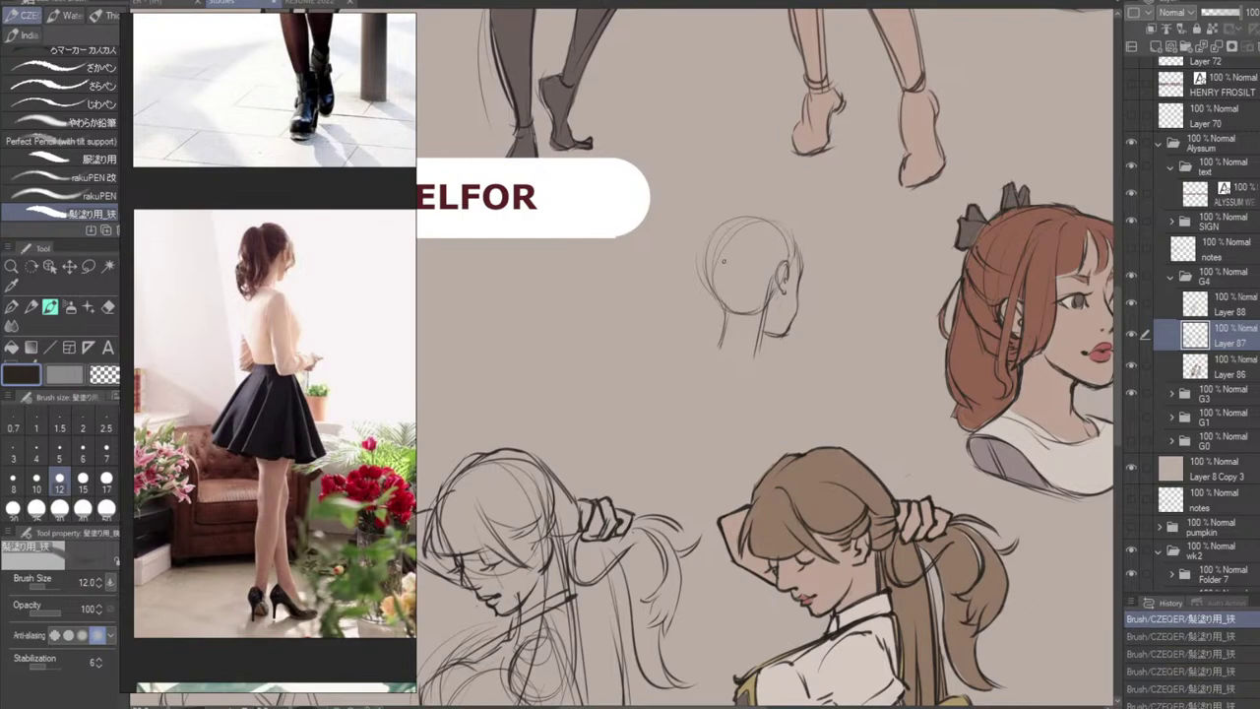
Mark the ponytail's base high on the back of the head and try guide strokes from it toward the ear.
{"action": "mouse_move", "coordinate": [725, 260]}
{"action": "left_mouse_down"}
{"action": "mouse_move", "coordinate": [777, 290]}
{"action": "mouse_move", "coordinate": [770, 304]}
{"action": "mouse_move", "coordinate": [772, 266]}
{"action": "left_mouse_up"}
{"action": "key", "text": "ctrl+z"}
{"action": "key", "text": "ctrl+z"}
{"action": "key", "text": "ctrl+z"}
{"action": "key", "text": "ctrl+z"}
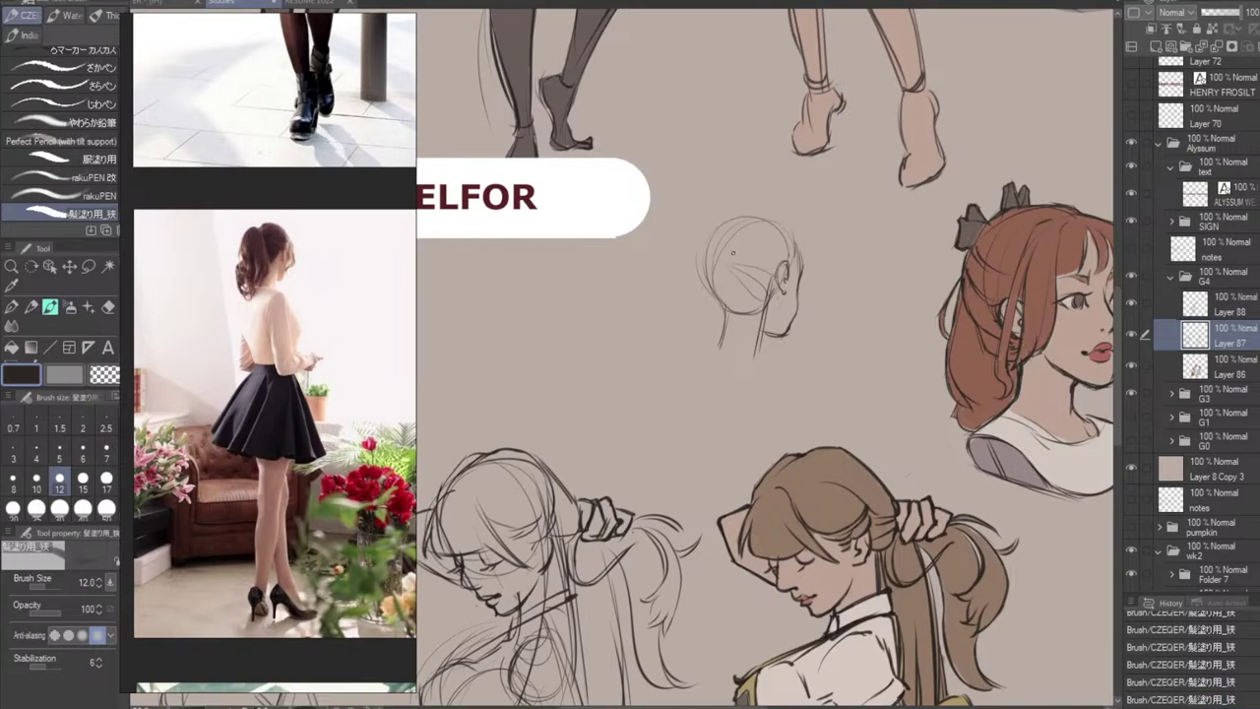
{"action": "key", "text": "ctrl+z"}
{"action": "key", "text": "ctrl+z"}
{"action": "left_click_drag", "start_coordinate": [723, 242], "coordinate": [766, 290]}
{"action": "key", "text": "ctrl+z"}
{"action": "key", "text": "ctrl+z"}
{"action": "mouse_move", "coordinate": [726, 245]}
{"action": "left_mouse_down"}
{"action": "mouse_move", "coordinate": [771, 294]}
{"action": "mouse_move", "coordinate": [761, 300]}
{"action": "left_mouse_up"}
{"action": "key", "text": "ctrl+z"}
{"action": "key", "text": "ctrl+z"}
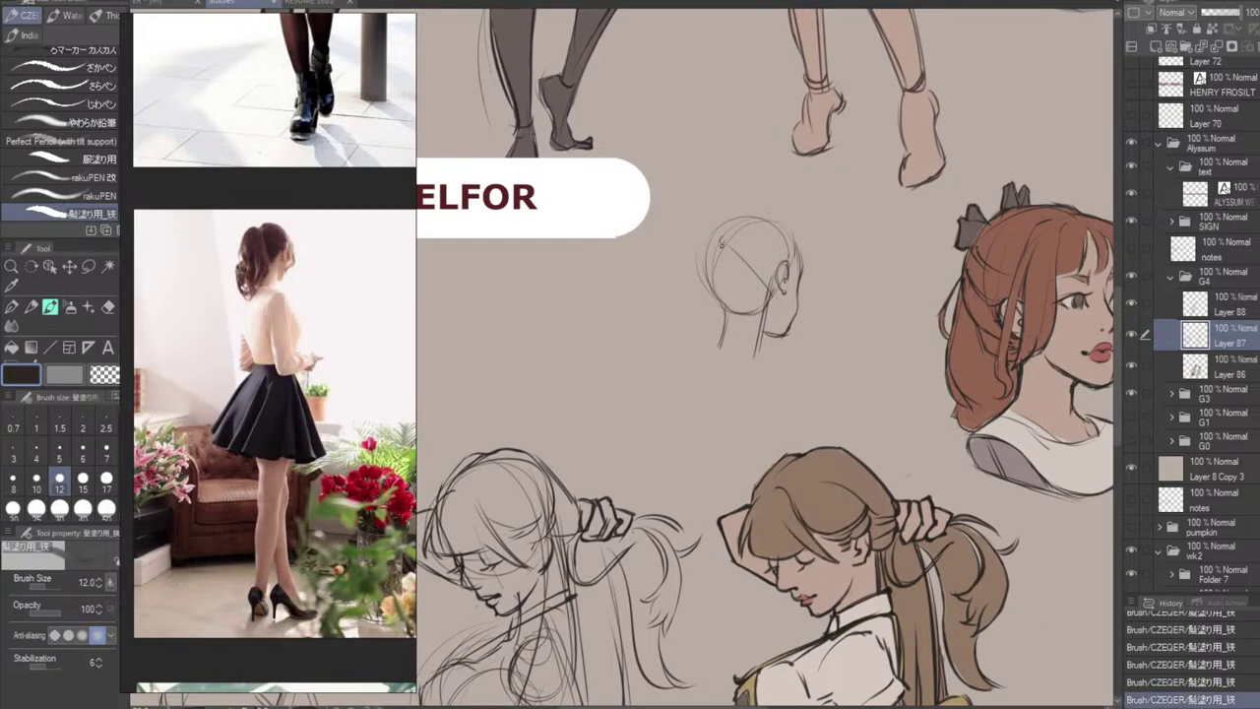
Try a hairline running from the ponytail's base across the head to the forehead.
{"action": "key", "text": "ctrl+z"}
{"action": "mouse_move", "coordinate": [726, 248]}
{"action": "left_mouse_down"}
{"action": "mouse_move", "coordinate": [745, 282]}
{"action": "mouse_move", "coordinate": [766, 239]}
{"action": "mouse_move", "coordinate": [767, 255]}
{"action": "mouse_move", "coordinate": [803, 265]}
{"action": "mouse_move", "coordinate": [795, 252]}
{"action": "mouse_move", "coordinate": [802, 274]}
{"action": "mouse_move", "coordinate": [803, 256]}
{"action": "left_mouse_up"}
{"action": "key", "text": "ctrl+z"}
{"action": "key", "text": "ctrl+z"}
{"action": "key", "text": "ctrl+z"}
{"action": "key", "text": "ctrl+z"}
{"action": "key", "text": "ctrl+z"}
{"action": "key", "text": "ctrl+z"}
{"action": "key", "text": "ctrl+z"}
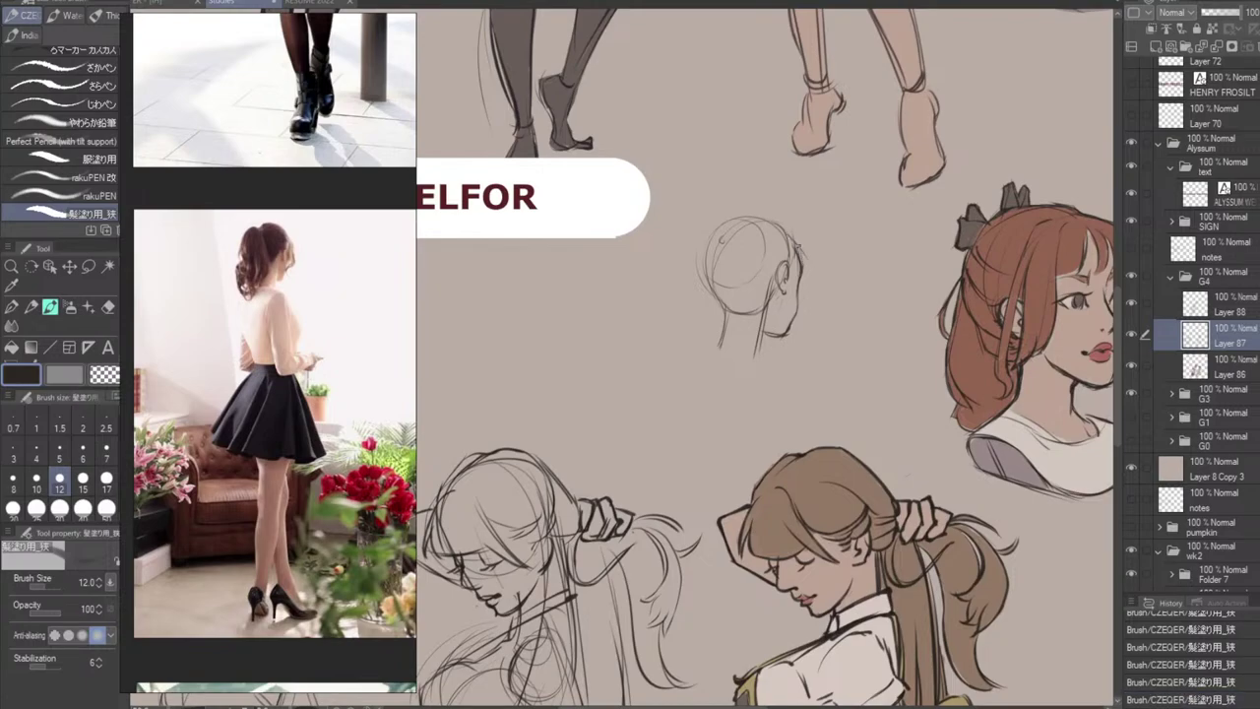
{"action": "key", "text": "ctrl+z"}
Sketch the hair's upper contour over the crown, slightly outside the head circle.
{"action": "mouse_move", "coordinate": [734, 208]}
{"action": "left_mouse_down"}
{"action": "mouse_move", "coordinate": [790, 240]}
{"action": "mouse_move", "coordinate": [772, 204]}
{"action": "mouse_move", "coordinate": [760, 209]}
{"action": "left_mouse_up"}
{"action": "key", "text": "ctrl+z"}
{"action": "key", "text": "ctrl+z"}
{"action": "key", "text": "ctrl+z"}
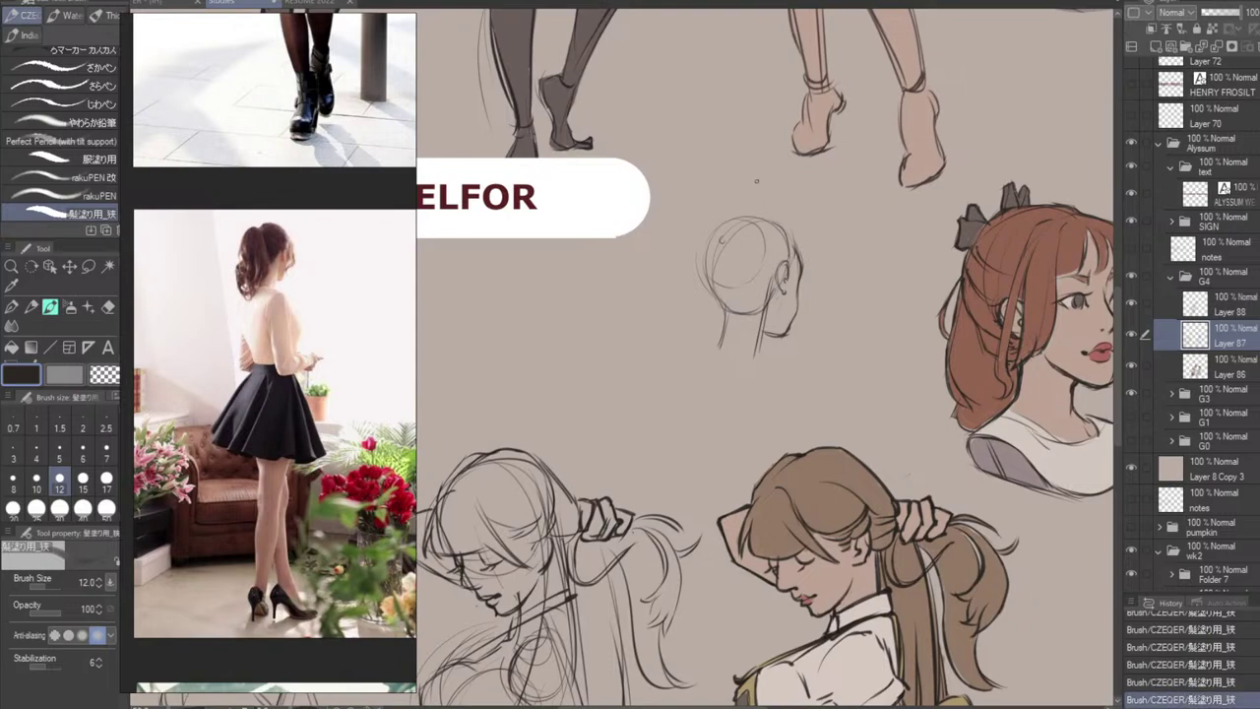
{"action": "key", "text": "ctrl+z"}
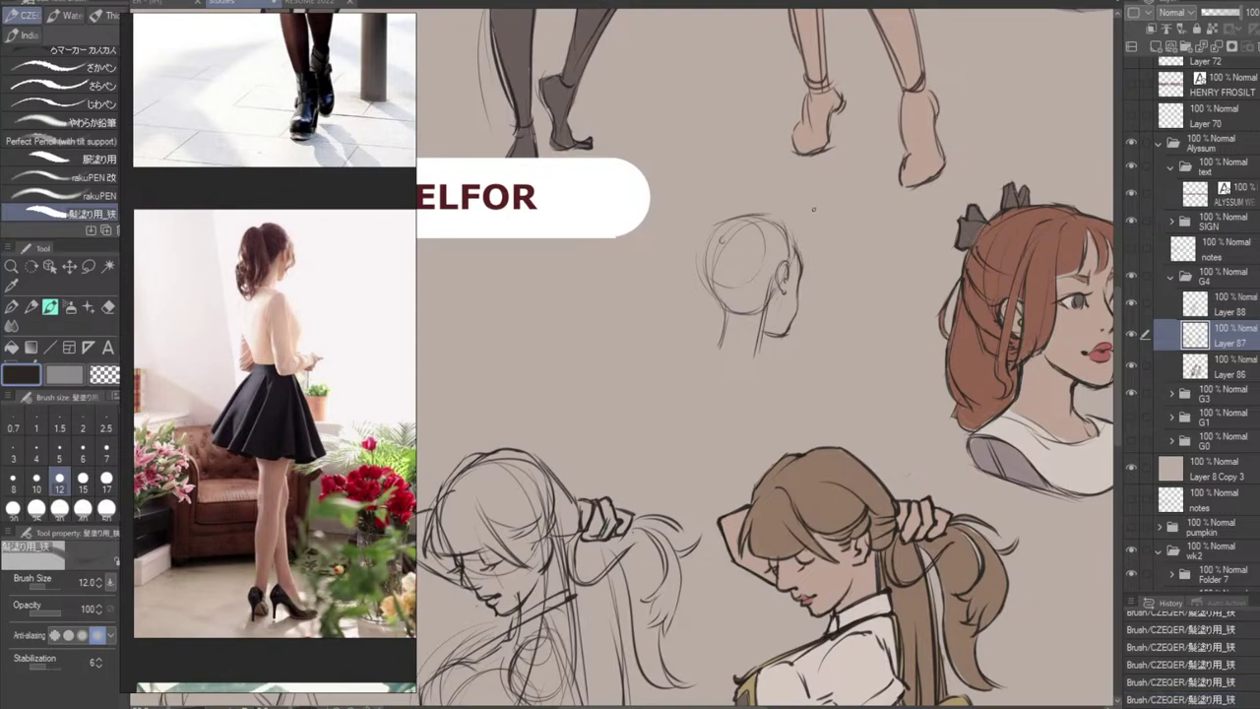
Extend the hair contour forward and down over the forehead in front of the ear.
{"action": "left_click_drag", "start_coordinate": [793, 239], "coordinate": [810, 280]}
{"action": "key", "text": "ctrl+z"}
{"action": "key", "text": "ctrl+z"}
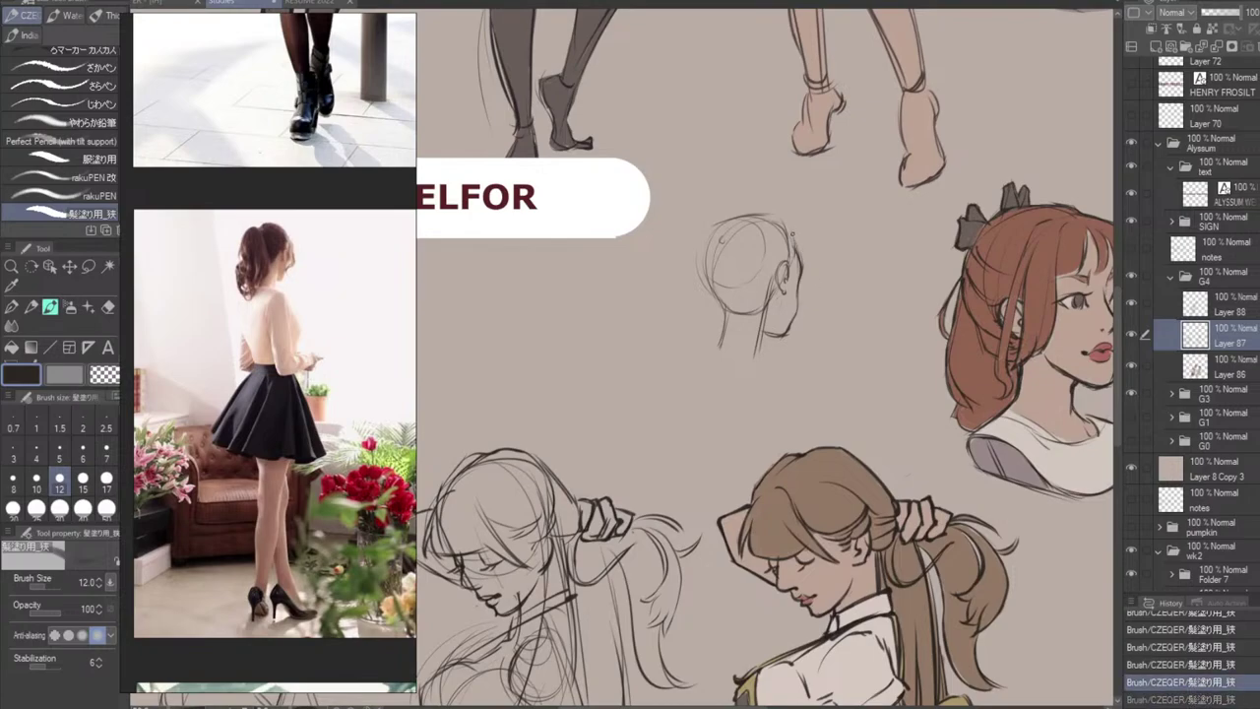
{"action": "mouse_move", "coordinate": [789, 231]}
{"action": "left_mouse_down"}
{"action": "mouse_move", "coordinate": [811, 266]}
{"action": "mouse_move", "coordinate": [813, 319]}
{"action": "left_mouse_up"}
{"action": "key", "text": "ctrl+z"}
{"action": "key", "text": "ctrl+z"}
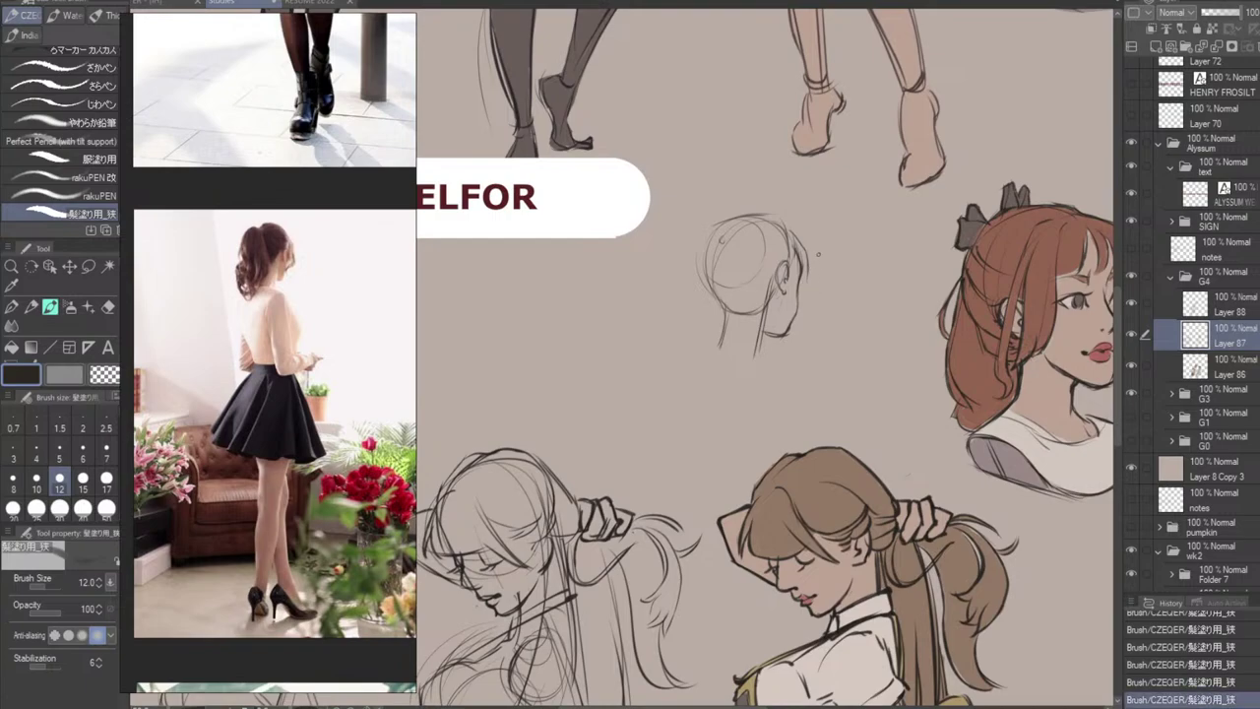
Sketch the nose projecting past the cheek of the turned-away face, redoing the strokes.
{"action": "mouse_move", "coordinate": [809, 275]}
{"action": "left_mouse_down"}
{"action": "mouse_move", "coordinate": [818, 295]}
{"action": "mouse_move", "coordinate": [796, 317]}
{"action": "mouse_move", "coordinate": [814, 301]}
{"action": "mouse_move", "coordinate": [807, 283]}
{"action": "mouse_move", "coordinate": [814, 302]}
{"action": "left_mouse_up"}
{"action": "key", "text": "ctrl+z"}
{"action": "key", "text": "ctrl+z"}
{"action": "key", "text": "ctrl+z"}
{"action": "key", "text": "ctrl+z"}
{"action": "key", "text": "ctrl+z"}
{"action": "key", "text": "ctrl+z"}
{"action": "key", "text": "ctrl+z"}
{"action": "key", "text": "ctrl+z"}
{"action": "key", "text": "ctrl+z"}
{"action": "key", "text": "ctrl+z"}
{"action": "key", "text": "ctrl+z"}
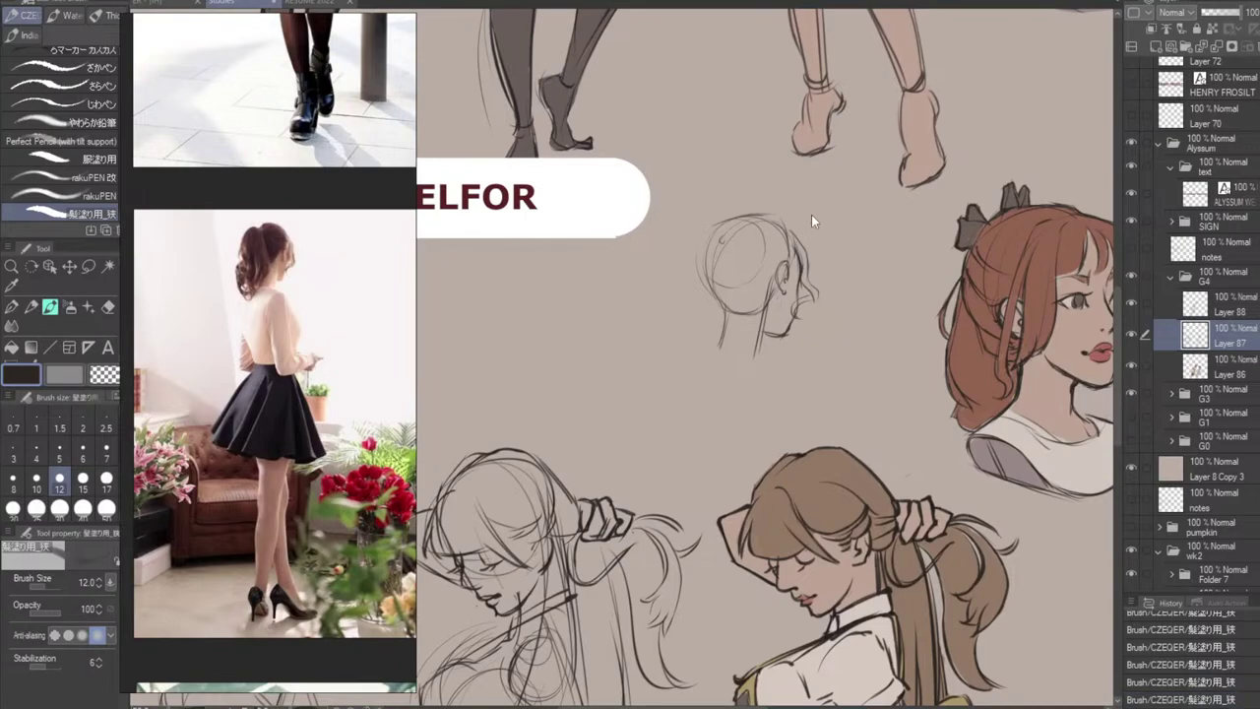
{"action": "key", "text": "ctrl+z"}
Erase the rough forehead and cheek lines between the hair and the nose and redraw them more cleanly.
{"action": "left_click_drag", "start_coordinate": [794, 237], "coordinate": [803, 280]}
{"action": "key", "text": "ctrl+z"}
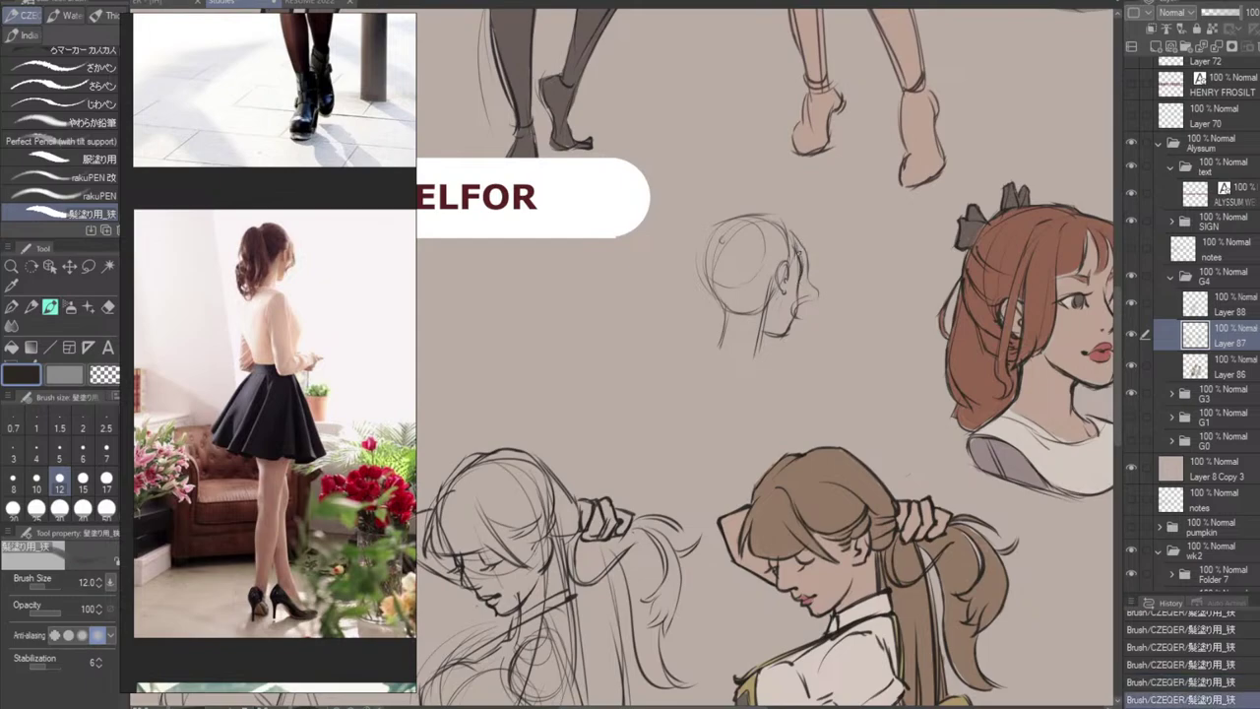
{"action": "left_click_drag", "start_coordinate": [792, 245], "coordinate": [806, 288]}
{"action": "key", "text": "ctrl+z"}
{"action": "key", "text": "ctrl+z"}
{"action": "key", "text": "e"}
{"action": "left_click_drag", "start_coordinate": [797, 246], "coordinate": [804, 286]}
{"action": "key", "text": "b"}
{"action": "key", "text": "ctrl+z"}
{"action": "key", "text": "ctrl+z"}
{"action": "key", "text": "ctrl+z"}
{"action": "key", "text": "ctrl+z"}
{"action": "key", "text": "ctrl+z"}
{"action": "left_click_drag", "start_coordinate": [795, 242], "coordinate": [804, 287]}
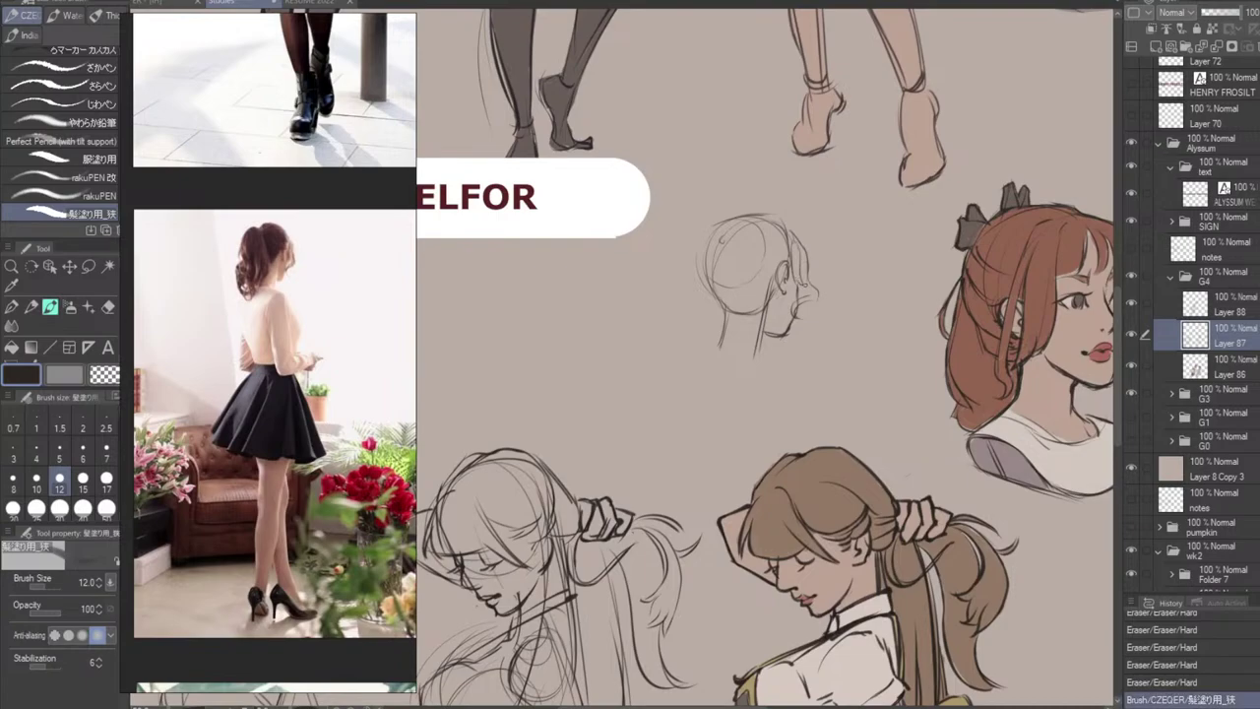
Refine the brow and nose profile of the turned-away face, erasing stray strokes.
{"action": "left_click_drag", "start_coordinate": [798, 279], "coordinate": [807, 287]}
{"action": "mouse_move", "coordinate": [806, 257]}
{"action": "left_mouse_down"}
{"action": "mouse_move", "coordinate": [821, 289]}
{"action": "mouse_move", "coordinate": [805, 304]}
{"action": "mouse_move", "coordinate": [819, 284]}
{"action": "left_mouse_up"}
{"action": "key", "text": "ctrl+z"}
{"action": "key", "text": "ctrl+z"}
{"action": "key", "text": "ctrl+z"}
{"action": "key", "text": "ctrl+z"}
{"action": "key", "text": "ctrl+z"}
{"action": "key", "text": "ctrl+z"}
{"action": "key", "text": "ctrl+z"}
{"action": "key", "text": "ctrl+z"}
{"action": "key", "text": "ctrl+z"}
{"action": "key", "text": "ctrl+z"}
{"action": "key", "text": "e"}
{"action": "key", "text": "p"}
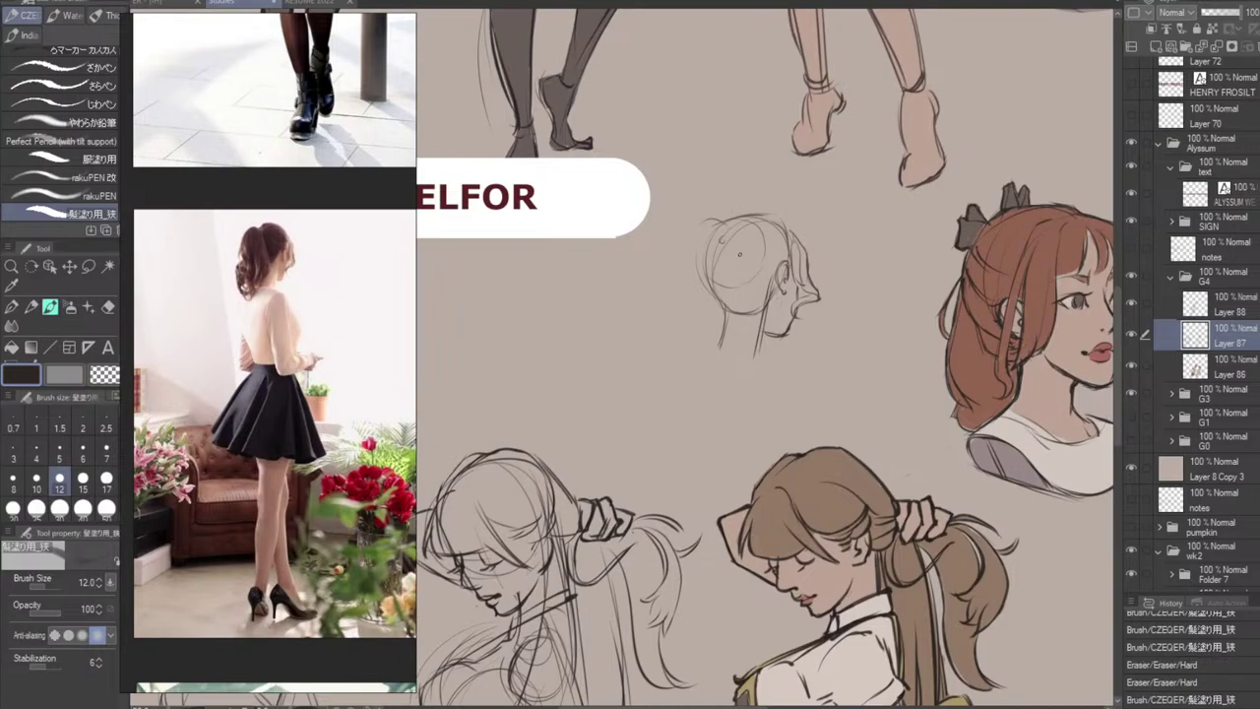
Sketch the raised hair on the crown and a hairline from the ponytail's base toward the ear.
{"action": "mouse_move", "coordinate": [748, 202]}
{"action": "left_mouse_down"}
{"action": "mouse_move", "coordinate": [711, 211]}
{"action": "mouse_move", "coordinate": [723, 232]}
{"action": "mouse_move", "coordinate": [772, 212]}
{"action": "mouse_move", "coordinate": [754, 212]}
{"action": "left_mouse_up"}
{"action": "key", "text": "ctrl+z"}
{"action": "key", "text": "ctrl+z"}
{"action": "key", "text": "ctrl+z"}
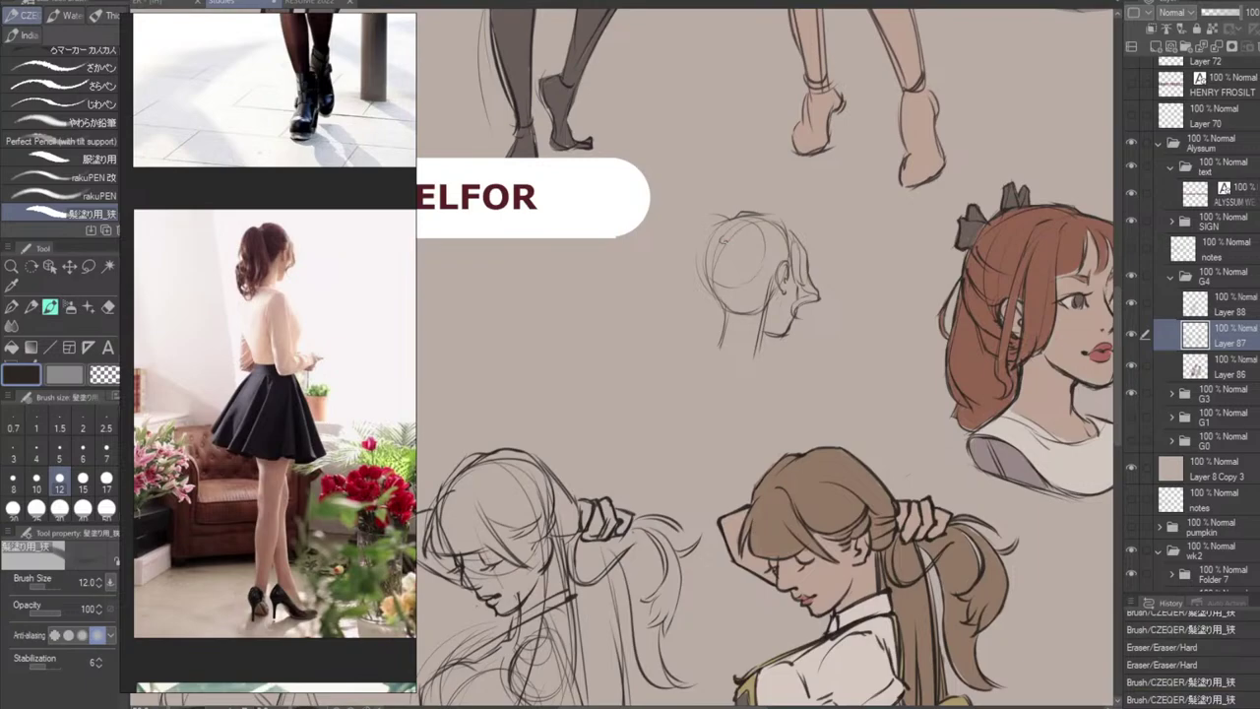
{"action": "mouse_move", "coordinate": [725, 240]}
{"action": "left_mouse_down"}
{"action": "mouse_move", "coordinate": [778, 286]}
{"action": "mouse_move", "coordinate": [747, 268]}
{"action": "mouse_move", "coordinate": [763, 282]}
{"action": "left_mouse_up"}
{"action": "key", "text": "ctrl+z"}
{"action": "key", "text": "ctrl+z"}
{"action": "key", "text": "ctrl+z"}
{"action": "left_click_drag", "start_coordinate": [729, 242], "coordinate": [779, 287]}
{"action": "key", "text": "ctrl+z"}
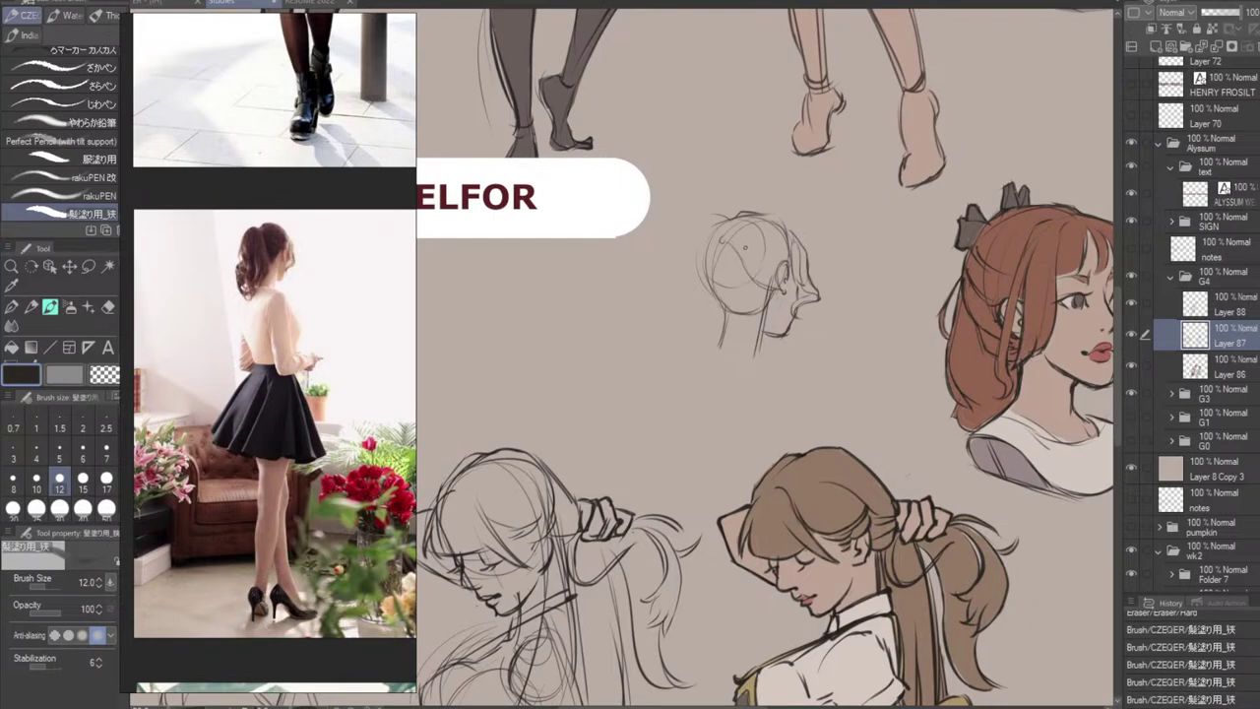
Sketch combed-back strands from the ponytail's base over the crown and toward the forehead and ear.
{"action": "mouse_move", "coordinate": [734, 239]}
{"action": "left_mouse_down"}
{"action": "mouse_move", "coordinate": [792, 260]}
{"action": "mouse_move", "coordinate": [745, 239]}
{"action": "mouse_move", "coordinate": [790, 243]}
{"action": "mouse_move", "coordinate": [754, 230]}
{"action": "mouse_move", "coordinate": [726, 236]}
{"action": "mouse_move", "coordinate": [776, 224]}
{"action": "mouse_move", "coordinate": [767, 214]}
{"action": "mouse_move", "coordinate": [782, 218]}
{"action": "mouse_move", "coordinate": [756, 217]}
{"action": "mouse_move", "coordinate": [723, 241]}
{"action": "mouse_move", "coordinate": [745, 218]}
{"action": "mouse_move", "coordinate": [791, 246]}
{"action": "mouse_move", "coordinate": [780, 217]}
{"action": "left_mouse_up"}
{"action": "key", "text": "ctrl+z"}
{"action": "key", "text": "ctrl+z"}
{"action": "key", "text": "ctrl+z"}
{"action": "key", "text": "ctrl+z"}
{"action": "key", "text": "ctrl+z"}
{"action": "key", "text": "ctrl+z"}
{"action": "key", "text": "ctrl+z"}
{"action": "key", "text": "ctrl+z"}
{"action": "key", "text": "ctrl+z"}
{"action": "key", "text": "ctrl+z"}
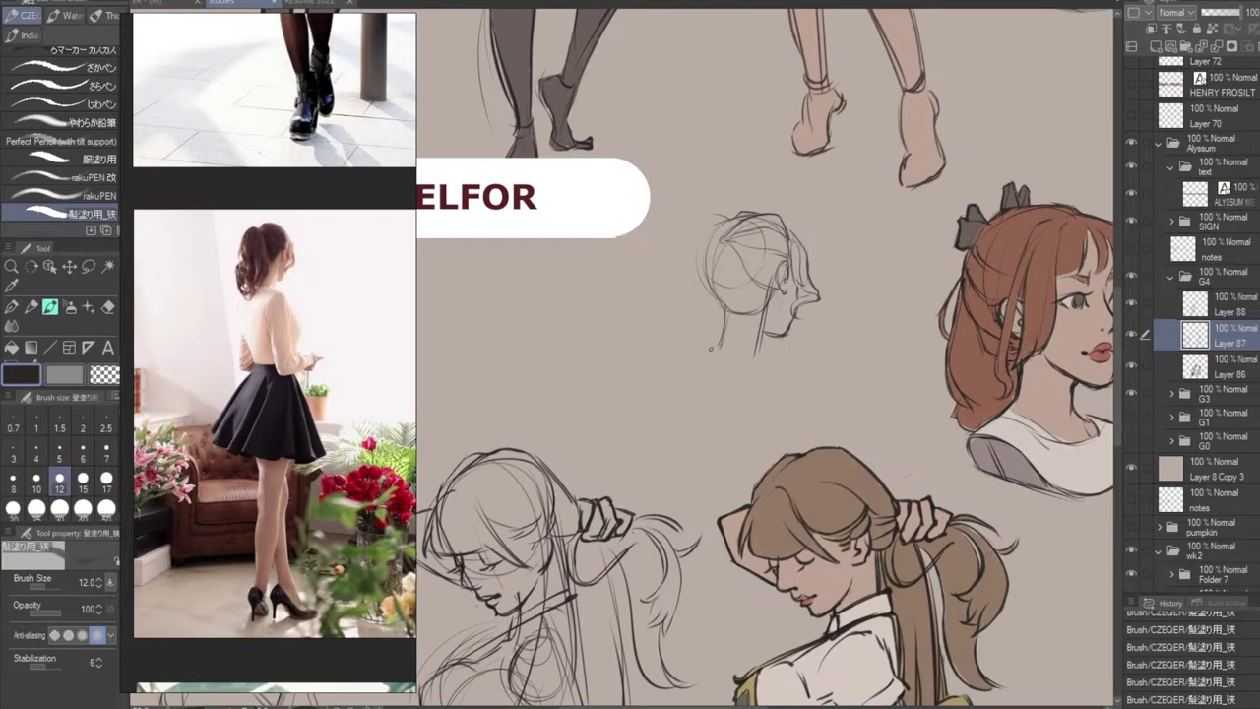
Sketch both sloping shoulder lines below the neck and the hair edge running from the ponytail's base to the nape.
{"action": "mouse_move", "coordinate": [709, 348]}
{"action": "left_mouse_down"}
{"action": "mouse_move", "coordinate": [766, 370]}
{"action": "mouse_move", "coordinate": [759, 359]}
{"action": "mouse_move", "coordinate": [653, 385]}
{"action": "left_mouse_up"}
{"action": "mouse_move", "coordinate": [752, 360]}
{"action": "left_mouse_down"}
{"action": "mouse_move", "coordinate": [776, 371]}
{"action": "mouse_move", "coordinate": [803, 424]}
{"action": "left_mouse_up"}
{"action": "left_click_drag", "start_coordinate": [799, 282], "coordinate": [798, 306]}
{"action": "key", "text": "ctrl+z"}
{"action": "mouse_move", "coordinate": [728, 336]}
{"action": "left_mouse_down"}
{"action": "mouse_move", "coordinate": [726, 355]}
{"action": "mouse_move", "coordinate": [750, 325]}
{"action": "left_mouse_up"}
{"action": "left_click_drag", "start_coordinate": [730, 252], "coordinate": [751, 328]}
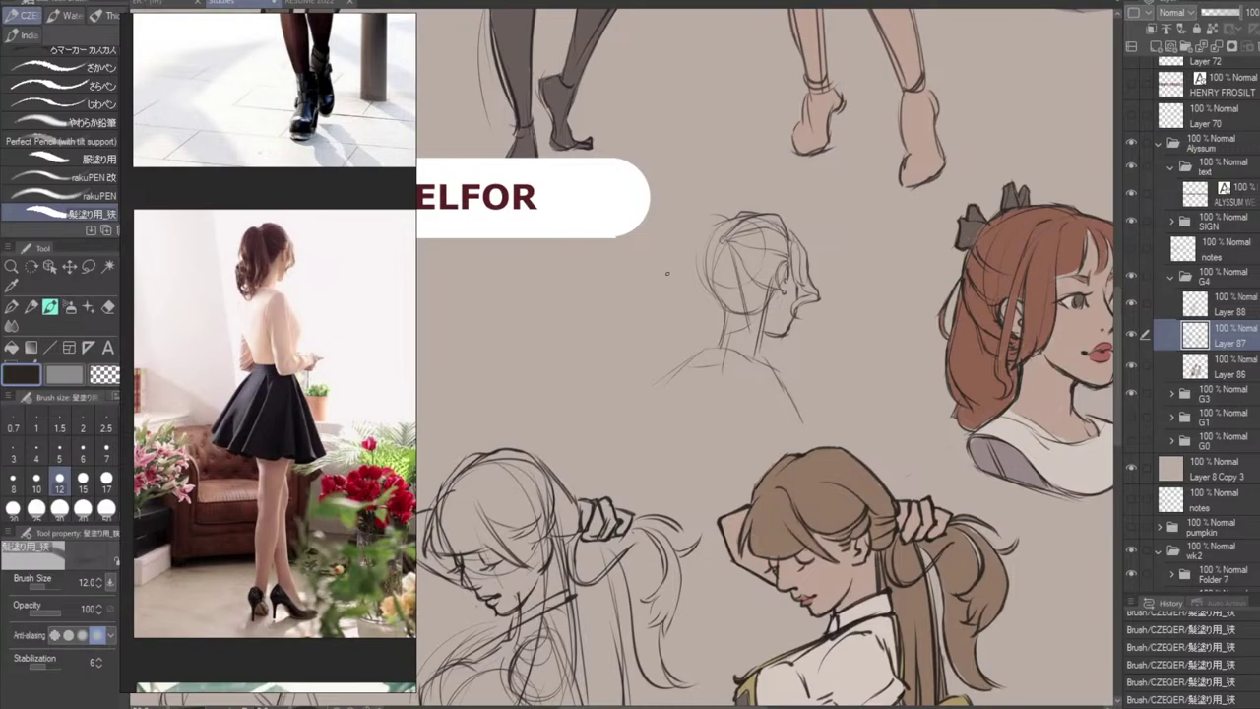
Block in the ponytail's outer silhouette behind the head and erase the head construction lines inside it.
{"action": "mouse_move", "coordinate": [706, 220]}
{"action": "left_mouse_down"}
{"action": "mouse_move", "coordinate": [682, 250]}
{"action": "mouse_move", "coordinate": [693, 283]}
{"action": "left_mouse_up"}
{"action": "left_click_drag", "start_coordinate": [678, 330], "coordinate": [691, 366]}
{"action": "key", "text": "ctrl+z"}
{"action": "key", "text": "e"}
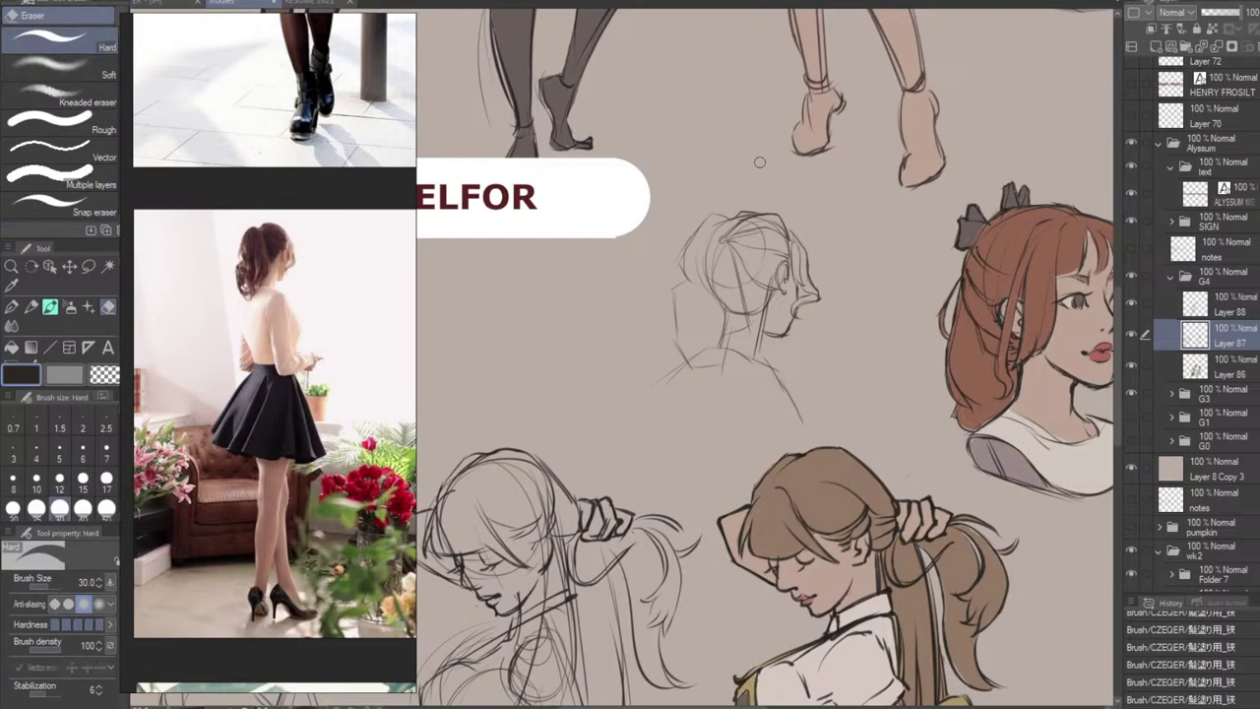
{"action": "mouse_move", "coordinate": [722, 225]}
{"action": "left_mouse_down"}
{"action": "mouse_move", "coordinate": [733, 277]}
{"action": "mouse_move", "coordinate": [717, 258]}
{"action": "mouse_move", "coordinate": [713, 285]}
{"action": "mouse_move", "coordinate": [697, 275]}
{"action": "mouse_move", "coordinate": [725, 303]}
{"action": "left_mouse_up"}
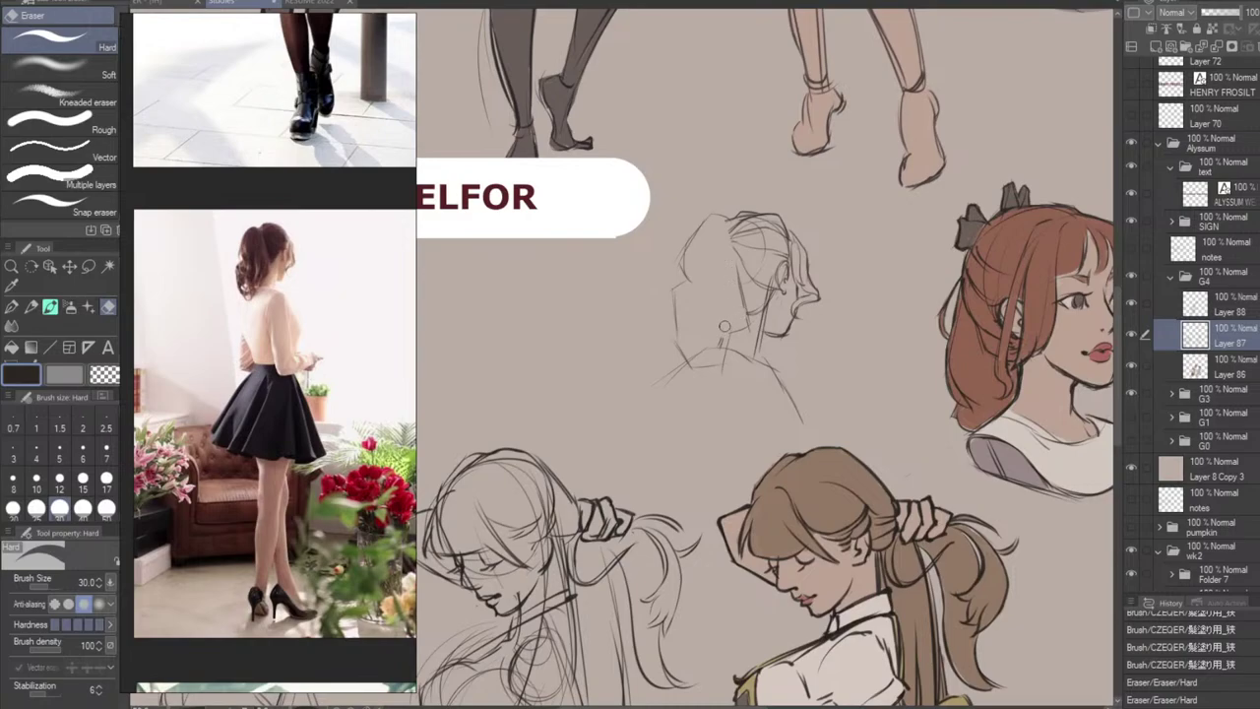
Strengthen the ponytail's outer edge with darker, curved strokes along its back.
{"action": "key", "text": "b"}
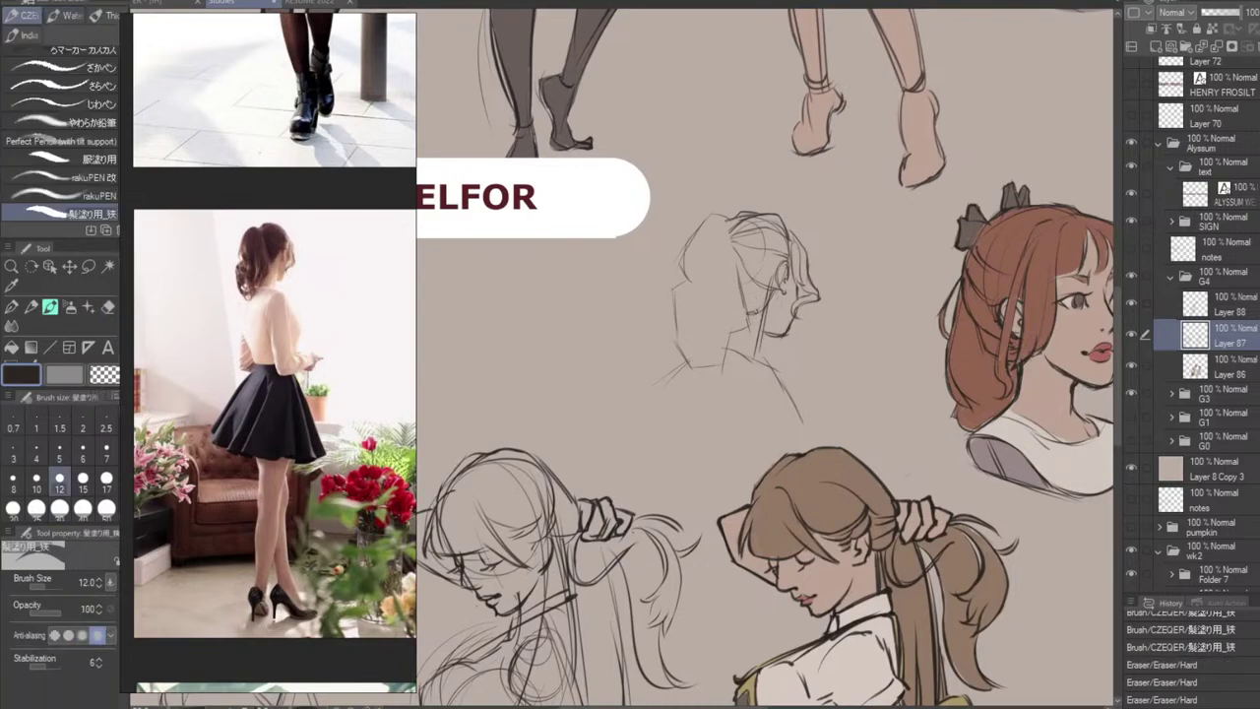
{"action": "mouse_move", "coordinate": [679, 261]}
{"action": "left_mouse_down"}
{"action": "mouse_move", "coordinate": [710, 214]}
{"action": "mouse_move", "coordinate": [679, 260]}
{"action": "mouse_move", "coordinate": [688, 280]}
{"action": "mouse_move", "coordinate": [669, 291]}
{"action": "mouse_move", "coordinate": [673, 347]}
{"action": "left_mouse_up"}
{"action": "left_click_drag", "start_coordinate": [679, 292], "coordinate": [673, 336]}
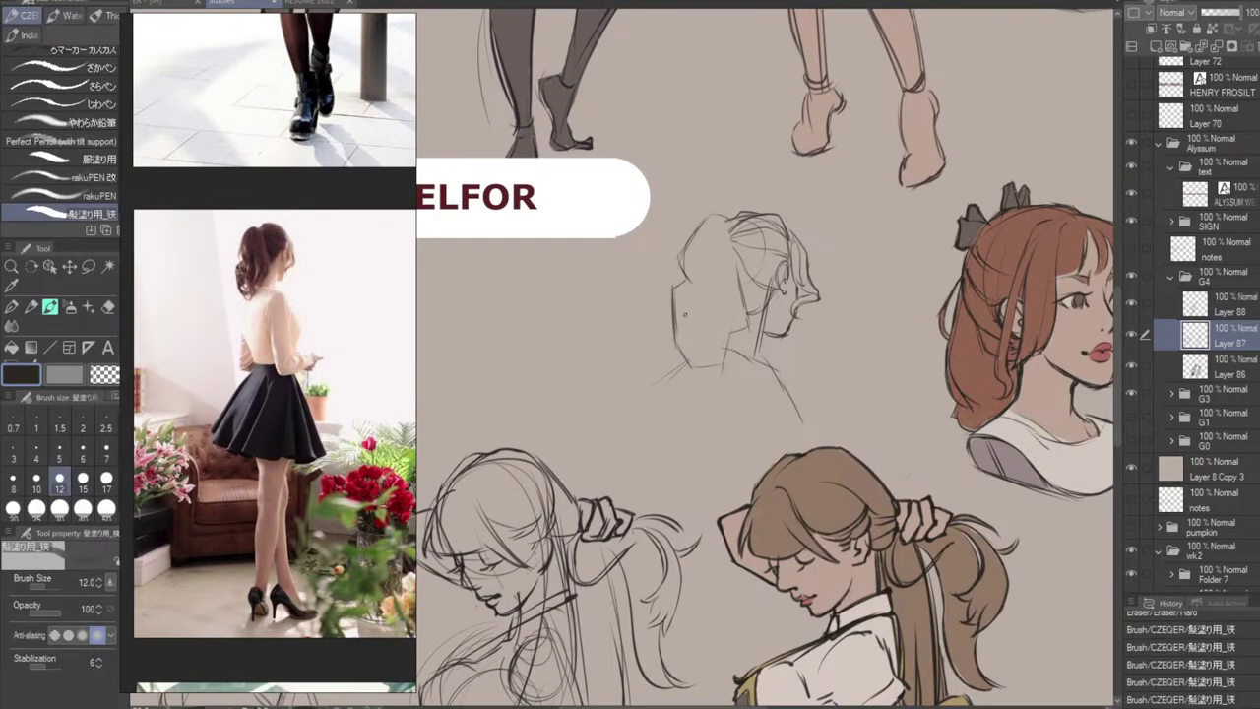
{"action": "left_click_drag", "start_coordinate": [681, 279], "coordinate": [675, 305]}
{"action": "left_click_drag", "start_coordinate": [688, 250], "coordinate": [701, 278]}
{"action": "key", "text": "ctrl+z"}
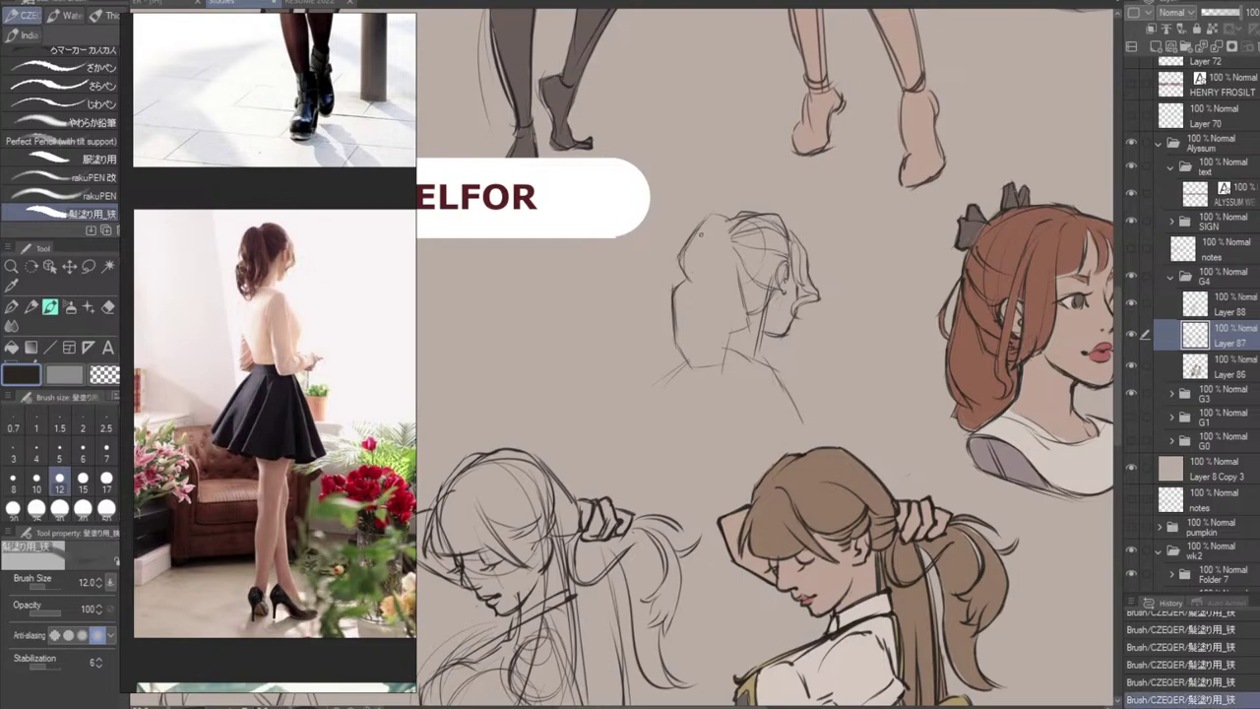
Sketch a wavy inner strand down the outer half of the ponytail, redoing the stroke.
{"action": "left_click_drag", "start_coordinate": [700, 234], "coordinate": [690, 329]}
{"action": "key", "text": "ctrl+z"}
{"action": "left_click_drag", "start_coordinate": [701, 246], "coordinate": [697, 344]}
{"action": "key", "text": "ctrl+z"}
{"action": "left_click_drag", "start_coordinate": [701, 252], "coordinate": [708, 318]}
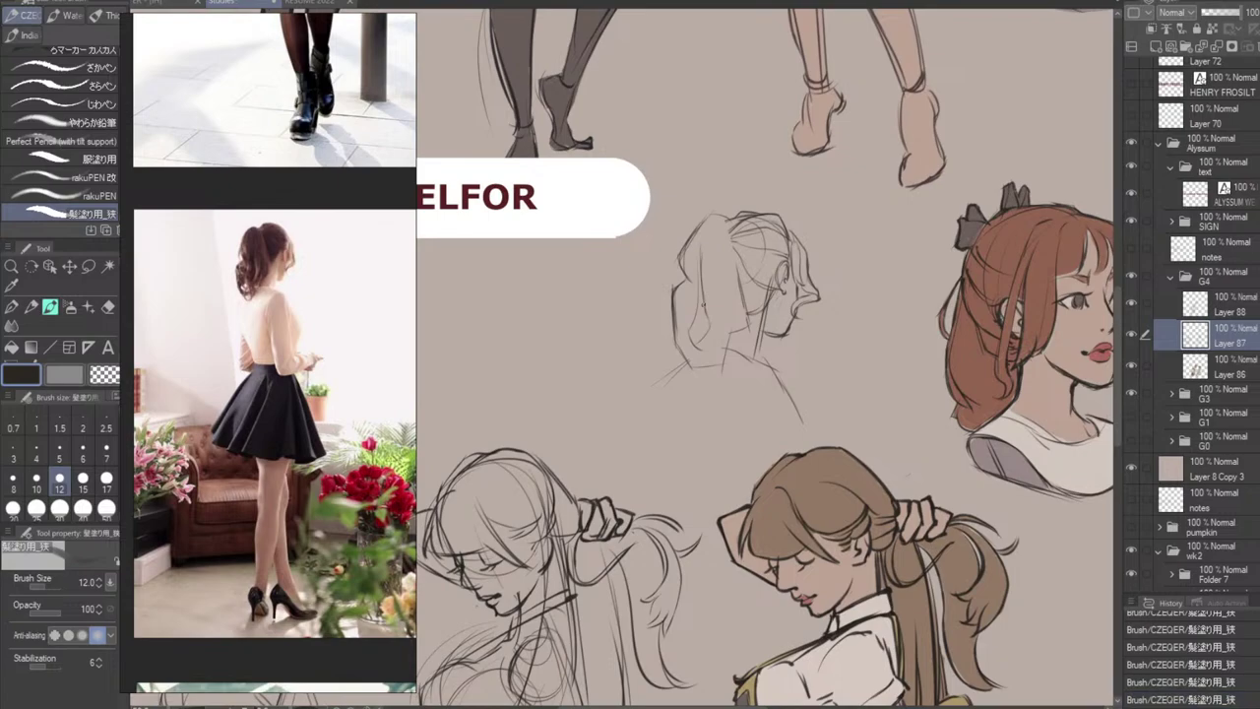
{"action": "key", "text": "ctrl+z"}
{"action": "key", "text": "ctrl+z"}
Add more flowing strands through the middle of the ponytail and along its neck-side edge.
{"action": "left_click_drag", "start_coordinate": [706, 241], "coordinate": [709, 326]}
{"action": "mouse_move", "coordinate": [708, 223]}
{"action": "left_mouse_down"}
{"action": "mouse_move", "coordinate": [697, 268]}
{"action": "mouse_move", "coordinate": [713, 318]}
{"action": "left_mouse_up"}
{"action": "key", "text": "ctrl+z"}
{"action": "left_click_drag", "start_coordinate": [701, 265], "coordinate": [705, 340]}
{"action": "key", "text": "ctrl+z"}
{"action": "mouse_move", "coordinate": [723, 287]}
{"action": "left_mouse_down"}
{"action": "mouse_move", "coordinate": [726, 346]}
{"action": "mouse_move", "coordinate": [747, 322]}
{"action": "left_mouse_up"}
{"action": "key", "text": "ctrl+z"}
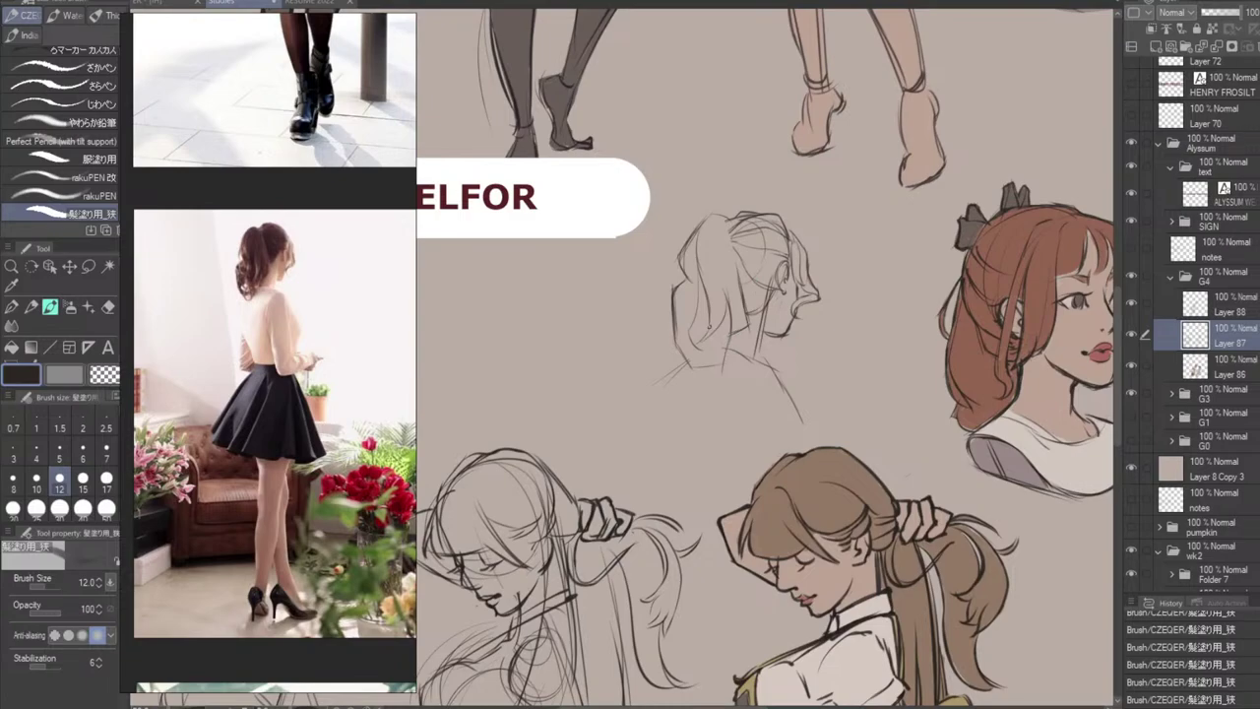
Sketch darker wavy strands through the lower middle of the ponytail, reworking the strokes until they flow.
{"action": "left_click_drag", "start_coordinate": [707, 335], "coordinate": [731, 304]}
{"action": "key", "text": "ctrl+z"}
{"action": "key", "text": "ctrl+z"}
{"action": "key", "text": "ctrl+y"}
{"action": "key", "text": "ctrl+z"}
{"action": "key", "text": "ctrl+z"}
{"action": "left_click_drag", "start_coordinate": [709, 262], "coordinate": [730, 305]}
{"action": "key", "text": "ctrl+y"}
{"action": "key", "text": "ctrl+z"}
{"action": "key", "text": "ctrl+y"}
{"action": "mouse_move", "coordinate": [732, 330]}
{"action": "left_mouse_down"}
{"action": "mouse_move", "coordinate": [723, 362]}
{"action": "mouse_move", "coordinate": [689, 369]}
{"action": "left_mouse_up"}
{"action": "key", "text": "ctrl+z"}
{"action": "mouse_move", "coordinate": [697, 270]}
{"action": "left_mouse_down"}
{"action": "mouse_move", "coordinate": [692, 335]}
{"action": "mouse_move", "coordinate": [707, 357]}
{"action": "mouse_move", "coordinate": [720, 350]}
{"action": "left_mouse_up"}
{"action": "key", "text": "ctrl+z"}
{"action": "key", "text": "ctrl+z"}
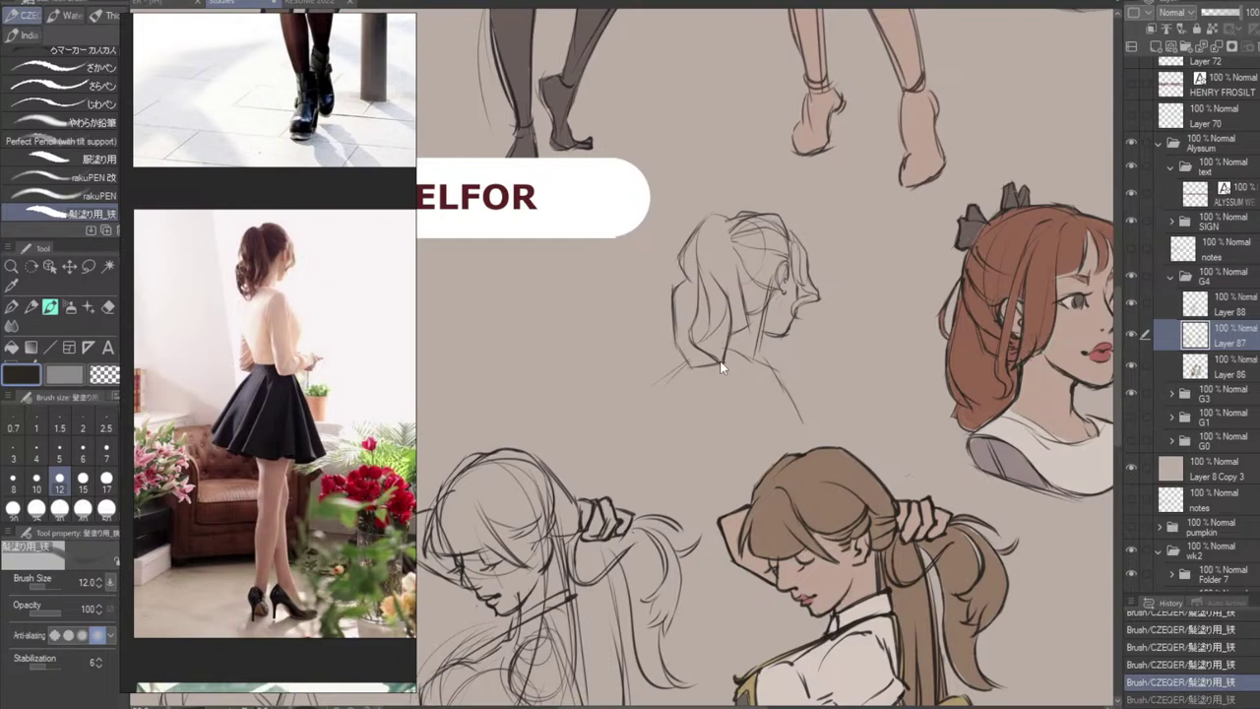
Try a short pointed tip where the strands meet at the ponytail's lower end, undoing and redrawing the strokes.
{"action": "left_click_drag", "start_coordinate": [725, 358], "coordinate": [718, 377]}
{"action": "key", "text": "ctrl+z"}
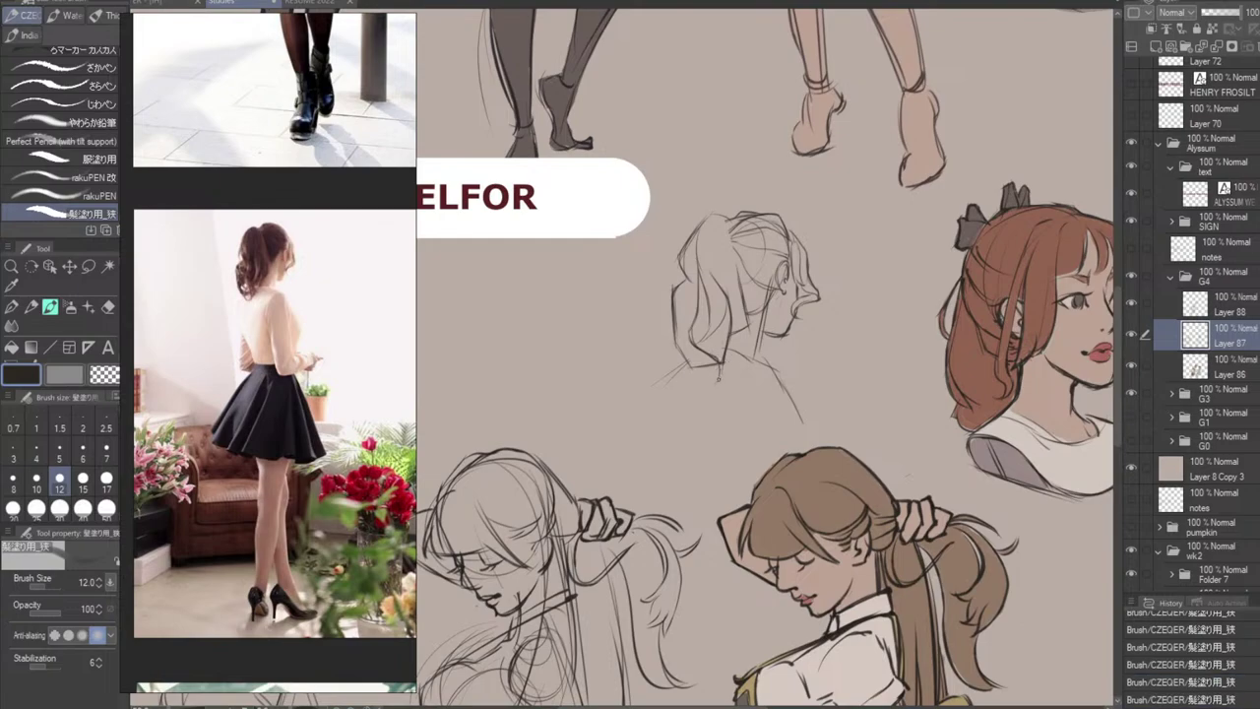
{"action": "key", "text": "ctrl+z"}
{"action": "key", "text": "ctrl+z"}
{"action": "key", "text": "ctrl+z"}
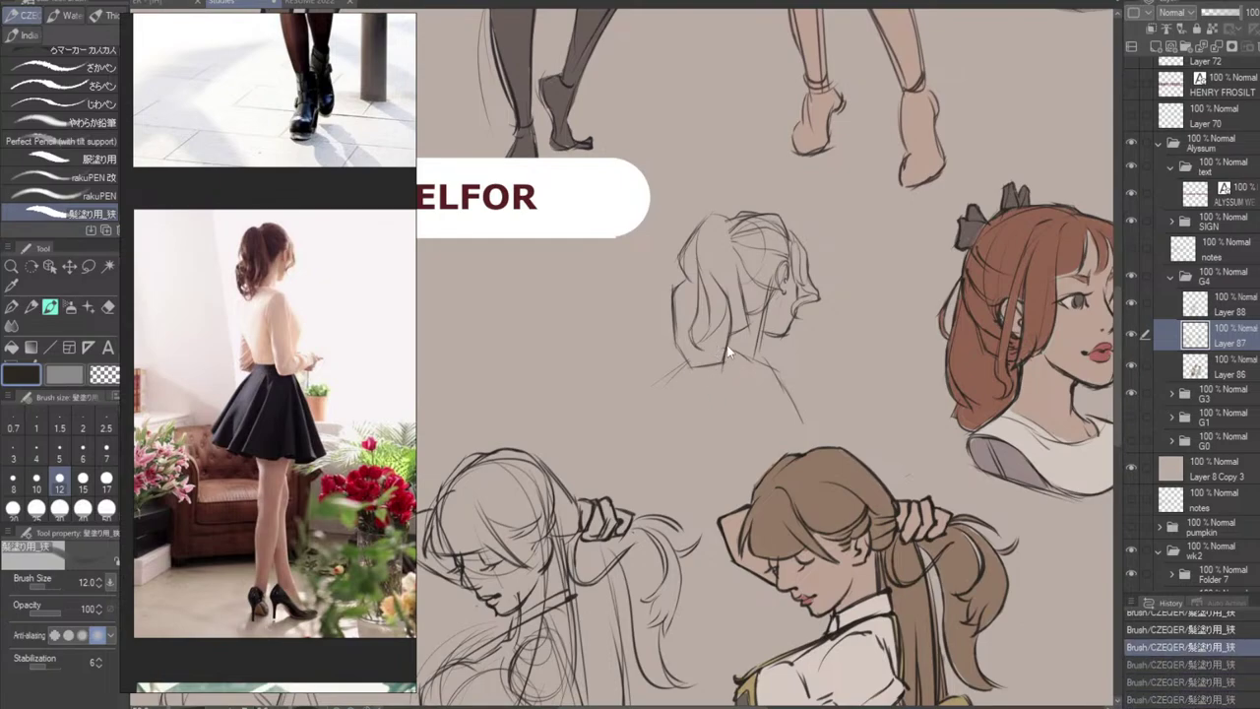
{"action": "left_click_drag", "start_coordinate": [710, 361], "coordinate": [716, 366]}
{"action": "key", "text": "ctrl+z"}
{"action": "key", "text": "ctrl+z"}
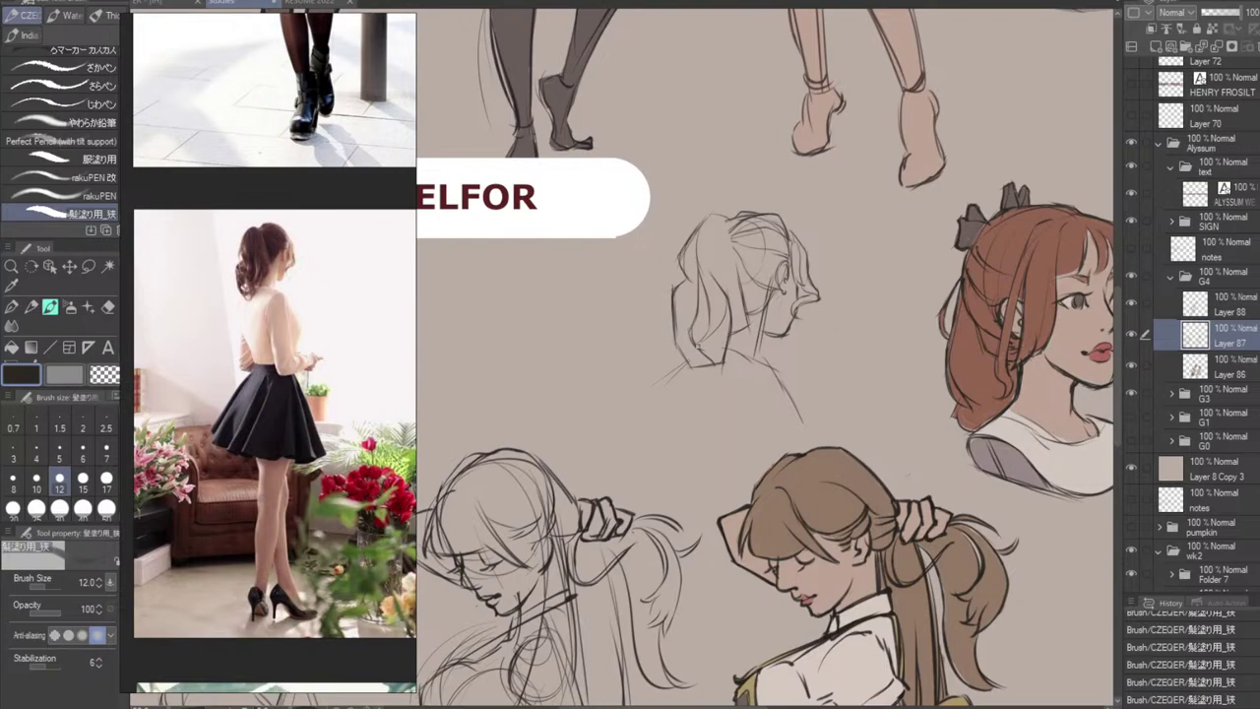
Extend the ponytail's lower end into a hanging pointed lock and erase its stray lines.
{"action": "mouse_move", "coordinate": [697, 345]}
{"action": "left_mouse_down"}
{"action": "mouse_move", "coordinate": [715, 366]}
{"action": "mouse_move", "coordinate": [697, 395]}
{"action": "mouse_move", "coordinate": [716, 382]}
{"action": "left_mouse_up"}
{"action": "key", "text": "ctrl+z"}
{"action": "key", "text": "ctrl+z"}
{"action": "key", "text": "ctrl+z"}
{"action": "left_click_drag", "start_coordinate": [693, 350], "coordinate": [701, 394]}
{"action": "key", "text": "w"}
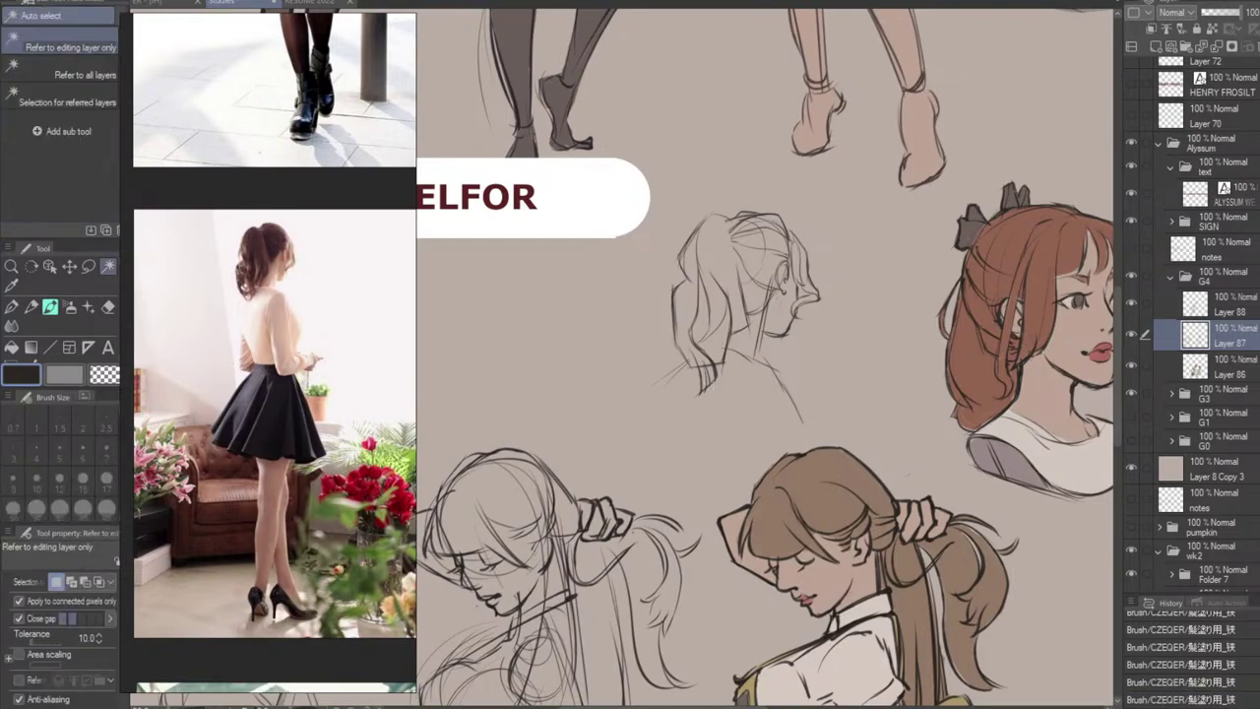
{"action": "key", "text": "e"}
{"action": "left_click_drag", "start_coordinate": [708, 398], "coordinate": [708, 406]}
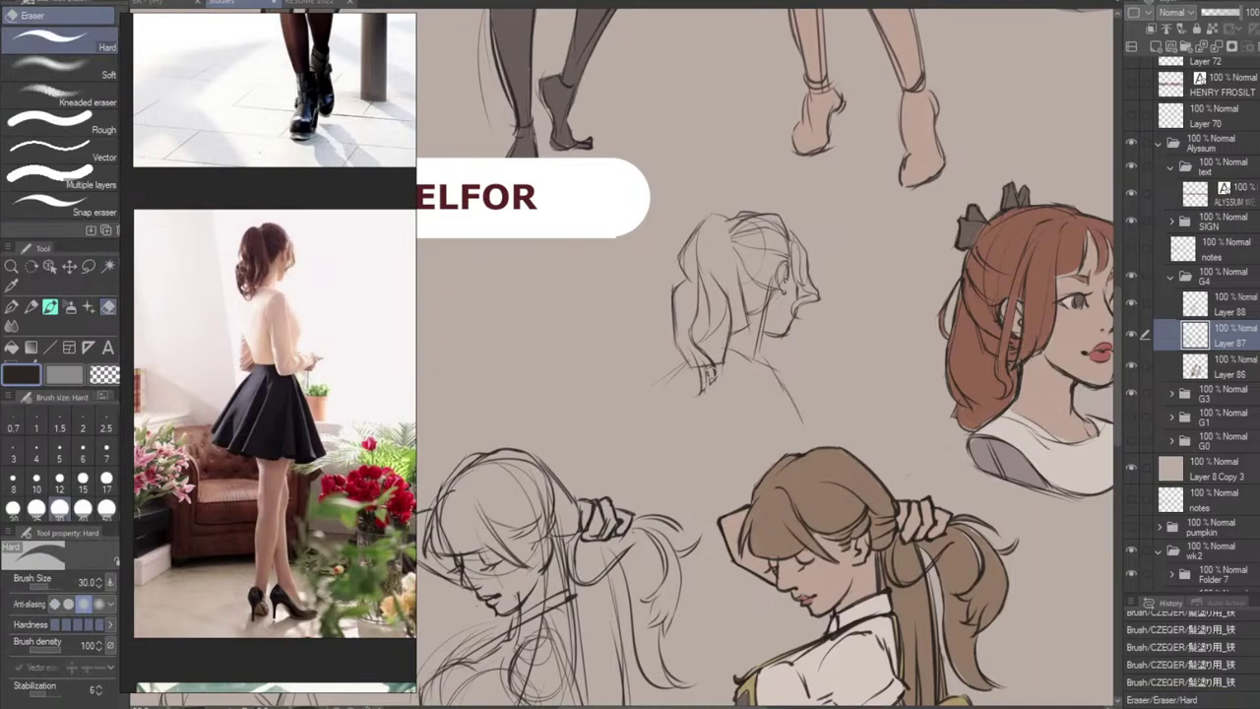
{"action": "left_click_drag", "start_coordinate": [701, 358], "coordinate": [702, 347]}
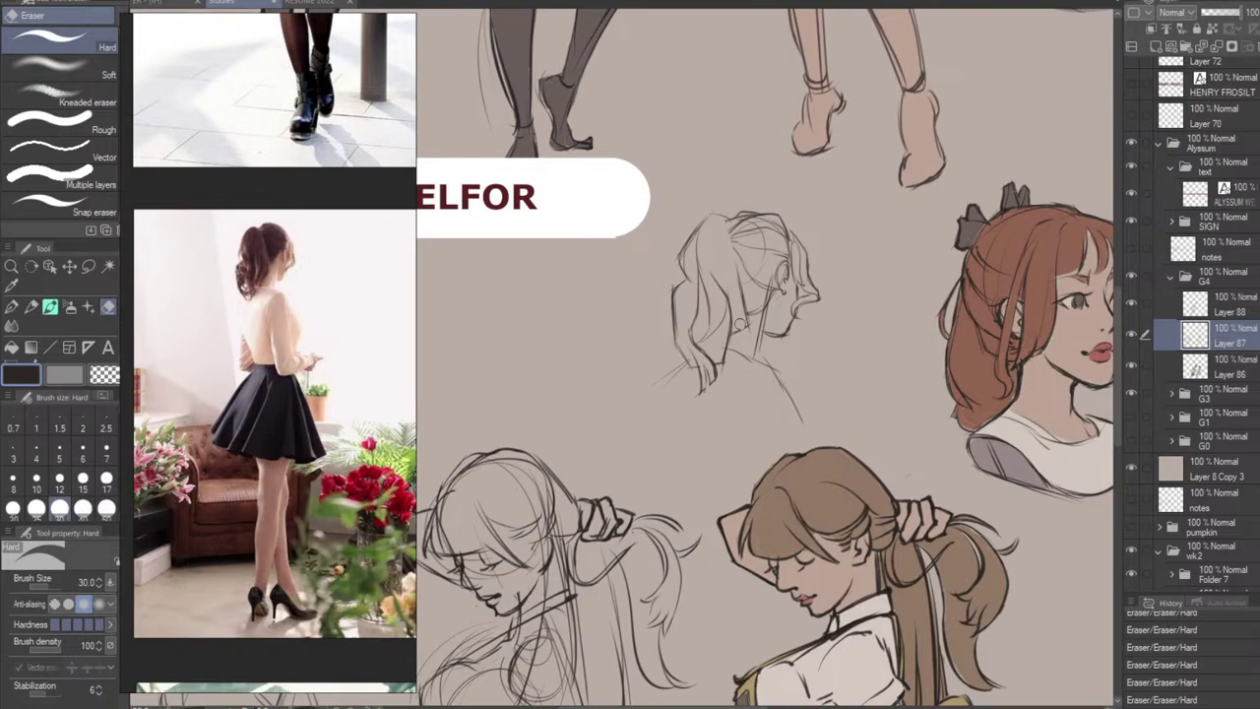
Refine the outer strands running down into the ponytail's hanging lock, redoing the strokes.
{"action": "key", "text": "b"}
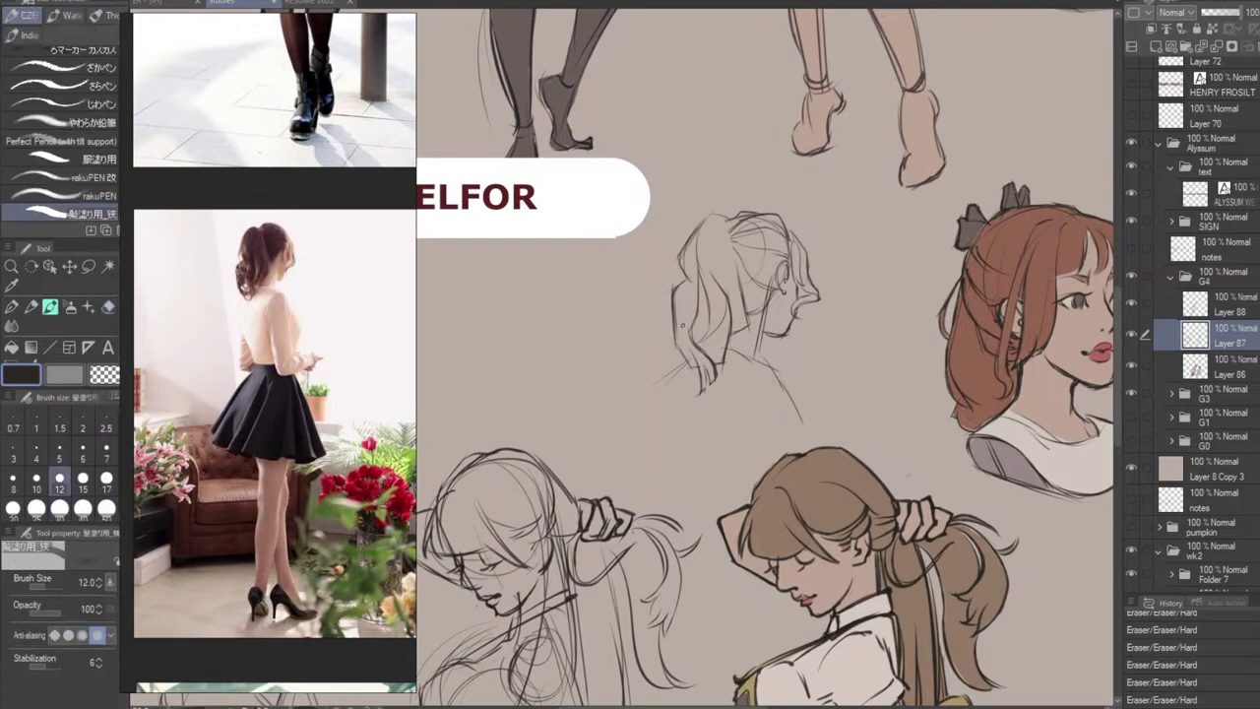
{"action": "key", "text": "ctrl+z"}
{"action": "left_click_drag", "start_coordinate": [673, 339], "coordinate": [696, 368]}
{"action": "key", "text": "ctrl+z"}
{"action": "key", "text": "ctrl+z"}
{"action": "key", "text": "ctrl+y"}
{"action": "left_click_drag", "start_coordinate": [678, 320], "coordinate": [698, 368]}
{"action": "key", "text": "ctrl+z"}
{"action": "key", "text": "ctrl+z"}
{"action": "key", "text": "ctrl+z"}
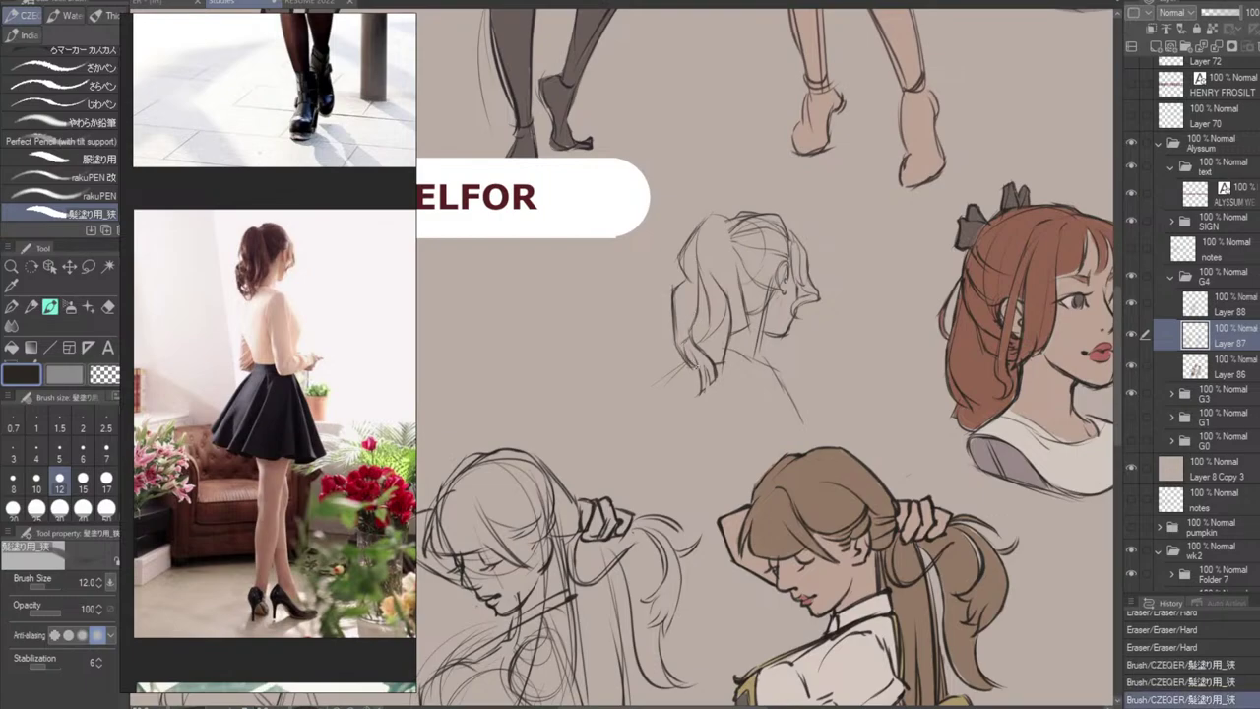
{"action": "left_click_drag", "start_coordinate": [784, 274], "coordinate": [787, 285]}
{"action": "mouse_move", "coordinate": [685, 326]}
{"action": "left_mouse_down"}
{"action": "mouse_move", "coordinate": [692, 348]}
{"action": "mouse_move", "coordinate": [705, 338]}
{"action": "left_mouse_up"}
{"action": "key", "text": "ctrl+z"}
{"action": "key", "text": "ctrl+z"}
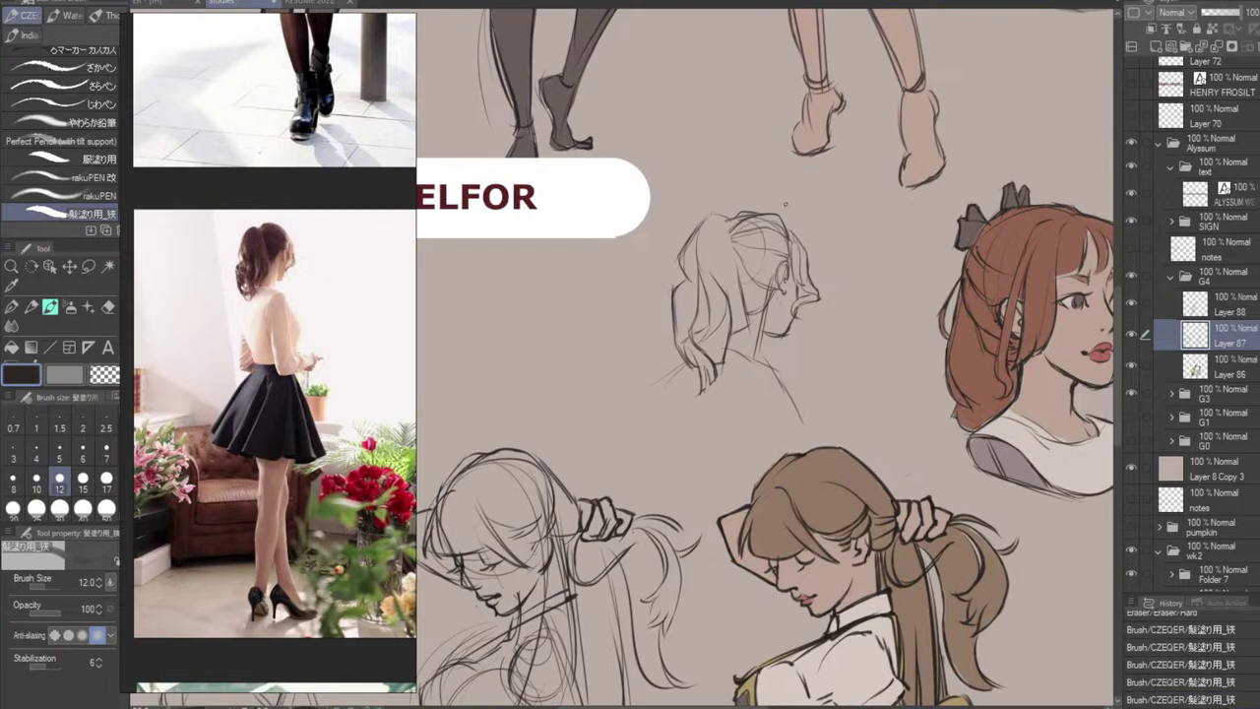
Erase the excess lines of the hanging lock to clean up the ponytail's lower end.
{"action": "key", "text": "e"}
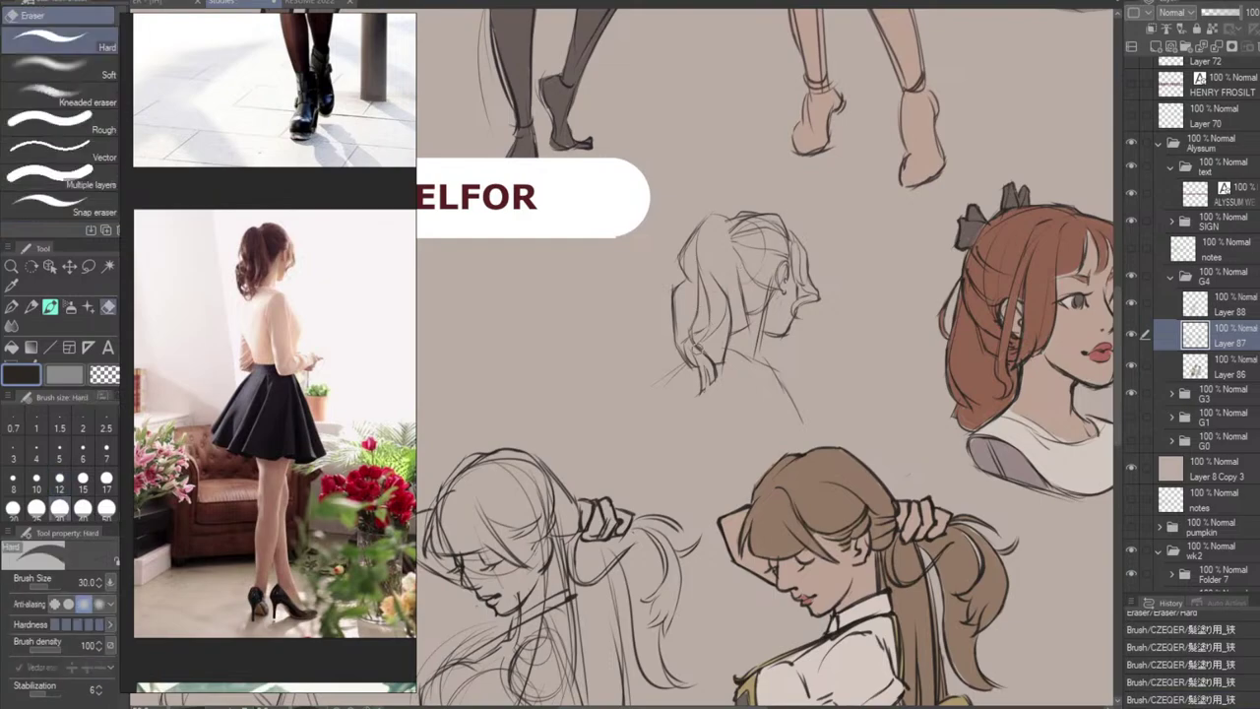
{"action": "mouse_move", "coordinate": [694, 344]}
{"action": "left_mouse_down"}
{"action": "mouse_move", "coordinate": [693, 413]}
{"action": "mouse_move", "coordinate": [705, 380]}
{"action": "left_mouse_up"}
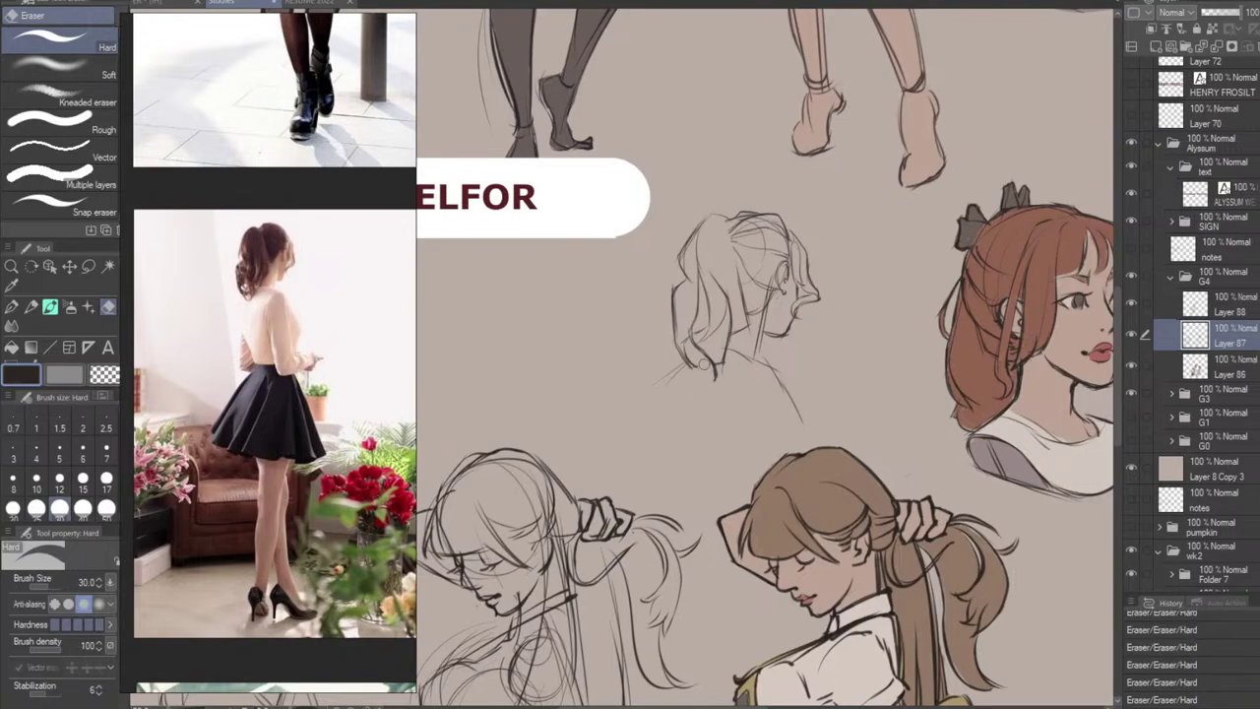
{"action": "key", "text": "b"}
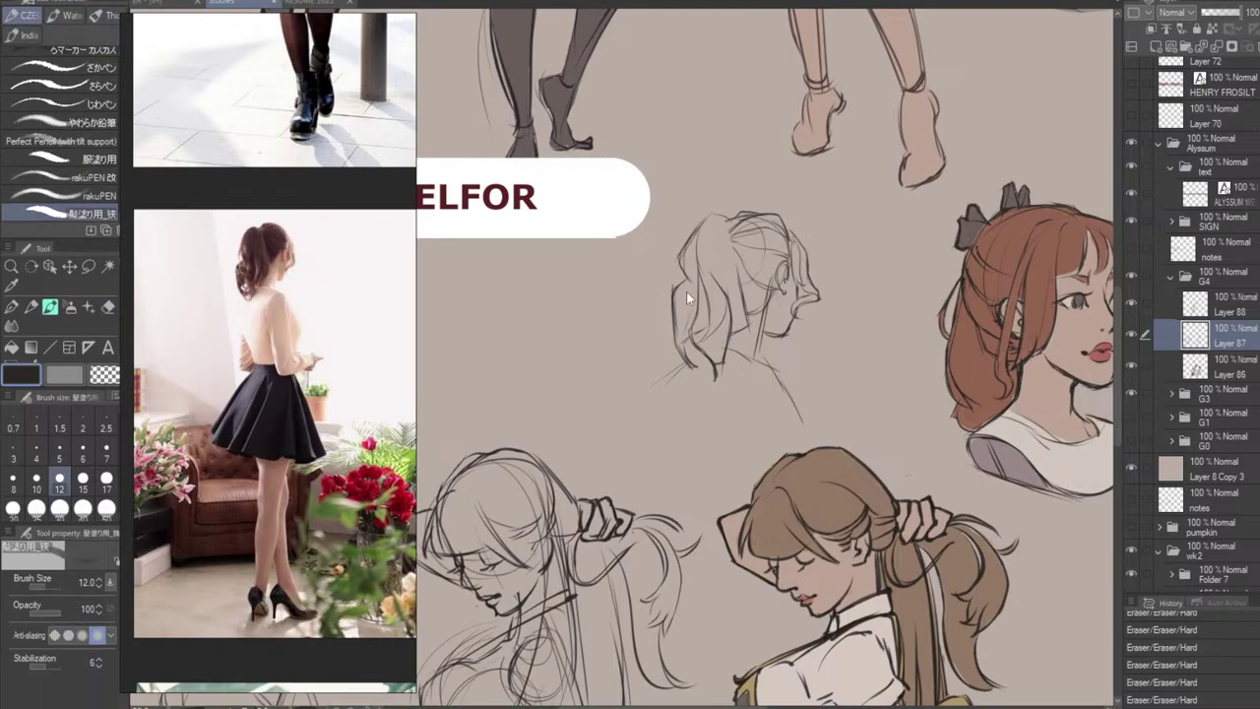
{"action": "key", "text": "ctrl+z"}
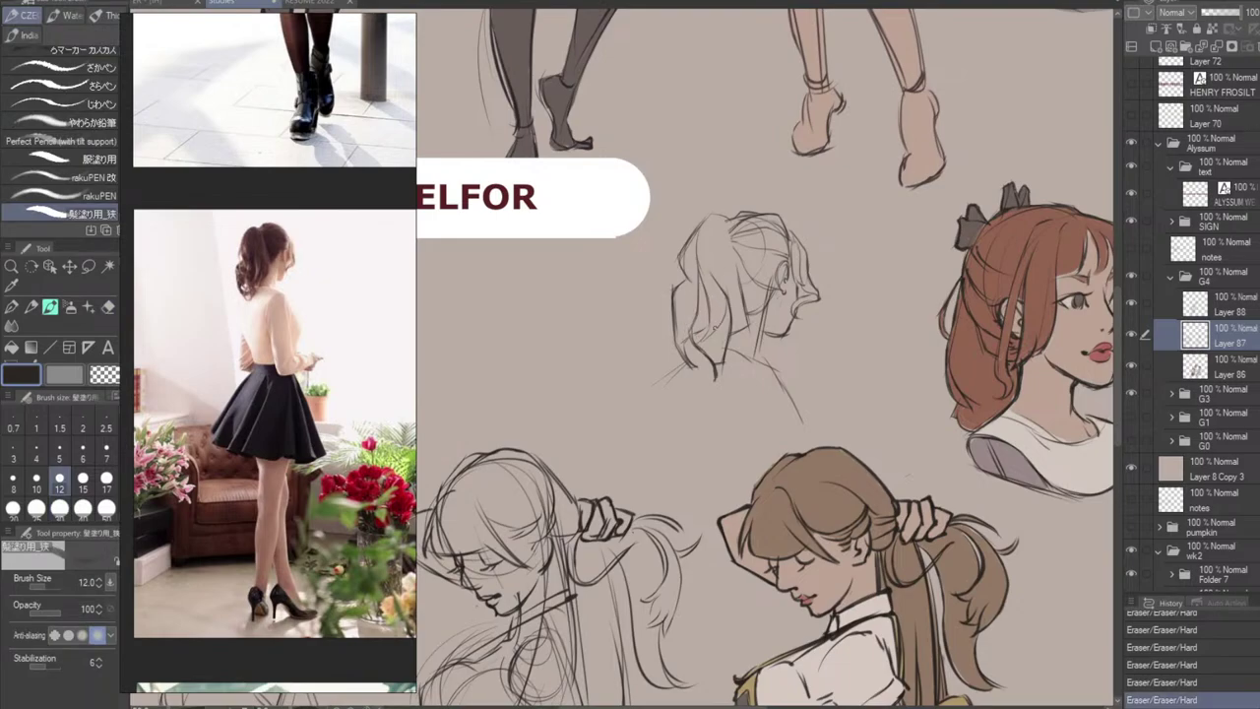
{"action": "key", "text": "e"}
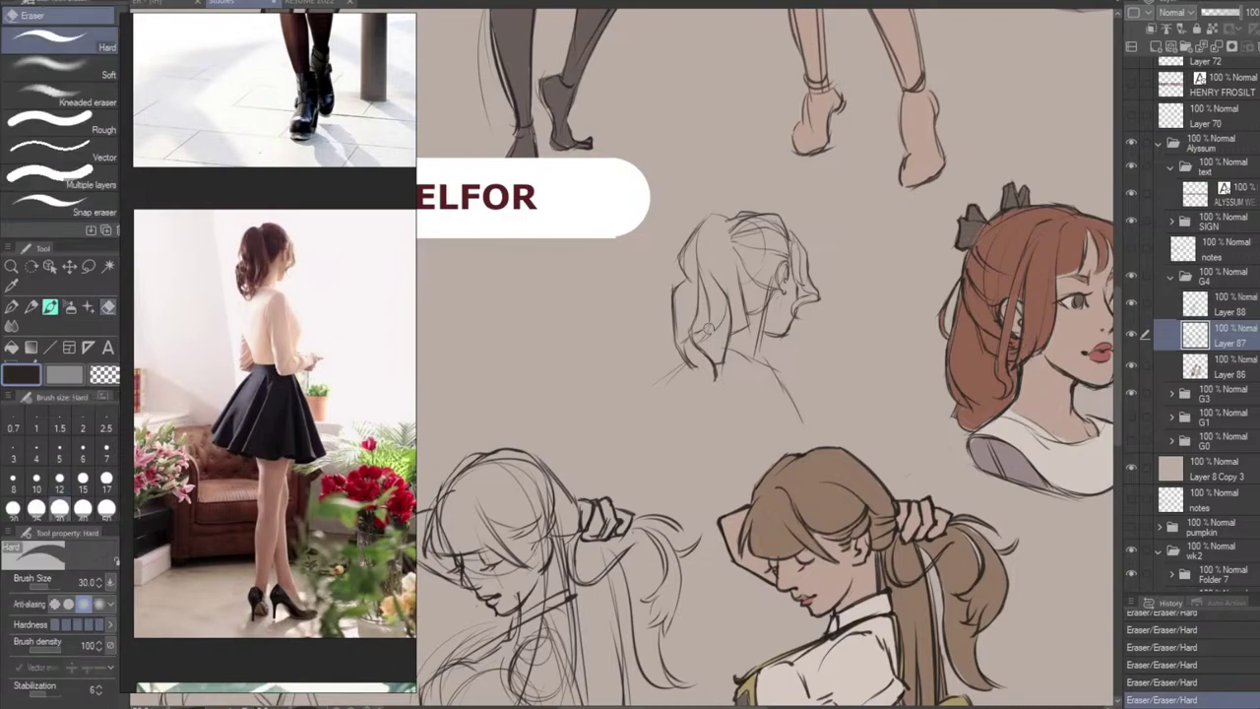
{"action": "key", "text": "b"}
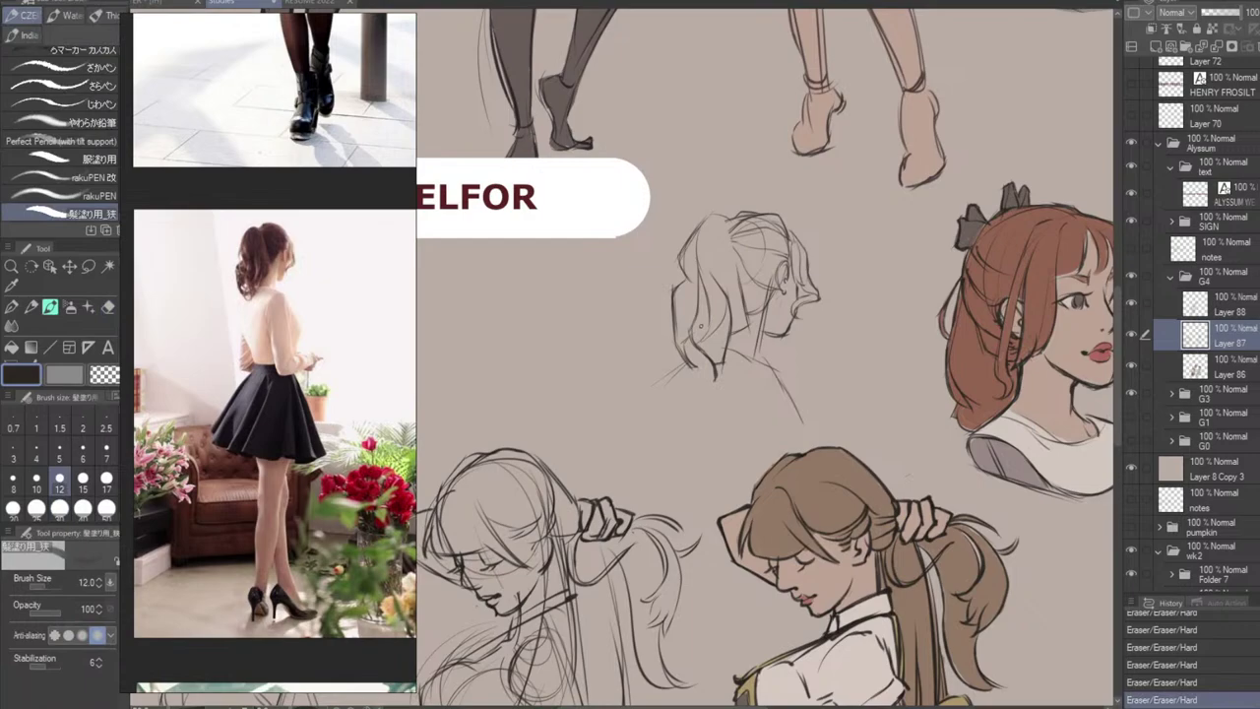
Draw a curled tip at the ponytail's lower end, tapering it below the neck.
{"action": "mouse_move", "coordinate": [694, 334]}
{"action": "left_mouse_down"}
{"action": "mouse_move", "coordinate": [736, 382]}
{"action": "mouse_move", "coordinate": [716, 382]}
{"action": "left_mouse_up"}
{"action": "key", "text": "ctrl+z"}
{"action": "key", "text": "ctrl+z"}
{"action": "mouse_move", "coordinate": [728, 364]}
{"action": "left_mouse_down"}
{"action": "mouse_move", "coordinate": [708, 390]}
{"action": "mouse_move", "coordinate": [730, 374]}
{"action": "mouse_move", "coordinate": [721, 383]}
{"action": "left_mouse_up"}
{"action": "key", "text": "e"}
{"action": "key", "text": "b"}
{"action": "key", "text": "ctrl+z"}
{"action": "key", "text": "ctrl+z"}
{"action": "mouse_move", "coordinate": [728, 366]}
{"action": "left_mouse_down"}
{"action": "mouse_move", "coordinate": [716, 387]}
{"action": "mouse_move", "coordinate": [726, 373]}
{"action": "left_mouse_up"}
{"action": "key", "text": "e"}
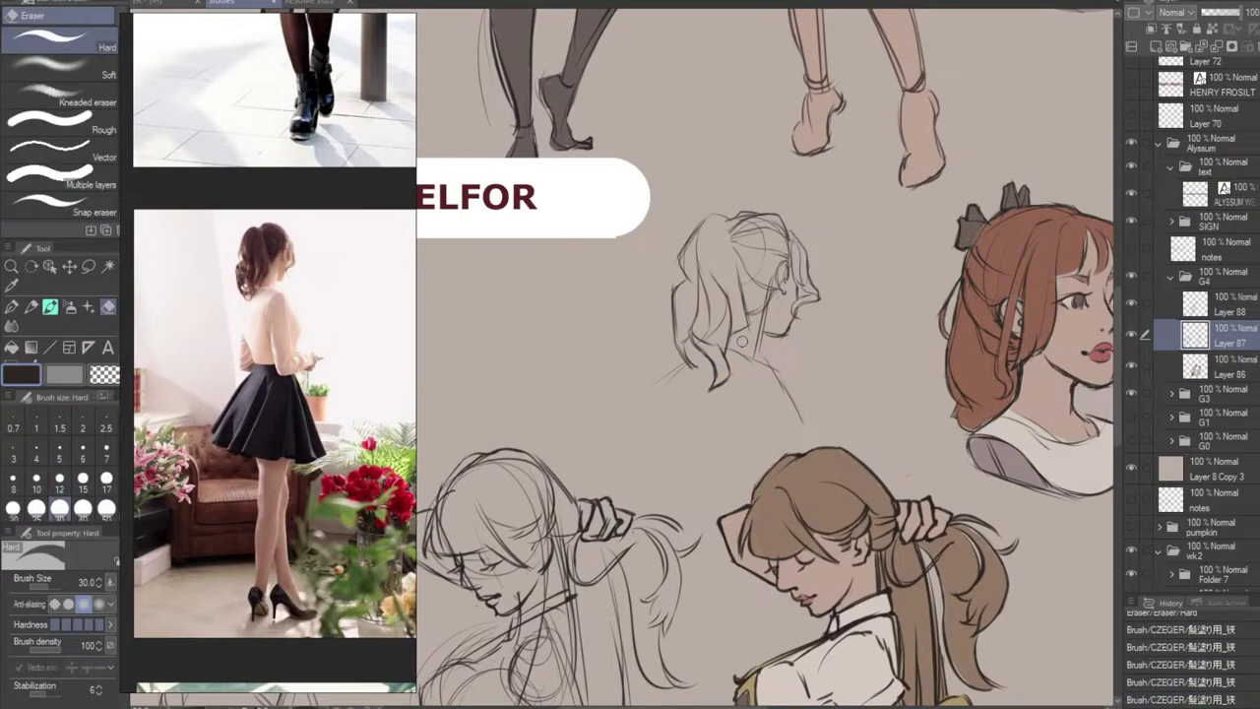
{"action": "key", "text": "b"}
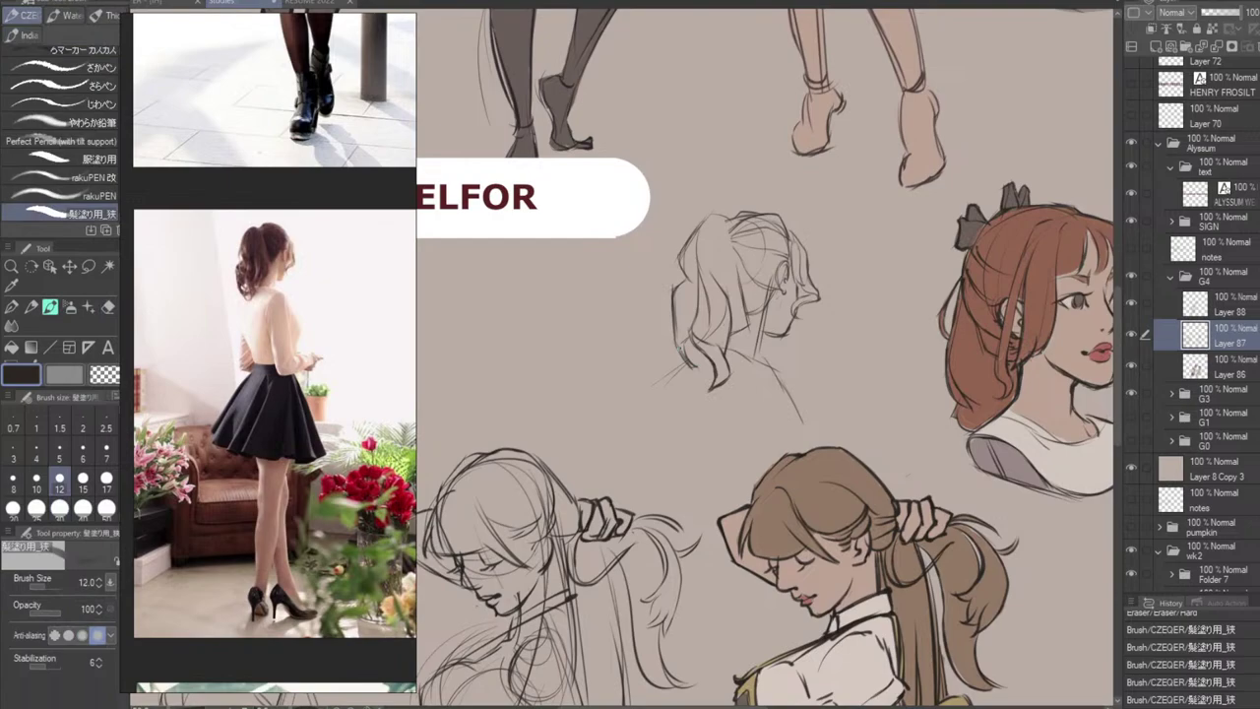
Refine the curled tip's inner strands and lower outline with repeated strokes.
{"action": "key", "text": "ctrl+z"}
{"action": "mouse_move", "coordinate": [681, 351]}
{"action": "left_mouse_down"}
{"action": "mouse_move", "coordinate": [697, 382]}
{"action": "mouse_move", "coordinate": [723, 350]}
{"action": "mouse_move", "coordinate": [716, 372]}
{"action": "left_mouse_up"}
{"action": "key", "text": "ctrl+z"}
{"action": "key", "text": "ctrl+z"}
{"action": "key", "text": "ctrl+z"}
{"action": "key", "text": "ctrl+z"}
{"action": "key", "text": "ctrl+z"}
{"action": "key", "text": "ctrl+z"}
{"action": "key", "text": "ctrl+z"}
{"action": "key", "text": "ctrl+y"}
{"action": "key", "text": "ctrl+z"}
{"action": "key", "text": "ctrl+z"}
{"action": "key", "text": "ctrl+z"}
{"action": "key", "text": "ctrl+z"}
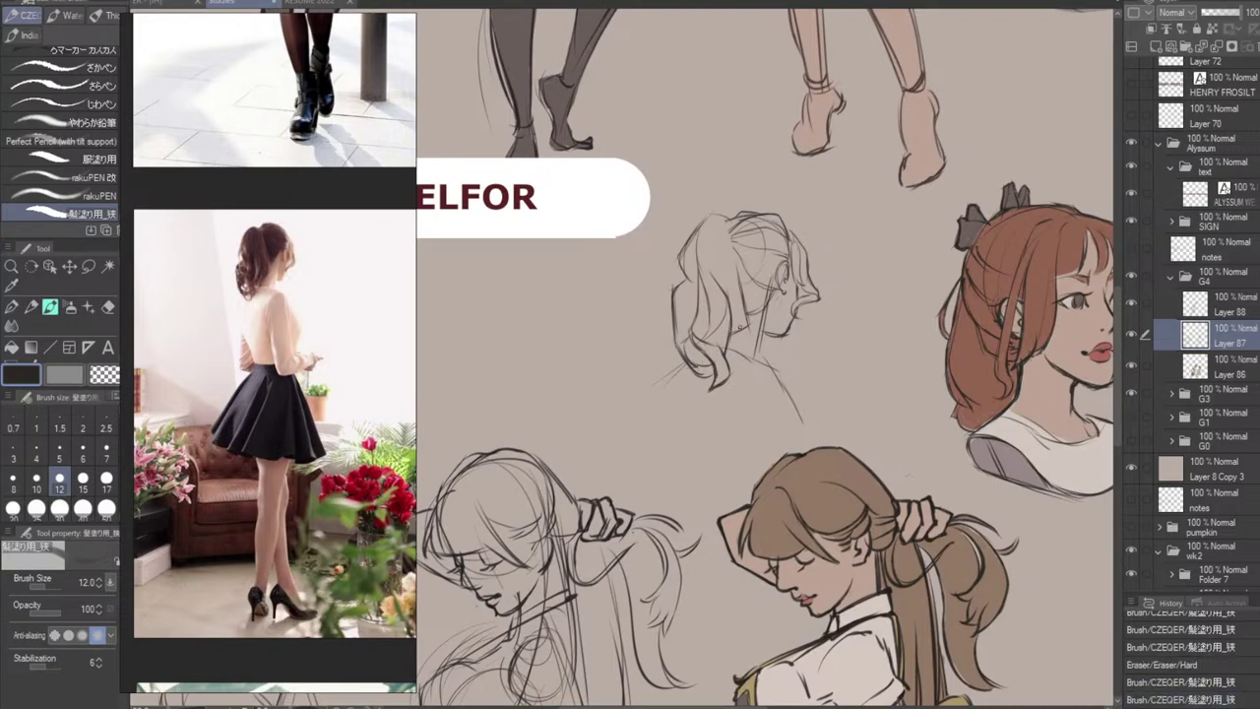
Erase part of the ponytail's neck-side edge and redraw it as a curved lock toward the nape.
{"action": "key", "text": "e"}
{"action": "left_click_drag", "start_coordinate": [727, 353], "coordinate": [731, 337]}
{"action": "mouse_move", "coordinate": [731, 335]}
{"action": "left_mouse_down"}
{"action": "mouse_move", "coordinate": [718, 347]}
{"action": "mouse_move", "coordinate": [747, 328]}
{"action": "mouse_move", "coordinate": [725, 342]}
{"action": "left_mouse_up"}
{"action": "key", "text": "b"}
{"action": "key", "text": "ctrl+z"}
{"action": "key", "text": "ctrl+z"}
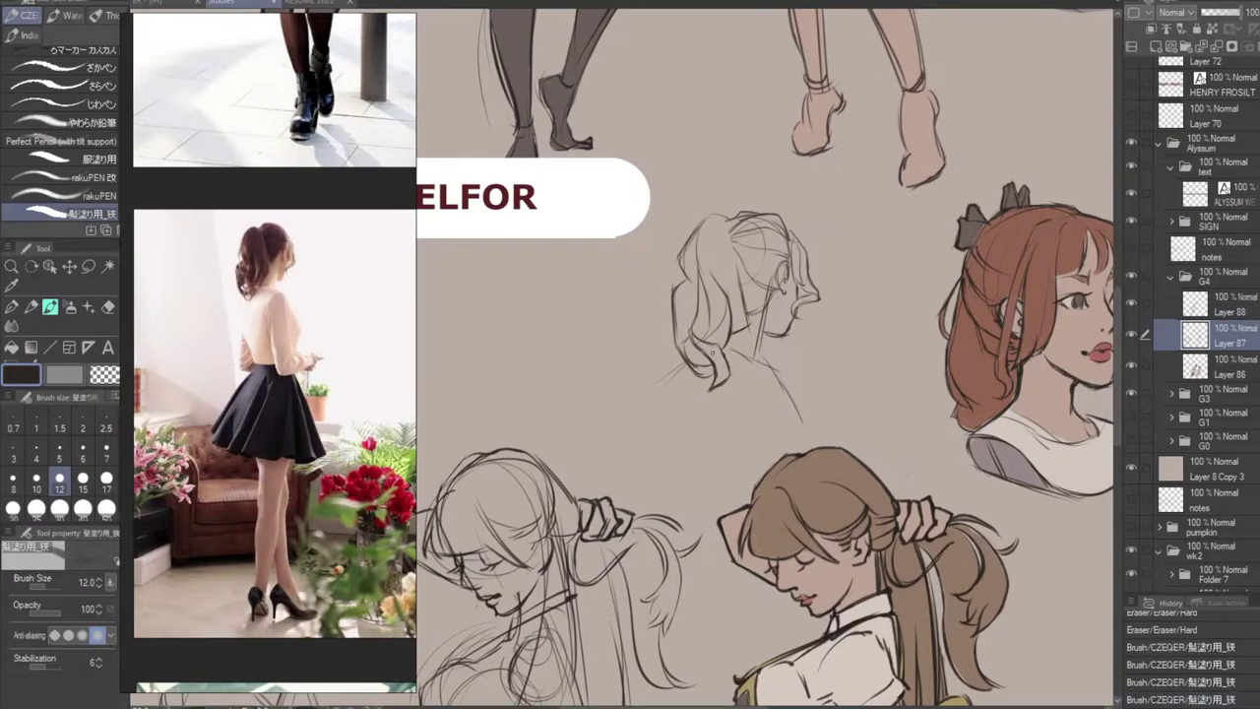
{"action": "key", "text": "ctrl+z"}
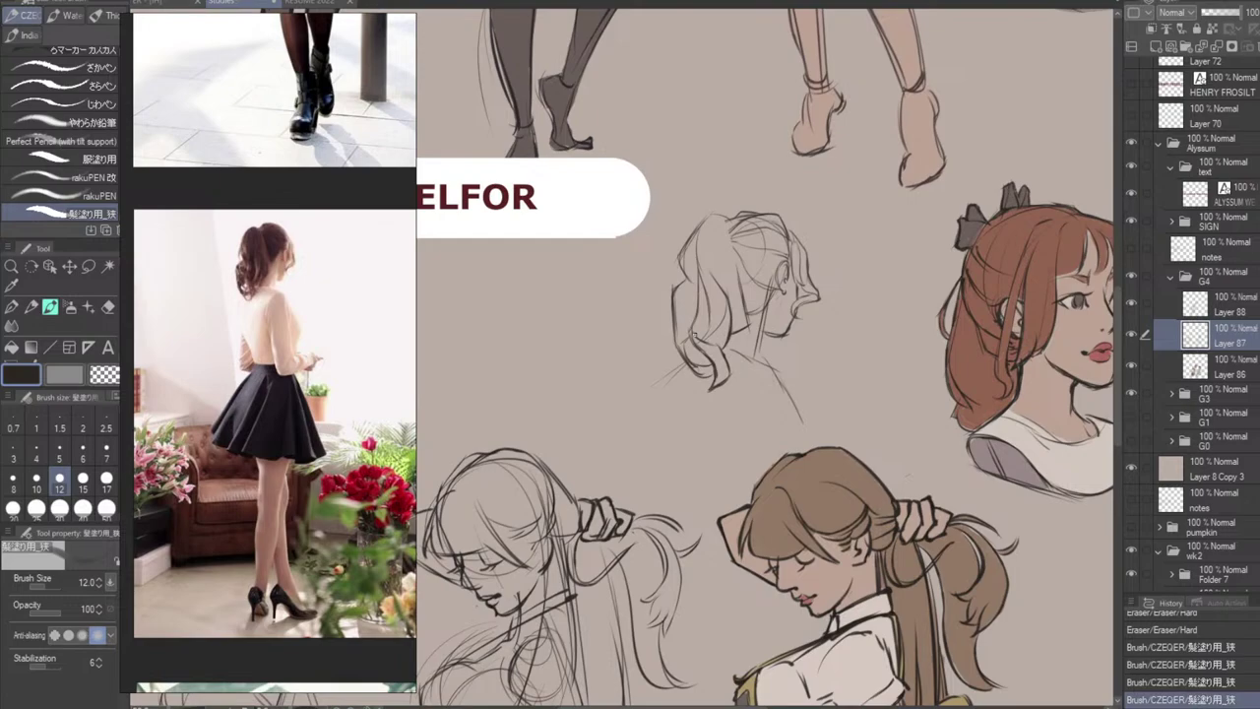
{"action": "key", "text": "ctrl+z"}
{"action": "mouse_move", "coordinate": [699, 339]}
{"action": "left_mouse_down"}
{"action": "mouse_move", "coordinate": [723, 345]}
{"action": "mouse_move", "coordinate": [728, 370]}
{"action": "mouse_move", "coordinate": [709, 379]}
{"action": "left_mouse_up"}
{"action": "key", "text": "ctrl+z"}
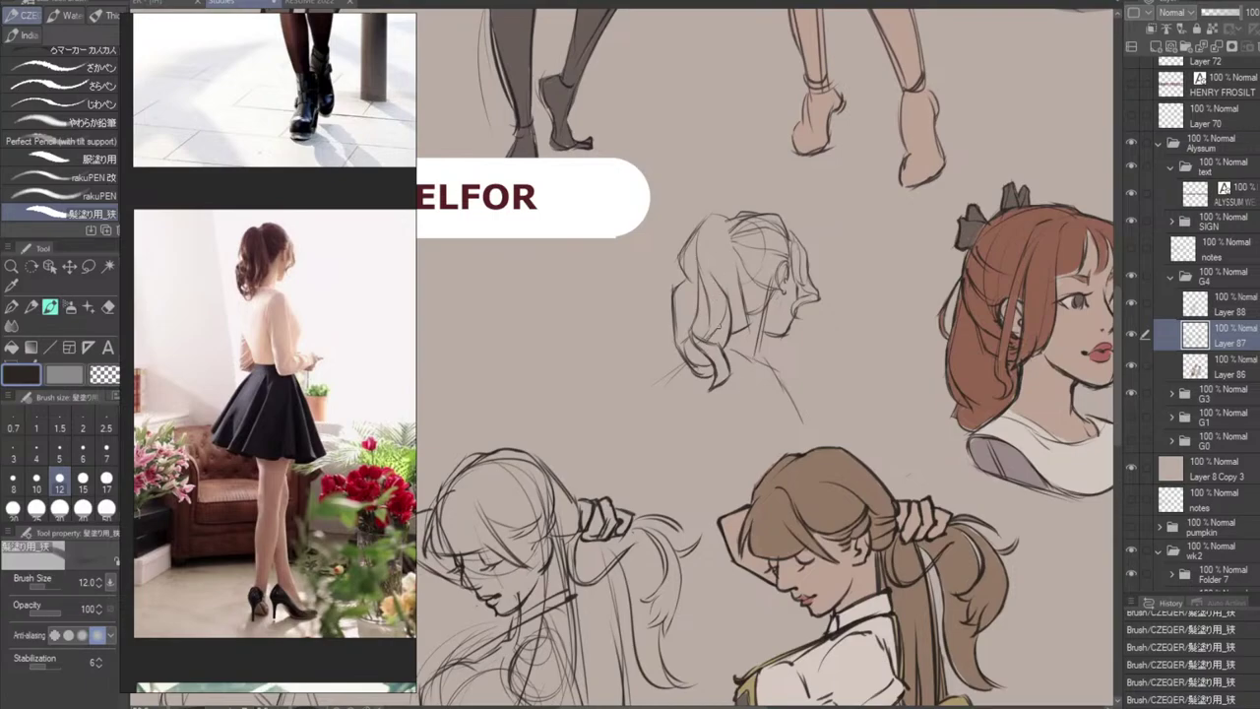
{"action": "key", "text": "e"}
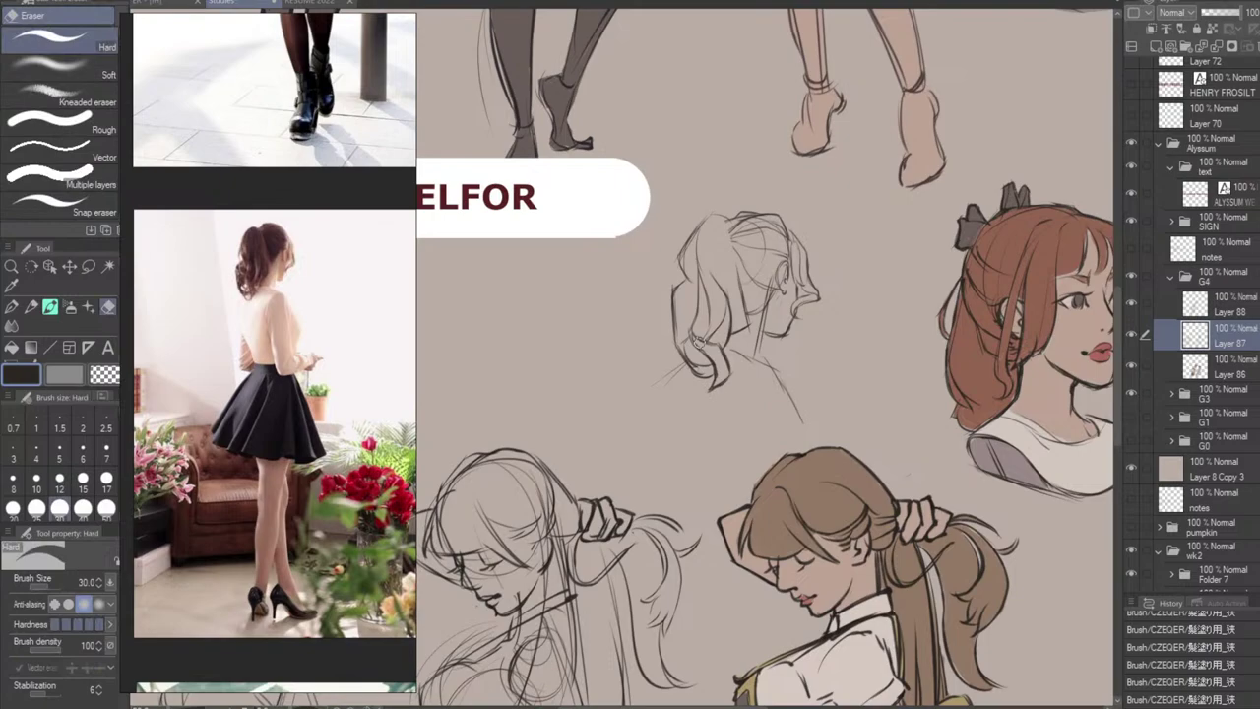
{"action": "left_click", "coordinate": [716, 355]}
{"action": "key", "text": "b"}
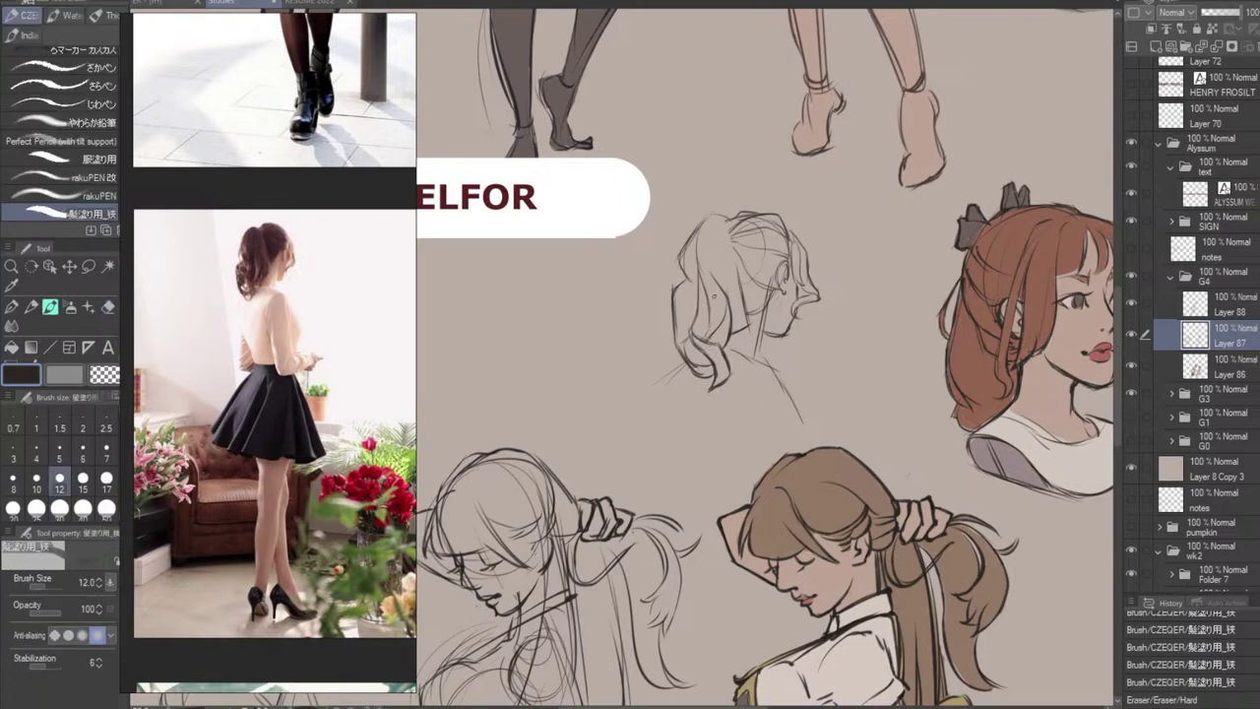
Try small extra strands around the curled tip of the ponytail, undoing the unwanted strokes.
{"action": "left_click", "coordinate": [698, 313]}
{"action": "mouse_move", "coordinate": [698, 349]}
{"action": "left_mouse_down"}
{"action": "mouse_move", "coordinate": [698, 365]}
{"action": "mouse_move", "coordinate": [668, 384]}
{"action": "left_mouse_up"}
{"action": "key", "text": "ctrl+z"}
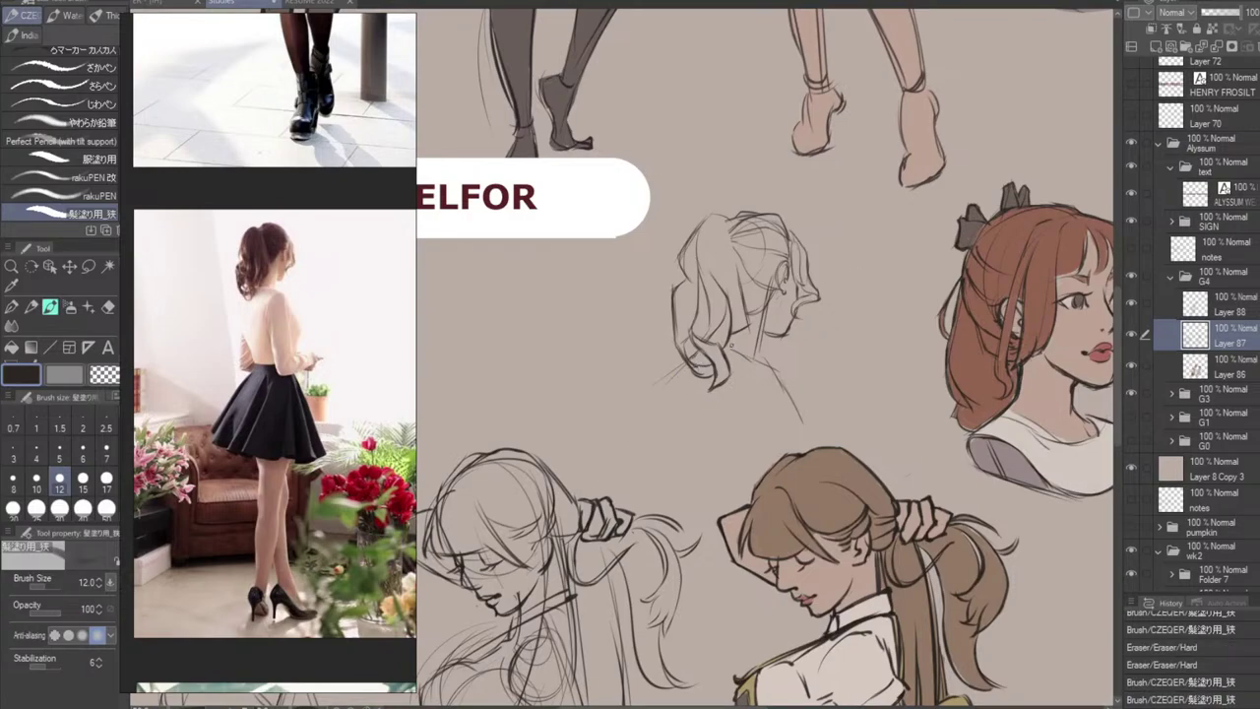
{"action": "left_click_drag", "start_coordinate": [725, 349], "coordinate": [744, 346]}
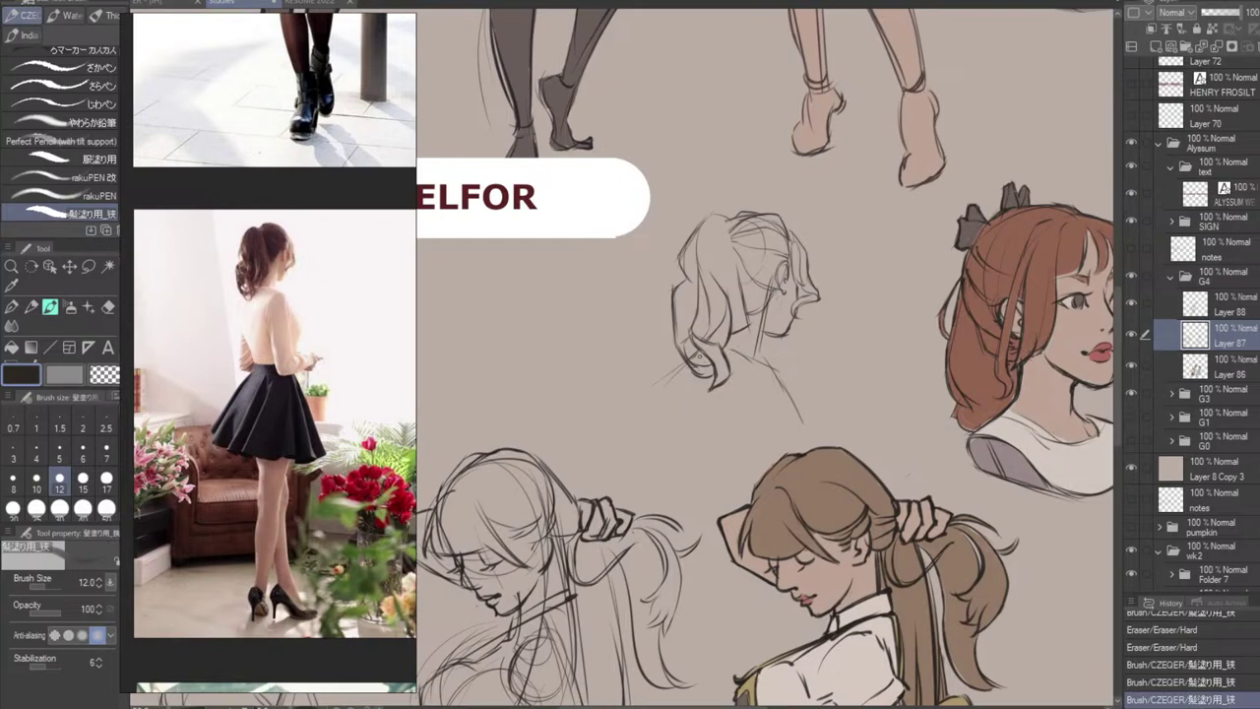
{"action": "key", "text": "ctrl+z"}
{"action": "key", "text": "ctrl+z"}
{"action": "left_click_drag", "start_coordinate": [705, 353], "coordinate": [701, 377]}
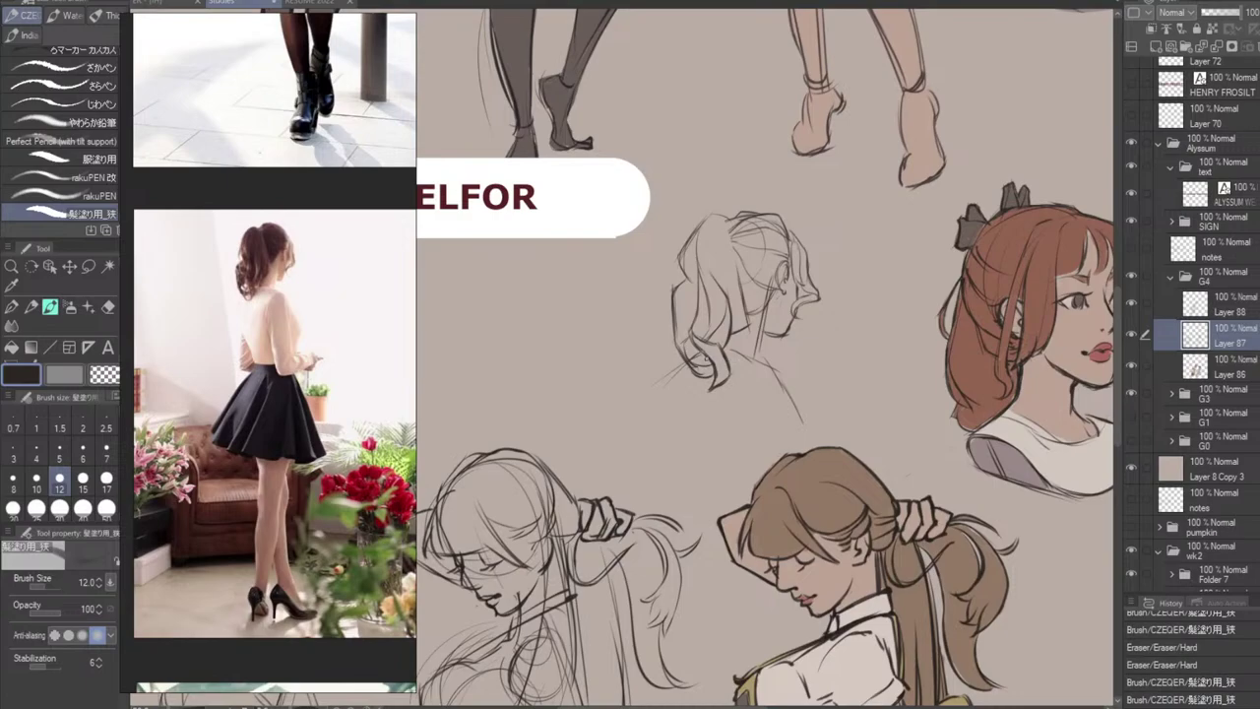
Sketch the shoulder line below the neck and the back contour running down from it.
{"action": "mouse_move", "coordinate": [769, 313]}
{"action": "left_mouse_down"}
{"action": "mouse_move", "coordinate": [757, 362]}
{"action": "mouse_move", "coordinate": [749, 352]}
{"action": "mouse_move", "coordinate": [777, 369]}
{"action": "mouse_move", "coordinate": [789, 406]}
{"action": "mouse_move", "coordinate": [784, 382]}
{"action": "mouse_move", "coordinate": [780, 414]}
{"action": "left_mouse_up"}
{"action": "key", "text": "ctrl+z"}
{"action": "key", "text": "ctrl+z"}
{"action": "key", "text": "ctrl+z"}
{"action": "key", "text": "ctrl+z"}
{"action": "key", "text": "ctrl+z"}
{"action": "key", "text": "ctrl+z"}
{"action": "key", "text": "ctrl+z"}
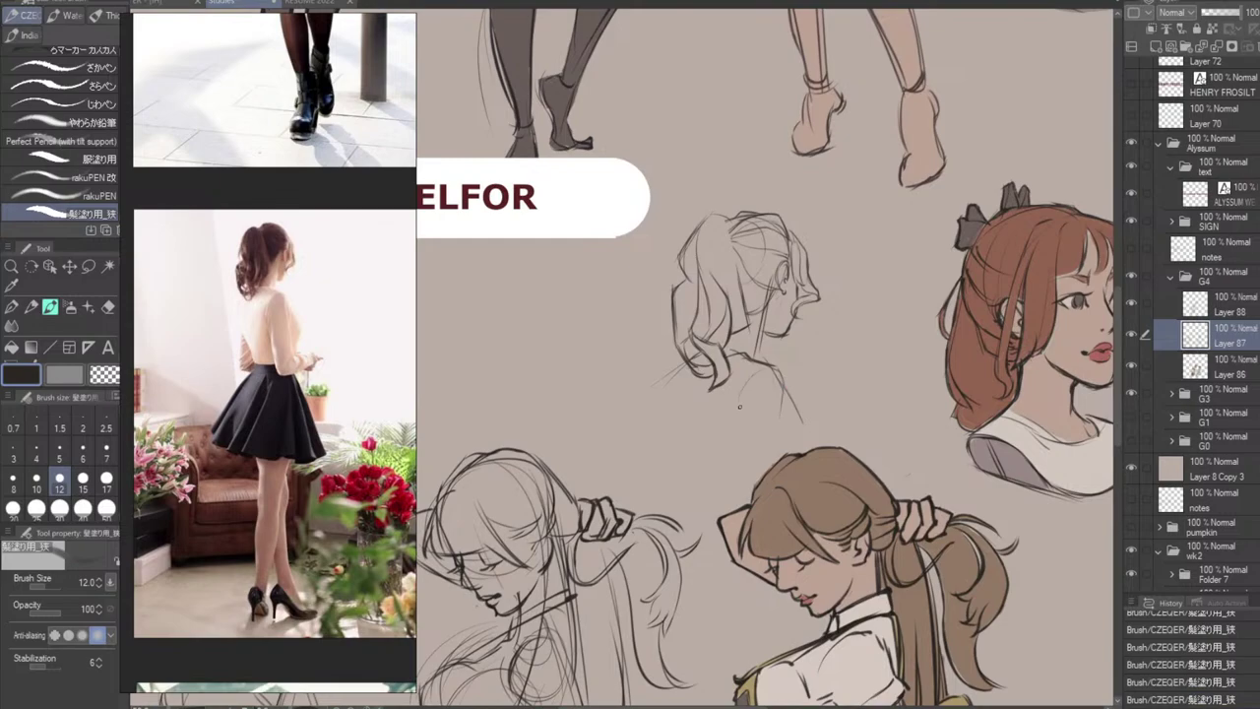
{"action": "key", "text": "ctrl+z"}
{"action": "mouse_move", "coordinate": [769, 368]}
{"action": "left_mouse_down"}
{"action": "mouse_move", "coordinate": [741, 414]}
{"action": "mouse_move", "coordinate": [746, 446]}
{"action": "left_mouse_up"}
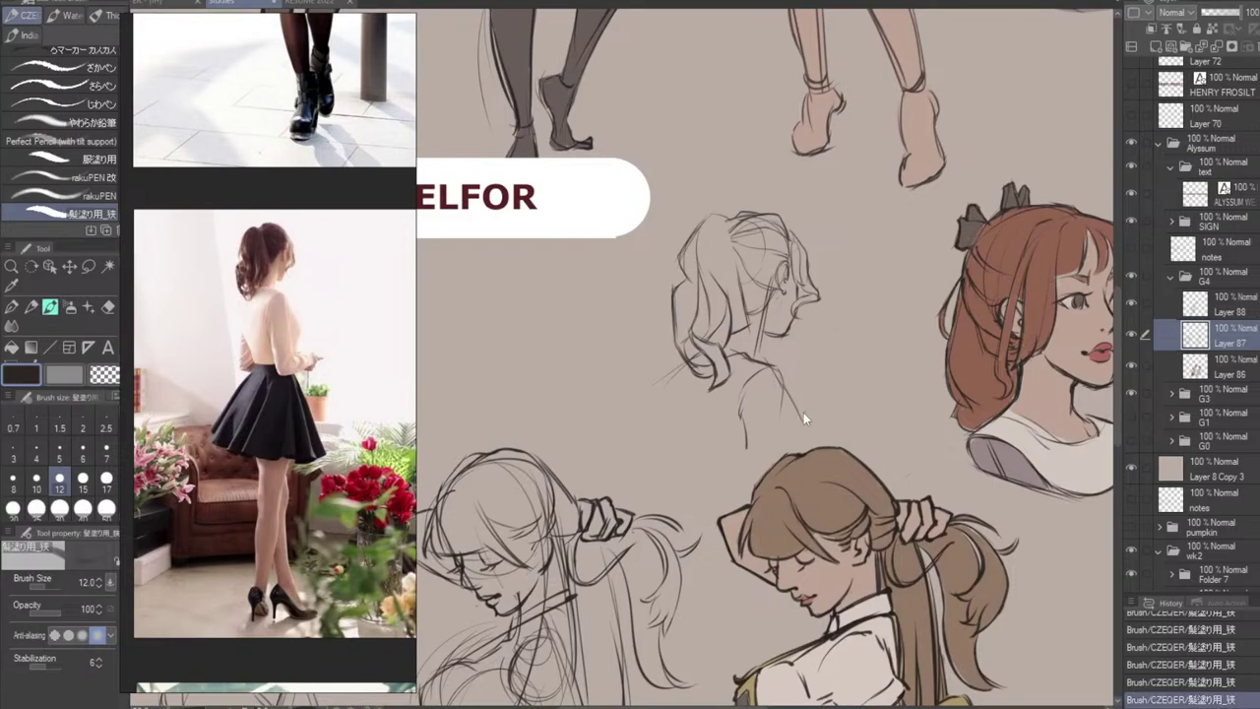
Erase the old slanted shoulder line and draw the torso's front contour curving down from the shoulder.
{"action": "key", "text": "e"}
{"action": "mouse_move", "coordinate": [792, 397]}
{"action": "left_mouse_down"}
{"action": "mouse_move", "coordinate": [772, 385]}
{"action": "mouse_move", "coordinate": [815, 426]}
{"action": "mouse_move", "coordinate": [802, 450]}
{"action": "left_mouse_up"}
{"action": "key", "text": "b"}
{"action": "key", "text": "ctrl+z"}
{"action": "key", "text": "ctrl+z"}
{"action": "key", "text": "ctrl+z"}
{"action": "key", "text": "ctrl+z"}
{"action": "key", "text": "ctrl+z"}
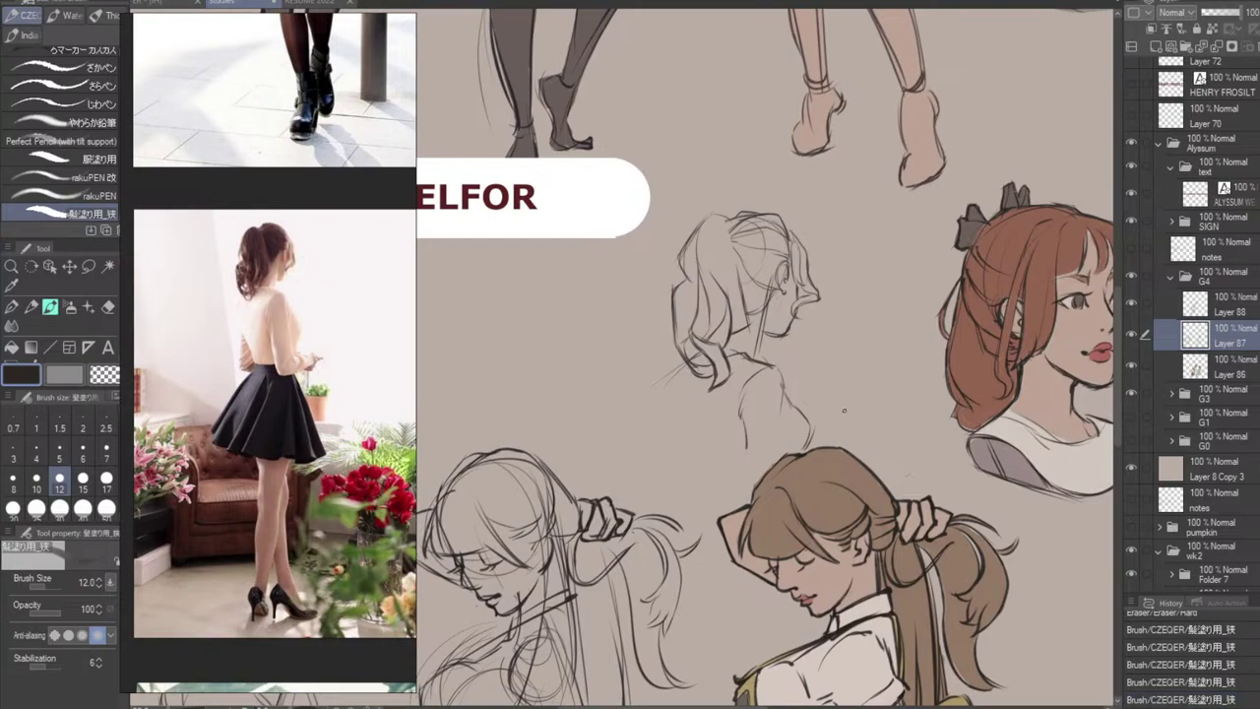
Lasso the whole head-and-torso sketch, move it slightly upward with a small rotation, and deselect it.
{"action": "key", "text": "m"}
{"action": "mouse_move", "coordinate": [714, 160]}
{"action": "left_mouse_down"}
{"action": "mouse_move", "coordinate": [636, 286]}
{"action": "mouse_move", "coordinate": [629, 446]}
{"action": "mouse_move", "coordinate": [713, 460]}
{"action": "mouse_move", "coordinate": [818, 441]}
{"action": "mouse_move", "coordinate": [849, 372]}
{"action": "mouse_move", "coordinate": [825, 230]}
{"action": "mouse_move", "coordinate": [789, 157]}
{"action": "mouse_move", "coordinate": [766, 183]}
{"action": "left_mouse_up"}
{"action": "key", "text": "ctrl+t"}
{"action": "left_click_drag", "start_coordinate": [820, 368], "coordinate": [827, 335]}
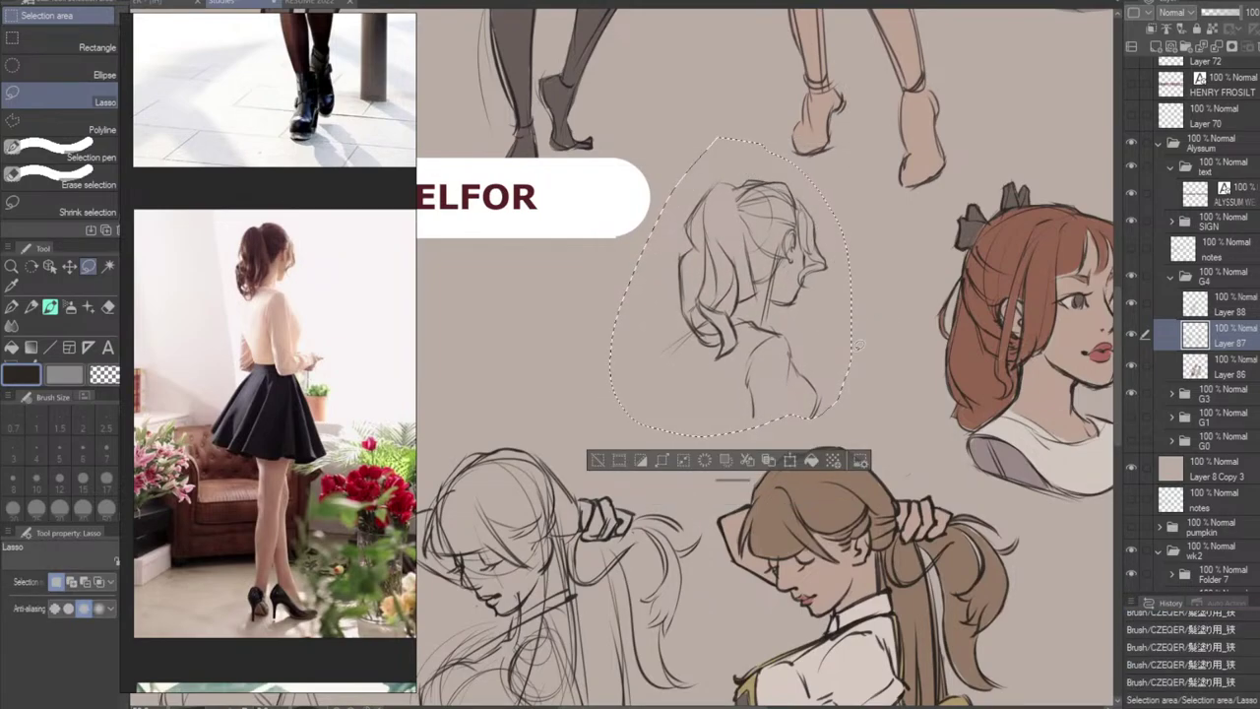
{"action": "key", "text": "ctrl+d"}
{"action": "key", "text": "b"}
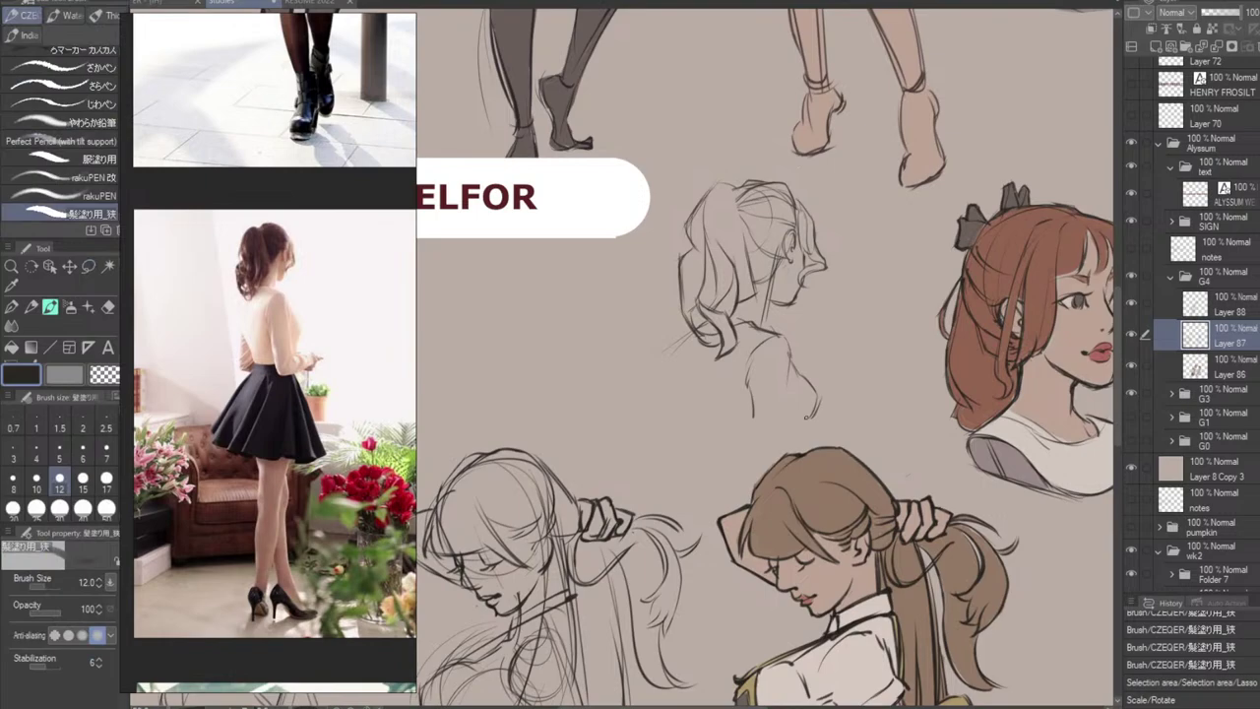
{"action": "key", "text": "ctrl+d"}
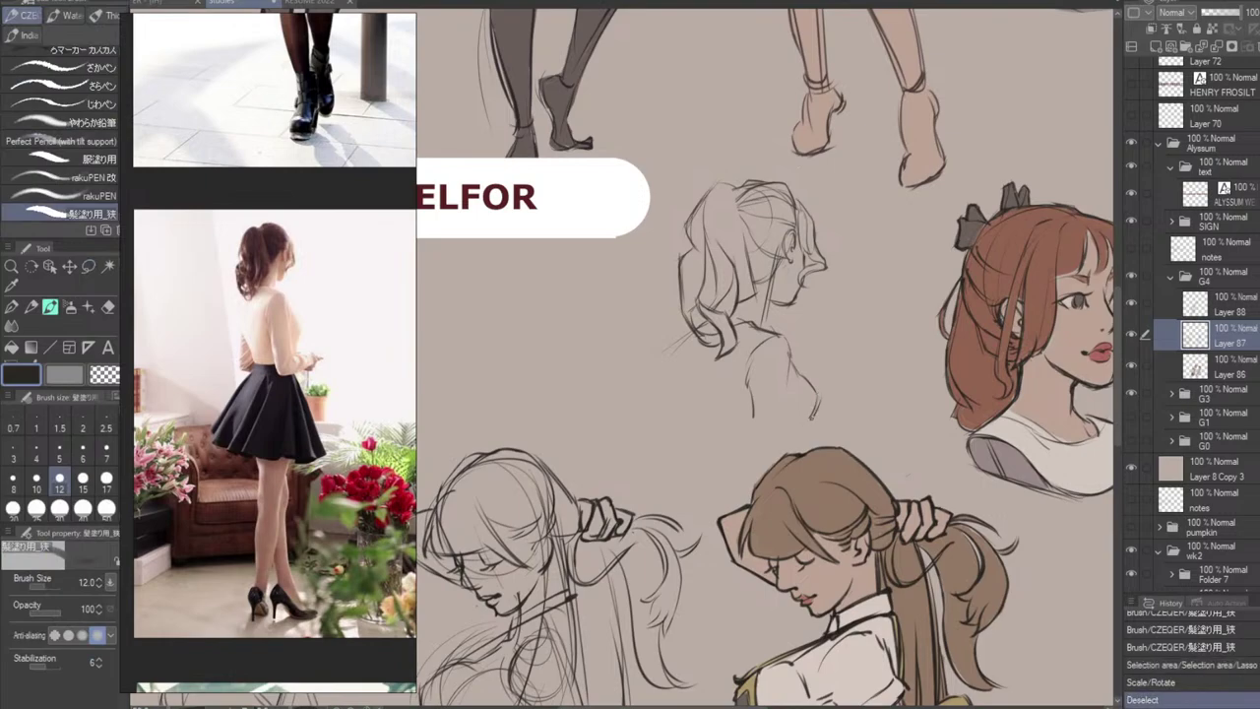
Reshape the torso's front contour into a rounded curve and draw a long line down inside it from the shoulder.
{"action": "mouse_move", "coordinate": [811, 416]}
{"action": "left_mouse_down"}
{"action": "mouse_move", "coordinate": [823, 406]}
{"action": "mouse_move", "coordinate": [807, 424]}
{"action": "left_mouse_up"}
{"action": "key", "text": "ctrl+z"}
{"action": "key", "text": "ctrl+z"}
{"action": "key", "text": "ctrl+z"}
{"action": "key", "text": "e"}
{"action": "key", "text": "b"}
{"action": "key", "text": "ctrl+z"}
{"action": "mouse_move", "coordinate": [801, 373]}
{"action": "left_mouse_down"}
{"action": "mouse_move", "coordinate": [818, 397]}
{"action": "mouse_move", "coordinate": [809, 380]}
{"action": "left_mouse_up"}
{"action": "key", "text": "ctrl+z"}
{"action": "key", "text": "ctrl+z"}
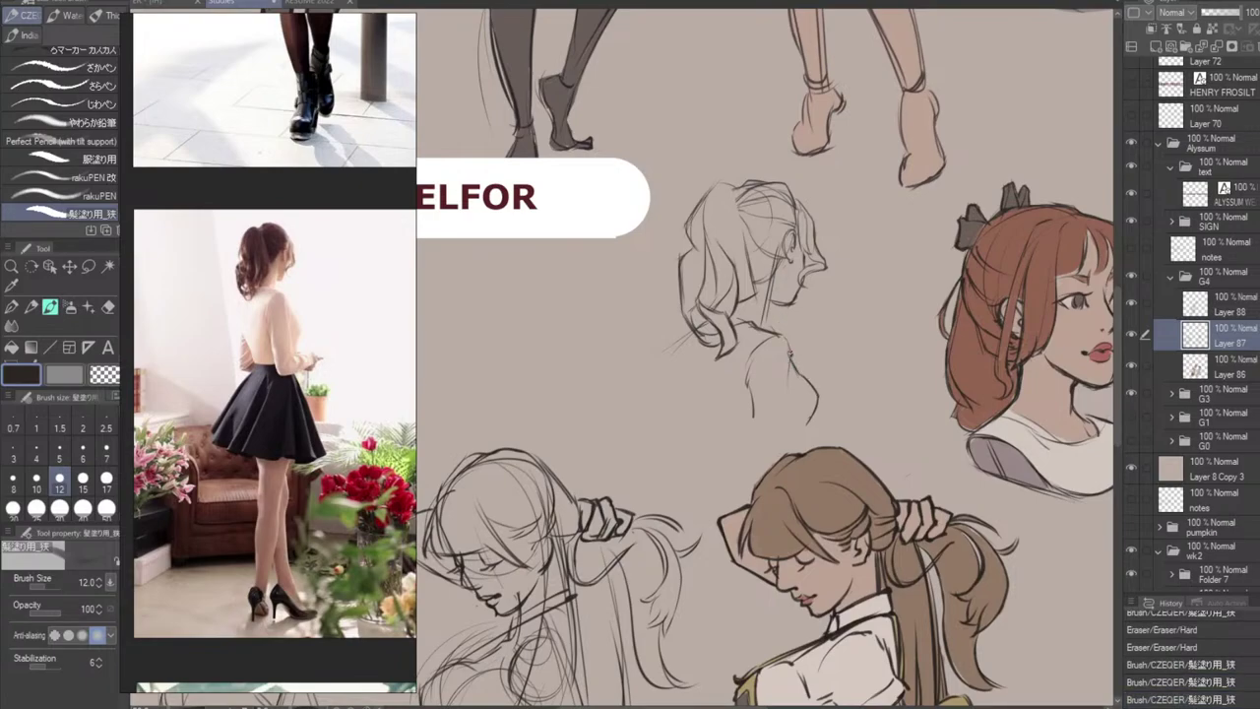
{"action": "left_click_drag", "start_coordinate": [785, 333], "coordinate": [789, 423]}
{"action": "key", "text": "ctrl+z"}
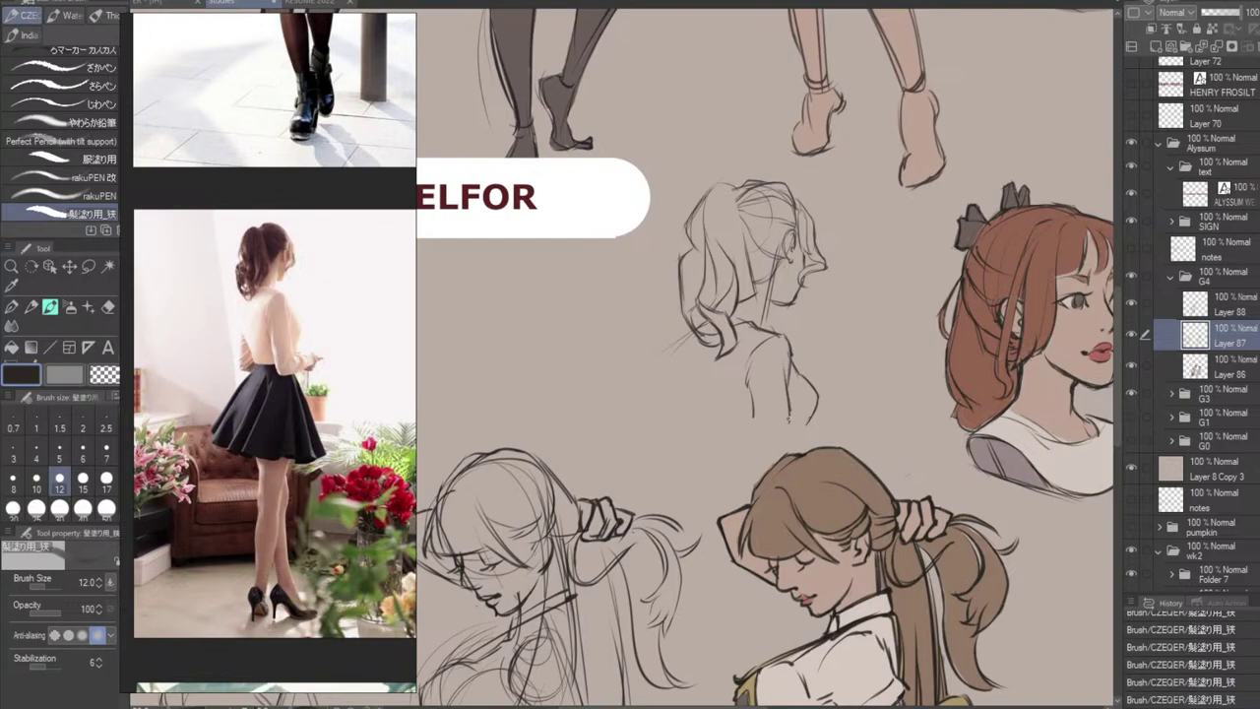
{"action": "key", "text": "ctrl+z"}
{"action": "left_click_drag", "start_coordinate": [788, 368], "coordinate": [794, 413]}
{"action": "key", "text": "ctrl+z"}
{"action": "left_click_drag", "start_coordinate": [787, 360], "coordinate": [793, 422]}
{"action": "key", "text": "ctrl+z"}
{"action": "key", "text": "ctrl+z"}
Sketch the shoulder below the ponytail, with the outer arm line running down from it and a back contour beside it.
{"action": "left_click_drag", "start_coordinate": [677, 347], "coordinate": [672, 414]}
{"action": "key", "text": "ctrl+z"}
{"action": "key", "text": "ctrl+z"}
{"action": "left_click_drag", "start_coordinate": [687, 344], "coordinate": [686, 393]}
{"action": "key", "text": "ctrl+z"}
{"action": "left_click_drag", "start_coordinate": [685, 343], "coordinate": [683, 418]}
{"action": "key", "text": "ctrl+z"}
{"action": "left_click_drag", "start_coordinate": [681, 347], "coordinate": [695, 421]}
{"action": "key", "text": "ctrl+z"}
{"action": "left_click_drag", "start_coordinate": [679, 356], "coordinate": [671, 419]}
{"action": "key", "text": "ctrl+z"}
{"action": "mouse_move", "coordinate": [674, 342]}
{"action": "left_mouse_down"}
{"action": "mouse_move", "coordinate": [673, 366]}
{"action": "mouse_move", "coordinate": [677, 339]}
{"action": "mouse_move", "coordinate": [694, 331]}
{"action": "mouse_move", "coordinate": [676, 369]}
{"action": "mouse_move", "coordinate": [672, 351]}
{"action": "mouse_move", "coordinate": [694, 419]}
{"action": "mouse_move", "coordinate": [671, 381]}
{"action": "mouse_move", "coordinate": [671, 436]}
{"action": "left_mouse_up"}
{"action": "key", "text": "ctrl+z"}
{"action": "key", "text": "ctrl+z"}
{"action": "key", "text": "ctrl+z"}
{"action": "key", "text": "ctrl+z"}
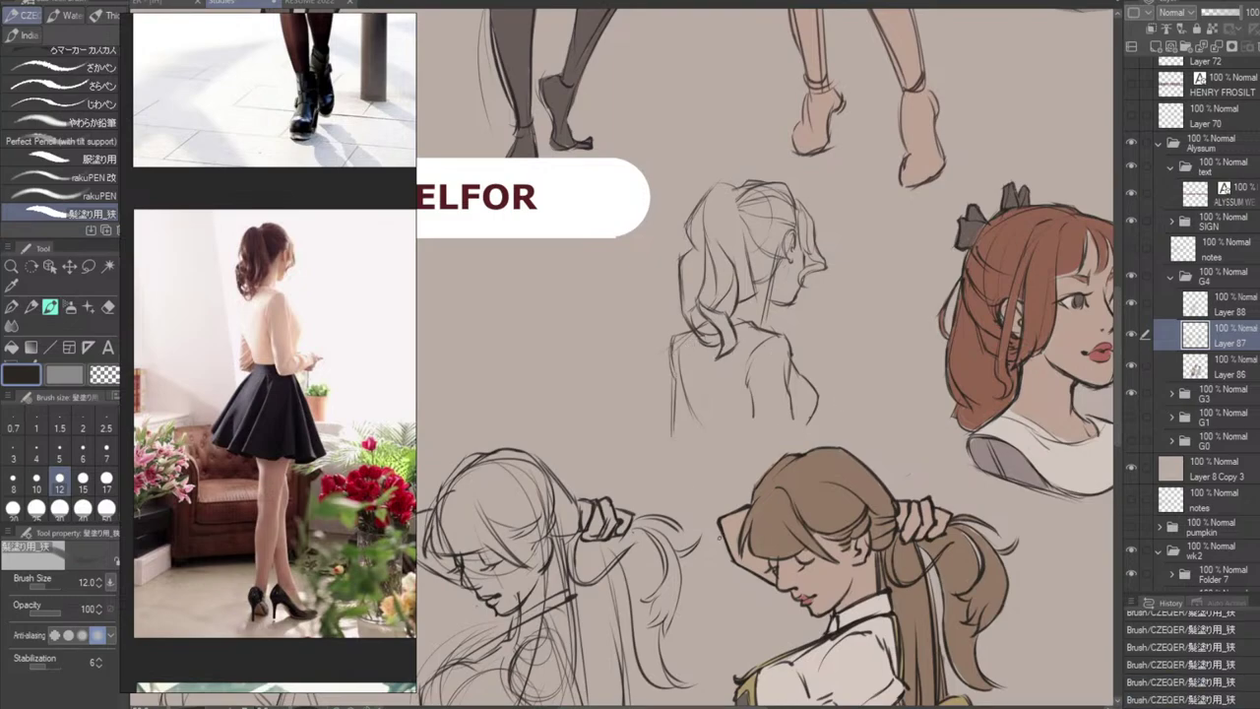
Refine the lower outer line of the arm below the ponytail and add a short crease stroke at its armpit.
{"action": "key", "text": "ctrl+z"}
{"action": "left_click_drag", "start_coordinate": [672, 380], "coordinate": [671, 420]}
{"action": "key", "text": "ctrl+z"}
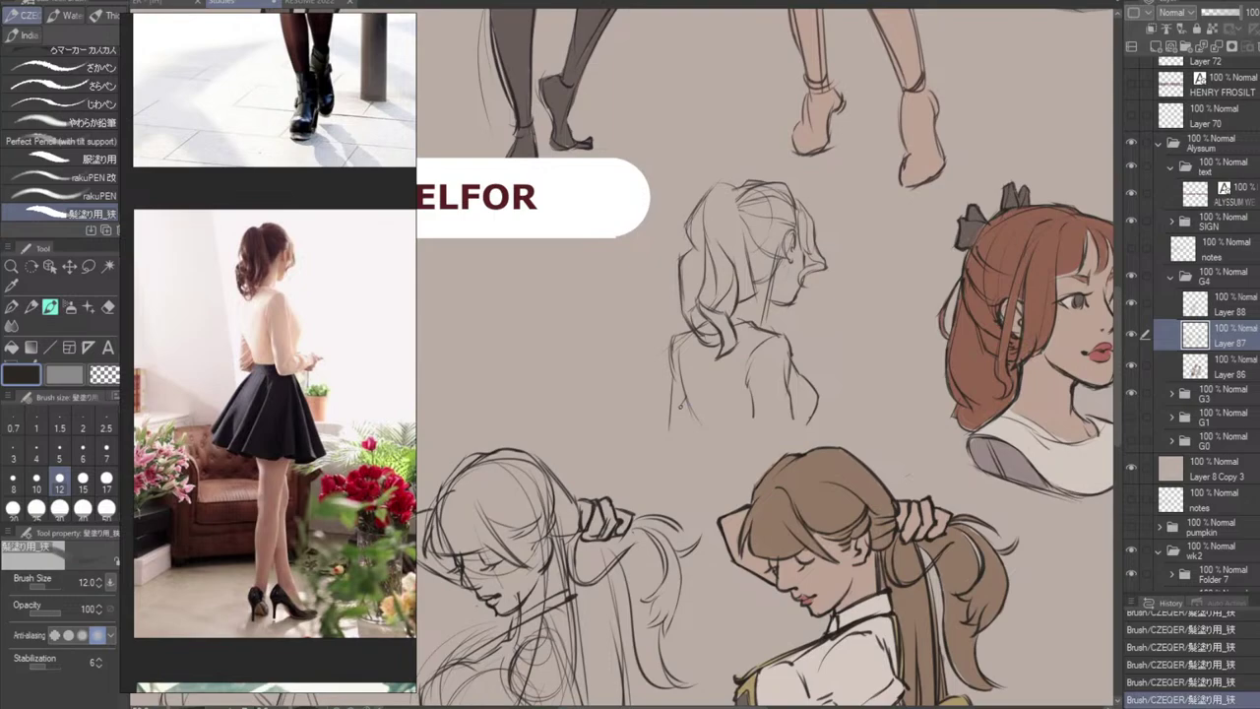
{"action": "mouse_move", "coordinate": [687, 396]}
{"action": "left_mouse_down"}
{"action": "mouse_move", "coordinate": [689, 429]}
{"action": "mouse_move", "coordinate": [691, 417]}
{"action": "left_mouse_up"}
{"action": "key", "text": "ctrl+z"}
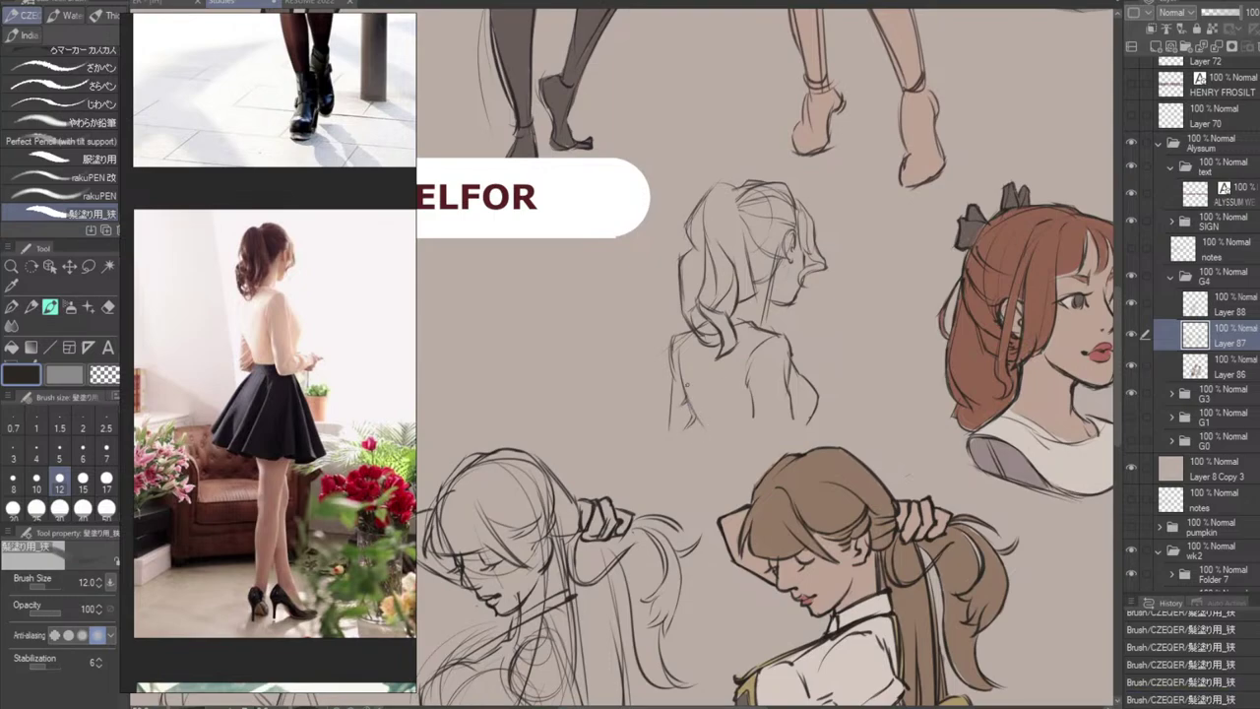
{"action": "left_click_drag", "start_coordinate": [695, 413], "coordinate": [707, 459]}
{"action": "left_click_drag", "start_coordinate": [751, 403], "coordinate": [760, 455]}
{"action": "key", "text": "ctrl+z"}
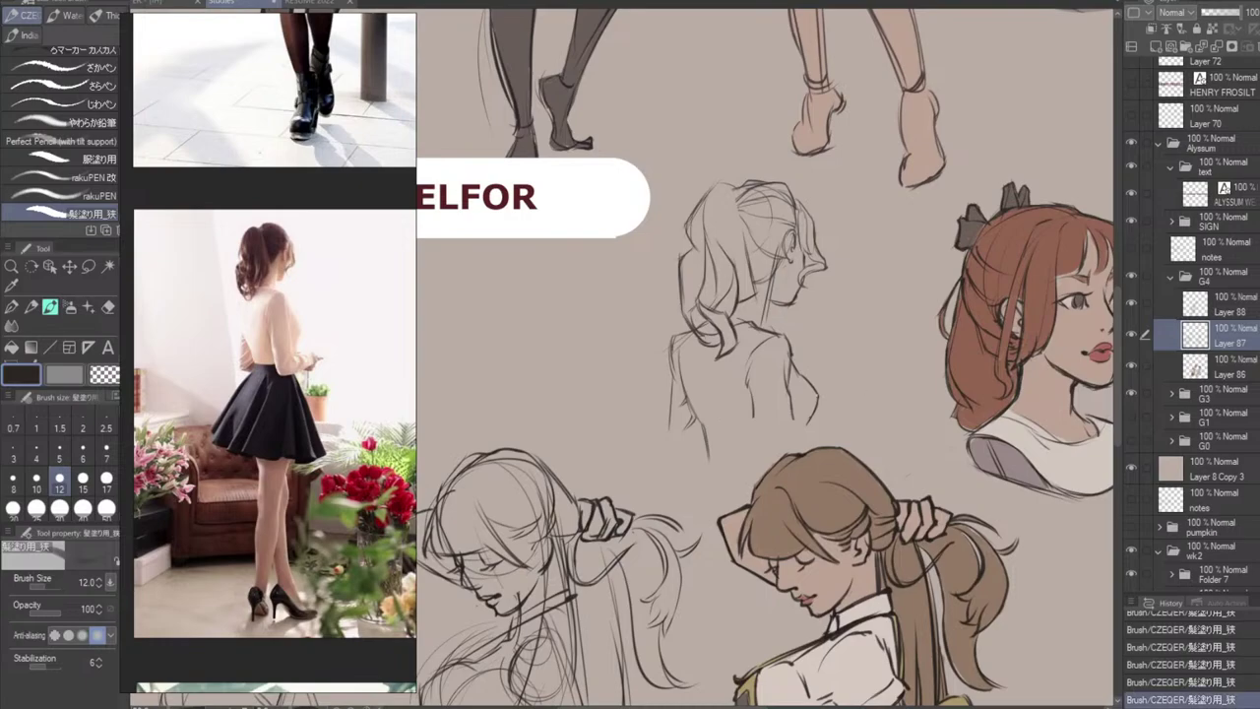
{"action": "key", "text": "ctrl+z"}
{"action": "key", "text": "ctrl+z"}
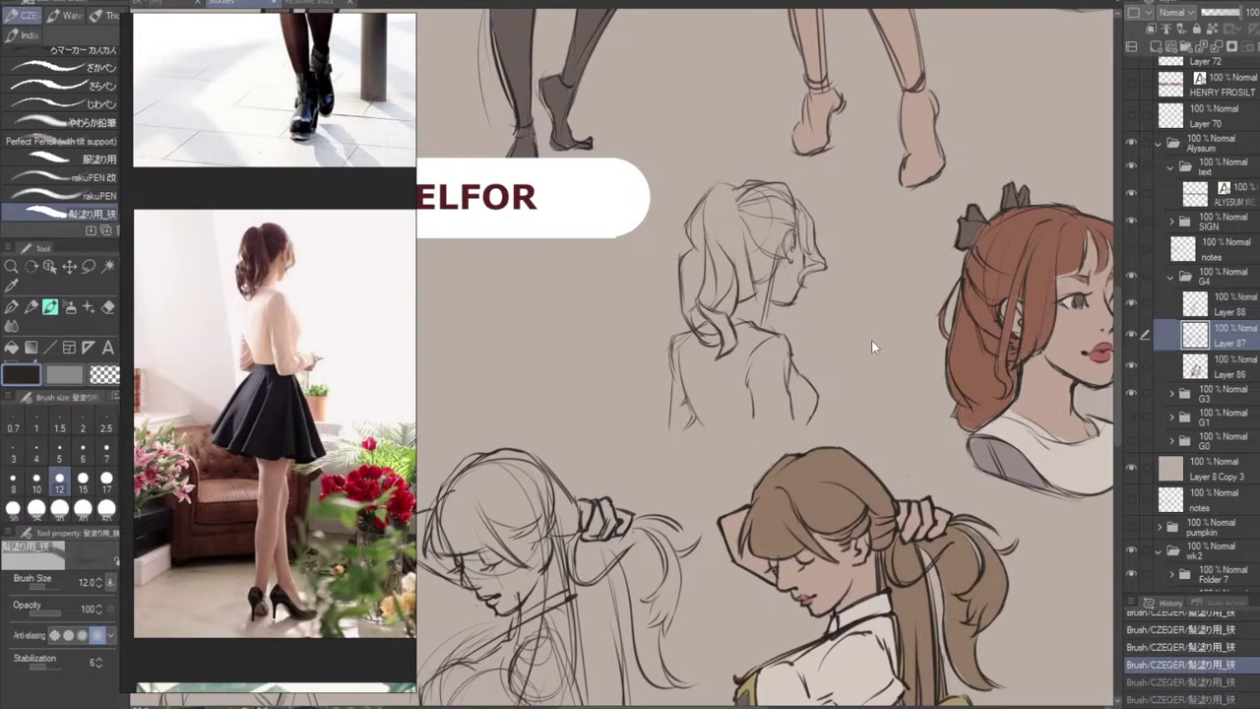
Extend both contour lines of the upper arm beside the chest further down.
{"action": "key", "text": "ctrl+z"}
{"action": "mouse_move", "coordinate": [750, 395]}
{"action": "left_mouse_down"}
{"action": "mouse_move", "coordinate": [756, 441]}
{"action": "mouse_move", "coordinate": [796, 436]}
{"action": "mouse_move", "coordinate": [805, 414]}
{"action": "mouse_move", "coordinate": [795, 439]}
{"action": "left_mouse_up"}
{"action": "key", "text": "ctrl+z"}
{"action": "key", "text": "ctrl+z"}
{"action": "key", "text": "ctrl+z"}
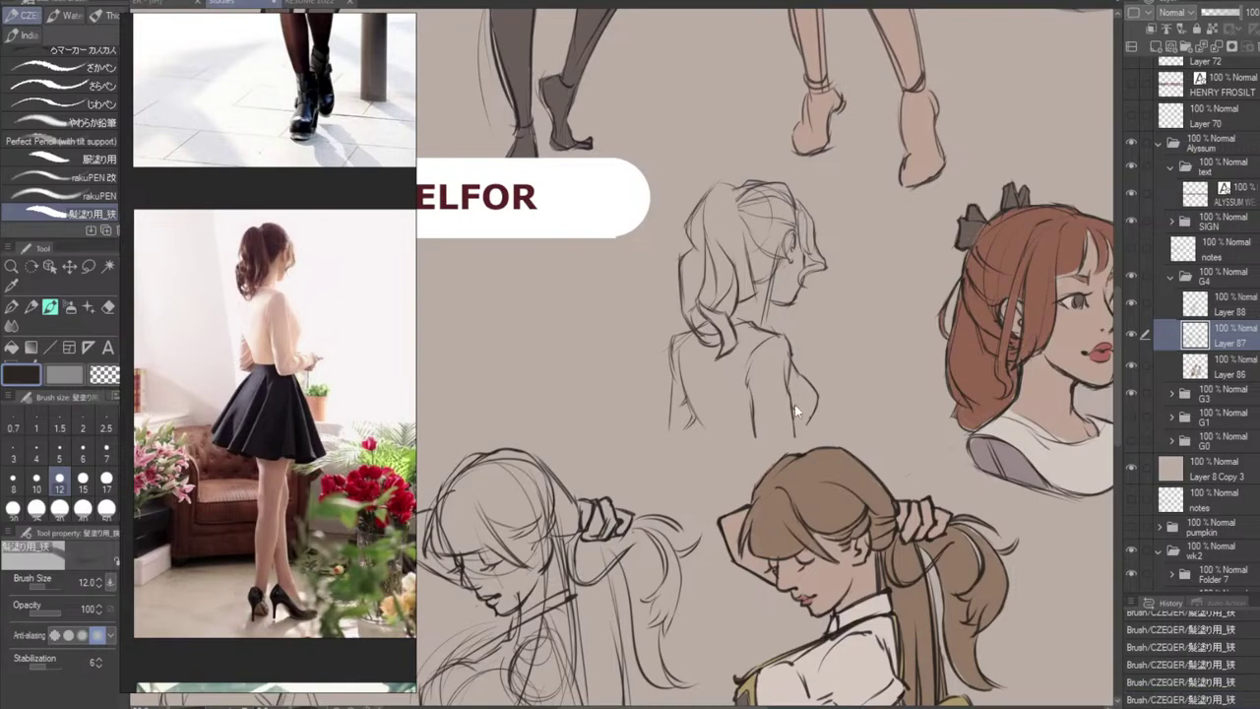
{"action": "key", "text": "ctrl+z"}
{"action": "left_click_drag", "start_coordinate": [789, 394], "coordinate": [796, 437]}
Erase part of the chest contour and redraw its lower end curving back in toward the waist.
{"action": "key", "text": "e"}
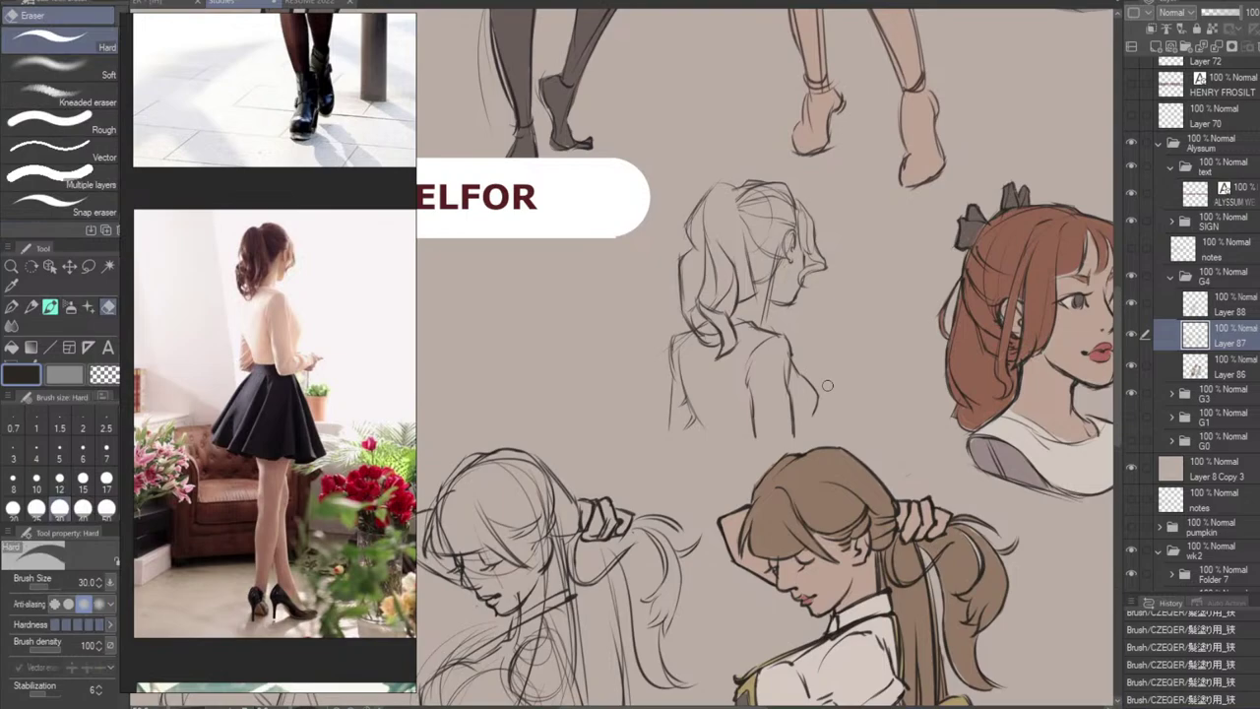
{"action": "key", "text": "b"}
{"action": "mouse_move", "coordinate": [828, 385]}
{"action": "left_mouse_down"}
{"action": "mouse_move", "coordinate": [802, 436]}
{"action": "mouse_move", "coordinate": [809, 427]}
{"action": "left_mouse_up"}
{"action": "key", "text": "ctrl+z"}
{"action": "key", "text": "ctrl+z"}
{"action": "key", "text": "ctrl+z"}
{"action": "key", "text": "ctrl+z"}
{"action": "key", "text": "ctrl+z"}
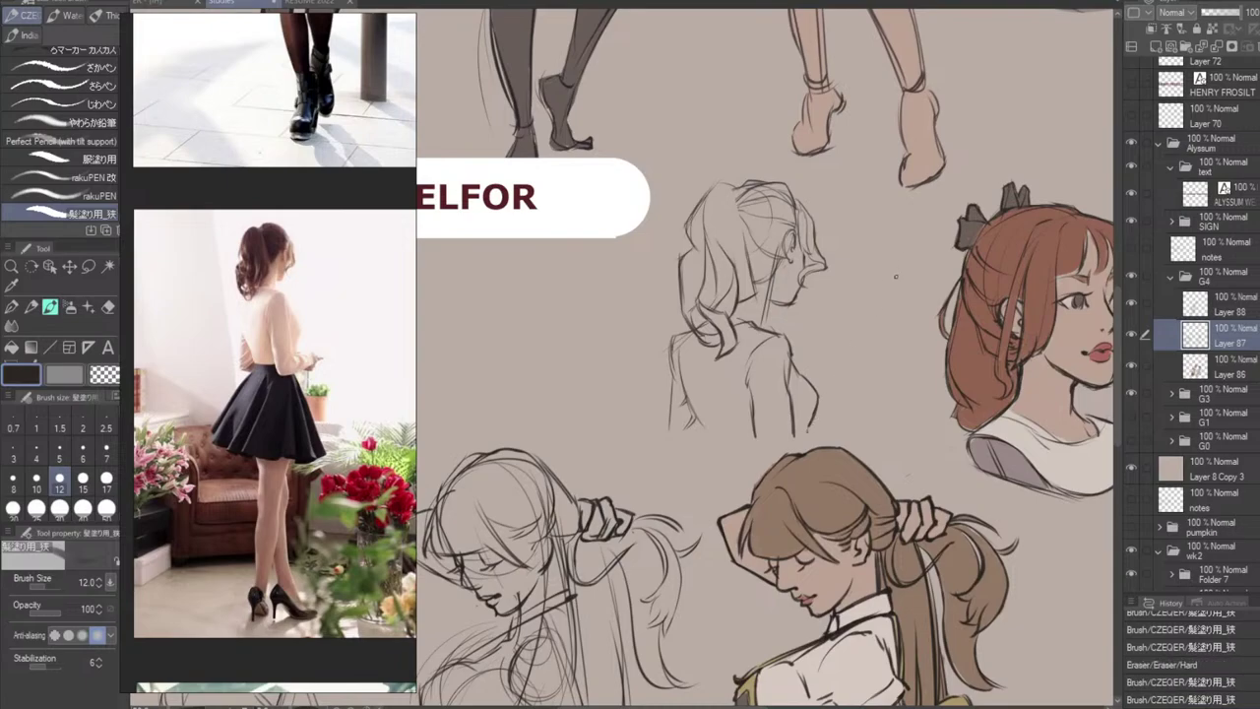
Strengthen the outer contour of the arm below the ponytail and redraw the neck line below the jaw.
{"action": "mouse_move", "coordinate": [685, 399]}
{"action": "left_mouse_down"}
{"action": "mouse_move", "coordinate": [693, 419]}
{"action": "mouse_move", "coordinate": [675, 377]}
{"action": "mouse_move", "coordinate": [678, 331]}
{"action": "left_mouse_up"}
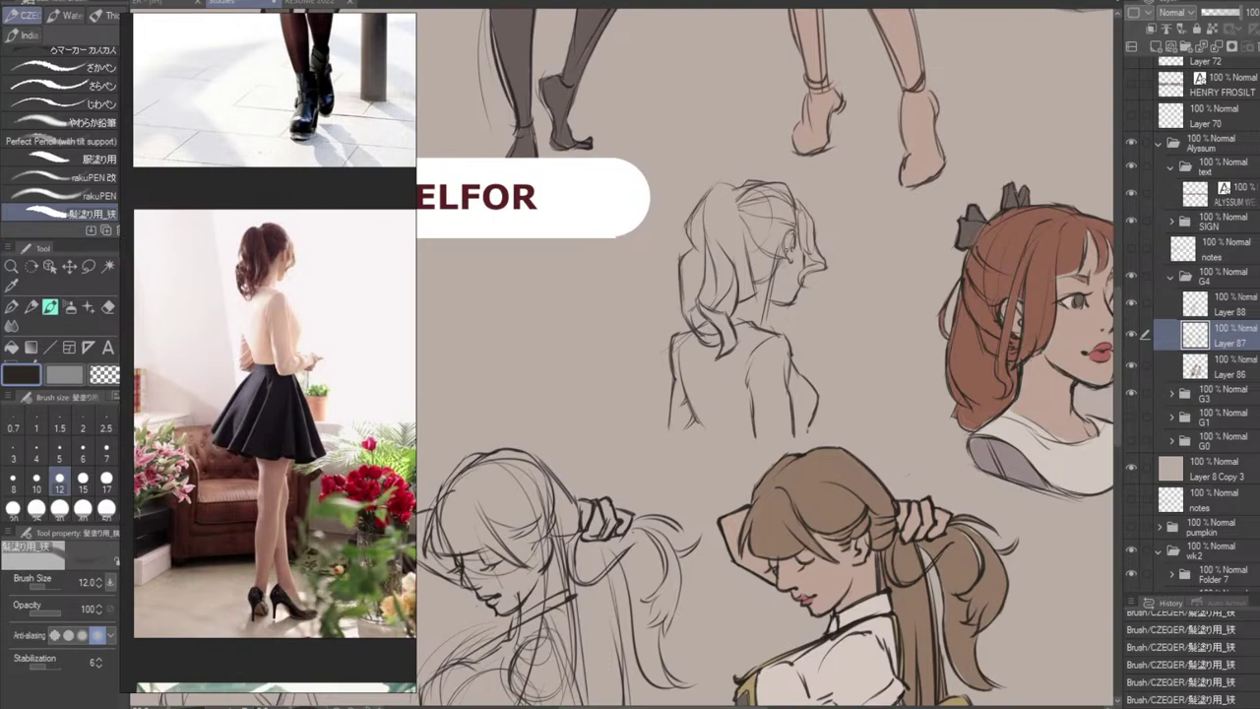
{"action": "key", "text": "ctrl+z"}
{"action": "left_click_drag", "start_coordinate": [779, 264], "coordinate": [763, 331]}
{"action": "key", "text": "ctrl+z"}
{"action": "key", "text": "ctrl+z"}
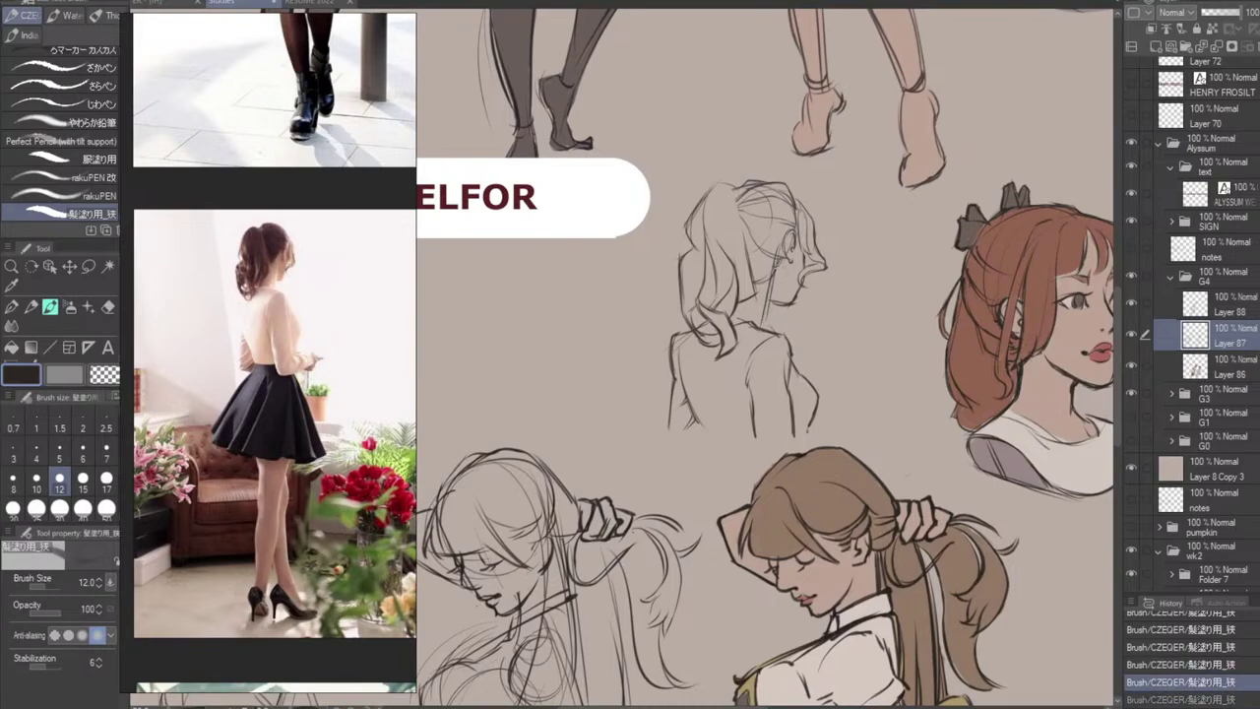
{"action": "mouse_move", "coordinate": [774, 276]}
{"action": "left_mouse_down"}
{"action": "mouse_move", "coordinate": [765, 331]}
{"action": "mouse_move", "coordinate": [785, 305]}
{"action": "left_mouse_up"}
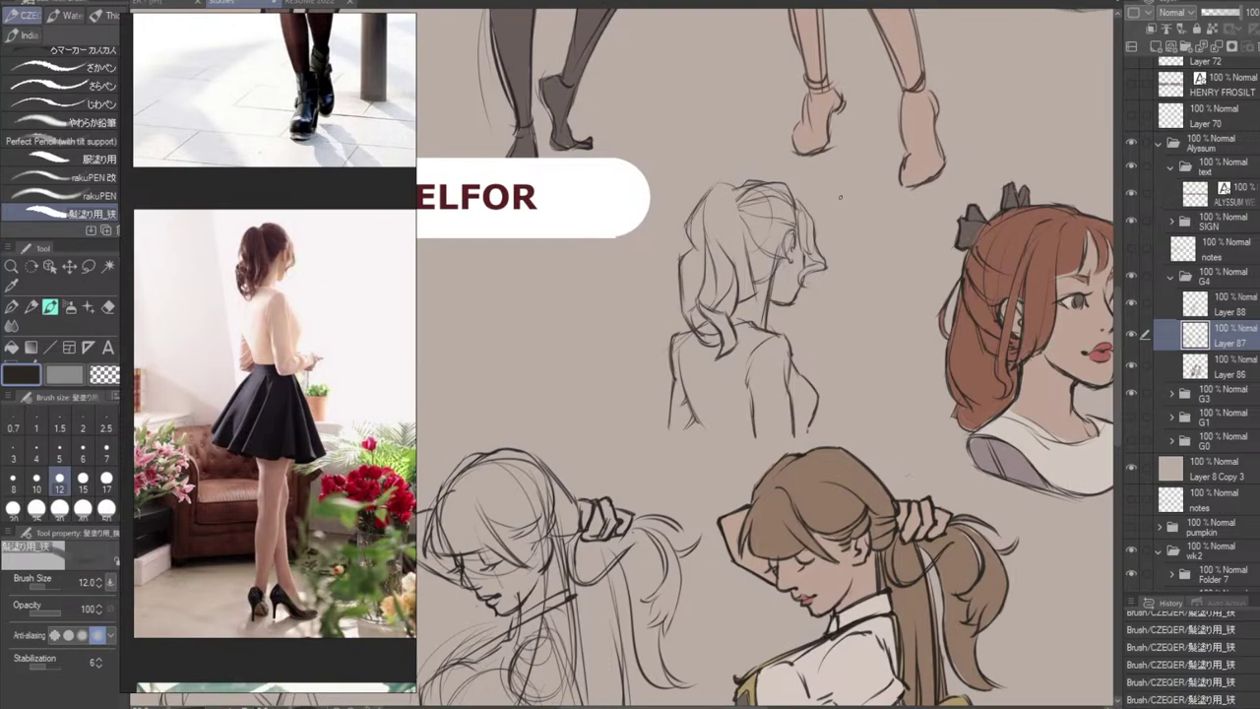
Erase the old ear and the stray lines around it on the back-view ponytail sketch with the Hard eraser.
{"action": "key", "text": "e"}
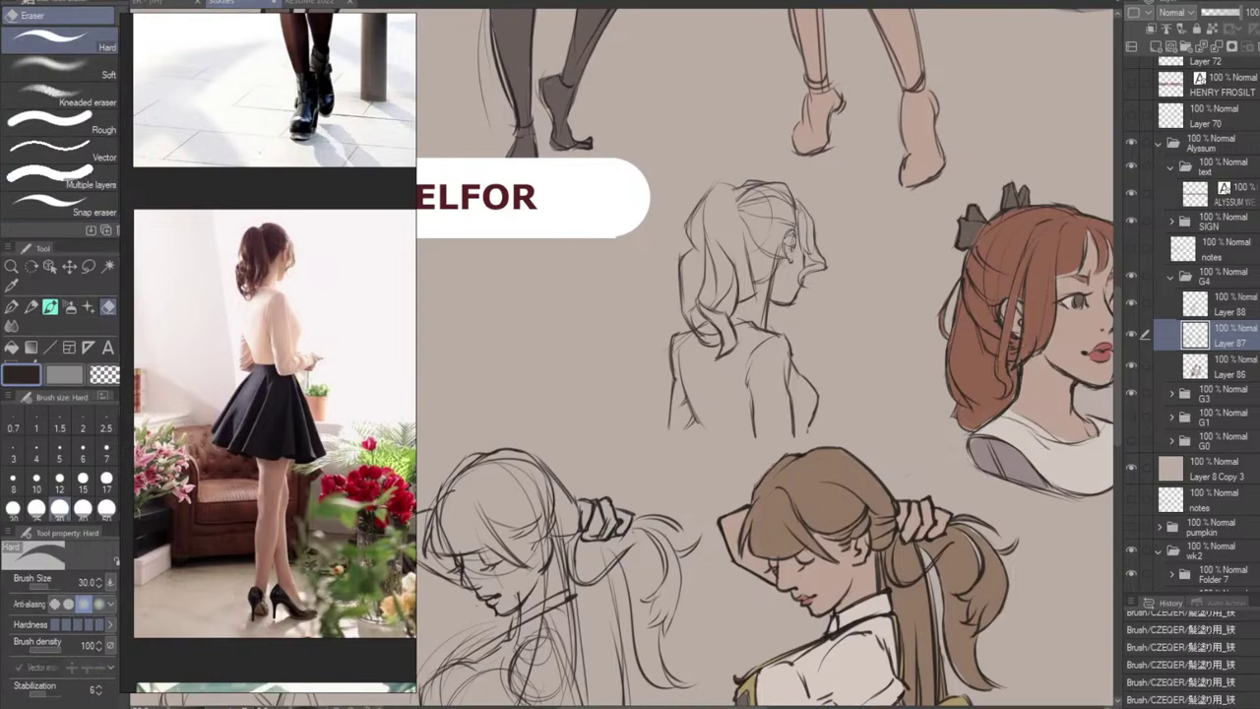
{"action": "left_click_drag", "start_coordinate": [791, 238], "coordinate": [792, 257]}
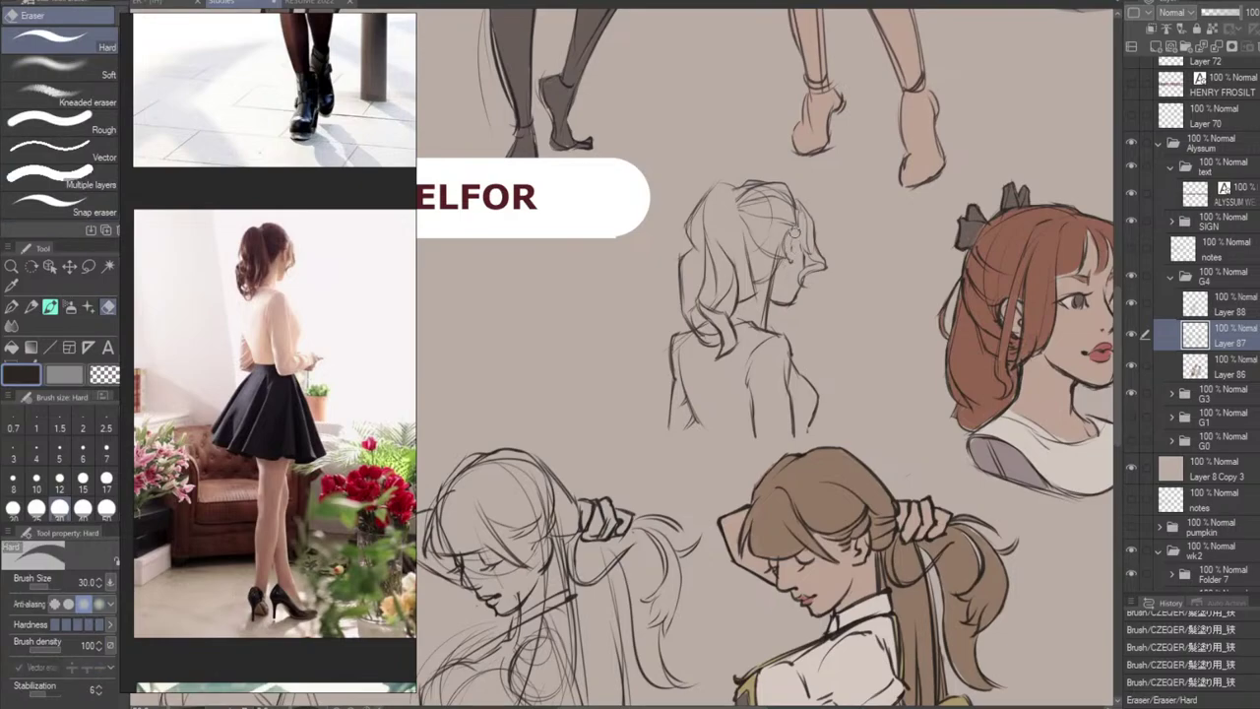
{"action": "left_click_drag", "start_coordinate": [791, 254], "coordinate": [791, 262]}
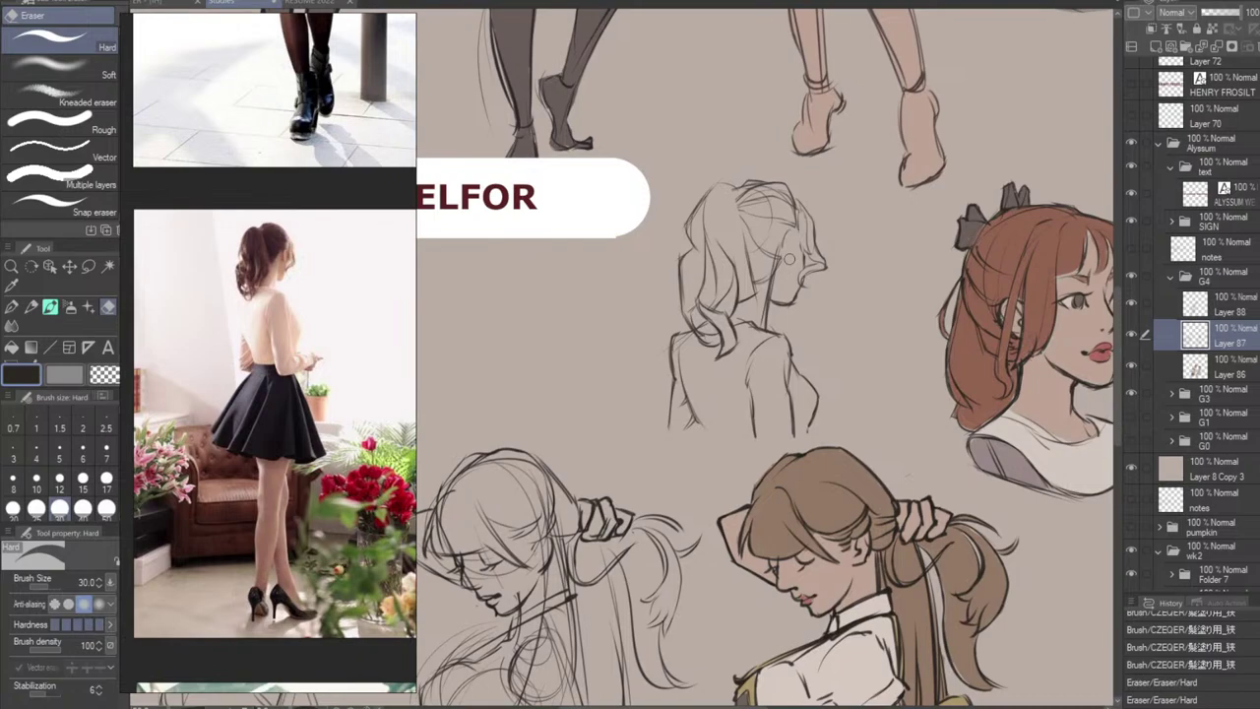
{"action": "key", "text": "b"}
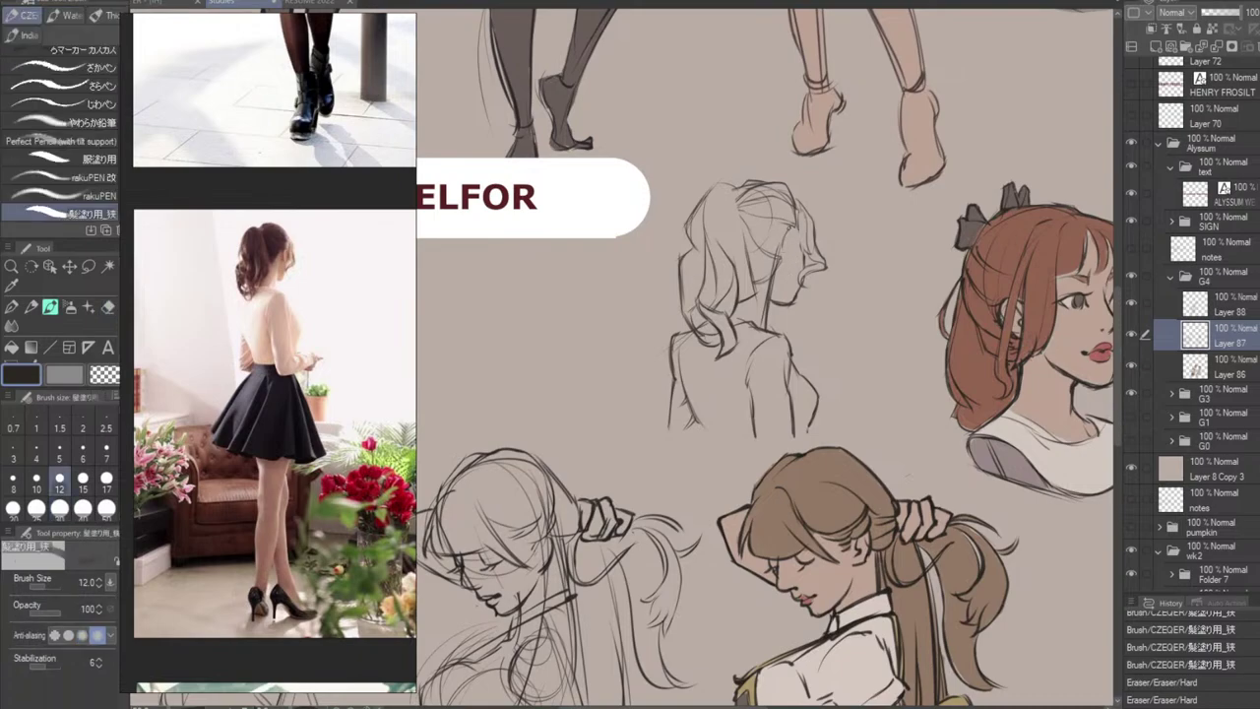
{"action": "key", "text": "e"}
{"action": "left_click_drag", "start_coordinate": [784, 241], "coordinate": [774, 268]}
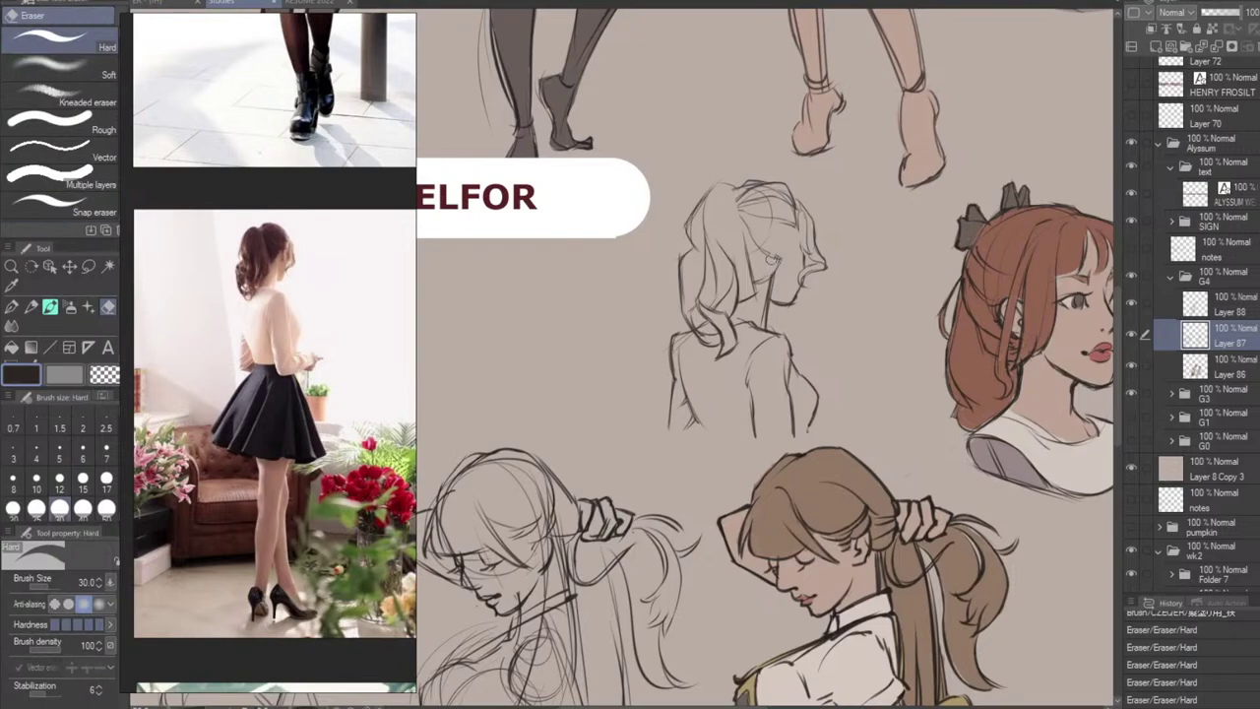
{"action": "key", "text": "b"}
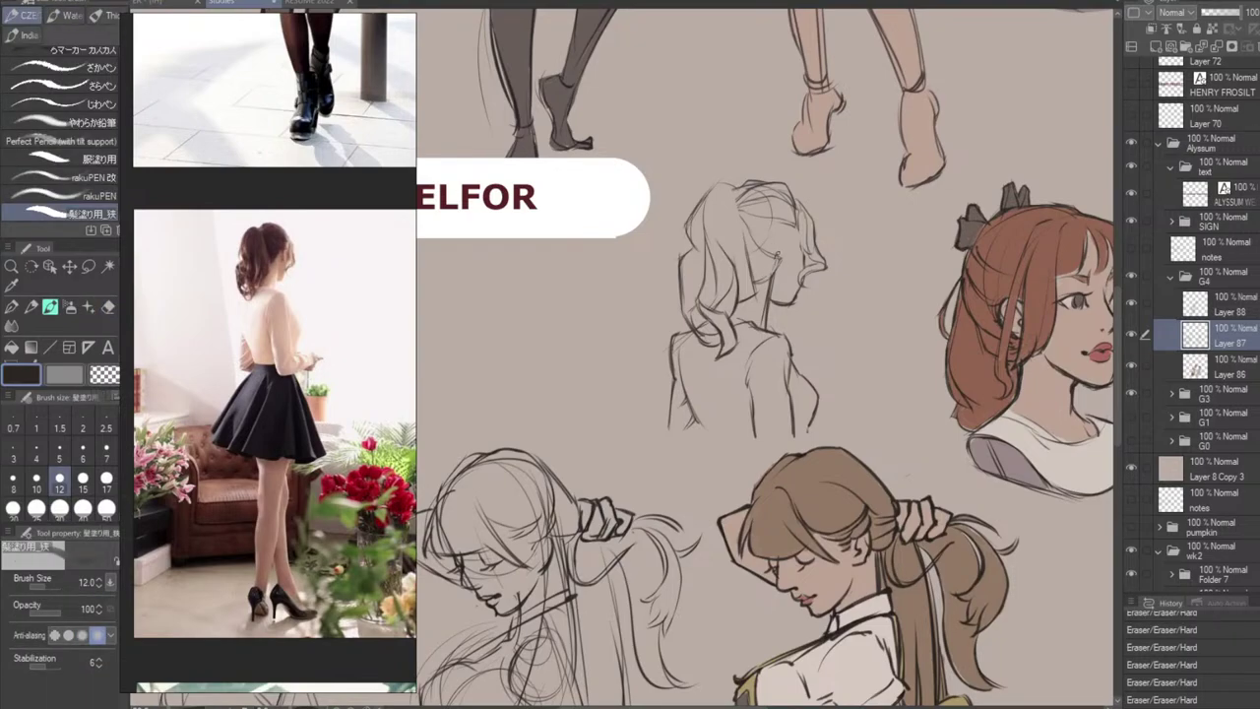
{"action": "key", "text": "e"}
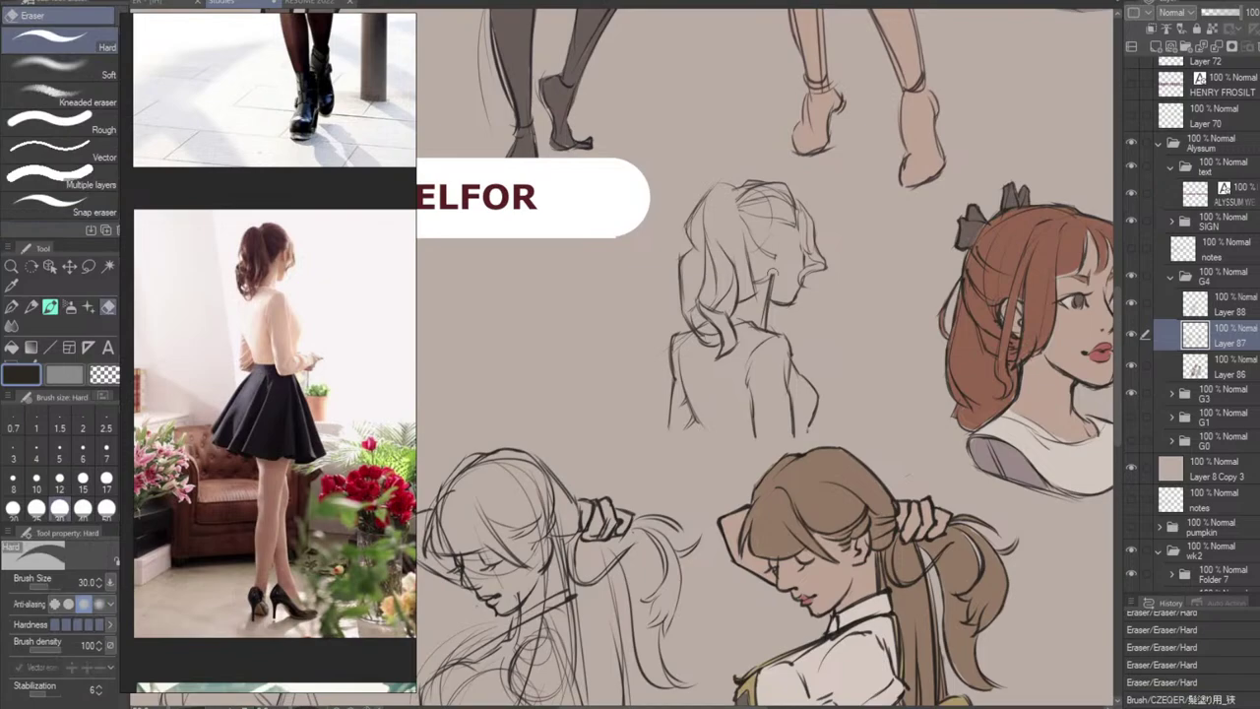
{"action": "mouse_move", "coordinate": [777, 258]}
{"action": "left_mouse_down"}
{"action": "mouse_move", "coordinate": [768, 301]}
{"action": "mouse_move", "coordinate": [773, 262]}
{"action": "left_mouse_up"}
Sketch fine hair strands sweeping back across the cleared ear area, undoing the rejected strokes.
{"action": "key", "text": "b"}
{"action": "key", "text": "ctrl+z"}
{"action": "key", "text": "ctrl+z"}
{"action": "key", "text": "ctrl+z"}
{"action": "key", "text": "ctrl+z"}
{"action": "key", "text": "ctrl+z"}
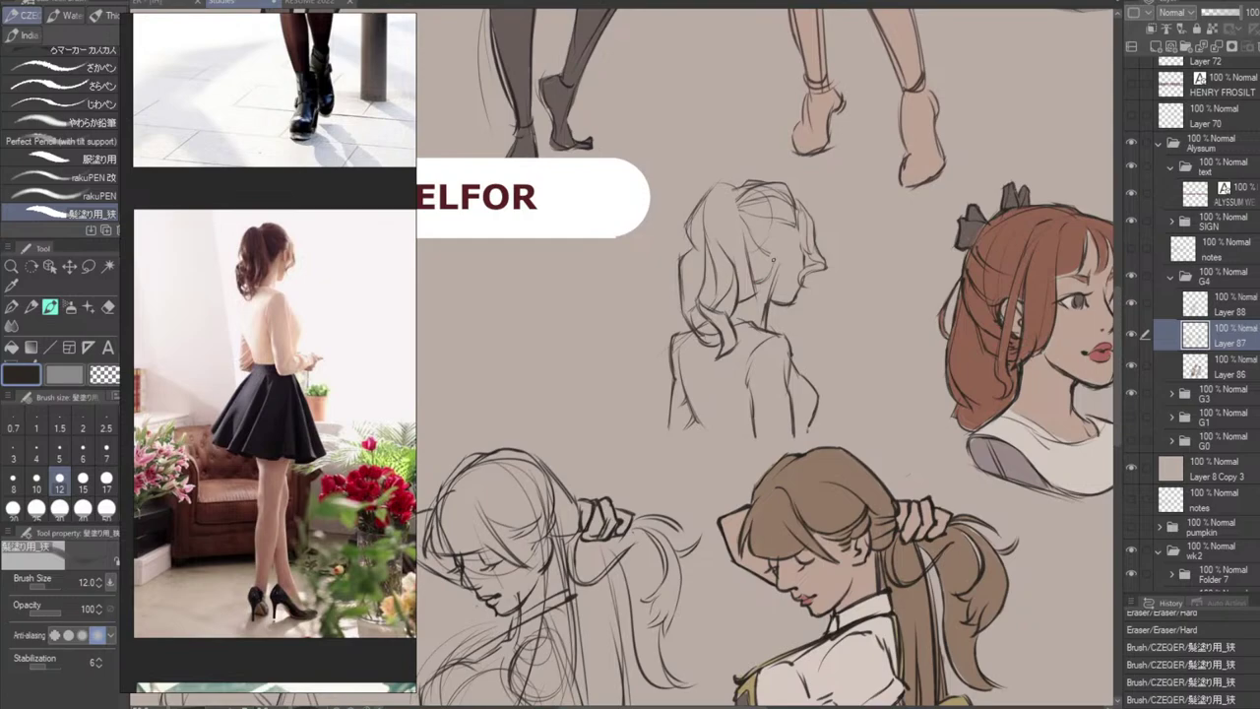
{"action": "left_click", "coordinate": [773, 259]}
{"action": "left_click", "coordinate": [774, 256]}
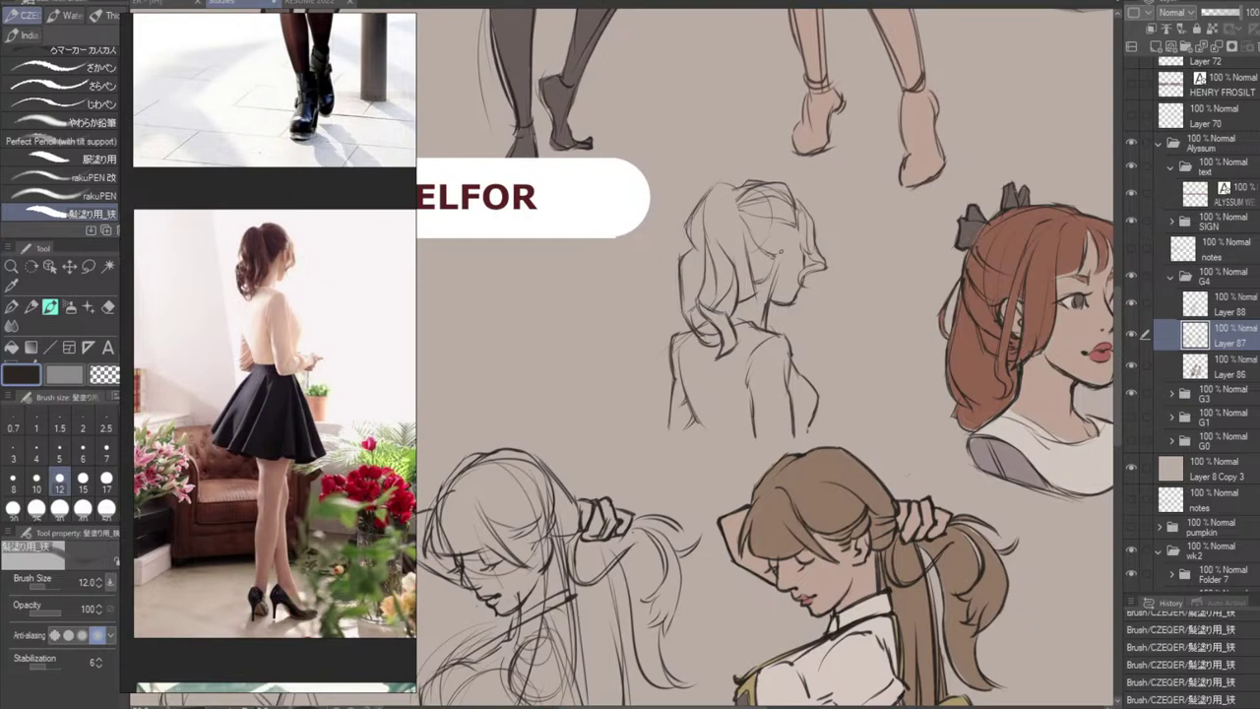
{"action": "mouse_move", "coordinate": [766, 242]}
{"action": "left_mouse_down"}
{"action": "mouse_move", "coordinate": [790, 248]}
{"action": "mouse_move", "coordinate": [796, 231]}
{"action": "mouse_move", "coordinate": [786, 253]}
{"action": "left_mouse_up"}
{"action": "key", "text": "ctrl+z"}
{"action": "key", "text": "ctrl+z"}
{"action": "key", "text": "ctrl+z"}
Redraw the hairline running down from the temple toward the ear, undoing the rejected strokes.
{"action": "key", "text": "e"}
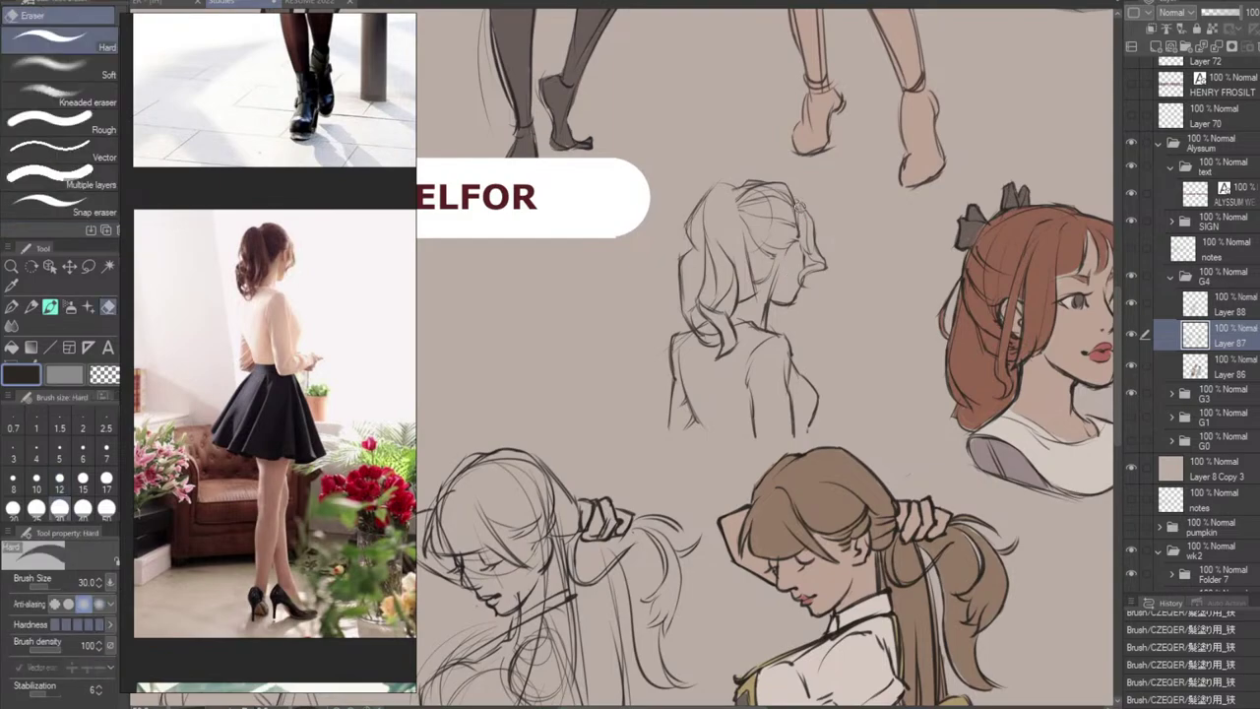
{"action": "key", "text": "b"}
{"action": "left_click_drag", "start_coordinate": [795, 216], "coordinate": [800, 229]}
{"action": "key", "text": "ctrl+z"}
{"action": "left_click_drag", "start_coordinate": [799, 215], "coordinate": [790, 271]}
{"action": "key", "text": "ctrl+z"}
{"action": "key", "text": "ctrl+z"}
{"action": "key", "text": "ctrl+z"}
{"action": "key", "text": "ctrl+z"}
{"action": "key", "text": "ctrl+z"}
{"action": "key", "text": "ctrl+z"}
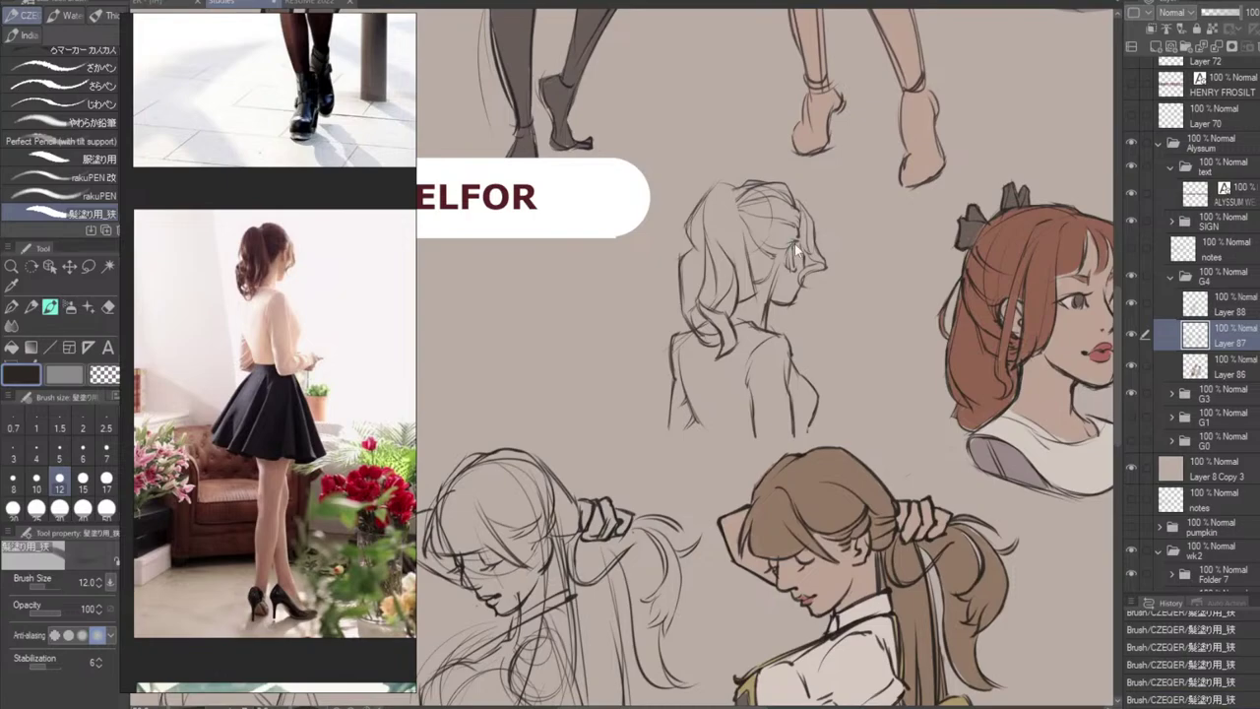
Redraw the ear's outline just below the temple hair, undoing and retrying until one contour stroke is kept.
{"action": "key", "text": "ctrl+z"}
{"action": "key", "text": "ctrl+z"}
{"action": "left_click_drag", "start_coordinate": [792, 250], "coordinate": [798, 266]}
{"action": "key", "text": "ctrl+z"}
{"action": "key", "text": "ctrl+z"}
{"action": "key", "text": "ctrl+z"}
{"action": "key", "text": "ctrl+z"}
{"action": "key", "text": "ctrl+z"}
{"action": "key", "text": "ctrl+z"}
{"action": "key", "text": "ctrl+z"}
{"action": "key", "text": "ctrl+z"}
{"action": "key", "text": "ctrl+z"}
{"action": "key", "text": "ctrl+z"}
{"action": "key", "text": "ctrl+z"}
{"action": "left_click_drag", "start_coordinate": [796, 246], "coordinate": [797, 264]}
{"action": "key", "text": "ctrl+z"}
{"action": "key", "text": "ctrl+z"}
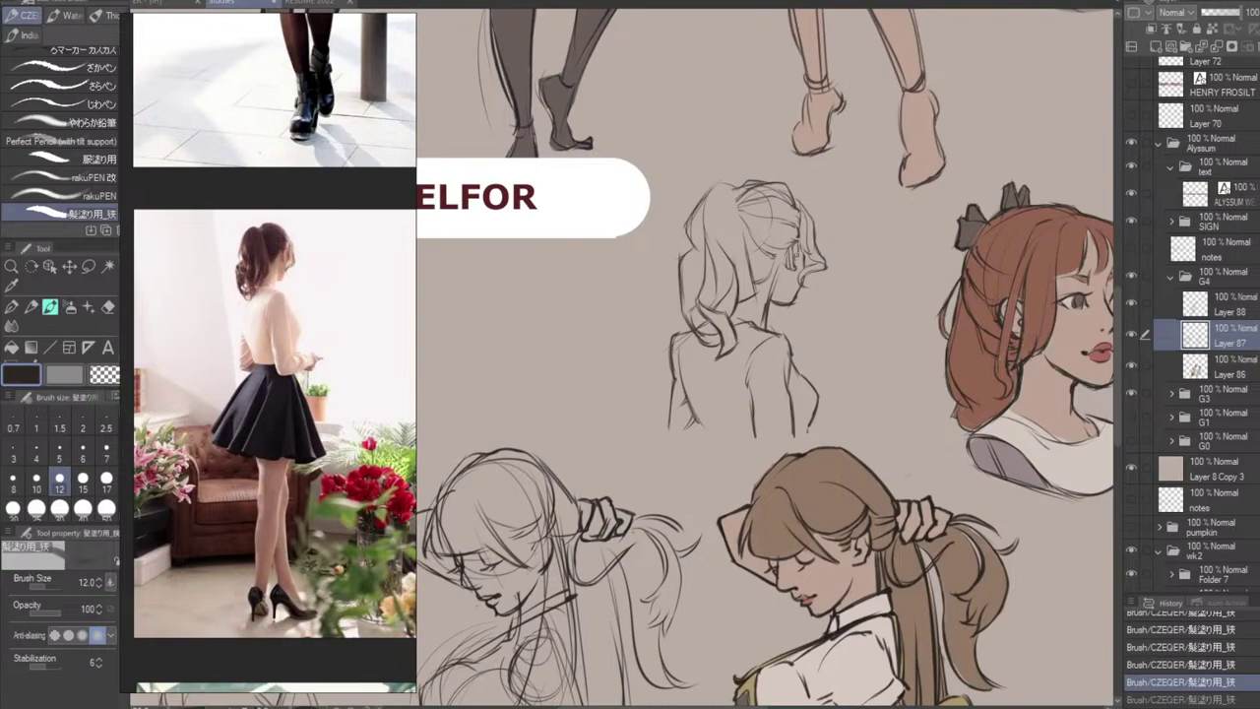
{"action": "key", "text": "ctrl+y"}
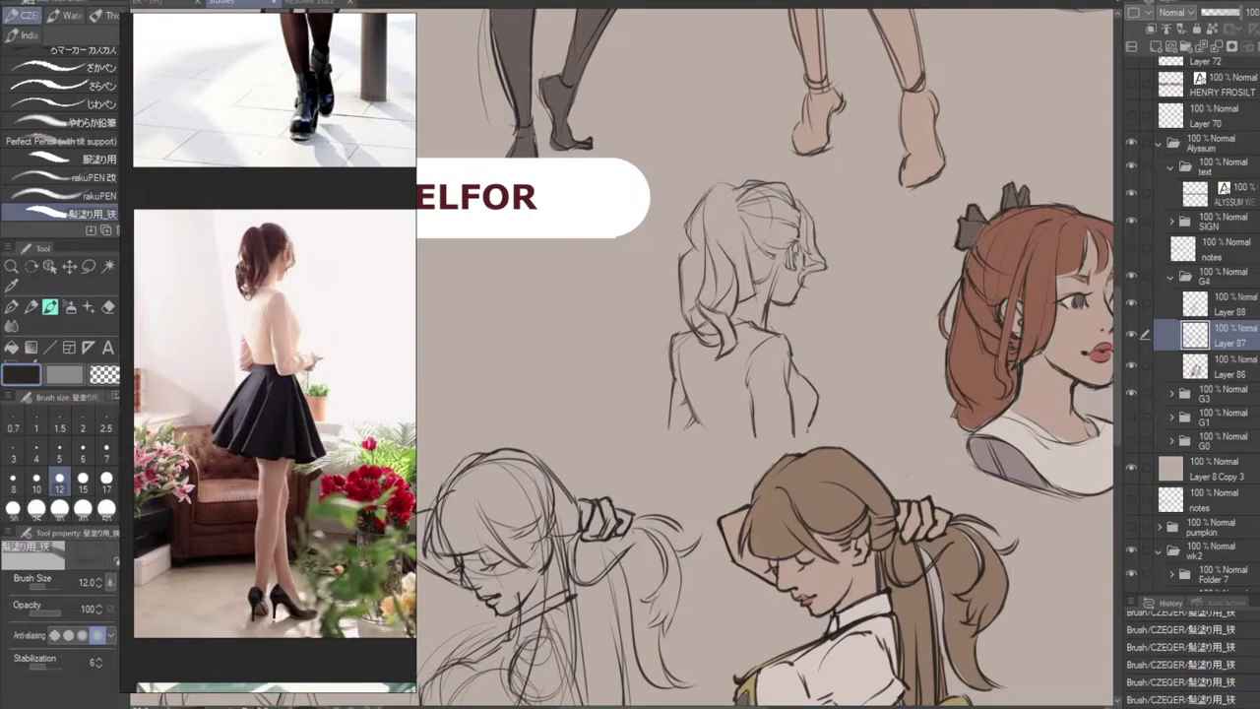
Add the inner ear lines, then clean up and redraw the ear and nearby jaw contour.
{"action": "left_click_drag", "start_coordinate": [793, 255], "coordinate": [798, 265]}
{"action": "left_click_drag", "start_coordinate": [794, 254], "coordinate": [797, 261]}
{"action": "key", "text": "ctrl+z"}
{"action": "key", "text": "ctrl+z"}
{"action": "key", "text": "ctrl+z"}
{"action": "key", "text": "e"}
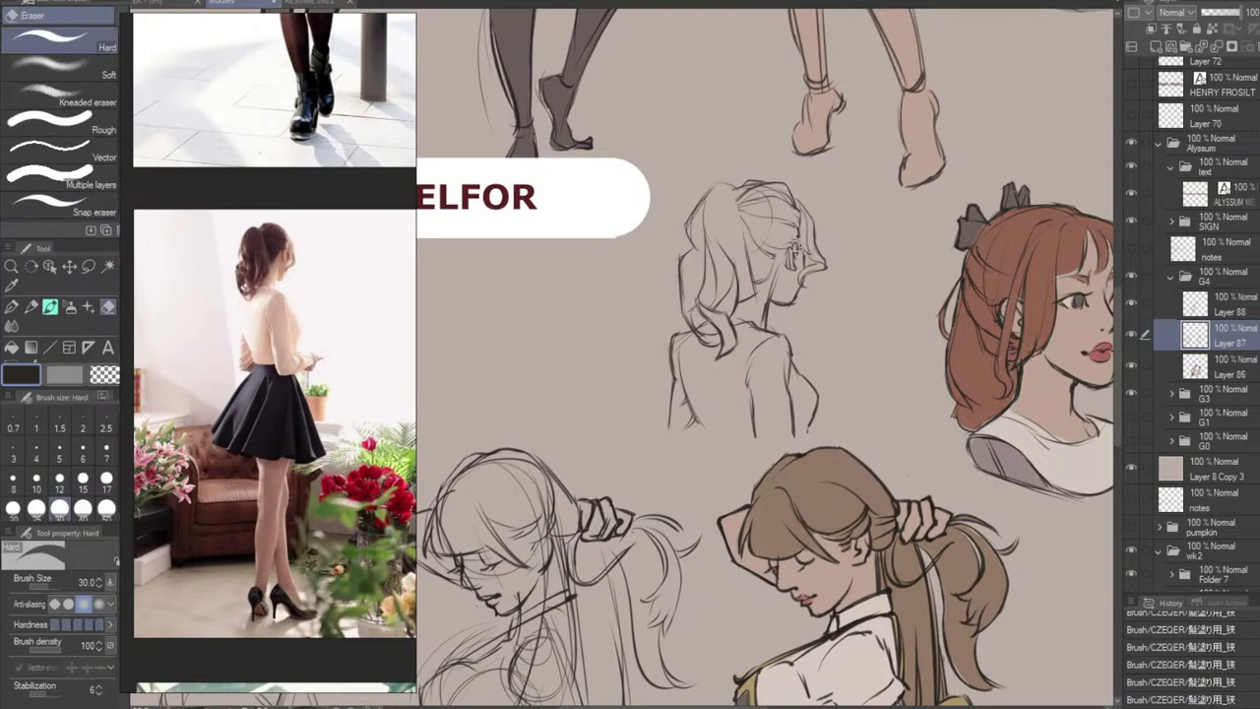
{"action": "left_click_drag", "start_coordinate": [794, 272], "coordinate": [789, 249]}
{"action": "key", "text": "b"}
{"action": "key", "text": "ctrl+z"}
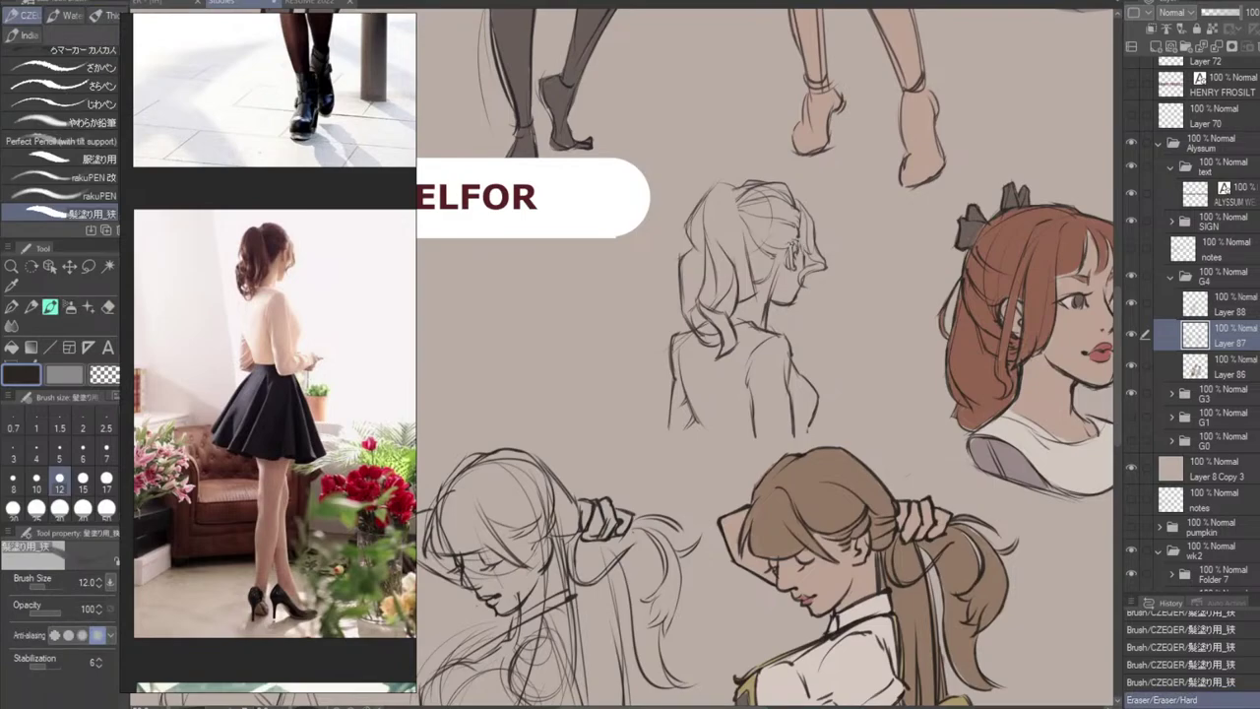
{"action": "left_click_drag", "start_coordinate": [790, 245], "coordinate": [805, 292]}
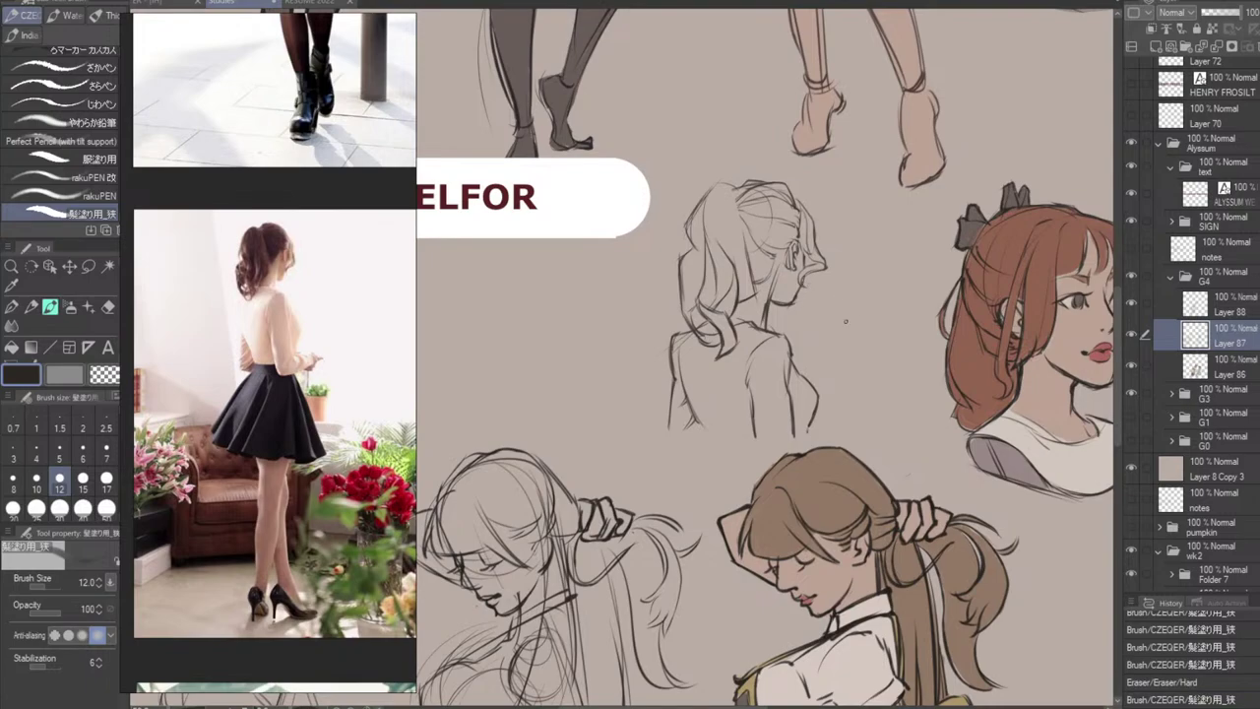
Ink the ponytail's upper volume with long strand lines falling from the tie, undoing the rejected strokes.
{"action": "scroll", "coordinate": [842, 320], "scroll_direction": "down", "scroll_amount": 2}
{"action": "scroll", "coordinate": [834, 319], "scroll_direction": "up", "scroll_amount": 2}
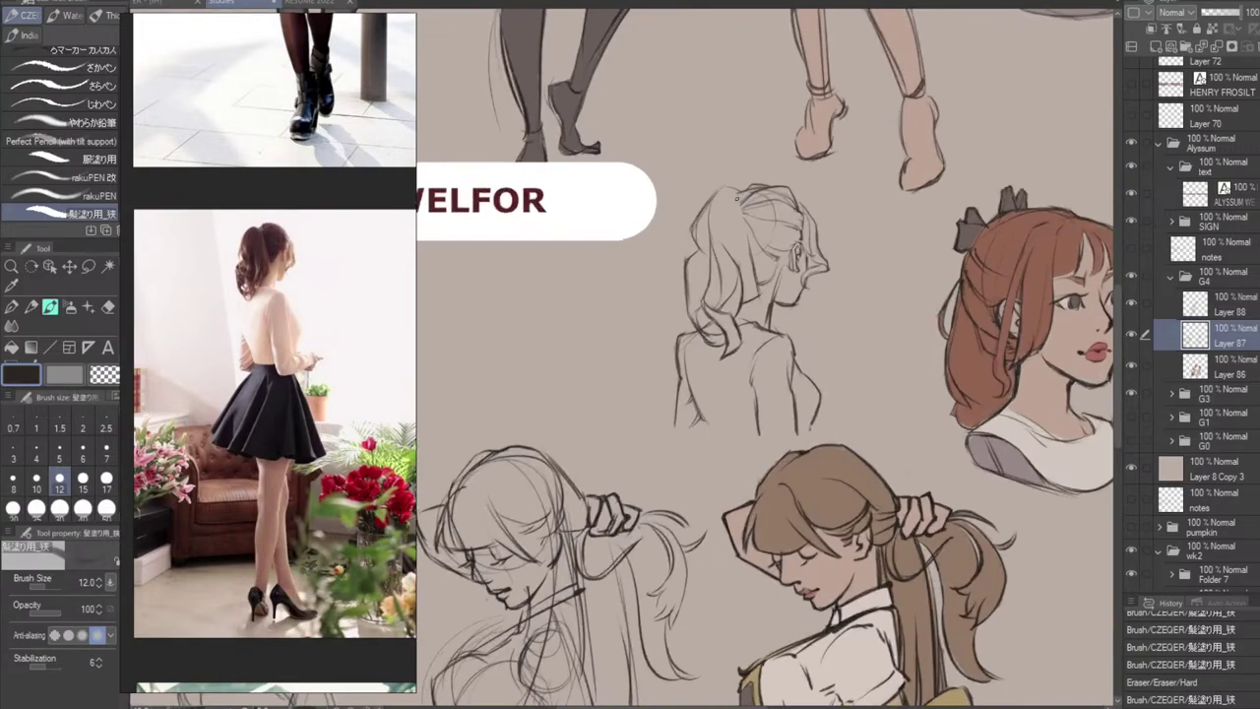
{"action": "mouse_move", "coordinate": [702, 210]}
{"action": "left_mouse_down"}
{"action": "mouse_move", "coordinate": [735, 185]}
{"action": "mouse_move", "coordinate": [701, 187]}
{"action": "mouse_move", "coordinate": [744, 207]}
{"action": "mouse_move", "coordinate": [753, 266]}
{"action": "left_mouse_up"}
{"action": "key", "text": "ctrl+z"}
{"action": "key", "text": "ctrl+z"}
{"action": "left_click_drag", "start_coordinate": [723, 226], "coordinate": [725, 248]}
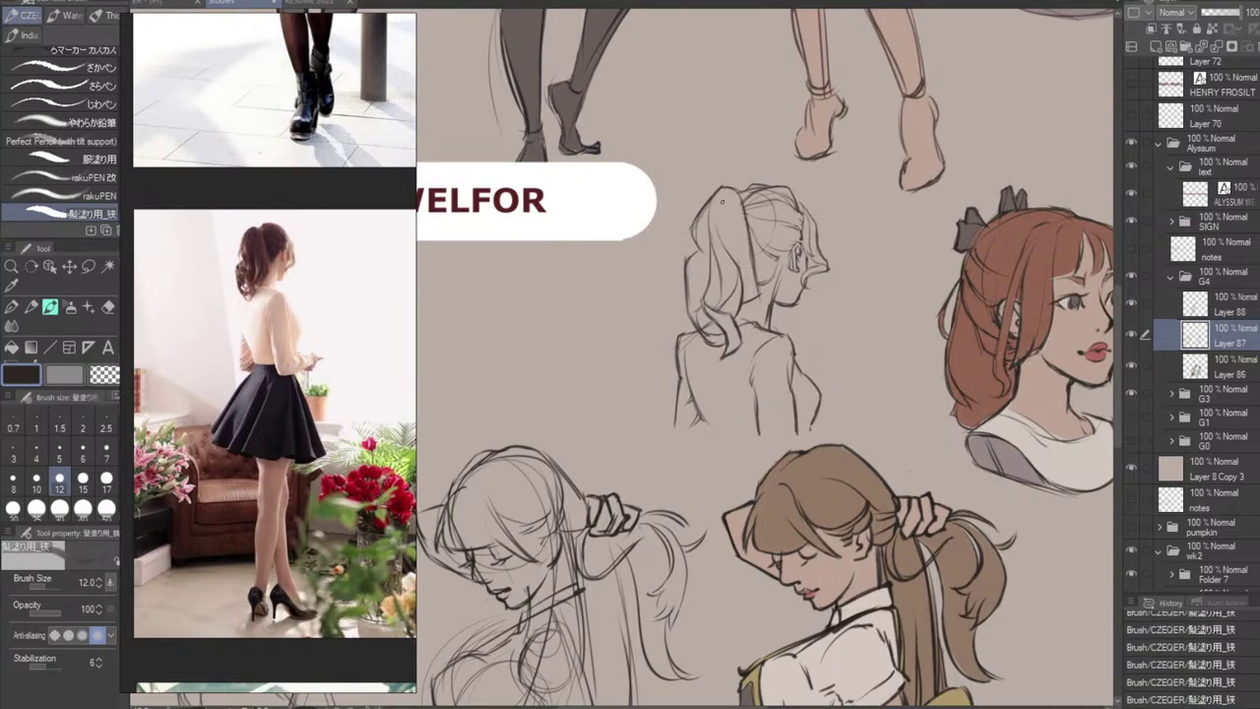
{"action": "left_click_drag", "start_coordinate": [737, 197], "coordinate": [740, 245]}
{"action": "key", "text": "ctrl+z"}
{"action": "key", "text": "ctrl+z"}
{"action": "left_click_drag", "start_coordinate": [737, 194], "coordinate": [746, 255]}
{"action": "key", "text": "ctrl+z"}
{"action": "key", "text": "ctrl+z"}
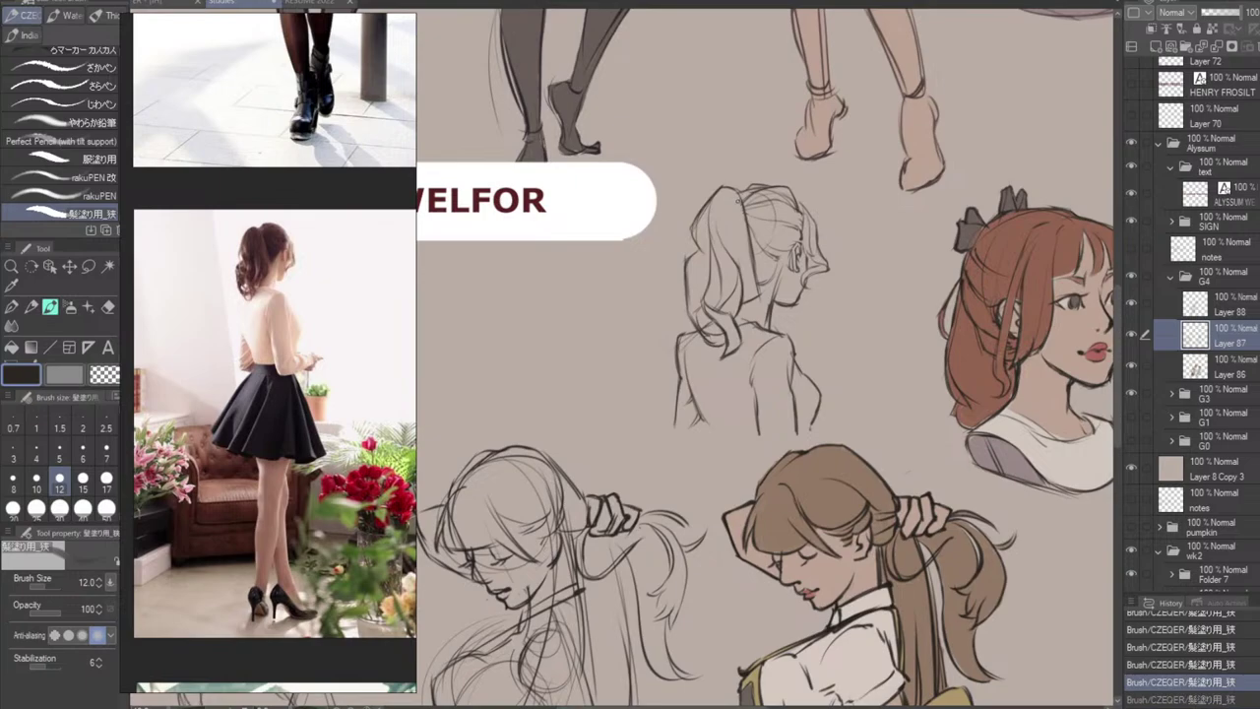
{"action": "left_click_drag", "start_coordinate": [737, 195], "coordinate": [740, 257]}
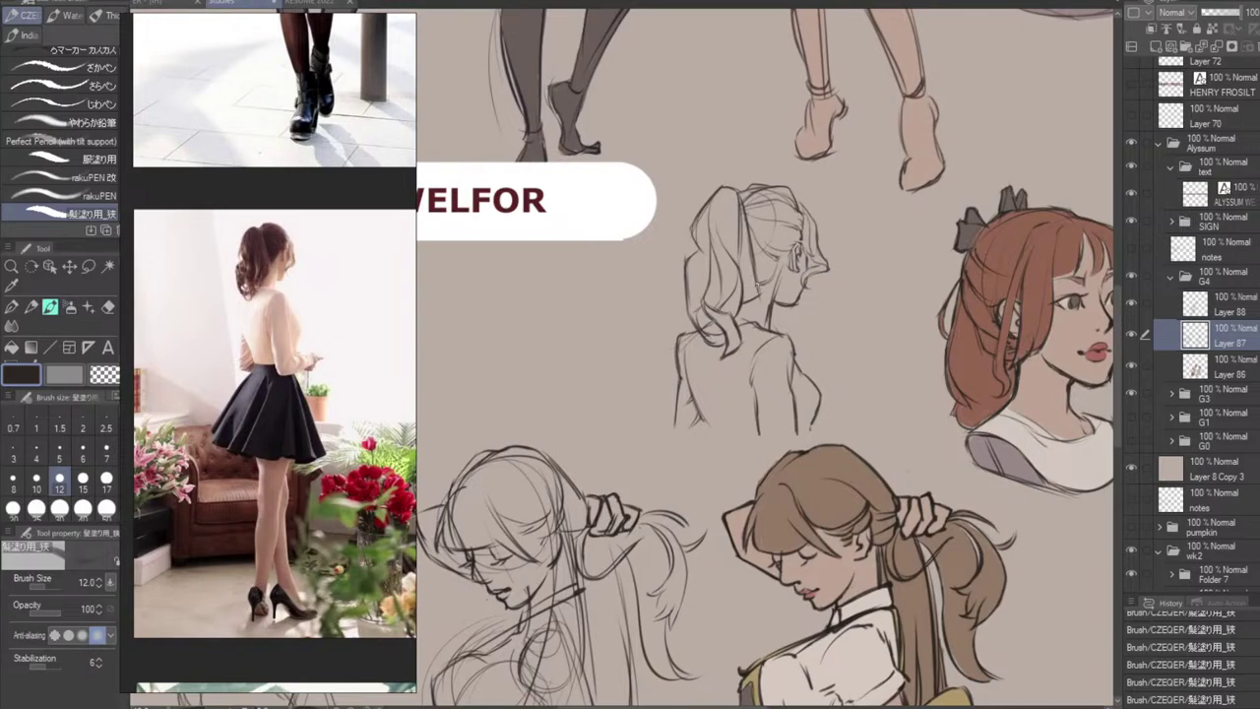
Clean up the overlapping lines around the curled tip of the ponytail with the Hard eraser.
{"action": "mouse_move", "coordinate": [694, 308]}
{"action": "left_mouse_down"}
{"action": "mouse_move", "coordinate": [713, 337]}
{"action": "mouse_move", "coordinate": [730, 337]}
{"action": "left_mouse_up"}
{"action": "key", "text": "ctrl+z"}
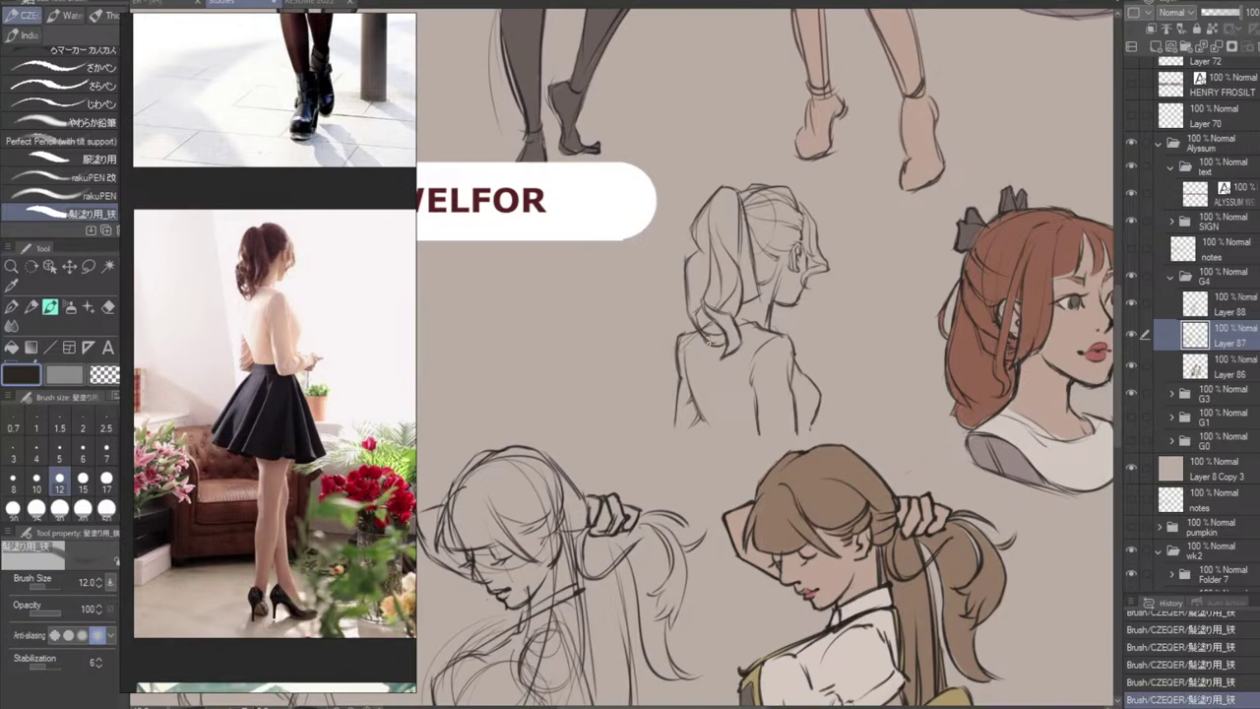
{"action": "key", "text": "e"}
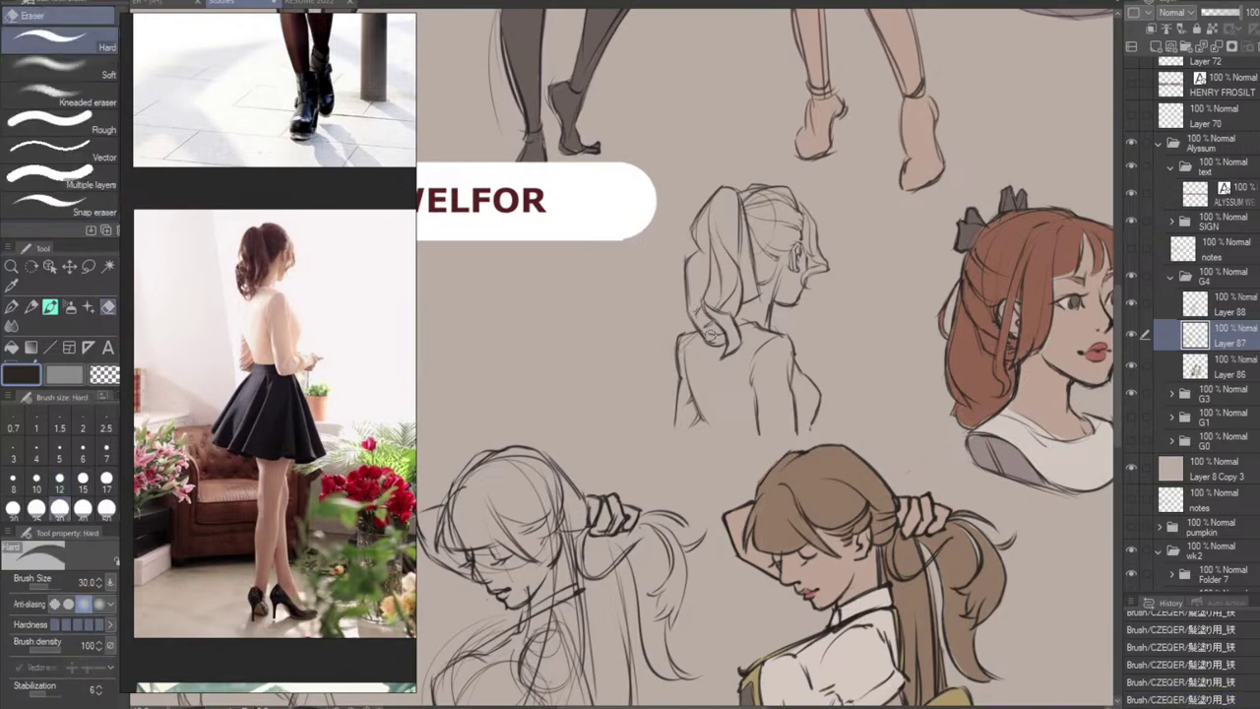
{"action": "left_click_drag", "start_coordinate": [716, 339], "coordinate": [695, 322]}
{"action": "key", "text": "ctrl+z"}
{"action": "mouse_move", "coordinate": [695, 322]}
{"action": "left_mouse_down"}
{"action": "mouse_move", "coordinate": [718, 343]}
{"action": "mouse_move", "coordinate": [702, 333]}
{"action": "left_mouse_up"}
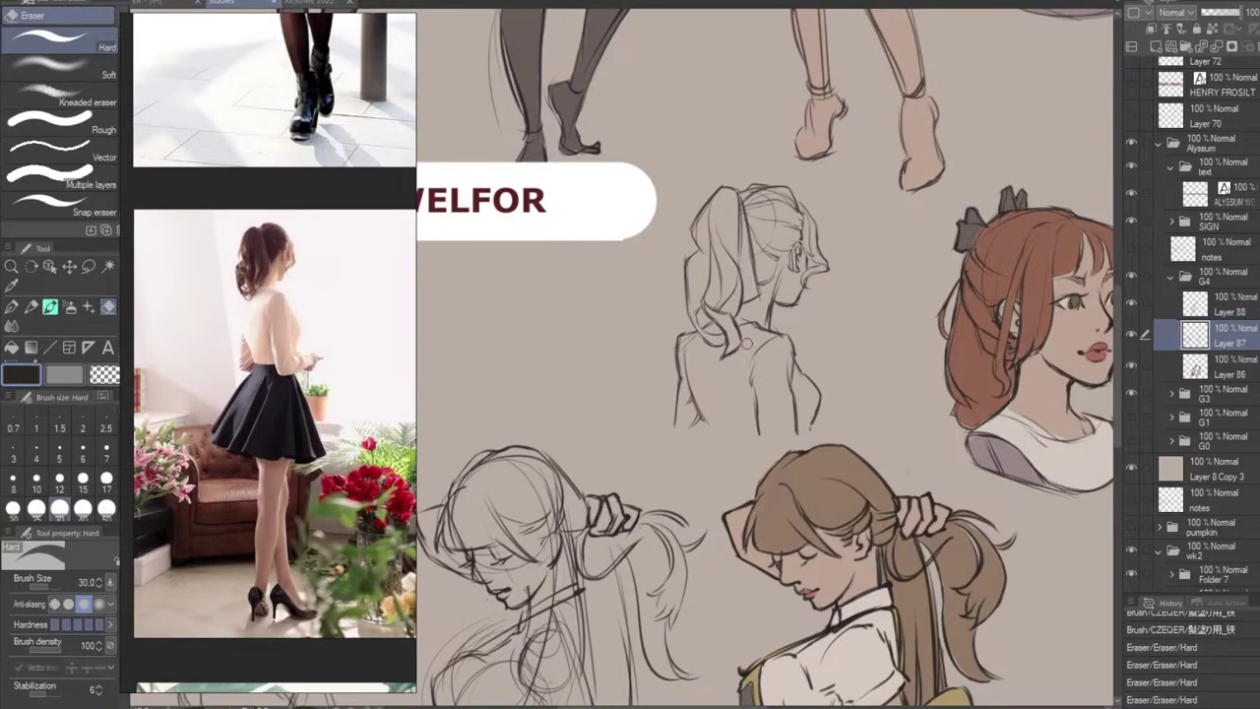
{"action": "mouse_move", "coordinate": [694, 316]}
{"action": "left_mouse_down"}
{"action": "mouse_move", "coordinate": [714, 345]}
{"action": "mouse_move", "coordinate": [729, 340]}
{"action": "mouse_move", "coordinate": [708, 336]}
{"action": "mouse_move", "coordinate": [713, 355]}
{"action": "mouse_move", "coordinate": [701, 356]}
{"action": "left_mouse_up"}
Rework the curl lines at the ponytail's tip with the brush, undoing the rejected strokes.
{"action": "key", "text": "b"}
{"action": "key", "text": "ctrl+z"}
{"action": "key", "text": "ctrl+z"}
{"action": "key", "text": "ctrl+z"}
{"action": "key", "text": "ctrl+z"}
{"action": "key", "text": "ctrl+z"}
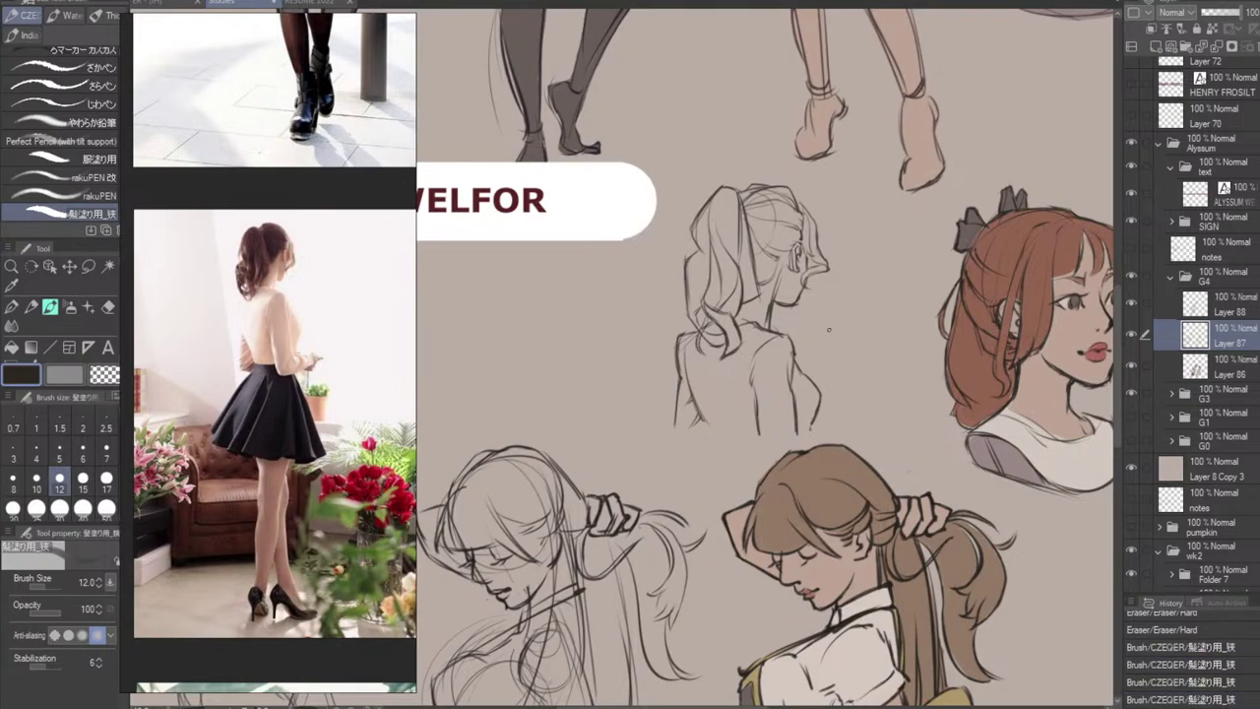
{"action": "key", "text": "ctrl+z"}
{"action": "key", "text": "ctrl+z"}
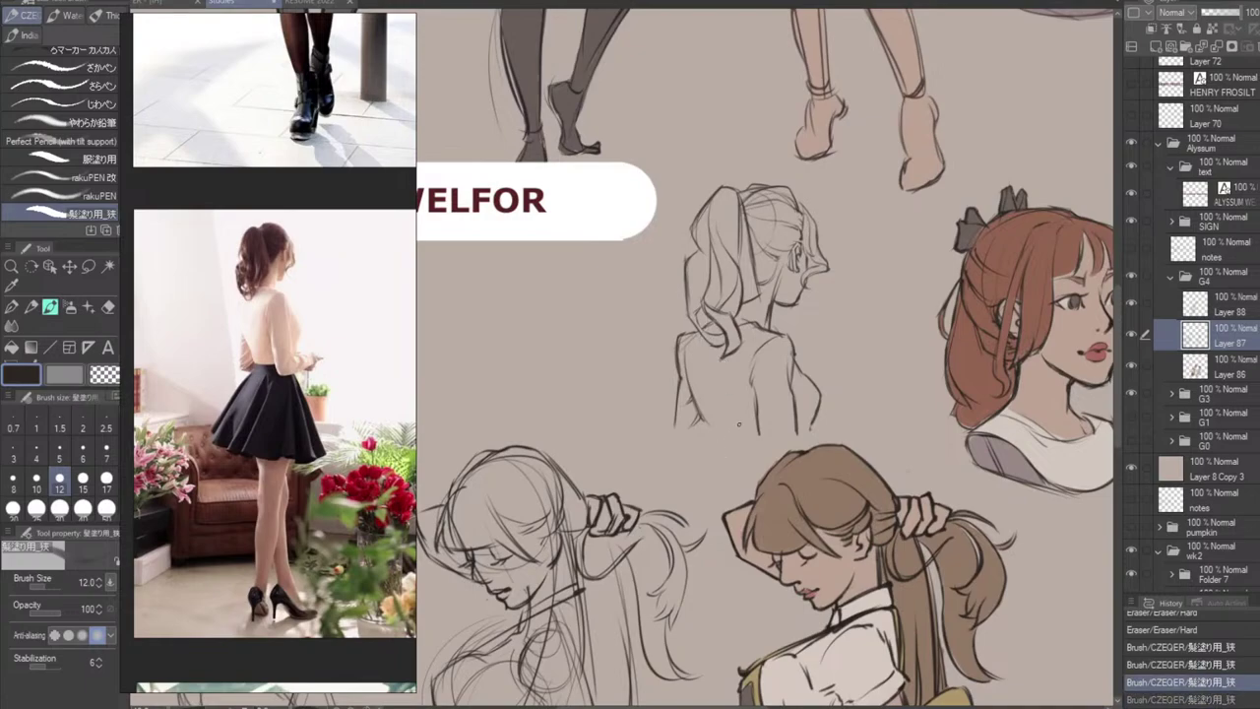
Draw the lower back edge of the ponytail and a short strand curving inward from it.
{"action": "left_click_drag", "start_coordinate": [686, 263], "coordinate": [688, 311]}
{"action": "left_click_drag", "start_coordinate": [686, 264], "coordinate": [702, 264]}
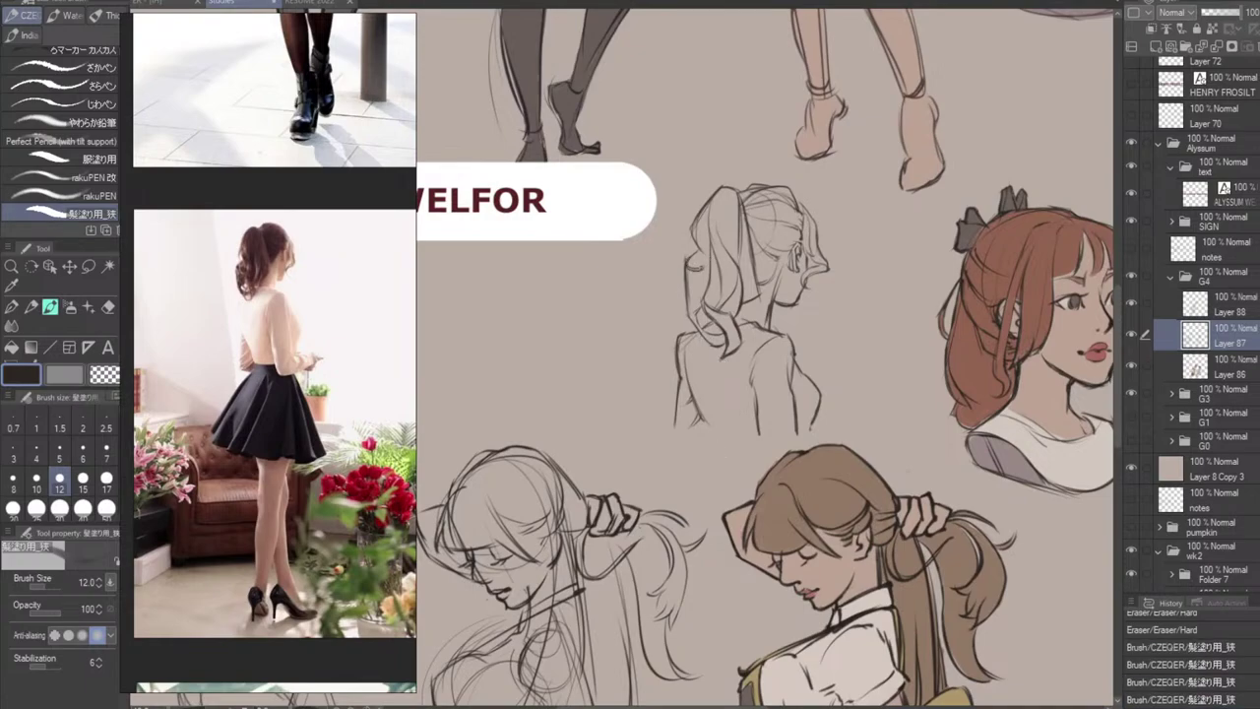
{"action": "key", "text": "ctrl+y"}
{"action": "key", "text": "ctrl+y"}
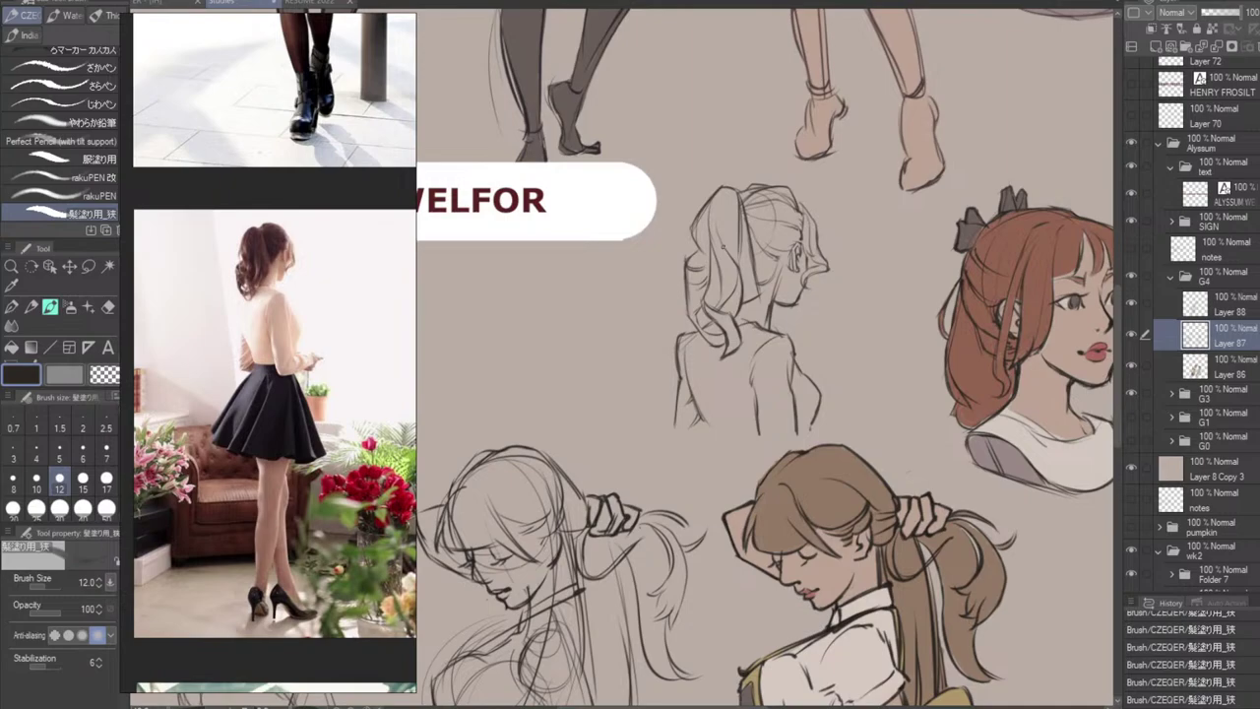
{"action": "key", "text": "ctrl+z"}
{"action": "left_click_drag", "start_coordinate": [690, 310], "coordinate": [697, 314]}
Add a curved strand inside the ponytail's back edge, comparing the sketch with and without it.
{"action": "left_click_drag", "start_coordinate": [695, 244], "coordinate": [708, 265]}
{"action": "key", "text": "ctrl+z"}
{"action": "key", "text": "ctrl+z"}
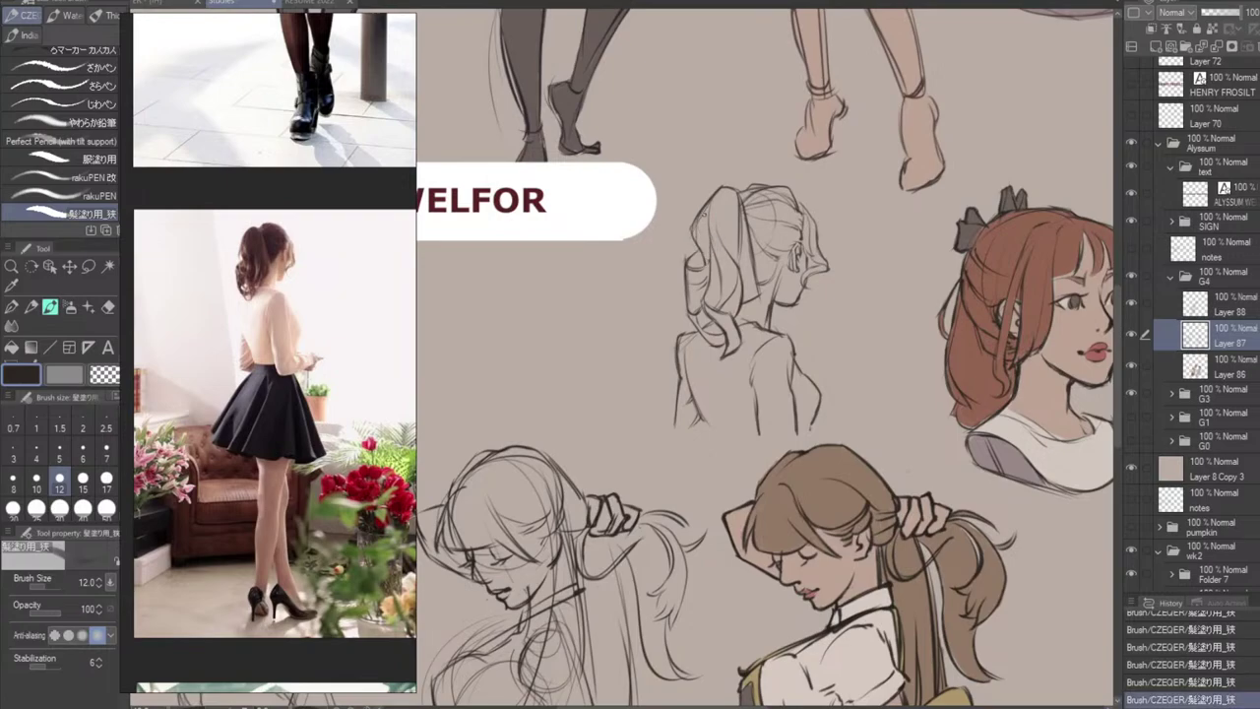
{"action": "key", "text": "ctrl+y"}
{"action": "key", "text": "ctrl+z"}
{"action": "key", "text": "ctrl+y"}
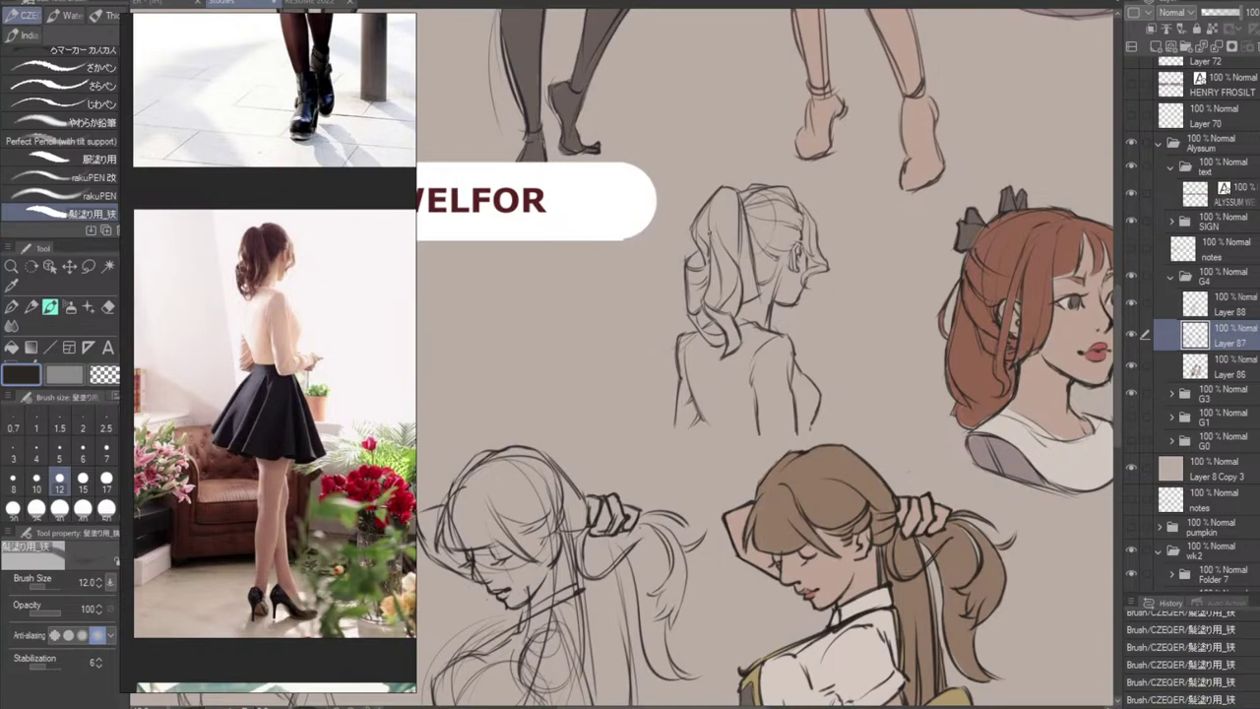
{"action": "key", "text": "ctrl+z"}
{"action": "key", "text": "ctrl+y"}
{"action": "key", "text": "ctrl+z"}
{"action": "key", "text": "ctrl+y"}
Strengthen the ponytail's back contour and restate the shoulder line beneath its tip, undoing the rejected strokes.
{"action": "left_click_drag", "start_coordinate": [691, 218], "coordinate": [686, 291]}
{"action": "key", "text": "ctrl+z"}
{"action": "key", "text": "ctrl+z"}
{"action": "key", "text": "ctrl+z"}
{"action": "key", "text": "ctrl+z"}
{"action": "key", "text": "ctrl+z"}
{"action": "left_click_drag", "start_coordinate": [701, 328], "coordinate": [679, 337]}
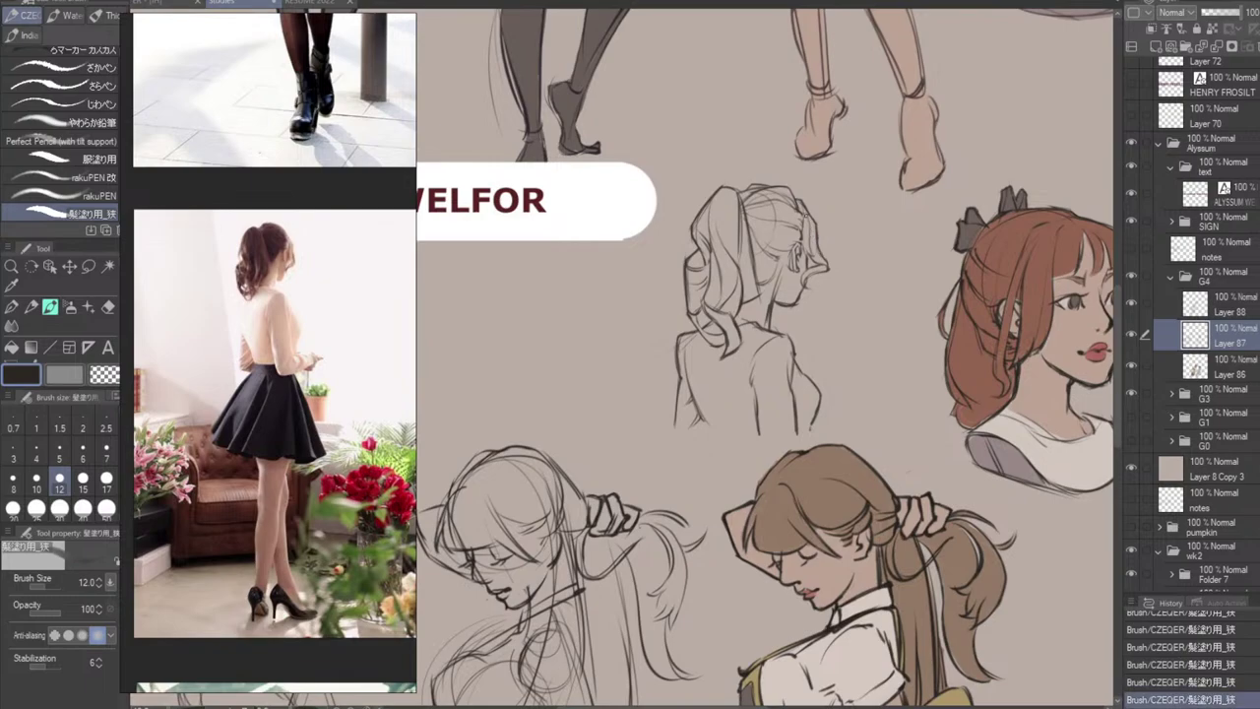
Erase stray lines on the side and crown of the head, then draw hair strands flowing toward the ponytail.
{"action": "key", "text": "e"}
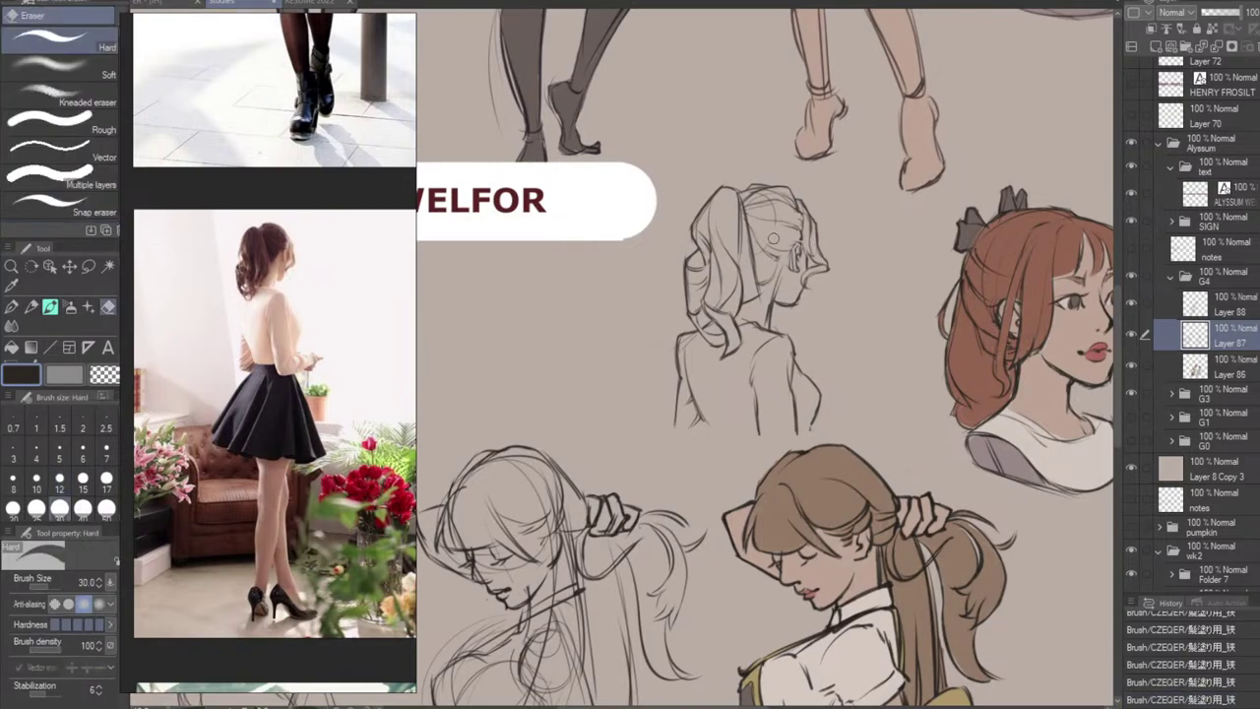
{"action": "left_click", "coordinate": [774, 238]}
{"action": "left_click", "coordinate": [773, 200]}
{"action": "left_click", "coordinate": [781, 186]}
{"action": "left_click", "coordinate": [780, 187]}
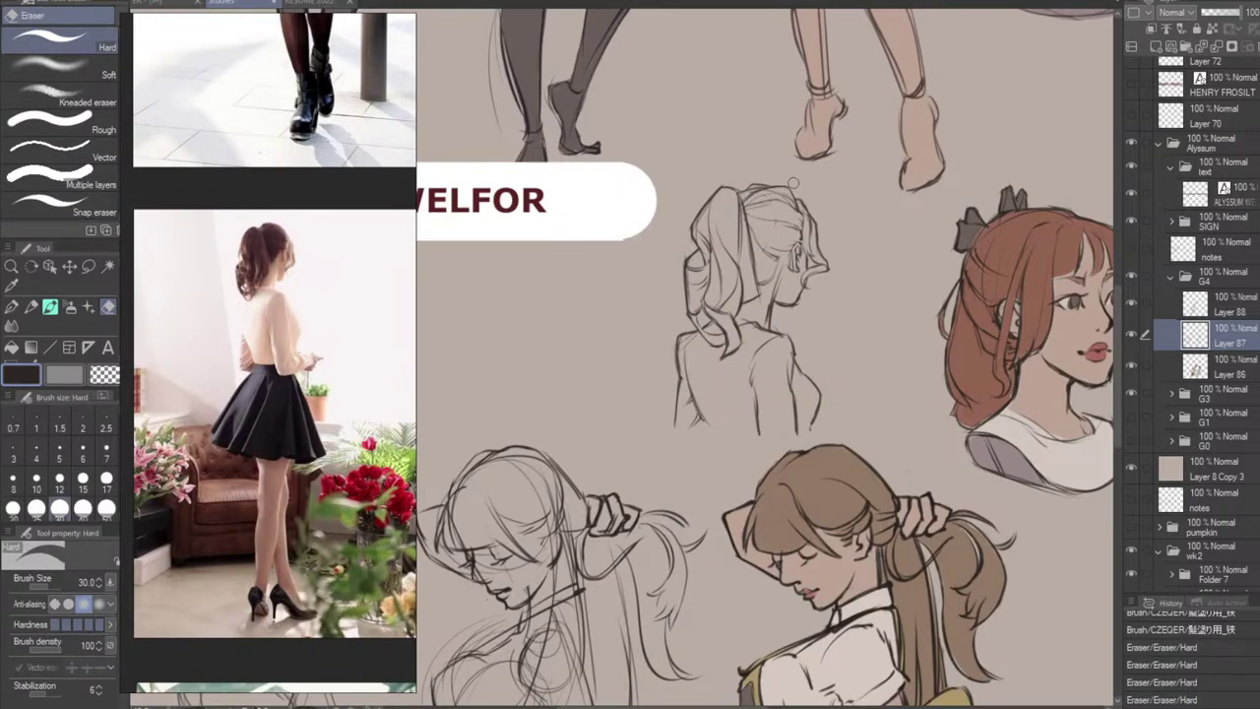
{"action": "key", "text": "b"}
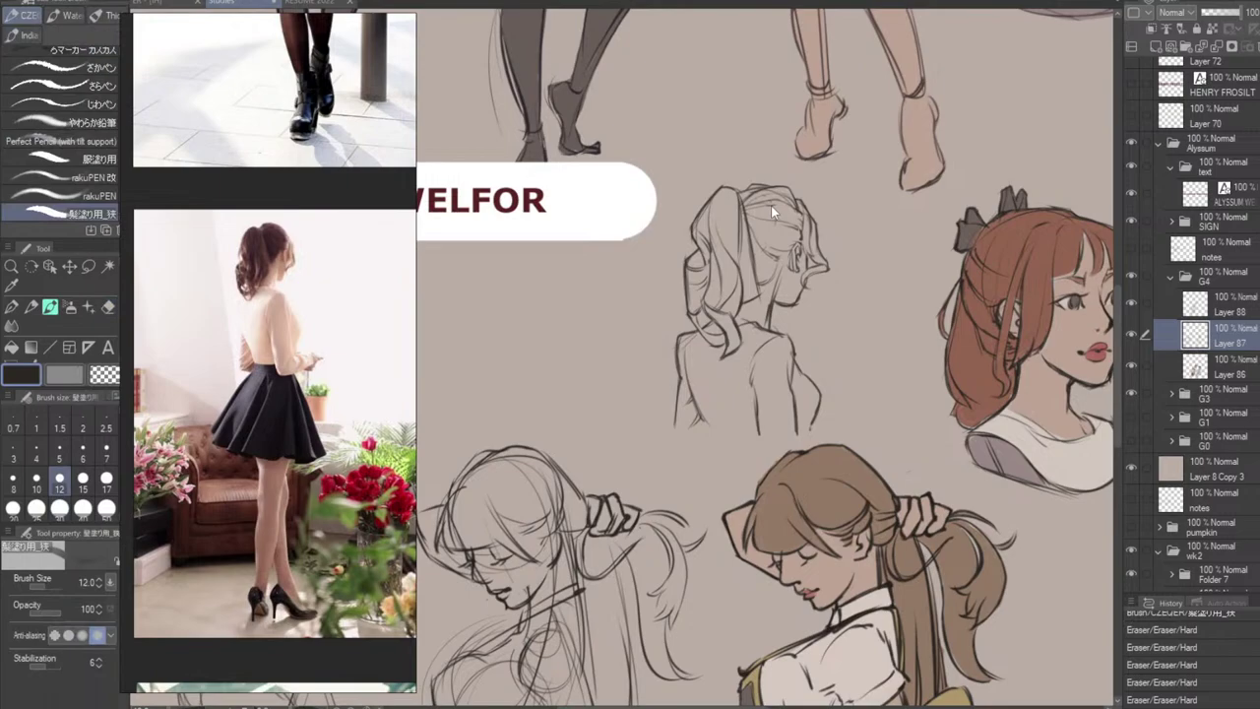
{"action": "mouse_move", "coordinate": [775, 204]}
{"action": "left_mouse_down"}
{"action": "mouse_move", "coordinate": [778, 243]}
{"action": "mouse_move", "coordinate": [758, 262]}
{"action": "left_mouse_up"}
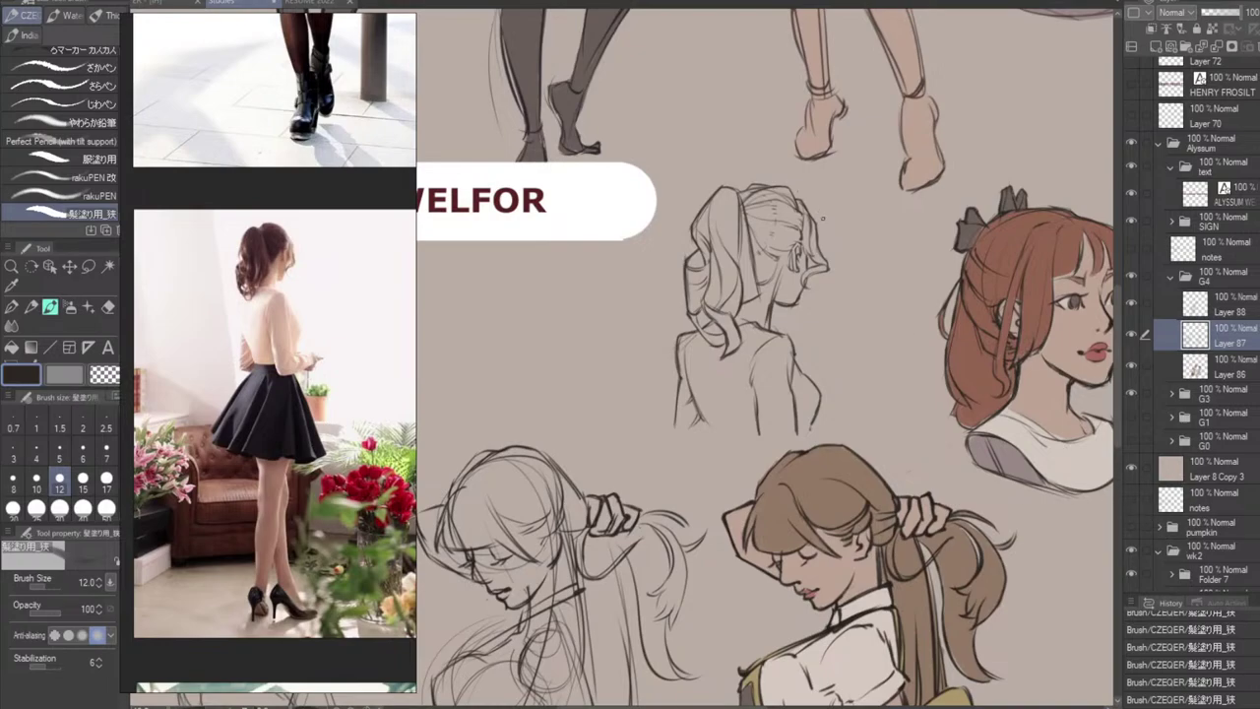
Erase the brow section of the face profile just above the nose with the Hard eraser.
{"action": "key", "text": "e"}
{"action": "left_click_drag", "start_coordinate": [810, 241], "coordinate": [813, 253]}
{"action": "key", "text": "ctrl+z"}
{"action": "mouse_move", "coordinate": [810, 246]}
{"action": "left_mouse_down"}
{"action": "mouse_move", "coordinate": [810, 216]}
{"action": "mouse_move", "coordinate": [817, 248]}
{"action": "left_mouse_up"}
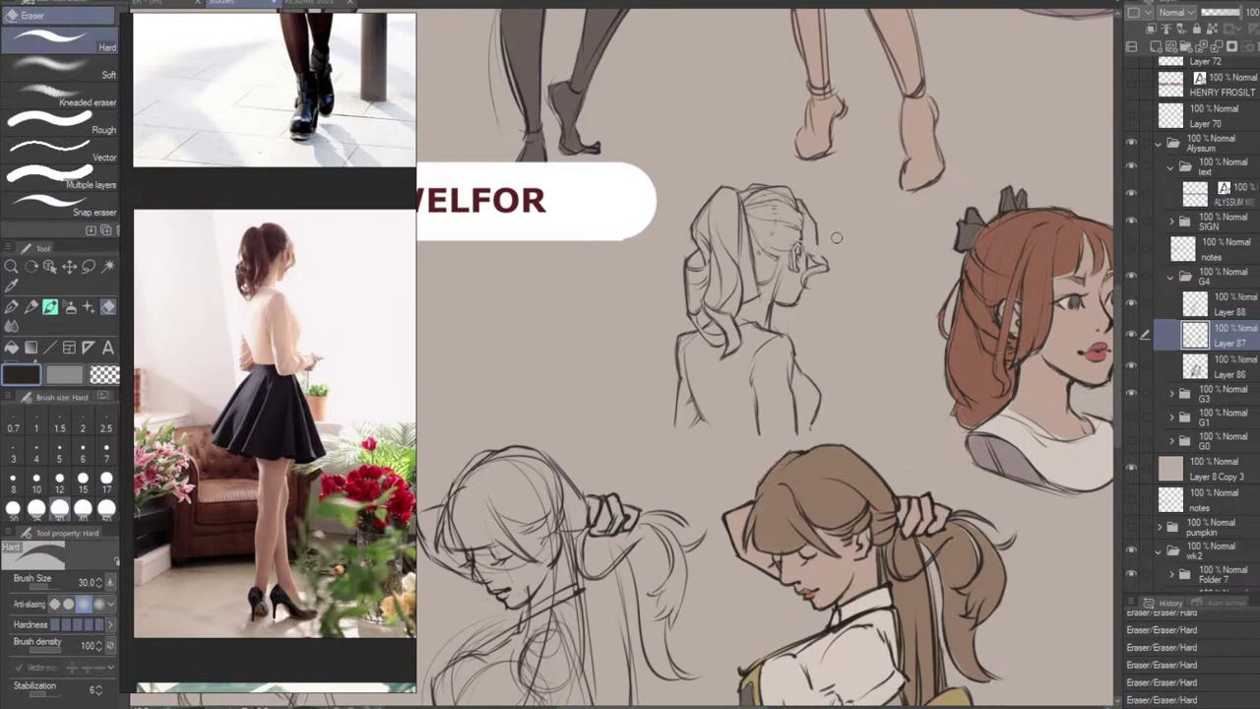
Draw a hair strand falling from the front hairline over the forehead, undoing the rejected strokes.
{"action": "key", "text": "b"}
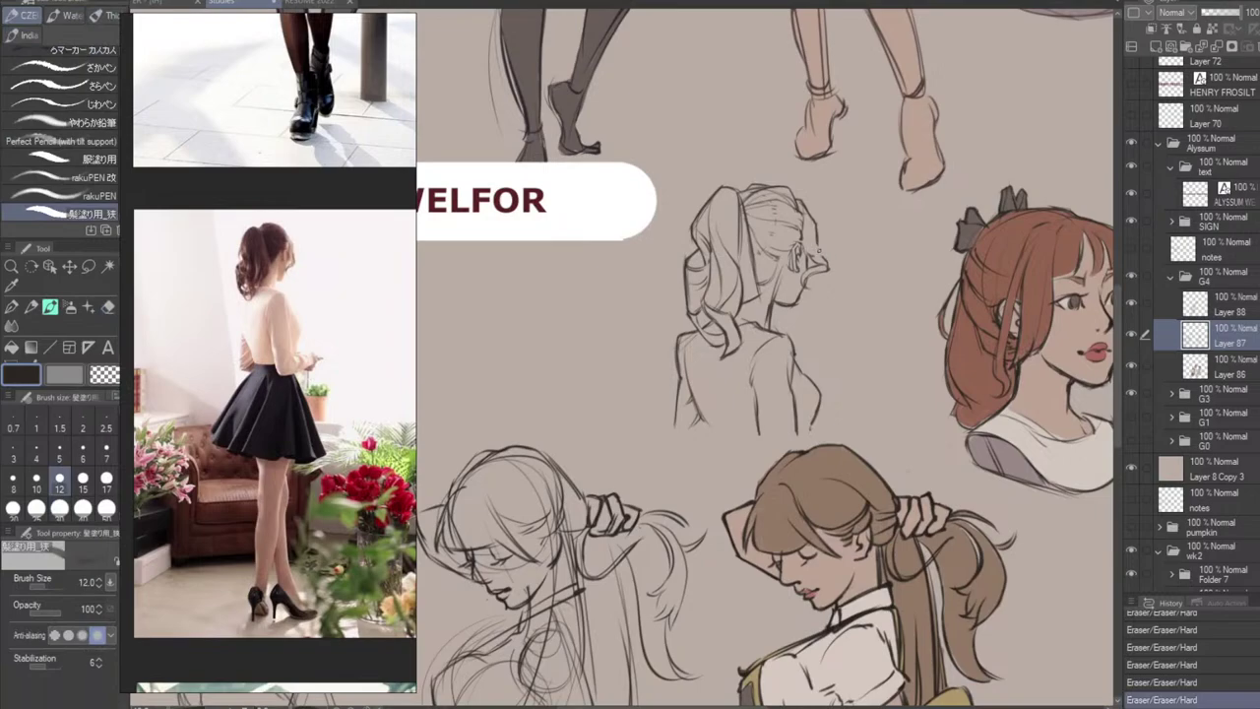
{"action": "mouse_move", "coordinate": [816, 249]}
{"action": "left_mouse_down"}
{"action": "mouse_move", "coordinate": [815, 235]}
{"action": "mouse_move", "coordinate": [828, 251]}
{"action": "mouse_move", "coordinate": [817, 226]}
{"action": "mouse_move", "coordinate": [815, 243]}
{"action": "left_mouse_up"}
{"action": "key", "text": "ctrl+z"}
{"action": "key", "text": "ctrl+z"}
{"action": "key", "text": "ctrl+z"}
{"action": "key", "text": "ctrl+z"}
{"action": "key", "text": "ctrl+z"}
{"action": "key", "text": "ctrl+z"}
{"action": "key", "text": "ctrl+z"}
{"action": "key", "text": "ctrl+z"}
{"action": "key", "text": "ctrl+z"}
{"action": "key", "text": "ctrl+z"}
Erase stray lines on the side of the head and rework the front hair strands near the temple, undoing the rejected strokes.
{"action": "key", "text": "e"}
{"action": "mouse_move", "coordinate": [797, 198]}
{"action": "left_mouse_down"}
{"action": "mouse_move", "coordinate": [821, 245]}
{"action": "mouse_move", "coordinate": [764, 313]}
{"action": "mouse_move", "coordinate": [783, 278]}
{"action": "mouse_move", "coordinate": [769, 317]}
{"action": "left_mouse_up"}
{"action": "key", "text": "b"}
{"action": "key", "text": "ctrl+z"}
{"action": "key", "text": "ctrl+z"}
{"action": "key", "text": "ctrl+z"}
{"action": "key", "text": "e"}
{"action": "key", "text": "b"}
{"action": "key", "text": "ctrl+z"}
{"action": "key", "text": "ctrl+z"}
{"action": "key", "text": "ctrl+z"}
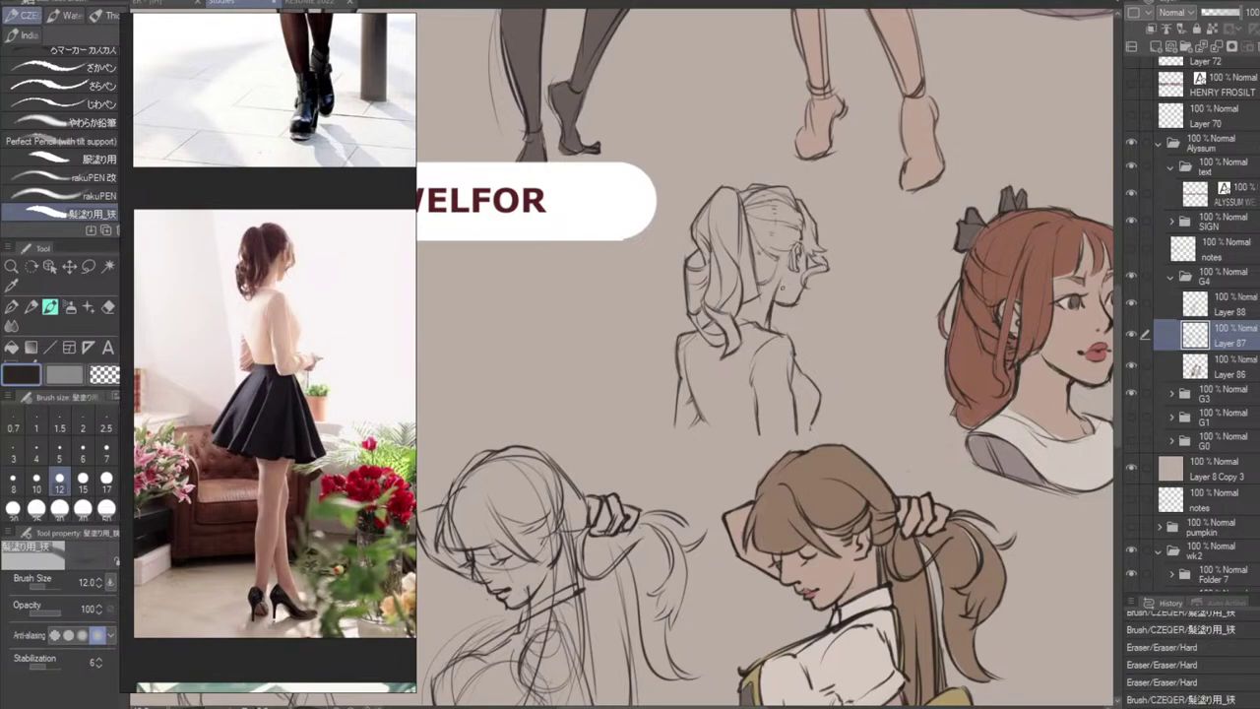
{"action": "key", "text": "ctrl+z"}
Try hairline strands from behind the ear to the nape and along the ponytail's inner edge, undoing the rejected ones.
{"action": "mouse_move", "coordinate": [784, 272]}
{"action": "left_mouse_down"}
{"action": "mouse_move", "coordinate": [776, 291]}
{"action": "mouse_move", "coordinate": [772, 282]}
{"action": "left_mouse_up"}
{"action": "key", "text": "ctrl+z"}
{"action": "key", "text": "ctrl+z"}
{"action": "key", "text": "e"}
{"action": "key", "text": "b"}
{"action": "key", "text": "ctrl+z"}
{"action": "mouse_move", "coordinate": [760, 276]}
{"action": "left_mouse_down"}
{"action": "mouse_move", "coordinate": [772, 275]}
{"action": "mouse_move", "coordinate": [758, 267]}
{"action": "left_mouse_up"}
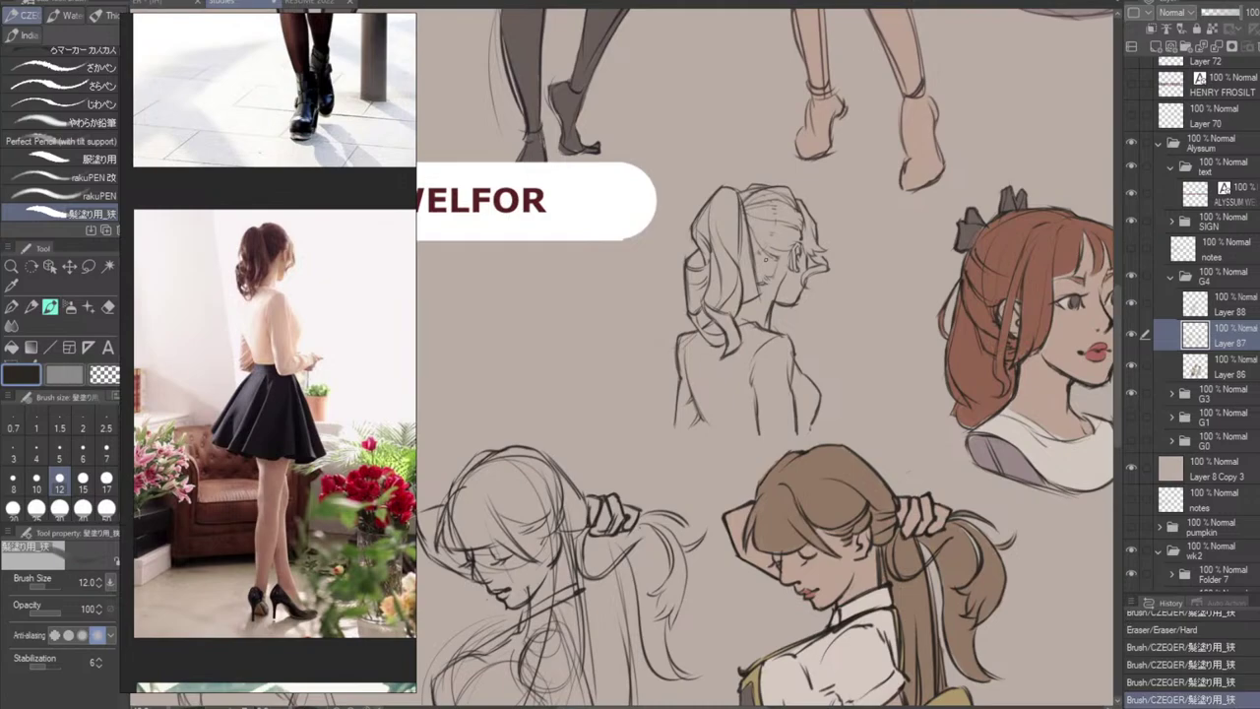
{"action": "left_click_drag", "start_coordinate": [746, 222], "coordinate": [757, 293]}
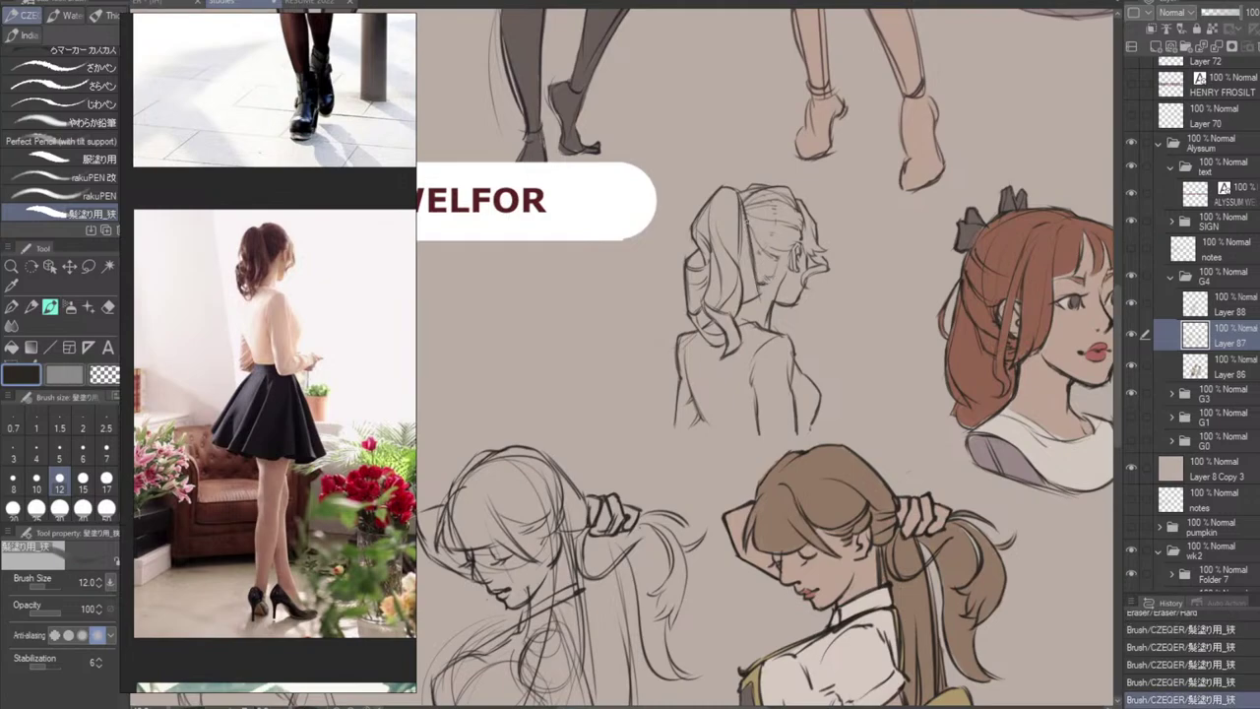
Erase stray lines at the nape and restate the ponytail's inner edge with a dark stroke, undoing the rejected strokes.
{"action": "key", "text": "e"}
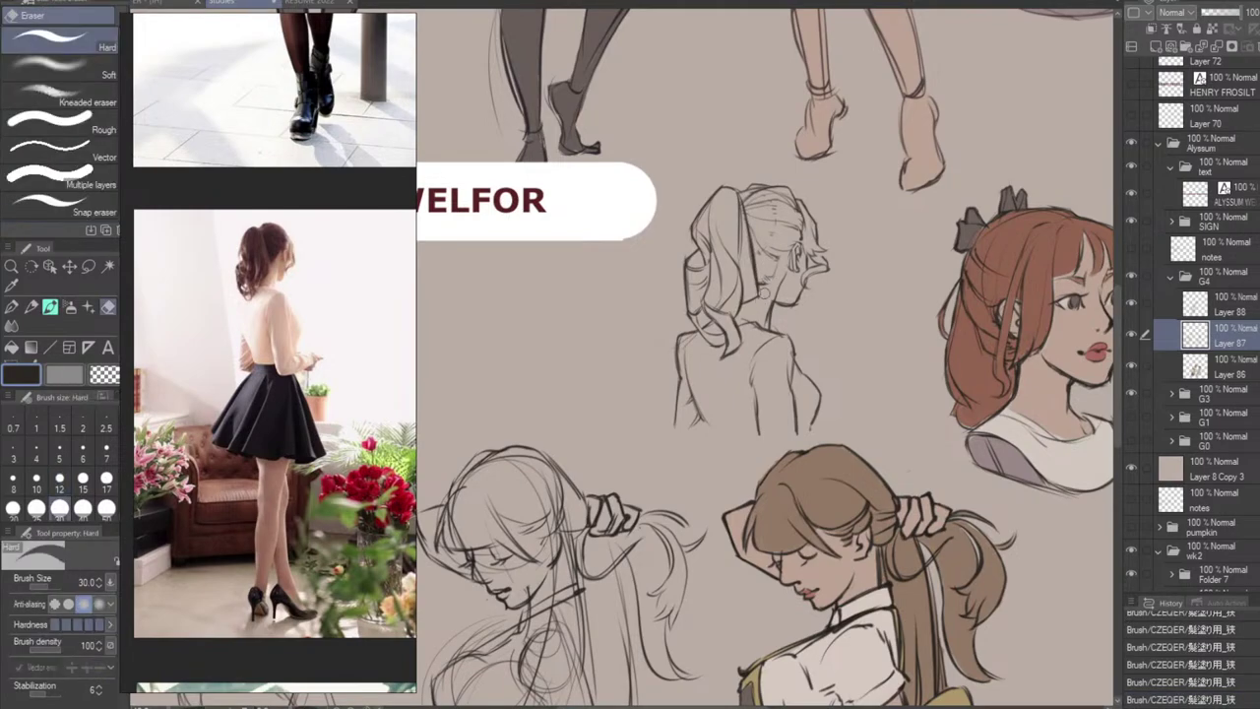
{"action": "left_click_drag", "start_coordinate": [771, 284], "coordinate": [759, 305]}
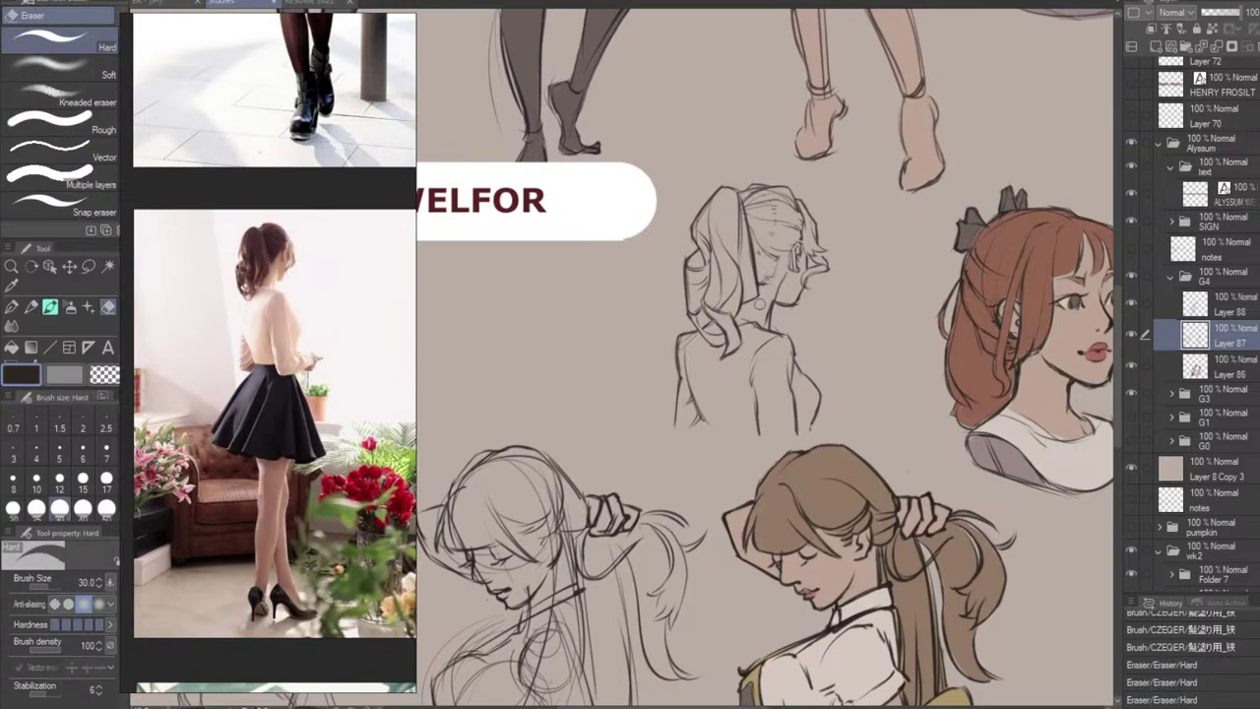
{"action": "key", "text": "b"}
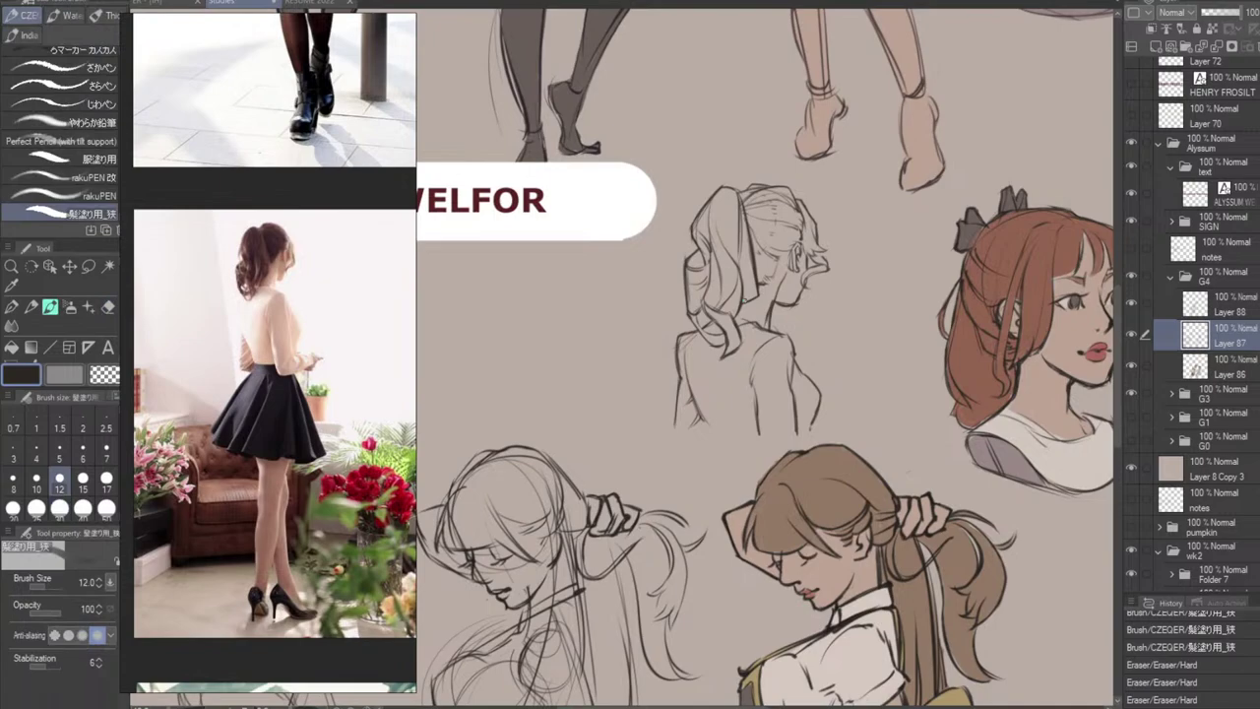
{"action": "mouse_move", "coordinate": [744, 263]}
{"action": "left_mouse_down"}
{"action": "mouse_move", "coordinate": [743, 304]}
{"action": "mouse_move", "coordinate": [751, 291]}
{"action": "left_mouse_up"}
{"action": "key", "text": "ctrl+z"}
{"action": "key", "text": "ctrl+z"}
{"action": "key", "text": "ctrl+z"}
{"action": "key", "text": "ctrl+z"}
{"action": "key", "text": "ctrl+z"}
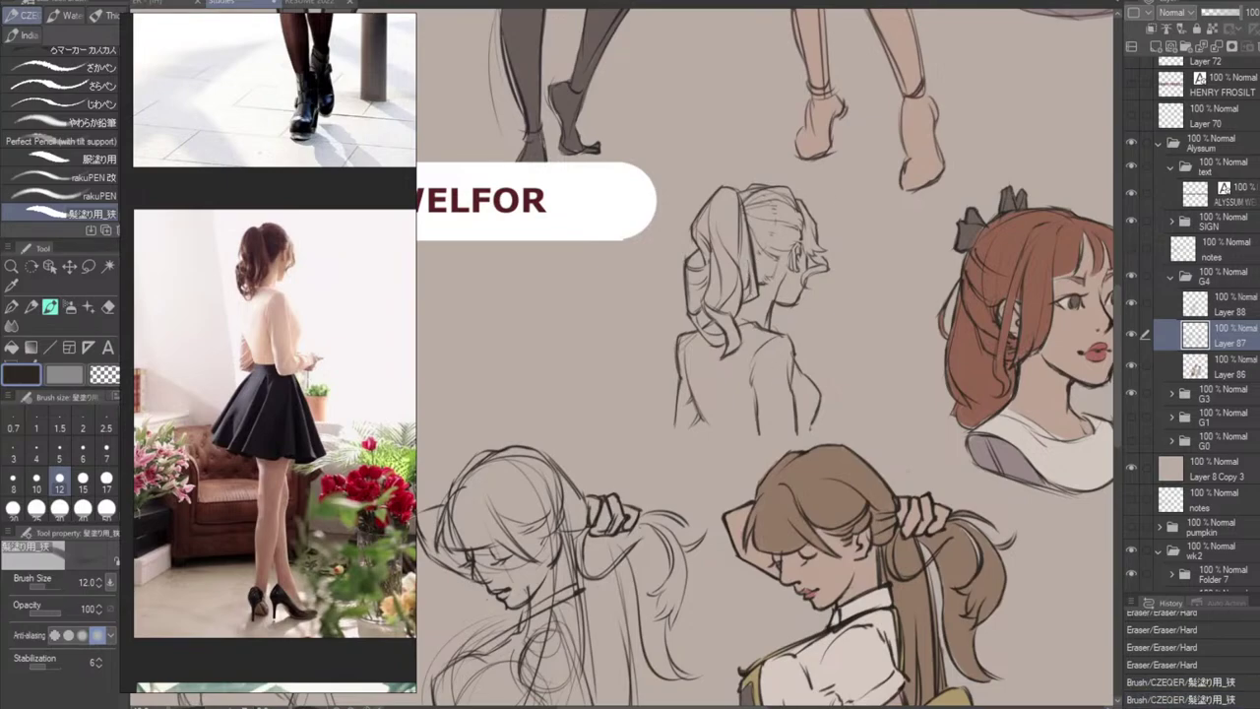
On Layer 86, outline and fill the ponytail with the reddish brown sampled from the neighbouring portrait's hair, then touch up missed spots.
{"action": "left_click", "coordinate": [1209, 370]}
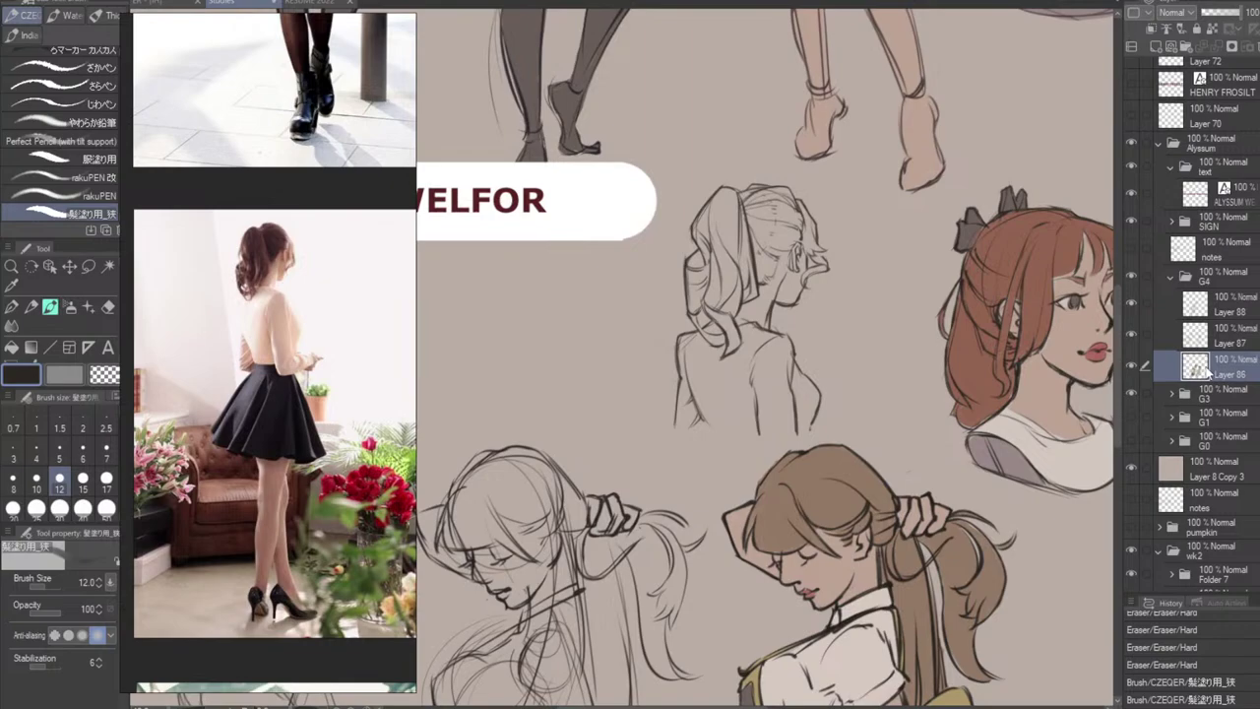
{"action": "left_click", "coordinate": [1014, 247], "text": "alt"}
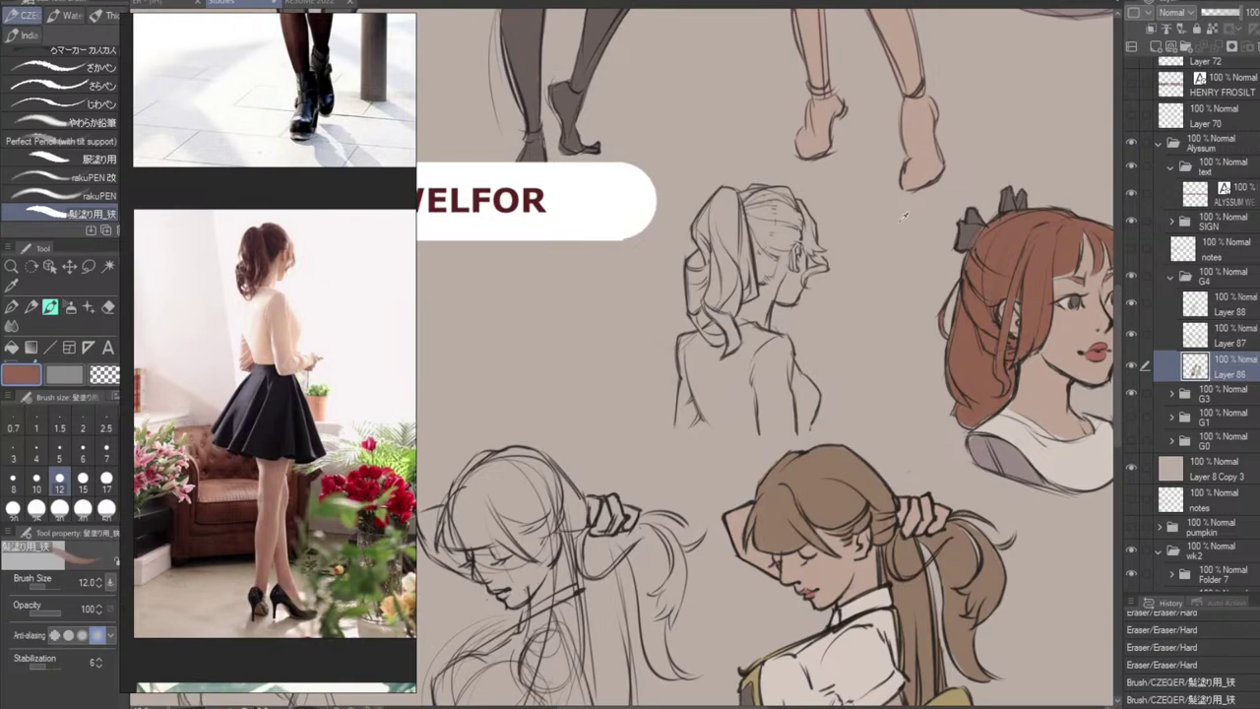
{"action": "mouse_move", "coordinate": [701, 288]}
{"action": "left_mouse_down"}
{"action": "mouse_move", "coordinate": [697, 248]}
{"action": "mouse_move", "coordinate": [693, 314]}
{"action": "left_mouse_up"}
{"action": "left_click_drag", "start_coordinate": [693, 310], "coordinate": [713, 342]}
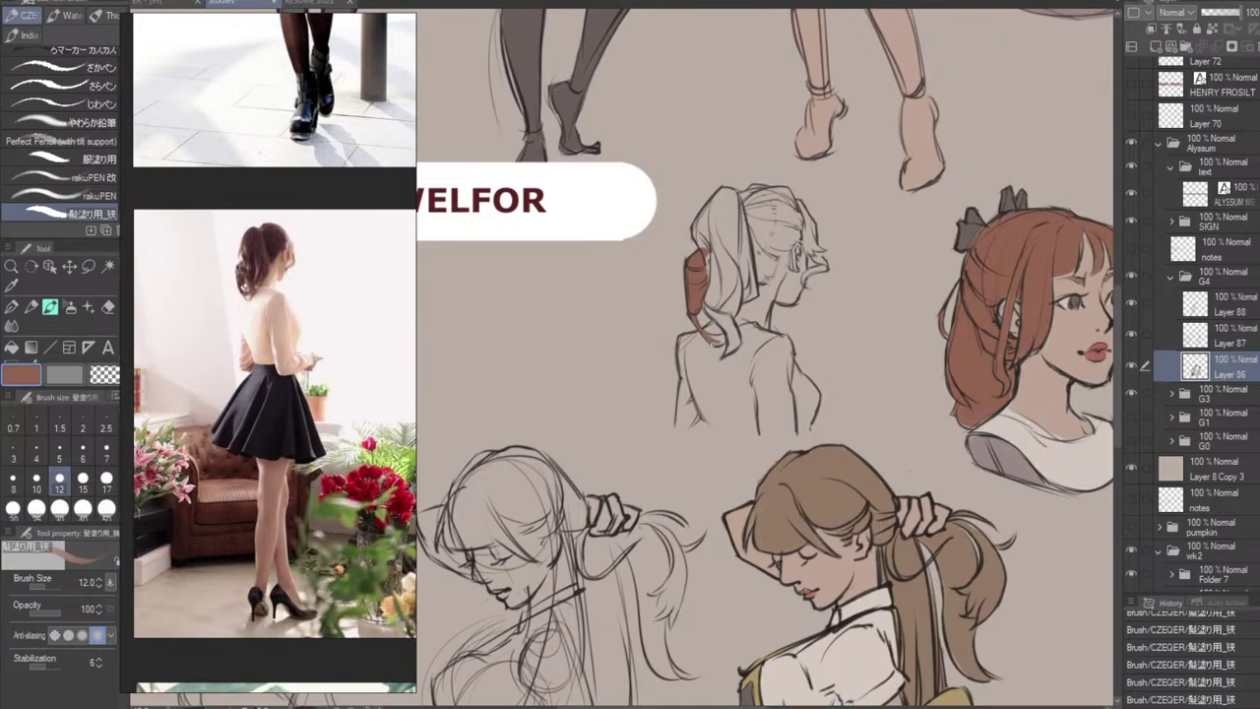
{"action": "mouse_move", "coordinate": [713, 339]}
{"action": "left_mouse_down"}
{"action": "mouse_move", "coordinate": [724, 345]}
{"action": "mouse_move", "coordinate": [714, 341]}
{"action": "left_mouse_up"}
{"action": "mouse_move", "coordinate": [729, 338]}
{"action": "left_mouse_down"}
{"action": "mouse_move", "coordinate": [728, 354]}
{"action": "mouse_move", "coordinate": [741, 276]}
{"action": "mouse_move", "coordinate": [754, 294]}
{"action": "mouse_move", "coordinate": [748, 250]}
{"action": "mouse_move", "coordinate": [744, 295]}
{"action": "left_mouse_up"}
{"action": "mouse_move", "coordinate": [736, 201]}
{"action": "left_mouse_down"}
{"action": "mouse_move", "coordinate": [750, 254]}
{"action": "mouse_move", "coordinate": [728, 189]}
{"action": "mouse_move", "coordinate": [696, 228]}
{"action": "mouse_move", "coordinate": [722, 325]}
{"action": "left_mouse_up"}
{"action": "key", "text": "g"}
{"action": "left_click", "coordinate": [731, 272]}
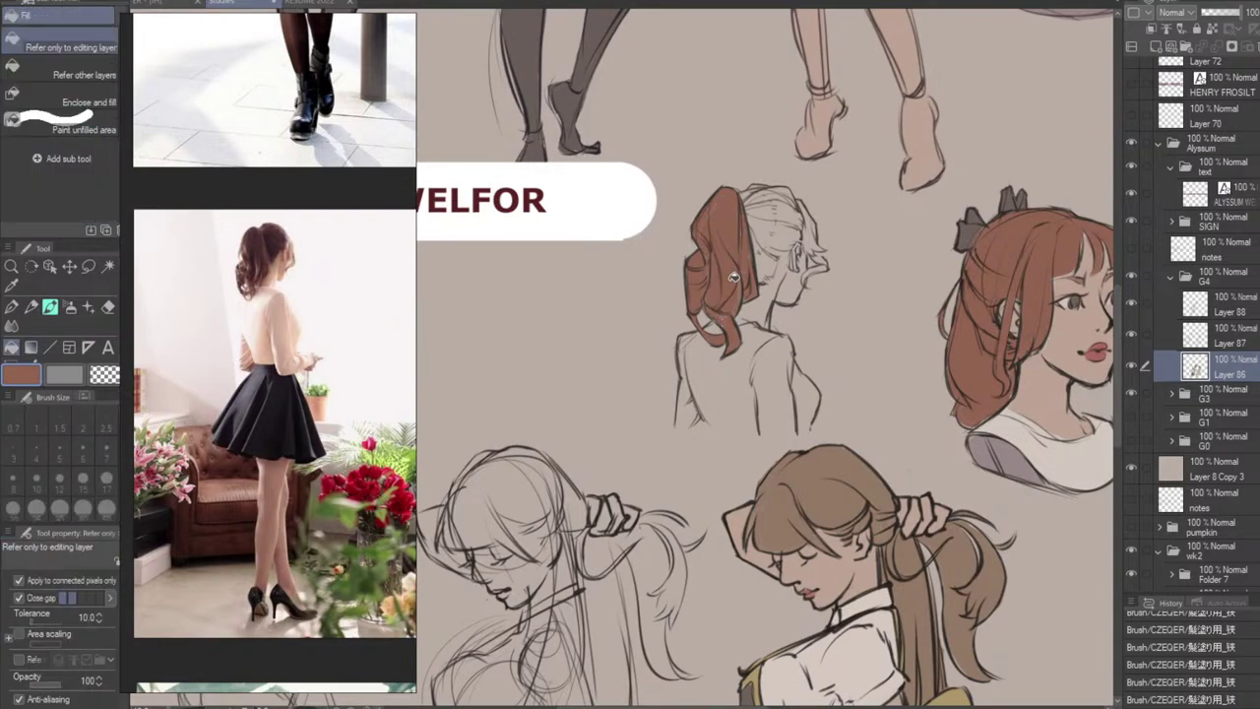
{"action": "key", "text": "b"}
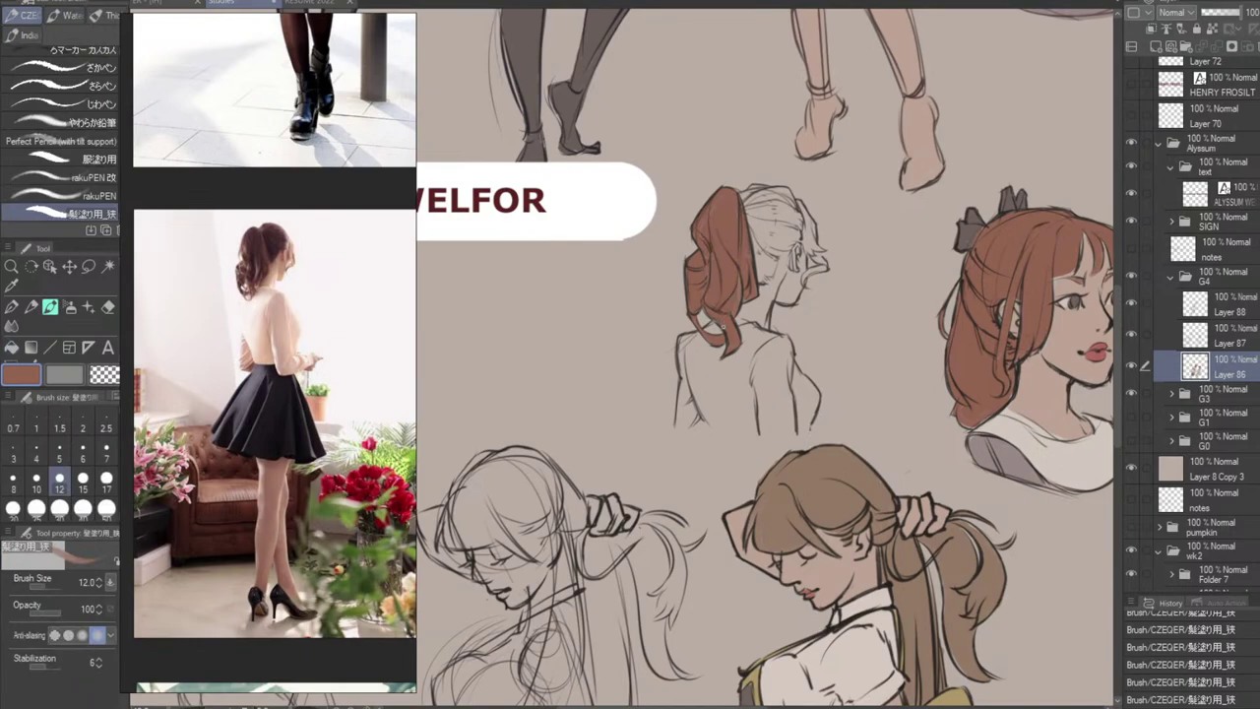
{"action": "mouse_move", "coordinate": [725, 320]}
{"action": "left_mouse_down"}
{"action": "mouse_move", "coordinate": [715, 329]}
{"action": "mouse_move", "coordinate": [698, 293]}
{"action": "left_mouse_up"}
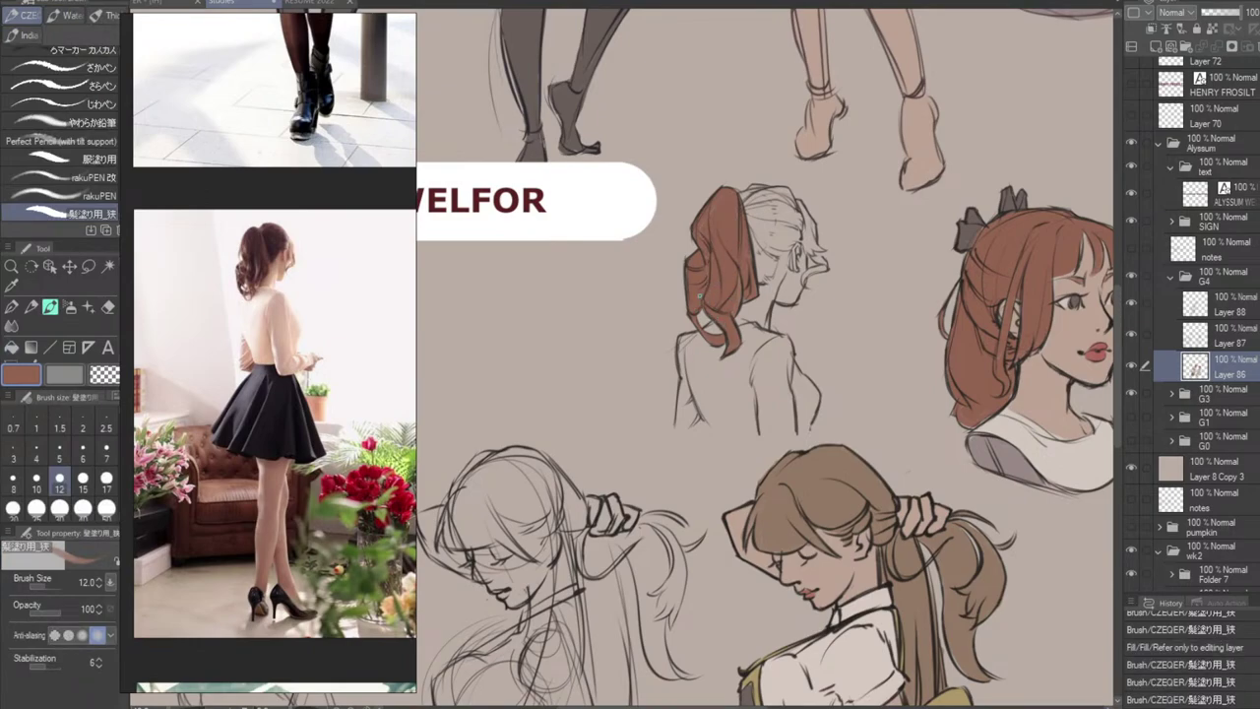
Outline and fill the hair on the crown and side of the head in the same reddish brown, leaving the ear uncovered.
{"action": "mouse_move", "coordinate": [717, 204]}
{"action": "left_mouse_down"}
{"action": "mouse_move", "coordinate": [735, 203]}
{"action": "mouse_move", "coordinate": [749, 266]}
{"action": "mouse_move", "coordinate": [736, 317]}
{"action": "mouse_move", "coordinate": [801, 236]}
{"action": "left_mouse_up"}
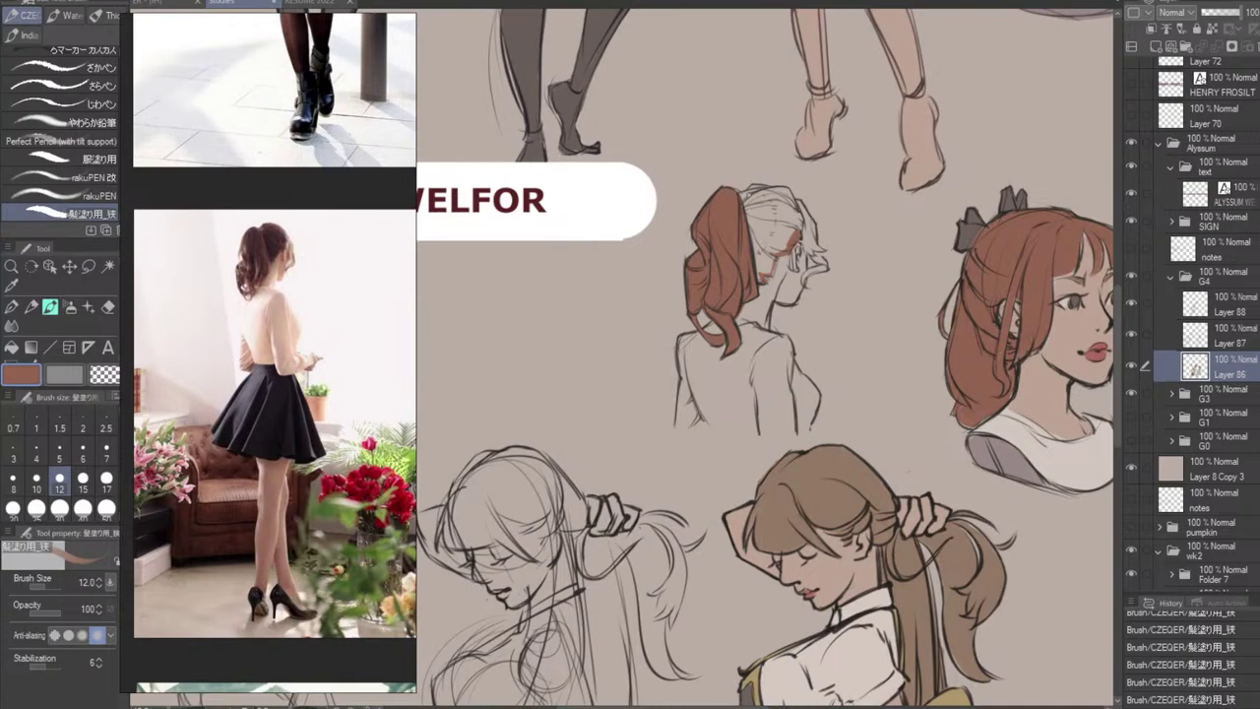
{"action": "mouse_move", "coordinate": [738, 195]}
{"action": "left_mouse_down"}
{"action": "mouse_move", "coordinate": [786, 189]}
{"action": "mouse_move", "coordinate": [808, 213]}
{"action": "mouse_move", "coordinate": [826, 264]}
{"action": "mouse_move", "coordinate": [804, 287]}
{"action": "mouse_move", "coordinate": [827, 267]}
{"action": "mouse_move", "coordinate": [808, 275]}
{"action": "left_mouse_up"}
{"action": "key", "text": "ctrl+z"}
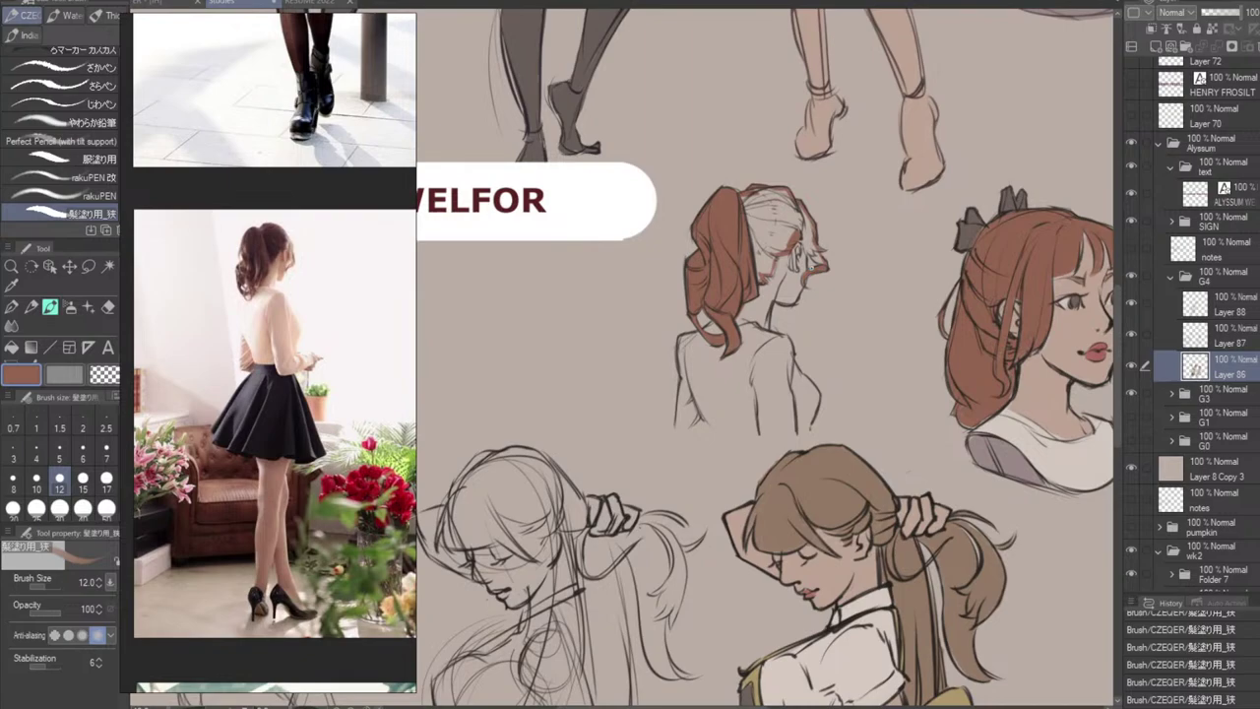
{"action": "mouse_move", "coordinate": [811, 249]}
{"action": "left_mouse_down"}
{"action": "mouse_move", "coordinate": [824, 261]}
{"action": "mouse_move", "coordinate": [805, 257]}
{"action": "mouse_move", "coordinate": [815, 242]}
{"action": "left_mouse_up"}
{"action": "key", "text": "g"}
{"action": "key", "text": "g"}
{"action": "left_click", "coordinate": [784, 239]}
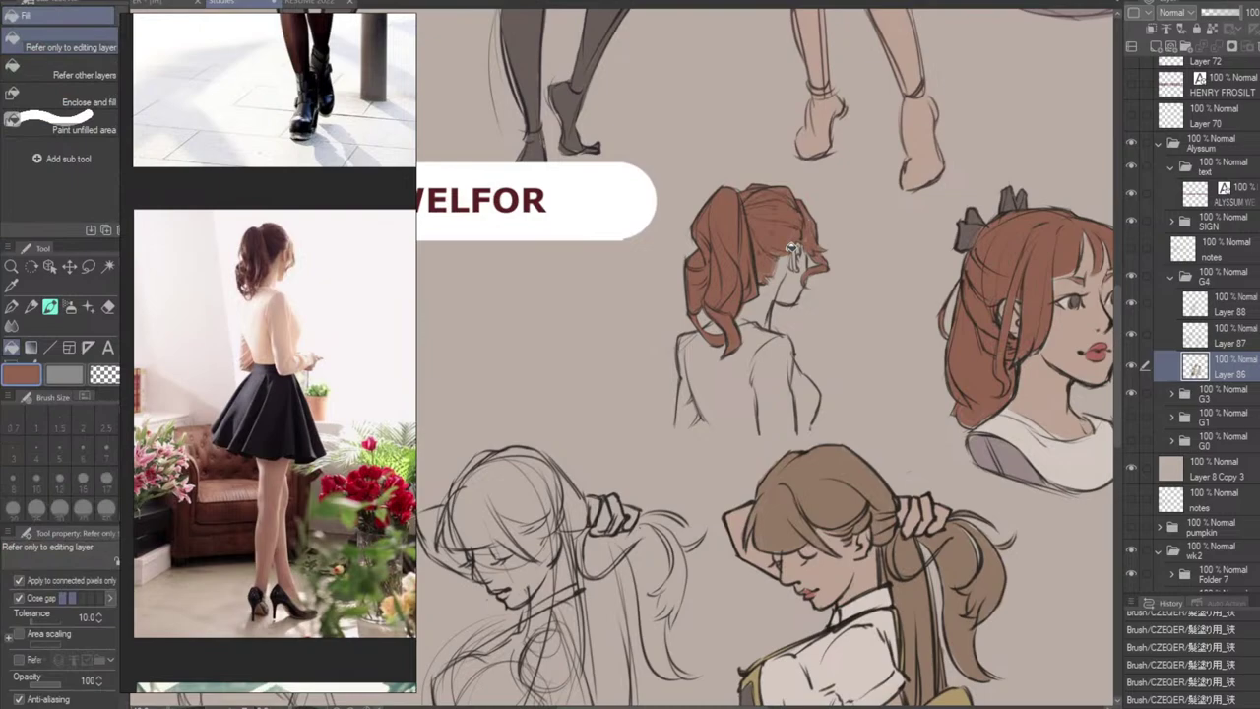
{"action": "key", "text": "b"}
{"action": "left_click_drag", "start_coordinate": [773, 249], "coordinate": [757, 288]}
{"action": "mouse_move", "coordinate": [808, 205]}
{"action": "left_mouse_down"}
{"action": "mouse_move", "coordinate": [819, 251]}
{"action": "mouse_move", "coordinate": [822, 236]}
{"action": "mouse_move", "coordinate": [774, 191]}
{"action": "left_mouse_up"}
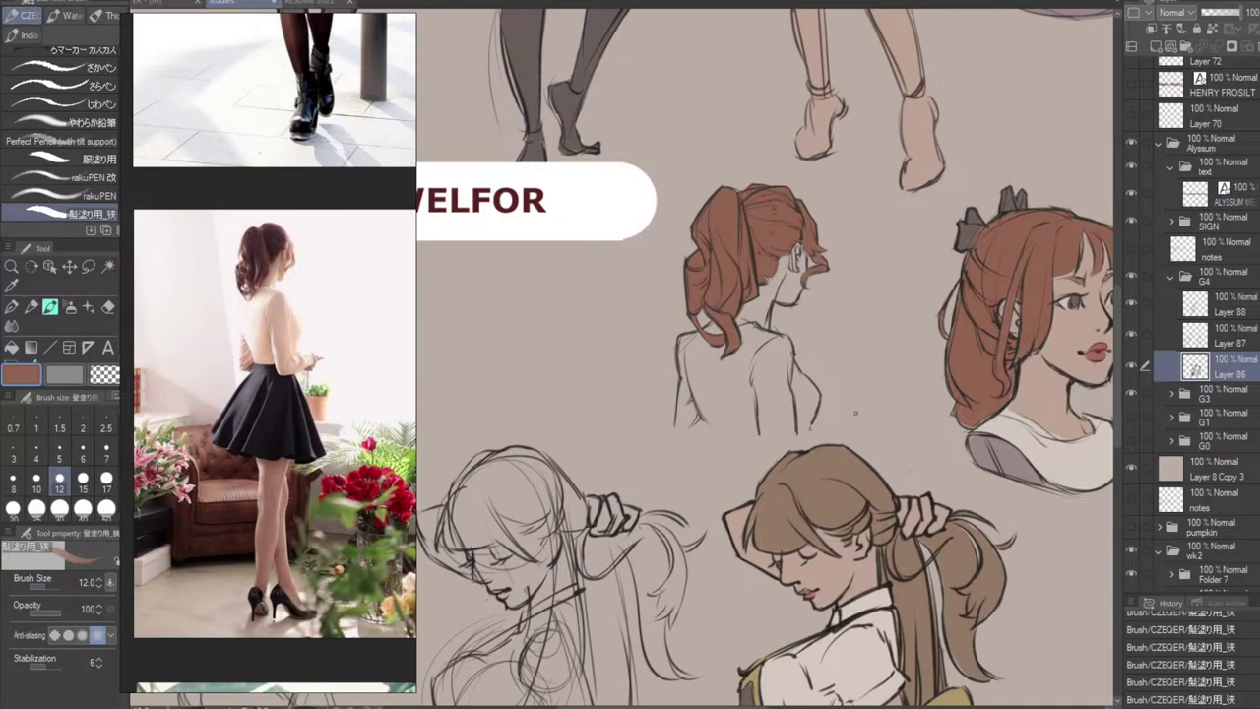
Look over the coloured studies and the reference board, framing the sailor-uniform sword photo beside the empty area next to the seated girl.
{"action": "left_click_drag", "start_coordinate": [913, 430], "coordinate": [824, 412]}
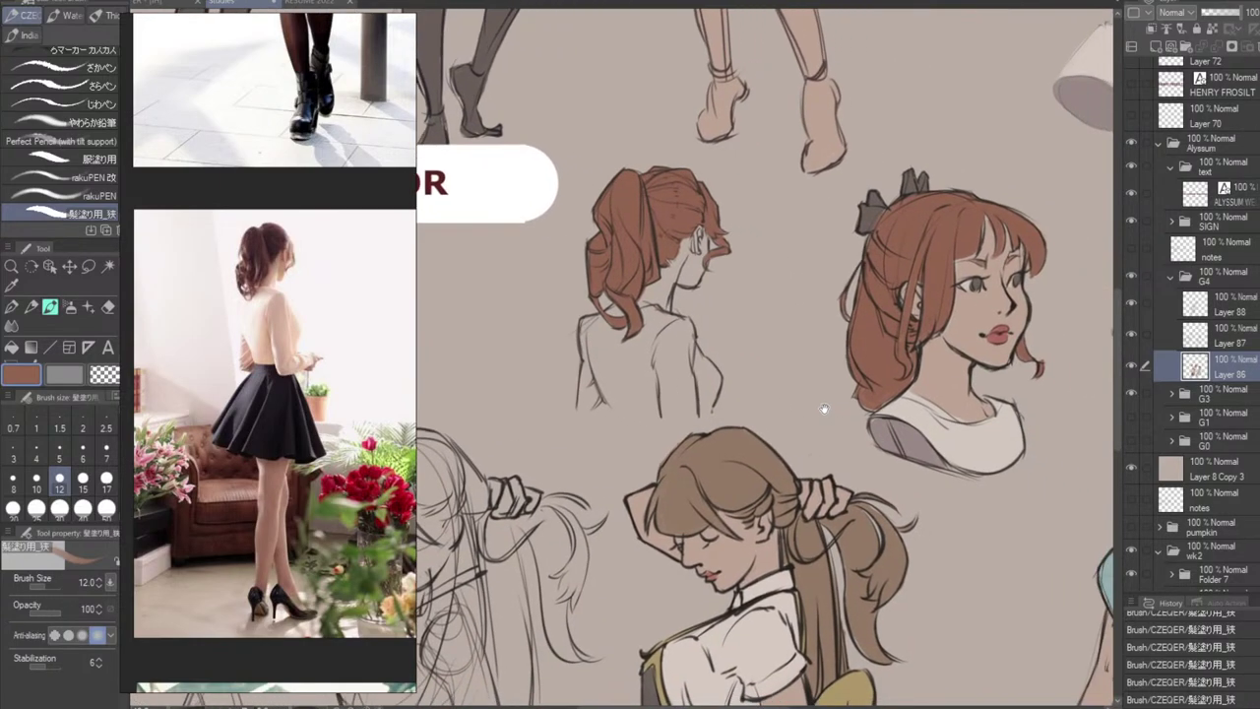
{"action": "scroll", "coordinate": [842, 396], "scroll_direction": "down", "scroll_amount": 3}
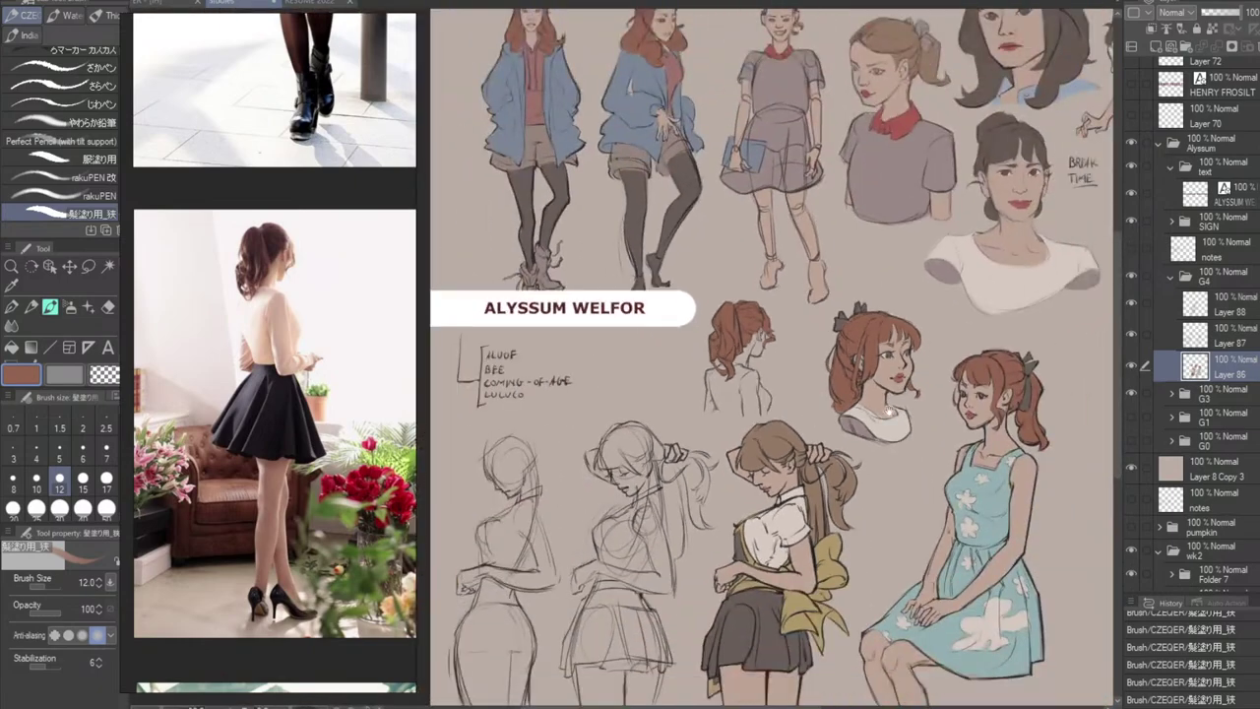
{"action": "scroll", "coordinate": [940, 386], "scroll_direction": "up", "scroll_amount": 1}
{"action": "left_click_drag", "start_coordinate": [940, 383], "coordinate": [676, 346]}
{"action": "scroll", "coordinate": [898, 404], "scroll_direction": "up", "scroll_amount": 2}
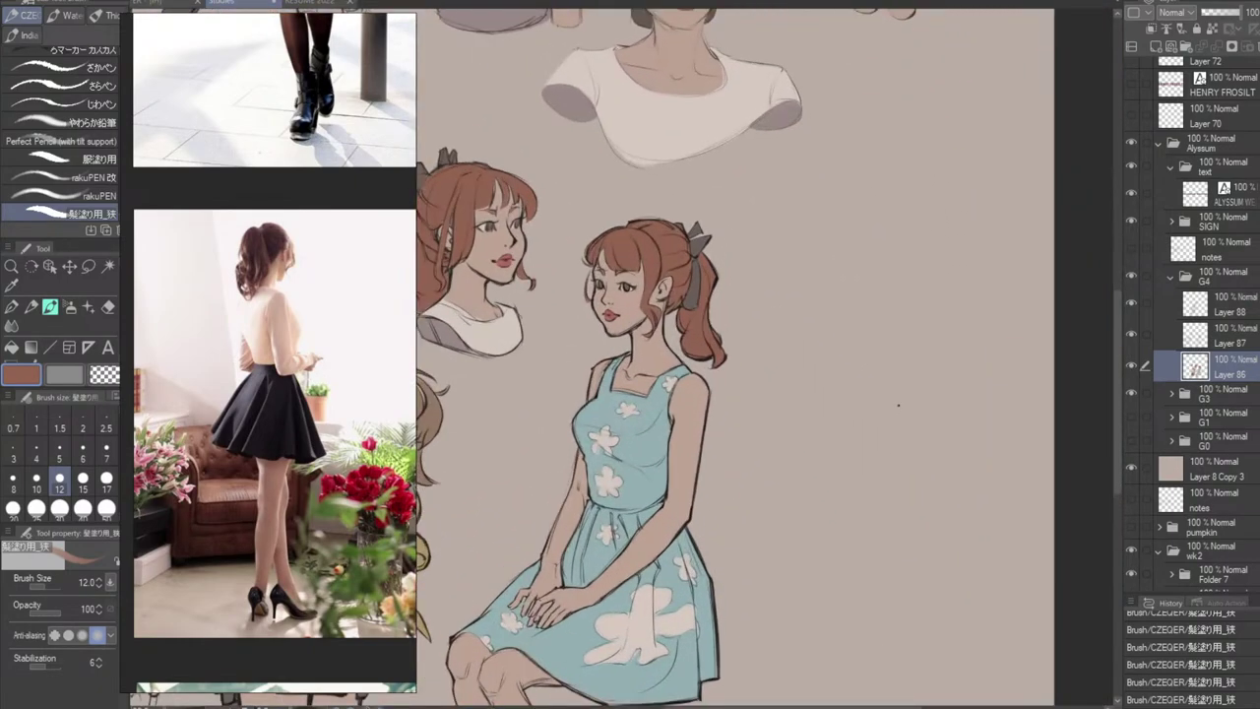
{"action": "scroll", "coordinate": [274, 309], "scroll_direction": "down", "scroll_amount": 3}
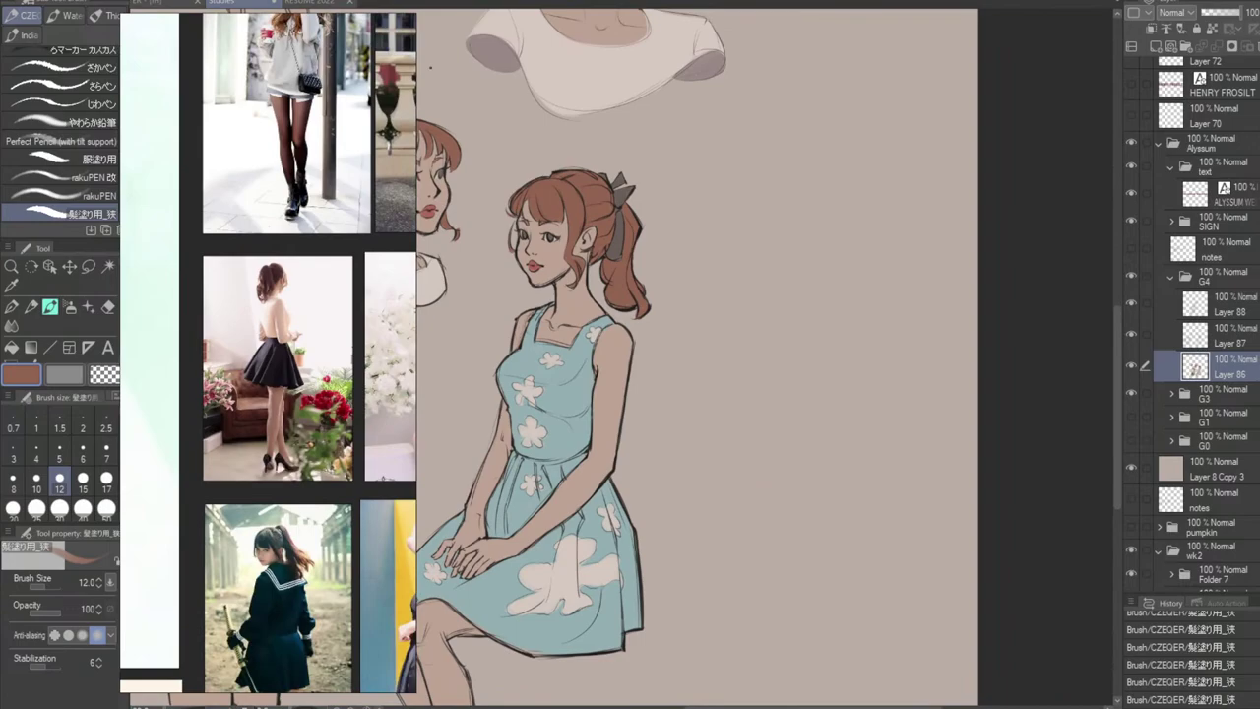
{"action": "left_click_drag", "start_coordinate": [276, 309], "coordinate": [154, 449]}
{"action": "scroll", "coordinate": [262, 395], "scroll_direction": "down", "scroll_amount": 1}
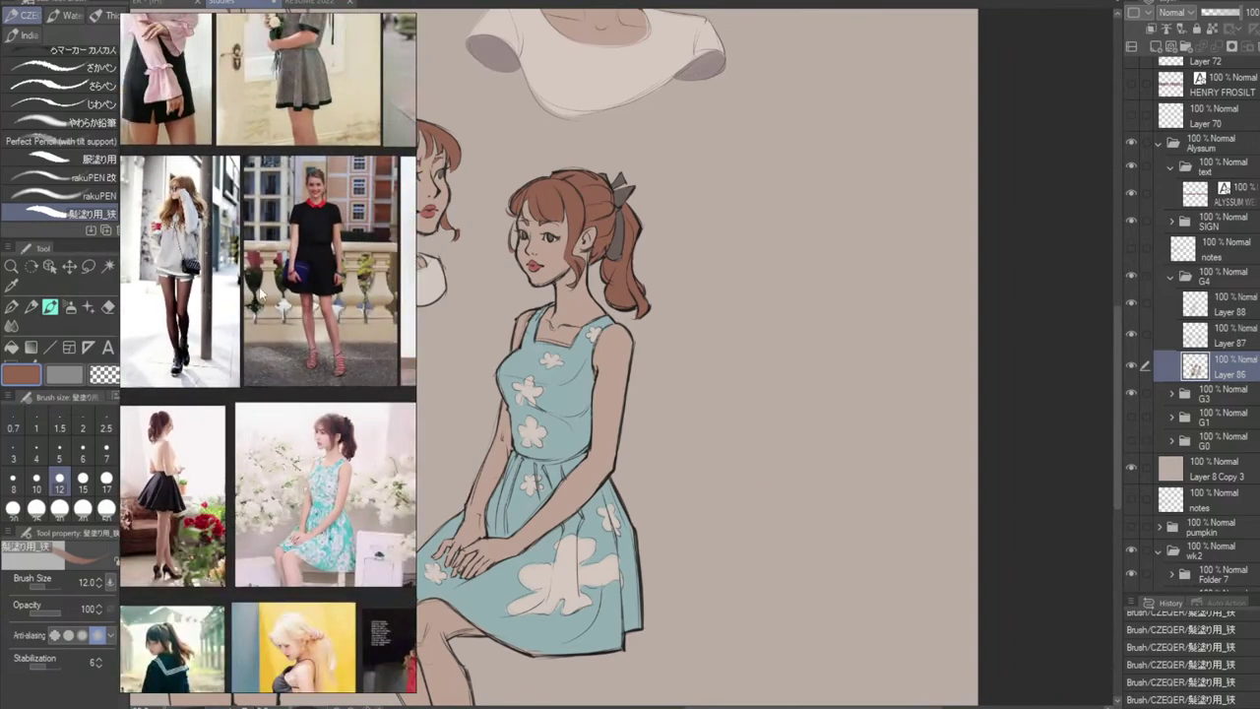
{"action": "scroll", "coordinate": [258, 295], "scroll_direction": "down", "scroll_amount": 2}
{"action": "scroll", "coordinate": [294, 227], "scroll_direction": "up", "scroll_amount": 1}
{"action": "scroll", "coordinate": [293, 226], "scroll_direction": "up", "scroll_amount": 1}
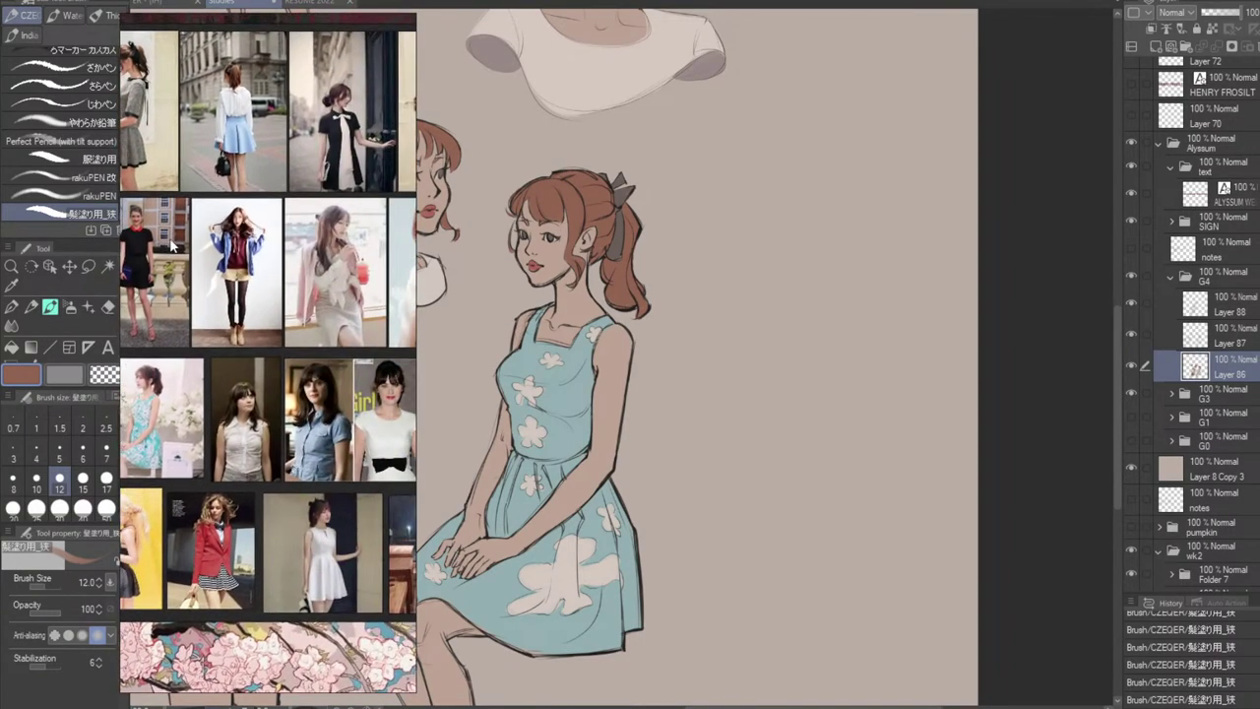
{"action": "scroll", "coordinate": [339, 370], "scroll_direction": "up", "scroll_amount": 1}
{"action": "left_click_drag", "start_coordinate": [340, 369], "coordinate": [407, 157]}
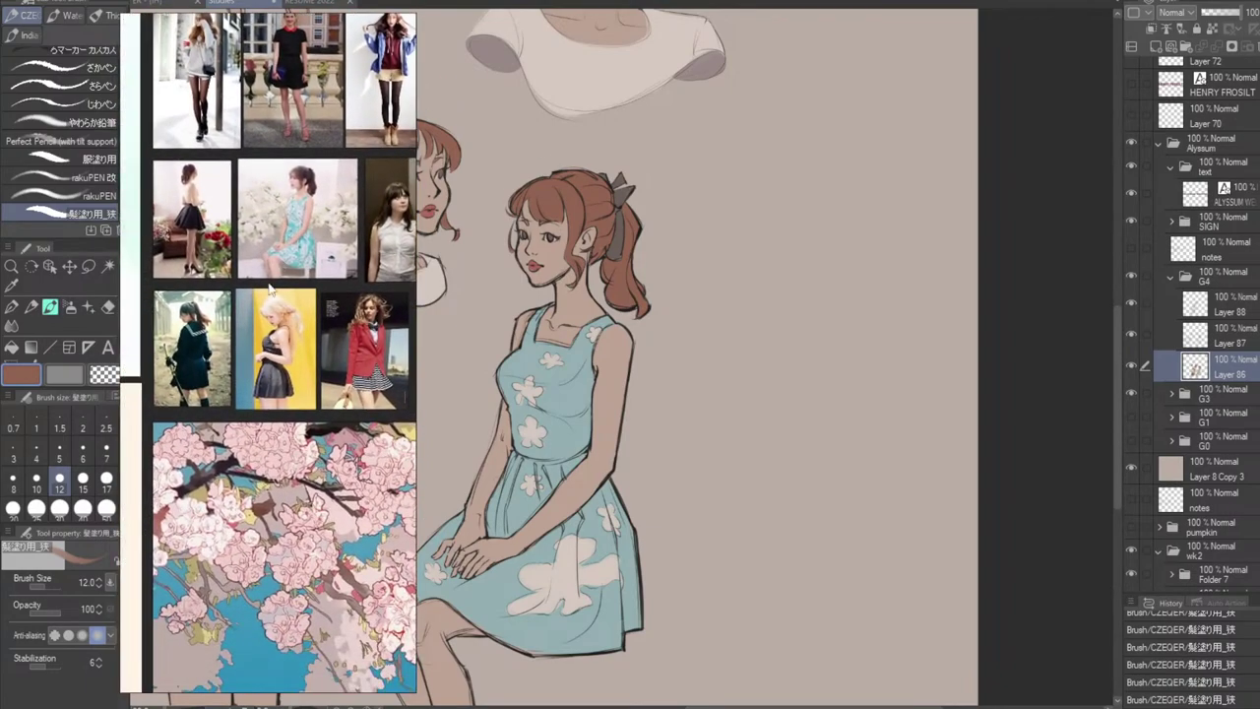
{"action": "scroll", "coordinate": [217, 330], "scroll_direction": "up", "scroll_amount": 3}
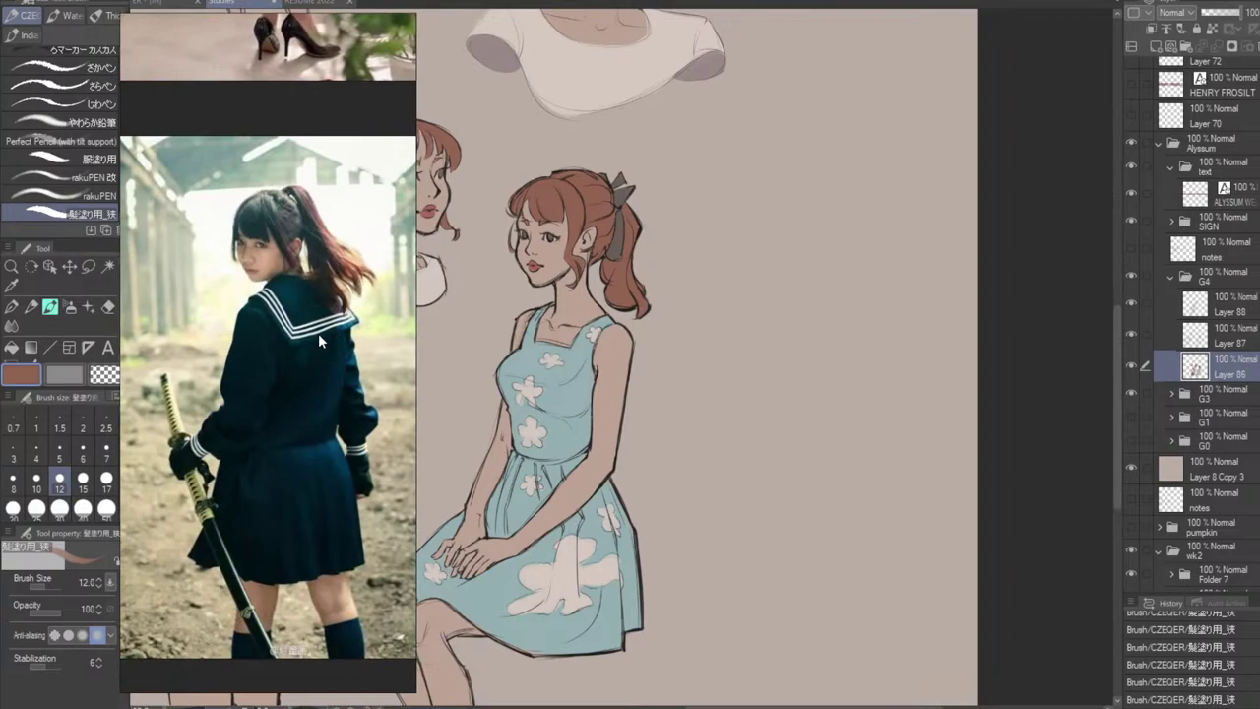
{"action": "scroll", "coordinate": [318, 333], "scroll_direction": "down", "scroll_amount": 1}
{"action": "scroll", "coordinate": [662, 258], "scroll_direction": "down", "scroll_amount": 1}
{"action": "scroll", "coordinate": [663, 257], "scroll_direction": "down", "scroll_amount": 2}
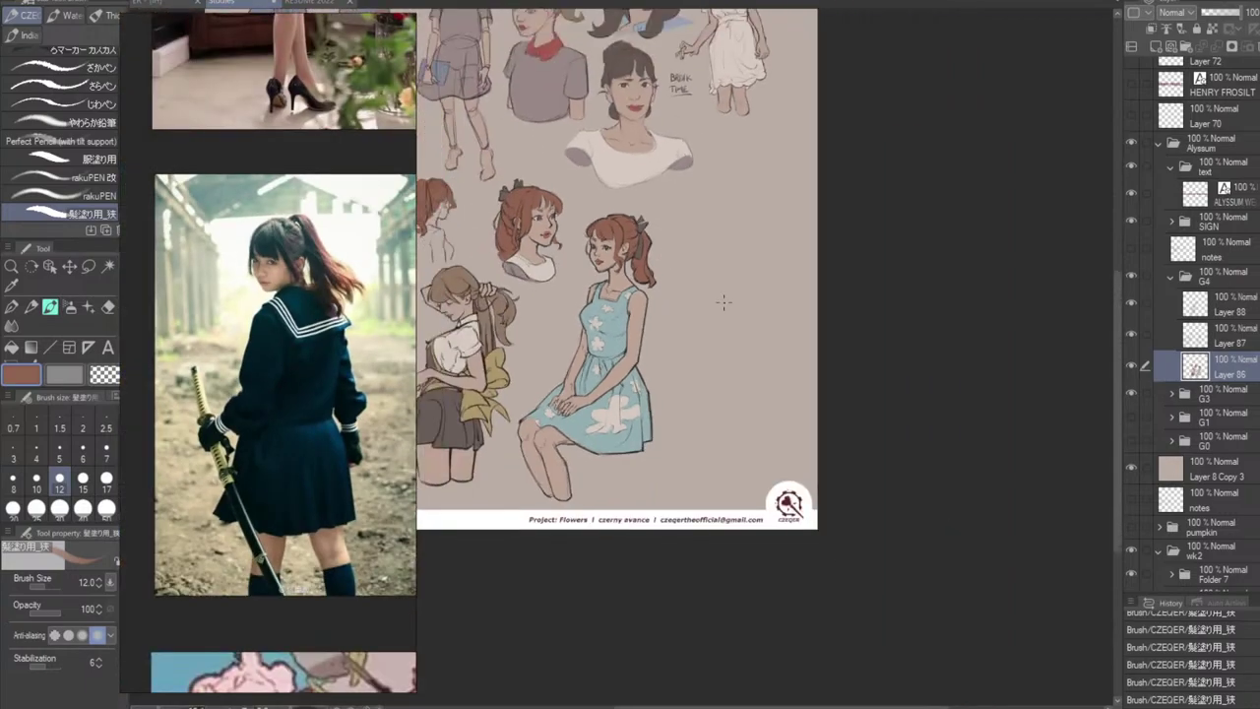
{"action": "scroll", "coordinate": [721, 303], "scroll_direction": "up", "scroll_amount": 3}
{"action": "left_click_drag", "start_coordinate": [748, 274], "coordinate": [730, 281]}
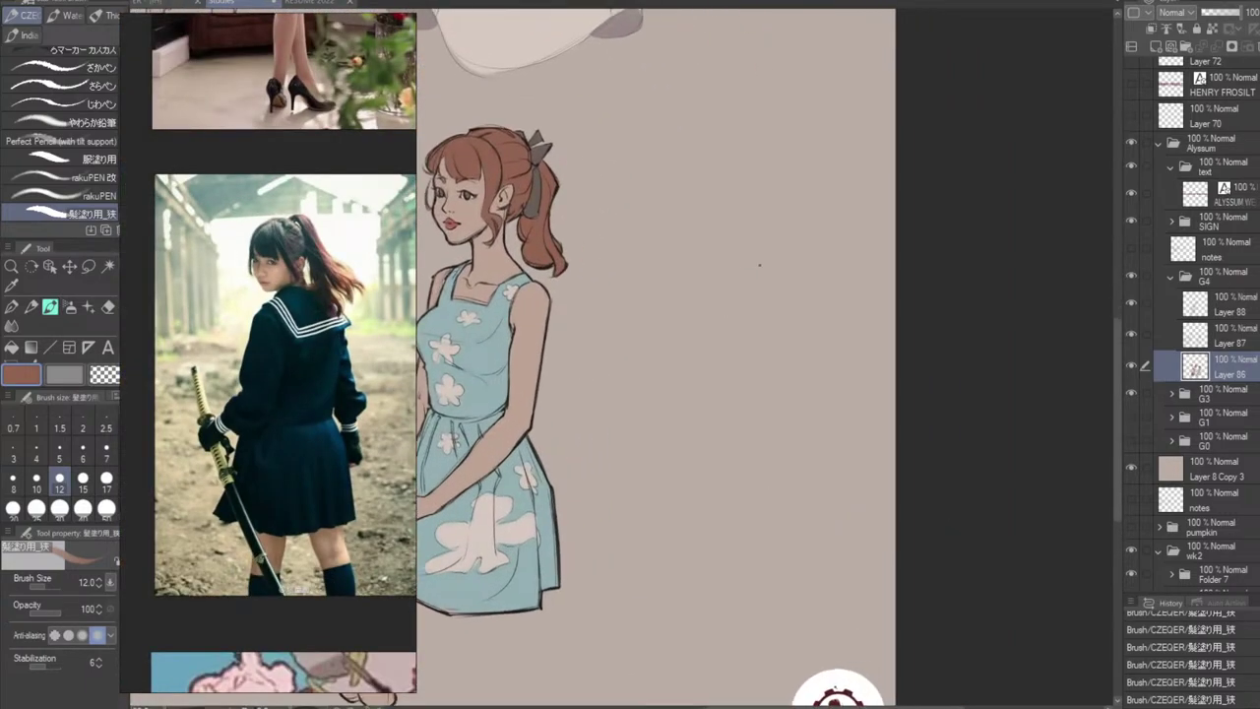
{"action": "scroll", "coordinate": [736, 275], "scroll_direction": "up", "scroll_amount": 2}
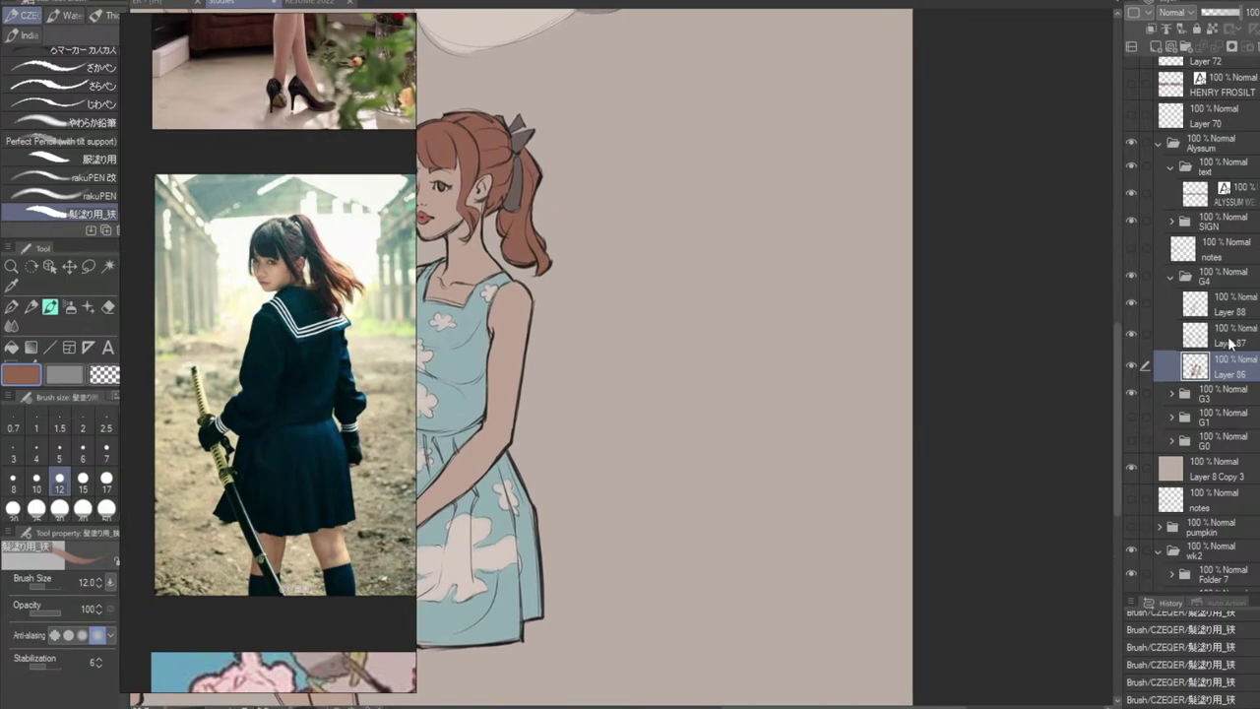
On Layer 87, sketch an oval head beside the seated girl in the dark line colour sampled from her outline.
{"action": "key", "text": "alt+bracketright"}
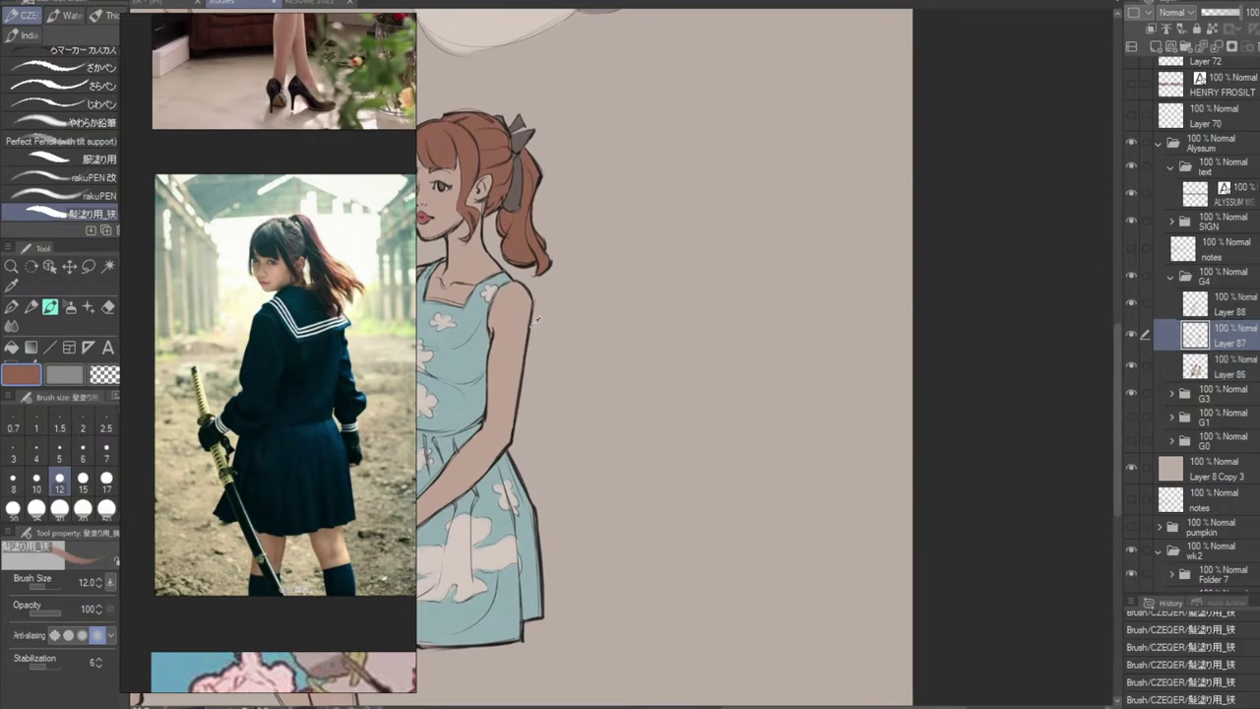
{"action": "left_click", "coordinate": [532, 329], "text": "alt"}
{"action": "left_click_drag", "start_coordinate": [784, 149], "coordinate": [696, 480]}
{"action": "key", "text": "ctrl+z"}
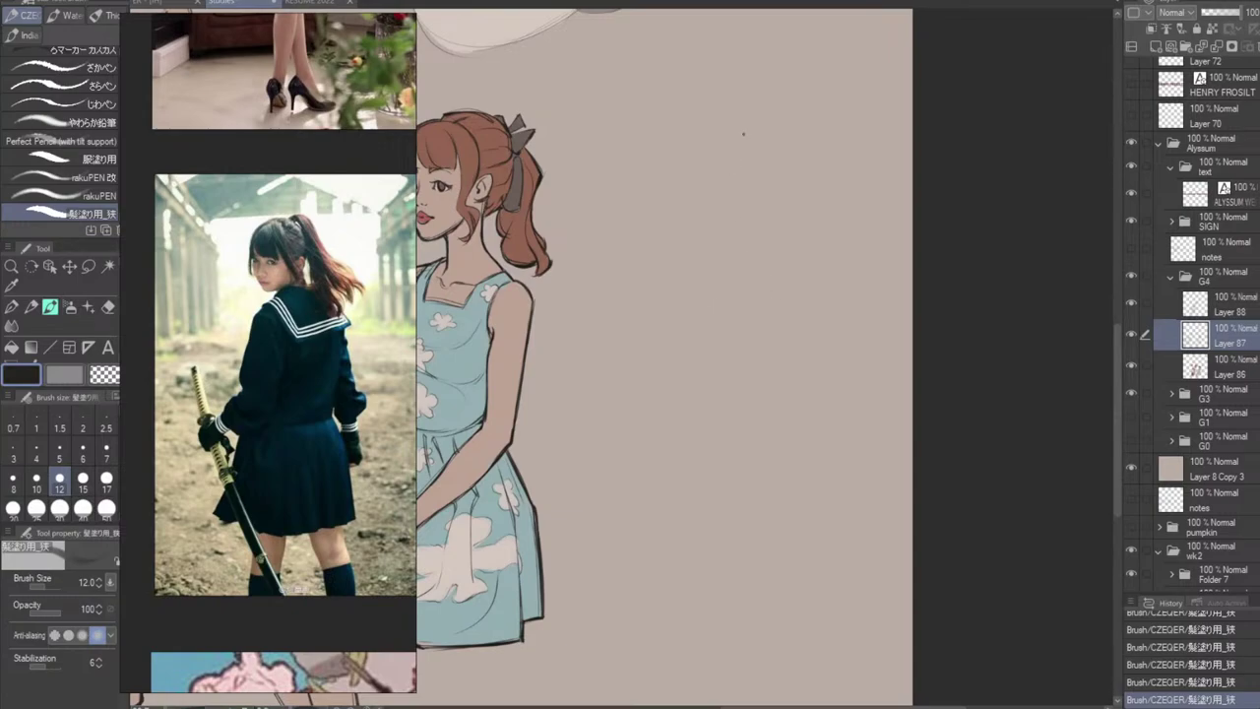
{"action": "left_click_drag", "start_coordinate": [770, 182], "coordinate": [689, 192]}
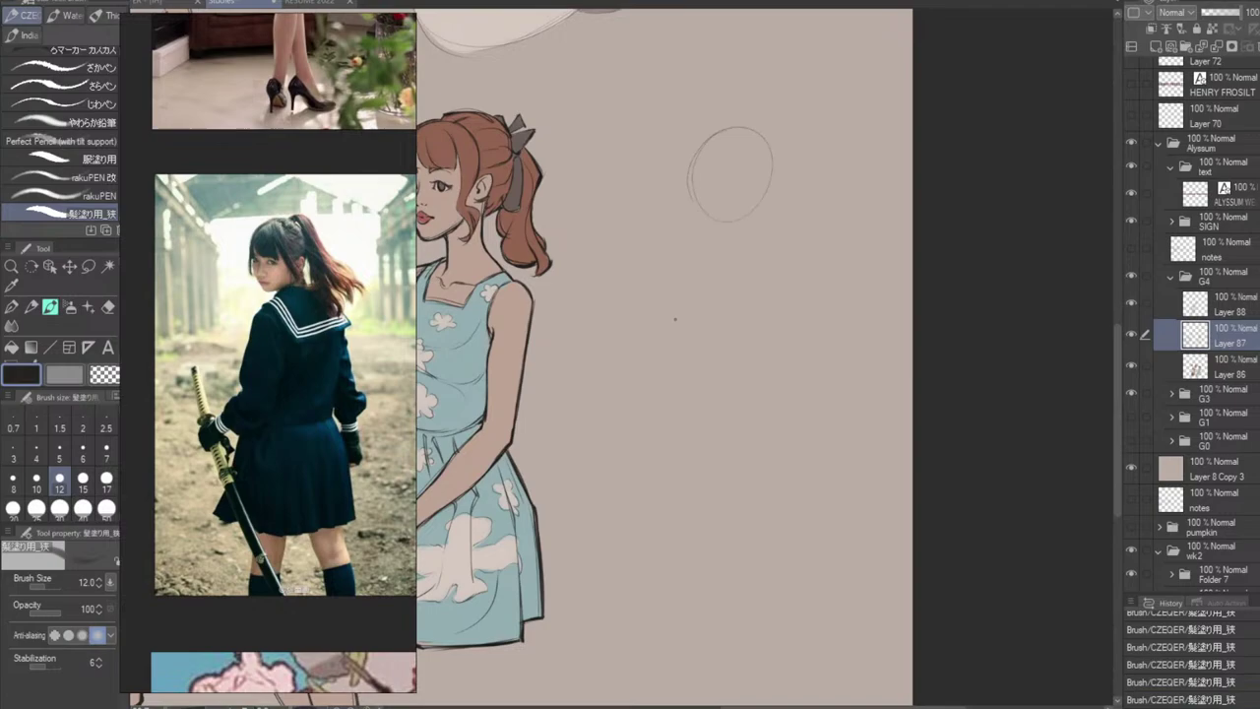
Block in the slanted shoulders and collar below the oval head, plus the bent arm with its foreshortened forearm.
{"action": "mouse_move", "coordinate": [677, 266]}
{"action": "left_mouse_down"}
{"action": "mouse_move", "coordinate": [729, 224]}
{"action": "mouse_move", "coordinate": [803, 269]}
{"action": "mouse_move", "coordinate": [734, 309]}
{"action": "left_mouse_up"}
{"action": "key", "text": "ctrl+z"}
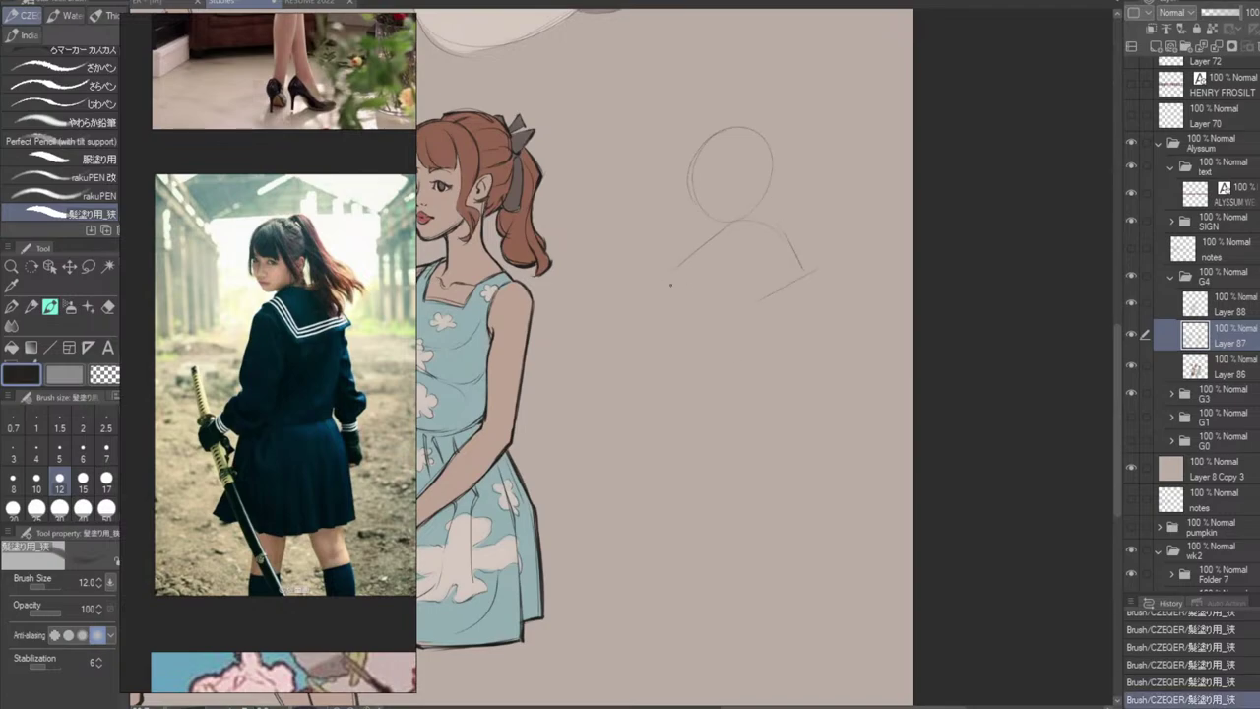
{"action": "mouse_move", "coordinate": [691, 264]}
{"action": "left_mouse_down"}
{"action": "mouse_move", "coordinate": [741, 309]}
{"action": "mouse_move", "coordinate": [709, 380]}
{"action": "left_mouse_up"}
{"action": "mouse_move", "coordinate": [722, 295]}
{"action": "left_mouse_down"}
{"action": "mouse_move", "coordinate": [696, 401]}
{"action": "mouse_move", "coordinate": [642, 449]}
{"action": "left_mouse_up"}
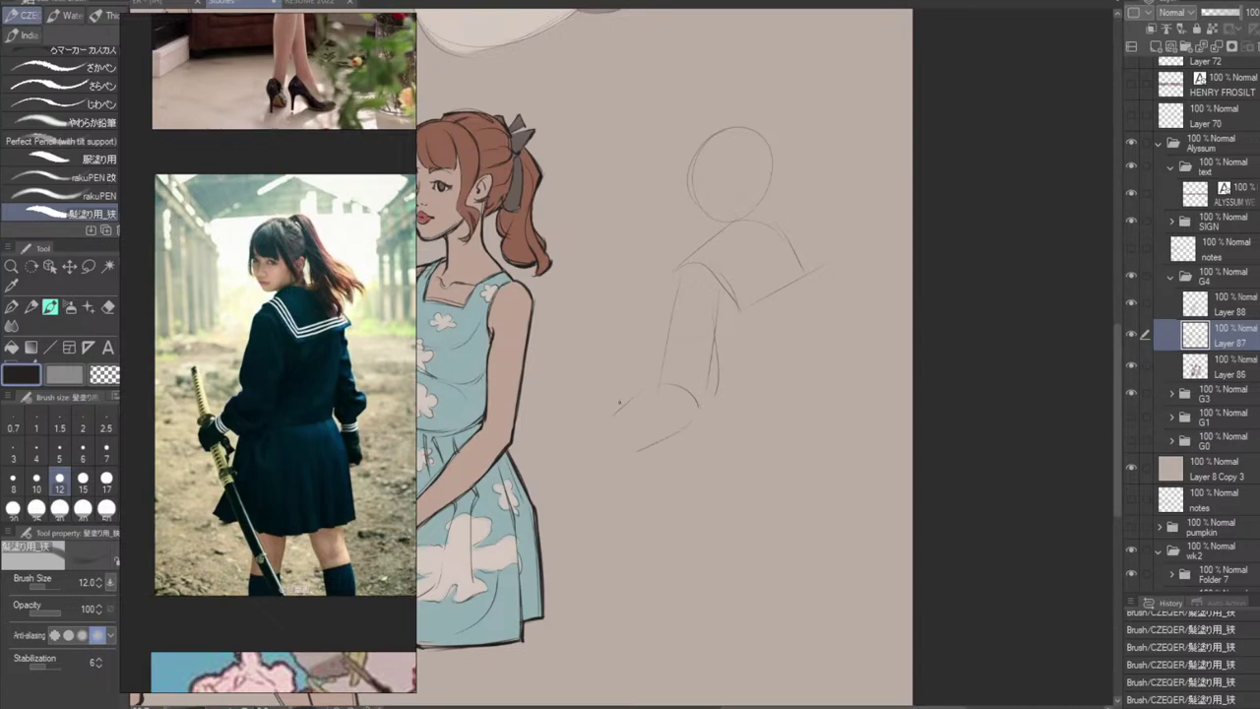
{"action": "mouse_move", "coordinate": [619, 402]}
{"action": "left_mouse_down"}
{"action": "mouse_move", "coordinate": [623, 445]}
{"action": "mouse_move", "coordinate": [652, 456]}
{"action": "mouse_move", "coordinate": [697, 423]}
{"action": "left_mouse_up"}
Sketch the curved edge of the torso from the collar down to the waist, and the dipping waistline.
{"action": "left_click_drag", "start_coordinate": [797, 274], "coordinate": [762, 496]}
{"action": "key", "text": "ctrl+z"}
{"action": "left_click_drag", "start_coordinate": [814, 275], "coordinate": [804, 439]}
{"action": "key", "text": "ctrl+z"}
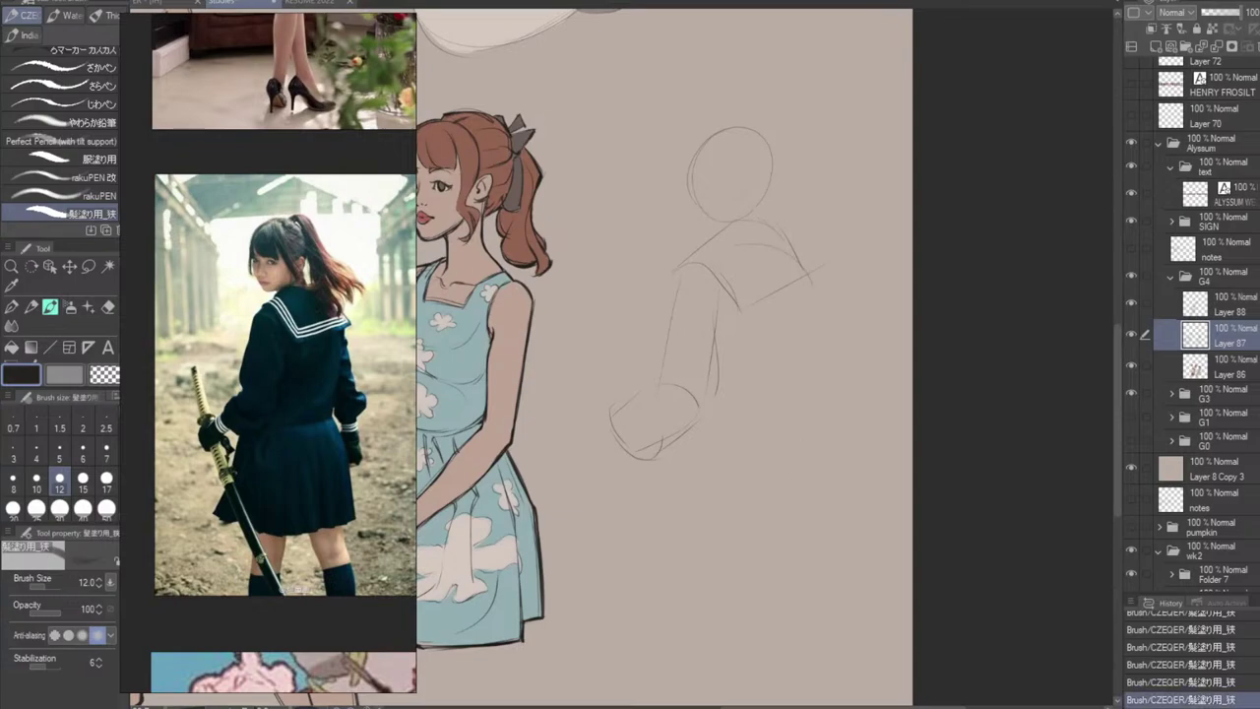
{"action": "mouse_move", "coordinate": [810, 294]}
{"action": "left_mouse_down"}
{"action": "mouse_move", "coordinate": [801, 364]}
{"action": "mouse_move", "coordinate": [771, 428]}
{"action": "left_mouse_up"}
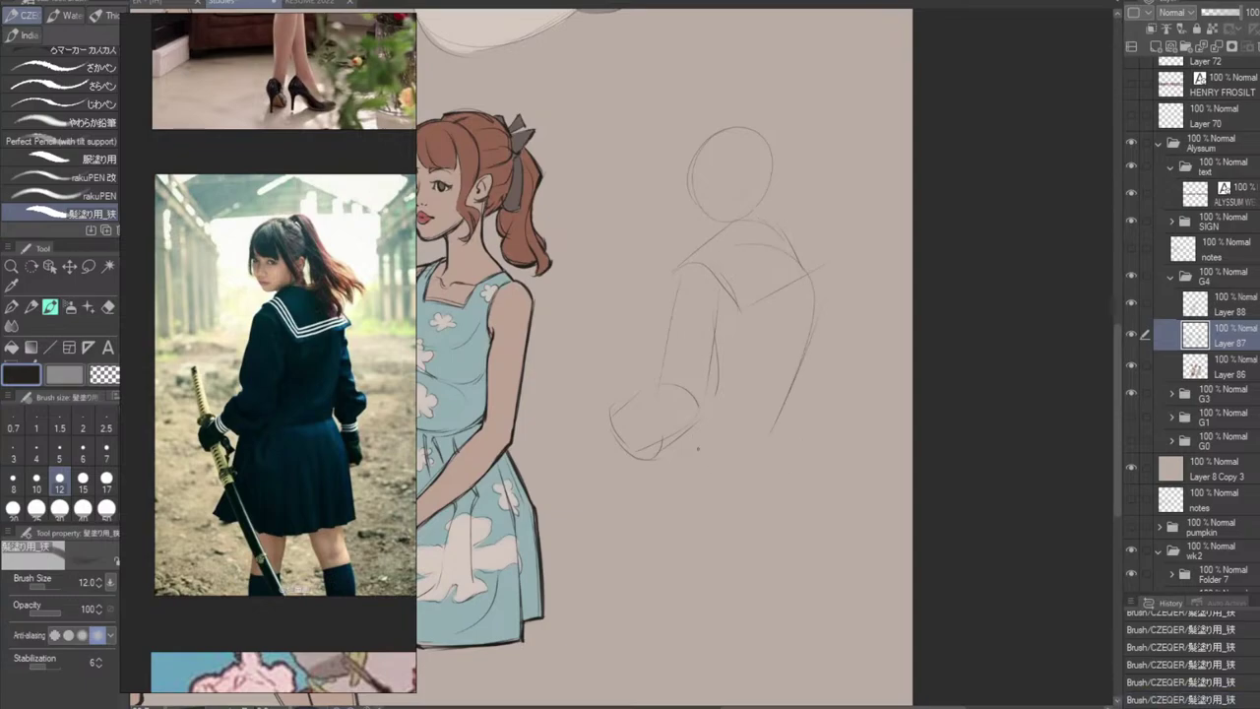
{"action": "left_click_drag", "start_coordinate": [696, 434], "coordinate": [767, 450]}
{"action": "key", "text": "ctrl+z"}
{"action": "mouse_move", "coordinate": [692, 436]}
{"action": "left_mouse_down"}
{"action": "mouse_move", "coordinate": [726, 454]}
{"action": "mouse_move", "coordinate": [778, 435]}
{"action": "mouse_move", "coordinate": [763, 446]}
{"action": "mouse_move", "coordinate": [813, 509]}
{"action": "left_mouse_up"}
Sketch the flared skirt below the waistline, with both slanted sides and a wavy pleated hem.
{"action": "left_click_drag", "start_coordinate": [797, 465], "coordinate": [811, 504]}
{"action": "left_click_drag", "start_coordinate": [667, 447], "coordinate": [630, 548]}
{"action": "key", "text": "ctrl+z"}
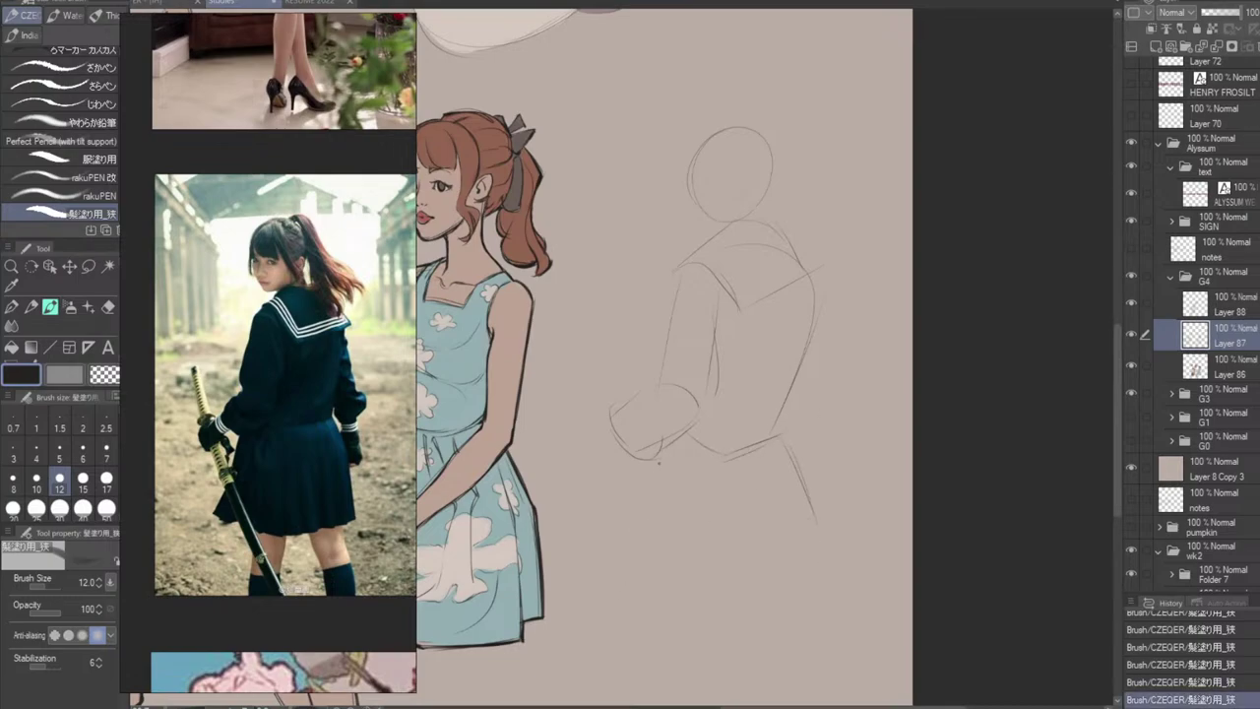
{"action": "mouse_move", "coordinate": [646, 474]}
{"action": "left_mouse_down"}
{"action": "mouse_move", "coordinate": [628, 539]}
{"action": "mouse_move", "coordinate": [598, 569]}
{"action": "left_mouse_up"}
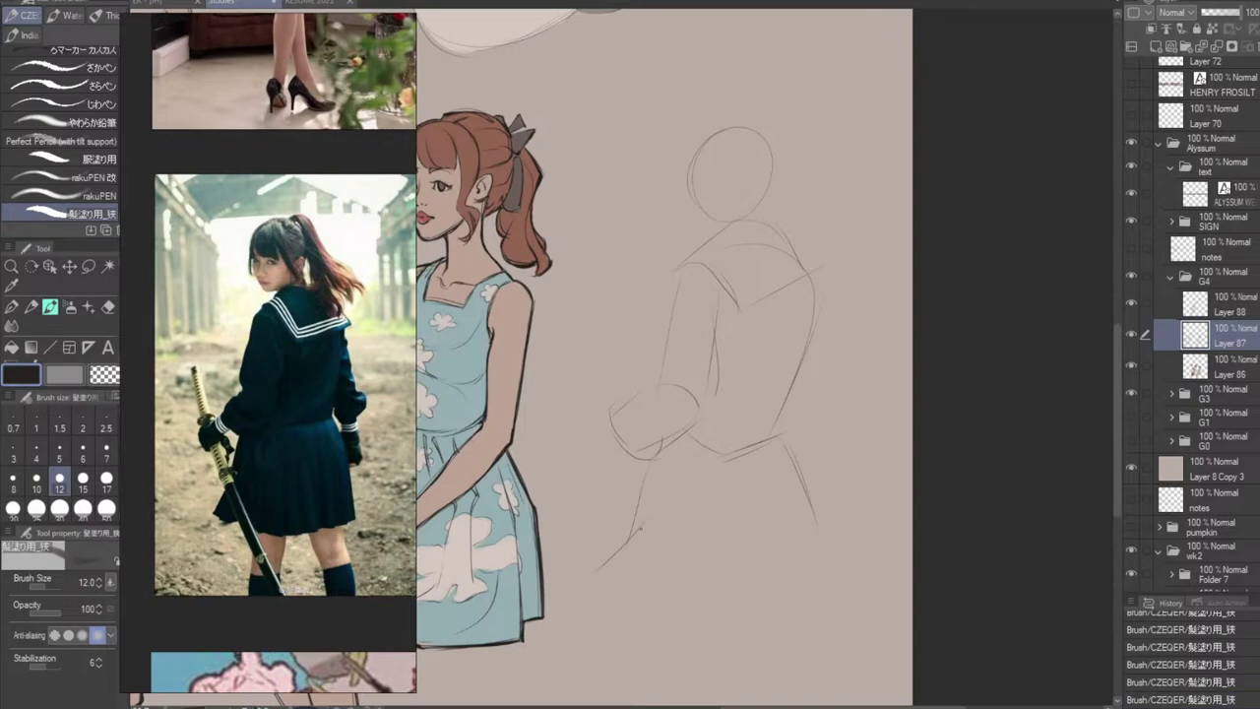
{"action": "key", "text": "ctrl+z"}
{"action": "mouse_move", "coordinate": [652, 509]}
{"action": "left_mouse_down"}
{"action": "mouse_move", "coordinate": [598, 569]}
{"action": "mouse_move", "coordinate": [617, 591]}
{"action": "mouse_move", "coordinate": [766, 599]}
{"action": "left_mouse_up"}
{"action": "mouse_move", "coordinate": [780, 579]}
{"action": "left_mouse_down"}
{"action": "mouse_move", "coordinate": [769, 598]}
{"action": "mouse_move", "coordinate": [821, 567]}
{"action": "left_mouse_up"}
{"action": "left_click_drag", "start_coordinate": [807, 489], "coordinate": [825, 569]}
{"action": "left_click_drag", "start_coordinate": [657, 458], "coordinate": [640, 520]}
Sketch the angular hand shape extending from the cuff of the bent arm.
{"action": "left_click_drag", "start_coordinate": [613, 428], "coordinate": [579, 459]}
{"action": "left_click_drag", "start_coordinate": [578, 466], "coordinate": [588, 485]}
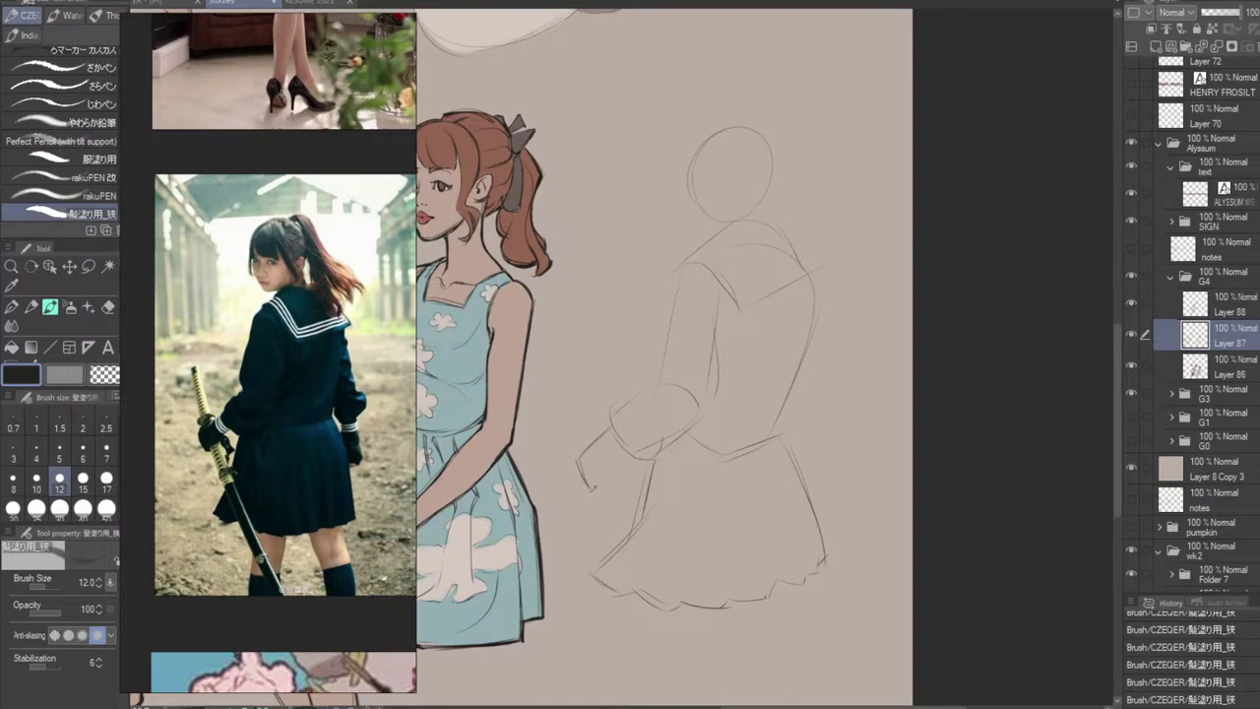
{"action": "key", "text": "ctrl+z"}
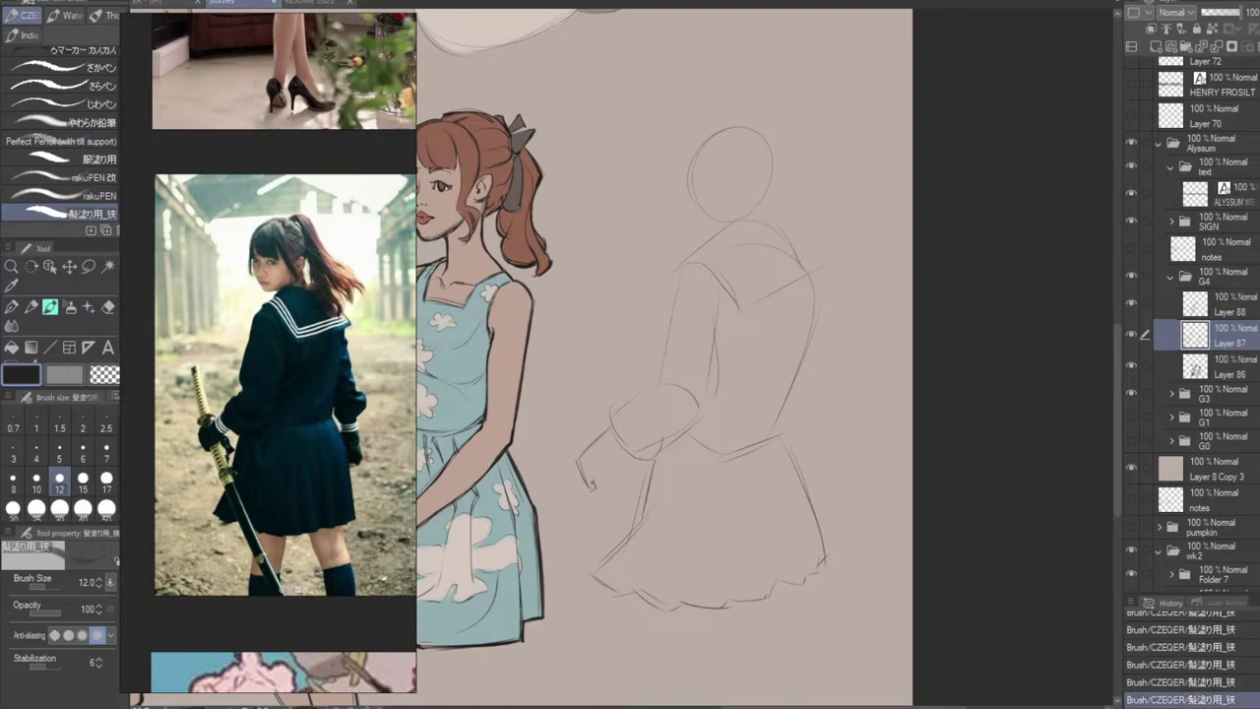
{"action": "left_click_drag", "start_coordinate": [601, 474], "coordinate": [625, 455]}
{"action": "key", "text": "ctrl+z"}
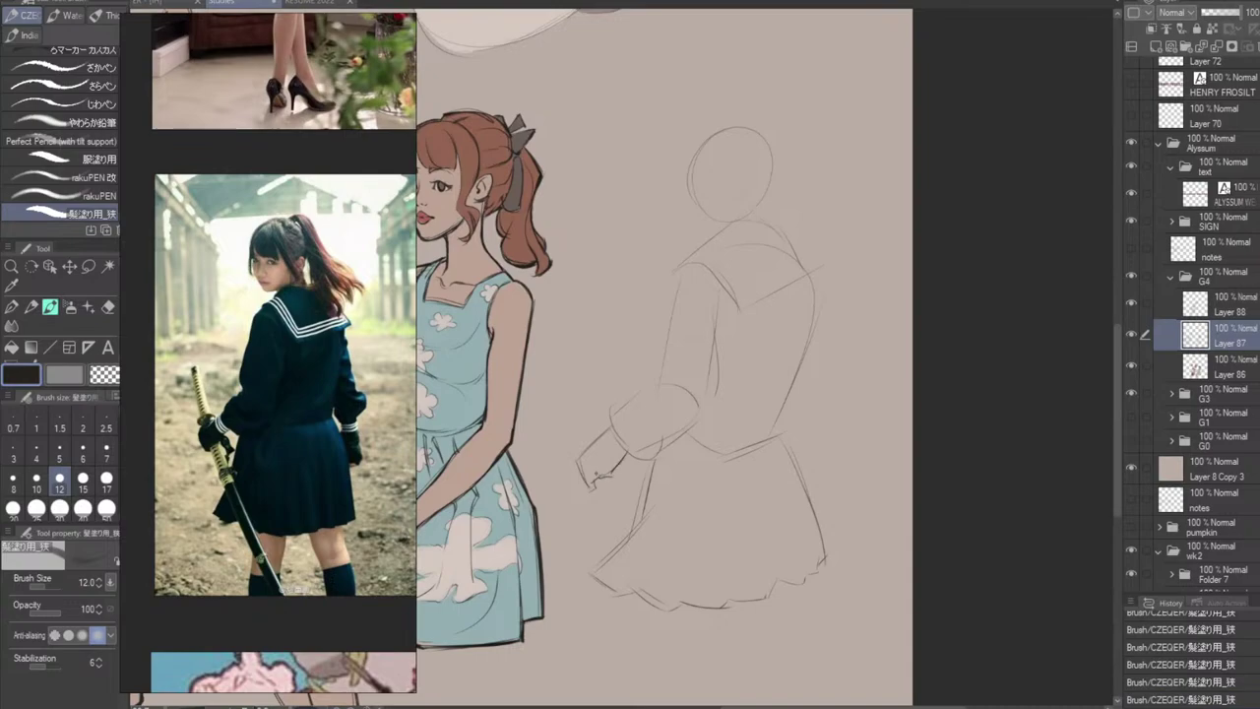
{"action": "key", "text": "ctrl+z"}
{"action": "key", "text": "ctrl+z"}
{"action": "key", "text": "ctrl+z"}
{"action": "key", "text": "ctrl+z"}
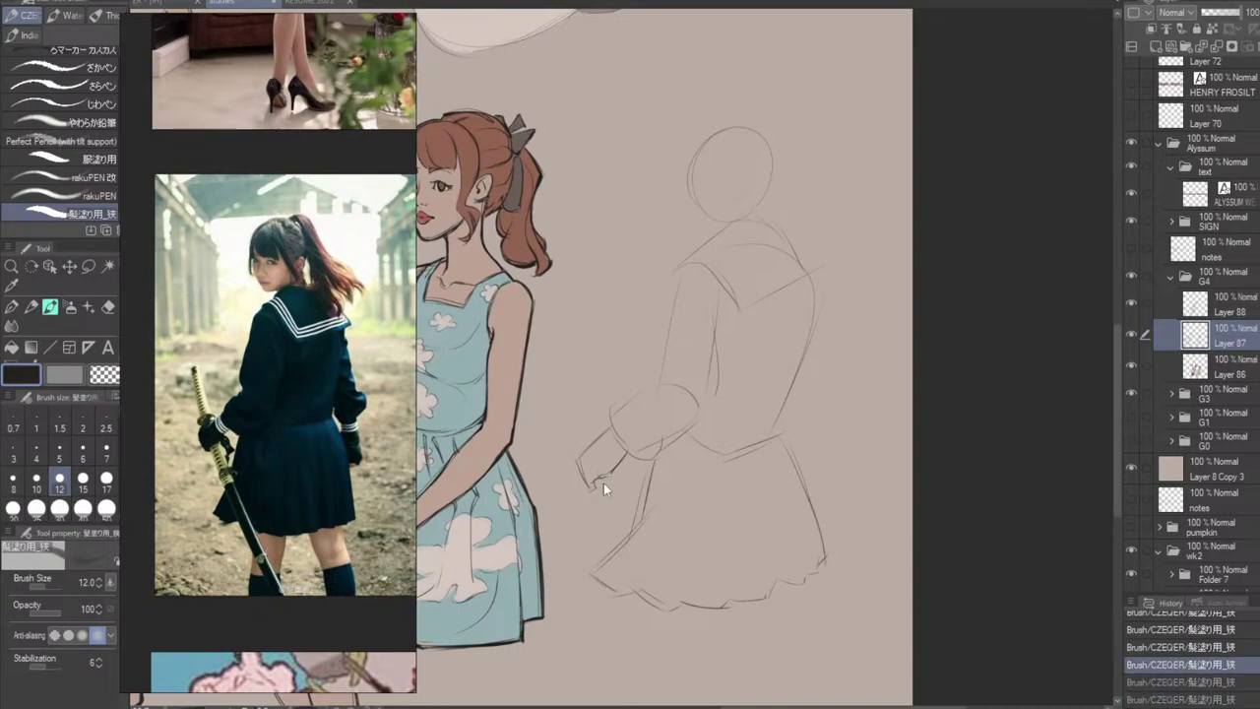
{"action": "key", "text": "ctrl+y"}
{"action": "key", "text": "ctrl+y"}
{"action": "key", "text": "ctrl+y"}
{"action": "key", "text": "ctrl+y"}
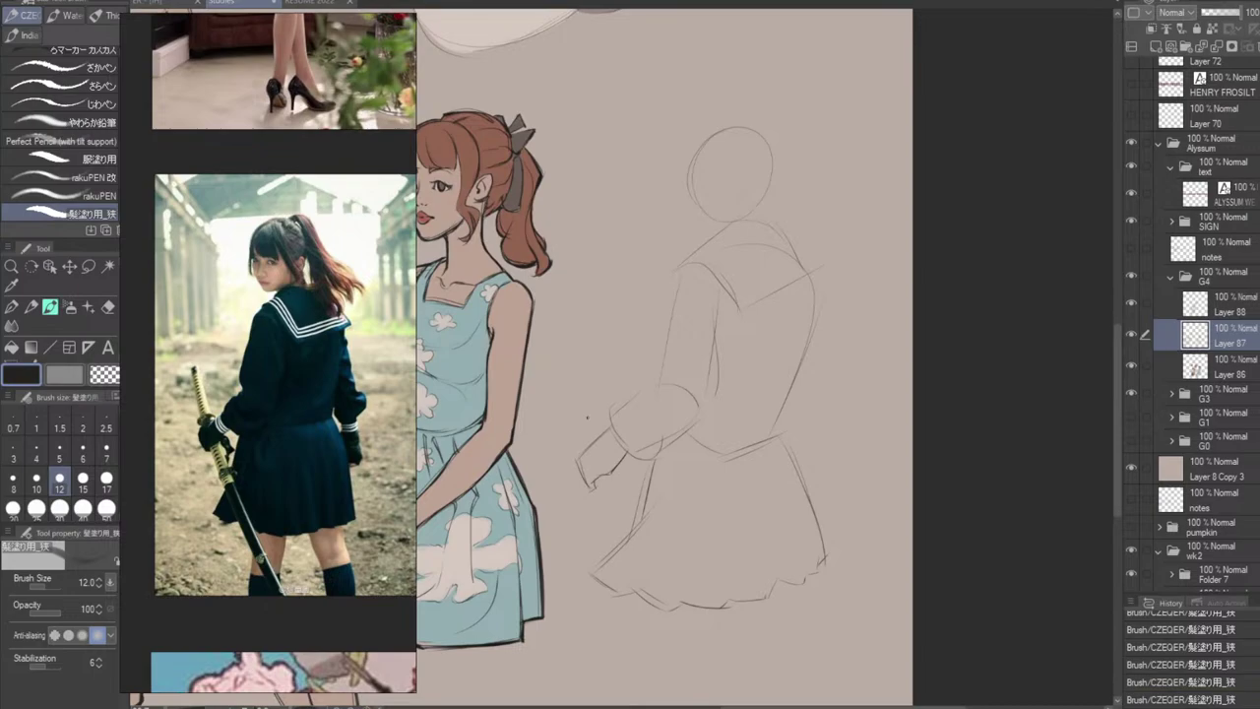
Draw the sword as a long diagonal line running through the hand and past the skirt's hem.
{"action": "left_click_drag", "start_coordinate": [571, 402], "coordinate": [589, 466]}
{"action": "key", "text": "ctrl+z"}
{"action": "left_click_drag", "start_coordinate": [572, 411], "coordinate": [697, 646]}
Rework the oval head's contour and add the neck line from the head down to the collar.
{"action": "left_click_drag", "start_coordinate": [691, 195], "coordinate": [728, 242]}
{"action": "key", "text": "ctrl+z"}
{"action": "left_click_drag", "start_coordinate": [685, 181], "coordinate": [717, 225]}
{"action": "key", "text": "ctrl+z"}
{"action": "mouse_move", "coordinate": [695, 138]}
{"action": "left_mouse_down"}
{"action": "mouse_move", "coordinate": [690, 200]}
{"action": "mouse_move", "coordinate": [715, 230]}
{"action": "left_mouse_up"}
{"action": "key", "text": "ctrl+z"}
{"action": "left_click_drag", "start_coordinate": [703, 135], "coordinate": [692, 150]}
{"action": "left_click_drag", "start_coordinate": [773, 148], "coordinate": [773, 222]}
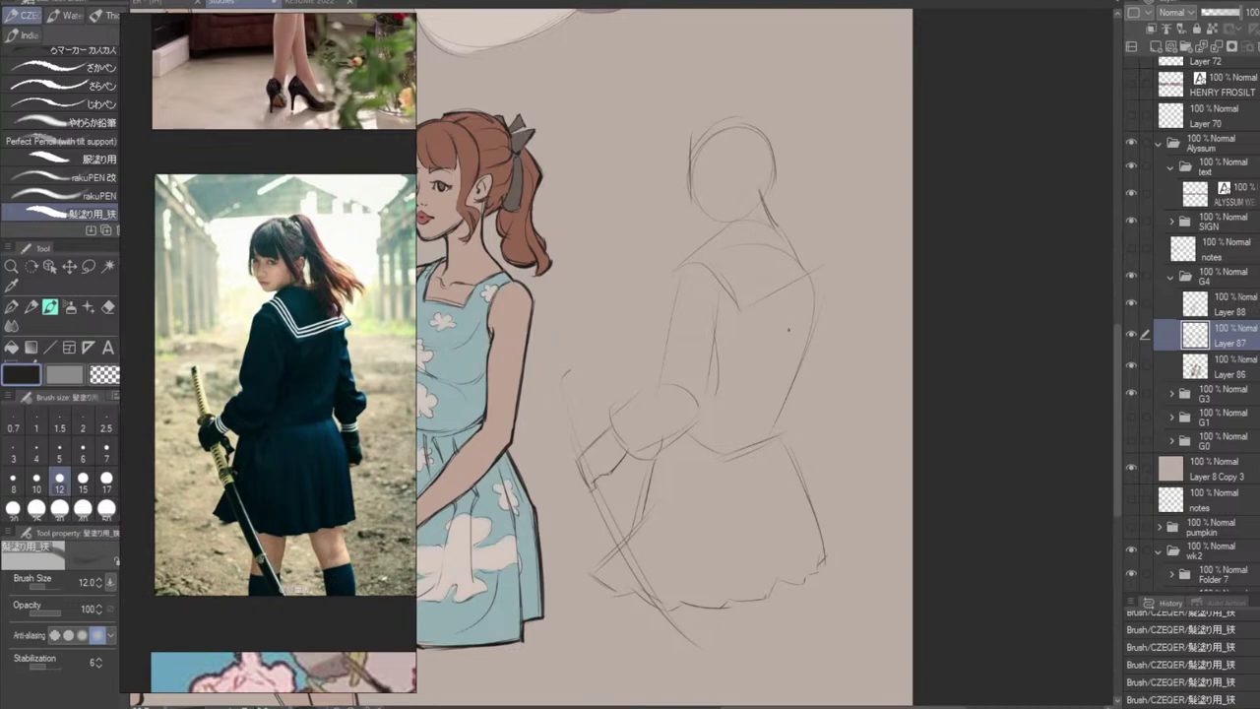
Try to rotate the lassoed skirt about a pivot placed at the waist.
{"action": "key", "text": "m"}
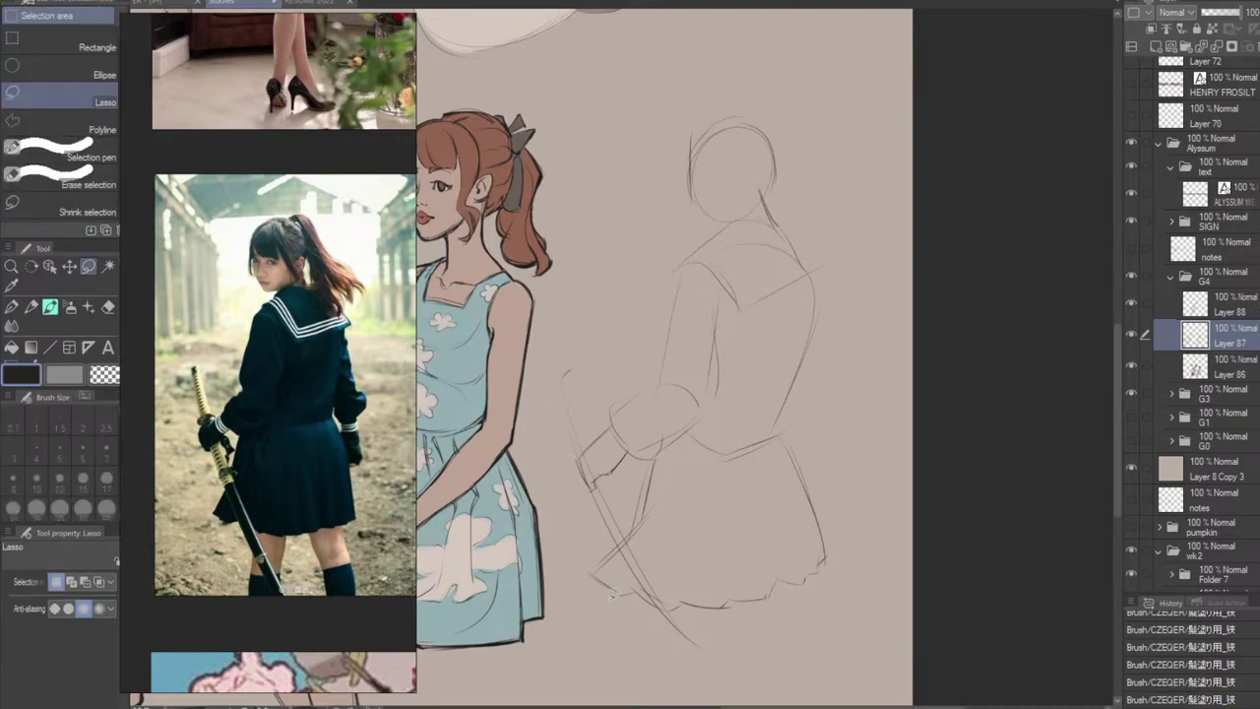
{"action": "mouse_move", "coordinate": [694, 651]}
{"action": "left_mouse_down"}
{"action": "mouse_move", "coordinate": [606, 490]}
{"action": "mouse_move", "coordinate": [635, 512]}
{"action": "mouse_move", "coordinate": [631, 539]}
{"action": "mouse_move", "coordinate": [658, 579]}
{"action": "mouse_move", "coordinate": [703, 622]}
{"action": "mouse_move", "coordinate": [850, 477]}
{"action": "mouse_move", "coordinate": [794, 430]}
{"action": "mouse_move", "coordinate": [711, 448]}
{"action": "left_mouse_up"}
{"action": "left_click", "coordinate": [728, 528]}
{"action": "mouse_move", "coordinate": [626, 544]}
{"action": "left_mouse_down"}
{"action": "mouse_move", "coordinate": [581, 581]}
{"action": "mouse_move", "coordinate": [630, 615]}
{"action": "mouse_move", "coordinate": [680, 624]}
{"action": "left_mouse_up"}
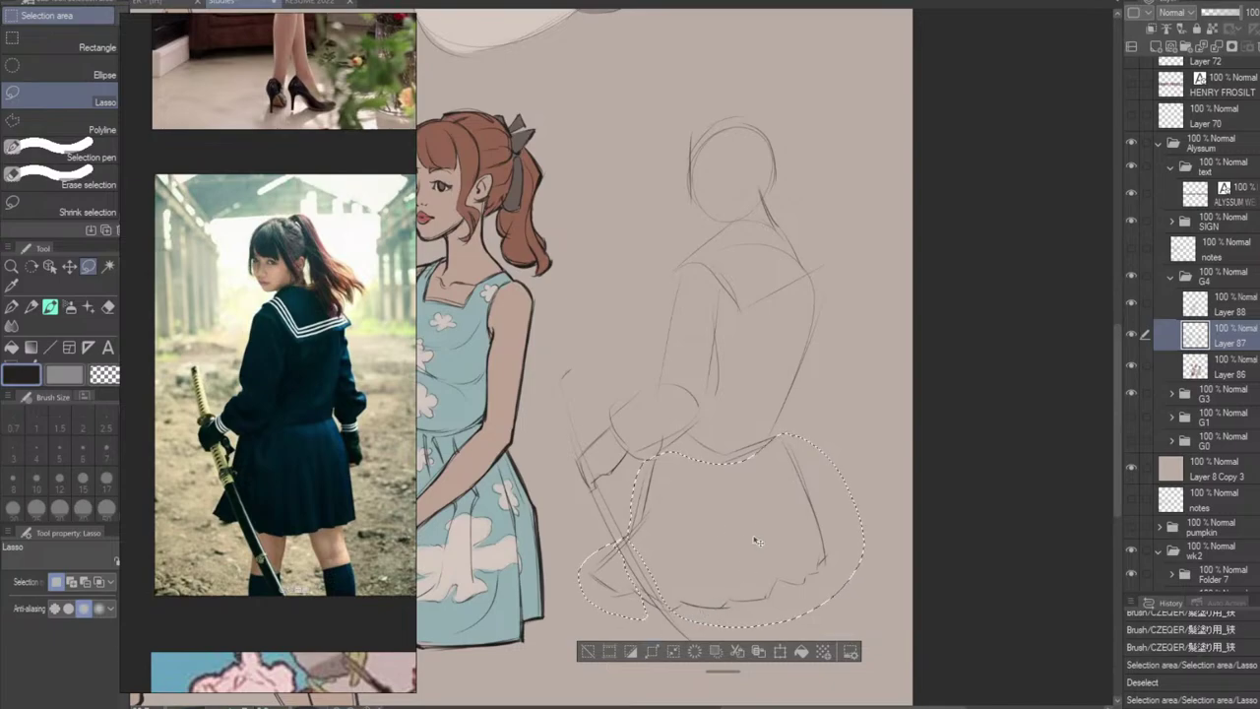
{"action": "key", "text": "ctrl+t"}
{"action": "left_click_drag", "start_coordinate": [720, 529], "coordinate": [737, 450]}
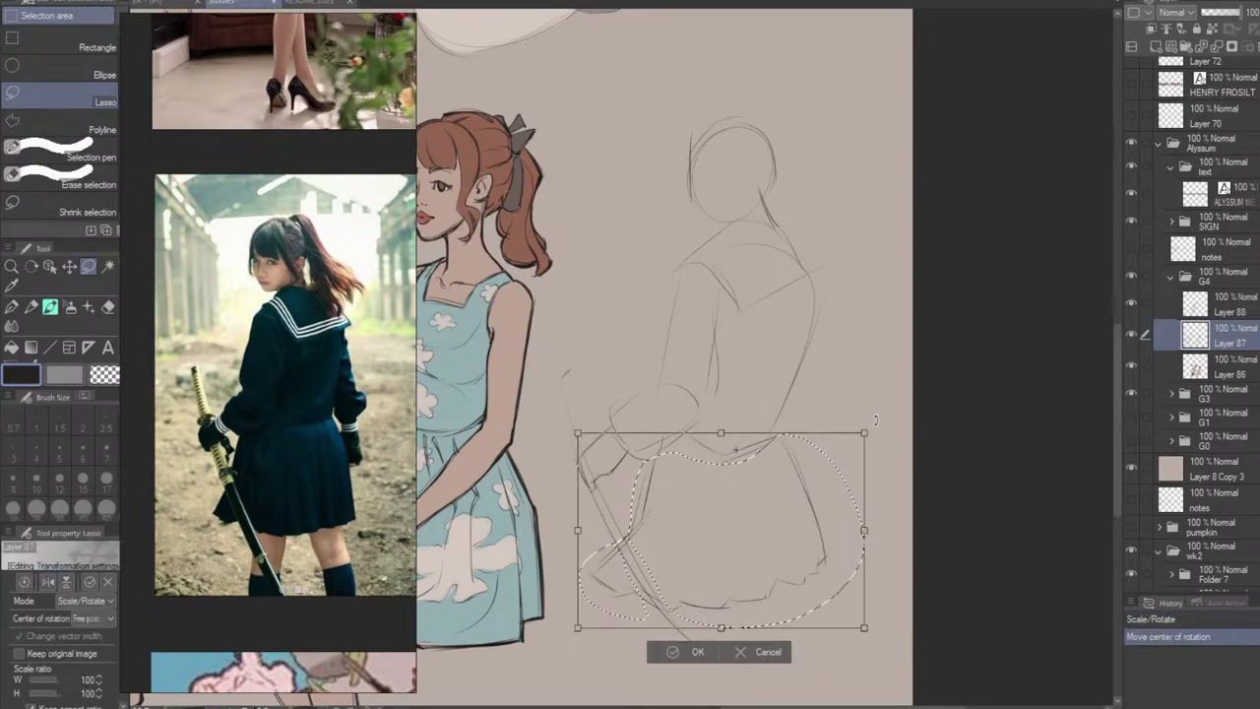
{"action": "left_click_drag", "start_coordinate": [873, 421], "coordinate": [875, 451]}
{"action": "key", "text": "ctrl+z"}
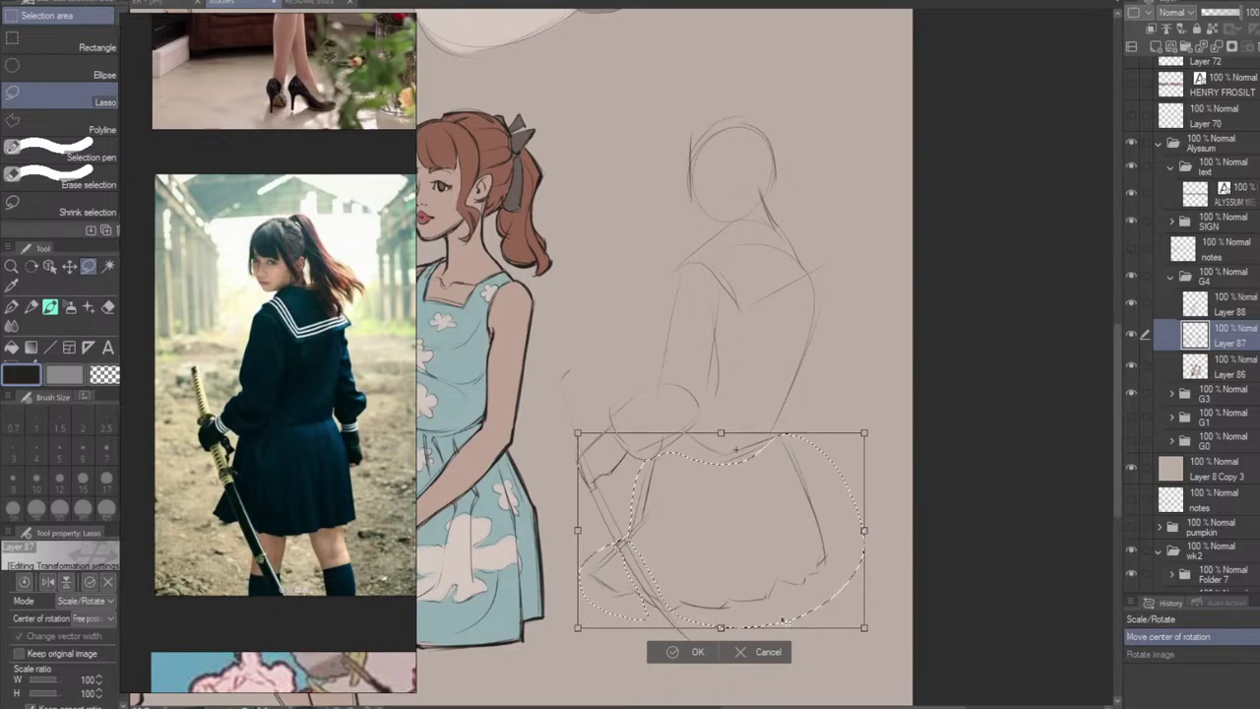
{"action": "key", "text": "Escape"}
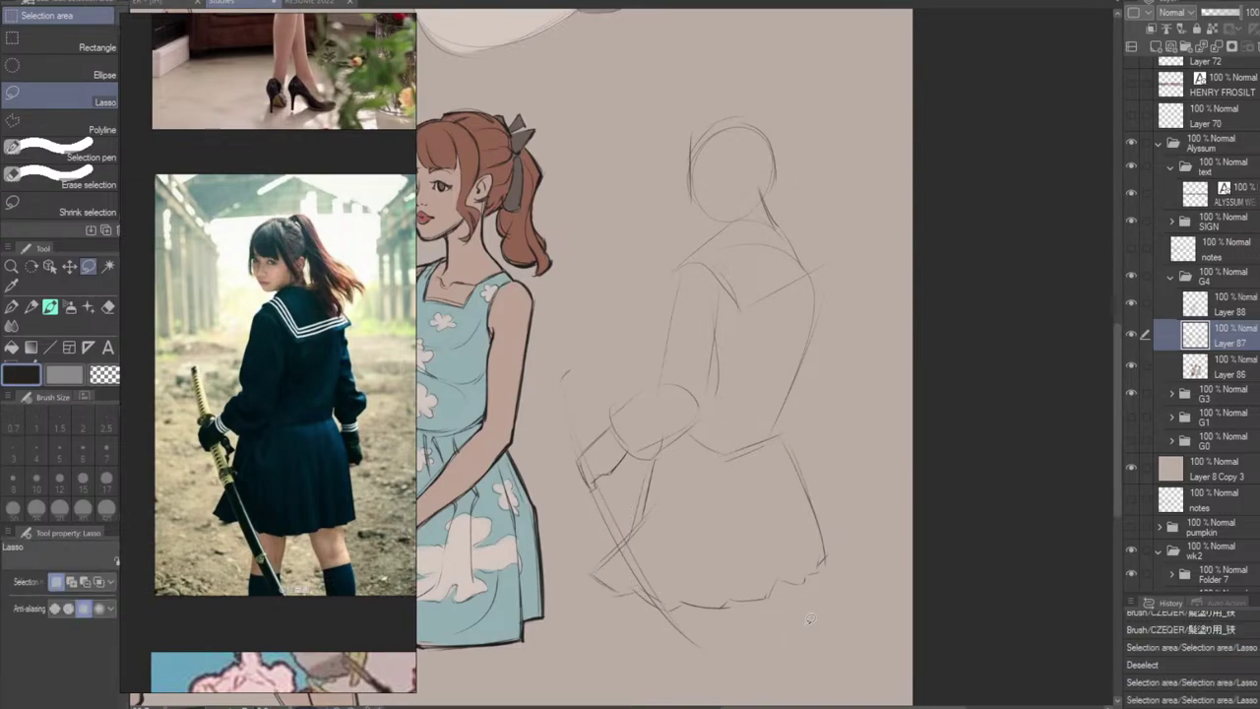
Delete the whole rough standing-figure sketch beside the seated girl, including the stray marks left below it.
{"action": "mouse_move", "coordinate": [753, 657]}
{"action": "left_mouse_down"}
{"action": "mouse_move", "coordinate": [852, 536]}
{"action": "mouse_move", "coordinate": [876, 249]}
{"action": "mouse_move", "coordinate": [862, 192]}
{"action": "left_mouse_up"}
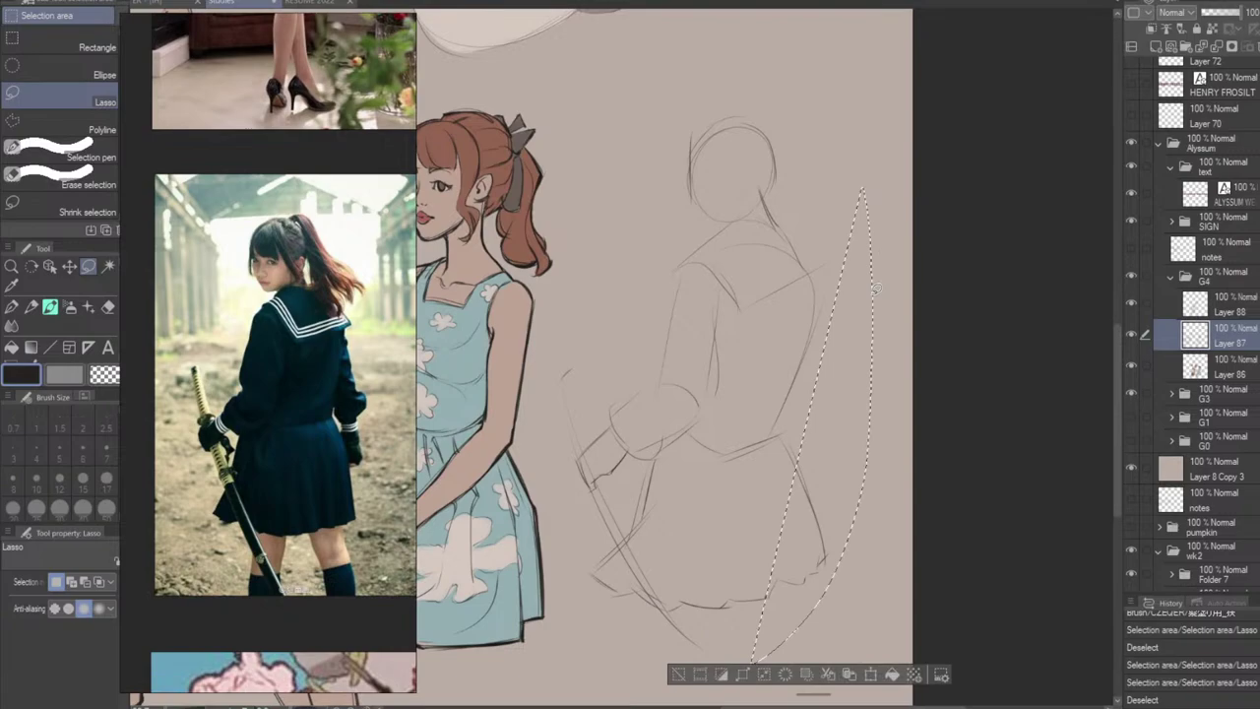
{"action": "key", "text": "ctrl+d"}
{"action": "mouse_move", "coordinate": [838, 126]}
{"action": "left_mouse_down"}
{"action": "mouse_move", "coordinate": [638, 197]}
{"action": "mouse_move", "coordinate": [547, 398]}
{"action": "mouse_move", "coordinate": [625, 630]}
{"action": "mouse_move", "coordinate": [898, 398]}
{"action": "mouse_move", "coordinate": [841, 128]}
{"action": "left_mouse_up"}
{"action": "left_click", "coordinate": [694, 671]}
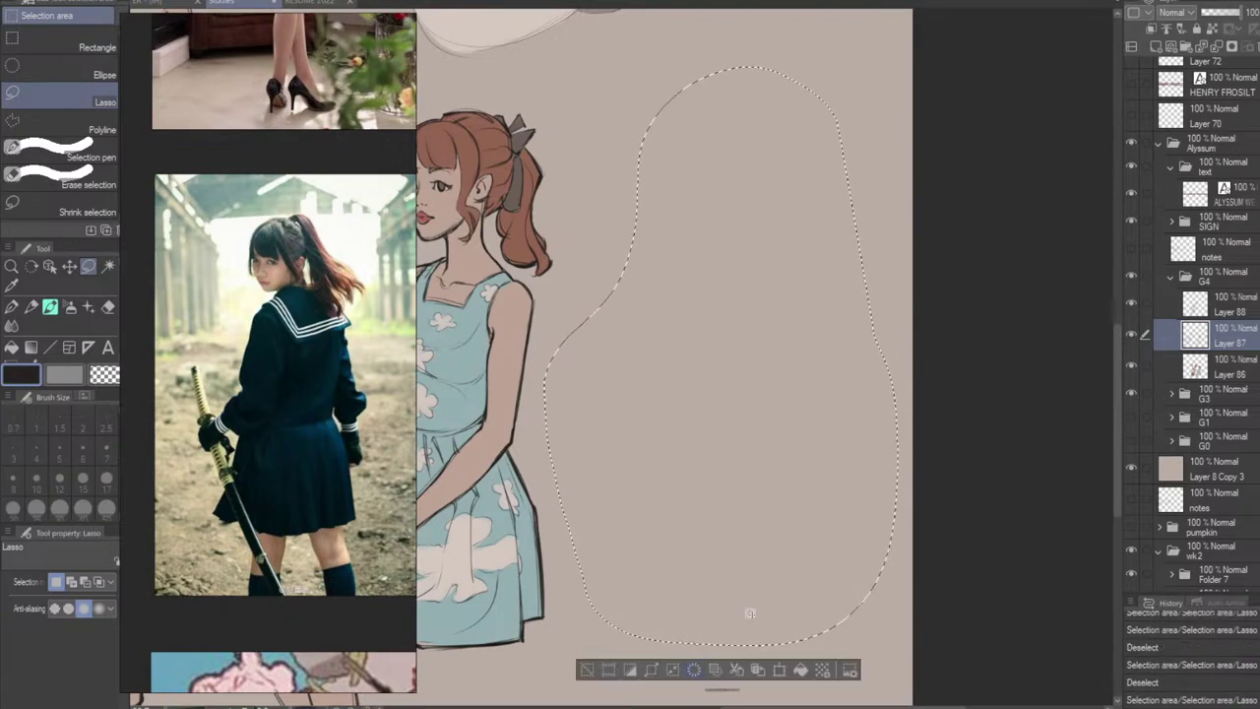
{"action": "key", "text": "ctrl+d"}
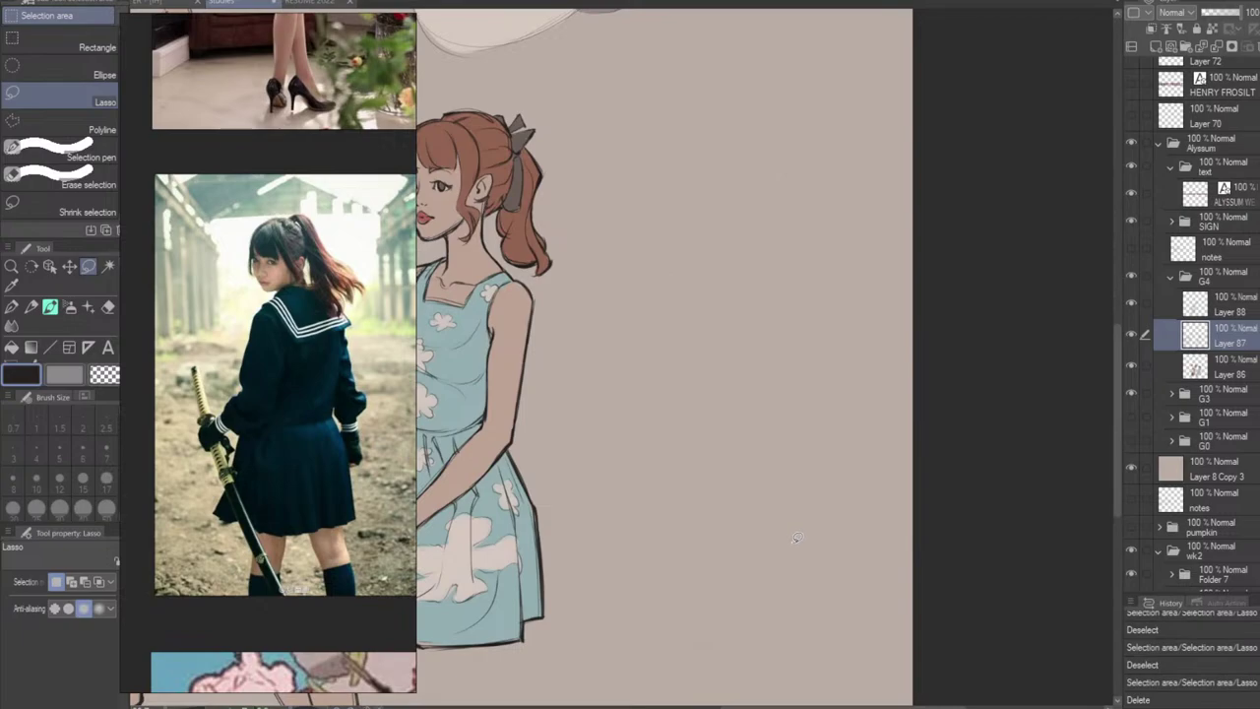
{"action": "left_click_drag", "start_coordinate": [695, 596], "coordinate": [737, 601]}
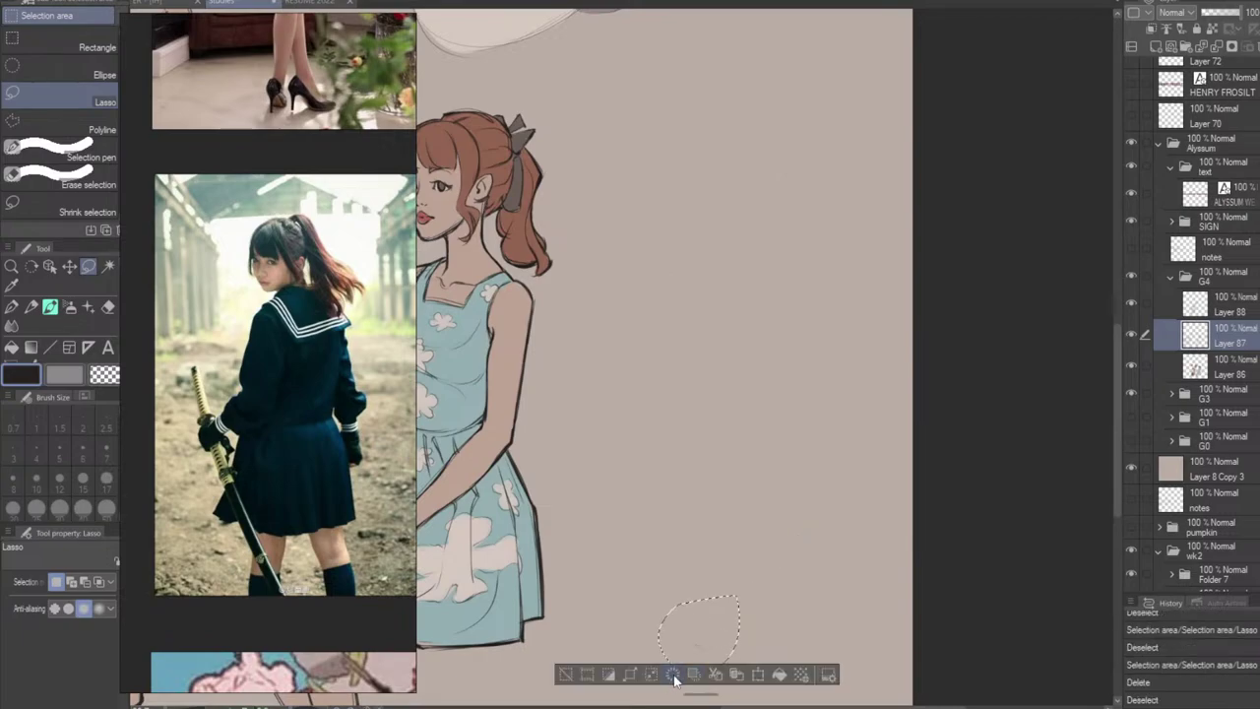
{"action": "key", "text": "b"}
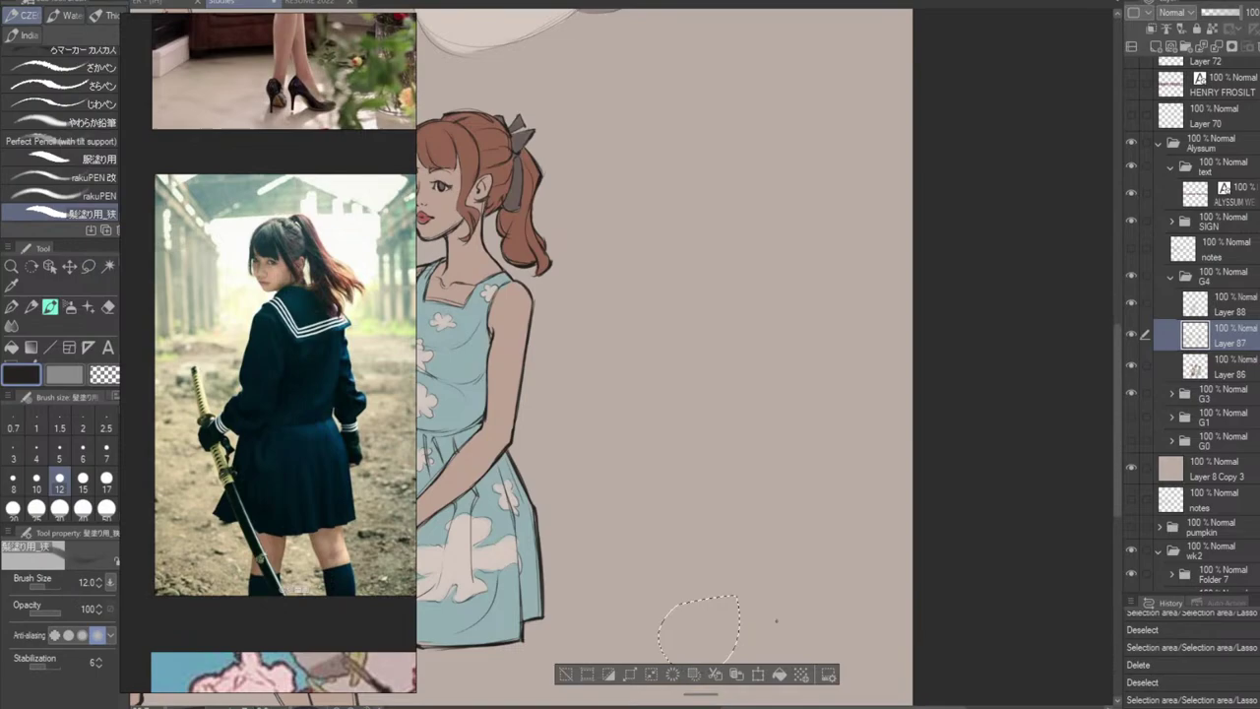
{"action": "key", "text": "Delete"}
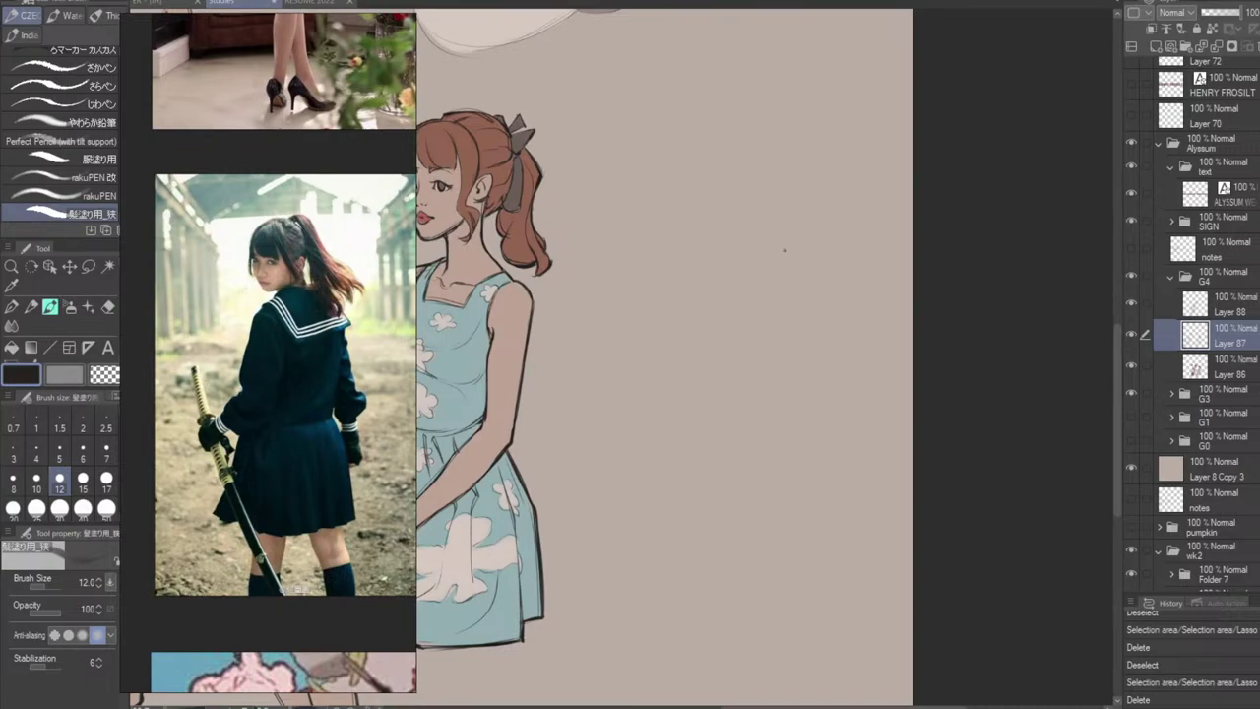
Sketch a new head higher in the empty area, with a turned face, pointed chin and ear.
{"action": "mouse_move", "coordinate": [713, 106]}
{"action": "left_mouse_down"}
{"action": "mouse_move", "coordinate": [680, 146]}
{"action": "mouse_move", "coordinate": [720, 96]}
{"action": "mouse_move", "coordinate": [691, 177]}
{"action": "left_mouse_up"}
{"action": "key", "text": "ctrl+z"}
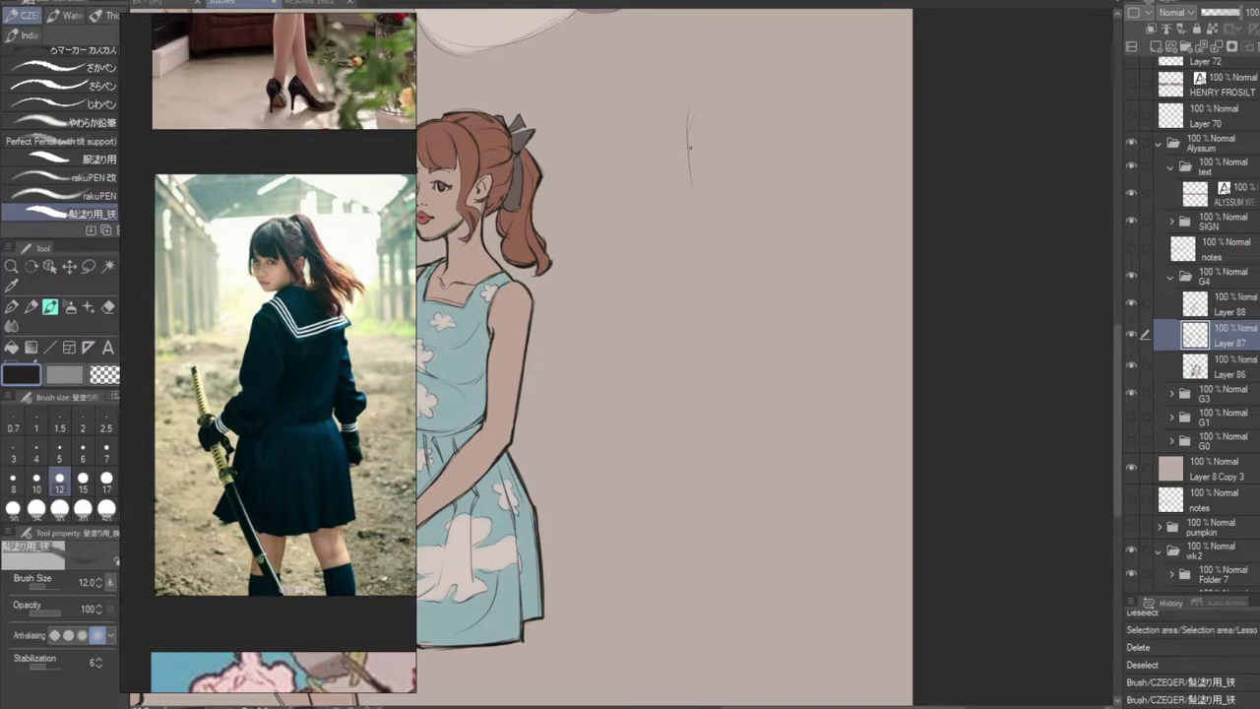
{"action": "mouse_move", "coordinate": [691, 96]}
{"action": "left_mouse_down"}
{"action": "mouse_move", "coordinate": [733, 80]}
{"action": "mouse_move", "coordinate": [754, 140]}
{"action": "mouse_move", "coordinate": [691, 191]}
{"action": "left_mouse_up"}
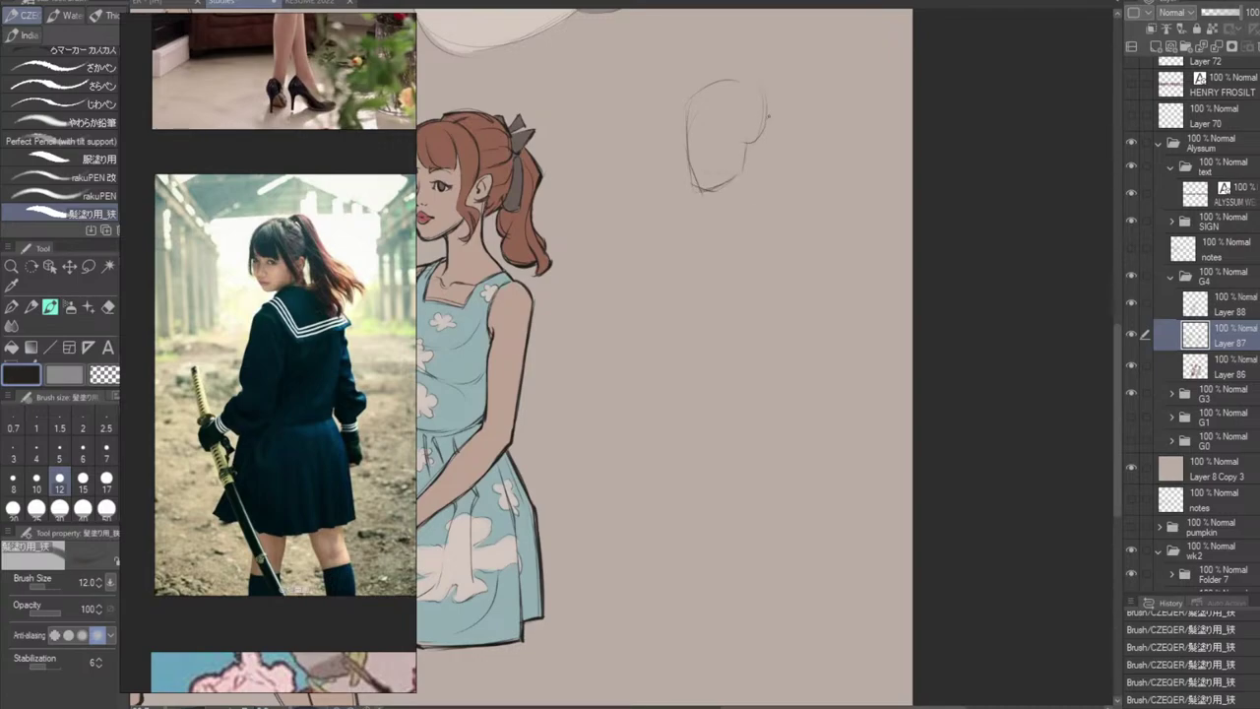
{"action": "mouse_move", "coordinate": [750, 136]}
{"action": "left_mouse_down"}
{"action": "mouse_move", "coordinate": [761, 140]}
{"action": "mouse_move", "coordinate": [746, 155]}
{"action": "mouse_move", "coordinate": [763, 147]}
{"action": "mouse_move", "coordinate": [765, 124]}
{"action": "left_mouse_up"}
{"action": "key", "text": "ctrl+z"}
{"action": "key", "text": "ctrl+z"}
Sketch the windblown ponytail sweeping from the back of the head into pointed, split ends.
{"action": "left_click_drag", "start_coordinate": [785, 78], "coordinate": [830, 163]}
{"action": "mouse_move", "coordinate": [768, 110]}
{"action": "left_mouse_down"}
{"action": "mouse_move", "coordinate": [799, 218]}
{"action": "mouse_move", "coordinate": [829, 252]}
{"action": "mouse_move", "coordinate": [836, 225]}
{"action": "mouse_move", "coordinate": [830, 256]}
{"action": "mouse_move", "coordinate": [833, 244]}
{"action": "left_mouse_up"}
{"action": "key", "text": "ctrl+z"}
{"action": "key", "text": "ctrl+z"}
{"action": "mouse_move", "coordinate": [811, 148]}
{"action": "left_mouse_down"}
{"action": "mouse_move", "coordinate": [828, 208]}
{"action": "mouse_move", "coordinate": [821, 197]}
{"action": "mouse_move", "coordinate": [847, 207]}
{"action": "left_mouse_up"}
{"action": "key", "text": "ctrl+z"}
{"action": "key", "text": "ctrl+z"}
{"action": "mouse_move", "coordinate": [827, 146]}
{"action": "left_mouse_down"}
{"action": "mouse_move", "coordinate": [858, 157]}
{"action": "mouse_move", "coordinate": [883, 196]}
{"action": "mouse_move", "coordinate": [858, 221]}
{"action": "left_mouse_up"}
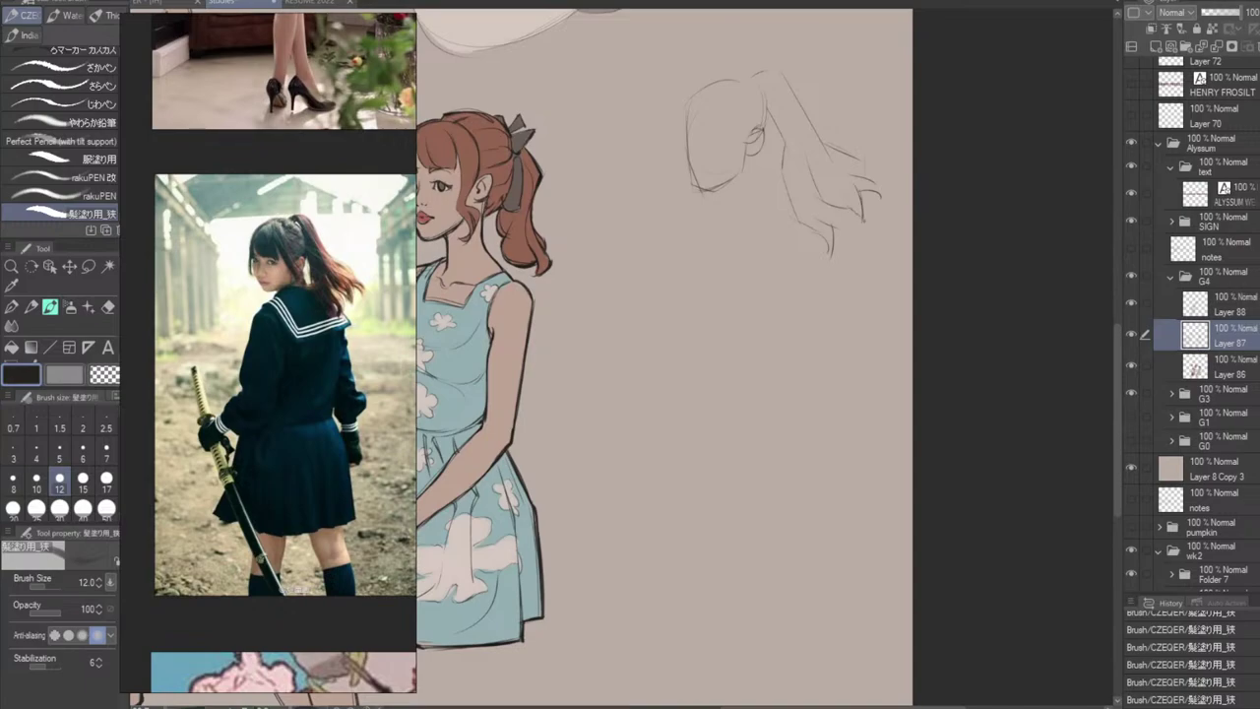
Redraw the face contour from the forehead past the cheek to the chin and jaw with firmer lines.
{"action": "left_click_drag", "start_coordinate": [757, 164], "coordinate": [763, 181]}
{"action": "key", "text": "ctrl+z"}
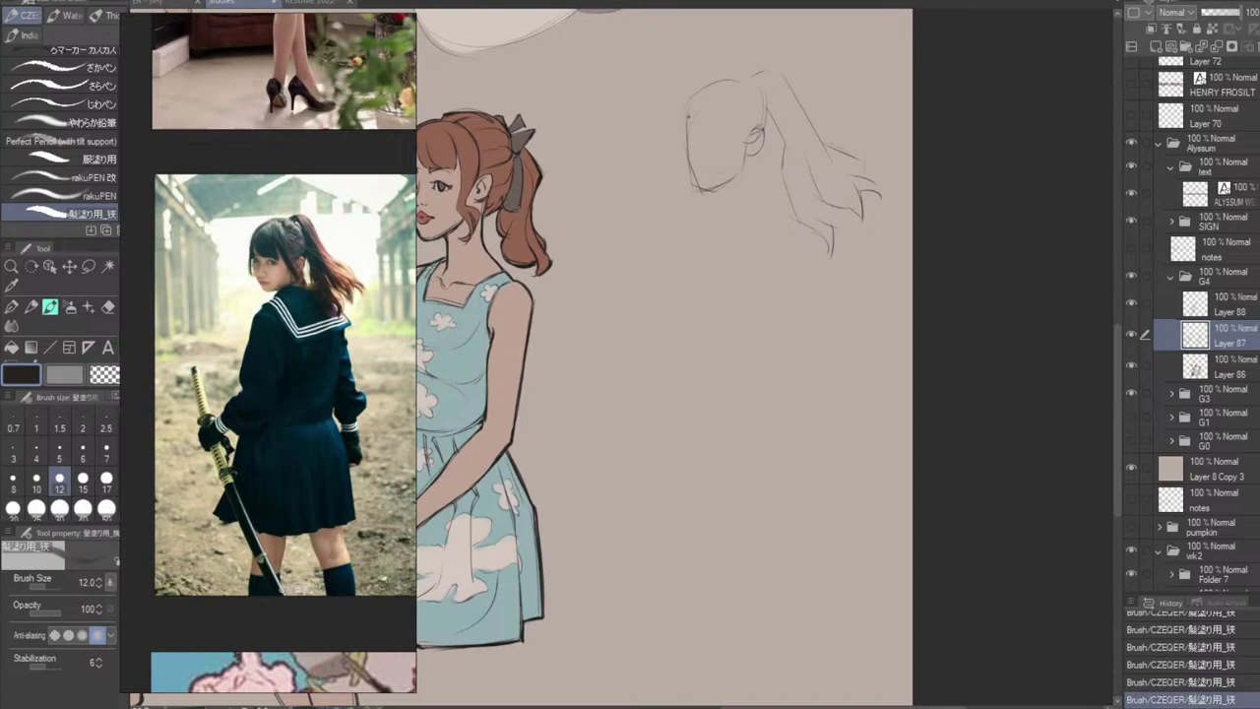
{"action": "mouse_move", "coordinate": [689, 110]}
{"action": "left_mouse_down"}
{"action": "mouse_move", "coordinate": [684, 175]}
{"action": "mouse_move", "coordinate": [701, 193]}
{"action": "left_mouse_up"}
{"action": "key", "text": "ctrl+z"}
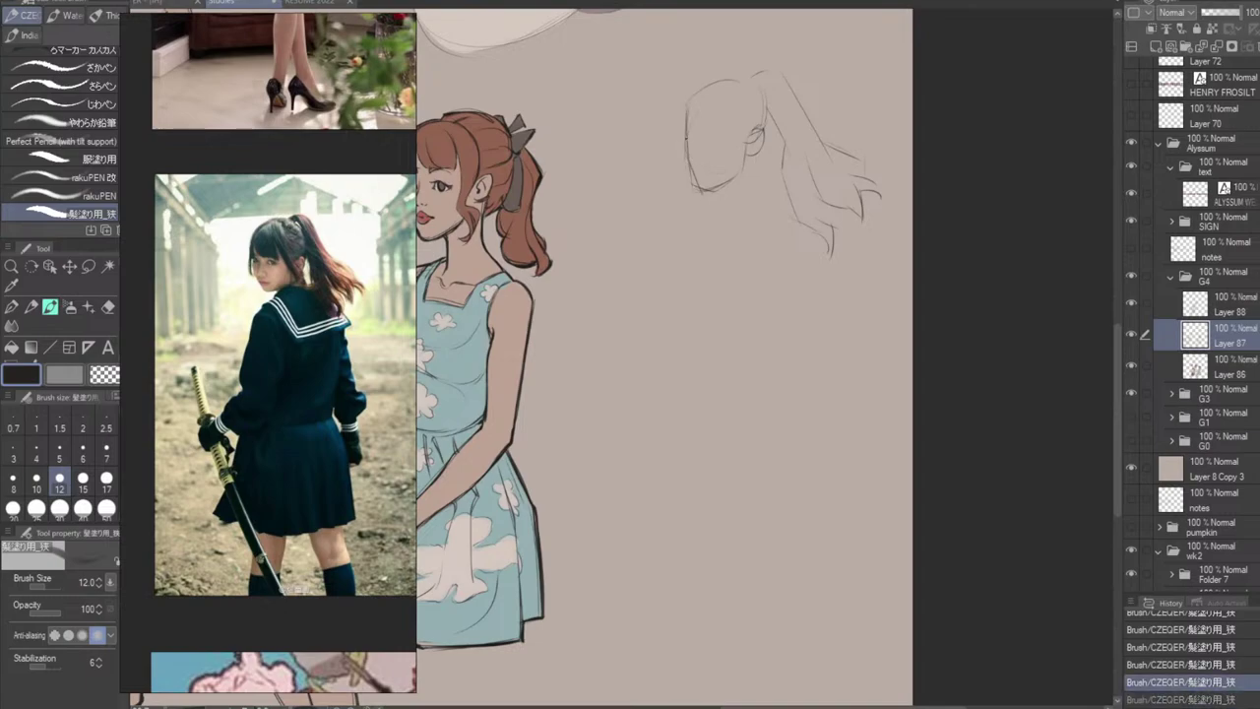
{"action": "mouse_move", "coordinate": [686, 140]}
{"action": "left_mouse_down"}
{"action": "mouse_move", "coordinate": [700, 190]}
{"action": "mouse_move", "coordinate": [737, 180]}
{"action": "left_mouse_up"}
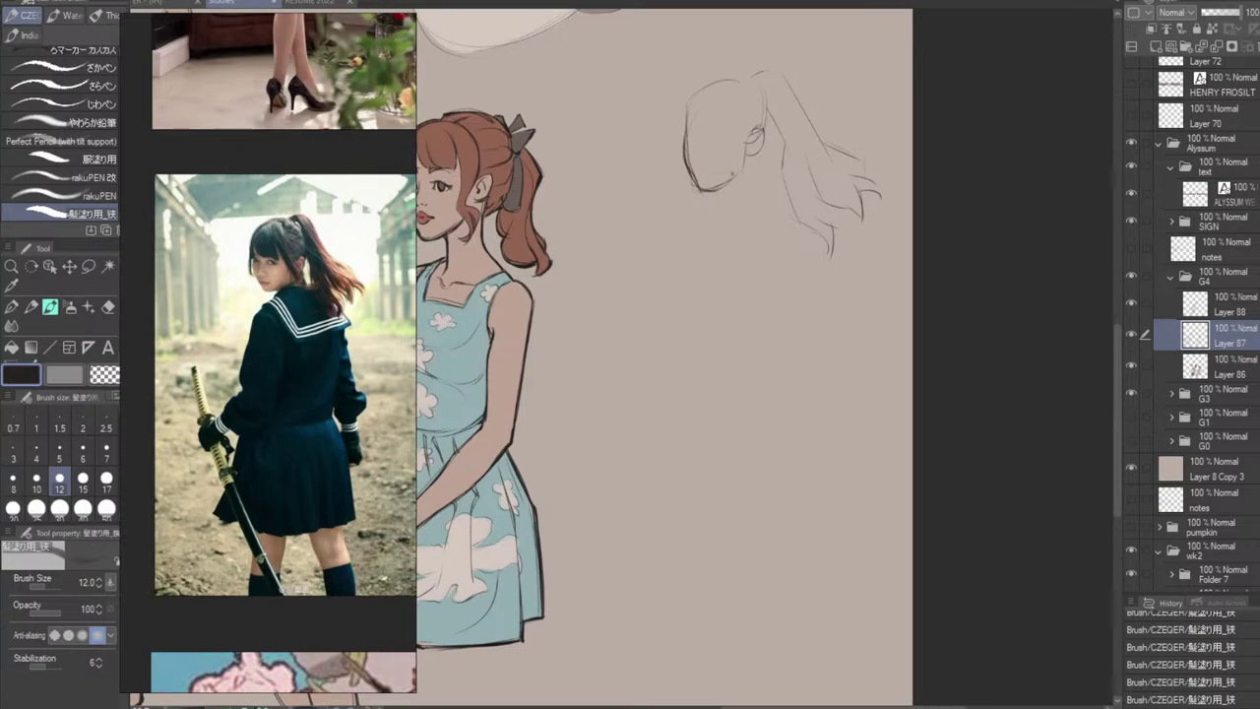
{"action": "key", "text": "ctrl+z"}
{"action": "key", "text": "ctrl+z"}
{"action": "key", "text": "ctrl+z"}
{"action": "key", "text": "ctrl+z"}
{"action": "left_click_drag", "start_coordinate": [689, 113], "coordinate": [686, 158]}
{"action": "mouse_move", "coordinate": [686, 140]}
{"action": "left_mouse_down"}
{"action": "mouse_move", "coordinate": [698, 185]}
{"action": "mouse_move", "coordinate": [750, 170]}
{"action": "left_mouse_up"}
Sketch the slanted shoulder line under the chin and the collar edge around the back of the neck.
{"action": "left_click_drag", "start_coordinate": [736, 185], "coordinate": [678, 233]}
{"action": "left_click_drag", "start_coordinate": [741, 183], "coordinate": [768, 177]}
{"action": "key", "text": "ctrl+z"}
{"action": "key", "text": "ctrl+z"}
{"action": "key", "text": "ctrl+z"}
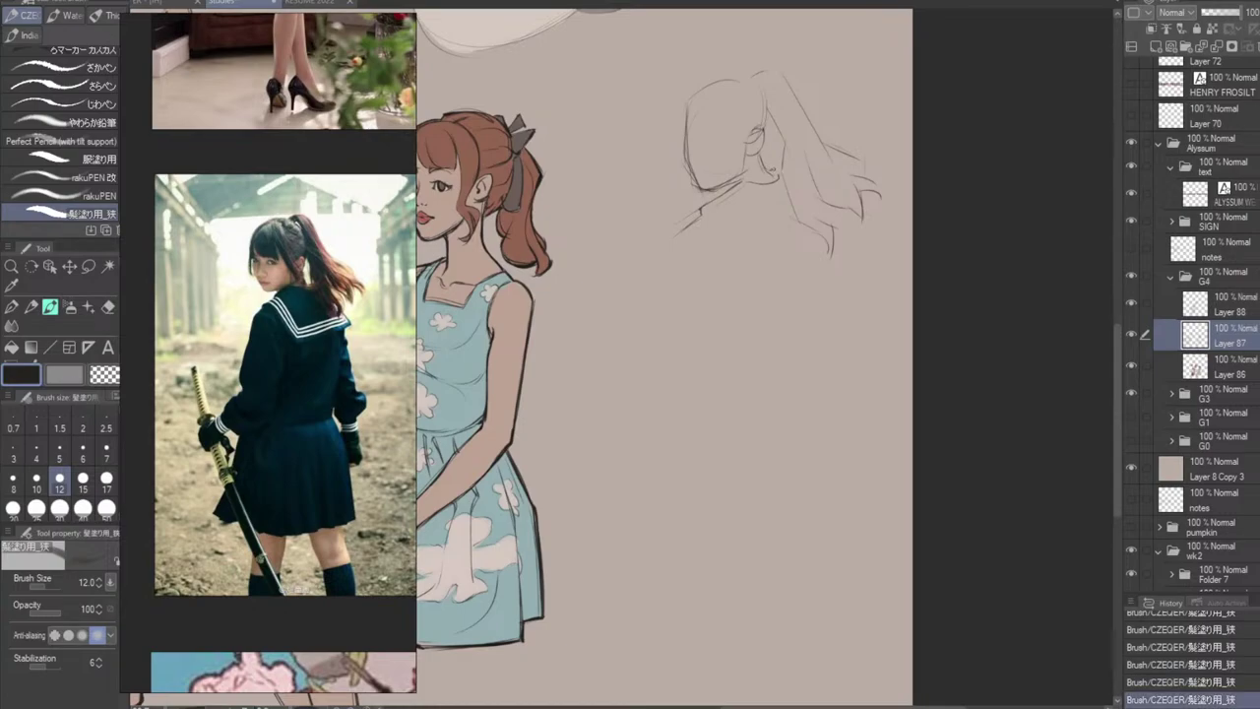
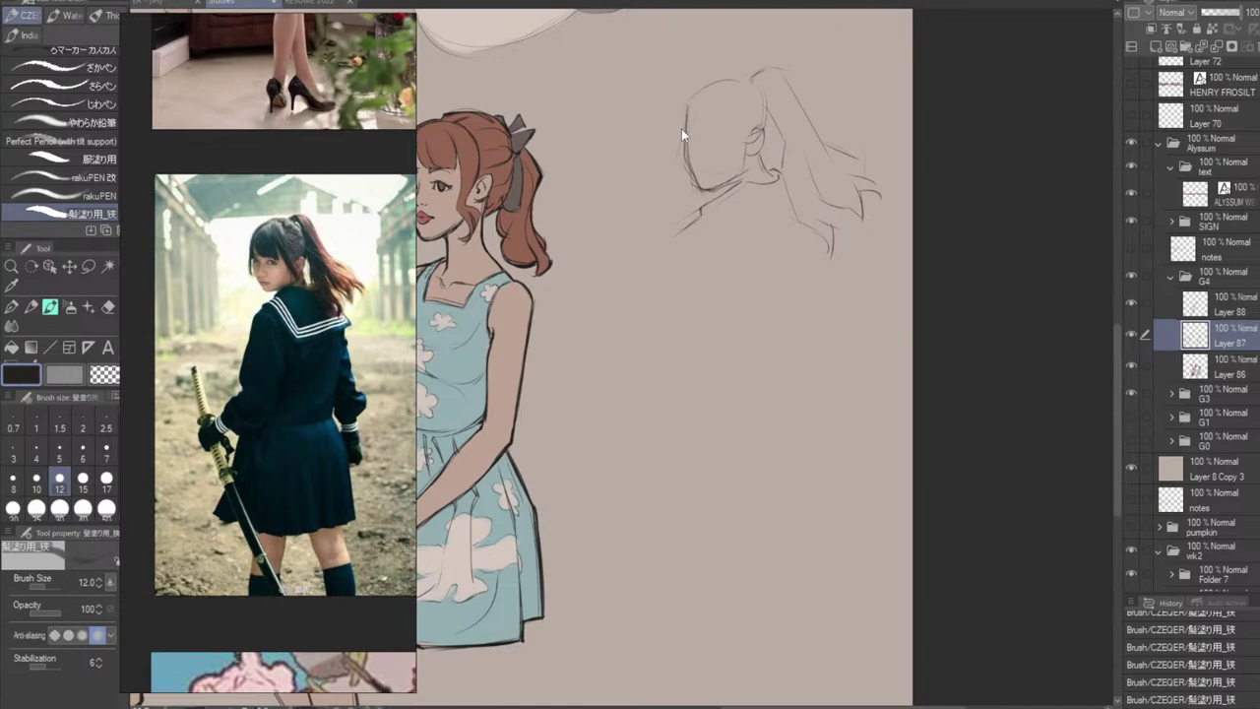
Try several versions of a hair lock hanging along the far side of the face.
{"action": "key", "text": "ctrl+z"}
{"action": "left_click_drag", "start_coordinate": [684, 120], "coordinate": [666, 193]}
{"action": "key", "text": "ctrl+z"}
{"action": "mouse_move", "coordinate": [685, 123]}
{"action": "left_mouse_down"}
{"action": "mouse_move", "coordinate": [671, 174]}
{"action": "mouse_move", "coordinate": [682, 183]}
{"action": "left_mouse_up"}
{"action": "key", "text": "ctrl+z"}
{"action": "key", "text": "ctrl+z"}
{"action": "key", "text": "ctrl+z"}
{"action": "left_click_drag", "start_coordinate": [684, 139], "coordinate": [678, 174]}
{"action": "key", "text": "ctrl+z"}
{"action": "key", "text": "ctrl+z"}
{"action": "key", "text": "ctrl+z"}
{"action": "key", "text": "ctrl+z"}
{"action": "key", "text": "ctrl+z"}
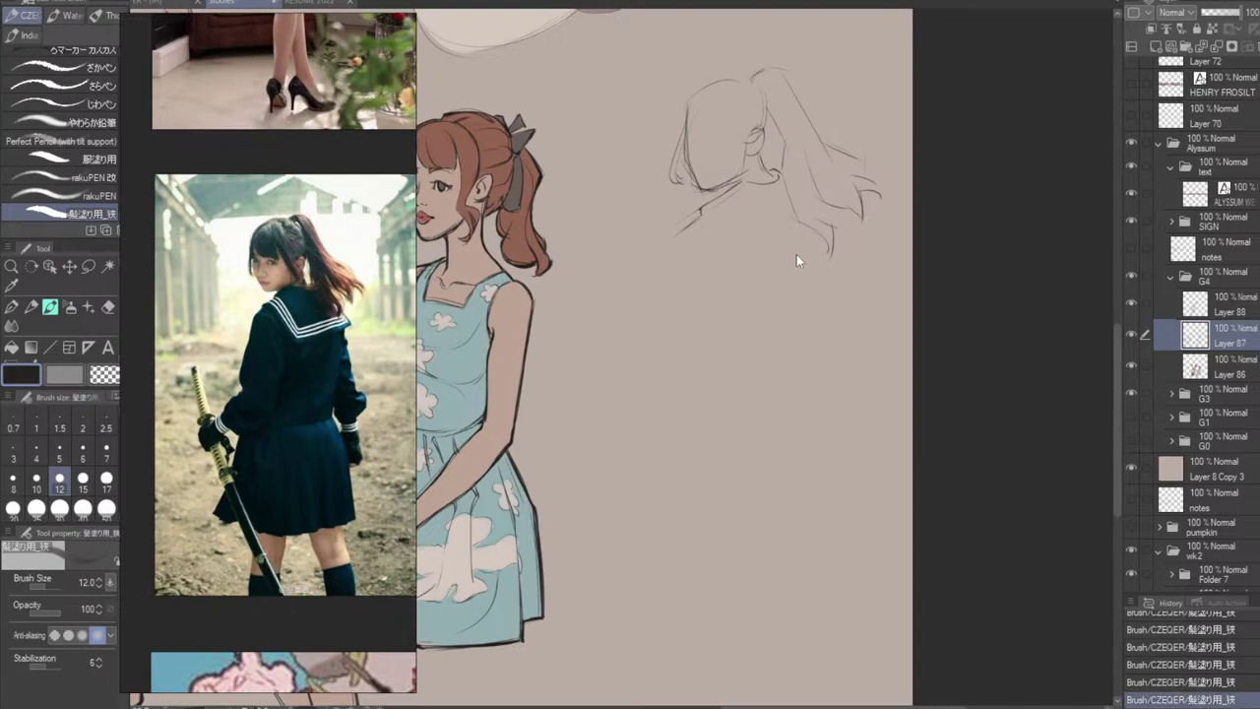
{"action": "key", "text": "ctrl+z"}
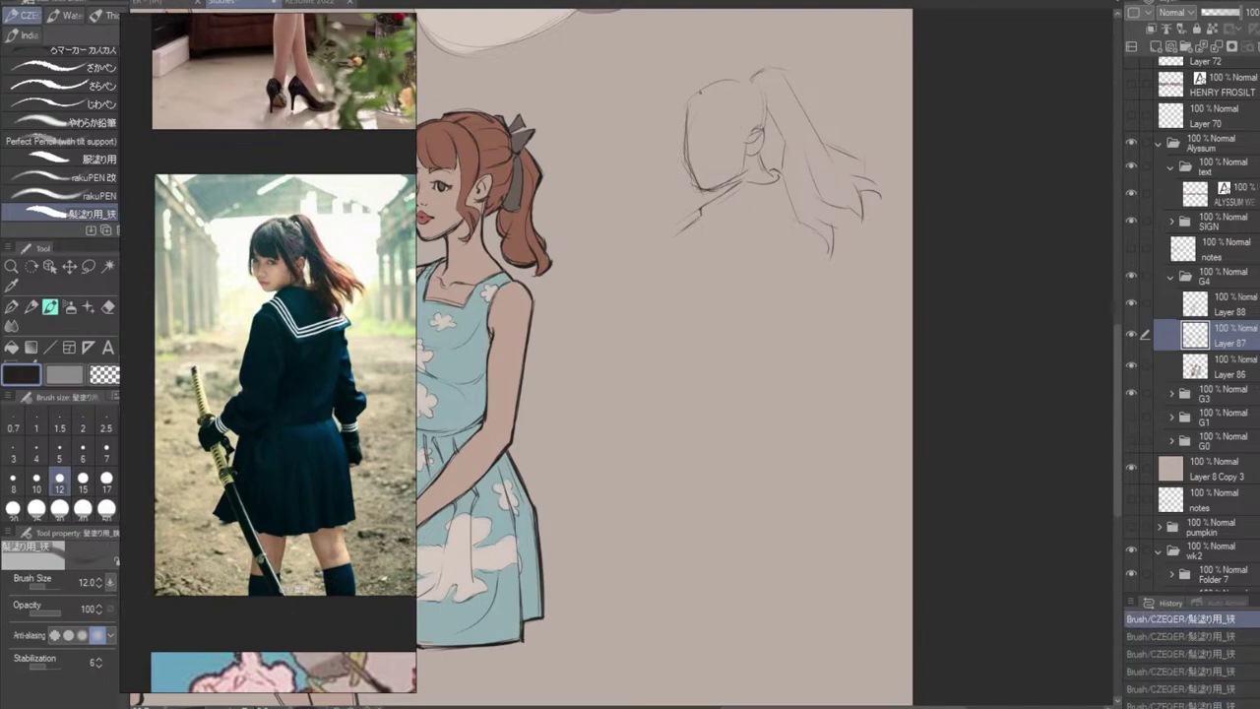
Draw the hair lock hanging along the far side of the face from the forehead to jaw level.
{"action": "mouse_move", "coordinate": [686, 102]}
{"action": "left_mouse_down"}
{"action": "mouse_move", "coordinate": [674, 169]}
{"action": "mouse_move", "coordinate": [687, 180]}
{"action": "left_mouse_up"}
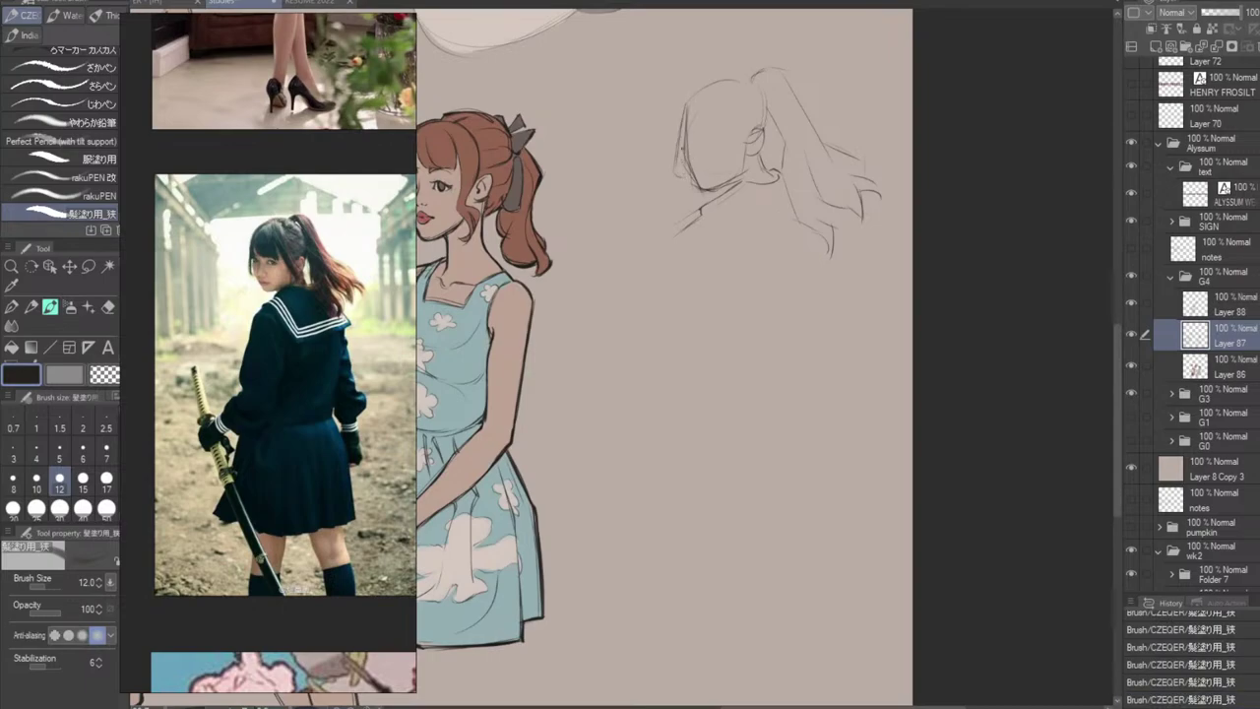
{"action": "left_click_drag", "start_coordinate": [683, 124], "coordinate": [678, 180]}
{"action": "key", "text": "ctrl+z"}
{"action": "left_click_drag", "start_coordinate": [686, 124], "coordinate": [680, 183]}
{"action": "key", "text": "ctrl+z"}
{"action": "key", "text": "ctrl+z"}
{"action": "key", "text": "ctrl+z"}
{"action": "key", "text": "ctrl+z"}
{"action": "left_click_drag", "start_coordinate": [687, 116], "coordinate": [678, 184]}
{"action": "key", "text": "ctrl+z"}
{"action": "mouse_move", "coordinate": [684, 134]}
{"action": "left_mouse_down"}
{"action": "mouse_move", "coordinate": [681, 186]}
{"action": "mouse_move", "coordinate": [673, 177]}
{"action": "left_mouse_up"}
{"action": "key", "text": "ctrl+z"}
{"action": "key", "text": "ctrl+z"}
{"action": "key", "text": "ctrl+z"}
{"action": "key", "text": "ctrl+z"}
Sketch the pointed fringe strands across the forehead between the face's far edge and the ear.
{"action": "mouse_move", "coordinate": [686, 133]}
{"action": "left_mouse_down"}
{"action": "mouse_move", "coordinate": [732, 138]}
{"action": "mouse_move", "coordinate": [746, 159]}
{"action": "left_mouse_up"}
{"action": "key", "text": "ctrl+z"}
{"action": "key", "text": "ctrl+z"}
{"action": "key", "text": "ctrl+z"}
{"action": "key", "text": "ctrl+z"}
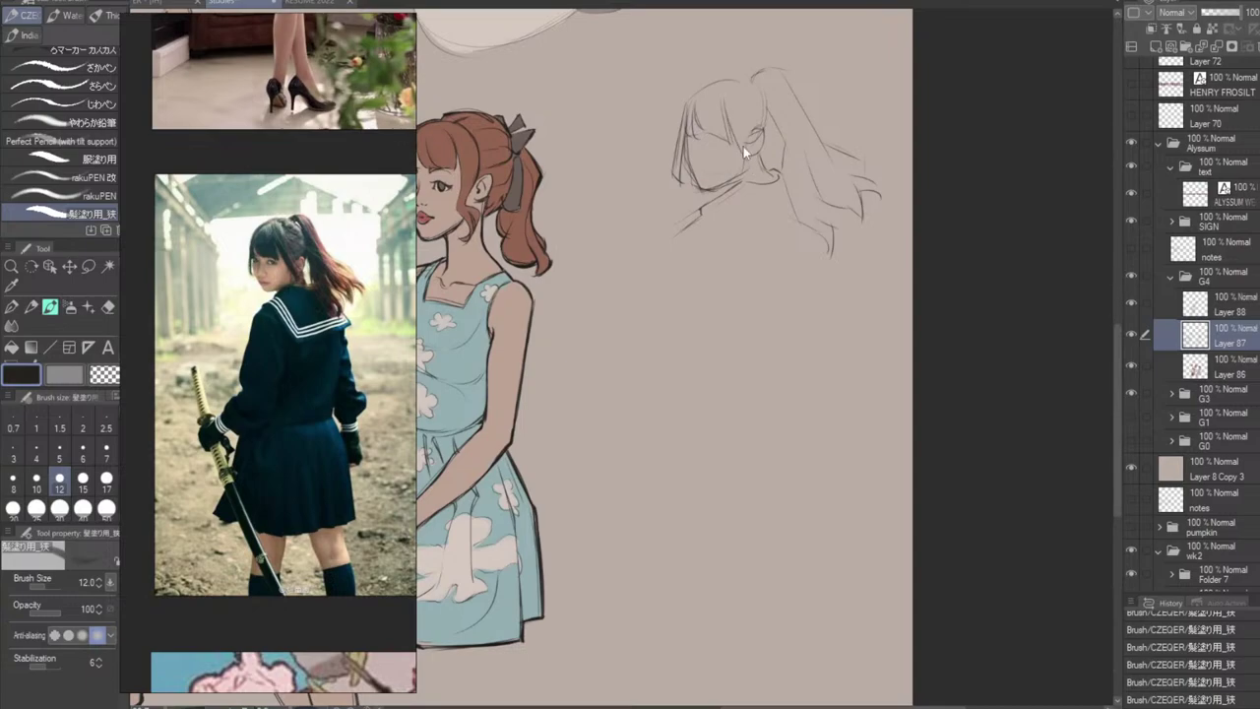
Draw the side hair strands falling from the crown past the front of the ear.
{"action": "key", "text": "ctrl+z"}
{"action": "mouse_move", "coordinate": [725, 106]}
{"action": "left_mouse_down"}
{"action": "mouse_move", "coordinate": [768, 195]}
{"action": "mouse_move", "coordinate": [764, 182]}
{"action": "left_mouse_up"}
{"action": "key", "text": "ctrl+z"}
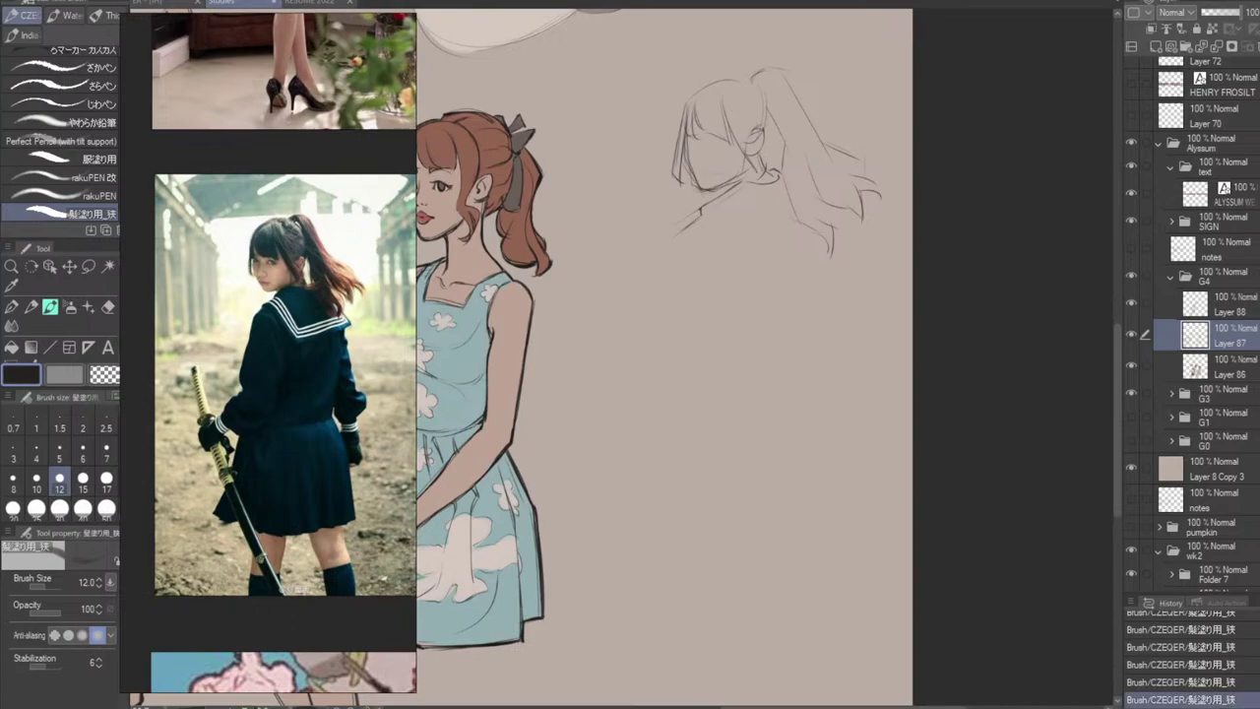
{"action": "left_click_drag", "start_coordinate": [735, 98], "coordinate": [750, 146]}
{"action": "key", "text": "ctrl+z"}
{"action": "key", "text": "ctrl+z"}
{"action": "left_click_drag", "start_coordinate": [731, 90], "coordinate": [763, 168]}
{"action": "key", "text": "ctrl+z"}
{"action": "key", "text": "ctrl+z"}
{"action": "key", "text": "ctrl+z"}
{"action": "left_click_drag", "start_coordinate": [735, 102], "coordinate": [764, 165]}
{"action": "key", "text": "ctrl+z"}
{"action": "left_click_drag", "start_coordinate": [736, 106], "coordinate": [765, 169]}
{"action": "key", "text": "ctrl+z"}
{"action": "left_click_drag", "start_coordinate": [739, 117], "coordinate": [764, 163]}
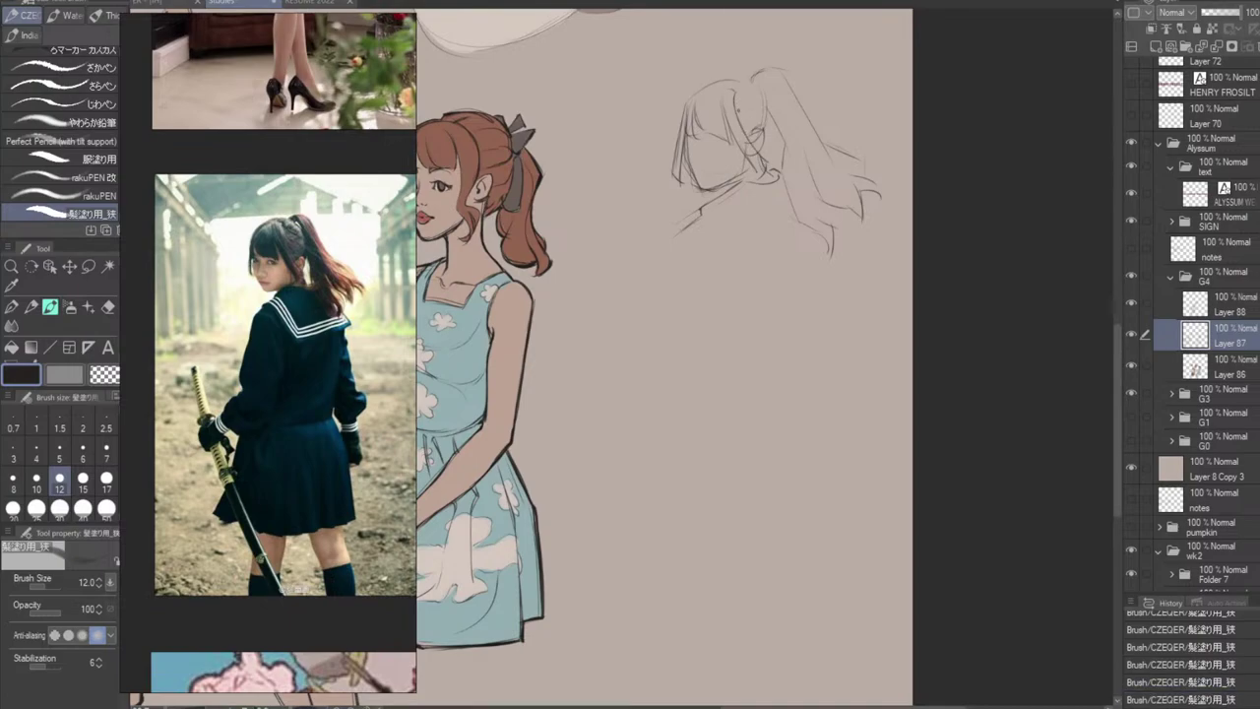
Add darker strands to the side lock in front of the ear, reaching from the crown down to the jaw.
{"action": "left_click_drag", "start_coordinate": [733, 114], "coordinate": [766, 171]}
{"action": "key", "text": "ctrl+z"}
{"action": "key", "text": "ctrl+z"}
{"action": "left_click_drag", "start_coordinate": [734, 112], "coordinate": [773, 177]}
{"action": "key", "text": "ctrl+z"}
{"action": "key", "text": "ctrl+z"}
{"action": "key", "text": "ctrl+z"}
{"action": "key", "text": "ctrl+z"}
{"action": "key", "text": "ctrl+z"}
{"action": "key", "text": "ctrl+z"}
{"action": "key", "text": "ctrl+y"}
Compare the side lock with and without its last strokes and erase overlapping lines between the ear and jaw.
{"action": "key", "text": "e"}
{"action": "key", "text": "ctrl+z"}
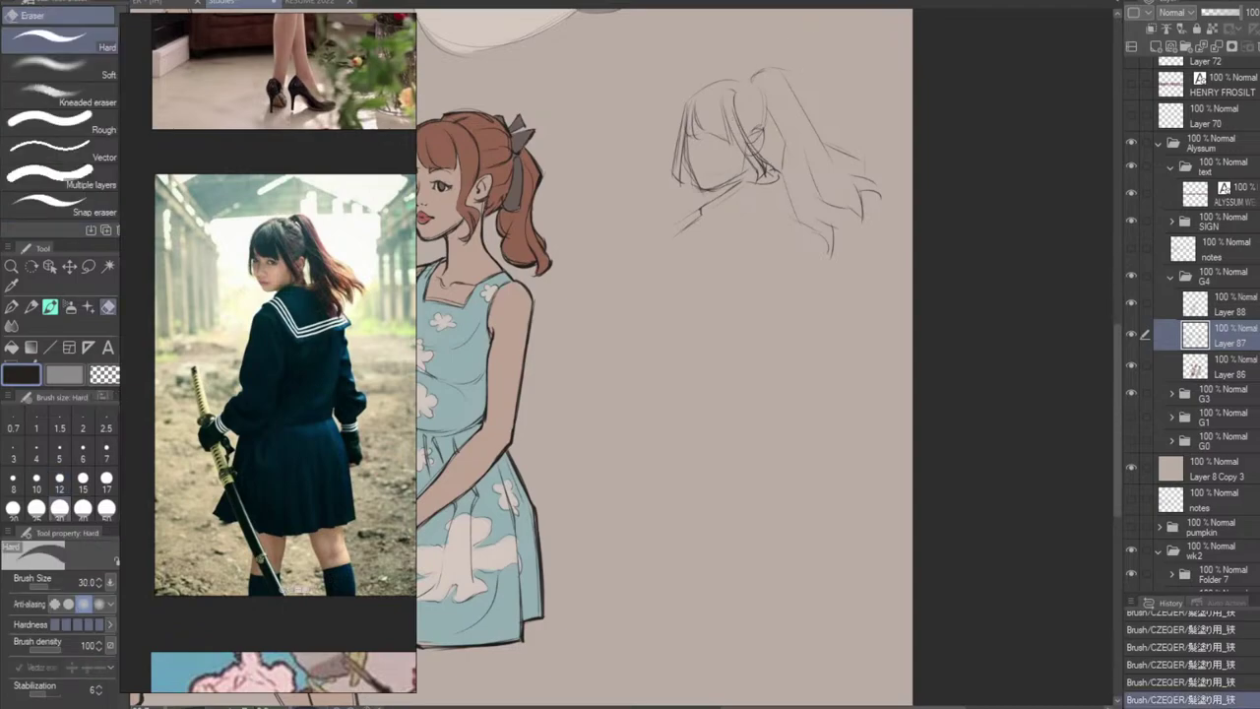
{"action": "key", "text": "ctrl+y"}
{"action": "key", "text": "ctrl+z"}
{"action": "key", "text": "ctrl+y"}
{"action": "key", "text": "ctrl+z"}
{"action": "key", "text": "ctrl+y"}
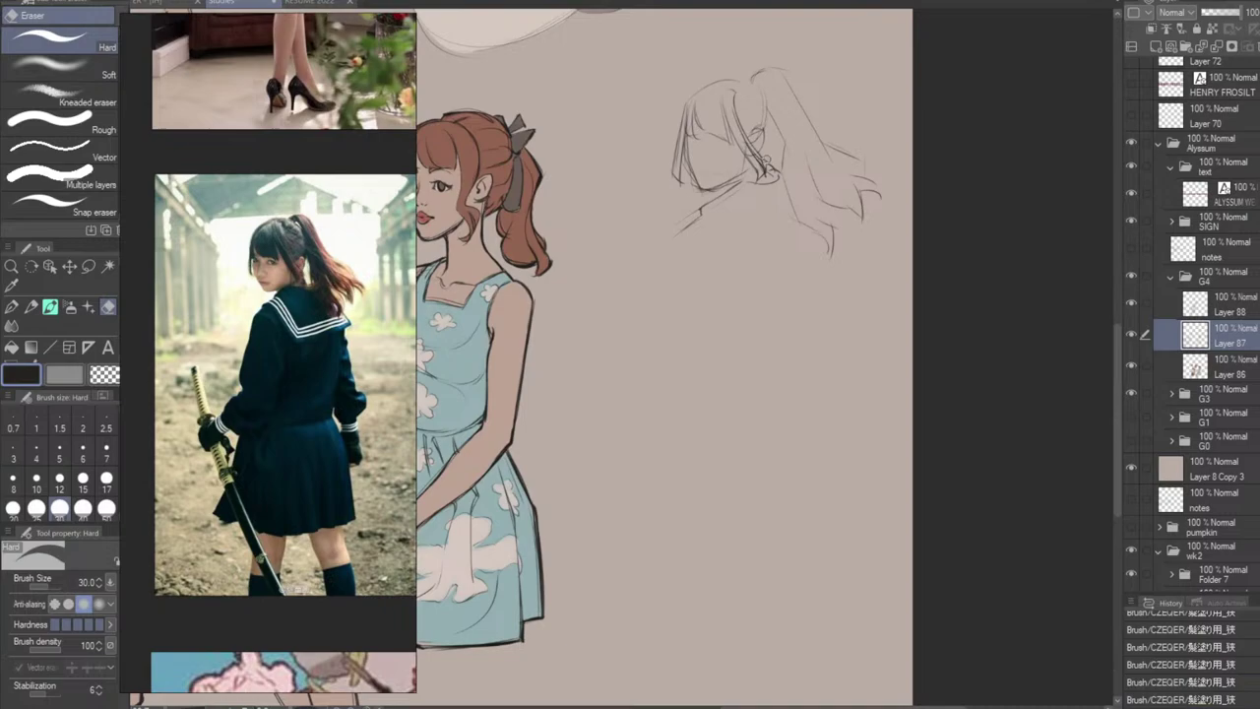
{"action": "mouse_move", "coordinate": [753, 142]}
{"action": "left_mouse_down"}
{"action": "mouse_move", "coordinate": [768, 159]}
{"action": "mouse_move", "coordinate": [748, 161]}
{"action": "mouse_move", "coordinate": [746, 149]}
{"action": "mouse_move", "coordinate": [771, 167]}
{"action": "left_mouse_up"}
{"action": "key", "text": "ctrl+z"}
{"action": "key", "text": "b"}
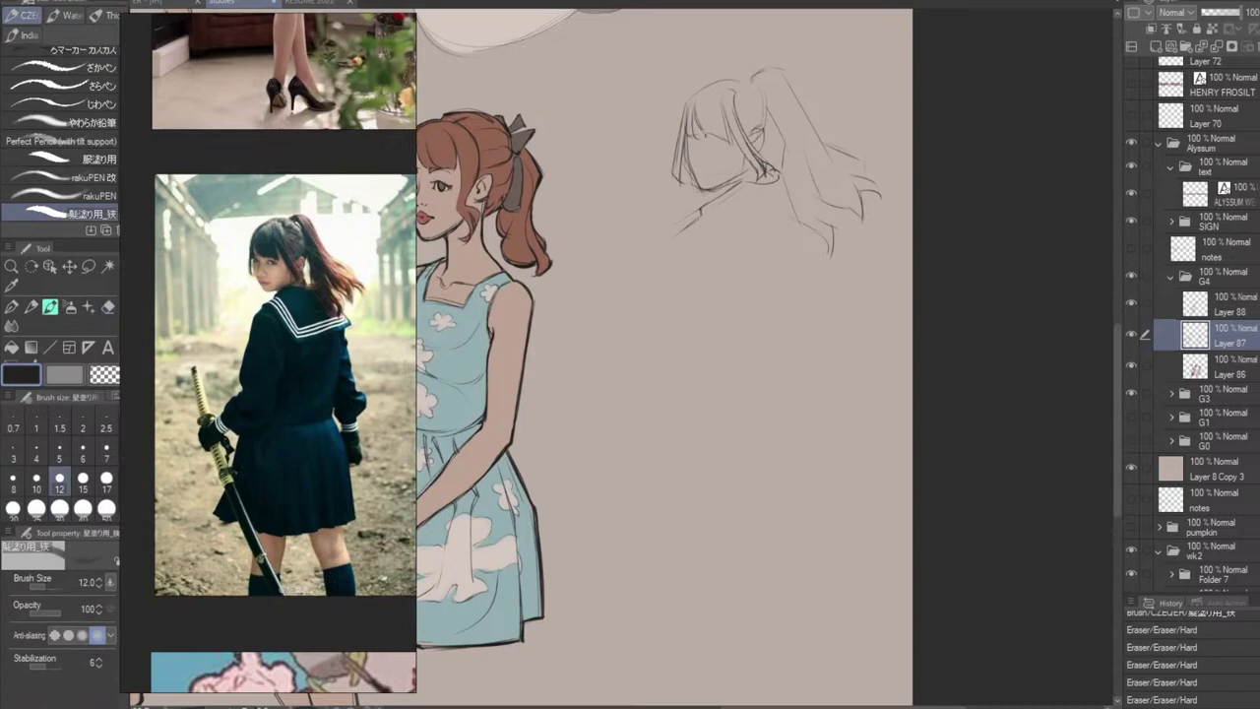
Sketch the brow line across the face just beneath the fringe.
{"action": "key", "text": "ctrl+z"}
{"action": "mouse_move", "coordinate": [695, 115]}
{"action": "left_mouse_down"}
{"action": "mouse_move", "coordinate": [702, 140]}
{"action": "mouse_move", "coordinate": [723, 137]}
{"action": "left_mouse_up"}
{"action": "key", "text": "ctrl+z"}
{"action": "key", "text": "ctrl+z"}
{"action": "key", "text": "ctrl+z"}
{"action": "key", "text": "ctrl+z"}
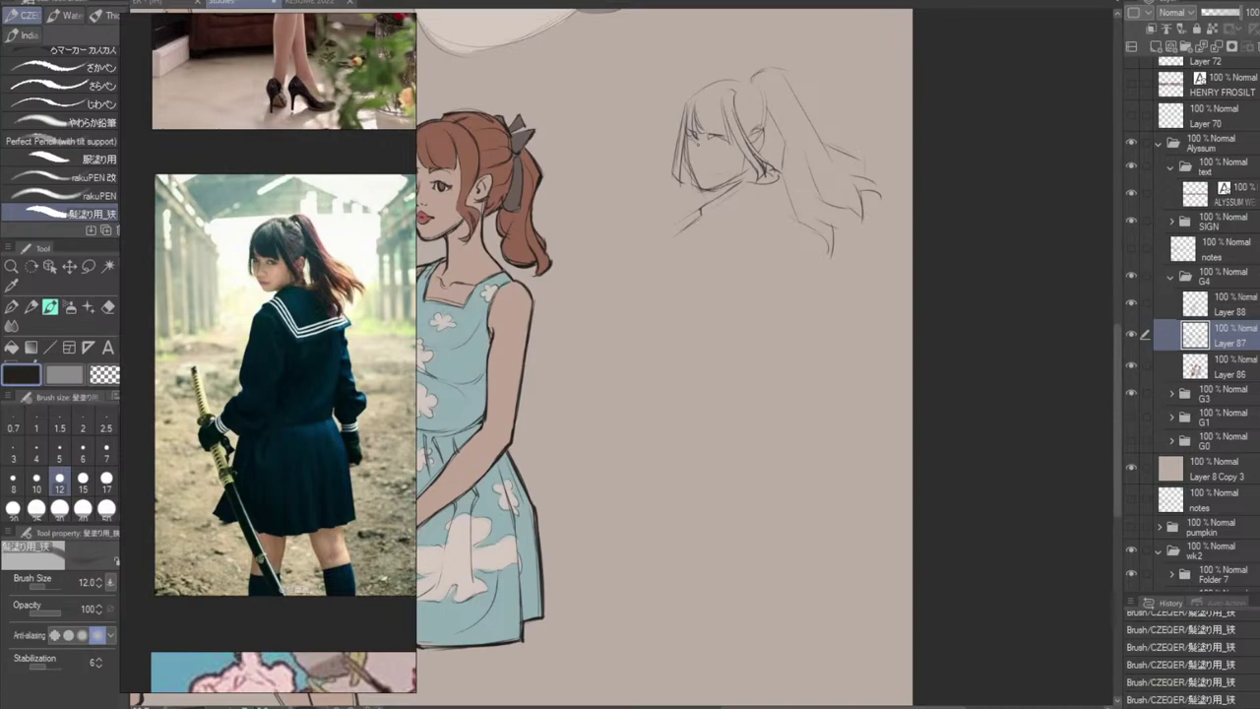
Redraw the far edge of the face from eye level down to the jaw.
{"action": "key", "text": "ctrl+z"}
{"action": "left_click_drag", "start_coordinate": [689, 141], "coordinate": [698, 143]}
{"action": "key", "text": "ctrl+z"}
{"action": "key", "text": "ctrl+z"}
{"action": "key", "text": "ctrl+z"}
{"action": "left_click_drag", "start_coordinate": [687, 143], "coordinate": [694, 180]}
{"action": "key", "text": "ctrl+z"}
{"action": "key", "text": "ctrl+z"}
{"action": "key", "text": "ctrl+z"}
{"action": "key", "text": "ctrl+z"}
{"action": "key", "text": "ctrl+z"}
{"action": "key", "text": "ctrl+z"}
{"action": "key", "text": "ctrl+z"}
{"action": "key", "text": "ctrl+z"}
{"action": "key", "text": "ctrl+z"}
{"action": "key", "text": "ctrl+z"}
Try several versions of the far eye beside the face's outer edge.
{"action": "left_click_drag", "start_coordinate": [692, 135], "coordinate": [689, 149]}
{"action": "key", "text": "ctrl+z"}
{"action": "key", "text": "ctrl+z"}
{"action": "key", "text": "ctrl+z"}
{"action": "key", "text": "ctrl+z"}
{"action": "key", "text": "ctrl+z"}
{"action": "key", "text": "ctrl+z"}
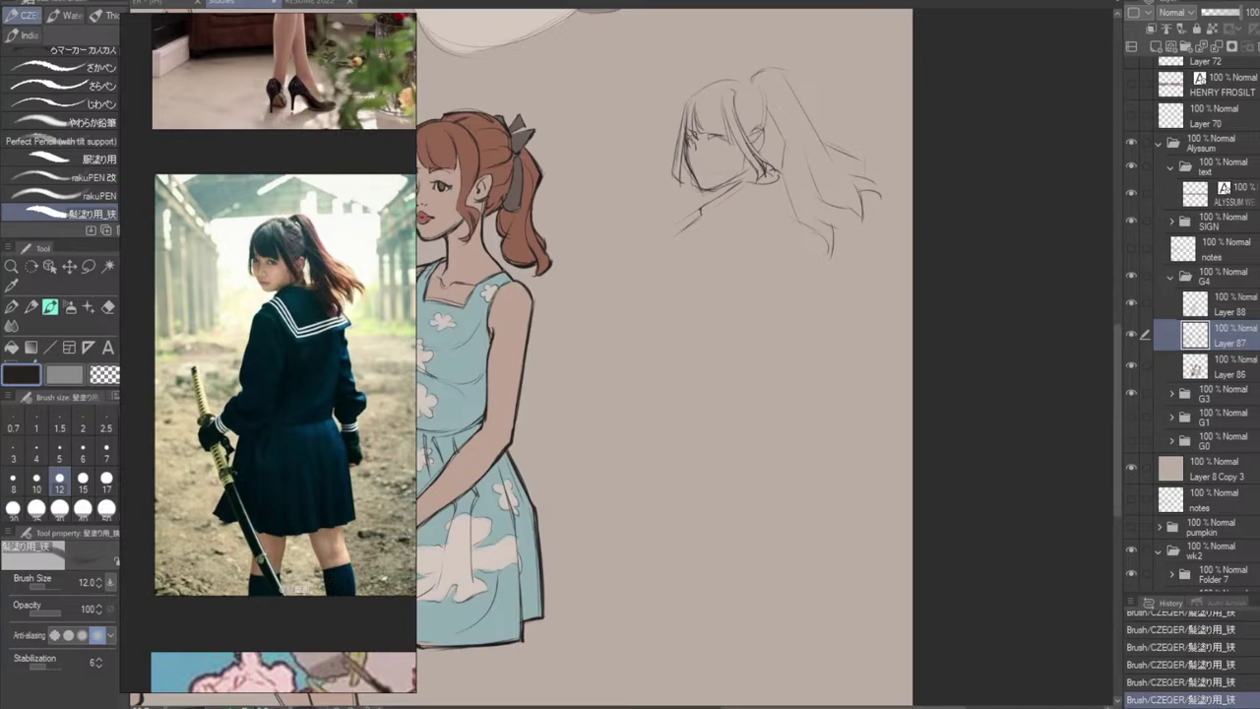
{"action": "key", "text": "ctrl+z"}
{"action": "key", "text": "ctrl+z"}
{"action": "left_click_drag", "start_coordinate": [692, 140], "coordinate": [690, 151]}
{"action": "key", "text": "ctrl+z"}
{"action": "key", "text": "ctrl+z"}
{"action": "key", "text": "ctrl+z"}
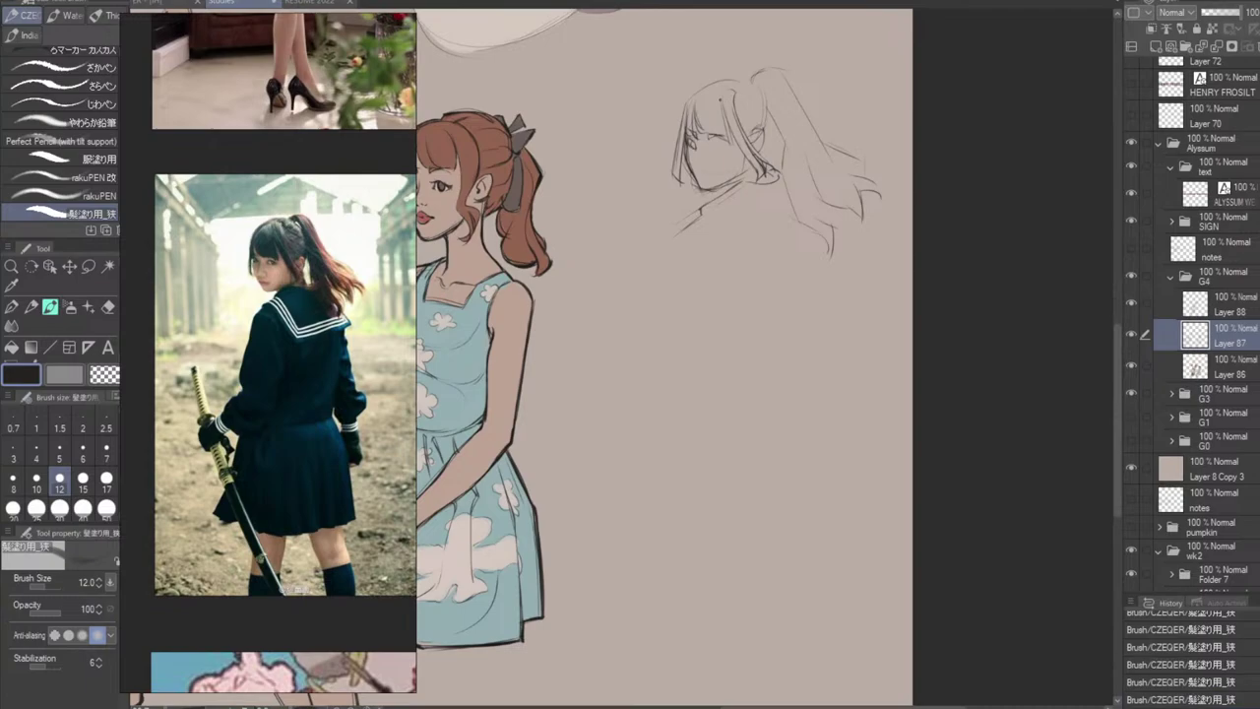
Draw the far eye against the face's edge and erase a stray mark where the near eye goes.
{"action": "key", "text": "ctrl+z"}
{"action": "key", "text": "ctrl+z"}
{"action": "left_click_drag", "start_coordinate": [693, 140], "coordinate": [691, 149]}
{"action": "key", "text": "e"}
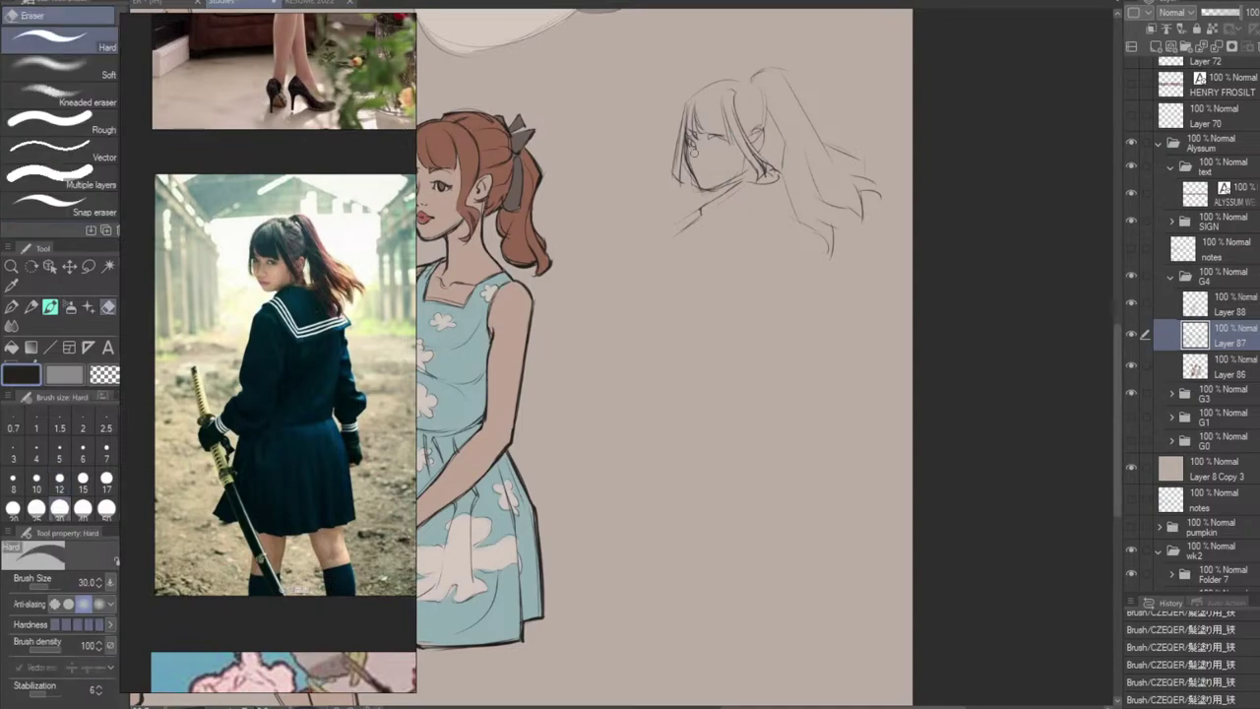
{"action": "left_click", "coordinate": [714, 155]}
{"action": "key", "text": "b"}
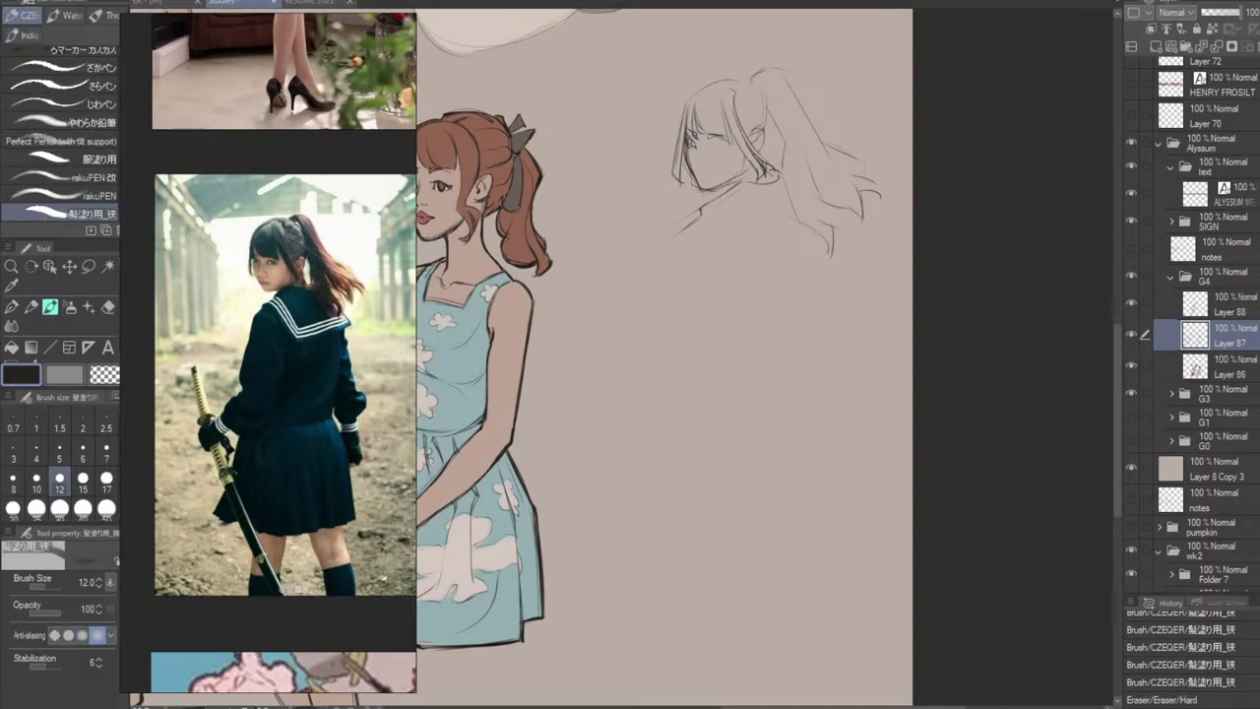
Sketch the near eye's upper lid and iris below the brow line.
{"action": "left_click_drag", "start_coordinate": [710, 144], "coordinate": [723, 148]}
{"action": "key", "text": "ctrl+z"}
{"action": "key", "text": "ctrl+z"}
{"action": "key", "text": "ctrl+z"}
{"action": "key", "text": "ctrl+z"}
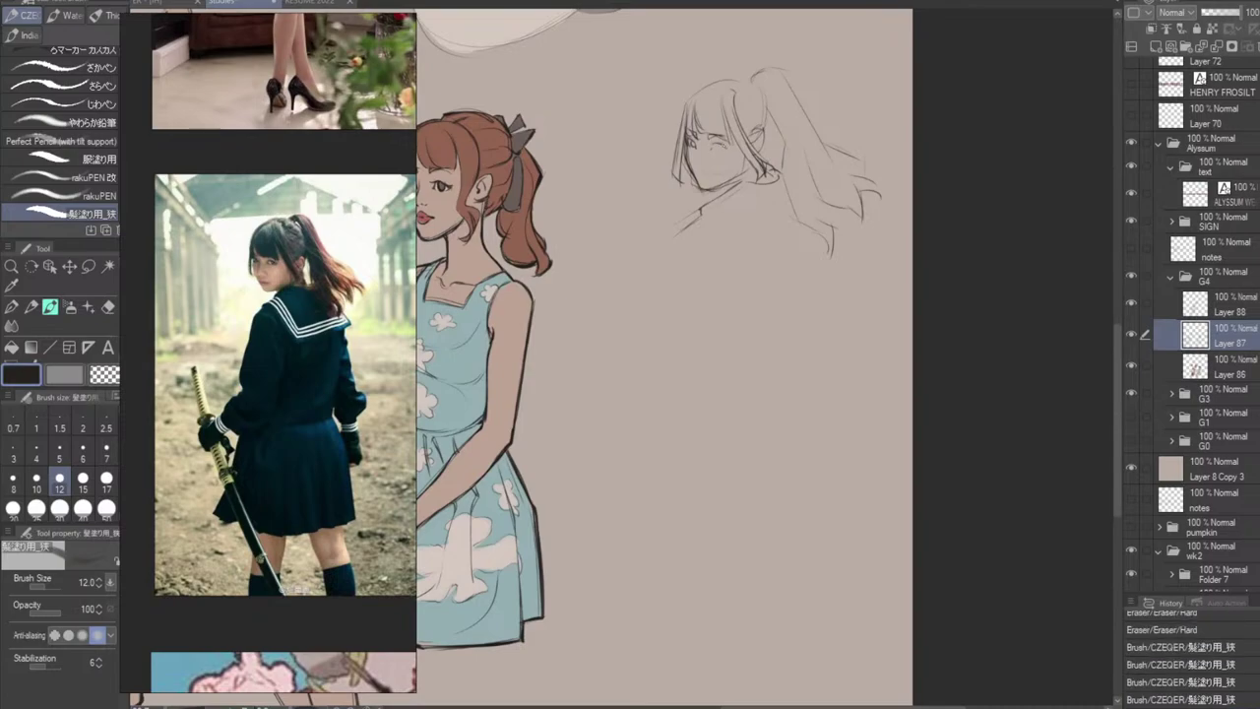
{"action": "key", "text": "ctrl+y"}
{"action": "key", "text": "ctrl+y"}
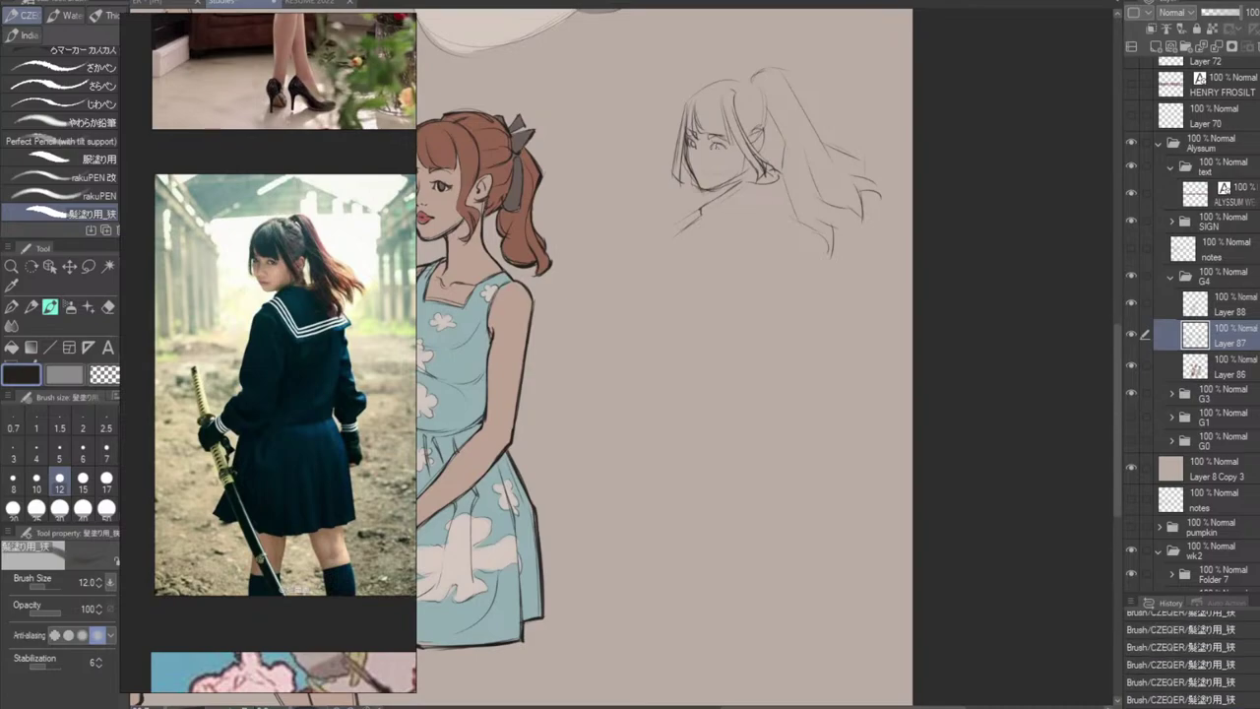
{"action": "key", "text": "ctrl+z"}
{"action": "key", "text": "ctrl+z"}
{"action": "key", "text": "ctrl+z"}
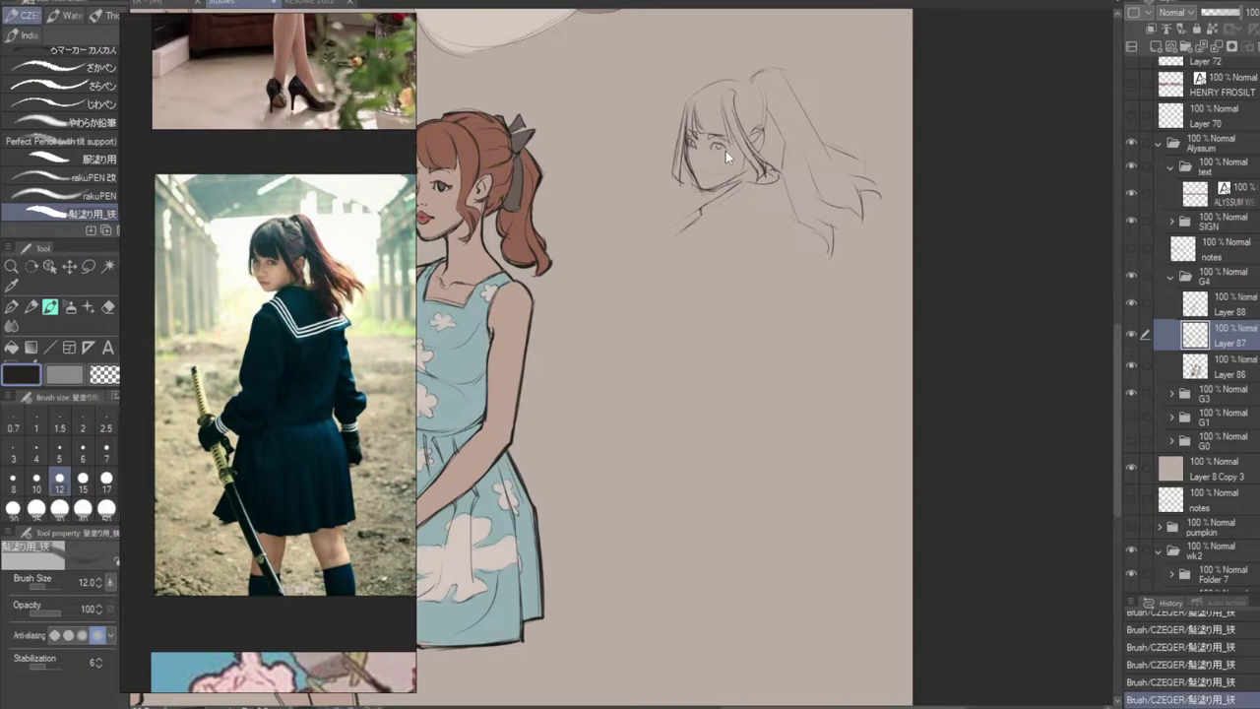
Refine the near eye's iris and outline, comparing versions and keeping the better strokes.
{"action": "left_click_drag", "start_coordinate": [711, 146], "coordinate": [724, 146]}
{"action": "key", "text": "ctrl+z"}
{"action": "key", "text": "ctrl+z"}
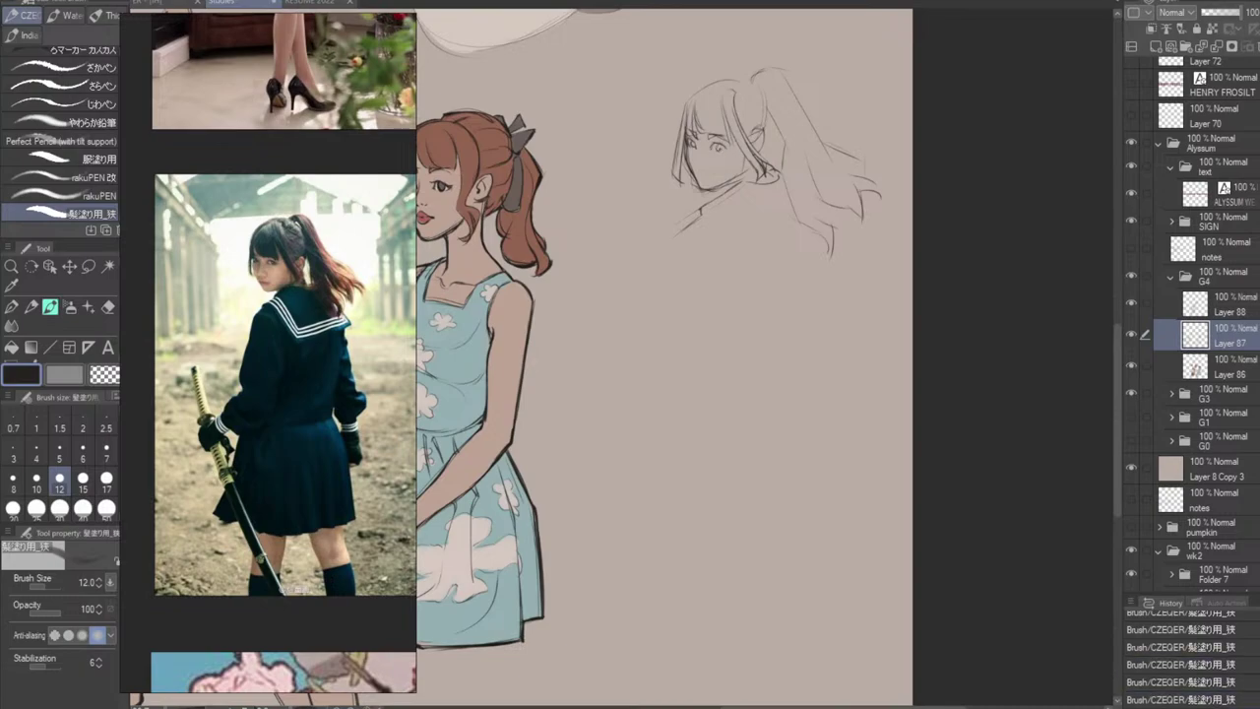
{"action": "key", "text": "ctrl+y"}
{"action": "key", "text": "ctrl+z"}
{"action": "left_click_drag", "start_coordinate": [717, 143], "coordinate": [722, 150]}
{"action": "key", "text": "ctrl+z"}
{"action": "key", "text": "ctrl+z"}
{"action": "key", "text": "ctrl+z"}
{"action": "key", "text": "ctrl+z"}
{"action": "key", "text": "ctrl+z"}
{"action": "key", "text": "ctrl+z"}
{"action": "key", "text": "ctrl+z"}
{"action": "key", "text": "ctrl+z"}
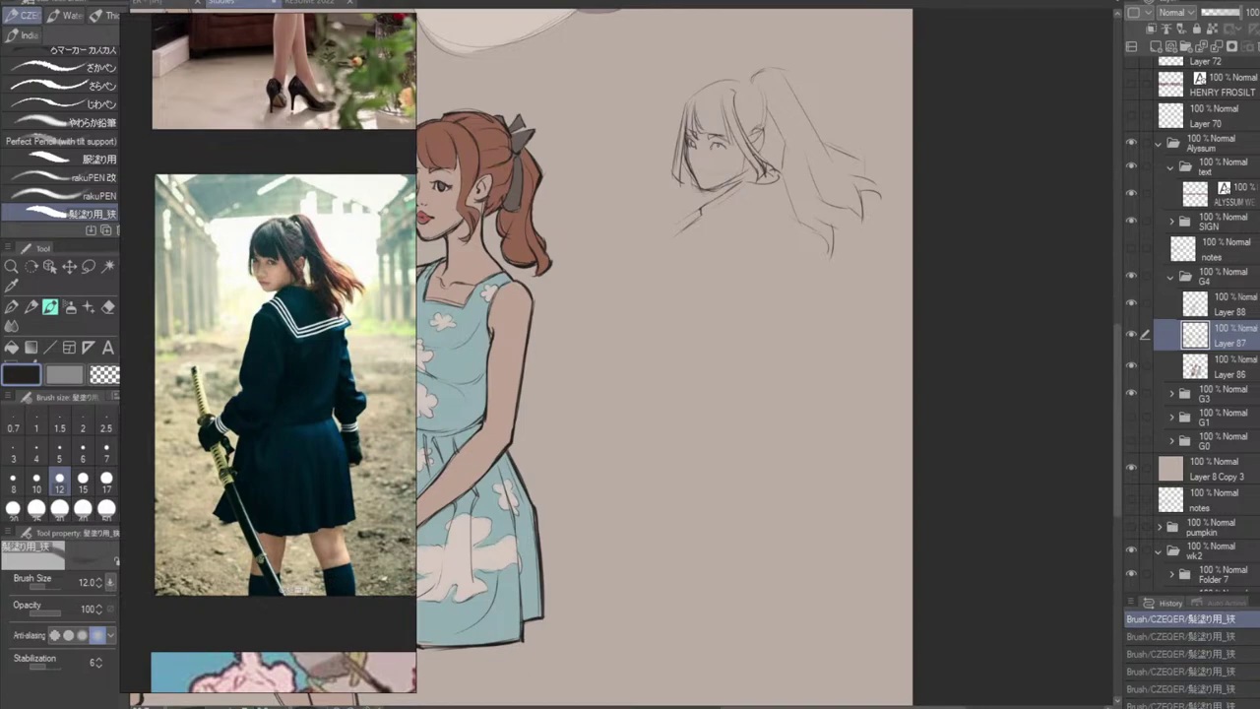
{"action": "key", "text": "ctrl+y"}
{"action": "key", "text": "ctrl+y"}
{"action": "key", "text": "ctrl+y"}
{"action": "key", "text": "ctrl+y"}
{"action": "key", "text": "ctrl+y"}
{"action": "key", "text": "ctrl+y"}
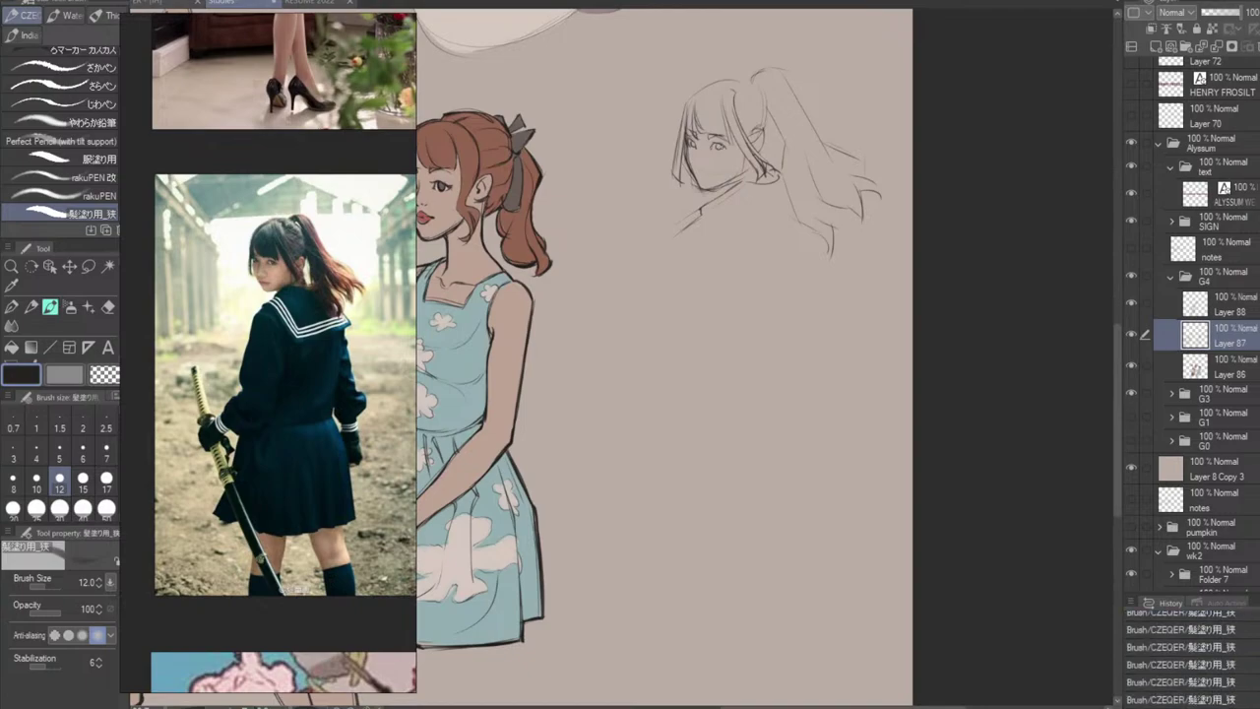
{"action": "key", "text": "ctrl+y"}
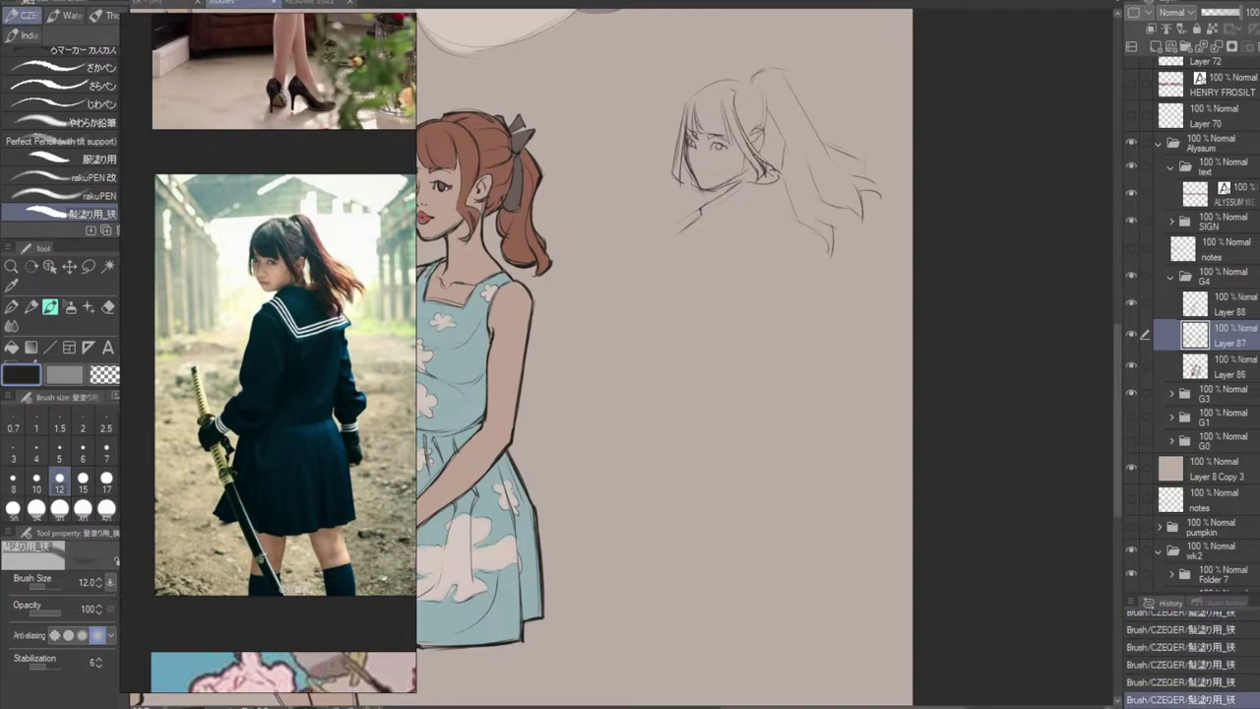
Draw the near eyebrow under the fringe and rework the eye's lid and outer corner.
{"action": "left_click_drag", "start_coordinate": [711, 138], "coordinate": [728, 137]}
{"action": "key", "text": "ctrl+z"}
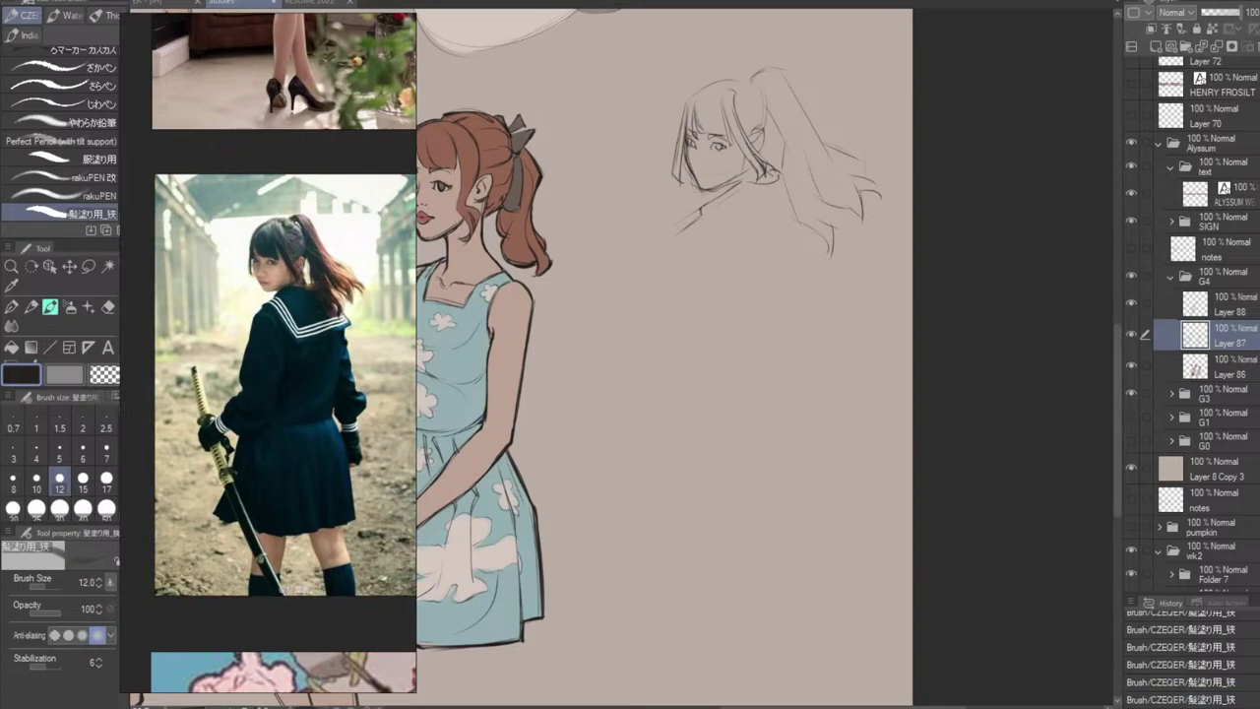
{"action": "key", "text": "ctrl+y"}
{"action": "key", "text": "ctrl+z"}
{"action": "key", "text": "ctrl+z"}
{"action": "key", "text": "ctrl+z"}
{"action": "left_click_drag", "start_coordinate": [710, 146], "coordinate": [726, 145]}
{"action": "key", "text": "ctrl+z"}
{"action": "left_click_drag", "start_coordinate": [716, 145], "coordinate": [727, 150]}
{"action": "key", "text": "ctrl+z"}
Try several nose lines running down from between the eyes.
{"action": "left_click_drag", "start_coordinate": [699, 146], "coordinate": [695, 162]}
{"action": "key", "text": "ctrl+z"}
{"action": "key", "text": "ctrl+y"}
{"action": "key", "text": "ctrl+z"}
{"action": "key", "text": "ctrl+z"}
{"action": "key", "text": "ctrl+z"}
{"action": "key", "text": "ctrl+z"}
{"action": "key", "text": "ctrl+z"}
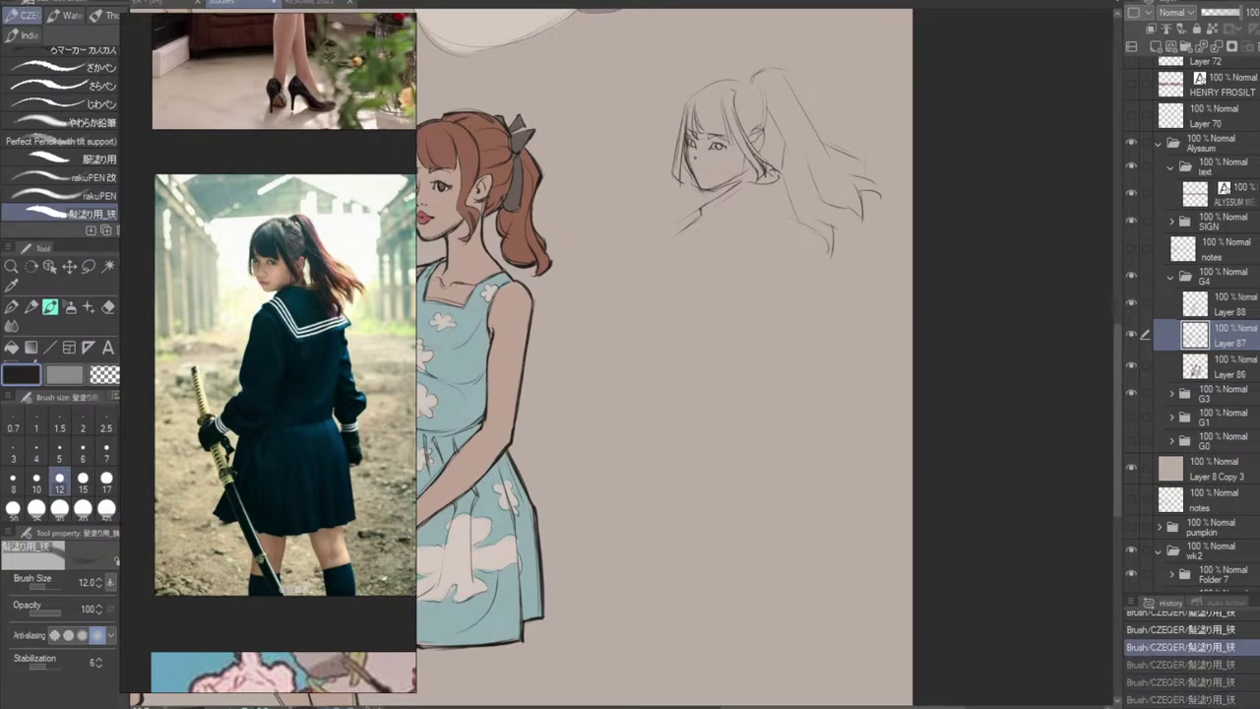
Draw the nose's bridge and tip below the eyes, near the far side of the face.
{"action": "left_click_drag", "start_coordinate": [694, 154], "coordinate": [696, 160]}
{"action": "key", "text": "ctrl+y"}
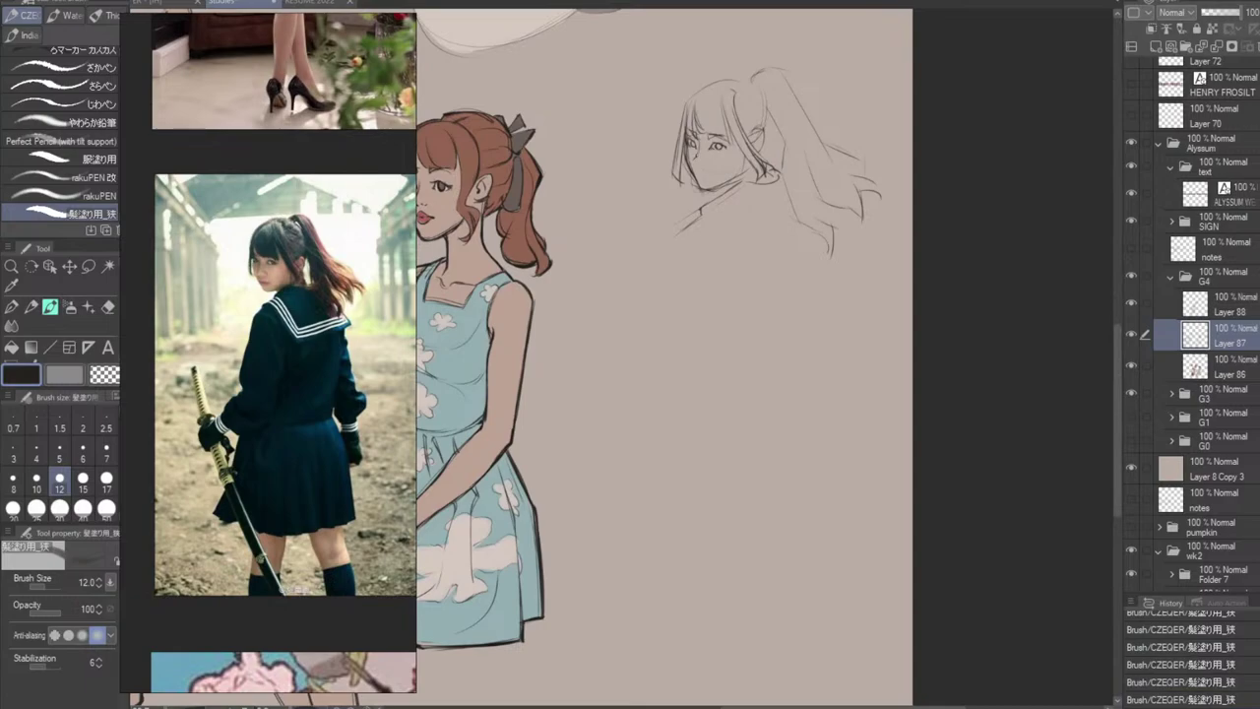
{"action": "key", "text": "ctrl+z"}
{"action": "key", "text": "ctrl+z"}
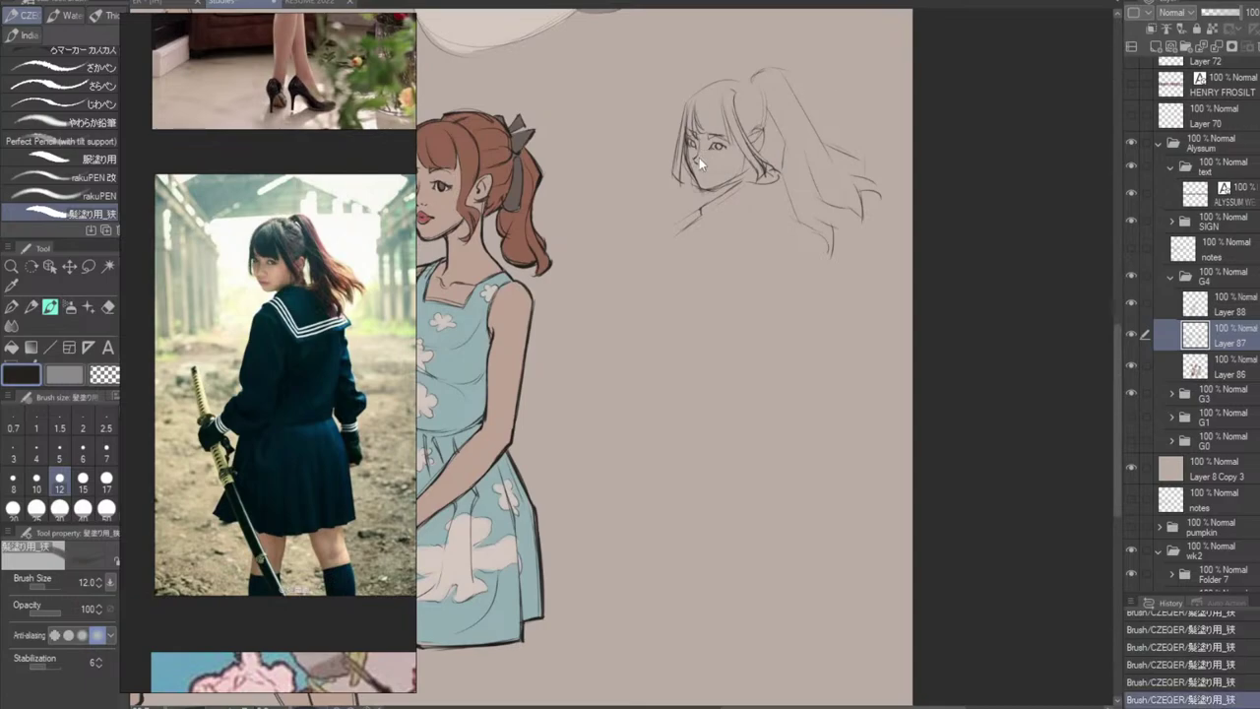
{"action": "left_click_drag", "start_coordinate": [694, 157], "coordinate": [694, 159]}
{"action": "key", "text": "ctrl+z"}
{"action": "key", "text": "ctrl+z"}
{"action": "key", "text": "ctrl+y"}
{"action": "key", "text": "ctrl+z"}
{"action": "key", "text": "ctrl+y"}
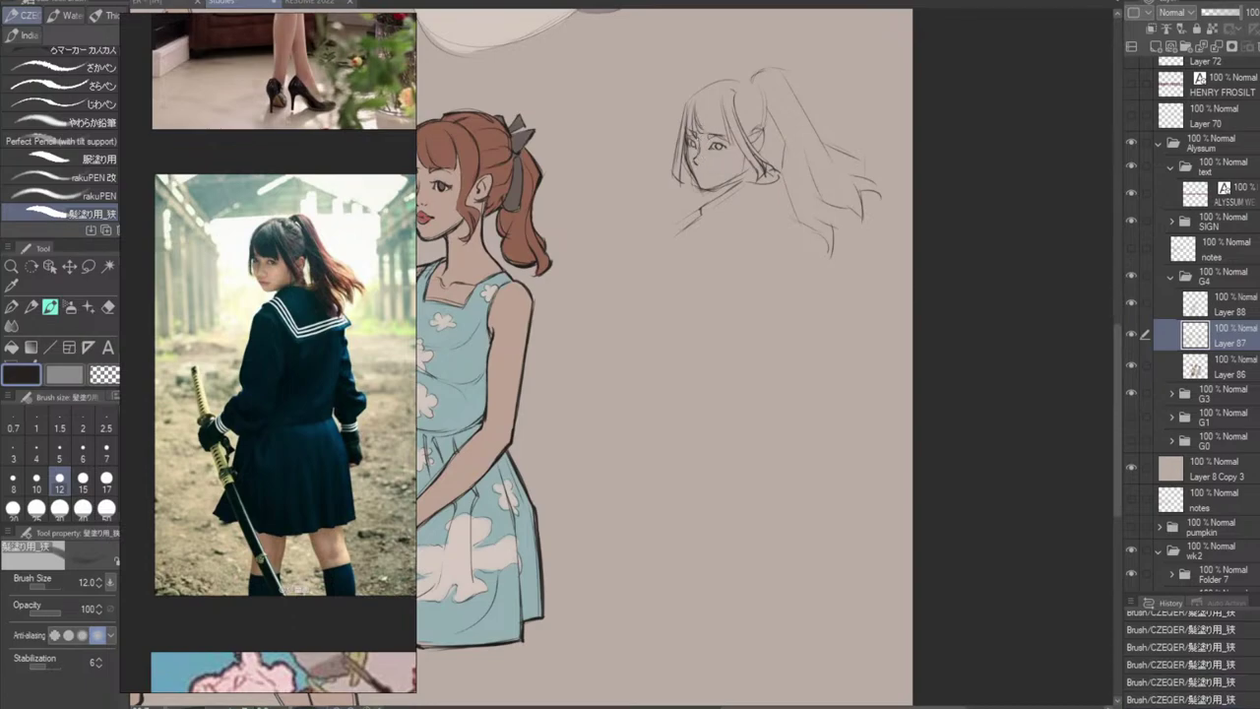
Erase excess lines between the far eye and nose, and redraw the nostril area.
{"action": "key", "text": "e"}
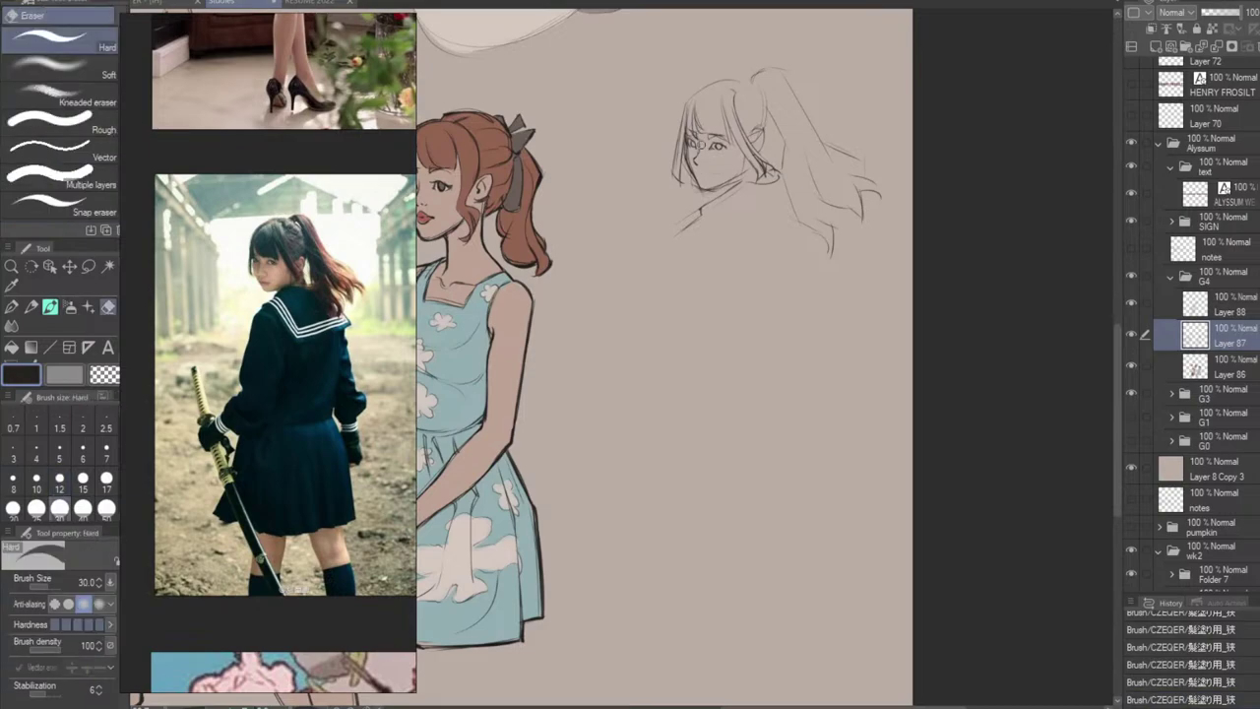
{"action": "left_click_drag", "start_coordinate": [700, 147], "coordinate": [705, 167]}
{"action": "key", "text": "b"}
{"action": "key", "text": "ctrl+z"}
{"action": "key", "text": "ctrl+z"}
{"action": "key", "text": "ctrl+z"}
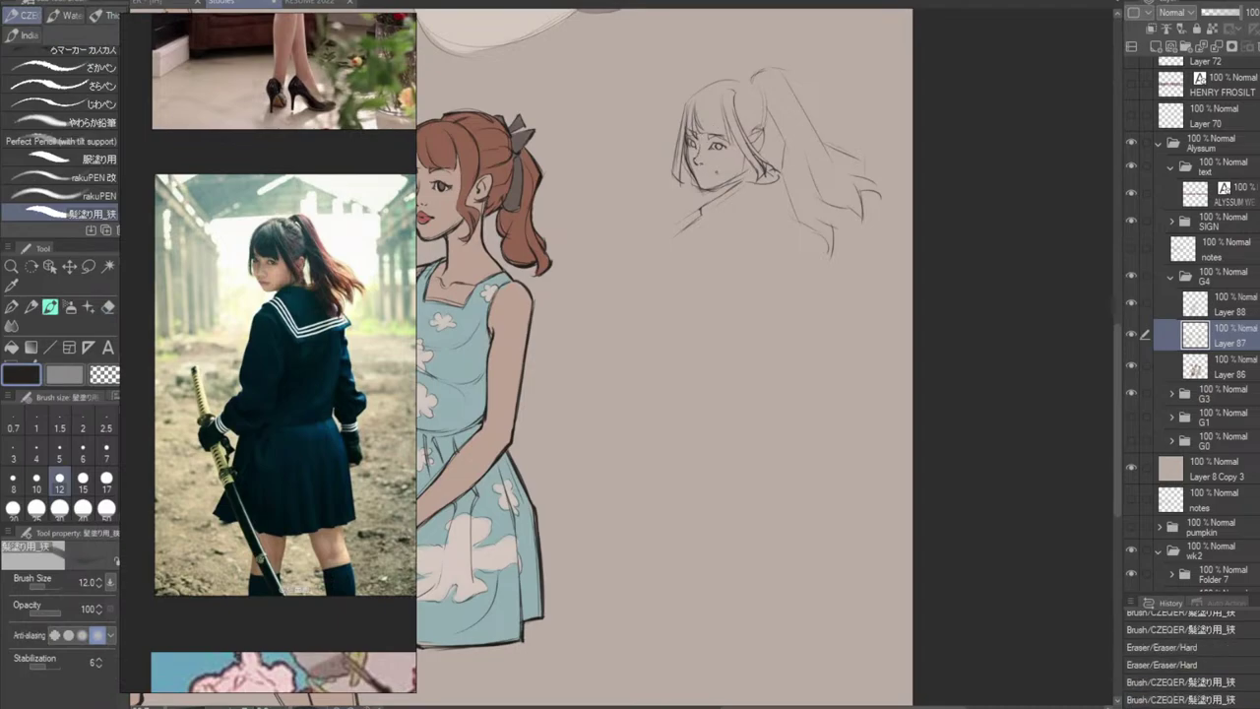
Sketch the mouth and lips below the nose.
{"action": "left_click_drag", "start_coordinate": [698, 175], "coordinate": [710, 173]}
{"action": "key", "text": "ctrl+z"}
{"action": "key", "text": "ctrl+z"}
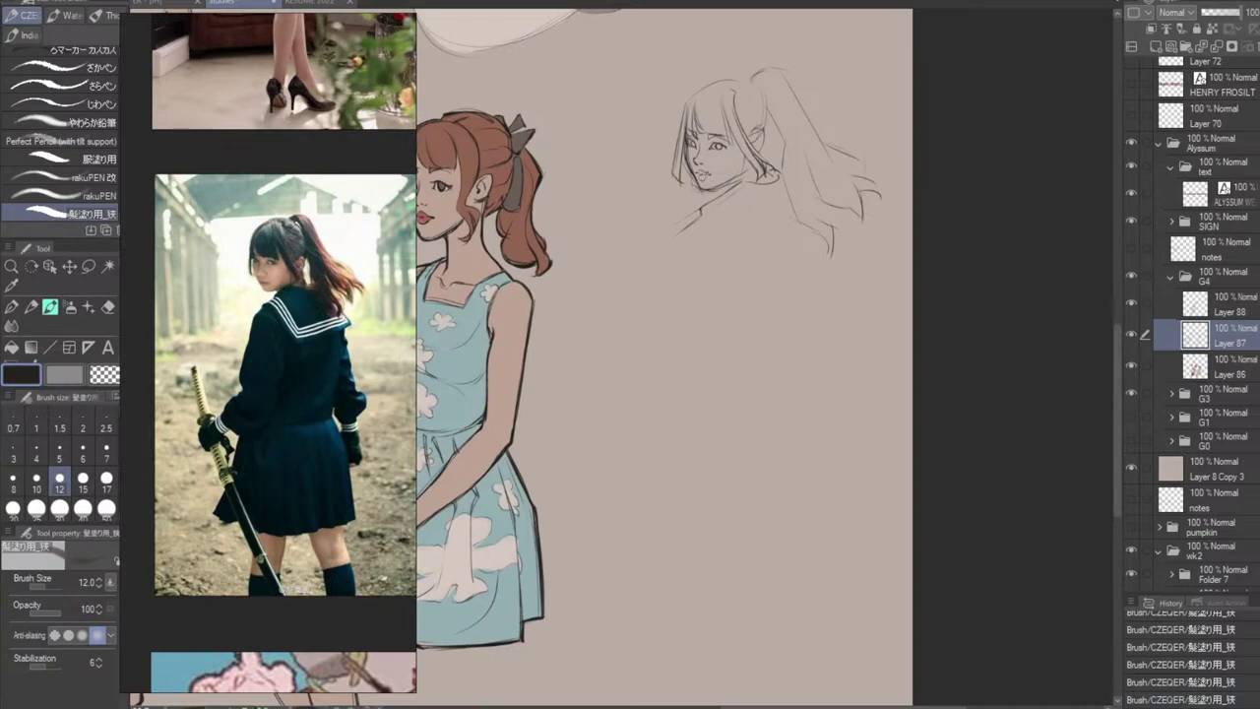
{"action": "key", "text": "ctrl+z"}
{"action": "key", "text": "ctrl+z"}
Refine the lower lip and the chin beneath it.
{"action": "mouse_move", "coordinate": [704, 184]}
{"action": "left_mouse_down"}
{"action": "mouse_move", "coordinate": [712, 191]}
{"action": "mouse_move", "coordinate": [702, 180]}
{"action": "left_mouse_up"}
{"action": "key", "text": "ctrl+z"}
{"action": "key", "text": "ctrl+z"}
{"action": "key", "text": "ctrl+z"}
Erase stray lines around the far eye and along the side hair toward the jaw.
{"action": "key", "text": "e"}
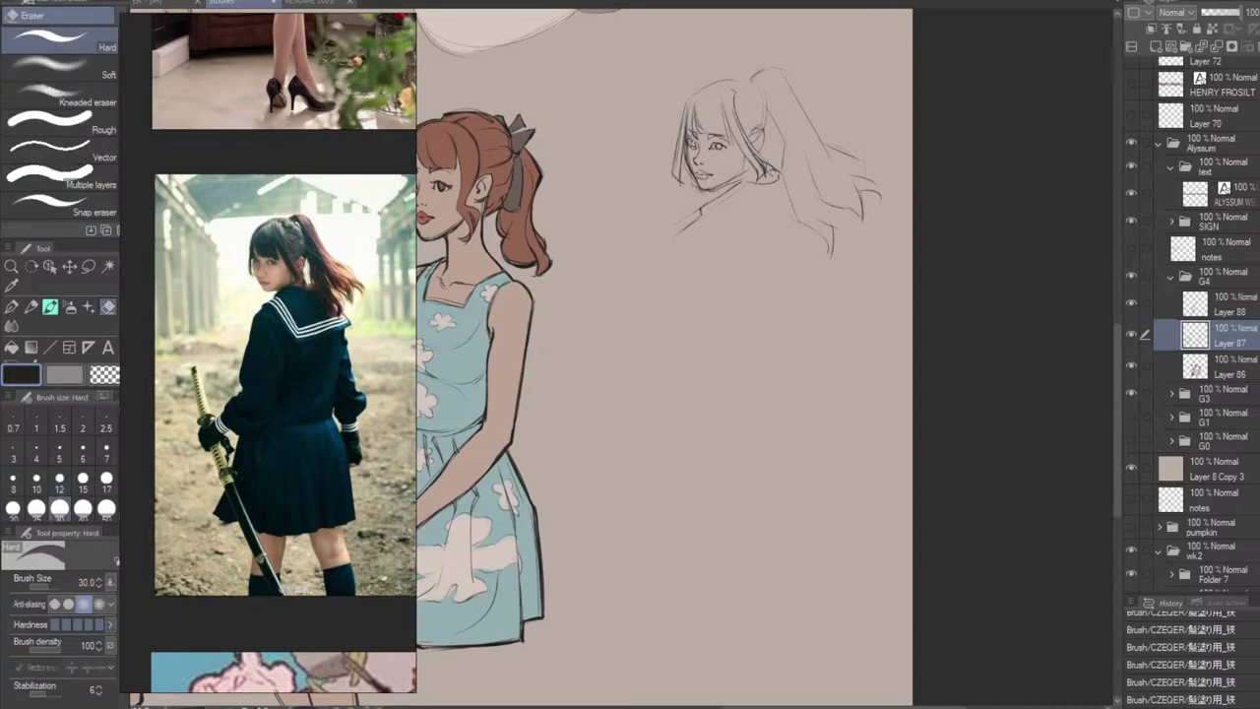
{"action": "left_click_drag", "start_coordinate": [694, 148], "coordinate": [765, 174]}
{"action": "key", "text": "b"}
{"action": "key", "text": "ctrl+z"}
{"action": "key", "text": "ctrl+z"}
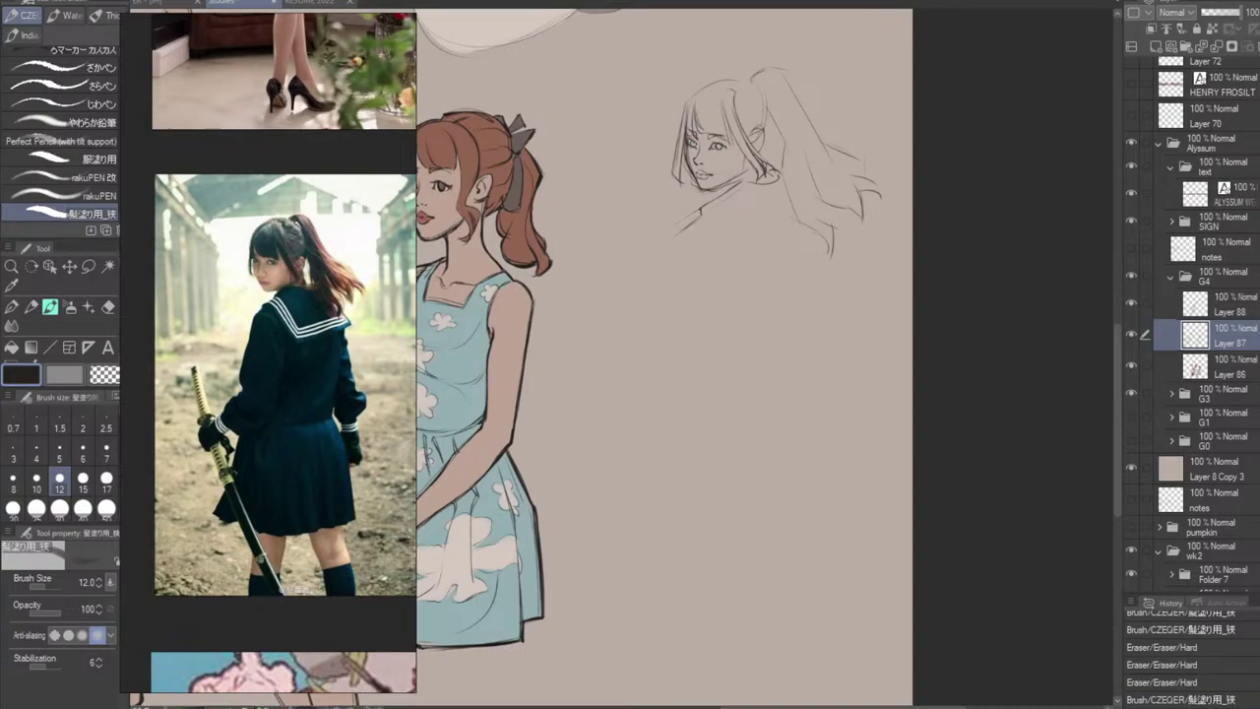
Add a hair strand at the crown and strengthen the inner brow and nose bridge line.
{"action": "left_click_drag", "start_coordinate": [735, 94], "coordinate": [740, 121]}
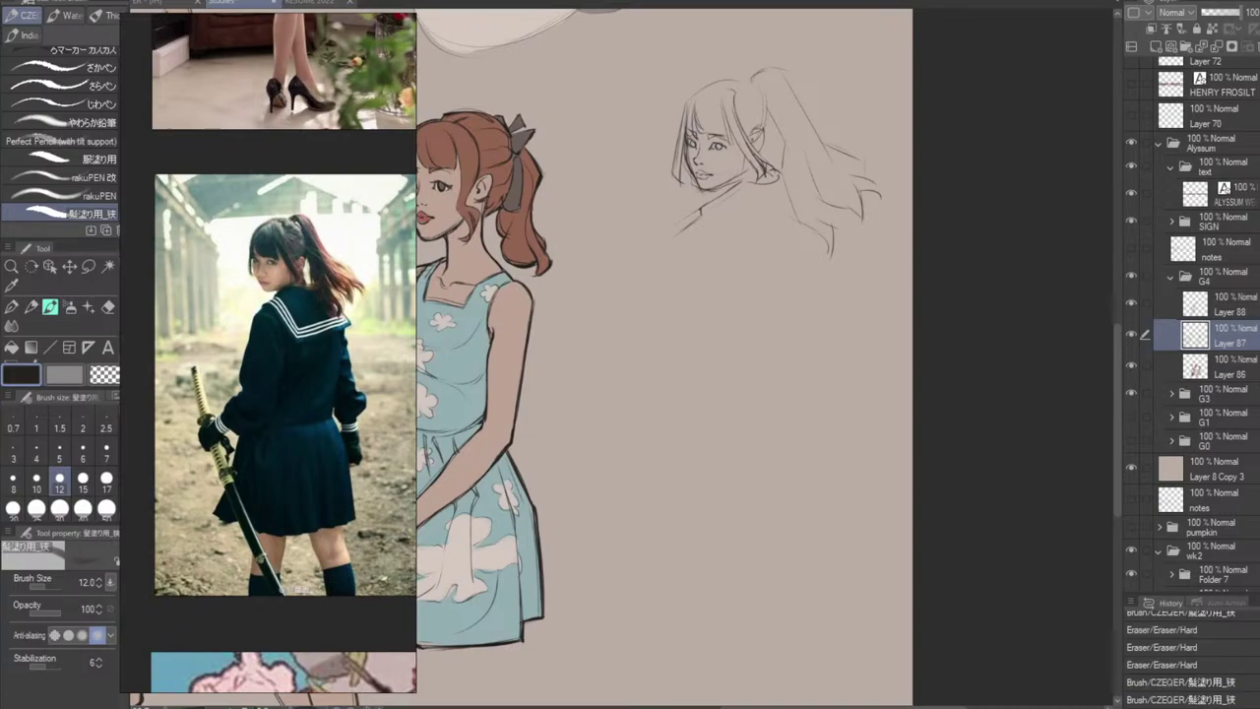
{"action": "mouse_move", "coordinate": [711, 137]}
{"action": "left_mouse_down"}
{"action": "mouse_move", "coordinate": [725, 145]}
{"action": "mouse_move", "coordinate": [705, 148]}
{"action": "left_mouse_up"}
{"action": "key", "text": "ctrl+z"}
{"action": "key", "text": "ctrl+z"}
{"action": "key", "text": "ctrl+z"}
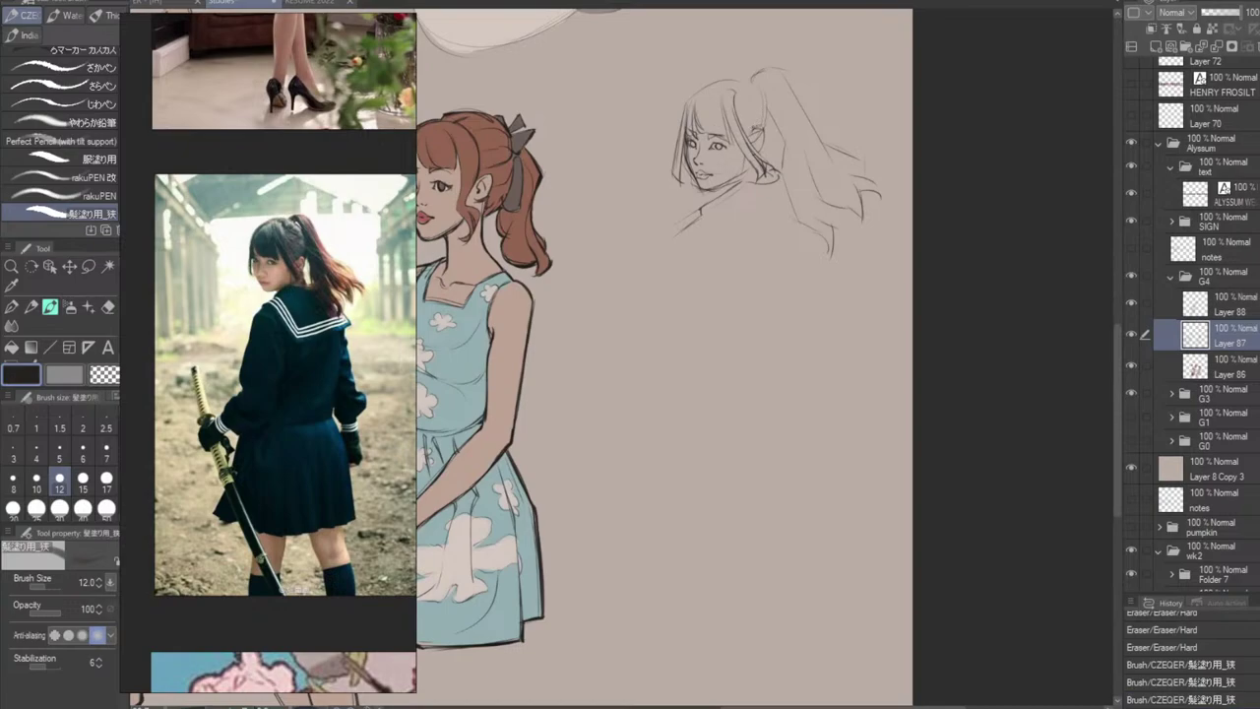
{"action": "left_click", "coordinate": [740, 166]}
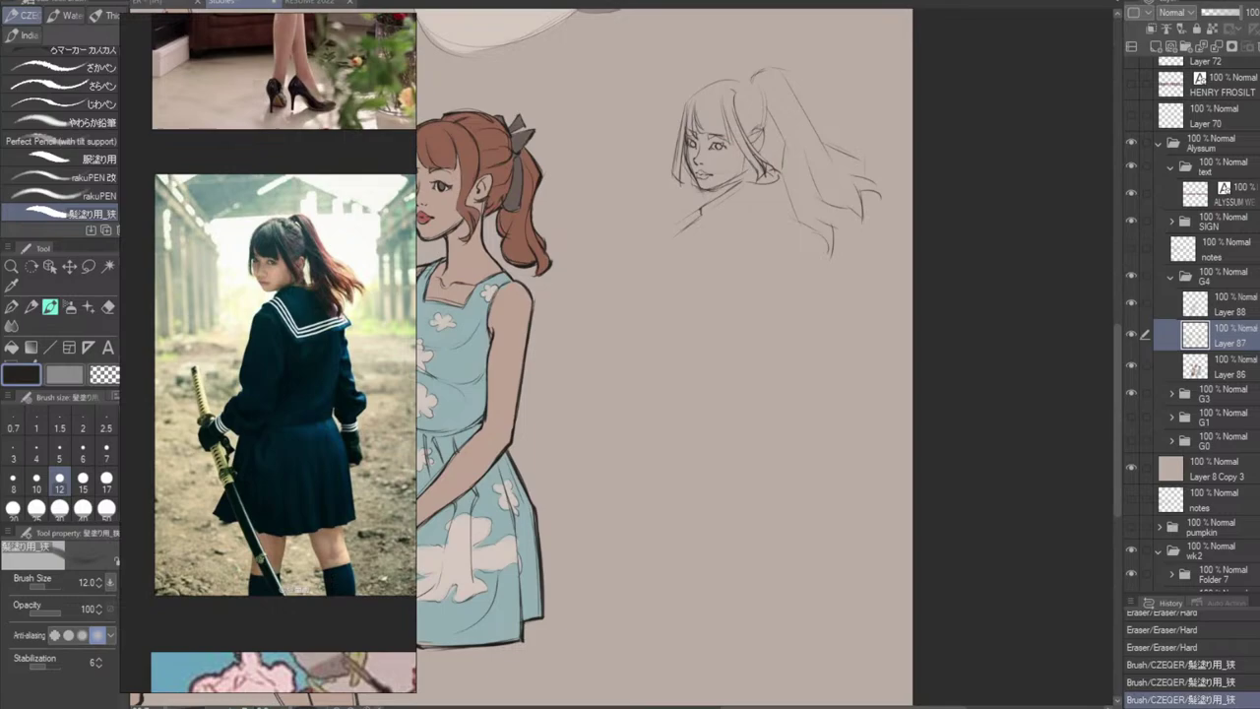
Redraw the near eye's outer corner and lower lid, and erase excess lines inside the eye.
{"action": "mouse_move", "coordinate": [724, 145]}
{"action": "left_mouse_down"}
{"action": "mouse_move", "coordinate": [734, 157]}
{"action": "mouse_move", "coordinate": [727, 151]}
{"action": "left_mouse_up"}
{"action": "key", "text": "ctrl+z"}
{"action": "key", "text": "ctrl+z"}
{"action": "key", "text": "ctrl+z"}
{"action": "key", "text": "ctrl+z"}
{"action": "key", "text": "e"}
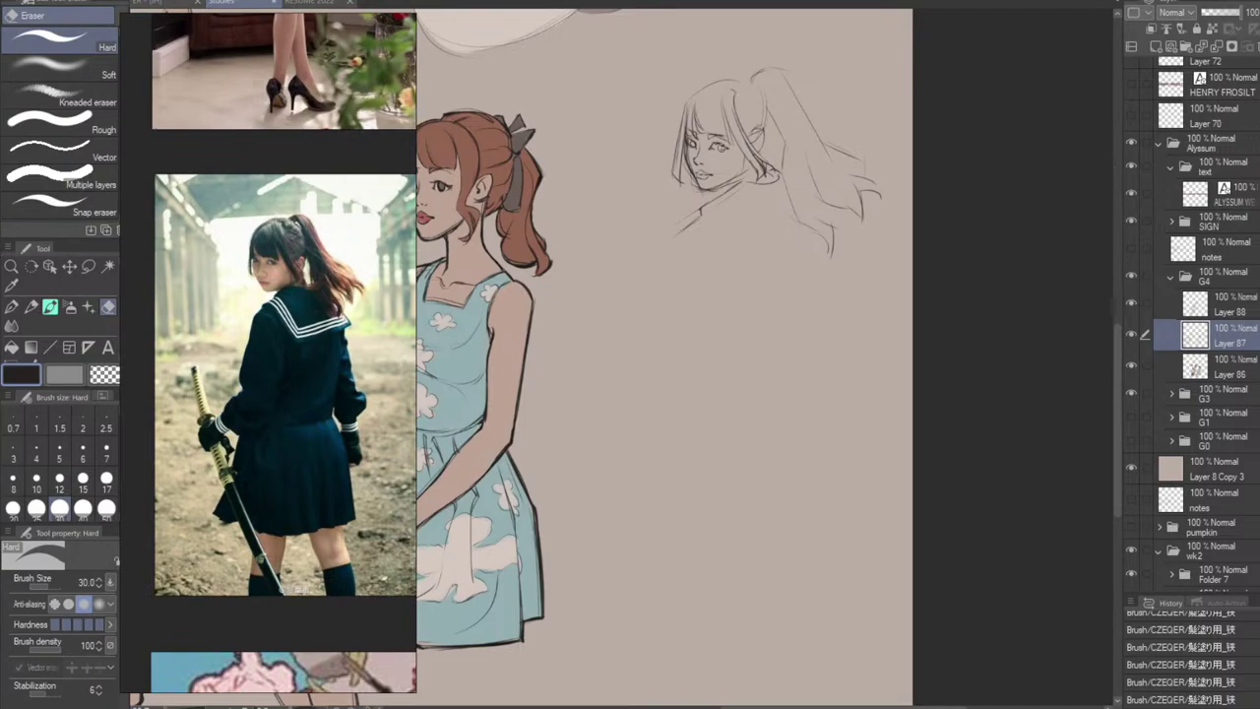
{"action": "left_click", "coordinate": [720, 146]}
{"action": "key", "text": "b"}
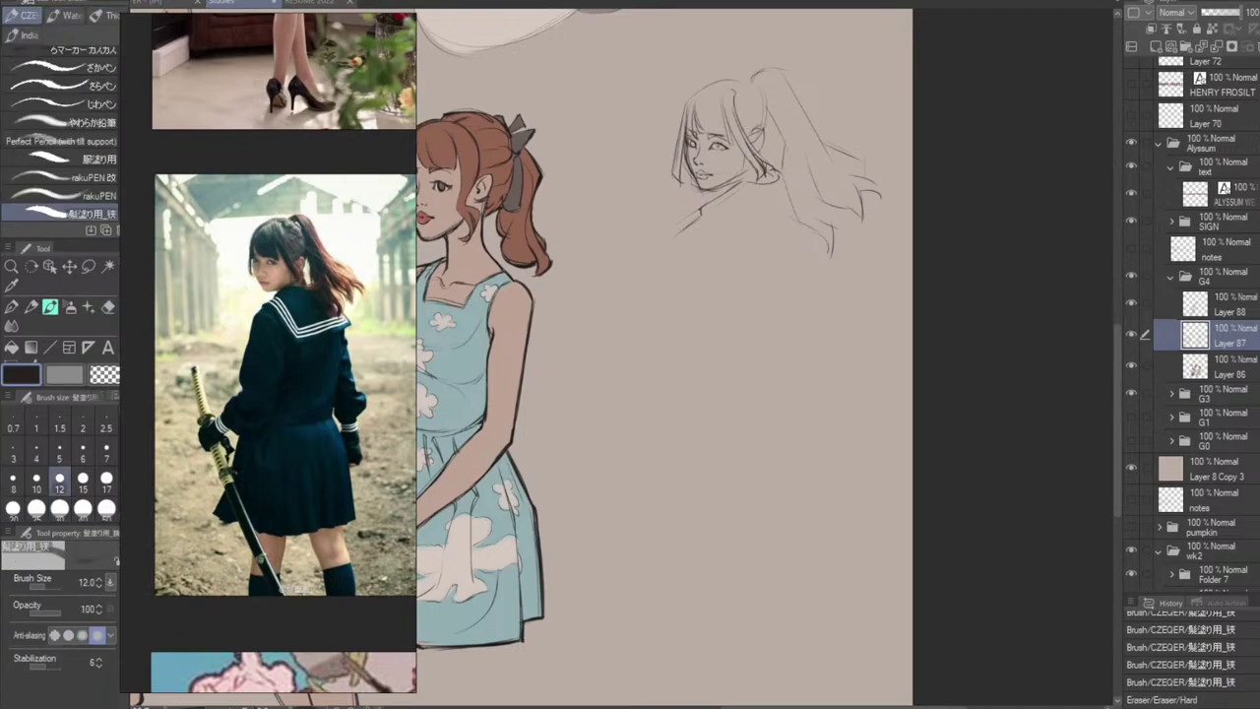
Undo the last marks on the near eye and redraw the short line inside it.
{"action": "left_click_drag", "start_coordinate": [717, 148], "coordinate": [721, 147]}
{"action": "key", "text": "ctrl+z"}
{"action": "key", "text": "ctrl+z"}
{"action": "key", "text": "ctrl+z"}
{"action": "key", "text": "ctrl+z"}
{"action": "left_click_drag", "start_coordinate": [718, 146], "coordinate": [724, 146]}
Draw the collar's front edge curving down over the shoulder from the neck.
{"action": "left_click_drag", "start_coordinate": [719, 187], "coordinate": [740, 178]}
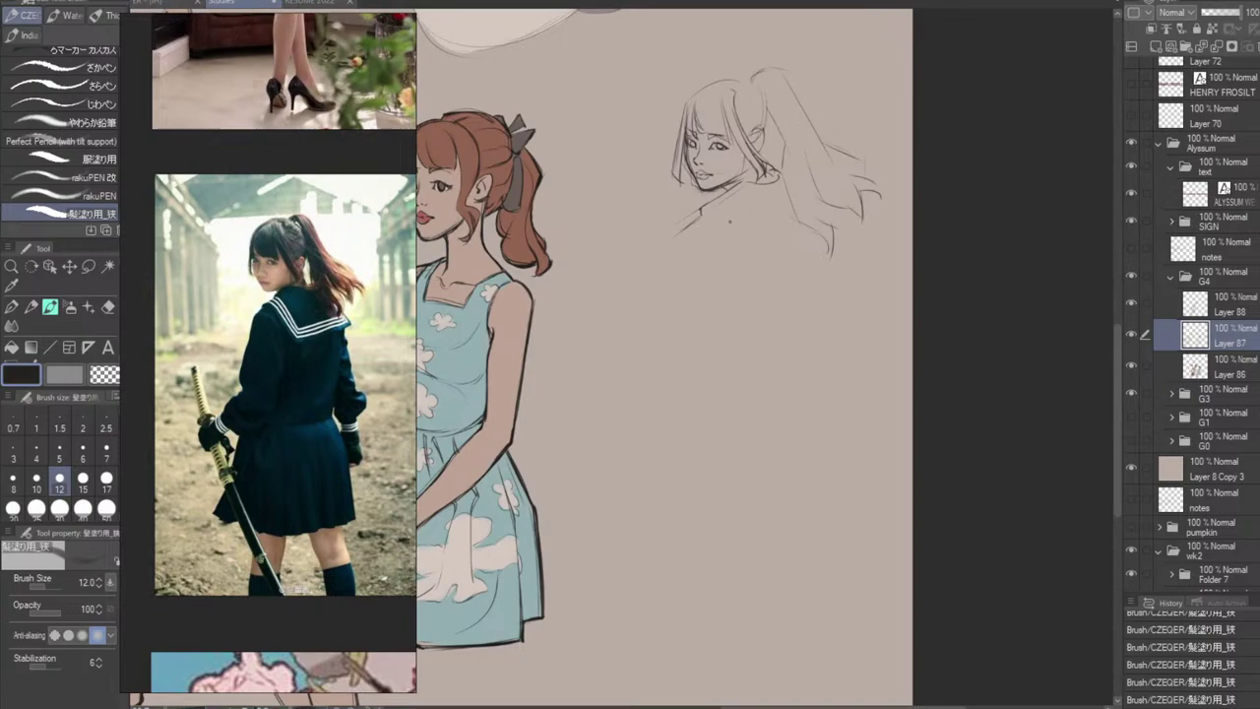
{"action": "key", "text": "ctrl+z"}
{"action": "left_click_drag", "start_coordinate": [736, 184], "coordinate": [727, 199]}
{"action": "key", "text": "ctrl+z"}
{"action": "left_click_drag", "start_coordinate": [701, 211], "coordinate": [738, 256]}
Redraw the line running from the ponytail's root down its inner side.
{"action": "left_click_drag", "start_coordinate": [767, 136], "coordinate": [773, 116]}
{"action": "mouse_move", "coordinate": [772, 77]}
{"action": "left_mouse_down"}
{"action": "mouse_move", "coordinate": [760, 102]}
{"action": "mouse_move", "coordinate": [775, 113]}
{"action": "mouse_move", "coordinate": [765, 86]}
{"action": "mouse_move", "coordinate": [789, 144]}
{"action": "left_mouse_up"}
{"action": "key", "text": "ctrl+z"}
{"action": "key", "text": "ctrl+z"}
{"action": "key", "text": "ctrl+z"}
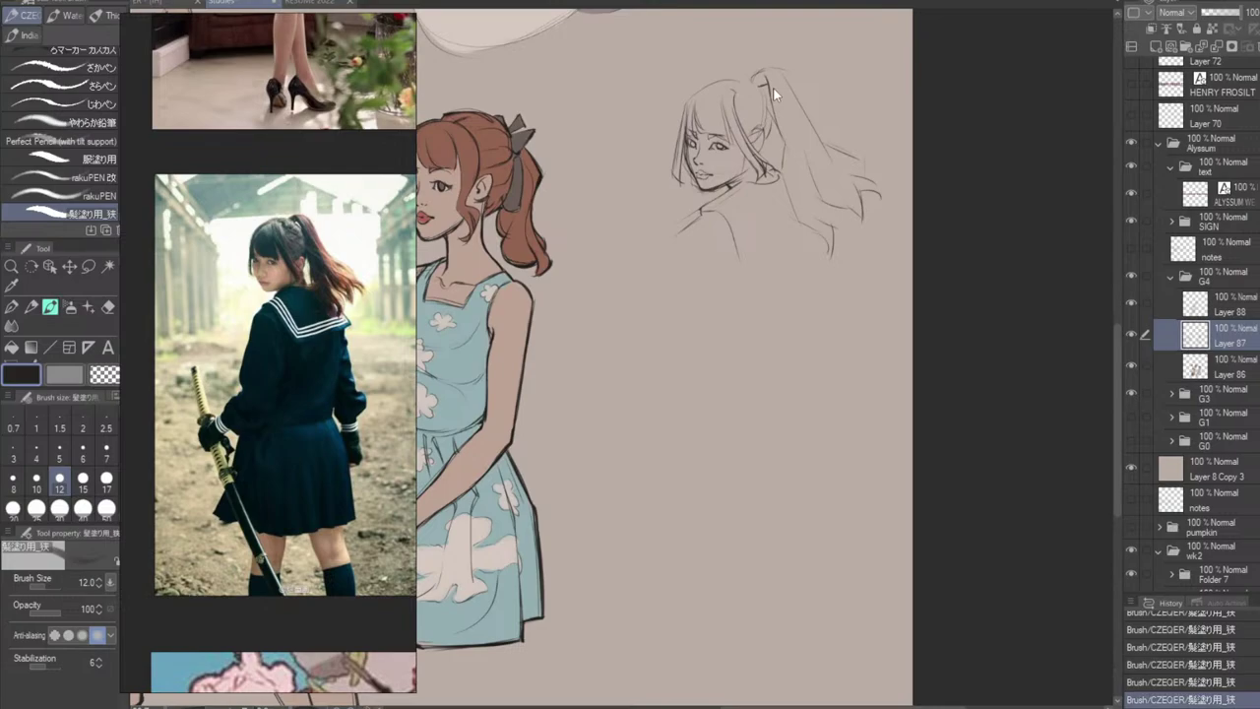
{"action": "key", "text": "ctrl+z"}
{"action": "key", "text": "ctrl+z"}
{"action": "left_click_drag", "start_coordinate": [765, 78], "coordinate": [791, 150]}
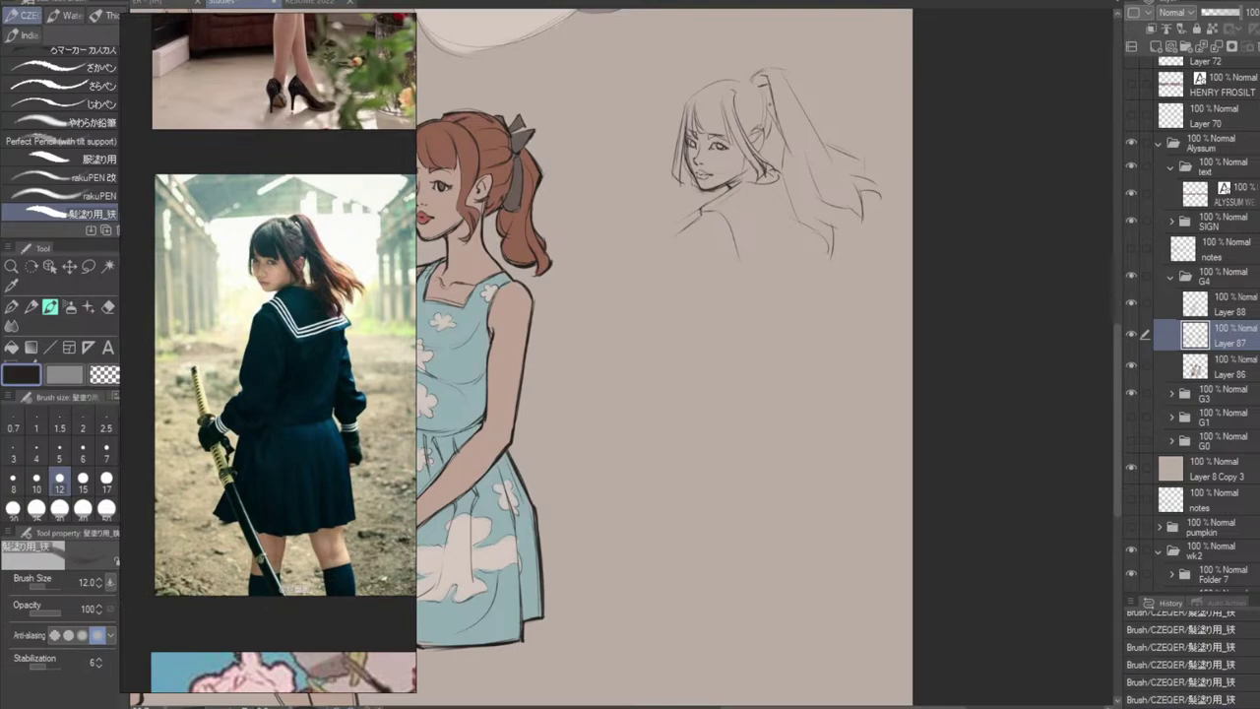
Try short strand lines below the ponytail's root and along the back of the head.
{"action": "left_click_drag", "start_coordinate": [768, 85], "coordinate": [780, 147]}
{"action": "key", "text": "ctrl+z"}
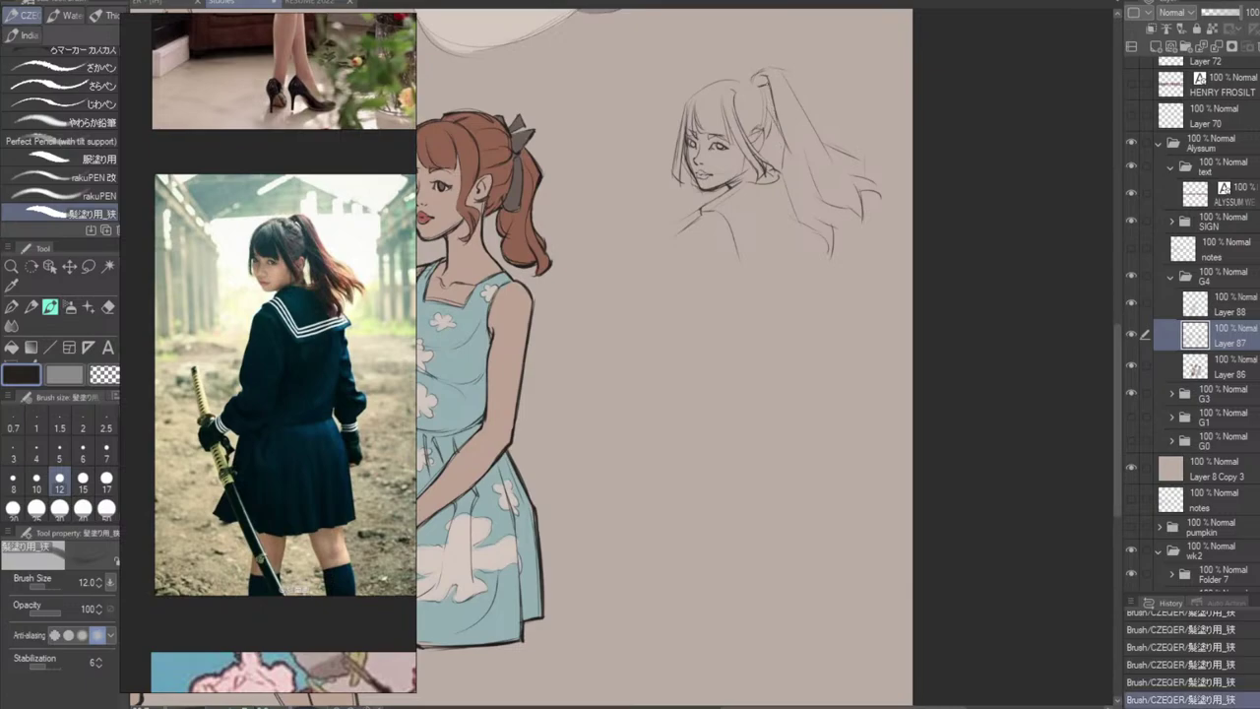
{"action": "left_click_drag", "start_coordinate": [770, 96], "coordinate": [776, 132]}
{"action": "key", "text": "ctrl+z"}
{"action": "left_click_drag", "start_coordinate": [770, 86], "coordinate": [779, 142]}
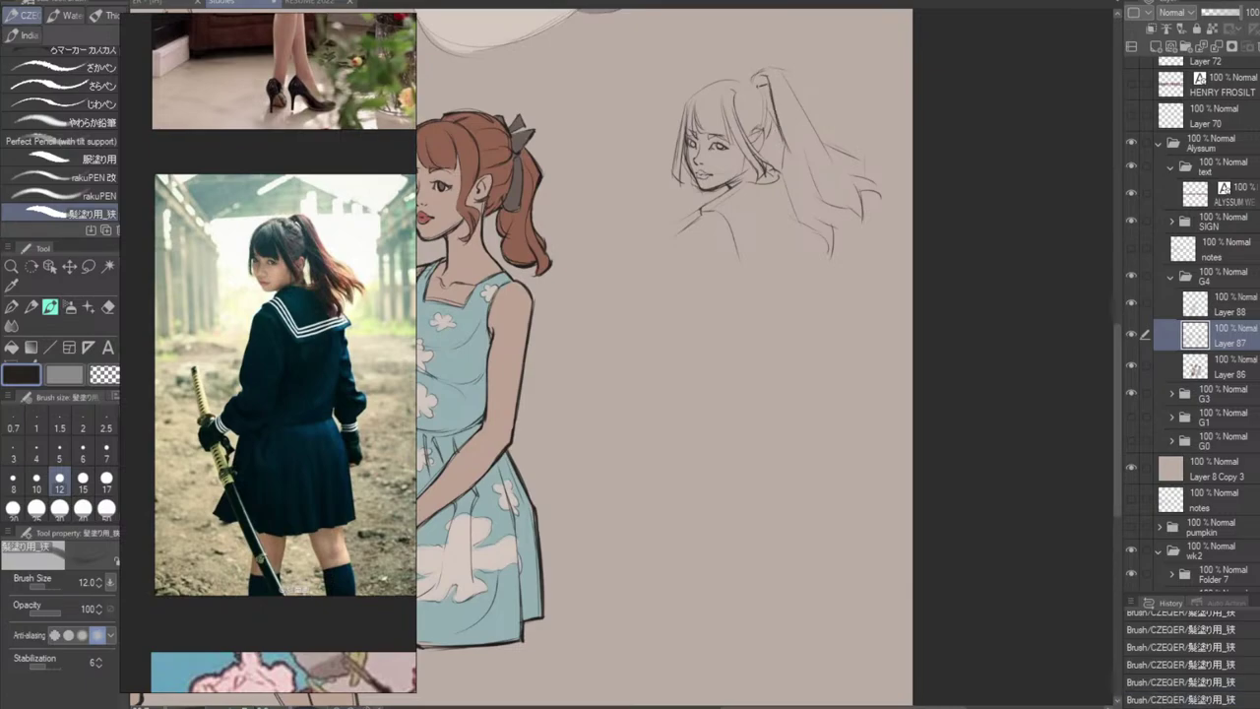
{"action": "mouse_move", "coordinate": [756, 86]}
{"action": "left_mouse_down"}
{"action": "mouse_move", "coordinate": [770, 112]}
{"action": "mouse_move", "coordinate": [769, 100]}
{"action": "left_mouse_up"}
{"action": "key", "text": "ctrl+z"}
{"action": "key", "text": "ctrl+z"}
{"action": "key", "text": "ctrl+z"}
Strengthen the hair outline over the crown and rework the strand line behind the ear.
{"action": "mouse_move", "coordinate": [685, 104]}
{"action": "left_mouse_down"}
{"action": "mouse_move", "coordinate": [715, 81]}
{"action": "mouse_move", "coordinate": [747, 80]}
{"action": "mouse_move", "coordinate": [723, 81]}
{"action": "mouse_move", "coordinate": [768, 112]}
{"action": "mouse_move", "coordinate": [770, 135]}
{"action": "left_mouse_up"}
{"action": "key", "text": "ctrl+z"}
{"action": "key", "text": "ctrl+z"}
{"action": "key", "text": "ctrl+z"}
{"action": "key", "text": "ctrl+z"}
{"action": "key", "text": "ctrl+z"}
{"action": "mouse_move", "coordinate": [762, 89]}
{"action": "left_mouse_down"}
{"action": "mouse_move", "coordinate": [776, 144]}
{"action": "mouse_move", "coordinate": [778, 125]}
{"action": "mouse_move", "coordinate": [767, 145]}
{"action": "left_mouse_up"}
{"action": "key", "text": "ctrl+z"}
{"action": "key", "text": "ctrl+z"}
{"action": "key", "text": "ctrl+z"}
{"action": "key", "text": "ctrl+z"}
{"action": "key", "text": "ctrl+z"}
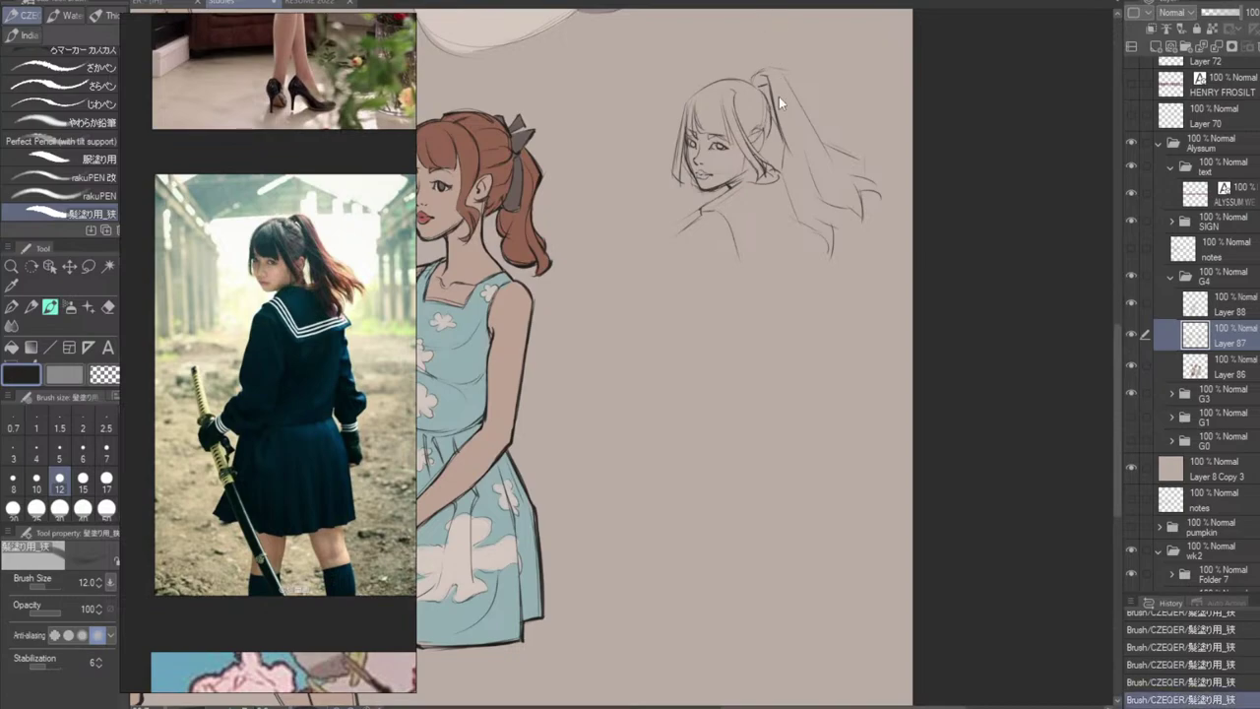
Add a short hair line behind the ear and try strands beneath the ponytail's root.
{"action": "left_click_drag", "start_coordinate": [774, 129], "coordinate": [766, 143]}
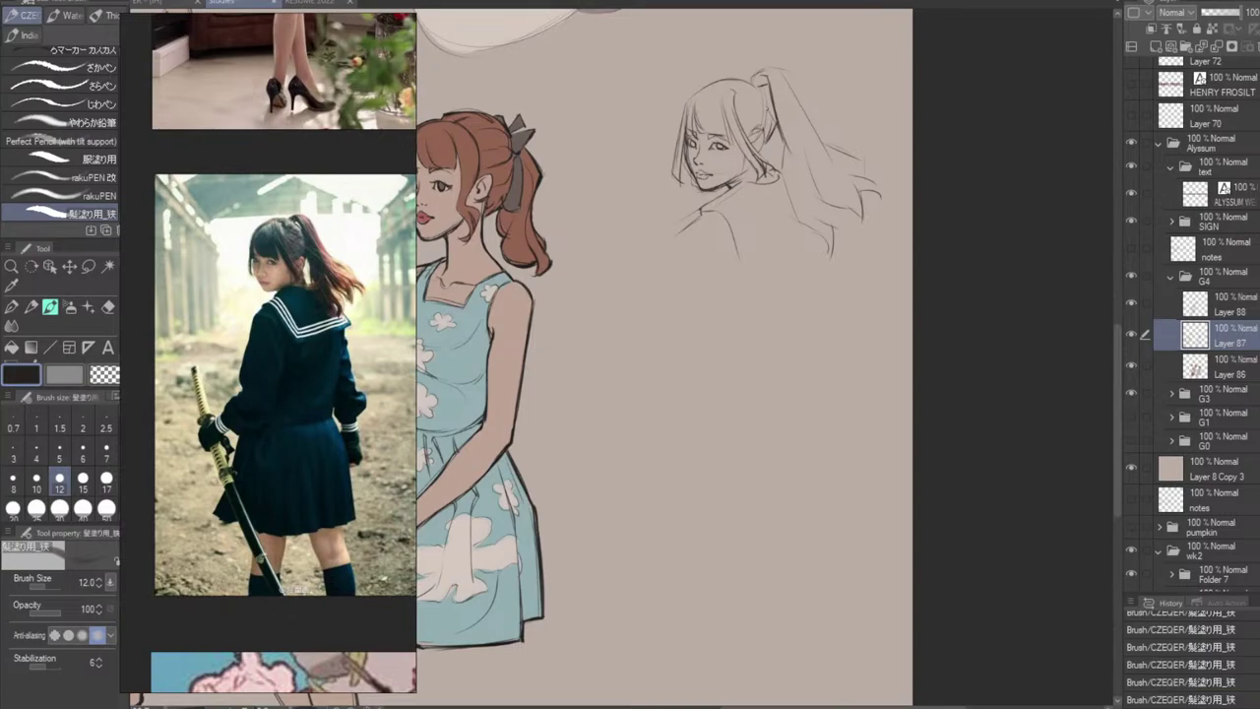
{"action": "left_click_drag", "start_coordinate": [761, 92], "coordinate": [777, 123]}
{"action": "key", "text": "ctrl+z"}
{"action": "left_click_drag", "start_coordinate": [759, 88], "coordinate": [774, 115]}
{"action": "key", "text": "ctrl+z"}
Erase stray lines around the side lock's lower end beside the neck.
{"action": "mouse_move", "coordinate": [765, 149]}
{"action": "left_mouse_down"}
{"action": "mouse_move", "coordinate": [768, 173]}
{"action": "mouse_move", "coordinate": [764, 164]}
{"action": "left_mouse_up"}
{"action": "key", "text": "ctrl+z"}
{"action": "key", "text": "ctrl+z"}
{"action": "key", "text": "ctrl+z"}
{"action": "key", "text": "ctrl+y"}
{"action": "key", "text": "e"}
{"action": "mouse_move", "coordinate": [765, 167]}
{"action": "left_mouse_down"}
{"action": "mouse_move", "coordinate": [783, 128]}
{"action": "mouse_move", "coordinate": [766, 165]}
{"action": "left_mouse_up"}
{"action": "left_click_drag", "start_coordinate": [776, 181], "coordinate": [764, 173]}
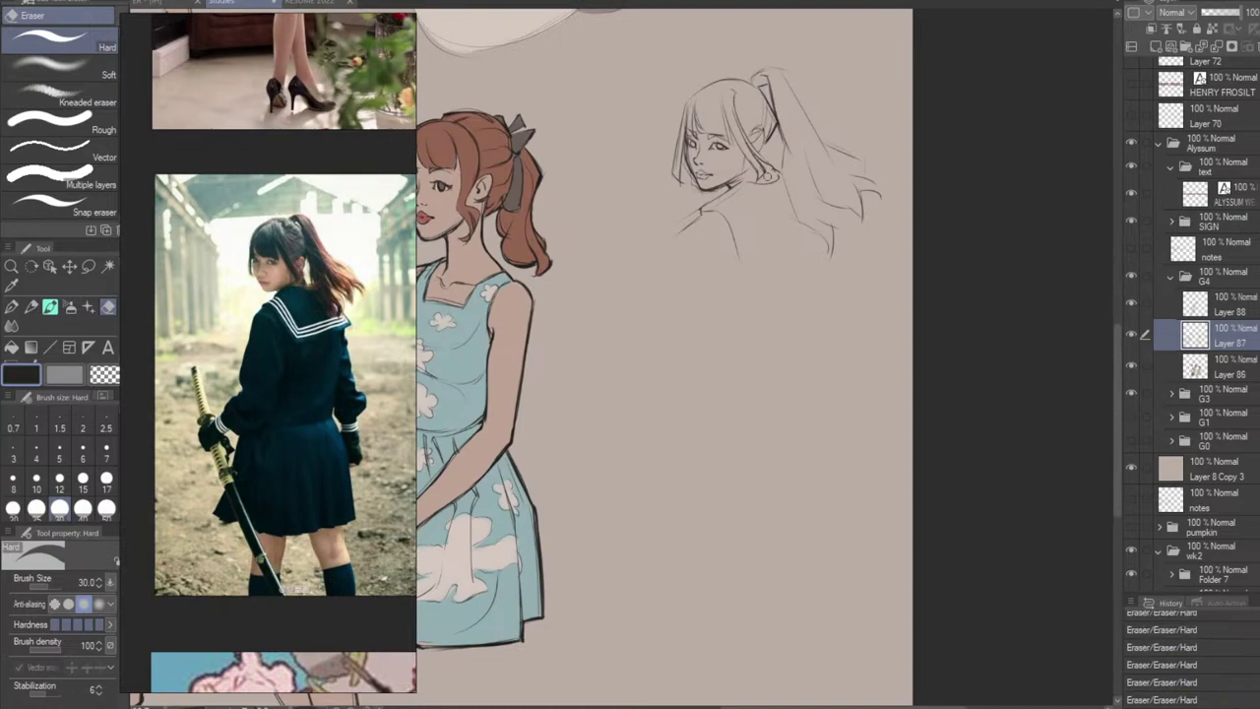
Redraw the side lock's lower end and the hair line at the nape.
{"action": "key", "text": "b"}
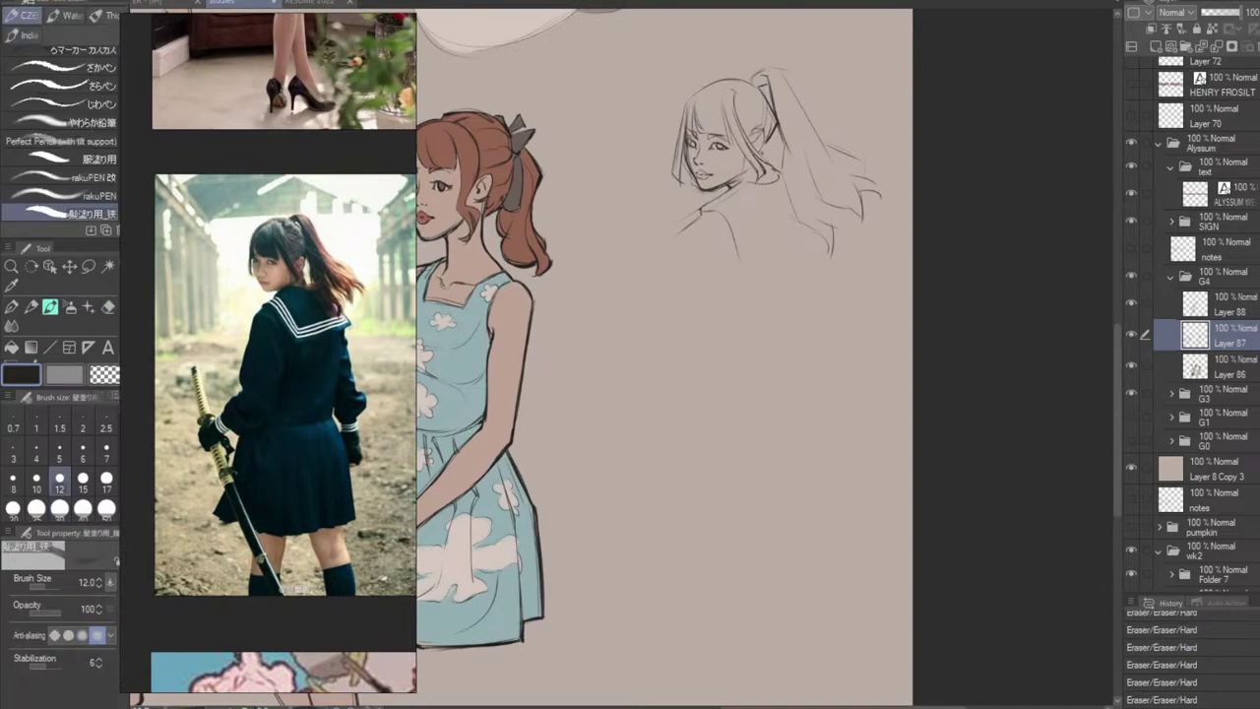
{"action": "left_click_drag", "start_coordinate": [769, 168], "coordinate": [763, 152]}
{"action": "key", "text": "ctrl+z"}
{"action": "left_click_drag", "start_coordinate": [768, 165], "coordinate": [763, 162]}
{"action": "key", "text": "ctrl+z"}
{"action": "key", "text": "ctrl+z"}
{"action": "left_click_drag", "start_coordinate": [770, 175], "coordinate": [763, 159]}
{"action": "key", "text": "ctrl+z"}
{"action": "key", "text": "ctrl+z"}
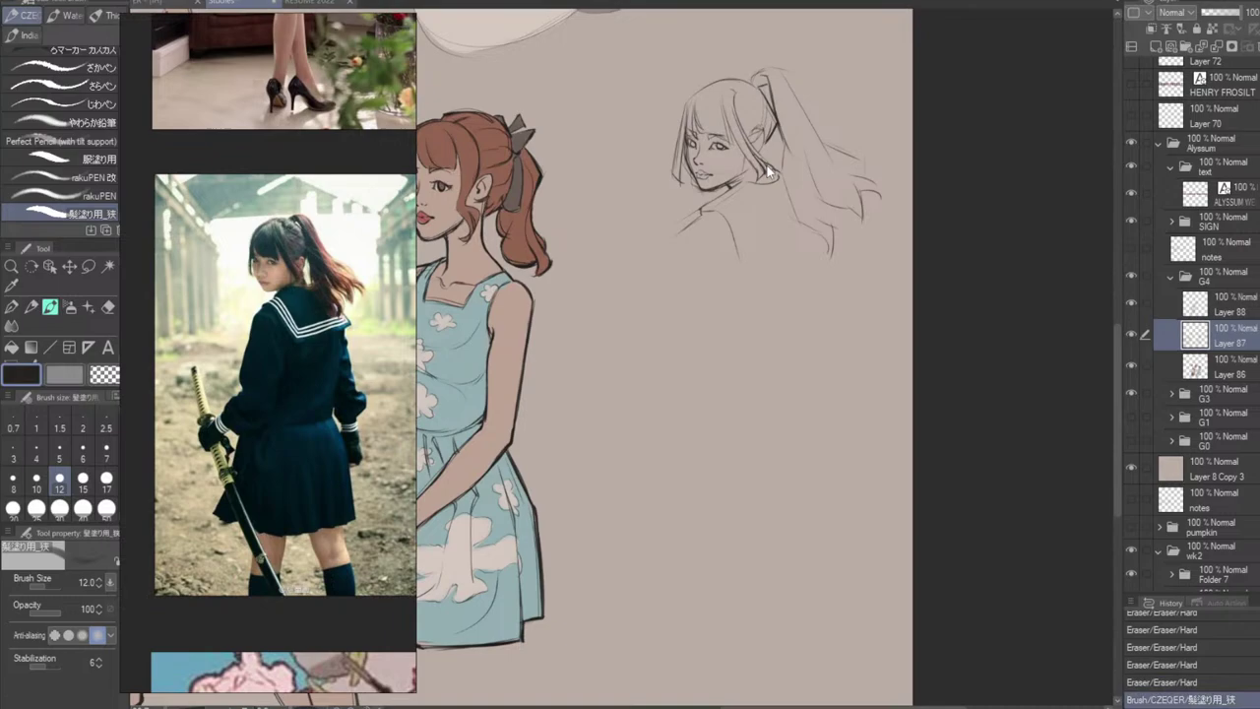
{"action": "key", "text": "ctrl+z"}
{"action": "key", "text": "ctrl+y"}
{"action": "left_click_drag", "start_coordinate": [782, 164], "coordinate": [776, 181]}
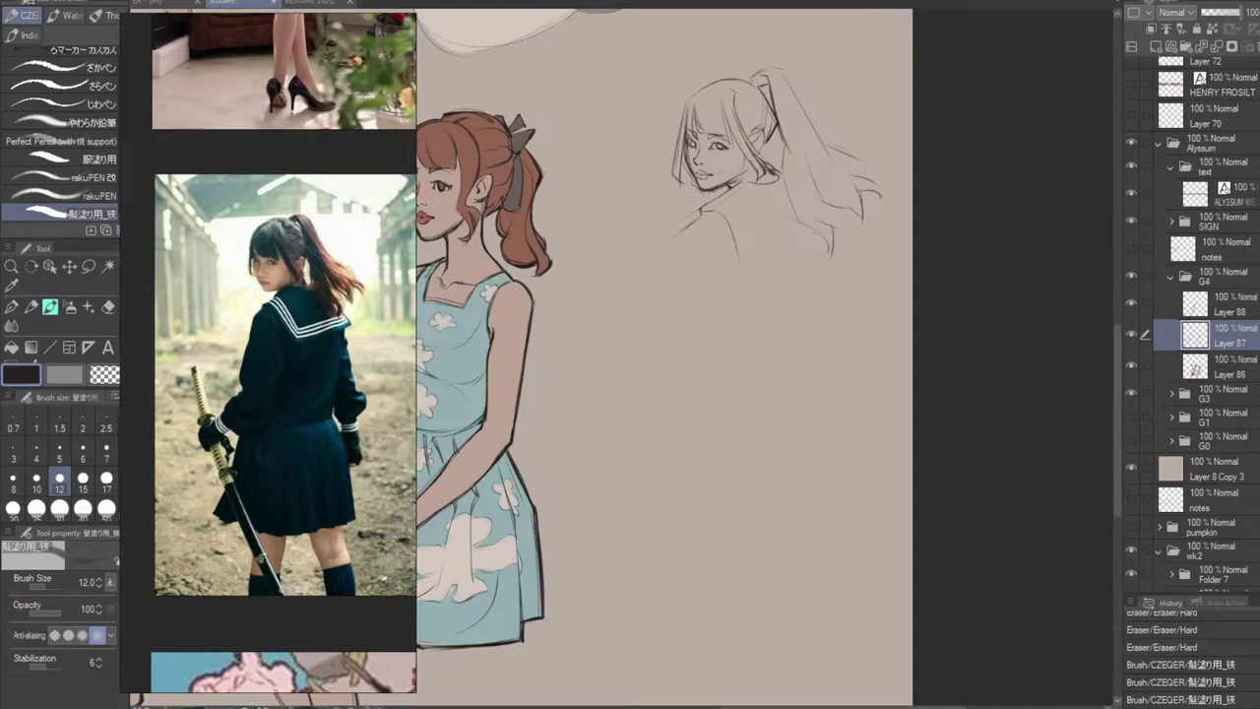
Outline the ear behind the side lock and clean up the lines around the nose.
{"action": "key", "text": "ctrl+y"}
{"action": "key", "text": "ctrl+y"}
{"action": "key", "text": "ctrl+y"}
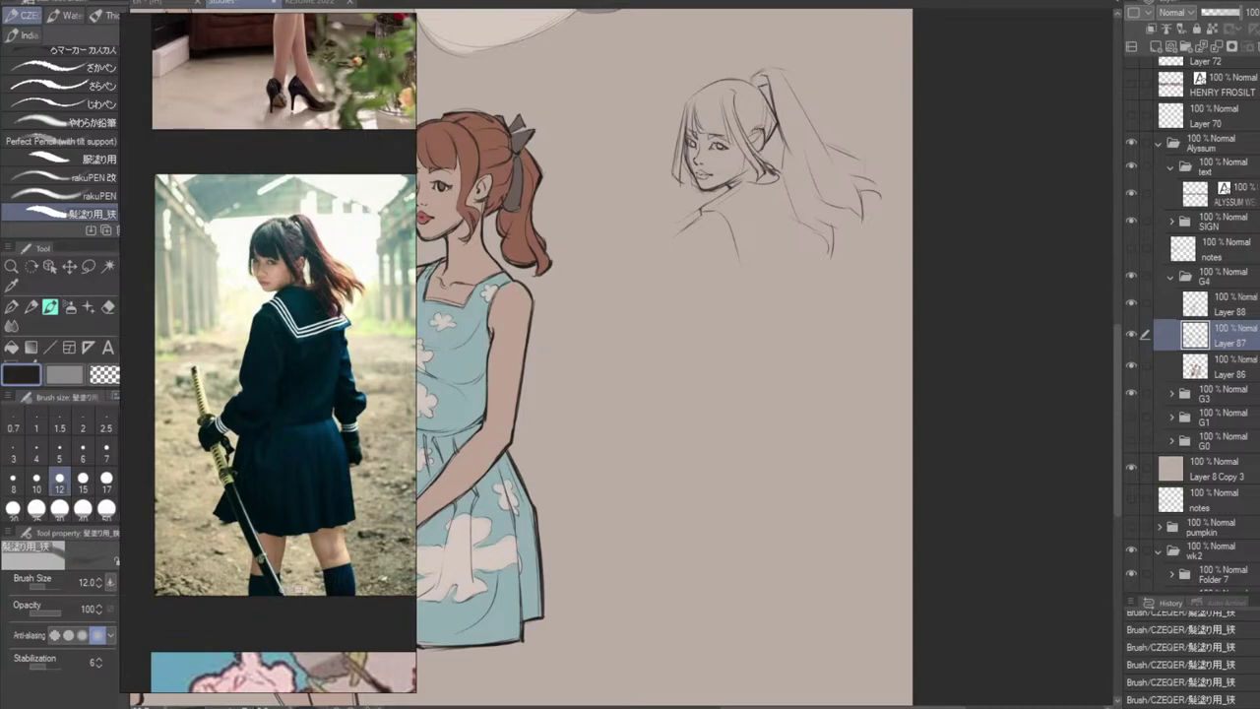
{"action": "key", "text": "ctrl+z"}
{"action": "left_click_drag", "start_coordinate": [755, 129], "coordinate": [750, 141]}
{"action": "left_click_drag", "start_coordinate": [695, 144], "coordinate": [695, 160]}
{"action": "key", "text": "ctrl+z"}
{"action": "key", "text": "e"}
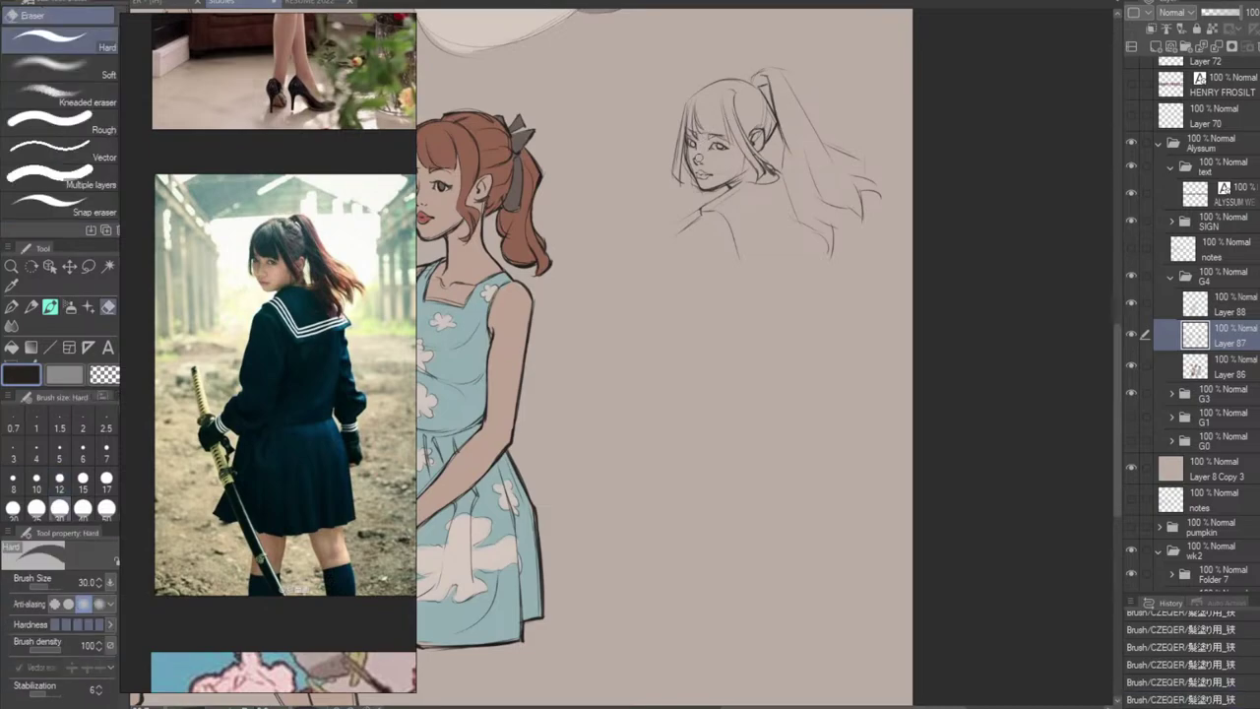
{"action": "key", "text": "b"}
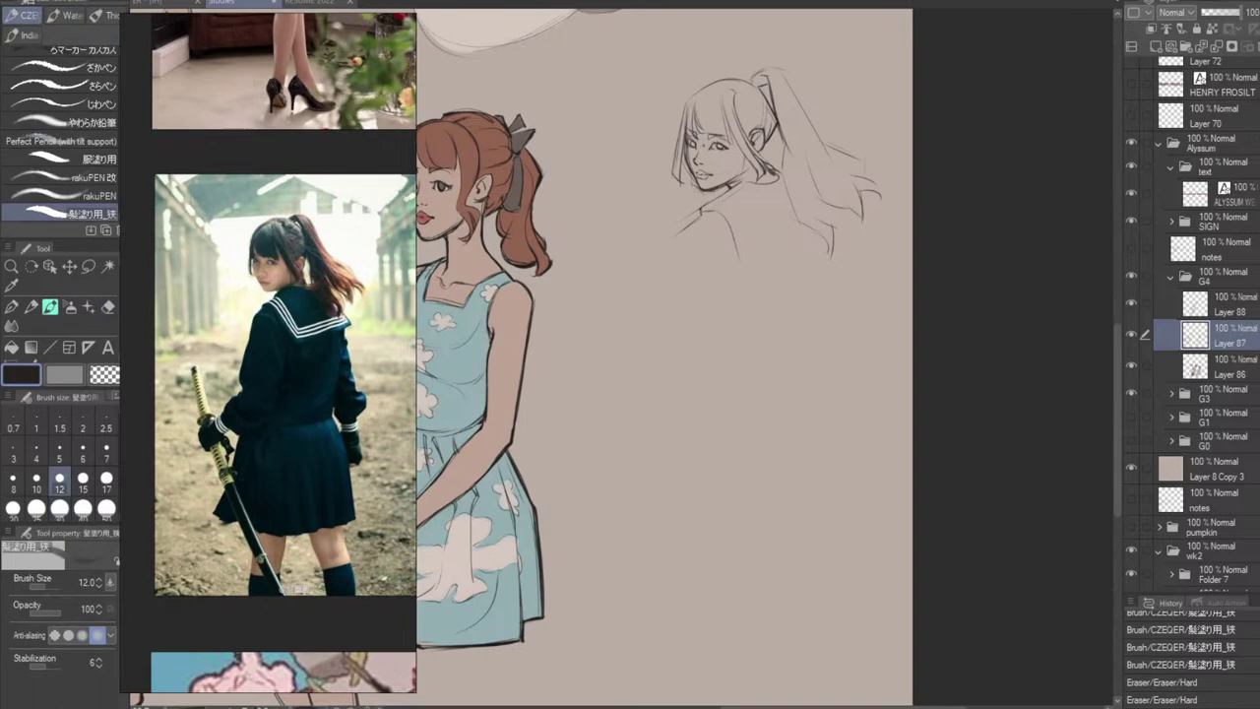
Redraw the near eye's lid line, comparing it with the previous version.
{"action": "left_click_drag", "start_coordinate": [711, 146], "coordinate": [724, 145]}
{"action": "key", "text": "ctrl+z"}
{"action": "key", "text": "ctrl+y"}
{"action": "key", "text": "ctrl+z"}
{"action": "key", "text": "ctrl+y"}
{"action": "key", "text": "ctrl+z"}
{"action": "key", "text": "ctrl+y"}
{"action": "key", "text": "ctrl+z"}
{"action": "left_click_drag", "start_coordinate": [712, 146], "coordinate": [722, 148]}
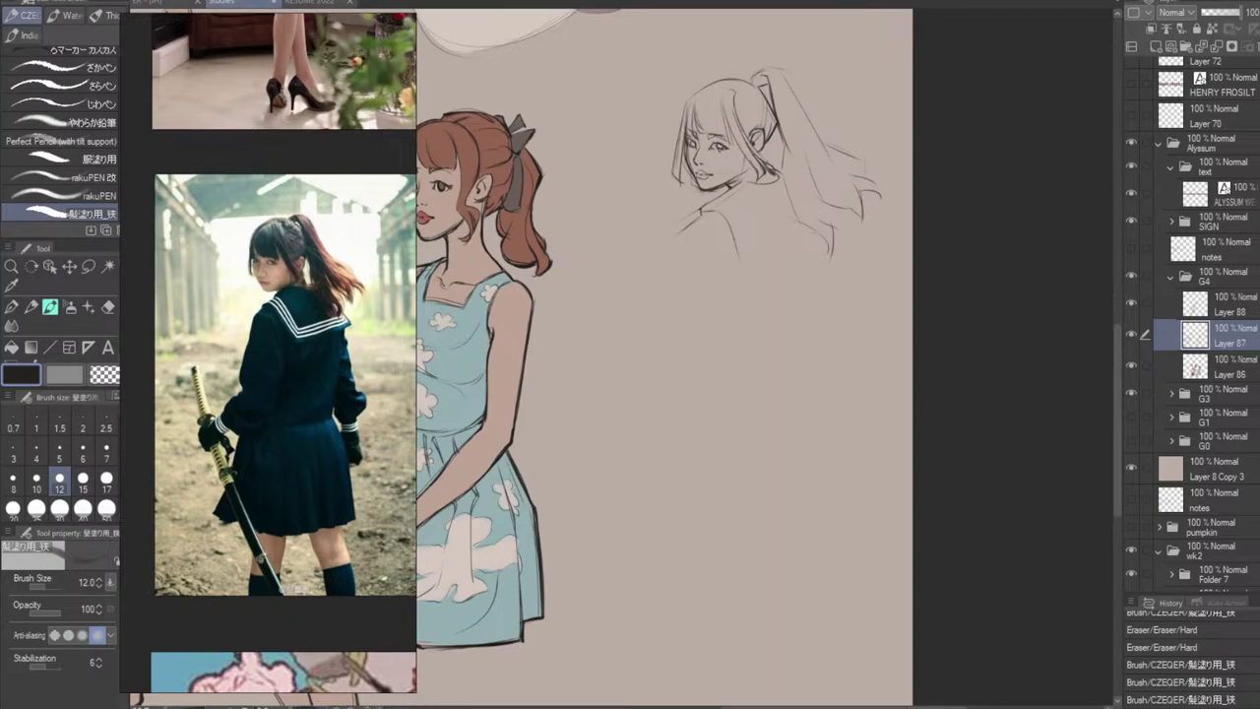
Try new lines at the near eye's inner corner and the nose bridge.
{"action": "left_click_drag", "start_coordinate": [705, 138], "coordinate": [713, 148]}
{"action": "key", "text": "e"}
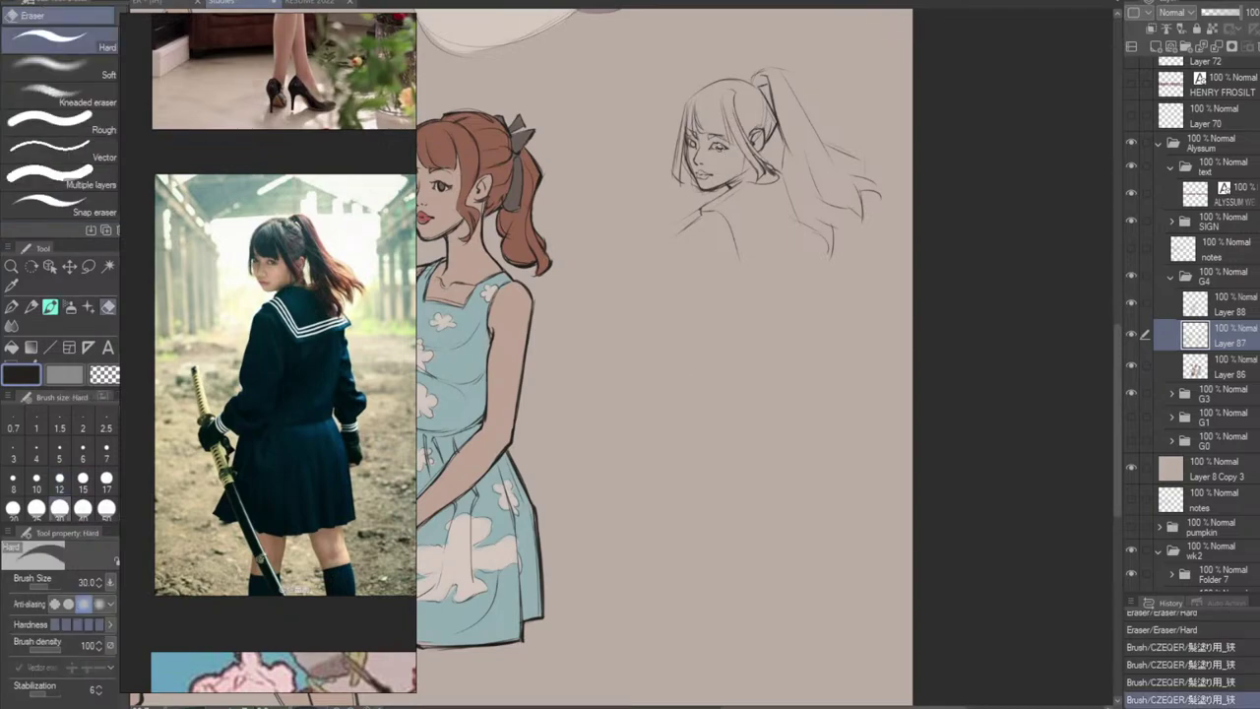
{"action": "key", "text": "b"}
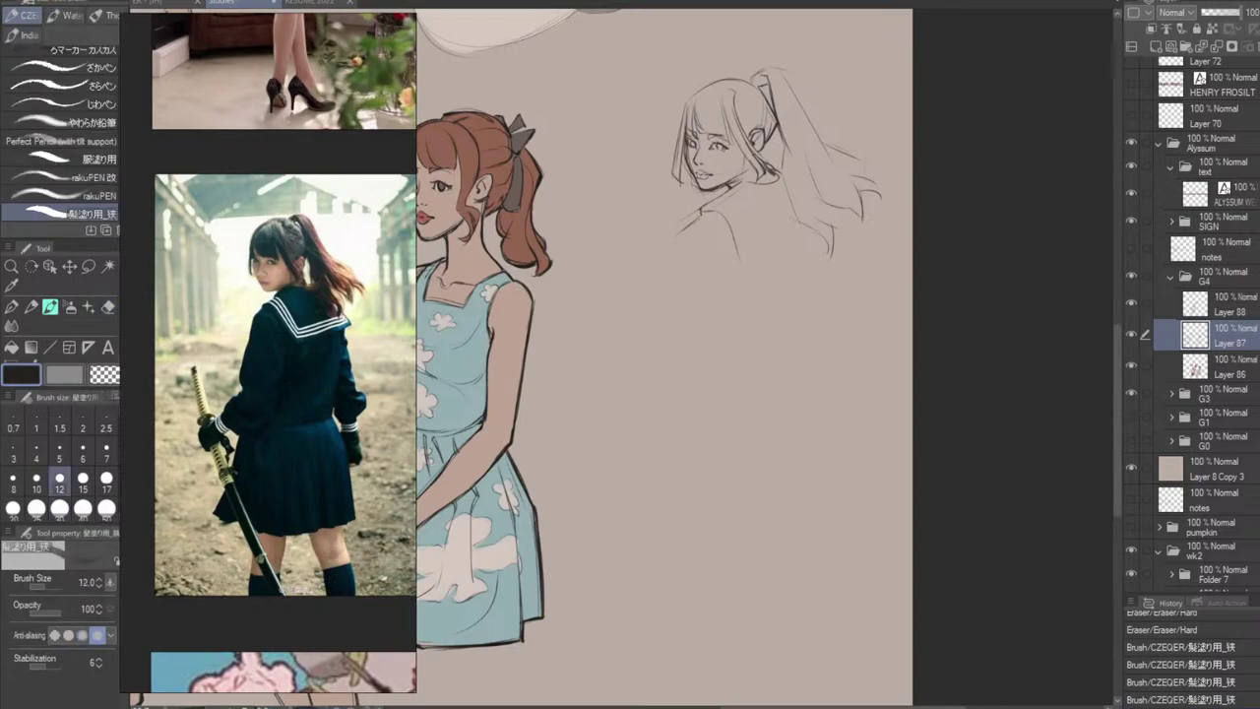
{"action": "mouse_move", "coordinate": [710, 140]}
{"action": "left_mouse_down"}
{"action": "mouse_move", "coordinate": [722, 148]}
{"action": "mouse_move", "coordinate": [705, 148]}
{"action": "left_mouse_up"}
{"action": "key", "text": "ctrl+z"}
{"action": "key", "text": "ctrl+z"}
{"action": "key", "text": "ctrl+z"}
{"action": "key", "text": "ctrl+z"}
{"action": "key", "text": "ctrl+z"}
{"action": "key", "text": "ctrl+z"}
{"action": "key", "text": "ctrl+z"}
Touch up the near eye's outer corner, the lips and the side lock's tip.
{"action": "left_click", "coordinate": [731, 150]}
{"action": "left_click_drag", "start_coordinate": [702, 176], "coordinate": [706, 179]}
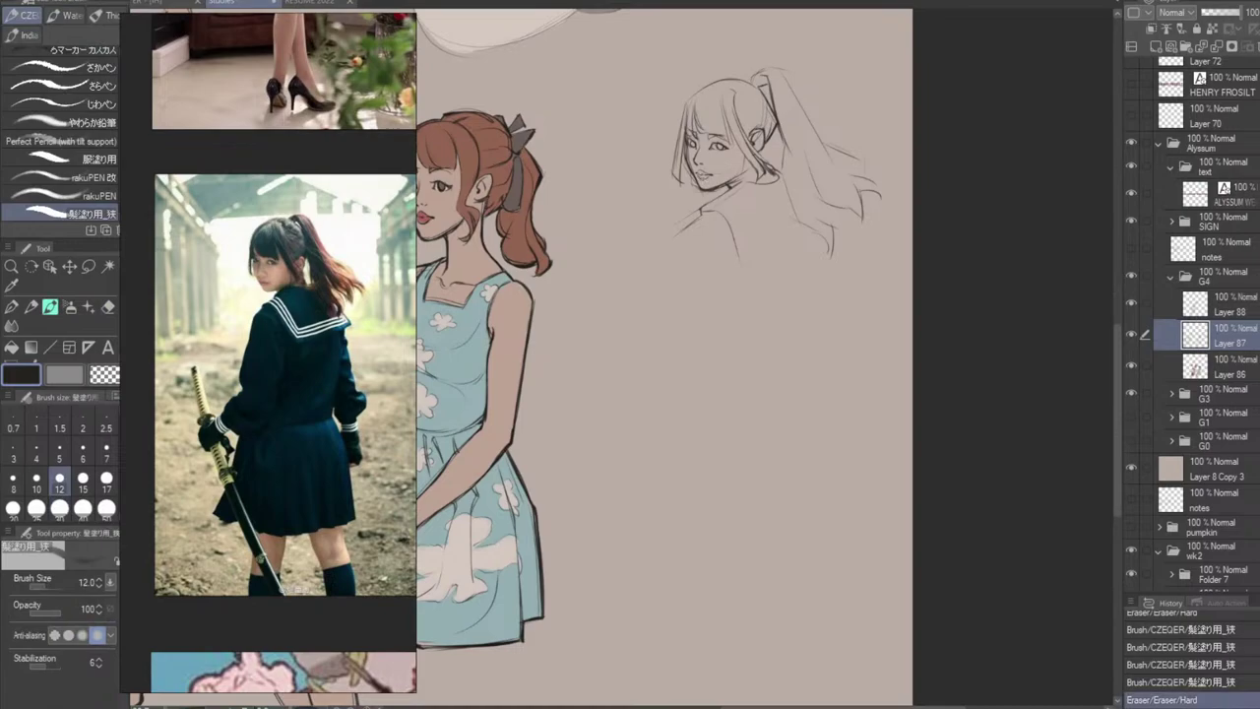
{"action": "left_click_drag", "start_coordinate": [760, 166], "coordinate": [774, 179]}
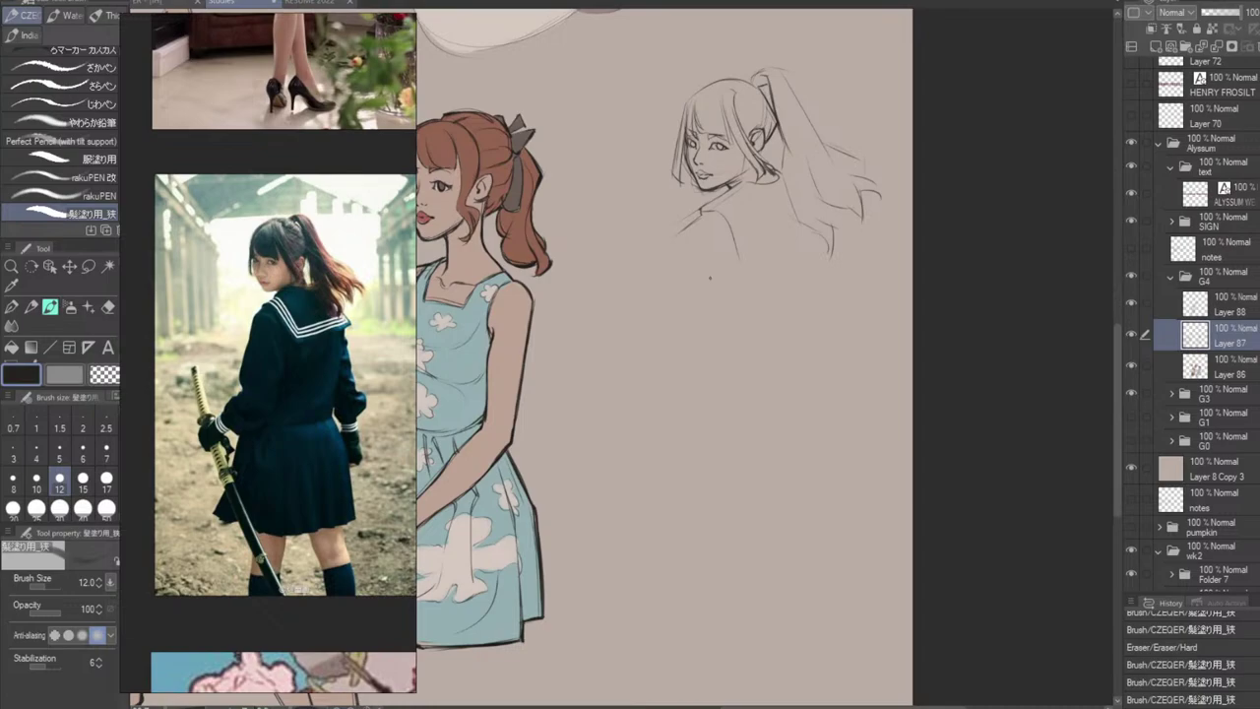
Erase excess lines around the chin and the far side of the jaw.
{"action": "key", "text": "e"}
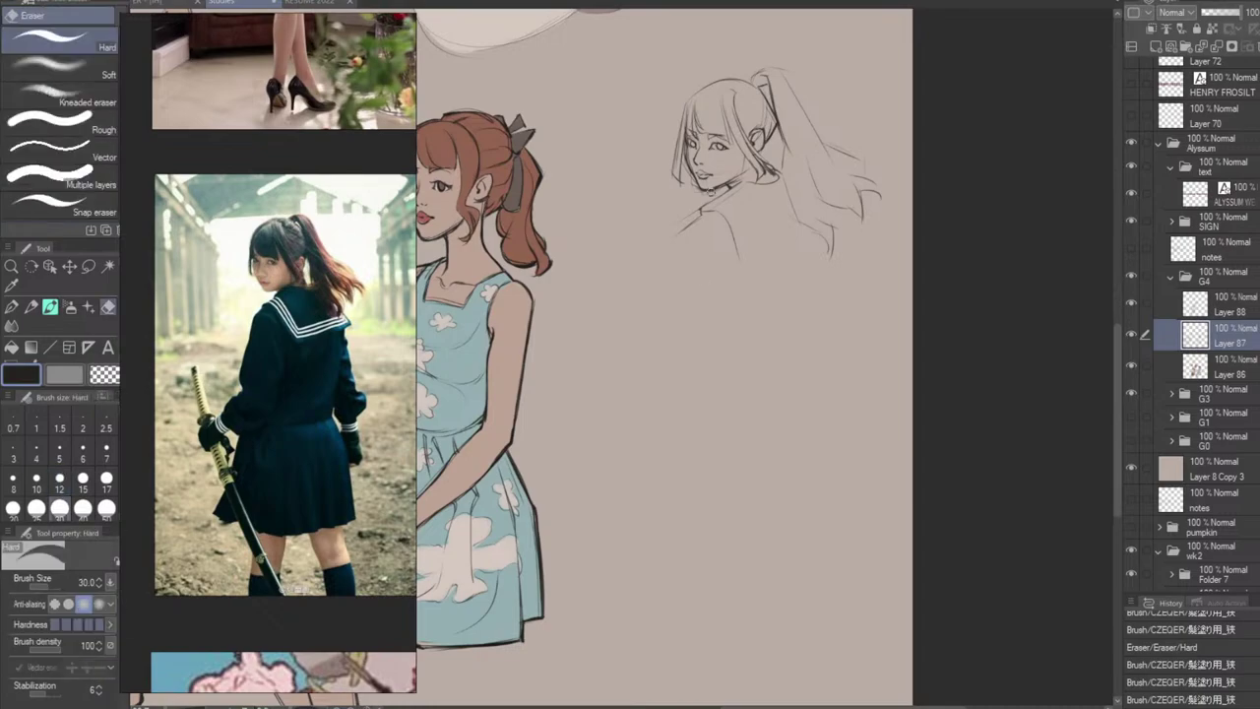
{"action": "mouse_move", "coordinate": [710, 198]}
{"action": "left_mouse_down"}
{"action": "mouse_move", "coordinate": [723, 188]}
{"action": "mouse_move", "coordinate": [690, 175]}
{"action": "left_mouse_up"}
{"action": "mouse_move", "coordinate": [688, 170]}
{"action": "left_mouse_down"}
{"action": "mouse_move", "coordinate": [694, 184]}
{"action": "mouse_move", "coordinate": [719, 178]}
{"action": "mouse_move", "coordinate": [701, 201]}
{"action": "left_mouse_up"}
{"action": "key", "text": "ctrl+z"}
{"action": "key", "text": "ctrl+z"}
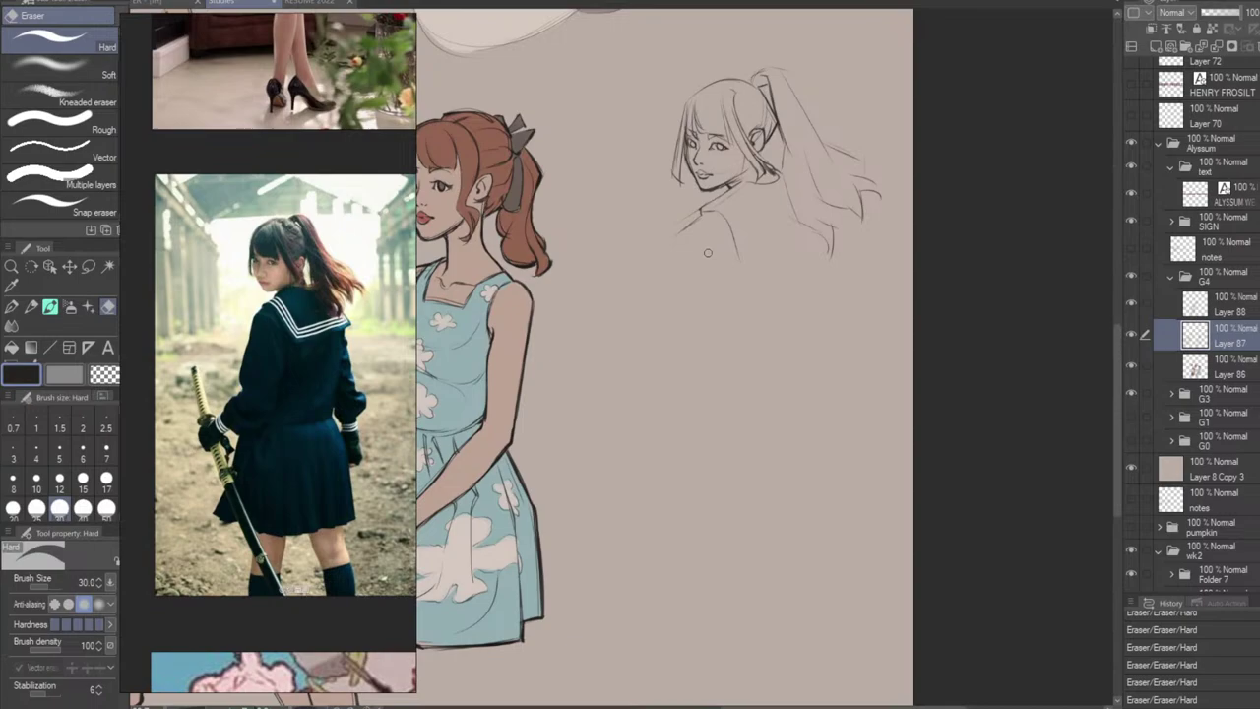
Draw the long outer line of the body down from the far shoulder.
{"action": "key", "text": "b"}
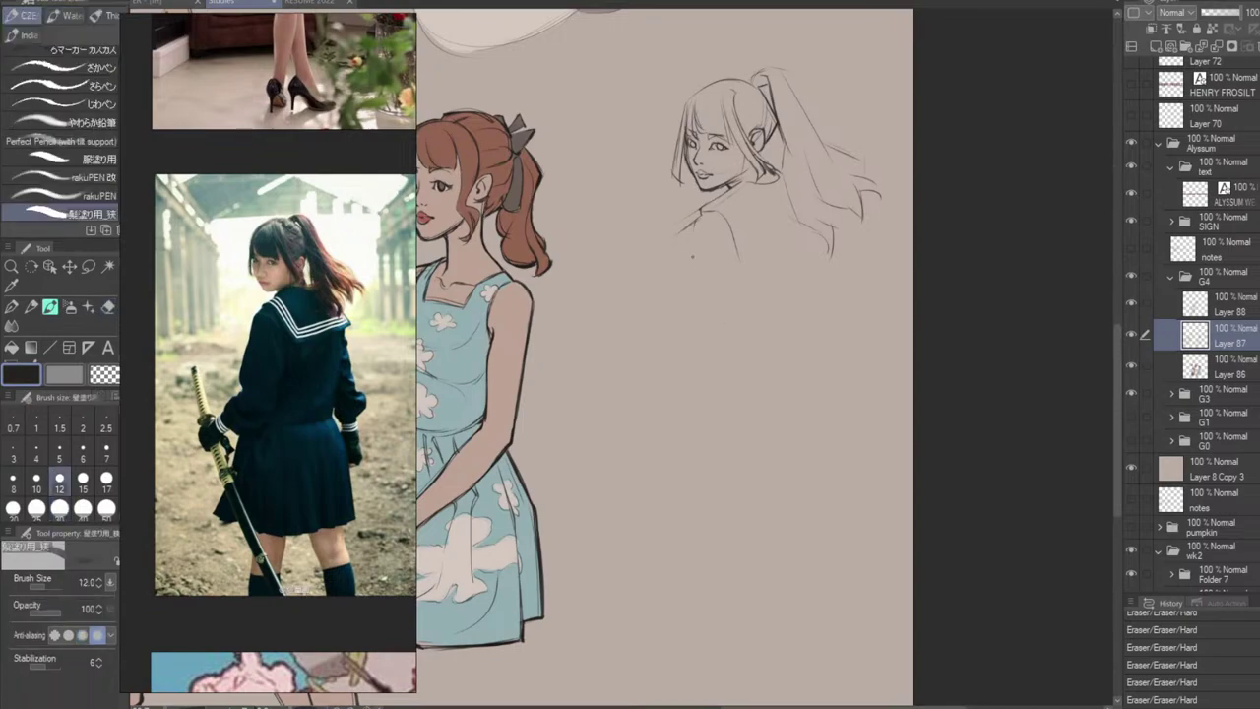
{"action": "left_click_drag", "start_coordinate": [691, 229], "coordinate": [684, 266]}
{"action": "left_click_drag", "start_coordinate": [688, 246], "coordinate": [675, 325]}
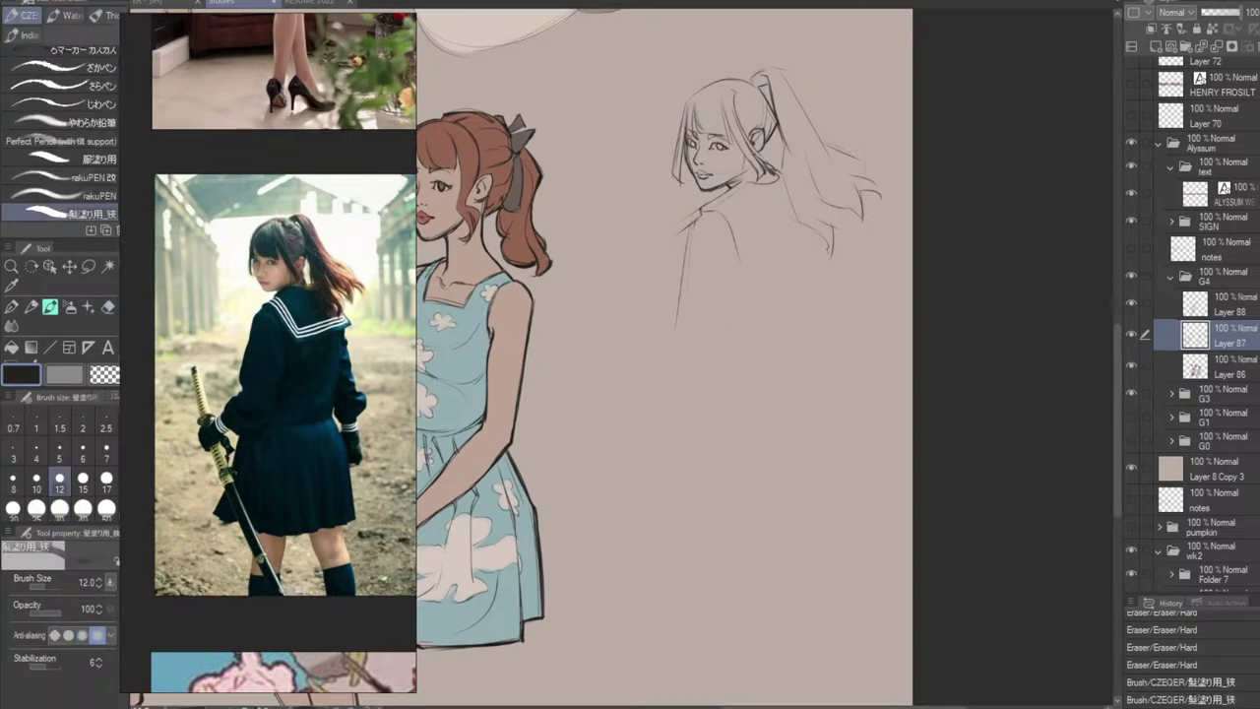
Lasso the loose end of the ponytail, scale it down slightly and deselect it.
{"action": "key", "text": "m"}
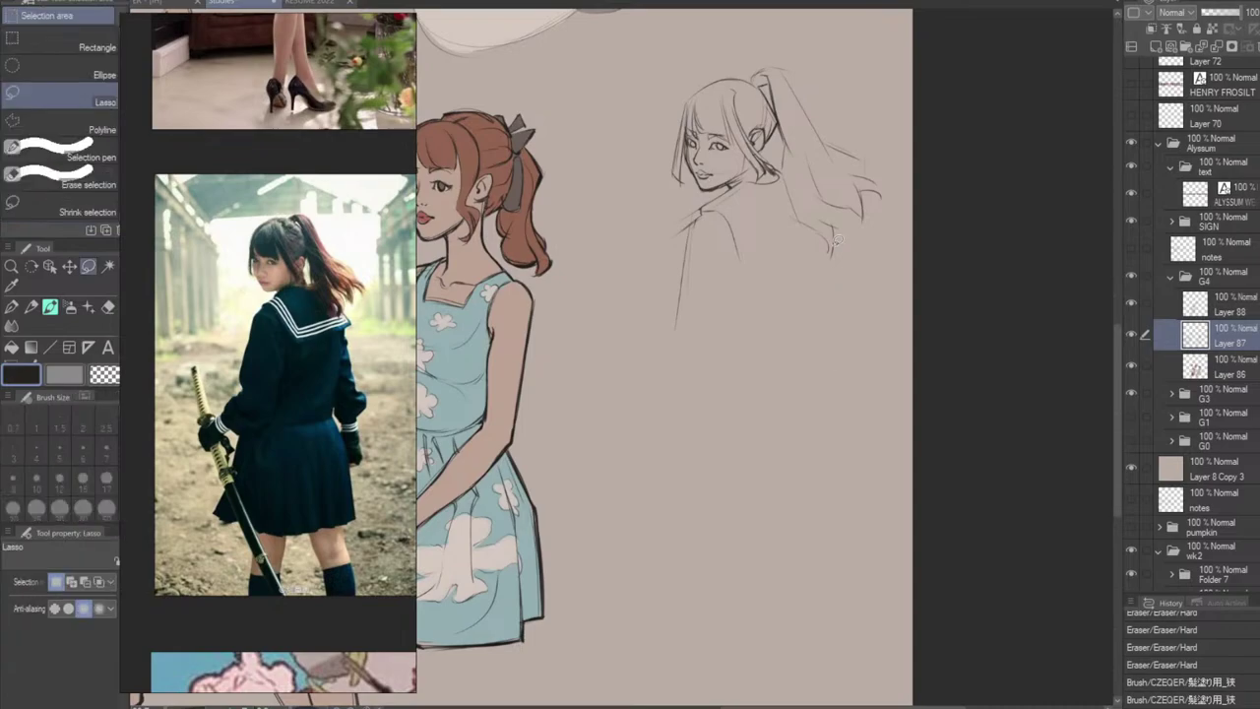
{"action": "mouse_move", "coordinate": [782, 138]}
{"action": "left_mouse_down"}
{"action": "mouse_move", "coordinate": [797, 259]}
{"action": "mouse_move", "coordinate": [873, 260]}
{"action": "mouse_move", "coordinate": [896, 159]}
{"action": "mouse_move", "coordinate": [825, 108]}
{"action": "left_mouse_up"}
{"action": "key", "text": "ctrl+t"}
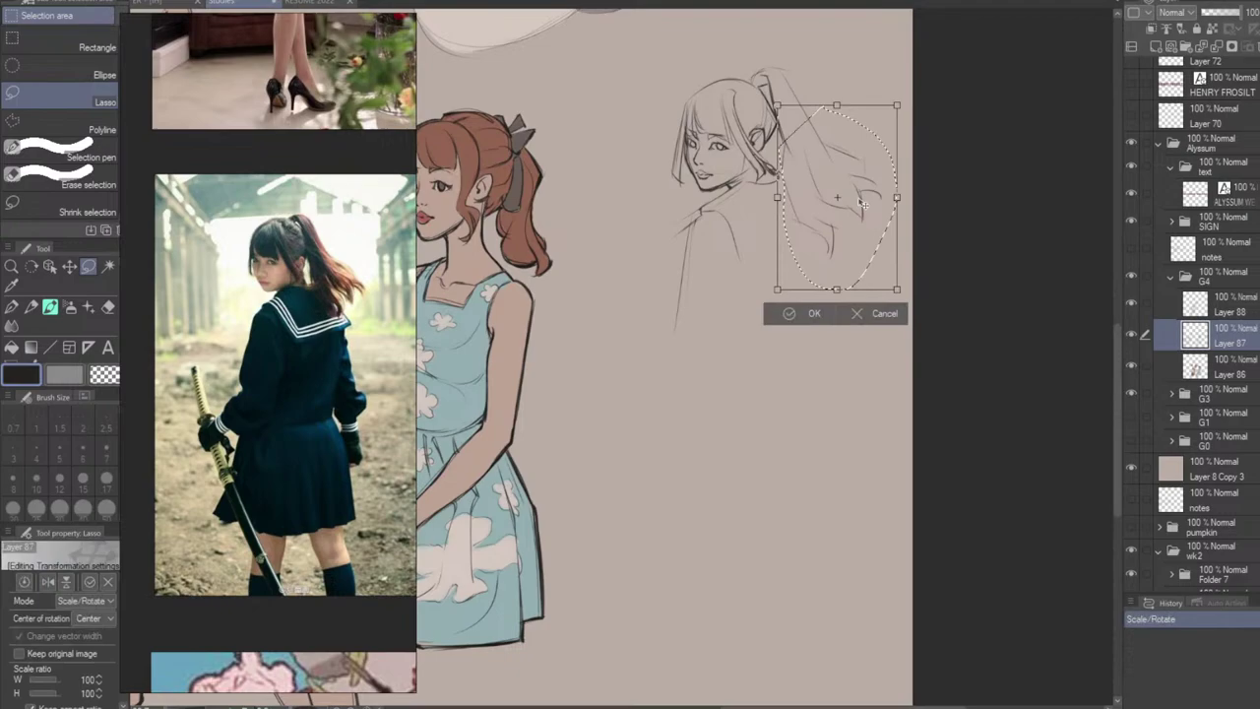
{"action": "left_click_drag", "start_coordinate": [894, 287], "coordinate": [879, 262]}
{"action": "left_click", "coordinate": [779, 286]}
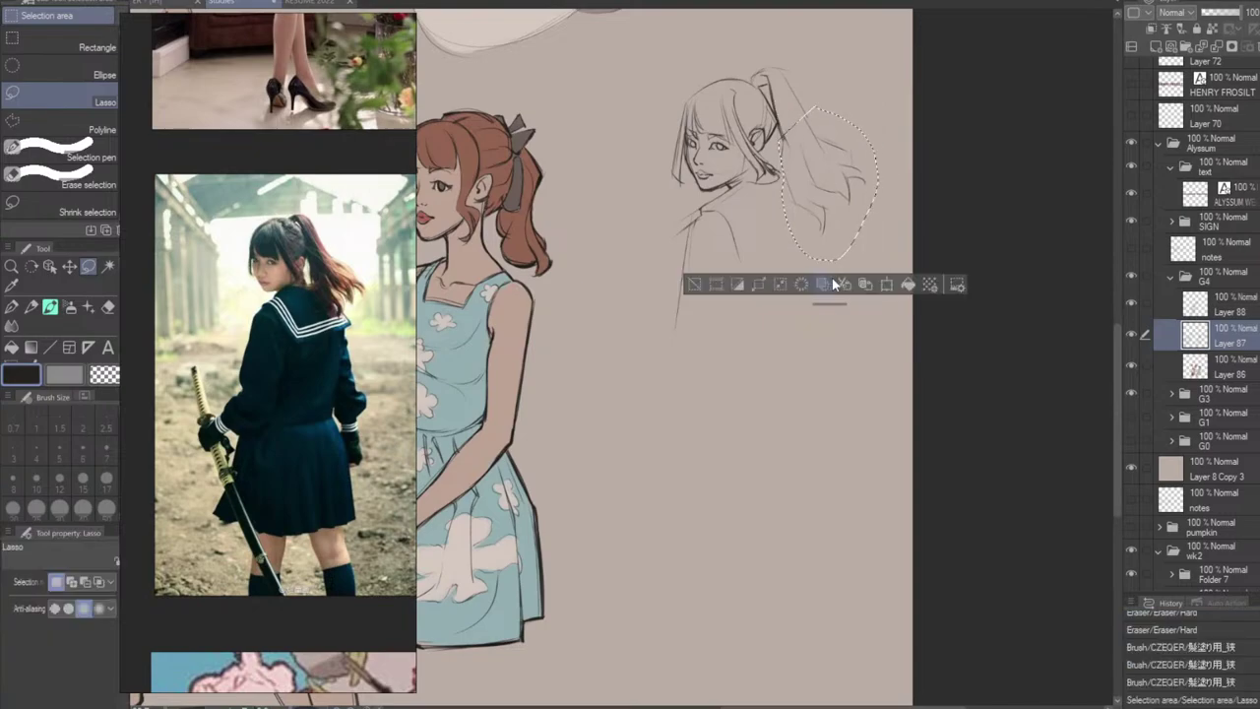
{"action": "key", "text": "ctrl+d"}
Sketch the sailor collar over the back and block in the torso down to a curved waistline.
{"action": "key", "text": "b"}
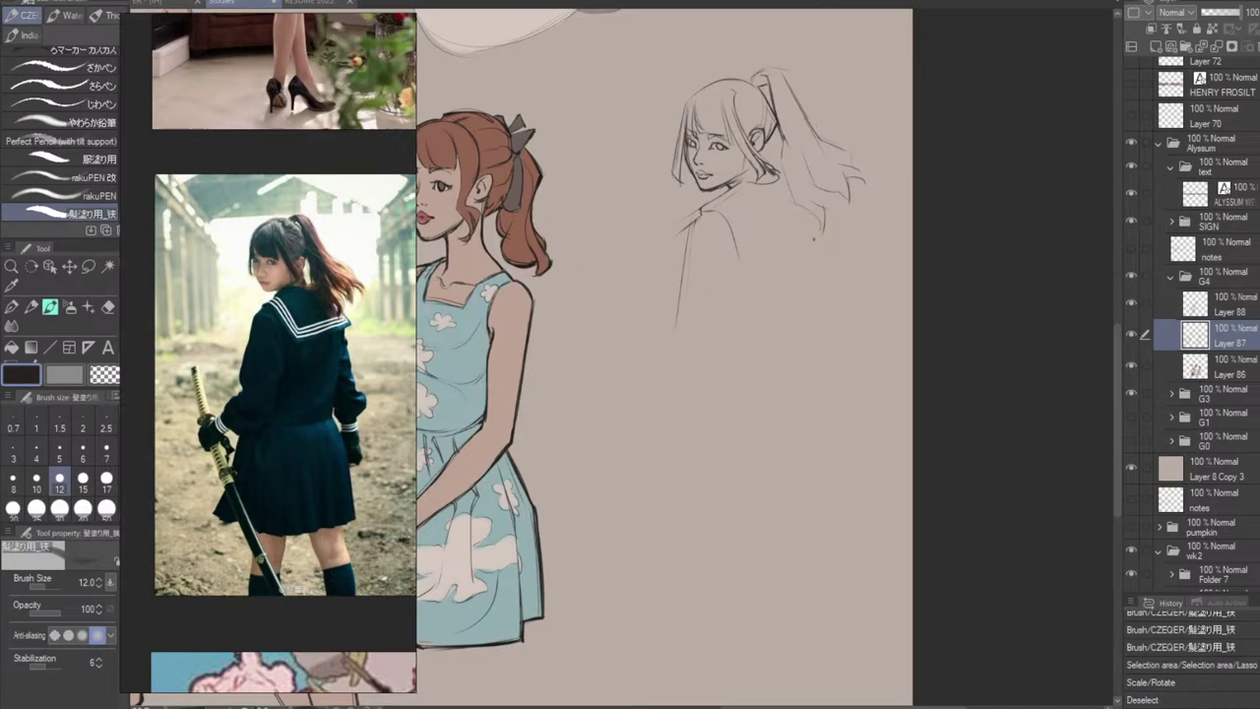
{"action": "left_click_drag", "start_coordinate": [730, 213], "coordinate": [755, 260]}
{"action": "left_click_drag", "start_coordinate": [772, 185], "coordinate": [796, 207]}
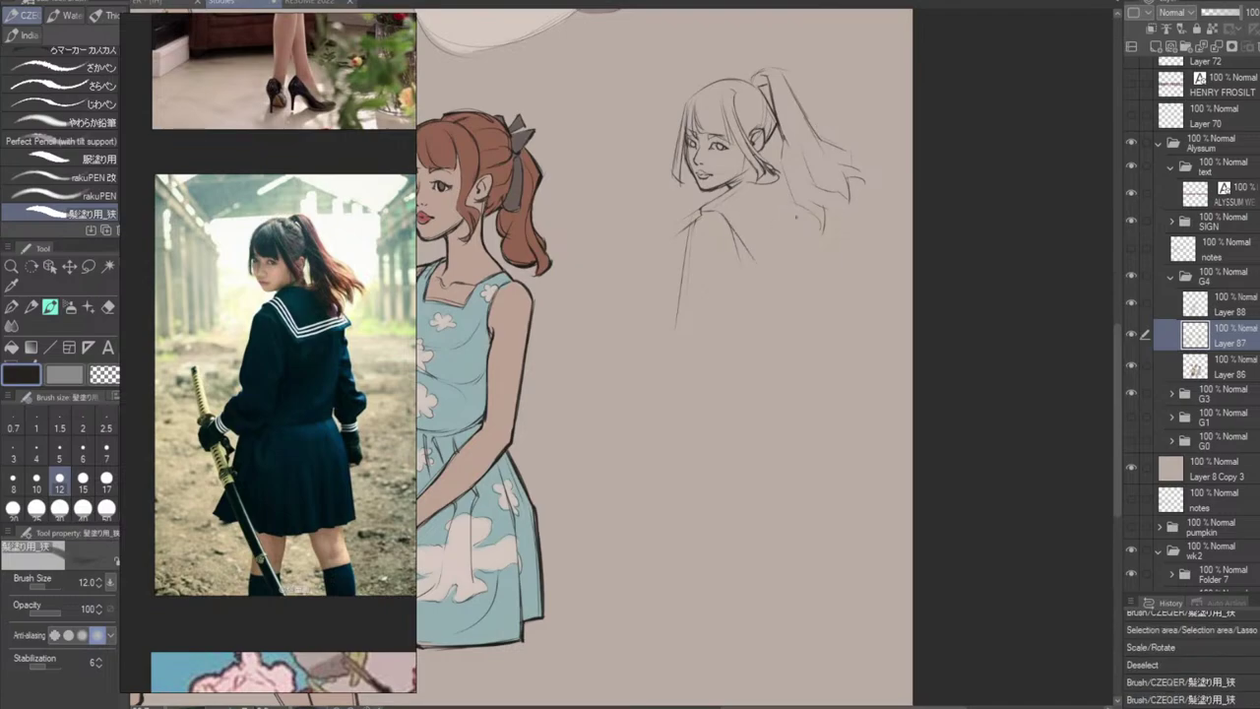
{"action": "mouse_move", "coordinate": [759, 264]}
{"action": "left_mouse_down"}
{"action": "mouse_move", "coordinate": [851, 226]}
{"action": "mouse_move", "coordinate": [810, 246]}
{"action": "mouse_move", "coordinate": [777, 337]}
{"action": "left_mouse_up"}
{"action": "key", "text": "ctrl+z"}
{"action": "key", "text": "ctrl+z"}
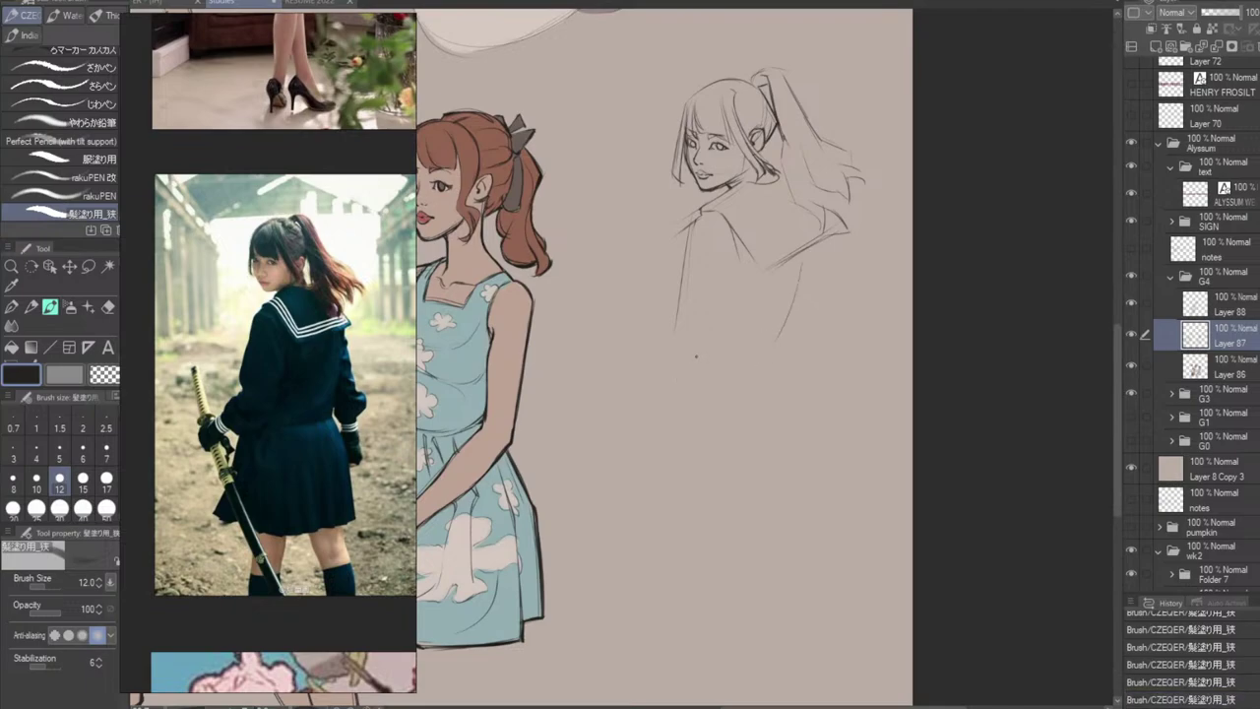
{"action": "mouse_move", "coordinate": [699, 359]}
{"action": "left_mouse_down"}
{"action": "mouse_move", "coordinate": [756, 358]}
{"action": "mouse_move", "coordinate": [791, 339]}
{"action": "mouse_move", "coordinate": [793, 351]}
{"action": "left_mouse_up"}
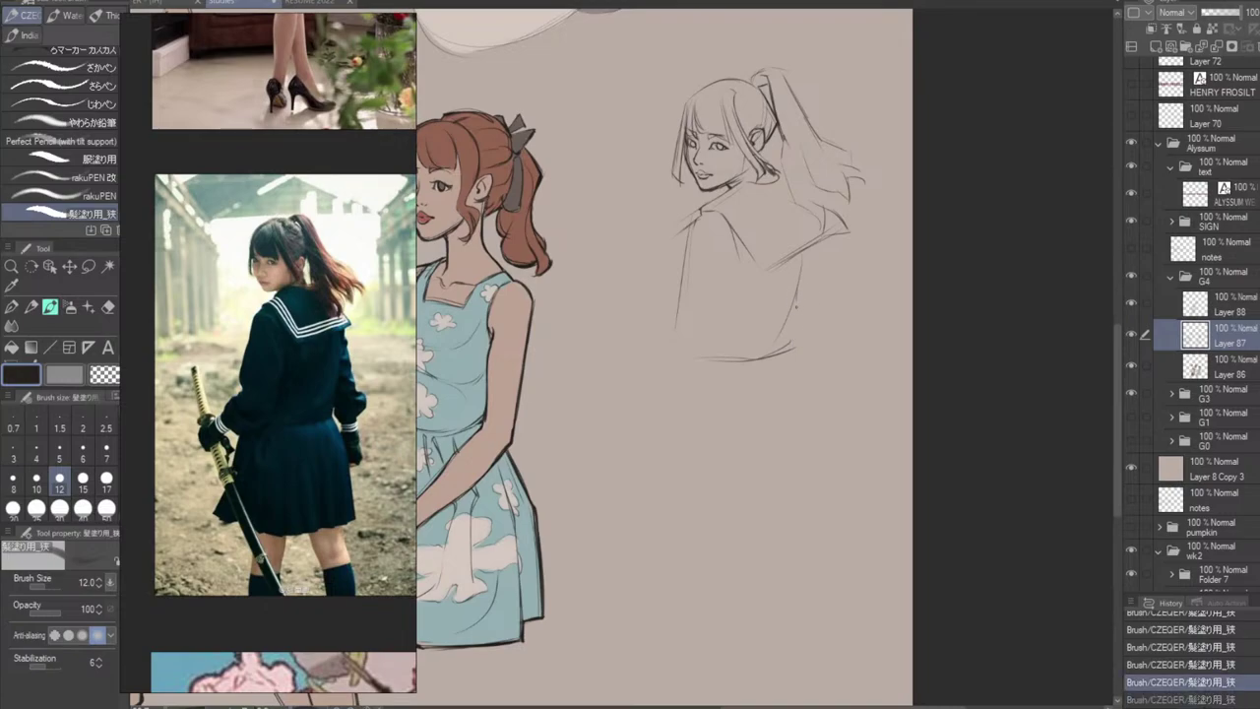
{"action": "left_click_drag", "start_coordinate": [805, 270], "coordinate": [825, 332]}
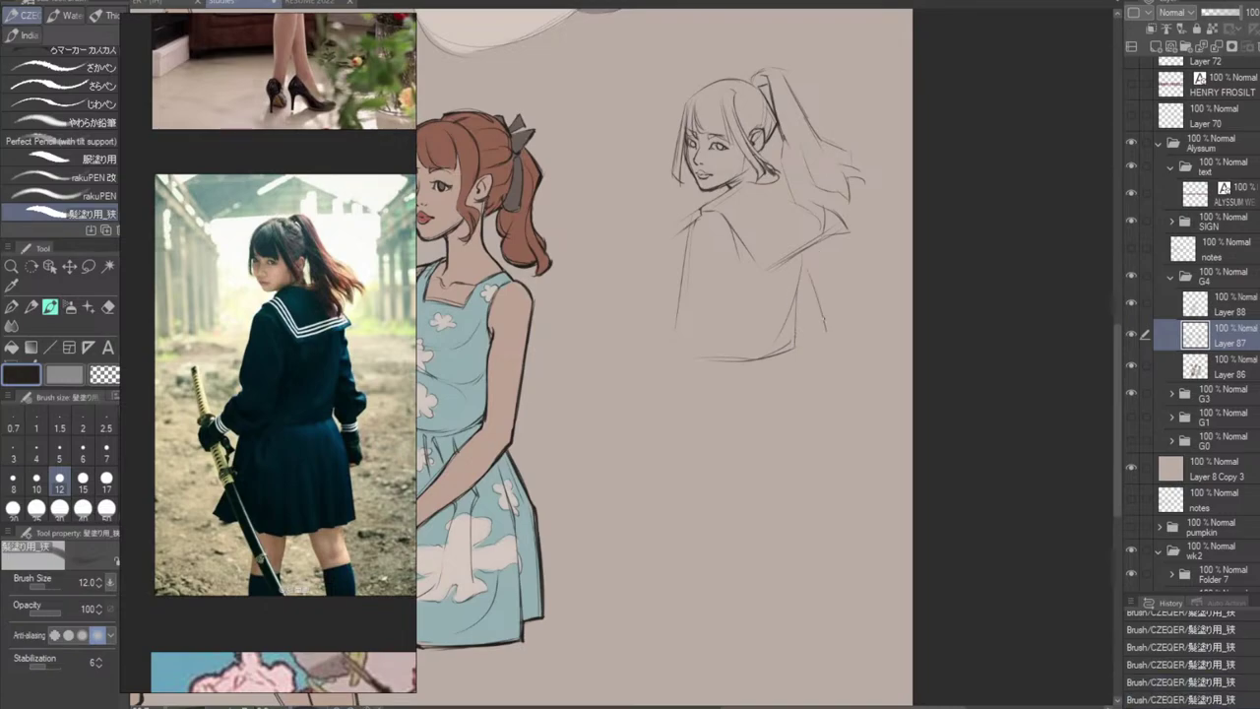
{"action": "key", "text": "ctrl+z"}
{"action": "mouse_move", "coordinate": [809, 265]}
{"action": "left_mouse_down"}
{"action": "mouse_move", "coordinate": [835, 325]}
{"action": "mouse_move", "coordinate": [826, 309]}
{"action": "left_mouse_up"}
{"action": "key", "text": "ctrl+z"}
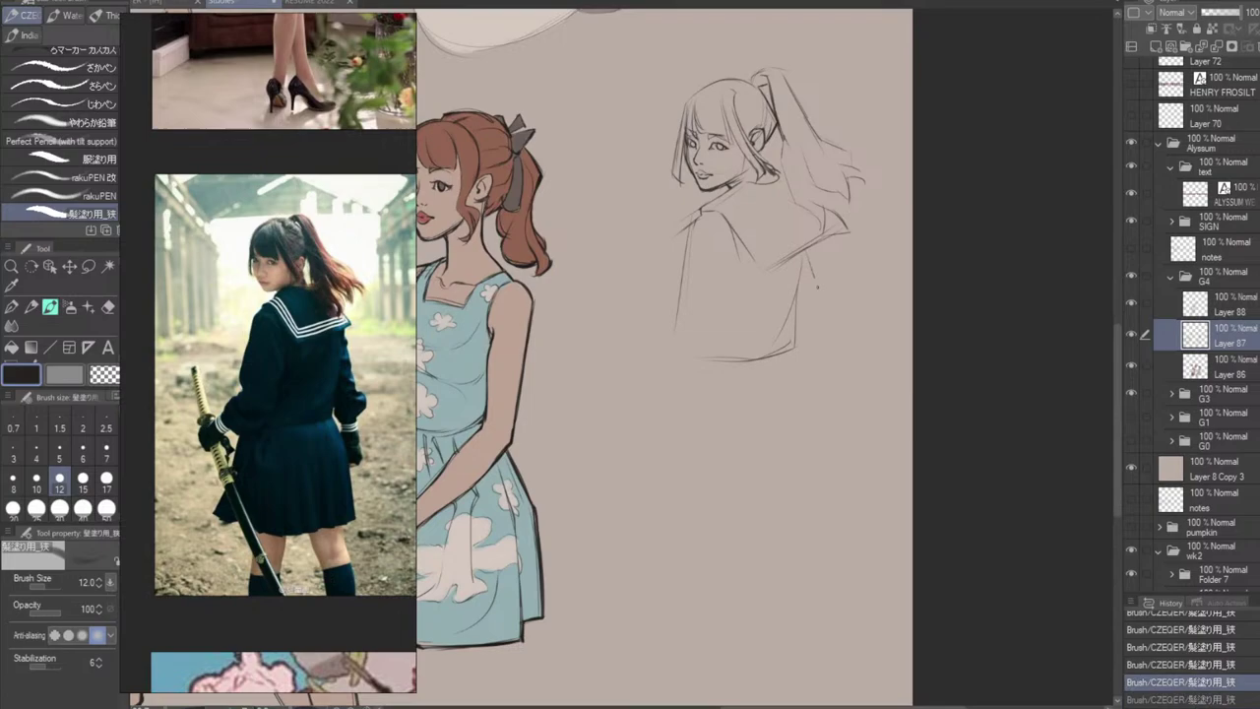
{"action": "mouse_move", "coordinate": [813, 264]}
{"action": "left_mouse_down"}
{"action": "mouse_move", "coordinate": [828, 317]}
{"action": "mouse_move", "coordinate": [807, 335]}
{"action": "left_mouse_up"}
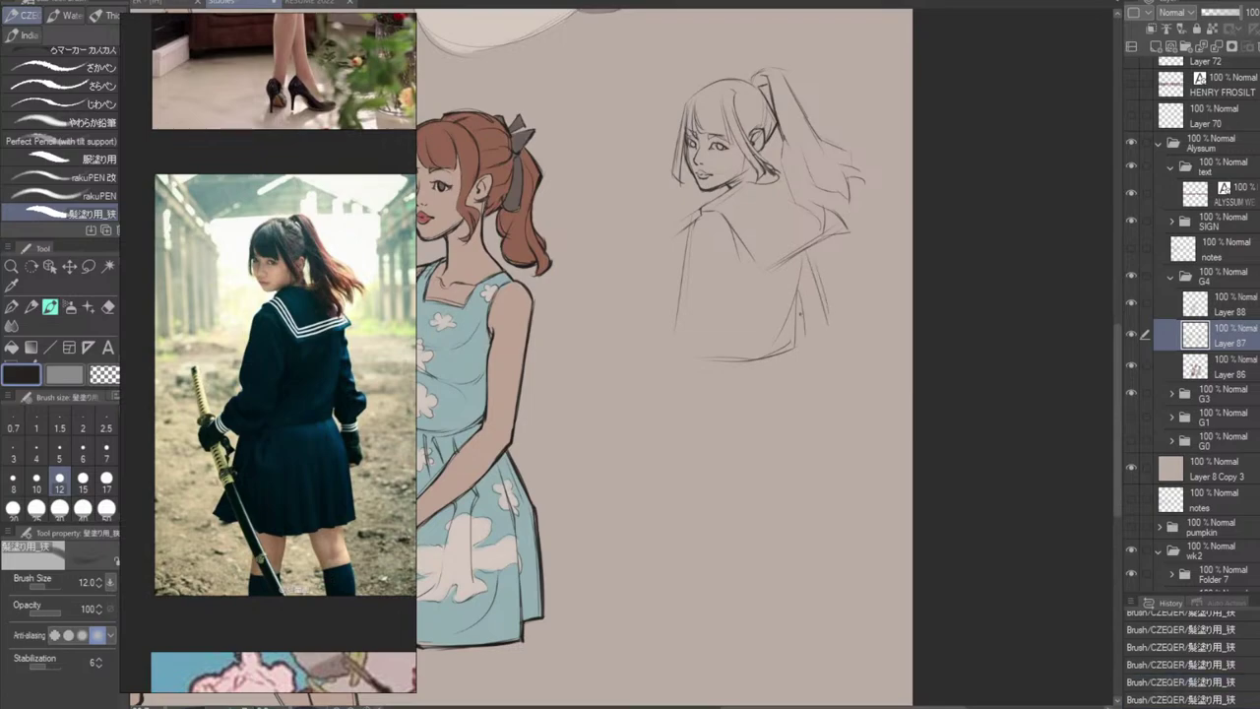
{"action": "key", "text": "ctrl+z"}
{"action": "left_click_drag", "start_coordinate": [813, 270], "coordinate": [828, 315]}
{"action": "key", "text": "ctrl+z"}
{"action": "key", "text": "ctrl+z"}
{"action": "key", "text": "ctrl+z"}
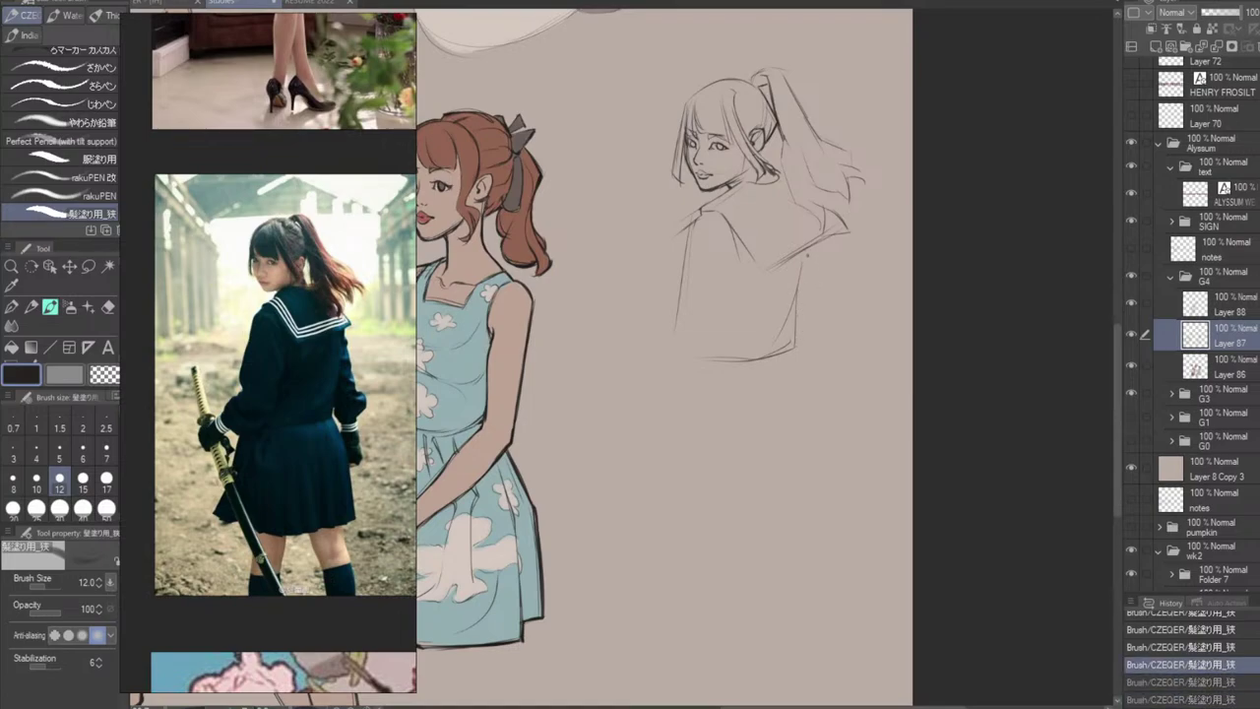
{"action": "left_click_drag", "start_coordinate": [805, 254], "coordinate": [827, 306]}
{"action": "key", "text": "ctrl+z"}
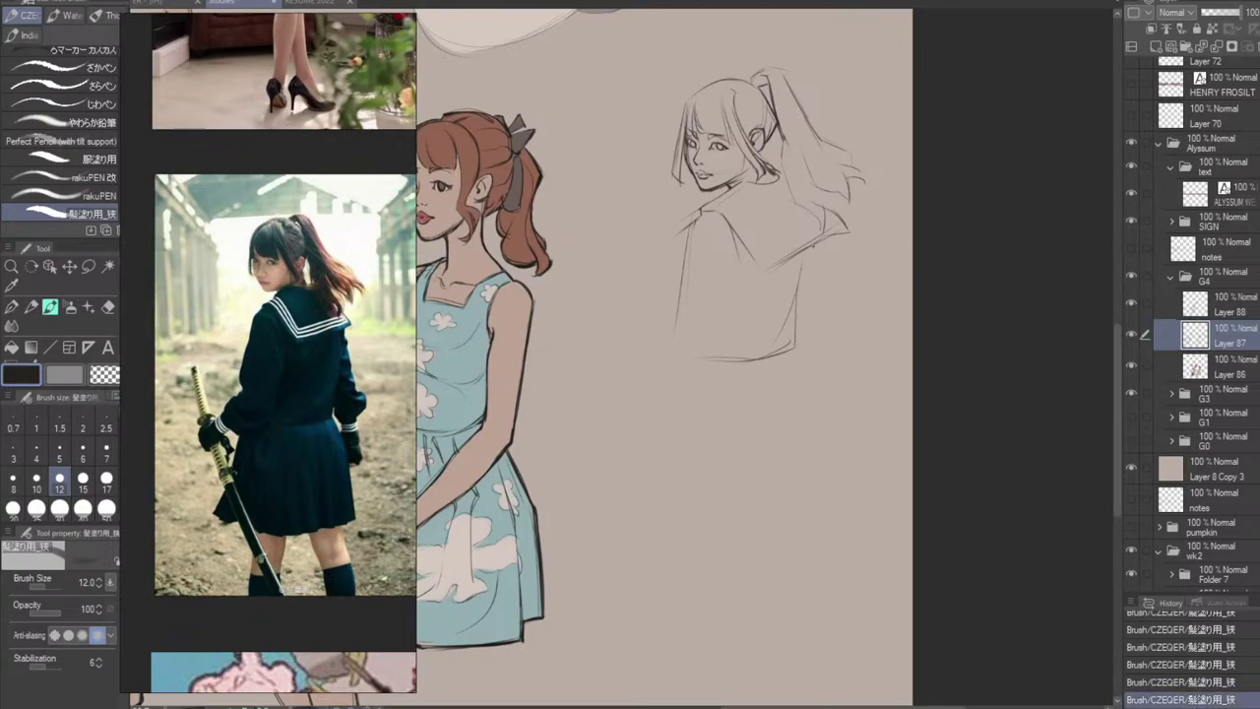
Sketch the far arm's sleeve from under the collar down to a flared lower end beside the waist.
{"action": "left_click_drag", "start_coordinate": [814, 246], "coordinate": [836, 331]}
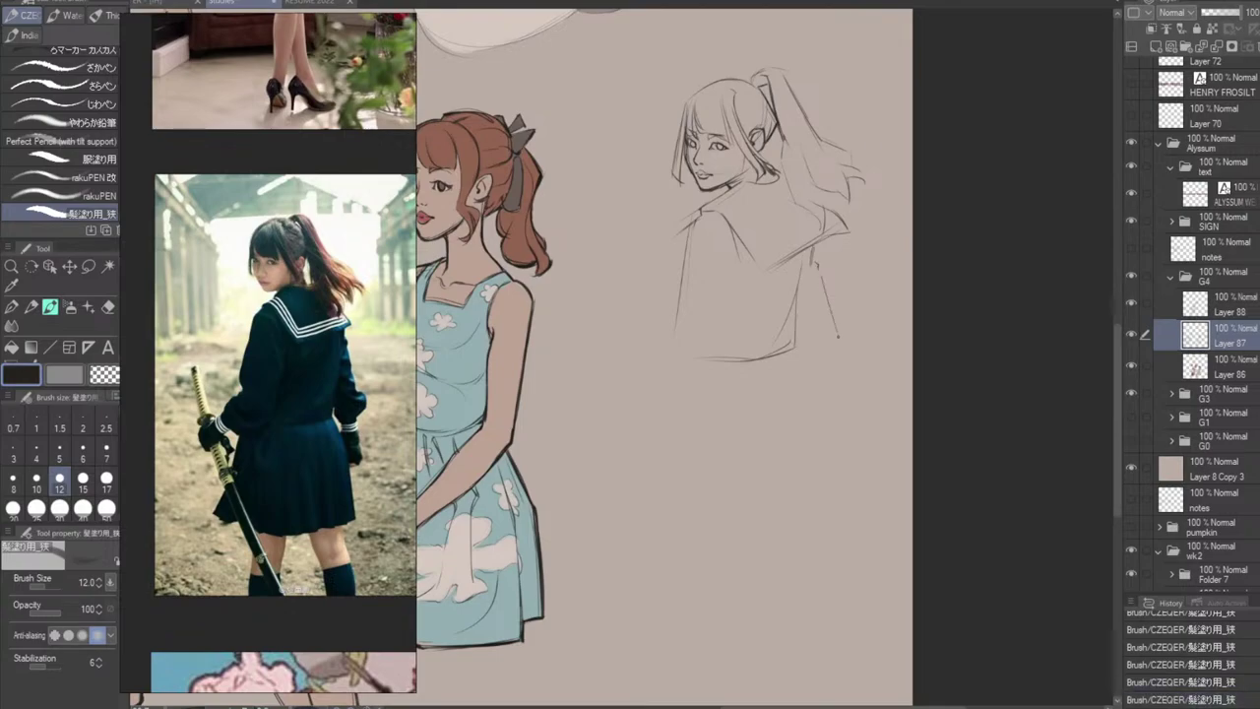
{"action": "mouse_move", "coordinate": [820, 281]}
{"action": "left_mouse_down"}
{"action": "mouse_move", "coordinate": [829, 318]}
{"action": "mouse_move", "coordinate": [803, 344]}
{"action": "left_mouse_up"}
{"action": "key", "text": "ctrl+z"}
{"action": "mouse_move", "coordinate": [804, 346]}
{"action": "left_mouse_down"}
{"action": "mouse_move", "coordinate": [823, 353]}
{"action": "mouse_move", "coordinate": [854, 313]}
{"action": "mouse_move", "coordinate": [851, 336]}
{"action": "mouse_move", "coordinate": [814, 374]}
{"action": "mouse_move", "coordinate": [842, 364]}
{"action": "mouse_move", "coordinate": [837, 352]}
{"action": "mouse_move", "coordinate": [838, 368]}
{"action": "left_mouse_up"}
{"action": "key", "text": "ctrl+z"}
{"action": "key", "text": "ctrl+z"}
{"action": "key", "text": "ctrl+z"}
Sketch the far hand with curled fingers below the sleeve.
{"action": "left_click_drag", "start_coordinate": [842, 374], "coordinate": [842, 413]}
{"action": "key", "text": "ctrl+z"}
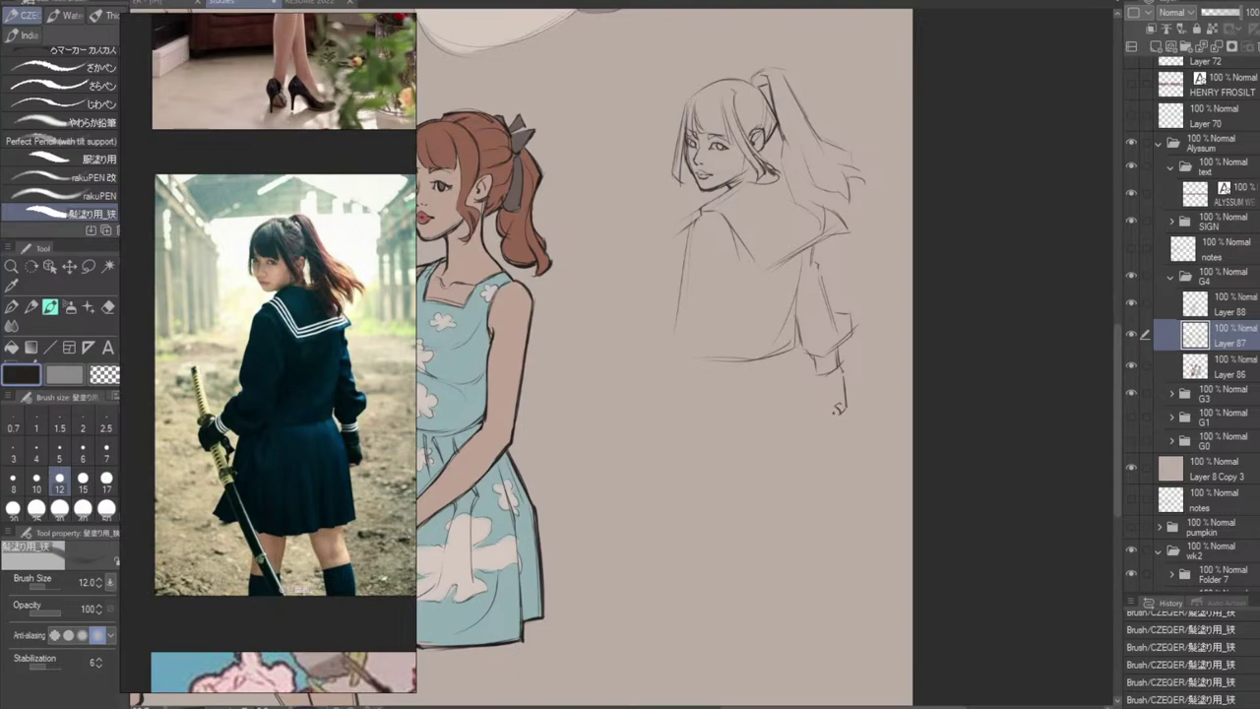
{"action": "key", "text": "ctrl+z"}
{"action": "left_click_drag", "start_coordinate": [828, 410], "coordinate": [839, 418]}
{"action": "left_click_drag", "start_coordinate": [825, 395], "coordinate": [841, 403]}
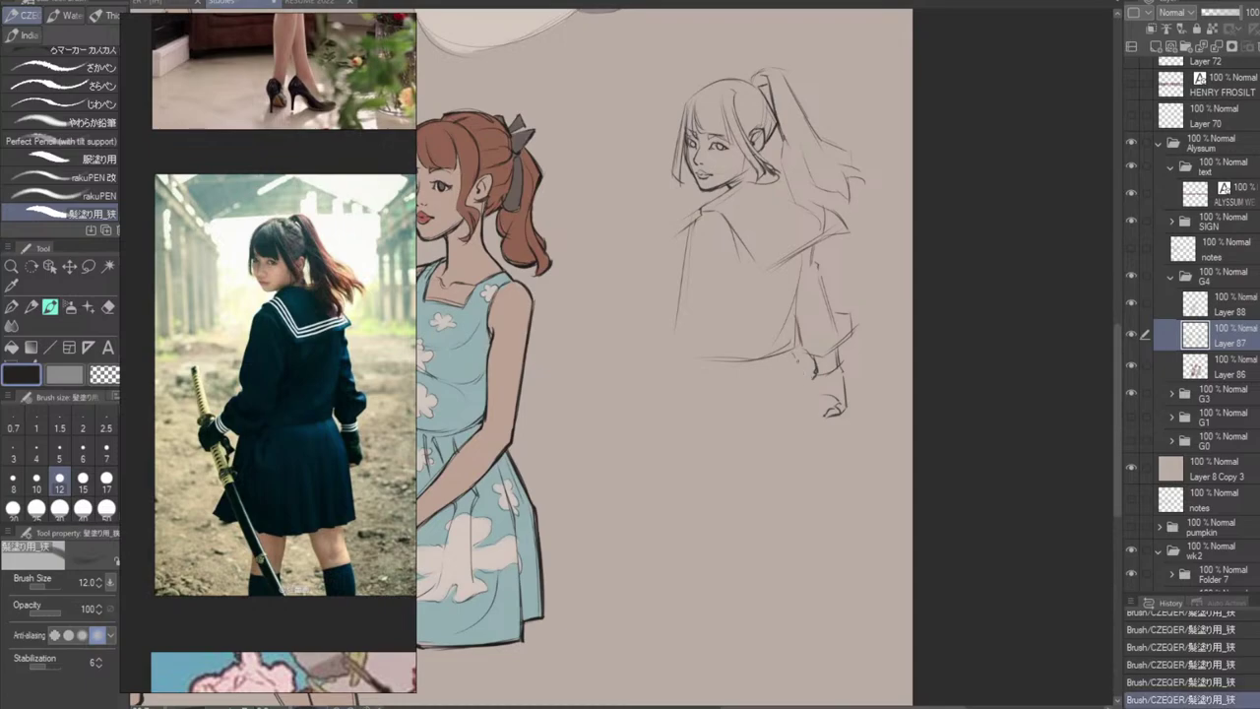
Draw the skirt's far outer line from the waist down past the hand.
{"action": "mouse_move", "coordinate": [793, 352]}
{"action": "left_mouse_down"}
{"action": "mouse_move", "coordinate": [814, 391]}
{"action": "mouse_move", "coordinate": [819, 475]}
{"action": "left_mouse_up"}
{"action": "key", "text": "ctrl+z"}
{"action": "left_click_drag", "start_coordinate": [814, 382], "coordinate": [826, 500]}
{"action": "key", "text": "ctrl+z"}
{"action": "left_click_drag", "start_coordinate": [820, 421], "coordinate": [827, 486]}
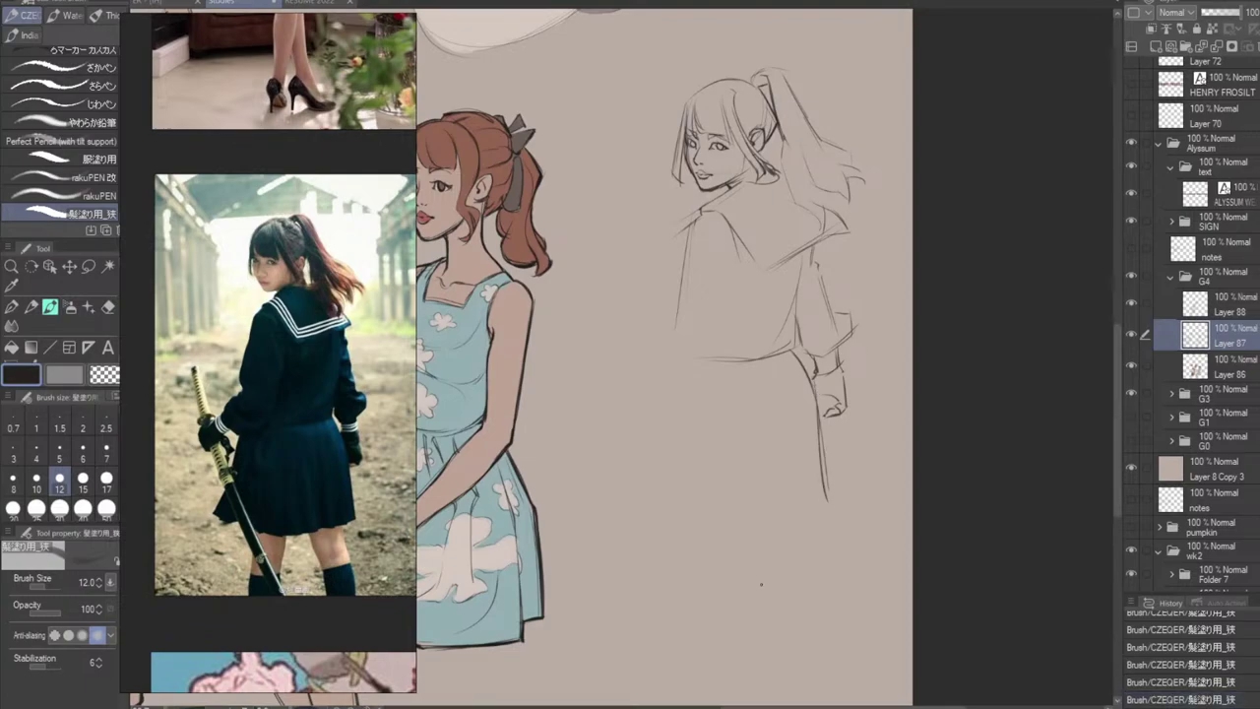
Sketch the near arm's sleeve, bent at the elbow and ending in a rounded, puffy shape.
{"action": "left_click_drag", "start_coordinate": [687, 237], "coordinate": [662, 311]}
{"action": "left_click_drag", "start_coordinate": [669, 313], "coordinate": [687, 335]}
{"action": "mouse_move", "coordinate": [656, 329]}
{"action": "left_mouse_down"}
{"action": "mouse_move", "coordinate": [638, 342]}
{"action": "mouse_move", "coordinate": [655, 382]}
{"action": "mouse_move", "coordinate": [697, 360]}
{"action": "mouse_move", "coordinate": [690, 373]}
{"action": "left_mouse_up"}
{"action": "left_click_drag", "start_coordinate": [710, 303], "coordinate": [706, 364]}
{"action": "left_click_drag", "start_coordinate": [709, 313], "coordinate": [725, 289]}
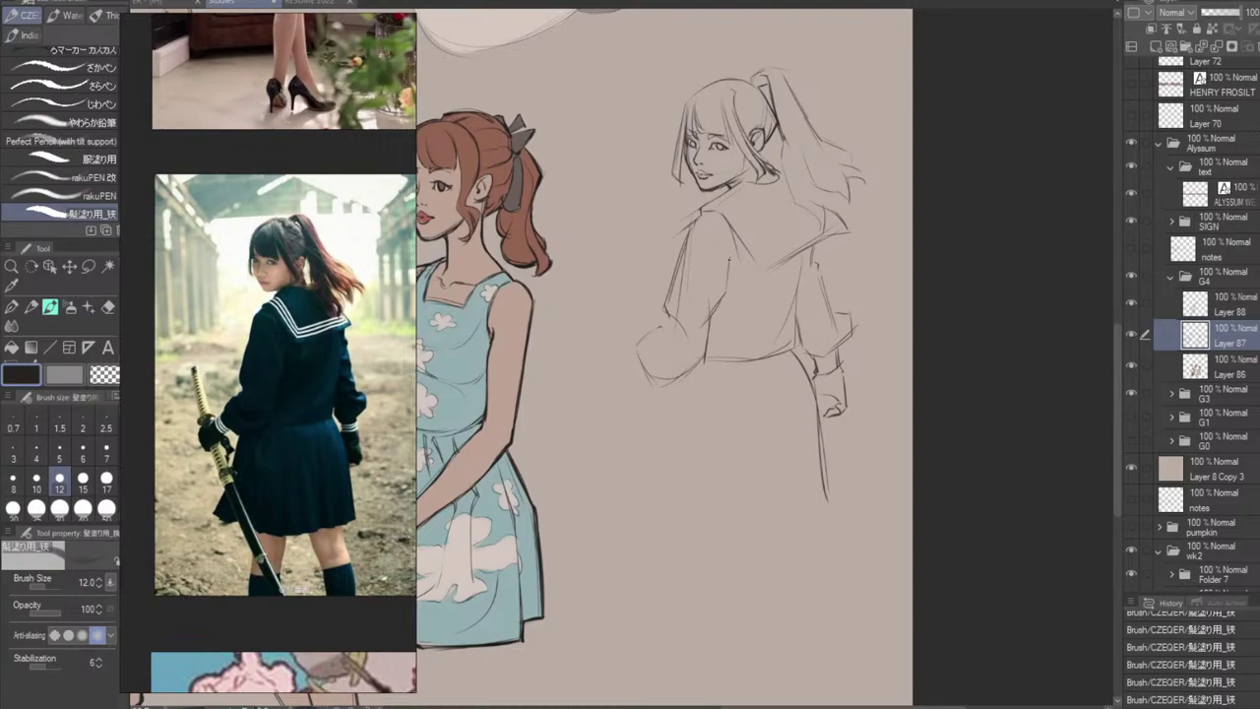
Add fold lines at the near armpit, across the lower back and on the far sleeve.
{"action": "left_click_drag", "start_coordinate": [727, 229], "coordinate": [724, 259]}
{"action": "left_click_drag", "start_coordinate": [773, 288], "coordinate": [749, 306]}
{"action": "left_click_drag", "start_coordinate": [756, 284], "coordinate": [745, 300]}
{"action": "key", "text": "ctrl+z"}
{"action": "left_click_drag", "start_coordinate": [749, 298], "coordinate": [727, 311]}
{"action": "left_click_drag", "start_coordinate": [751, 284], "coordinate": [737, 302]}
{"action": "left_click_drag", "start_coordinate": [805, 310], "coordinate": [830, 318]}
{"action": "key", "text": "ctrl+z"}
{"action": "key", "text": "e"}
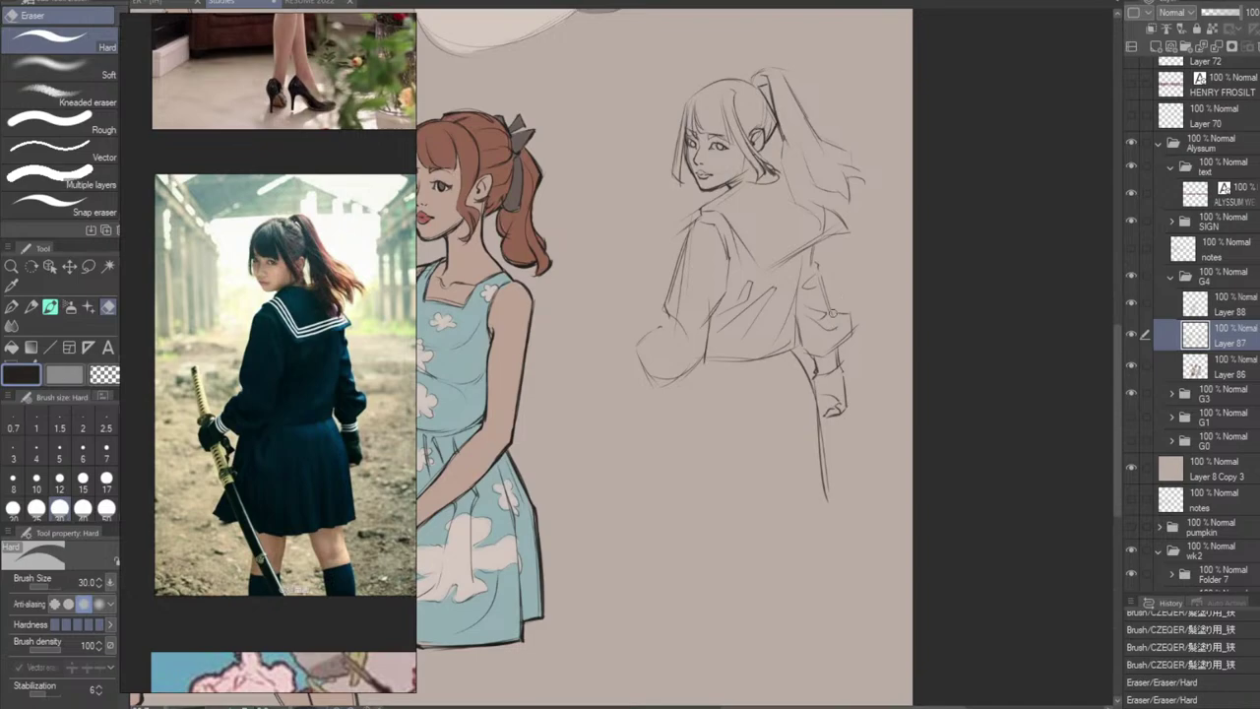
{"action": "key", "text": "b"}
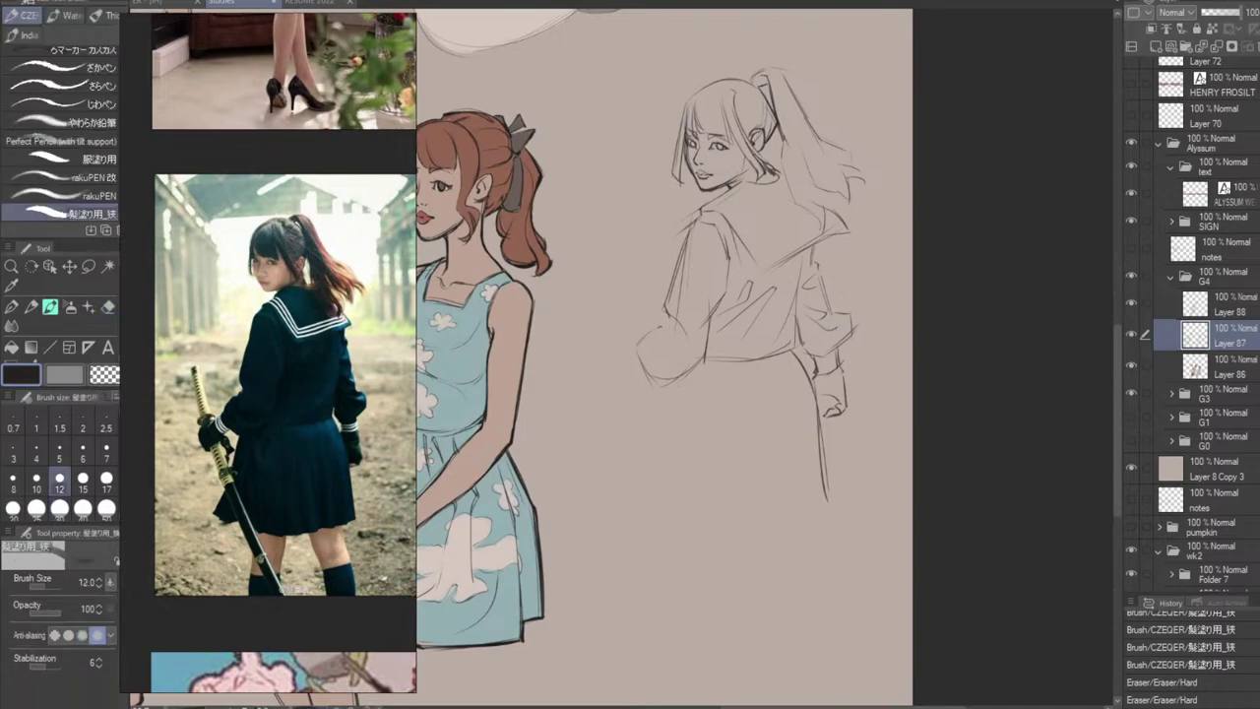
Strengthen the torso's far side edge just above the waist.
{"action": "left_click_drag", "start_coordinate": [798, 320], "coordinate": [805, 349]}
{"action": "key", "text": "ctrl+z"}
{"action": "key", "text": "ctrl+z"}
{"action": "key", "text": "ctrl+z"}
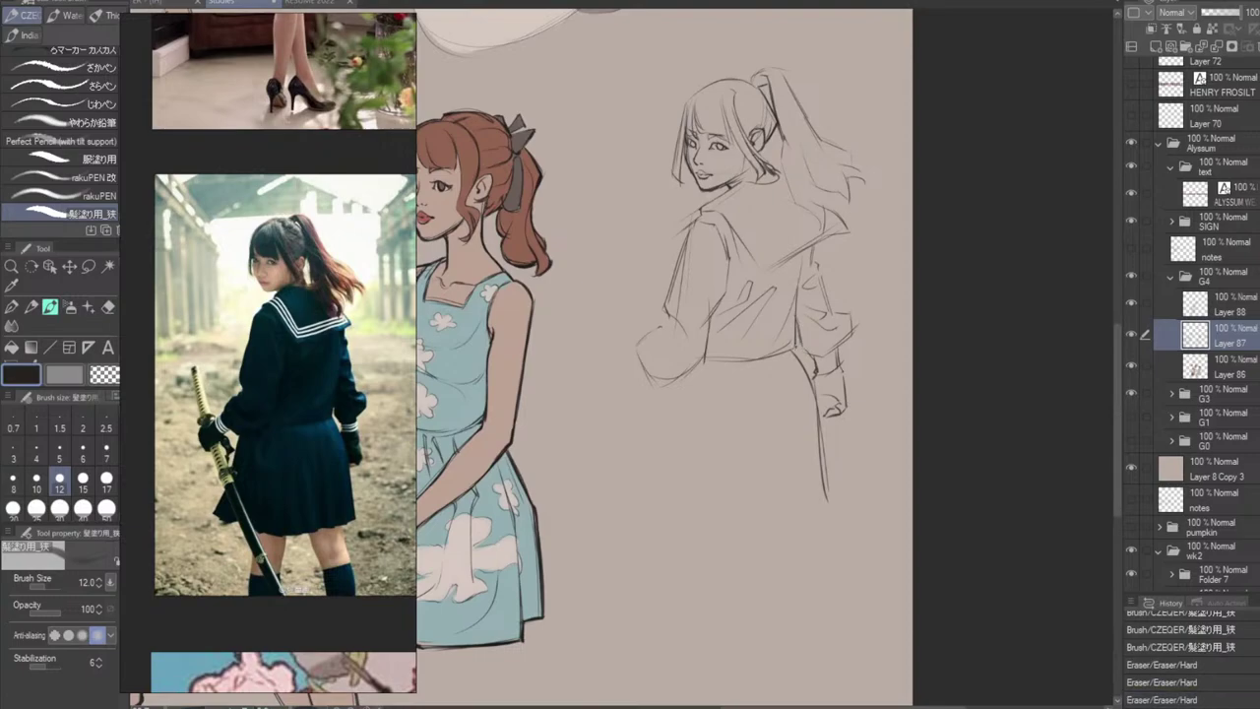
{"action": "key", "text": "ctrl+y"}
{"action": "key", "text": "ctrl+z"}
{"action": "key", "text": "ctrl+y"}
{"action": "key", "text": "ctrl+z"}
Darken the waistline and the inner edge of the far sleeve.
{"action": "left_click_drag", "start_coordinate": [708, 357], "coordinate": [795, 347]}
{"action": "key", "text": "ctrl+z"}
{"action": "key", "text": "ctrl+z"}
{"action": "key", "text": "ctrl+z"}
{"action": "key", "text": "ctrl+y"}
{"action": "key", "text": "ctrl+z"}
{"action": "key", "text": "ctrl+y"}
{"action": "left_click_drag", "start_coordinate": [753, 363], "coordinate": [799, 345]}
{"action": "key", "text": "ctrl+z"}
{"action": "key", "text": "ctrl+z"}
{"action": "key", "text": "ctrl+z"}
{"action": "key", "text": "ctrl+z"}
{"action": "mouse_move", "coordinate": [807, 290]}
{"action": "left_mouse_down"}
{"action": "mouse_move", "coordinate": [816, 305]}
{"action": "mouse_move", "coordinate": [795, 350]}
{"action": "mouse_move", "coordinate": [816, 364]}
{"action": "left_mouse_up"}
{"action": "key", "text": "ctrl+z"}
{"action": "key", "text": "ctrl+z"}
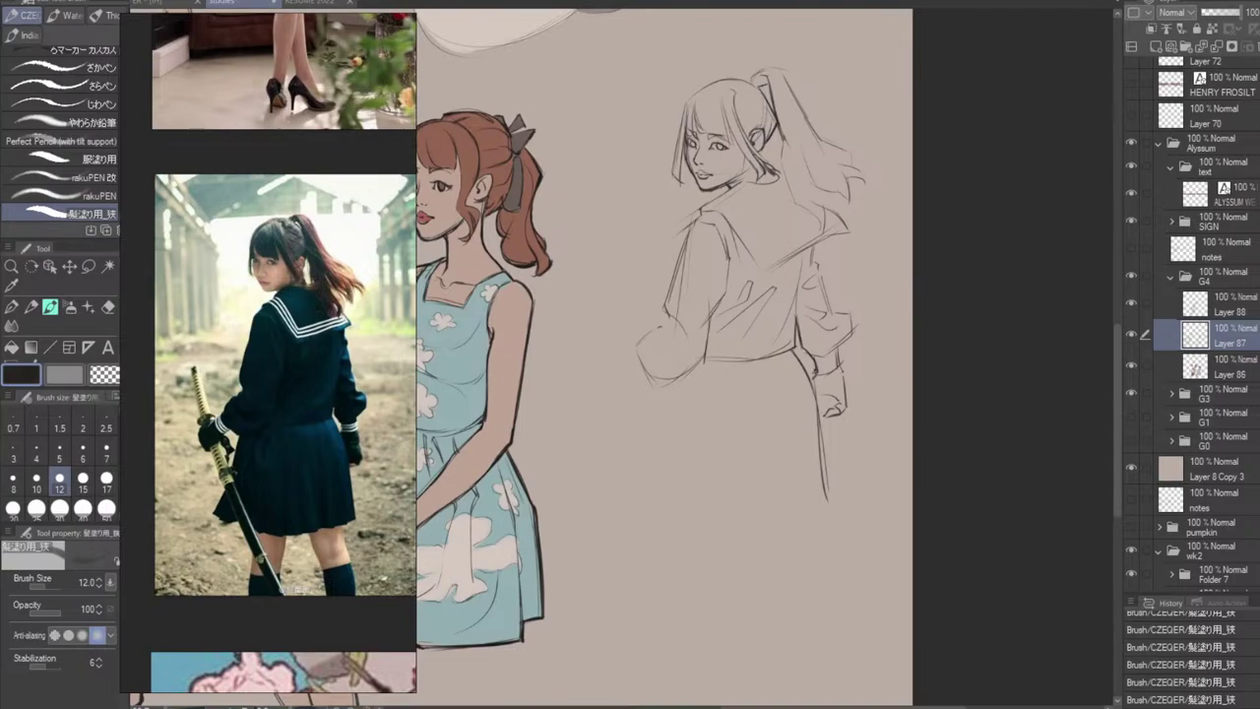
Go over the far sleeve's outer edge and lower end with darker lines.
{"action": "mouse_move", "coordinate": [818, 372]}
{"action": "left_mouse_down"}
{"action": "mouse_move", "coordinate": [810, 382]}
{"action": "mouse_move", "coordinate": [853, 333]}
{"action": "left_mouse_up"}
{"action": "left_click_drag", "start_coordinate": [821, 273], "coordinate": [823, 286]}
{"action": "left_click_drag", "start_coordinate": [816, 241], "coordinate": [833, 314]}
{"action": "key", "text": "ctrl+z"}
{"action": "left_click_drag", "start_coordinate": [825, 289], "coordinate": [834, 316]}
{"action": "left_click_drag", "start_coordinate": [848, 314], "coordinate": [852, 335]}
{"action": "key", "text": "ctrl+z"}
Darken the lower edge and far corner of the sailor collar.
{"action": "left_click_drag", "start_coordinate": [791, 256], "coordinate": [853, 233]}
{"action": "key", "text": "ctrl+z"}
{"action": "key", "text": "ctrl+z"}
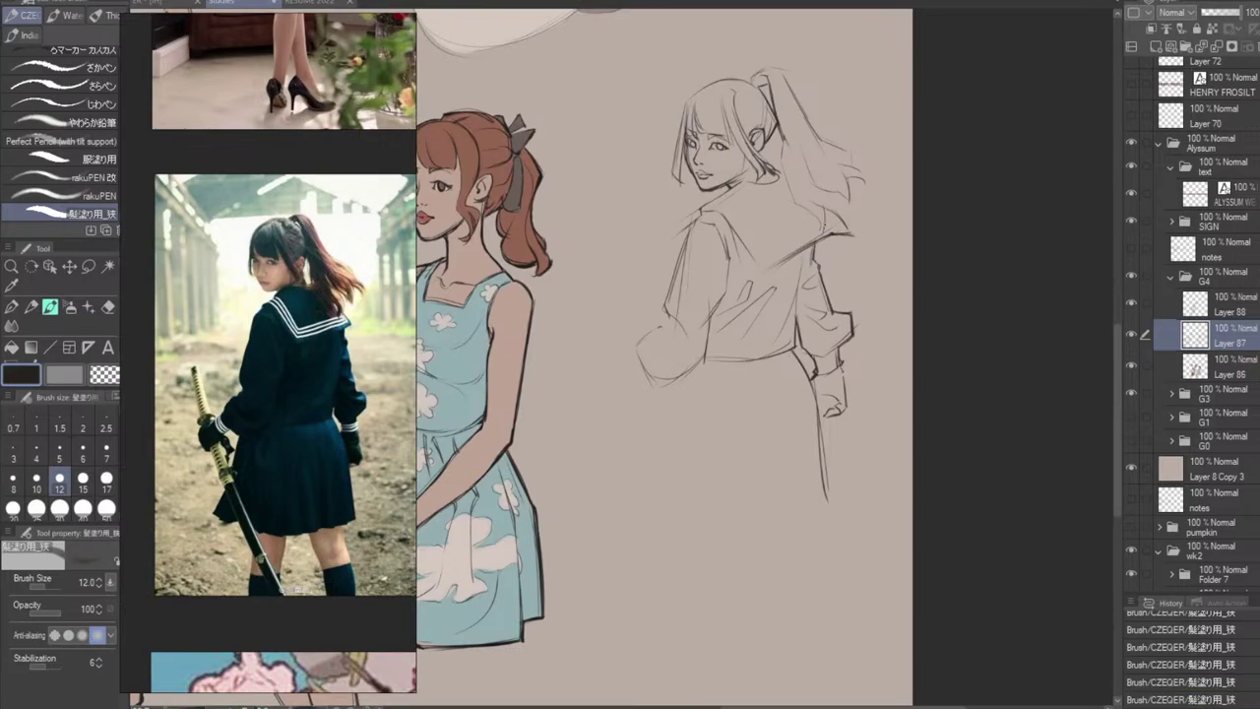
{"action": "mouse_move", "coordinate": [821, 204]}
{"action": "left_mouse_down"}
{"action": "mouse_move", "coordinate": [825, 234]}
{"action": "mouse_move", "coordinate": [824, 208]}
{"action": "left_mouse_up"}
{"action": "key", "text": "ctrl+z"}
{"action": "key", "text": "ctrl+z"}
Darken the lower part of the ponytail's inner edge and erase sketch lines alongside it.
{"action": "left_click_drag", "start_coordinate": [801, 163], "coordinate": [818, 204]}
{"action": "key", "text": "ctrl+z"}
{"action": "key", "text": "ctrl+z"}
{"action": "left_click_drag", "start_coordinate": [799, 161], "coordinate": [816, 202]}
{"action": "key", "text": "e"}
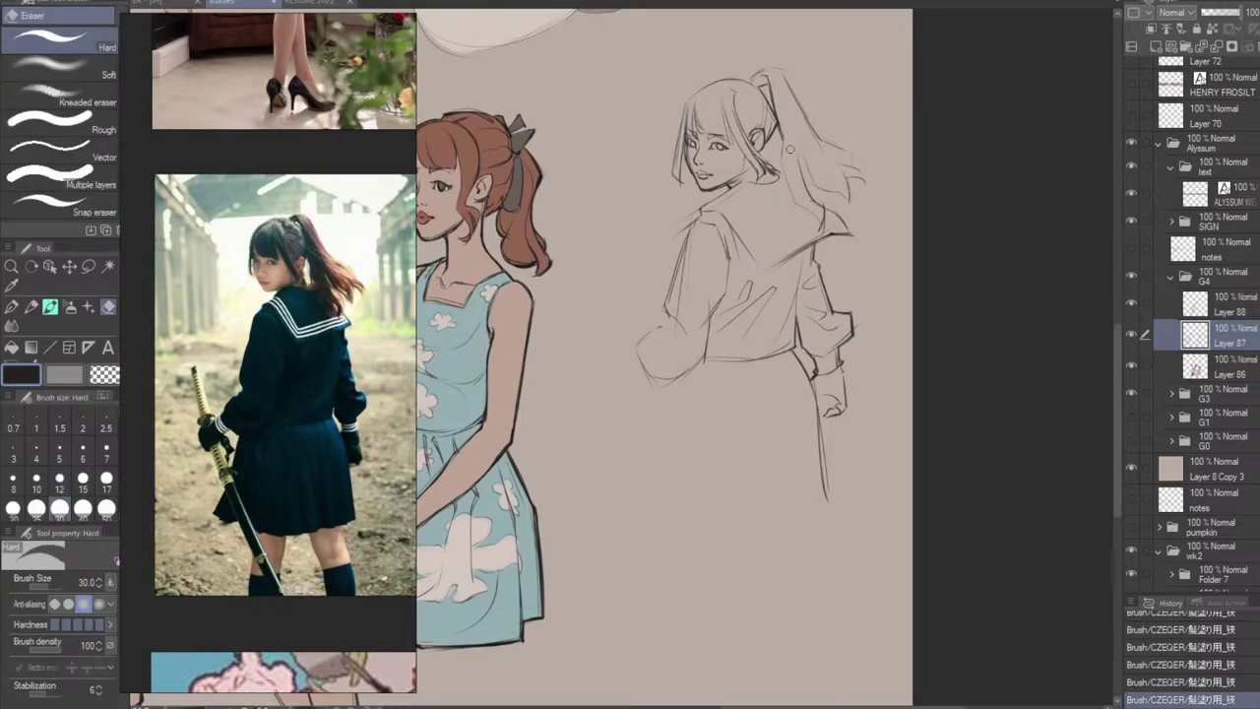
{"action": "mouse_move", "coordinate": [783, 111]}
{"action": "left_mouse_down"}
{"action": "mouse_move", "coordinate": [786, 143]}
{"action": "mouse_move", "coordinate": [786, 124]}
{"action": "mouse_move", "coordinate": [810, 168]}
{"action": "left_mouse_up"}
{"action": "key", "text": "b"}
{"action": "key", "text": "ctrl+z"}
{"action": "key", "text": "ctrl+z"}
{"action": "key", "text": "ctrl+z"}
{"action": "key", "text": "ctrl+z"}
{"action": "key", "text": "ctrl+z"}
{"action": "key", "text": "ctrl+z"}
Redraw the ponytail's inner edge in darker line from the hair tie downward.
{"action": "mouse_move", "coordinate": [782, 103]}
{"action": "left_mouse_down"}
{"action": "mouse_move", "coordinate": [804, 157]}
{"action": "mouse_move", "coordinate": [792, 123]}
{"action": "left_mouse_up"}
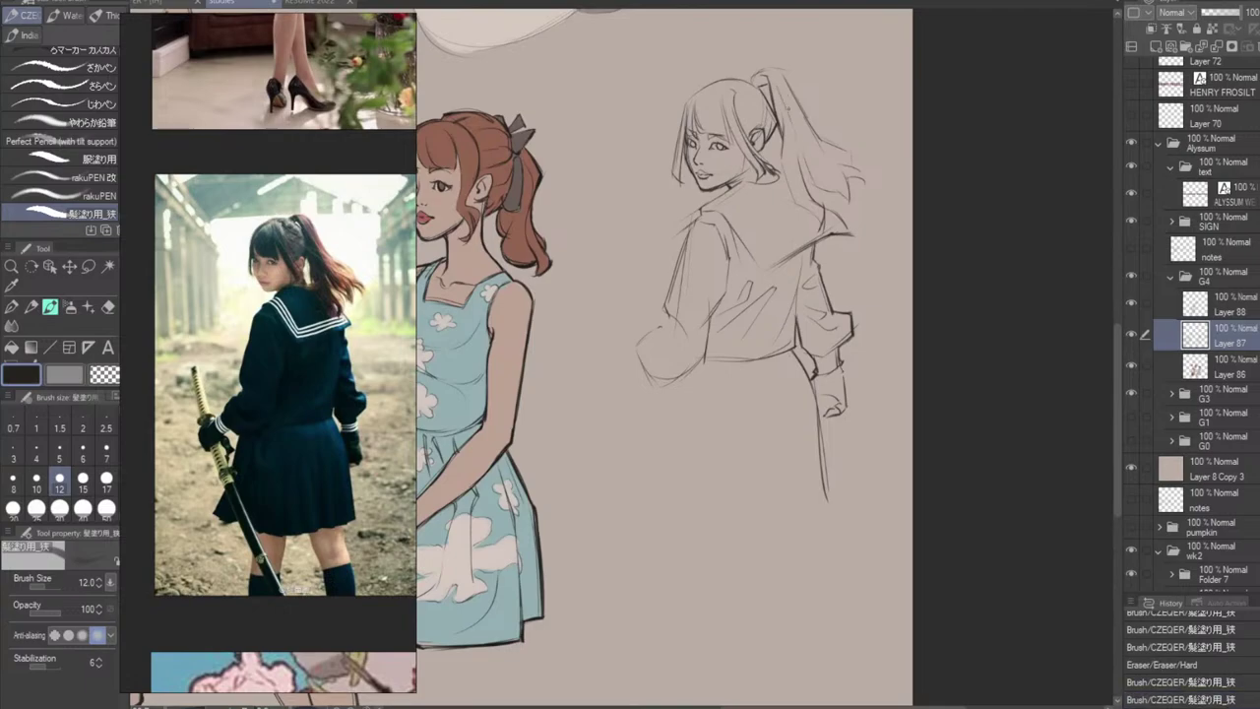
{"action": "key", "text": "ctrl+z"}
{"action": "mouse_move", "coordinate": [776, 76]}
{"action": "left_mouse_down"}
{"action": "mouse_move", "coordinate": [816, 188]}
{"action": "mouse_move", "coordinate": [784, 166]}
{"action": "mouse_move", "coordinate": [818, 224]}
{"action": "left_mouse_up"}
{"action": "key", "text": "ctrl+z"}
{"action": "key", "text": "ctrl+z"}
{"action": "key", "text": "ctrl+z"}
{"action": "key", "text": "ctrl+z"}
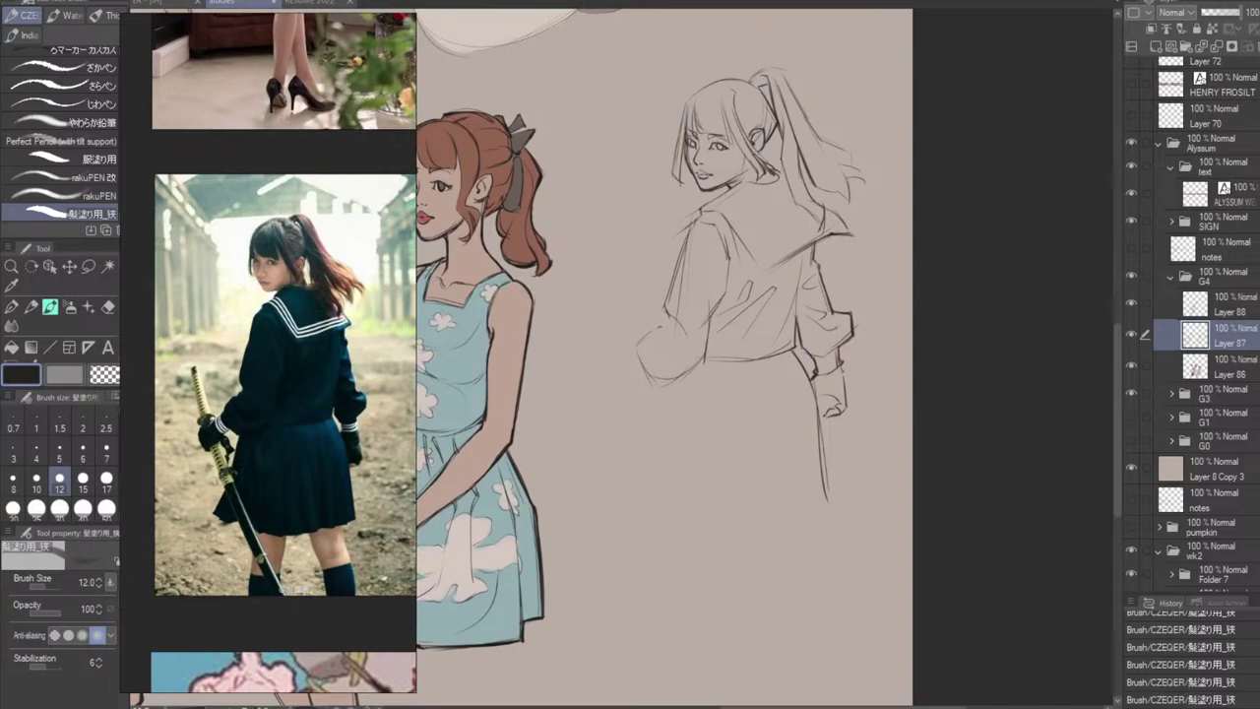
Outline the top and outer edge of the ponytail down to its pointed tips in darker lines.
{"action": "mouse_move", "coordinate": [747, 72]}
{"action": "left_mouse_down"}
{"action": "mouse_move", "coordinate": [758, 92]}
{"action": "mouse_move", "coordinate": [769, 66]}
{"action": "mouse_move", "coordinate": [787, 83]}
{"action": "mouse_move", "coordinate": [780, 71]}
{"action": "mouse_move", "coordinate": [815, 137]}
{"action": "left_mouse_up"}
{"action": "key", "text": "ctrl+z"}
{"action": "key", "text": "ctrl+z"}
{"action": "key", "text": "ctrl+z"}
{"action": "key", "text": "ctrl+z"}
{"action": "mouse_move", "coordinate": [784, 76]}
{"action": "left_mouse_down"}
{"action": "mouse_move", "coordinate": [806, 125]}
{"action": "mouse_move", "coordinate": [819, 139]}
{"action": "mouse_move", "coordinate": [804, 111]}
{"action": "mouse_move", "coordinate": [871, 191]}
{"action": "mouse_move", "coordinate": [847, 197]}
{"action": "mouse_move", "coordinate": [827, 181]}
{"action": "mouse_move", "coordinate": [842, 194]}
{"action": "left_mouse_up"}
{"action": "key", "text": "ctrl+z"}
{"action": "key", "text": "ctrl+z"}
{"action": "key", "text": "ctrl+z"}
{"action": "key", "text": "ctrl+z"}
{"action": "key", "text": "ctrl+z"}
{"action": "key", "text": "ctrl+z"}
{"action": "key", "text": "ctrl+z"}
{"action": "key", "text": "ctrl+z"}
{"action": "key", "text": "ctrl+z"}
{"action": "key", "text": "ctrl+z"}
{"action": "key", "text": "ctrl+z"}
{"action": "key", "text": "ctrl+z"}
{"action": "key", "text": "ctrl+z"}
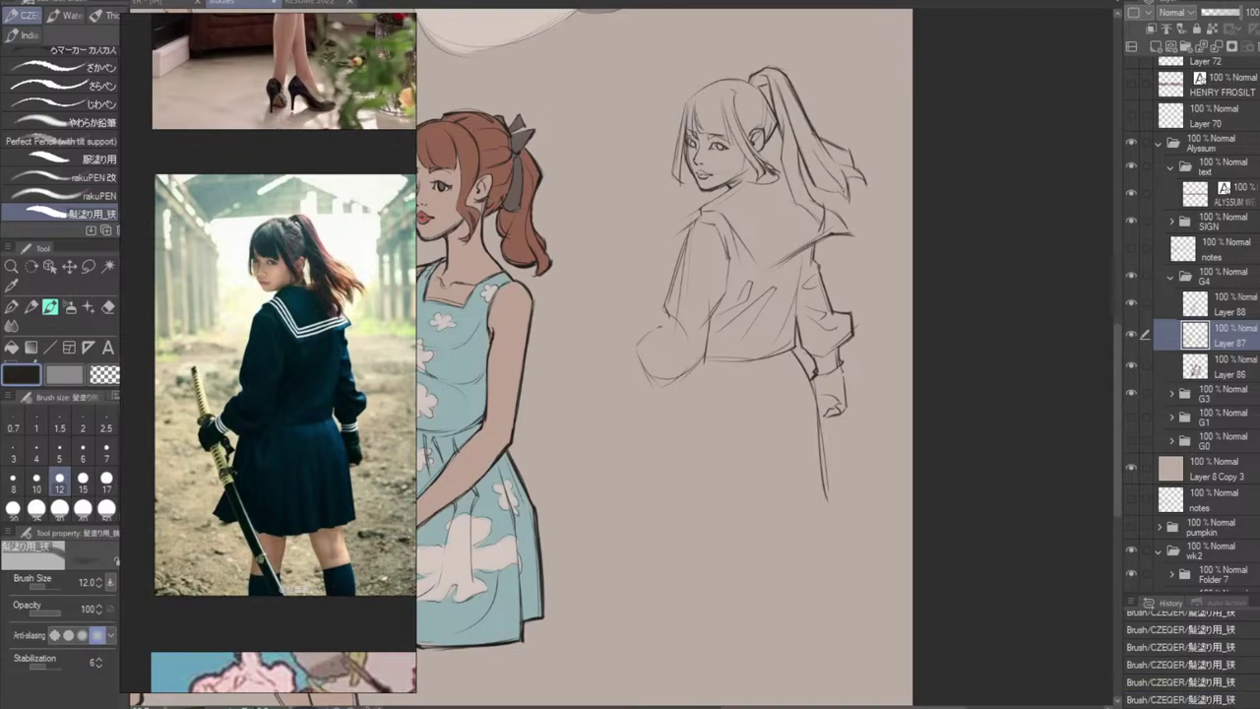
Define the separate strands and tips at the loose end of the ponytail.
{"action": "key", "text": "ctrl+z"}
{"action": "left_click_drag", "start_coordinate": [815, 151], "coordinate": [844, 197]}
{"action": "key", "text": "ctrl+z"}
{"action": "key", "text": "ctrl+z"}
{"action": "key", "text": "ctrl+z"}
{"action": "mouse_move", "coordinate": [804, 131]}
{"action": "left_mouse_down"}
{"action": "mouse_move", "coordinate": [818, 156]}
{"action": "mouse_move", "coordinate": [807, 171]}
{"action": "mouse_move", "coordinate": [807, 155]}
{"action": "mouse_move", "coordinate": [847, 180]}
{"action": "left_mouse_up"}
{"action": "key", "text": "ctrl+z"}
{"action": "key", "text": "ctrl+z"}
{"action": "key", "text": "ctrl+z"}
{"action": "key", "text": "ctrl+z"}
{"action": "key", "text": "ctrl+z"}
{"action": "key", "text": "ctrl+z"}
{"action": "key", "text": "ctrl+z"}
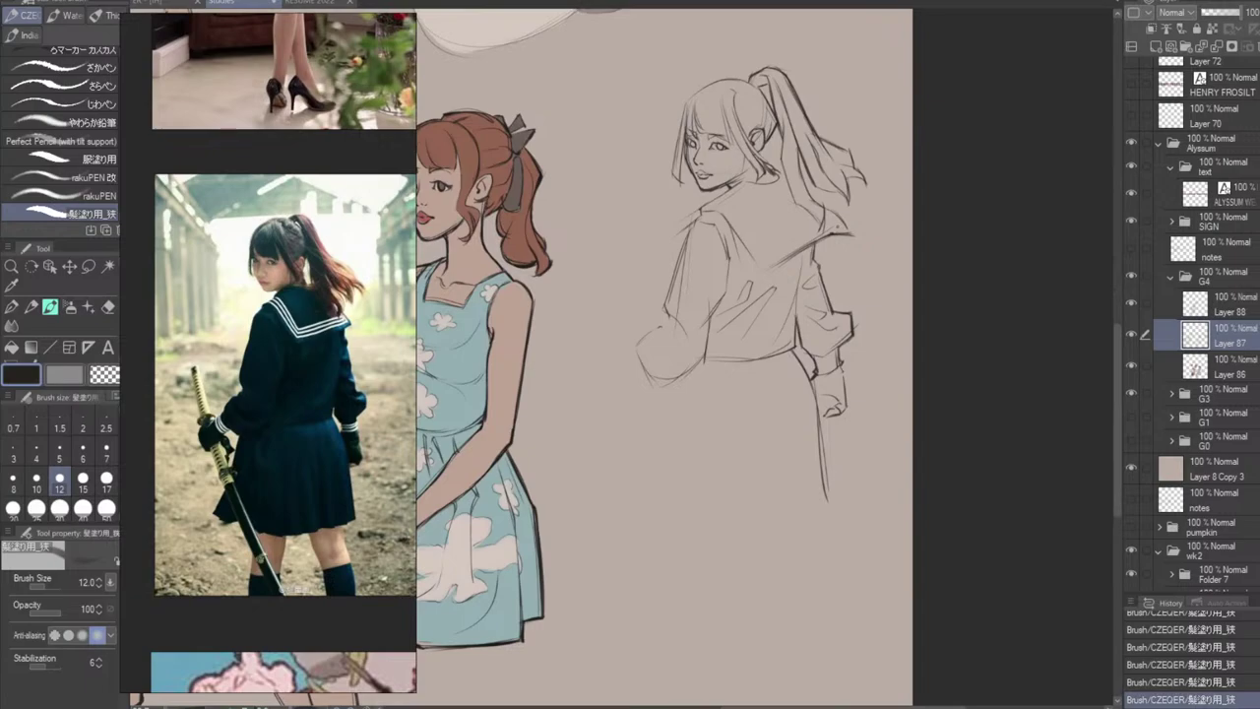
Refine the collar's far edge and corner below the ponytail, erasing stray lines there.
{"action": "left_click_drag", "start_coordinate": [808, 192], "coordinate": [833, 233]}
{"action": "key", "text": "ctrl+z"}
{"action": "key", "text": "e"}
{"action": "key", "text": "b"}
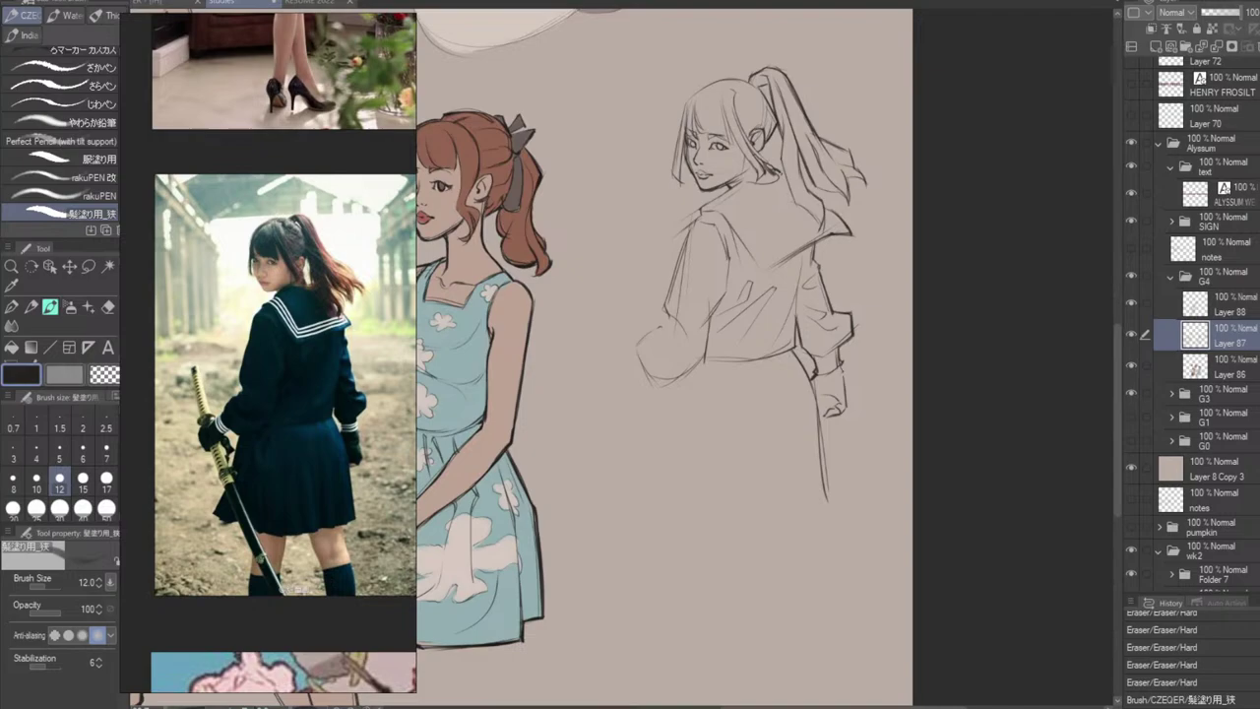
{"action": "mouse_move", "coordinate": [787, 170]}
{"action": "left_mouse_down"}
{"action": "mouse_move", "coordinate": [771, 183]}
{"action": "mouse_move", "coordinate": [793, 200]}
{"action": "mouse_move", "coordinate": [789, 184]}
{"action": "mouse_move", "coordinate": [795, 205]}
{"action": "left_mouse_up"}
{"action": "key", "text": "ctrl+z"}
{"action": "key", "text": "ctrl+z"}
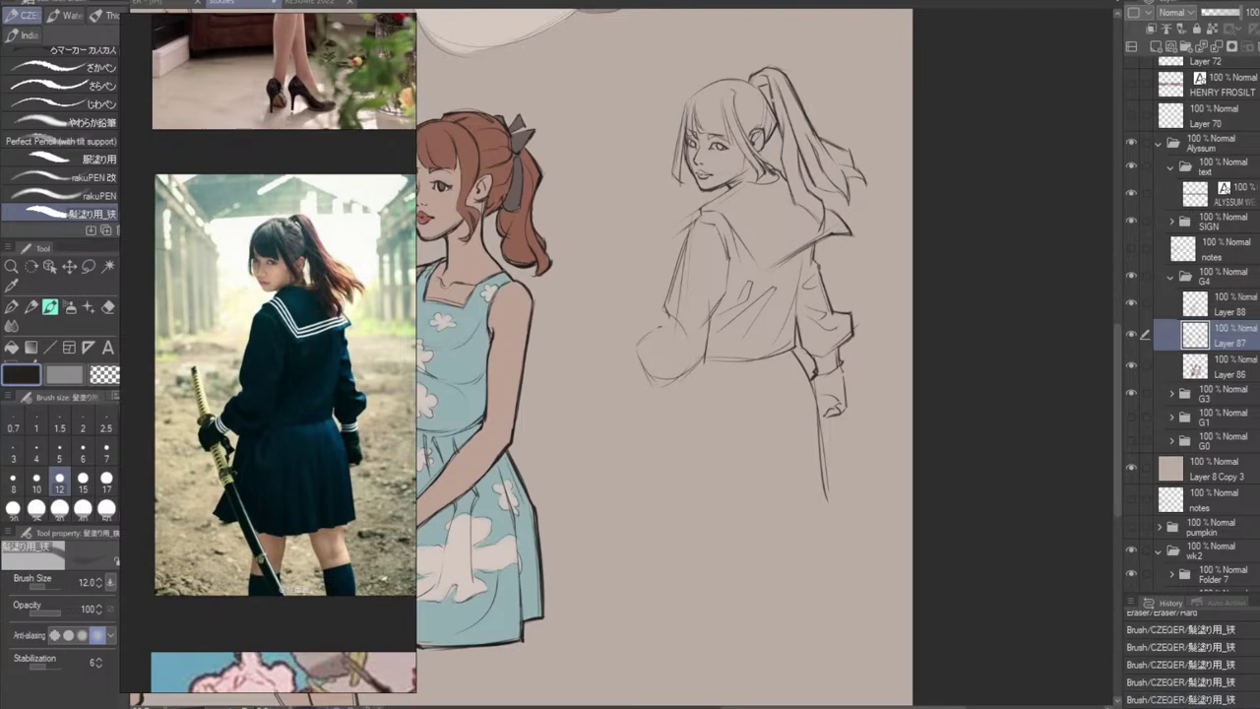
Redraw the ear and the hair just behind it, and erase stray lines below the side hair.
{"action": "mouse_move", "coordinate": [761, 148]}
{"action": "left_mouse_down"}
{"action": "mouse_move", "coordinate": [771, 167]}
{"action": "mouse_move", "coordinate": [768, 149]}
{"action": "mouse_move", "coordinate": [761, 161]}
{"action": "left_mouse_up"}
{"action": "key", "text": "ctrl+z"}
{"action": "key", "text": "ctrl+z"}
{"action": "key", "text": "ctrl+z"}
{"action": "key", "text": "ctrl+z"}
{"action": "key", "text": "ctrl+z"}
{"action": "key", "text": "ctrl+z"}
{"action": "key", "text": "ctrl+z"}
{"action": "left_click_drag", "start_coordinate": [775, 131], "coordinate": [763, 160]}
{"action": "key", "text": "ctrl+z"}
{"action": "key", "text": "e"}
{"action": "mouse_move", "coordinate": [748, 169]}
{"action": "left_mouse_down"}
{"action": "mouse_move", "coordinate": [731, 184]}
{"action": "mouse_move", "coordinate": [749, 187]}
{"action": "left_mouse_up"}
{"action": "key", "text": "b"}
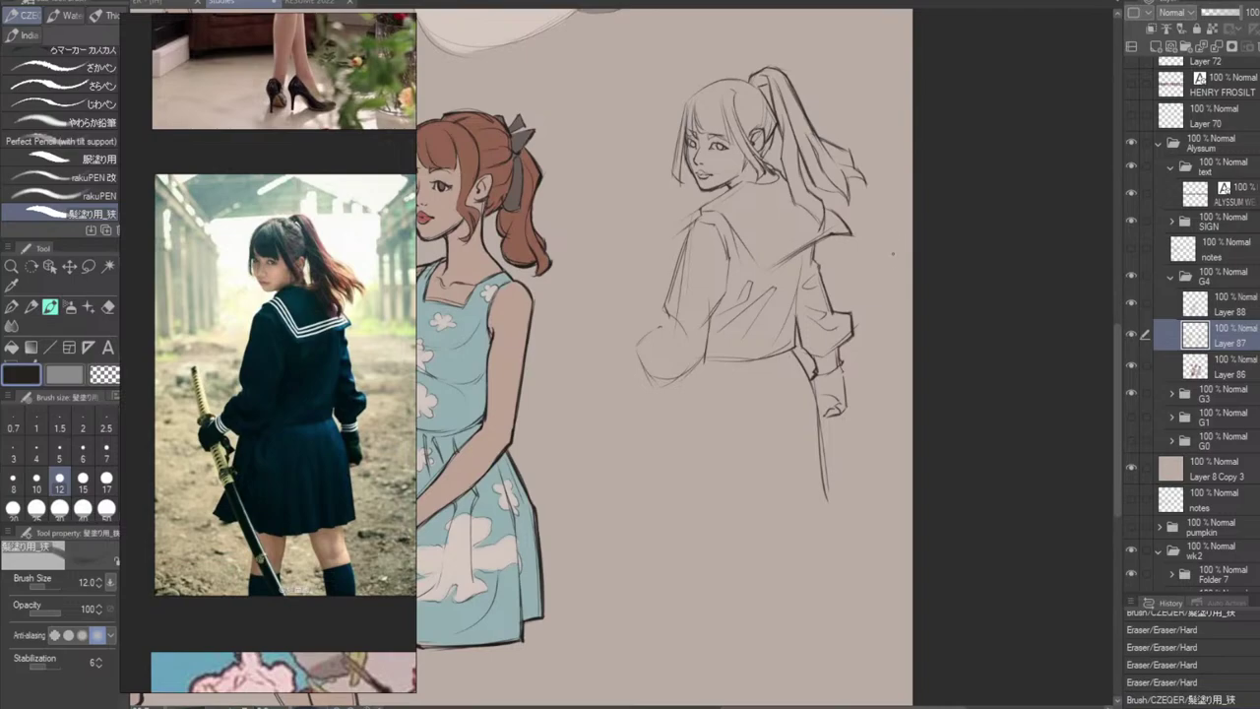
Redraw the near edge of the collar and the shoulder line in darker strokes, cleaning up stray marks.
{"action": "mouse_move", "coordinate": [707, 205]}
{"action": "left_mouse_down"}
{"action": "mouse_move", "coordinate": [678, 232]}
{"action": "mouse_move", "coordinate": [730, 195]}
{"action": "left_mouse_up"}
{"action": "key", "text": "ctrl+z"}
{"action": "key", "text": "ctrl+z"}
{"action": "key", "text": "e"}
{"action": "key", "text": "b"}
{"action": "mouse_move", "coordinate": [721, 210]}
{"action": "left_mouse_down"}
{"action": "mouse_move", "coordinate": [738, 242]}
{"action": "mouse_move", "coordinate": [688, 228]}
{"action": "mouse_move", "coordinate": [698, 211]}
{"action": "left_mouse_up"}
{"action": "key", "text": "ctrl+z"}
{"action": "key", "text": "ctrl+z"}
Darken the long front lock of hair that frames the far side of the face.
{"action": "left_click_drag", "start_coordinate": [684, 109], "coordinate": [671, 177]}
{"action": "key", "text": "ctrl+z"}
{"action": "mouse_move", "coordinate": [684, 112]}
{"action": "left_mouse_down"}
{"action": "mouse_move", "coordinate": [671, 173]}
{"action": "mouse_move", "coordinate": [684, 185]}
{"action": "left_mouse_up"}
{"action": "key", "text": "ctrl+z"}
{"action": "key", "text": "ctrl+z"}
{"action": "key", "text": "ctrl+z"}
{"action": "key", "text": "ctrl+z"}
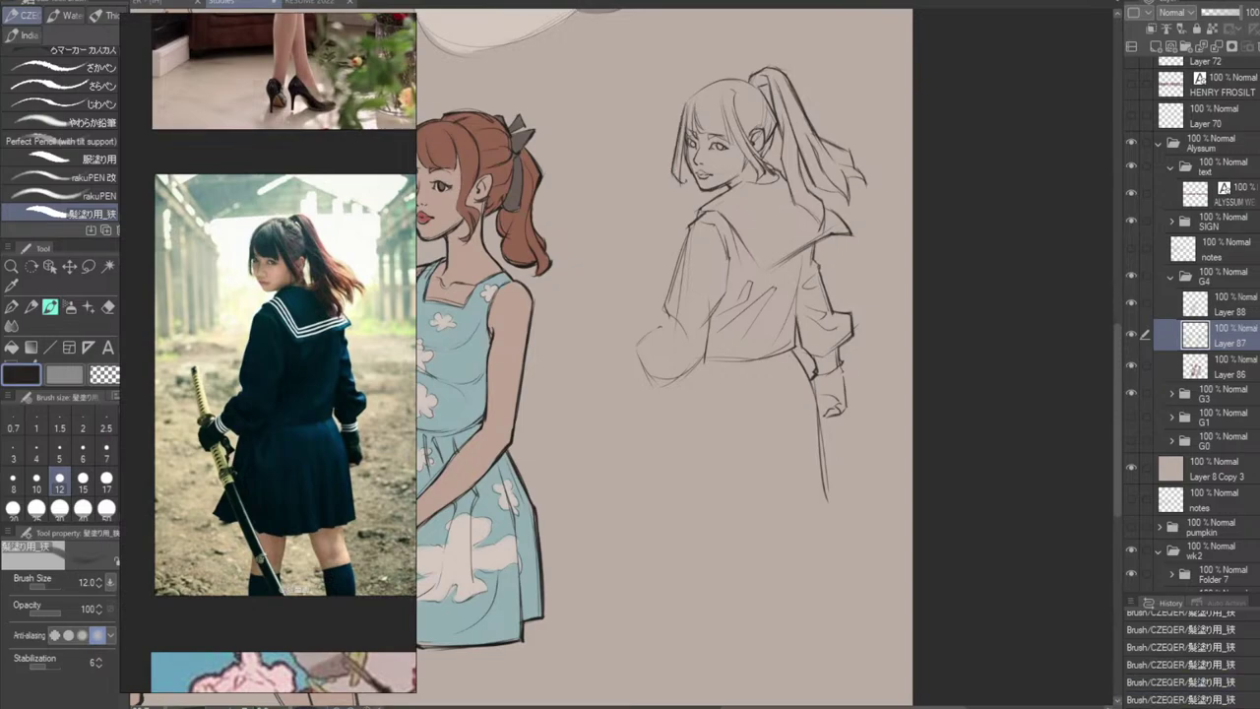
Darken the outline of the crown above the fringe.
{"action": "mouse_move", "coordinate": [698, 89]}
{"action": "left_mouse_down"}
{"action": "mouse_move", "coordinate": [684, 107]}
{"action": "mouse_move", "coordinate": [746, 81]}
{"action": "mouse_move", "coordinate": [693, 96]}
{"action": "left_mouse_up"}
{"action": "key", "text": "ctrl+z"}
{"action": "key", "text": "ctrl+z"}
{"action": "key", "text": "ctrl+z"}
{"action": "key", "text": "ctrl+z"}
{"action": "key", "text": "ctrl+z"}
{"action": "key", "text": "ctrl+z"}
{"action": "key", "text": "ctrl+y"}
{"action": "key", "text": "ctrl+z"}
{"action": "key", "text": "ctrl+y"}
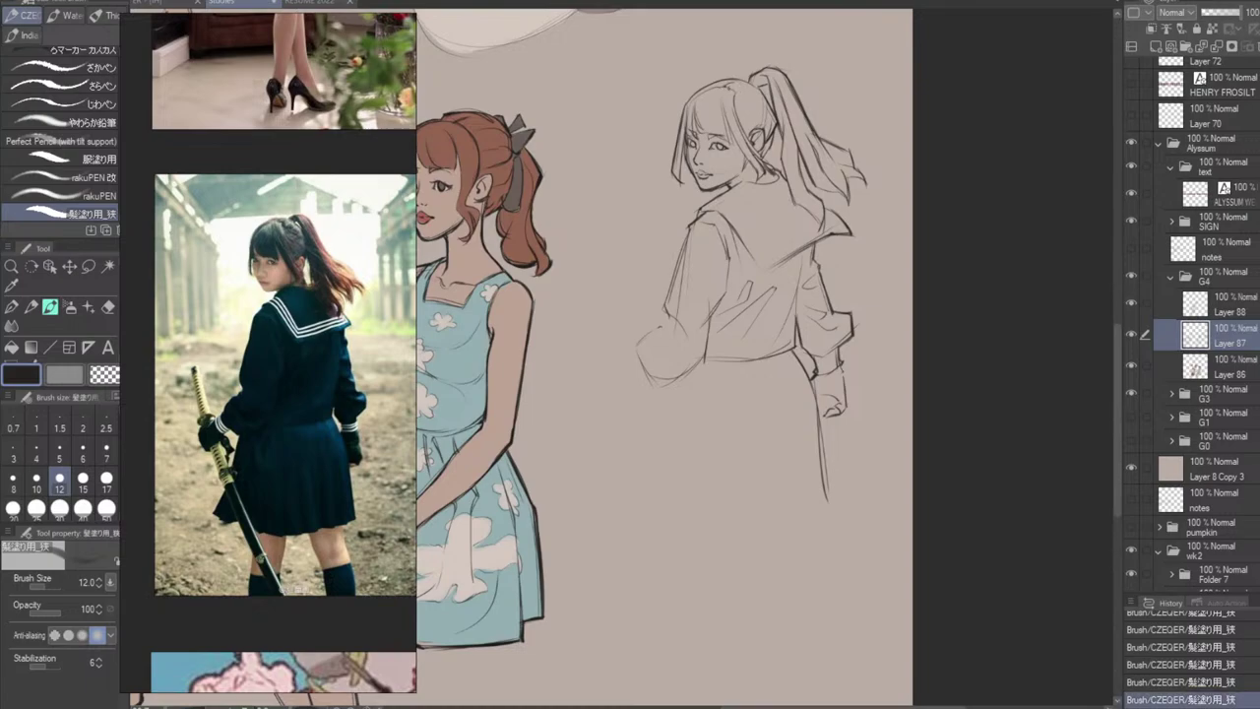
Strengthen the short line at the far hip and sketch the pulled-back hair strands above the ear.
{"action": "key", "text": "ctrl+z"}
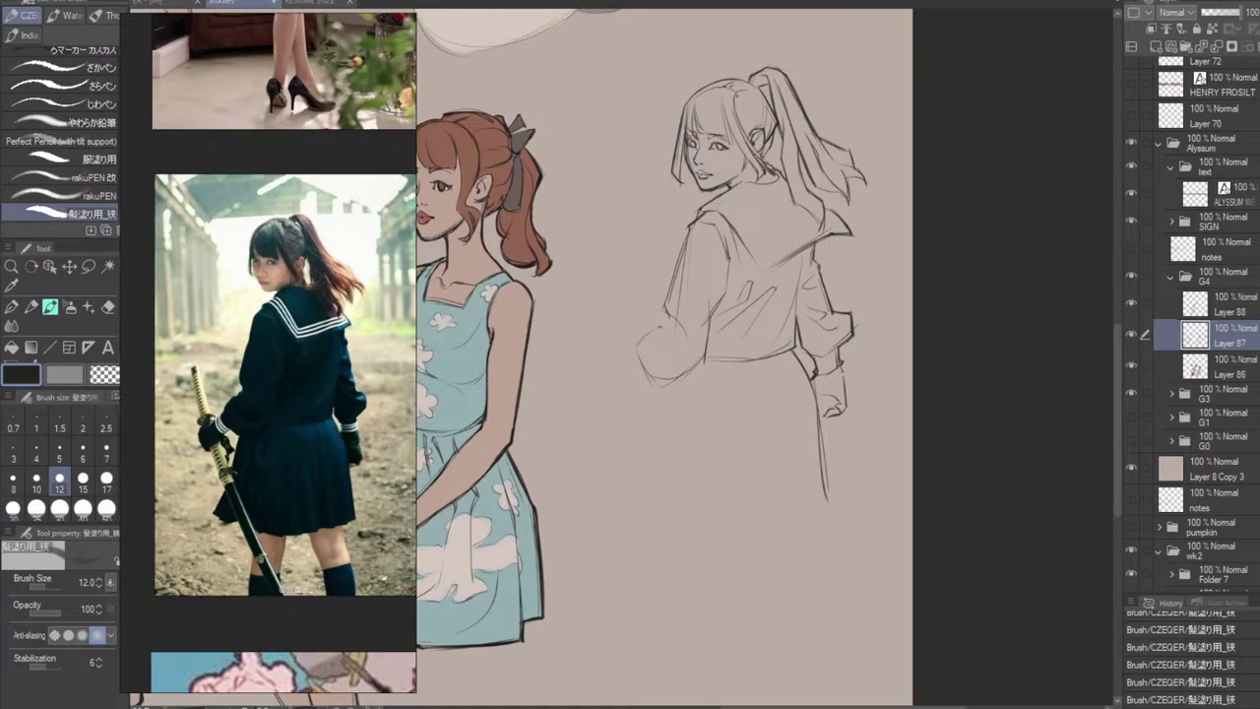
{"action": "key", "text": "ctrl+y"}
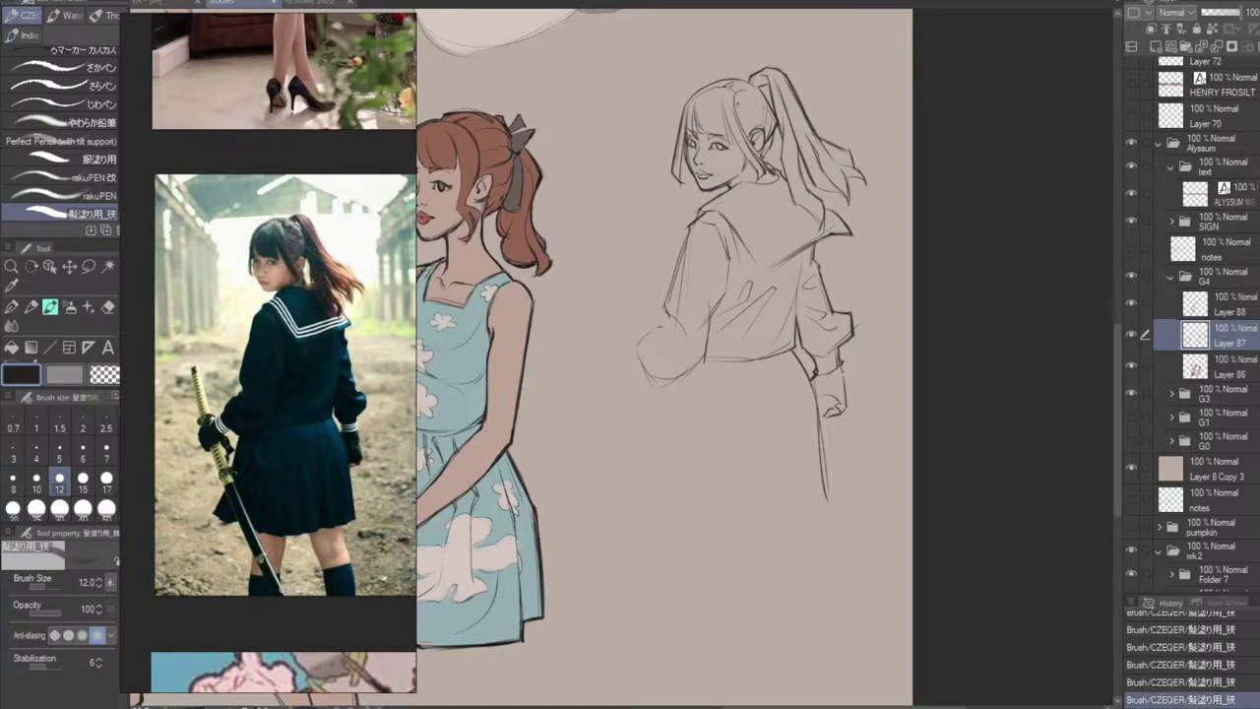
{"action": "key", "text": "ctrl+z"}
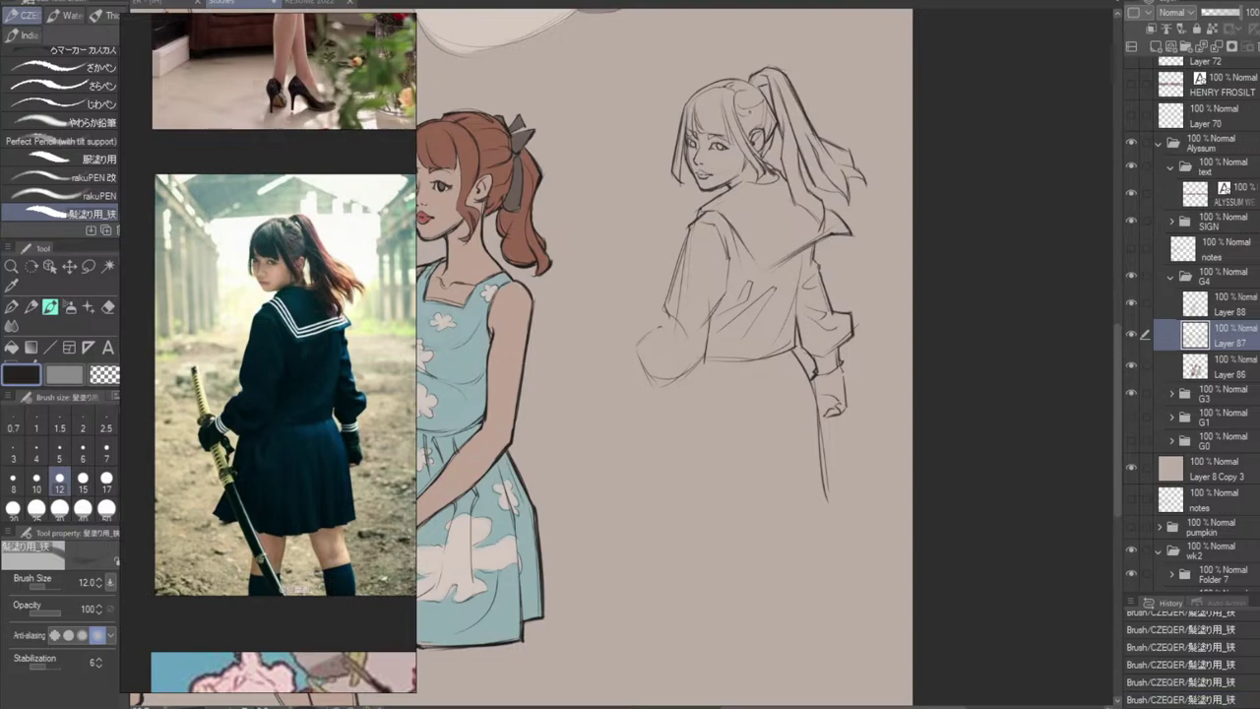
{"action": "key", "text": "ctrl+y"}
{"action": "key", "text": "ctrl+z"}
{"action": "key", "text": "ctrl+y"}
{"action": "key", "text": "ctrl+z"}
{"action": "left_click_drag", "start_coordinate": [761, 108], "coordinate": [768, 126]}
{"action": "key", "text": "ctrl+z"}
{"action": "key", "text": "ctrl+z"}
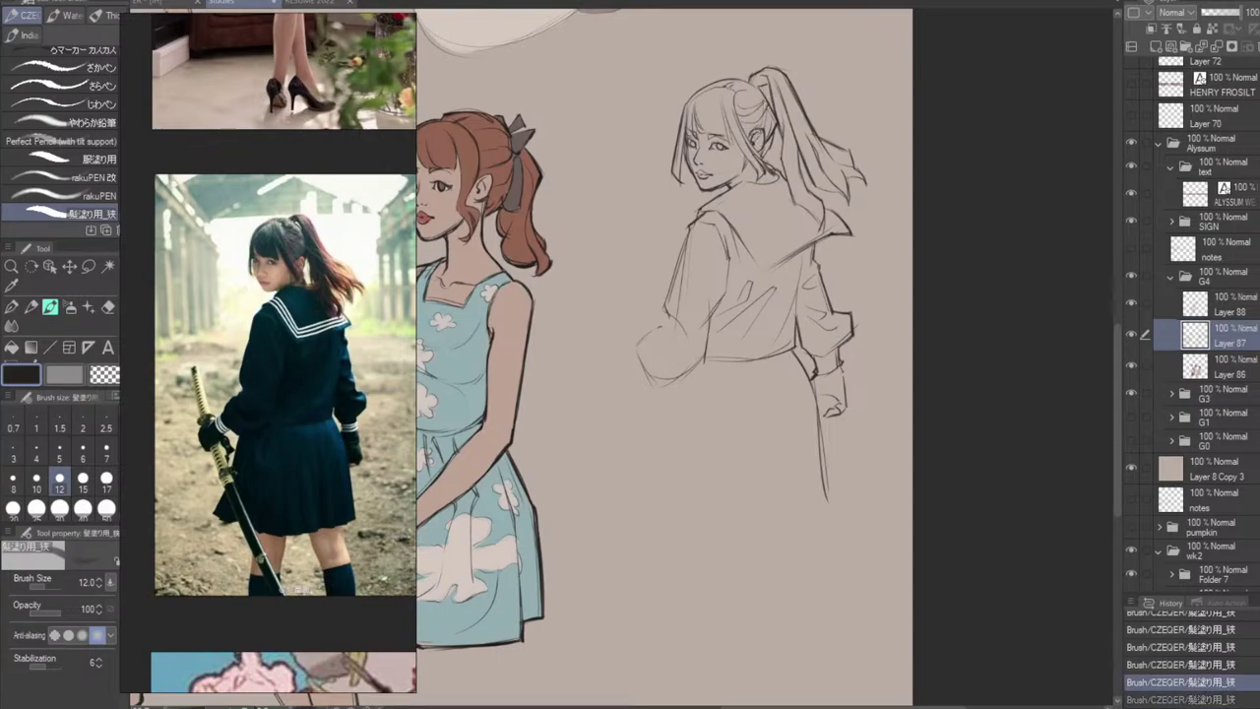
Add strands between the ear and the ponytail base, erasing stray lines at the crown and below the side hair.
{"action": "mouse_move", "coordinate": [754, 128]}
{"action": "left_mouse_down"}
{"action": "mouse_move", "coordinate": [761, 141]}
{"action": "mouse_move", "coordinate": [772, 128]}
{"action": "mouse_move", "coordinate": [761, 95]}
{"action": "mouse_move", "coordinate": [768, 112]}
{"action": "left_mouse_up"}
{"action": "key", "text": "ctrl+z"}
{"action": "key", "text": "ctrl+z"}
{"action": "key", "text": "ctrl+z"}
{"action": "key", "text": "ctrl+z"}
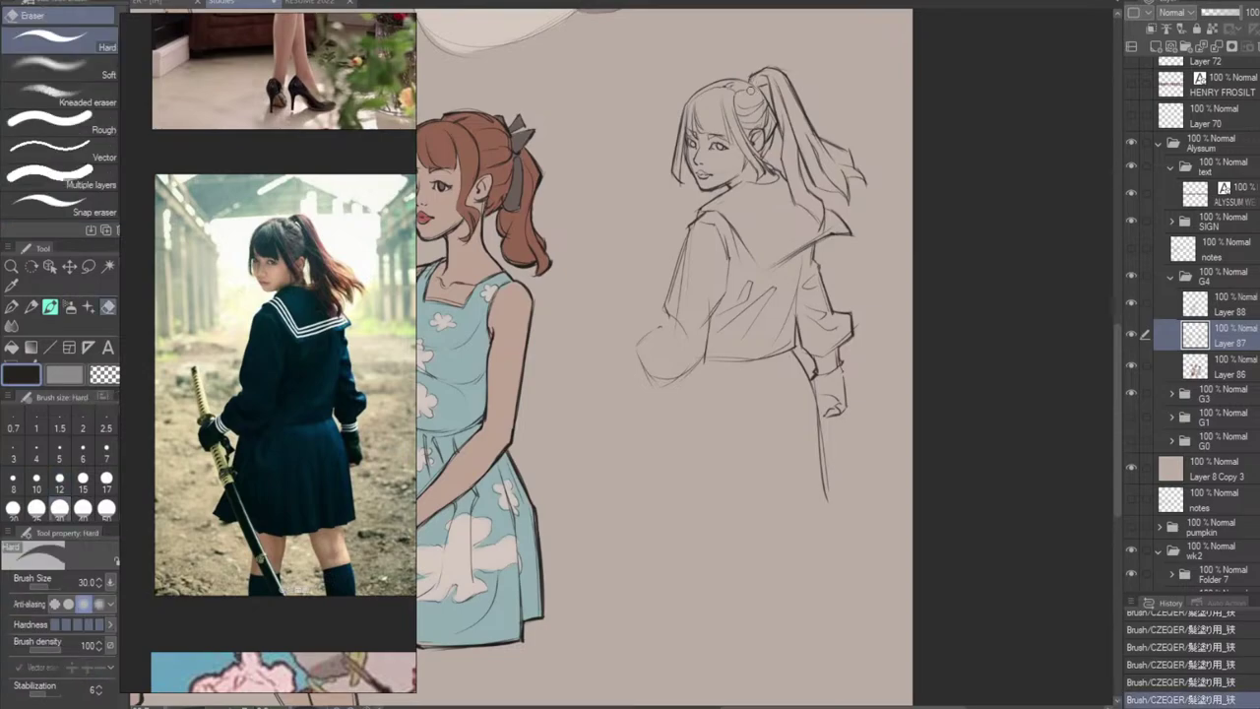
{"action": "left_click_drag", "start_coordinate": [750, 91], "coordinate": [742, 91]}
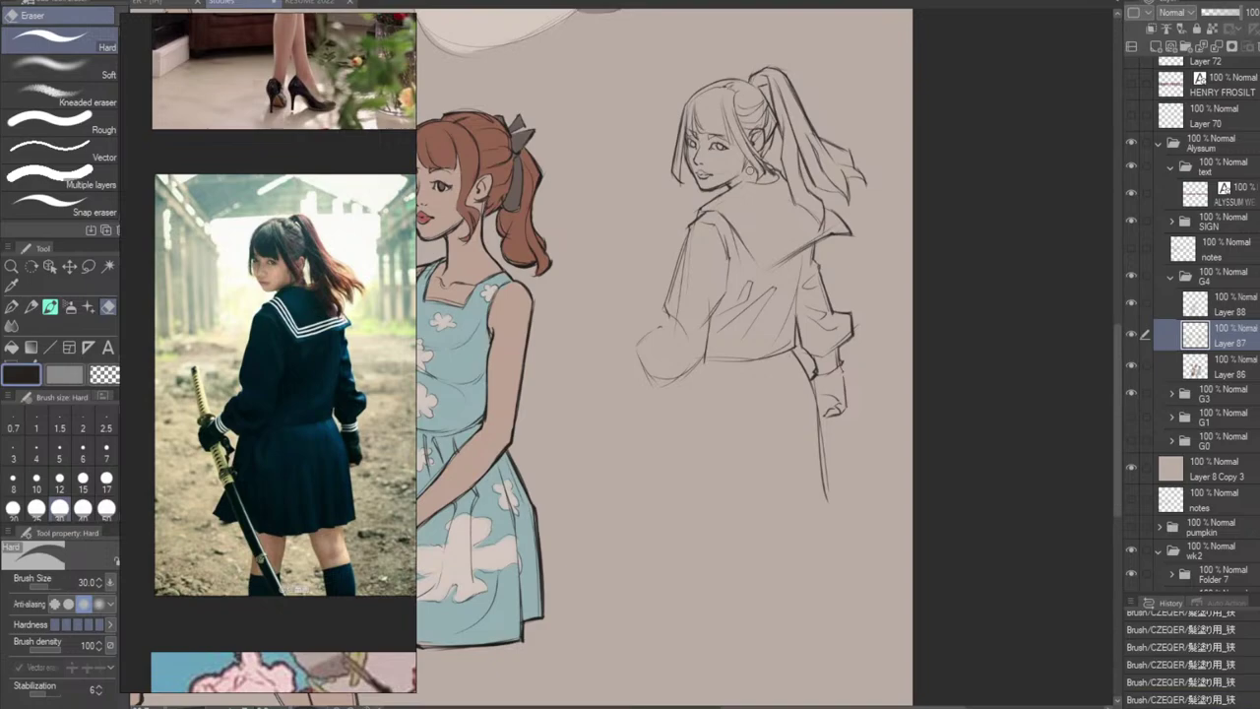
{"action": "left_click_drag", "start_coordinate": [750, 170], "coordinate": [740, 186]}
{"action": "key", "text": "b"}
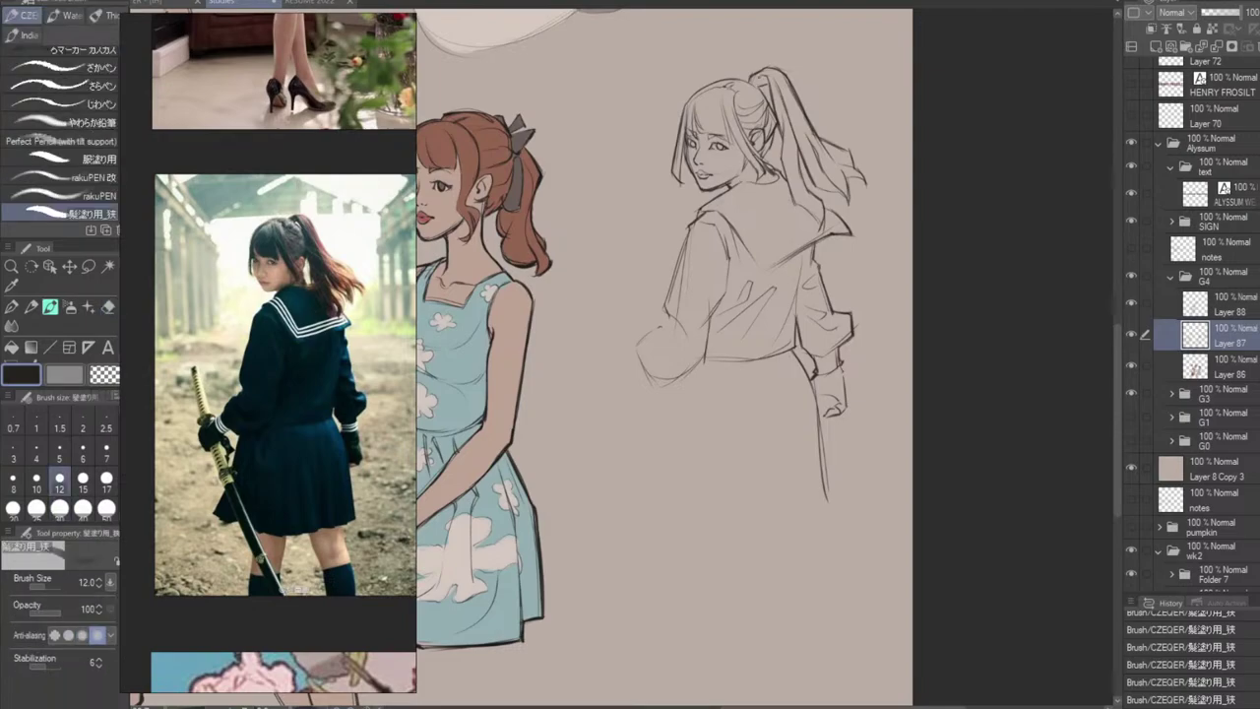
Sketch fine strands sweeping from the parting at the crown back to the ponytail base.
{"action": "left_click_drag", "start_coordinate": [745, 90], "coordinate": [738, 103]}
{"action": "key", "text": "ctrl+z"}
{"action": "key", "text": "ctrl+z"}
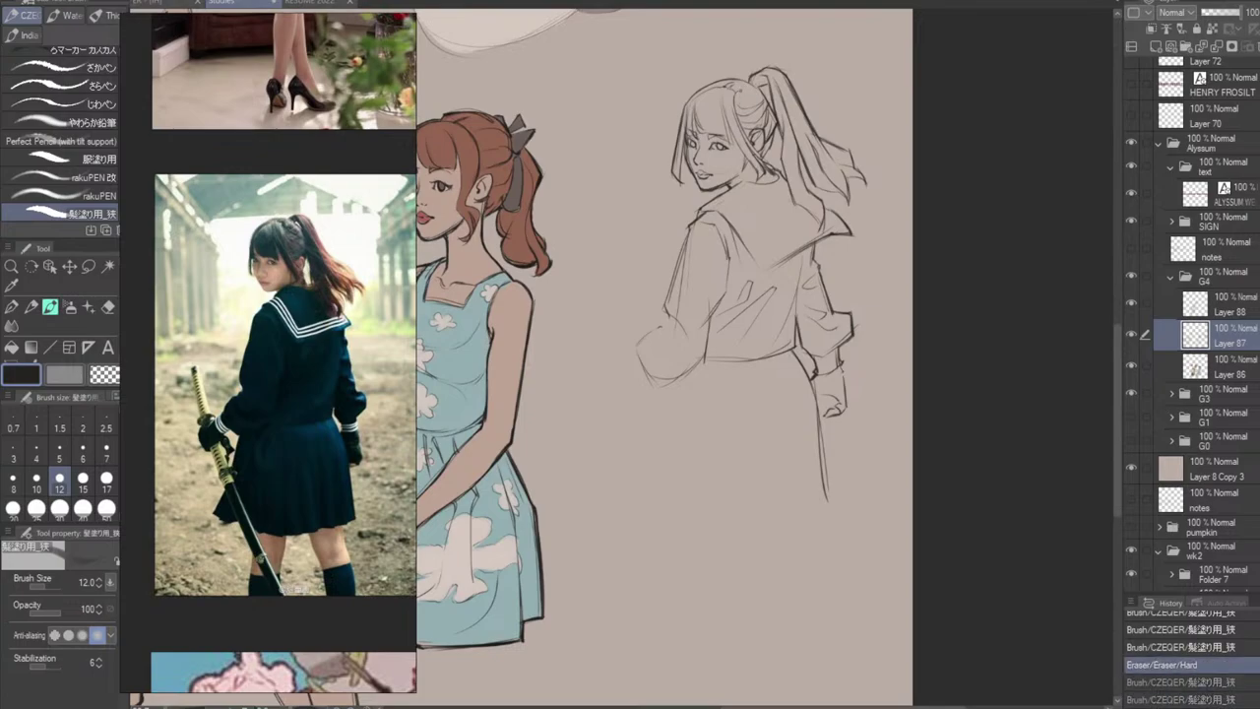
{"action": "mouse_move", "coordinate": [736, 83]}
{"action": "left_mouse_down"}
{"action": "mouse_move", "coordinate": [752, 108]}
{"action": "mouse_move", "coordinate": [757, 95]}
{"action": "mouse_move", "coordinate": [743, 107]}
{"action": "mouse_move", "coordinate": [754, 103]}
{"action": "left_mouse_up"}
{"action": "key", "text": "ctrl+z"}
{"action": "key", "text": "ctrl+z"}
{"action": "key", "text": "e"}
{"action": "key", "text": "b"}
{"action": "key", "text": "ctrl+z"}
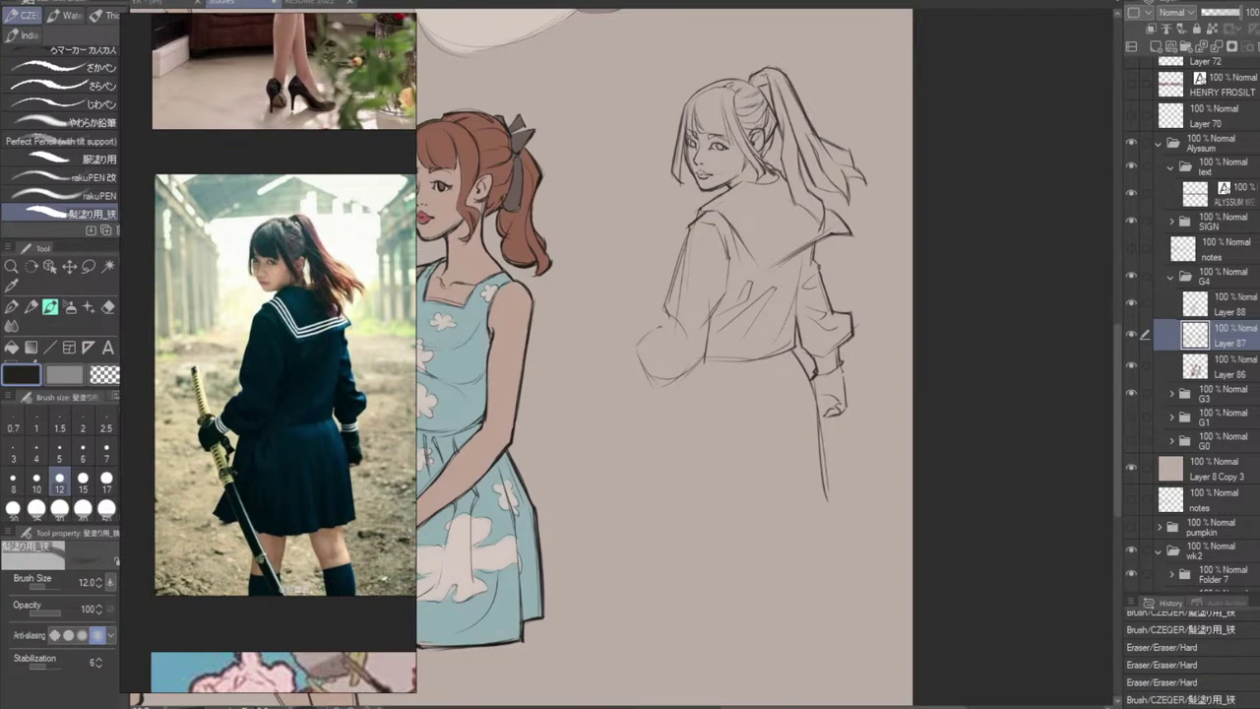
Erase the old top edge of the ponytail and redraw its base where it is tied.
{"action": "left_click_drag", "start_coordinate": [765, 76], "coordinate": [776, 95]}
{"action": "key", "text": "ctrl+z"}
{"action": "key", "text": "ctrl+z"}
{"action": "key", "text": "e"}
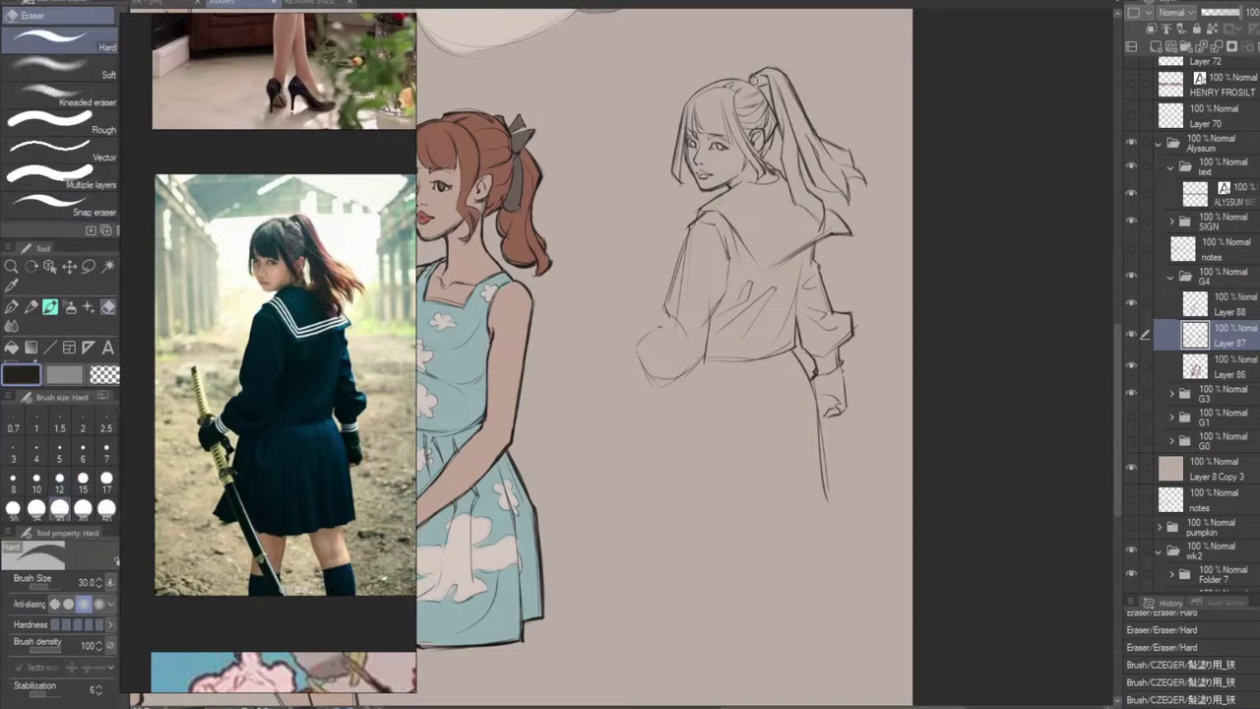
{"action": "mouse_move", "coordinate": [773, 73]}
{"action": "left_mouse_down"}
{"action": "mouse_move", "coordinate": [791, 52]}
{"action": "mouse_move", "coordinate": [804, 73]}
{"action": "mouse_move", "coordinate": [818, 60]}
{"action": "mouse_move", "coordinate": [765, 71]}
{"action": "left_mouse_up"}
{"action": "key", "text": "b"}
{"action": "mouse_move", "coordinate": [763, 74]}
{"action": "left_mouse_down"}
{"action": "mouse_move", "coordinate": [794, 71]}
{"action": "mouse_move", "coordinate": [781, 70]}
{"action": "left_mouse_up"}
{"action": "key", "text": "ctrl+z"}
{"action": "key", "text": "ctrl+z"}
{"action": "key", "text": "ctrl+z"}
{"action": "key", "text": "ctrl+z"}
{"action": "key", "text": "ctrl+z"}
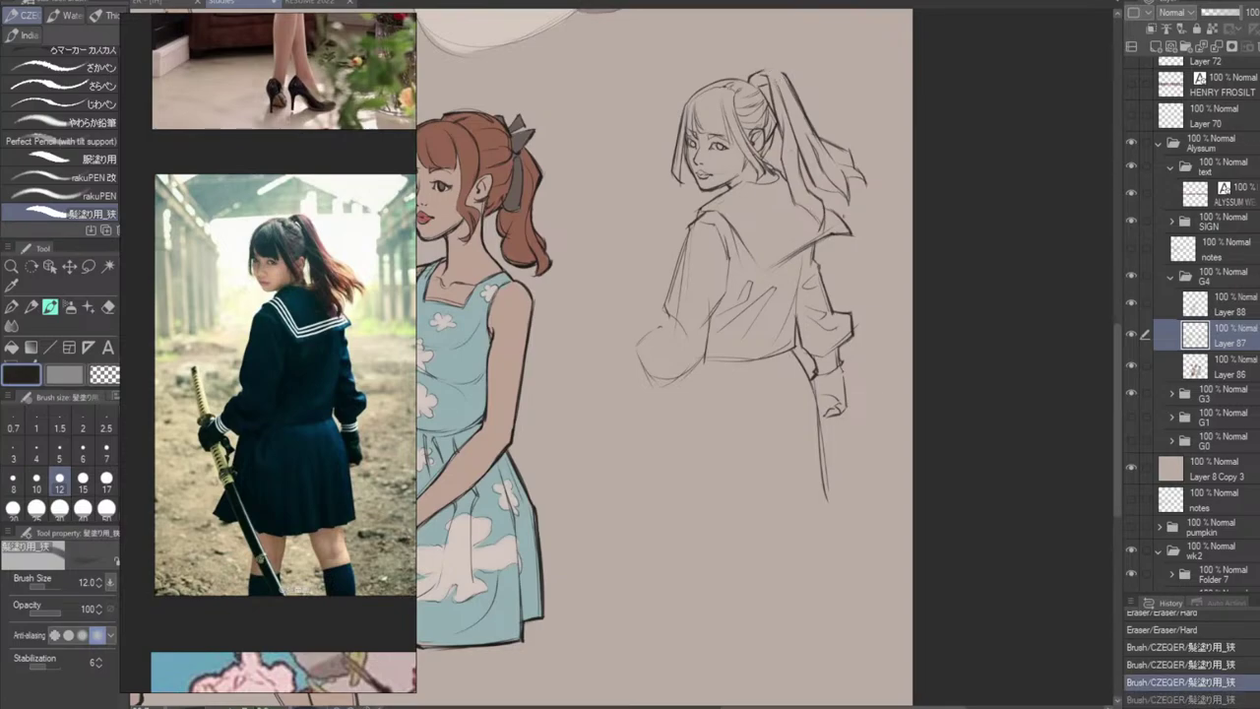
Redraw the arched top of the ponytail in a mirrored canvas view and restore the normal orientation.
{"action": "key", "text": "h"}
{"action": "left_click_drag", "start_coordinate": [614, 296], "coordinate": [823, 356]}
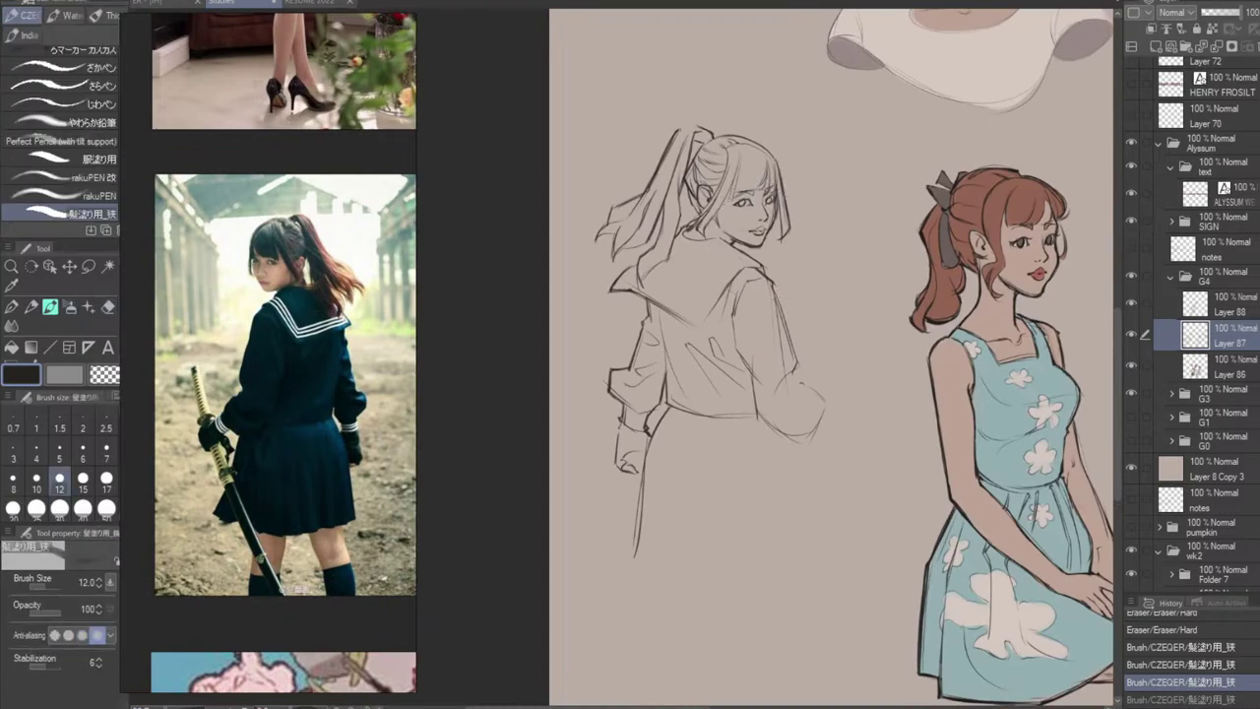
{"action": "mouse_move", "coordinate": [677, 131]}
{"action": "left_mouse_down"}
{"action": "mouse_move", "coordinate": [702, 126]}
{"action": "mouse_move", "coordinate": [712, 141]}
{"action": "mouse_move", "coordinate": [702, 127]}
{"action": "left_mouse_up"}
{"action": "key", "text": "ctrl+z"}
{"action": "key", "text": "ctrl+z"}
{"action": "key", "text": "ctrl+z"}
{"action": "key", "text": "ctrl+z"}
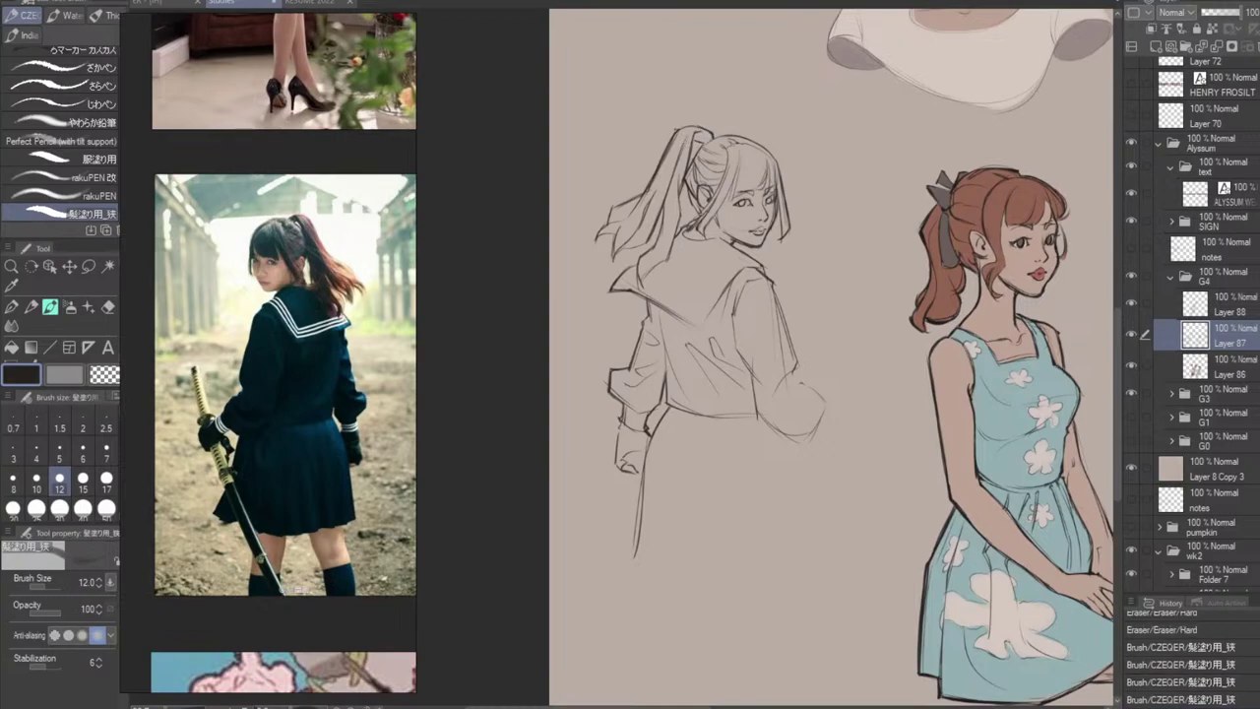
{"action": "key", "text": "ctrl+y"}
{"action": "key", "text": "ctrl+y"}
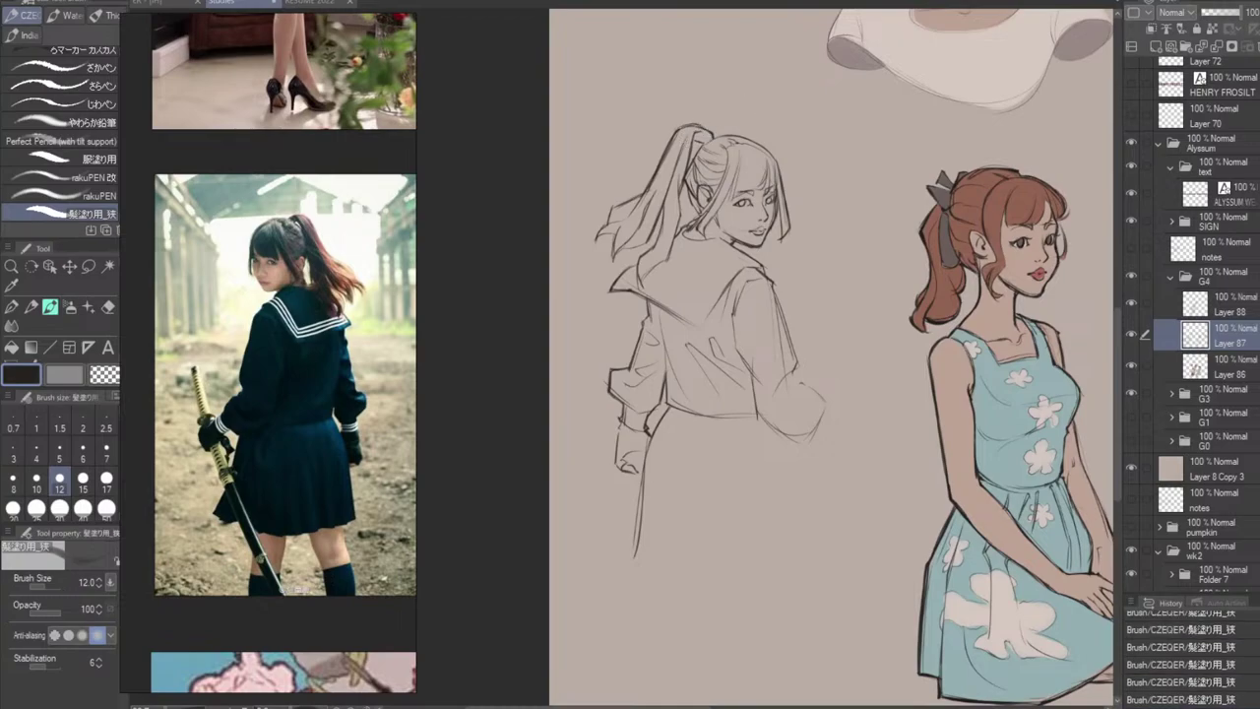
{"action": "key", "text": "h"}
{"action": "left_click_drag", "start_coordinate": [655, 419], "coordinate": [745, 439]}
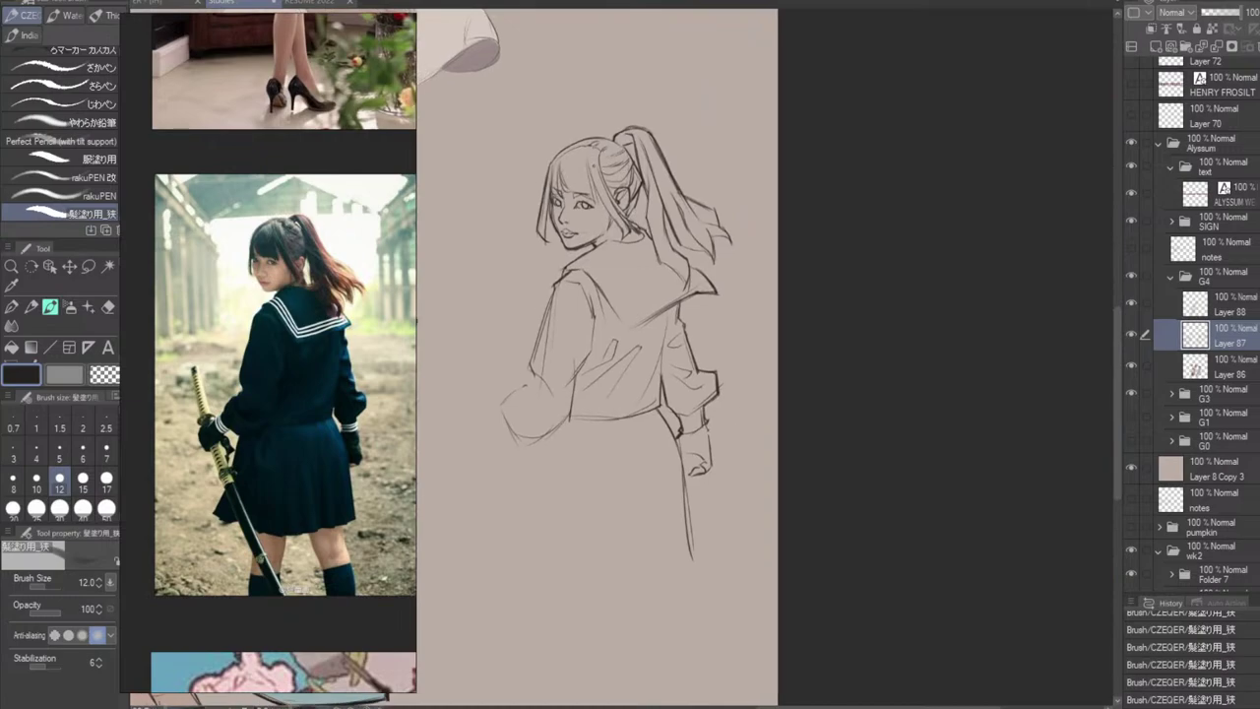
{"action": "left_click_drag", "start_coordinate": [630, 186], "coordinate": [720, 177]}
{"action": "key", "text": "ctrl+z"}
{"action": "left_click_drag", "start_coordinate": [627, 178], "coordinate": [701, 170]}
{"action": "key", "text": "ctrl+z"}
{"action": "mouse_move", "coordinate": [603, 169]}
{"action": "left_mouse_down"}
{"action": "mouse_move", "coordinate": [628, 181]}
{"action": "mouse_move", "coordinate": [699, 168]}
{"action": "left_mouse_up"}
{"action": "left_click_drag", "start_coordinate": [717, 238], "coordinate": [796, 250]}
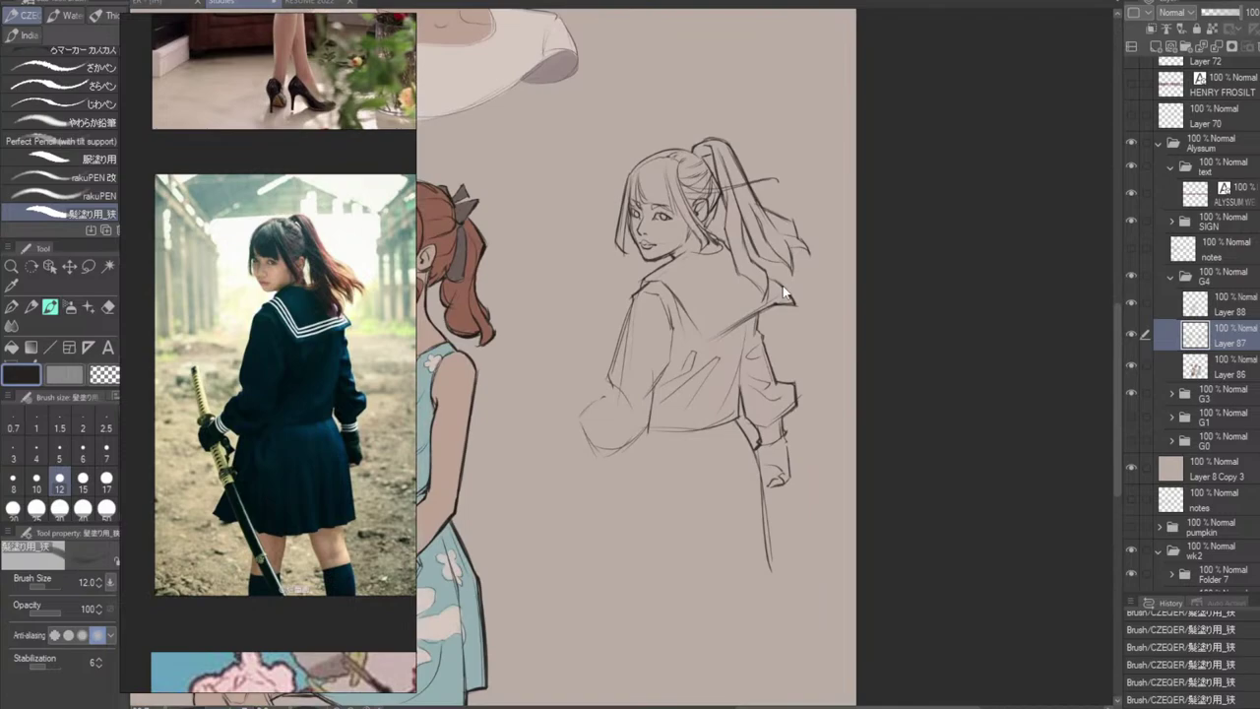
{"action": "key", "text": "ctrl+z"}
{"action": "key", "text": "ctrl+z"}
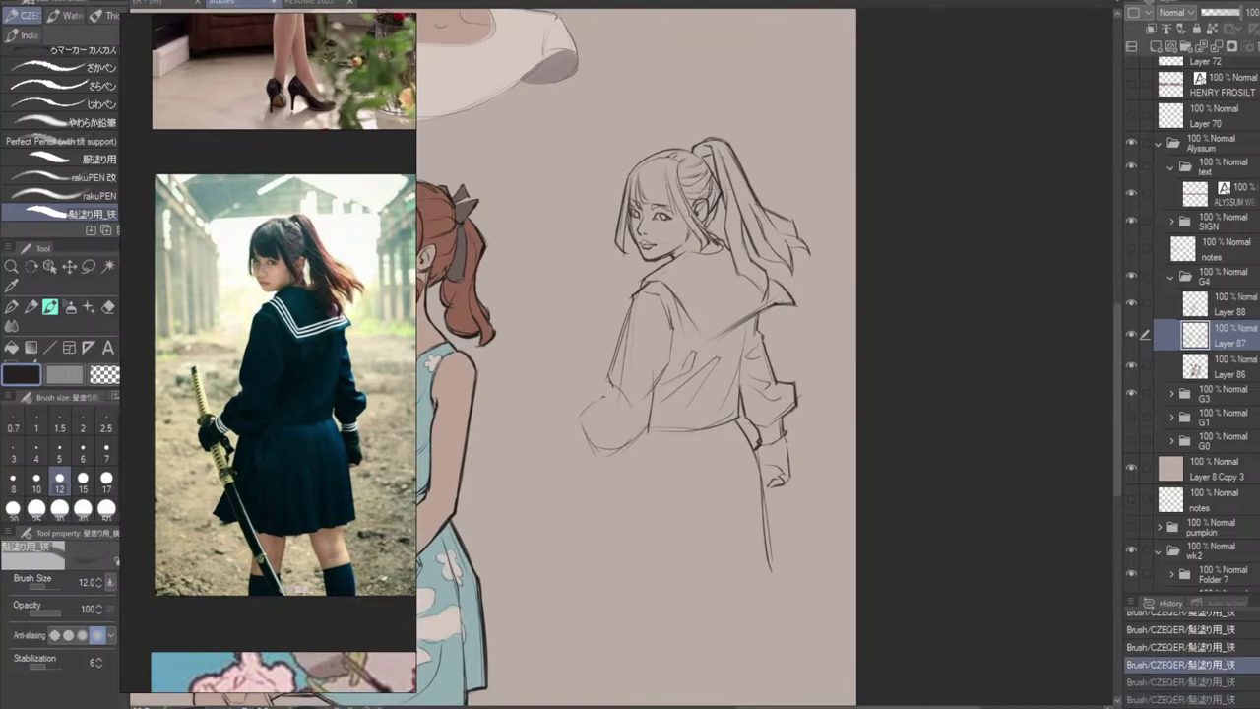
Erase and redraw the hair below the ear and the small strands at the nape.
{"action": "key", "text": "e"}
{"action": "left_click_drag", "start_coordinate": [696, 221], "coordinate": [709, 231]}
{"action": "mouse_move", "coordinate": [721, 247]}
{"action": "left_mouse_down"}
{"action": "mouse_move", "coordinate": [725, 256]}
{"action": "mouse_move", "coordinate": [717, 237]}
{"action": "mouse_move", "coordinate": [729, 246]}
{"action": "left_mouse_up"}
{"action": "key", "text": "ctrl+z"}
{"action": "key", "text": "b"}
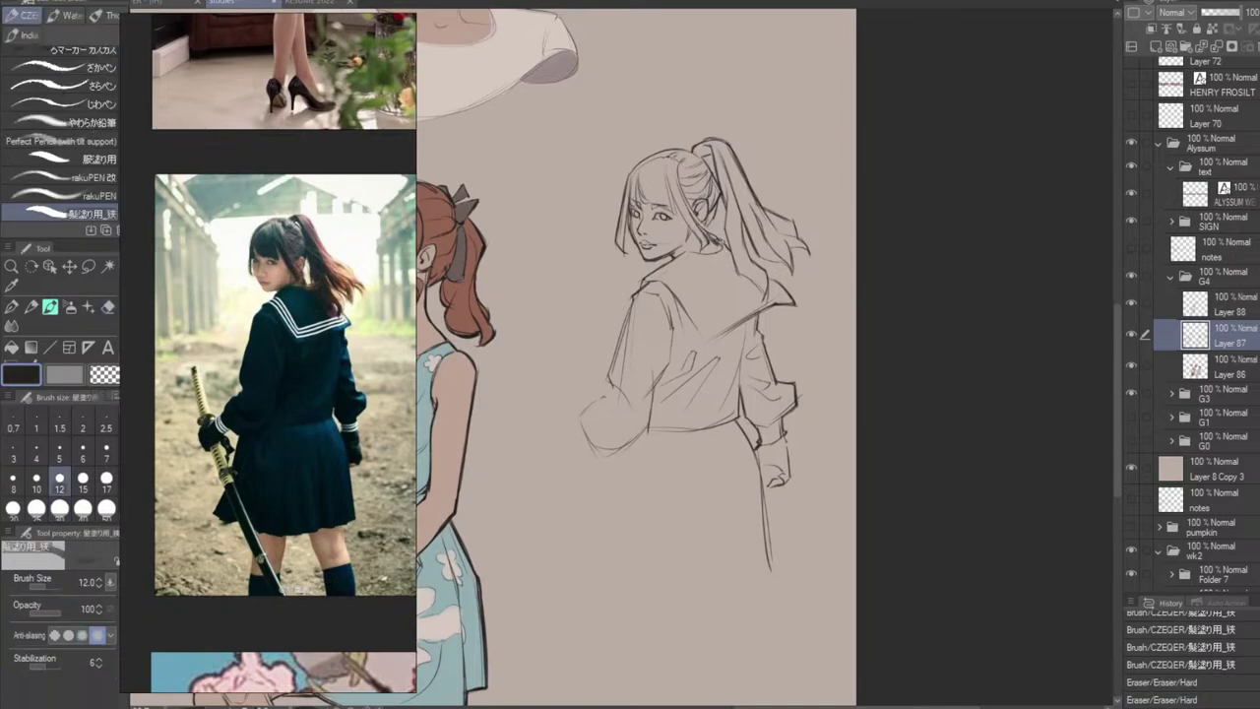
{"action": "key", "text": "ctrl+z"}
{"action": "left_click_drag", "start_coordinate": [712, 229], "coordinate": [723, 248]}
{"action": "key", "text": "ctrl+z"}
{"action": "key", "text": "ctrl+z"}
{"action": "key", "text": "e"}
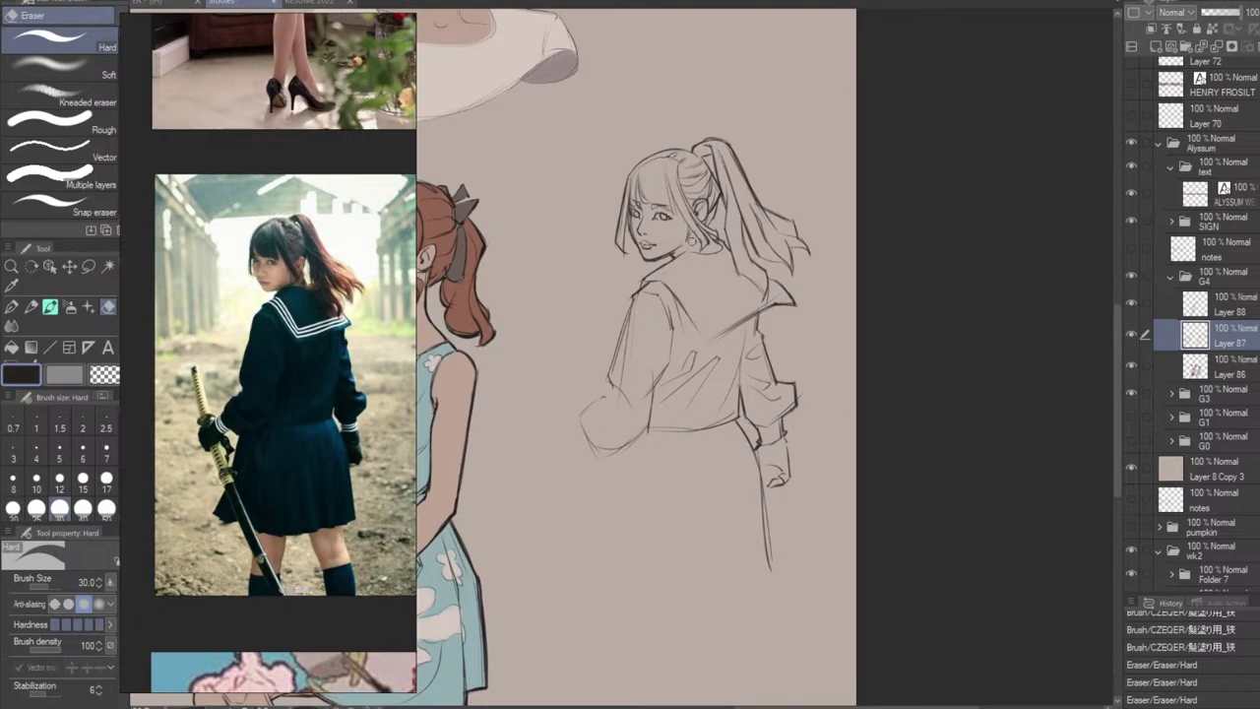
Refine the end of the side lock beside the jaw and erase the lines just behind the ear.
{"action": "key", "text": "b"}
{"action": "mouse_move", "coordinate": [691, 228]}
{"action": "left_mouse_down"}
{"action": "mouse_move", "coordinate": [686, 243]}
{"action": "mouse_move", "coordinate": [707, 244]}
{"action": "mouse_move", "coordinate": [701, 223]}
{"action": "left_mouse_up"}
{"action": "key", "text": "ctrl+z"}
{"action": "key", "text": "ctrl+z"}
{"action": "key", "text": "ctrl+z"}
{"action": "key", "text": "e"}
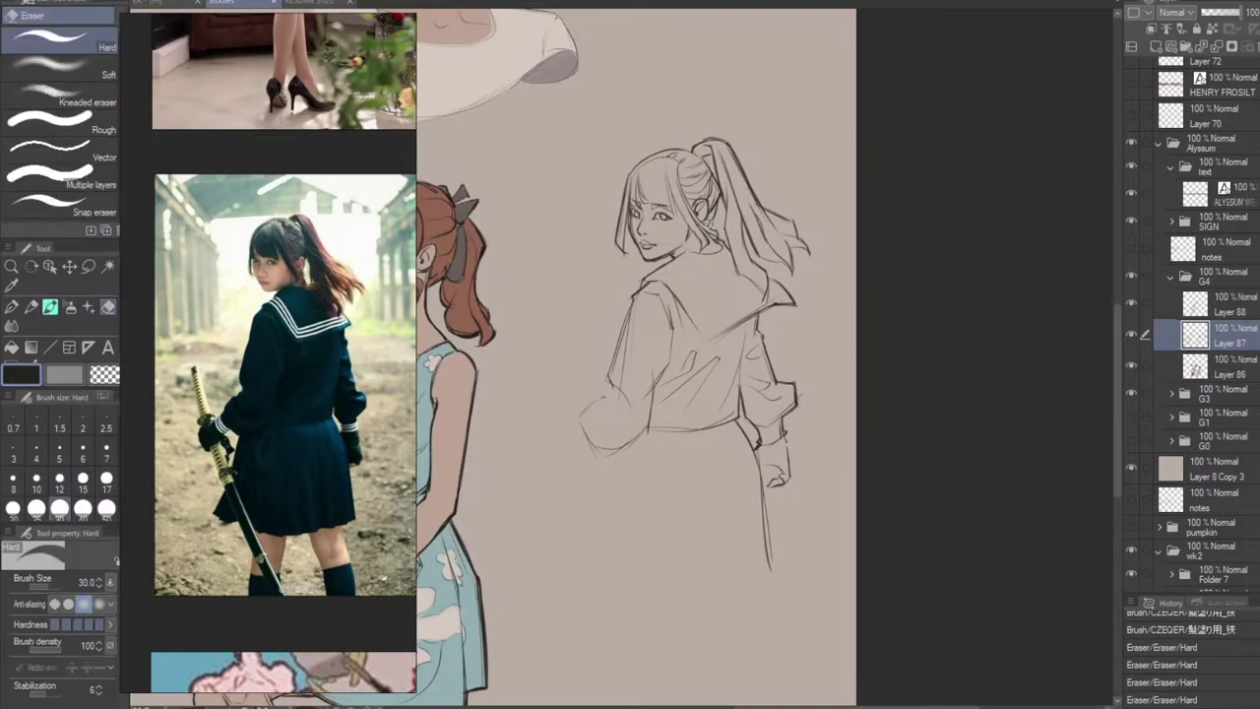
{"action": "mouse_move", "coordinate": [706, 223]}
{"action": "left_mouse_down"}
{"action": "mouse_move", "coordinate": [716, 227]}
{"action": "mouse_move", "coordinate": [712, 210]}
{"action": "left_mouse_up"}
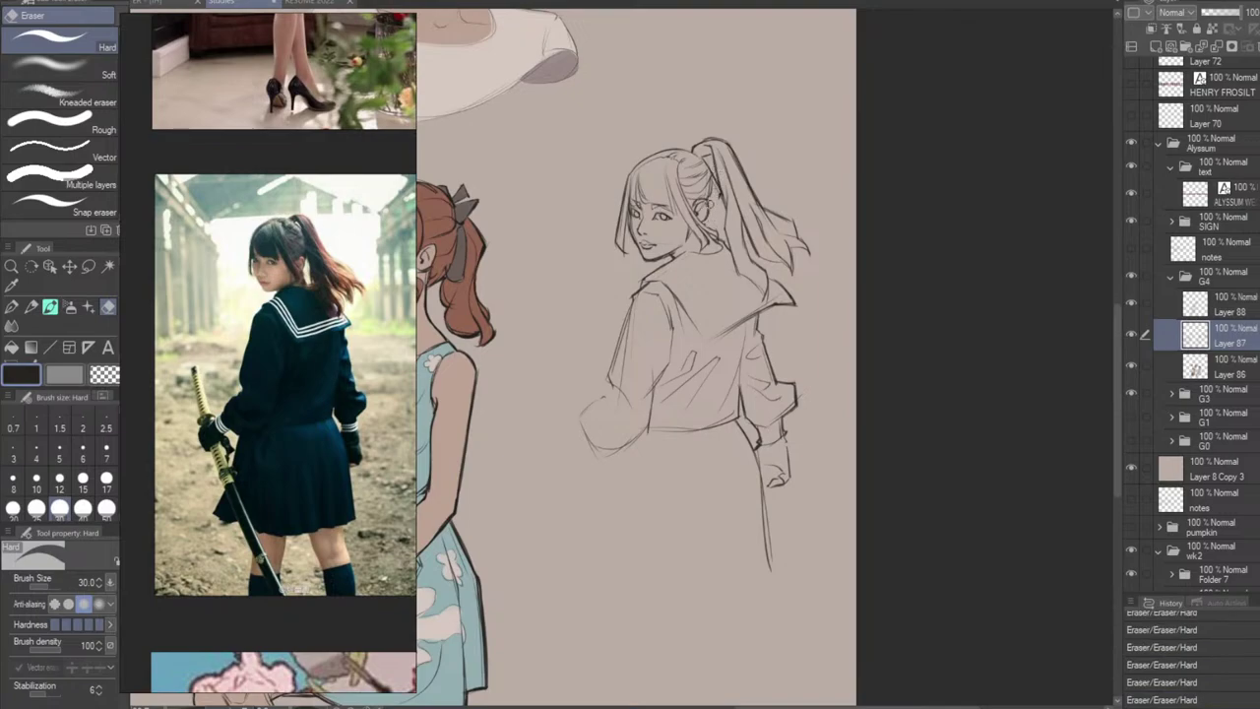
Redraw the strands running from behind the ear down to the nape.
{"action": "key", "text": "b"}
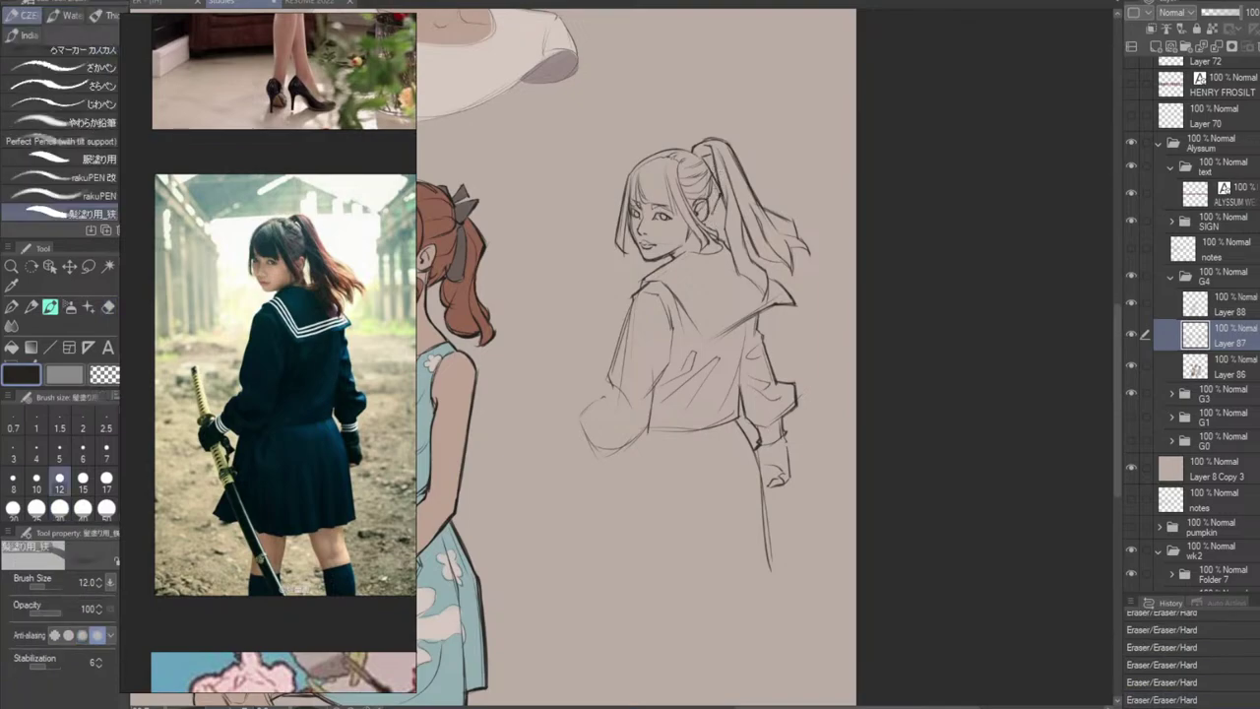
{"action": "left_click_drag", "start_coordinate": [707, 210], "coordinate": [713, 225]}
{"action": "key", "text": "ctrl+z"}
{"action": "key", "text": "ctrl+z"}
{"action": "key", "text": "ctrl+z"}
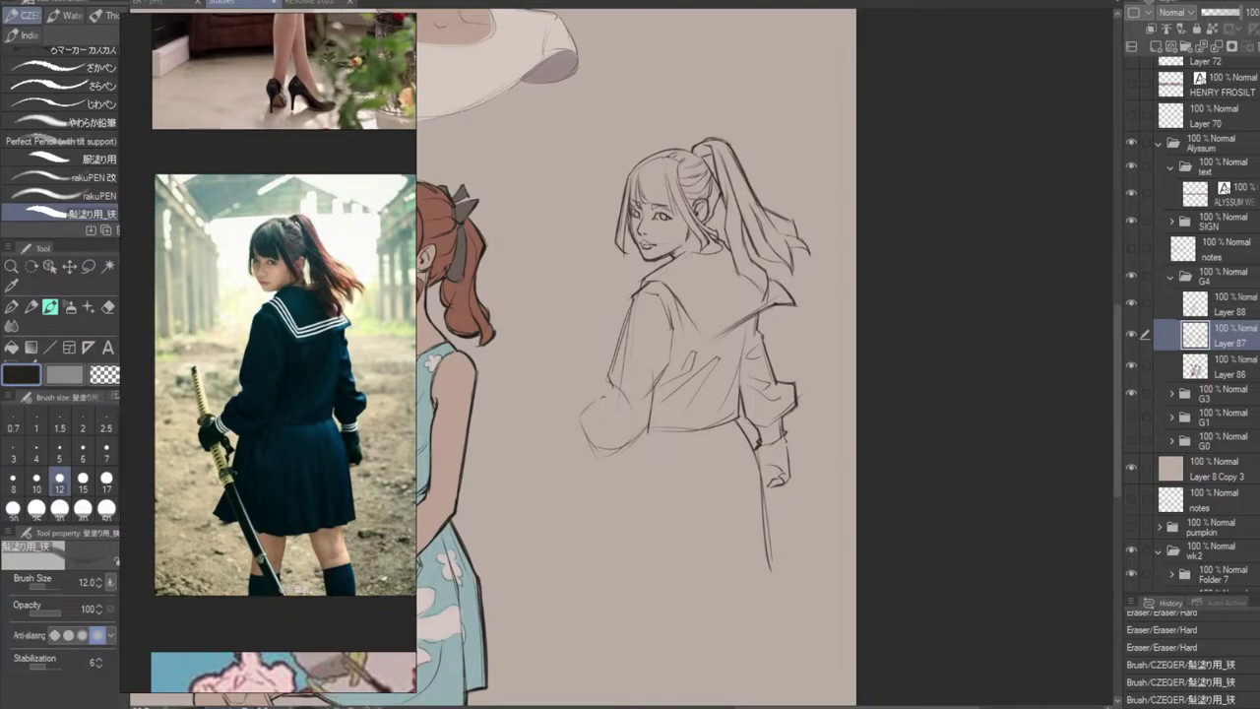
Touch up the far collar corner and the lower tips of the ponytail above it.
{"action": "left_click_drag", "start_coordinate": [768, 278], "coordinate": [782, 288]}
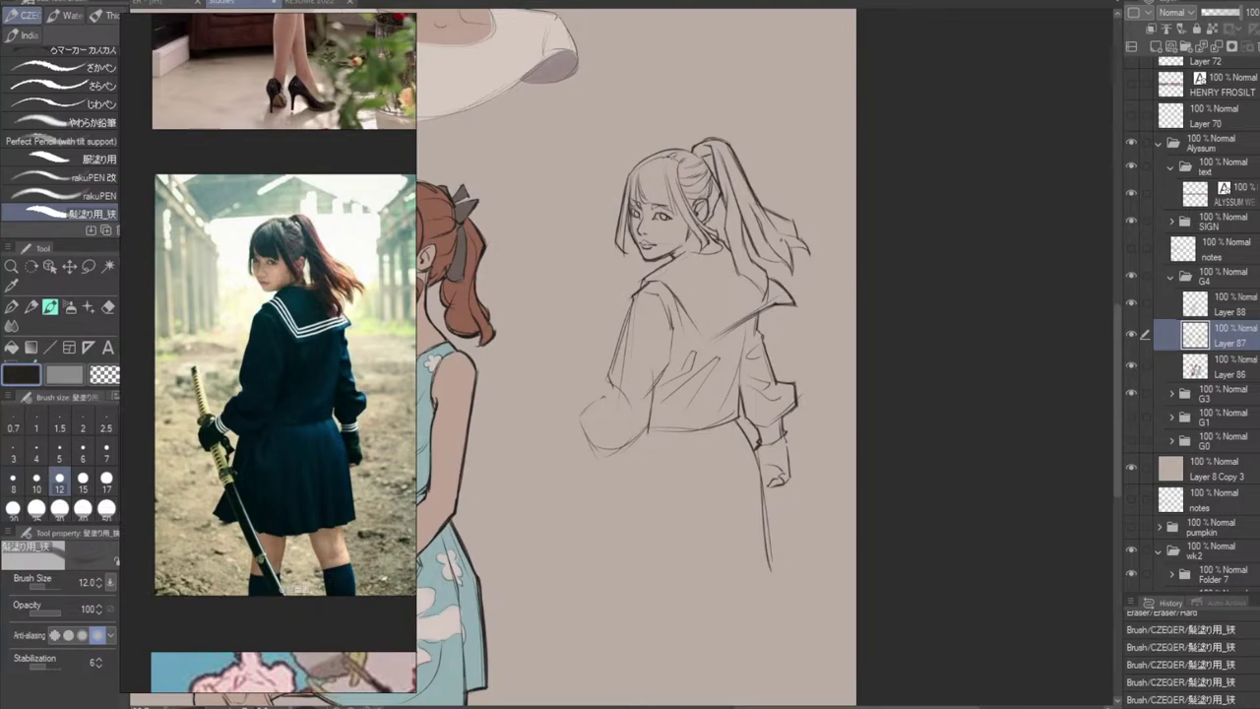
{"action": "left_click_drag", "start_coordinate": [758, 256], "coordinate": [781, 262]}
{"action": "key", "text": "ctrl+z"}
{"action": "key", "text": "ctrl+z"}
{"action": "key", "text": "ctrl+z"}
Erase the inner strand lines along the middle of the ponytail.
{"action": "key", "text": "e"}
{"action": "left_click_drag", "start_coordinate": [749, 197], "coordinate": [774, 250]}
{"action": "key", "text": "b"}
{"action": "key", "text": "ctrl+z"}
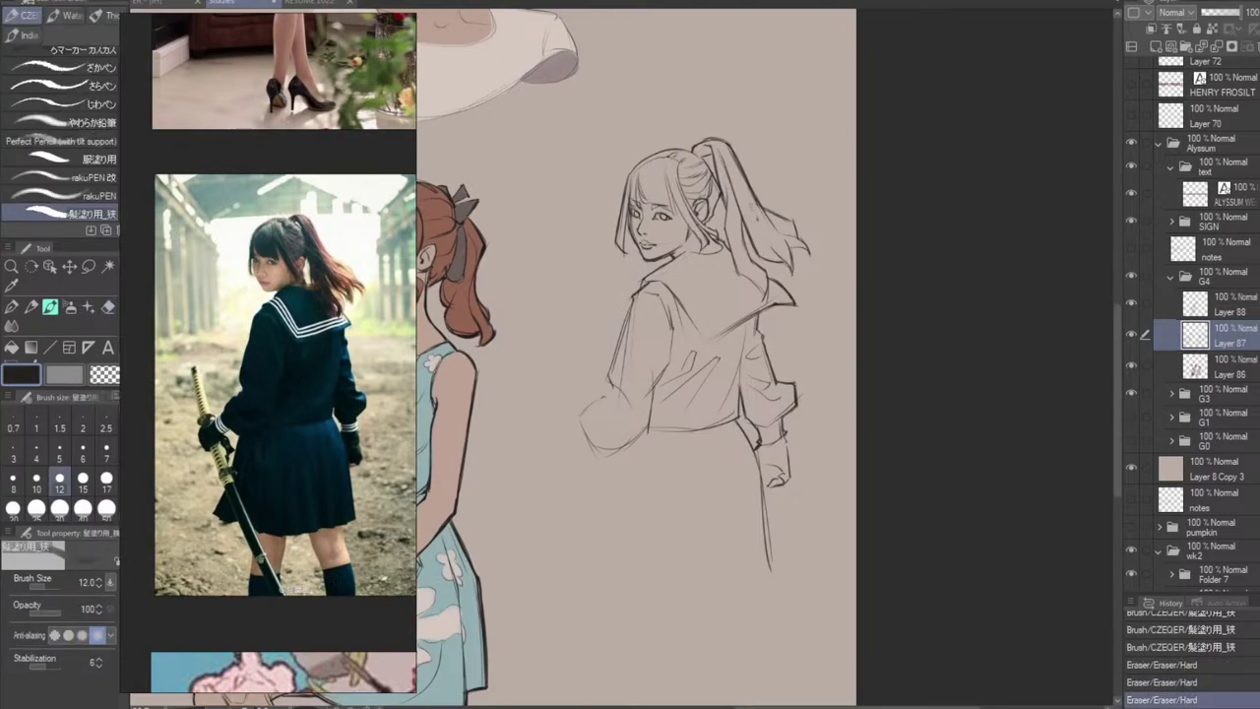
{"action": "key", "text": "ctrl+z"}
Redraw the inner strands running down the ponytail to its lower tips.
{"action": "left_click_drag", "start_coordinate": [750, 203], "coordinate": [794, 281]}
{"action": "key", "text": "ctrl+z"}
{"action": "key", "text": "ctrl+z"}
{"action": "key", "text": "e"}
{"action": "key", "text": "b"}
{"action": "key", "text": "ctrl+z"}
{"action": "key", "text": "ctrl+z"}
{"action": "key", "text": "ctrl+z"}
{"action": "key", "text": "ctrl+z"}
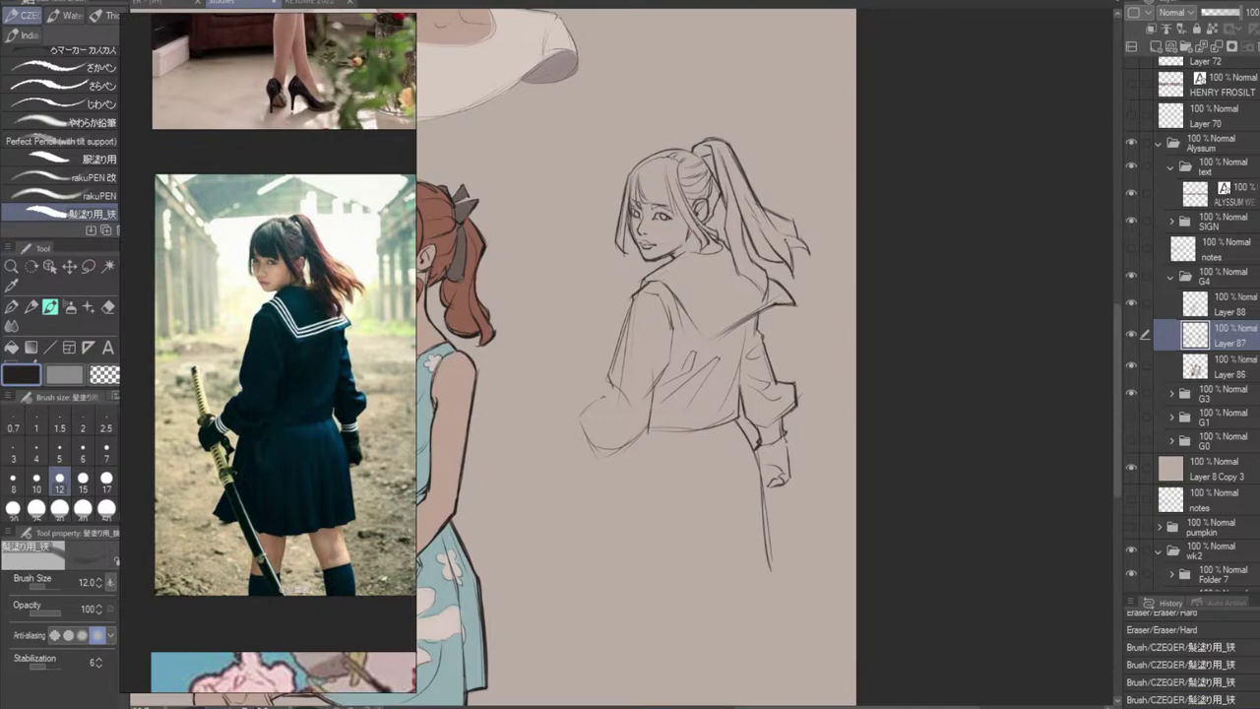
Redraw the outermost tip of the ponytail and clean up its outer edge with the eraser.
{"action": "mouse_move", "coordinate": [784, 238]}
{"action": "left_mouse_down"}
{"action": "mouse_move", "coordinate": [793, 267]}
{"action": "mouse_move", "coordinate": [798, 250]}
{"action": "left_mouse_up"}
{"action": "key", "text": "ctrl+z"}
{"action": "key", "text": "ctrl+z"}
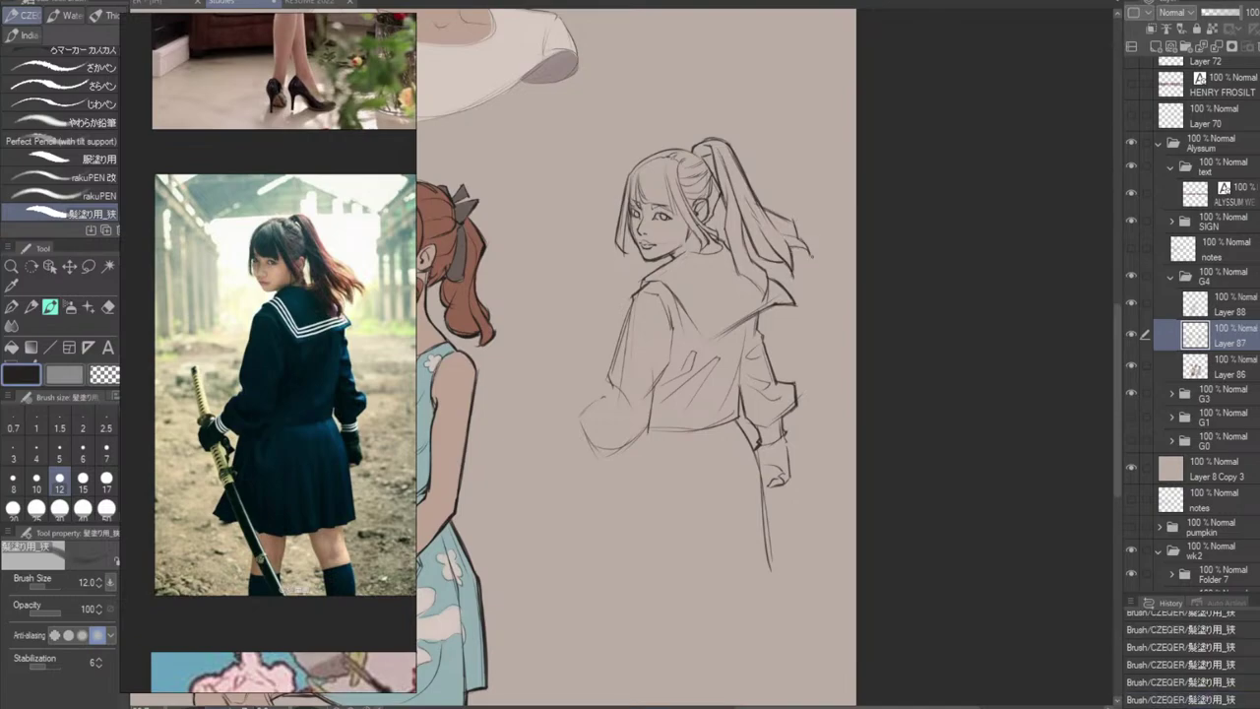
{"action": "key", "text": "e"}
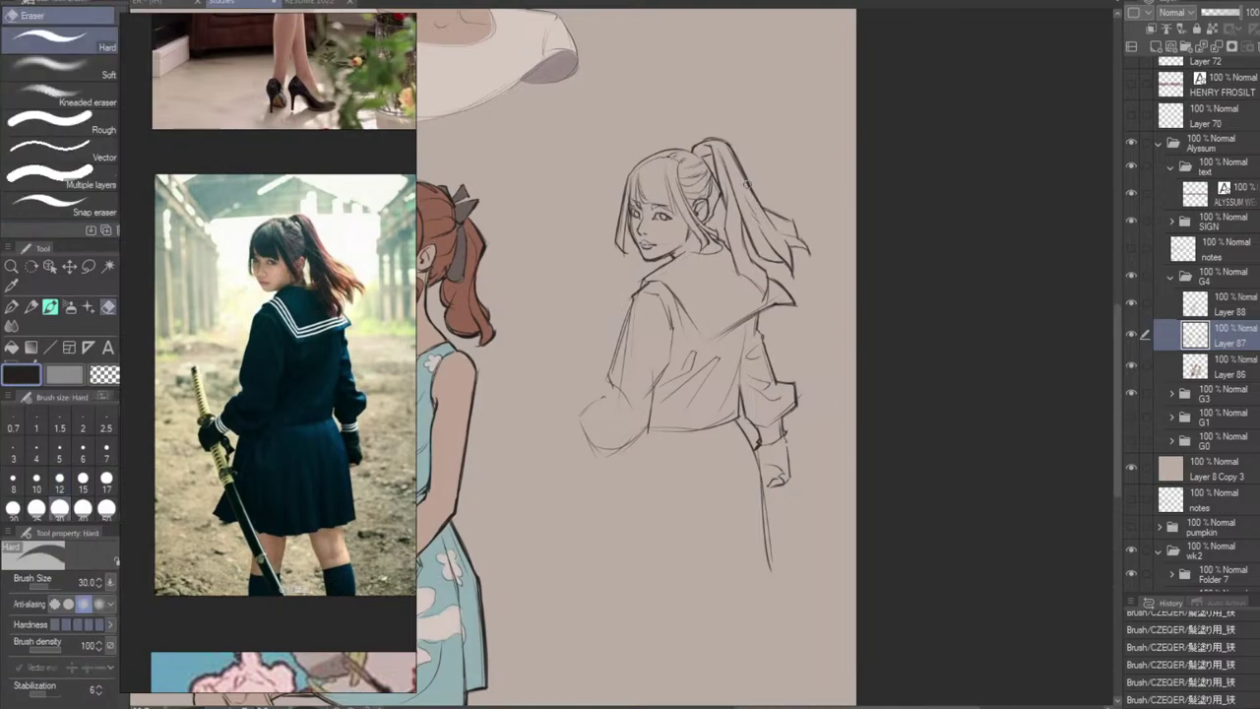
{"action": "left_click_drag", "start_coordinate": [745, 183], "coordinate": [766, 222]}
{"action": "key", "text": "p"}
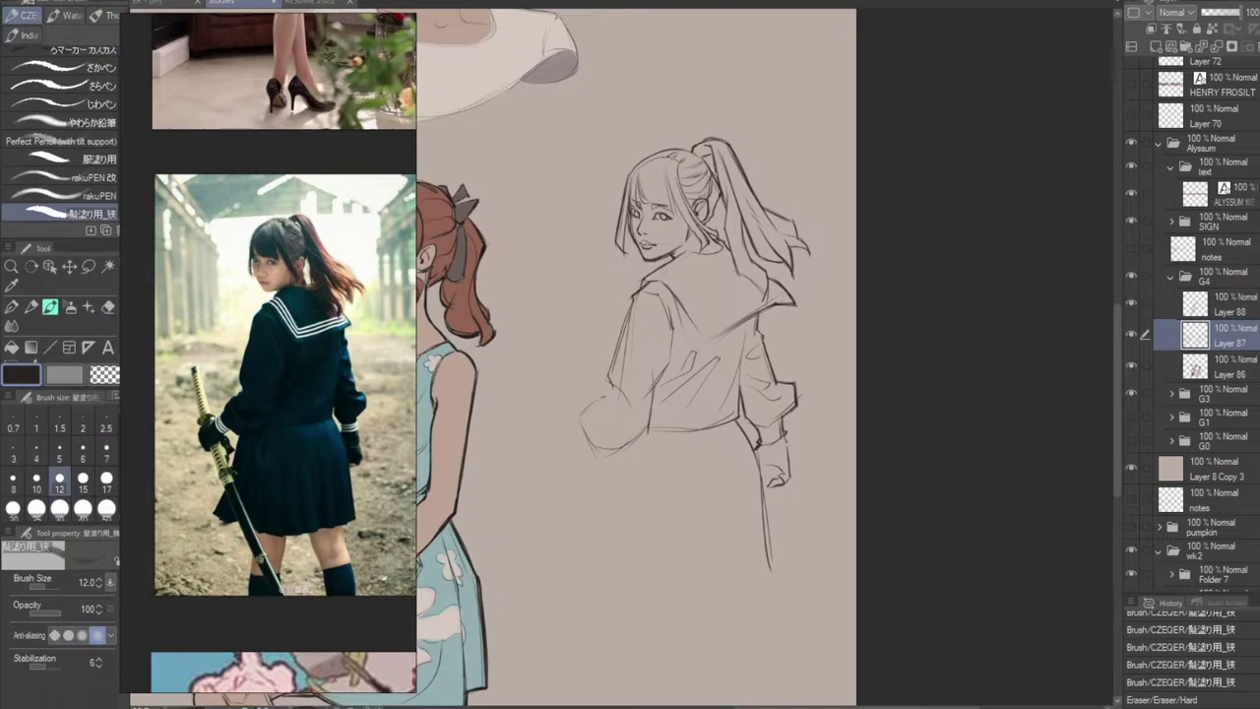
Erase the near edge of the ponytail below its base and redraw it with a cleaner line.
{"action": "key", "text": "e"}
{"action": "left_click_drag", "start_coordinate": [719, 160], "coordinate": [726, 206]}
{"action": "left_click_drag", "start_coordinate": [724, 204], "coordinate": [725, 215]}
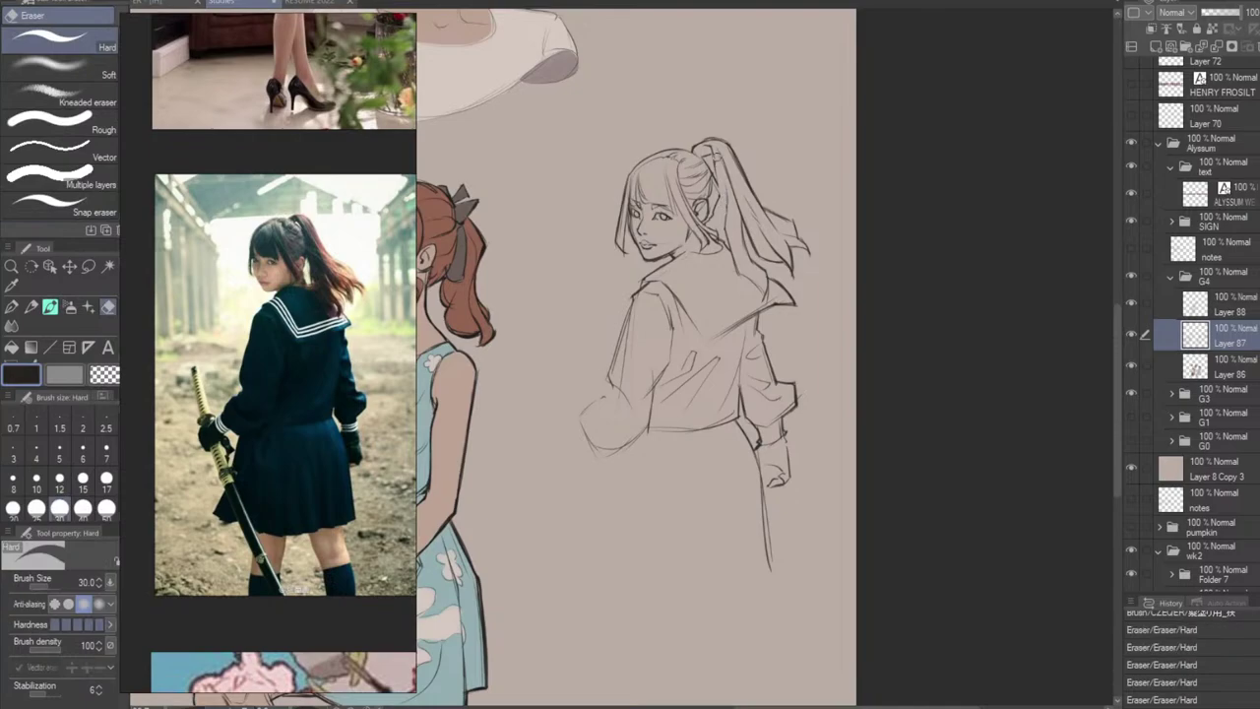
{"action": "left_click_drag", "start_coordinate": [716, 146], "coordinate": [729, 234]}
{"action": "key", "text": "p"}
{"action": "key", "text": "ctrl+z"}
{"action": "key", "text": "ctrl+z"}
{"action": "key", "text": "ctrl+z"}
{"action": "key", "text": "ctrl+z"}
{"action": "key", "text": "ctrl+z"}
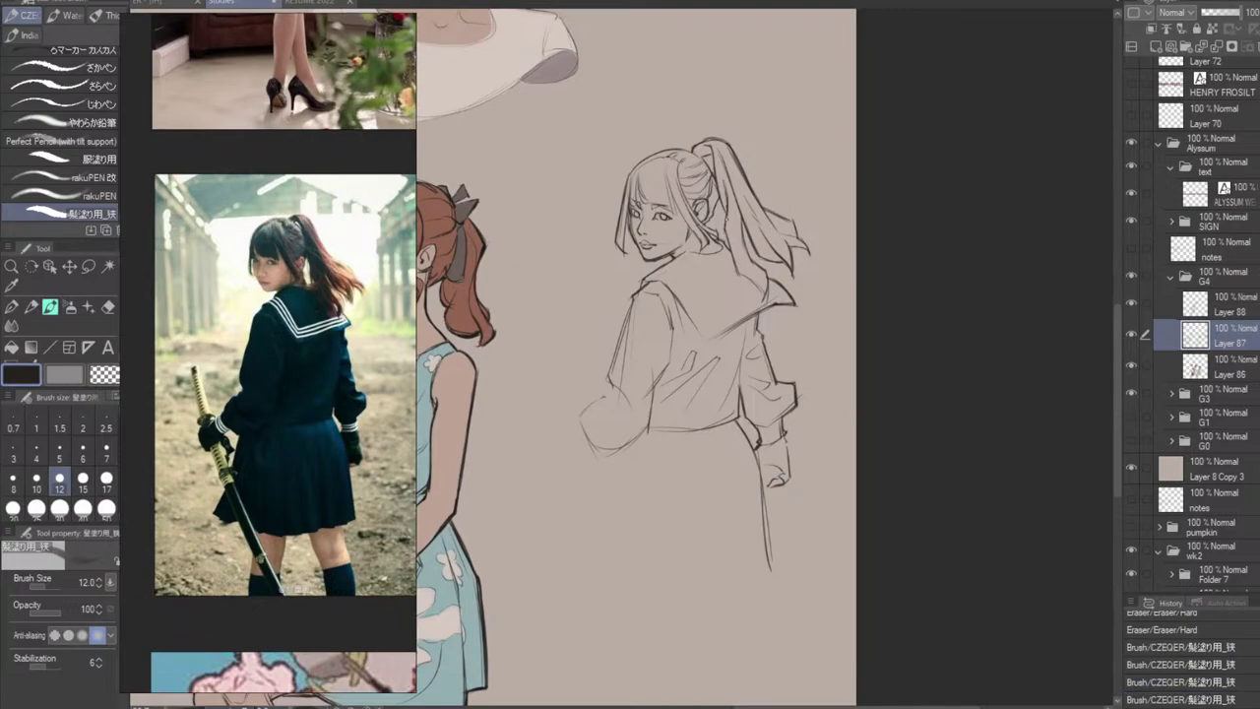
{"action": "key", "text": "ctrl+z"}
{"action": "key", "text": "ctrl+z"}
Rework the long strand line running from the upper ponytail down toward the collar.
{"action": "mouse_move", "coordinate": [724, 181]}
{"action": "left_mouse_down"}
{"action": "mouse_move", "coordinate": [728, 227]}
{"action": "mouse_move", "coordinate": [739, 222]}
{"action": "mouse_move", "coordinate": [726, 235]}
{"action": "mouse_move", "coordinate": [735, 221]}
{"action": "mouse_move", "coordinate": [728, 231]}
{"action": "mouse_move", "coordinate": [759, 271]}
{"action": "left_mouse_up"}
{"action": "key", "text": "ctrl+z"}
{"action": "key", "text": "ctrl+z"}
{"action": "key", "text": "ctrl+z"}
{"action": "key", "text": "ctrl+z"}
{"action": "key", "text": "ctrl+z"}
{"action": "key", "text": "ctrl+z"}
{"action": "key", "text": "ctrl+z"}
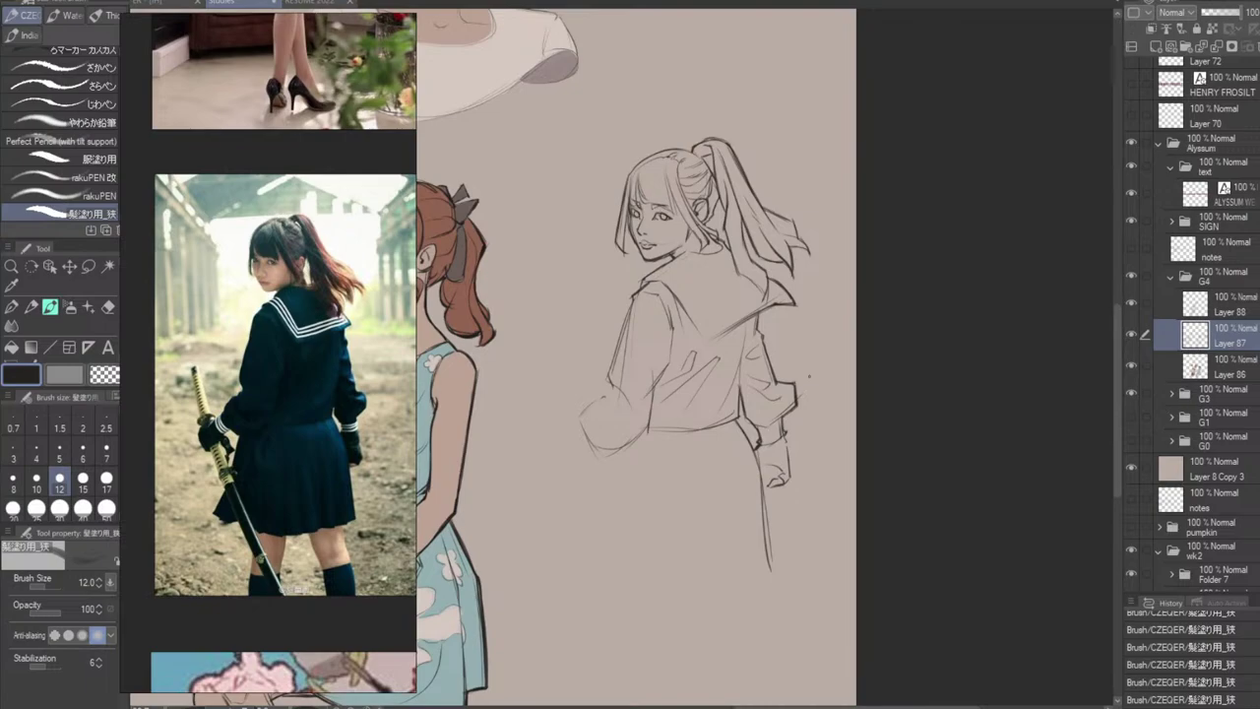
{"action": "left_click_drag", "start_coordinate": [782, 542], "coordinate": [827, 499]}
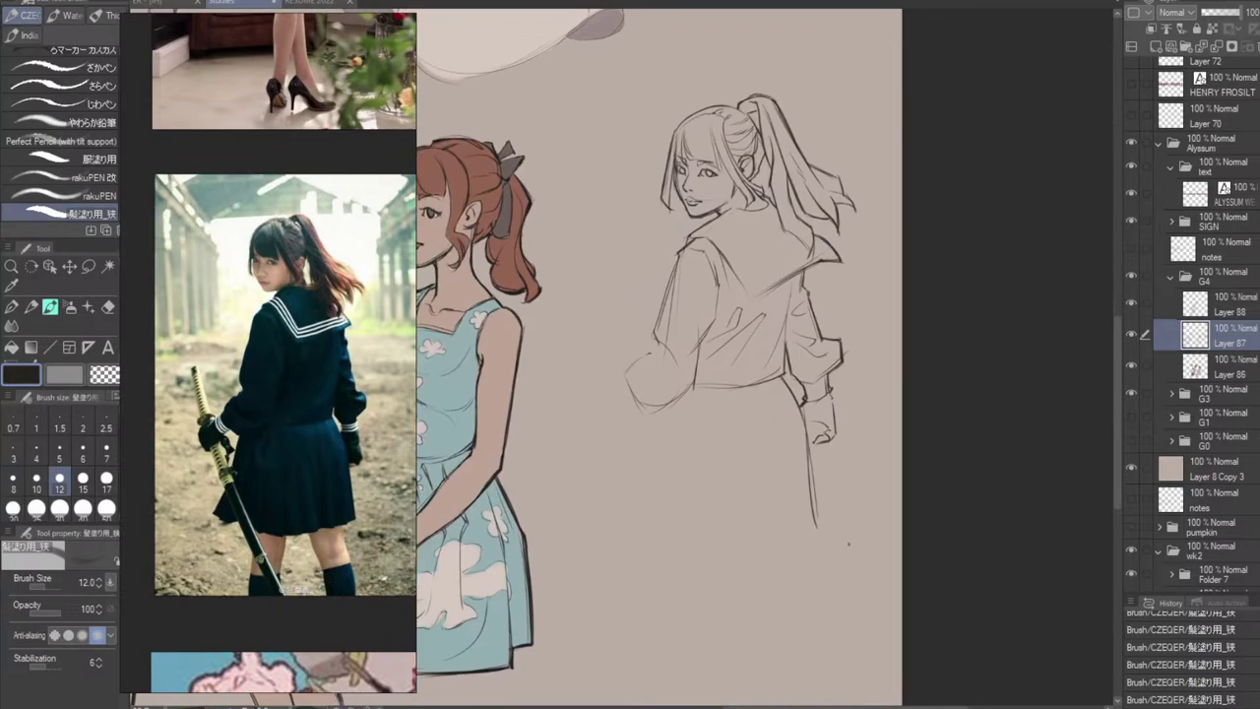
Erase the skirt's side line below the far hand and redraw it as a lighter, shorter edge reaching the hem.
{"action": "key", "text": "e"}
{"action": "mouse_move", "coordinate": [805, 425]}
{"action": "left_mouse_down"}
{"action": "mouse_move", "coordinate": [816, 522]}
{"action": "mouse_move", "coordinate": [811, 475]}
{"action": "left_mouse_up"}
{"action": "key", "text": "b"}
{"action": "key", "text": "ctrl+z"}
{"action": "mouse_move", "coordinate": [798, 405]}
{"action": "left_mouse_down"}
{"action": "mouse_move", "coordinate": [808, 529]}
{"action": "mouse_move", "coordinate": [812, 509]}
{"action": "left_mouse_up"}
{"action": "key", "text": "ctrl+z"}
{"action": "left_click_drag", "start_coordinate": [813, 455], "coordinate": [825, 514]}
{"action": "left_click_drag", "start_coordinate": [814, 465], "coordinate": [823, 517]}
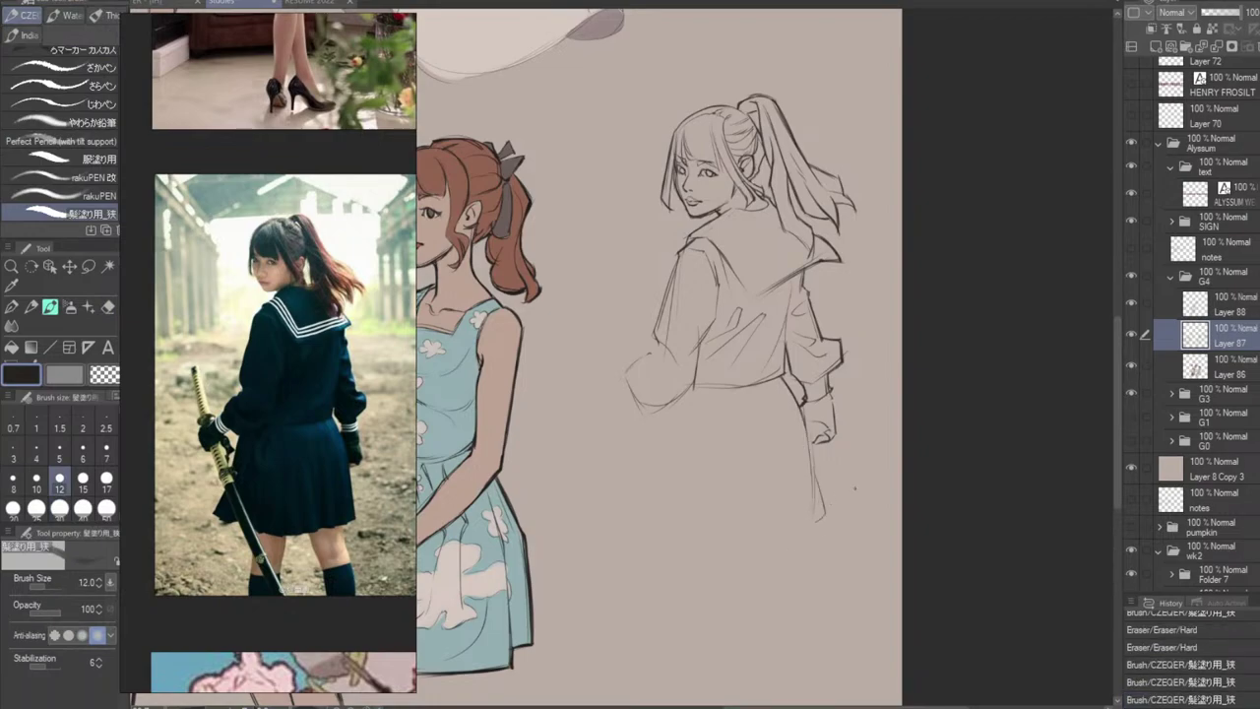
Sketch the skirt's hem as one wide curve sweeping from the near-side corner up to the far side edge.
{"action": "left_click_drag", "start_coordinate": [634, 531], "coordinate": [727, 564]}
{"action": "key", "text": "ctrl+z"}
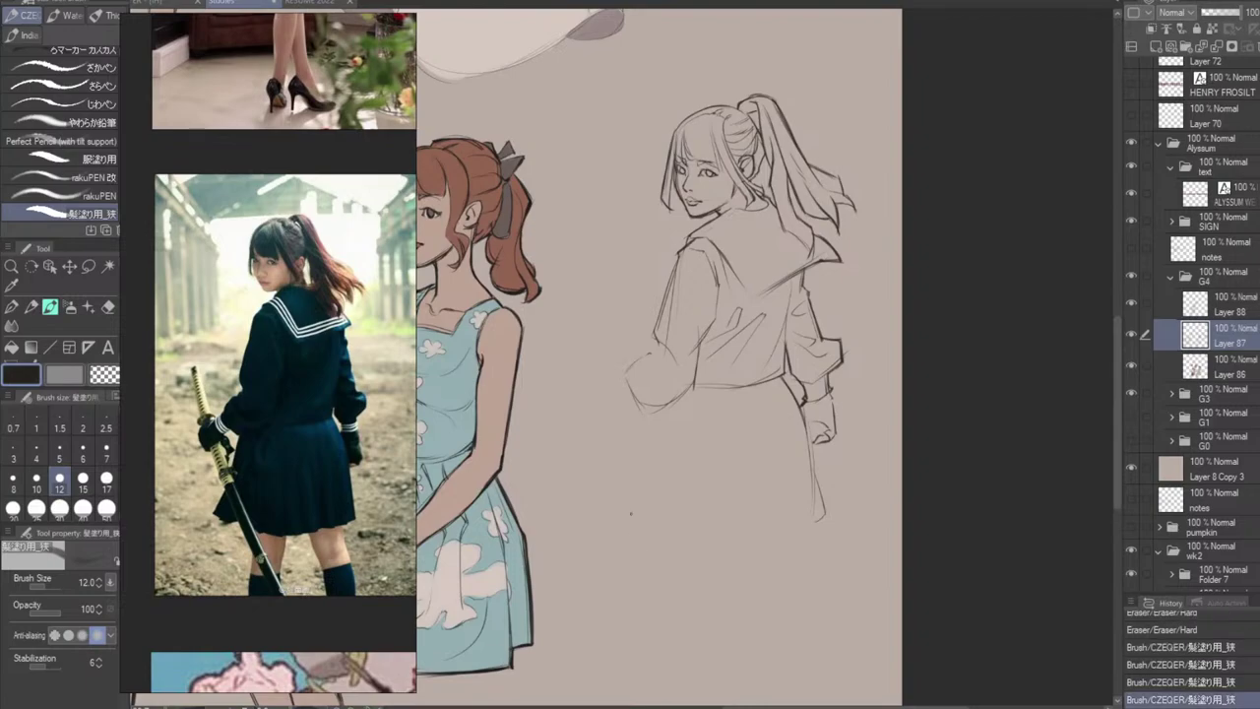
{"action": "left_click_drag", "start_coordinate": [598, 525], "coordinate": [698, 545]}
{"action": "key", "text": "ctrl+z"}
{"action": "left_click_drag", "start_coordinate": [604, 496], "coordinate": [687, 561]}
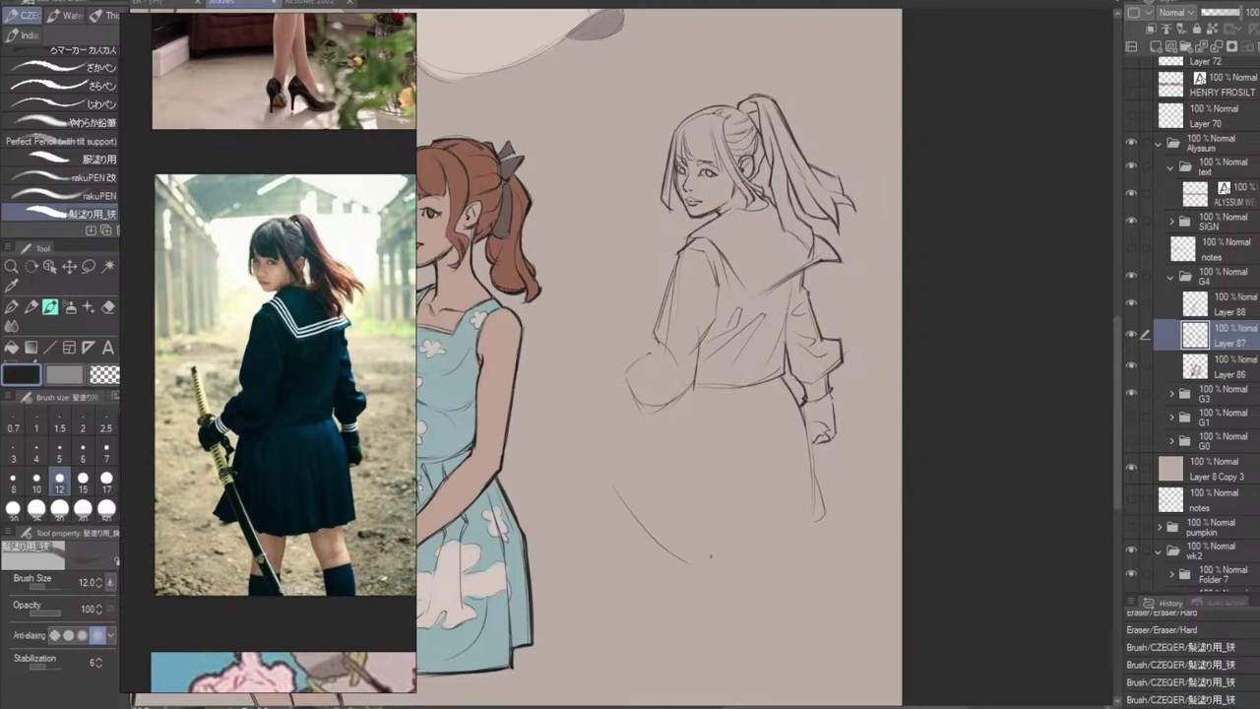
{"action": "key", "text": "ctrl+z"}
{"action": "left_click_drag", "start_coordinate": [617, 525], "coordinate": [669, 570]}
{"action": "key", "text": "ctrl+z"}
{"action": "mouse_move", "coordinate": [602, 497]}
{"action": "left_mouse_down"}
{"action": "mouse_move", "coordinate": [656, 541]}
{"action": "mouse_move", "coordinate": [716, 560]}
{"action": "mouse_move", "coordinate": [826, 509]}
{"action": "left_mouse_up"}
Draw the skirt's near side edge from the waist down to the hem corner, flaring out at the bottom.
{"action": "left_click_drag", "start_coordinate": [616, 498], "coordinate": [654, 472]}
{"action": "key", "text": "ctrl+z"}
{"action": "left_click_drag", "start_coordinate": [695, 395], "coordinate": [657, 480]}
{"action": "key", "text": "ctrl+z"}
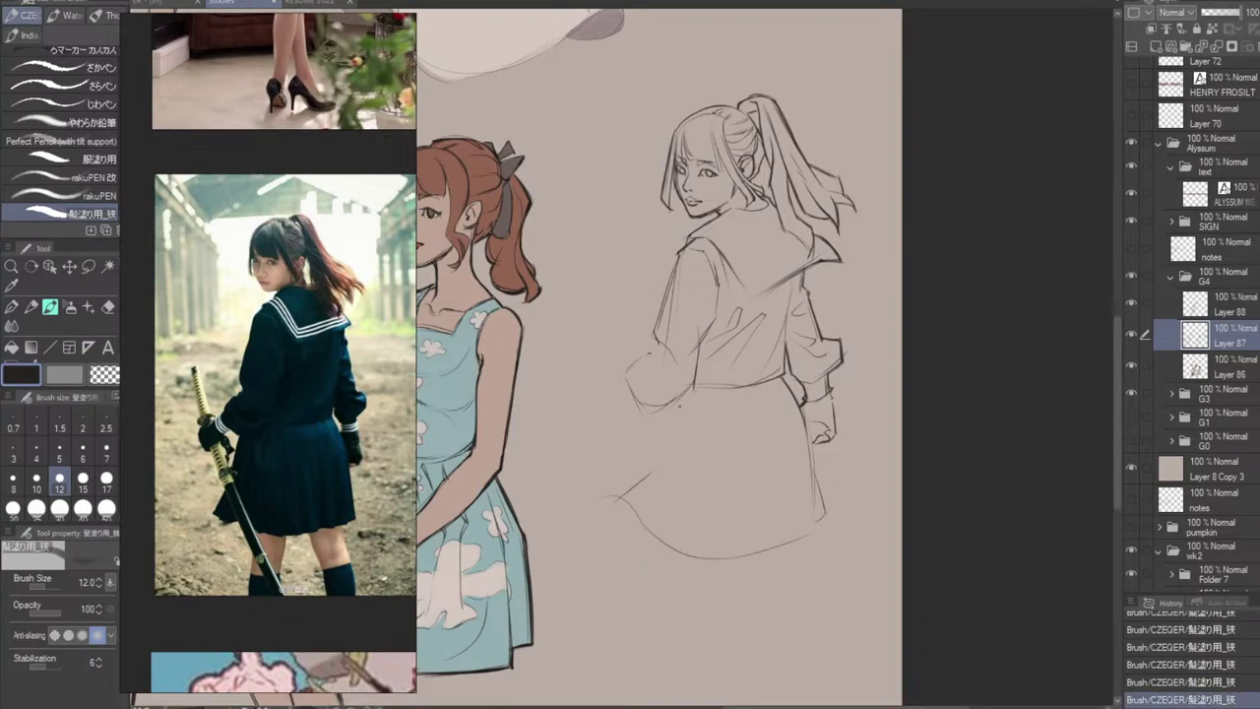
{"action": "left_click_drag", "start_coordinate": [677, 410], "coordinate": [653, 471]}
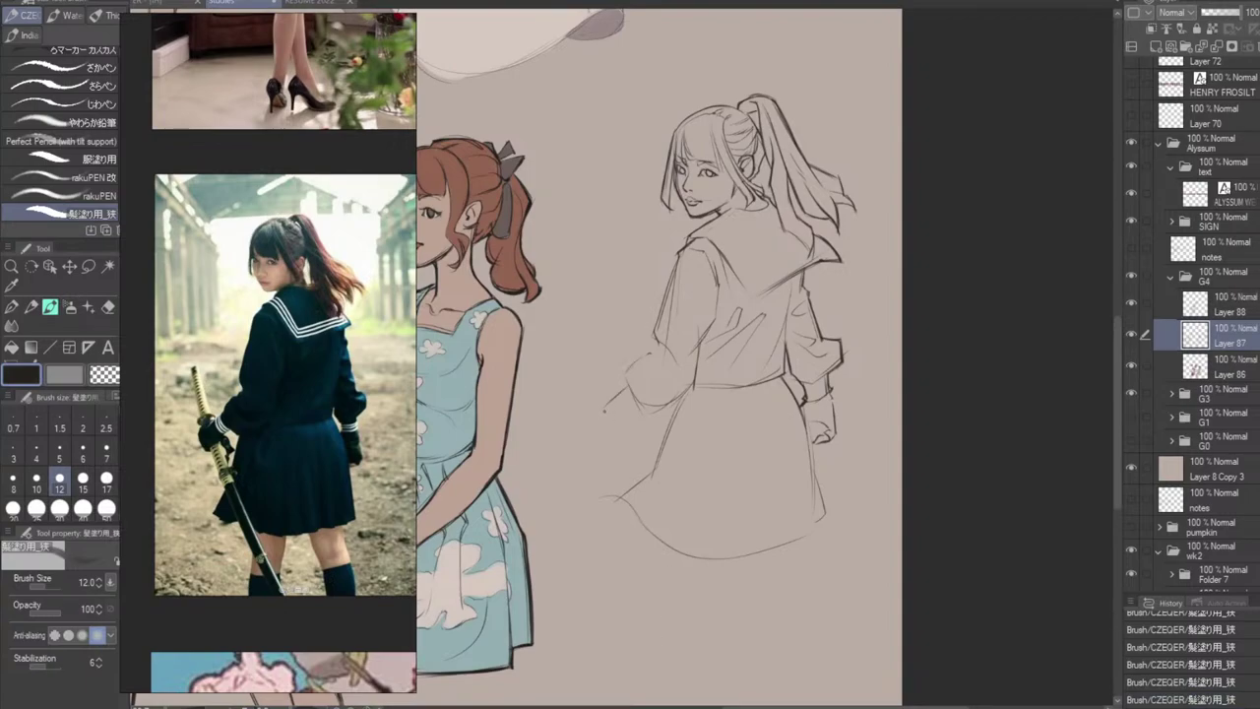
Rough in the wrist and gripping hand beyond the near sleeve, stepping back and forth through the strokes to compare them.
{"action": "left_click_drag", "start_coordinate": [616, 396], "coordinate": [594, 405]}
{"action": "key", "text": "ctrl+z"}
{"action": "key", "text": "ctrl+z"}
{"action": "left_click_drag", "start_coordinate": [608, 396], "coordinate": [595, 405]}
{"action": "key", "text": "ctrl+z"}
{"action": "key", "text": "ctrl+z"}
{"action": "key", "text": "ctrl+z"}
{"action": "key", "text": "ctrl+z"}
{"action": "key", "text": "ctrl+z"}
{"action": "key", "text": "ctrl+z"}
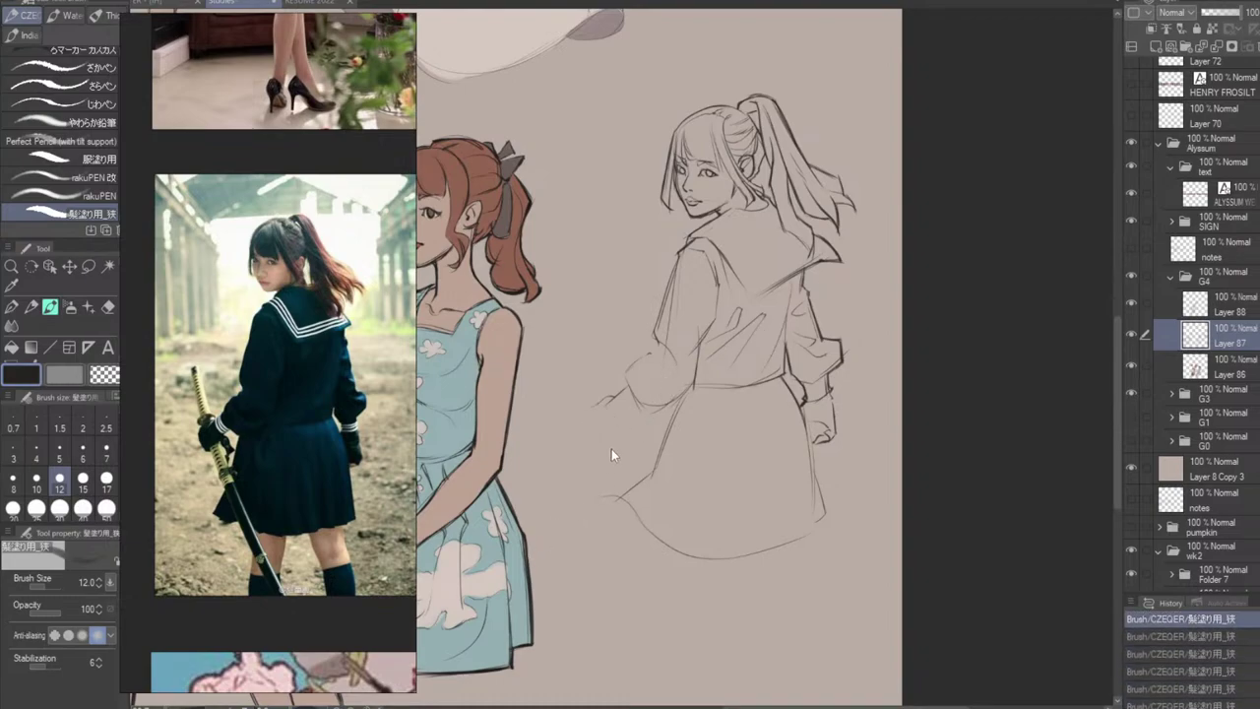
{"action": "key", "text": "ctrl+y"}
{"action": "key", "text": "ctrl+y"}
{"action": "key", "text": "ctrl+y"}
{"action": "key", "text": "ctrl+y"}
{"action": "key", "text": "ctrl+y"}
{"action": "key", "text": "ctrl+y"}
{"action": "key", "text": "ctrl+y"}
{"action": "key", "text": "ctrl+y"}
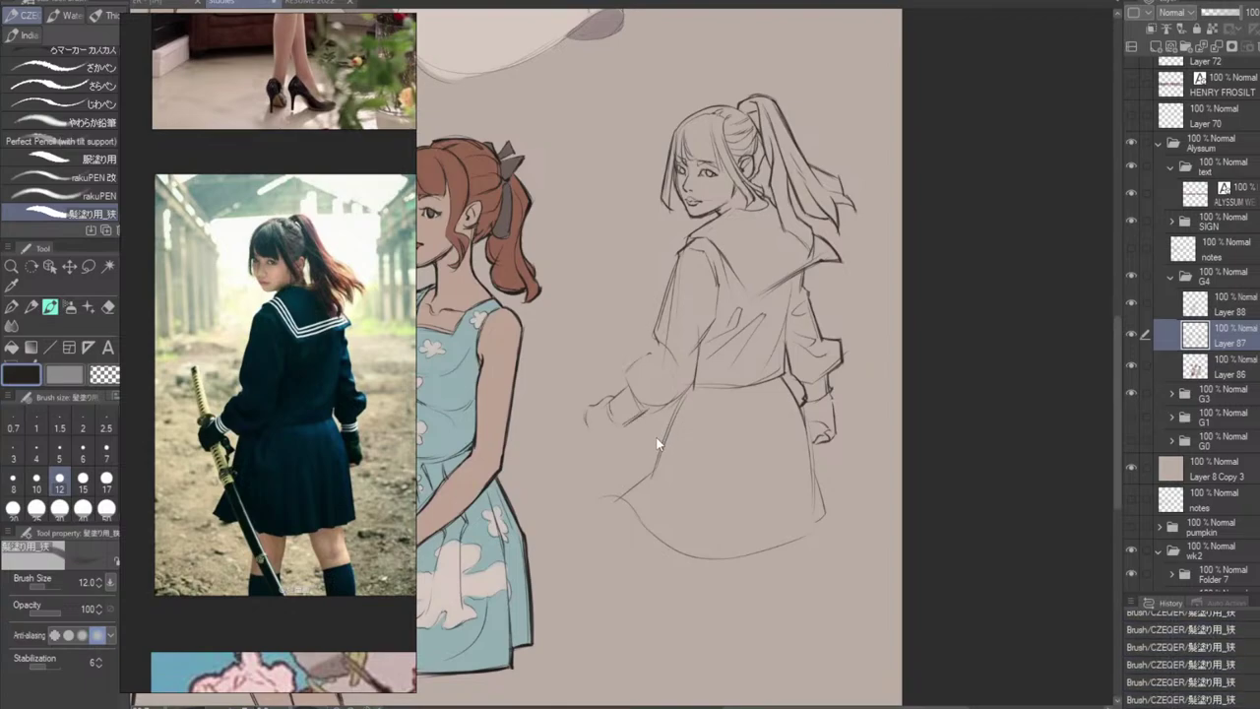
Select the roughed-in near hand with the lasso and shift it slightly outward from the sleeve.
{"action": "key", "text": "m"}
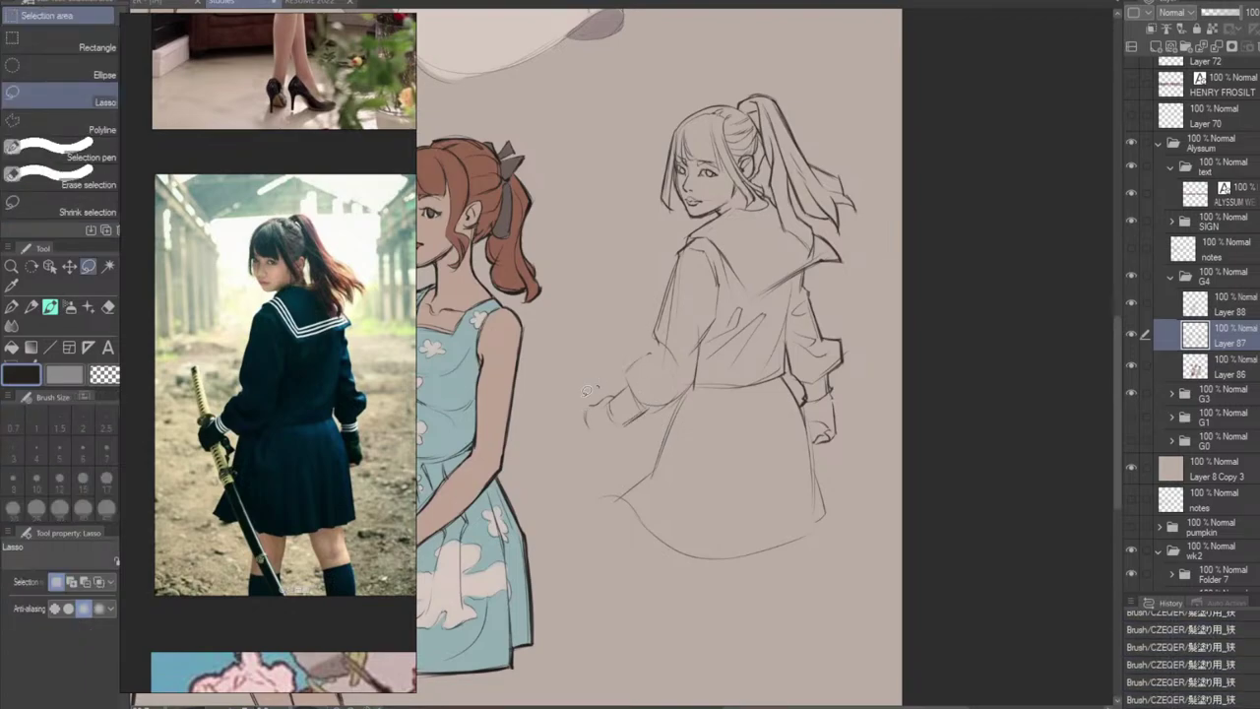
{"action": "mouse_move", "coordinate": [588, 389]}
{"action": "left_mouse_down"}
{"action": "mouse_move", "coordinate": [642, 437]}
{"action": "mouse_move", "coordinate": [653, 400]}
{"action": "mouse_move", "coordinate": [612, 374]}
{"action": "left_mouse_up"}
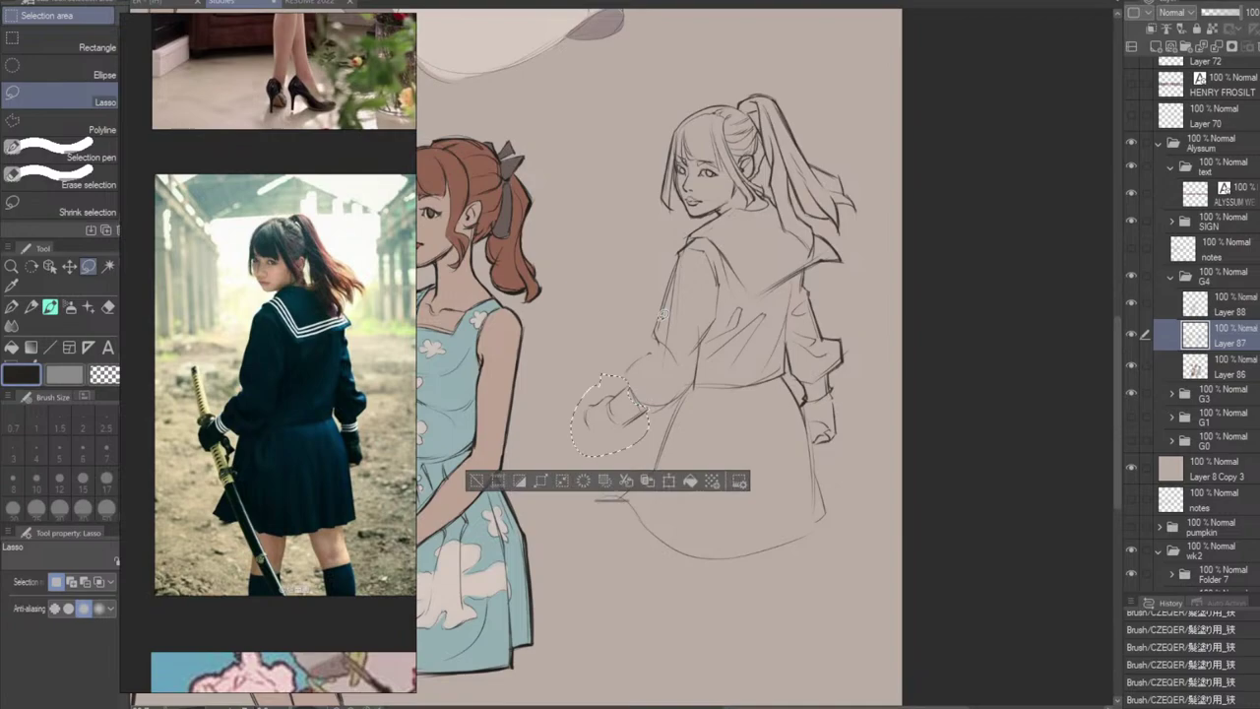
{"action": "key", "text": "ctrl+t"}
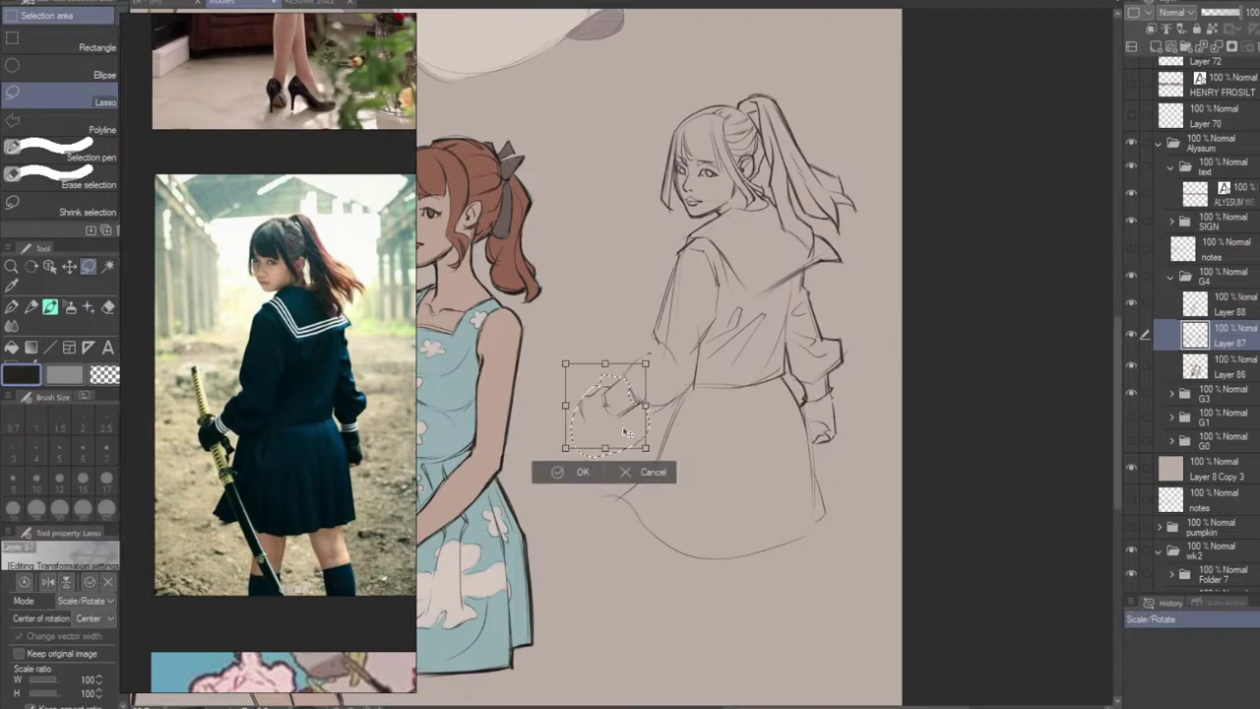
{"action": "key", "text": "Escape"}
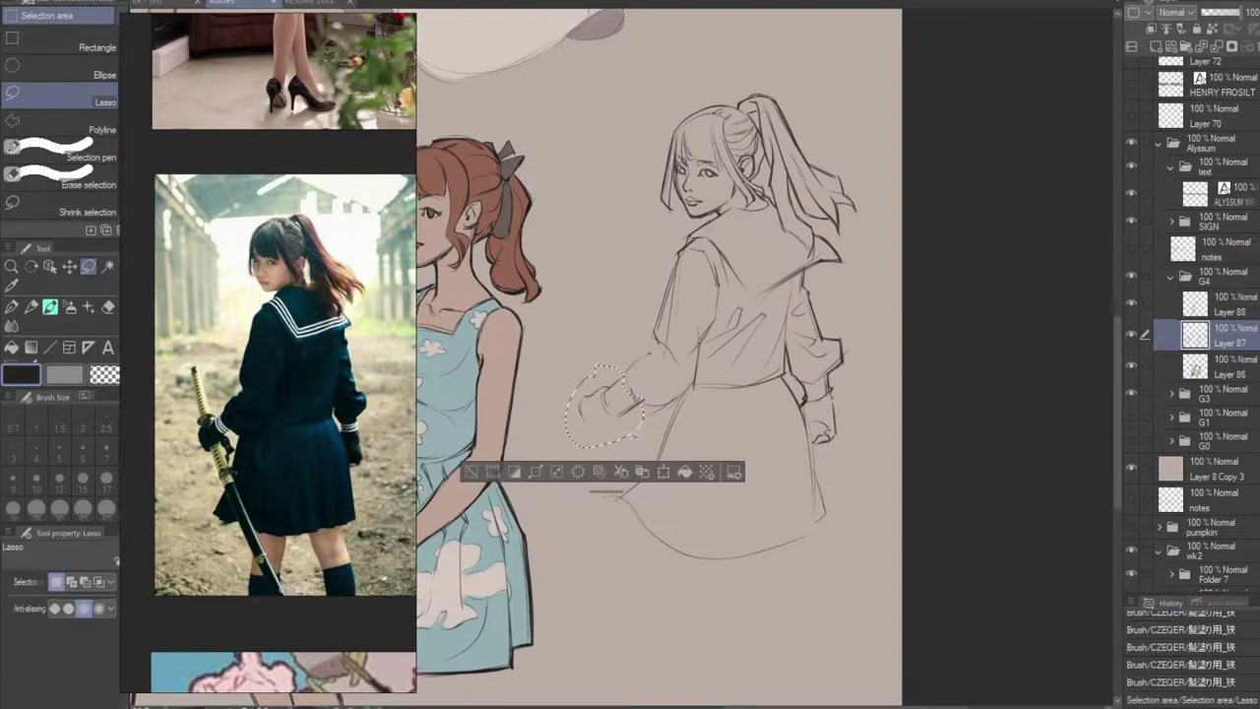
{"action": "key", "text": "ctrl+d"}
{"action": "key", "text": "b"}
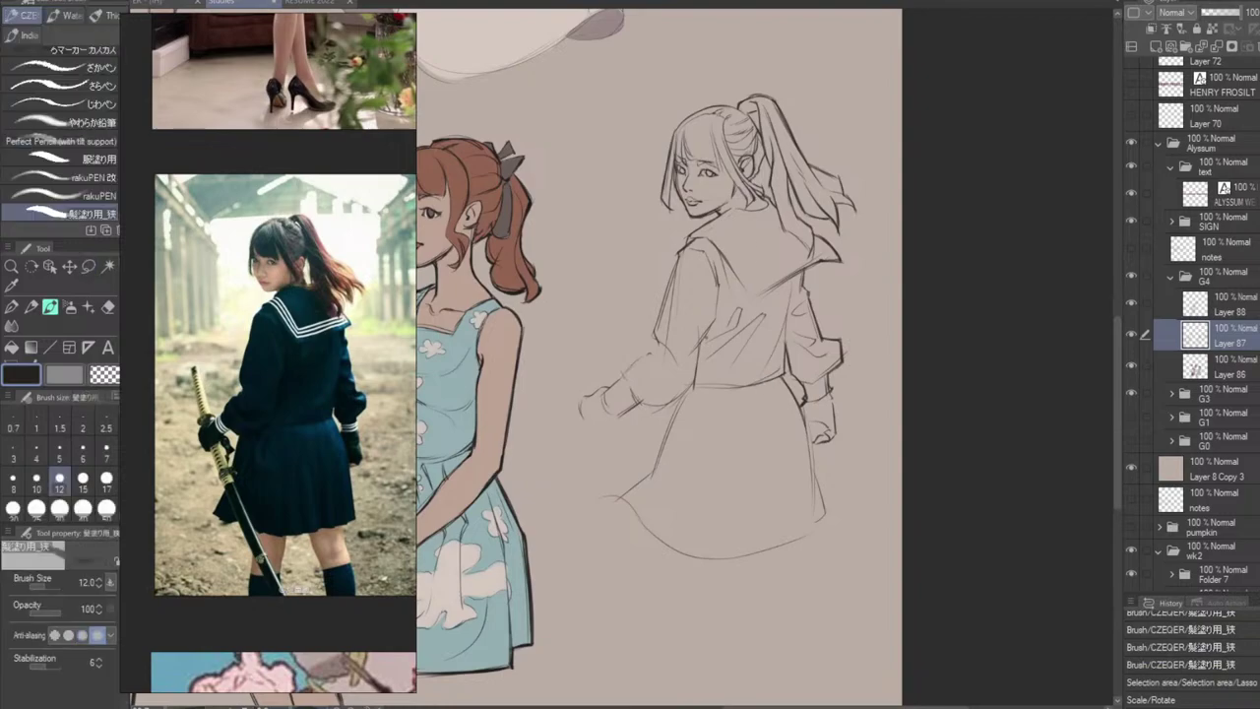
Firm up the contour and cuff folds of the near sleeve's forearm with darker lines.
{"action": "mouse_move", "coordinate": [625, 377]}
{"action": "left_mouse_down"}
{"action": "mouse_move", "coordinate": [612, 411]}
{"action": "mouse_move", "coordinate": [633, 412]}
{"action": "mouse_move", "coordinate": [651, 353]}
{"action": "mouse_move", "coordinate": [661, 388]}
{"action": "mouse_move", "coordinate": [681, 387]}
{"action": "mouse_move", "coordinate": [660, 371]}
{"action": "mouse_move", "coordinate": [687, 385]}
{"action": "left_mouse_up"}
{"action": "key", "text": "ctrl+z"}
{"action": "key", "text": "ctrl+z"}
{"action": "key", "text": "ctrl+z"}
{"action": "key", "text": "ctrl+z"}
{"action": "key", "text": "ctrl+z"}
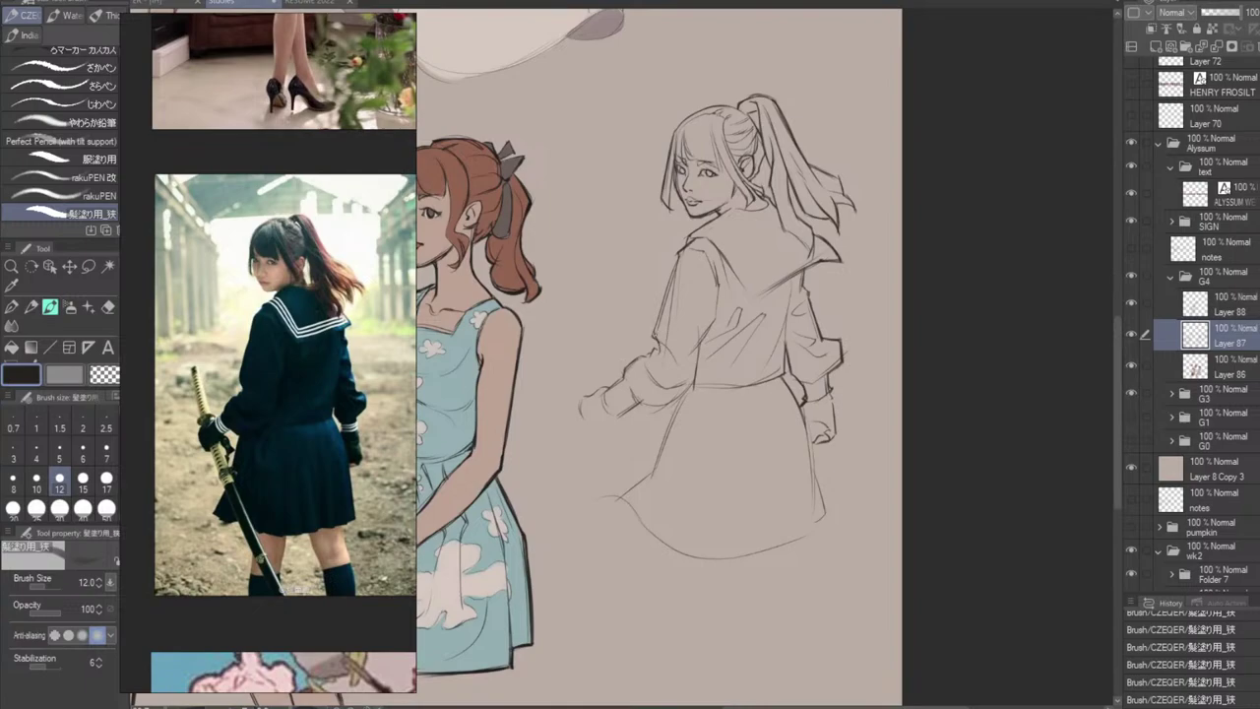
Clean up the near sleeve's outer line at the elbow with the hard eraser.
{"action": "key", "text": "e"}
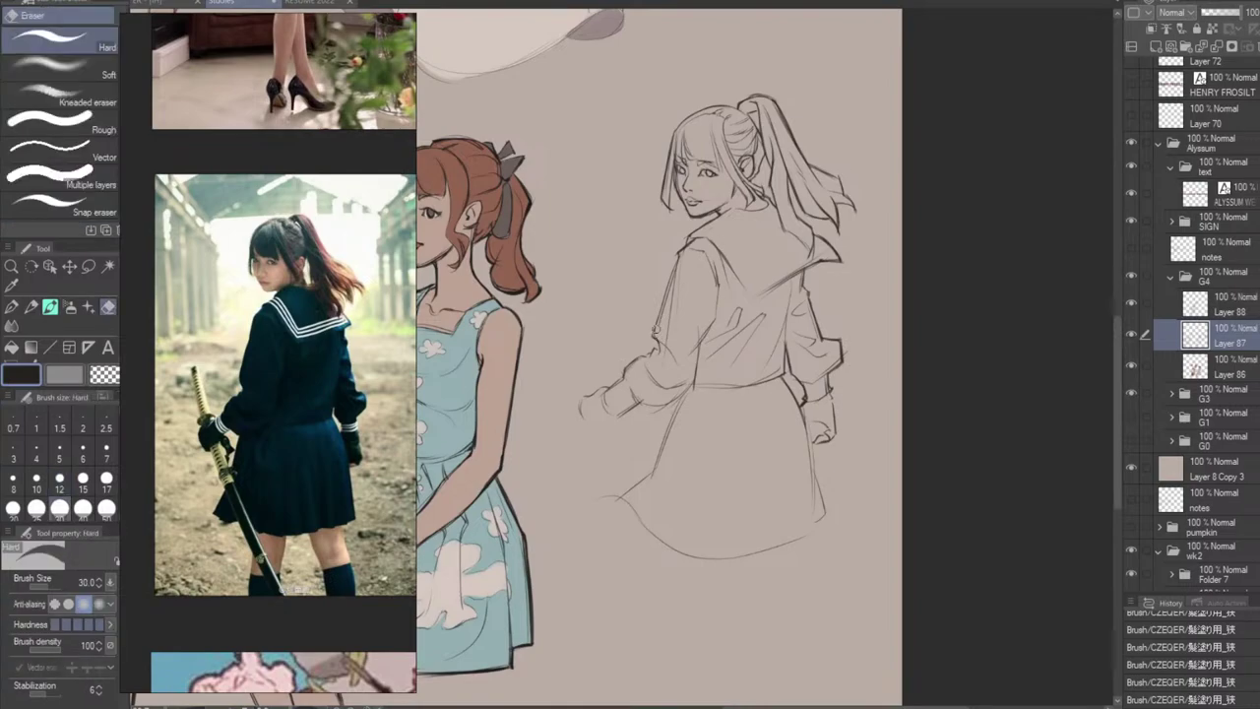
{"action": "left_click_drag", "start_coordinate": [657, 323], "coordinate": [662, 339]}
{"action": "key", "text": "ctrl+z"}
{"action": "key", "text": "ctrl+z"}
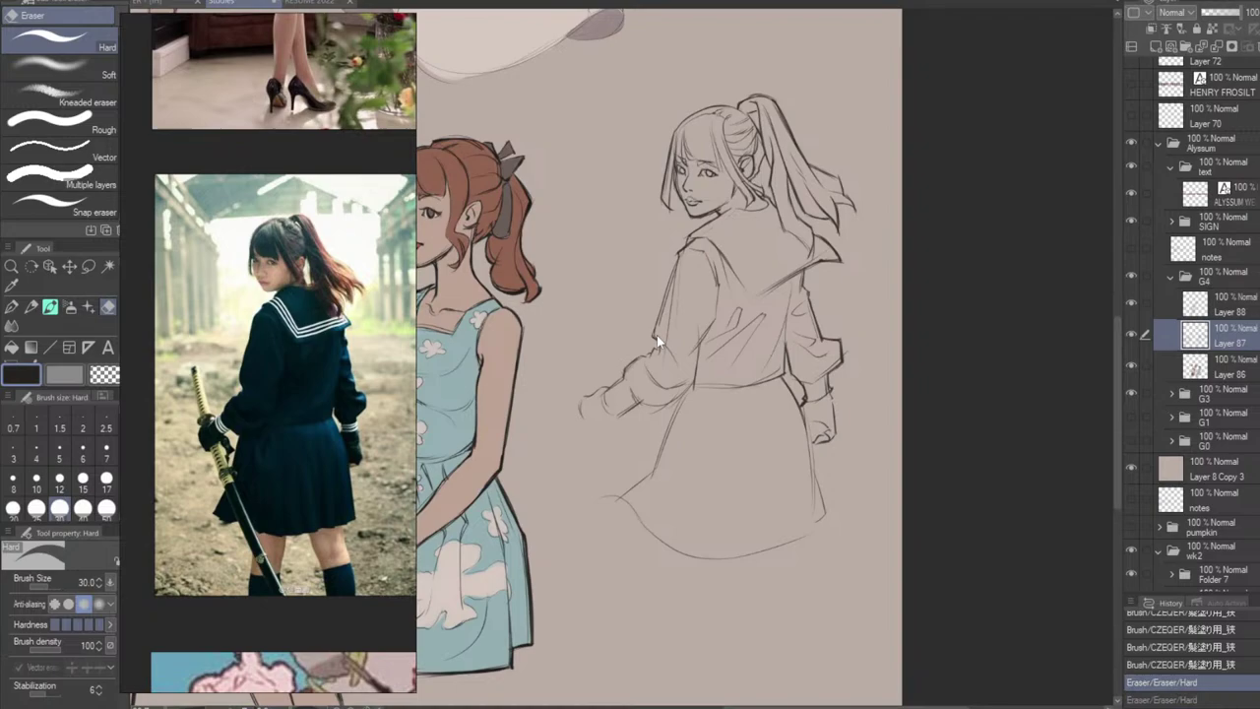
{"action": "key", "text": "b"}
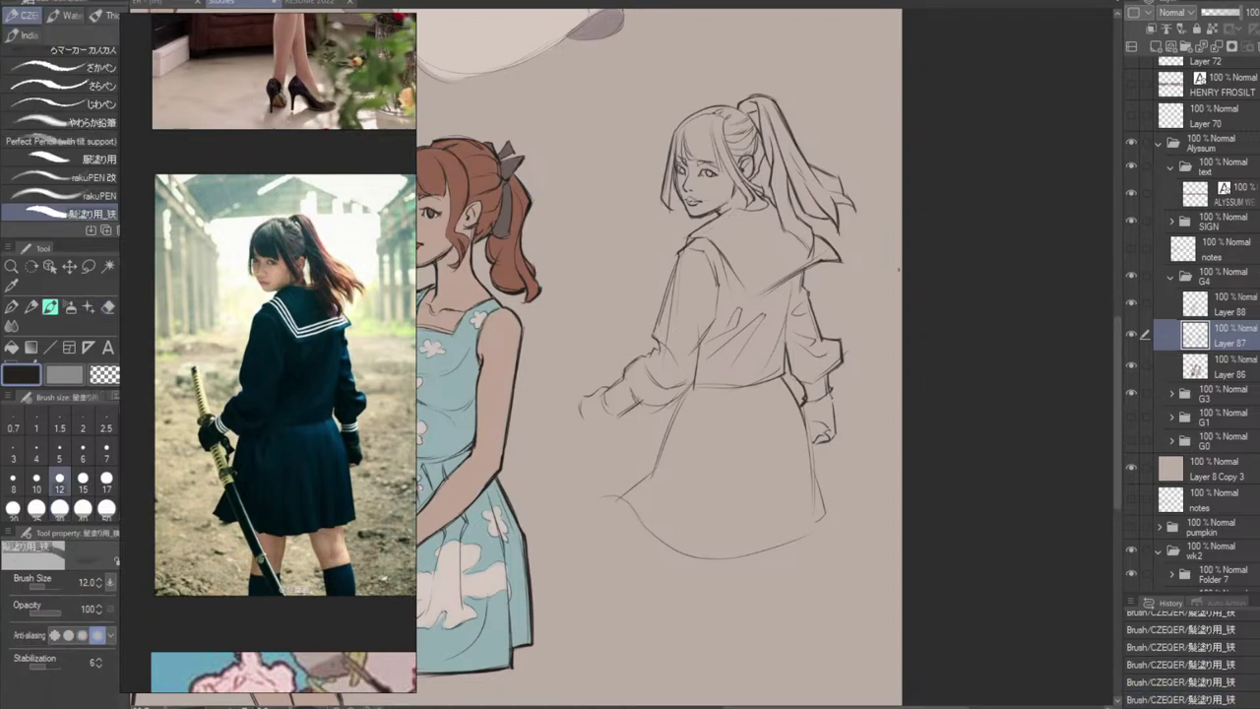
Darken the underside of the near sleeve and the skirt's near side edge just beneath it.
{"action": "mouse_move", "coordinate": [658, 397]}
{"action": "left_mouse_down"}
{"action": "mouse_move", "coordinate": [632, 413]}
{"action": "mouse_move", "coordinate": [677, 406]}
{"action": "left_mouse_up"}
{"action": "key", "text": "ctrl+z"}
{"action": "key", "text": "ctrl+z"}
{"action": "key", "text": "ctrl+z"}
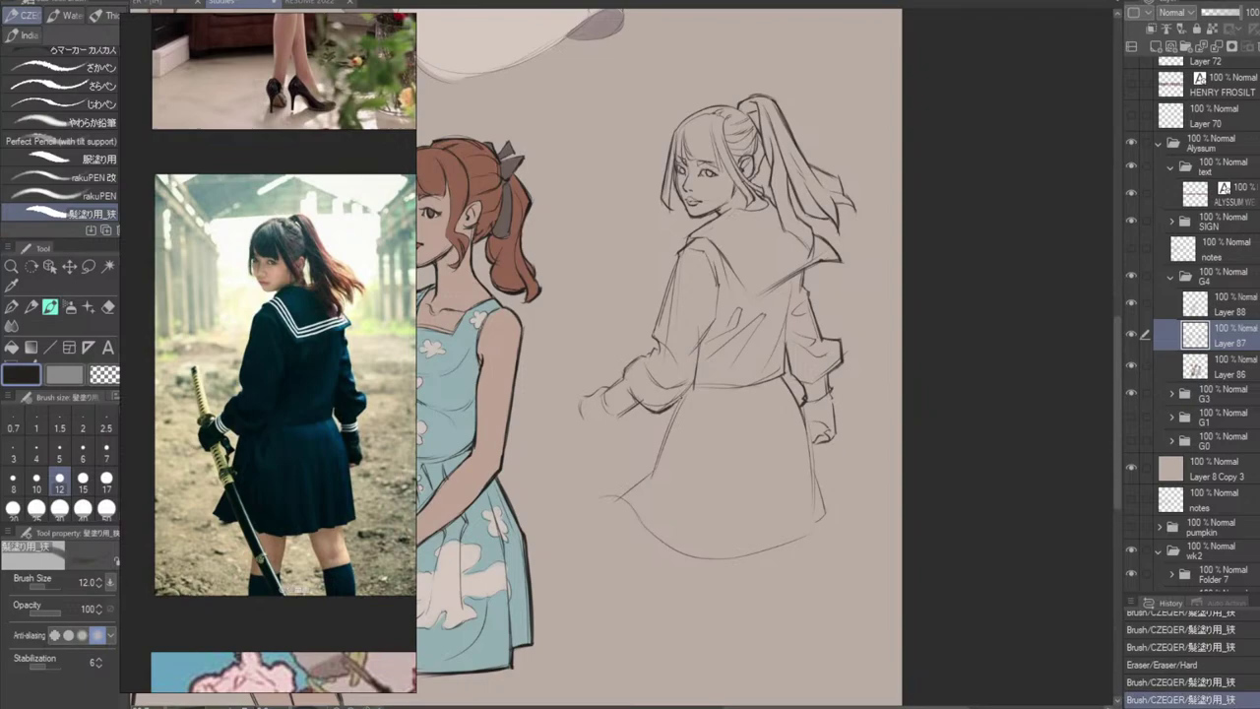
{"action": "left_click_drag", "start_coordinate": [650, 457], "coordinate": [654, 461]}
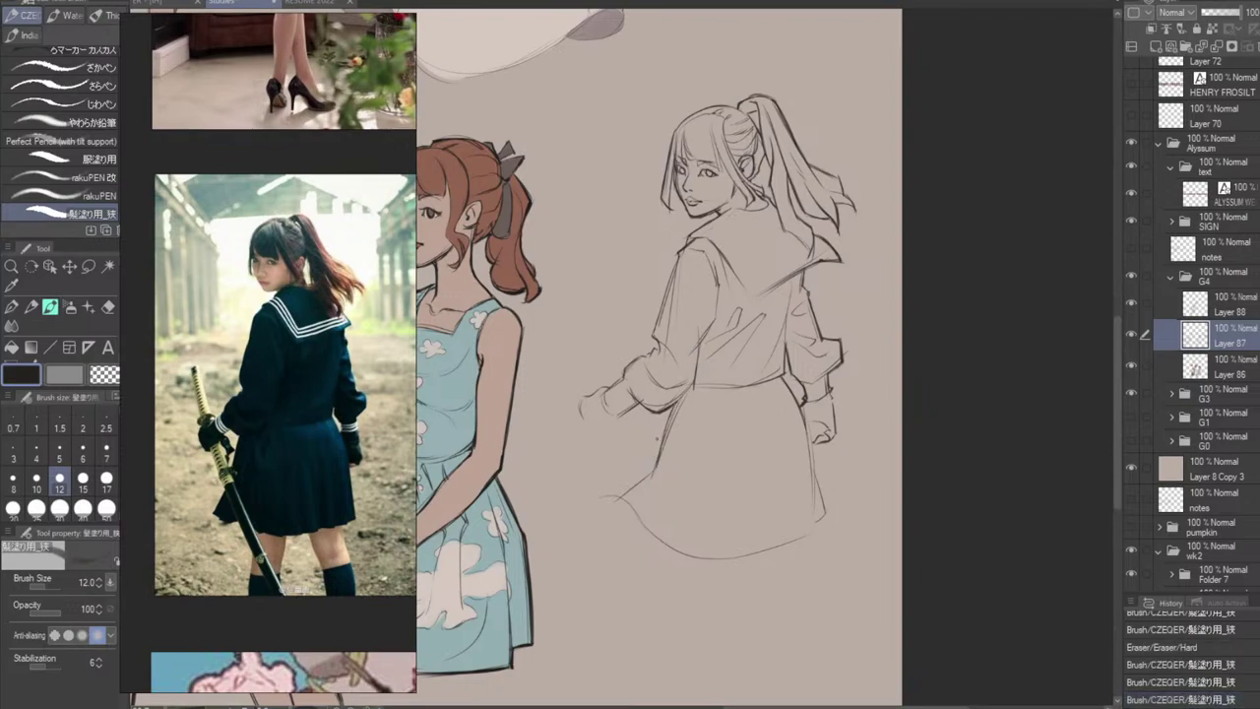
Erase the rough outline of the near hand and redraw the glove with a cleaner contour.
{"action": "left_click_drag", "start_coordinate": [604, 390], "coordinate": [582, 414]}
{"action": "key", "text": "ctrl+z"}
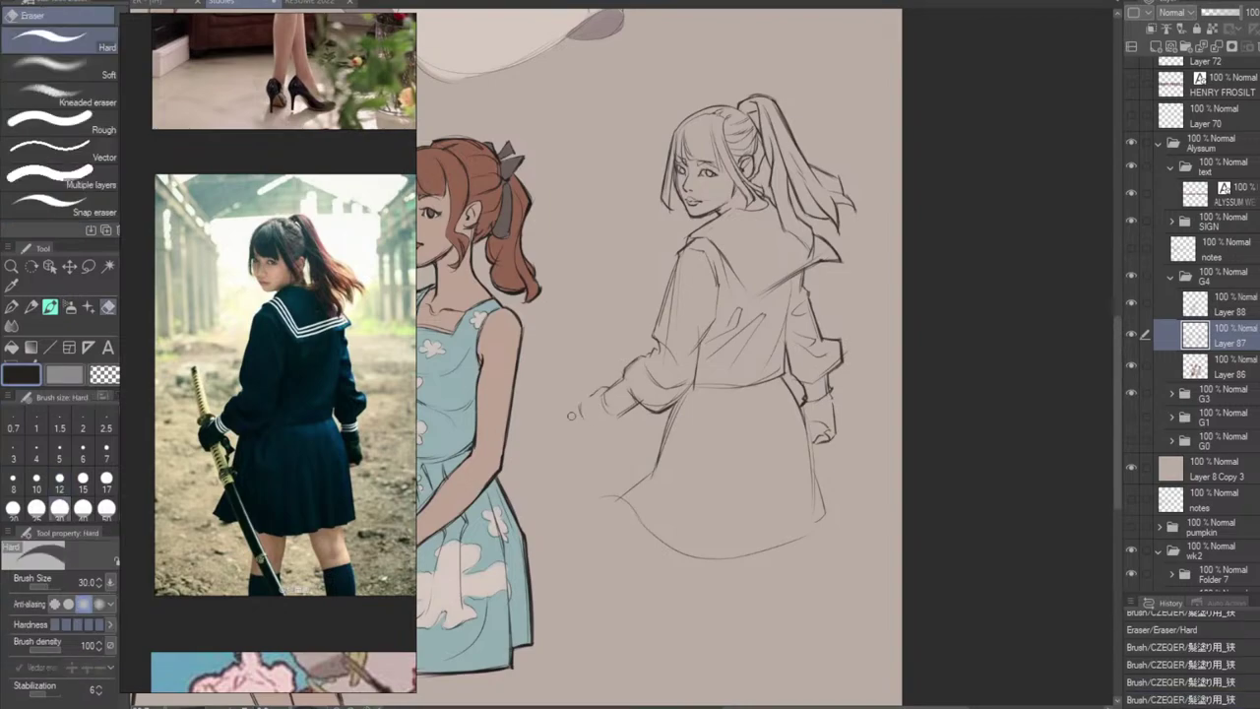
{"action": "left_click_drag", "start_coordinate": [606, 387], "coordinate": [598, 391]}
{"action": "mouse_move", "coordinate": [601, 382]}
{"action": "left_mouse_down"}
{"action": "mouse_move", "coordinate": [609, 391]}
{"action": "mouse_move", "coordinate": [578, 410]}
{"action": "mouse_move", "coordinate": [590, 437]}
{"action": "mouse_move", "coordinate": [627, 411]}
{"action": "left_mouse_up"}
{"action": "key", "text": "ctrl+z"}
{"action": "key", "text": "ctrl+z"}
{"action": "key", "text": "ctrl+z"}
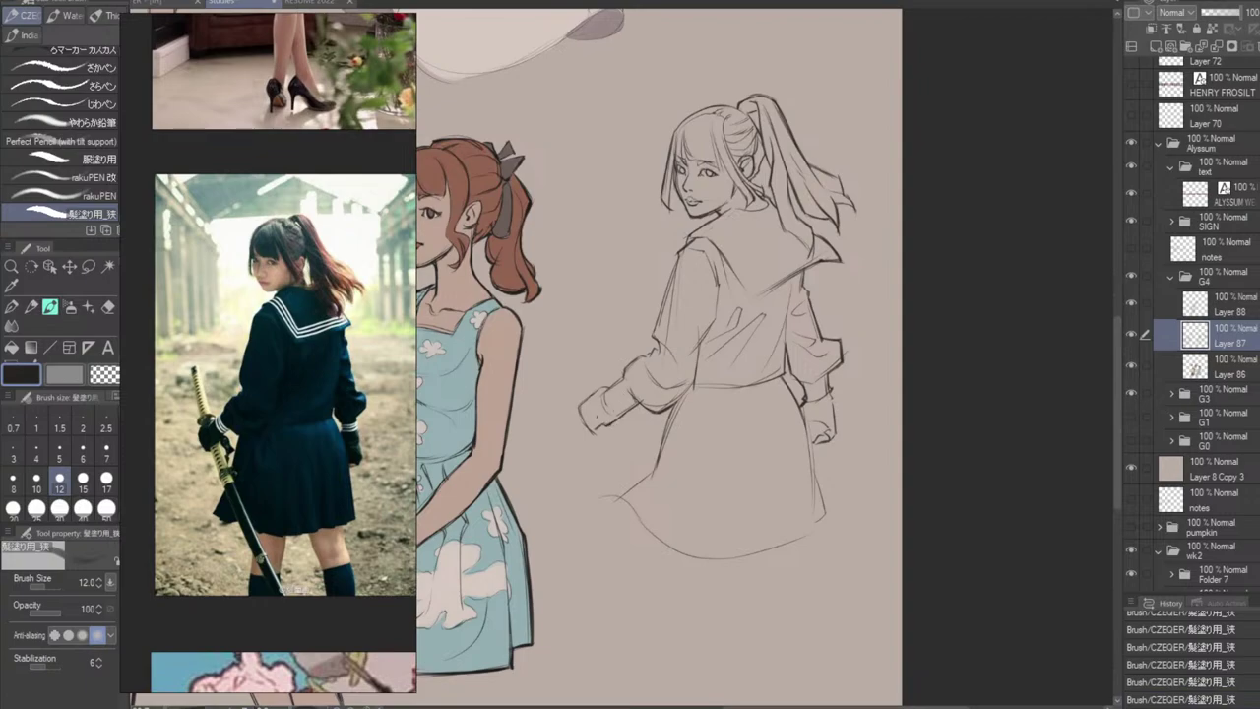
Refine the fingertips at the bottom of the near hand and tidy them with the eraser.
{"action": "mouse_move", "coordinate": [594, 439]}
{"action": "left_mouse_down"}
{"action": "mouse_move", "coordinate": [602, 447]}
{"action": "mouse_move", "coordinate": [599, 424]}
{"action": "left_mouse_up"}
{"action": "mouse_move", "coordinate": [594, 426]}
{"action": "left_mouse_down"}
{"action": "mouse_move", "coordinate": [598, 439]}
{"action": "mouse_move", "coordinate": [578, 431]}
{"action": "mouse_move", "coordinate": [590, 421]}
{"action": "left_mouse_up"}
{"action": "key", "text": "ctrl+z"}
{"action": "key", "text": "ctrl+z"}
{"action": "key", "text": "ctrl+z"}
{"action": "key", "text": "e"}
{"action": "key", "text": "ctrl+z"}
{"action": "key", "text": "b"}
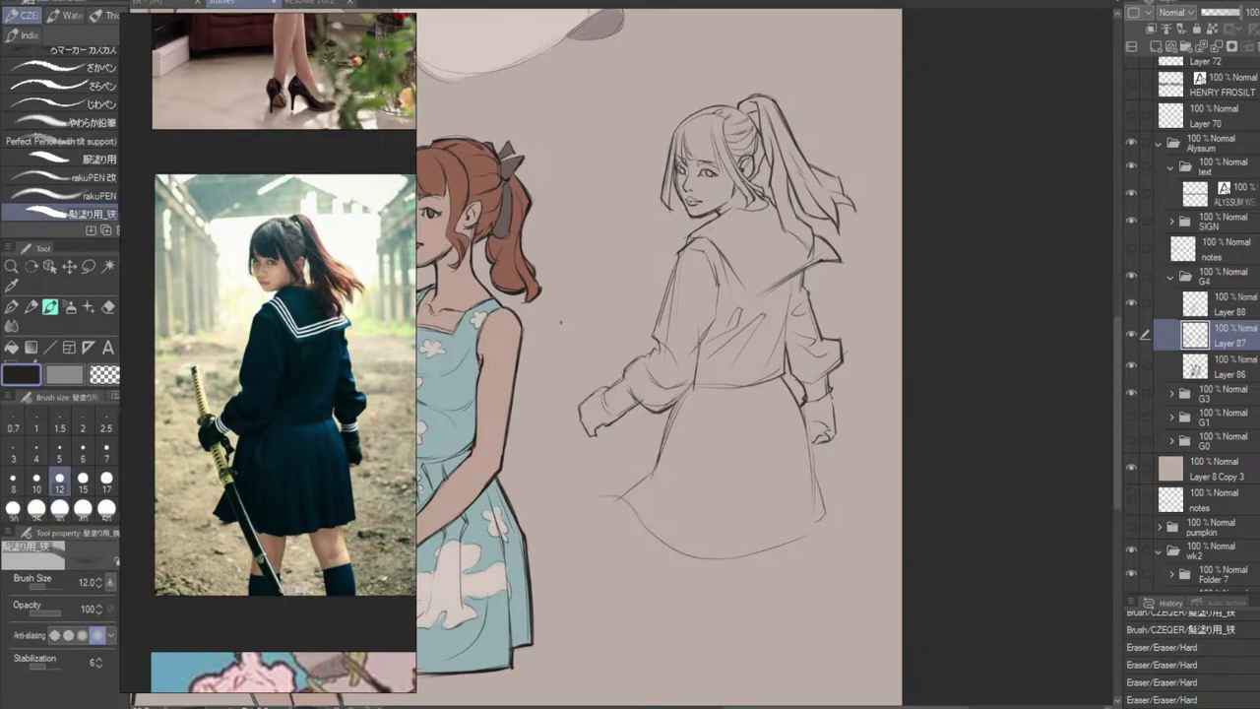
Sketch the sword's handle above the near hand as two parallel slanted lines closed at the upper end.
{"action": "mouse_move", "coordinate": [568, 320]}
{"action": "left_mouse_down"}
{"action": "mouse_move", "coordinate": [582, 313]}
{"action": "mouse_move", "coordinate": [577, 364]}
{"action": "left_mouse_up"}
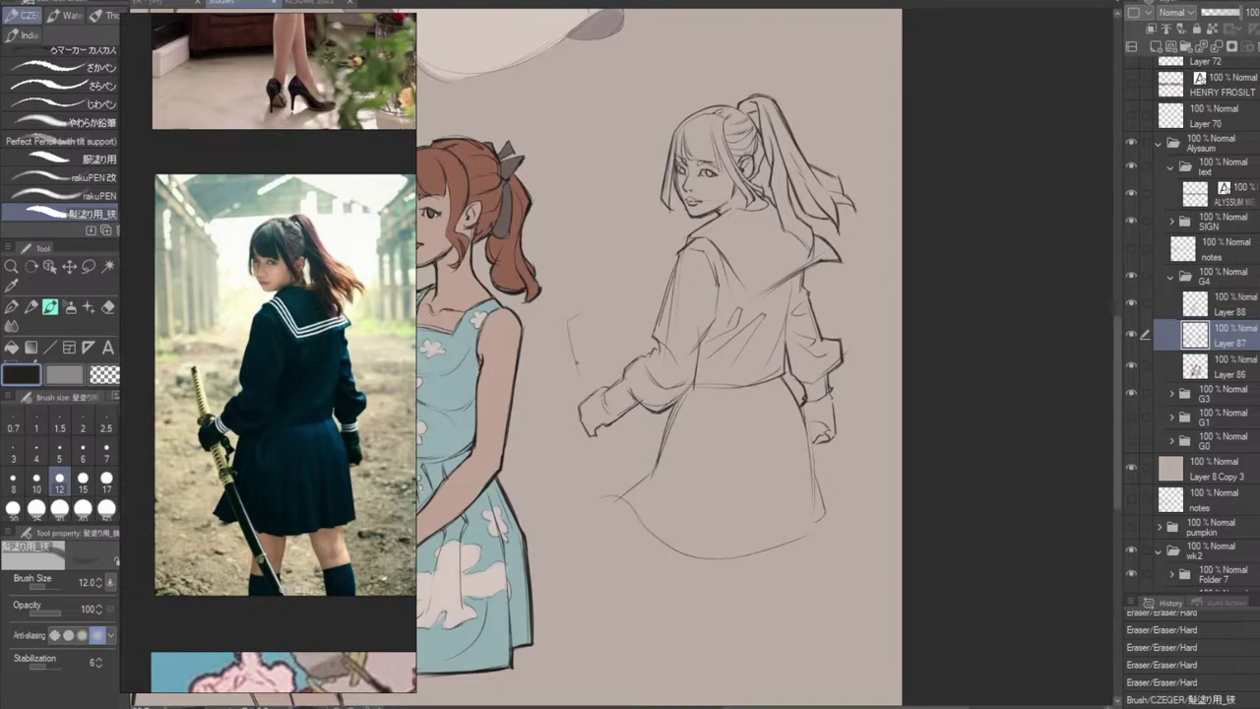
{"action": "key", "text": "ctrl+z"}
{"action": "mouse_move", "coordinate": [564, 320]}
{"action": "left_mouse_down"}
{"action": "mouse_move", "coordinate": [577, 382]}
{"action": "mouse_move", "coordinate": [581, 312]}
{"action": "mouse_move", "coordinate": [581, 343]}
{"action": "left_mouse_up"}
{"action": "key", "text": "ctrl+z"}
{"action": "left_click_drag", "start_coordinate": [575, 316], "coordinate": [583, 344]}
{"action": "left_click", "coordinate": [591, 305]}
{"action": "key", "text": "ctrl+z"}
{"action": "key", "text": "ctrl+z"}
{"action": "key", "text": "ctrl+z"}
{"action": "left_click_drag", "start_coordinate": [577, 317], "coordinate": [591, 370]}
{"action": "key", "text": "ctrl+z"}
{"action": "key", "text": "ctrl+z"}
{"action": "left_click_drag", "start_coordinate": [578, 317], "coordinate": [589, 380]}
{"action": "left_click_drag", "start_coordinate": [568, 324], "coordinate": [577, 391]}
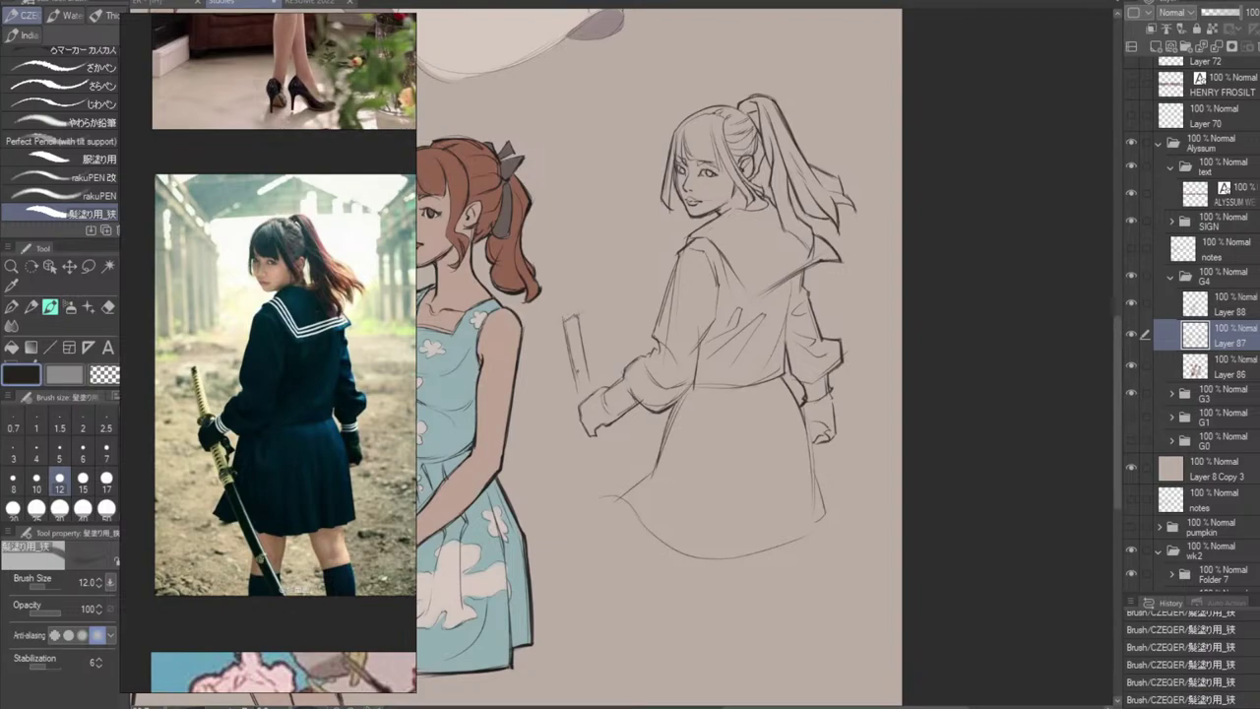
Darken the sword handle's edges and rough in the guard where it meets the near hand.
{"action": "key", "text": "ctrl+z"}
{"action": "mouse_move", "coordinate": [567, 321]}
{"action": "left_mouse_down"}
{"action": "mouse_move", "coordinate": [577, 384]}
{"action": "mouse_move", "coordinate": [585, 369]}
{"action": "mouse_move", "coordinate": [587, 381]}
{"action": "left_mouse_up"}
{"action": "key", "text": "ctrl+z"}
{"action": "key", "text": "ctrl+z"}
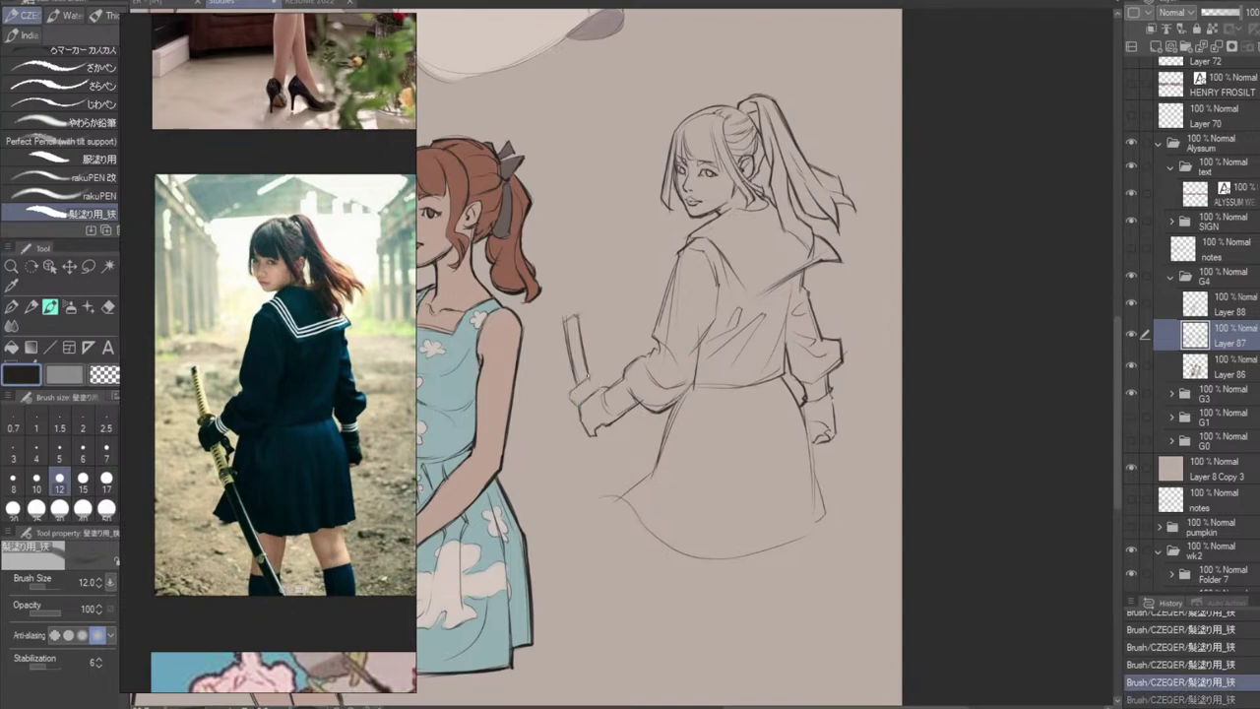
{"action": "key", "text": "ctrl+y"}
{"action": "key", "text": "ctrl+y"}
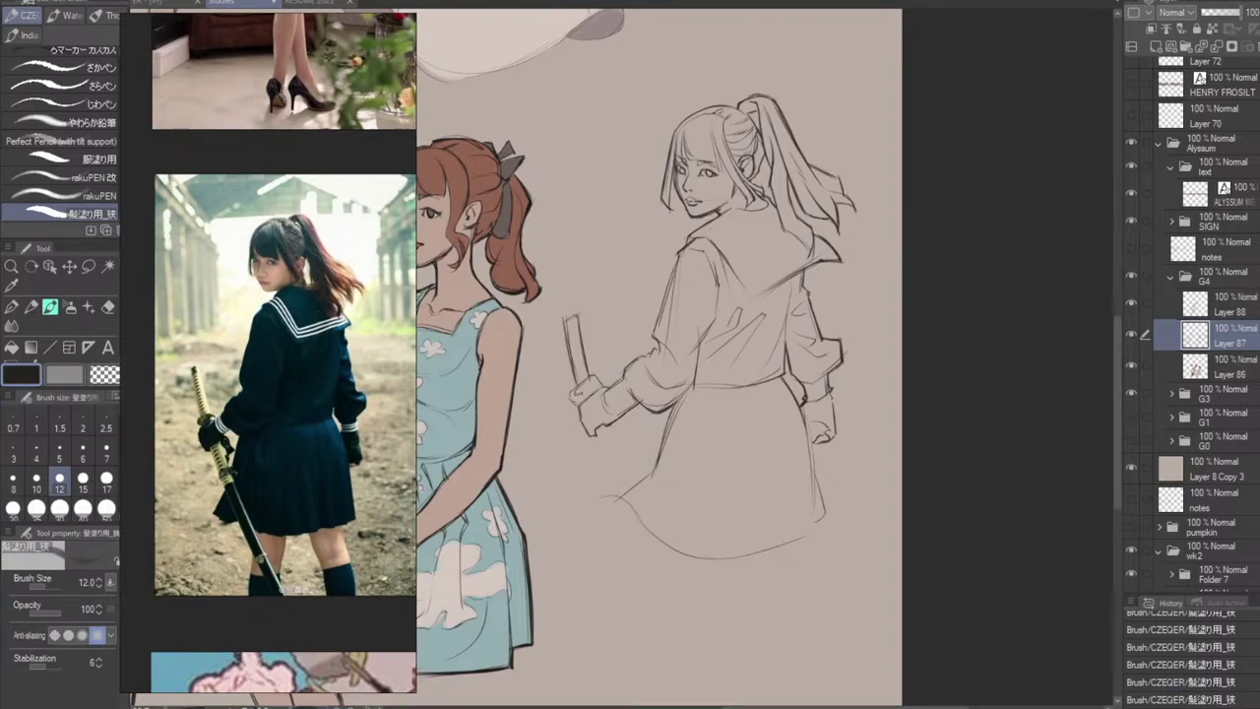
Detail the sword guard, redraw the fingers' outer edge below it, and clean up the hand's outline with the eraser.
{"action": "key", "text": "ctrl+z"}
{"action": "mouse_move", "coordinate": [569, 370]}
{"action": "left_mouse_down"}
{"action": "mouse_move", "coordinate": [577, 398]}
{"action": "mouse_move", "coordinate": [585, 391]}
{"action": "mouse_move", "coordinate": [573, 395]}
{"action": "mouse_move", "coordinate": [589, 386]}
{"action": "left_mouse_up"}
{"action": "key", "text": "ctrl+z"}
{"action": "mouse_move", "coordinate": [575, 388]}
{"action": "left_mouse_down"}
{"action": "mouse_move", "coordinate": [581, 412]}
{"action": "mouse_move", "coordinate": [603, 387]}
{"action": "mouse_move", "coordinate": [580, 422]}
{"action": "mouse_move", "coordinate": [587, 436]}
{"action": "mouse_move", "coordinate": [594, 413]}
{"action": "mouse_move", "coordinate": [581, 423]}
{"action": "left_mouse_up"}
{"action": "key", "text": "e"}
{"action": "left_click_drag", "start_coordinate": [581, 423], "coordinate": [587, 436]}
{"action": "key", "text": "b"}
{"action": "key", "text": "e"}
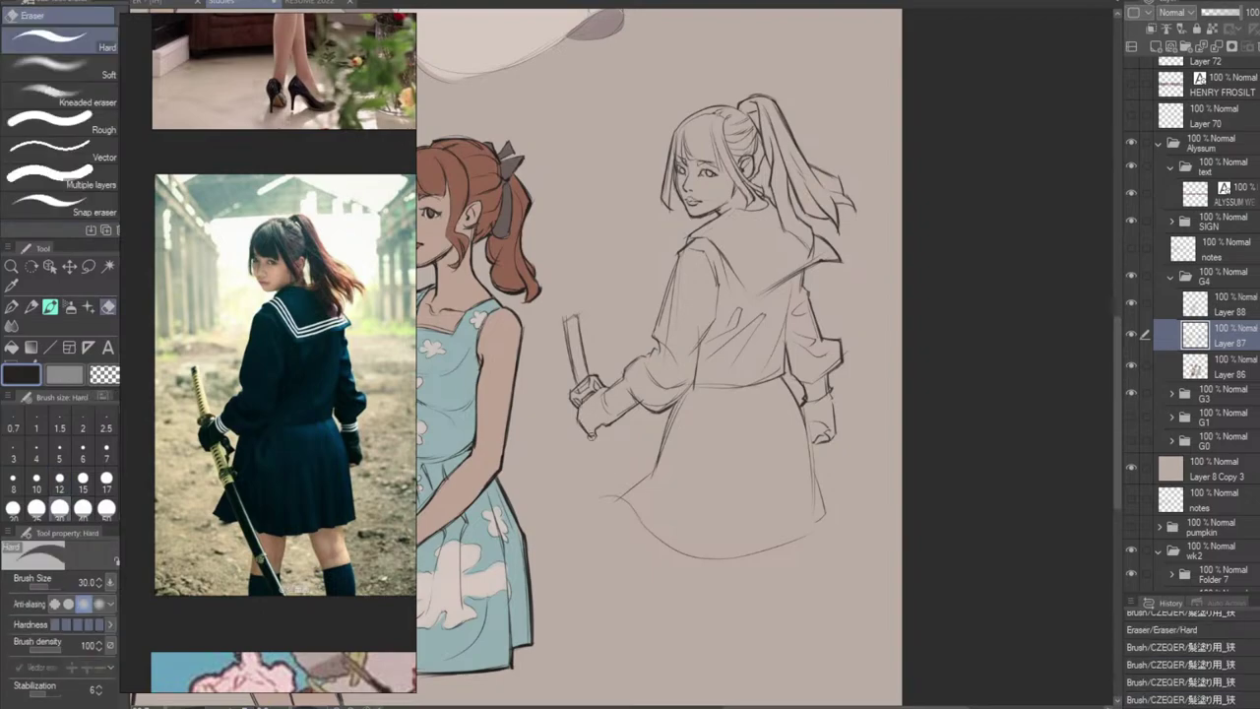
{"action": "key", "text": "p"}
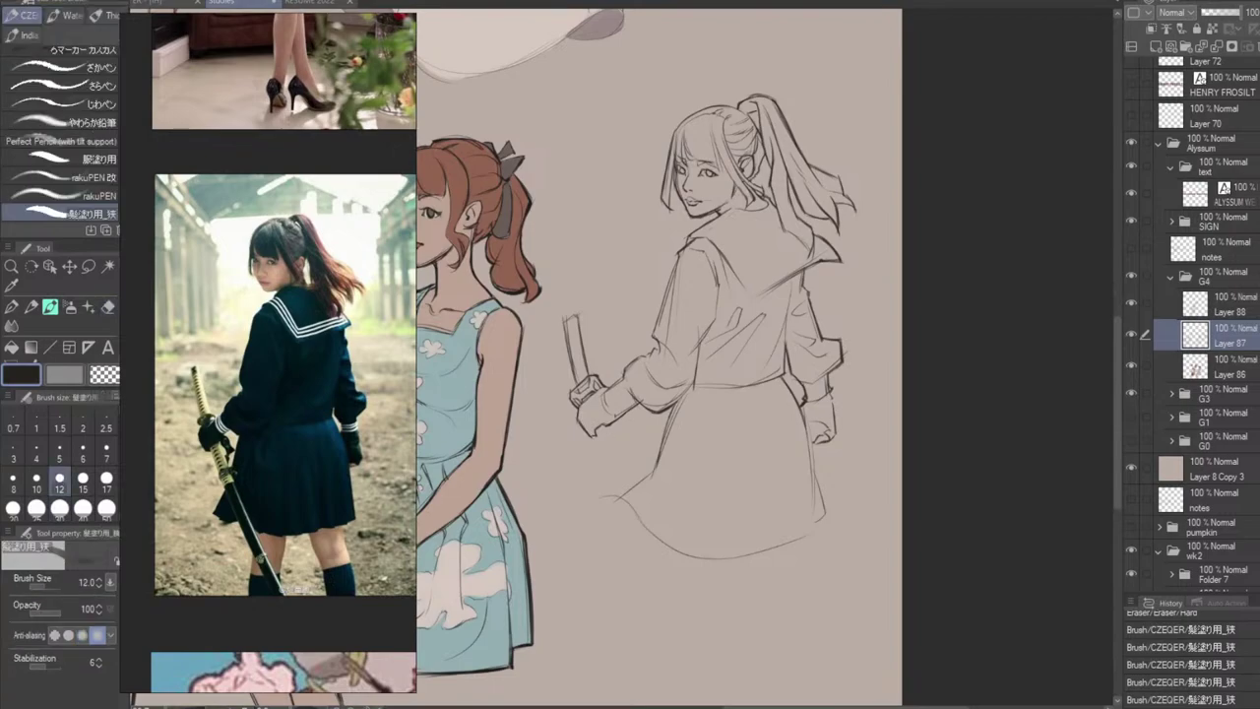
{"action": "key", "text": "e"}
{"action": "left_click_drag", "start_coordinate": [598, 431], "coordinate": [609, 425]}
{"action": "key", "text": "p"}
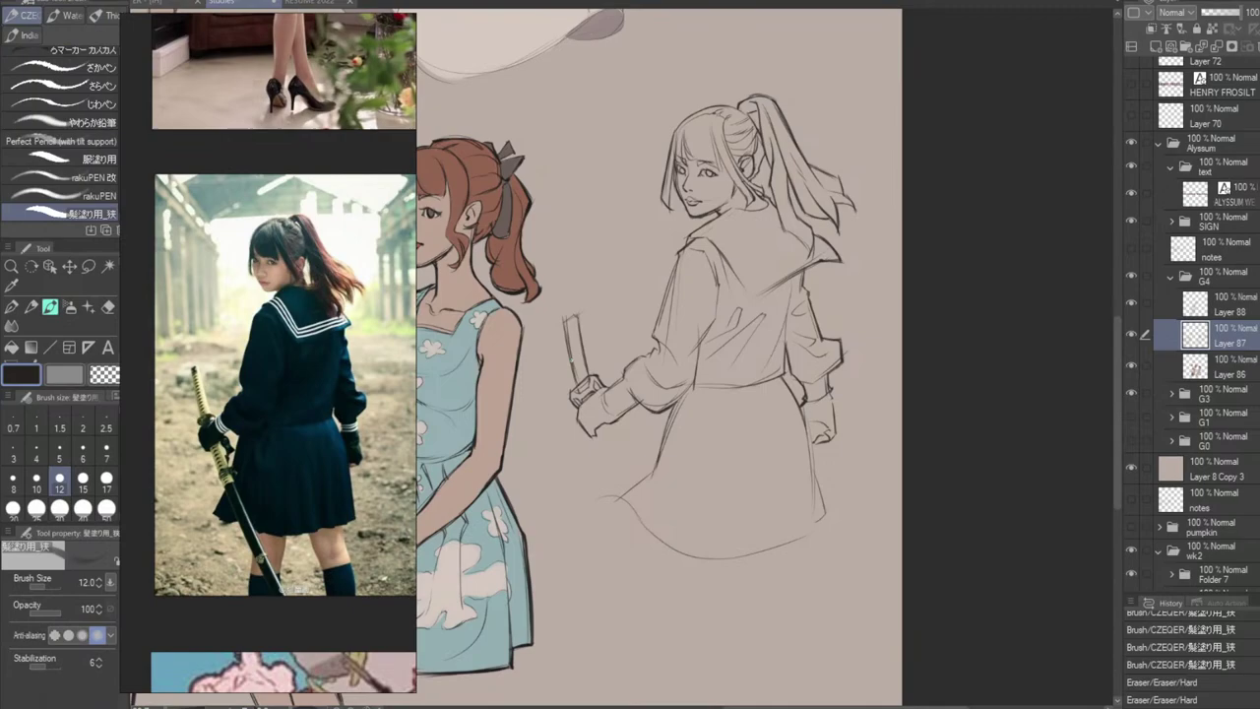
Try a first curved scabbard line running from beneath the near hand down past the skirt's hem.
{"action": "left_click_drag", "start_coordinate": [566, 320], "coordinate": [577, 387]}
{"action": "key", "text": "ctrl+z"}
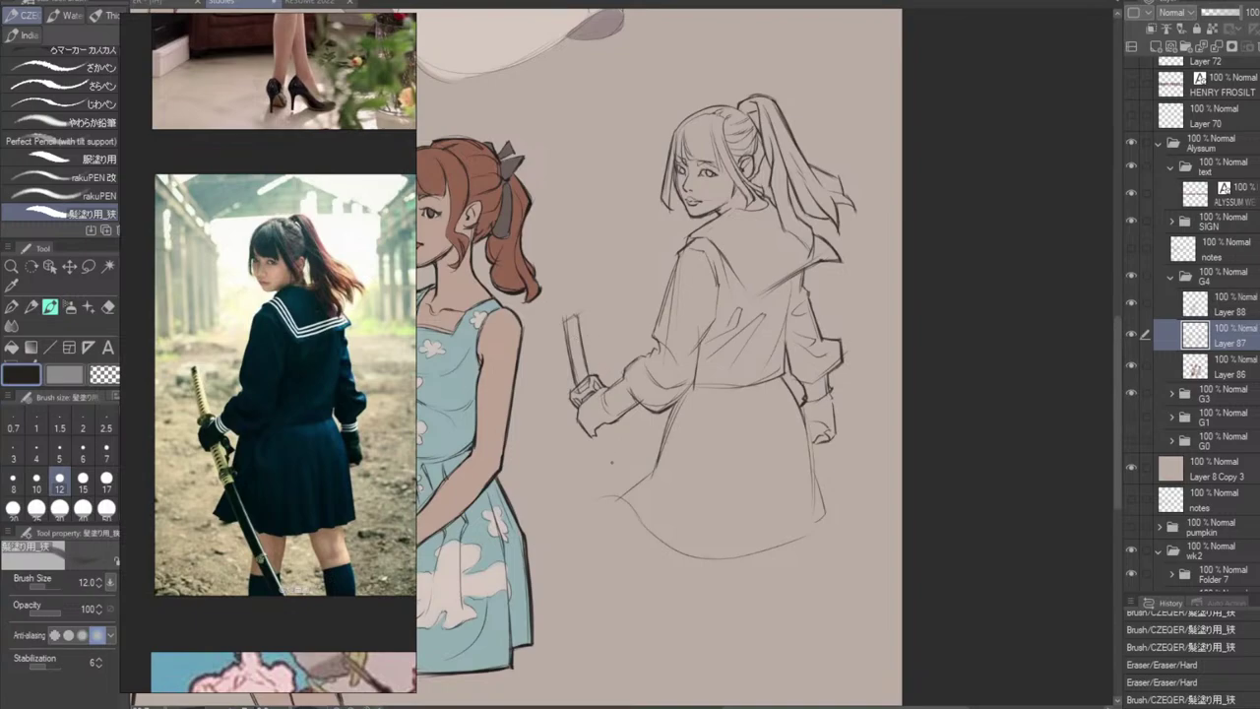
{"action": "left_click_drag", "start_coordinate": [593, 425], "coordinate": [601, 443]}
{"action": "left_click_drag", "start_coordinate": [598, 437], "coordinate": [671, 571]}
{"action": "key", "text": "ctrl+z"}
{"action": "key", "text": "ctrl+z"}
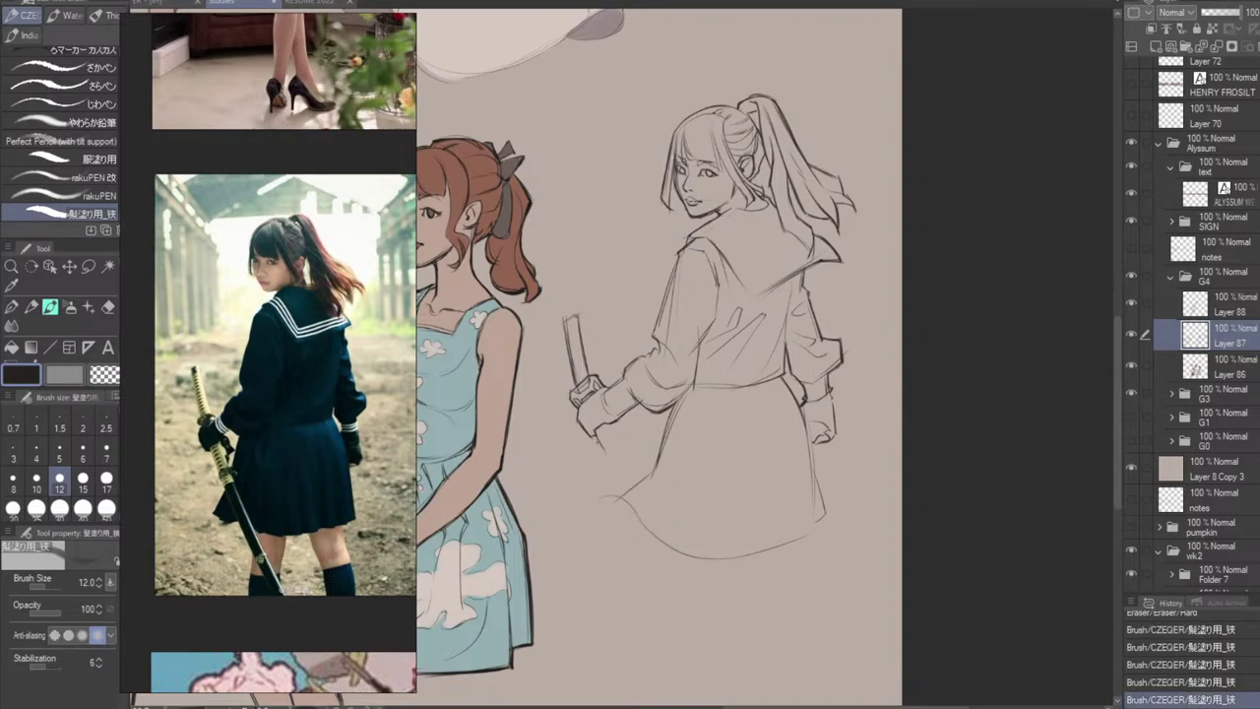
{"action": "left_click_drag", "start_coordinate": [609, 466], "coordinate": [691, 602]}
{"action": "key", "text": "ctrl+z"}
{"action": "key", "text": "ctrl+z"}
Try longer scabbard curves from the bottom of the near hand across the skirt's hem corner.
{"action": "left_click_drag", "start_coordinate": [598, 441], "coordinate": [649, 518]}
{"action": "key", "text": "ctrl+z"}
{"action": "mouse_move", "coordinate": [589, 404]}
{"action": "left_mouse_down"}
{"action": "mouse_move", "coordinate": [613, 467]}
{"action": "mouse_move", "coordinate": [607, 456]}
{"action": "left_mouse_up"}
{"action": "left_click_drag", "start_coordinate": [602, 446], "coordinate": [710, 598]}
{"action": "key", "text": "ctrl+z"}
{"action": "key", "text": "ctrl+z"}
{"action": "mouse_move", "coordinate": [595, 441]}
{"action": "left_mouse_down"}
{"action": "mouse_move", "coordinate": [703, 616]}
{"action": "mouse_move", "coordinate": [691, 587]}
{"action": "left_mouse_up"}
{"action": "key", "text": "ctrl+z"}
{"action": "key", "text": "ctrl+z"}
{"action": "mouse_move", "coordinate": [595, 438]}
{"action": "left_mouse_down"}
{"action": "mouse_move", "coordinate": [666, 561]}
{"action": "mouse_move", "coordinate": [738, 635]}
{"action": "left_mouse_up"}
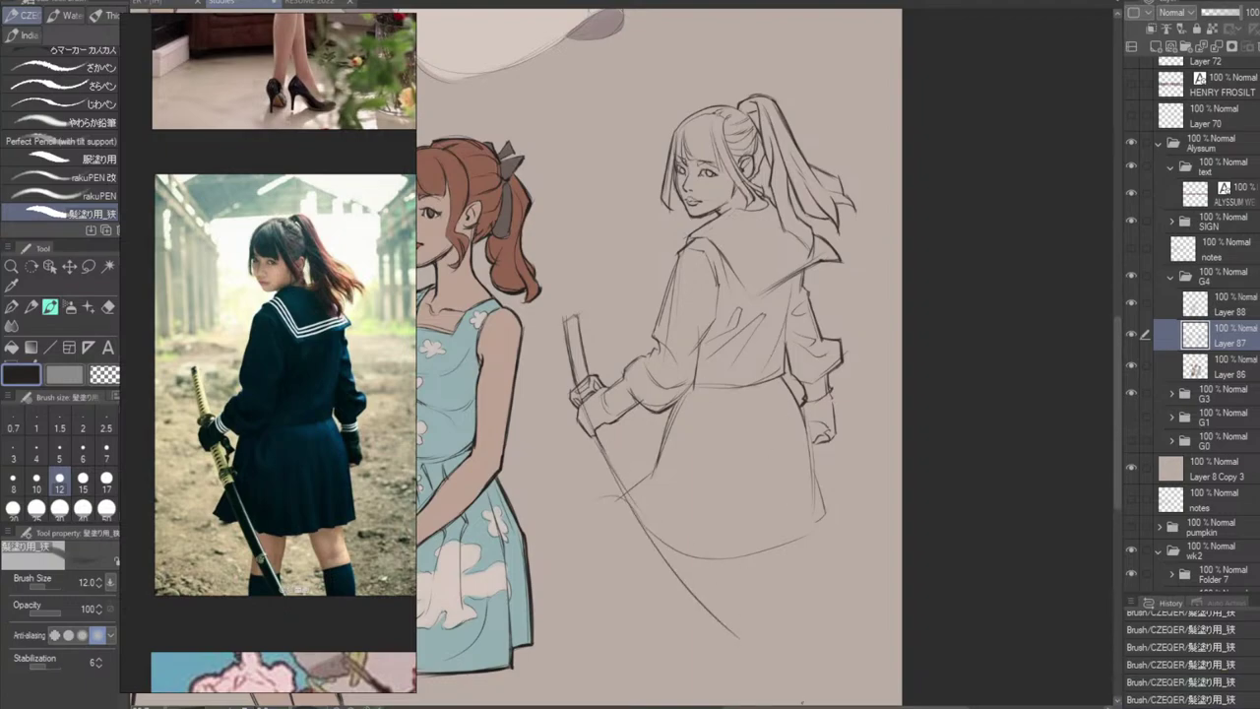
{"action": "key", "text": "ctrl+z"}
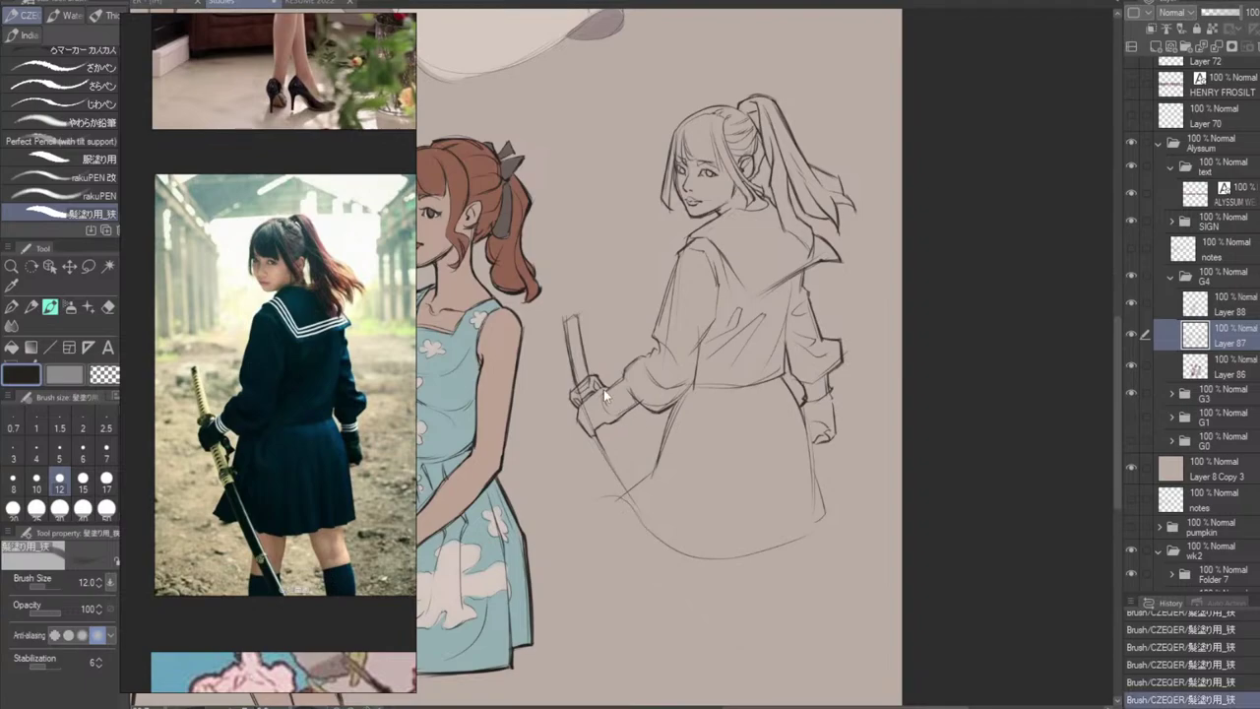
{"action": "key", "text": "ctrl+z"}
Test scabbard curves aligned with the sword's handle, sweeping through the hand and beyond the skirt's hem.
{"action": "left_click_drag", "start_coordinate": [564, 316], "coordinate": [673, 579]}
{"action": "key", "text": "ctrl+z"}
{"action": "left_click_drag", "start_coordinate": [581, 388], "coordinate": [680, 574]}
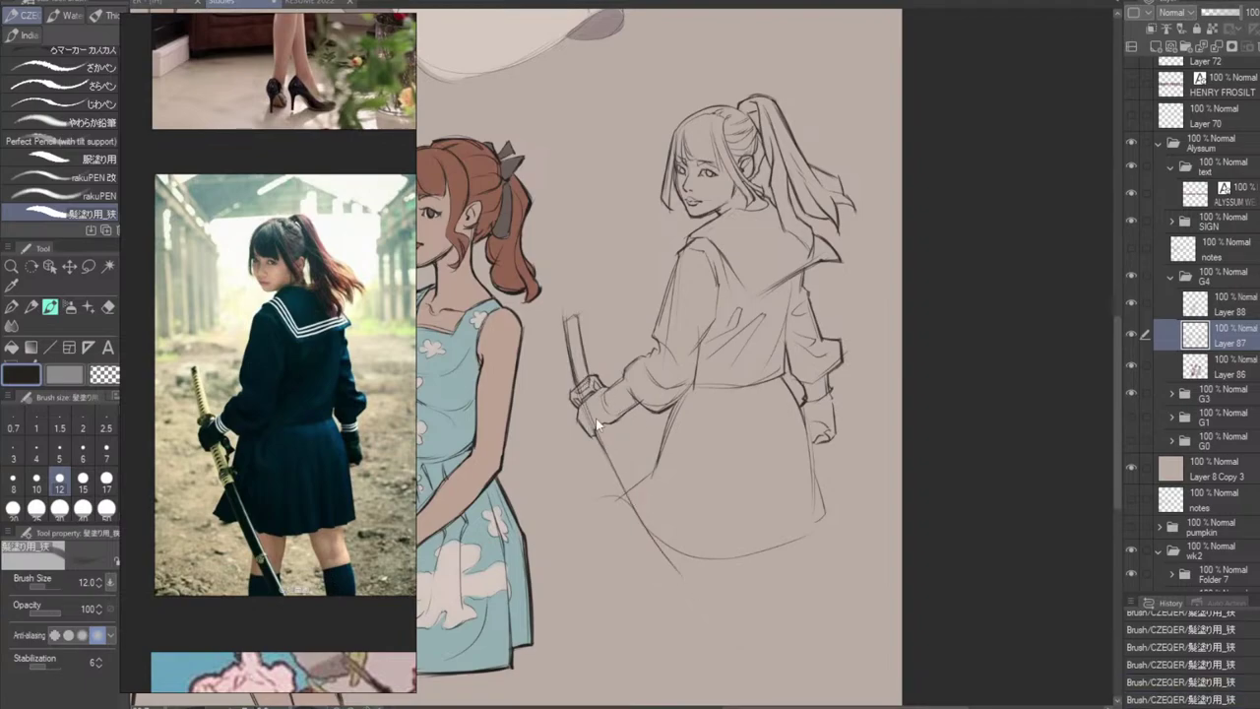
{"action": "key", "text": "ctrl+z"}
{"action": "left_click_drag", "start_coordinate": [587, 409], "coordinate": [655, 535]}
{"action": "key", "text": "ctrl+z"}
{"action": "mouse_move", "coordinate": [561, 319]}
{"action": "left_mouse_down"}
{"action": "mouse_move", "coordinate": [660, 553]}
{"action": "mouse_move", "coordinate": [710, 623]}
{"action": "left_mouse_up"}
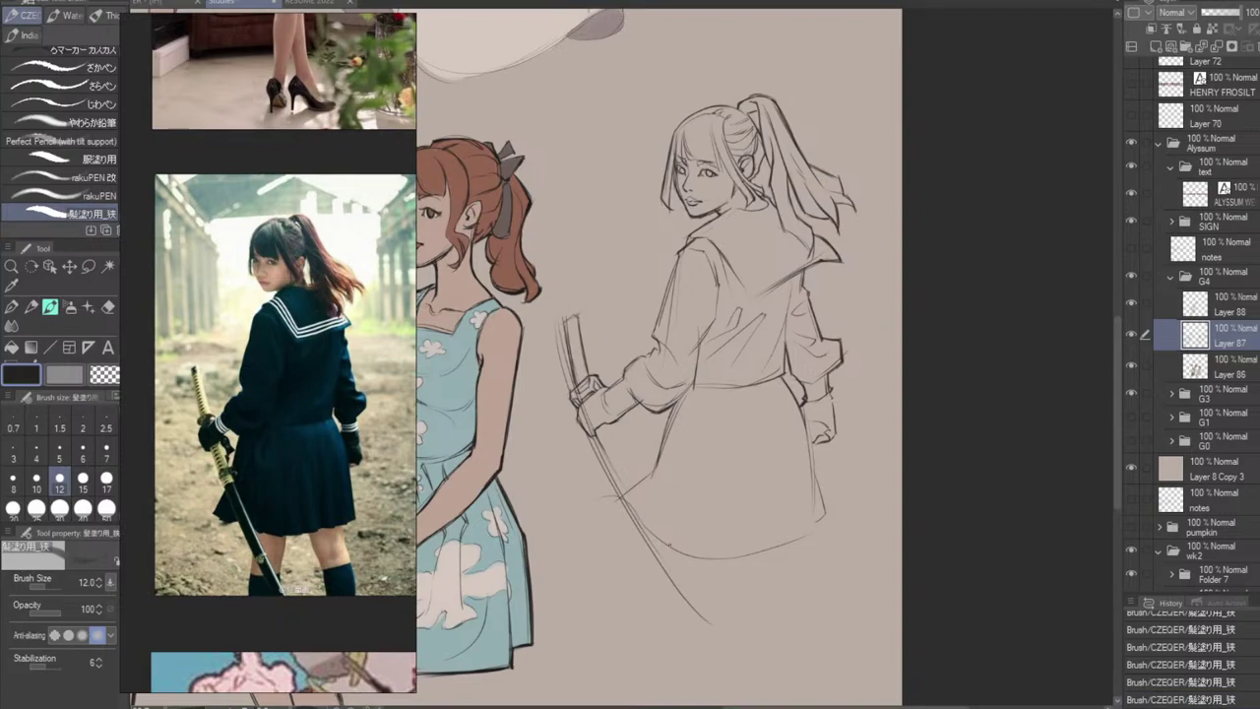
{"action": "key", "text": "ctrl+z"}
{"action": "key", "text": "ctrl+z"}
Draw the scabbard's long edge from beneath the near hand diagonally across the skirt's corner to well below the hem.
{"action": "left_click_drag", "start_coordinate": [582, 388], "coordinate": [673, 575]}
{"action": "key", "text": "ctrl+z"}
{"action": "mouse_move", "coordinate": [563, 336]}
{"action": "left_mouse_down"}
{"action": "mouse_move", "coordinate": [650, 541]}
{"action": "mouse_move", "coordinate": [686, 584]}
{"action": "left_mouse_up"}
{"action": "key", "text": "ctrl+z"}
{"action": "left_click_drag", "start_coordinate": [600, 442], "coordinate": [728, 646]}
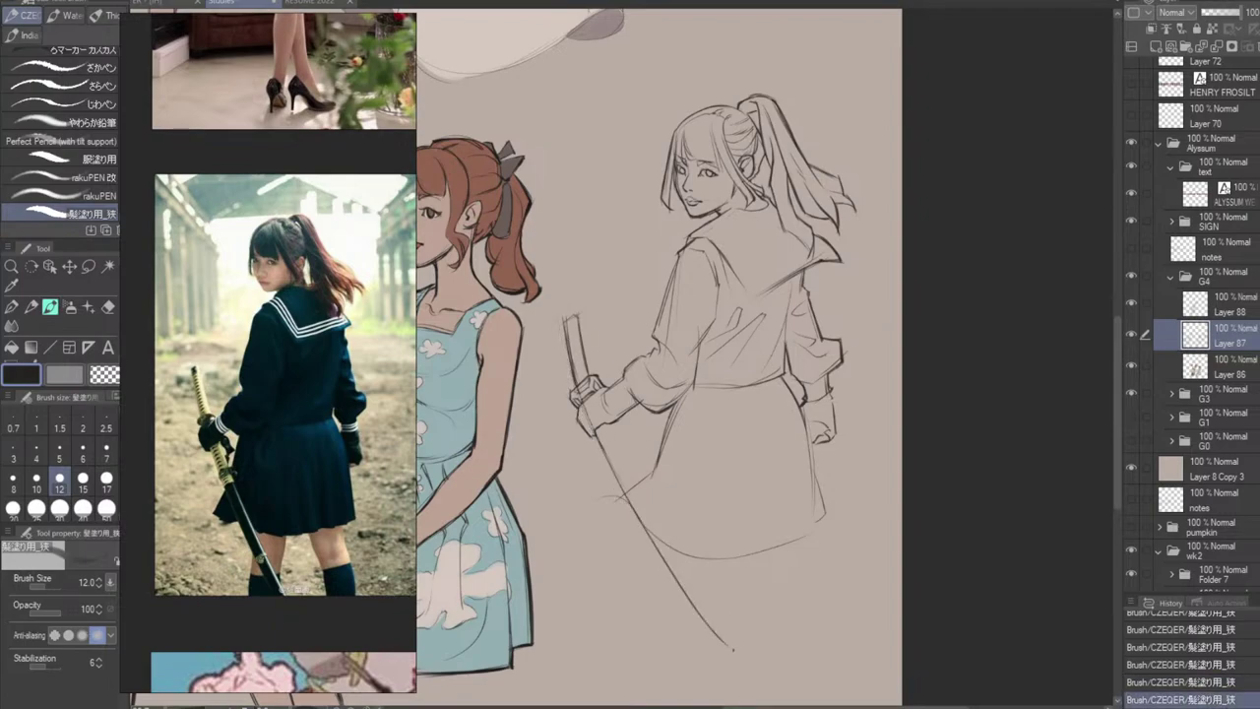
Redraw the scabbard's long edge from beneath the near hand to below the hem, testing a second parallel edge.
{"action": "key", "text": "ctrl+z"}
{"action": "left_click_drag", "start_coordinate": [594, 445], "coordinate": [693, 611]}
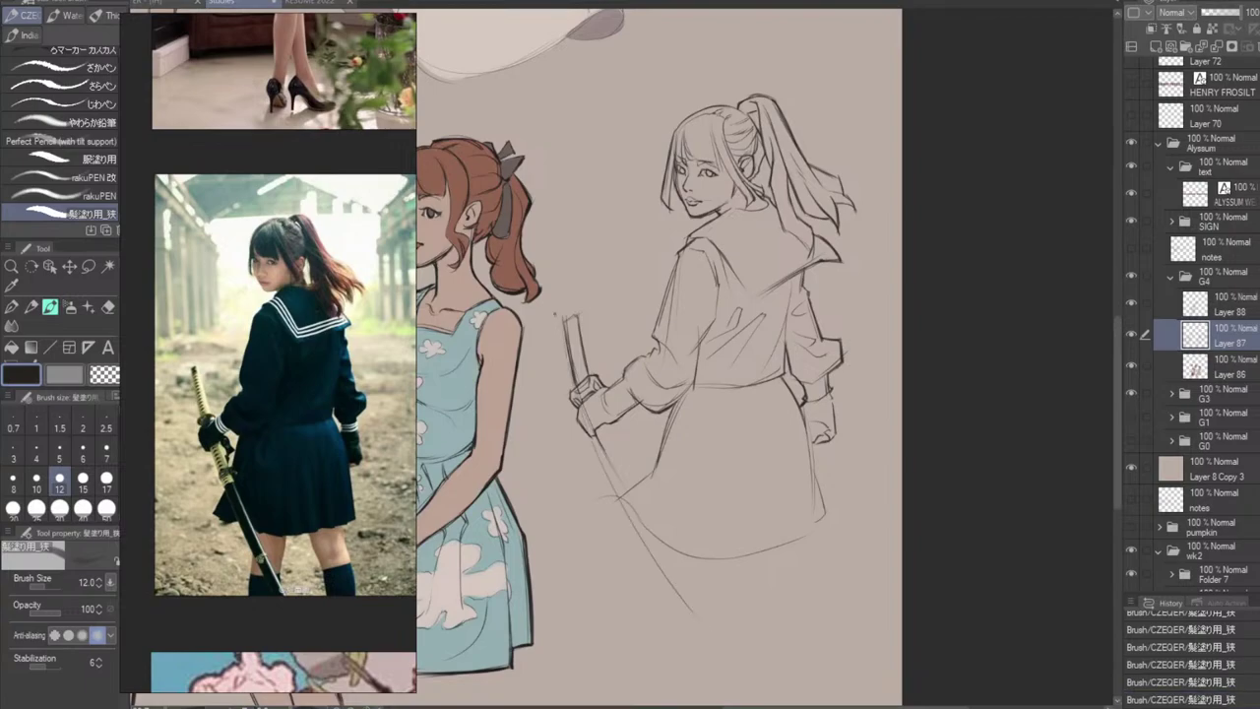
{"action": "left_click_drag", "start_coordinate": [606, 458], "coordinate": [674, 575]}
{"action": "left_click_drag", "start_coordinate": [606, 423], "coordinate": [677, 544]}
{"action": "key", "text": "ctrl+z"}
{"action": "left_click_drag", "start_coordinate": [602, 426], "coordinate": [731, 619]}
{"action": "key", "text": "ctrl+z"}
Mirror the canvas view and try the scabbard's second edge running parallel from the hand to below the hem.
{"action": "key", "text": "h"}
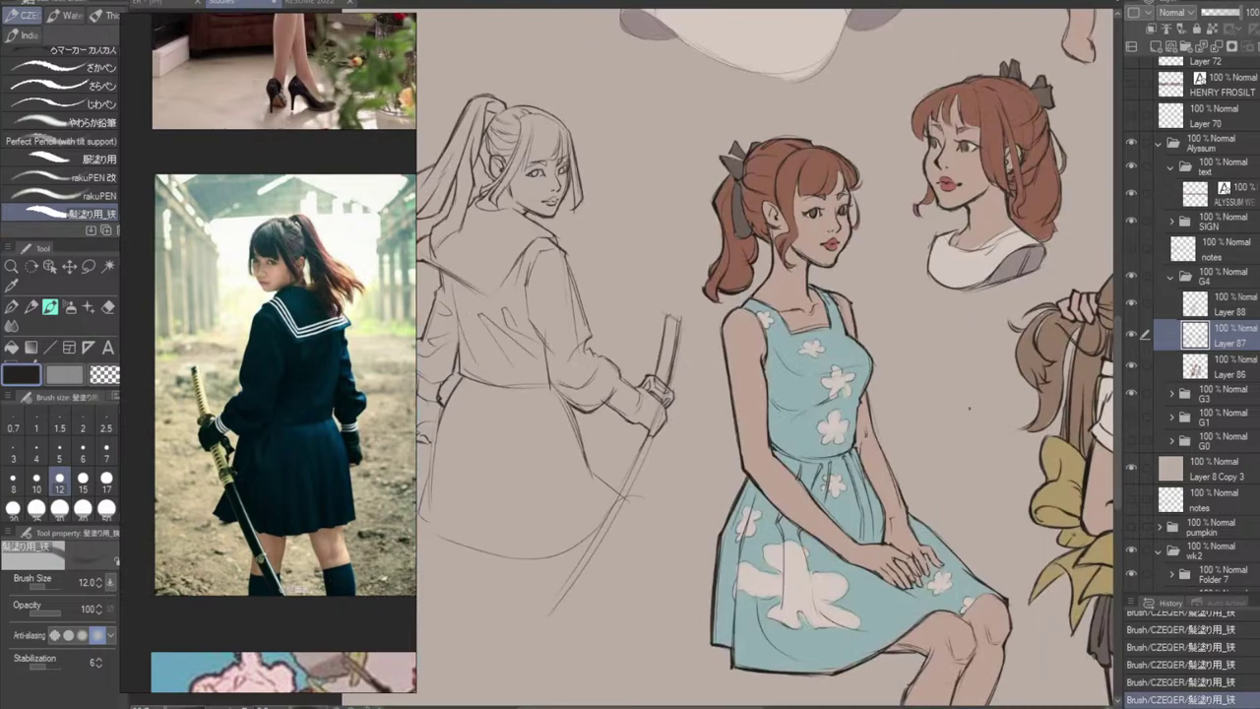
{"action": "left_click_drag", "start_coordinate": [635, 409], "coordinate": [529, 598]}
{"action": "key", "text": "ctrl+z"}
{"action": "left_click_drag", "start_coordinate": [616, 464], "coordinate": [570, 550]}
{"action": "key", "text": "ctrl+z"}
{"action": "left_click_drag", "start_coordinate": [648, 425], "coordinate": [615, 487]}
{"action": "key", "text": "ctrl+z"}
{"action": "left_click_drag", "start_coordinate": [639, 422], "coordinate": [565, 546]}
{"action": "key", "text": "ctrl+z"}
{"action": "mouse_move", "coordinate": [624, 454]}
{"action": "left_mouse_down"}
{"action": "mouse_move", "coordinate": [552, 568]}
{"action": "mouse_move", "coordinate": [568, 564]}
{"action": "left_mouse_up"}
{"action": "key", "text": "ctrl+z"}
{"action": "left_click_drag", "start_coordinate": [638, 427], "coordinate": [524, 612]}
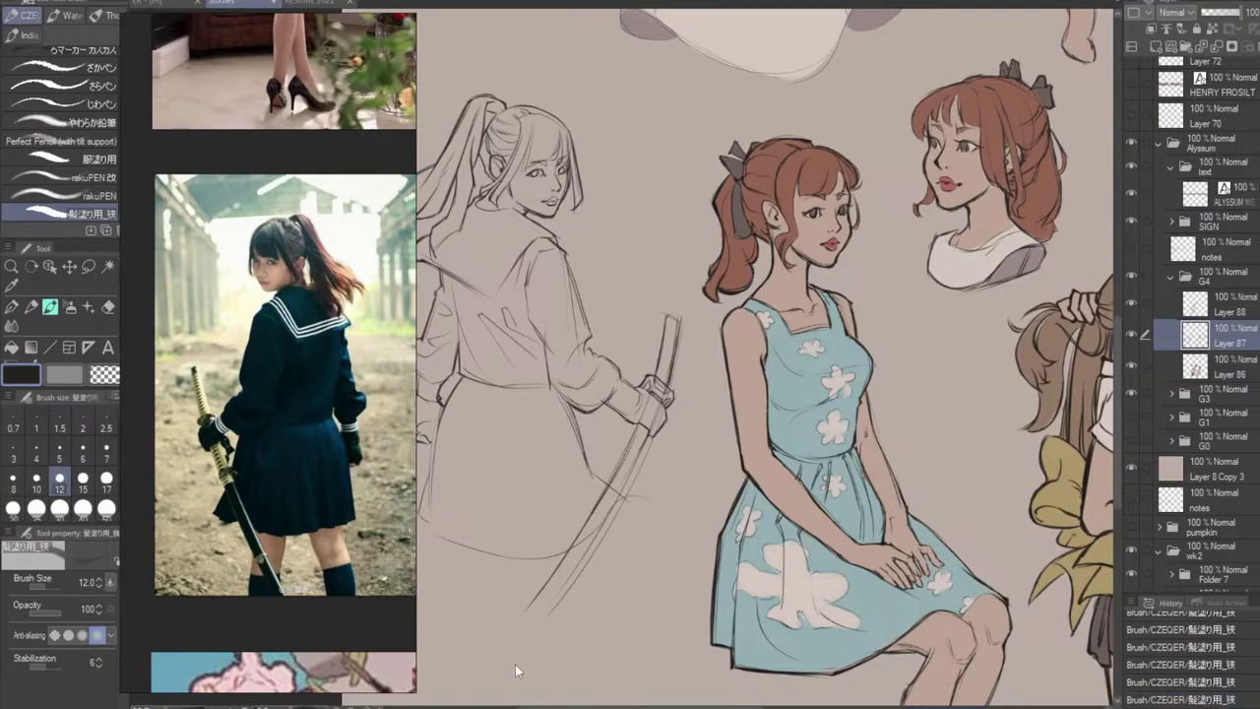
Try alternative spacing and curvature for the scabbard's second edge, including short strokes beneath the hand and at the tip.
{"action": "key", "text": "ctrl+z"}
{"action": "key", "text": "ctrl+z"}
{"action": "mouse_move", "coordinate": [594, 521]}
{"action": "left_mouse_down"}
{"action": "mouse_move", "coordinate": [536, 605]}
{"action": "mouse_move", "coordinate": [629, 426]}
{"action": "mouse_move", "coordinate": [598, 500]}
{"action": "mouse_move", "coordinate": [516, 612]}
{"action": "left_mouse_up"}
{"action": "key", "text": "ctrl+z"}
{"action": "key", "text": "ctrl+z"}
{"action": "key", "text": "ctrl+z"}
{"action": "left_click_drag", "start_coordinate": [635, 432], "coordinate": [529, 616]}
{"action": "left_click_drag", "start_coordinate": [635, 425], "coordinate": [611, 479]}
{"action": "key", "text": "ctrl+z"}
{"action": "key", "text": "ctrl+z"}
{"action": "key", "text": "ctrl+z"}
{"action": "key", "text": "ctrl+z"}
{"action": "key", "text": "ctrl+z"}
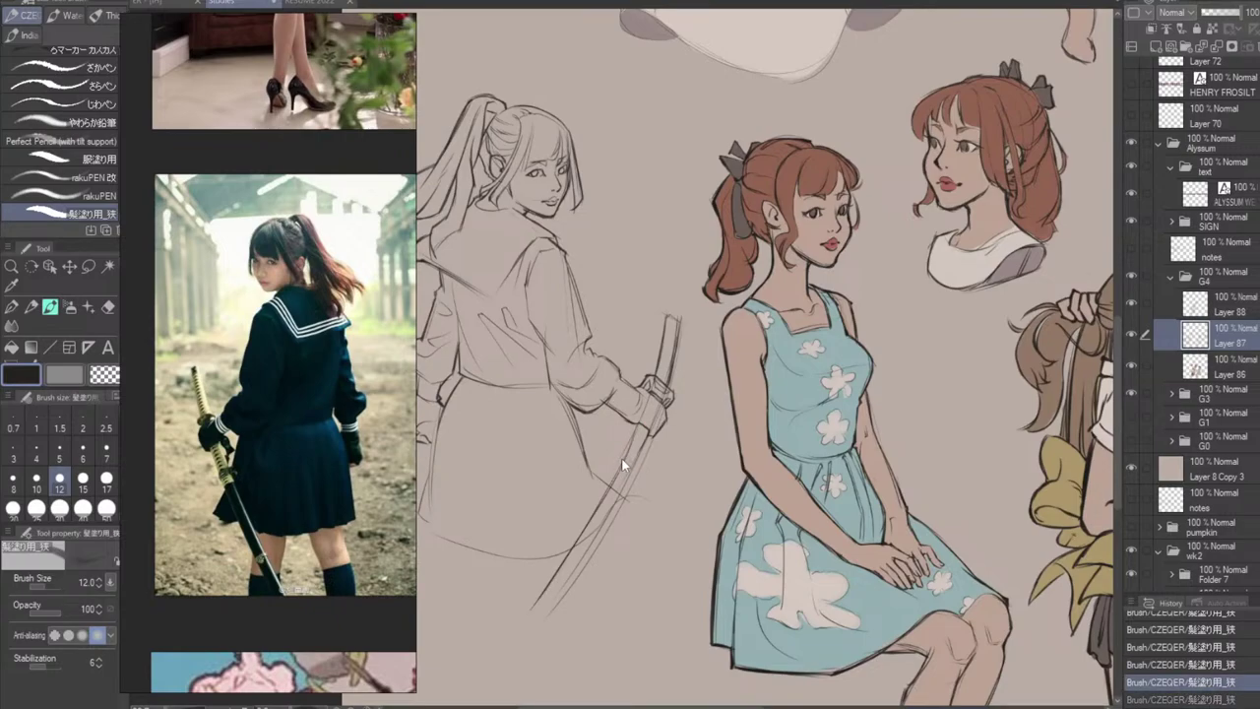
Draw the scabbard's second edge alongside the first down to the hem, then restore the unmirrored canvas view.
{"action": "left_click_drag", "start_coordinate": [637, 426], "coordinate": [603, 491]}
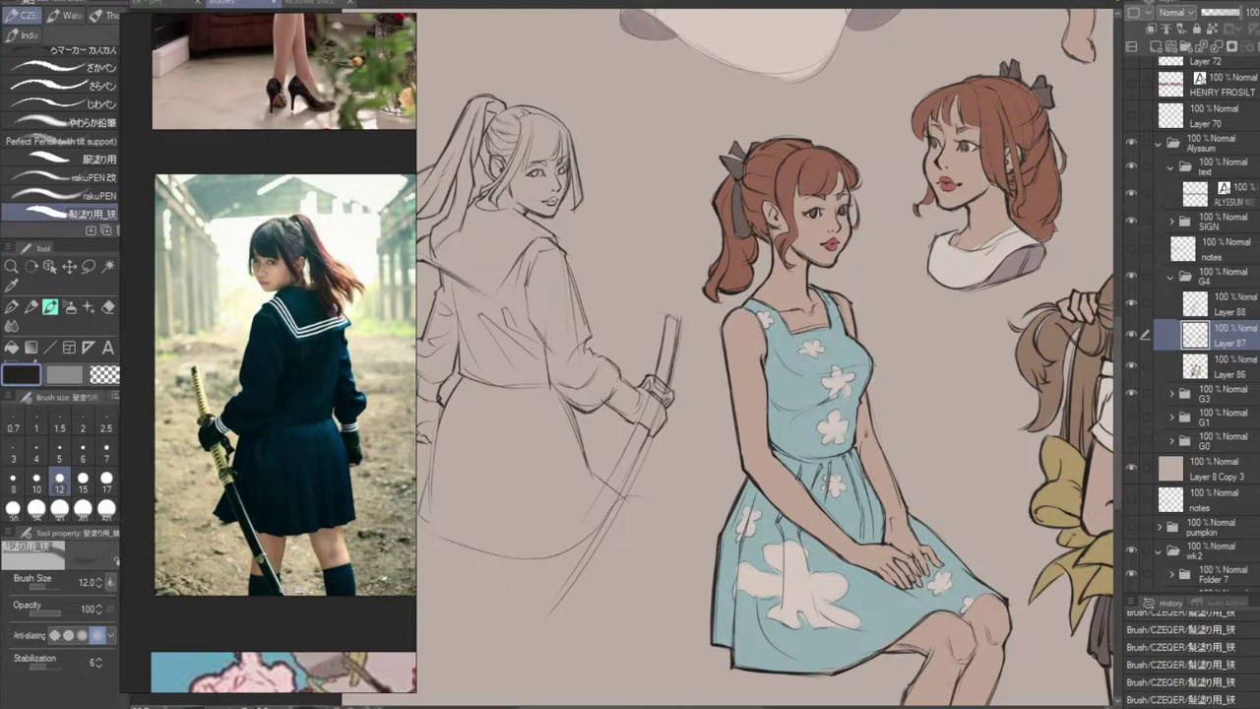
{"action": "left_click_drag", "start_coordinate": [637, 426], "coordinate": [535, 593]}
{"action": "key", "text": "ctrl+z"}
{"action": "left_click_drag", "start_coordinate": [636, 432], "coordinate": [524, 591]}
{"action": "key", "text": "ctrl+z"}
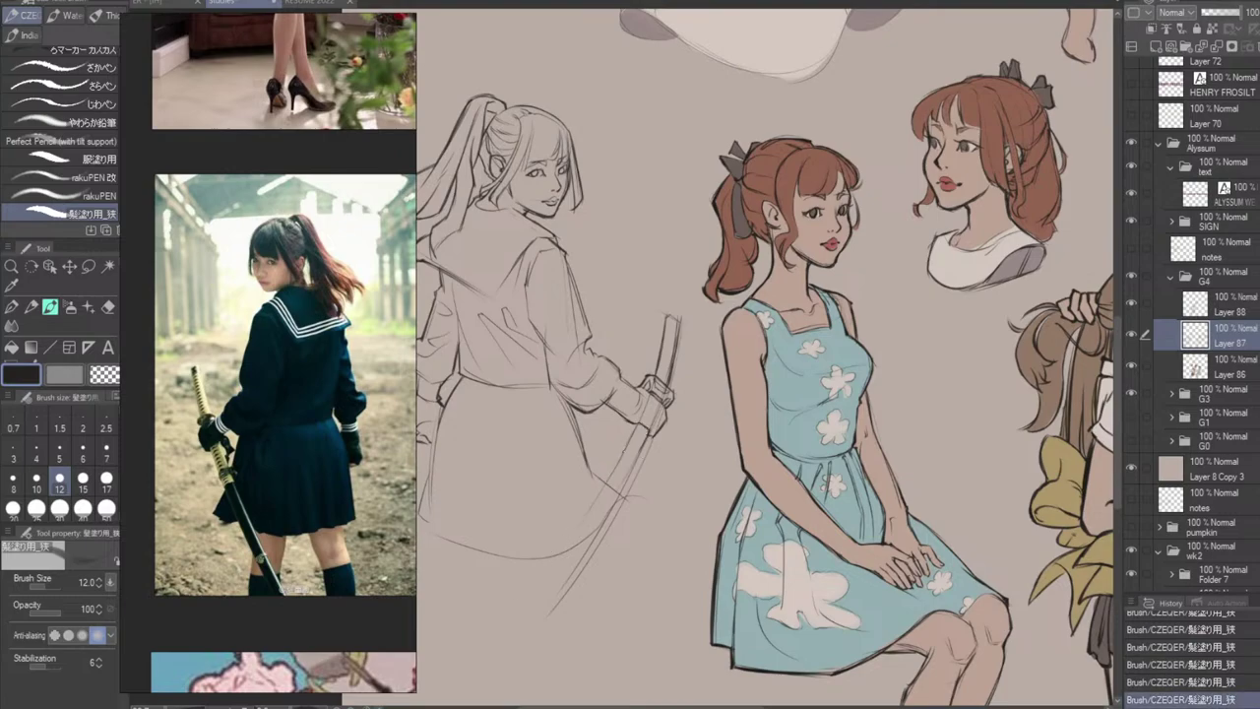
{"action": "left_click_drag", "start_coordinate": [635, 435], "coordinate": [540, 577]}
{"action": "key", "text": "ctrl+z"}
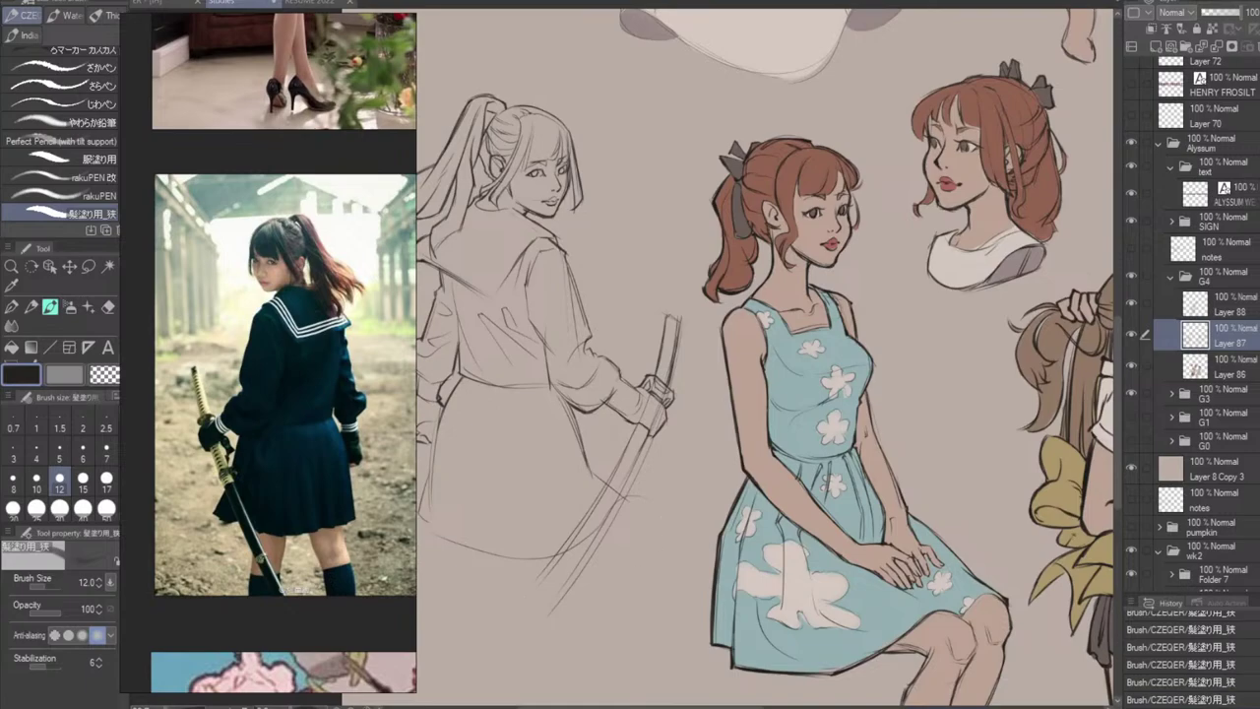
{"action": "key", "text": "h"}
Erase the skirt's near side line, its overlapping corner and the rough outer scabbard line with the Hard eraser.
{"action": "key", "text": "e"}
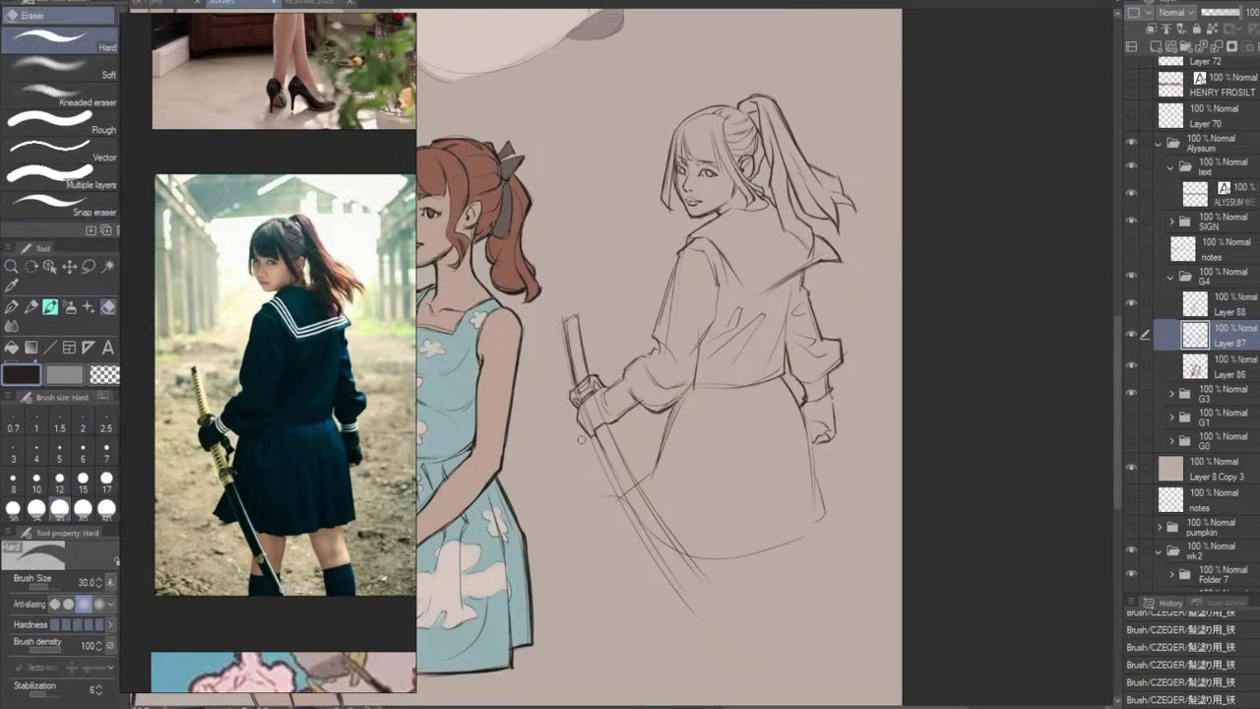
{"action": "mouse_move", "coordinate": [590, 416]}
{"action": "left_mouse_down"}
{"action": "mouse_move", "coordinate": [640, 554]}
{"action": "mouse_move", "coordinate": [599, 468]}
{"action": "mouse_move", "coordinate": [638, 547]}
{"action": "left_mouse_up"}
{"action": "mouse_move", "coordinate": [602, 471]}
{"action": "left_mouse_down"}
{"action": "mouse_move", "coordinate": [657, 583]}
{"action": "mouse_move", "coordinate": [645, 514]}
{"action": "left_mouse_up"}
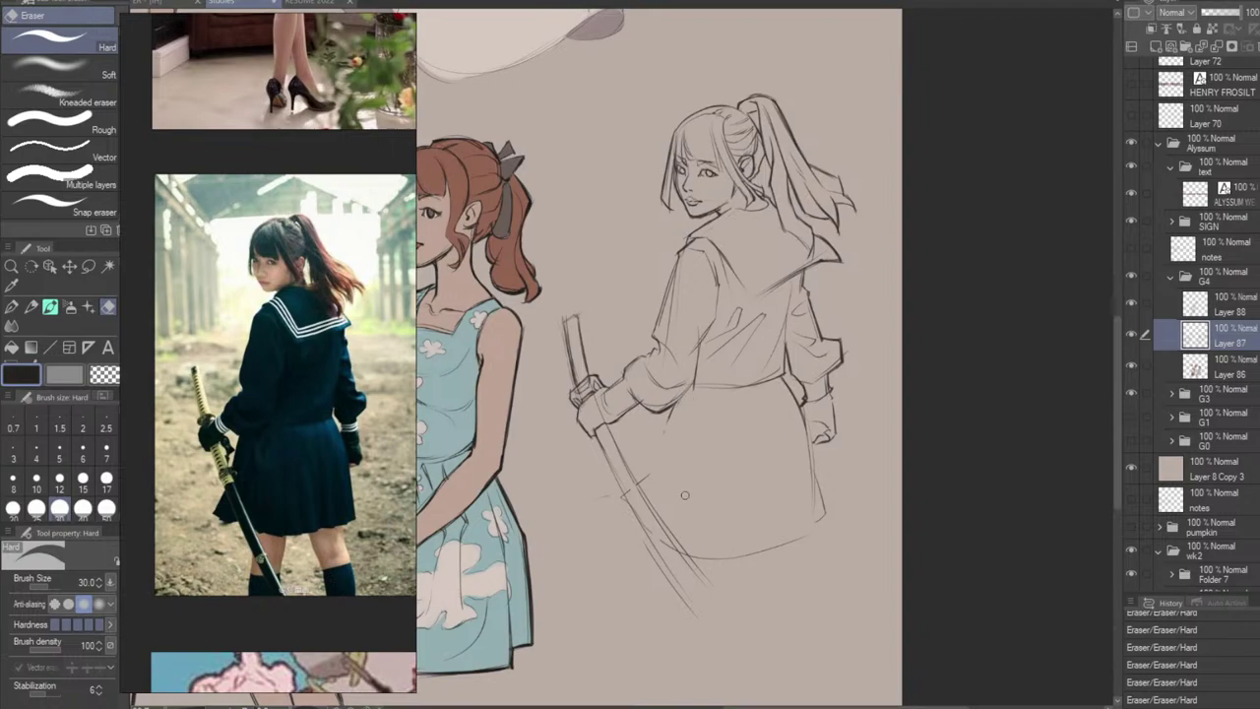
{"action": "left_click_drag", "start_coordinate": [637, 510], "coordinate": [699, 625]}
{"action": "mouse_move", "coordinate": [603, 444]}
{"action": "left_mouse_down"}
{"action": "mouse_move", "coordinate": [641, 547]}
{"action": "mouse_move", "coordinate": [598, 434]}
{"action": "left_mouse_up"}
{"action": "left_click_drag", "start_coordinate": [647, 538], "coordinate": [681, 588]}
{"action": "left_click_drag", "start_coordinate": [600, 493], "coordinate": [595, 510]}
Redraw the scabbard's outer edge with the brush as one curve from beneath the hand to below the hem.
{"action": "key", "text": "b"}
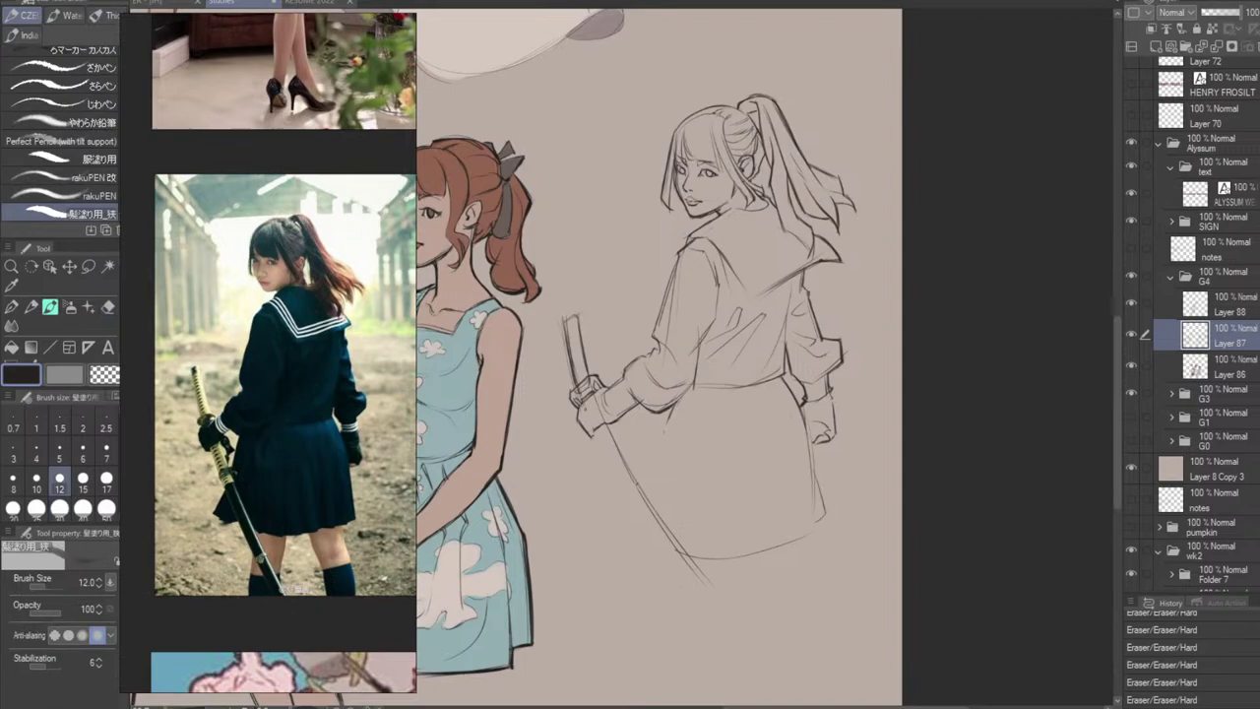
{"action": "key", "text": "ctrl+z"}
{"action": "mouse_move", "coordinate": [595, 433]}
{"action": "left_mouse_down"}
{"action": "mouse_move", "coordinate": [624, 510]}
{"action": "mouse_move", "coordinate": [696, 603]}
{"action": "left_mouse_up"}
{"action": "key", "text": "ctrl+z"}
{"action": "left_click_drag", "start_coordinate": [604, 463], "coordinate": [680, 581]}
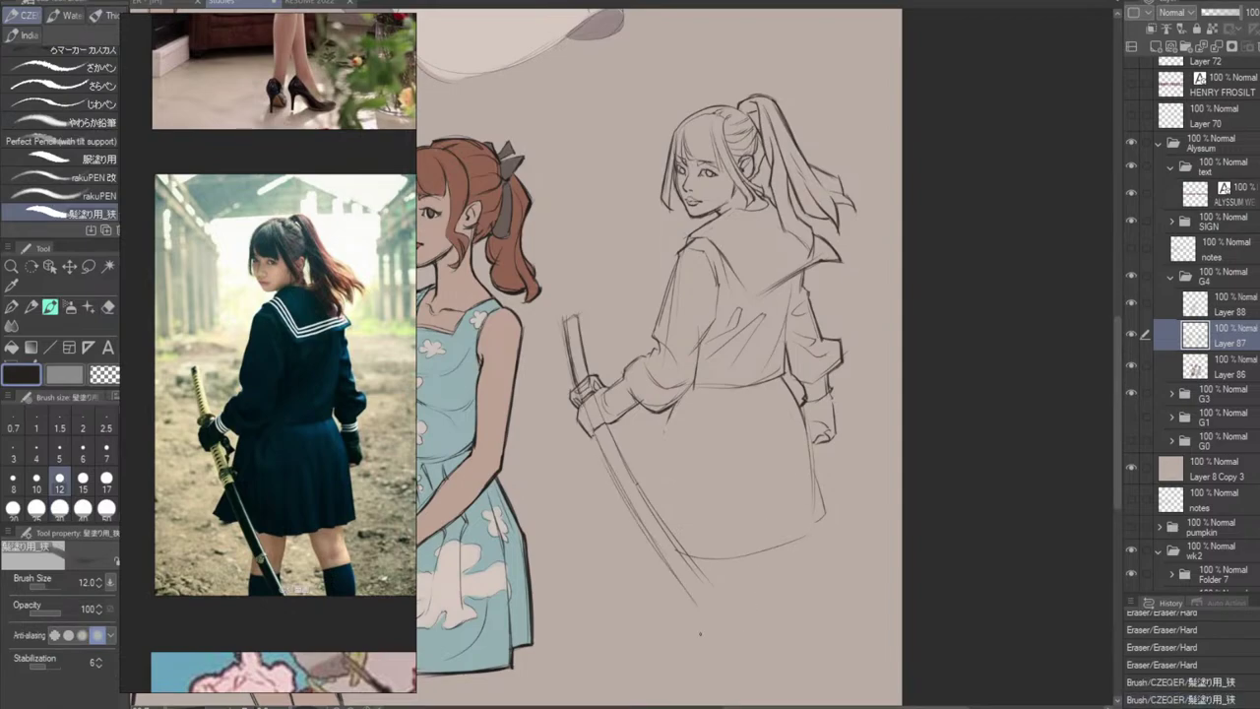
{"action": "key", "text": "ctrl+z"}
{"action": "key", "text": "ctrl+z"}
{"action": "left_click_drag", "start_coordinate": [597, 433], "coordinate": [688, 594]}
{"action": "key", "text": "ctrl+z"}
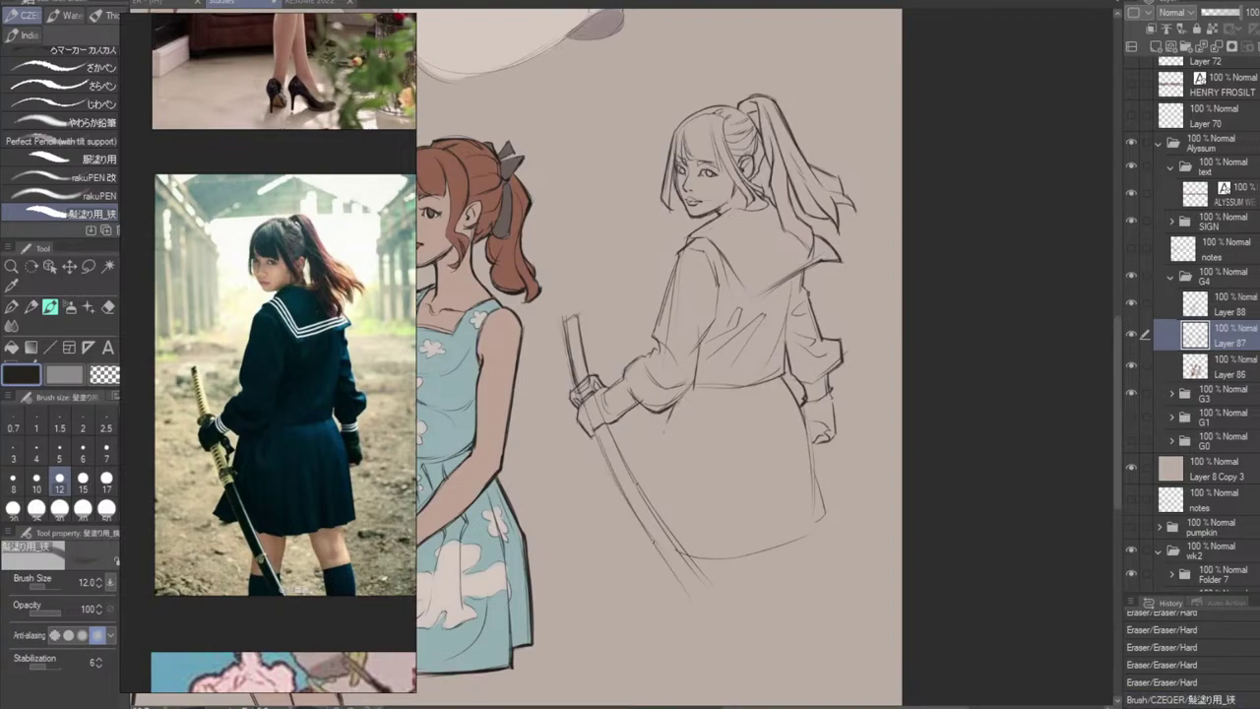
Darken the scabbard's two edges and extend them diagonally past the skirt's hem.
{"action": "left_click_drag", "start_coordinate": [628, 512], "coordinate": [691, 592]}
{"action": "left_click_drag", "start_coordinate": [651, 539], "coordinate": [701, 608]}
{"action": "mouse_move", "coordinate": [644, 498]}
{"action": "left_mouse_down"}
{"action": "mouse_move", "coordinate": [736, 616]}
{"action": "mouse_move", "coordinate": [721, 599]}
{"action": "left_mouse_up"}
{"action": "left_click_drag", "start_coordinate": [596, 437], "coordinate": [648, 538]}
{"action": "key", "text": "ctrl+z"}
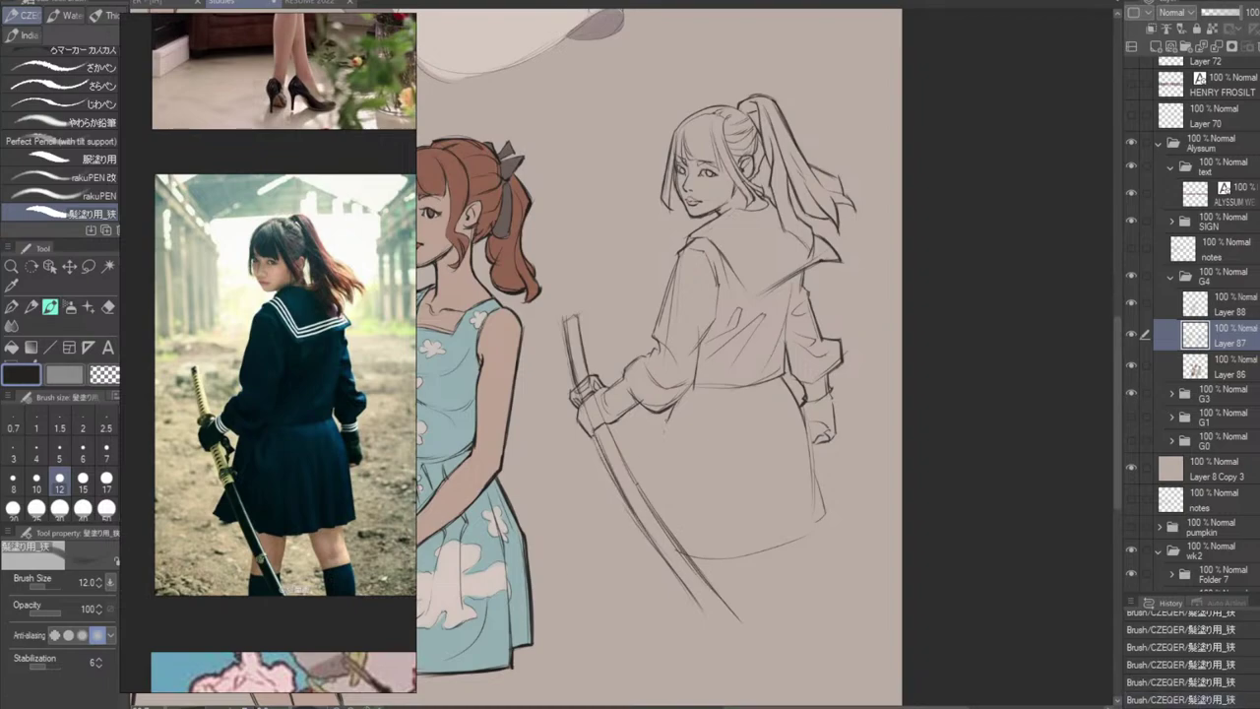
Try diagonal lines for the skirt's near side from below the sleeve to the scabbard.
{"action": "left_click_drag", "start_coordinate": [659, 423], "coordinate": [642, 474]}
{"action": "key", "text": "ctrl+z"}
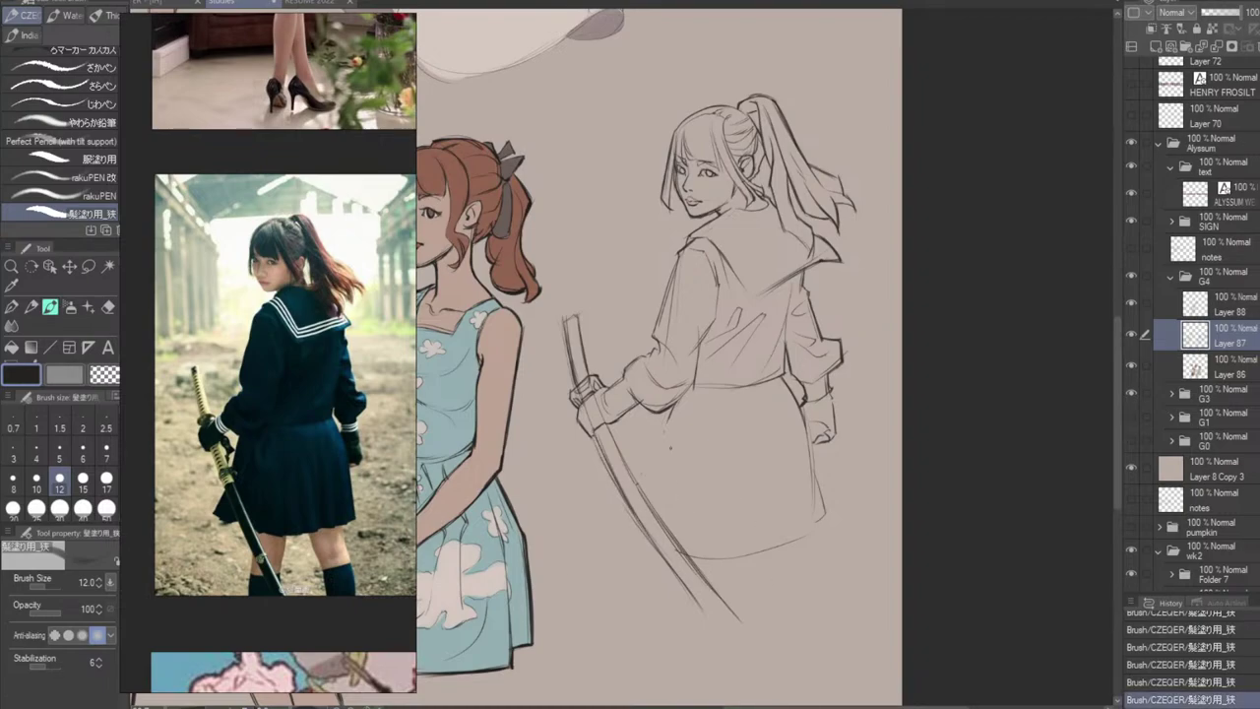
{"action": "left_click_drag", "start_coordinate": [672, 411], "coordinate": [644, 479]}
{"action": "key", "text": "ctrl+z"}
{"action": "left_click_drag", "start_coordinate": [663, 422], "coordinate": [643, 477]}
{"action": "left_click_drag", "start_coordinate": [662, 423], "coordinate": [641, 479]}
{"action": "key", "text": "ctrl+z"}
{"action": "key", "text": "ctrl+z"}
Draw the skirt's near side line down to the scabbard and sketch the flared hem corner beyond it.
{"action": "left_click_drag", "start_coordinate": [673, 409], "coordinate": [646, 480]}
{"action": "key", "text": "ctrl+z"}
{"action": "mouse_move", "coordinate": [669, 411]}
{"action": "left_mouse_down"}
{"action": "mouse_move", "coordinate": [642, 485]}
{"action": "mouse_move", "coordinate": [608, 527]}
{"action": "mouse_move", "coordinate": [591, 522]}
{"action": "mouse_move", "coordinate": [610, 545]}
{"action": "mouse_move", "coordinate": [647, 553]}
{"action": "left_mouse_up"}
{"action": "key", "text": "ctrl+z"}
{"action": "key", "text": "ctrl+z"}
{"action": "key", "text": "ctrl+z"}
{"action": "key", "text": "ctrl+z"}
{"action": "key", "text": "ctrl+z"}
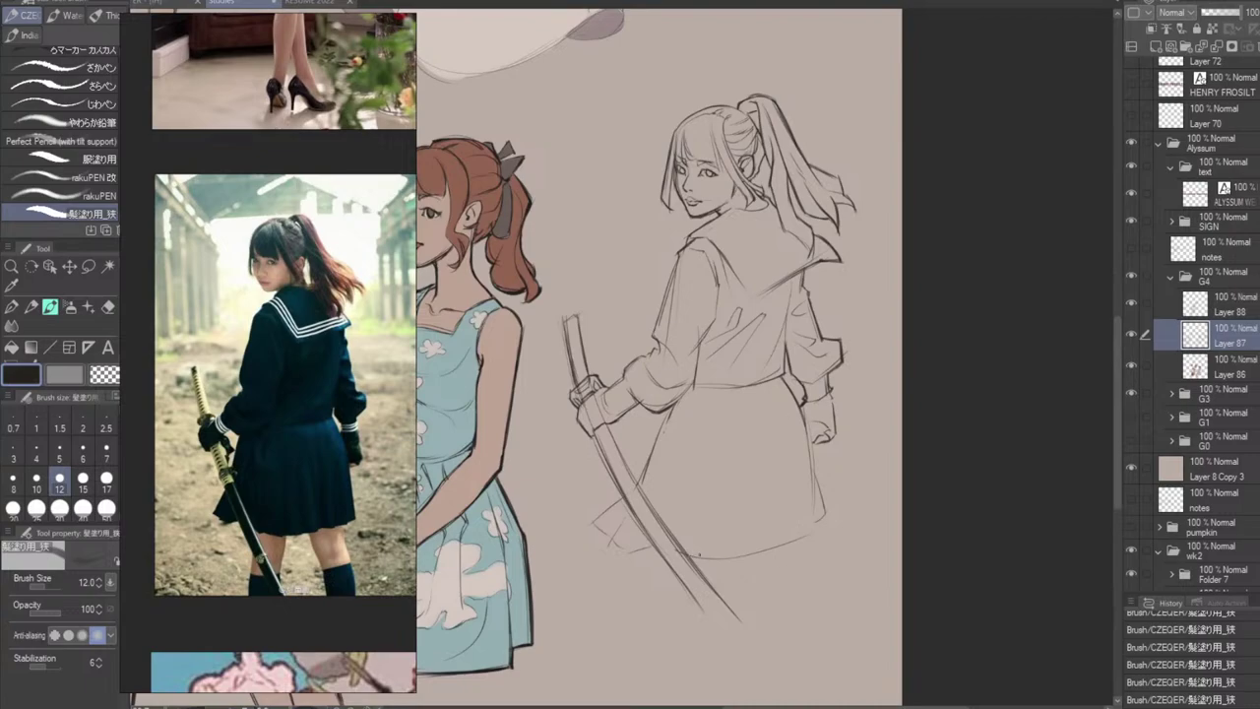
Rework the hem between the scabbard and the far corner into pleat edges, adding a fold near the far side.
{"action": "key", "text": "ctrl+z"}
{"action": "left_click_drag", "start_coordinate": [693, 558], "coordinate": [750, 557]}
{"action": "key", "text": "ctrl+z"}
{"action": "left_click_drag", "start_coordinate": [767, 554], "coordinate": [805, 533]}
{"action": "key", "text": "ctrl+z"}
{"action": "left_click_drag", "start_coordinate": [814, 482], "coordinate": [812, 538]}
{"action": "key", "text": "ctrl+z"}
{"action": "key", "text": "ctrl+z"}
{"action": "mouse_move", "coordinate": [814, 482]}
{"action": "left_mouse_down"}
{"action": "mouse_move", "coordinate": [818, 535]}
{"action": "mouse_move", "coordinate": [804, 542]}
{"action": "mouse_move", "coordinate": [789, 455]}
{"action": "left_mouse_up"}
{"action": "key", "text": "ctrl+z"}
{"action": "key", "text": "ctrl+z"}
{"action": "key", "text": "ctrl+z"}
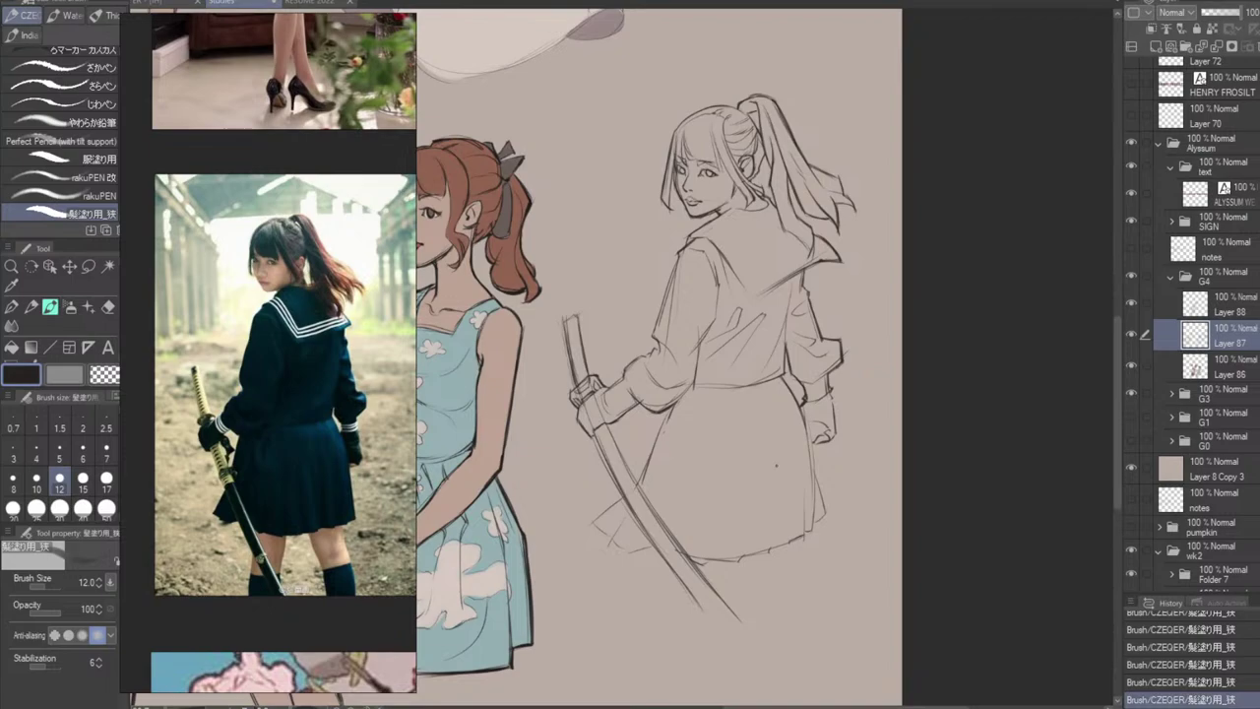
Draw vertical pleat lines down to the hem on the far half of the skirt.
{"action": "key", "text": "ctrl+z"}
{"action": "mouse_move", "coordinate": [784, 543]}
{"action": "left_mouse_down"}
{"action": "mouse_move", "coordinate": [783, 482]}
{"action": "mouse_move", "coordinate": [785, 541]}
{"action": "left_mouse_up"}
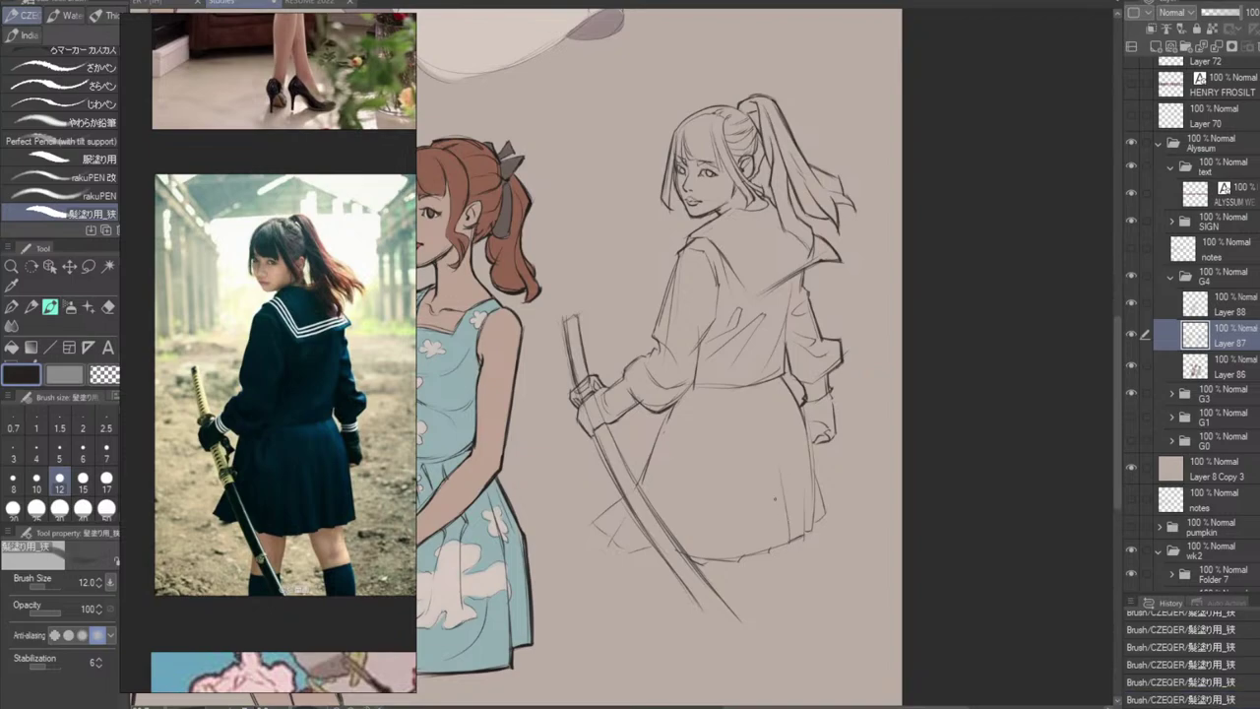
{"action": "left_click_drag", "start_coordinate": [767, 472], "coordinate": [772, 557]}
{"action": "key", "text": "ctrl+z"}
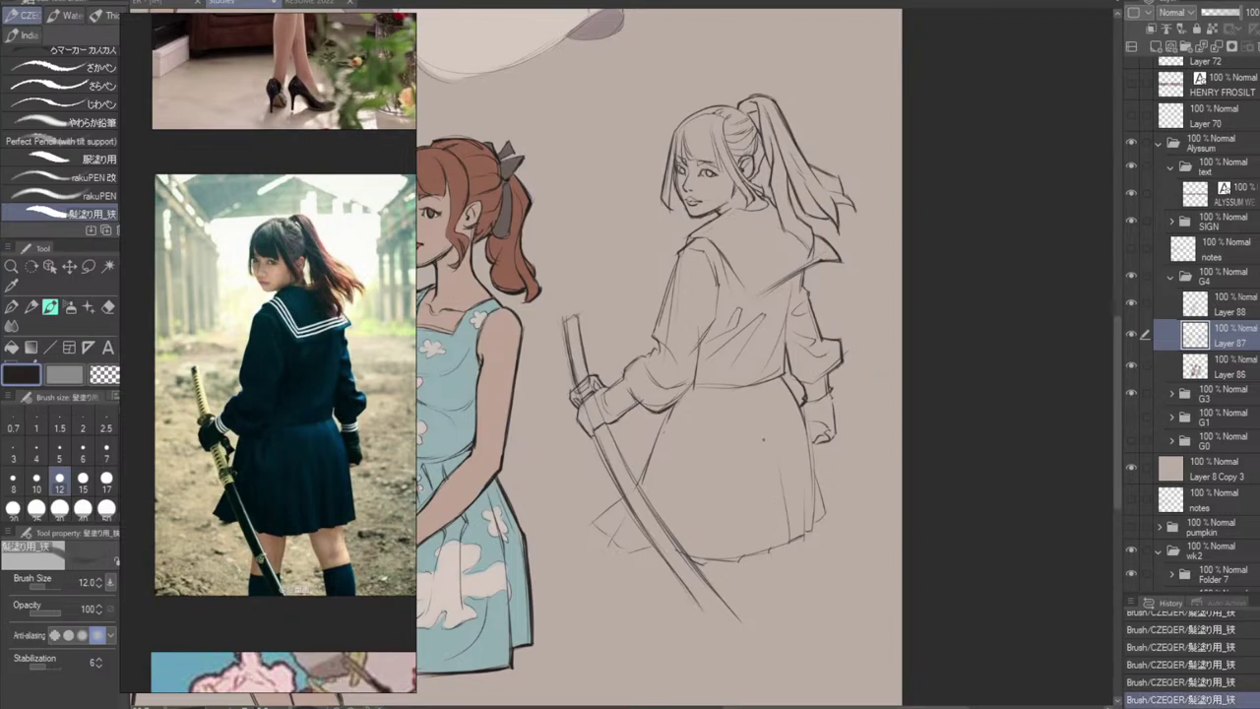
{"action": "mouse_move", "coordinate": [768, 465]}
{"action": "left_mouse_down"}
{"action": "mouse_move", "coordinate": [772, 559]}
{"action": "mouse_move", "coordinate": [770, 548]}
{"action": "left_mouse_up"}
{"action": "key", "text": "ctrl+z"}
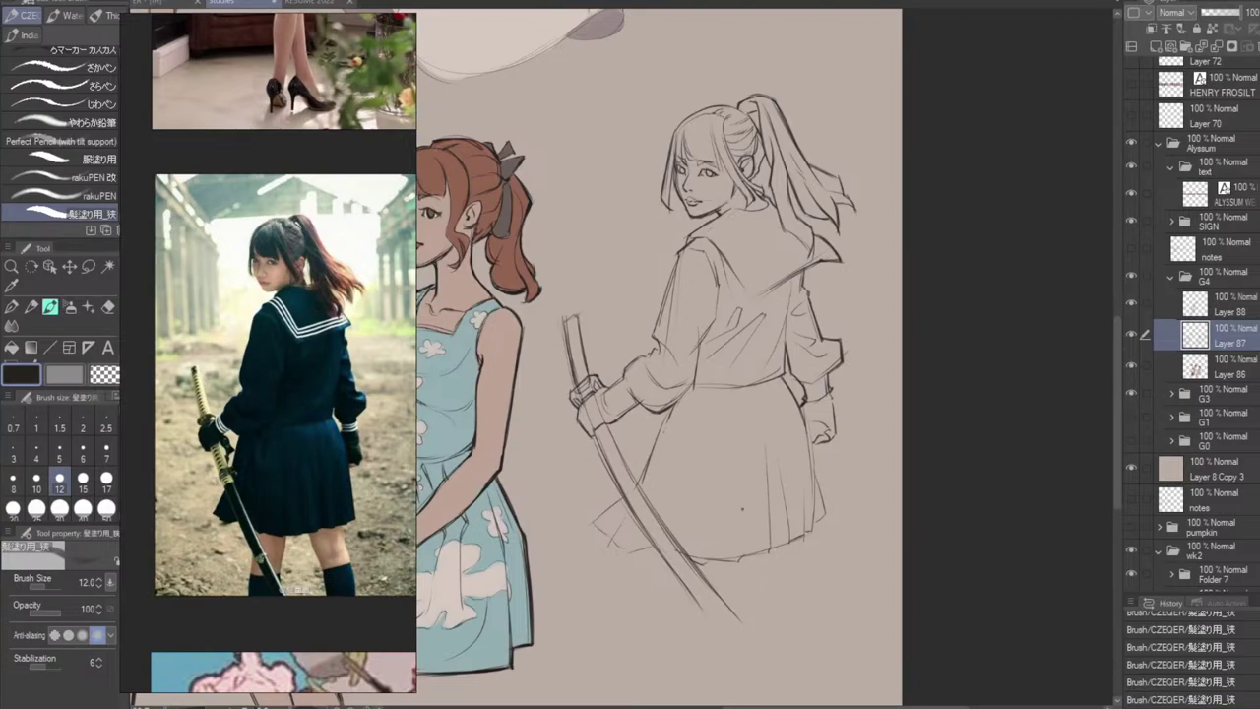
Draw long pleat lines fanning from below the near hip down to the scabbard and hem.
{"action": "left_click_drag", "start_coordinate": [683, 433], "coordinate": [689, 492]}
{"action": "key", "text": "ctrl+z"}
{"action": "key", "text": "ctrl+z"}
{"action": "left_click_drag", "start_coordinate": [682, 431], "coordinate": [705, 555]}
{"action": "key", "text": "ctrl+z"}
{"action": "left_click_drag", "start_coordinate": [673, 431], "coordinate": [677, 480]}
{"action": "key", "text": "ctrl+z"}
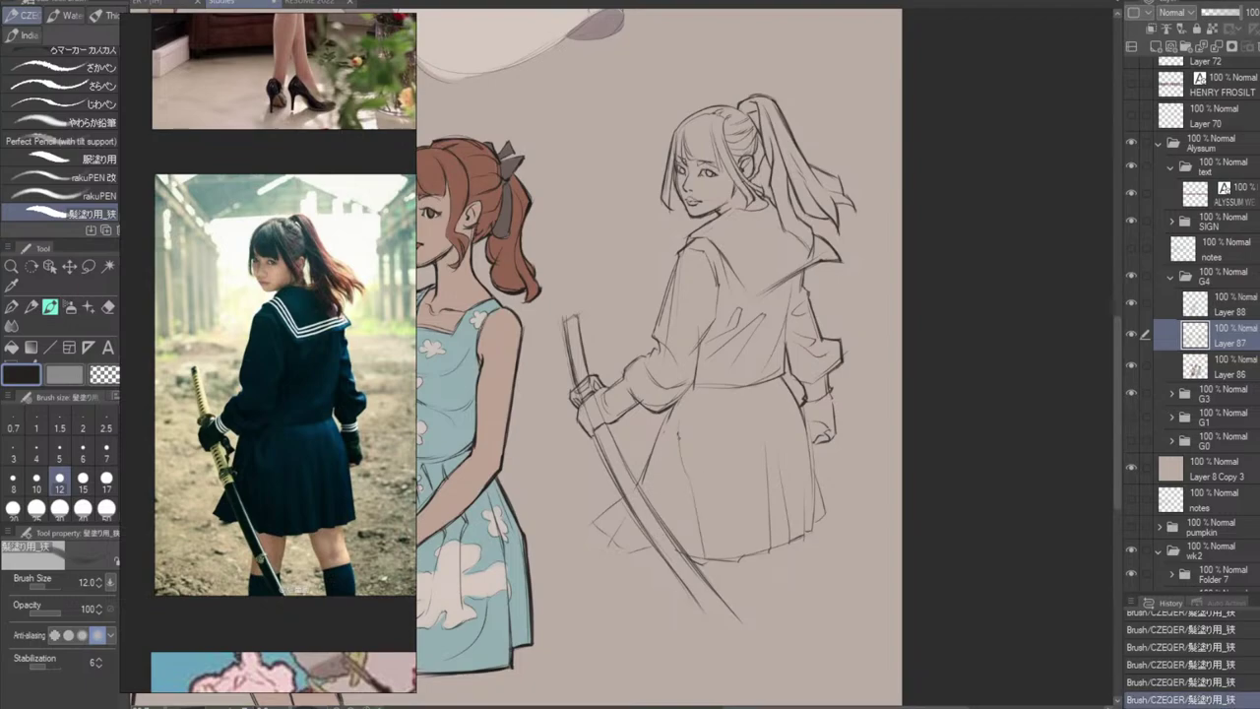
{"action": "left_click_drag", "start_coordinate": [680, 431], "coordinate": [670, 527]}
{"action": "key", "text": "ctrl+z"}
{"action": "key", "text": "ctrl+z"}
{"action": "left_click_drag", "start_coordinate": [671, 478], "coordinate": [667, 534]}
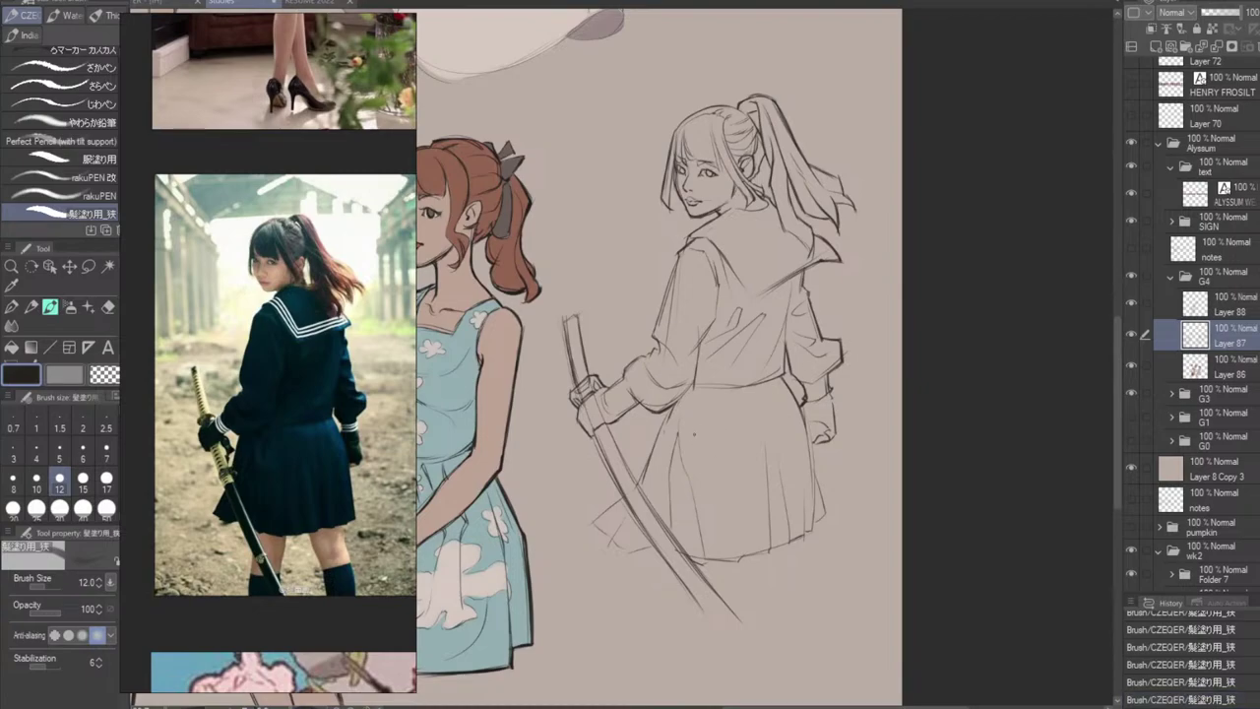
Sketch short fold lines beneath the waistband near the skirt's near hip.
{"action": "left_click_drag", "start_coordinate": [697, 418], "coordinate": [698, 448]}
{"action": "key", "text": "ctrl+z"}
{"action": "key", "text": "ctrl+z"}
{"action": "key", "text": "ctrl+z"}
{"action": "key", "text": "ctrl+z"}
{"action": "key", "text": "ctrl+z"}
{"action": "key", "text": "ctrl+z"}
{"action": "key", "text": "ctrl+z"}
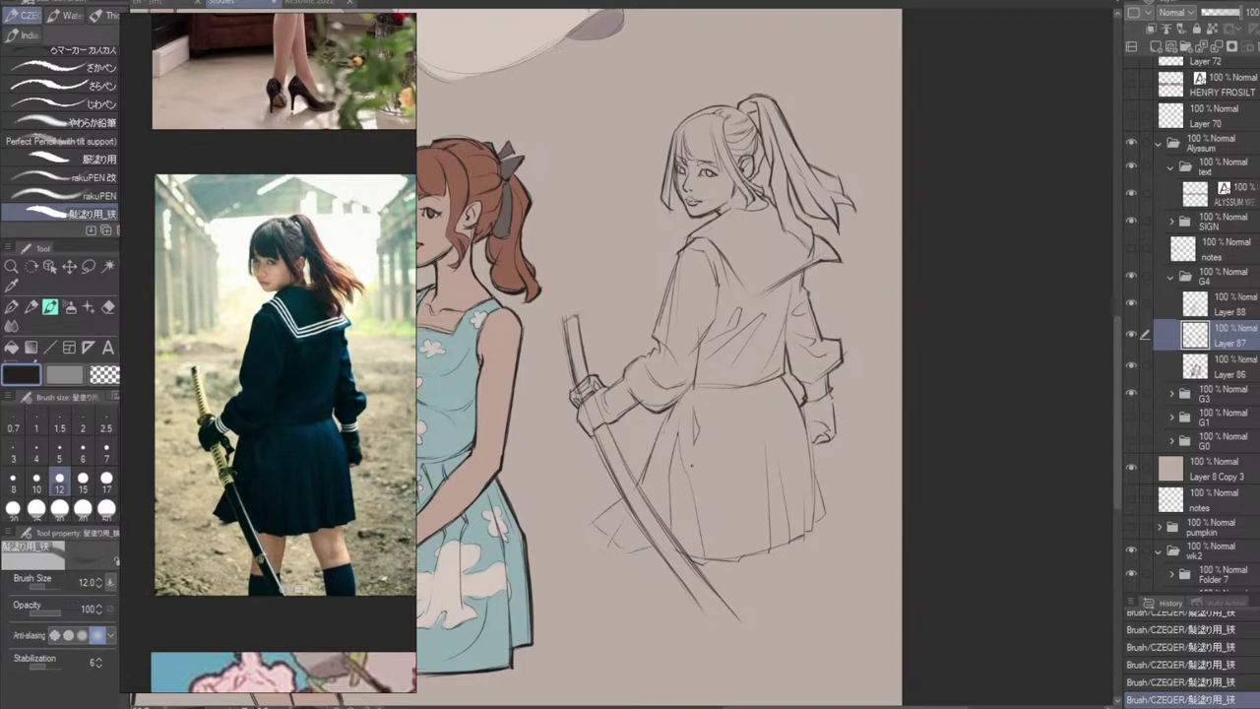
Try a pointed fold shape extending down from the short hip fold.
{"action": "left_click_drag", "start_coordinate": [696, 426], "coordinate": [699, 447]}
{"action": "key", "text": "ctrl+z"}
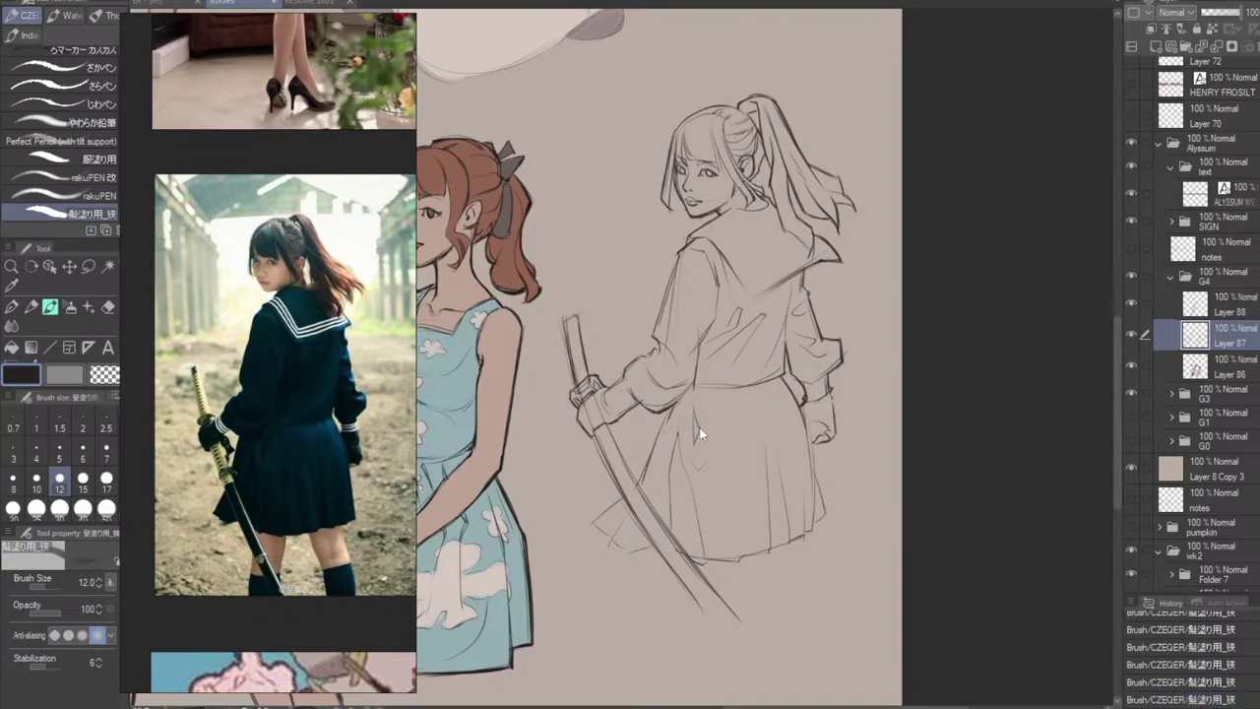
{"action": "key", "text": "ctrl+z"}
{"action": "key", "text": "ctrl+z"}
{"action": "key", "text": "ctrl+z"}
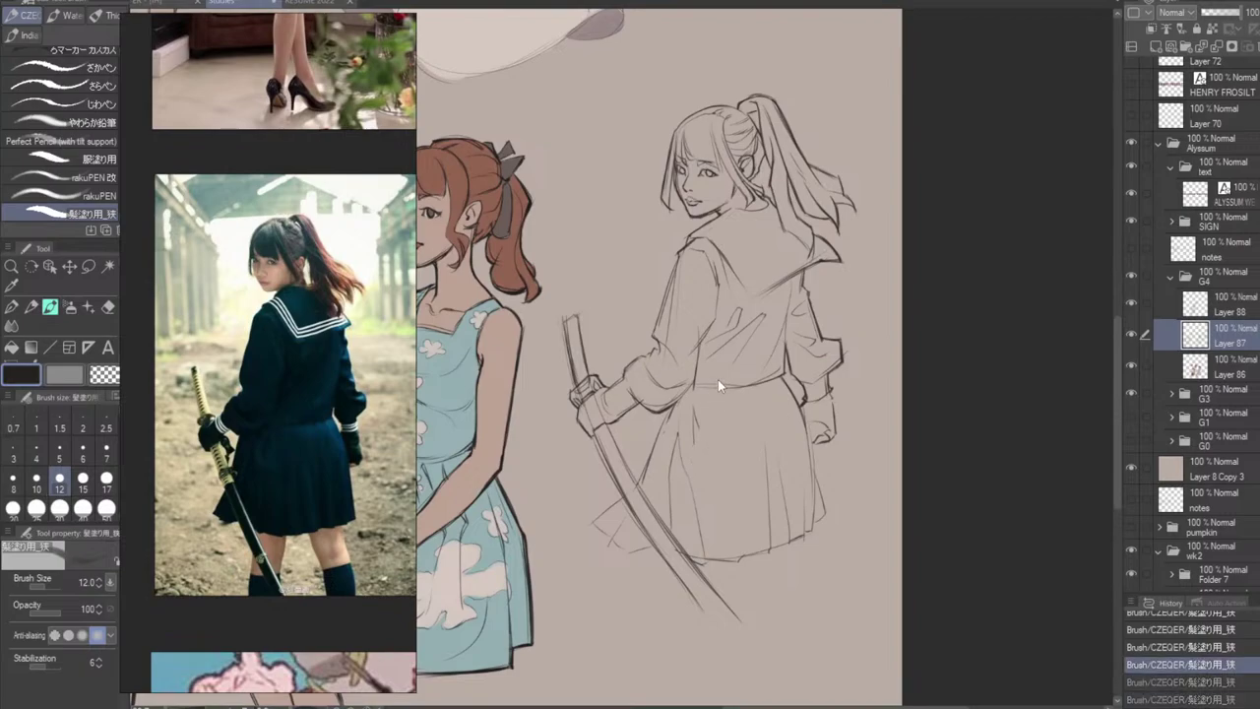
Redraw the hip fold from the waistband down toward the middle of the skirt's near half.
{"action": "key", "text": "ctrl+z"}
{"action": "key", "text": "ctrl+z"}
{"action": "mouse_move", "coordinate": [694, 406]}
{"action": "left_mouse_down"}
{"action": "mouse_move", "coordinate": [700, 460]}
{"action": "mouse_move", "coordinate": [699, 445]}
{"action": "left_mouse_up"}
{"action": "key", "text": "ctrl+z"}
{"action": "key", "text": "ctrl+z"}
{"action": "key", "text": "ctrl+z"}
{"action": "key", "text": "ctrl+z"}
{"action": "key", "text": "ctrl+z"}
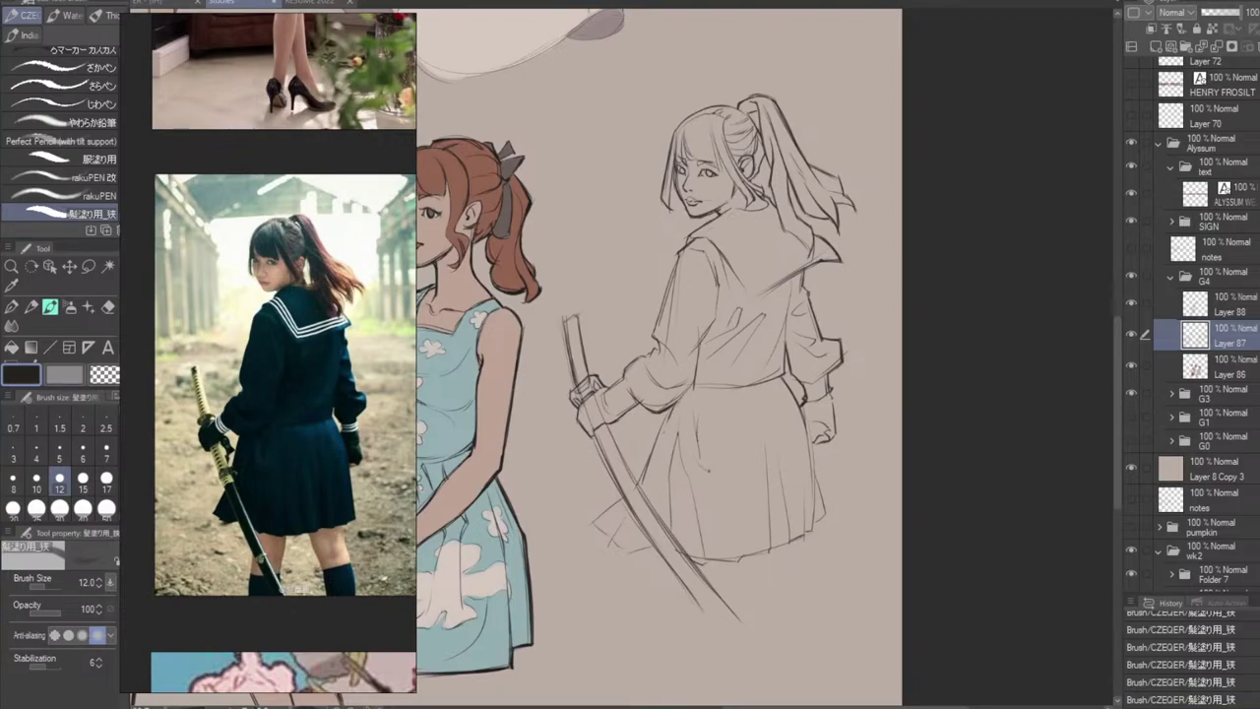
Draw a pleat with a rounded top below the hip fold and run its line down to the hem.
{"action": "key", "text": "ctrl+z"}
{"action": "mouse_move", "coordinate": [699, 439]}
{"action": "left_mouse_down"}
{"action": "mouse_move", "coordinate": [716, 475]}
{"action": "mouse_move", "coordinate": [709, 557]}
{"action": "left_mouse_up"}
{"action": "key", "text": "ctrl+z"}
{"action": "key", "text": "ctrl+z"}
{"action": "key", "text": "ctrl+z"}
{"action": "key", "text": "ctrl+z"}
{"action": "left_click_drag", "start_coordinate": [706, 486], "coordinate": [708, 561]}
{"action": "key", "text": "ctrl+z"}
{"action": "key", "text": "ctrl+z"}
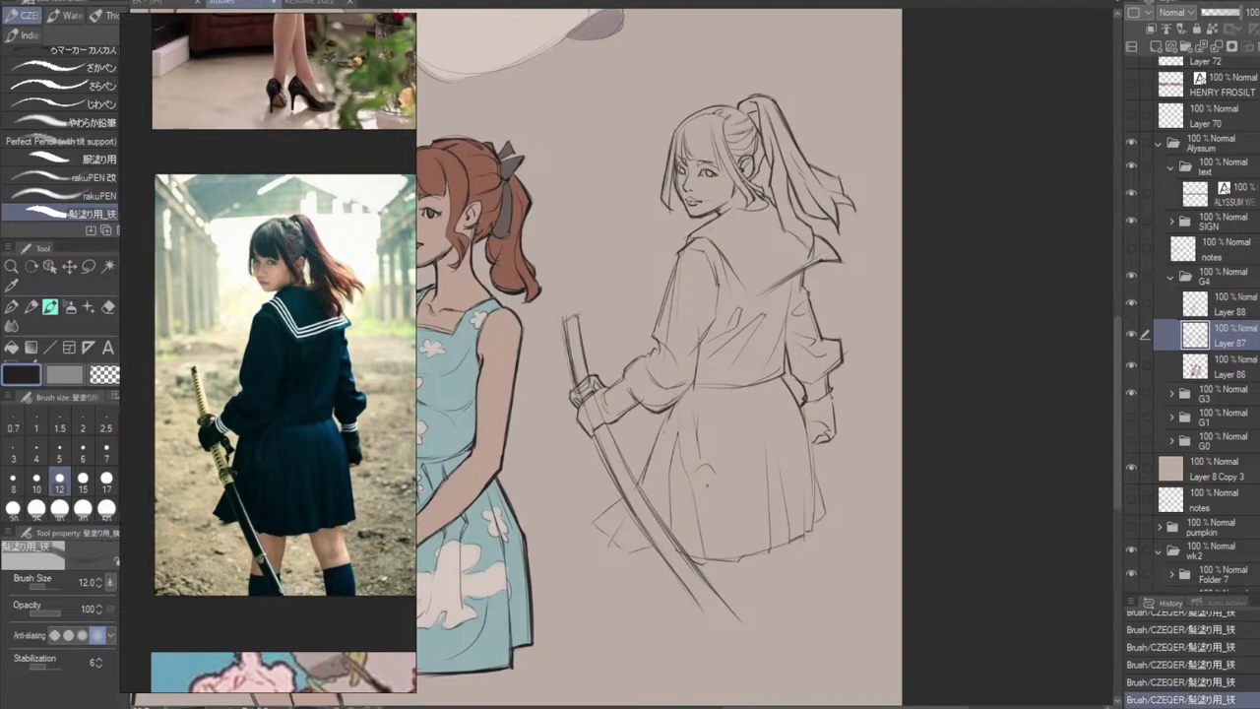
{"action": "left_click_drag", "start_coordinate": [706, 487], "coordinate": [709, 560]}
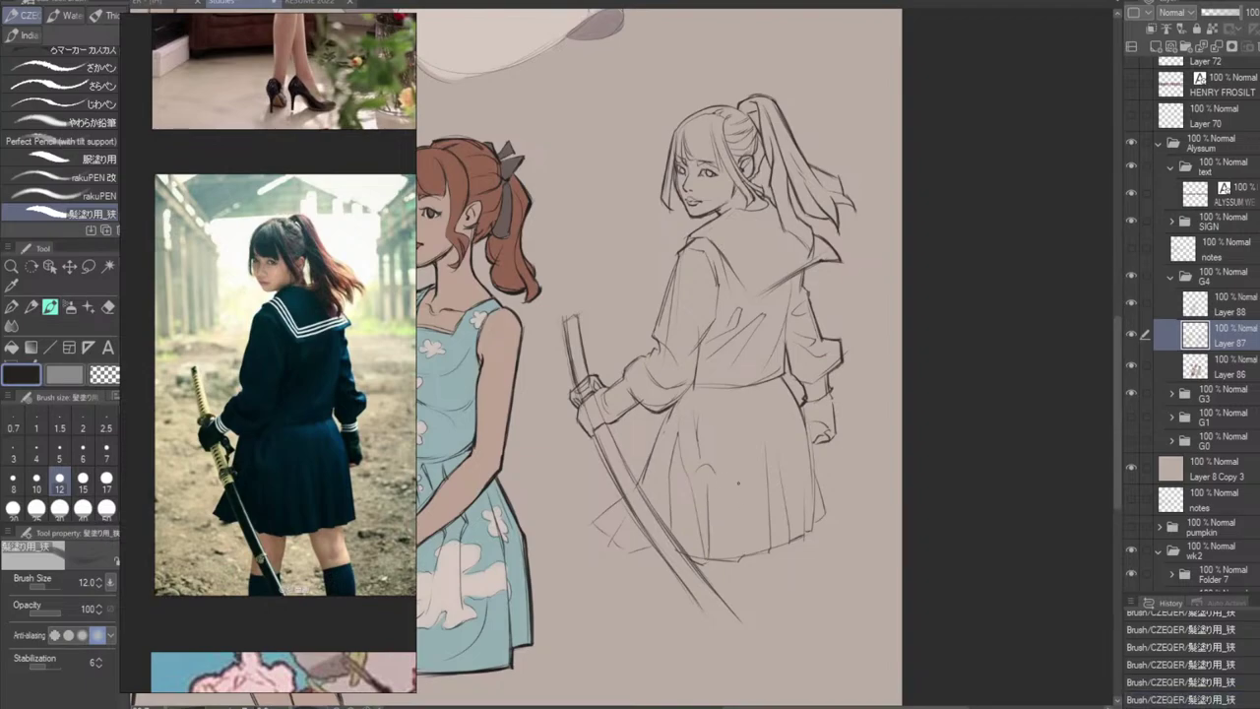
Draw the central pleat with a curved top and vertical lines reaching the hem.
{"action": "left_click_drag", "start_coordinate": [739, 480], "coordinate": [740, 559]}
{"action": "key", "text": "ctrl+z"}
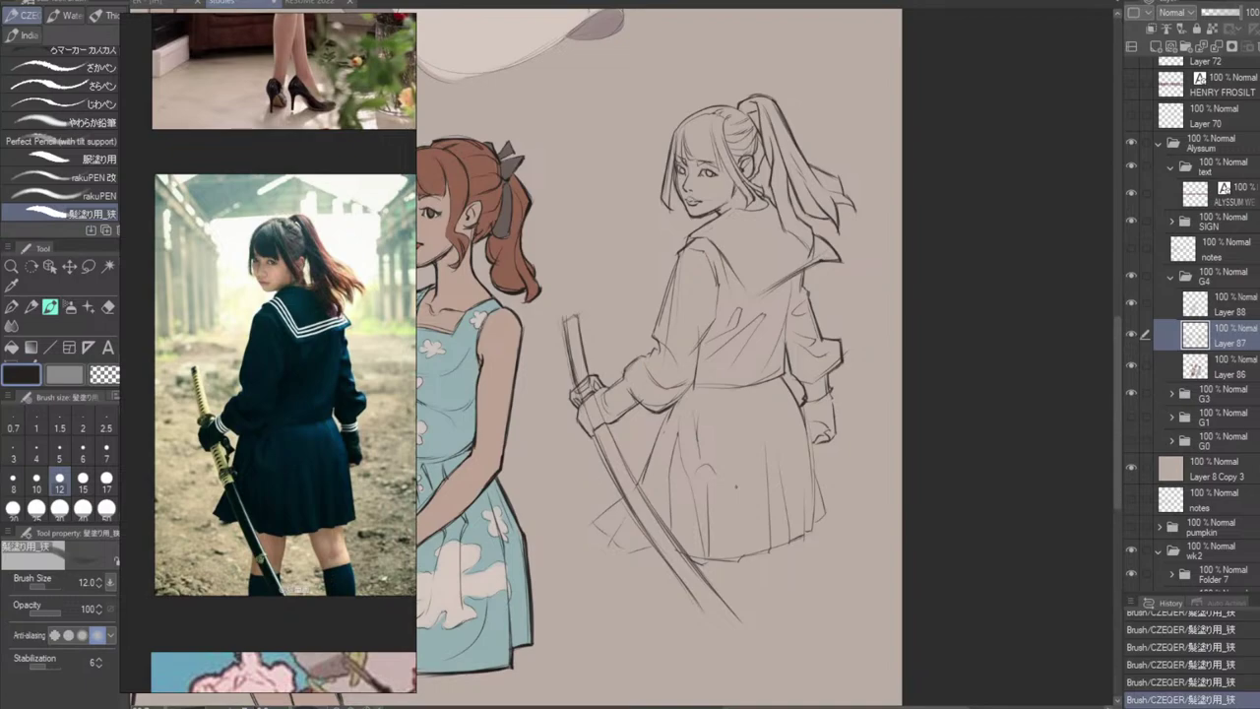
{"action": "left_click_drag", "start_coordinate": [744, 472], "coordinate": [742, 548]}
{"action": "left_click_drag", "start_coordinate": [739, 484], "coordinate": [741, 561]}
{"action": "key", "text": "ctrl+z"}
{"action": "key", "text": "ctrl+z"}
{"action": "key", "text": "ctrl+z"}
{"action": "left_click_drag", "start_coordinate": [737, 469], "coordinate": [744, 557]}
{"action": "key", "text": "ctrl+z"}
{"action": "key", "text": "ctrl+z"}
{"action": "key", "text": "ctrl+z"}
{"action": "left_click_drag", "start_coordinate": [739, 466], "coordinate": [743, 549]}
{"action": "key", "text": "ctrl+z"}
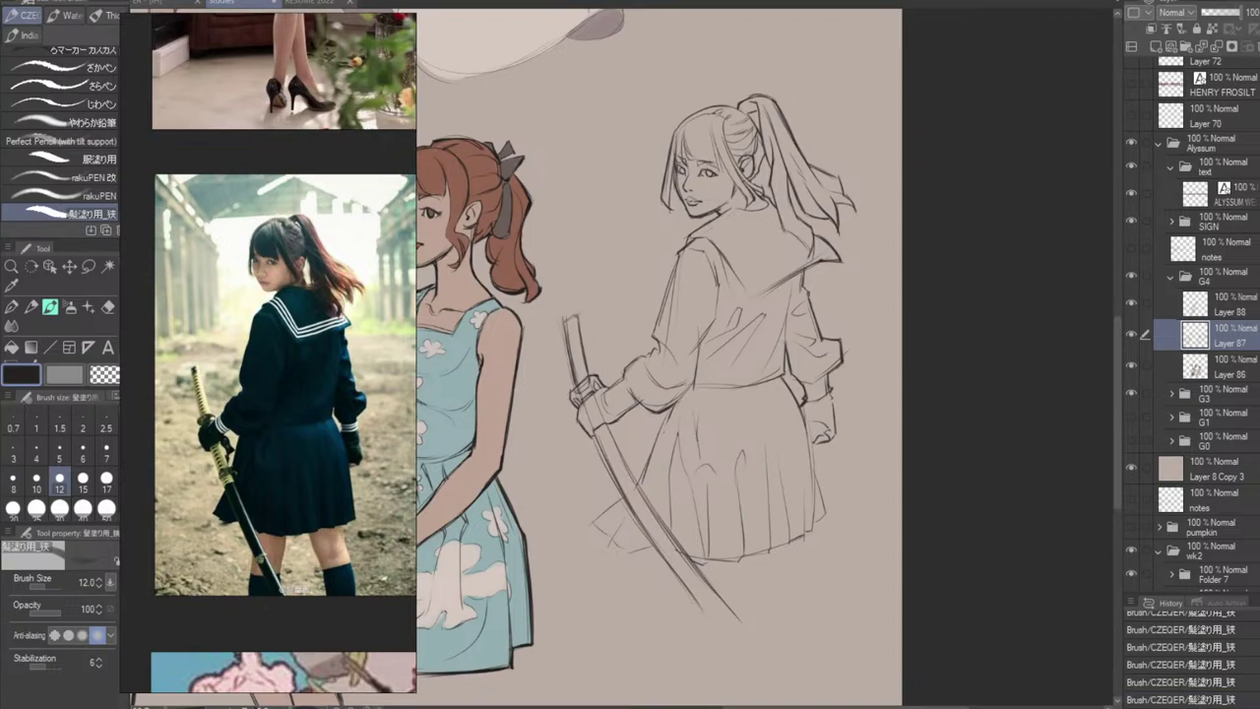
Add short pleat lines beneath the waistband and refine the far fist and the skirt's edge below it.
{"action": "mouse_move", "coordinate": [730, 389]}
{"action": "left_mouse_down"}
{"action": "mouse_move", "coordinate": [730, 410]}
{"action": "mouse_move", "coordinate": [757, 411]}
{"action": "left_mouse_up"}
{"action": "key", "text": "ctrl+z"}
{"action": "left_click_drag", "start_coordinate": [810, 554], "coordinate": [816, 515]}
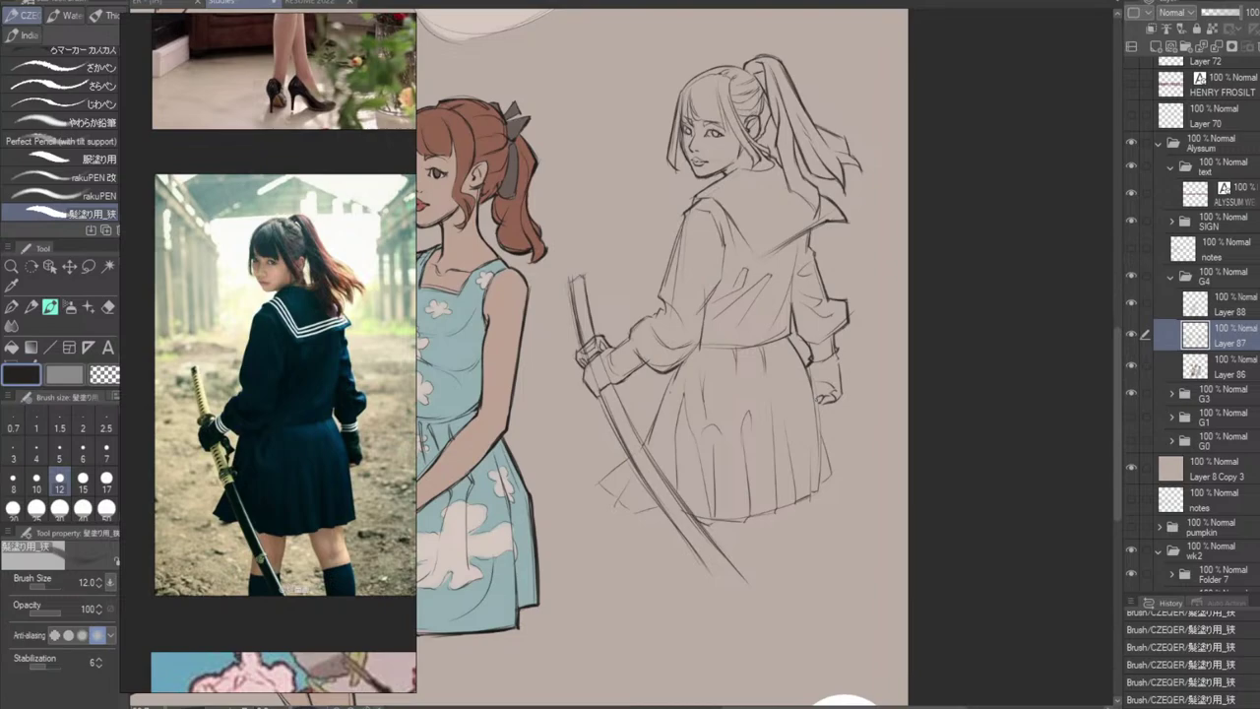
{"action": "left_click_drag", "start_coordinate": [822, 396], "coordinate": [835, 398]}
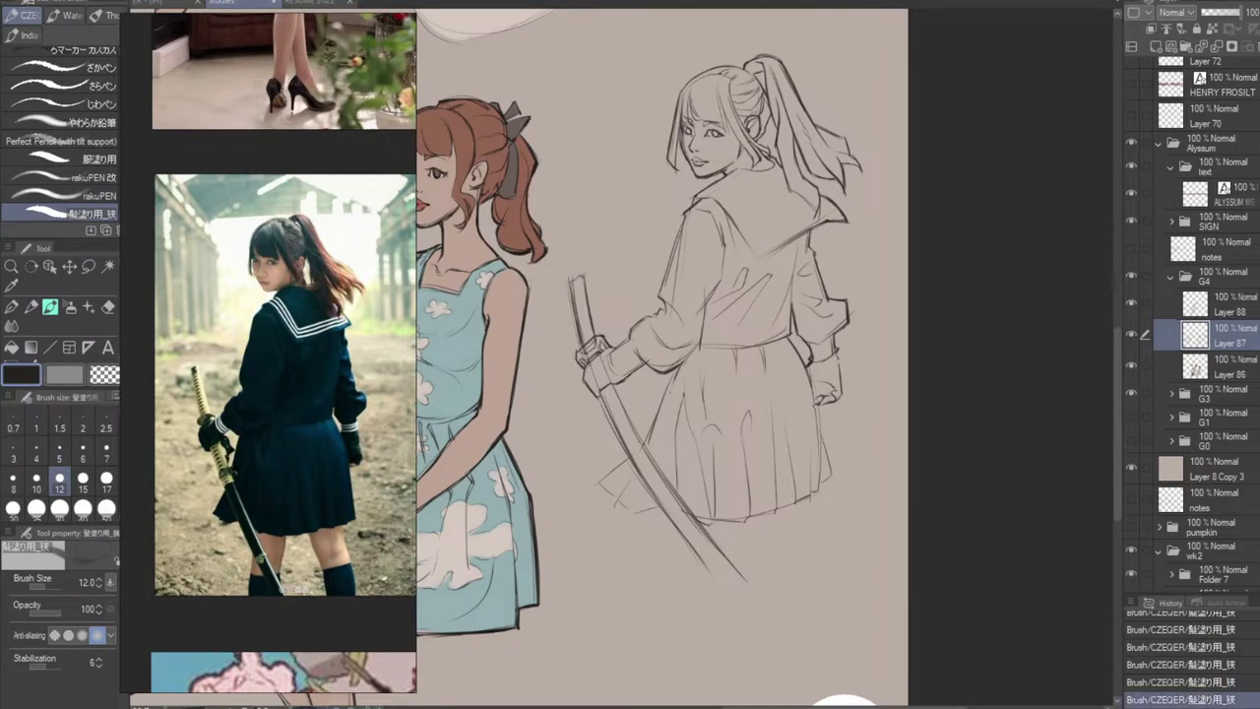
{"action": "left_click_drag", "start_coordinate": [816, 406], "coordinate": [819, 470]}
{"action": "key", "text": "ctrl+z"}
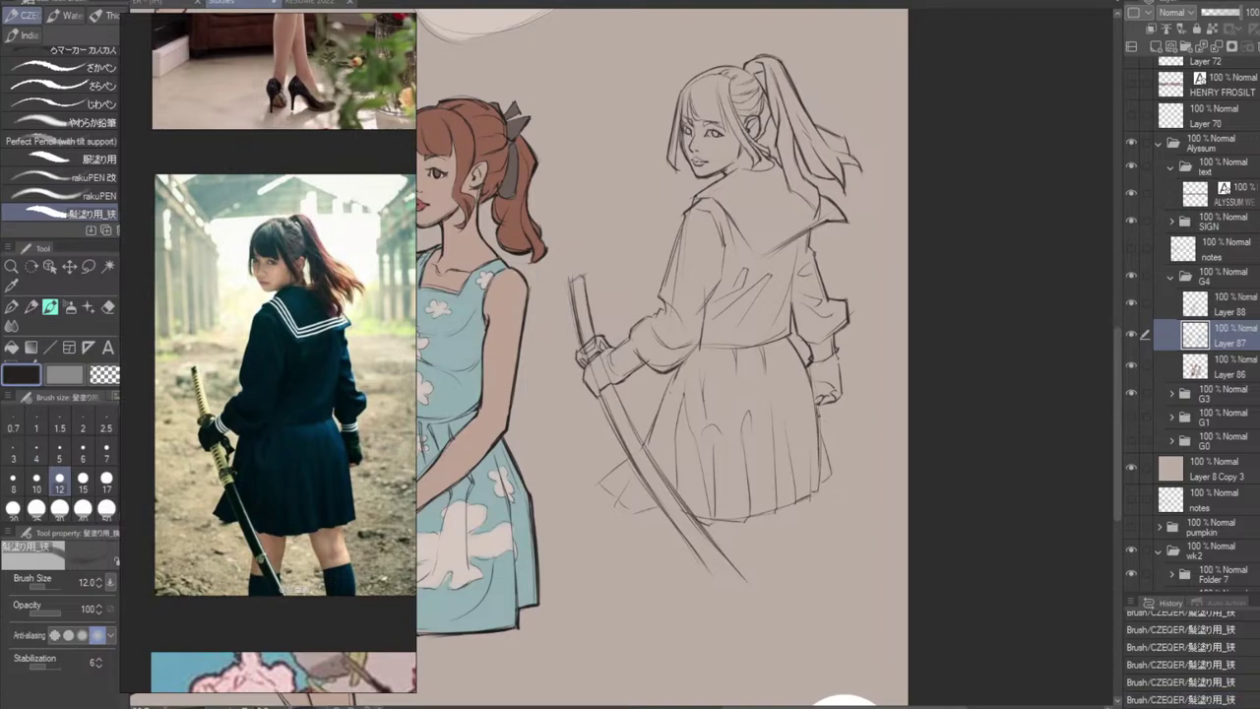
Redraw the skirt's far edge in a darker line from below the far fist down to the hem corner.
{"action": "key", "text": "ctrl+z"}
{"action": "left_click_drag", "start_coordinate": [816, 404], "coordinate": [821, 450]}
{"action": "key", "text": "ctrl+z"}
{"action": "key", "text": "ctrl+z"}
{"action": "left_click_drag", "start_coordinate": [812, 380], "coordinate": [820, 430]}
{"action": "left_click_drag", "start_coordinate": [809, 370], "coordinate": [832, 479]}
{"action": "key", "text": "ctrl+z"}
{"action": "key", "text": "ctrl+z"}
{"action": "key", "text": "ctrl+z"}
{"action": "key", "text": "ctrl+z"}
{"action": "key", "text": "ctrl+y"}
{"action": "key", "text": "ctrl+z"}
{"action": "key", "text": "ctrl+z"}
{"action": "mouse_move", "coordinate": [818, 423]}
{"action": "left_mouse_down"}
{"action": "mouse_move", "coordinate": [833, 476]}
{"action": "mouse_move", "coordinate": [808, 493]}
{"action": "left_mouse_up"}
{"action": "key", "text": "ctrl+z"}
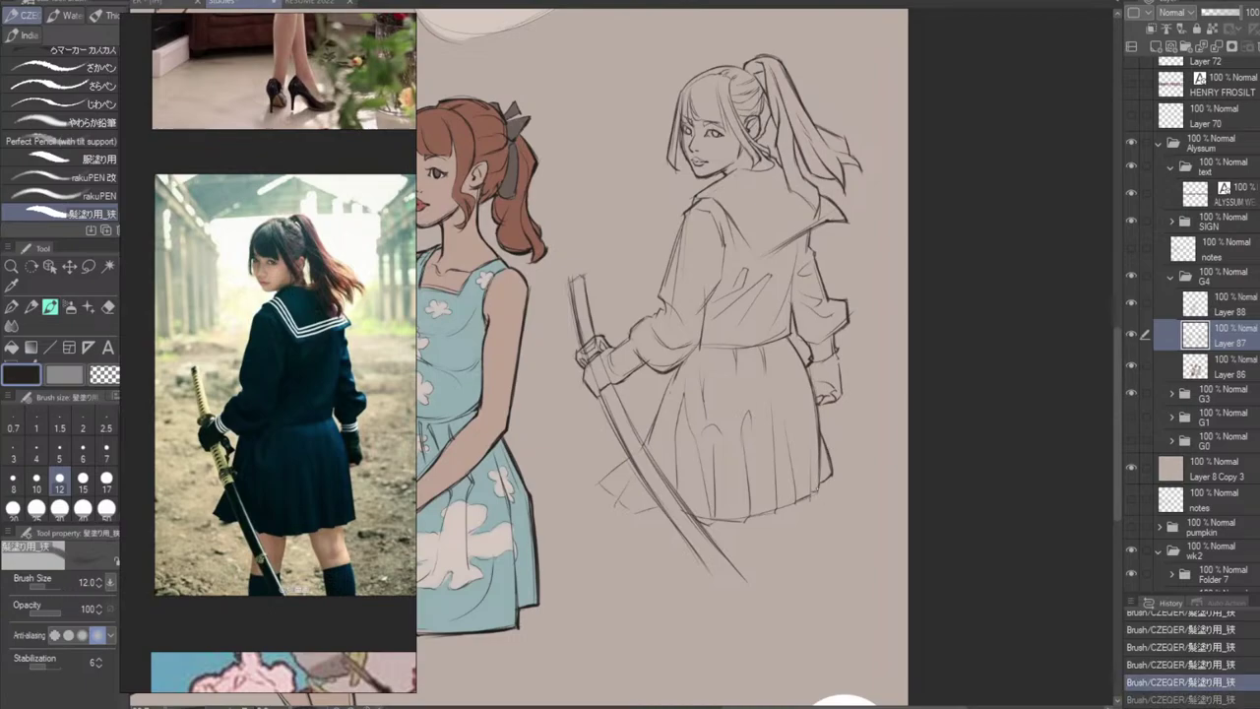
{"action": "key", "text": "ctrl+y"}
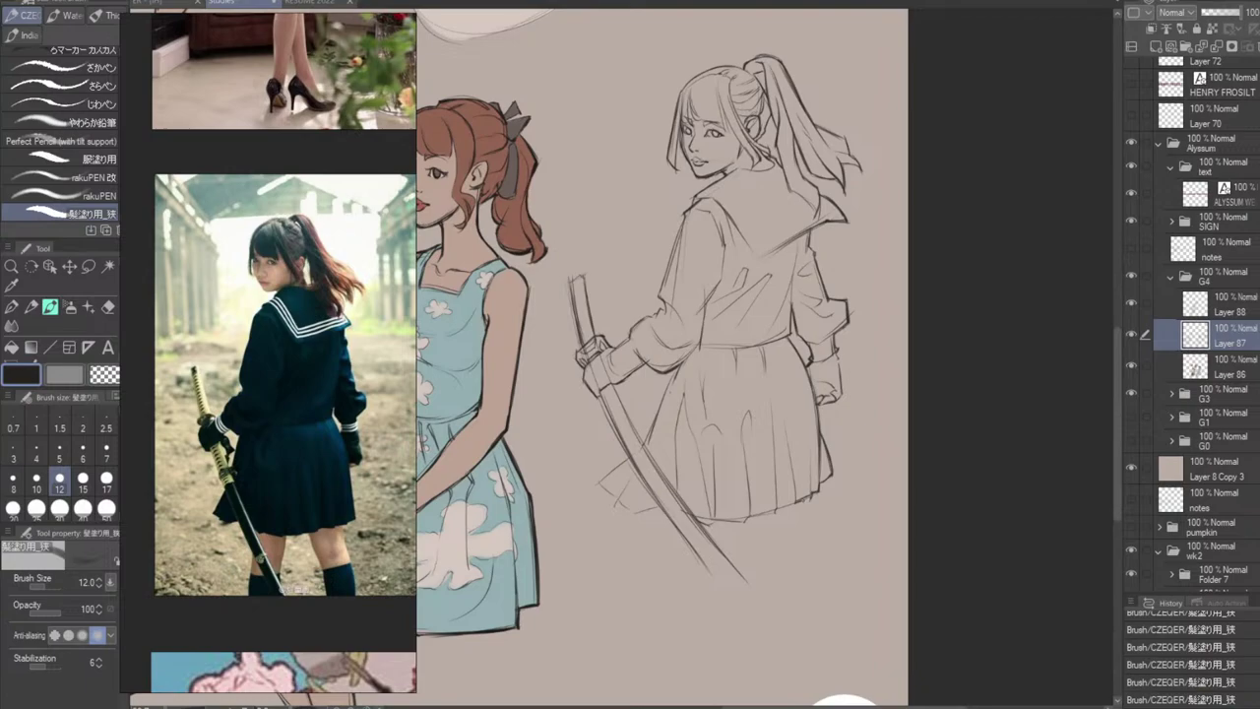
Darken the skirt's hem from the far corner across to the scabbard with a slightly stepped line.
{"action": "left_click_drag", "start_coordinate": [814, 495], "coordinate": [716, 526]}
{"action": "key", "text": "ctrl+z"}
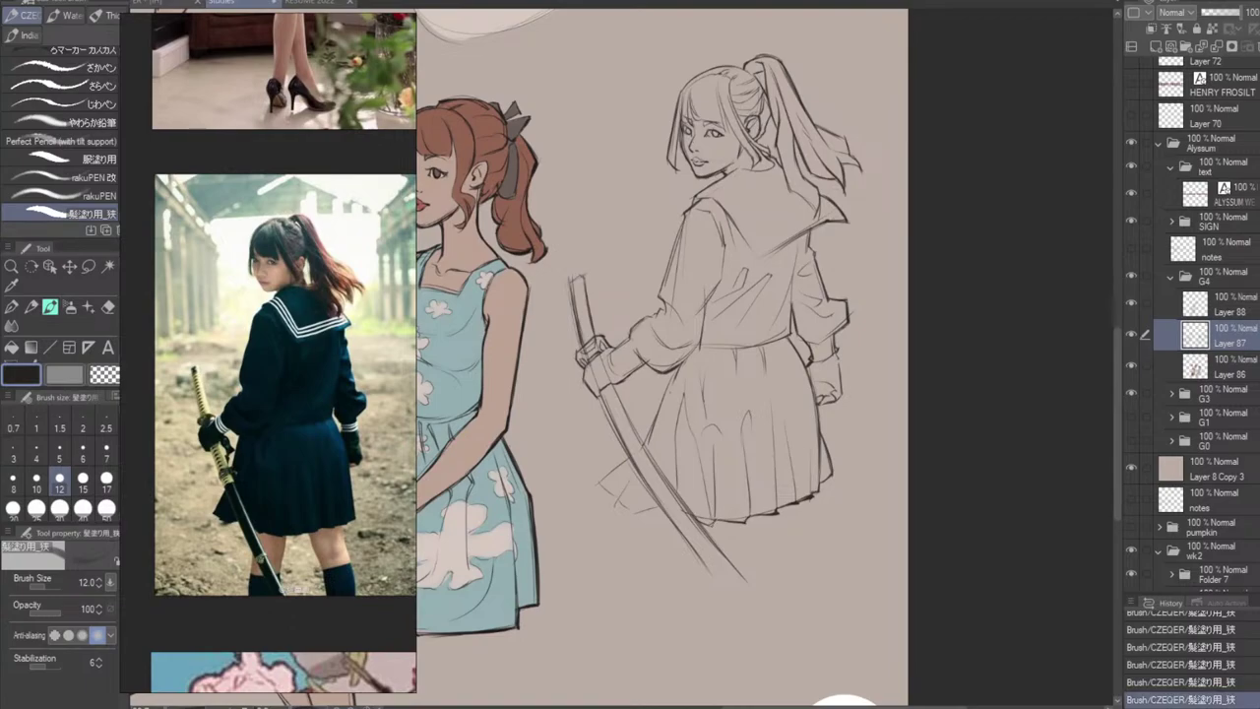
{"action": "left_click_drag", "start_coordinate": [717, 524], "coordinate": [697, 519]}
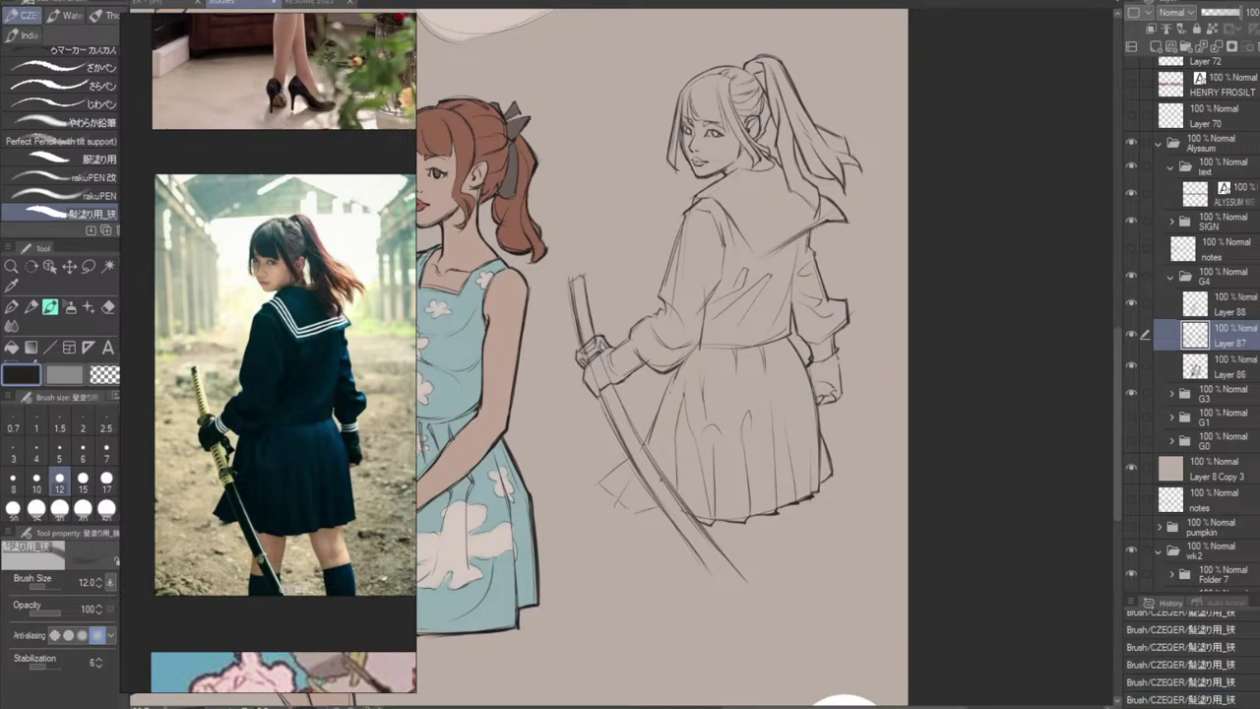
Try to erase the scabbard's outer edge and redraw it from the fist to the tip.
{"action": "key", "text": "e"}
{"action": "left_click_drag", "start_coordinate": [706, 547], "coordinate": [719, 556]}
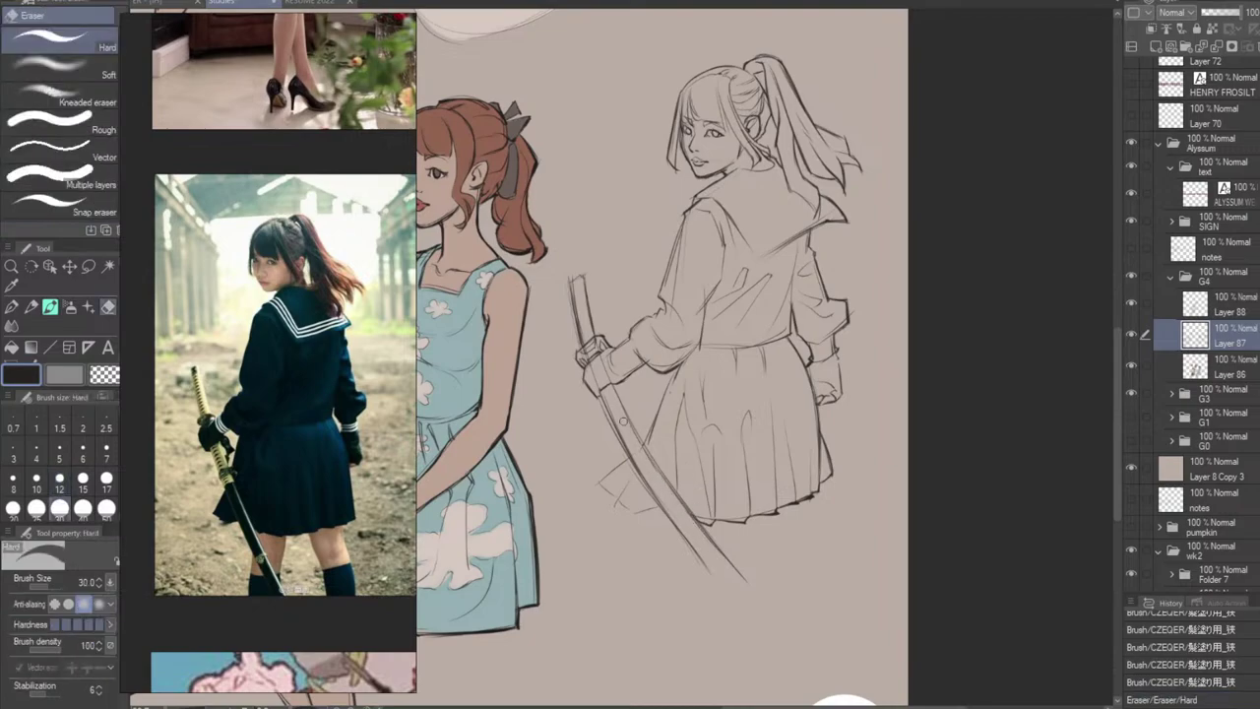
{"action": "left_click_drag", "start_coordinate": [623, 421], "coordinate": [718, 574]}
{"action": "left_click_drag", "start_coordinate": [633, 443], "coordinate": [704, 563]}
{"action": "key", "text": "ctrl+z"}
{"action": "left_click_drag", "start_coordinate": [609, 404], "coordinate": [697, 561]}
{"action": "key", "text": "ctrl+z"}
{"action": "key", "text": "ctrl+z"}
{"action": "left_click_drag", "start_coordinate": [632, 458], "coordinate": [667, 515]}
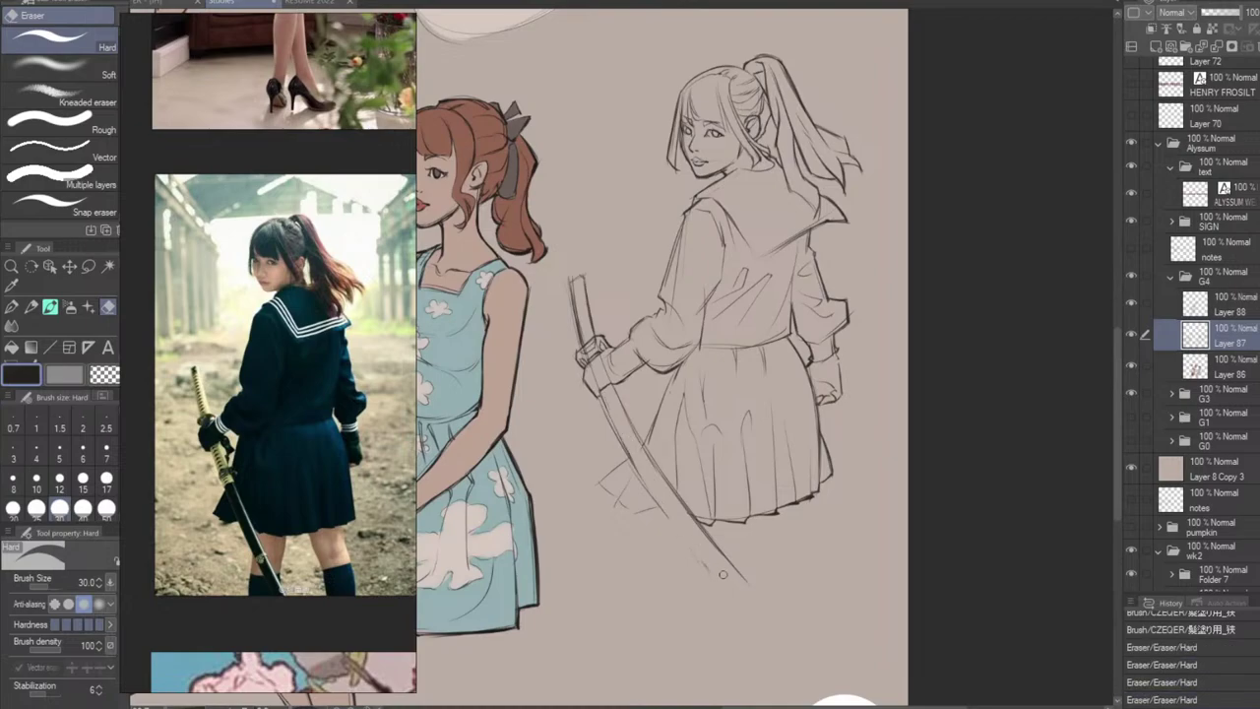
{"action": "key", "text": "b"}
{"action": "key", "text": "ctrl+z"}
{"action": "left_click_drag", "start_coordinate": [604, 407], "coordinate": [717, 573]}
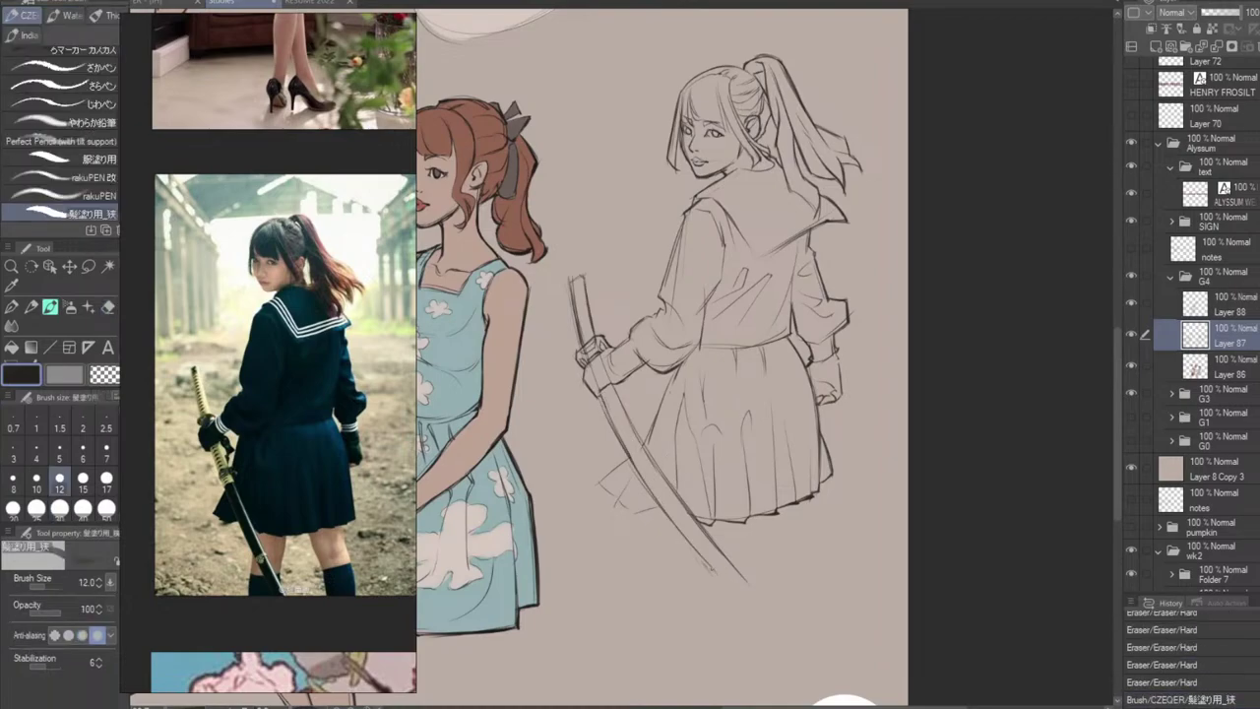
Try redrawing the scabbard's skirt-side edge and closing its tip below the hem.
{"action": "mouse_move", "coordinate": [652, 498]}
{"action": "left_mouse_down"}
{"action": "mouse_move", "coordinate": [720, 579]}
{"action": "mouse_move", "coordinate": [748, 579]}
{"action": "left_mouse_up"}
{"action": "key", "text": "ctrl+z"}
{"action": "key", "text": "ctrl+z"}
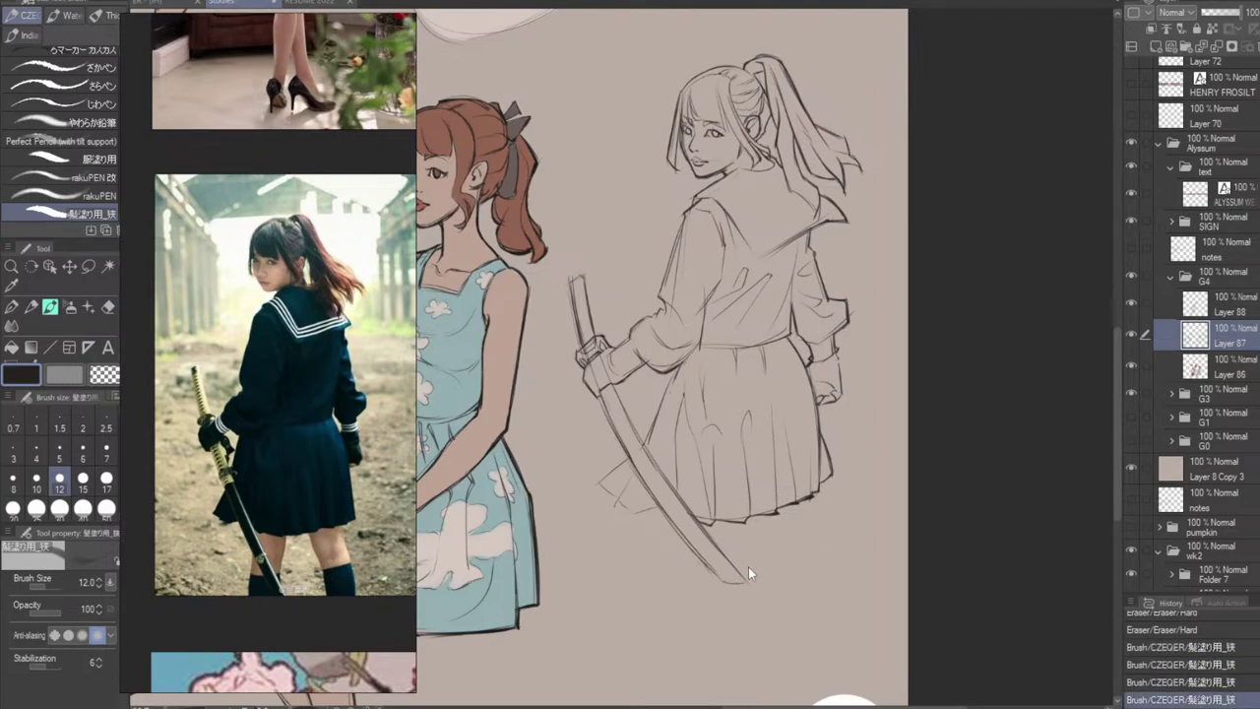
{"action": "key", "text": "ctrl+z"}
{"action": "key", "text": "ctrl+z"}
{"action": "mouse_move", "coordinate": [722, 580]}
{"action": "left_mouse_down"}
{"action": "mouse_move", "coordinate": [740, 573]}
{"action": "mouse_move", "coordinate": [726, 587]}
{"action": "left_mouse_up"}
{"action": "key", "text": "ctrl+z"}
{"action": "key", "text": "ctrl+z"}
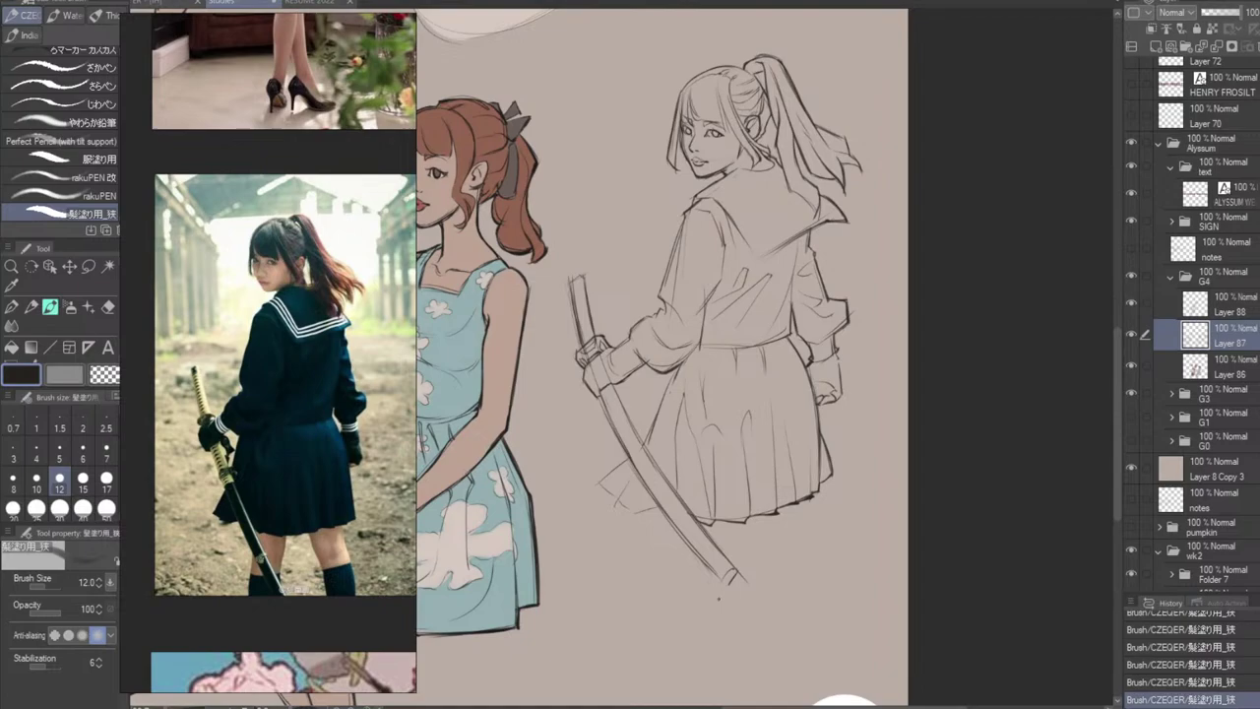
{"action": "key", "text": "ctrl+z"}
{"action": "key", "text": "ctrl+z"}
{"action": "key", "text": "ctrl+z"}
{"action": "key", "text": "ctrl+z"}
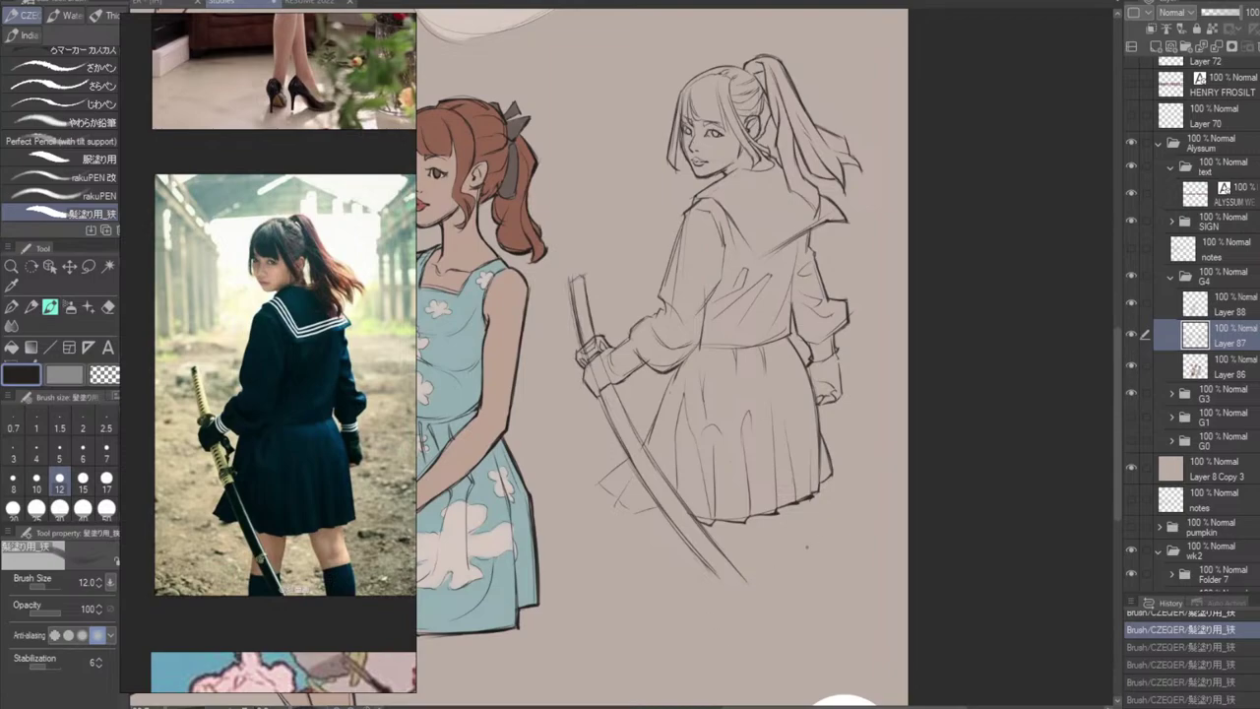
Erase both long edges of the scabbard from below the fist to the tip.
{"action": "key", "text": "e"}
{"action": "left_click_drag", "start_coordinate": [605, 402], "coordinate": [711, 569]}
{"action": "left_click_drag", "start_coordinate": [642, 447], "coordinate": [753, 596]}
{"action": "key", "text": "b"}
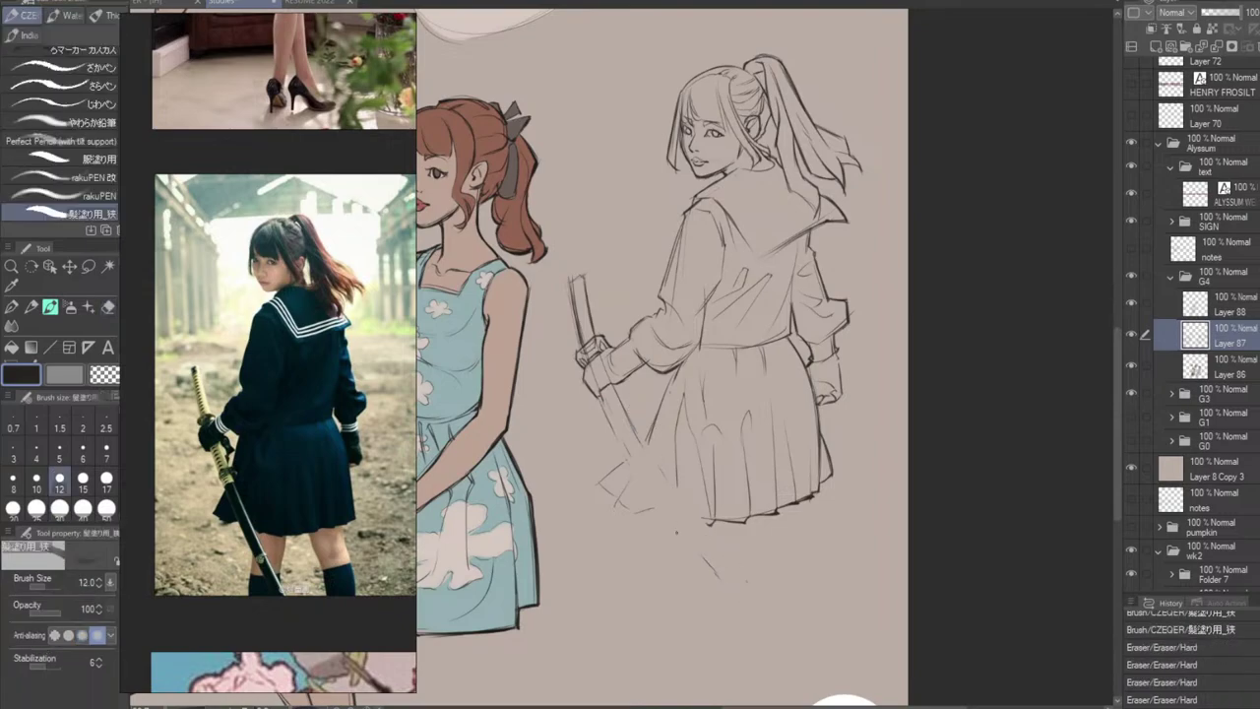
Redraw both scabbard edges as long, gently curved parallel lines from the fist to below the hem.
{"action": "left_click_drag", "start_coordinate": [611, 394], "coordinate": [711, 555]}
{"action": "key", "text": "ctrl+z"}
{"action": "left_click_drag", "start_coordinate": [614, 400], "coordinate": [736, 587]}
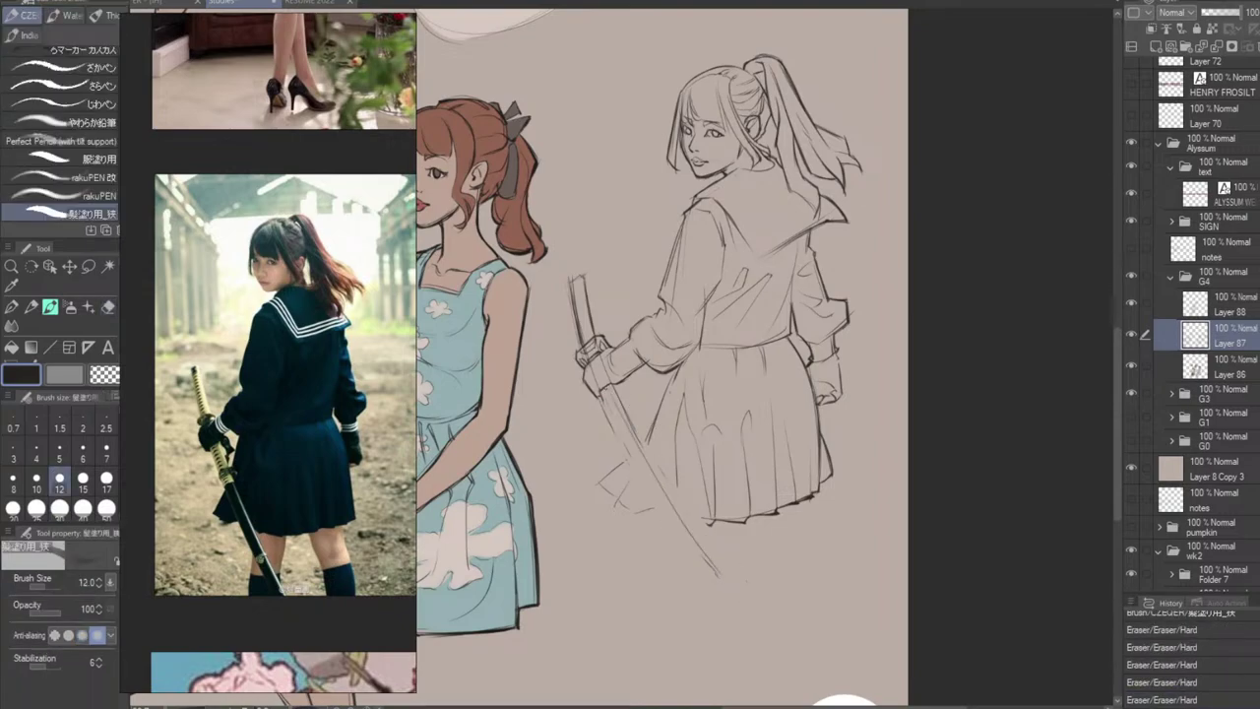
{"action": "mouse_move", "coordinate": [602, 399]}
{"action": "left_mouse_down"}
{"action": "mouse_move", "coordinate": [703, 574]}
{"action": "mouse_move", "coordinate": [646, 494]}
{"action": "mouse_move", "coordinate": [691, 566]}
{"action": "mouse_move", "coordinate": [679, 547]}
{"action": "left_mouse_up"}
{"action": "key", "text": "ctrl+z"}
{"action": "key", "text": "ctrl+z"}
{"action": "left_click_drag", "start_coordinate": [610, 427], "coordinate": [712, 590]}
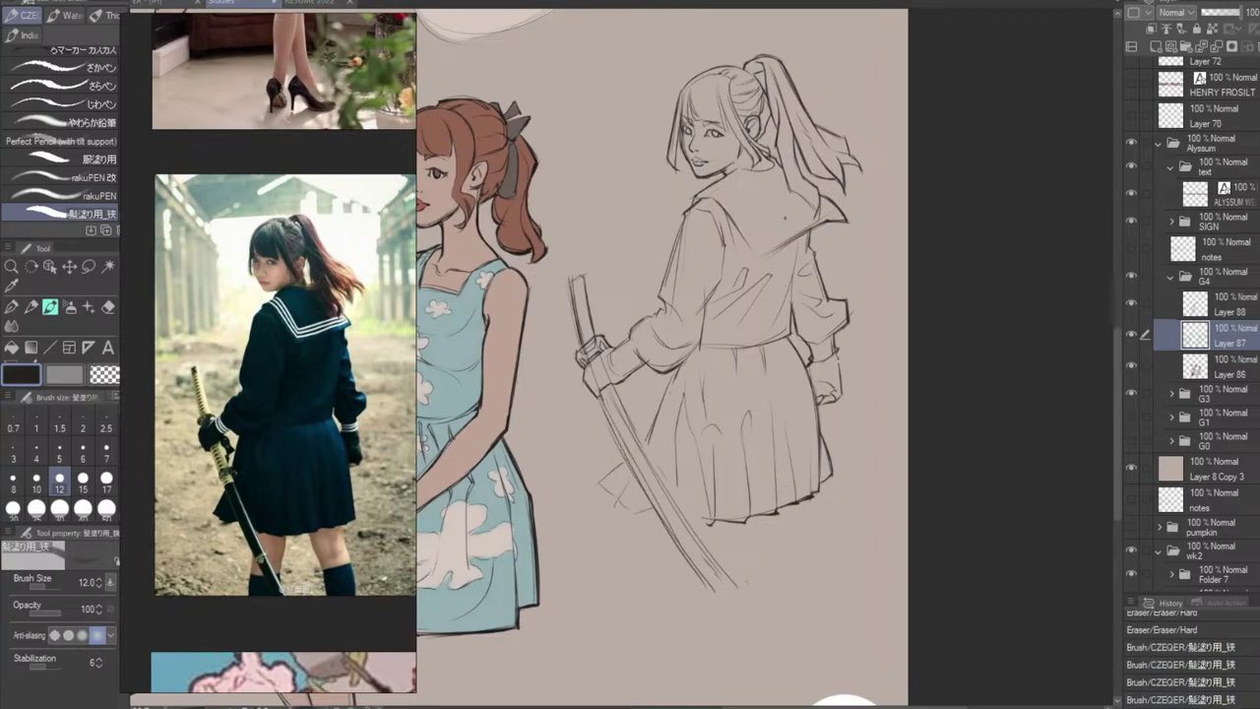
Erase stray lines along the scabbard and rework its skirt-side edge just below the fist.
{"action": "key", "text": "e"}
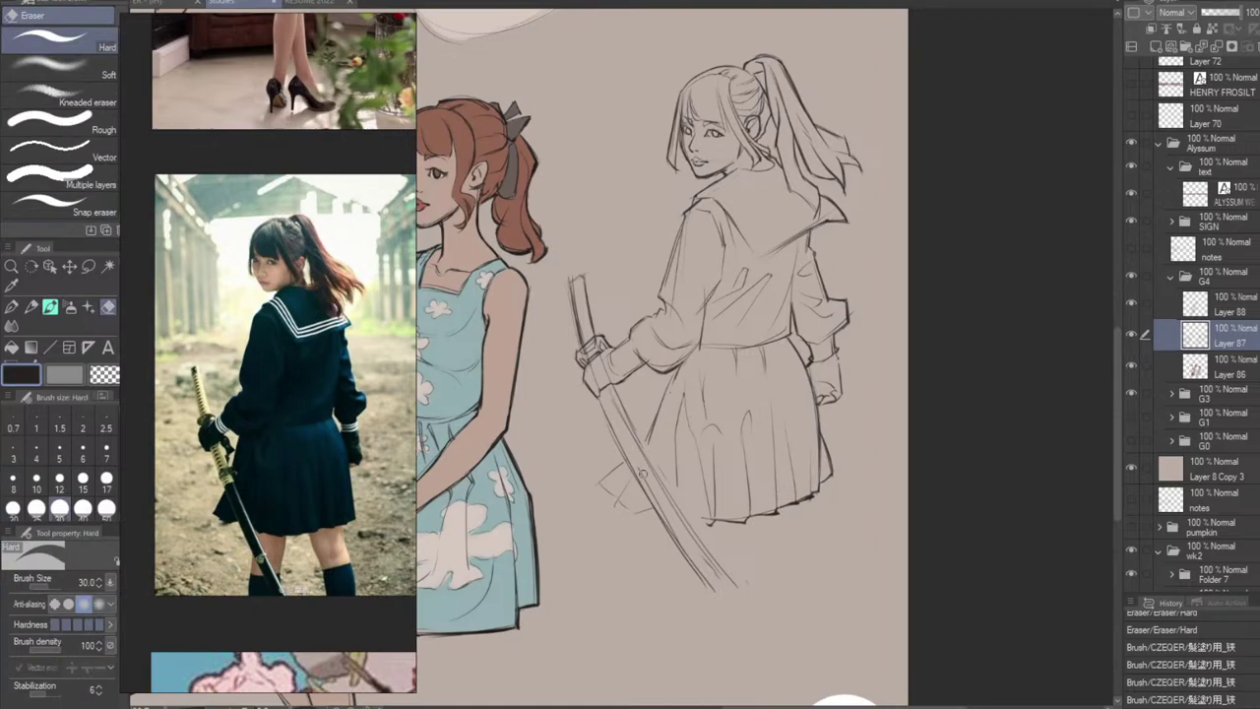
{"action": "left_click_drag", "start_coordinate": [643, 474], "coordinate": [693, 564]}
{"action": "left_click_drag", "start_coordinate": [598, 402], "coordinate": [625, 466]}
{"action": "key", "text": "b"}
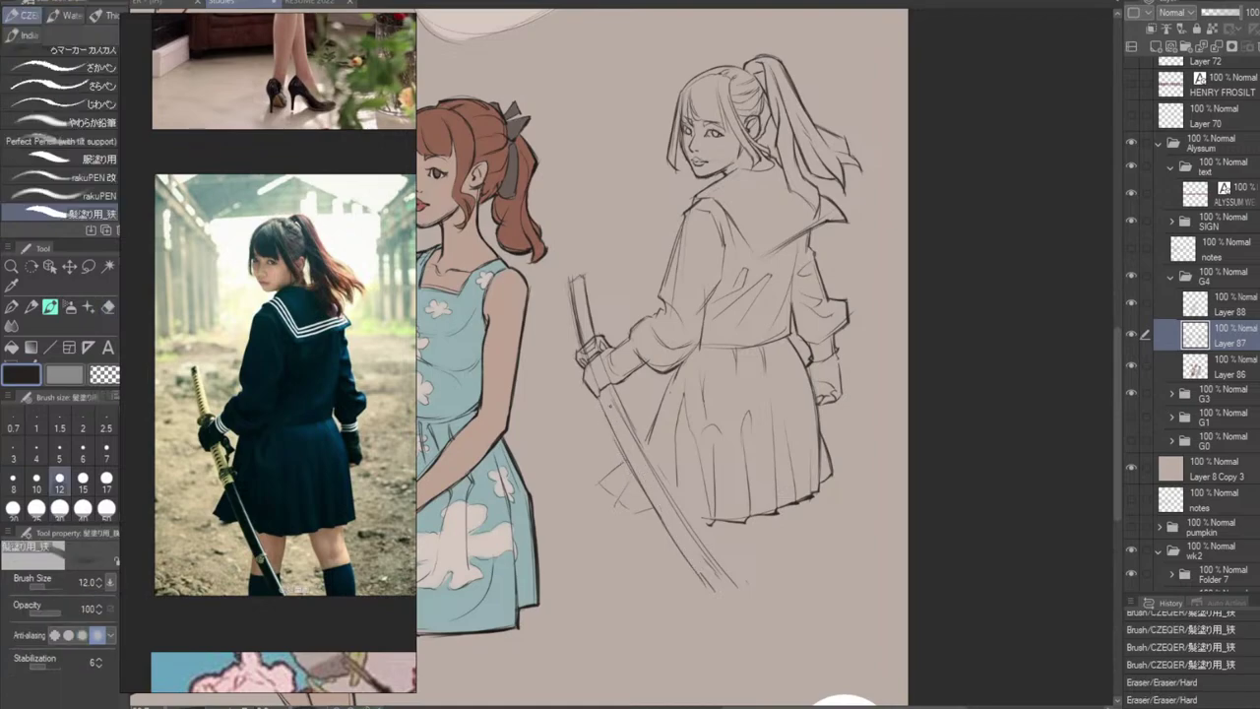
{"action": "mouse_move", "coordinate": [599, 396]}
{"action": "left_mouse_down"}
{"action": "mouse_move", "coordinate": [614, 429]}
{"action": "mouse_move", "coordinate": [612, 394]}
{"action": "mouse_move", "coordinate": [624, 407]}
{"action": "mouse_move", "coordinate": [637, 442]}
{"action": "left_mouse_up"}
{"action": "key", "text": "ctrl+z"}
{"action": "key", "text": "ctrl+z"}
{"action": "key", "text": "ctrl+z"}
{"action": "left_click_drag", "start_coordinate": [611, 384], "coordinate": [625, 409]}
{"action": "left_click_drag", "start_coordinate": [624, 409], "coordinate": [691, 528]}
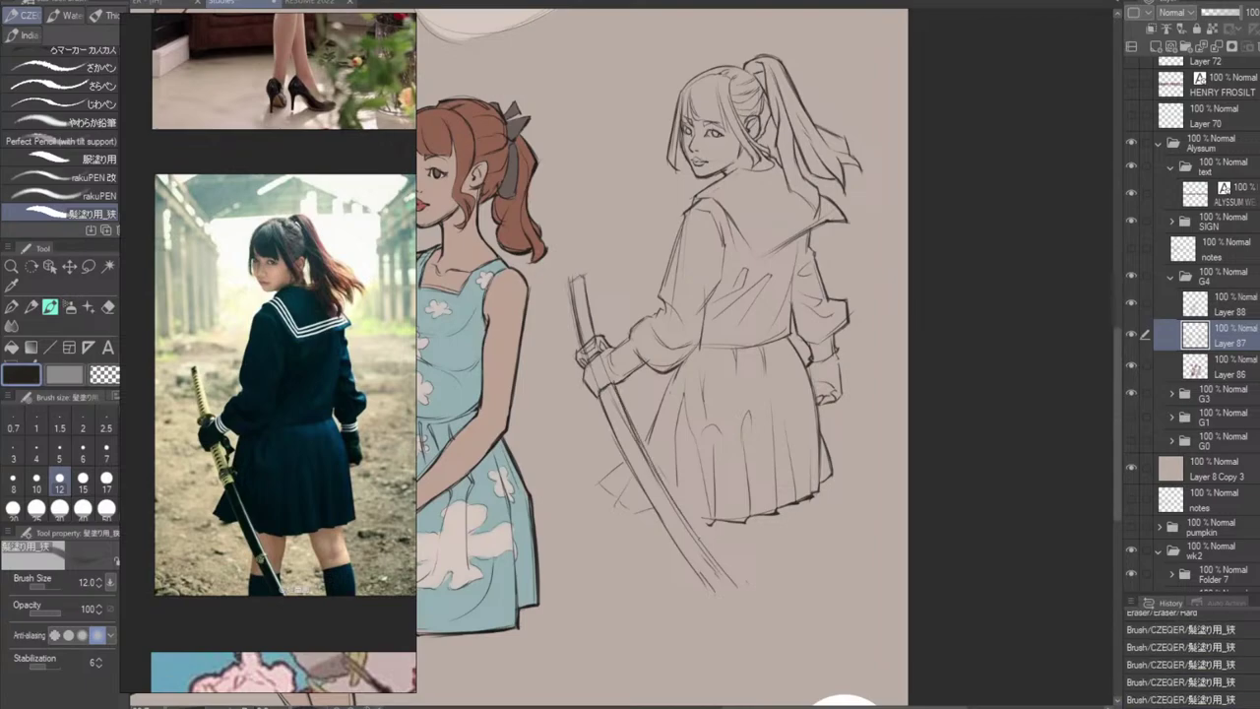
Reinforce both scabbard edges with darker curved lines running down to the tip.
{"action": "key", "text": "ctrl+z"}
{"action": "key", "text": "ctrl+z"}
{"action": "mouse_move", "coordinate": [627, 416]}
{"action": "left_mouse_down"}
{"action": "mouse_move", "coordinate": [733, 583]}
{"action": "mouse_move", "coordinate": [718, 562]}
{"action": "left_mouse_up"}
{"action": "key", "text": "ctrl+z"}
{"action": "left_click_drag", "start_coordinate": [660, 482], "coordinate": [744, 591]}
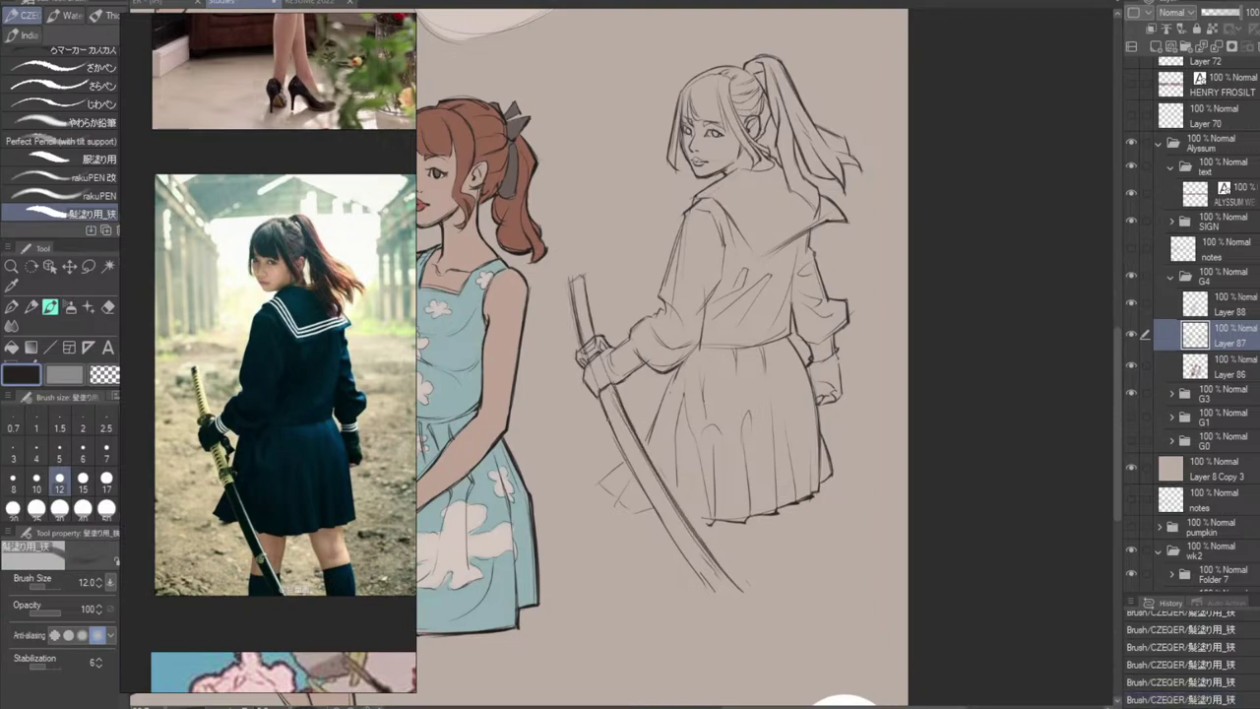
{"action": "left_click_drag", "start_coordinate": [655, 511], "coordinate": [710, 593]}
{"action": "key", "text": "ctrl+z"}
{"action": "left_click_drag", "start_coordinate": [609, 425], "coordinate": [700, 574]}
{"action": "left_click_drag", "start_coordinate": [619, 454], "coordinate": [716, 597]}
Redraw the sword handle's edge above the guard and erase stray marks along the scabbard.
{"action": "key", "text": "e"}
{"action": "mouse_move", "coordinate": [611, 392]}
{"action": "left_mouse_down"}
{"action": "mouse_move", "coordinate": [634, 440]}
{"action": "mouse_move", "coordinate": [608, 388]}
{"action": "left_mouse_up"}
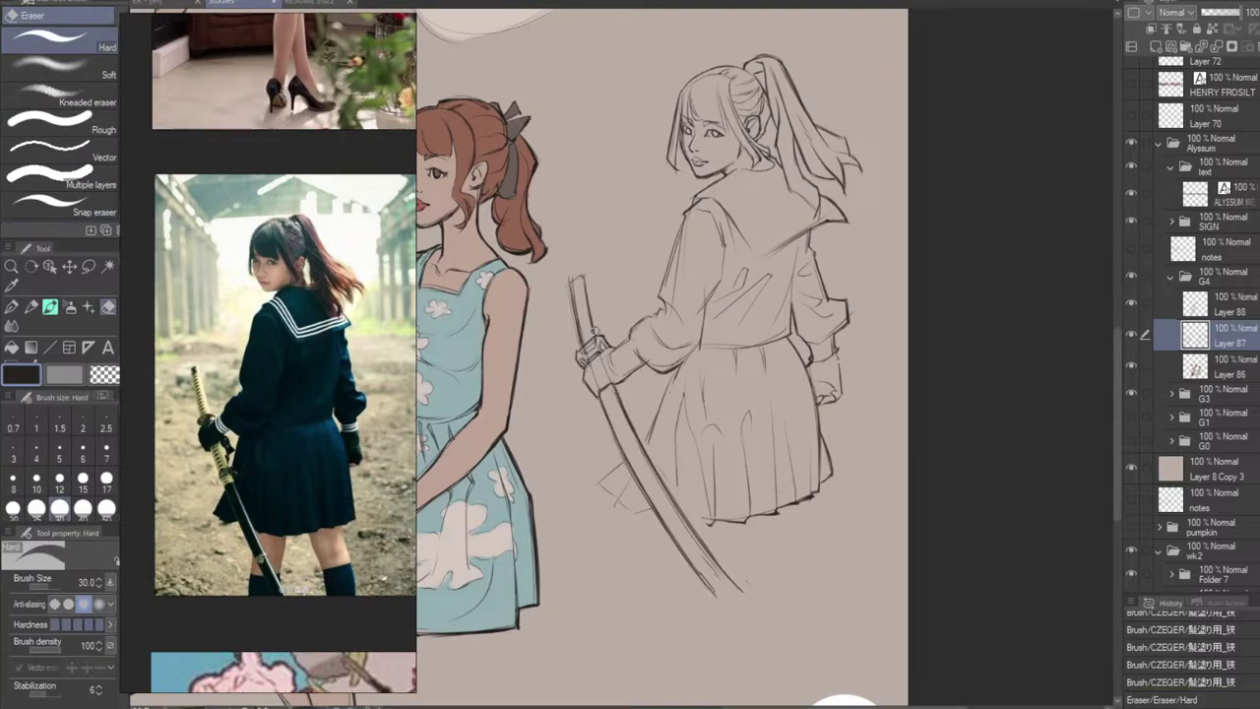
{"action": "mouse_move", "coordinate": [592, 332]}
{"action": "left_mouse_down"}
{"action": "mouse_move", "coordinate": [591, 302]}
{"action": "mouse_move", "coordinate": [597, 341]}
{"action": "left_mouse_up"}
{"action": "key", "text": "b"}
{"action": "key", "text": "ctrl+z"}
{"action": "key", "text": "ctrl+z"}
{"action": "left_click_drag", "start_coordinate": [588, 300], "coordinate": [598, 339]}
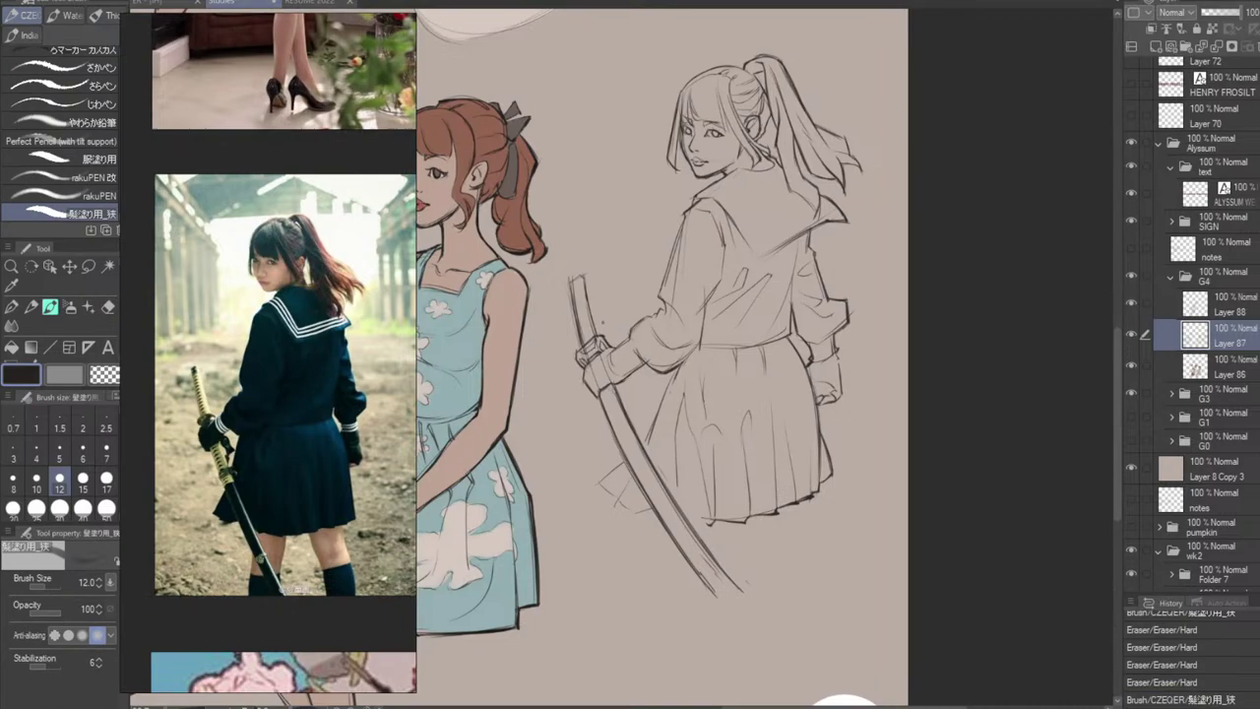
{"action": "key", "text": "e"}
{"action": "mouse_move", "coordinate": [625, 428]}
{"action": "left_mouse_down"}
{"action": "mouse_move", "coordinate": [610, 389]}
{"action": "mouse_move", "coordinate": [654, 483]}
{"action": "left_mouse_up"}
{"action": "left_click_drag", "start_coordinate": [615, 397], "coordinate": [684, 521]}
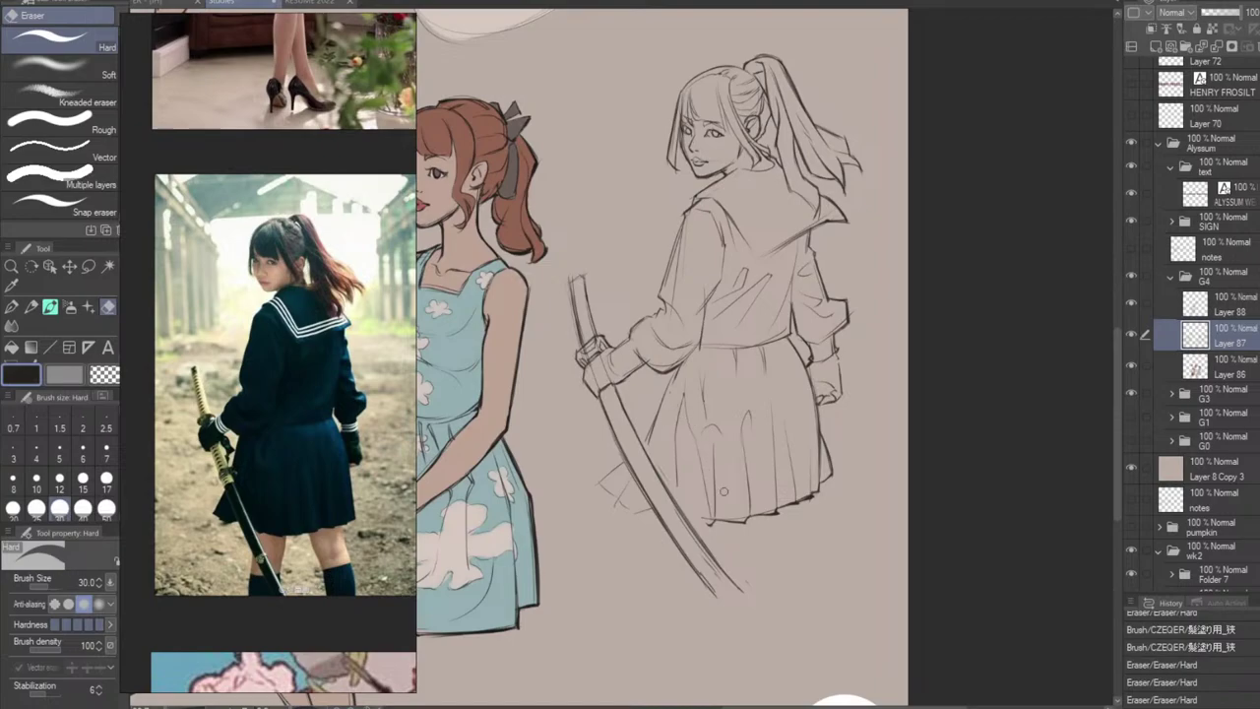
{"action": "key", "text": "b"}
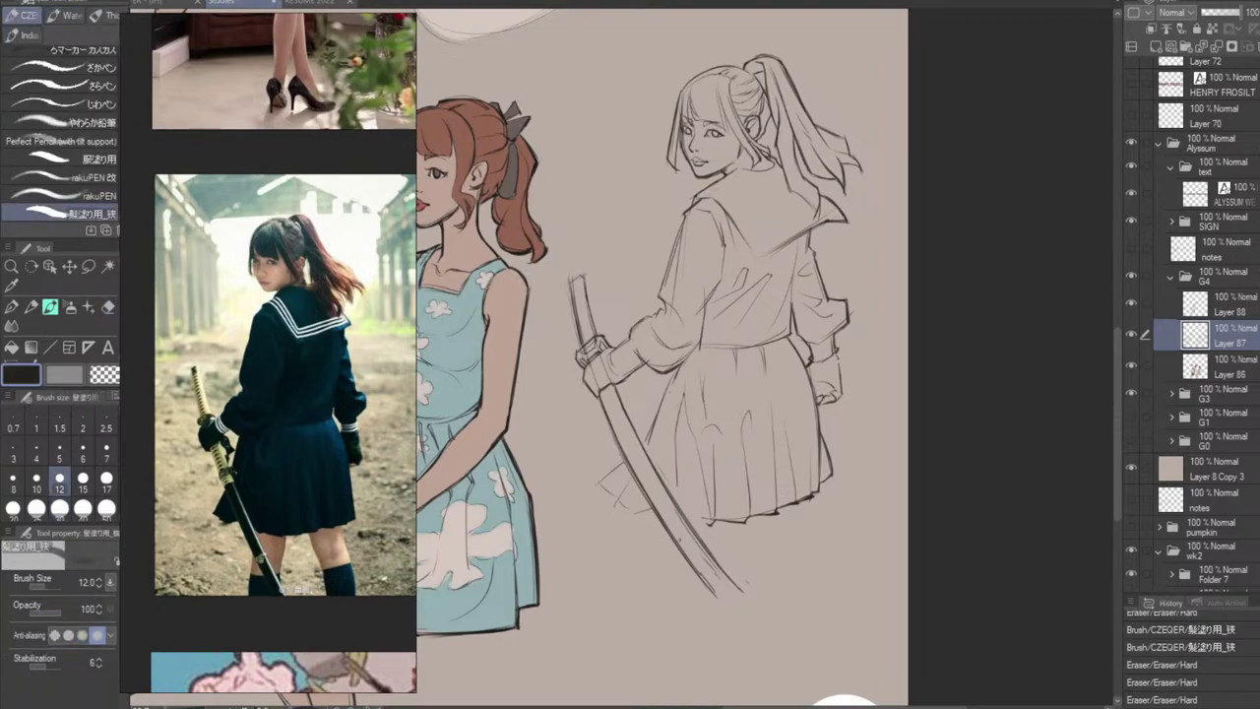
Outline the skirt's flared hem corner beyond the scabbard and the hem section next to it.
{"action": "left_click_drag", "start_coordinate": [679, 540], "coordinate": [672, 533]}
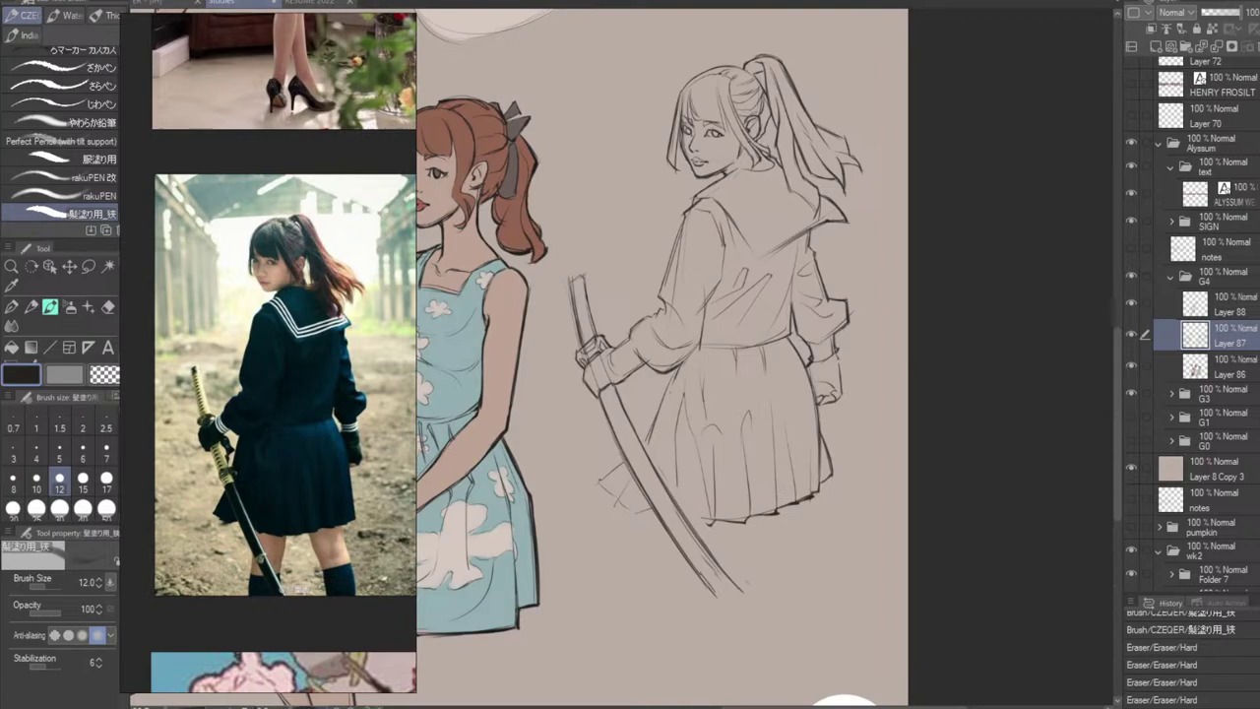
{"action": "key", "text": "ctrl+z"}
{"action": "mouse_move", "coordinate": [621, 463]}
{"action": "left_mouse_down"}
{"action": "mouse_move", "coordinate": [601, 482]}
{"action": "mouse_move", "coordinate": [632, 491]}
{"action": "mouse_move", "coordinate": [617, 505]}
{"action": "mouse_move", "coordinate": [705, 524]}
{"action": "left_mouse_up"}
{"action": "key", "text": "ctrl+z"}
{"action": "key", "text": "ctrl+z"}
{"action": "key", "text": "ctrl+z"}
{"action": "key", "text": "ctrl+z"}
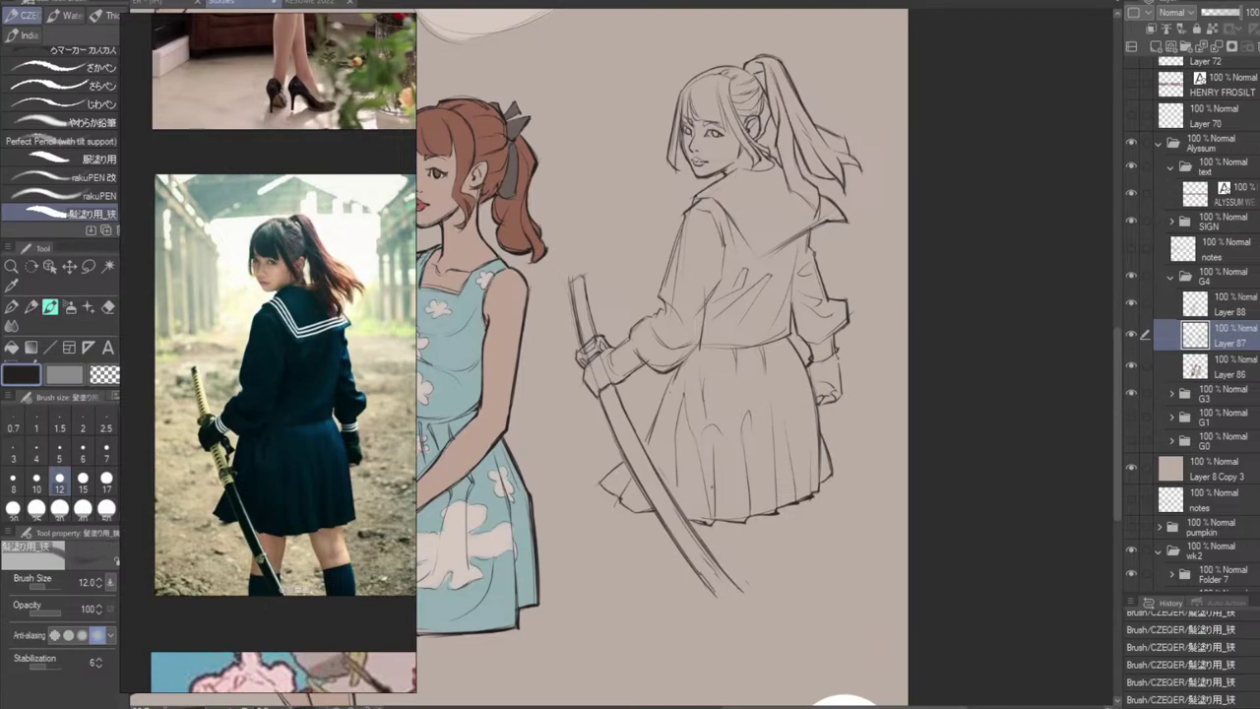
Darken the skirt's near edge from the hip to the scabbard and refine the jacket's waist and sleeve lines.
{"action": "left_click_drag", "start_coordinate": [656, 407], "coordinate": [646, 443]}
{"action": "key", "text": "ctrl+z"}
{"action": "left_click_drag", "start_coordinate": [677, 372], "coordinate": [647, 441]}
{"action": "left_click_drag", "start_coordinate": [795, 327], "coordinate": [824, 346]}
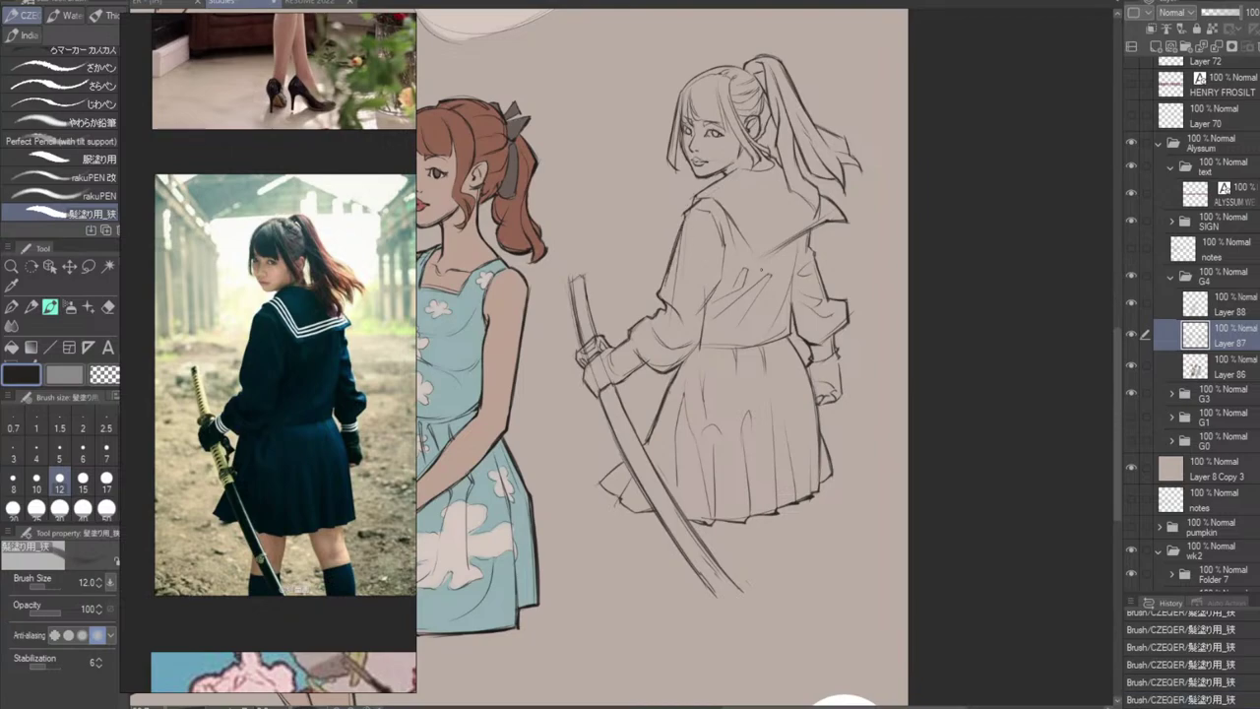
{"action": "left_click_drag", "start_coordinate": [699, 346], "coordinate": [682, 365]}
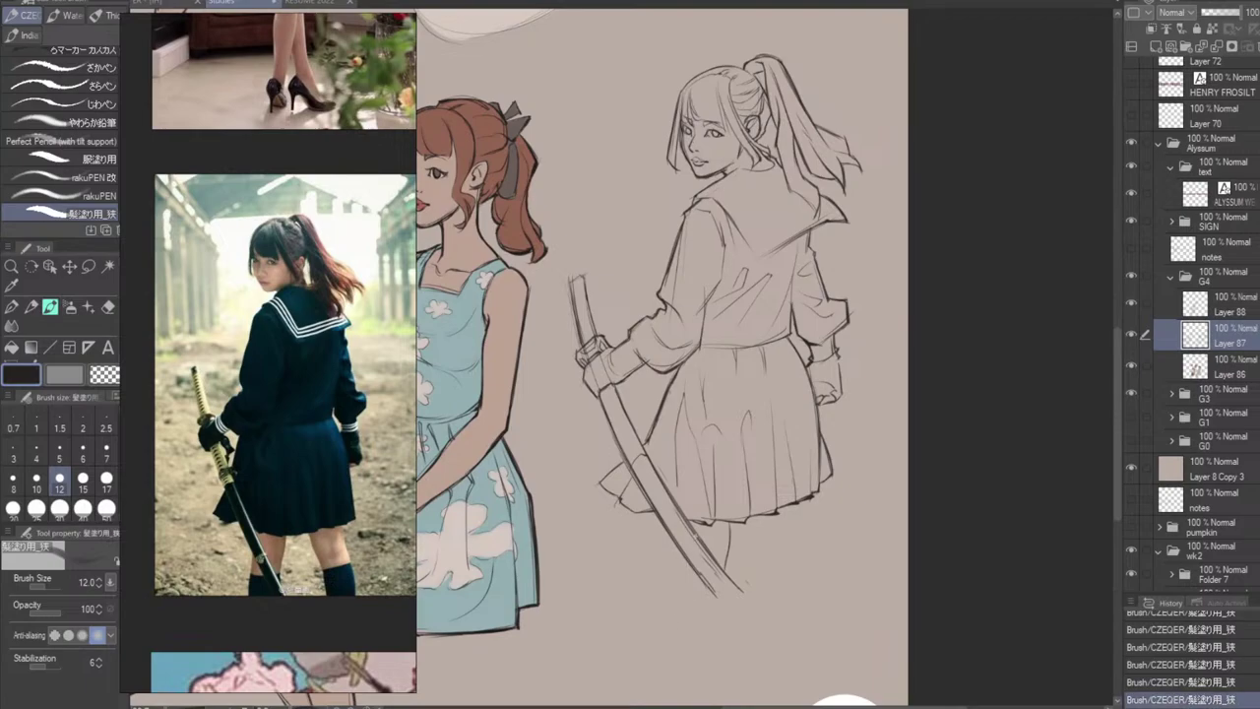
Draw the near leg's outer contour below the scabbard and its inner contour below the hem.
{"action": "left_click_drag", "start_coordinate": [684, 568], "coordinate": [675, 617]}
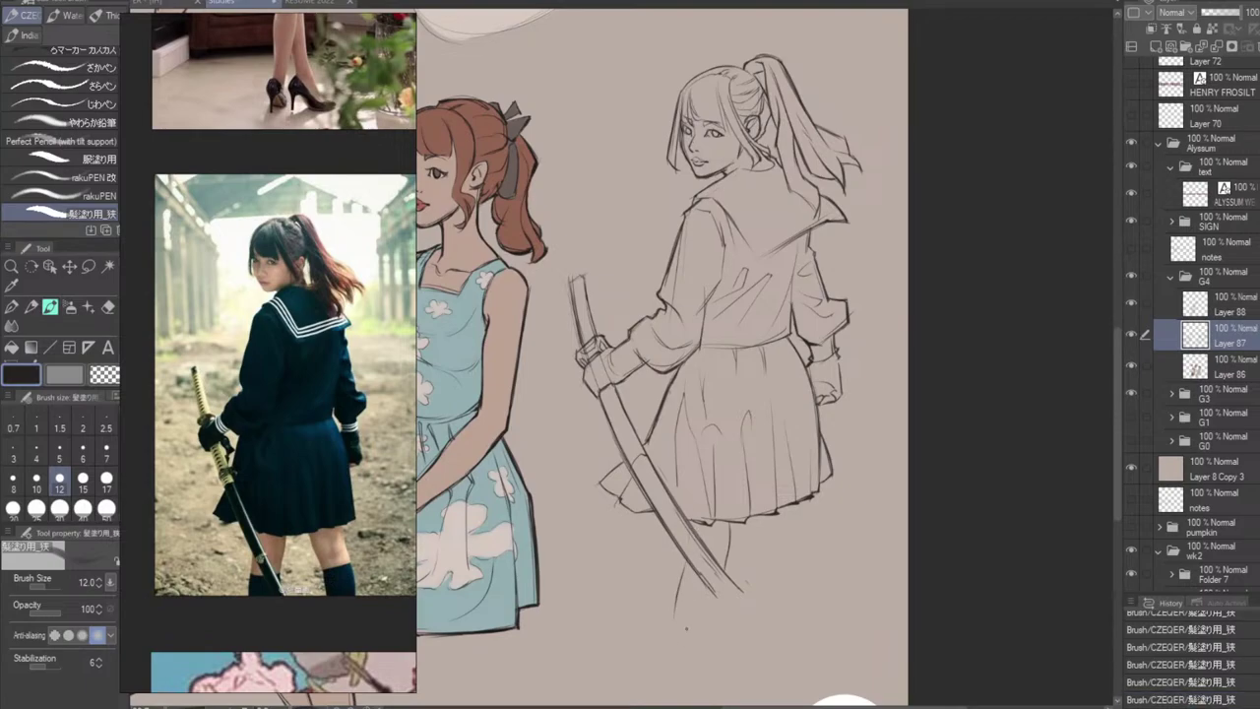
{"action": "key", "text": "ctrl+z"}
{"action": "key", "text": "ctrl+z"}
{"action": "key", "text": "ctrl+z"}
{"action": "key", "text": "ctrl+z"}
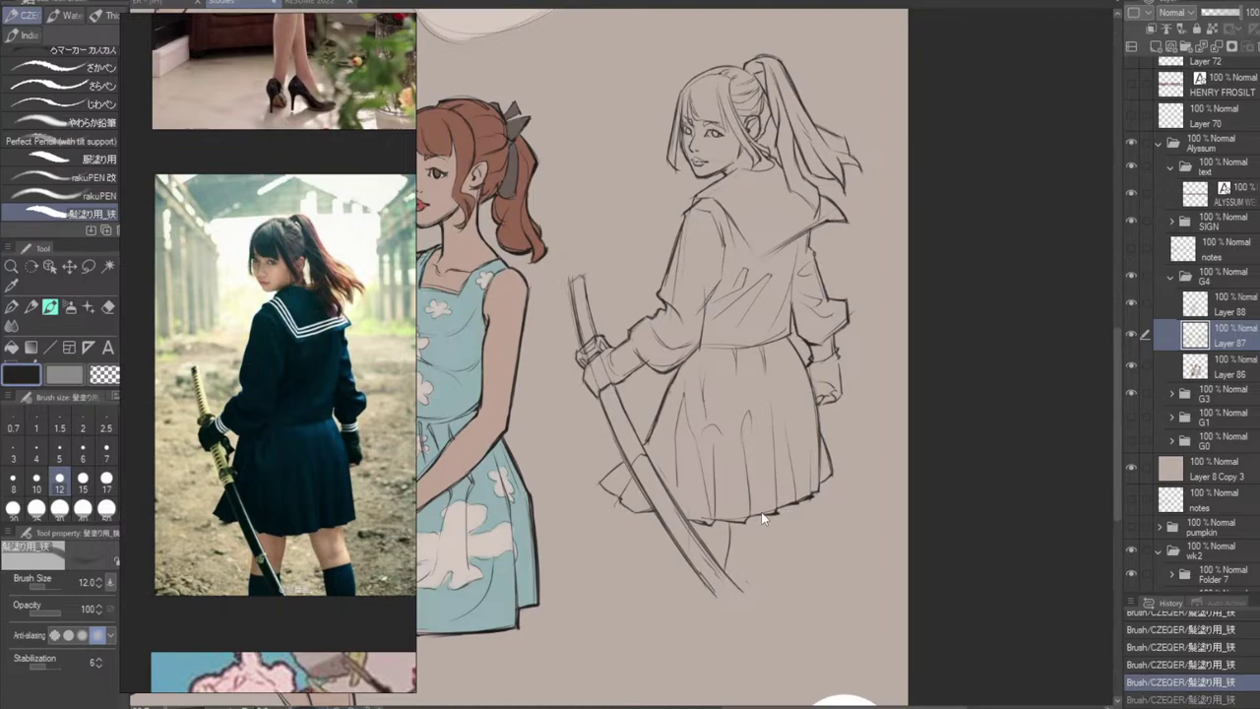
{"action": "mouse_move", "coordinate": [733, 483]}
{"action": "left_mouse_down"}
{"action": "mouse_move", "coordinate": [729, 549]}
{"action": "mouse_move", "coordinate": [672, 607]}
{"action": "left_mouse_up"}
{"action": "left_click_drag", "start_coordinate": [680, 553], "coordinate": [671, 618]}
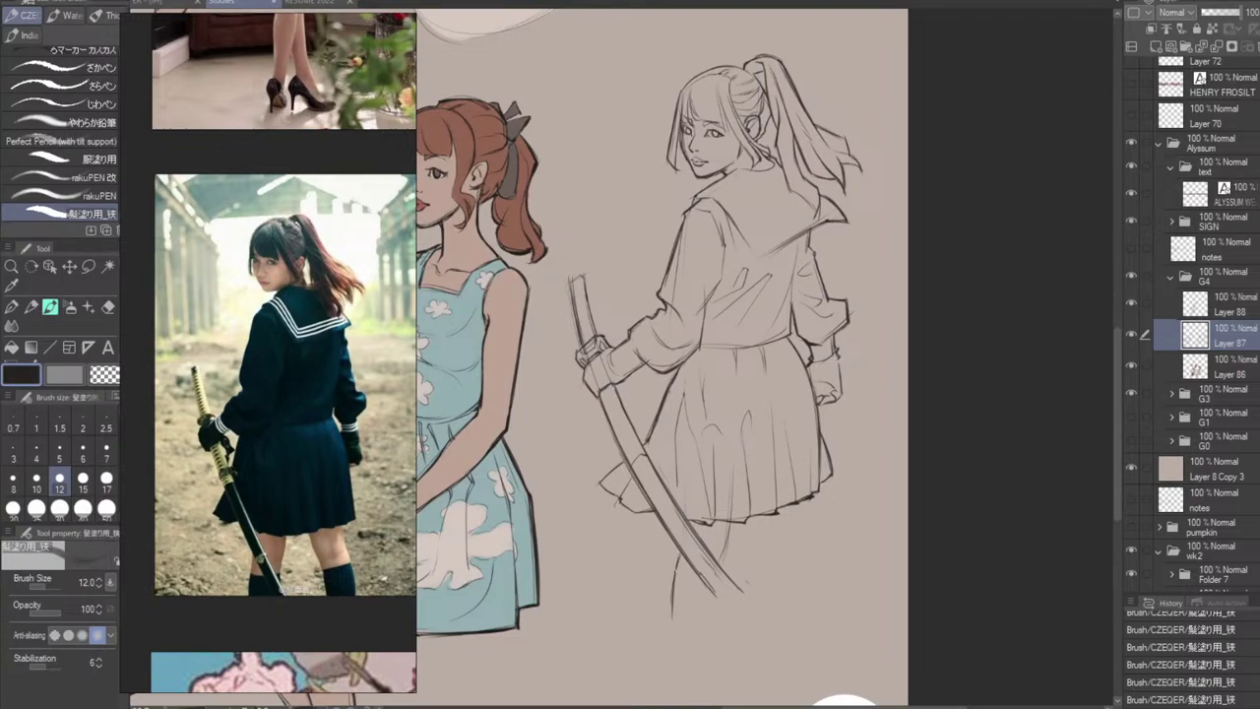
{"action": "key", "text": "ctrl+z"}
{"action": "left_click_drag", "start_coordinate": [729, 525], "coordinate": [718, 569]}
{"action": "key", "text": "ctrl+z"}
Draw the far leg's inner contour below the hem and start its outer contour beneath the skirt's far corner.
{"action": "mouse_move", "coordinate": [764, 468]}
{"action": "left_mouse_down"}
{"action": "mouse_move", "coordinate": [763, 512]}
{"action": "mouse_move", "coordinate": [795, 597]}
{"action": "left_mouse_up"}
{"action": "key", "text": "ctrl+z"}
{"action": "key", "text": "ctrl+z"}
{"action": "key", "text": "ctrl+z"}
{"action": "key", "text": "ctrl+z"}
{"action": "mouse_move", "coordinate": [812, 459]}
{"action": "left_mouse_down"}
{"action": "mouse_move", "coordinate": [815, 526]}
{"action": "mouse_move", "coordinate": [834, 565]}
{"action": "left_mouse_up"}
{"action": "key", "text": "ctrl+z"}
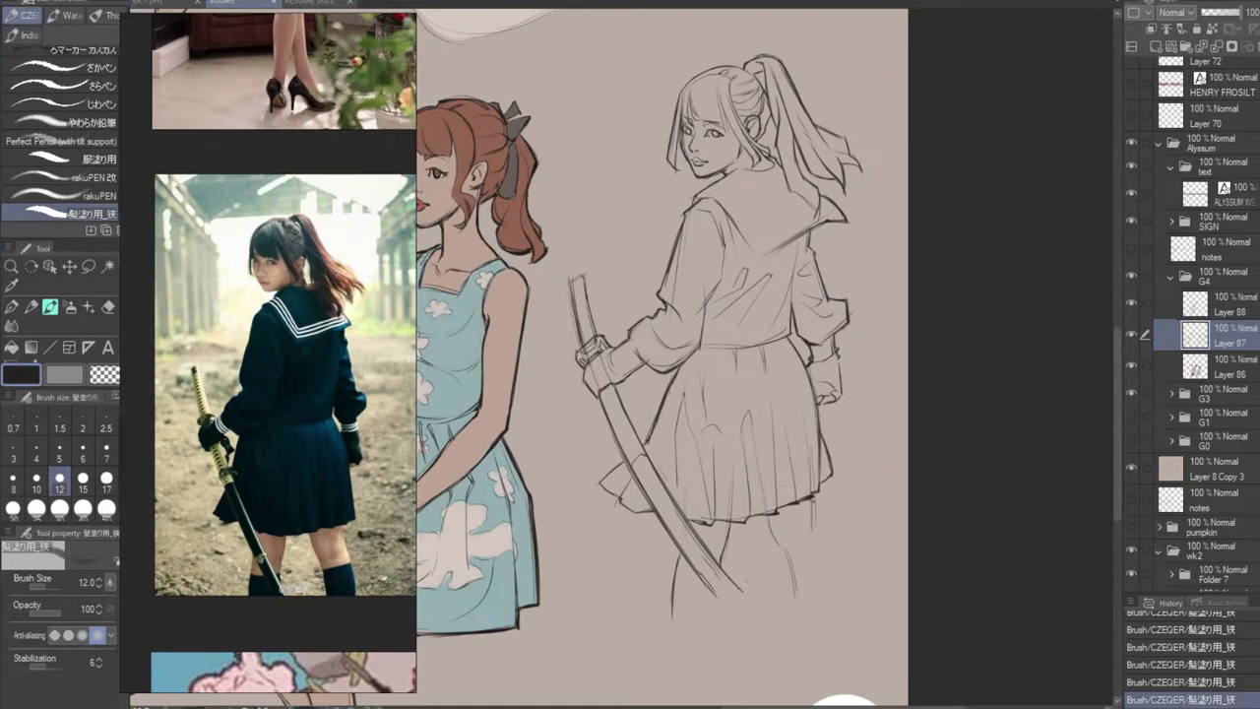
Try several long outer contours for the far leg from the hem down past the knee.
{"action": "left_click_drag", "start_coordinate": [813, 496], "coordinate": [839, 601]}
{"action": "key", "text": "ctrl+z"}
{"action": "key", "text": "ctrl+z"}
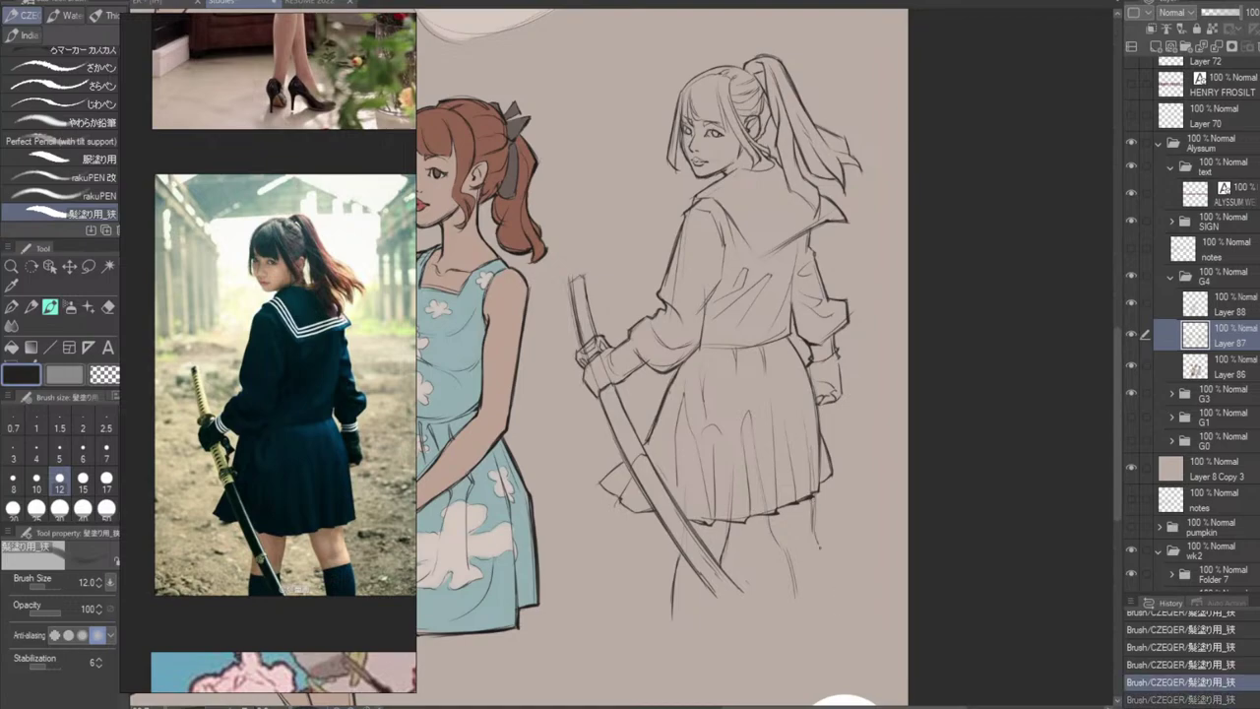
{"action": "key", "text": "ctrl+z"}
{"action": "left_click_drag", "start_coordinate": [815, 522], "coordinate": [843, 608]}
{"action": "key", "text": "ctrl+z"}
{"action": "left_click_drag", "start_coordinate": [814, 529], "coordinate": [837, 601]}
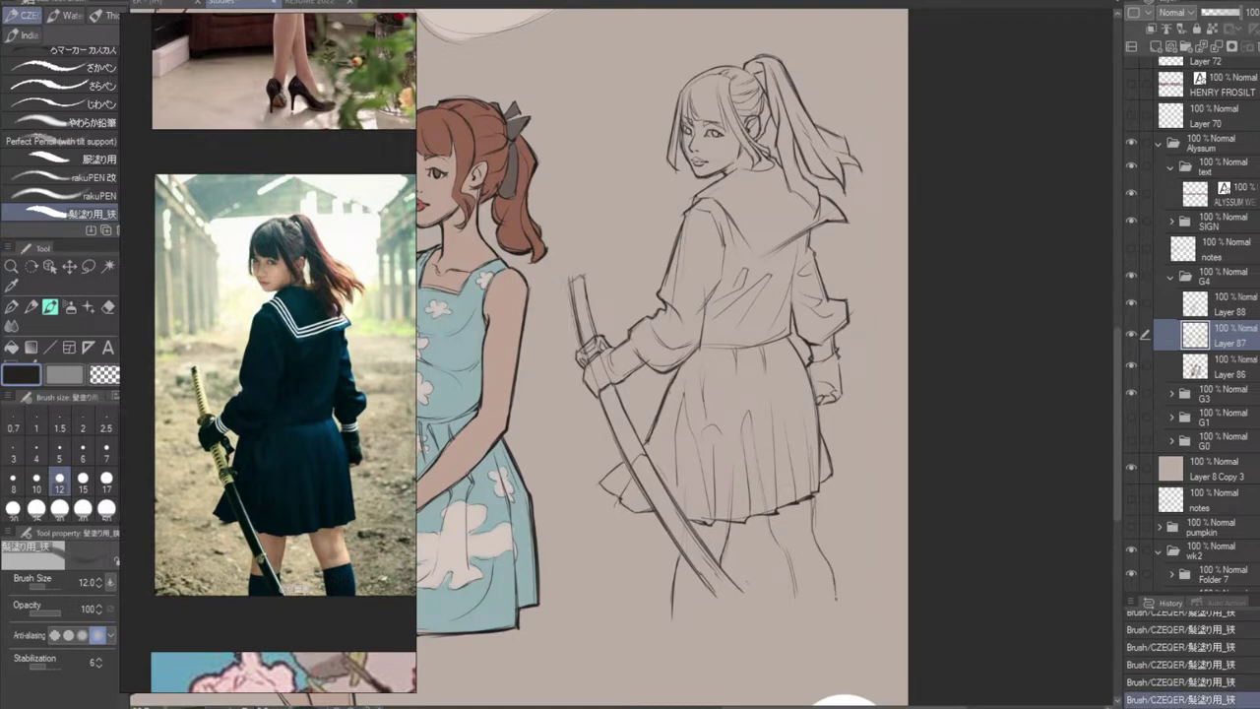
{"action": "key", "text": "ctrl+z"}
{"action": "left_click_drag", "start_coordinate": [814, 521], "coordinate": [831, 603]}
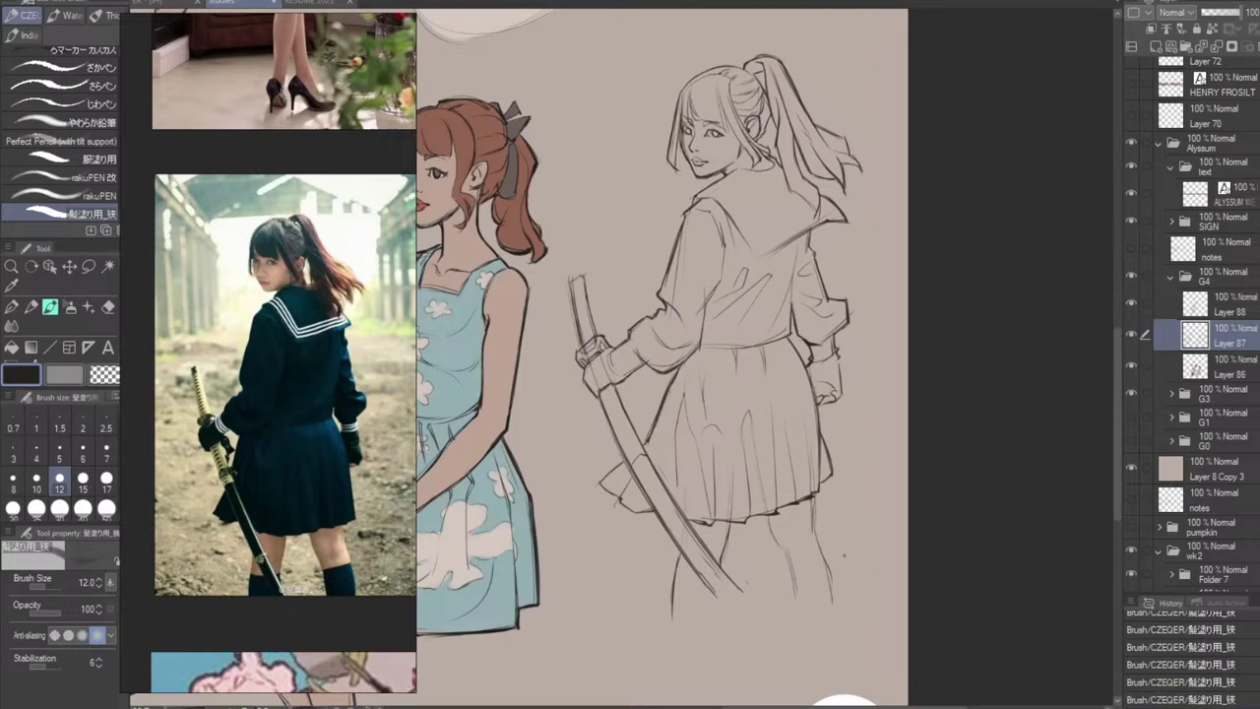
Redraw the far leg's outer contour with a bend at the knee, curving outward toward the calf.
{"action": "key", "text": "ctrl+z"}
{"action": "left_click_drag", "start_coordinate": [817, 533], "coordinate": [837, 578]}
{"action": "key", "text": "ctrl+z"}
{"action": "key", "text": "ctrl+z"}
{"action": "left_click_drag", "start_coordinate": [813, 520], "coordinate": [833, 607]}
{"action": "left_click_drag", "start_coordinate": [832, 569], "coordinate": [836, 604]}
{"action": "key", "text": "ctrl+z"}
{"action": "key", "text": "ctrl+z"}
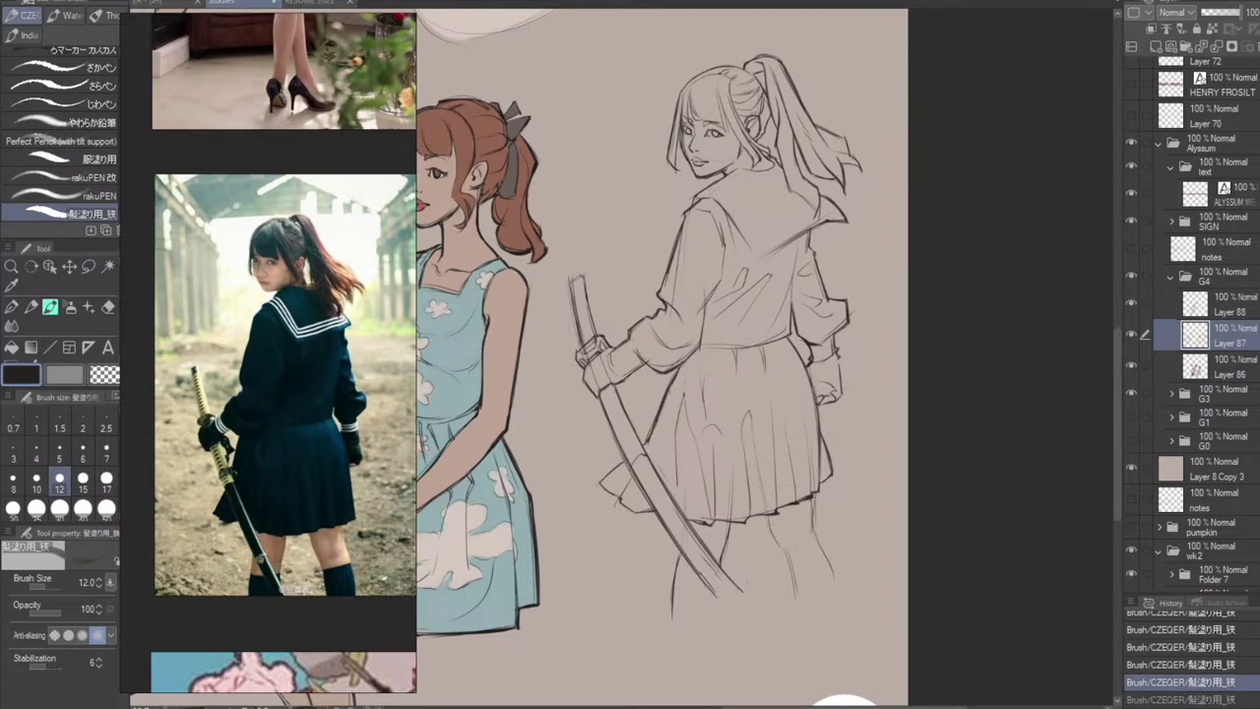
{"action": "key", "text": "ctrl+z"}
{"action": "left_click_drag", "start_coordinate": [817, 540], "coordinate": [834, 574]}
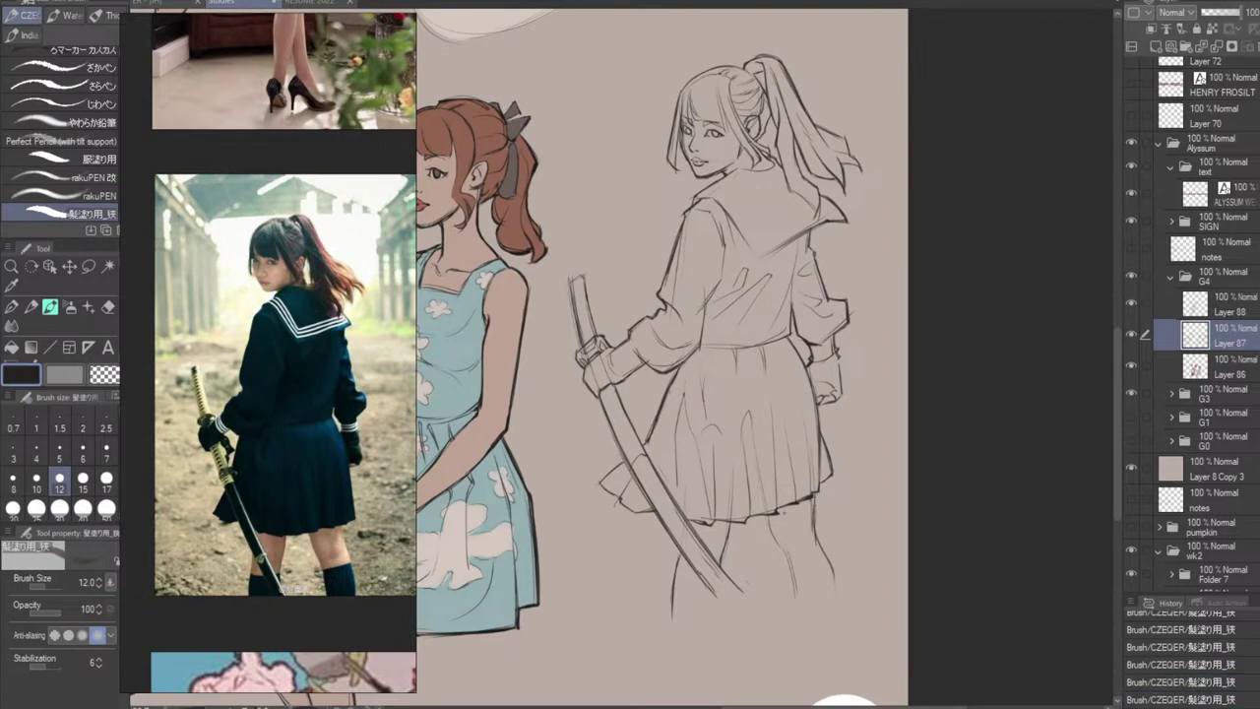
Darken the far leg's inner contour and sketch the scabbard's closed tip across the near leg.
{"action": "left_click_drag", "start_coordinate": [769, 514], "coordinate": [793, 603]}
{"action": "key", "text": "ctrl+z"}
{"action": "mouse_move", "coordinate": [725, 568]}
{"action": "left_mouse_down"}
{"action": "mouse_move", "coordinate": [719, 599]}
{"action": "mouse_move", "coordinate": [744, 622]}
{"action": "left_mouse_up"}
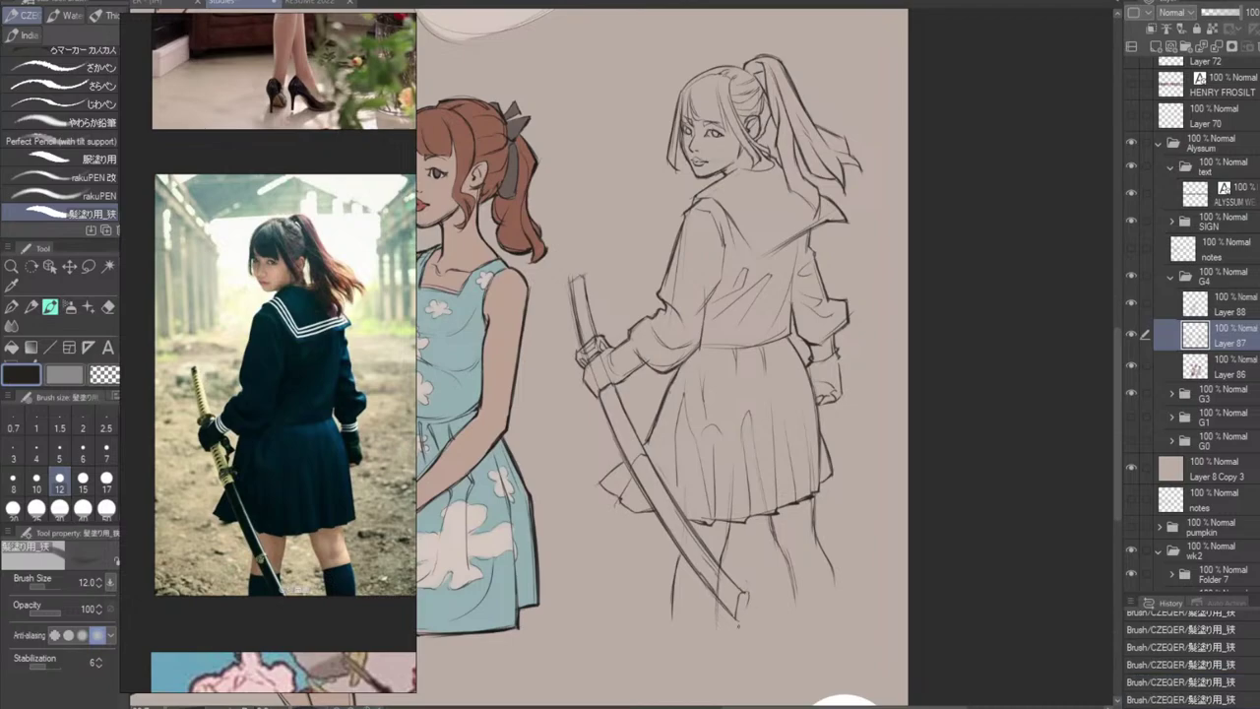
Redraw the scabbard's closed tip over the near leg and firm up the scabbard's lower edge beside the skirt.
{"action": "key", "text": "ctrl+z"}
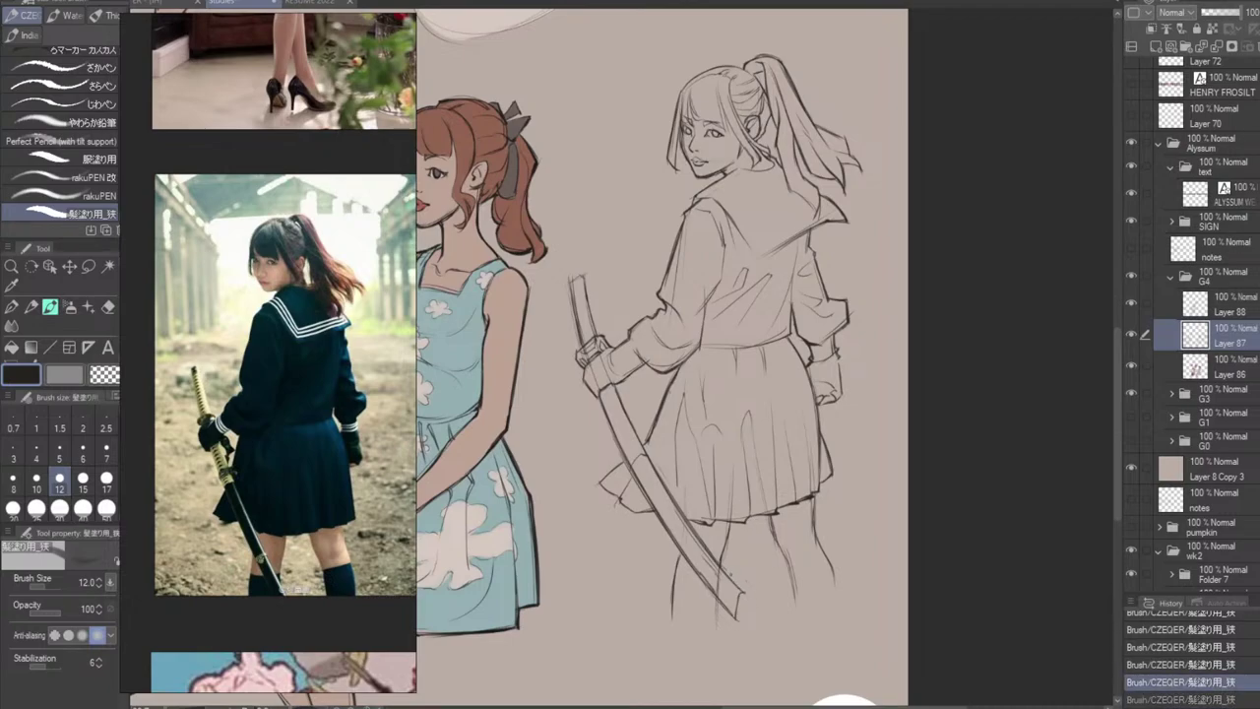
{"action": "mouse_move", "coordinate": [701, 537]}
{"action": "left_mouse_down"}
{"action": "mouse_move", "coordinate": [748, 592]}
{"action": "mouse_move", "coordinate": [749, 624]}
{"action": "mouse_move", "coordinate": [755, 589]}
{"action": "left_mouse_up"}
{"action": "key", "text": "ctrl+z"}
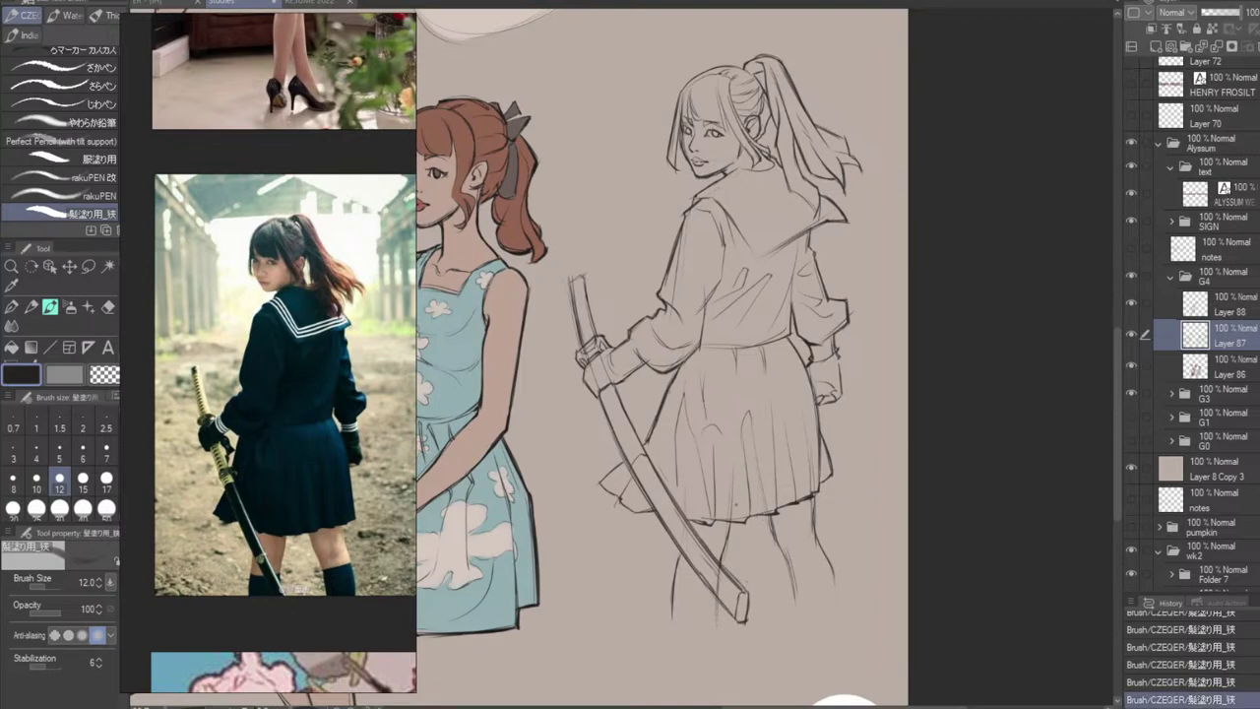
{"action": "left_click_drag", "start_coordinate": [630, 464], "coordinate": [654, 507]}
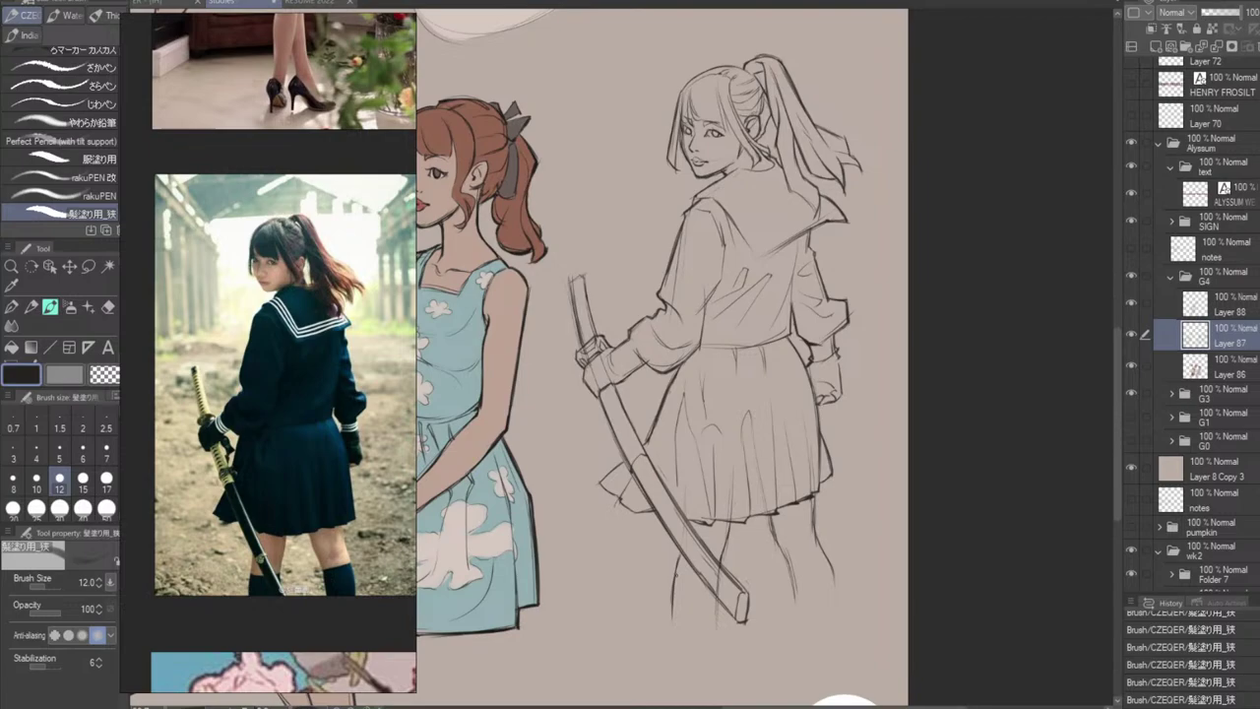
{"action": "key", "text": "ctrl+z"}
Draw the sock's top edge and rounded lower end across the near leg, and darken its outer contour.
{"action": "left_click_drag", "start_coordinate": [677, 581], "coordinate": [708, 589]}
{"action": "left_click_drag", "start_coordinate": [698, 634], "coordinate": [717, 632]}
{"action": "key", "text": "e"}
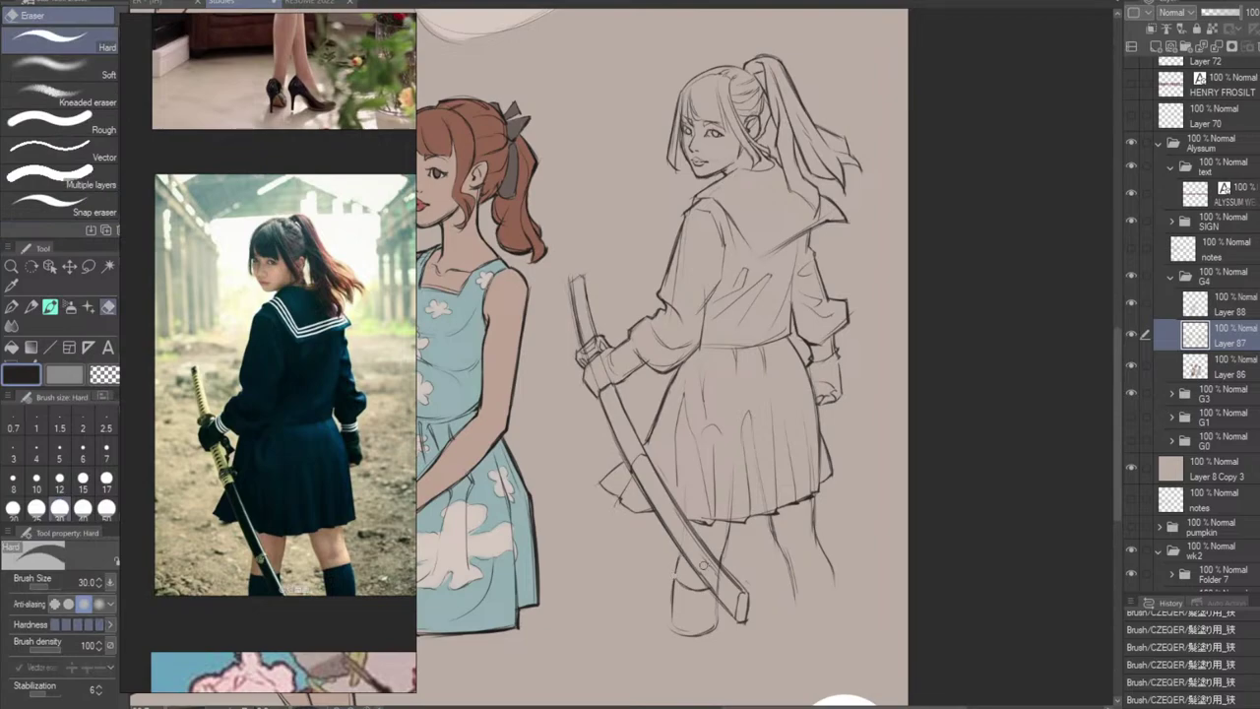
{"action": "key", "text": "b"}
{"action": "mouse_move", "coordinate": [679, 561]}
{"action": "left_mouse_down"}
{"action": "mouse_move", "coordinate": [672, 626]}
{"action": "mouse_move", "coordinate": [710, 592]}
{"action": "mouse_move", "coordinate": [671, 628]}
{"action": "left_mouse_up"}
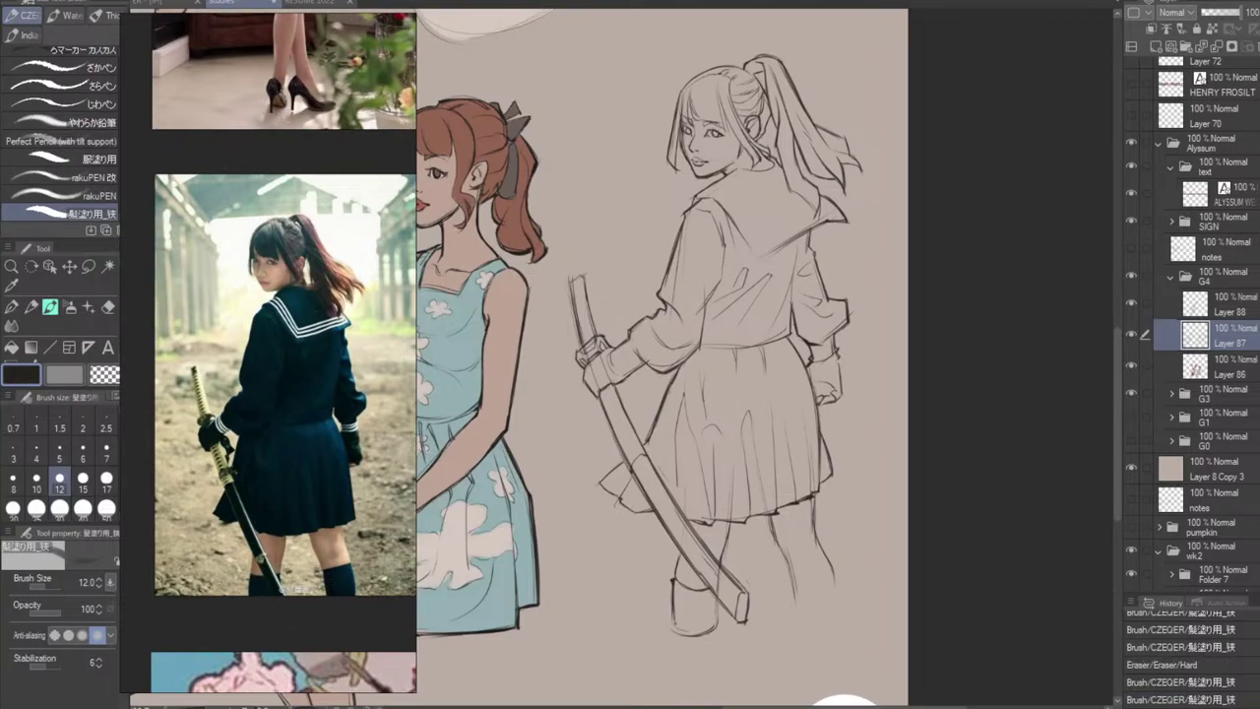
{"action": "key", "text": "ctrl+z"}
{"action": "mouse_move", "coordinate": [674, 582]}
{"action": "left_mouse_down"}
{"action": "mouse_move", "coordinate": [672, 632]}
{"action": "mouse_move", "coordinate": [716, 627]}
{"action": "left_mouse_up"}
{"action": "key", "text": "ctrl+z"}
{"action": "key", "text": "ctrl+z"}
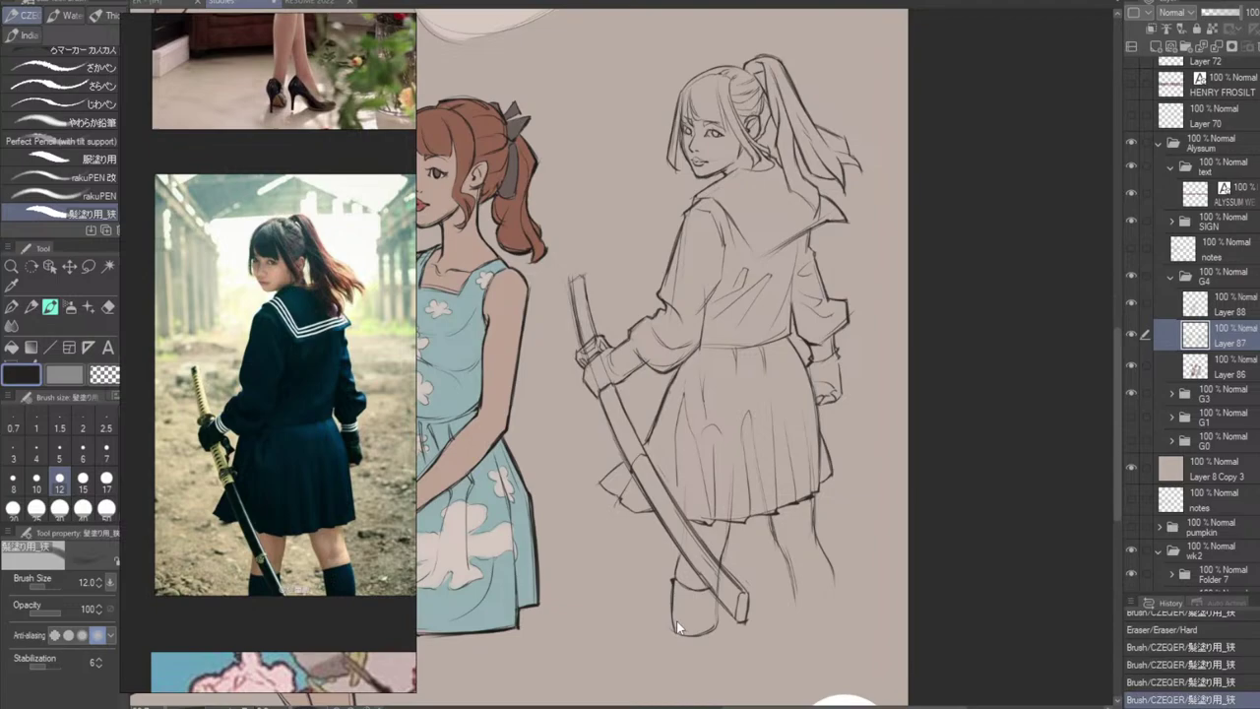
Retry the near sock's outer side and reinforce its curved lower edge.
{"action": "mouse_move", "coordinate": [673, 589]}
{"action": "left_mouse_down"}
{"action": "mouse_move", "coordinate": [675, 635]}
{"action": "mouse_move", "coordinate": [716, 630]}
{"action": "mouse_move", "coordinate": [681, 638]}
{"action": "left_mouse_up"}
{"action": "key", "text": "ctrl+z"}
{"action": "key", "text": "ctrl+z"}
{"action": "key", "text": "ctrl+z"}
{"action": "key", "text": "ctrl+z"}
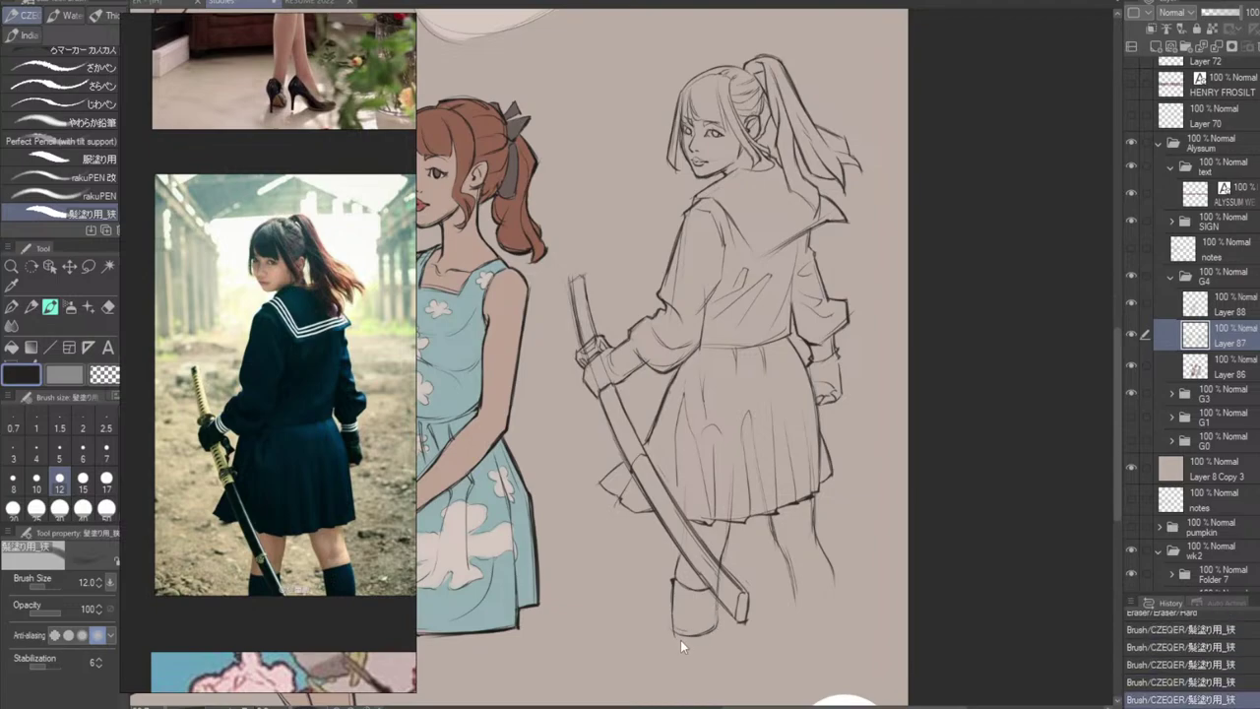
{"action": "mouse_move", "coordinate": [672, 593]}
{"action": "left_mouse_down"}
{"action": "mouse_move", "coordinate": [671, 630]}
{"action": "mouse_move", "coordinate": [693, 636]}
{"action": "left_mouse_up"}
{"action": "left_click_drag", "start_coordinate": [693, 635], "coordinate": [719, 624]}
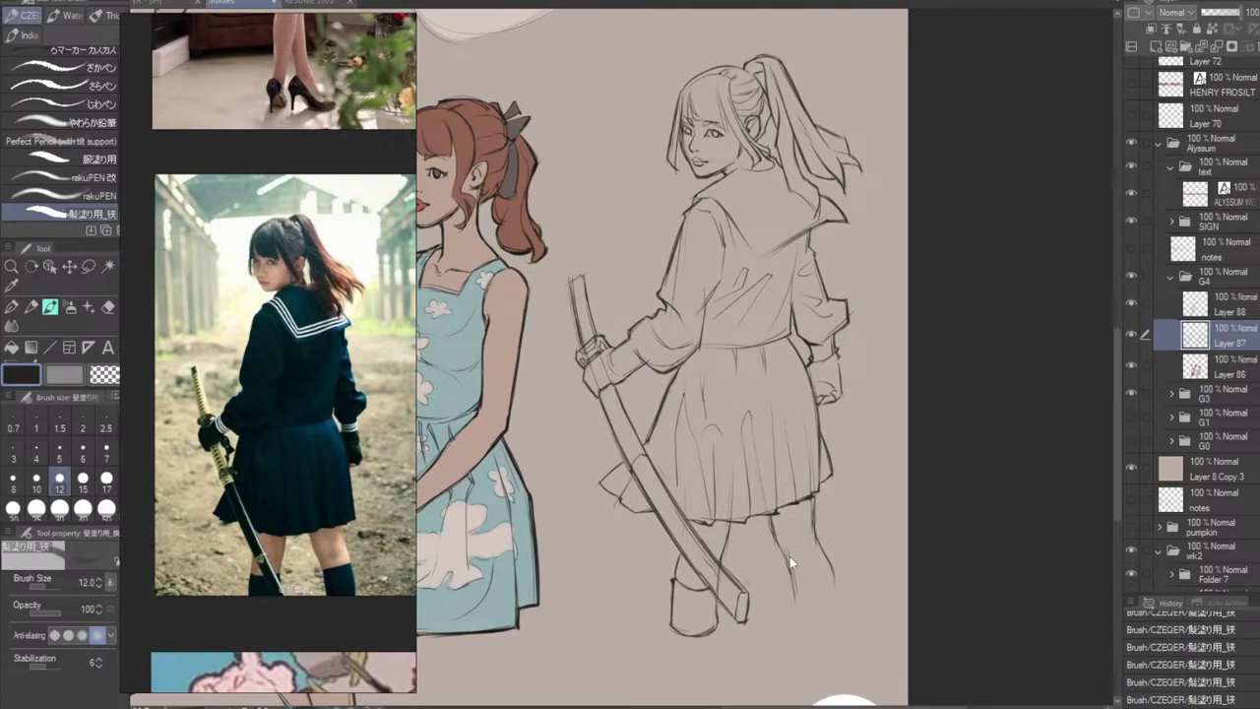
{"action": "key", "text": "ctrl+z"}
Draw the sock's top edge across the far leg below the knee.
{"action": "mouse_move", "coordinate": [788, 556]}
{"action": "left_mouse_down"}
{"action": "mouse_move", "coordinate": [796, 608]}
{"action": "mouse_move", "coordinate": [830, 568]}
{"action": "left_mouse_up"}
{"action": "key", "text": "ctrl+z"}
{"action": "key", "text": "ctrl+z"}
{"action": "key", "text": "ctrl+z"}
{"action": "key", "text": "ctrl+z"}
Erase excess lines around the far knee and draw the sock's sides running down the calf.
{"action": "key", "text": "e"}
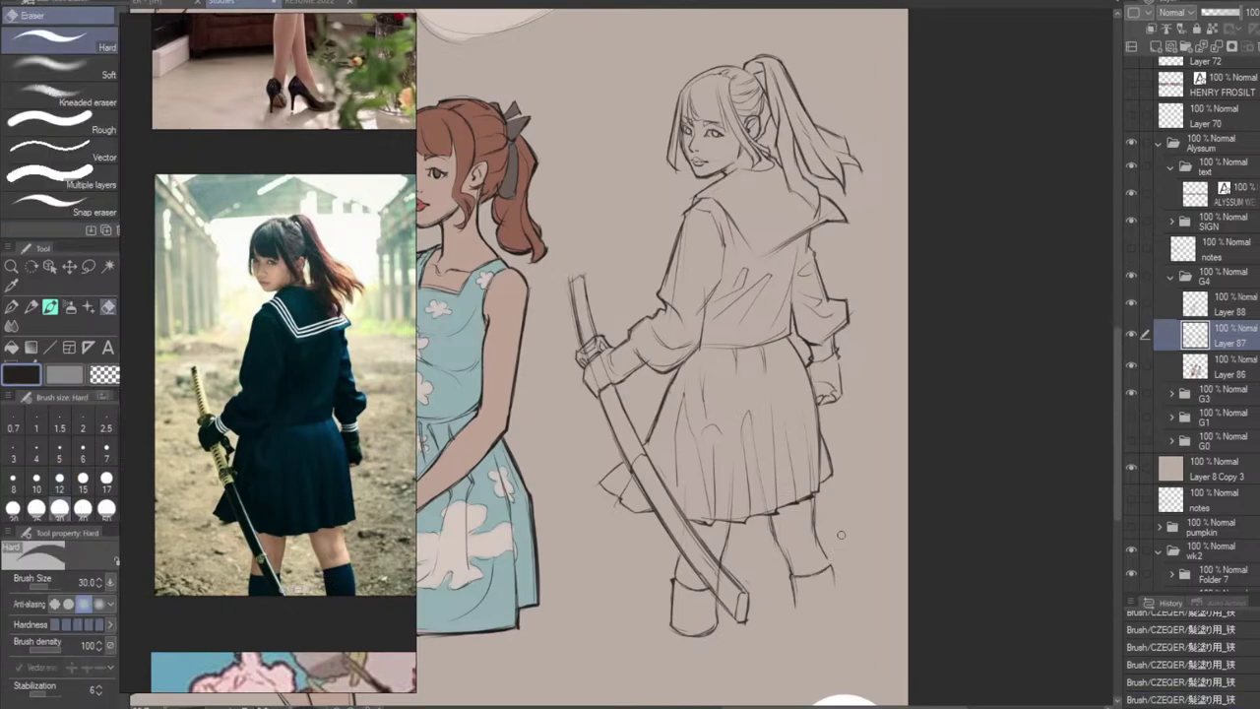
{"action": "mouse_move", "coordinate": [822, 544]}
{"action": "left_mouse_down"}
{"action": "mouse_move", "coordinate": [835, 604]}
{"action": "mouse_move", "coordinate": [836, 590]}
{"action": "mouse_move", "coordinate": [775, 548]}
{"action": "mouse_move", "coordinate": [783, 558]}
{"action": "left_mouse_up"}
{"action": "key", "text": "b"}
{"action": "key", "text": "ctrl+z"}
{"action": "key", "text": "ctrl+z"}
{"action": "key", "text": "ctrl+z"}
Clean up and redraw the far leg's inner contour between the skirt hem and the sock.
{"action": "key", "text": "e"}
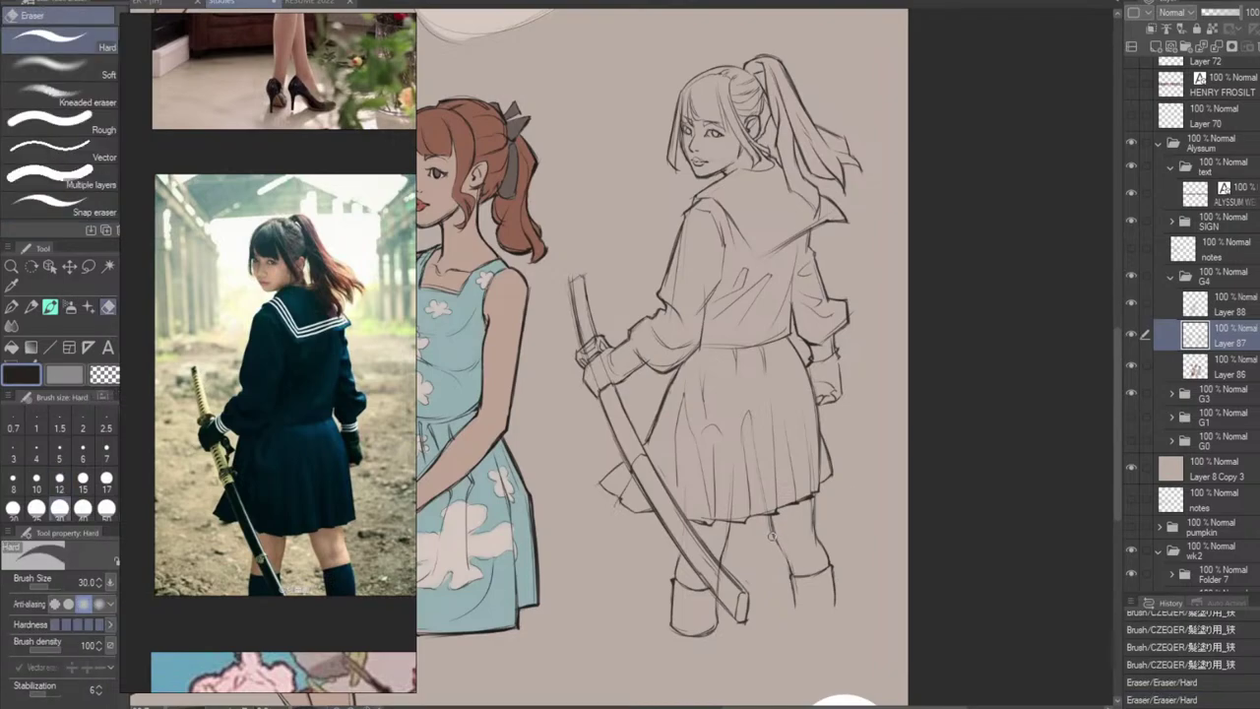
{"action": "key", "text": "b"}
{"action": "left_click_drag", "start_coordinate": [769, 514], "coordinate": [789, 564]}
{"action": "key", "text": "ctrl+z"}
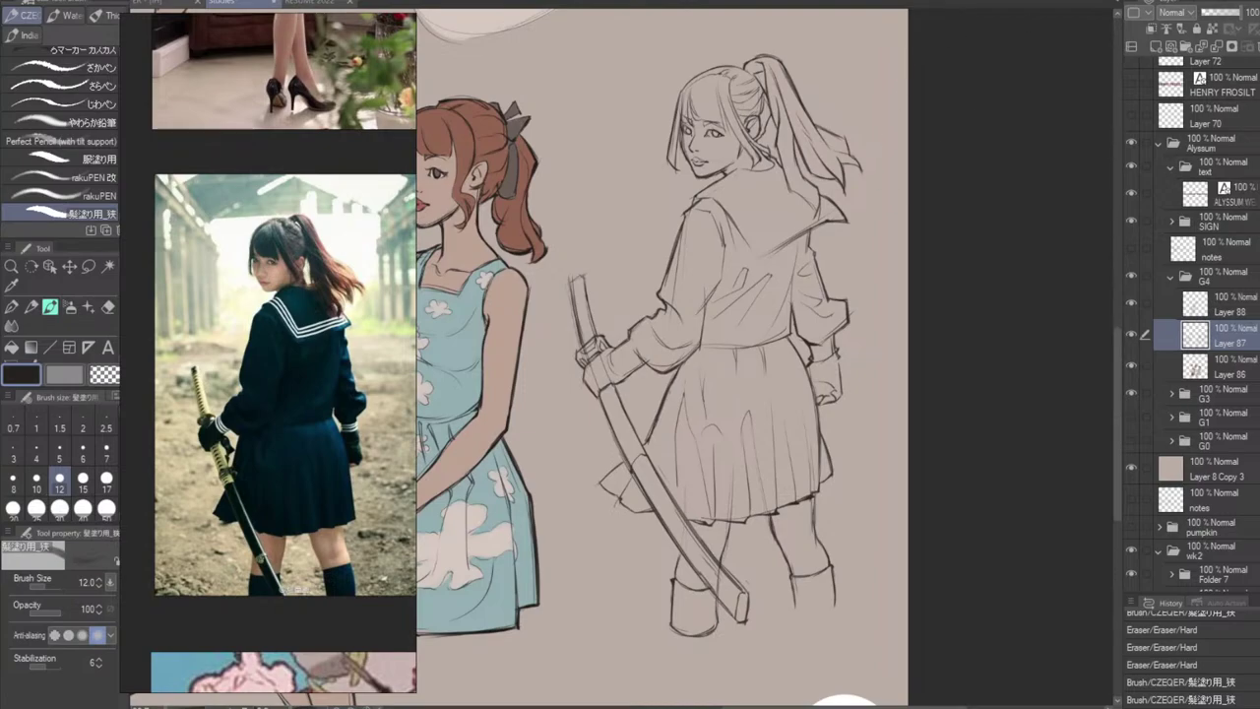
Reduce the eraser size to 17 and clean up the lines around the face's far eye.
{"action": "key", "text": "e"}
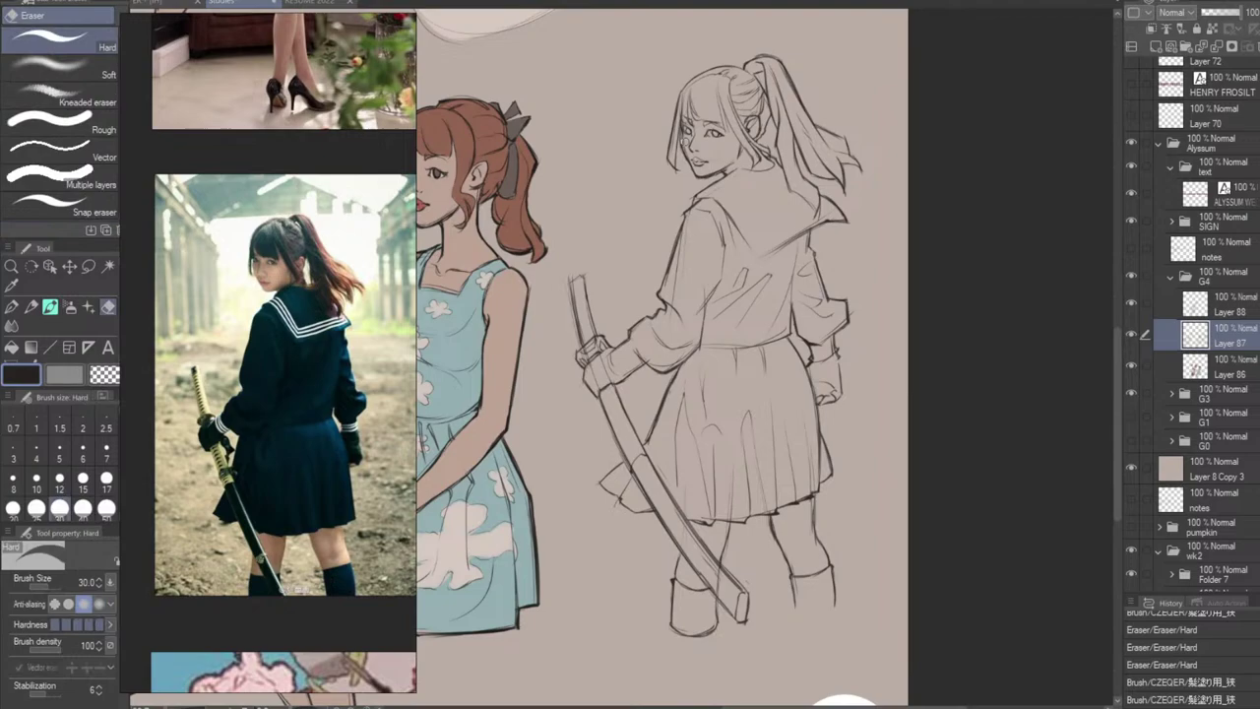
{"action": "left_click_drag", "start_coordinate": [686, 136], "coordinate": [684, 141]}
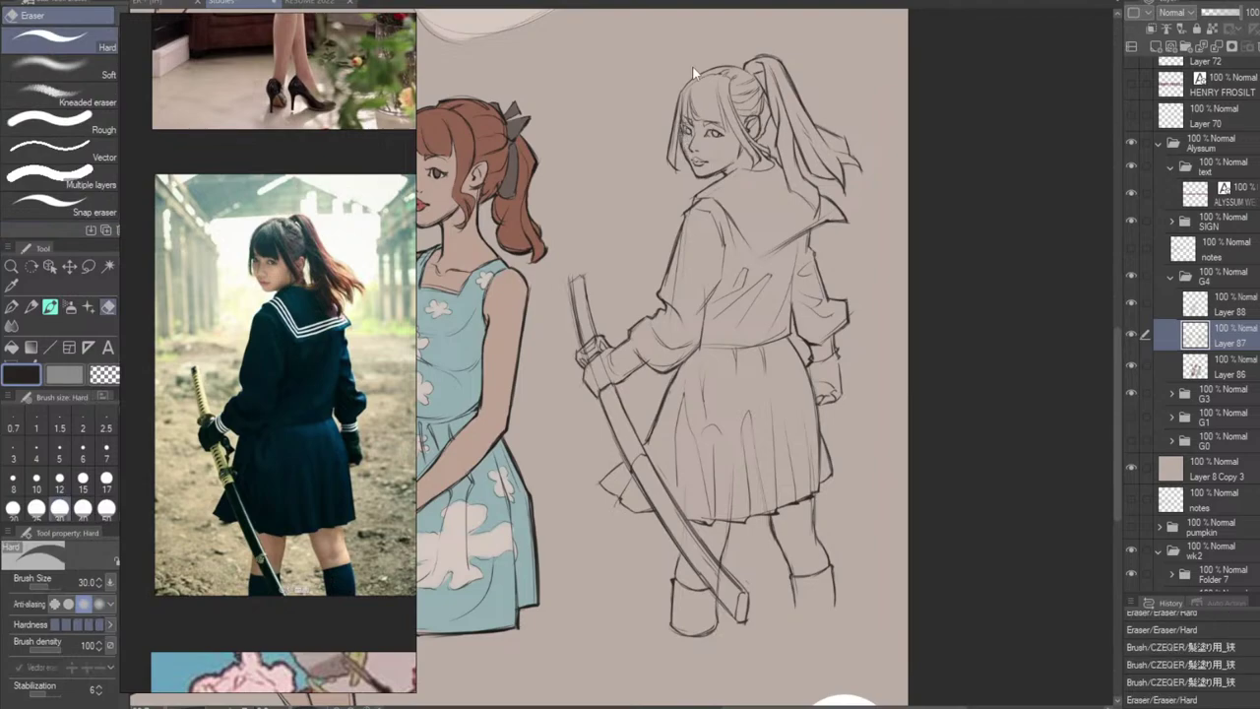
{"action": "key", "text": "ctrl+z"}
{"action": "key", "text": "bracketleft"}
{"action": "key", "text": "bracketleft"}
{"action": "key", "text": "bracketleft"}
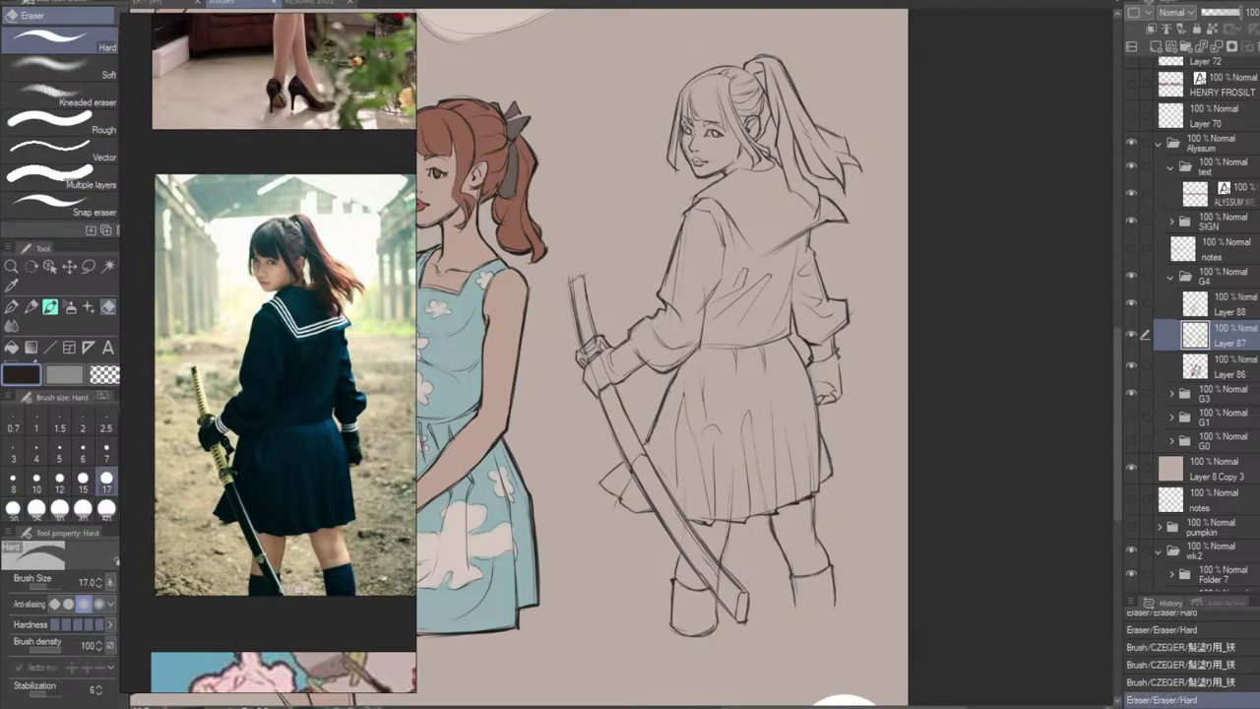
{"action": "left_click_drag", "start_coordinate": [688, 136], "coordinate": [684, 132]}
{"action": "key", "text": "ctrl+z"}
{"action": "left_click_drag", "start_coordinate": [687, 126], "coordinate": [684, 129]}
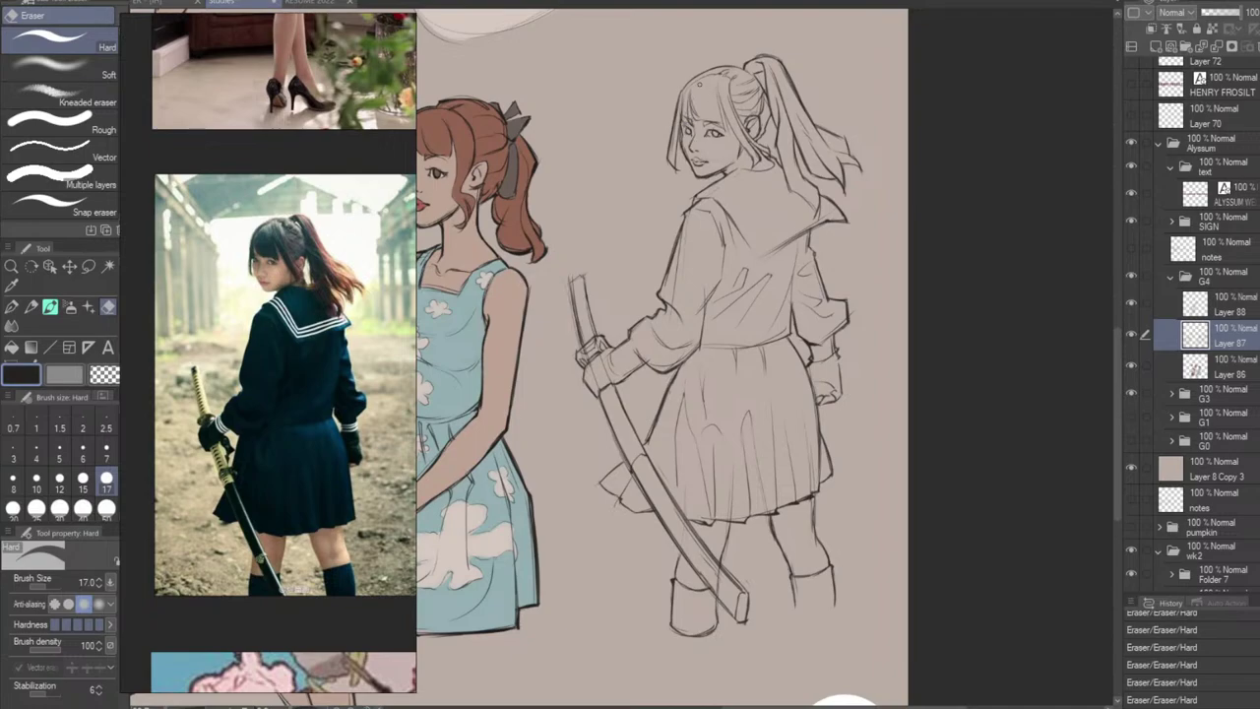
Retouch the small lines of the face's far eye.
{"action": "key", "text": "b"}
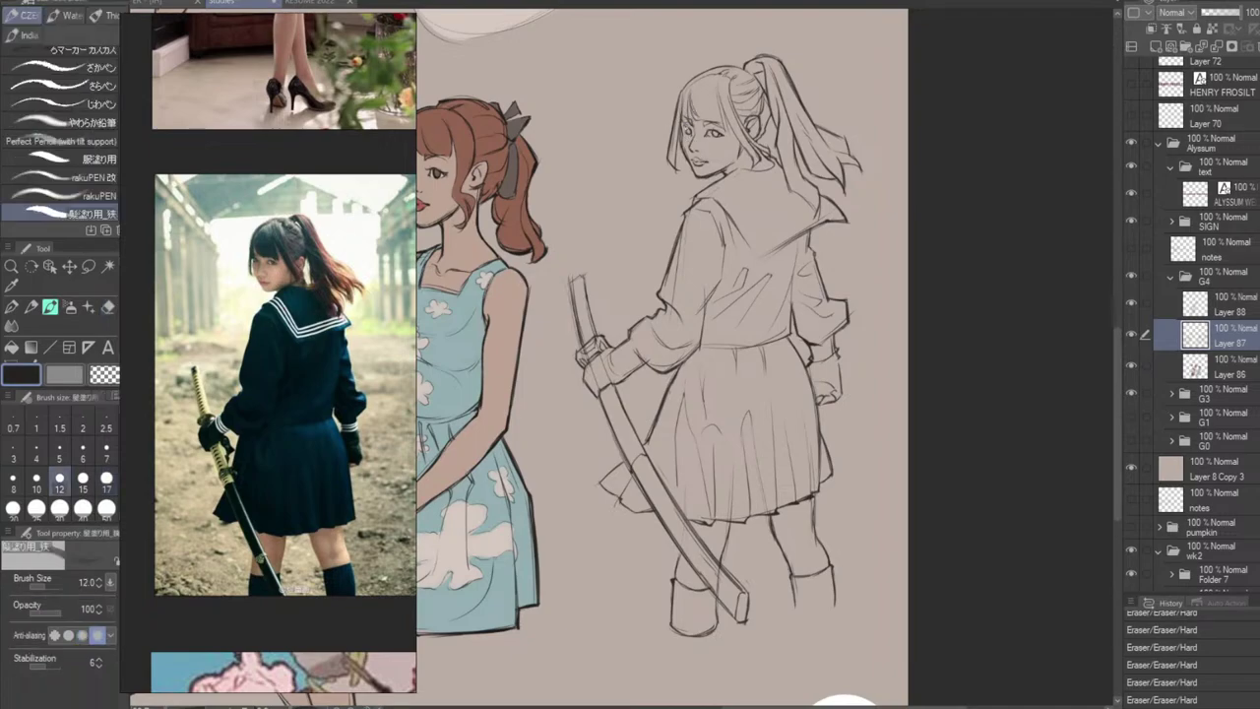
{"action": "key", "text": "ctrl+z"}
{"action": "left_click_drag", "start_coordinate": [686, 131], "coordinate": [693, 133]}
{"action": "key", "text": "ctrl+z"}
Erase the lines around the eye and the mouth, and start redrawing the lips with short strokes.
{"action": "key", "text": "e"}
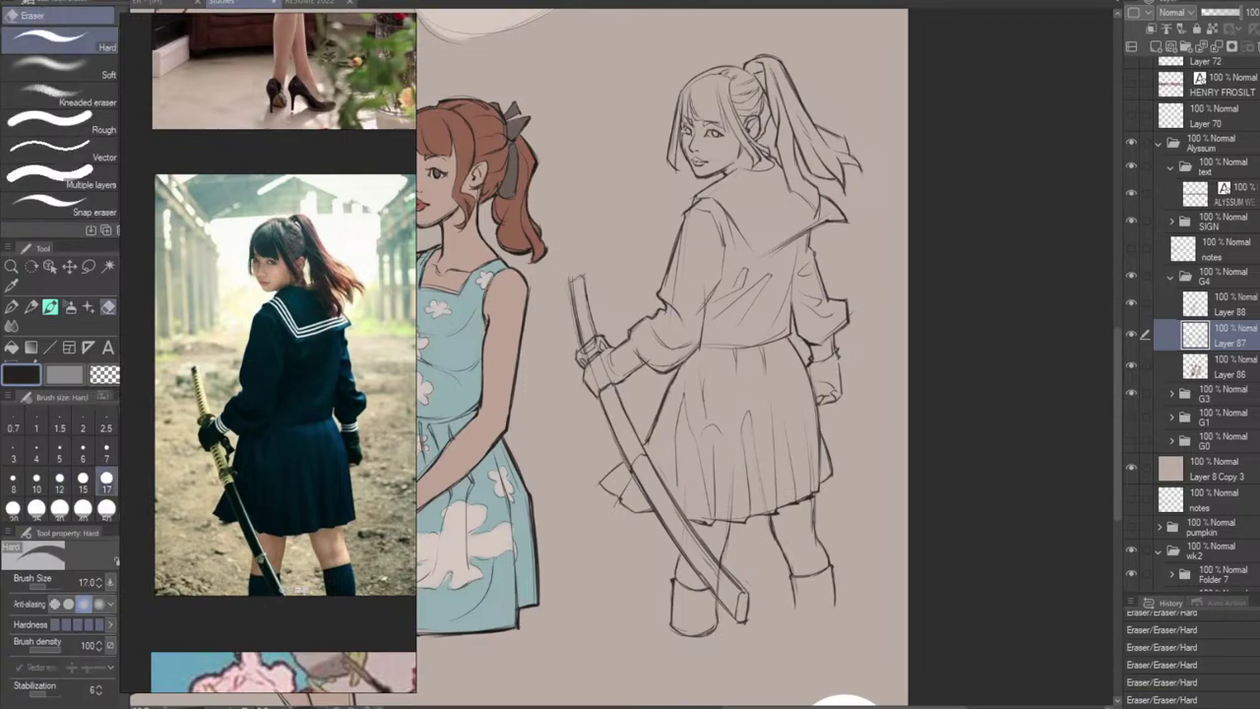
{"action": "left_click_drag", "start_coordinate": [685, 145], "coordinate": [705, 108]}
{"action": "left_click_drag", "start_coordinate": [705, 161], "coordinate": [693, 164]}
{"action": "key", "text": "p"}
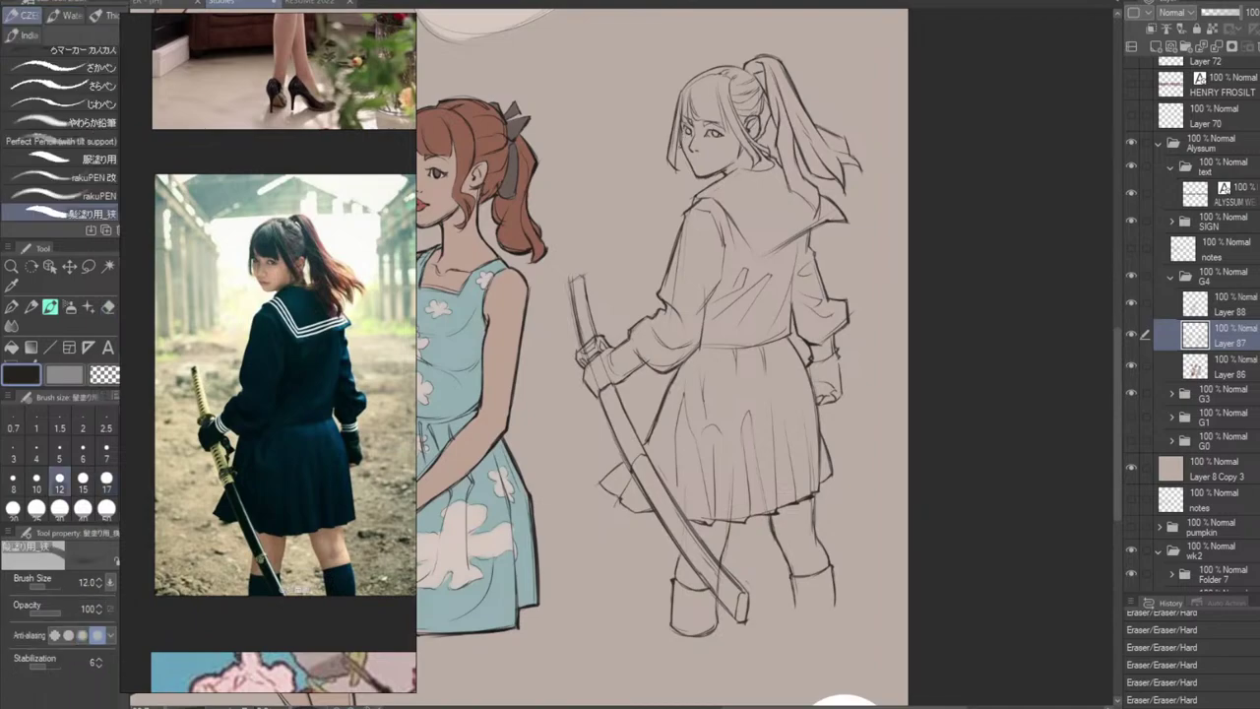
{"action": "key", "text": "ctrl+z"}
{"action": "key", "text": "ctrl+z"}
{"action": "left_click_drag", "start_coordinate": [696, 164], "coordinate": [705, 167]}
{"action": "key", "text": "e"}
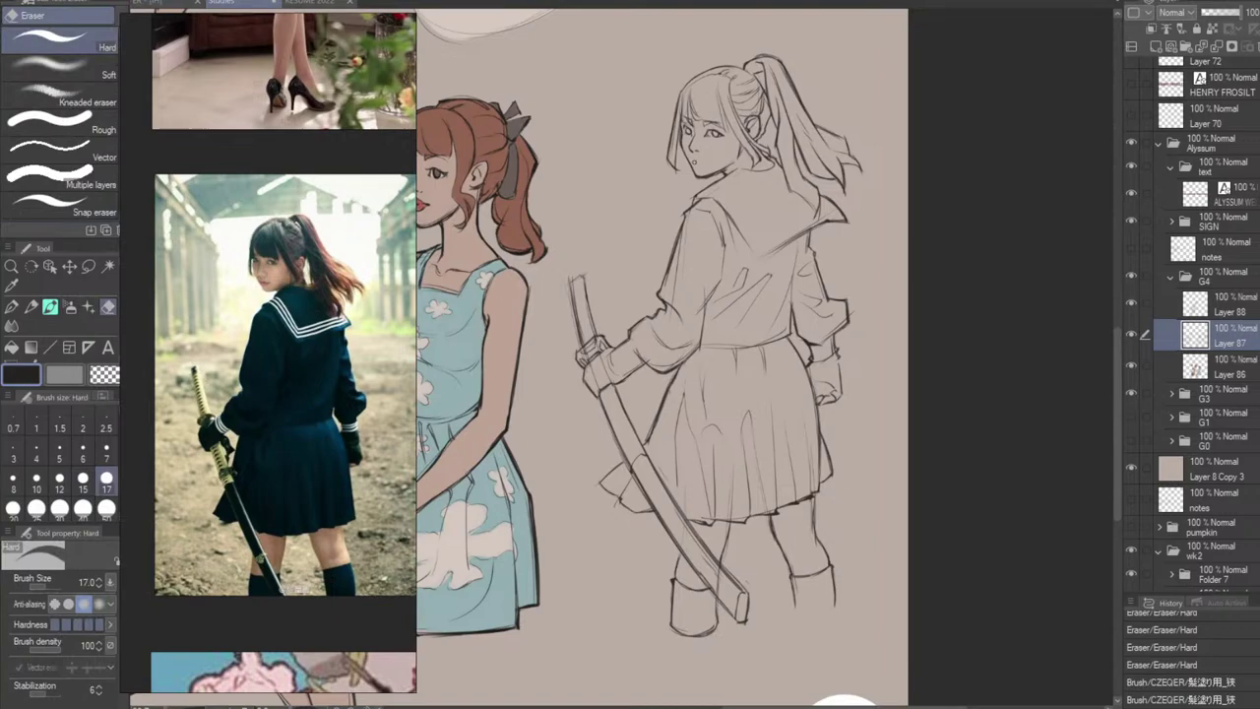
Try a new line between the lips with small marks at the mouth's corner.
{"action": "key", "text": "b"}
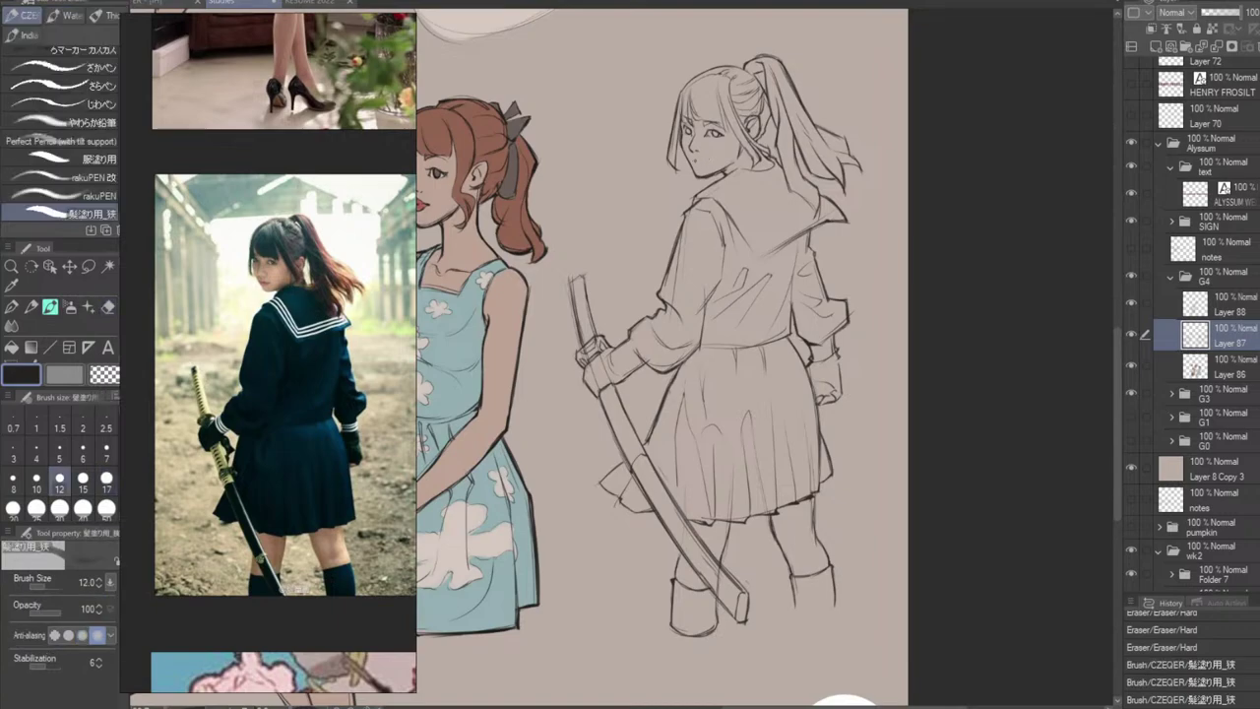
{"action": "left_click_drag", "start_coordinate": [691, 161], "coordinate": [709, 164]}
{"action": "key", "text": "ctrl+z"}
{"action": "key", "text": "ctrl+z"}
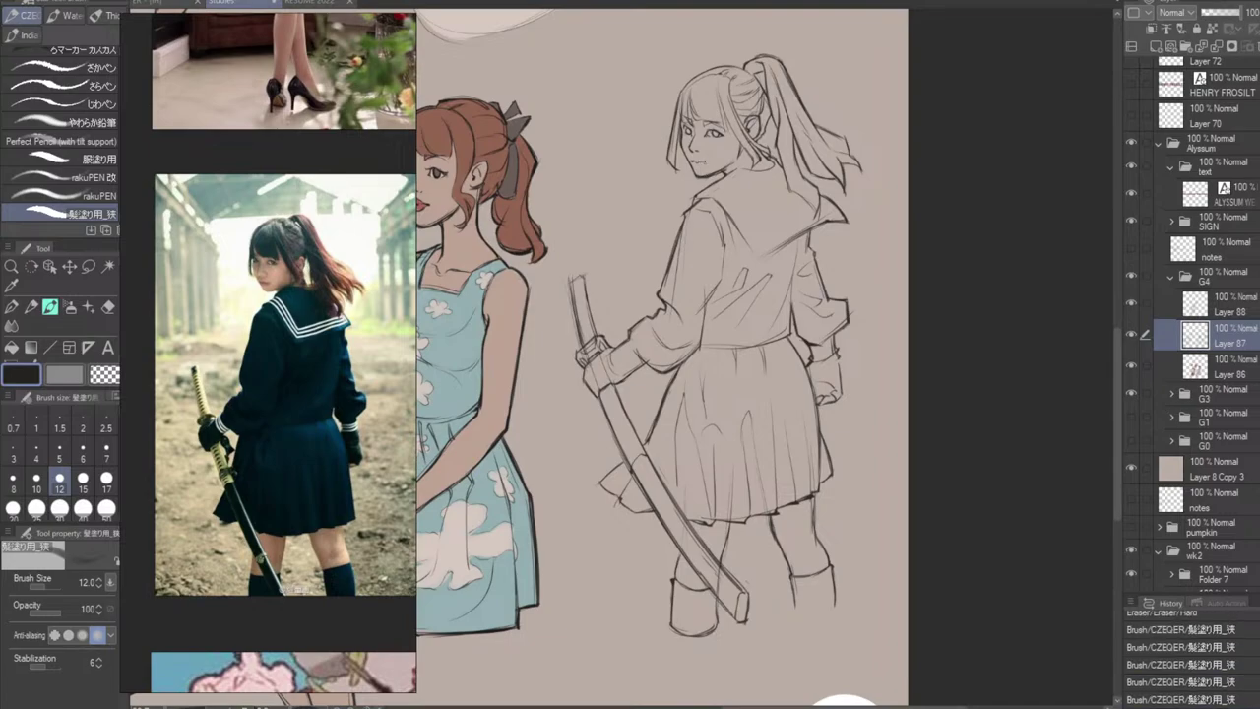
{"action": "left_click_drag", "start_coordinate": [710, 156], "coordinate": [713, 161]}
{"action": "key", "text": "ctrl+z"}
{"action": "left_click_drag", "start_coordinate": [695, 158], "coordinate": [706, 164]}
{"action": "key", "text": "ctrl+z"}
Undo the recent mouth strokes and redraw the lips in a slightly different shape.
{"action": "key", "text": "ctrl+z"}
{"action": "key", "text": "ctrl+z"}
{"action": "key", "text": "ctrl+z"}
{"action": "key", "text": "ctrl+y"}
{"action": "key", "text": "ctrl+z"}
{"action": "key", "text": "ctrl+z"}
{"action": "left_click_drag", "start_coordinate": [698, 164], "coordinate": [707, 162]}
{"action": "key", "text": "ctrl+z"}
{"action": "key", "text": "ctrl+y"}
{"action": "key", "text": "ctrl+z"}
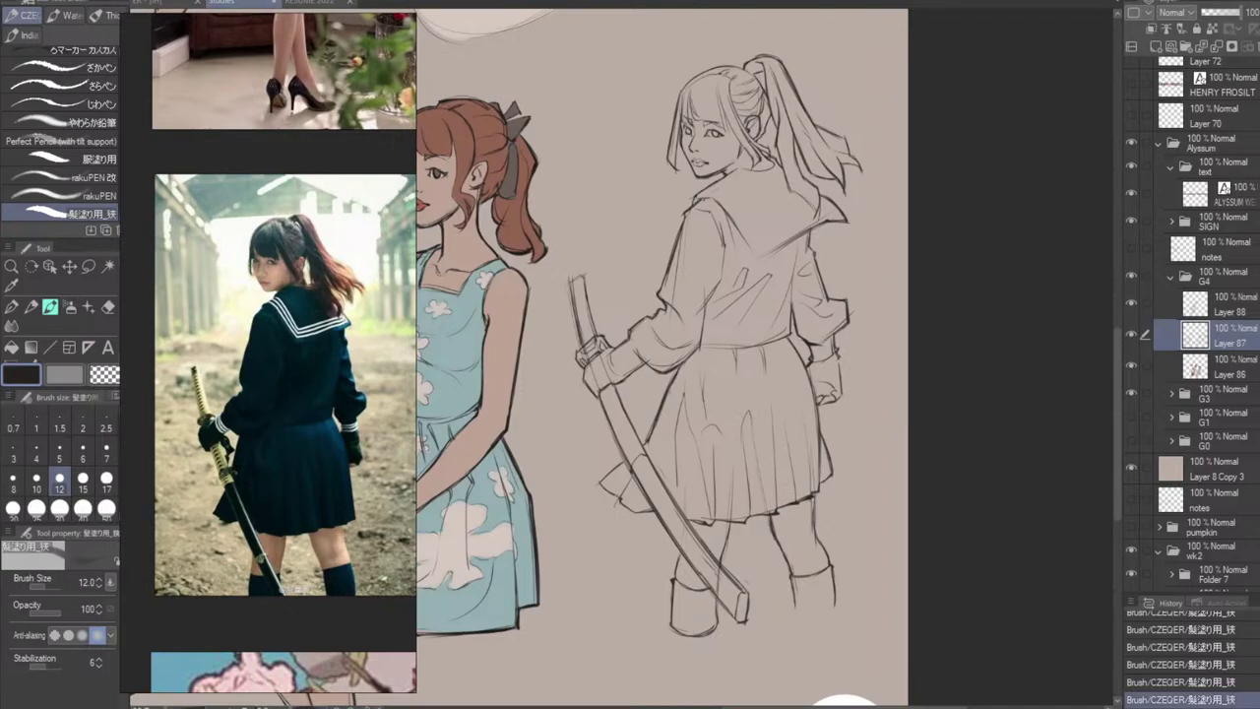
Compare the face with and without the last mouth stroke by repeatedly undoing and redoing it.
{"action": "key", "text": "ctrl+y"}
{"action": "key", "text": "ctrl+z"}
{"action": "key", "text": "ctrl+y"}
{"action": "key", "text": "ctrl+z"}
{"action": "key", "text": "ctrl+y"}
{"action": "key", "text": "ctrl+z"}
{"action": "key", "text": "ctrl+y"}
Darken the sailor collar's pointed back edge and the line beneath its far corner.
{"action": "mouse_move", "coordinate": [710, 201]}
{"action": "left_mouse_down"}
{"action": "mouse_move", "coordinate": [767, 266]}
{"action": "mouse_move", "coordinate": [755, 263]}
{"action": "left_mouse_up"}
{"action": "key", "text": "ctrl+z"}
{"action": "key", "text": "ctrl+z"}
{"action": "key", "text": "ctrl+z"}
{"action": "key", "text": "ctrl+z"}
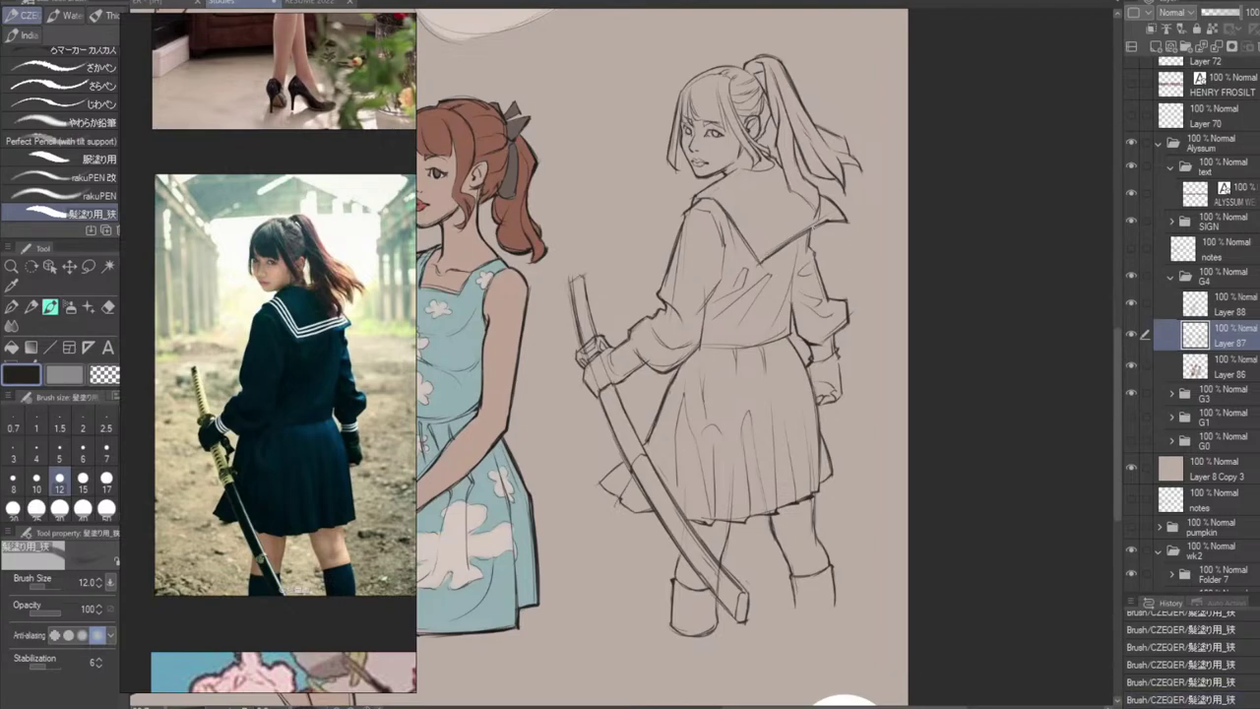
{"action": "left_click_drag", "start_coordinate": [809, 231], "coordinate": [813, 247]}
Erase stray lines around the near sleeve's cuff and lower edge.
{"action": "key", "text": "e"}
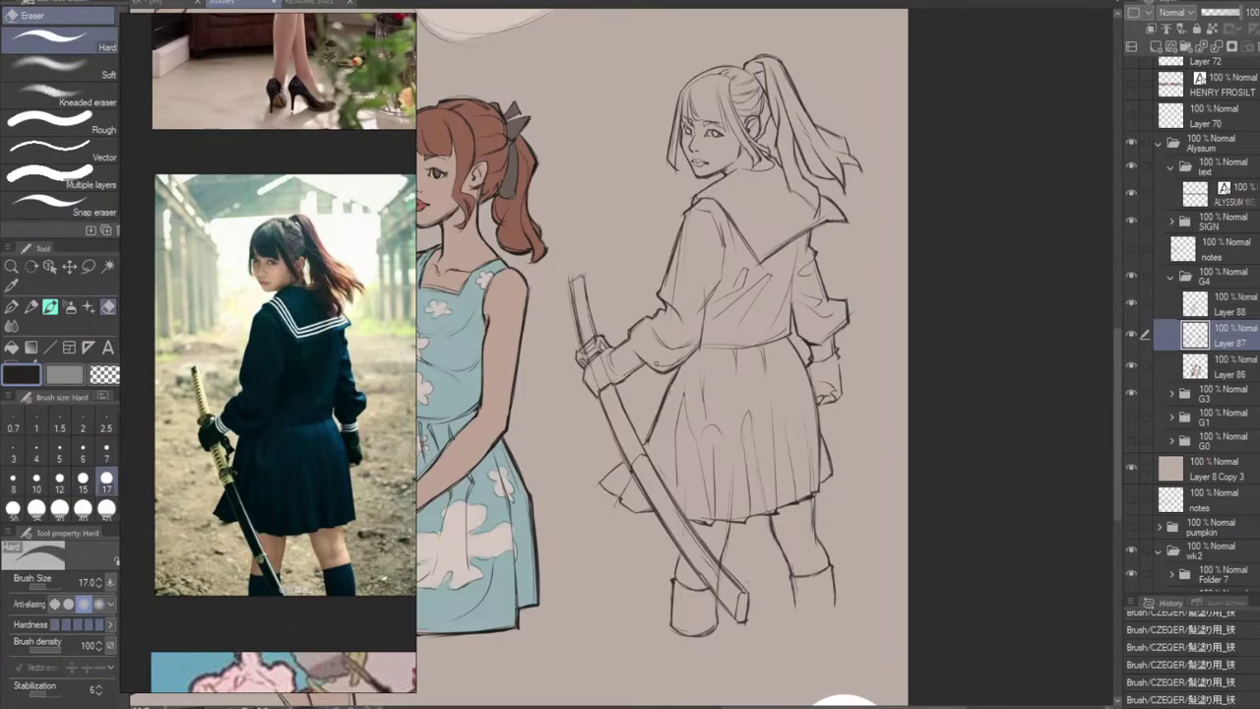
{"action": "mouse_move", "coordinate": [642, 357]}
{"action": "left_mouse_down"}
{"action": "mouse_move", "coordinate": [675, 365]}
{"action": "mouse_move", "coordinate": [695, 344]}
{"action": "left_mouse_up"}
{"action": "key", "text": "ctrl+z"}
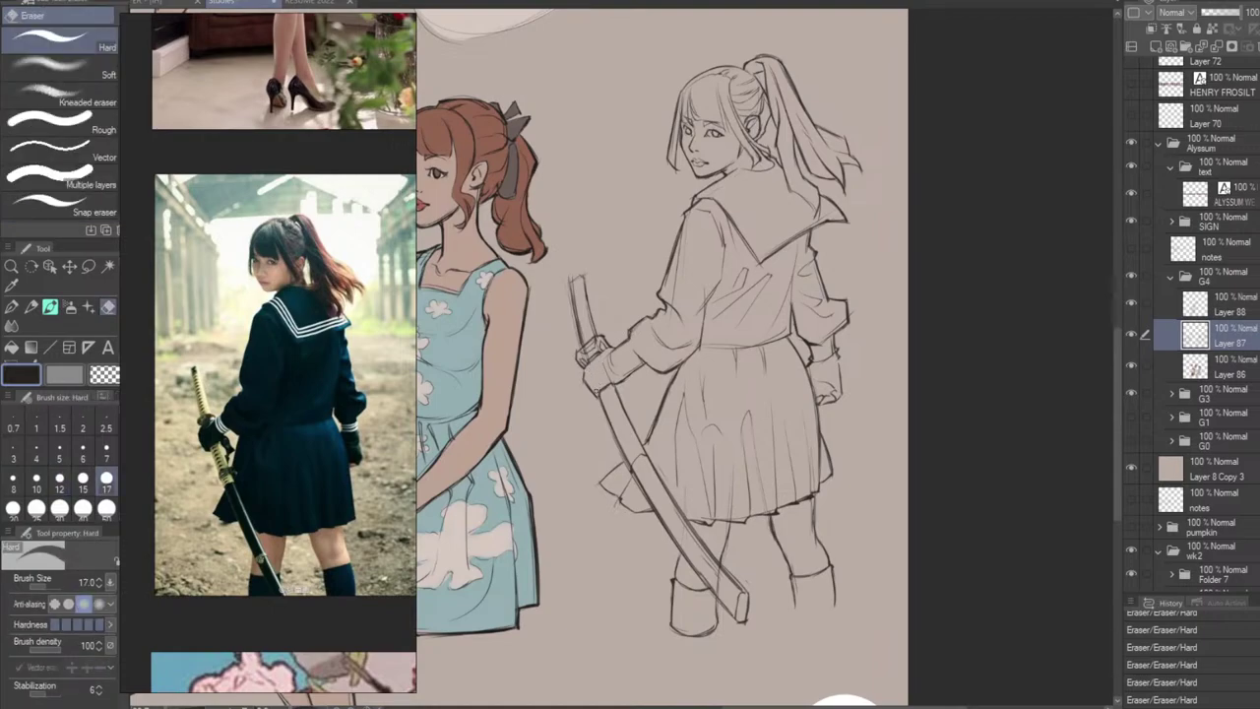
Redraw the gloved hand's outline next to the sword guard and erase the overlapping lines inside the guard.
{"action": "key", "text": "b"}
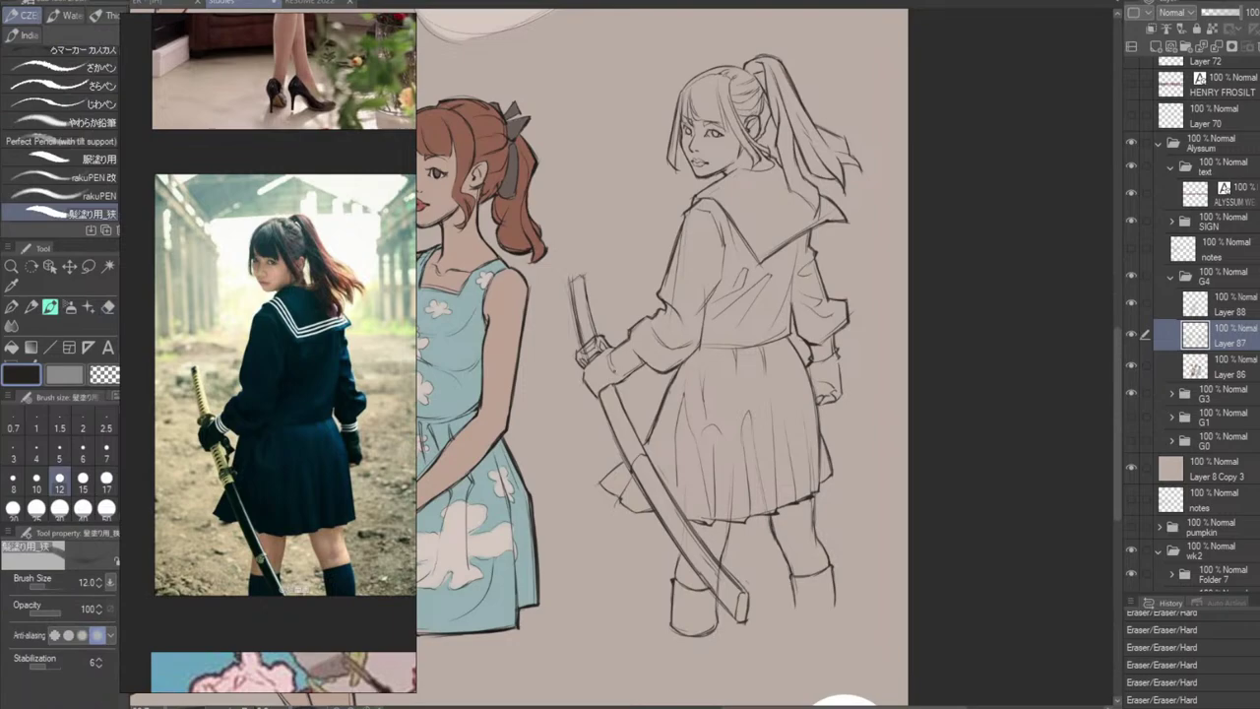
{"action": "mouse_move", "coordinate": [611, 354]}
{"action": "left_mouse_down"}
{"action": "mouse_move", "coordinate": [631, 373]}
{"action": "mouse_move", "coordinate": [610, 362]}
{"action": "left_mouse_up"}
{"action": "key", "text": "e"}
{"action": "key", "text": "b"}
{"action": "key", "text": "ctrl+z"}
{"action": "mouse_move", "coordinate": [604, 351]}
{"action": "left_mouse_down"}
{"action": "mouse_move", "coordinate": [611, 362]}
{"action": "mouse_move", "coordinate": [586, 387]}
{"action": "left_mouse_up"}
{"action": "key", "text": "ctrl+z"}
{"action": "key", "text": "ctrl+z"}
{"action": "key", "text": "e"}
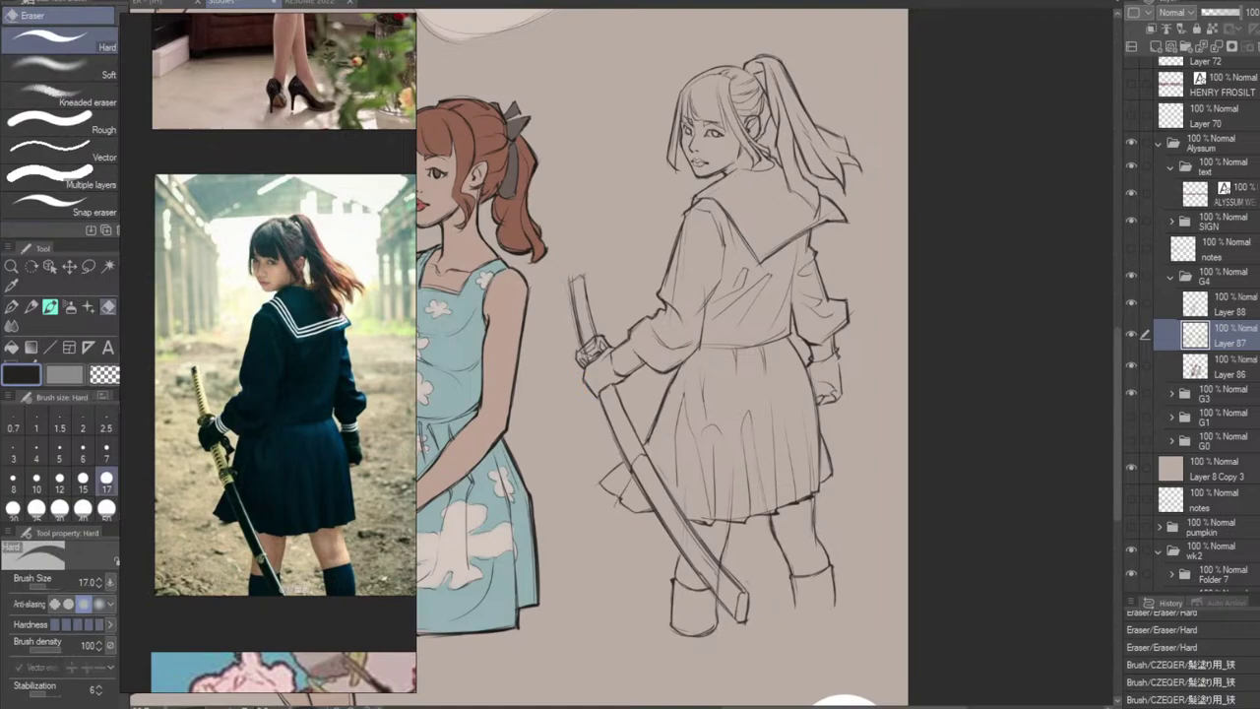
{"action": "mouse_move", "coordinate": [583, 346]}
{"action": "left_mouse_down"}
{"action": "mouse_move", "coordinate": [597, 369]}
{"action": "mouse_move", "coordinate": [588, 360]}
{"action": "left_mouse_up"}
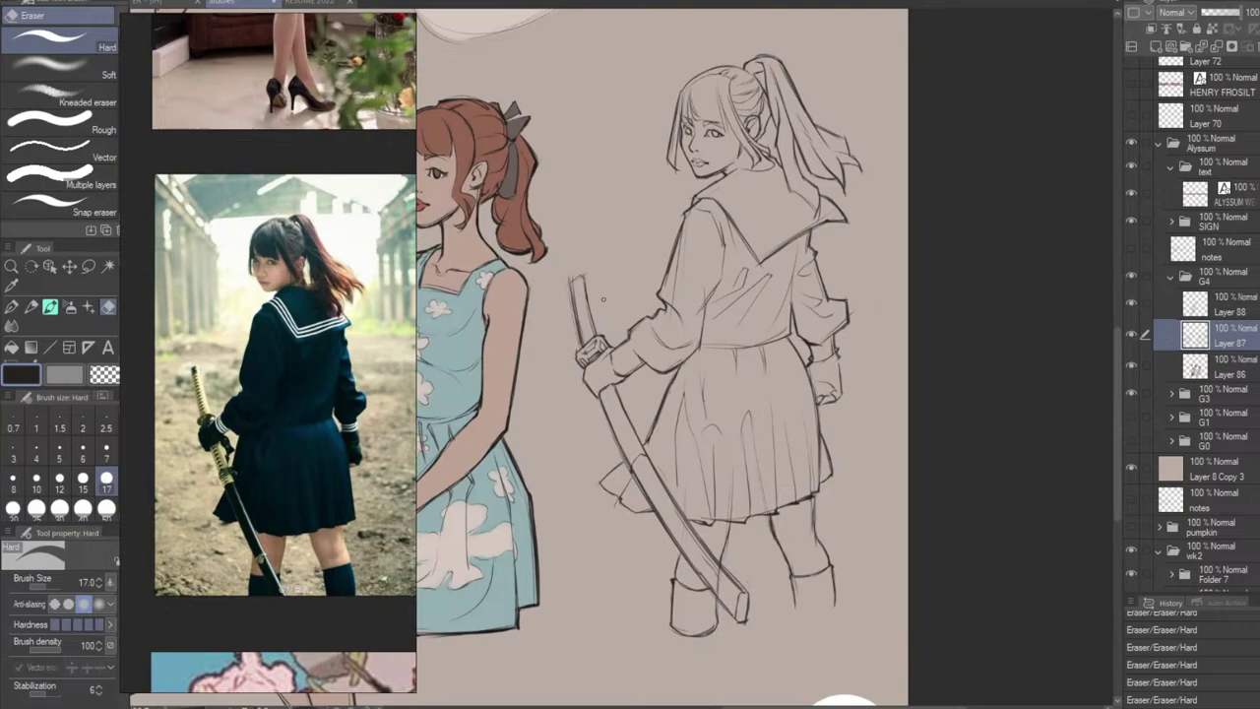
Redraw the sword handle's outline with a closed pommel end and erase its rough construction lines.
{"action": "key", "text": "b"}
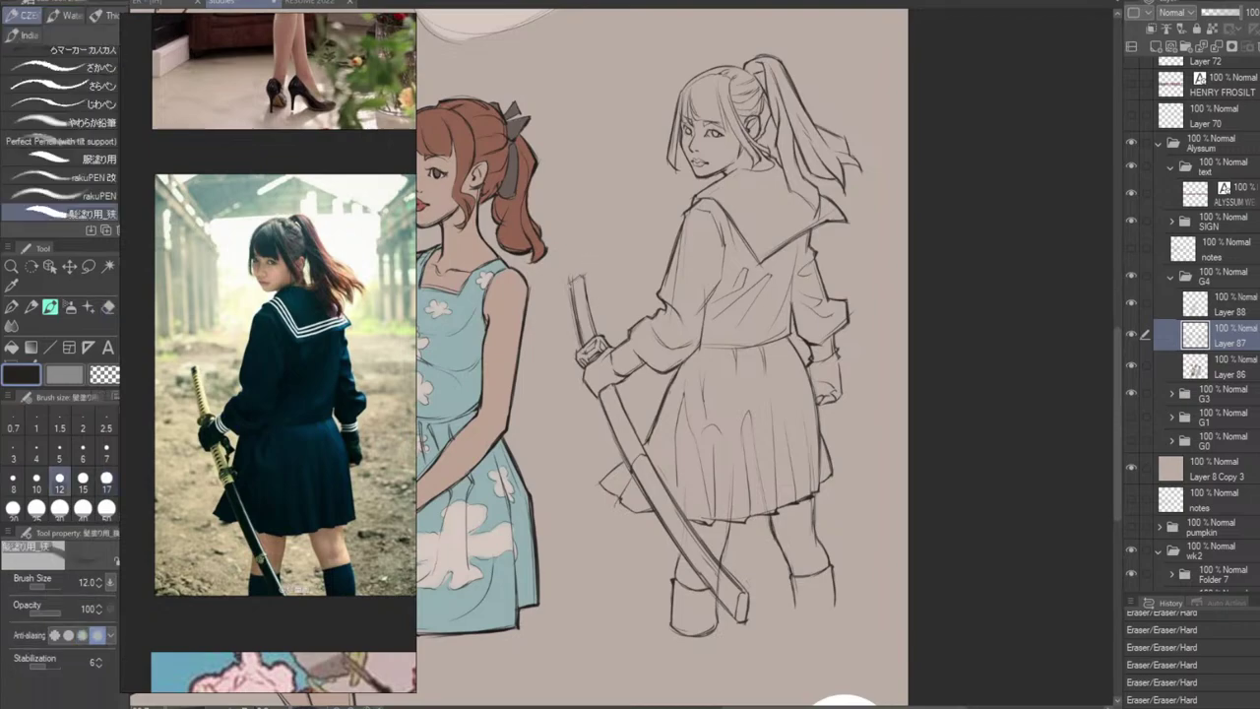
{"action": "mouse_move", "coordinate": [571, 280]}
{"action": "left_mouse_down"}
{"action": "mouse_move", "coordinate": [587, 276]}
{"action": "mouse_move", "coordinate": [574, 330]}
{"action": "left_mouse_up"}
{"action": "key", "text": "e"}
{"action": "left_click", "coordinate": [566, 280]}
{"action": "left_click_drag", "start_coordinate": [574, 330], "coordinate": [579, 344]}
{"action": "left_click_drag", "start_coordinate": [575, 286], "coordinate": [578, 322]}
{"action": "left_click", "coordinate": [580, 325]}
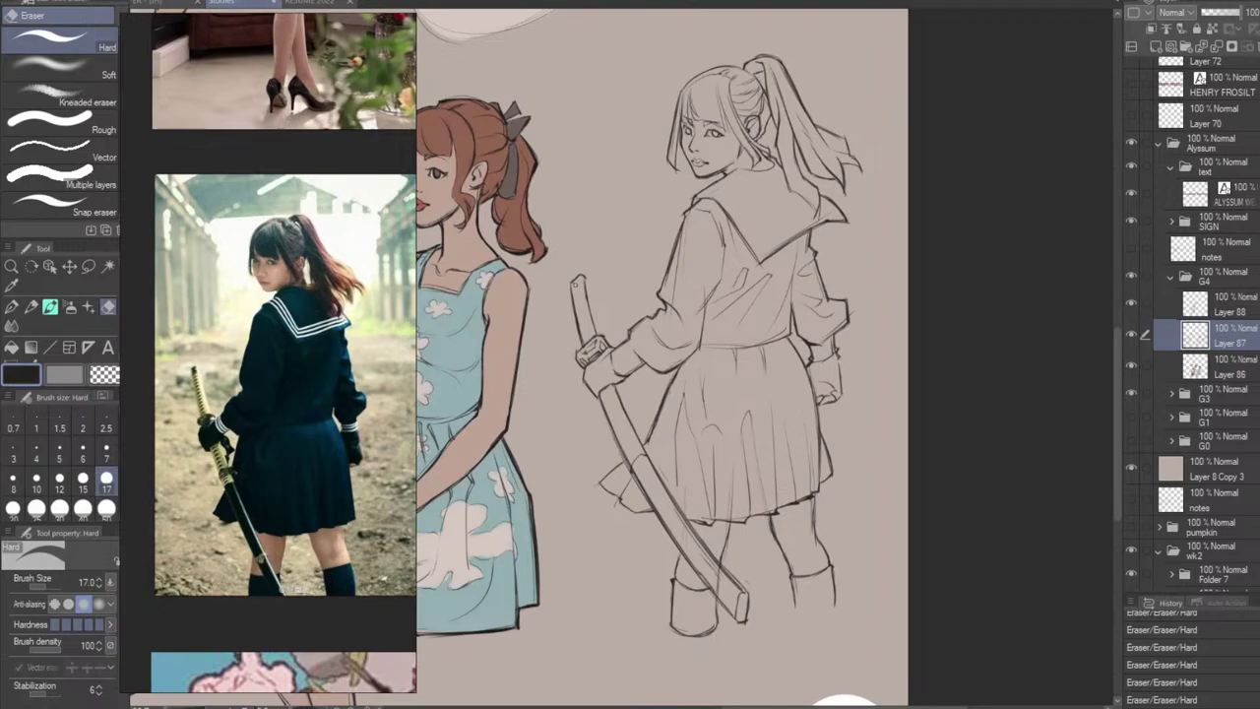
{"action": "key", "text": "ctrl+z"}
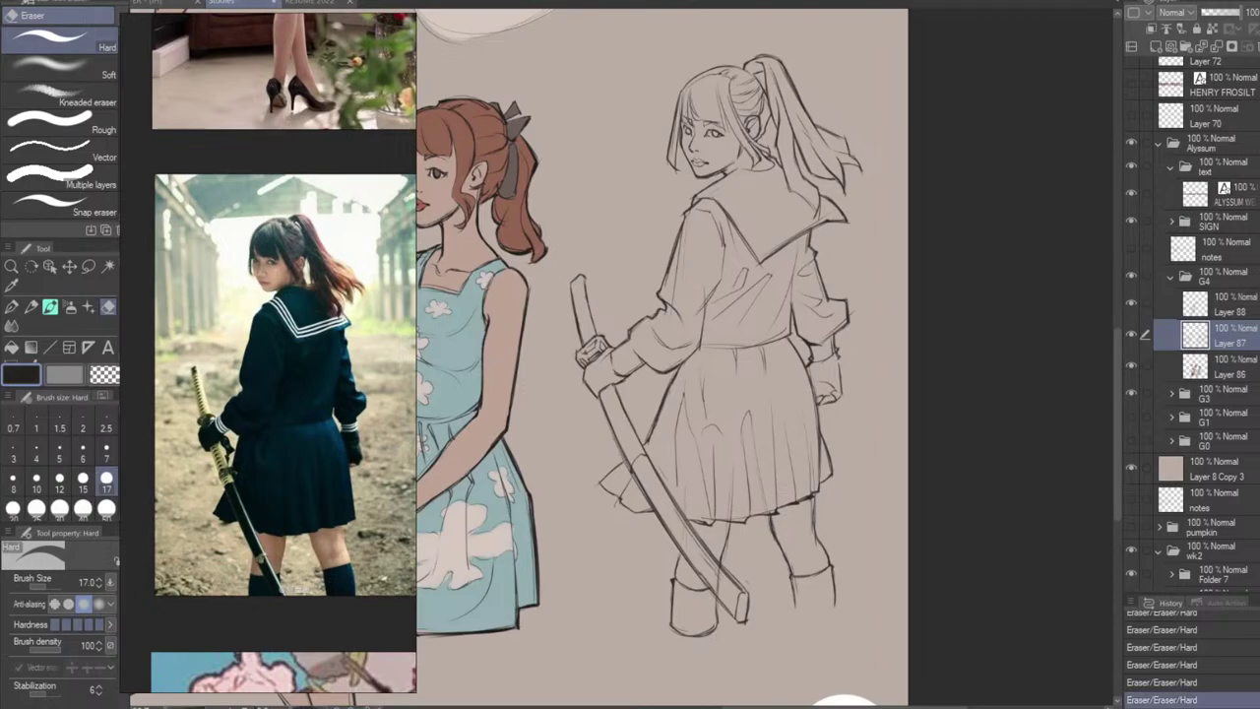
{"action": "mouse_move", "coordinate": [585, 293]}
{"action": "left_mouse_down"}
{"action": "mouse_move", "coordinate": [595, 327]}
{"action": "mouse_move", "coordinate": [577, 293]}
{"action": "mouse_move", "coordinate": [588, 313]}
{"action": "left_mouse_up"}
Draw the first wrapping marks inside the sword handle near the pommel.
{"action": "key", "text": "b"}
{"action": "key", "text": "ctrl+z"}
{"action": "key", "text": "ctrl+z"}
{"action": "key", "text": "ctrl+z"}
{"action": "key", "text": "ctrl+z"}
{"action": "key", "text": "ctrl+z"}
{"action": "key", "text": "ctrl+z"}
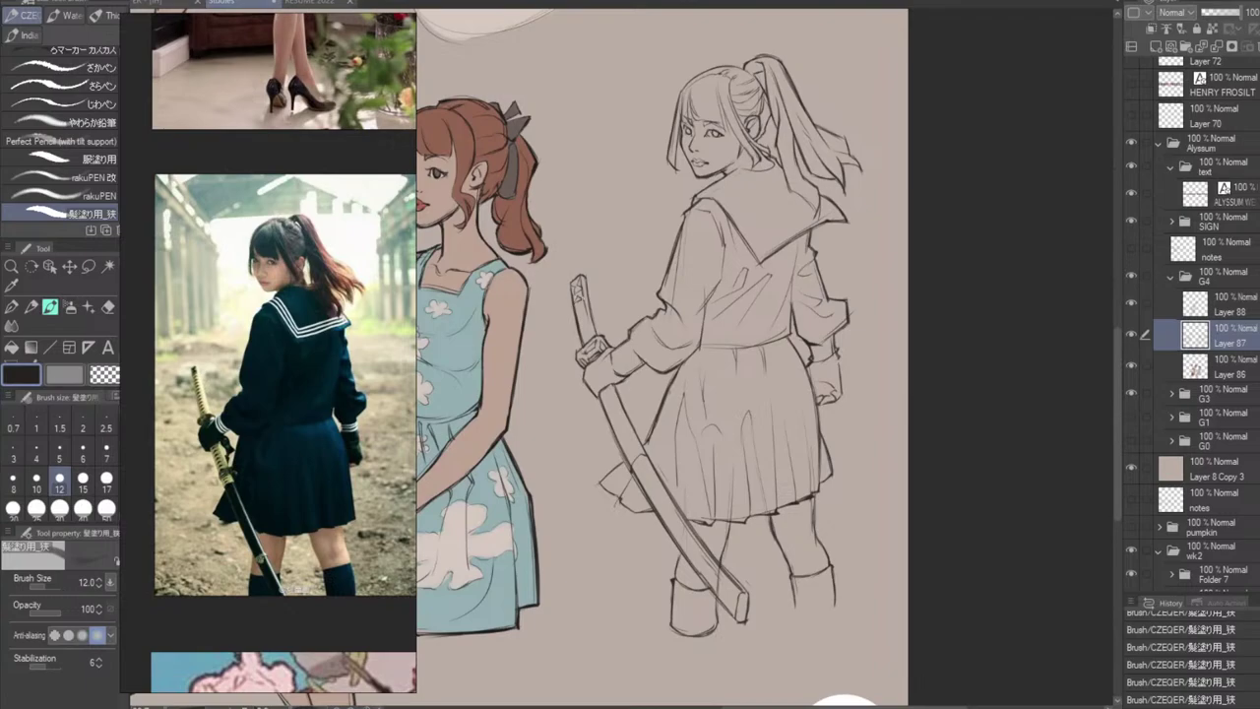
{"action": "key", "text": "ctrl+z"}
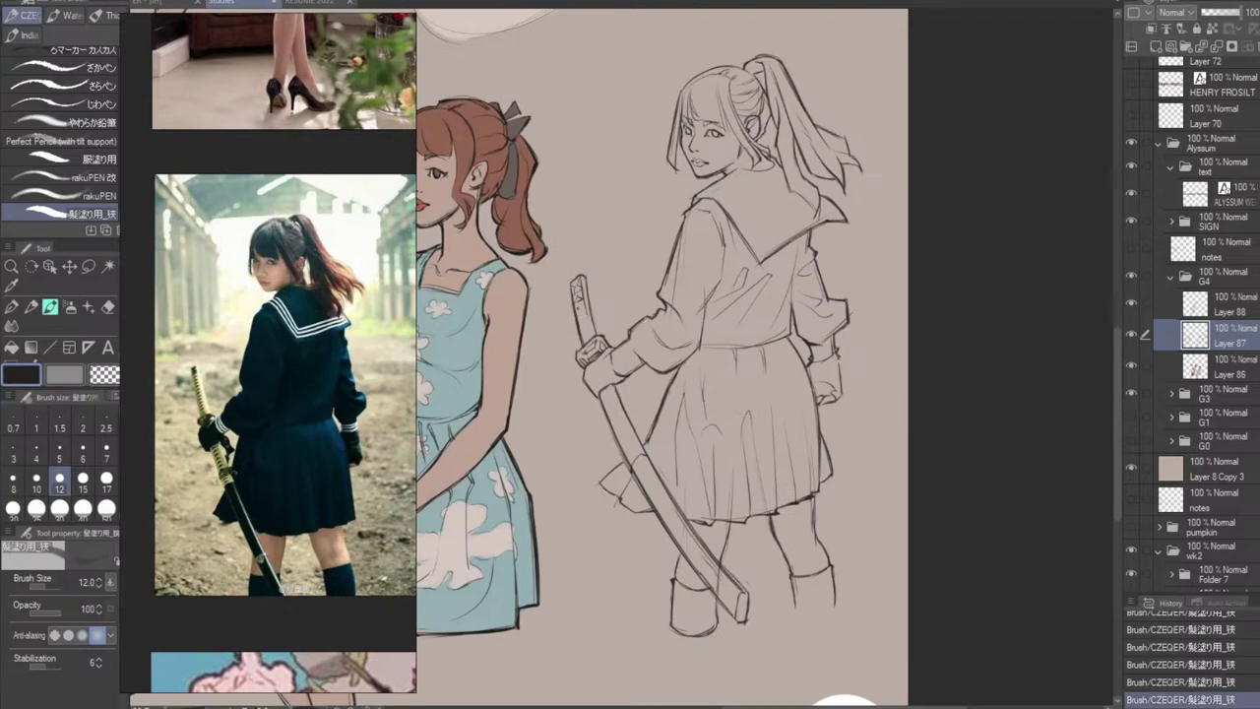
Continue the wrapping pattern down the sword handle to the guard.
{"action": "left_click_drag", "start_coordinate": [578, 297], "coordinate": [584, 315]}
{"action": "key", "text": "ctrl+z"}
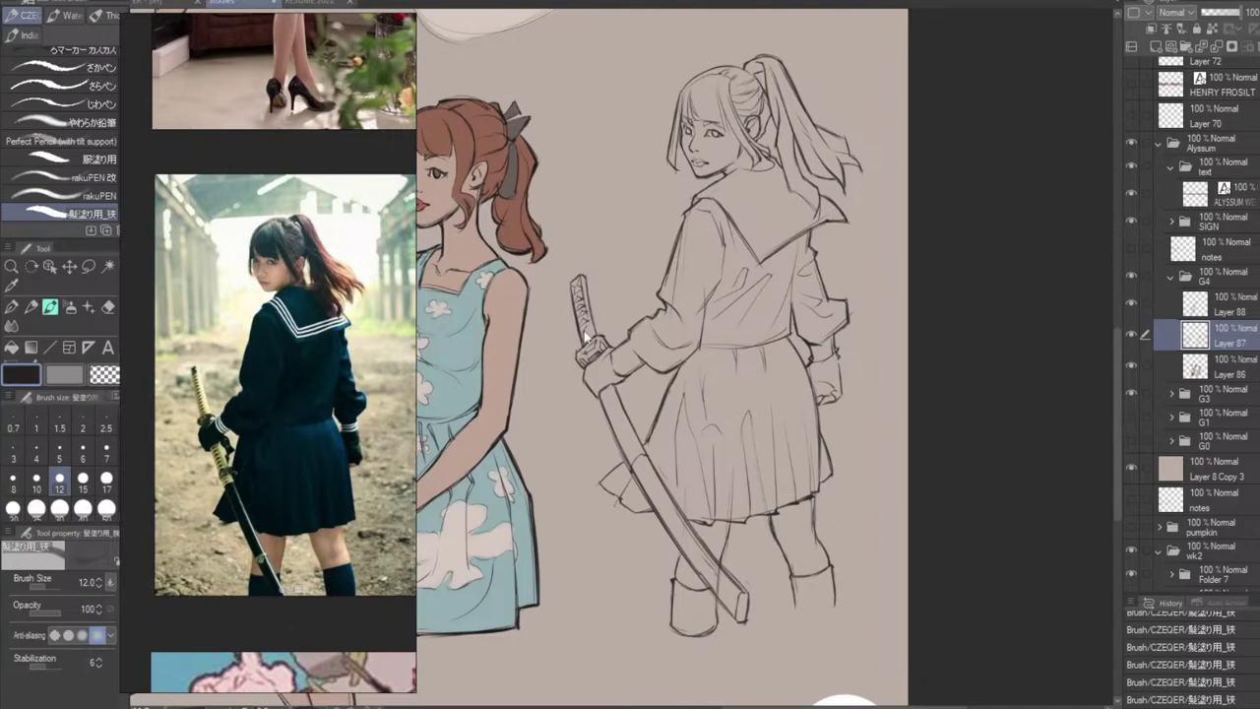
{"action": "key", "text": "ctrl+z"}
{"action": "mouse_move", "coordinate": [582, 327]}
{"action": "left_mouse_down"}
{"action": "mouse_move", "coordinate": [589, 339]}
{"action": "mouse_move", "coordinate": [593, 324]}
{"action": "left_mouse_up"}
{"action": "key", "text": "ctrl+z"}
{"action": "key", "text": "ctrl+z"}
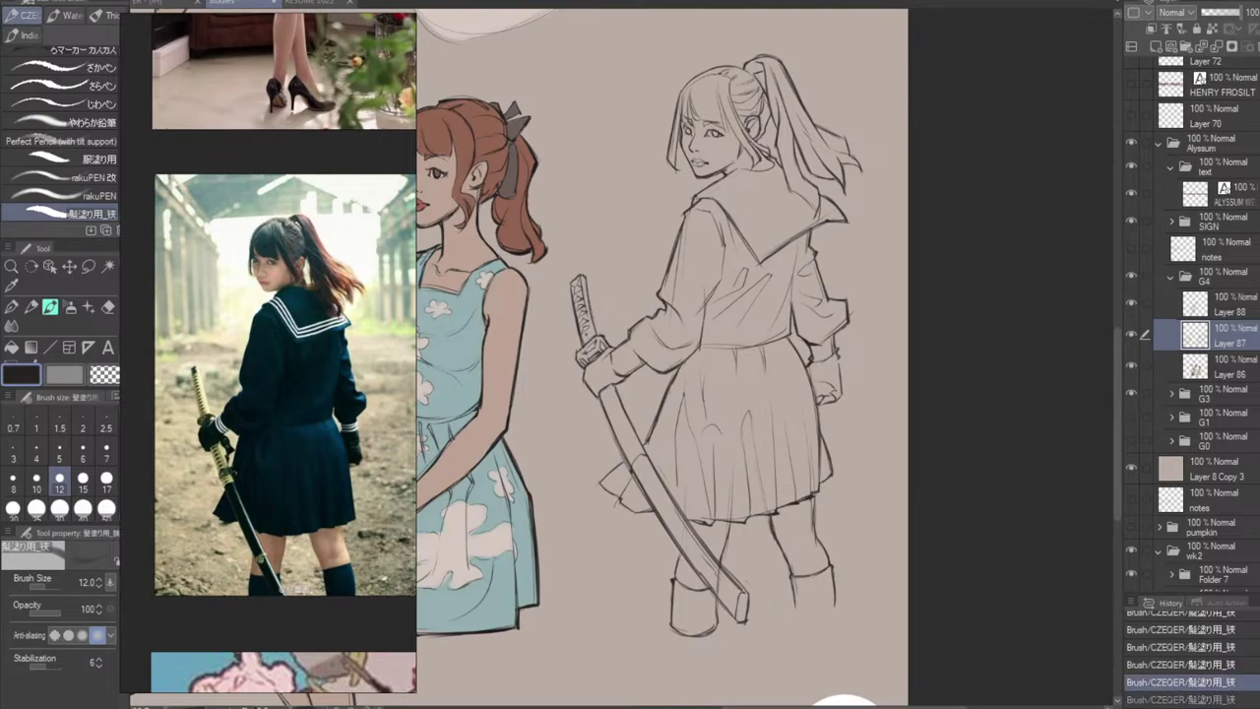
Refine the wrapping marks beside the guard and erase the outer edge line along the lower half of the sword handle.
{"action": "left_click_drag", "start_coordinate": [581, 327], "coordinate": [591, 335]}
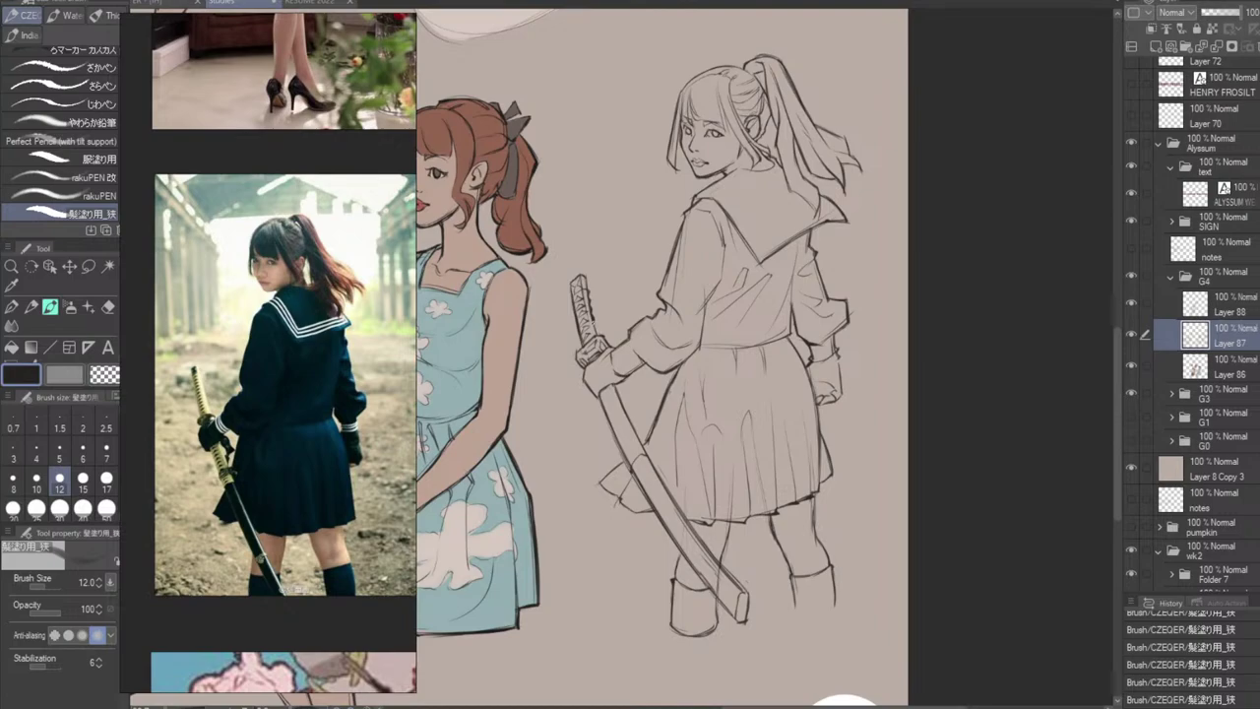
{"action": "key", "text": "ctrl+z"}
{"action": "left_click_drag", "start_coordinate": [581, 327], "coordinate": [592, 336]}
{"action": "key", "text": "ctrl+z"}
{"action": "key", "text": "e"}
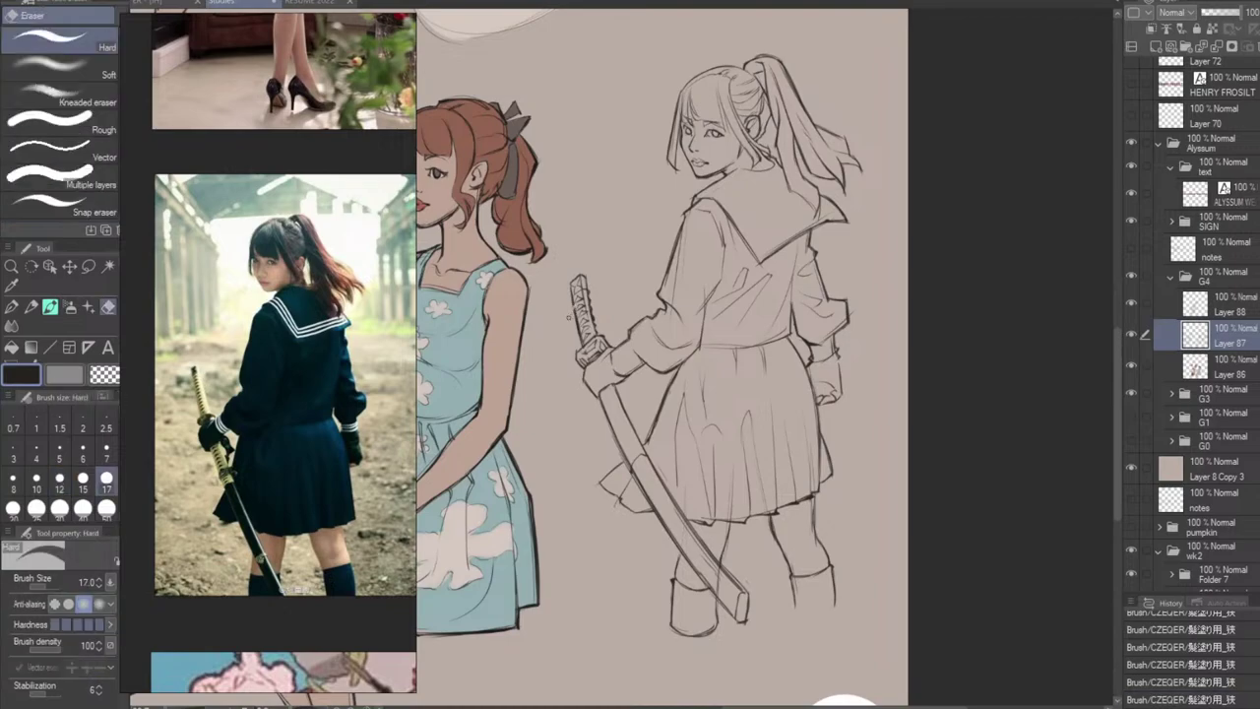
{"action": "left_click", "coordinate": [575, 317]}
{"action": "left_click", "coordinate": [581, 322]}
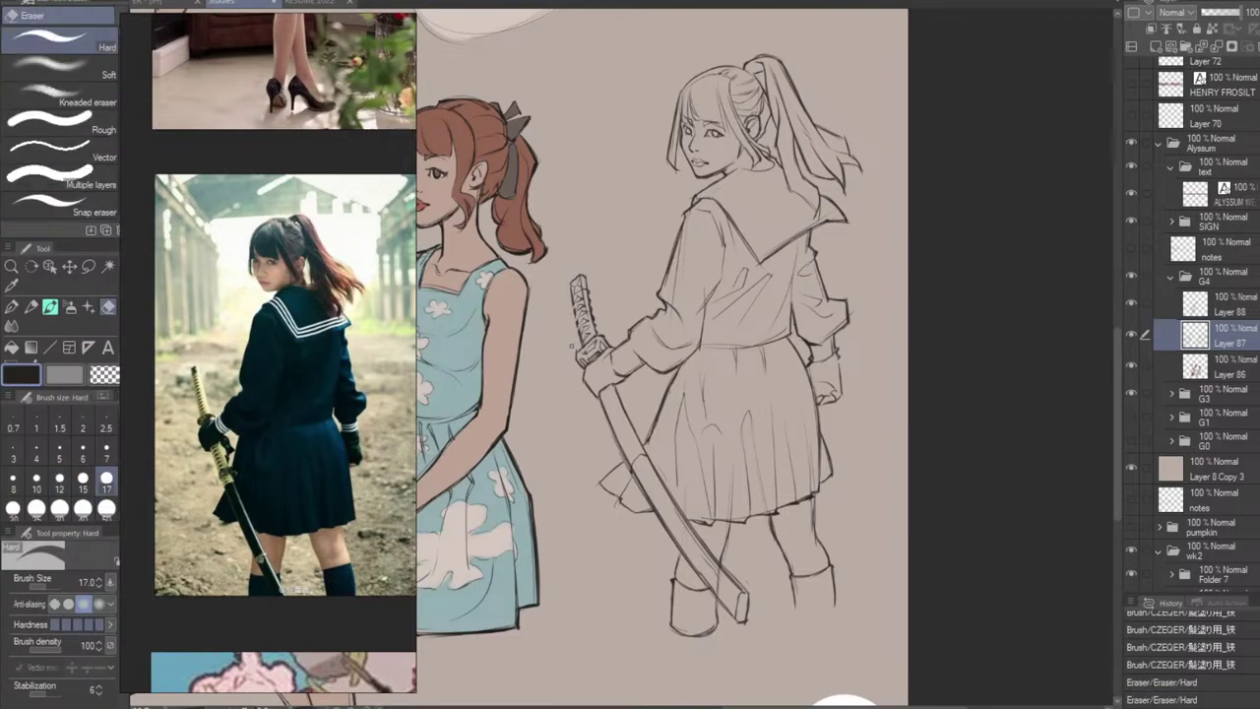
{"action": "left_click", "coordinate": [581, 341]}
{"action": "left_click_drag", "start_coordinate": [581, 336], "coordinate": [578, 354]}
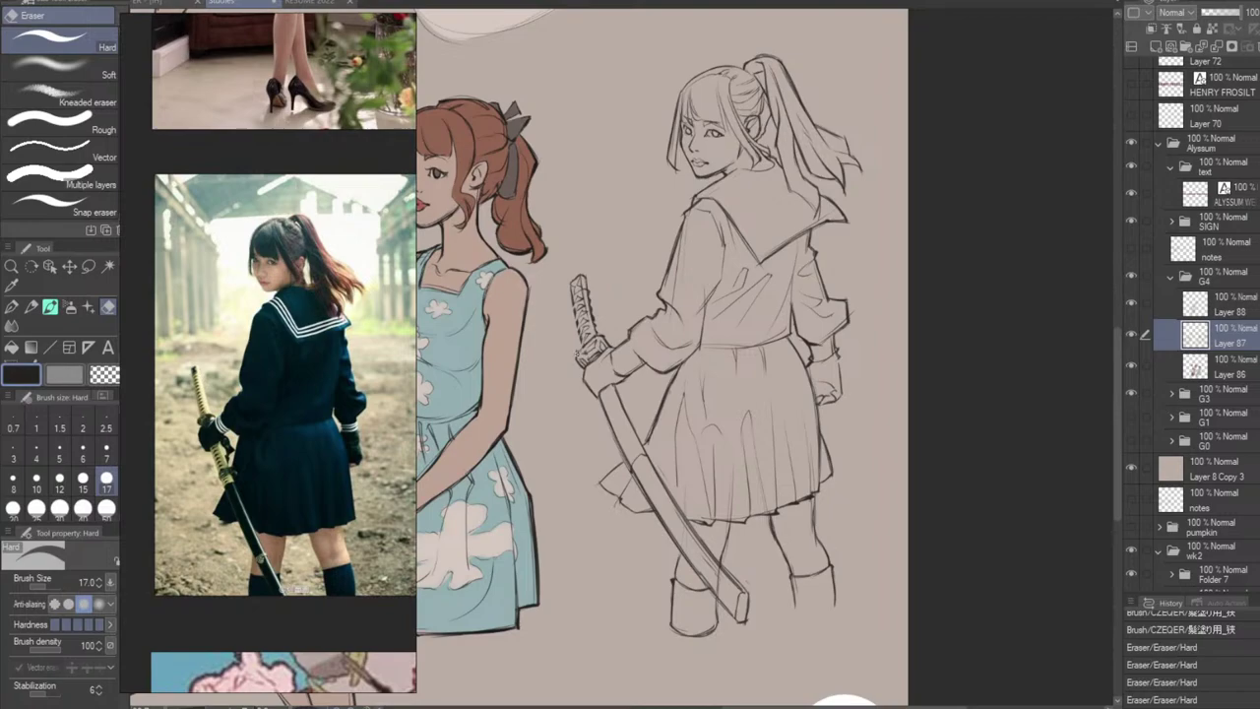
{"action": "key", "text": "b"}
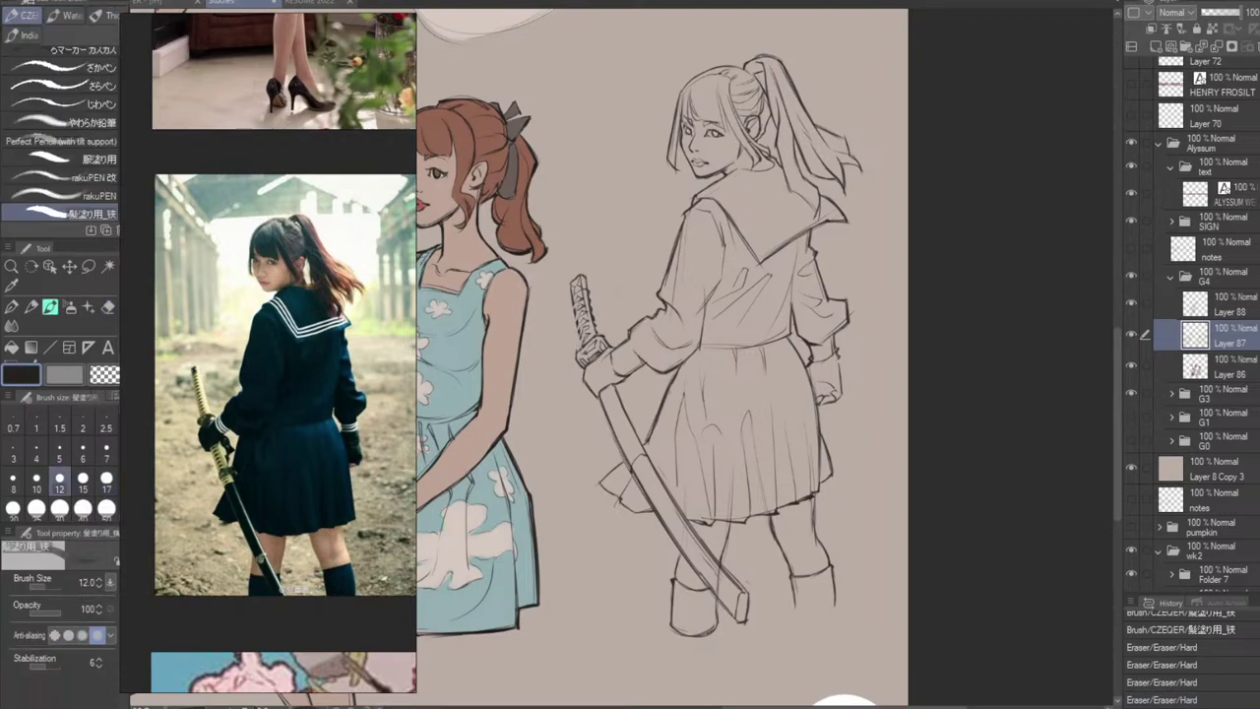
{"action": "left_click_drag", "start_coordinate": [577, 313], "coordinate": [584, 333]}
{"action": "key", "text": "ctrl+z"}
{"action": "key", "text": "ctrl+z"}
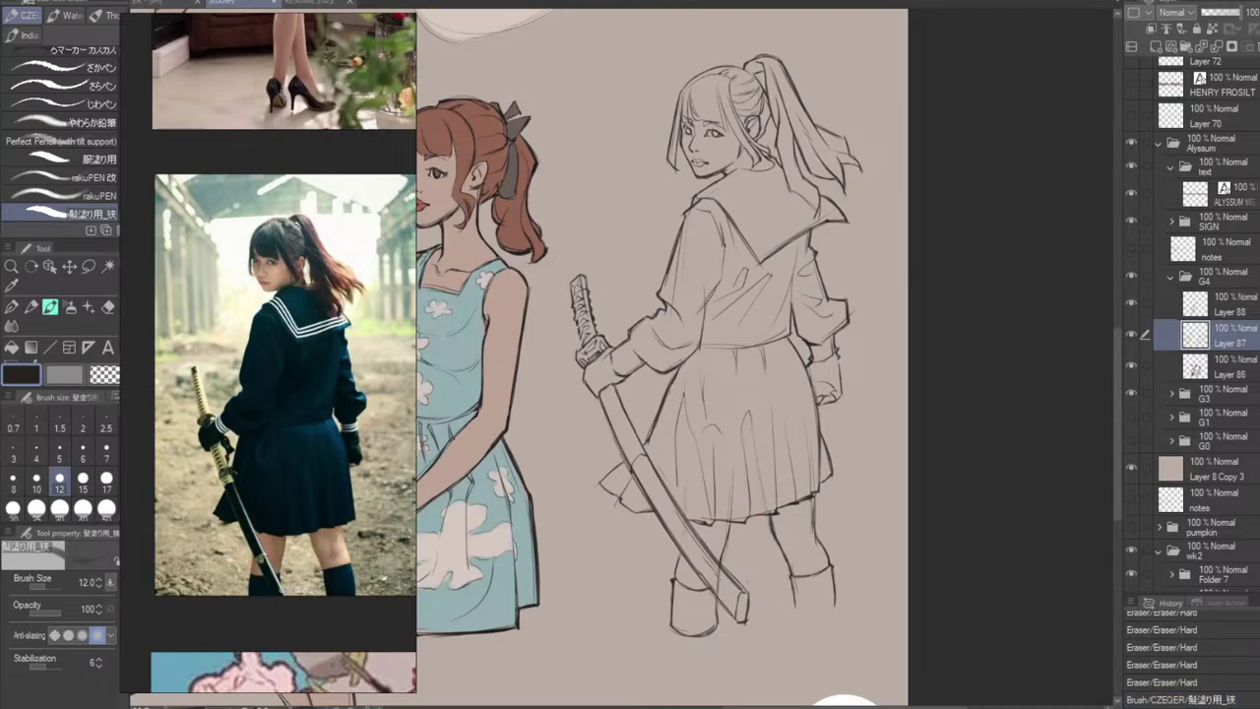
{"action": "left_click_drag", "start_coordinate": [579, 320], "coordinate": [591, 341]}
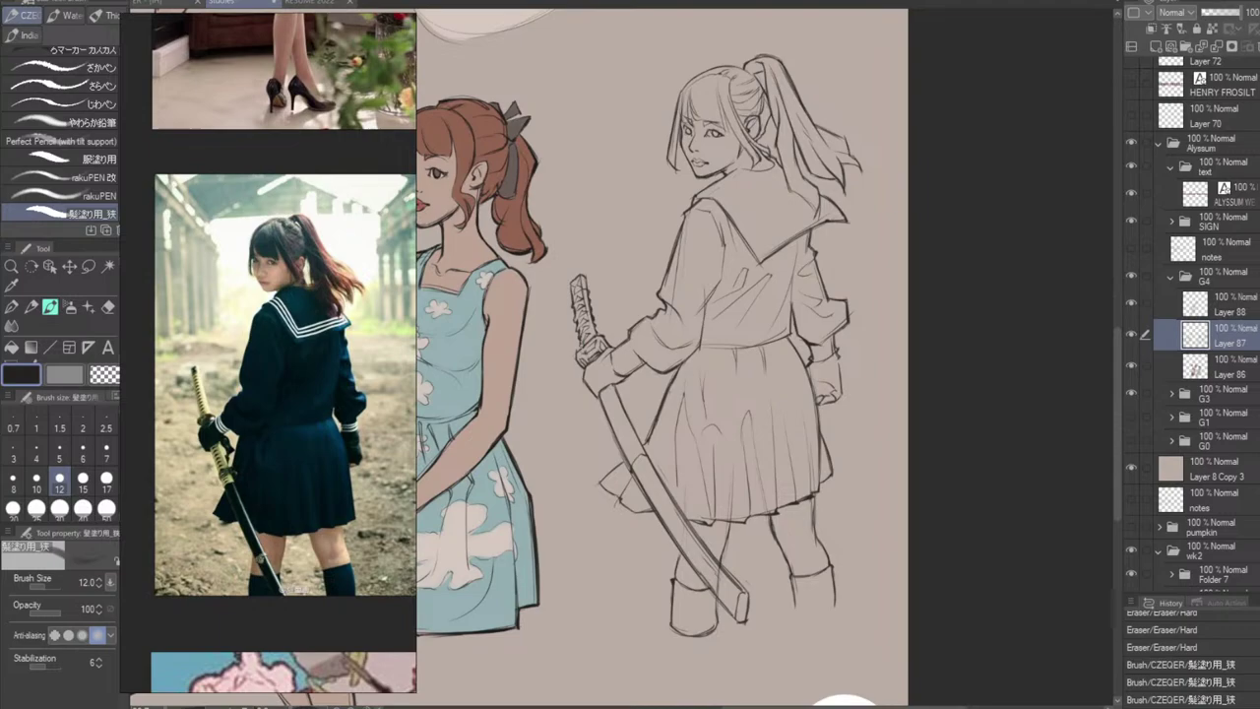
{"action": "key", "text": "ctrl+z"}
{"action": "key", "text": "ctrl+z"}
{"action": "key", "text": "ctrl+z"}
{"action": "key", "text": "ctrl+z"}
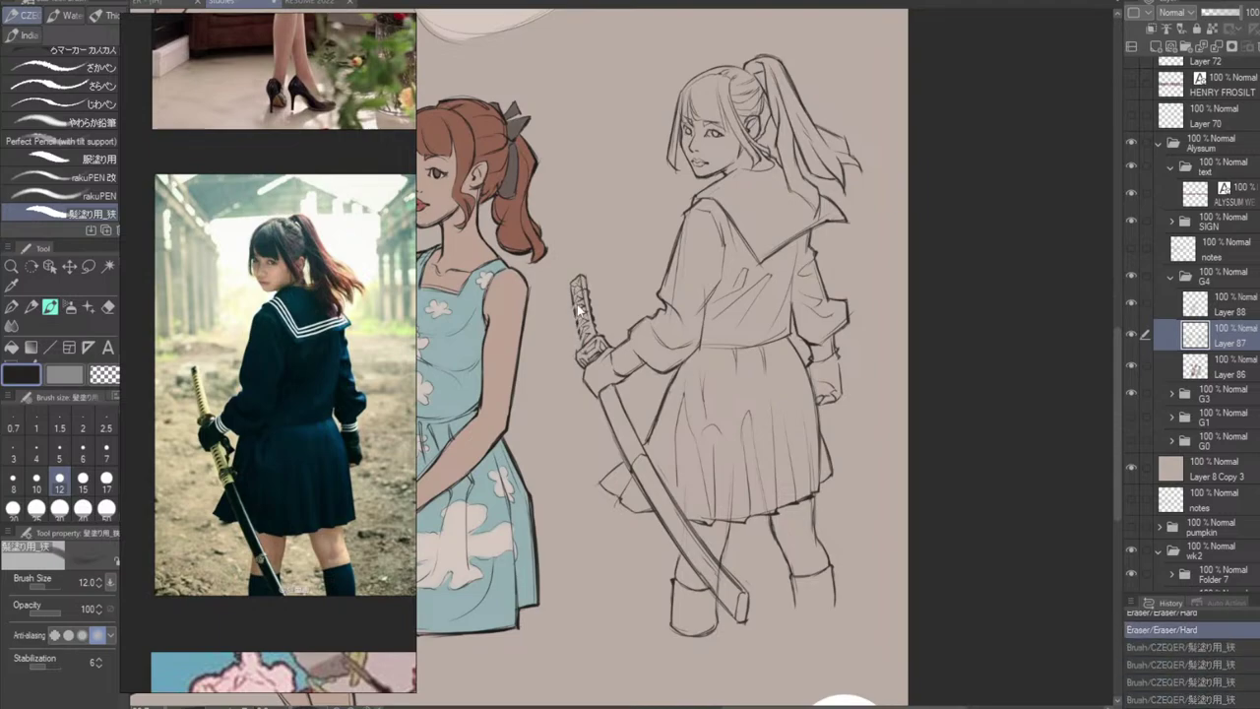
{"action": "key", "text": "ctrl+z"}
{"action": "key", "text": "ctrl+z"}
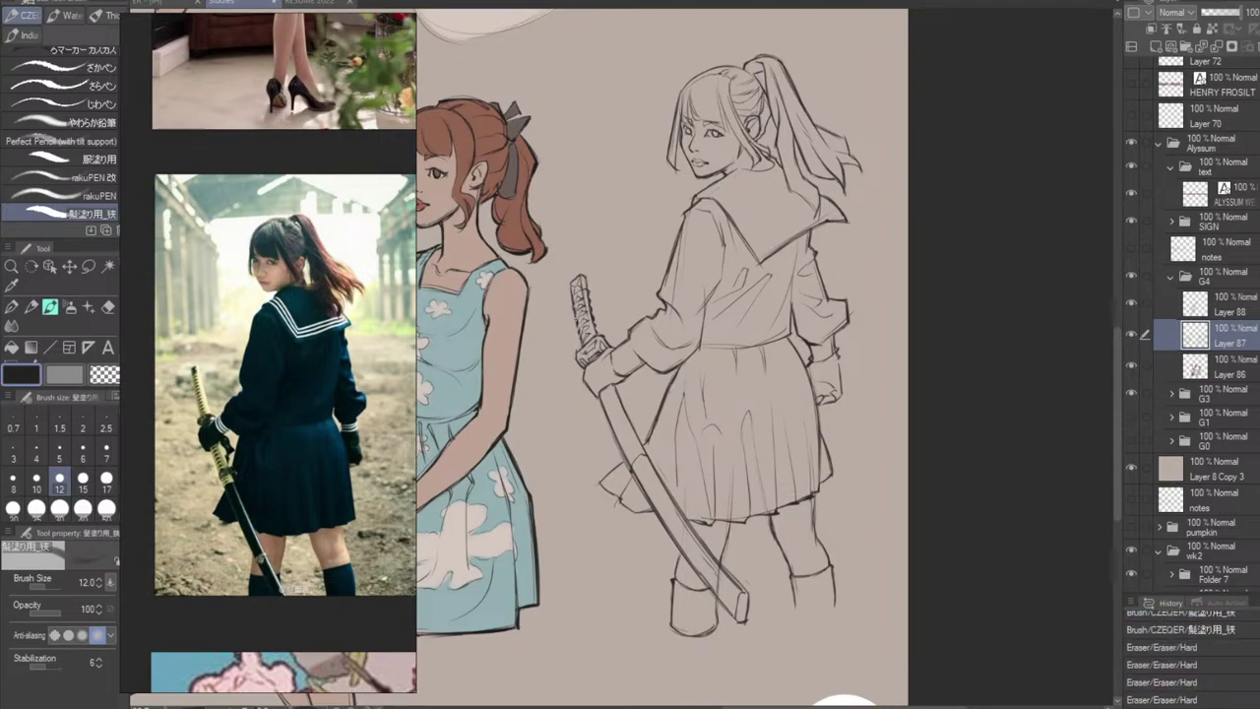
Redraw the outer edge of the sword handle's lower half so it follows the bumps of the wrapping.
{"action": "left_click_drag", "start_coordinate": [576, 321], "coordinate": [587, 341]}
{"action": "key", "text": "ctrl+z"}
{"action": "key", "text": "ctrl+z"}
{"action": "key", "text": "ctrl+y"}
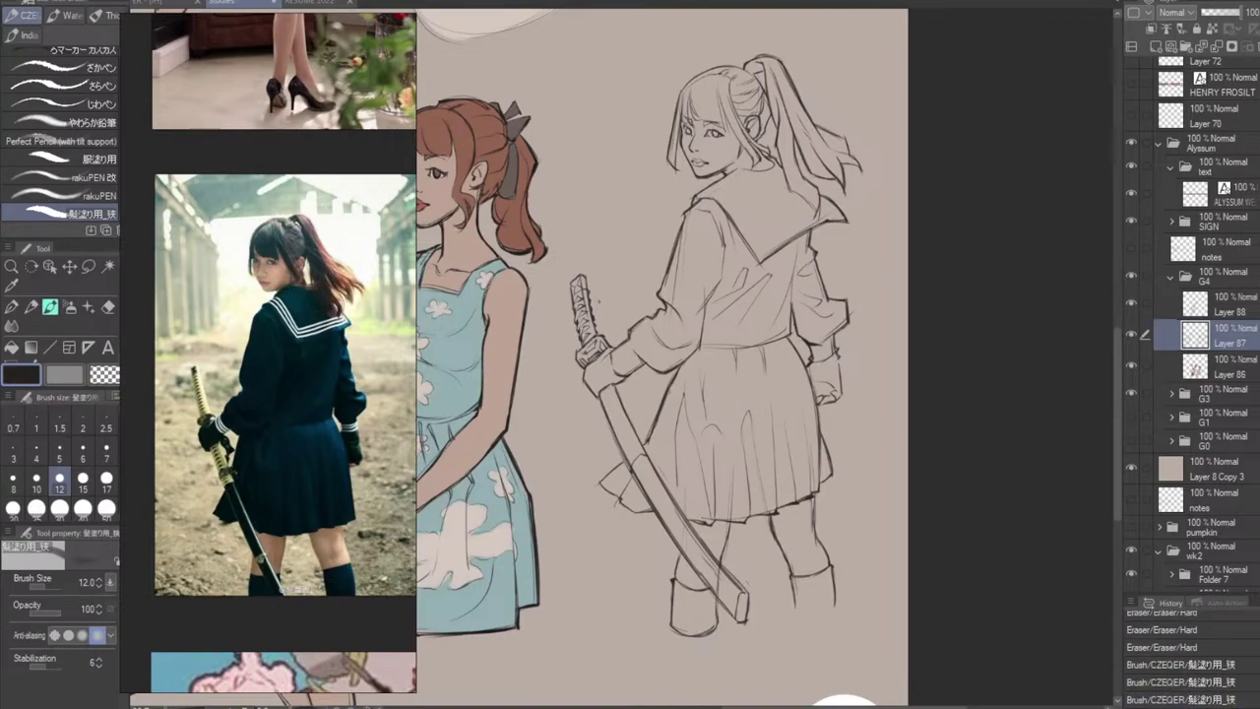
Erase the straight inner edge line of the sword handle, on the side facing the figure.
{"action": "key", "text": "e"}
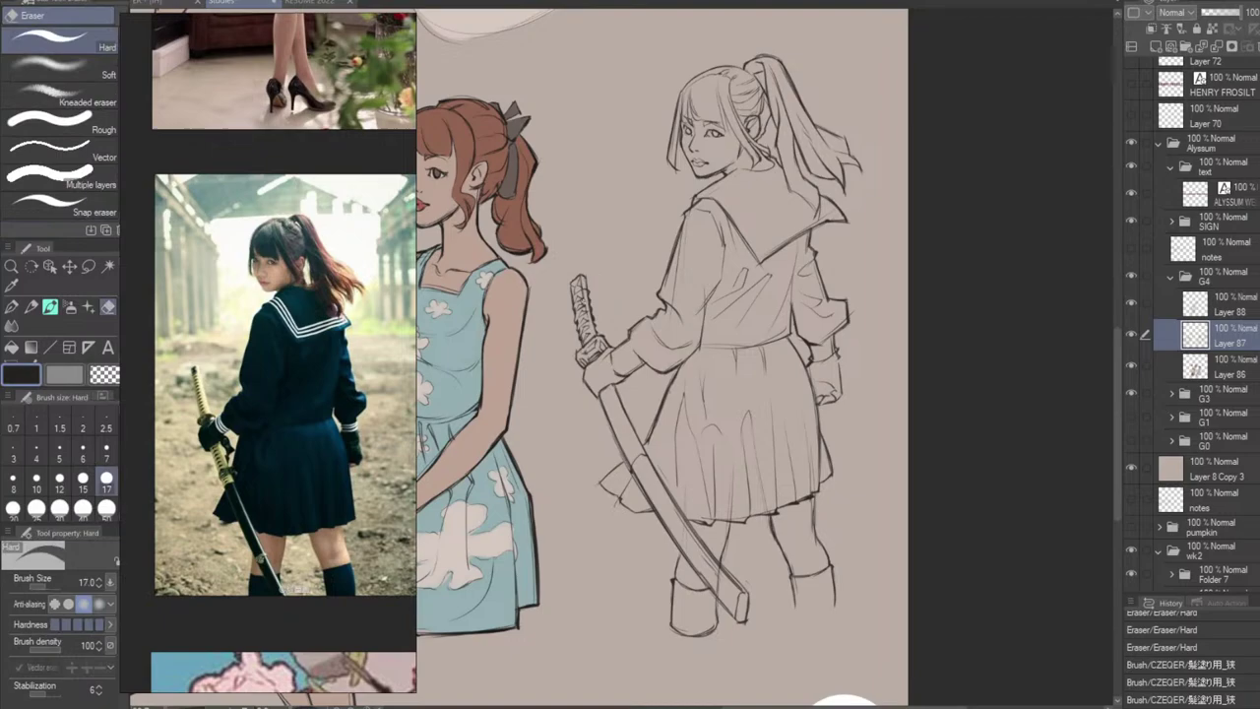
{"action": "left_click_drag", "start_coordinate": [585, 297], "coordinate": [589, 308]}
{"action": "key", "text": "ctrl+y"}
{"action": "key", "text": "ctrl+y"}
{"action": "key", "text": "ctrl+y"}
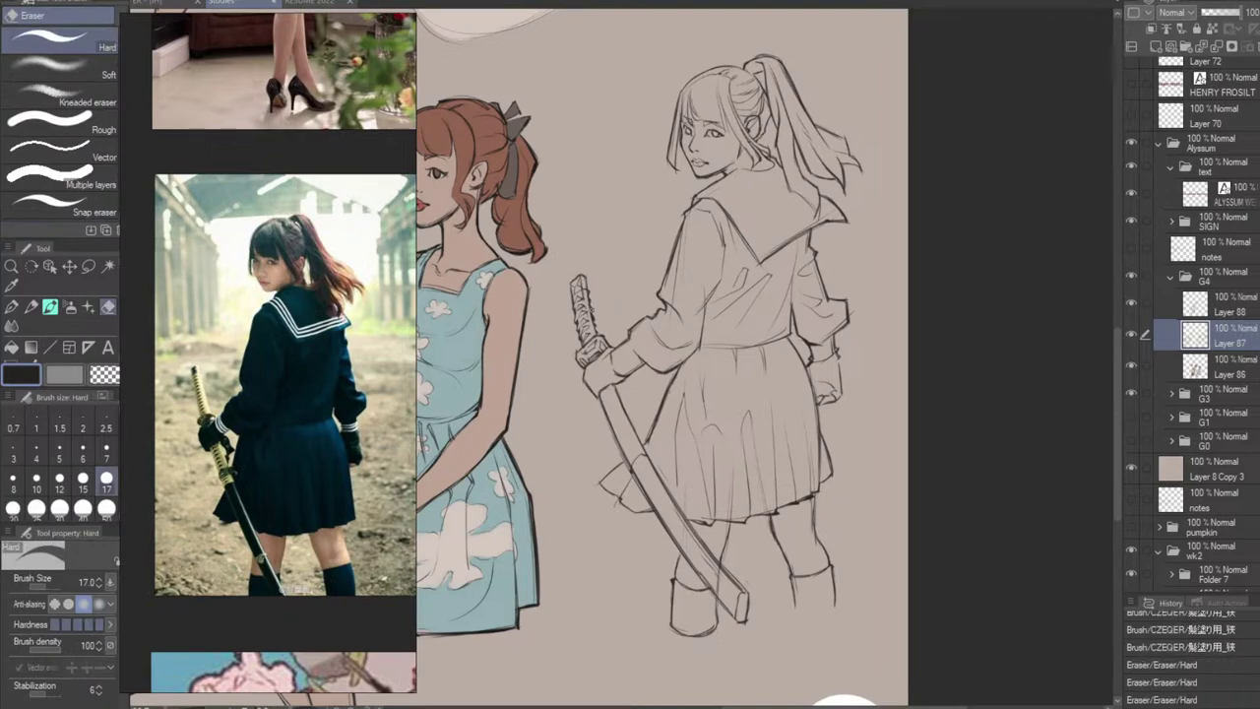
{"action": "key", "text": "ctrl+y"}
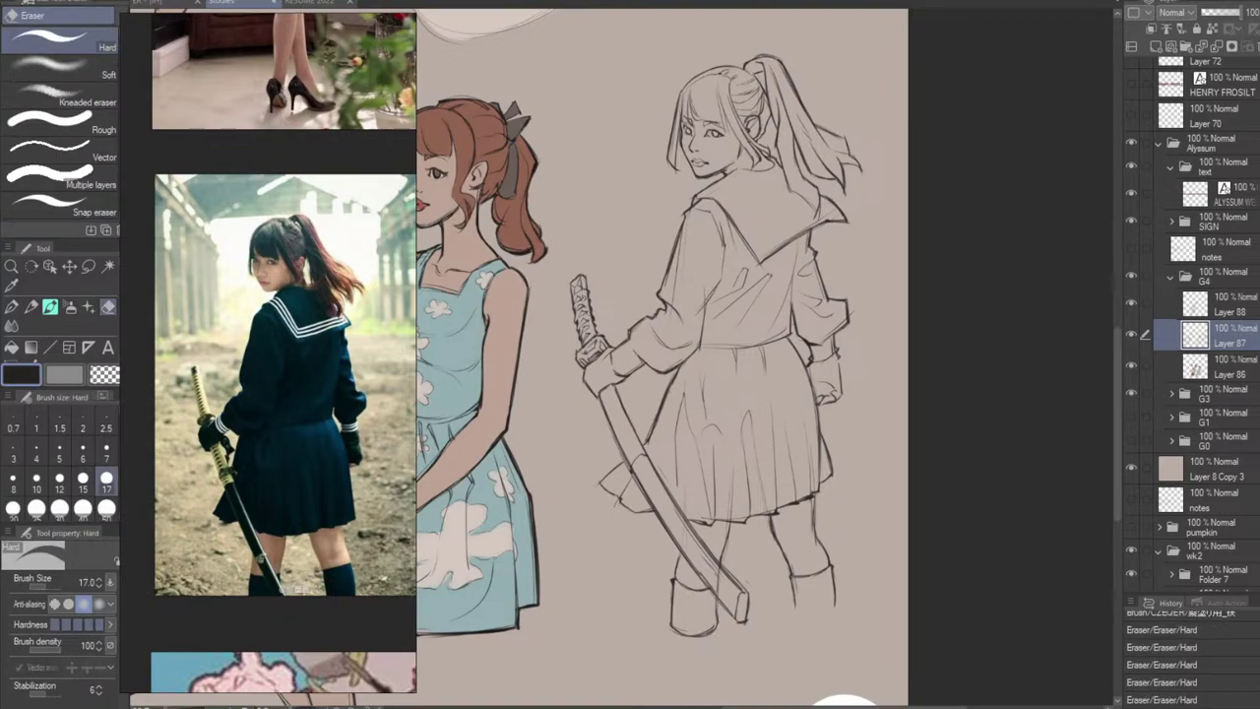
Redraw the handle's inner edge down to the guard as a bumpy contour following the wrapping.
{"action": "key", "text": "b"}
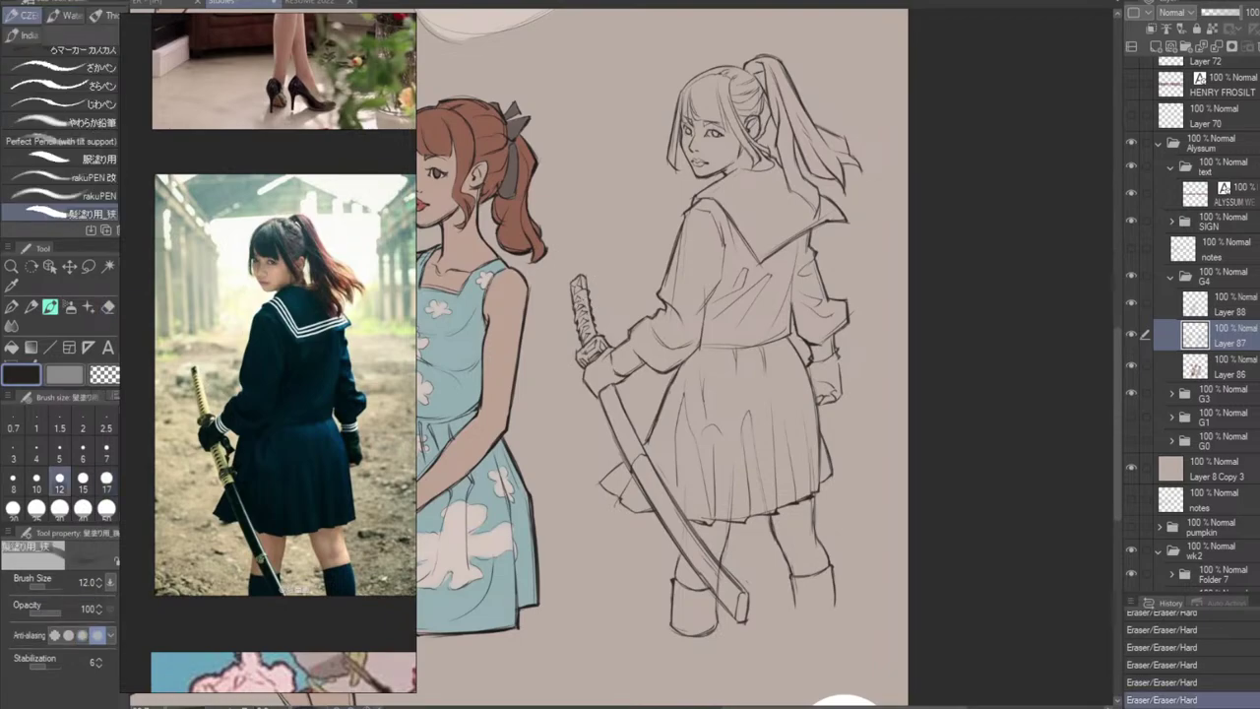
{"action": "mouse_move", "coordinate": [585, 297]}
{"action": "left_mouse_down"}
{"action": "mouse_move", "coordinate": [593, 335]}
{"action": "mouse_move", "coordinate": [593, 309]}
{"action": "mouse_move", "coordinate": [595, 321]}
{"action": "left_mouse_up"}
{"action": "key", "text": "e"}
{"action": "key", "text": "b"}
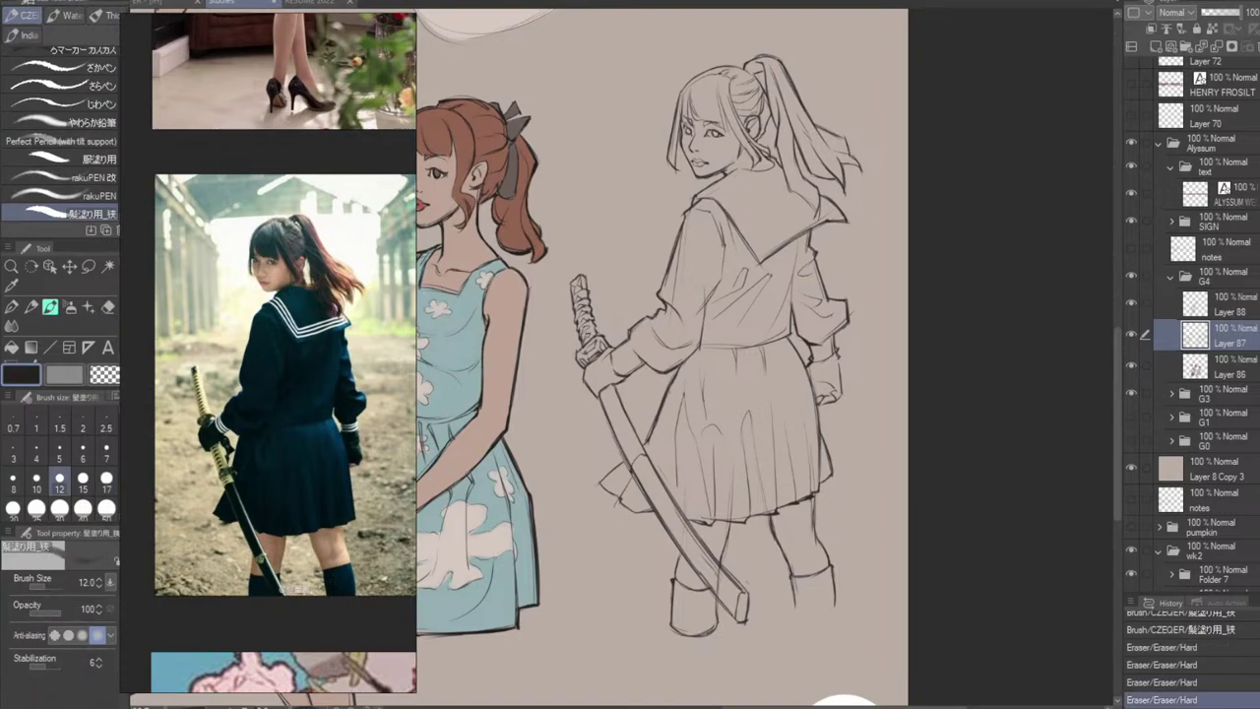
{"action": "left_click_drag", "start_coordinate": [593, 317], "coordinate": [598, 330]}
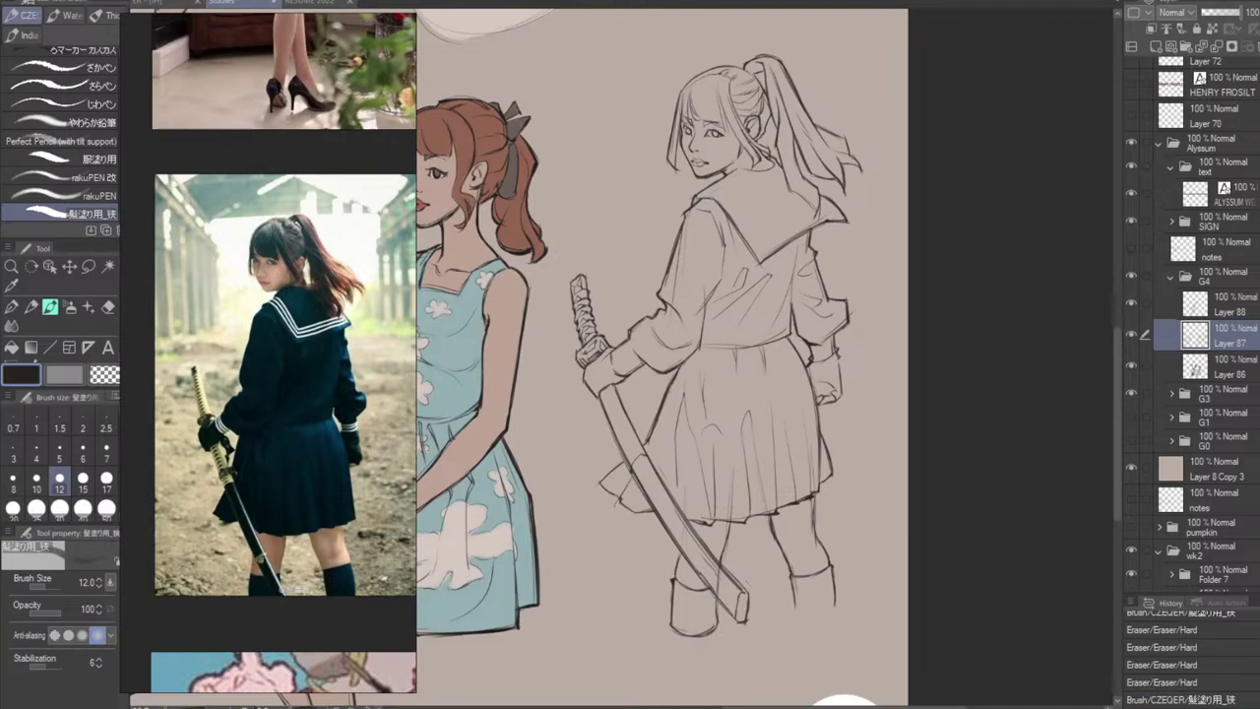
{"action": "left_click_drag", "start_coordinate": [592, 337], "coordinate": [598, 347]}
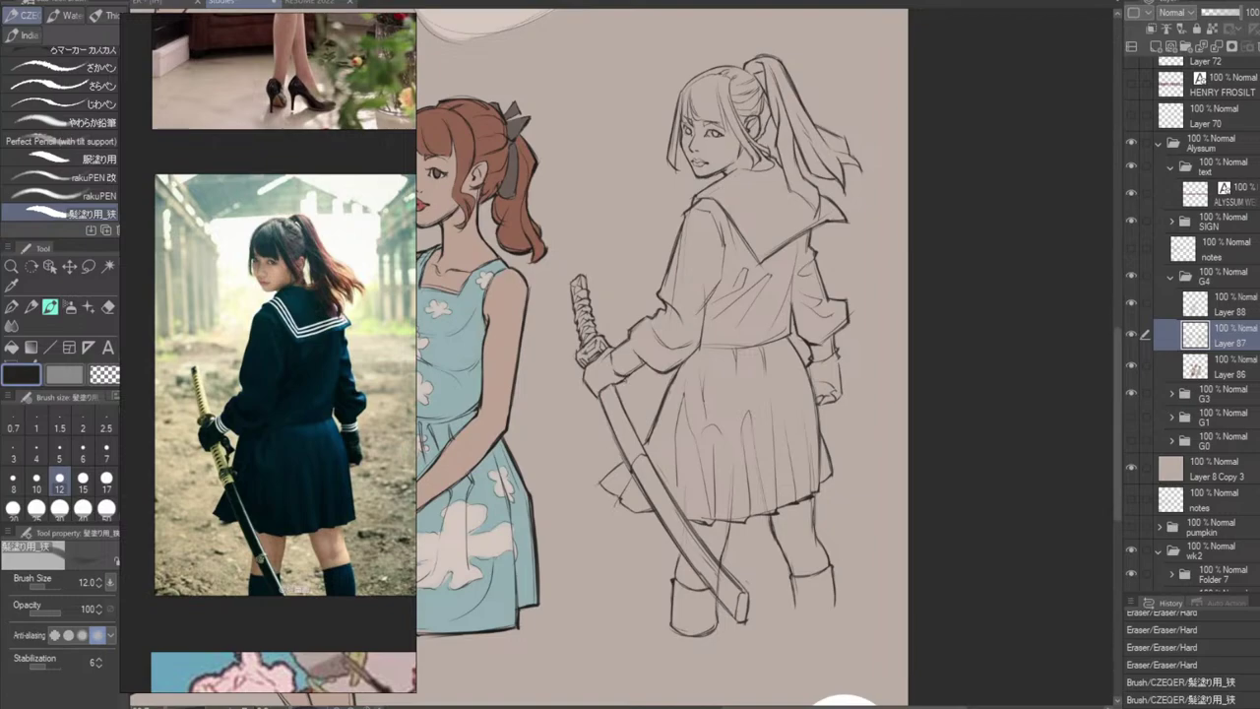
{"action": "key", "text": "ctrl+z"}
Sketch the small protruding fitting on the scabbard's inner side, just below the gloved hand.
{"action": "mouse_move", "coordinate": [623, 380]}
{"action": "left_mouse_down"}
{"action": "mouse_move", "coordinate": [637, 390]}
{"action": "mouse_move", "coordinate": [620, 397]}
{"action": "mouse_move", "coordinate": [626, 412]}
{"action": "mouse_move", "coordinate": [644, 397]}
{"action": "left_mouse_up"}
{"action": "key", "text": "ctrl+z"}
{"action": "key", "text": "ctrl+z"}
{"action": "key", "text": "ctrl+z"}
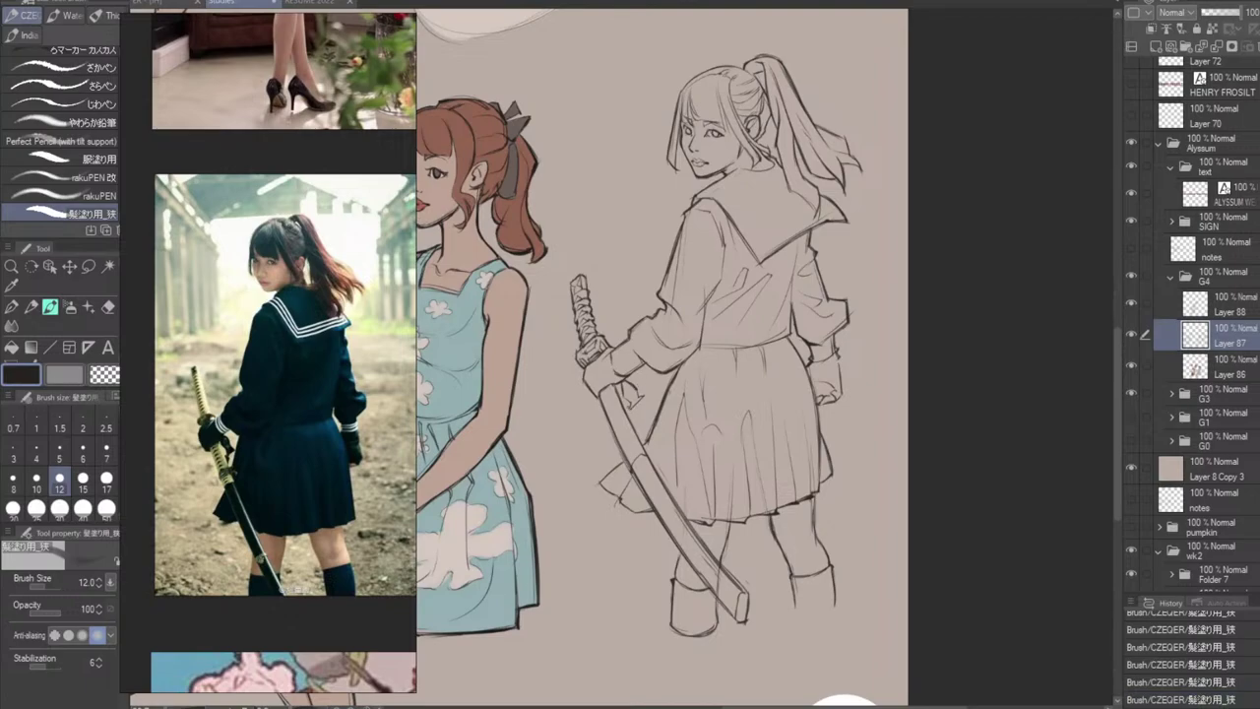
{"action": "key", "text": "ctrl+z"}
{"action": "left_click_drag", "start_coordinate": [625, 405], "coordinate": [636, 414]}
{"action": "key", "text": "ctrl+z"}
{"action": "key", "text": "ctrl+z"}
{"action": "mouse_move", "coordinate": [629, 408]}
{"action": "left_mouse_down"}
{"action": "mouse_move", "coordinate": [638, 421]}
{"action": "mouse_move", "coordinate": [646, 397]}
{"action": "left_mouse_up"}
{"action": "key", "text": "ctrl+z"}
Draw a band across the scabbard midway between the hand and the skirt hem, cleaning up its edges.
{"action": "left_click_drag", "start_coordinate": [622, 403], "coordinate": [633, 394]}
{"action": "key", "text": "ctrl+z"}
{"action": "left_click_drag", "start_coordinate": [623, 450], "coordinate": [633, 431]}
{"action": "key", "text": "ctrl+z"}
{"action": "key", "text": "e"}
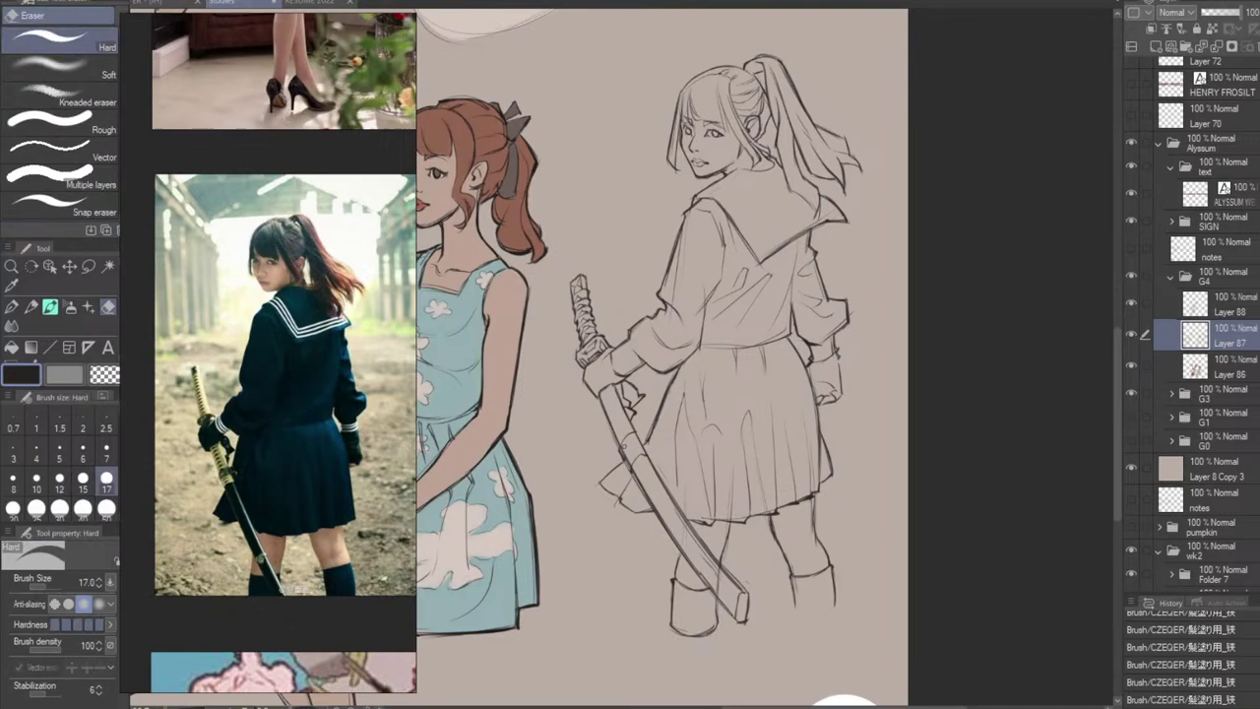
{"action": "mouse_move", "coordinate": [633, 436]}
{"action": "left_mouse_down"}
{"action": "mouse_move", "coordinate": [631, 460]}
{"action": "mouse_move", "coordinate": [646, 428]}
{"action": "mouse_move", "coordinate": [647, 447]}
{"action": "left_mouse_up"}
{"action": "key", "text": "b"}
{"action": "key", "text": "ctrl+z"}
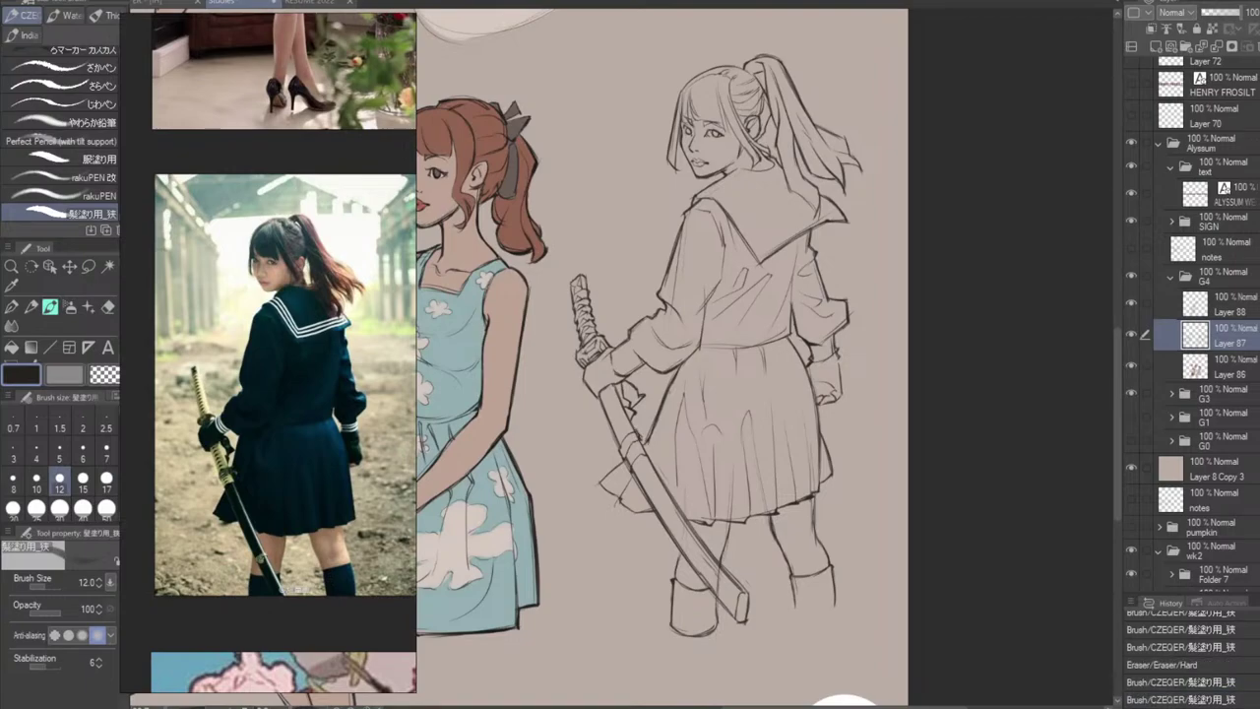
Clean up the lines beside the small fitting and start a cord tie on the scabbard's band.
{"action": "key", "text": "e"}
{"action": "mouse_move", "coordinate": [638, 415]}
{"action": "left_mouse_down"}
{"action": "mouse_move", "coordinate": [644, 439]}
{"action": "mouse_move", "coordinate": [646, 413]}
{"action": "left_mouse_up"}
{"action": "key", "text": "b"}
{"action": "key", "text": "e"}
{"action": "key", "text": "b"}
{"action": "key", "text": "ctrl+z"}
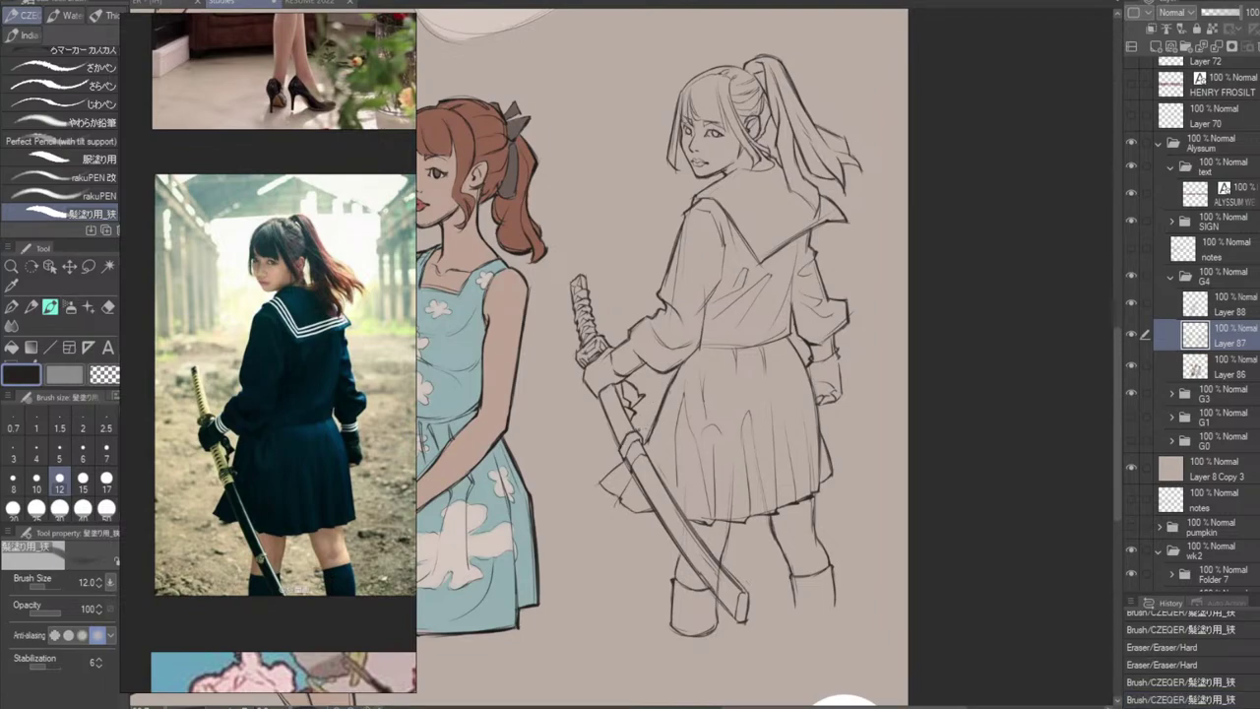
{"action": "left_click_drag", "start_coordinate": [637, 423], "coordinate": [642, 437]}
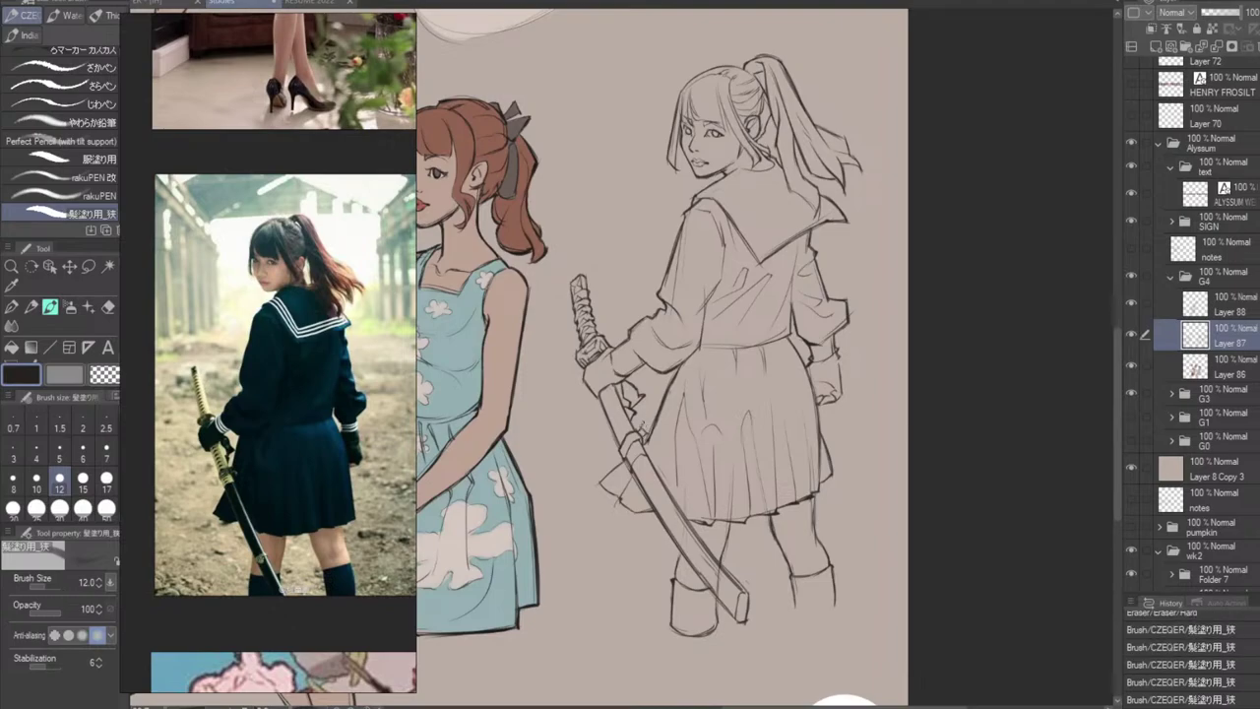
{"action": "left_click_drag", "start_coordinate": [645, 427], "coordinate": [646, 428]}
{"action": "key", "text": "e"}
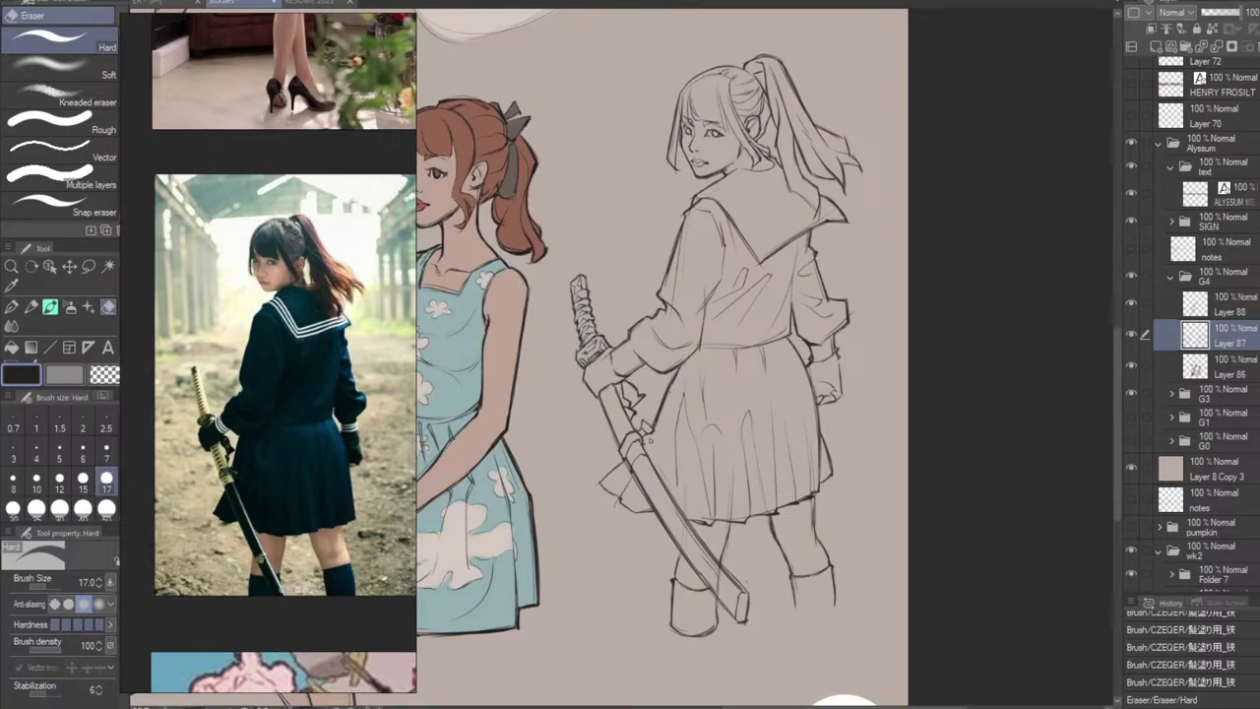
{"action": "left_click", "coordinate": [649, 443]}
{"action": "key", "text": "b"}
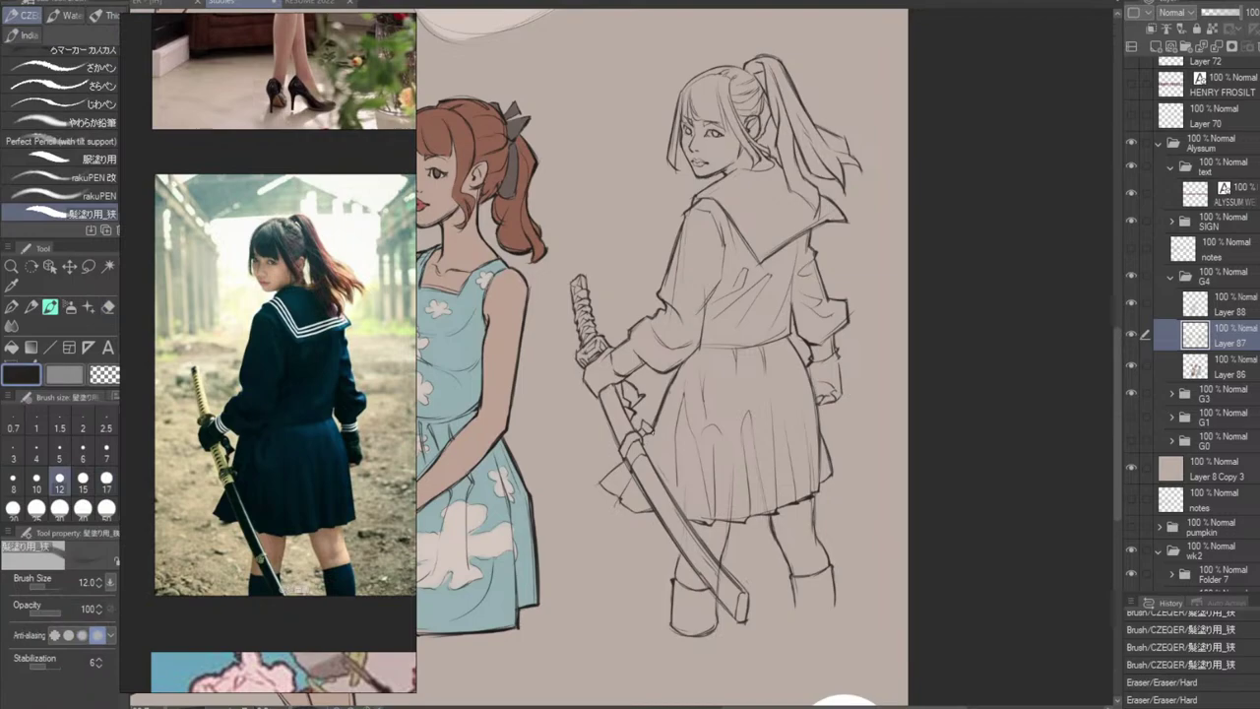
{"action": "left_click", "coordinate": [649, 441]}
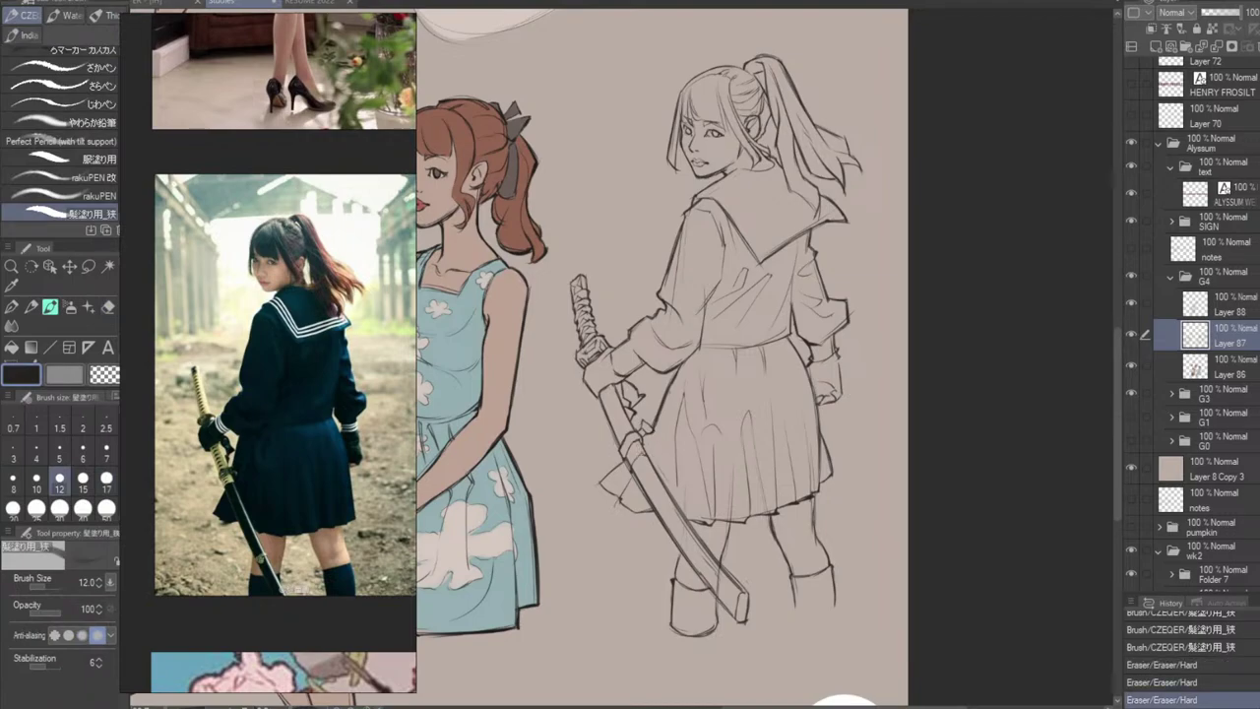
{"action": "key", "text": "ctrl+z"}
{"action": "key", "text": "ctrl+z"}
{"action": "key", "text": "ctrl+z"}
{"action": "key", "text": "ctrl+z"}
{"action": "key", "text": "ctrl+z"}
{"action": "key", "text": "ctrl+z"}
{"action": "key", "text": "ctrl+z"}
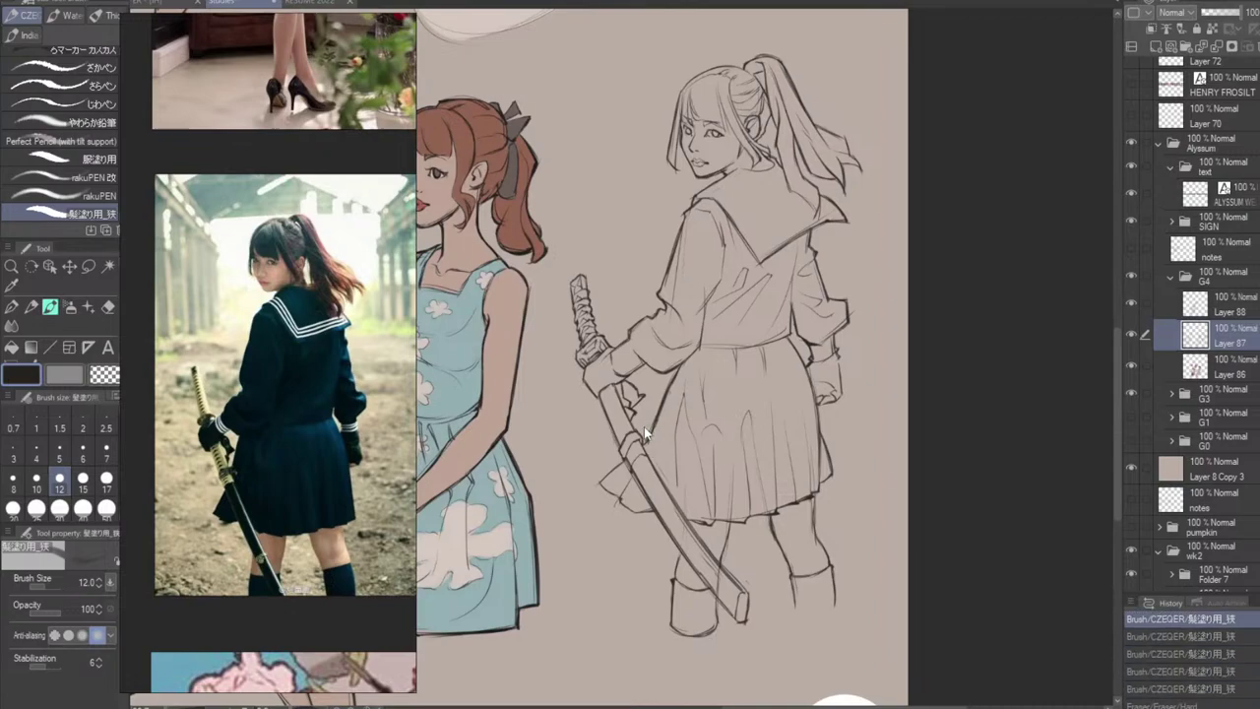
Redraw the cord tie on the scabbard's inner edge at the band and trim its rough lines.
{"action": "left_click_drag", "start_coordinate": [636, 413], "coordinate": [647, 445]}
{"action": "key", "text": "ctrl+z"}
{"action": "key", "text": "ctrl+z"}
{"action": "key", "text": "ctrl+z"}
{"action": "key", "text": "ctrl+z"}
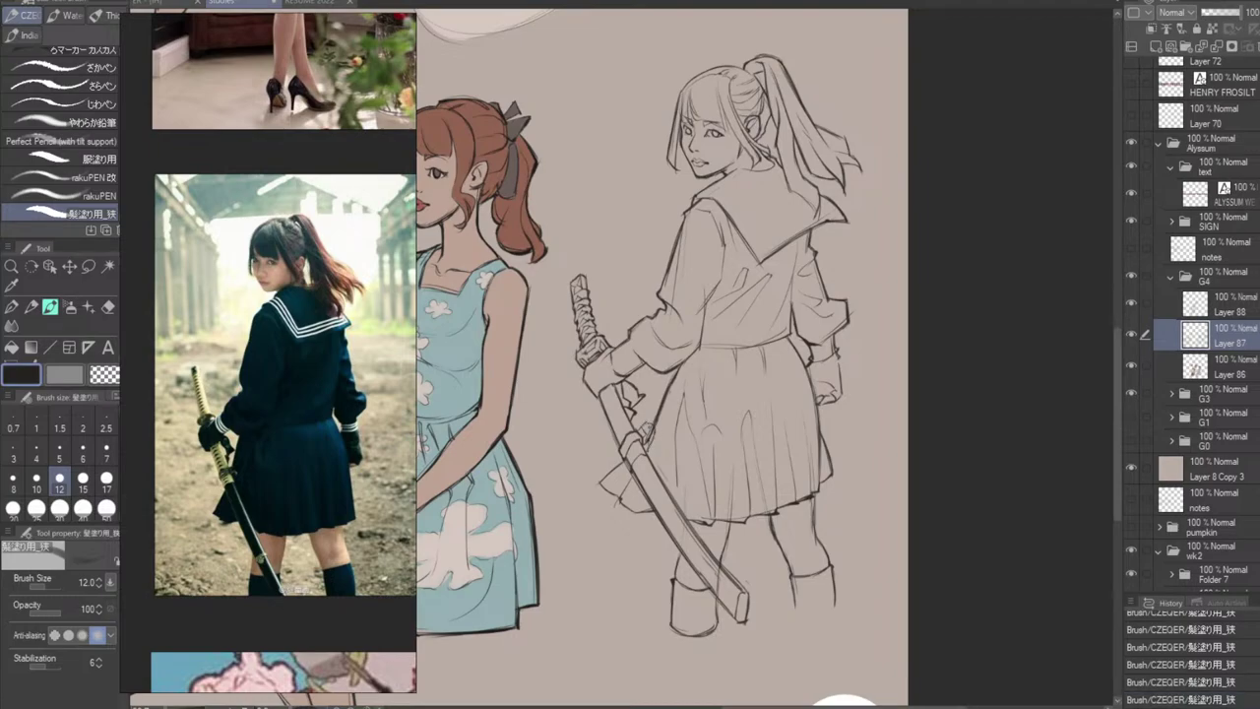
{"action": "key", "text": "e"}
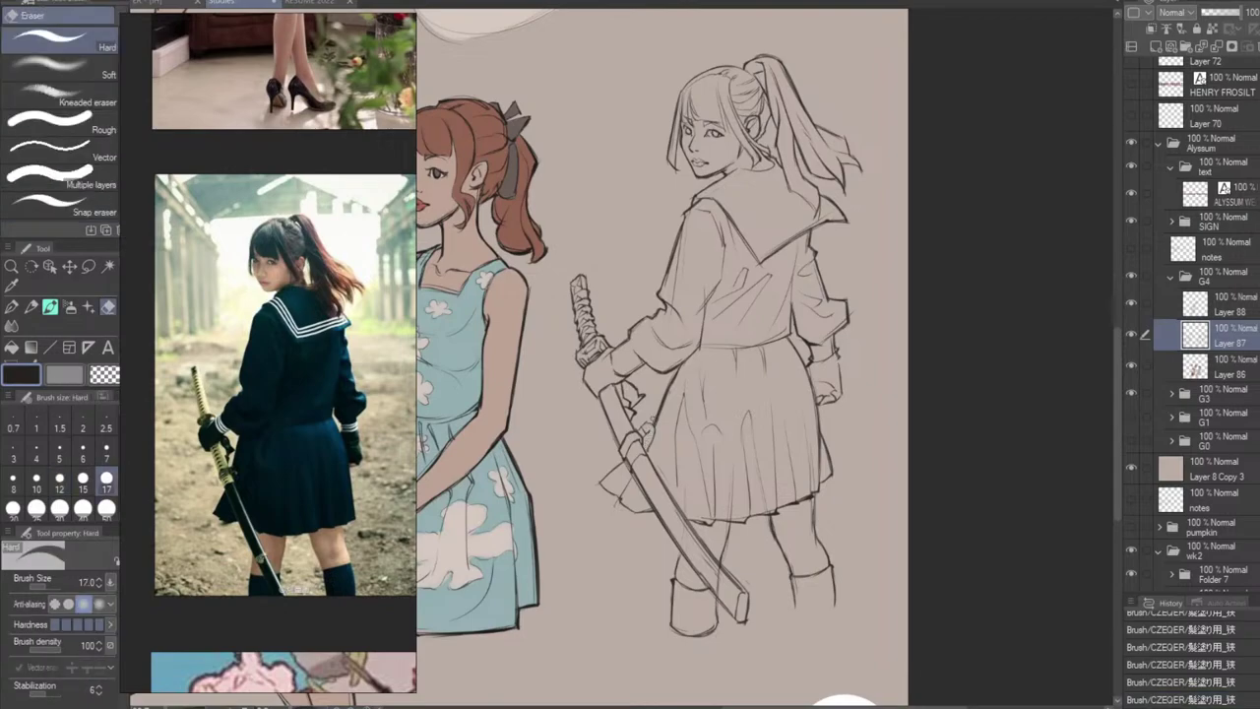
{"action": "key", "text": "b"}
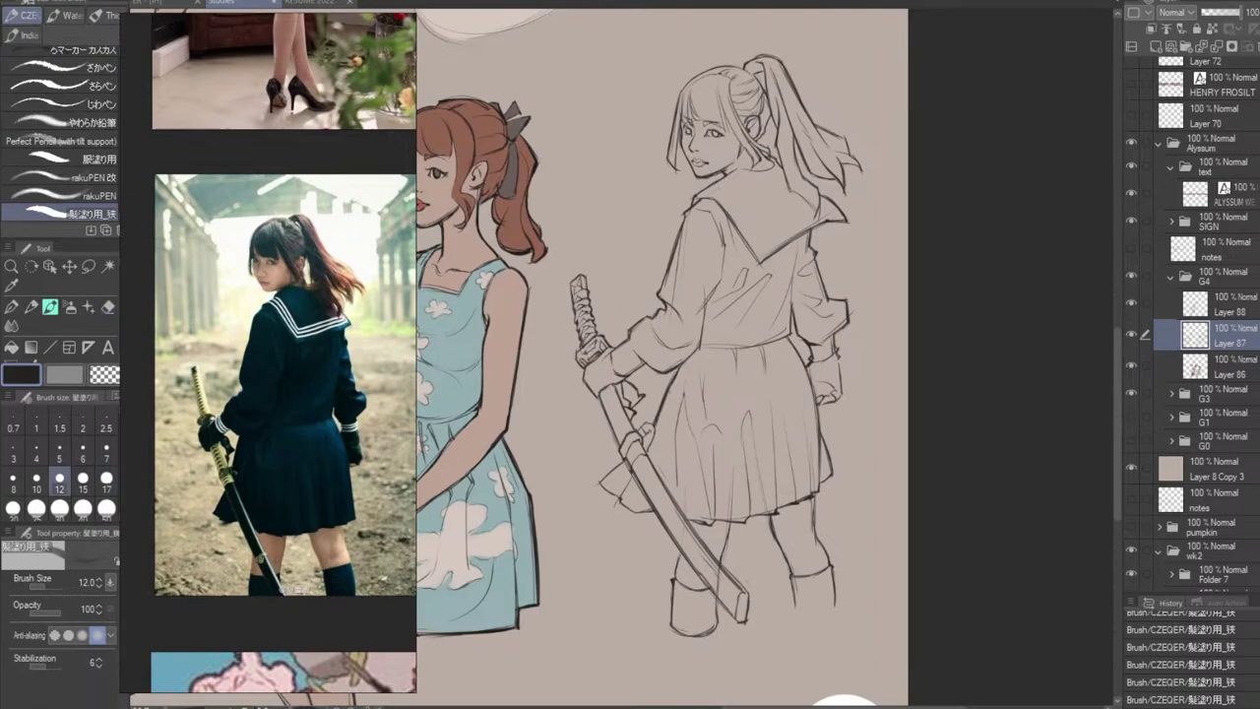
Rework the cord tie's loose end beside the scabbard and erase the skirt outline that crosses it.
{"action": "mouse_move", "coordinate": [652, 428]}
{"action": "left_mouse_down"}
{"action": "mouse_move", "coordinate": [648, 449]}
{"action": "mouse_move", "coordinate": [652, 419]}
{"action": "mouse_move", "coordinate": [647, 428]}
{"action": "left_mouse_up"}
{"action": "key", "text": "ctrl+z"}
{"action": "key", "text": "ctrl+z"}
{"action": "key", "text": "ctrl+z"}
{"action": "key", "text": "ctrl+z"}
{"action": "key", "text": "ctrl+z"}
{"action": "key", "text": "ctrl+z"}
{"action": "key", "text": "ctrl+z"}
{"action": "key", "text": "e"}
{"action": "key", "text": "b"}
{"action": "key", "text": "ctrl+z"}
{"action": "key", "text": "ctrl+z"}
{"action": "key", "text": "ctrl+z"}
{"action": "key", "text": "ctrl+z"}
{"action": "key", "text": "ctrl+z"}
{"action": "key", "text": "e"}
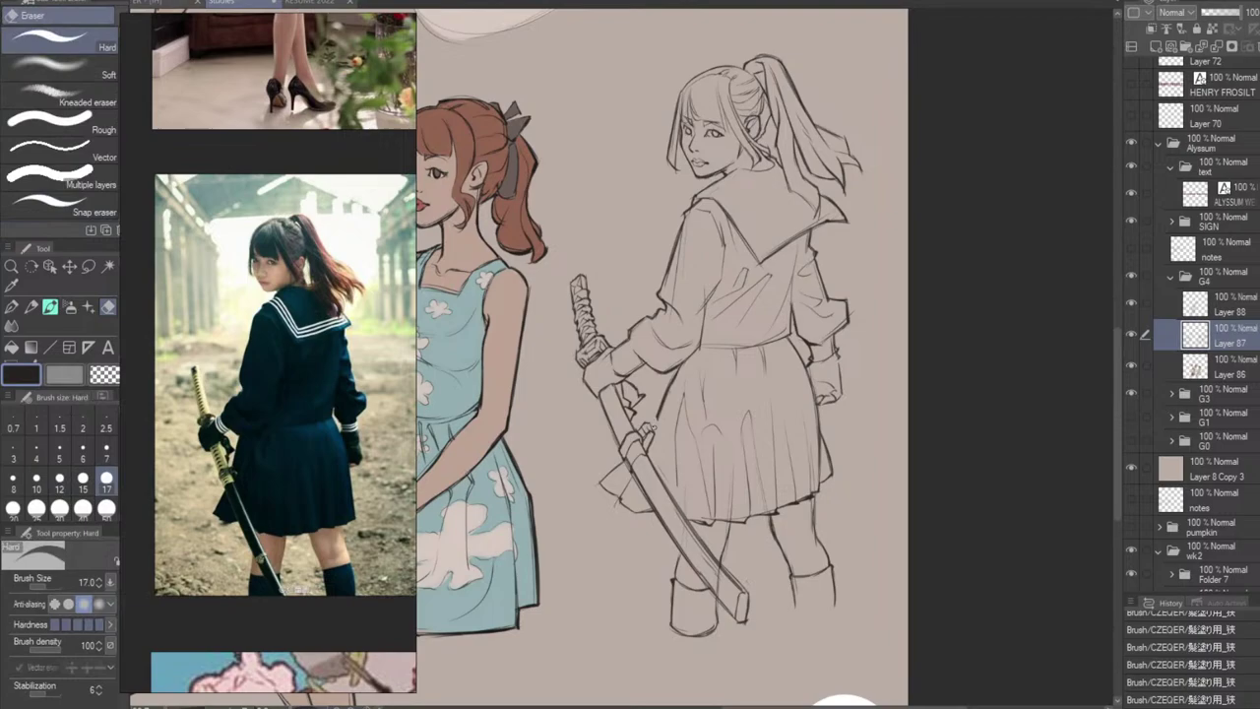
{"action": "key", "text": "b"}
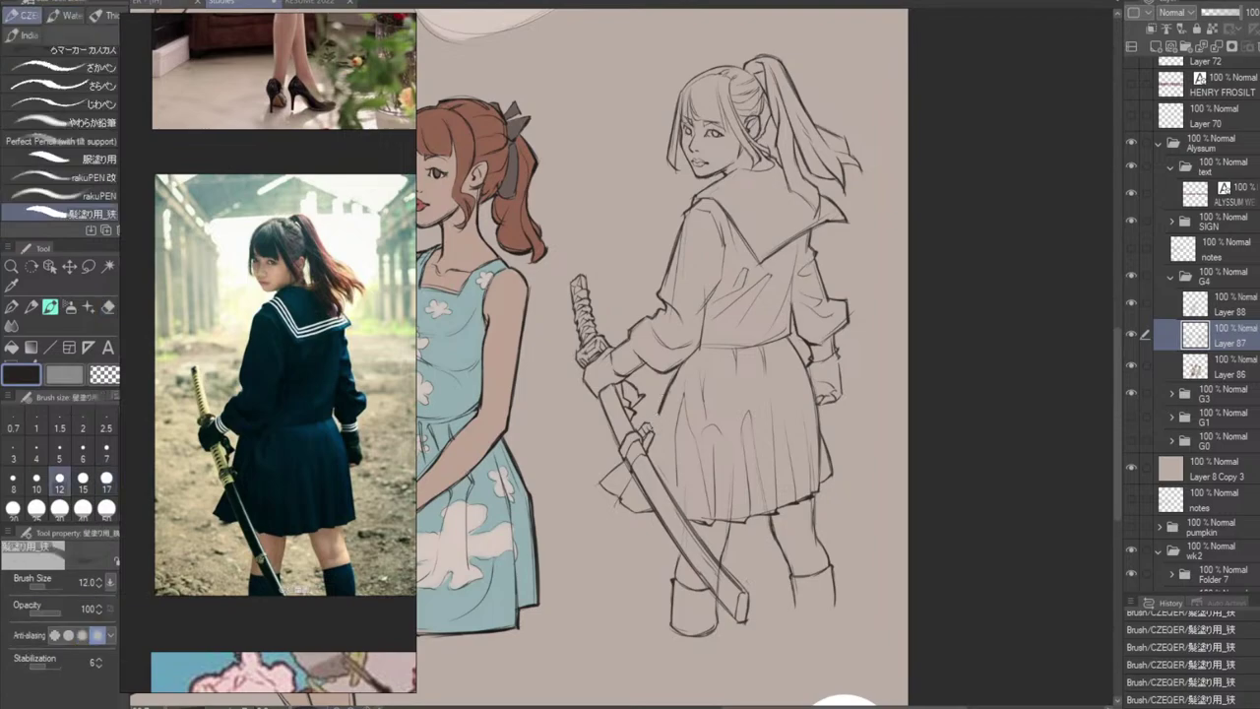
Redraw the skirt's side outline down to the cord tie and tidy the line above it.
{"action": "left_click_drag", "start_coordinate": [659, 412], "coordinate": [651, 432]}
{"action": "key", "text": "e"}
{"action": "mouse_move", "coordinate": [677, 380]}
{"action": "left_mouse_down"}
{"action": "mouse_move", "coordinate": [665, 405]}
{"action": "mouse_move", "coordinate": [676, 394]}
{"action": "left_mouse_up"}
{"action": "key", "text": "ctrl+z"}
{"action": "key", "text": "b"}
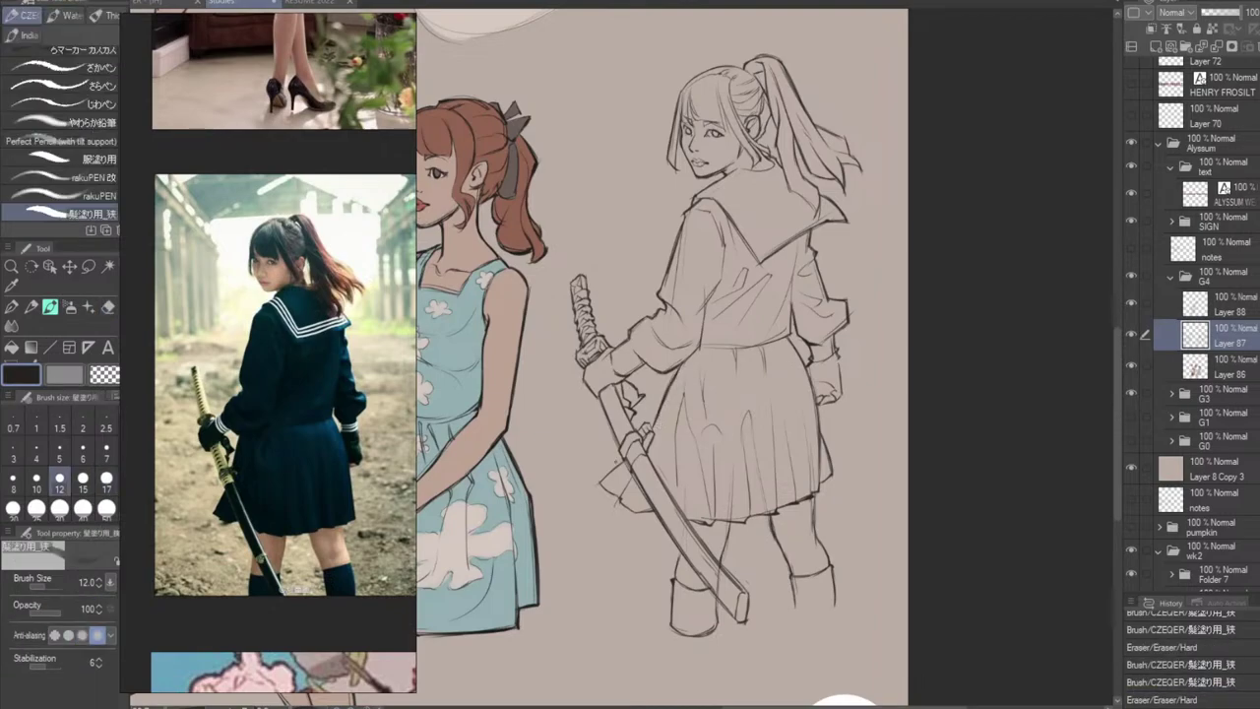
Touch up the skirt's flared corner behind the scabbard, redrawing its hem and the edge meeting the scabbard.
{"action": "left_click_drag", "start_coordinate": [601, 481], "coordinate": [618, 500]}
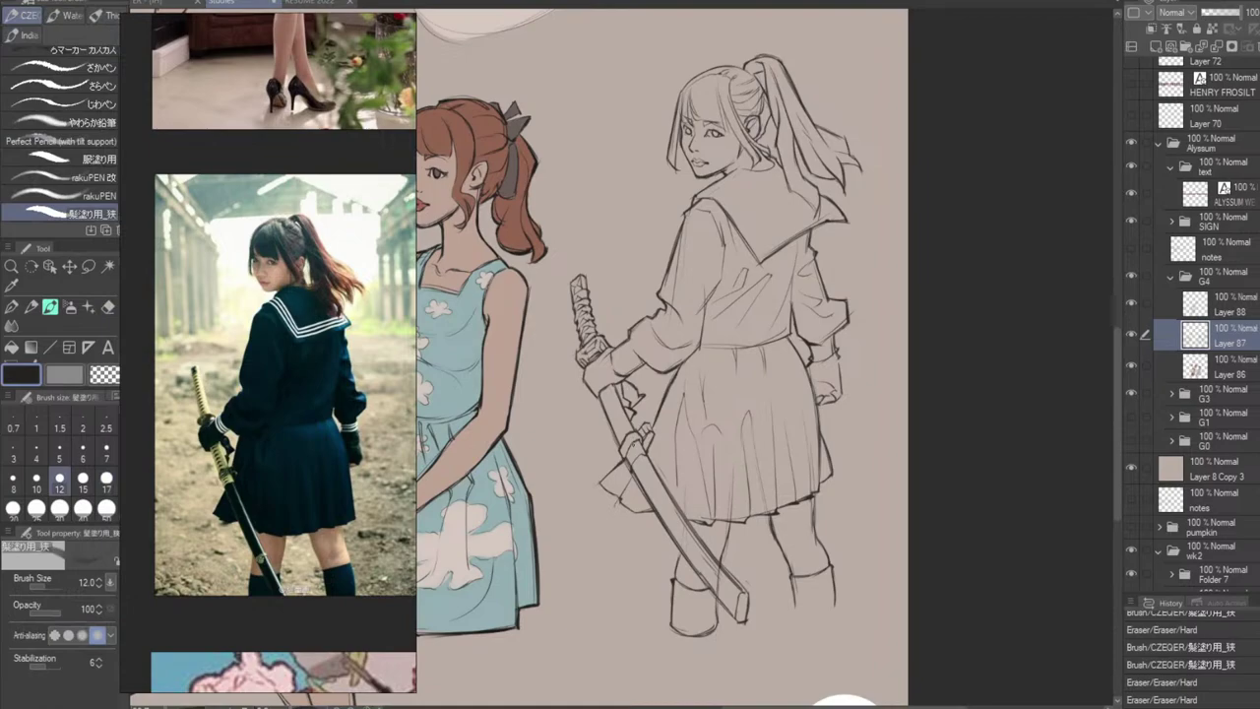
{"action": "left_click_drag", "start_coordinate": [627, 442], "coordinate": [626, 468]}
{"action": "key", "text": "e"}
{"action": "key", "text": "b"}
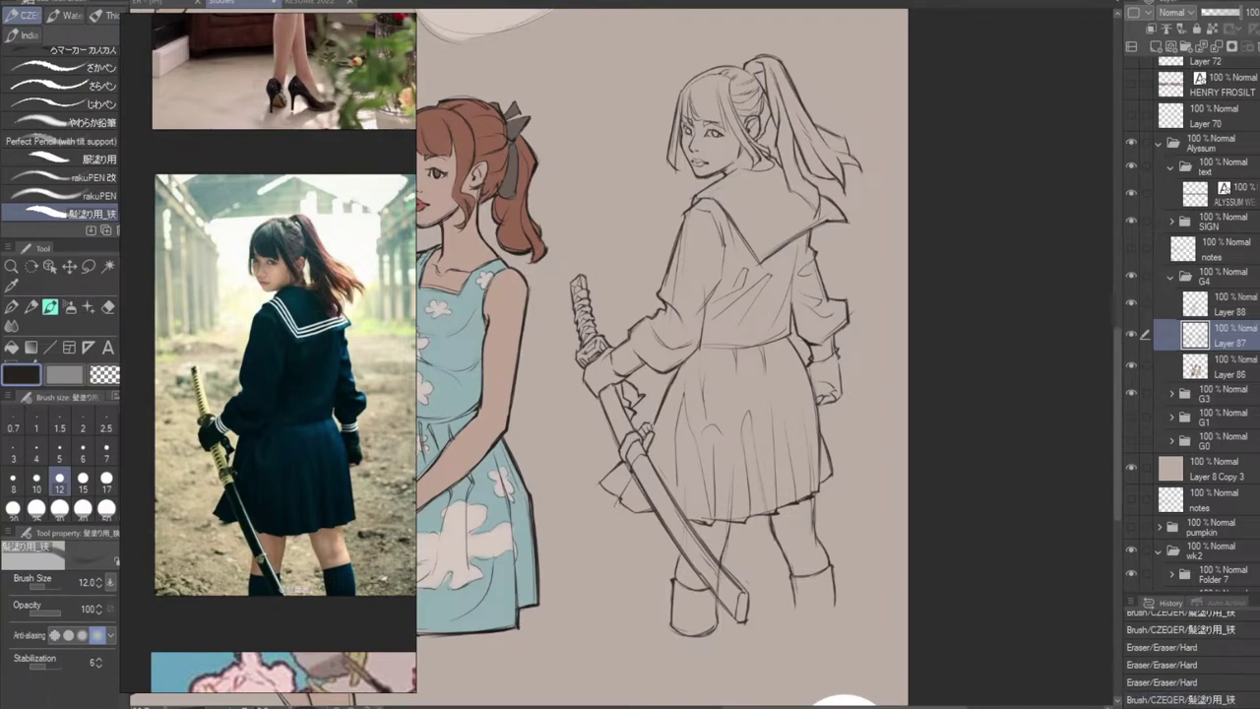
Add cord wrapping lines across the scabbard around the band and tie.
{"action": "mouse_move", "coordinate": [655, 424]}
{"action": "left_mouse_down"}
{"action": "mouse_move", "coordinate": [663, 450]}
{"action": "mouse_move", "coordinate": [656, 437]}
{"action": "left_mouse_up"}
{"action": "key", "text": "ctrl+z"}
{"action": "key", "text": "ctrl+z"}
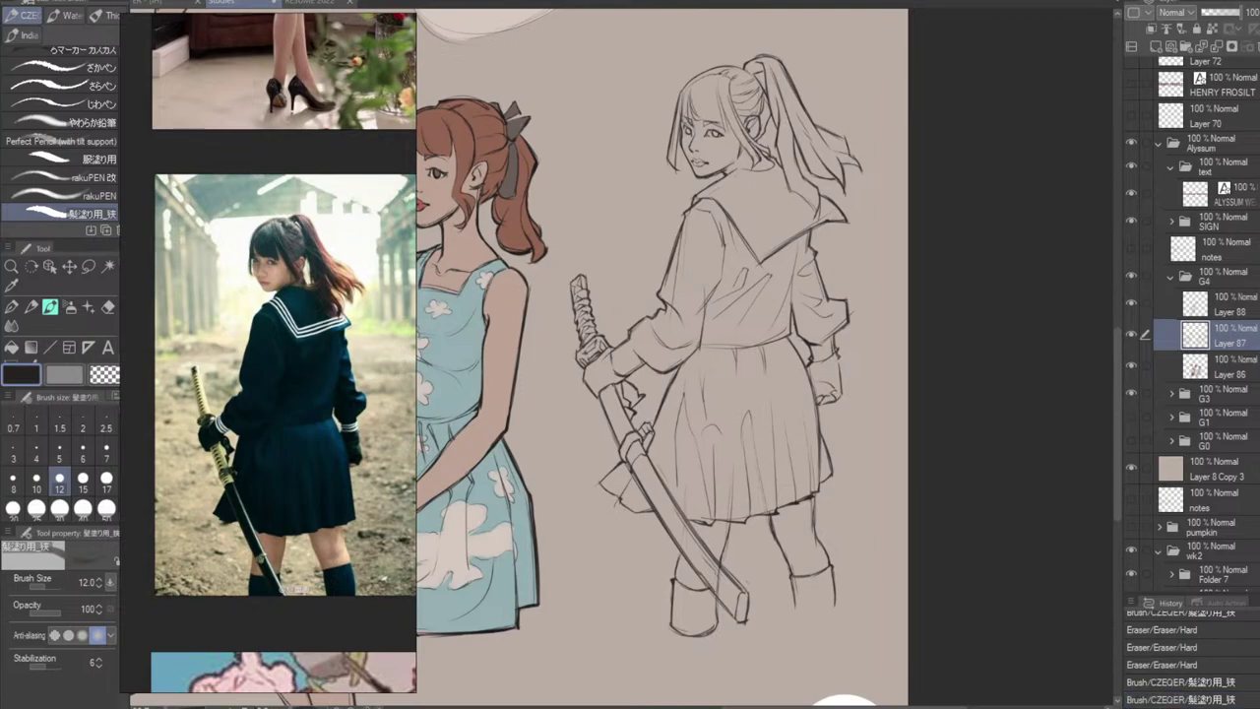
{"action": "left_click_drag", "start_coordinate": [646, 430], "coordinate": [632, 459]}
{"action": "left_click_drag", "start_coordinate": [635, 448], "coordinate": [638, 457]}
{"action": "key", "text": "ctrl+z"}
{"action": "key", "text": "ctrl+z"}
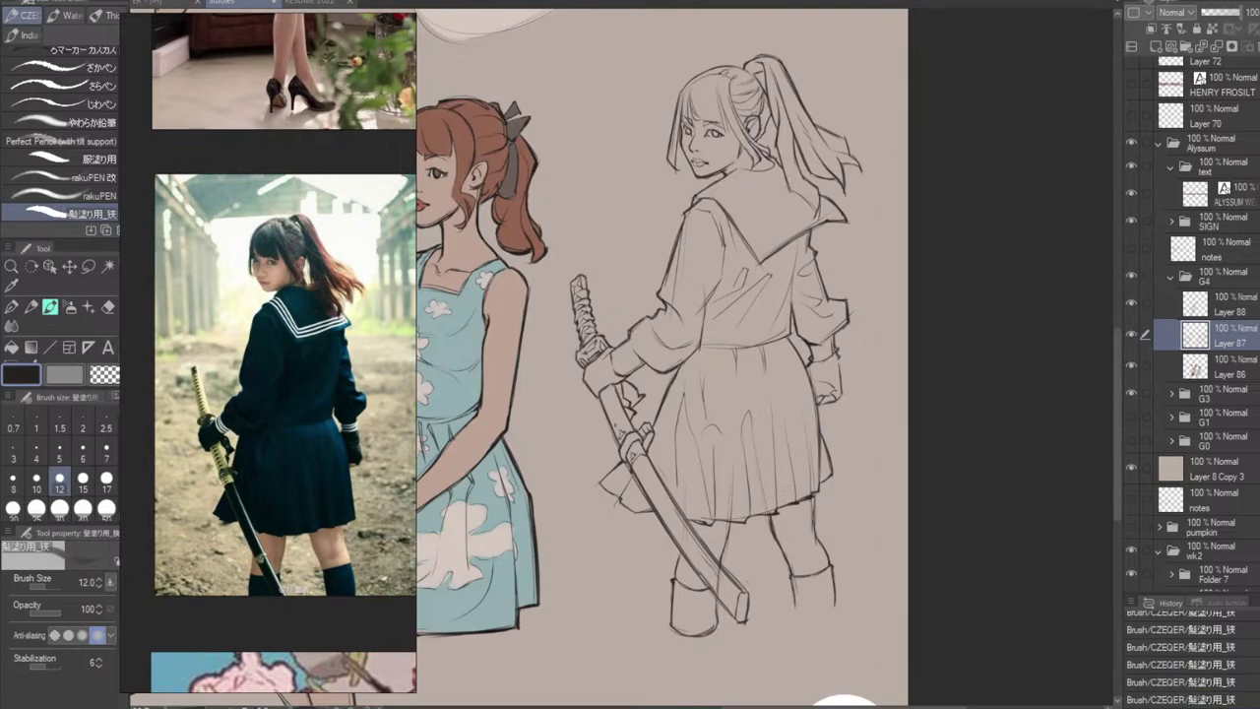
{"action": "key", "text": "ctrl+z"}
Draw small decorative marks on the scabbard between the gloved hand and the band.
{"action": "mouse_move", "coordinate": [616, 419]}
{"action": "left_mouse_down"}
{"action": "mouse_move", "coordinate": [626, 434]}
{"action": "mouse_move", "coordinate": [615, 408]}
{"action": "left_mouse_up"}
{"action": "key", "text": "ctrl+z"}
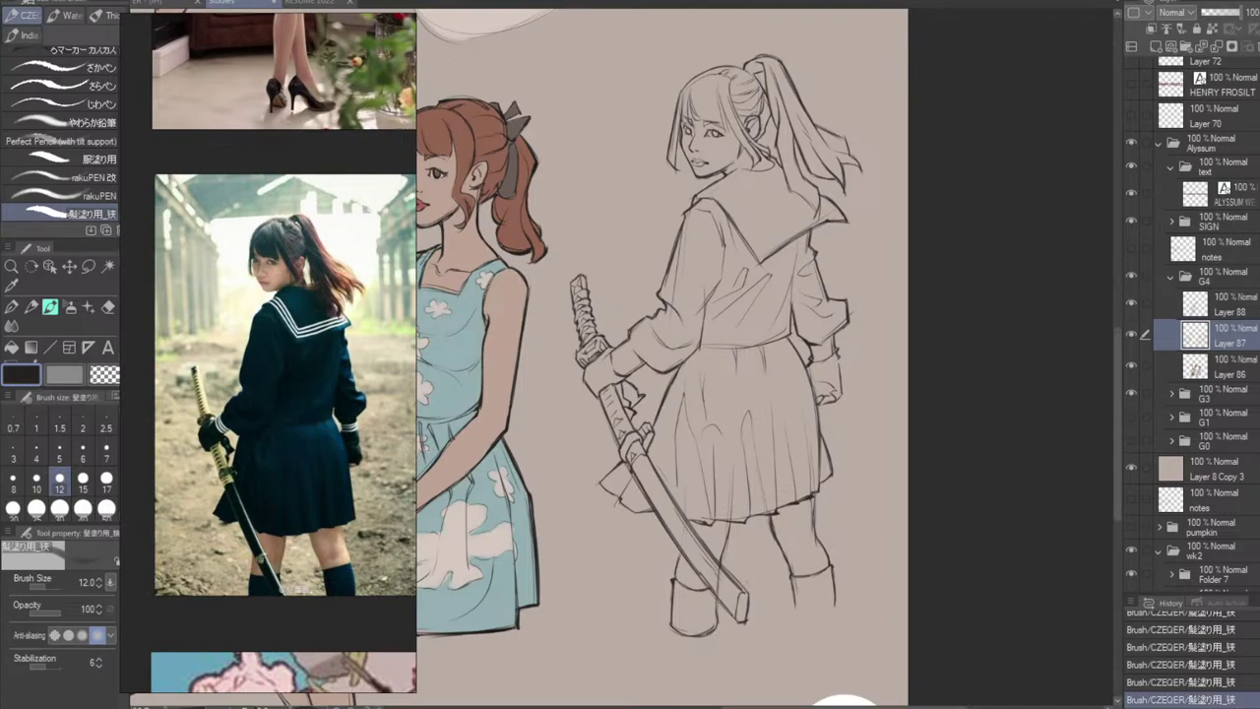
{"action": "left_click_drag", "start_coordinate": [616, 424], "coordinate": [623, 414]}
{"action": "key", "text": "ctrl+z"}
{"action": "key", "text": "ctrl+y"}
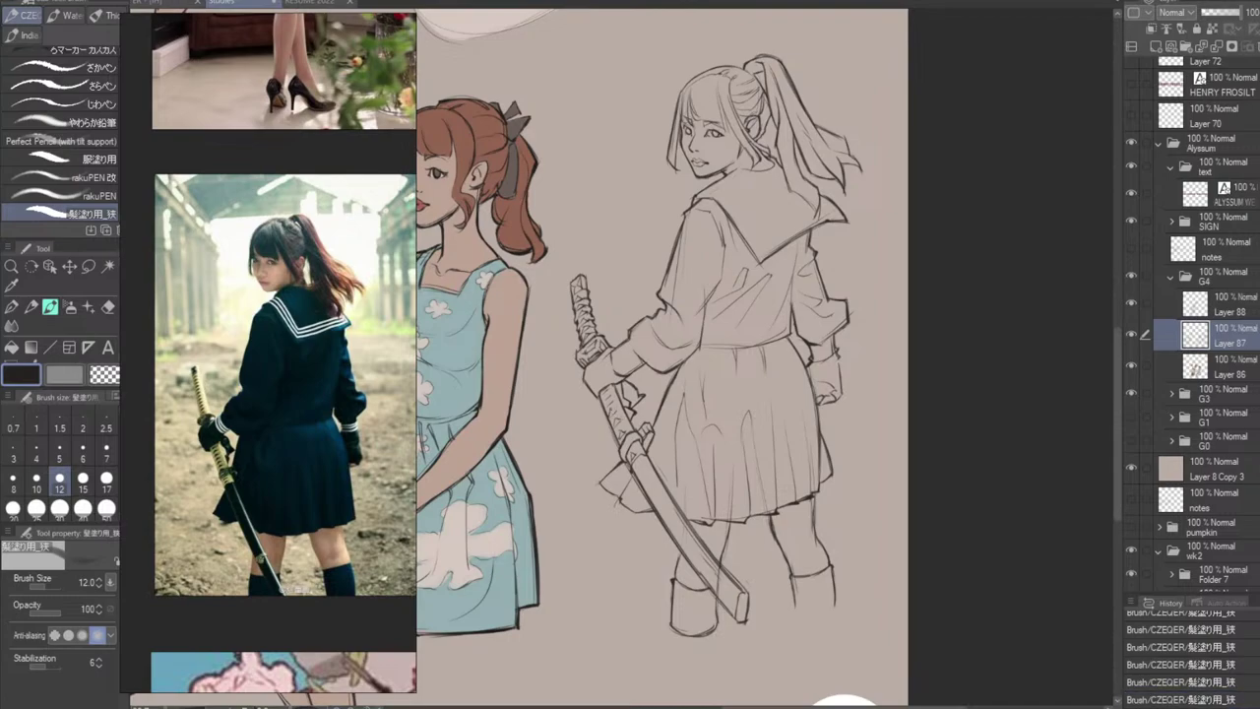
Add a line to the wrapped sword handle below the gripping hand and erase the stray sketch lines around it.
{"action": "key", "text": "ctrl+y"}
{"action": "key", "text": "ctrl+z"}
{"action": "key", "text": "ctrl+y"}
{"action": "left_click_drag", "start_coordinate": [613, 419], "coordinate": [626, 429]}
{"action": "key", "text": "e"}
{"action": "left_click_drag", "start_coordinate": [602, 394], "coordinate": [602, 402]}
{"action": "key", "text": "b"}
{"action": "key", "text": "e"}
{"action": "mouse_move", "coordinate": [643, 413]}
{"action": "left_mouse_down"}
{"action": "mouse_move", "coordinate": [649, 423]}
{"action": "mouse_move", "coordinate": [616, 398]}
{"action": "left_mouse_up"}
{"action": "mouse_move", "coordinate": [606, 407]}
{"action": "left_mouse_down"}
{"action": "mouse_move", "coordinate": [610, 419]}
{"action": "mouse_move", "coordinate": [622, 402]}
{"action": "left_mouse_up"}
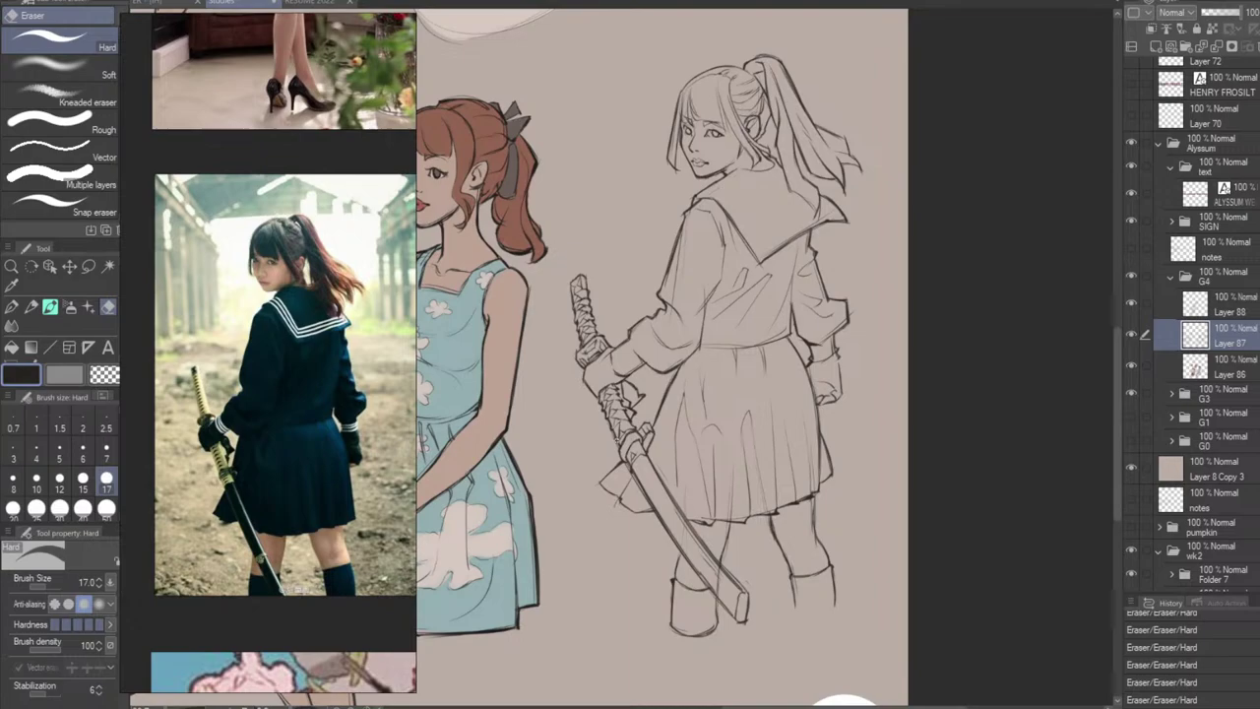
Redraw the small handle wrap lines directly under the gripping hand, erasing the overlapping bits.
{"action": "key", "text": "b"}
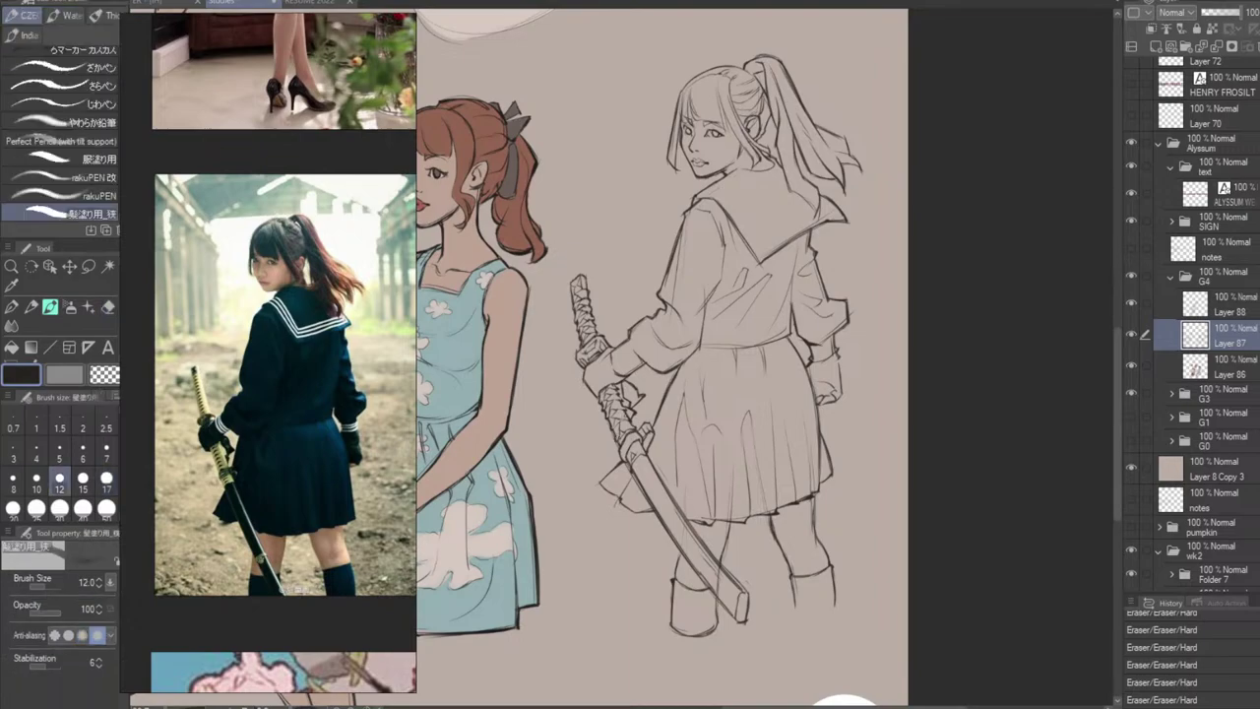
{"action": "left_click_drag", "start_coordinate": [612, 392], "coordinate": [628, 408]}
{"action": "key", "text": "ctrl+z"}
{"action": "key", "text": "ctrl+z"}
{"action": "left_click", "coordinate": [614, 394]}
{"action": "key", "text": "e"}
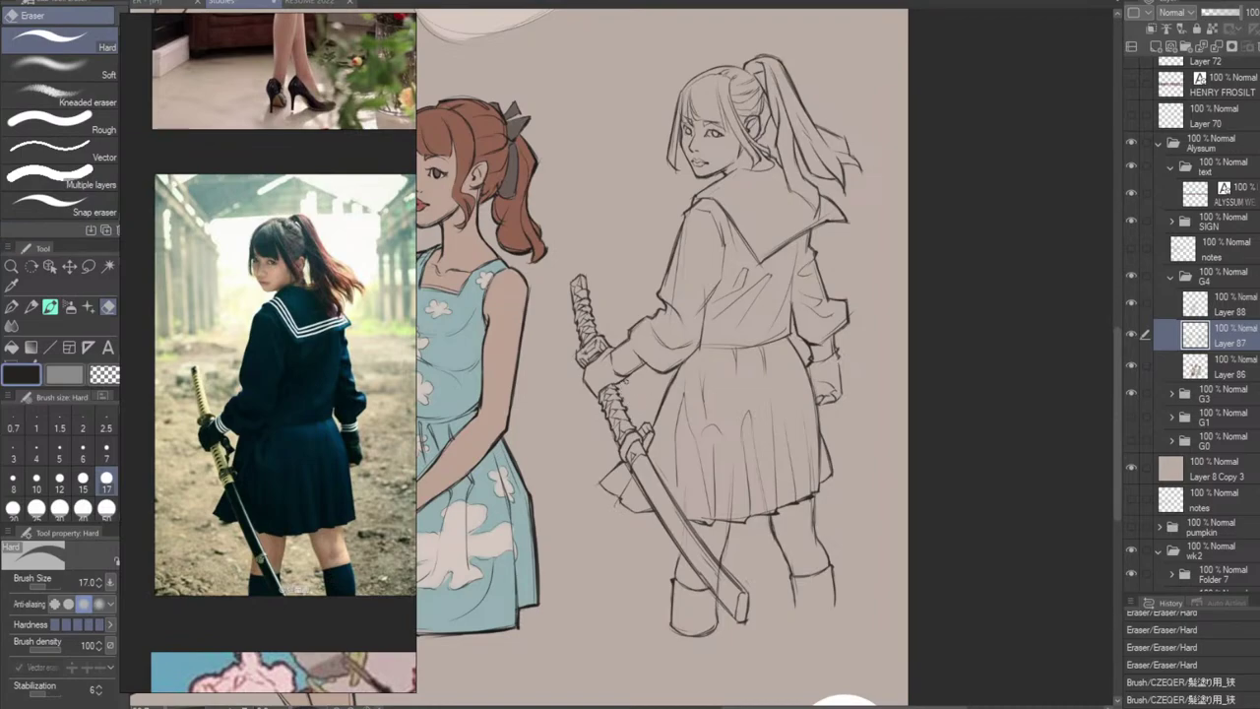
{"action": "left_click_drag", "start_coordinate": [622, 391], "coordinate": [616, 392]}
{"action": "key", "text": "b"}
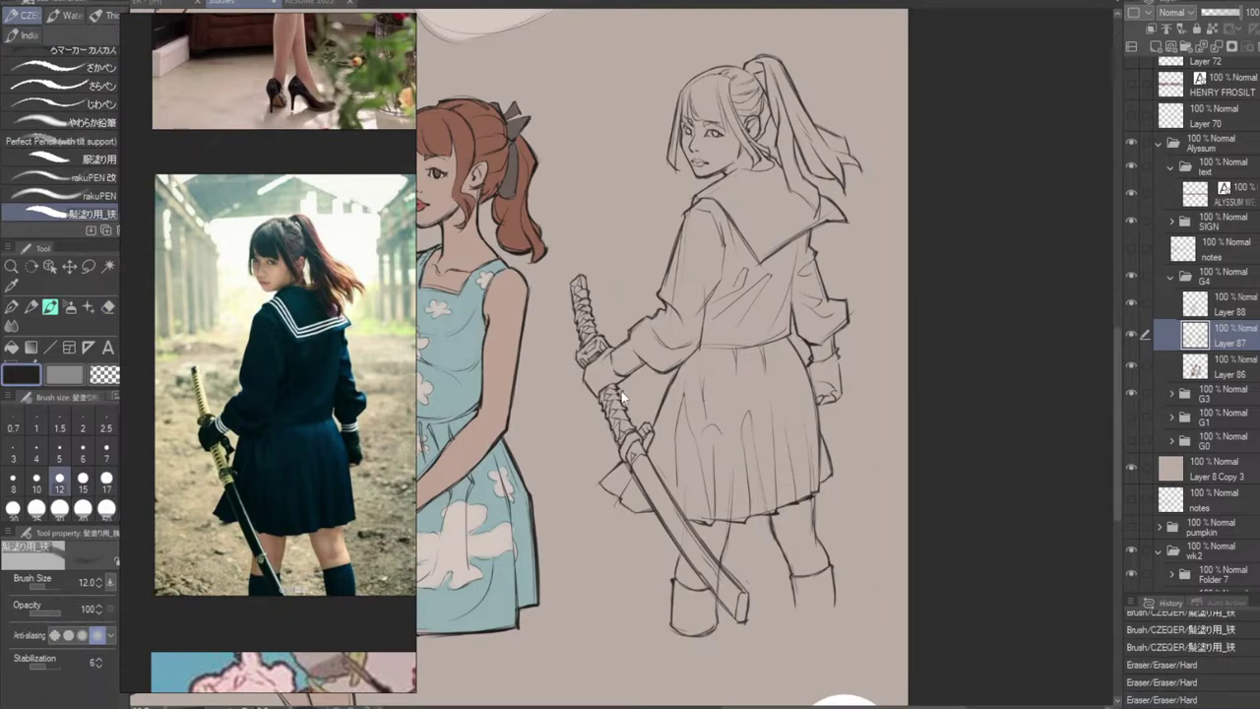
{"action": "left_click_drag", "start_coordinate": [614, 393], "coordinate": [616, 395]}
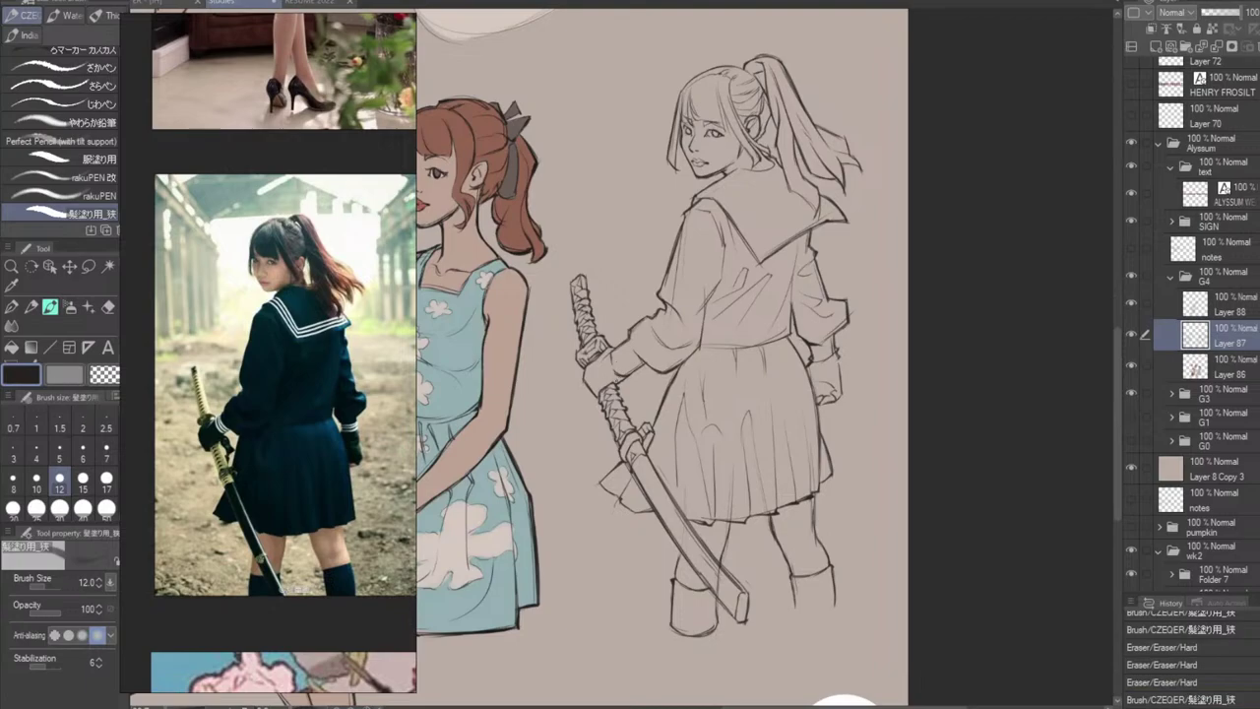
{"action": "left_click_drag", "start_coordinate": [614, 394], "coordinate": [616, 395]}
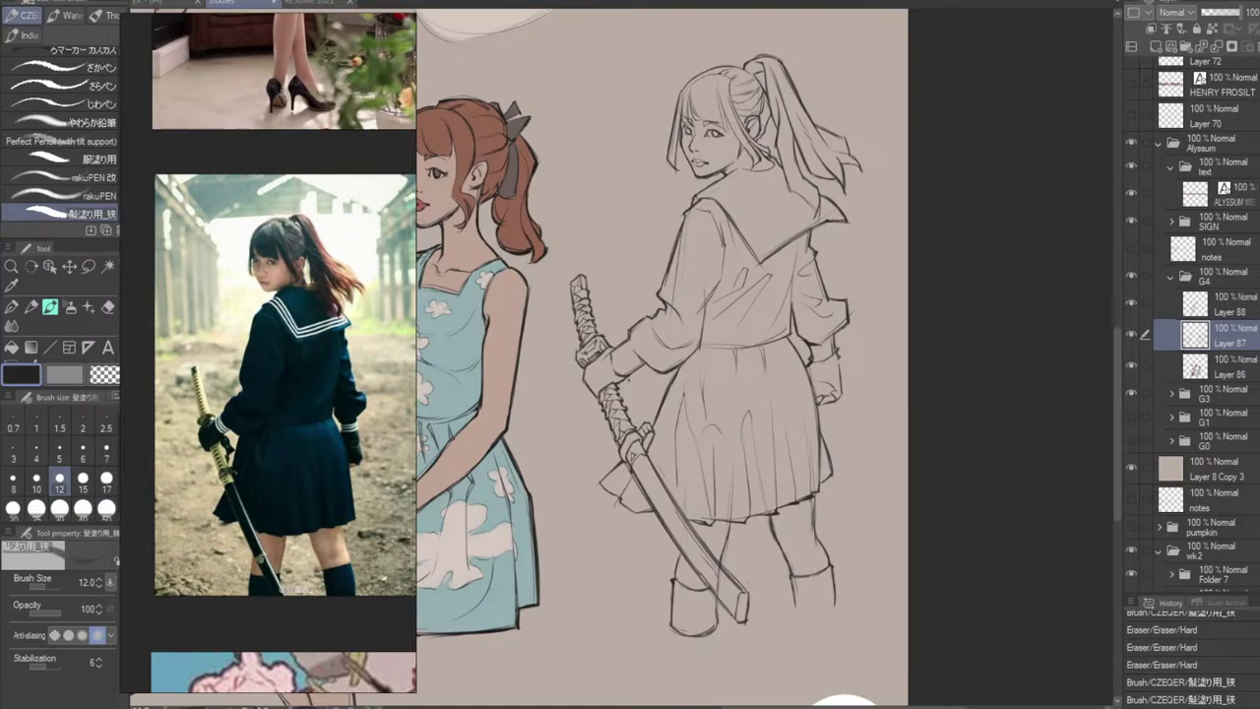
Draw the loose cord loop beside the sword handle, just below the gripping hand.
{"action": "mouse_move", "coordinate": [629, 378]}
{"action": "left_mouse_down"}
{"action": "mouse_move", "coordinate": [638, 384]}
{"action": "mouse_move", "coordinate": [622, 396]}
{"action": "mouse_move", "coordinate": [635, 380]}
{"action": "left_mouse_up"}
{"action": "key", "text": "ctrl+z"}
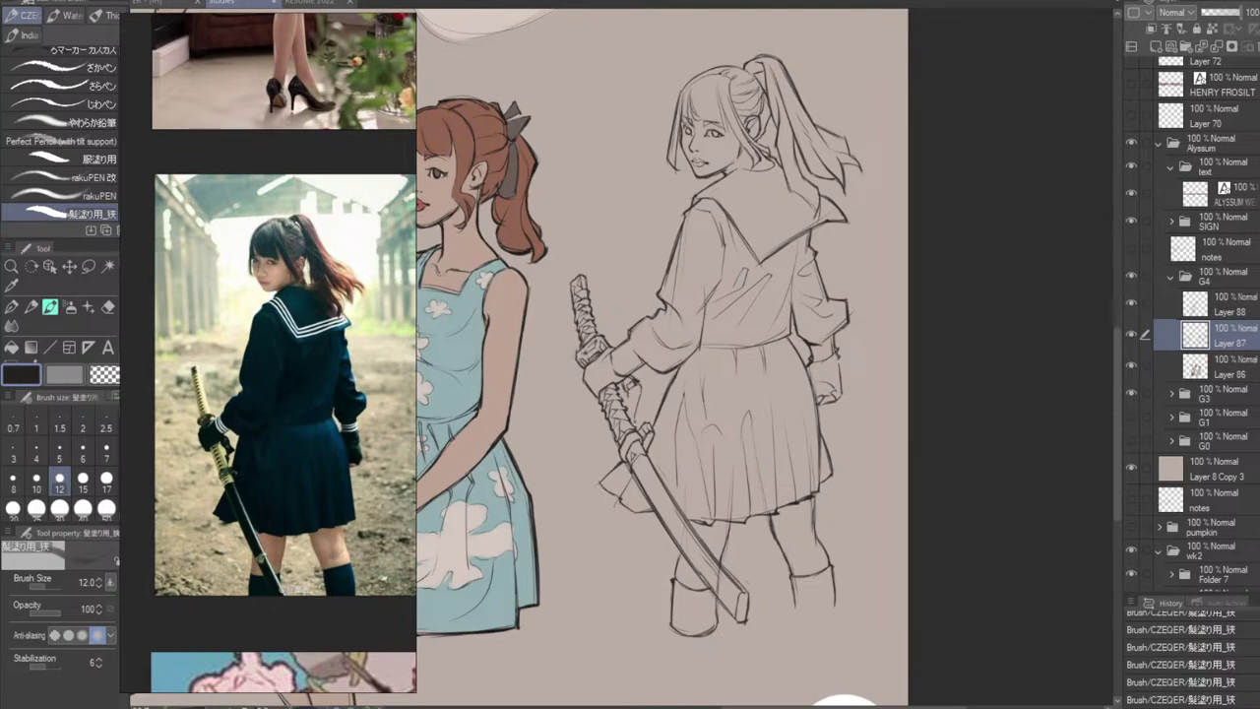
{"action": "mouse_move", "coordinate": [639, 387]}
{"action": "left_mouse_down"}
{"action": "mouse_move", "coordinate": [629, 424]}
{"action": "mouse_move", "coordinate": [644, 420]}
{"action": "mouse_move", "coordinate": [637, 410]}
{"action": "left_mouse_up"}
{"action": "key", "text": "ctrl+z"}
{"action": "key", "text": "ctrl+z"}
{"action": "key", "text": "ctrl+z"}
{"action": "key", "text": "ctrl+z"}
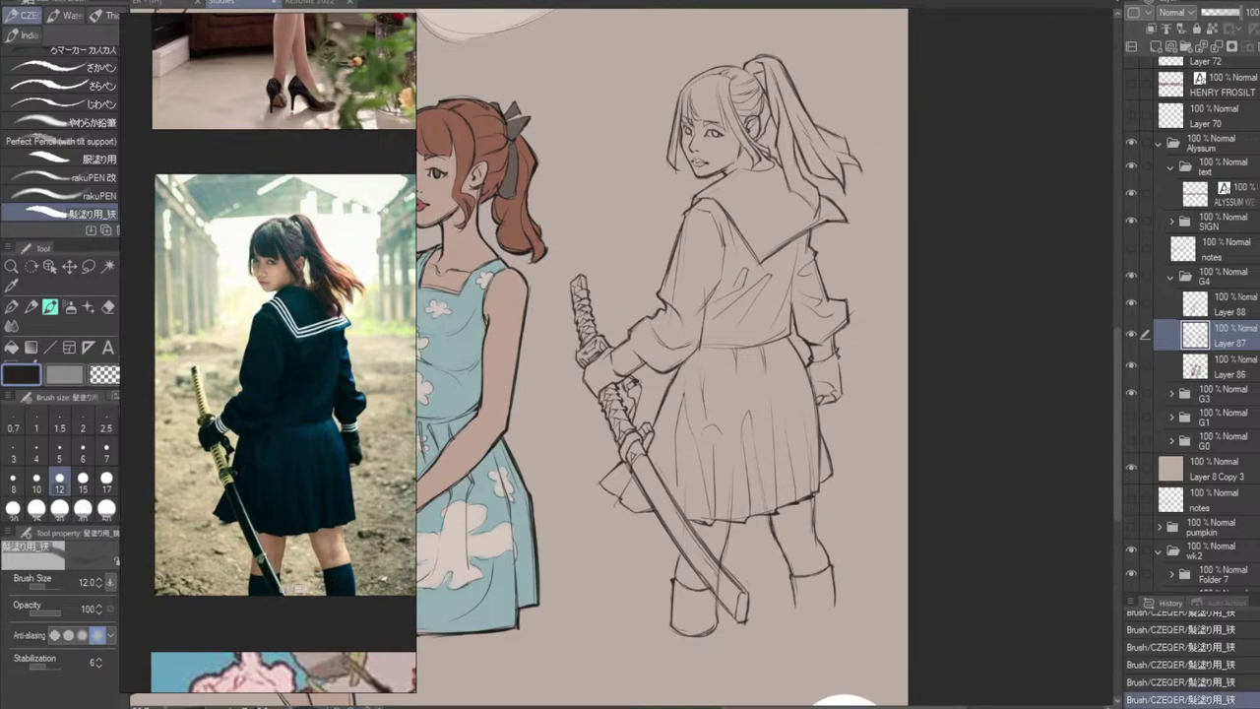
{"action": "key", "text": "ctrl+y"}
{"action": "left_click_drag", "start_coordinate": [638, 387], "coordinate": [636, 405]}
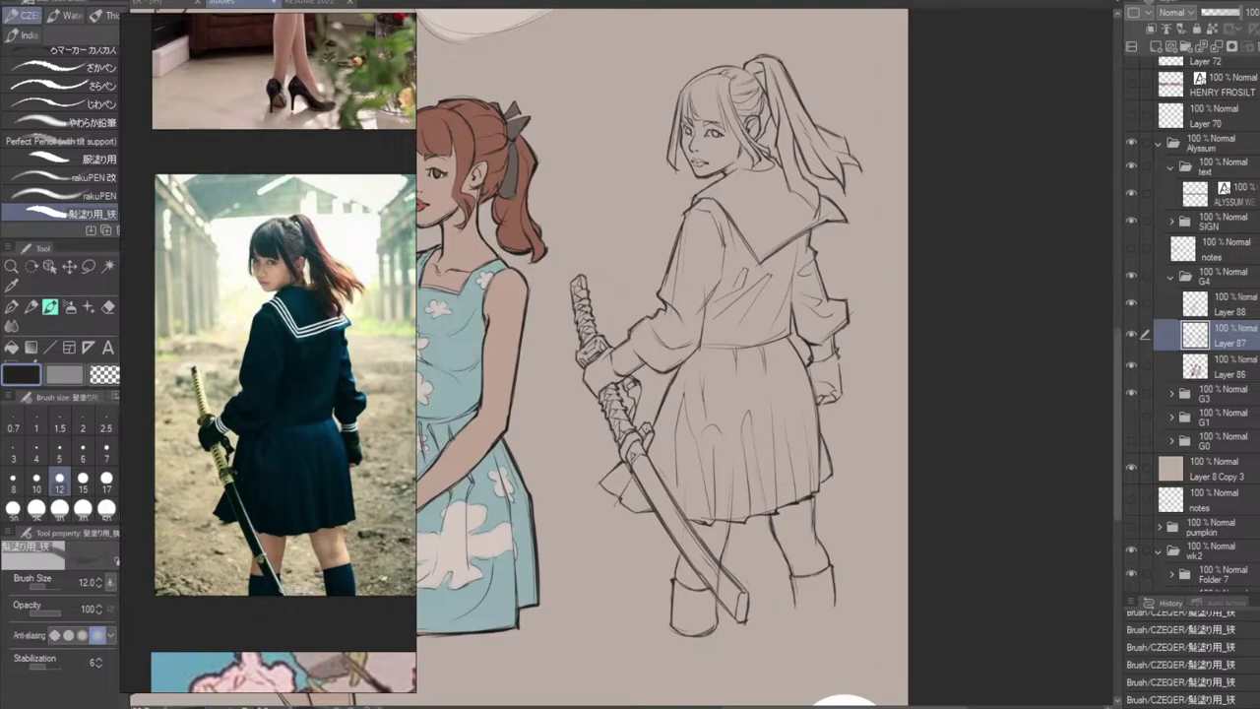
Clean up the lower end of the handle wrap and redraw its edge down to the scabbard opening.
{"action": "key", "text": "e"}
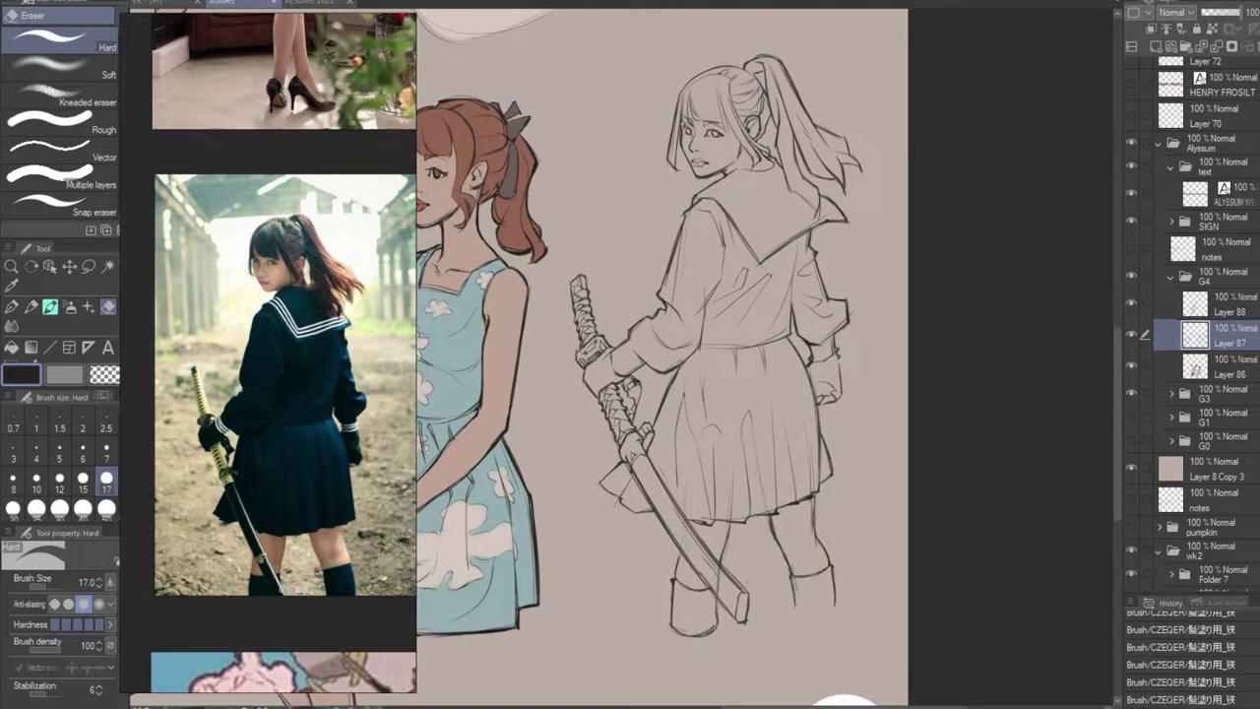
{"action": "key", "text": "b"}
{"action": "left_click", "coordinate": [635, 455]}
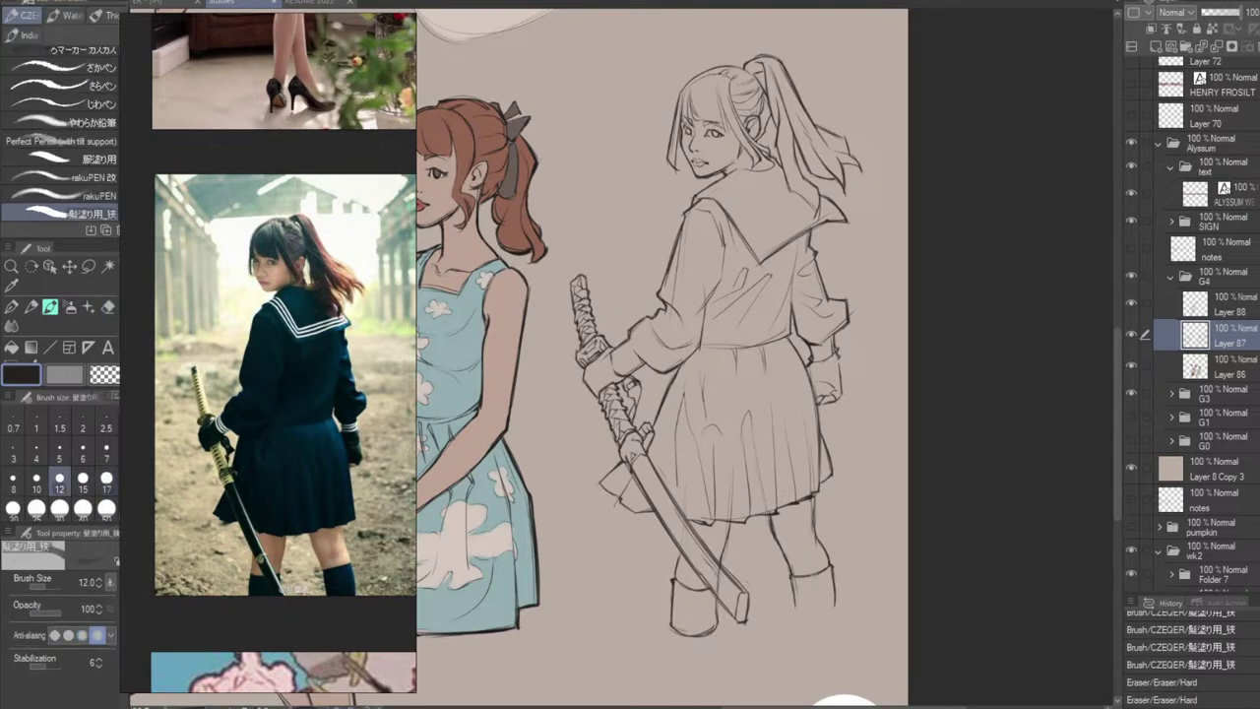
{"action": "key", "text": "e"}
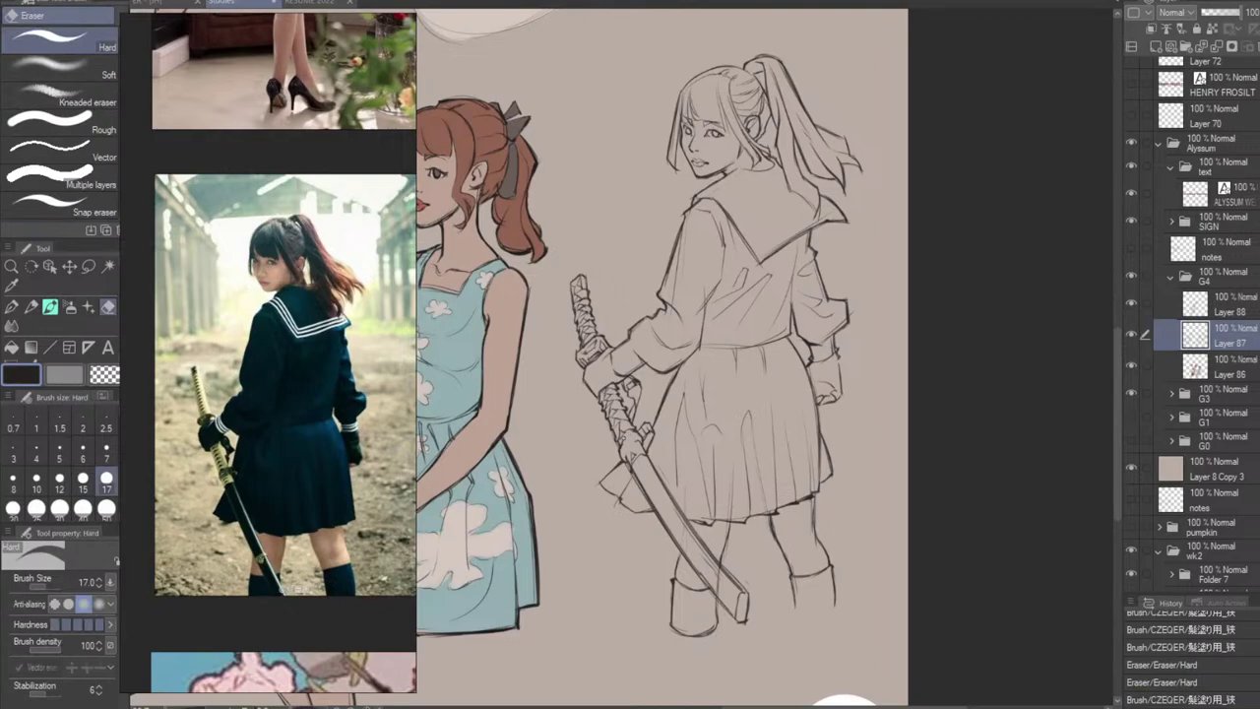
{"action": "left_click", "coordinate": [628, 435]}
{"action": "key", "text": "b"}
{"action": "key", "text": "ctrl+z"}
{"action": "left_click_drag", "start_coordinate": [621, 436], "coordinate": [635, 456]}
{"action": "left_click_drag", "start_coordinate": [630, 448], "coordinate": [638, 457]}
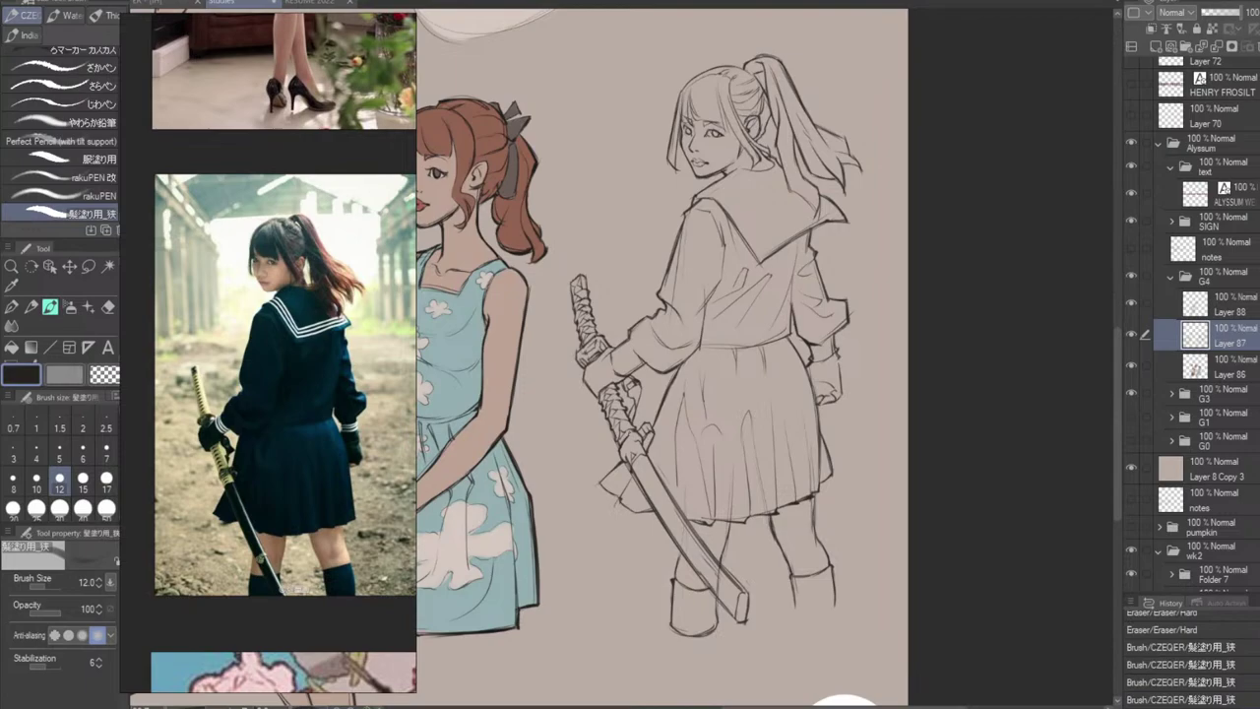
Refine the short contour lines of the fitting where the handle wrap meets the scabbard.
{"action": "left_click", "coordinate": [627, 441]}
{"action": "left_click", "coordinate": [627, 442]}
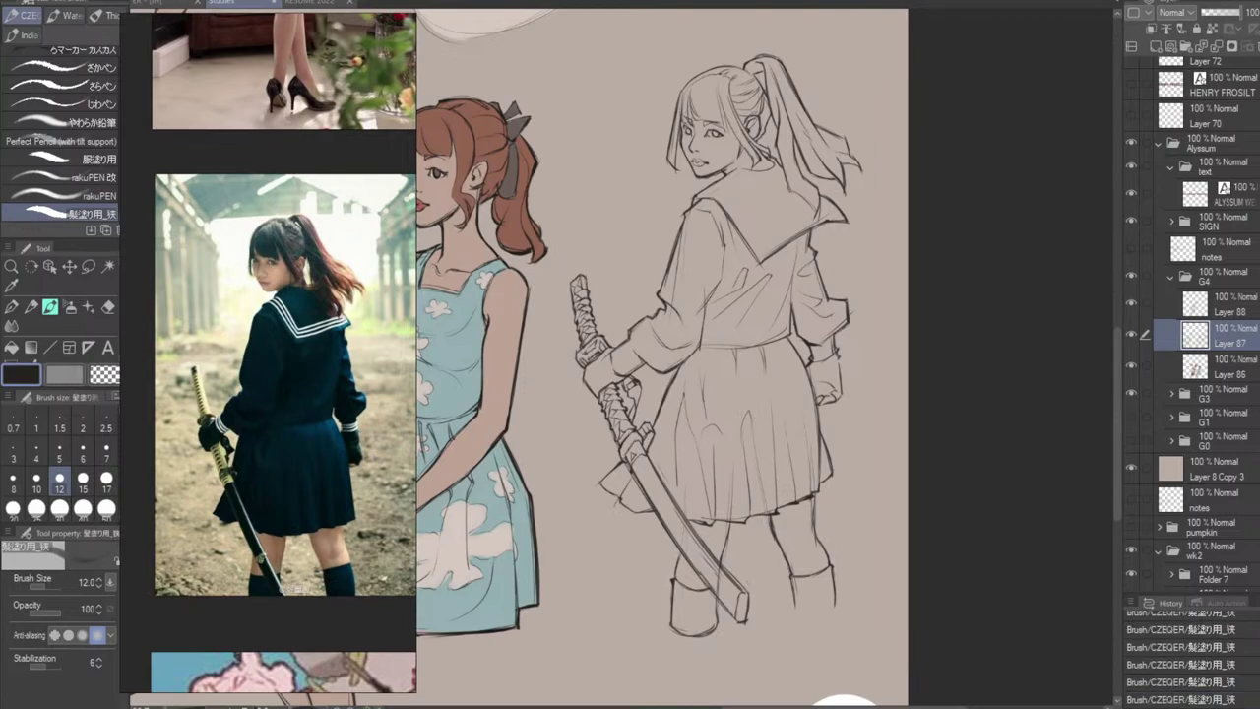
{"action": "key", "text": "ctrl+z"}
{"action": "left_click_drag", "start_coordinate": [628, 443], "coordinate": [639, 458]}
{"action": "left_click", "coordinate": [632, 471]}
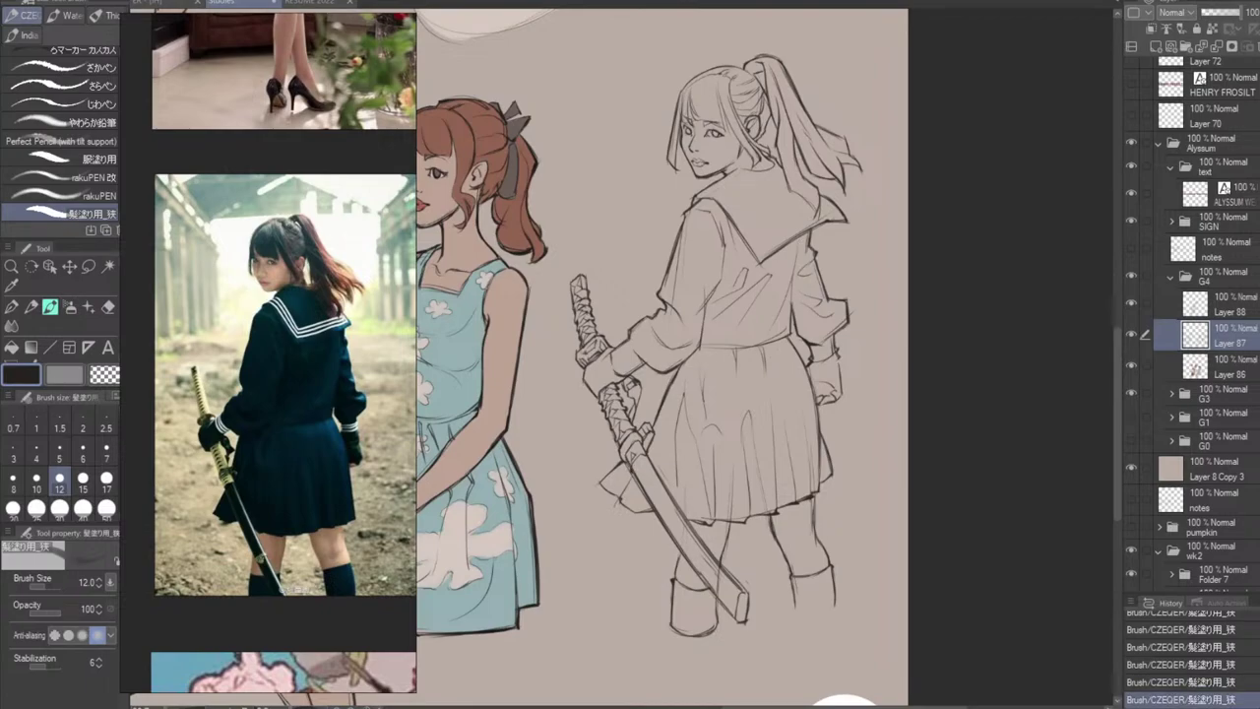
Erase the rough marks at the scabbard's upper end and darken its corner with short brush strokes.
{"action": "key", "text": "e"}
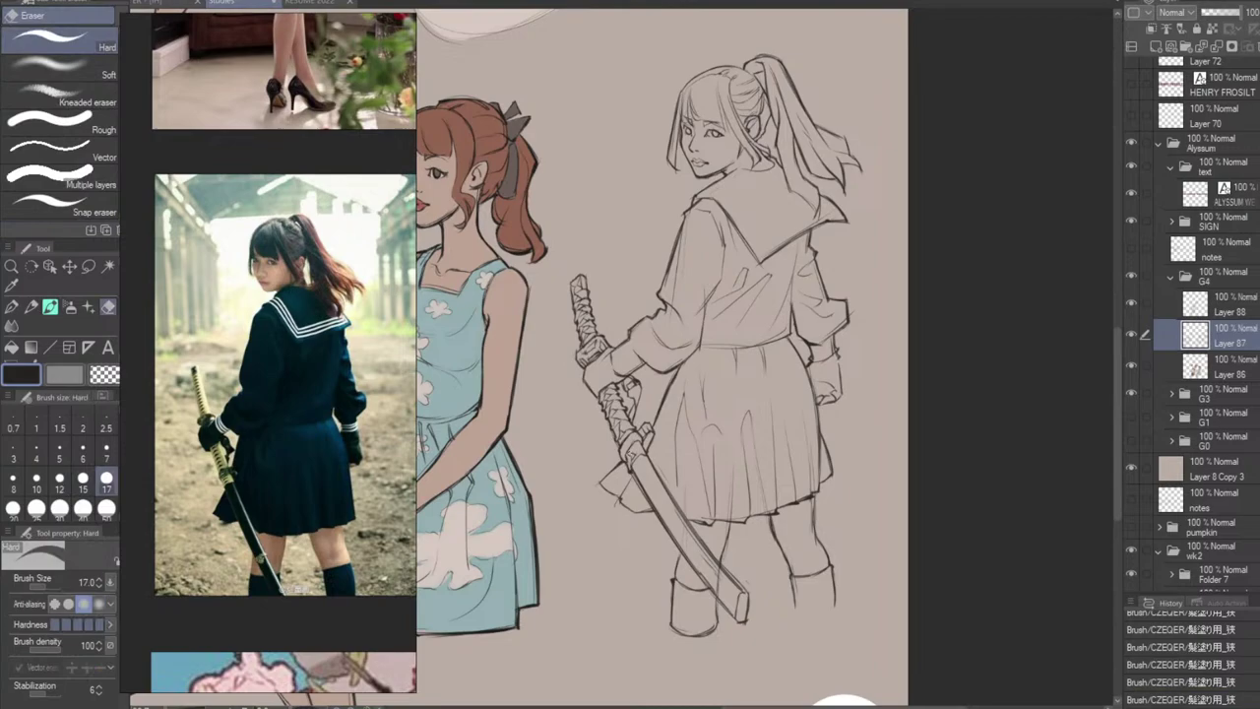
{"action": "left_click", "coordinate": [635, 458]}
{"action": "left_click", "coordinate": [635, 457]}
{"action": "key", "text": "b"}
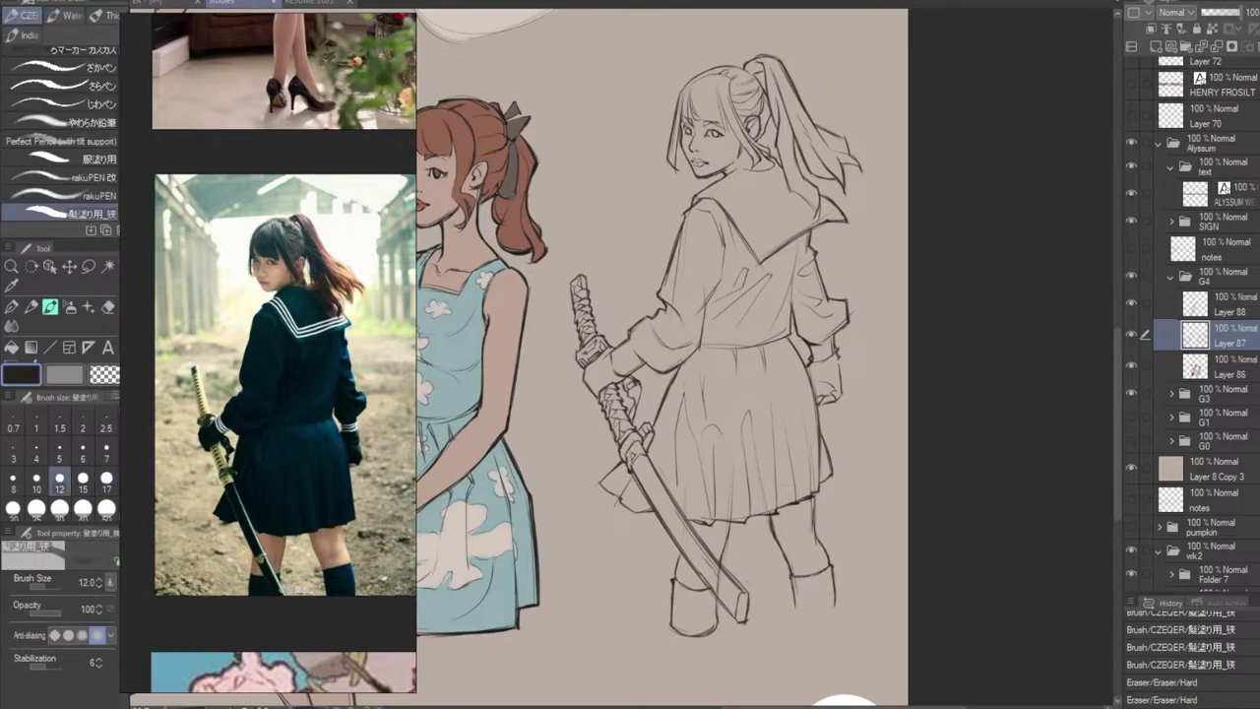
{"action": "left_click", "coordinate": [640, 458]}
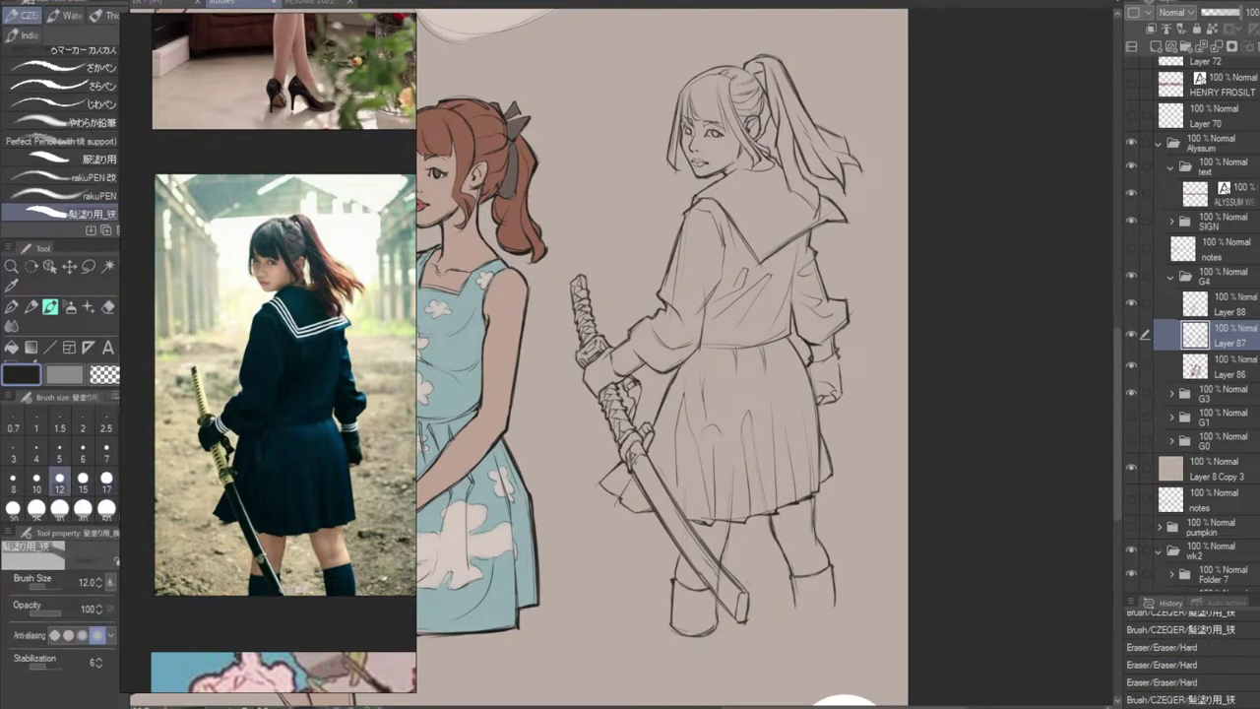
{"action": "left_click", "coordinate": [640, 457]}
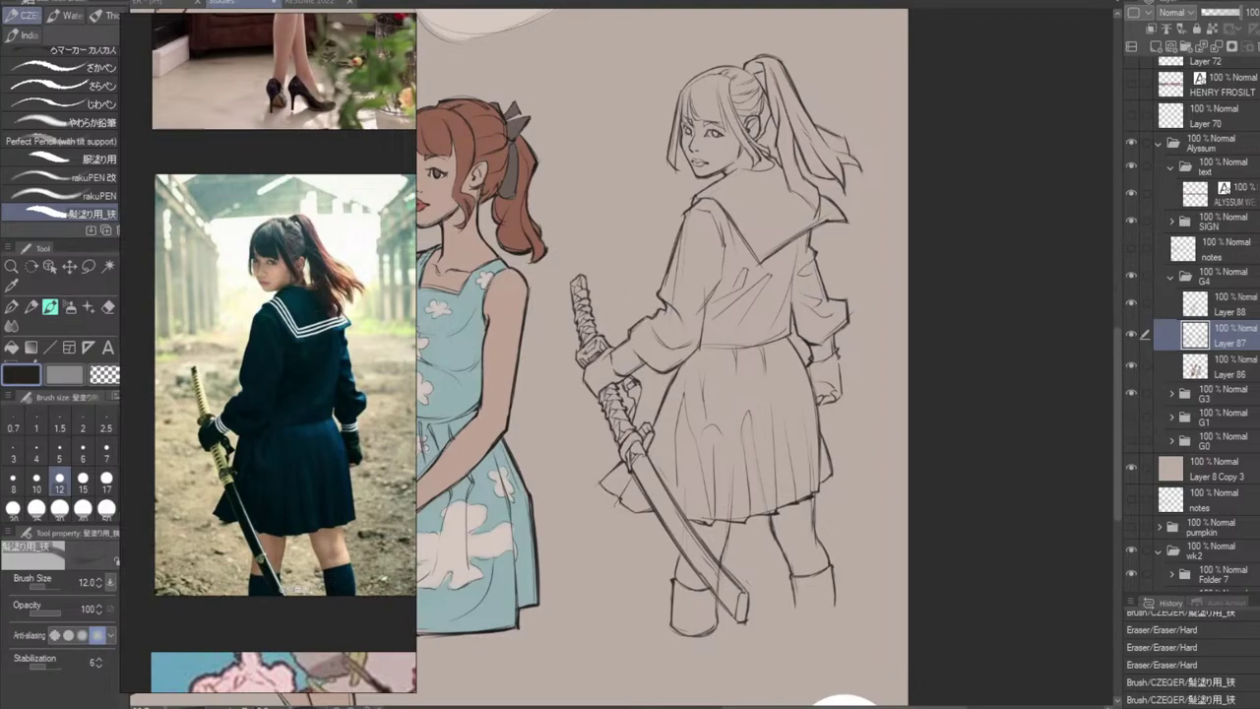
{"action": "left_click", "coordinate": [640, 458]}
Add short strokes along the knot and cord detail on the skirt side of the scabbard's upper end.
{"action": "key", "text": "e"}
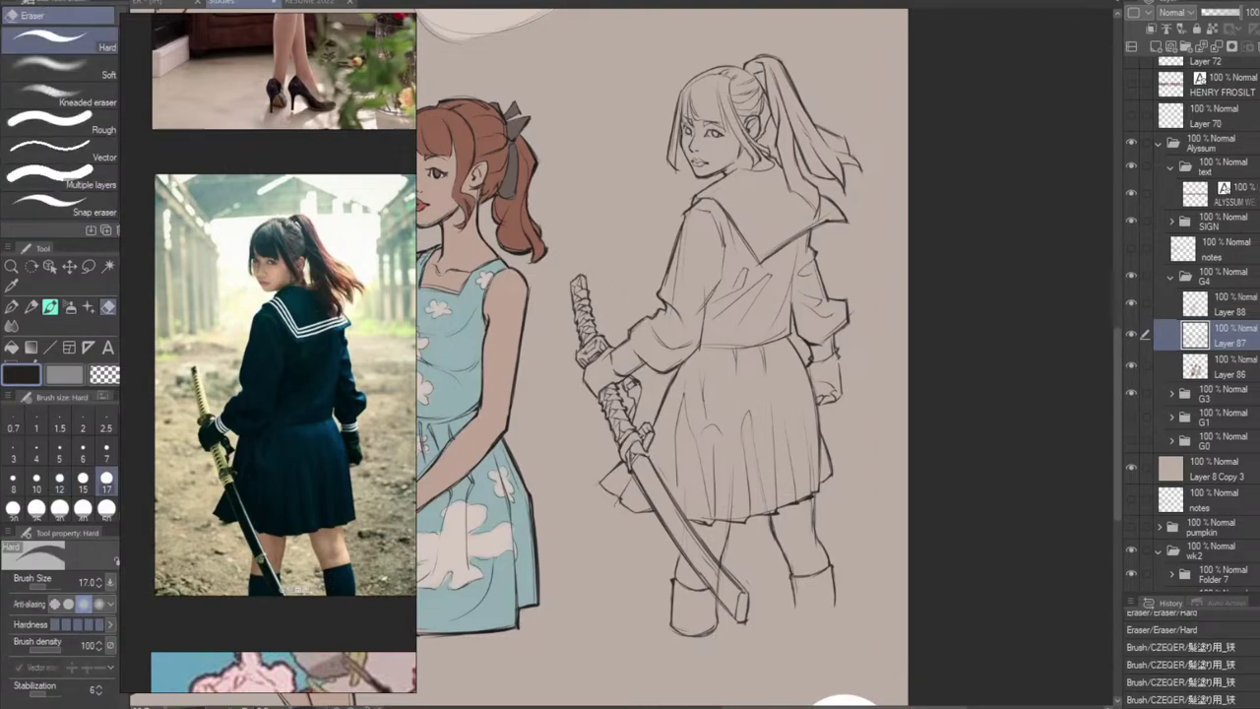
{"action": "key", "text": "b"}
{"action": "left_click", "coordinate": [642, 455]}
{"action": "left_click", "coordinate": [645, 443]}
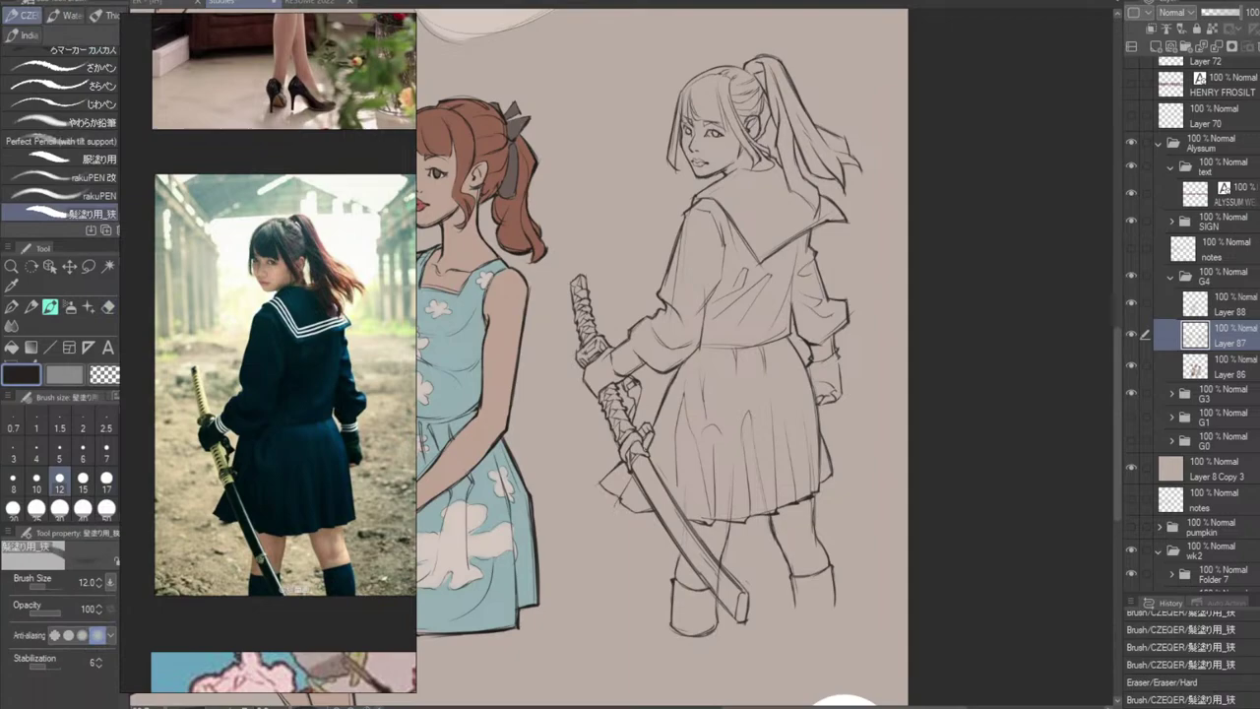
{"action": "left_click", "coordinate": [648, 438]}
{"action": "left_click", "coordinate": [655, 428]}
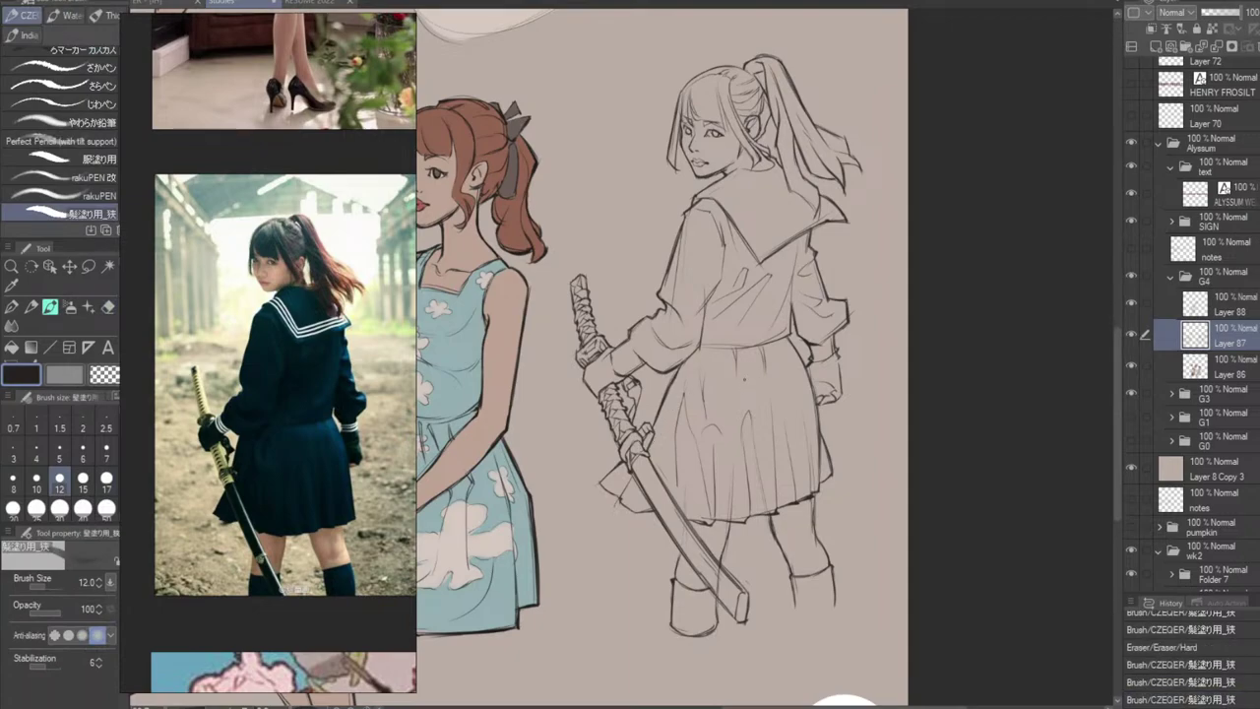
Erase the rough inner sketch lines along the length of the scabbard down to the boot.
{"action": "key", "text": "e"}
{"action": "mouse_move", "coordinate": [632, 476]}
{"action": "left_mouse_down"}
{"action": "mouse_move", "coordinate": [663, 528]}
{"action": "mouse_move", "coordinate": [691, 535]}
{"action": "left_mouse_up"}
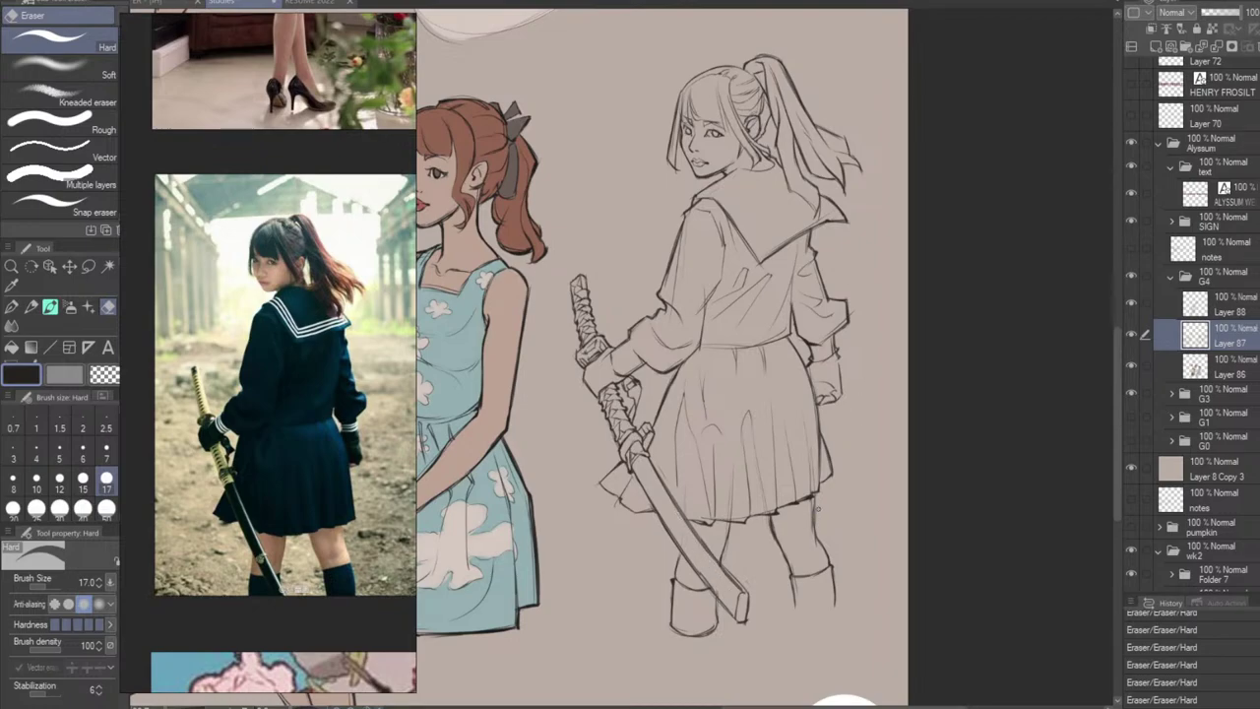
{"action": "key", "text": "b"}
{"action": "key", "text": "ctrl+z"}
{"action": "mouse_move", "coordinate": [812, 495]}
{"action": "left_mouse_down"}
{"action": "mouse_move", "coordinate": [818, 534]}
{"action": "mouse_move", "coordinate": [776, 521]}
{"action": "mouse_move", "coordinate": [729, 555]}
{"action": "mouse_move", "coordinate": [717, 594]}
{"action": "left_mouse_up"}
{"action": "key", "text": "ctrl+z"}
{"action": "key", "text": "e"}
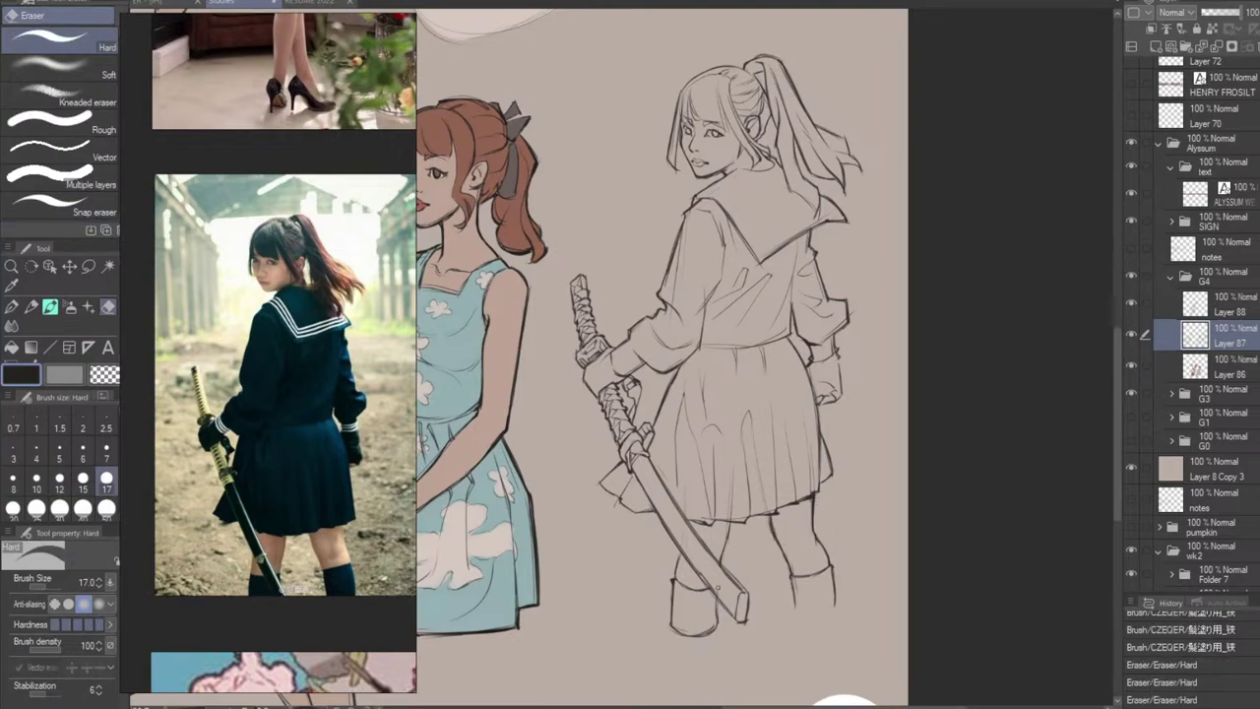
{"action": "left_click_drag", "start_coordinate": [681, 539], "coordinate": [679, 534]}
{"action": "mouse_move", "coordinate": [693, 567]}
{"action": "left_mouse_down"}
{"action": "mouse_move", "coordinate": [718, 596]}
{"action": "mouse_move", "coordinate": [699, 575]}
{"action": "left_mouse_up"}
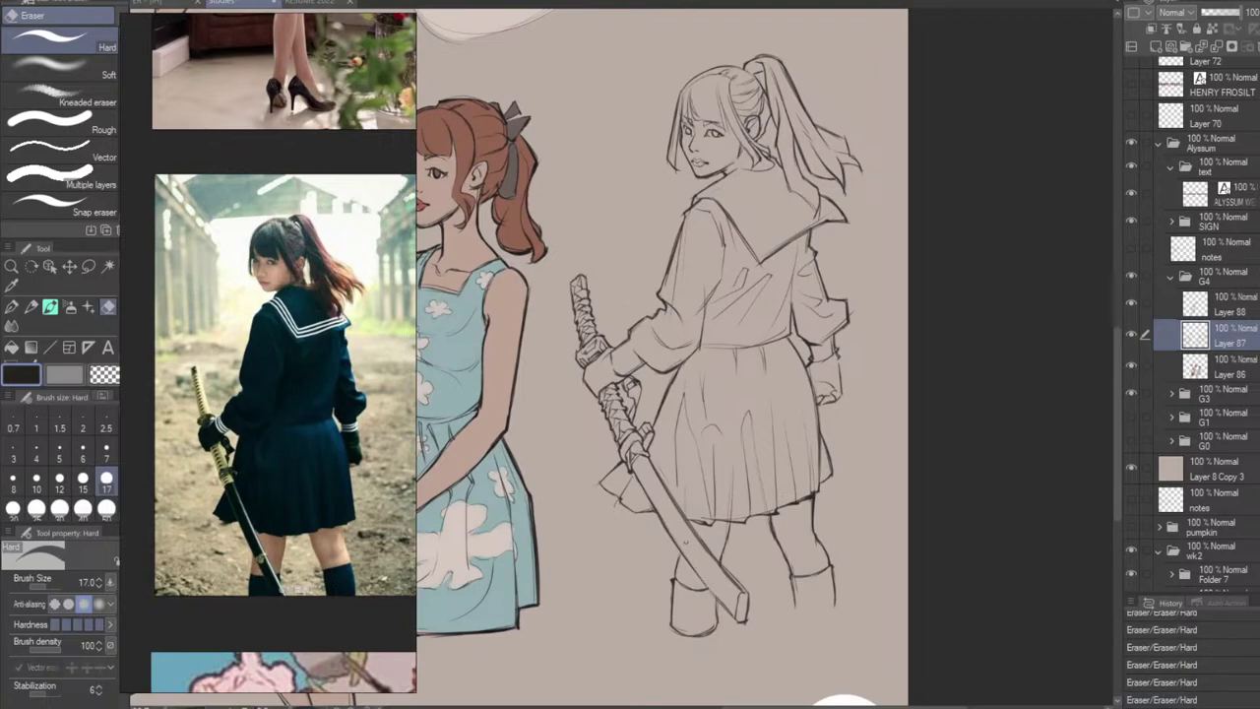
Redraw the long edge line of the lower scabbard down to its tip.
{"action": "key", "text": "b"}
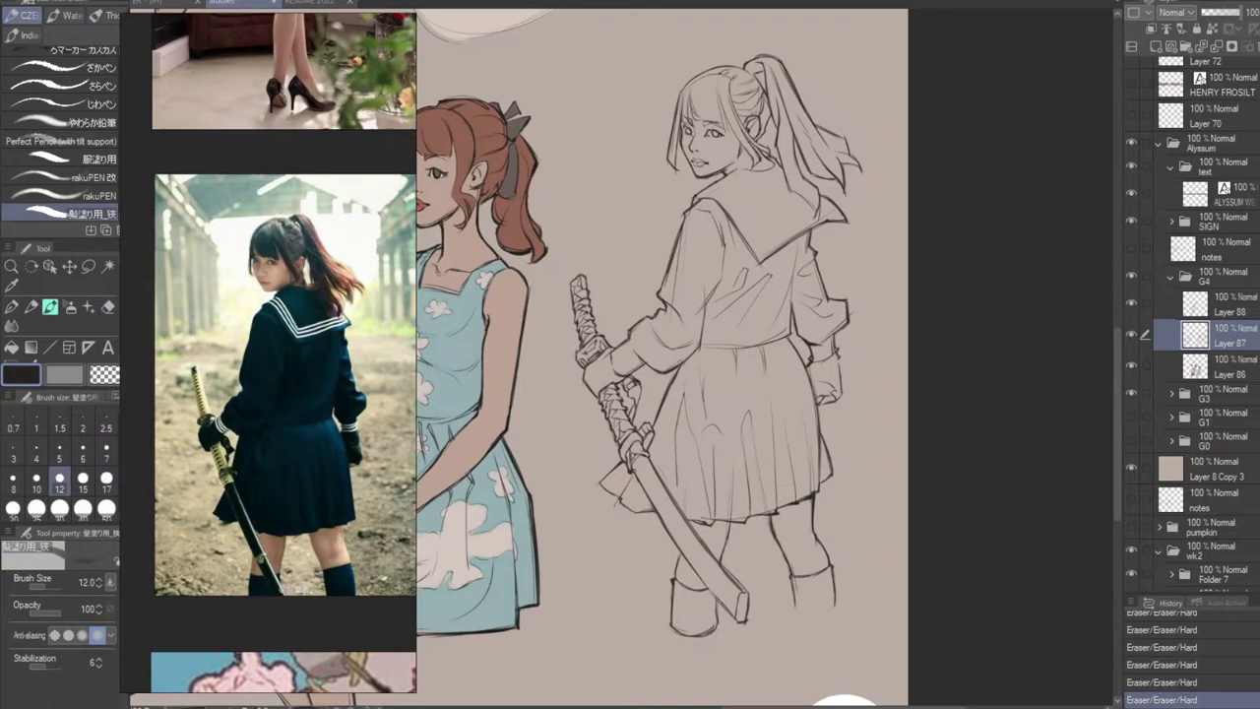
{"action": "left_click_drag", "start_coordinate": [654, 514], "coordinate": [733, 616]}
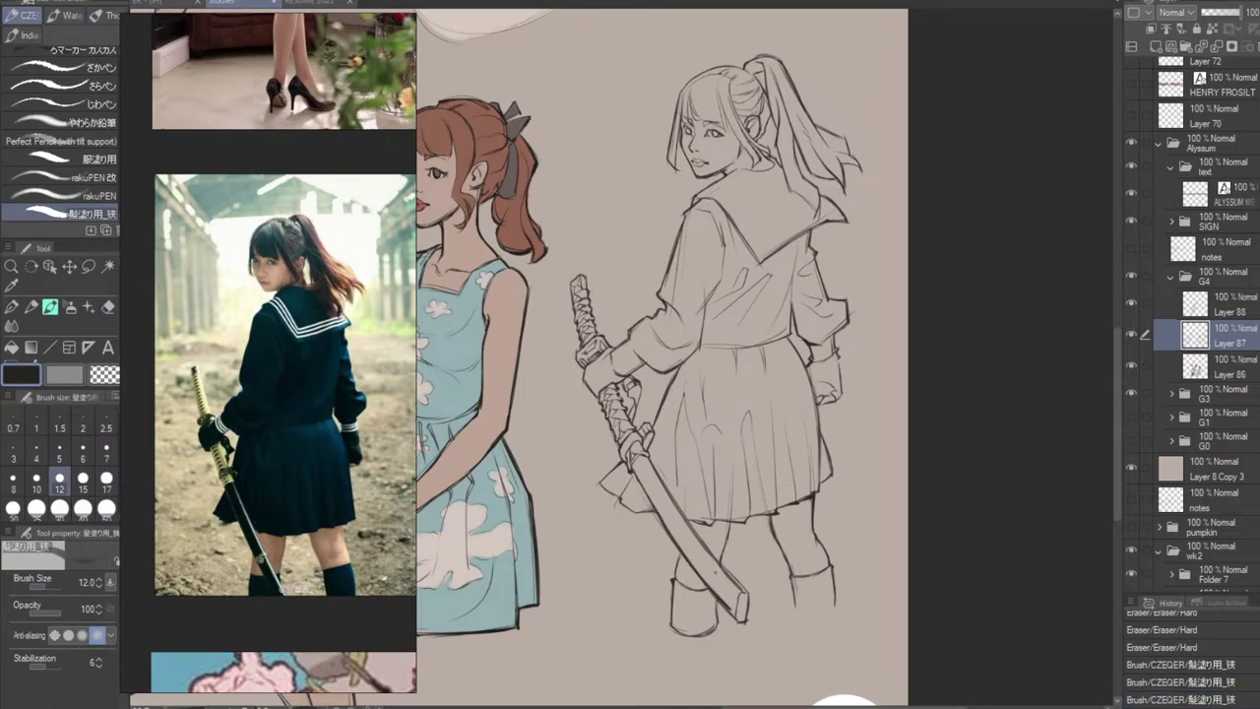
{"action": "key", "text": "ctrl+z"}
{"action": "key", "text": "ctrl+z"}
{"action": "left_click_drag", "start_coordinate": [678, 543], "coordinate": [731, 607]}
{"action": "left_click_drag", "start_coordinate": [691, 563], "coordinate": [744, 623]}
{"action": "key", "text": "ctrl+z"}
Draw the inner facet lines on the scabbard's end cap, undoing the strokes that miss.
{"action": "mouse_move", "coordinate": [739, 618]}
{"action": "left_mouse_down"}
{"action": "mouse_move", "coordinate": [730, 582]}
{"action": "mouse_move", "coordinate": [741, 599]}
{"action": "left_mouse_up"}
{"action": "key", "text": "e"}
{"action": "key", "text": "b"}
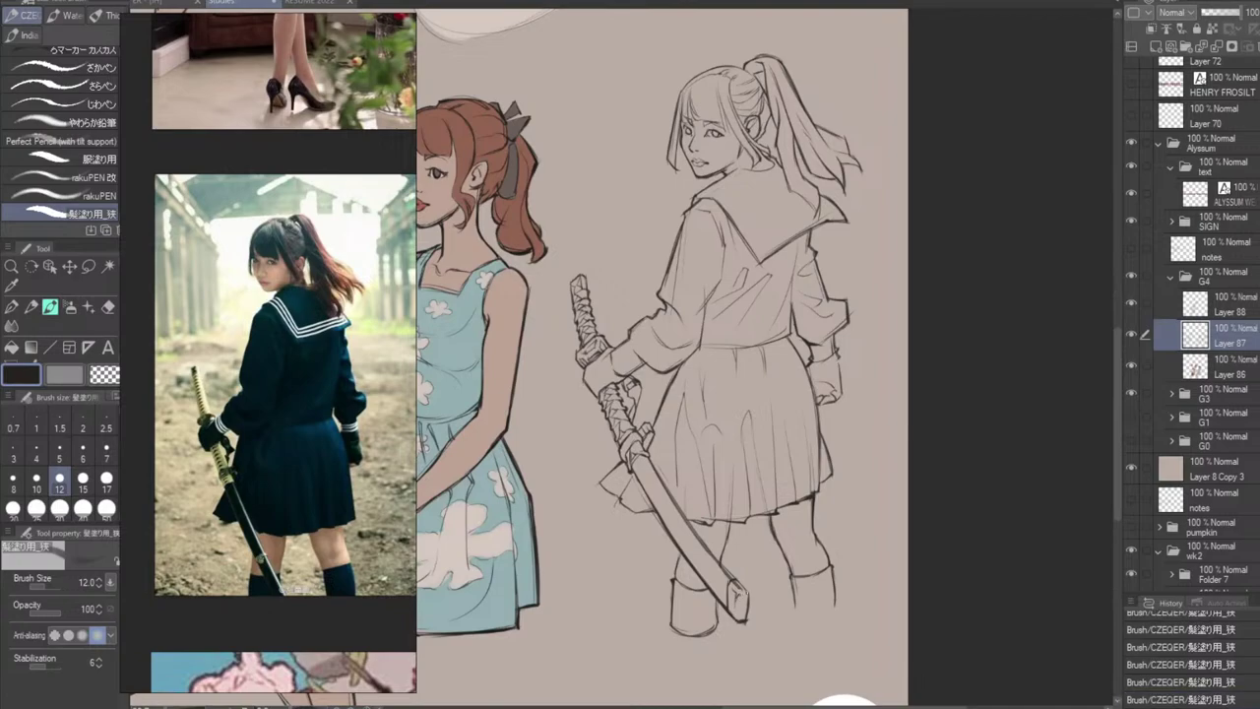
{"action": "key", "text": "ctrl+z"}
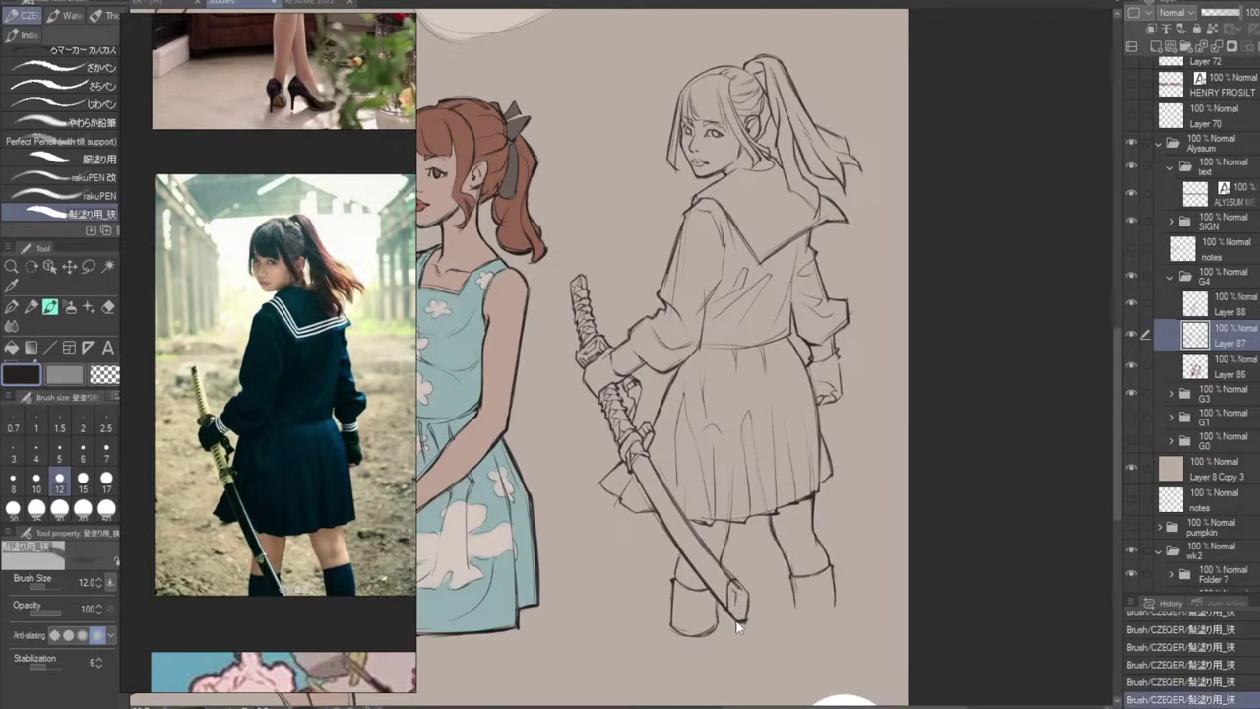
{"action": "key", "text": "ctrl+z"}
{"action": "left_click_drag", "start_coordinate": [738, 586], "coordinate": [739, 598]}
{"action": "key", "text": "ctrl+z"}
{"action": "key", "text": "ctrl+z"}
{"action": "key", "text": "ctrl+z"}
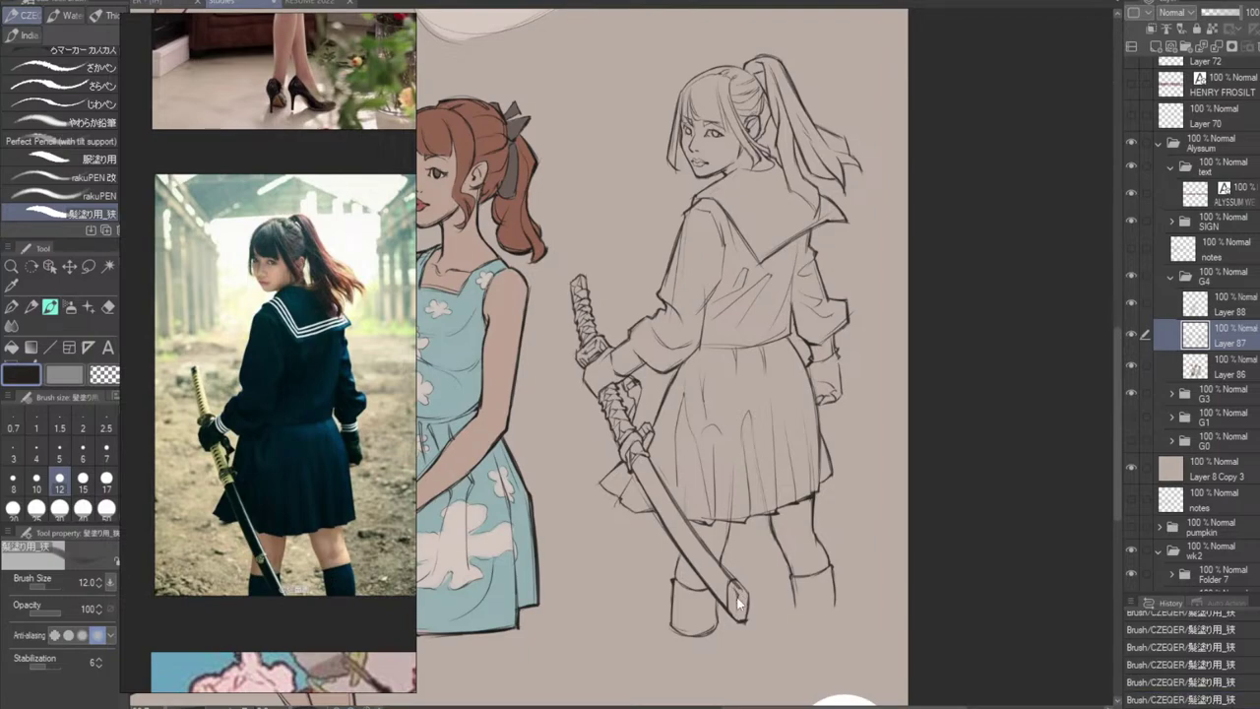
Erase the scabbard's skirt-side edge near the tip and redraw it as one long clean line.
{"action": "key", "text": "e"}
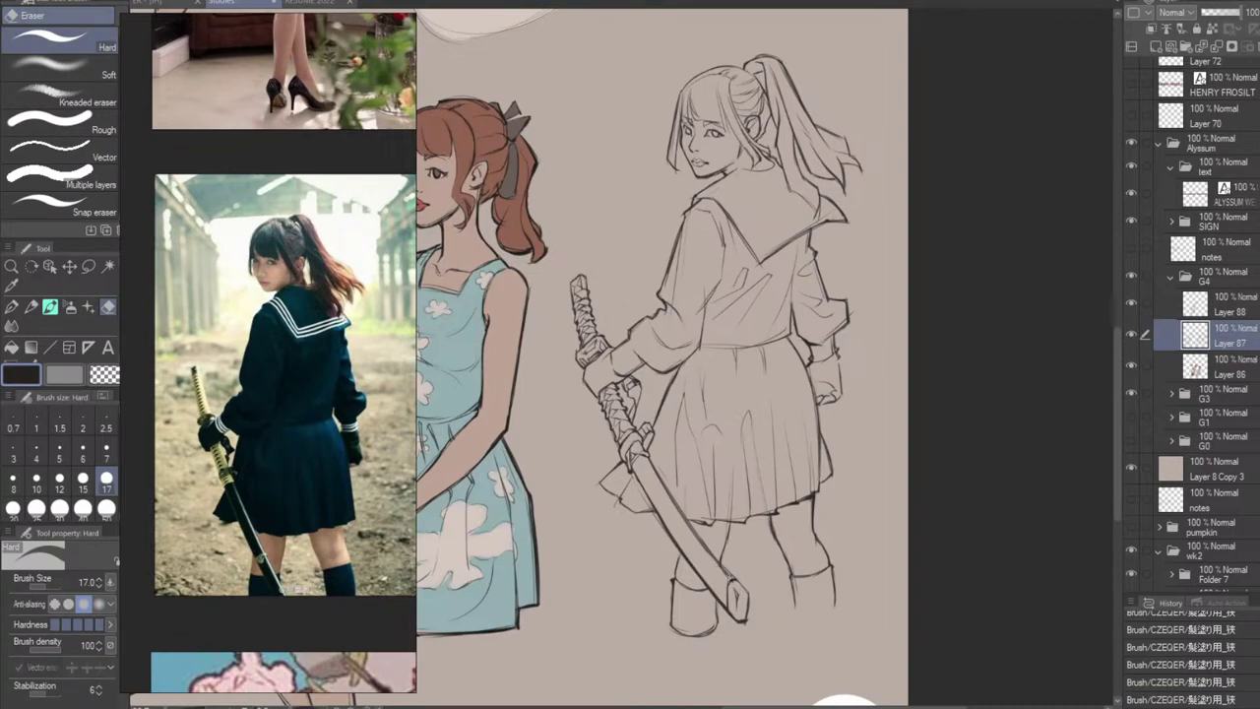
{"action": "mouse_move", "coordinate": [728, 573]}
{"action": "left_mouse_down"}
{"action": "mouse_move", "coordinate": [685, 522]}
{"action": "mouse_move", "coordinate": [714, 555]}
{"action": "left_mouse_up"}
{"action": "key", "text": "b"}
{"action": "key", "text": "ctrl+z"}
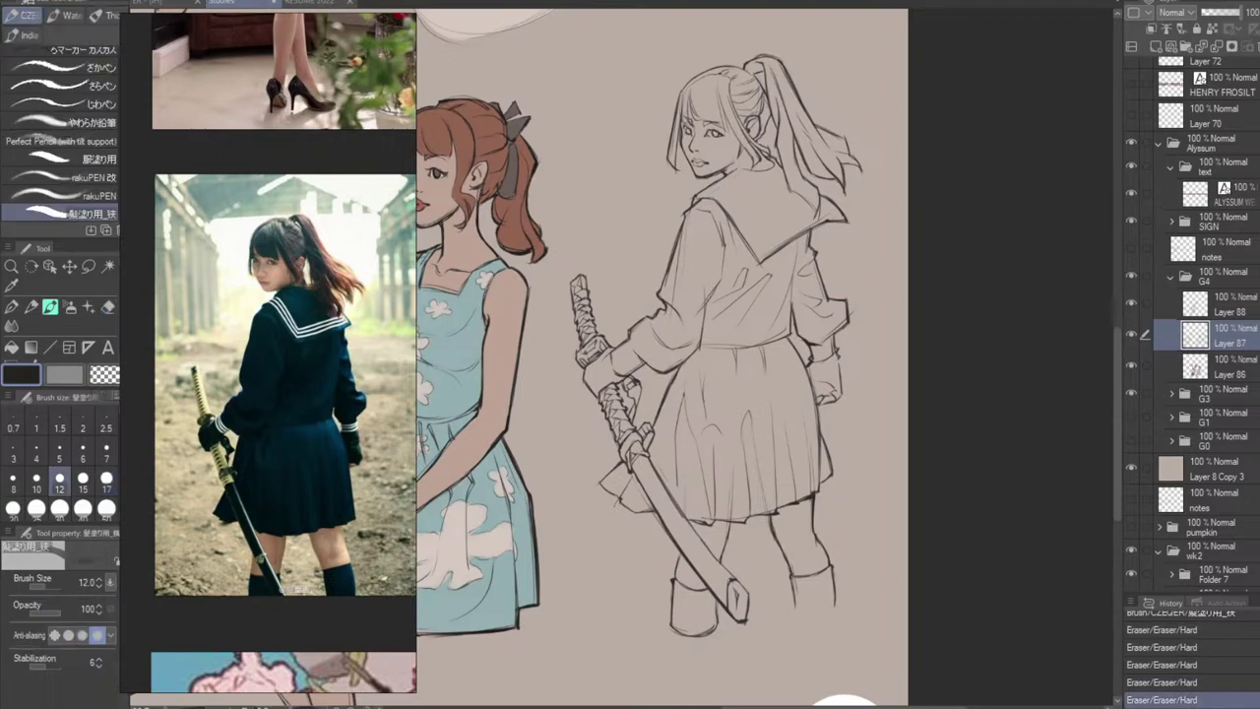
{"action": "left_click_drag", "start_coordinate": [671, 496], "coordinate": [719, 559]}
{"action": "key", "text": "ctrl+z"}
{"action": "left_click_drag", "start_coordinate": [649, 463], "coordinate": [727, 572]}
{"action": "key", "text": "ctrl+z"}
{"action": "left_click_drag", "start_coordinate": [676, 505], "coordinate": [727, 568]}
{"action": "left_click_drag", "start_coordinate": [665, 491], "coordinate": [746, 589]}
{"action": "key", "text": "ctrl+z"}
Rework the outer corner of the scabbard's end cap, undoing the unwanted strokes.
{"action": "mouse_move", "coordinate": [738, 580]}
{"action": "left_mouse_down"}
{"action": "mouse_move", "coordinate": [751, 614]}
{"action": "mouse_move", "coordinate": [750, 591]}
{"action": "left_mouse_up"}
{"action": "key", "text": "e"}
{"action": "key", "text": "b"}
{"action": "key", "text": "ctrl+z"}
{"action": "key", "text": "ctrl+z"}
{"action": "mouse_move", "coordinate": [741, 583]}
{"action": "left_mouse_down"}
{"action": "mouse_move", "coordinate": [748, 633]}
{"action": "mouse_move", "coordinate": [730, 611]}
{"action": "mouse_move", "coordinate": [745, 622]}
{"action": "mouse_move", "coordinate": [710, 633]}
{"action": "left_mouse_up"}
{"action": "key", "text": "e"}
{"action": "key", "text": "b"}
{"action": "key", "text": "ctrl+z"}
{"action": "key", "text": "ctrl+z"}
{"action": "key", "text": "ctrl+z"}
Redraw the outline of the leg behind the scabbard, between the skirt hem and the boot.
{"action": "left_click_drag", "start_coordinate": [679, 547], "coordinate": [681, 565]}
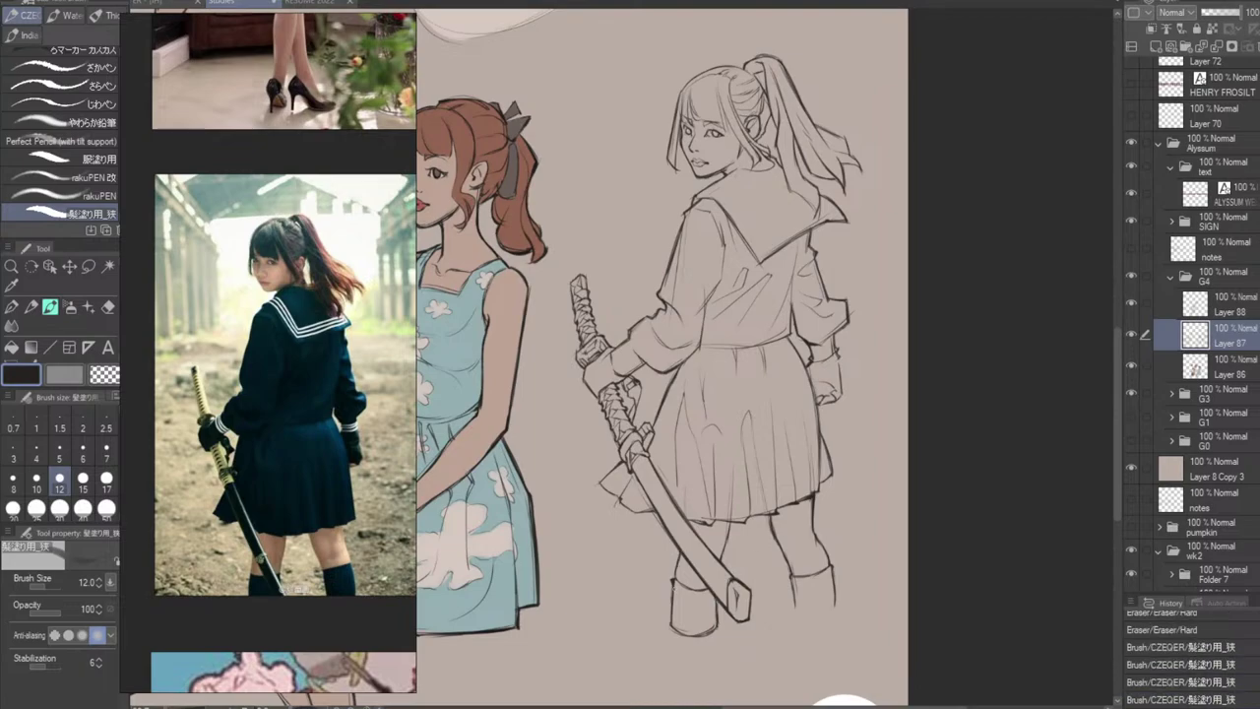
{"action": "left_click_drag", "start_coordinate": [729, 520], "coordinate": [725, 559]}
{"action": "key", "text": "ctrl+z"}
{"action": "left_click_drag", "start_coordinate": [681, 538], "coordinate": [676, 565]}
{"action": "key", "text": "e"}
{"action": "key", "text": "b"}
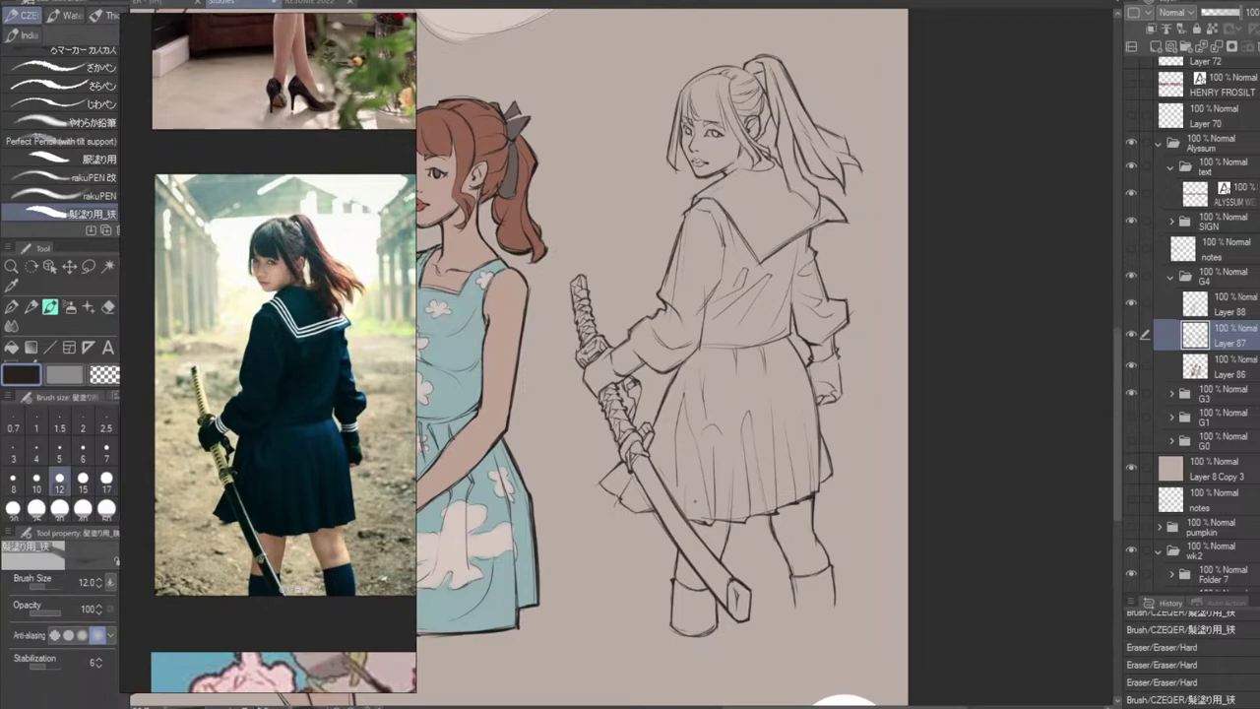
Erase the uneven stretches of the scabbard's outer edge between the skirt and the boot.
{"action": "left_click_drag", "start_coordinate": [634, 473], "coordinate": [675, 561]}
{"action": "key", "text": "ctrl+z"}
{"action": "key", "text": "e"}
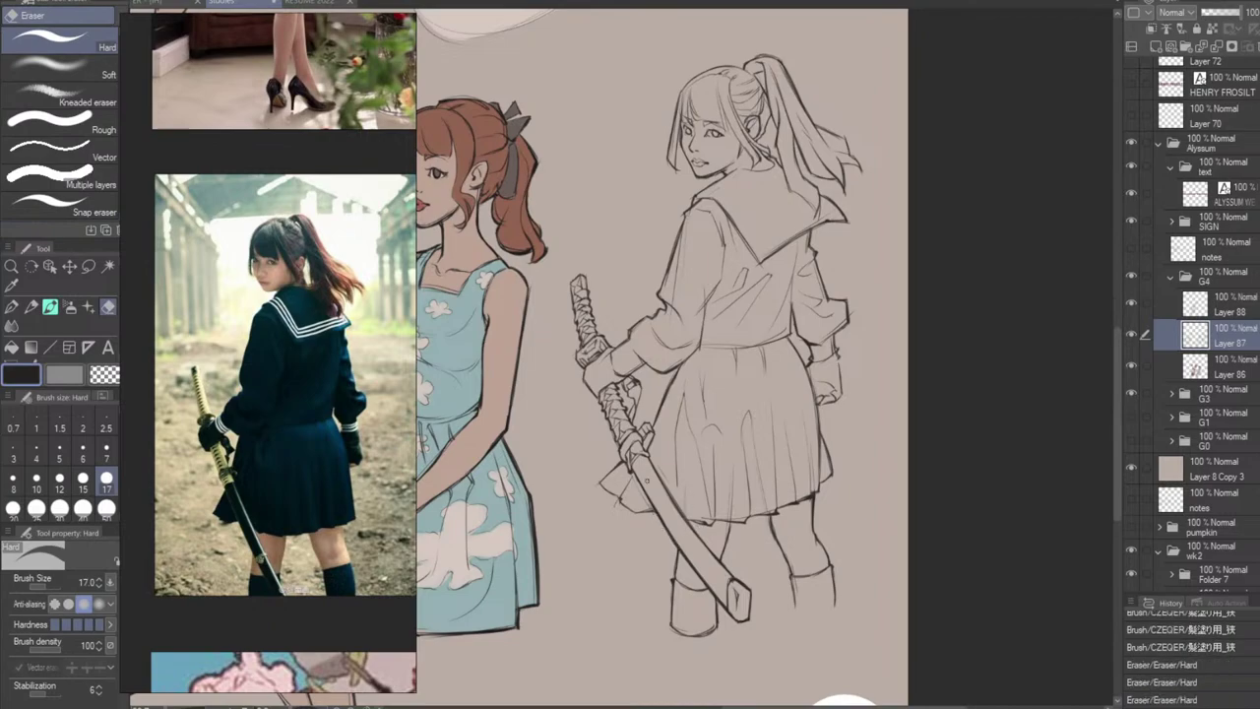
{"action": "left_click", "coordinate": [678, 547]}
{"action": "left_click", "coordinate": [662, 514]}
{"action": "left_click", "coordinate": [675, 535]}
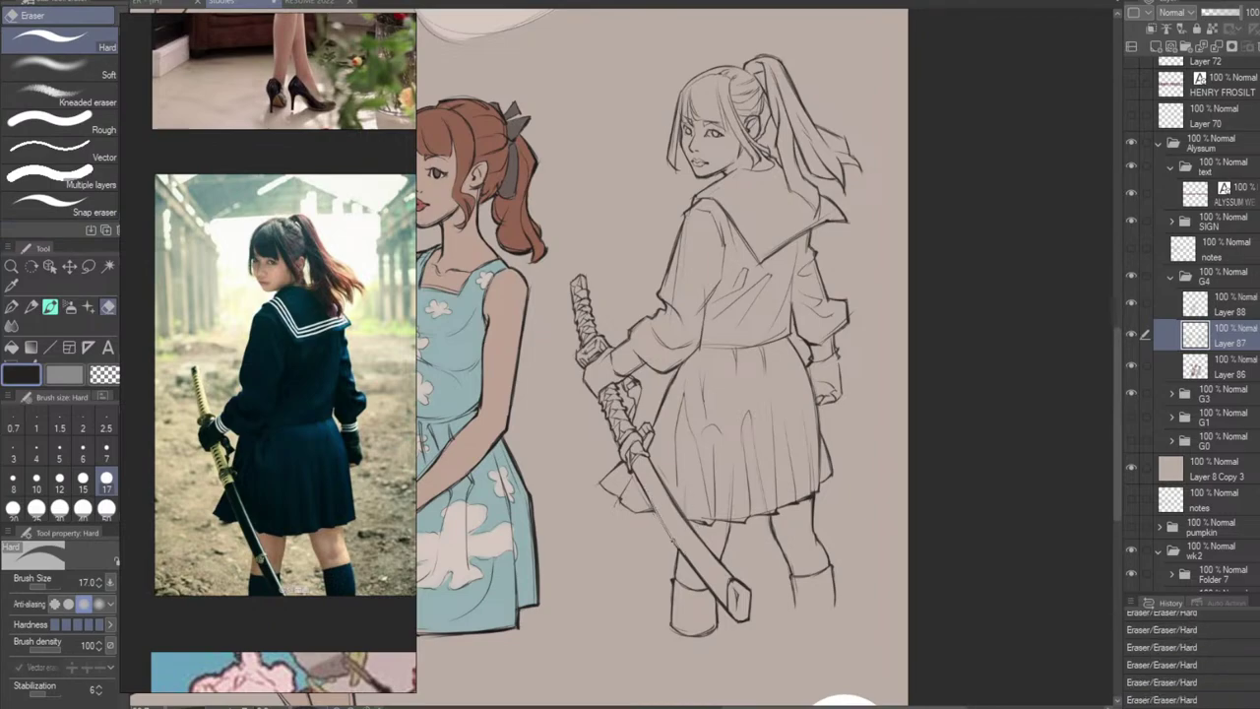
Redraw the scabbard's outer edge from below the wrapped cord towards the boot, undoing the strokes that miss.
{"action": "key", "text": "b"}
{"action": "left_click_drag", "start_coordinate": [650, 501], "coordinate": [691, 563]}
{"action": "key", "text": "ctrl+z"}
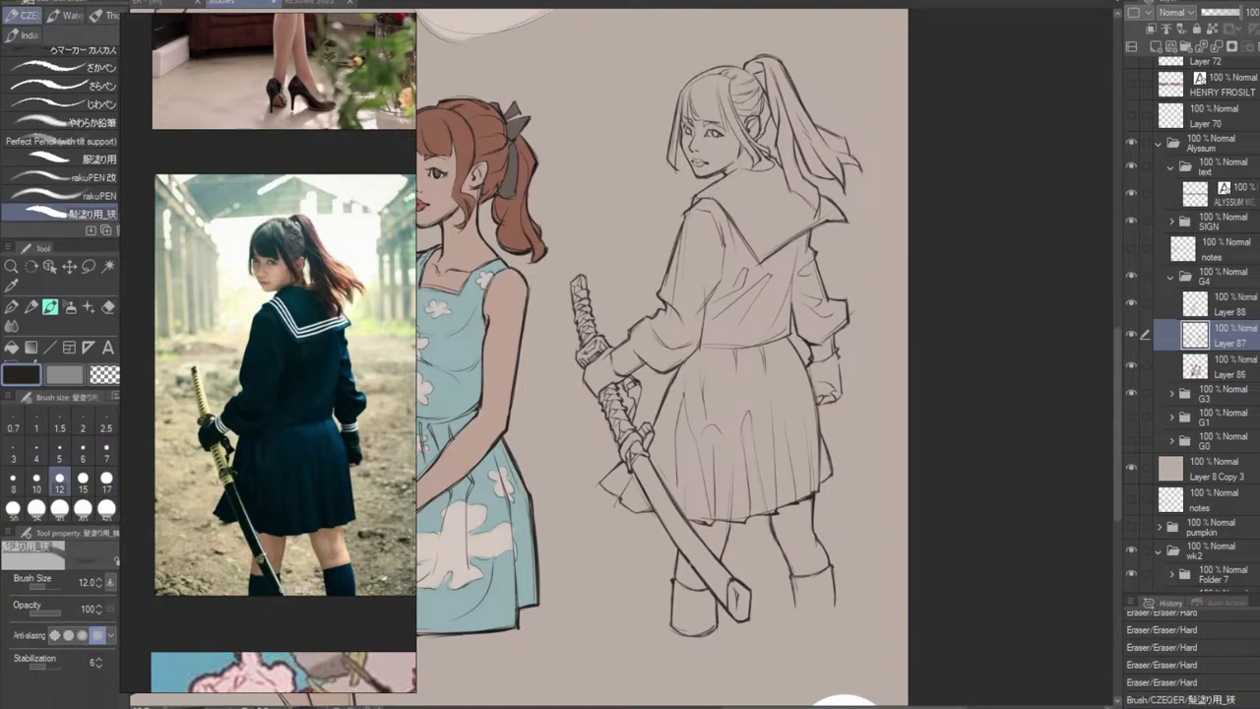
{"action": "key", "text": "ctrl+z"}
{"action": "key", "text": "ctrl+z"}
{"action": "left_click_drag", "start_coordinate": [656, 509], "coordinate": [679, 547]}
{"action": "mouse_move", "coordinate": [637, 475]}
{"action": "left_mouse_down"}
{"action": "mouse_move", "coordinate": [689, 558]}
{"action": "mouse_move", "coordinate": [676, 547]}
{"action": "left_mouse_up"}
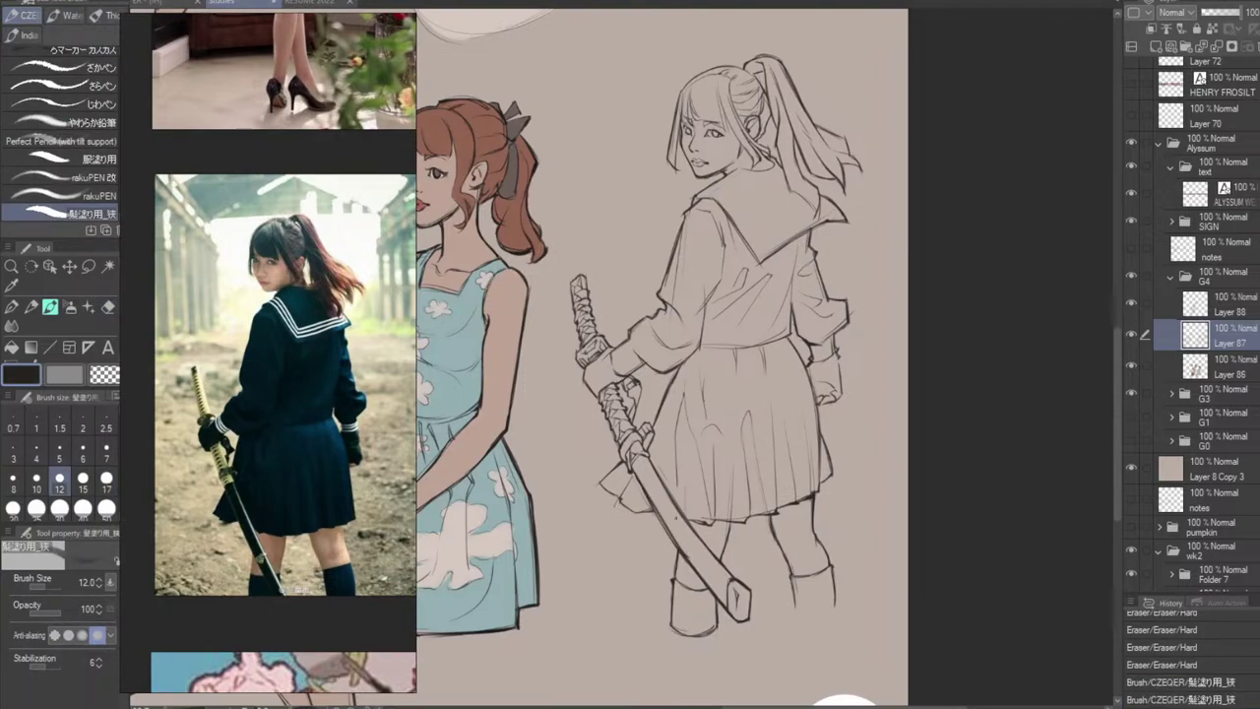
{"action": "key", "text": "ctrl+z"}
{"action": "left_click_drag", "start_coordinate": [652, 505], "coordinate": [678, 544]}
{"action": "left_click_drag", "start_coordinate": [636, 478], "coordinate": [701, 571]}
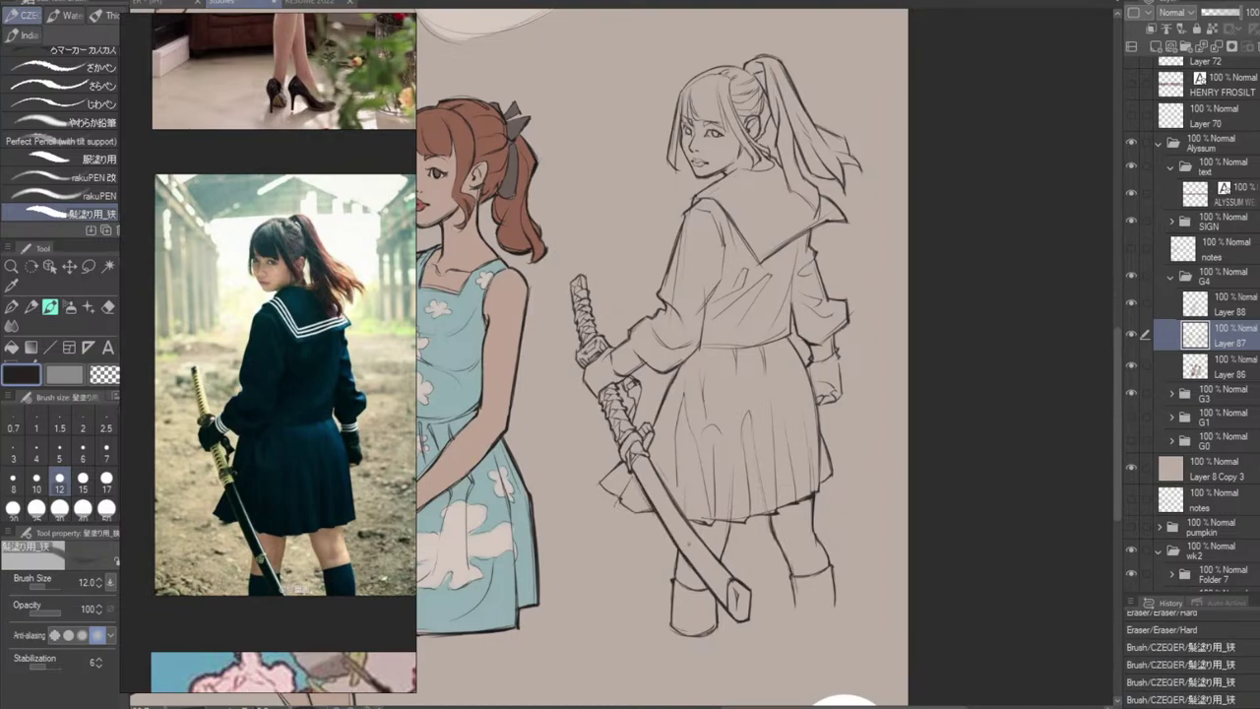
Draw the lengthwise inner line along the lower half of the scabbard, undoing the strokes that miss.
{"action": "key", "text": "ctrl+z"}
{"action": "left_click_drag", "start_coordinate": [681, 525], "coordinate": [692, 551]}
{"action": "key", "text": "ctrl+z"}
{"action": "left_click_drag", "start_coordinate": [665, 511], "coordinate": [692, 548]}
{"action": "key", "text": "ctrl+z"}
{"action": "left_click_drag", "start_coordinate": [666, 511], "coordinate": [711, 565]}
{"action": "key", "text": "ctrl+z"}
{"action": "key", "text": "ctrl+z"}
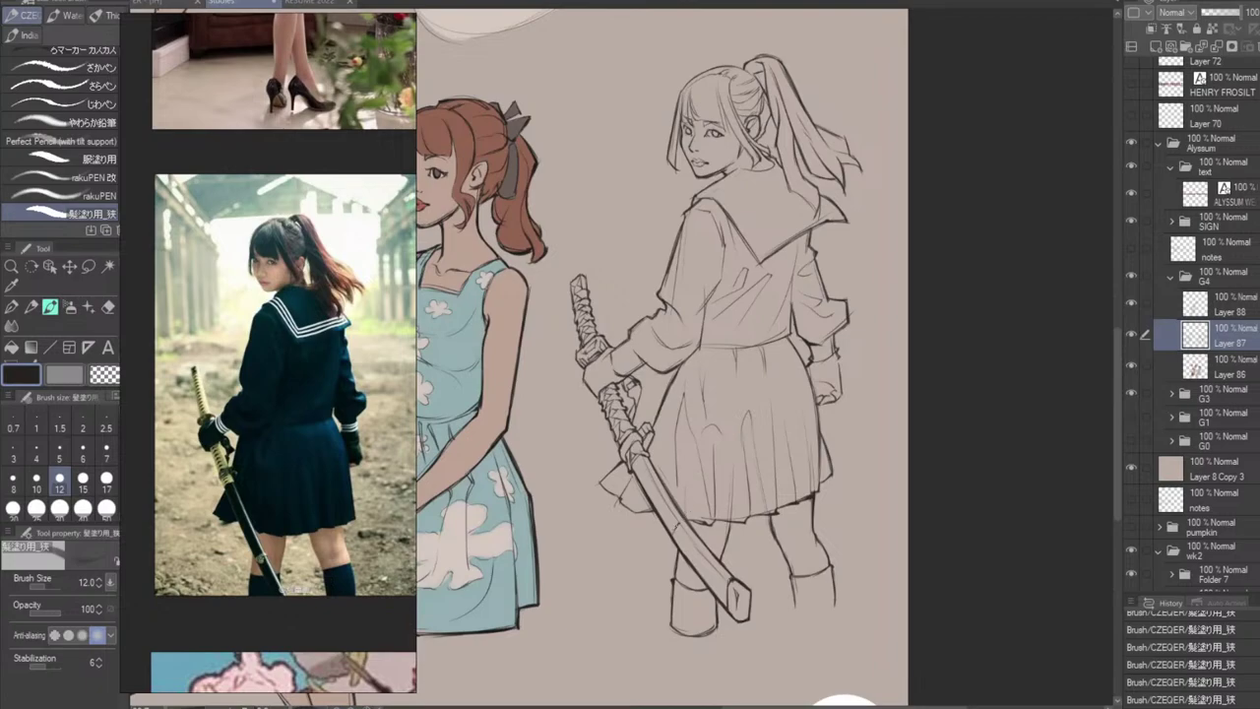
{"action": "key", "text": "ctrl+z"}
{"action": "key", "text": "ctrl+z"}
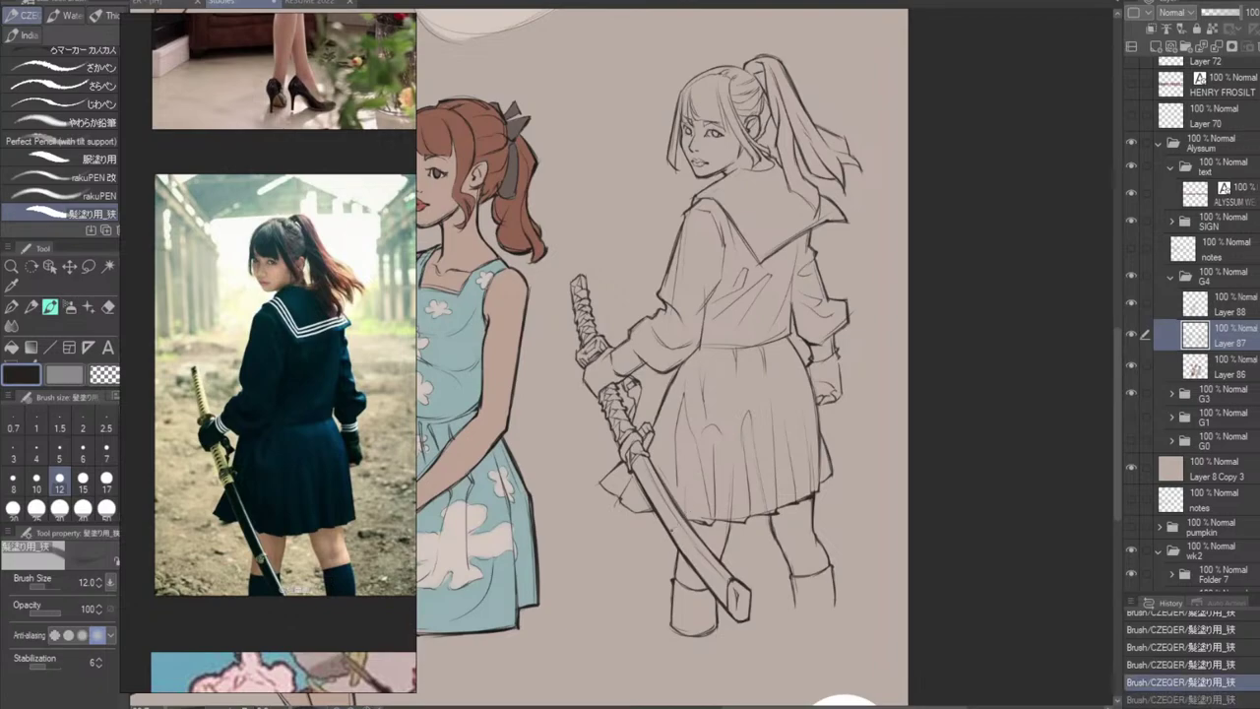
{"action": "left_click_drag", "start_coordinate": [673, 524], "coordinate": [681, 536]}
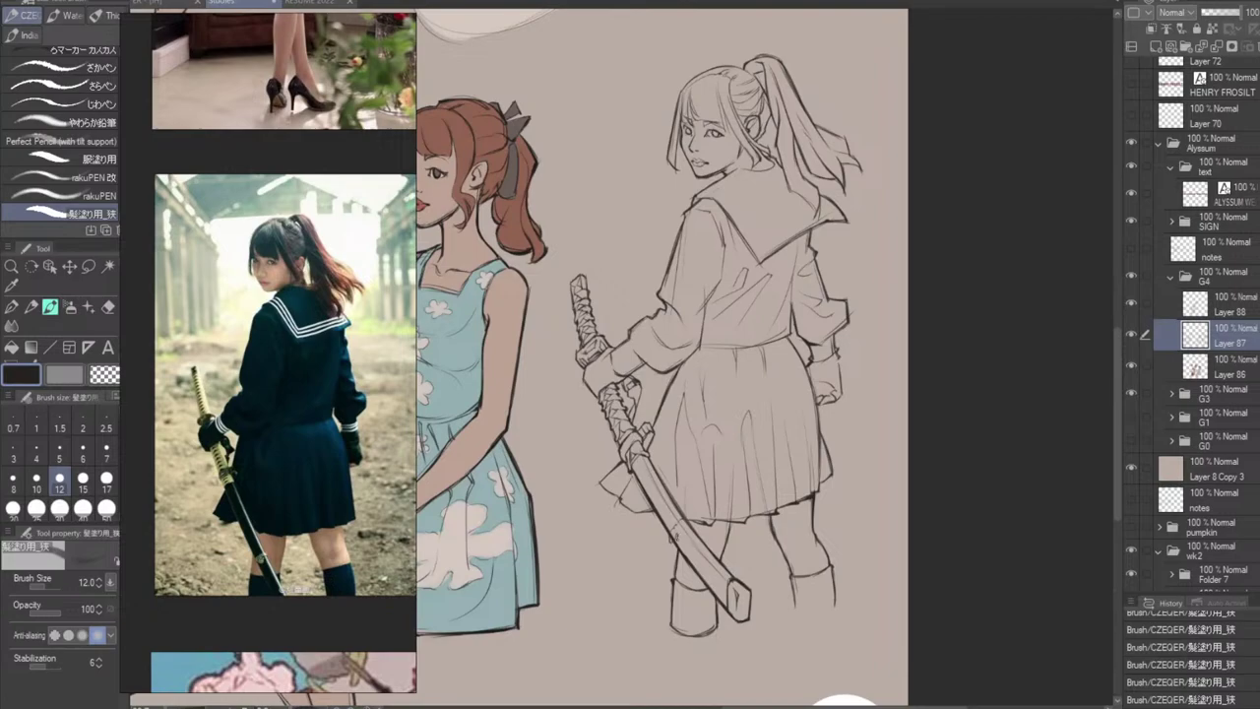
{"action": "key", "text": "ctrl+z"}
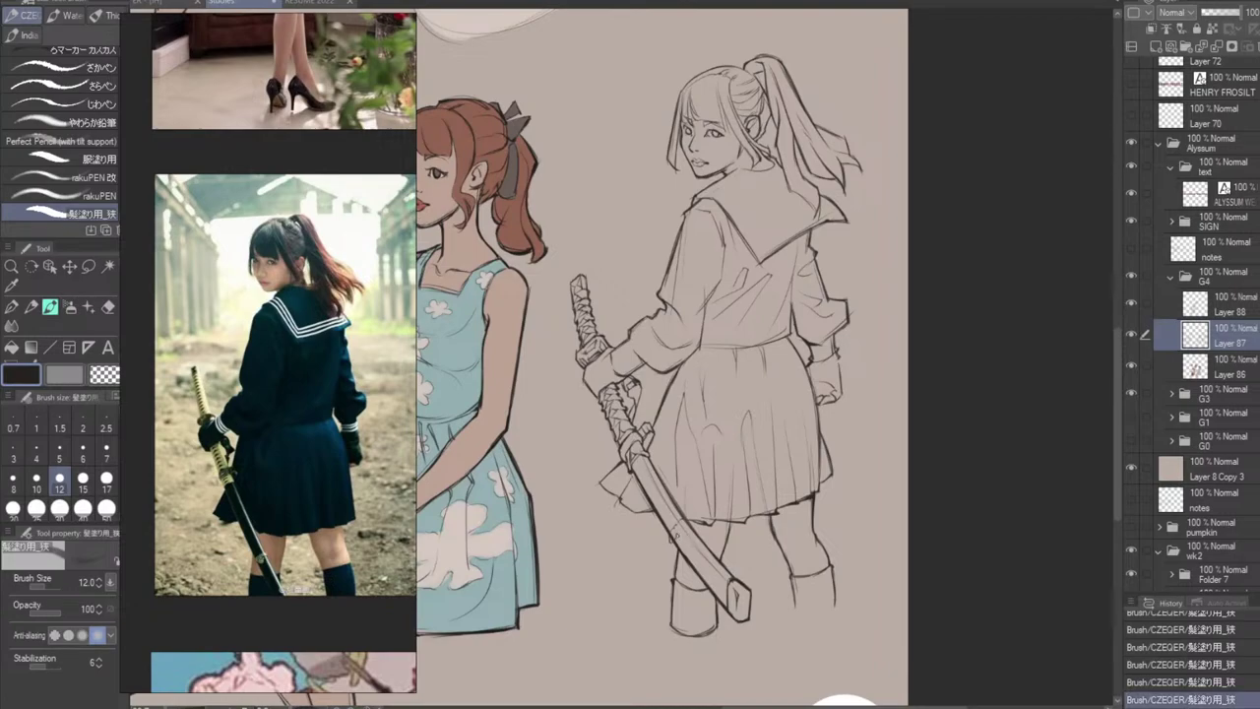
{"action": "key", "text": "ctrl+z"}
{"action": "key", "text": "ctrl+z"}
{"action": "key", "text": "ctrl+z"}
{"action": "key", "text": "ctrl+z"}
{"action": "key", "text": "ctrl+z"}
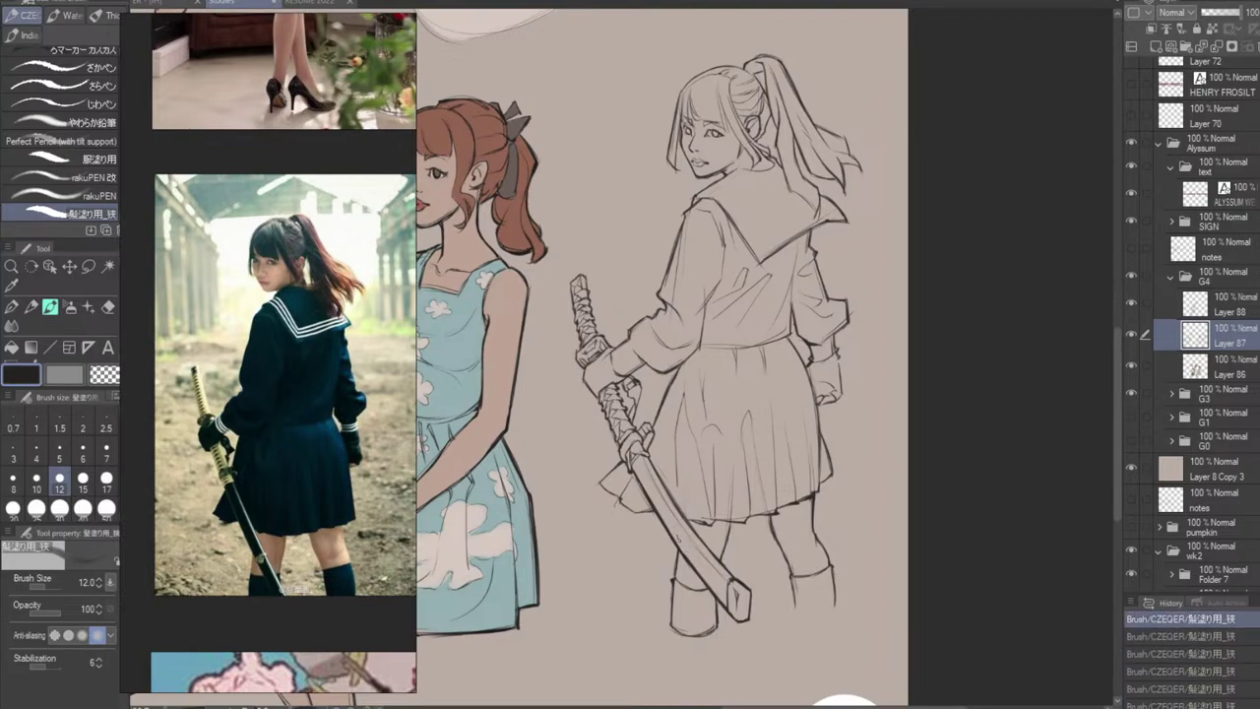
Try a small notched band mark across the middle of the scabbard near the skirt hem.
{"action": "left_click_drag", "start_coordinate": [677, 536], "coordinate": [683, 540]}
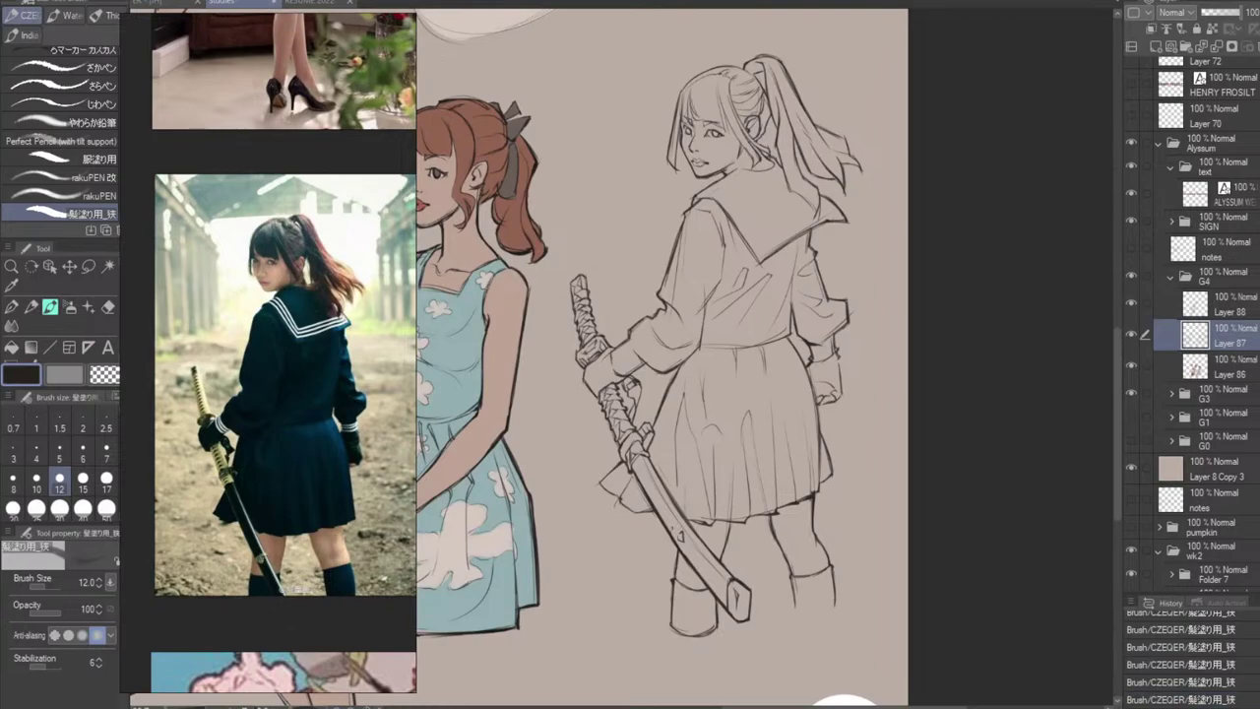
{"action": "key", "text": "ctrl+z"}
{"action": "key", "text": "ctrl+z"}
{"action": "left_click_drag", "start_coordinate": [669, 531], "coordinate": [671, 546]}
{"action": "key", "text": "ctrl+z"}
{"action": "key", "text": "e"}
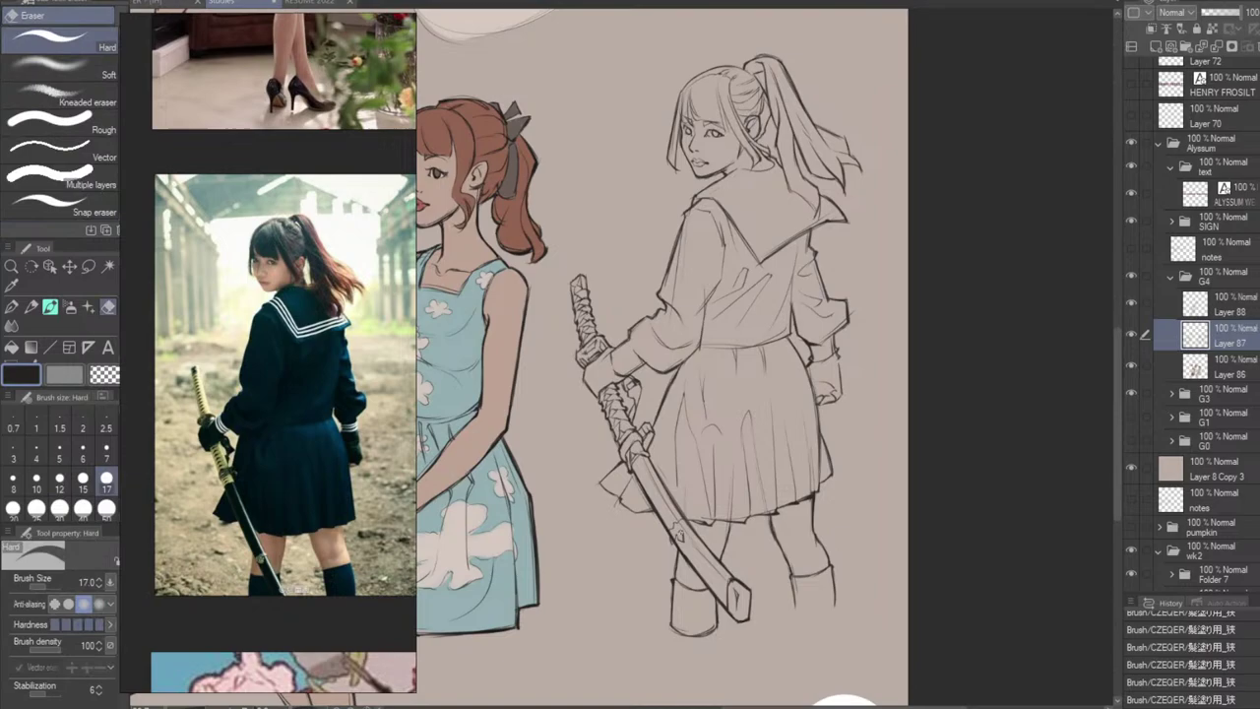
Try trimming the lines around the scabbard's band mark and redrawing the mark over them.
{"action": "left_click", "coordinate": [677, 532]}
{"action": "left_click", "coordinate": [677, 533]}
{"action": "left_click", "coordinate": [678, 520]}
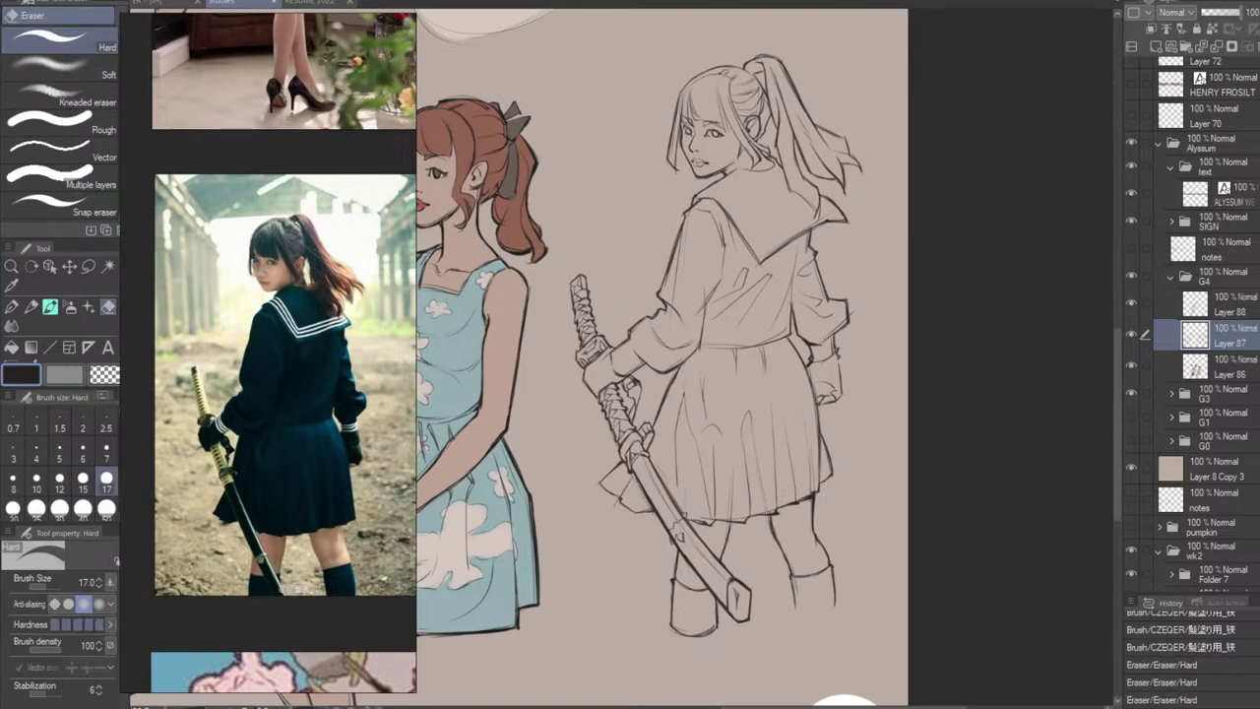
{"action": "key", "text": "b"}
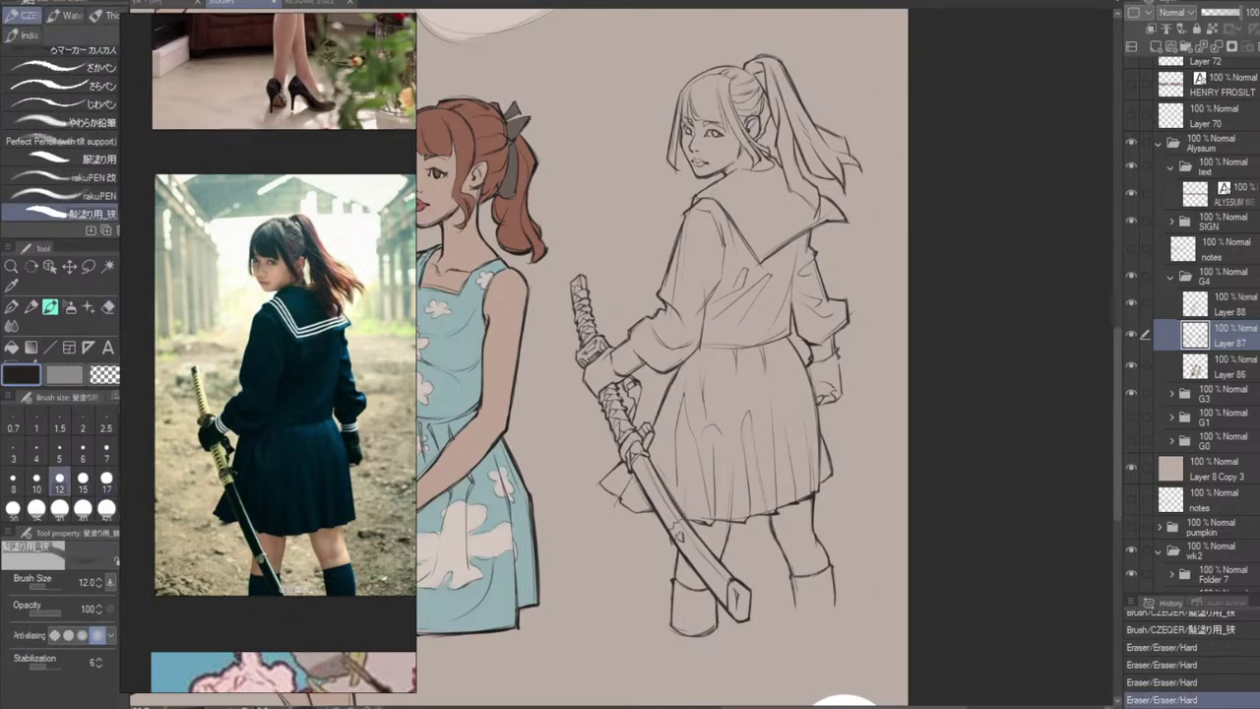
{"action": "key", "text": "e"}
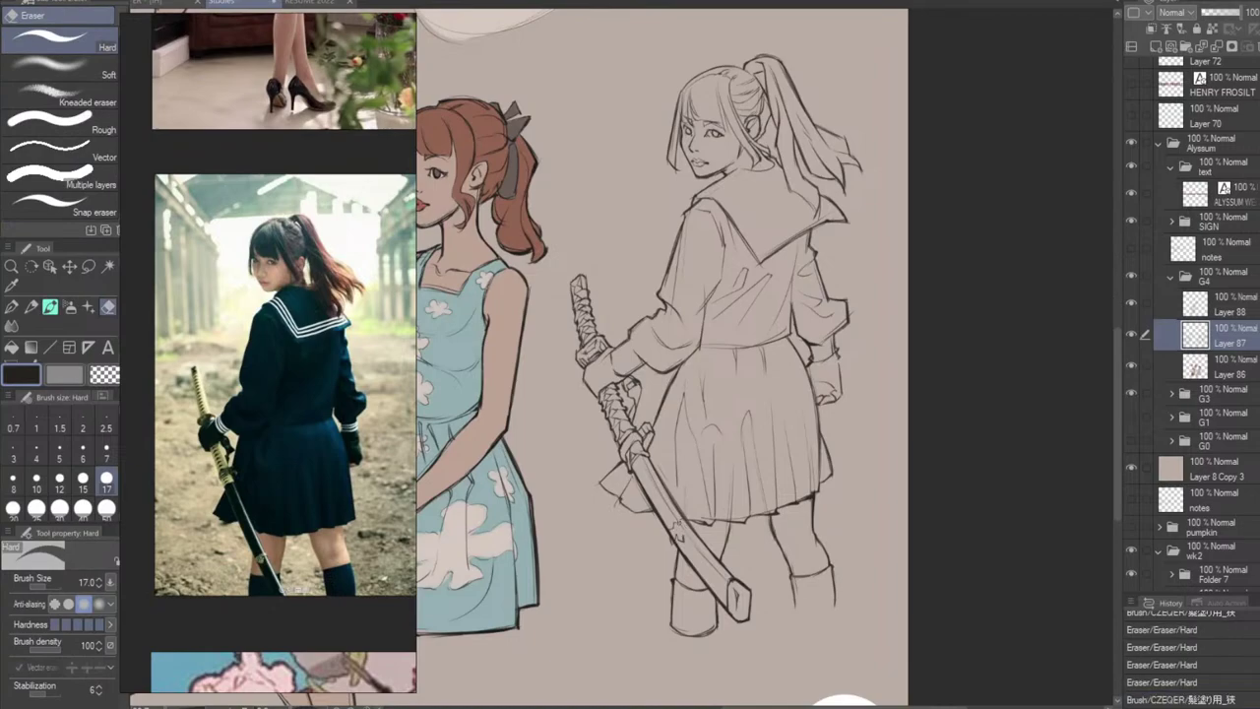
{"action": "key", "text": "b"}
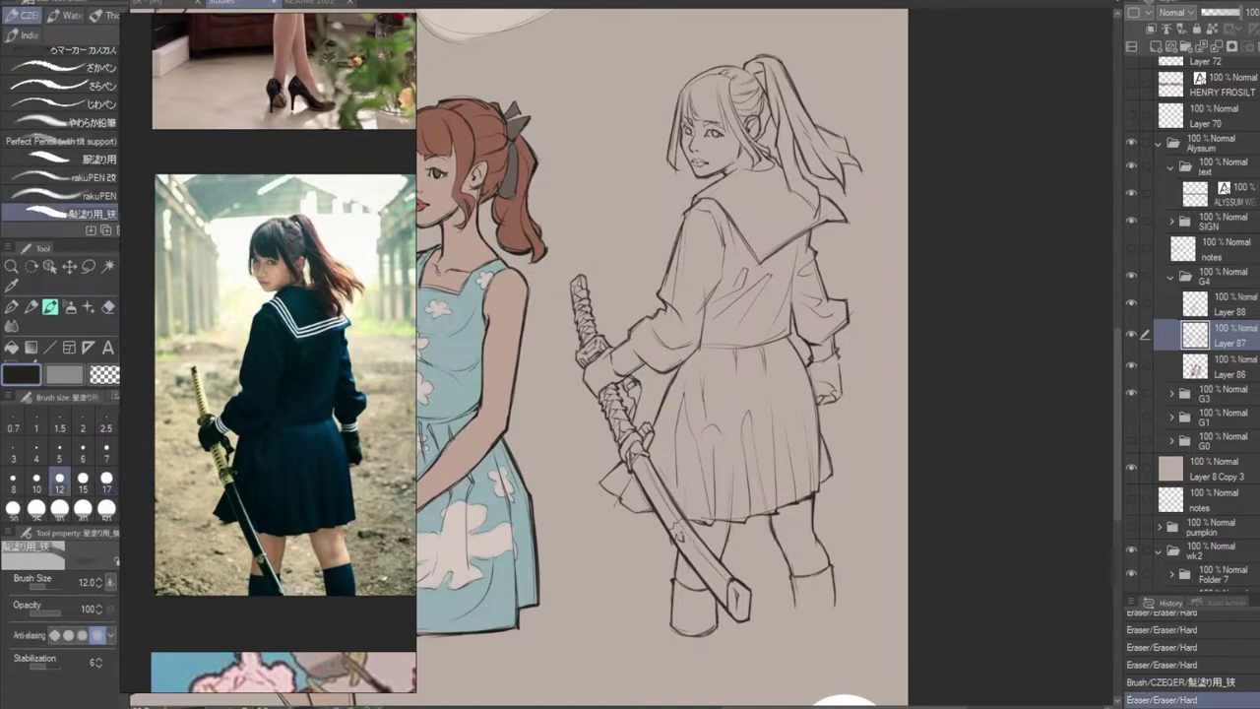
{"action": "left_click_drag", "start_coordinate": [675, 530], "coordinate": [681, 541]}
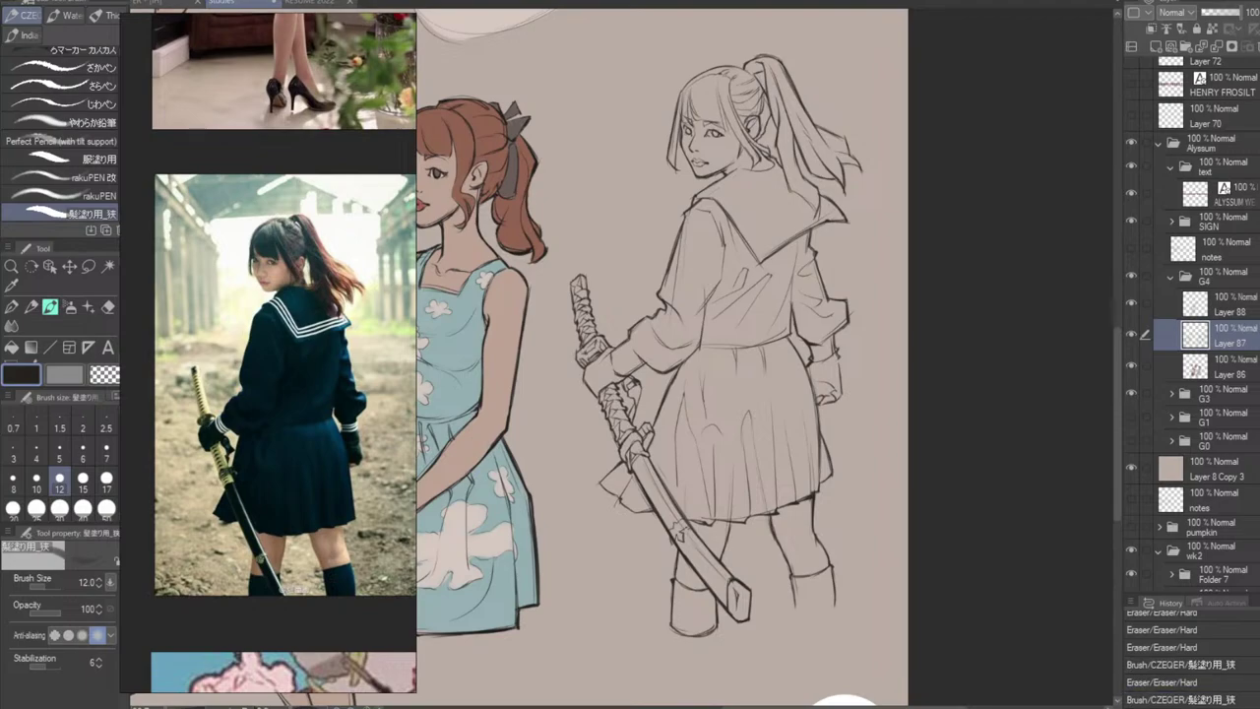
{"action": "key", "text": "e"}
{"action": "left_click_drag", "start_coordinate": [676, 528], "coordinate": [676, 541]}
{"action": "left_click", "coordinate": [673, 533]}
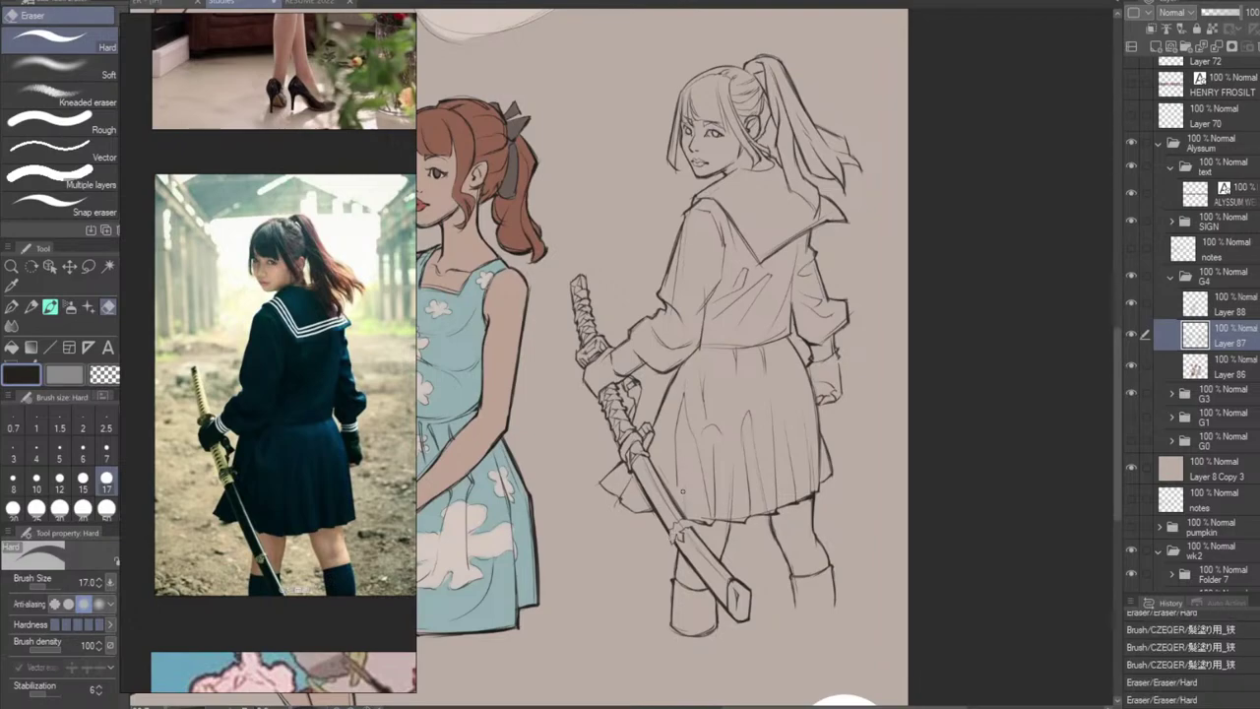
{"action": "key", "text": "b"}
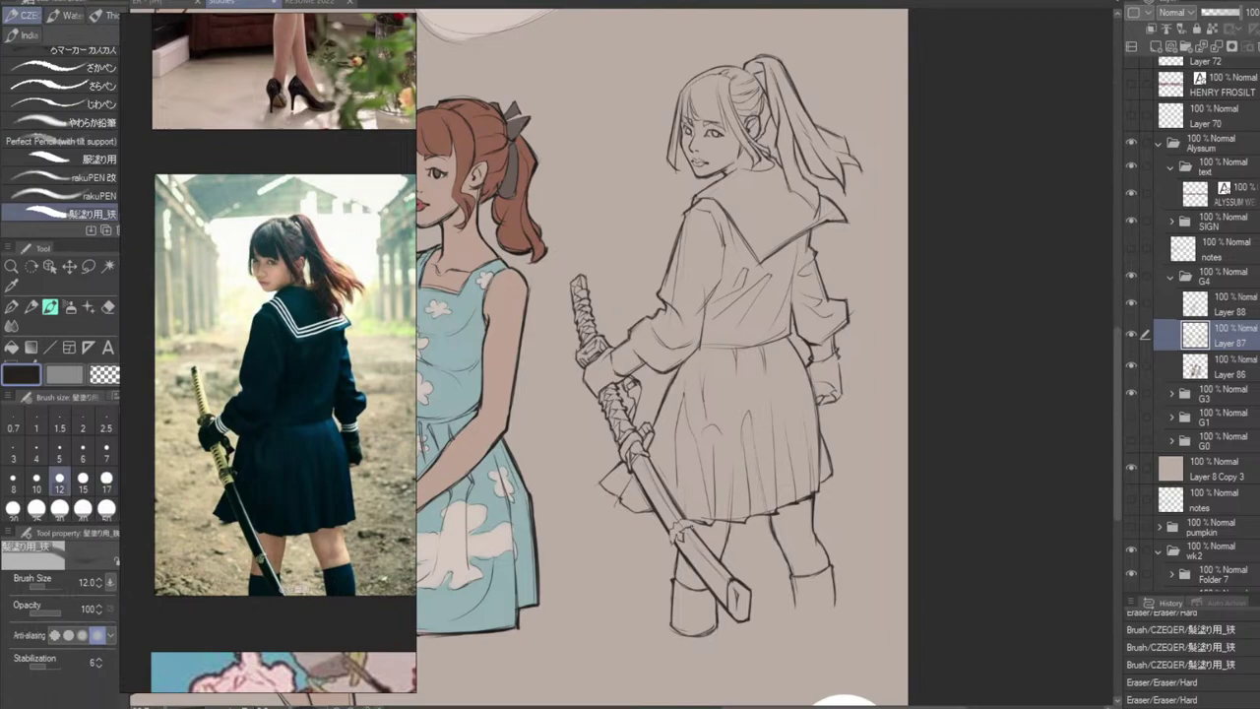
{"action": "left_click", "coordinate": [677, 534]}
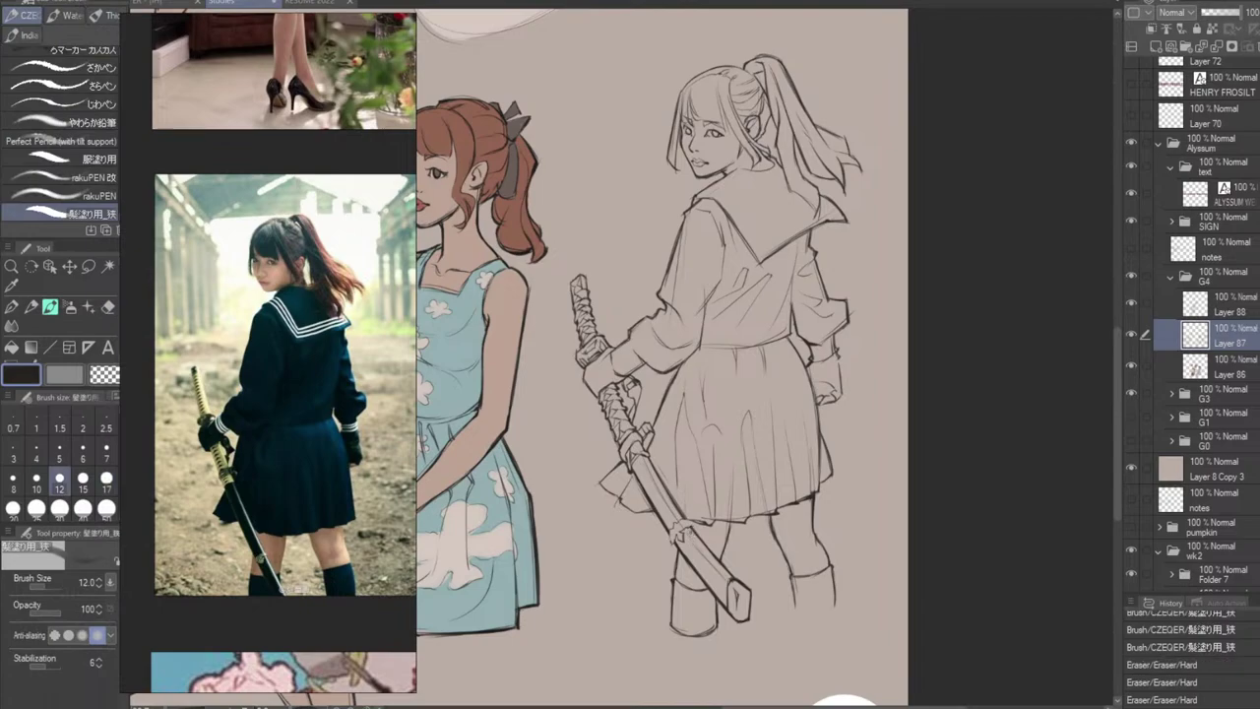
Undo the recent strokes and erasures of the band mark on the scabbard.
{"action": "key", "text": "ctrl+z"}
{"action": "key", "text": "ctrl+z"}
{"action": "key", "text": "ctrl+z"}
{"action": "key", "text": "ctrl+z"}
{"action": "key", "text": "ctrl+z"}
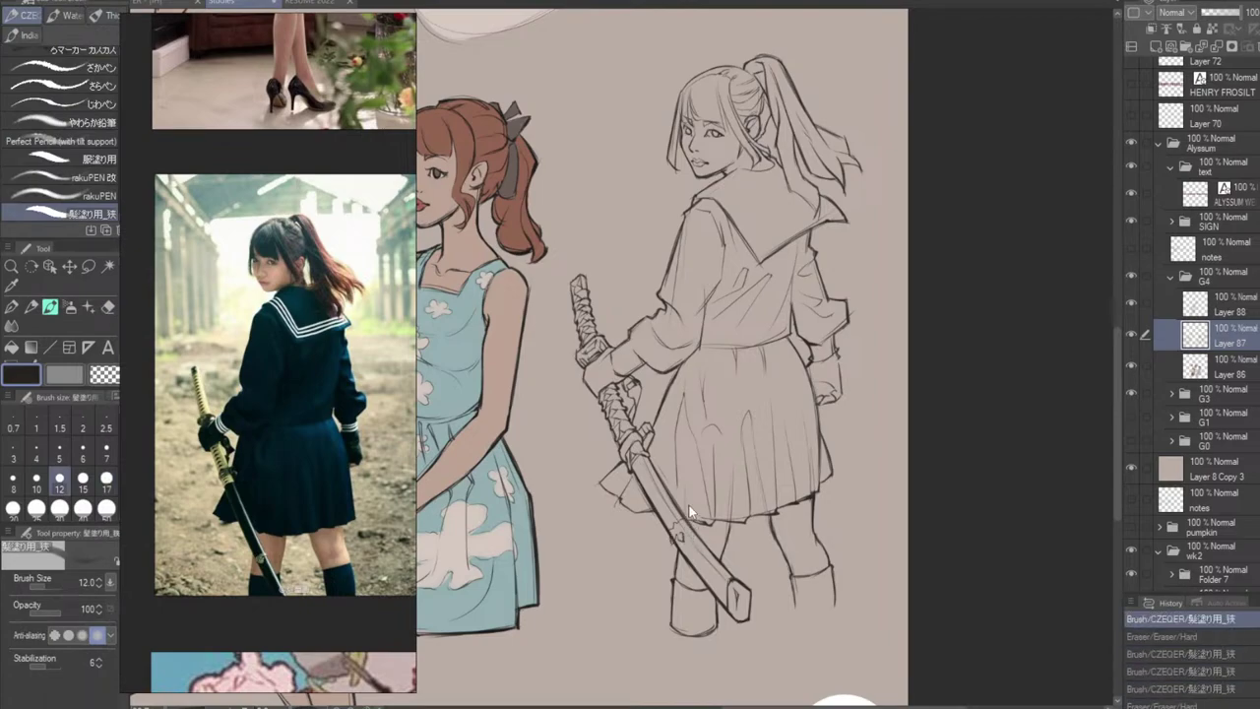
{"action": "key", "text": "ctrl+z"}
{"action": "key", "text": "ctrl+z"}
{"action": "key", "text": "ctrl+z"}
{"action": "key", "text": "ctrl+z"}
{"action": "key", "text": "ctrl+z"}
{"action": "key", "text": "ctrl+z"}
{"action": "key", "text": "ctrl+z"}
{"action": "key", "text": "ctrl+z"}
Draw a small notch mark on the scabbard beside the skirt hem and erase the excess line.
{"action": "left_click_drag", "start_coordinate": [674, 526], "coordinate": [681, 540]}
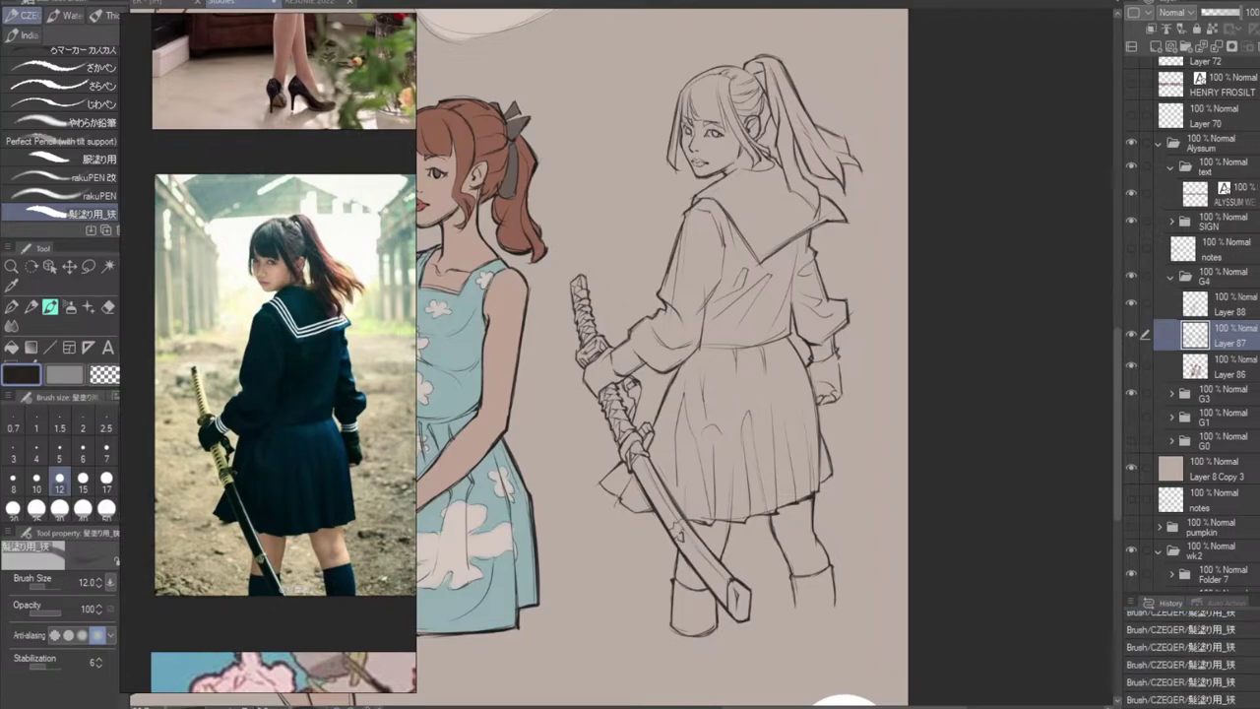
{"action": "key", "text": "e"}
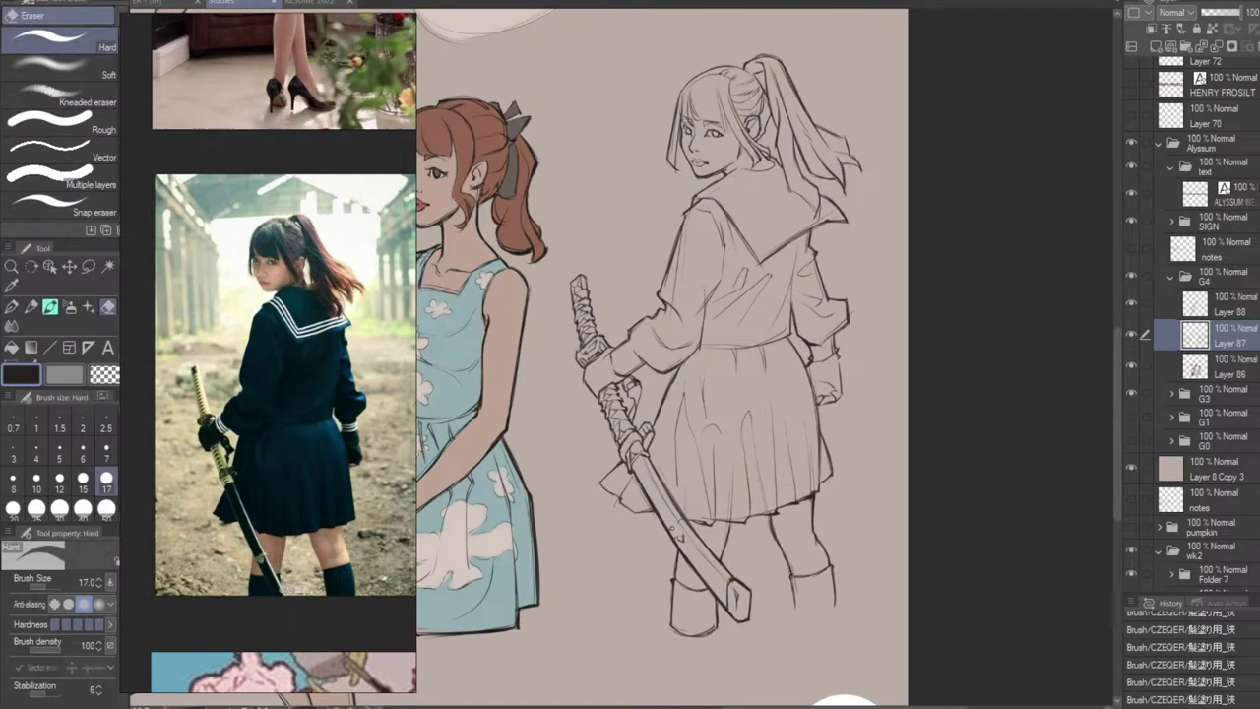
{"action": "left_click_drag", "start_coordinate": [673, 527], "coordinate": [671, 522]}
{"action": "key", "text": "b"}
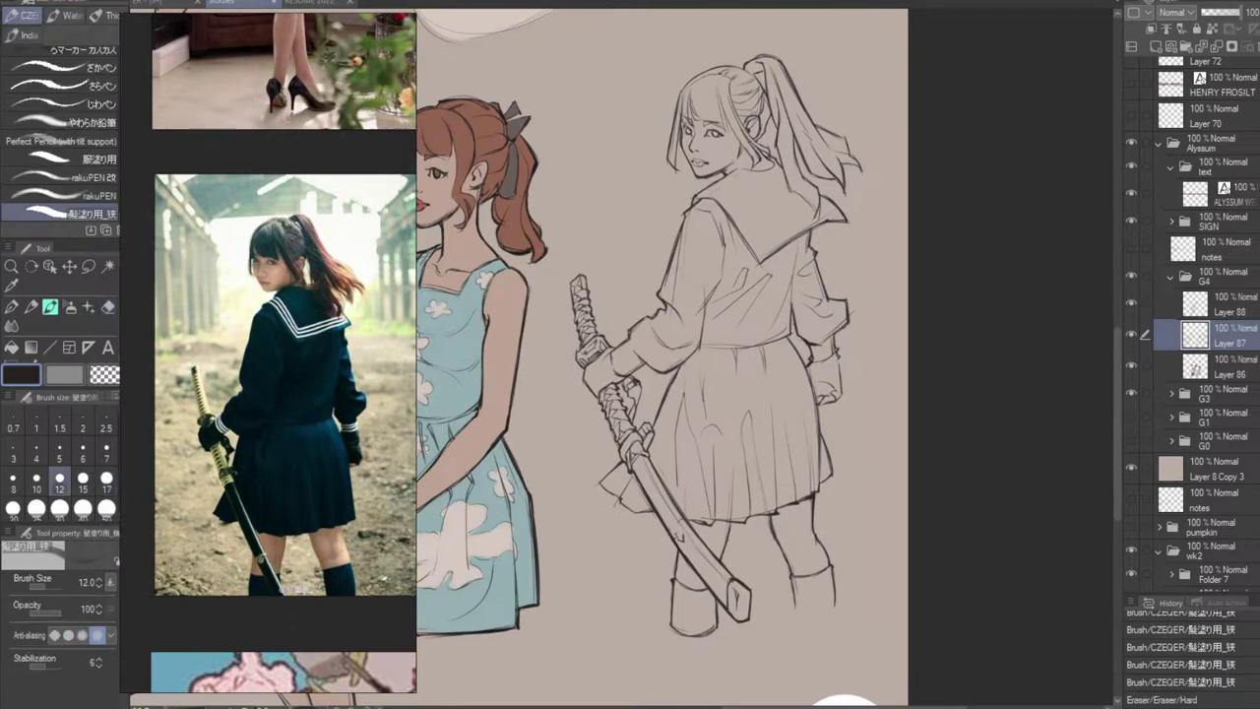
Draw the band's upper edge across the scabbard just below the skirt hem, undoing the strokes that miss.
{"action": "left_click_drag", "start_coordinate": [678, 528], "coordinate": [681, 533]}
{"action": "key", "text": "ctrl+z"}
{"action": "key", "text": "ctrl+z"}
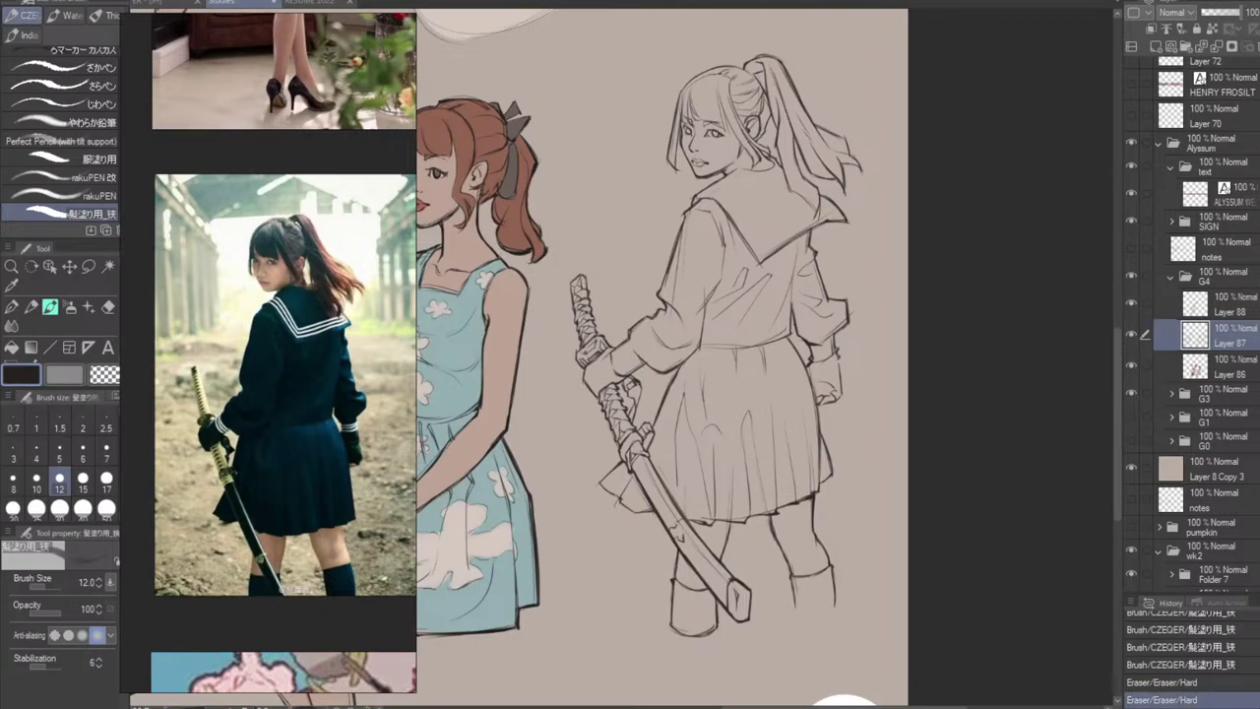
{"action": "key", "text": "ctrl+z"}
{"action": "key", "text": "ctrl+y"}
{"action": "left_click_drag", "start_coordinate": [676, 526], "coordinate": [685, 540]}
{"action": "key", "text": "e"}
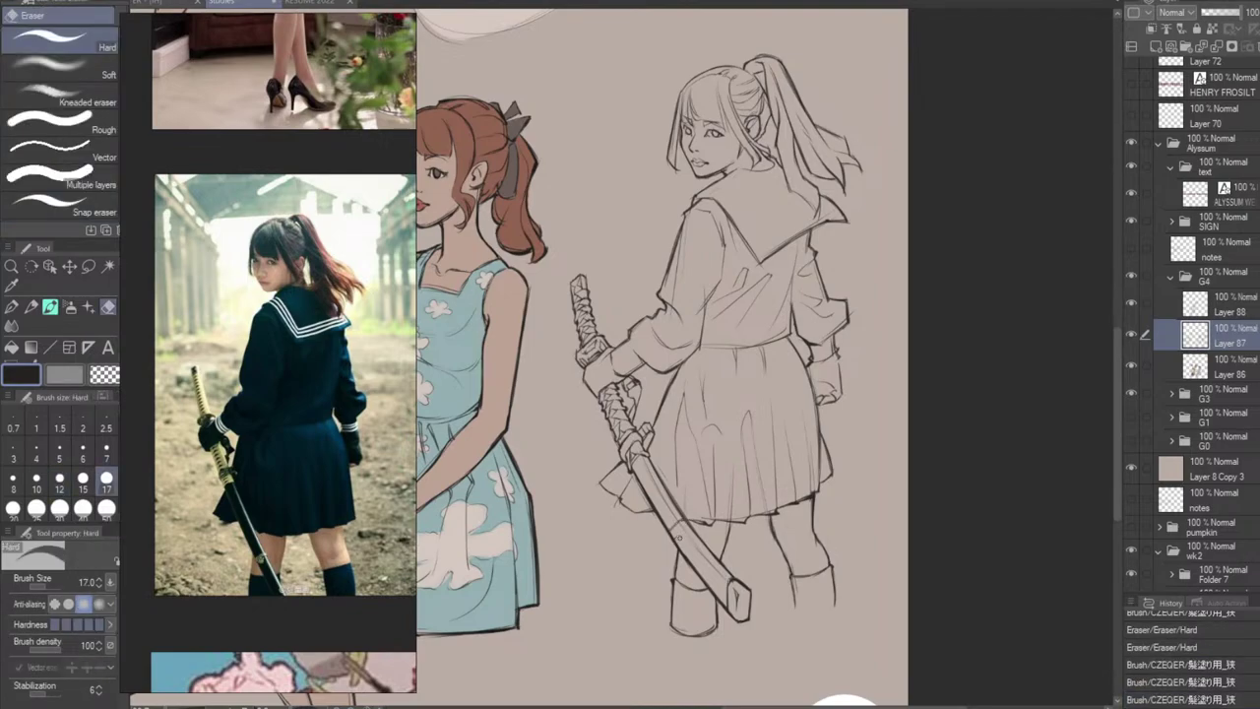
{"action": "key", "text": "b"}
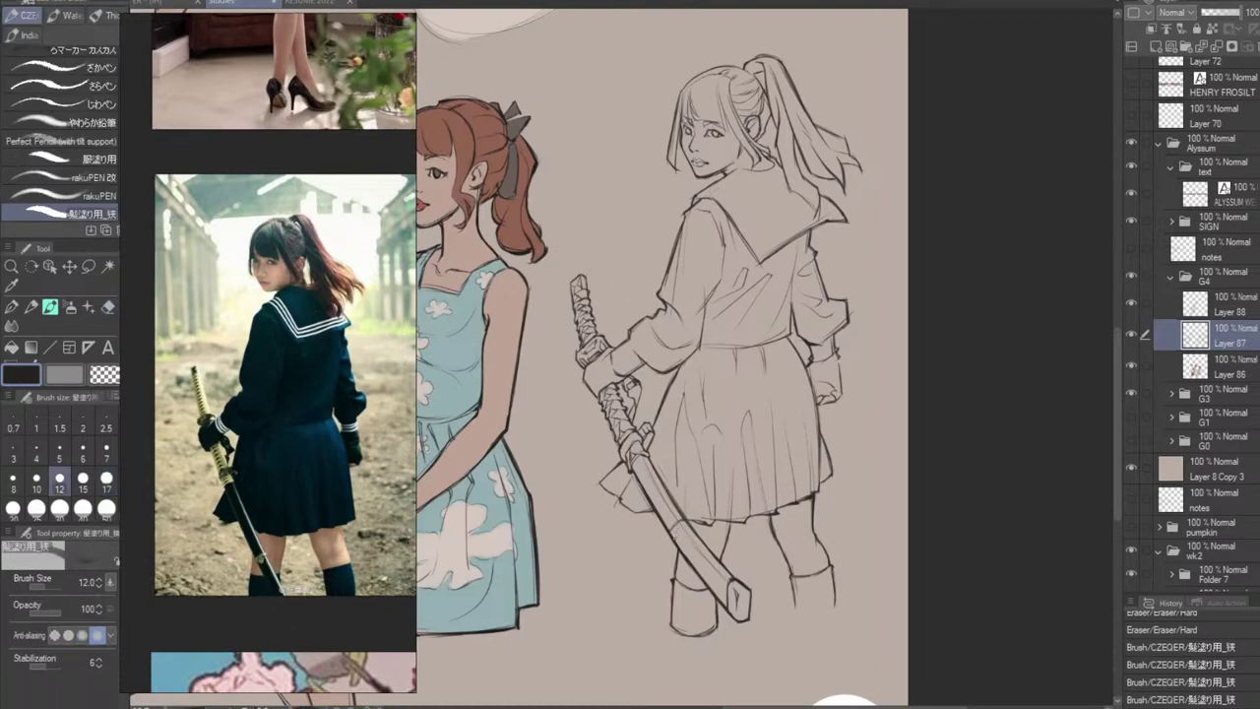
Rework the scabbard band with a small notch and side strokes, erasing the lines that overlap it.
{"action": "key", "text": "ctrl+z"}
{"action": "left_click_drag", "start_coordinate": [676, 536], "coordinate": [679, 533]}
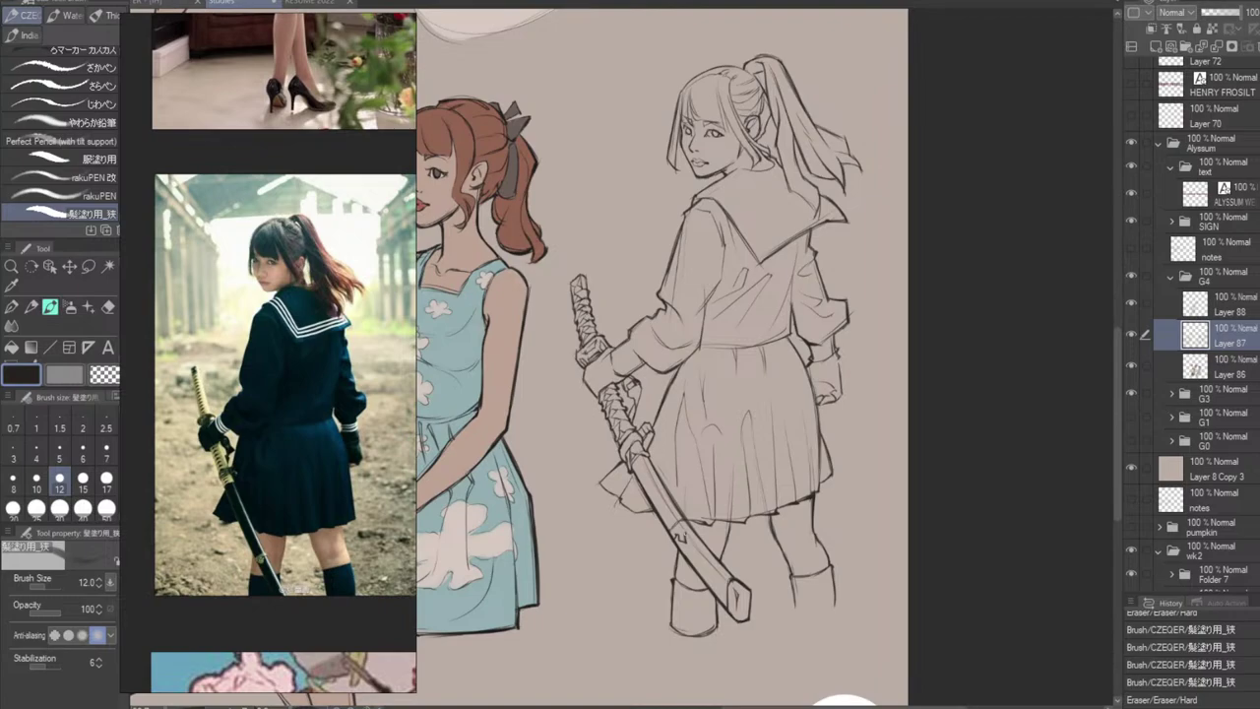
{"action": "left_click_drag", "start_coordinate": [678, 519], "coordinate": [678, 521]}
{"action": "key", "text": "e"}
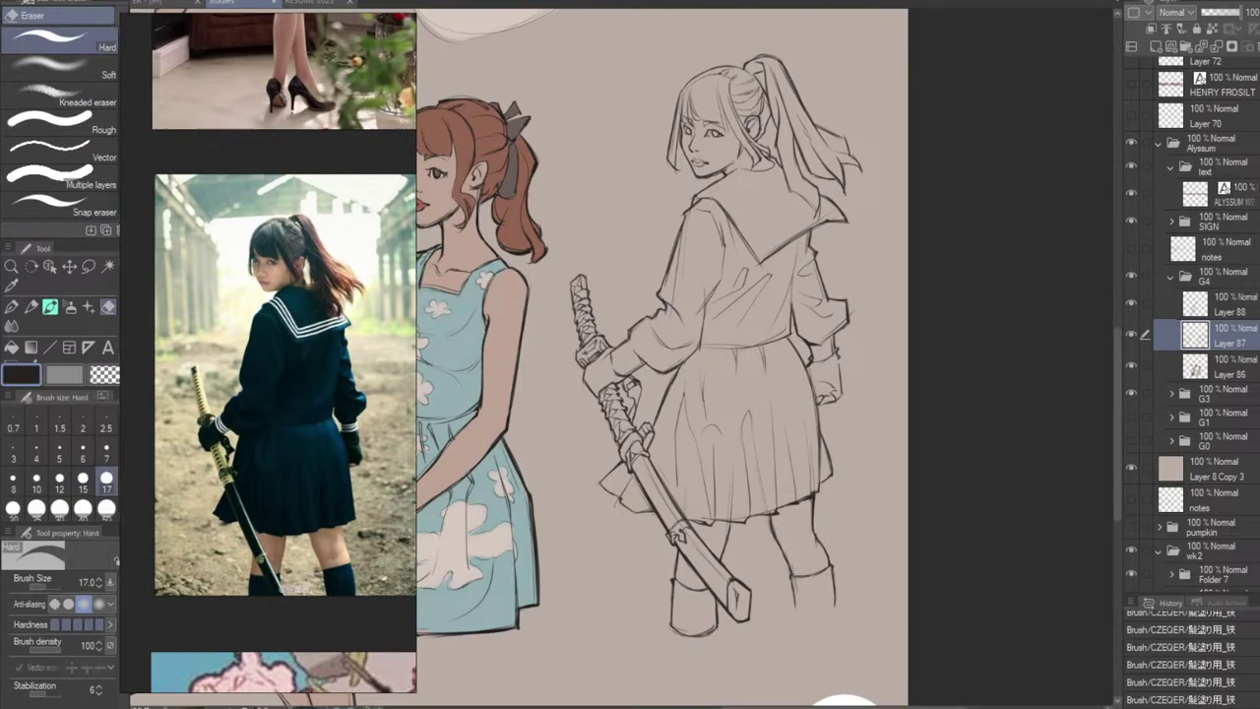
{"action": "left_click_drag", "start_coordinate": [677, 519], "coordinate": [674, 541]}
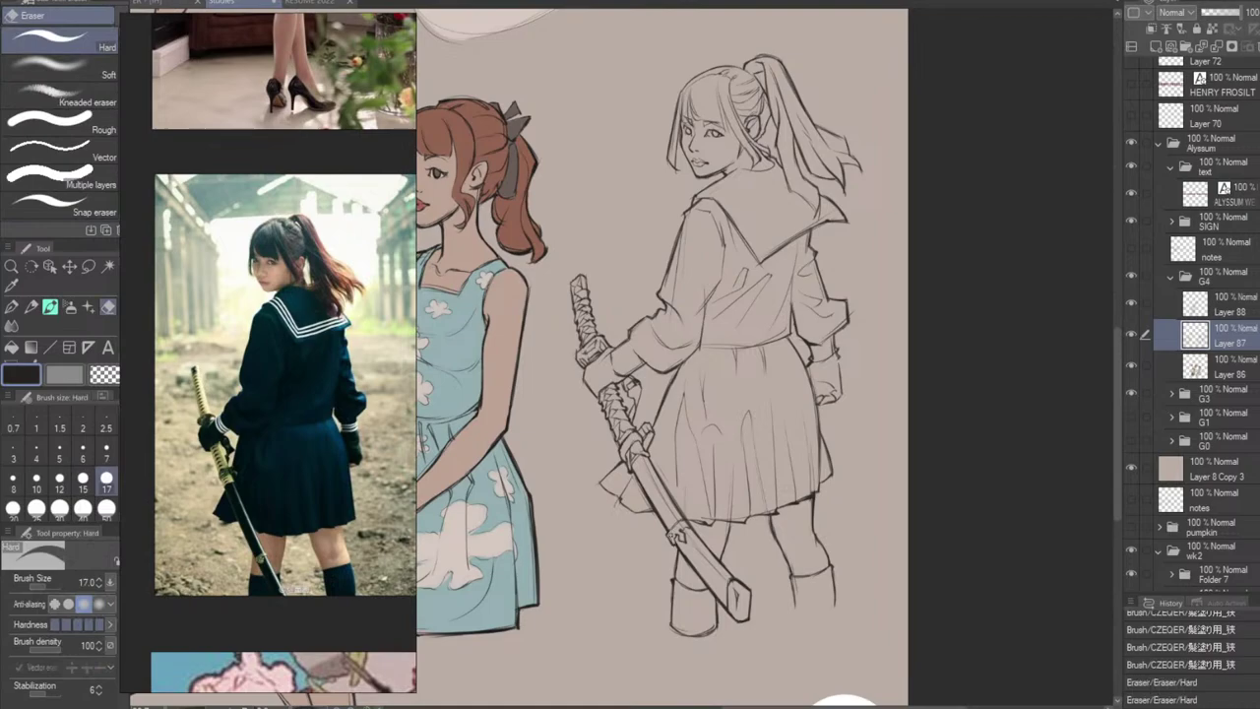
{"action": "left_click_drag", "start_coordinate": [696, 485], "coordinate": [697, 485]}
{"action": "key", "text": "b"}
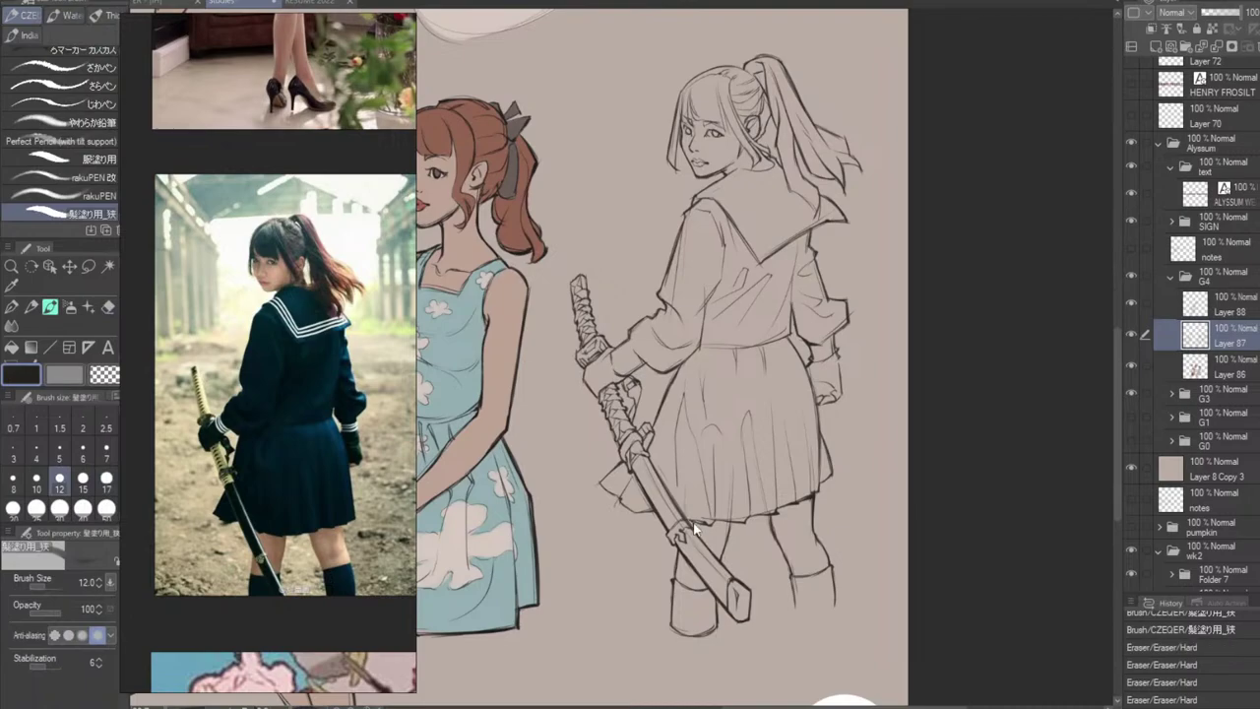
Undo the last band changes and redraw the band's edge across the scabbard more cleanly.
{"action": "key", "text": "ctrl+z"}
{"action": "key", "text": "ctrl+z"}
{"action": "mouse_move", "coordinate": [670, 527]}
{"action": "left_mouse_down"}
{"action": "mouse_move", "coordinate": [688, 530]}
{"action": "mouse_move", "coordinate": [684, 504]}
{"action": "mouse_move", "coordinate": [728, 473]}
{"action": "left_mouse_up"}
{"action": "key", "text": "e"}
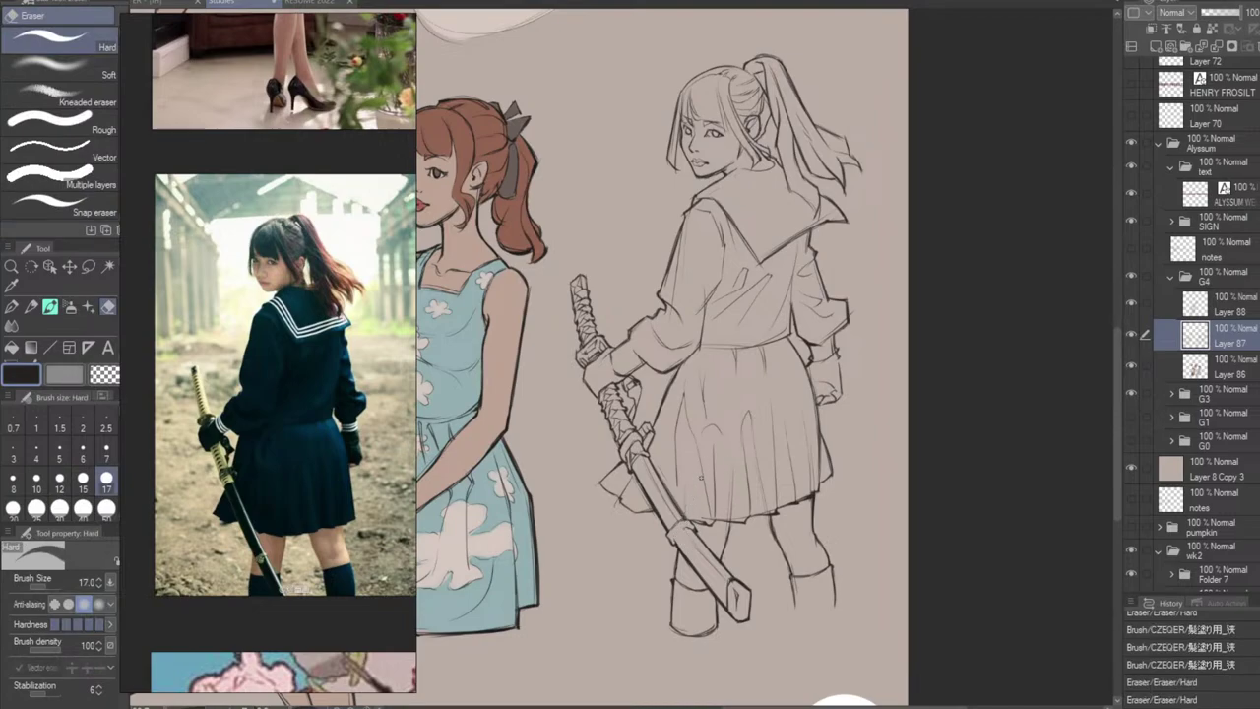
Draw the band's lower edge and short detail strokes beneath it on the scabbard, undoing the misplaced ones.
{"action": "key", "text": "b"}
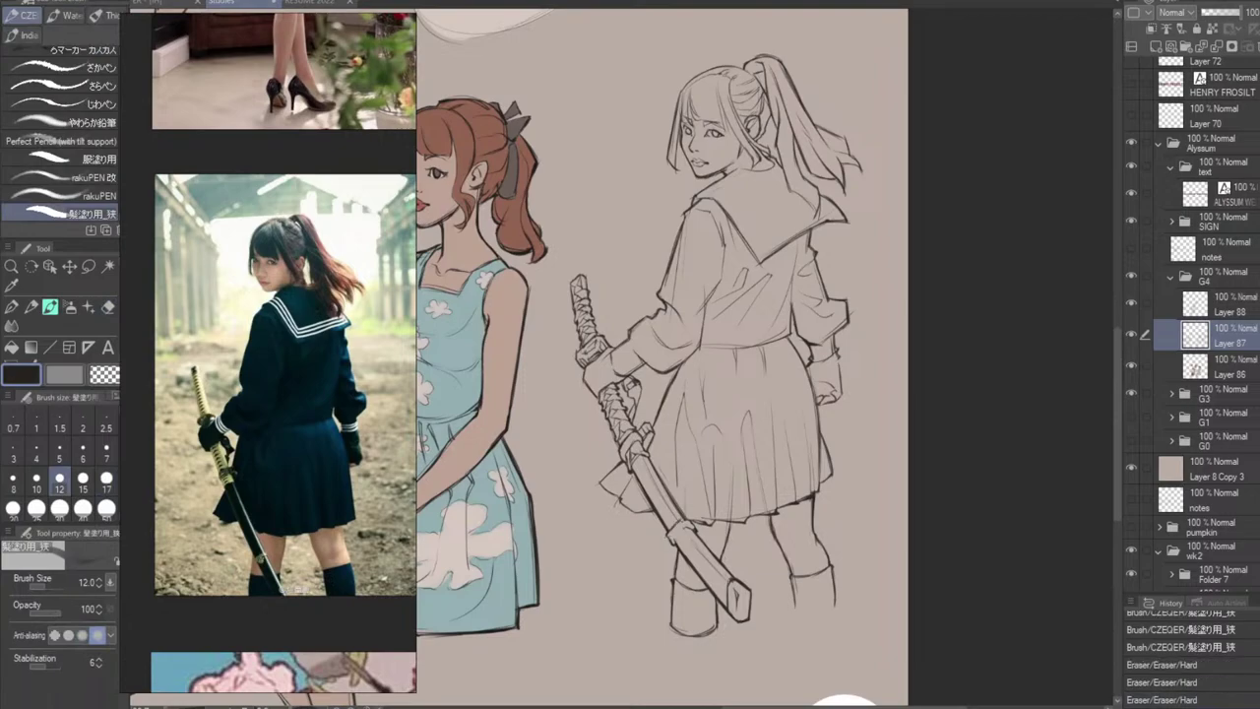
{"action": "mouse_move", "coordinate": [671, 538]}
{"action": "left_mouse_down"}
{"action": "mouse_move", "coordinate": [689, 523]}
{"action": "mouse_move", "coordinate": [683, 539]}
{"action": "left_mouse_up"}
{"action": "key", "text": "ctrl+z"}
{"action": "key", "text": "ctrl+z"}
{"action": "key", "text": "ctrl+z"}
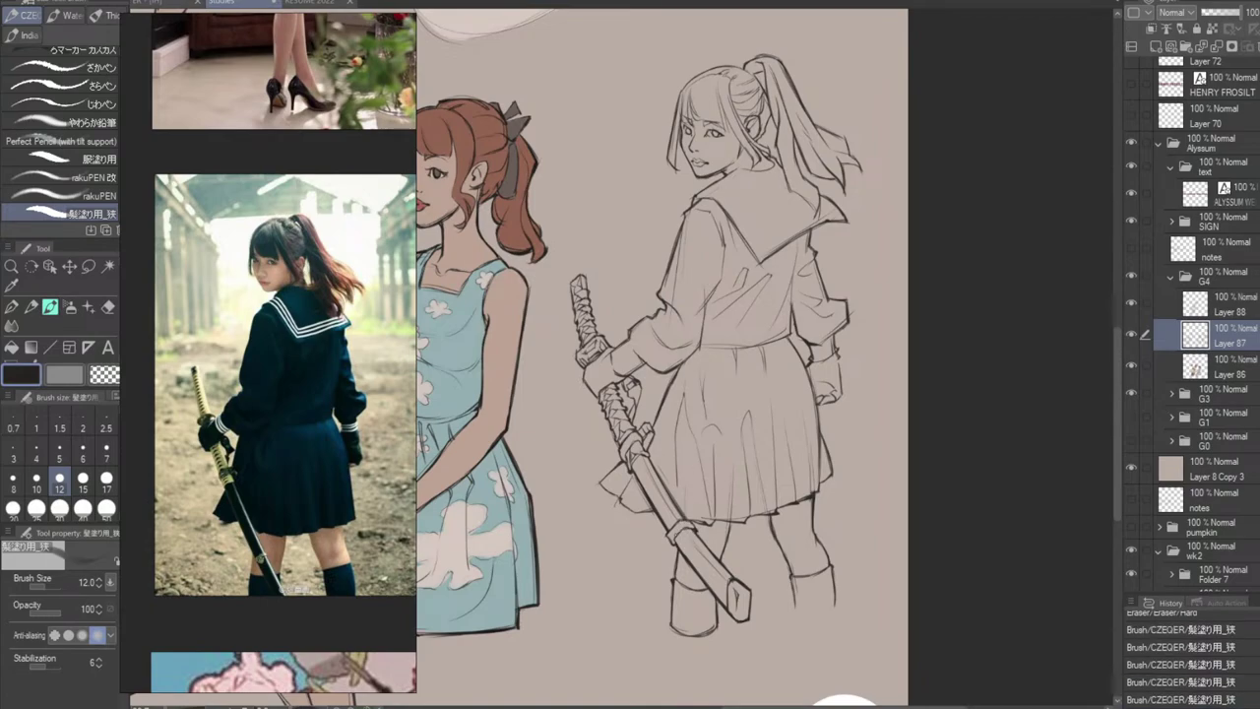
{"action": "left_click_drag", "start_coordinate": [677, 539], "coordinate": [681, 549]}
{"action": "left_click_drag", "start_coordinate": [678, 540], "coordinate": [682, 548]}
{"action": "key", "text": "e"}
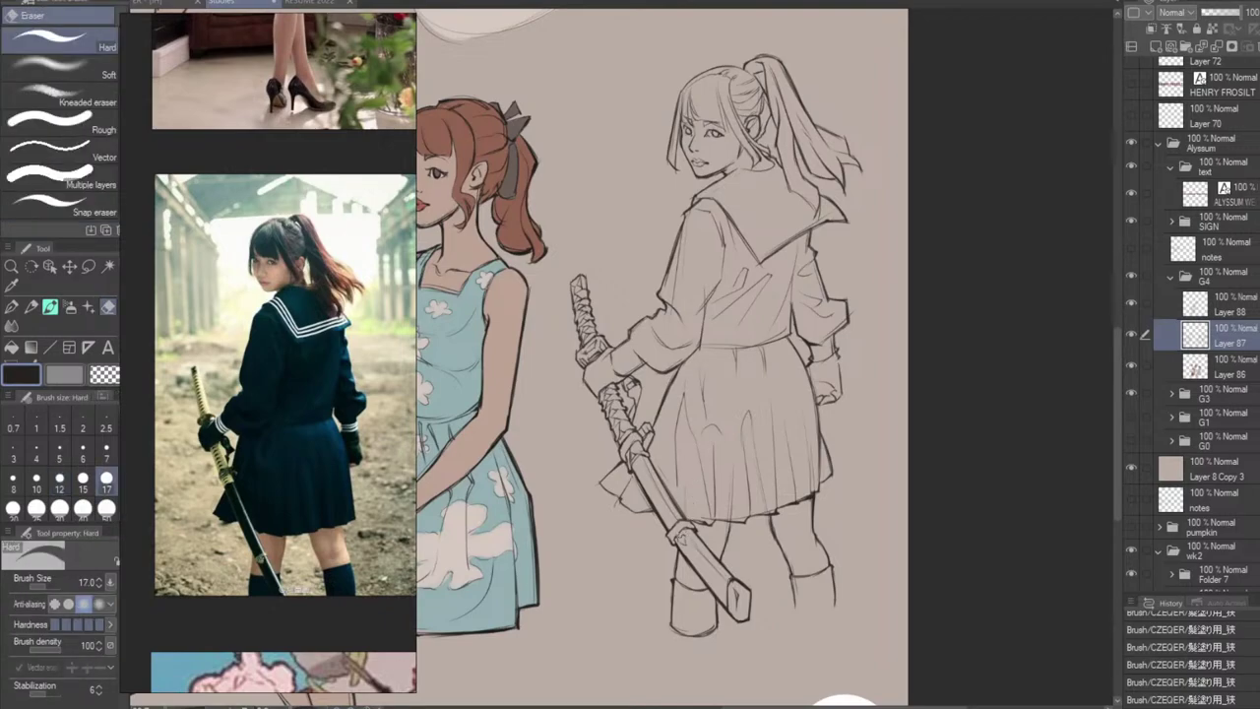
Retouch the corner of the scabbard band with small erasures and short pen strokes, undoing the stroke that misses.
{"action": "left_click_drag", "start_coordinate": [676, 540], "coordinate": [677, 536]}
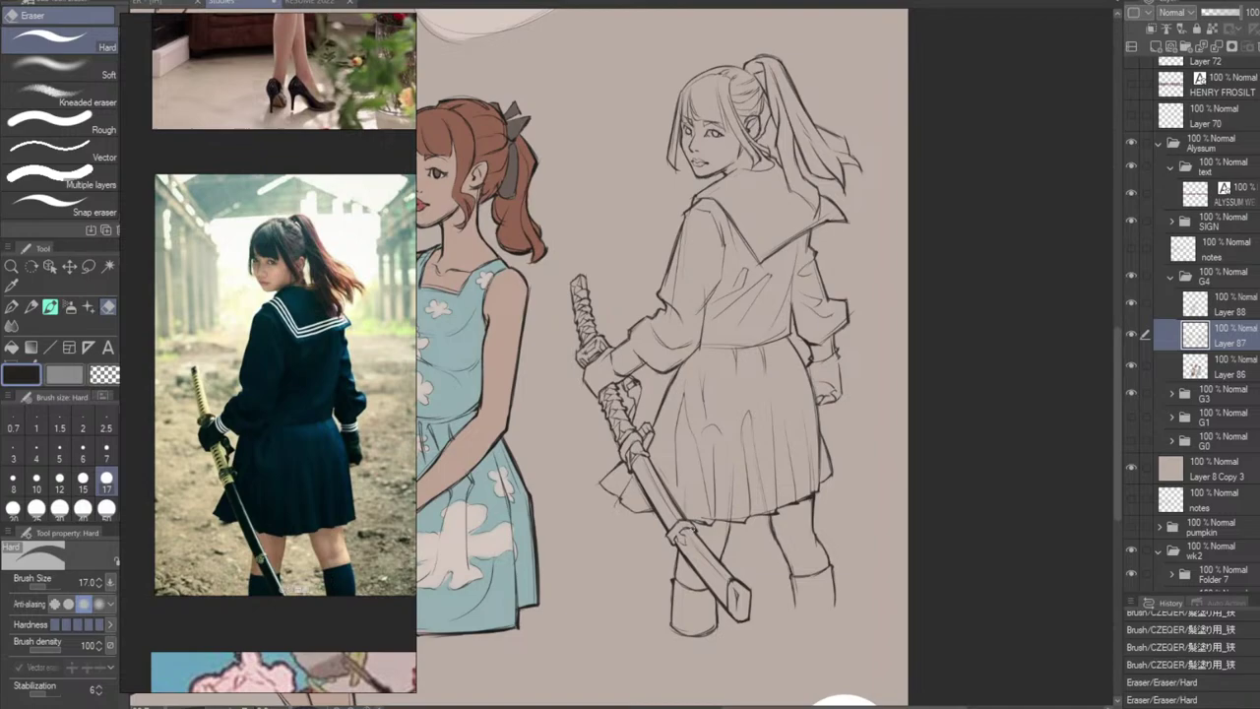
{"action": "key", "text": "b"}
{"action": "left_click_drag", "start_coordinate": [674, 538], "coordinate": [680, 545]}
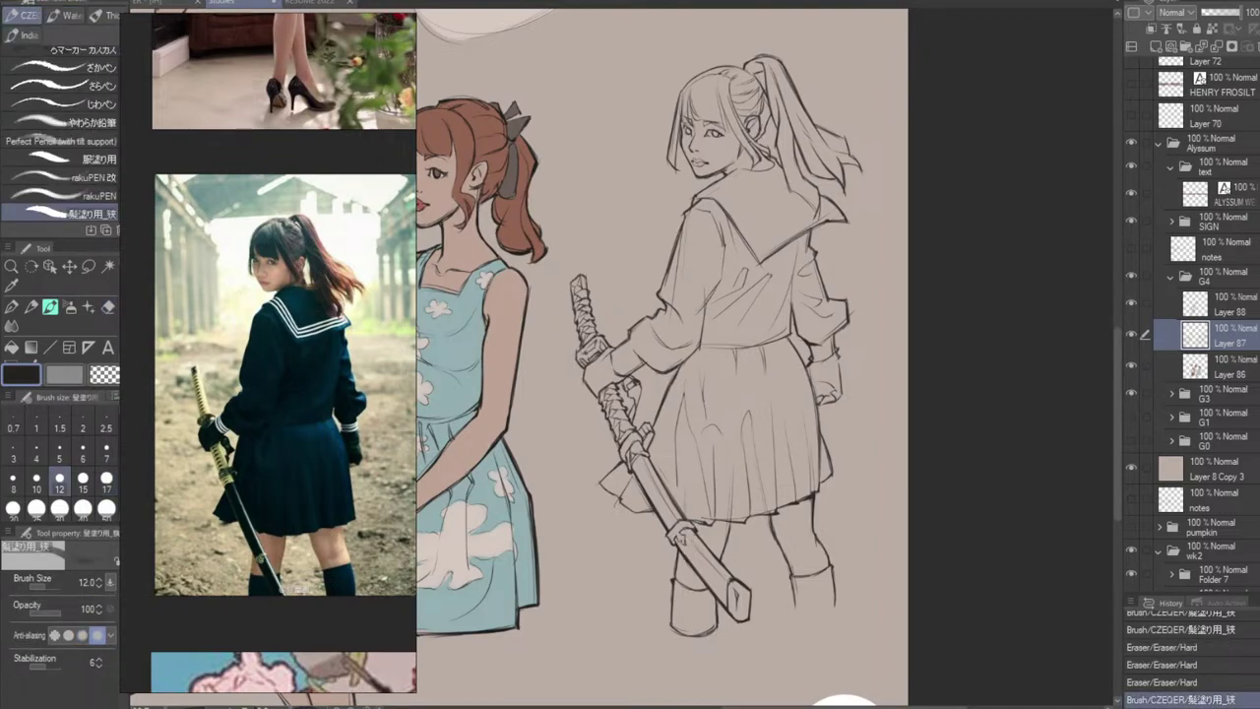
{"action": "left_click_drag", "start_coordinate": [677, 536], "coordinate": [687, 539]}
{"action": "key", "text": "ctrl+z"}
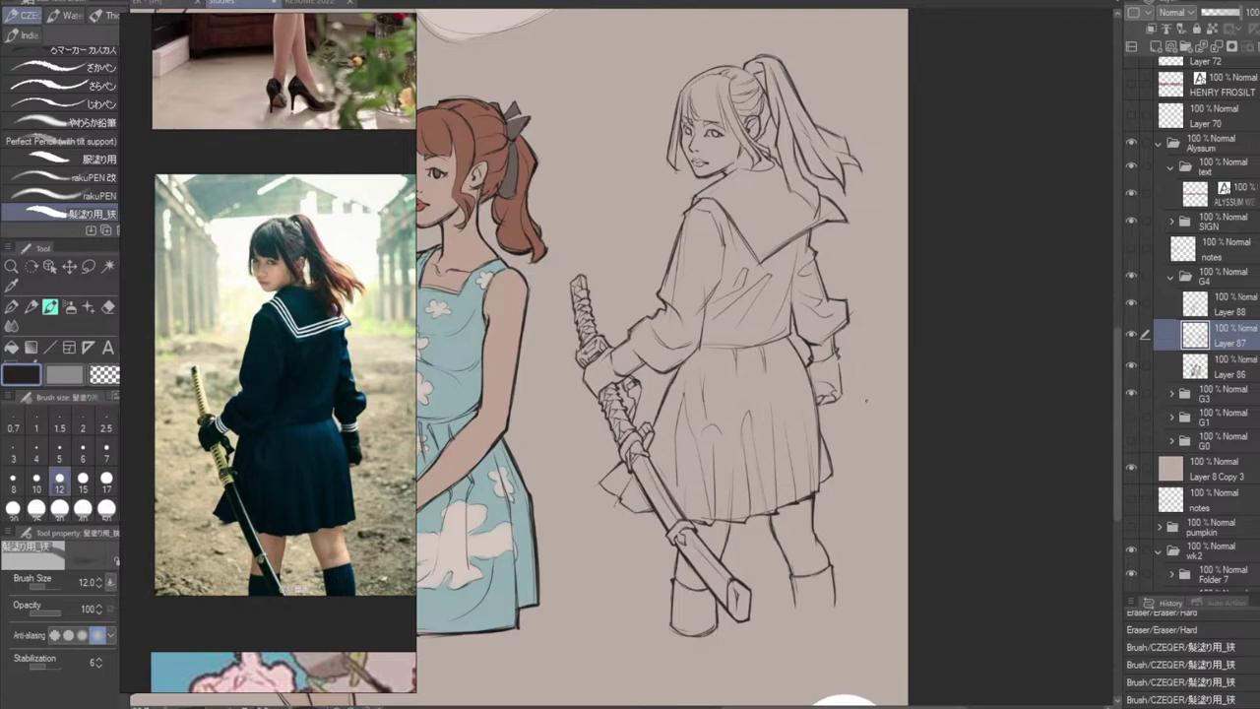
Mirror the canvas view and undo the decorative band's strokes back to the plain scabbard.
{"action": "key", "text": "h"}
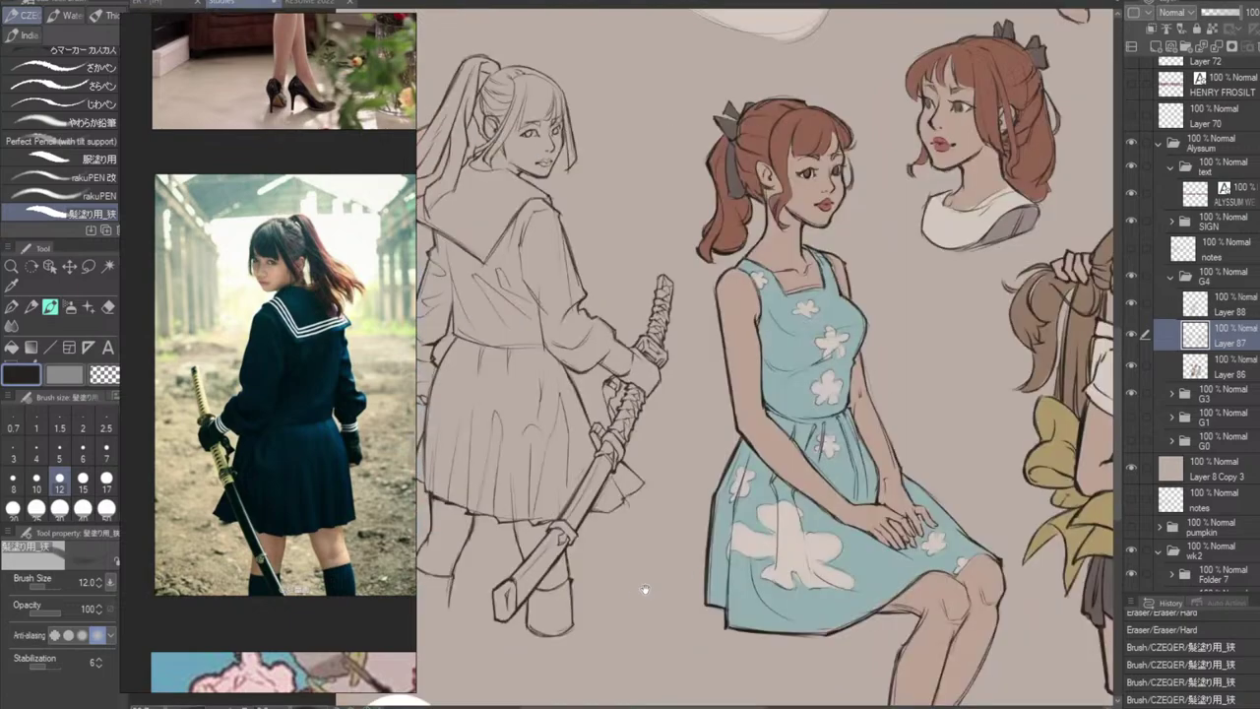
{"action": "left_click_drag", "start_coordinate": [644, 591], "coordinate": [733, 569]}
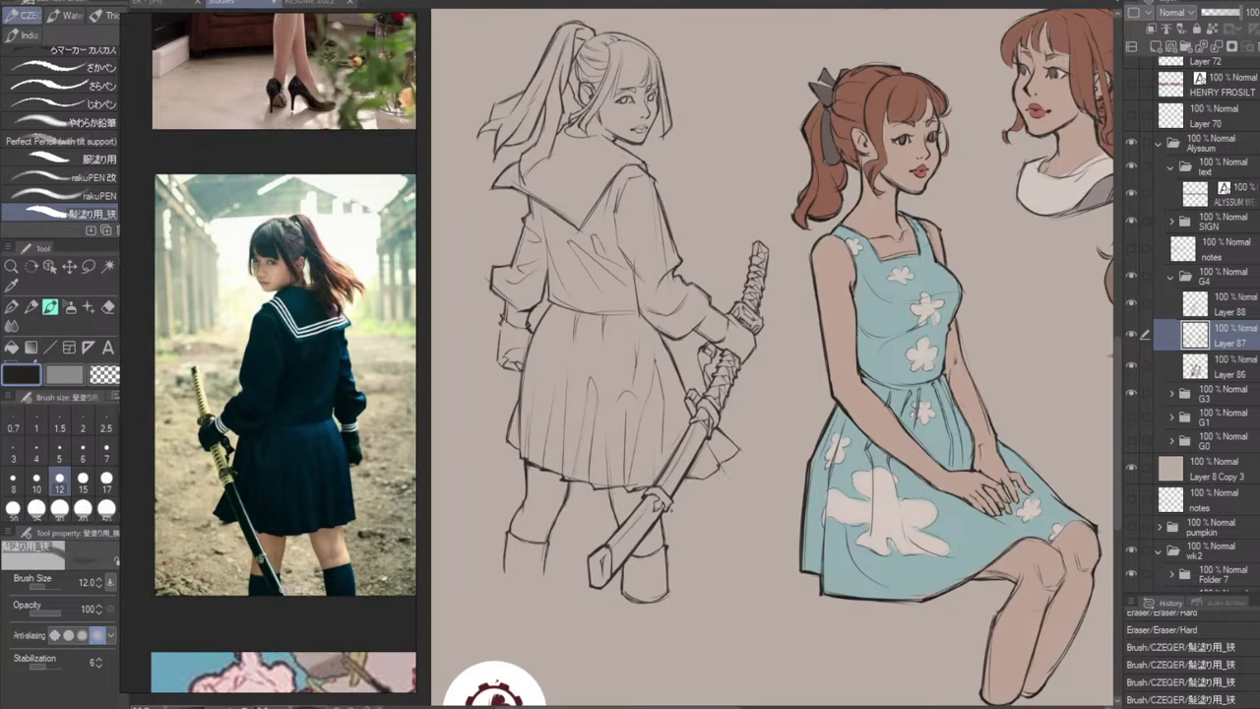
{"action": "key", "text": "e"}
{"action": "key", "text": "ctrl+z"}
{"action": "key", "text": "ctrl+z"}
{"action": "key", "text": "ctrl+z"}
{"action": "key", "text": "ctrl+z"}
{"action": "key", "text": "ctrl+z"}
{"action": "key", "text": "ctrl+z"}
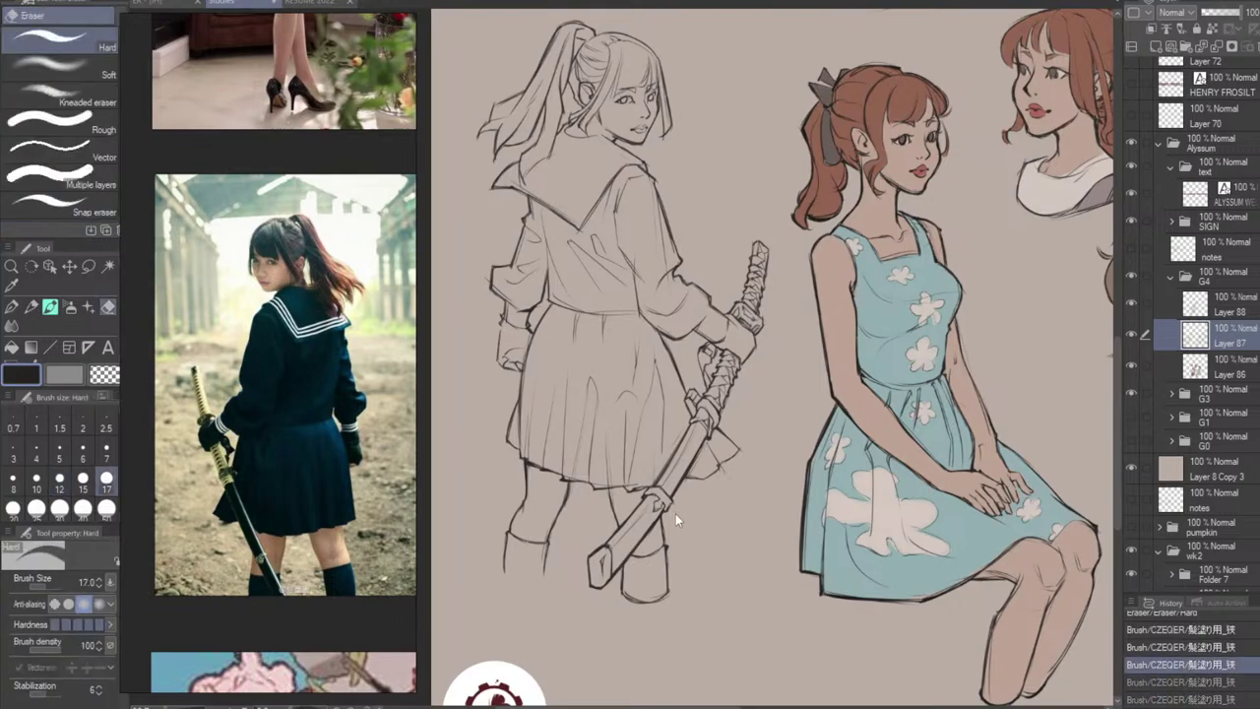
{"action": "key", "text": "ctrl+z"}
{"action": "key", "text": "ctrl+z"}
{"action": "key", "text": "ctrl+z"}
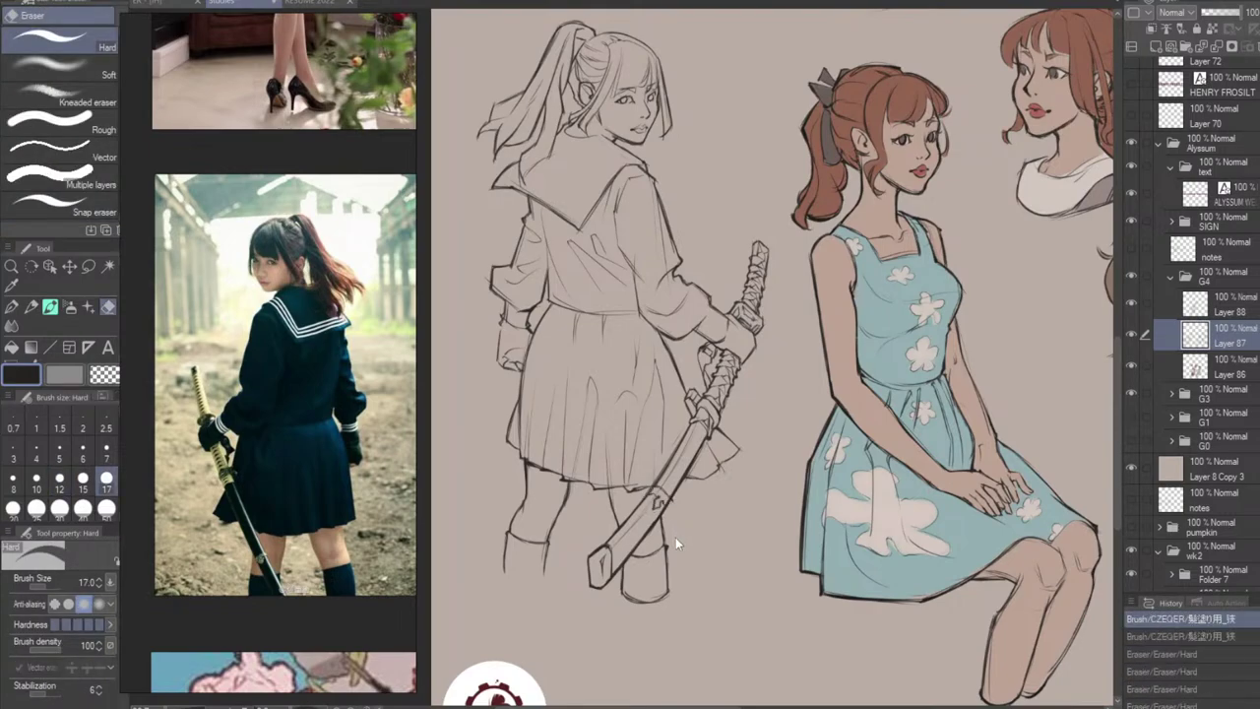
{"action": "key", "text": "ctrl+z"}
{"action": "key", "text": "ctrl+z"}
{"action": "key", "text": "ctrl+z"}
{"action": "key", "text": "ctrl+z"}
{"action": "key", "text": "ctrl+z"}
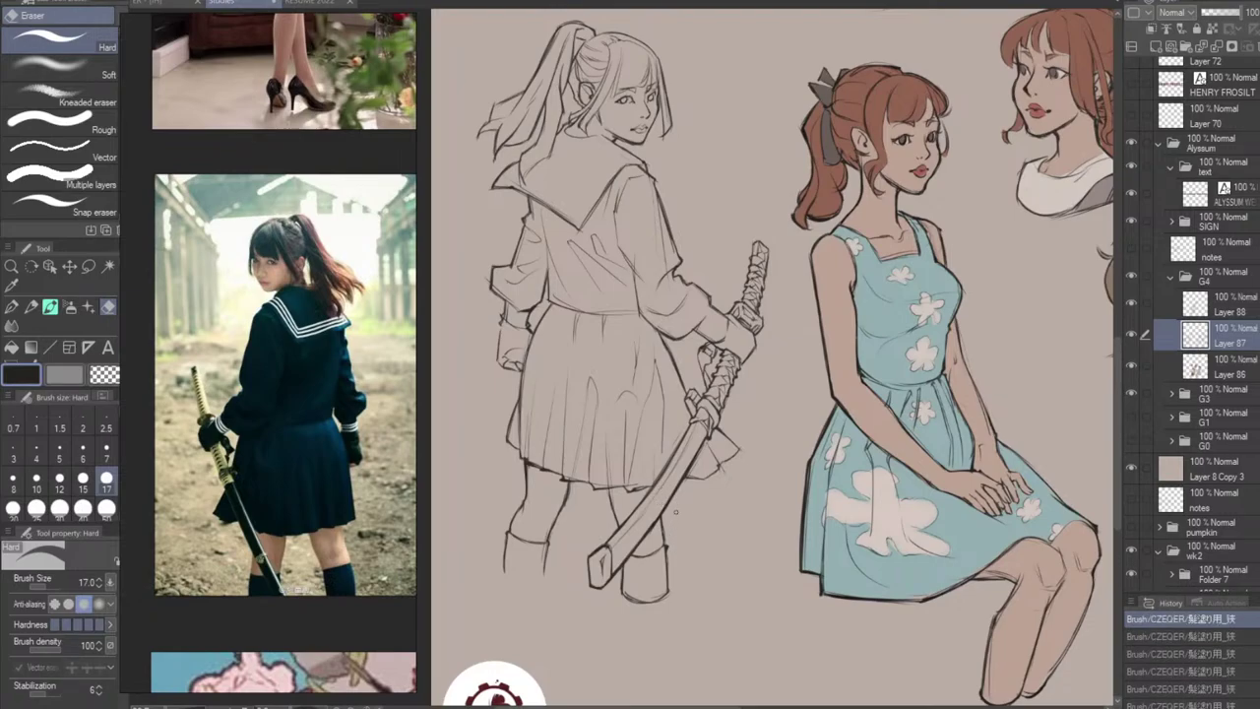
Draw a new band across the scabbard just below the skirt hem and erase the scabbard outline that overlaps it.
{"action": "key", "text": "b"}
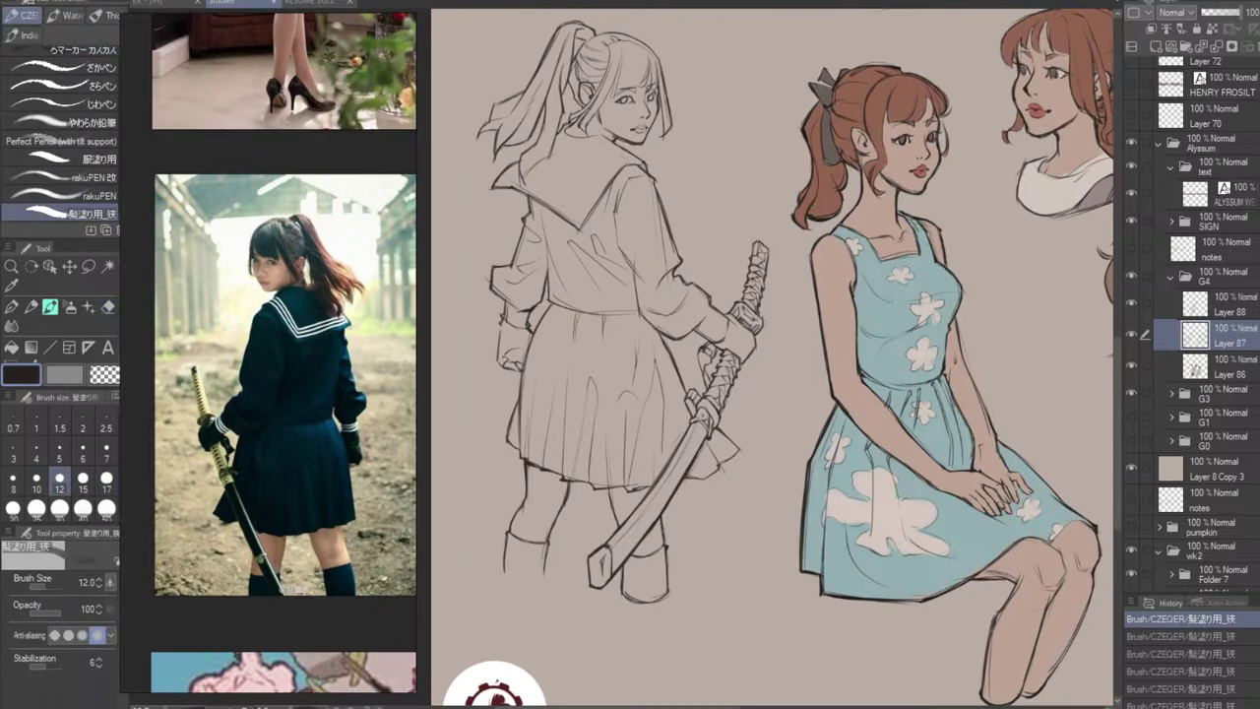
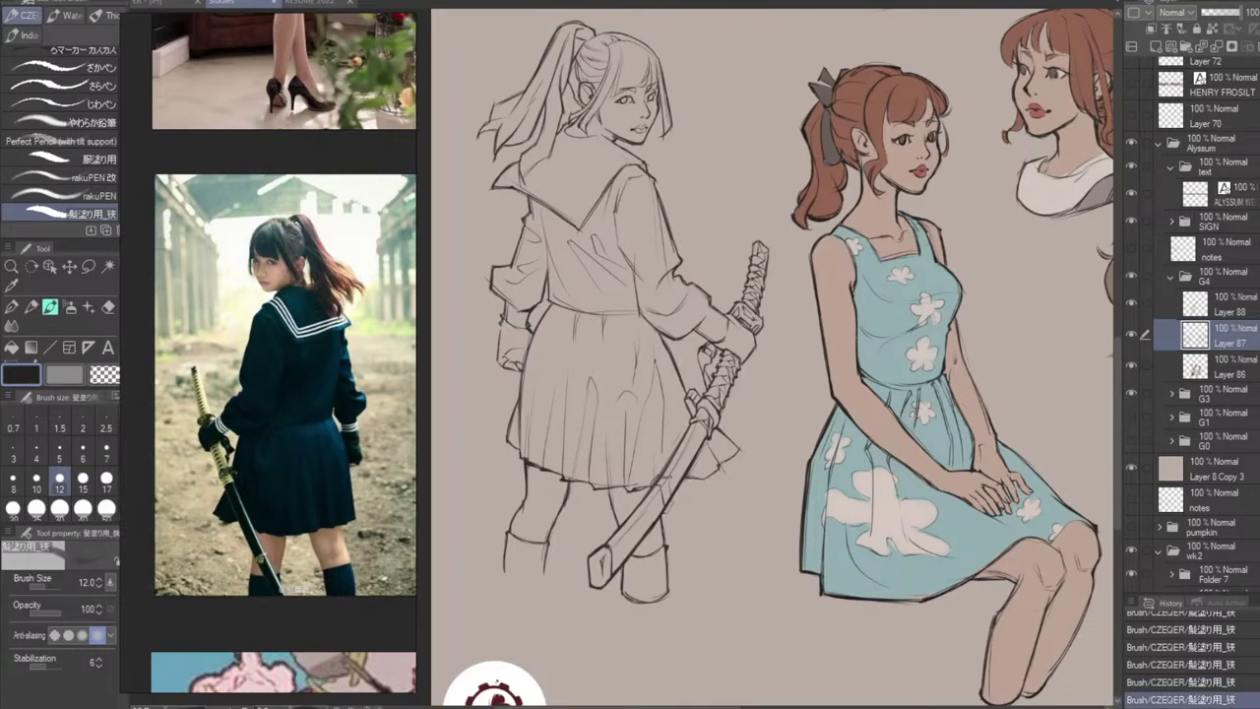
{"action": "key", "text": "e"}
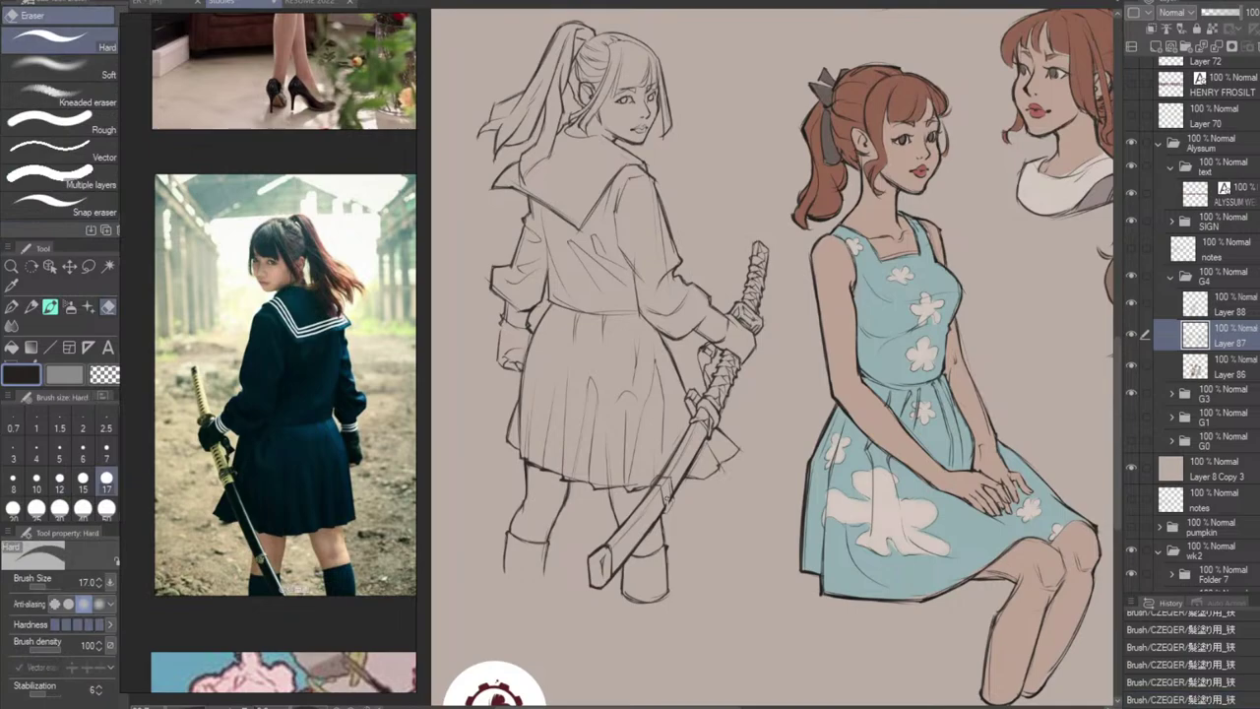
{"action": "left_click_drag", "start_coordinate": [672, 480], "coordinate": [678, 493]}
{"action": "left_click_drag", "start_coordinate": [673, 483], "coordinate": [668, 507]}
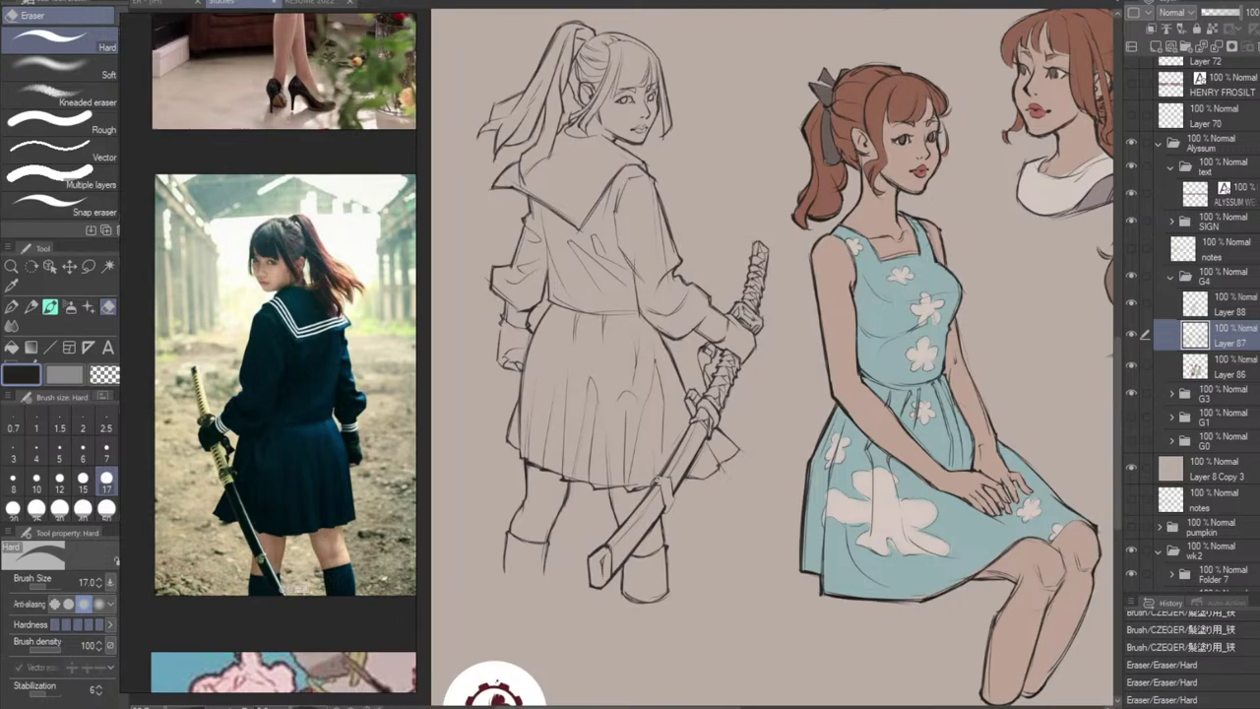
{"action": "left_click_drag", "start_coordinate": [670, 490], "coordinate": [670, 502]}
Redraw the outer side of the new band with short pen strokes, undoing the ones that miss.
{"action": "key", "text": "b"}
{"action": "key", "text": "ctrl+z"}
{"action": "key", "text": "ctrl+z"}
{"action": "left_click", "coordinate": [677, 489]}
{"action": "key", "text": "ctrl+z"}
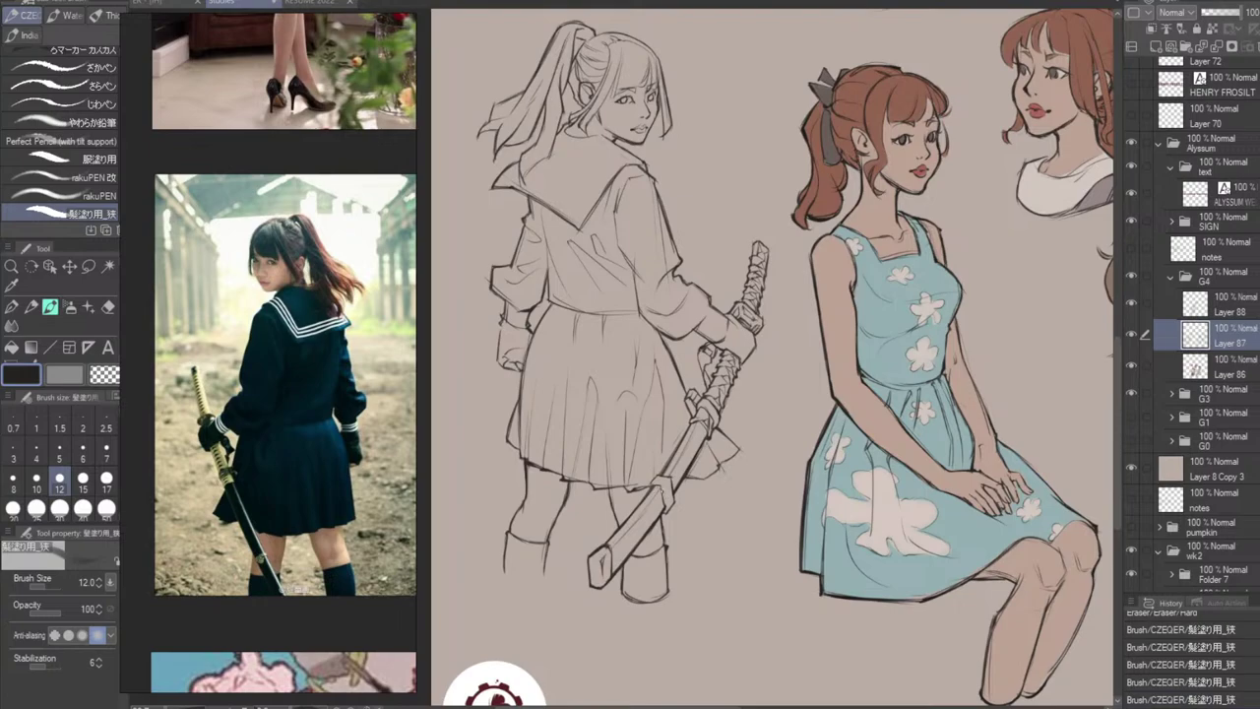
{"action": "left_click", "coordinate": [677, 488]}
{"action": "left_click", "coordinate": [678, 488]}
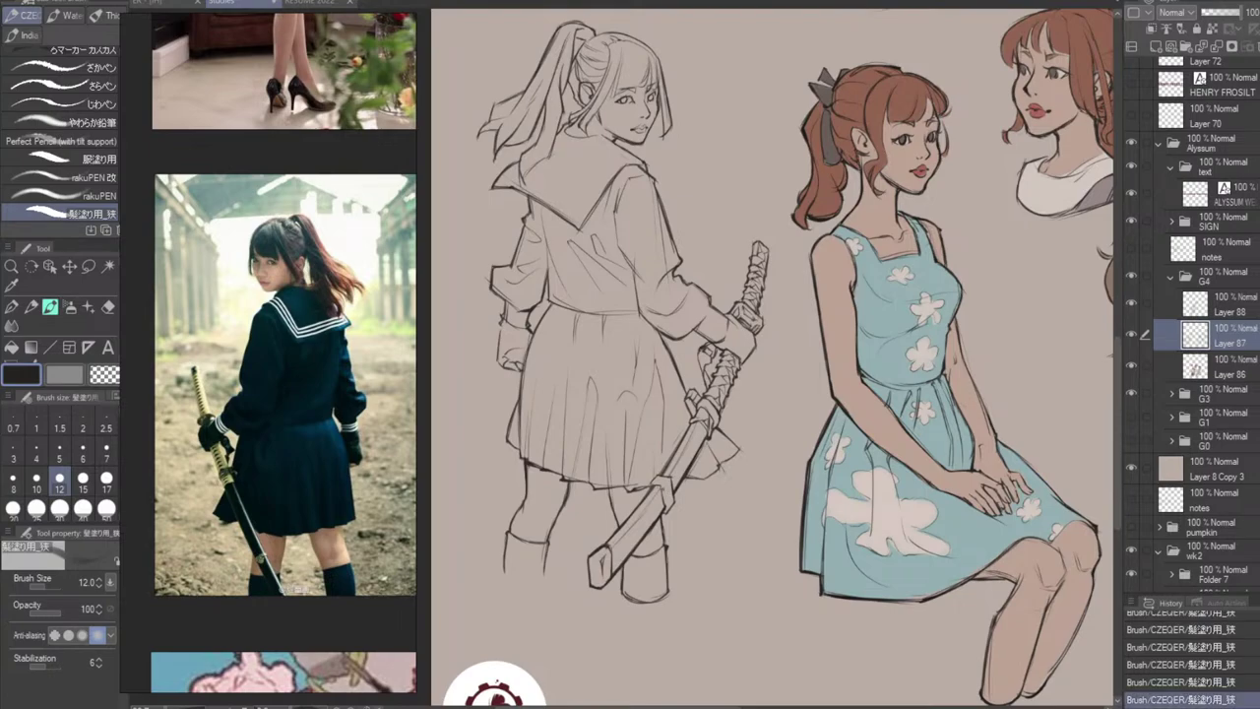
Add small inner detail lines to the scabbard band, undoing the misplaced strokes.
{"action": "left_click_drag", "start_coordinate": [673, 482], "coordinate": [652, 513]}
{"action": "key", "text": "ctrl+z"}
{"action": "key", "text": "ctrl+z"}
{"action": "key", "text": "ctrl+z"}
{"action": "key", "text": "ctrl+z"}
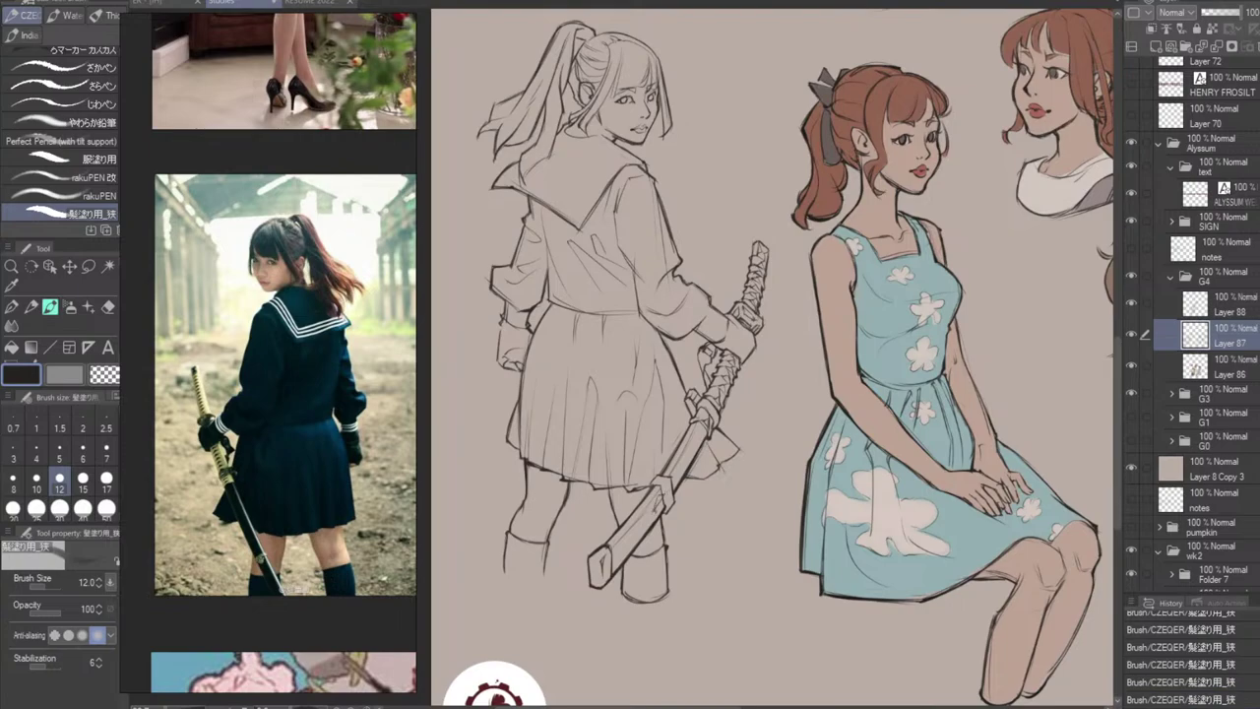
{"action": "key", "text": "ctrl+z"}
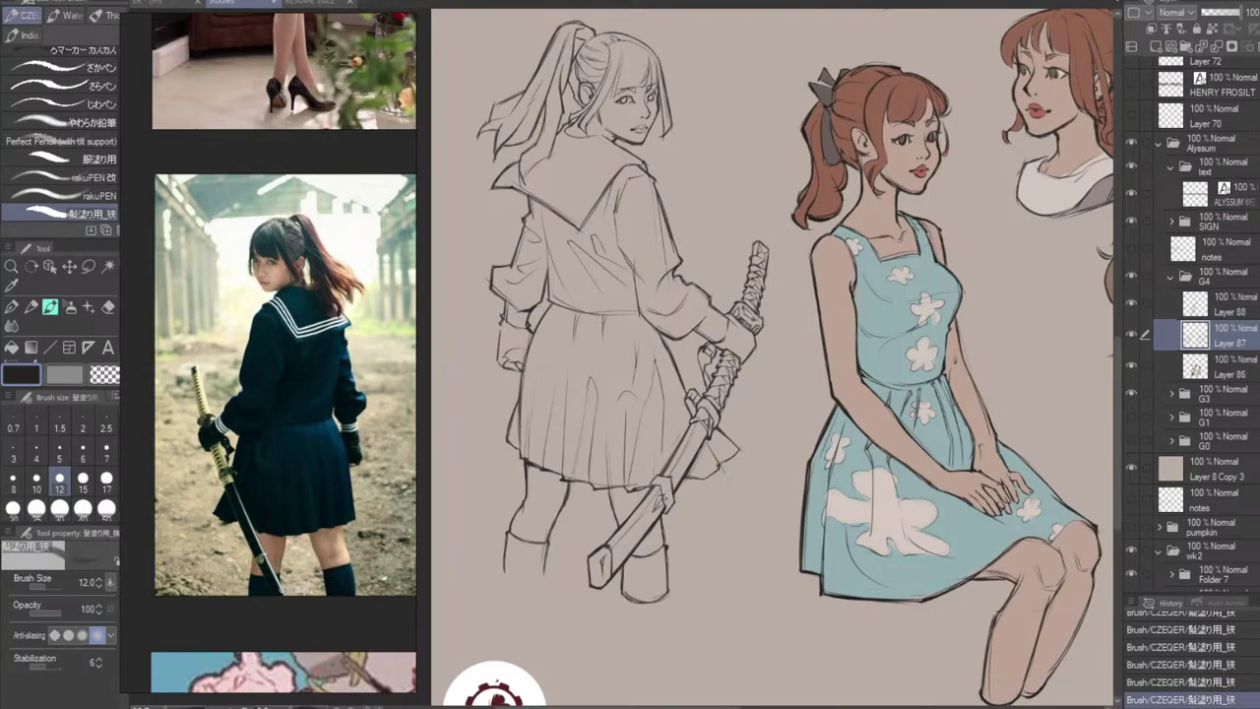
{"action": "left_click_drag", "start_coordinate": [668, 497], "coordinate": [659, 509]}
{"action": "key", "text": "ctrl+z"}
Erase the stray line ends along the outer side of the scabbard band.
{"action": "key", "text": "e"}
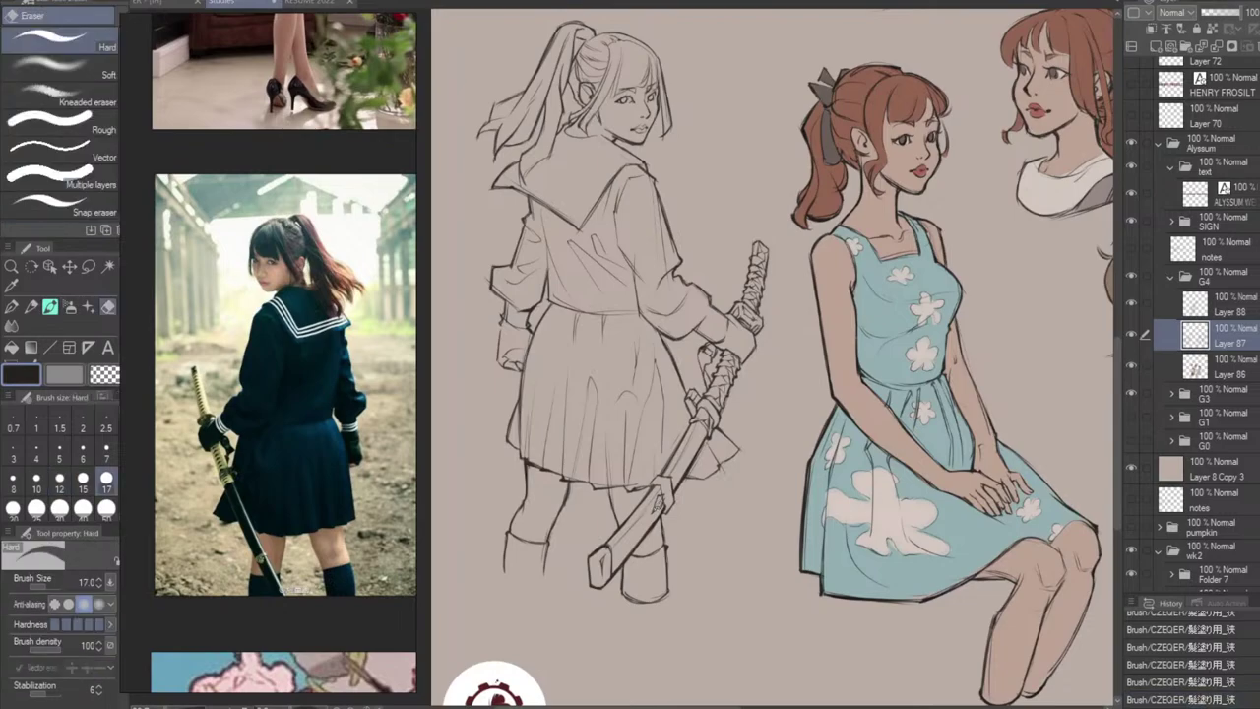
{"action": "left_click_drag", "start_coordinate": [673, 482], "coordinate": [679, 492]}
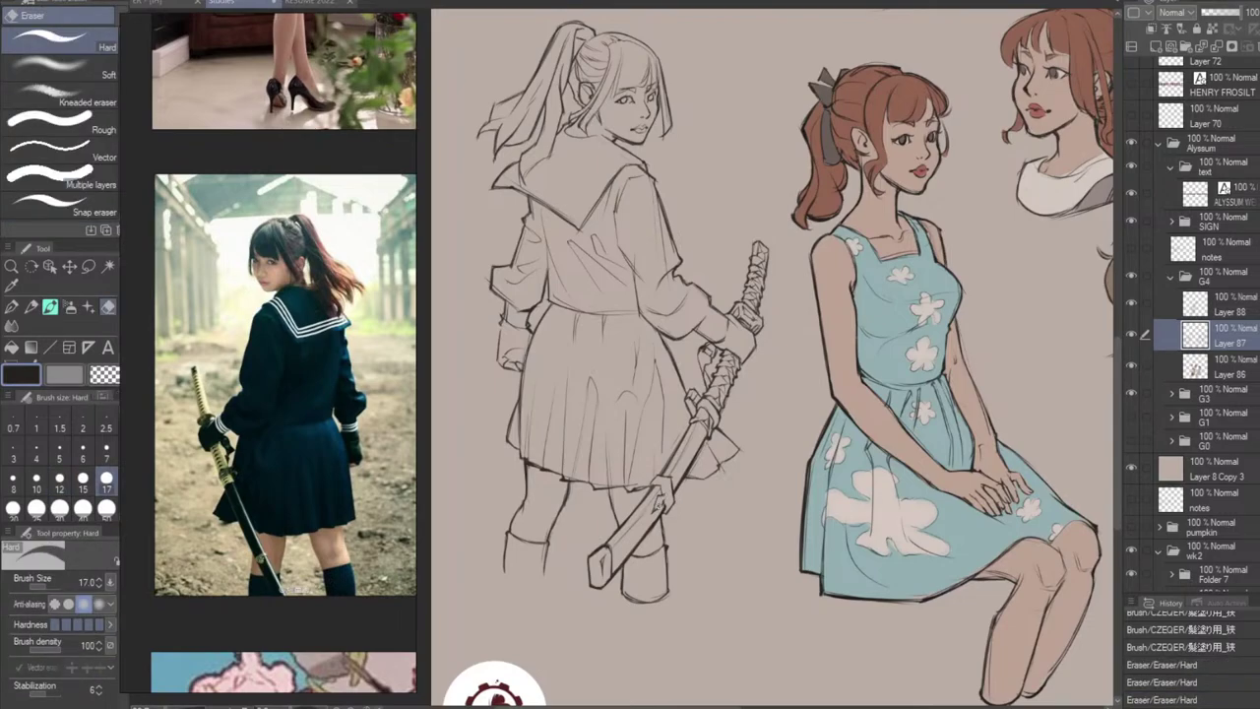
{"action": "left_click", "coordinate": [677, 488]}
{"action": "left_click", "coordinate": [677, 488]}
{"action": "left_click", "coordinate": [677, 489]}
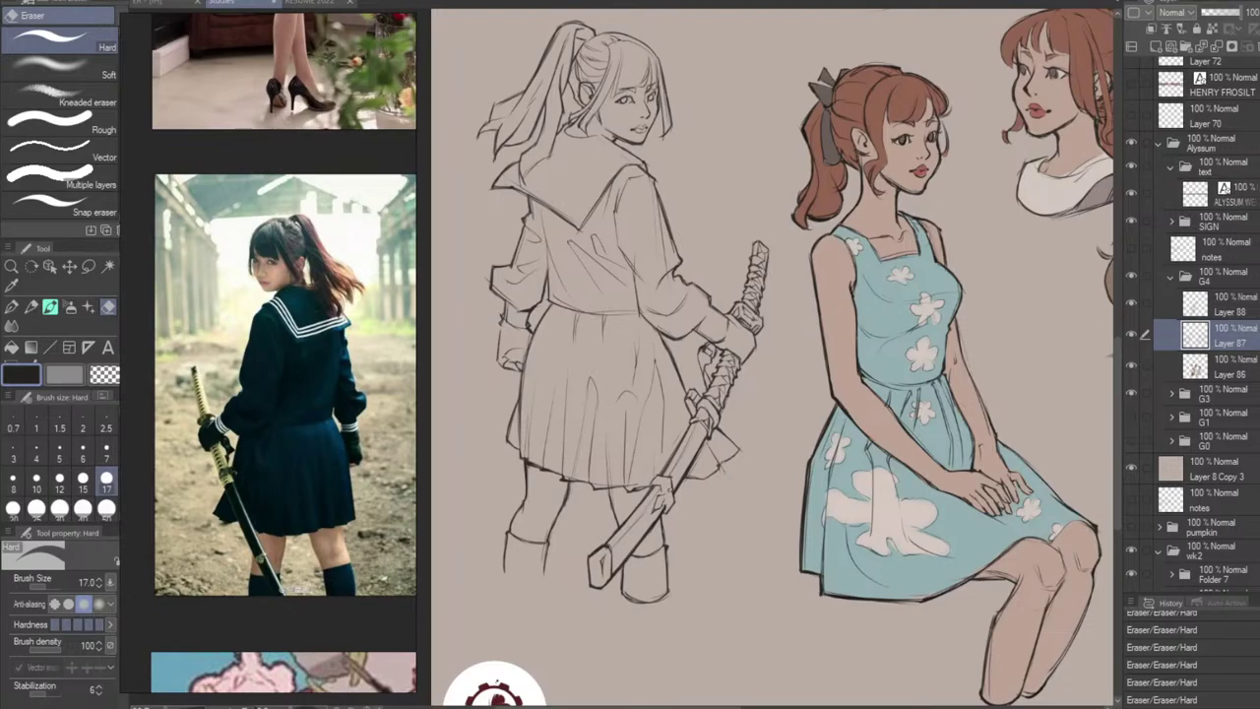
Redraw the band's outer contour over the erased part, undoing the strokes that miss.
{"action": "key", "text": "p"}
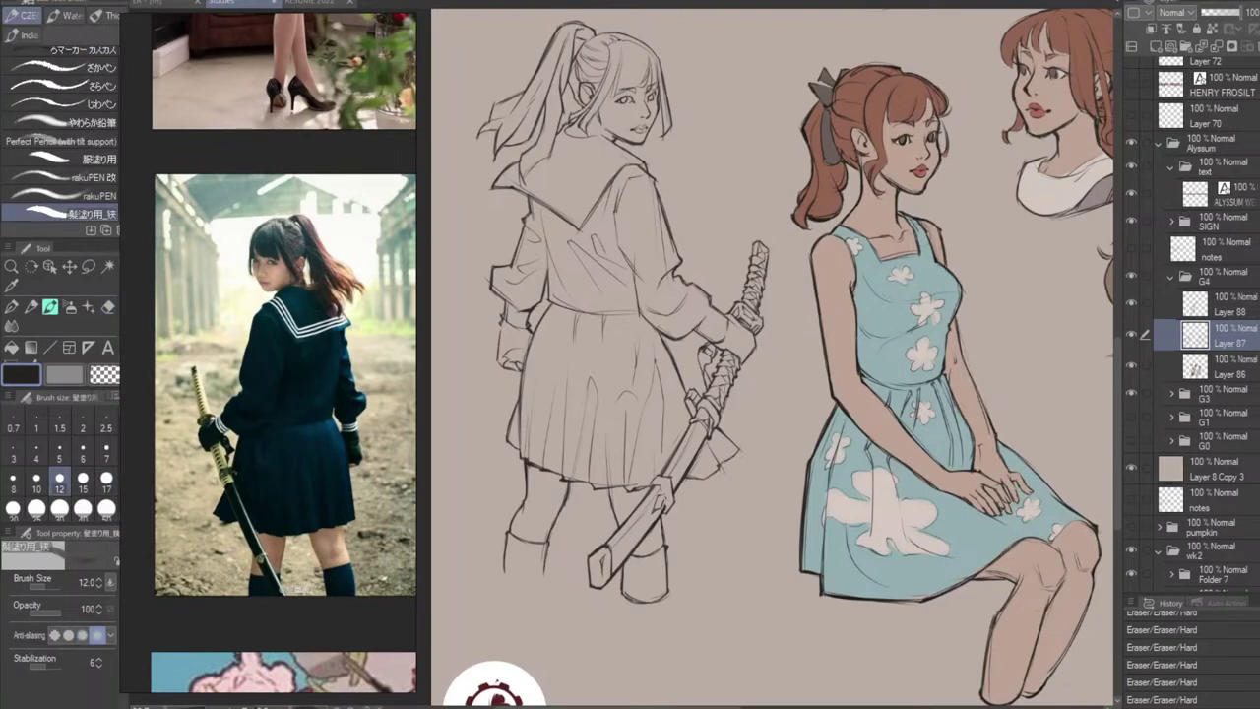
{"action": "left_click_drag", "start_coordinate": [669, 480], "coordinate": [675, 498]}
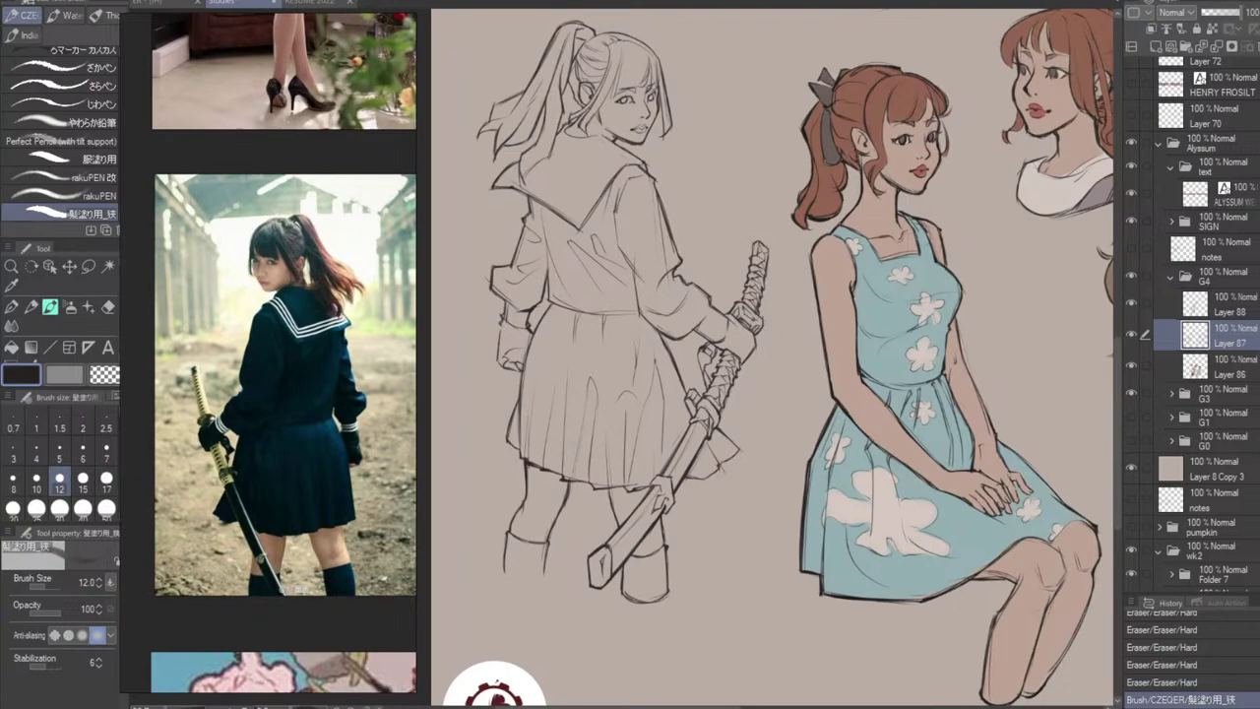
{"action": "left_click_drag", "start_coordinate": [673, 482], "coordinate": [670, 498]}
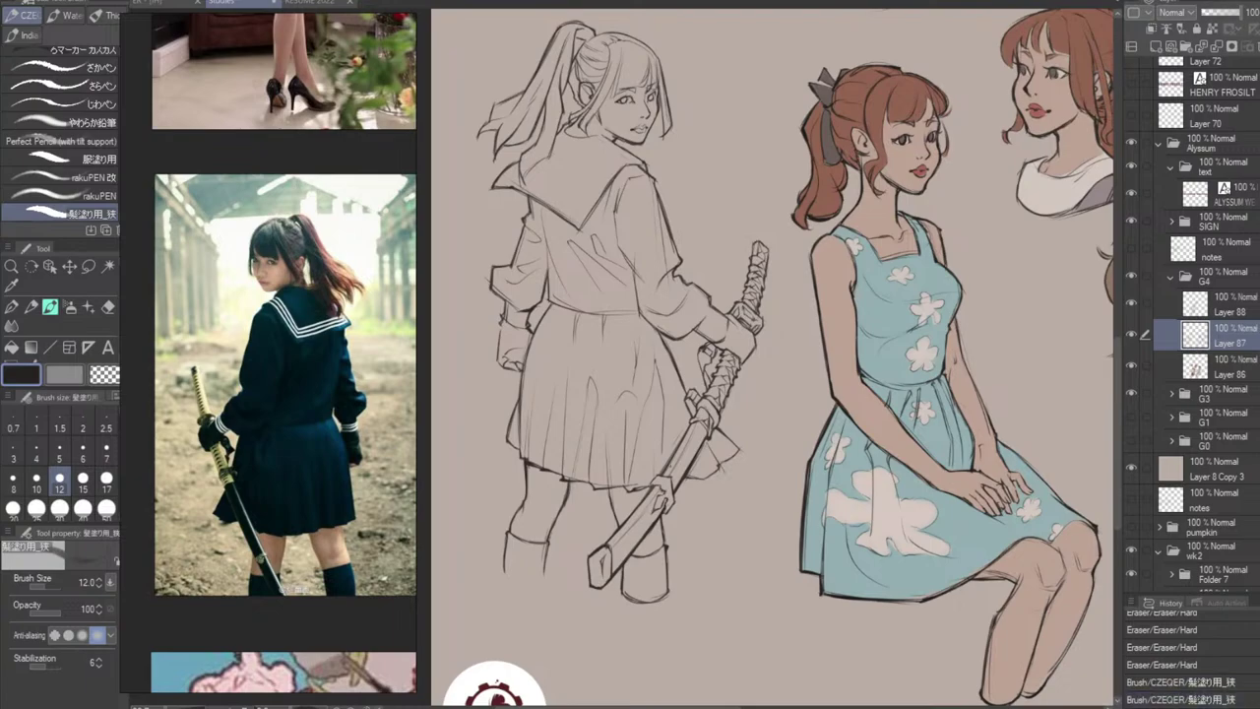
{"action": "key", "text": "ctrl+z"}
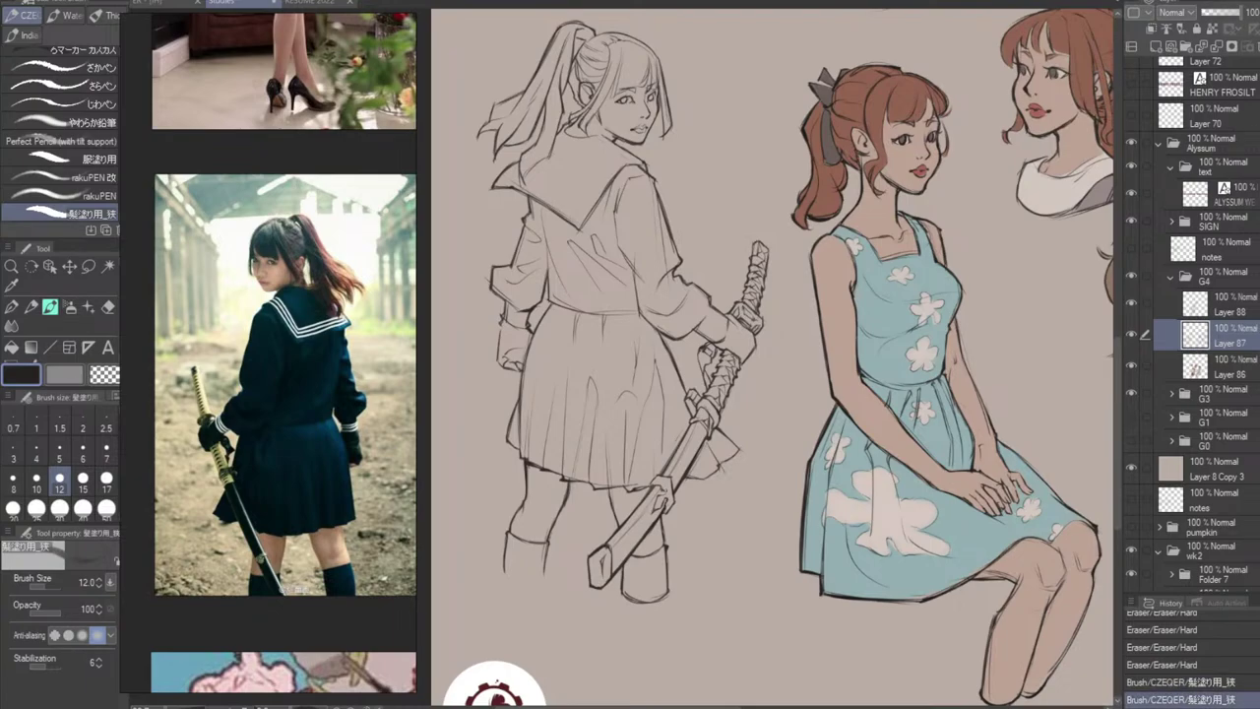
{"action": "key", "text": "ctrl+z"}
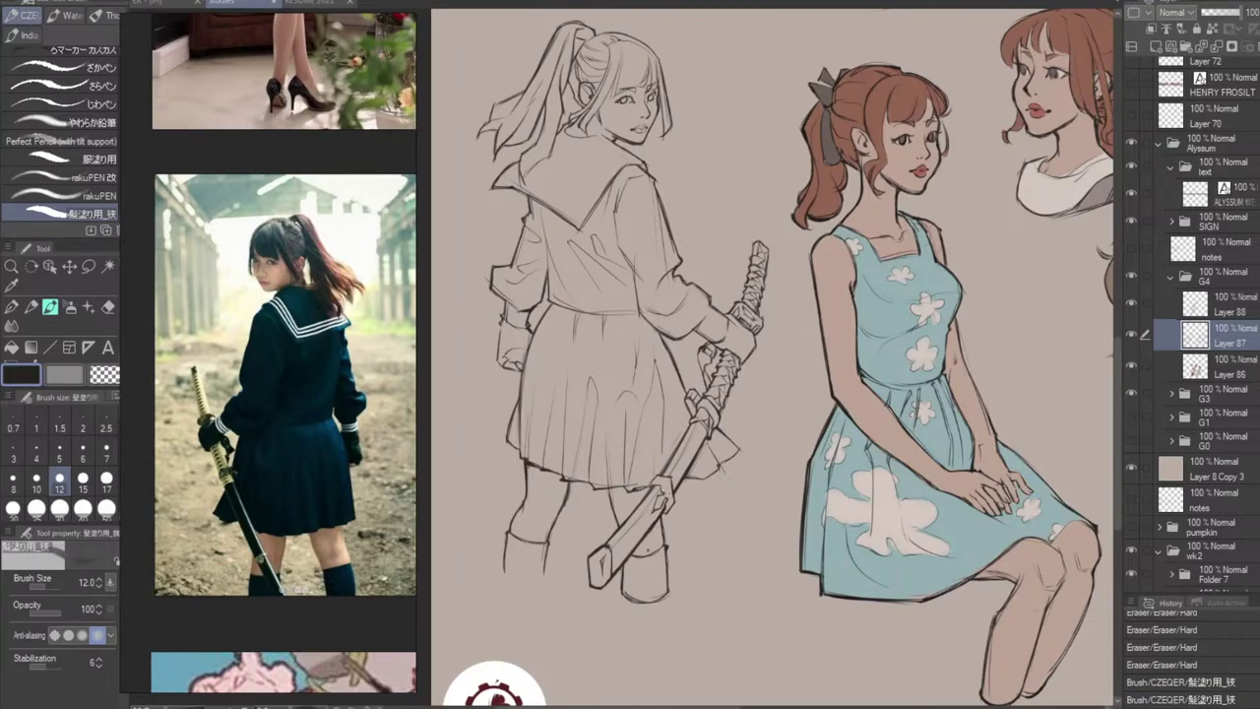
Tidy the outer corner of the band by erasing excess line and redrawing a short stroke.
{"action": "key", "text": "e"}
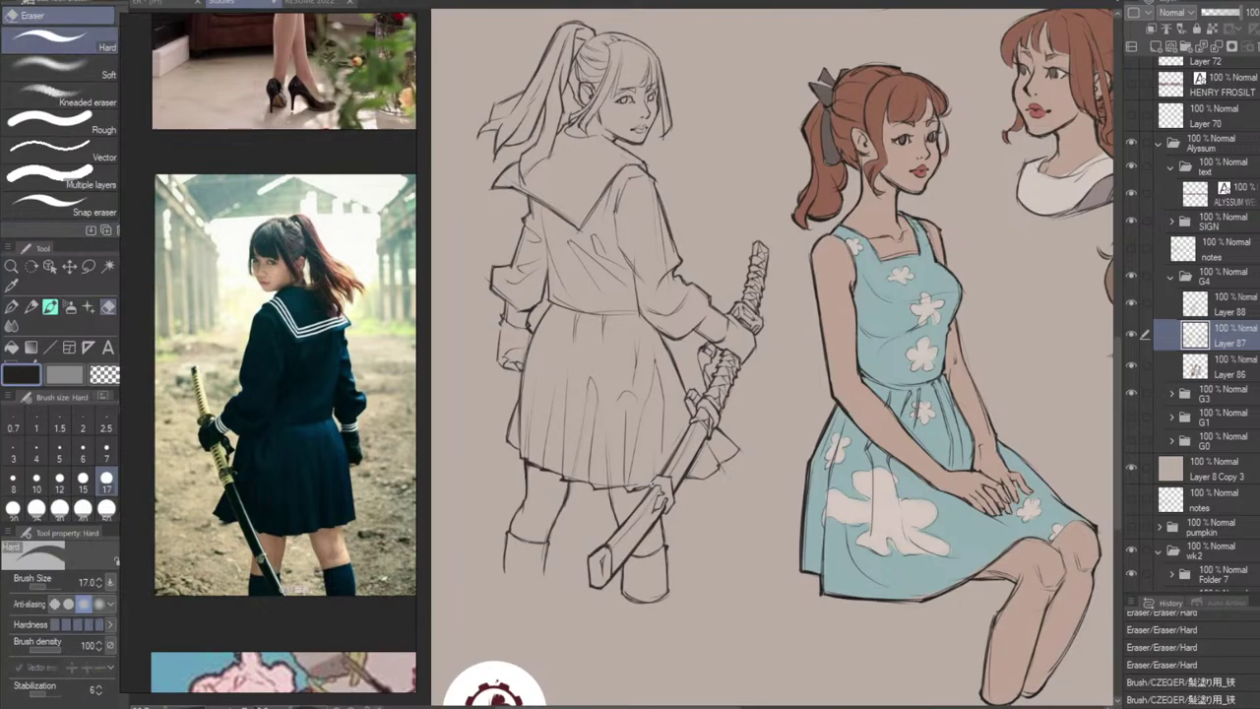
{"action": "left_click_drag", "start_coordinate": [675, 490], "coordinate": [679, 486]}
{"action": "key", "text": "b"}
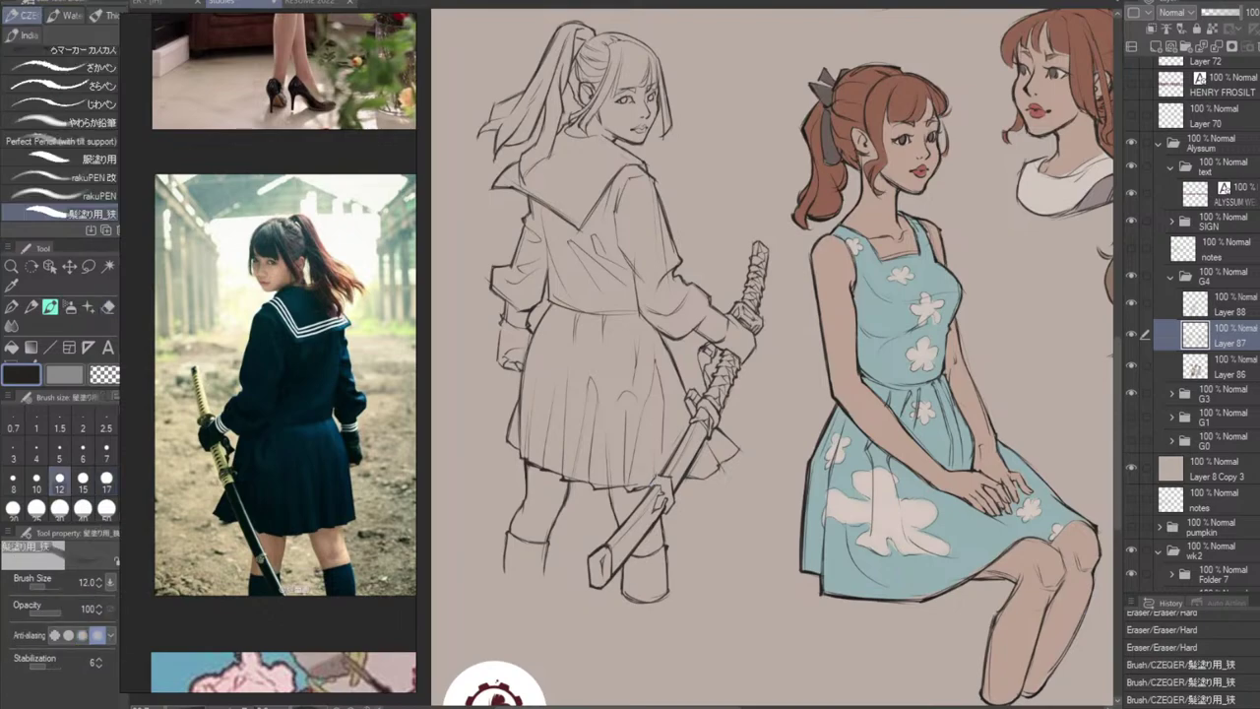
{"action": "left_click_drag", "start_coordinate": [673, 490], "coordinate": [681, 482]}
{"action": "key", "text": "e"}
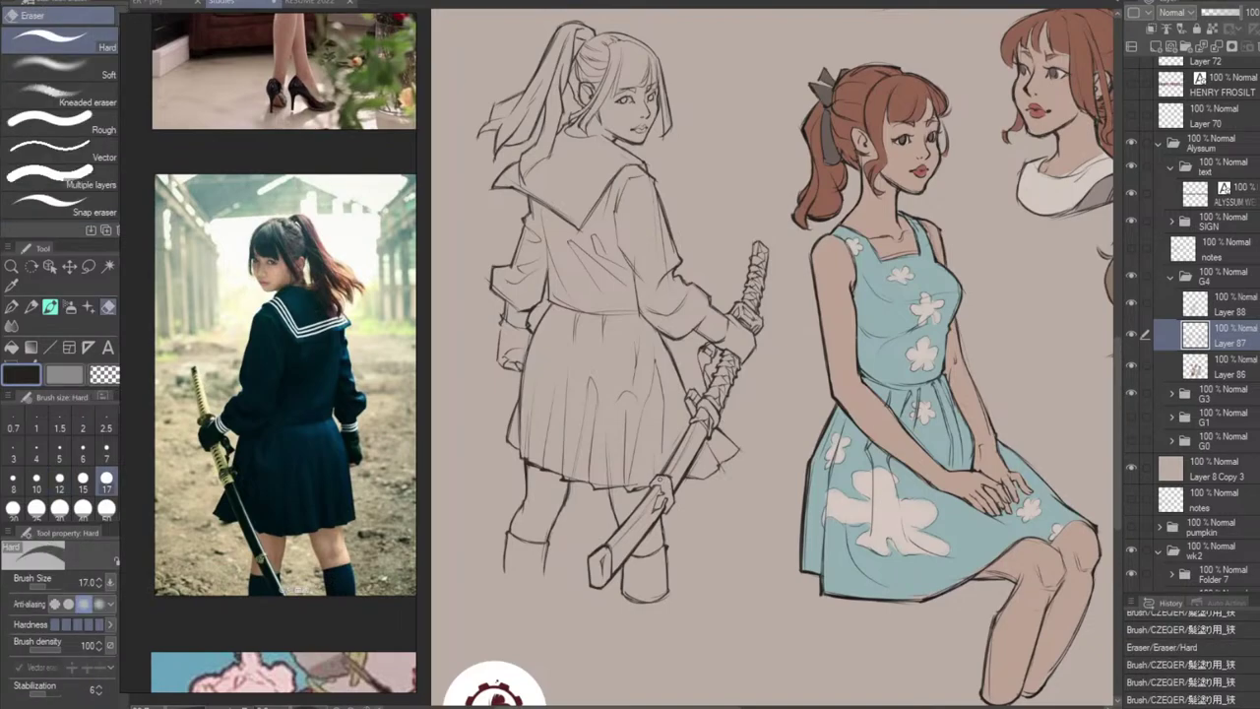
{"action": "left_click_drag", "start_coordinate": [673, 492], "coordinate": [680, 485]}
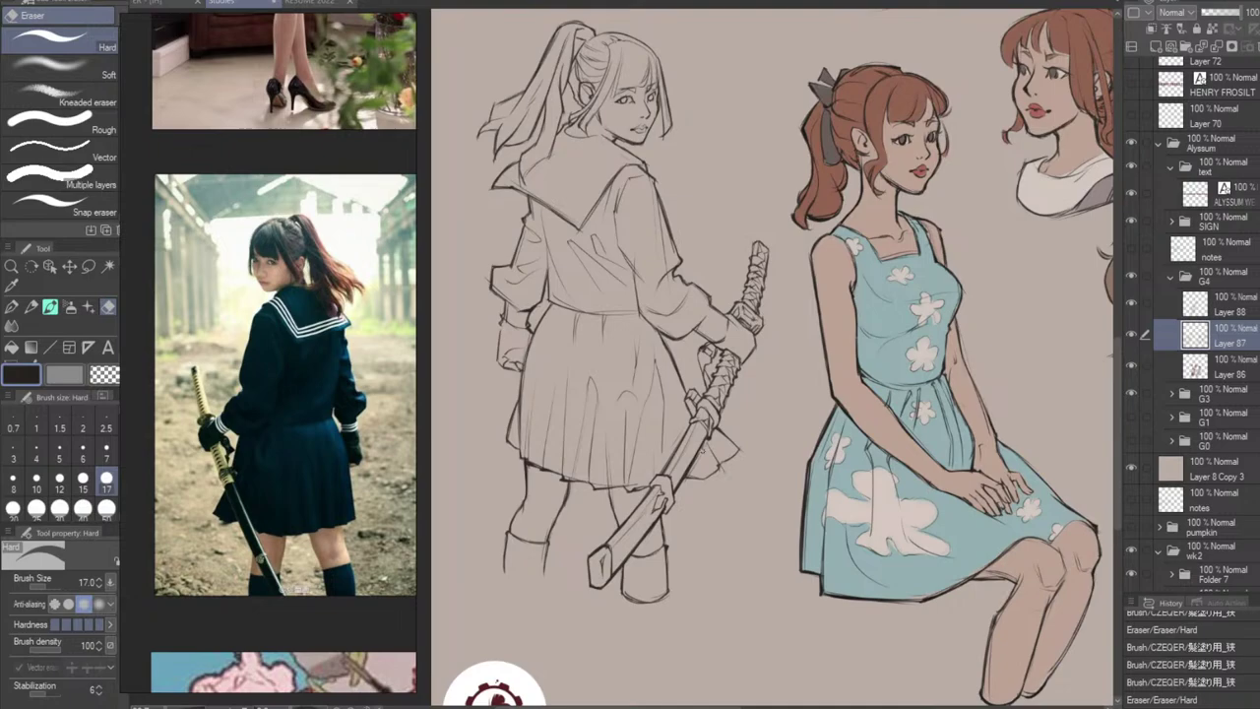
Redraw the short stroke down the band's outer side, undoing the first attempt.
{"action": "key", "text": "b"}
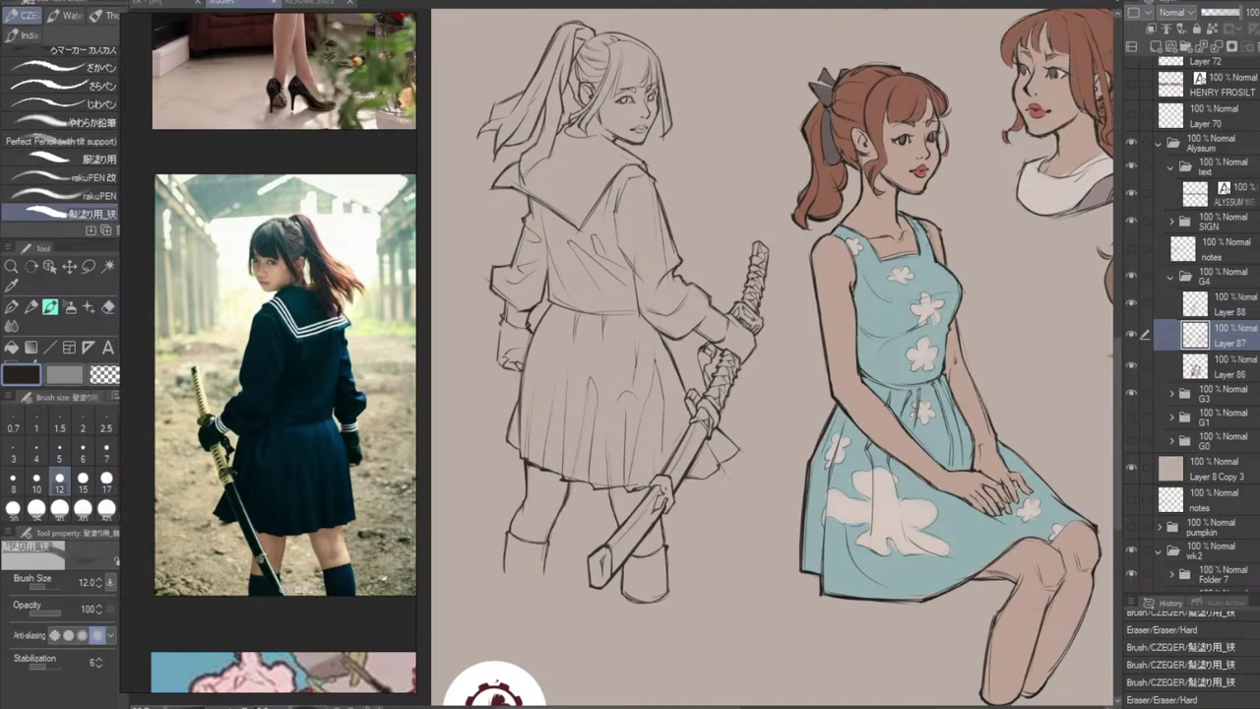
{"action": "left_click_drag", "start_coordinate": [675, 485], "coordinate": [667, 499]}
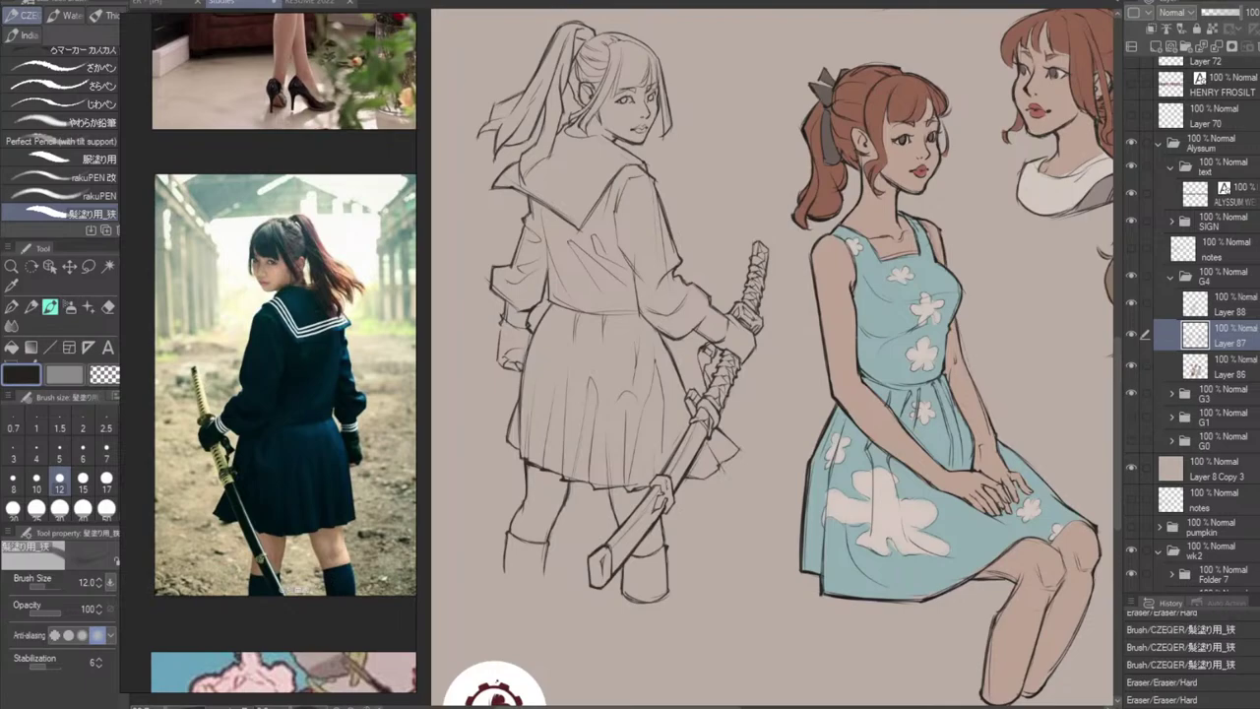
{"action": "key", "text": "ctrl+z"}
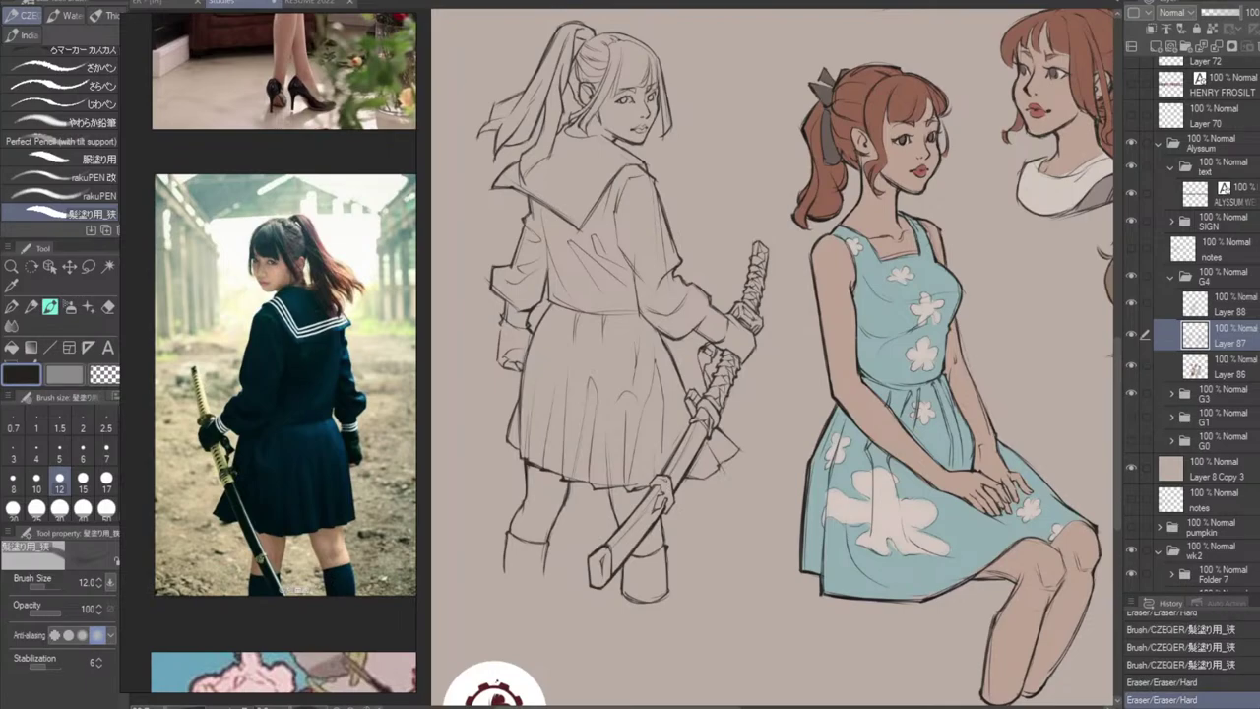
{"action": "left_click_drag", "start_coordinate": [675, 484], "coordinate": [667, 500]}
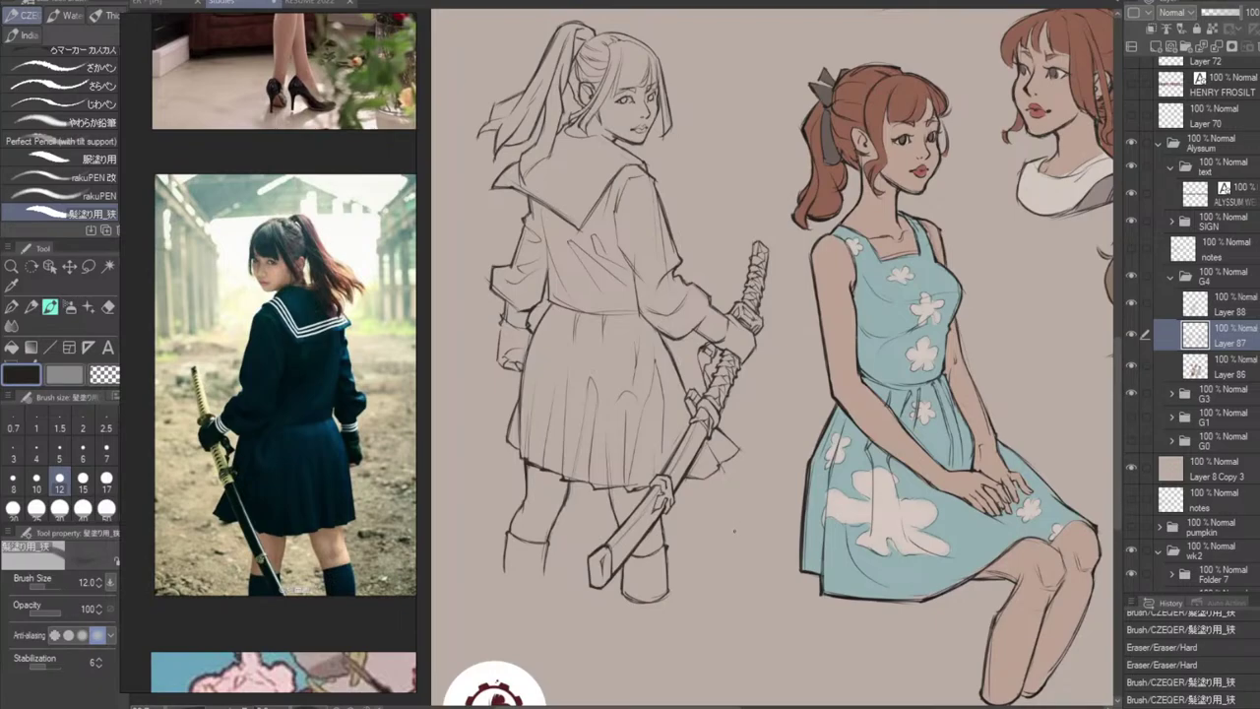
Erase along the scabbard's inner lengthwise line above and below the band to thin it.
{"action": "key", "text": "e"}
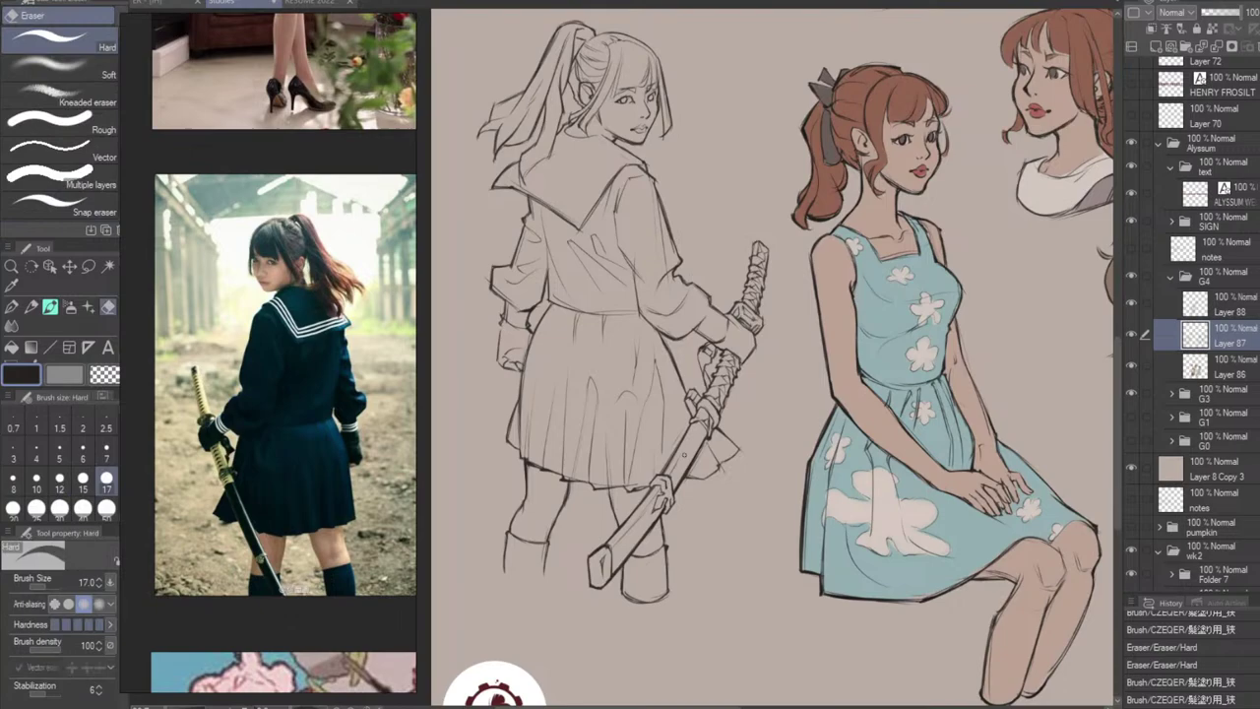
{"action": "left_click_drag", "start_coordinate": [673, 472], "coordinate": [606, 552]}
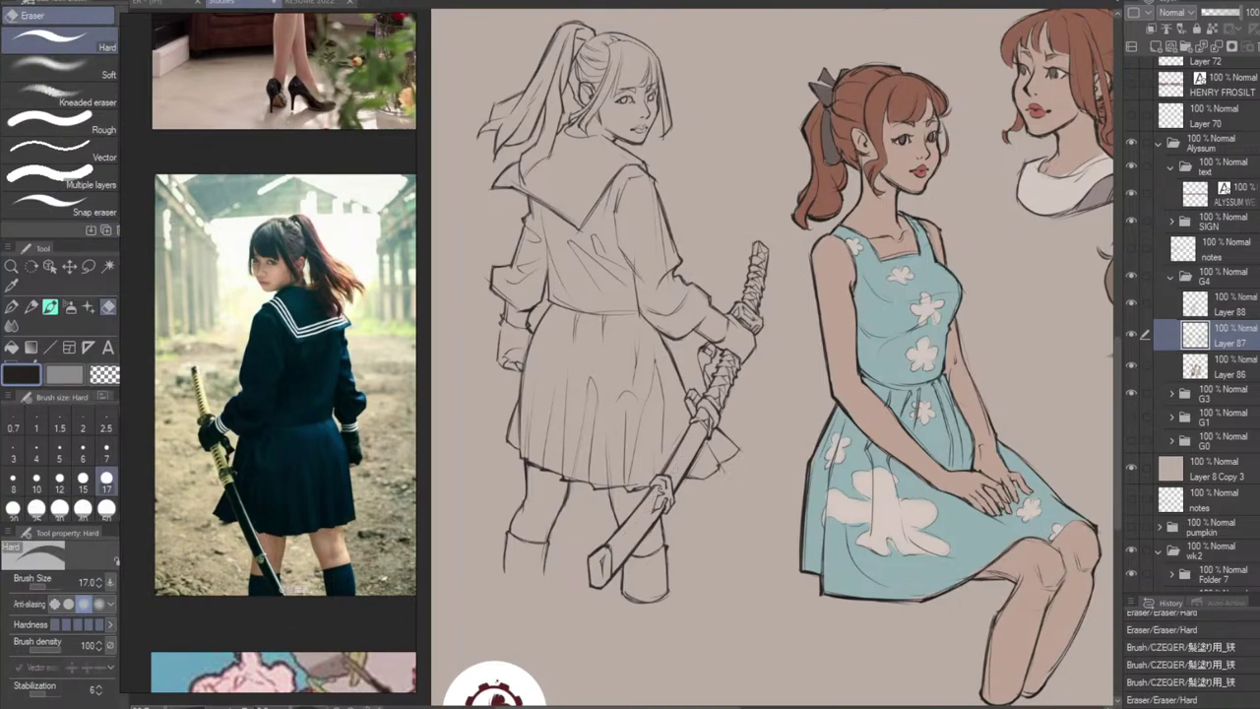
{"action": "left_click_drag", "start_coordinate": [657, 493], "coordinate": [637, 525]}
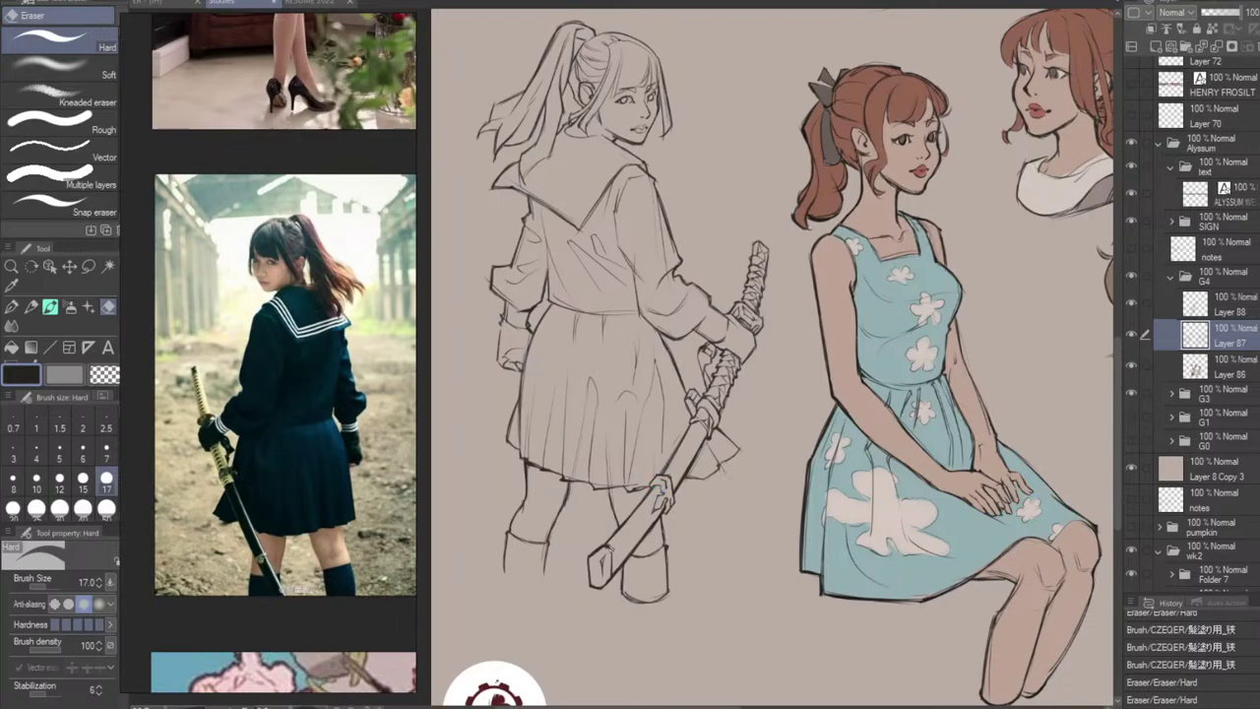
Redraw the scabbard's lengthwise line from the tip past the decorative band, undoing the strokes that miss.
{"action": "key", "text": "b"}
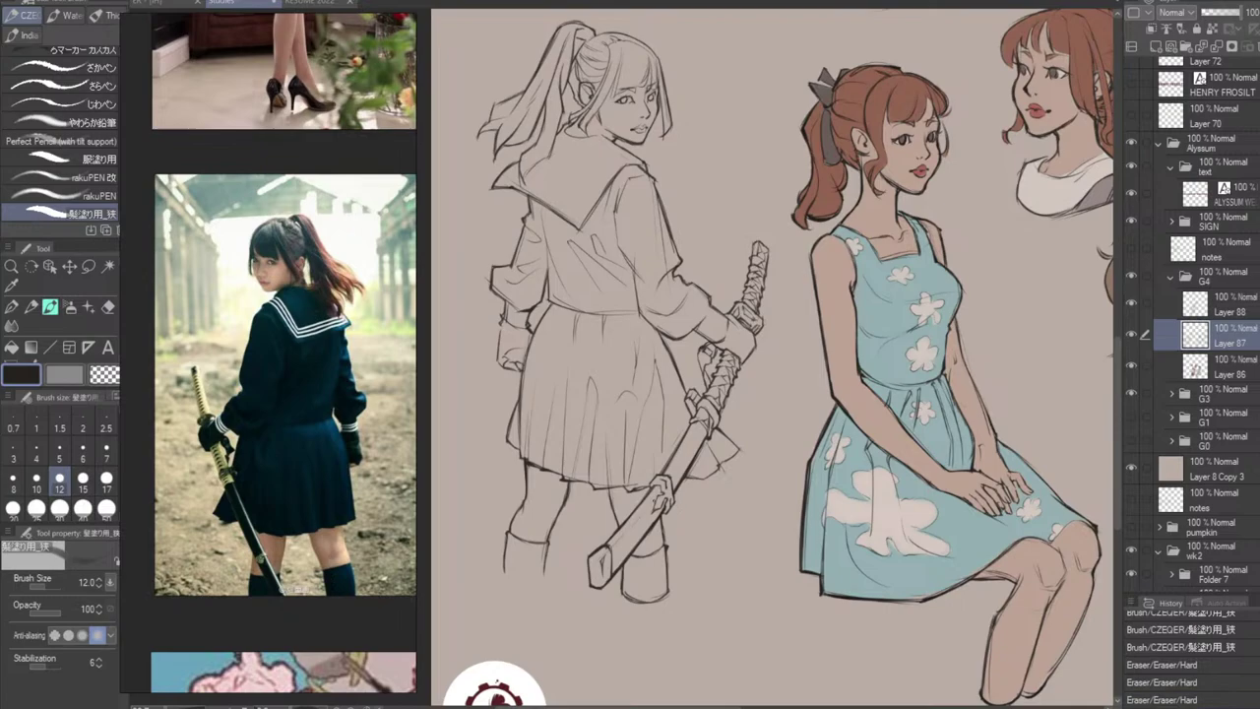
{"action": "left_click_drag", "start_coordinate": [612, 561], "coordinate": [681, 454]}
{"action": "key", "text": "ctrl+z"}
{"action": "key", "text": "ctrl+z"}
{"action": "key", "text": "ctrl+z"}
{"action": "key", "text": "ctrl+z"}
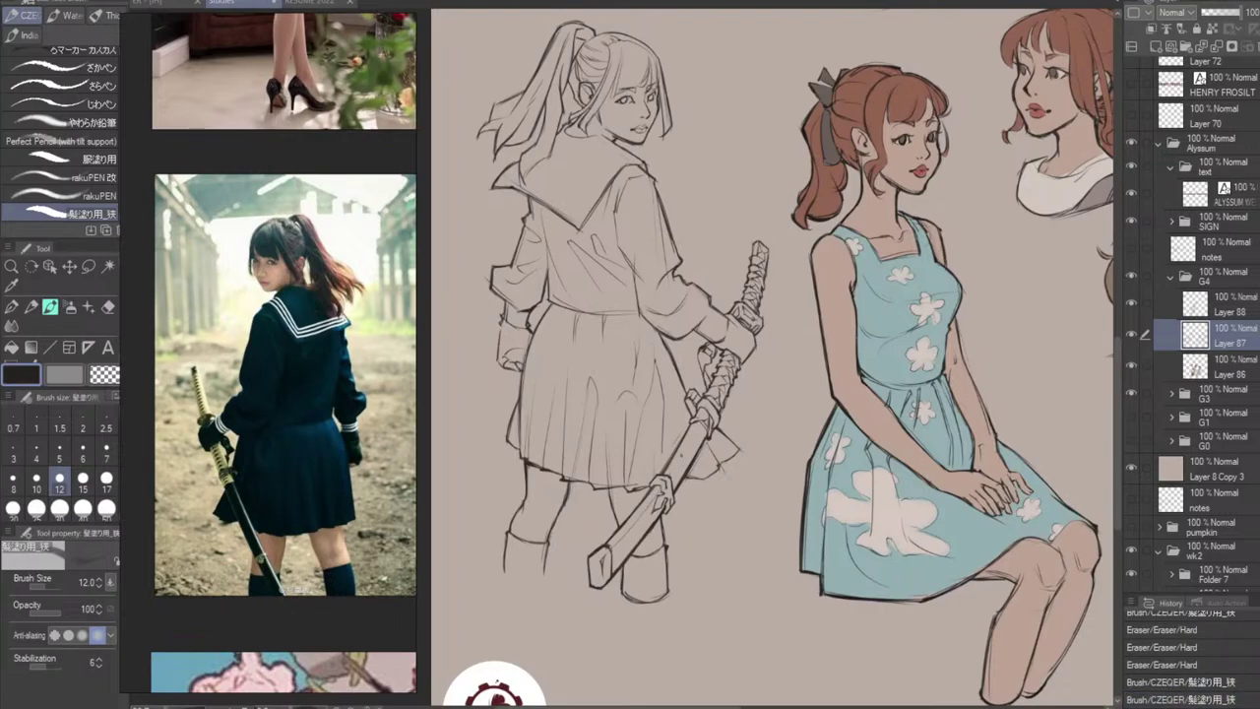
Refine the small inner strokes of the scabbard's decorative band, erasing excess line and undoing the attempts that miss.
{"action": "key", "text": "e"}
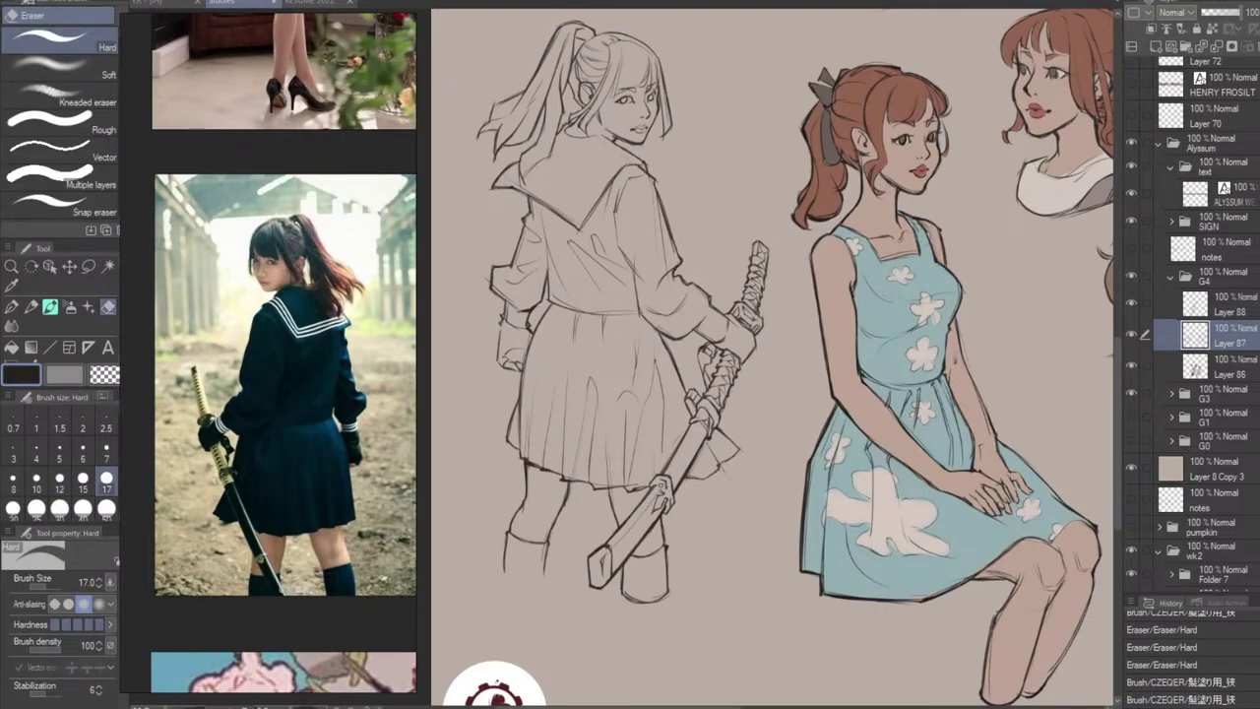
{"action": "key", "text": "b"}
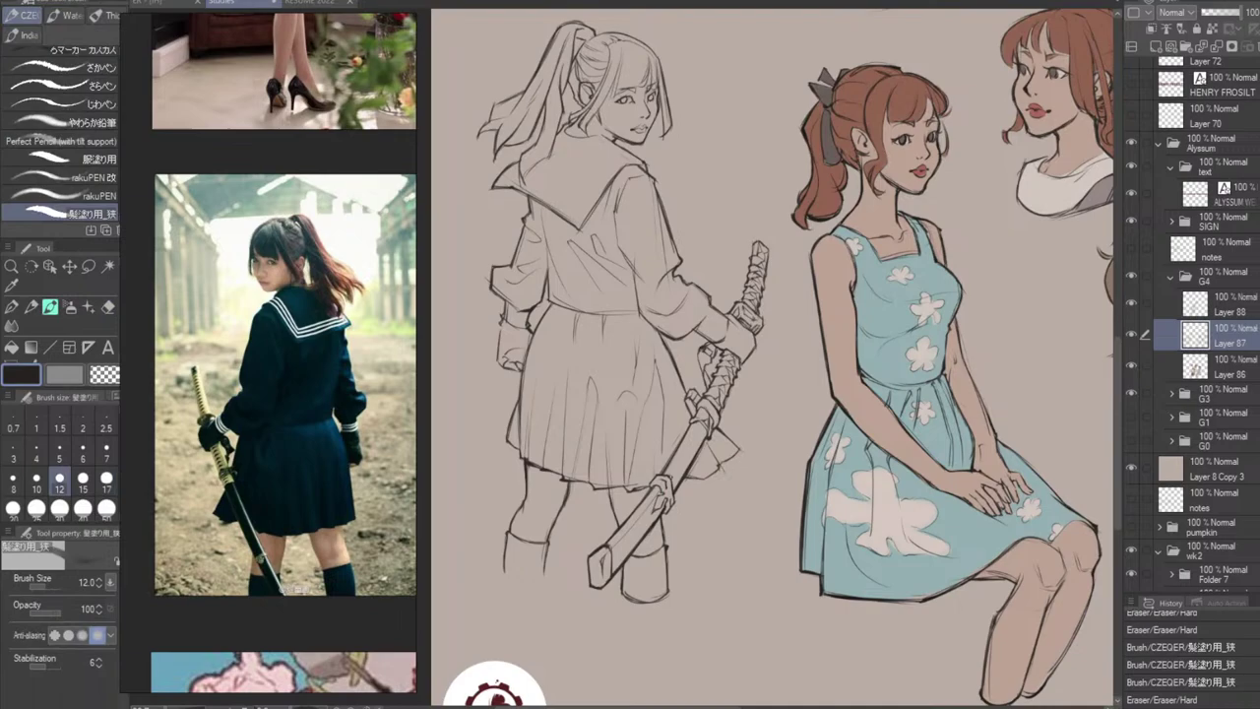
{"action": "key", "text": "ctrl+z"}
{"action": "left_click_drag", "start_coordinate": [664, 495], "coordinate": [656, 506]}
{"action": "key", "text": "ctrl+z"}
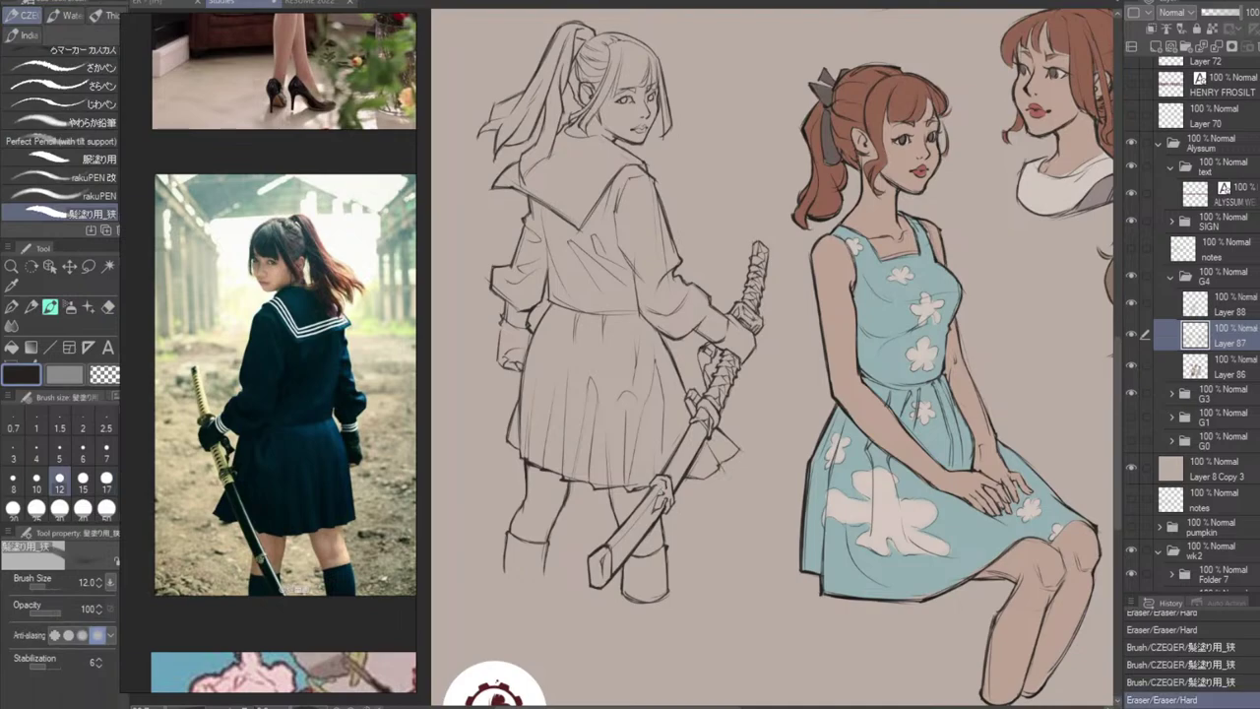
{"action": "key", "text": "ctrl+z"}
{"action": "left_click_drag", "start_coordinate": [667, 486], "coordinate": [658, 501]}
{"action": "key", "text": "e"}
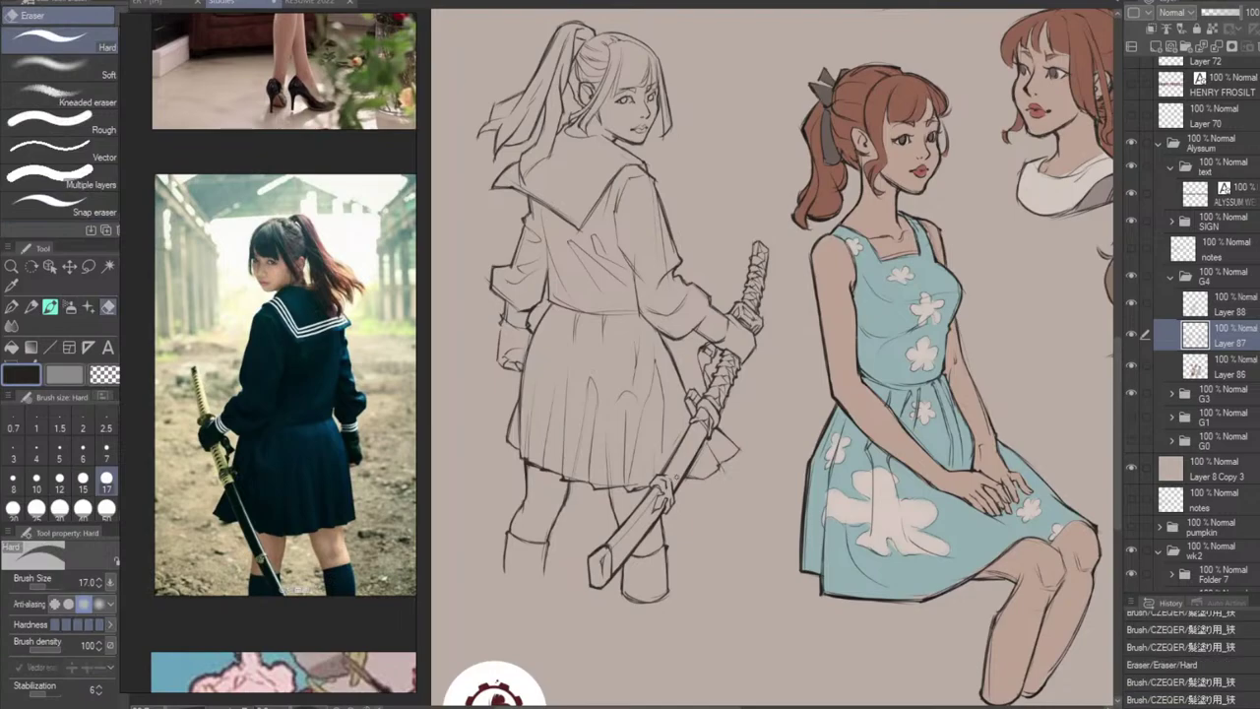
{"action": "key", "text": "b"}
{"action": "key", "text": "ctrl+z"}
{"action": "left_click_drag", "start_coordinate": [667, 475], "coordinate": [662, 508]}
{"action": "key", "text": "ctrl+z"}
Redraw the scabbard's edge between the grip and the decorative band, undoing the strokes that miss.
{"action": "left_click_drag", "start_coordinate": [705, 423], "coordinate": [680, 458]}
{"action": "key", "text": "ctrl+z"}
{"action": "key", "text": "ctrl+z"}
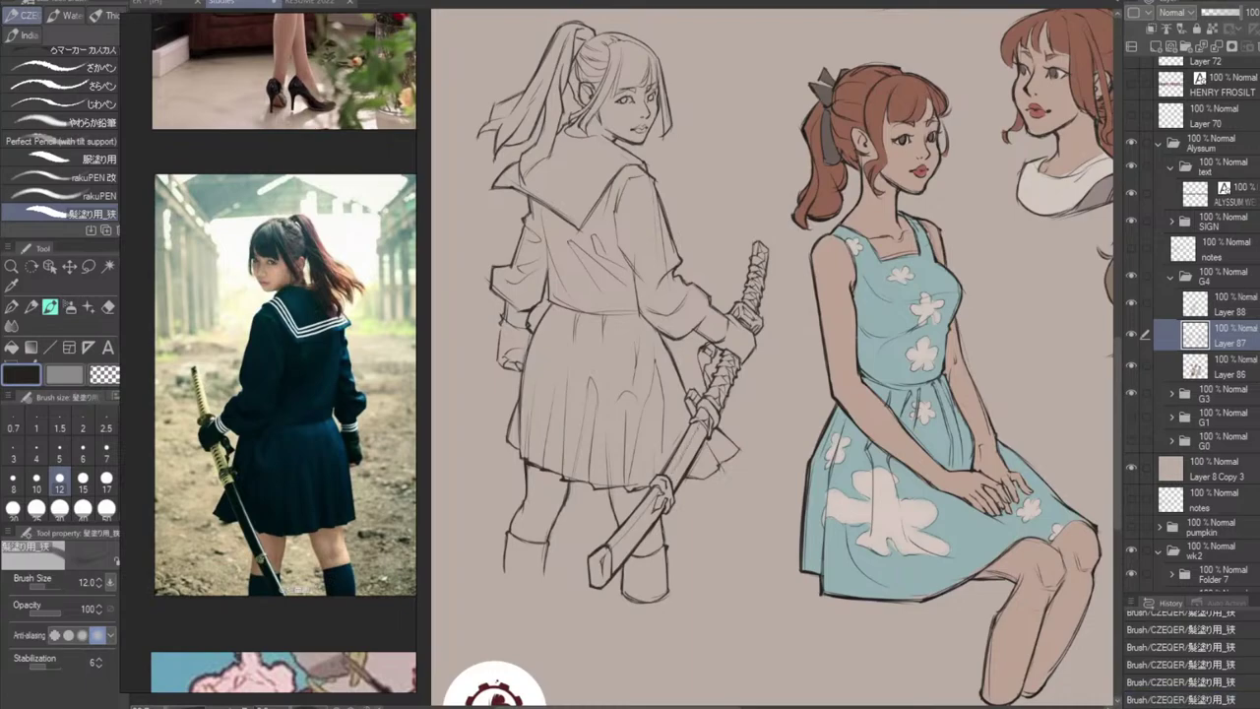
{"action": "key", "text": "ctrl+z"}
{"action": "left_click_drag", "start_coordinate": [725, 372], "coordinate": [718, 391]}
{"action": "key", "text": "ctrl+z"}
{"action": "key", "text": "ctrl+z"}
{"action": "left_click_drag", "start_coordinate": [692, 436], "coordinate": [675, 479]}
{"action": "key", "text": "ctrl+z"}
{"action": "key", "text": "ctrl+z"}
{"action": "key", "text": "ctrl+z"}
{"action": "key", "text": "ctrl+z"}
{"action": "key", "text": "ctrl+z"}
{"action": "key", "text": "ctrl+z"}
Retry the long line down the scabbard's upper section to the band, undoing each unsatisfactory stroke.
{"action": "left_click_drag", "start_coordinate": [705, 423], "coordinate": [675, 467]}
{"action": "key", "text": "ctrl+z"}
{"action": "key", "text": "ctrl+z"}
{"action": "key", "text": "ctrl+z"}
{"action": "key", "text": "ctrl+z"}
{"action": "key", "text": "ctrl+z"}
{"action": "key", "text": "ctrl+z"}
{"action": "left_click_drag", "start_coordinate": [703, 425], "coordinate": [675, 469]}
{"action": "key", "text": "ctrl+z"}
{"action": "key", "text": "ctrl+z"}
{"action": "key", "text": "ctrl+z"}
{"action": "key", "text": "ctrl+z"}
Try a short cross stroke near the scabbard's upper end and compare the drawing with and without the latest stroke.
{"action": "left_click_drag", "start_coordinate": [691, 426], "coordinate": [701, 437]}
{"action": "key", "text": "ctrl+z"}
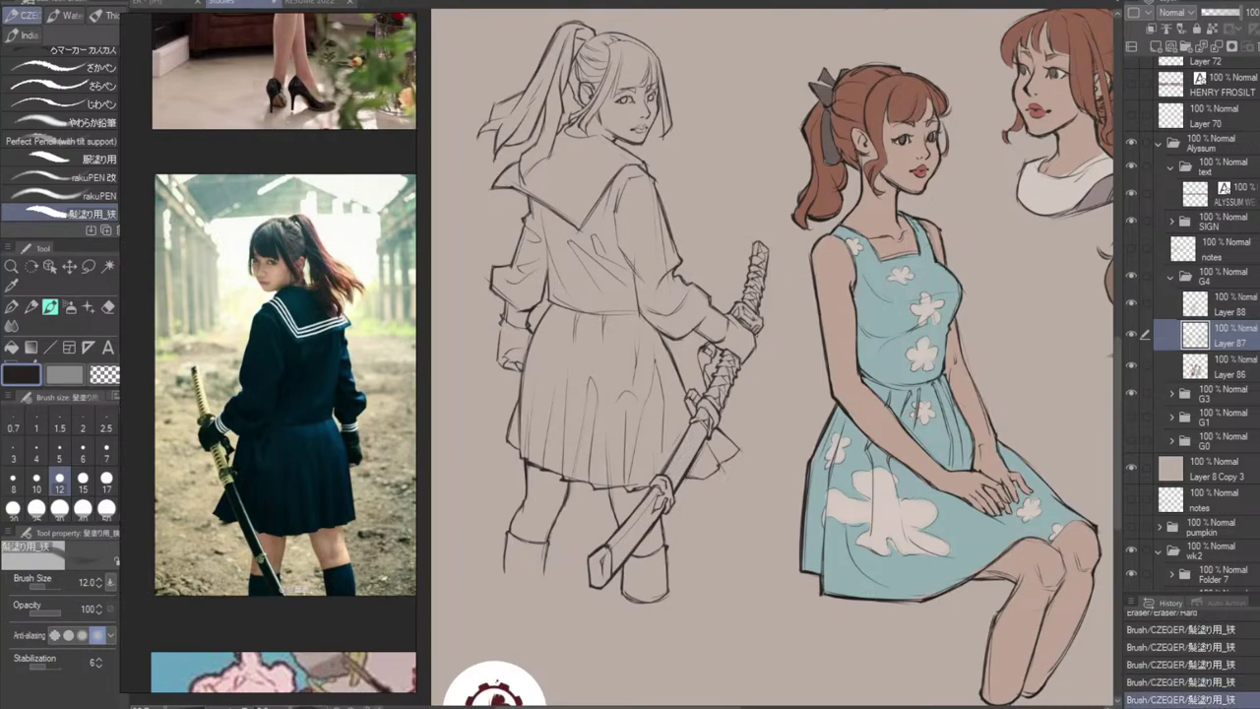
{"action": "key", "text": "ctrl+z"}
{"action": "key", "text": "ctrl+y"}
{"action": "key", "text": "ctrl+z"}
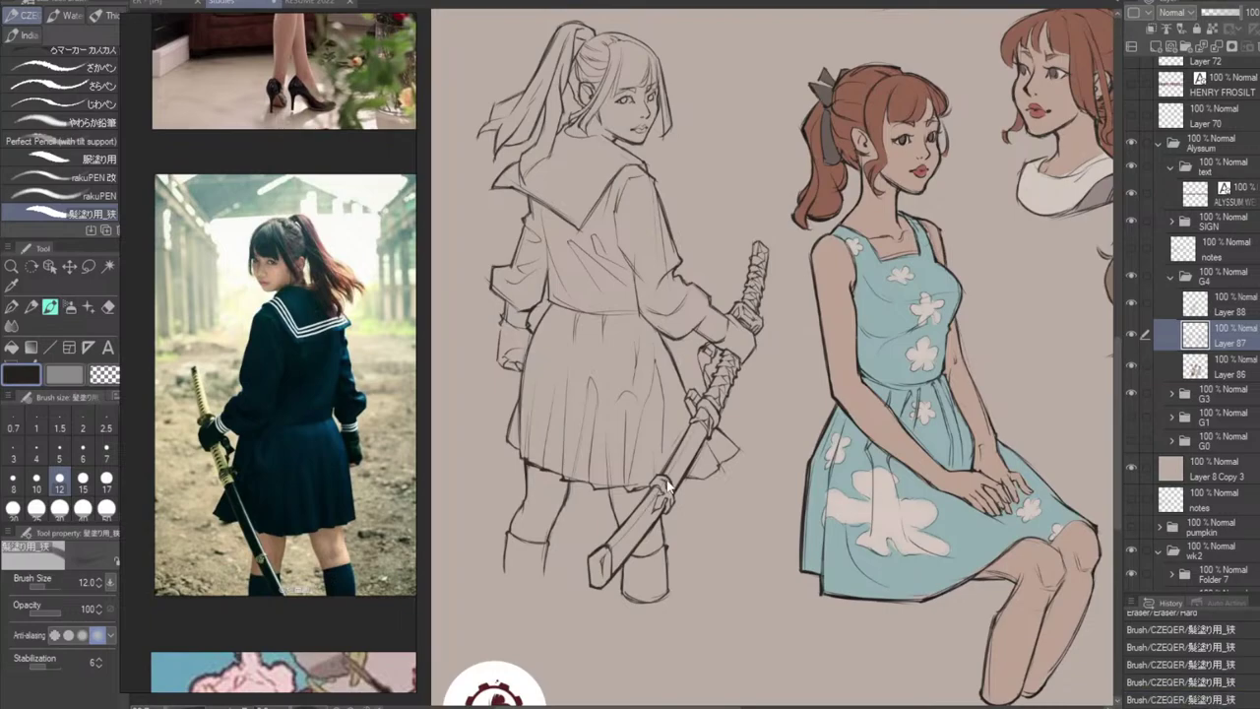
{"action": "key", "text": "ctrl+y"}
{"action": "key", "text": "ctrl+z"}
{"action": "key", "text": "ctrl+y"}
{"action": "key", "text": "ctrl+z"}
{"action": "key", "text": "ctrl+y"}
Touch up the scabbard line just above the band with short strokes, undoing those that miss.
{"action": "left_click_drag", "start_coordinate": [689, 445], "coordinate": [669, 484]}
{"action": "key", "text": "ctrl+z"}
{"action": "left_click_drag", "start_coordinate": [700, 419], "coordinate": [689, 441]}
{"action": "key", "text": "ctrl+z"}
Flip the canvas horizontally and erase the inner contour of the leg farther from the sword, between skirt hem and sock.
{"action": "key", "text": "h"}
{"action": "left_click_drag", "start_coordinate": [795, 568], "coordinate": [827, 576]}
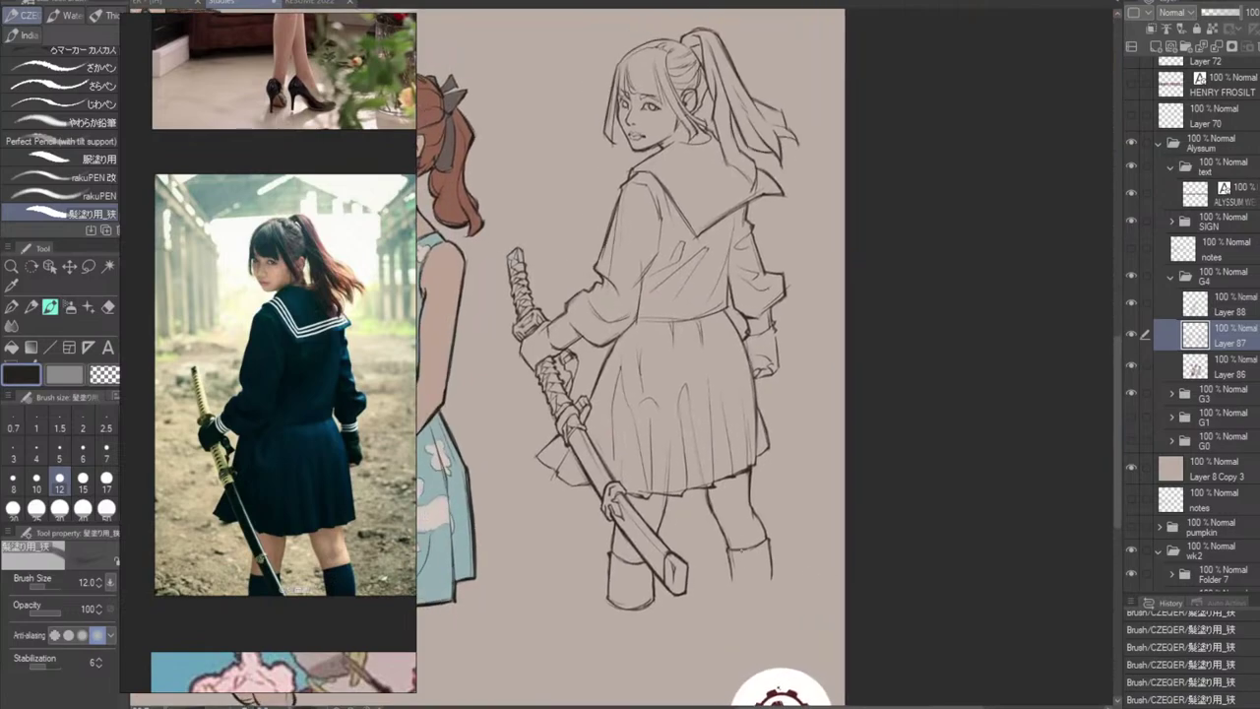
{"action": "key", "text": "e"}
{"action": "mouse_move", "coordinate": [710, 521]}
{"action": "left_mouse_down"}
{"action": "mouse_move", "coordinate": [710, 508]}
{"action": "mouse_move", "coordinate": [734, 575]}
{"action": "left_mouse_up"}
{"action": "key", "text": "b"}
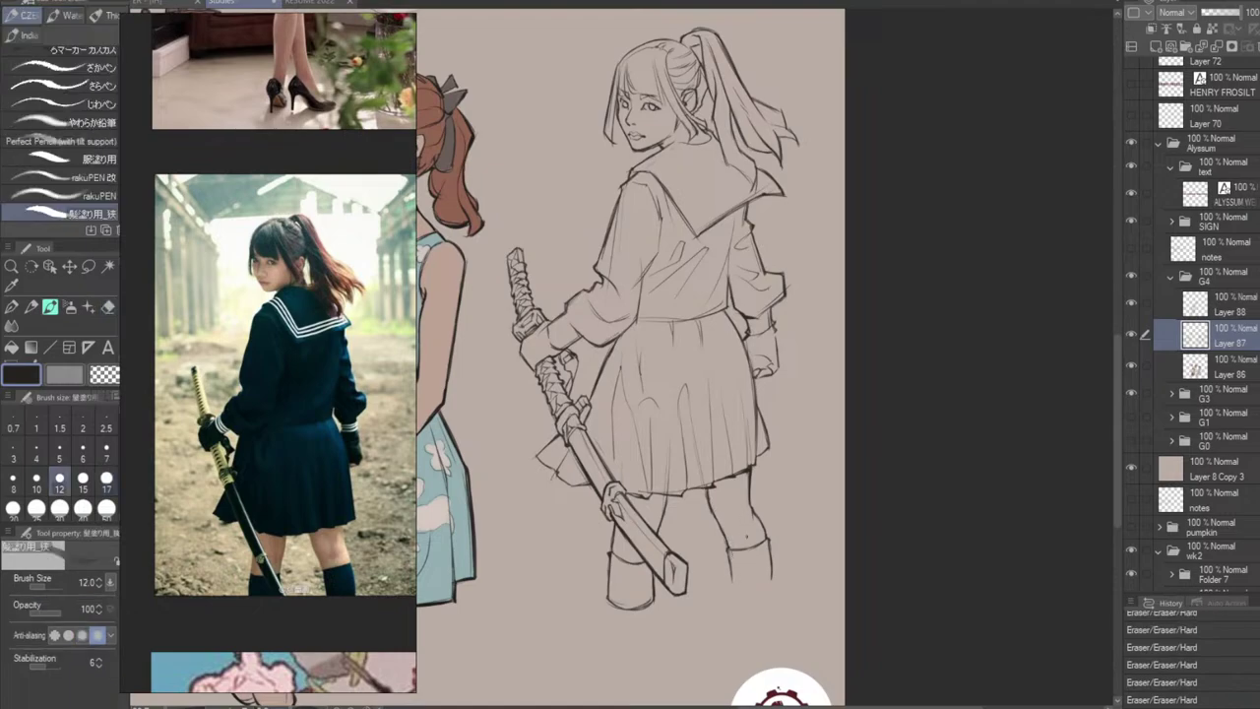
{"action": "key", "text": "e"}
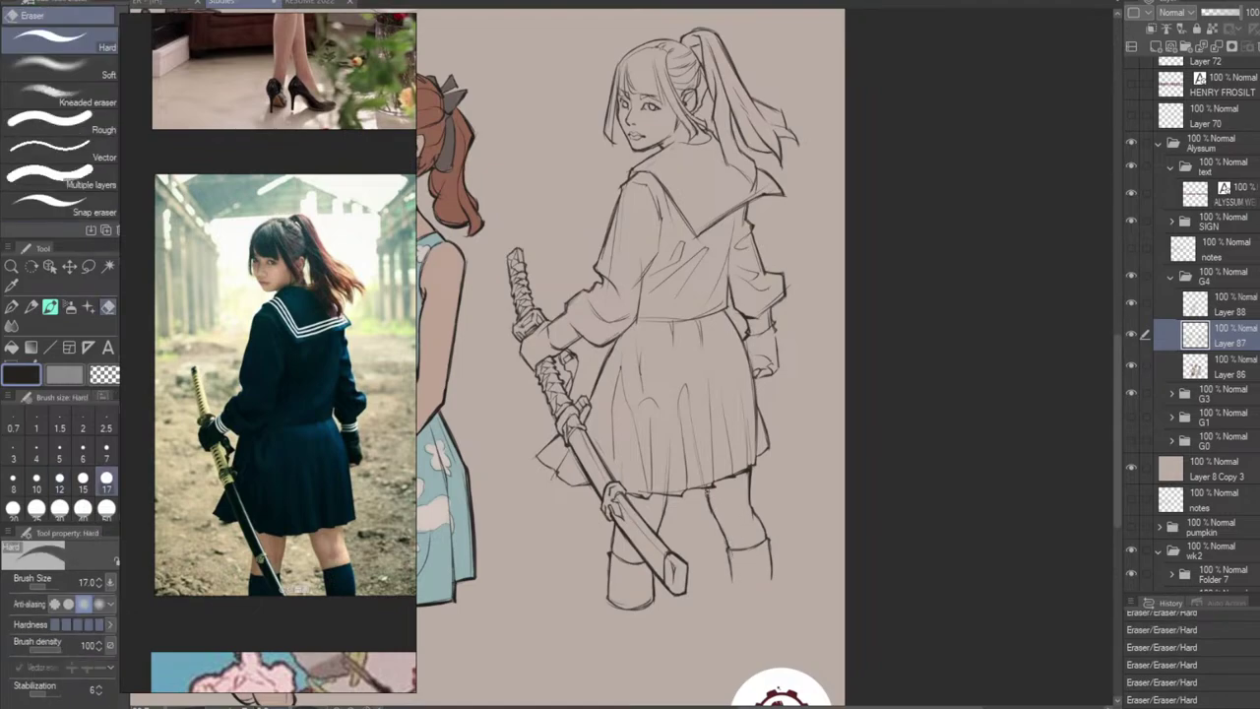
{"action": "left_click_drag", "start_coordinate": [709, 492], "coordinate": [728, 579]}
{"action": "key", "text": "b"}
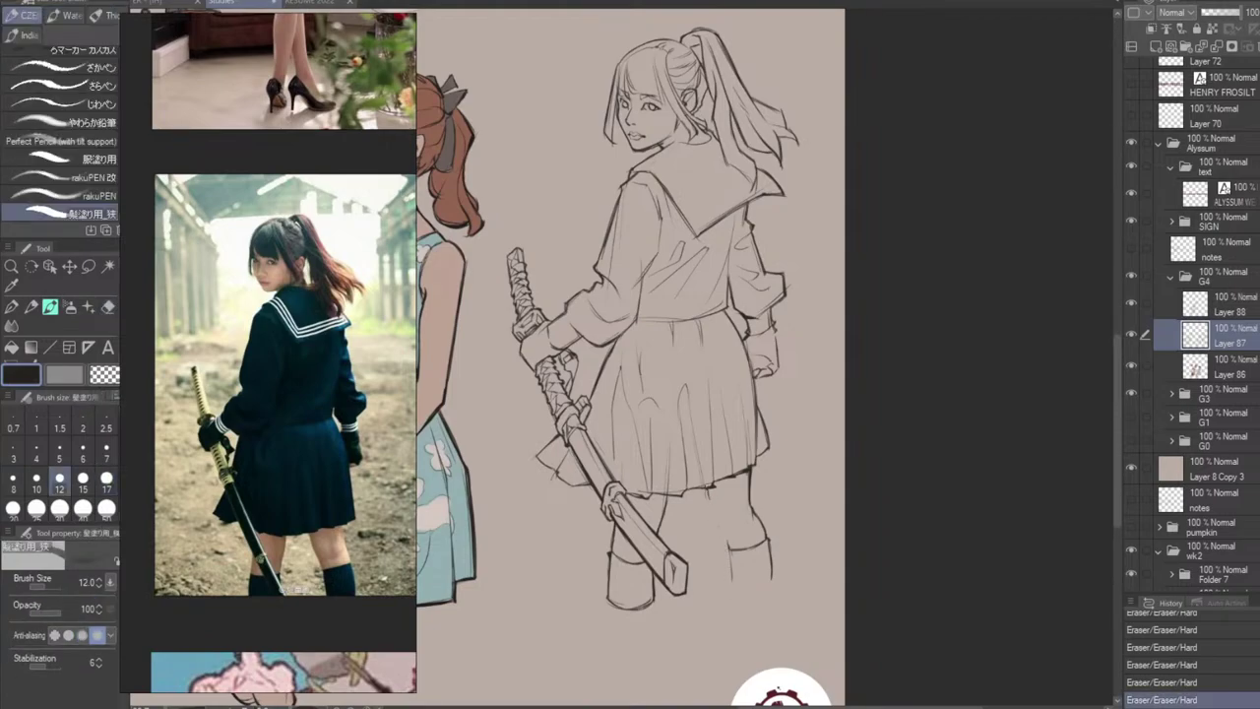
Redraw the erased inner leg contour from the skirt hem down along the sock, undoing the strokes that miss.
{"action": "left_click_drag", "start_coordinate": [709, 488], "coordinate": [731, 555]}
{"action": "key", "text": "ctrl+z"}
{"action": "key", "text": "ctrl+z"}
{"action": "key", "text": "ctrl+z"}
{"action": "mouse_move", "coordinate": [723, 535]}
{"action": "left_mouse_down"}
{"action": "mouse_move", "coordinate": [742, 549]}
{"action": "mouse_move", "coordinate": [731, 587]}
{"action": "mouse_move", "coordinate": [732, 576]}
{"action": "left_mouse_up"}
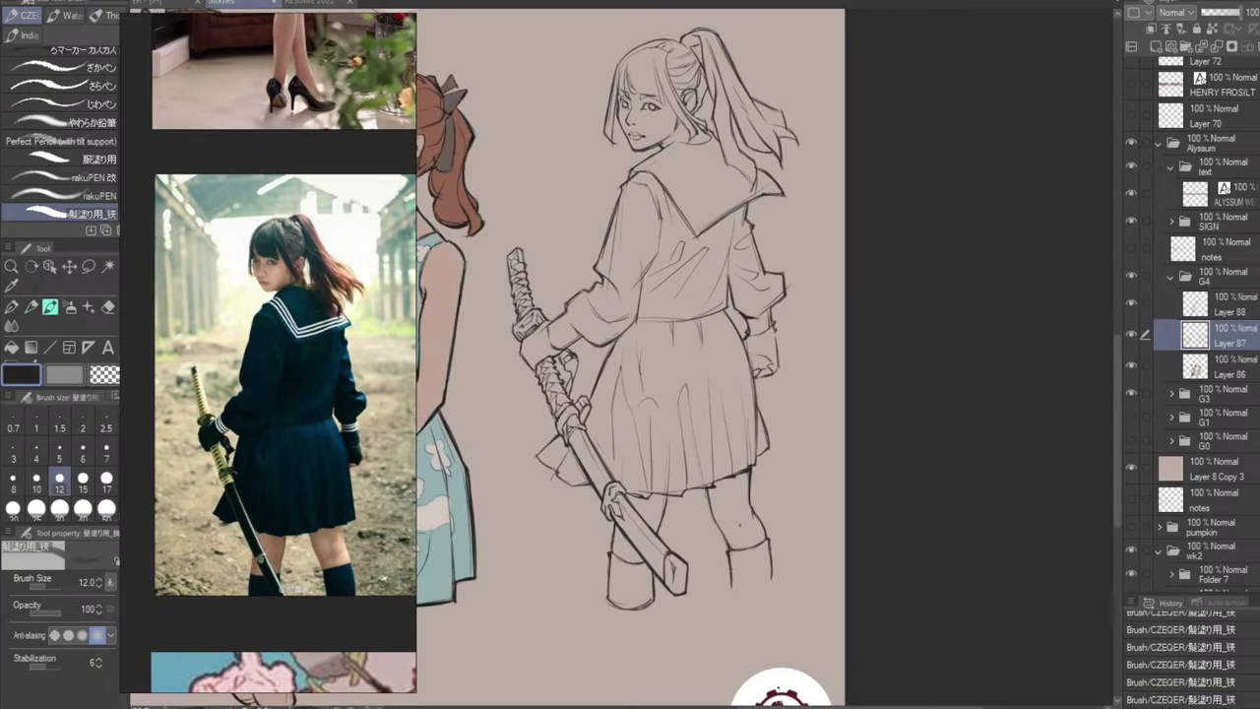
Erase the overlapping line ends at the skirt hem and sock top, and retouch the inner leg contour between them.
{"action": "key", "text": "e"}
{"action": "mouse_move", "coordinate": [707, 494]}
{"action": "left_mouse_down"}
{"action": "mouse_move", "coordinate": [725, 539]}
{"action": "mouse_move", "coordinate": [721, 488]}
{"action": "left_mouse_up"}
{"action": "left_click_drag", "start_coordinate": [732, 552], "coordinate": [730, 558]}
{"action": "key", "text": "b"}
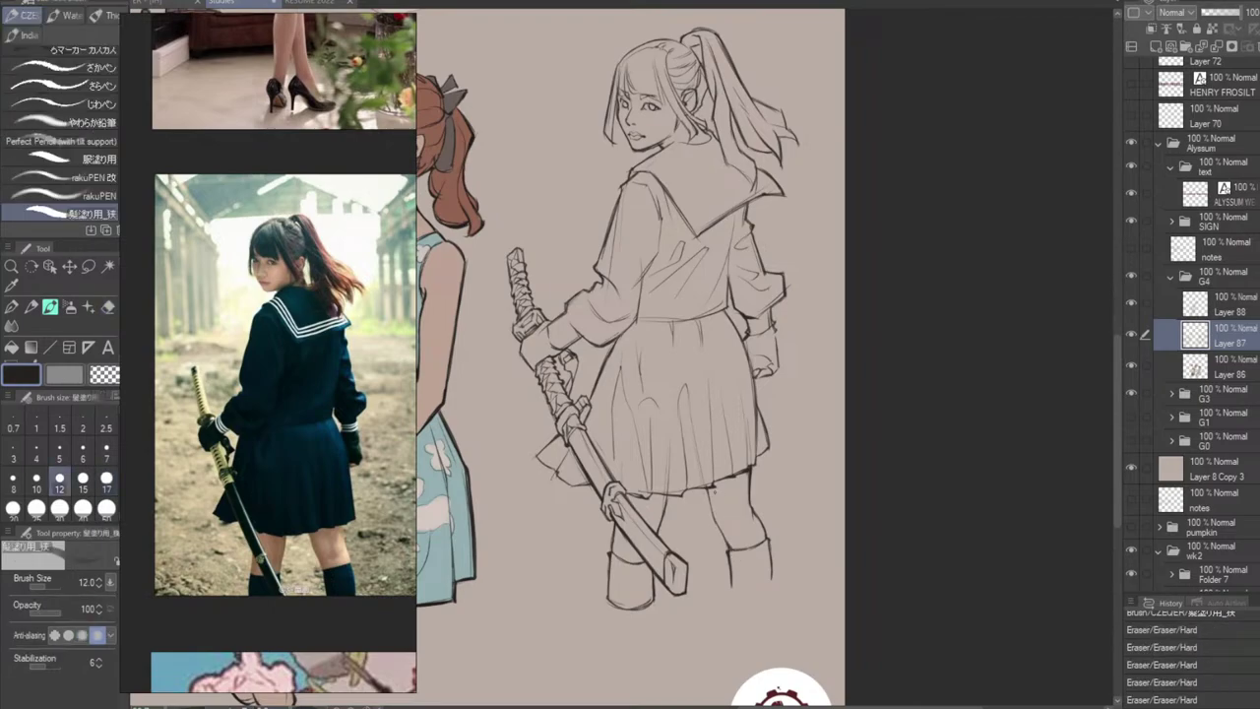
{"action": "left_click_drag", "start_coordinate": [708, 492], "coordinate": [738, 559]}
{"action": "key", "text": "ctrl+z"}
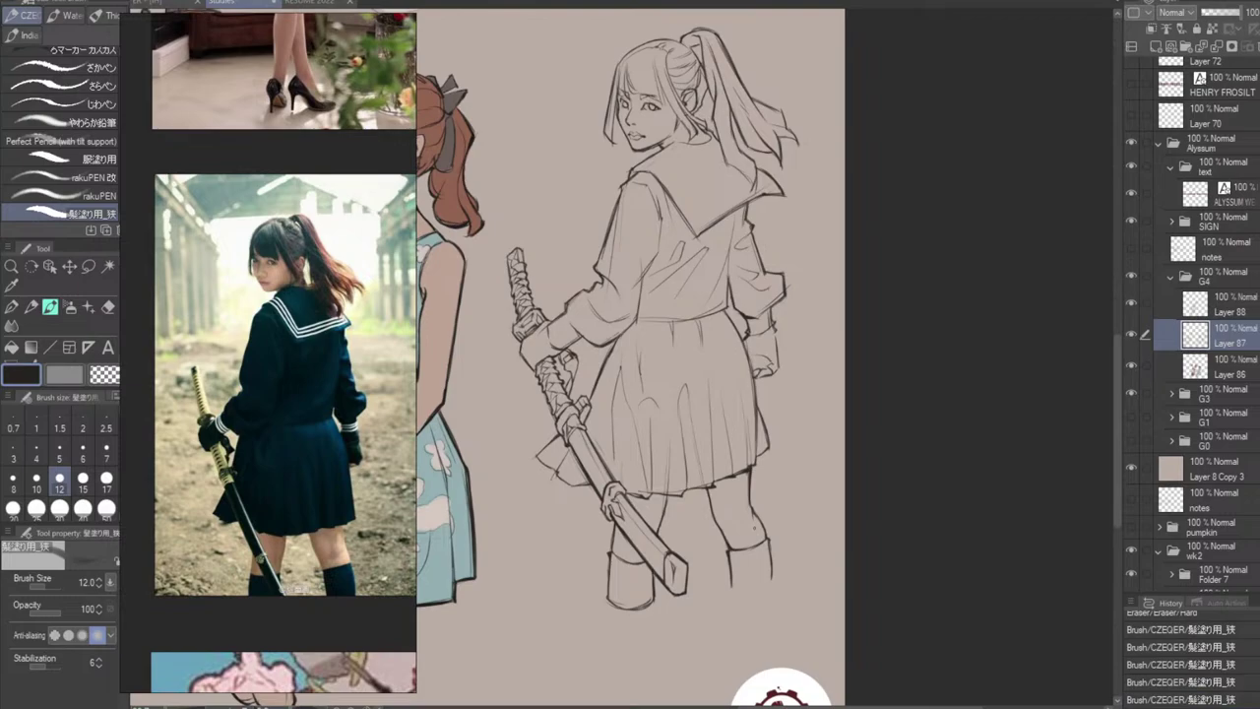
Redraw the contours of the leg behind the scabbard, undoing the strokes that miss.
{"action": "mouse_move", "coordinate": [613, 532]}
{"action": "left_mouse_down"}
{"action": "mouse_move", "coordinate": [609, 552]}
{"action": "mouse_move", "coordinate": [625, 562]}
{"action": "mouse_move", "coordinate": [612, 560]}
{"action": "left_mouse_up"}
{"action": "key", "text": "ctrl+z"}
{"action": "key", "text": "ctrl+z"}
{"action": "key", "text": "ctrl+z"}
{"action": "key", "text": "ctrl+z"}
{"action": "left_click_drag", "start_coordinate": [652, 505], "coordinate": [660, 524]}
{"action": "key", "text": "ctrl+z"}
{"action": "key", "text": "ctrl+z"}
{"action": "left_click_drag", "start_coordinate": [654, 516], "coordinate": [652, 526]}
{"action": "key", "text": "ctrl+z"}
{"action": "key", "text": "ctrl+z"}
{"action": "key", "text": "ctrl+z"}
{"action": "key", "text": "ctrl+z"}
{"action": "key", "text": "ctrl+z"}
Erase the excess line where the free-standing leg's outer contour meets the skirt hem.
{"action": "key", "text": "e"}
{"action": "mouse_move", "coordinate": [748, 506]}
{"action": "left_mouse_down"}
{"action": "mouse_move", "coordinate": [753, 520]}
{"action": "mouse_move", "coordinate": [750, 475]}
{"action": "left_mouse_up"}
{"action": "key", "text": "b"}
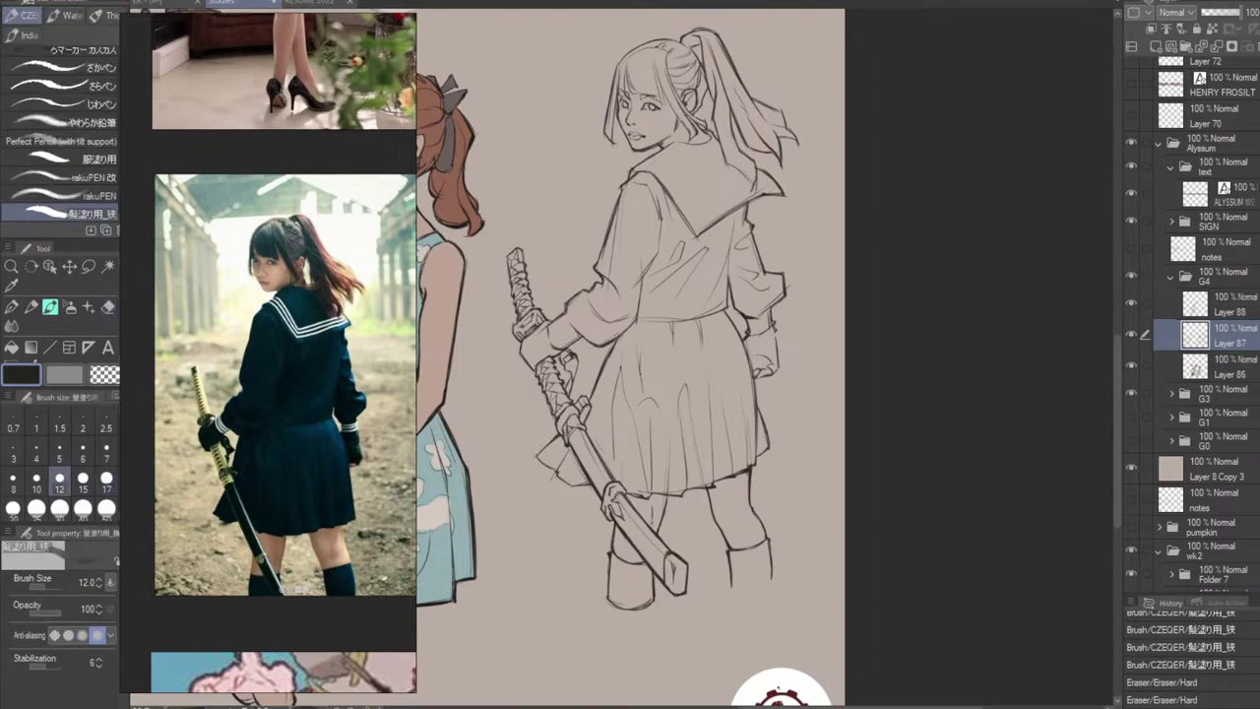
Close off the open sock with a rounded bottom and firm outer side, and retouch the lower edge of the other sock.
{"action": "mouse_move", "coordinate": [730, 575]}
{"action": "left_mouse_down"}
{"action": "mouse_move", "coordinate": [738, 598]}
{"action": "mouse_move", "coordinate": [765, 592]}
{"action": "left_mouse_up"}
{"action": "key", "text": "ctrl+z"}
{"action": "key", "text": "ctrl+z"}
{"action": "left_click_drag", "start_coordinate": [771, 546], "coordinate": [768, 590]}
{"action": "key", "text": "ctrl+z"}
{"action": "key", "text": "ctrl+z"}
{"action": "key", "text": "ctrl+z"}
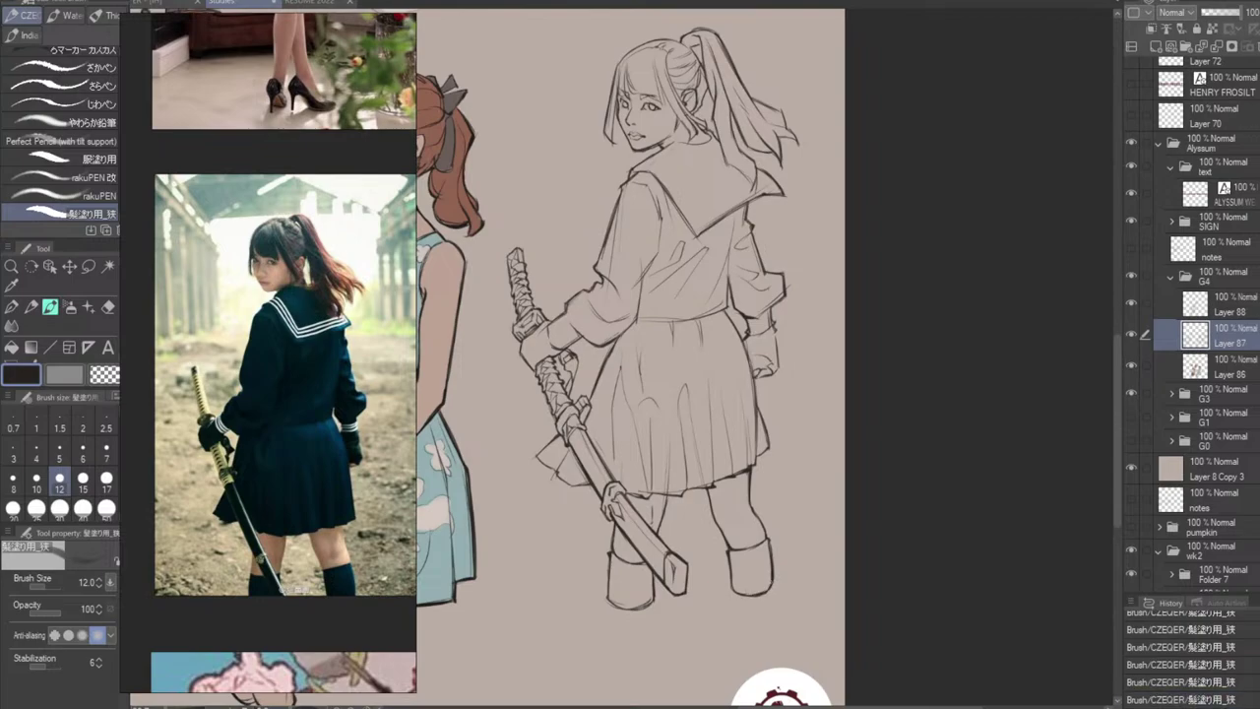
{"action": "left_click_drag", "start_coordinate": [609, 599], "coordinate": [652, 602]}
{"action": "key", "text": "ctrl+z"}
{"action": "key", "text": "ctrl+z"}
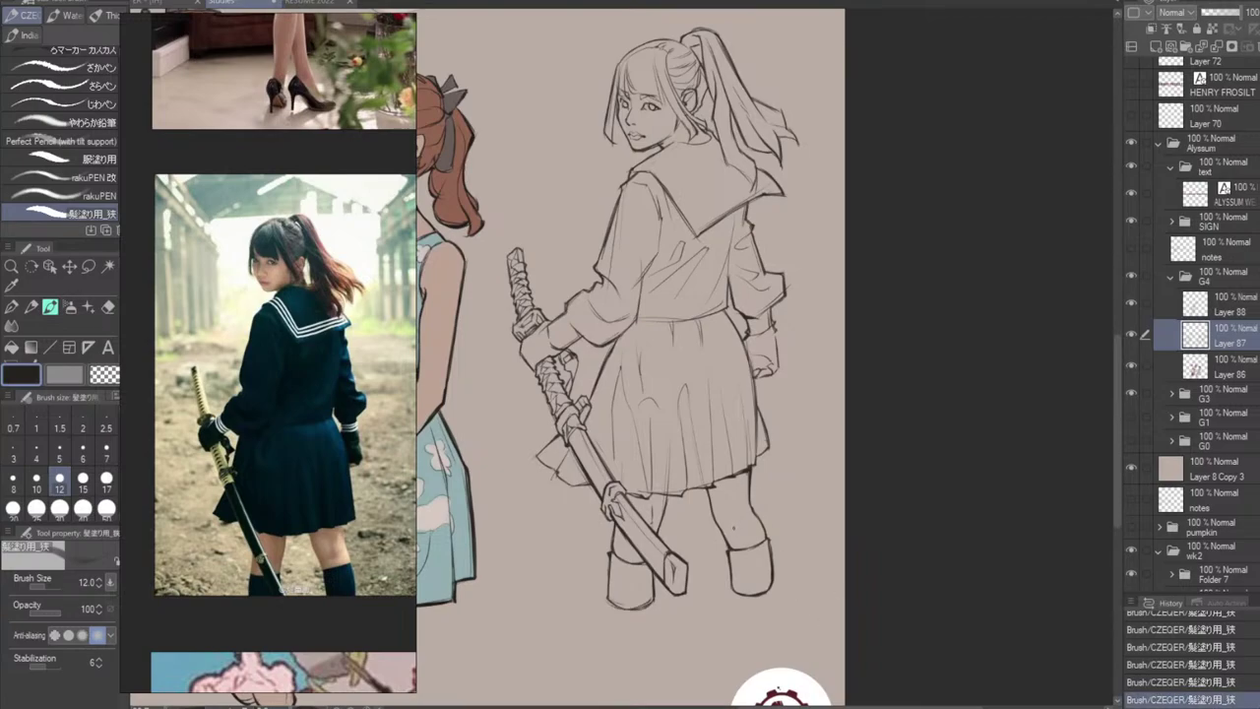
Add small crease marks behind the knee of the free-standing leg, undoing misses and erasing excess line.
{"action": "mouse_move", "coordinate": [726, 526]}
{"action": "left_mouse_down"}
{"action": "mouse_move", "coordinate": [753, 512]}
{"action": "mouse_move", "coordinate": [735, 510]}
{"action": "mouse_move", "coordinate": [735, 523]}
{"action": "mouse_move", "coordinate": [729, 511]}
{"action": "left_mouse_up"}
{"action": "key", "text": "ctrl+z"}
{"action": "key", "text": "ctrl+z"}
{"action": "key", "text": "ctrl+z"}
{"action": "key", "text": "ctrl+z"}
{"action": "key", "text": "ctrl+z"}
{"action": "key", "text": "ctrl+z"}
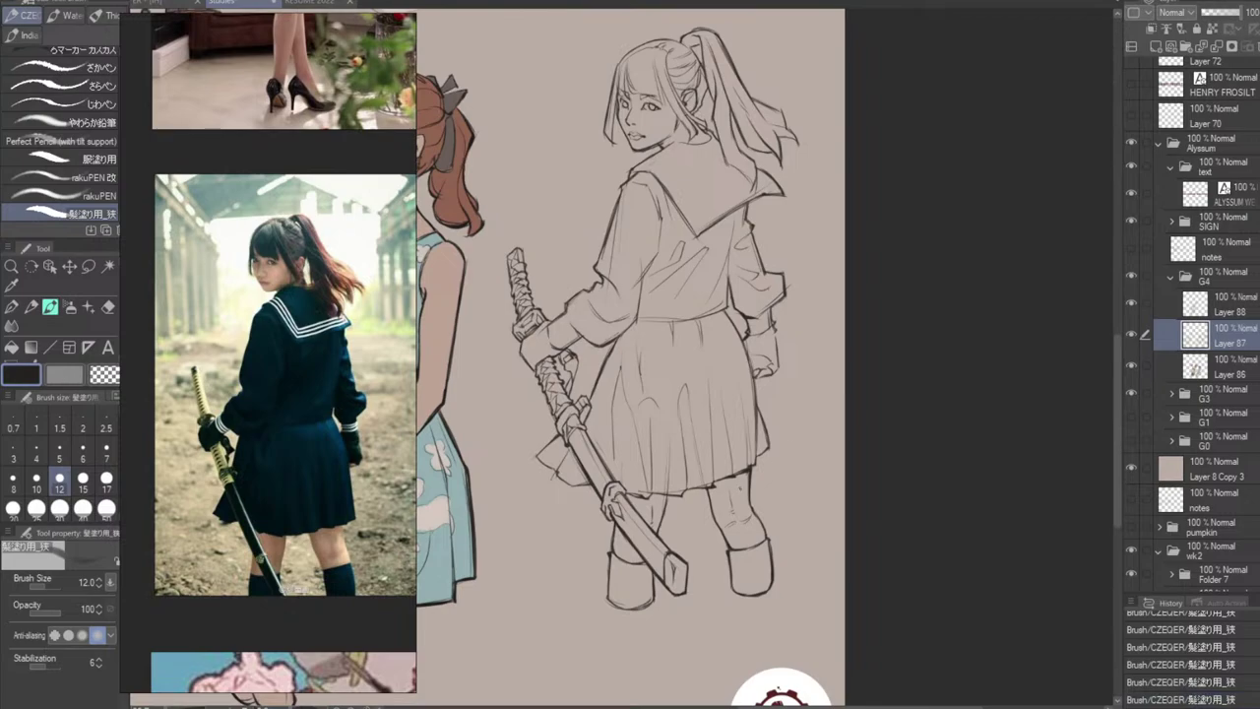
{"action": "key", "text": "e"}
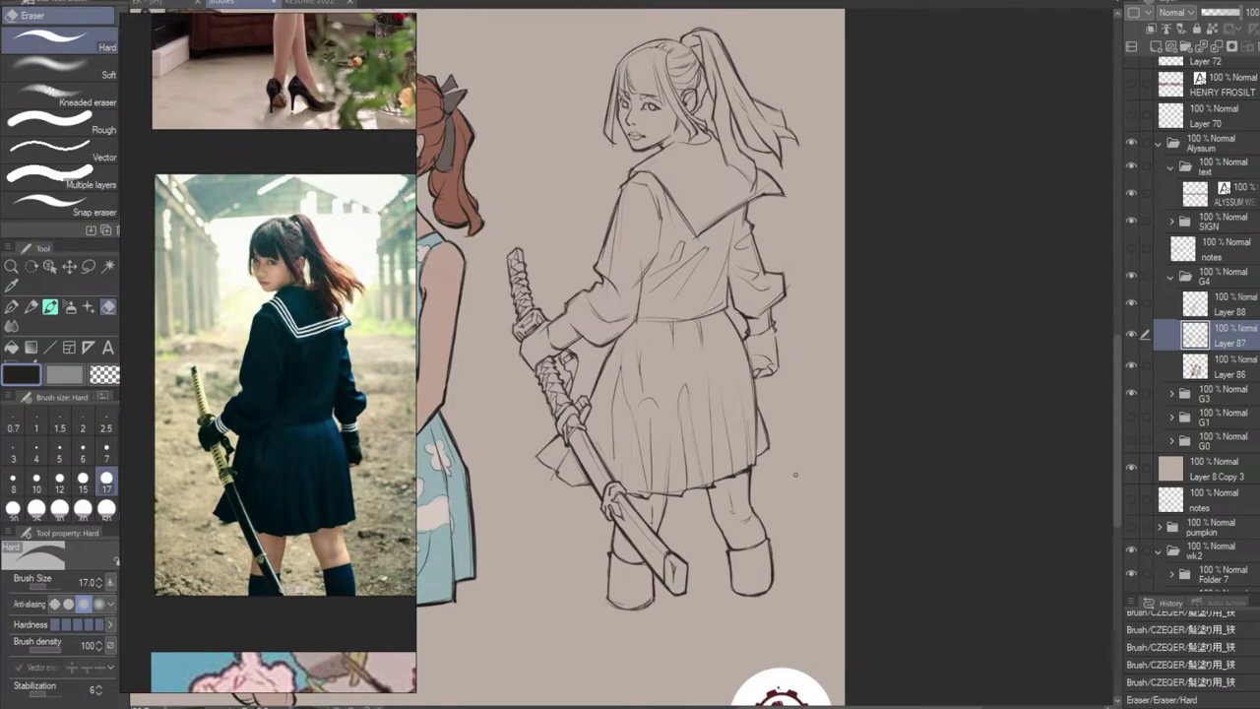
{"action": "key", "text": "b"}
Redraw the outer contour of the free hand below the sleeve cuff, undoing the last strokes.
{"action": "left_click_drag", "start_coordinate": [804, 459], "coordinate": [830, 475]}
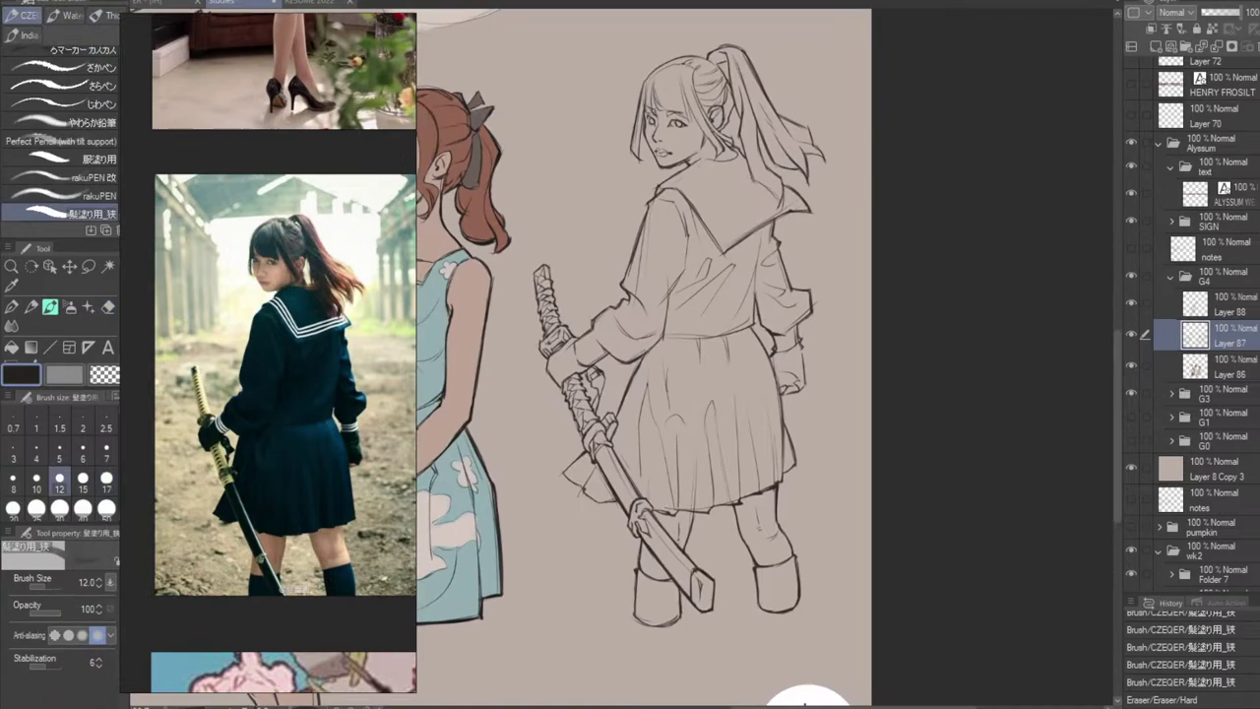
{"action": "left_click_drag", "start_coordinate": [798, 349], "coordinate": [799, 384]}
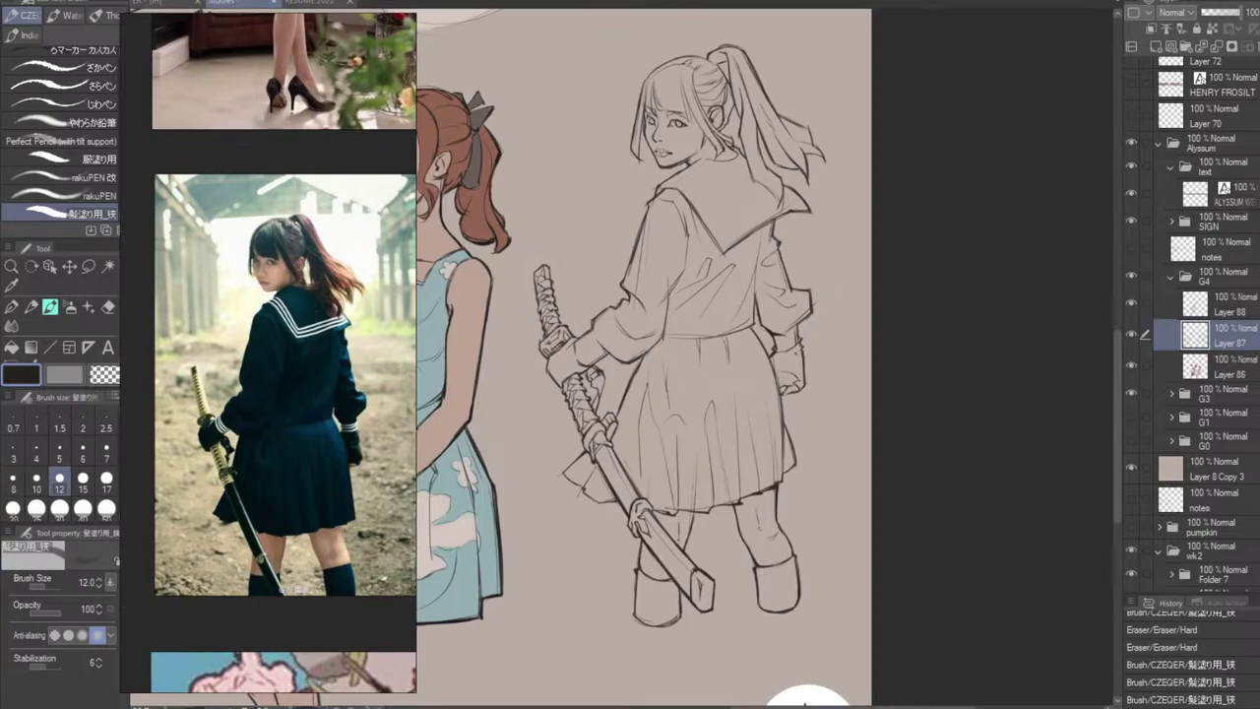
{"action": "left_click_drag", "start_coordinate": [816, 300], "coordinate": [798, 387]}
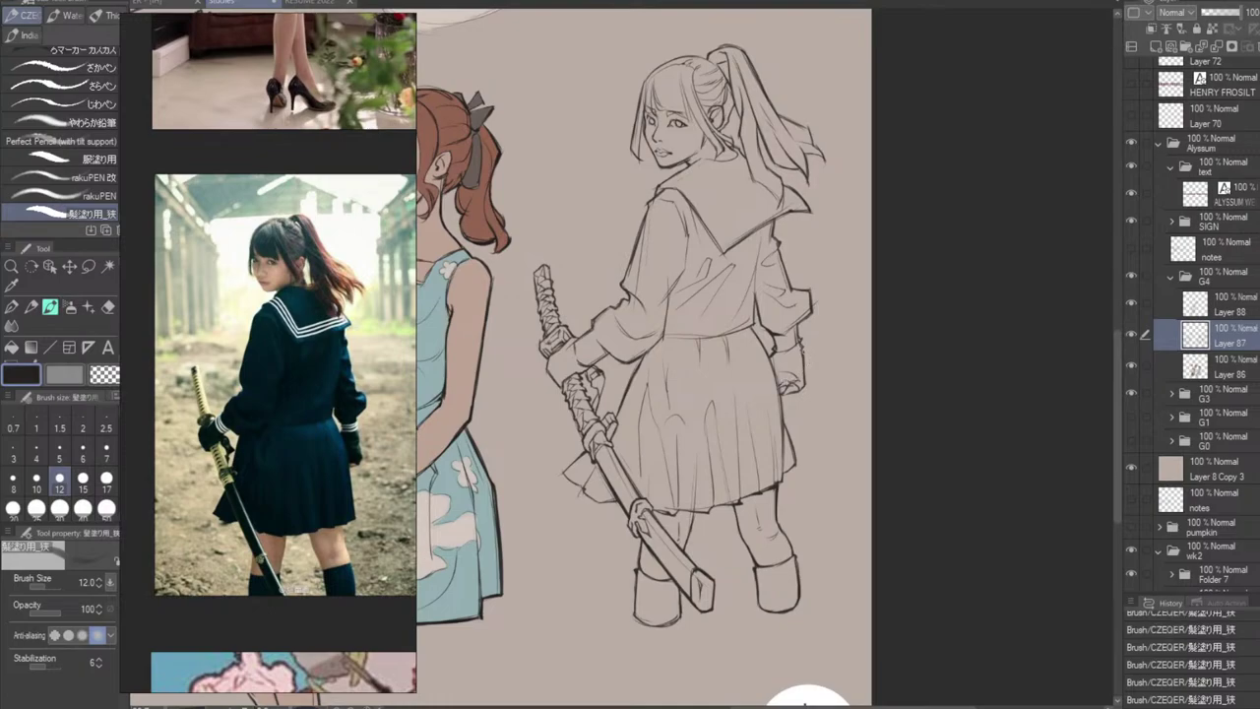
{"action": "key", "text": "ctrl+z"}
{"action": "key", "text": "ctrl+z"}
{"action": "key", "text": "ctrl+z"}
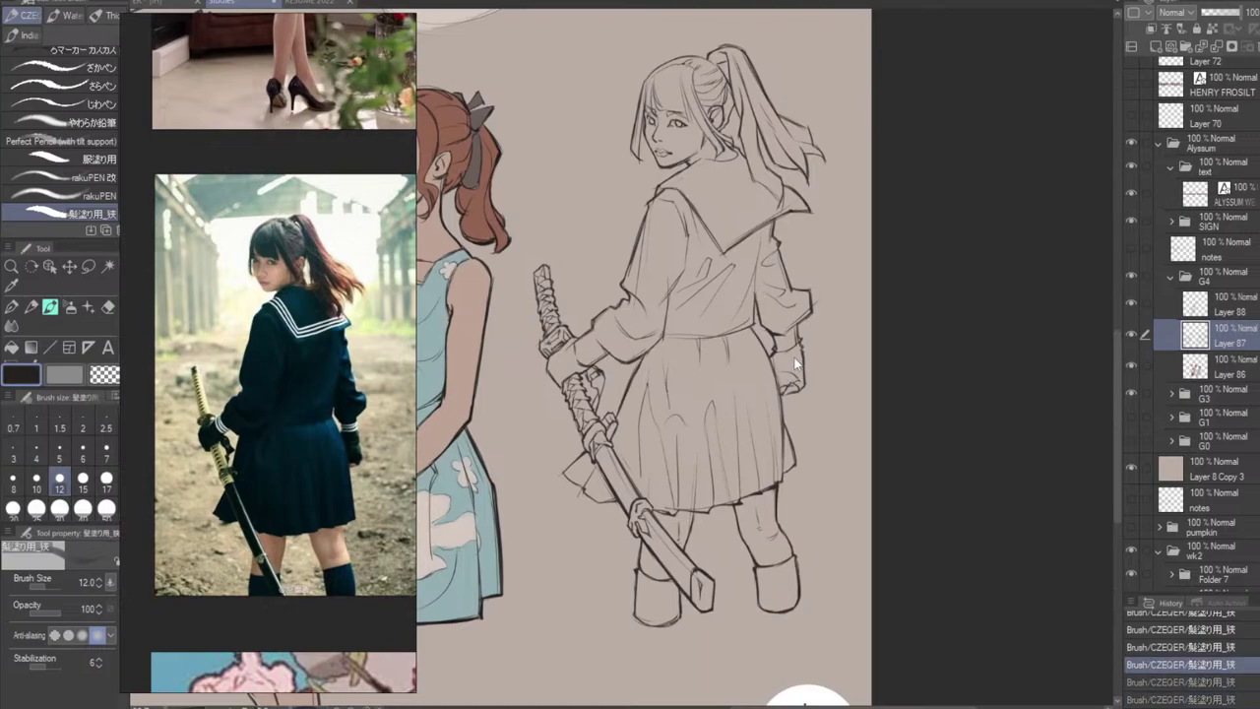
Redraw the finger lines of the clenched free hand, undoing the strokes that miss.
{"action": "left_click_drag", "start_coordinate": [780, 377], "coordinate": [791, 385]}
{"action": "key", "text": "ctrl+z"}
{"action": "key", "text": "ctrl+z"}
{"action": "key", "text": "ctrl+z"}
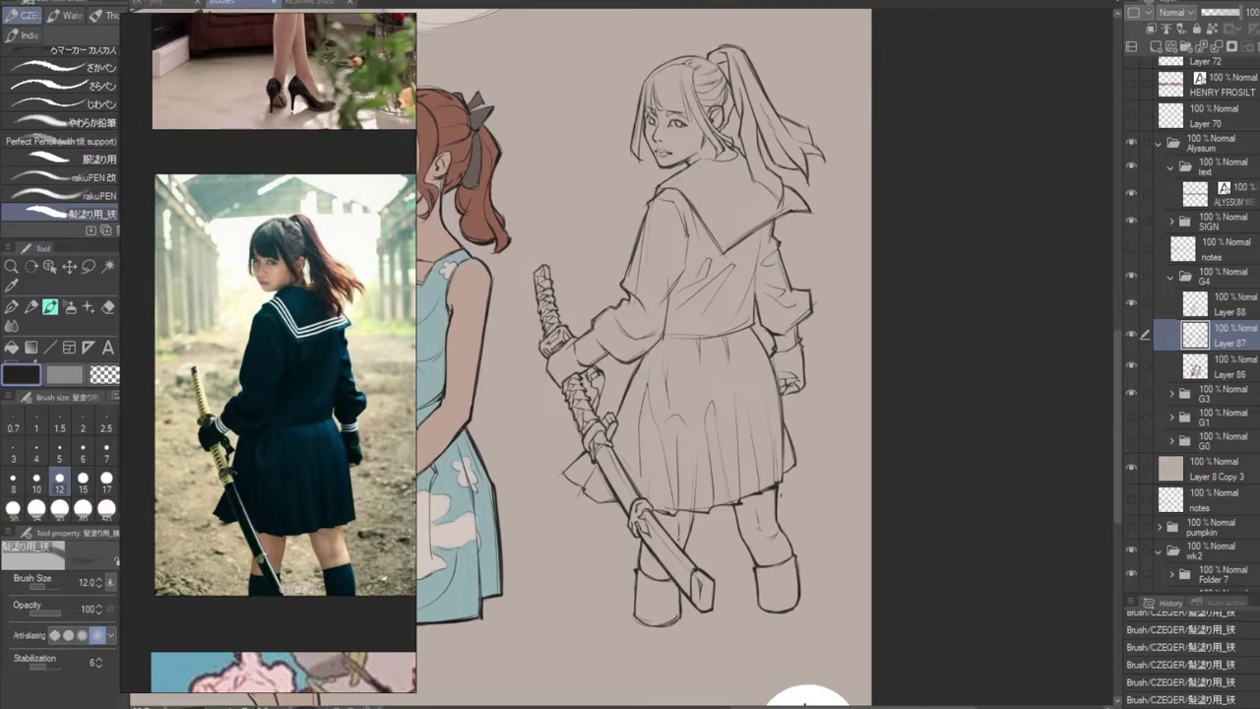
{"action": "key", "text": "ctrl+z"}
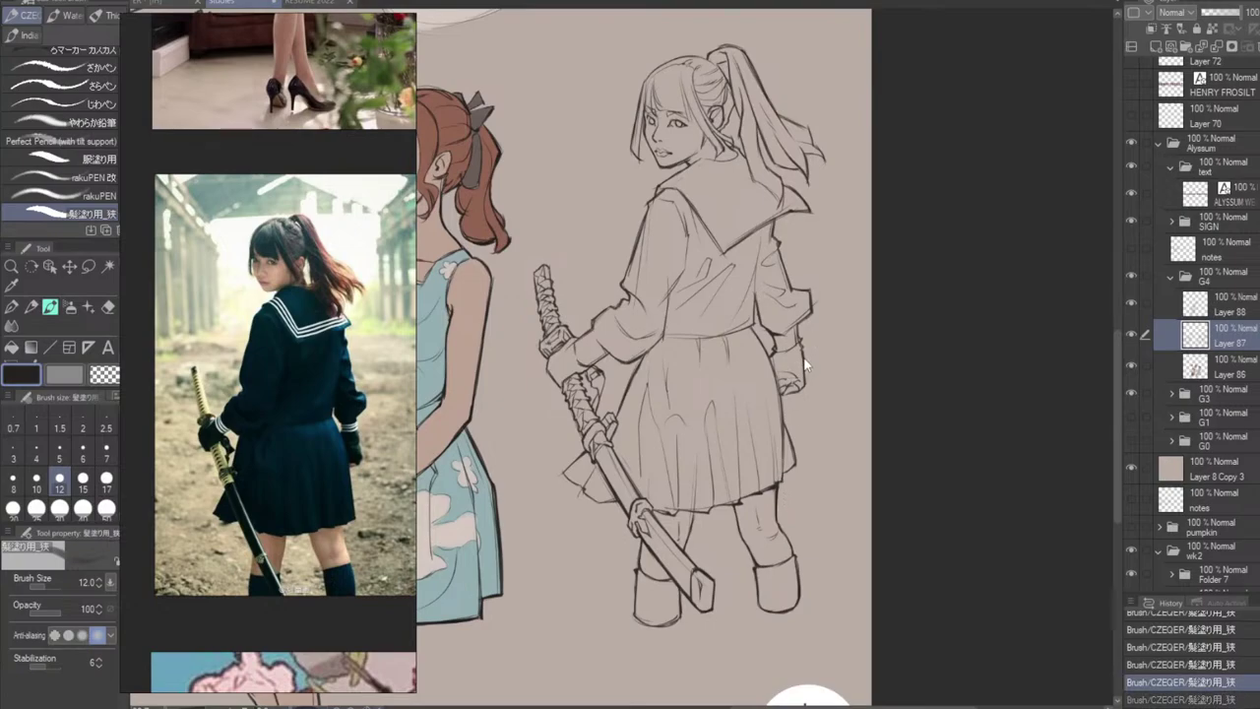
{"action": "key", "text": "ctrl+z"}
{"action": "key", "text": "ctrl+z"}
{"action": "left_click_drag", "start_coordinate": [779, 381], "coordinate": [843, 406]}
{"action": "key", "text": "ctrl+z"}
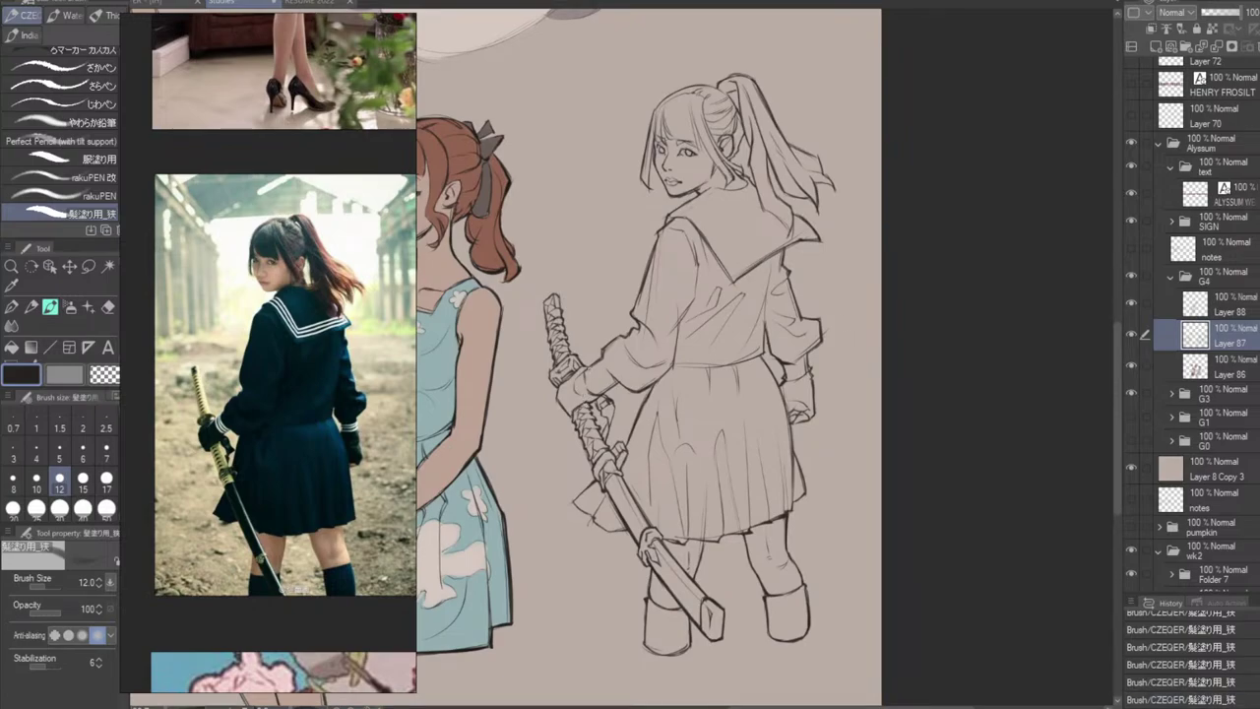
Add cuff stripes around the wrist ends of both sleeves.
{"action": "mouse_move", "coordinate": [587, 367]}
{"action": "left_mouse_down"}
{"action": "mouse_move", "coordinate": [592, 385]}
{"action": "mouse_move", "coordinate": [608, 378]}
{"action": "left_mouse_up"}
{"action": "left_click_drag", "start_coordinate": [792, 363], "coordinate": [808, 376]}
Redraw the side contour of the shirt beside the free arm, undoing the strokes that miss.
{"action": "left_click_drag", "start_coordinate": [775, 253], "coordinate": [764, 321]}
{"action": "key", "text": "ctrl+z"}
{"action": "key", "text": "ctrl+z"}
{"action": "left_click_drag", "start_coordinate": [775, 253], "coordinate": [767, 300]}
{"action": "key", "text": "ctrl+z"}
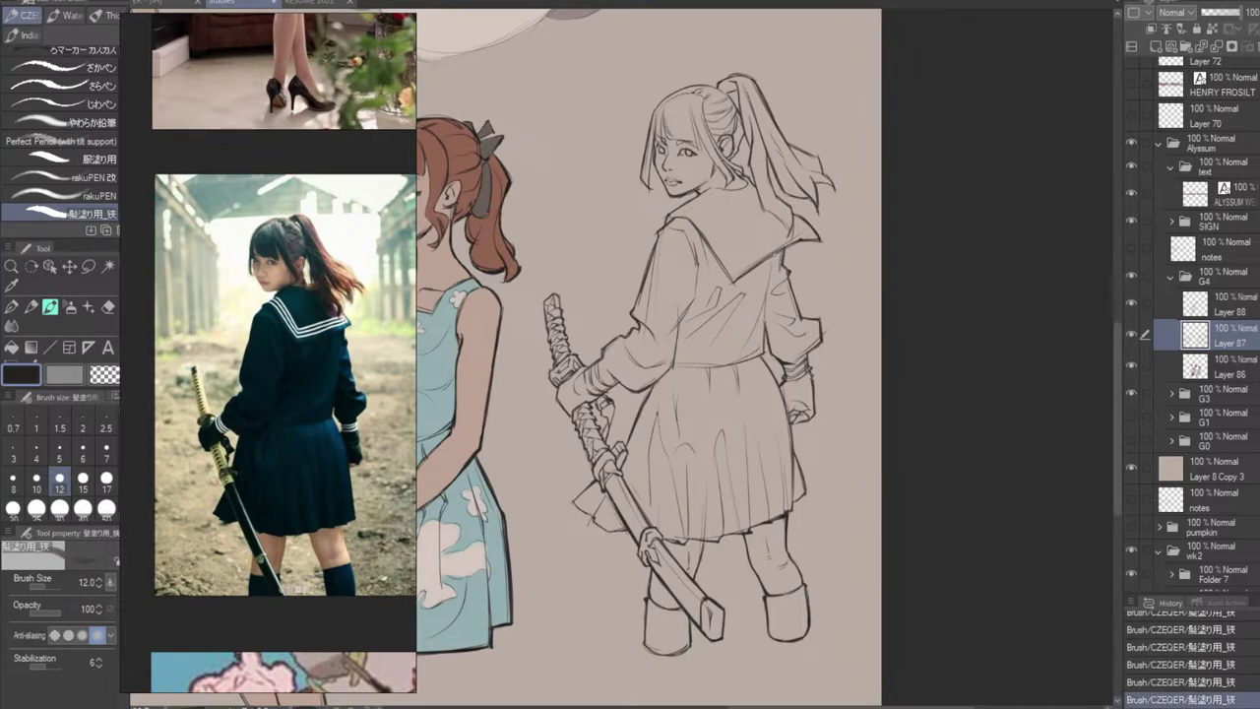
{"action": "mouse_move", "coordinate": [775, 252]}
{"action": "left_mouse_down"}
{"action": "mouse_move", "coordinate": [765, 310]}
{"action": "mouse_move", "coordinate": [770, 277]}
{"action": "mouse_move", "coordinate": [768, 299]}
{"action": "left_mouse_up"}
{"action": "key", "text": "ctrl+z"}
{"action": "key", "text": "ctrl+z"}
{"action": "key", "text": "ctrl+z"}
Try a longer fold line from the collar side down to the shirt's waist, undoing misses and erasing excess line.
{"action": "mouse_move", "coordinate": [774, 256]}
{"action": "left_mouse_down"}
{"action": "mouse_move", "coordinate": [767, 329]}
{"action": "mouse_move", "coordinate": [766, 318]}
{"action": "mouse_move", "coordinate": [762, 341]}
{"action": "mouse_move", "coordinate": [764, 308]}
{"action": "mouse_move", "coordinate": [742, 352]}
{"action": "left_mouse_up"}
{"action": "key", "text": "ctrl+z"}
{"action": "key", "text": "ctrl+z"}
{"action": "key", "text": "ctrl+z"}
{"action": "key", "text": "ctrl+z"}
{"action": "key", "text": "ctrl+z"}
{"action": "key", "text": "e"}
{"action": "key", "text": "b"}
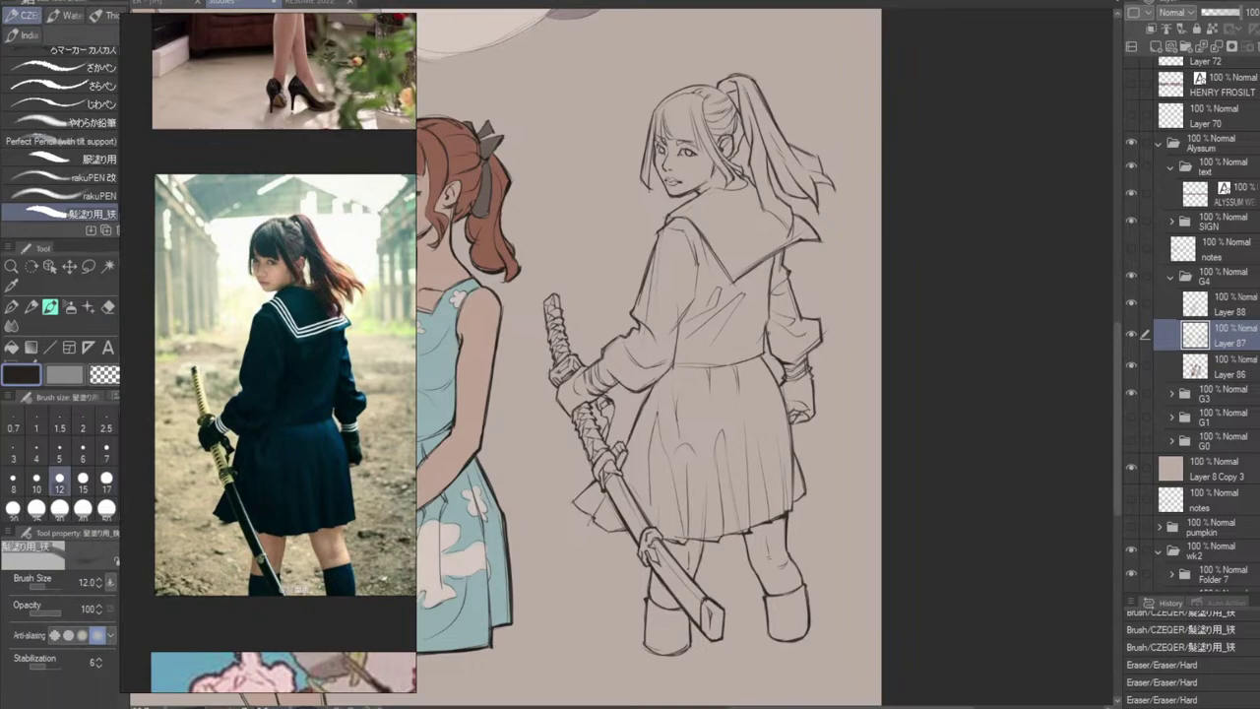
Draw diagonal fold lines across the shirt's lower back just above the waistband, undoing the strokes that miss.
{"action": "mouse_move", "coordinate": [713, 367]}
{"action": "left_mouse_down"}
{"action": "mouse_move", "coordinate": [760, 355]}
{"action": "mouse_move", "coordinate": [738, 362]}
{"action": "mouse_move", "coordinate": [762, 354]}
{"action": "mouse_move", "coordinate": [771, 318]}
{"action": "mouse_move", "coordinate": [766, 346]}
{"action": "left_mouse_up"}
{"action": "key", "text": "ctrl+z"}
{"action": "key", "text": "ctrl+z"}
{"action": "key", "text": "ctrl+z"}
{"action": "key", "text": "ctrl+z"}
{"action": "key", "text": "ctrl+z"}
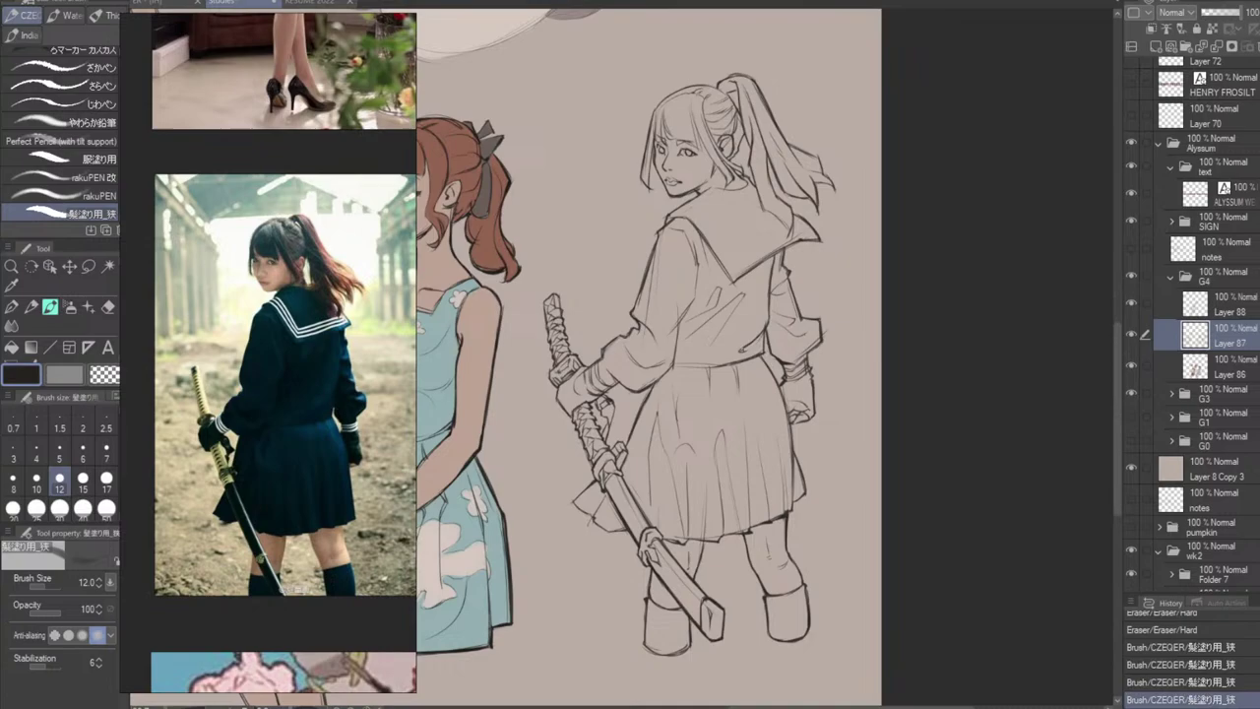
Erase excess fold line near the shirt's waist and redraw the folds on the free-arm side, undoing the strokes that miss.
{"action": "key", "text": "e"}
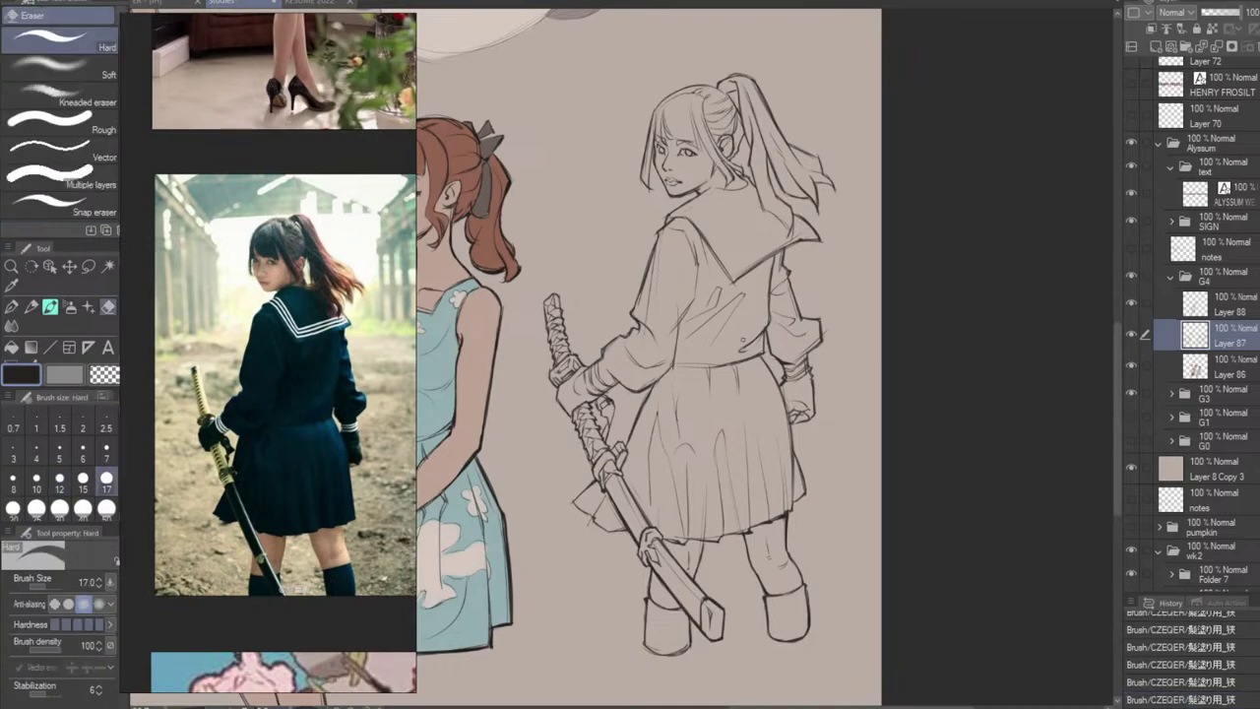
{"action": "mouse_move", "coordinate": [765, 341]}
{"action": "left_mouse_down"}
{"action": "mouse_move", "coordinate": [769, 297]}
{"action": "mouse_move", "coordinate": [771, 325]}
{"action": "mouse_move", "coordinate": [771, 311]}
{"action": "mouse_move", "coordinate": [734, 334]}
{"action": "mouse_move", "coordinate": [740, 305]}
{"action": "left_mouse_up"}
{"action": "key", "text": "b"}
{"action": "key", "text": "ctrl+z"}
{"action": "key", "text": "ctrl+z"}
{"action": "key", "text": "ctrl+z"}
{"action": "key", "text": "ctrl+z"}
{"action": "key", "text": "ctrl+z"}
{"action": "key", "text": "ctrl+z"}
{"action": "key", "text": "ctrl+z"}
{"action": "key", "text": "ctrl+z"}
{"action": "key", "text": "ctrl+z"}
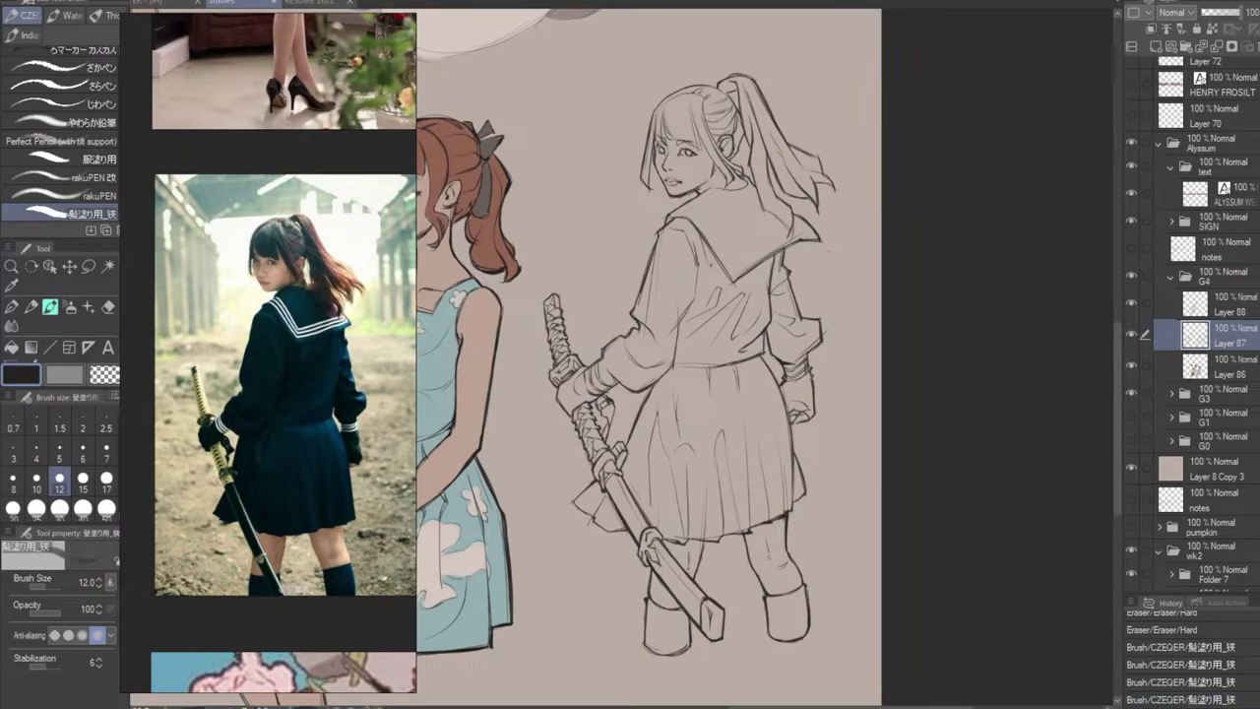
Add short fold strokes above the waistband on the shirt's sword-arm side, comparing them with undo and redo.
{"action": "left_click", "coordinate": [743, 218]}
{"action": "mouse_move", "coordinate": [677, 365]}
{"action": "left_mouse_down"}
{"action": "mouse_move", "coordinate": [723, 367]}
{"action": "mouse_move", "coordinate": [657, 384]}
{"action": "mouse_move", "coordinate": [719, 334]}
{"action": "left_mouse_up"}
{"action": "key", "text": "ctrl+z"}
{"action": "key", "text": "ctrl+z"}
{"action": "key", "text": "ctrl+z"}
{"action": "key", "text": "ctrl+z"}
{"action": "key", "text": "ctrl+y"}
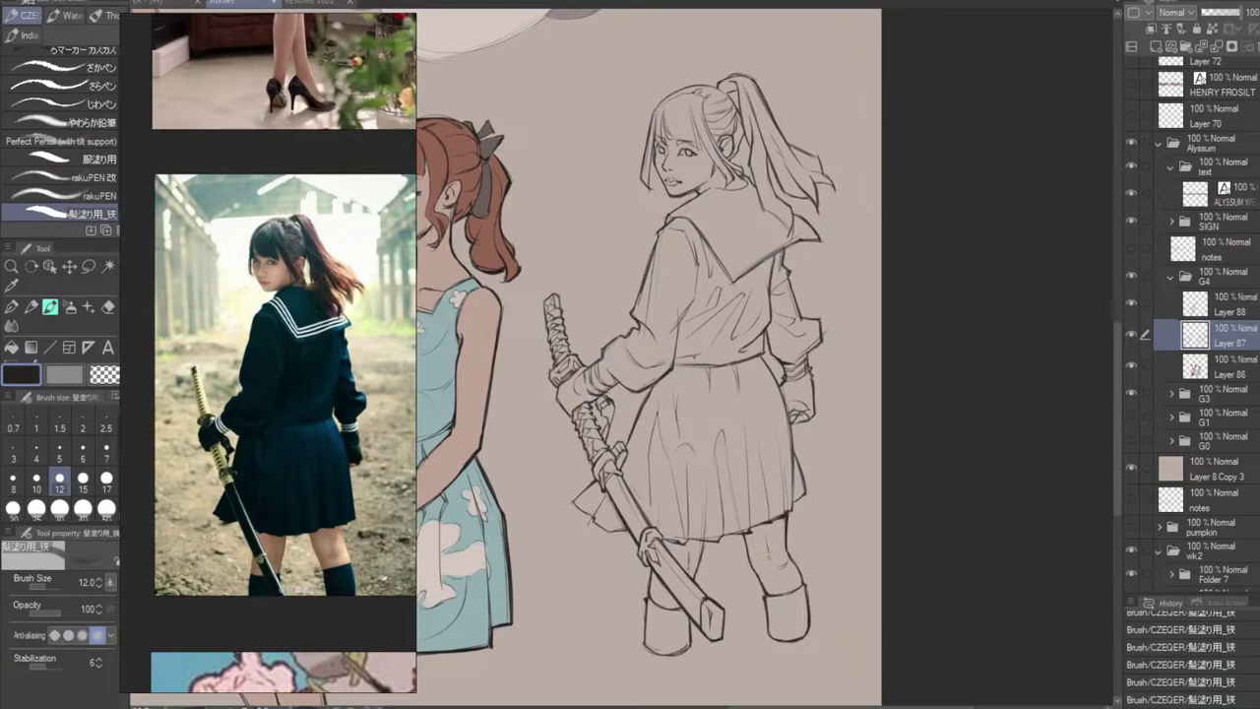
{"action": "key", "text": "ctrl+z"}
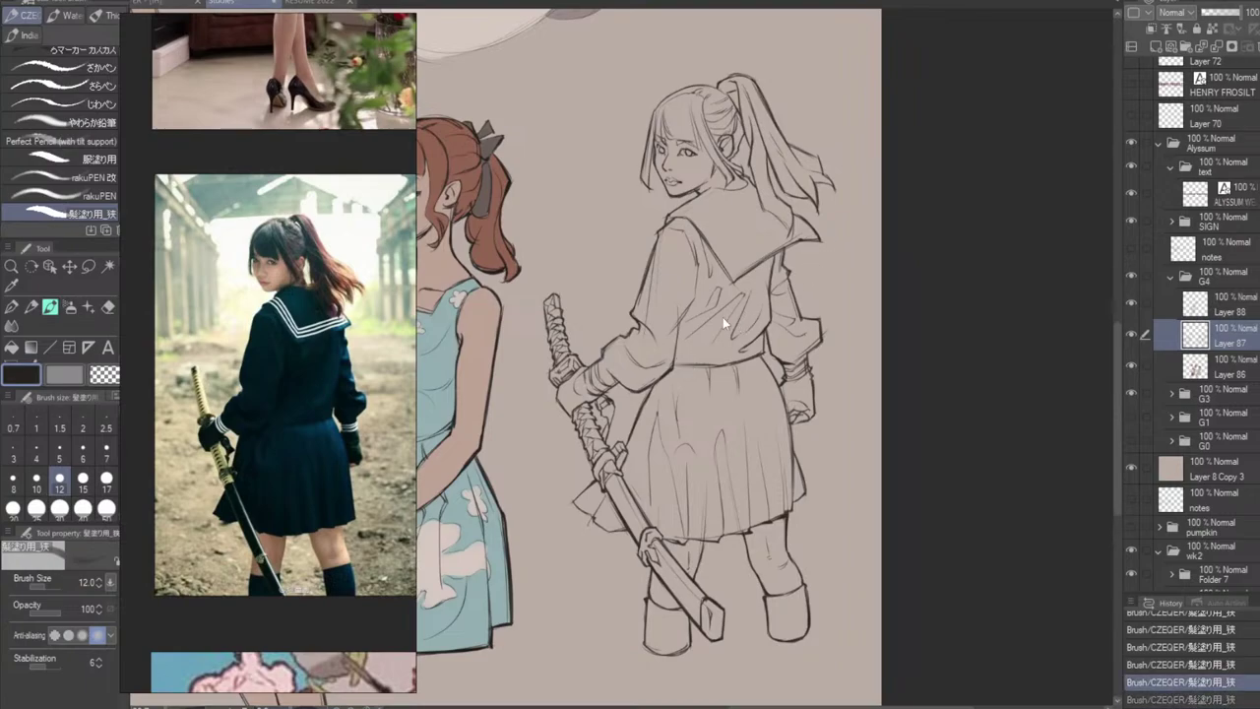
{"action": "key", "text": "ctrl+y"}
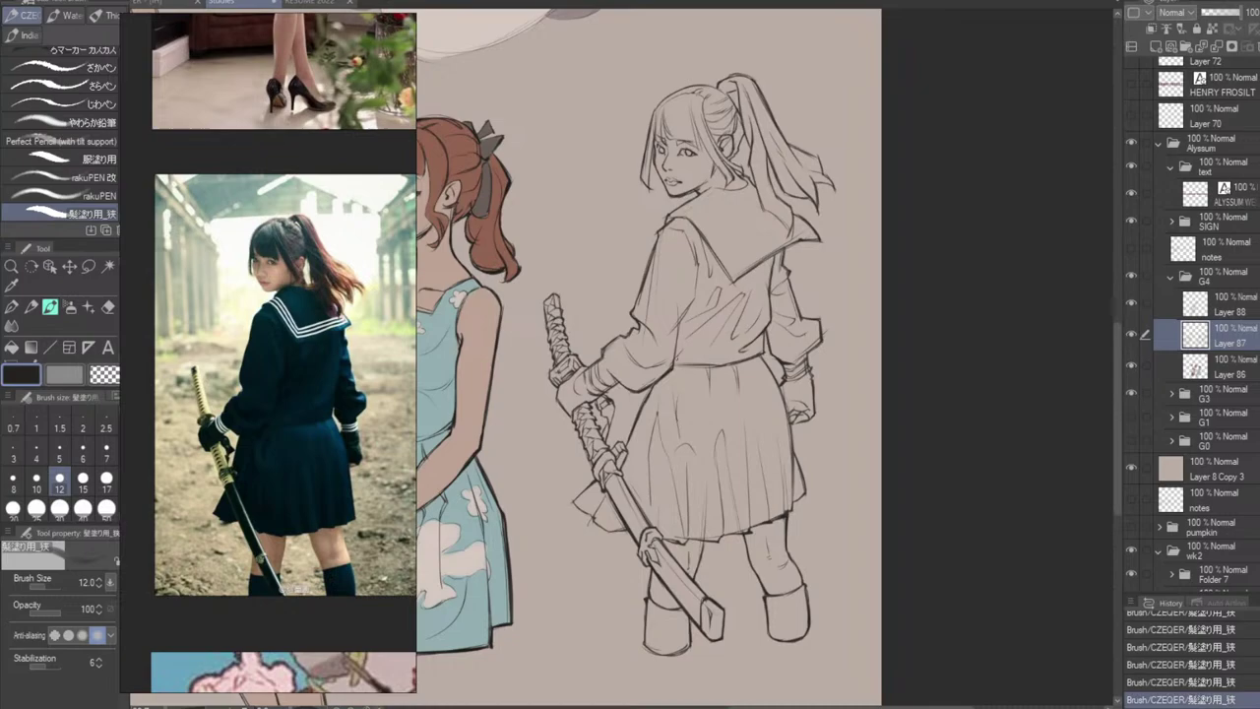
{"action": "key", "text": "ctrl+z"}
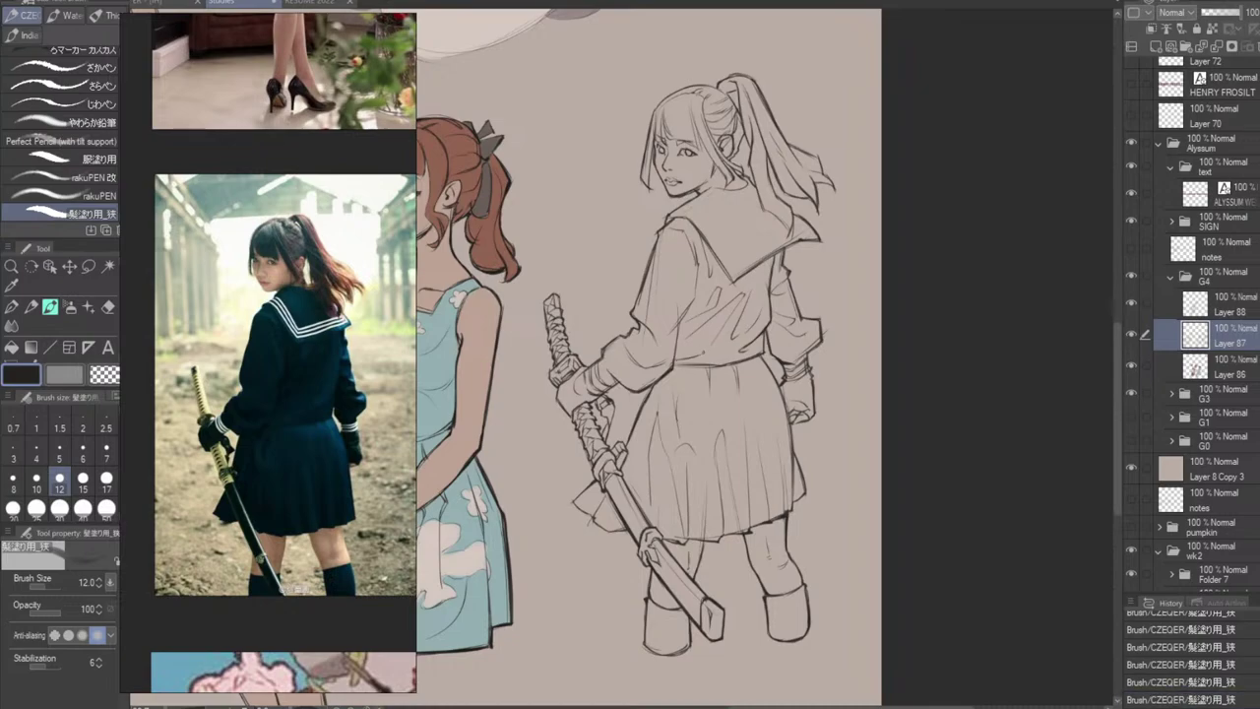
{"action": "key", "text": "ctrl+y"}
{"action": "key", "text": "ctrl+y"}
Erase stray marks around the skirt's side edge and the free arm's sleeve, touching up the shirt's side contour.
{"action": "left_click_drag", "start_coordinate": [815, 507], "coordinate": [875, 454]}
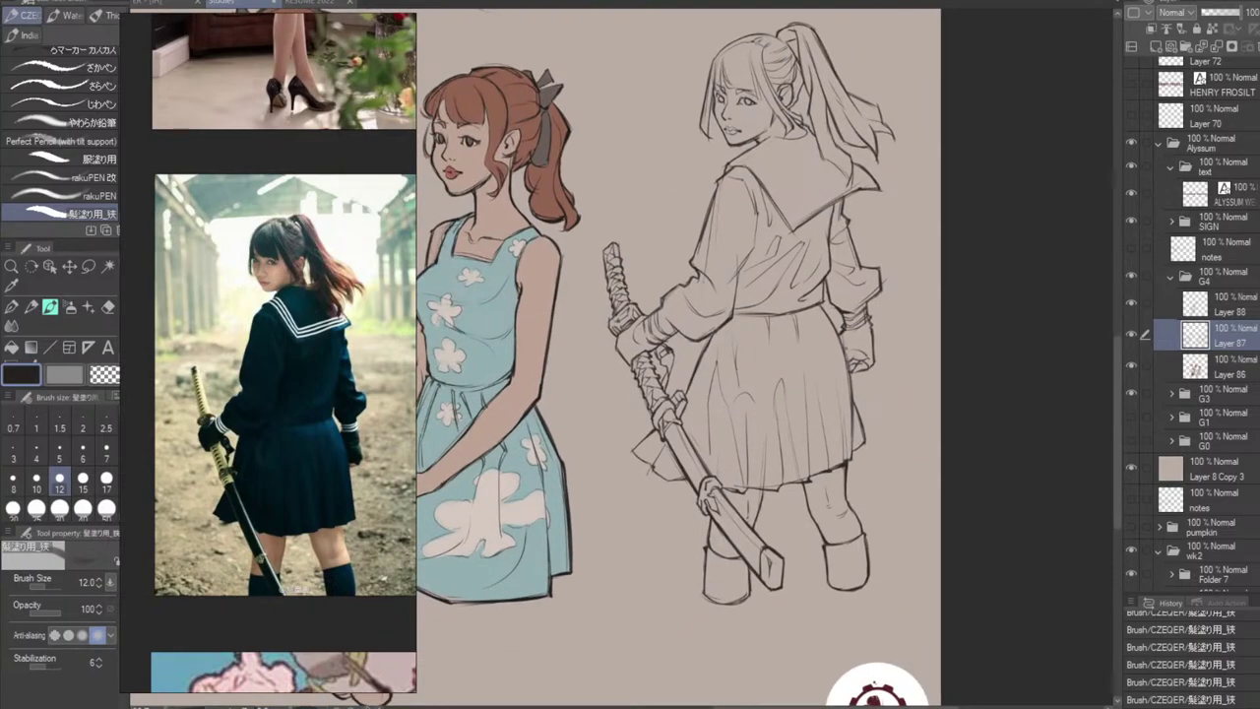
{"action": "key", "text": "e"}
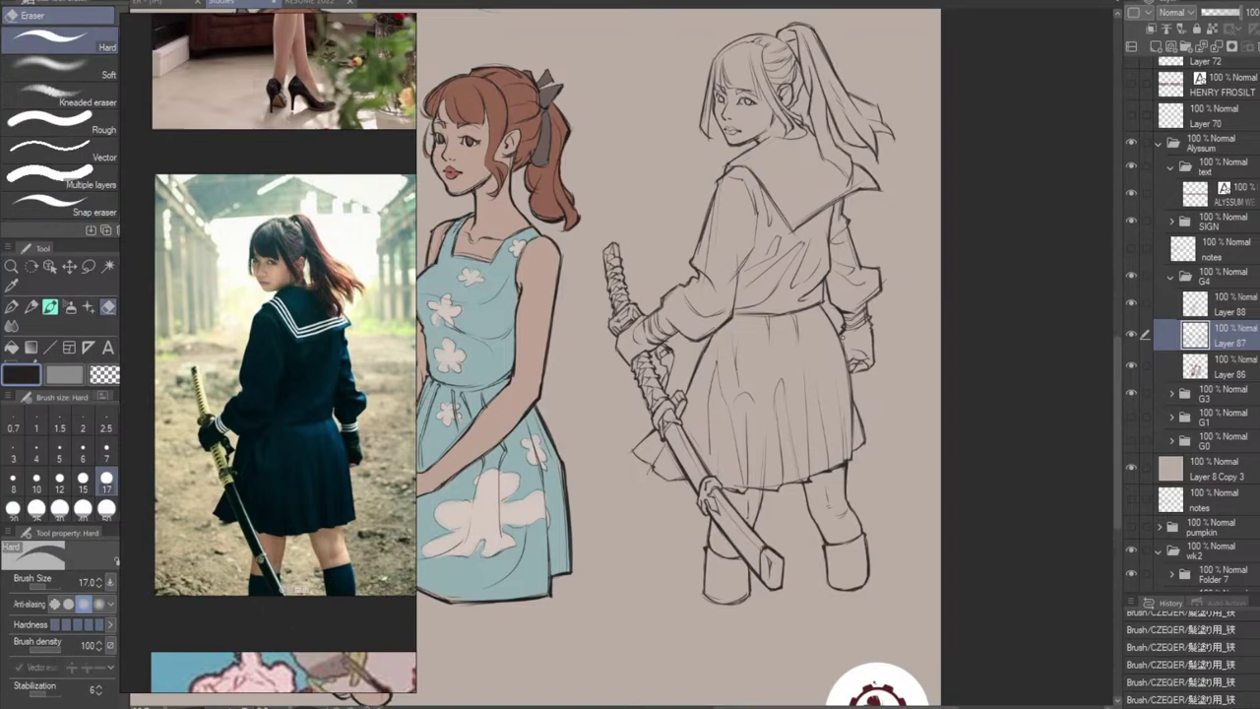
{"action": "left_click_drag", "start_coordinate": [843, 337], "coordinate": [850, 360]}
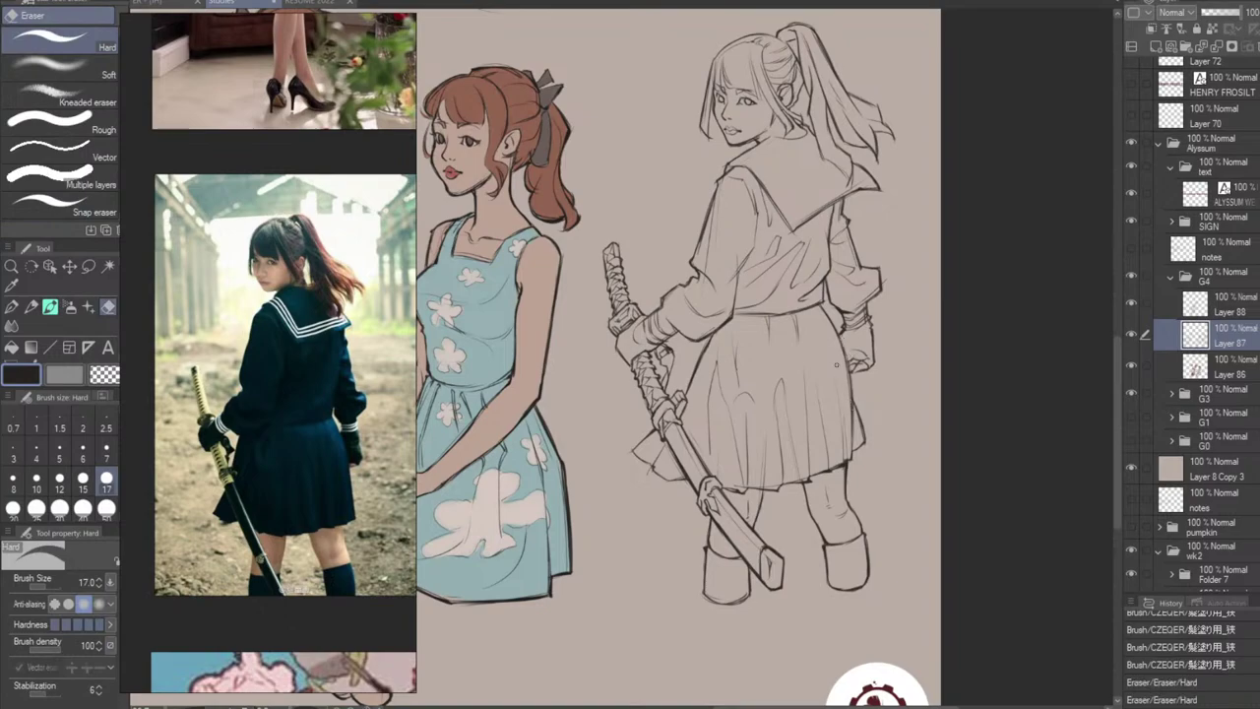
{"action": "key", "text": "b"}
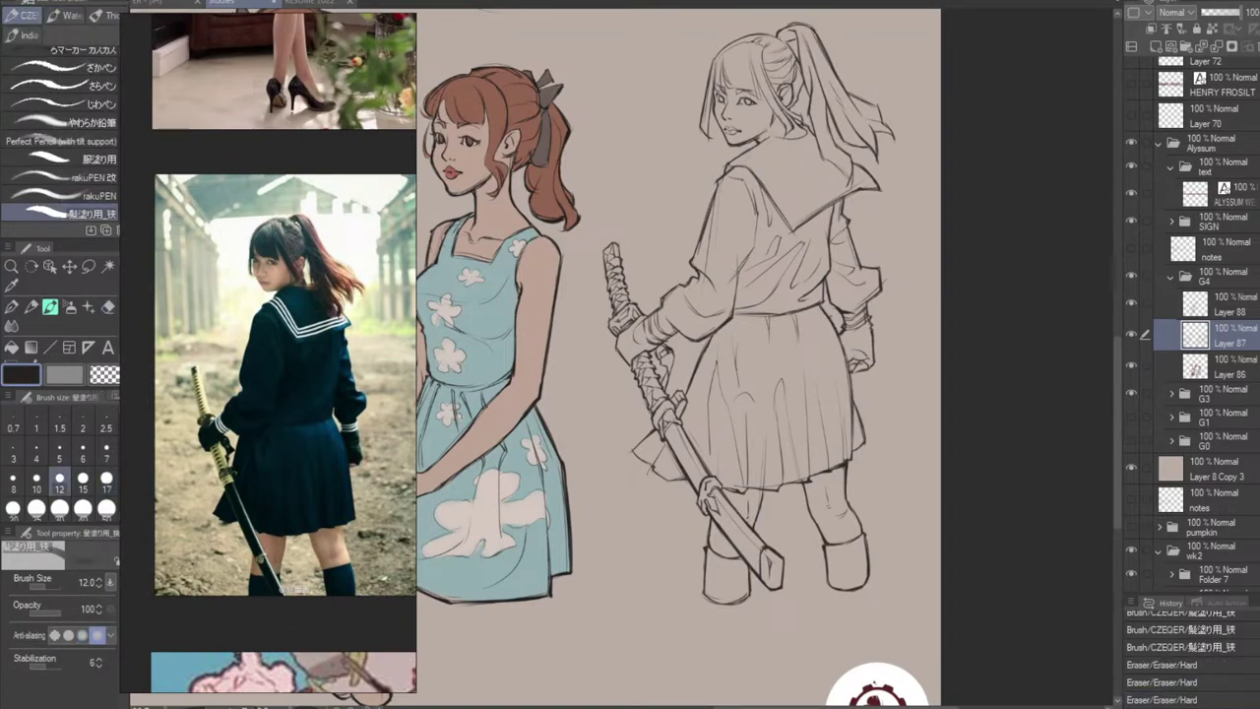
{"action": "left_click_drag", "start_coordinate": [825, 280], "coordinate": [840, 314]}
{"action": "key", "text": "e"}
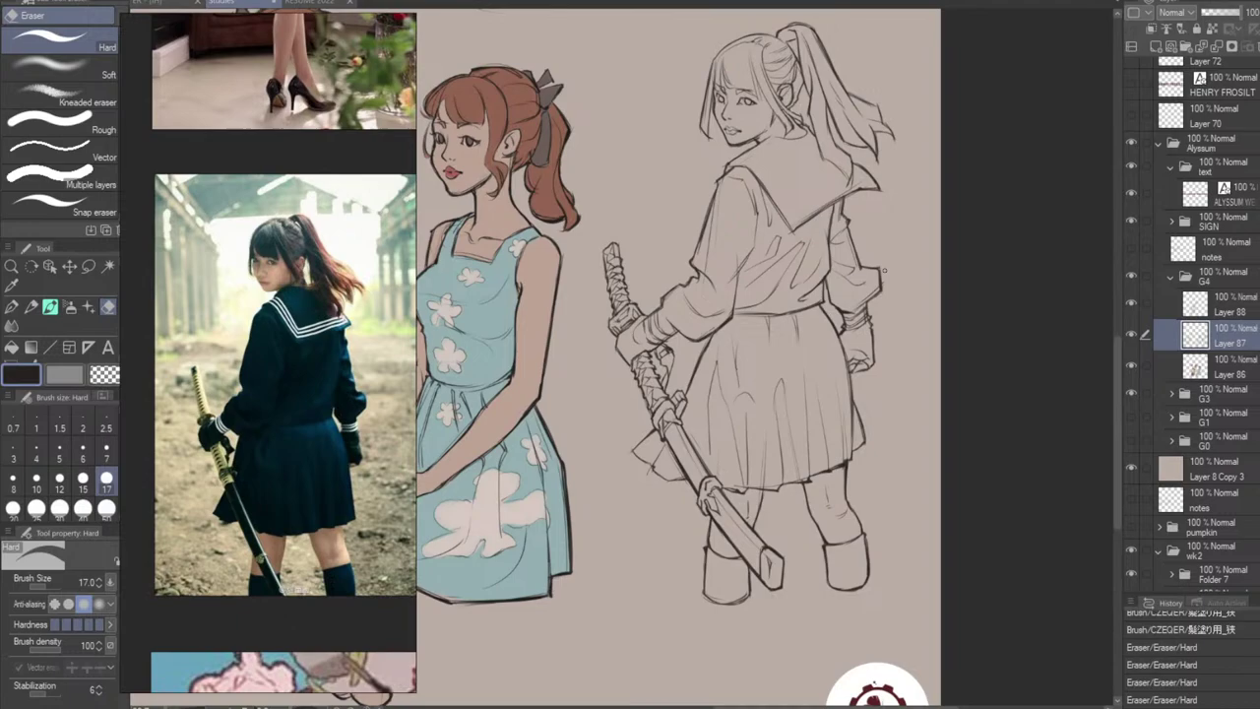
Redraw the hair outline from the forehead over the crown, undoing the strokes that miss.
{"action": "key", "text": "b"}
{"action": "scroll", "coordinate": [934, 295], "scroll_direction": "up", "scroll_amount": 2}
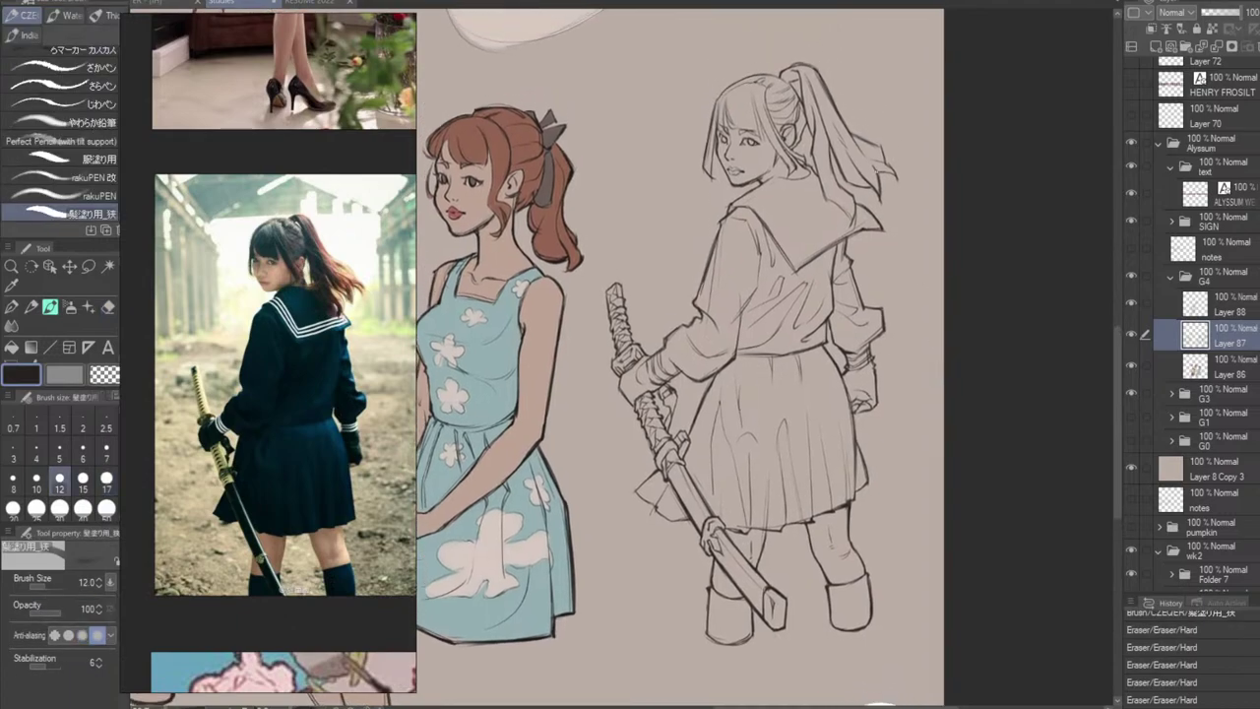
{"action": "left_click_drag", "start_coordinate": [715, 103], "coordinate": [780, 75]}
{"action": "key", "text": "ctrl+z"}
{"action": "key", "text": "ctrl+z"}
{"action": "mouse_move", "coordinate": [716, 100]}
{"action": "left_mouse_down"}
{"action": "mouse_move", "coordinate": [709, 129]}
{"action": "mouse_move", "coordinate": [711, 109]}
{"action": "left_mouse_up"}
{"action": "key", "text": "ctrl+z"}
{"action": "key", "text": "ctrl+z"}
{"action": "key", "text": "ctrl+z"}
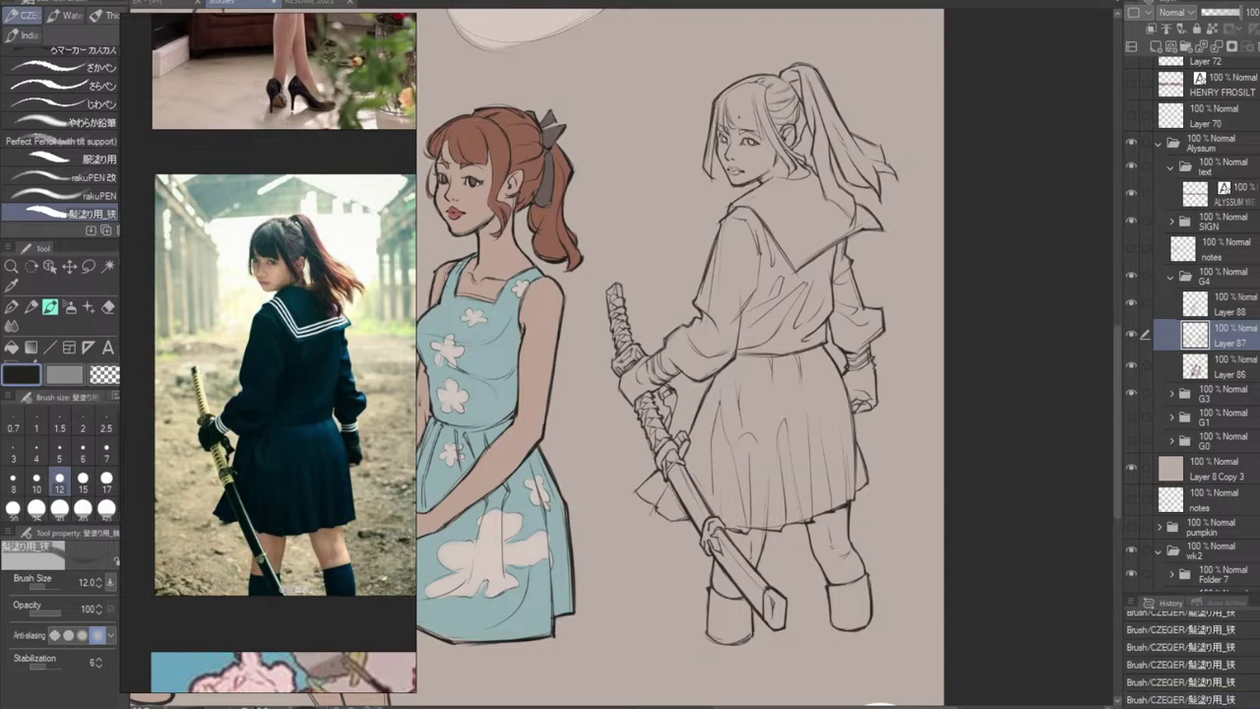
{"action": "key", "text": "ctrl+z"}
{"action": "key", "text": "ctrl+z"}
{"action": "key", "text": "ctrl+z"}
{"action": "key", "text": "ctrl+z"}
Erase excess line along the front hair outline and the top of the head.
{"action": "key", "text": "e"}
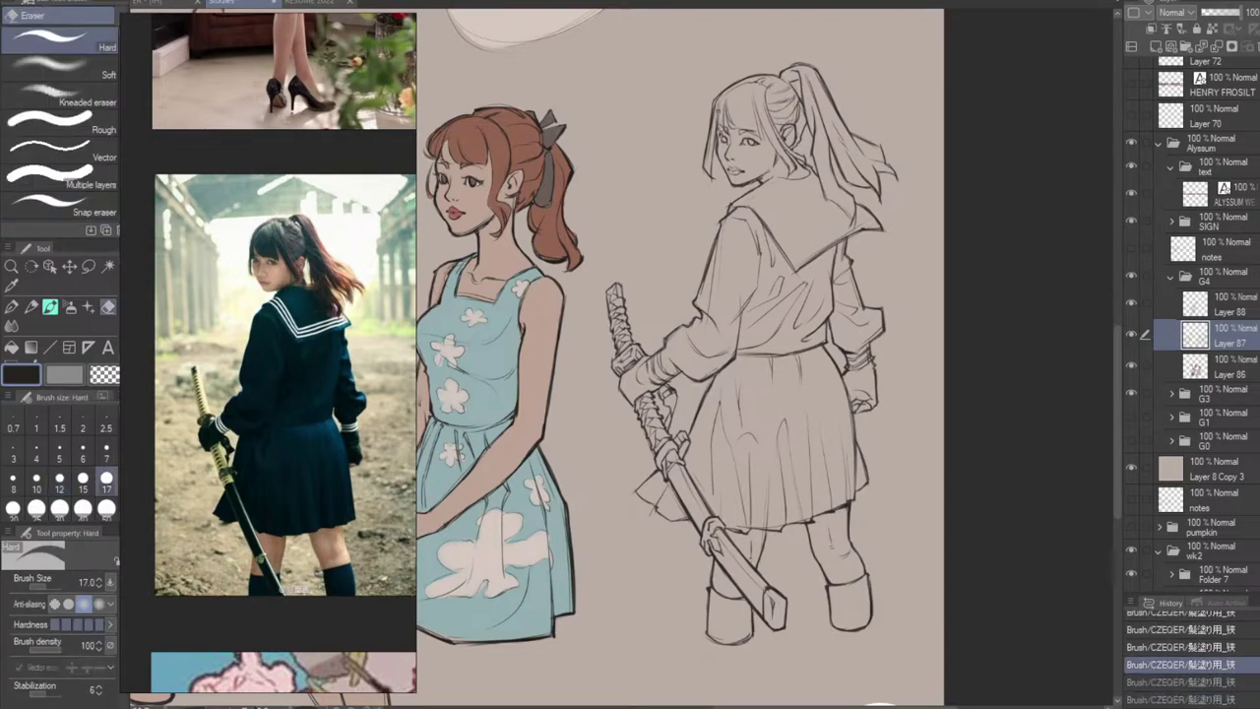
{"action": "mouse_move", "coordinate": [717, 103]}
{"action": "left_mouse_down"}
{"action": "mouse_move", "coordinate": [709, 154]}
{"action": "mouse_move", "coordinate": [723, 97]}
{"action": "left_mouse_up"}
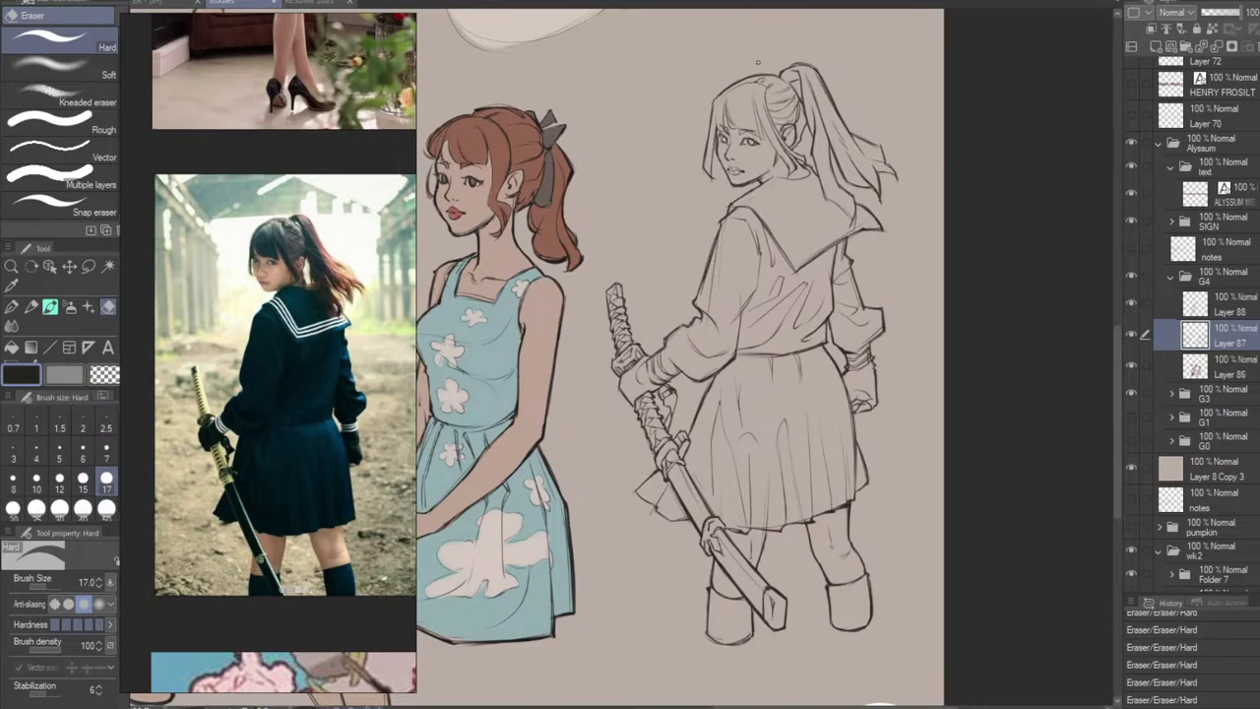
{"action": "key", "text": "b"}
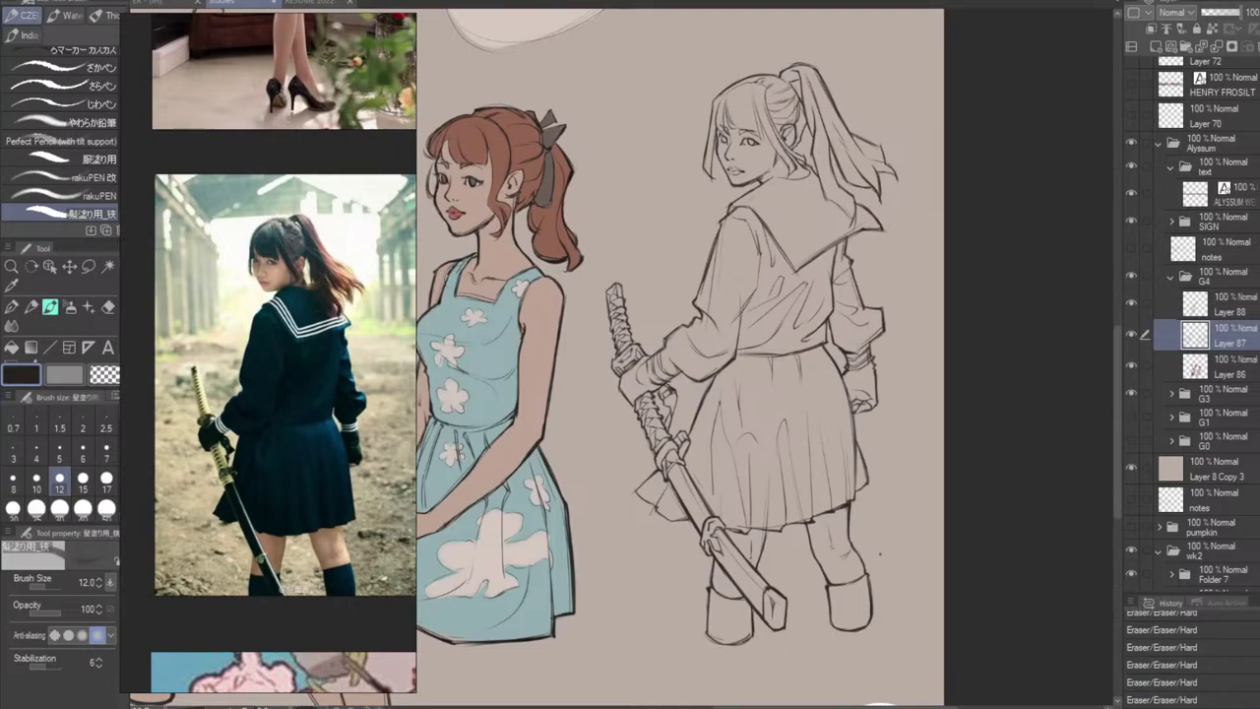
{"action": "key", "text": "e"}
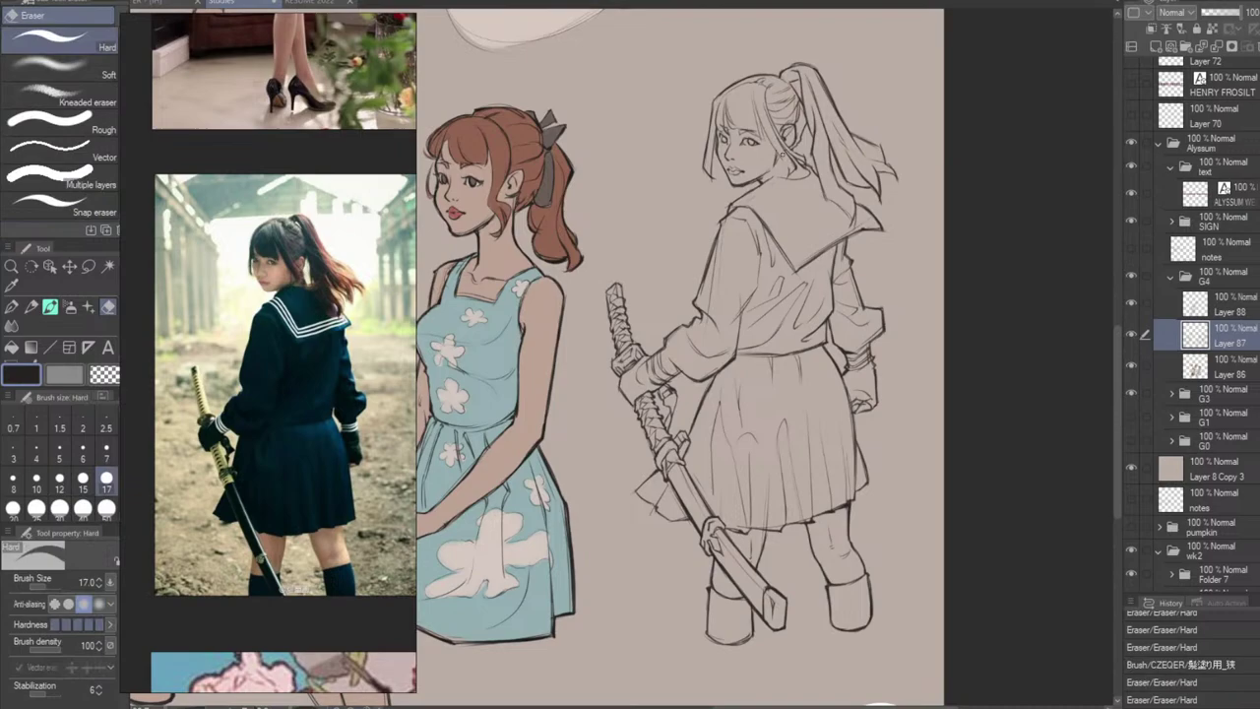
Redraw the side hair strand falling beside the face and ear, undoing the strokes that miss.
{"action": "key", "text": "b"}
{"action": "key", "text": "ctrl+z"}
{"action": "mouse_move", "coordinate": [783, 158]}
{"action": "left_mouse_down"}
{"action": "mouse_move", "coordinate": [790, 174]}
{"action": "mouse_move", "coordinate": [789, 162]}
{"action": "left_mouse_up"}
{"action": "key", "text": "ctrl+z"}
{"action": "key", "text": "ctrl+z"}
{"action": "key", "text": "ctrl+z"}
{"action": "key", "text": "ctrl+z"}
{"action": "key", "text": "ctrl+z"}
{"action": "left_click_drag", "start_coordinate": [762, 120], "coordinate": [774, 146]}
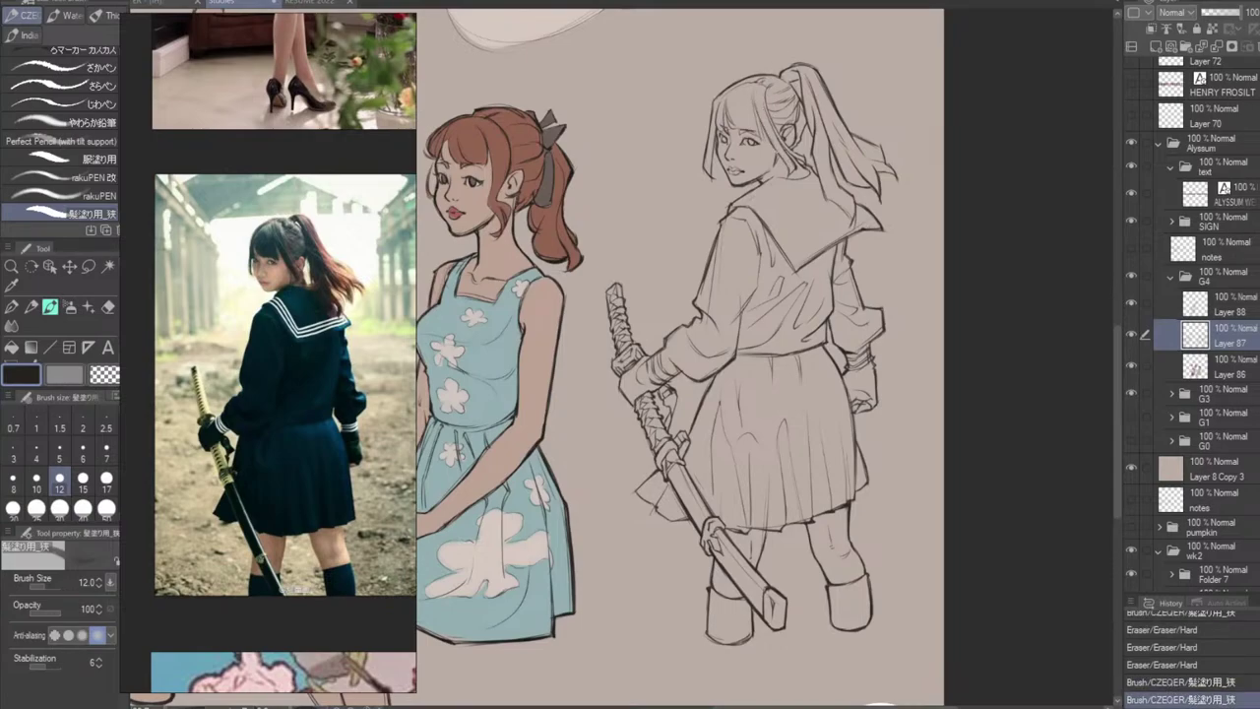
{"action": "key", "text": "ctrl+z"}
{"action": "key", "text": "ctrl+y"}
Draw fringe strands over the forehead, undoing the strokes that miss.
{"action": "mouse_move", "coordinate": [729, 96]}
{"action": "left_mouse_down"}
{"action": "mouse_move", "coordinate": [733, 126]}
{"action": "mouse_move", "coordinate": [744, 97]}
{"action": "left_mouse_up"}
{"action": "key", "text": "ctrl+z"}
{"action": "key", "text": "e"}
{"action": "key", "text": "b"}
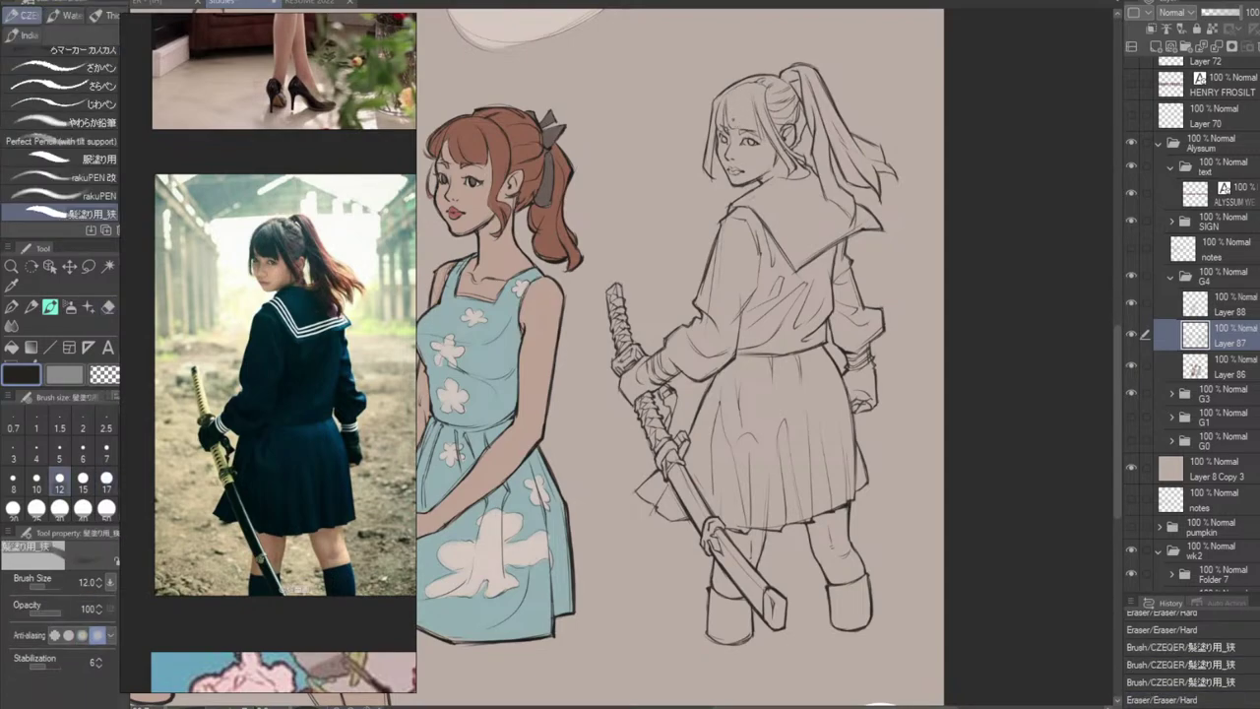
{"action": "left_click_drag", "start_coordinate": [732, 99], "coordinate": [744, 124]}
{"action": "key", "text": "ctrl+z"}
{"action": "key", "text": "ctrl+z"}
{"action": "key", "text": "ctrl+z"}
{"action": "key", "text": "ctrl+z"}
{"action": "key", "text": "ctrl+z"}
Erase excess lines in the fringe and try another strand above the eye, undoing it.
{"action": "key", "text": "e"}
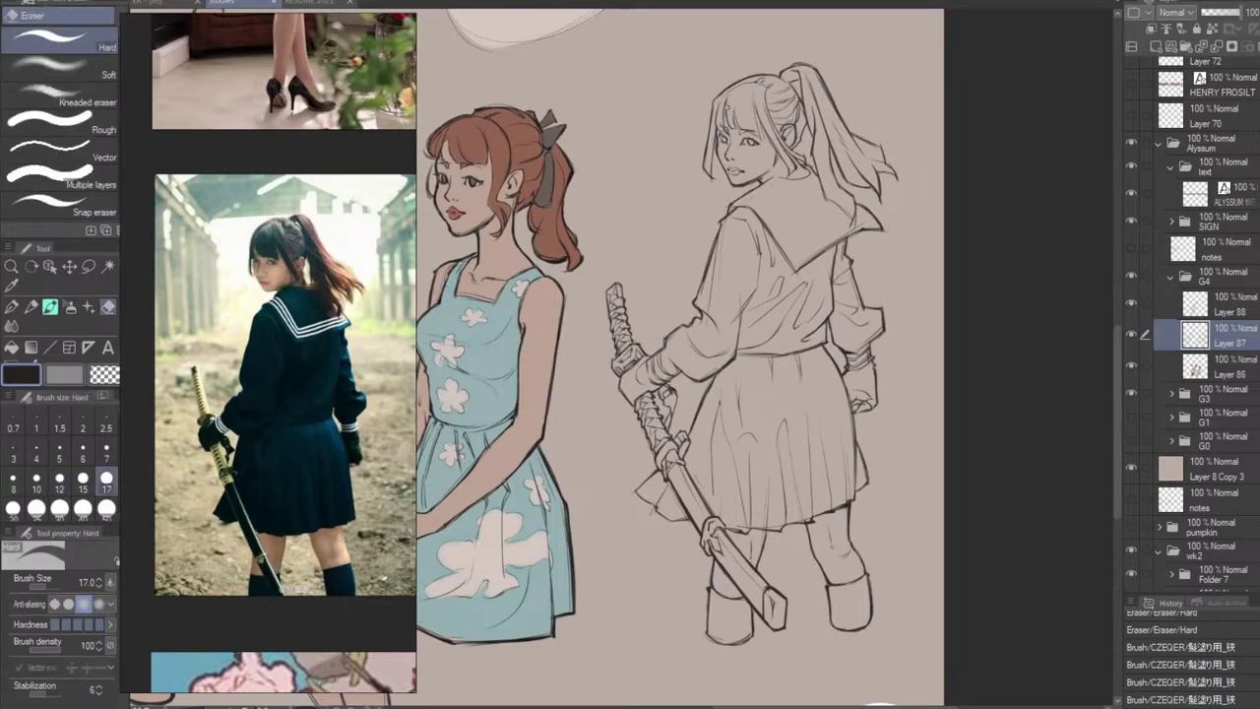
{"action": "left_click_drag", "start_coordinate": [735, 99], "coordinate": [744, 96]}
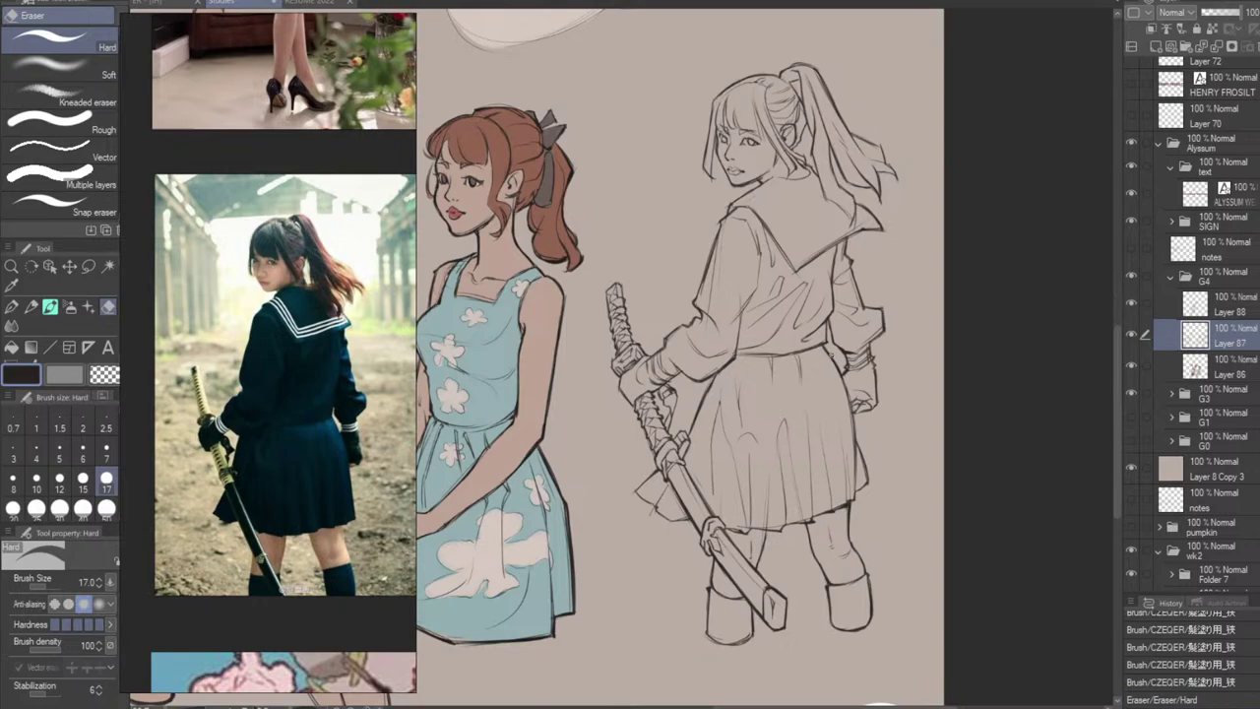
{"action": "key", "text": "b"}
{"action": "key", "text": "ctrl+z"}
{"action": "left_click_drag", "start_coordinate": [734, 109], "coordinate": [727, 124]}
{"action": "key", "text": "ctrl+z"}
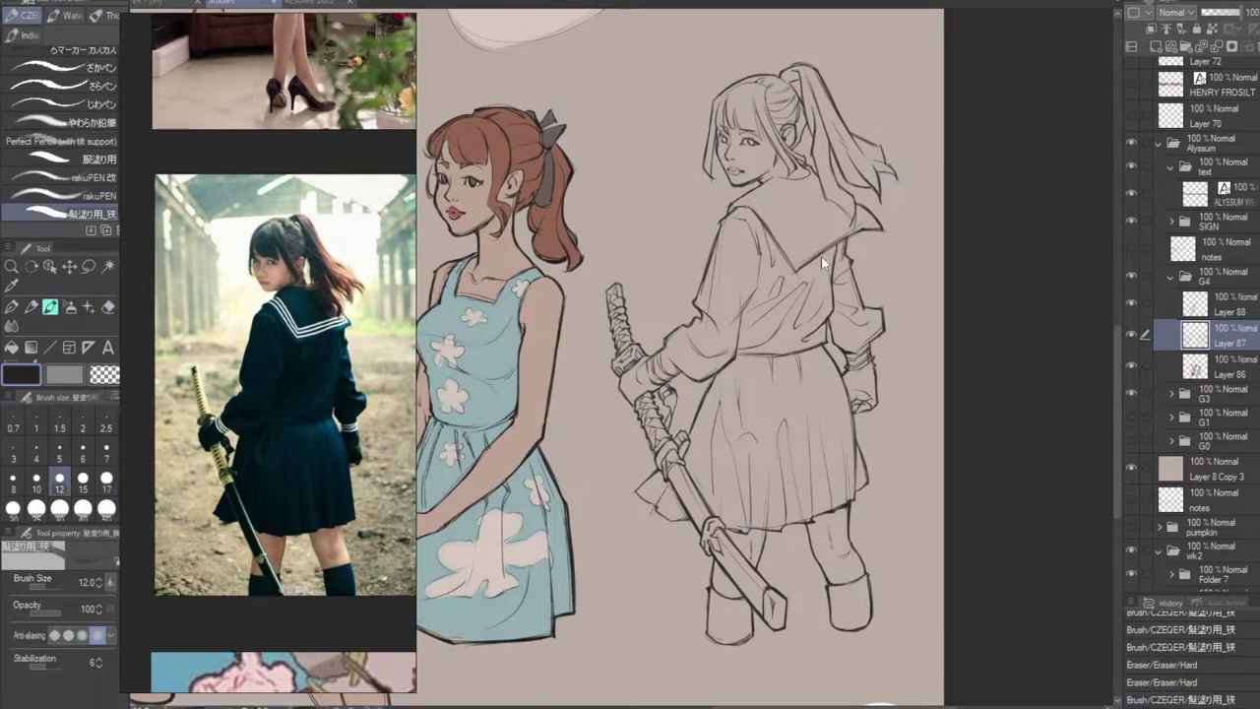
{"action": "key", "text": "ctrl+z"}
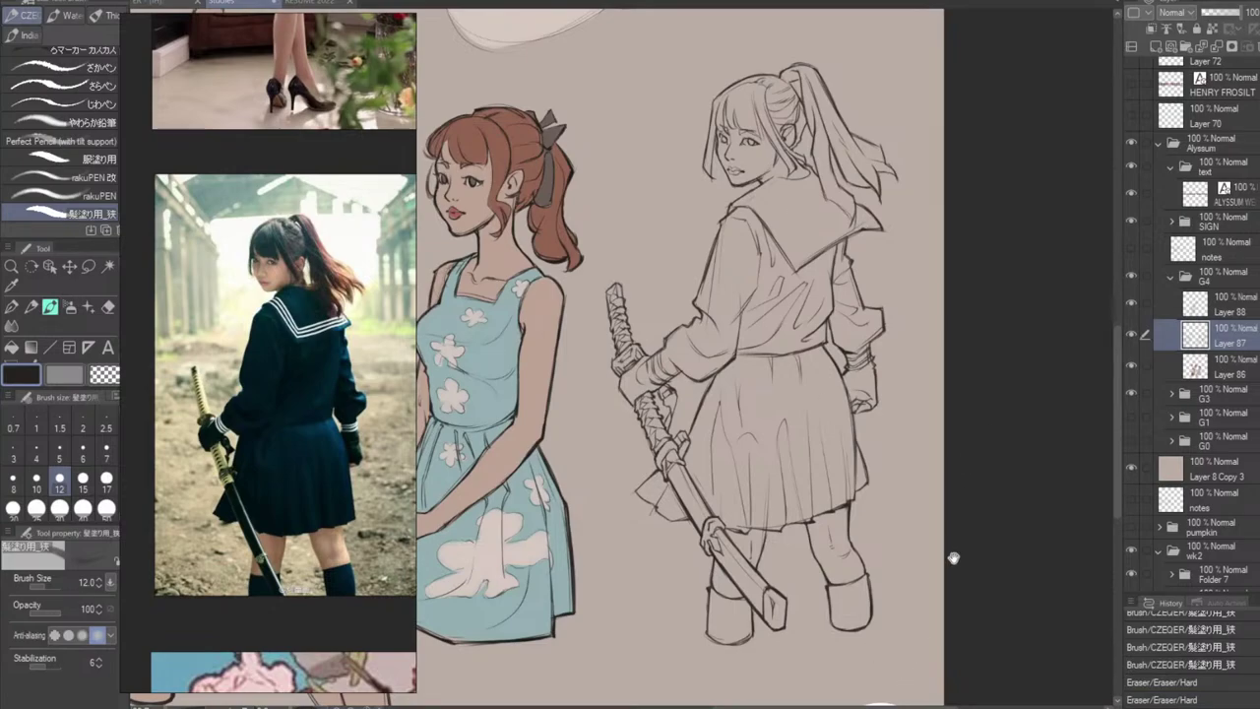
Draw a curved fold line in the middle of the skirt, undoing the strokes that miss.
{"action": "left_click_drag", "start_coordinate": [953, 557], "coordinate": [968, 554]}
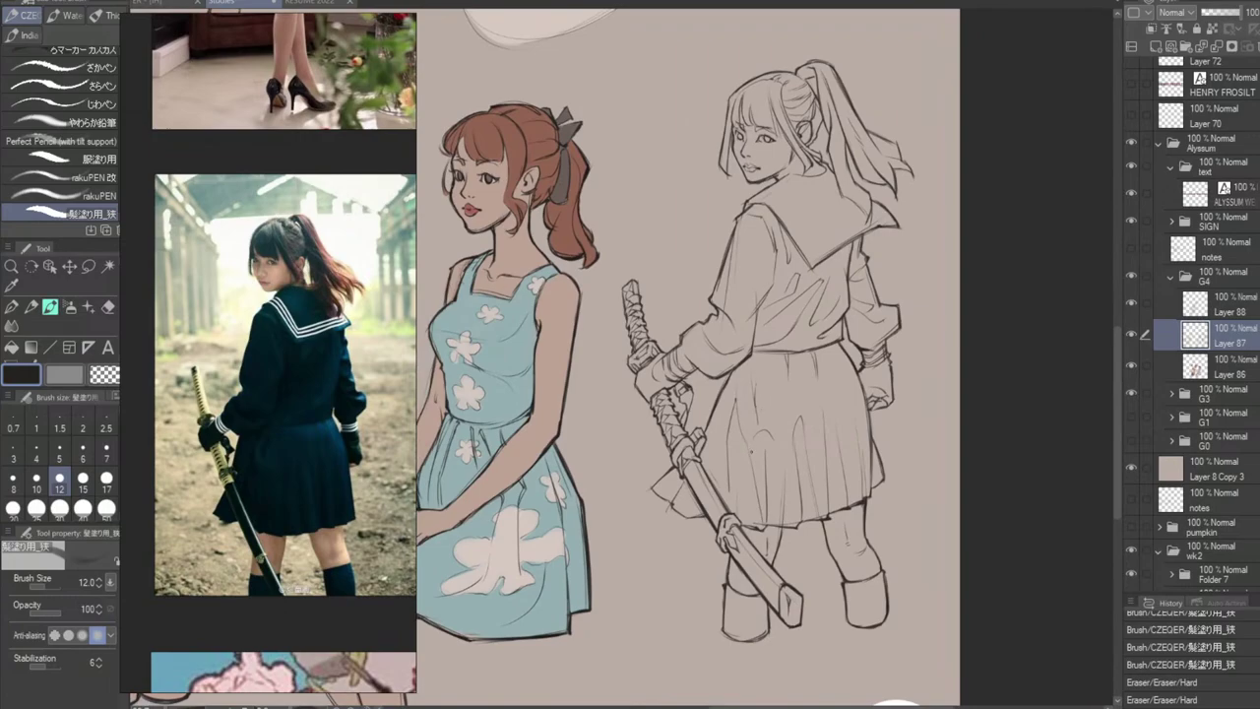
{"action": "key", "text": "e"}
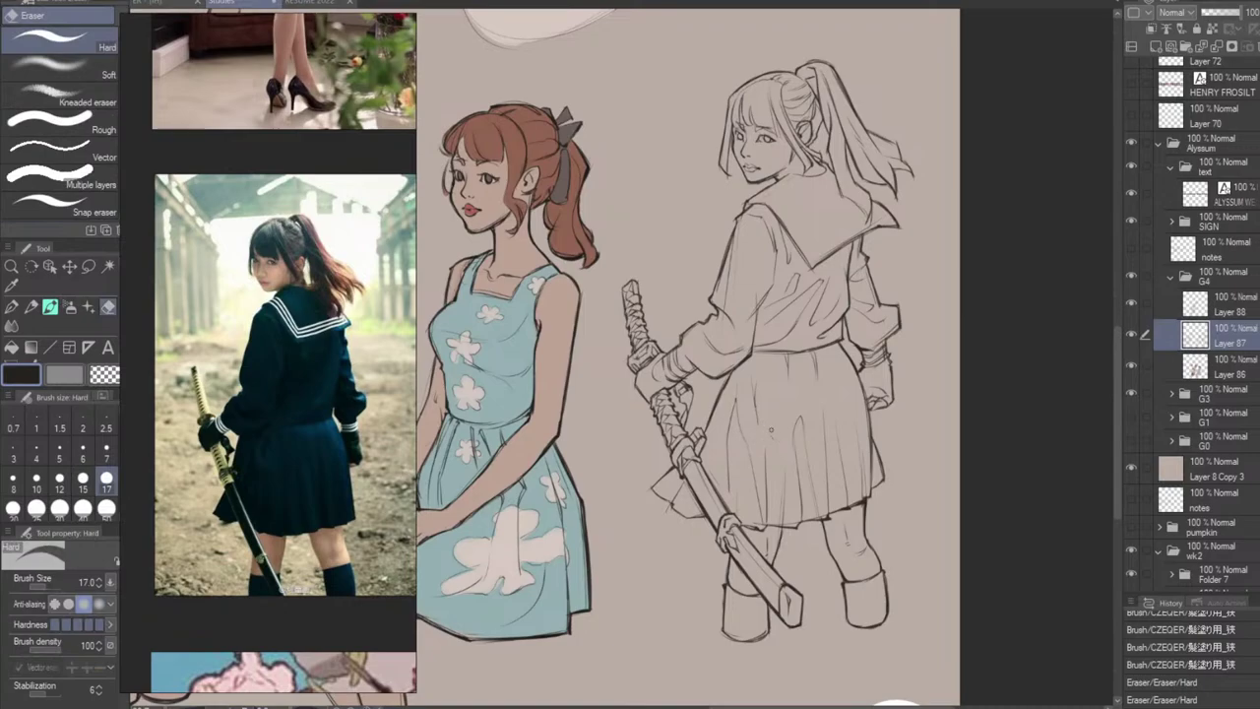
{"action": "key", "text": "b"}
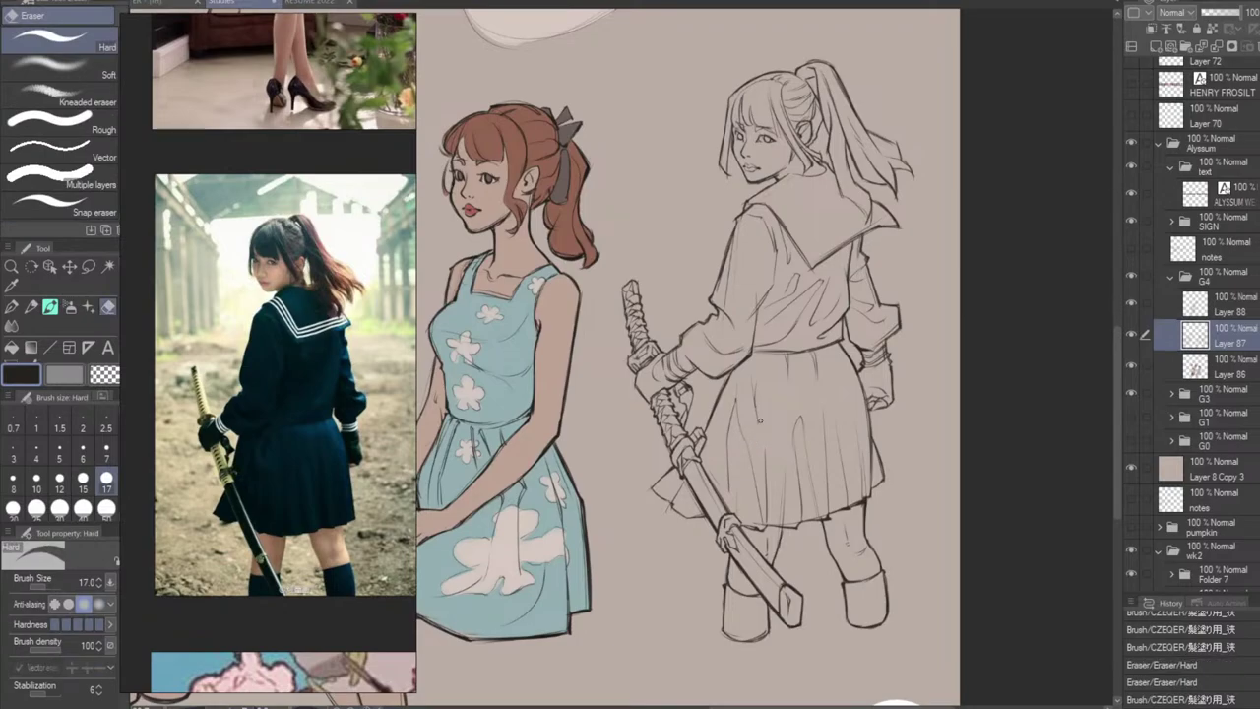
{"action": "mouse_move", "coordinate": [748, 435]}
{"action": "left_mouse_down"}
{"action": "mouse_move", "coordinate": [778, 430]}
{"action": "mouse_move", "coordinate": [766, 444]}
{"action": "mouse_move", "coordinate": [782, 432]}
{"action": "mouse_move", "coordinate": [765, 443]}
{"action": "mouse_move", "coordinate": [767, 466]}
{"action": "mouse_move", "coordinate": [770, 453]}
{"action": "left_mouse_up"}
{"action": "key", "text": "ctrl+z"}
{"action": "key", "text": "ctrl+z"}
{"action": "key", "text": "ctrl+z"}
{"action": "key", "text": "ctrl+z"}
{"action": "key", "text": "ctrl+z"}
{"action": "key", "text": "ctrl+z"}
Add short pointed fold lines to the upper middle of the skirt, undoing the strokes that miss.
{"action": "key", "text": "e"}
{"action": "key", "text": "b"}
{"action": "key", "text": "ctrl+z"}
{"action": "key", "text": "ctrl+z"}
{"action": "key", "text": "ctrl+z"}
{"action": "mouse_move", "coordinate": [794, 399]}
{"action": "left_mouse_down"}
{"action": "mouse_move", "coordinate": [767, 442]}
{"action": "mouse_move", "coordinate": [771, 403]}
{"action": "left_mouse_up"}
{"action": "key", "text": "ctrl+z"}
{"action": "mouse_move", "coordinate": [768, 399]}
{"action": "left_mouse_down"}
{"action": "mouse_move", "coordinate": [764, 426]}
{"action": "mouse_move", "coordinate": [772, 405]}
{"action": "mouse_move", "coordinate": [772, 417]}
{"action": "left_mouse_up"}
{"action": "key", "text": "ctrl+z"}
{"action": "key", "text": "ctrl+z"}
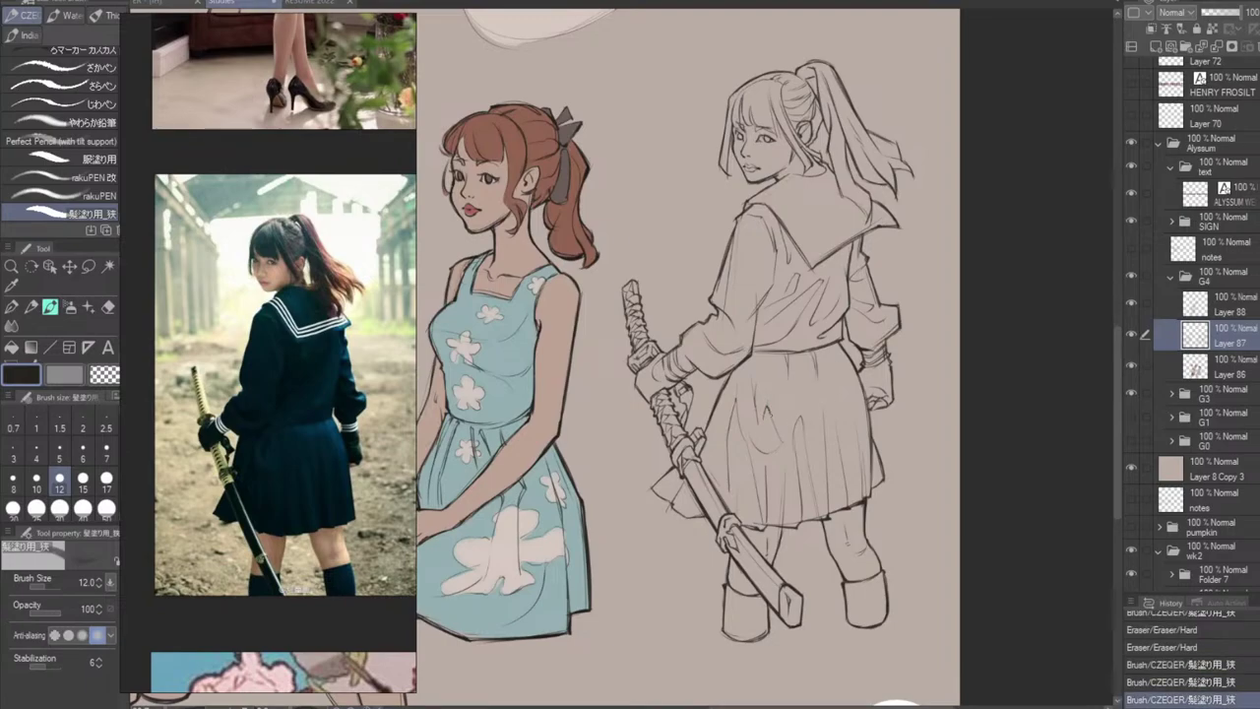
{"action": "left_click", "coordinate": [851, 403]}
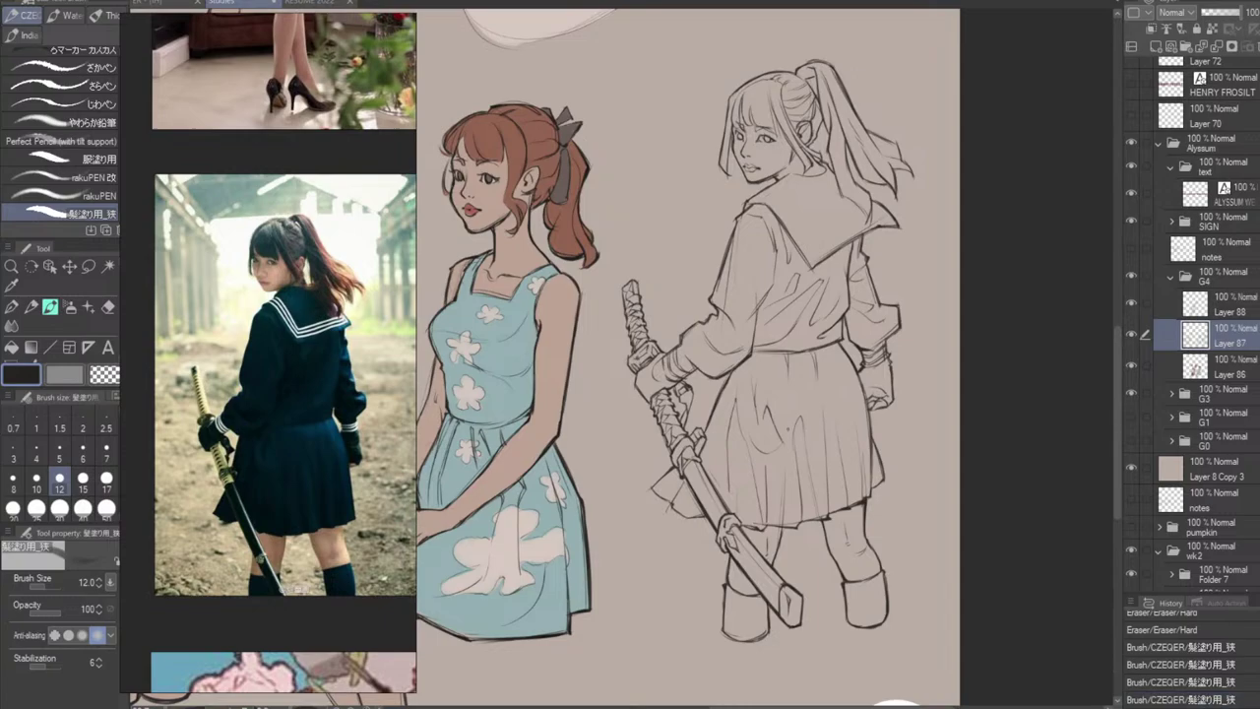
Erase excess line around the mid-skirt fold and redraw its rounded edge.
{"action": "key", "text": "e"}
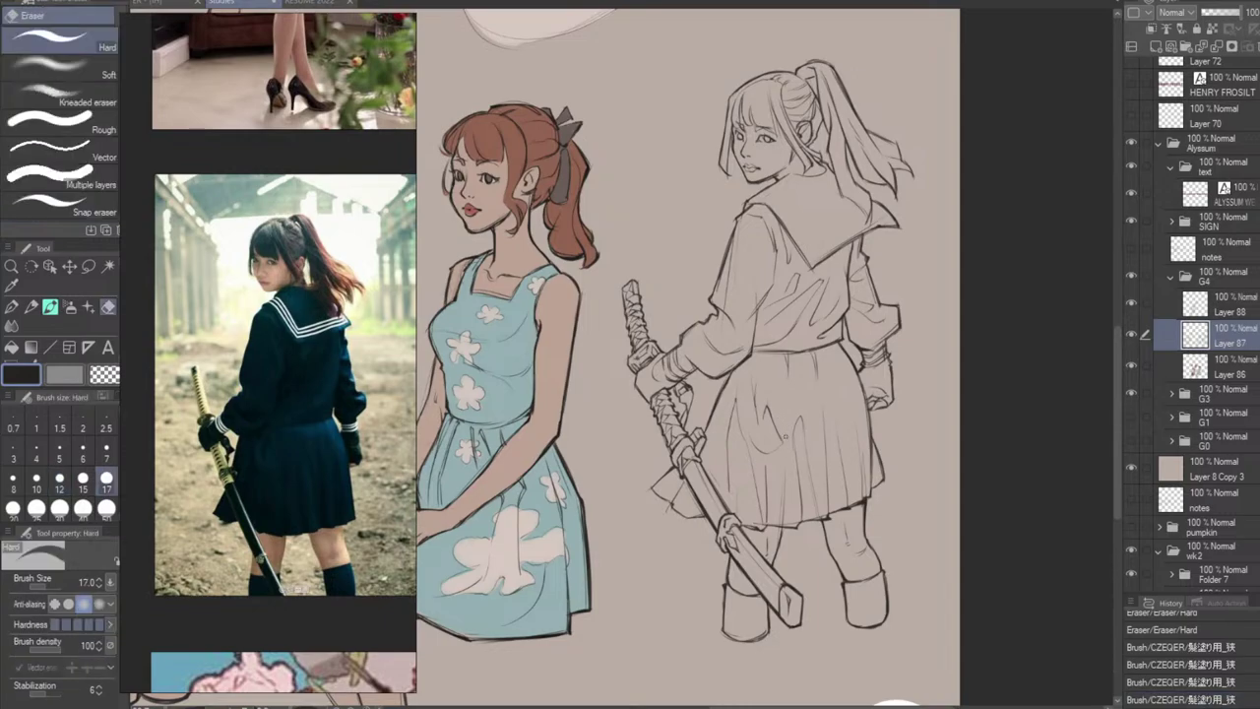
{"action": "left_click_drag", "start_coordinate": [776, 408], "coordinate": [788, 498]}
{"action": "key", "text": "b"}
{"action": "key", "text": "ctrl+z"}
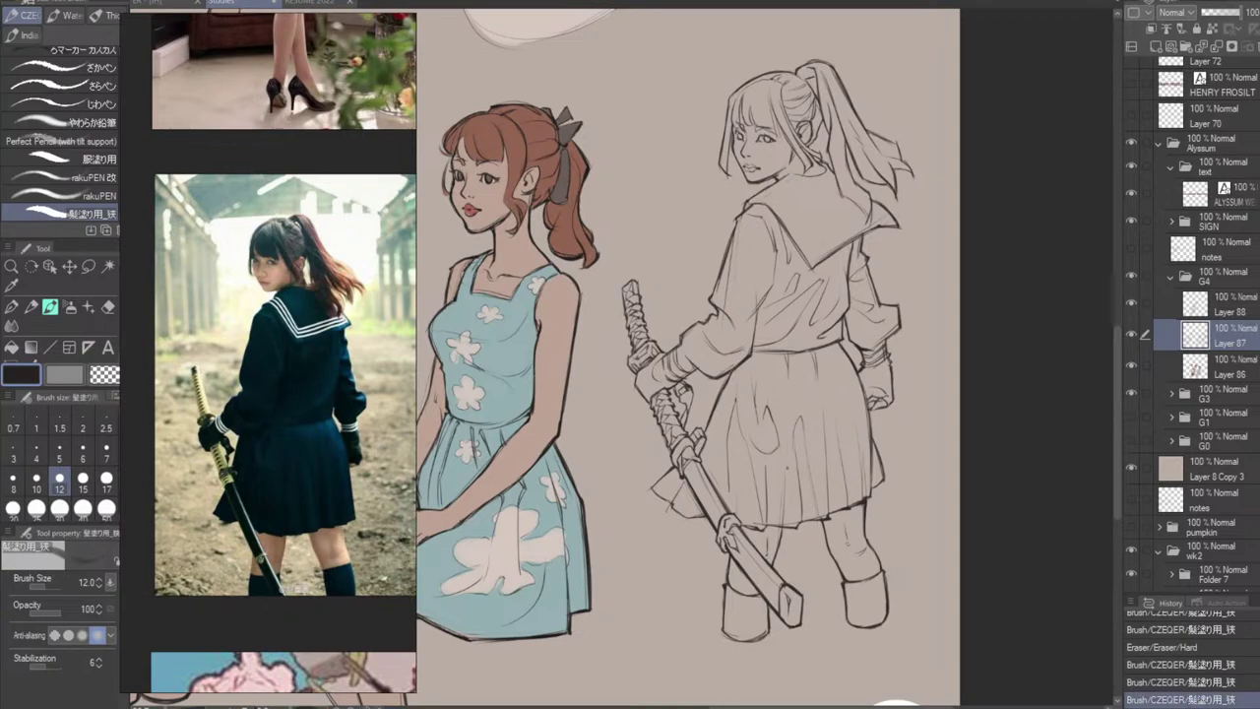
Draw a long pleat line down the middle of the skirt and a short pleat just below the waistband.
{"action": "left_click_drag", "start_coordinate": [785, 445], "coordinate": [788, 471]}
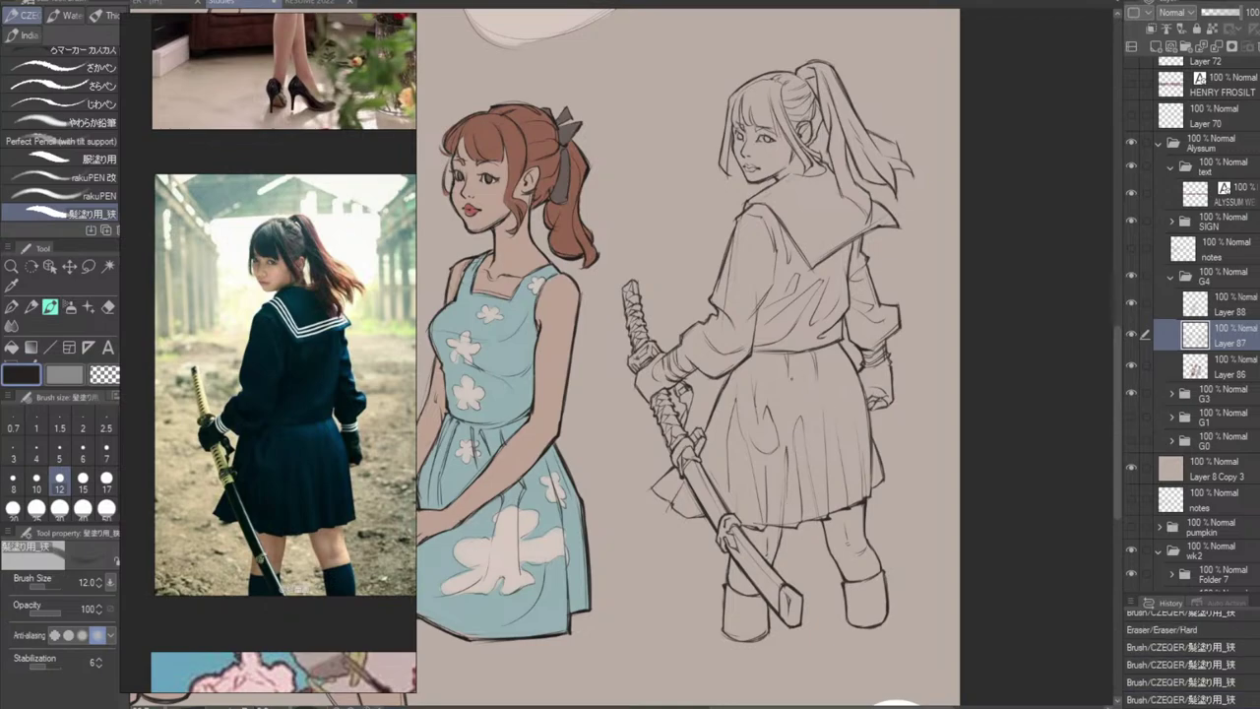
{"action": "key", "text": "ctrl+z"}
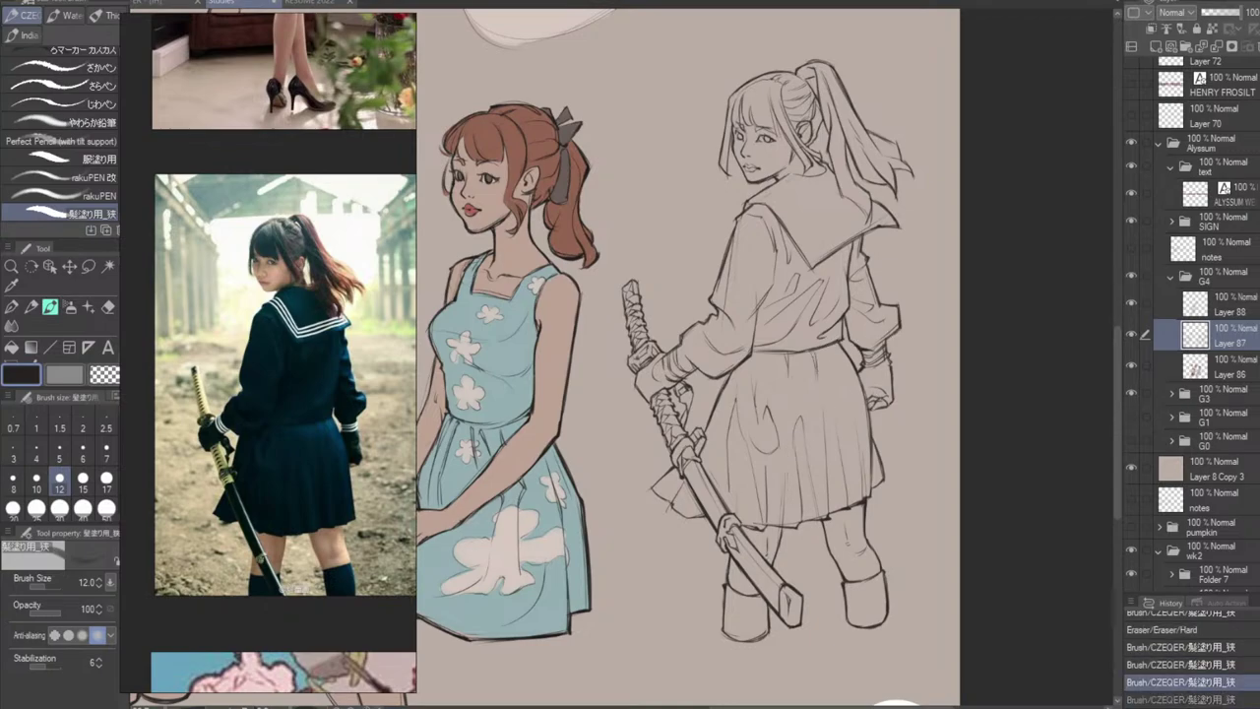
{"action": "left_click_drag", "start_coordinate": [793, 394], "coordinate": [795, 466]}
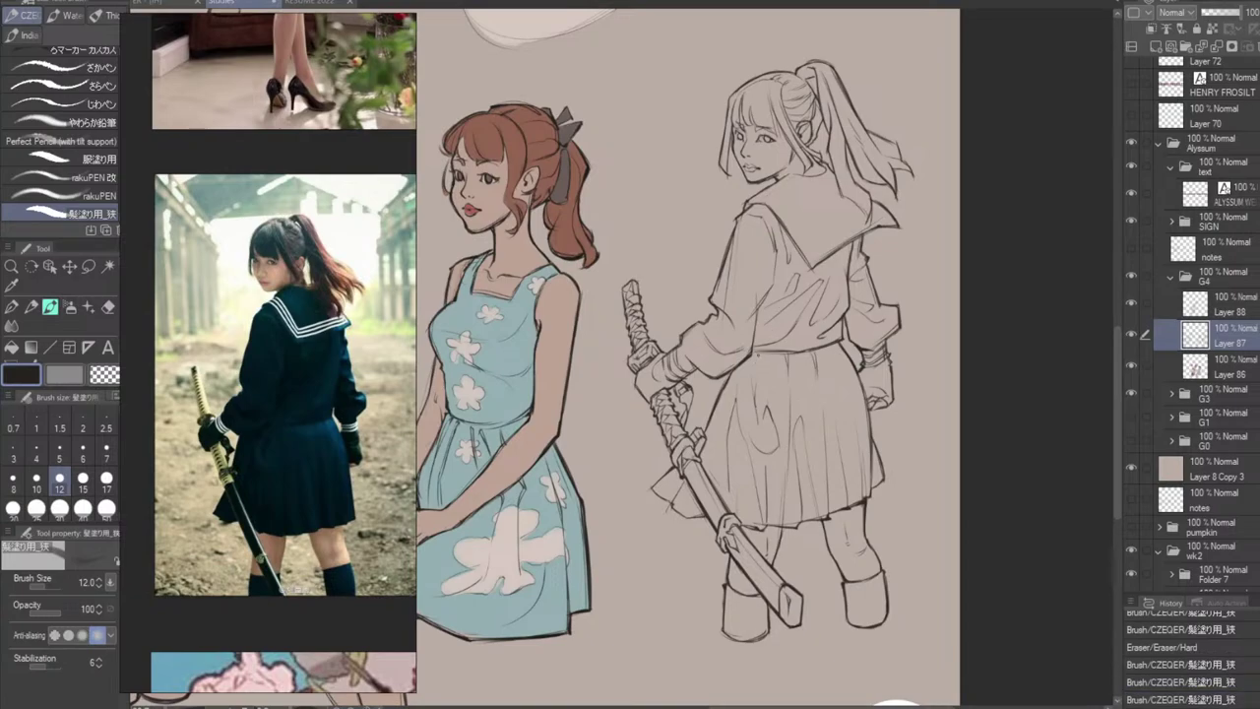
{"action": "left_click_drag", "start_coordinate": [752, 355], "coordinate": [760, 365]}
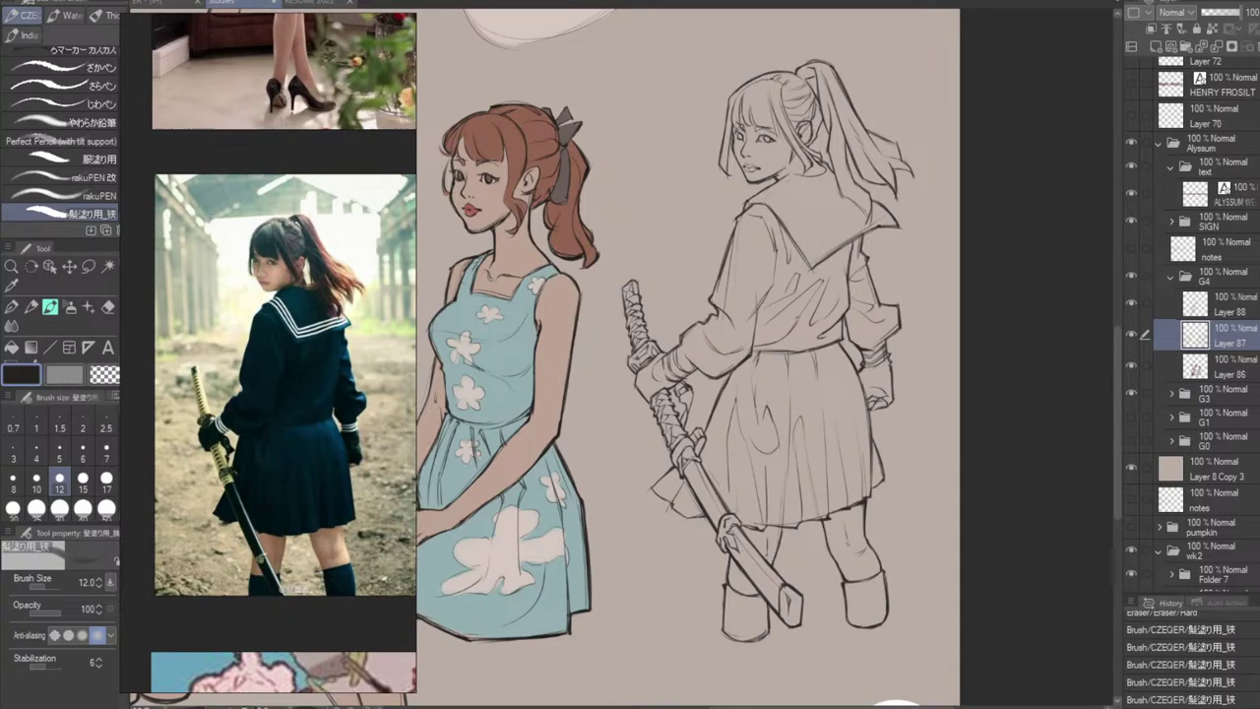
Draw a slanted fold line on the upper left of the skirt below the waistband, undoing the strokes that miss.
{"action": "key", "text": "ctrl+z"}
{"action": "key", "text": "ctrl+y"}
{"action": "key", "text": "ctrl+z"}
{"action": "left_click_drag", "start_coordinate": [735, 396], "coordinate": [706, 434]}
{"action": "key", "text": "ctrl+z"}
{"action": "key", "text": "ctrl+z"}
{"action": "key", "text": "ctrl+z"}
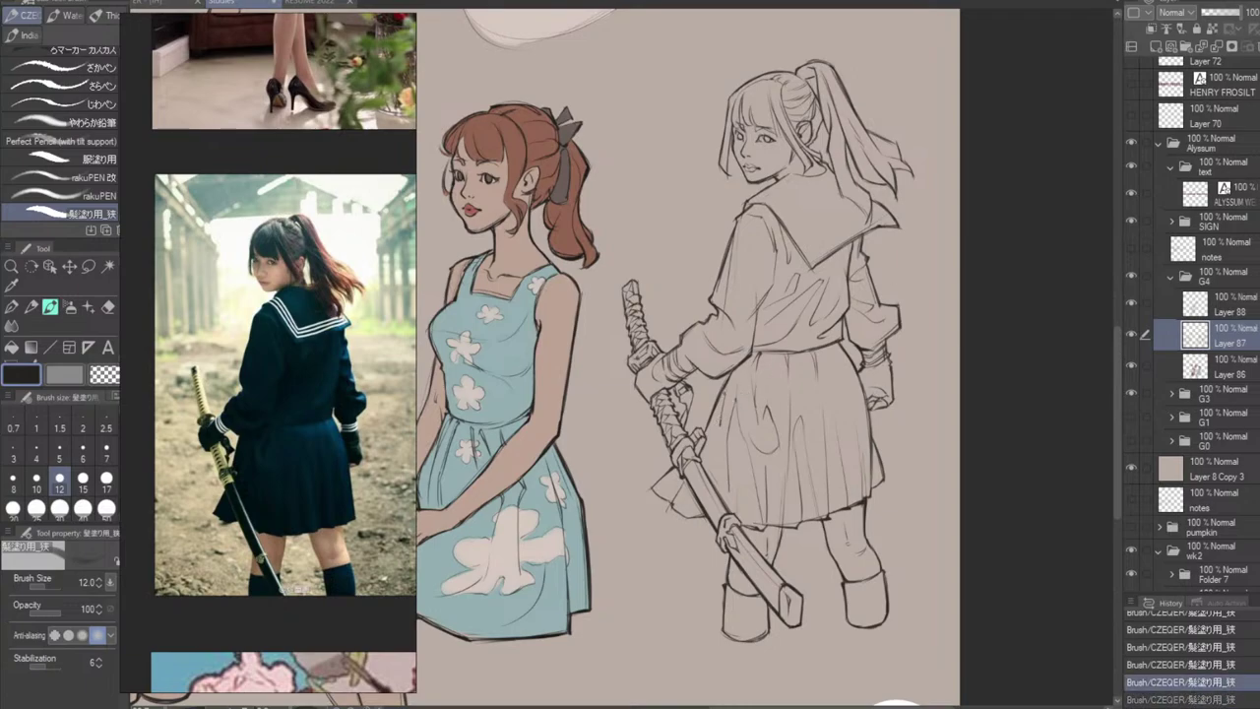
{"action": "key", "text": "ctrl+z"}
{"action": "left_click_drag", "start_coordinate": [735, 387], "coordinate": [719, 427]}
{"action": "key", "text": "ctrl+z"}
{"action": "key", "text": "ctrl+y"}
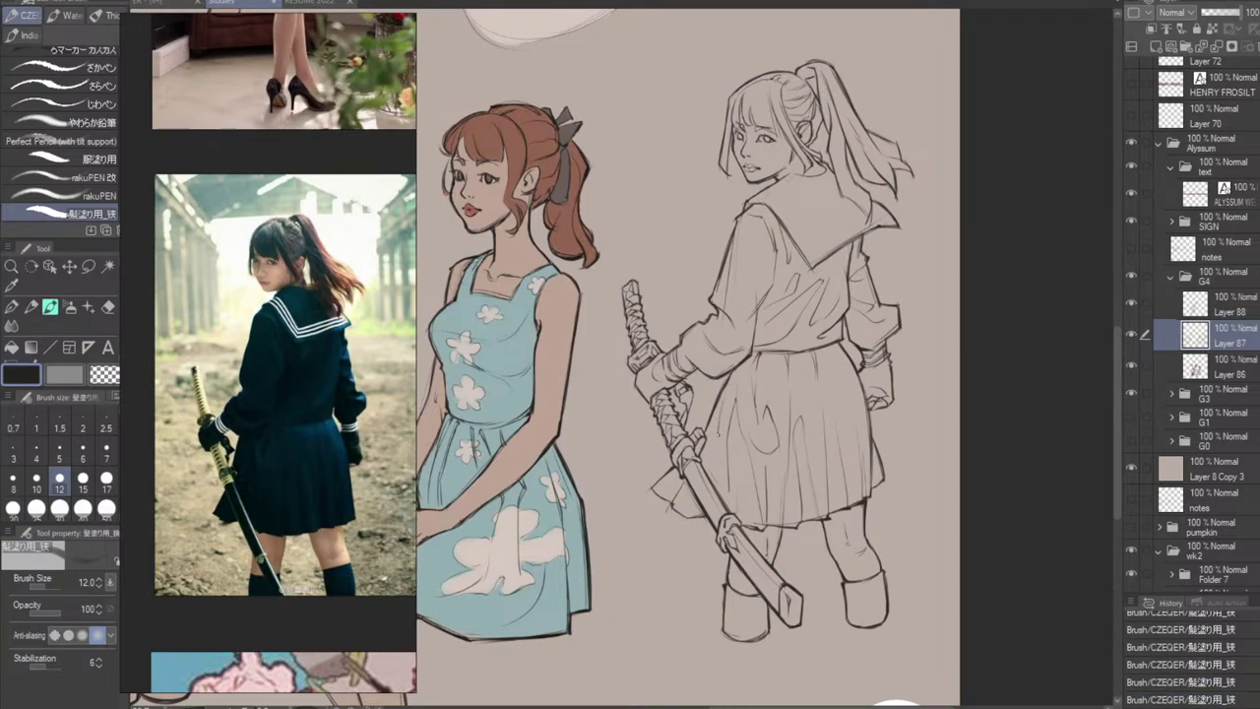
{"action": "key", "text": "ctrl+z"}
{"action": "key", "text": "ctrl+y"}
{"action": "key", "text": "ctrl+z"}
{"action": "left_click_drag", "start_coordinate": [728, 390], "coordinate": [712, 428]}
{"action": "key", "text": "ctrl+z"}
{"action": "key", "text": "ctrl+z"}
{"action": "left_click_drag", "start_coordinate": [729, 388], "coordinate": [710, 429]}
Erase small bits of the skirt hem between the pleats above the right leg.
{"action": "key", "text": "e"}
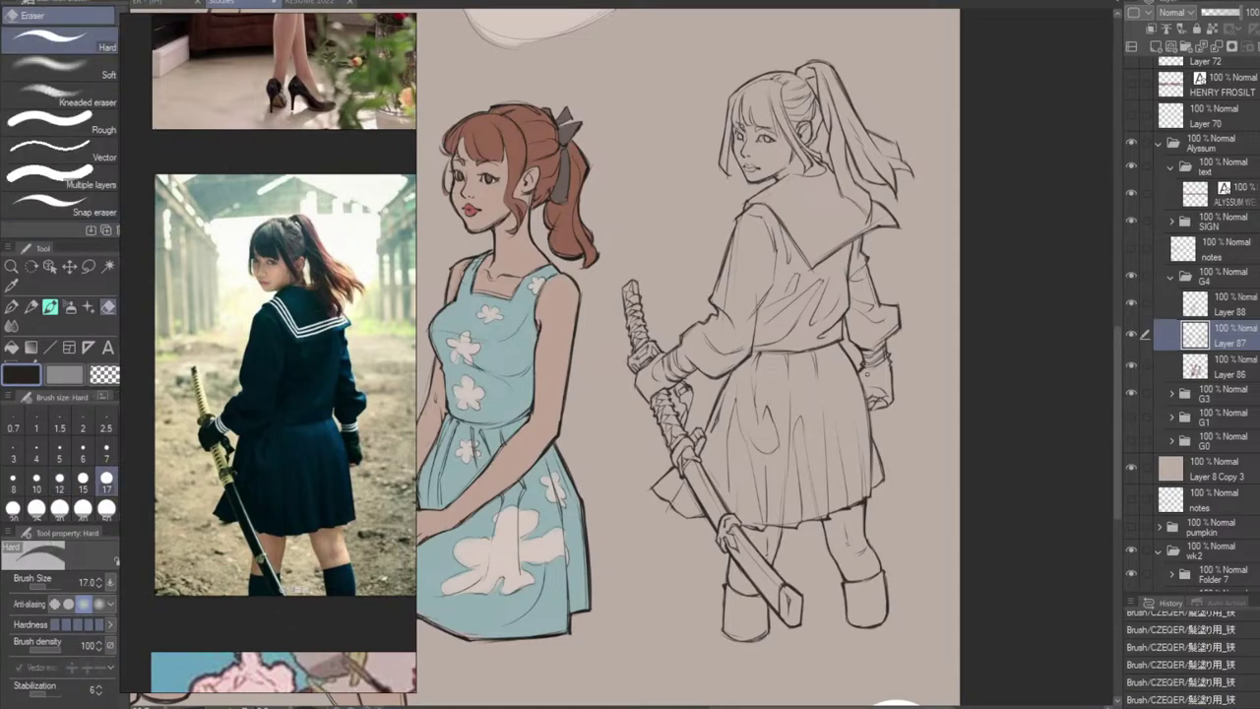
{"action": "key", "text": "b"}
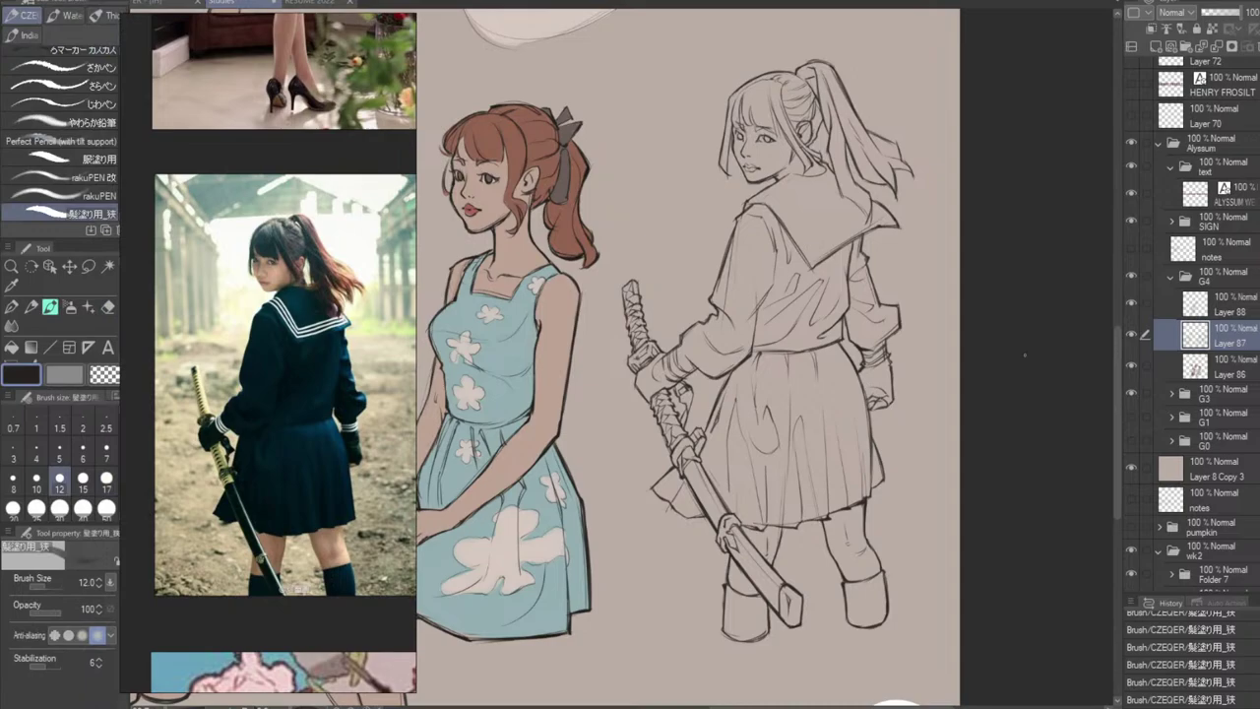
{"action": "key", "text": "e"}
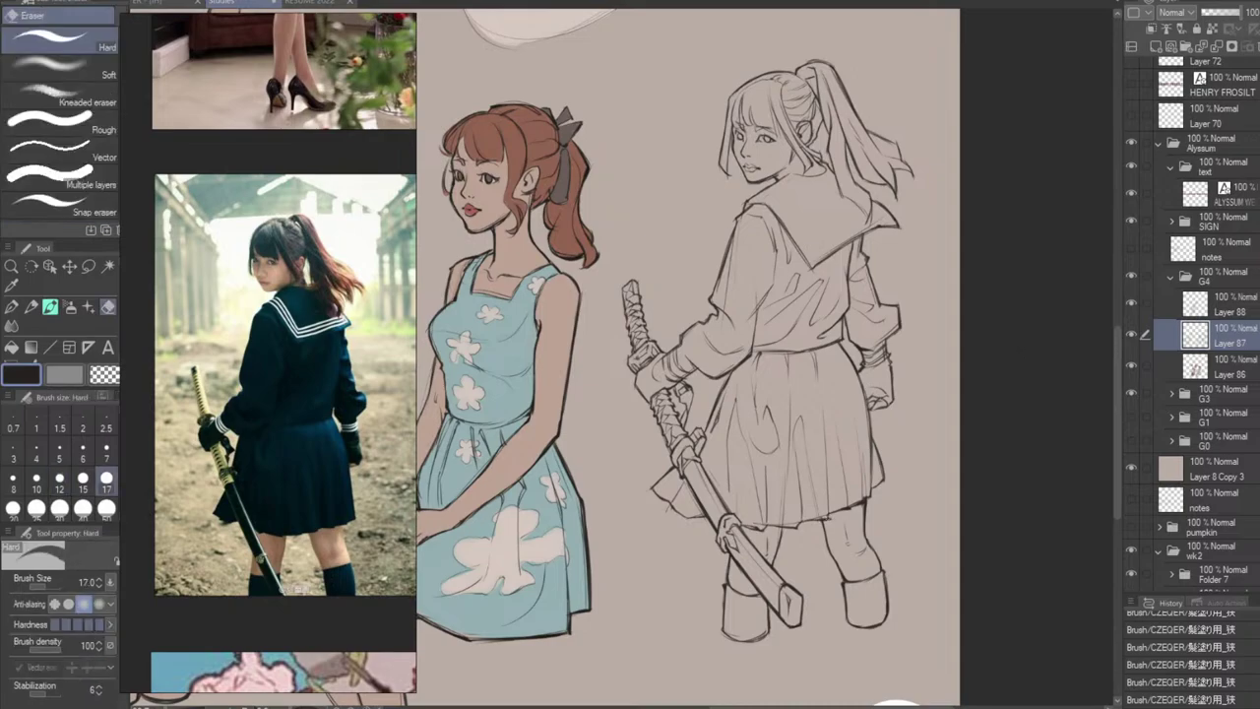
{"action": "left_click", "coordinate": [828, 517]}
{"action": "left_click", "coordinate": [824, 516]}
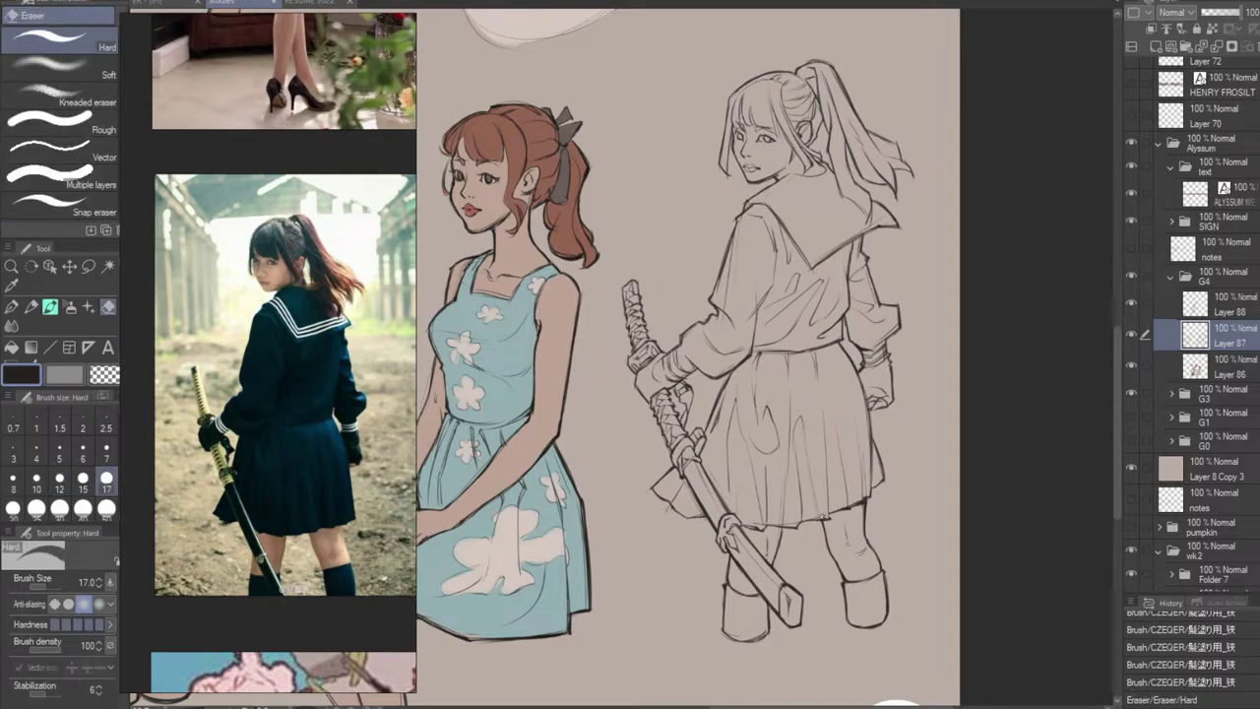
{"action": "left_click", "coordinate": [803, 522]}
{"action": "key", "text": "b"}
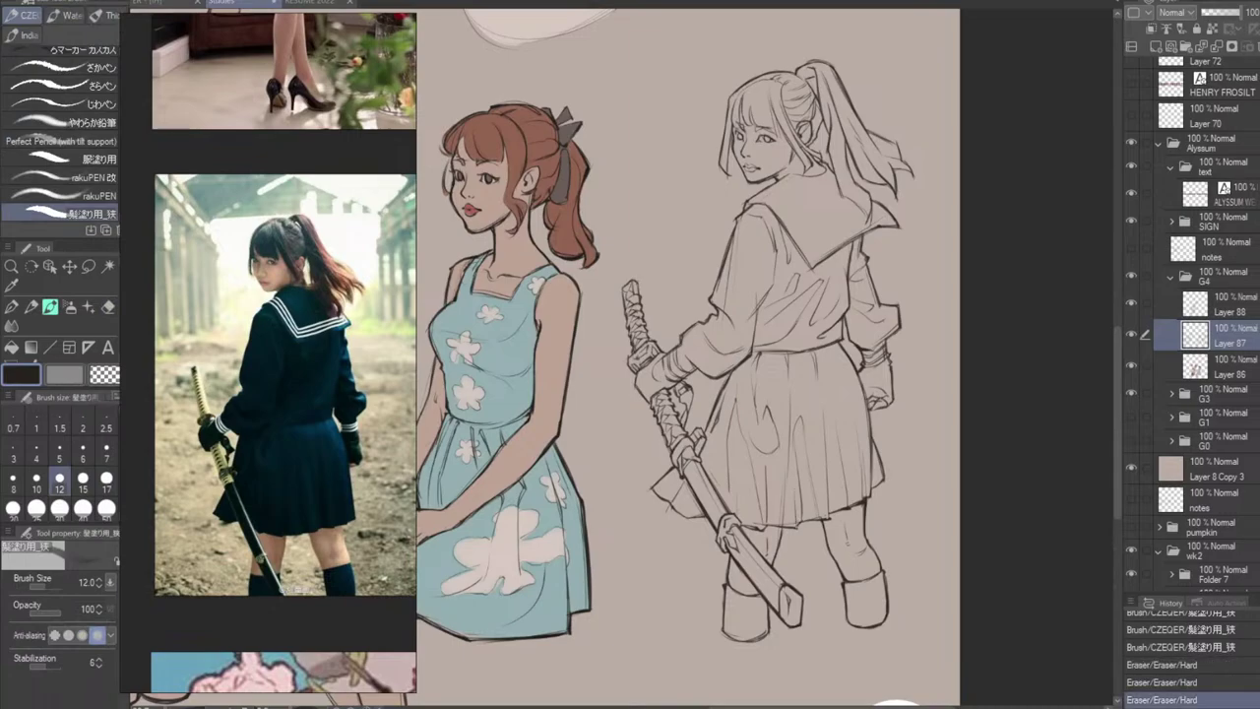
Clean up the hem corner above the right leg and redraw the pleat line running down to it.
{"action": "left_click", "coordinate": [827, 429]}
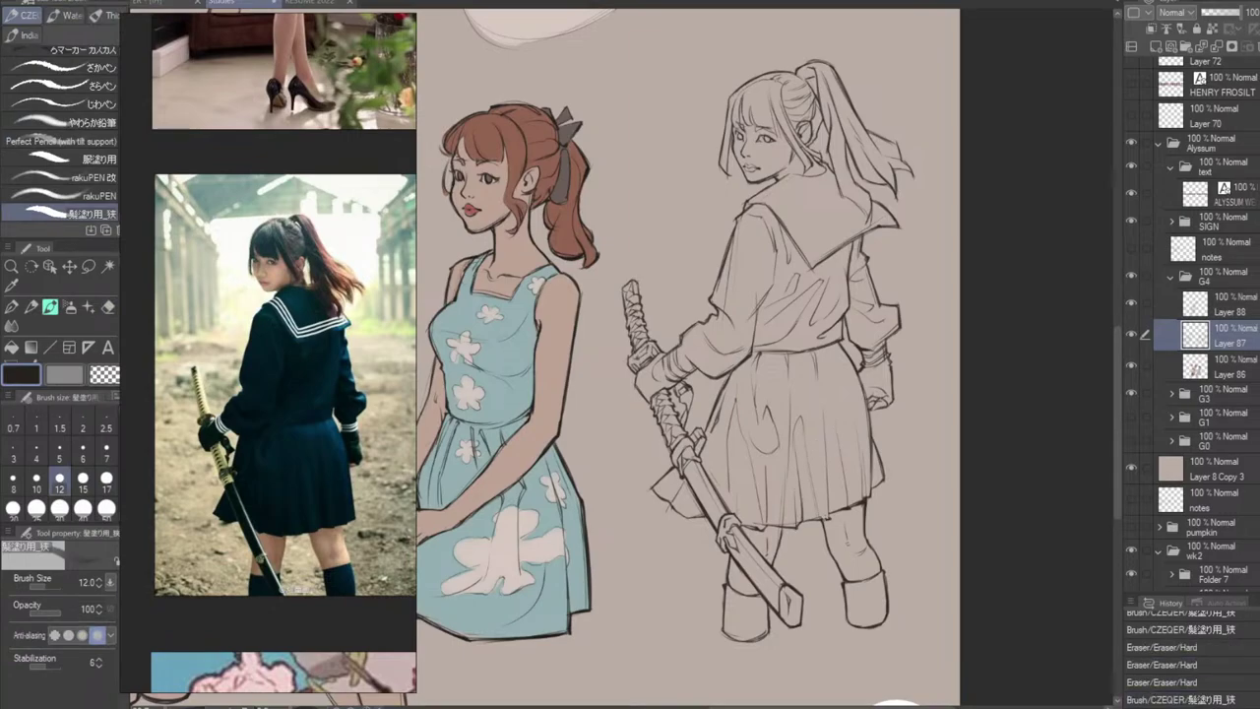
{"action": "key", "text": "e"}
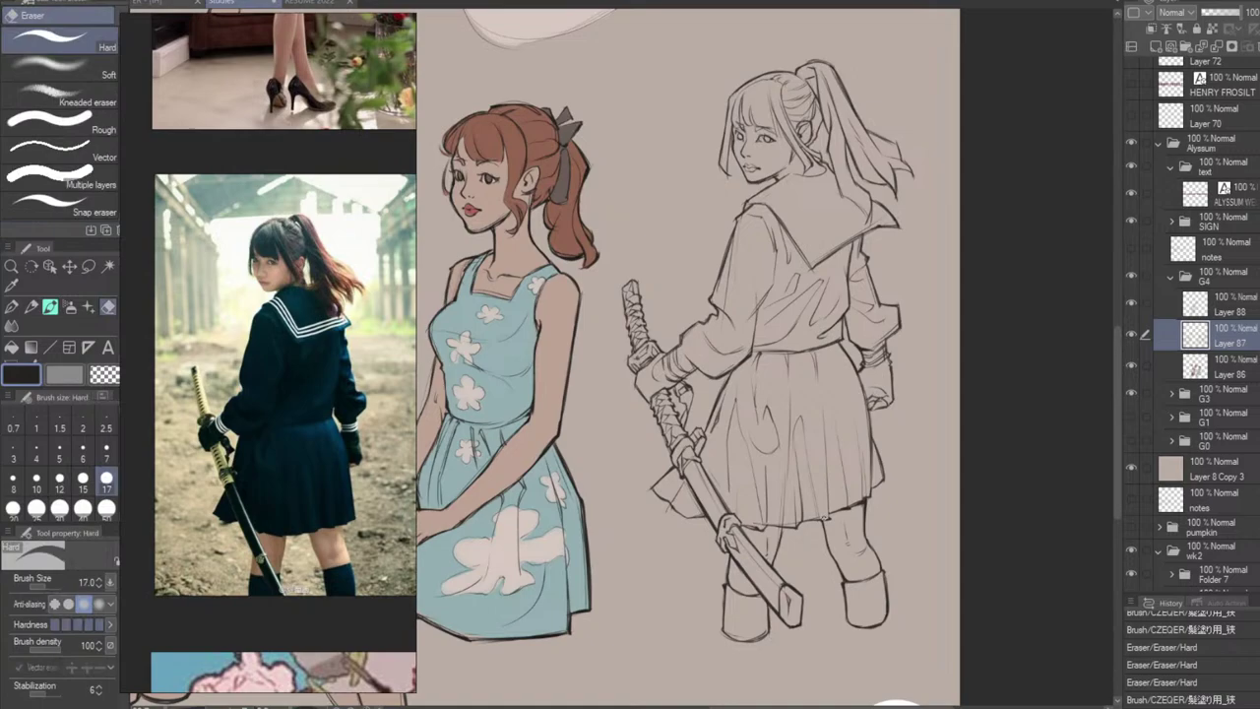
{"action": "left_click", "coordinate": [826, 519]}
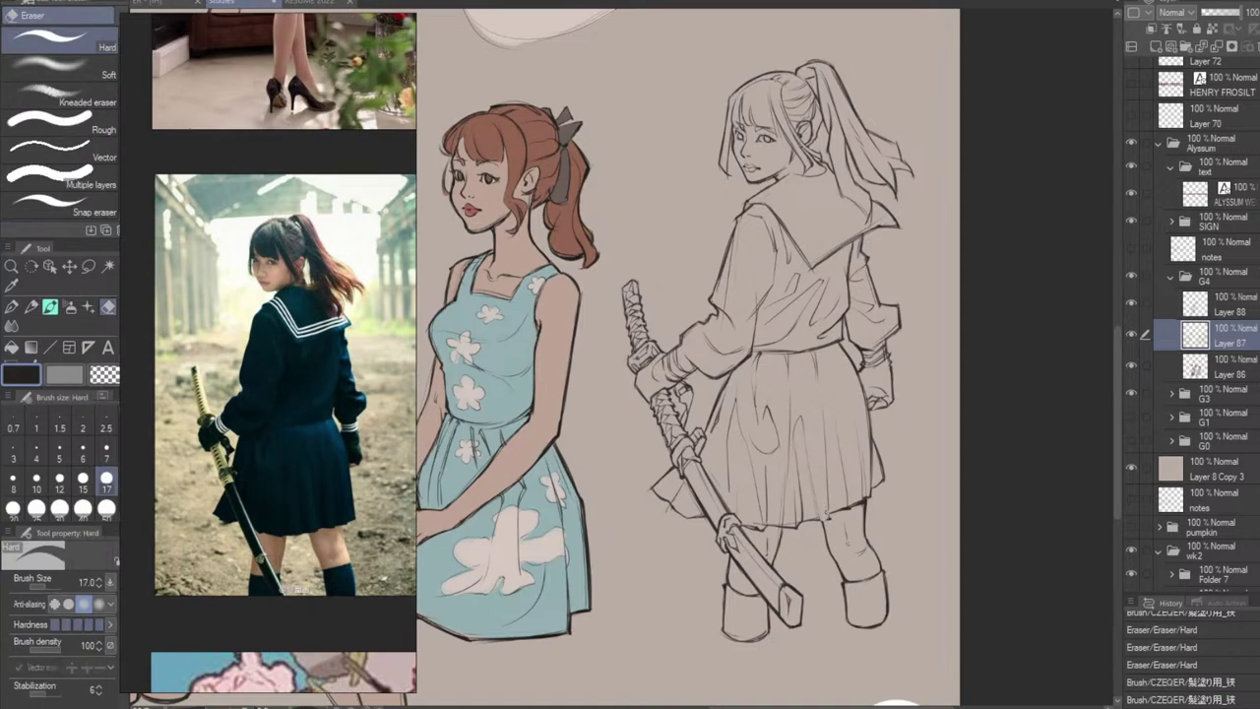
{"action": "left_click", "coordinate": [828, 518]}
{"action": "key", "text": "b"}
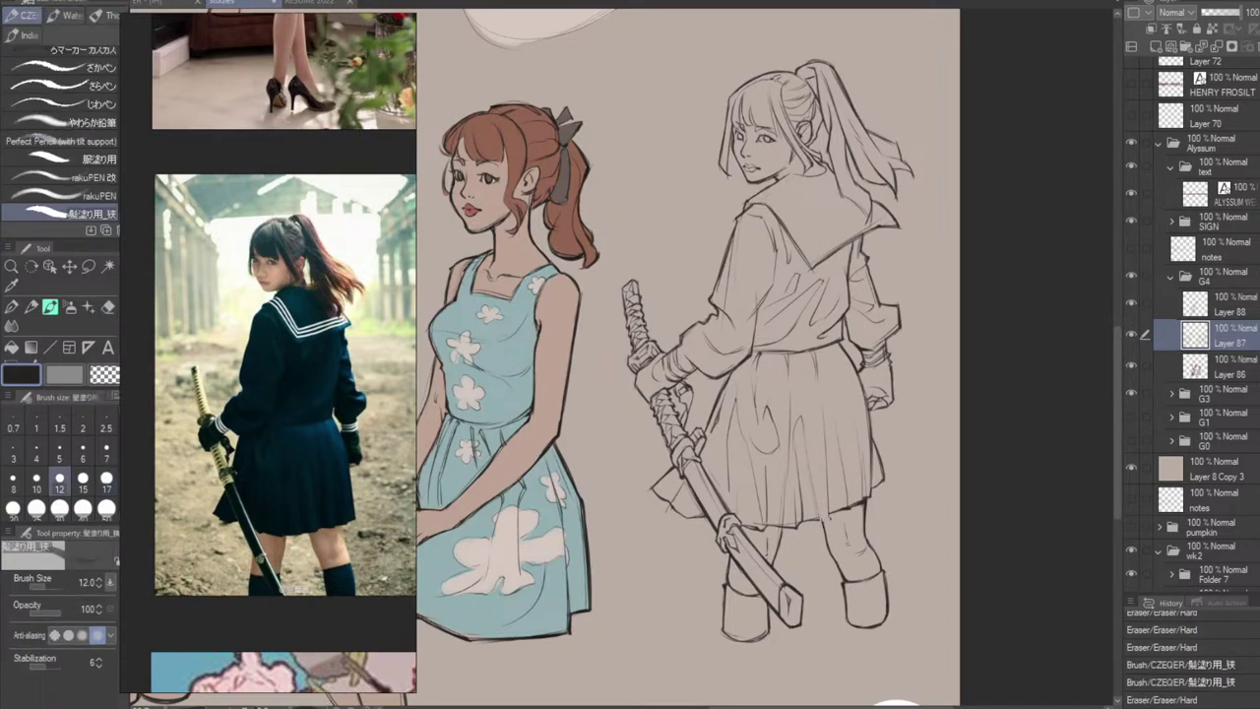
{"action": "left_click_drag", "start_coordinate": [825, 517], "coordinate": [829, 518]}
{"action": "key", "text": "ctrl+z"}
{"action": "key", "text": "ctrl+z"}
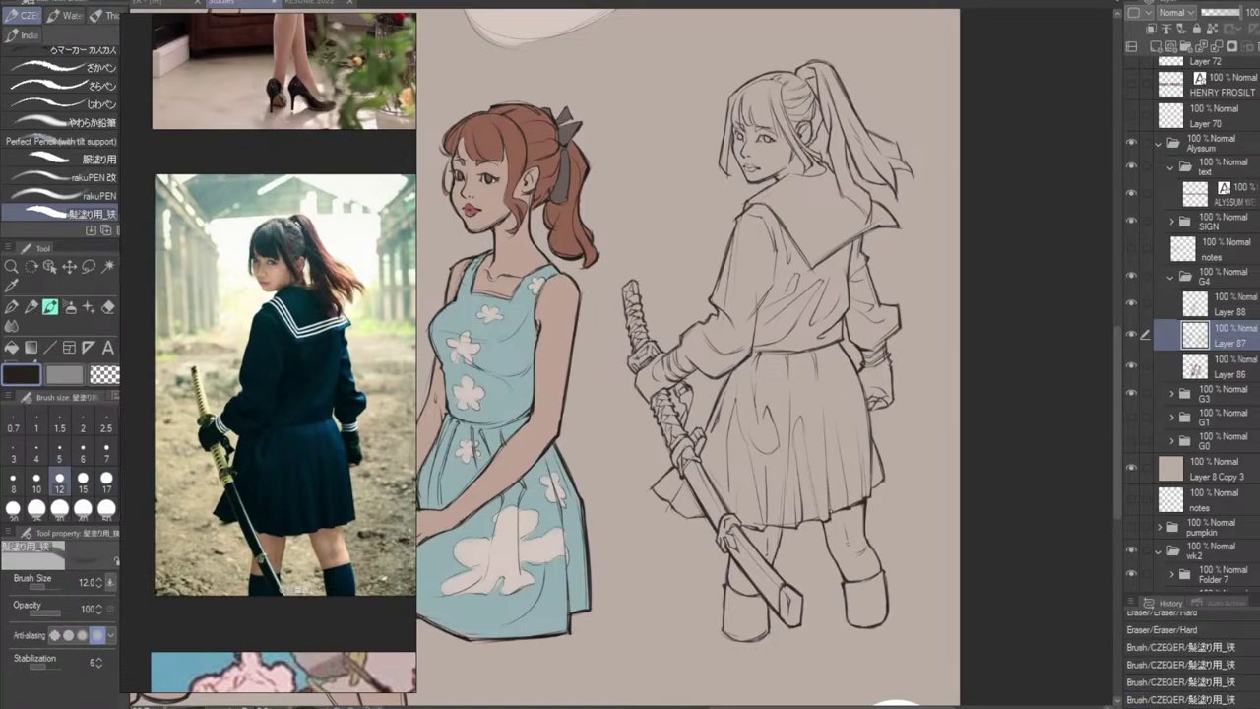
{"action": "key", "text": "ctrl+z"}
{"action": "left_click_drag", "start_coordinate": [831, 472], "coordinate": [829, 519]}
Erase the hem end of the next pleat to the right and redraw that pleat, undoing the strokes that miss.
{"action": "key", "text": "e"}
{"action": "left_click_drag", "start_coordinate": [844, 498], "coordinate": [847, 504]}
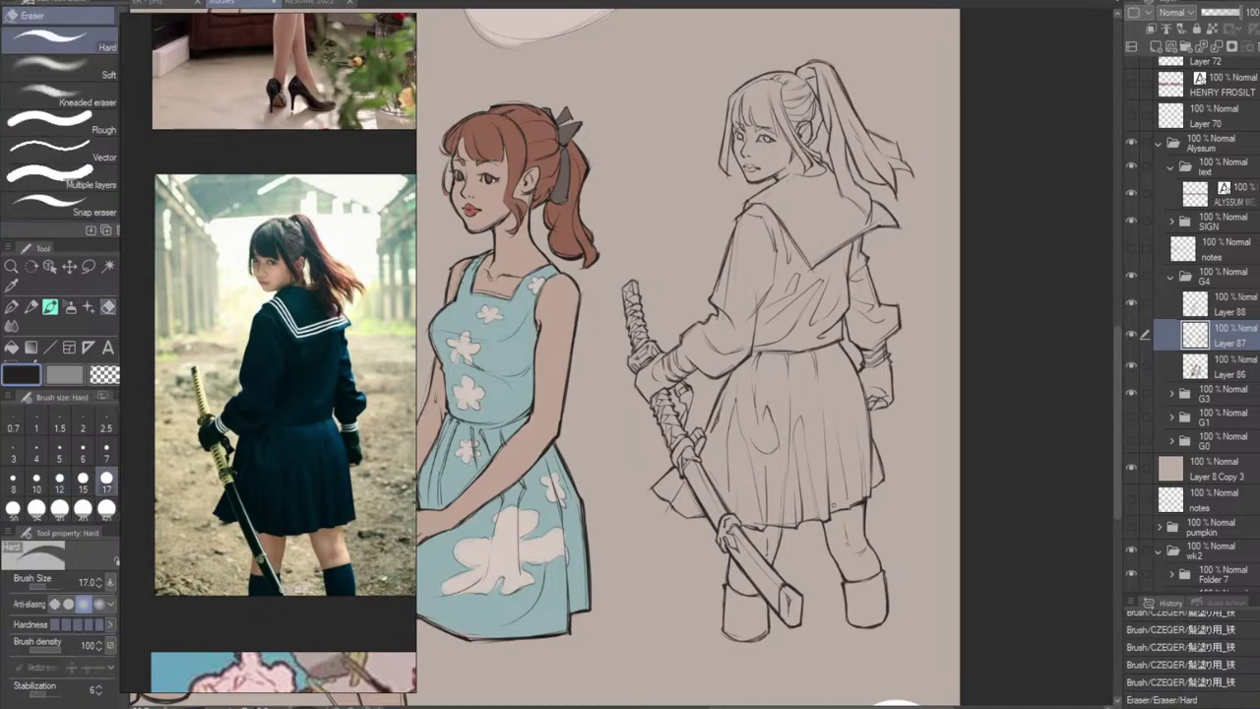
{"action": "key", "text": "b"}
{"action": "left_click_drag", "start_coordinate": [844, 459], "coordinate": [849, 504]}
{"action": "key", "text": "ctrl+z"}
{"action": "key", "text": "ctrl+z"}
{"action": "key", "text": "ctrl+z"}
{"action": "key", "text": "ctrl+z"}
{"action": "key", "text": "ctrl+z"}
{"action": "left_click_drag", "start_coordinate": [843, 461], "coordinate": [851, 507]}
{"action": "key", "text": "ctrl+z"}
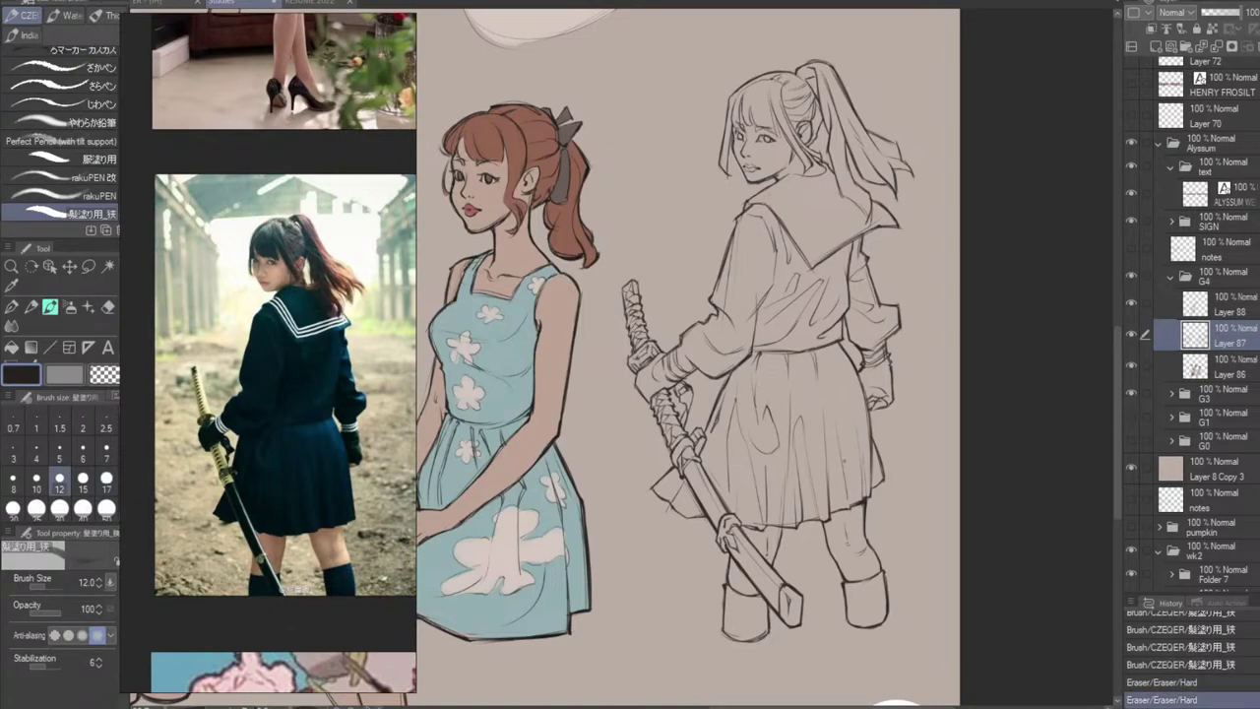
{"action": "mouse_move", "coordinate": [843, 462]}
{"action": "left_mouse_down"}
{"action": "mouse_move", "coordinate": [851, 510]}
{"action": "mouse_move", "coordinate": [851, 497]}
{"action": "left_mouse_up"}
{"action": "key", "text": "ctrl+z"}
{"action": "left_click", "coordinate": [848, 471]}
{"action": "left_click_drag", "start_coordinate": [849, 483], "coordinate": [852, 507]}
Erase excess line near the skirt's right hem corner and redraw the rightmost pleat, undoing the strokes that miss.
{"action": "key", "text": "e"}
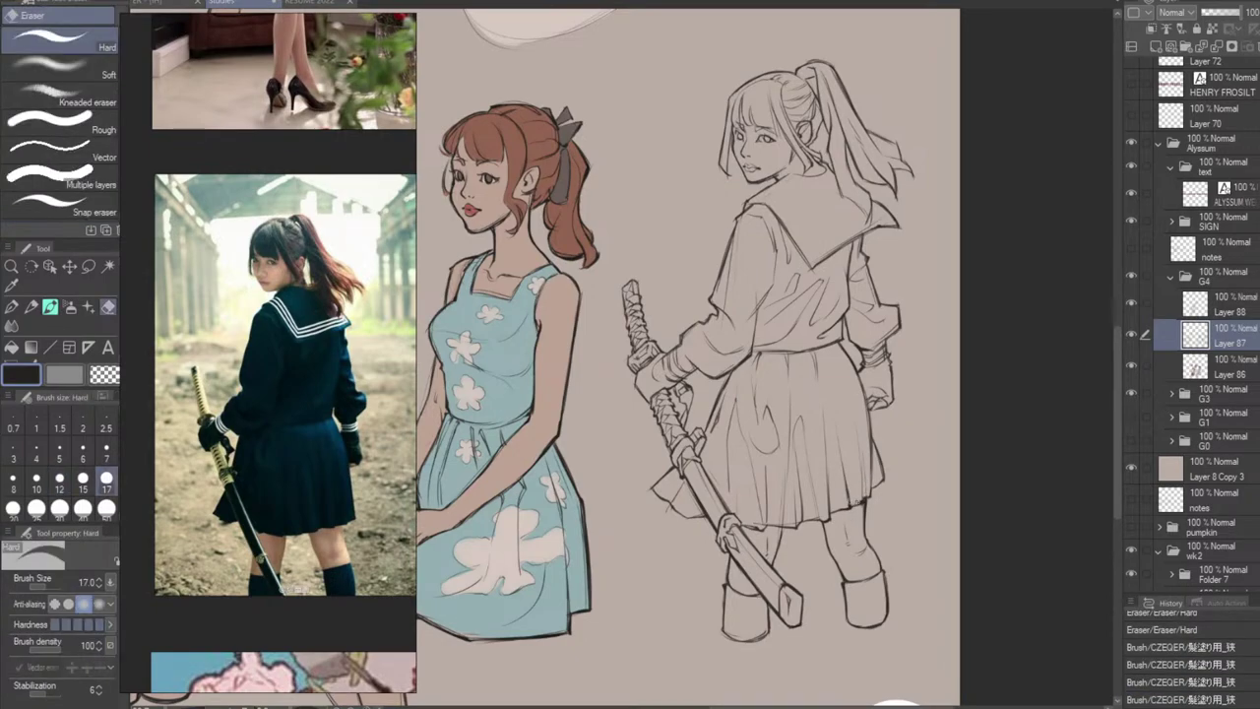
{"action": "left_click_drag", "start_coordinate": [865, 486], "coordinate": [867, 500]}
{"action": "key", "text": "b"}
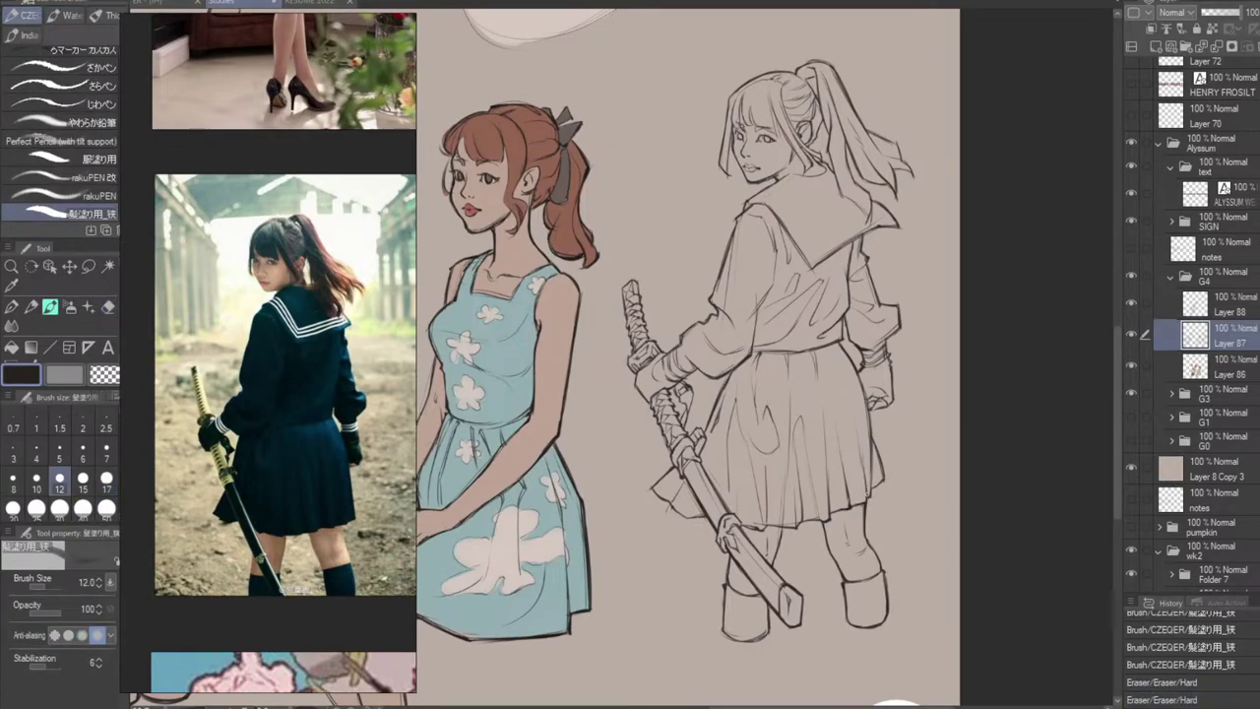
{"action": "key", "text": "ctrl+z"}
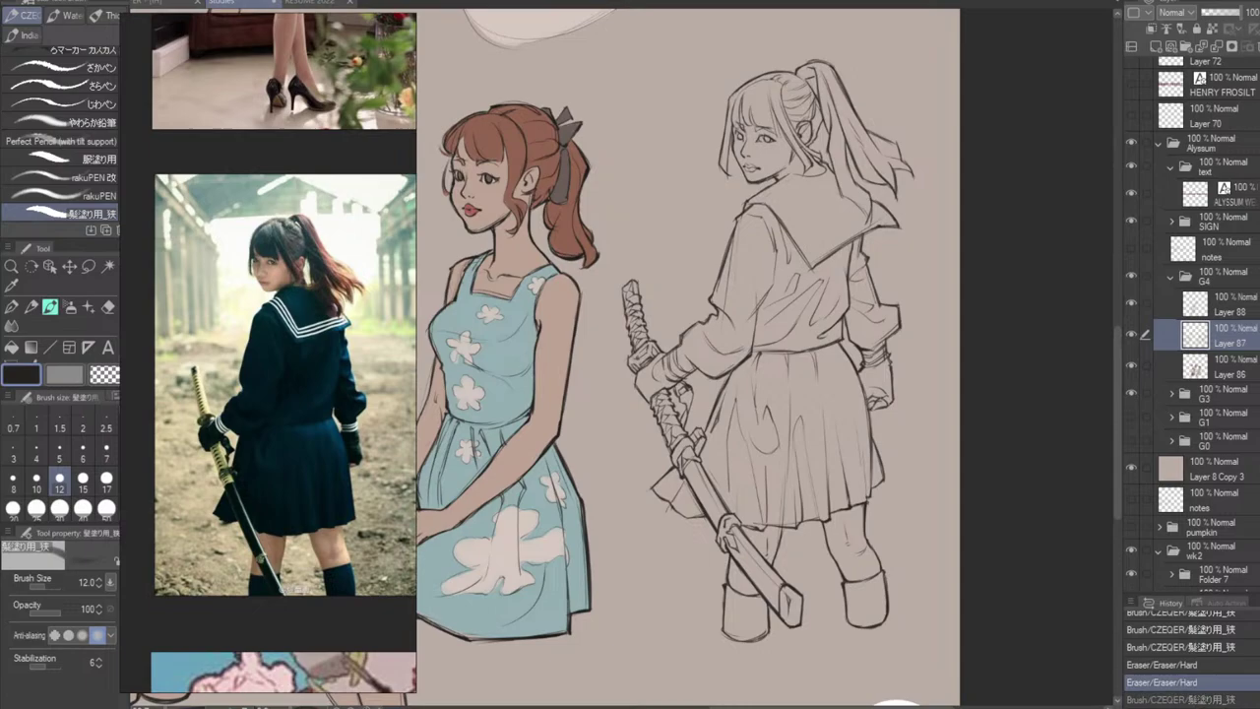
{"action": "left_click_drag", "start_coordinate": [862, 444], "coordinate": [873, 497]}
{"action": "key", "text": "ctrl+z"}
{"action": "key", "text": "ctrl+z"}
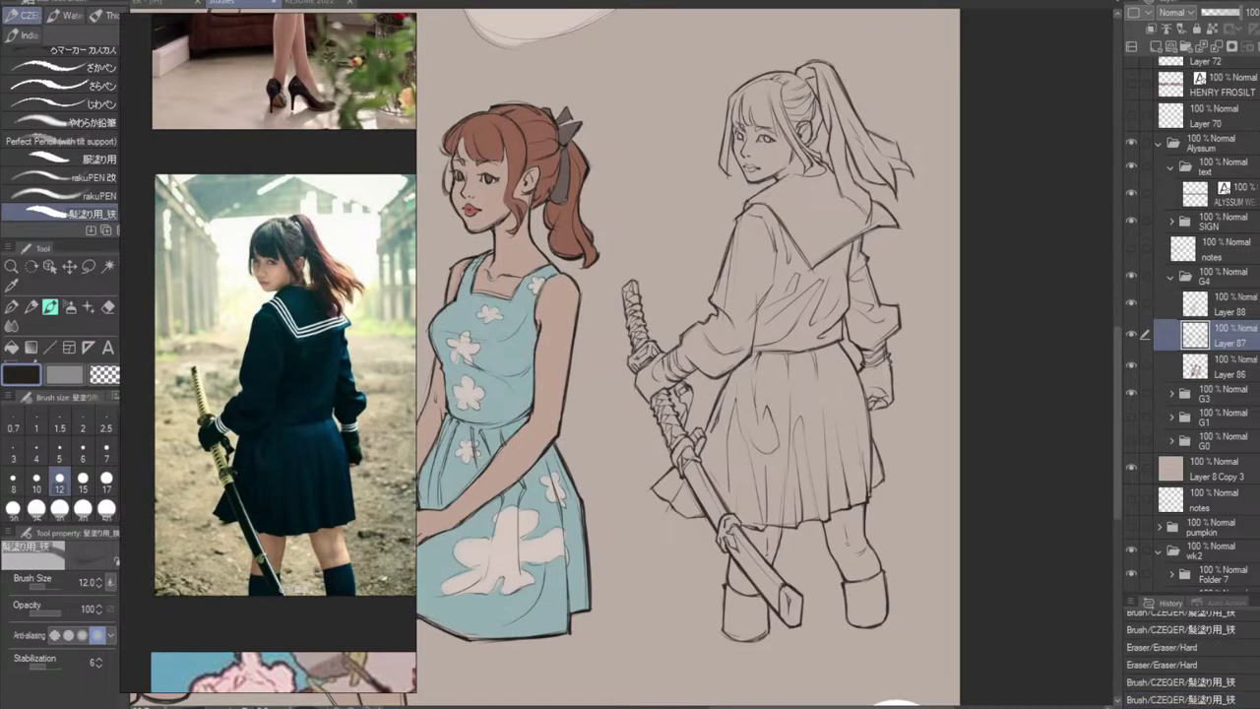
Trim a lower pleat on the right half of the skirt and redraw the short pleat rising from the middle hem.
{"action": "key", "text": "e"}
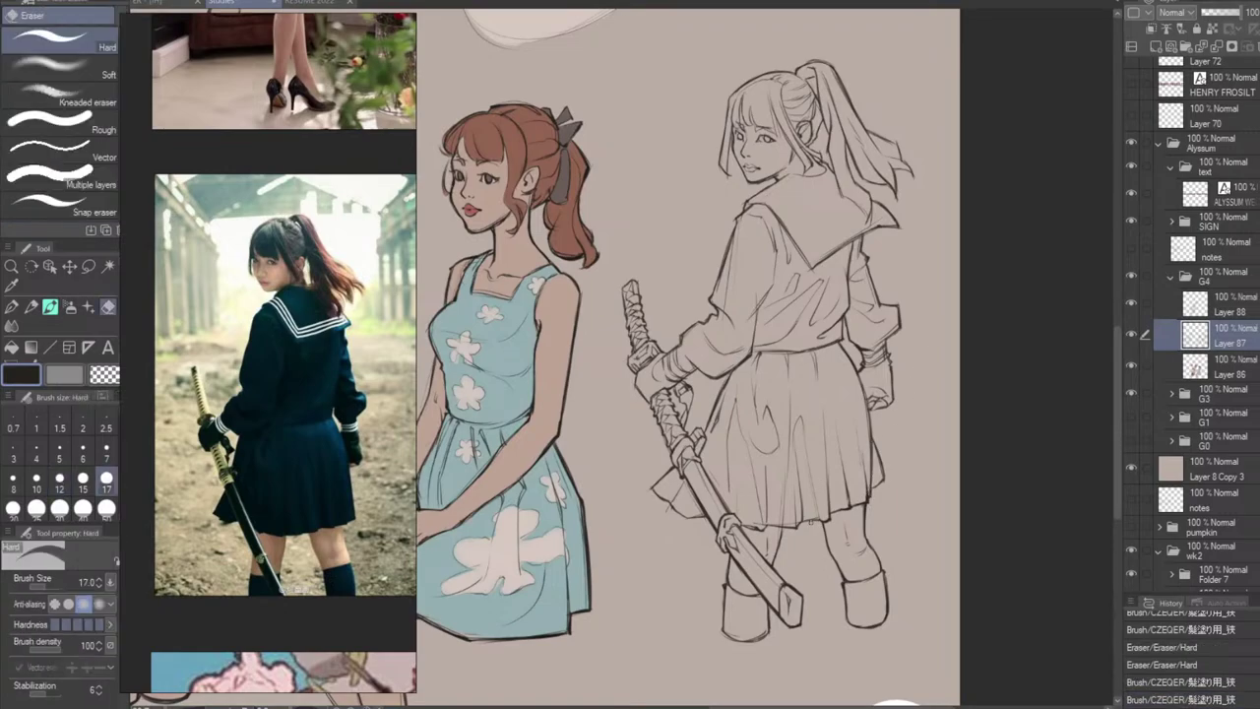
{"action": "left_click_drag", "start_coordinate": [834, 467], "coordinate": [831, 481]}
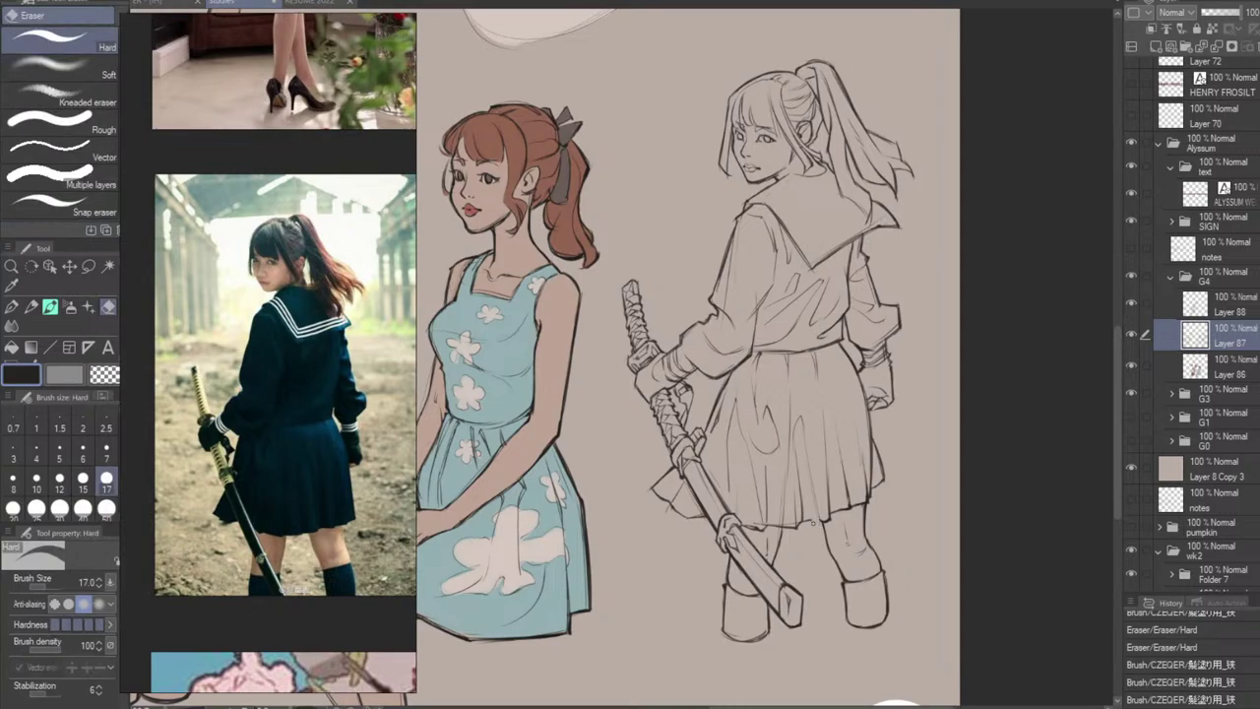
{"action": "key", "text": "b"}
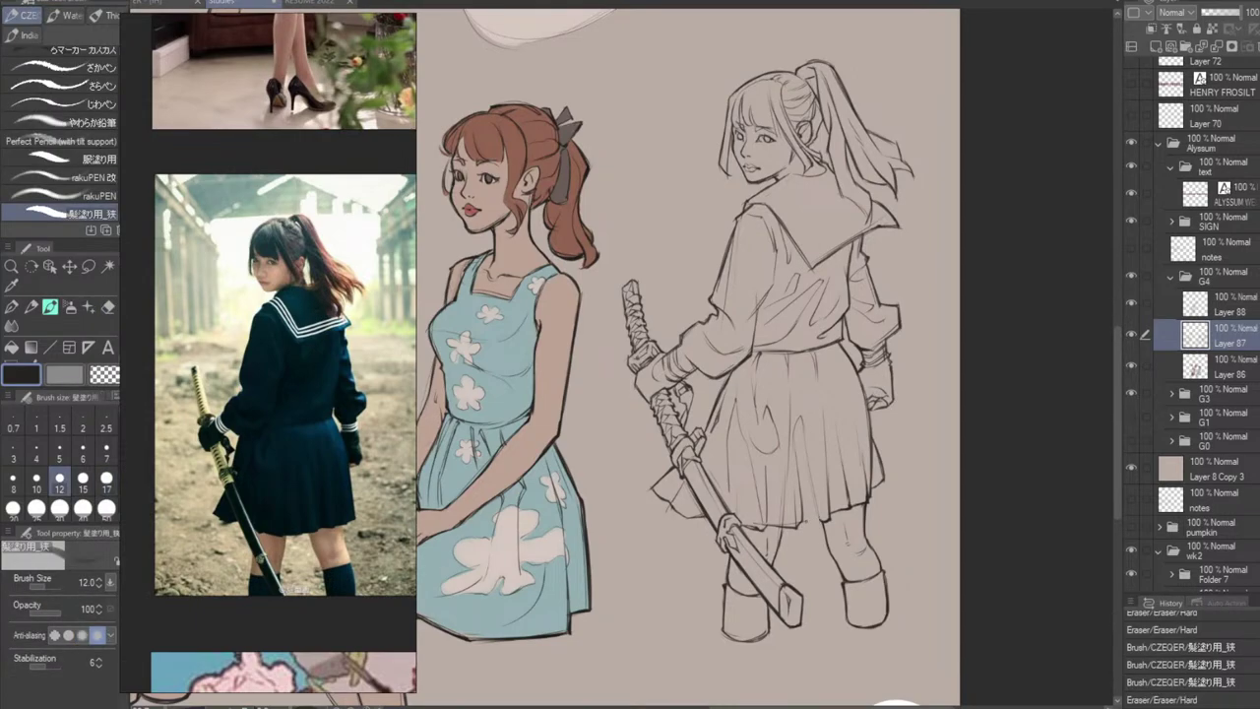
{"action": "key", "text": "ctrl+z"}
{"action": "mouse_move", "coordinate": [803, 523]}
{"action": "left_mouse_down"}
{"action": "mouse_move", "coordinate": [822, 517]}
{"action": "mouse_move", "coordinate": [815, 488]}
{"action": "left_mouse_up"}
{"action": "key", "text": "ctrl+z"}
{"action": "key", "text": "ctrl+z"}
{"action": "key", "text": "ctrl+z"}
{"action": "left_click", "coordinate": [879, 501]}
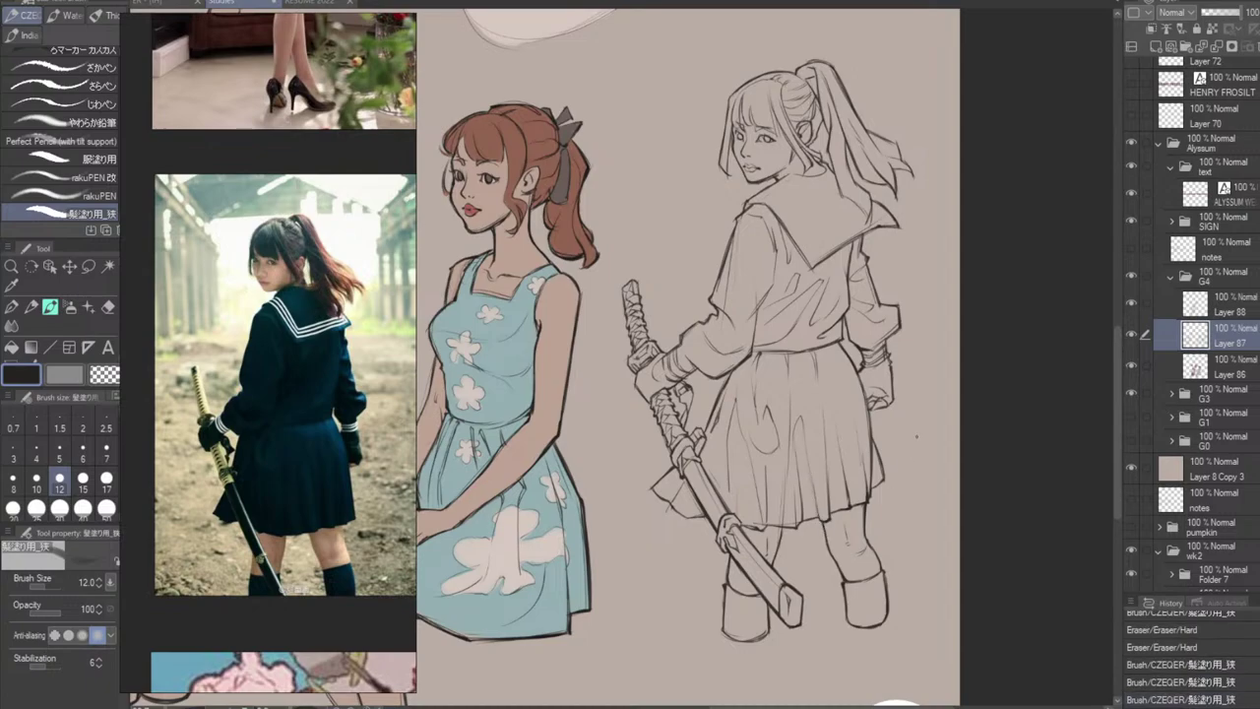
Erase stray line from the lower left hem and from the pleat in the middle of the skirt.
{"action": "key", "text": "e"}
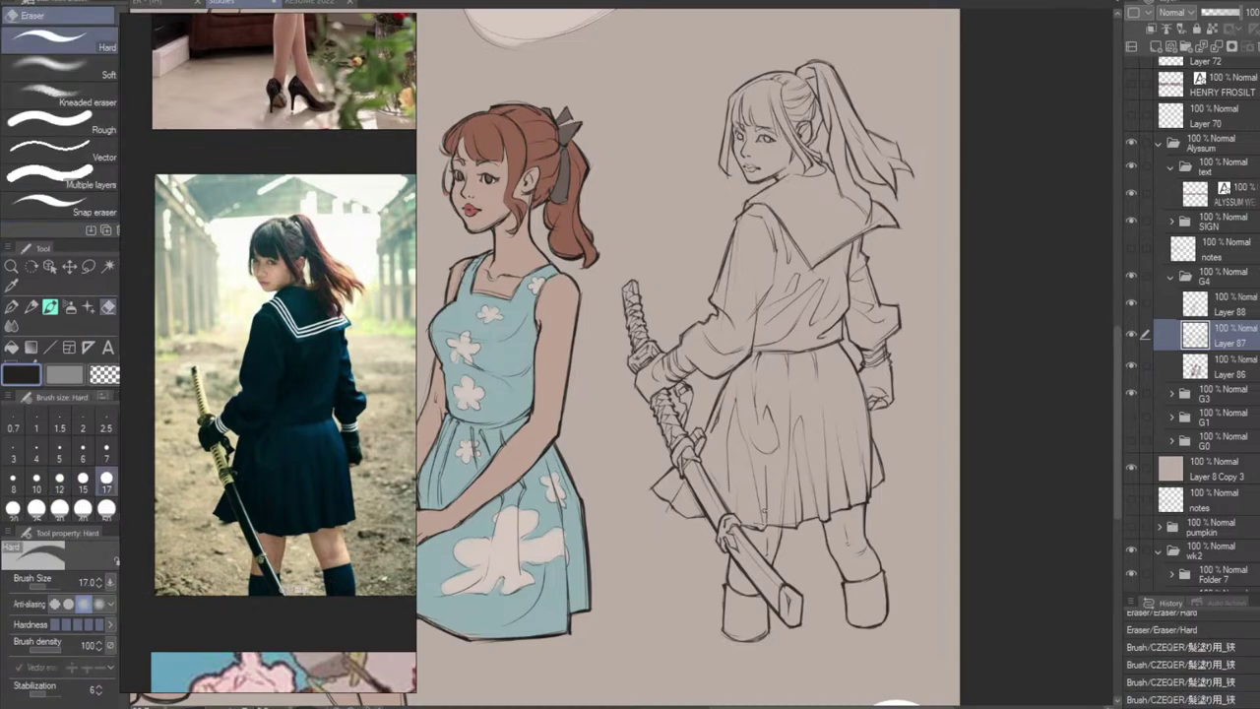
{"action": "left_click_drag", "start_coordinate": [753, 523], "coordinate": [766, 525]}
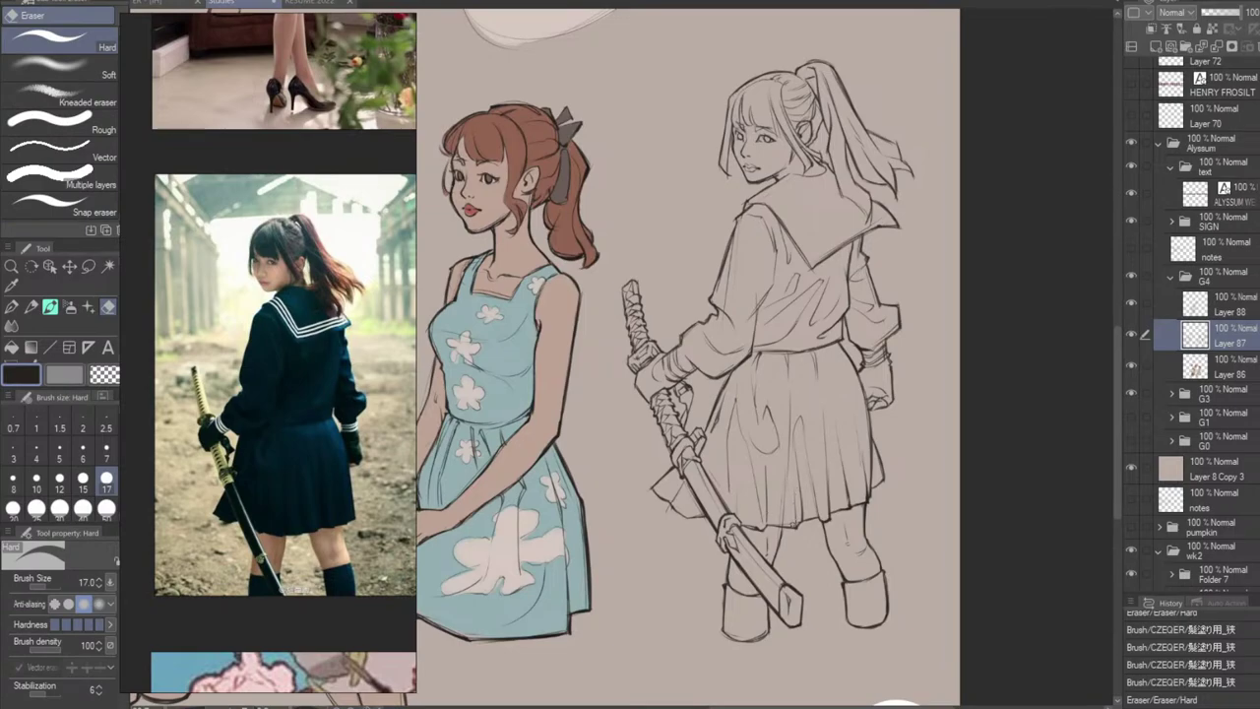
{"action": "left_click", "coordinate": [796, 498]}
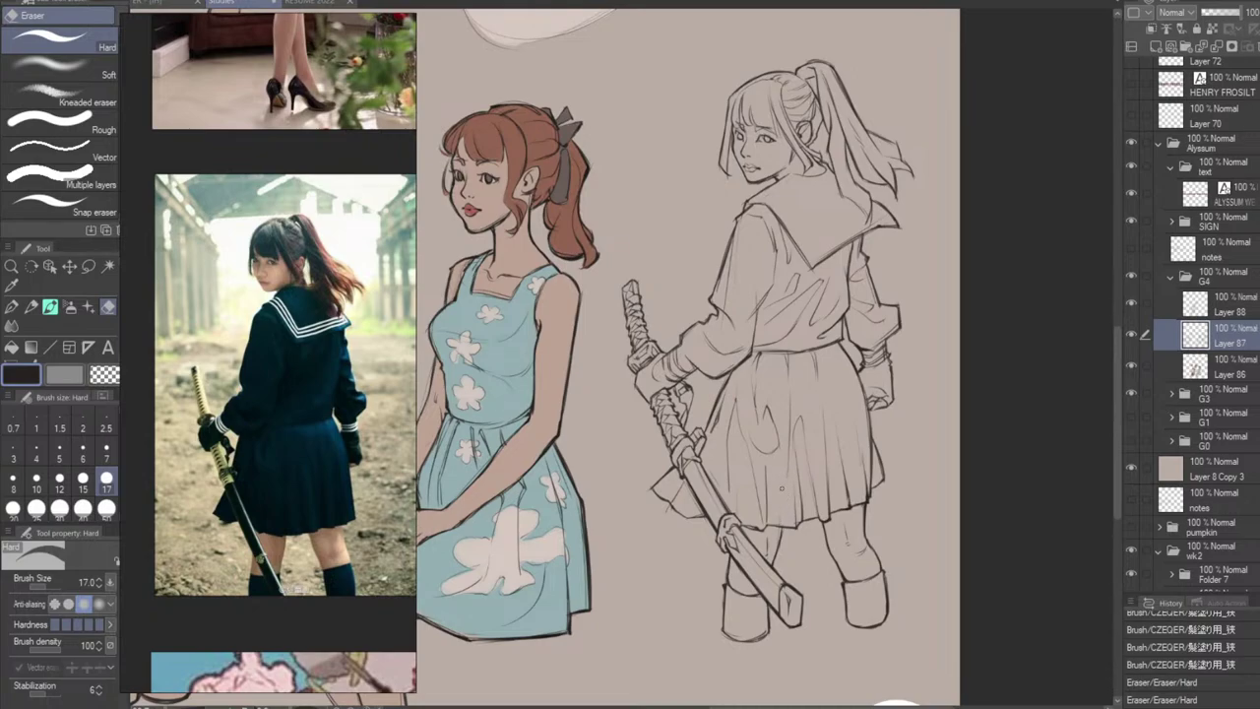
{"action": "left_click", "coordinate": [783, 487]}
{"action": "left_click_drag", "start_coordinate": [789, 448], "coordinate": [789, 453]}
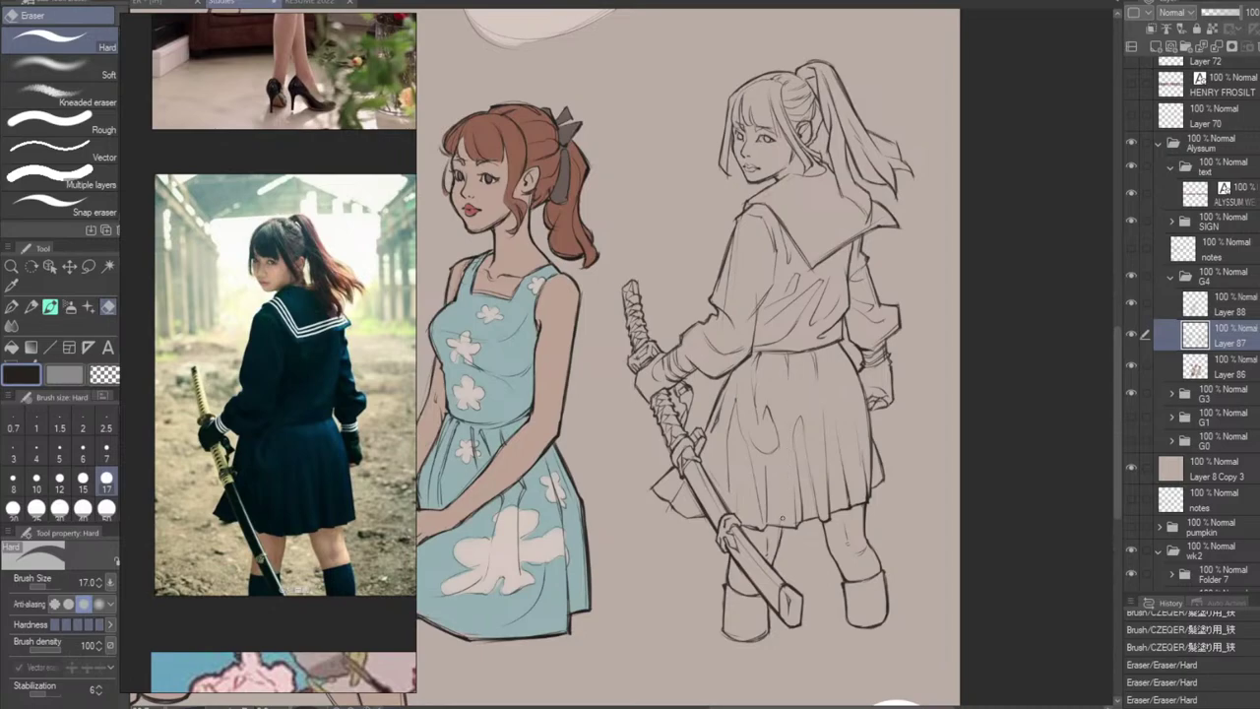
{"action": "key", "text": "b"}
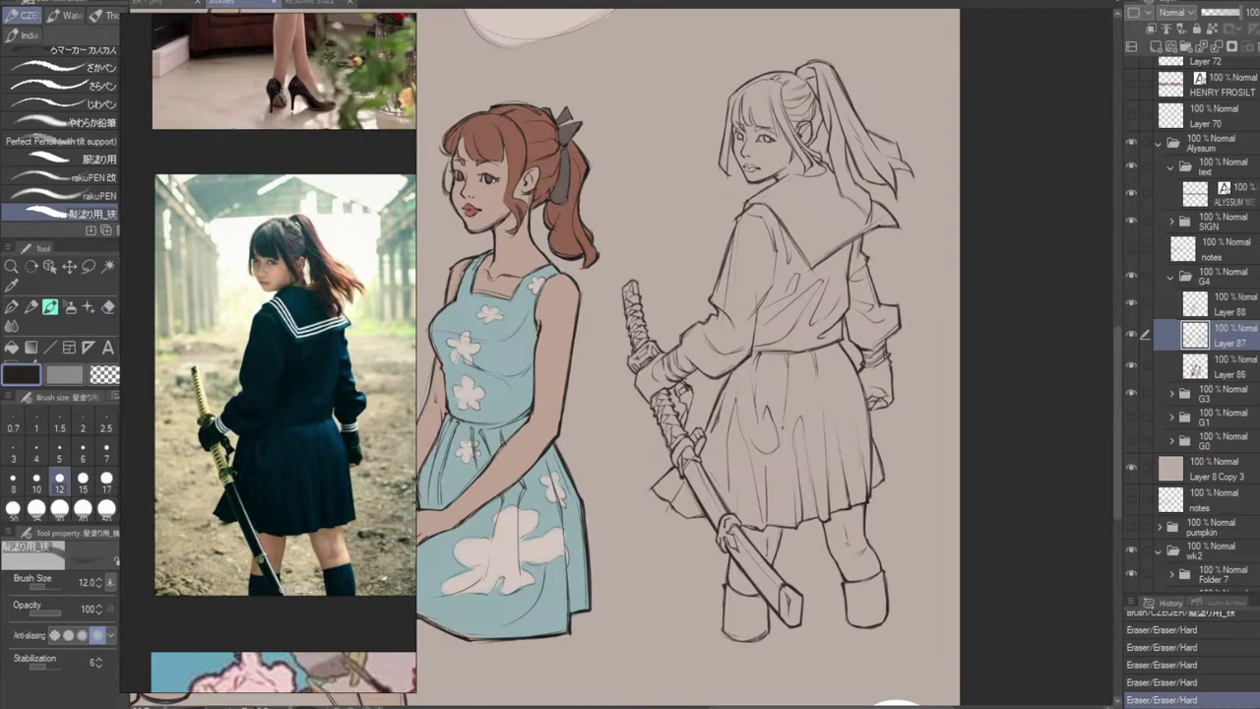
{"action": "key", "text": "ctrl+z"}
{"action": "left_click_drag", "start_coordinate": [787, 375], "coordinate": [785, 437]}
{"action": "key", "text": "ctrl+z"}
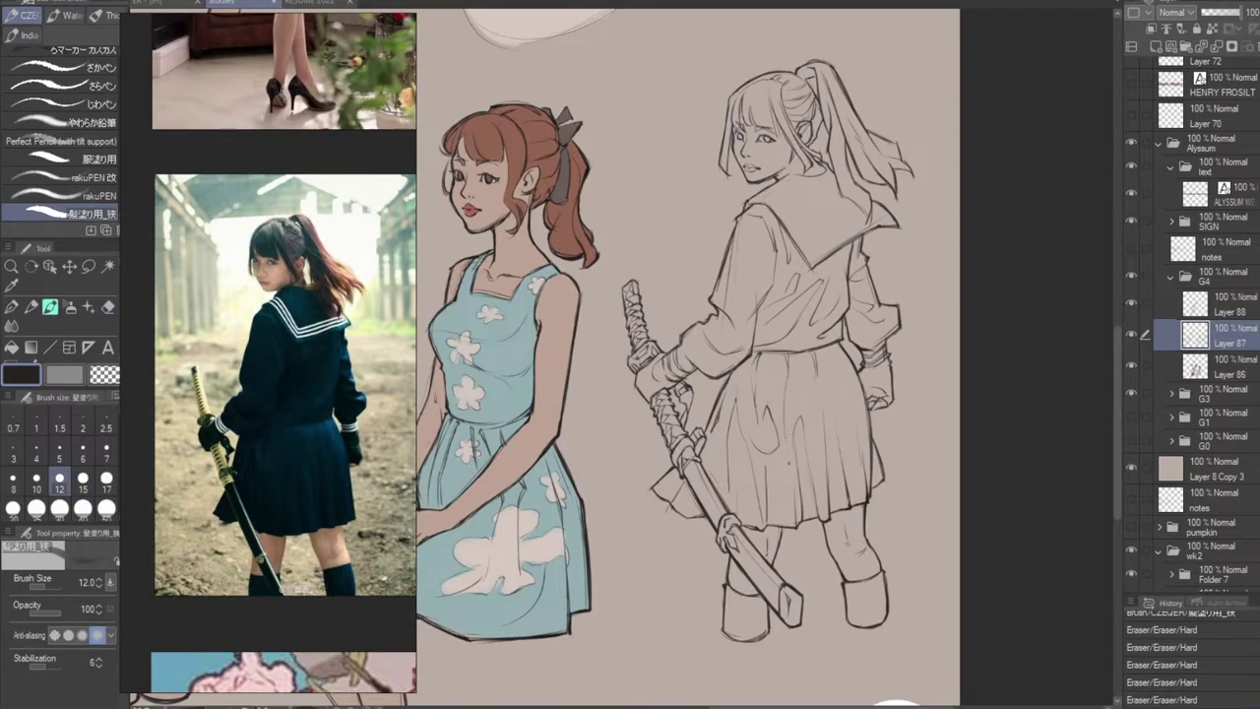
{"action": "key", "text": "ctrl+z"}
{"action": "key", "text": "ctrl+z"}
{"action": "key", "text": "ctrl+y"}
{"action": "key", "text": "ctrl+z"}
{"action": "key", "text": "ctrl+y"}
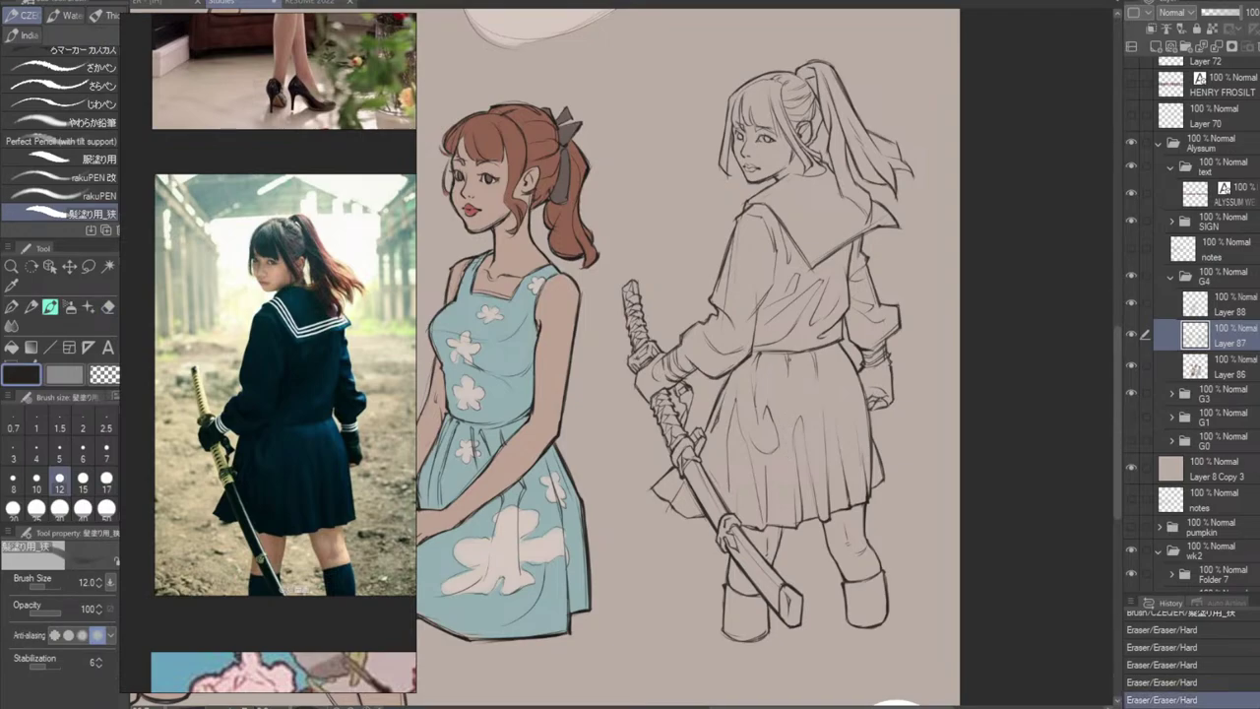
{"action": "key", "text": "ctrl+z"}
{"action": "key", "text": "ctrl+y"}
Erase excess line inside the curved mid-skirt fold, comparing versions with undo and redo, and rework its edge.
{"action": "key", "text": "e"}
{"action": "left_click_drag", "start_coordinate": [768, 411], "coordinate": [777, 441]}
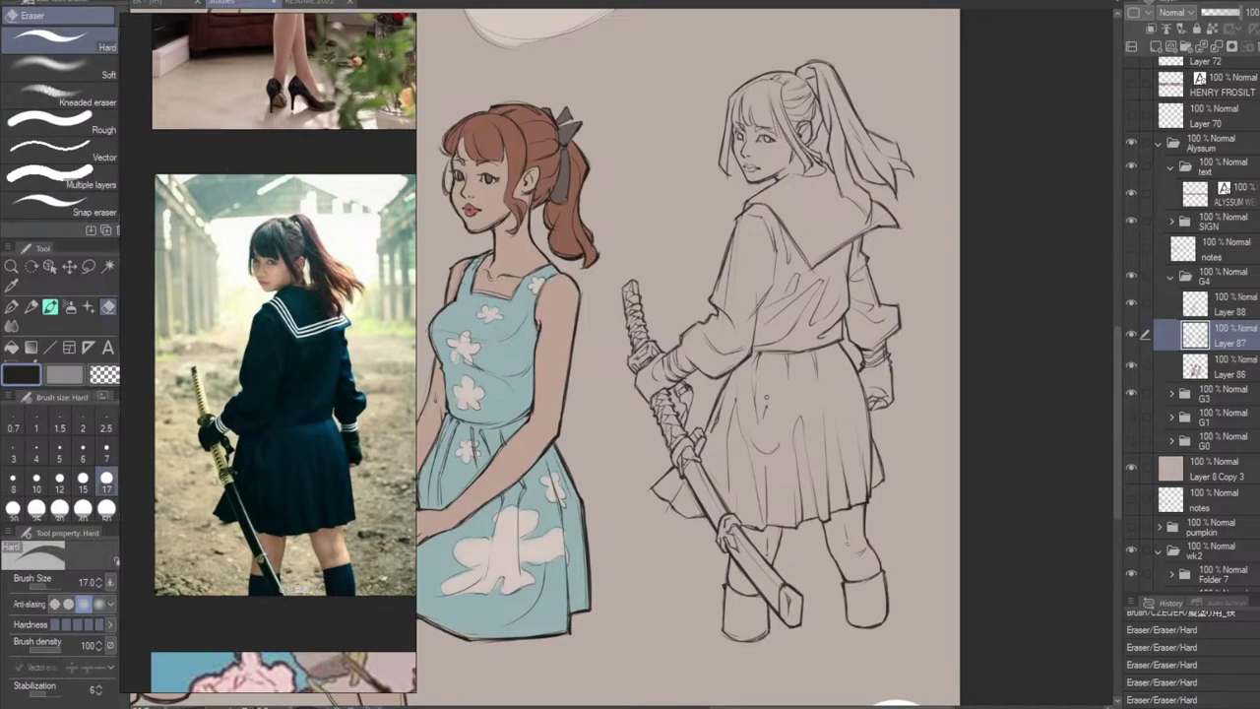
{"action": "key", "text": "b"}
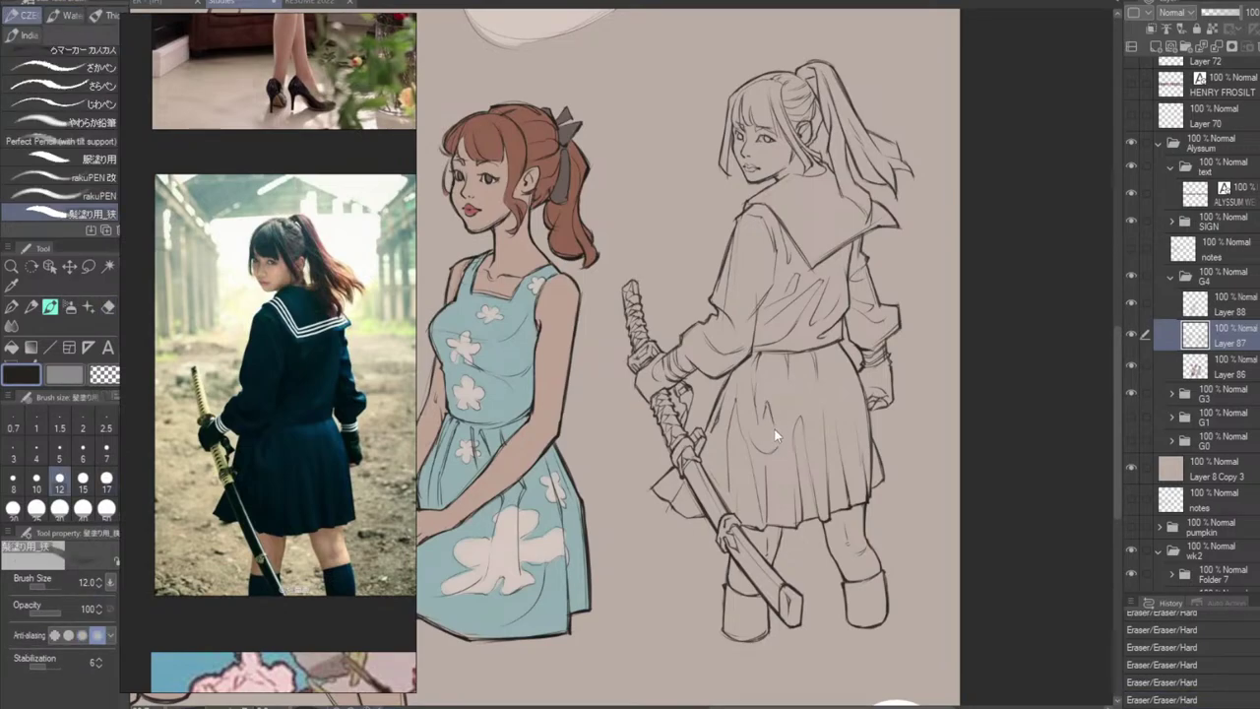
{"action": "key", "text": "ctrl+y"}
{"action": "key", "text": "ctrl+z"}
{"action": "key", "text": "ctrl+y"}
{"action": "key", "text": "ctrl+z"}
{"action": "key", "text": "ctrl+y"}
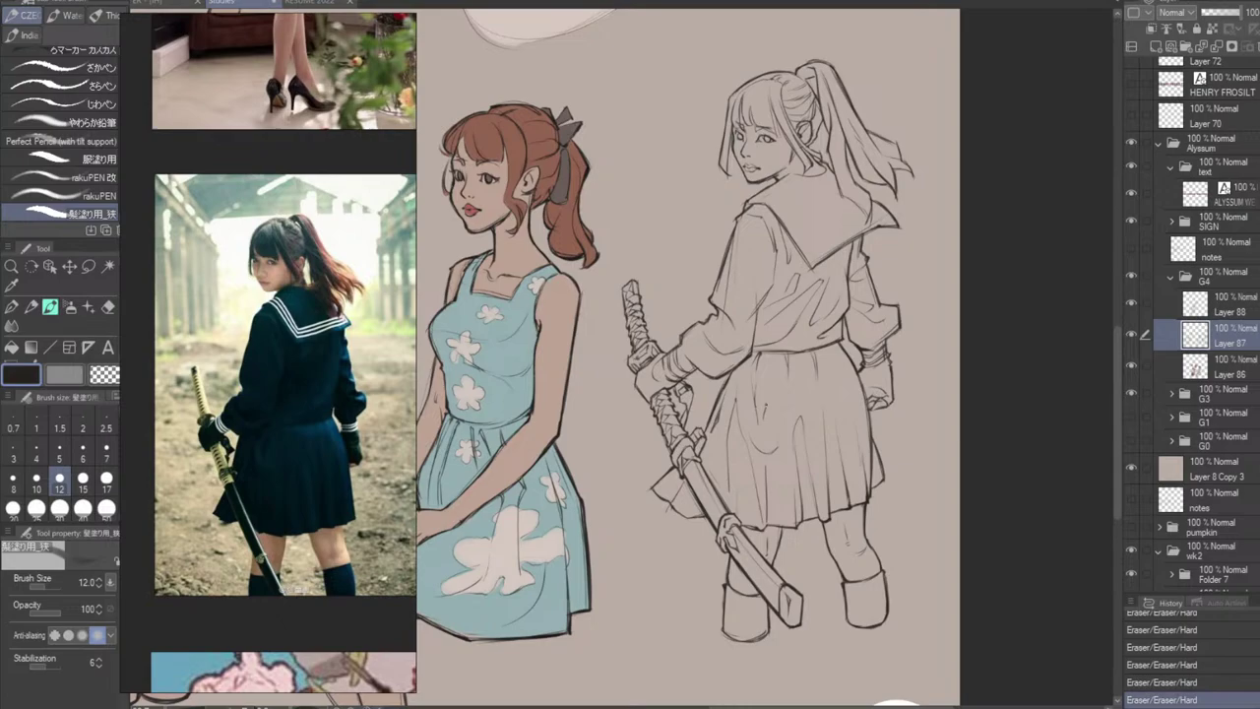
{"action": "key", "text": "ctrl+z"}
{"action": "left_click_drag", "start_coordinate": [775, 427], "coordinate": [777, 448]}
{"action": "key", "text": "ctrl+z"}
Draw a long pleat line down the middle of the skirt beside the curved fold, undoing the strokes that miss.
{"action": "left_click_drag", "start_coordinate": [789, 384], "coordinate": [787, 433]}
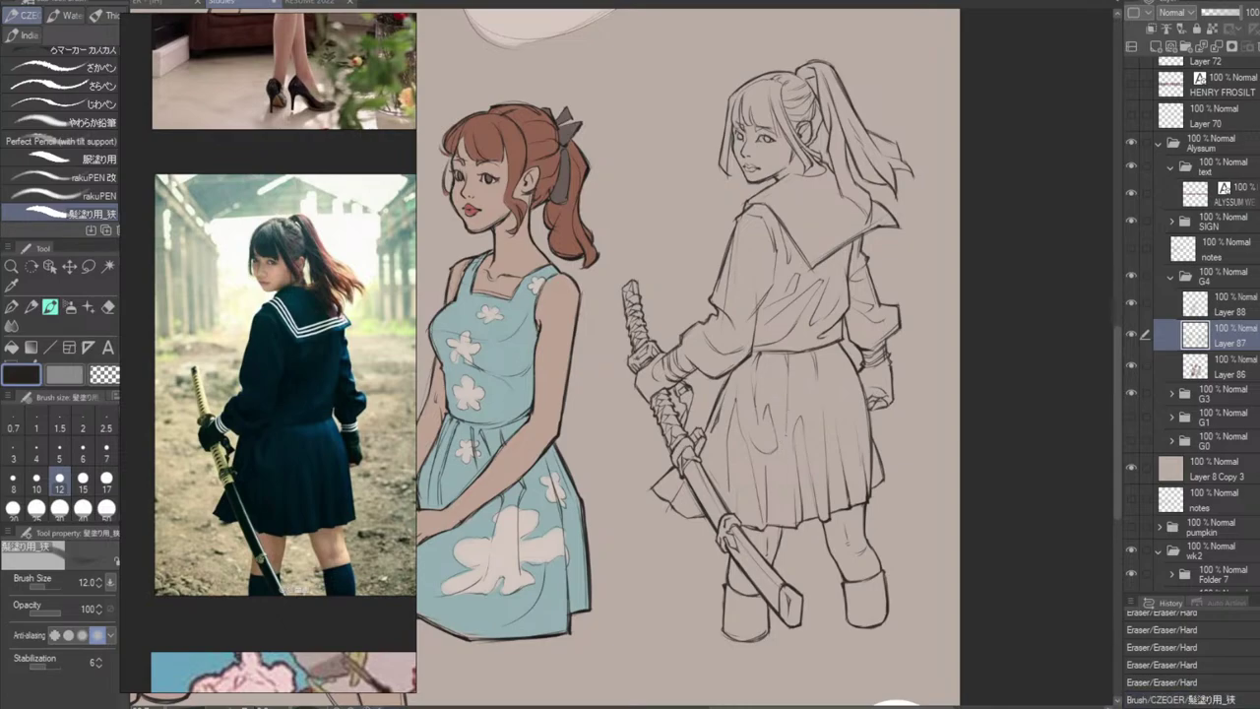
{"action": "key", "text": "ctrl+z"}
{"action": "left_click_drag", "start_coordinate": [790, 367], "coordinate": [791, 439]}
{"action": "key", "text": "ctrl+z"}
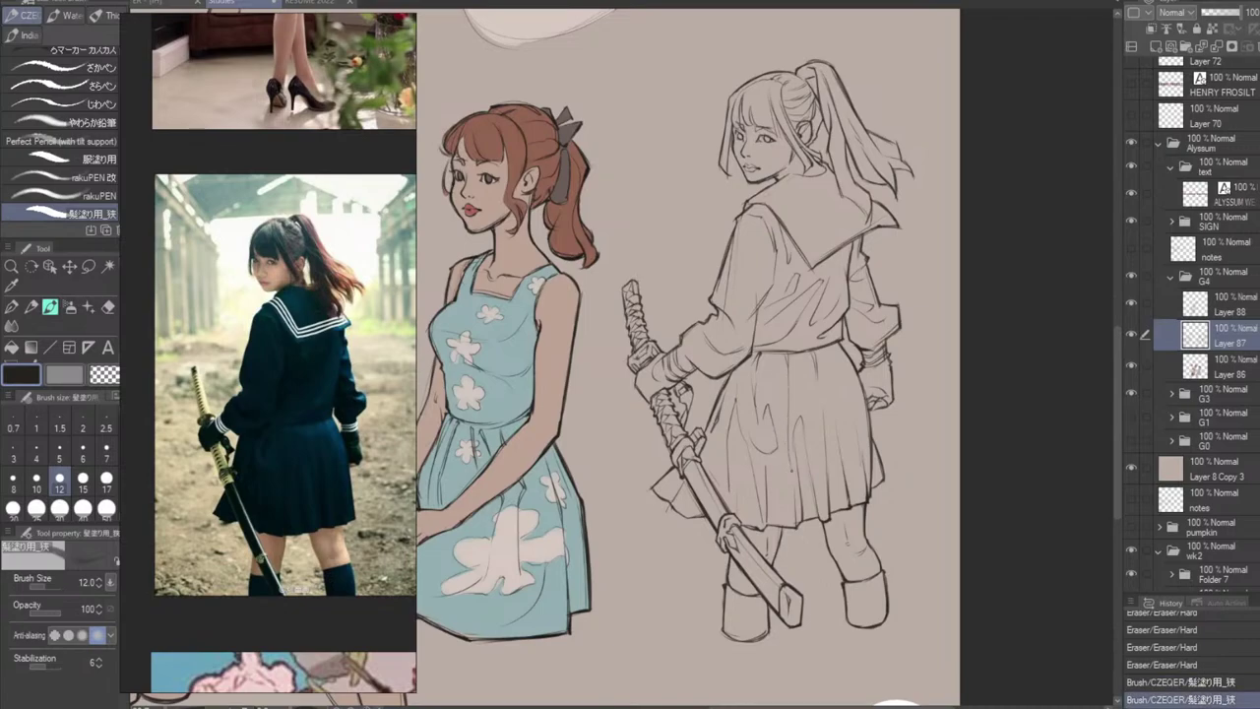
{"action": "key", "text": "ctrl+z"}
{"action": "left_click_drag", "start_coordinate": [791, 384], "coordinate": [789, 460]}
{"action": "key", "text": "ctrl+z"}
{"action": "left_click_drag", "start_coordinate": [790, 384], "coordinate": [786, 481]}
{"action": "key", "text": "ctrl+z"}
{"action": "left_click_drag", "start_coordinate": [791, 390], "coordinate": [787, 466]}
{"action": "key", "text": "ctrl+z"}
{"action": "key", "text": "ctrl+z"}
{"action": "left_click_drag", "start_coordinate": [790, 392], "coordinate": [789, 453]}
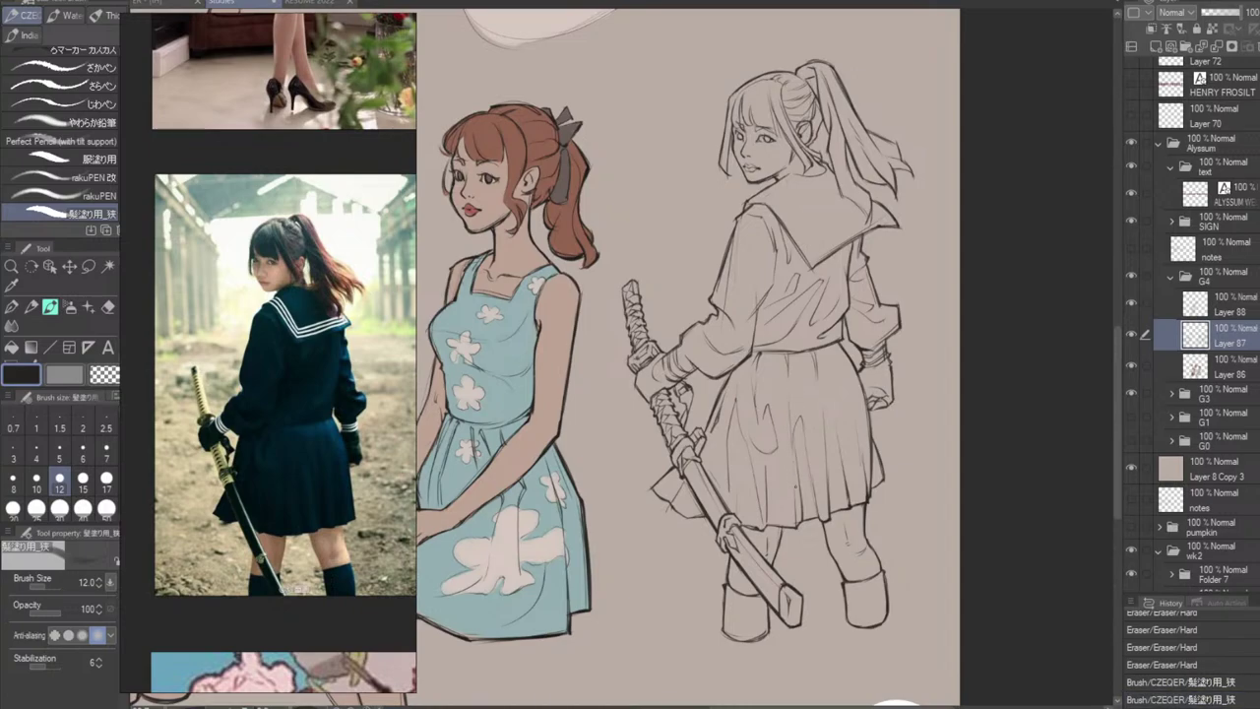
Try several replacement strokes for the pleat line beside the curved fold in the middle of the skirt.
{"action": "key", "text": "ctrl+z"}
{"action": "key", "text": "ctrl+z"}
{"action": "left_click_drag", "start_coordinate": [790, 391], "coordinate": [788, 477]}
{"action": "key", "text": "ctrl+z"}
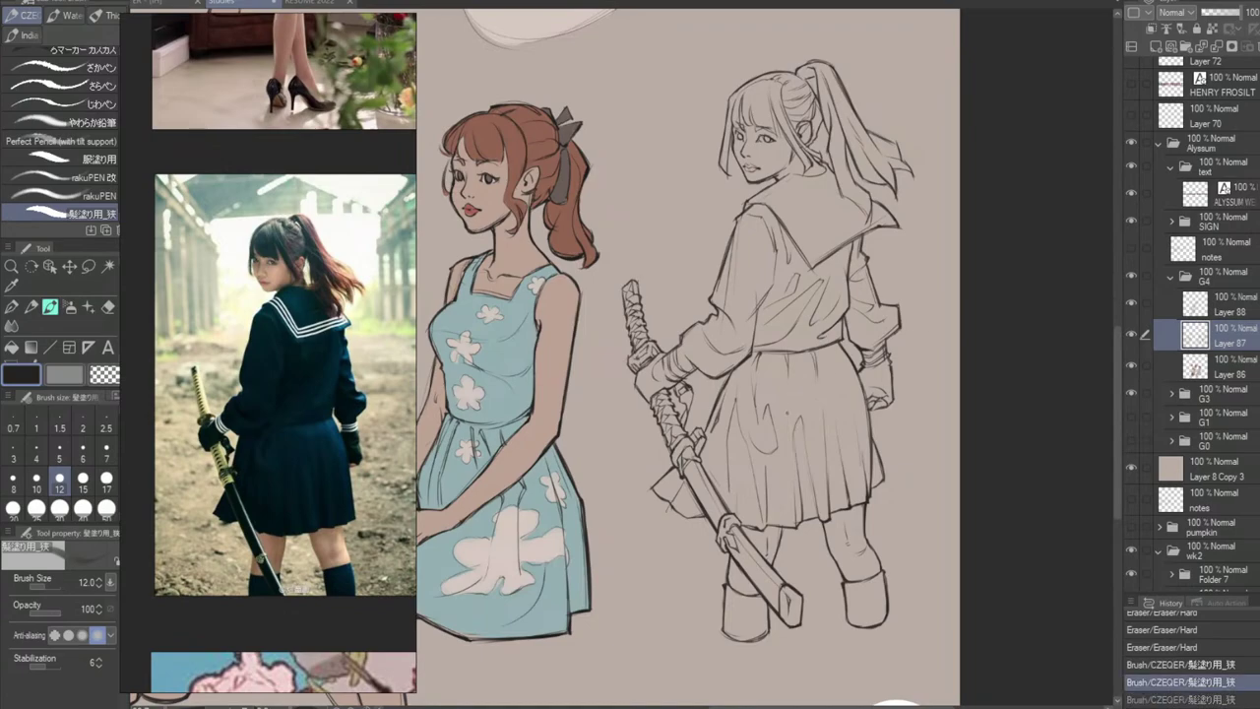
{"action": "key", "text": "ctrl+z"}
{"action": "left_click_drag", "start_coordinate": [787, 398], "coordinate": [789, 458]}
{"action": "key", "text": "ctrl+z"}
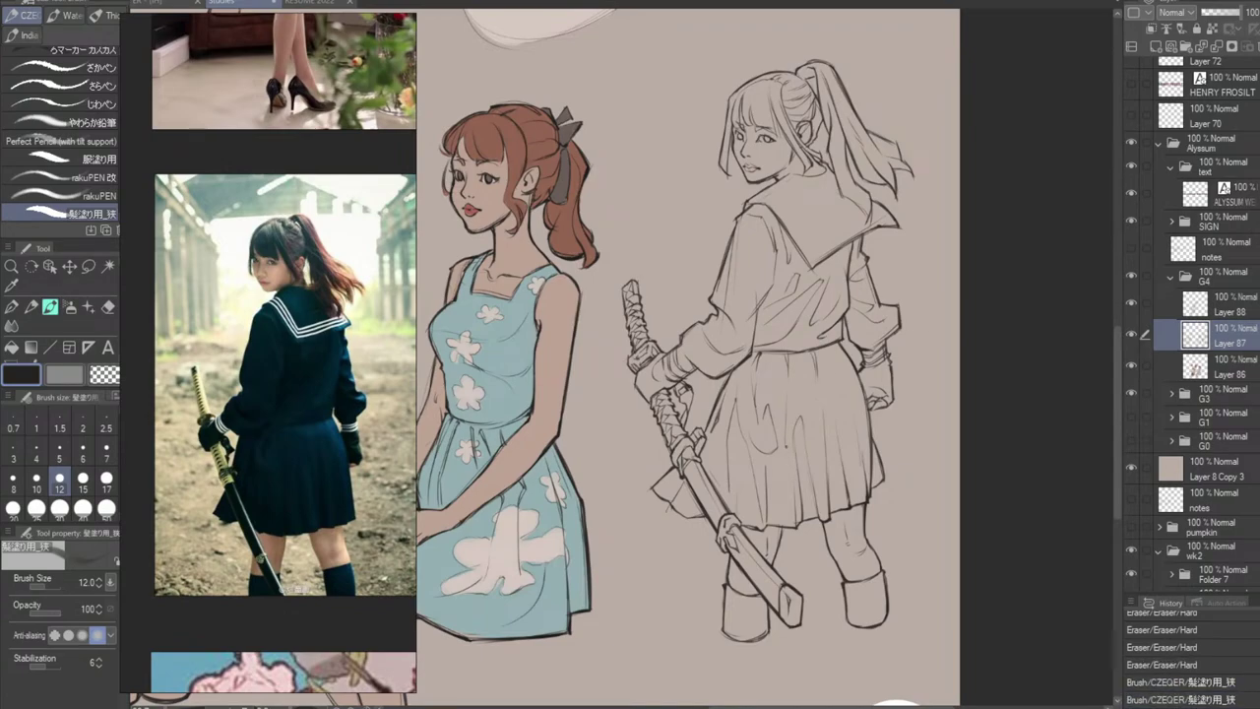
{"action": "mouse_move", "coordinate": [798, 417]}
{"action": "left_mouse_down"}
{"action": "mouse_move", "coordinate": [803, 451]}
{"action": "mouse_move", "coordinate": [786, 477]}
{"action": "mouse_move", "coordinate": [791, 465]}
{"action": "left_mouse_up"}
{"action": "key", "text": "ctrl+z"}
{"action": "key", "text": "ctrl+z"}
{"action": "key", "text": "ctrl+z"}
{"action": "key", "text": "ctrl+z"}
{"action": "key", "text": "ctrl+z"}
{"action": "key", "text": "ctrl+z"}
Redraw the mid-skirt pleat line from beside the curved fold down towards the hem, then reinforce its lower half.
{"action": "left_click_drag", "start_coordinate": [785, 398], "coordinate": [791, 478]}
{"action": "key", "text": "ctrl+z"}
{"action": "left_click_drag", "start_coordinate": [788, 417], "coordinate": [792, 481]}
{"action": "key", "text": "ctrl+z"}
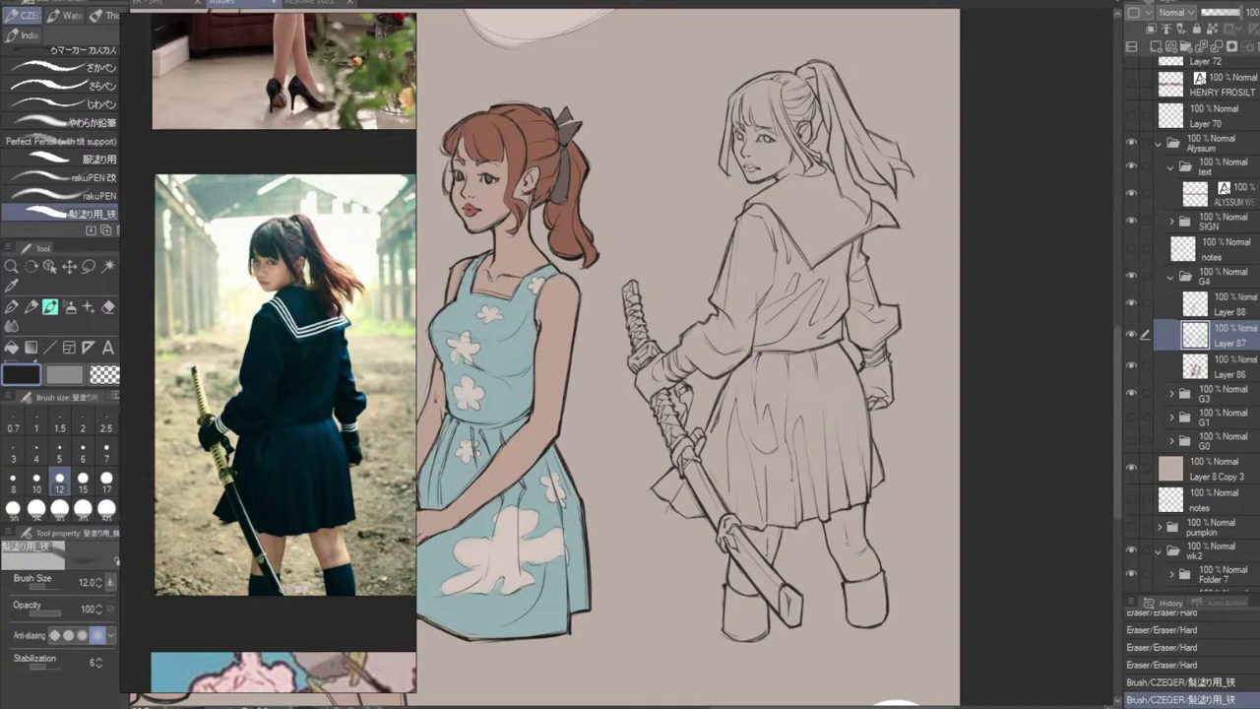
{"action": "key", "text": "ctrl+z"}
{"action": "left_click_drag", "start_coordinate": [786, 400], "coordinate": [791, 479]}
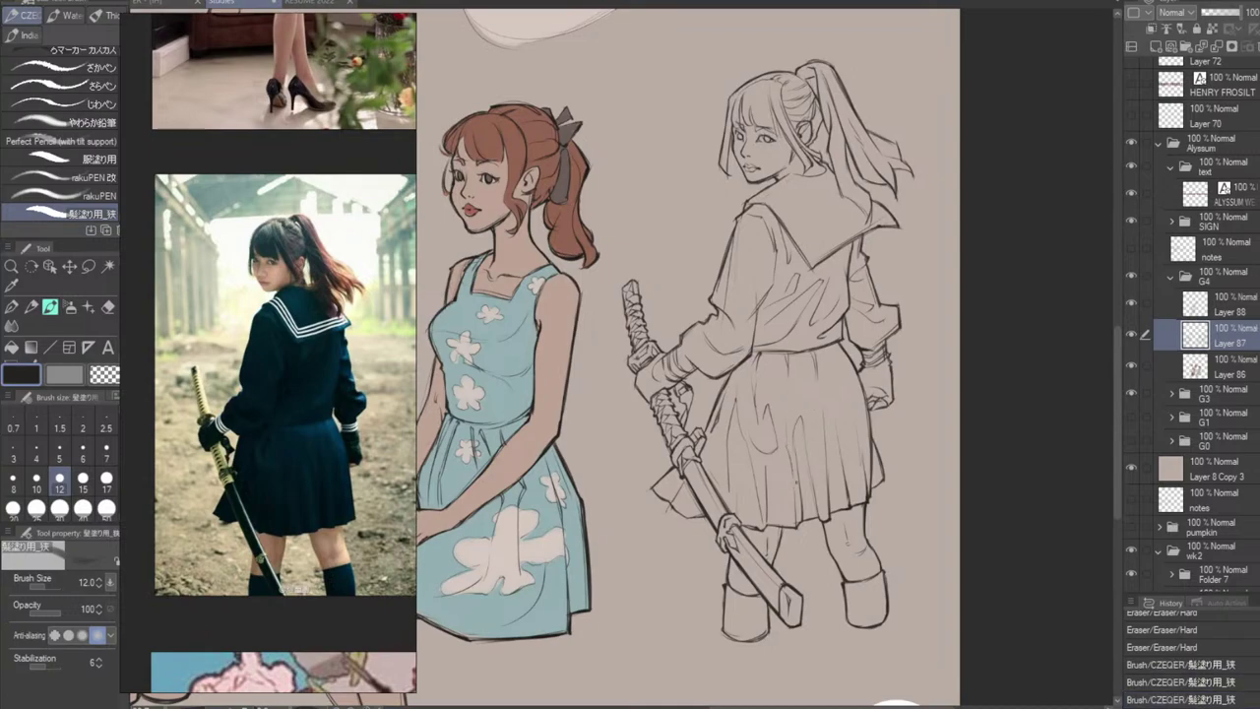
{"action": "left_click_drag", "start_coordinate": [785, 425], "coordinate": [790, 477]}
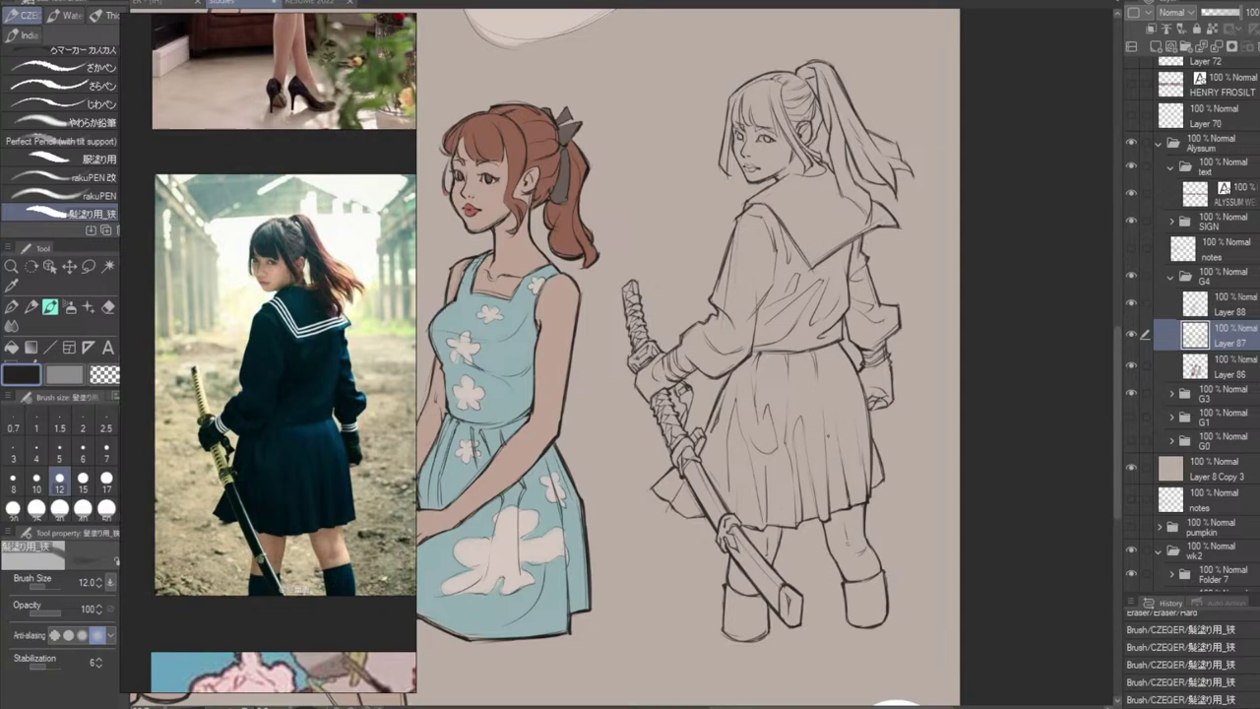
Draw short pleat lines below the waistband on the right side of the skirt, undoing the strokes that miss.
{"action": "left_click_drag", "start_coordinate": [841, 374], "coordinate": [848, 414]}
{"action": "key", "text": "ctrl+z"}
{"action": "key", "text": "ctrl+z"}
{"action": "key", "text": "ctrl+z"}
{"action": "left_click_drag", "start_coordinate": [841, 360], "coordinate": [845, 413]}
{"action": "key", "text": "ctrl+z"}
{"action": "left_click_drag", "start_coordinate": [835, 347], "coordinate": [852, 389]}
{"action": "key", "text": "ctrl+z"}
{"action": "key", "text": "ctrl+z"}
{"action": "key", "text": "ctrl+z"}
{"action": "key", "text": "ctrl+z"}
{"action": "left_click_drag", "start_coordinate": [843, 392], "coordinate": [847, 420]}
{"action": "key", "text": "ctrl+z"}
Rework the lower pleat line near the right edge of the skirt, with a small eraser touch-up.
{"action": "left_click_drag", "start_coordinate": [857, 420], "coordinate": [861, 467]}
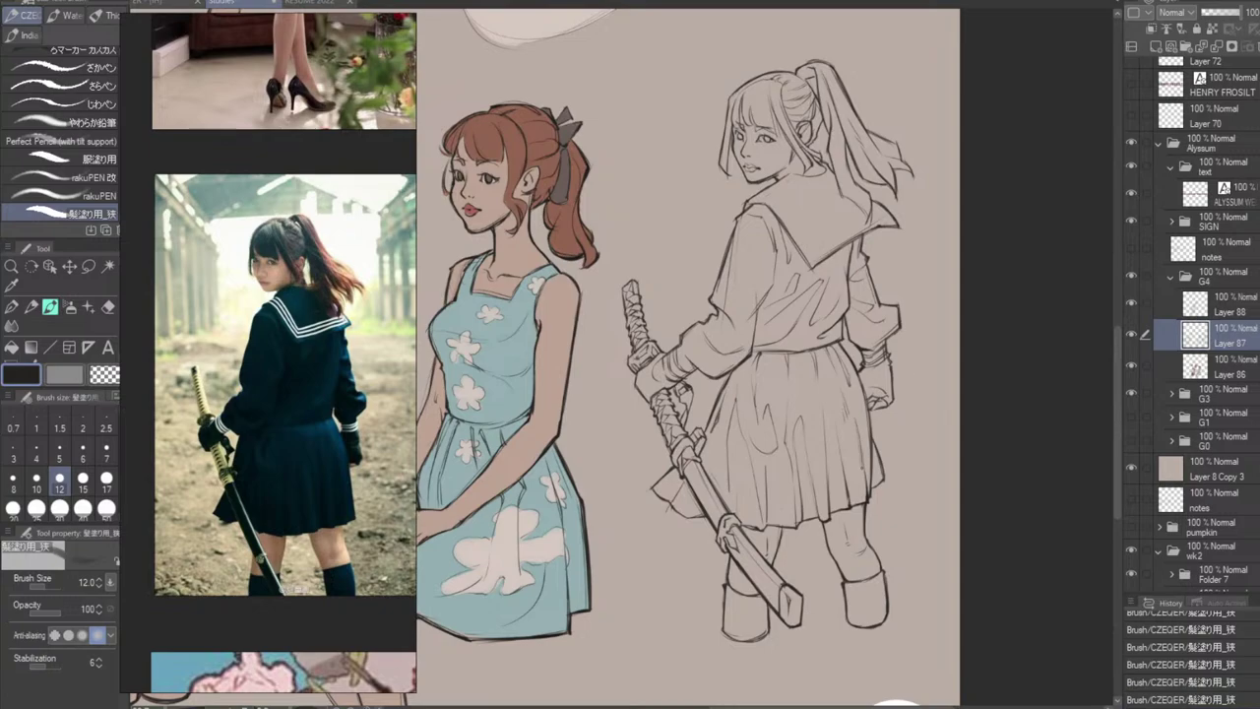
{"action": "key", "text": "ctrl+z"}
{"action": "left_click_drag", "start_coordinate": [856, 421], "coordinate": [867, 484]}
{"action": "key", "text": "ctrl+z"}
{"action": "key", "text": "e"}
{"action": "key", "text": "b"}
{"action": "key", "text": "ctrl+z"}
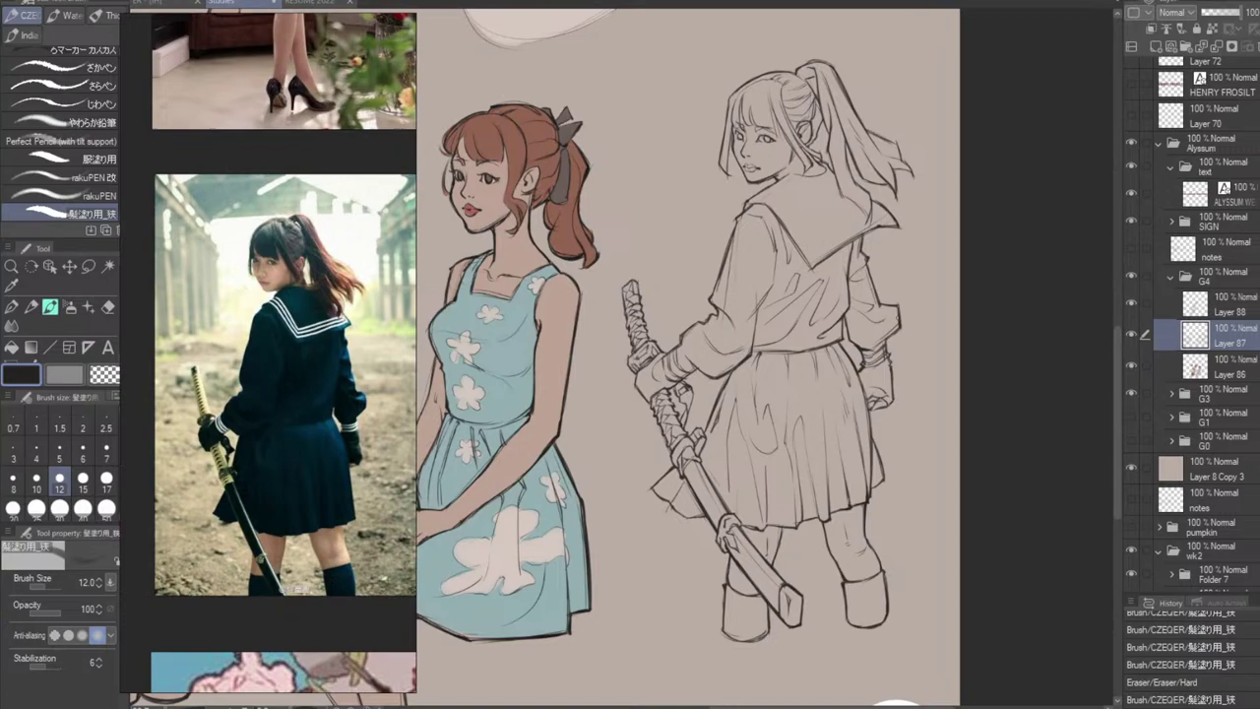
{"action": "key", "text": "ctrl+z"}
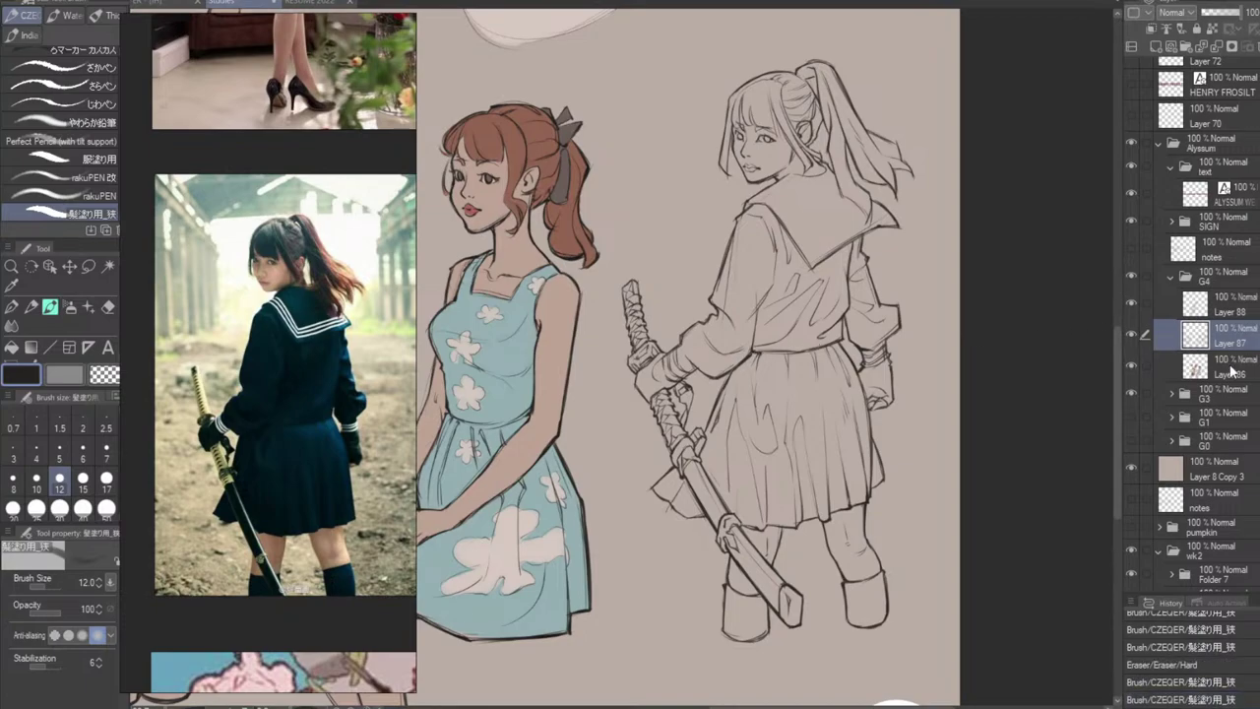
Select Layer 86, sample blue from the seated woman's dress and adjust it to a darker slate blue.
{"action": "left_click", "coordinate": [1228, 371]}
{"action": "left_click_drag", "start_coordinate": [775, 568], "coordinate": [828, 565]}
{"action": "left_click_drag", "start_coordinate": [689, 520], "coordinate": [1095, 482]}
{"action": "mouse_move", "coordinate": [913, 281]}
{"action": "left_mouse_down"}
{"action": "mouse_move", "coordinate": [716, 662]}
{"action": "mouse_move", "coordinate": [853, 491]}
{"action": "left_mouse_up"}
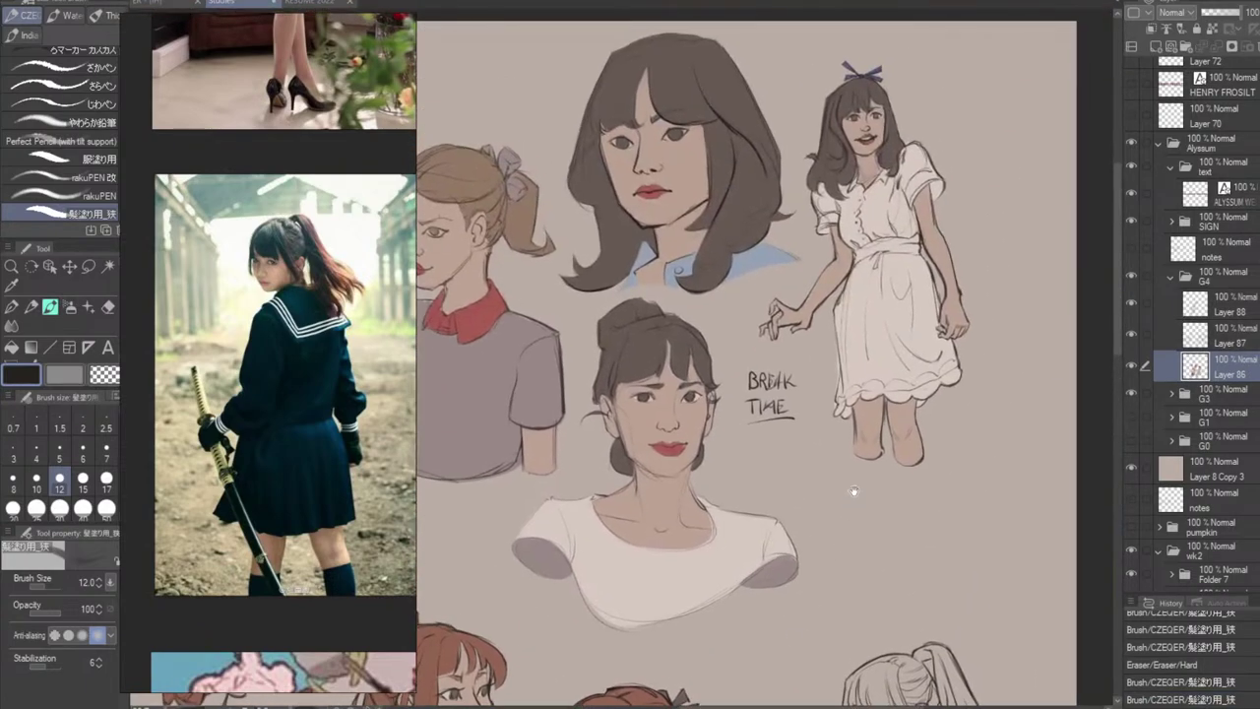
{"action": "left_click_drag", "start_coordinate": [795, 568], "coordinate": [809, 62]}
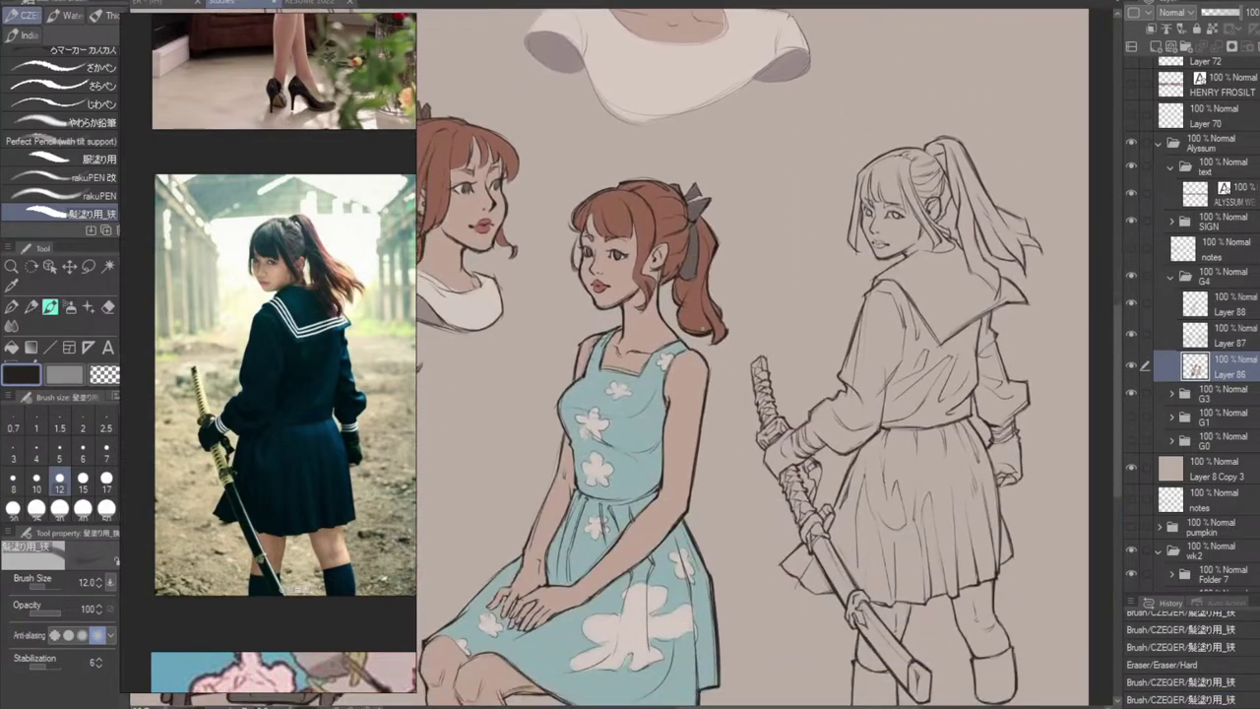
{"action": "left_click", "coordinate": [650, 425], "text": "alt"}
{"action": "left_click", "coordinate": [59, 703]}
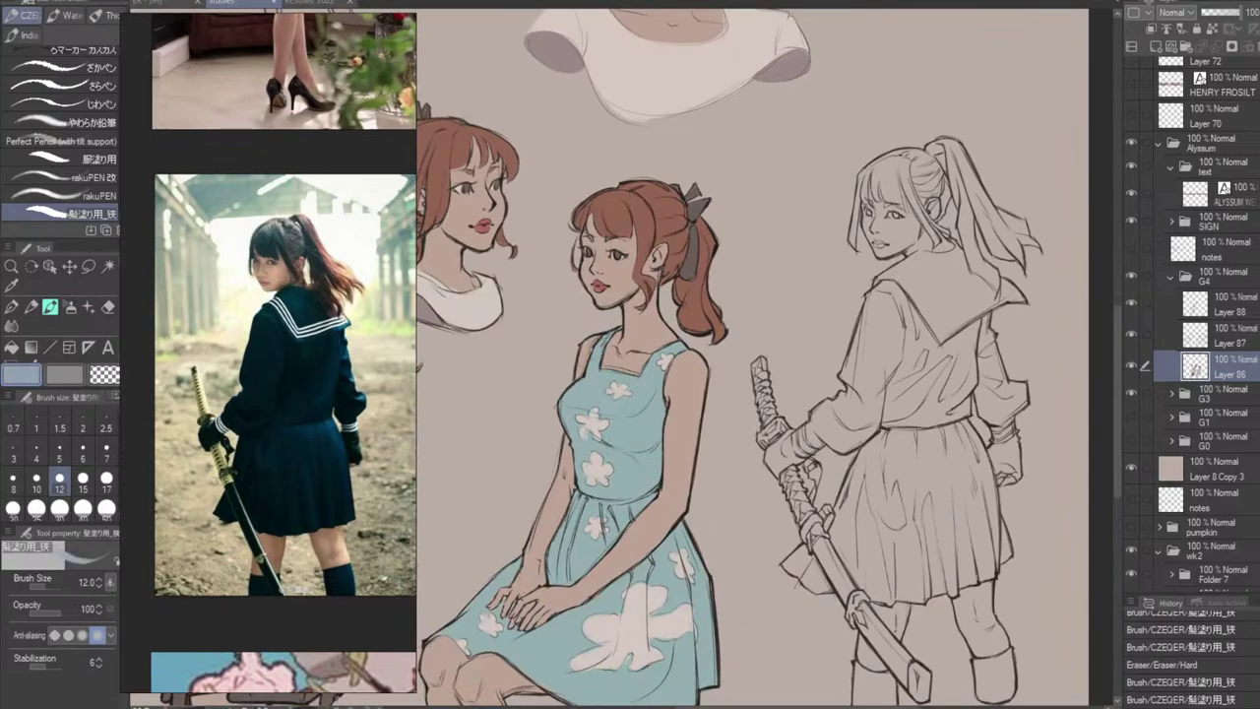
{"action": "left_click", "coordinate": [59, 704]}
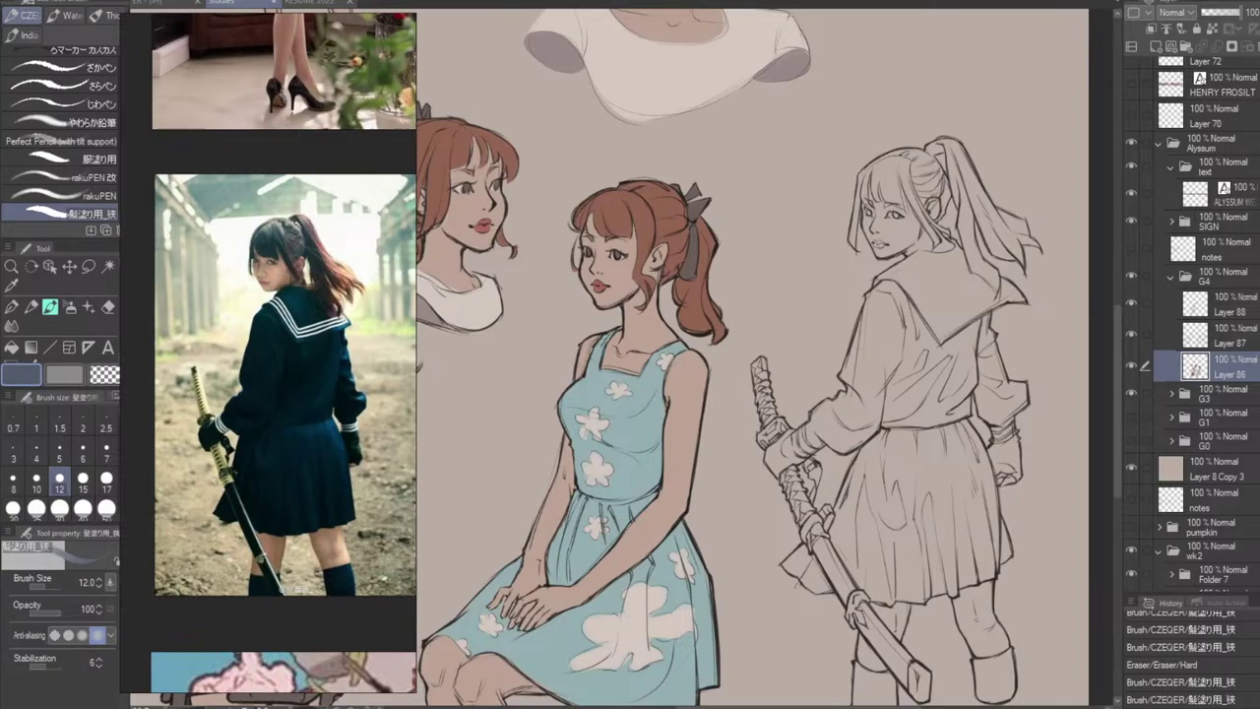
{"action": "left_click_drag", "start_coordinate": [952, 531], "coordinate": [776, 448]}
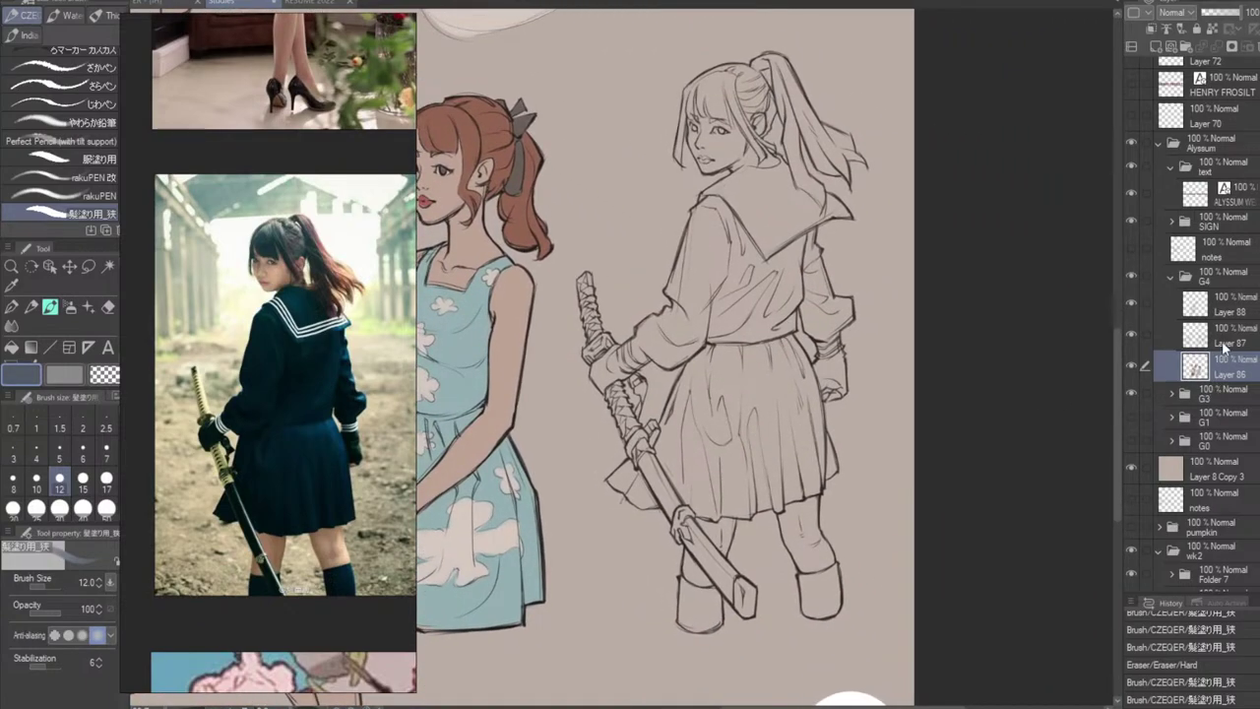
Return to Layer 87, sample the dark line colour, and draw the outer trim line down the left edge of the sailor collar.
{"action": "left_click", "coordinate": [1226, 344]}
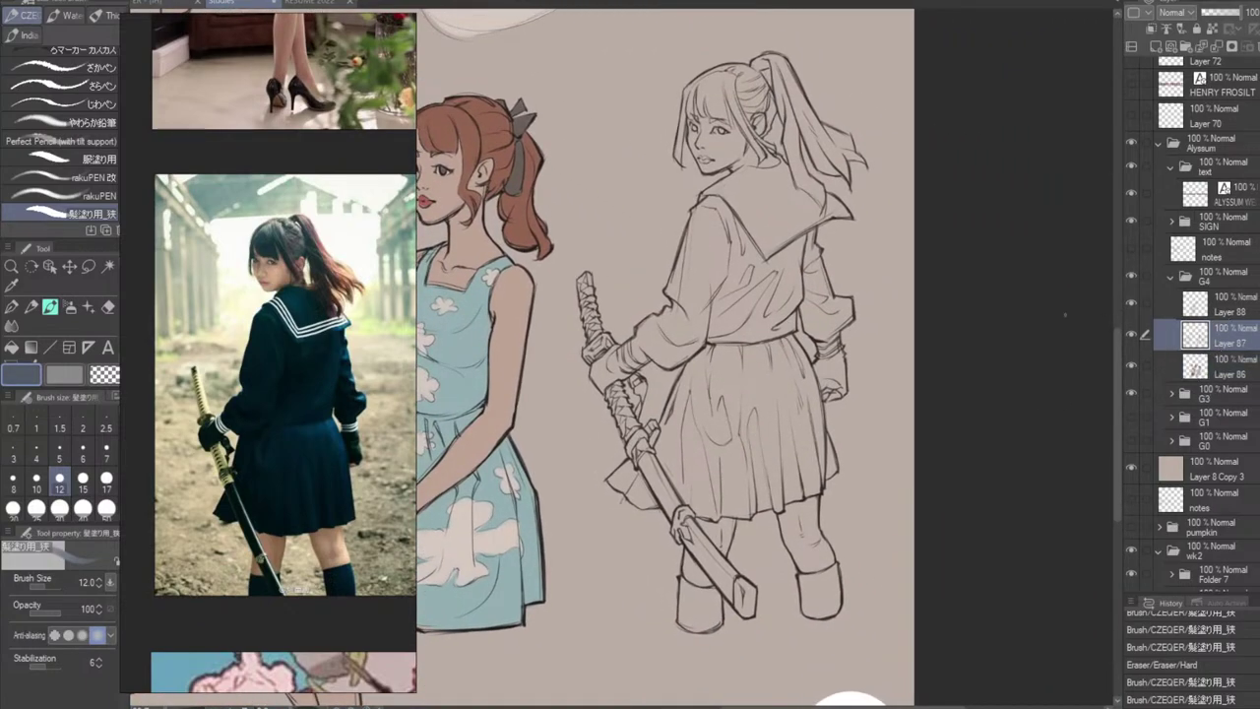
{"action": "left_click", "coordinate": [678, 258], "text": "alt"}
{"action": "left_click", "coordinate": [856, 252]}
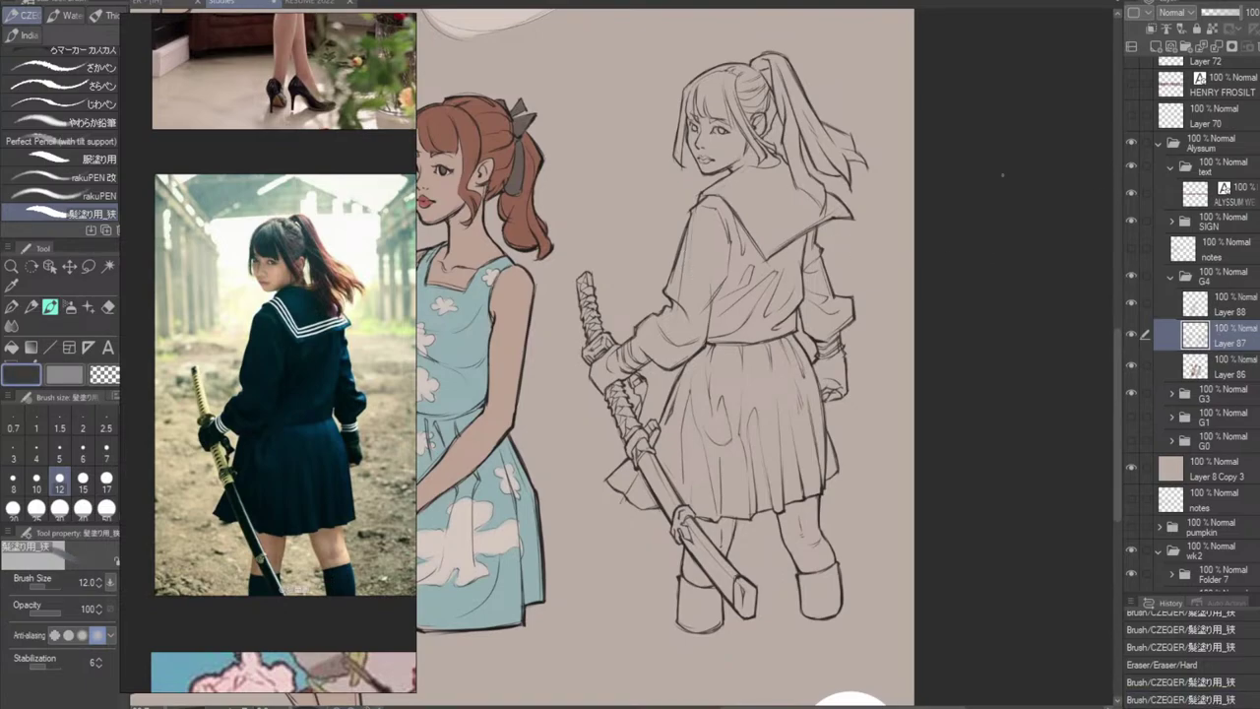
{"action": "left_click_drag", "start_coordinate": [726, 186], "coordinate": [713, 198]}
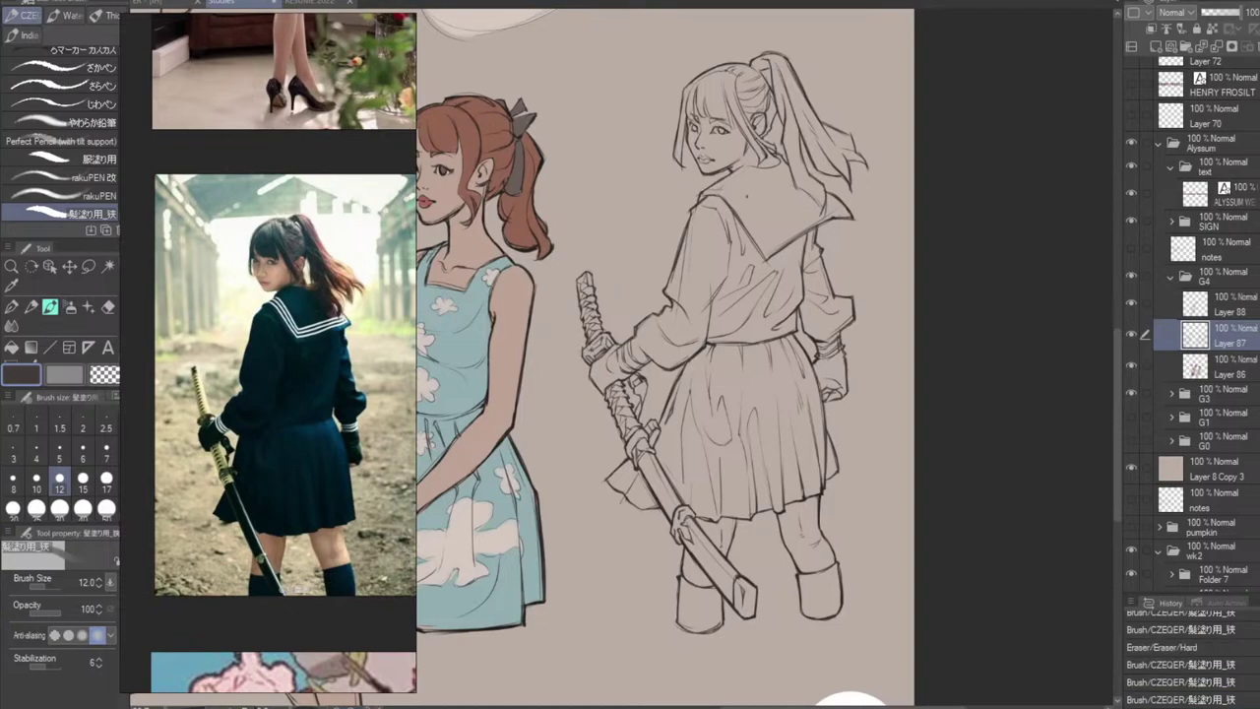
{"action": "mouse_move", "coordinate": [703, 197]}
{"action": "left_mouse_down"}
{"action": "mouse_move", "coordinate": [735, 172]}
{"action": "mouse_move", "coordinate": [761, 241]}
{"action": "left_mouse_up"}
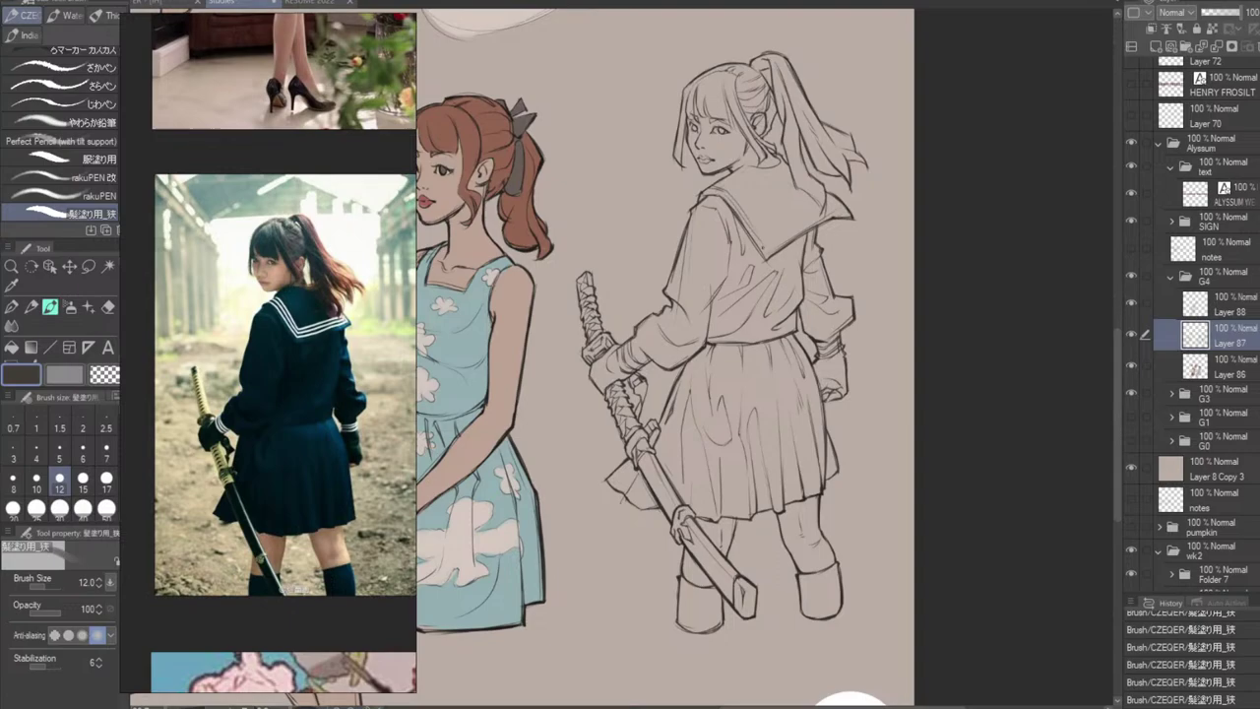
{"action": "key", "text": "ctrl+z"}
{"action": "left_click_drag", "start_coordinate": [731, 200], "coordinate": [768, 246]}
{"action": "key", "text": "ctrl+z"}
{"action": "key", "text": "ctrl+z"}
{"action": "key", "text": "ctrl+z"}
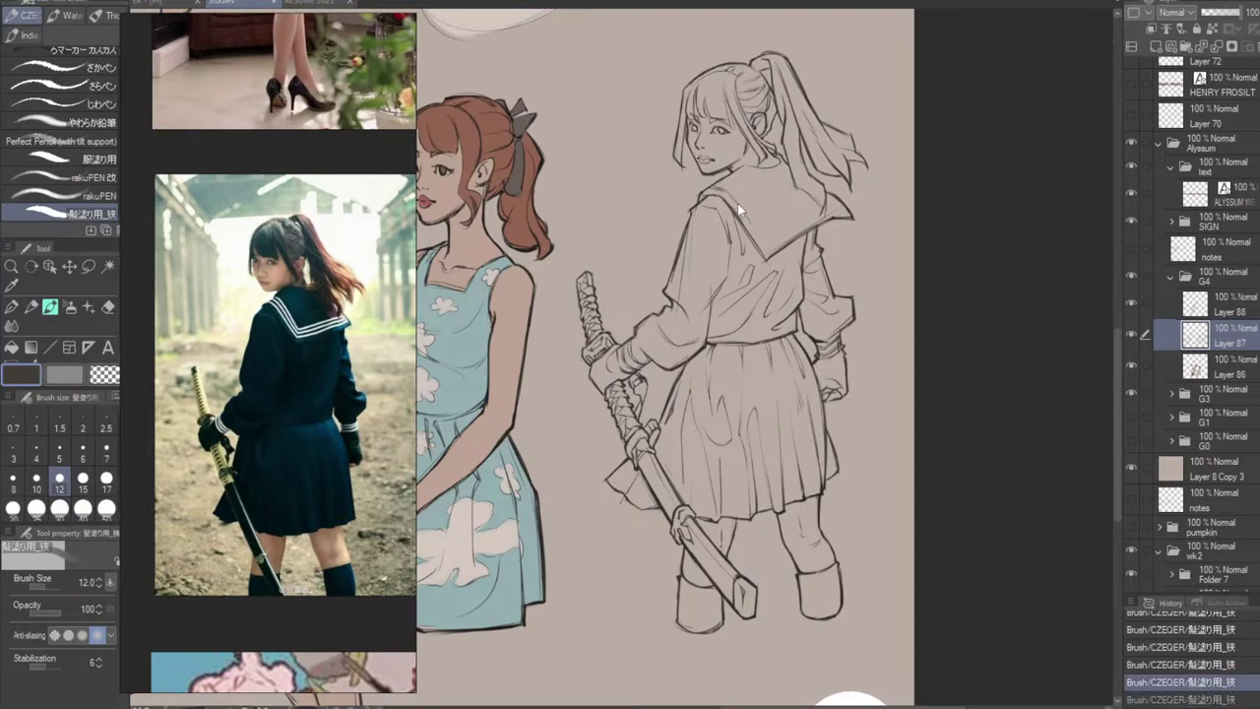
{"action": "key", "text": "ctrl+z"}
{"action": "left_click_drag", "start_coordinate": [726, 195], "coordinate": [765, 244]}
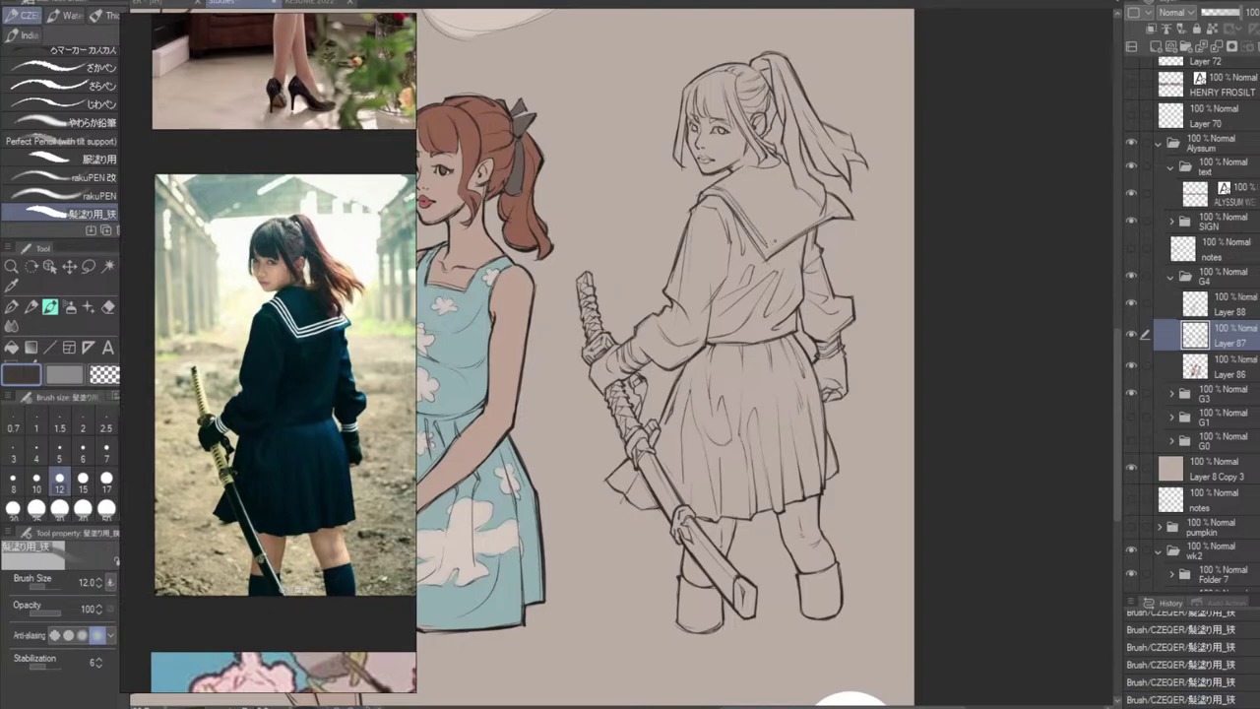
Continue the outer trim line along the collar's right edge and flap tip, and add further inner stripe lines.
{"action": "left_click_drag", "start_coordinate": [775, 241], "coordinate": [820, 210]}
{"action": "key", "text": "ctrl+z"}
{"action": "left_click_drag", "start_coordinate": [828, 207], "coordinate": [852, 213]}
{"action": "mouse_move", "coordinate": [716, 189]}
{"action": "left_mouse_down"}
{"action": "mouse_move", "coordinate": [731, 181]}
{"action": "mouse_move", "coordinate": [767, 231]}
{"action": "left_mouse_up"}
{"action": "key", "text": "ctrl+z"}
{"action": "key", "text": "ctrl+z"}
{"action": "key", "text": "ctrl+z"}
{"action": "mouse_move", "coordinate": [729, 186]}
{"action": "left_mouse_down"}
{"action": "mouse_move", "coordinate": [766, 233]}
{"action": "mouse_move", "coordinate": [818, 204]}
{"action": "mouse_move", "coordinate": [802, 207]}
{"action": "left_mouse_up"}
{"action": "key", "text": "ctrl+z"}
{"action": "key", "text": "ctrl+z"}
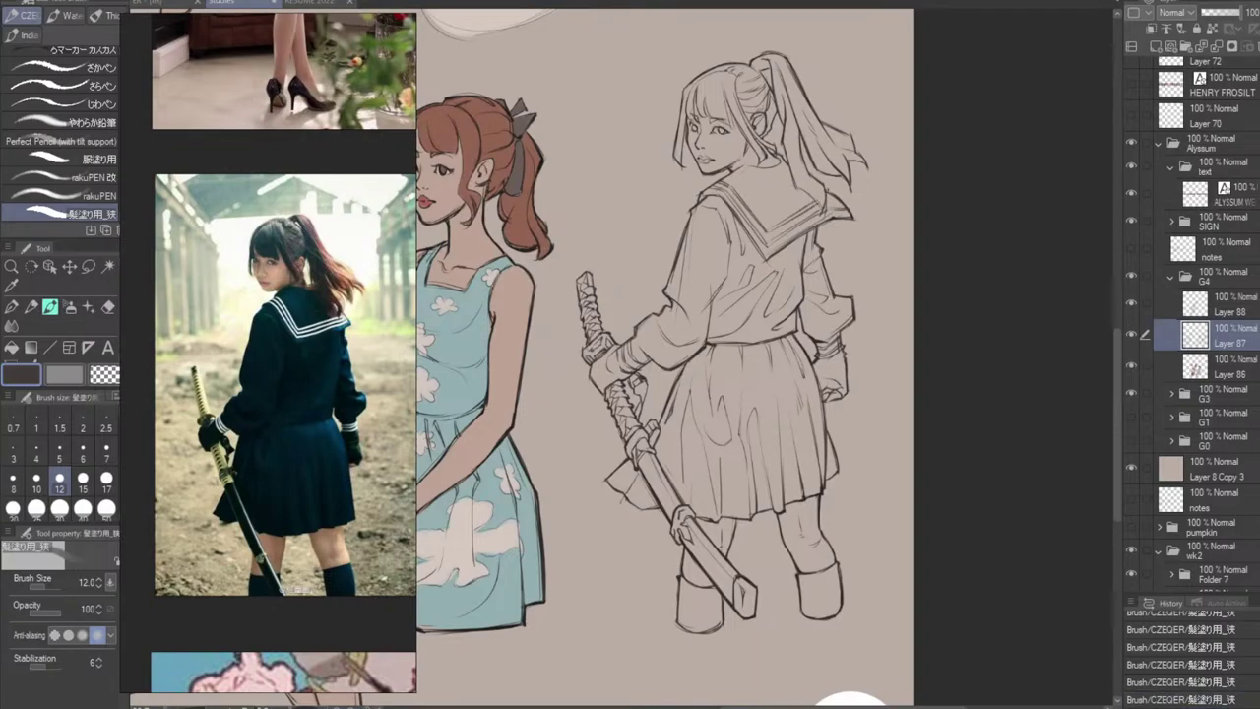
Redraw the innermost stripe down the left side of the sailor collar to its point, undoing uneven strokes.
{"action": "key", "text": "ctrl+z"}
{"action": "key", "text": "ctrl+z"}
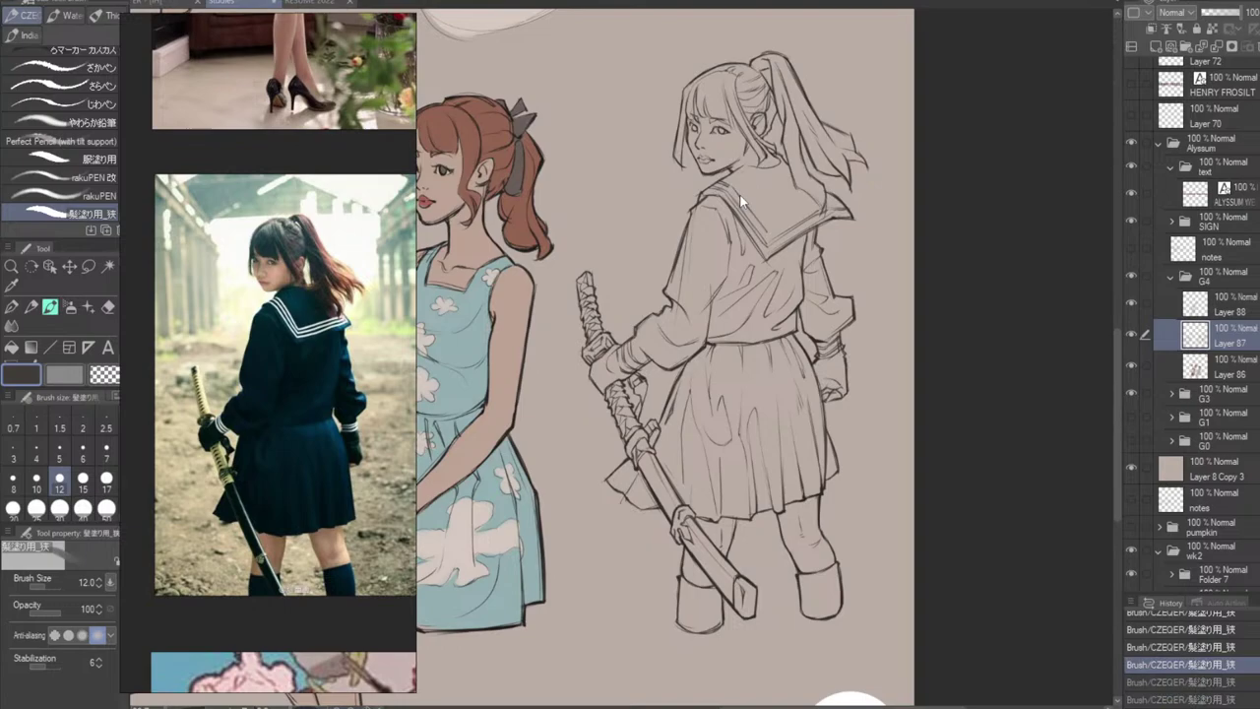
{"action": "key", "text": "ctrl+z"}
{"action": "key", "text": "ctrl+z"}
{"action": "left_click_drag", "start_coordinate": [729, 189], "coordinate": [766, 232]}
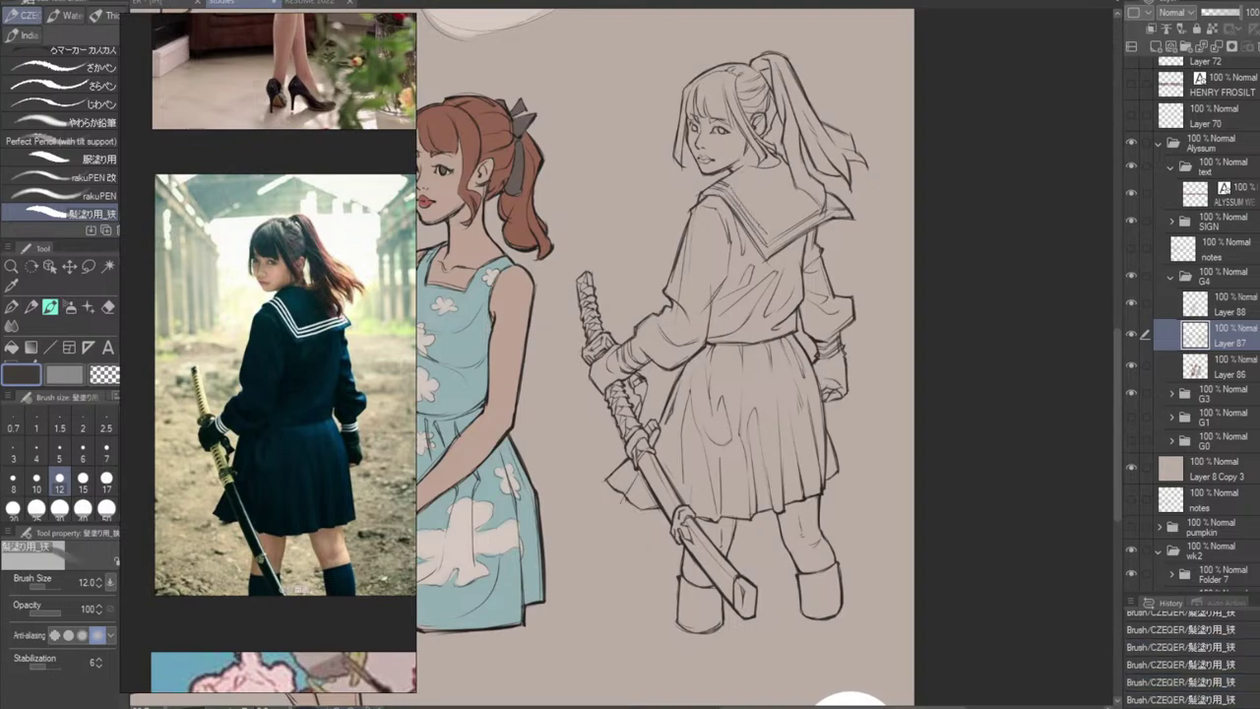
{"action": "key", "text": "ctrl+z"}
{"action": "left_click_drag", "start_coordinate": [729, 187], "coordinate": [765, 231]}
{"action": "left_click_drag", "start_coordinate": [733, 188], "coordinate": [767, 230]}
{"action": "key", "text": "ctrl+z"}
{"action": "key", "text": "ctrl+z"}
{"action": "key", "text": "ctrl+z"}
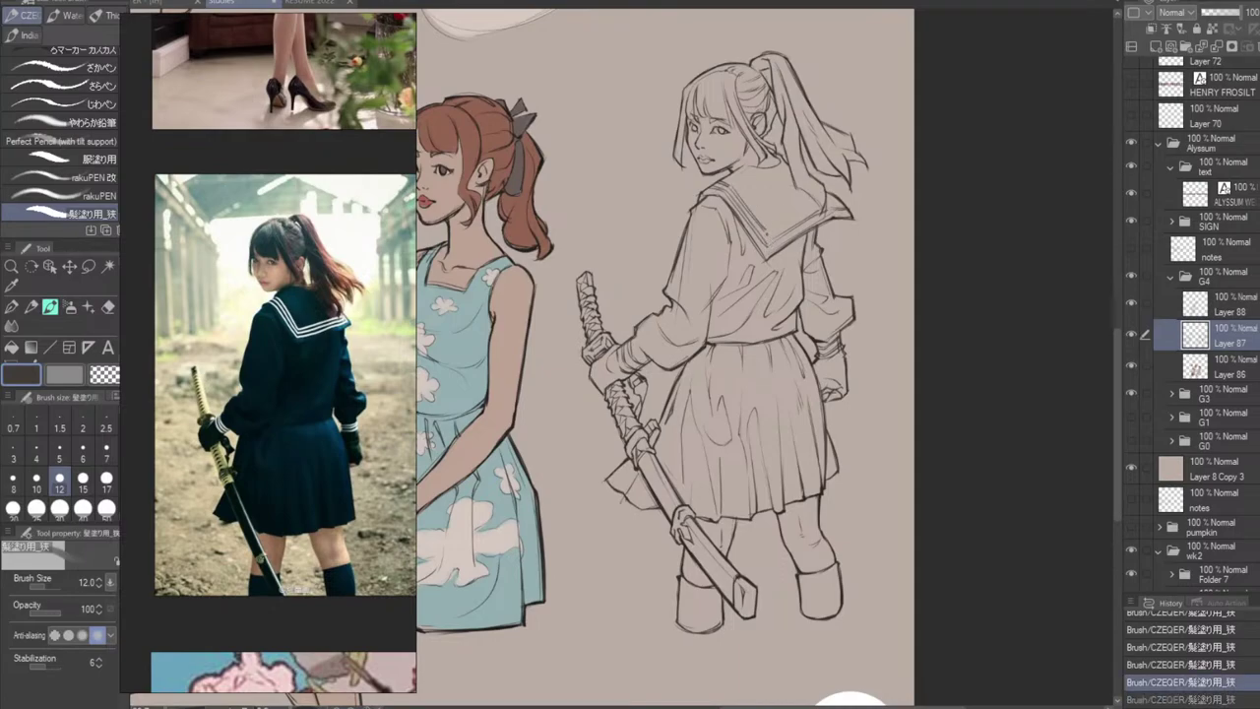
Draw the innermost collar stripe from the point up the right side and add its short segment on the flap.
{"action": "mouse_move", "coordinate": [766, 234]}
{"action": "left_mouse_down"}
{"action": "mouse_move", "coordinate": [773, 247]}
{"action": "mouse_move", "coordinate": [814, 202]}
{"action": "left_mouse_up"}
{"action": "key", "text": "ctrl+z"}
{"action": "key", "text": "ctrl+z"}
{"action": "key", "text": "ctrl+z"}
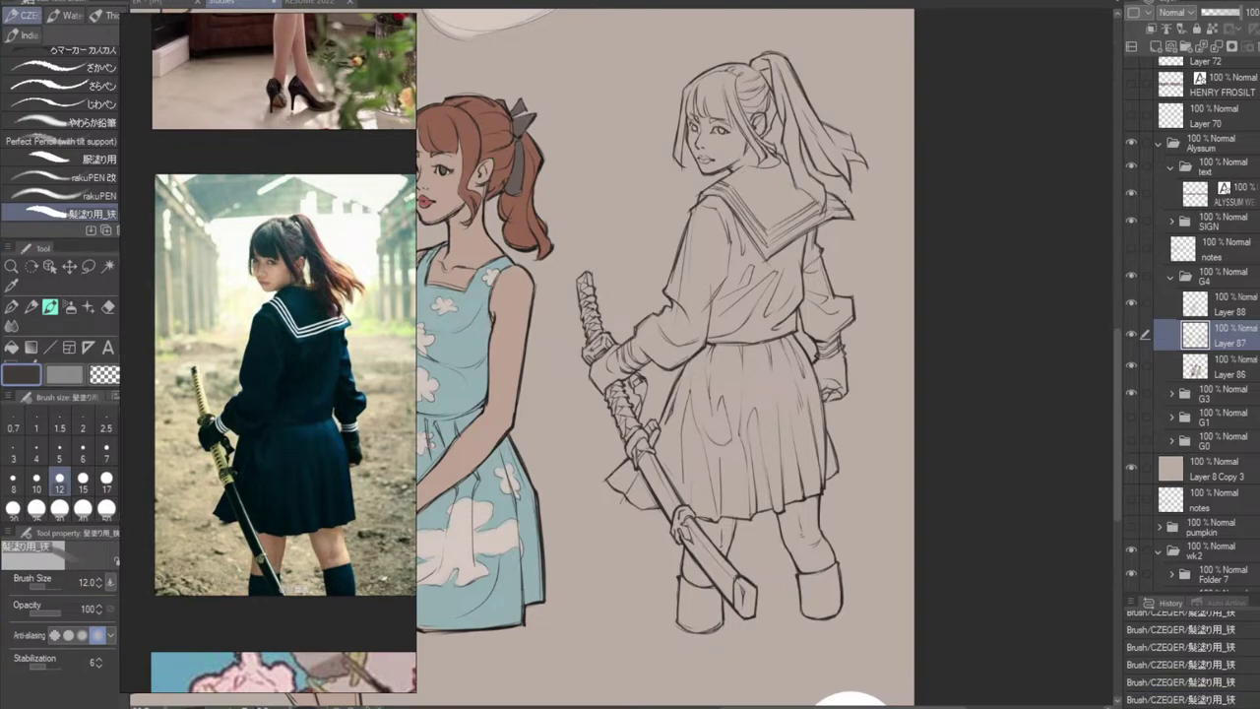
{"action": "key", "text": "ctrl+z"}
{"action": "key", "text": "ctrl+z"}
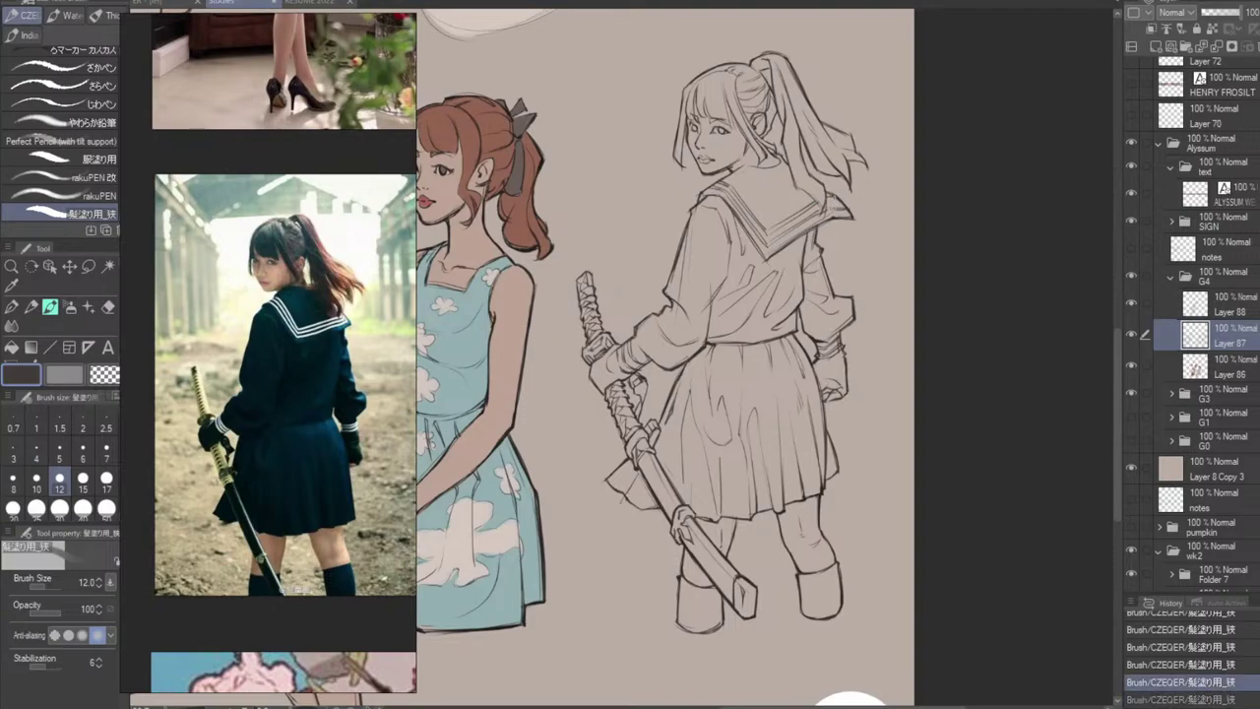
{"action": "left_click_drag", "start_coordinate": [827, 195], "coordinate": [838, 202]}
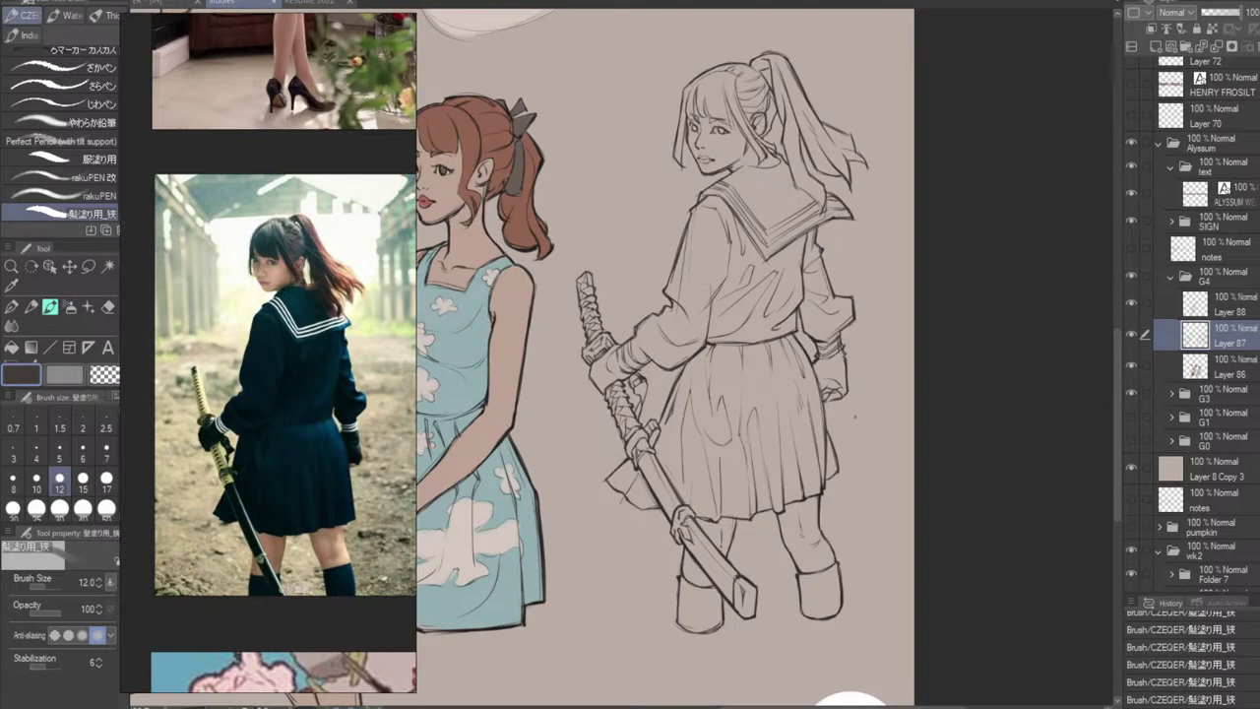
On Layer 86, test a dark blue stroke beside the figure, undo it, and block slate blue into the skirt's upper left.
{"action": "left_click", "coordinate": [1230, 370]}
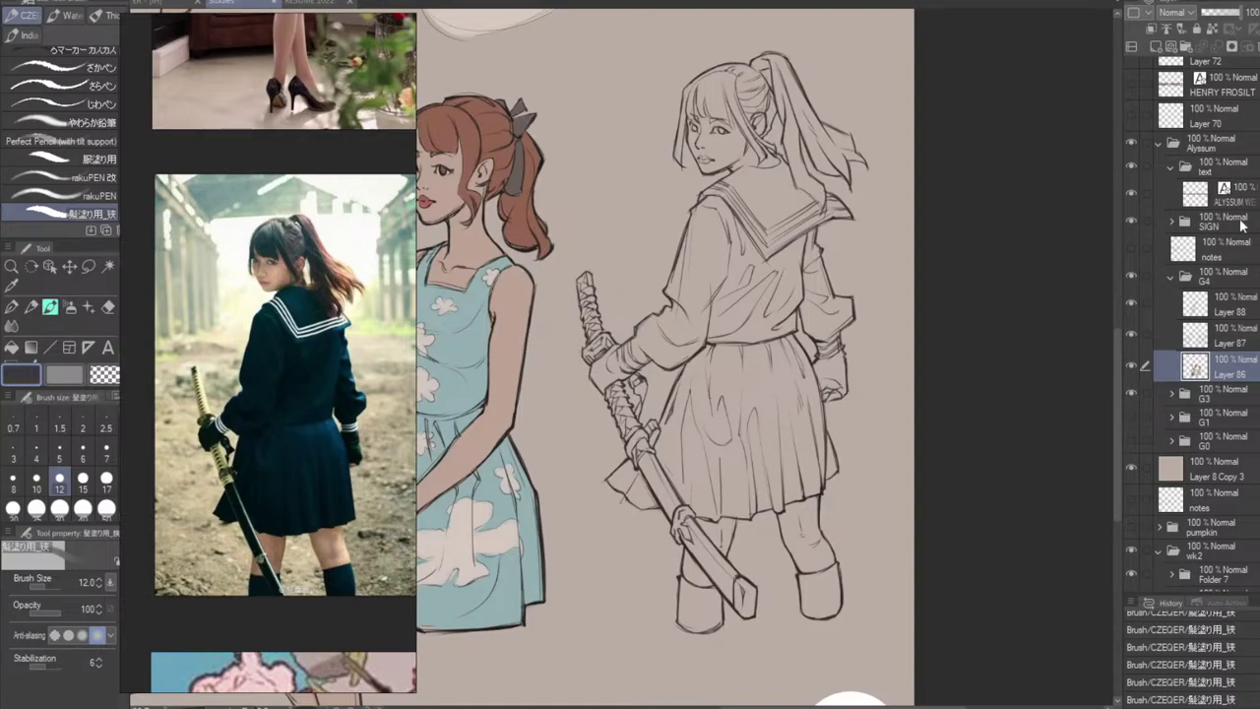
{"action": "left_click_drag", "start_coordinate": [882, 307], "coordinate": [879, 374]}
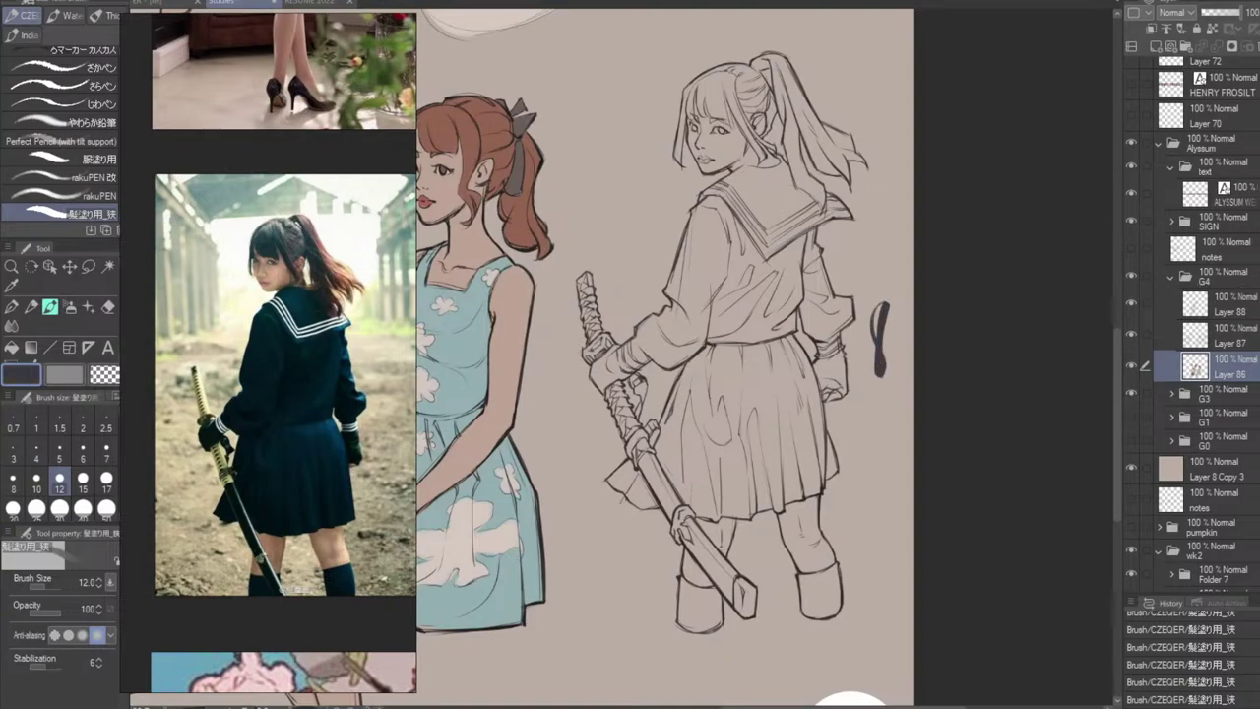
{"action": "key", "text": "ctrl+z"}
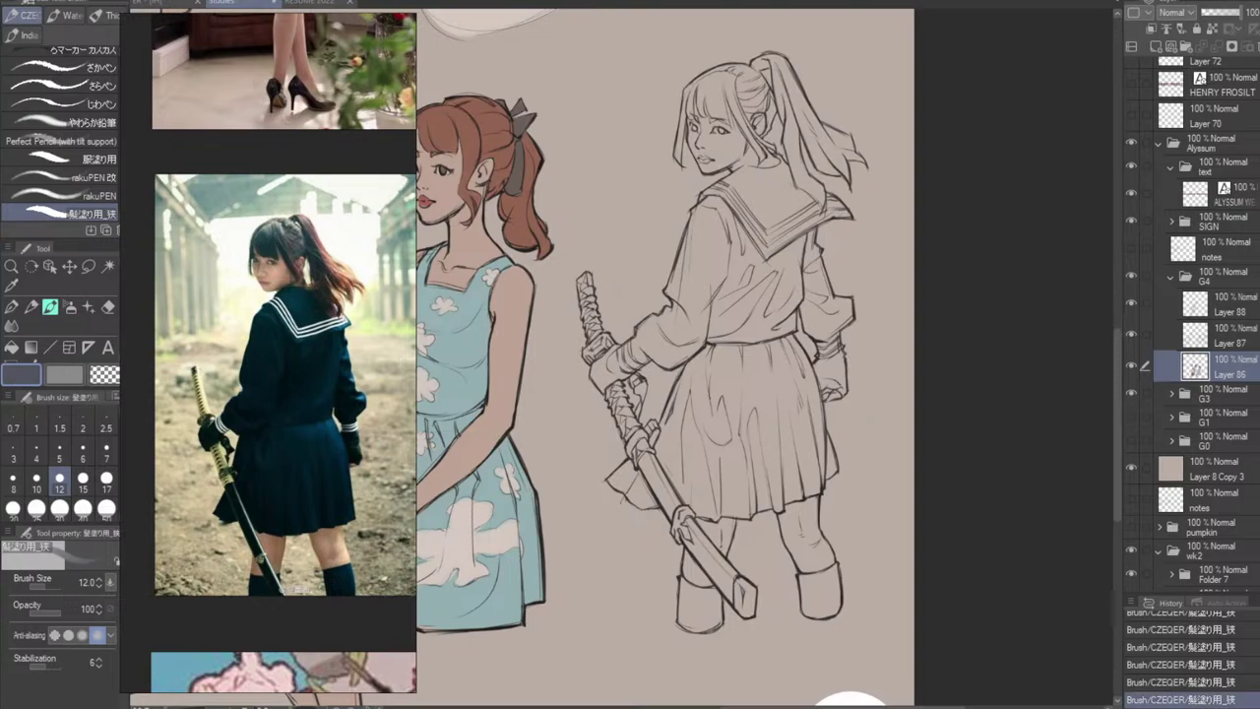
{"action": "mouse_move", "coordinate": [760, 355]}
{"action": "left_mouse_down"}
{"action": "mouse_move", "coordinate": [736, 448]}
{"action": "mouse_move", "coordinate": [705, 451]}
{"action": "left_mouse_up"}
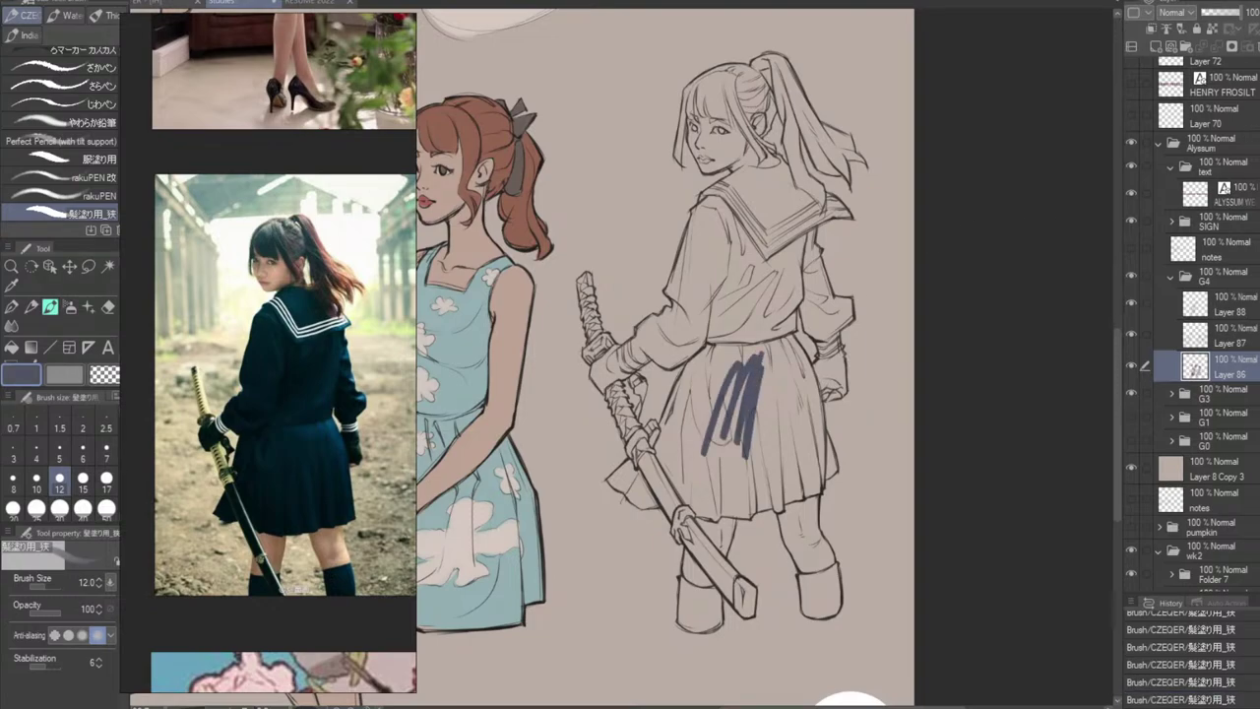
{"action": "mouse_move", "coordinate": [744, 390]}
{"action": "left_mouse_down"}
{"action": "mouse_move", "coordinate": [738, 433]}
{"action": "mouse_move", "coordinate": [731, 363]}
{"action": "mouse_move", "coordinate": [715, 433]}
{"action": "left_mouse_up"}
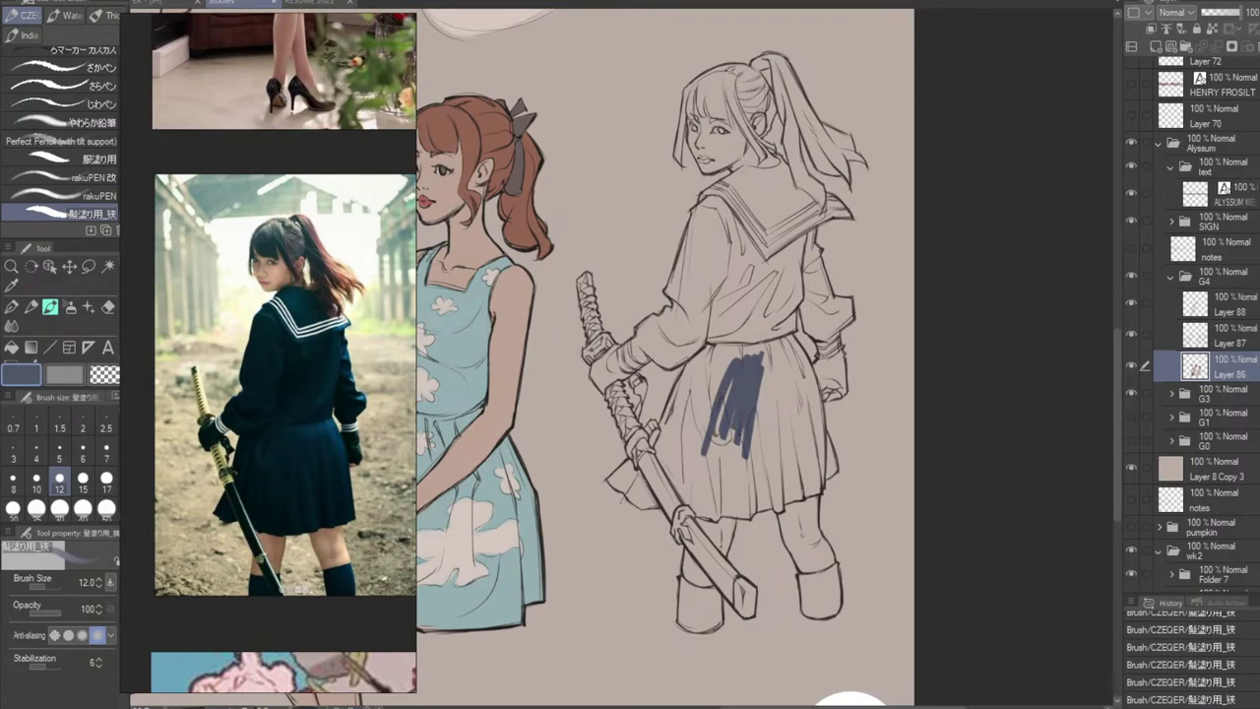
{"action": "mouse_move", "coordinate": [754, 366]}
{"action": "left_mouse_down"}
{"action": "mouse_move", "coordinate": [736, 451]}
{"action": "mouse_move", "coordinate": [766, 358]}
{"action": "mouse_move", "coordinate": [697, 443]}
{"action": "left_mouse_up"}
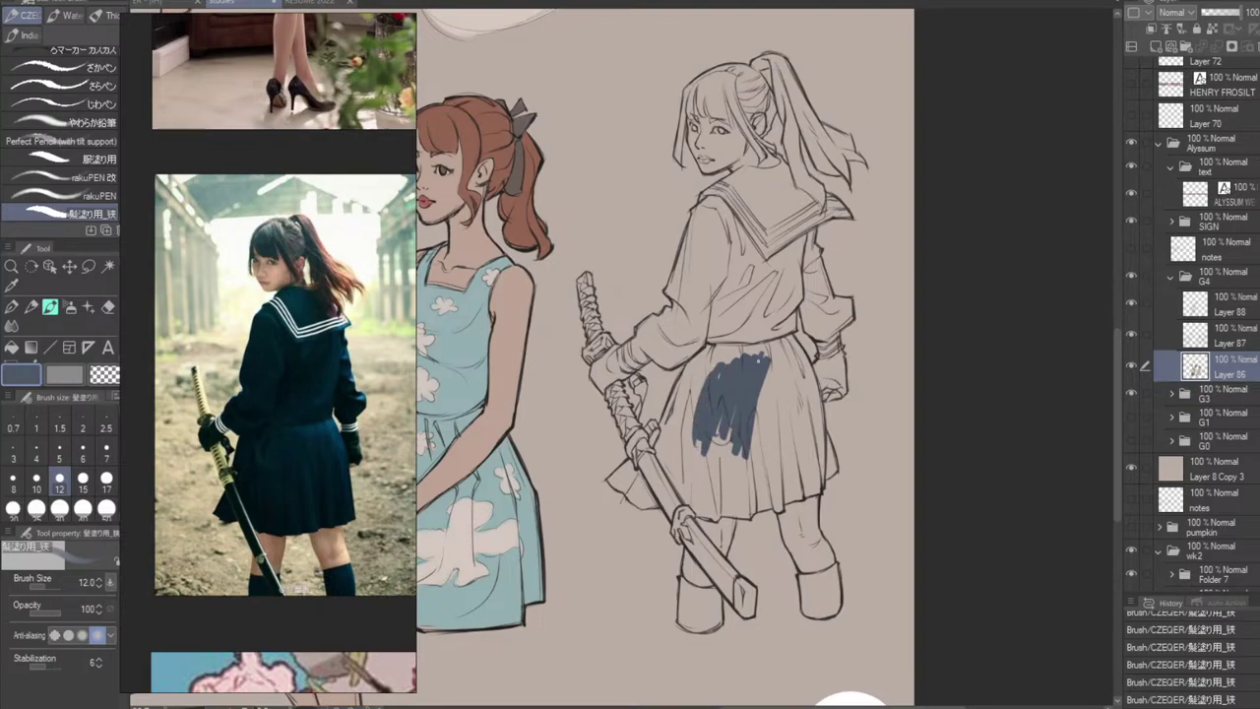
Extend and even out the slate blue patch across the upper left of the schoolgirl's skirt.
{"action": "left_click_drag", "start_coordinate": [730, 427], "coordinate": [718, 431]}
{"action": "left_click_drag", "start_coordinate": [707, 368], "coordinate": [716, 444]}
{"action": "mouse_move", "coordinate": [764, 347]}
{"action": "left_mouse_down"}
{"action": "mouse_move", "coordinate": [756, 431]}
{"action": "mouse_move", "coordinate": [714, 364]}
{"action": "left_mouse_up"}
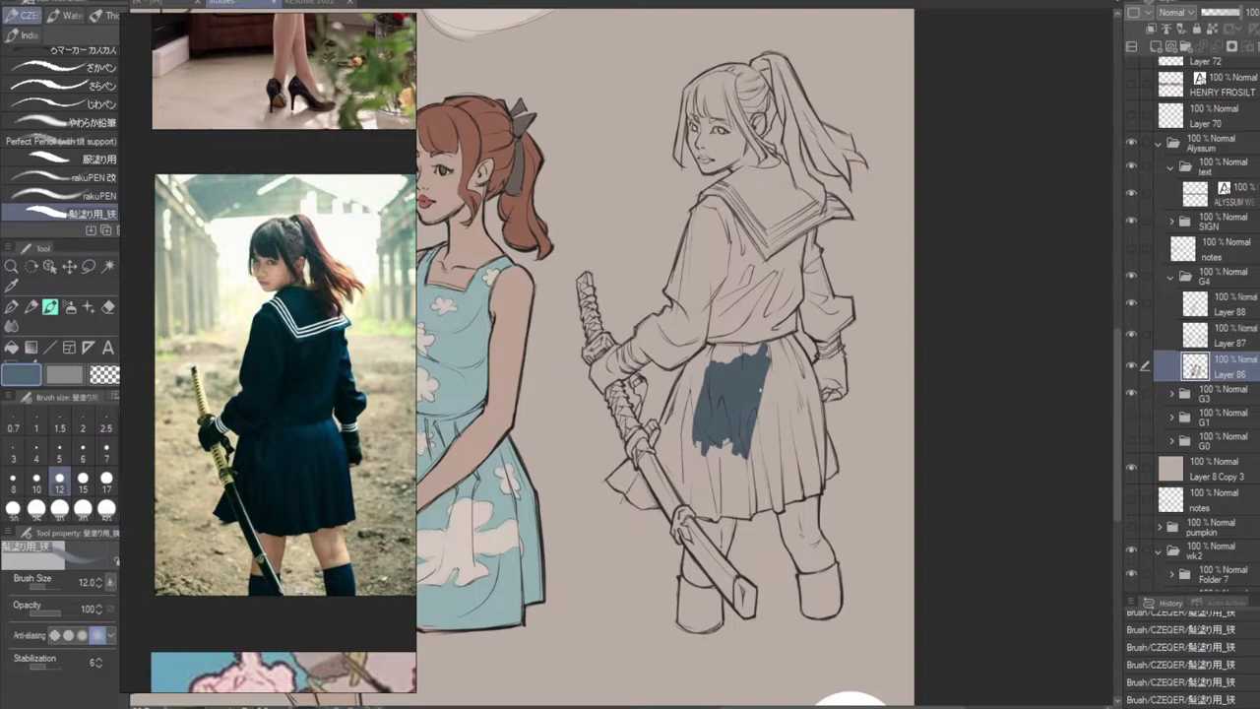
{"action": "mouse_move", "coordinate": [756, 385]}
{"action": "left_mouse_down"}
{"action": "mouse_move", "coordinate": [754, 350]}
{"action": "mouse_move", "coordinate": [729, 357]}
{"action": "mouse_move", "coordinate": [701, 404]}
{"action": "left_mouse_up"}
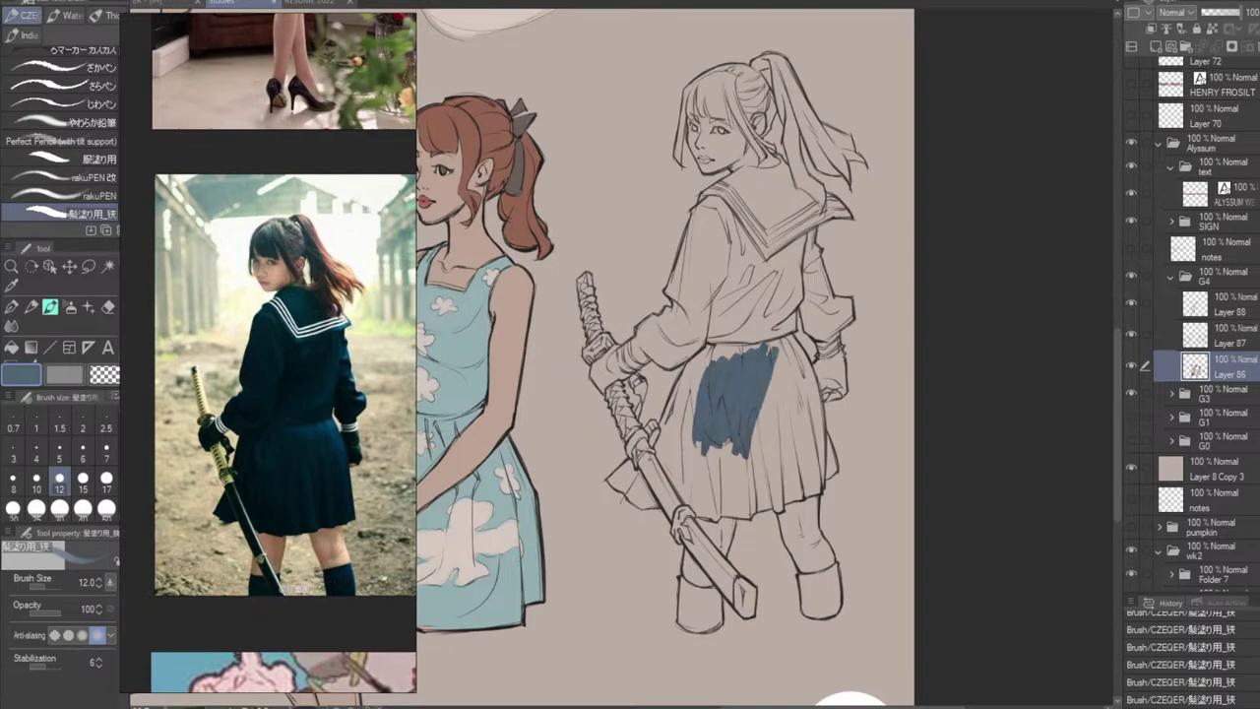
Outline and fill the skirt corner behind the sword in blue, and outline the main skirt's left edge down to the hem.
{"action": "mouse_move", "coordinate": [627, 466]}
{"action": "left_mouse_down"}
{"action": "mouse_move", "coordinate": [612, 478]}
{"action": "mouse_move", "coordinate": [658, 508]}
{"action": "mouse_move", "coordinate": [630, 464]}
{"action": "mouse_move", "coordinate": [610, 484]}
{"action": "mouse_move", "coordinate": [635, 506]}
{"action": "left_mouse_up"}
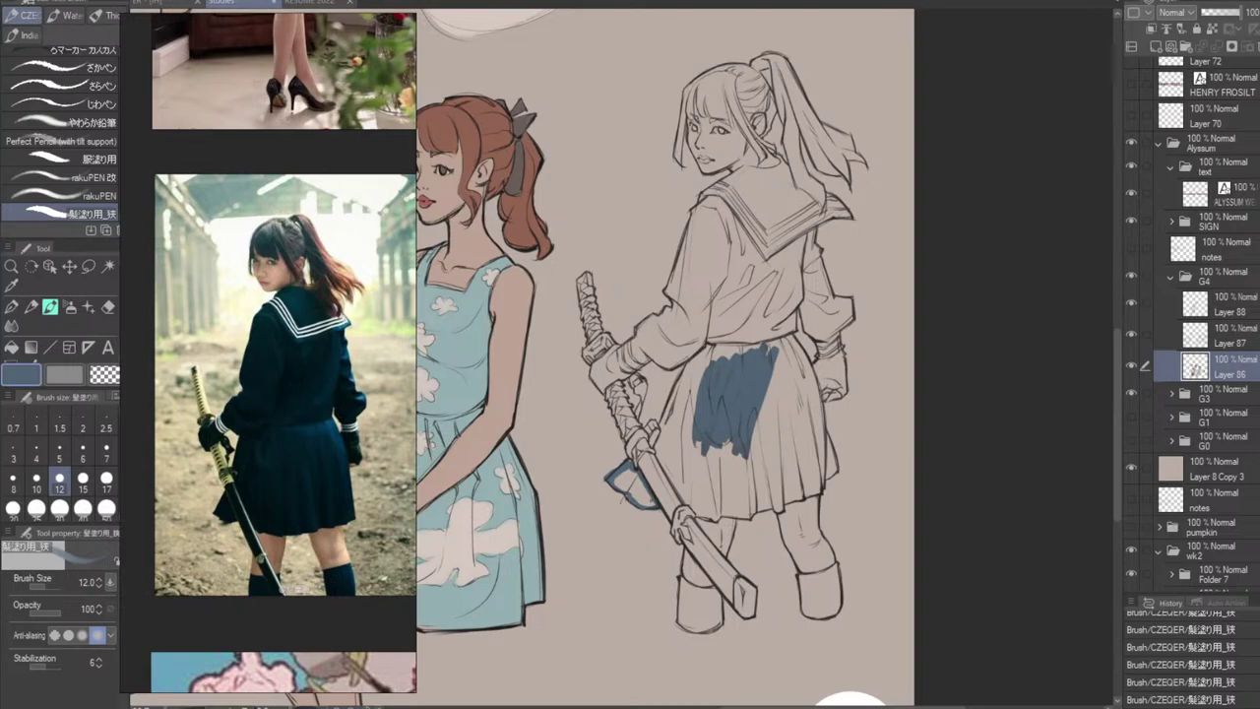
{"action": "key", "text": "g"}
{"action": "key", "text": "g"}
{"action": "left_click", "coordinate": [640, 490]}
{"action": "key", "text": "b"}
{"action": "mouse_move", "coordinate": [691, 360]}
{"action": "left_mouse_down"}
{"action": "mouse_move", "coordinate": [656, 450]}
{"action": "mouse_move", "coordinate": [688, 509]}
{"action": "mouse_move", "coordinate": [726, 515]}
{"action": "left_mouse_up"}
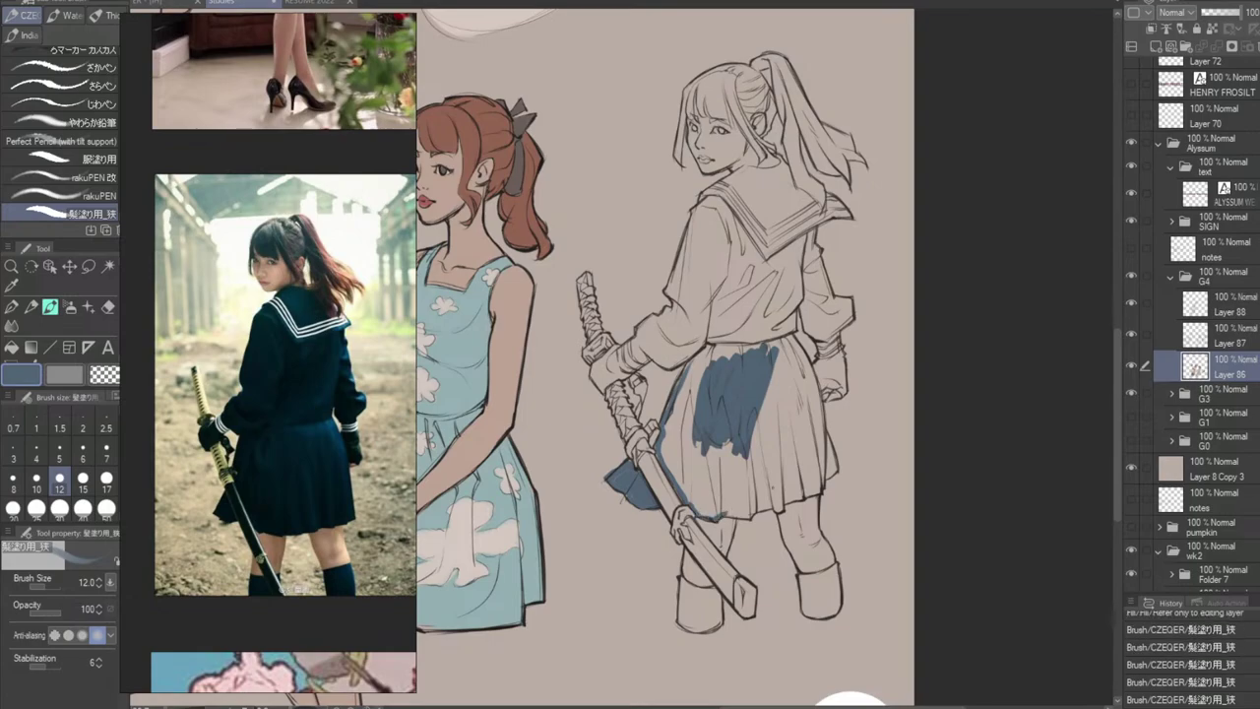
Outline both socks with the blue brush and fill them with the same flat colour.
{"action": "mouse_move", "coordinate": [683, 583]}
{"action": "left_mouse_down"}
{"action": "mouse_move", "coordinate": [717, 591]}
{"action": "mouse_move", "coordinate": [715, 628]}
{"action": "mouse_move", "coordinate": [681, 627]}
{"action": "mouse_move", "coordinate": [681, 580]}
{"action": "left_mouse_up"}
{"action": "key", "text": "g"}
{"action": "left_click", "coordinate": [703, 604]}
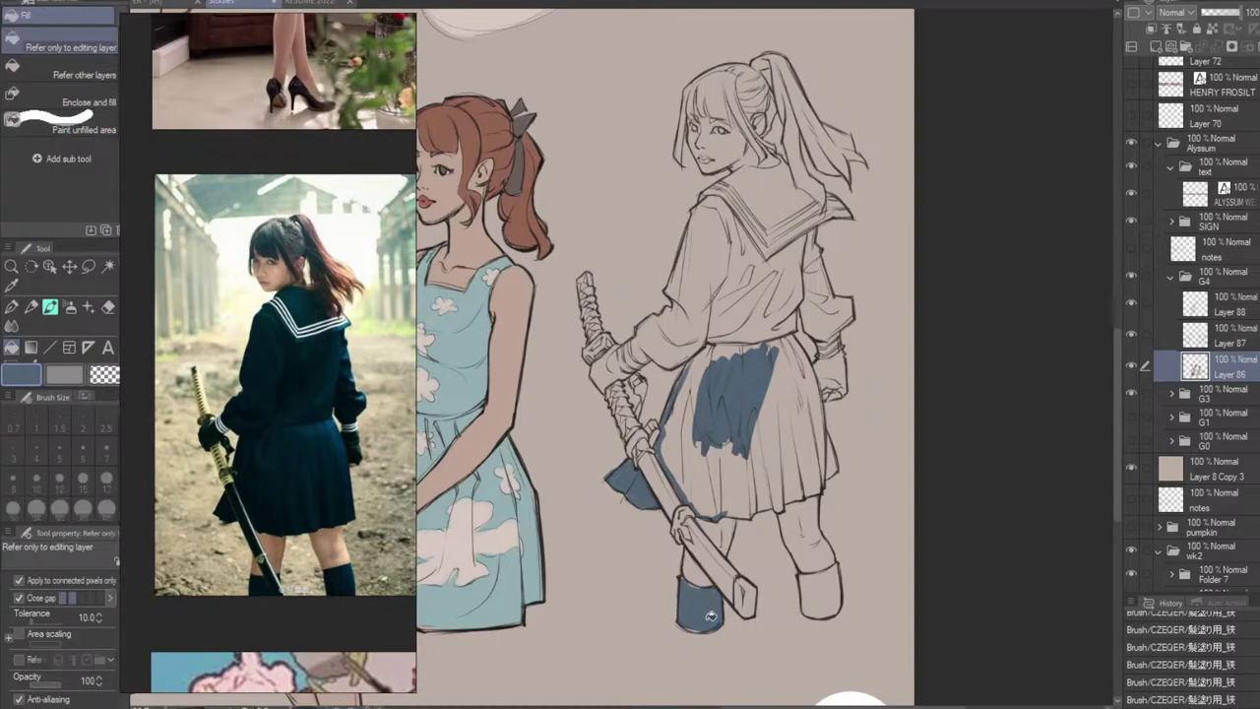
{"action": "key", "text": "b"}
{"action": "mouse_move", "coordinate": [800, 575]}
{"action": "left_mouse_down"}
{"action": "mouse_move", "coordinate": [803, 610]}
{"action": "mouse_move", "coordinate": [841, 605]}
{"action": "mouse_move", "coordinate": [836, 565]}
{"action": "mouse_move", "coordinate": [802, 577]}
{"action": "left_mouse_up"}
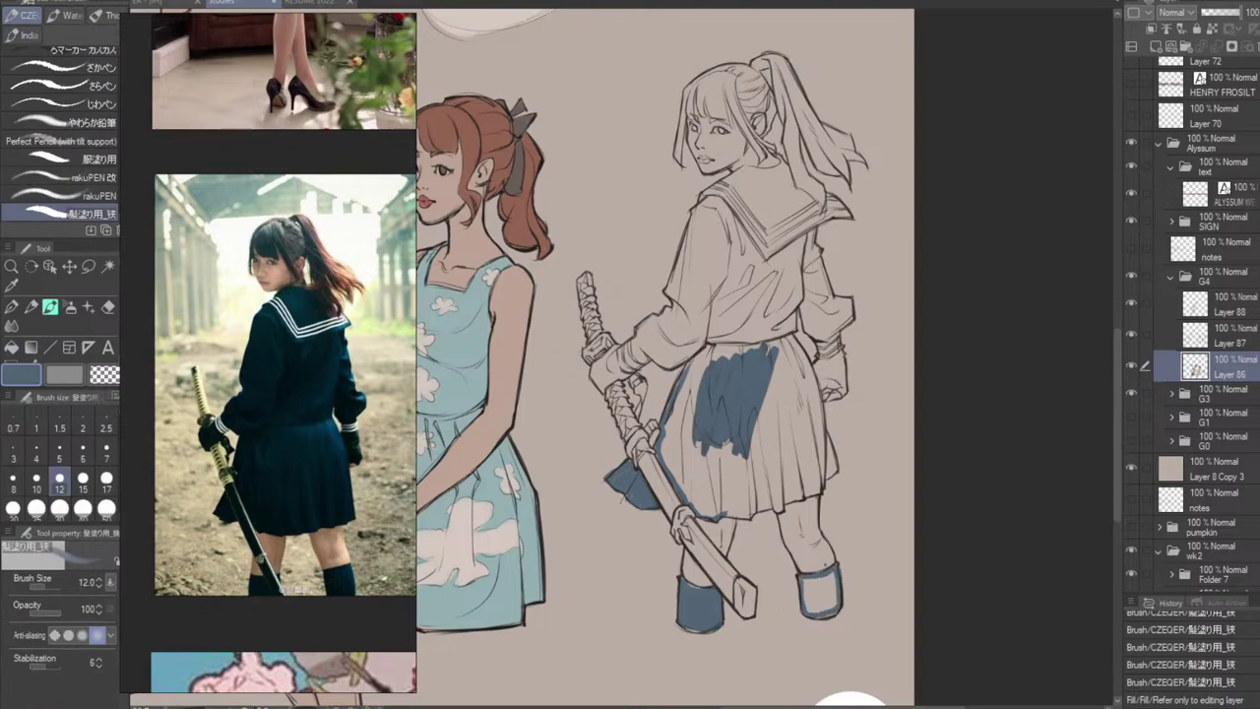
{"action": "key", "text": "g"}
{"action": "left_click", "coordinate": [821, 593]}
{"action": "key", "text": "b"}
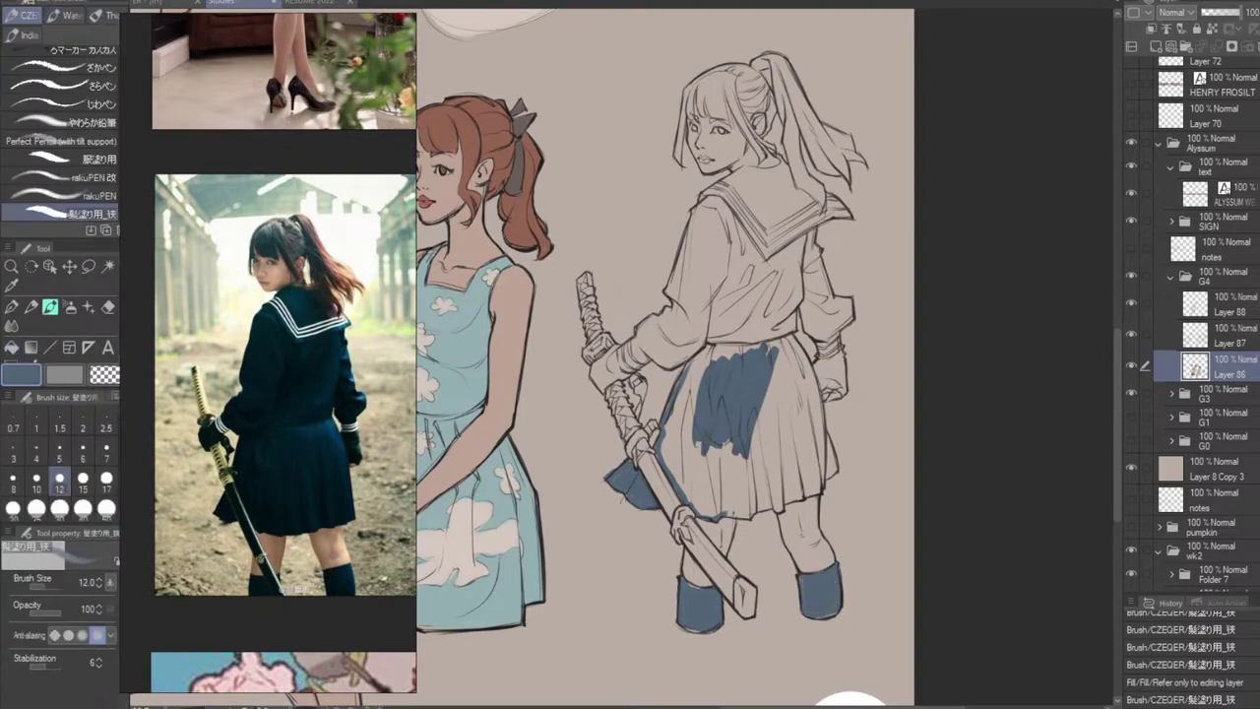
Continue the blue outline along the skirt's hem and right edge, around the right sleeve and along the collar's lower right edge.
{"action": "mouse_move", "coordinate": [722, 518]}
{"action": "left_mouse_down"}
{"action": "mouse_move", "coordinate": [825, 488]}
{"action": "mouse_move", "coordinate": [836, 461]}
{"action": "mouse_move", "coordinate": [792, 335]}
{"action": "mouse_move", "coordinate": [799, 303]}
{"action": "mouse_move", "coordinate": [808, 331]}
{"action": "mouse_move", "coordinate": [840, 335]}
{"action": "mouse_move", "coordinate": [841, 346]}
{"action": "left_mouse_up"}
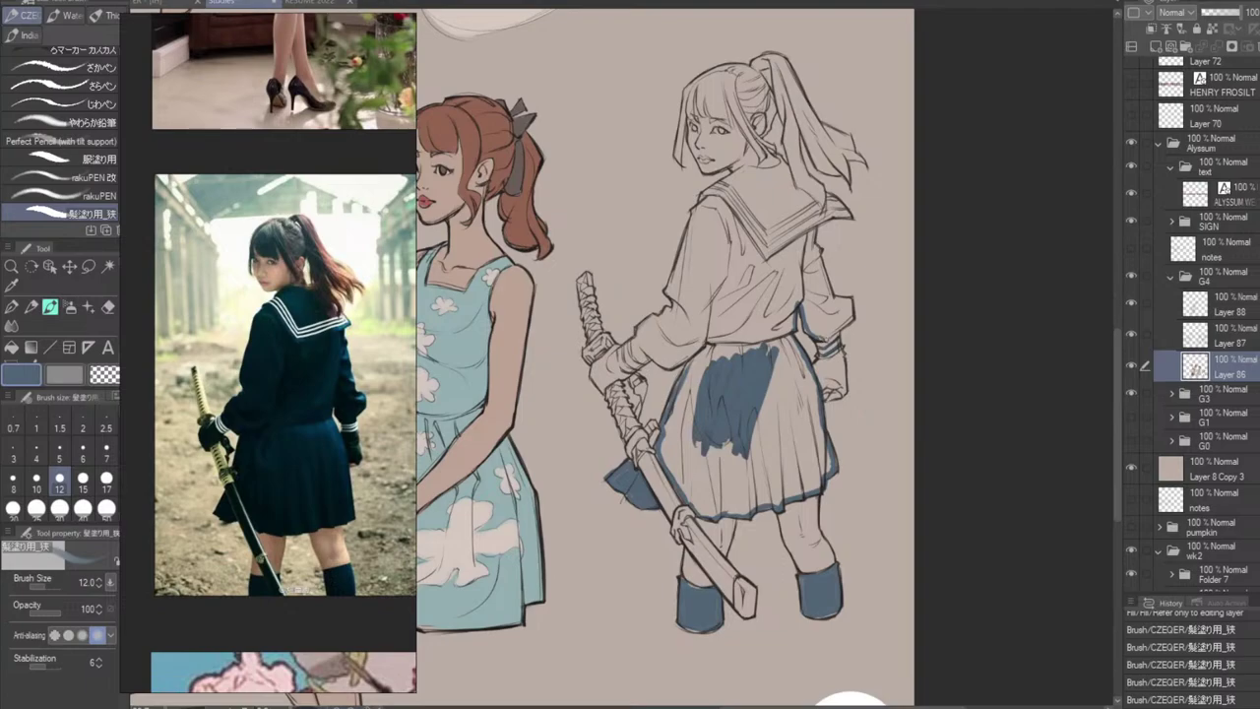
{"action": "left_click_drag", "start_coordinate": [823, 339], "coordinate": [855, 301]}
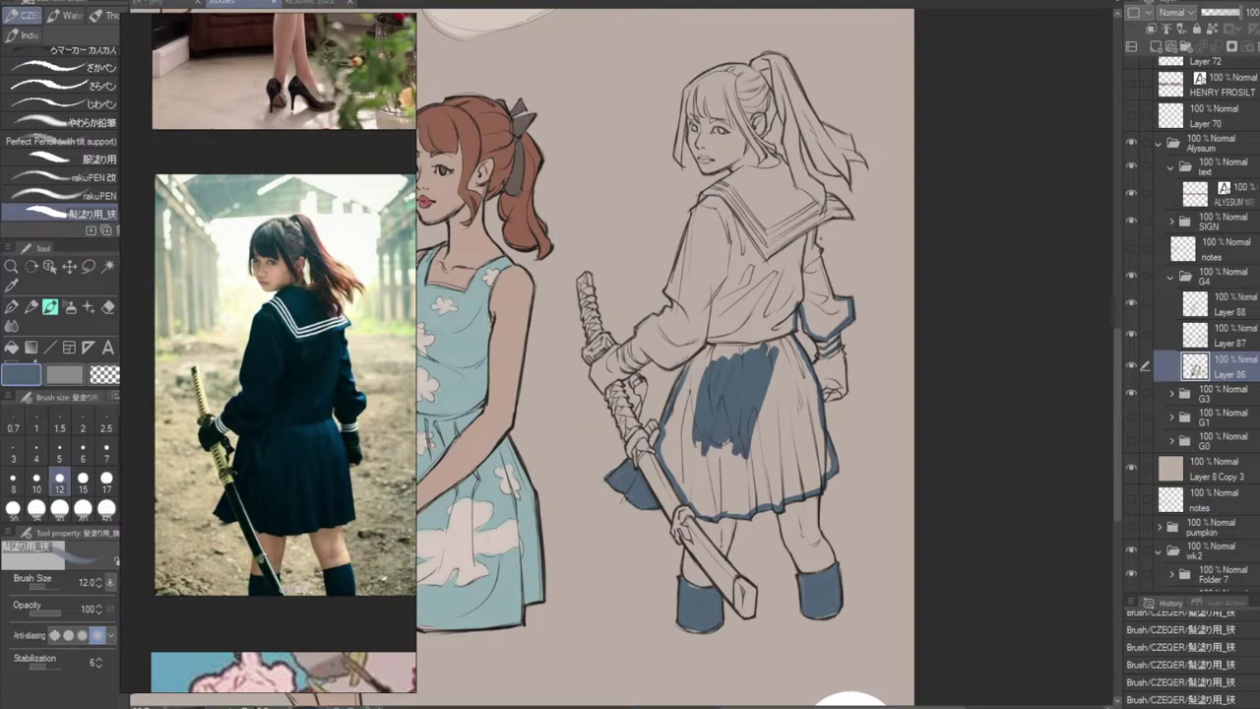
{"action": "left_click_drag", "start_coordinate": [816, 230], "coordinate": [833, 298]}
{"action": "mouse_move", "coordinate": [799, 233]}
{"action": "left_mouse_down"}
{"action": "mouse_move", "coordinate": [763, 255]}
{"action": "mouse_move", "coordinate": [849, 214]}
{"action": "mouse_move", "coordinate": [815, 217]}
{"action": "mouse_move", "coordinate": [805, 223]}
{"action": "mouse_move", "coordinate": [840, 212]}
{"action": "mouse_move", "coordinate": [793, 240]}
{"action": "left_mouse_up"}
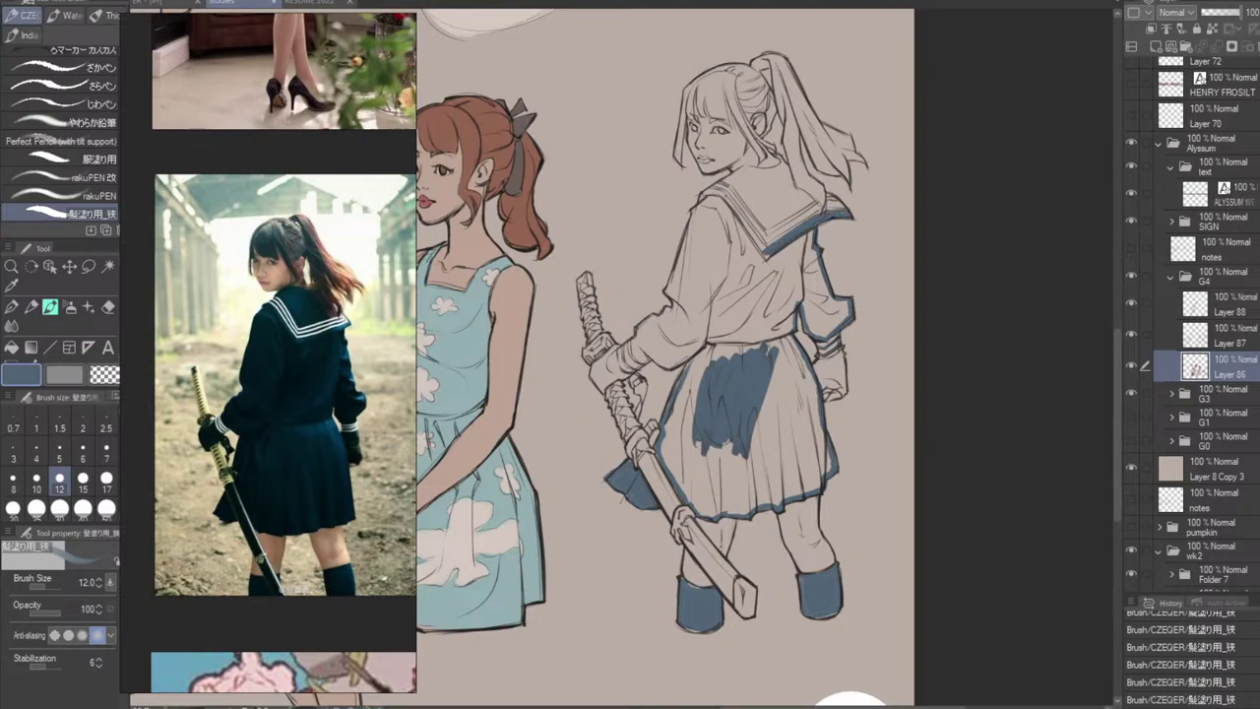
Outline the collar's left edge, the left sleeve and the sword-hand glove in blue, and paint between the cuff stripes.
{"action": "mouse_move", "coordinate": [724, 195]}
{"action": "left_mouse_down"}
{"action": "mouse_move", "coordinate": [768, 255]}
{"action": "mouse_move", "coordinate": [717, 190]}
{"action": "mouse_move", "coordinate": [706, 195]}
{"action": "mouse_move", "coordinate": [665, 292]}
{"action": "mouse_move", "coordinate": [675, 311]}
{"action": "mouse_move", "coordinate": [635, 334]}
{"action": "mouse_move", "coordinate": [630, 356]}
{"action": "left_mouse_up"}
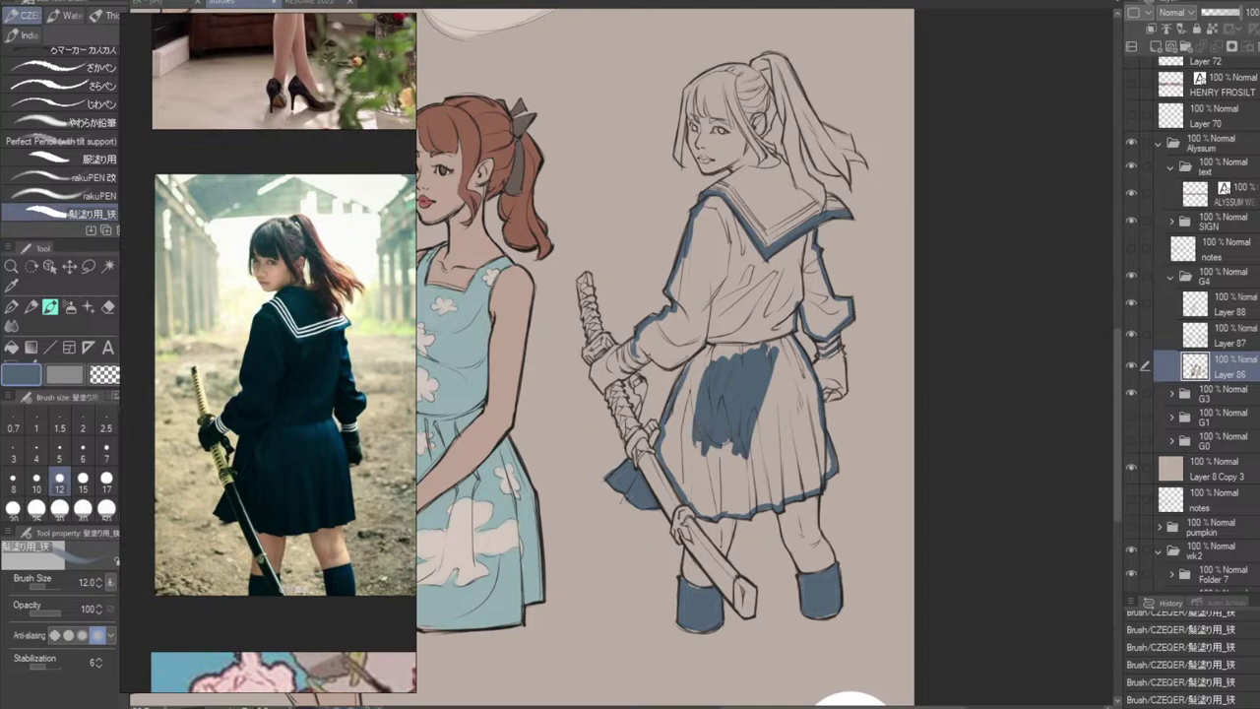
{"action": "key", "text": "e"}
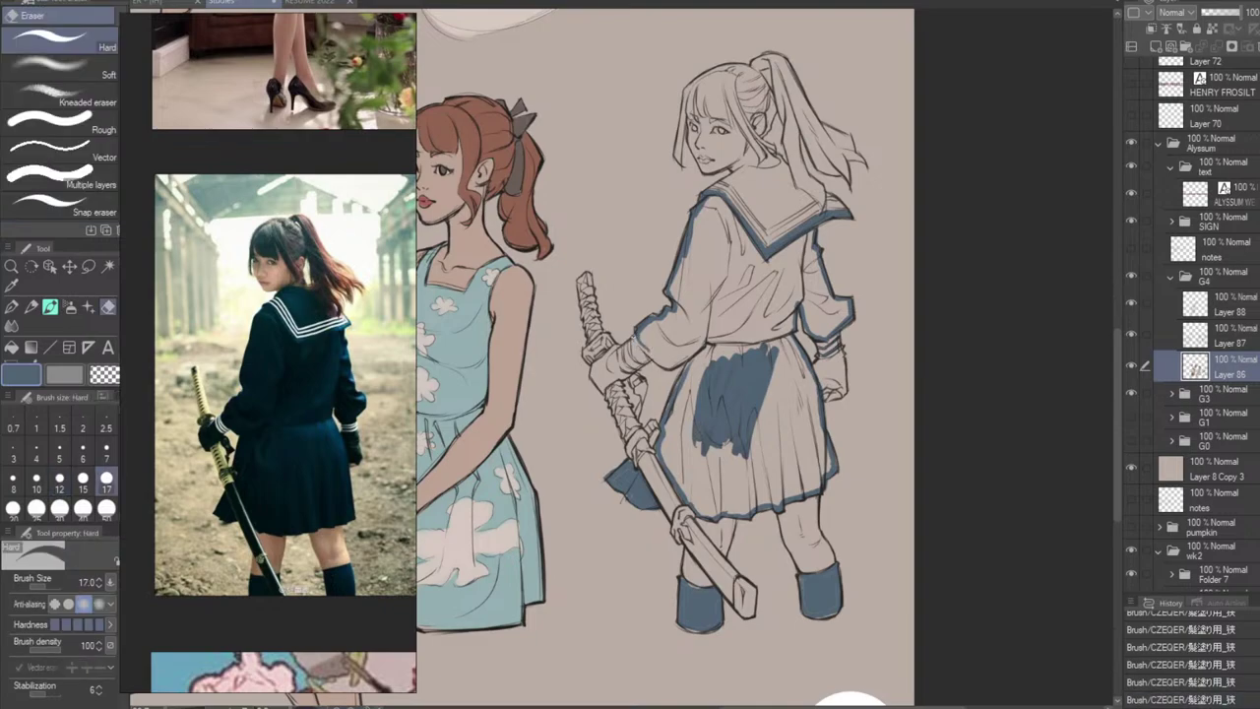
{"action": "key", "text": "b"}
{"action": "mouse_move", "coordinate": [641, 344]}
{"action": "left_mouse_down"}
{"action": "mouse_move", "coordinate": [649, 356]}
{"action": "mouse_move", "coordinate": [629, 353]}
{"action": "mouse_move", "coordinate": [642, 365]}
{"action": "mouse_move", "coordinate": [624, 359]}
{"action": "mouse_move", "coordinate": [634, 371]}
{"action": "left_mouse_up"}
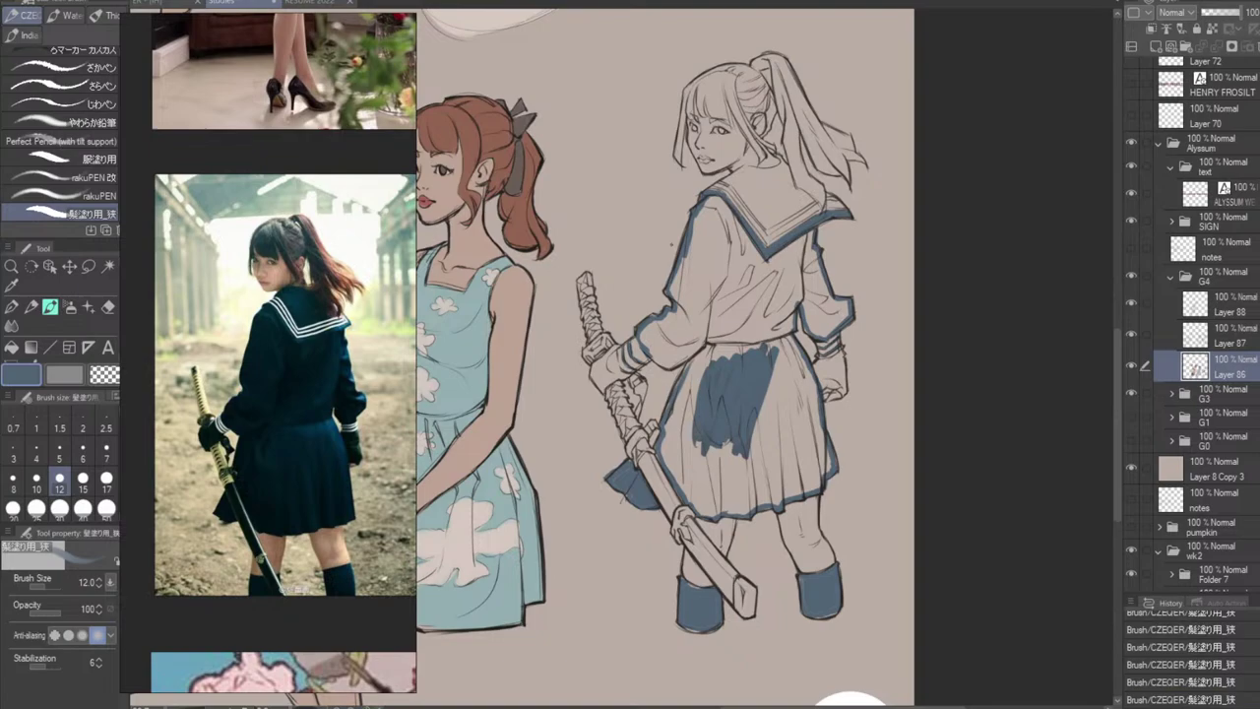
{"action": "mouse_move", "coordinate": [647, 352]}
{"action": "left_mouse_down"}
{"action": "mouse_move", "coordinate": [664, 367]}
{"action": "mouse_move", "coordinate": [693, 363]}
{"action": "mouse_move", "coordinate": [672, 403]}
{"action": "left_mouse_up"}
{"action": "mouse_move", "coordinate": [614, 347]}
{"action": "left_mouse_down"}
{"action": "mouse_move", "coordinate": [617, 367]}
{"action": "mouse_move", "coordinate": [611, 352]}
{"action": "mouse_move", "coordinate": [592, 369]}
{"action": "mouse_move", "coordinate": [602, 391]}
{"action": "mouse_move", "coordinate": [633, 376]}
{"action": "mouse_move", "coordinate": [616, 360]}
{"action": "left_mouse_up"}
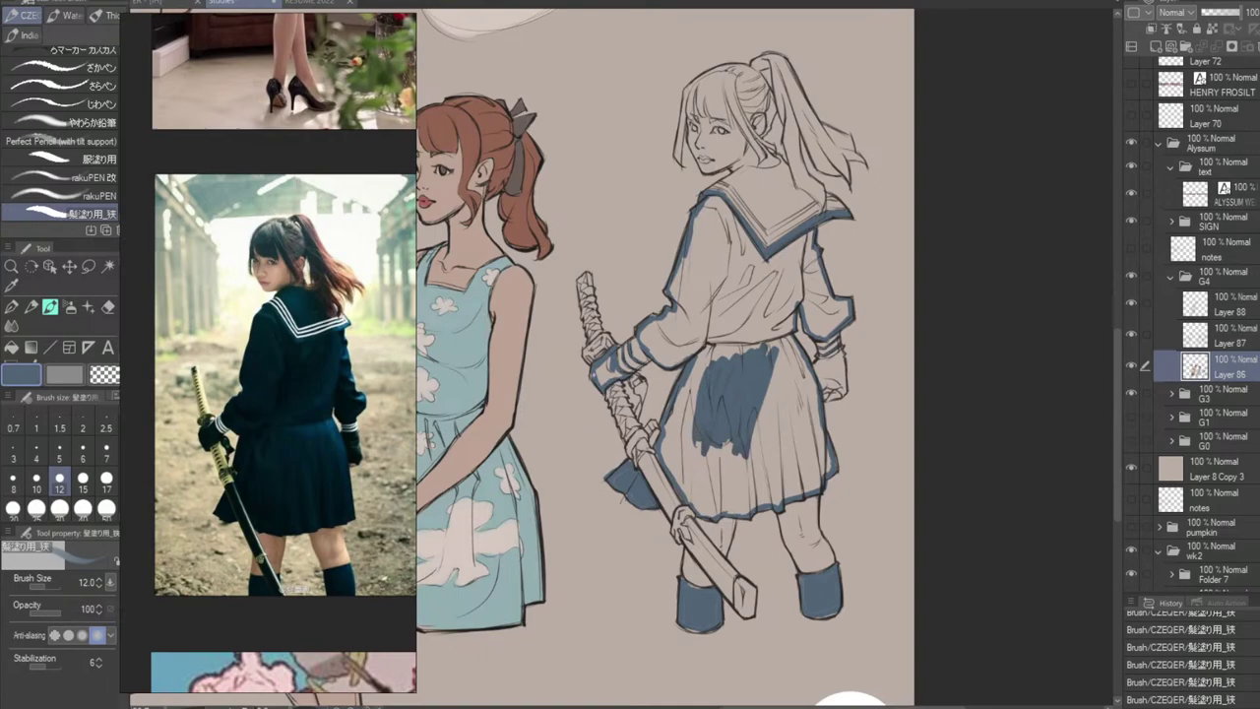
Fill the outlined blouse, sleeves and skirt with flat blue, and brush over leftover gaps along the edges and left shoulder.
{"action": "key", "text": "g"}
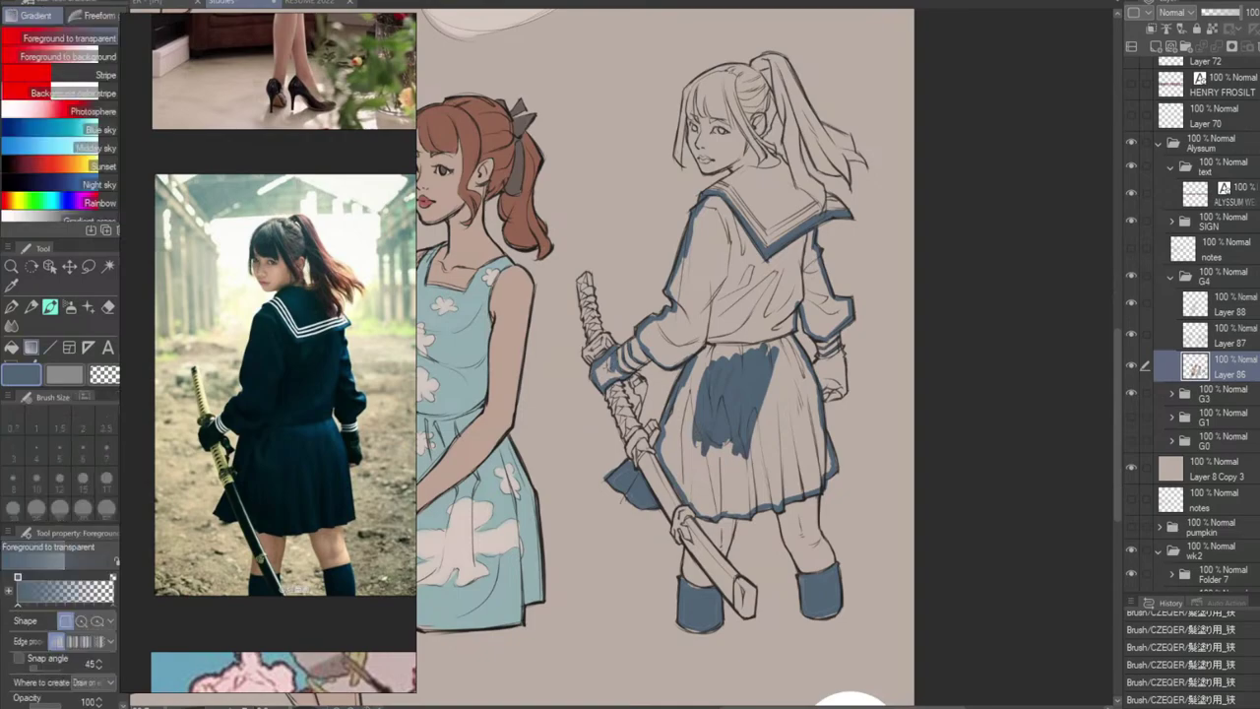
{"action": "left_click", "coordinate": [663, 337]}
{"action": "key", "text": "b"}
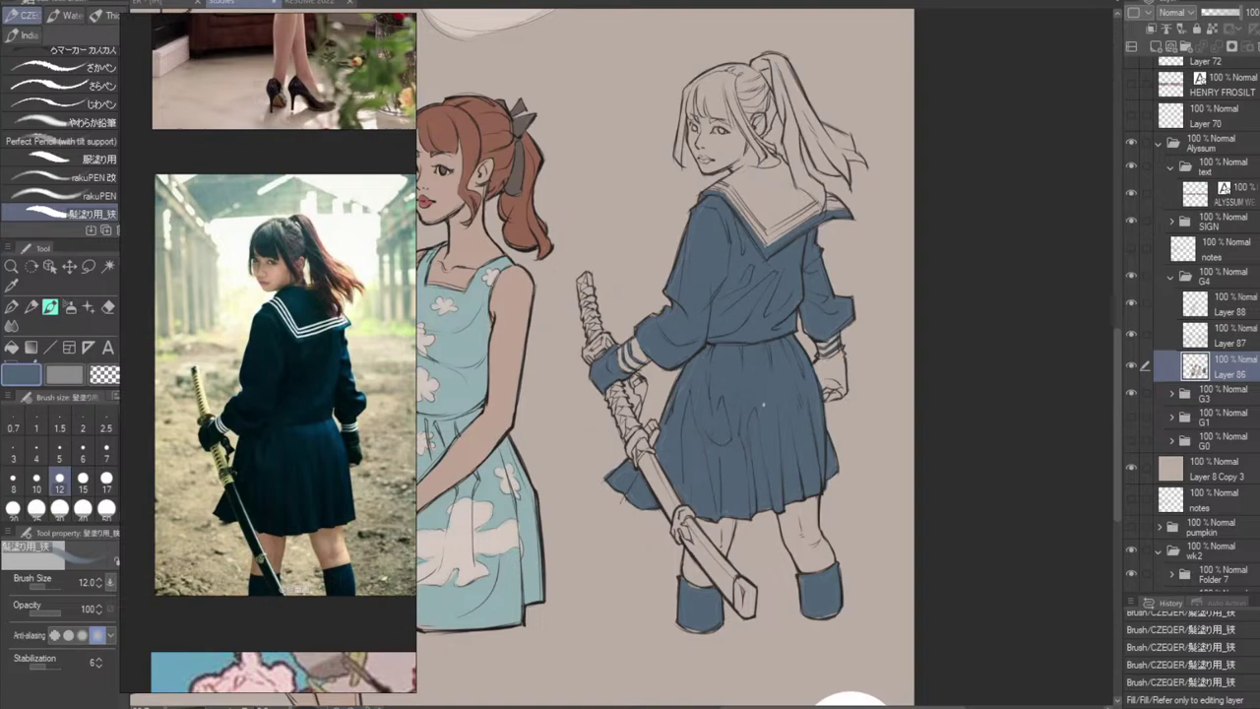
{"action": "left_click", "coordinate": [664, 430]}
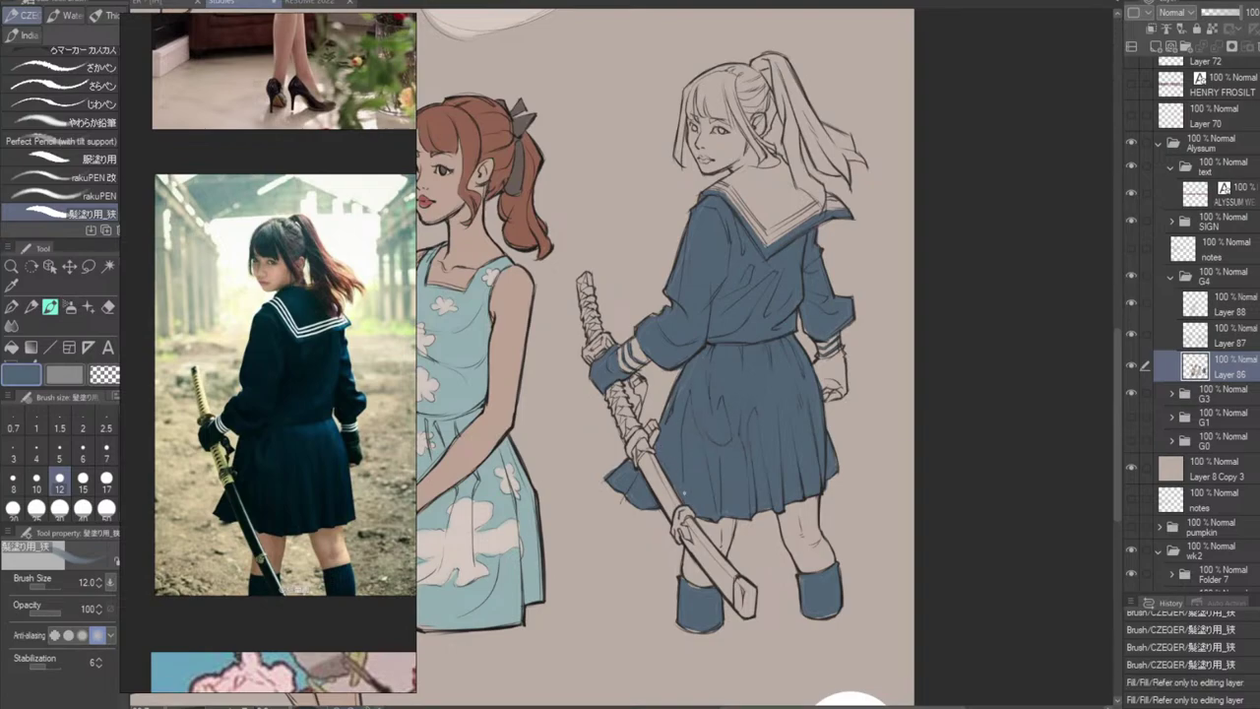
{"action": "left_click_drag", "start_coordinate": [708, 342], "coordinate": [703, 345]}
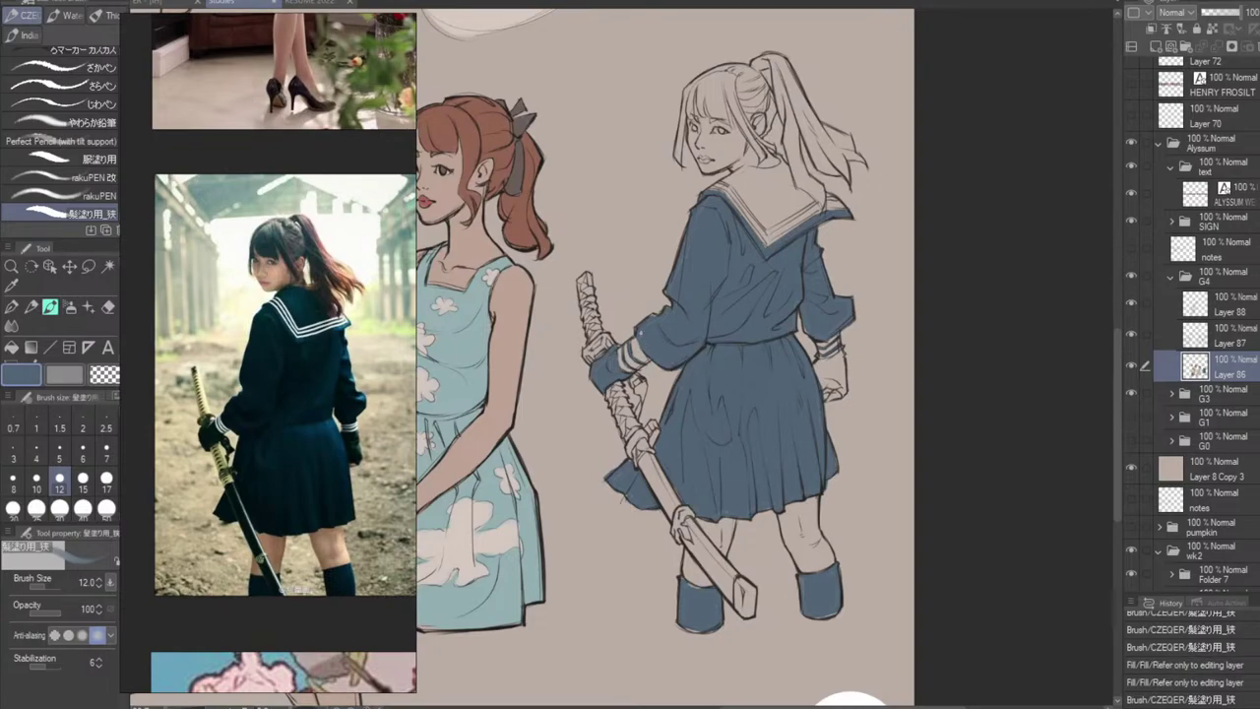
{"action": "mouse_move", "coordinate": [677, 308]}
{"action": "left_mouse_down"}
{"action": "mouse_move", "coordinate": [658, 317]}
{"action": "mouse_move", "coordinate": [681, 310]}
{"action": "left_mouse_up"}
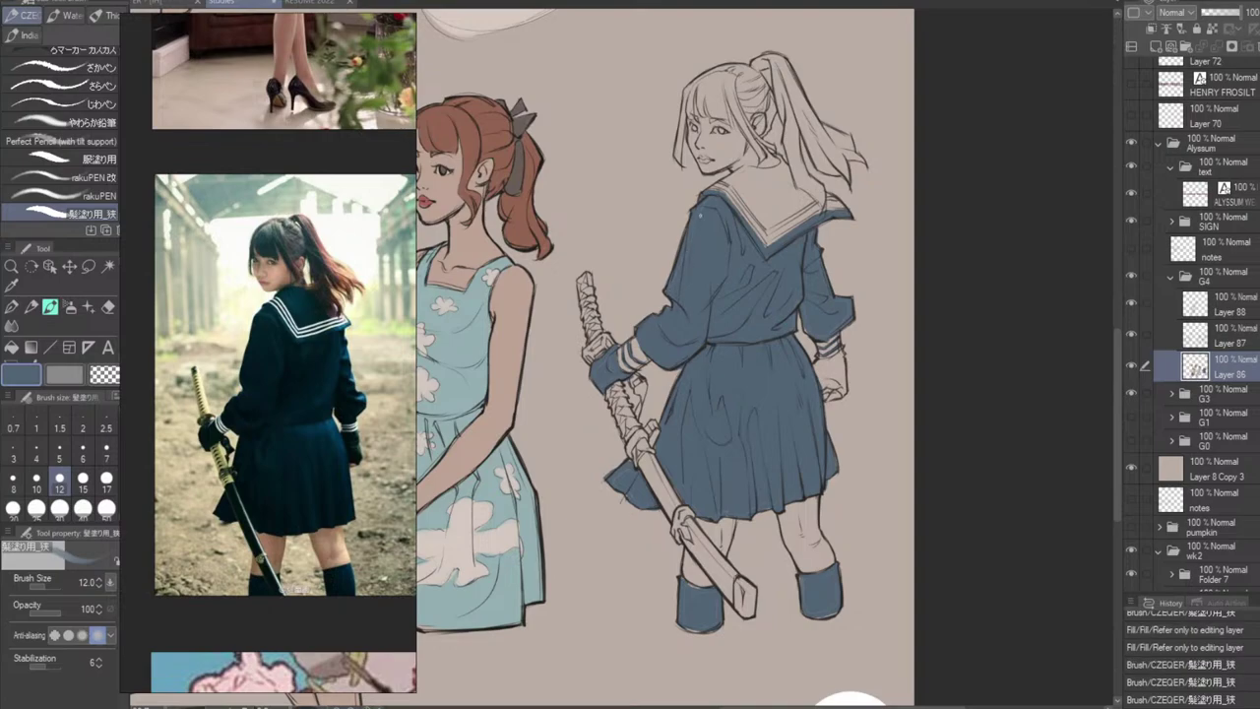
{"action": "left_click_drag", "start_coordinate": [709, 204], "coordinate": [710, 207]}
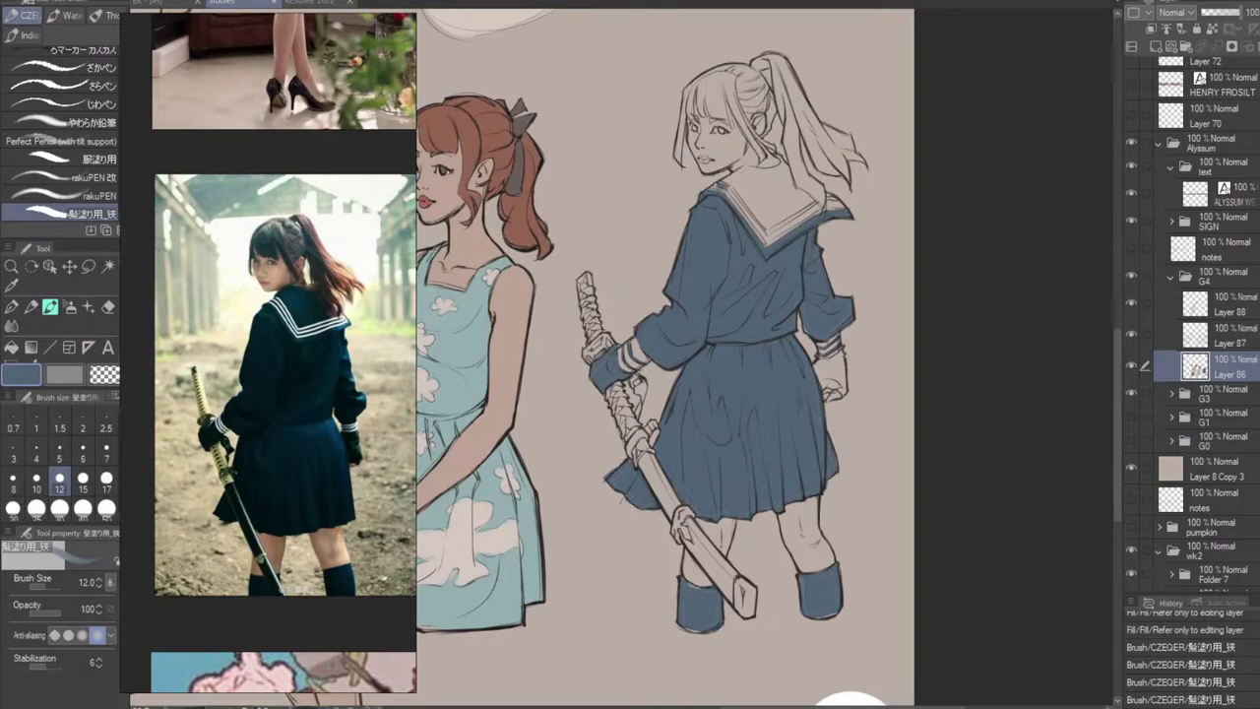
Paint blue between the sailor collar's stripes, outline its inner panel and fill the panel with the same blue.
{"action": "mouse_move", "coordinate": [730, 194]}
{"action": "left_mouse_down"}
{"action": "mouse_move", "coordinate": [762, 238]}
{"action": "mouse_move", "coordinate": [846, 202]}
{"action": "left_mouse_up"}
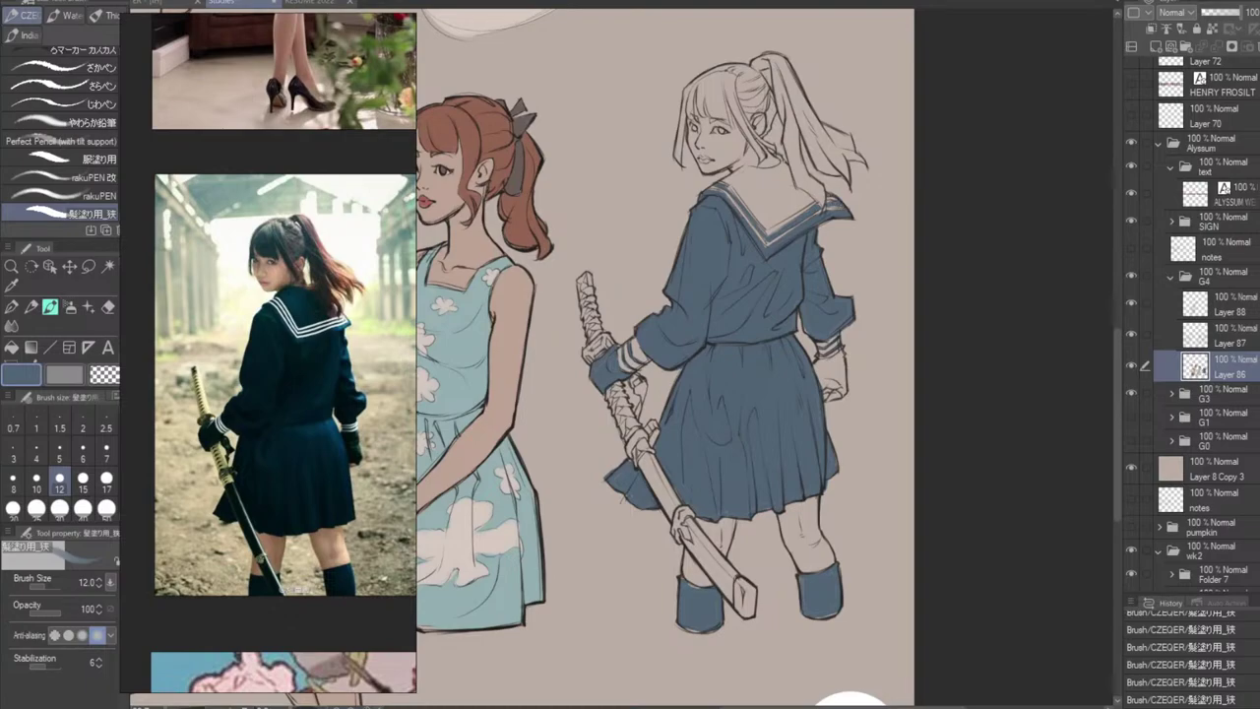
{"action": "mouse_move", "coordinate": [778, 155]}
{"action": "left_mouse_down"}
{"action": "mouse_move", "coordinate": [813, 204]}
{"action": "mouse_move", "coordinate": [760, 225]}
{"action": "mouse_move", "coordinate": [736, 185]}
{"action": "mouse_move", "coordinate": [751, 209]}
{"action": "left_mouse_up"}
{"action": "left_click_drag", "start_coordinate": [735, 185], "coordinate": [761, 224]}
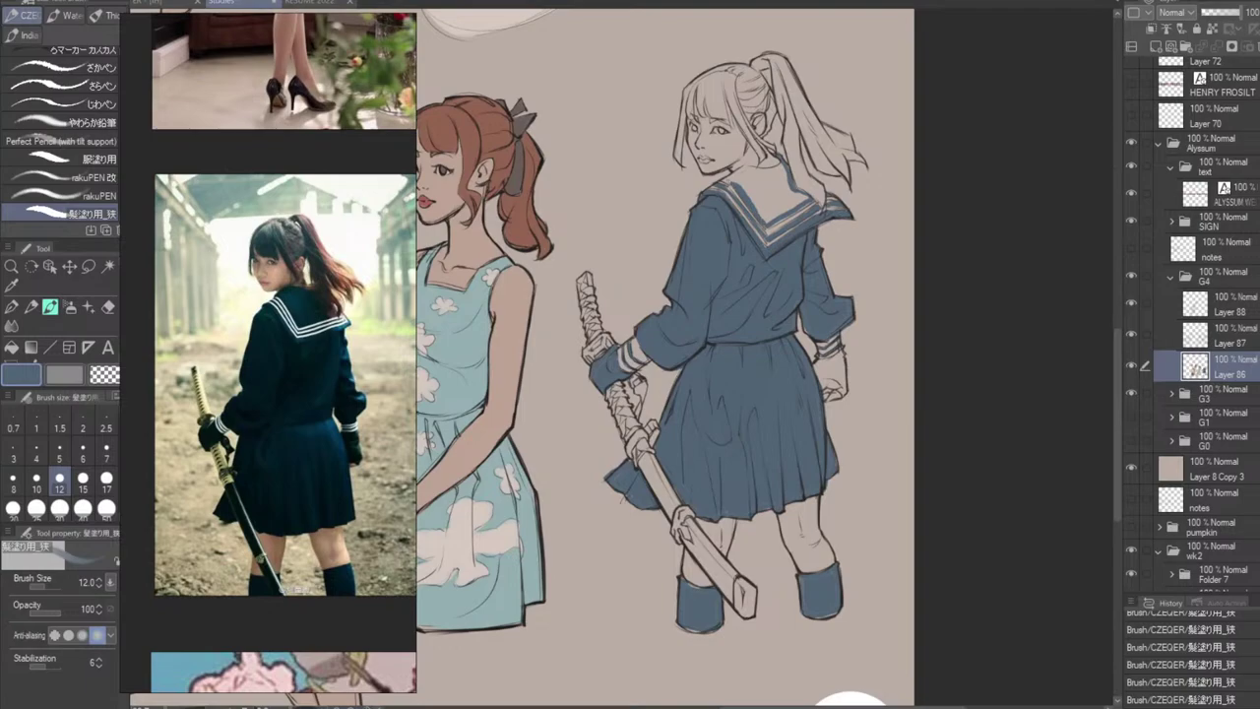
{"action": "left_click_drag", "start_coordinate": [725, 182], "coordinate": [784, 166]}
{"action": "key", "text": "g"}
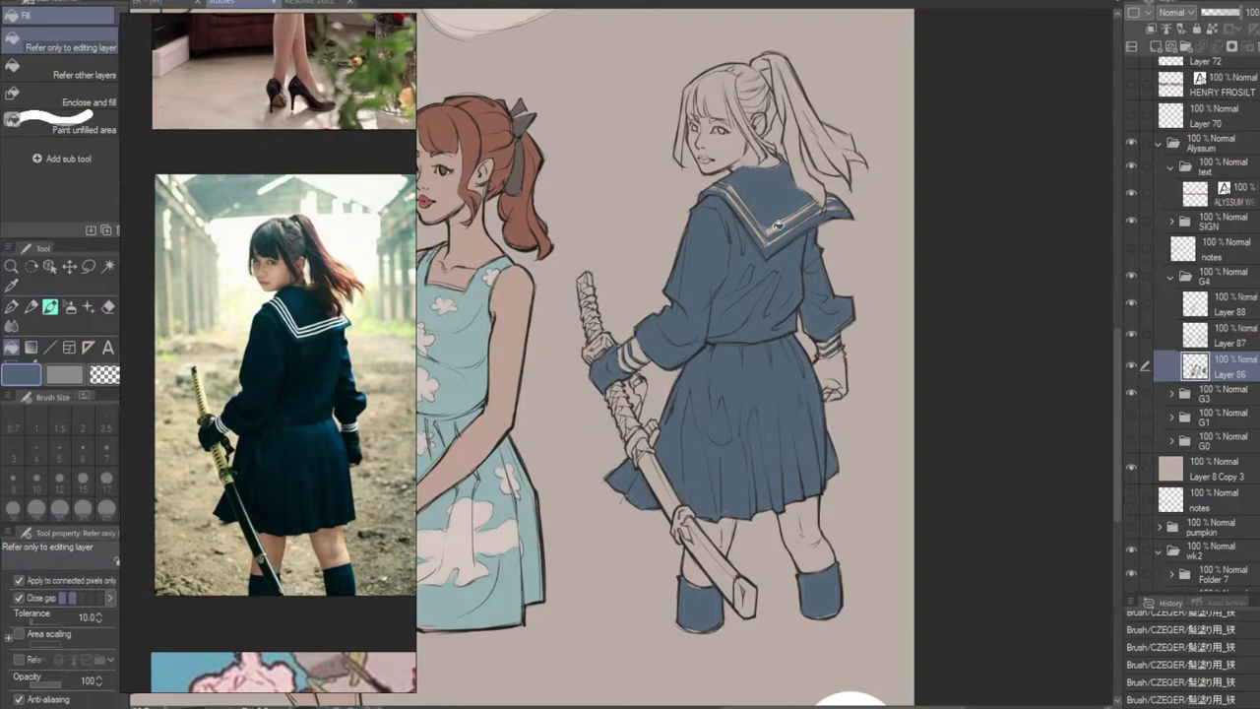
{"action": "key", "text": "b"}
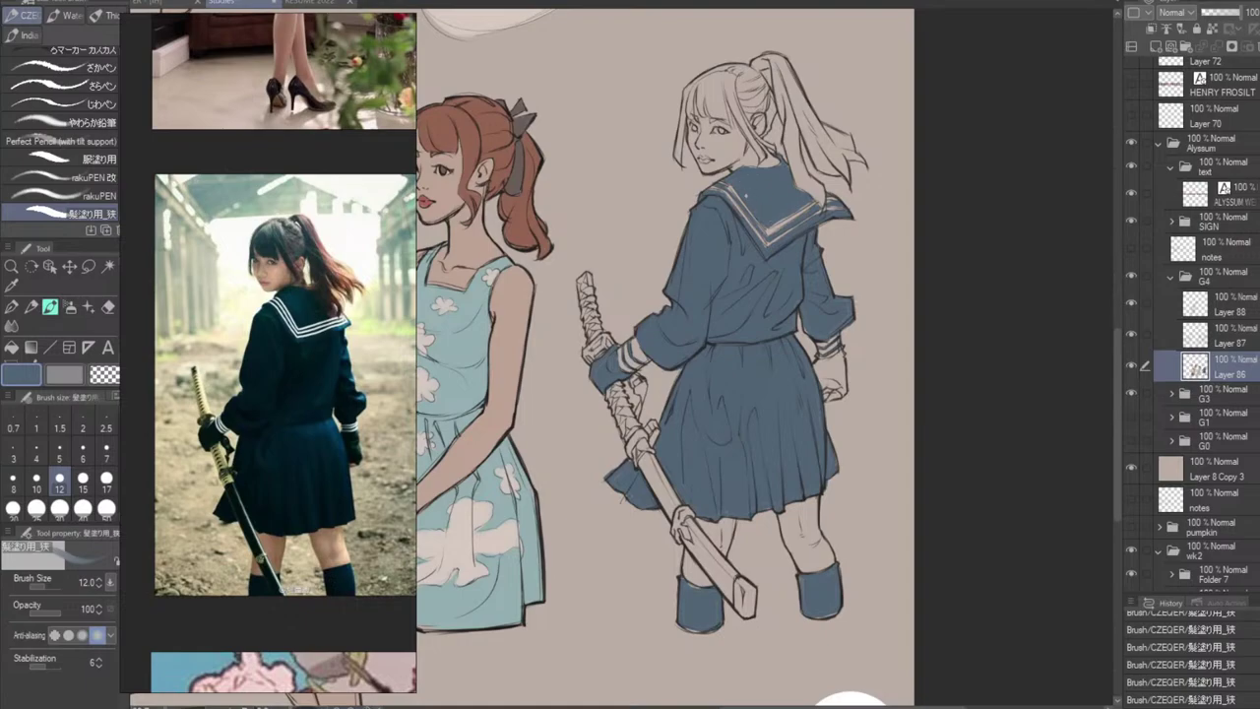
Touch up blue gaps on the collar, right sleeve and skirt hem, and paint the right-hand glove blue.
{"action": "left_click", "coordinate": [813, 199]}
{"action": "left_click", "coordinate": [775, 214]}
{"action": "left_click", "coordinate": [807, 318]}
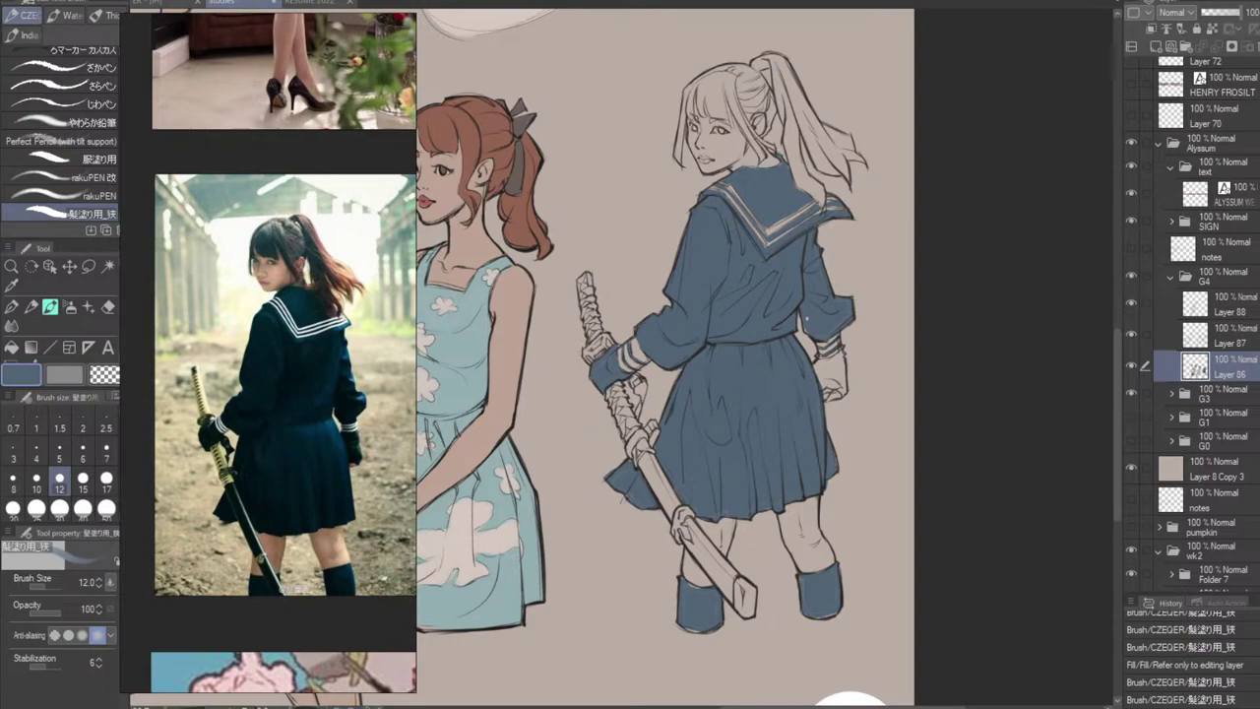
{"action": "left_click", "coordinate": [827, 330]}
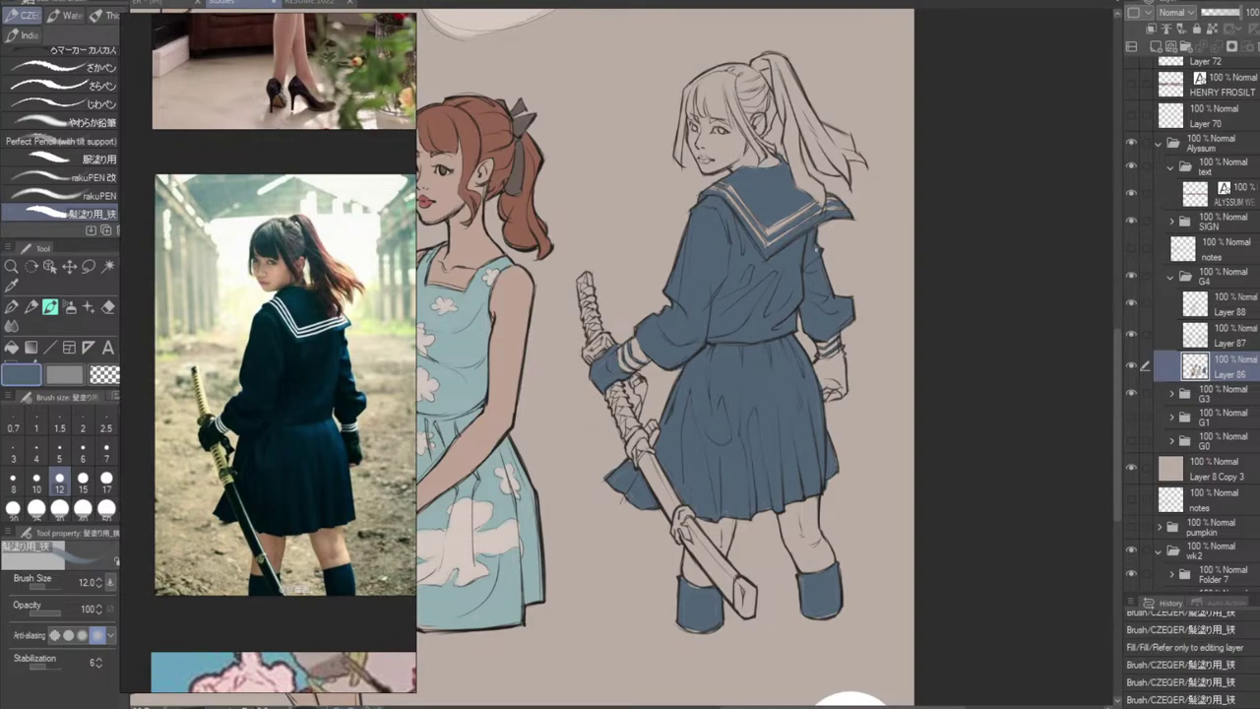
{"action": "left_click_drag", "start_coordinate": [818, 250], "coordinate": [821, 260]}
{"action": "left_click_drag", "start_coordinate": [832, 204], "coordinate": [847, 213]}
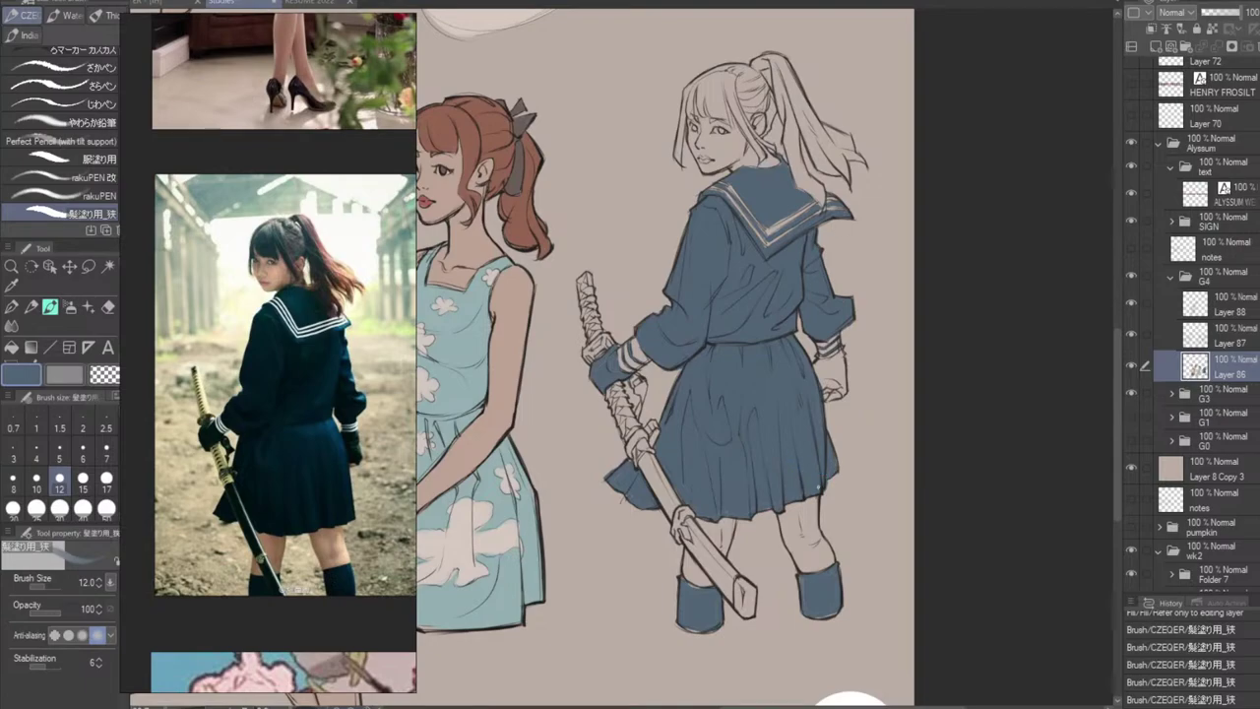
{"action": "left_click_drag", "start_coordinate": [751, 505], "coordinate": [753, 513]}
{"action": "mouse_move", "coordinate": [815, 365]}
{"action": "left_mouse_down"}
{"action": "mouse_move", "coordinate": [835, 390]}
{"action": "mouse_move", "coordinate": [843, 353]}
{"action": "mouse_move", "coordinate": [818, 367]}
{"action": "mouse_move", "coordinate": [841, 390]}
{"action": "mouse_move", "coordinate": [827, 382]}
{"action": "left_mouse_up"}
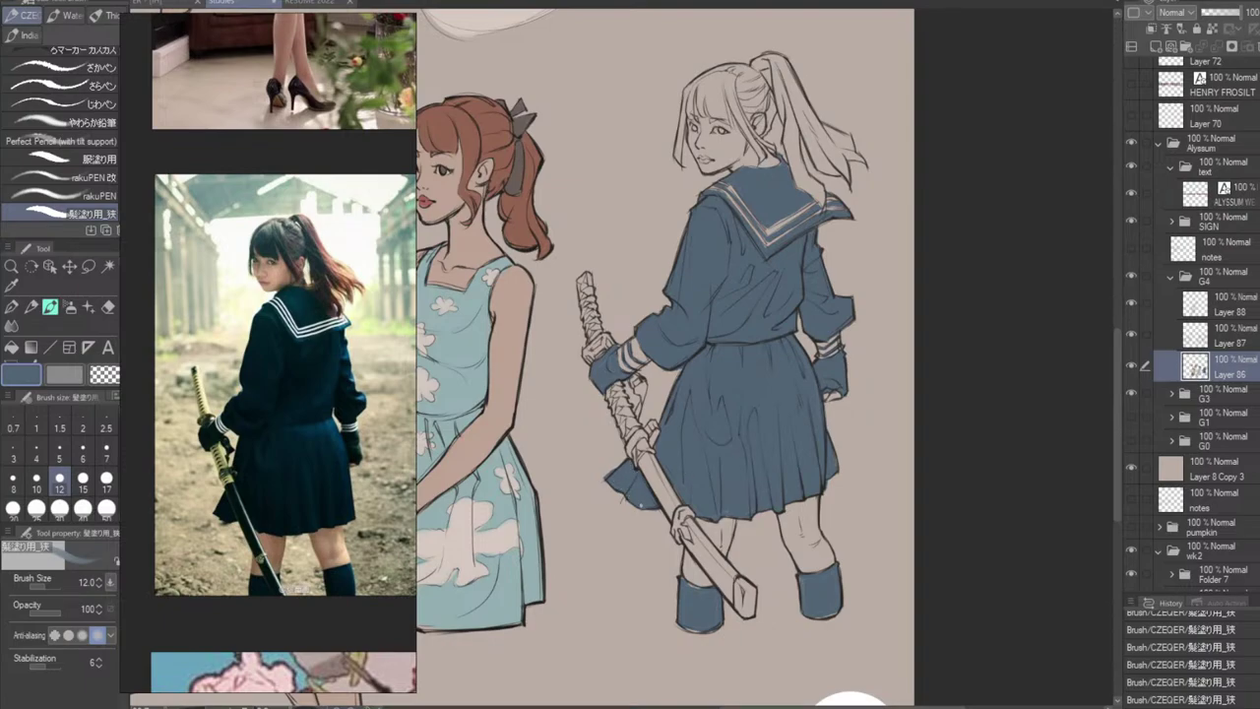
Clean up the flats with the hard eraser and retouch the skirt's edges and both socks in blue.
{"action": "key", "text": "e"}
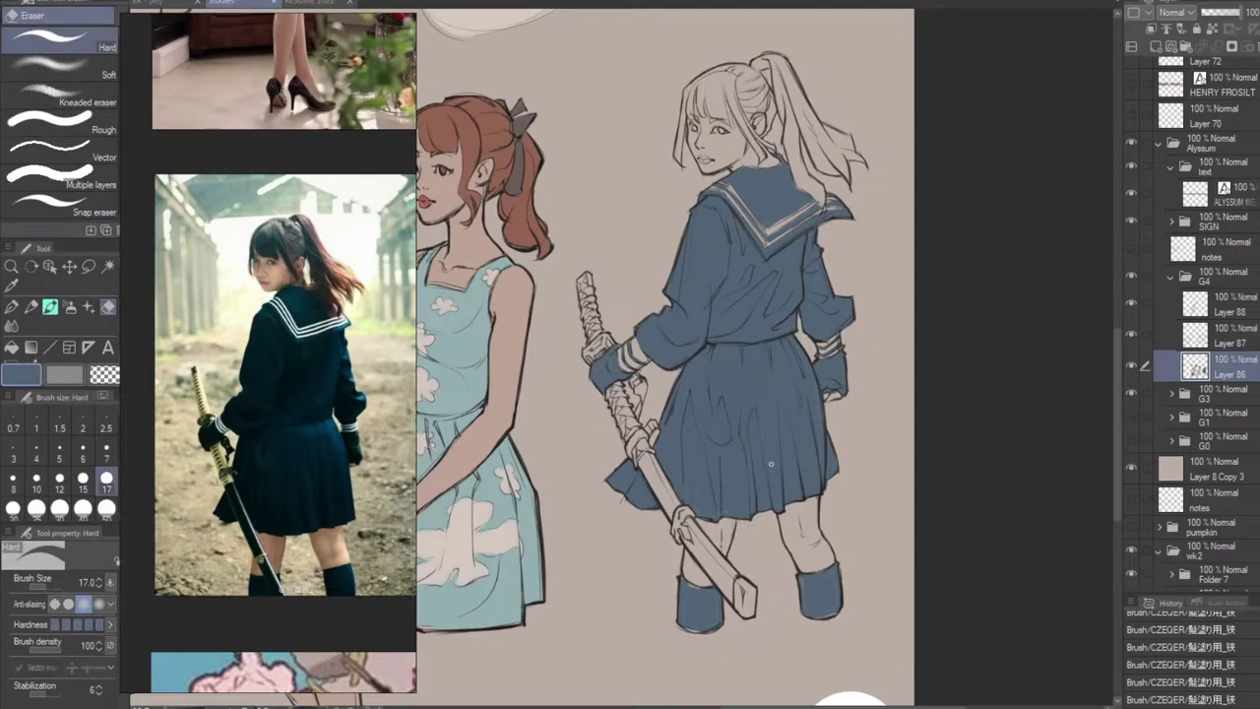
{"action": "mouse_move", "coordinate": [676, 370]}
{"action": "left_mouse_down"}
{"action": "mouse_move", "coordinate": [687, 368]}
{"action": "mouse_move", "coordinate": [691, 403]}
{"action": "left_mouse_up"}
{"action": "key", "text": "b"}
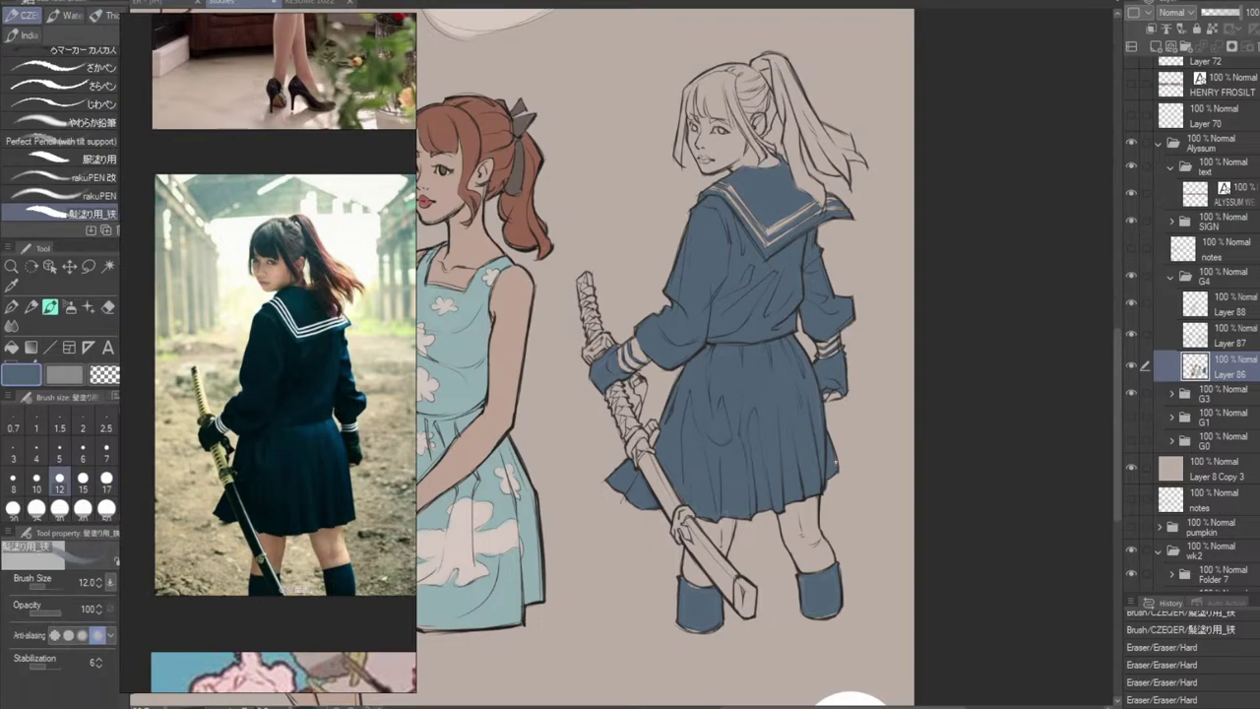
{"action": "left_click_drag", "start_coordinate": [836, 452], "coordinate": [837, 469]}
{"action": "mouse_move", "coordinate": [693, 507]}
{"action": "left_mouse_down"}
{"action": "mouse_move", "coordinate": [681, 459]}
{"action": "mouse_move", "coordinate": [686, 508]}
{"action": "left_mouse_up"}
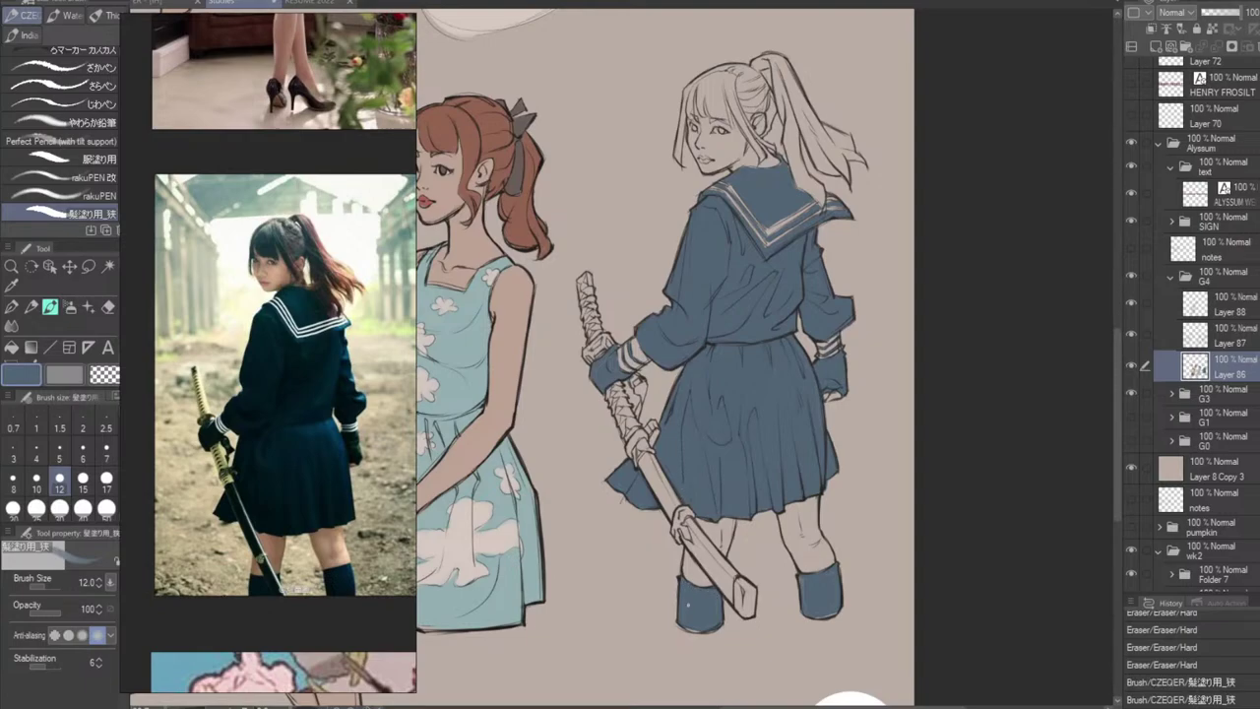
{"action": "left_click_drag", "start_coordinate": [715, 613], "coordinate": [711, 605]}
{"action": "left_click_drag", "start_coordinate": [820, 575], "coordinate": [818, 571]}
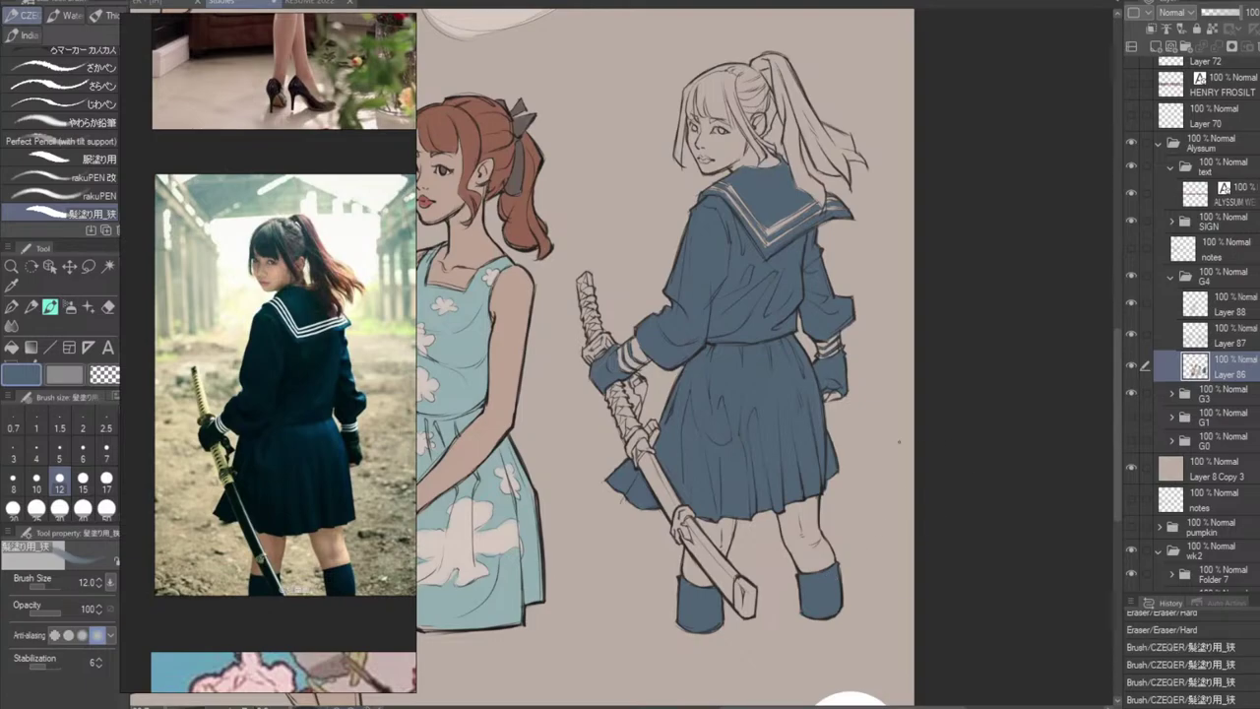
Sample the reddish brown from the neighbouring girl's hair and outline the schoolgirl's side lock, crown and ponytail with it.
{"action": "left_click", "coordinate": [523, 227], "text": "alt"}
{"action": "left_click_drag", "start_coordinate": [684, 114], "coordinate": [675, 158]}
{"action": "left_click_drag", "start_coordinate": [688, 90], "coordinate": [686, 113]}
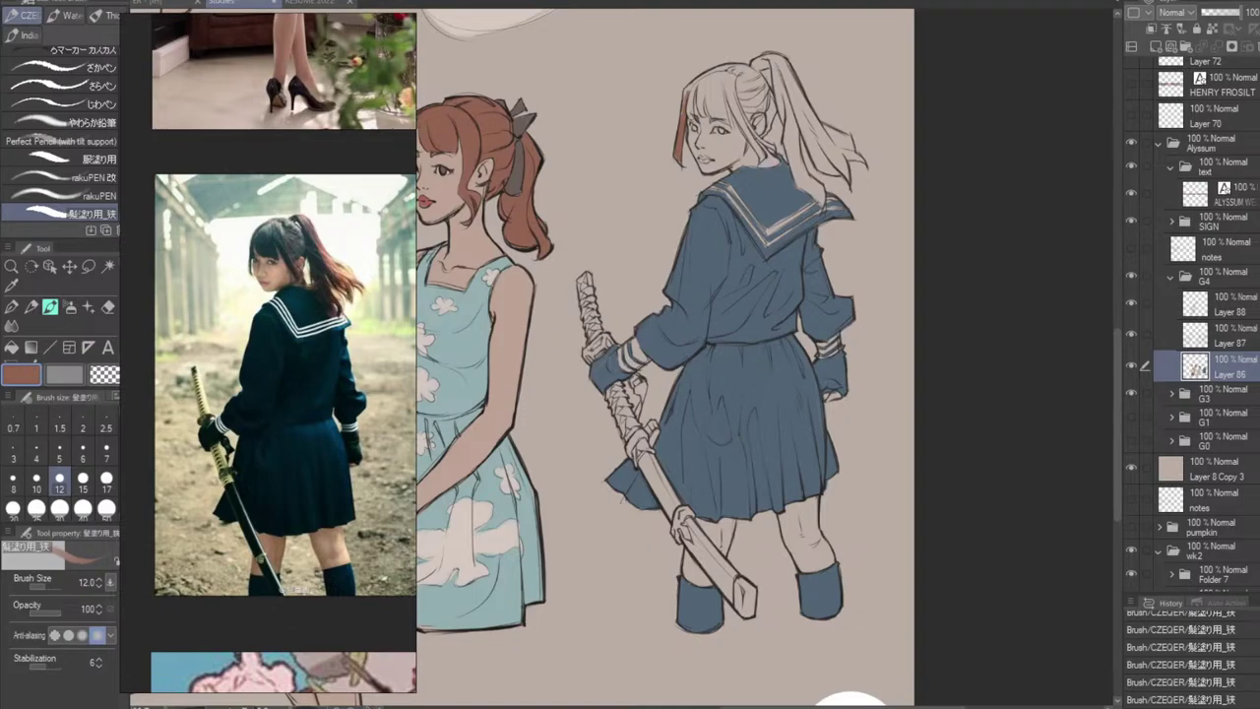
{"action": "mouse_move", "coordinate": [694, 87]}
{"action": "left_mouse_down"}
{"action": "mouse_move", "coordinate": [690, 117]}
{"action": "mouse_move", "coordinate": [693, 90]}
{"action": "mouse_move", "coordinate": [683, 111]}
{"action": "mouse_move", "coordinate": [729, 66]}
{"action": "mouse_move", "coordinate": [778, 54]}
{"action": "mouse_move", "coordinate": [815, 120]}
{"action": "mouse_move", "coordinate": [858, 160]}
{"action": "mouse_move", "coordinate": [846, 155]}
{"action": "mouse_move", "coordinate": [849, 180]}
{"action": "mouse_move", "coordinate": [834, 174]}
{"action": "left_mouse_up"}
{"action": "mouse_move", "coordinate": [802, 128]}
{"action": "left_mouse_down"}
{"action": "mouse_move", "coordinate": [824, 207]}
{"action": "mouse_move", "coordinate": [797, 184]}
{"action": "mouse_move", "coordinate": [778, 98]}
{"action": "left_mouse_up"}
{"action": "mouse_move", "coordinate": [780, 103]}
{"action": "left_mouse_down"}
{"action": "mouse_move", "coordinate": [775, 88]}
{"action": "mouse_move", "coordinate": [770, 121]}
{"action": "left_mouse_up"}
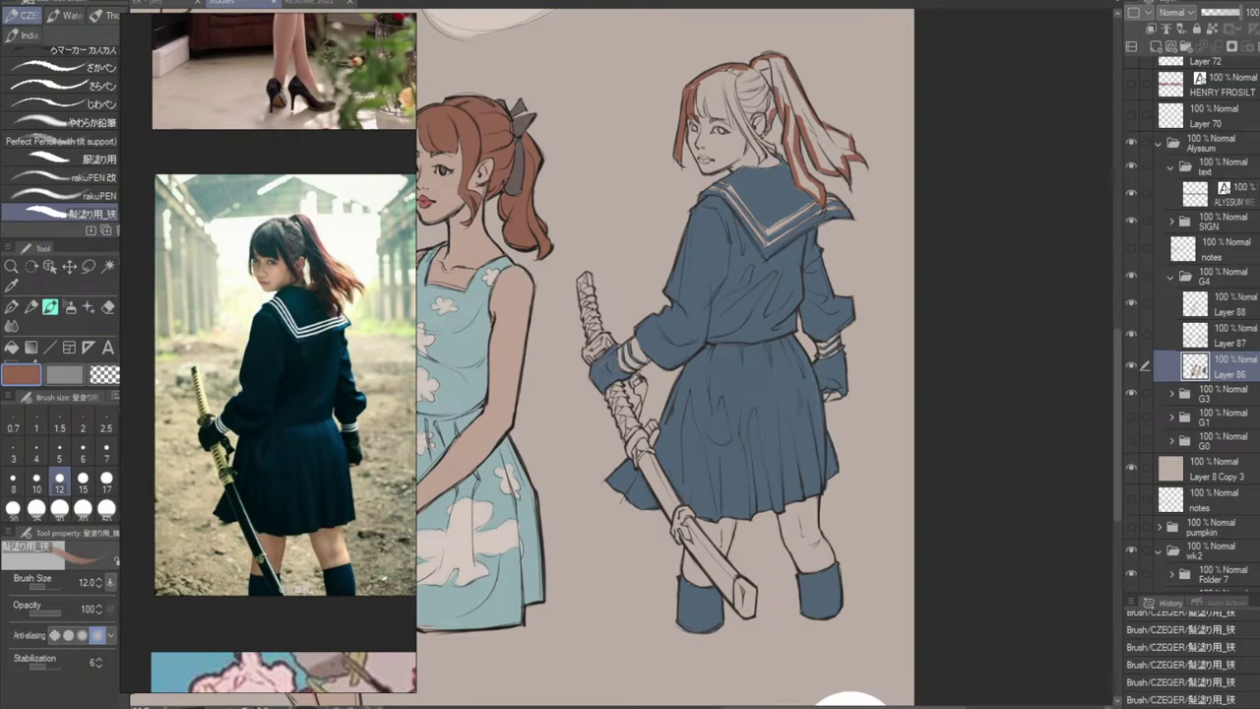
Paint the hair strands around and behind the schoolgirl's ear and outline her fringe in reddish brown.
{"action": "left_click_drag", "start_coordinate": [764, 131], "coordinate": [756, 145]}
{"action": "mouse_move", "coordinate": [764, 156]}
{"action": "left_mouse_down"}
{"action": "mouse_move", "coordinate": [744, 126]}
{"action": "mouse_move", "coordinate": [754, 144]}
{"action": "mouse_move", "coordinate": [749, 135]}
{"action": "left_mouse_up"}
{"action": "mouse_move", "coordinate": [741, 125]}
{"action": "left_mouse_down"}
{"action": "mouse_move", "coordinate": [726, 96]}
{"action": "mouse_move", "coordinate": [731, 123]}
{"action": "left_mouse_up"}
{"action": "left_click_drag", "start_coordinate": [712, 95], "coordinate": [696, 111]}
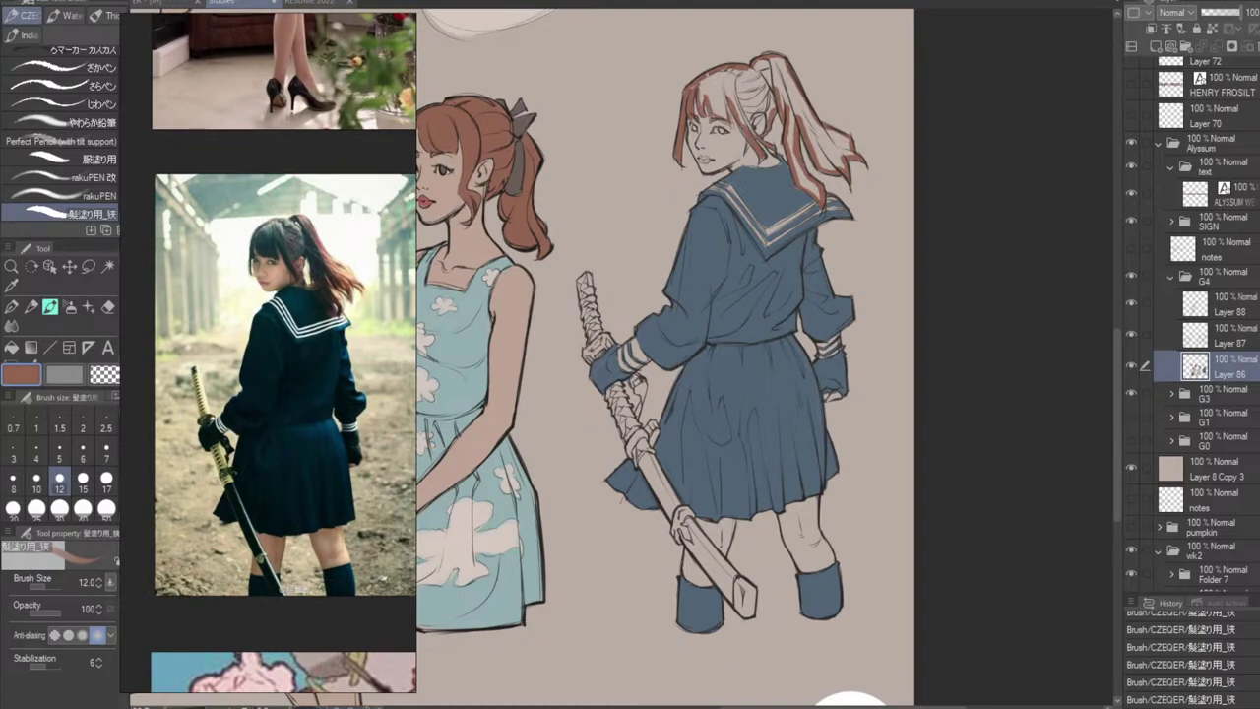
{"action": "key", "text": "g"}
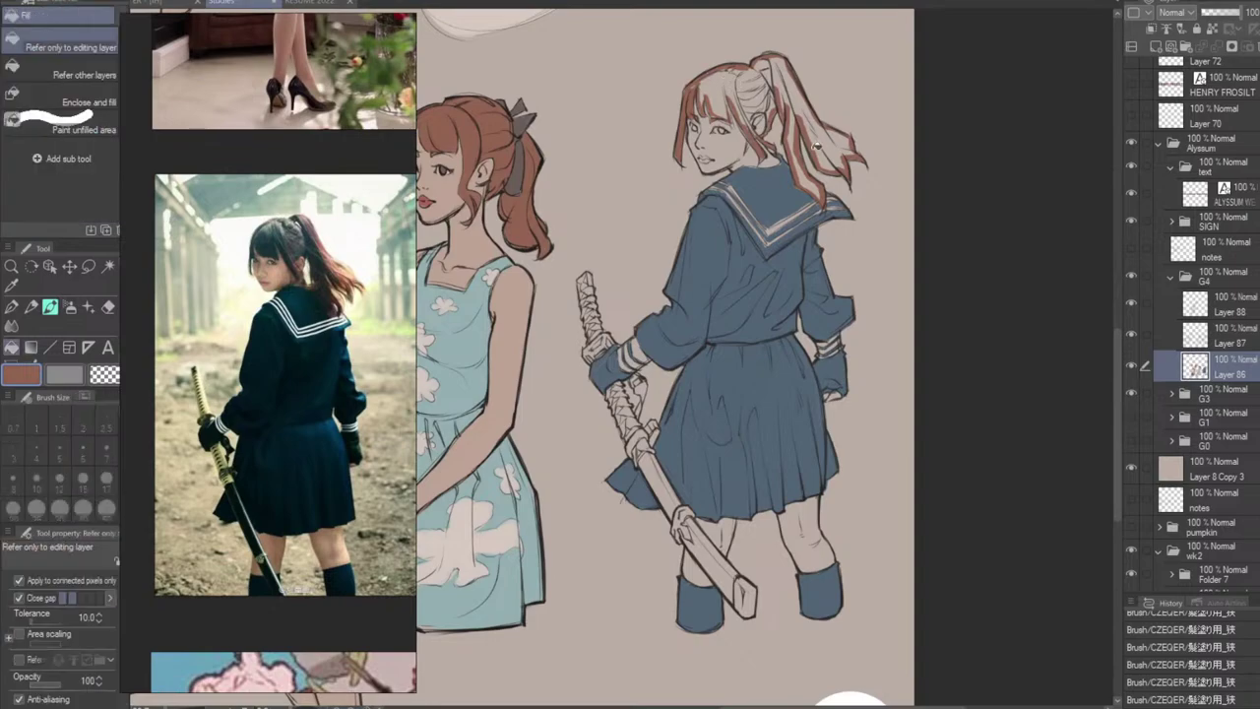
{"action": "left_click", "coordinate": [817, 160]}
{"action": "key", "text": "ctrl+z"}
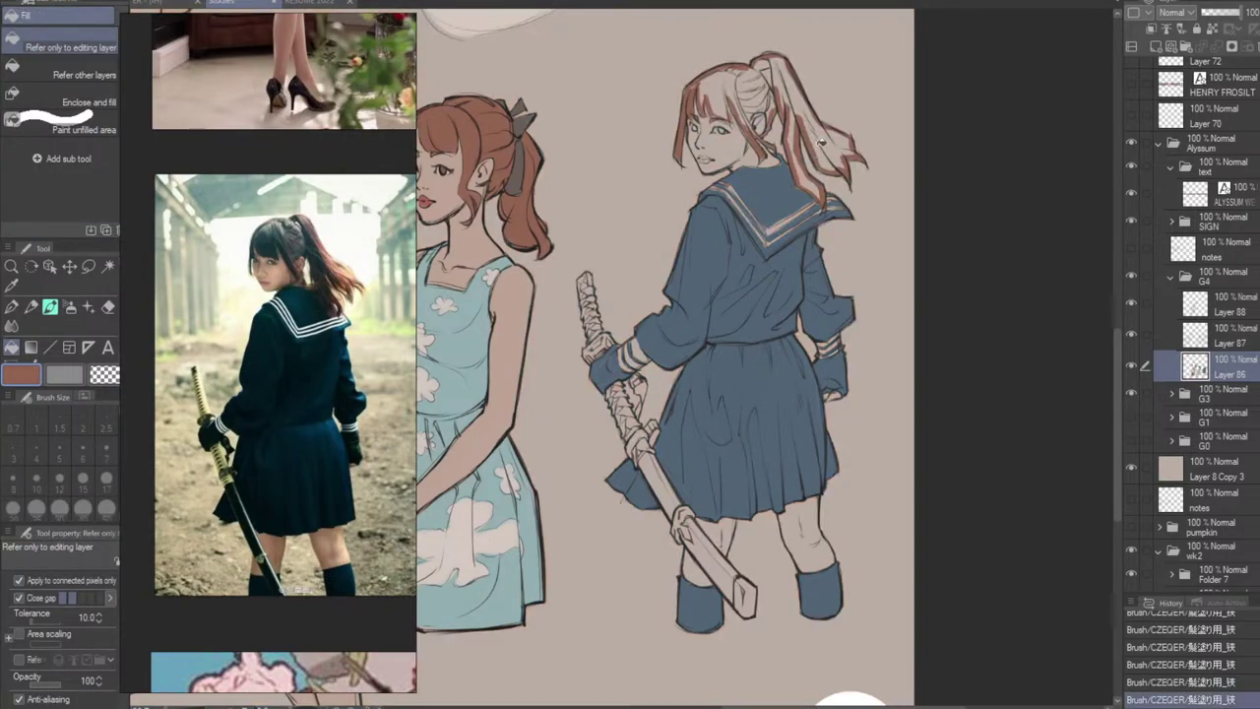
Reinforce the reddish-brown outline along the ponytail's base, the crown beside it and the hair in front of the ear.
{"action": "key", "text": "b"}
{"action": "mouse_move", "coordinate": [776, 98]}
{"action": "left_mouse_down"}
{"action": "mouse_move", "coordinate": [772, 116]}
{"action": "mouse_move", "coordinate": [758, 72]}
{"action": "mouse_move", "coordinate": [769, 65]}
{"action": "mouse_move", "coordinate": [776, 90]}
{"action": "left_mouse_up"}
{"action": "left_click_drag", "start_coordinate": [774, 65], "coordinate": [768, 108]}
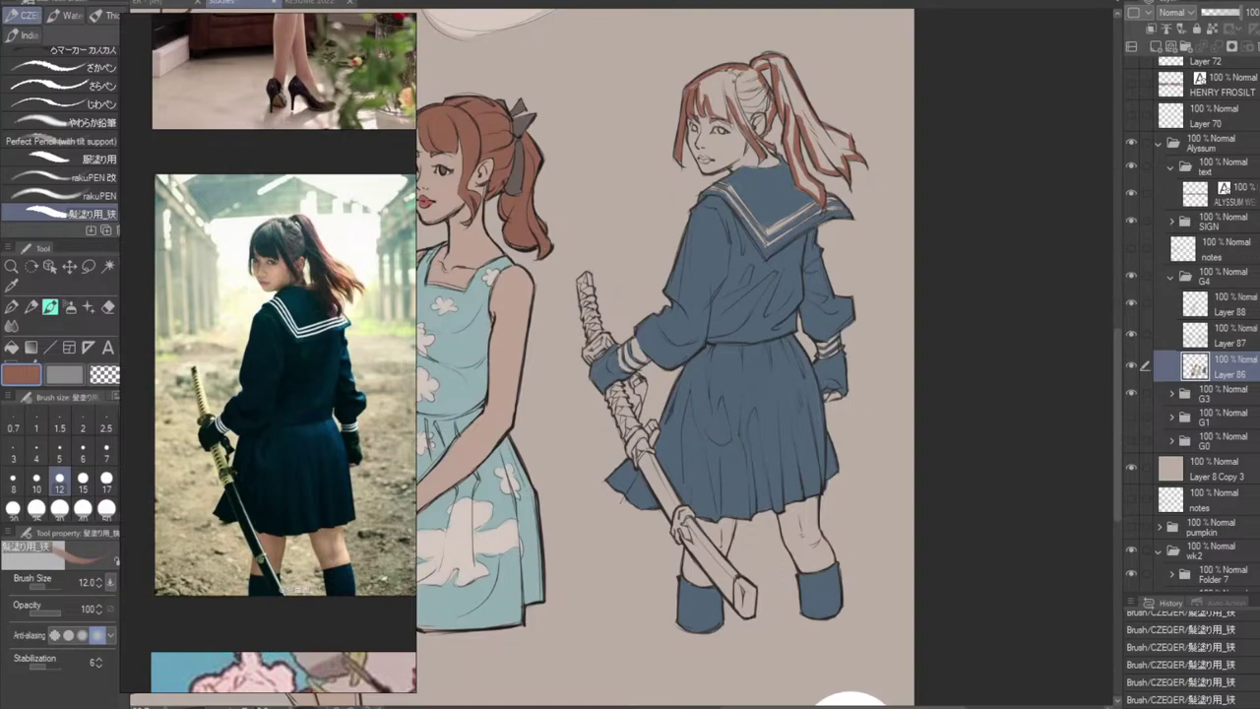
{"action": "left_click_drag", "start_coordinate": [729, 99], "coordinate": [734, 125]}
{"action": "mouse_move", "coordinate": [749, 121]}
{"action": "left_mouse_down"}
{"action": "mouse_move", "coordinate": [766, 109]}
{"action": "mouse_move", "coordinate": [768, 124]}
{"action": "left_mouse_up"}
{"action": "key", "text": "g"}
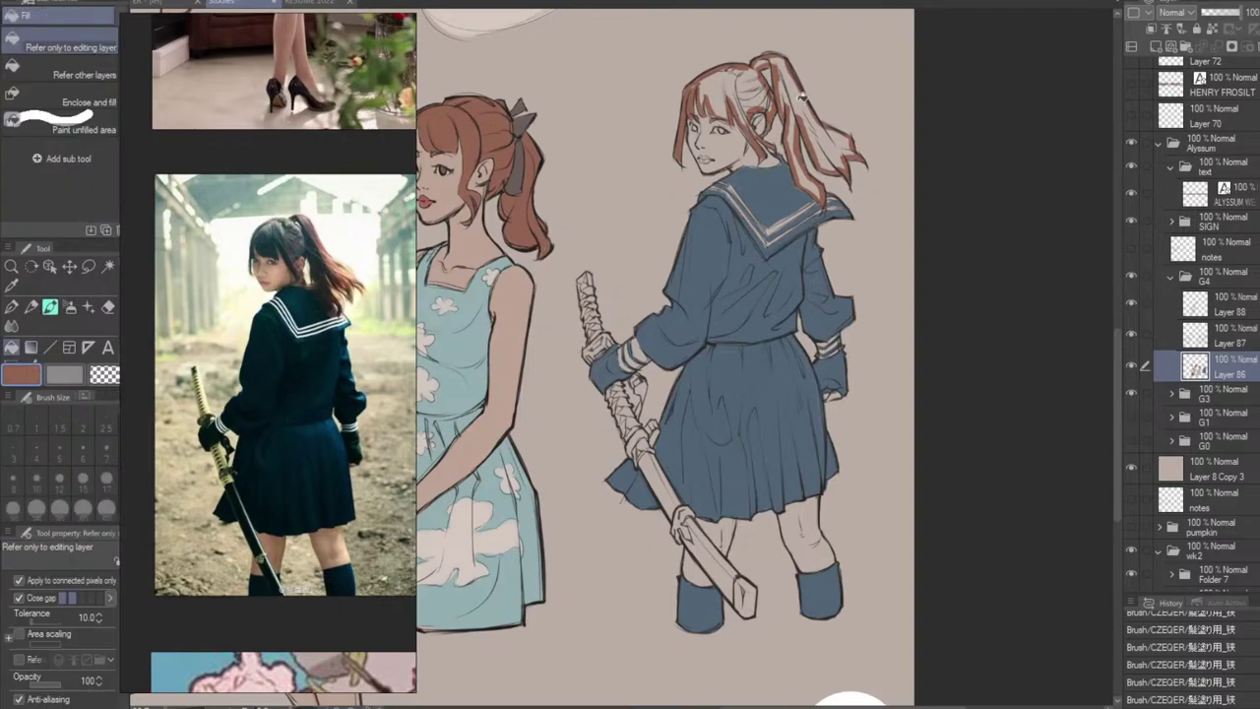
{"action": "left_click", "coordinate": [813, 101]}
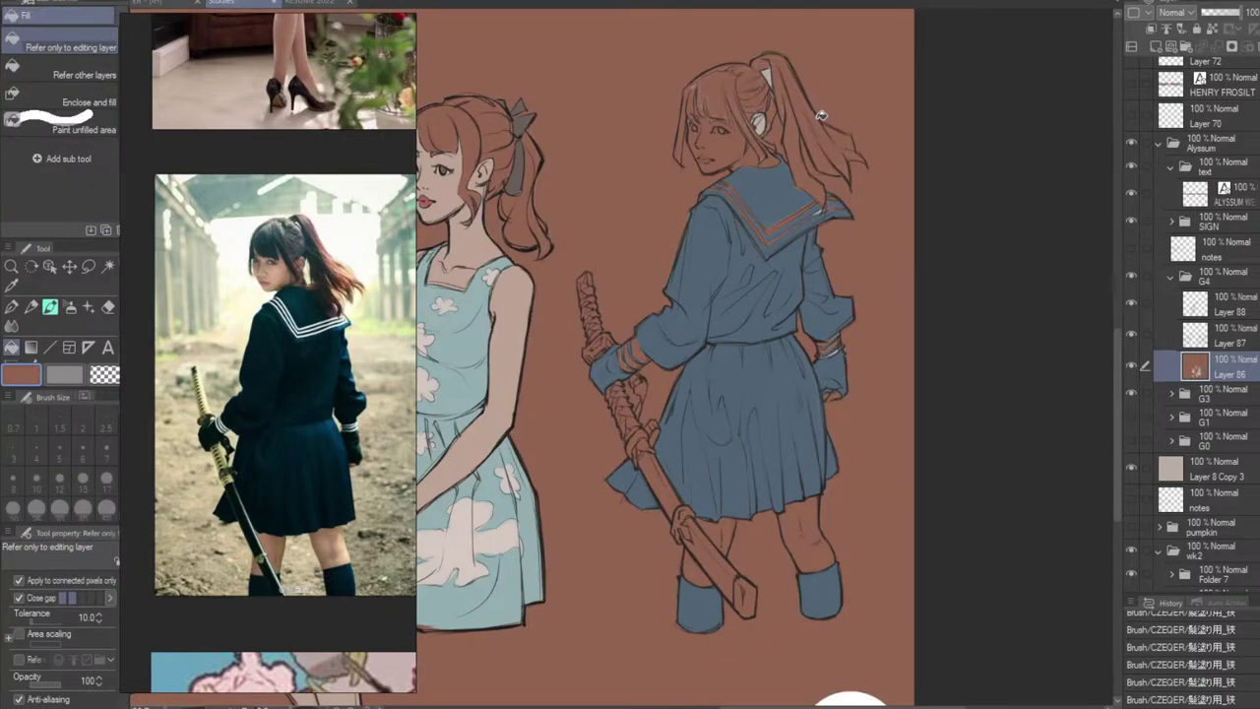
{"action": "key", "text": "ctrl+z"}
Close gaps in the reddish-brown hair outline along the ponytail's outer edge and the fringe's lower edge.
{"action": "key", "text": "b"}
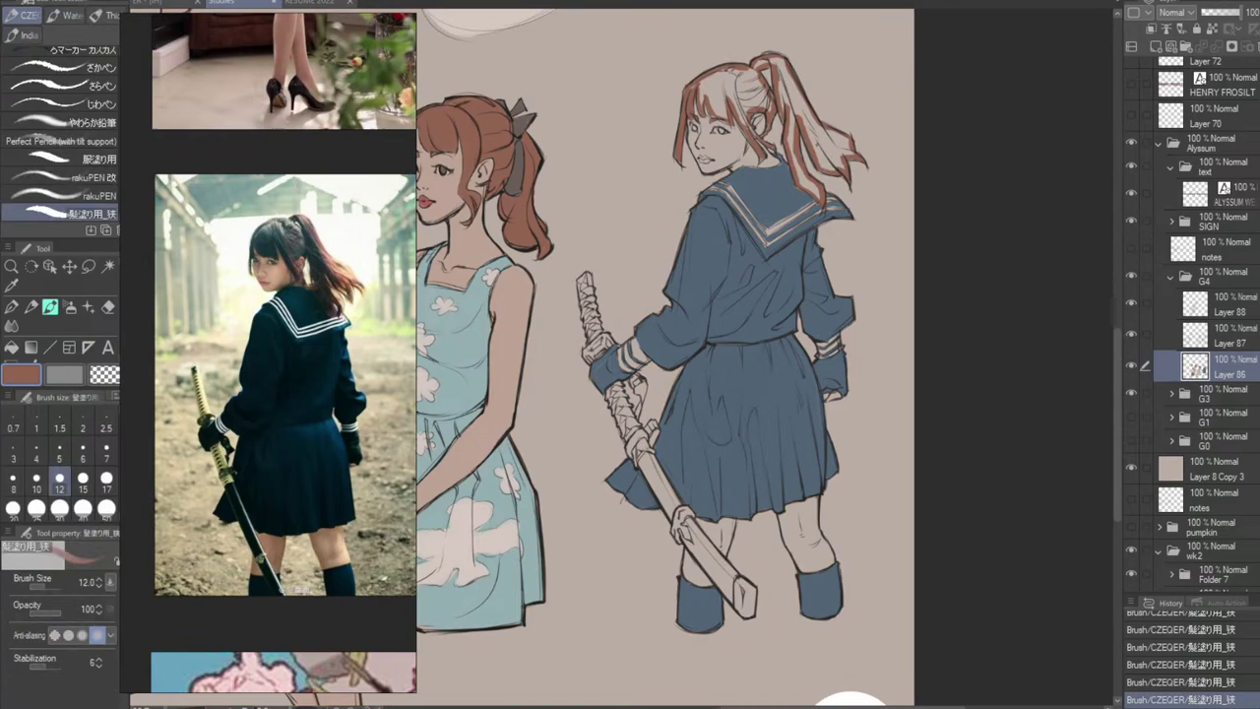
{"action": "left_click", "coordinate": [809, 82]}
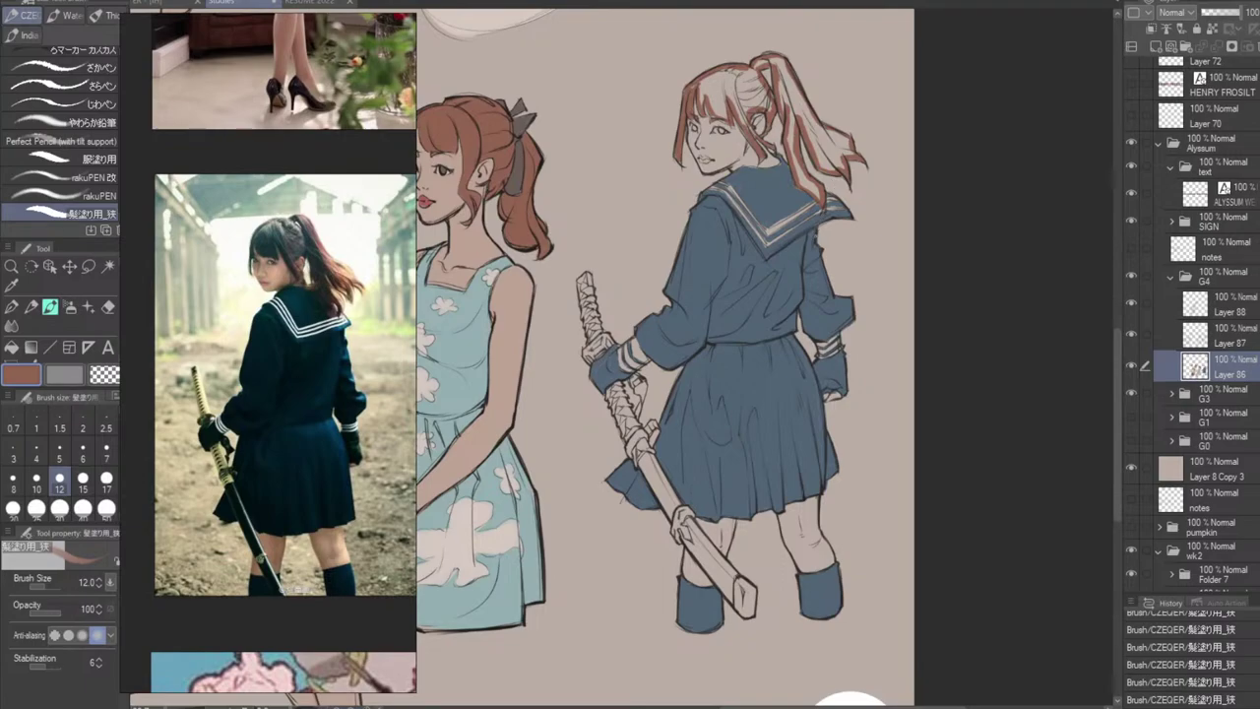
{"action": "left_click_drag", "start_coordinate": [717, 116], "coordinate": [727, 123]}
{"action": "key", "text": "g"}
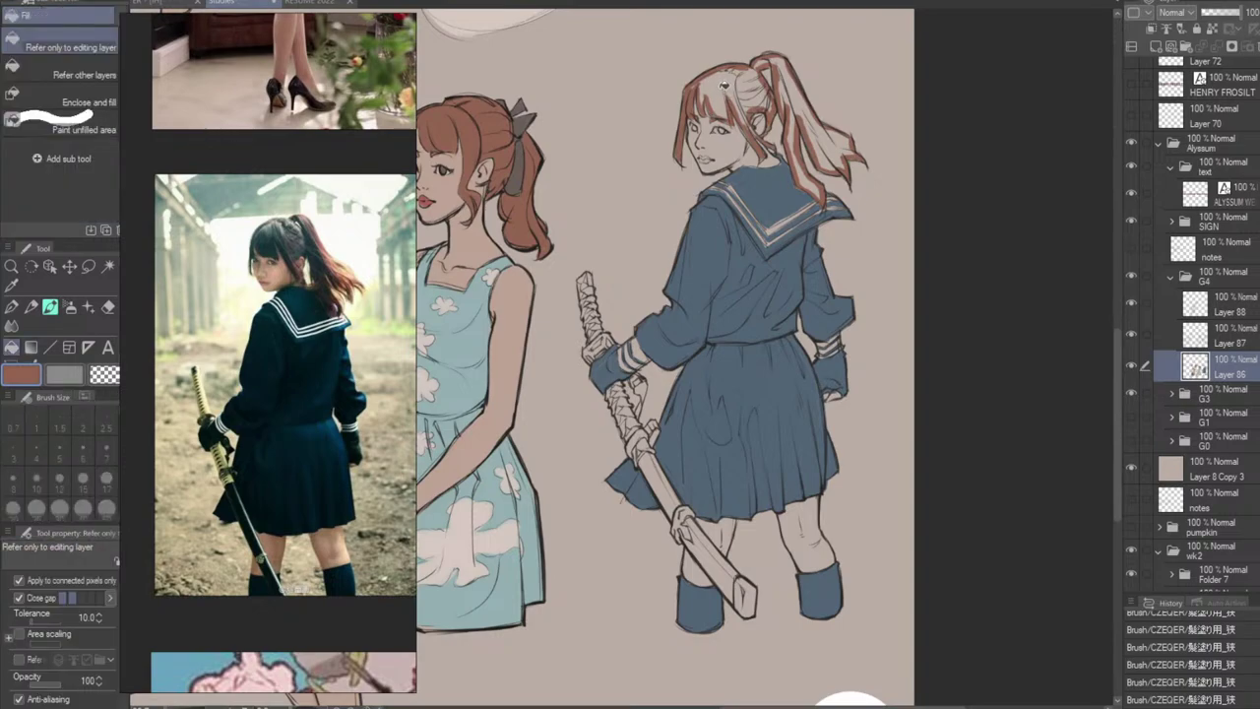
{"action": "left_click", "coordinate": [751, 184]}
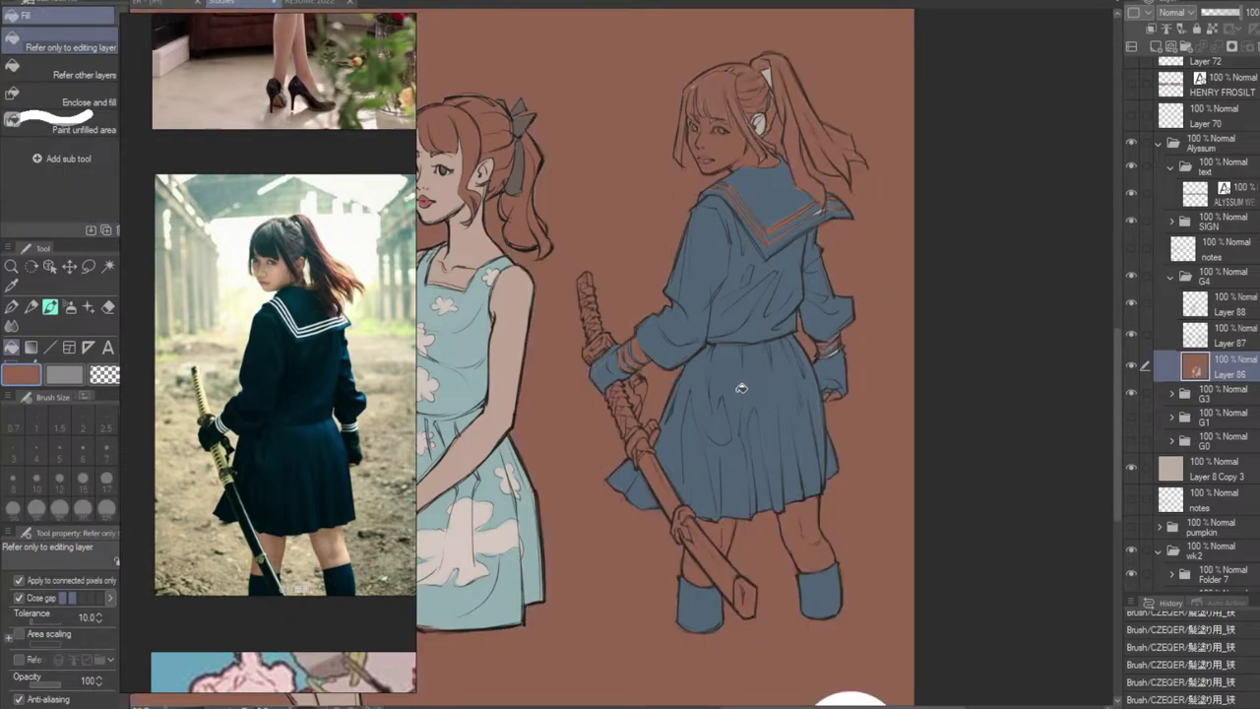
{"action": "key", "text": "ctrl+z"}
{"action": "left_click", "coordinate": [1130, 365]}
{"action": "left_click", "coordinate": [1126, 366]}
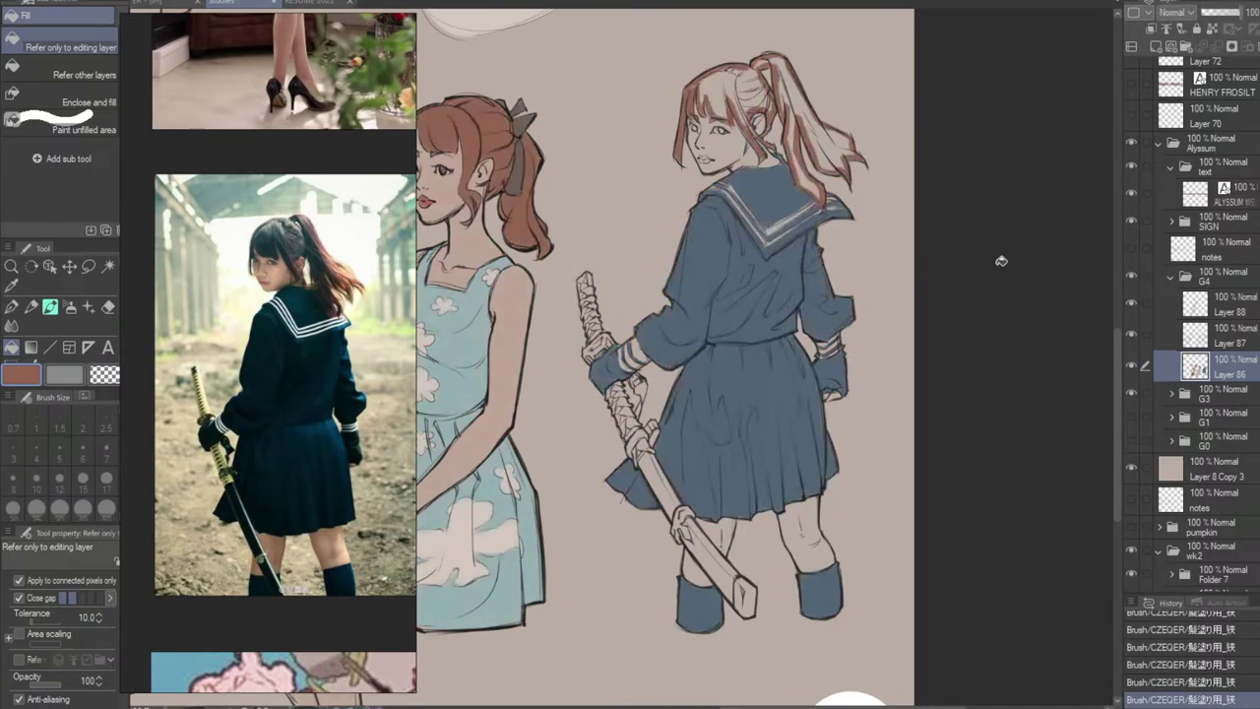
Brush reddish brown over the schoolgirl's fringe and crown by hand until the interior is covered.
{"action": "key", "text": "b"}
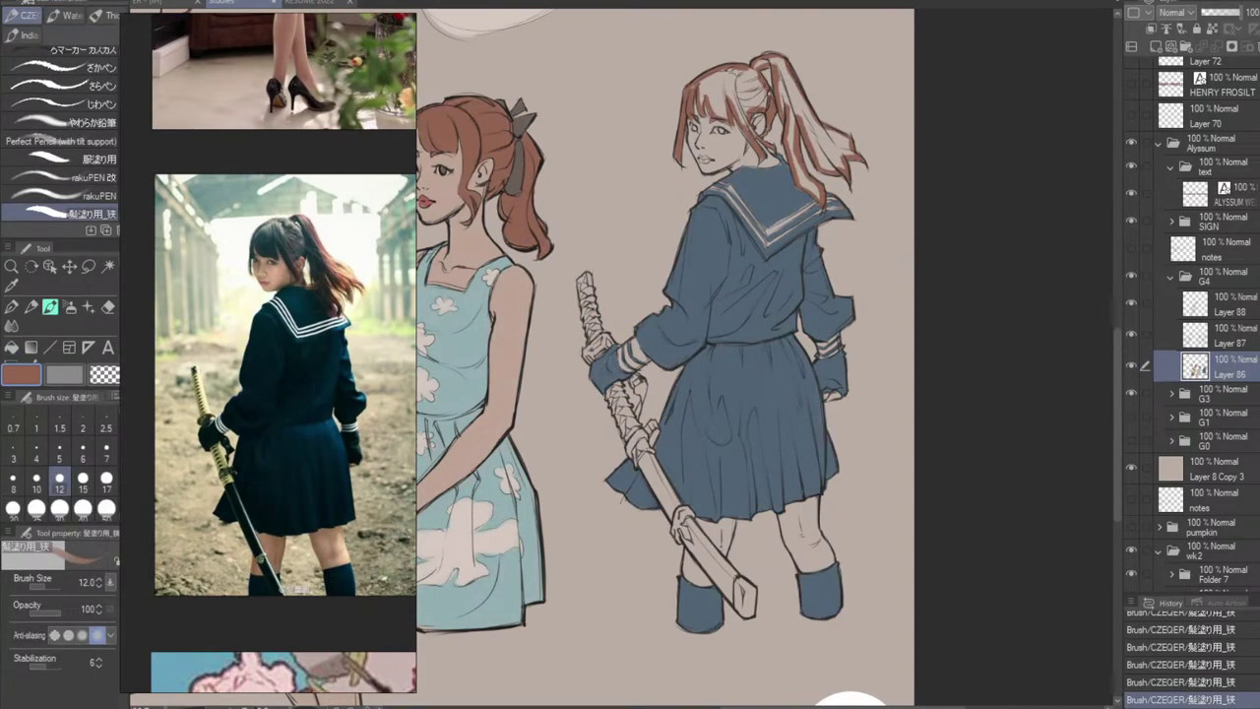
{"action": "mouse_move", "coordinate": [766, 102]}
{"action": "left_mouse_down"}
{"action": "mouse_move", "coordinate": [763, 63]}
{"action": "mouse_move", "coordinate": [745, 86]}
{"action": "mouse_move", "coordinate": [703, 81]}
{"action": "mouse_move", "coordinate": [718, 117]}
{"action": "left_mouse_up"}
{"action": "left_click_drag", "start_coordinate": [727, 107], "coordinate": [723, 120]}
{"action": "mouse_move", "coordinate": [719, 104]}
{"action": "left_mouse_down"}
{"action": "mouse_move", "coordinate": [715, 116]}
{"action": "mouse_move", "coordinate": [714, 105]}
{"action": "left_mouse_up"}
{"action": "left_click_drag", "start_coordinate": [729, 87], "coordinate": [725, 107]}
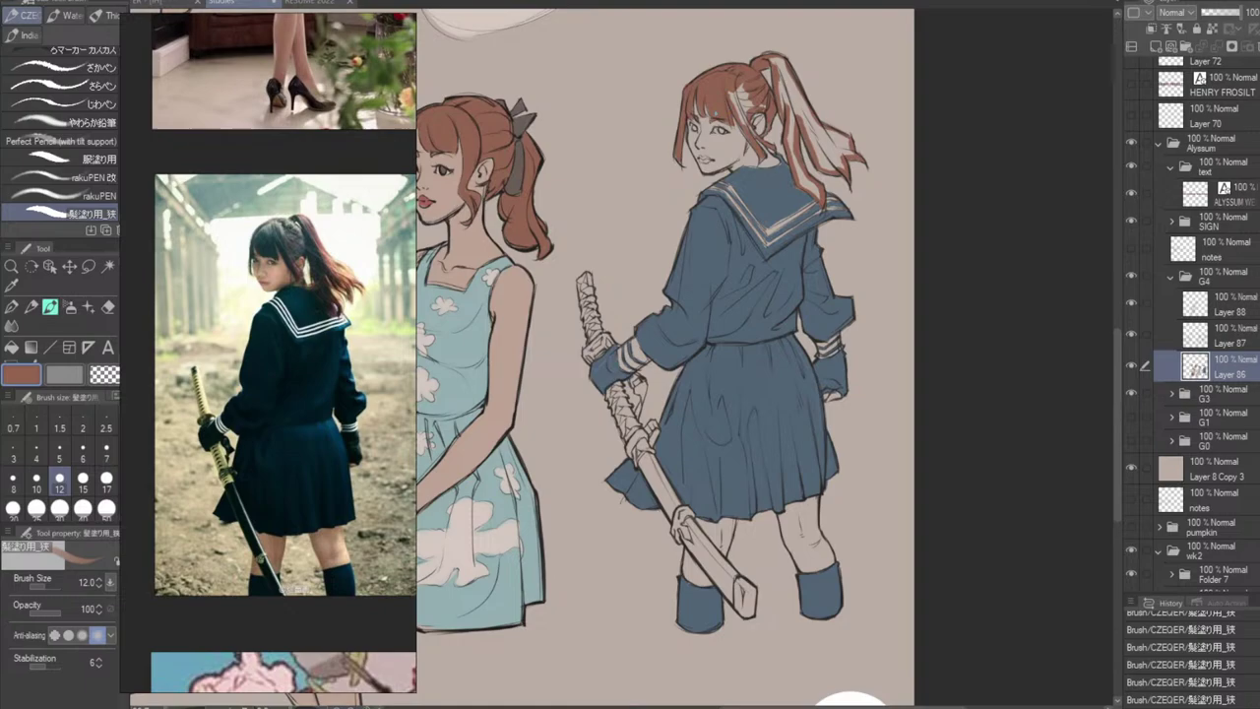
{"action": "mouse_move", "coordinate": [737, 89]}
{"action": "left_mouse_down"}
{"action": "mouse_move", "coordinate": [748, 133]}
{"action": "mouse_move", "coordinate": [742, 108]}
{"action": "left_mouse_up"}
Brush the whole ponytail solid reddish brown, from its base down to the flaring tips.
{"action": "left_click_drag", "start_coordinate": [783, 61], "coordinate": [787, 115]}
{"action": "left_click_drag", "start_coordinate": [814, 82], "coordinate": [802, 124]}
{"action": "mouse_move", "coordinate": [802, 96]}
{"action": "left_mouse_down"}
{"action": "mouse_move", "coordinate": [788, 126]}
{"action": "mouse_move", "coordinate": [795, 192]}
{"action": "left_mouse_up"}
{"action": "left_click_drag", "start_coordinate": [816, 179], "coordinate": [798, 188]}
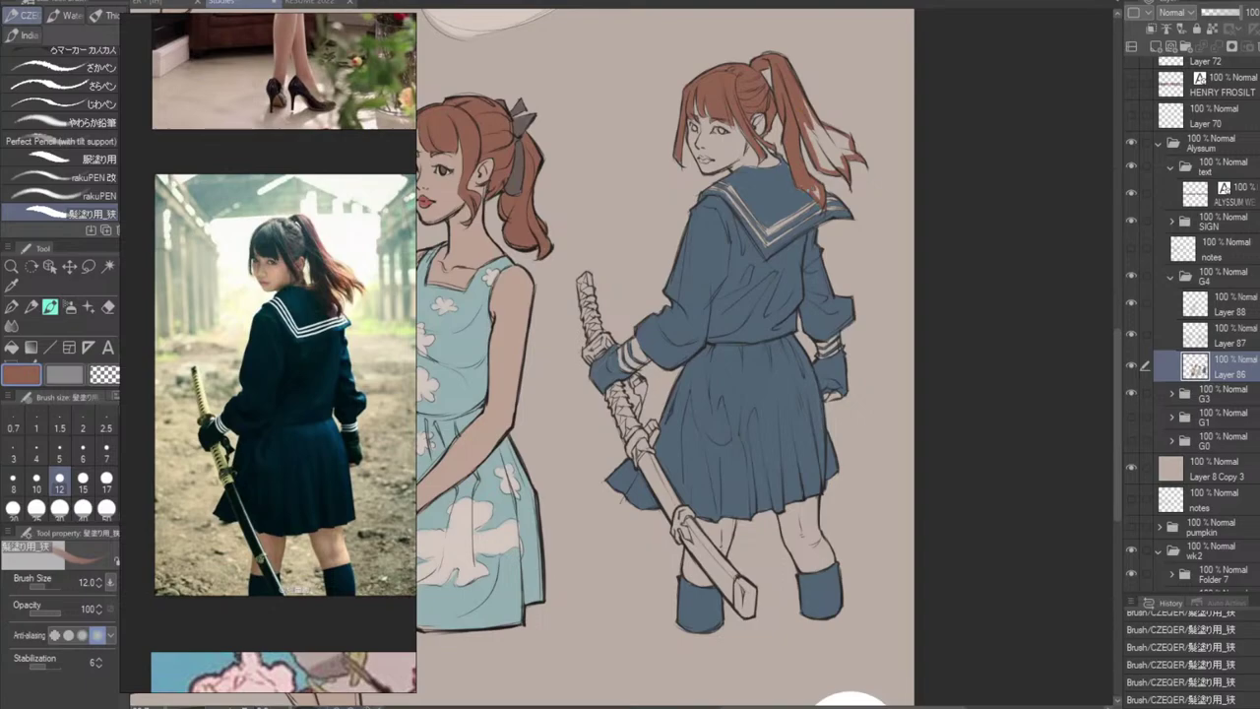
{"action": "left_click_drag", "start_coordinate": [803, 124], "coordinate": [833, 167]}
{"action": "mouse_move", "coordinate": [850, 143]}
{"action": "left_mouse_down"}
{"action": "mouse_move", "coordinate": [841, 163]}
{"action": "mouse_move", "coordinate": [829, 144]}
{"action": "left_mouse_up"}
{"action": "left_click_drag", "start_coordinate": [833, 127], "coordinate": [827, 144]}
{"action": "left_click_drag", "start_coordinate": [811, 116], "coordinate": [831, 151]}
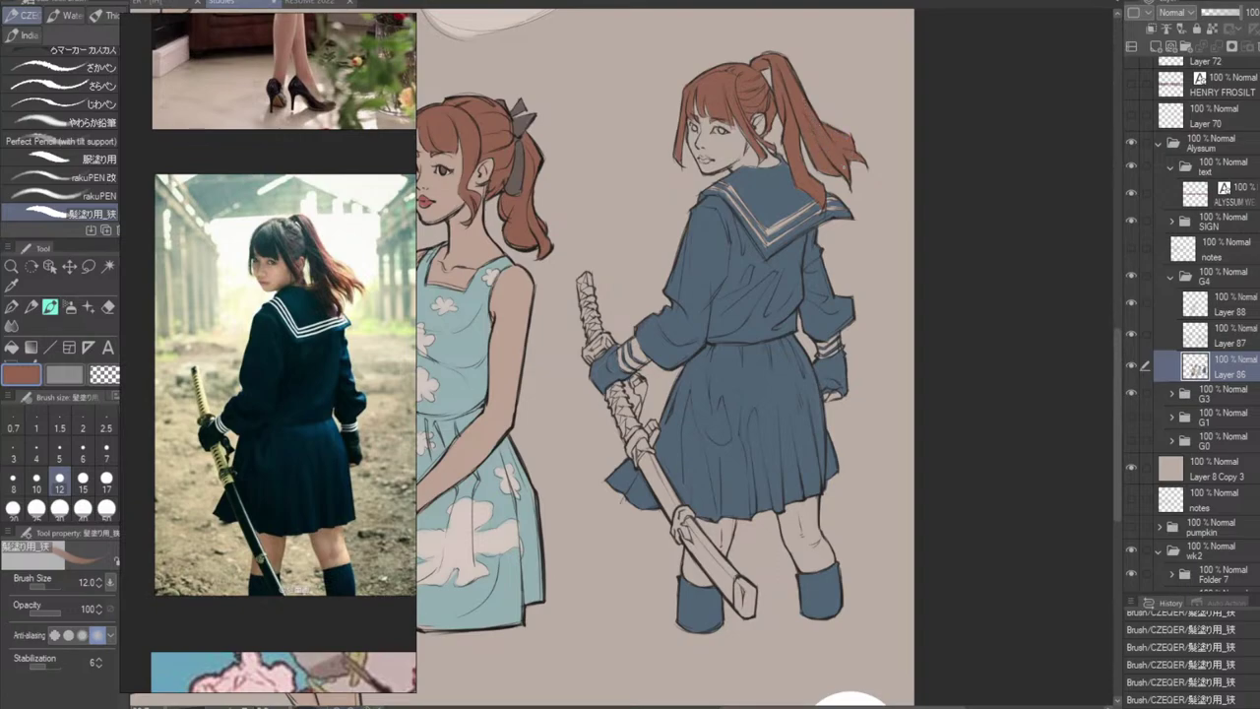
Touch up the ponytail tips and the strands behind the ear in reddish brown, cleaning up with the hard eraser.
{"action": "key", "text": "e"}
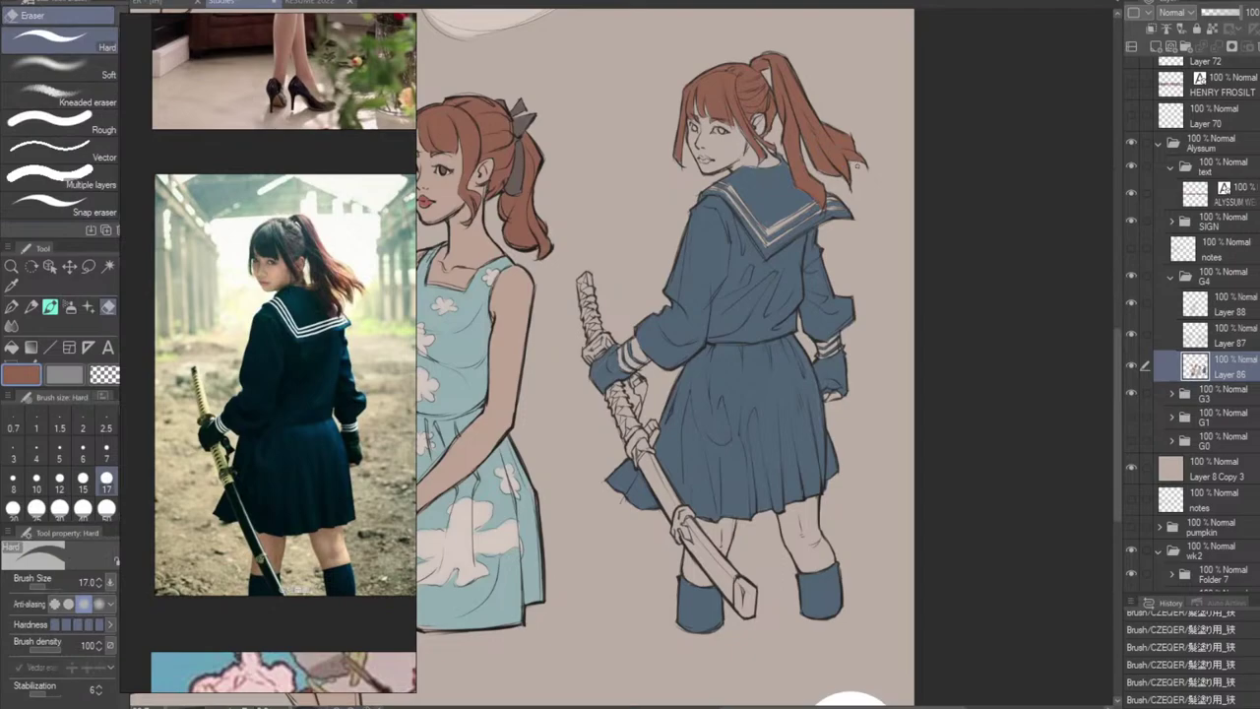
{"action": "key", "text": "b"}
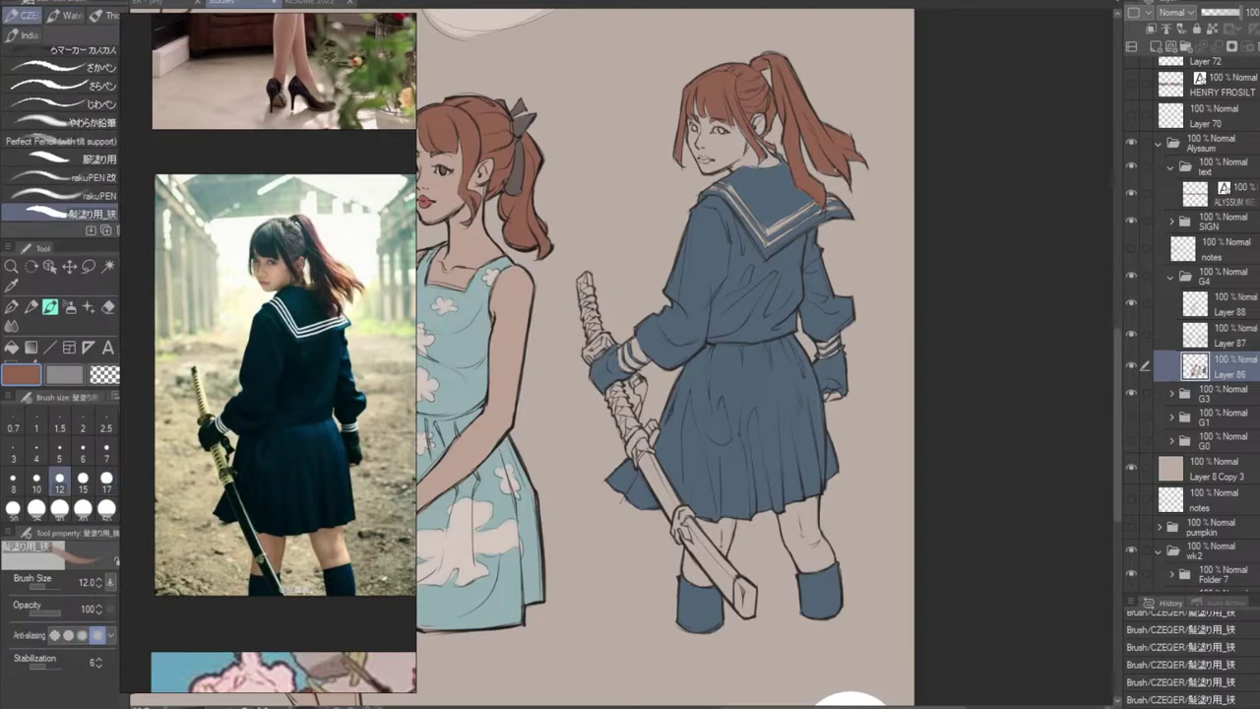
{"action": "left_click_drag", "start_coordinate": [816, 169], "coordinate": [830, 176]}
{"action": "key", "text": "e"}
{"action": "key", "text": "b"}
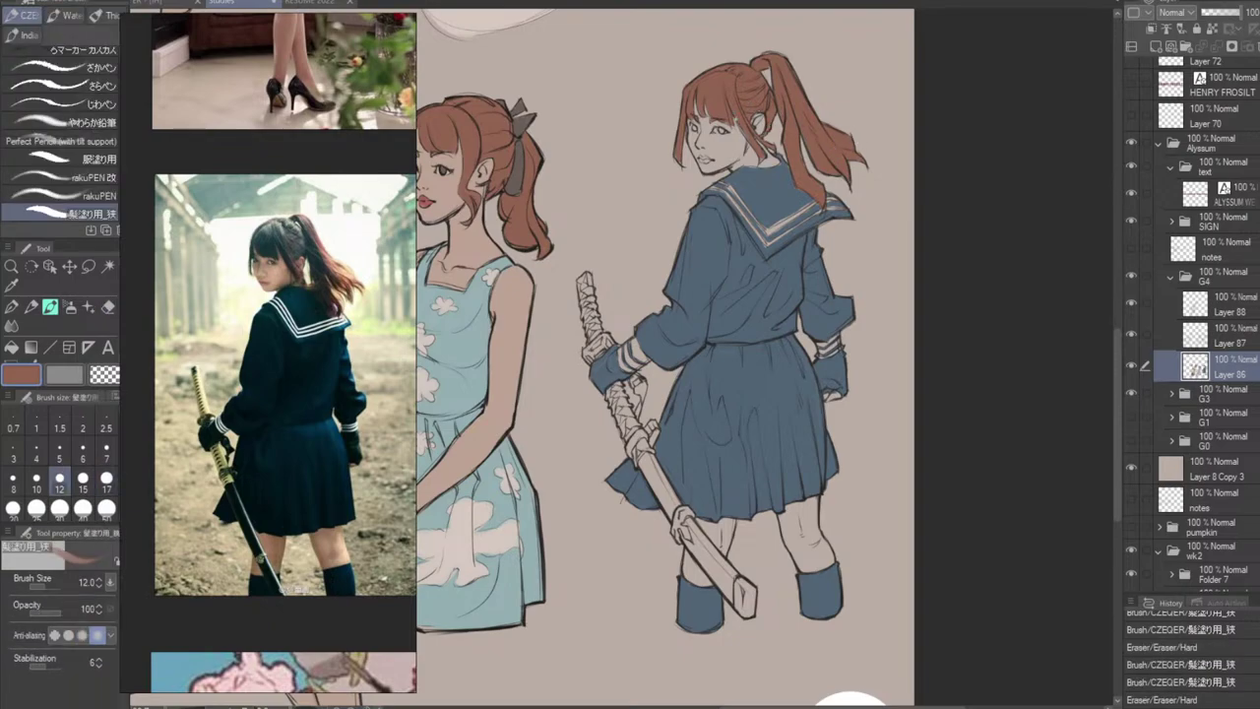
{"action": "left_click_drag", "start_coordinate": [763, 126], "coordinate": [771, 149]}
{"action": "left_click_drag", "start_coordinate": [767, 138], "coordinate": [775, 155]}
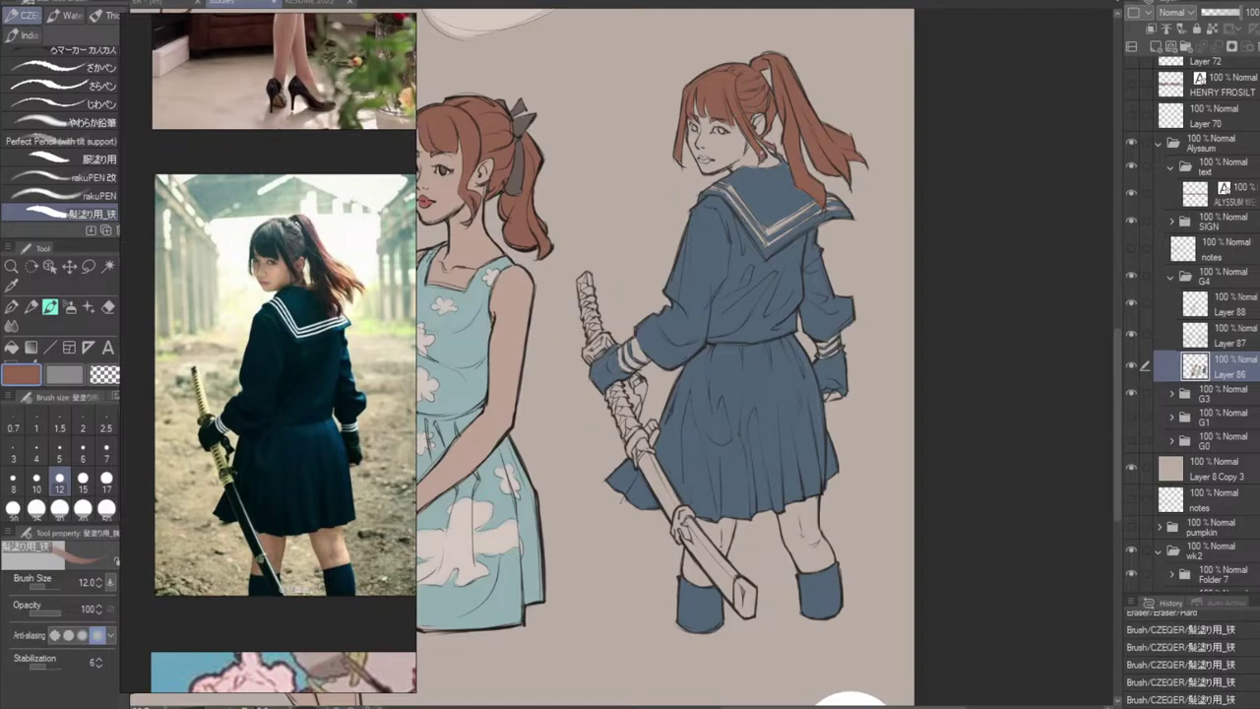
{"action": "key", "text": "e"}
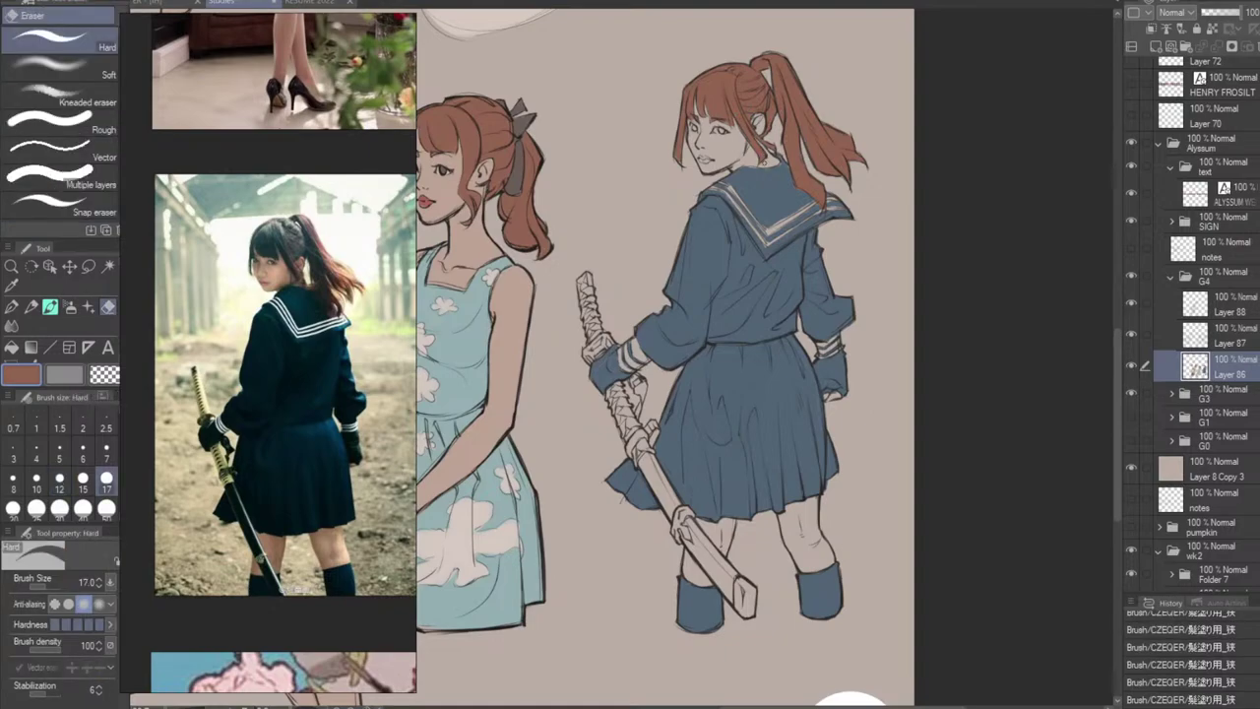
Sample the neighbouring girl's lip red and skin tone and paint the schoolgirl's lips, face and neck with them.
{"action": "key", "text": "b"}
{"action": "left_click", "coordinate": [428, 203], "text": "alt"}
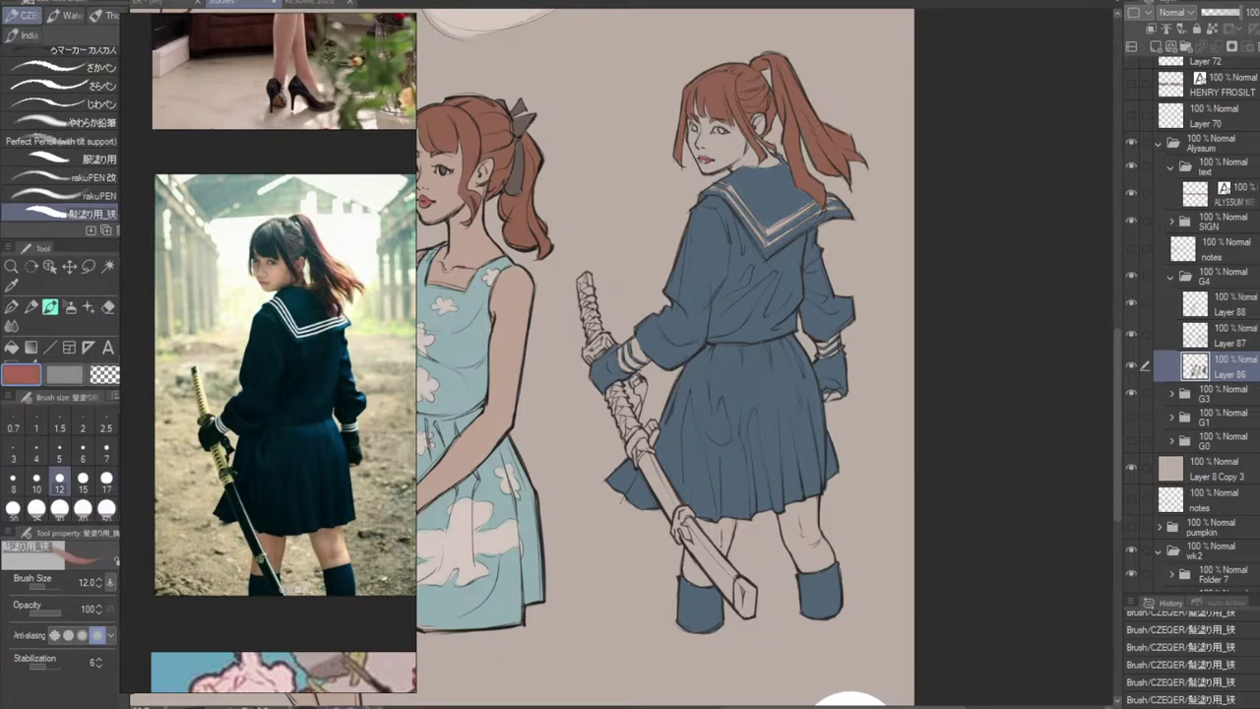
{"action": "left_click", "coordinate": [514, 305], "text": "alt"}
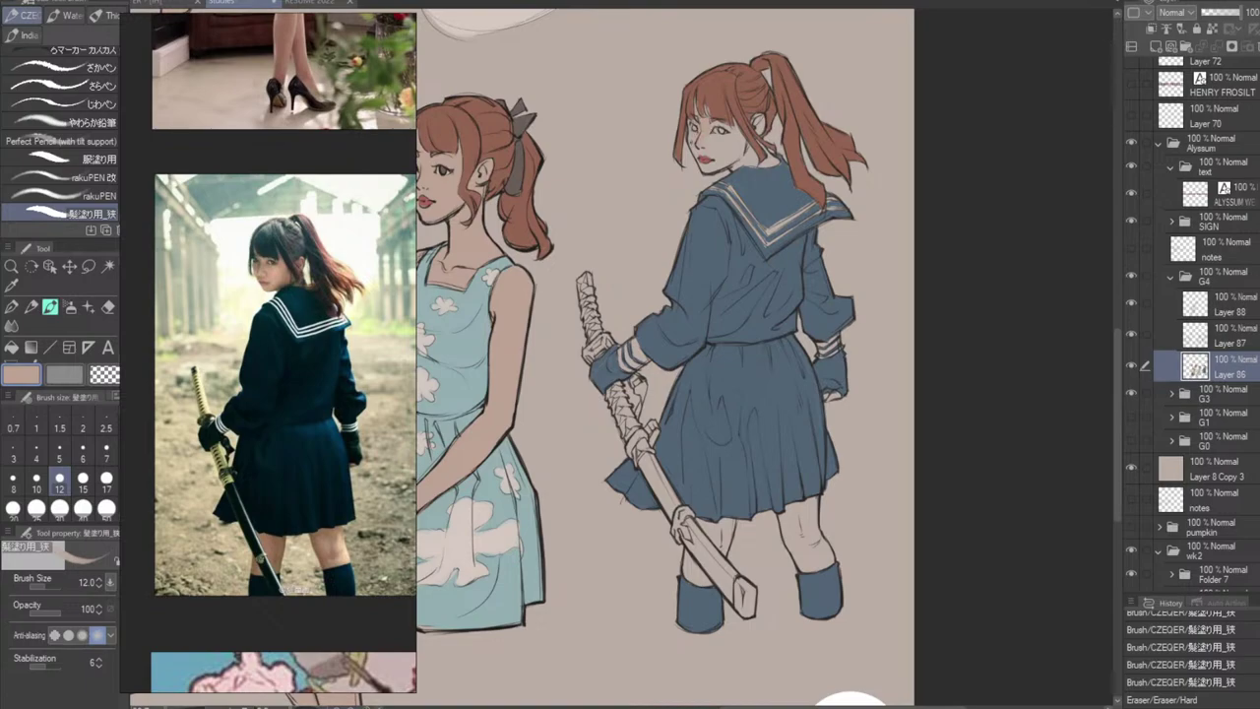
{"action": "left_click_drag", "start_coordinate": [700, 167], "coordinate": [708, 157]}
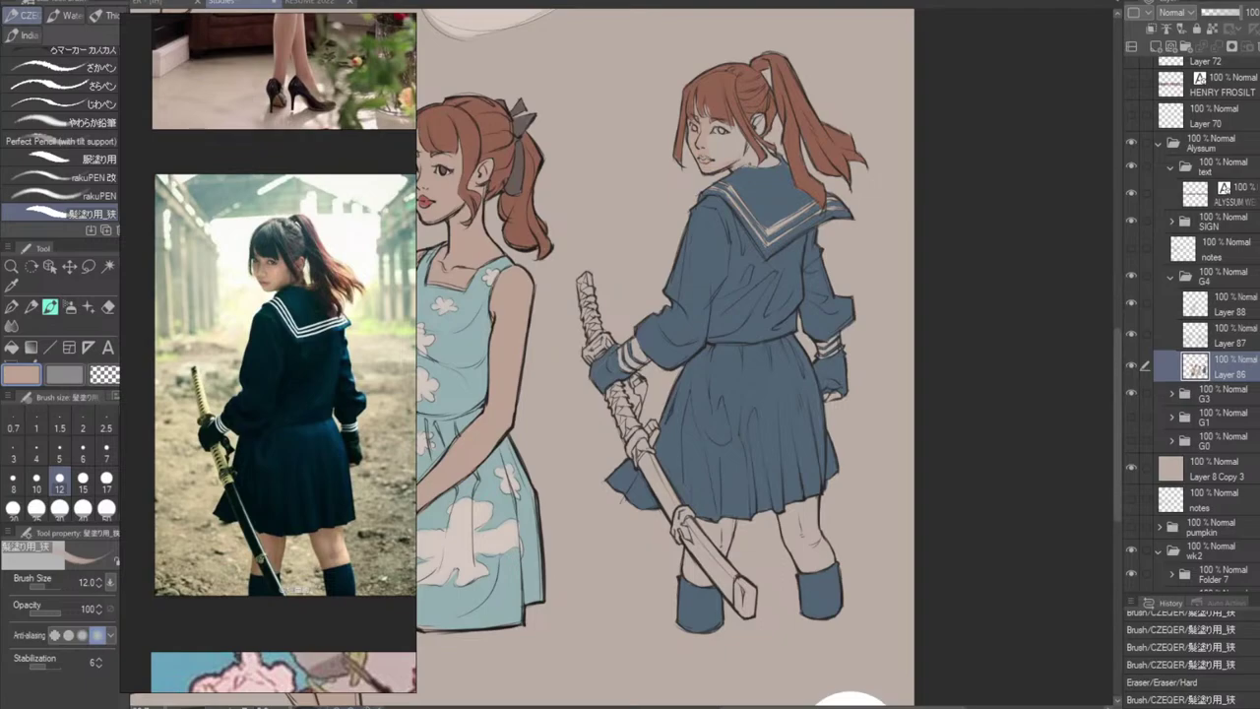
{"action": "left_click_drag", "start_coordinate": [704, 164], "coordinate": [712, 156]}
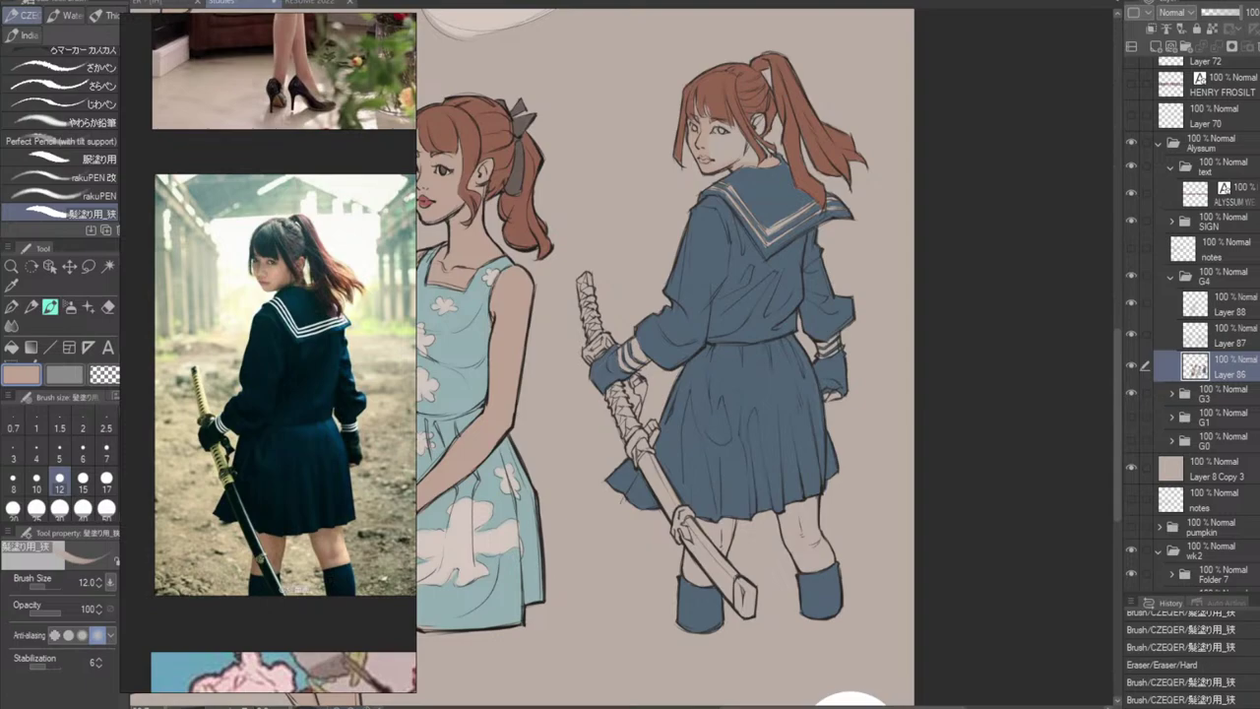
{"action": "left_click_drag", "start_coordinate": [707, 162], "coordinate": [715, 154]}
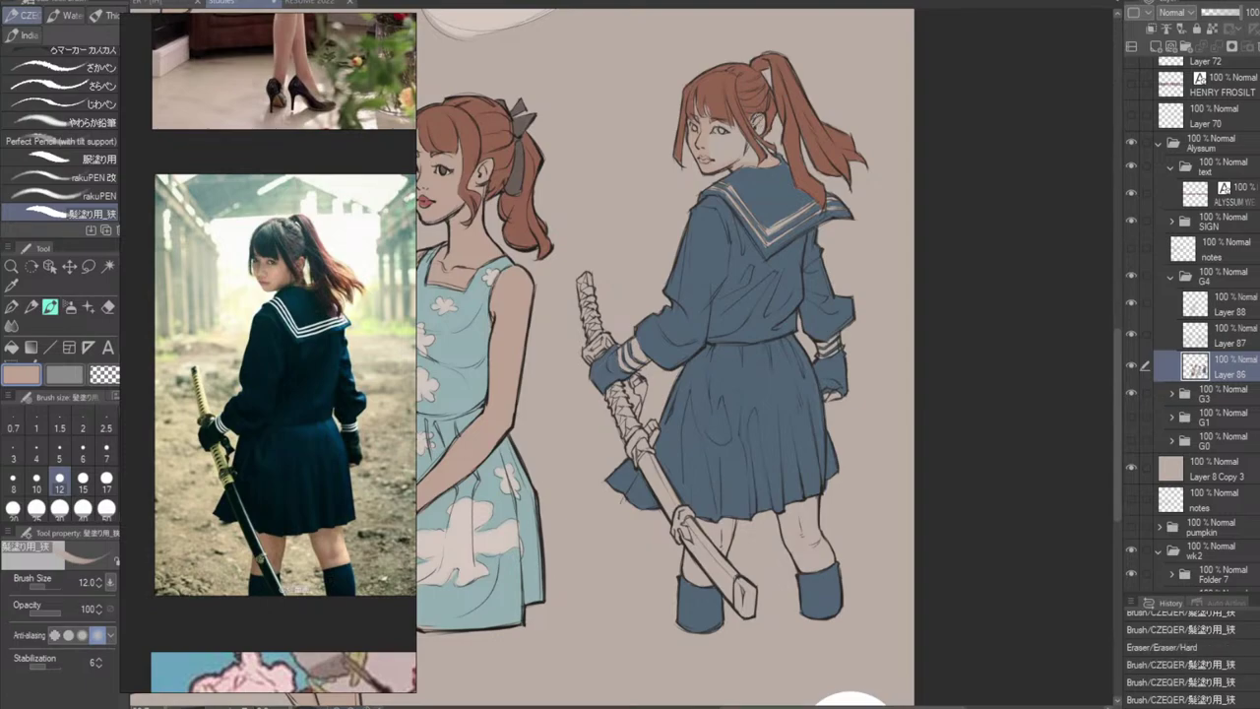
{"action": "left_click_drag", "start_coordinate": [710, 162], "coordinate": [721, 153]}
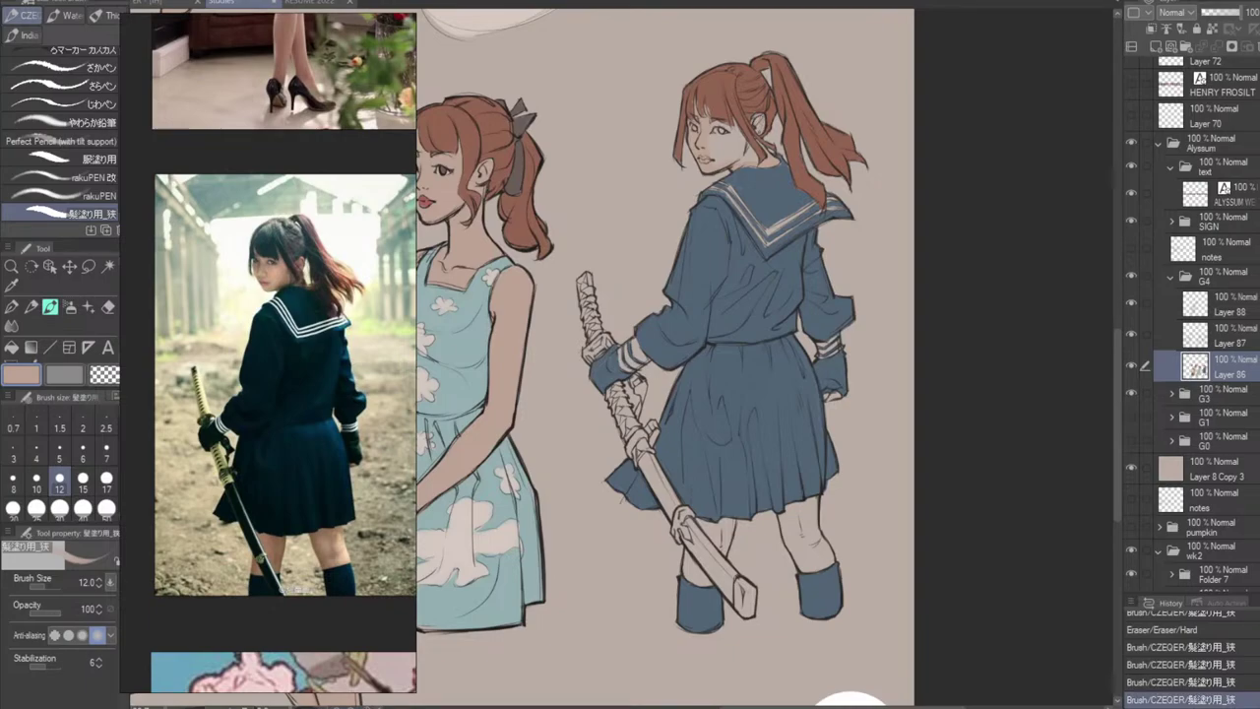
{"action": "left_click_drag", "start_coordinate": [727, 162], "coordinate": [742, 150]}
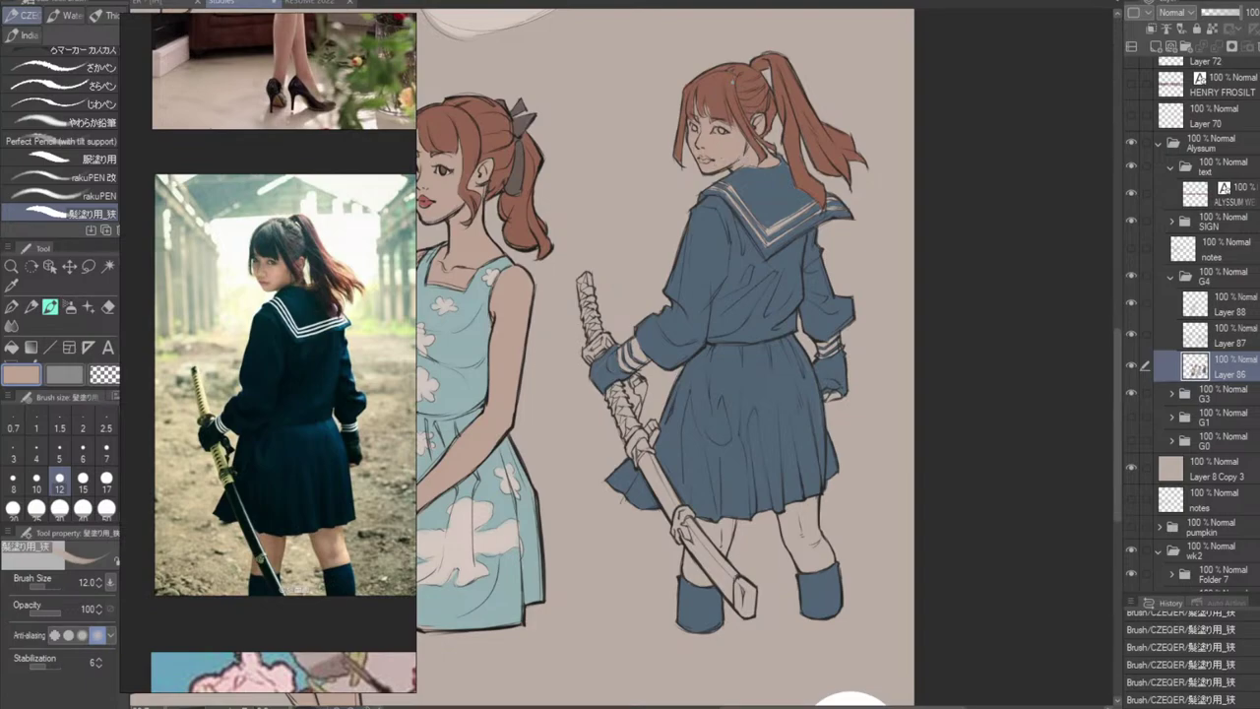
{"action": "left_click_drag", "start_coordinate": [727, 88], "coordinate": [701, 112]}
Resample the hair brown, the neighbouring girl's lip red and her bow's grey, and retouch the schoolgirl's facial details.
{"action": "left_click", "coordinate": [712, 90], "text": "alt"}
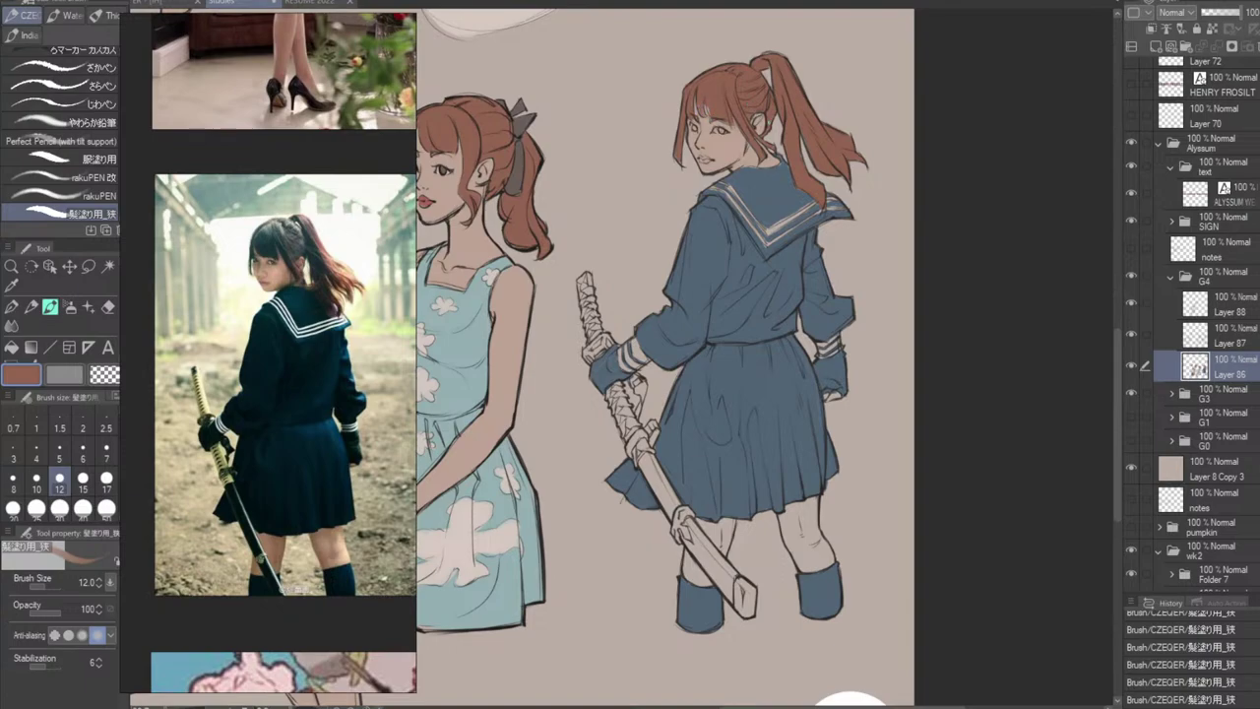
{"action": "left_click", "coordinate": [426, 201], "text": "alt"}
{"action": "left_click", "coordinate": [528, 119], "text": "alt"}
Pick a pale off-white, reduce the brush size to 7 and paint the stripes on the sailor collar and both cuffs.
{"action": "left_click", "coordinate": [554, 332], "text": "alt"}
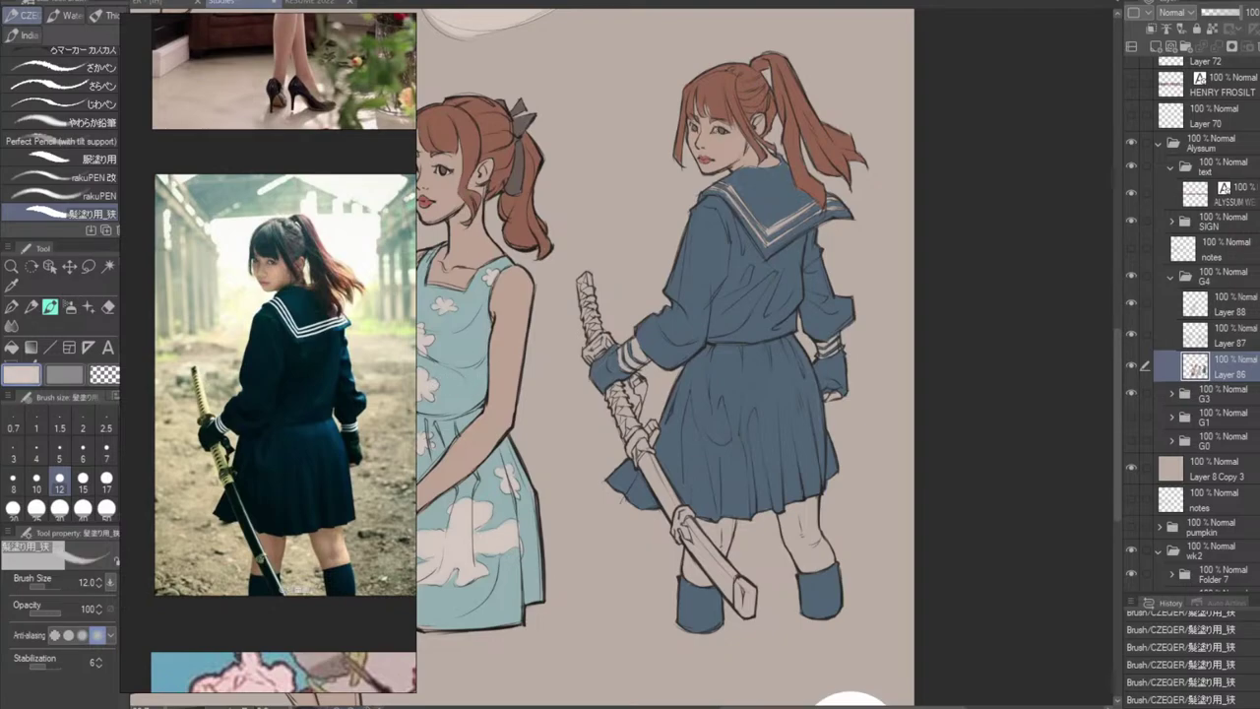
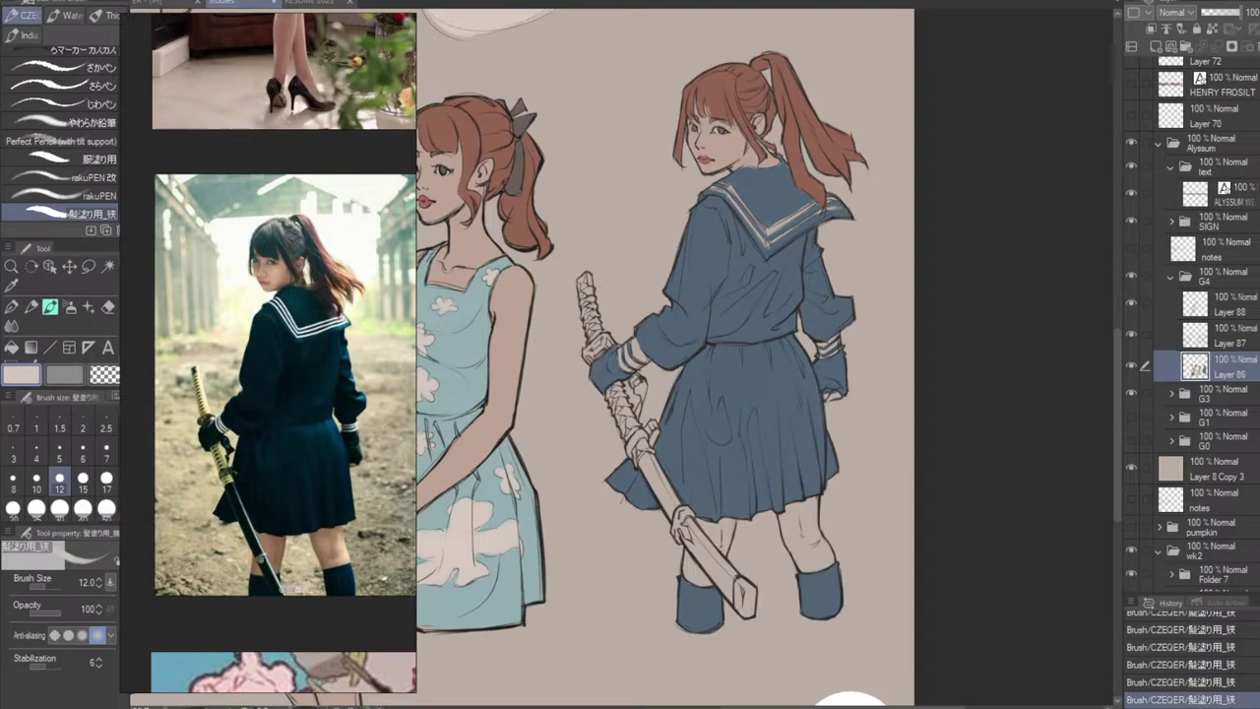
{"action": "left_click_drag", "start_coordinate": [817, 219], "coordinate": [773, 243]}
{"action": "key", "text": "bracketleft"}
{"action": "key", "text": "bracketleft"}
{"action": "key", "text": "bracketleft"}
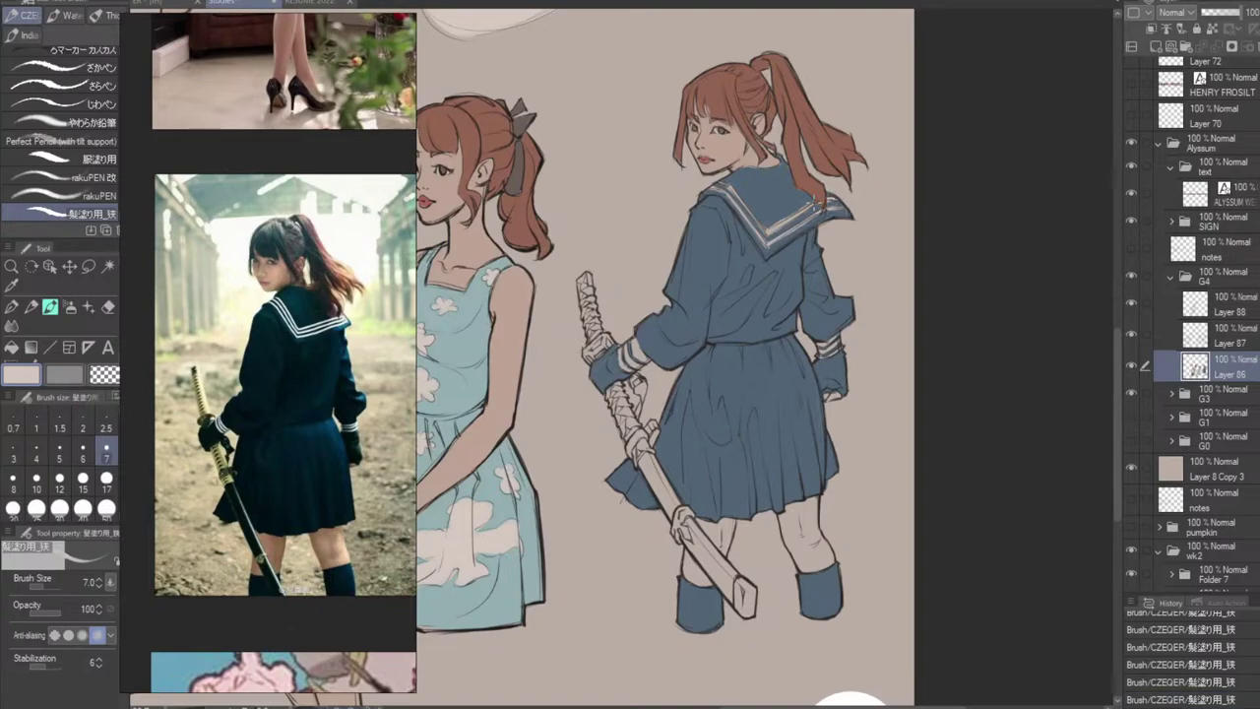
{"action": "left_click_drag", "start_coordinate": [818, 202], "coordinate": [770, 233]}
{"action": "left_click_drag", "start_coordinate": [630, 352], "coordinate": [640, 368]}
{"action": "left_click_drag", "start_coordinate": [825, 344], "coordinate": [841, 349]}
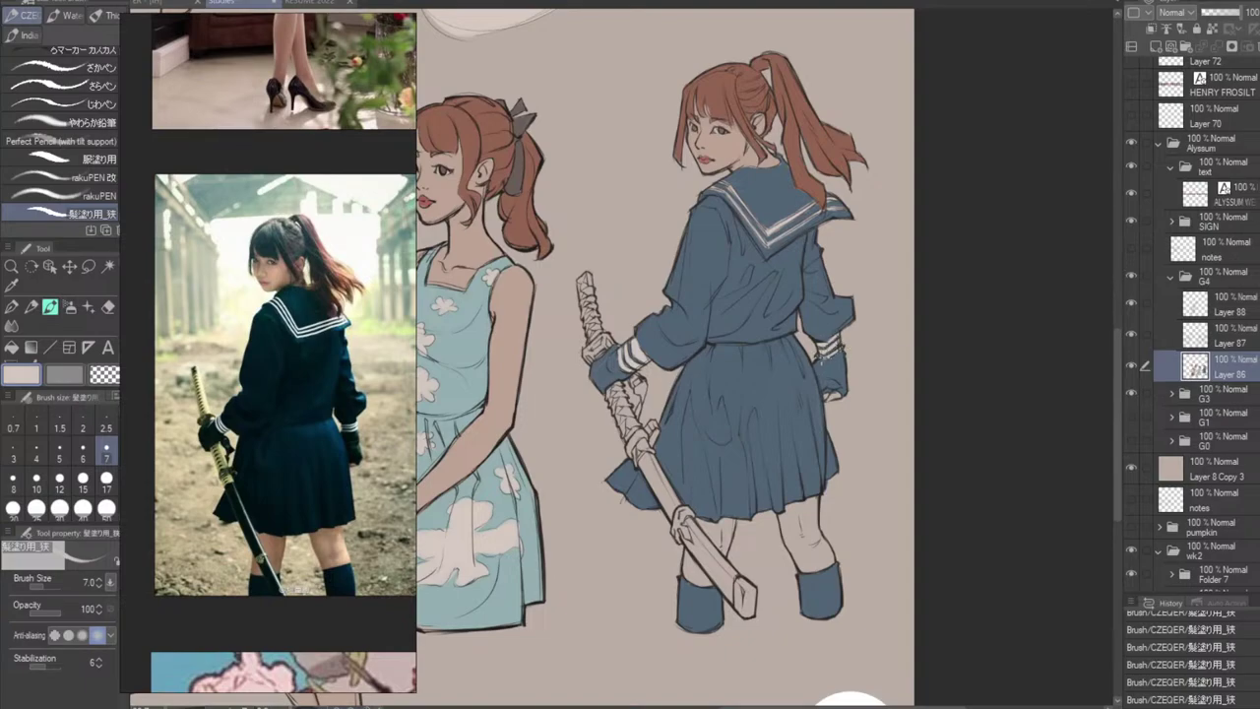
Resample the skin tone, set the brush size to 10, then fill and touch up the bare leg beside the sword.
{"action": "left_click", "coordinate": [759, 188], "text": "alt"}
{"action": "key", "text": "bracketright"}
{"action": "key", "text": "bracketright"}
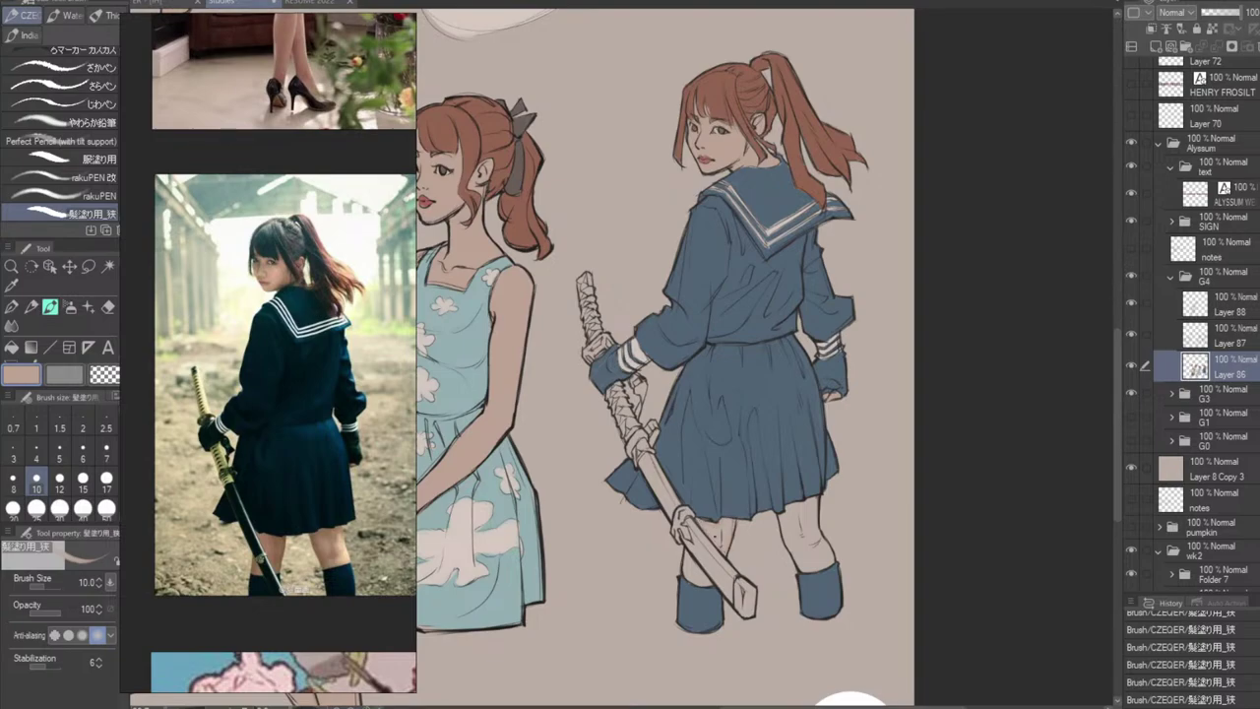
{"action": "key", "text": "g"}
{"action": "left_click", "coordinate": [727, 538]}
{"action": "key", "text": "p"}
{"action": "left_click_drag", "start_coordinate": [726, 533], "coordinate": [724, 544]}
{"action": "left_click_drag", "start_coordinate": [726, 532], "coordinate": [722, 544]}
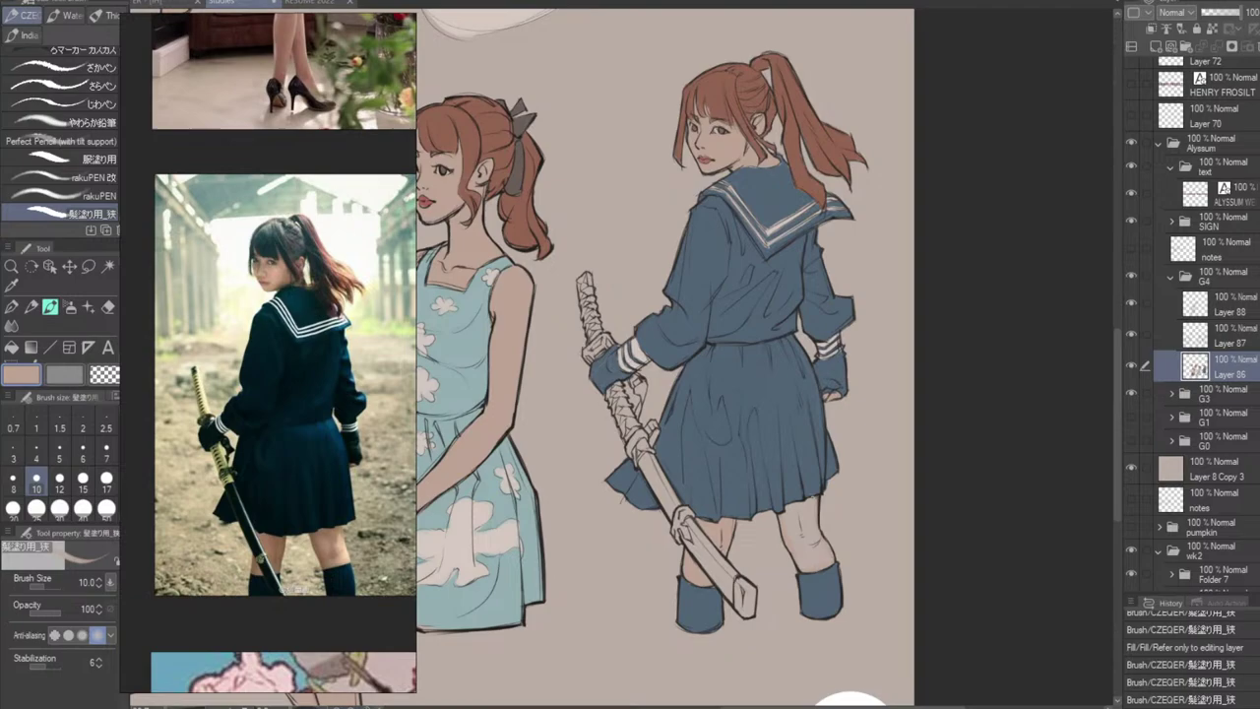
Cover the schoolgirl's other bare leg, between skirt hem and sock, with the same skin tone.
{"action": "left_click_drag", "start_coordinate": [809, 537], "coordinate": [815, 541]}
{"action": "key", "text": "g"}
{"action": "key", "text": "g"}
{"action": "key", "text": "b"}
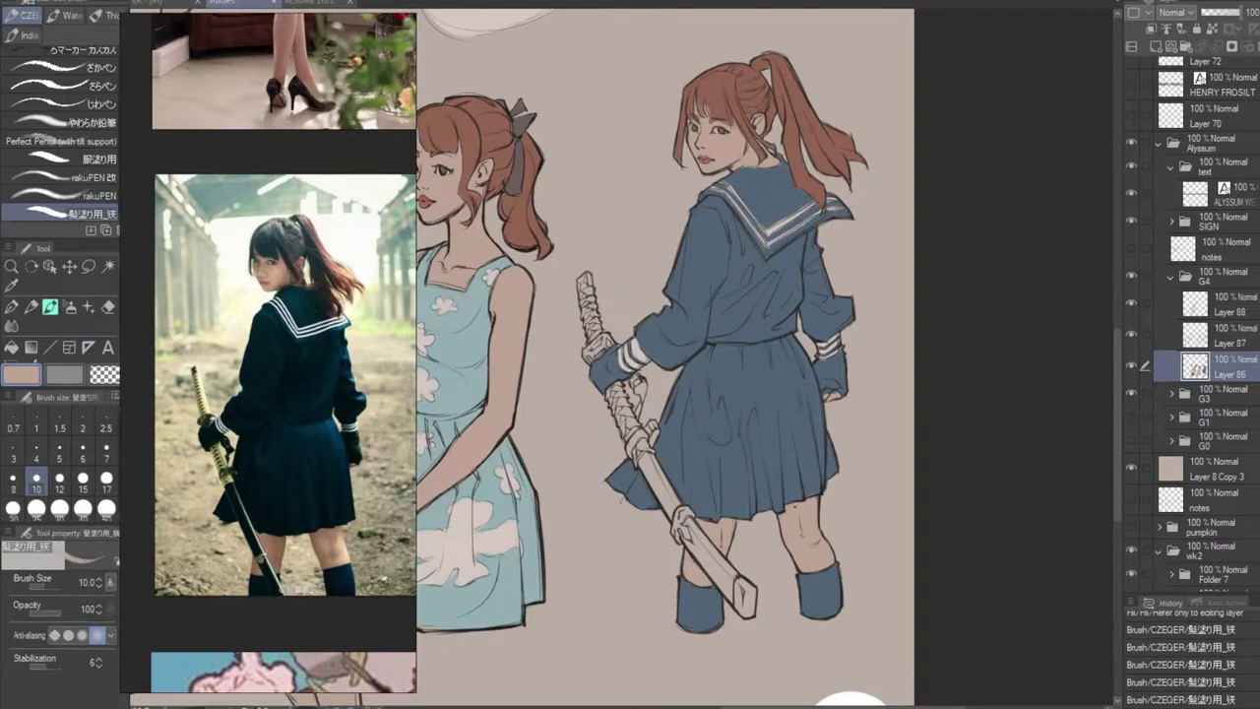
Fill the remaining gap on the bare leg, then touch up the sword-hand glove in blue and its cuff stripes in off-white.
{"action": "left_click", "coordinate": [826, 546]}
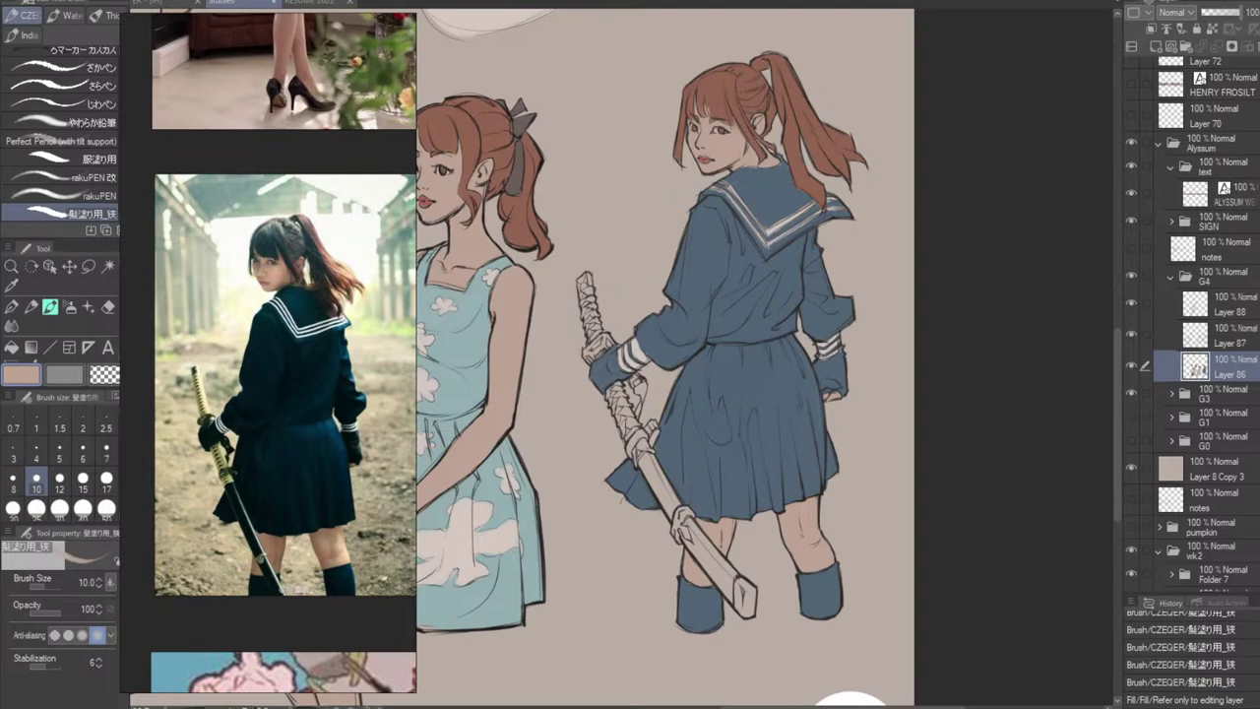
{"action": "left_click", "coordinate": [644, 346], "text": "alt"}
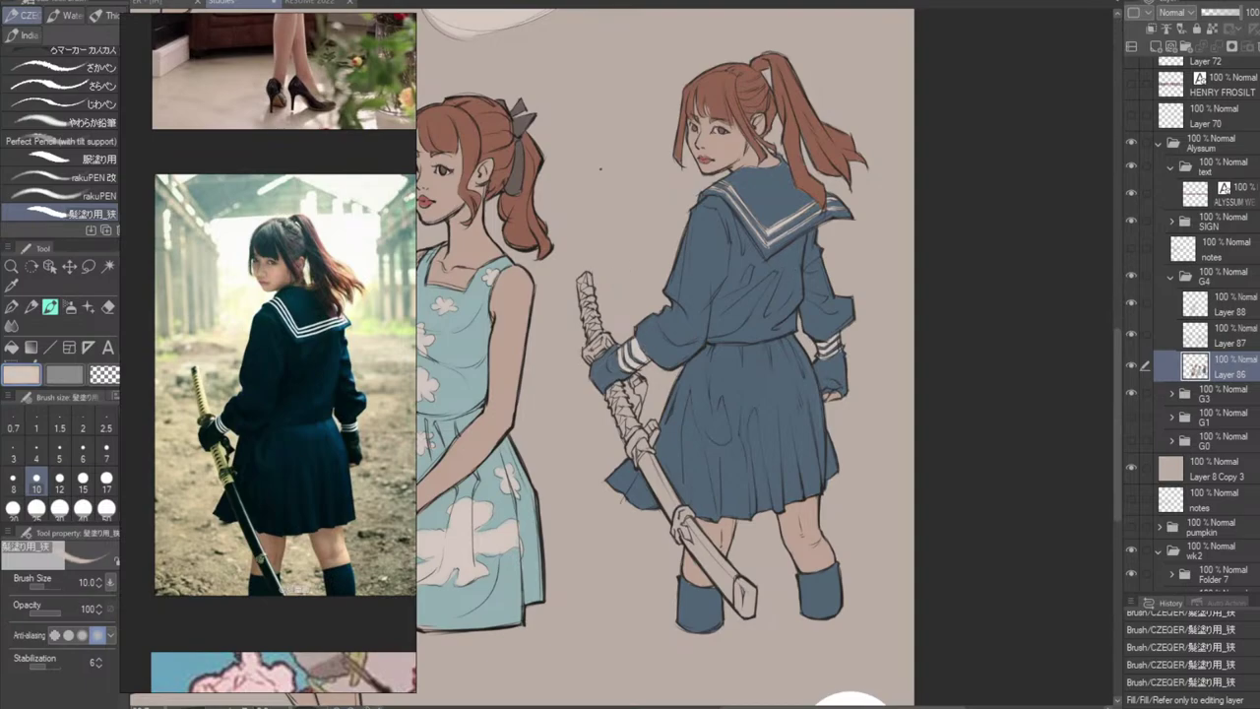
{"action": "left_click", "coordinate": [678, 327], "text": "alt"}
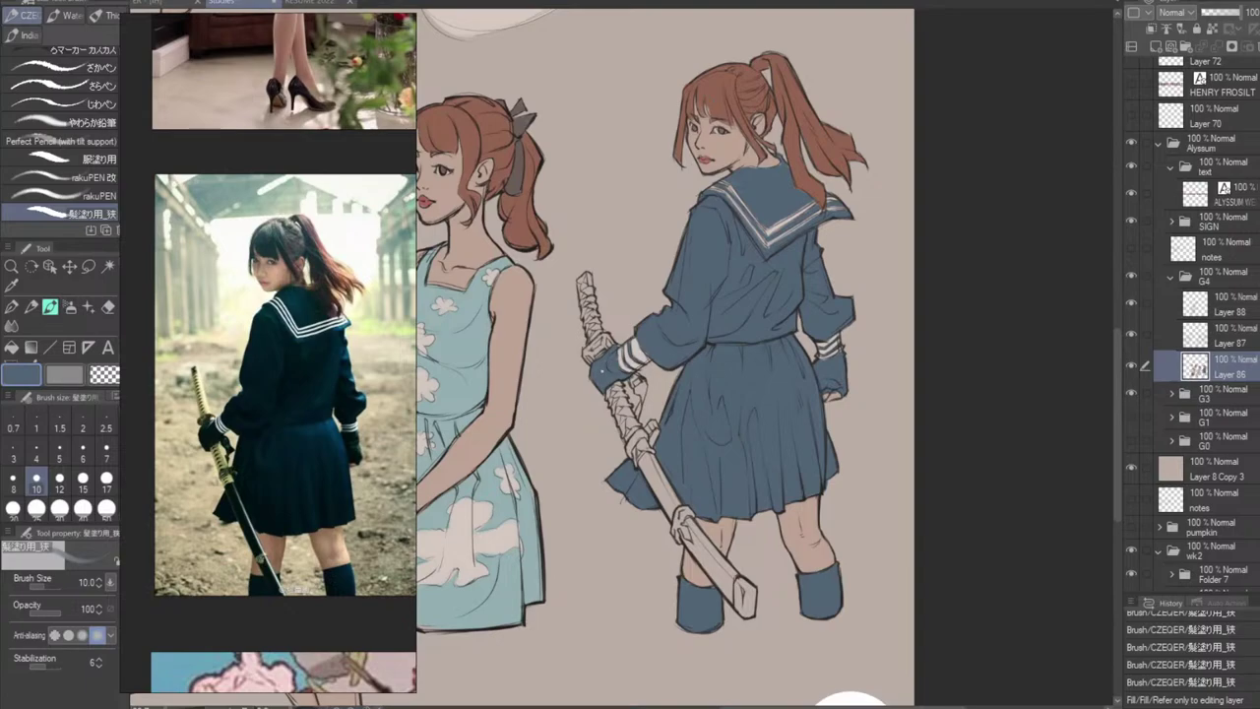
{"action": "left_click_drag", "start_coordinate": [609, 378], "coordinate": [616, 363]}
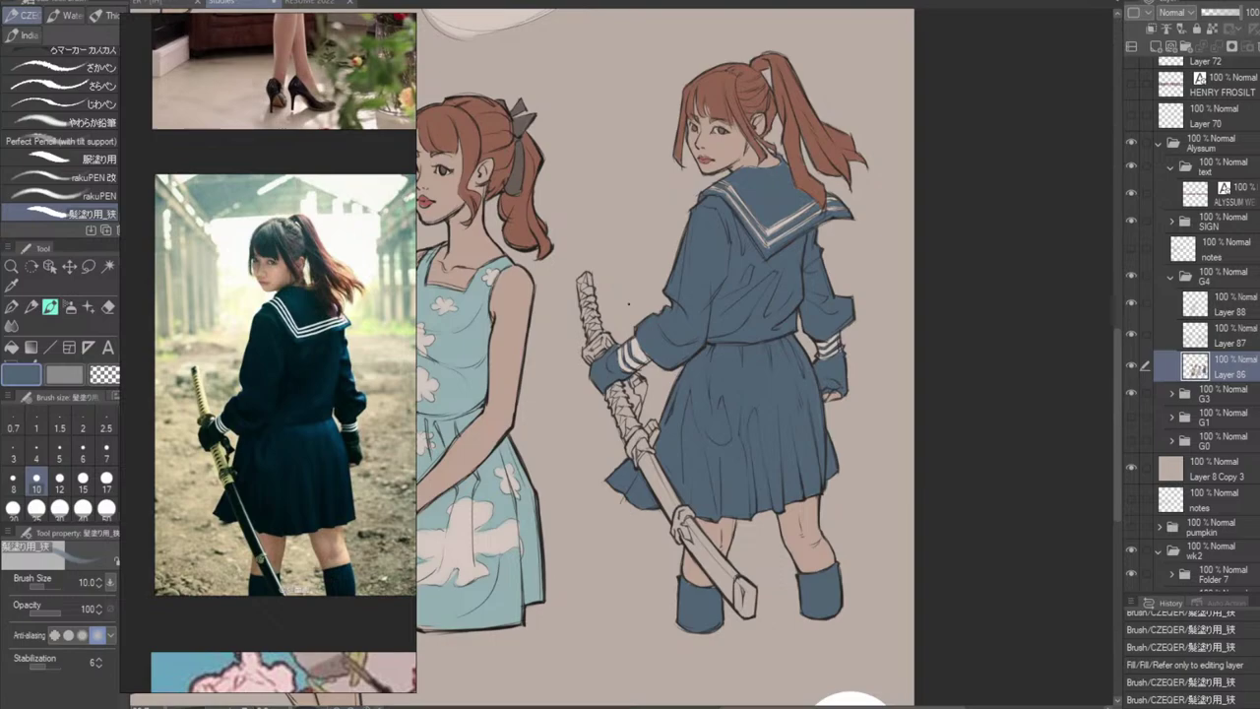
{"action": "left_click", "coordinate": [646, 354], "text": "alt"}
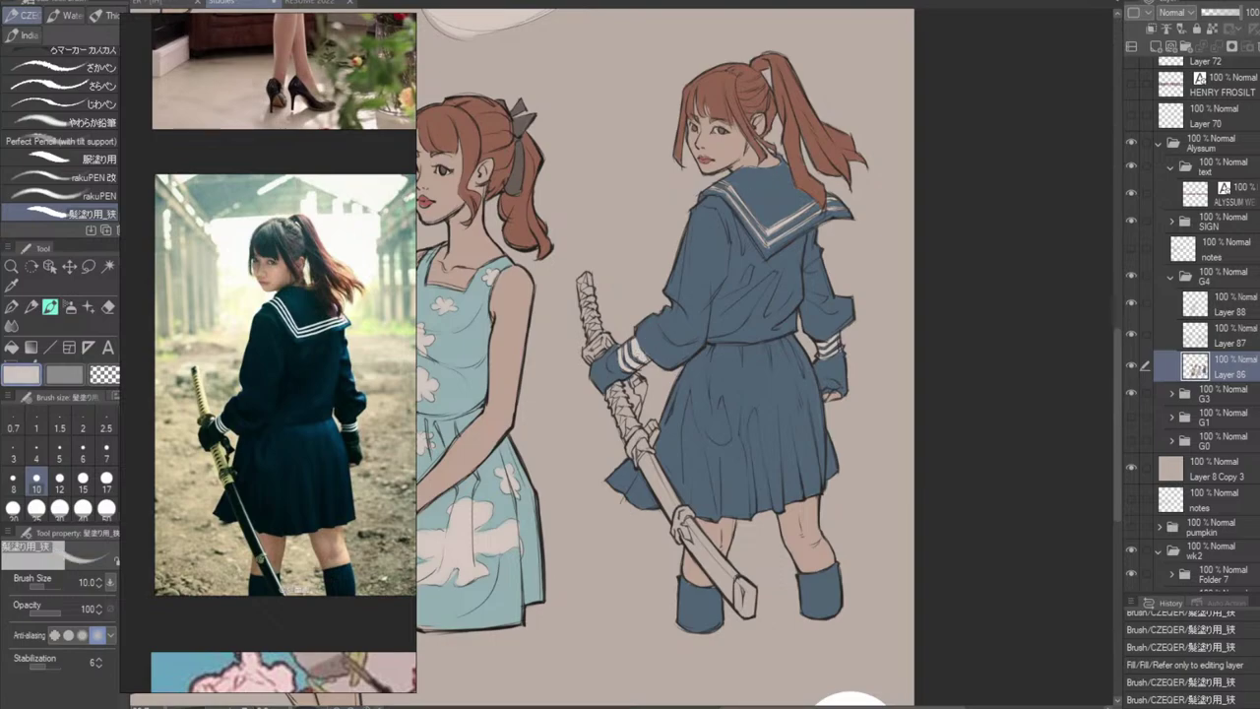
{"action": "left_click_drag", "start_coordinate": [639, 344], "coordinate": [646, 355]}
{"action": "left_click", "coordinate": [652, 331], "text": "alt"}
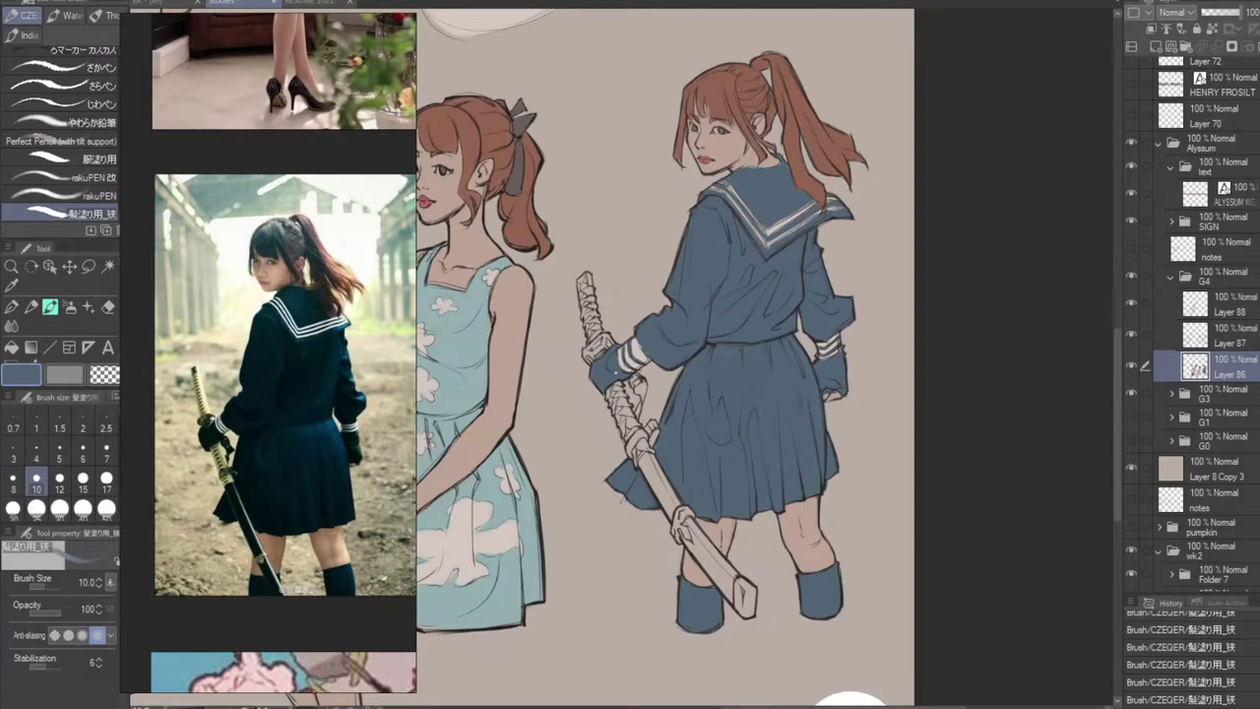
Sample the dark grey-brown from the neighbouring girl's hair bow and cover the sword's hilt and the wrapped section below the glove.
{"action": "left_click", "coordinate": [520, 168], "text": "alt"}
{"action": "mouse_move", "coordinate": [590, 321]}
{"action": "left_mouse_down"}
{"action": "mouse_move", "coordinate": [580, 286]}
{"action": "mouse_move", "coordinate": [593, 307]}
{"action": "mouse_move", "coordinate": [588, 297]}
{"action": "mouse_move", "coordinate": [585, 325]}
{"action": "mouse_move", "coordinate": [602, 337]}
{"action": "mouse_move", "coordinate": [590, 360]}
{"action": "left_mouse_up"}
{"action": "left_click_drag", "start_coordinate": [592, 349], "coordinate": [596, 350]}
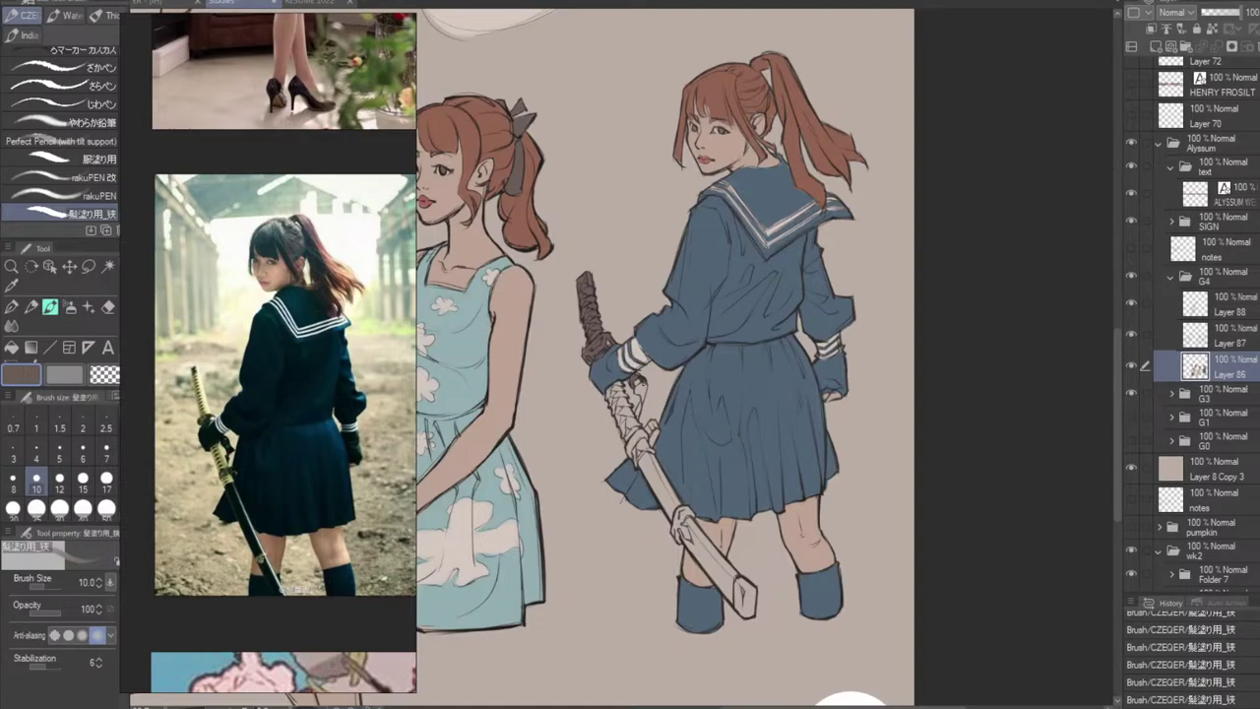
{"action": "mouse_move", "coordinate": [644, 383]}
{"action": "left_mouse_down"}
{"action": "mouse_move", "coordinate": [630, 423]}
{"action": "mouse_move", "coordinate": [612, 391]}
{"action": "mouse_move", "coordinate": [608, 416]}
{"action": "mouse_move", "coordinate": [627, 439]}
{"action": "mouse_move", "coordinate": [627, 417]}
{"action": "left_mouse_up"}
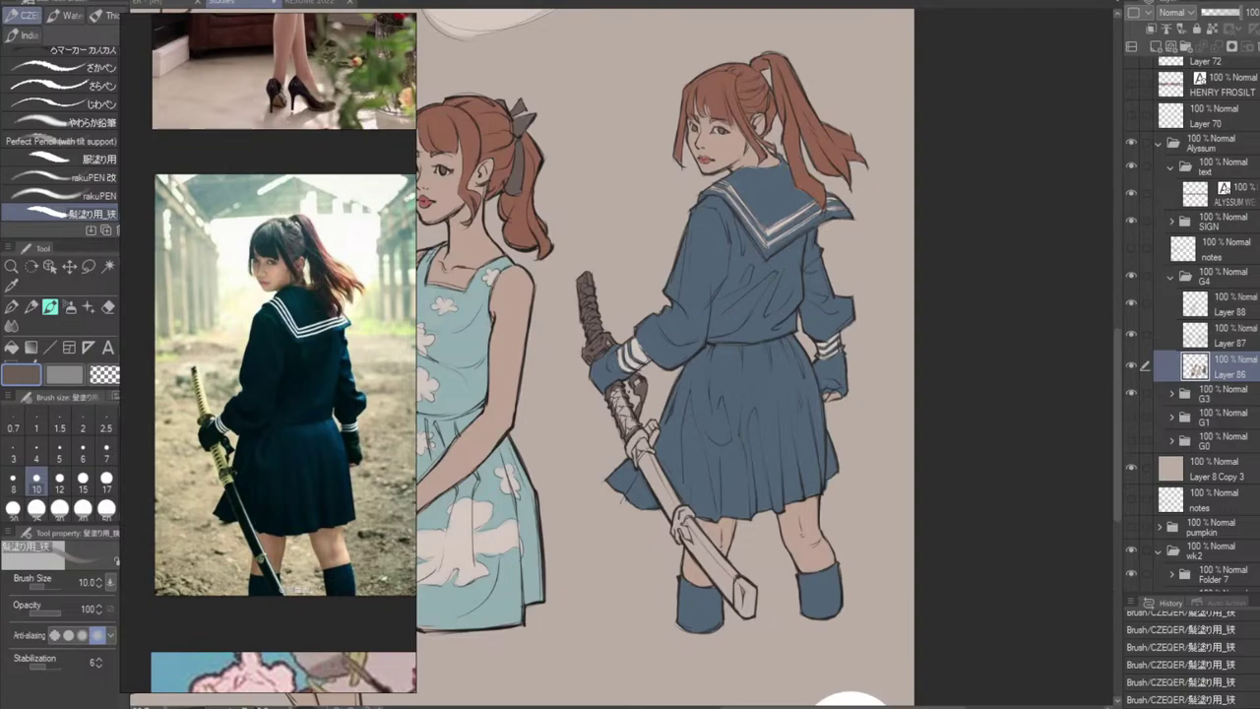
{"action": "key", "text": "g"}
{"action": "key", "text": "g"}
{"action": "left_click", "coordinate": [622, 406]}
{"action": "left_click", "coordinate": [632, 417]}
{"action": "left_click", "coordinate": [634, 413]}
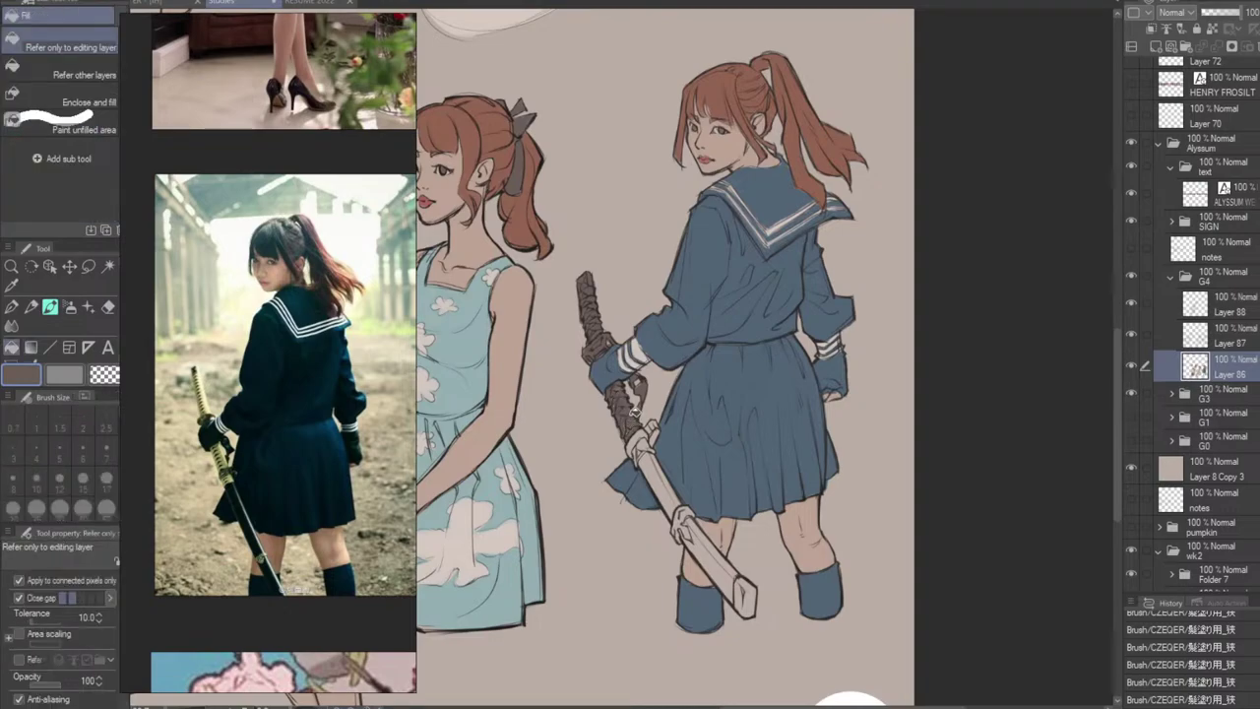
Cover the sword's scabbard, including its cord knot and tip, with the same dark grey-brown and touch up the gaps.
{"action": "key", "text": "b"}
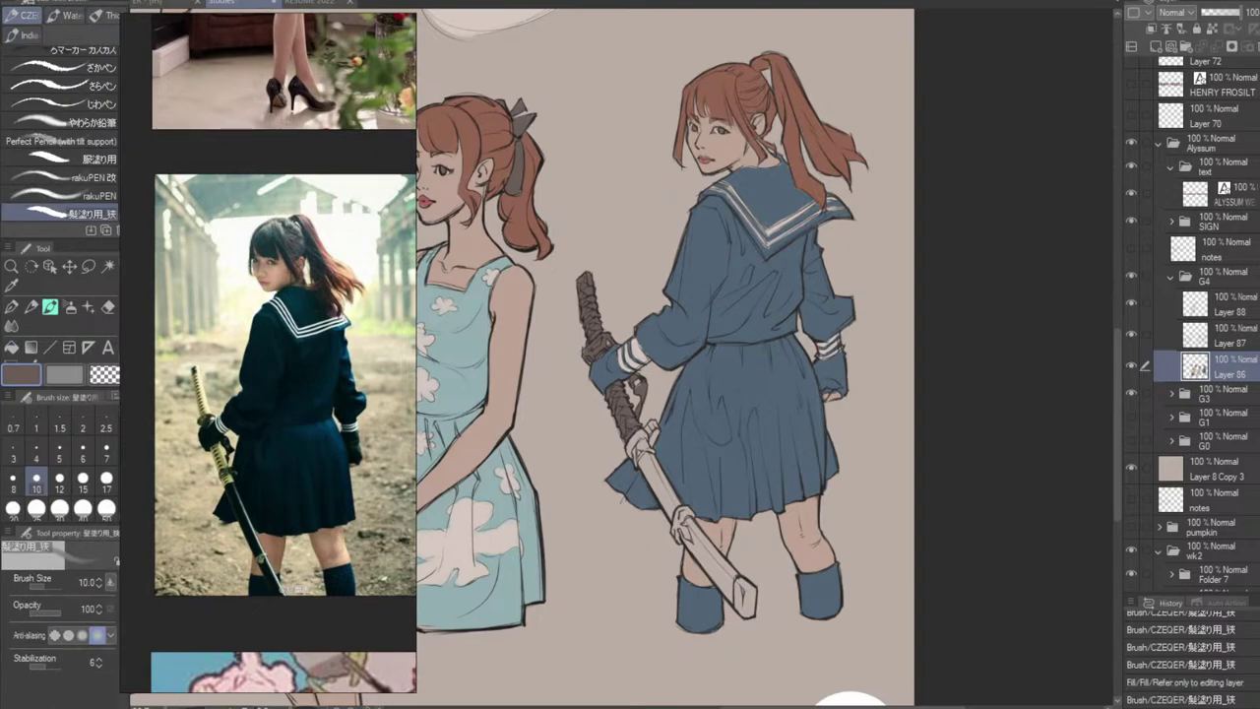
{"action": "mouse_move", "coordinate": [643, 439]}
{"action": "left_mouse_down"}
{"action": "mouse_move", "coordinate": [636, 462]}
{"action": "mouse_move", "coordinate": [727, 595]}
{"action": "left_mouse_up"}
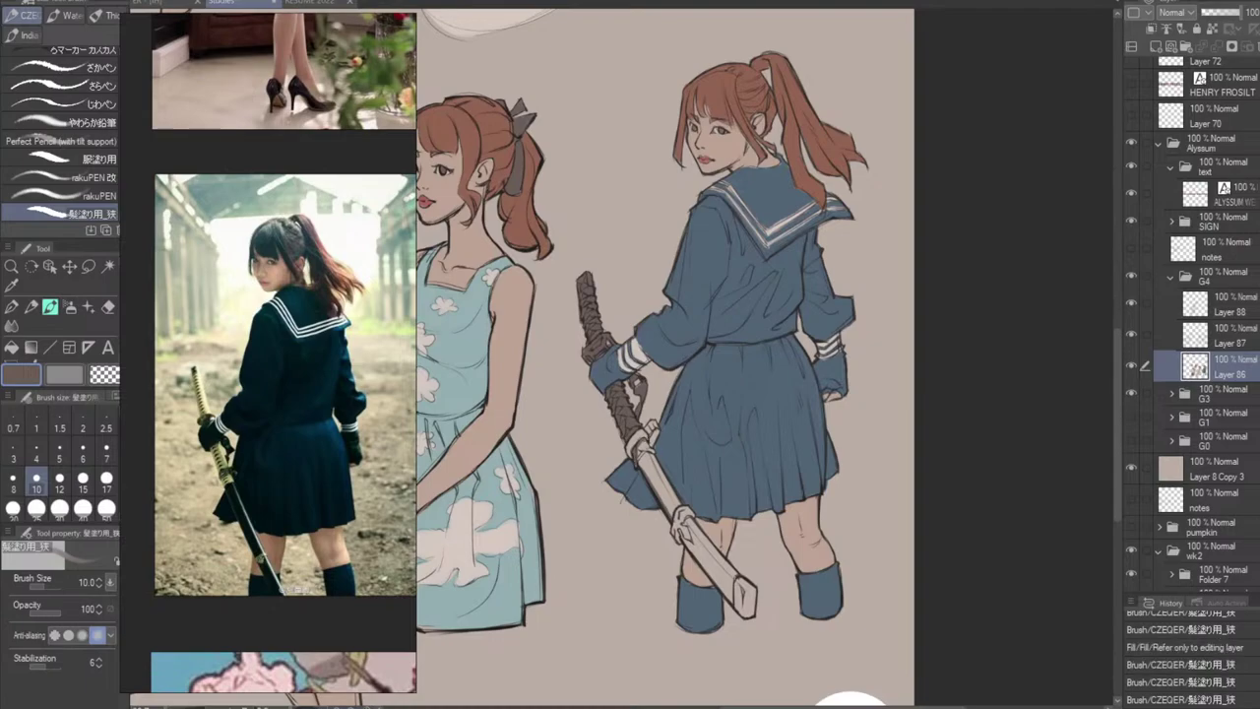
{"action": "mouse_move", "coordinate": [650, 444]}
{"action": "left_mouse_down"}
{"action": "mouse_move", "coordinate": [658, 467]}
{"action": "mouse_move", "coordinate": [654, 433]}
{"action": "left_mouse_up"}
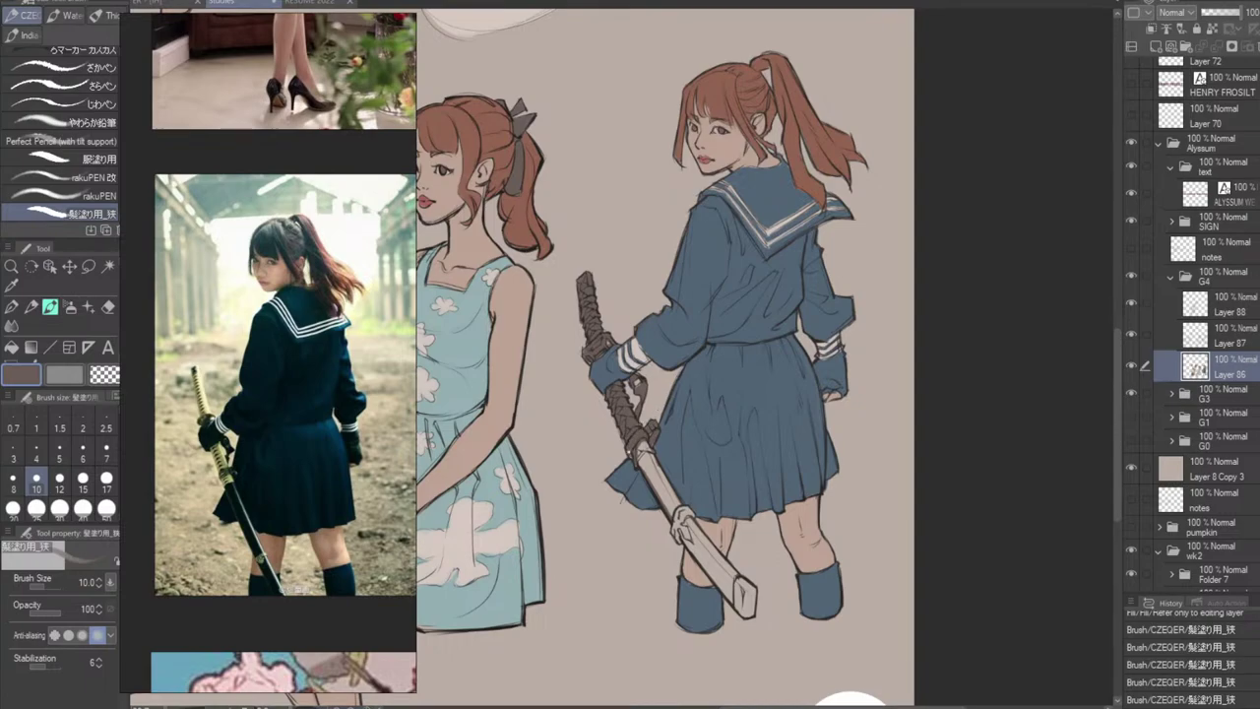
{"action": "mouse_move", "coordinate": [629, 448]}
{"action": "left_mouse_down"}
{"action": "mouse_move", "coordinate": [680, 505]}
{"action": "mouse_move", "coordinate": [679, 543]}
{"action": "mouse_move", "coordinate": [693, 523]}
{"action": "mouse_move", "coordinate": [752, 587]}
{"action": "mouse_move", "coordinate": [750, 621]}
{"action": "mouse_move", "coordinate": [715, 578]}
{"action": "mouse_move", "coordinate": [723, 593]}
{"action": "left_mouse_up"}
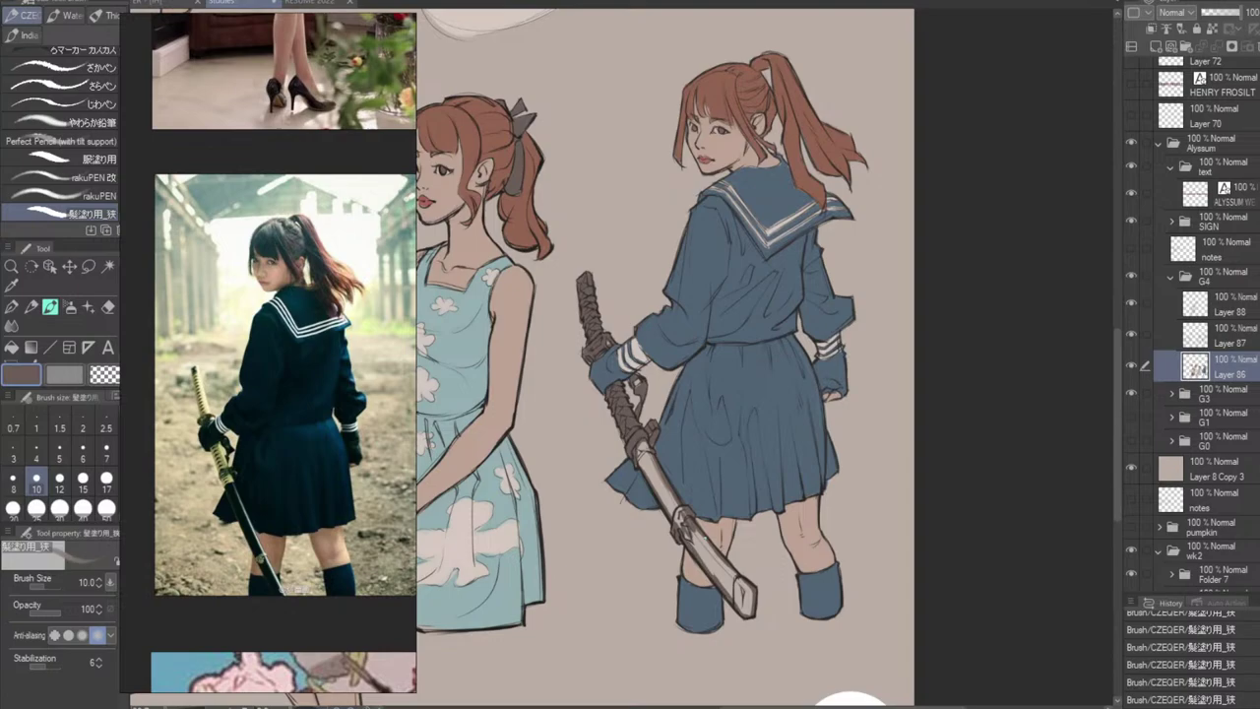
{"action": "key", "text": "g"}
{"action": "left_click", "coordinate": [716, 553]}
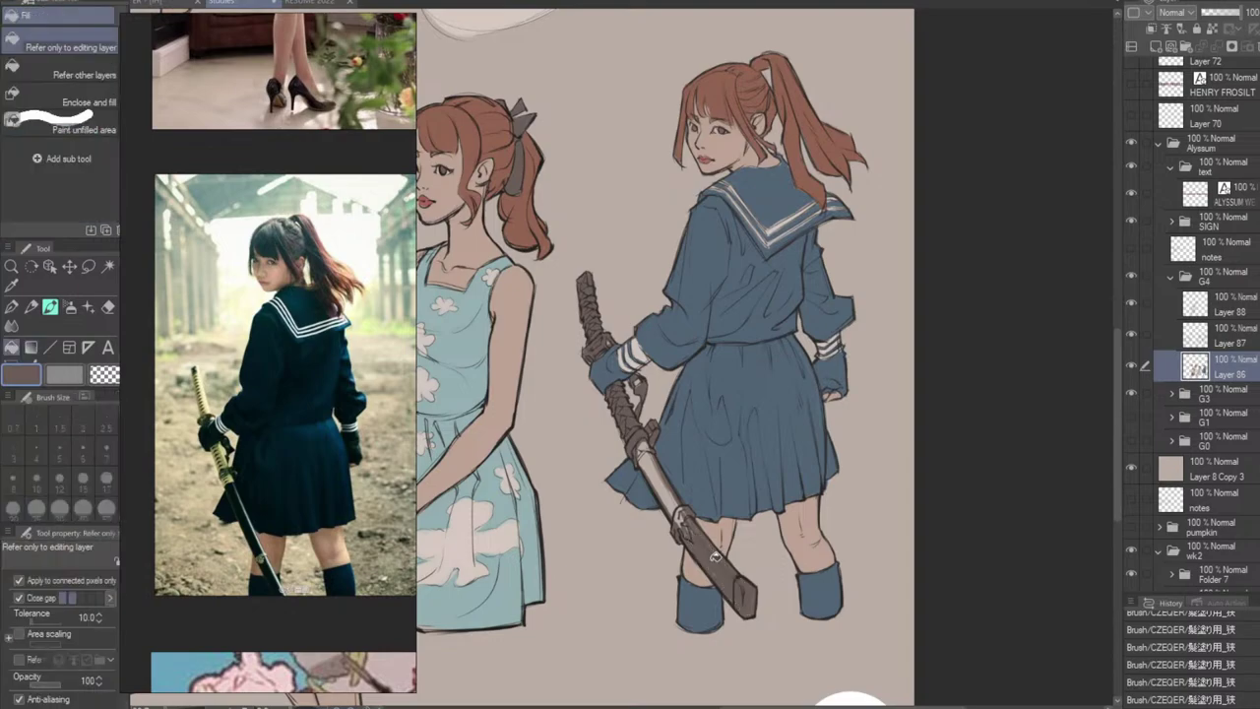
{"action": "left_click", "coordinate": [673, 482]}
{"action": "key", "text": "b"}
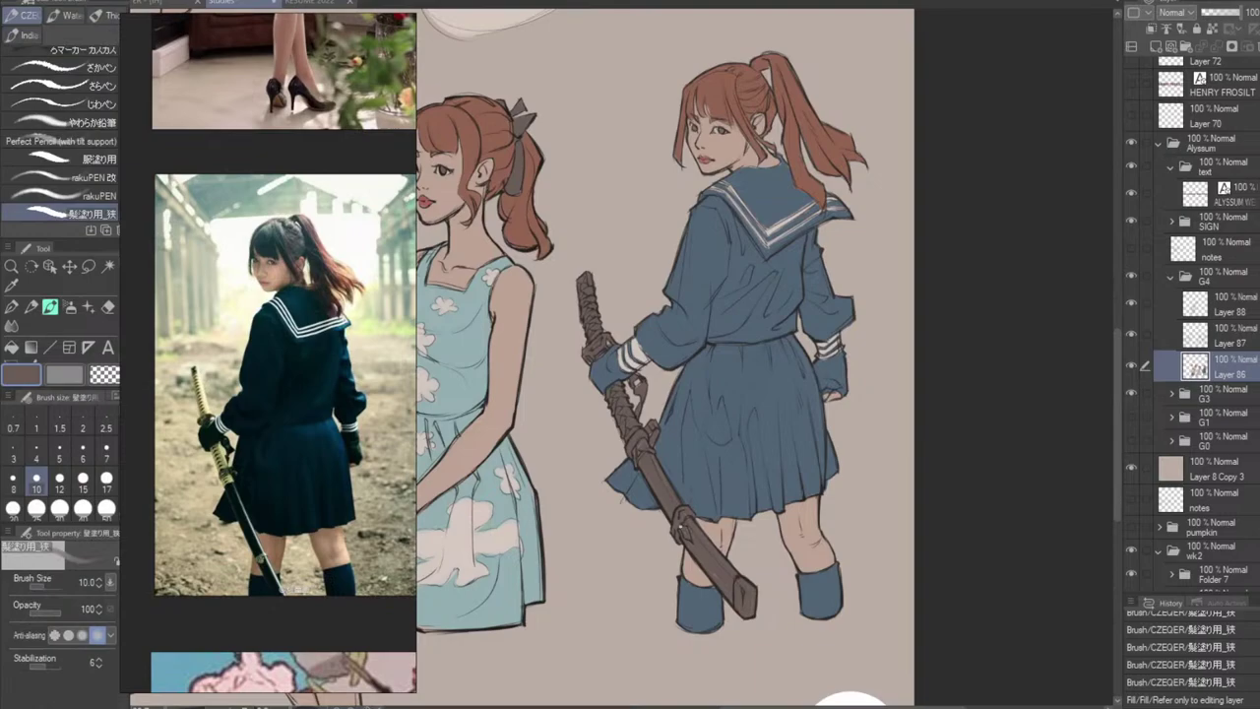
{"action": "left_click_drag", "start_coordinate": [714, 575], "coordinate": [739, 587]}
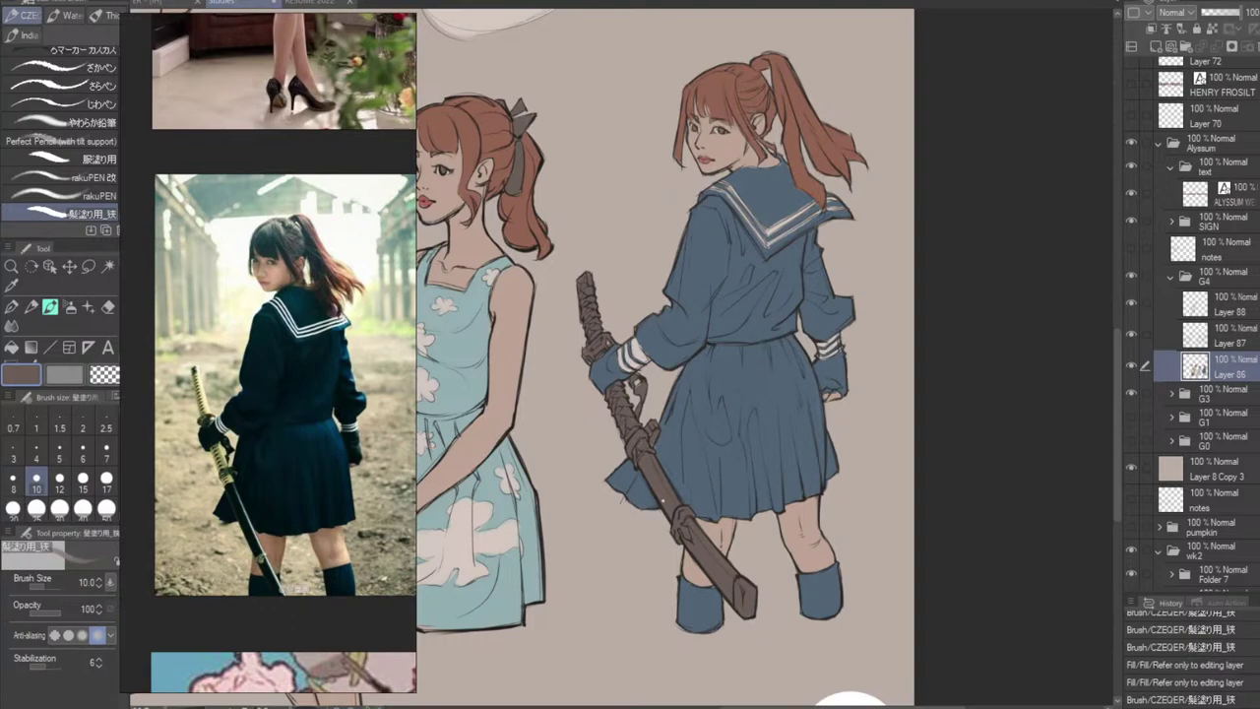
{"action": "left_click_drag", "start_coordinate": [662, 501], "coordinate": [669, 513]}
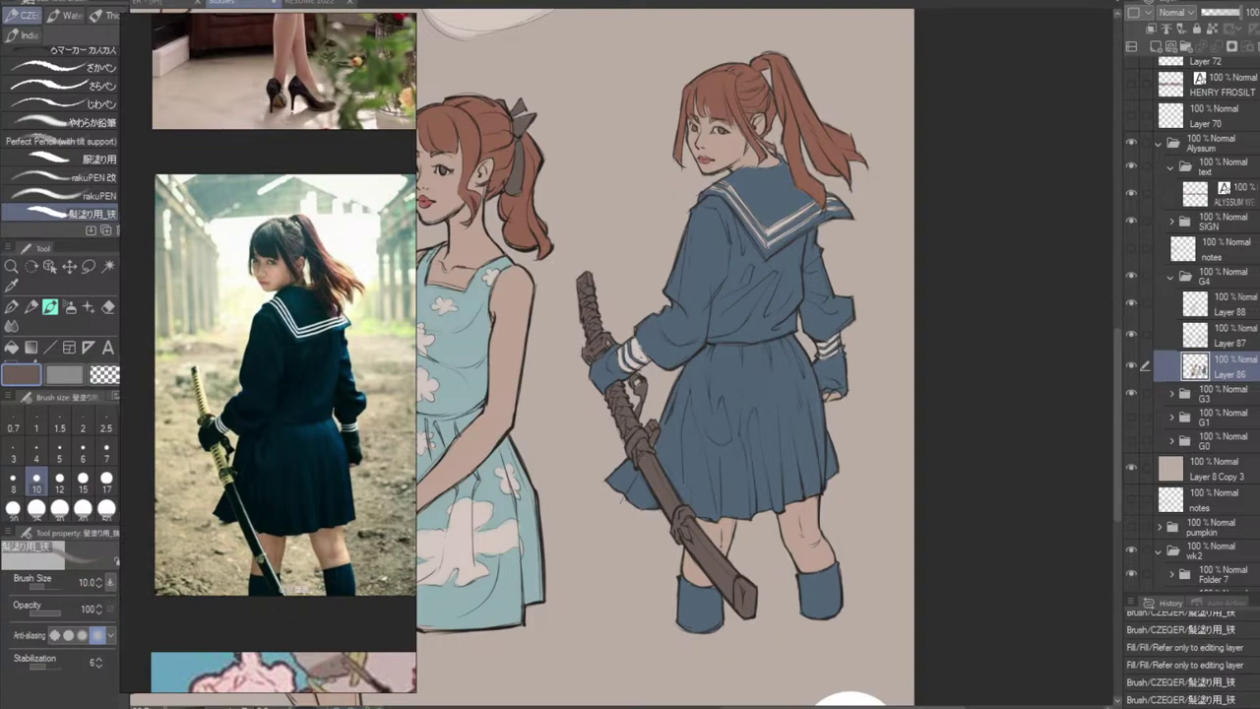
Sample the ochre yellow from the apron girl's large waist bow and paint the first wraps at the upper end of the sword hilt.
{"action": "left_click_drag", "start_coordinate": [679, 242], "coordinate": [1039, 273]}
{"action": "left_click_drag", "start_coordinate": [671, 387], "coordinate": [828, 309]}
{"action": "left_click", "coordinate": [727, 395], "text": "alt"}
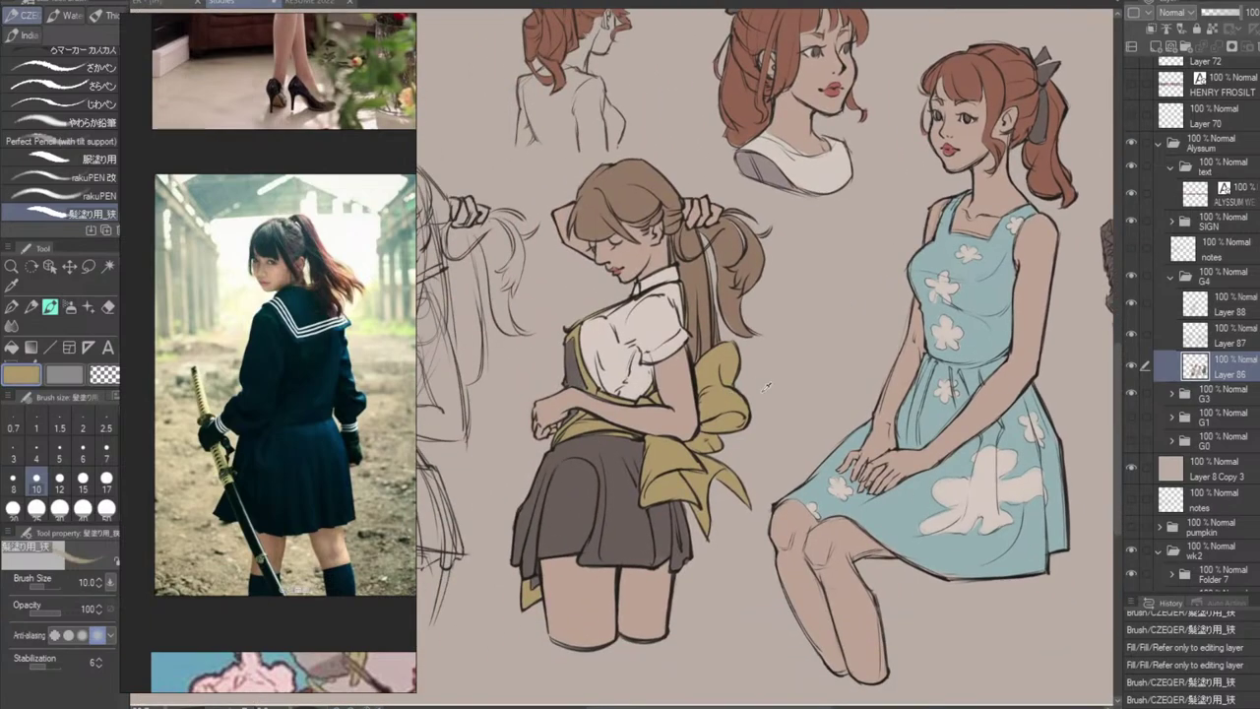
{"action": "left_click_drag", "start_coordinate": [959, 414], "coordinate": [572, 362]}
{"action": "left_click_drag", "start_coordinate": [806, 310], "coordinate": [750, 349]}
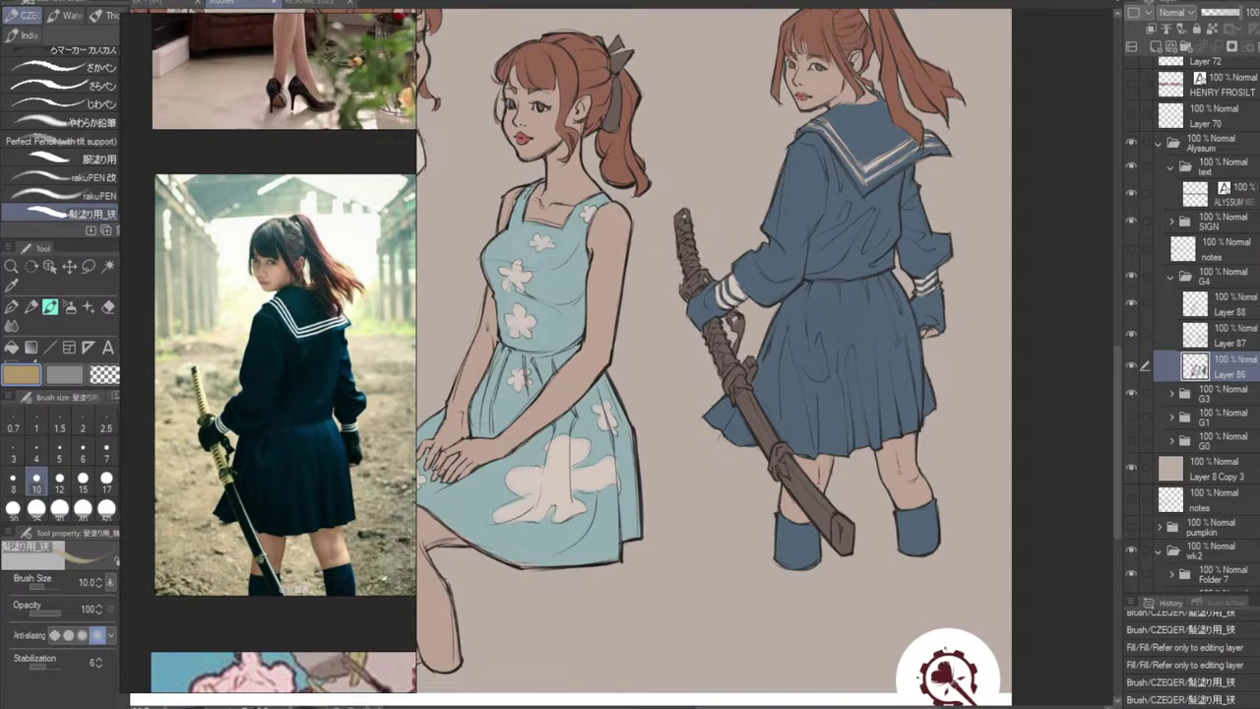
{"action": "left_click_drag", "start_coordinate": [682, 214], "coordinate": [680, 222]}
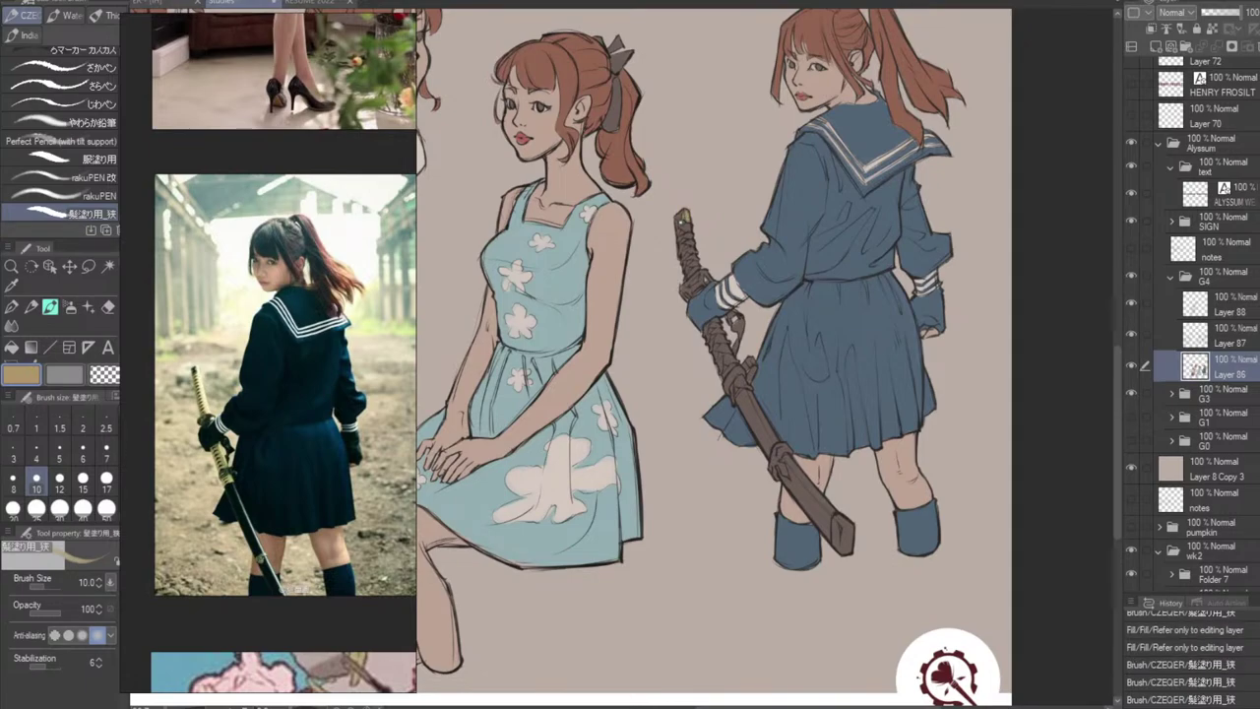
{"action": "left_click", "coordinate": [677, 225]}
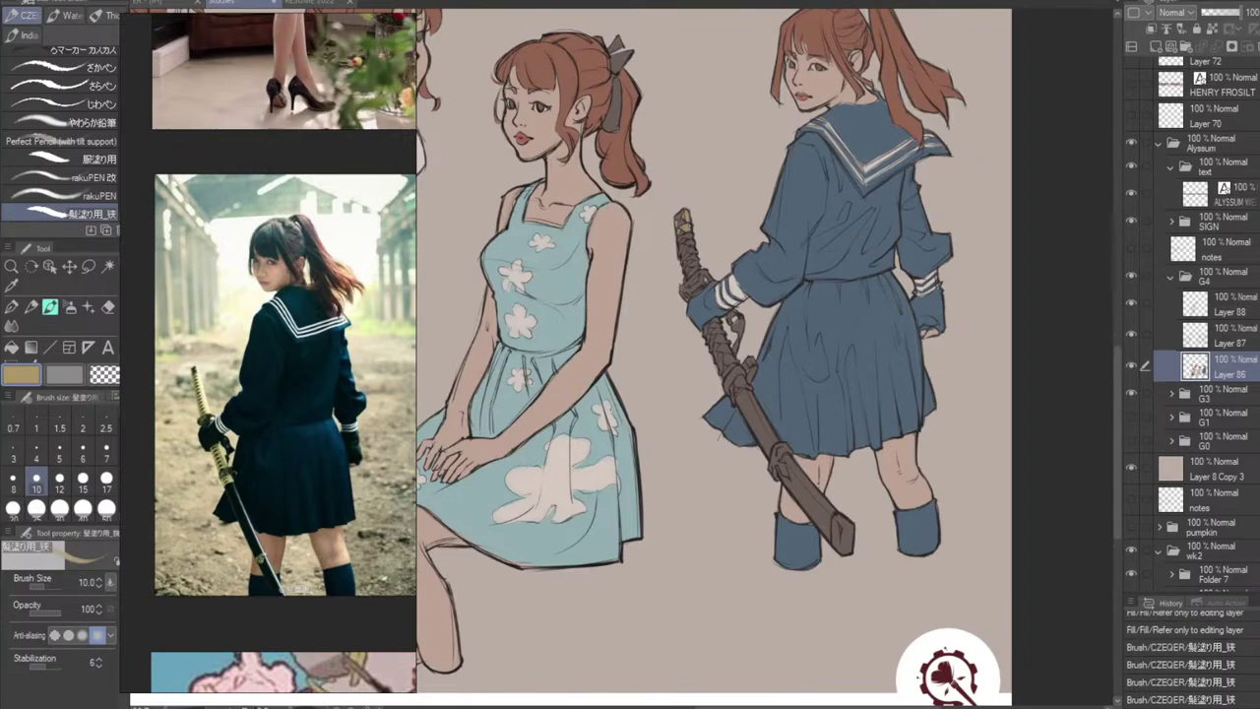
{"action": "left_click", "coordinate": [679, 222]}
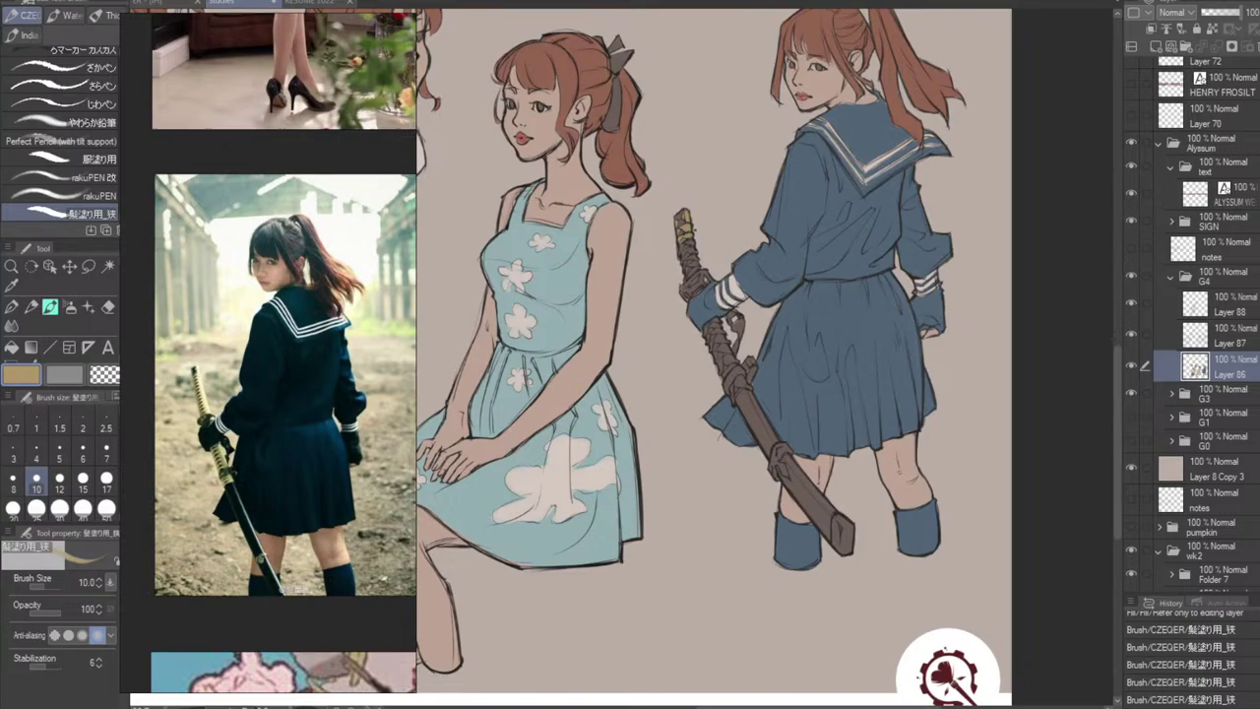
{"action": "left_click", "coordinate": [689, 241]}
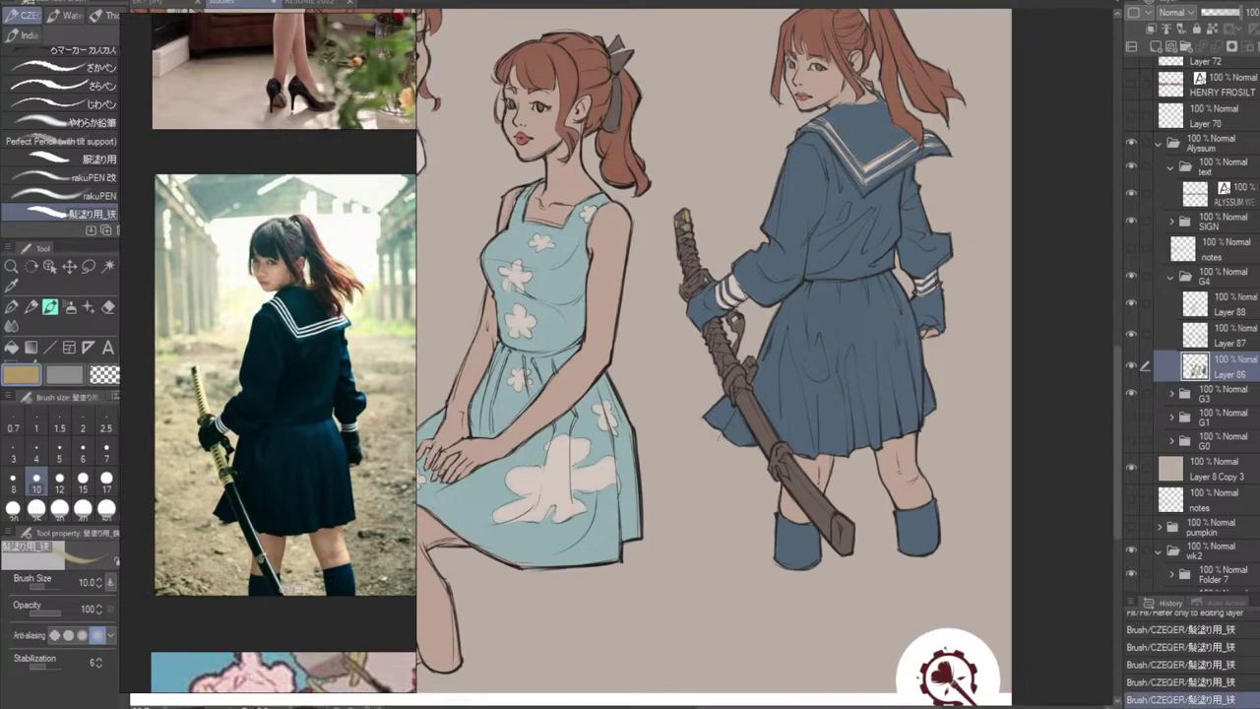
{"action": "left_click", "coordinate": [679, 235]}
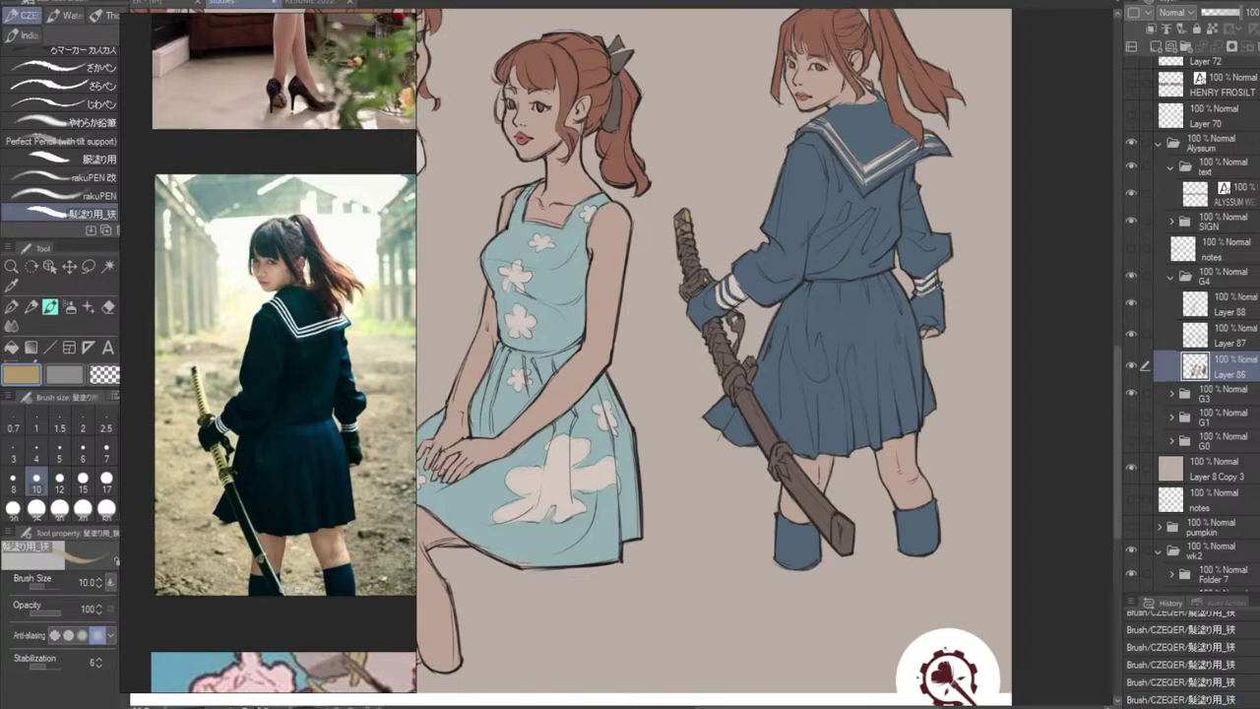
Reduce the brush size to 7, continue the ochre wrapping down the hilt to the glove, and erase stray colour beside it.
{"action": "key", "text": "bracketleft"}
{"action": "key", "text": "bracketleft"}
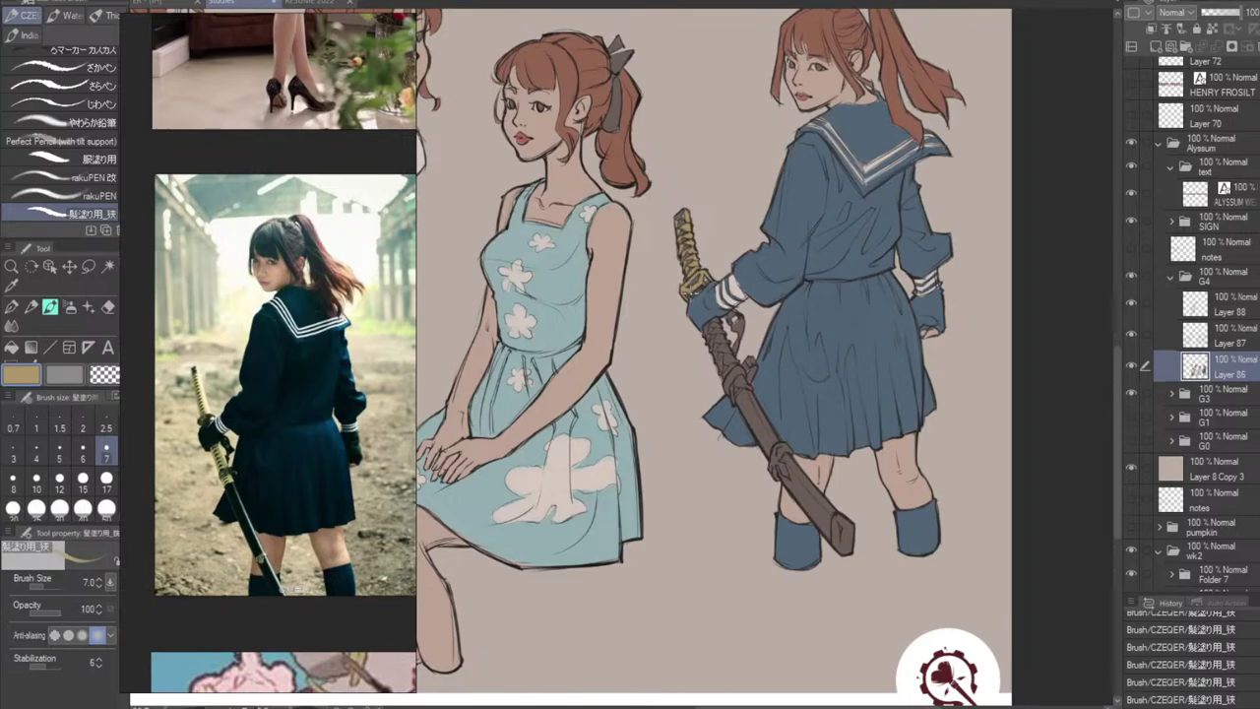
{"action": "key", "text": "e"}
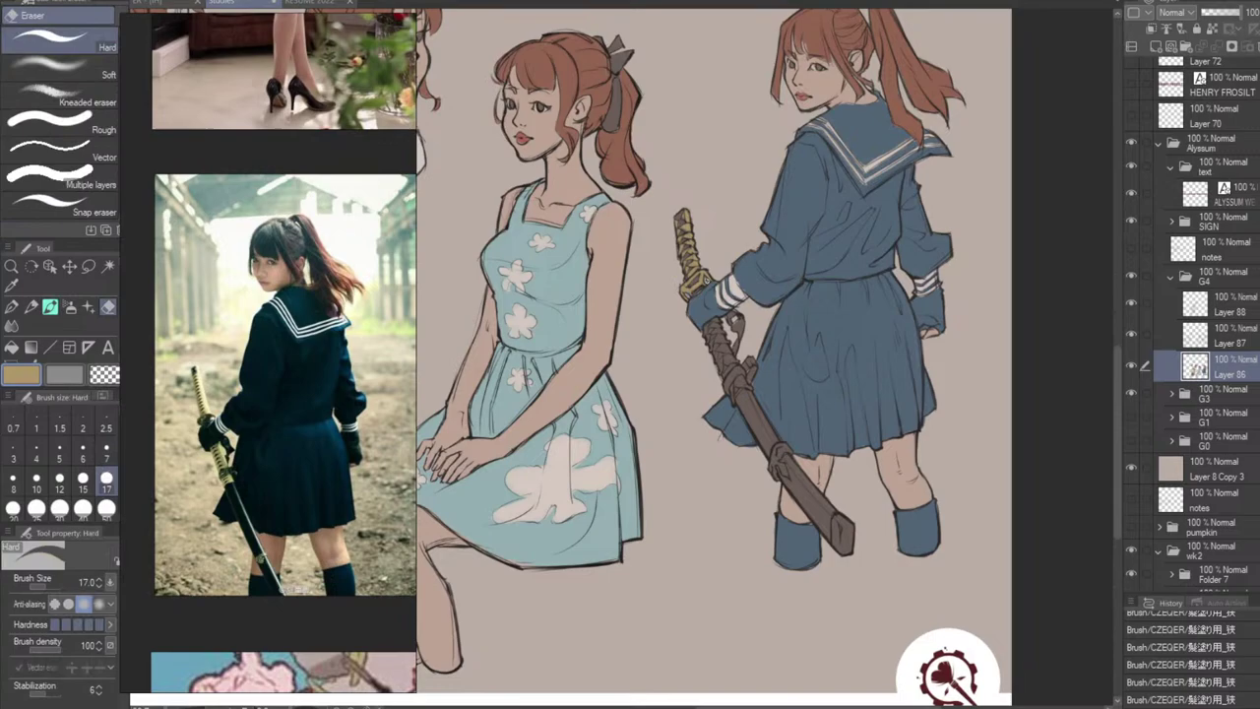
{"action": "left_click", "coordinate": [733, 248]}
{"action": "key", "text": "b"}
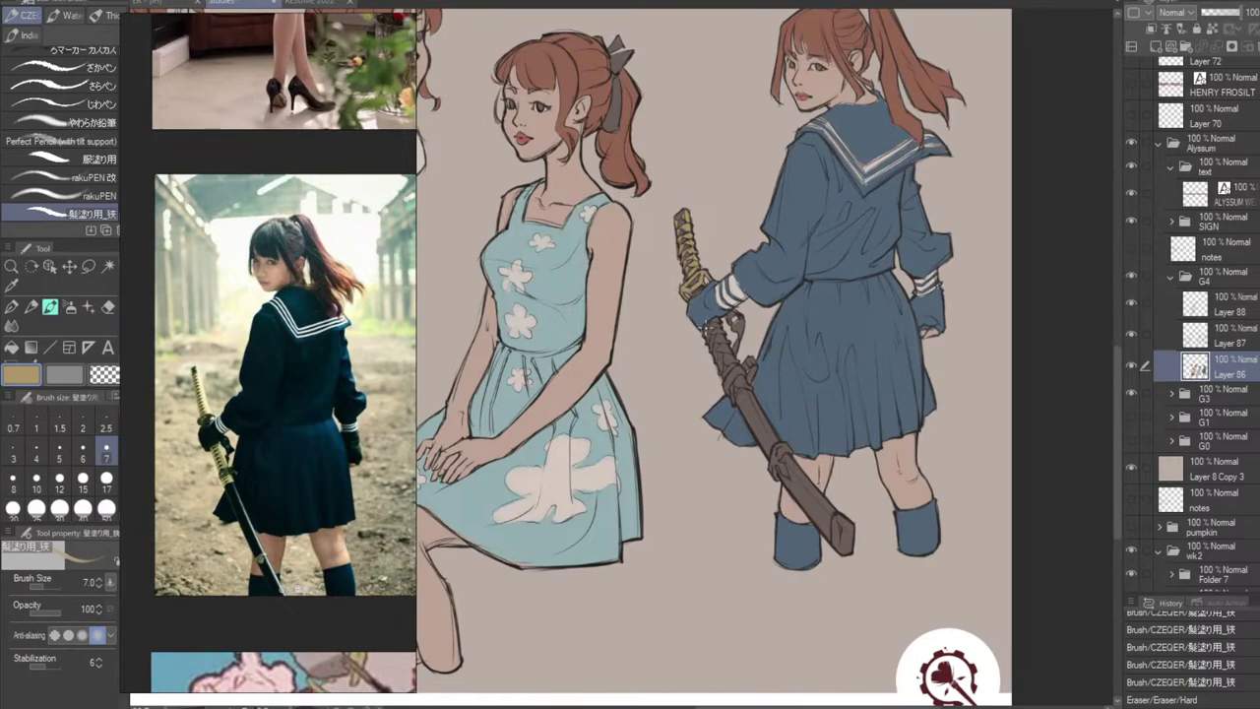
Paint the sword's wrapping below the glove and the band at the scabbard's mouth in ochre, cleaning up with the Eraser.
{"action": "left_click", "coordinate": [705, 329]}
{"action": "left_click_drag", "start_coordinate": [738, 387], "coordinate": [731, 393]}
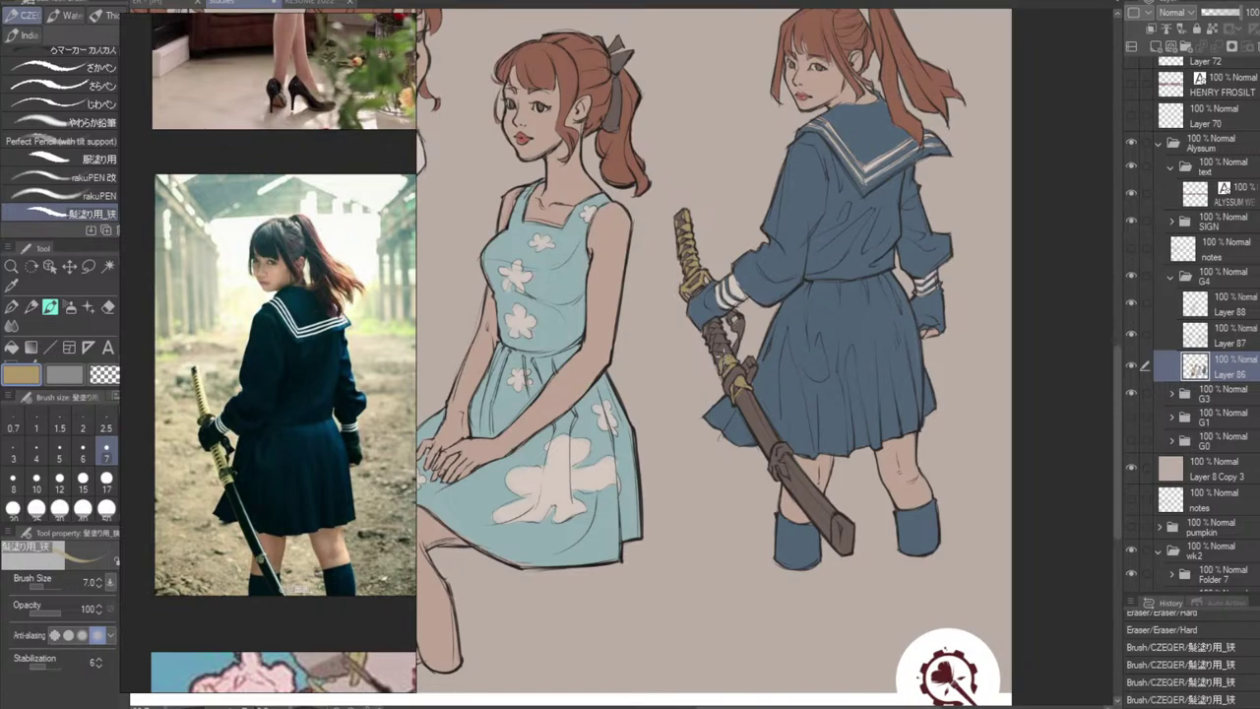
{"action": "left_click_drag", "start_coordinate": [721, 356], "coordinate": [724, 360]}
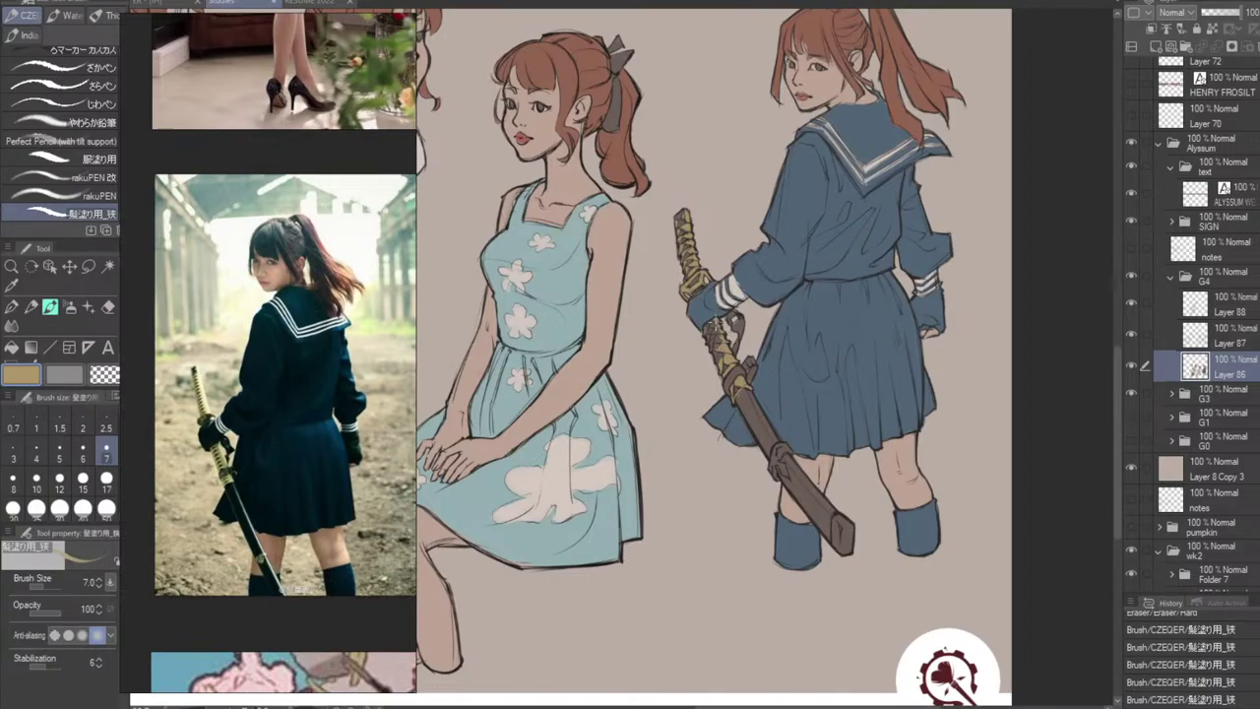
{"action": "left_click_drag", "start_coordinate": [710, 323], "coordinate": [711, 327]}
{"action": "key", "text": "e"}
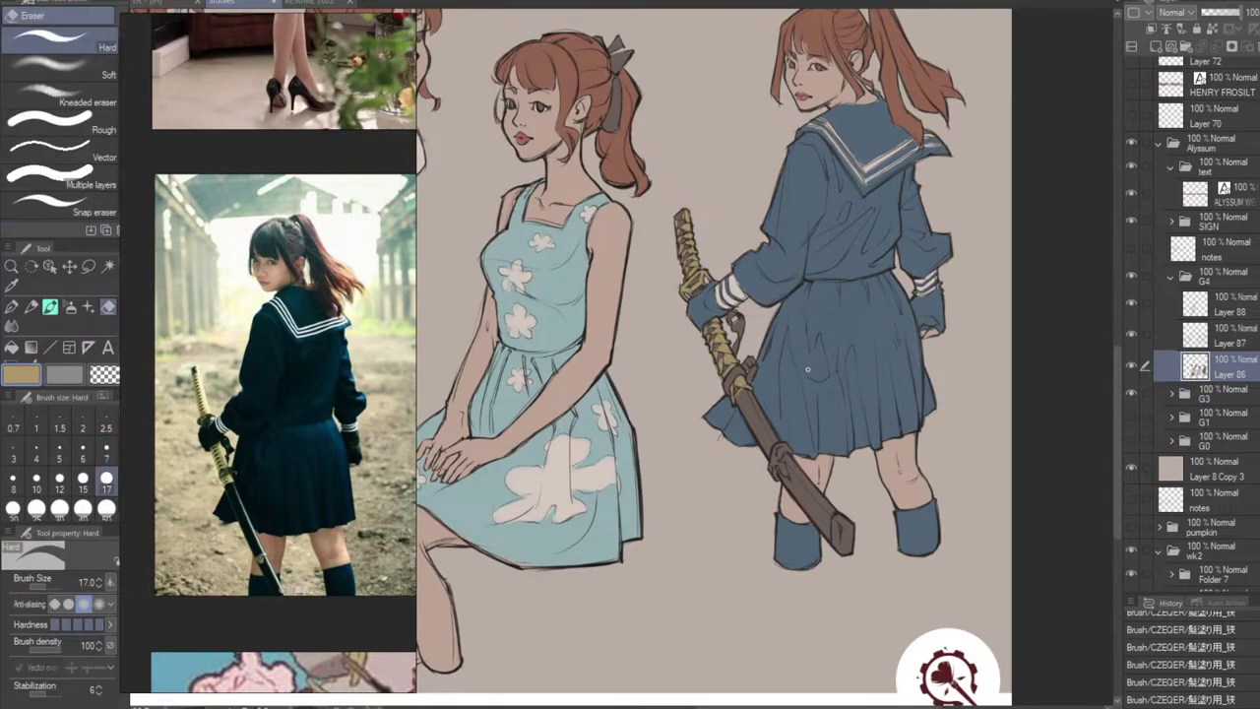
{"action": "key", "text": "b"}
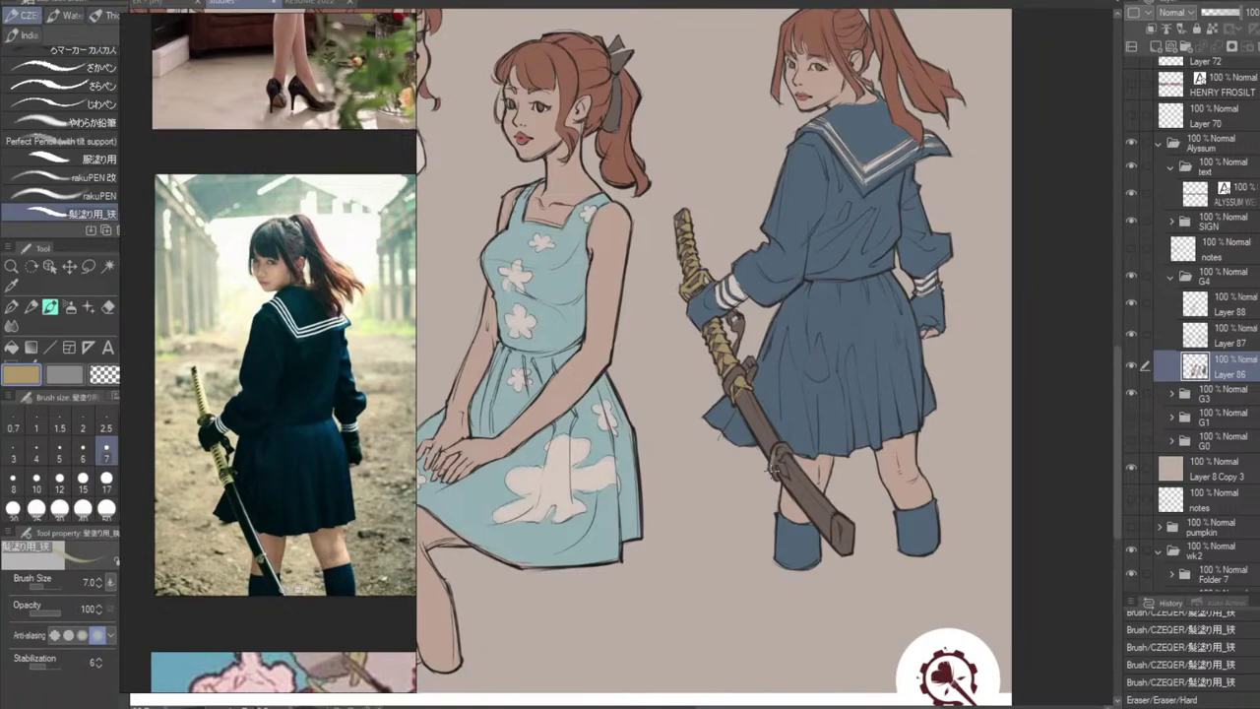
Paint the cord knot halfway down the scabbard in the same ochre and touch up its edges.
{"action": "left_click_drag", "start_coordinate": [777, 470], "coordinate": [782, 476]}
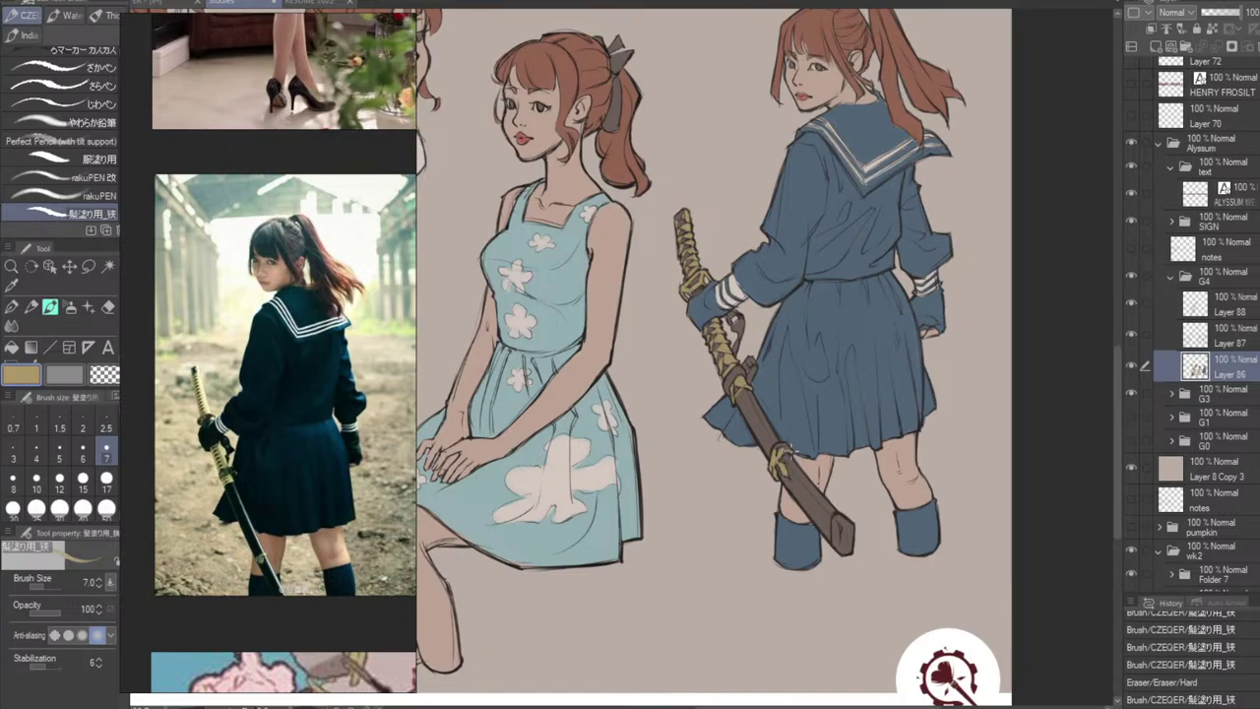
{"action": "left_click_drag", "start_coordinate": [783, 447], "coordinate": [775, 452]}
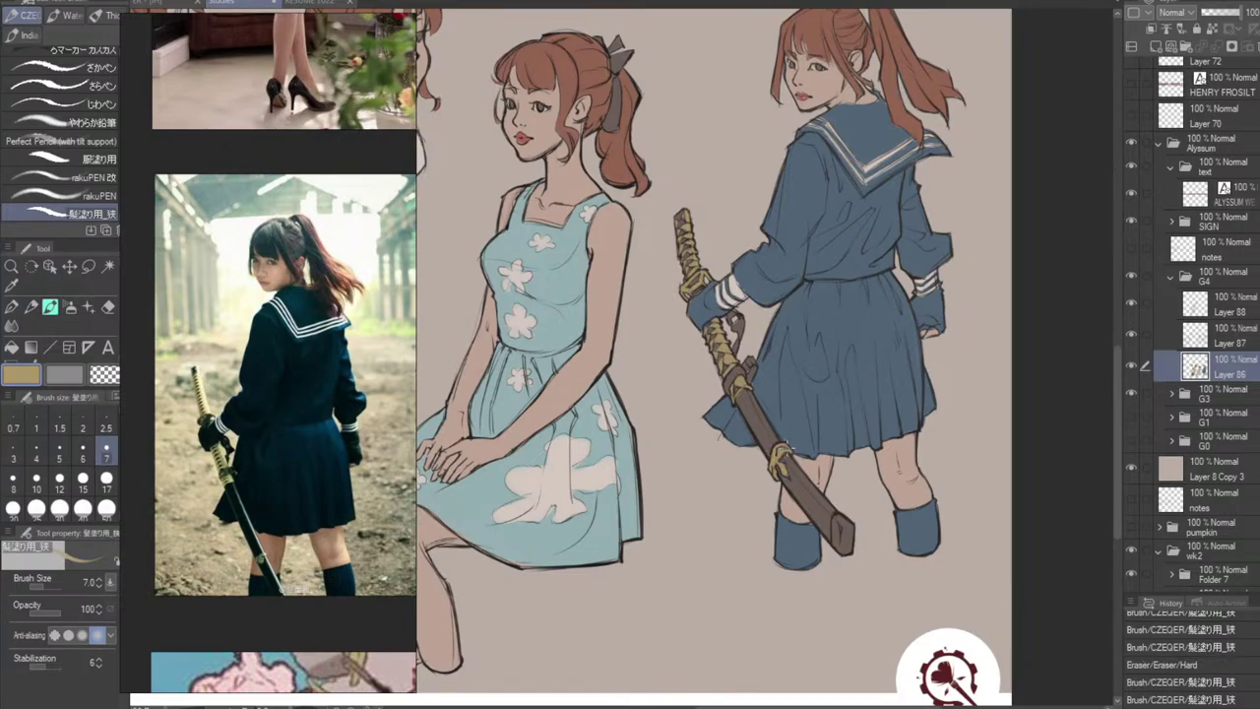
{"action": "left_click", "coordinate": [778, 450]}
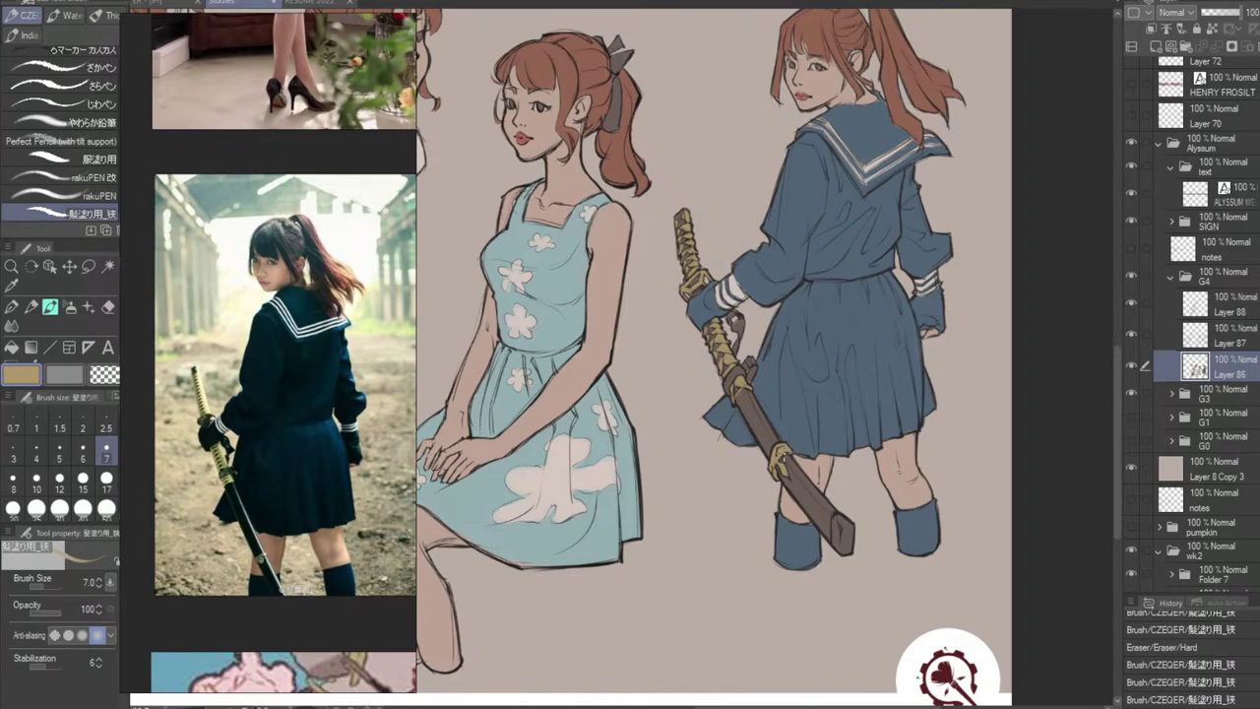
{"action": "left_click", "coordinate": [783, 455]}
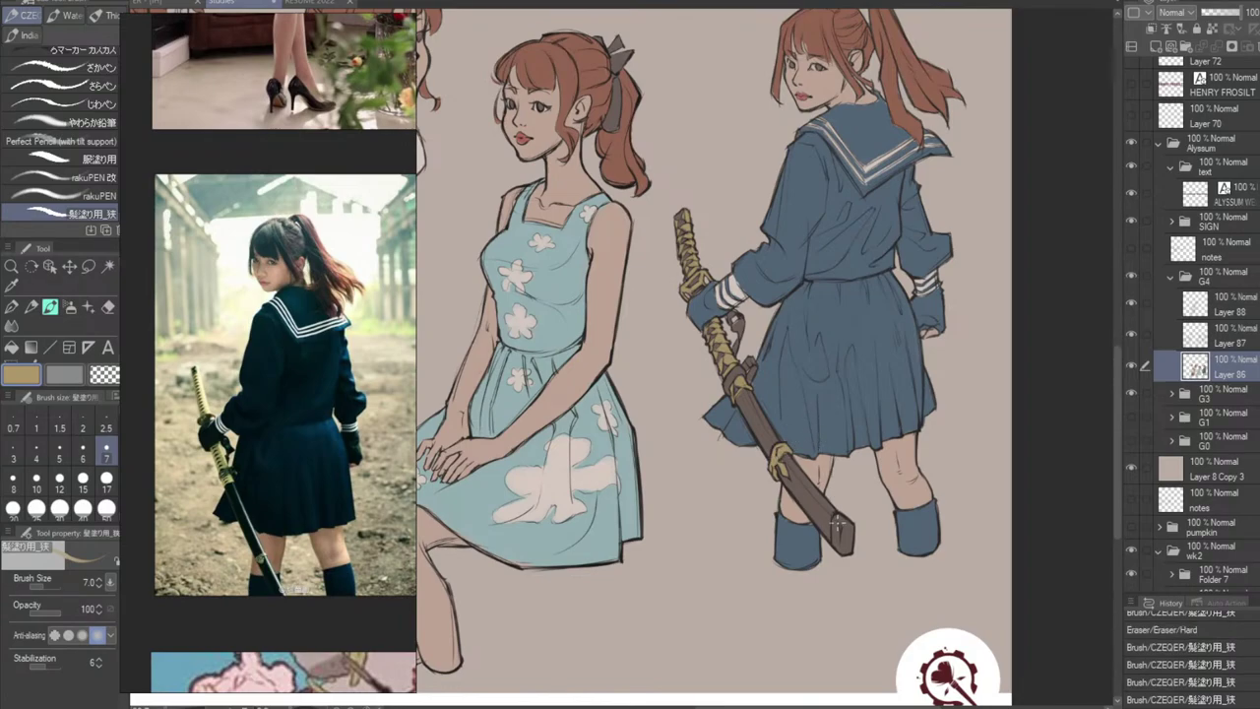
Paint the scabbard's end cap in ochre and touch up the cord near the scabbard's mouth in a darker olive.
{"action": "mouse_move", "coordinate": [837, 523]}
{"action": "left_mouse_down"}
{"action": "mouse_move", "coordinate": [842, 549]}
{"action": "mouse_move", "coordinate": [843, 517]}
{"action": "left_mouse_up"}
{"action": "left_click_drag", "start_coordinate": [834, 528], "coordinate": [836, 521]}
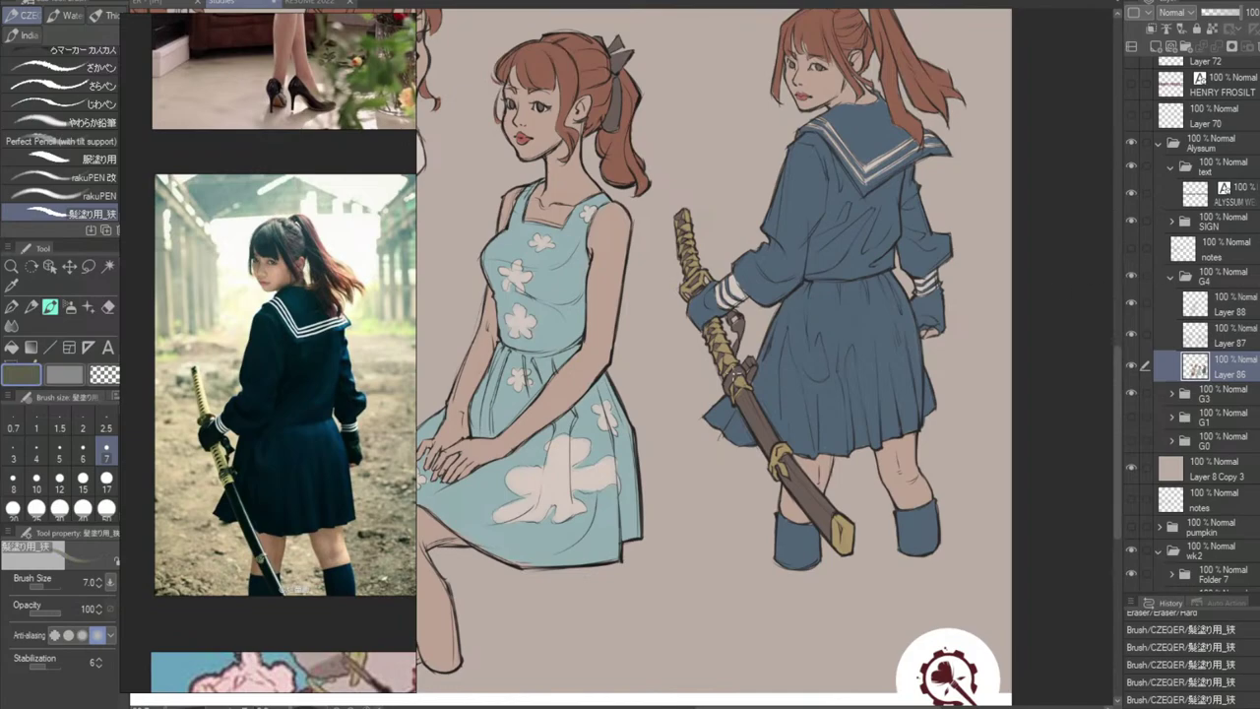
{"action": "mouse_move", "coordinate": [738, 375]}
{"action": "left_mouse_down"}
{"action": "mouse_move", "coordinate": [730, 382]}
{"action": "mouse_move", "coordinate": [744, 367]}
{"action": "mouse_move", "coordinate": [754, 378]}
{"action": "mouse_move", "coordinate": [734, 346]}
{"action": "mouse_move", "coordinate": [742, 320]}
{"action": "mouse_move", "coordinate": [738, 348]}
{"action": "left_mouse_up"}
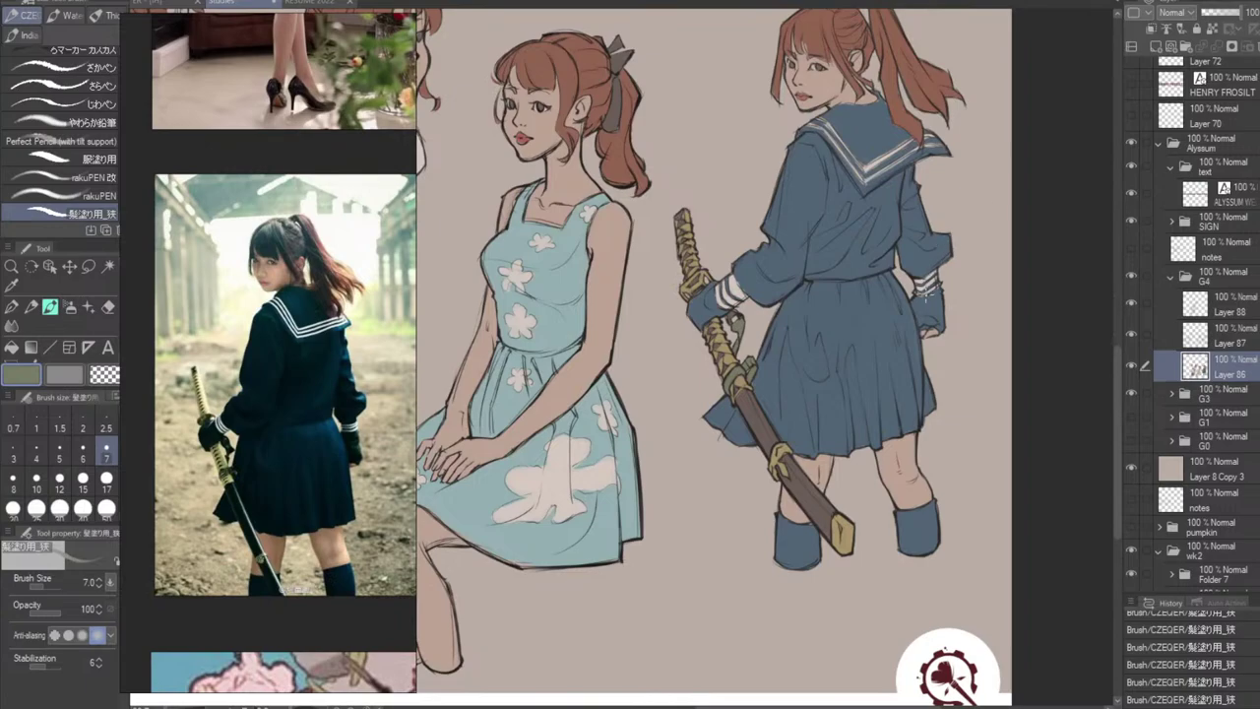
{"action": "left_click_drag", "start_coordinate": [953, 250], "coordinate": [942, 325]}
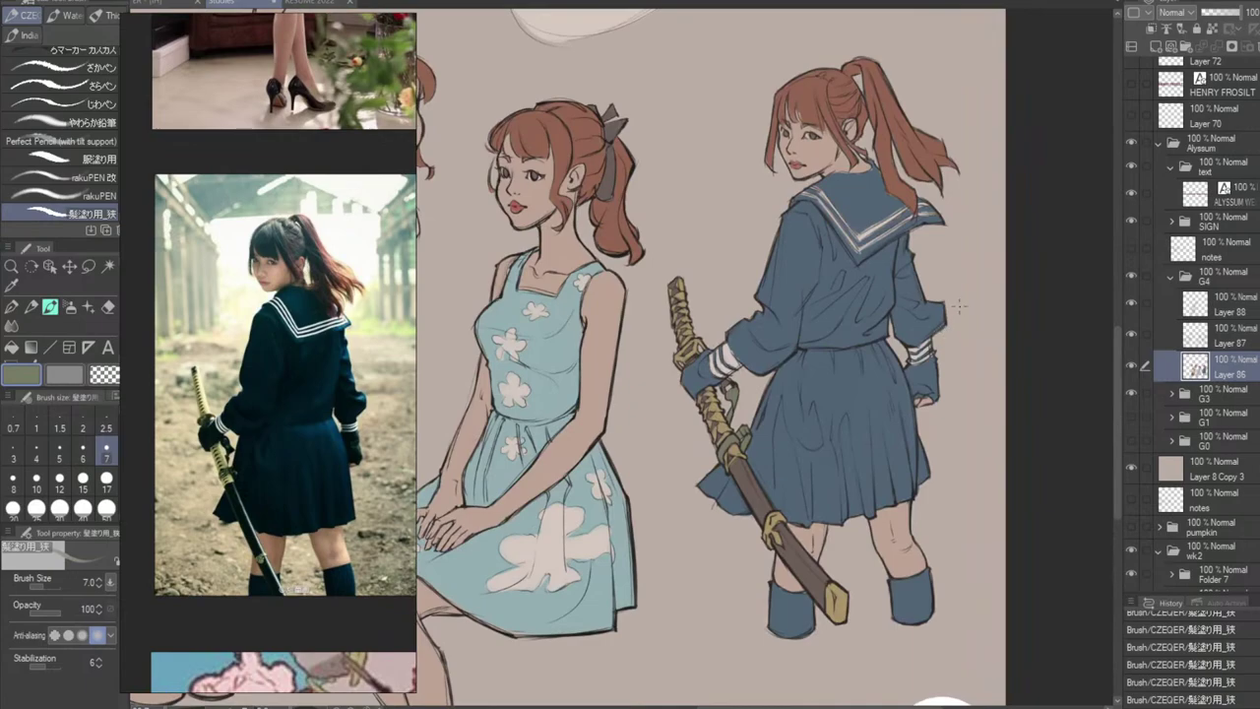
Compare the coloured schoolgirl with the neighbouring figures, sampling the hair's red-brown and the pale tone of the dress flowers.
{"action": "left_click", "coordinate": [809, 102], "text": "alt"}
{"action": "scroll", "coordinate": [805, 146], "scroll_direction": "down", "scroll_amount": 2}
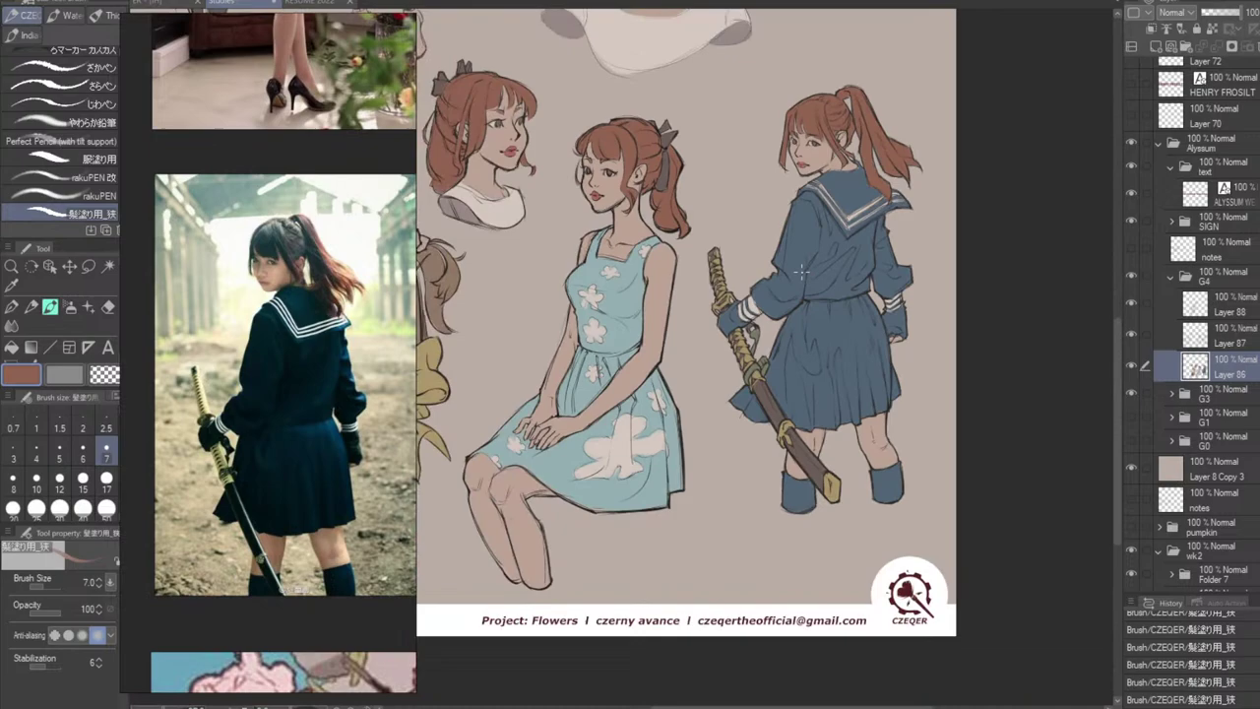
{"action": "left_click_drag", "start_coordinate": [800, 271], "coordinate": [941, 387]}
{"action": "scroll", "coordinate": [941, 387], "scroll_direction": "up", "scroll_amount": 3}
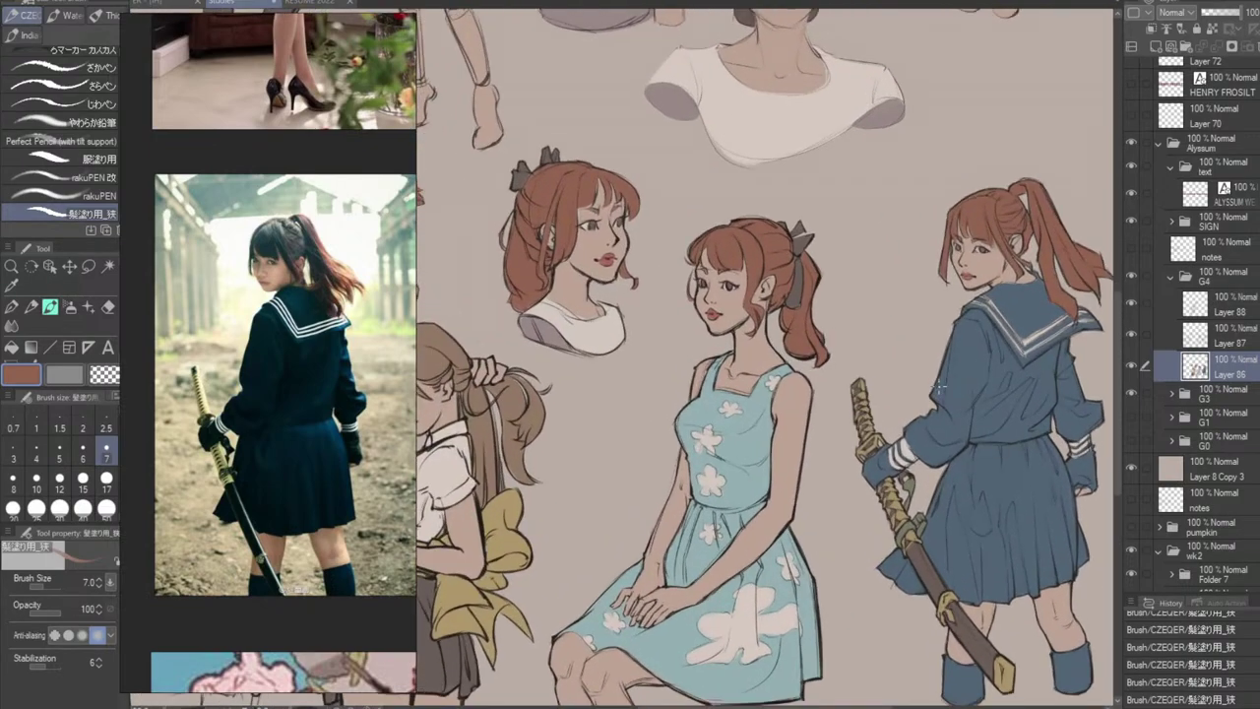
{"action": "left_click", "coordinate": [713, 644], "text": "alt"}
{"action": "left_click_drag", "start_coordinate": [1000, 237], "coordinate": [789, 291]}
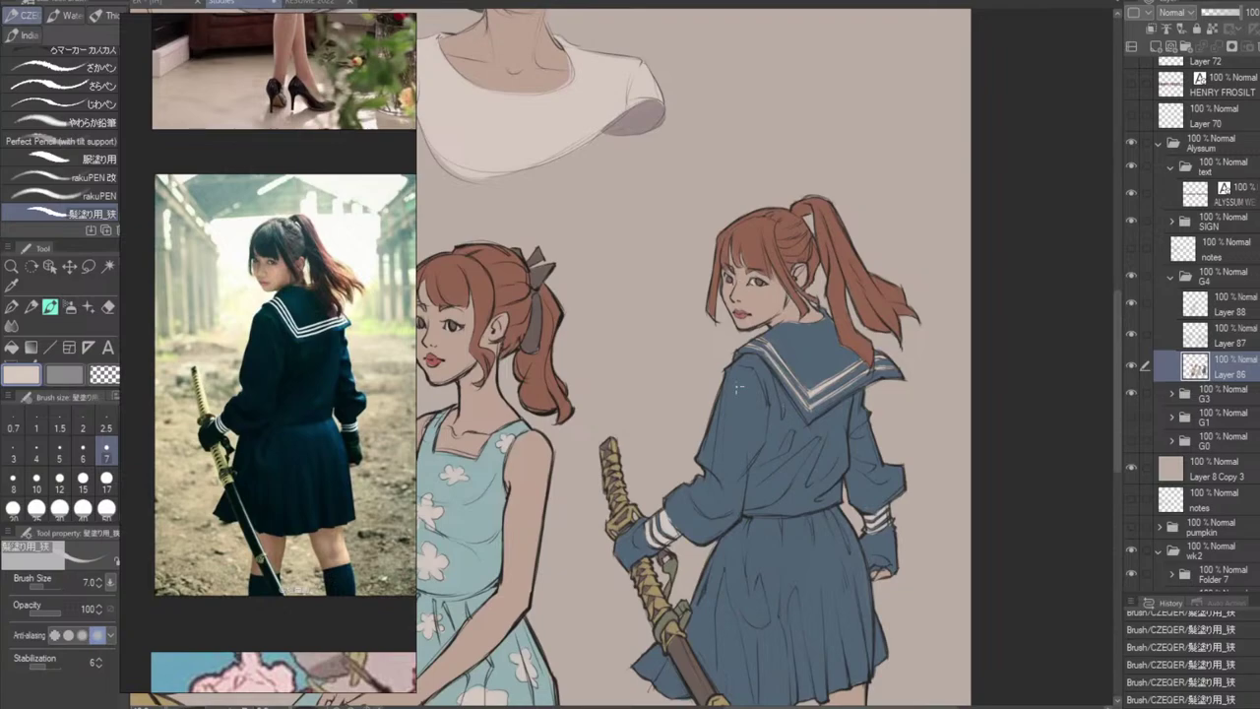
{"action": "scroll", "coordinate": [736, 388], "scroll_direction": "down", "scroll_amount": 5}
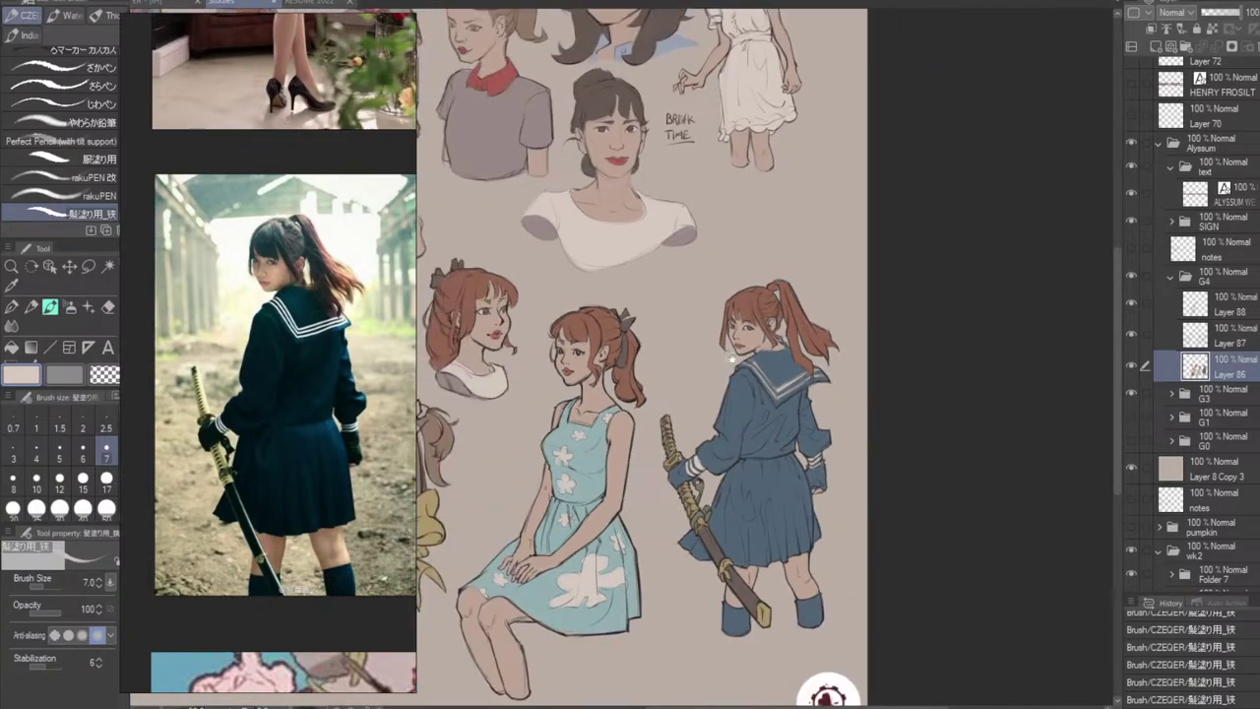
{"action": "mouse_move", "coordinate": [731, 357]}
{"action": "left_mouse_down"}
{"action": "mouse_move", "coordinate": [922, 273]}
{"action": "mouse_move", "coordinate": [963, 313]}
{"action": "left_mouse_up"}
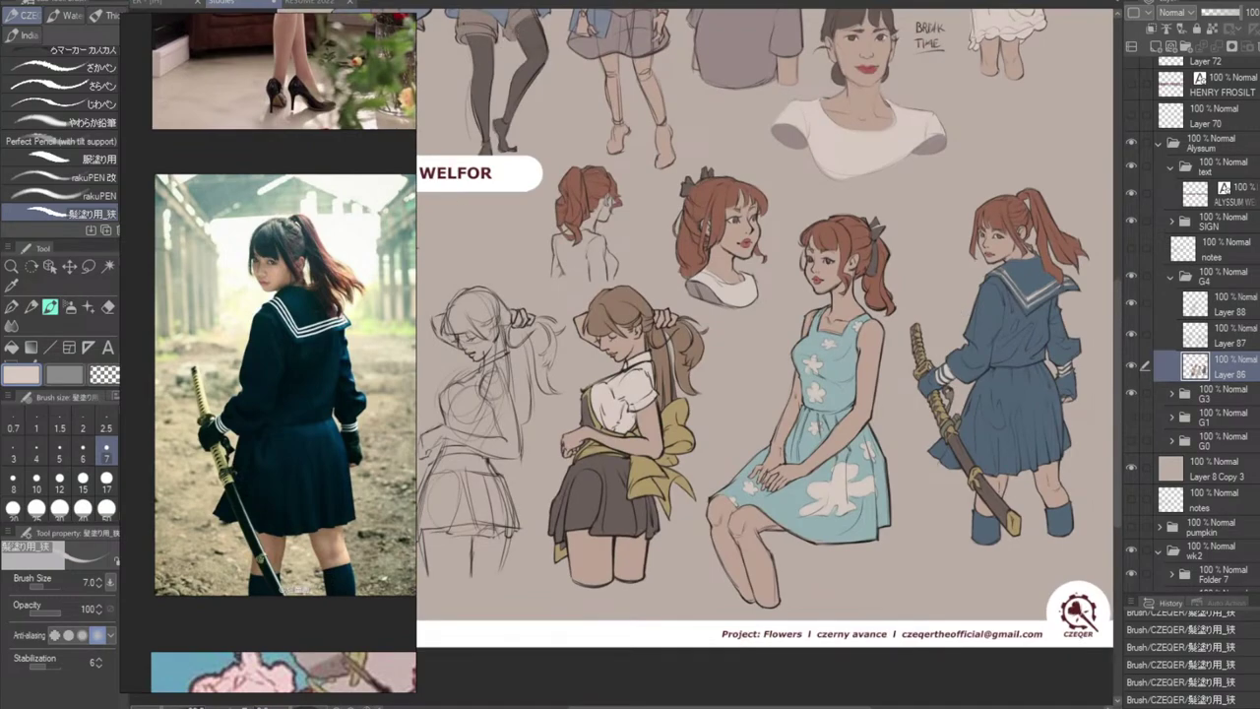
Put away the reference photo window and review the whole character sheet.
{"action": "key", "text": "ctrl+m"}
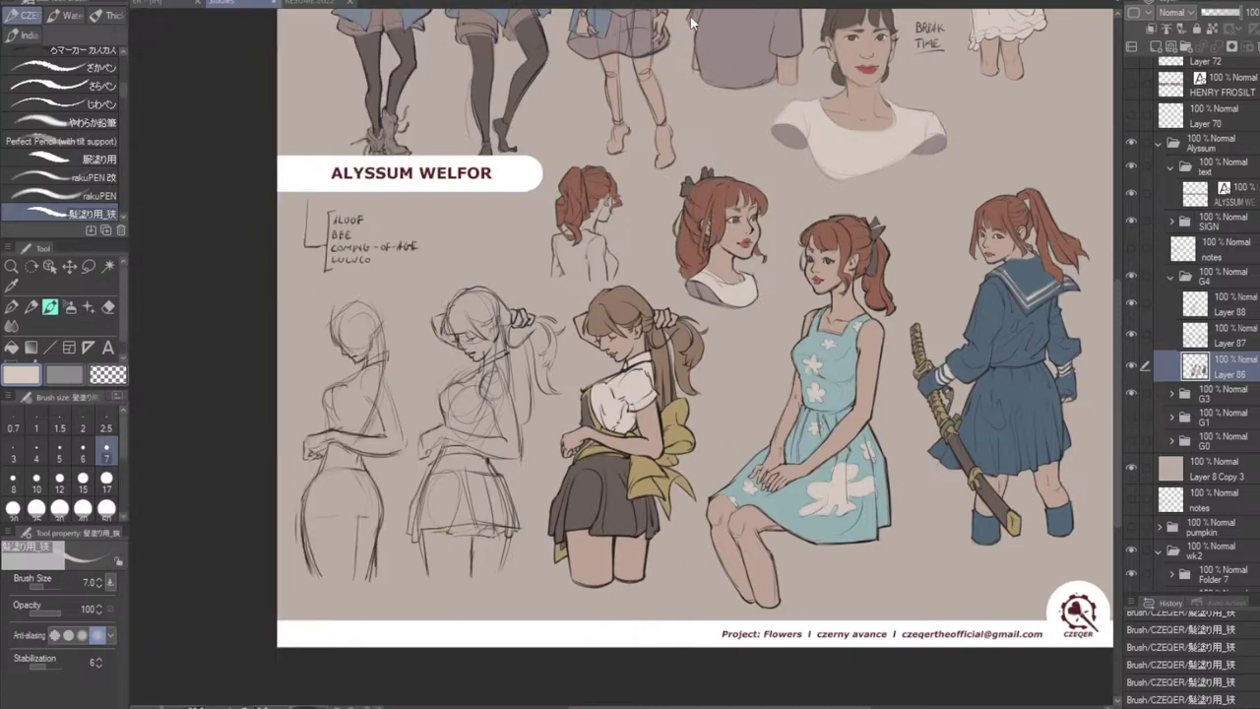
{"action": "scroll", "coordinate": [948, 324], "scroll_direction": "up", "scroll_amount": 1}
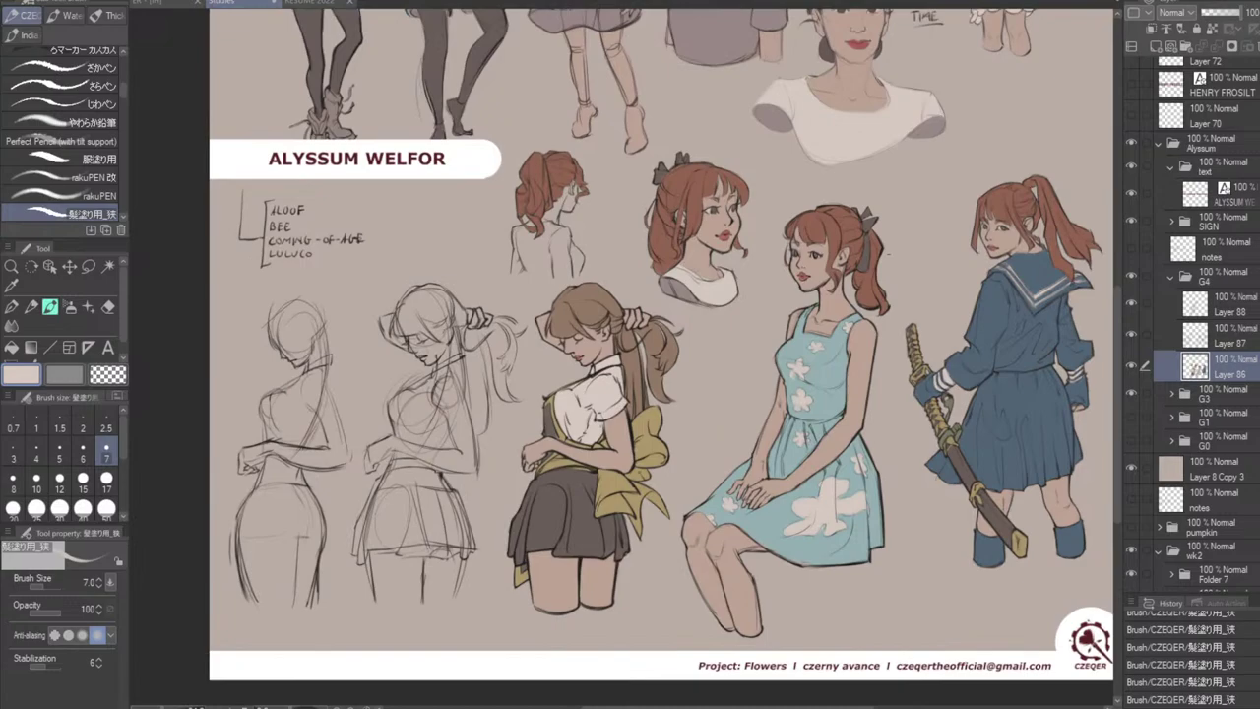
{"action": "key", "text": "ctrl+0"}
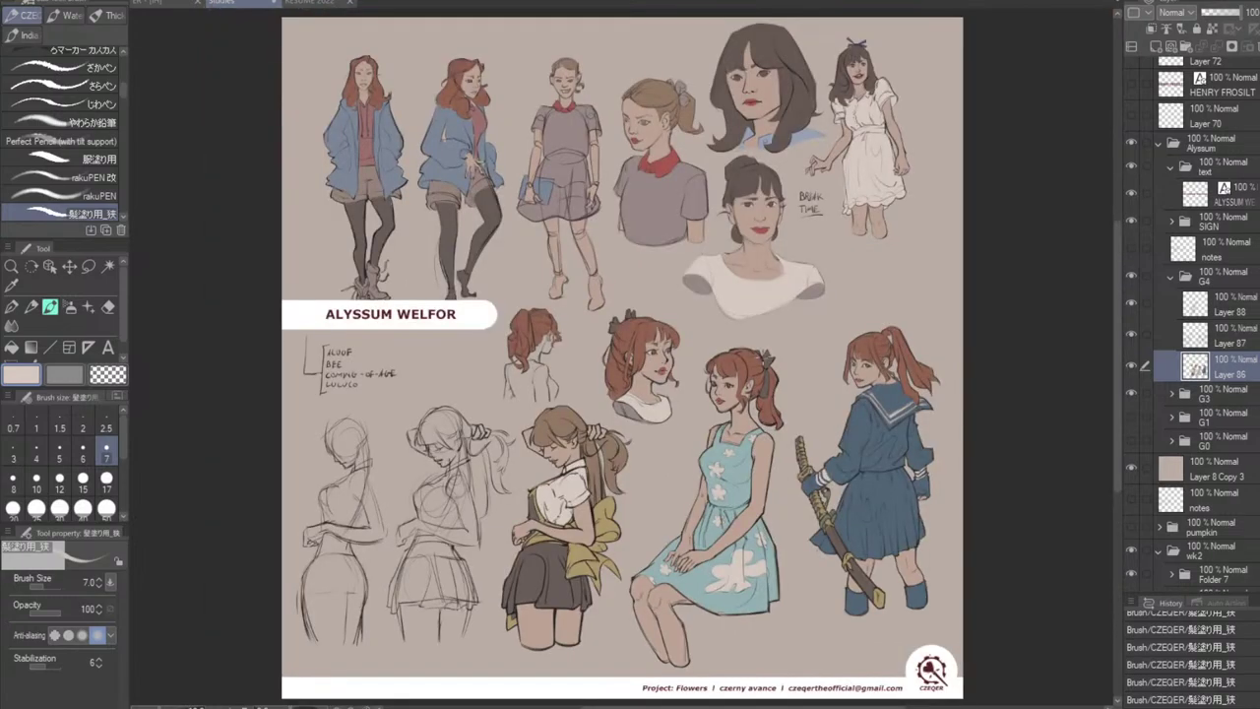
{"action": "scroll", "coordinate": [752, 342], "scroll_direction": "up", "scroll_amount": 3}
{"action": "scroll", "coordinate": [748, 344], "scroll_direction": "down", "scroll_amount": 3}
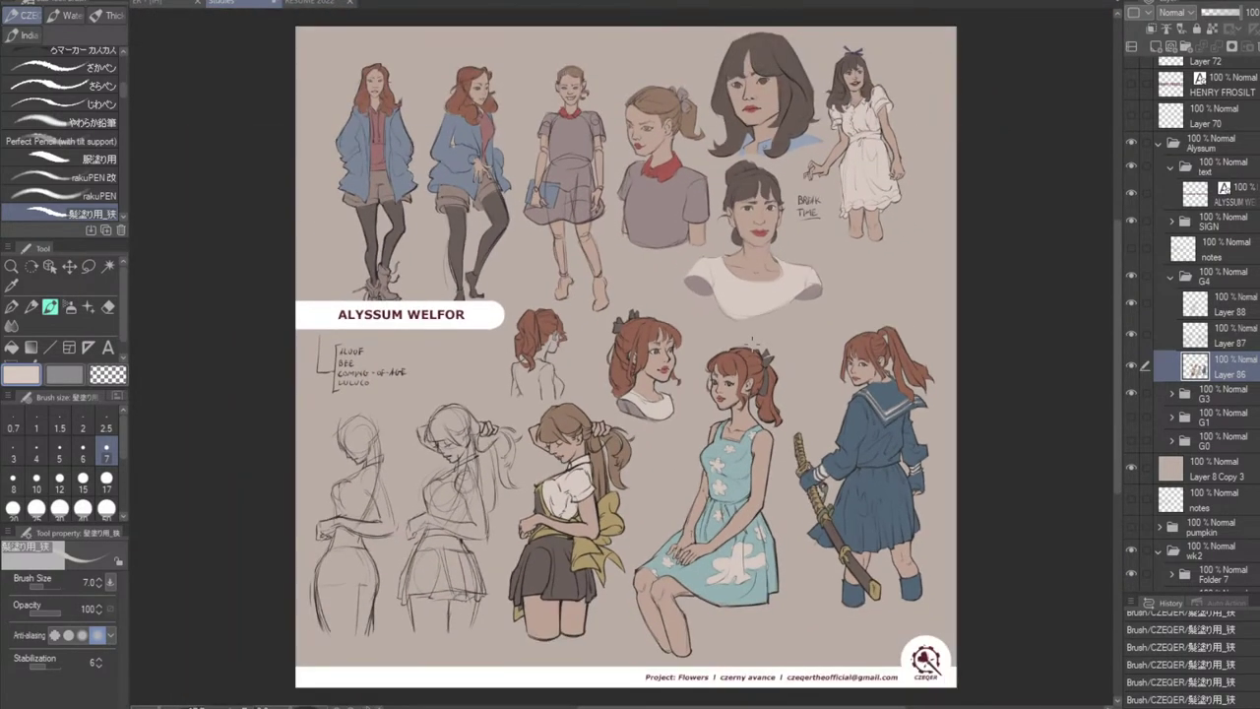
{"action": "scroll", "coordinate": [626, 357], "scroll_direction": "up", "scroll_amount": 1}
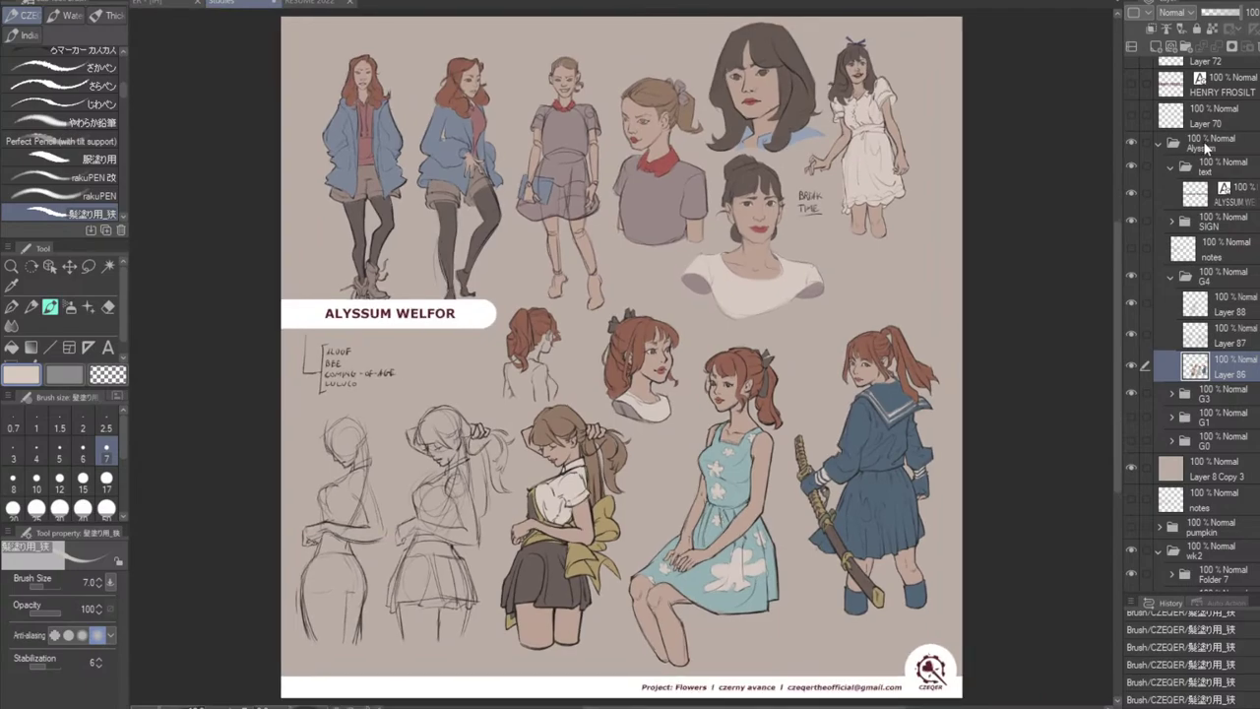
Show the large Czeqer icon layer and reduce the canvas height to 8.5 in, anchored at the bottom-centre reference point.
{"action": "scroll", "coordinate": [1203, 140], "scroll_direction": "up", "scroll_amount": 5}
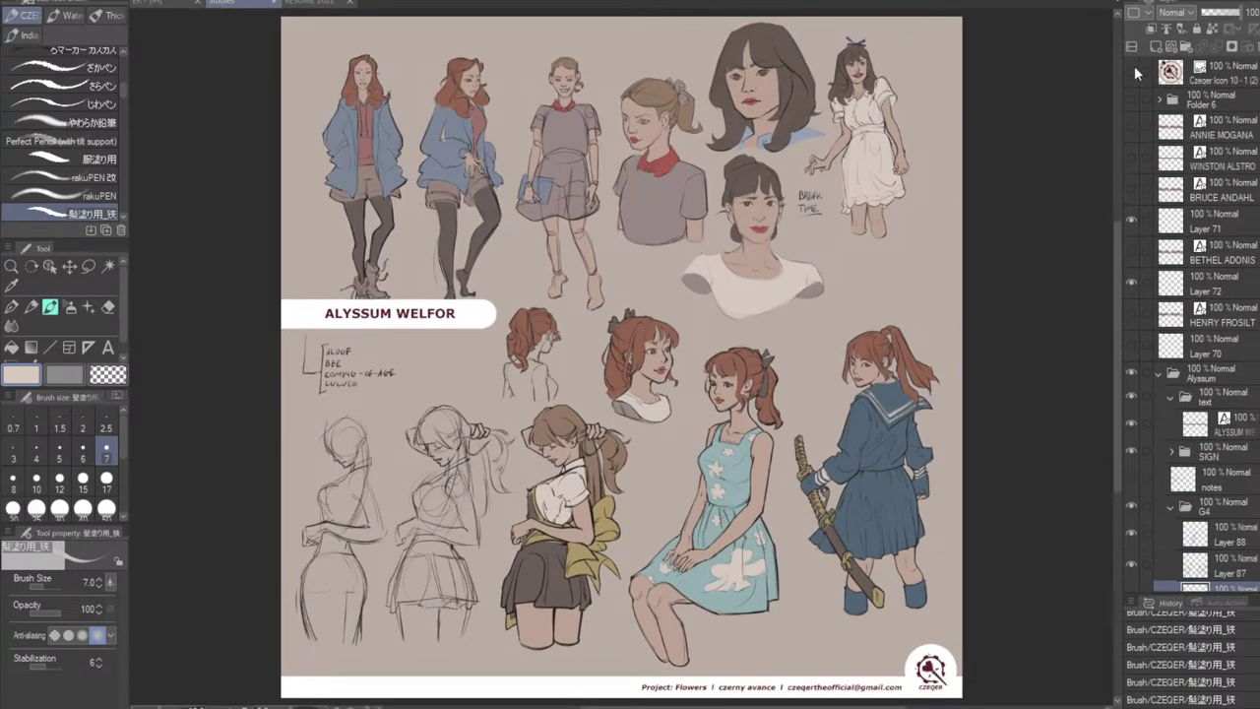
{"action": "left_click", "coordinate": [1134, 66]}
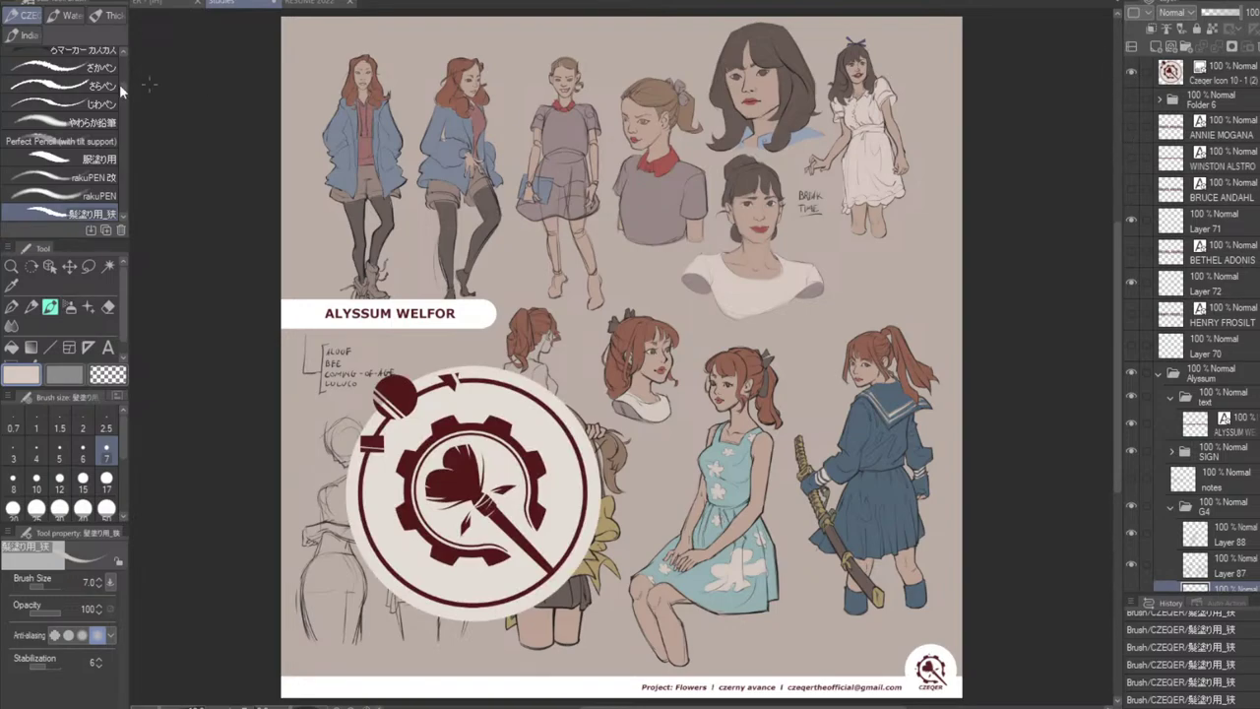
{"action": "left_click", "coordinate": [46, 1]}
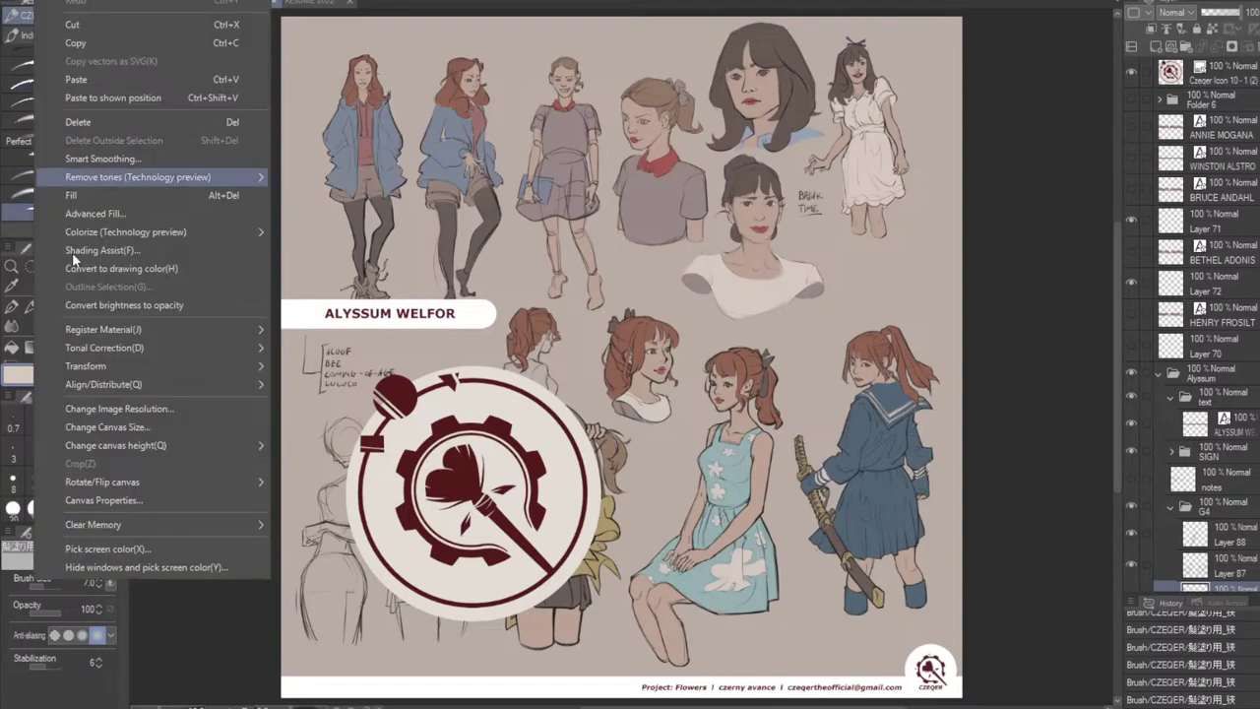
{"action": "left_click", "coordinate": [142, 428]}
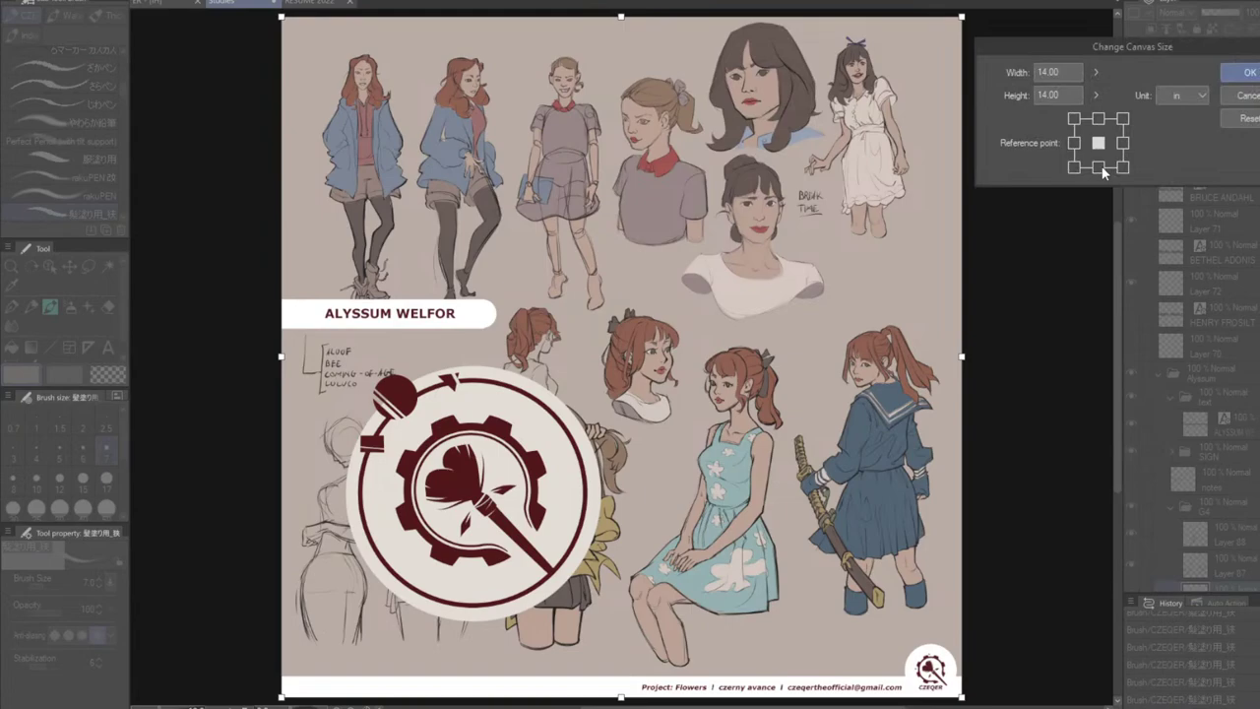
{"action": "left_click", "coordinate": [1100, 167]}
{"action": "left_click_drag", "start_coordinate": [1071, 95], "coordinate": [1032, 96]}
{"action": "type", "text": "8"}
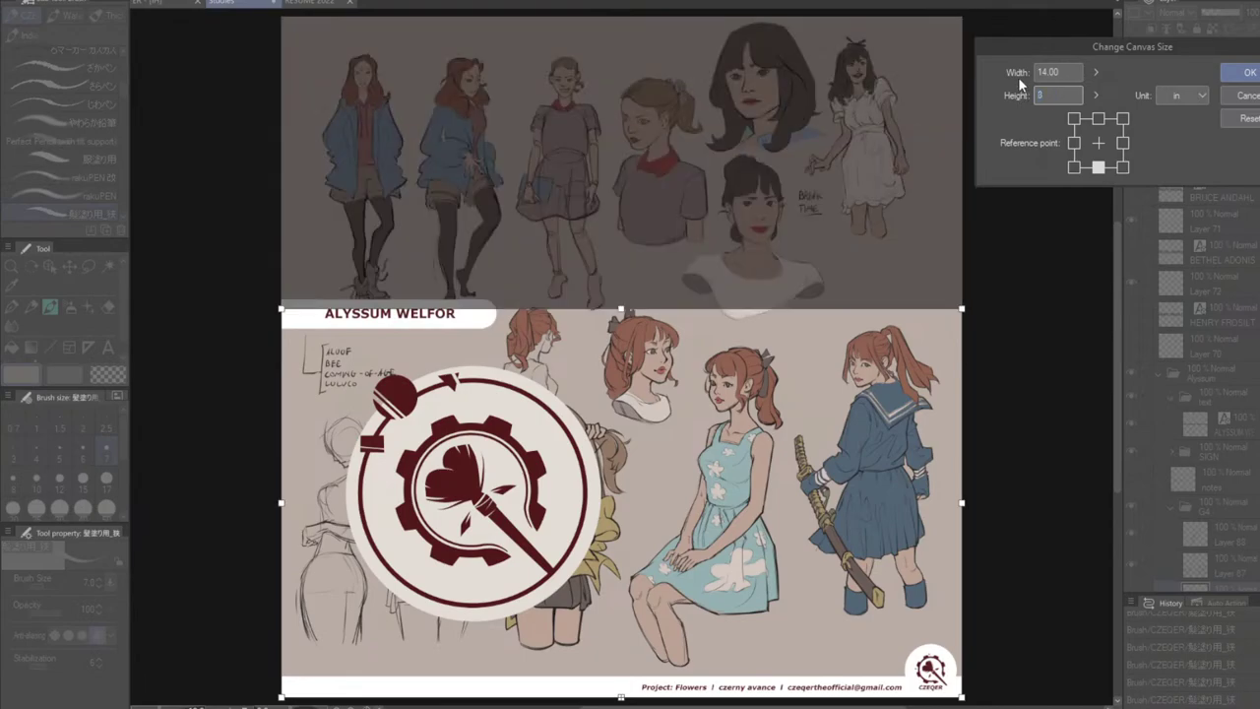
{"action": "type", "text": ".5"}
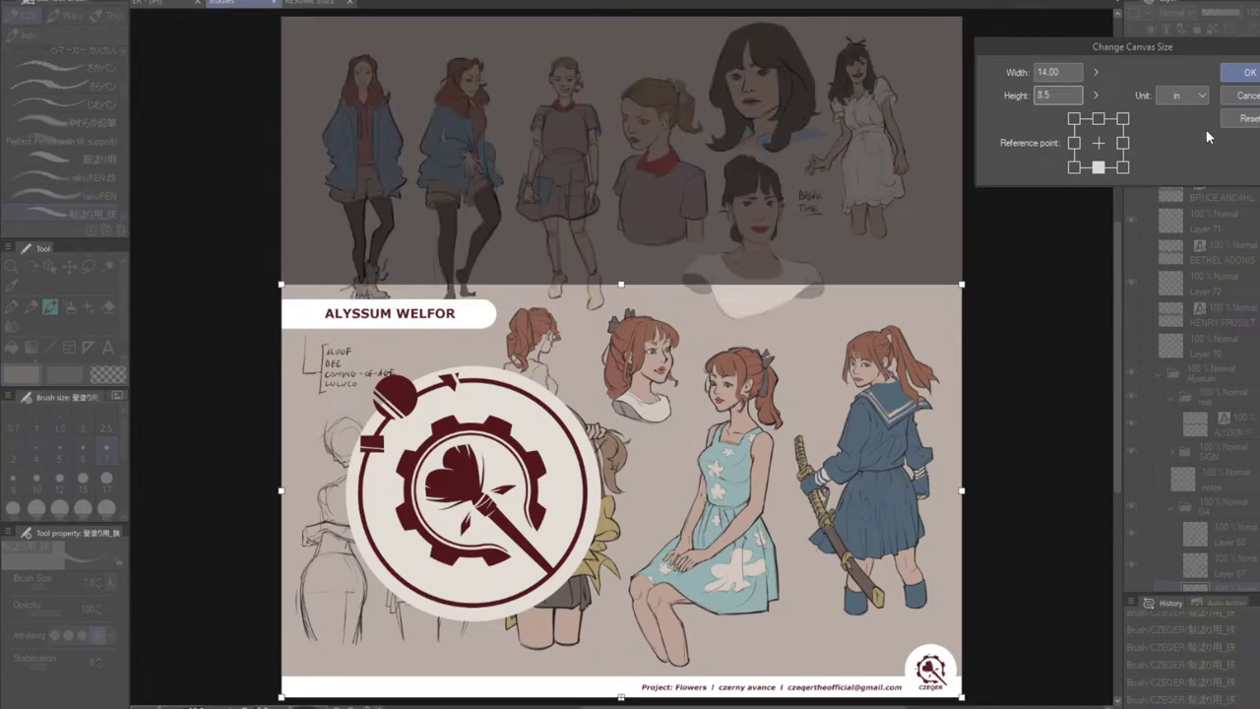
{"action": "left_click", "coordinate": [1242, 73]}
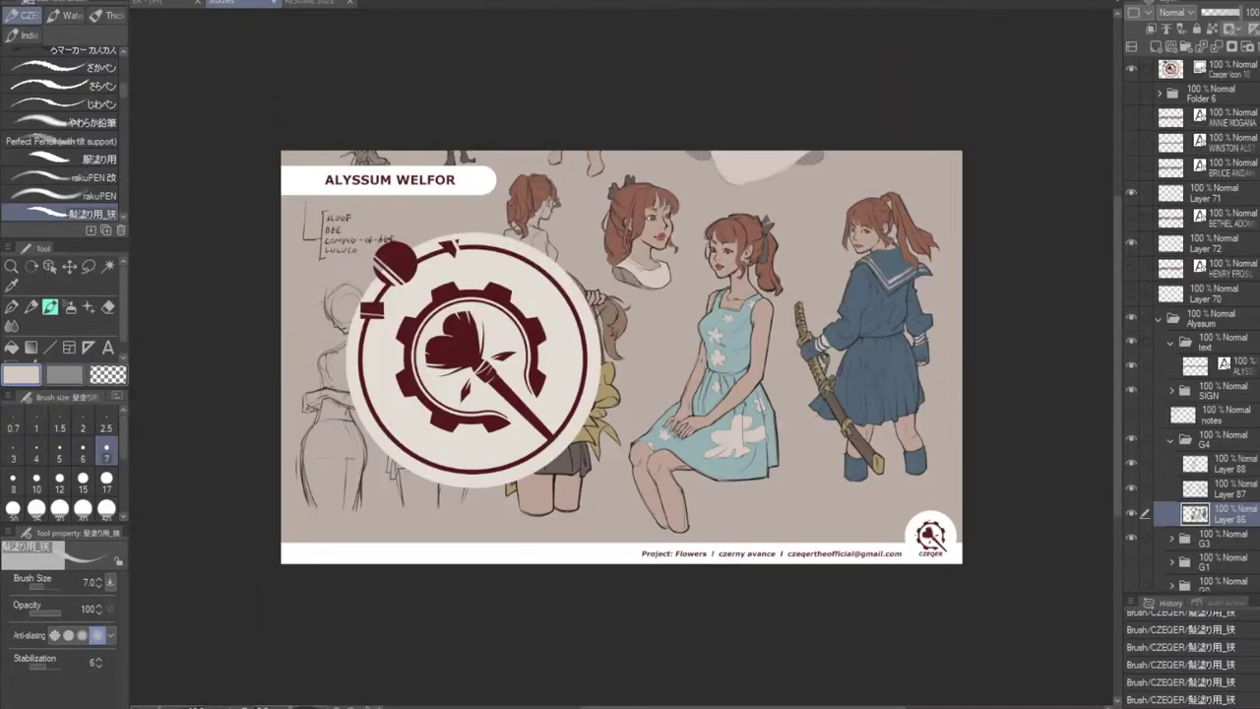
{"action": "key", "text": "ctrl+0"}
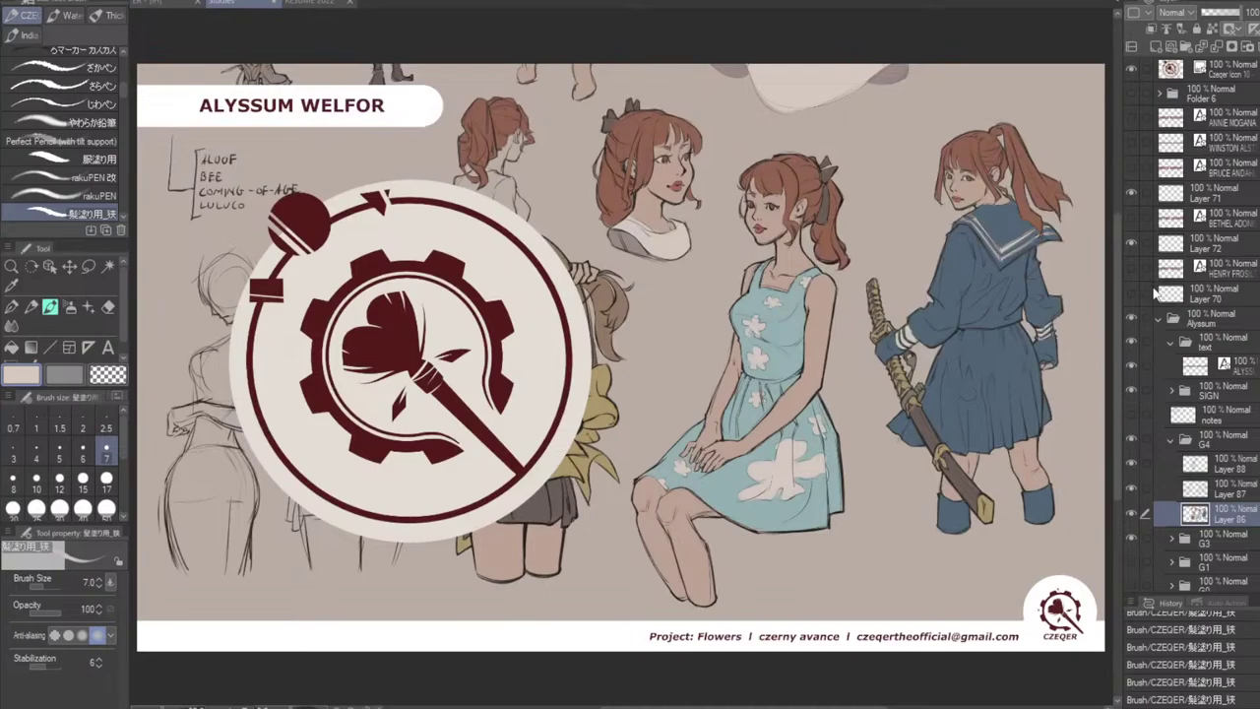
Hide the text and SIGN folders, leaving the layout notes layer beneath them hidden as well.
{"action": "left_click", "coordinate": [1132, 340]}
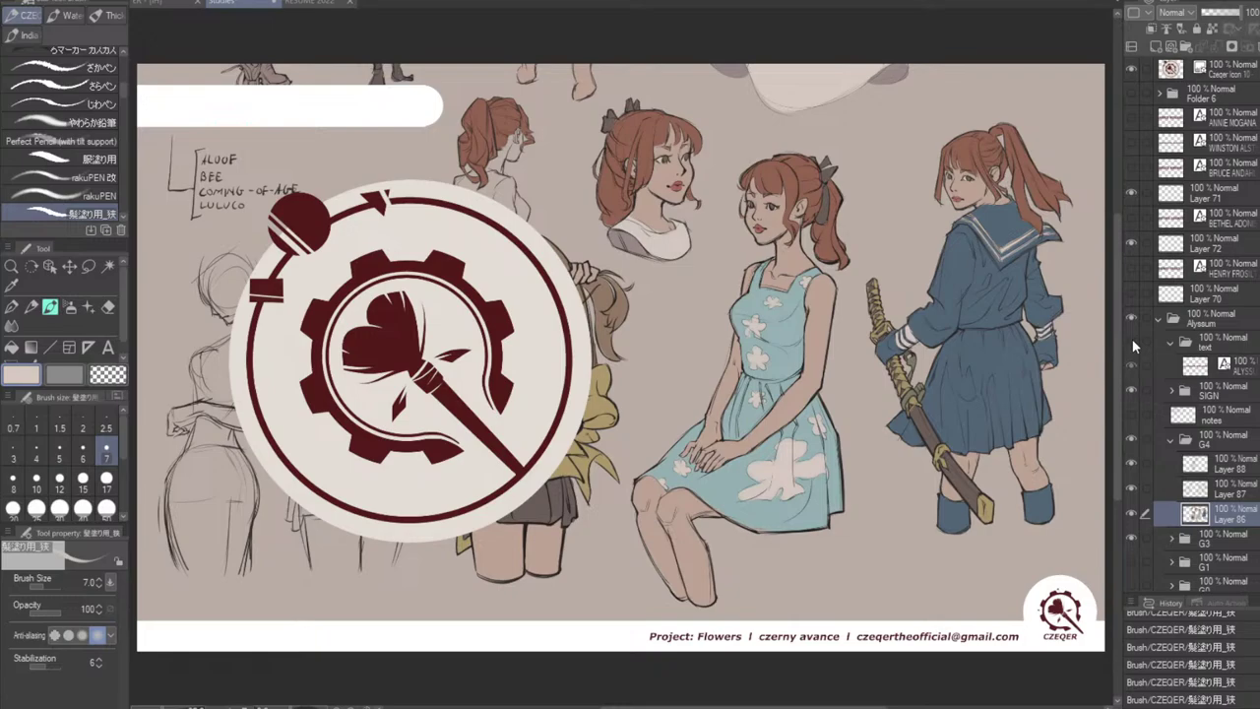
{"action": "left_click", "coordinate": [1133, 343]}
{"action": "left_click", "coordinate": [1132, 341]}
{"action": "left_click", "coordinate": [1132, 390]}
{"action": "left_click", "coordinate": [1134, 414]}
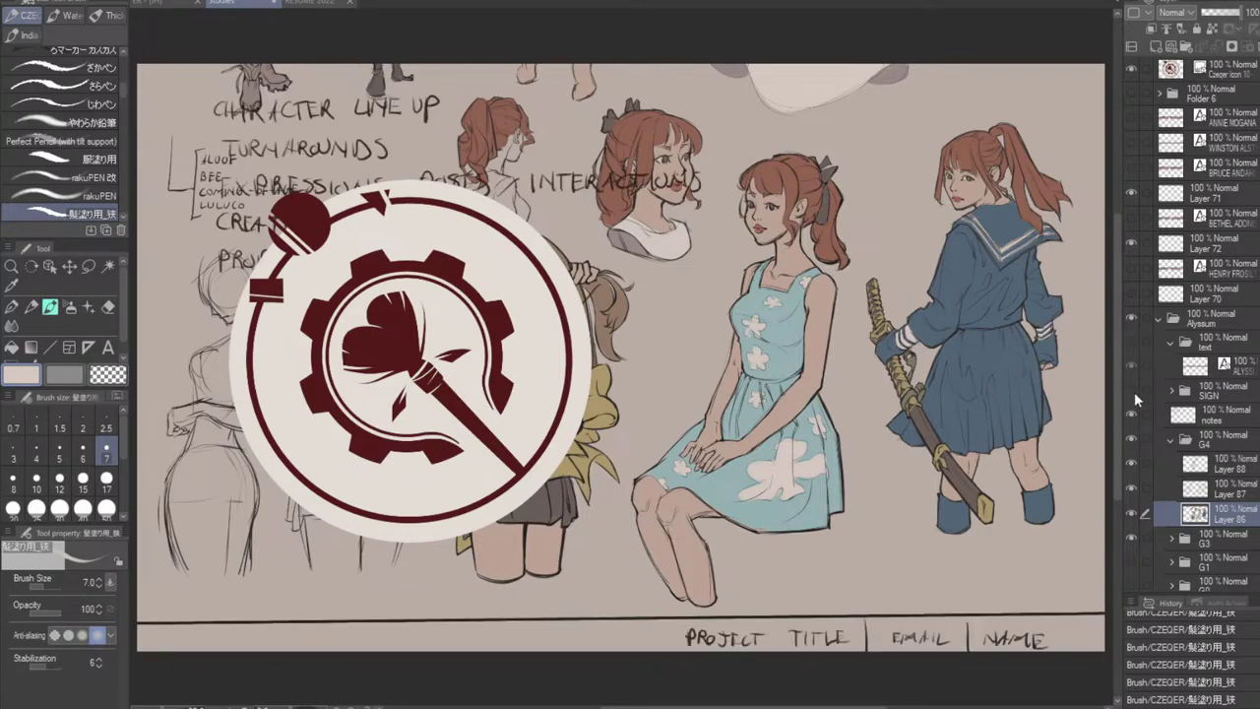
{"action": "left_click", "coordinate": [1132, 413]}
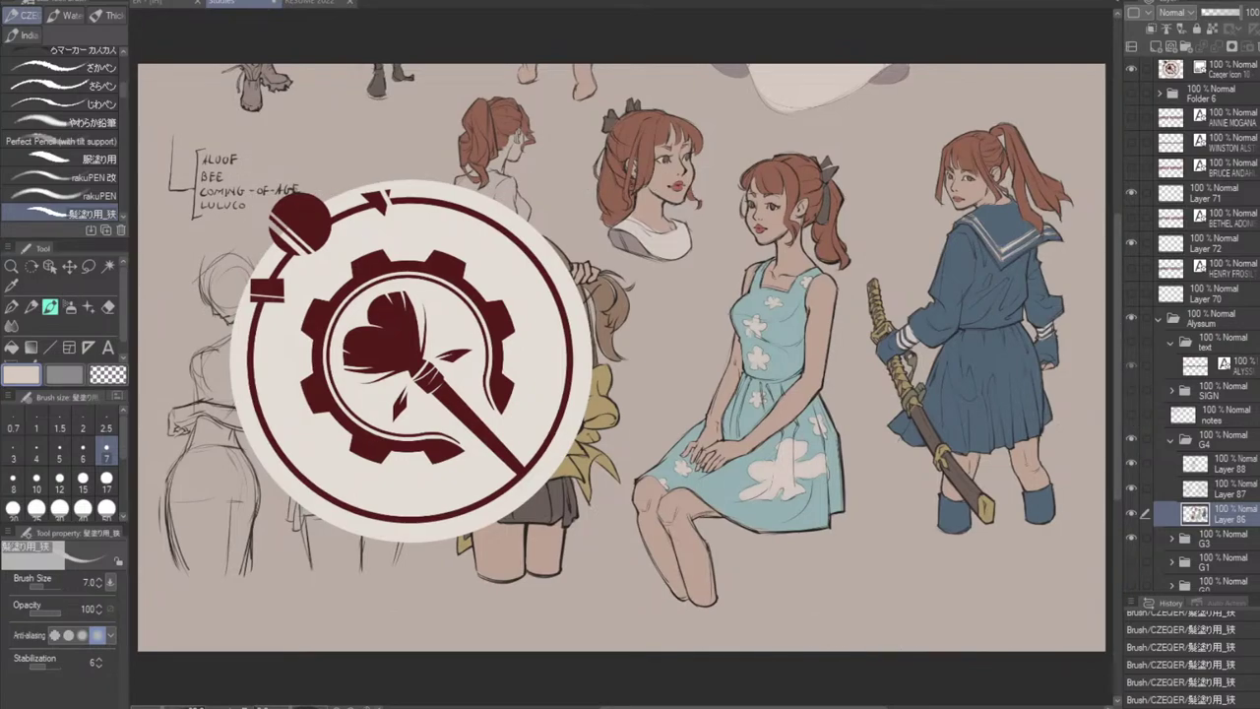
Start a single-layer PNG export and name the file "Stream 4 - THMB", reusing the Stream 3 thumbnail's name.
{"action": "left_click", "coordinate": [18, 1]}
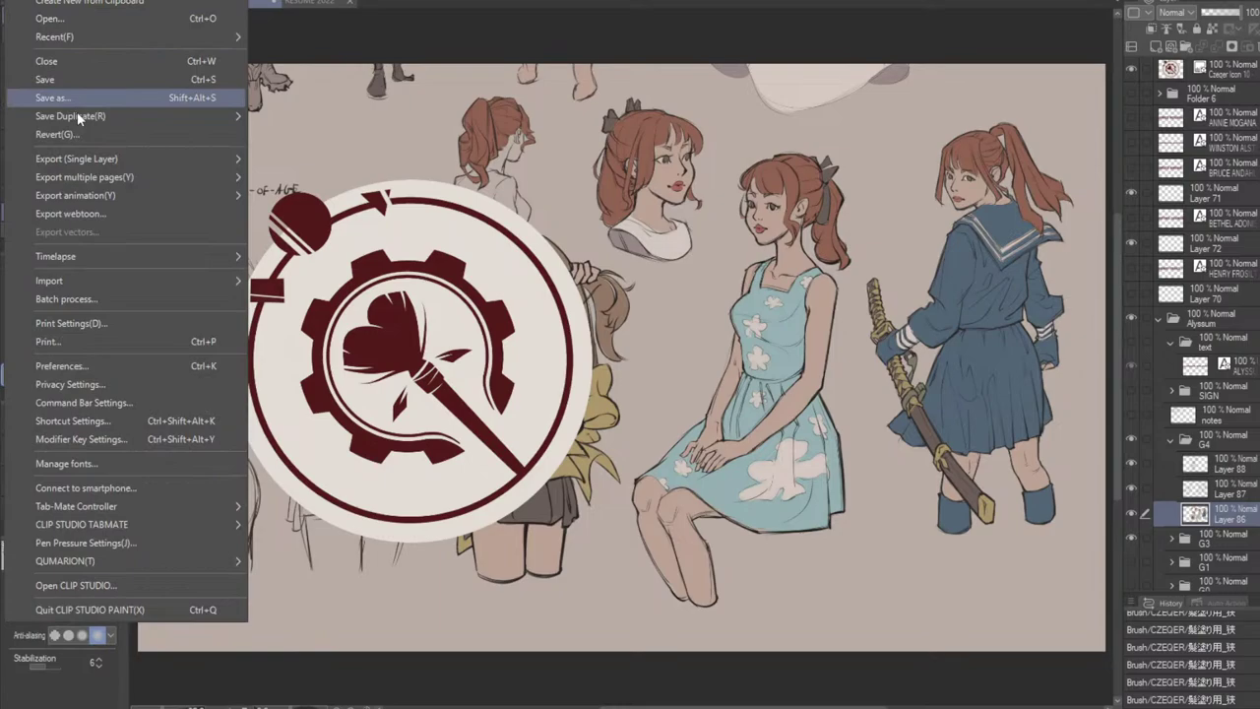
{"action": "mouse_move", "coordinate": [92, 162]}
{"action": "left_click", "coordinate": [314, 204]}
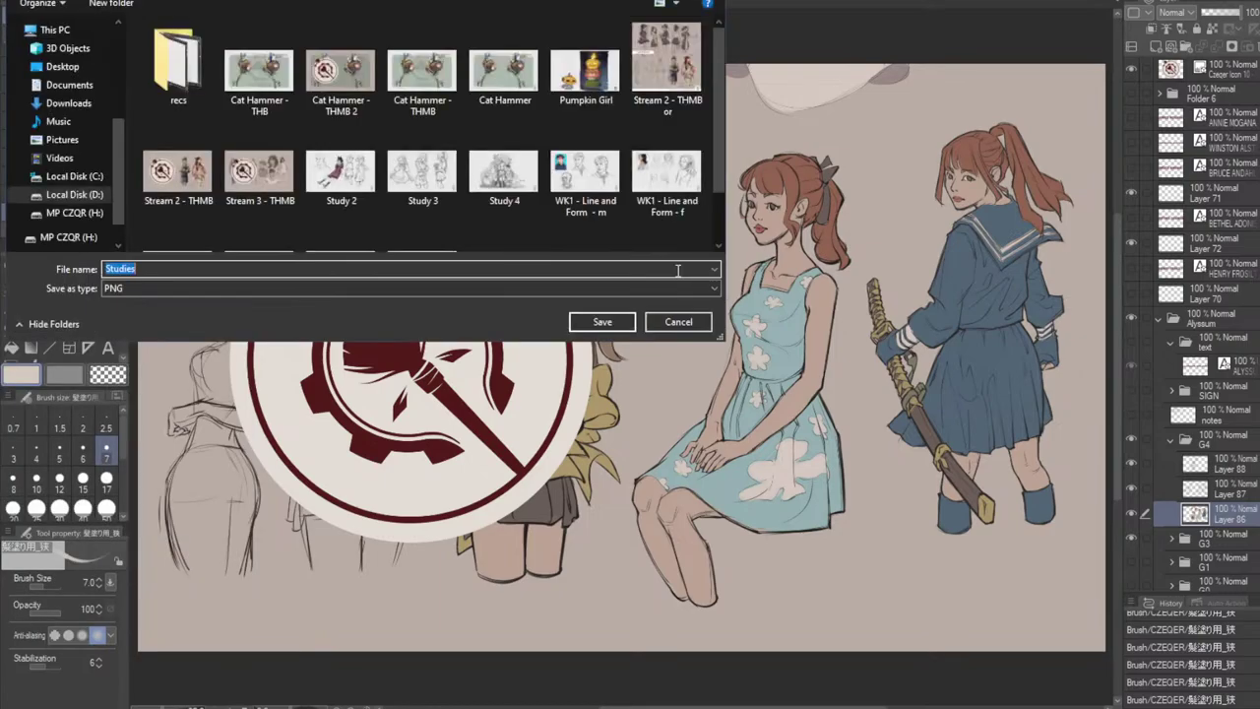
{"action": "left_click", "coordinate": [260, 187]}
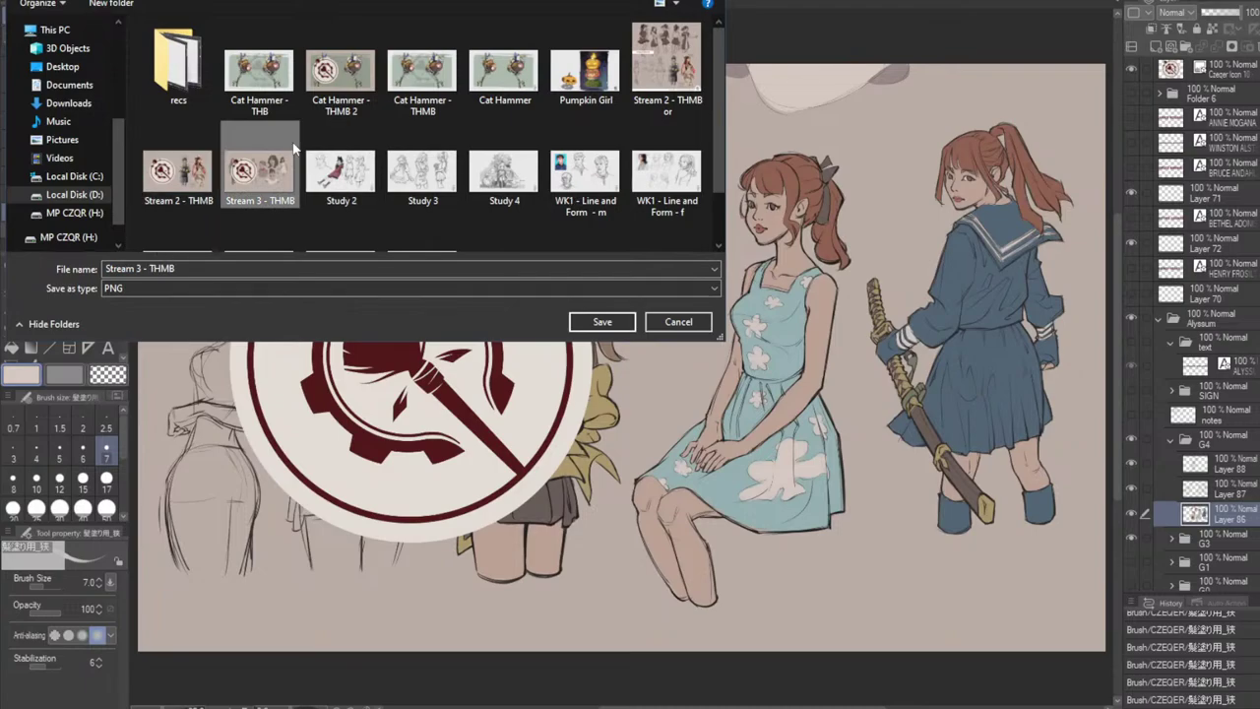
{"action": "scroll", "coordinate": [292, 140], "scroll_direction": "down", "scroll_amount": 1}
{"action": "scroll", "coordinate": [295, 149], "scroll_direction": "up", "scroll_amount": 1}
{"action": "left_click", "coordinate": [137, 271]}
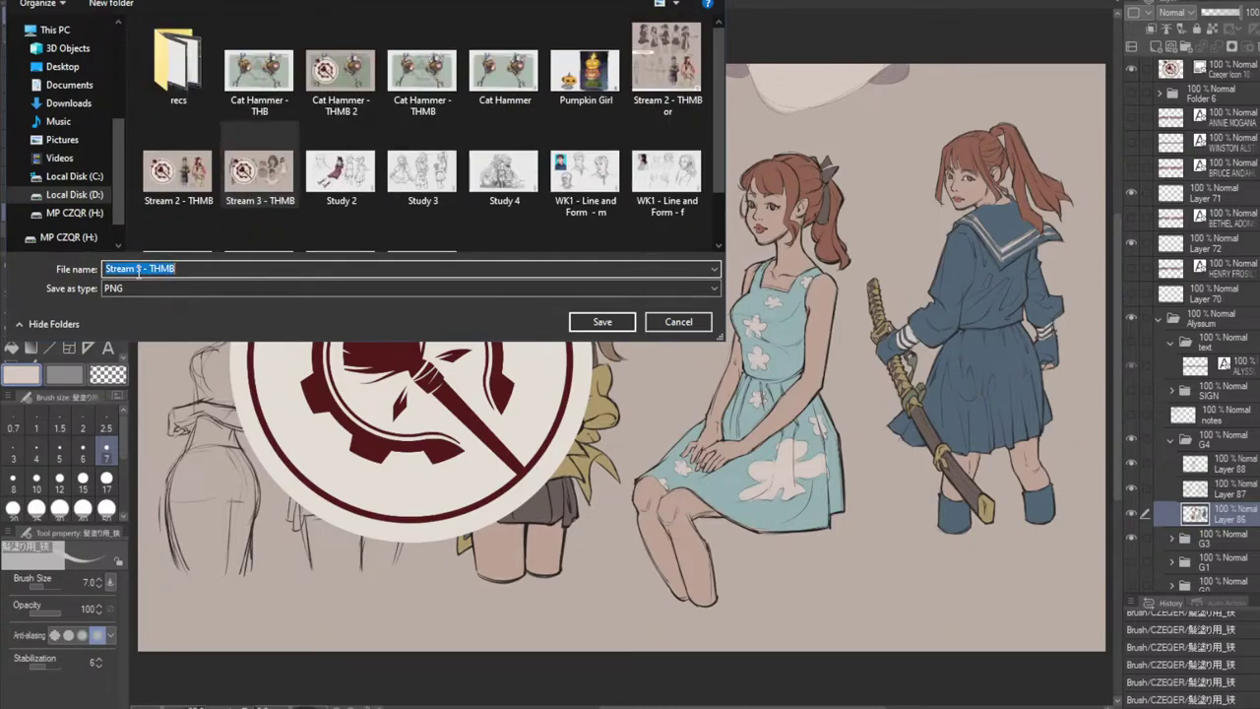
{"action": "left_click", "coordinate": [141, 270]}
{"action": "key", "text": "BackSpace"}
{"action": "type", "text": "4"}
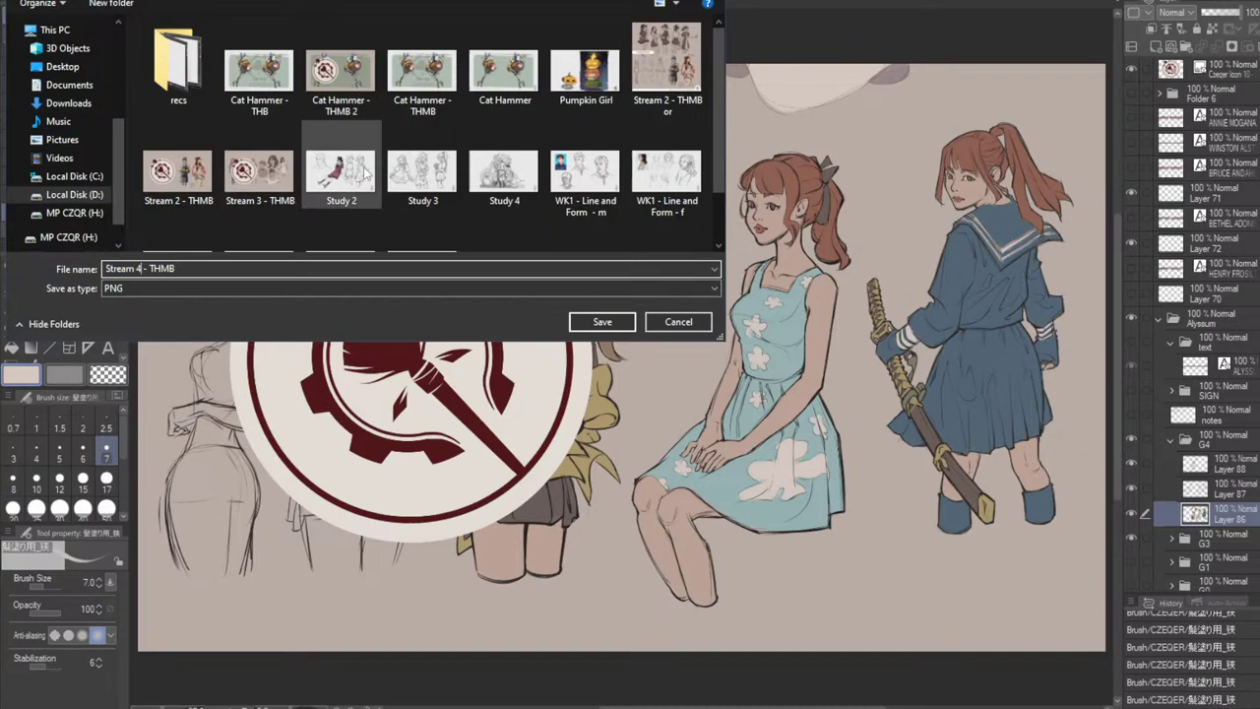
Save the PNG in RGB color at a 100% scale ratio and accept the export preview.
{"action": "left_click", "coordinate": [601, 321]}
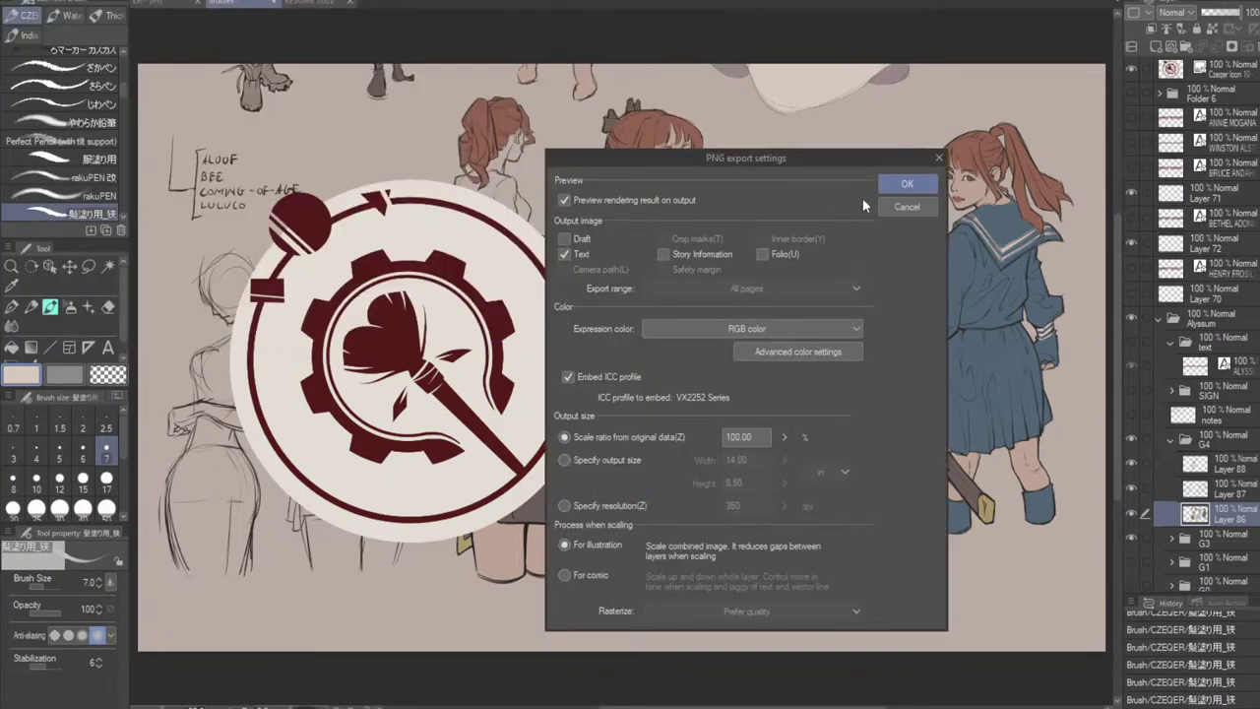
{"action": "left_click", "coordinate": [895, 183]}
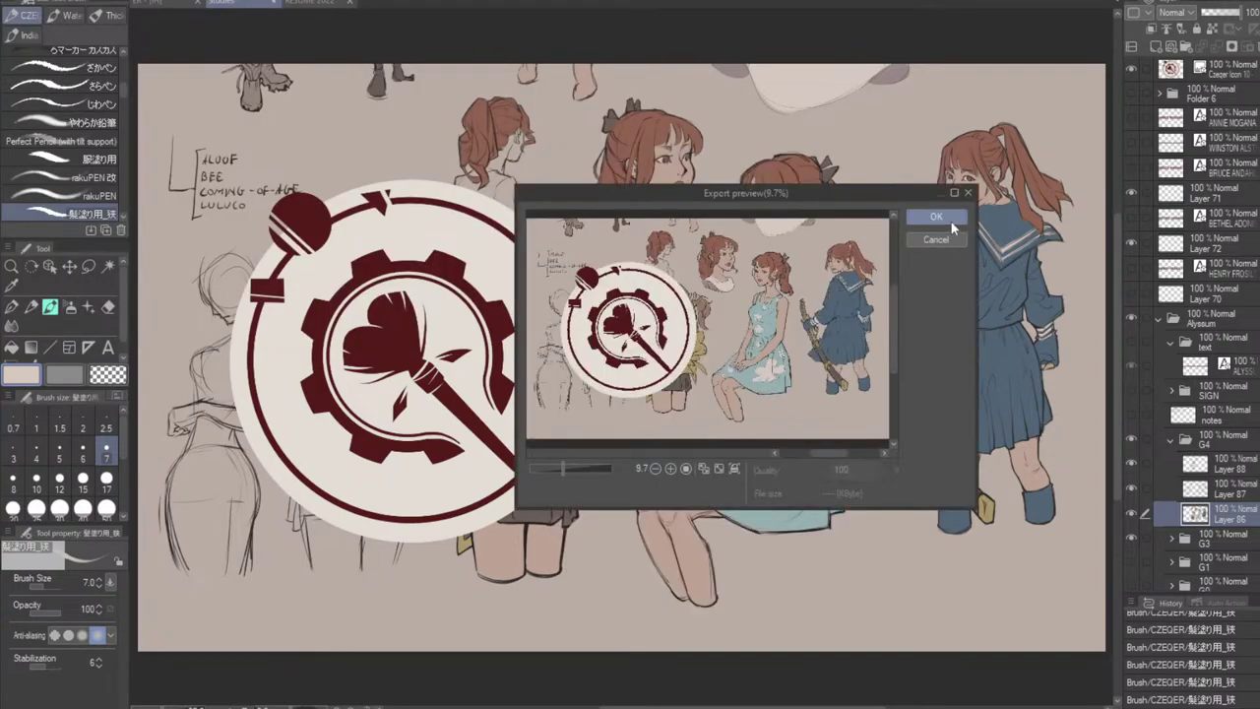
{"action": "left_click", "coordinate": [960, 224]}
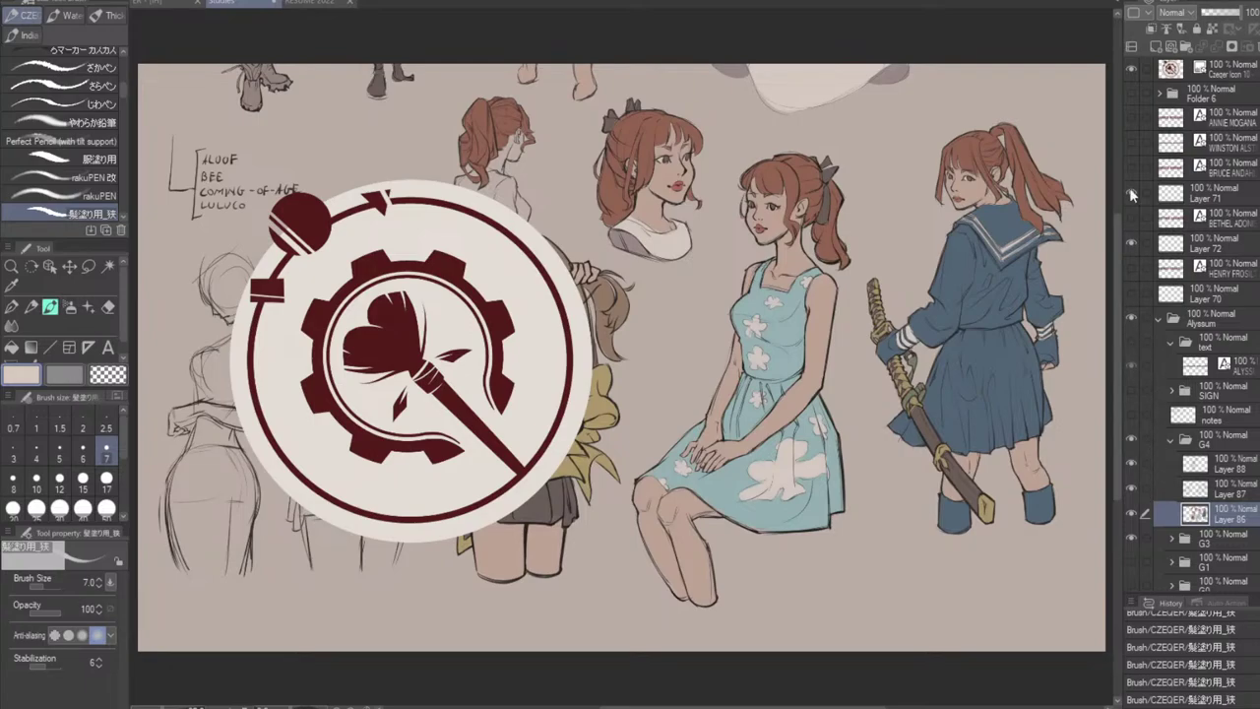
Hide the large Czeqer icon layer and undo the canvas height change to restore the full character sheet.
{"action": "left_click", "coordinate": [1131, 67]}
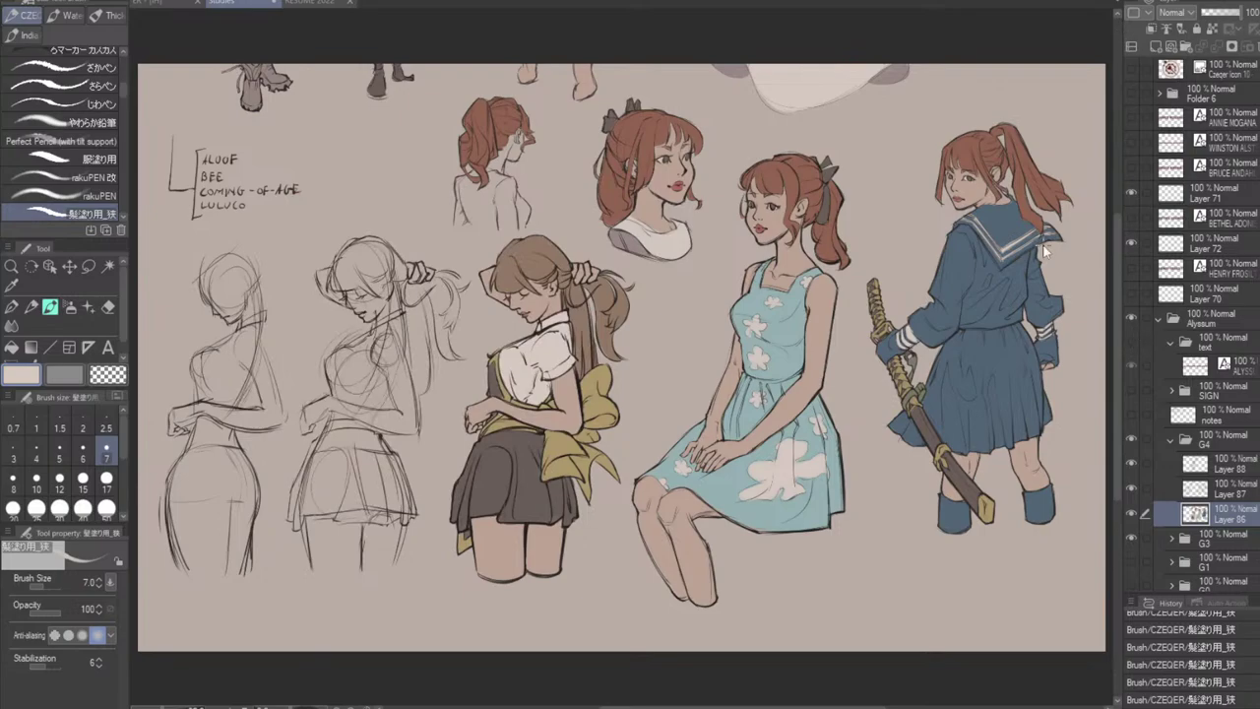
{"action": "scroll", "coordinate": [1067, 301], "scroll_direction": "up", "scroll_amount": 3}
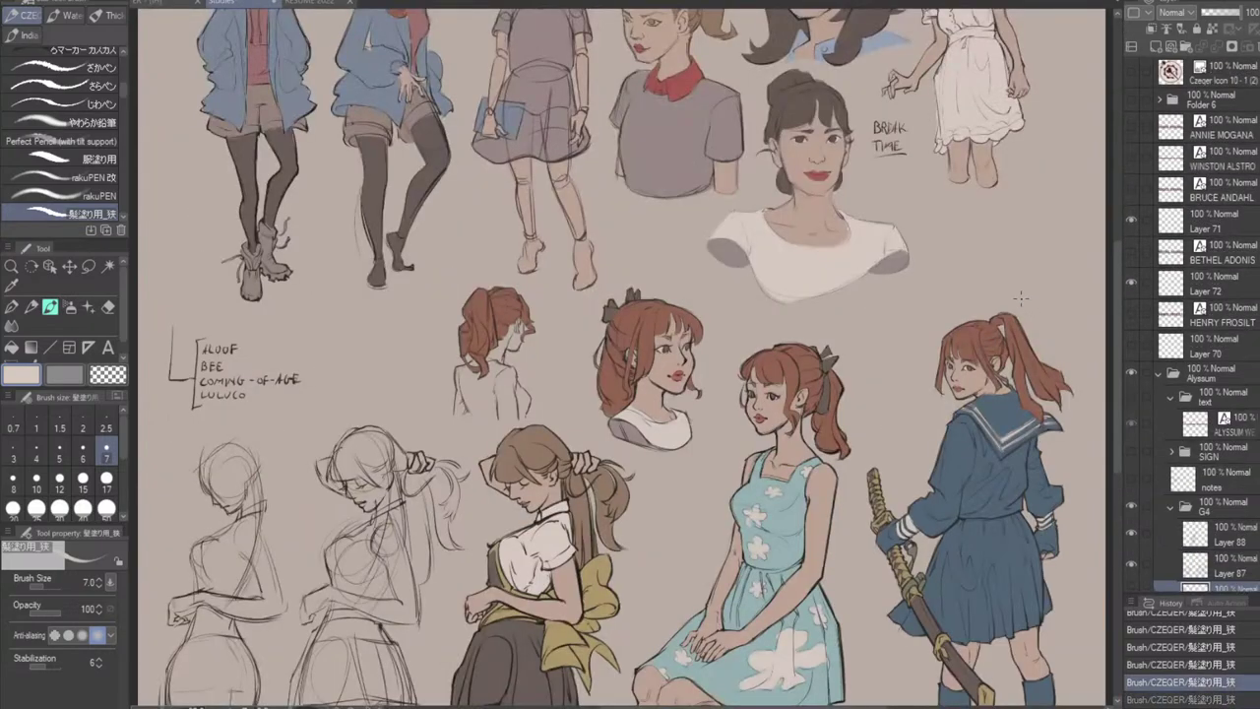
{"action": "scroll", "coordinate": [1012, 277], "scroll_direction": "down", "scroll_amount": 3}
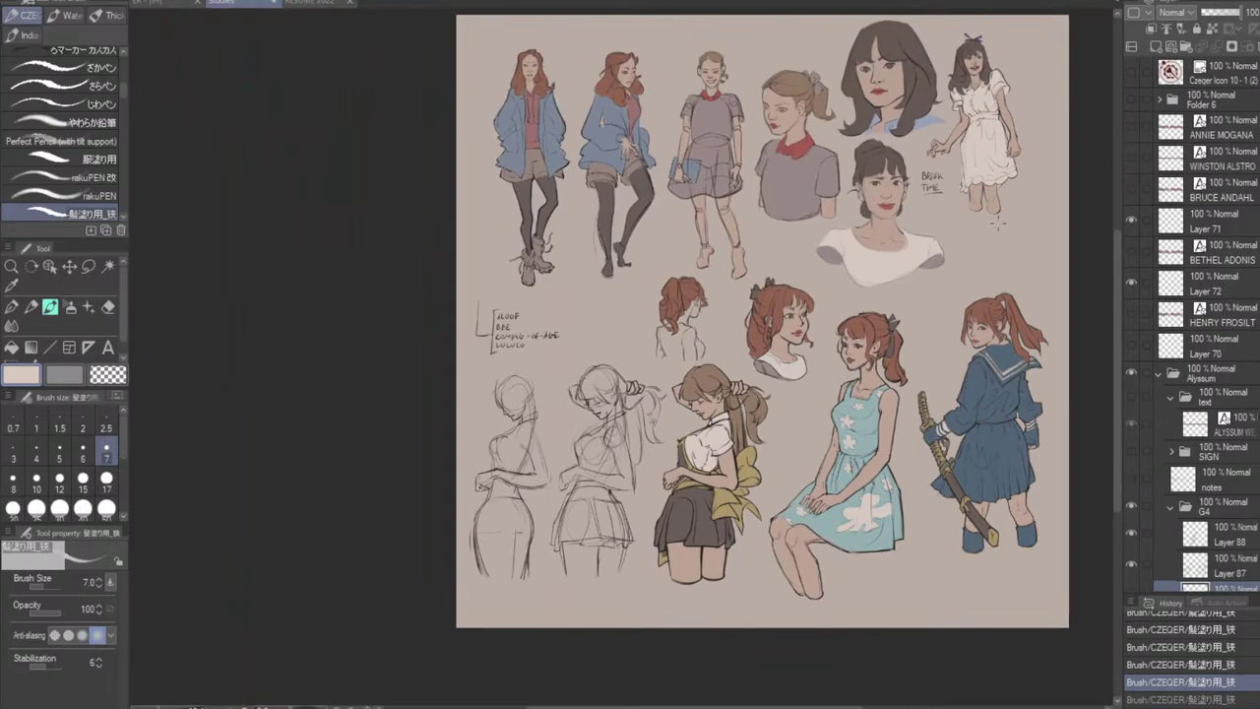
Redo the last undone brush stroke, fit the whole sheet in view, and show the text and SIGN folders.
{"action": "key", "text": "ctrl+y"}
{"action": "key", "text": "ctrl+0"}
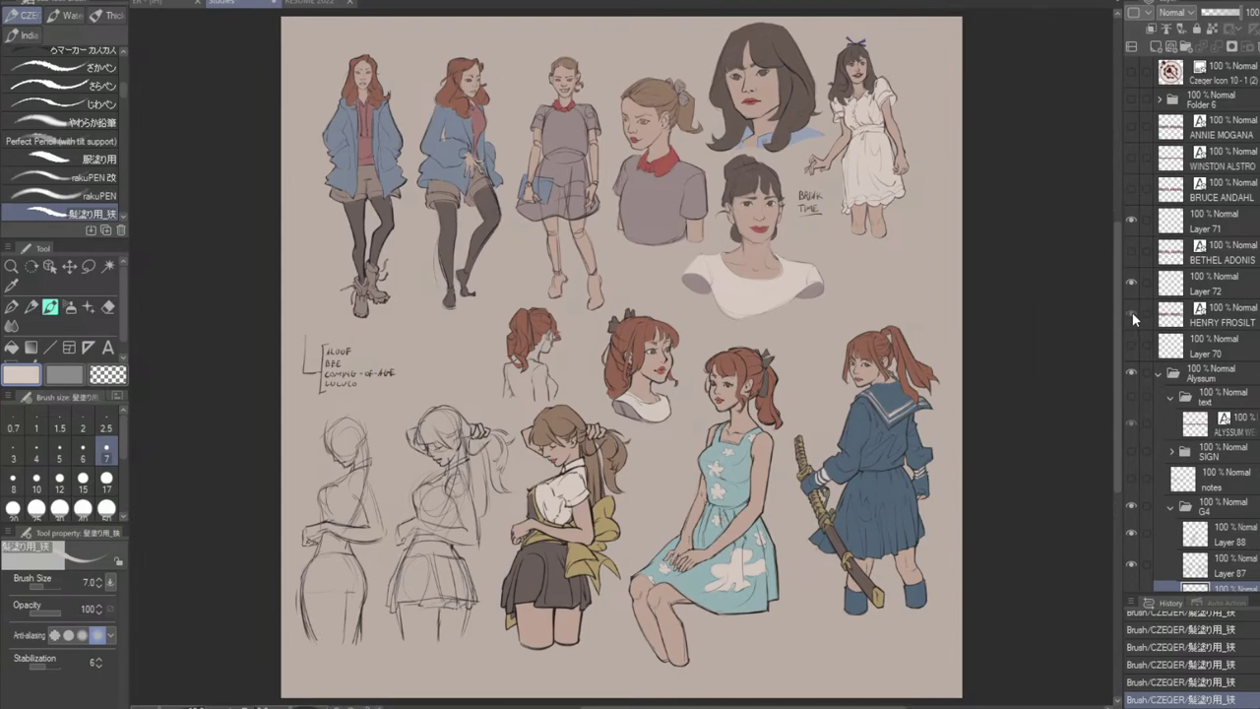
{"action": "left_click", "coordinate": [1132, 313]}
{"action": "left_click", "coordinate": [1132, 313]}
{"action": "left_click", "coordinate": [1132, 397]}
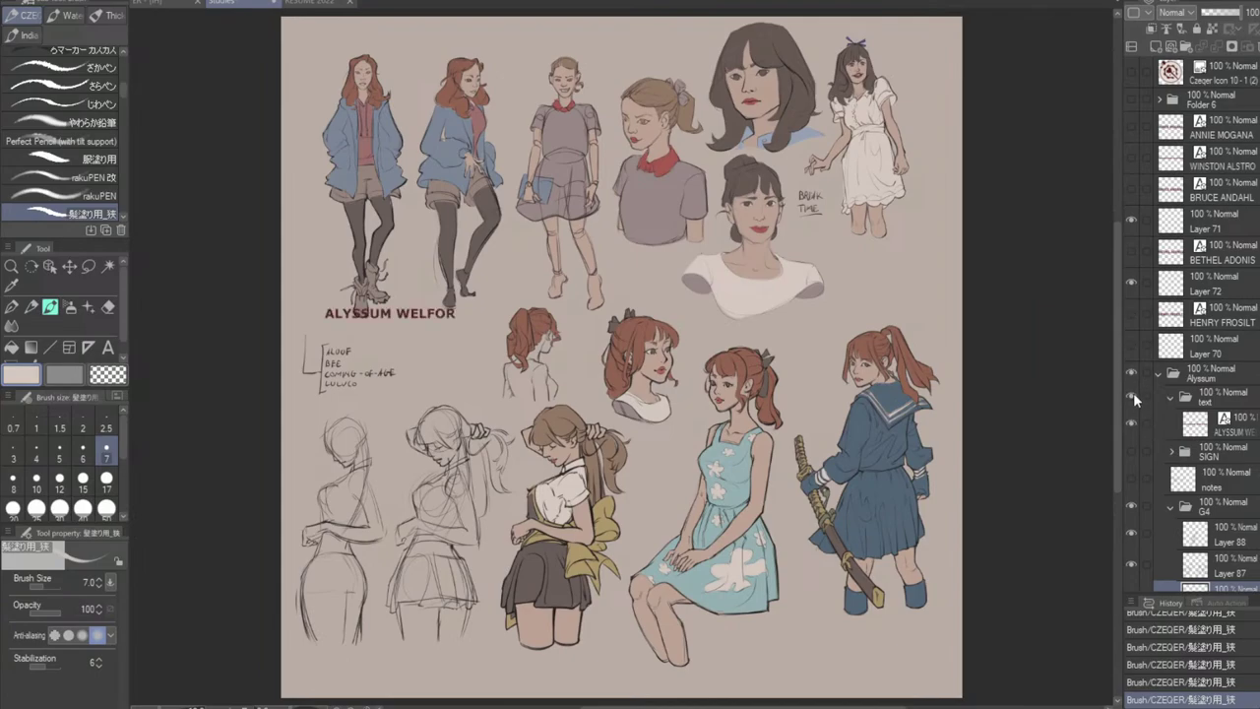
{"action": "left_click", "coordinate": [1132, 393]}
{"action": "left_click", "coordinate": [1136, 396]}
{"action": "left_click", "coordinate": [1130, 452]}
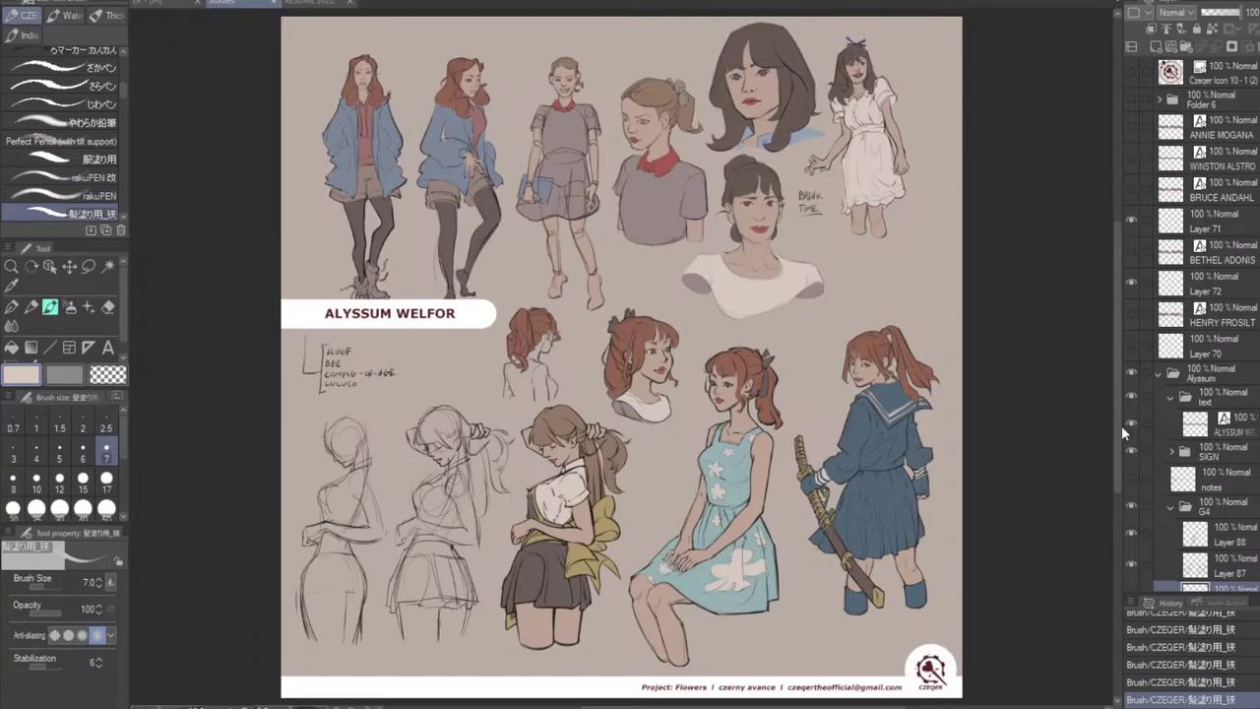
{"action": "scroll", "coordinate": [680, 323], "scroll_direction": "up", "scroll_amount": 1}
{"action": "mouse_move", "coordinate": [760, 463]}
{"action": "left_mouse_down"}
{"action": "mouse_move", "coordinate": [768, 431]}
{"action": "mouse_move", "coordinate": [770, 470]}
{"action": "left_mouse_up"}
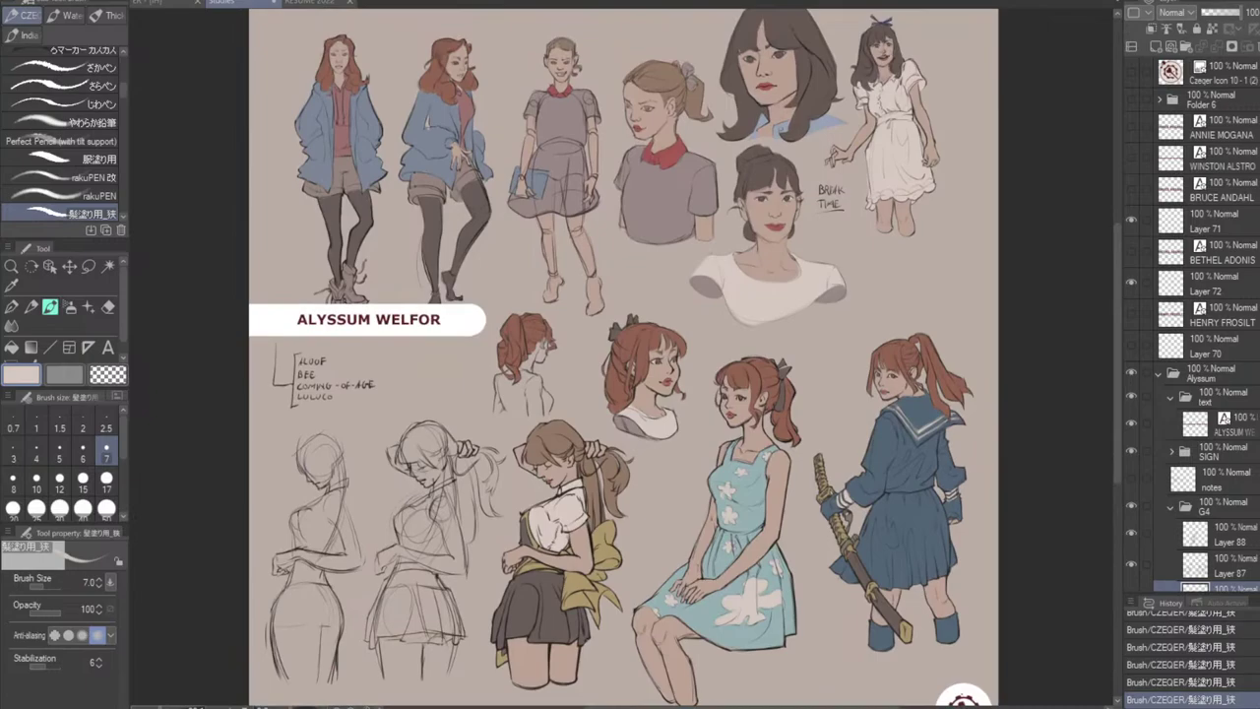
{"action": "scroll", "coordinate": [624, 359], "scroll_direction": "down", "scroll_amount": 1}
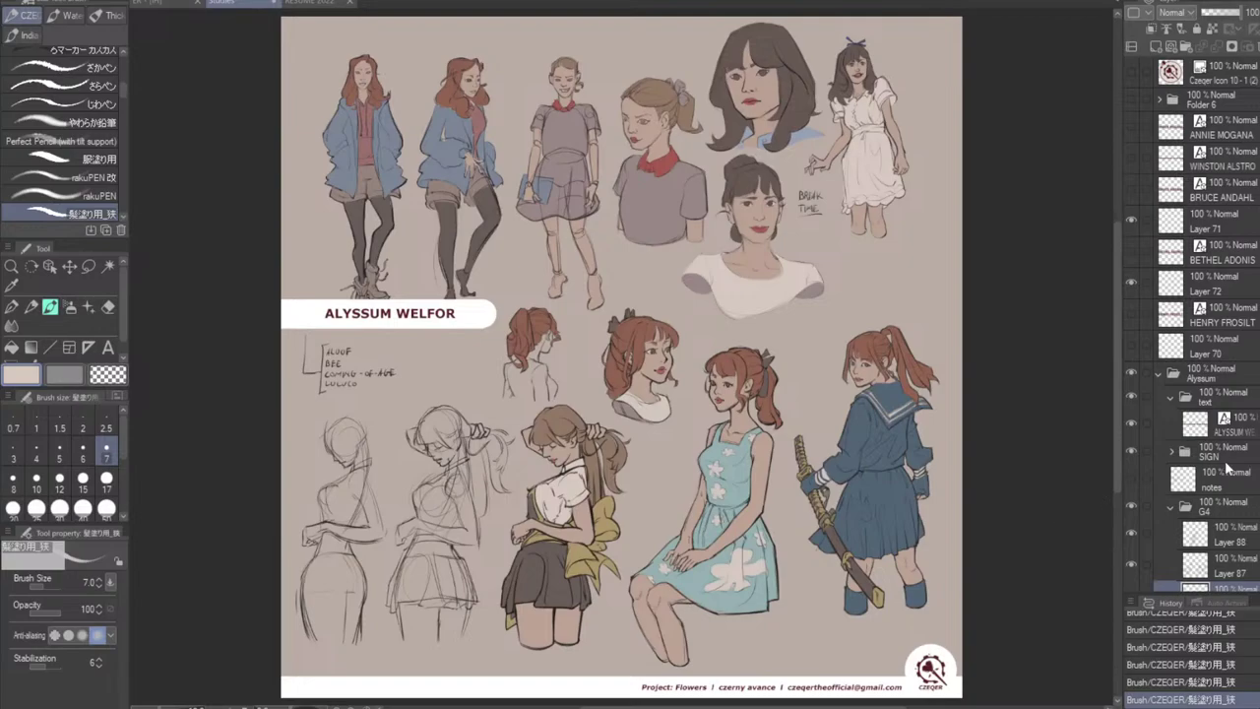
{"action": "left_click", "coordinate": [1131, 451]}
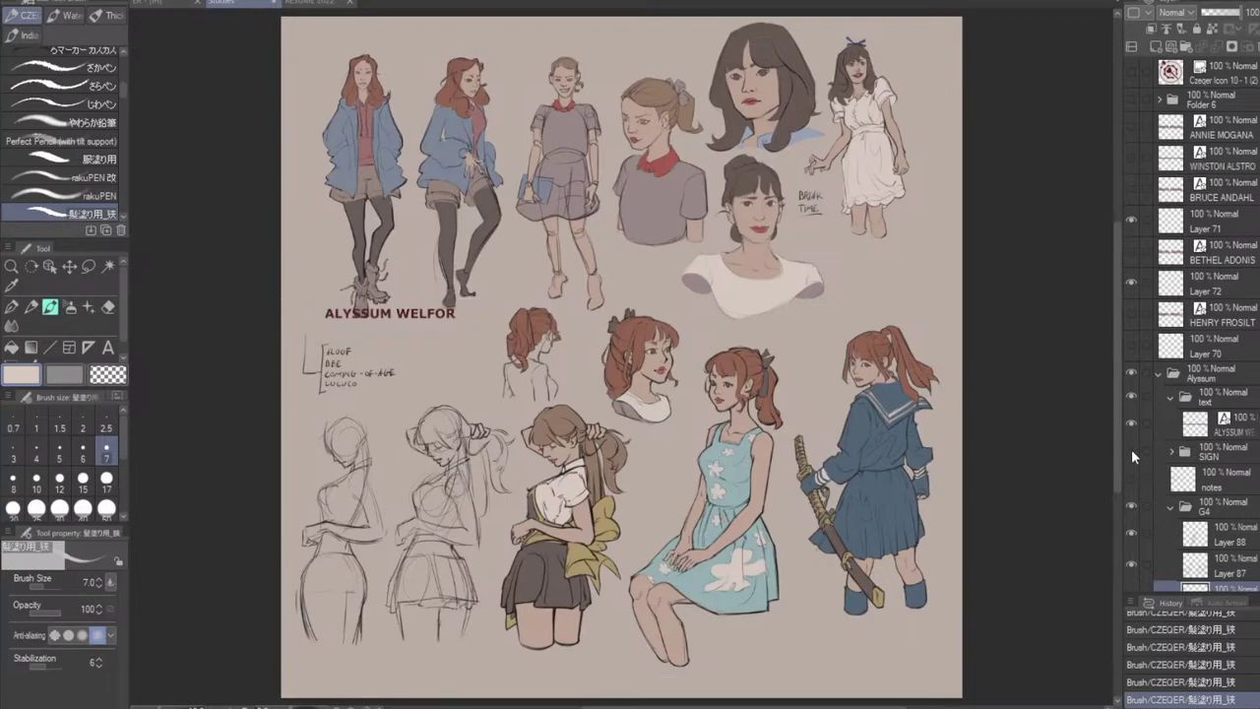
{"action": "left_click", "coordinate": [1131, 451]}
Collapse the G4 folder and hide the G4 and G3 folders, keeping the notes layer above them hidden.
{"action": "scroll", "coordinate": [1154, 490], "scroll_direction": "down", "scroll_amount": 3}
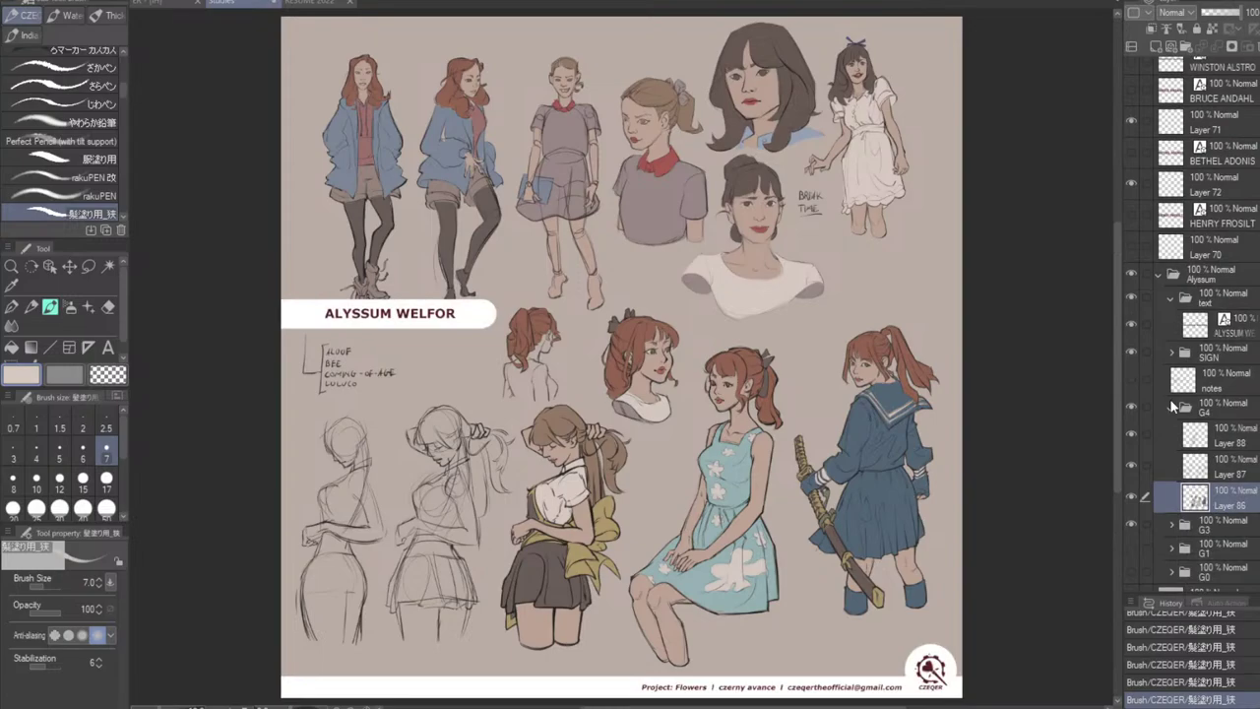
{"action": "left_click", "coordinate": [1170, 409]}
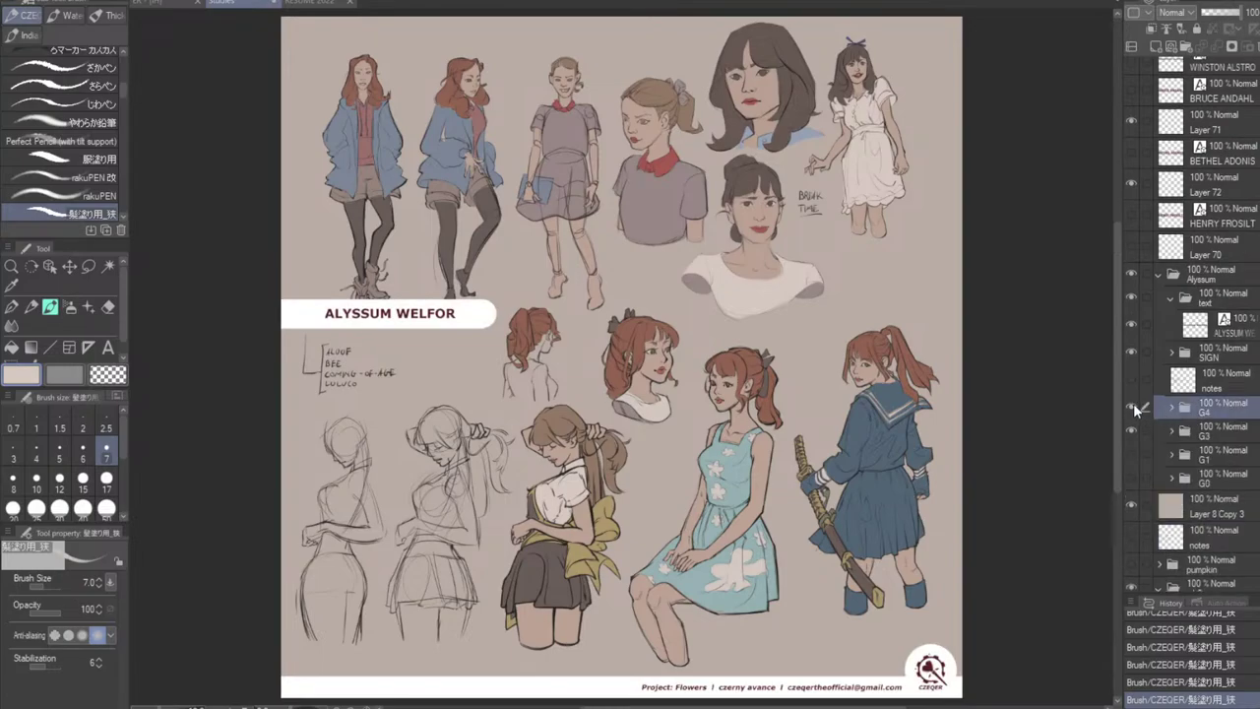
{"action": "left_click", "coordinate": [1134, 407]}
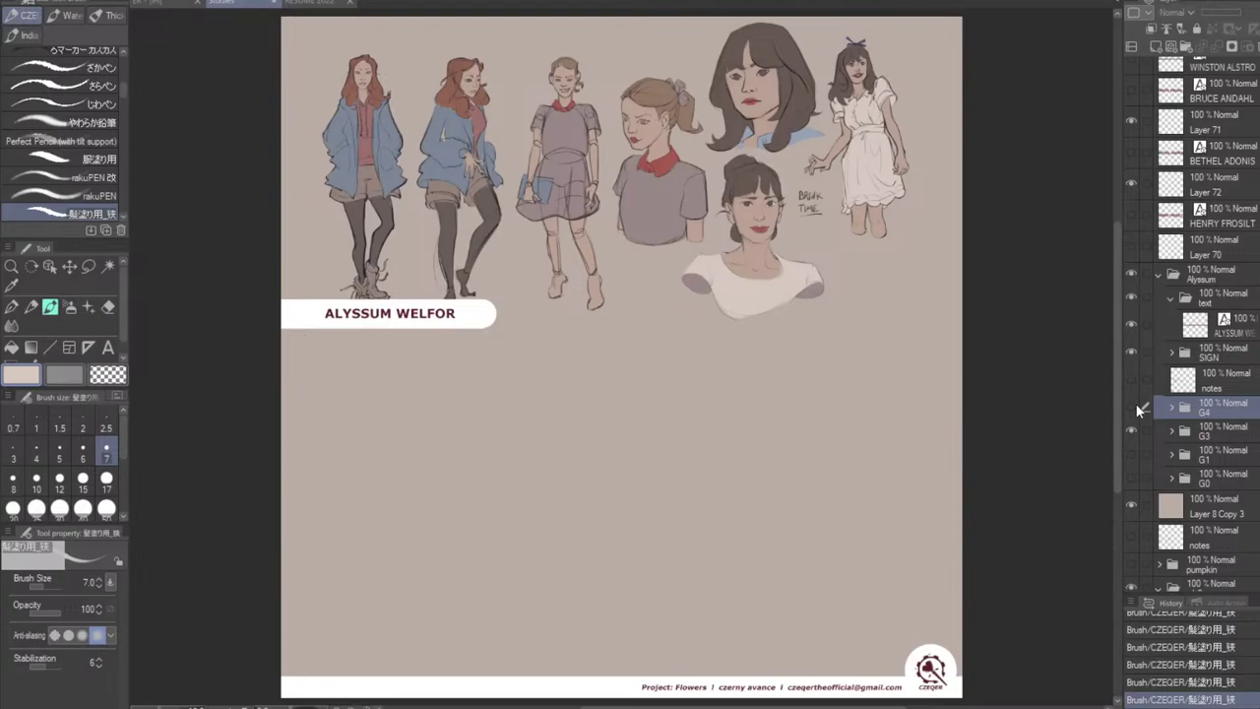
{"action": "left_click", "coordinate": [1132, 430]}
{"action": "left_click", "coordinate": [1131, 404]}
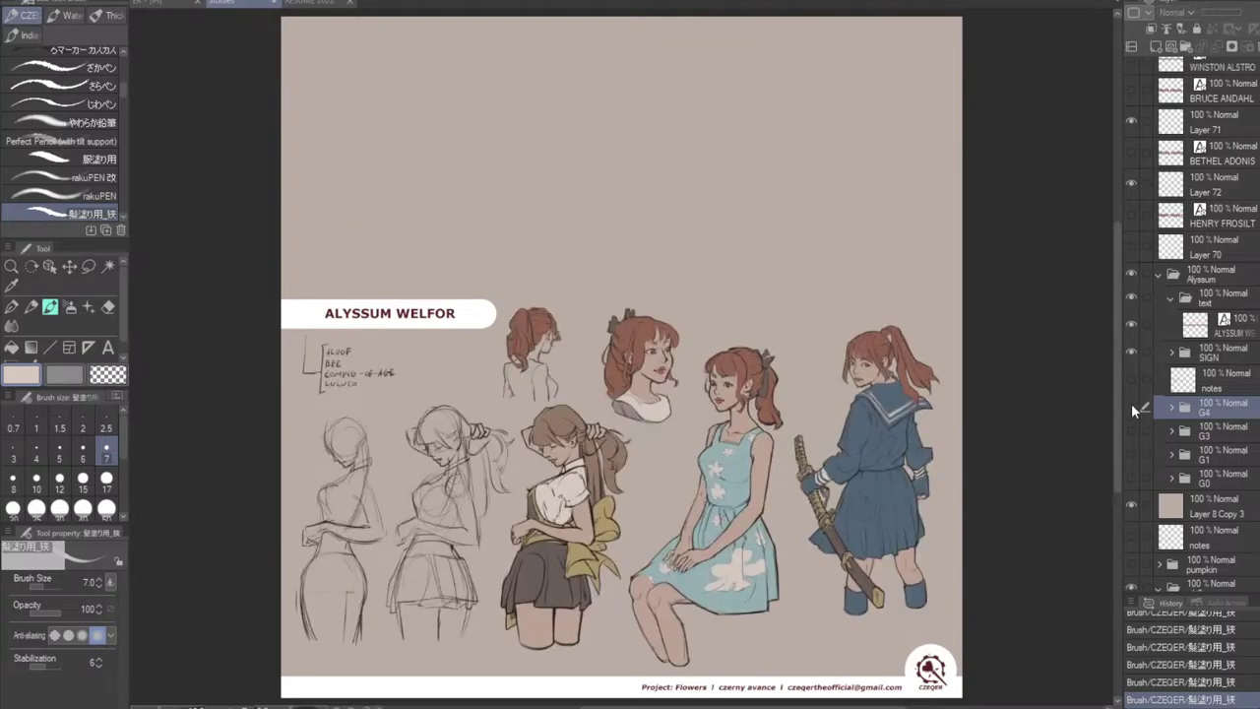
{"action": "left_click", "coordinate": [1131, 403]}
{"action": "left_click", "coordinate": [1129, 379]}
{"action": "left_click", "coordinate": [1129, 379]}
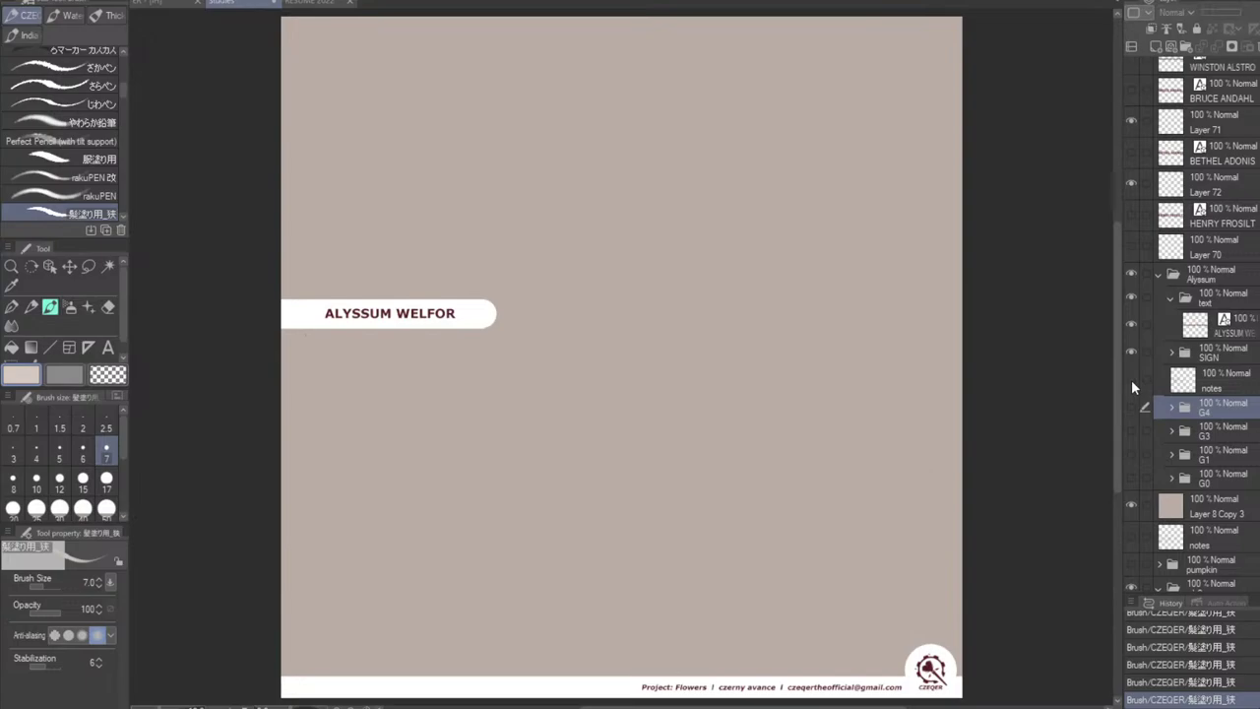
Create a layer folder named "G5 - F" above G4 and add two raster layers inside it.
{"action": "left_click", "coordinate": [1185, 47]}
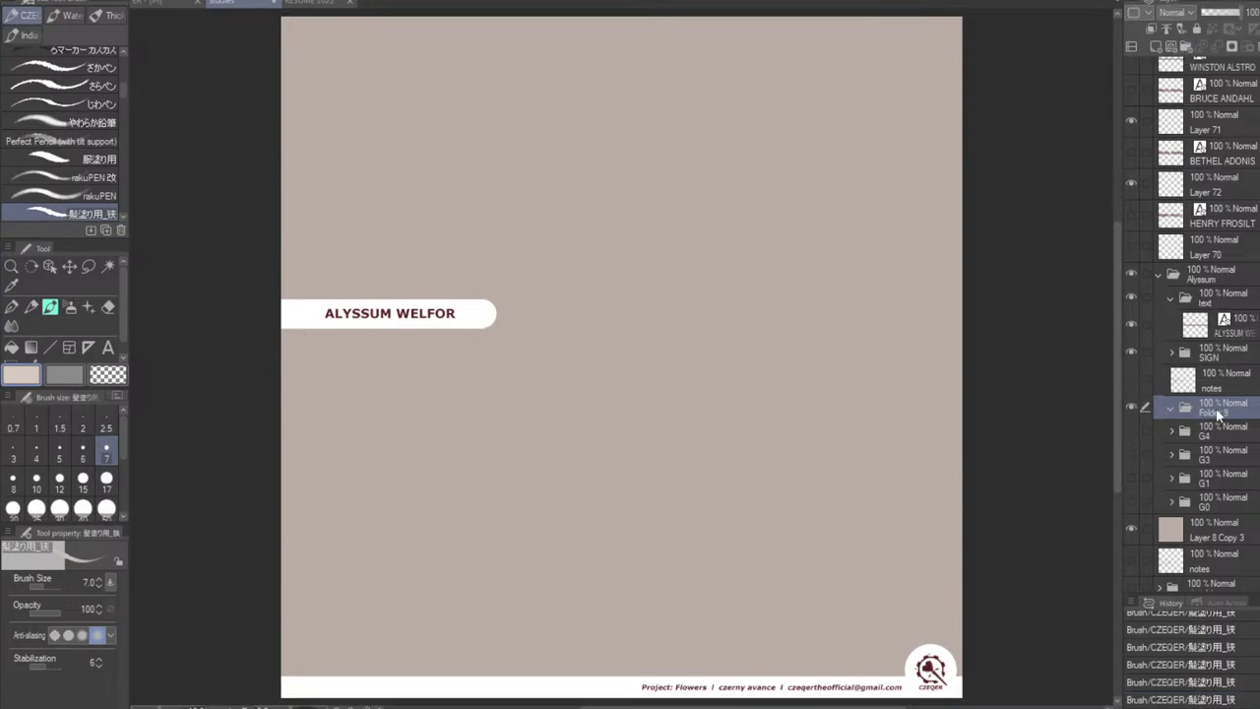
{"action": "double_click", "coordinate": [1218, 408]}
{"action": "type", "text": "G5 -"}
{"action": "key", "text": "Return"}
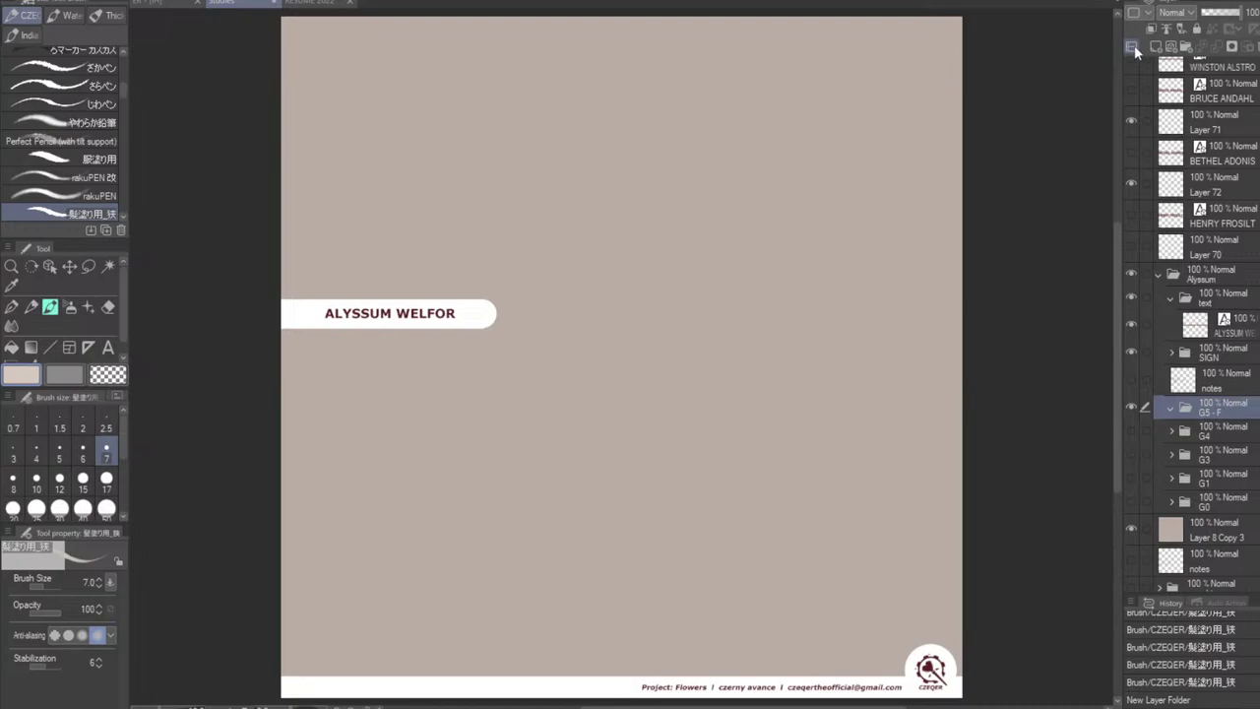
{"action": "left_click", "coordinate": [1157, 47]}
{"action": "left_click", "coordinate": [1158, 49]}
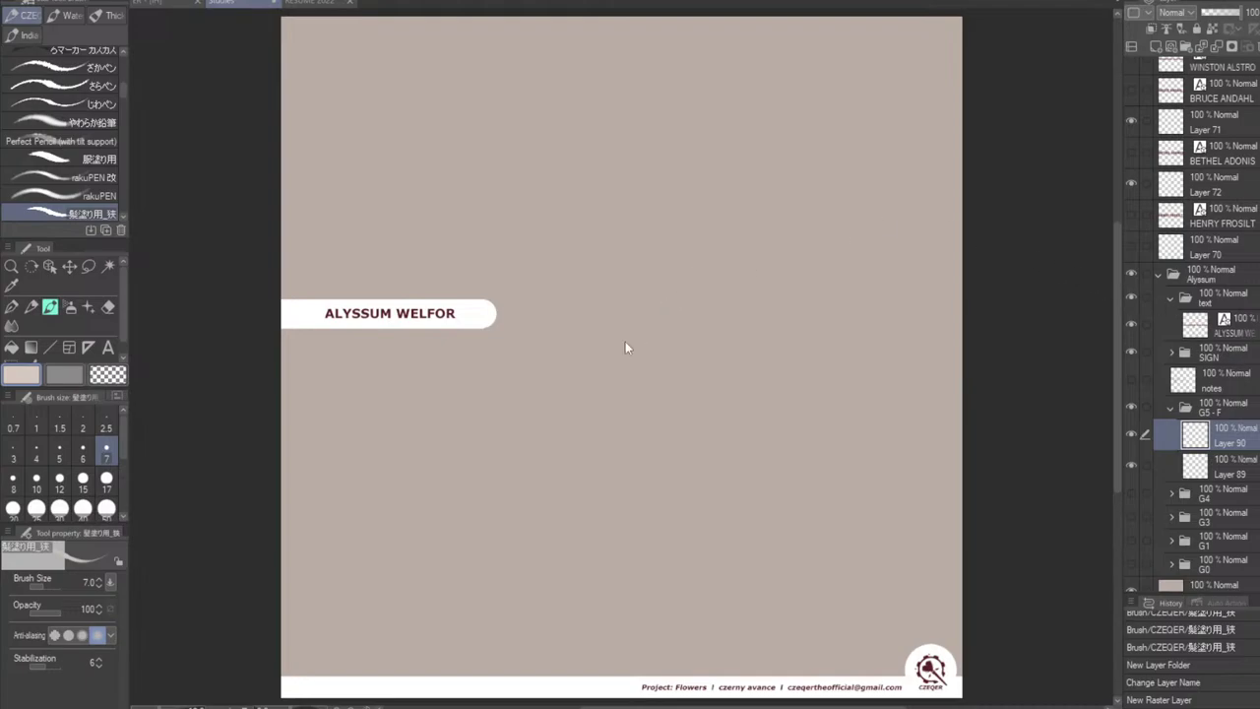
Handwrite "BREAK" in black near the centre of the empty sheet on the upper new layer, using brush size 8.
{"action": "scroll", "coordinate": [591, 407], "scroll_direction": "up", "scroll_amount": 2}
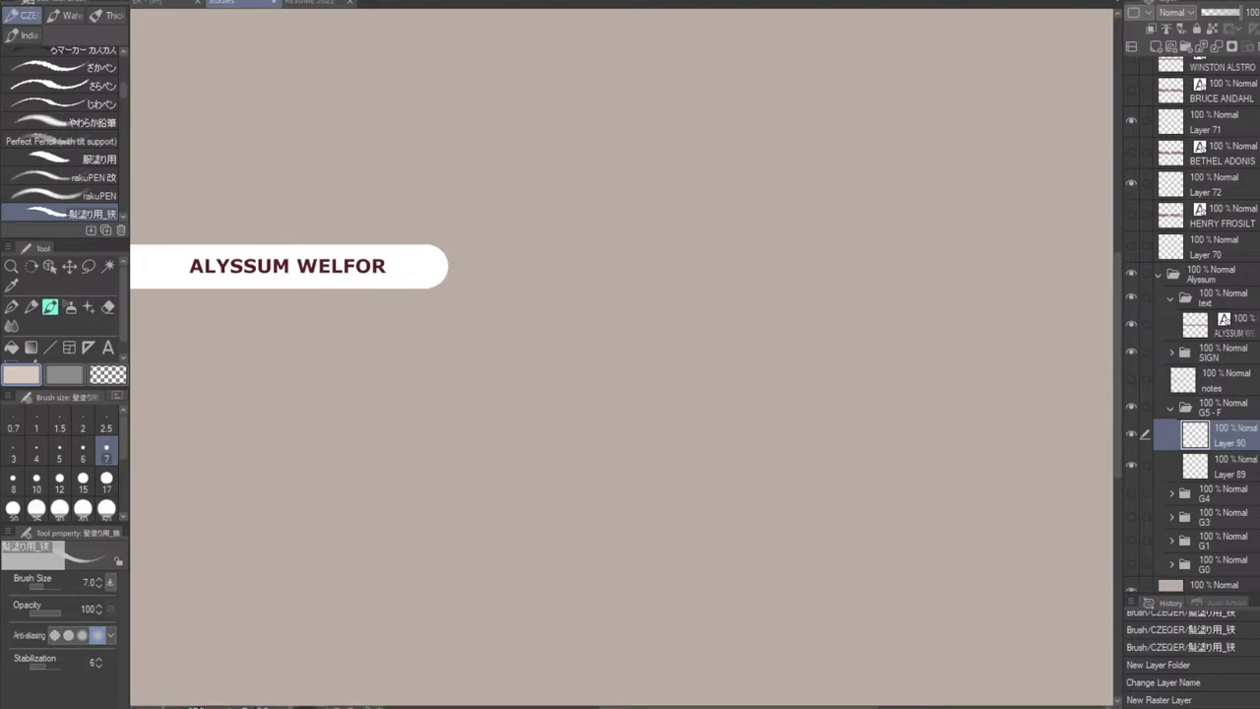
{"action": "left_click_drag", "start_coordinate": [689, 433], "coordinate": [684, 265]}
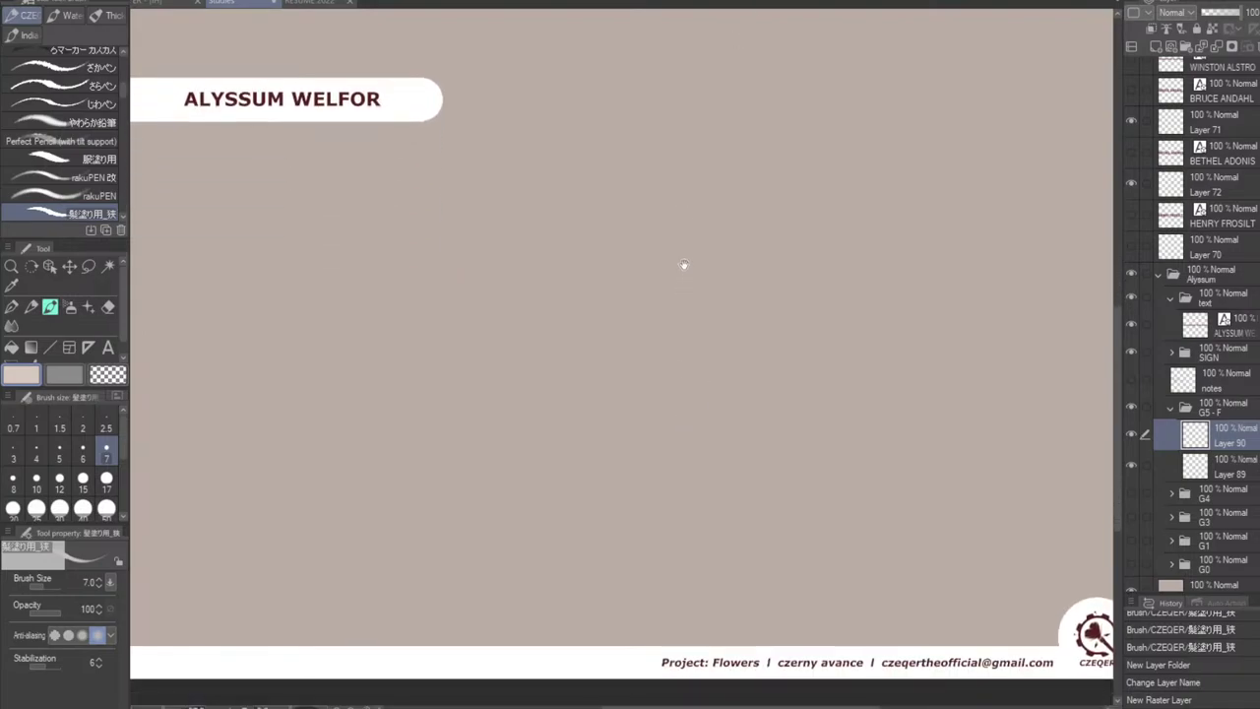
{"action": "scroll", "coordinate": [655, 284], "scroll_direction": "up", "scroll_amount": 1}
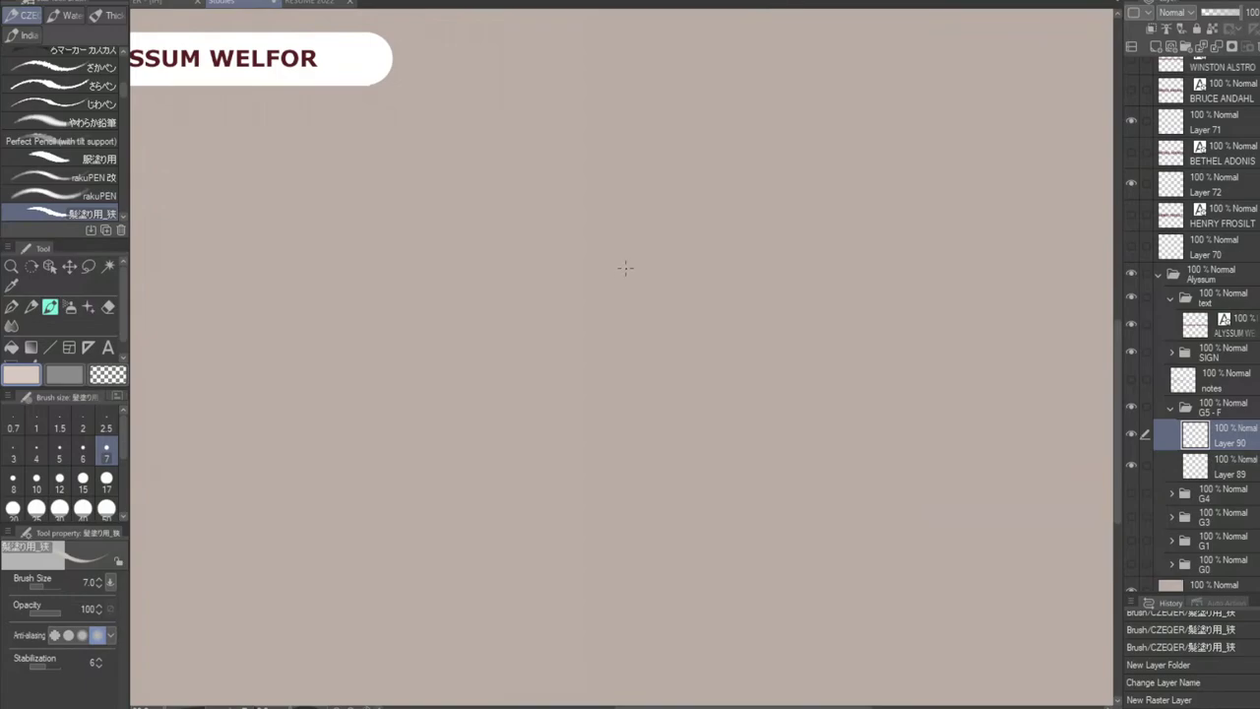
{"action": "left_click_drag", "start_coordinate": [635, 282], "coordinate": [634, 287]}
{"action": "key", "text": "ctrl+z"}
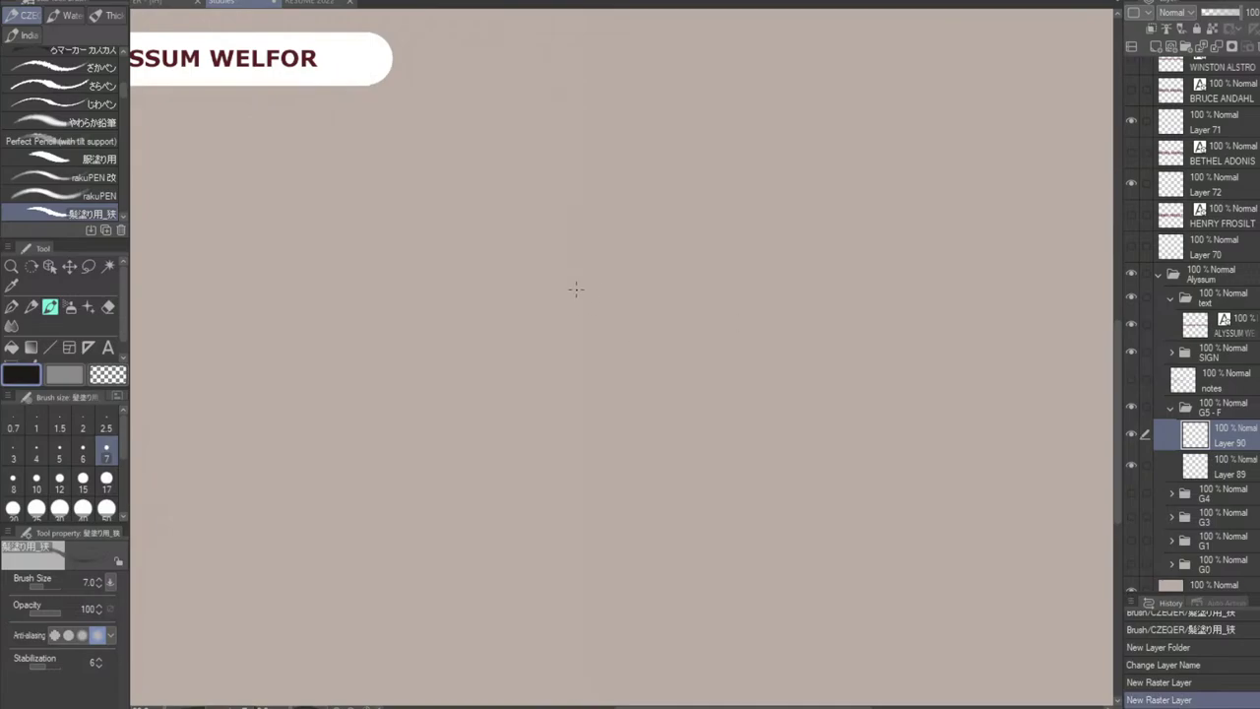
{"action": "mouse_move", "coordinate": [575, 282]}
{"action": "left_mouse_down"}
{"action": "mouse_move", "coordinate": [632, 282]}
{"action": "mouse_move", "coordinate": [631, 268]}
{"action": "mouse_move", "coordinate": [667, 282]}
{"action": "left_mouse_up"}
{"action": "key", "text": "ctrl+z"}
{"action": "key", "text": "bracketright"}
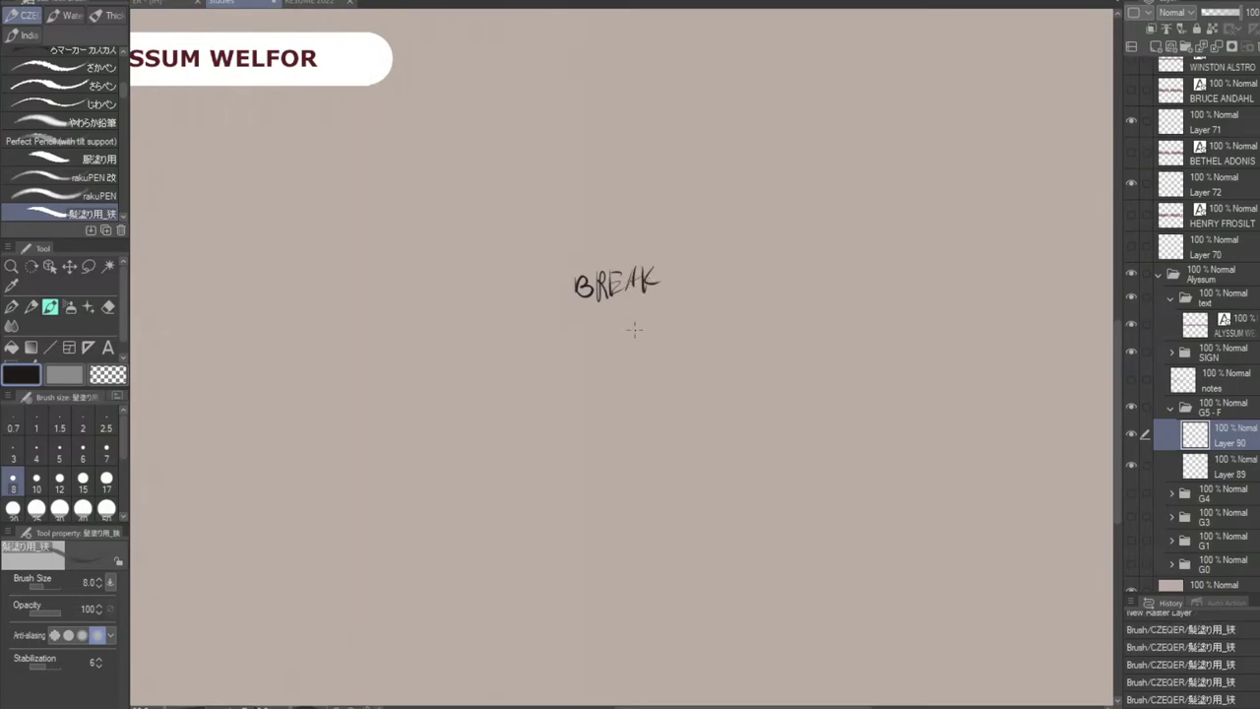
{"action": "left_click_drag", "start_coordinate": [588, 316], "coordinate": [584, 321]}
{"action": "key", "text": "ctrl+z"}
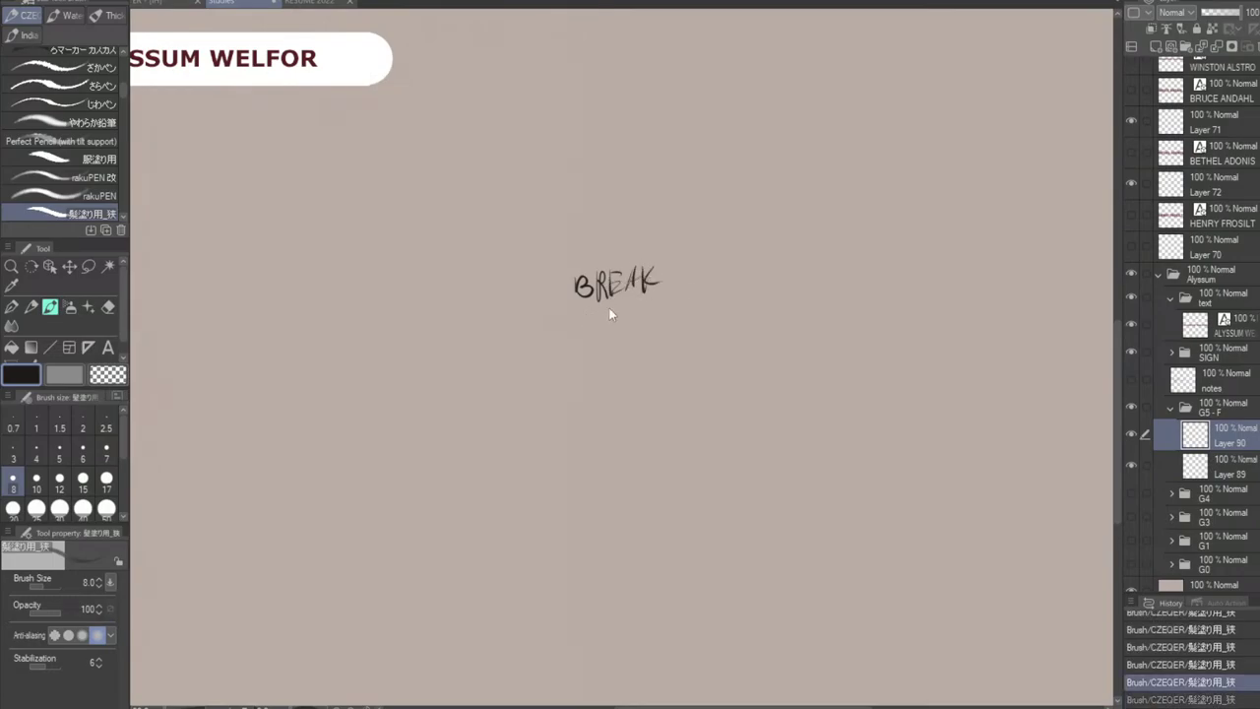
Handwrite "ON" in front of "BREAK" and underline the phrase with one slanted stroke.
{"action": "left_click_drag", "start_coordinate": [518, 291], "coordinate": [516, 294]}
{"action": "mouse_move", "coordinate": [527, 291]}
{"action": "left_mouse_down"}
{"action": "mouse_move", "coordinate": [523, 304]}
{"action": "mouse_move", "coordinate": [540, 299]}
{"action": "left_mouse_up"}
{"action": "mouse_move", "coordinate": [542, 280]}
{"action": "left_mouse_down"}
{"action": "mouse_move", "coordinate": [539, 305]}
{"action": "mouse_move", "coordinate": [512, 293]}
{"action": "mouse_move", "coordinate": [539, 286]}
{"action": "left_mouse_up"}
{"action": "key", "text": "ctrl+z"}
{"action": "key", "text": "ctrl+z"}
{"action": "key", "text": "ctrl+z"}
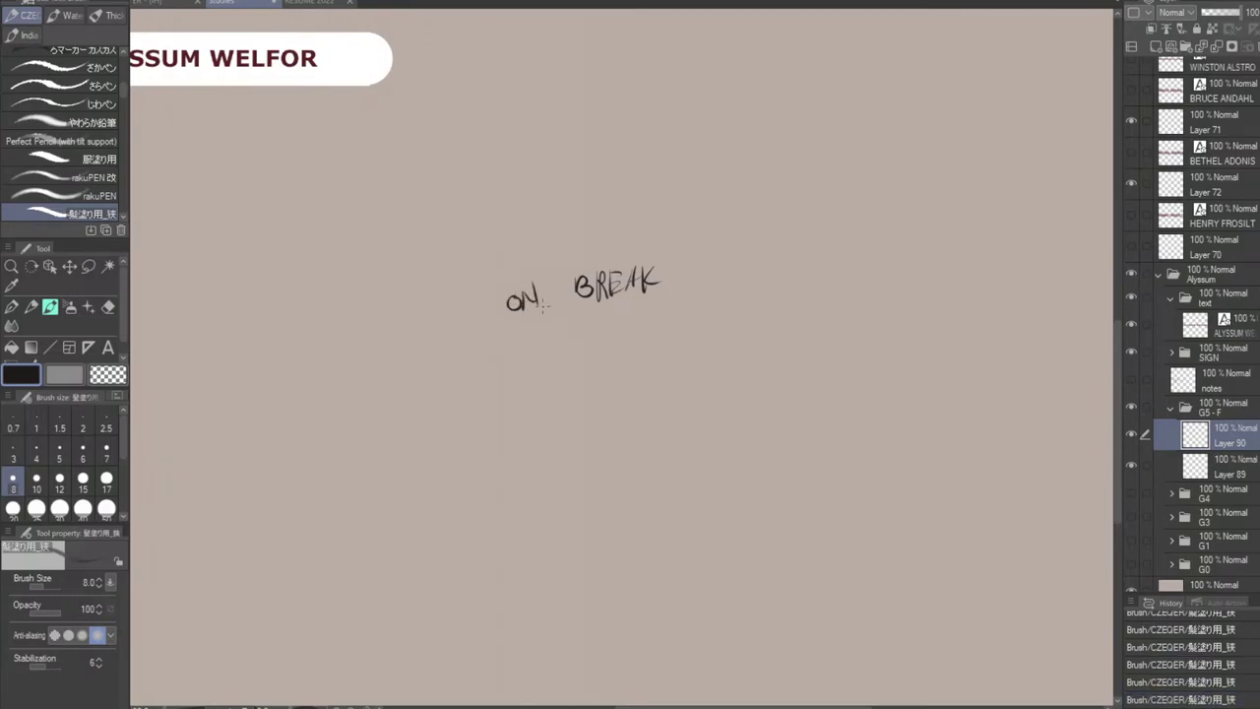
{"action": "left_click_drag", "start_coordinate": [491, 341], "coordinate": [692, 285]}
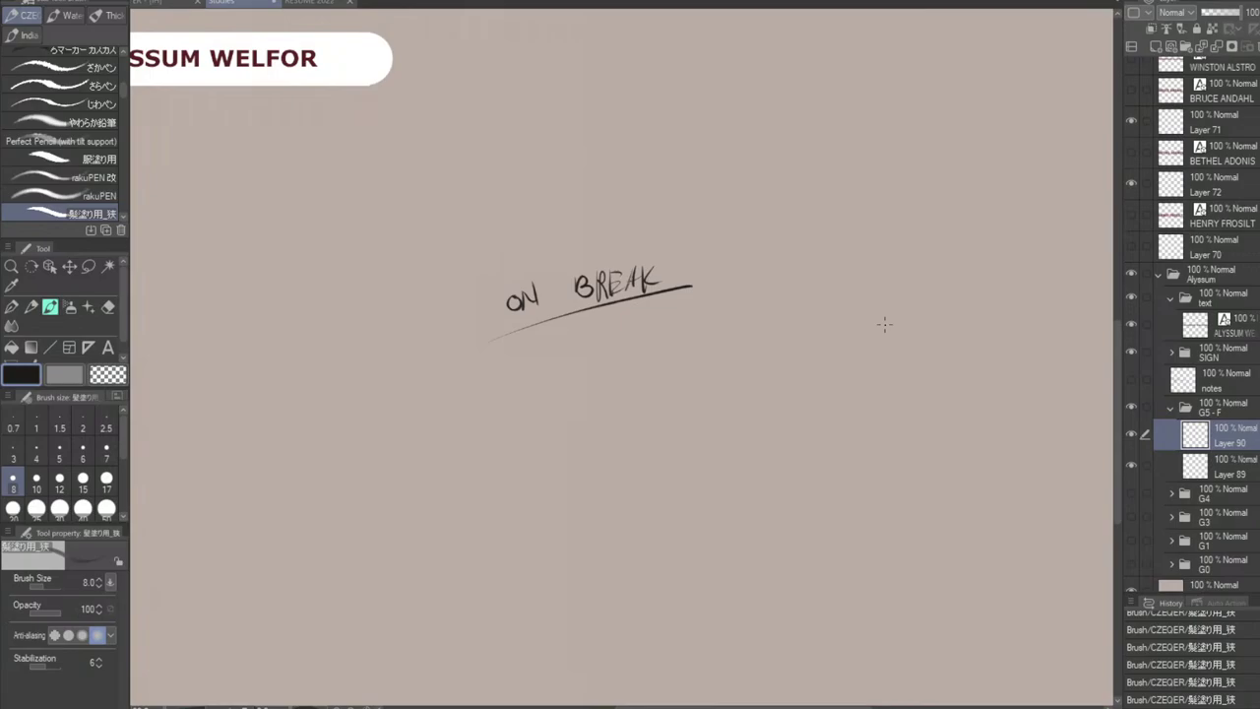